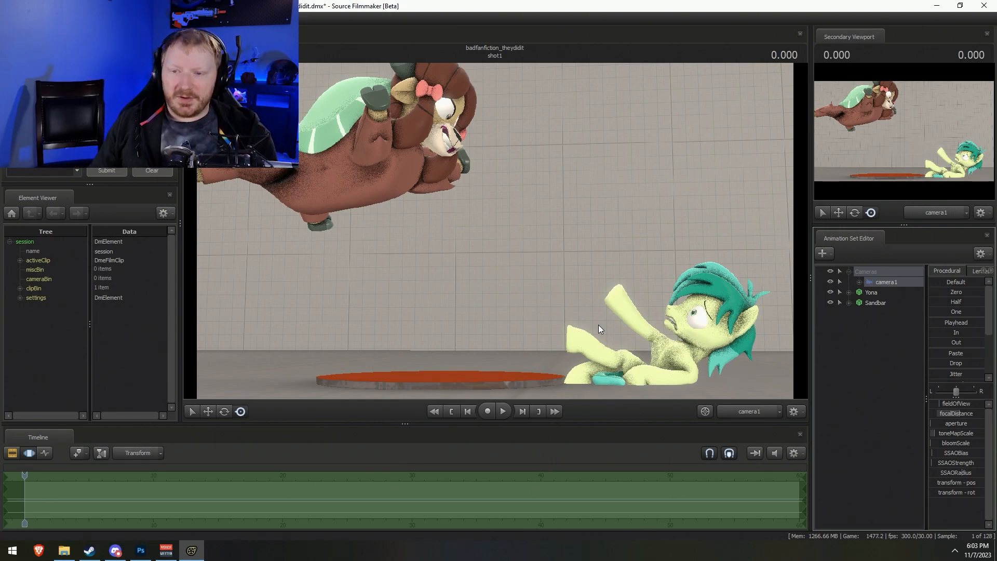
# Try a closer camera1 framing, turned and moved around both Yona and Sandbar
pyautogui.press('w')
pyautogui.moveTo(587, 254); pyautogui.dragTo(588, 252)
pyautogui.press('x')
pyautogui.press('z')
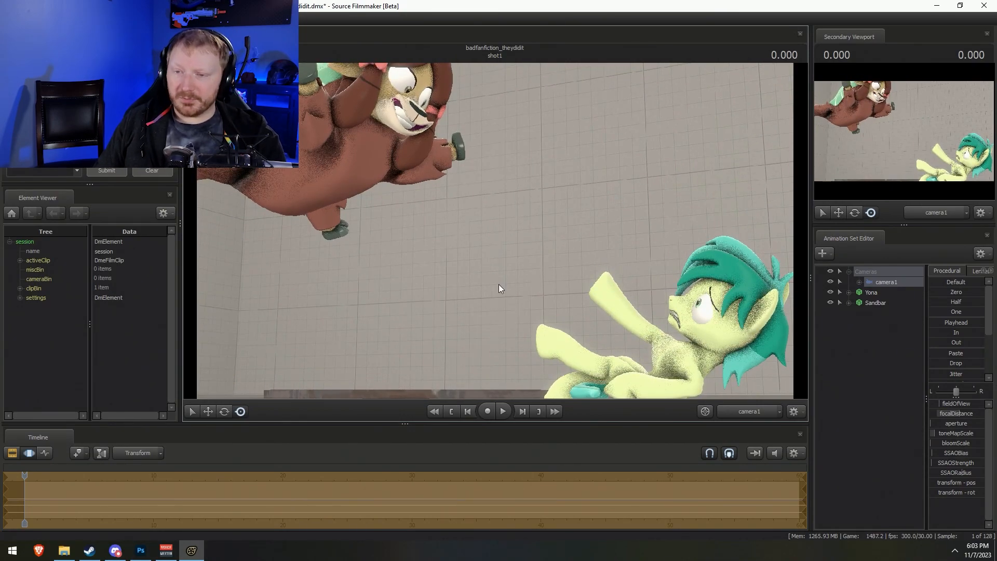
pyautogui.moveTo(589, 252); pyautogui.dragTo(490, 223)
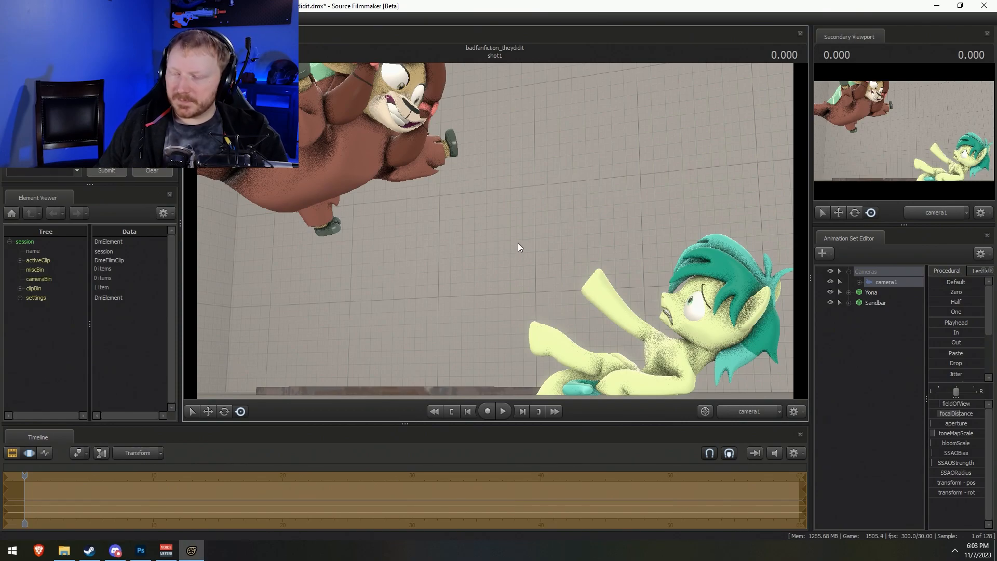
pyautogui.press('s')
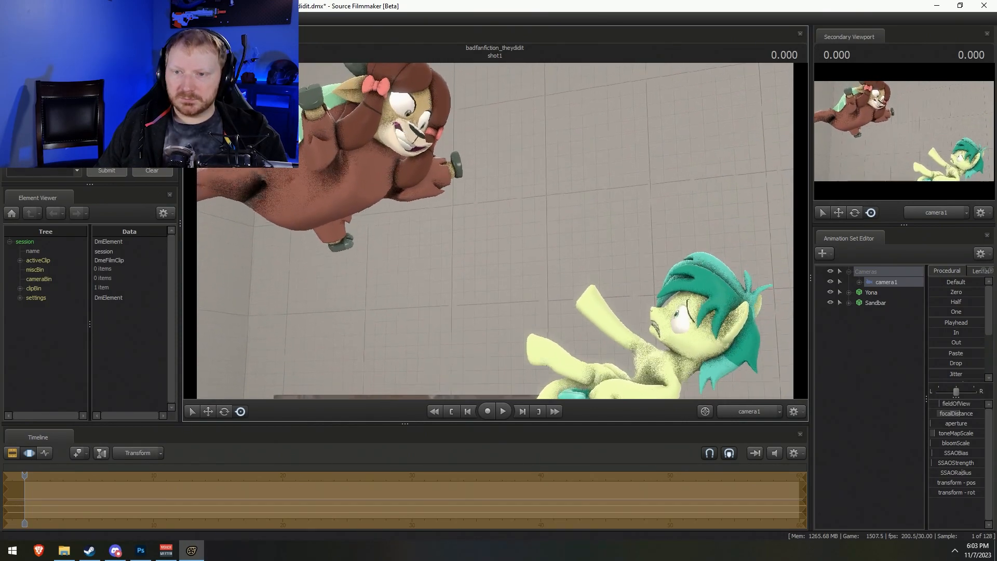
pyautogui.press('w')
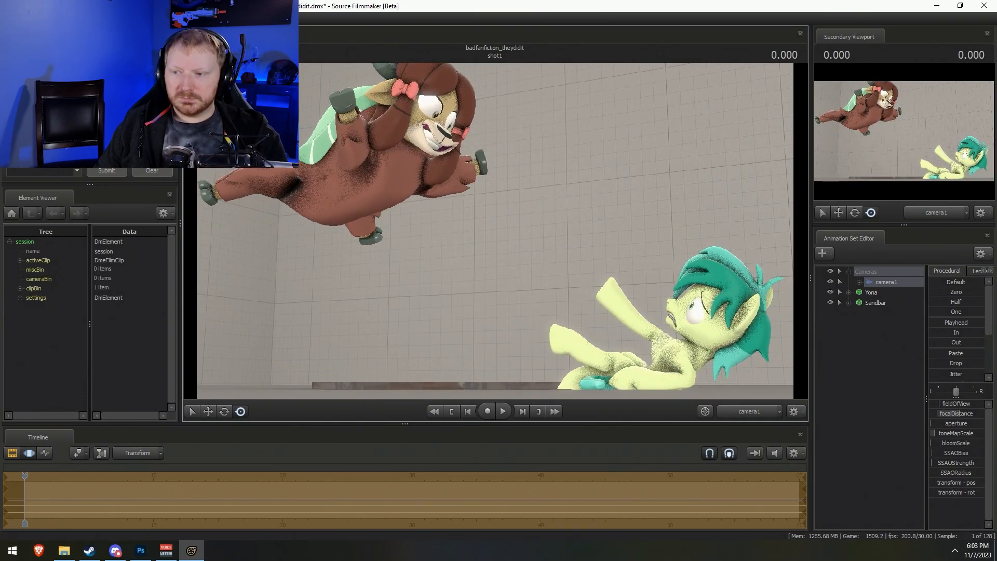
pyautogui.press('w')
pyautogui.moveTo(495, 231); pyautogui.dragTo(497, 232)
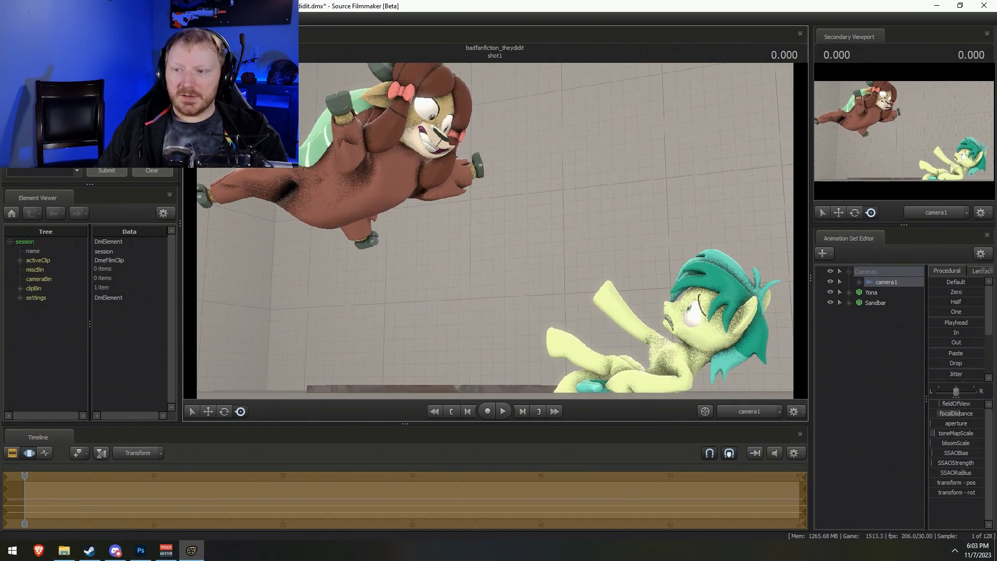
# Try a low camera1 angle close beside Sandbar facing Yona, and undo the camera1 move
pyautogui.press('w')
pyautogui.moveTo(495, 230); pyautogui.dragTo(466, 217)
pyautogui.press('d')
pyautogui.press('x')
pyautogui.press('z')
pyautogui.press('s')
pyautogui.press('a')
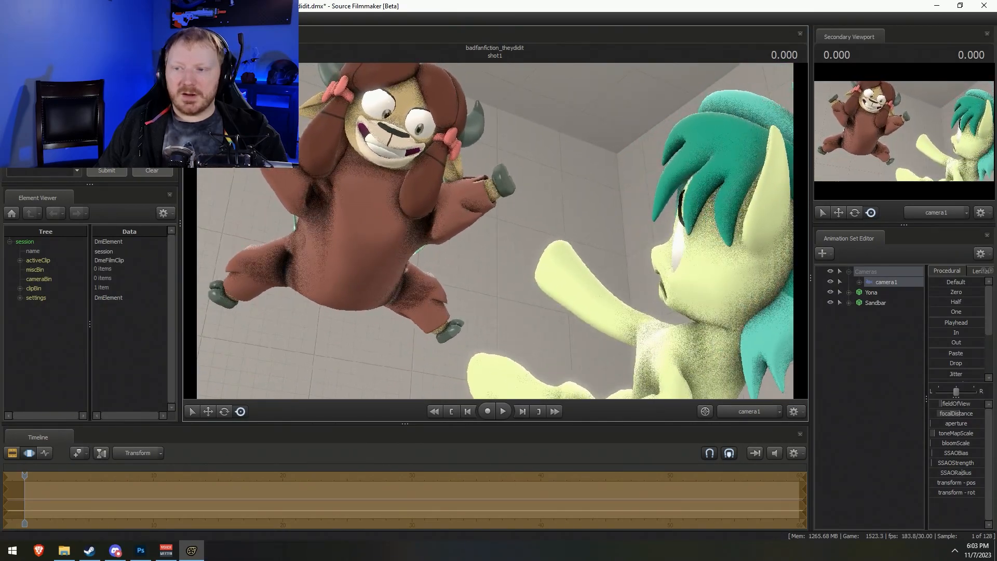
pyautogui.moveTo(639, 300); pyautogui.dragTo(639, 300)
pyautogui.moveTo(487, 227); pyautogui.dragTo(488, 227)
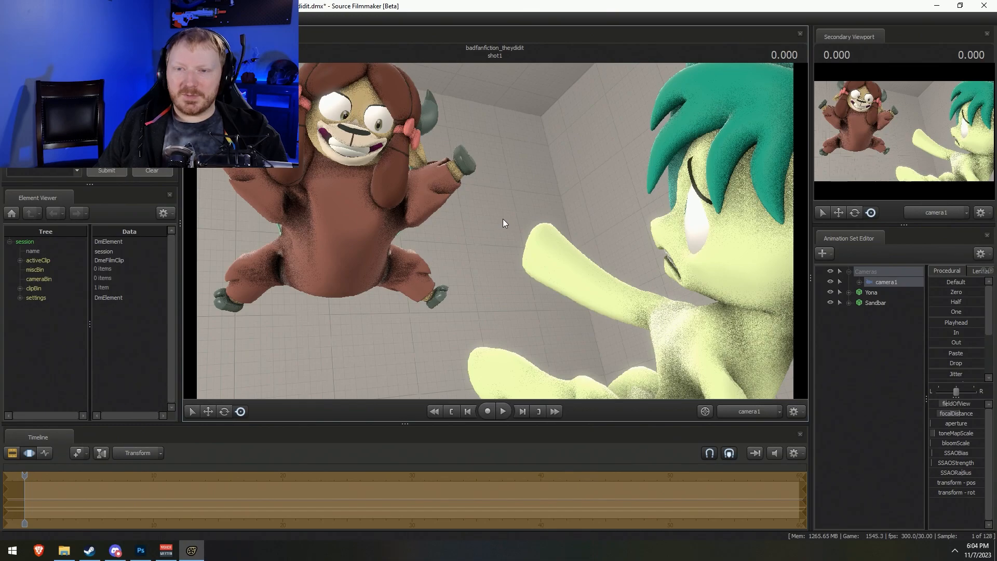
pyautogui.moveTo(503, 219); pyautogui.dragTo(503, 219)
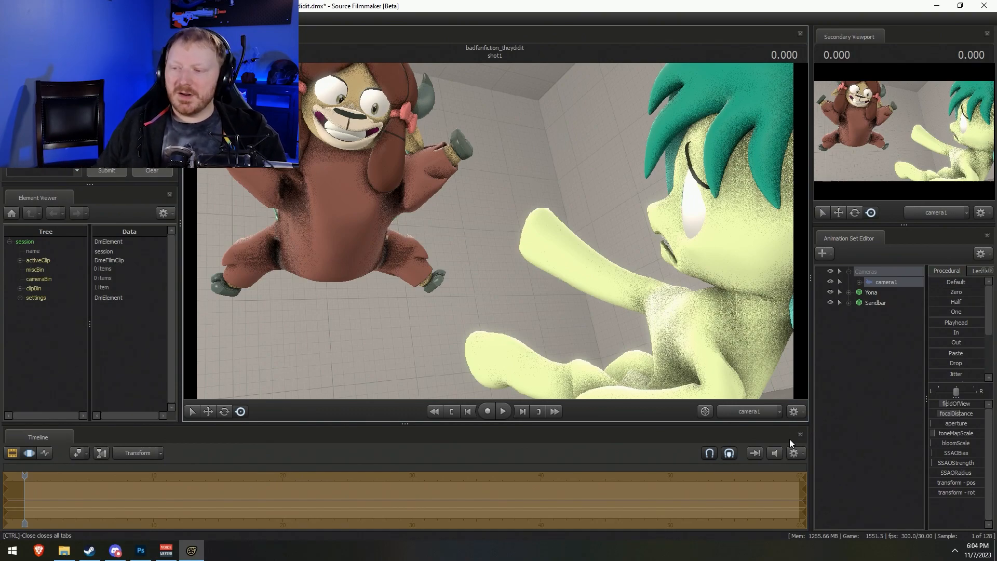
pyautogui.hotkey('ctrl', 'z')
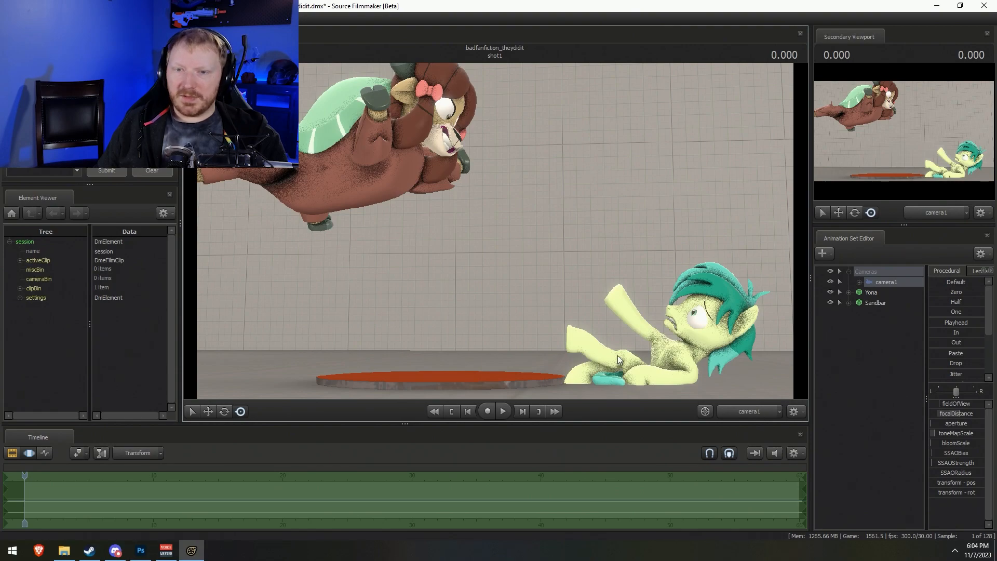
# Rotate Yona's body bones, including the Pelvis, to adjust the tilt of her mid-air leap
pyautogui.press('ctrl')
pyautogui.keyDown('ctrl'); pyautogui.click(295, 167); pyautogui.keyUp('ctrl')
pyautogui.press('e')
pyautogui.moveTo(316, 201); pyautogui.dragTo(391, 210)
pyautogui.keyDown('ctrl'); pyautogui.click(341, 151); pyautogui.keyUp('ctrl')
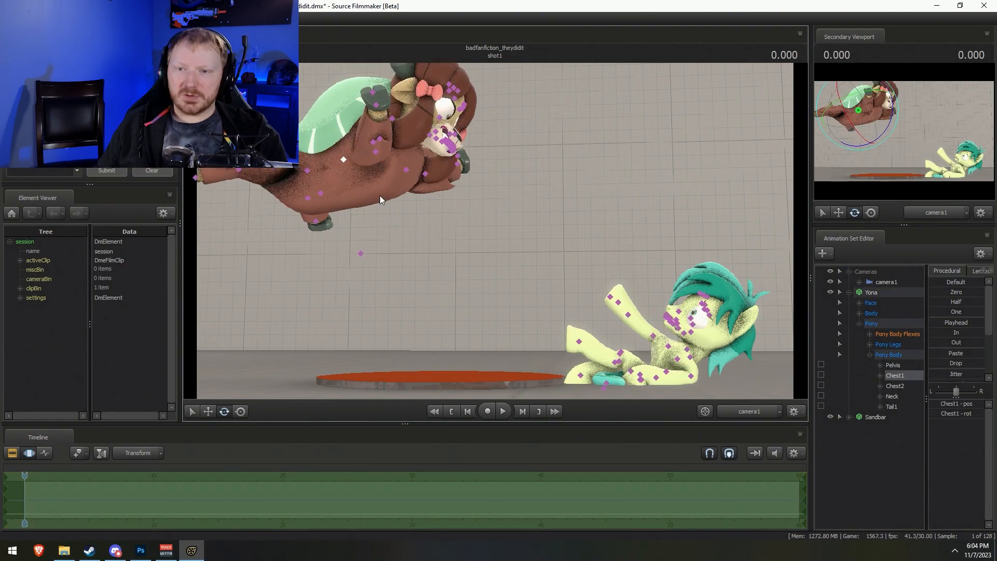
pyautogui.moveTo(372, 176)
pyautogui.mouseDown()
pyautogui.moveTo(375, 166)
pyautogui.moveTo(314, 169)
pyautogui.moveTo(328, 167)
pyautogui.moveTo(312, 154)
pyautogui.mouseUp()
pyautogui.keyDown('ctrl'); pyautogui.click(307, 171); pyautogui.keyUp('ctrl')
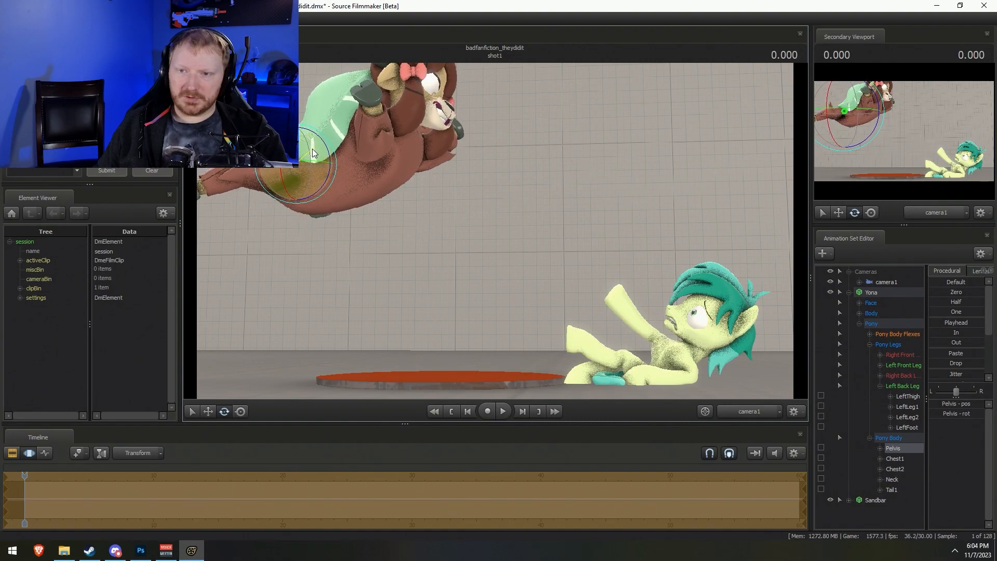
# Select Yona's Neck bone and rotate it to turn her head
pyautogui.keyDown('ctrl'); pyautogui.click(405, 150); pyautogui.keyUp('ctrl')
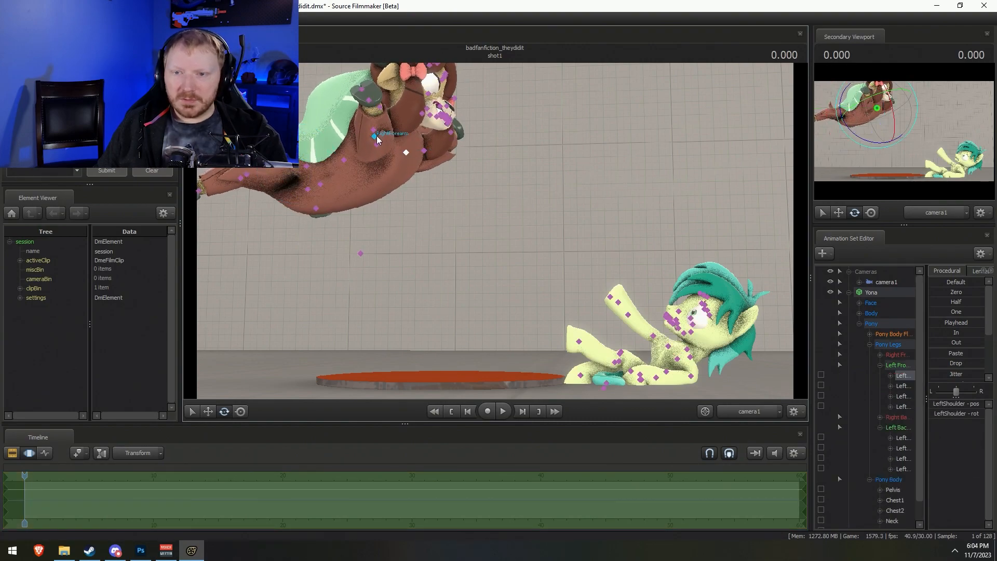
pyautogui.keyDown('ctrl'); pyautogui.click(384, 106); pyautogui.keyUp('ctrl')
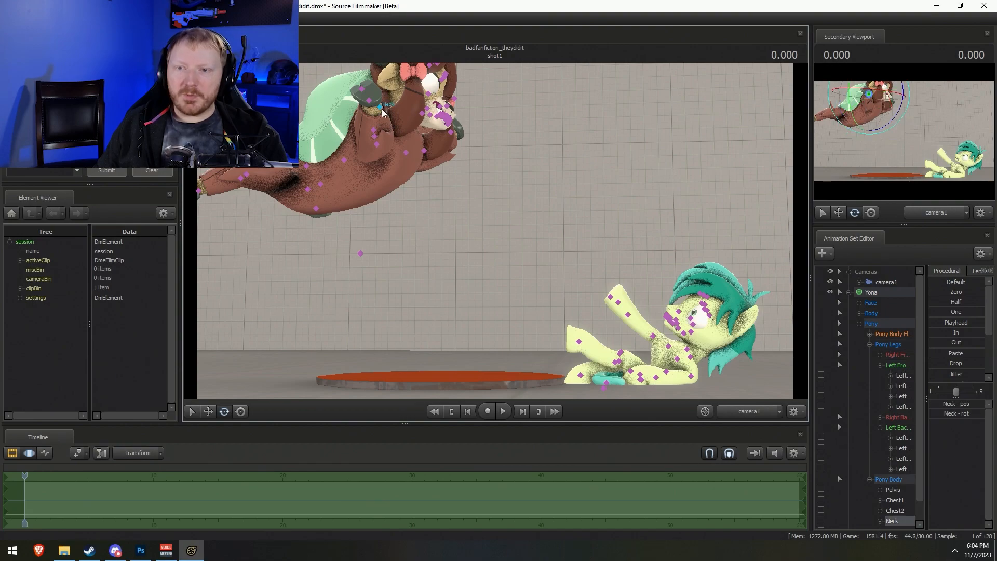
pyautogui.moveTo(409, 125); pyautogui.dragTo(439, 133)
# Switch the primary viewport to the Work Camera and refine the rotation of Yona's Neck bone up close
pyautogui.press('w')
pyautogui.click(744, 415)
pyautogui.keyDown('alt'); pyautogui.moveTo(464, 174); pyautogui.dragTo(467, 188); pyautogui.keyUp('alt')
pyautogui.moveTo(380, 79); pyautogui.dragTo(386, 73)
pyautogui.keyDown('alt'); pyautogui.moveTo(486, 130); pyautogui.dragTo(497, 235); pyautogui.keyUp('alt')
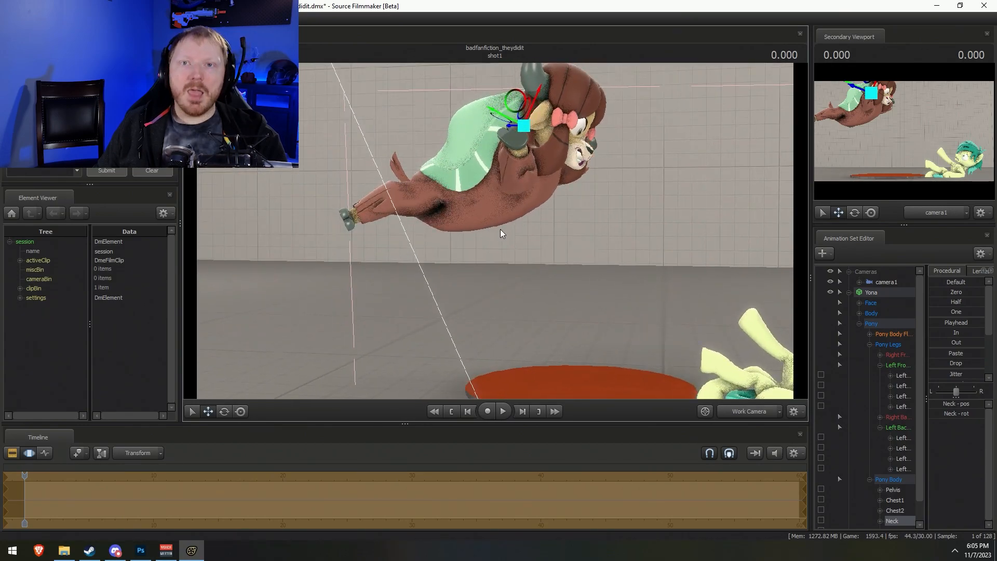
pyautogui.moveTo(666, 320); pyautogui.dragTo(495, 231)
pyautogui.press('w')
pyautogui.keyDown('ctrl'); pyautogui.click(420, 139); pyautogui.keyUp('ctrl')
pyautogui.click(421, 138)
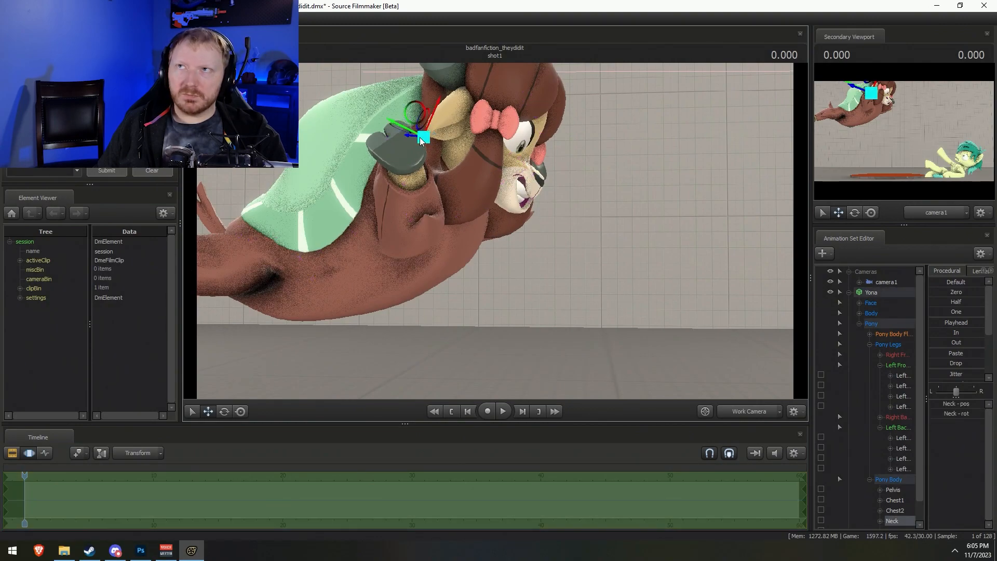
pyautogui.press('e')
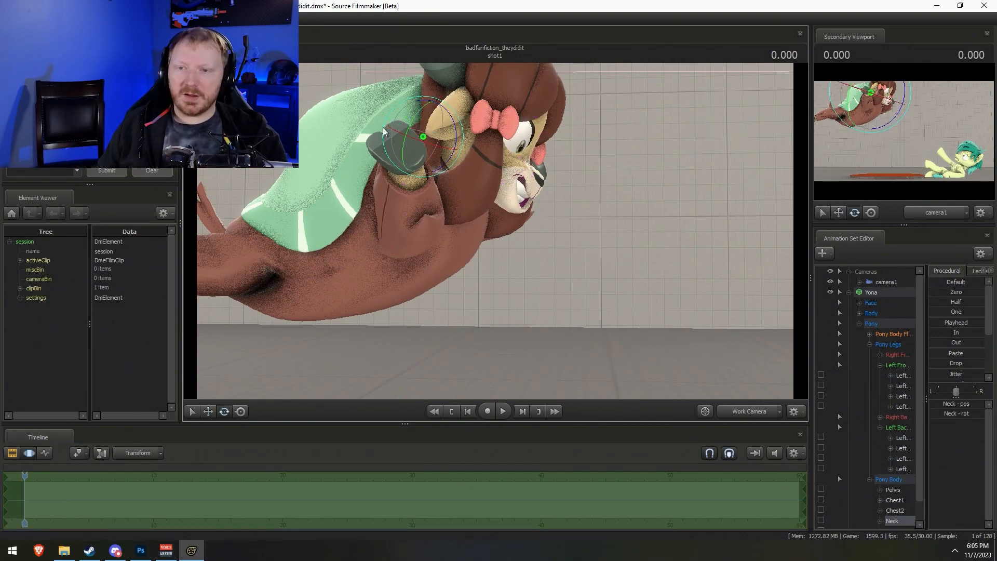
pyautogui.moveTo(460, 138); pyautogui.dragTo(460, 130)
pyautogui.moveTo(503, 234)
pyautogui.keyDown('alt'); pyautogui.mouseDown()
pyautogui.moveTo(407, 203)
pyautogui.moveTo(468, 208)
pyautogui.moveTo(494, 235)
pyautogui.mouseUp(); pyautogui.keyUp('alt')
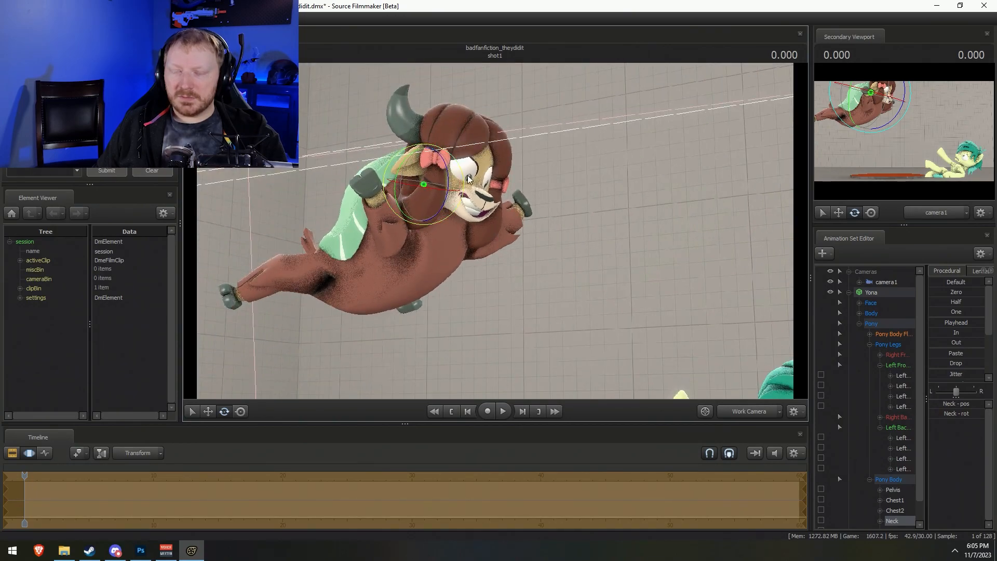
pyautogui.click(64, 550)
pyautogui.moveTo(513, 98); pyautogui.dragTo(521, 131)
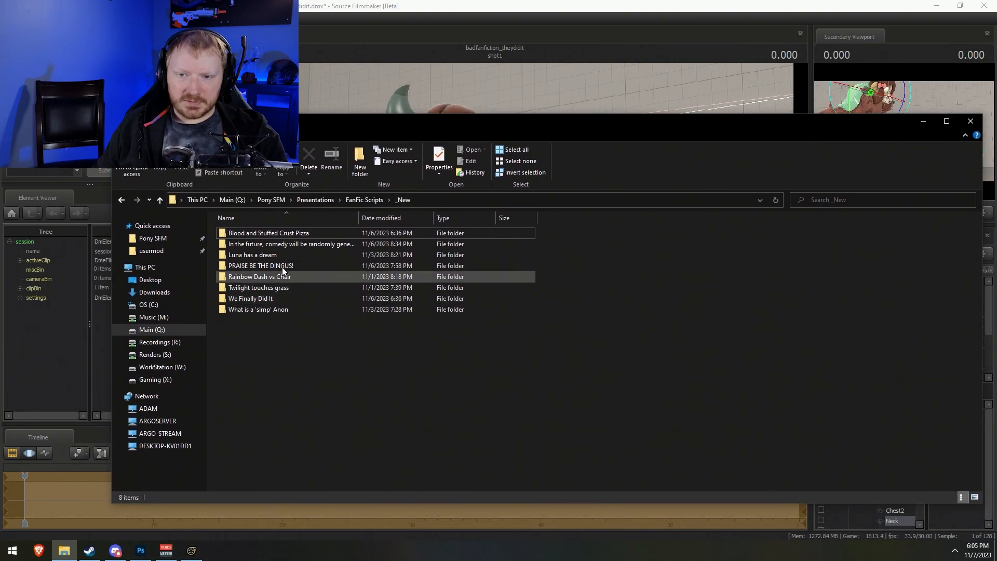
pyautogui.click(923, 121)
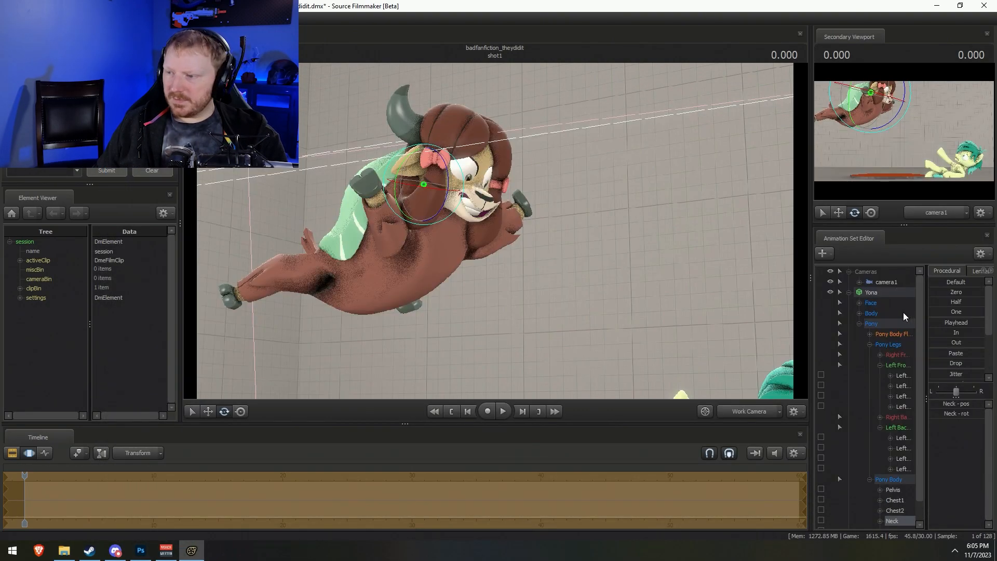
# Show Yona's game model in File Explorer and go to the usermod materials folder
pyautogui.click(878, 293)
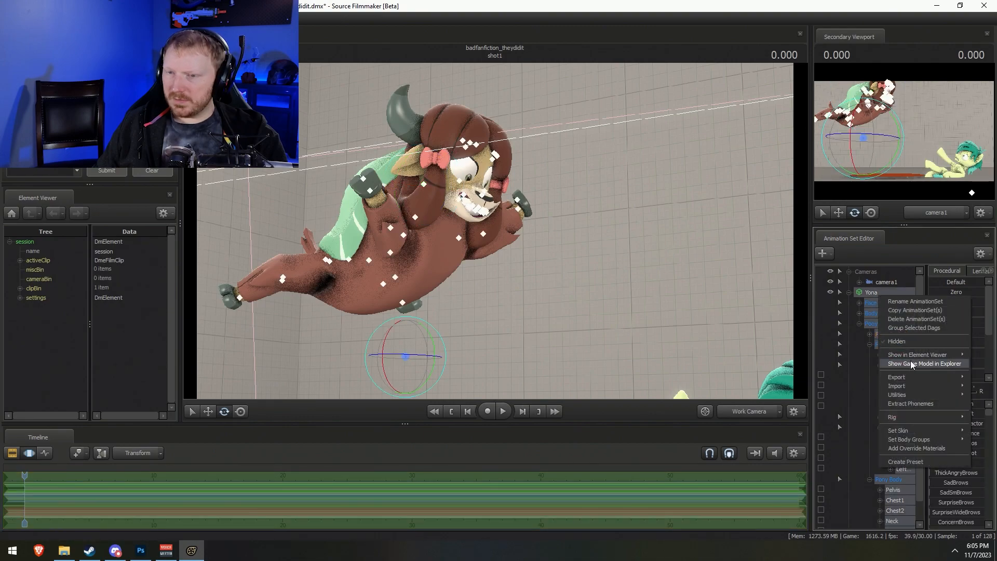
pyautogui.hotkey('alt', 'Tab')
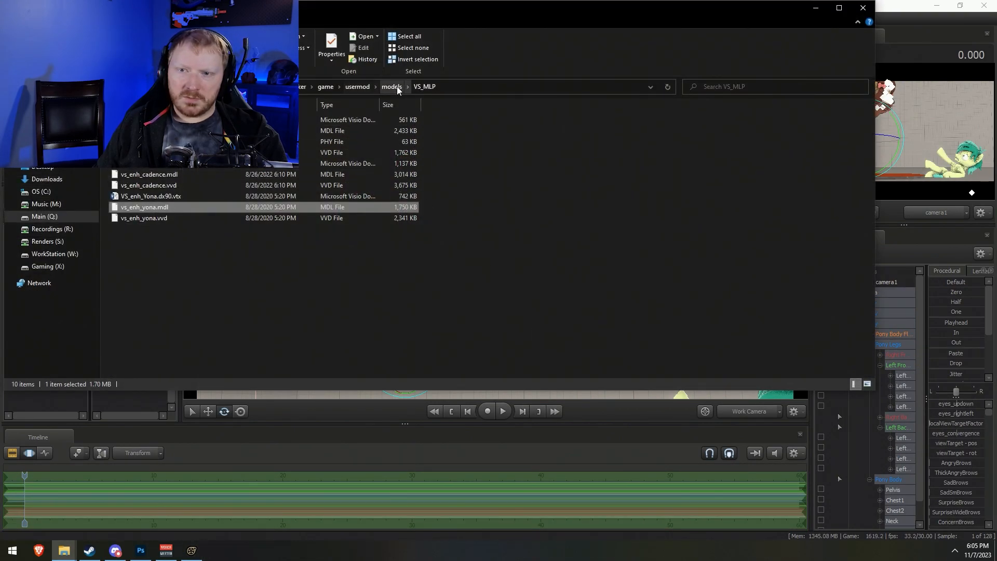
pyautogui.click(358, 87)
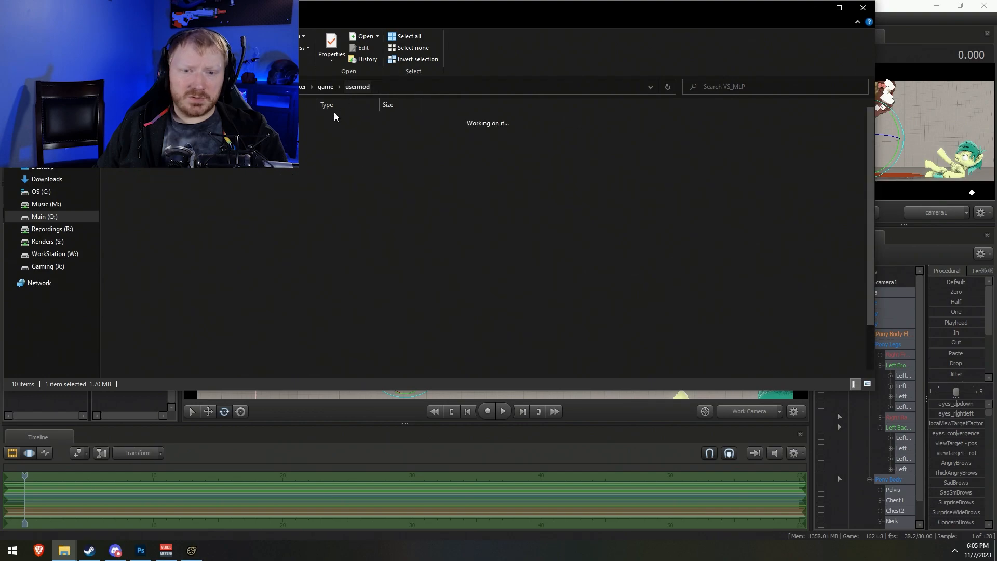
pyautogui.doubleClick(129, 186)
# Open Yona's texture folder at models > VS_MLP > Yona inside the materials folder
pyautogui.scroll(-15, 140, 286)
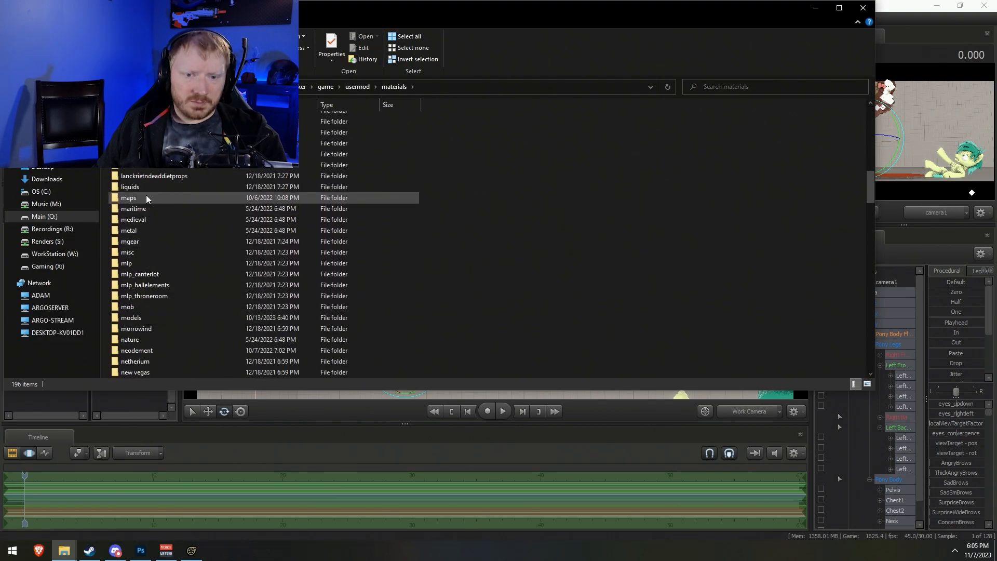
pyautogui.scroll(-3, 141, 229)
pyautogui.click(136, 222)
pyautogui.doubleClick(136, 222)
pyautogui.scroll(-15, 159, 268)
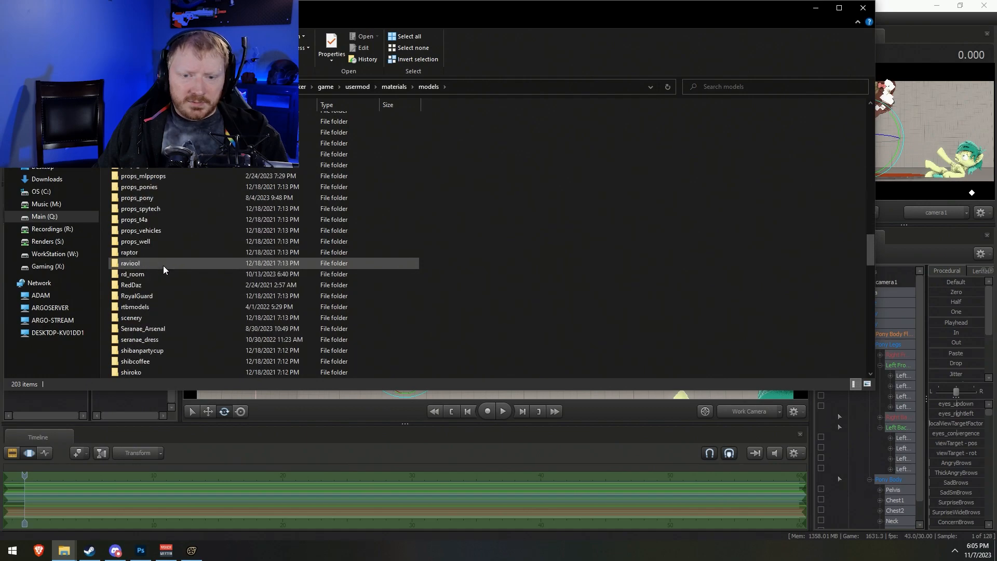
pyautogui.scroll(-4, 161, 276)
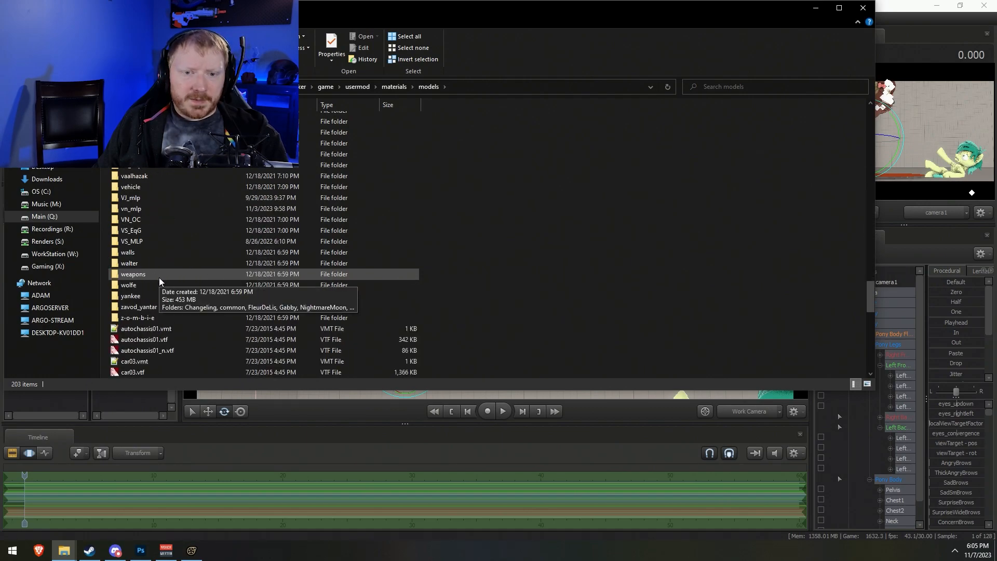
pyautogui.doubleClick(156, 236)
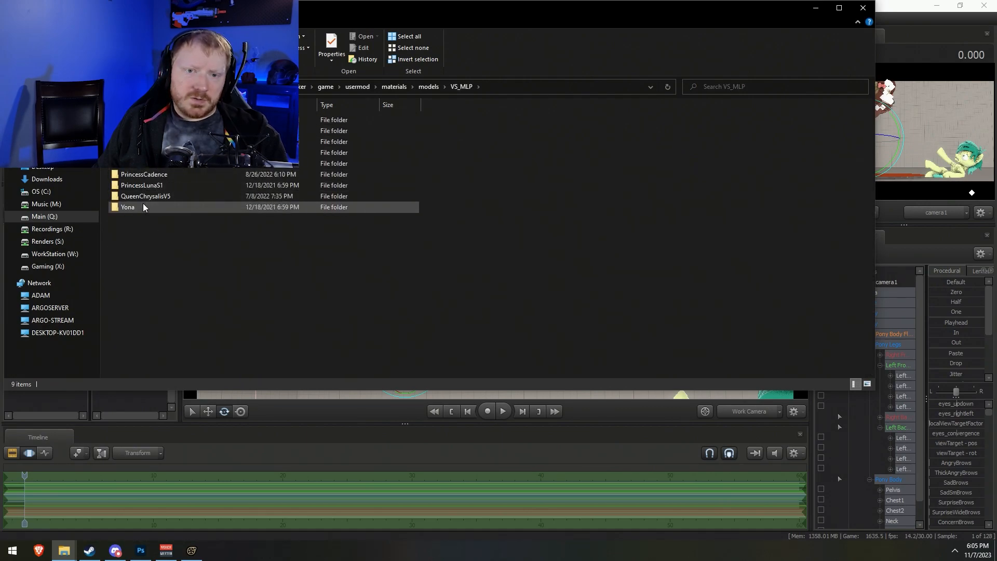
pyautogui.doubleClick(129, 206)
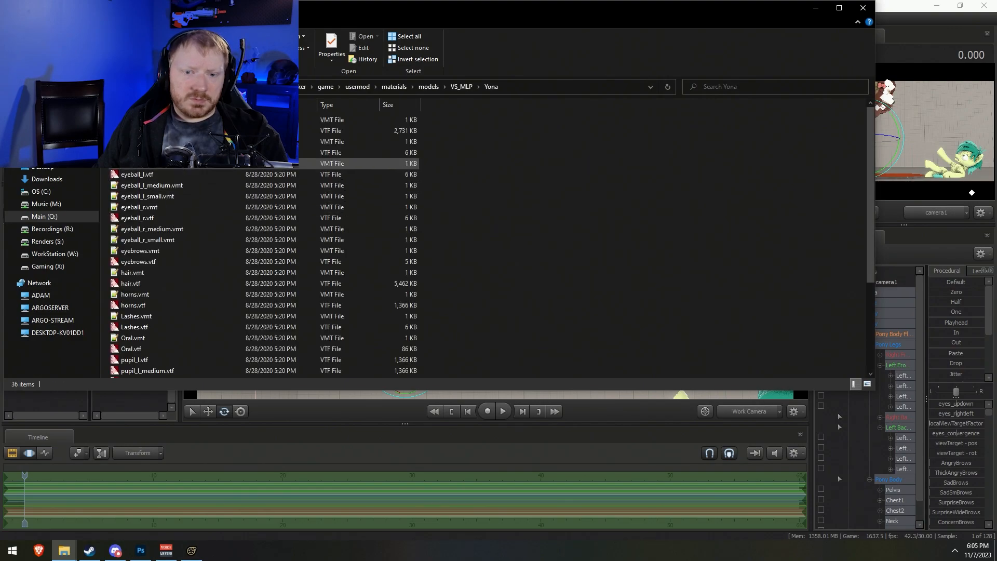
# Enable the No Mipmap and No Level Of Detail flags on pupil_l_medium.vtf, save it and close it
pyautogui.scroll(-2, 137, 229)
pyautogui.scroll(-2, 138, 229)
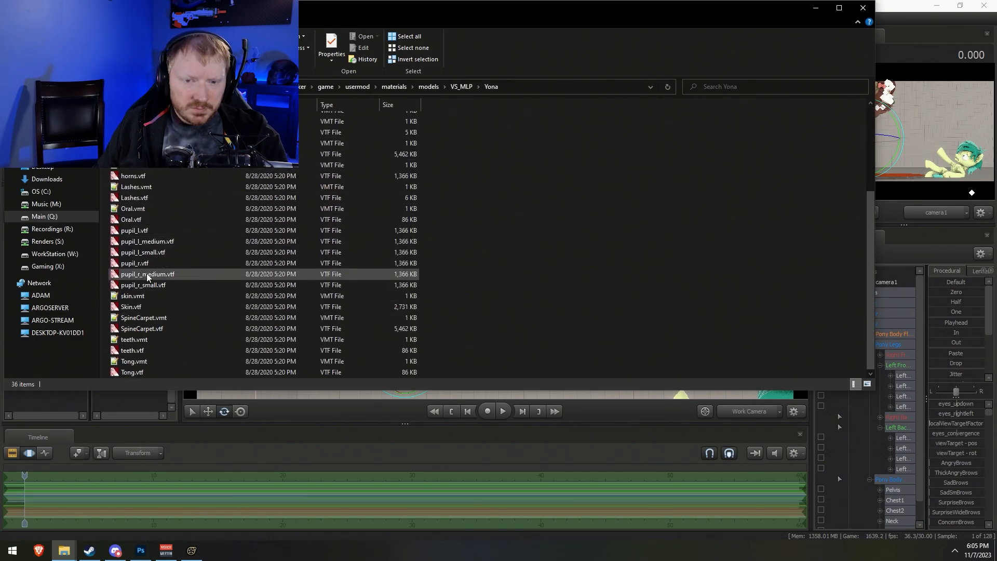
pyautogui.doubleClick(148, 242)
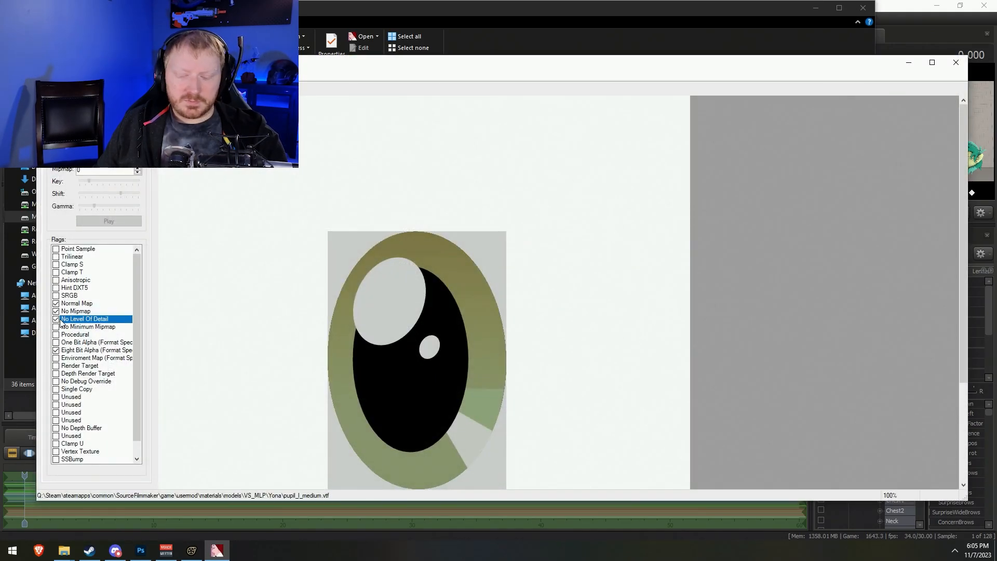
pyautogui.hotkey('ctrl', 's')
pyautogui.hotkey('alt', 'F4')
# Enable the No Mipmap and No Level Of Detail flags on pupil_l_small.vtf, save it and close it
pyautogui.doubleClick(136, 254)
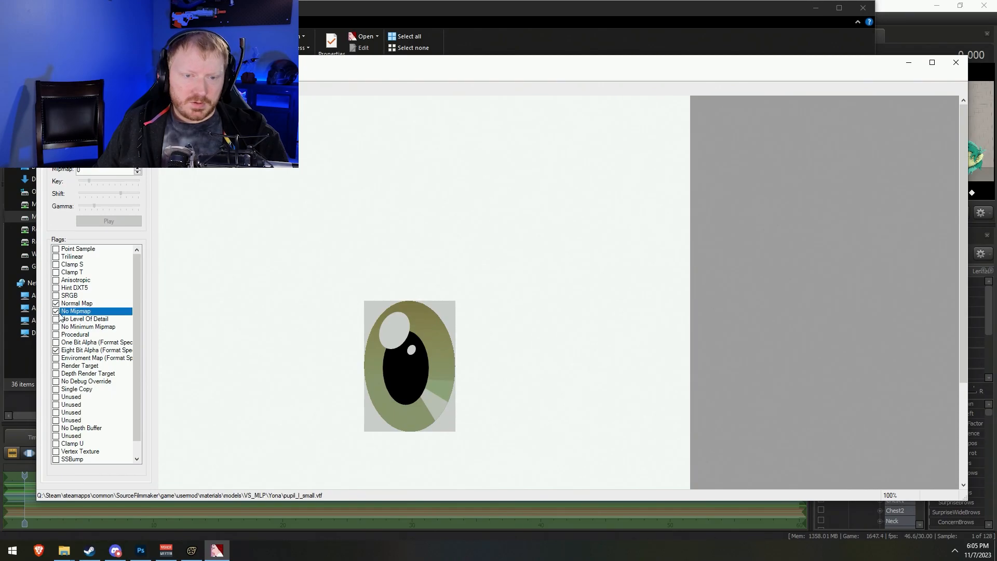
pyautogui.hotkey('ctrl', 's')
pyautogui.hotkey('alt', 'F4')
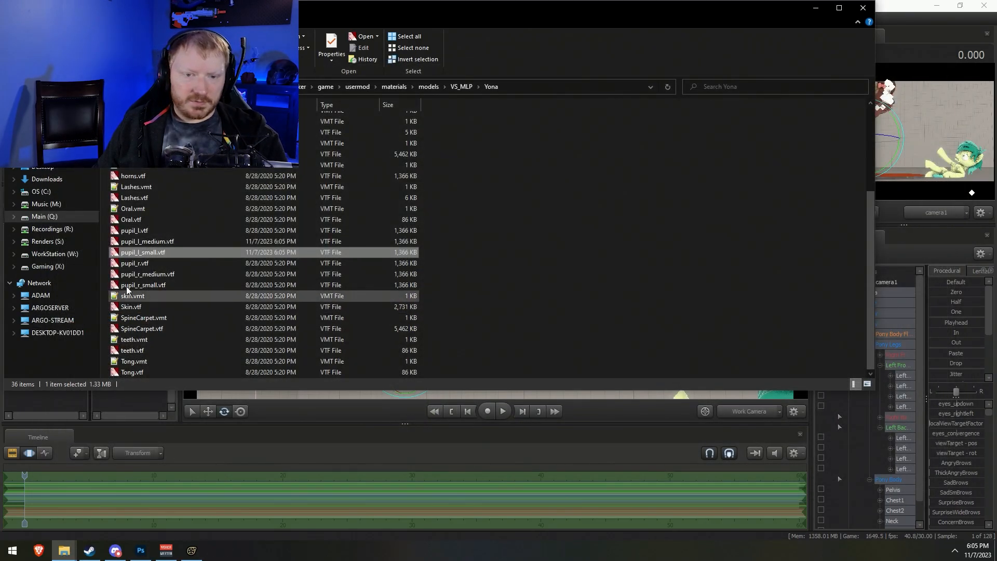
# Enable the No Mipmap and No Level Of Detail flags on pupil_r_medium.vtf, save it and close it
pyautogui.doubleClick(121, 277)
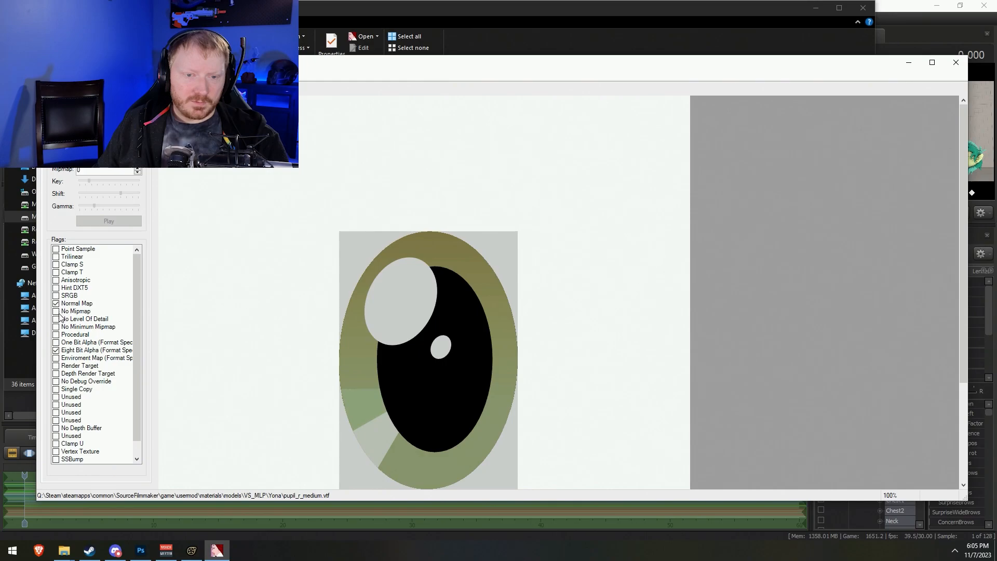
pyautogui.hotkey('ctrl', 's')
pyautogui.hotkey('alt', 'F4')
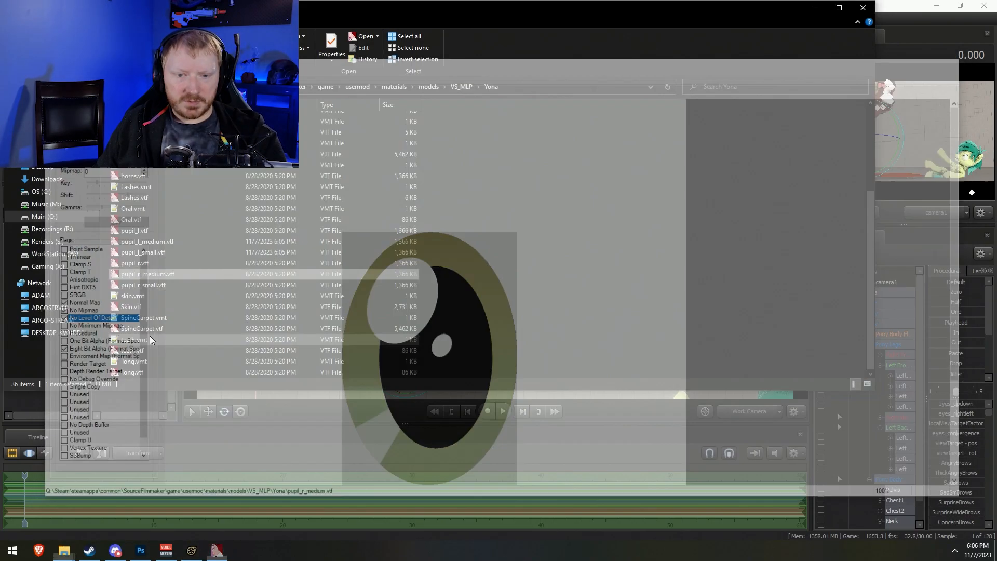
# Enable the No Mipmap and No Level Of Detail flags on pupil_r_small.vtf, save and close it, and leave the texture folder
pyautogui.doubleClick(133, 285)
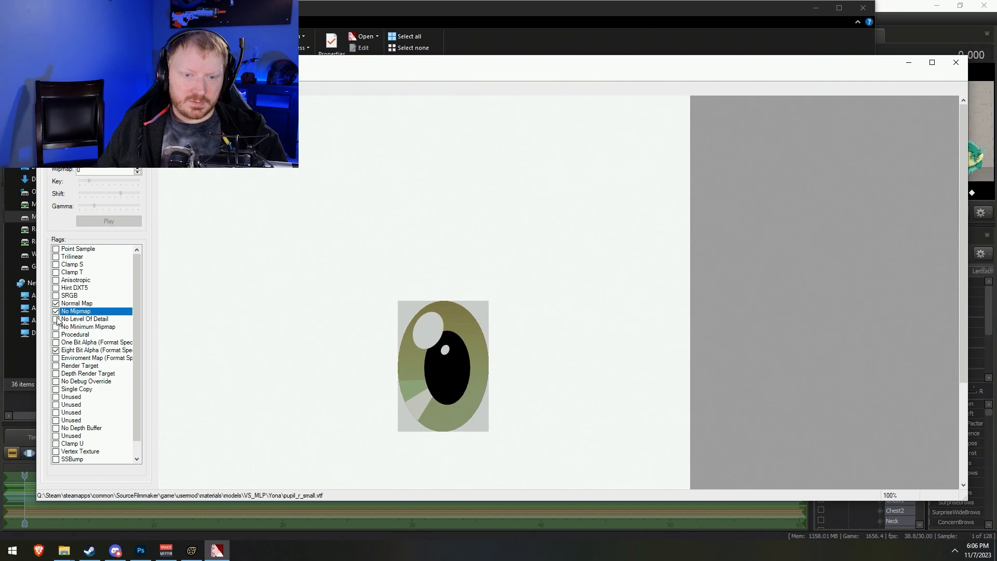
pyautogui.click(56, 319)
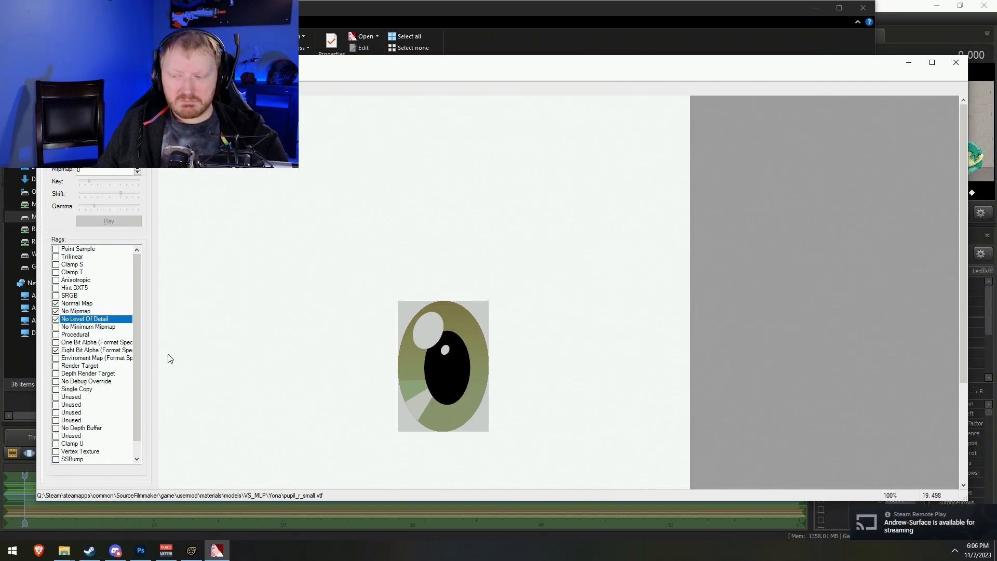
pyautogui.hotkey('ctrl', 's')
pyautogui.hotkey('alt', 'F4')
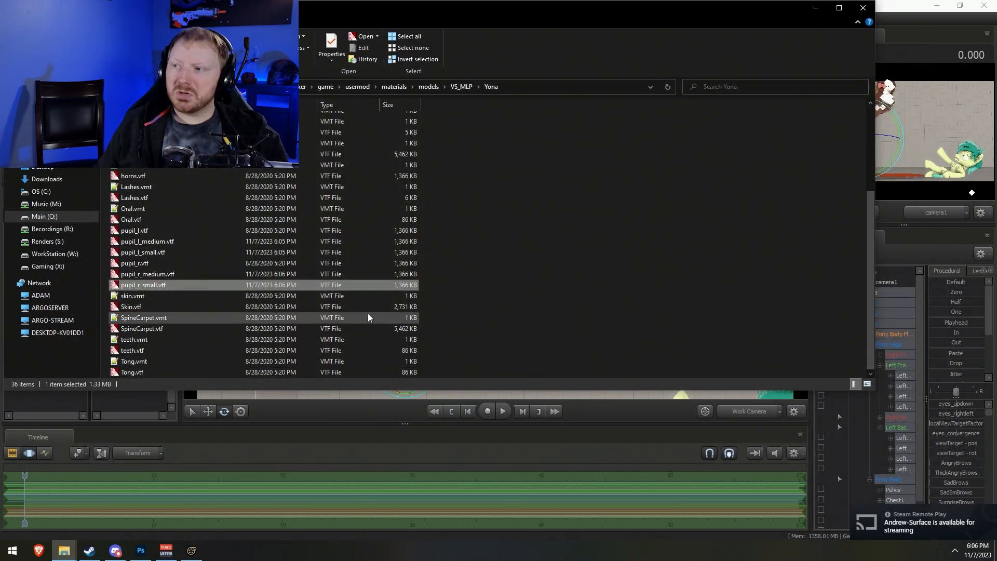
pyautogui.click(890, 10)
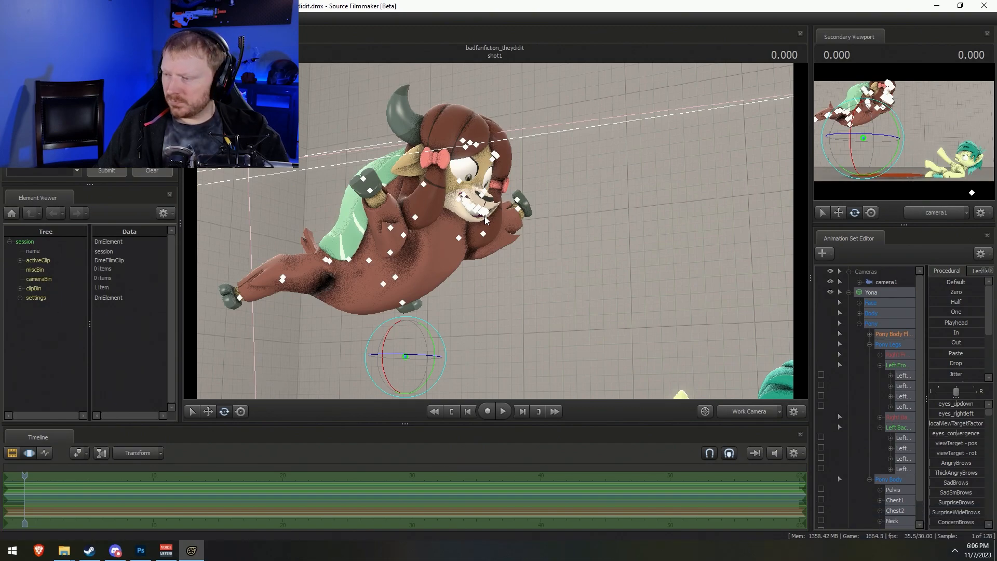
# Switch to the Clip Editor and collapse the Yona and Cameras groups in the animation set list
pyautogui.moveTo(578, 217); pyautogui.dragTo(495, 232)
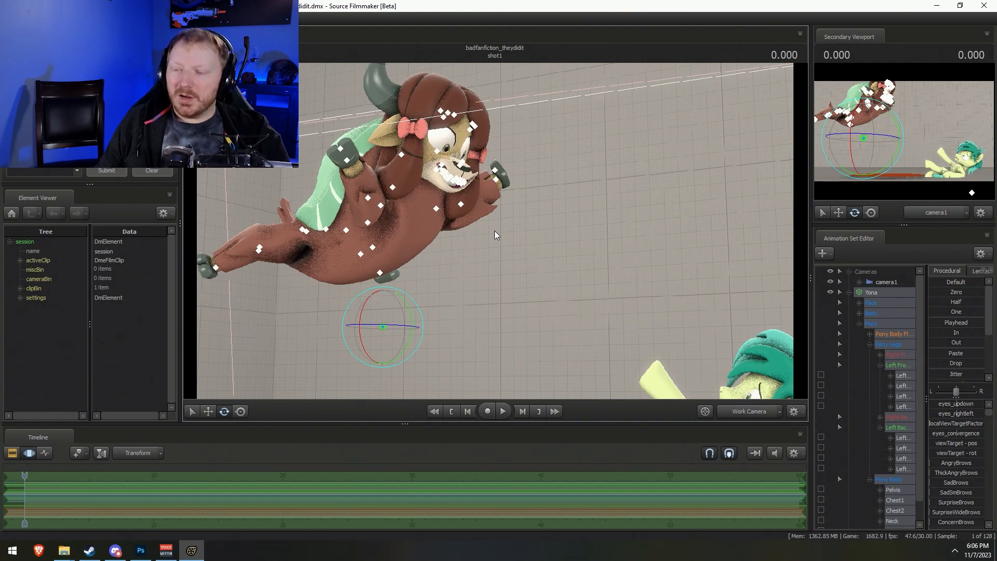
pyautogui.click(731, 410)
pyautogui.click(731, 409)
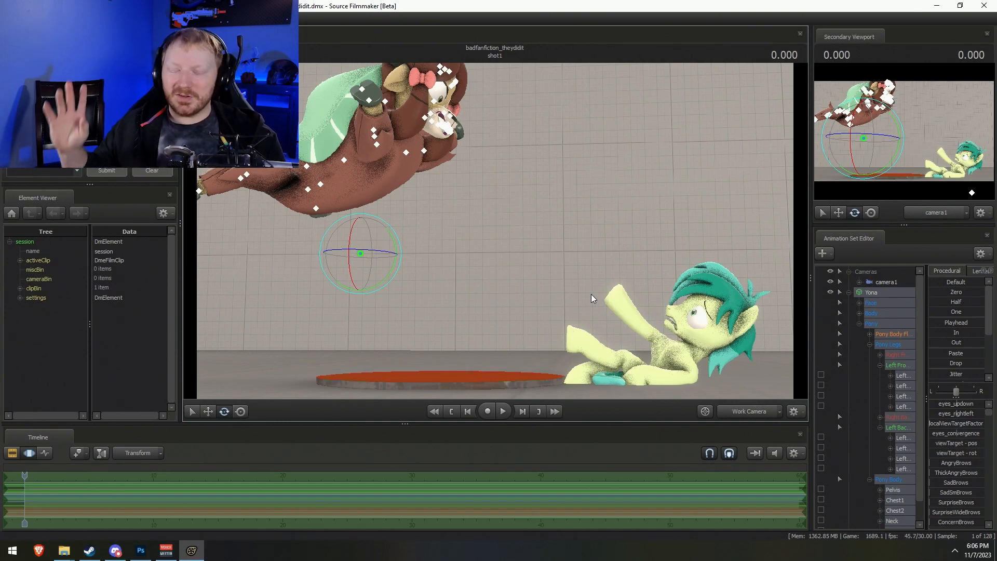
pyautogui.moveTo(635, 292); pyautogui.dragTo(494, 231)
pyautogui.press('F2')
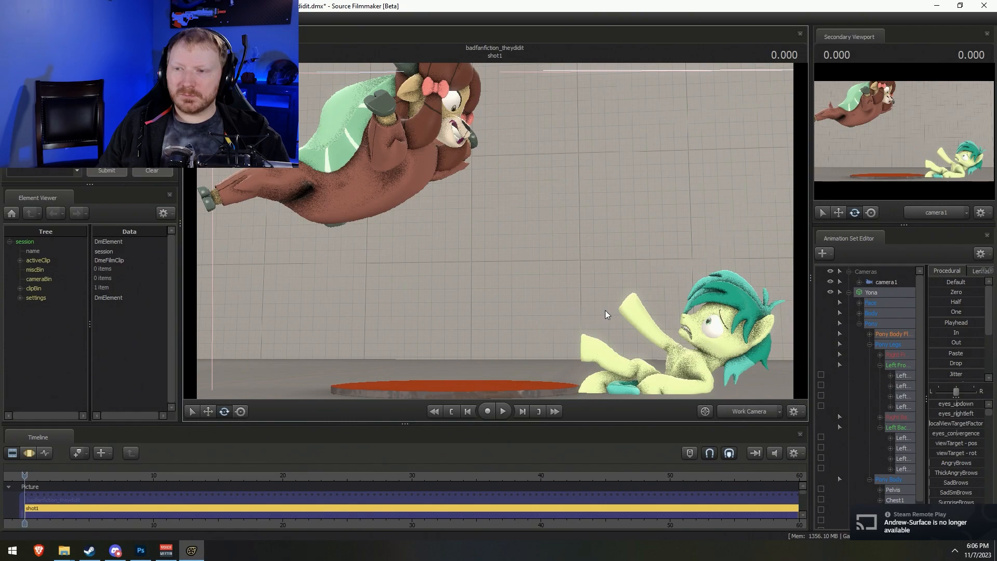
pyautogui.click(850, 292)
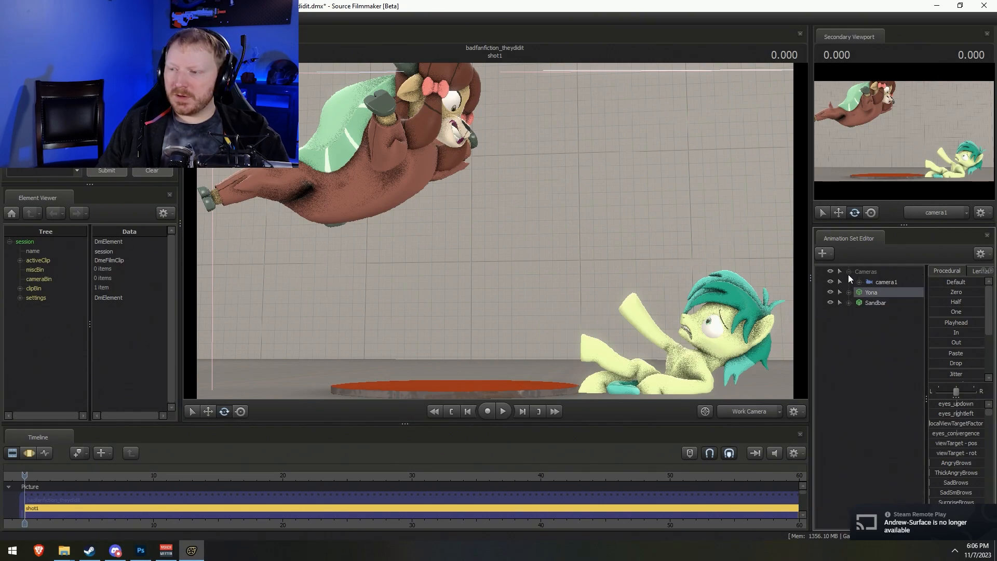
pyautogui.click(849, 272)
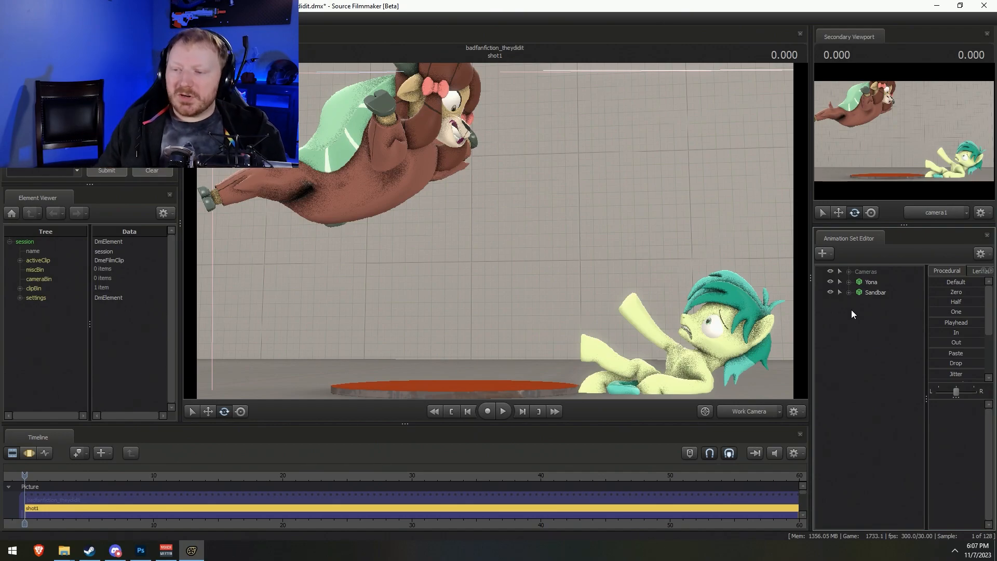
# Examine the poses of Yona and Sandbar from several angles with the work camera, comparing them with the camera1 view
pyautogui.moveTo(710, 358); pyautogui.dragTo(495, 230)
pyautogui.press('w')
pyautogui.press('d')
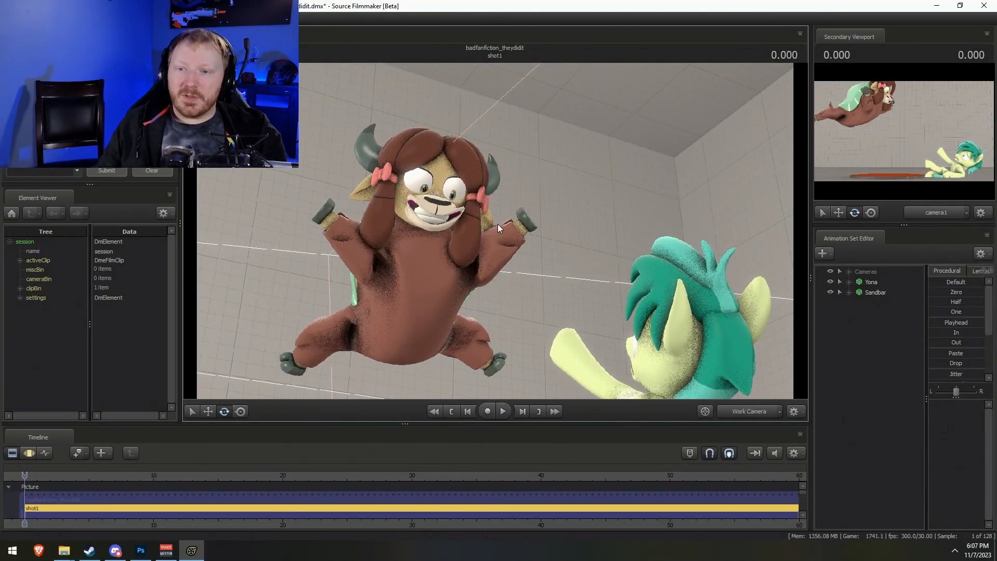
pyautogui.moveTo(498, 223); pyautogui.dragTo(722, 348)
pyautogui.press('a')
pyautogui.press('a')
pyautogui.press('s')
pyautogui.click(755, 412)
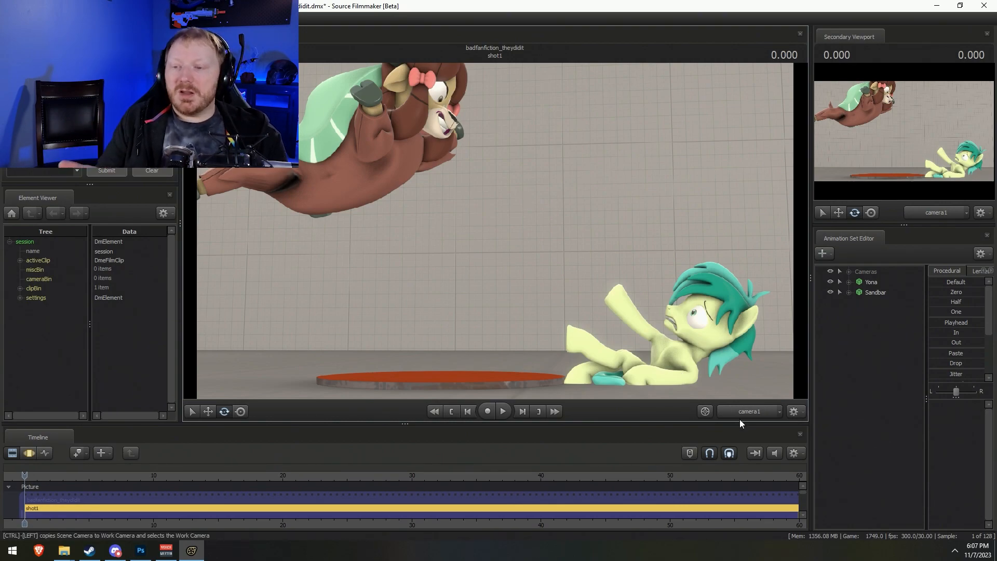
pyautogui.click(740, 414)
pyautogui.press('w')
pyautogui.moveTo(711, 363); pyautogui.dragTo(495, 234)
pyautogui.press('d')
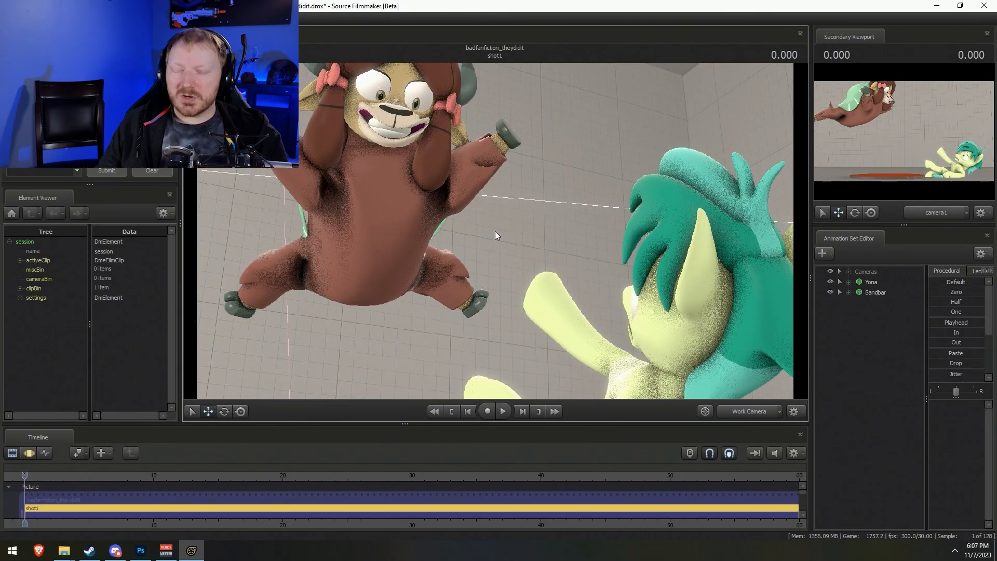
pyautogui.press('s')
pyautogui.moveTo(367, 160); pyautogui.dragTo(514, 243)
pyautogui.press('a')
pyautogui.press('s')
pyautogui.press('w')
pyautogui.press('s')
pyautogui.click(756, 410)
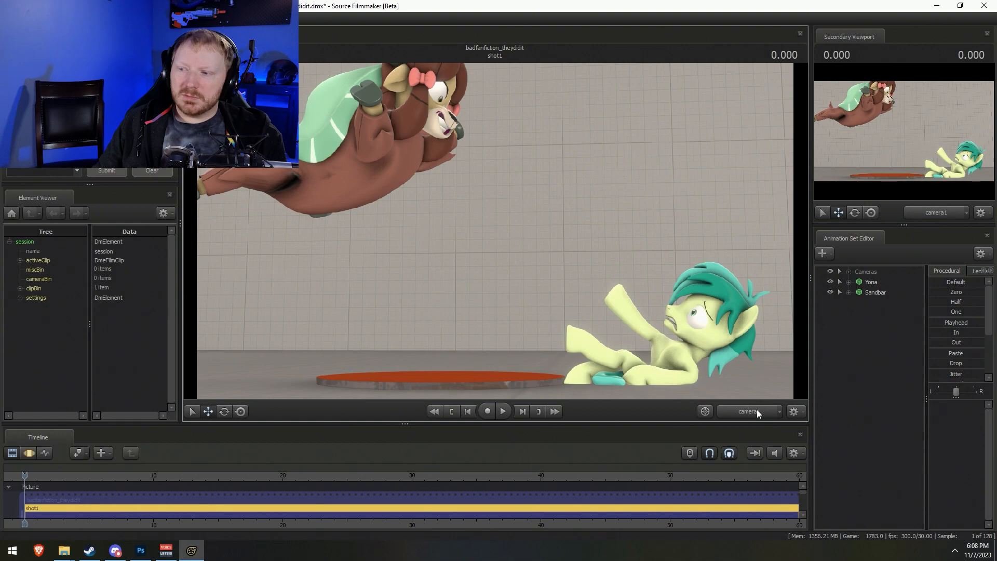
# Create an animation set for a new model, filtering the models by "barn" and loading sweet_apple_acres\barn_base.mdl
pyautogui.rightClick(877, 344)
pyautogui.click(916, 367)
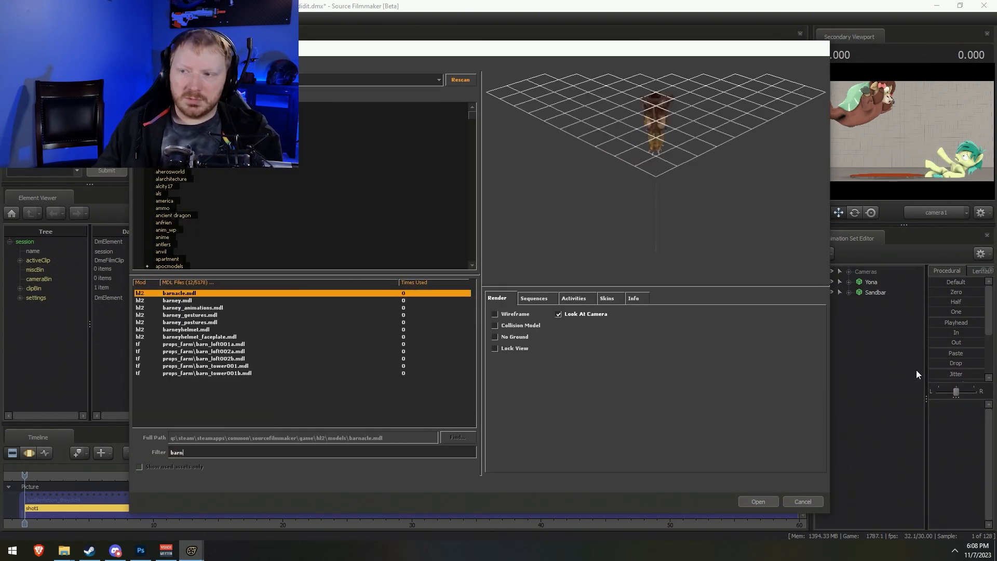
pyautogui.press('Down')
pyautogui.press('Down')
pyautogui.press('Down')
pyautogui.press('Down')
pyautogui.press('Down')
pyautogui.press('Down')
pyautogui.press('Down')
pyautogui.press('Down')
pyautogui.press('Down')
pyautogui.press('Down')
pyautogui.press('Down')
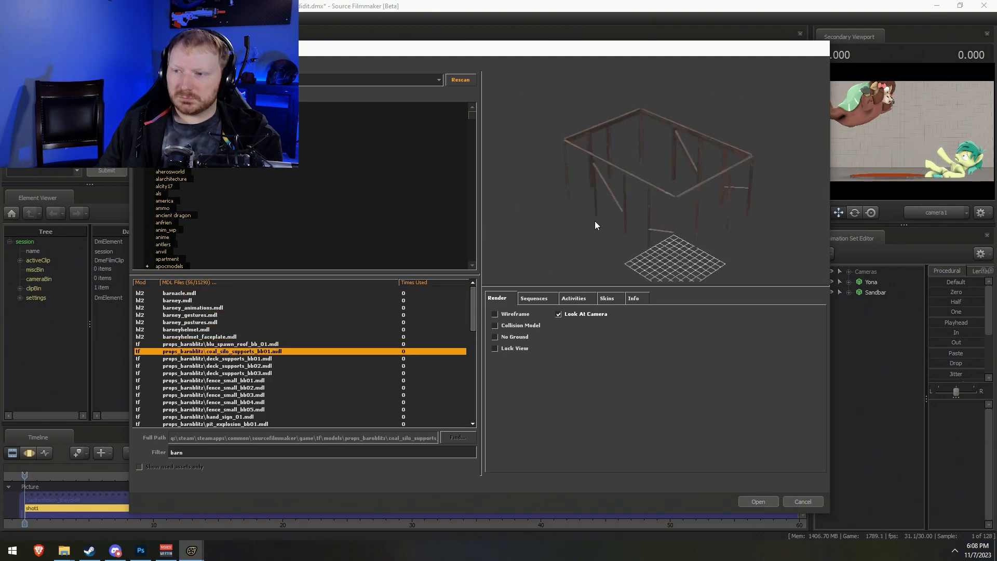
pyautogui.press('Down')
pyautogui.press('Down')
pyautogui.press('Down')
pyautogui.press('Down')
pyautogui.press('Down')
pyautogui.press('Down')
pyautogui.press('Down')
pyautogui.press('Down')
pyautogui.press('Down')
pyautogui.press('Down')
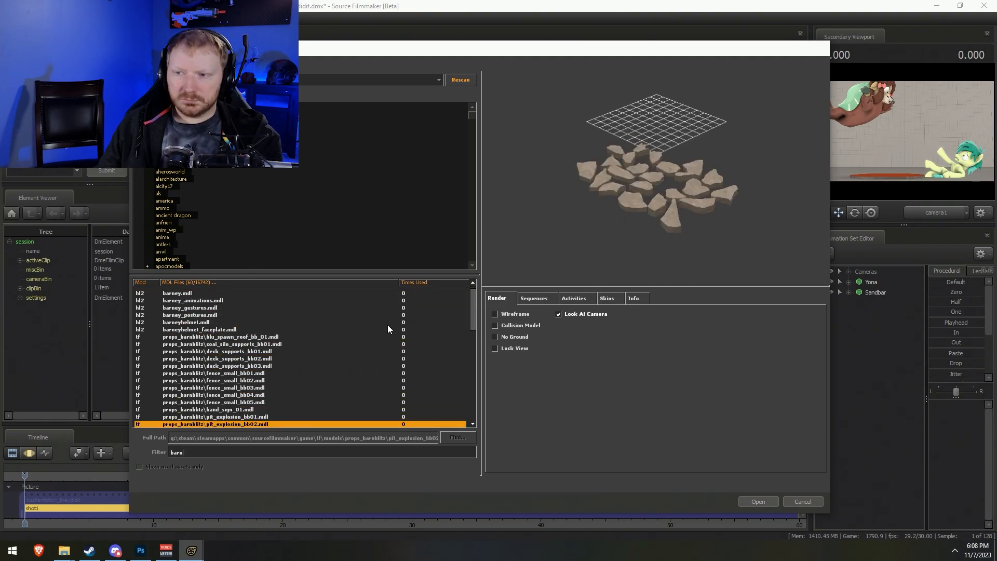
pyautogui.press('Down')
pyautogui.press('Down')
pyautogui.press('Down')
pyautogui.press('Down')
pyautogui.press('Down')
pyautogui.press('Down')
pyautogui.press('Down')
pyautogui.press('Down')
pyautogui.press('Down')
pyautogui.press('Down')
pyautogui.press('Down')
pyautogui.press('Down')
pyautogui.press('Down')
pyautogui.press('Down')
pyautogui.press('Down')
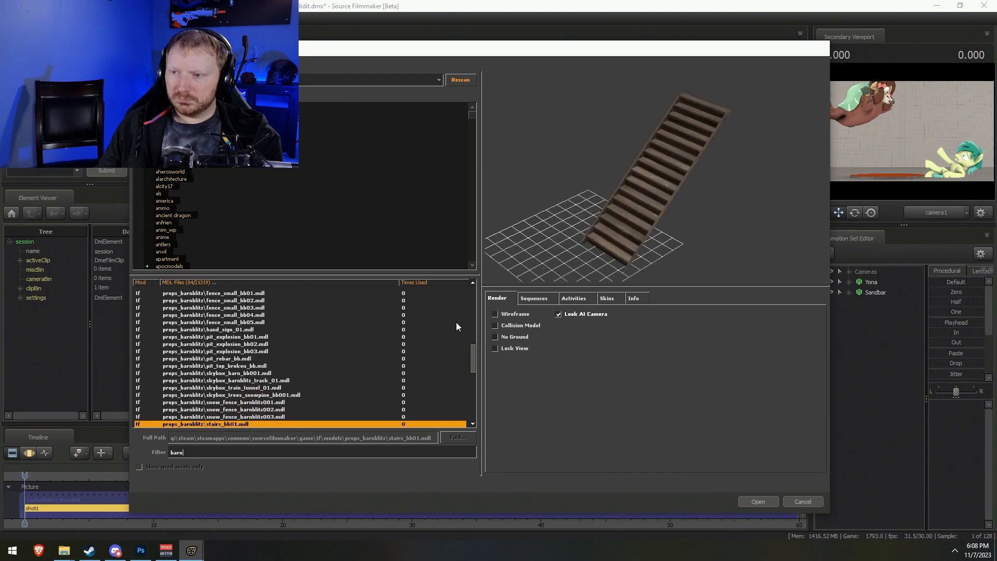
pyautogui.press('Down')
pyautogui.press('Down')
pyautogui.press('Down')
pyautogui.press('Down')
pyautogui.press('Down')
pyautogui.press('Down')
pyautogui.press('Down')
pyautogui.press('Down')
pyautogui.press('Down')
pyautogui.press('Down')
pyautogui.press('Down')
pyautogui.press('Down')
pyautogui.press('Down')
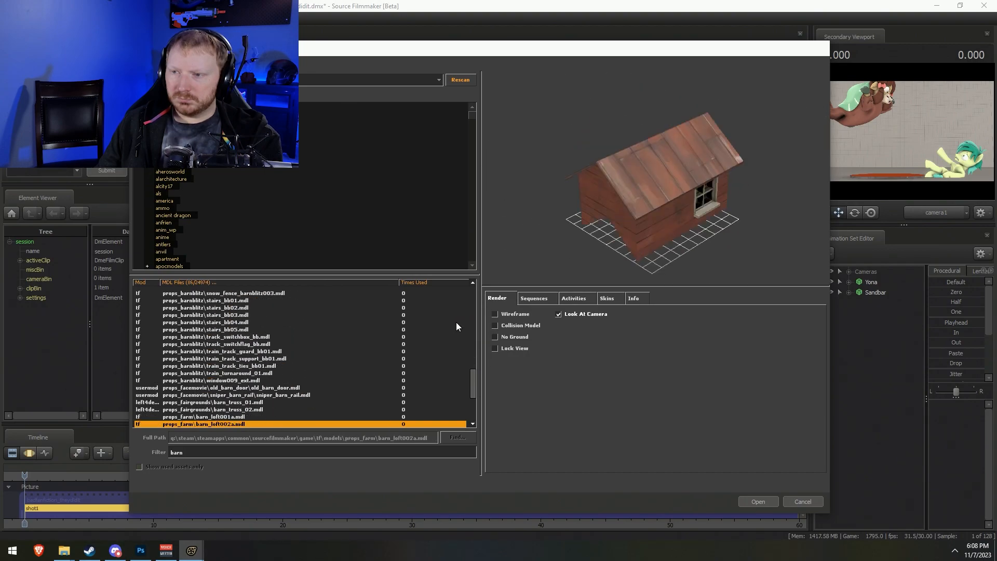
pyautogui.press('Down')
pyautogui.press('Down')
pyautogui.press('Down')
pyautogui.press('Down')
pyautogui.press('Down')
pyautogui.press('Down')
pyautogui.press('Down')
pyautogui.press('Down')
pyautogui.press('Down')
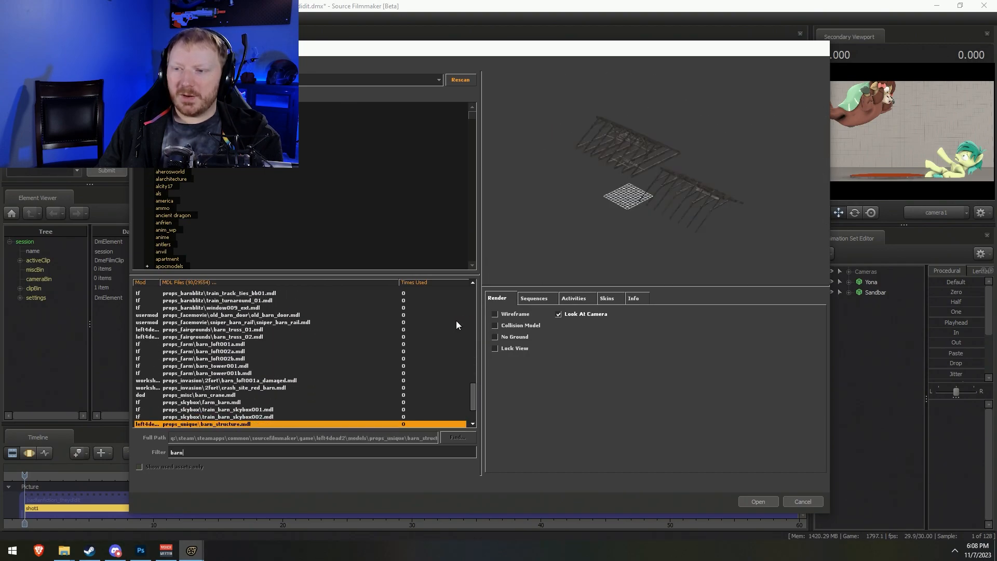
pyautogui.press('Down')
pyautogui.press('Down')
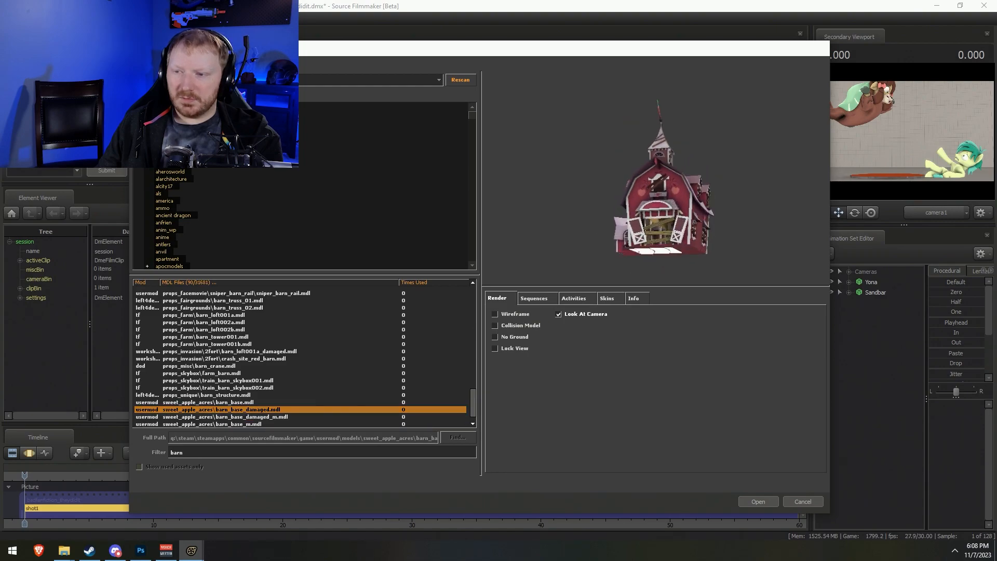
pyautogui.press('Up')
pyautogui.press('Up')
pyautogui.press('Up')
pyautogui.press('Down')
pyautogui.press('Down')
pyautogui.press('Up')
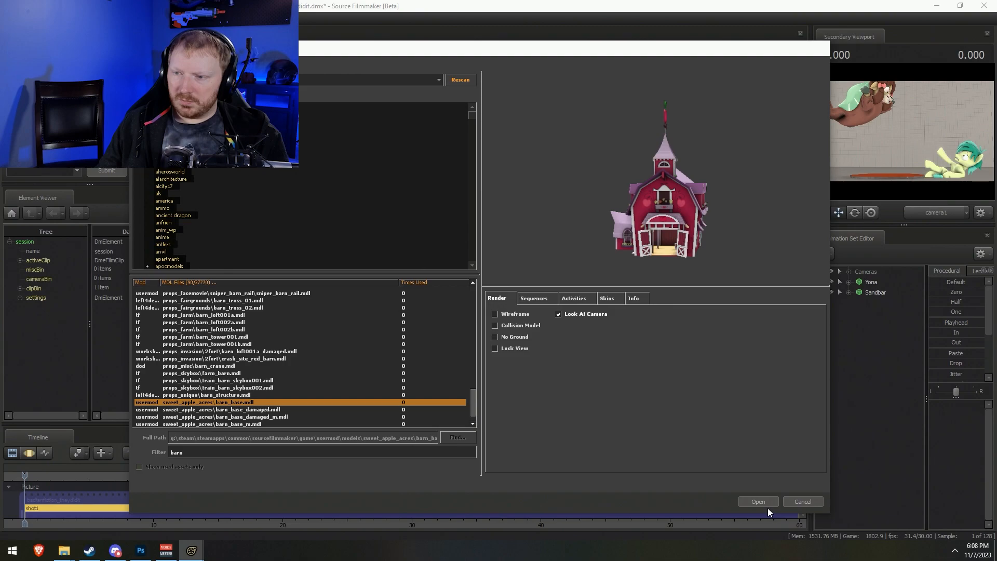
pyautogui.click(767, 505)
# Rename the barn_base1 animation set as Barn
pyautogui.moveTo(572, 6); pyautogui.dragTo(587, 153)
pyautogui.doubleClick(601, 158)
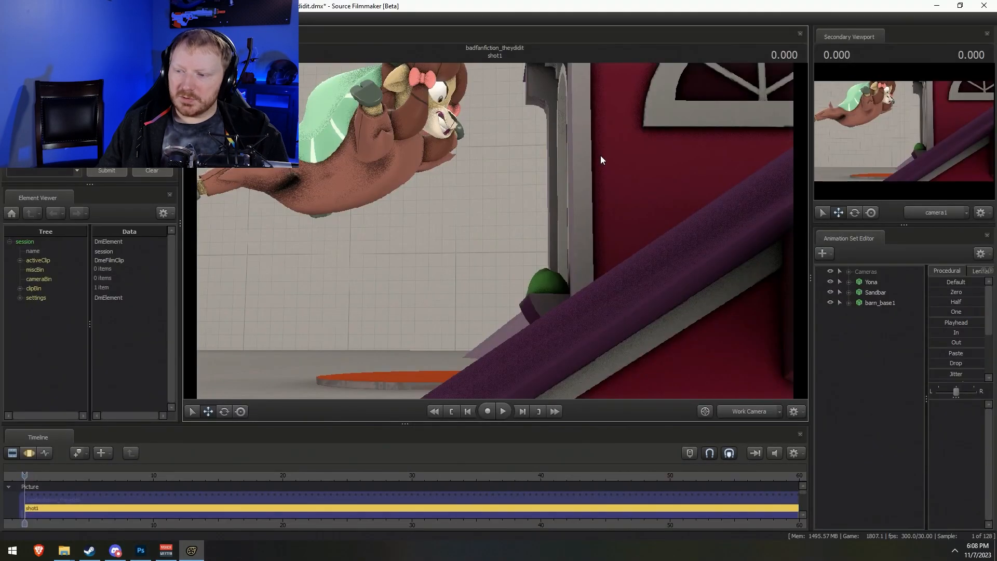
pyautogui.press('s')
pyautogui.moveTo(670, 311); pyautogui.dragTo(680, 343)
pyautogui.moveTo(495, 231); pyautogui.dragTo(497, 232)
pyautogui.press('s')
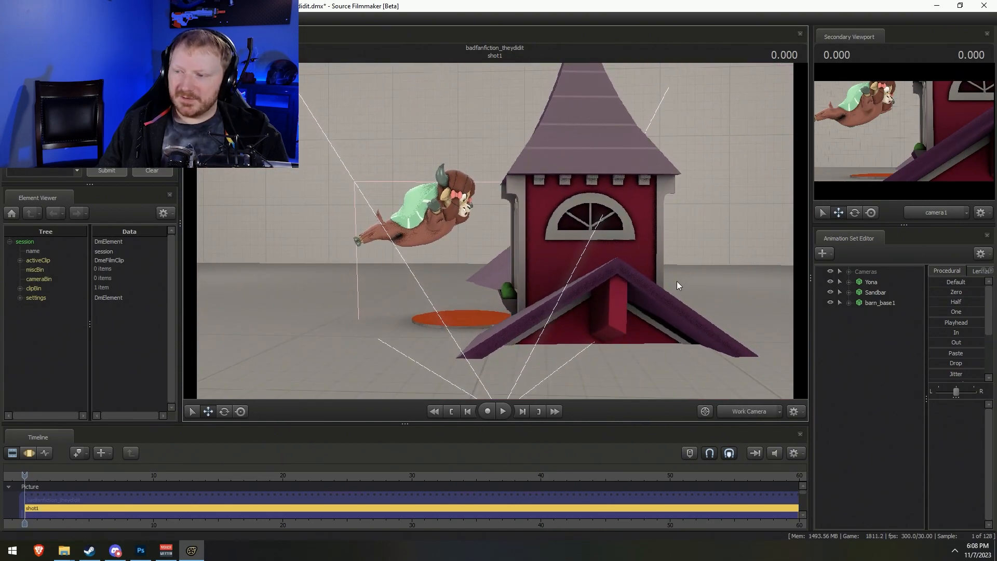
pyautogui.click(893, 302)
pyautogui.rightClick(894, 302)
pyautogui.click(915, 310)
pyautogui.write('Barn')
pyautogui.press('Return')
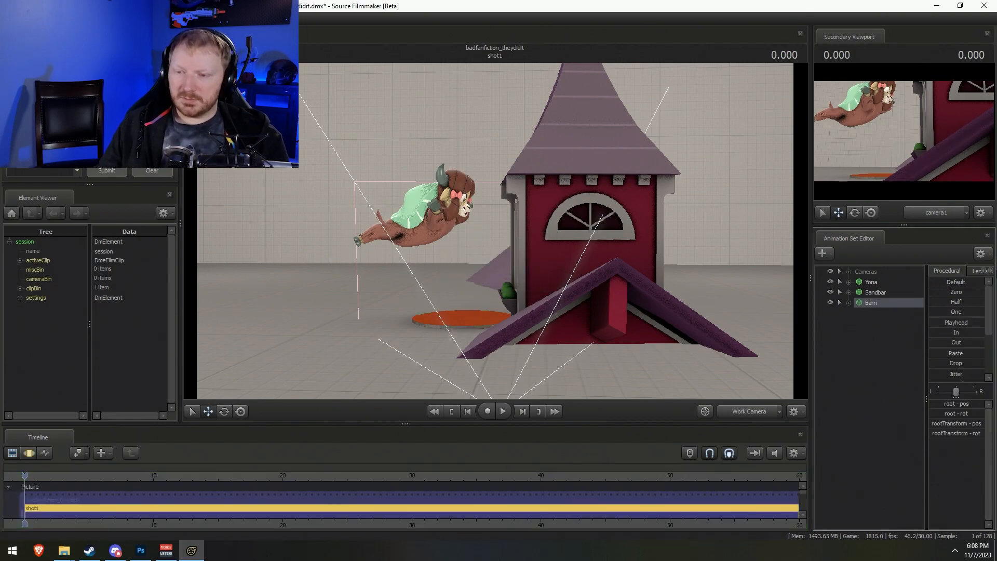
# Move the barn in the Motion Editor so that Yona and Sandbar are inside its interior
pyautogui.press('F3')
pyautogui.moveTo(576, 303); pyautogui.dragTo(583, 336)
pyautogui.press('z')
pyautogui.press('s')
pyautogui.press('F2')
pyautogui.press('F3')
pyautogui.moveTo(475, 377); pyautogui.dragTo(551, 330)
pyautogui.press('e')
pyautogui.press('w')
pyautogui.moveTo(434, 335)
pyautogui.mouseDown()
pyautogui.moveTo(524, 319)
pyautogui.moveTo(441, 343)
pyautogui.moveTo(434, 335)
pyautogui.mouseUp()
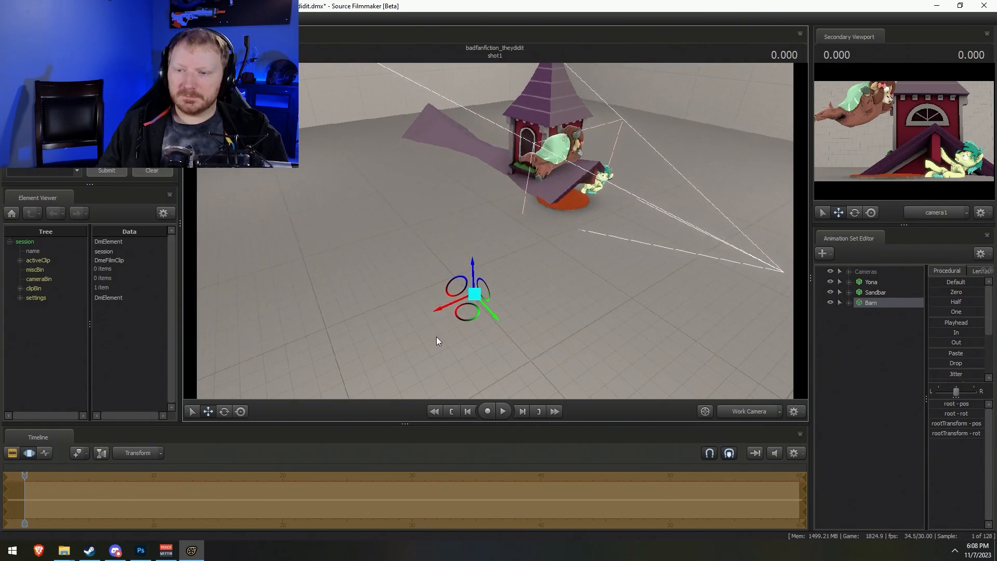
pyautogui.moveTo(475, 297); pyautogui.dragTo(628, 207)
pyautogui.press('e')
pyautogui.press('w')
pyautogui.press('s')
pyautogui.moveTo(495, 231); pyautogui.dragTo(575, 229)
pyautogui.press('a')
pyautogui.press('z')
pyautogui.press('a')
pyautogui.press('d')
pyautogui.press('s')
pyautogui.press('w')
pyautogui.moveTo(495, 229); pyautogui.dragTo(414, 191)
pyautogui.press('w')
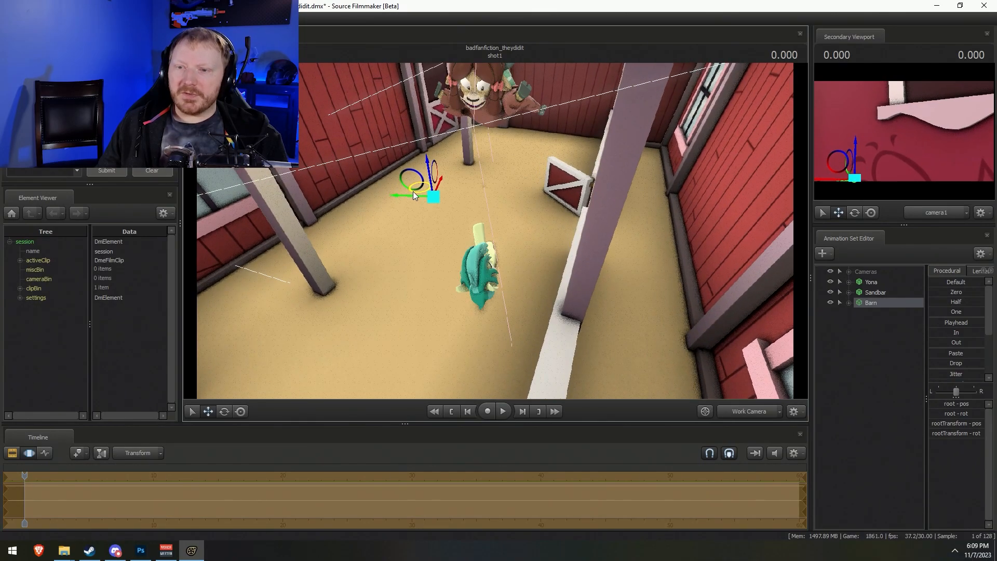
# Lower the barn vertically so its floor sits beneath Sandbar and the orange disc
pyautogui.moveTo(495, 231)
pyautogui.mouseDown()
pyautogui.moveTo(522, 228)
pyautogui.moveTo(491, 232)
pyautogui.moveTo(480, 263)
pyautogui.moveTo(498, 228)
pyautogui.mouseUp()
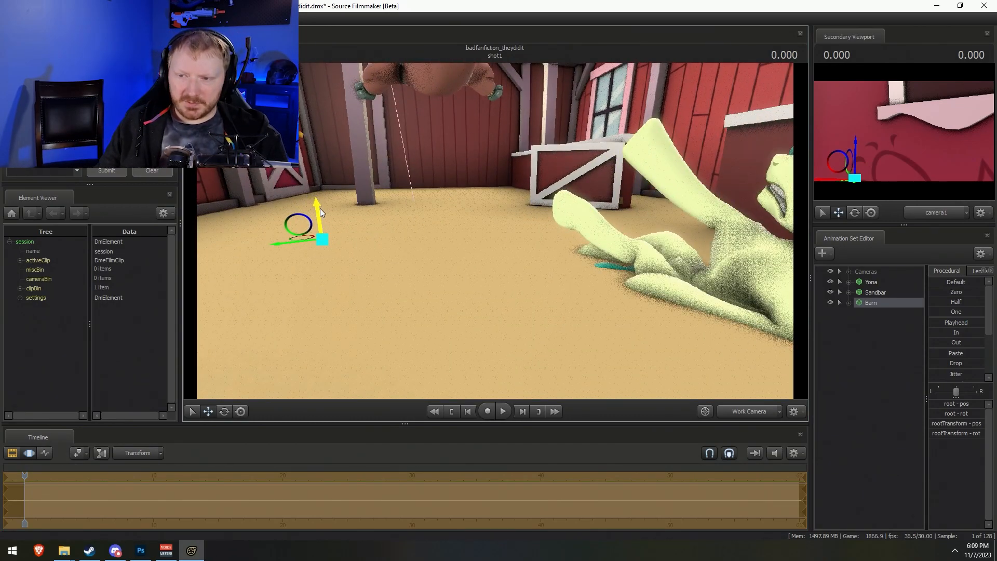
pyautogui.moveTo(320, 208); pyautogui.dragTo(323, 227)
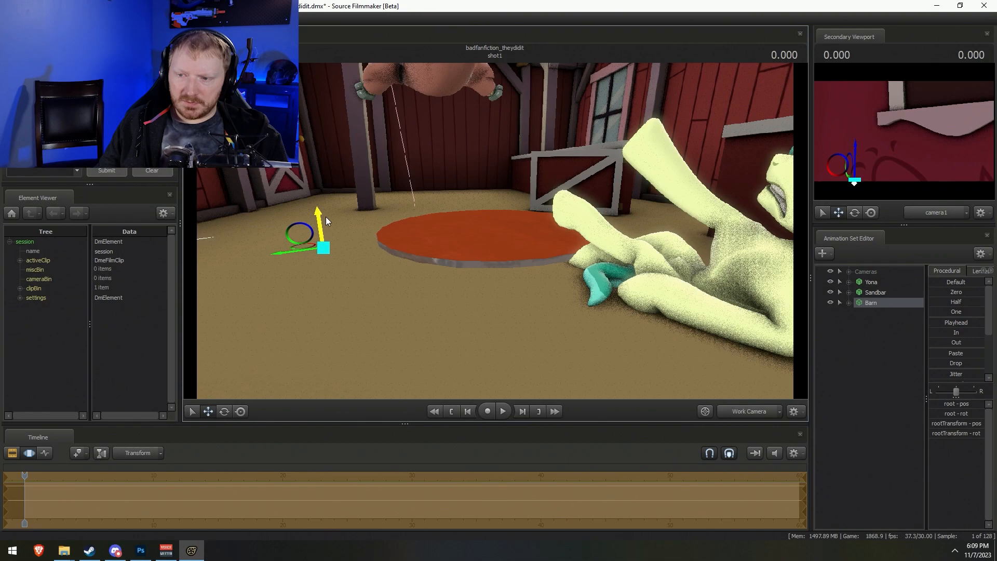
pyautogui.moveTo(326, 216)
pyautogui.mouseDown()
pyautogui.moveTo(341, 201)
pyautogui.moveTo(338, 215)
pyautogui.mouseUp()
pyautogui.moveTo(350, 216); pyautogui.dragTo(494, 231, button='right')
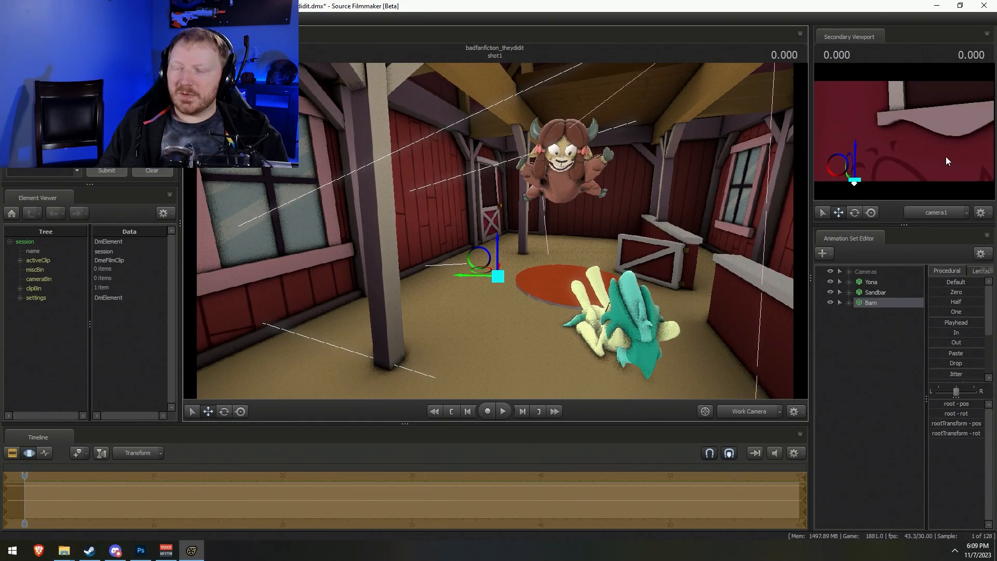
# Check the barn from camera1 and show camera1's Camera element in the Element Viewer
pyautogui.click(759, 414)
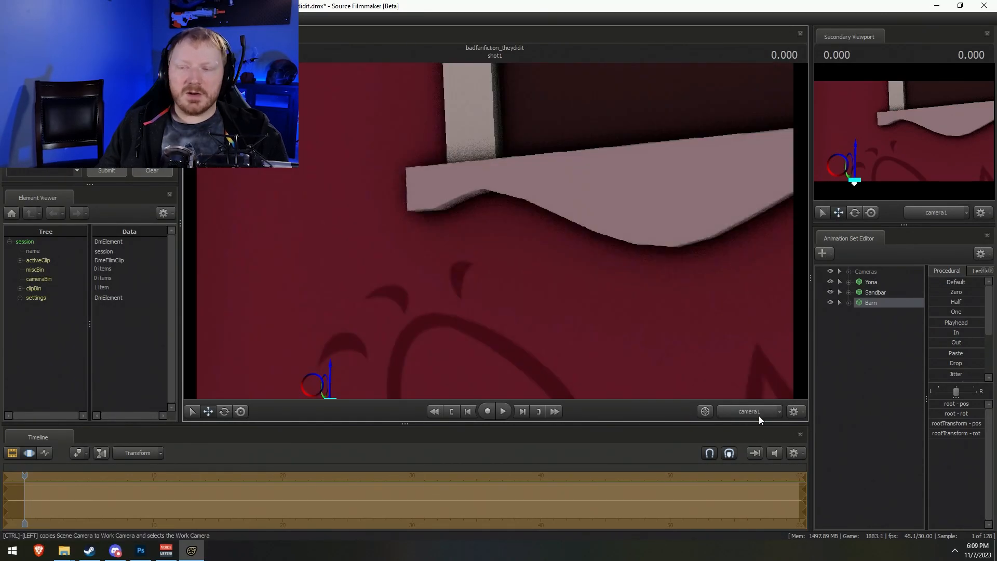
pyautogui.click(759, 416)
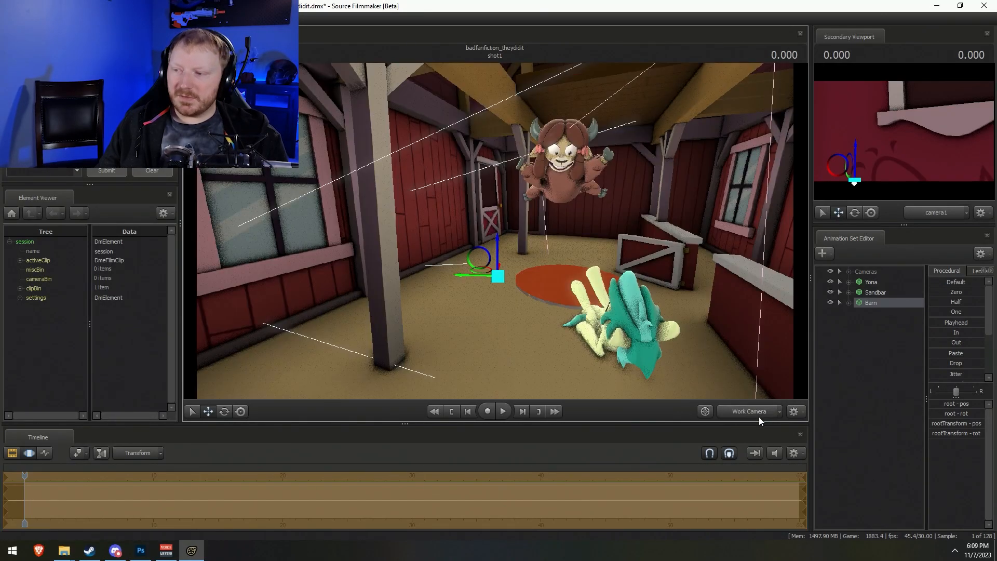
pyautogui.click(841, 271)
pyautogui.rightClick(878, 281)
pyautogui.moveTo(930, 336)
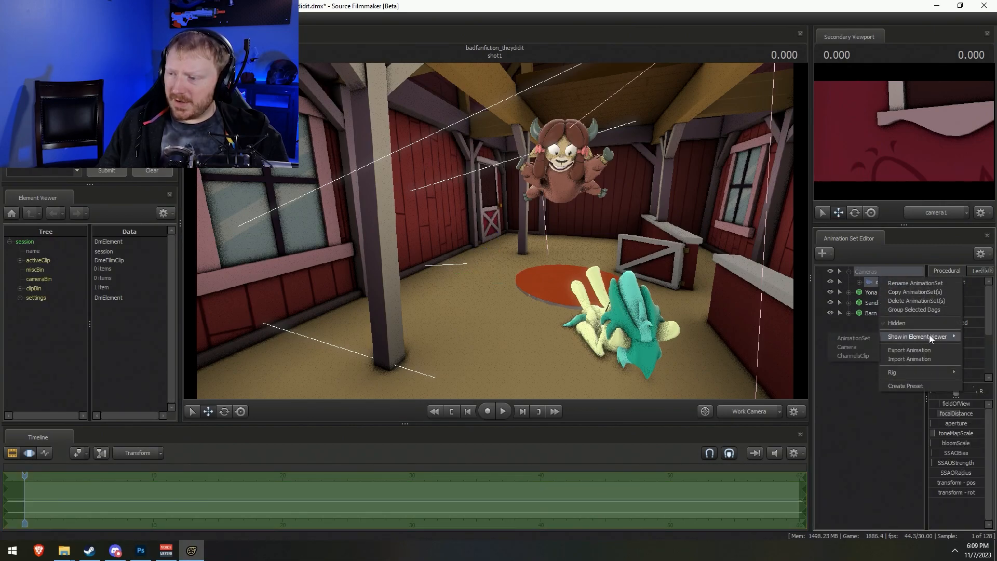
pyautogui.click(855, 346)
# Set camera1's znear to 30
pyautogui.rightClick(887, 281)
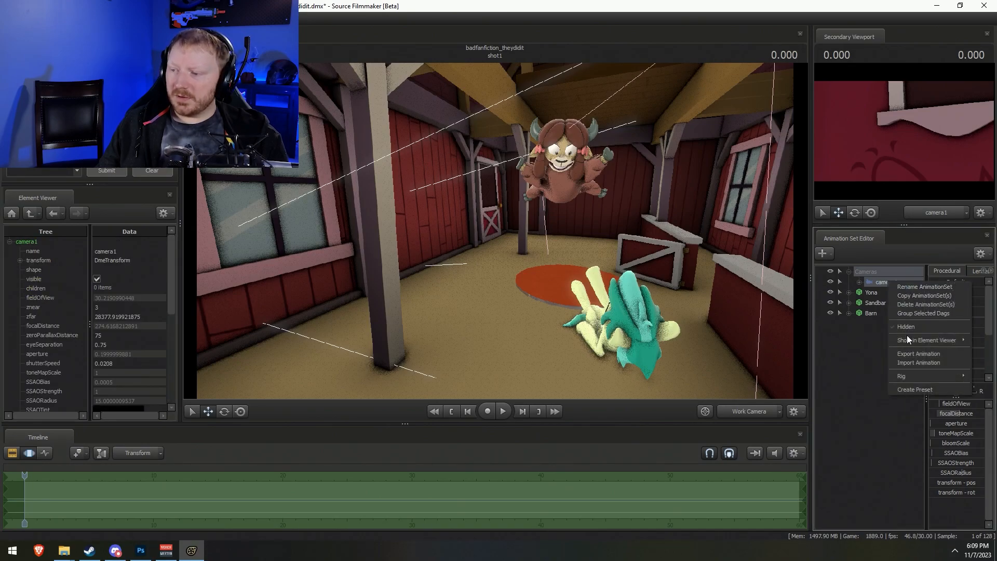
pyautogui.click(90, 310)
pyautogui.click(112, 307)
pyautogui.write('0')
pyautogui.press('Return')
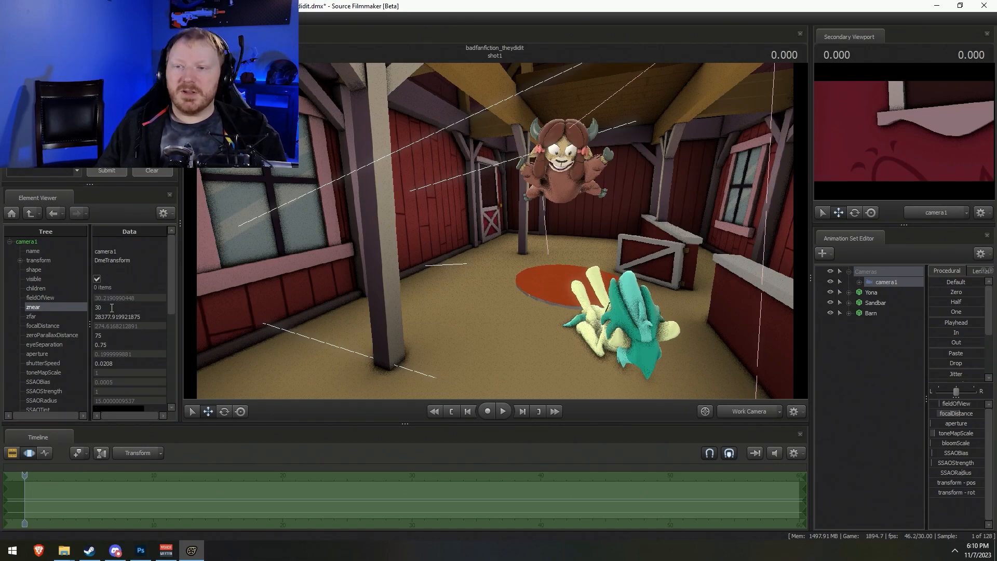
# Set camera1's znear to 150 and inspect its near plane against the barn wall
pyautogui.click(111, 308)
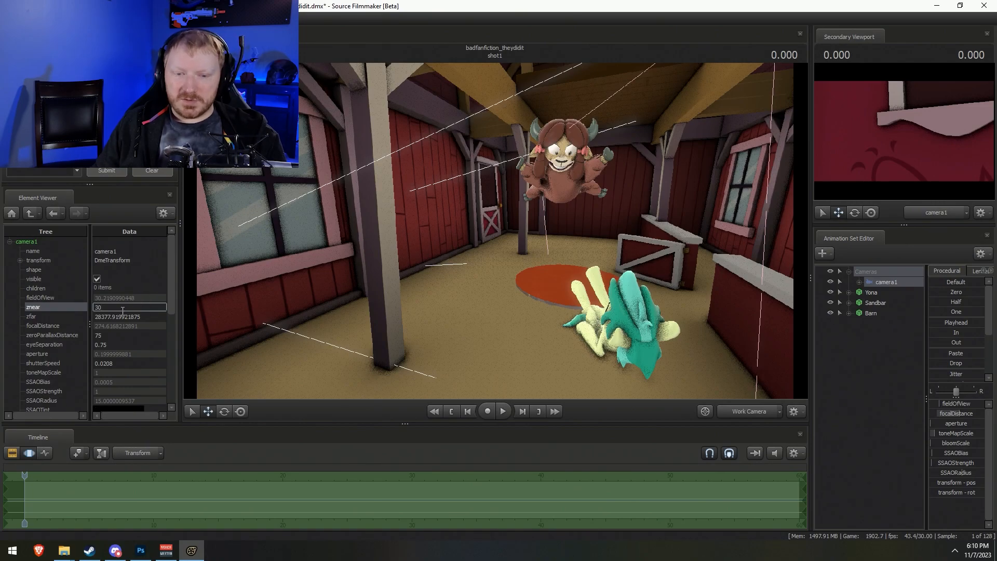
pyautogui.write('150')
pyautogui.press('Return')
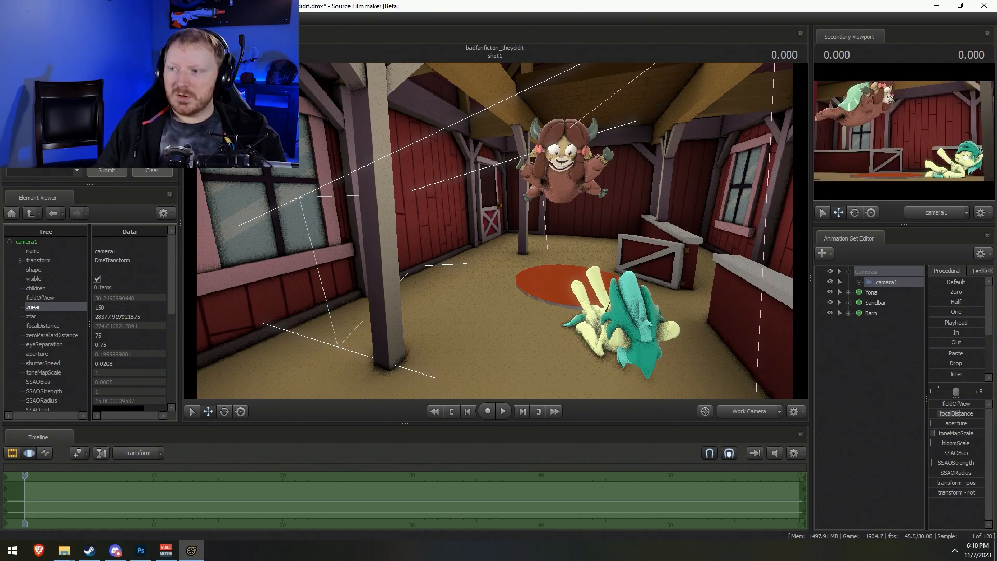
pyautogui.moveTo(266, 247); pyautogui.dragTo(214, 257)
pyautogui.press('w')
pyautogui.press('z')
pyautogui.moveTo(481, 207); pyautogui.dragTo(442, 186)
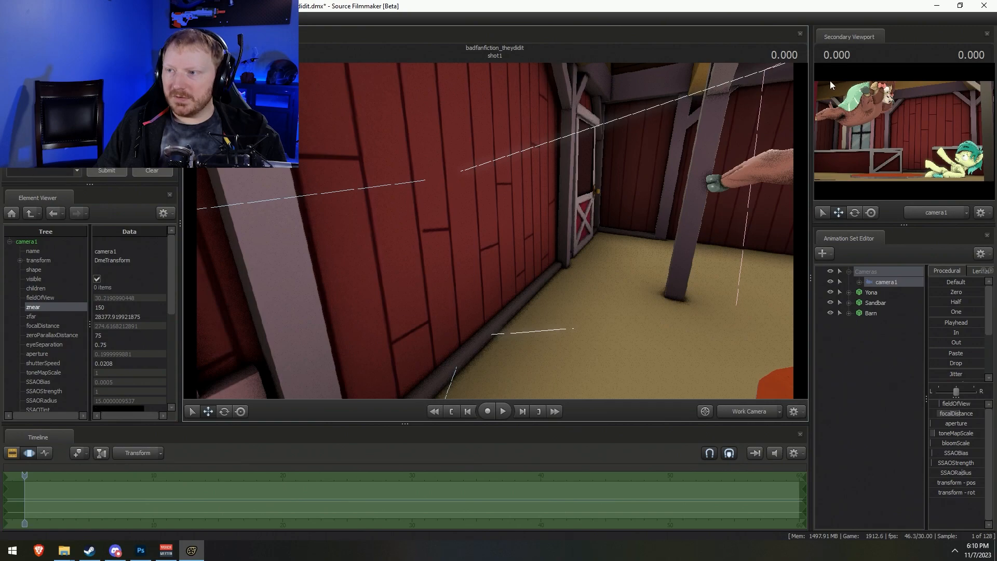
# Set camera1's znear to 160
pyautogui.doubleClick(123, 308)
pyautogui.press('BackSpace')
pyautogui.write('60')
pyautogui.press('Return')
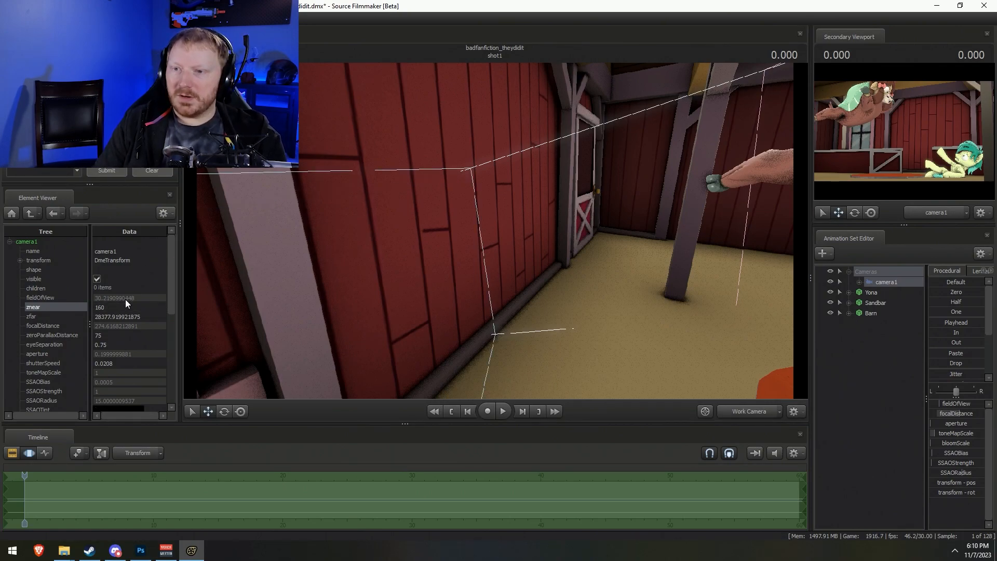
# Examine camera1's near clipping plane from several viewpoints relative to the barn's side wall and interior
pyautogui.moveTo(470, 225)
pyautogui.mouseDown()
pyautogui.moveTo(480, 227)
pyautogui.moveTo(471, 225)
pyautogui.mouseUp()
pyautogui.press('s')
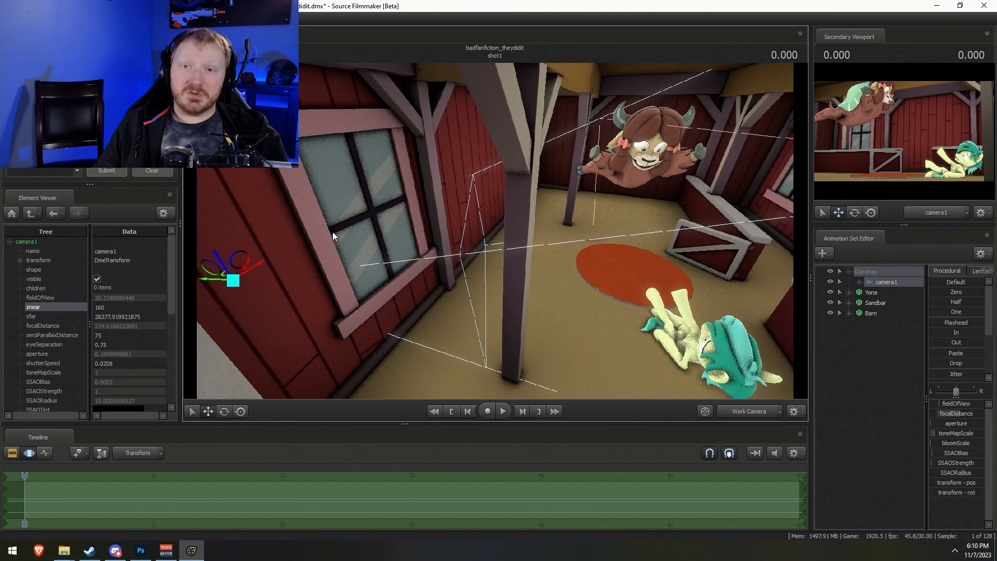
pyautogui.moveTo(333, 232); pyautogui.dragTo(388, 228)
pyautogui.press('s')
pyautogui.press('s')
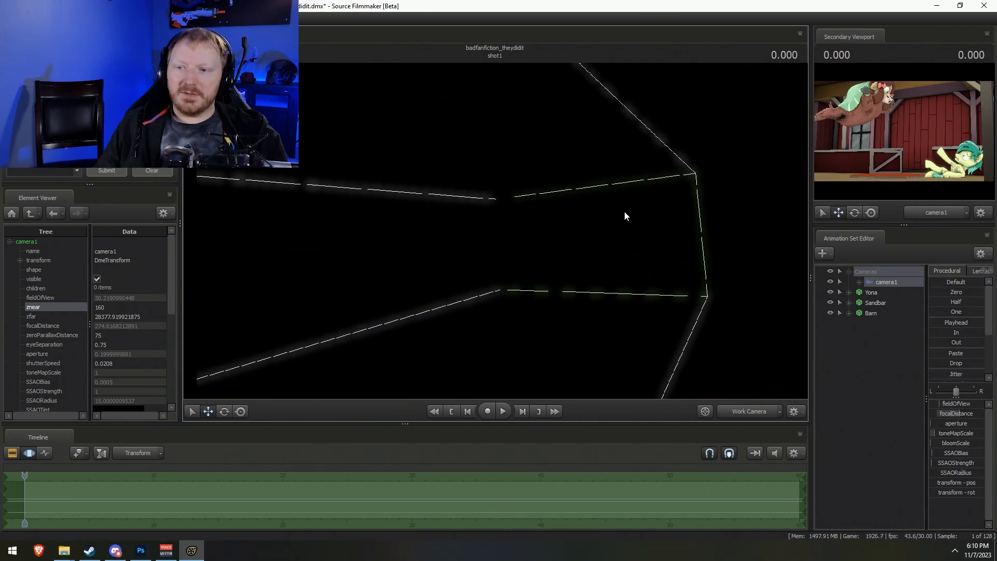
pyautogui.press('w')
pyautogui.moveTo(604, 225); pyautogui.dragTo(522, 240)
pyautogui.press('w')
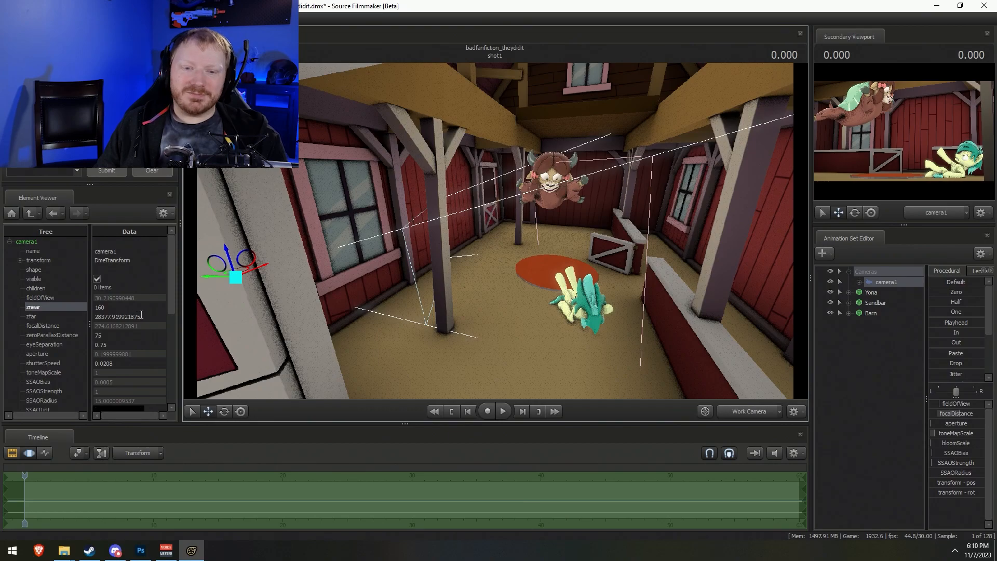
pyautogui.click(140, 315)
pyautogui.click(495, 231)
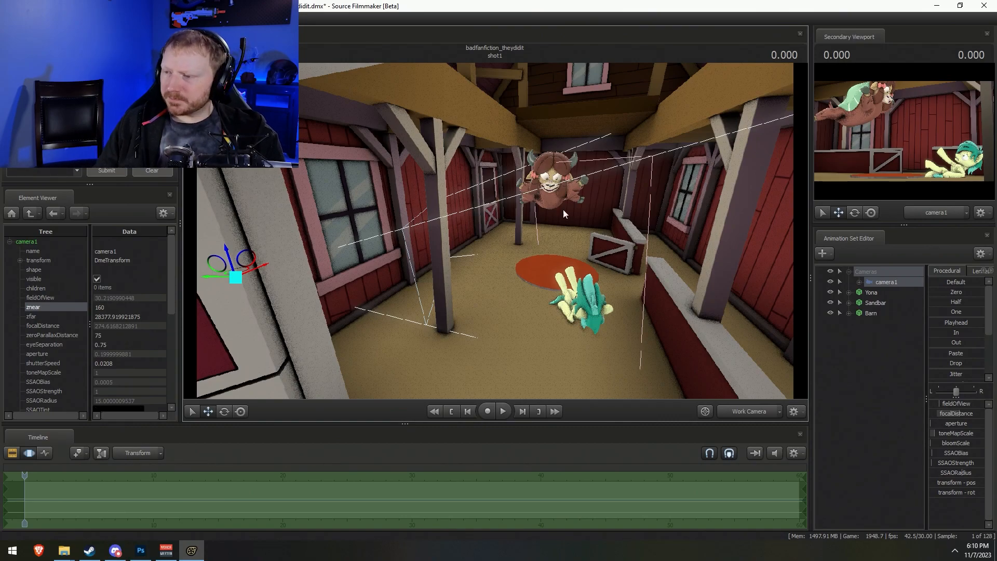
pyautogui.moveTo(878, 308); pyautogui.dragTo(876, 282)
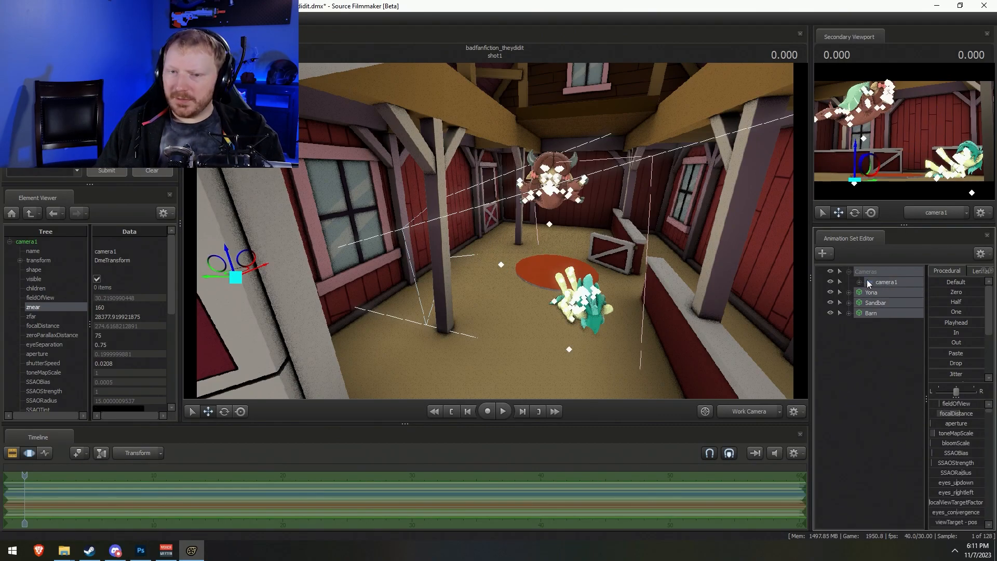
pyautogui.rightClick(245, 264)
pyautogui.rightClick(235, 279)
pyautogui.click(251, 284)
pyautogui.moveTo(528, 230); pyautogui.dragTo(493, 230)
pyautogui.press('s')
pyautogui.moveTo(392, 322); pyautogui.dragTo(427, 527)
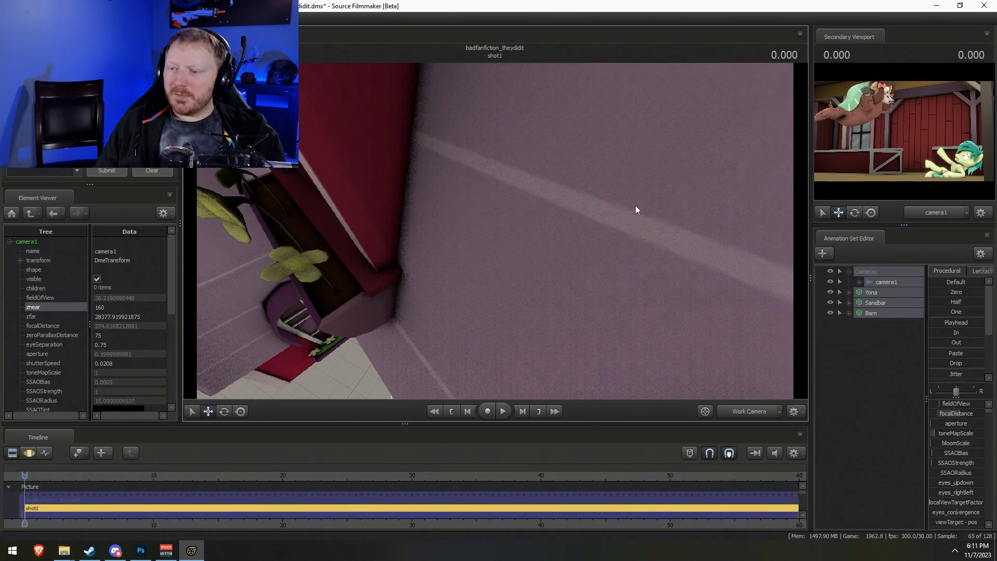
# Try shifting the barn up and down in the Motion Editor to test its lighting, undoing each move
pyautogui.click(749, 414)
pyautogui.keyDown('ctrl'); pyautogui.click(746, 409); pyautogui.keyUp('ctrl')
pyautogui.moveTo(724, 358); pyautogui.dragTo(436, 266)
pyautogui.press('s')
pyautogui.click(871, 313)
pyautogui.press('w')
pyautogui.press('s')
pyautogui.press('w')
pyautogui.moveTo(501, 280); pyautogui.dragTo(501, 250)
pyautogui.press('F3')
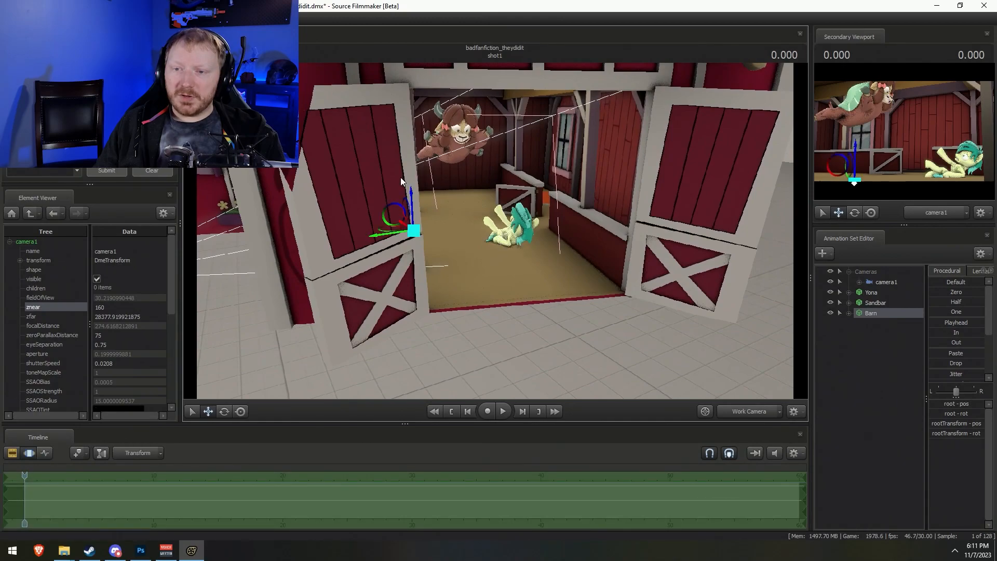
pyautogui.moveTo(414, 195); pyautogui.dragTo(417, 190)
pyautogui.hotkey('ctrl', 'z')
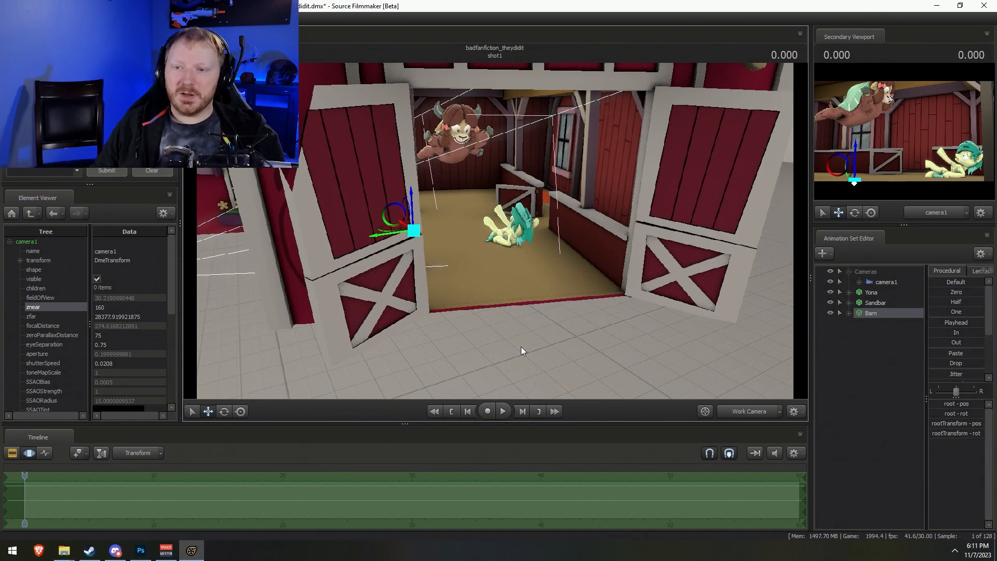
pyautogui.moveTo(412, 210); pyautogui.dragTo(420, 291)
pyautogui.hotkey('ctrl', 'z')
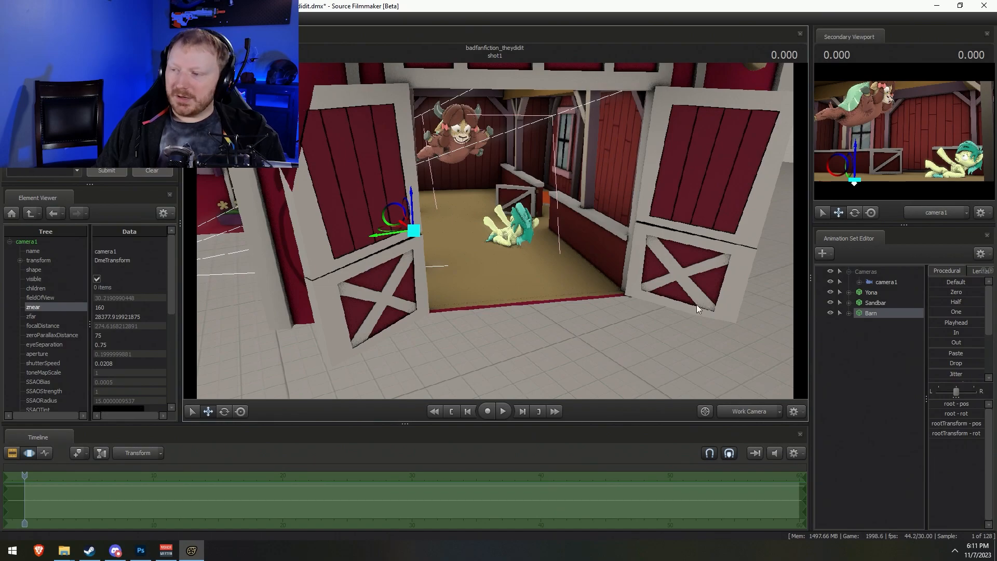
pyautogui.rightClick(886, 342)
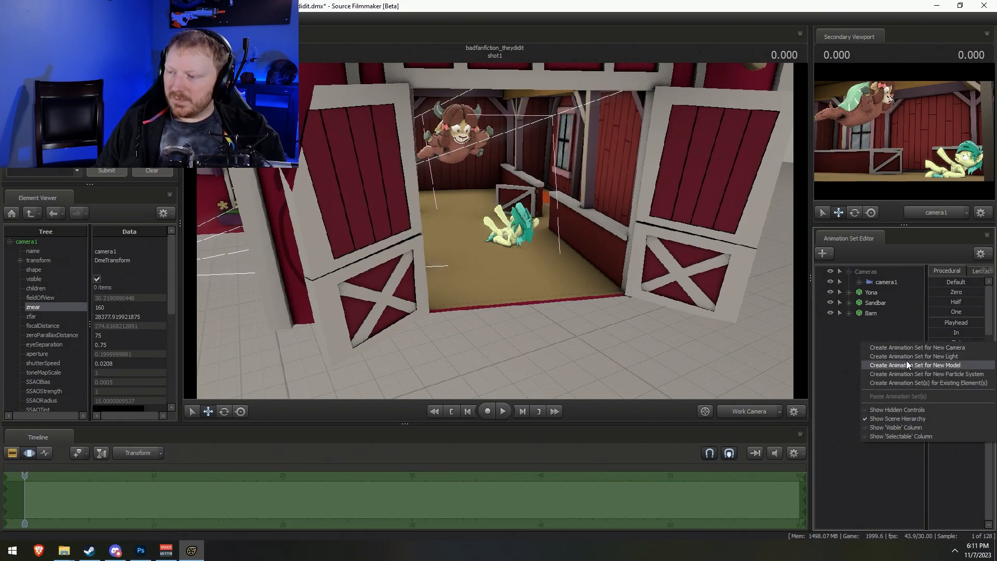
pyautogui.click(907, 362)
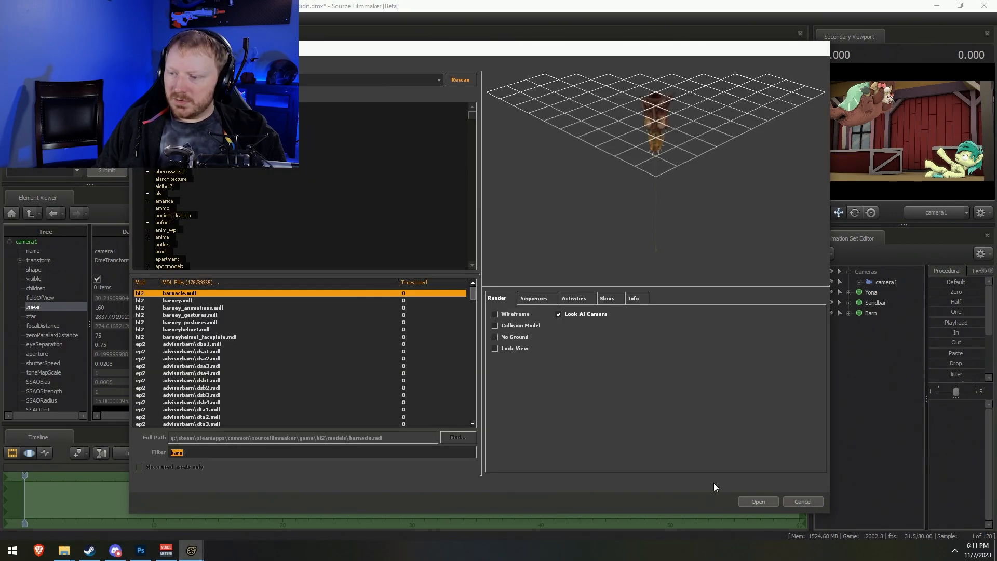
pyautogui.click(806, 504)
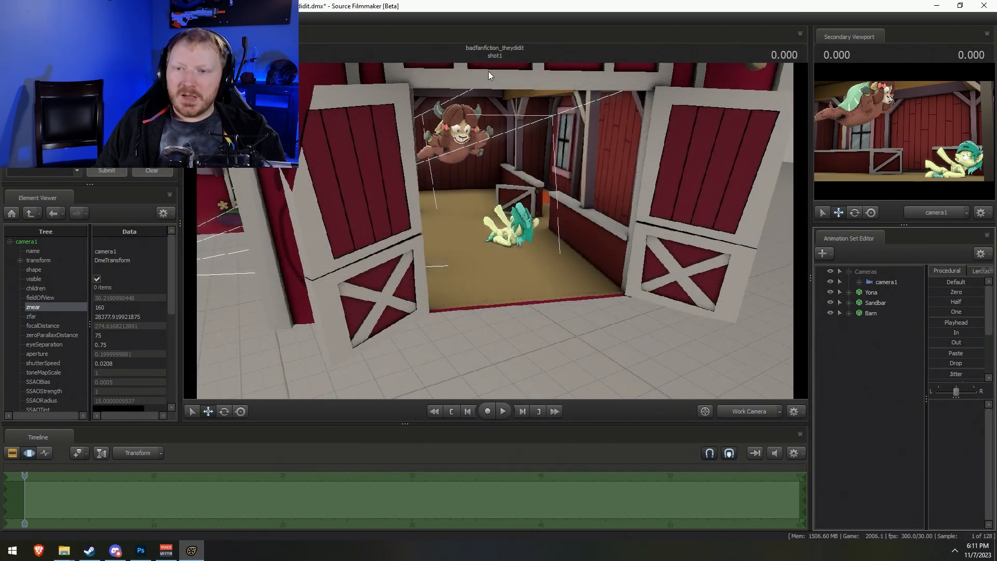
# Show Sandbar's Model element in the Element Viewer and examine its illumPositionDag attribute and children
pyautogui.rightClick(868, 305)
pyautogui.moveTo(894, 367)
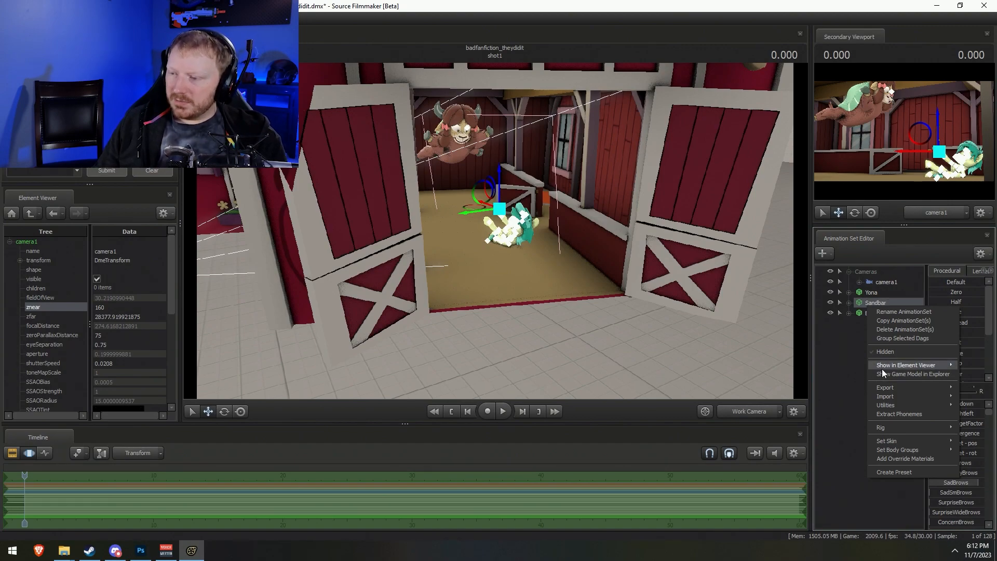
pyautogui.click(854, 375)
pyautogui.scroll(-1, 26, 357)
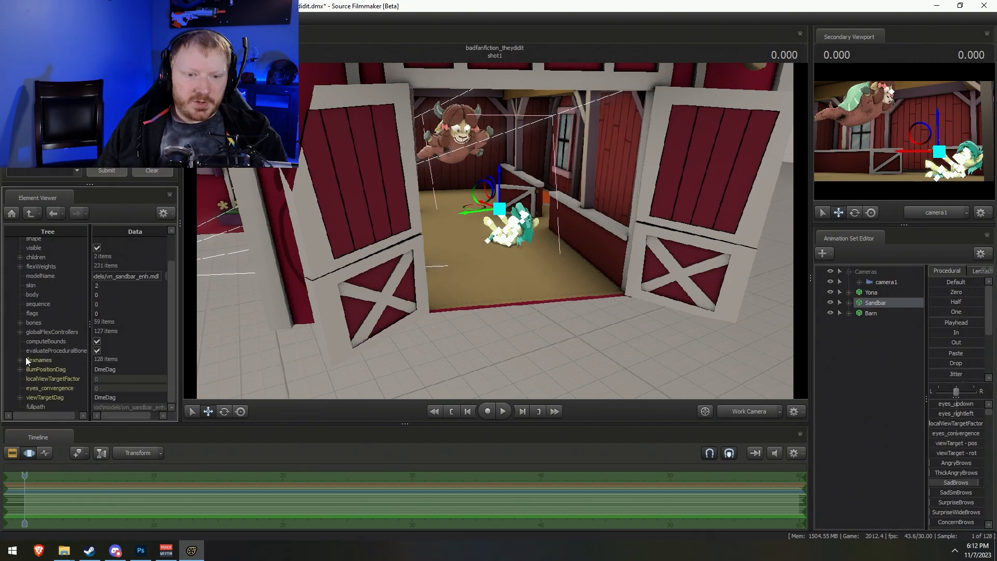
pyautogui.click(20, 369)
pyautogui.scroll(-2, 22, 372)
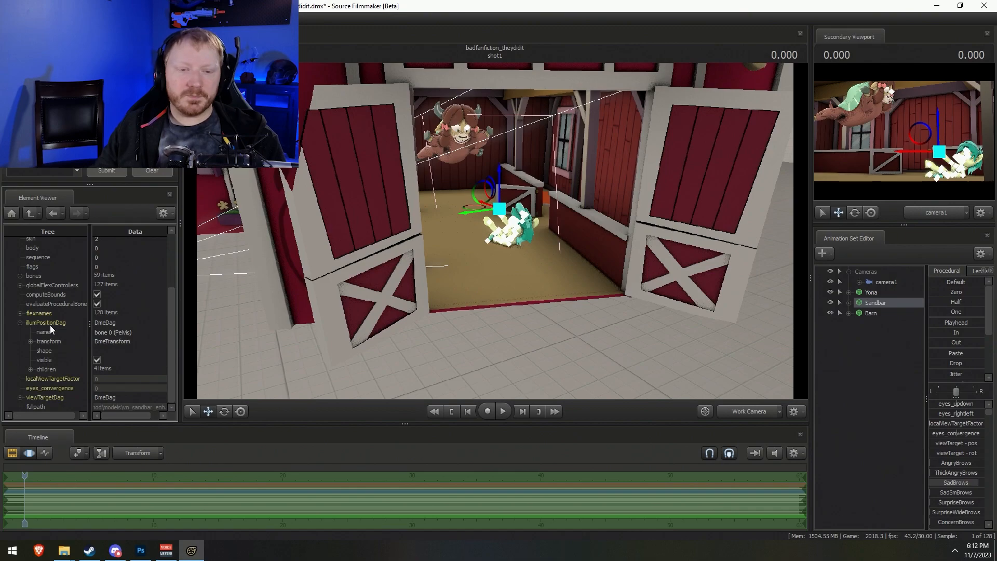
pyautogui.click(30, 368)
pyautogui.click(30, 369)
pyautogui.click(20, 323)
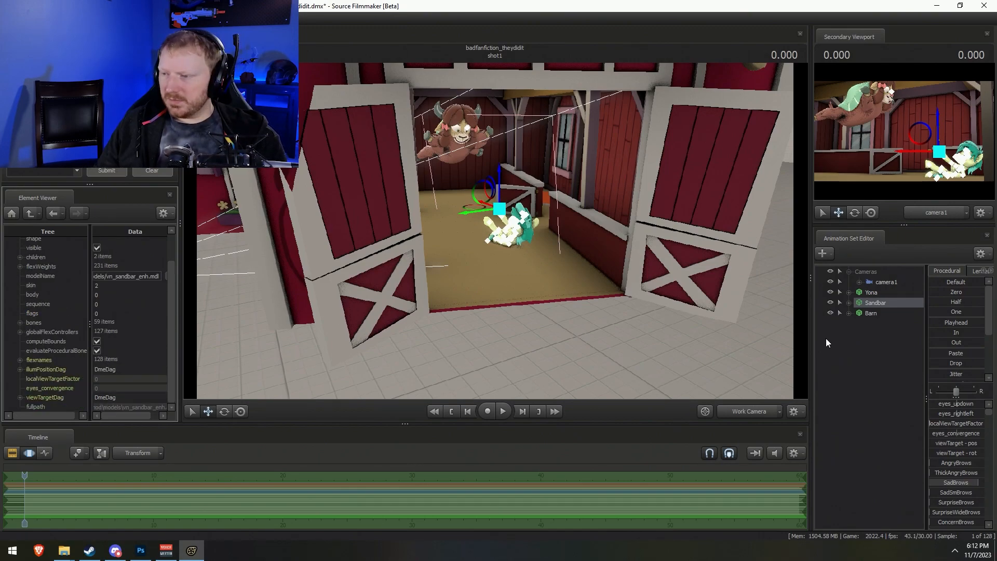
# Create an animation set for the axis_helper_thick model, filtering the model list by "helper"
pyautogui.click(851, 325)
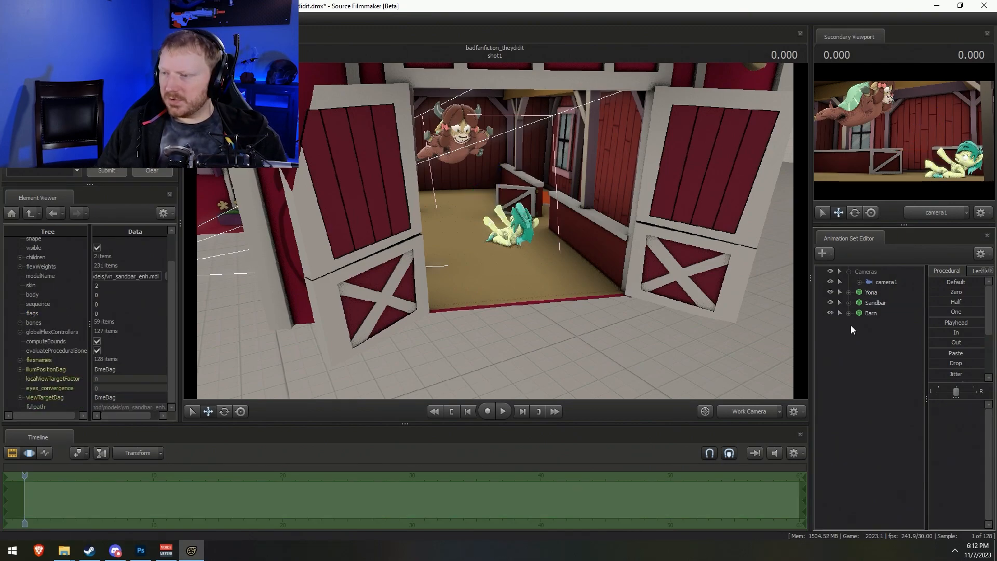
pyautogui.rightClick(885, 338)
pyautogui.click(970, 361)
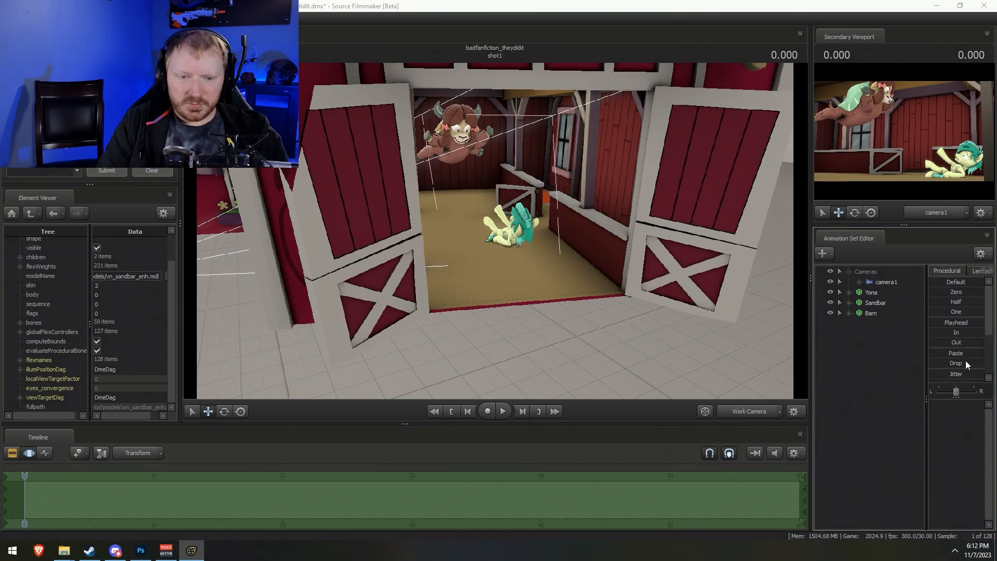
pyautogui.write('helper')
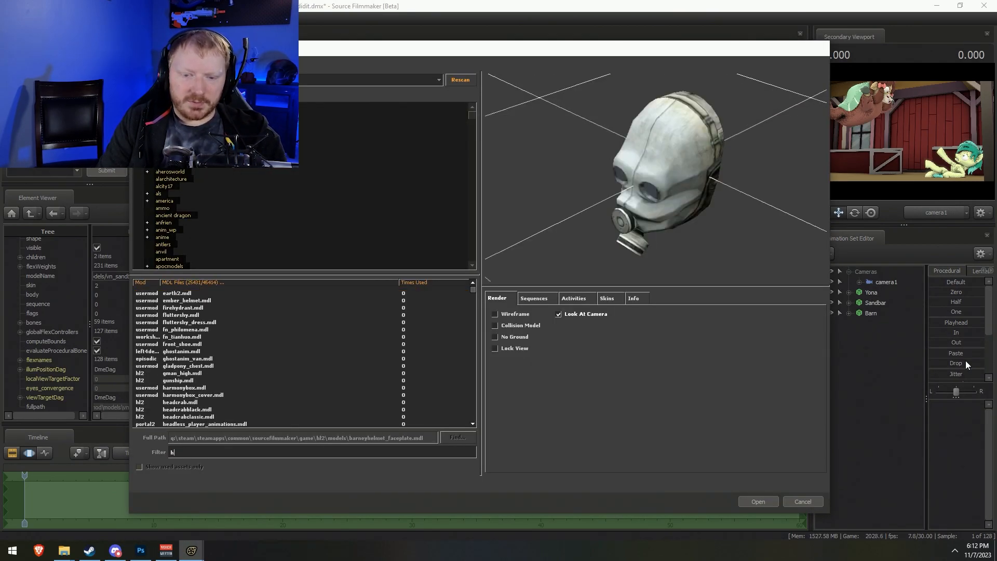
pyautogui.press('Down')
pyautogui.press('Down')
pyautogui.press('Down')
pyautogui.press('Return')
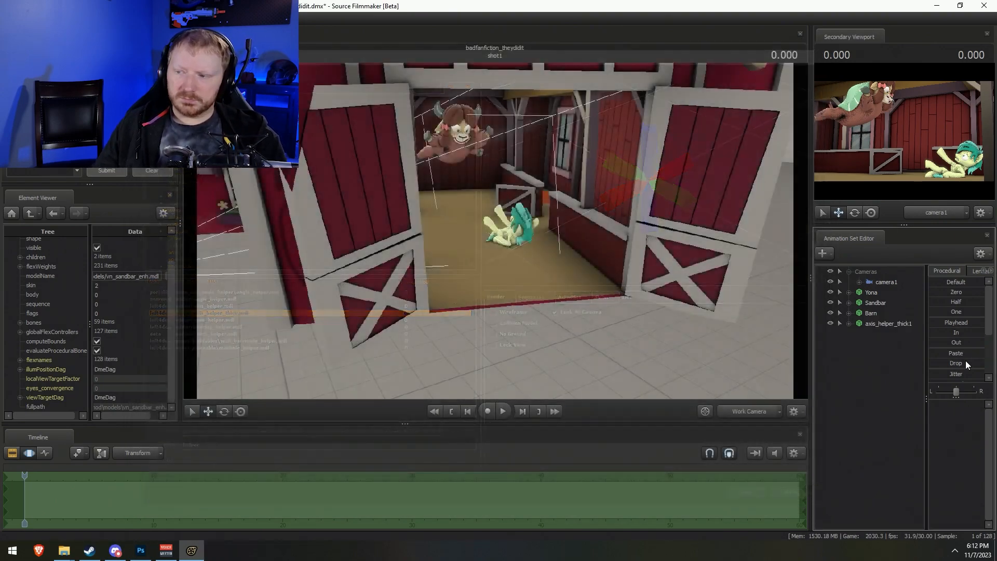
# Move axis_helper_thick1 to the barn's open doorway
pyautogui.click(859, 326)
pyautogui.press('s')
pyautogui.moveTo(690, 290); pyautogui.dragTo(618, 314)
pyautogui.press('r')
pyautogui.press('w')
pyautogui.moveTo(286, 236); pyautogui.dragTo(543, 177)
pyautogui.keyDown('alt'); pyautogui.moveTo(549, 267); pyautogui.dragTo(515, 228); pyautogui.keyUp('alt')
pyautogui.press('Escape')
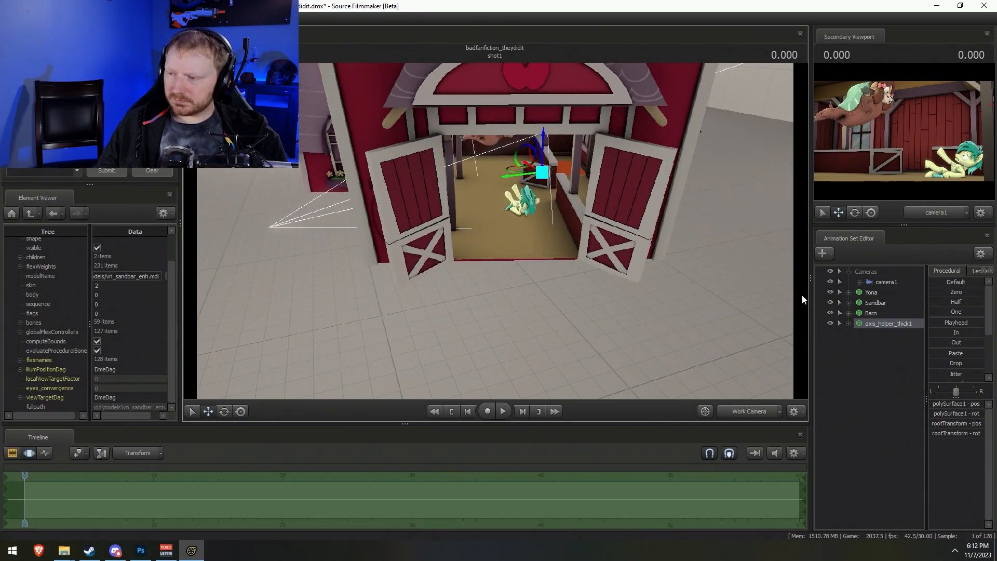
# Show axis_helper_thick1's Model element in the Element Viewer and copy its illumPositionDag attribute
pyautogui.rightClick(910, 324)
pyautogui.moveTo(937, 383)
pyautogui.click(894, 397)
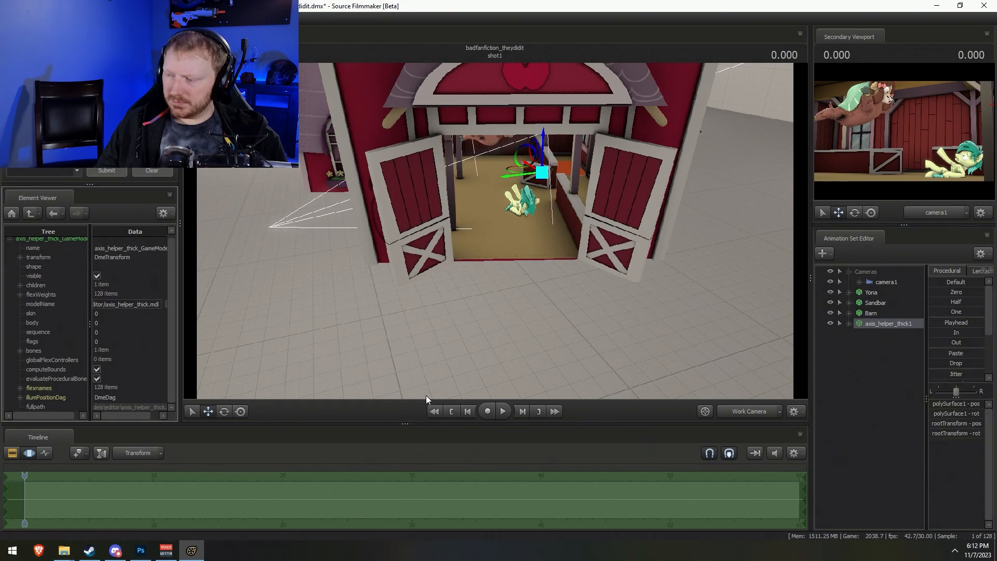
pyautogui.click(19, 398)
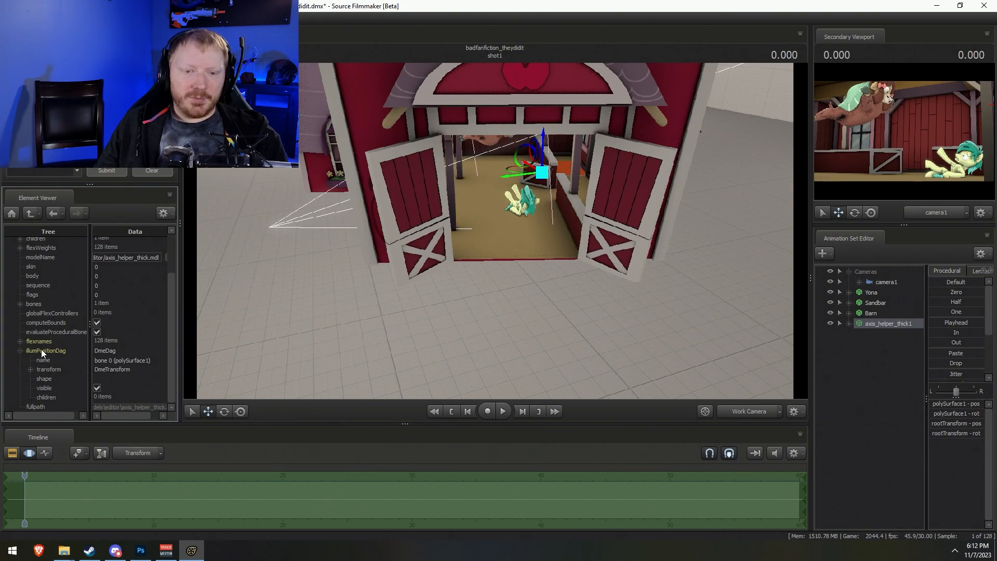
pyautogui.rightClick(42, 349)
pyautogui.click(44, 368)
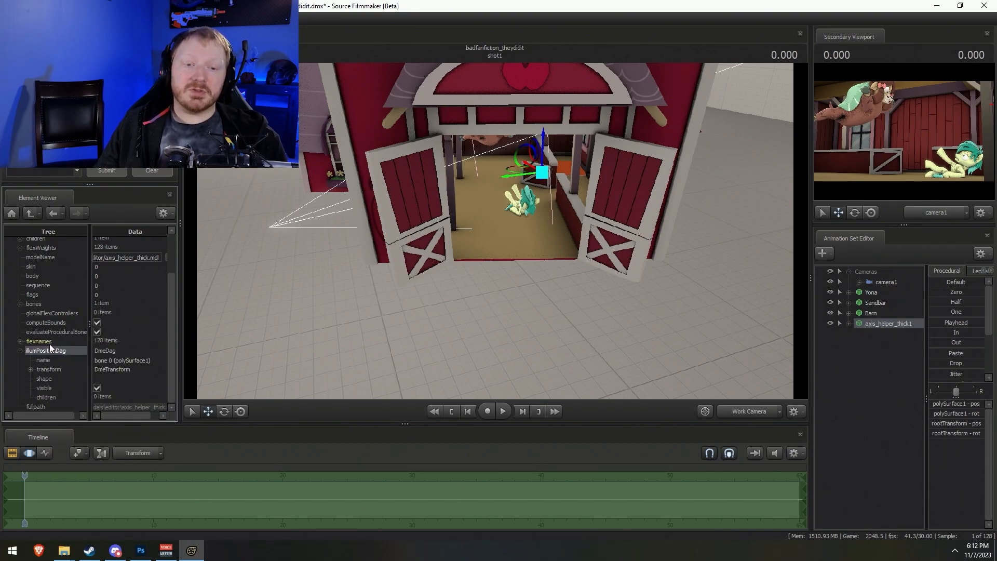
# Show the Barn's Model element in the Element Viewer and delete the contents of its illumPositionDag attribute
pyautogui.rightClick(876, 314)
pyautogui.click(858, 385)
pyautogui.rightClick(878, 314)
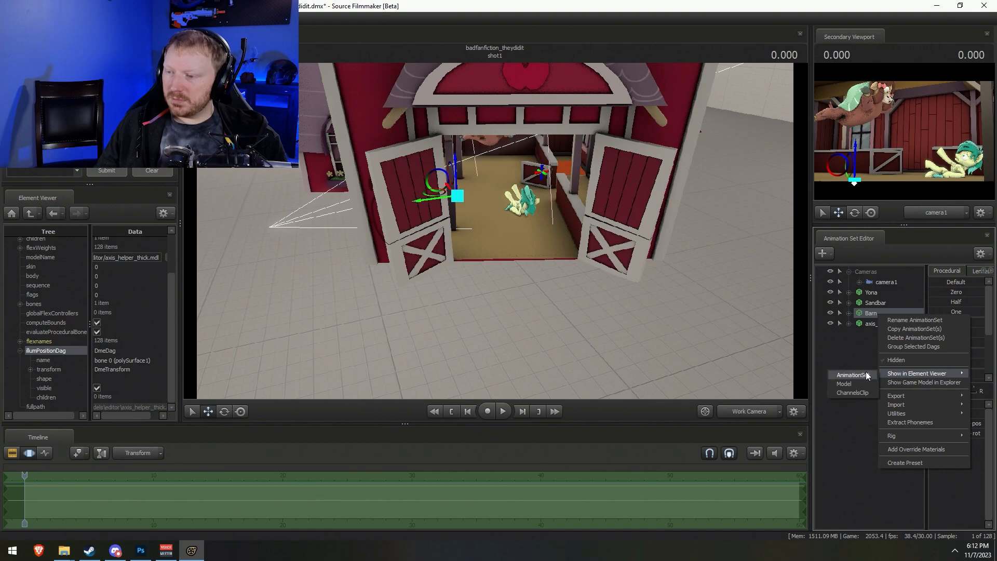
pyautogui.click(858, 384)
pyautogui.click(21, 397)
pyautogui.rightClick(36, 350)
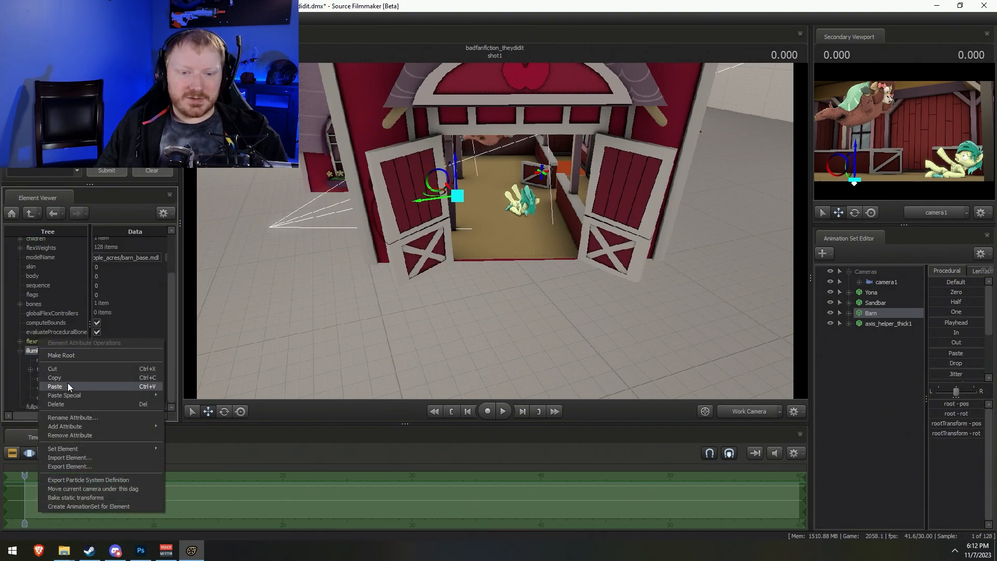
pyautogui.click(67, 402)
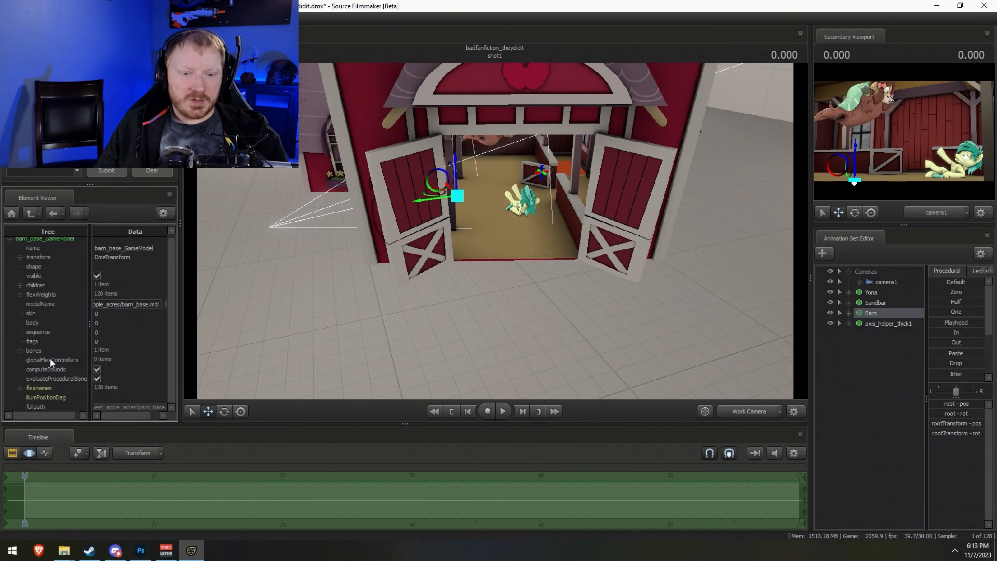
# Paste the copied axis helper dag as a reference into the Barn's illumPositionDag attribute
pyautogui.rightClick(41, 396)
pyautogui.moveTo(67, 440)
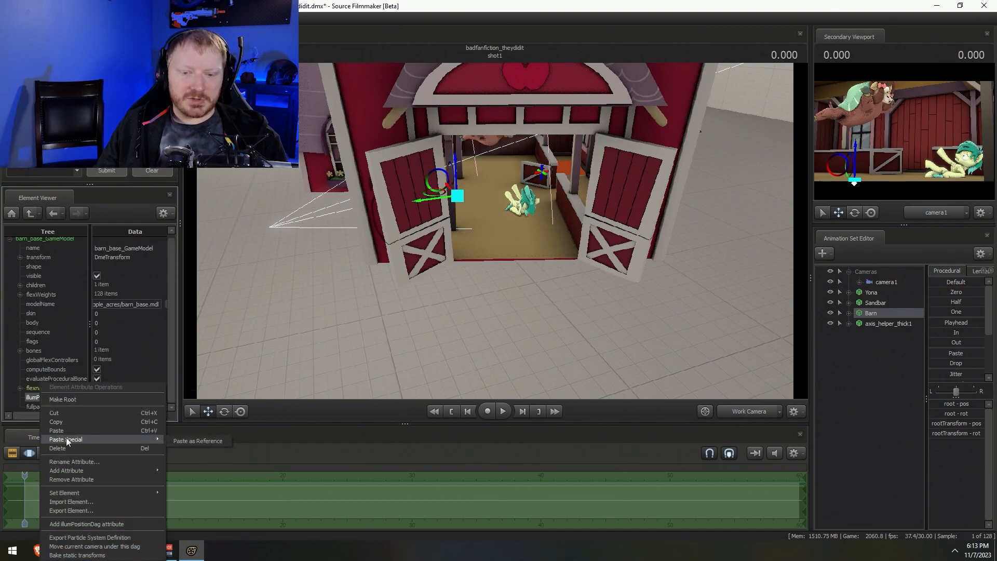
pyautogui.click(176, 443)
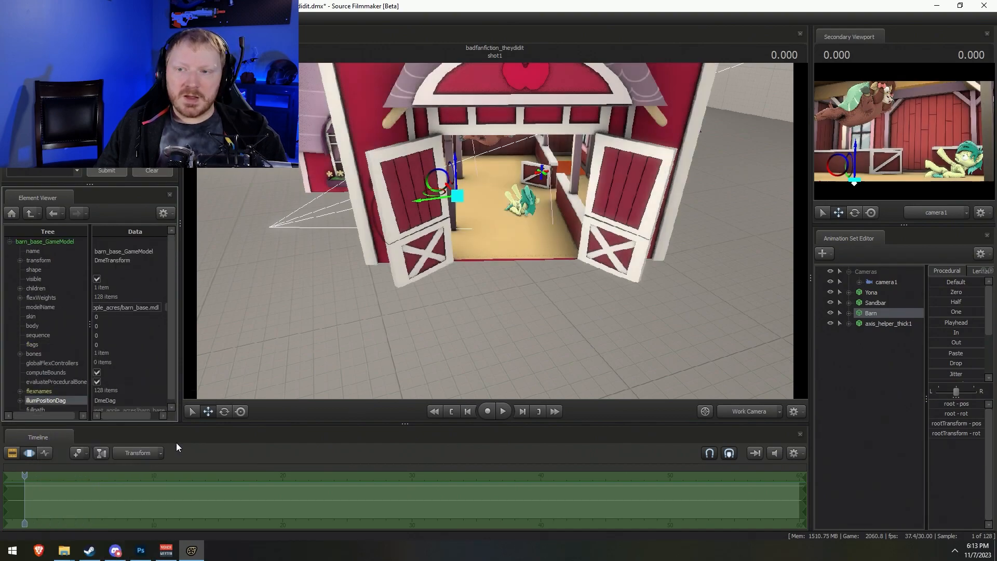
# Select axis_helper_thick1 and adjust its position around the barn's open doorway to test its effect on the lighting
pyautogui.doubleClick(884, 323)
pyautogui.moveTo(496, 208); pyautogui.dragTo(466, 260)
pyautogui.hotkey('ctrl', 'z')
pyautogui.keyDown('alt'); pyautogui.moveTo(545, 220); pyautogui.dragTo(492, 233); pyautogui.keyUp('alt')
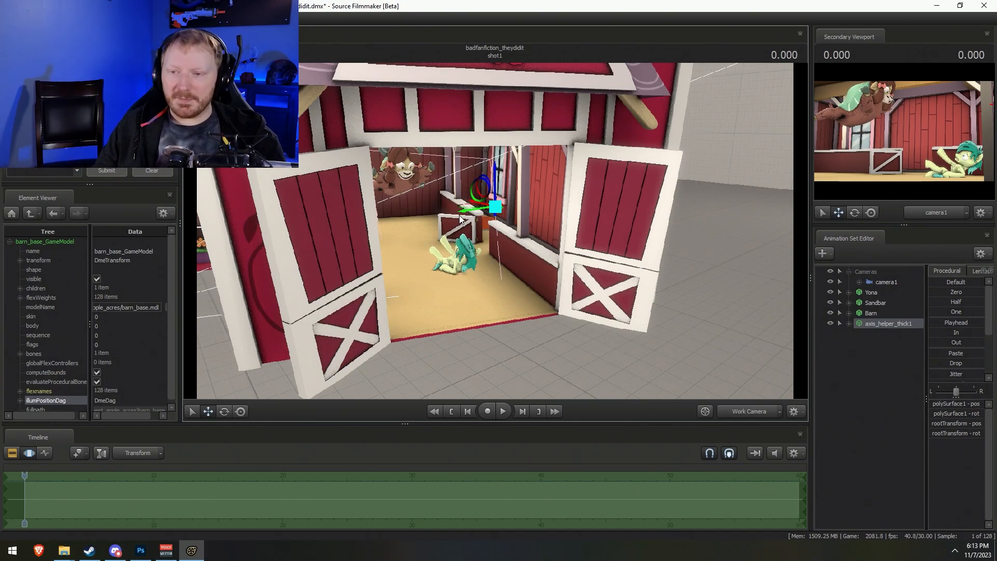
pyautogui.moveTo(443, 295); pyautogui.dragTo(481, 295)
pyautogui.moveTo(467, 195)
pyautogui.mouseDown()
pyautogui.moveTo(319, 229)
pyautogui.moveTo(467, 203)
pyautogui.mouseUp()
# Hide axis_helper_thick1 and rename its animation set "Barn illum Helper"
pyautogui.click(834, 323)
pyautogui.rightClick(889, 323)
pyautogui.click(905, 333)
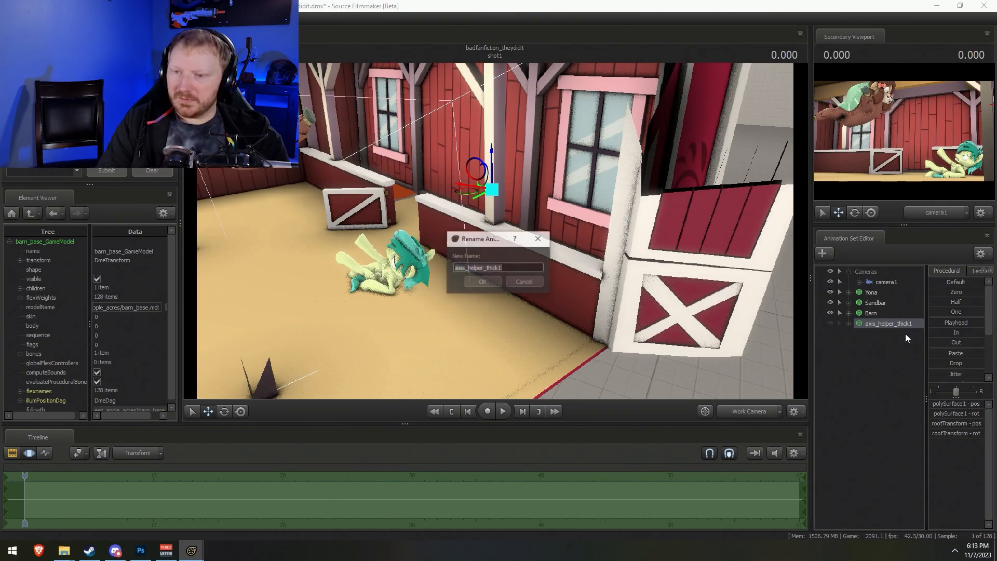
pyautogui.write('Barn')
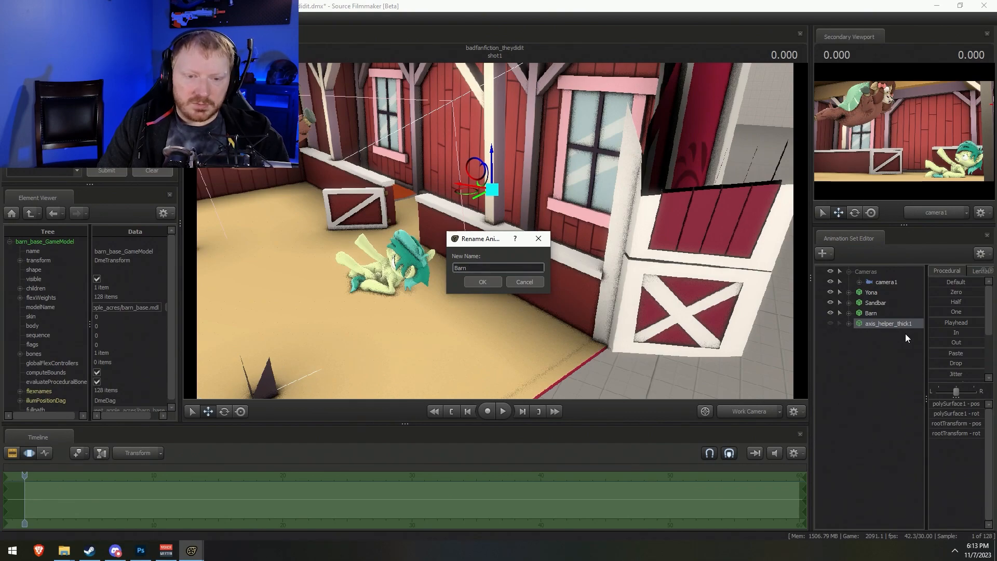
pyautogui.write(' illum Helper')
pyautogui.press('Return')
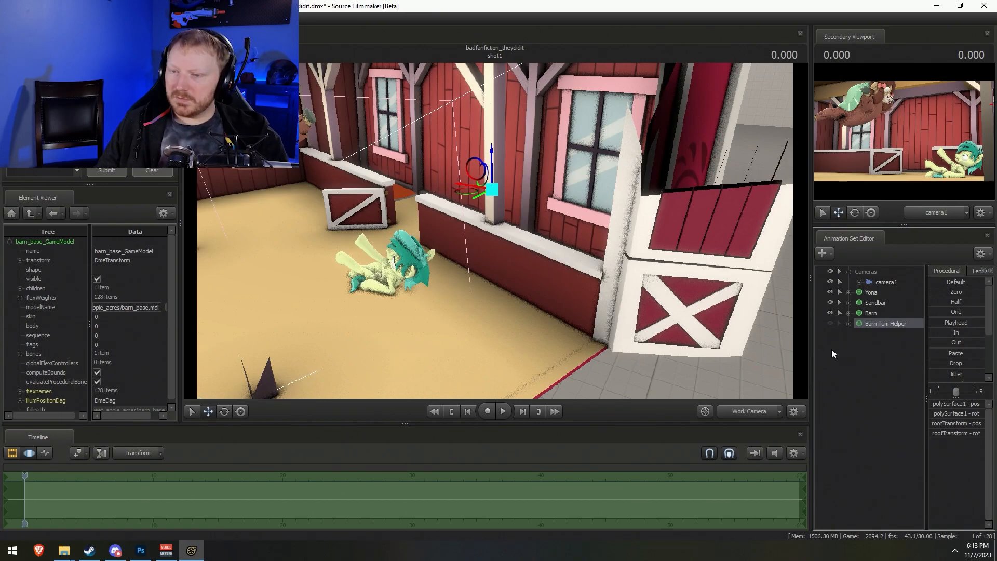
# Select camera1, Yona and Sandbar together, shift them slightly relative to the barn, and view the shot through camera1
pyautogui.press('s')
pyautogui.moveTo(506, 267); pyautogui.dragTo(627, 229)
pyautogui.press('w')
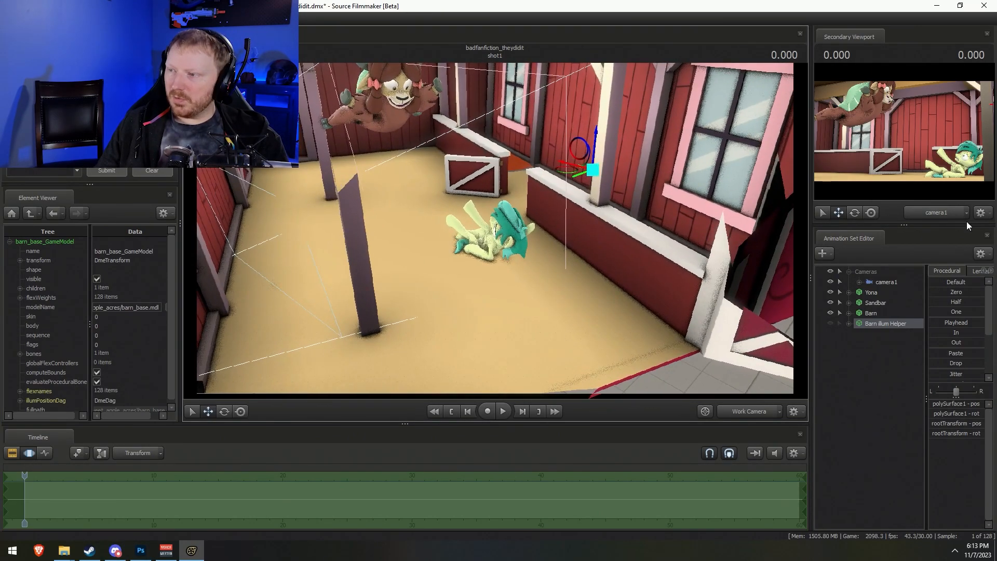
pyautogui.click(893, 283)
pyautogui.keyDown('shift'); pyautogui.click(878, 304); pyautogui.keyUp('shift')
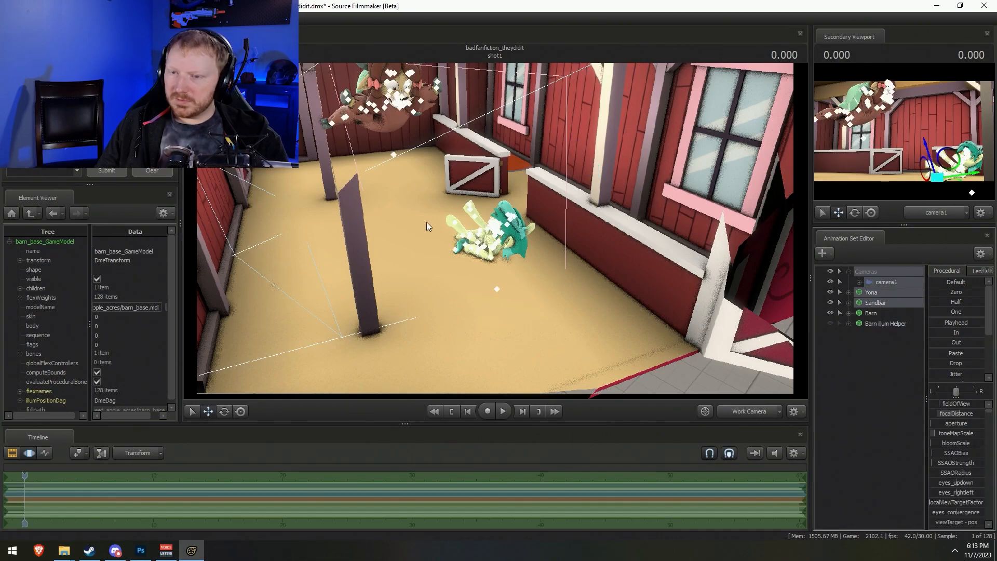
pyautogui.moveTo(427, 222); pyautogui.dragTo(434, 228)
pyautogui.press('s')
pyautogui.moveTo(500, 269); pyautogui.dragTo(397, 250)
pyautogui.press('a')
pyautogui.moveTo(332, 278); pyautogui.dragTo(321, 276)
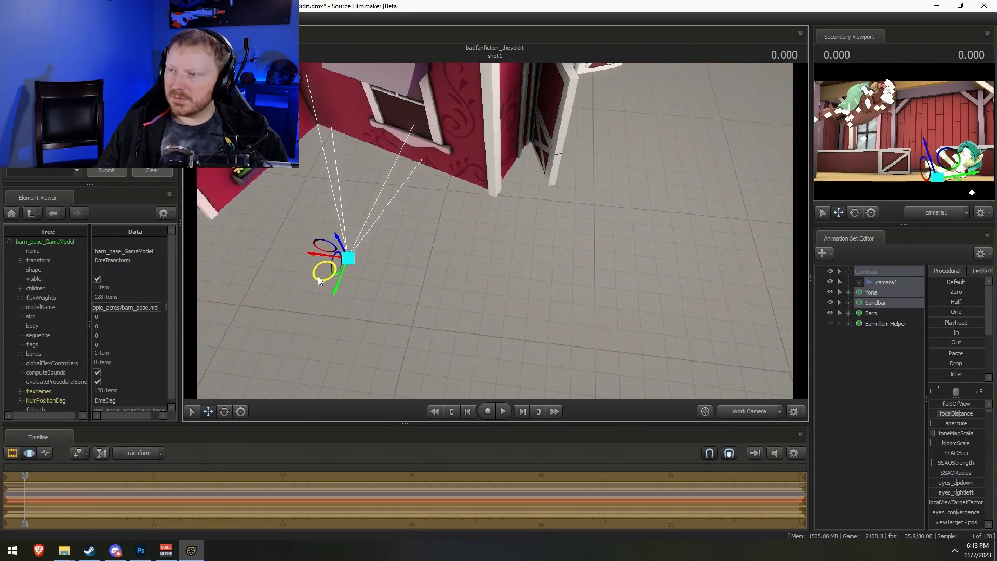
pyautogui.press('F2')
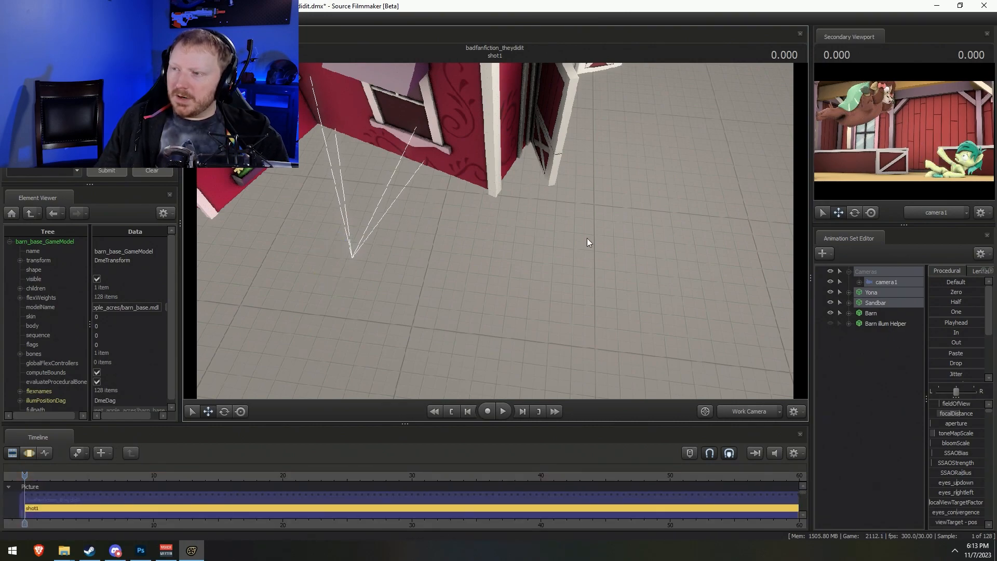
pyautogui.click(734, 414)
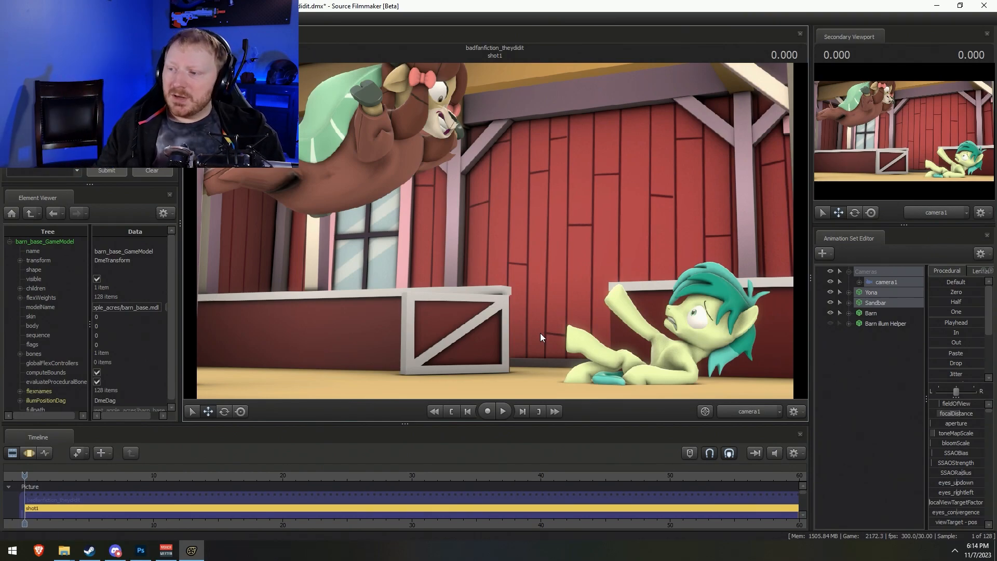
# Expand Barn illum Helper's Body group and select its rootTransform and polySurface1 controls in turn
pyautogui.click(870, 323)
pyautogui.click(848, 323)
pyautogui.click(859, 333)
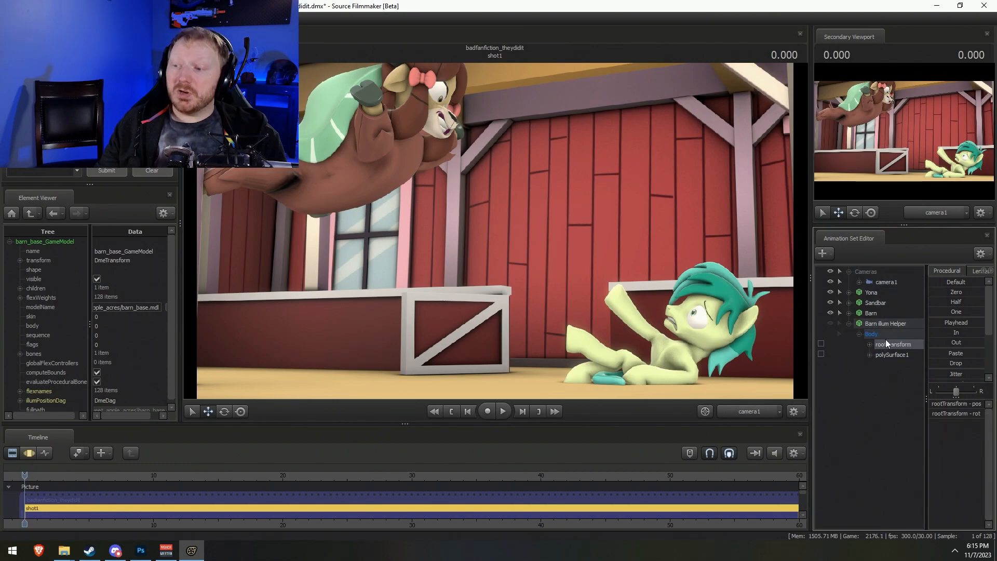
pyautogui.click(889, 355)
pyautogui.click(517, 347)
pyautogui.click(496, 291)
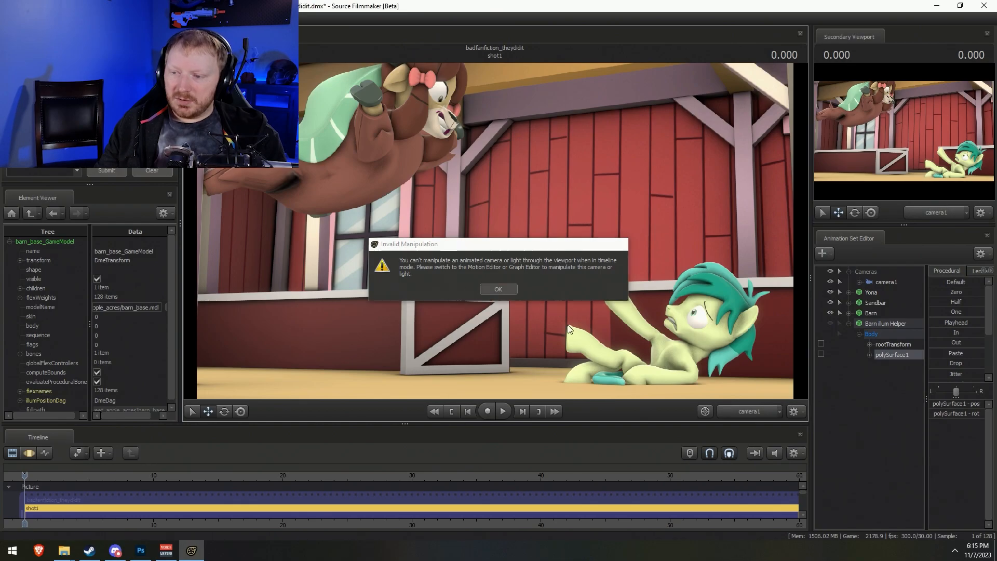
# Select the whole Barn illum Helper and show its manipulator at the barn doorway through the Work Camera in the Motion Editor
pyautogui.click(740, 411)
pyautogui.press('s')
pyautogui.moveTo(644, 317); pyautogui.dragTo(584, 345)
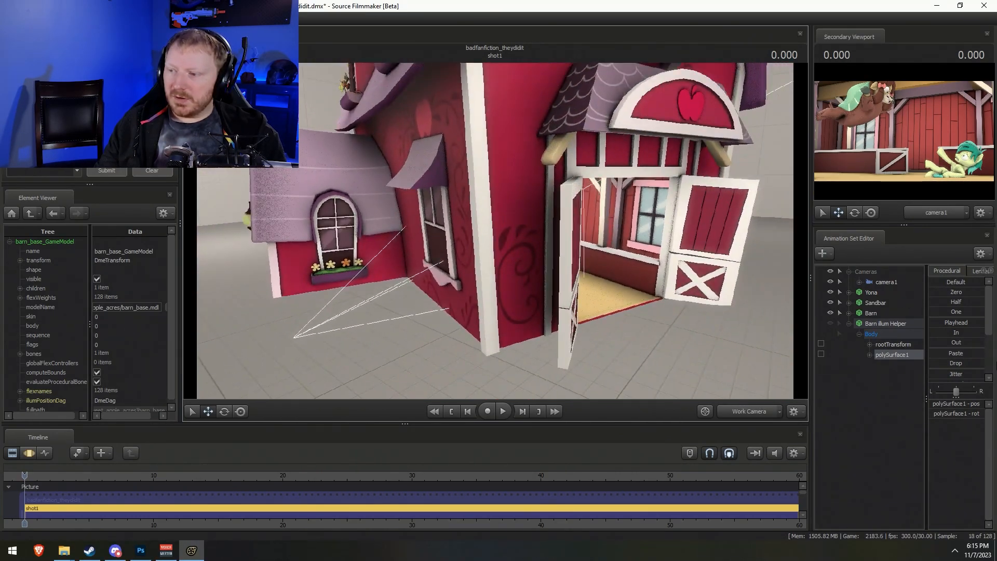
pyautogui.click(906, 331)
pyautogui.press('d')
pyautogui.moveTo(525, 241); pyautogui.dragTo(720, 104)
pyautogui.press('F3')
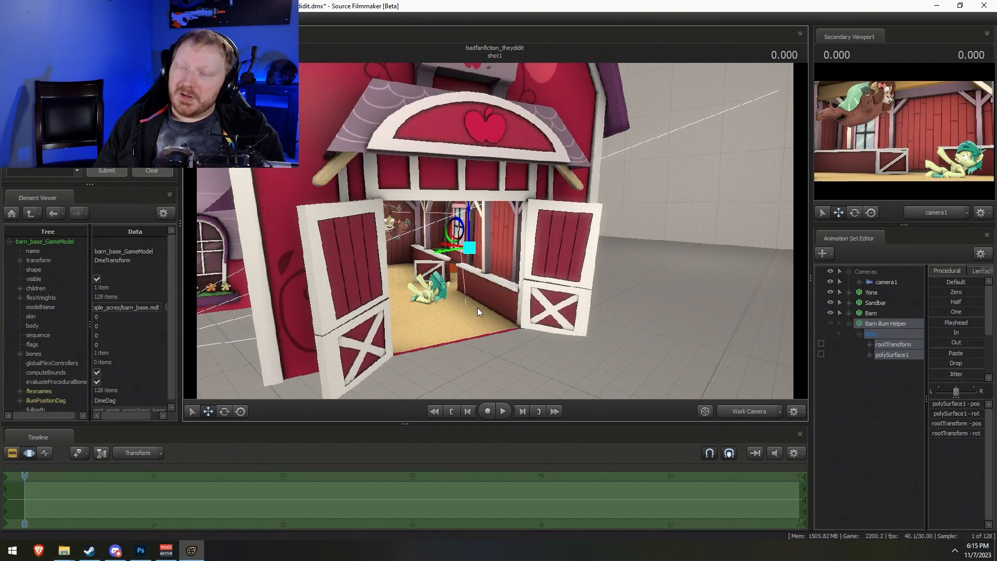
# Examine the barn's walls and lighting from outside and inside with the Work Camera, and return to camera1's view
pyautogui.click(746, 410)
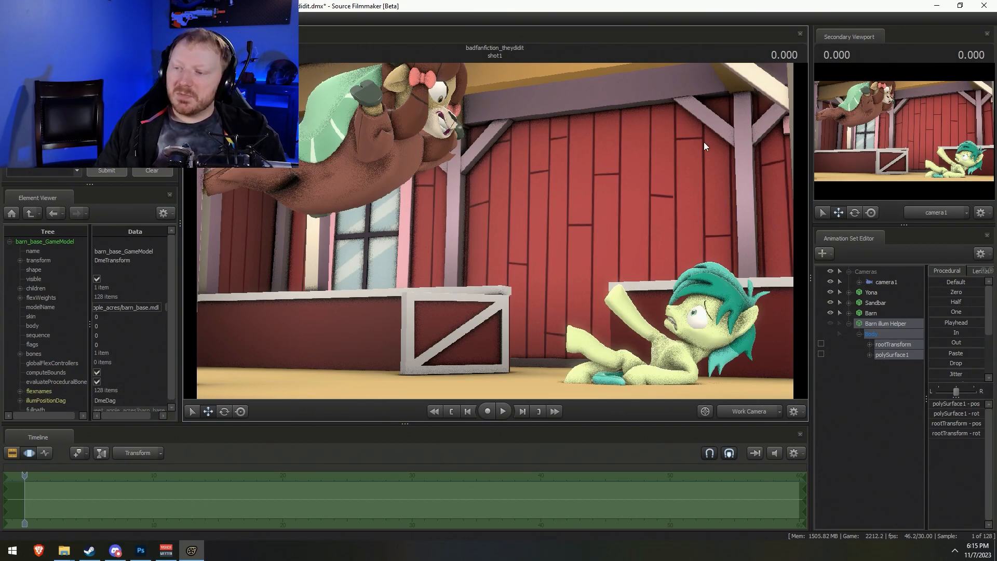
pyautogui.moveTo(494, 231)
pyautogui.mouseDown()
pyautogui.moveTo(491, 284)
pyautogui.moveTo(457, 302)
pyautogui.moveTo(516, 293)
pyautogui.moveTo(495, 230)
pyautogui.mouseUp()
pyautogui.press('s')
pyautogui.press('w')
pyautogui.press('s')
pyautogui.press('s')
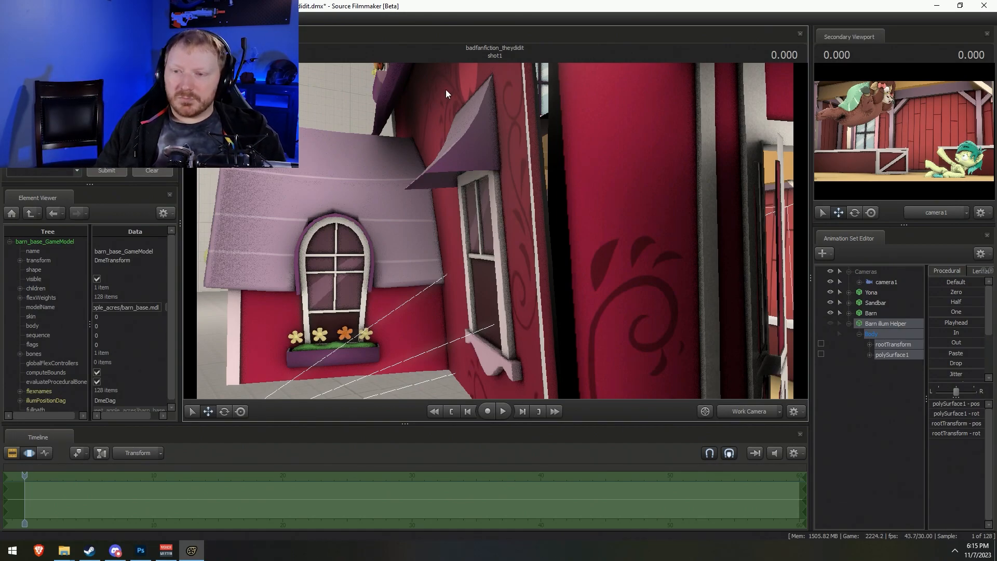
pyautogui.press('d')
pyautogui.moveTo(522, 151); pyautogui.dragTo(628, 184)
pyautogui.press('w')
pyautogui.press('s')
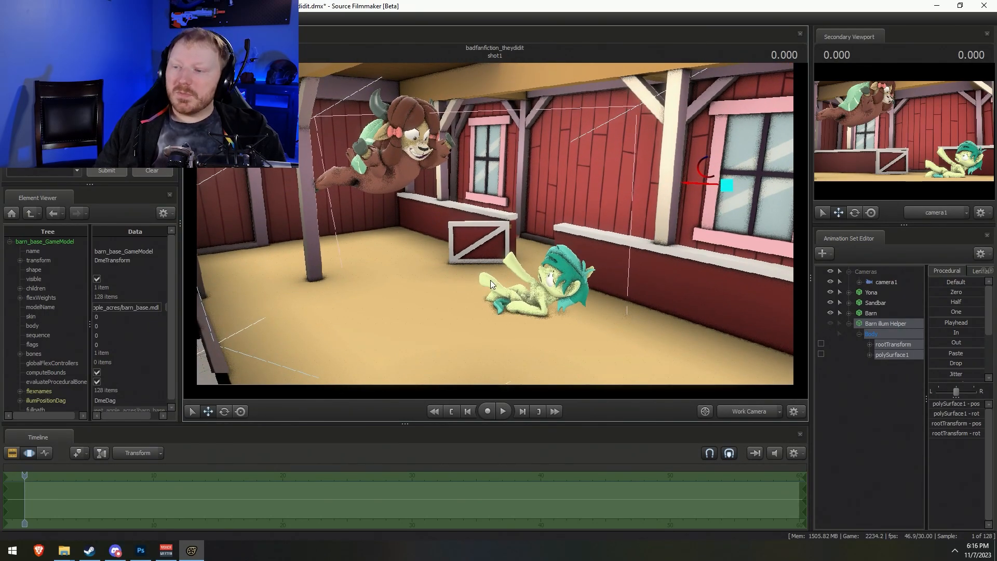
pyautogui.click(750, 411)
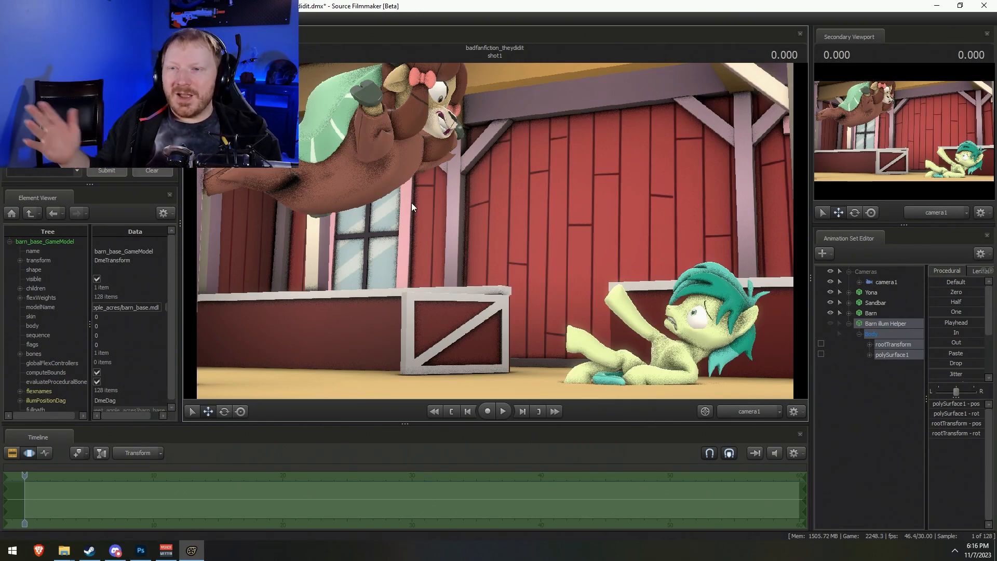
# Play the shot briefly, park the playhead at 2.100, and look at the characters through the Work Camera
pyautogui.press('space')
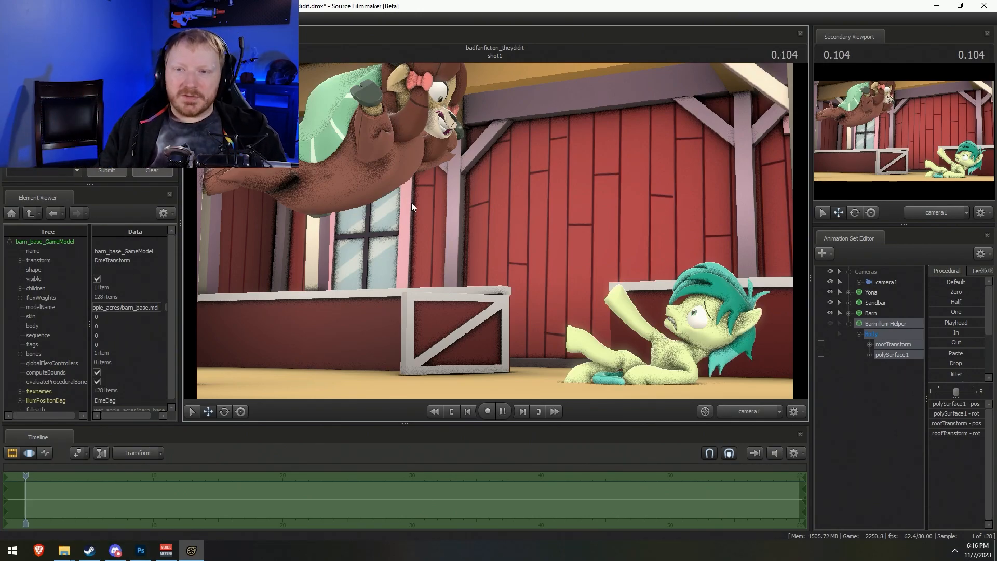
pyautogui.press('space')
pyautogui.moveTo(34, 470); pyautogui.dragTo(51, 471)
pyautogui.click(750, 411)
pyautogui.moveTo(504, 230); pyautogui.dragTo(504, 230)
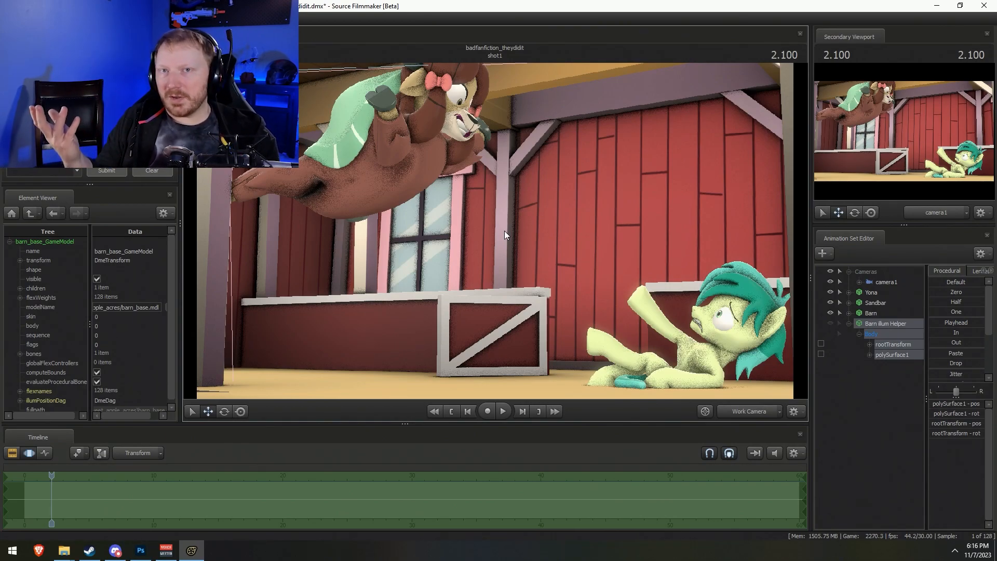
# Examine the depth of field sample count in the viewport's Progressive Refinement settings without changing it
pyautogui.rightClick(529, 177)
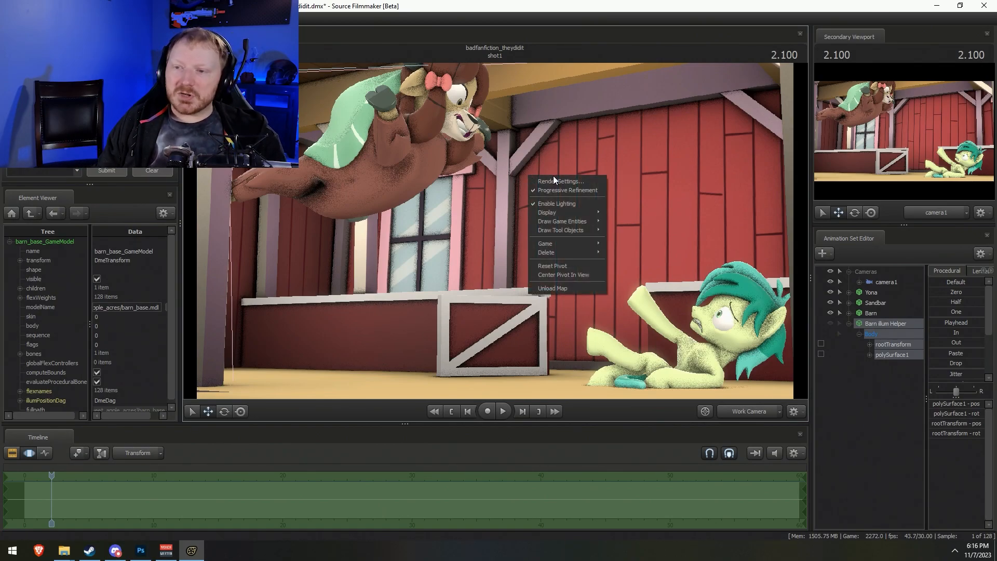
pyautogui.click(569, 181)
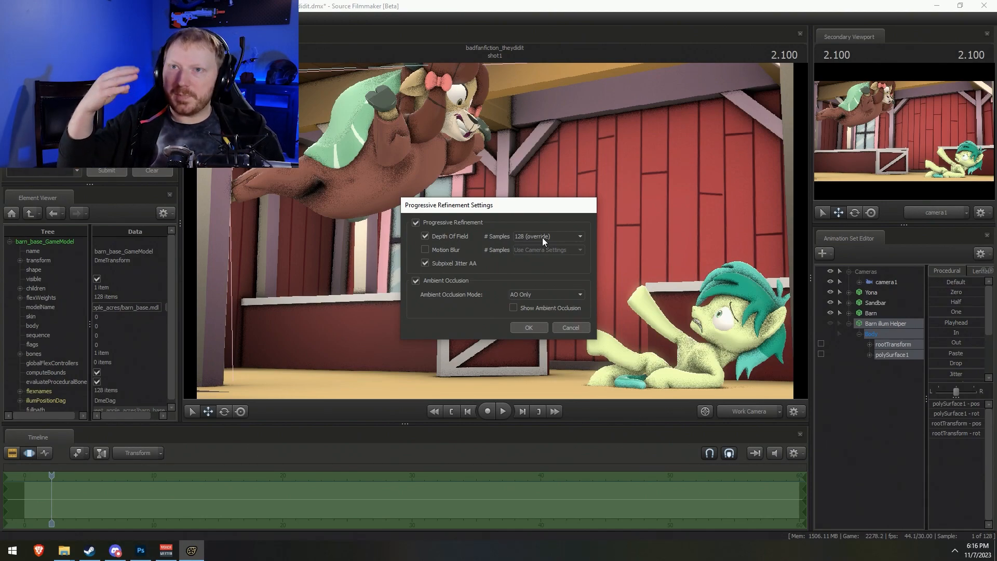
pyautogui.press('Escape')
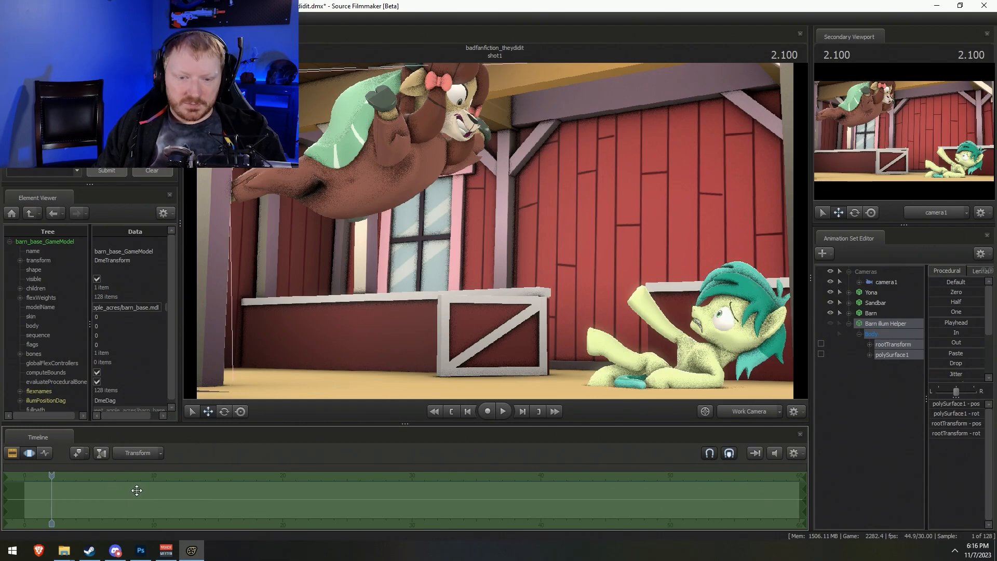
# Compare the shading of camera1's shot in the Clip Editor and in the Motion Editor
pyautogui.click(13, 455)
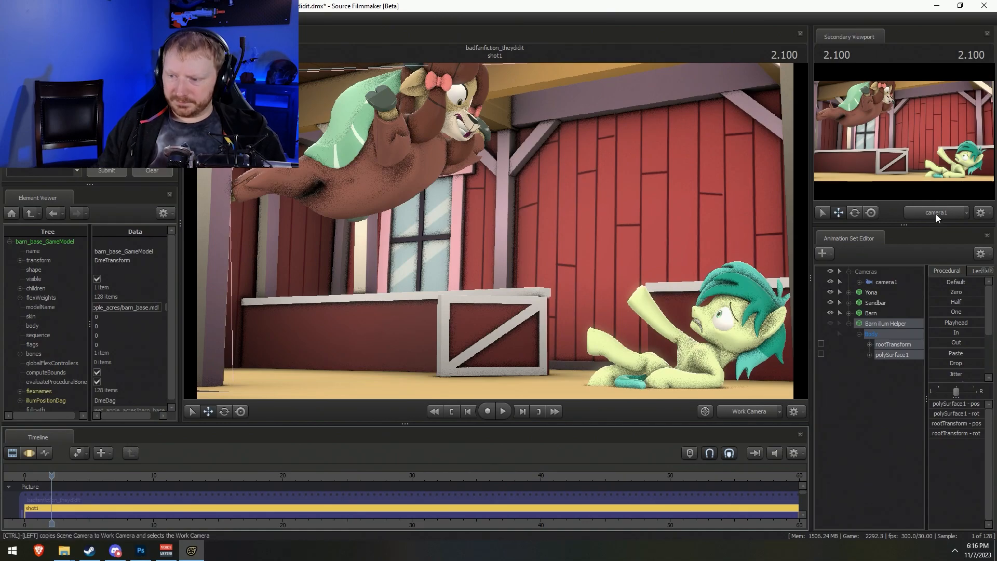
pyautogui.click(728, 415)
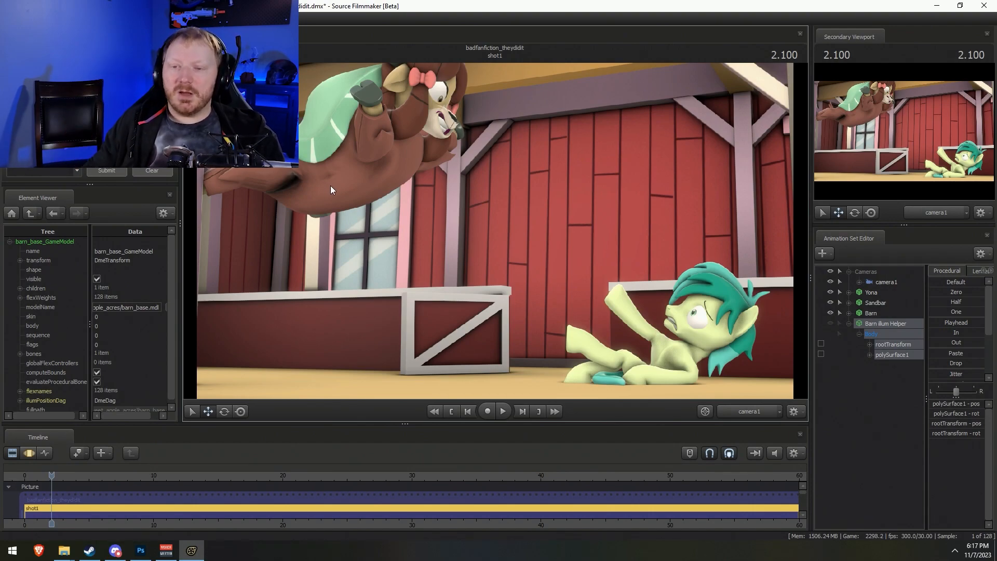
pyautogui.press('F3')
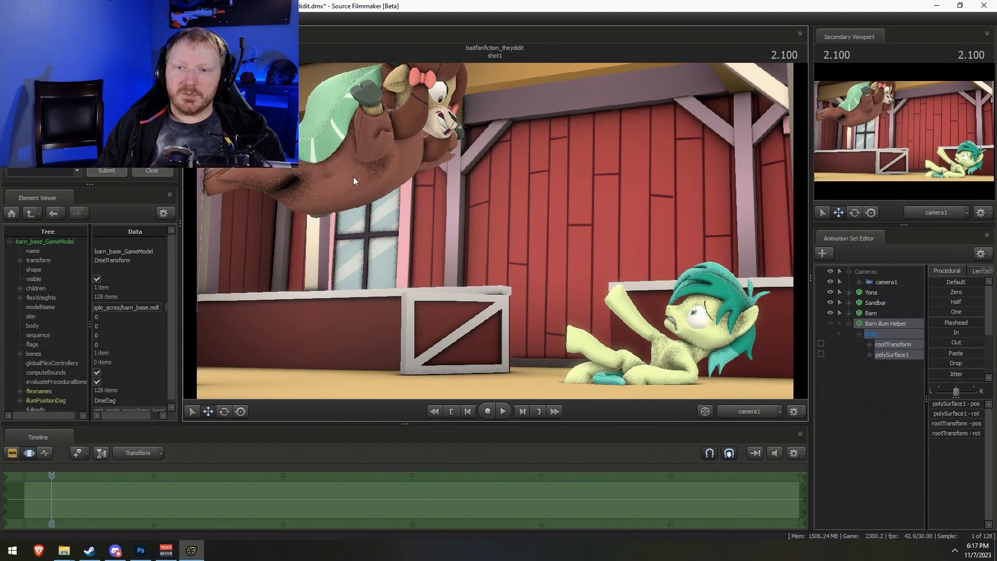
pyautogui.press('F2')
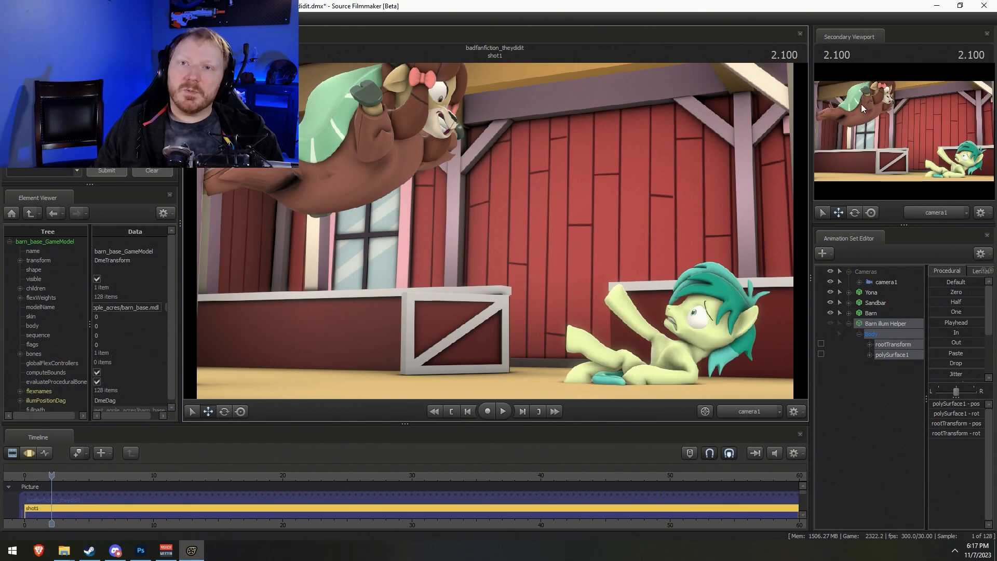
# Switch the secondary viewport to the Work Camera and back to camera1 while comparing the image across editor modes
pyautogui.click(937, 212)
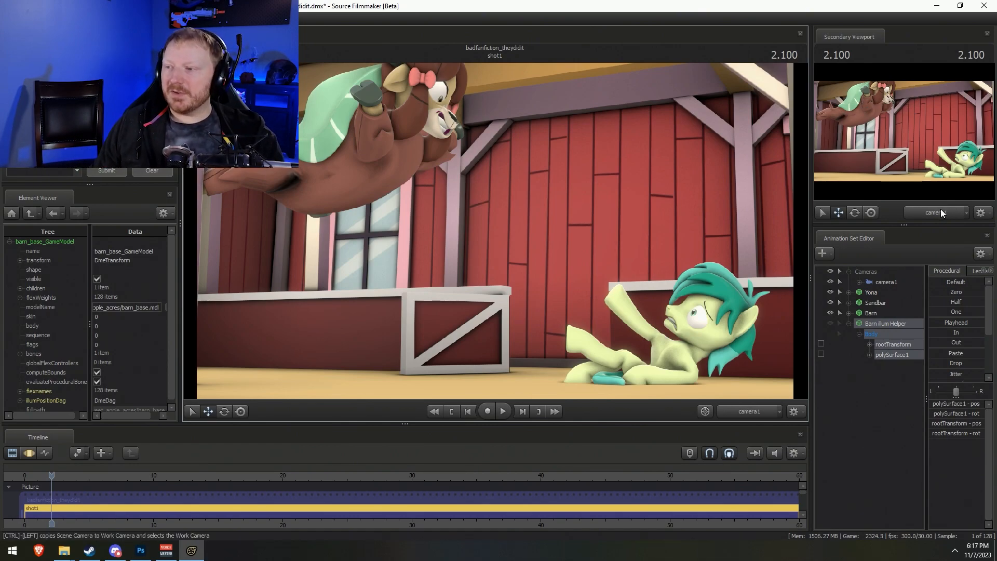
pyautogui.click(935, 225)
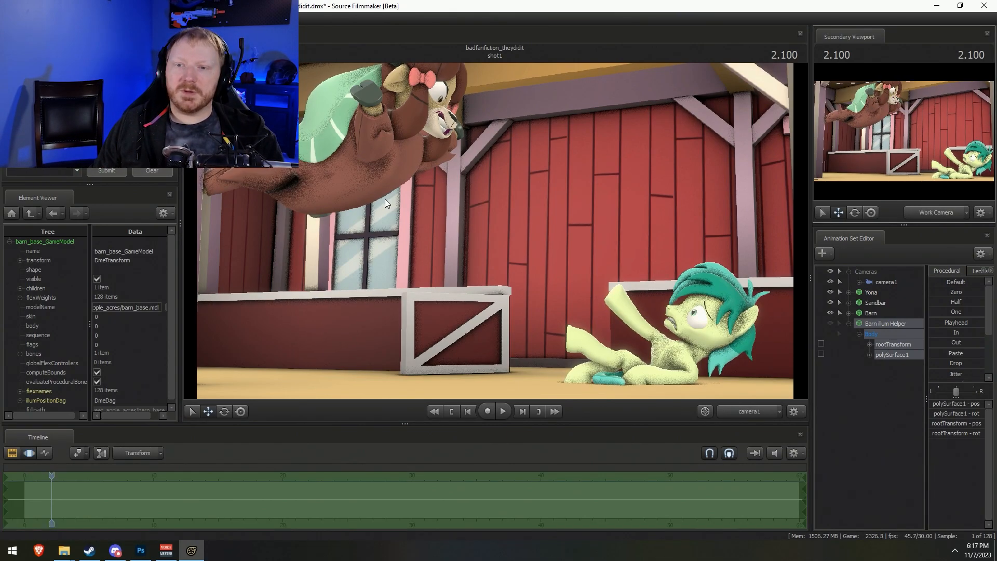
pyautogui.click(934, 211)
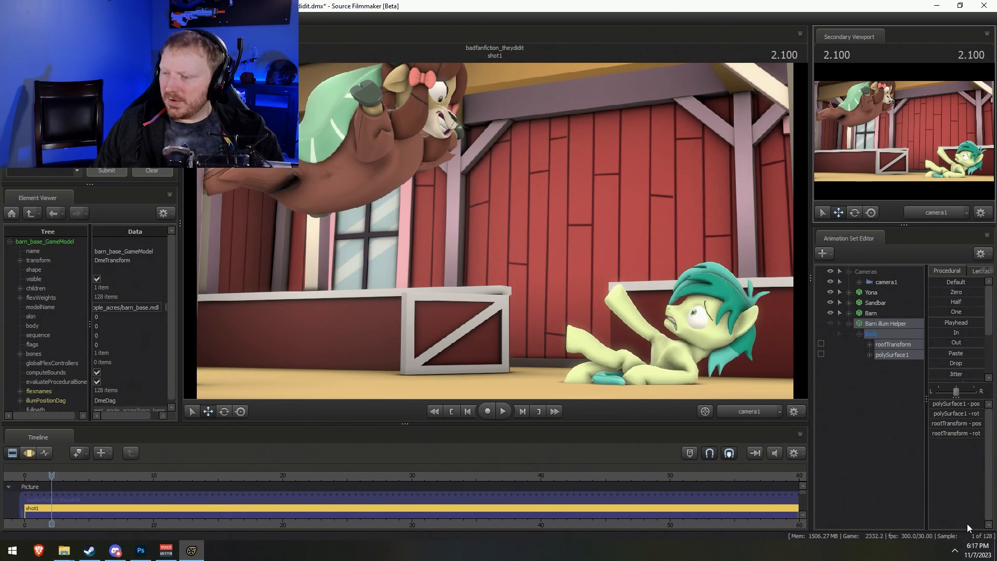
pyautogui.press('F4')
pyautogui.press('F3')
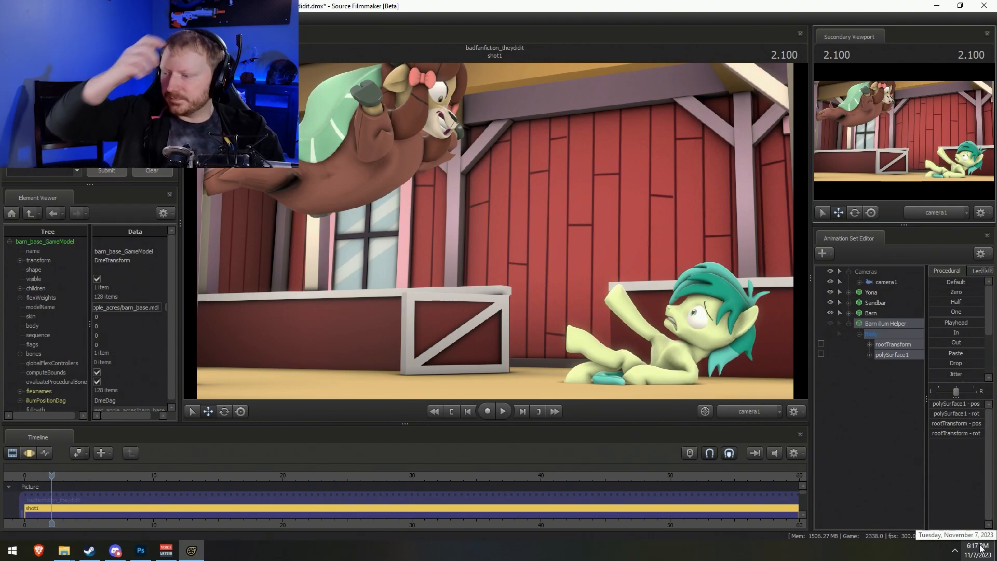
pyautogui.press('F4')
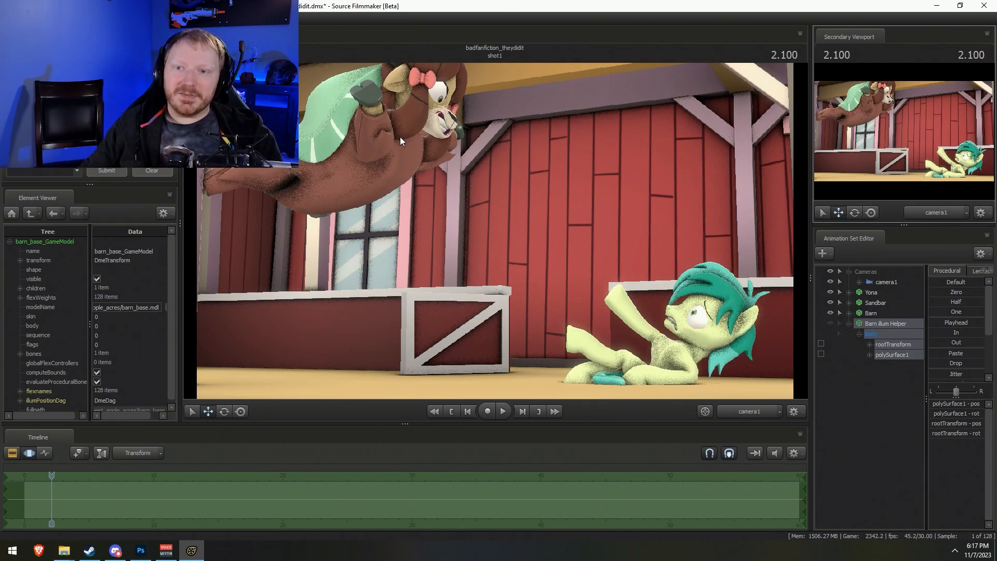
# Compare the shot with Ambient Occlusion off and on in the Progressive Refinement settings, leaving it enabled
pyautogui.rightClick(609, 84)
pyautogui.click(633, 90)
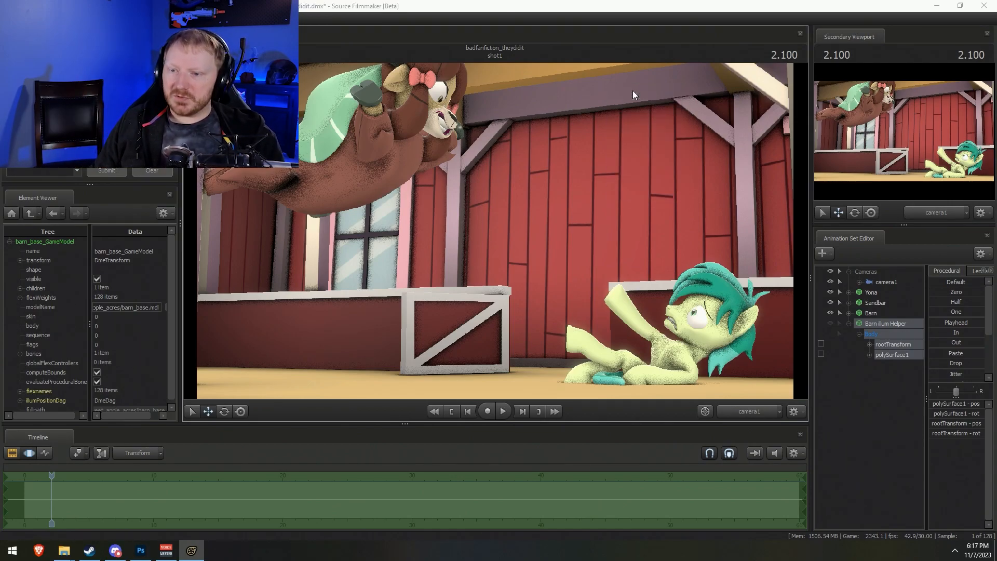
pyautogui.click(416, 281)
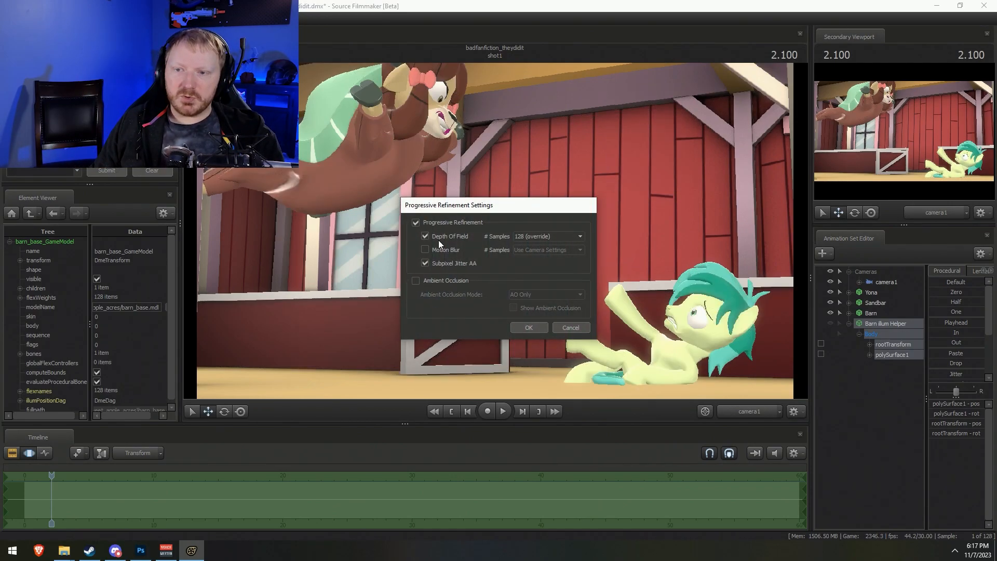
pyautogui.moveTo(493, 214); pyautogui.dragTo(479, 257)
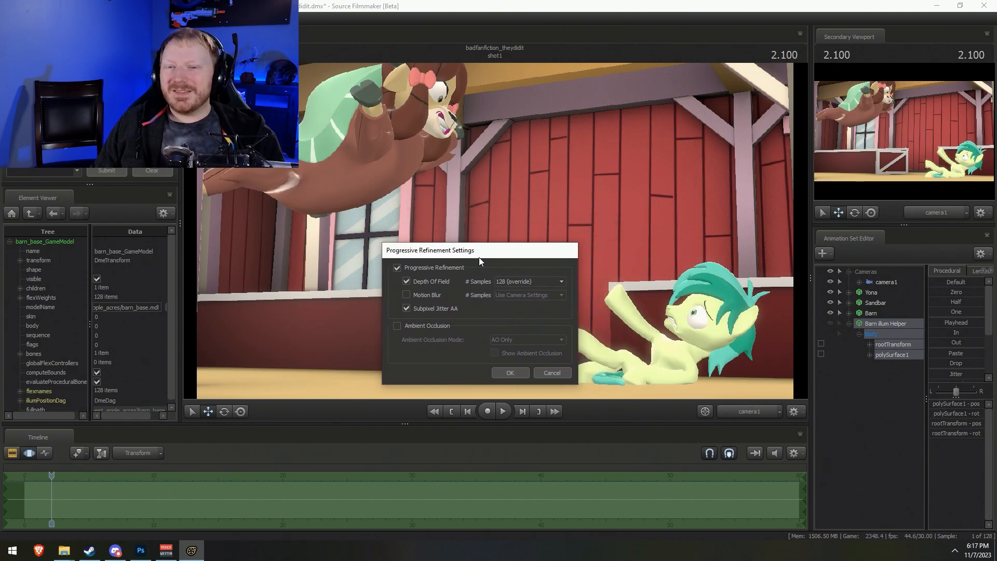
pyautogui.click(399, 326)
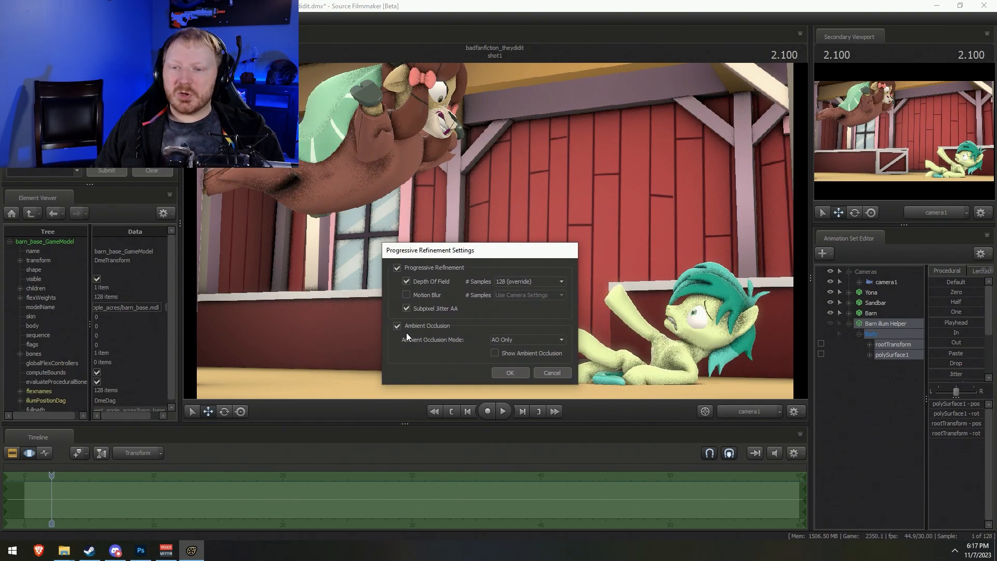
pyautogui.click(510, 373)
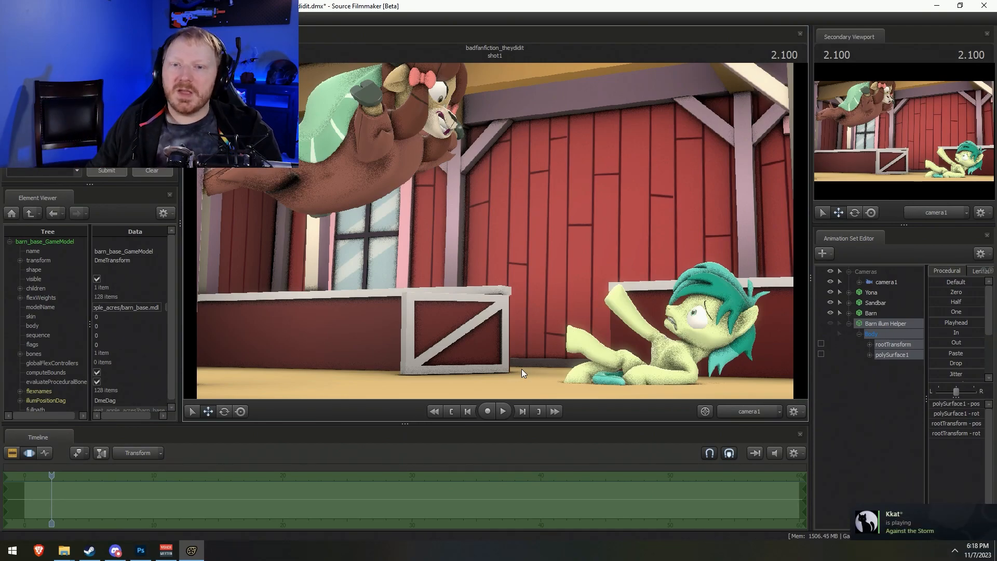
# Examine the grain in the shading on Sandbar's body up close through the Work Camera and return to camera1
pyautogui.click(748, 411)
pyautogui.moveTo(495, 231); pyautogui.dragTo(563, 454)
pyautogui.moveTo(441, 265); pyautogui.dragTo(443, 209)
pyautogui.press('w')
pyautogui.press('s')
pyautogui.press('w')
pyautogui.moveTo(503, 249); pyautogui.dragTo(506, 255)
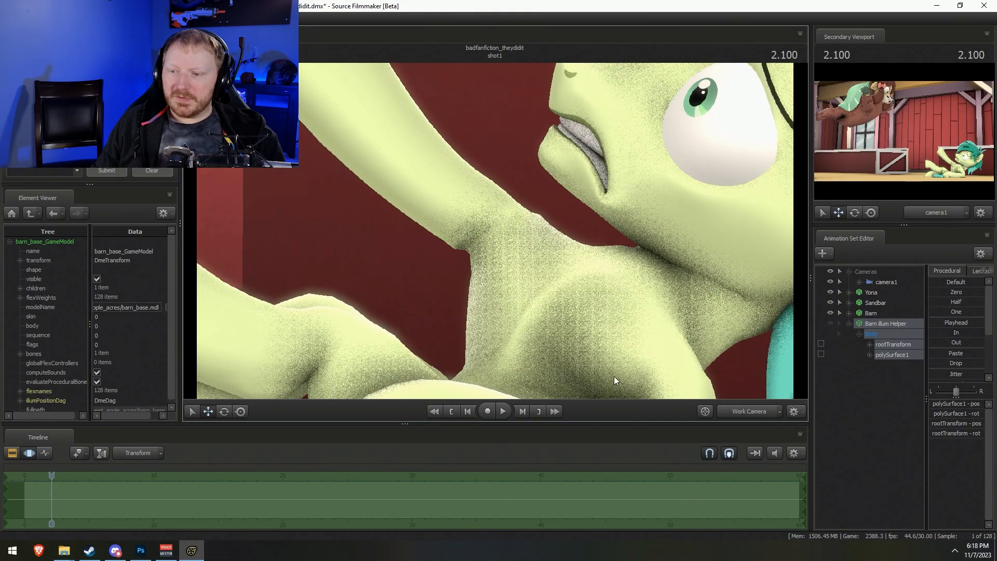
pyautogui.moveTo(614, 365); pyautogui.dragTo(630, 390)
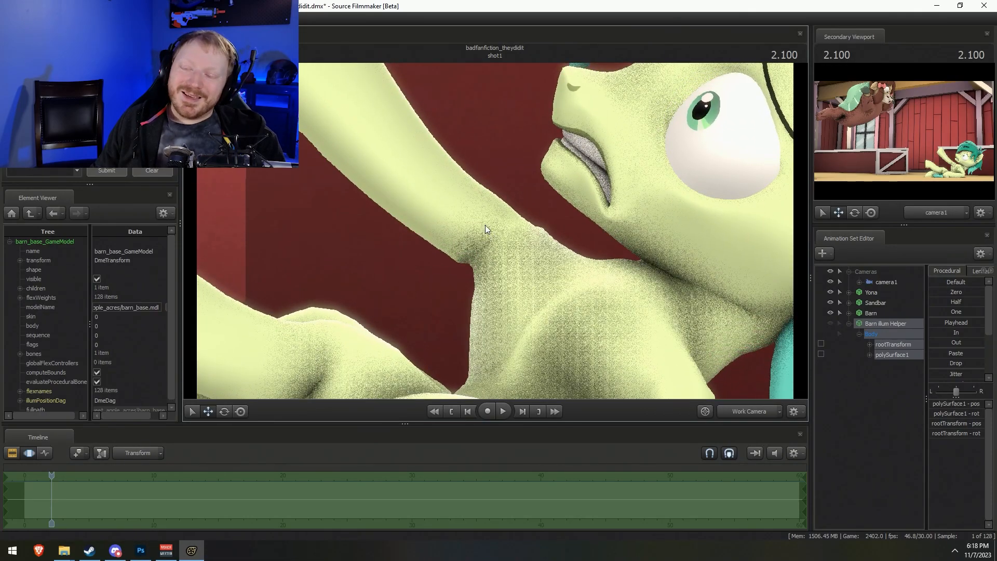
pyautogui.press('s')
pyautogui.moveTo(497, 224)
pyautogui.mouseDown()
pyautogui.moveTo(468, 236)
pyautogui.moveTo(447, 218)
pyautogui.moveTo(494, 231)
pyautogui.mouseUp()
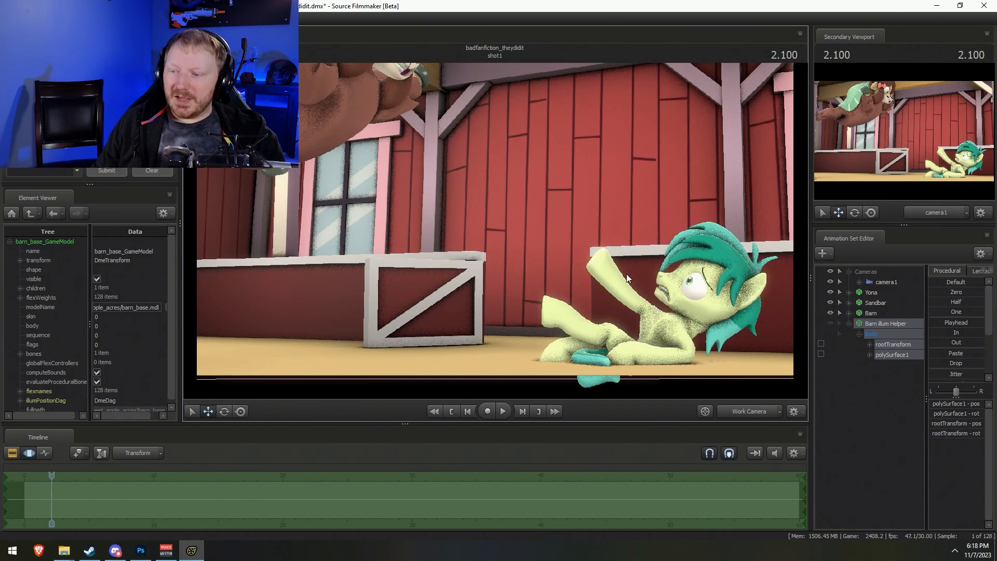
pyautogui.click(756, 411)
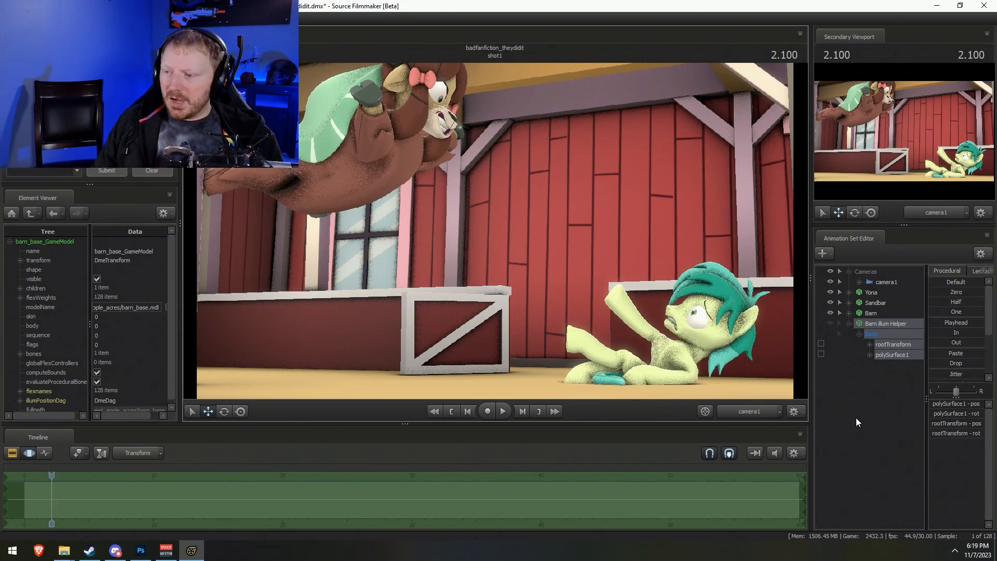
# Save the session, clear the control selection, and compare the image between the Clip Editor and the Motion Editor
pyautogui.hotkey('ctrl', 's')
pyautogui.click(875, 415)
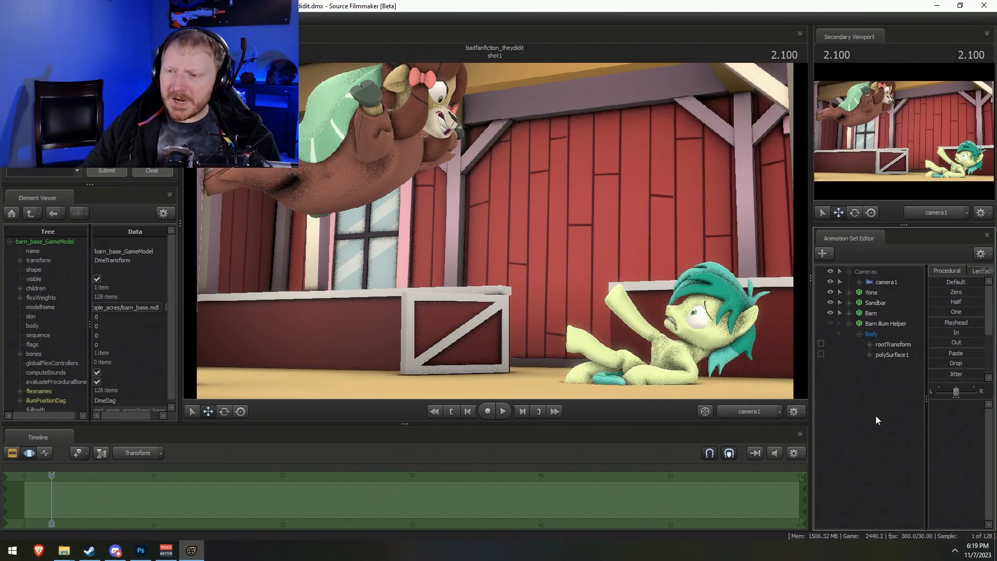
pyautogui.press('F2')
pyautogui.press('F3')
pyautogui.press('F2')
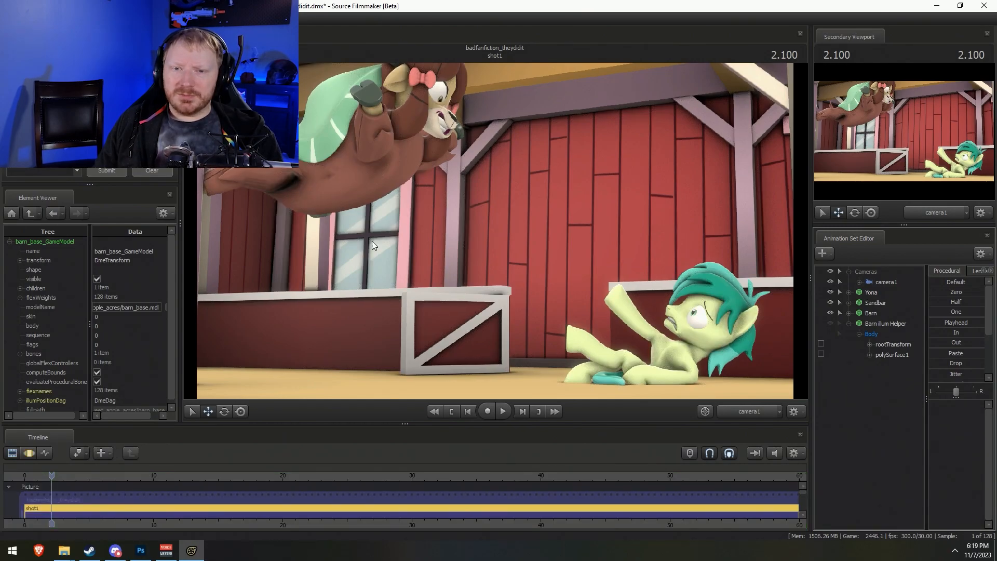
# Select camera1, Yona and Sandbar, move them together a short way sideways along the barn, and review the shot through camera1
pyautogui.click(889, 283)
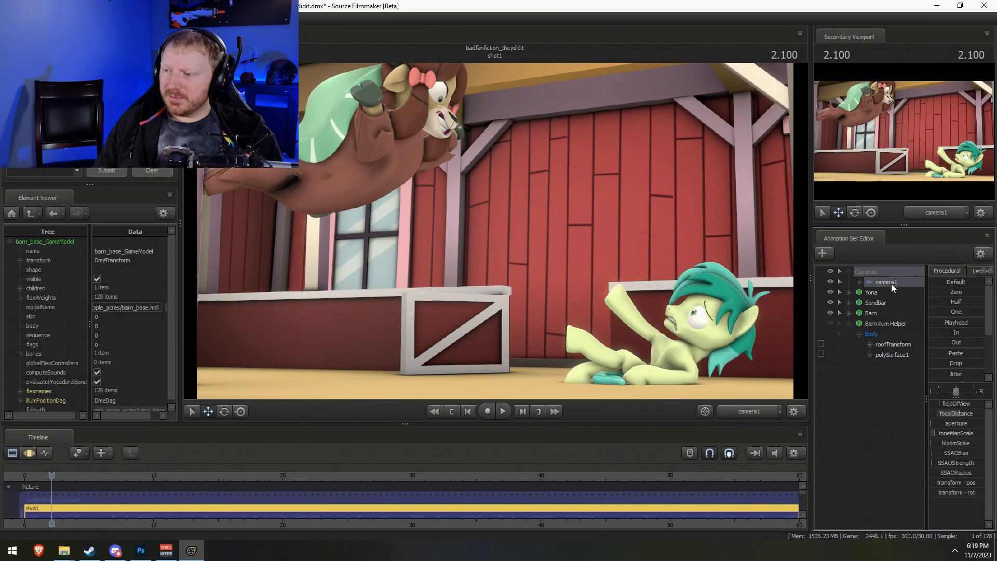
pyautogui.keyDown('ctrl'); pyautogui.click(884, 312); pyautogui.keyUp('ctrl')
pyautogui.keyDown('ctrl'); pyautogui.click(884, 301); pyautogui.keyUp('ctrl')
pyautogui.click(749, 411)
pyautogui.click(743, 423)
pyautogui.moveTo(494, 234); pyautogui.dragTo(441, 208)
pyautogui.moveTo(494, 260); pyautogui.dragTo(538, 255)
pyautogui.press('F3')
pyautogui.keyDown('ctrl'); pyautogui.click(897, 282); pyautogui.keyUp('ctrl')
pyautogui.rightClick(485, 276)
pyautogui.click(502, 285)
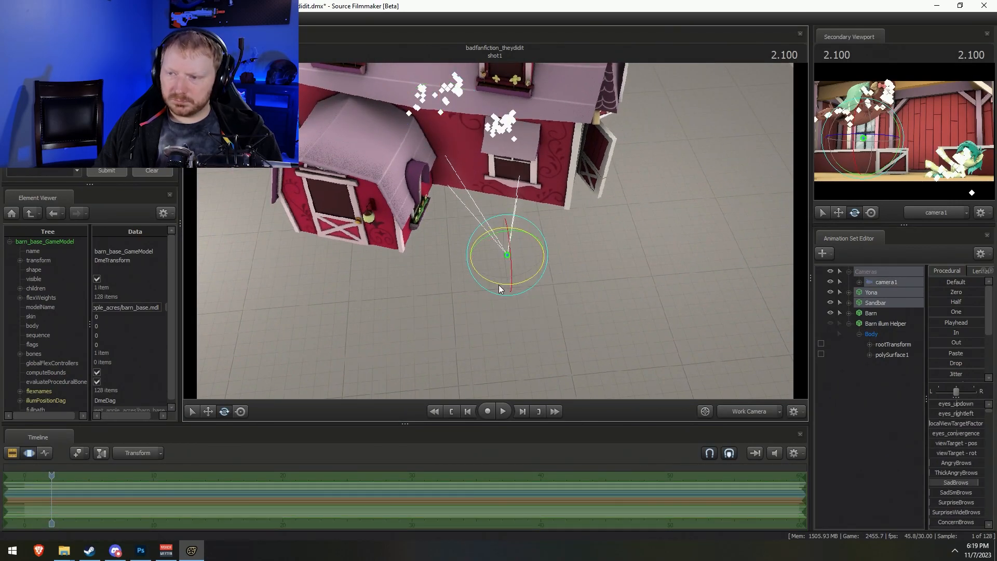
pyautogui.press('w')
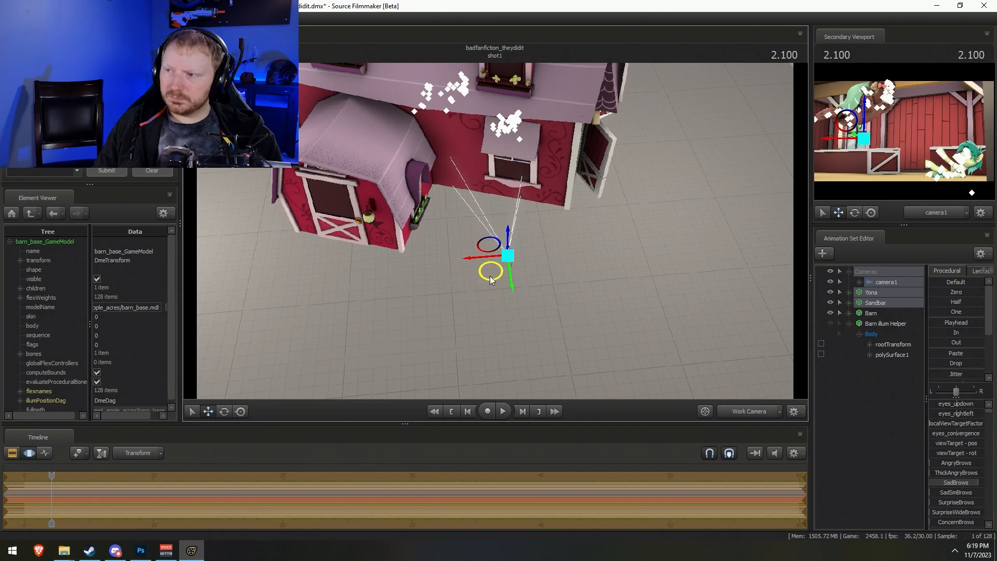
pyautogui.moveTo(481, 275)
pyautogui.mouseDown()
pyautogui.moveTo(488, 267)
pyautogui.moveTo(473, 274)
pyautogui.mouseUp()
pyautogui.press('F2')
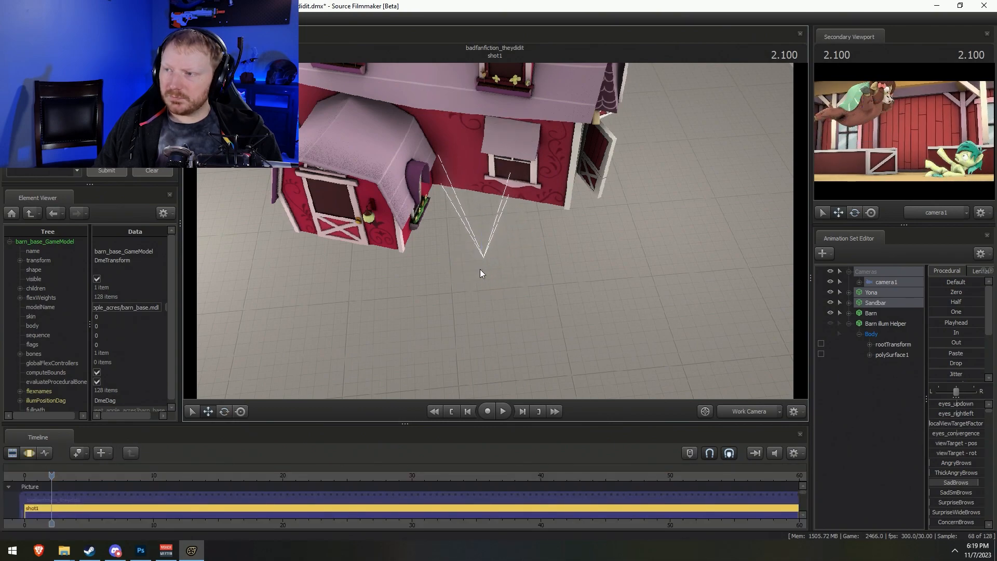
pyautogui.click(742, 410)
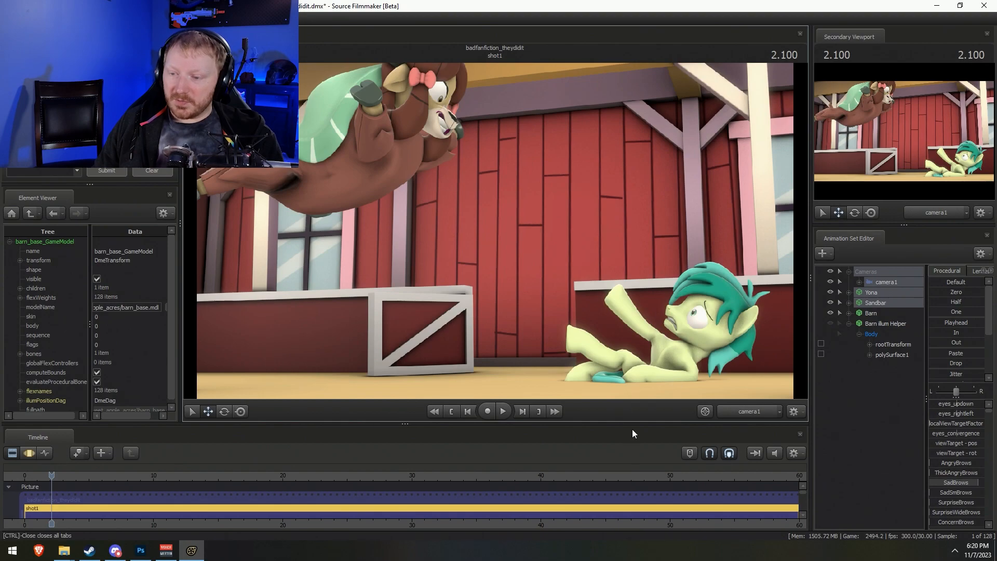
# Inspect the shot in an enlarged primary viewport, switch it to the Work Camera, and widen the Animation Set Editor
pyautogui.moveTo(636, 427); pyautogui.dragTo(640, 480)
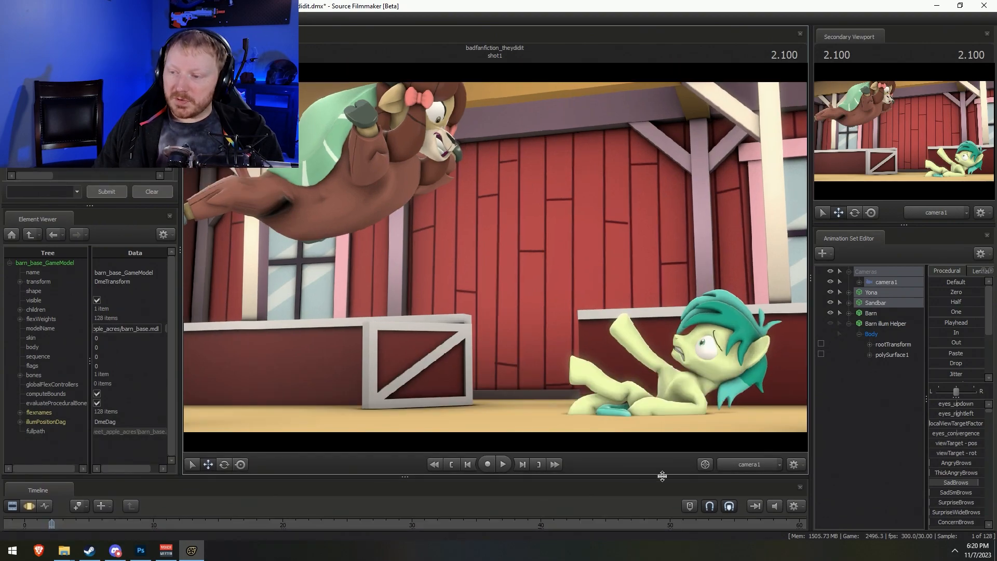
pyautogui.moveTo(810, 405); pyautogui.dragTo(899, 443)
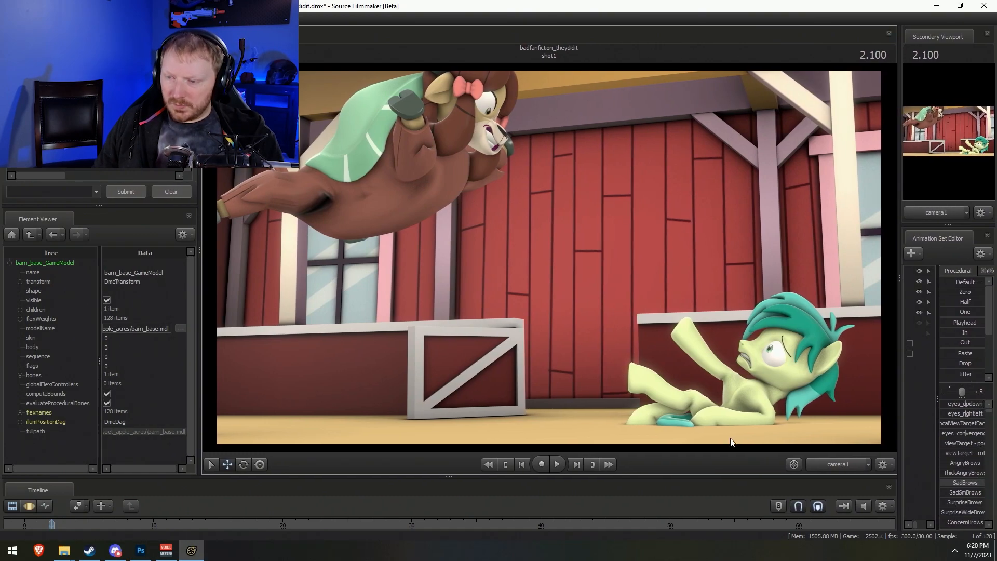
pyautogui.click(830, 466)
pyautogui.press('s')
pyautogui.moveTo(675, 333); pyautogui.dragTo(670, 385)
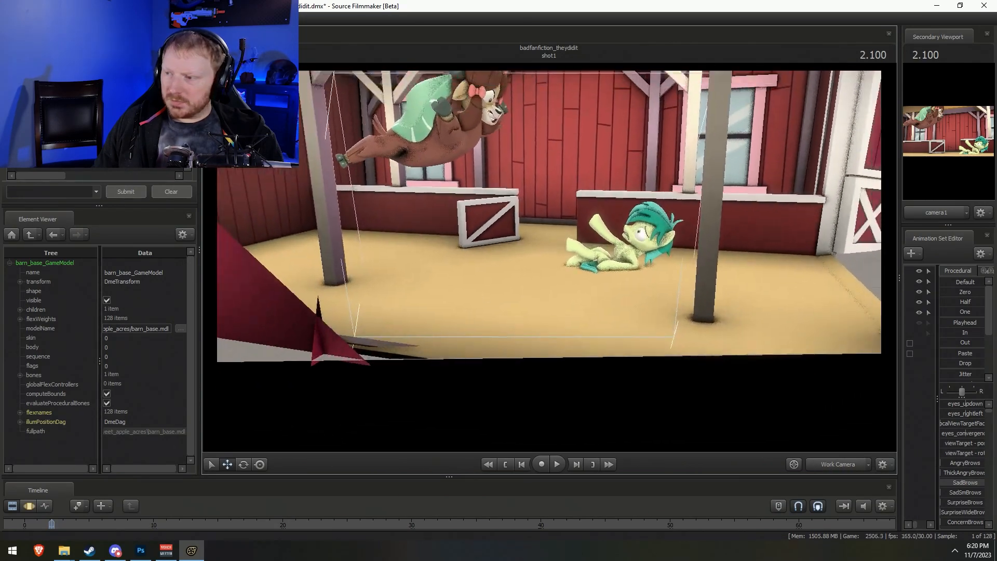
pyautogui.moveTo(899, 311); pyautogui.dragTo(726, 411)
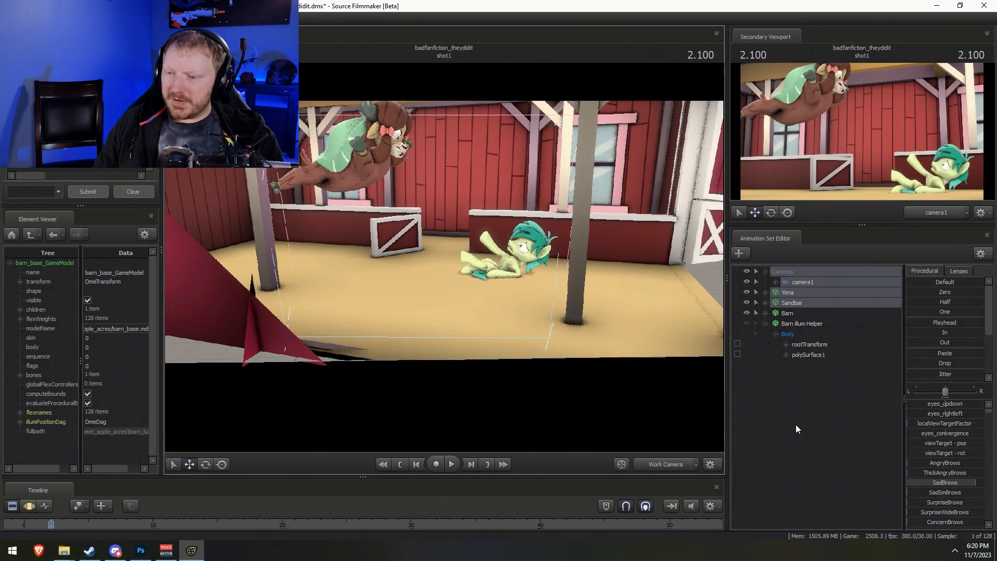
pyautogui.moveTo(672, 477); pyautogui.dragTo(676, 385)
# Filter the models by 1024 and add the greenscreenpanels 1024.mdl model to the scene as a new animation set
pyautogui.rightClick(836, 397)
pyautogui.click(886, 416)
pyautogui.write('1024')
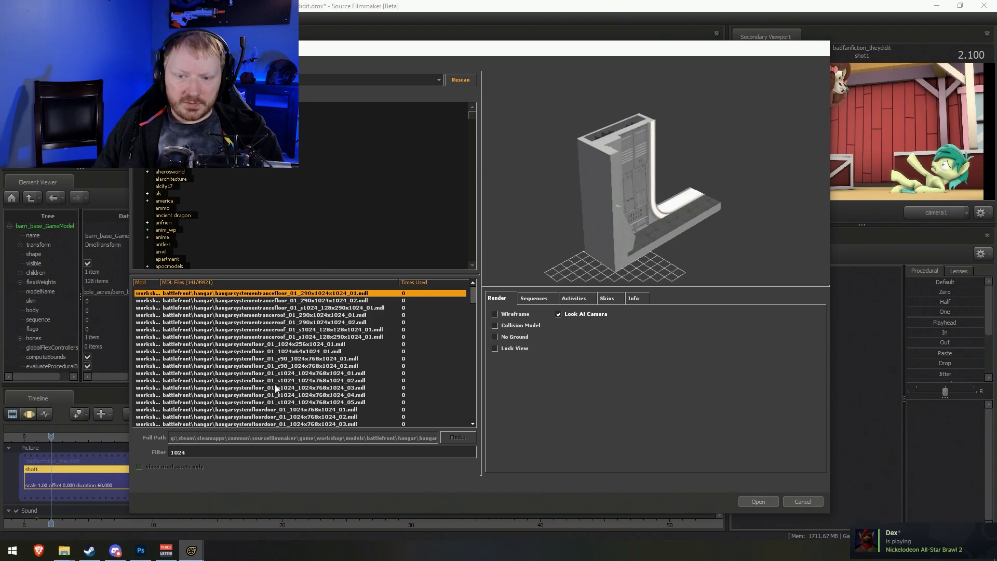
pyautogui.scroll(-5, 312, 373)
pyautogui.click(216, 396)
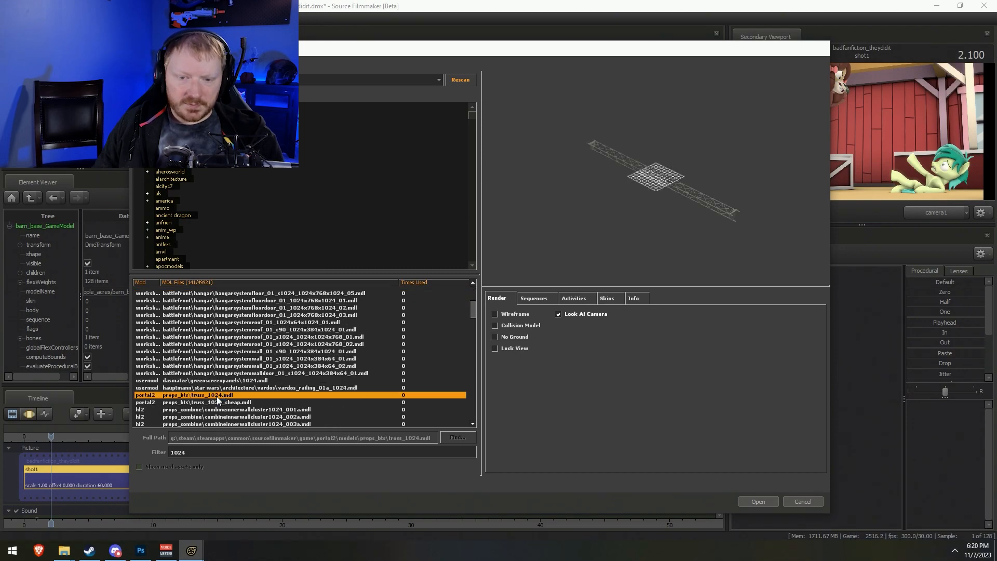
pyautogui.scroll(-1, 228, 390)
pyautogui.click(258, 358)
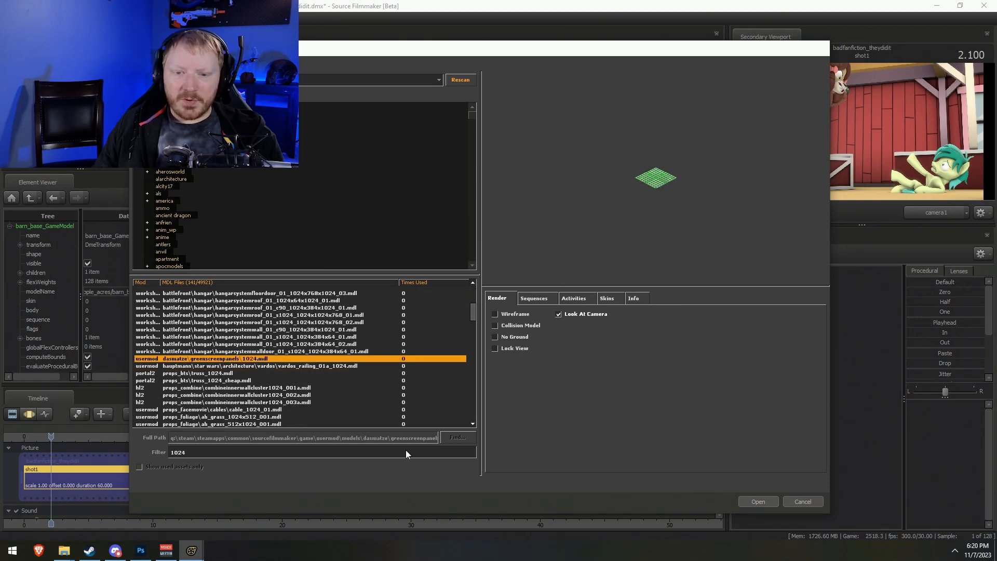
pyautogui.click(234, 373)
pyautogui.click(249, 359)
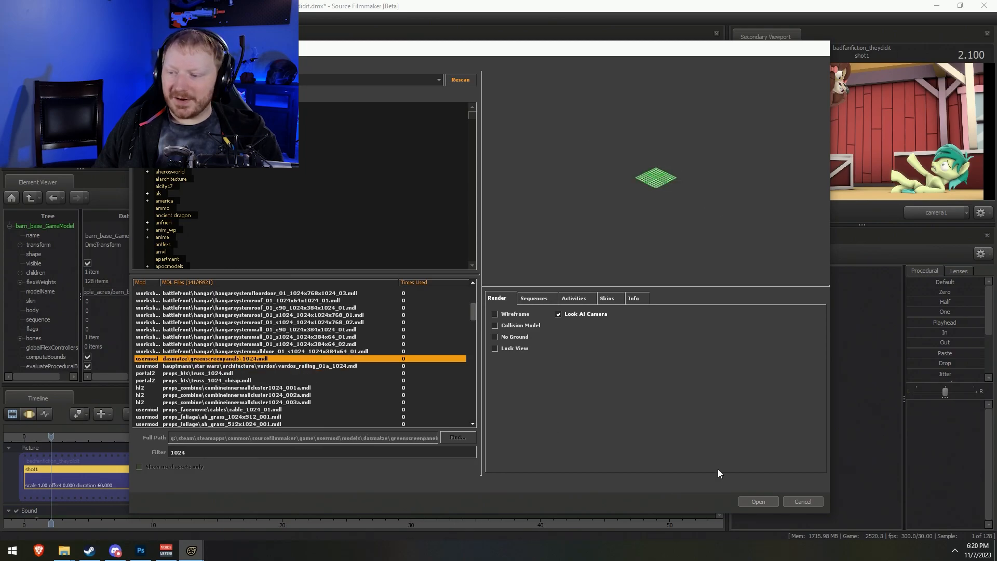
pyautogui.click(758, 502)
pyautogui.click(803, 366)
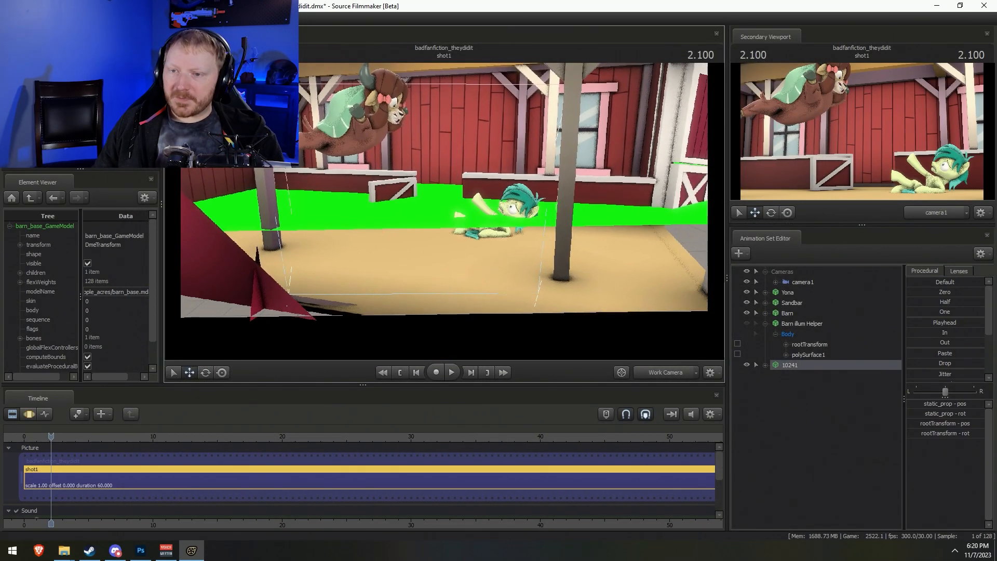
# Lock the green panel's rootTransform to the Barn's rootTransform in the Motion Editor and zero it
pyautogui.moveTo(508, 130)
pyautogui.mouseDown()
pyautogui.moveTo(451, 127)
pyautogui.moveTo(508, 130)
pyautogui.moveTo(516, 120)
pyautogui.moveTo(514, 132)
pyautogui.mouseUp()
pyautogui.press('F3')
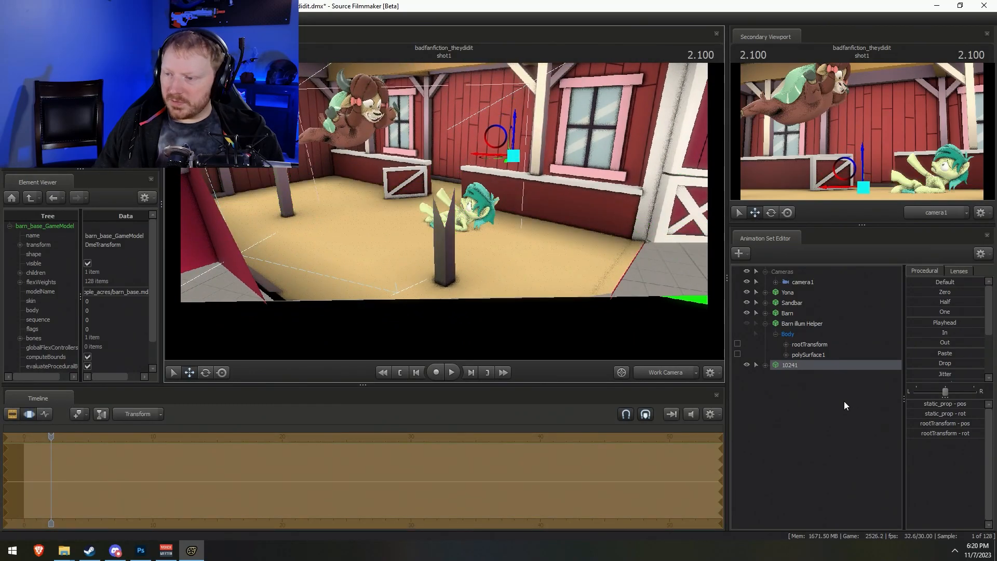
pyautogui.click(766, 365)
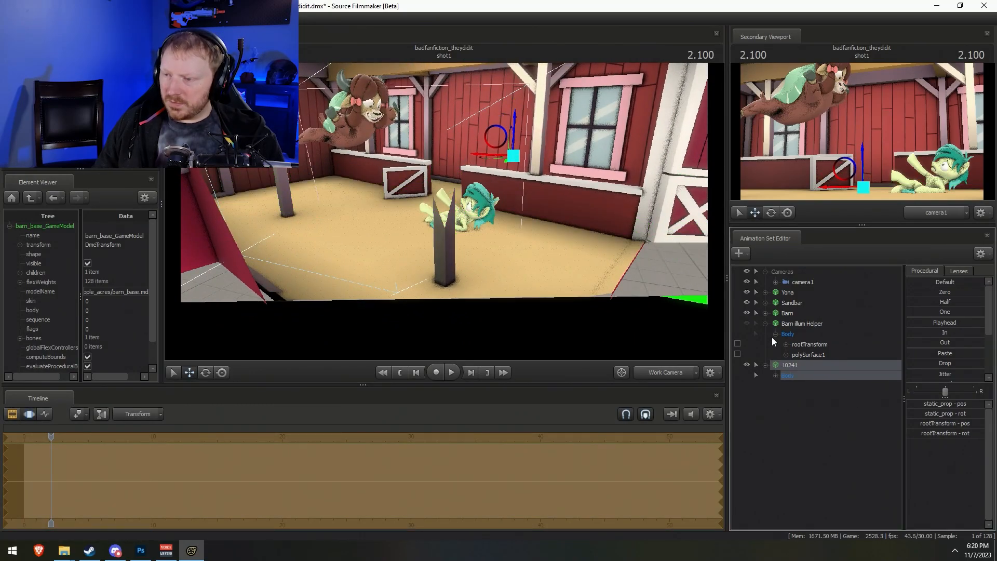
pyautogui.click(766, 314)
pyautogui.click(776, 407)
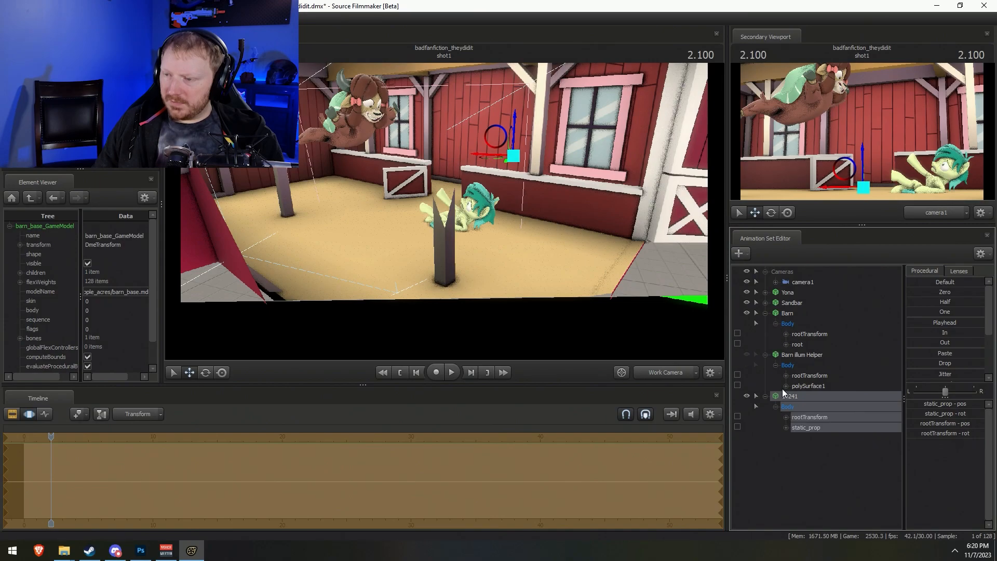
pyautogui.click(803, 335)
pyautogui.click(811, 417)
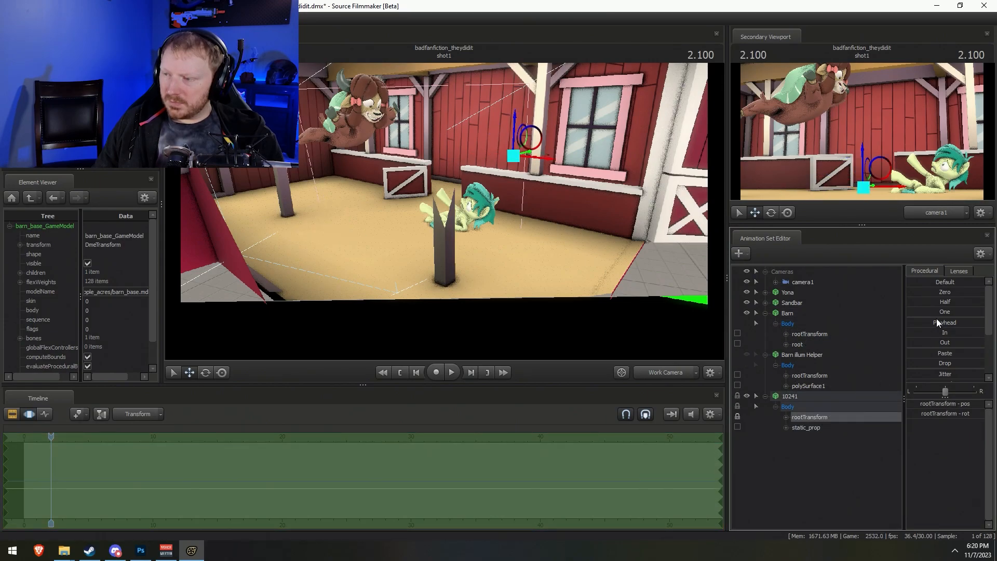
pyautogui.doubleClick(915, 291)
# Check the green panel's placement against the barn floor and release the lock on its rootTransform
pyautogui.moveTo(283, 216); pyautogui.dragTo(358, 190)
pyautogui.press('s')
pyautogui.press('d')
pyautogui.press('a')
pyautogui.press('w')
pyautogui.press('w')
pyautogui.press('w')
pyautogui.press('z')
pyautogui.press('z')
pyautogui.press('w')
pyautogui.press('F2')
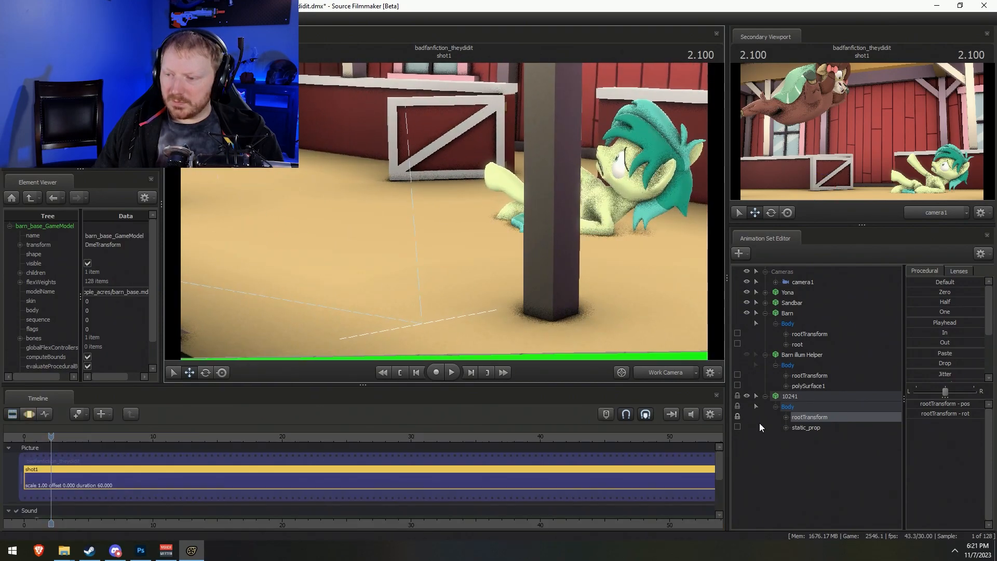
pyautogui.press('F3')
pyautogui.click(738, 417)
# Raise the green panel's rootTransform vertically until the panel covers the barn floor
pyautogui.click(808, 385)
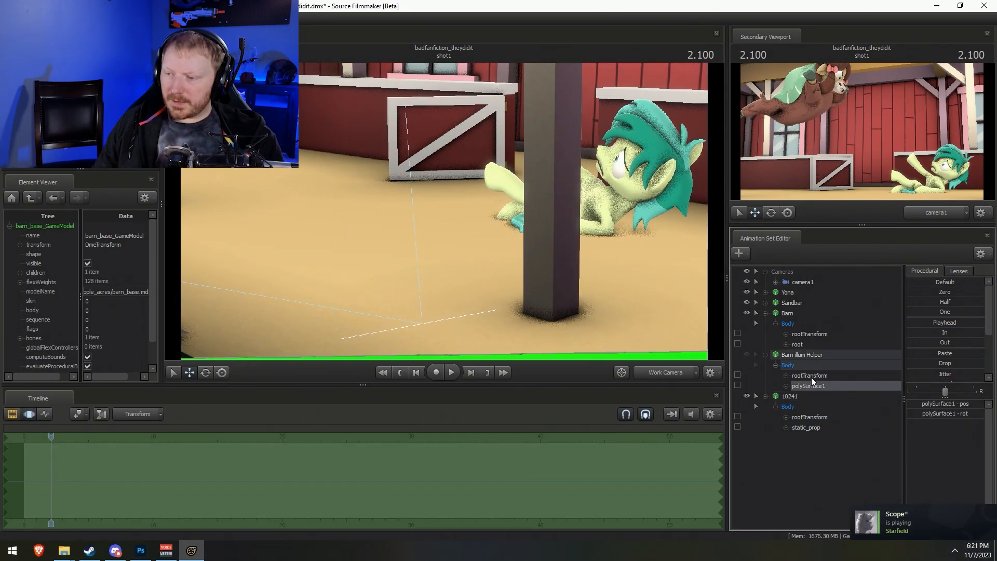
pyautogui.click(810, 420)
pyautogui.moveTo(237, 208)
pyautogui.mouseDown()
pyautogui.moveTo(285, 194)
pyautogui.moveTo(258, 209)
pyautogui.moveTo(244, 196)
pyautogui.mouseUp()
pyautogui.press('w')
pyautogui.press('s')
pyautogui.moveTo(426, 161); pyautogui.dragTo(432, 155)
pyautogui.press('d')
pyautogui.hotkey('ctrl', 's')
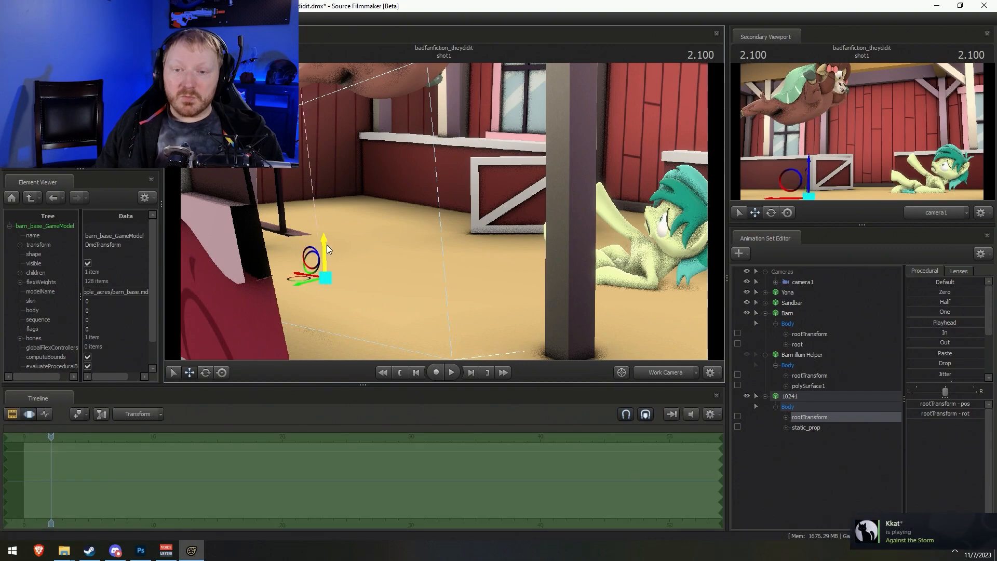
pyautogui.press('w')
pyautogui.moveTo(439, 216); pyautogui.dragTo(444, 211)
pyautogui.moveTo(432, 244)
pyautogui.mouseDown()
pyautogui.moveTo(441, 241)
pyautogui.moveTo(429, 235)
pyautogui.mouseUp()
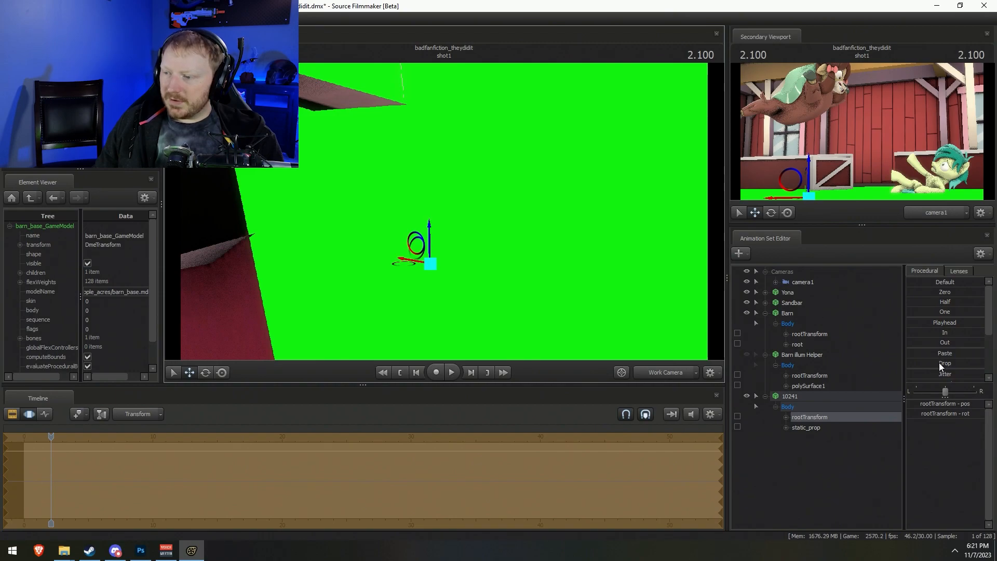
# Widen the slider area of the Animation Set Editor and view the green panel across the barn floor
pyautogui.moveTo(904, 364); pyautogui.dragTo(890, 385)
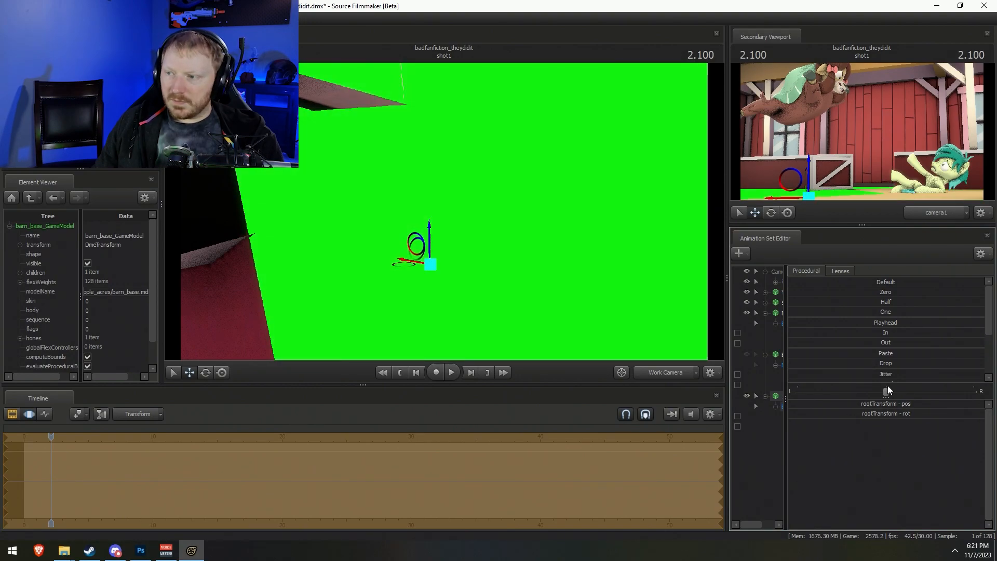
pyautogui.keyDown('ctrl'); pyautogui.click(658, 376); pyautogui.keyUp('ctrl')
pyautogui.moveTo(597, 249); pyautogui.dragTo(671, 299)
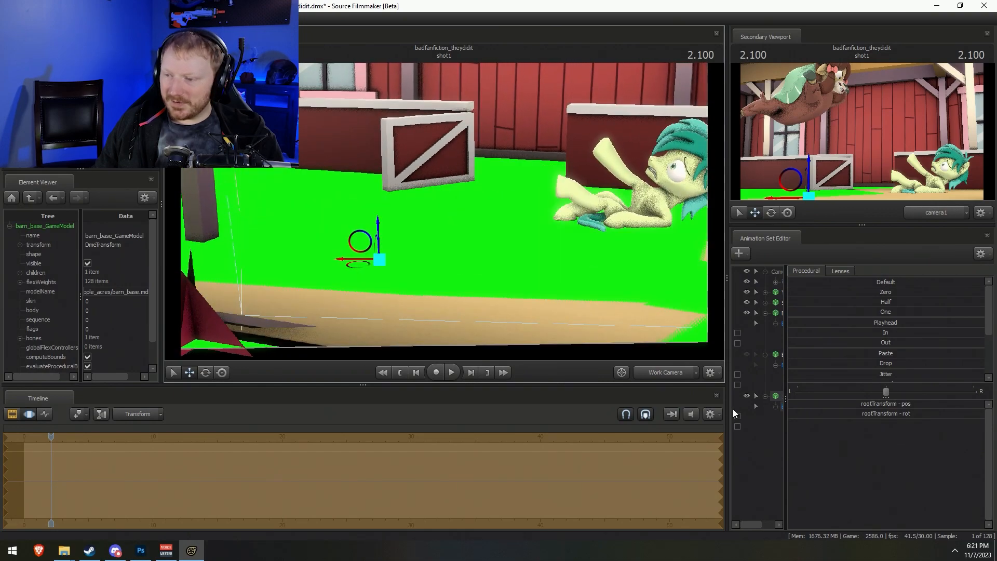
# Duplicate the 10241 green panel by copying and pasting its animation set
pyautogui.moveTo(786, 397); pyautogui.dragTo(913, 411)
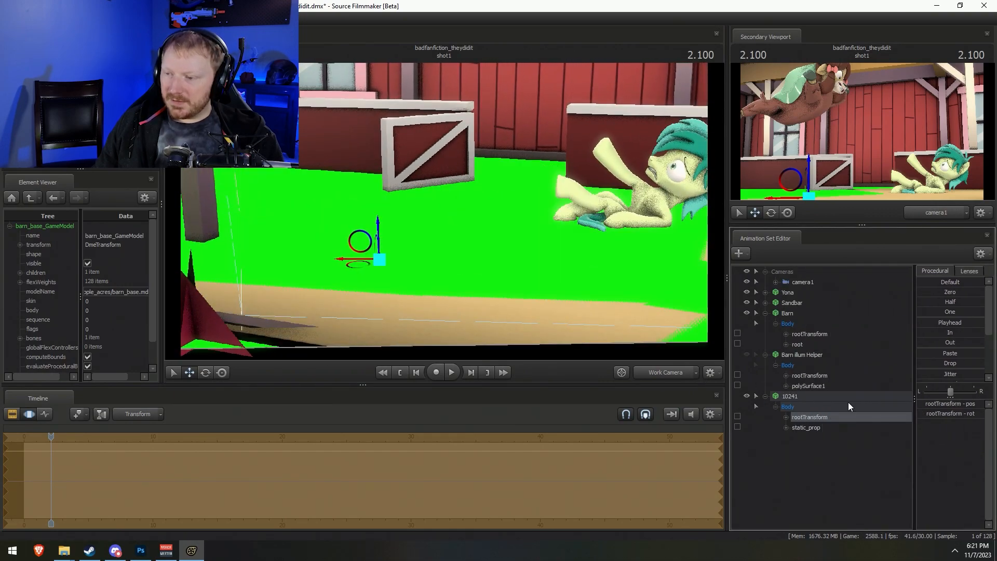
pyautogui.rightClick(806, 398)
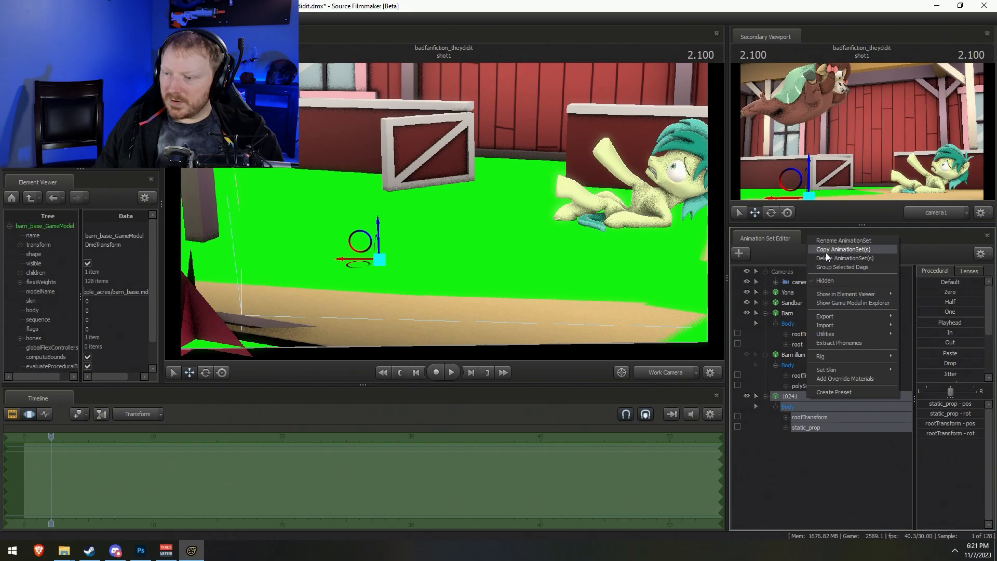
pyautogui.click(826, 251)
pyautogui.rightClick(788, 470)
pyautogui.click(824, 419)
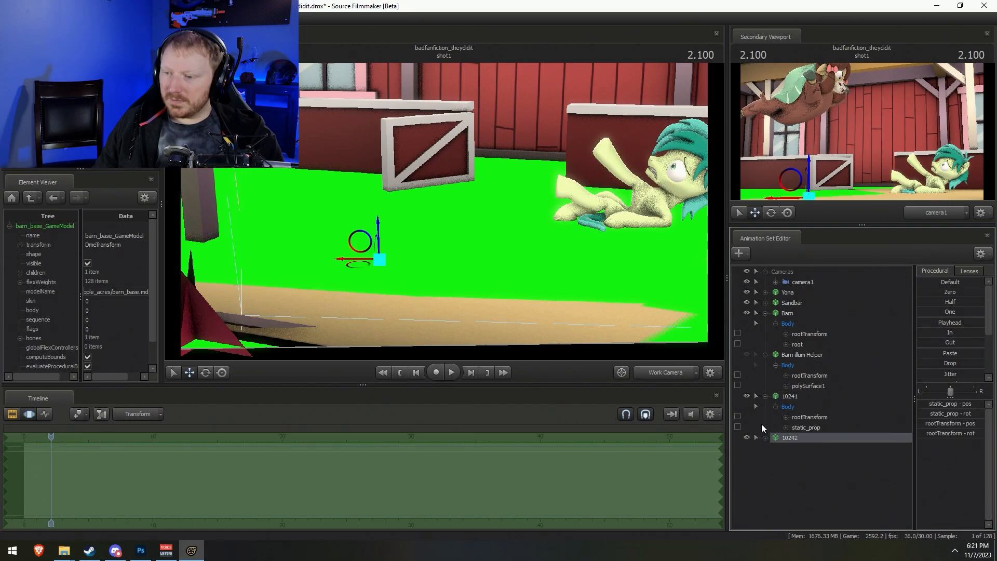
# Hide the Barn and stand the duplicated green panel up as a backdrop behind Yona and Sandbar, ending in the Clip Editor
pyautogui.keyDown('ctrl'); pyautogui.click(663, 372); pyautogui.keyUp('ctrl')
pyautogui.moveTo(659, 332); pyautogui.dragTo(662, 264)
pyautogui.press('s')
pyautogui.press('s')
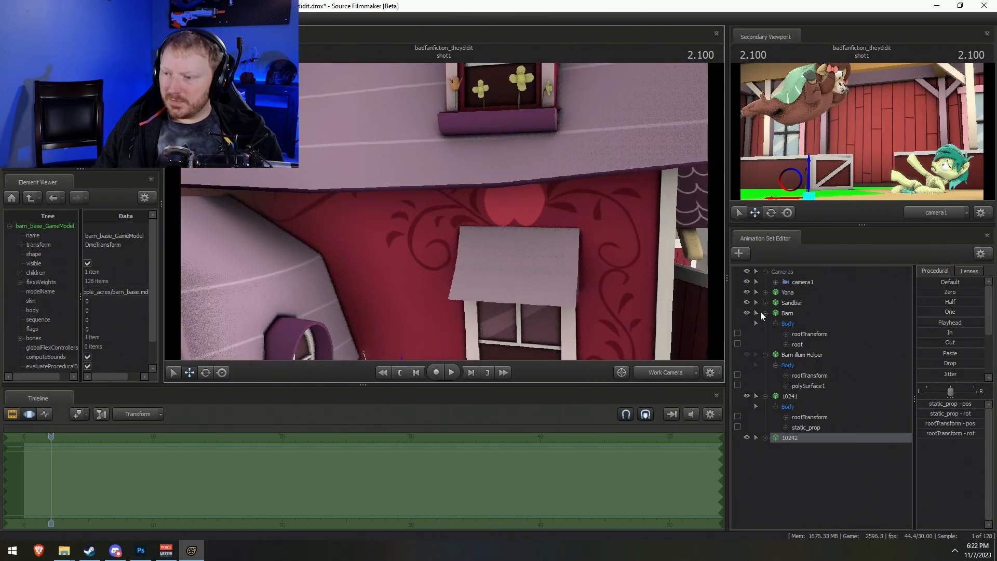
pyautogui.click(746, 313)
pyautogui.moveTo(444, 212); pyautogui.dragTo(393, 194)
pyautogui.press('w')
pyautogui.press('F2')
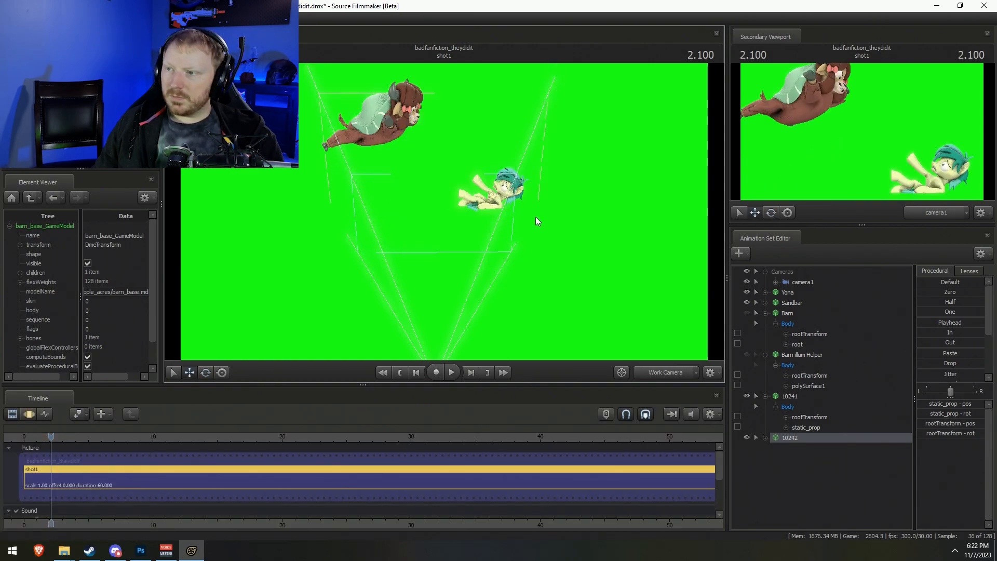
# View the shot through camera1, hide both green panels and show the Barn again
pyautogui.click(651, 370)
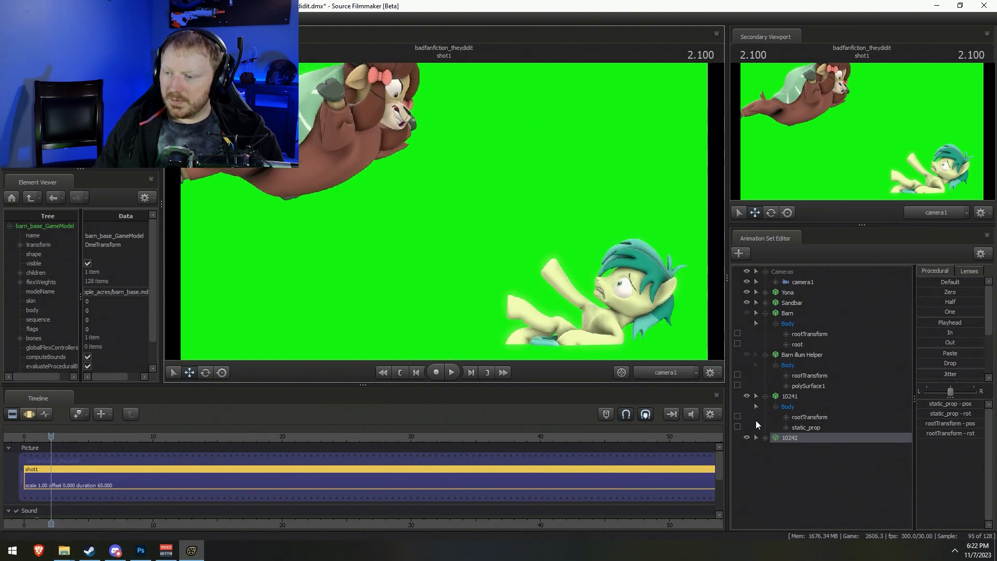
pyautogui.click(747, 396)
pyautogui.click(747, 438)
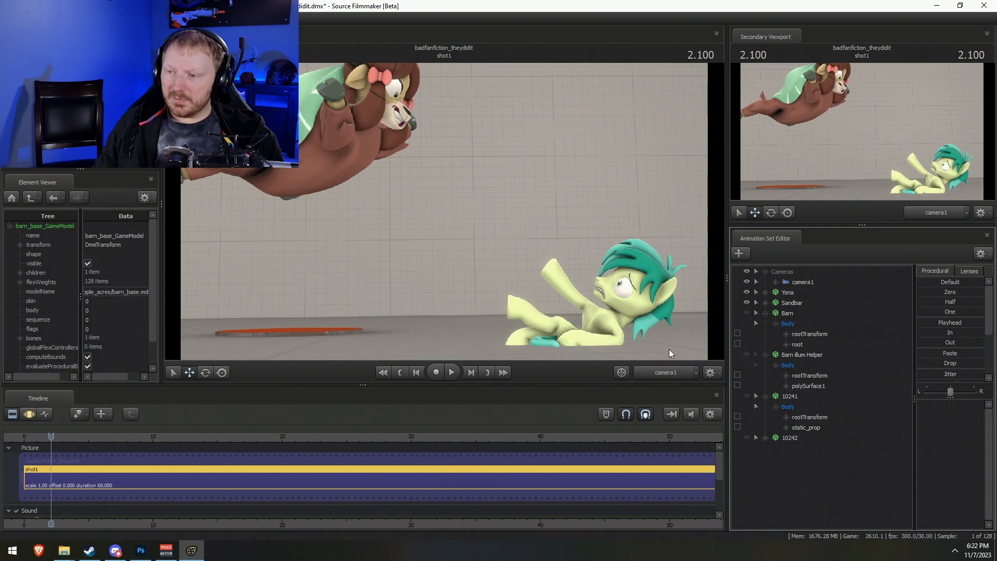
pyautogui.click(747, 312)
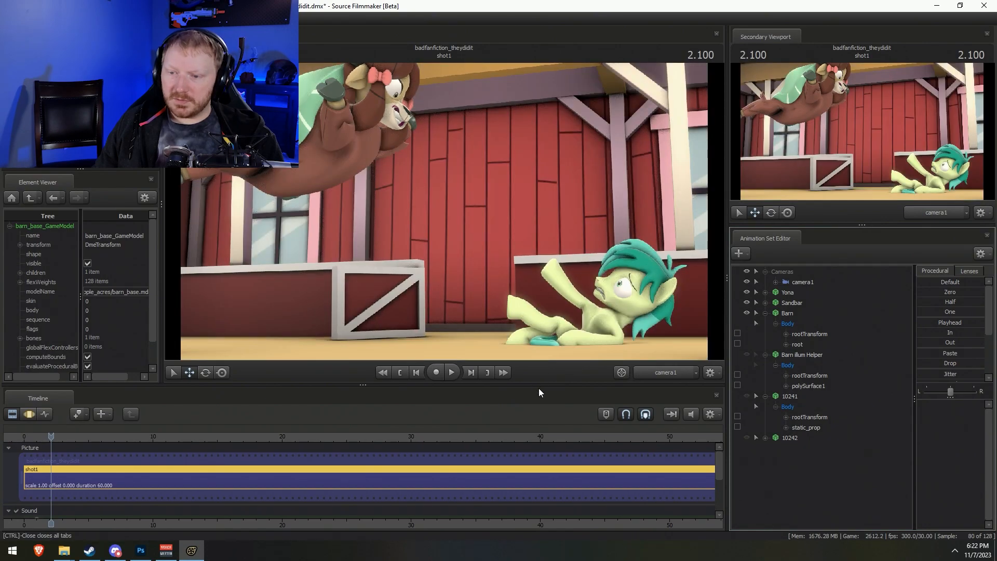
# Enlarge the primary viewport by shrinking the timeline and the Animation Set Editor
pyautogui.moveTo(541, 385); pyautogui.dragTo(534, 497)
pyautogui.moveTo(726, 420); pyautogui.dragTo(888, 448)
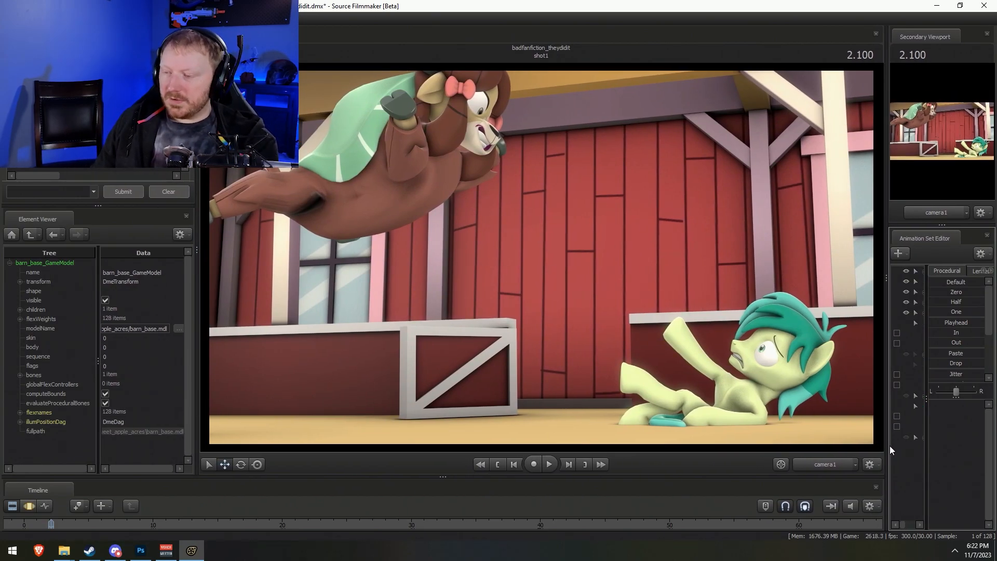
pyautogui.press('Print')
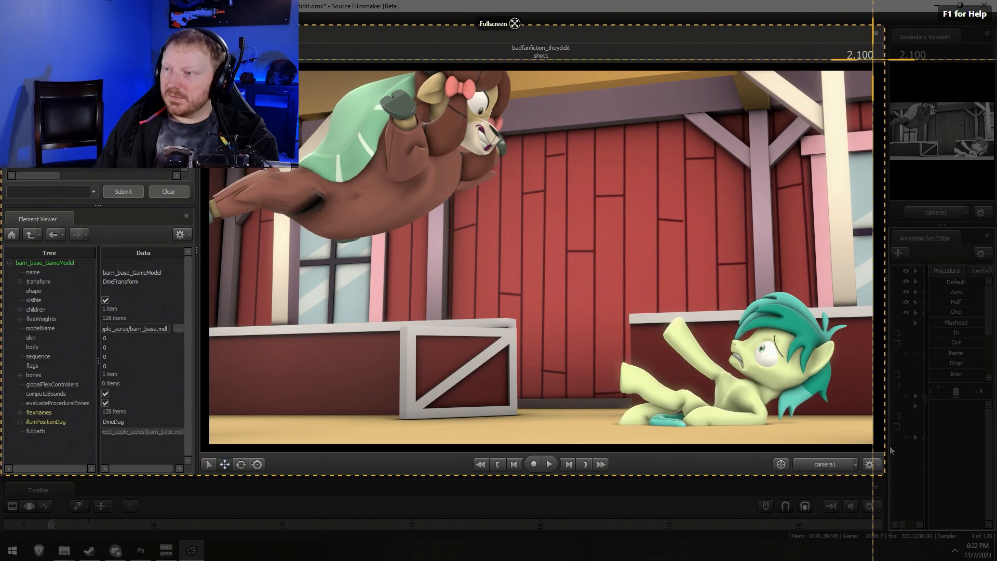
pyautogui.press('Escape')
pyautogui.click(9, 19)
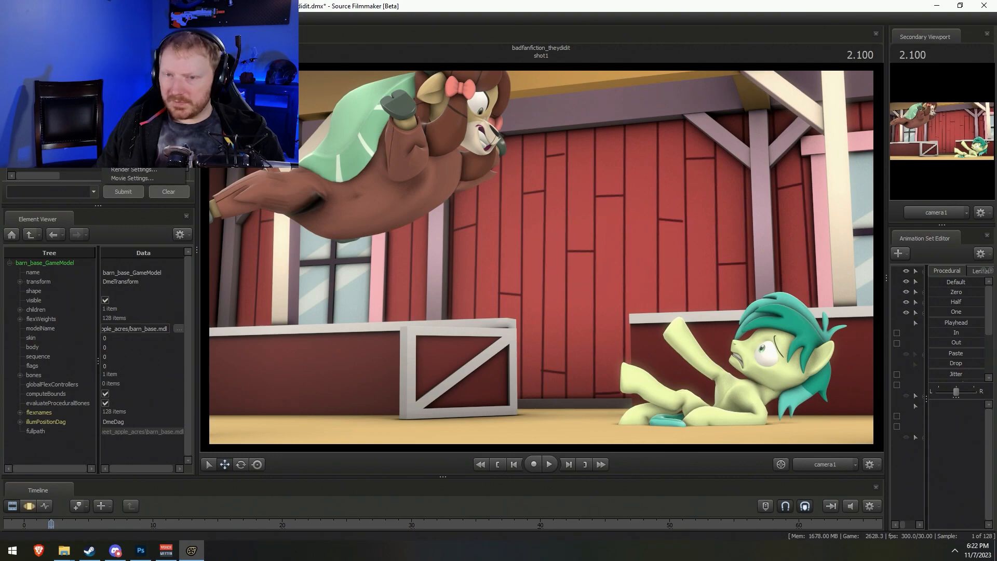
pyautogui.click(391, 116)
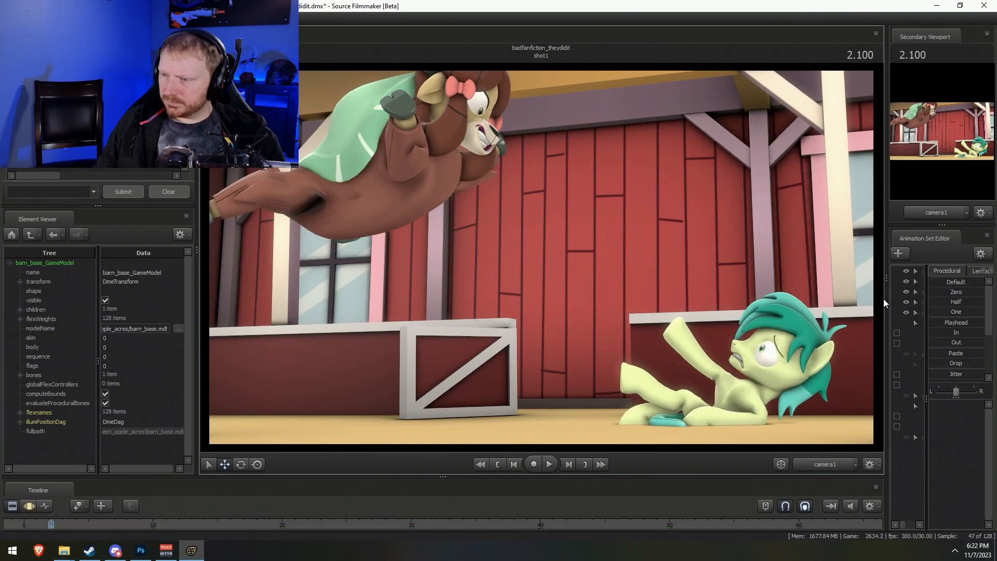
# Show camera1's controls in a wider Animation Set Editor and review the progressive refinement settings
pyautogui.moveTo(884, 297); pyautogui.dragTo(791, 294)
pyautogui.moveTo(951, 413)
pyautogui.mouseDown()
pyautogui.moveTo(971, 413)
pyautogui.moveTo(959, 410)
pyautogui.mouseUp()
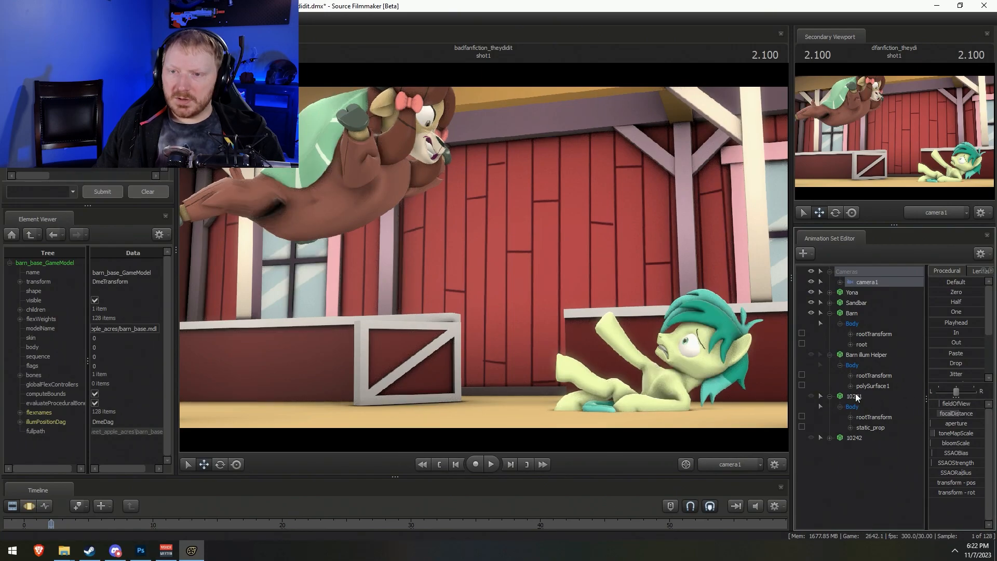
pyautogui.rightClick(504, 233)
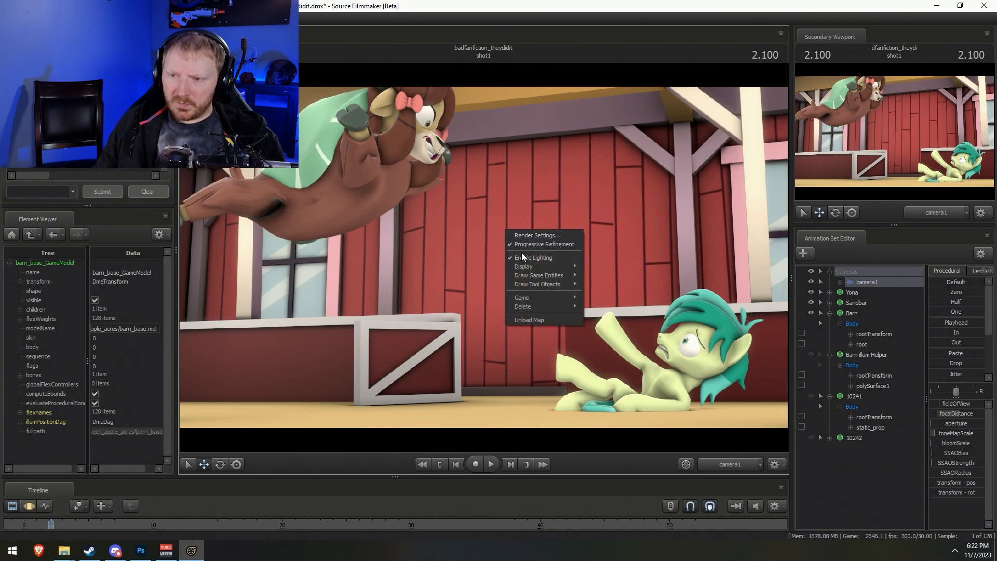
pyautogui.click(525, 235)
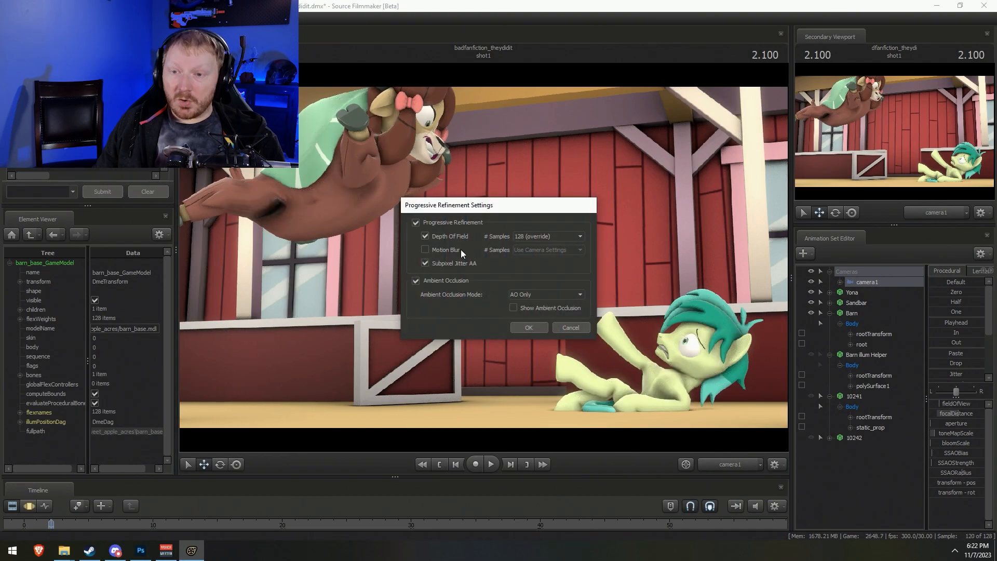
pyautogui.click(571, 328)
pyautogui.moveTo(966, 422); pyautogui.dragTo(963, 422)
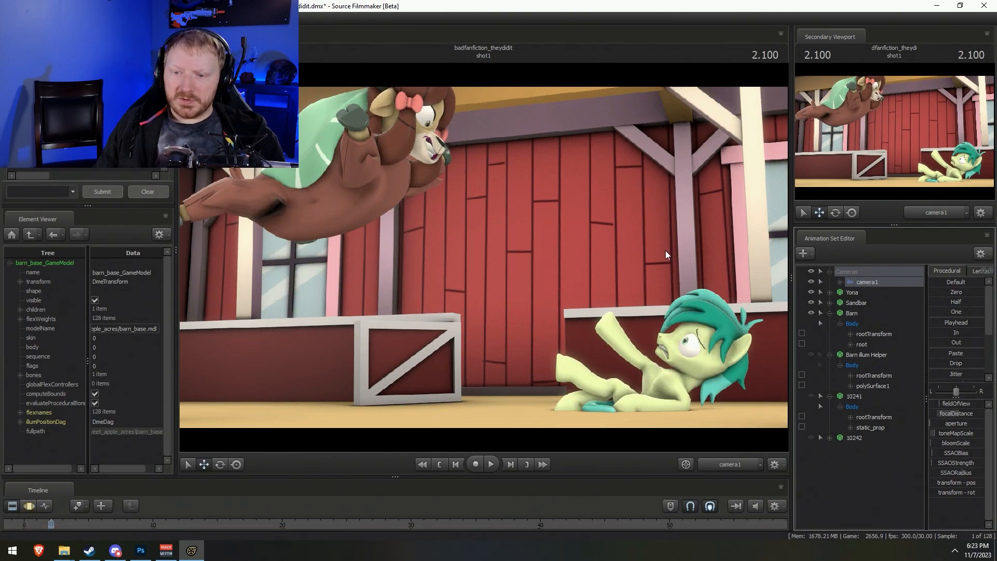
# Turn off Subpixel Jitter AA in the viewport's progressive refinement settings
pyautogui.rightClick(648, 238)
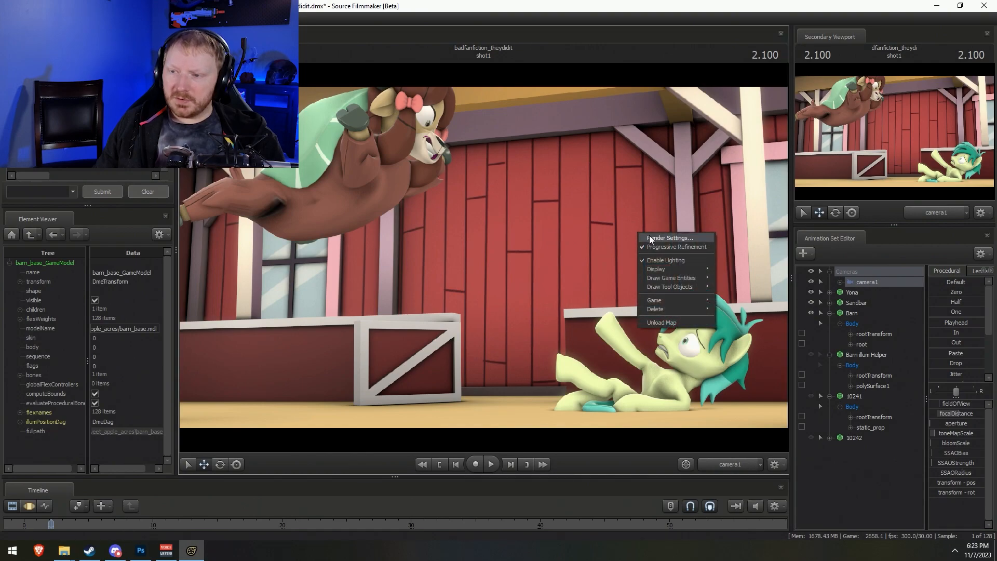
pyautogui.click(651, 239)
pyautogui.click(439, 263)
pyautogui.click(528, 328)
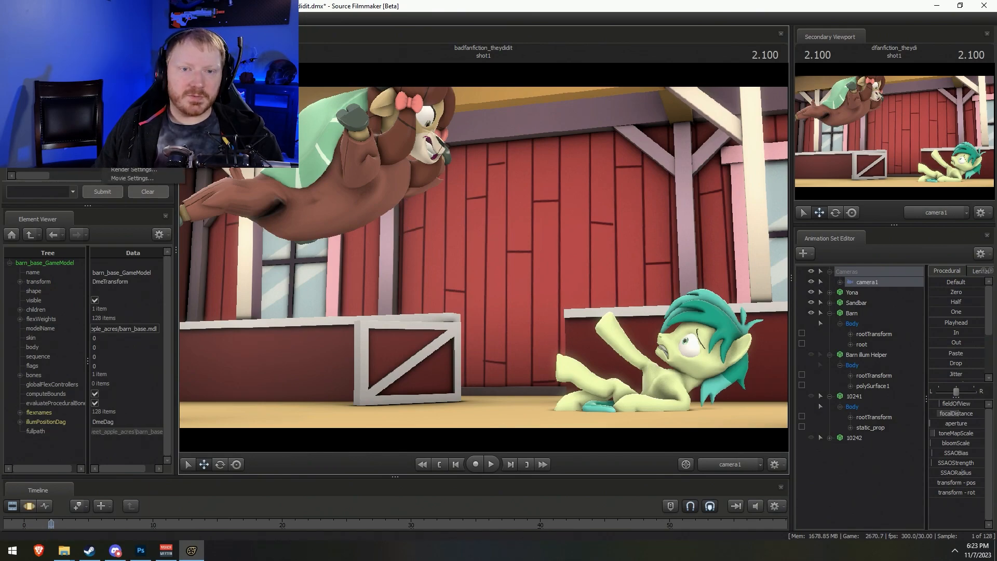
# Export the camera1 view of the full barn scene as an image named badfanfiction_yonasandbar_full in the sessions folder
pyautogui.press('Escape')
pyautogui.press('F3')
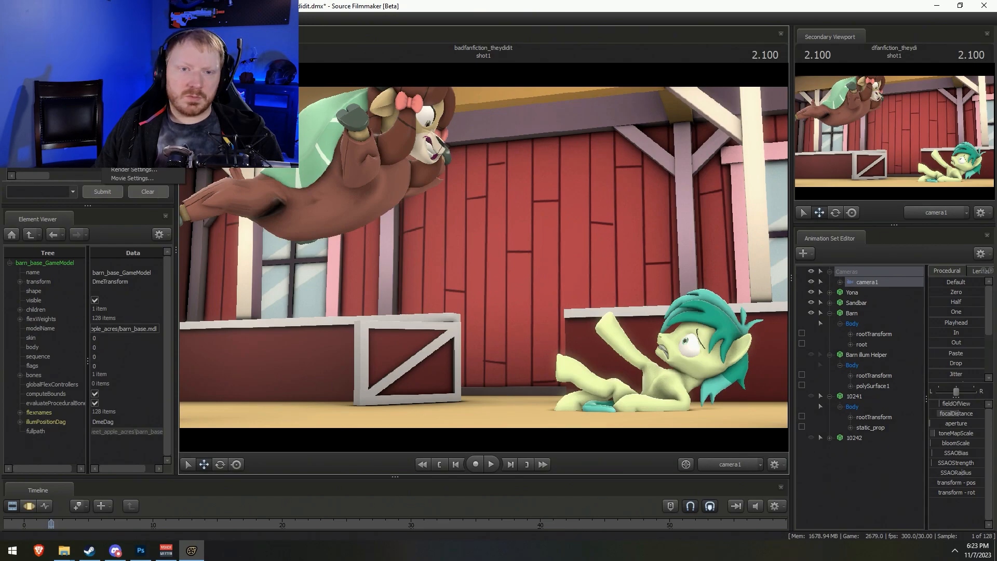
pyautogui.click(124, 151)
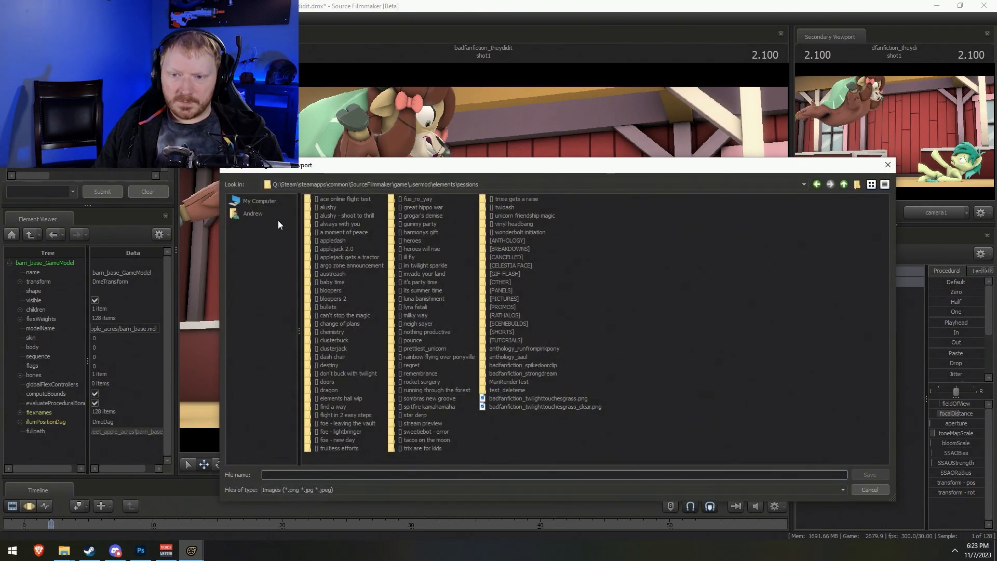
pyautogui.write('badfan')
pyautogui.press('BackSpace')
pyautogui.write('fanfai')
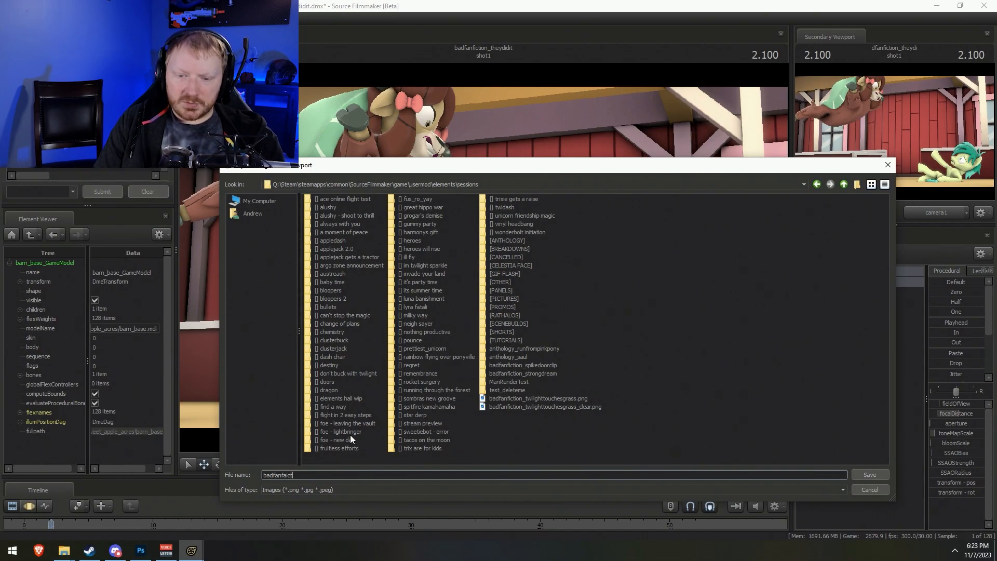
pyautogui.press('BackSpace')
pyautogui.press('BackSpace')
pyautogui.write('iction_yonas')
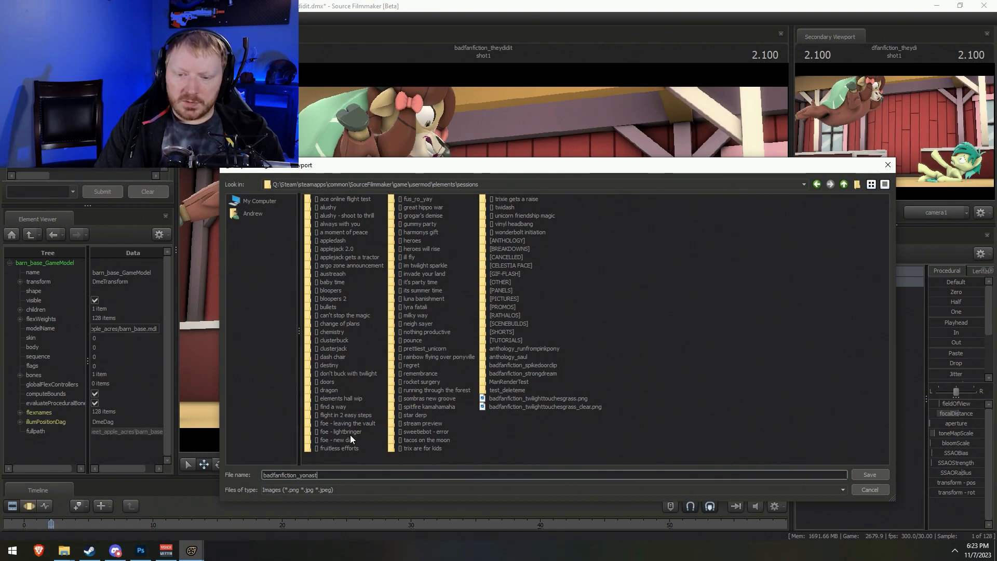
pyautogui.write('an')
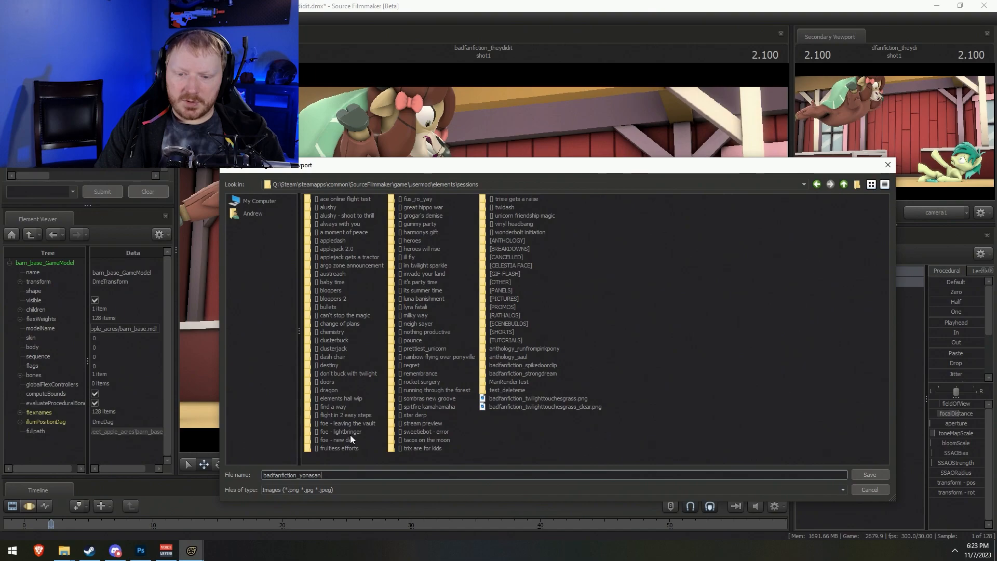
pyautogui.write('dbar')
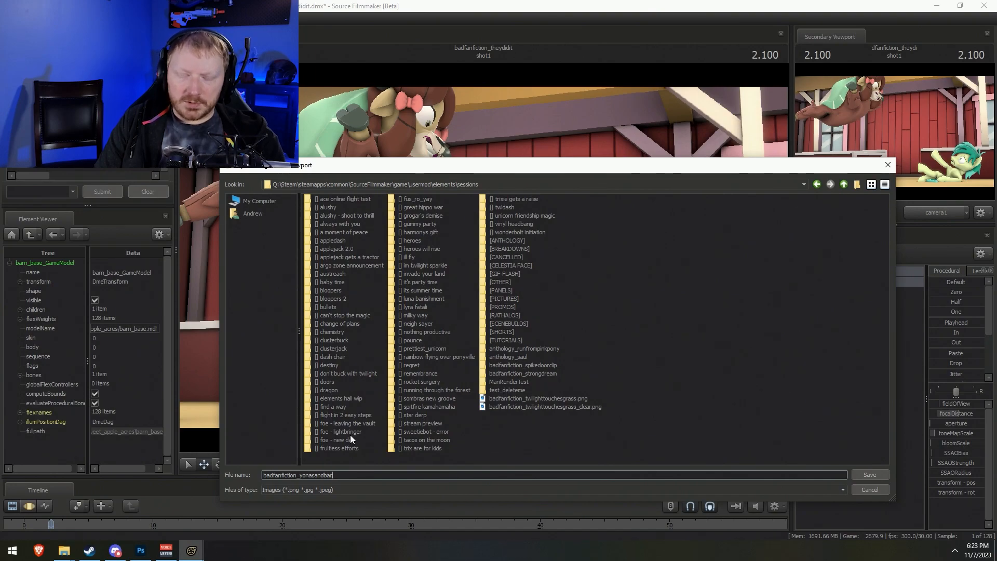
pyautogui.write('_')
pyautogui.write('clear')
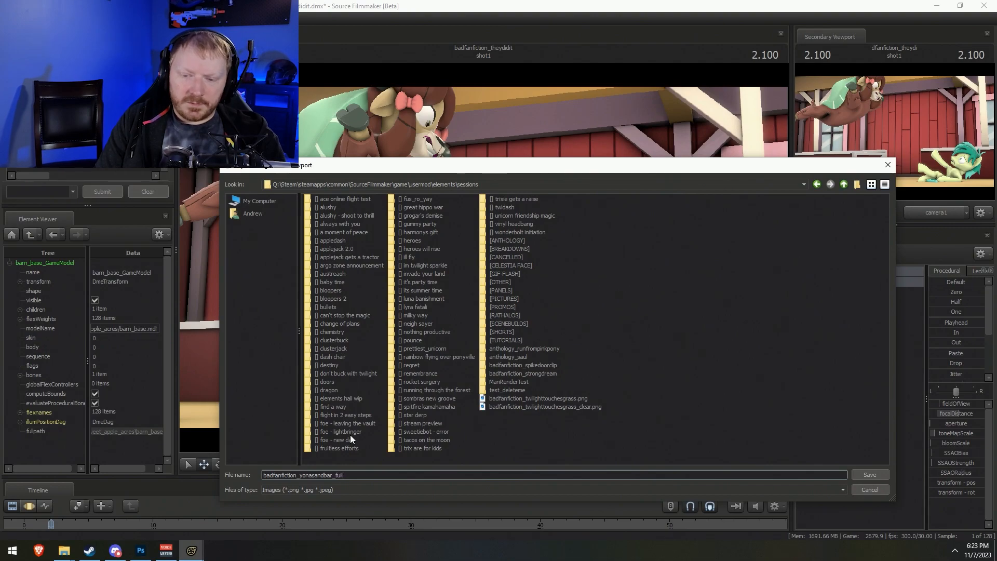
pyautogui.press('Return')
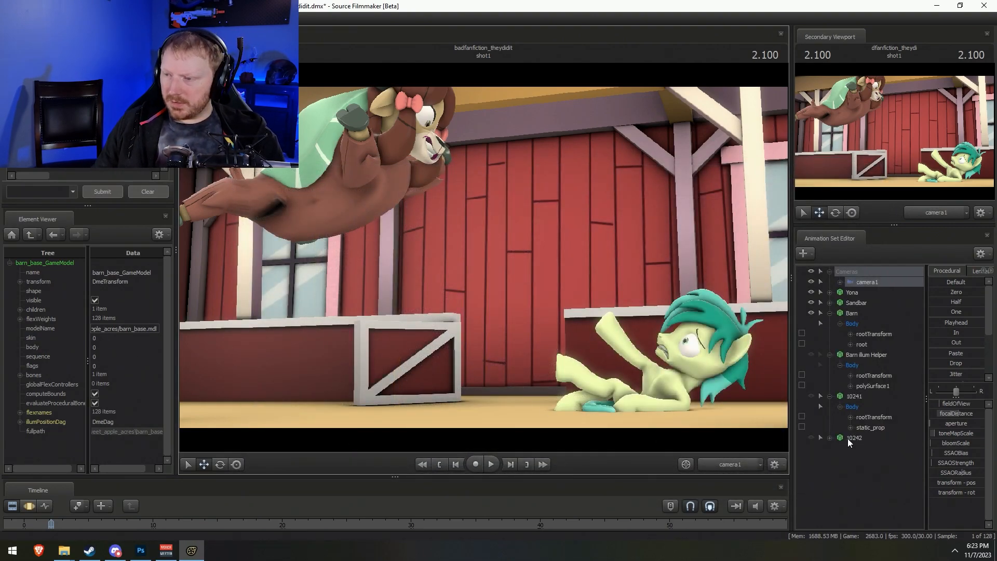
# Hide the Barn and show both green panels, 10241 and 10242
pyautogui.click(811, 314)
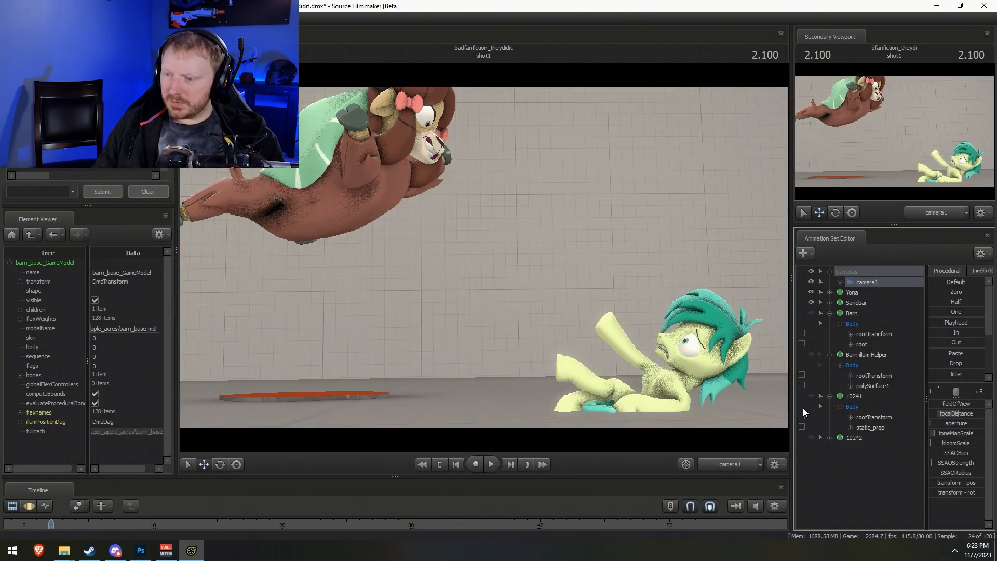
pyautogui.click(811, 396)
pyautogui.click(811, 438)
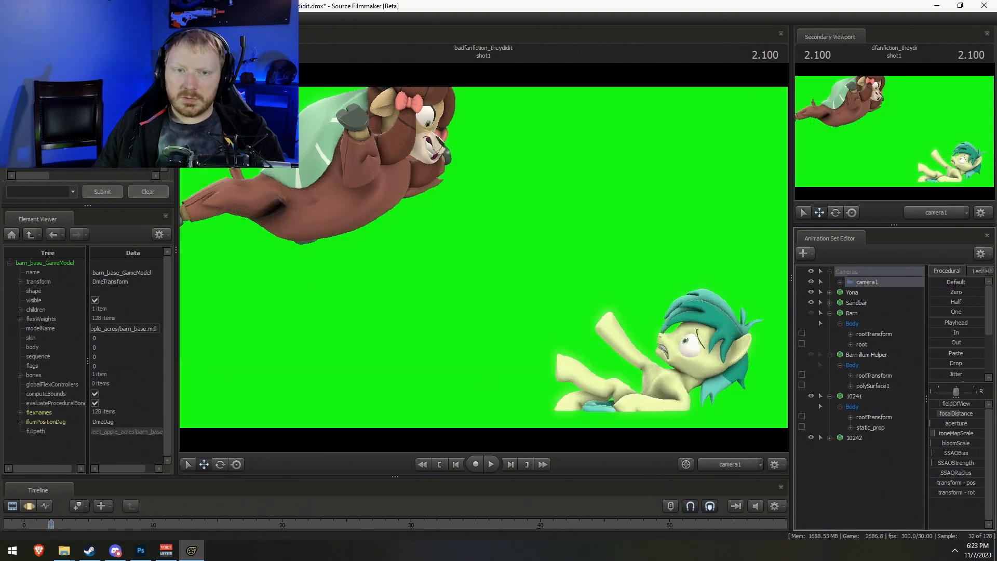
# Toggle the visibility of panels 10242 and 10241 to compare the shot with and without each one
pyautogui.click(812, 436)
pyautogui.click(811, 436)
pyautogui.click(811, 394)
pyautogui.click(811, 394)
pyautogui.click(811, 393)
pyautogui.click(811, 394)
pyautogui.click(811, 394)
pyautogui.click(811, 394)
pyautogui.click(812, 394)
pyautogui.click(811, 395)
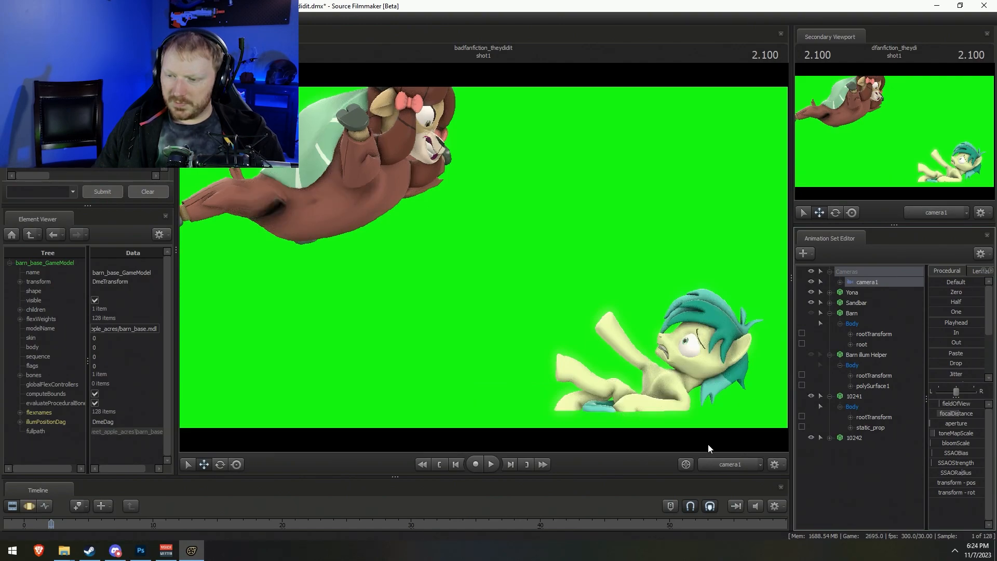
# Examine up close with the work camera how the 10241 floor panel meets Sandbar, toggling the panel's visibility to compare
pyautogui.click(708, 461)
pyautogui.press('w')
pyautogui.moveTo(676, 393)
pyautogui.mouseDown()
pyautogui.moveTo(675, 421)
pyautogui.moveTo(676, 410)
pyautogui.mouseUp()
pyautogui.press('w')
pyautogui.moveTo(484, 257)
pyautogui.mouseDown()
pyautogui.moveTo(504, 265)
pyautogui.moveTo(484, 257)
pyautogui.mouseUp()
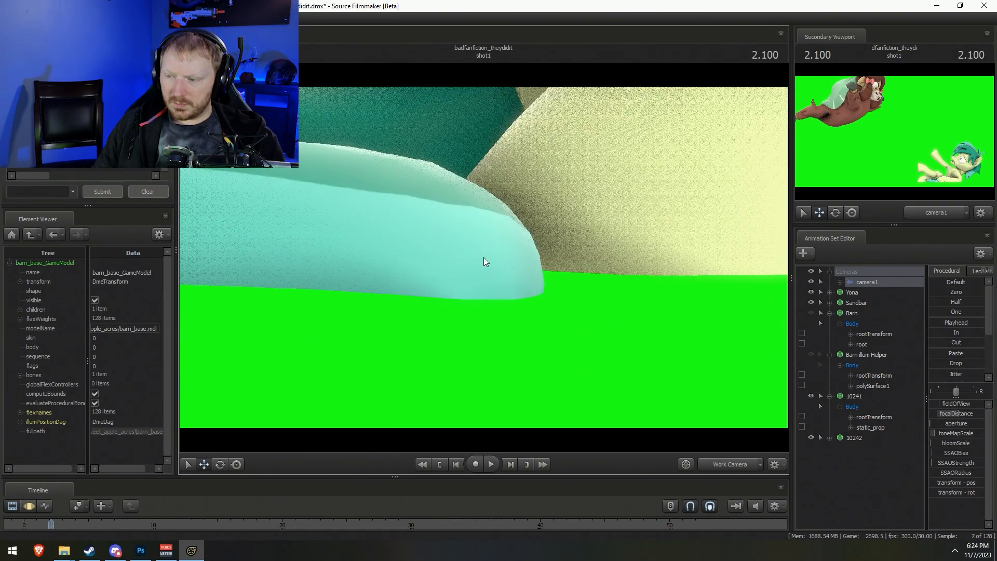
pyautogui.click(812, 396)
pyautogui.click(811, 396)
pyautogui.click(811, 396)
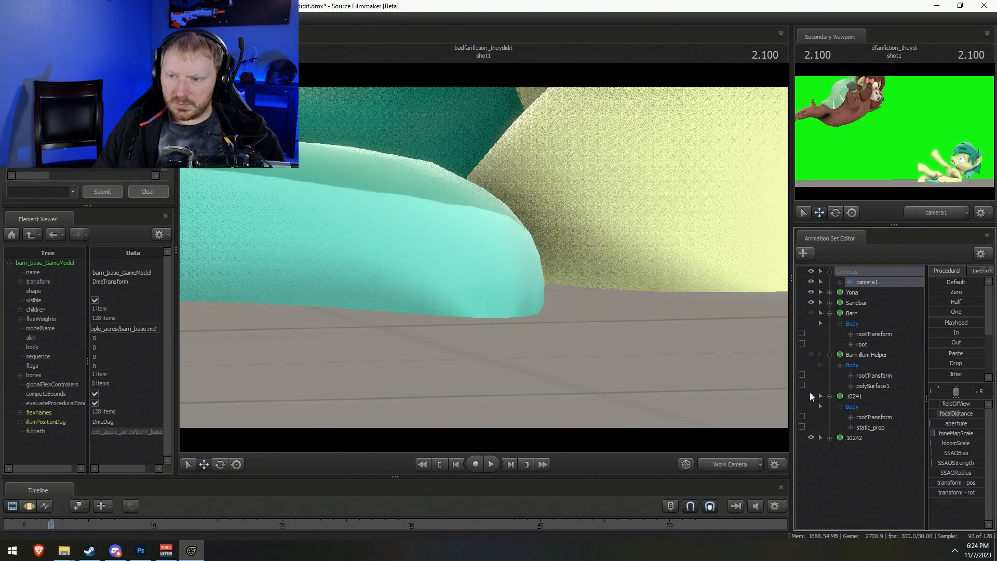
pyautogui.click(811, 395)
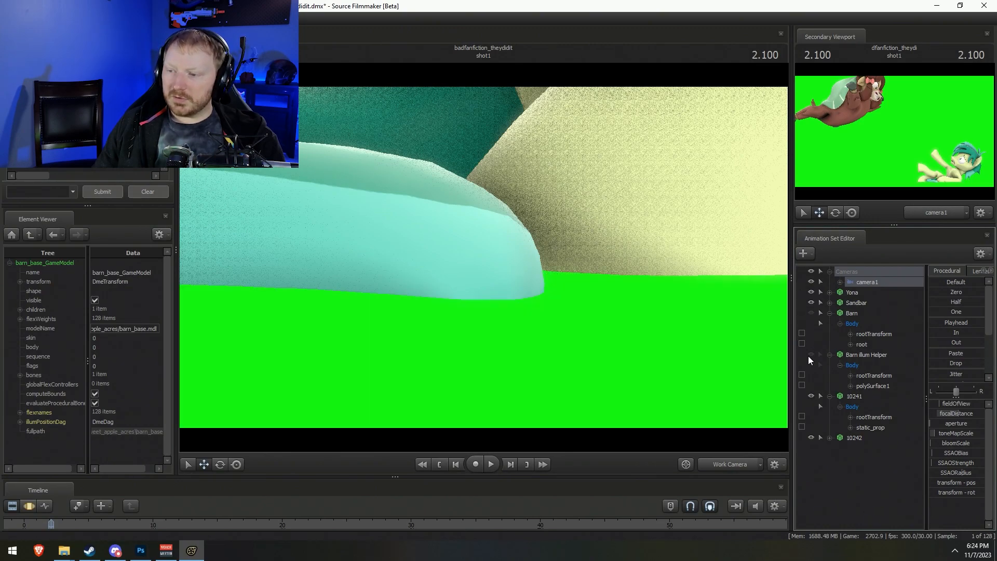
# Return the main viewport to camera1 and export the green screen shot as badfanfiction_yonasandbar_green.png in the sessions folder
pyautogui.click(727, 464)
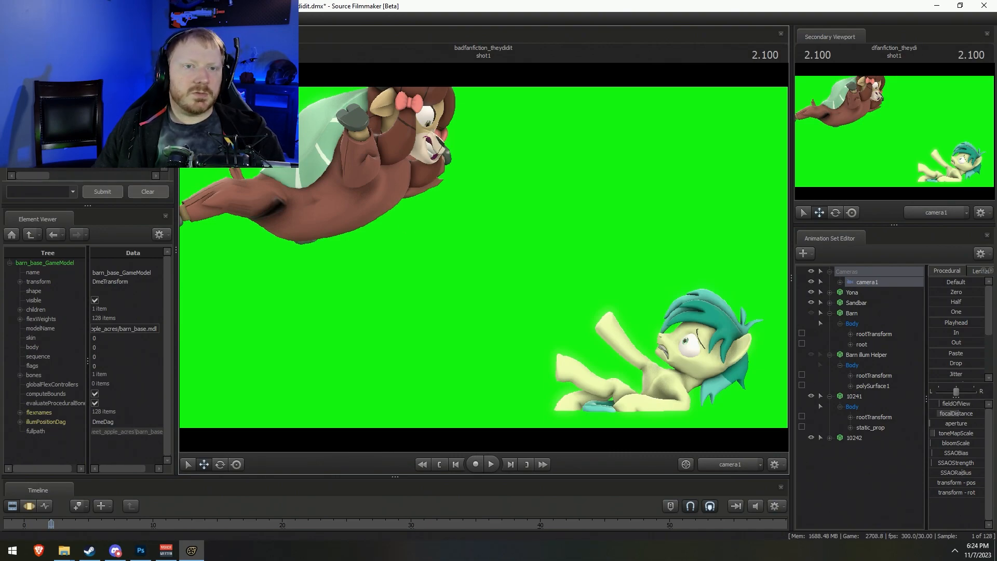
pyautogui.moveTo(52, 140)
pyautogui.click(122, 149)
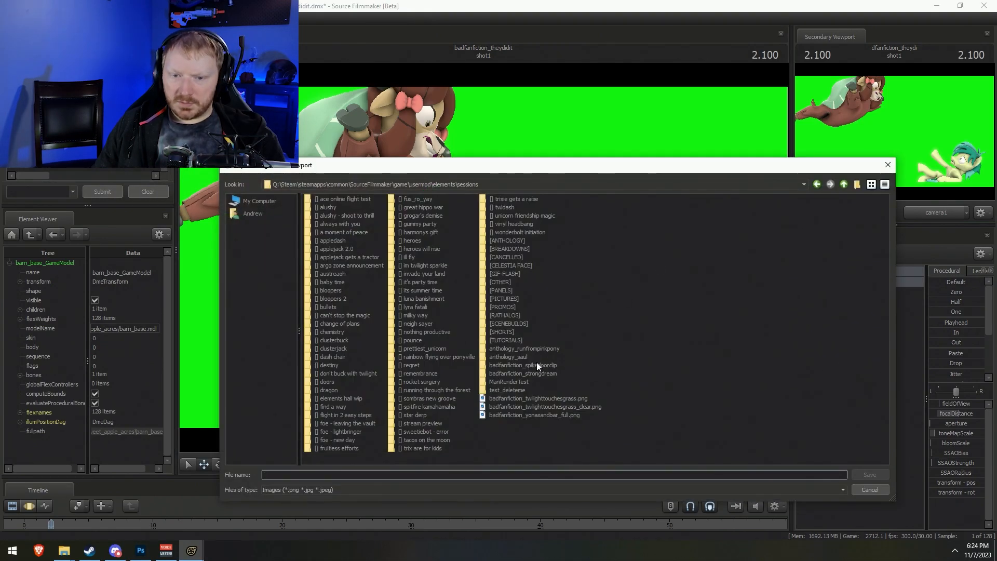
pyautogui.click(547, 415)
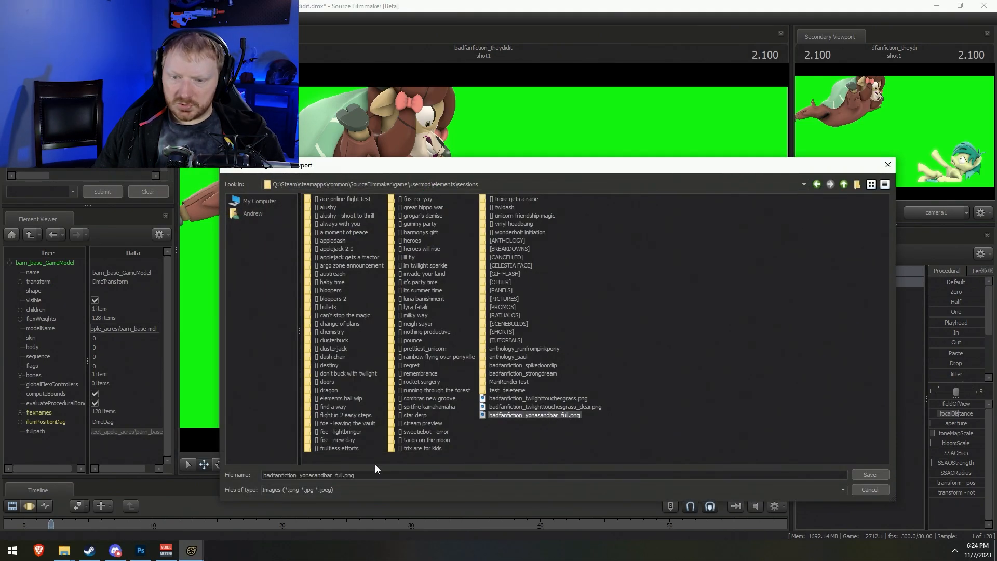
pyautogui.press('BackSpace')
pyautogui.press('BackSpace')
pyautogui.press('BackSpace')
pyautogui.press('BackSpace')
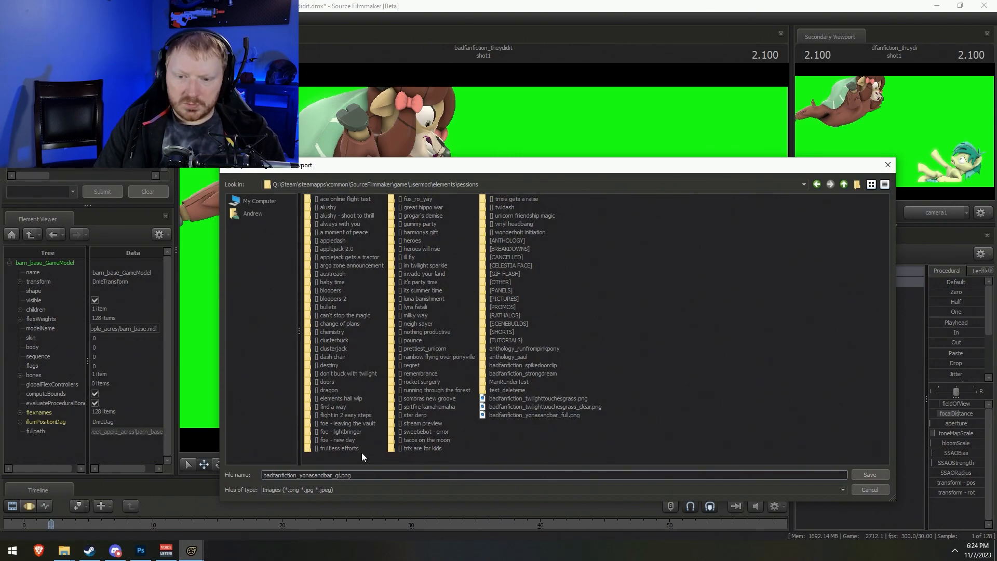
pyautogui.press('Return')
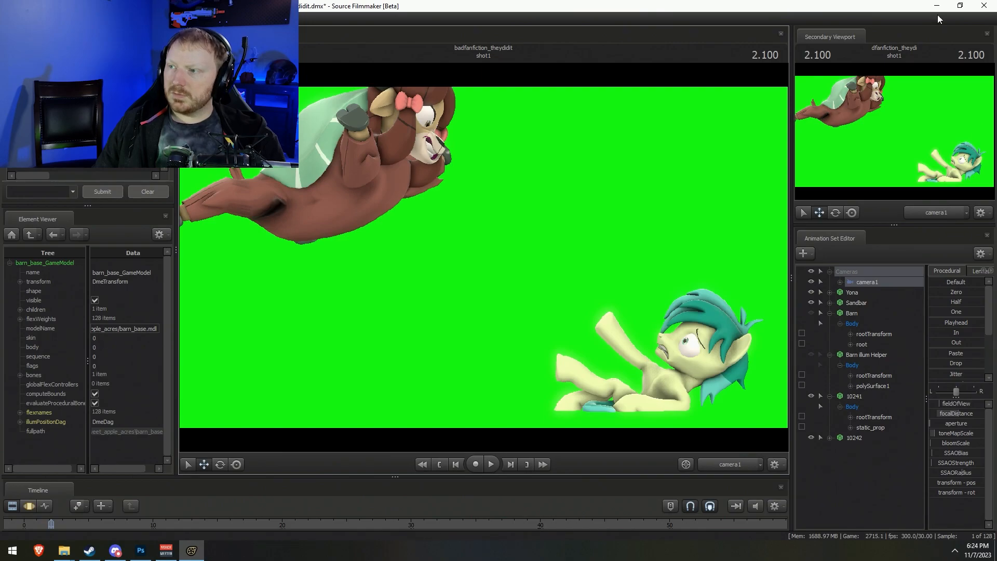
# Switch to Photoshop, then browse in File Explorer to the sessions folder inside usermod's elements folder
pyautogui.click(143, 552)
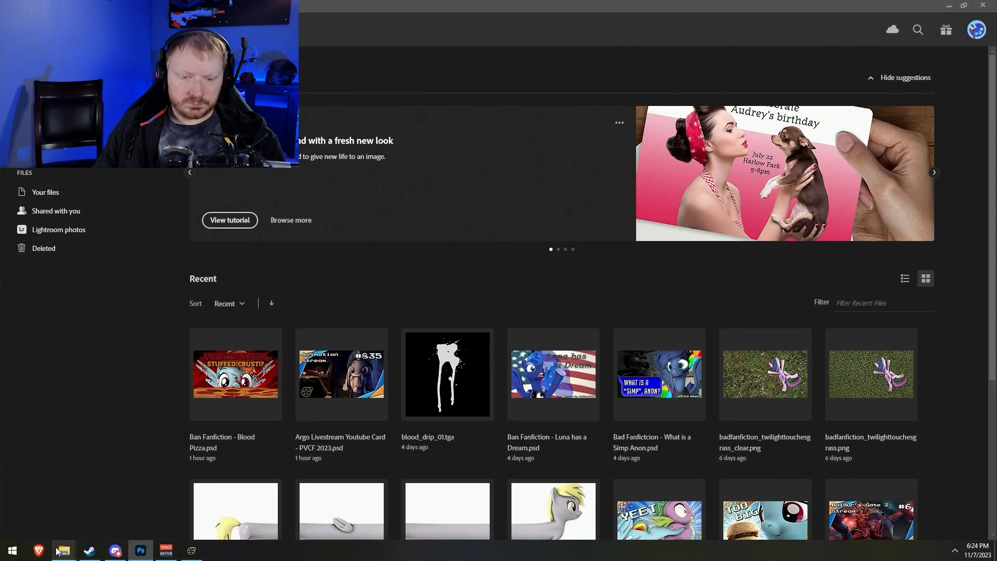
pyautogui.moveTo(57, 551)
pyautogui.click(77, 515)
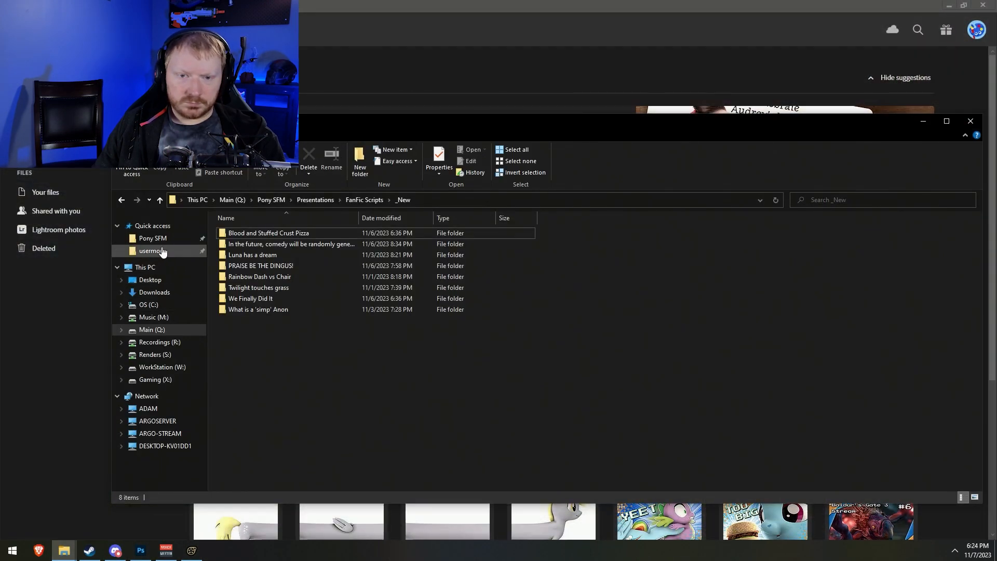
pyautogui.click(162, 251)
pyautogui.doubleClick(242, 276)
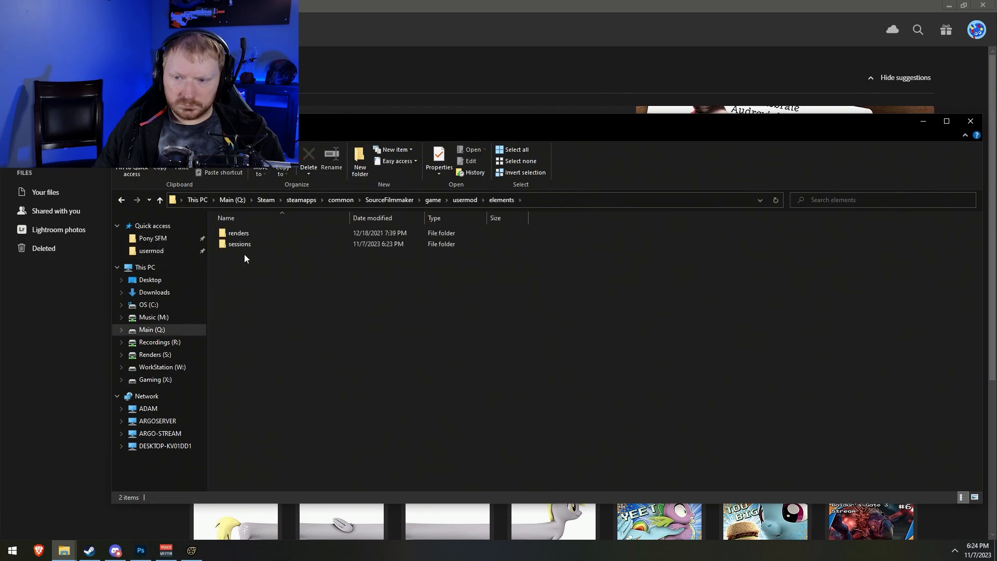
pyautogui.doubleClick(241, 245)
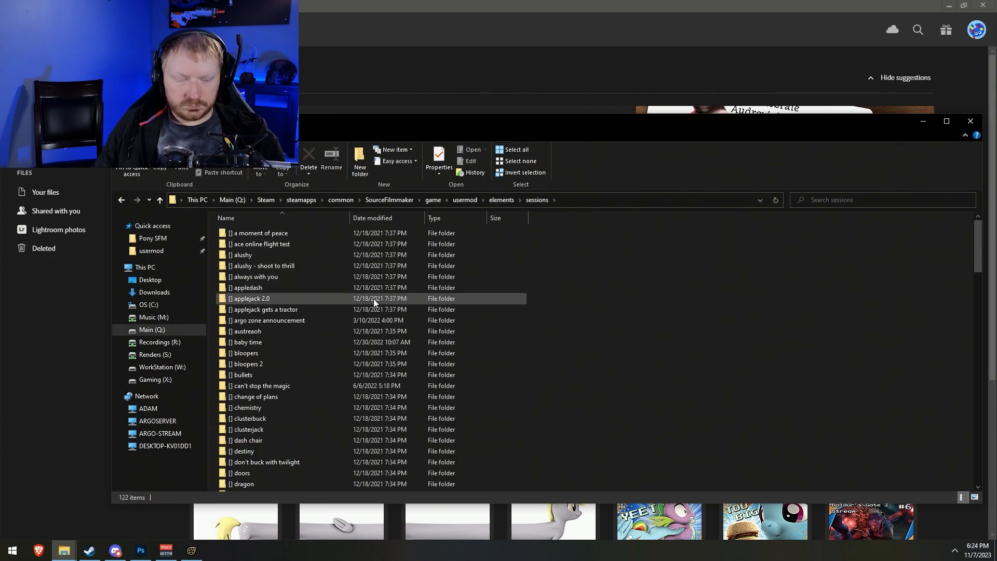
# Open badfanfiction_yonasandbar_full.png from the sessions folder as a document in Photoshop
pyautogui.scroll(-14, 306, 327)
pyautogui.scroll(-14, 312, 338)
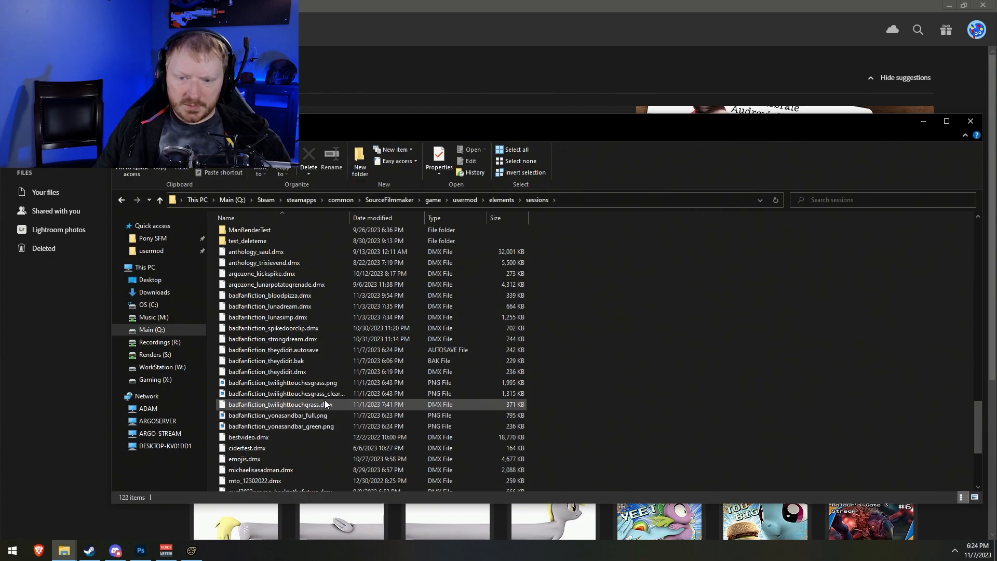
pyautogui.moveTo(307, 420); pyautogui.dragTo(465, 57)
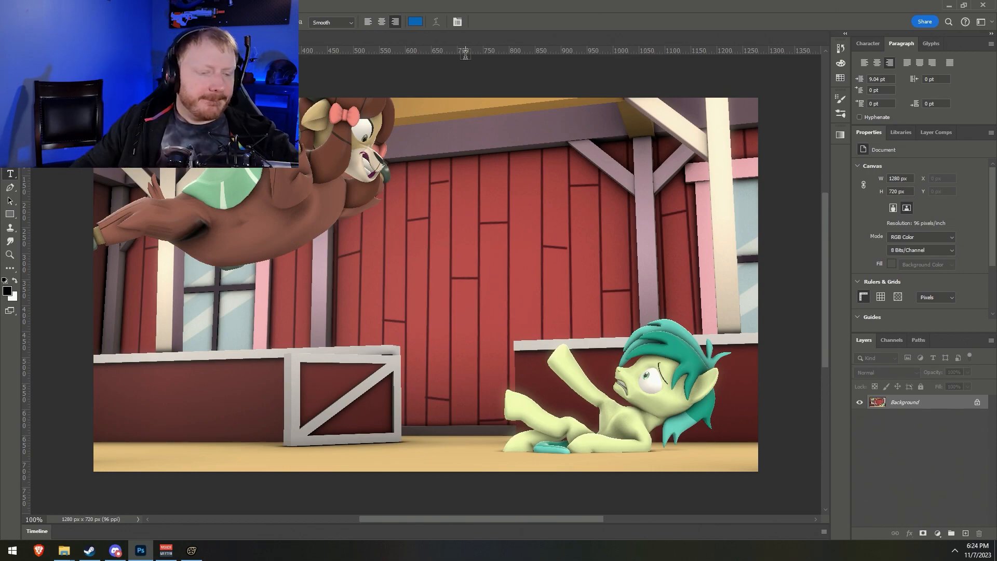
pyautogui.click(341, 109)
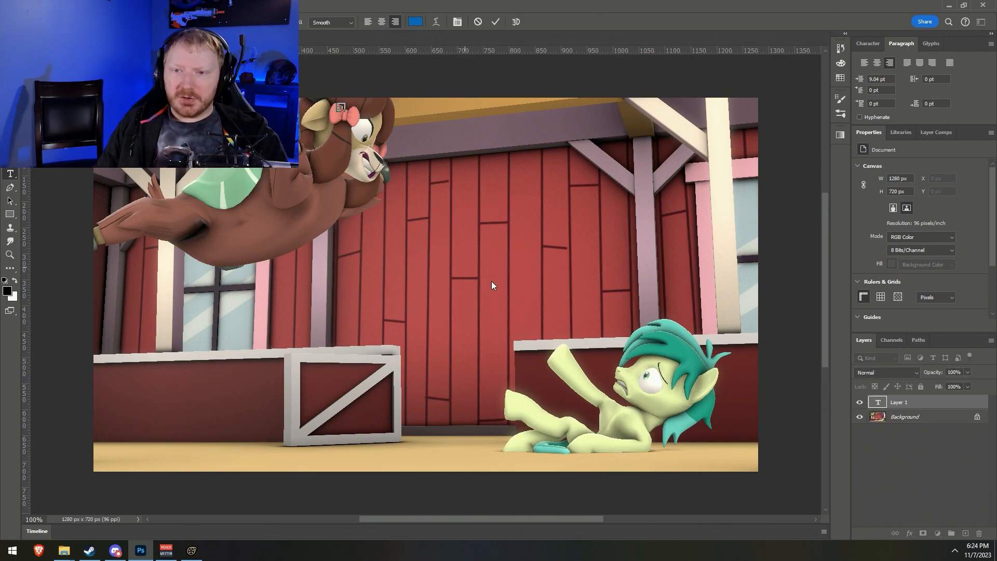
pyautogui.click(520, 275)
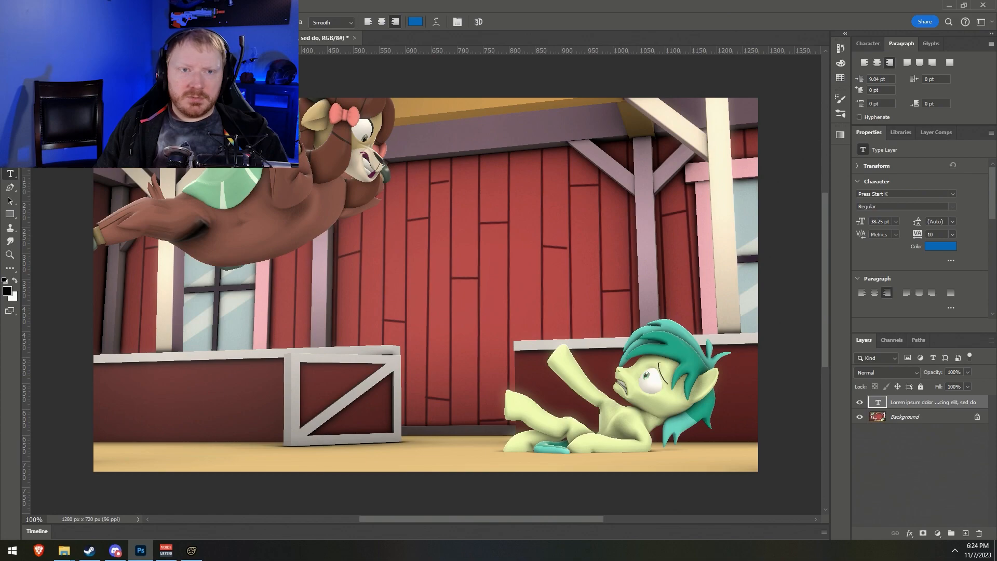
pyautogui.press('v')
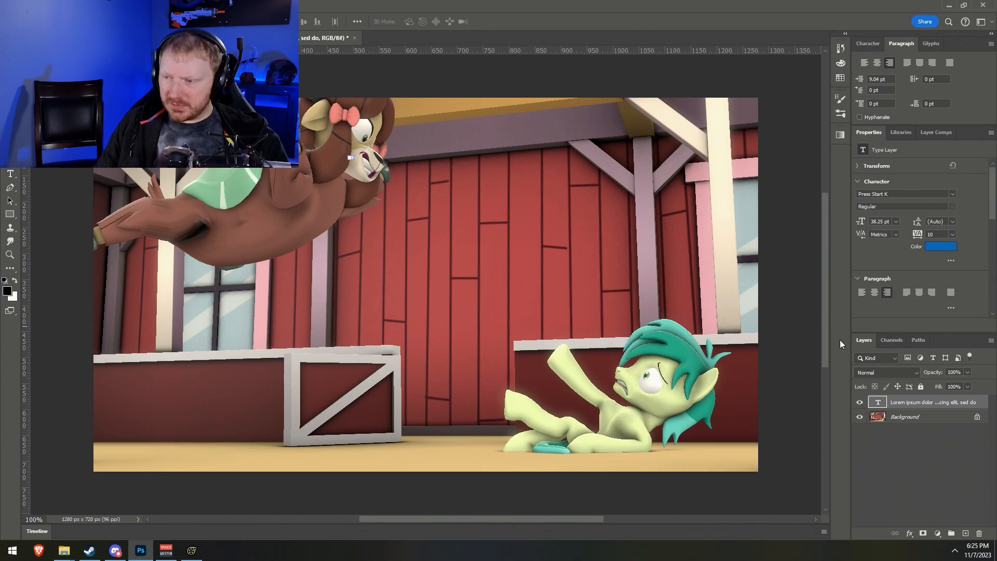
# Examine the pixel edges around Sandbar's head and front leg up close in the full barn image
pyautogui.keyDown('alt'); pyautogui.scroll(10, 618, 296); pyautogui.keyUp('alt')
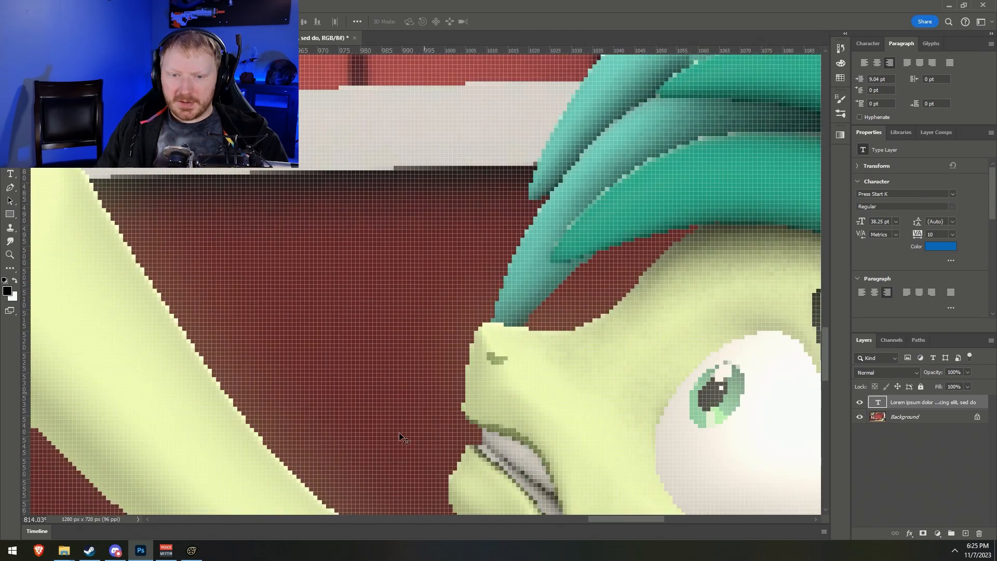
pyautogui.keyDown('alt'); pyautogui.scroll(-5, 156, 388); pyautogui.keyUp('alt')
pyautogui.keyDown('alt'); pyautogui.scroll(3, 156, 397); pyautogui.keyUp('alt')
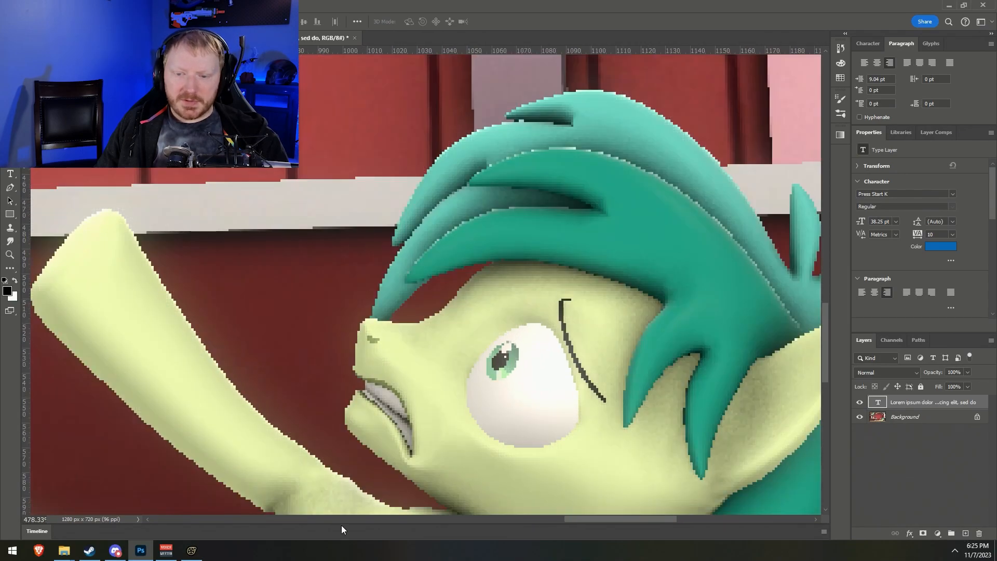
pyautogui.keyDown('alt'); pyautogui.scroll(-6, 577, 512); pyautogui.keyUp('alt')
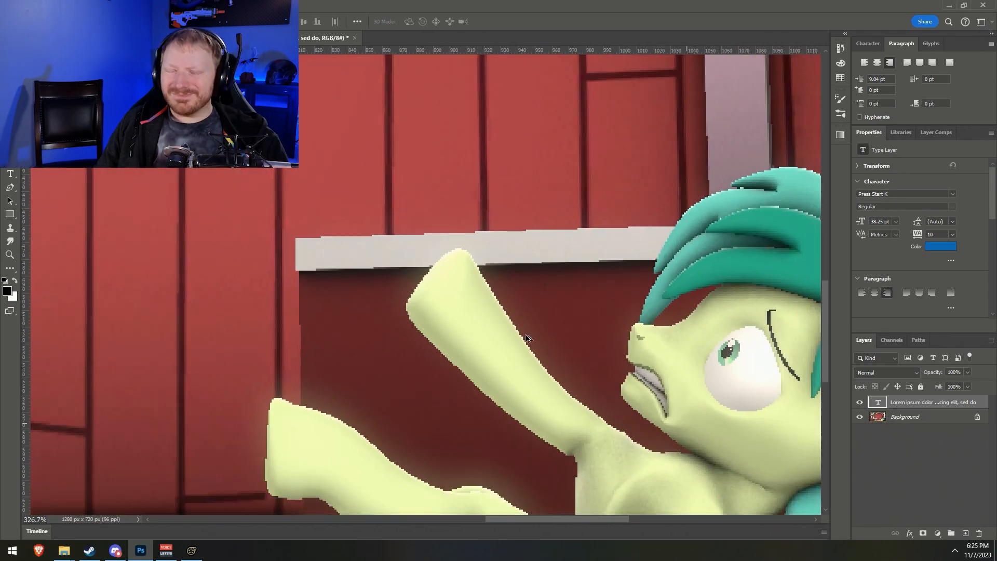
pyautogui.keyDown('alt'); pyautogui.scroll(-3, 354, 173); pyautogui.keyUp('alt')
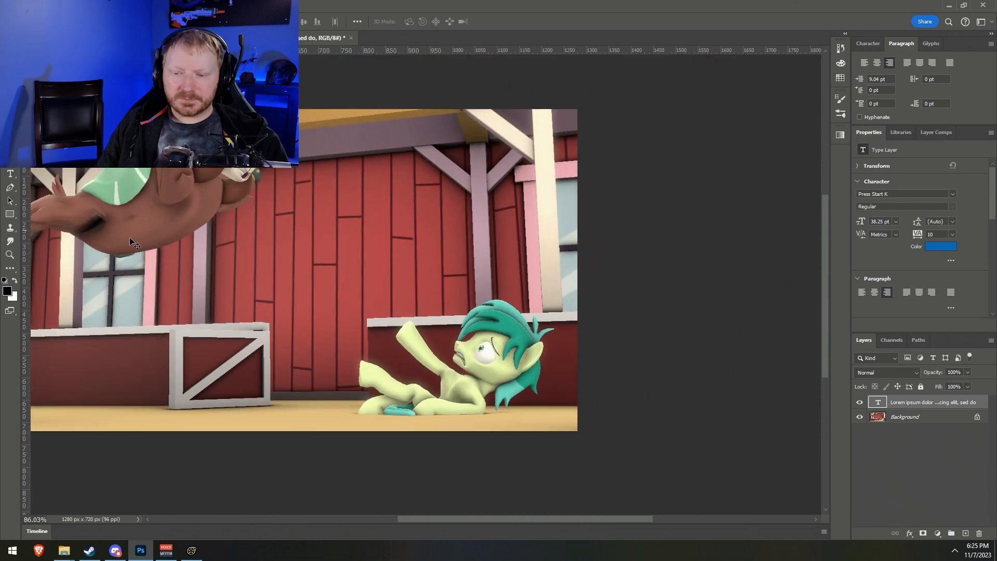
pyautogui.moveTo(462, 520); pyautogui.dragTo(406, 520)
pyautogui.scroll(2, 511, 374)
# Place badfanfiction_yonasandbar_green.png from the sessions folder as a layer over the full barn image at its original size
pyautogui.hotkey('alt', 'Tab')
pyautogui.hotkey('alt', 'Tab')
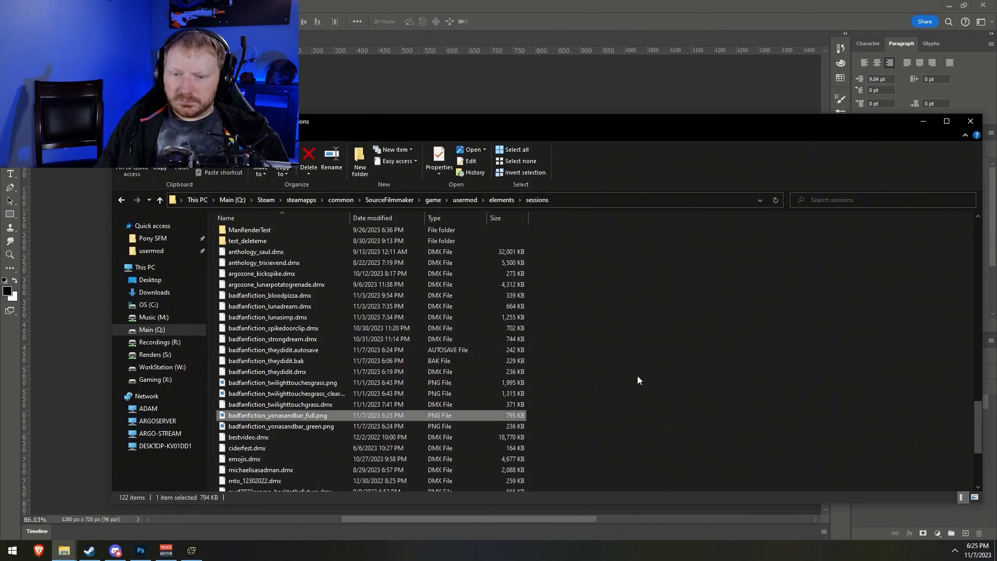
pyautogui.hotkey('alt', 'Tab')
pyautogui.moveTo(305, 415); pyautogui.dragTo(457, 320)
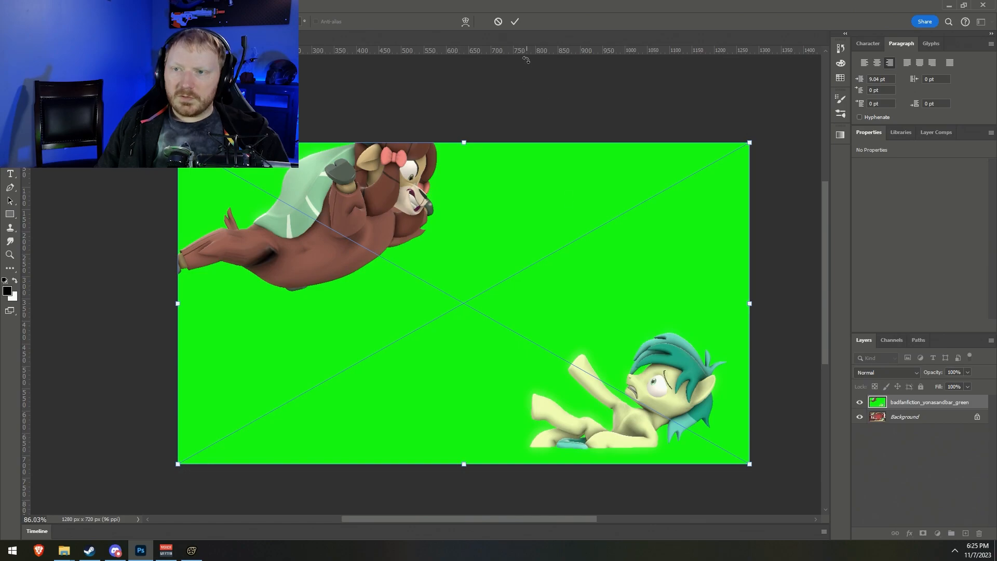
pyautogui.click(515, 22)
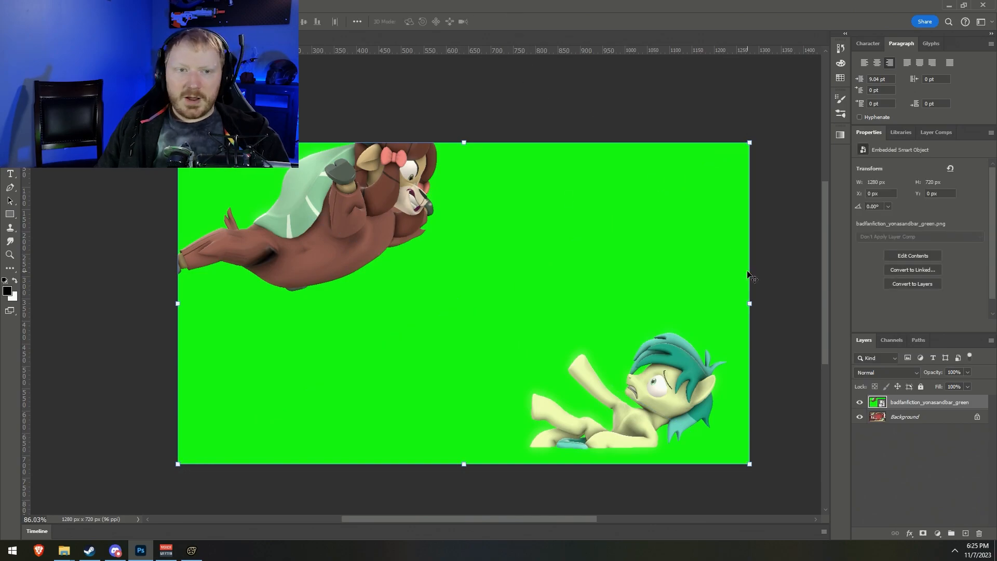
# Select the green background of the placed layer with the Magic Wand, adding the glow fringe around Yona to the selection
pyautogui.press('w')
pyautogui.click(220, 188)
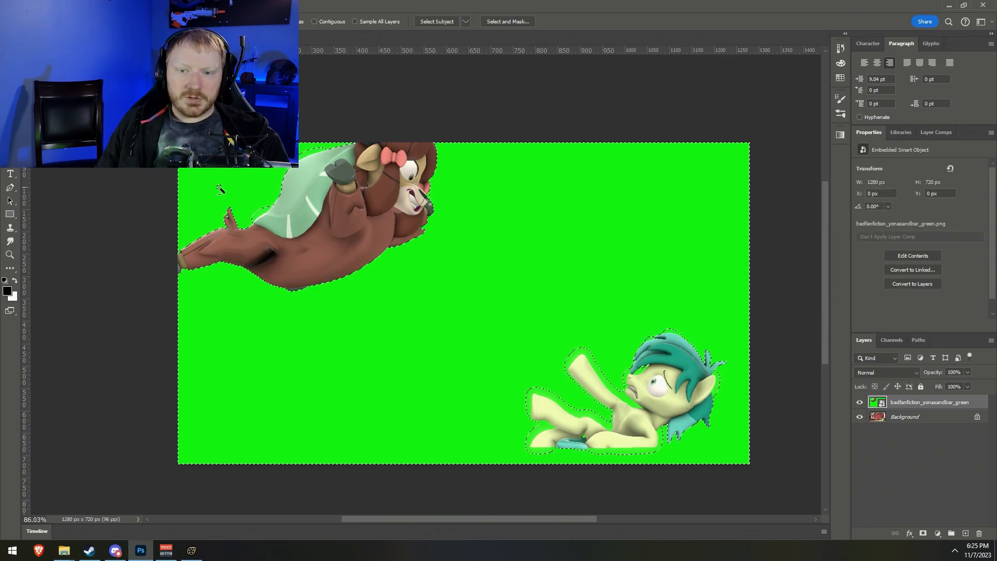
pyautogui.keyDown('alt'); pyautogui.scroll(14, 221, 191); pyautogui.keyUp('alt')
pyautogui.keyDown('shift'); pyautogui.click(341, 253); pyautogui.keyUp('shift')
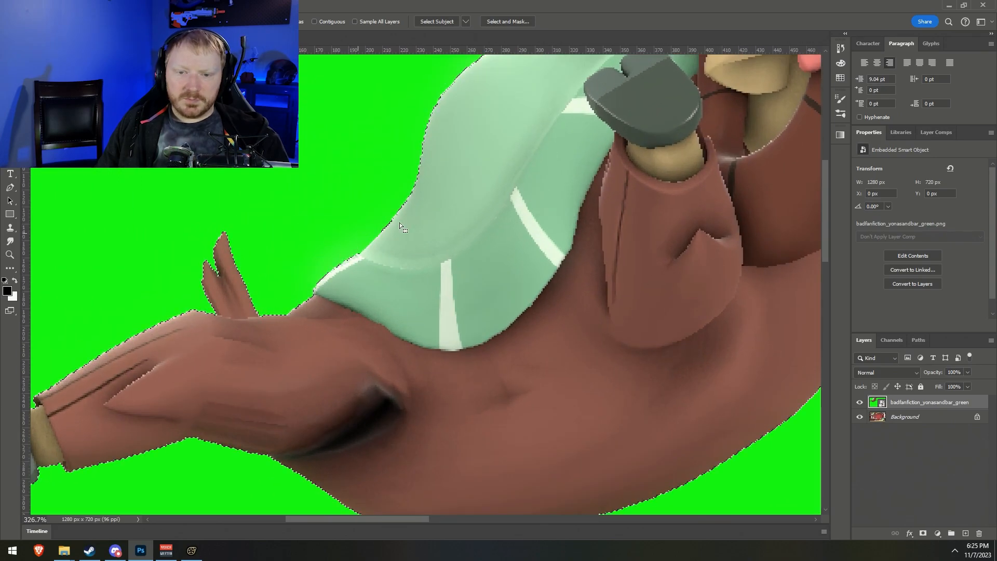
# Inspect the selection edge up close around Yona's tail, body and head
pyautogui.keyDown('alt'); pyautogui.scroll(3, 248, 243); pyautogui.keyUp('alt')
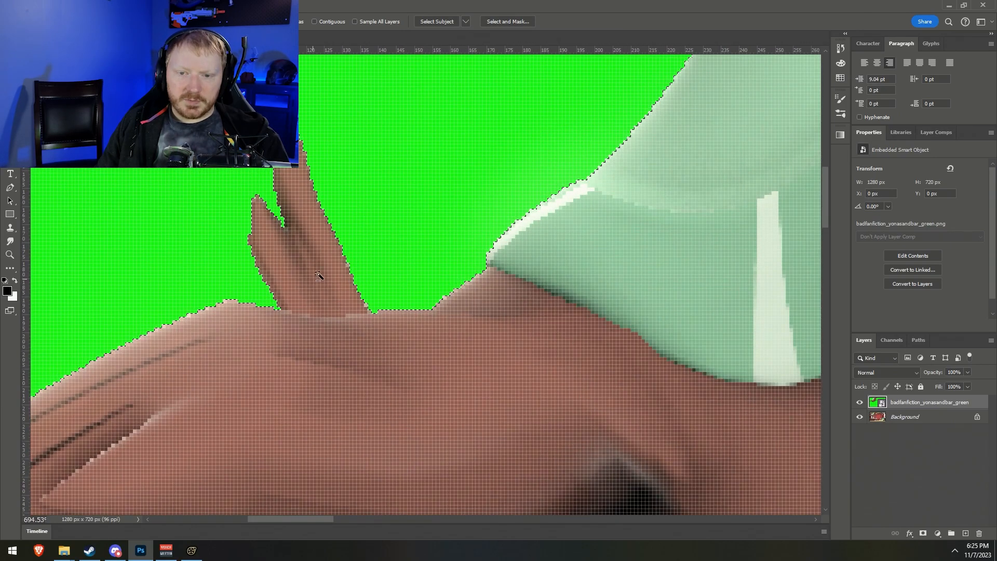
pyautogui.keyDown('alt'); pyautogui.scroll(-8, 311, 279); pyautogui.keyUp('alt')
pyautogui.keyDown('alt'); pyautogui.scroll(4, 670, 198); pyautogui.keyUp('alt')
pyautogui.keyDown('alt'); pyautogui.scroll(-4, 606, 201); pyautogui.keyUp('alt')
pyautogui.scroll(-3, 556, 396)
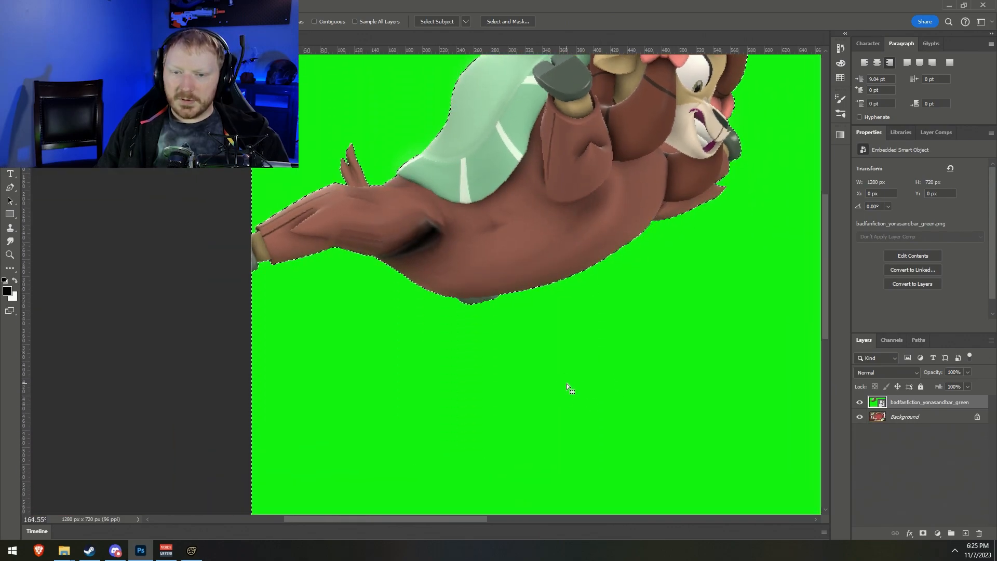
pyautogui.keyDown('alt'); pyautogui.scroll(5, 279, 278); pyautogui.keyUp('alt')
pyautogui.moveTo(350, 520); pyautogui.dragTo(499, 534)
pyautogui.scroll(3, 607, 353)
pyautogui.scroll(10, 608, 348)
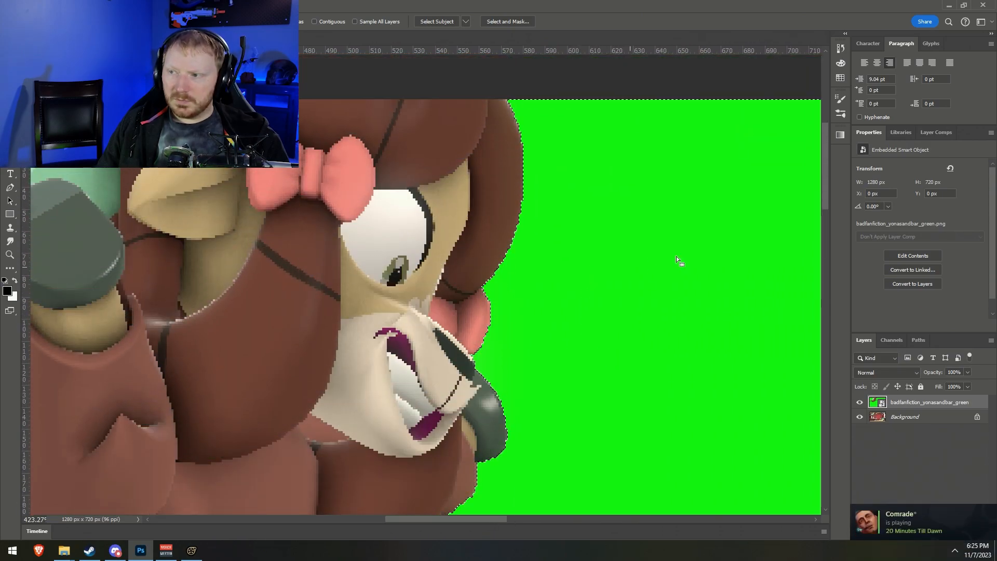
# Add the green glow areas around Sandbar's legs to the Magic Wand selection
pyautogui.moveTo(827, 185); pyautogui.dragTo(817, 410)
pyautogui.moveTo(451, 518); pyautogui.dragTo(554, 519)
pyautogui.click(318, 178)
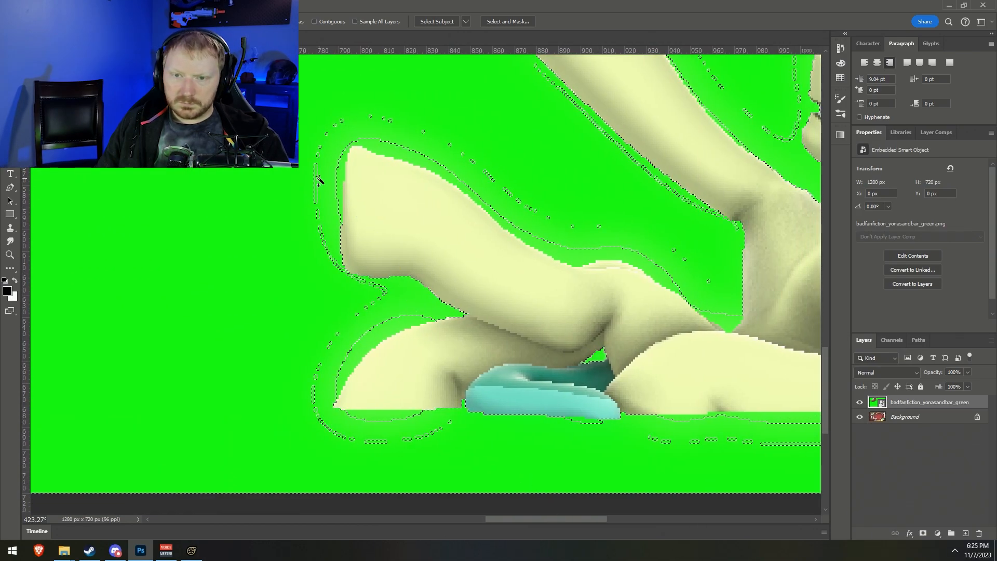
pyautogui.click(564, 253)
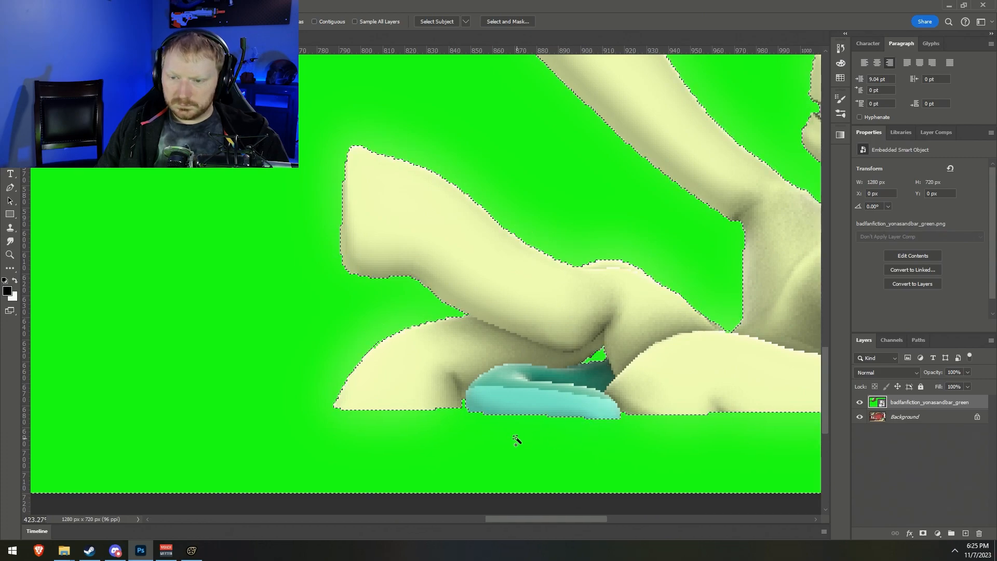
# Inspect the selection edge up close around Sandbar's body, face and mane
pyautogui.moveTo(509, 519); pyautogui.dragTo(573, 530)
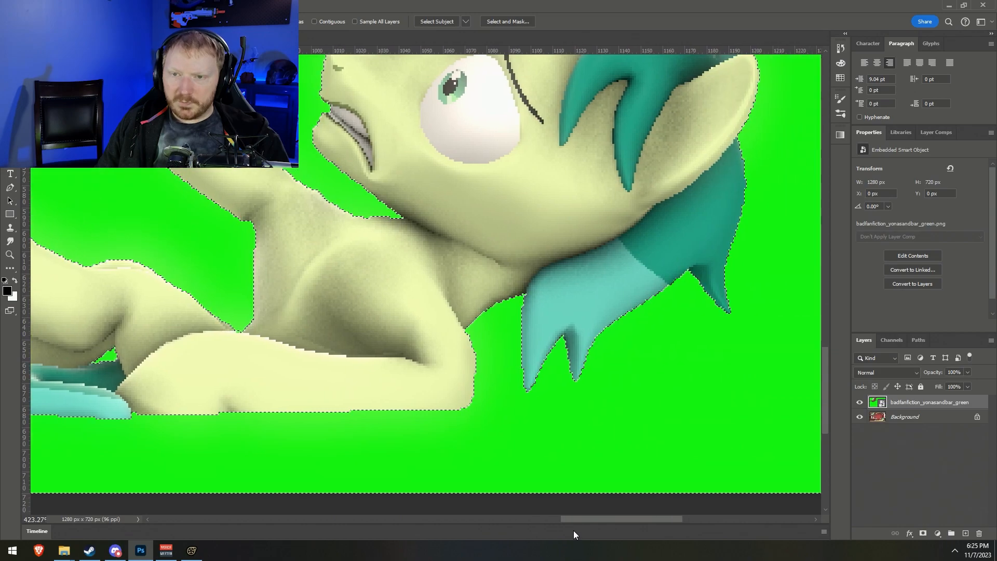
pyautogui.scroll(5, 580, 365)
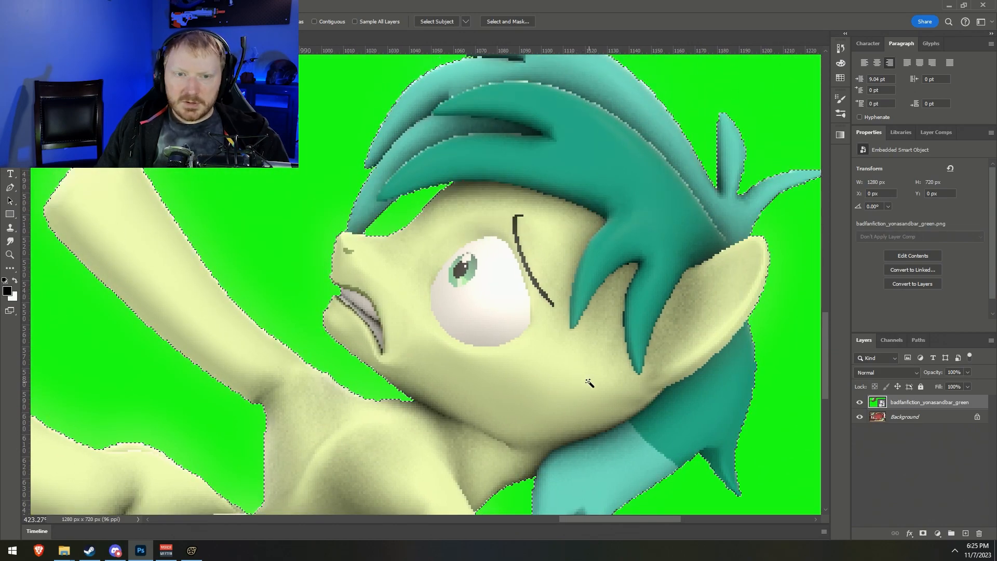
pyautogui.scroll(3, 584, 373)
pyautogui.scroll(-3, 592, 381)
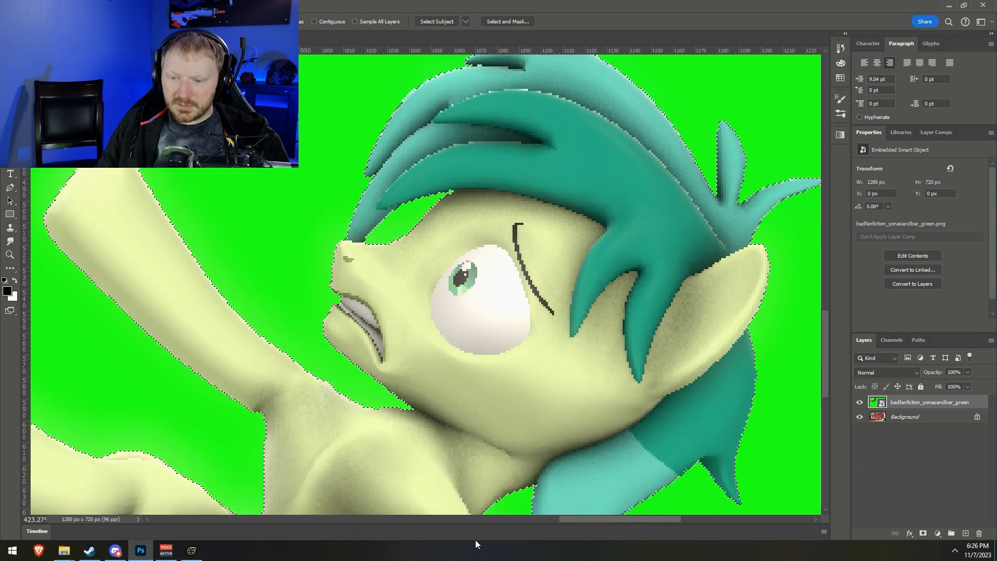
pyautogui.moveTo(576, 518); pyautogui.dragTo(600, 517)
pyautogui.keyDown('alt'); pyautogui.scroll(-3, 543, 509); pyautogui.keyUp('alt')
pyautogui.keyDown('alt'); pyautogui.scroll(-4, 362, 340); pyautogui.keyUp('alt')
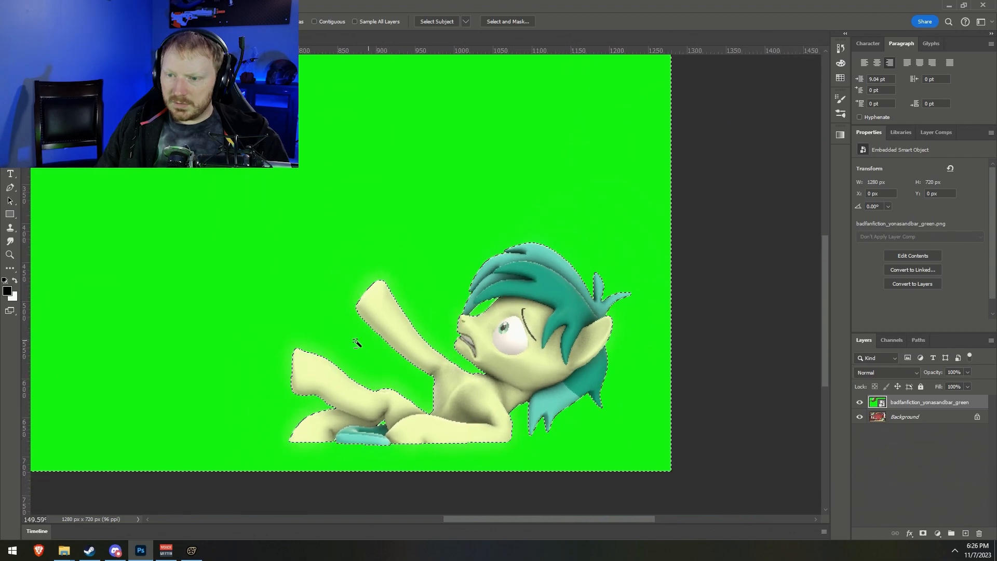
# Add a layer mask to the badfanfiction_yonasandbar_green layer from the current selection, and make the Background layer active
pyautogui.moveTo(591, 521); pyautogui.dragTo(519, 521)
pyautogui.keyDown('alt'); pyautogui.scroll(-2, 388, 214); pyautogui.keyUp('alt')
pyautogui.scroll(3, 450, 238)
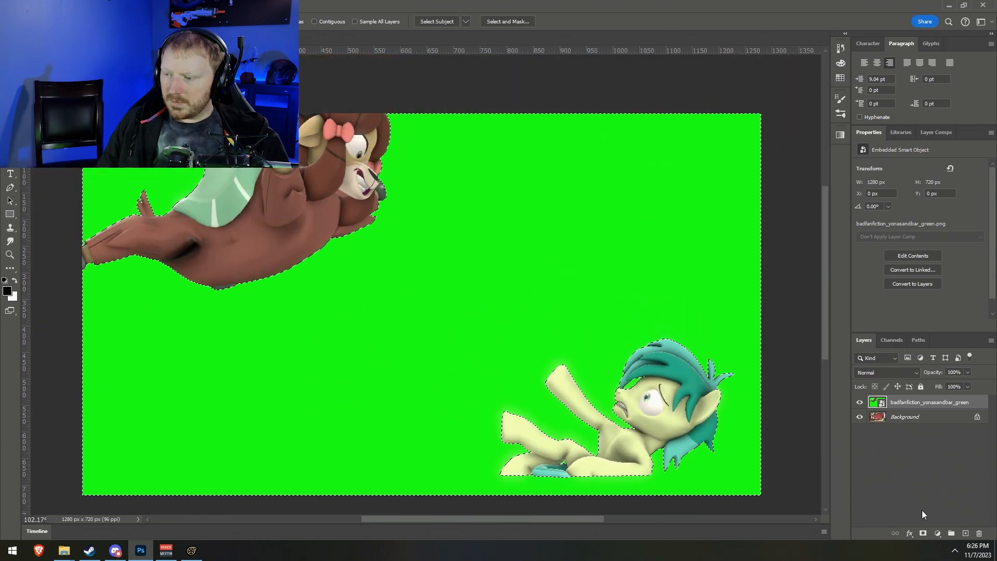
pyautogui.click(923, 534)
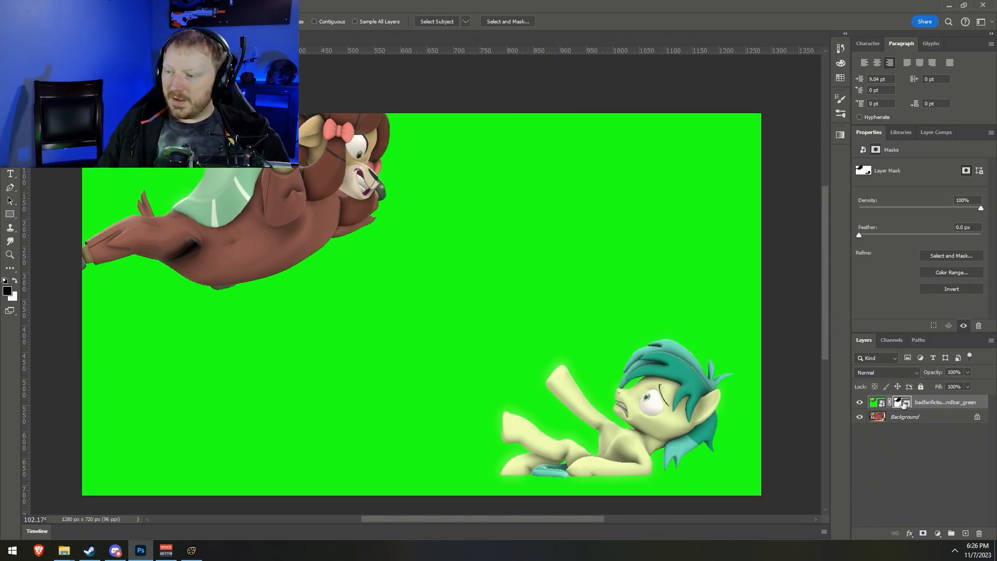
pyautogui.click(936, 418)
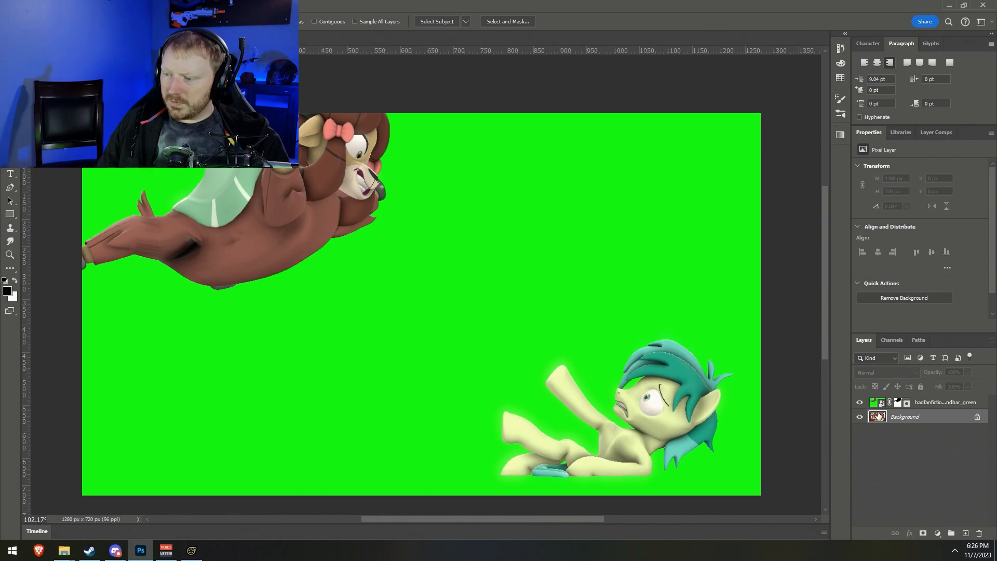
# Invert the selection, replace the badfanfiction_yonasandbar_green layer's mask with one from that selection, and make the Background layer active
pyautogui.rightClick(438, 185)
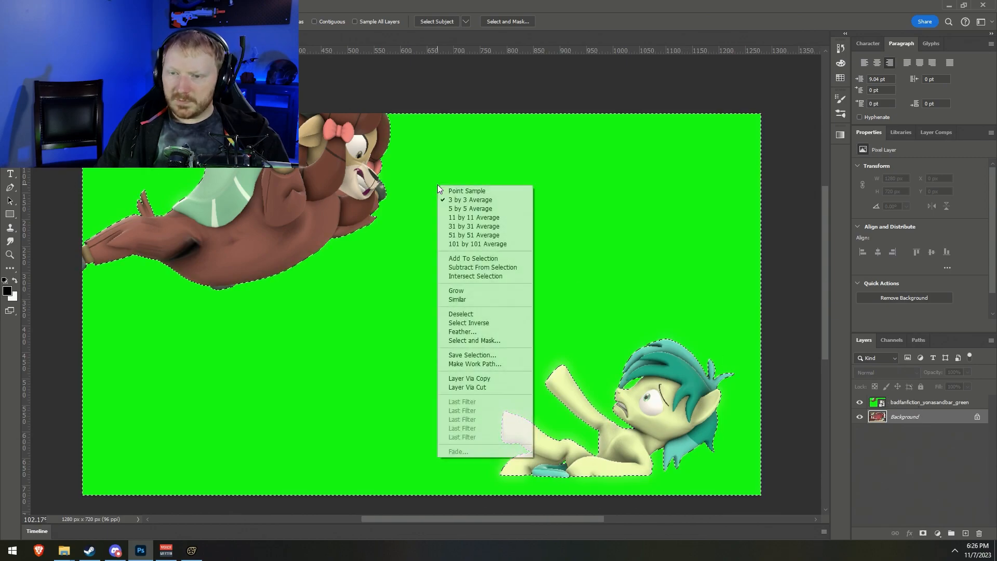
pyautogui.click(487, 322)
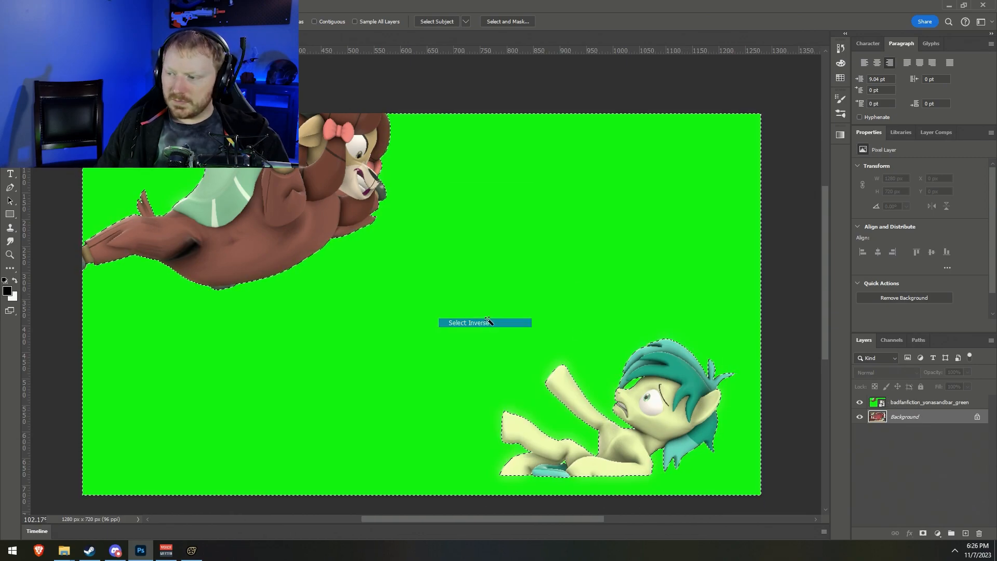
pyautogui.click(917, 408)
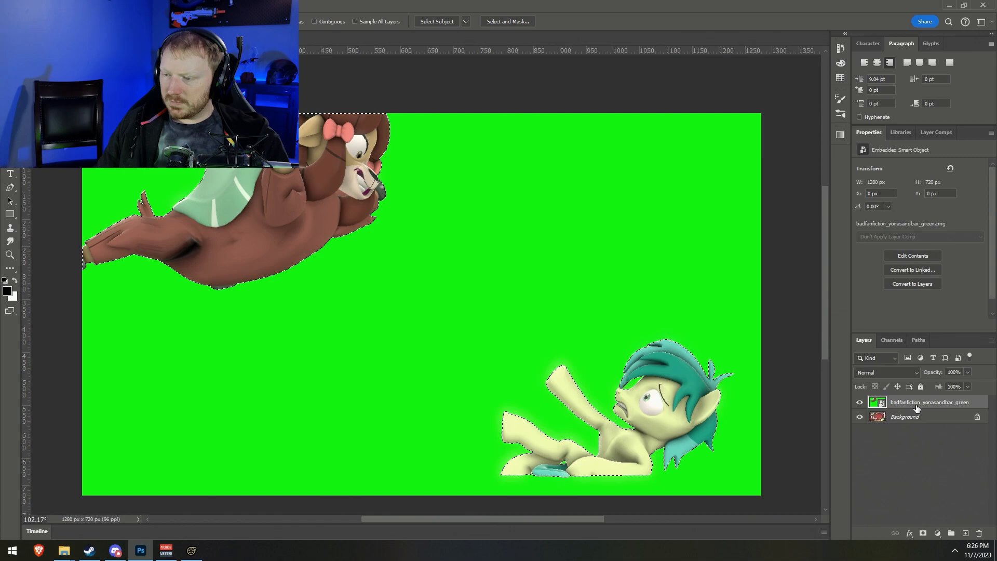
pyautogui.click(923, 533)
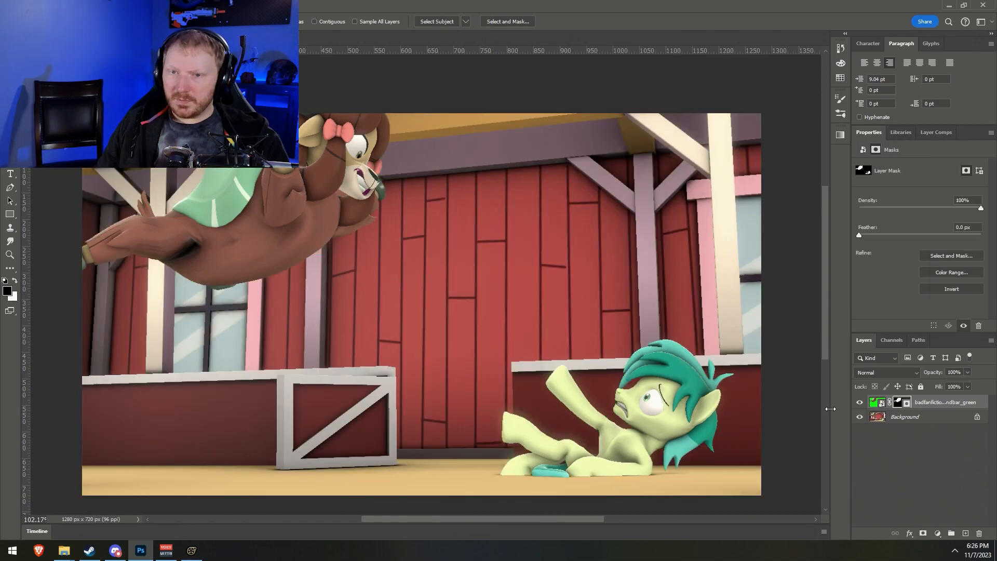
pyautogui.click(906, 418)
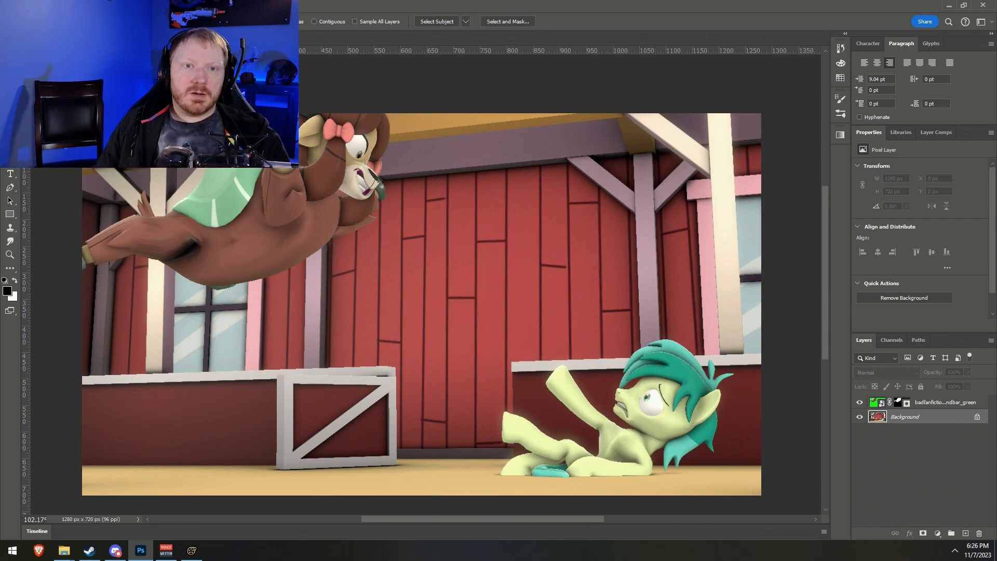
pyautogui.click(57, 5)
pyautogui.moveTo(72, 30)
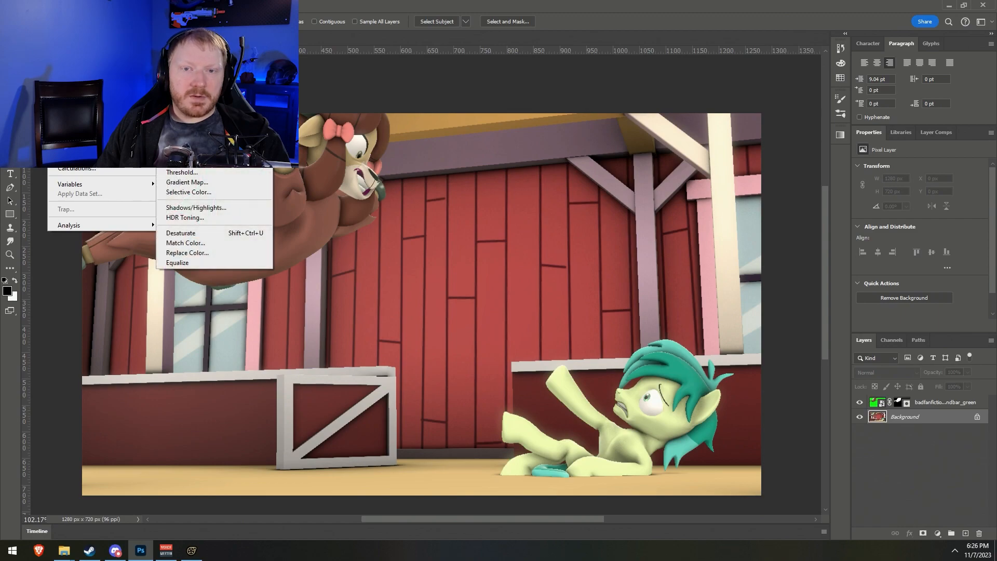
pyautogui.moveTo(146, 6)
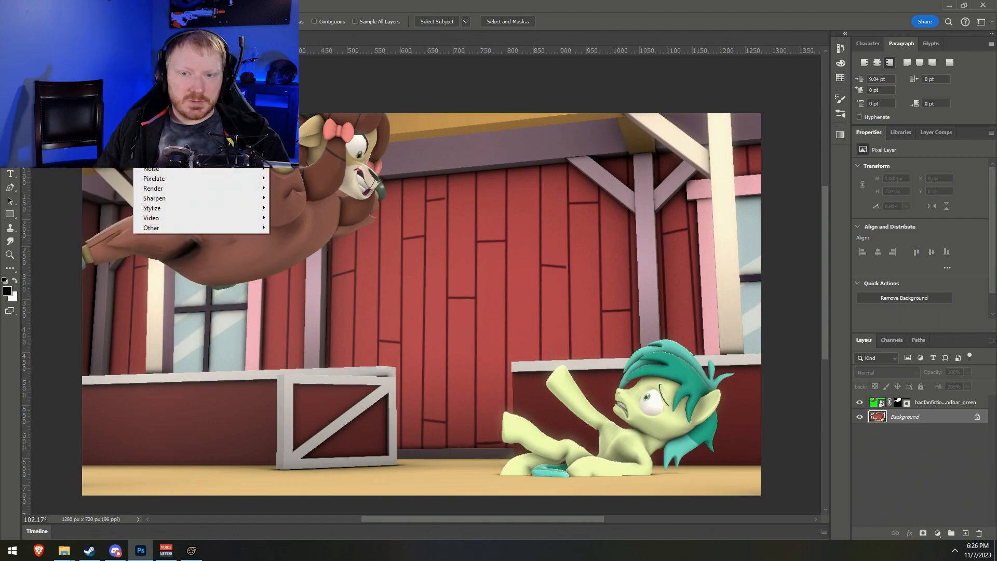
pyautogui.moveTo(207, 159)
pyautogui.click(301, 174)
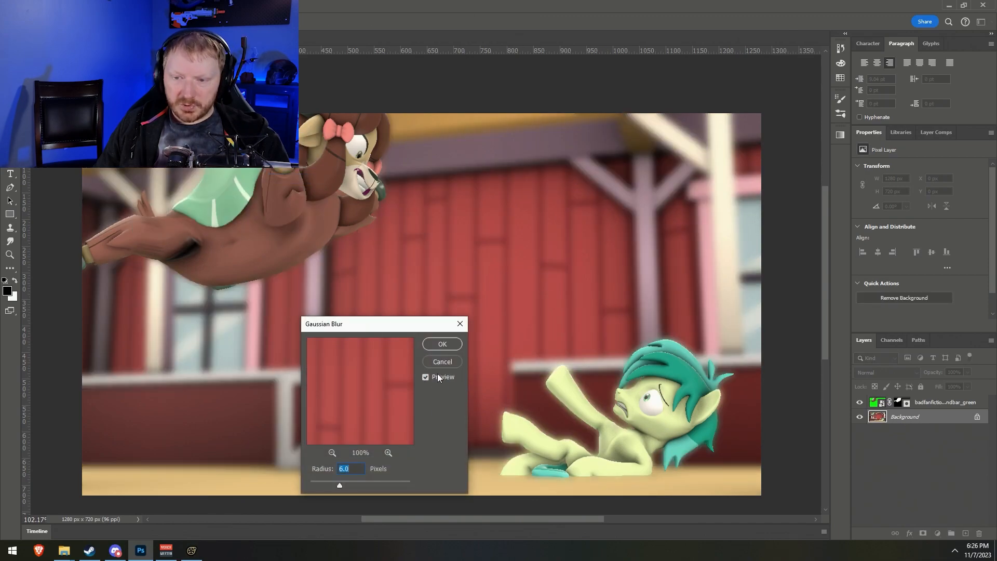
pyautogui.moveTo(329, 486); pyautogui.dragTo(321, 483)
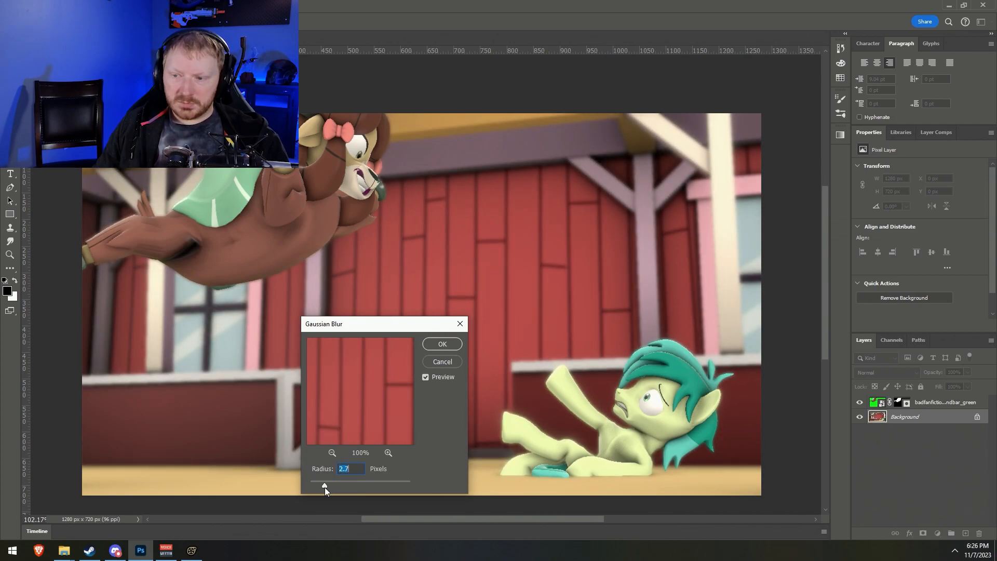
pyautogui.click(442, 362)
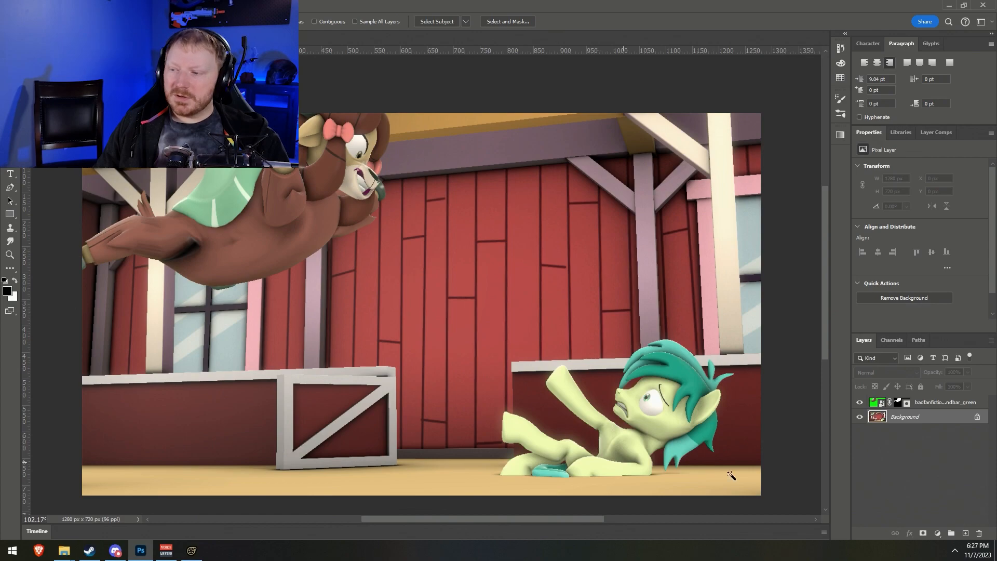
# Apply a Gaussian Blur with a radius of 3.7 pixels to the Background layer
pyautogui.click(80, 6)
pyautogui.moveTo(121, 6)
pyautogui.moveTo(58, 5)
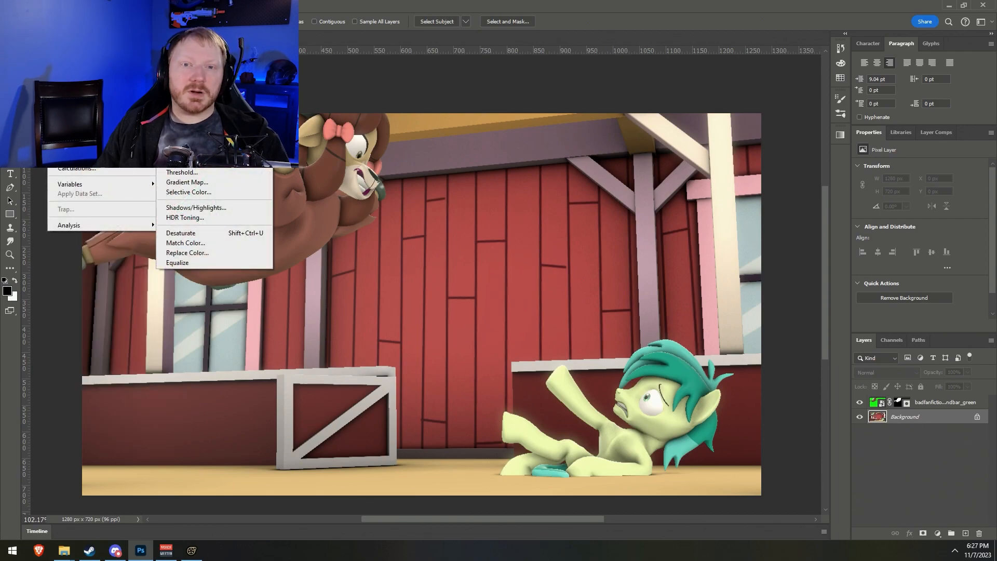
pyautogui.click(143, 5)
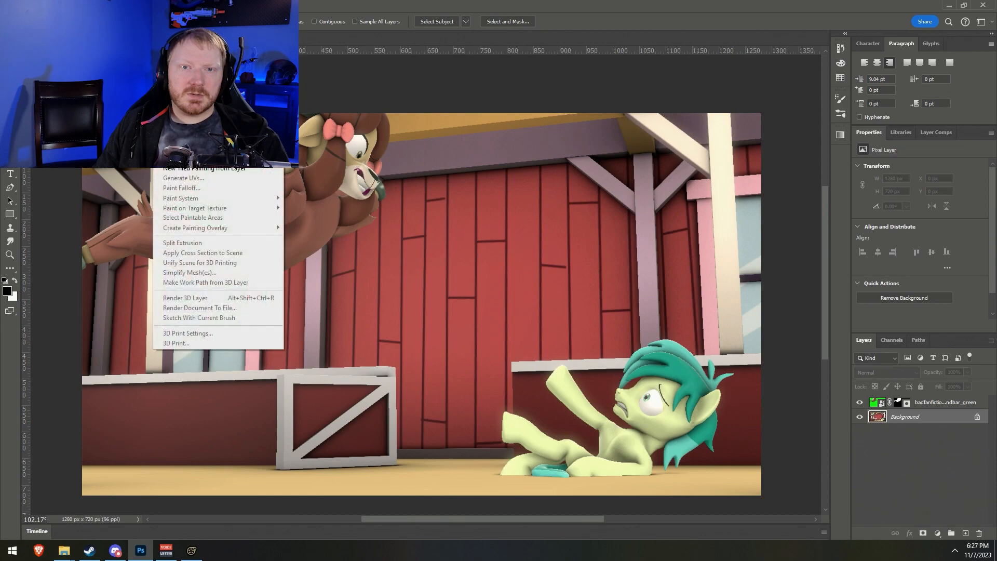
pyautogui.moveTo(202, 139)
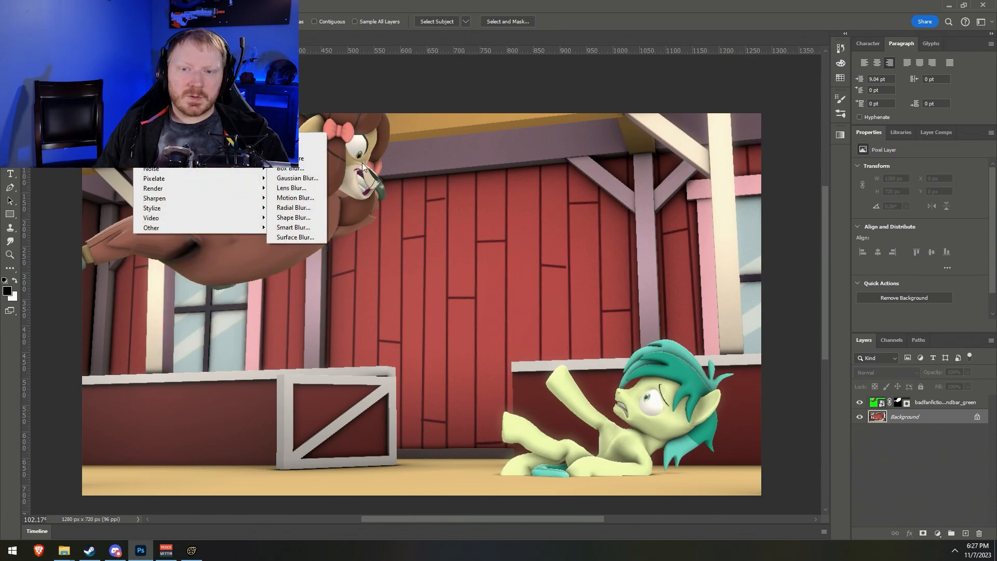
pyautogui.click(299, 179)
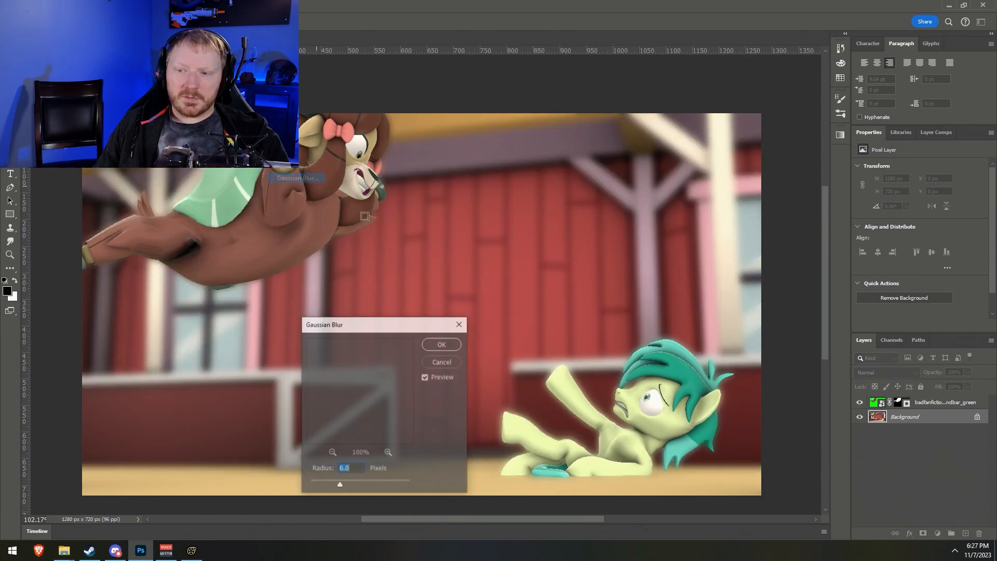
pyautogui.click(330, 484)
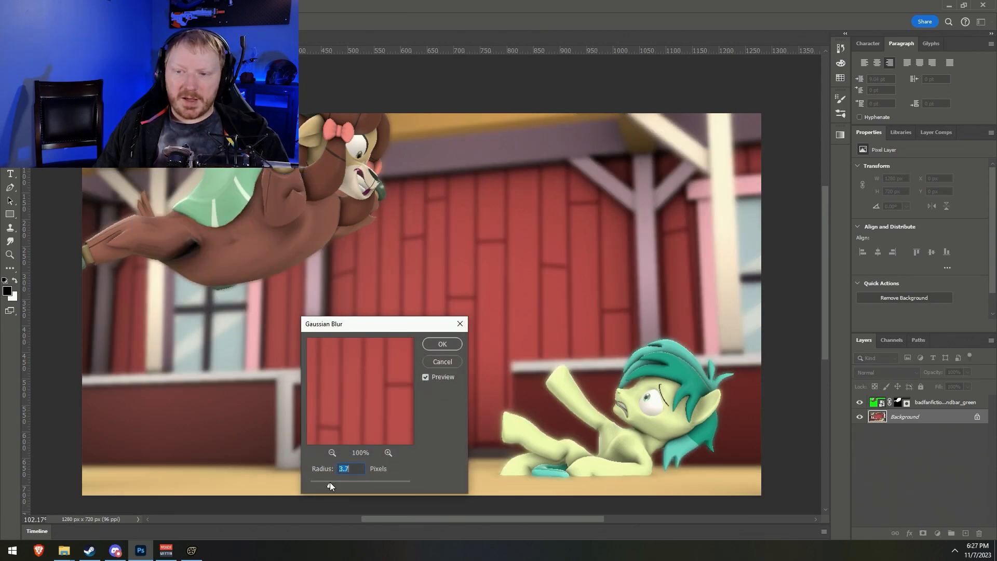
pyautogui.click(441, 346)
# Reduce the Background layer's saturation to -62 with a Hue/Saturation adjustment
pyautogui.hotkey('alt', 'i')
pyautogui.press('j')
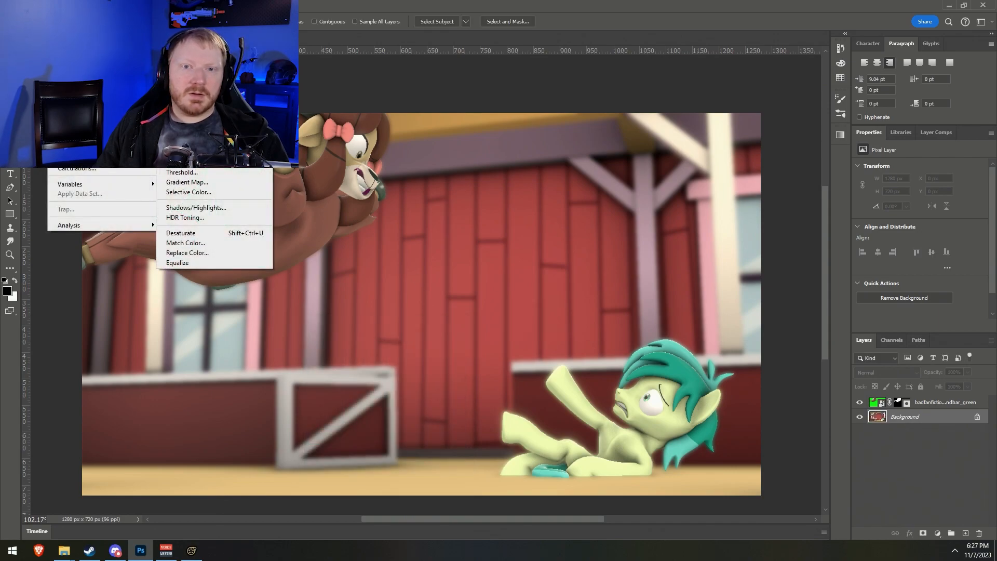
pyautogui.click(187, 87)
pyautogui.click(444, 207)
pyautogui.hotkey('ctrl', 'z')
pyautogui.click(437, 206)
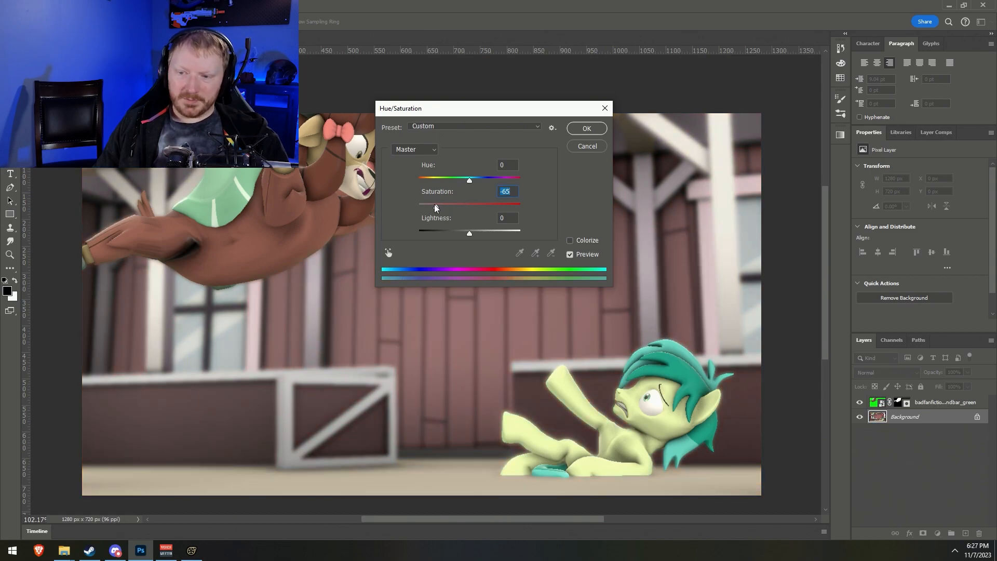
pyautogui.hotkey('ctrl', 'z')
pyautogui.click(437, 207)
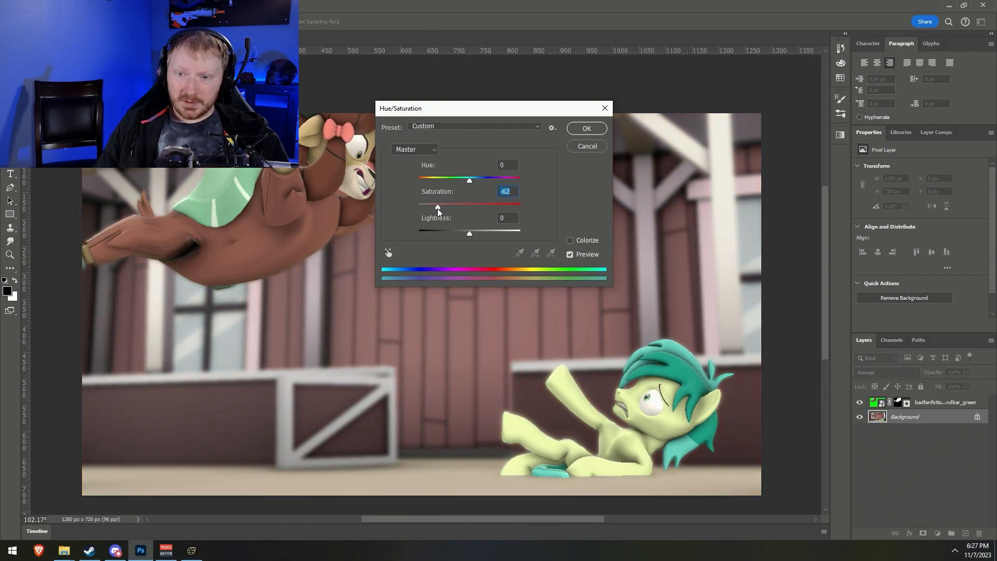
pyautogui.moveTo(431, 208); pyautogui.dragTo(438, 206)
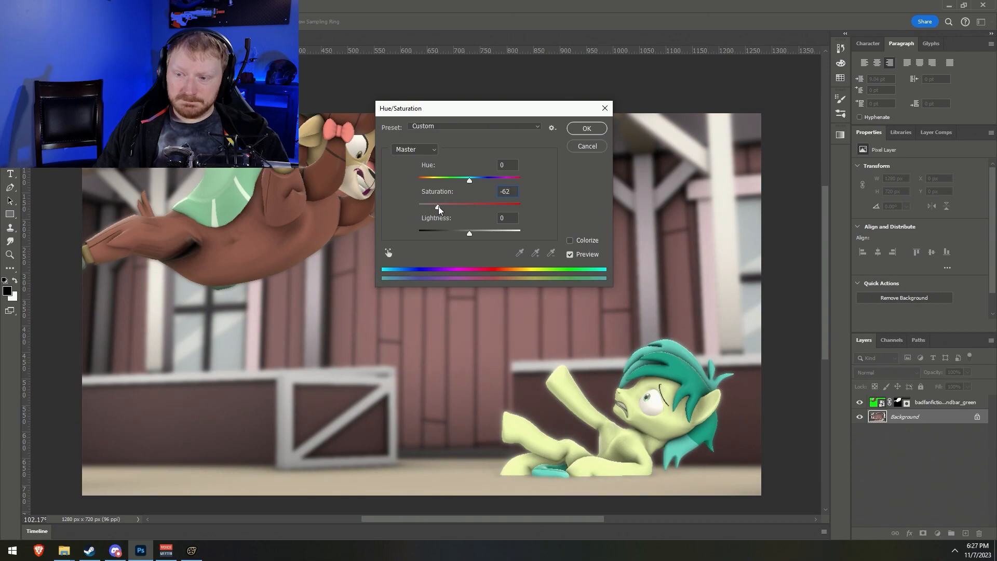
pyautogui.click(587, 128)
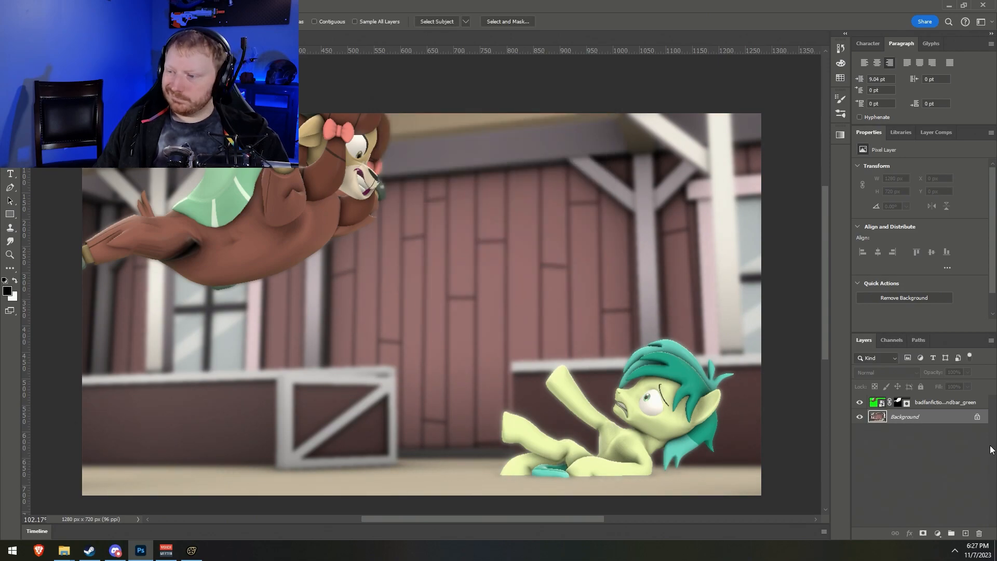
# Add a white (ffffff) Outer Glow with a size of 8 px to the badfanfiction_yonasandbar_green layer
pyautogui.click(952, 404)
pyautogui.doubleClick(987, 404)
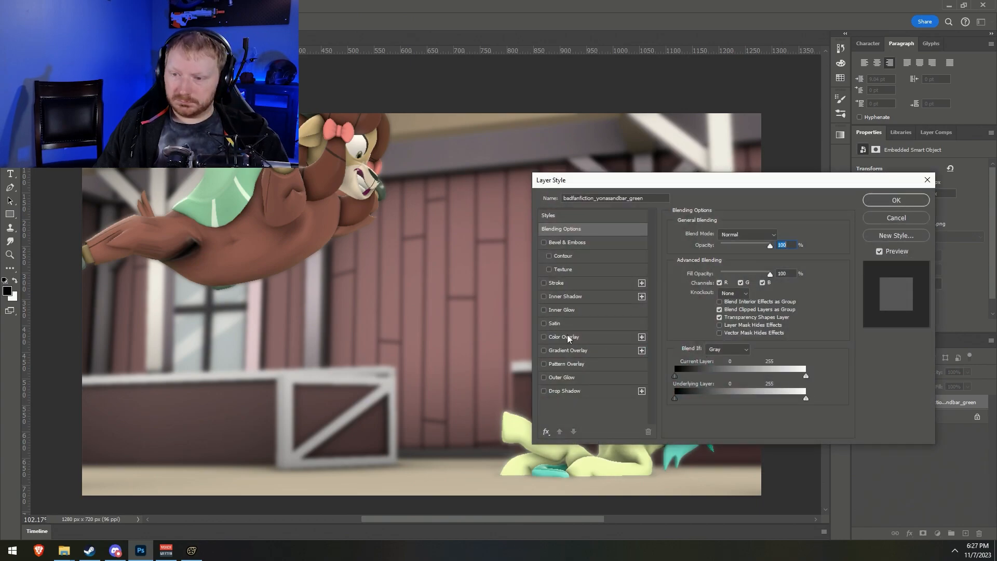
pyautogui.click(565, 377)
pyautogui.click(699, 270)
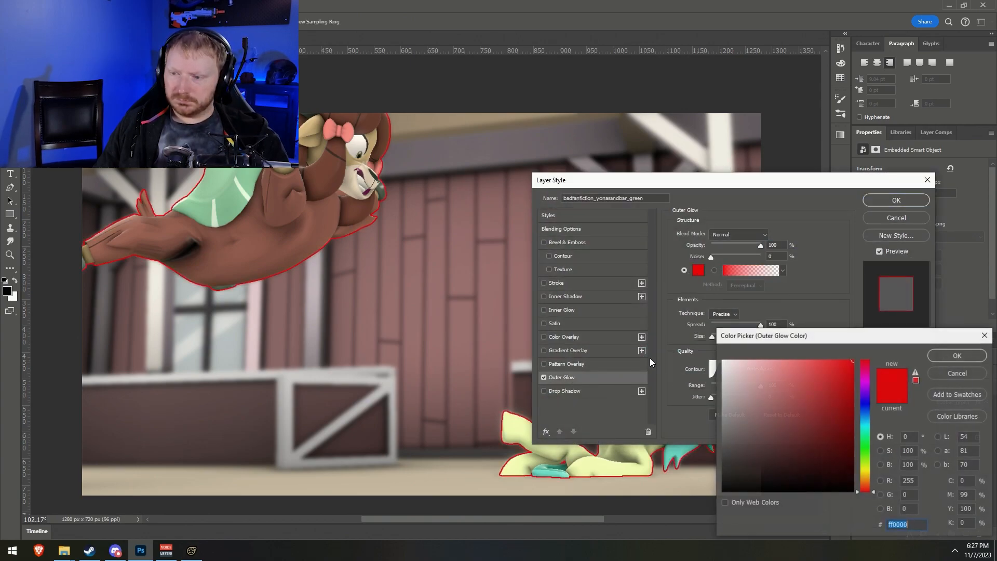
pyautogui.write('ffffff')
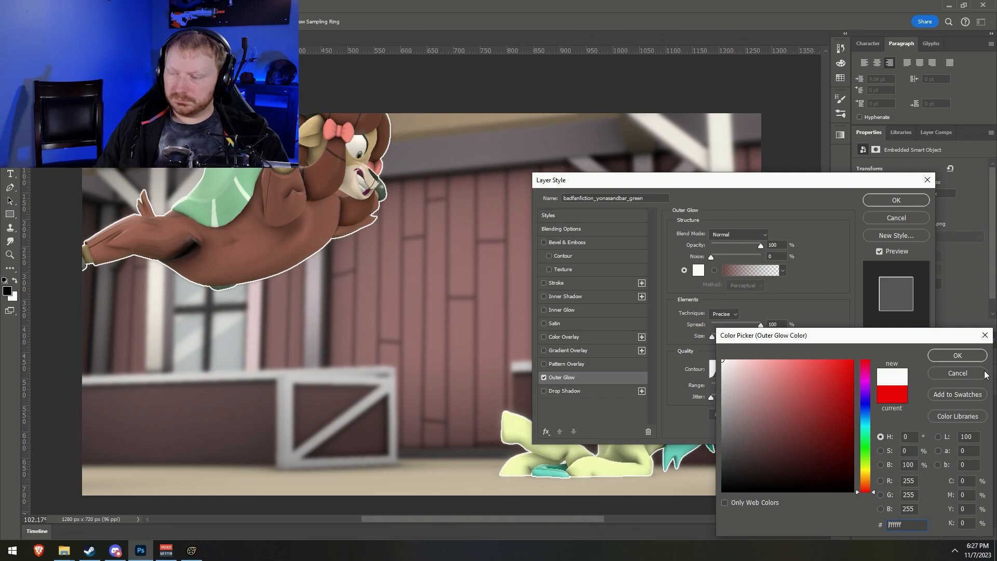
pyautogui.click(957, 355)
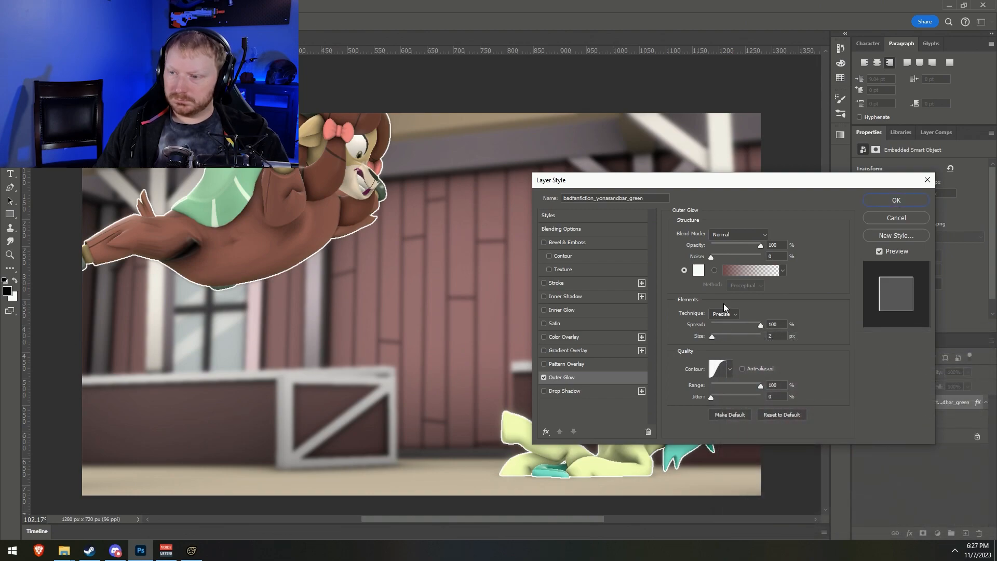
pyautogui.click(783, 337)
pyautogui.scroll(7, 783, 338)
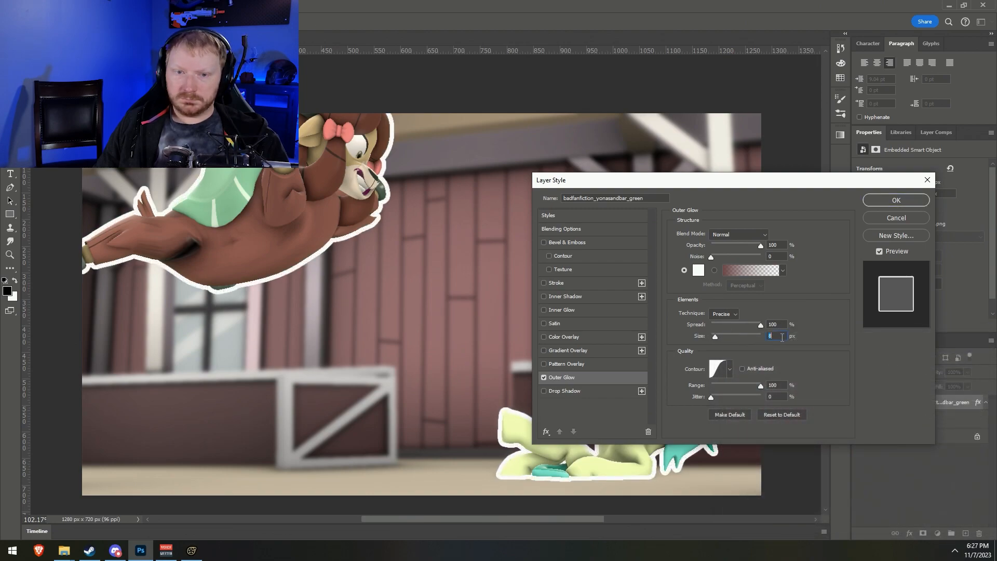
pyautogui.scroll(-1, 783, 338)
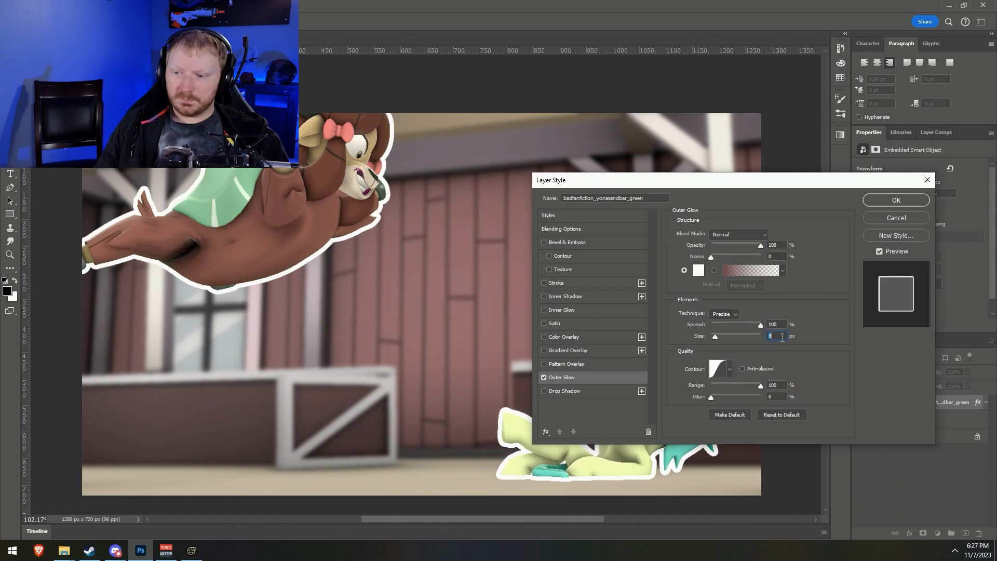
pyautogui.click(895, 202)
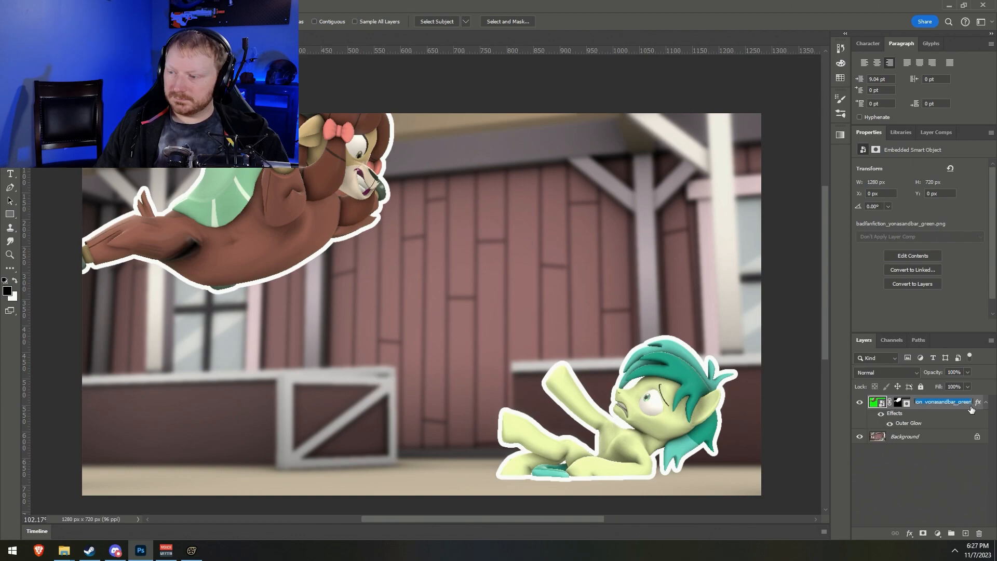
# Set the size of the characters' Outer Glow to 6 px
pyautogui.doubleClick(947, 424)
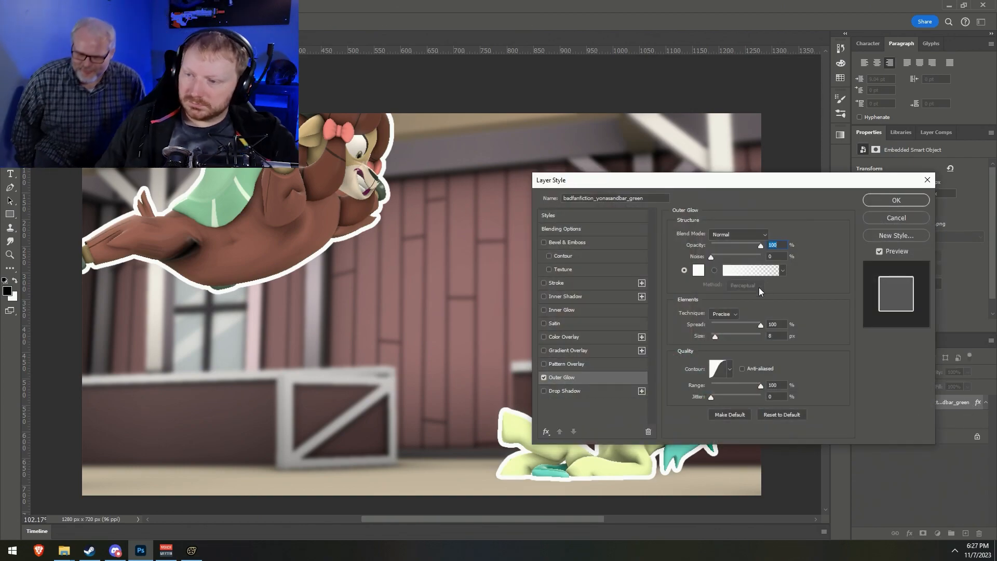
pyautogui.click(780, 336)
pyautogui.press('Down')
pyautogui.press('Down')
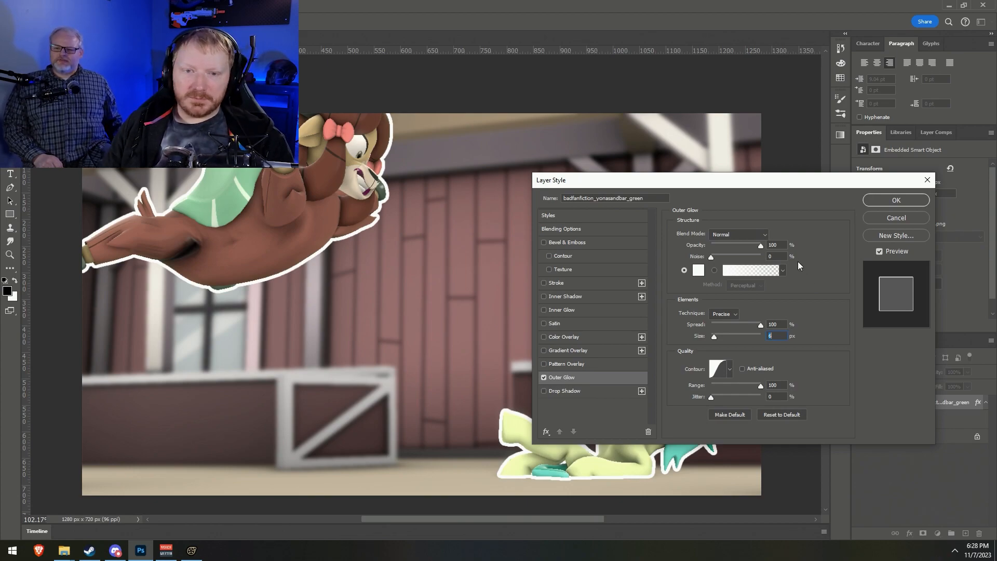
pyautogui.click(901, 200)
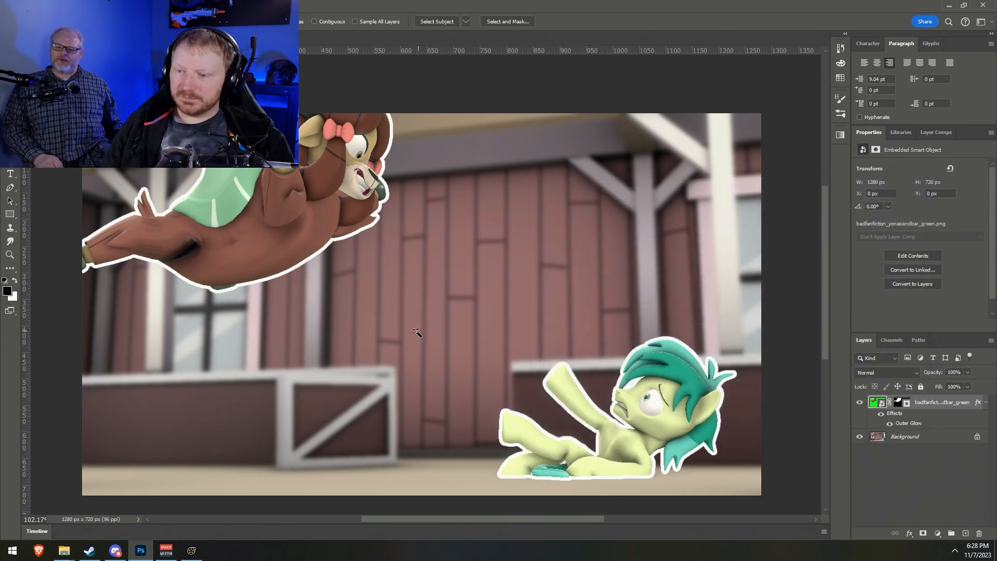
pyautogui.scroll(-1, 410, 331)
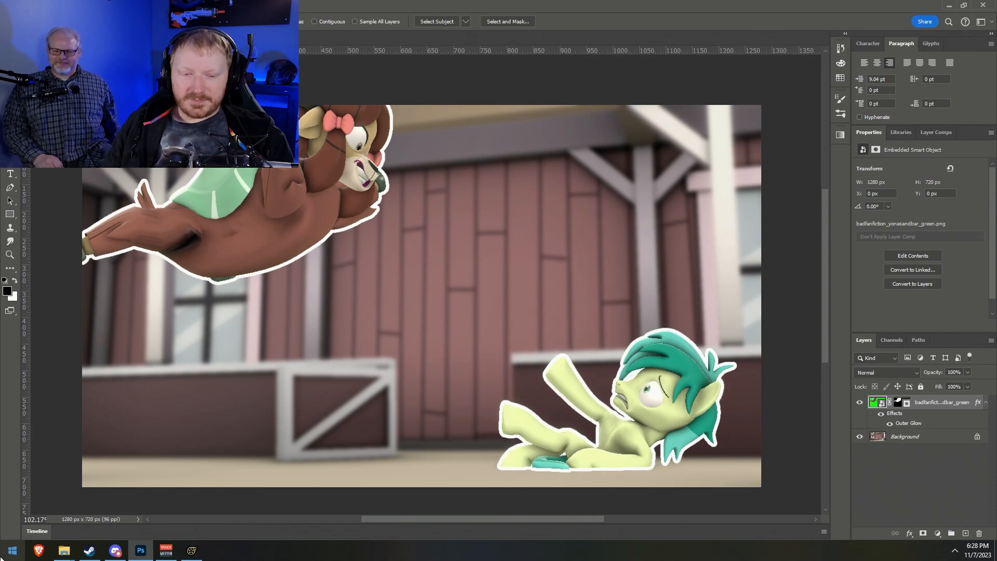
# Switch to the Brave browser and search the web for "cartoon fireball"
pyautogui.click(39, 550)
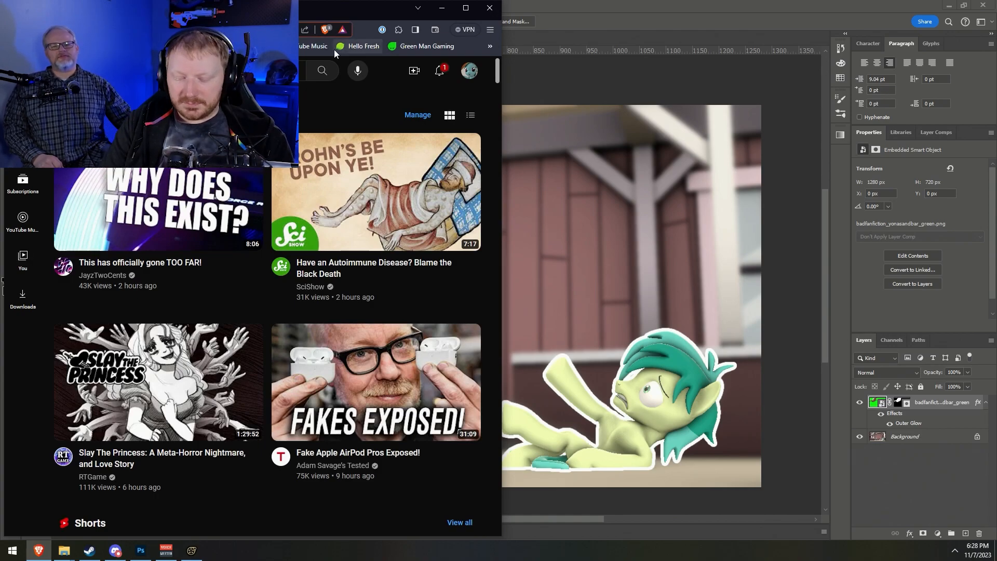
pyautogui.write('de')
pyautogui.press('Return')
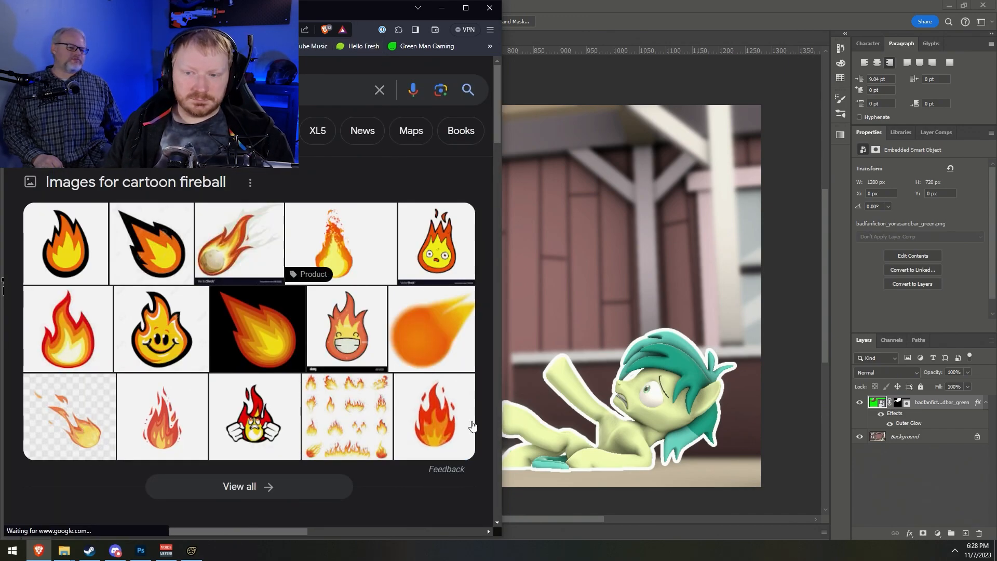
pyautogui.scroll(-2, 267, 357)
pyautogui.scroll(2, 212, 268)
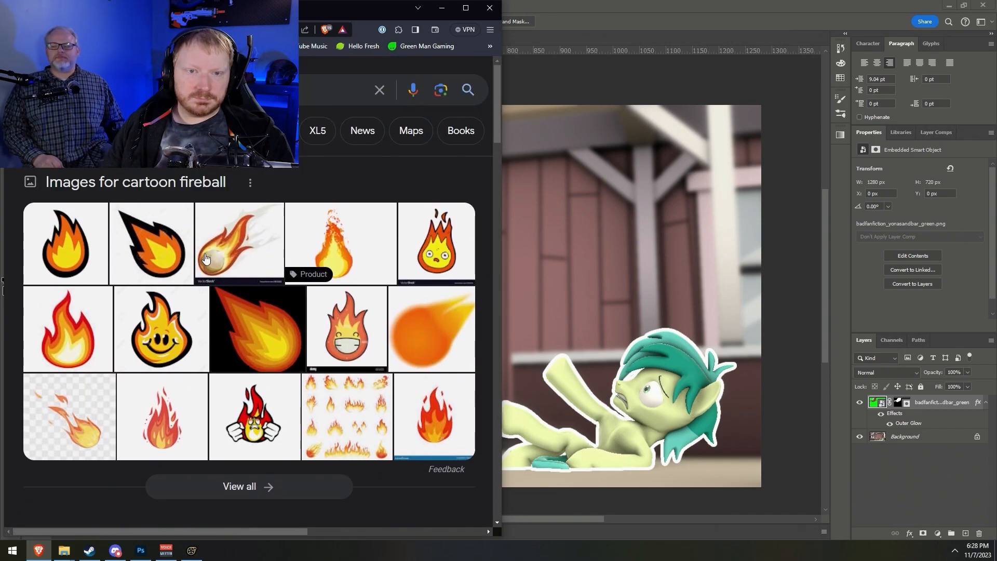
# Browse the full set of image results for cartoon fireball pictures that would suit the scene
pyautogui.click(93, 182)
pyautogui.scroll(-5, 332, 360)
pyautogui.doubleClick(358, 9)
pyautogui.scroll(-4, 901, 442)
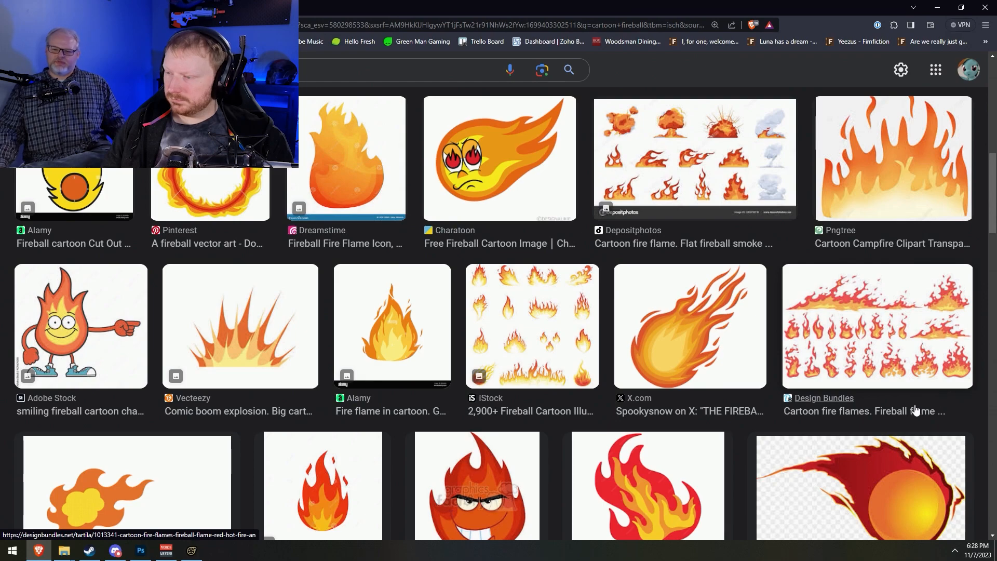
pyautogui.scroll(-5, 500, 373)
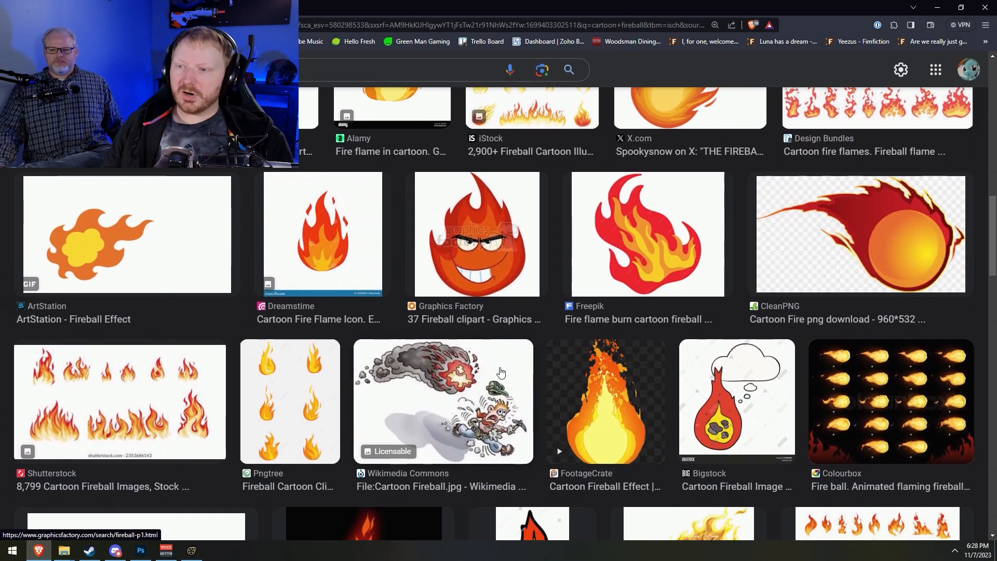
pyautogui.scroll(-3, 500, 372)
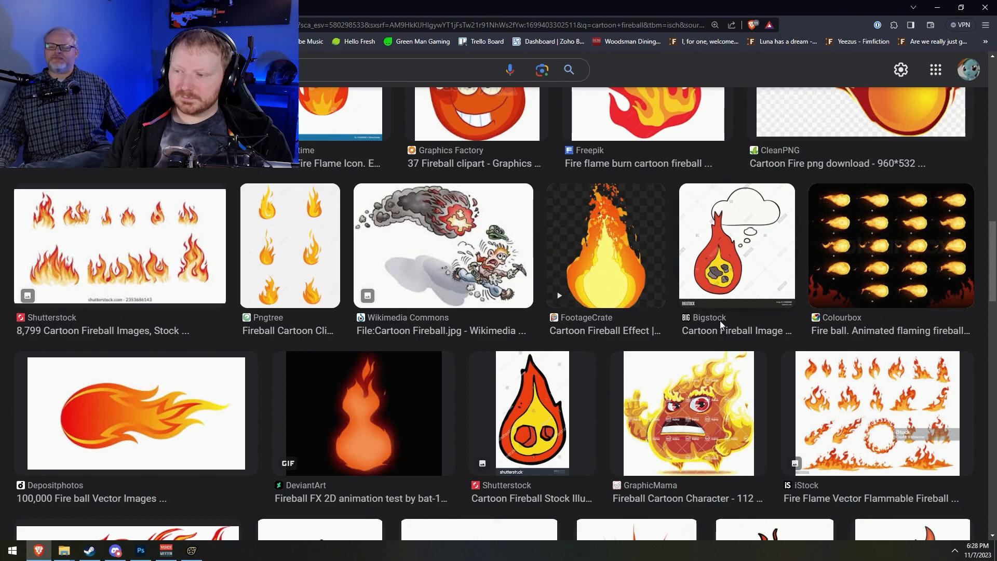
pyautogui.scroll(-3, 756, 372)
pyautogui.scroll(-7, 756, 372)
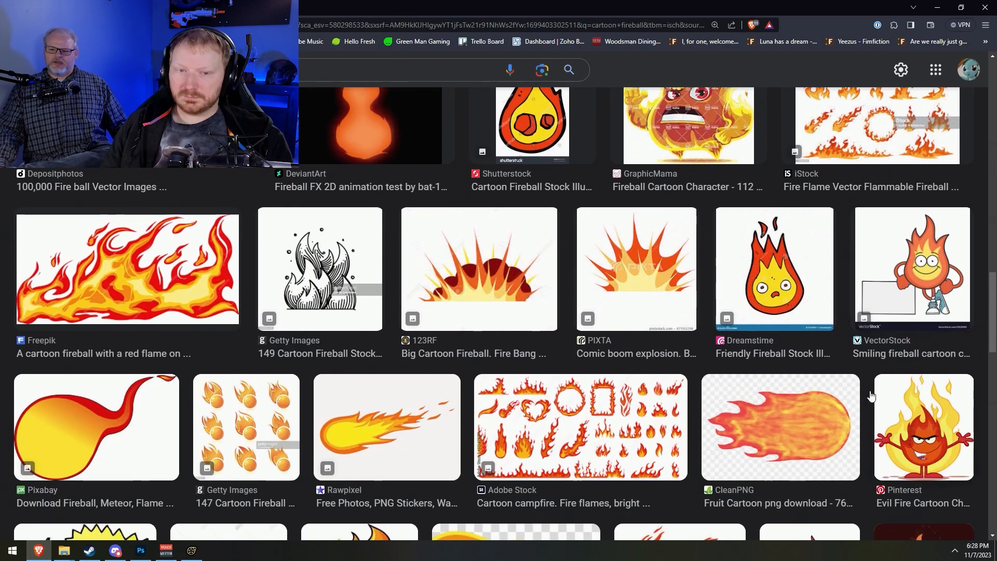
pyautogui.scroll(-8, 817, 374)
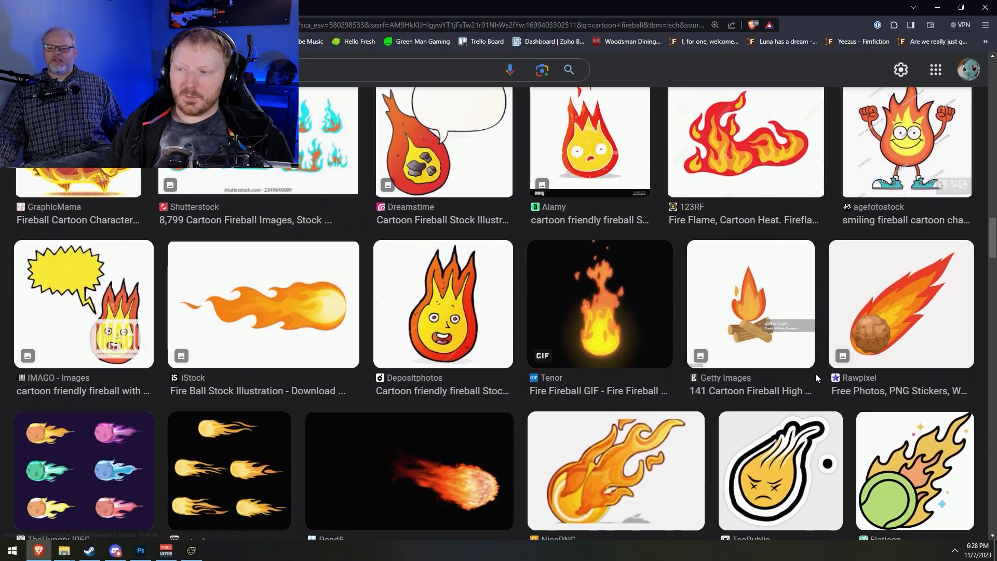
pyautogui.scroll(-6, 831, 368)
pyautogui.scroll(-2, 851, 368)
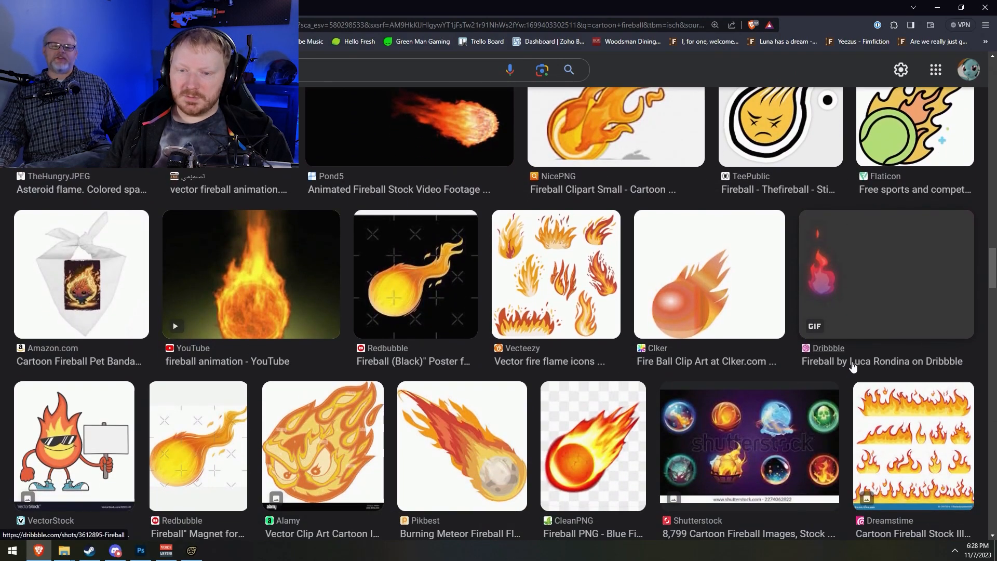
# Preview the Pikbest burning meteor fireball image and save it to the Downloads folder
pyautogui.click(454, 452)
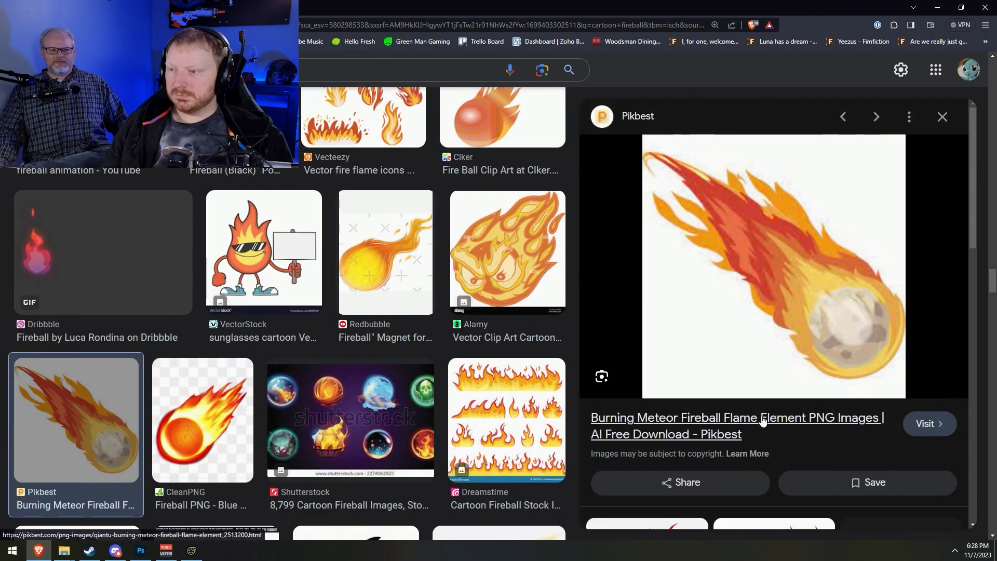
pyautogui.rightClick(761, 264)
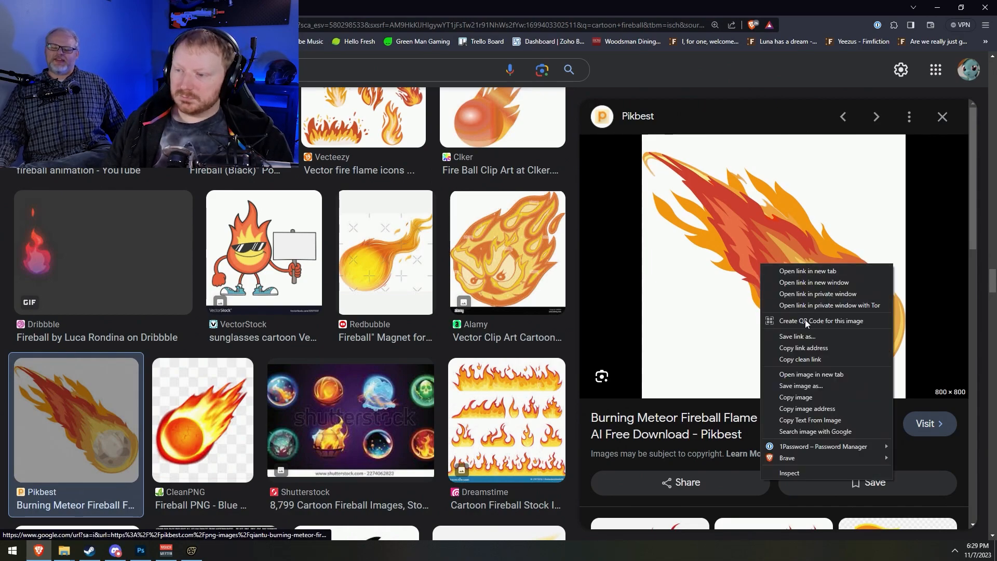
pyautogui.click(813, 391)
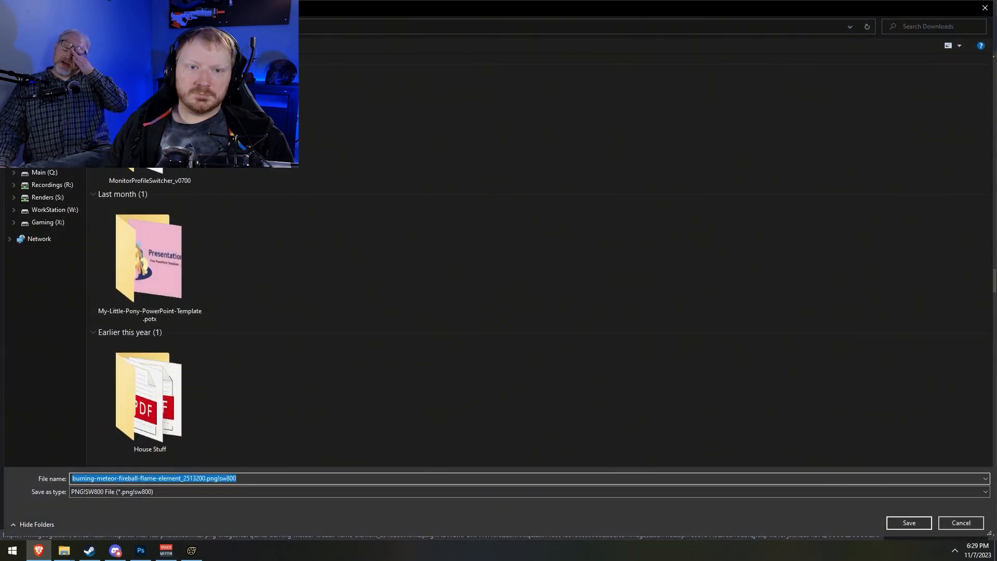
pyautogui.click(52, 114)
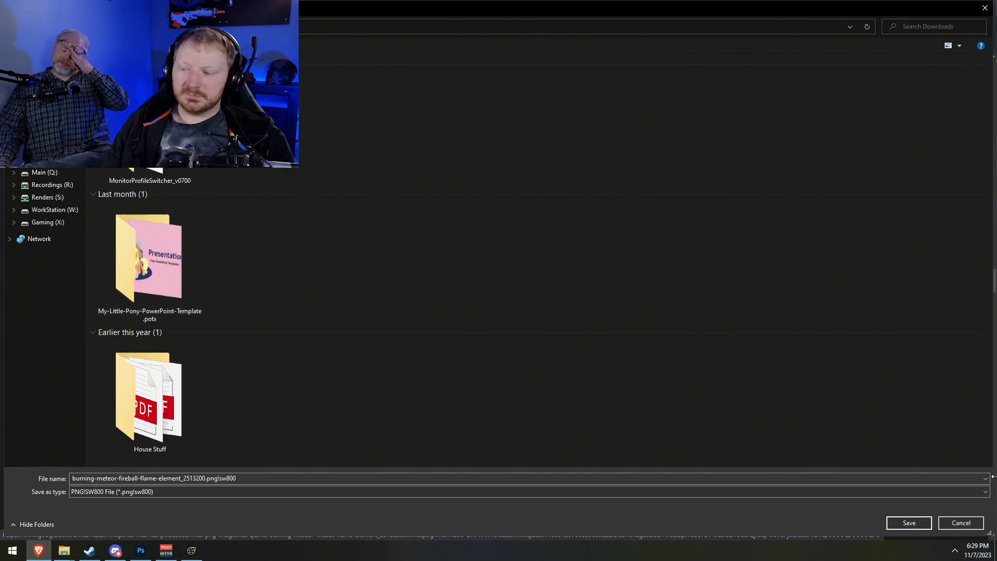
pyautogui.click(914, 523)
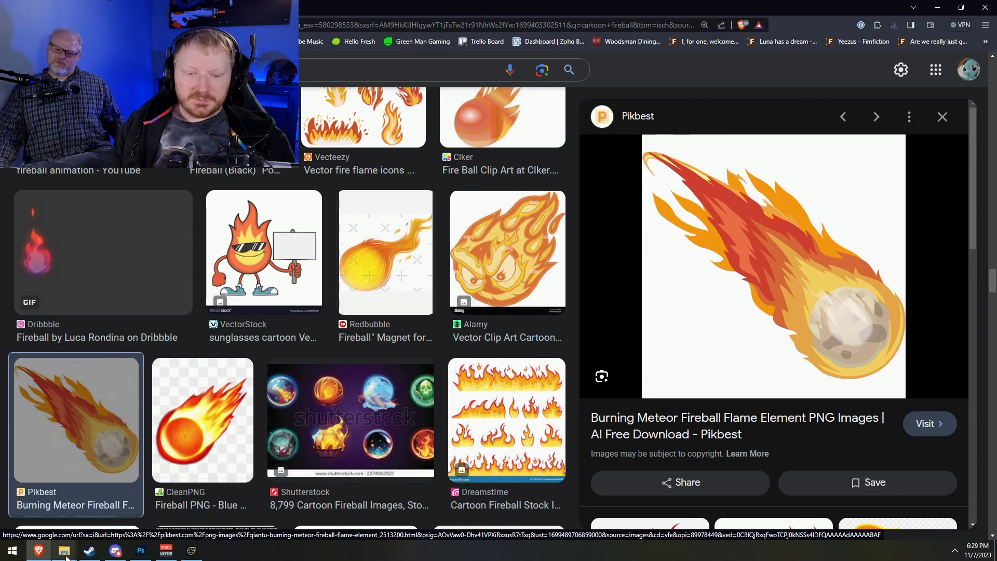
# Switch to File Explorer and try to open the fireball file in the Downloads folder
pyautogui.click(77, 545)
pyautogui.click(91, 508)
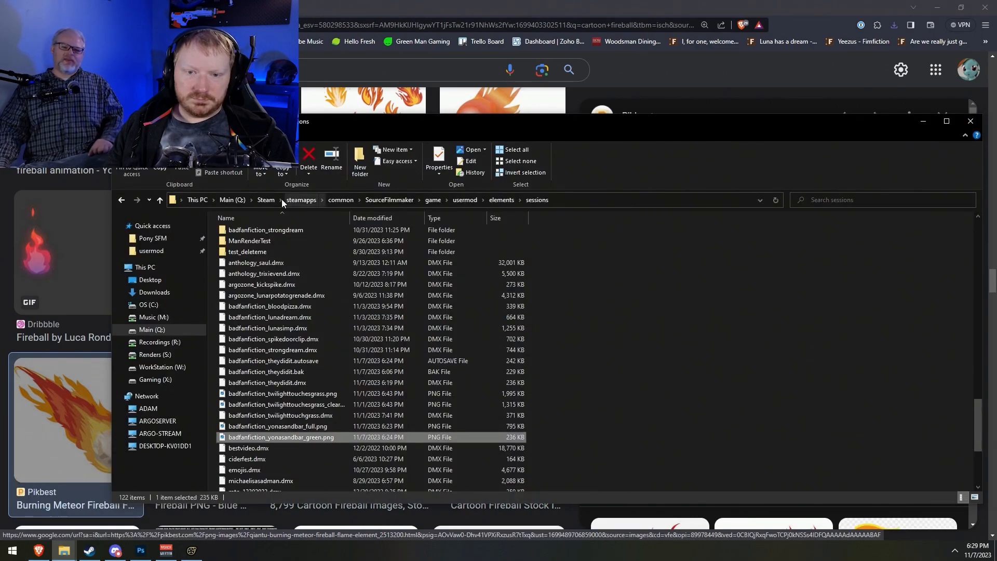
pyautogui.click(154, 292)
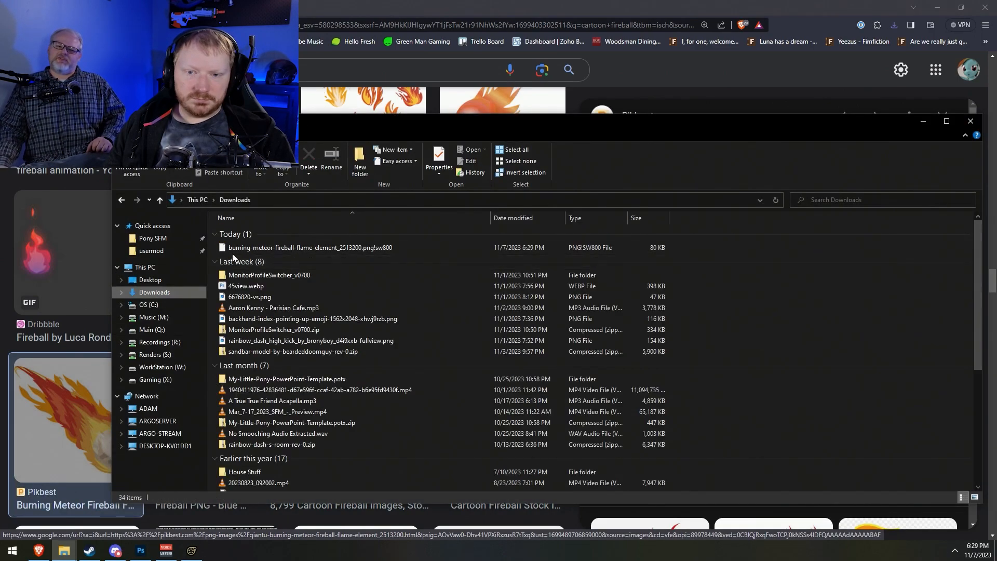
pyautogui.doubleClick(291, 247)
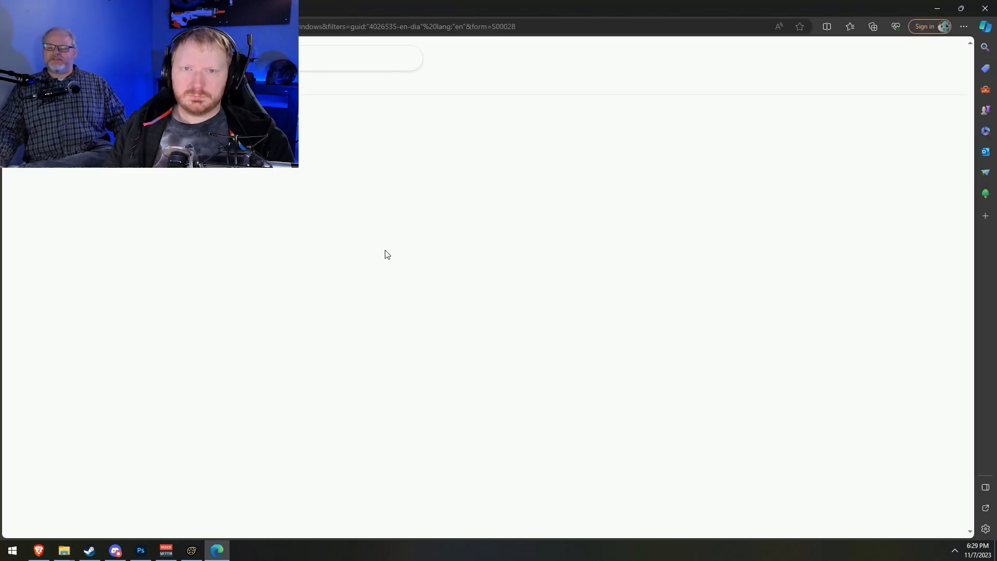
pyautogui.hotkey('alt', 'F4')
# Rename the downloaded fireball file to burning-meteor-fireball-flame-element_2513200.png, accepting the extension change
pyautogui.press('F2')
pyautogui.press('Escape')
pyautogui.press('F2')
pyautogui.press('End')
pyautogui.press('BackSpace')
pyautogui.press('BackSpace')
pyautogui.press('BackSpace')
pyautogui.press('BackSpace')
pyautogui.press('BackSpace')
pyautogui.press('BackSpace')
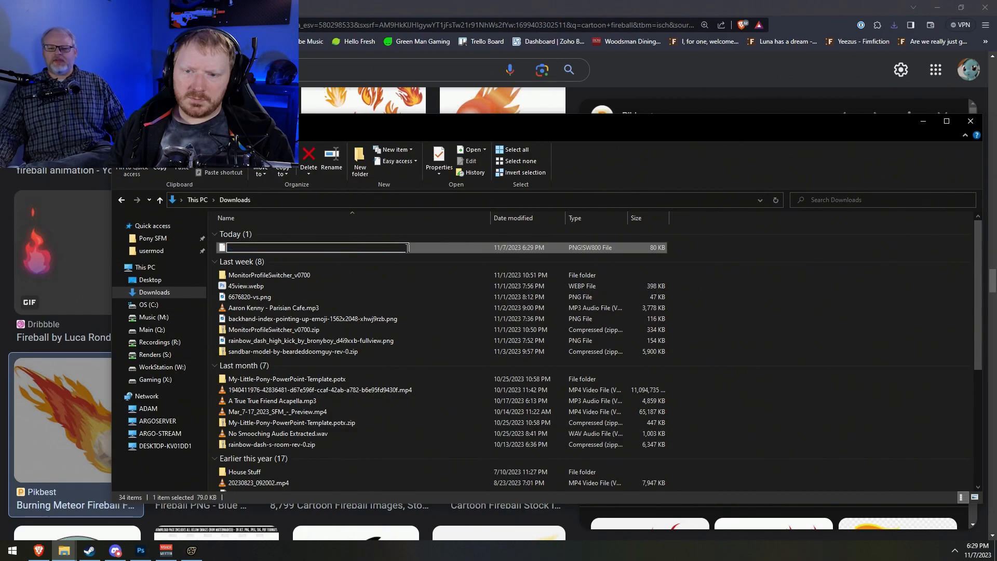
pyautogui.press('Return')
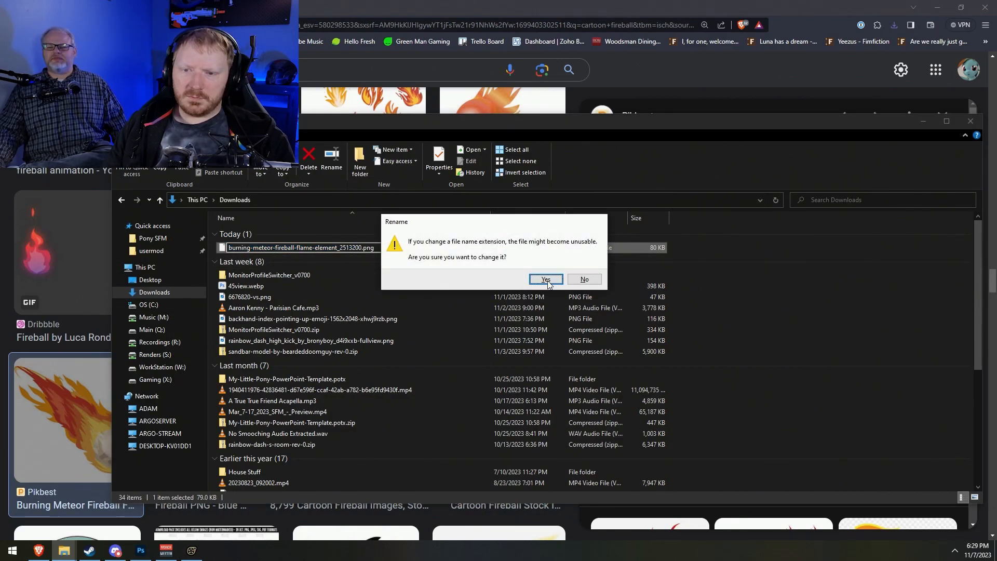
pyautogui.click(543, 277)
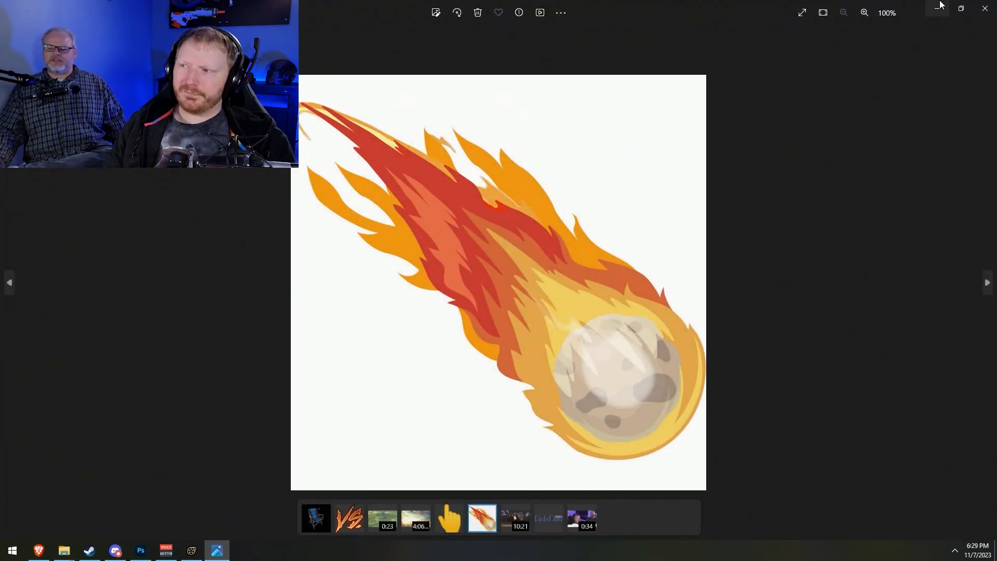
# Close the fireball preview and open burning-meteor-fireball-flame-element_2513200.png as its own document in Photoshop
pyautogui.click(985, 8)
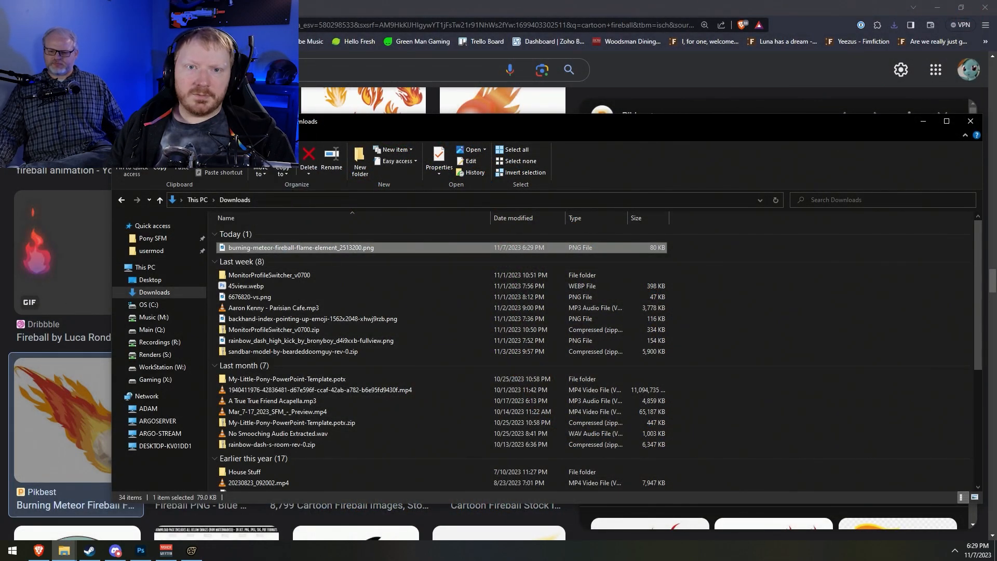
pyautogui.moveTo(301, 248); pyautogui.dragTo(313, 42)
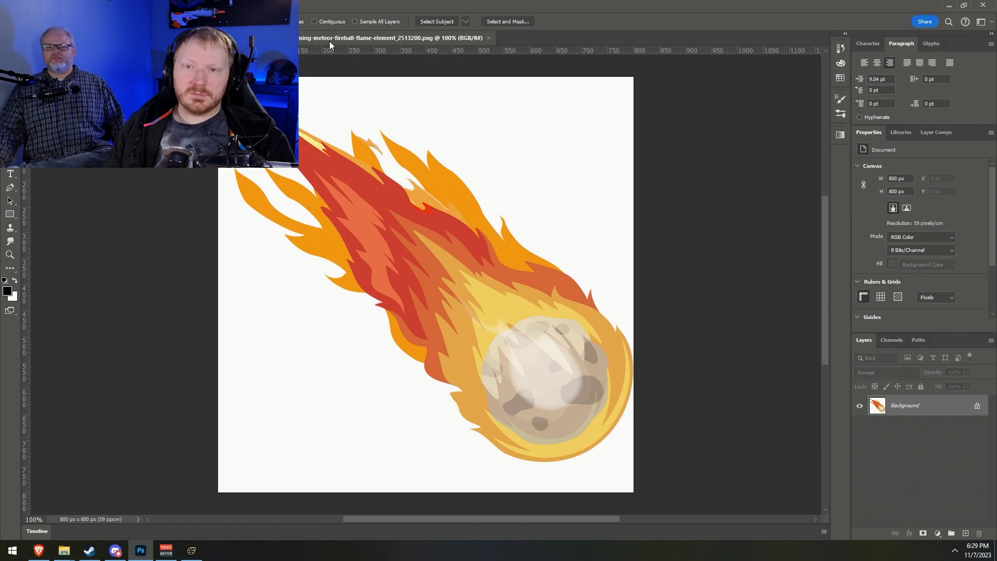
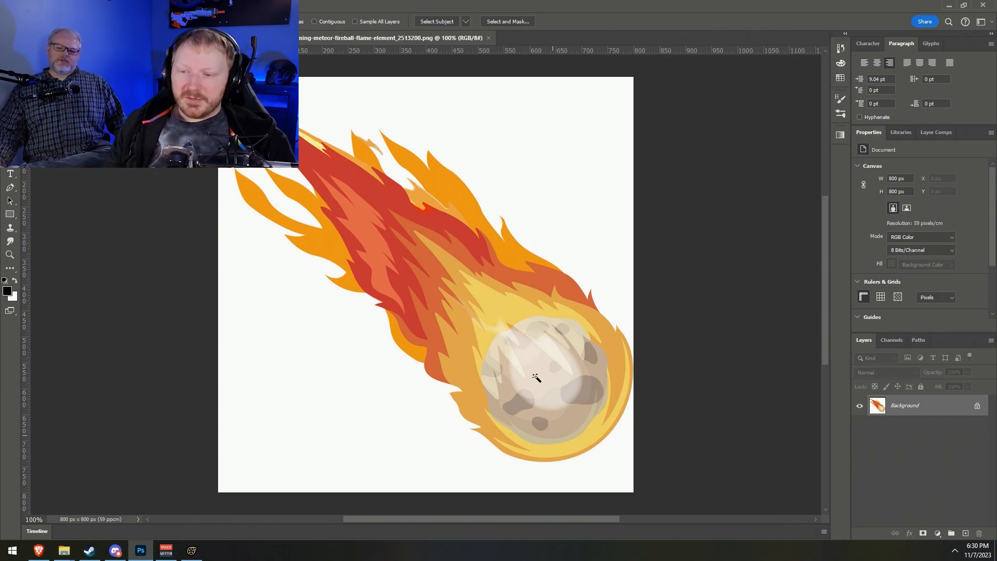
# Select the white background around the fireball with the Magic Wand and check the selection along the flame edges
pyautogui.keyDown('alt'); pyautogui.scroll(-2, 530, 361); pyautogui.keyUp('alt')
pyautogui.keyDown('alt'); pyautogui.scroll(2, 446, 364); pyautogui.keyUp('alt')
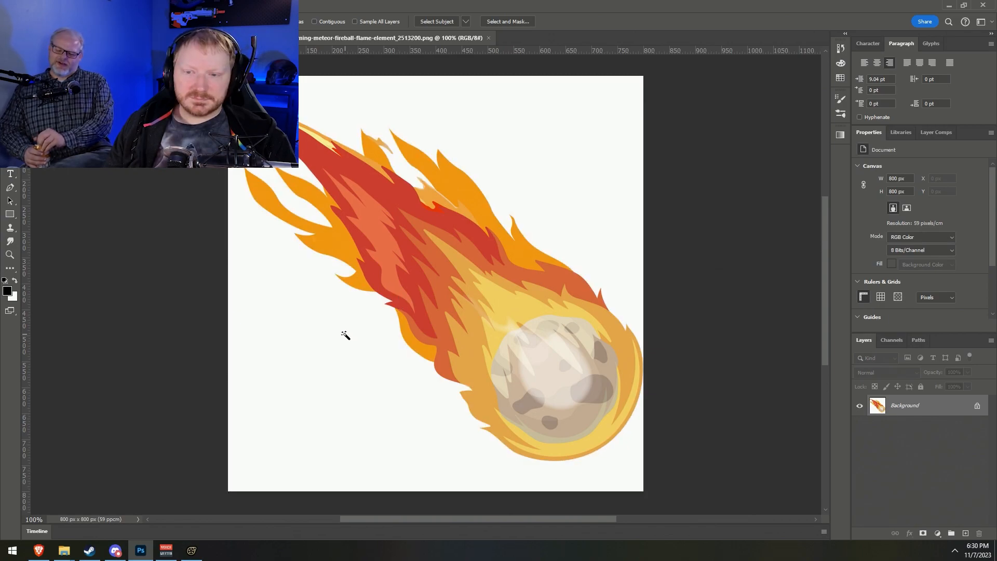
pyautogui.keyDown('alt'); pyautogui.scroll(4, 346, 335); pyautogui.keyUp('alt')
pyautogui.click(441, 270)
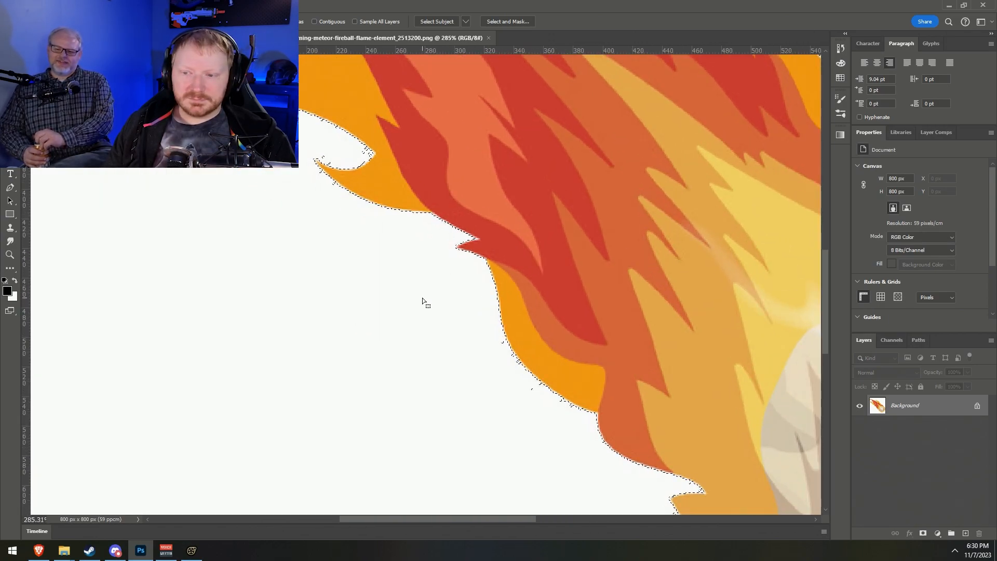
pyautogui.keyDown('alt'); pyautogui.scroll(-2, 452, 343); pyautogui.keyUp('alt')
pyautogui.keyDown('alt'); pyautogui.scroll(4, 478, 378); pyautogui.keyUp('alt')
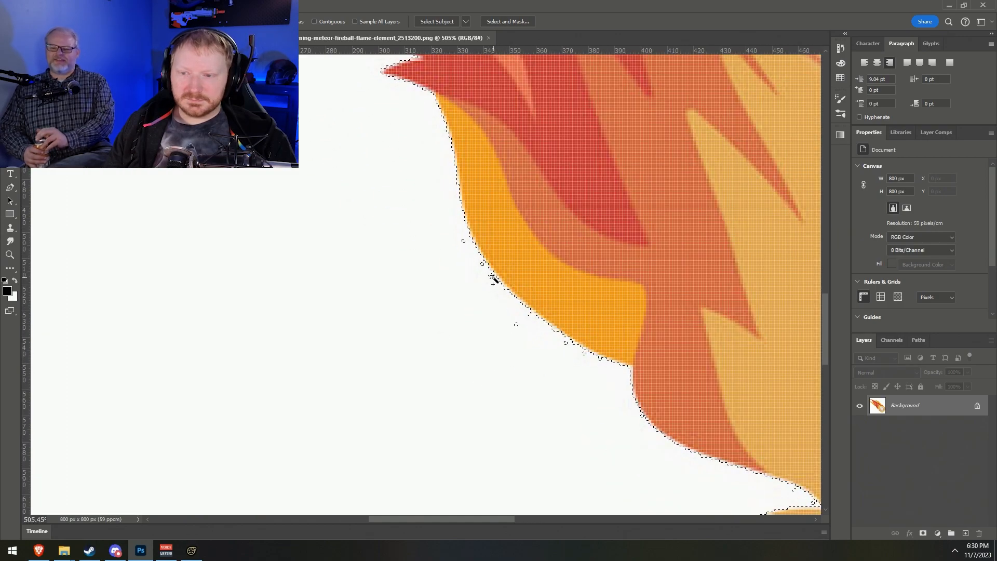
pyautogui.keyDown('alt'); pyautogui.scroll(-3, 509, 364); pyautogui.keyUp('alt')
pyautogui.keyDown('alt'); pyautogui.scroll(-3, 523, 394); pyautogui.keyUp('alt')
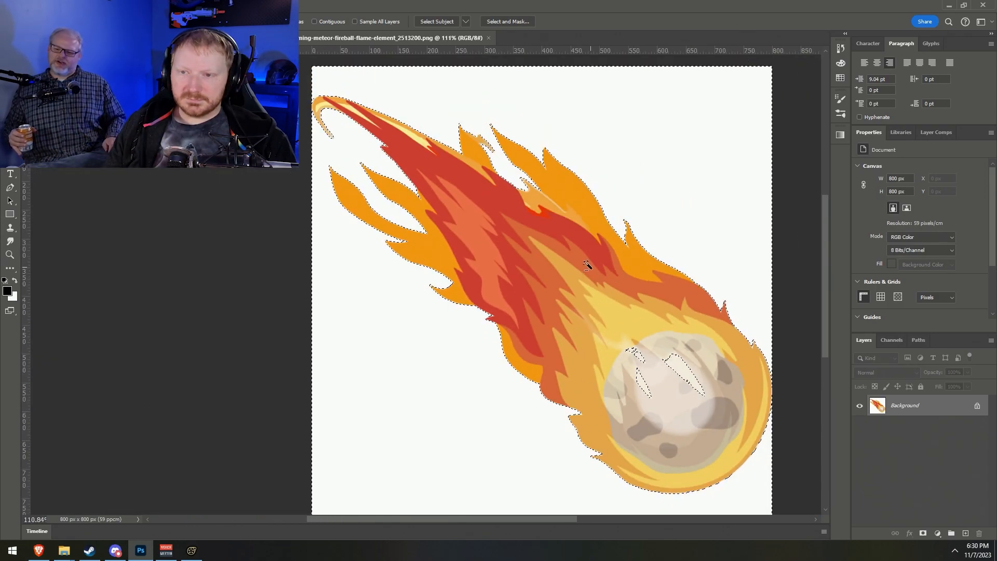
pyautogui.keyDown('alt'); pyautogui.scroll(4, 488, 138); pyautogui.keyUp('alt')
pyautogui.keyDown('alt'); pyautogui.scroll(-2, 479, 149); pyautogui.keyUp('alt')
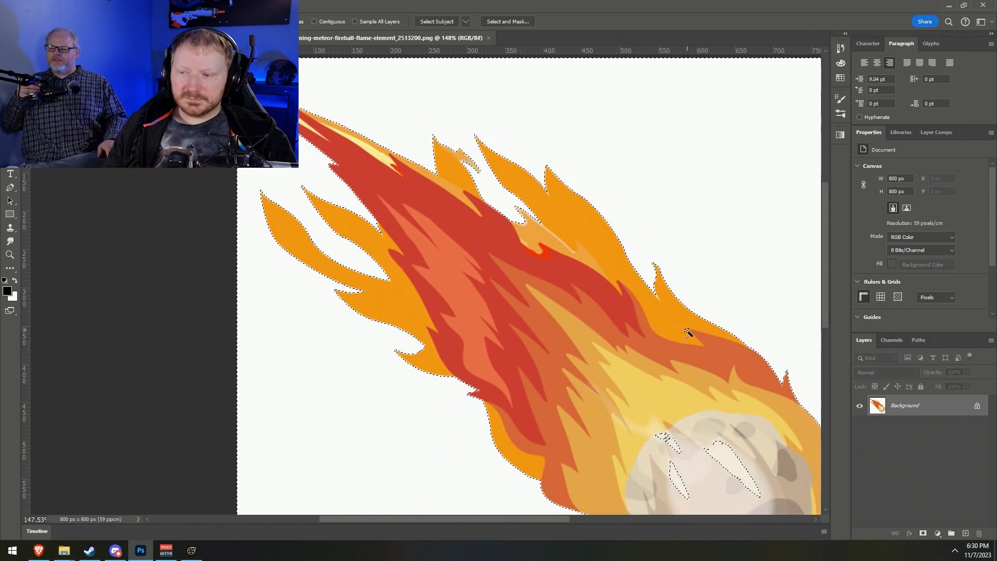
# Subtract the stray highlight areas inside the meteor rock from the selection with the Lasso tool
pyautogui.keyDown('alt'); pyautogui.scroll(3, 686, 331); pyautogui.keyUp('alt')
pyautogui.press('l')
pyautogui.moveTo(685, 293); pyautogui.dragTo(695, 511)
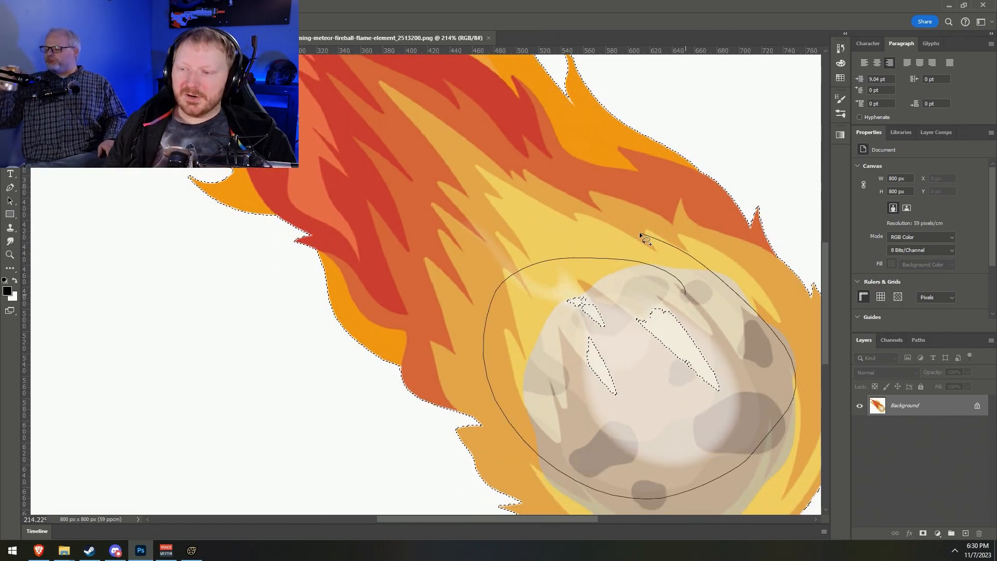
pyautogui.moveTo(640, 232); pyautogui.dragTo(647, 239)
pyautogui.hotkey('ctrl', 'z')
pyautogui.moveTo(569, 266); pyautogui.dragTo(787, 429)
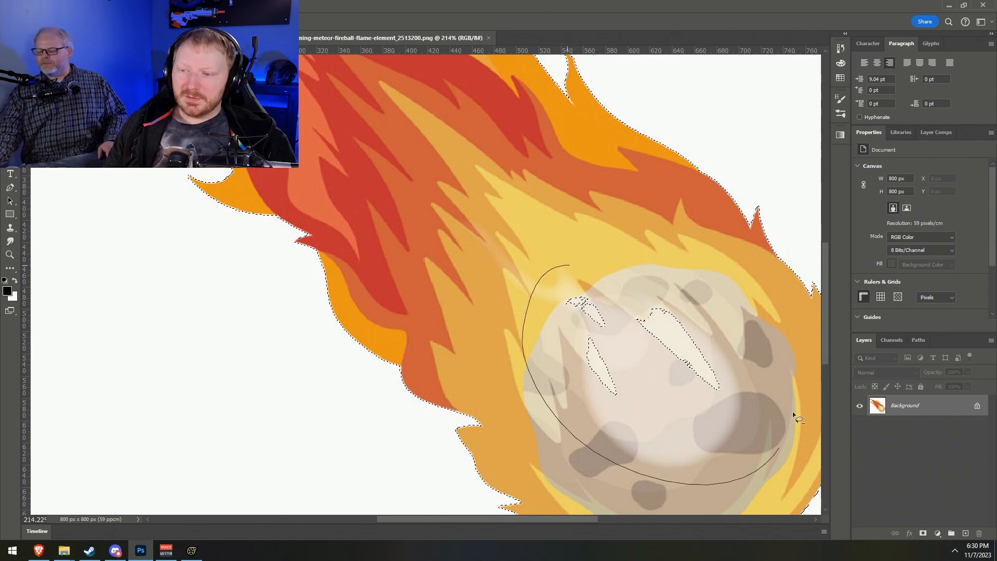
pyautogui.moveTo(582, 266); pyautogui.dragTo(584, 270)
pyautogui.keyDown('alt'); pyautogui.scroll(-3, 596, 361); pyautogui.keyUp('alt')
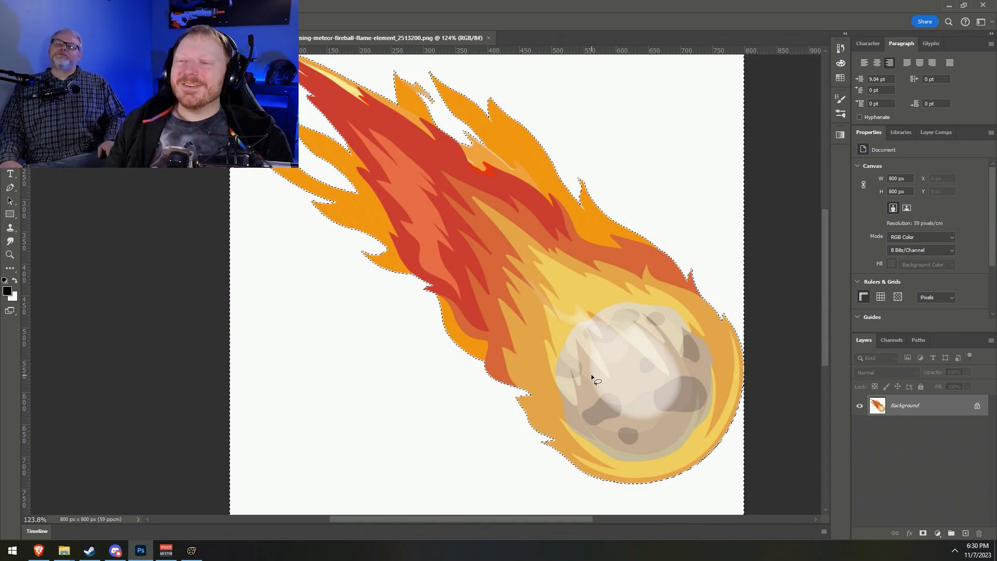
# Invert the selection and add a layer mask that isolates the fireball from its background
pyautogui.scroll(1, 554, 330)
pyautogui.rightClick(576, 351)
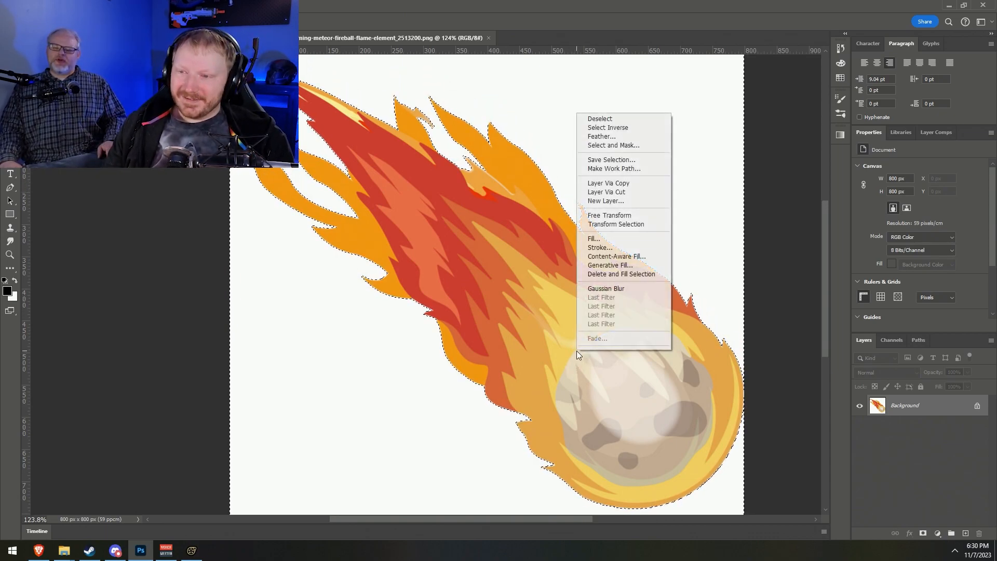
pyautogui.click(631, 128)
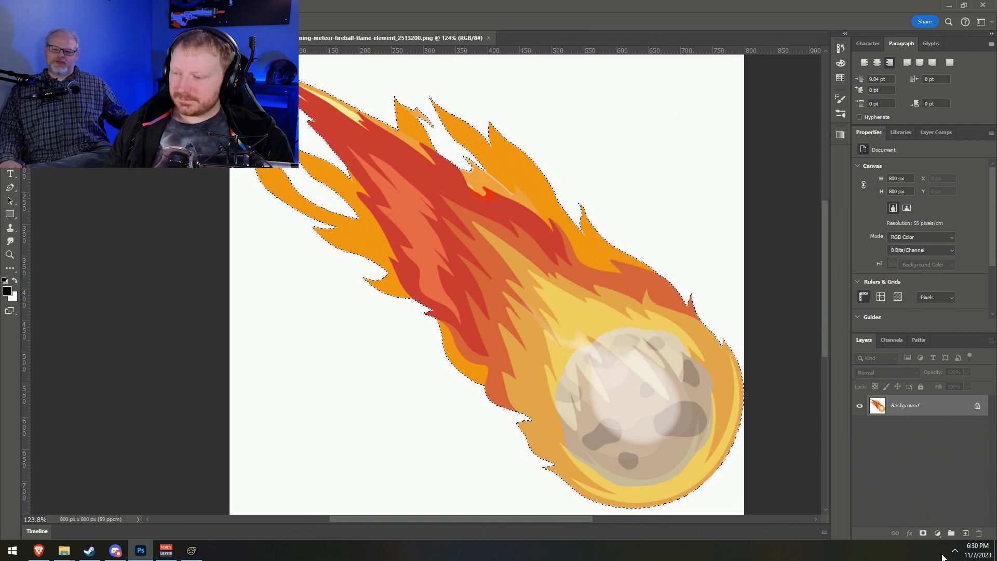
pyautogui.click(922, 534)
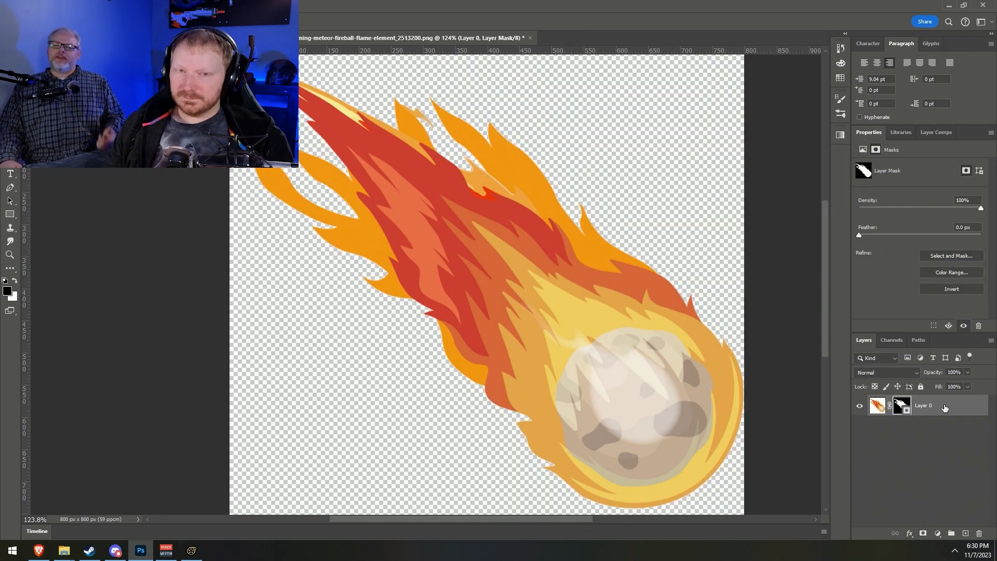
# Bring the masked fireball layer into the barn document, place it over Yona, and reorder it beneath the characters layer
pyautogui.moveTo(156, 38); pyautogui.dragTo(379, 214)
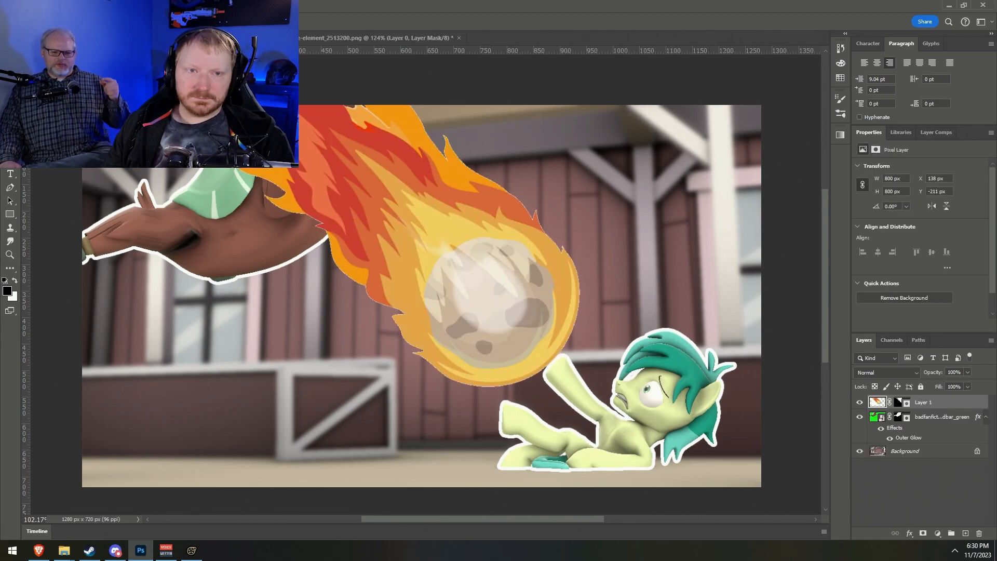
pyautogui.press('v')
pyautogui.moveTo(547, 317); pyautogui.dragTo(399, 275)
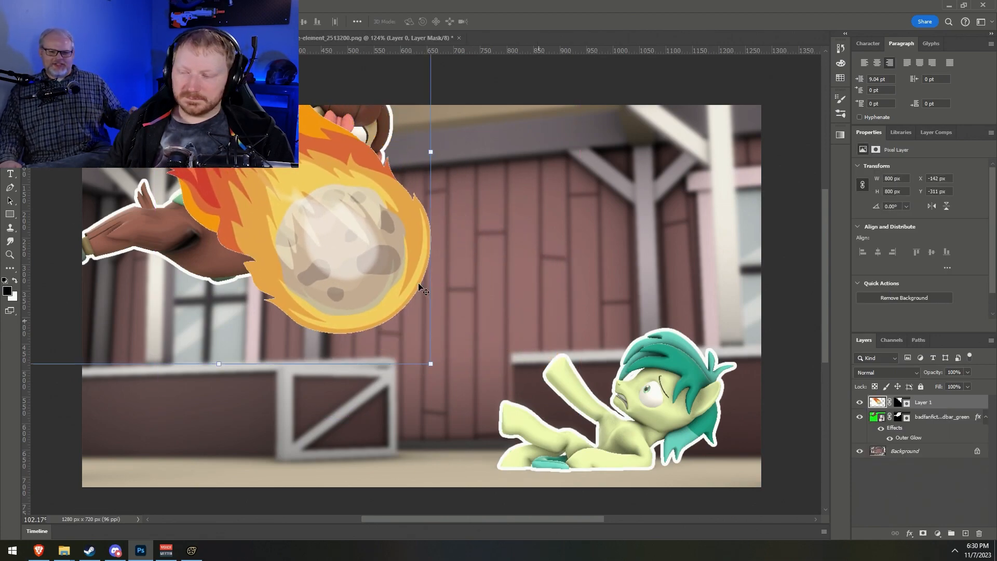
pyautogui.moveTo(931, 403); pyautogui.dragTo(929, 446)
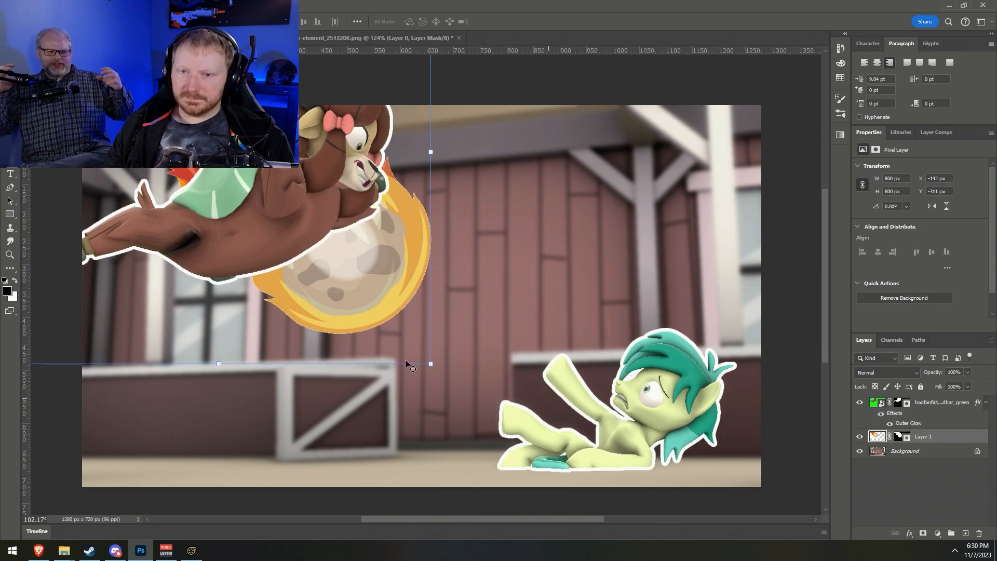
pyautogui.keyDown('alt'); pyautogui.scroll(-5, 329, 307); pyautogui.keyUp('alt')
pyautogui.moveTo(349, 312); pyautogui.dragTo(294, 291)
pyautogui.keyDown('alt'); pyautogui.scroll(2, 290, 306); pyautogui.keyUp('alt')
pyautogui.keyDown('alt'); pyautogui.scroll(2, 288, 314); pyautogui.keyUp('alt')
pyautogui.moveTo(351, 330); pyautogui.dragTo(715, 512)
pyautogui.moveTo(387, 230); pyautogui.dragTo(109, 132)
pyautogui.keyDown('alt'); pyautogui.scroll(-5, 292, 322); pyautogui.keyUp('alt')
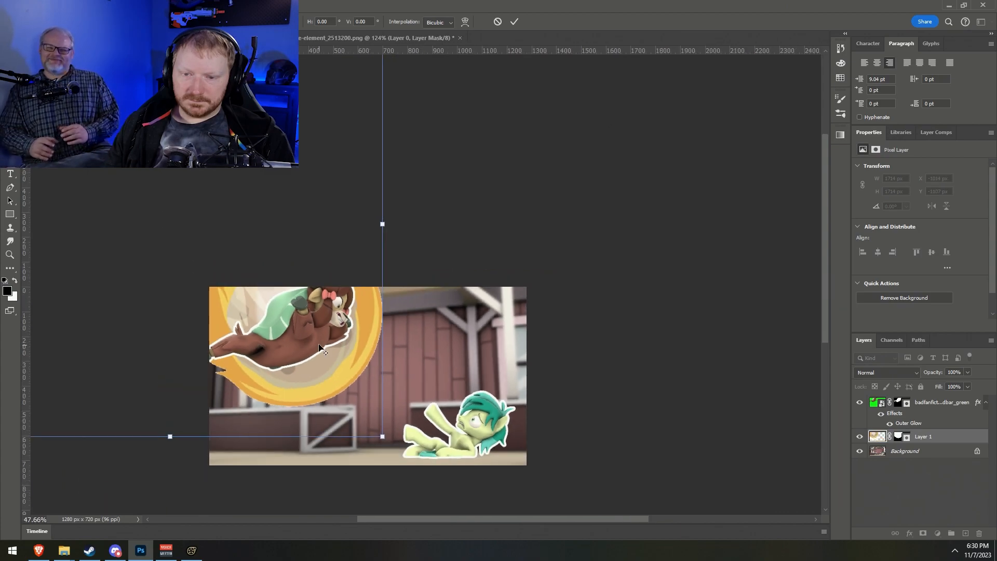
pyautogui.click(498, 21)
# Enlarge the fireball layer to about 1132 × 1133 px beside Yona, commit the transform, and select its layer mask
pyautogui.moveTo(301, 381); pyautogui.dragTo(202, 307)
pyautogui.moveTo(119, 402); pyautogui.dragTo(94, 453)
pyautogui.hotkey('ctrl', 'z')
pyautogui.moveTo(472, 519); pyautogui.dragTo(374, 516)
pyautogui.moveTo(518, 364); pyautogui.dragTo(682, 433)
pyautogui.moveTo(751, 239); pyautogui.dragTo(641, 77)
pyautogui.click(519, 22)
pyautogui.press('Escape')
pyautogui.scroll(-7, 687, 453)
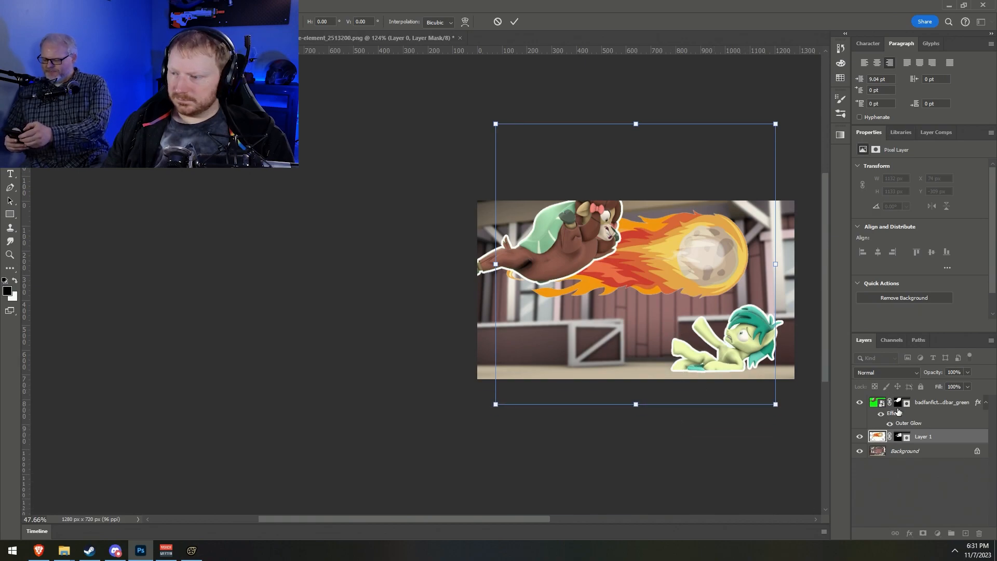
pyautogui.click(882, 438)
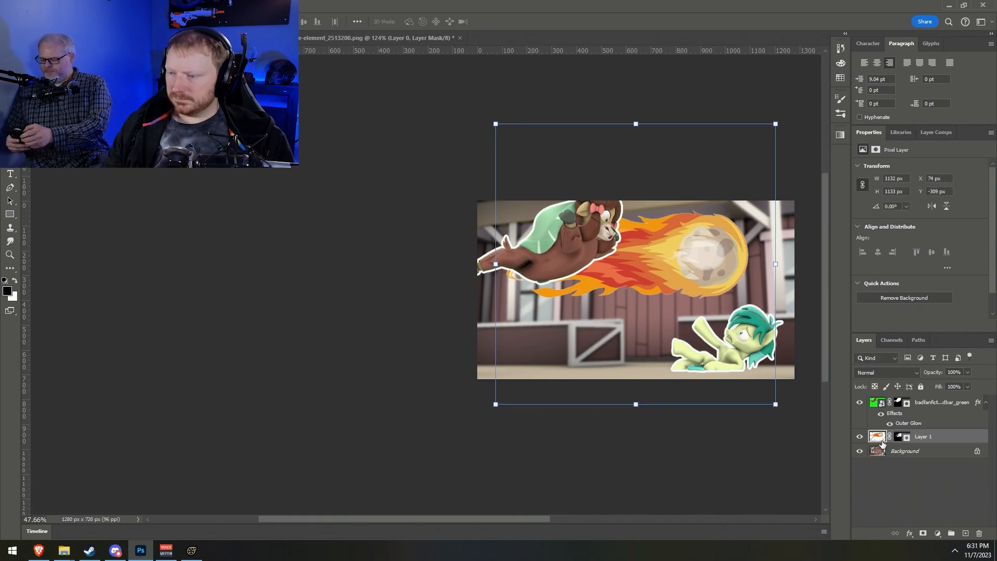
pyautogui.keyDown('alt'); pyautogui.scroll(5, 728, 242); pyautogui.keyUp('alt')
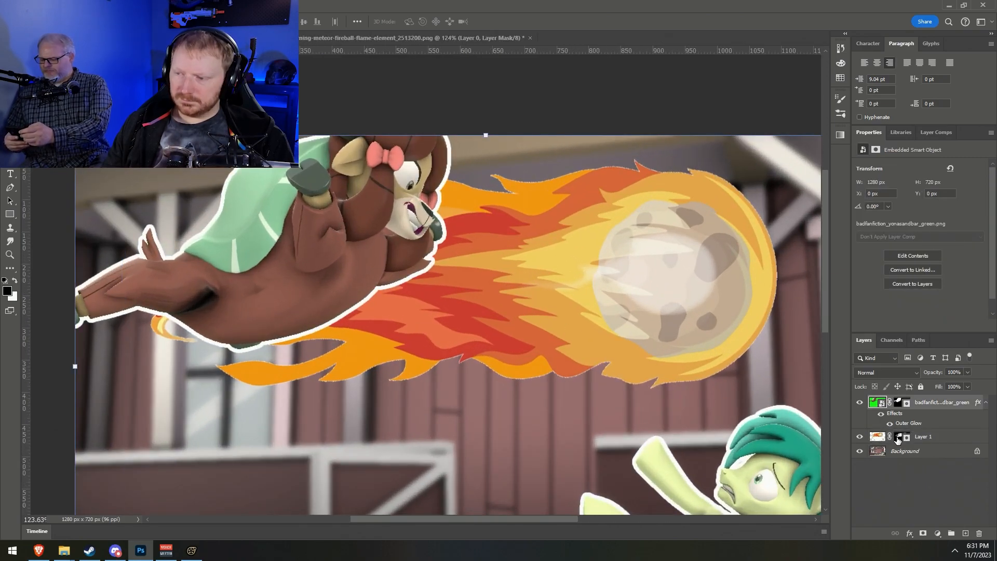
pyautogui.click(900, 439)
# Start saving the document under a new name and browse to Pony SFM > Pictures > Photoshop Files
pyautogui.click(20, 5)
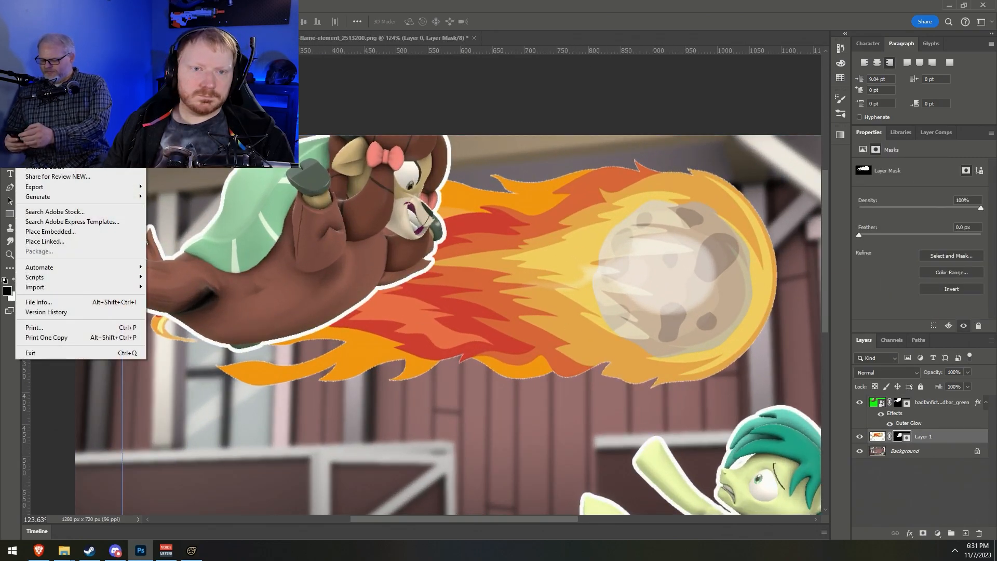
pyautogui.click(52, 132)
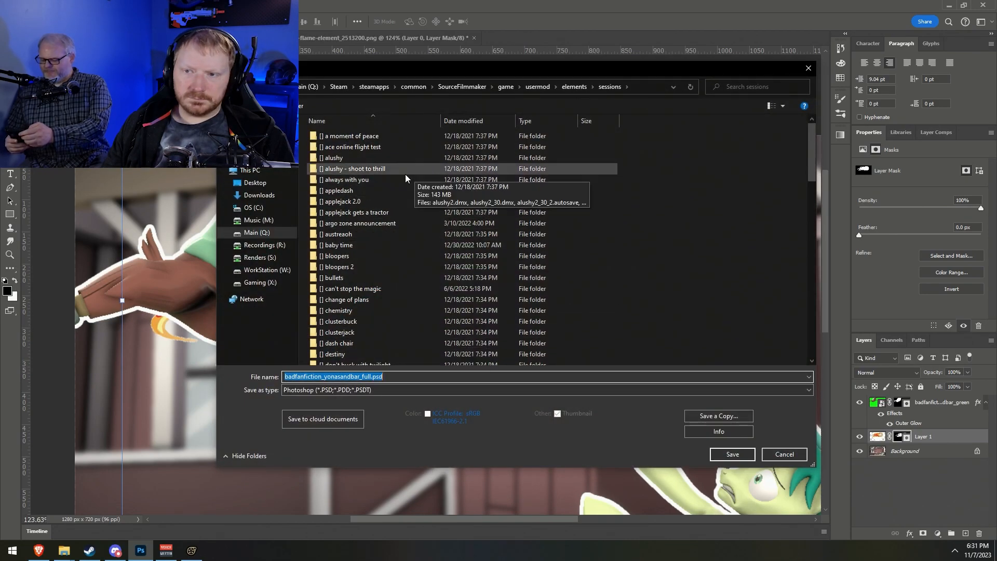
pyautogui.click(259, 141)
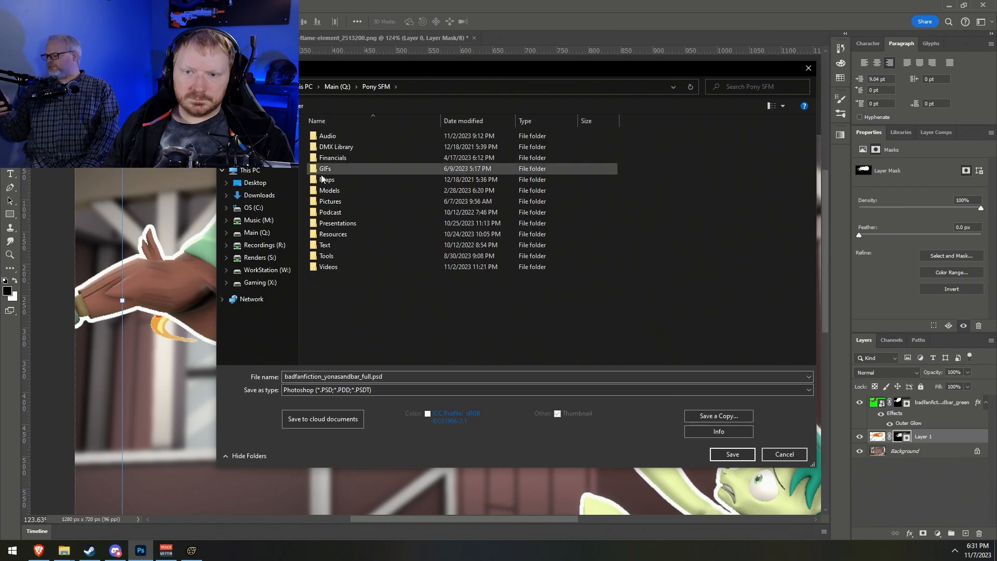
pyautogui.click(326, 206)
pyautogui.doubleClick(326, 206)
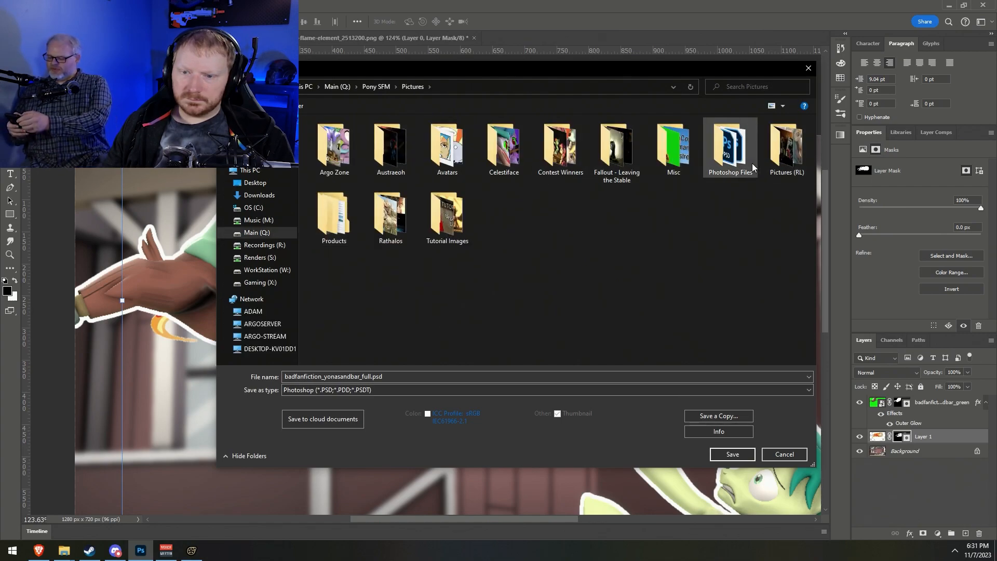
pyautogui.doubleClick(730, 147)
# Base the file name on the existing "Ban Fanfiction" file, retitle it "They Finally Did", and save it as PSD with Maximize Compatibility
pyautogui.click(364, 136)
pyautogui.click(331, 376)
pyautogui.click(331, 376)
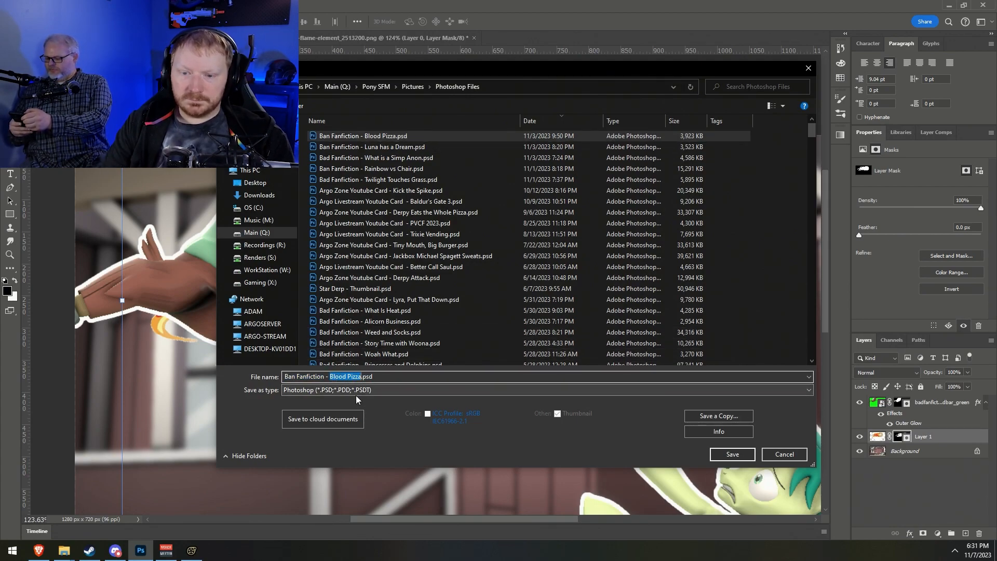
pyautogui.write('They Finally Di')
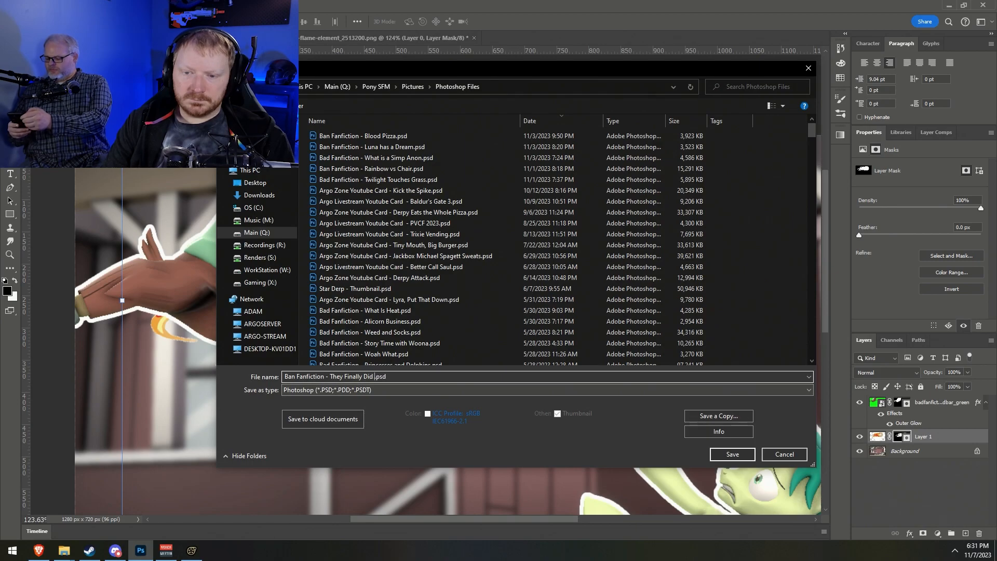
pyautogui.press('Return')
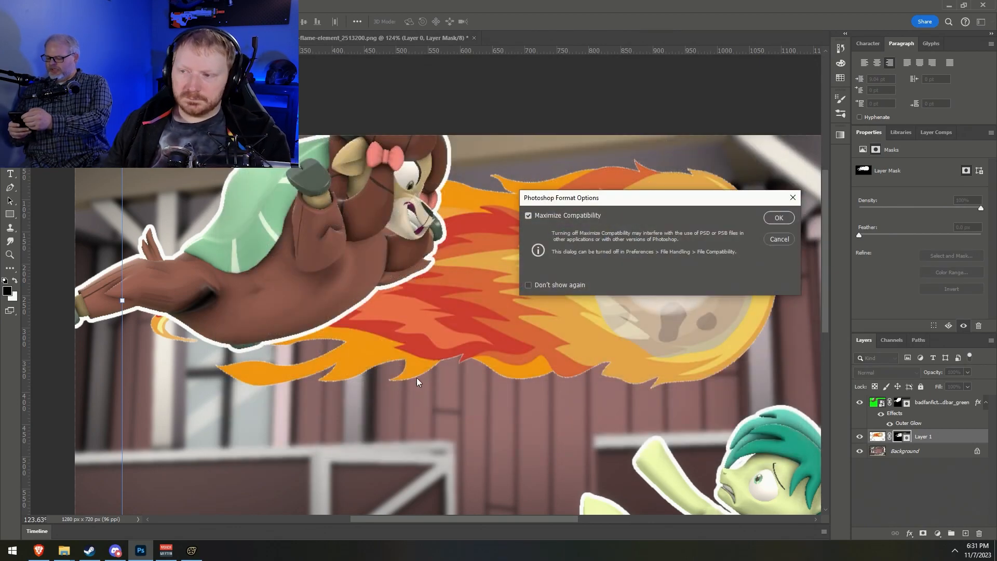
pyautogui.press('Return')
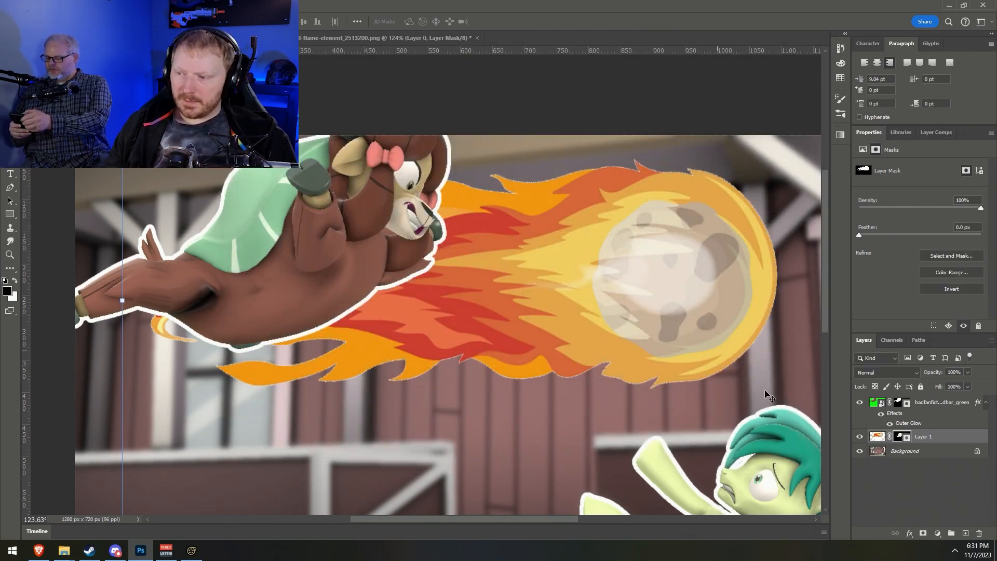
# Open the fireball's mask in Select and Mask and set Shift Edge to -100%
pyautogui.click(141, 5)
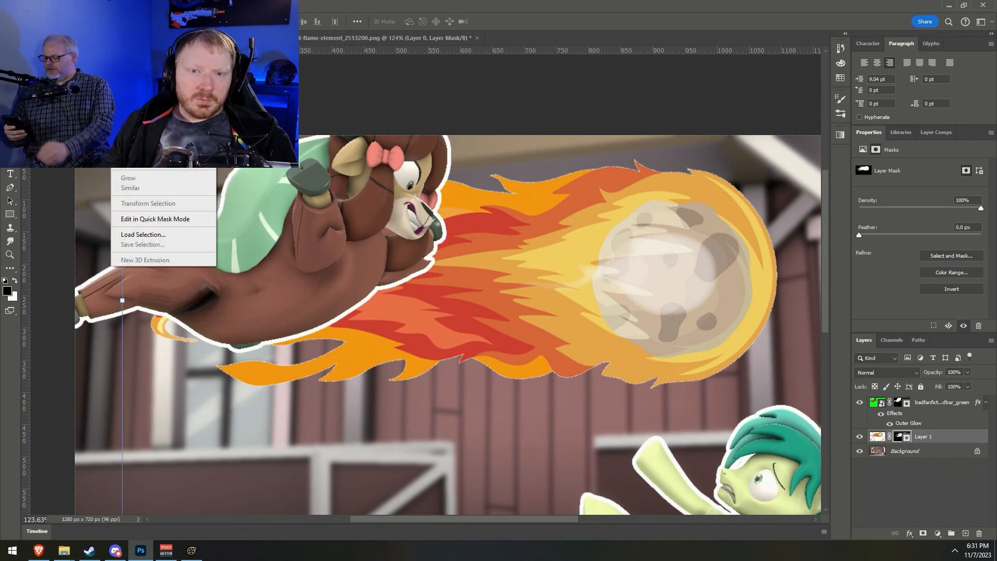
pyautogui.click(119, 5)
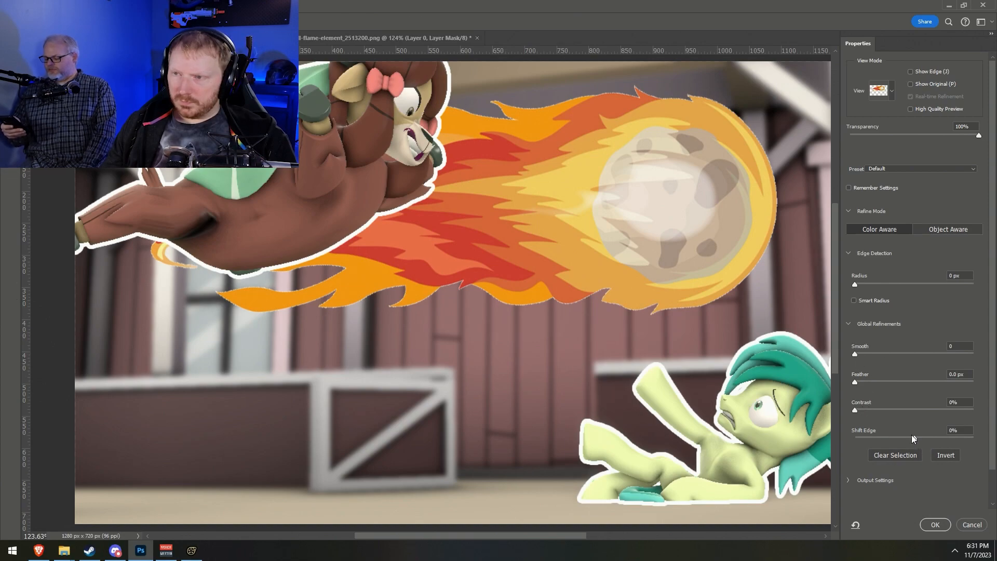
pyautogui.click(867, 438)
pyautogui.moveTo(873, 440); pyautogui.dragTo(844, 434)
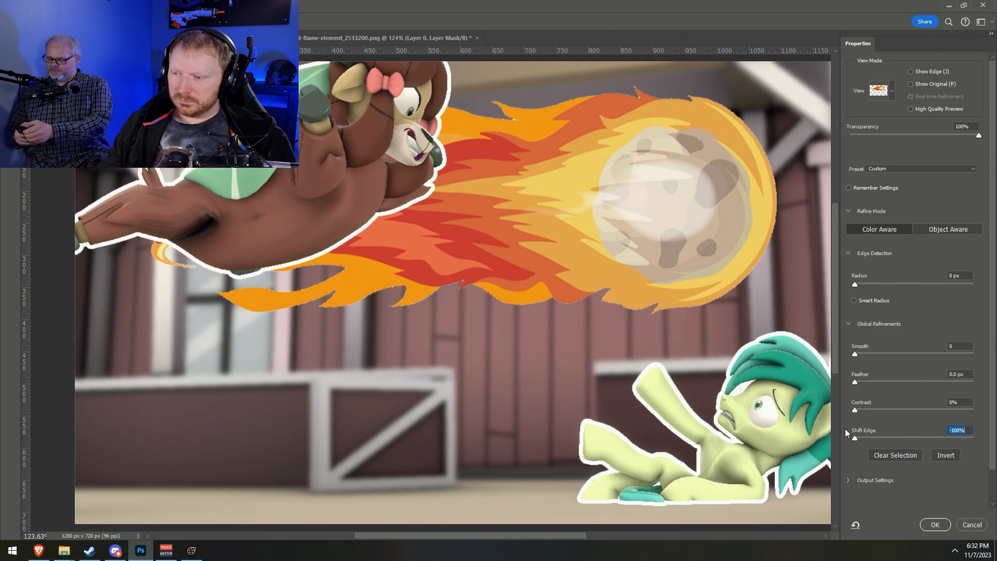
# Try different smoothing amounts on the fireball mask, settle on Smooth 0 with a 0.6 px Feather, and accept the refinement
pyautogui.click(964, 353)
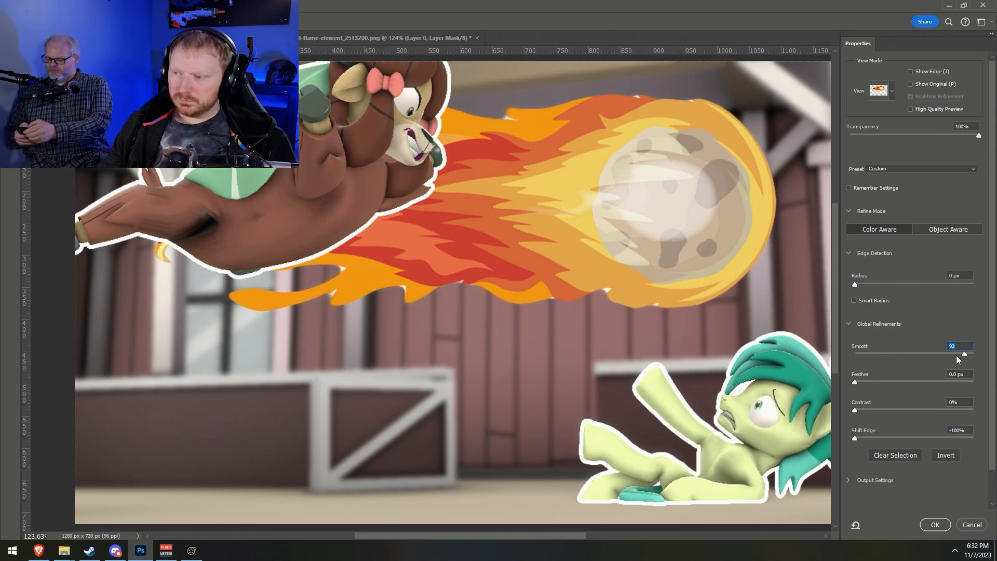
pyautogui.click(863, 354)
pyautogui.moveTo(863, 351); pyautogui.dragTo(857, 351)
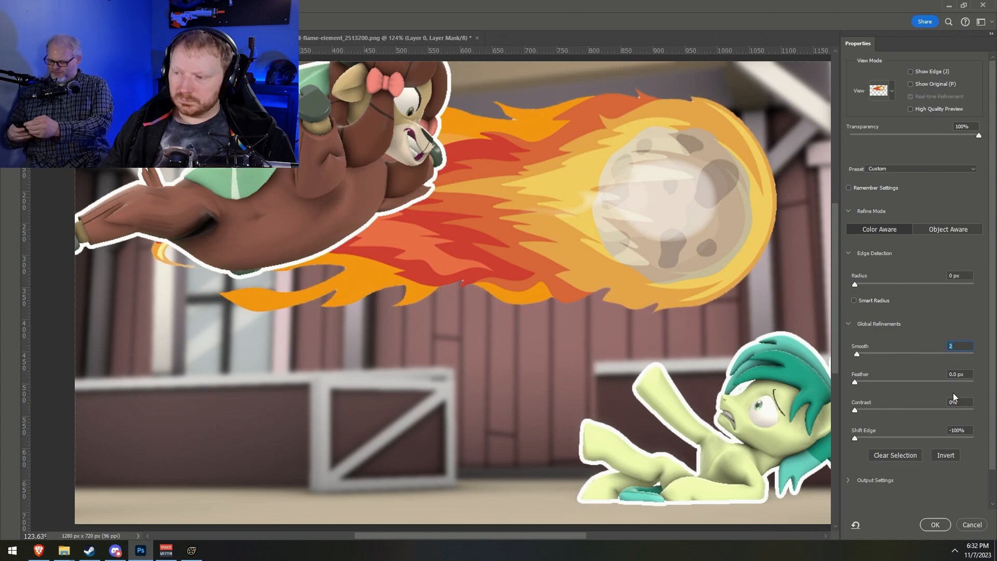
pyautogui.moveTo(852, 385); pyautogui.dragTo(862, 385)
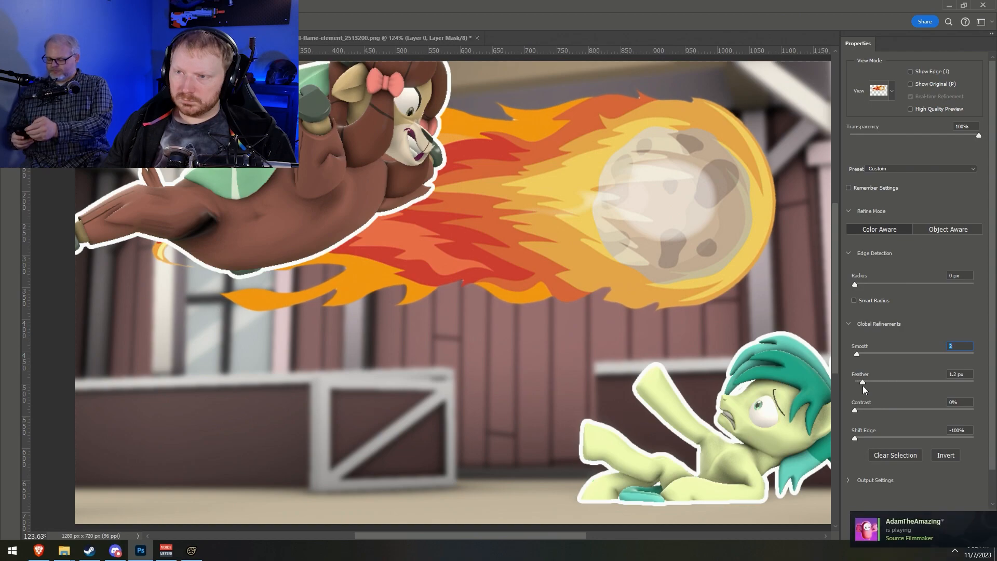
pyautogui.press('Tab')
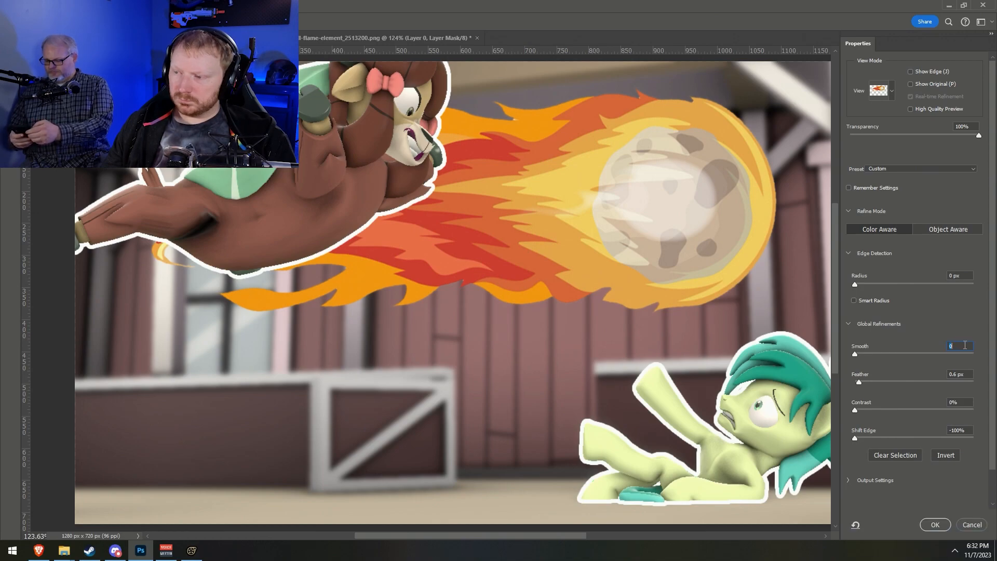
pyautogui.click(937, 524)
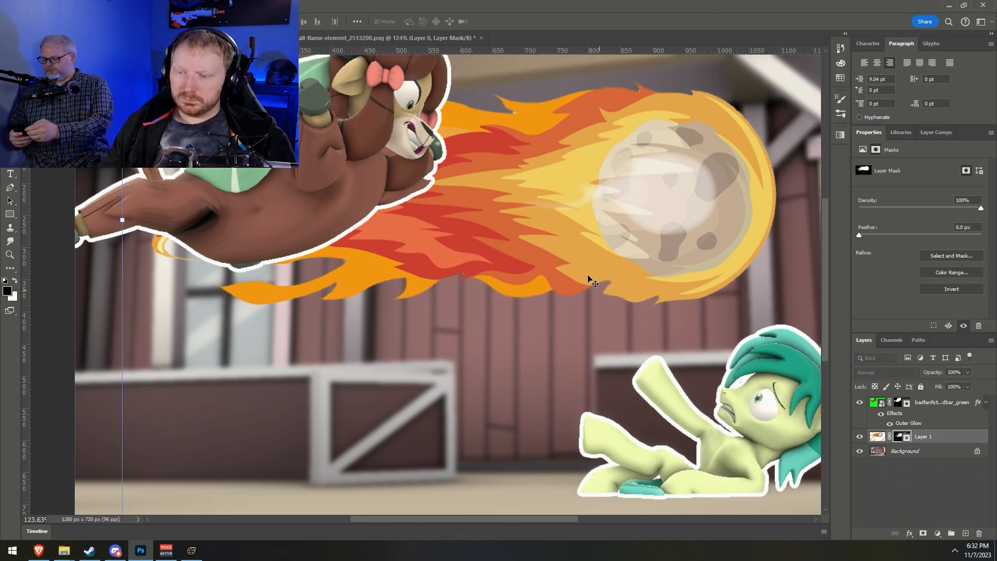
# Apply the layer mask permanently to the fireball layer, Layer 1
pyautogui.keyDown('alt'); pyautogui.scroll(-3, 606, 270); pyautogui.keyUp('alt')
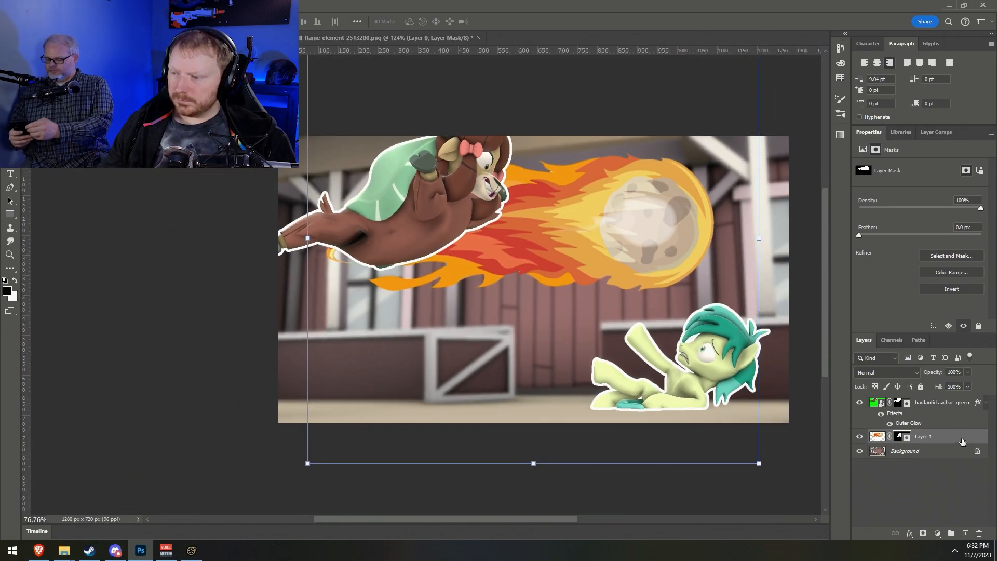
pyautogui.click(878, 437)
pyautogui.rightClick(875, 439)
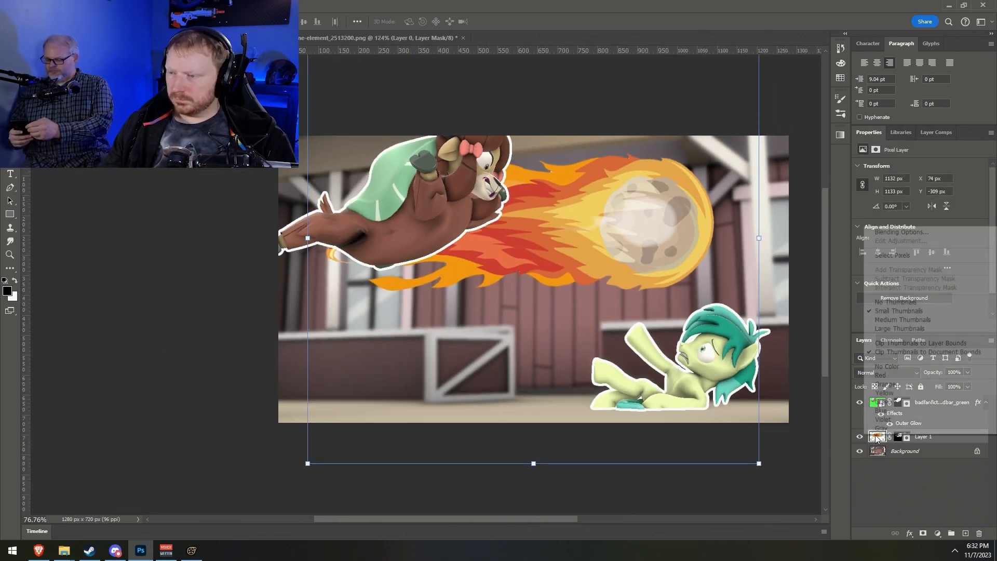
pyautogui.press('Escape')
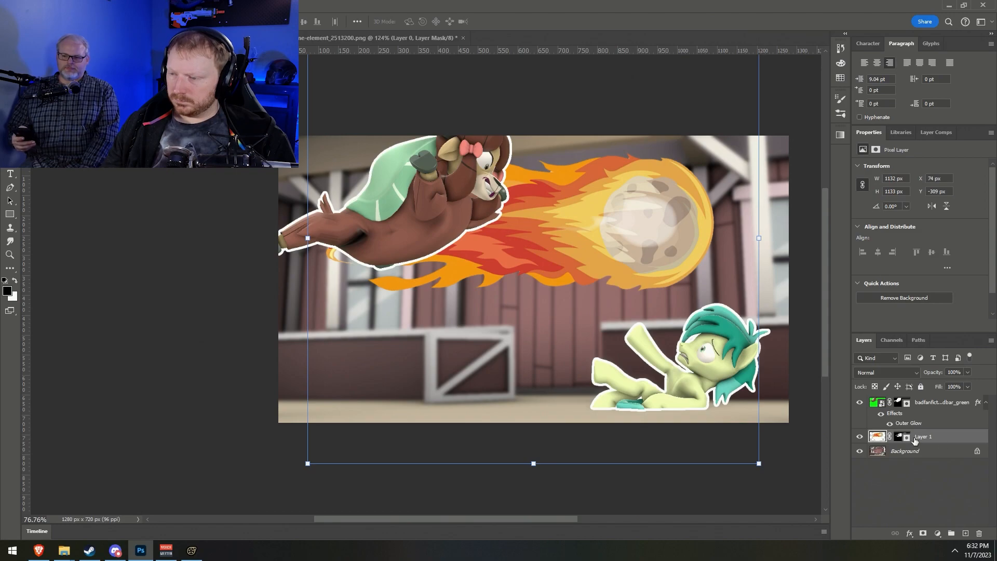
pyautogui.rightClick(899, 437)
pyautogui.click(914, 464)
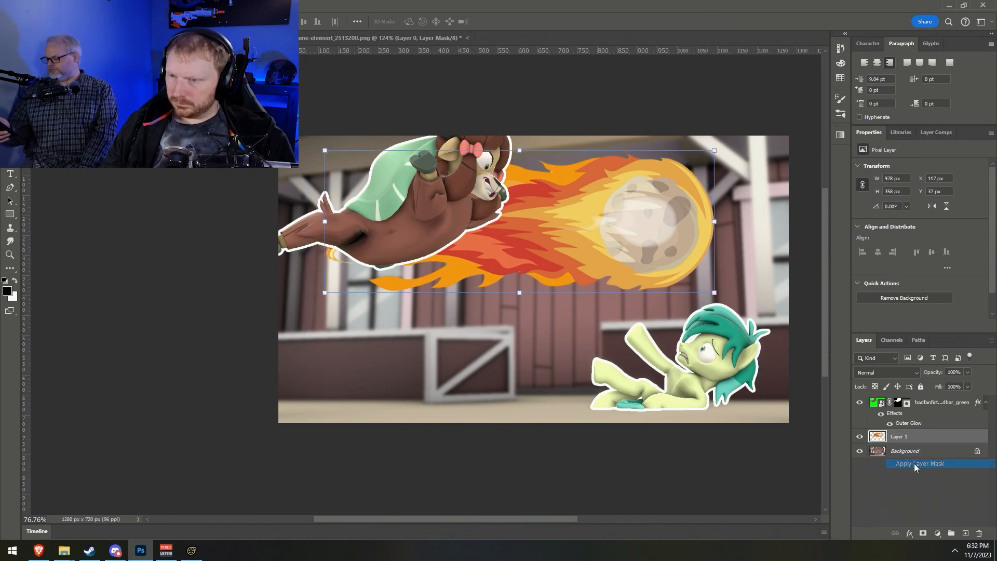
# Stretch the fireball wider across its flight direction, rotate it clockwise so the meteor points down toward Sandbar, and commit it mid-scene
pyautogui.moveTo(519, 292); pyautogui.dragTo(518, 450)
pyautogui.moveTo(726, 133); pyautogui.dragTo(795, 382)
pyautogui.moveTo(499, 368); pyautogui.dragTo(316, 169)
pyautogui.moveTo(547, 172); pyautogui.dragTo(546, 204)
pyautogui.moveTo(332, 220); pyautogui.dragTo(349, 206)
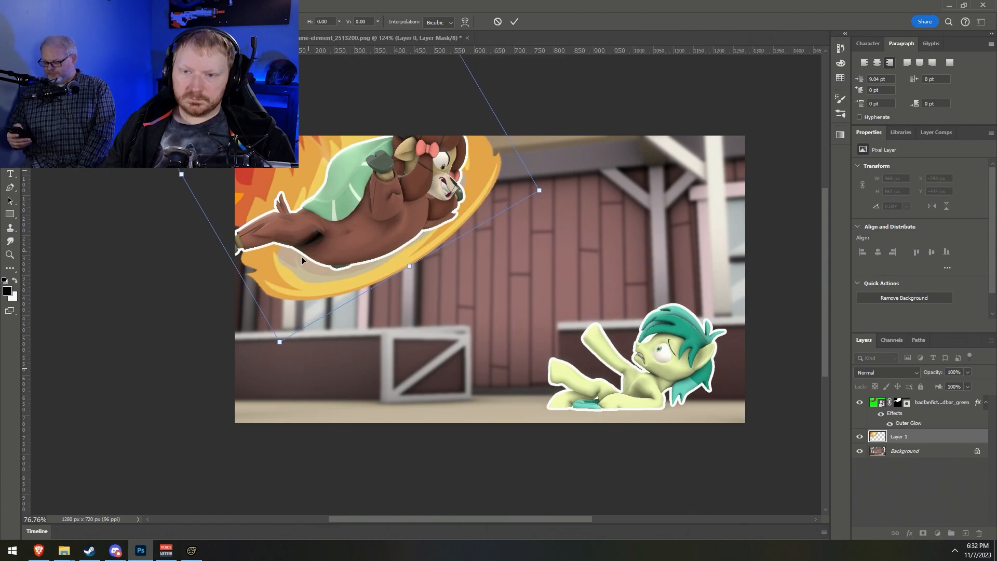
pyautogui.scroll(5, 265, 197)
pyautogui.moveTo(396, 407); pyautogui.dragTo(565, 487)
pyautogui.scroll(-3, 515, 312)
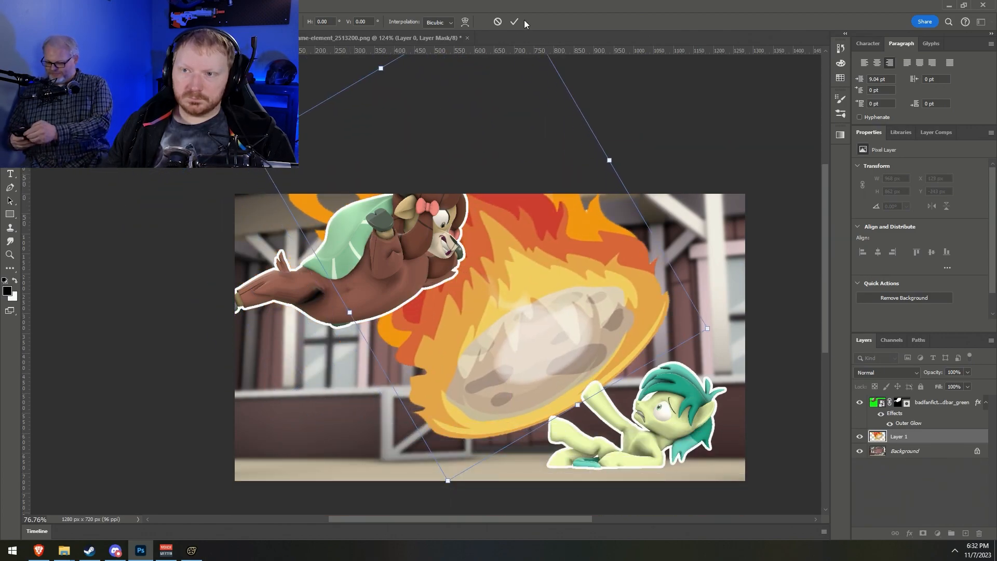
pyautogui.click(514, 22)
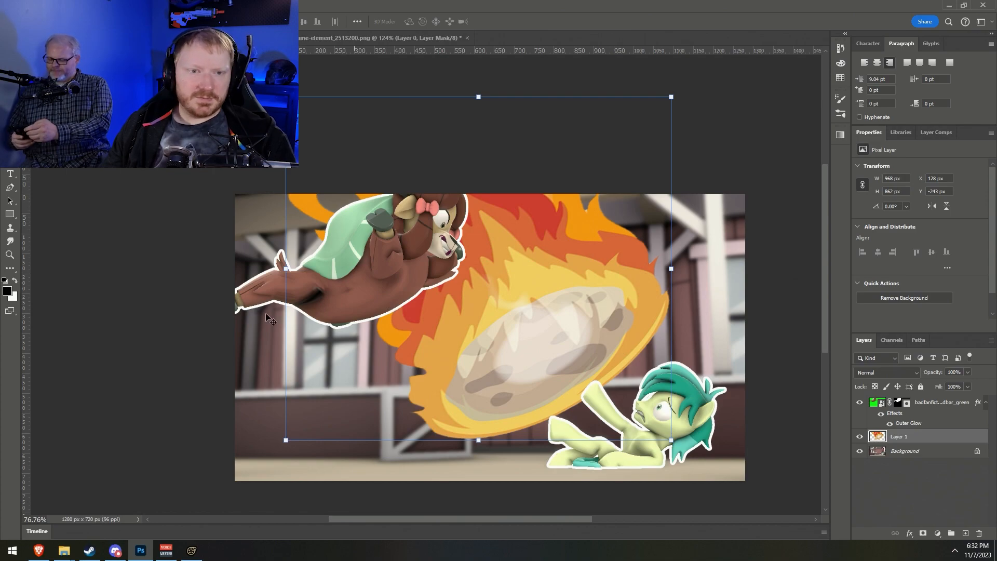
# Warp the fireball so its flames taper inward toward the upper end, then move it behind Yona
pyautogui.hotkey('ctrl', 't')
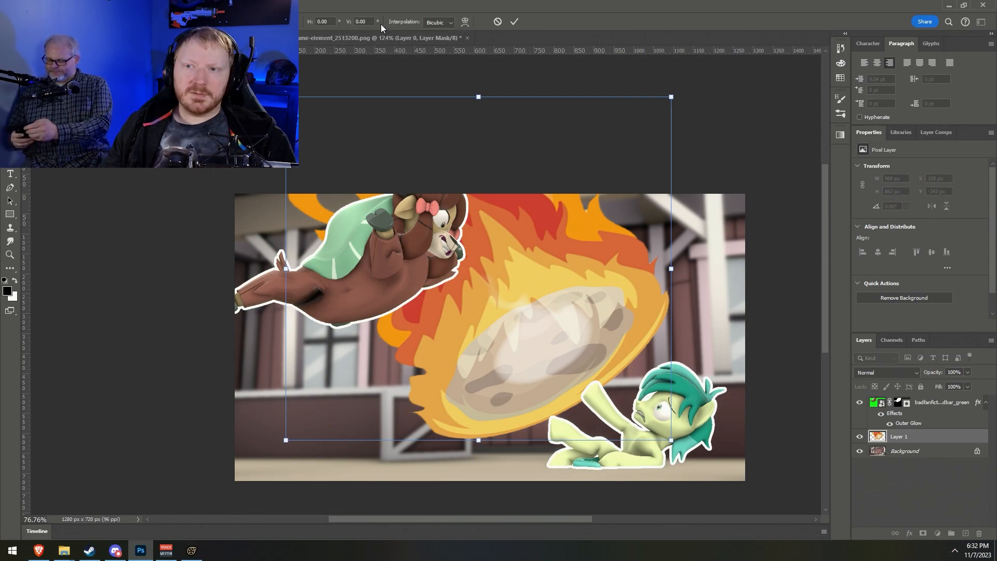
pyautogui.click(467, 22)
pyautogui.moveTo(320, 253); pyautogui.dragTo(349, 229)
pyautogui.moveTo(566, 156); pyautogui.dragTo(520, 194)
pyautogui.moveTo(342, 172); pyautogui.dragTo(358, 103)
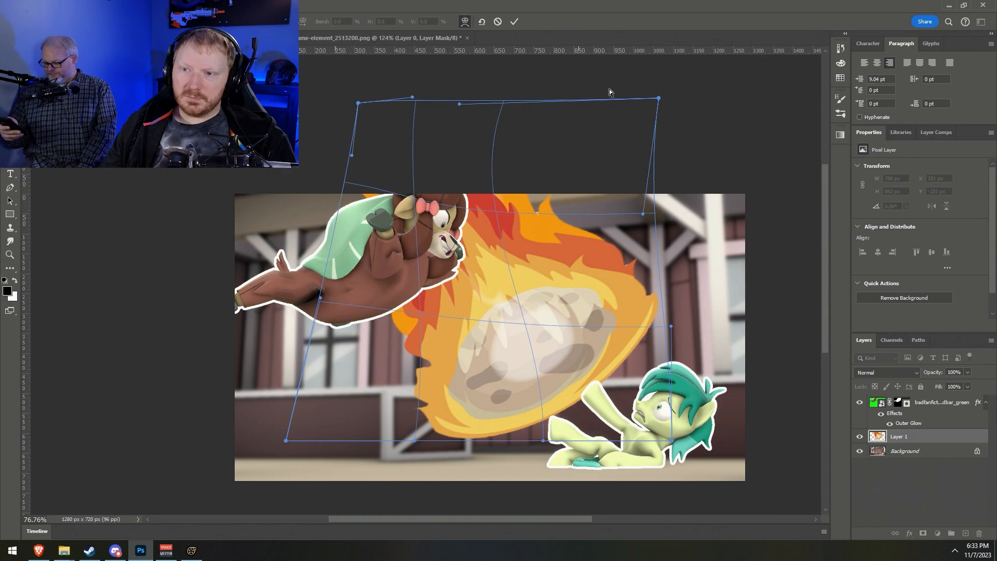
pyautogui.moveTo(659, 99); pyautogui.dragTo(582, 112)
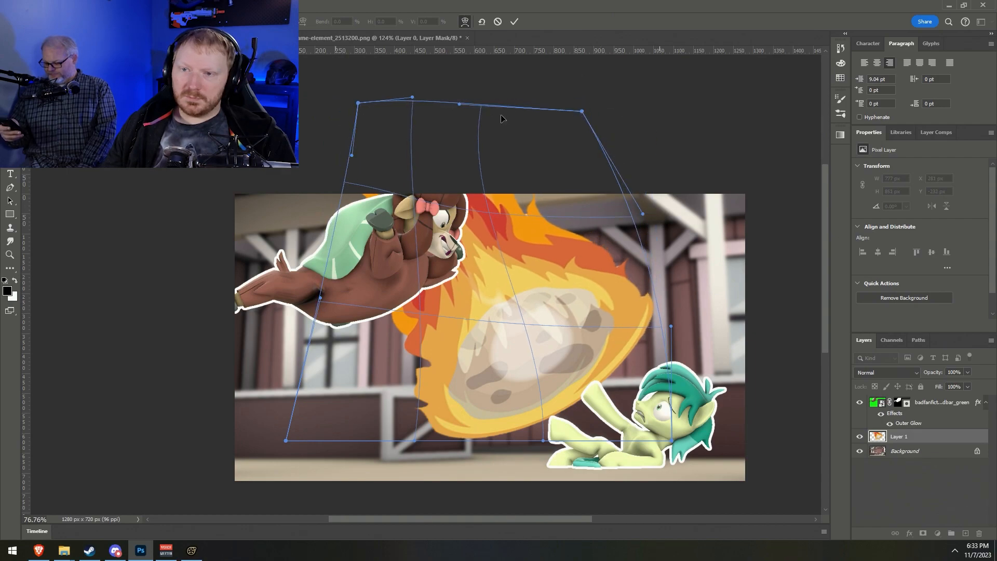
pyautogui.moveTo(488, 111); pyautogui.dragTo(444, 115)
pyautogui.click(513, 21)
pyautogui.moveTo(530, 358); pyautogui.dragTo(368, 290)
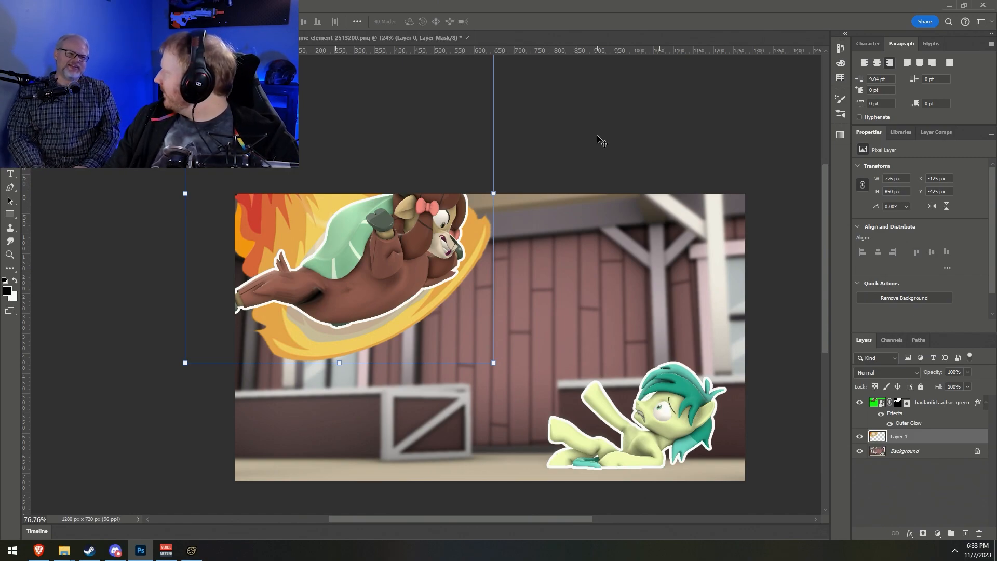
pyautogui.moveTo(303, 317); pyautogui.dragTo(312, 323)
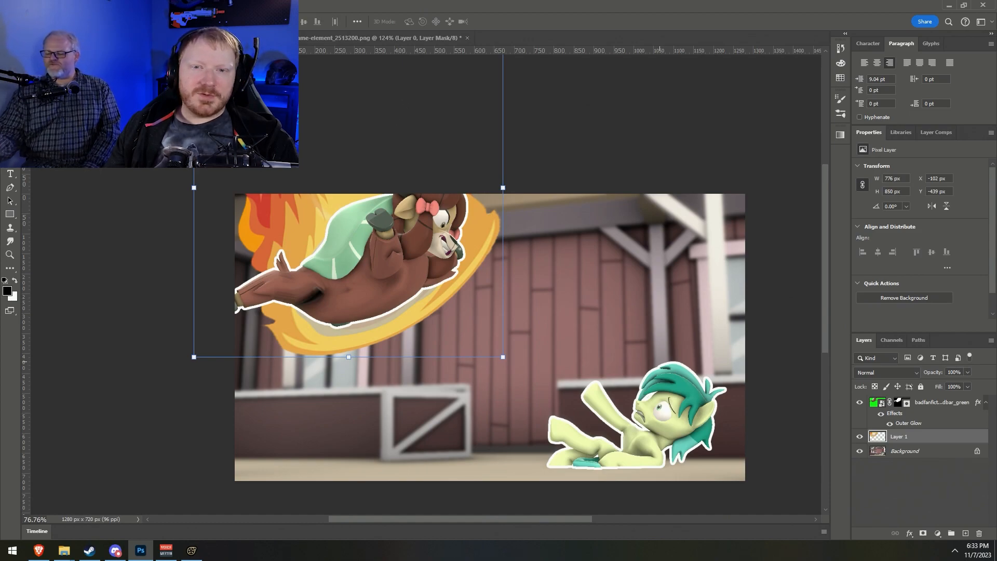
# Warp the fireball's right and lower edges to curve closely around Yona's body, and commit the warp
pyautogui.hotkey('ctrl', 't')
pyautogui.click(465, 22)
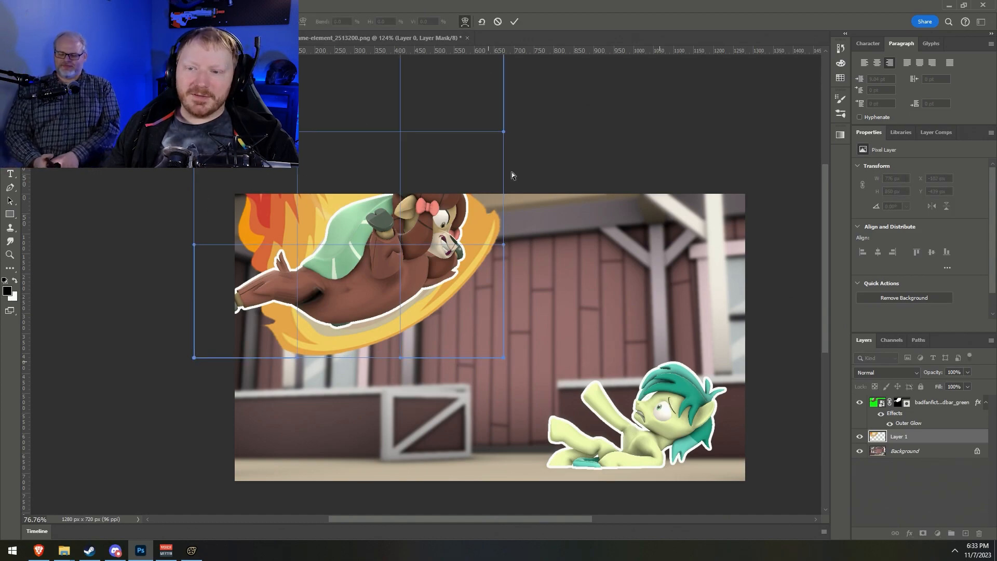
pyautogui.moveTo(501, 236); pyautogui.dragTo(466, 265)
pyautogui.moveTo(309, 352); pyautogui.dragTo(249, 335)
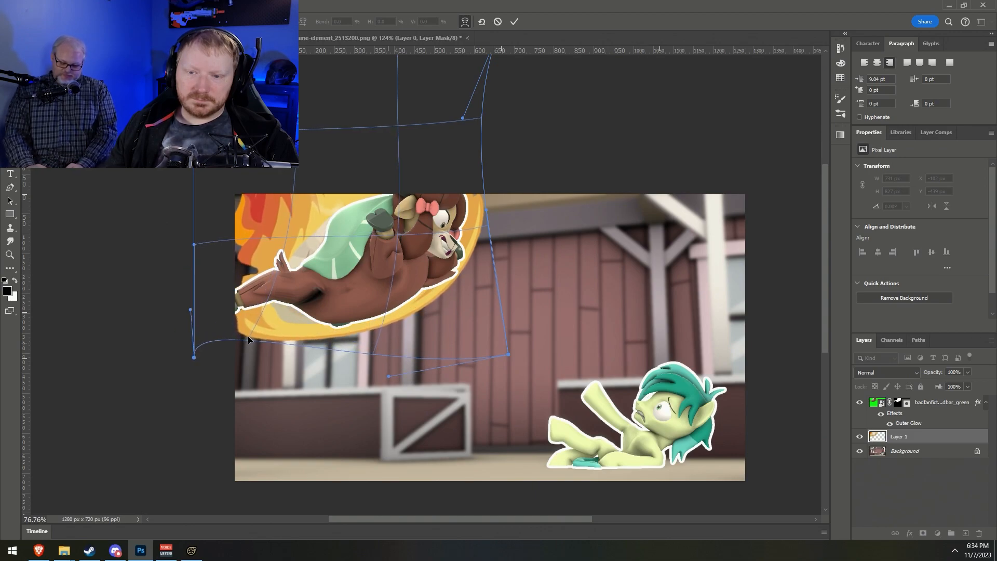
pyautogui.click(515, 22)
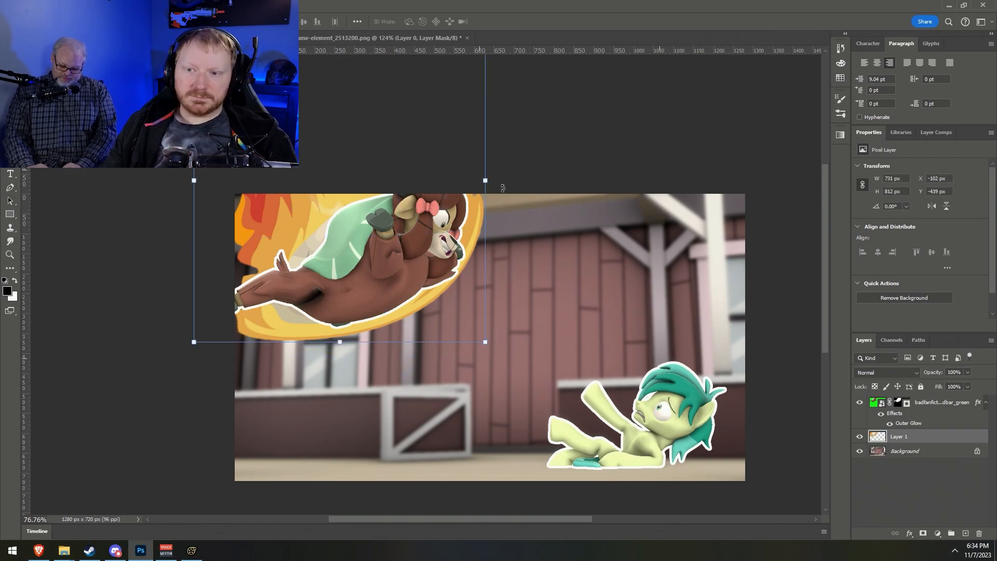
# Move the fireball slightly down and to the right behind Yona
pyautogui.scroll(3, 492, 179)
pyautogui.moveTo(380, 368); pyautogui.dragTo(372, 358)
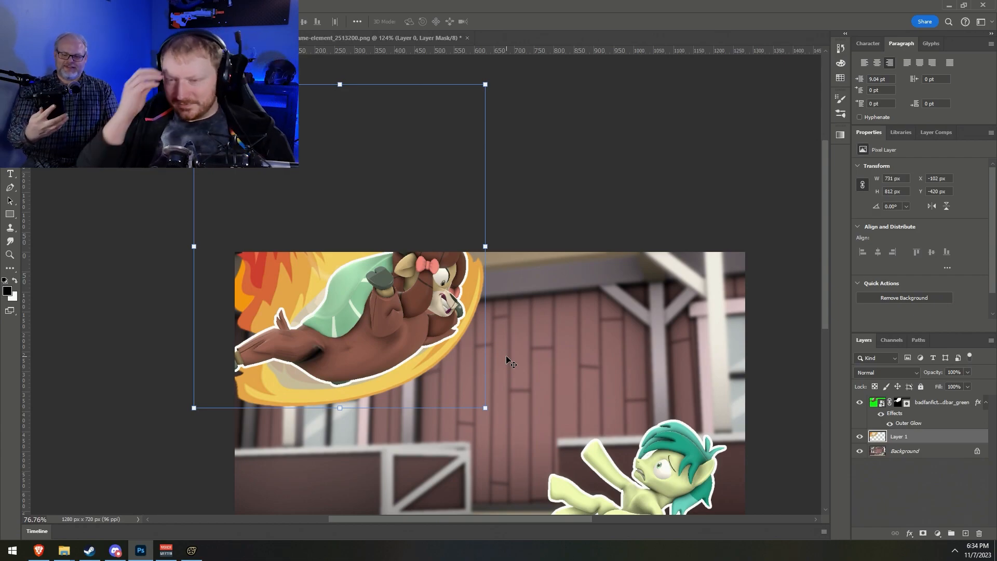
pyautogui.keyDown('alt'); pyautogui.scroll(-3, 506, 362); pyautogui.keyUp('alt')
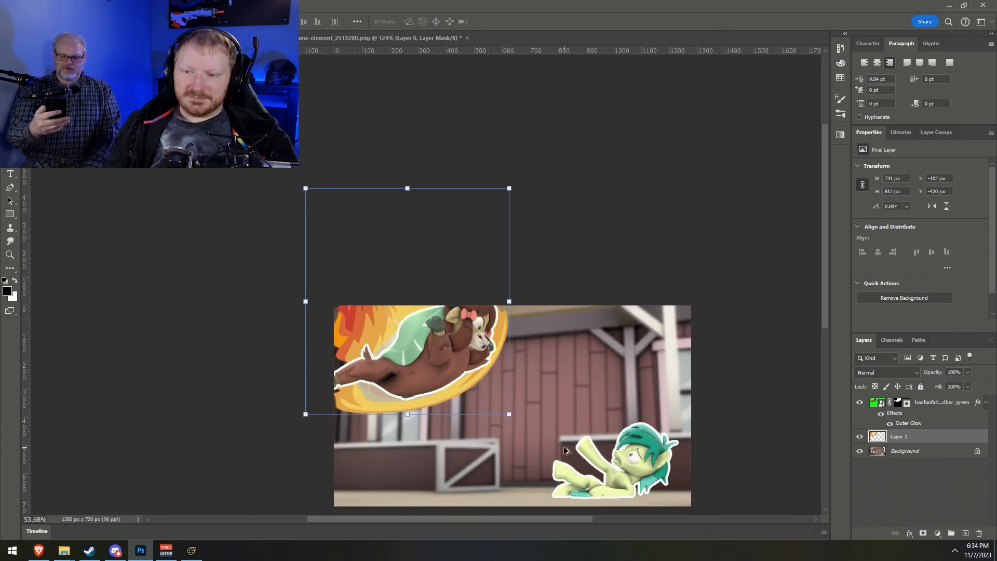
pyautogui.keyDown('alt'); pyautogui.scroll(3, 541, 431); pyautogui.keyUp('alt')
pyautogui.moveTo(410, 237); pyautogui.dragTo(439, 252)
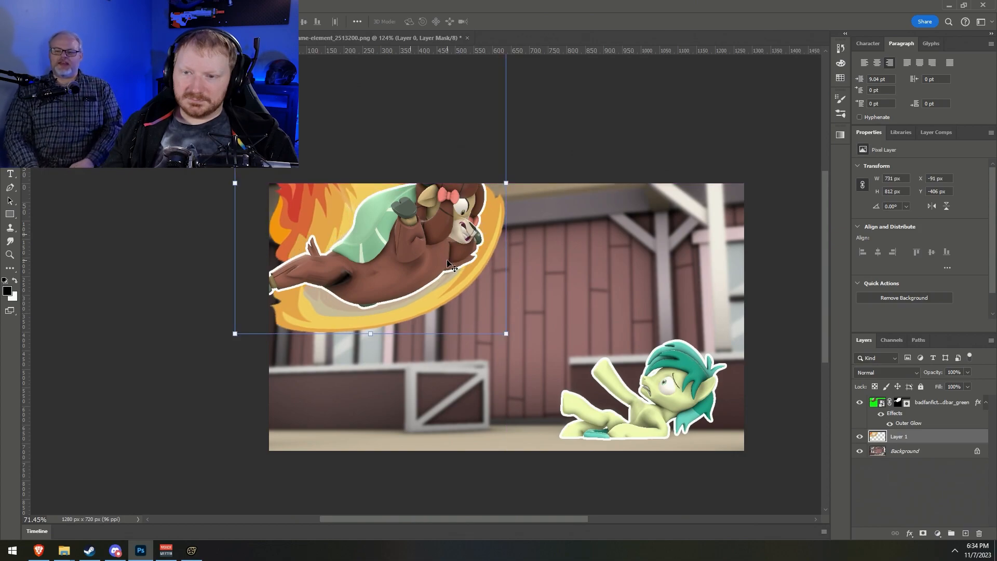
# Rotate the fireball slightly counterclockwise, nudge it up and to the right behind Yona, and commit the transform
pyautogui.moveTo(516, 340); pyautogui.dragTo(469, 315)
pyautogui.press('Up')
pyautogui.press('Up')
pyautogui.press('Up')
pyautogui.press('Up')
pyautogui.press('Up')
pyautogui.press('Right')
pyautogui.press('Right')
pyautogui.press('Right')
pyautogui.press('Right')
pyautogui.press('Right')
pyautogui.press('Right')
pyautogui.press('Right')
pyautogui.press('Up')
pyautogui.press('Up')
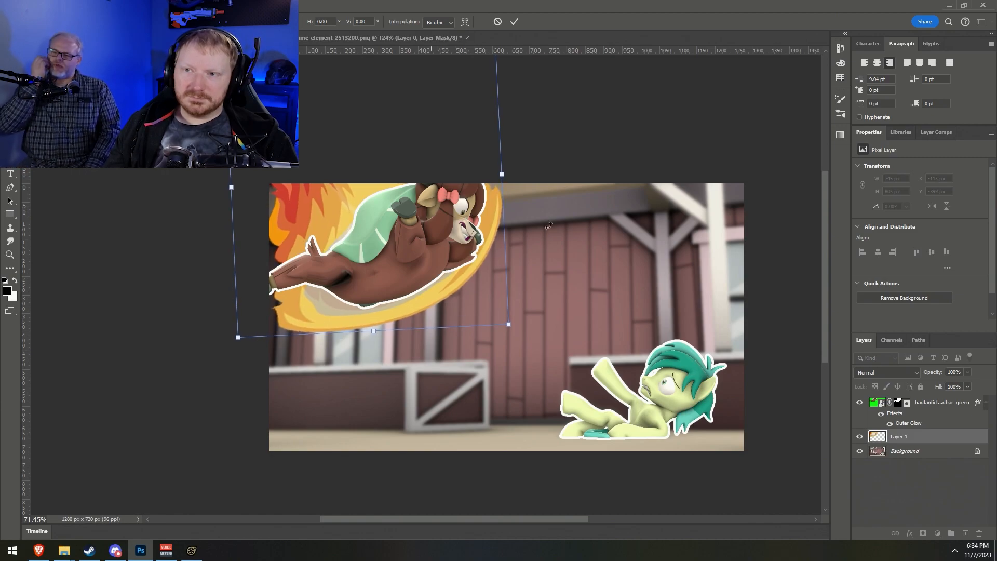
pyautogui.click(514, 22)
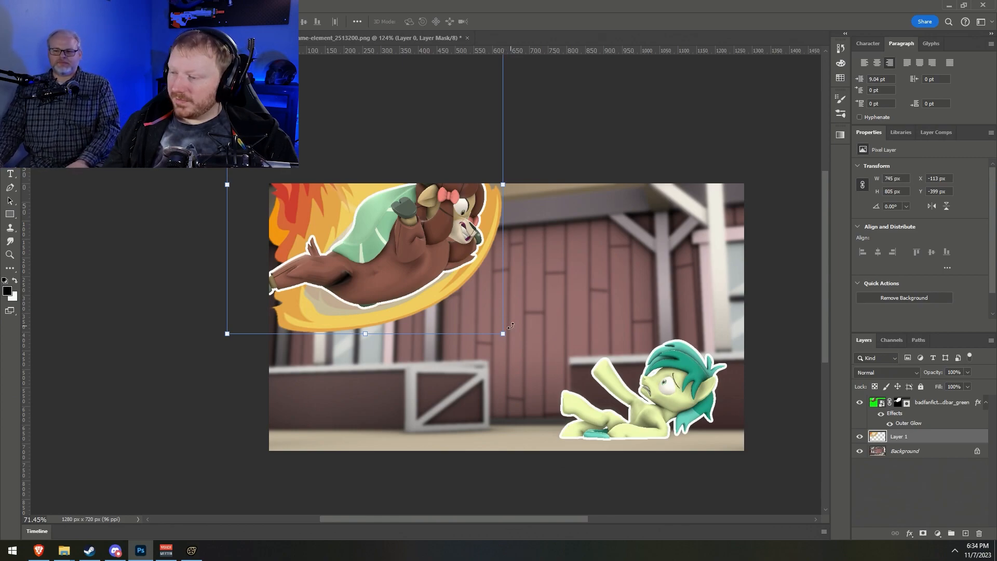
# Stretch the fireball past the canvas's left edge to a width of 804 px and commit the transform
pyautogui.press('m')
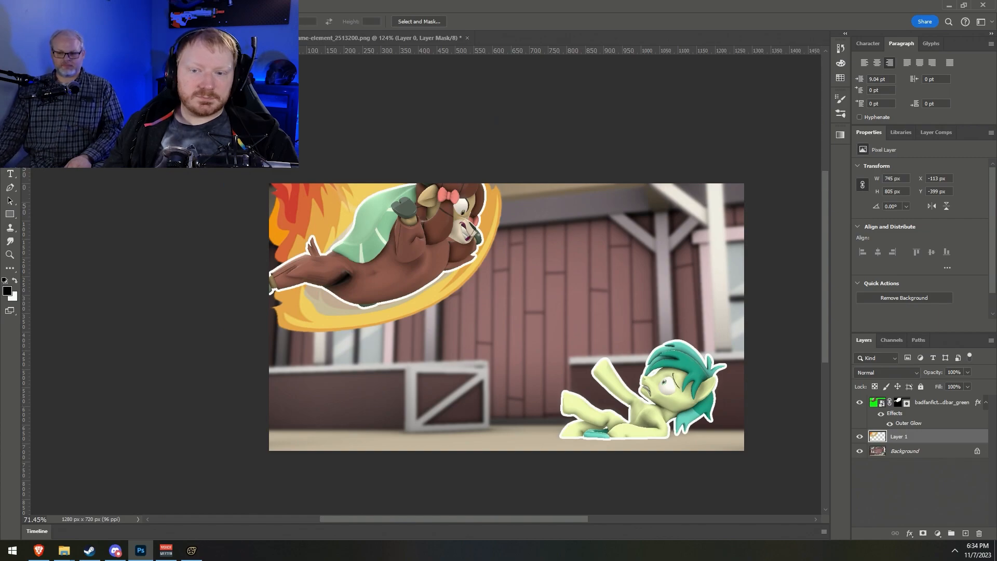
pyautogui.press('v')
pyautogui.moveTo(226, 185); pyautogui.dragTo(203, 176)
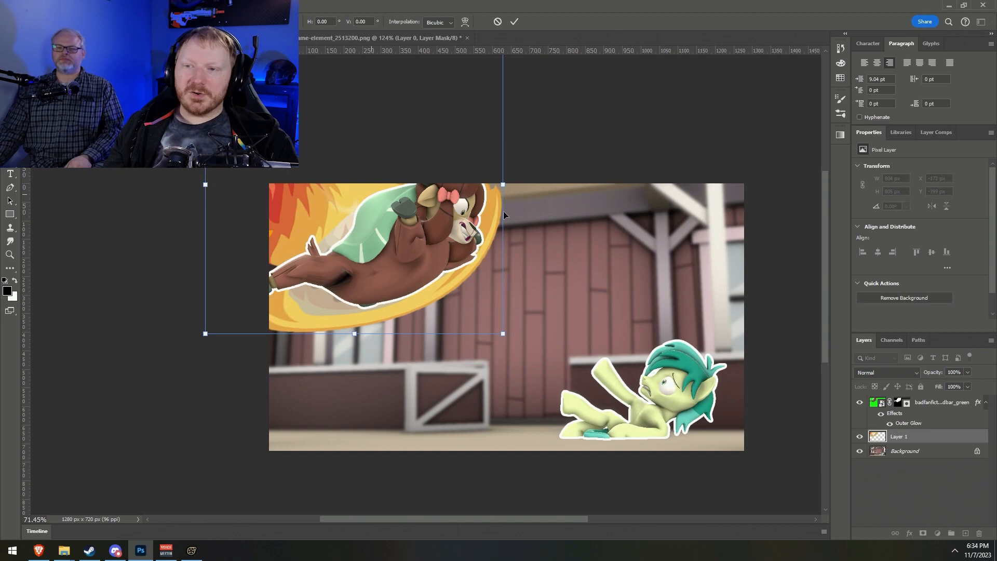
pyautogui.click(515, 22)
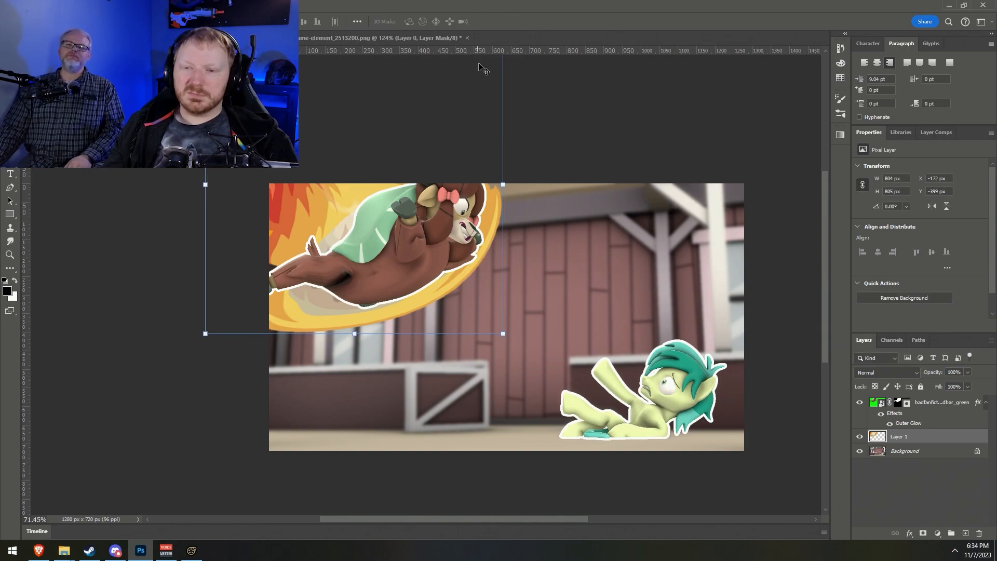
# Distort the fireball's upper-left corner inward, shift the fireball down and to the right, and commit the transform
pyautogui.scroll(2, 407, 184)
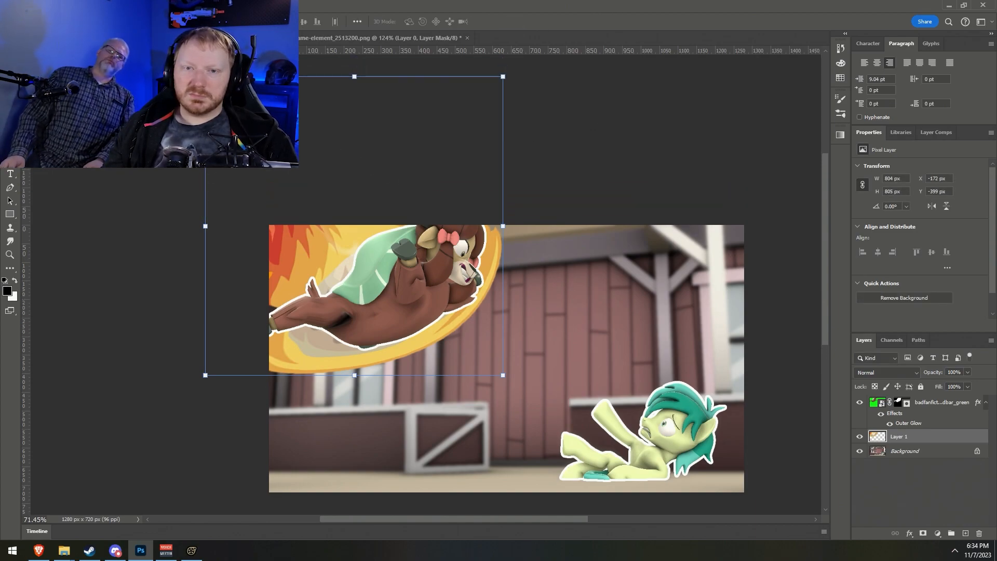
pyautogui.keyDown('alt'); pyautogui.moveTo(205, 76); pyautogui.dragTo(274, 197); pyautogui.keyUp('alt')
pyautogui.moveTo(295, 254); pyautogui.dragTo(316, 269)
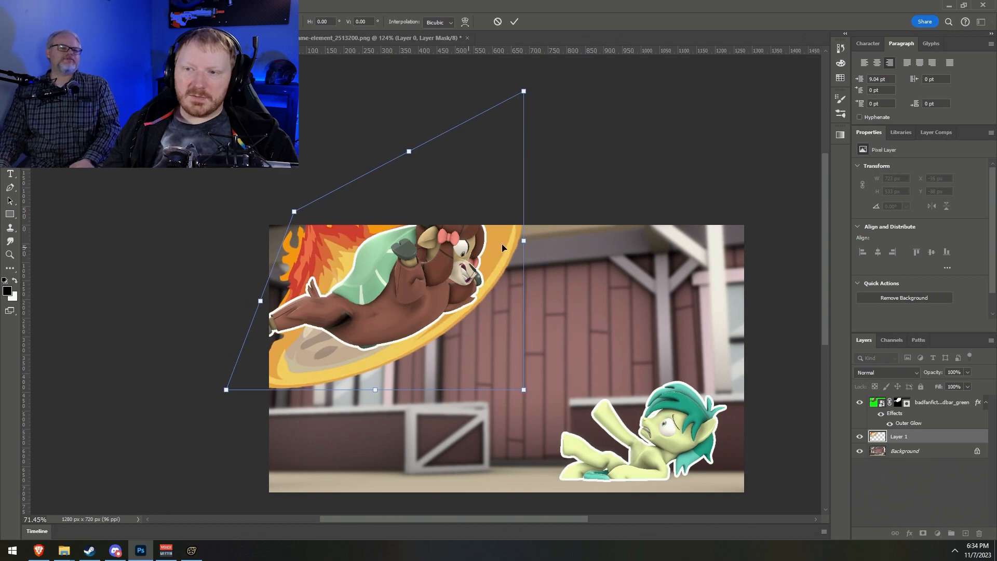
pyautogui.click(498, 22)
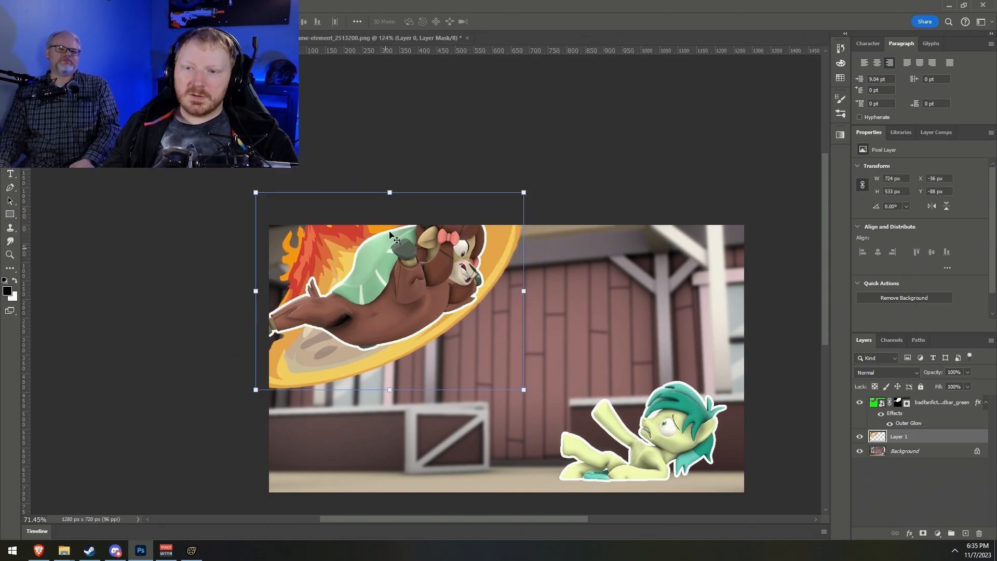
# Warp the fireball's left side outward, pull its right side and lower-left corner in around Yona, and commit the warp
pyautogui.click(465, 21)
pyautogui.moveTo(258, 239); pyautogui.dragTo(203, 240)
pyautogui.moveTo(512, 206); pyautogui.dragTo(514, 262)
pyautogui.moveTo(484, 322); pyautogui.dragTo(490, 322)
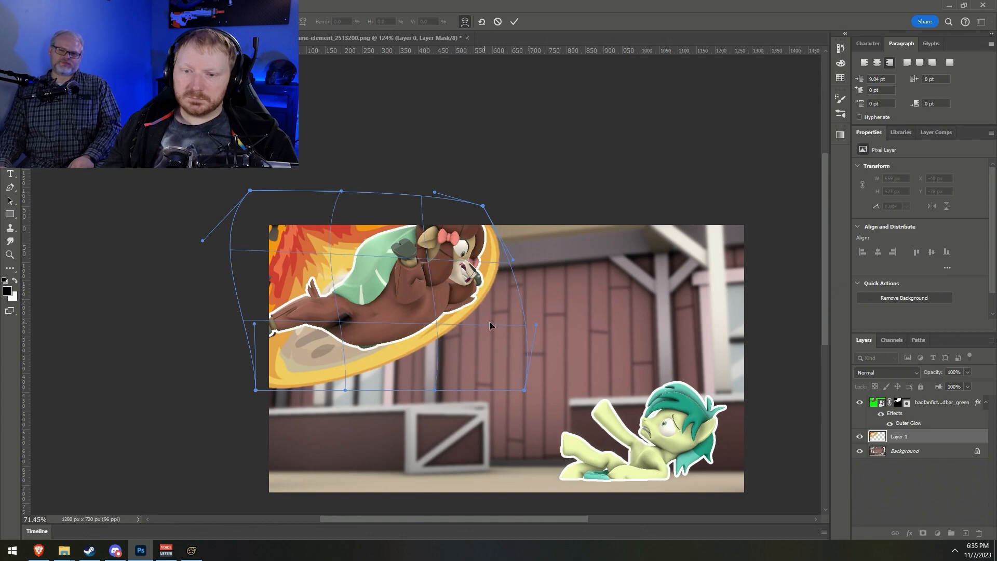
pyautogui.moveTo(256, 389); pyautogui.dragTo(245, 340)
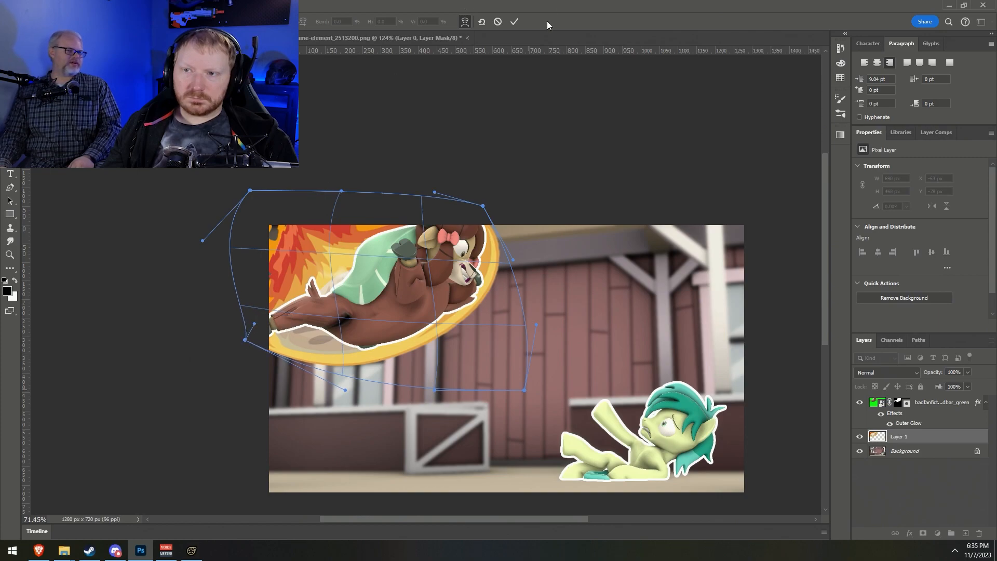
pyautogui.click(514, 22)
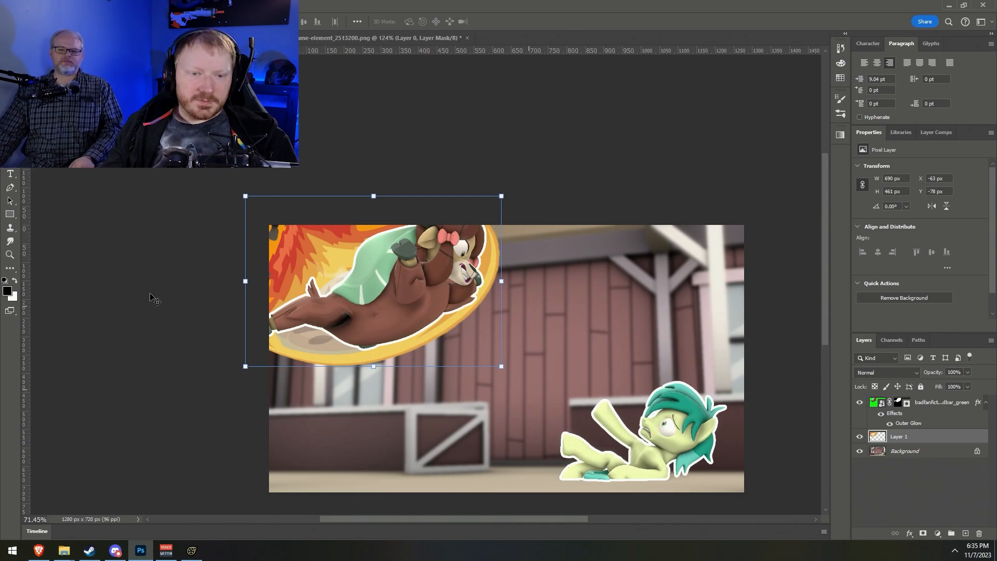
# Try smudging the fireball's lower edge beneath Yona's legs, and undo the smudge
pyautogui.click(10, 241)
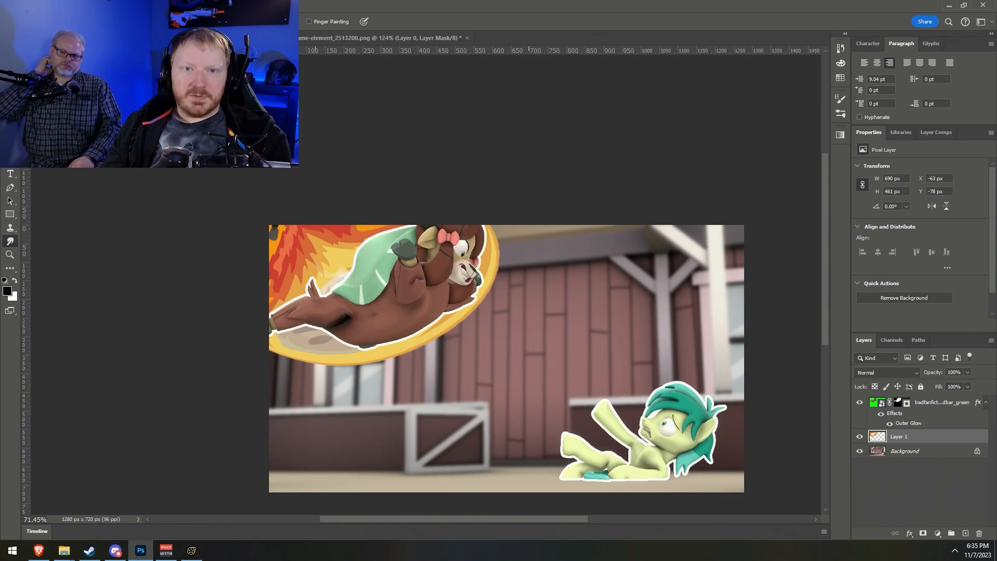
pyautogui.click(43, 22)
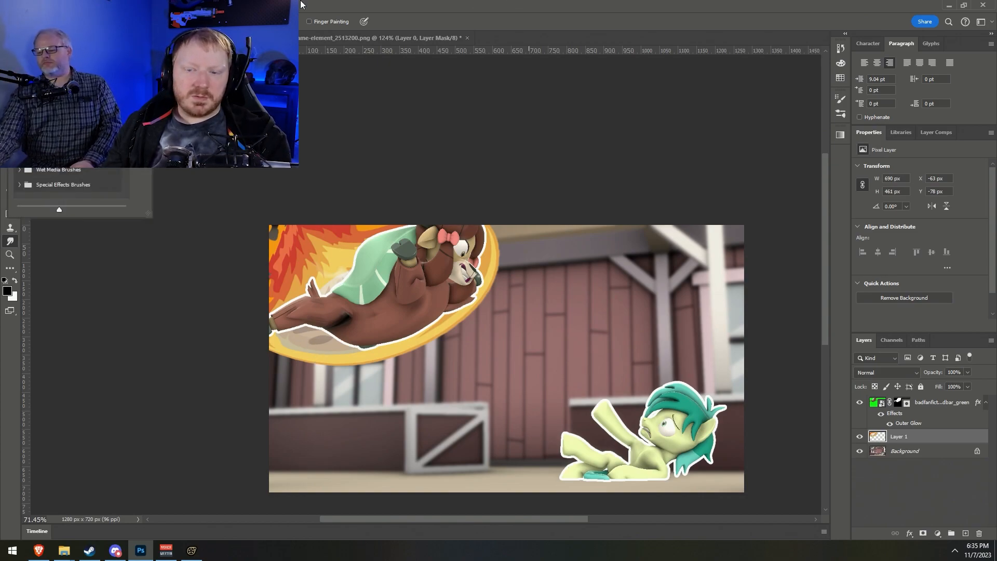
pyautogui.click(43, 22)
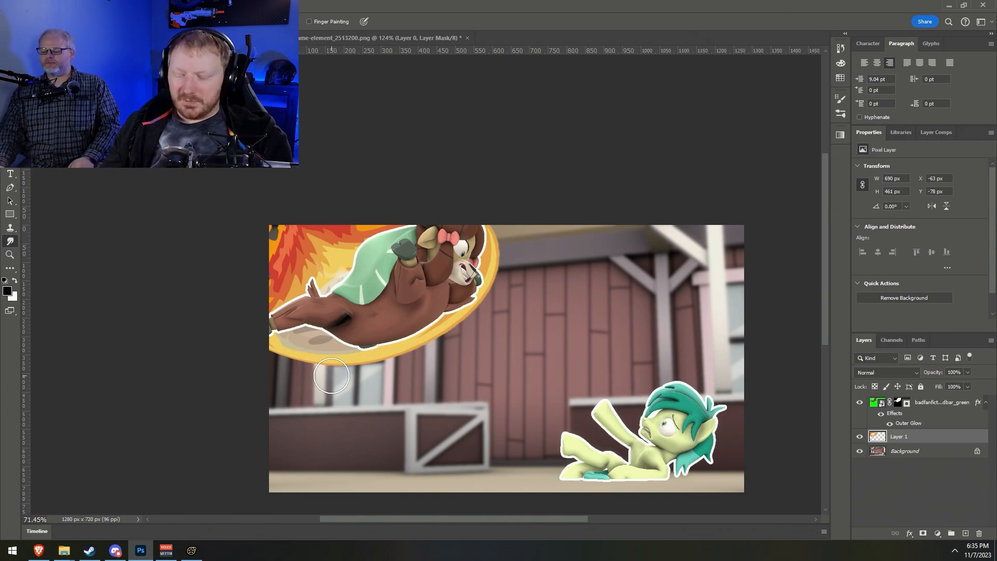
pyautogui.moveTo(308, 378)
pyautogui.mouseDown()
pyautogui.moveTo(313, 348)
pyautogui.moveTo(326, 368)
pyautogui.moveTo(296, 383)
pyautogui.moveTo(289, 369)
pyautogui.moveTo(325, 379)
pyautogui.moveTo(292, 380)
pyautogui.mouseUp()
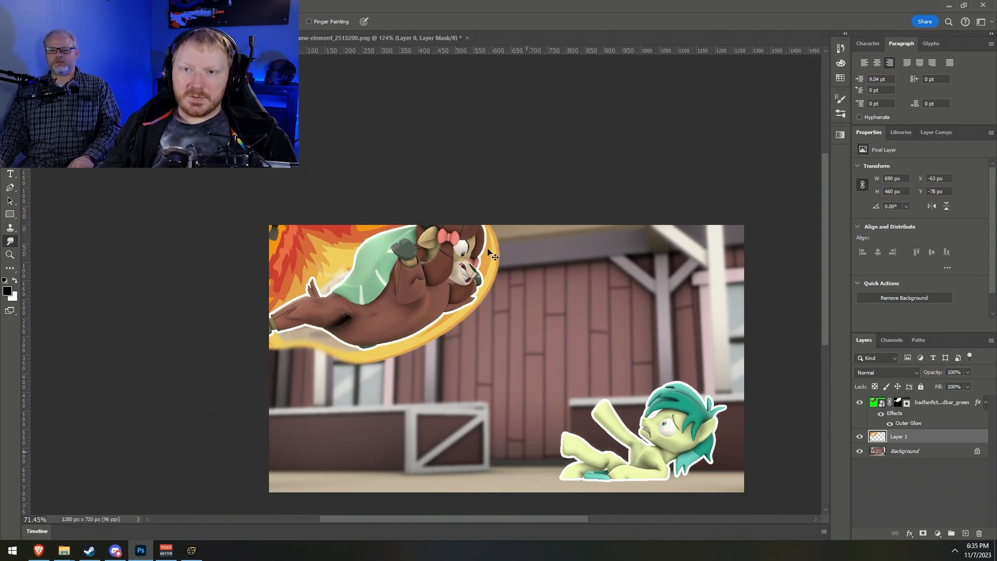
pyautogui.hotkey('ctrl', 'z')
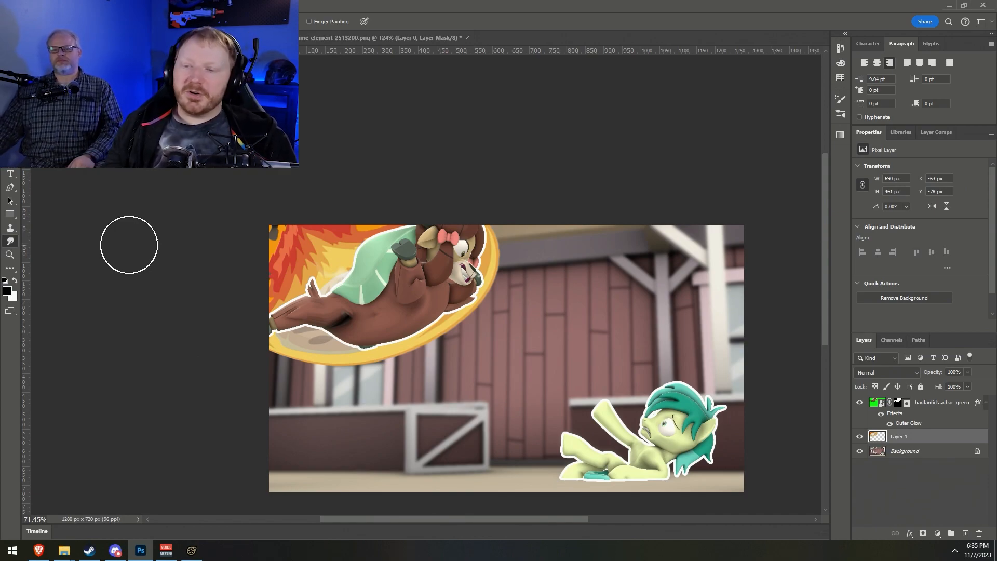
# Delete the fireball layer, Layer 1, from the composition
pyautogui.click(860, 437)
pyautogui.press('Delete')
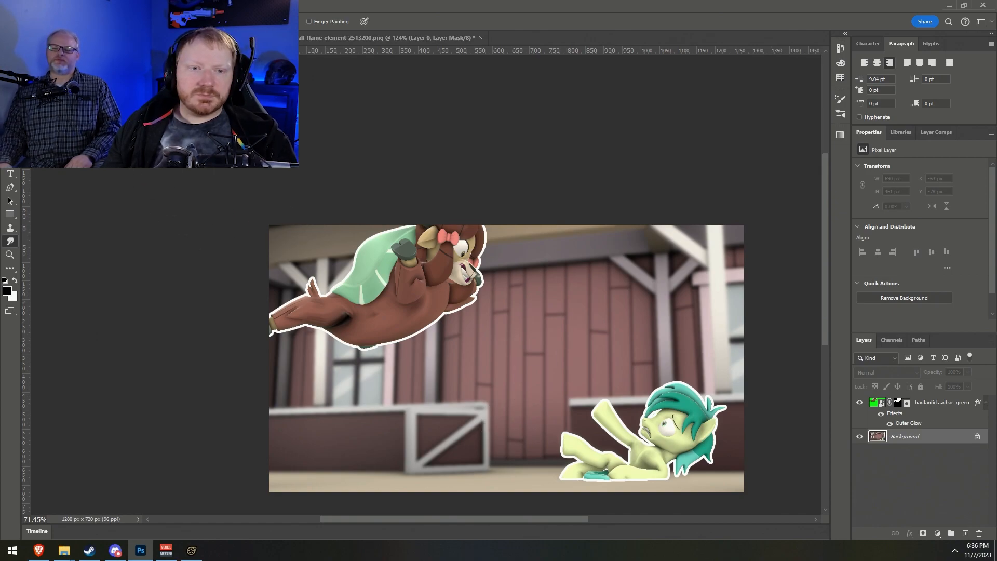
# In File Explorer, copy the name of the folder "We Finally Did It" from Pony SFM, Presentations, FanFic Scripts, _New, and return to Photoshop
pyautogui.click(11, 176)
pyautogui.moveTo(69, 552)
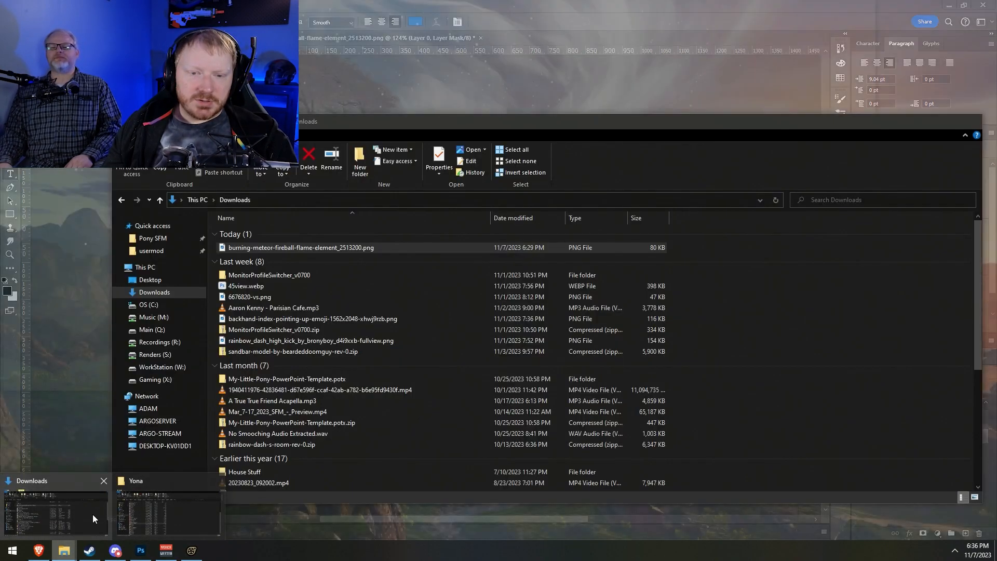
pyautogui.click(96, 518)
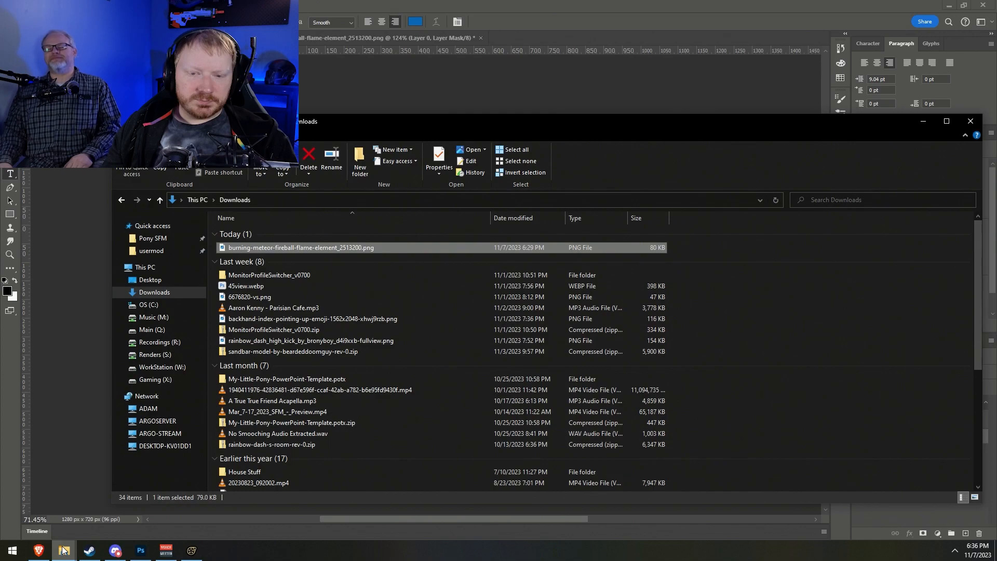
pyautogui.click(152, 238)
pyautogui.doubleClick(269, 321)
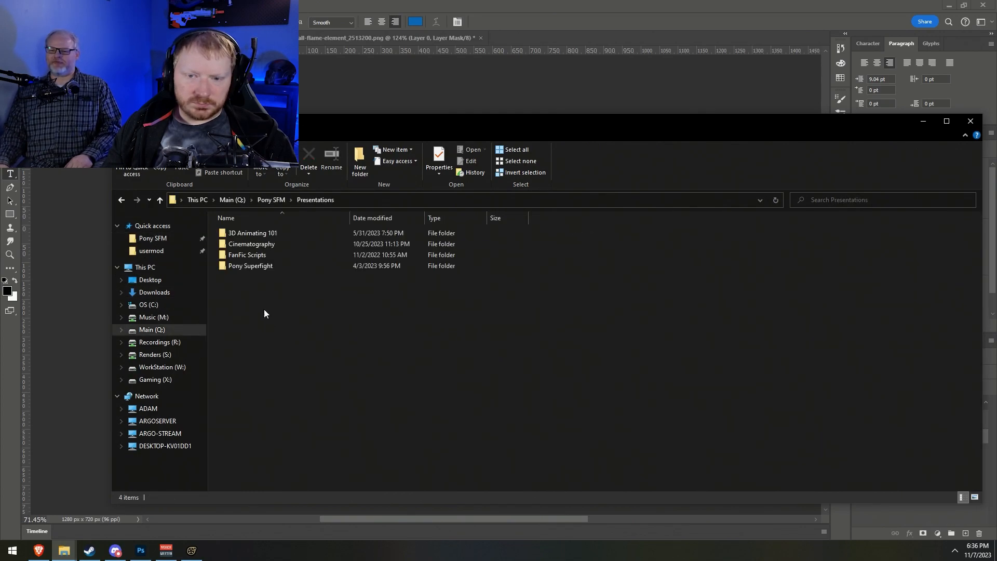
pyautogui.doubleClick(257, 254)
pyautogui.doubleClick(245, 234)
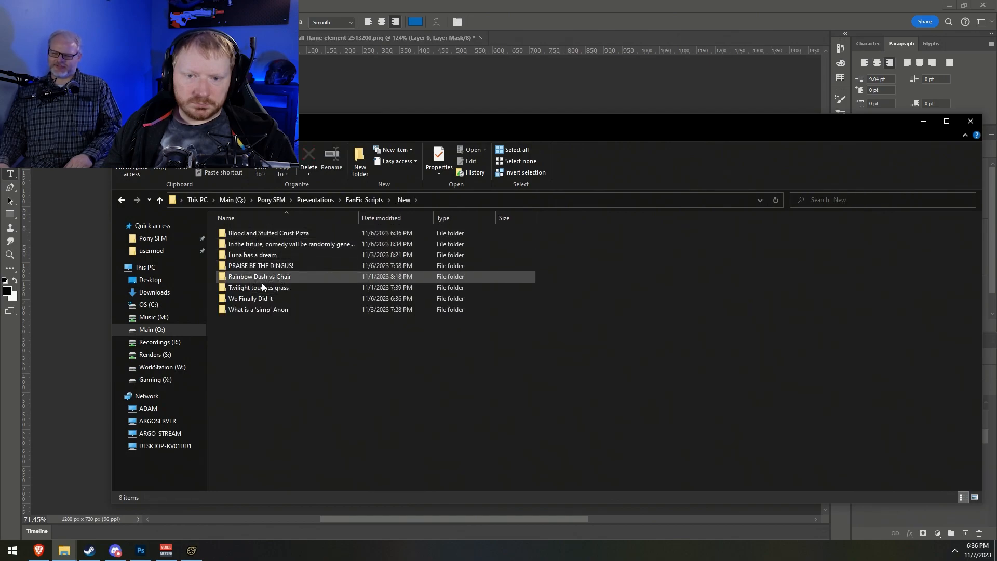
pyautogui.click(270, 299)
pyautogui.click(269, 301)
pyautogui.hotkey('ctrl', 'c')
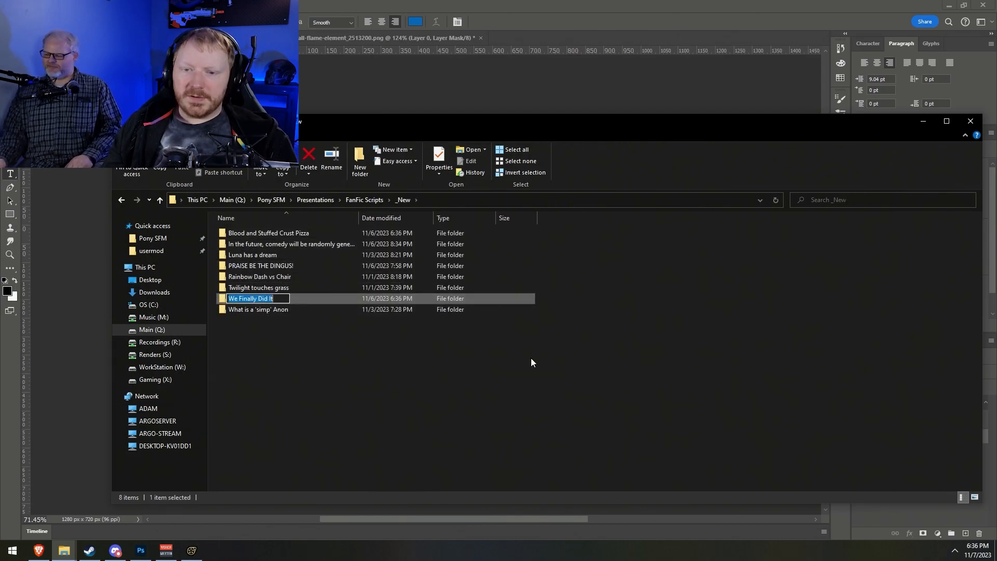
pyautogui.click(923, 121)
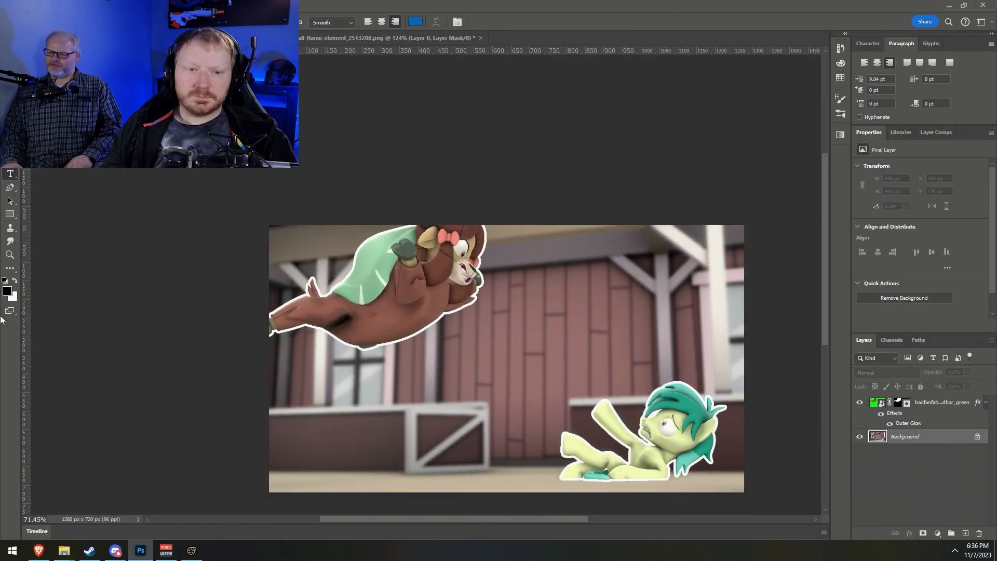
# Paste the copied title "We Finally Did It" as a text layer and place it on the barn wall right of Yona
pyautogui.click(330, 378)
pyautogui.hotkey('ctrl', 'v')
pyautogui.hotkey('ctrl', 'a')
pyautogui.hotkey('ctrl', 'Return')
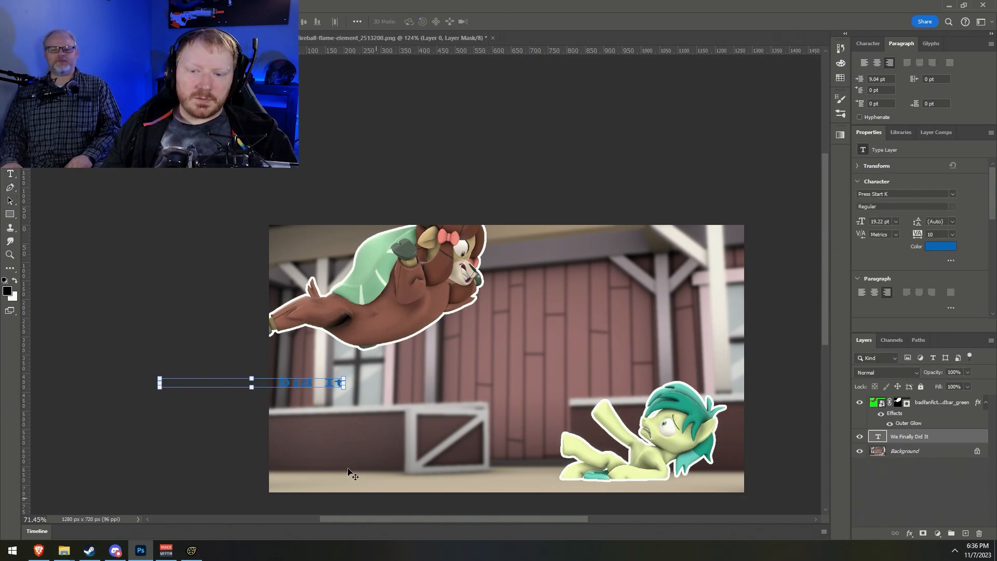
pyautogui.moveTo(294, 383); pyautogui.dragTo(644, 315)
pyautogui.hotkey('ctrl', 't')
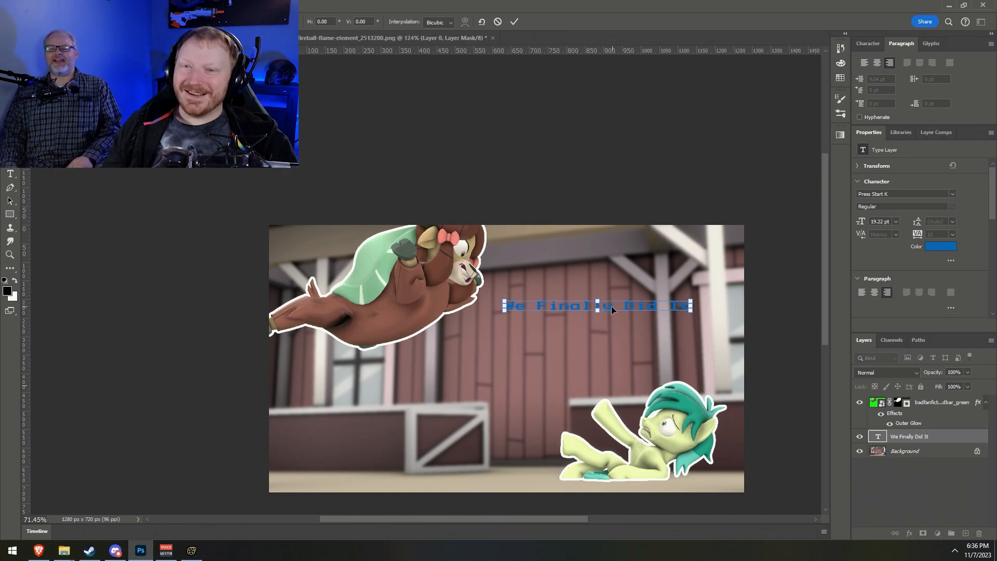
pyautogui.click(514, 21)
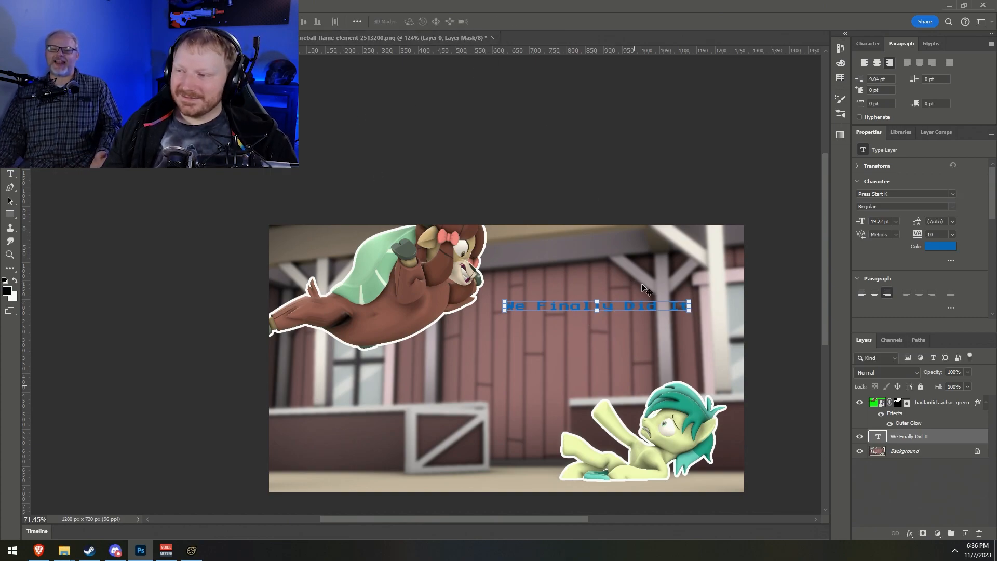
# Set the title text's font to Keep on Truckin'
pyautogui.click(952, 194)
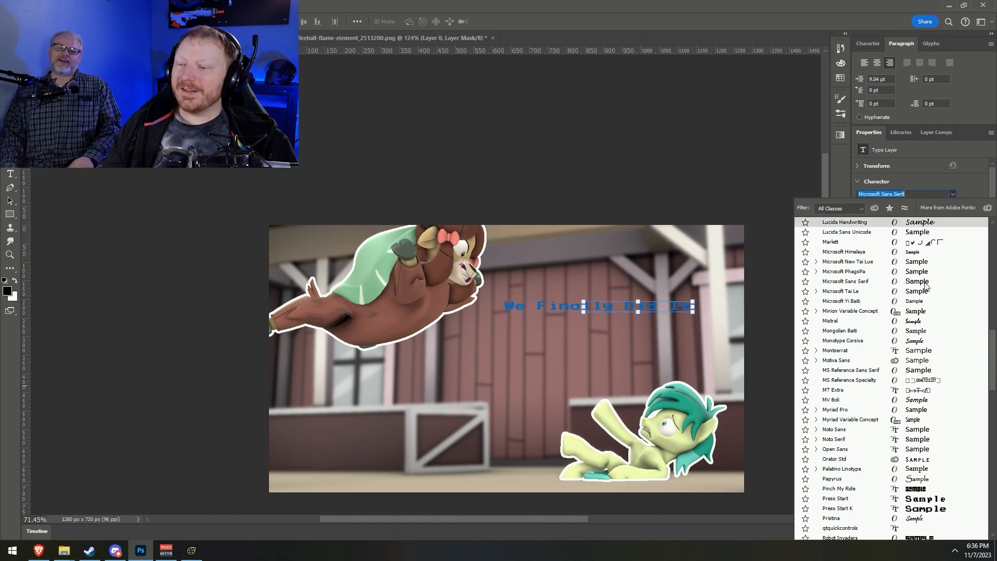
pyautogui.scroll(2, 887, 475)
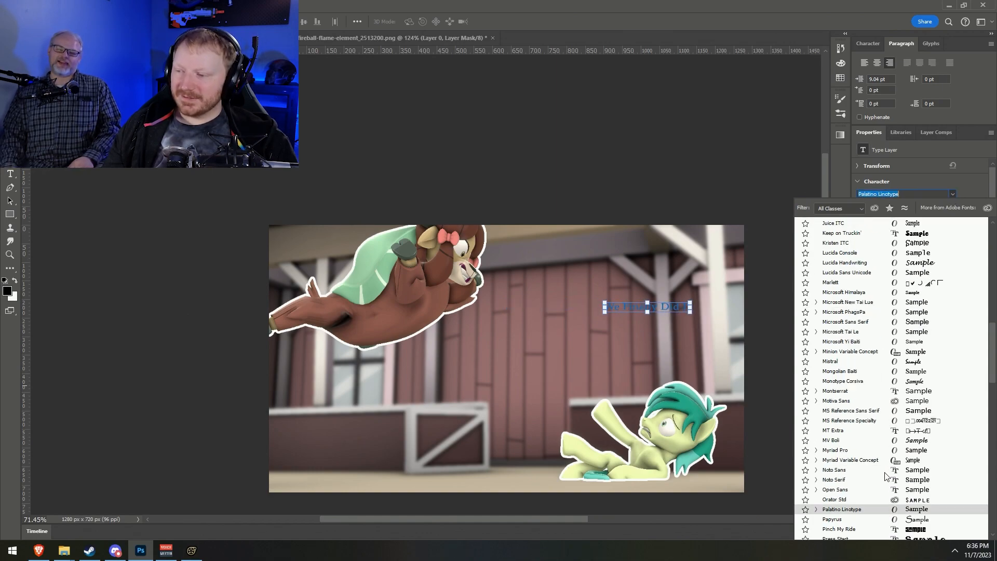
pyautogui.scroll(2, 891, 468)
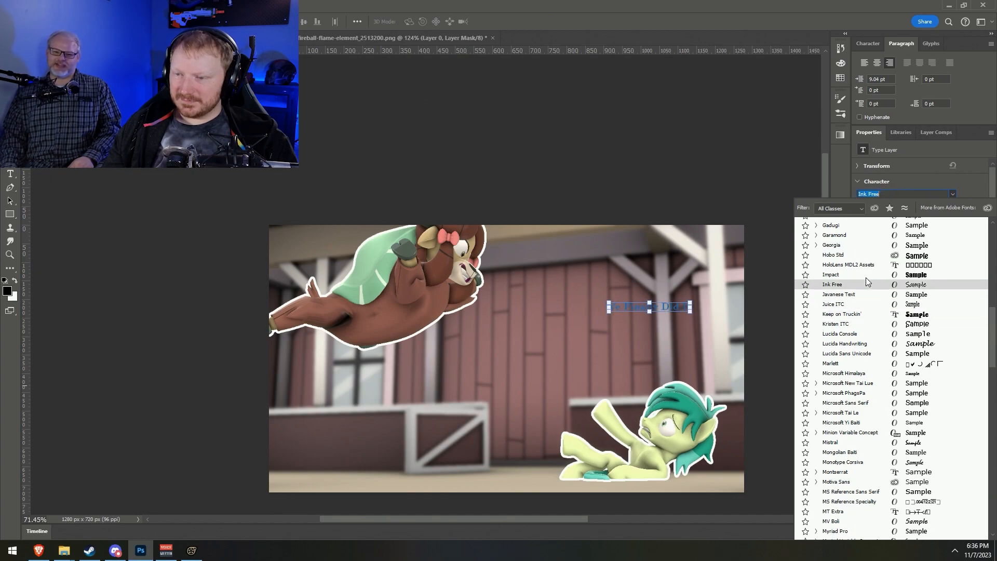
pyautogui.click(846, 314)
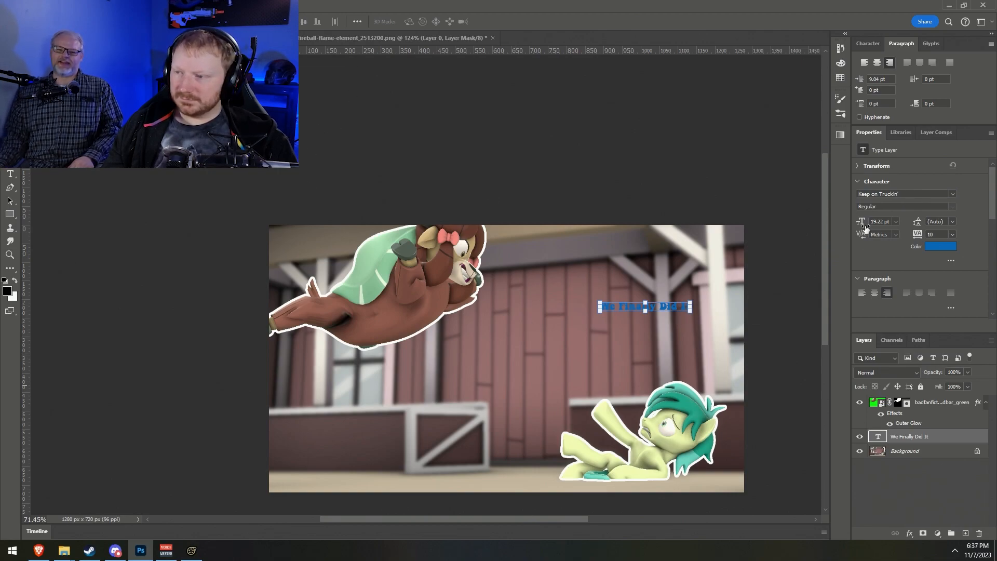
# Enlarge the title text to 86 pt and move it below Yona toward the middle of the image
pyautogui.moveTo(862, 223); pyautogui.dragTo(878, 224)
pyautogui.moveTo(580, 301); pyautogui.dragTo(519, 359)
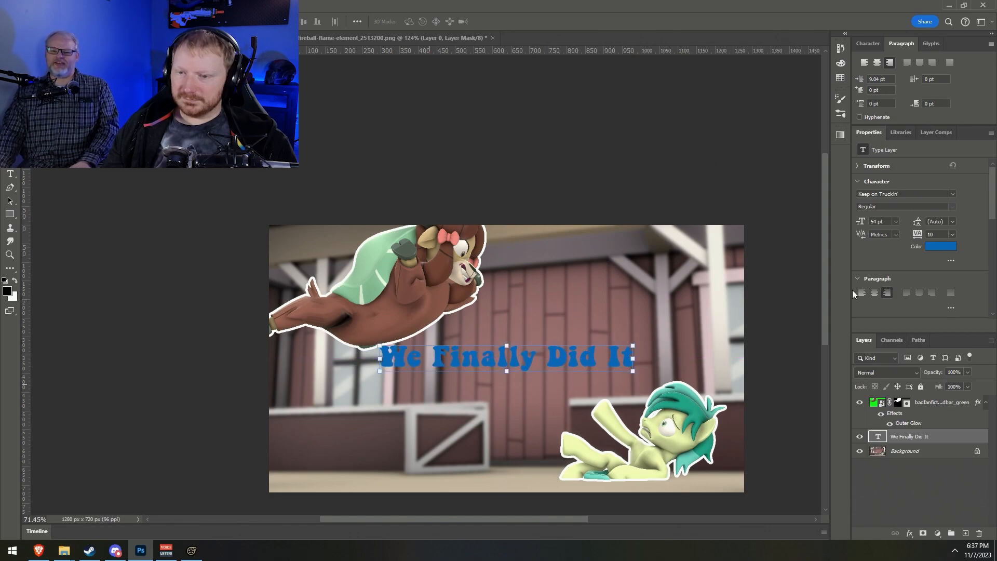
pyautogui.moveTo(864, 222); pyautogui.dragTo(877, 222)
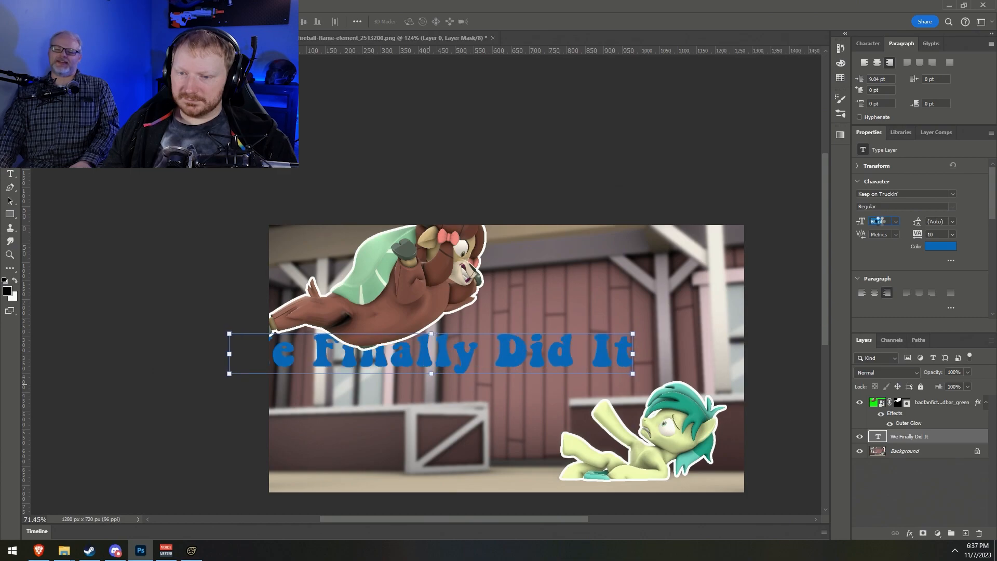
# Center-align the title and reposition it across the middle of the image, with its layer above the character layer
pyautogui.click(877, 293)
pyautogui.moveTo(562, 348); pyautogui.dragTo(435, 356)
pyautogui.moveTo(949, 450); pyautogui.dragTo(949, 400)
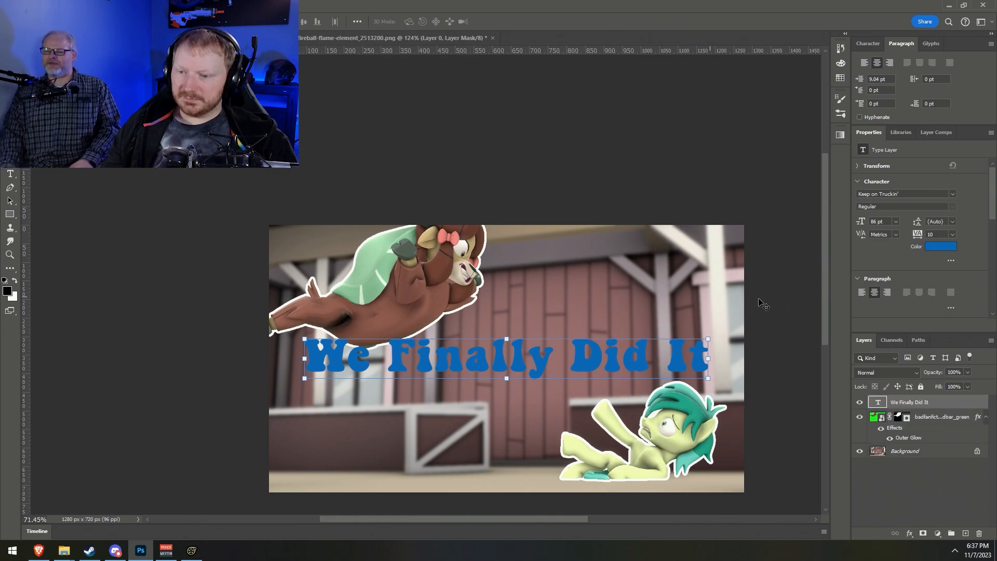
# Append an exclamation mark to the title and rotate it slightly counterclockwise so the text slopes upward to the right
pyautogui.doubleClick(690, 347)
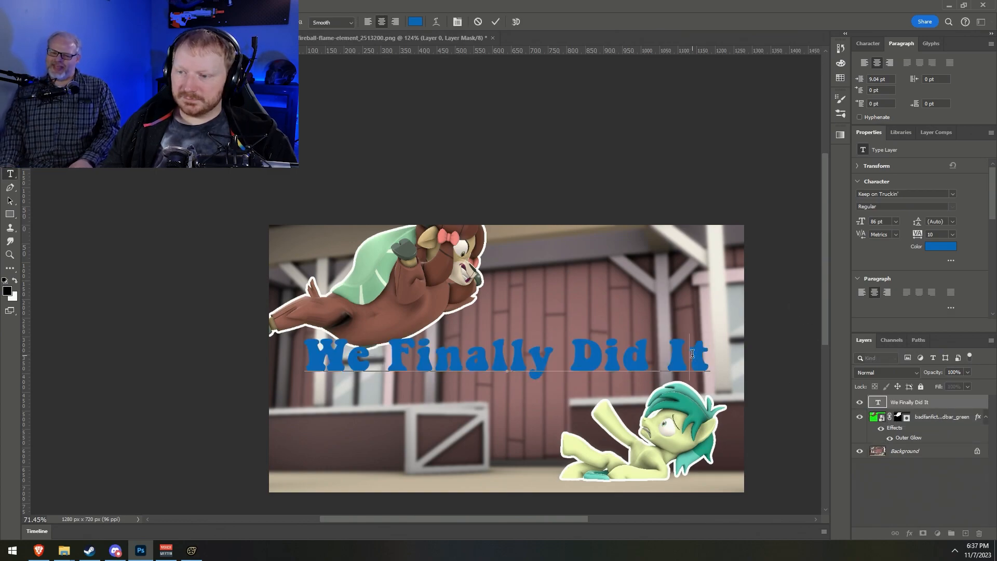
pyautogui.write('!')
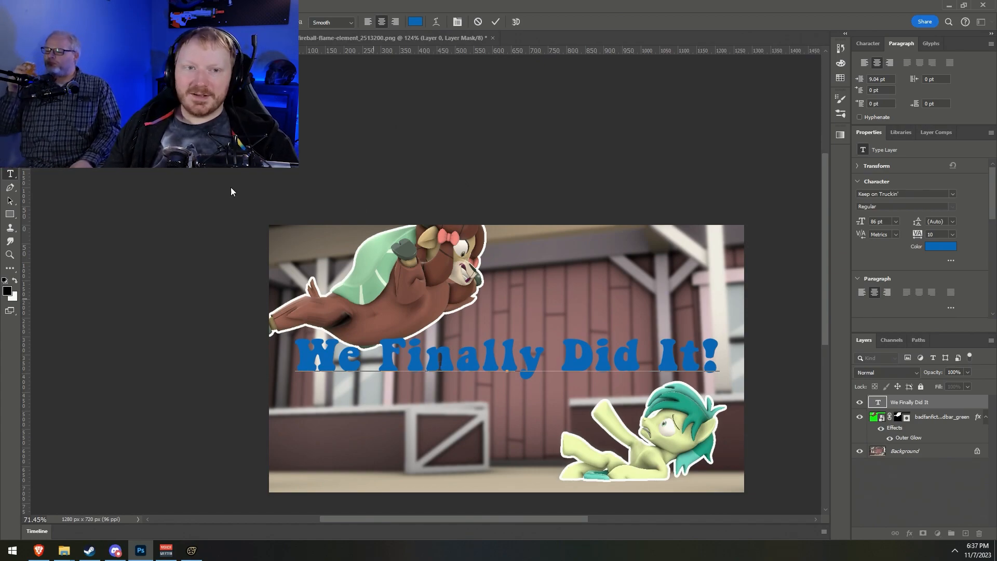
pyautogui.hotkey('ctrl', 'Return')
pyautogui.moveTo(727, 330); pyautogui.dragTo(708, 307)
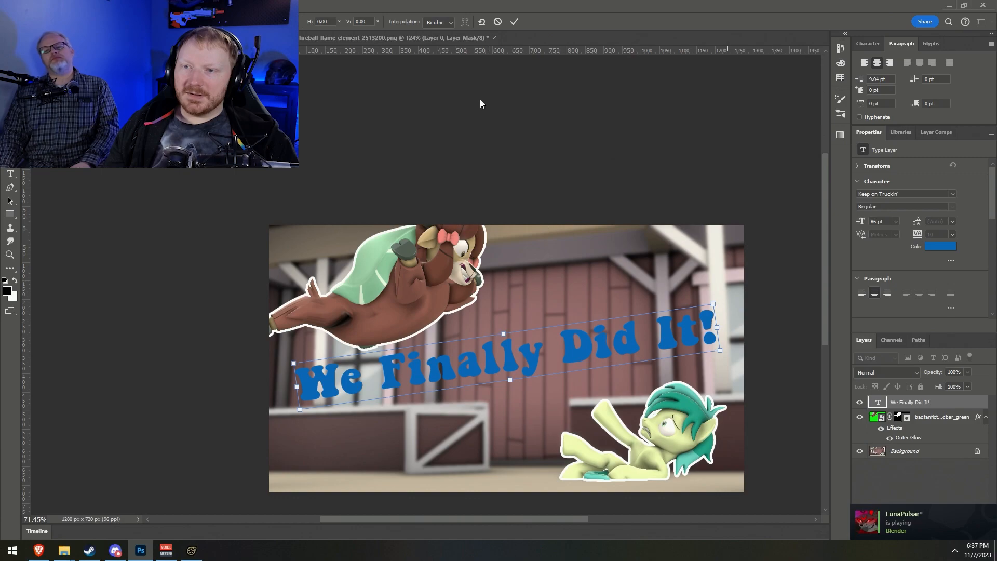
pyautogui.click(514, 22)
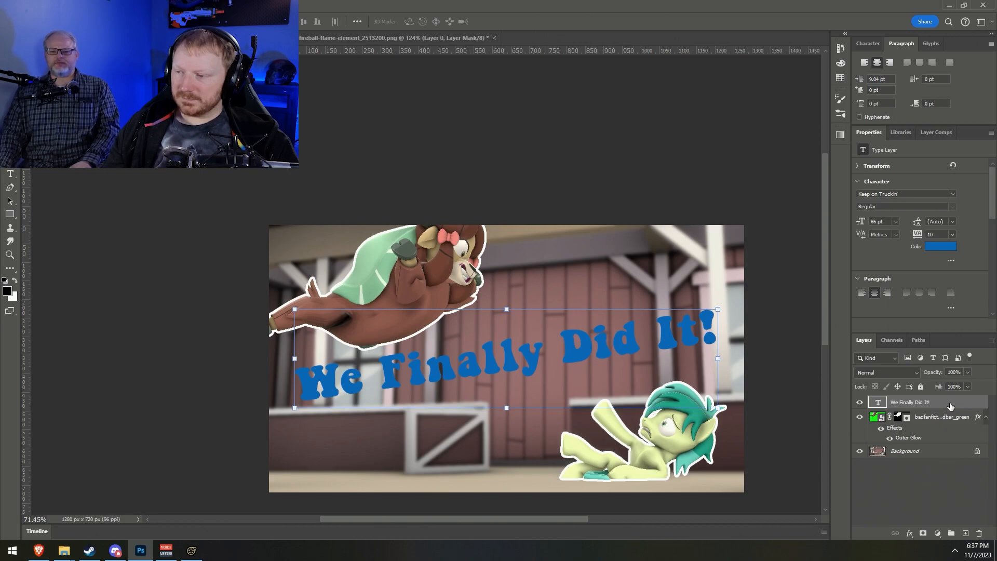
# Change the title text color to white (ffffff), trying black as an alternative
pyautogui.doubleClick(951, 405)
pyautogui.click(896, 218)
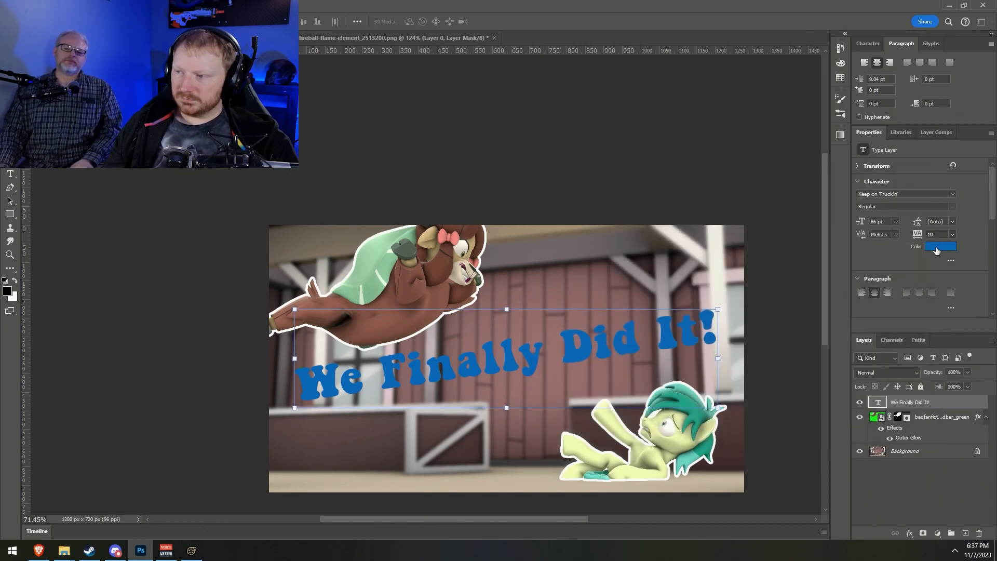
pyautogui.click(941, 246)
pyautogui.moveTo(573, 219); pyautogui.dragTo(572, 229)
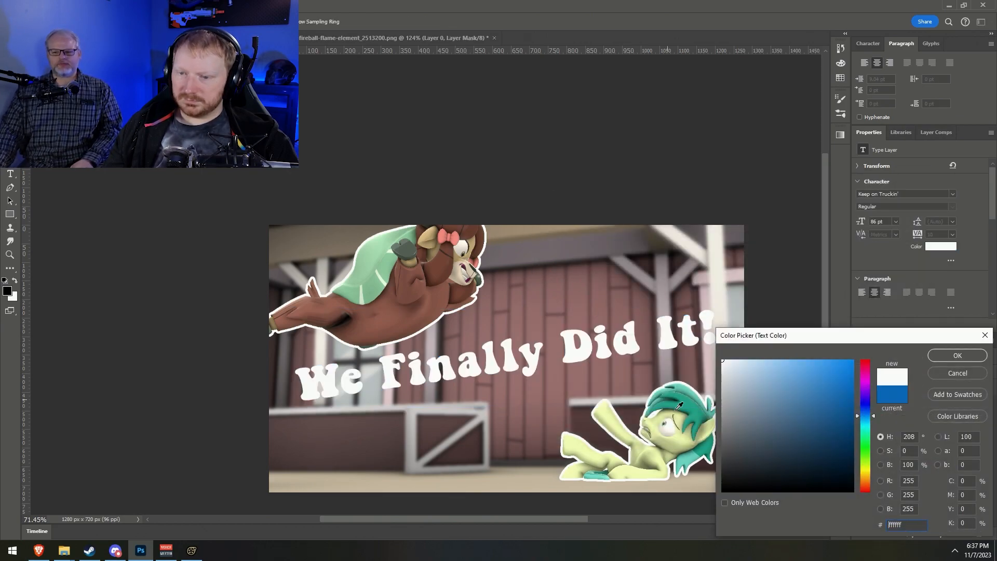
pyautogui.moveTo(734, 439); pyautogui.dragTo(456, 557)
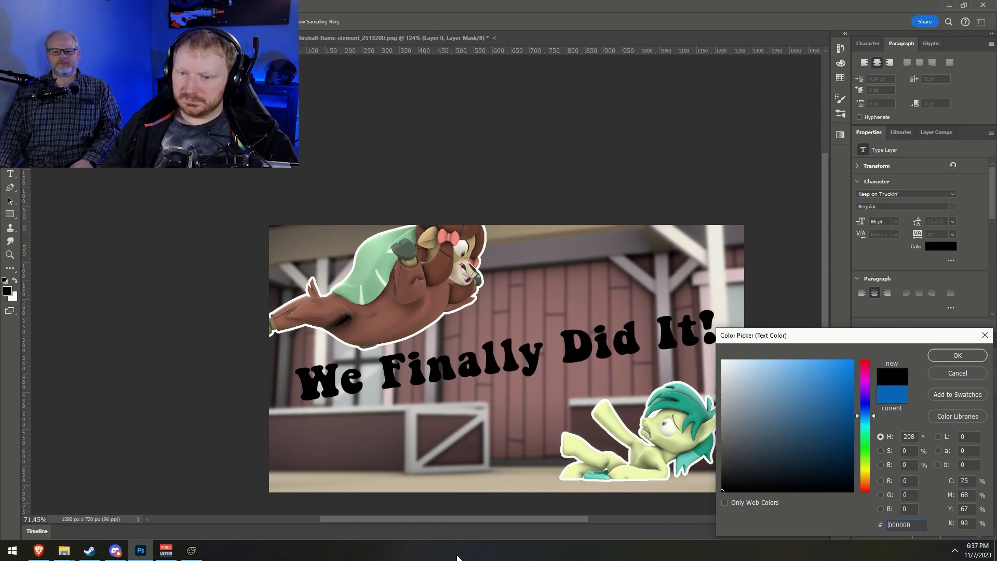
pyautogui.moveTo(773, 481); pyautogui.dragTo(403, 156)
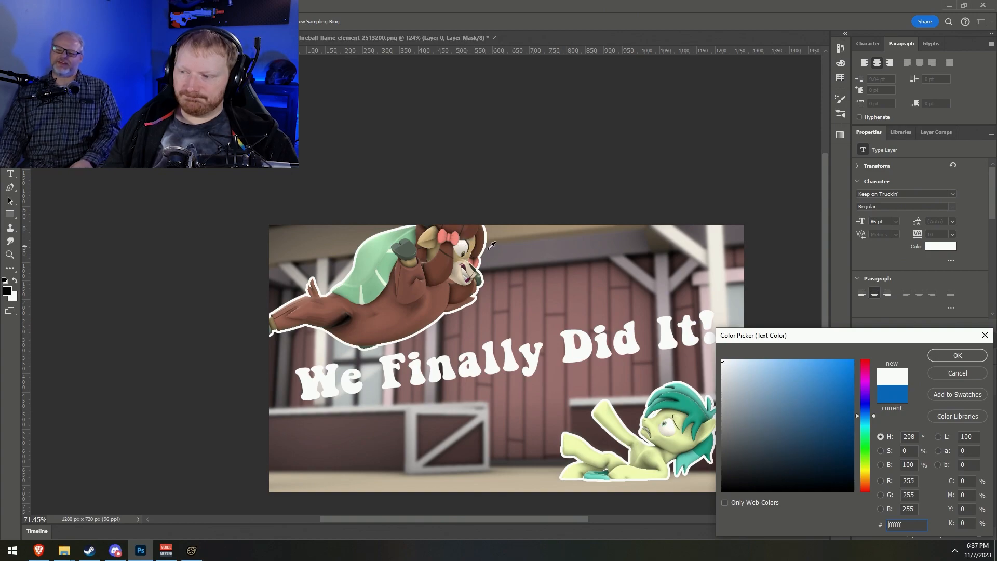
pyautogui.click(965, 361)
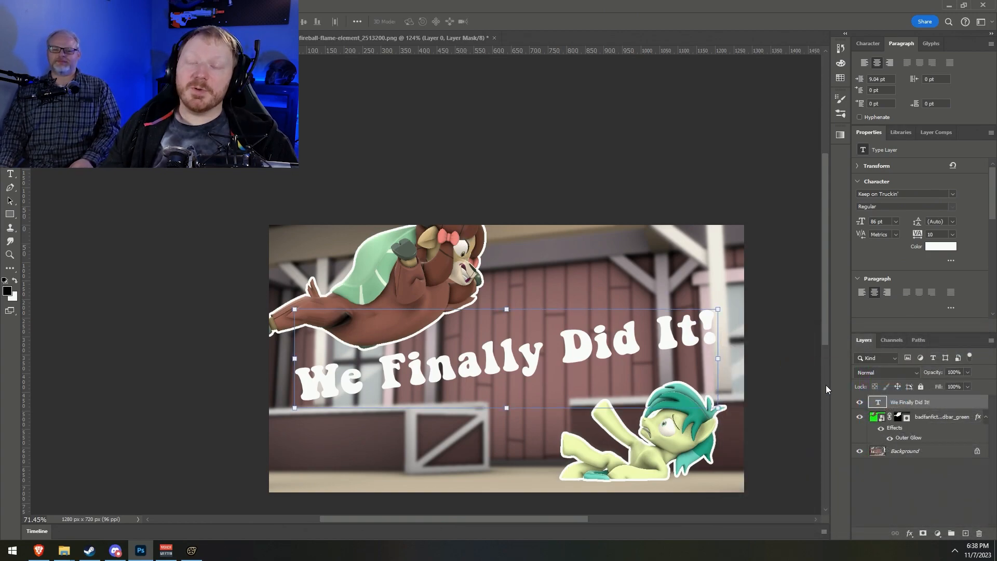
# Add an Outer Glow effect to the title layer and set the glow color to black (000000)
pyautogui.doubleClick(947, 402)
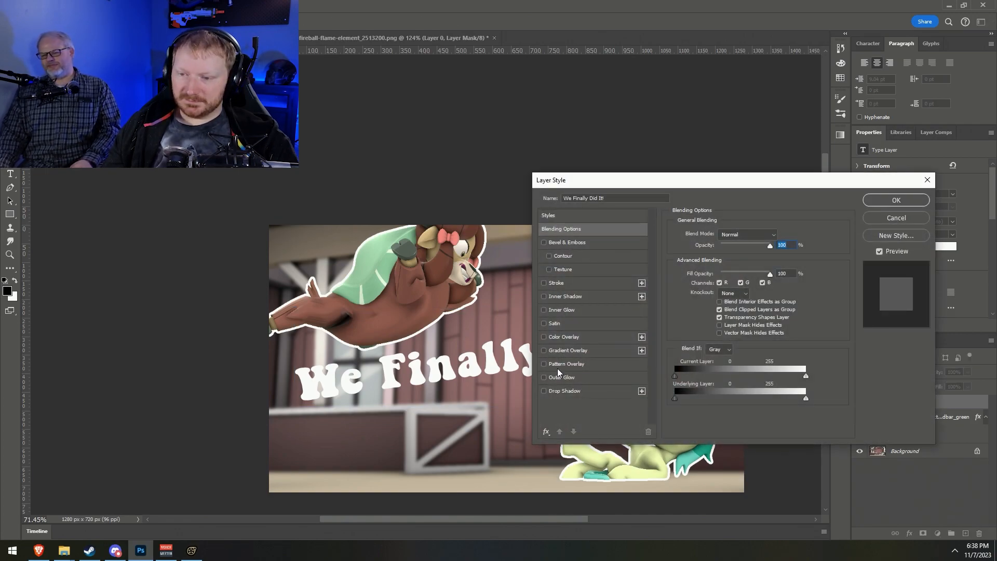
pyautogui.click(559, 378)
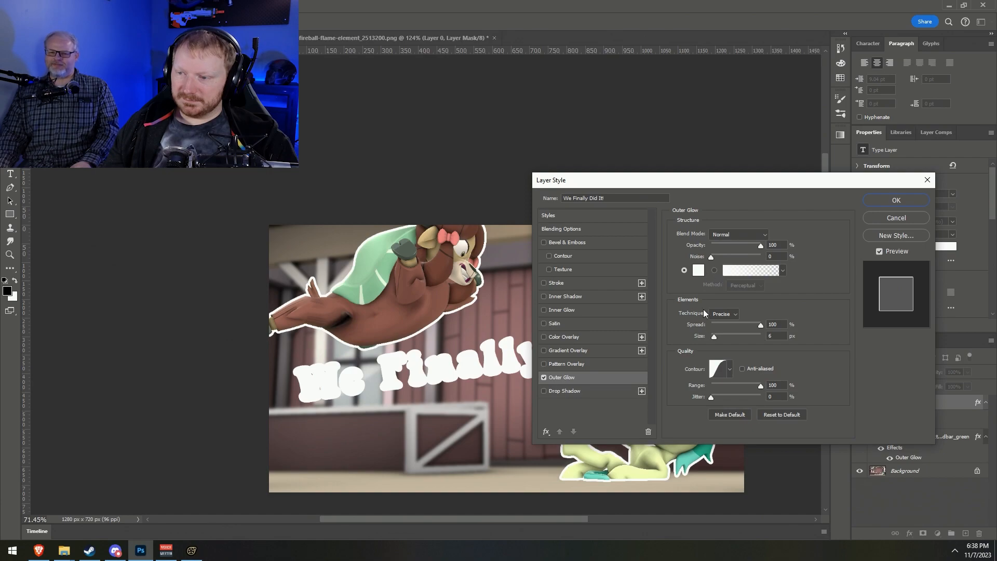
pyautogui.click(699, 271)
pyautogui.write('000000')
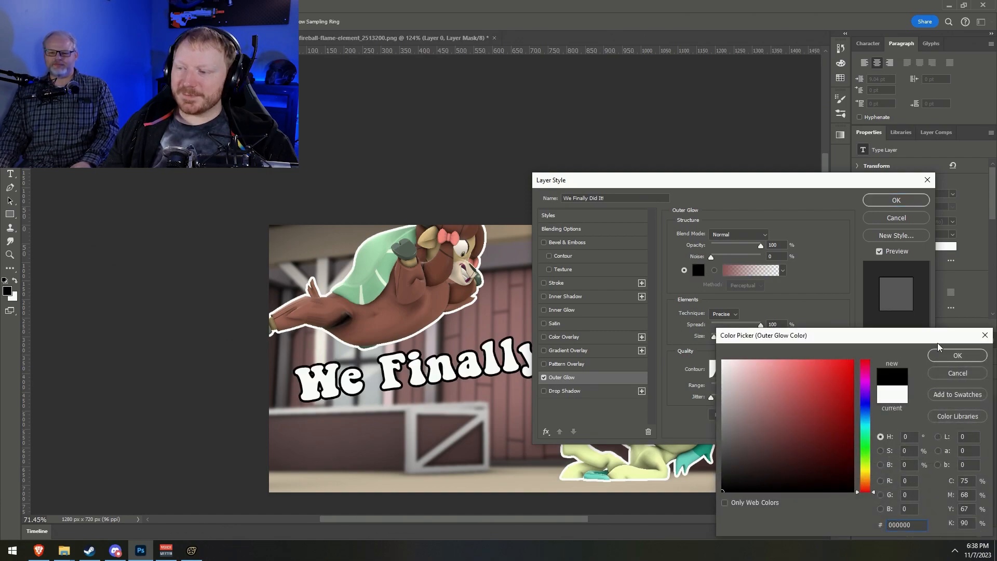
# Give the "We Finally Did It!" text a black outer glow with a size of 12 px
pyautogui.click(957, 356)
pyautogui.moveTo(780, 184); pyautogui.dragTo(764, 38)
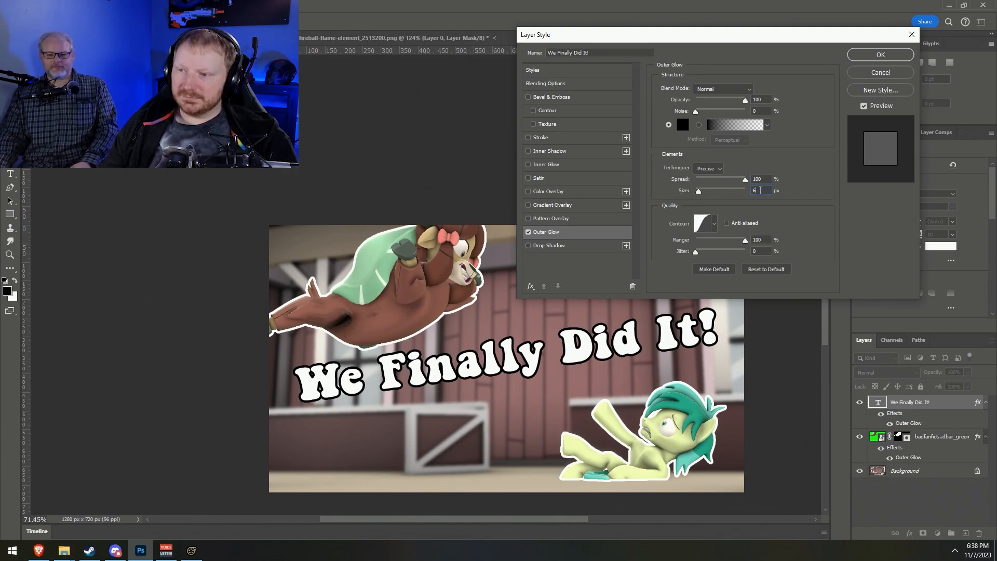
pyautogui.scroll(3, 760, 195)
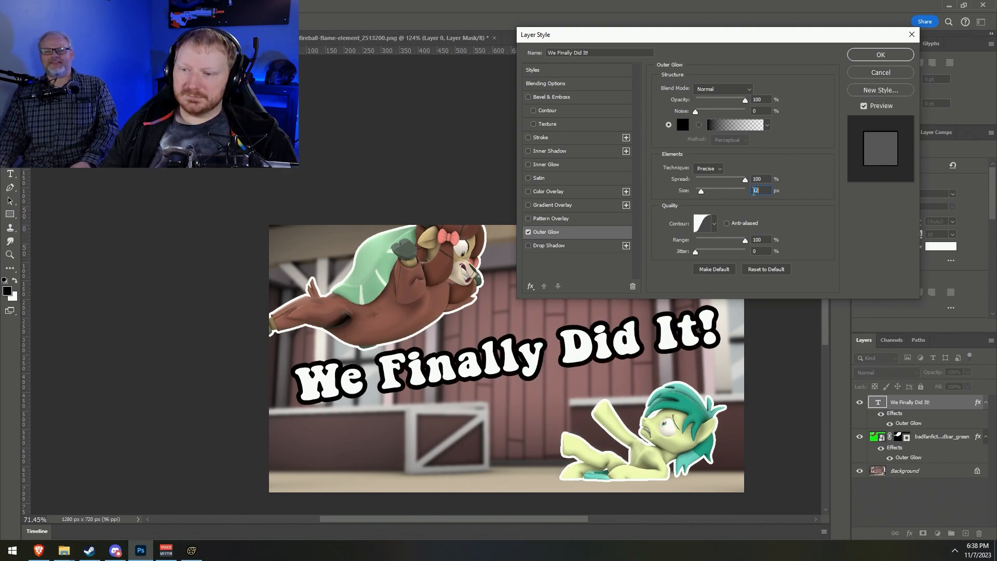
pyautogui.click(883, 55)
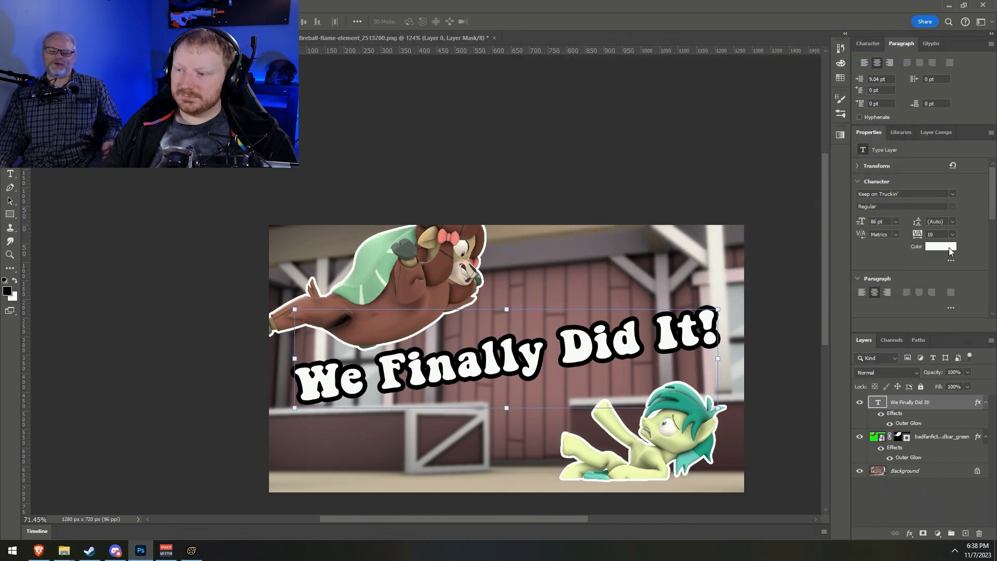
# Change the title text's fill colour to the light pink ff9191
pyautogui.click(941, 247)
pyautogui.write('ffb400')
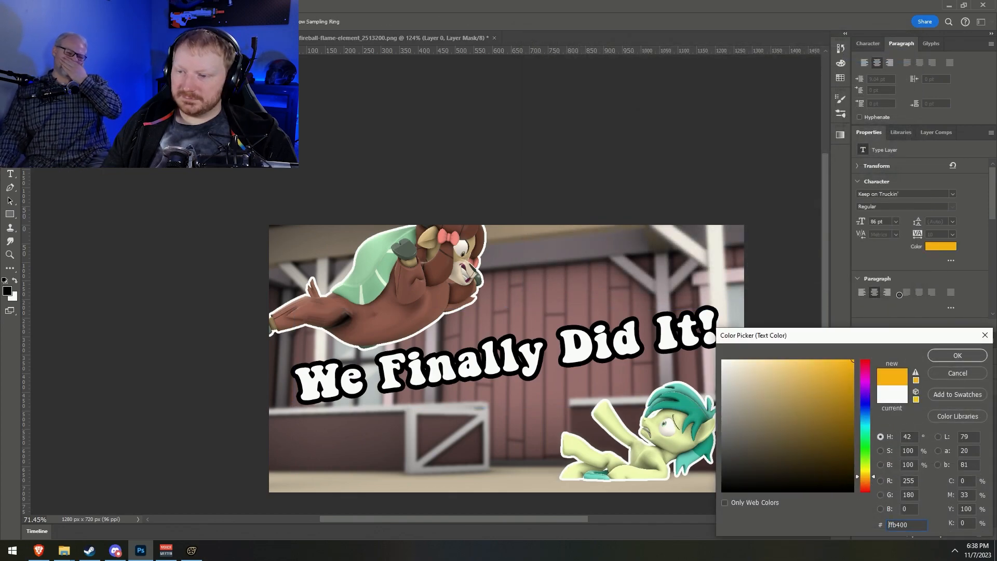
pyautogui.click(781, 359)
pyautogui.moveTo(778, 388); pyautogui.dragTo(773, 355)
pyautogui.moveTo(867, 480); pyautogui.dragTo(867, 371)
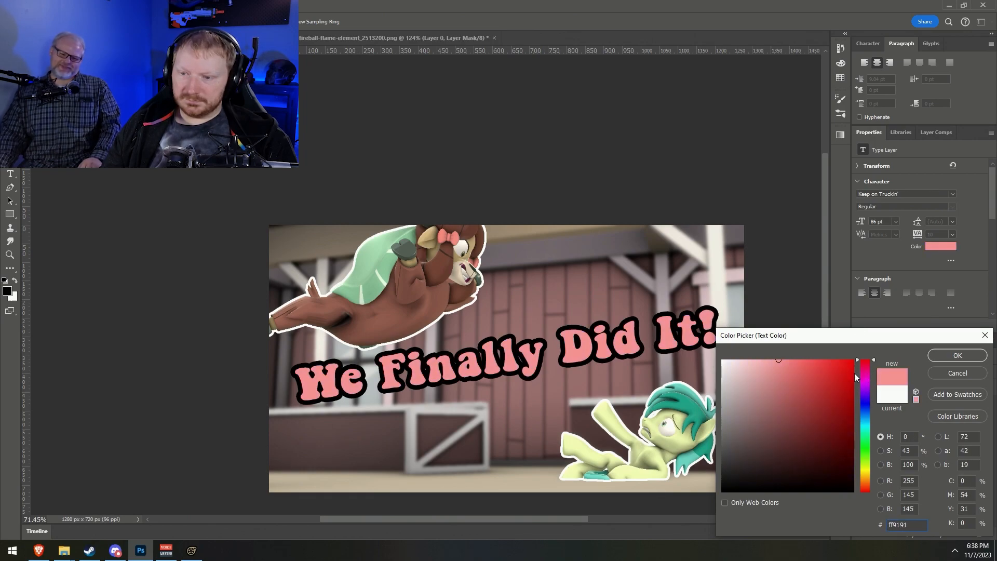
pyautogui.click(957, 355)
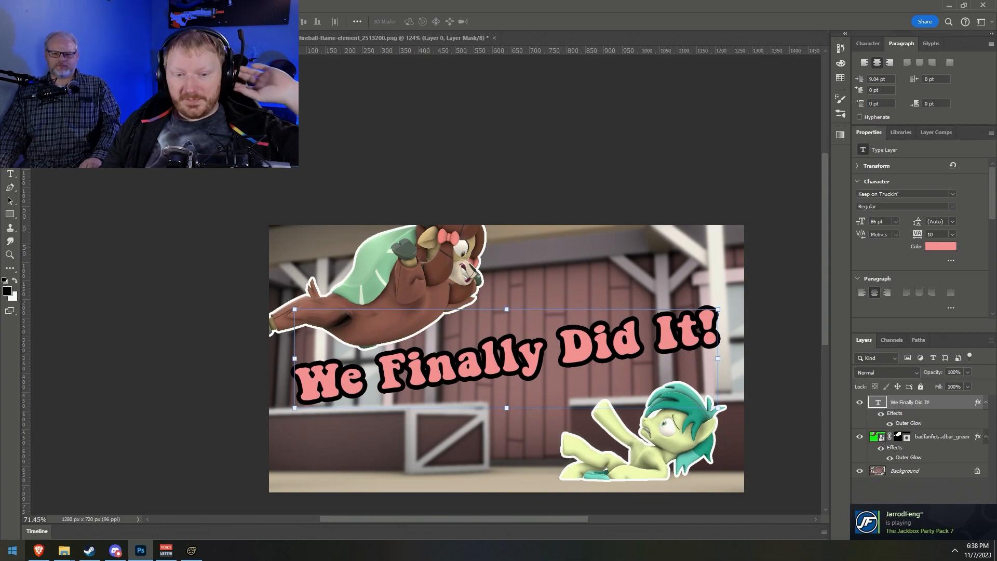
# Switch to the Brave browser and run an image search for cartoon hearts
pyautogui.click(39, 551)
pyautogui.moveTo(194, 70); pyautogui.dragTo(57, 70)
pyautogui.press('BackSpace')
pyautogui.write('hearts')
pyautogui.press('Return')
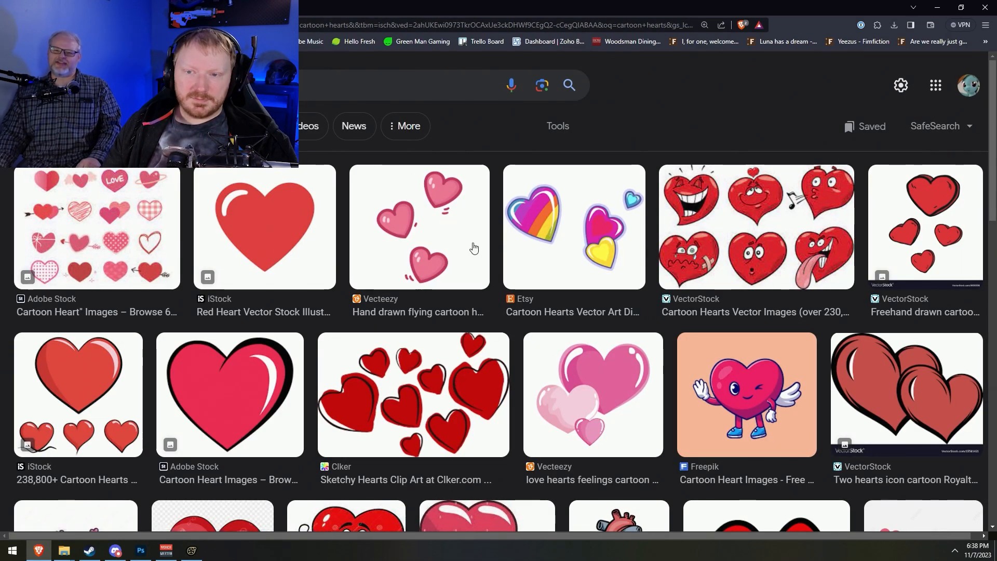
# Save the Vecteezy image of hand-drawn flying pink hearts as a JPG in the Downloads folder
pyautogui.click(439, 240)
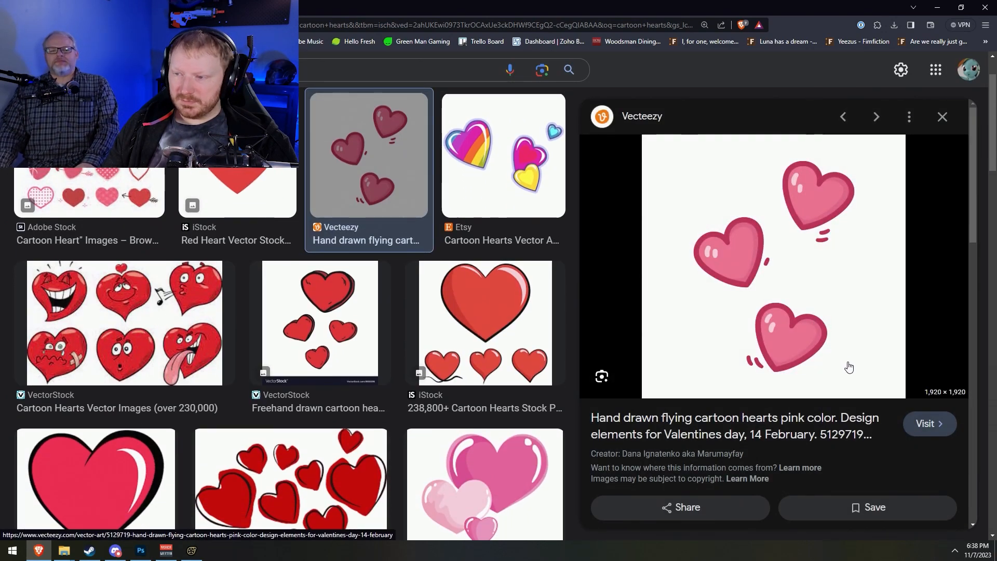
pyautogui.rightClick(777, 261)
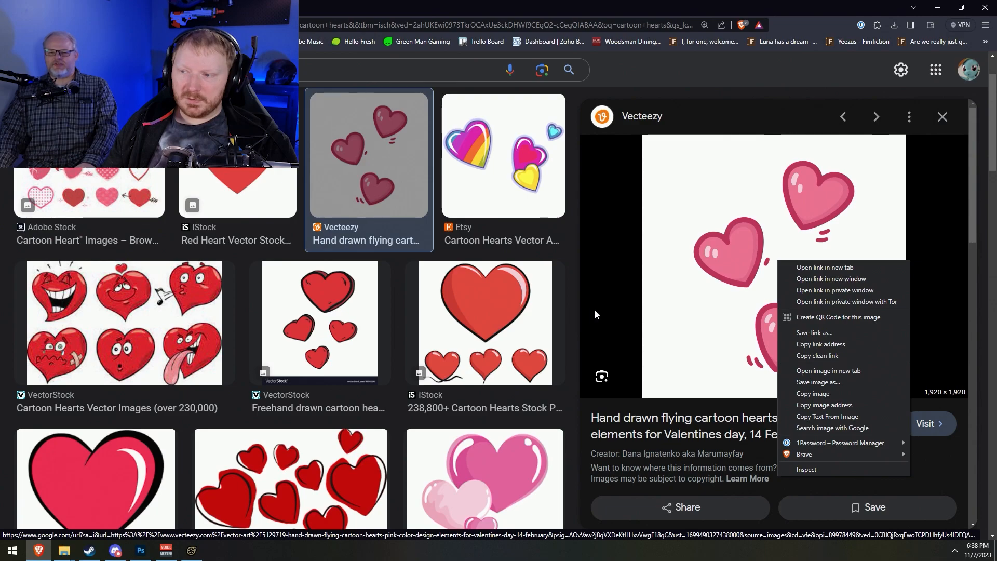
pyautogui.click(830, 382)
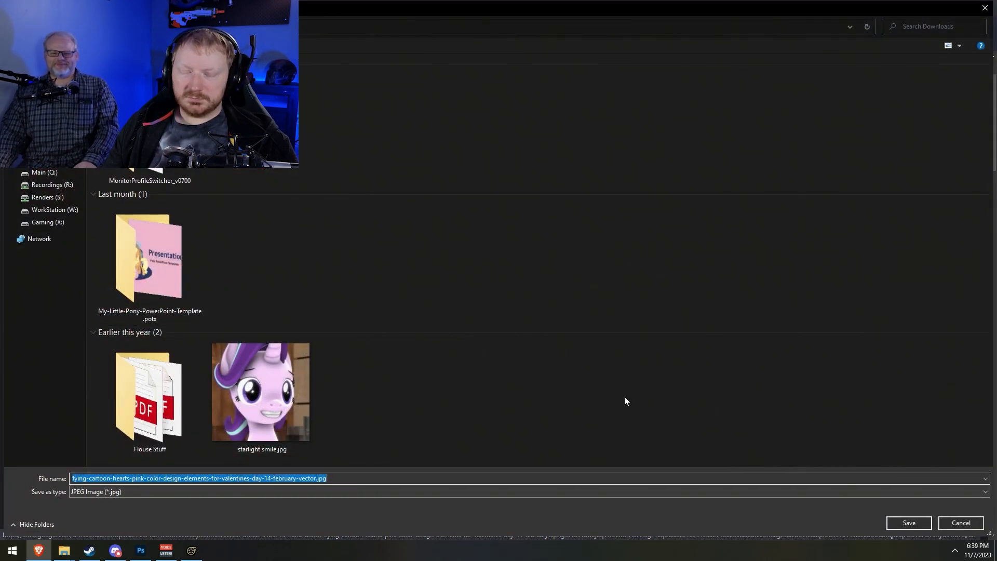
pyautogui.click(909, 524)
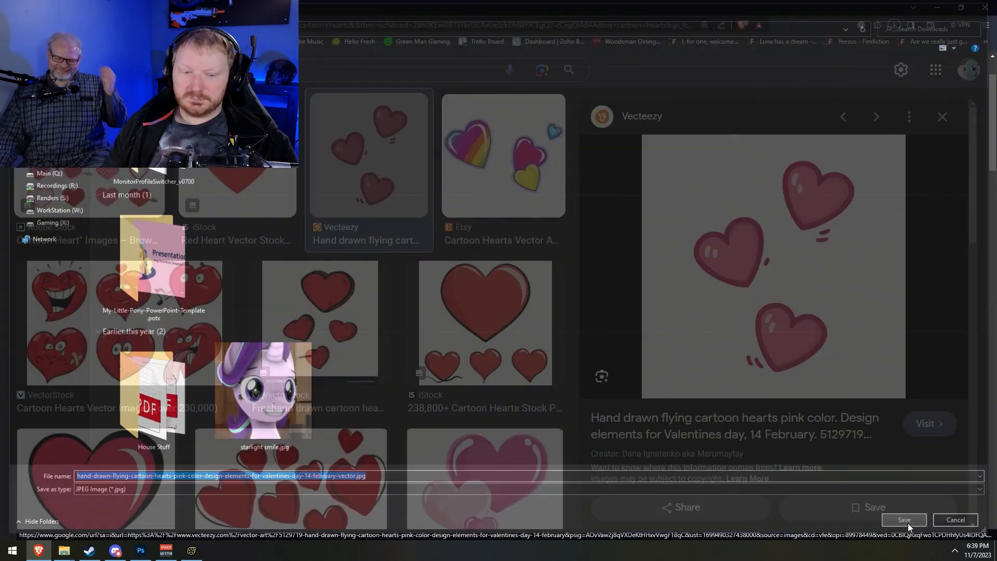
# Place the downloaded cartoon hearts JPG from the Downloads folder into the Photoshop thumbnail as its top layer
pyautogui.moveTo(64, 550)
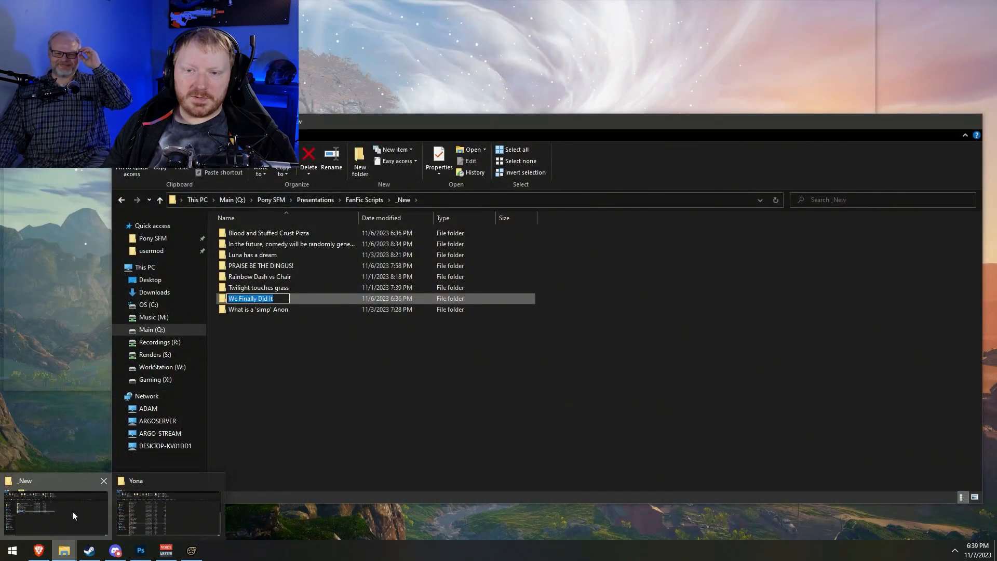
pyautogui.click(72, 511)
pyautogui.click(151, 293)
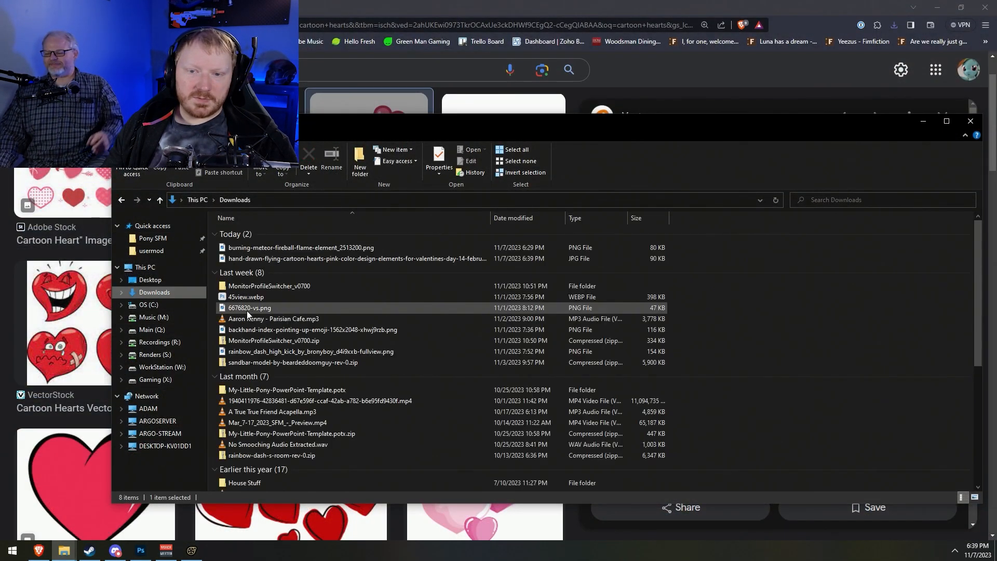
pyautogui.moveTo(267, 249); pyautogui.dragTo(343, 257)
pyautogui.moveTo(337, 259); pyautogui.dragTo(363, 216)
pyautogui.keyDown('alt'); pyautogui.scroll(4, 561, 341); pyautogui.keyUp('alt')
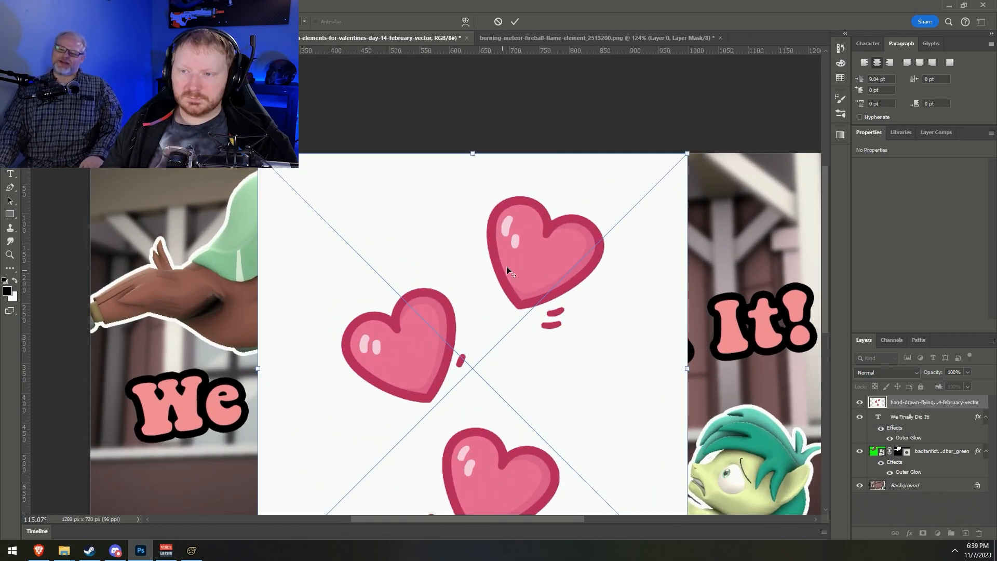
pyautogui.keyDown('alt'); pyautogui.scroll(6, 505, 266); pyautogui.keyUp('alt')
pyautogui.keyDown('alt'); pyautogui.scroll(-8, 529, 238); pyautogui.keyUp('alt')
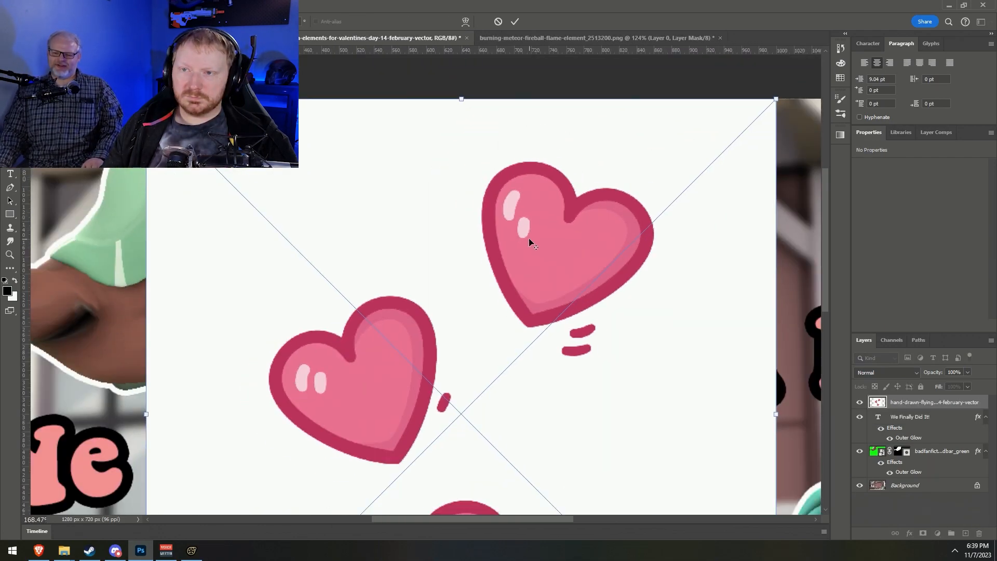
pyautogui.press('Return')
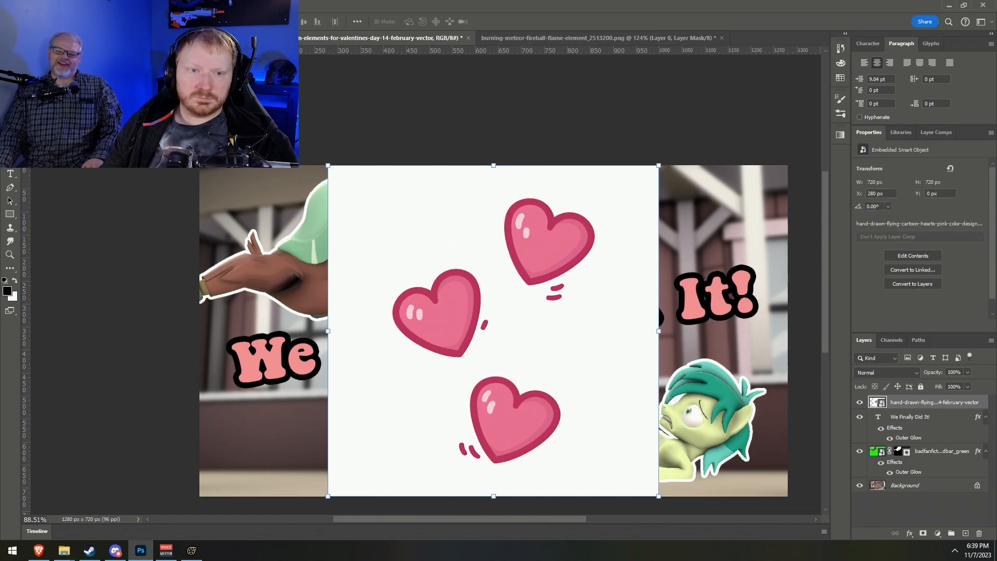
# Select the hearts image's white background with the Magic Wand, invert the selection and mask the layer to the hearts
pyautogui.press('w')
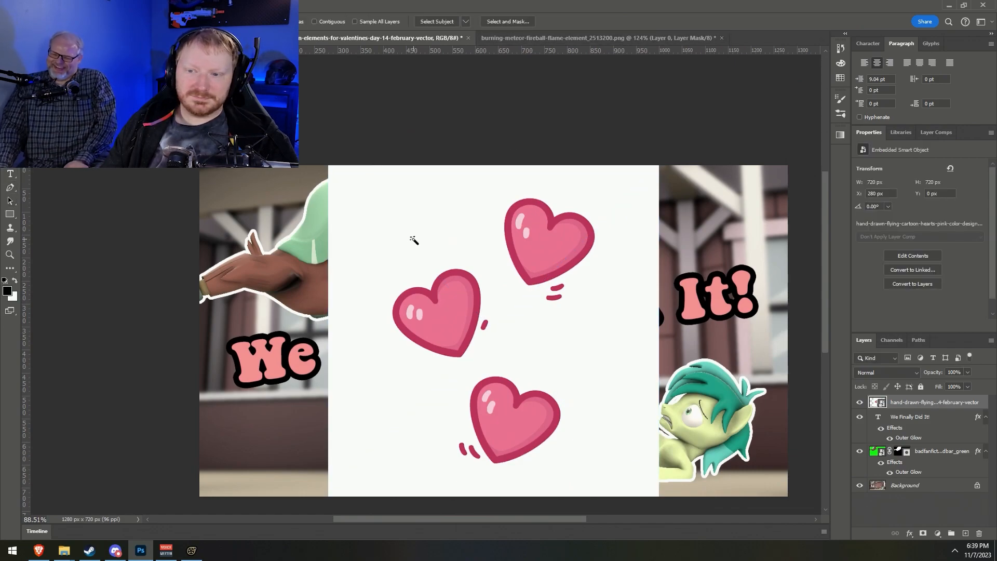
pyautogui.keyDown('alt'); pyautogui.scroll(7, 525, 376); pyautogui.keyUp('alt')
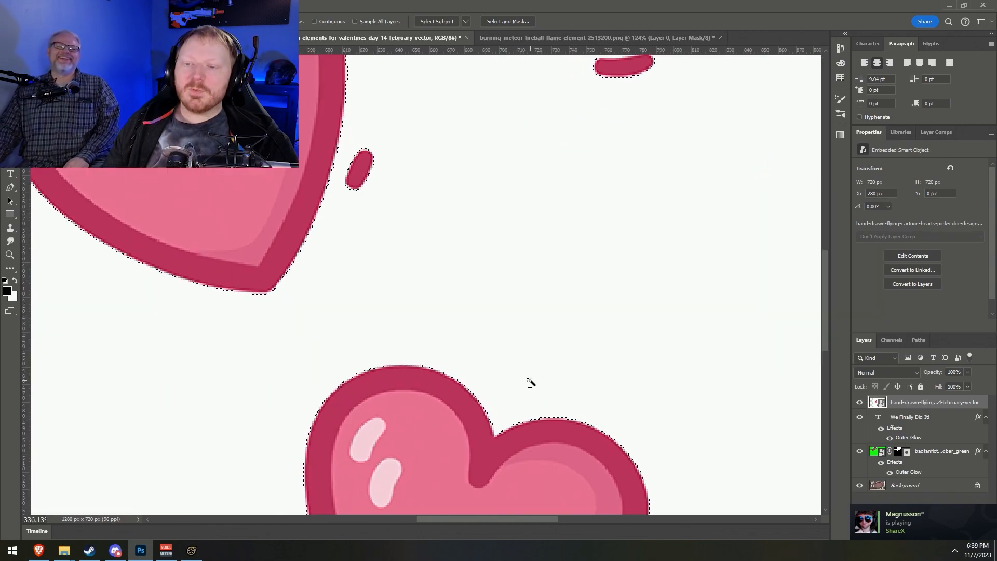
pyautogui.keyDown('alt'); pyautogui.scroll(-5, 532, 383); pyautogui.keyUp('alt')
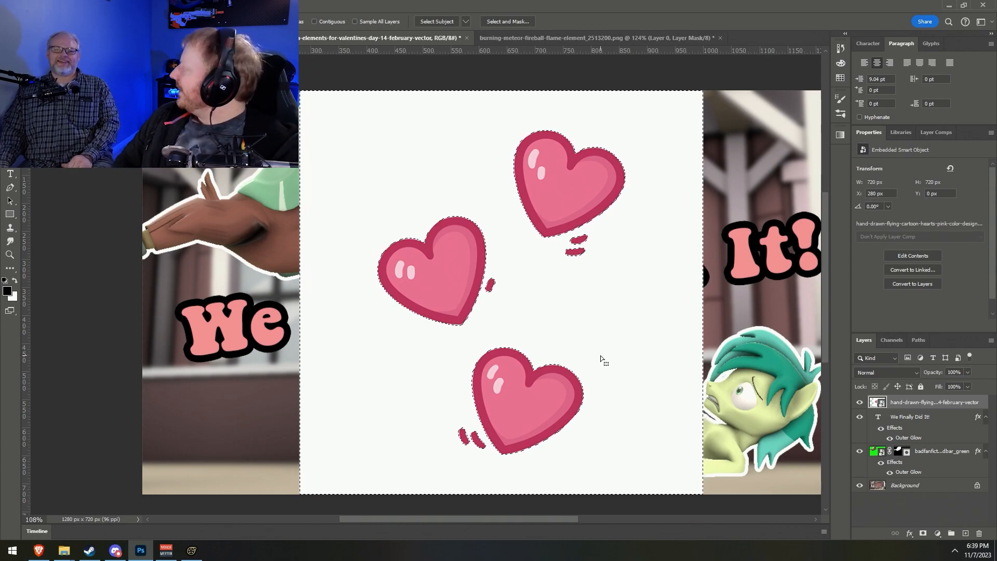
pyautogui.keyDown('alt'); pyautogui.scroll(5, 545, 363); pyautogui.keyUp('alt')
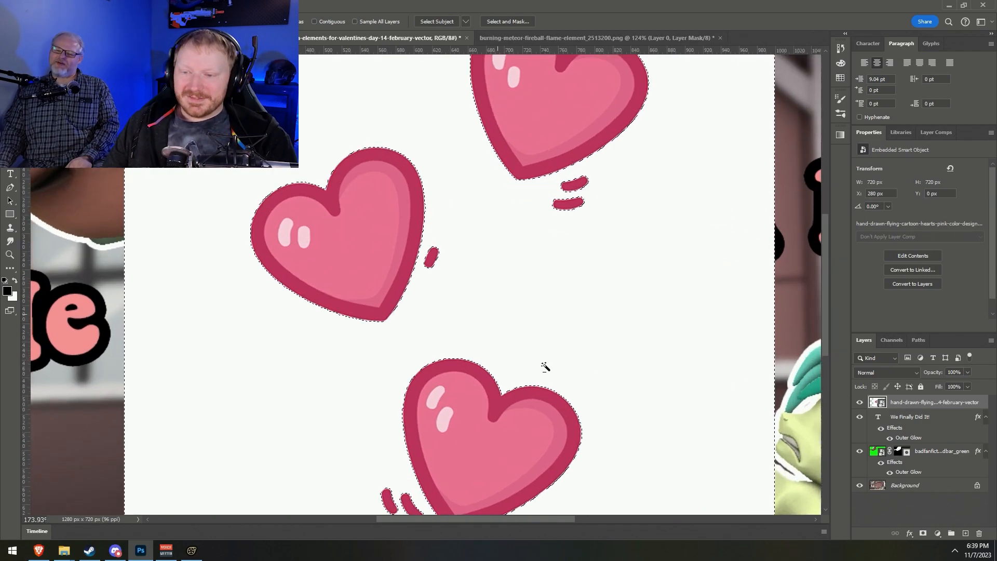
pyautogui.keyDown('alt'); pyautogui.scroll(-6, 523, 372); pyautogui.keyUp('alt')
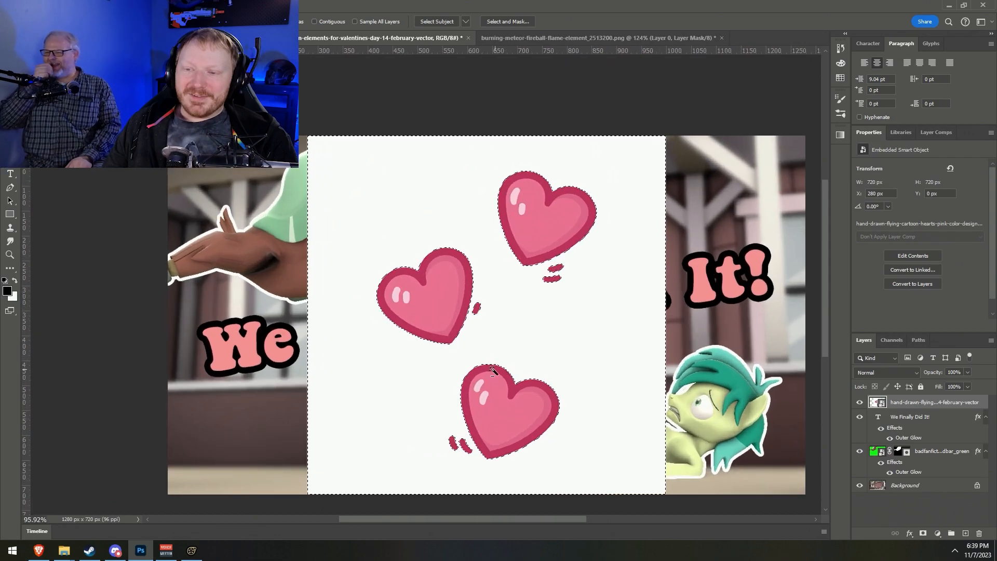
pyautogui.keyDown('alt'); pyautogui.scroll(2, 526, 366); pyautogui.keyUp('alt')
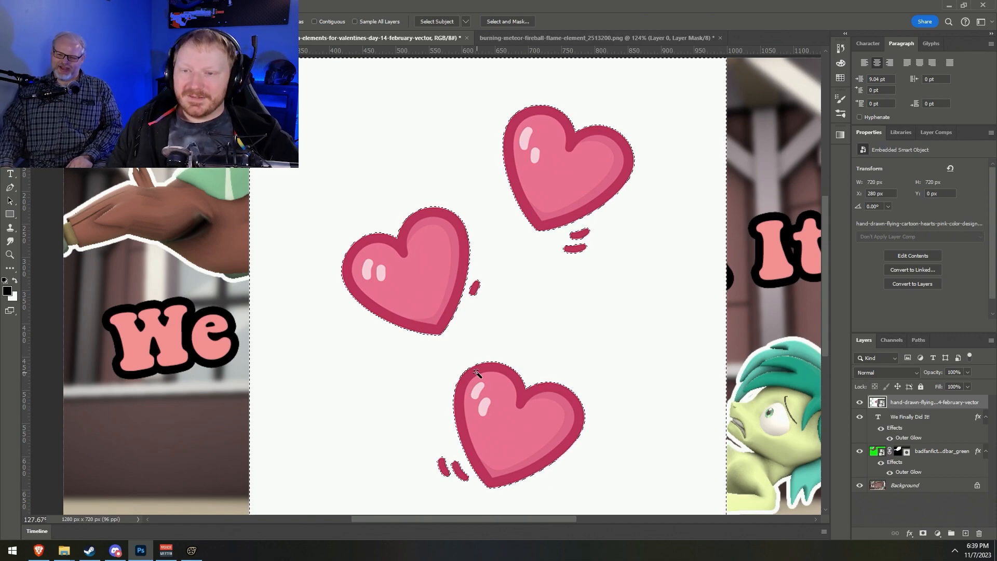
pyautogui.rightClick(392, 183)
pyautogui.rightClick(373, 158)
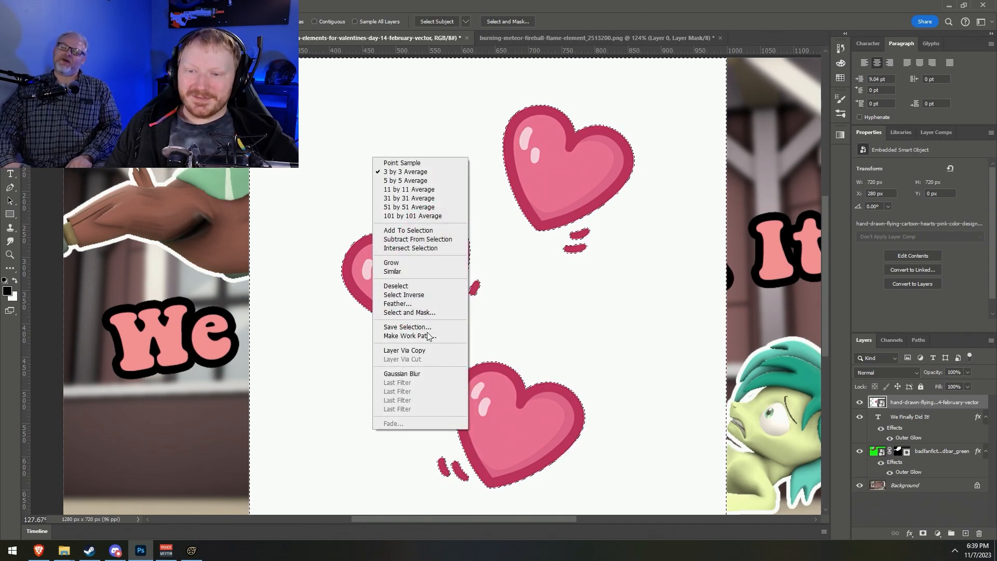
pyautogui.click(407, 294)
pyautogui.click(923, 534)
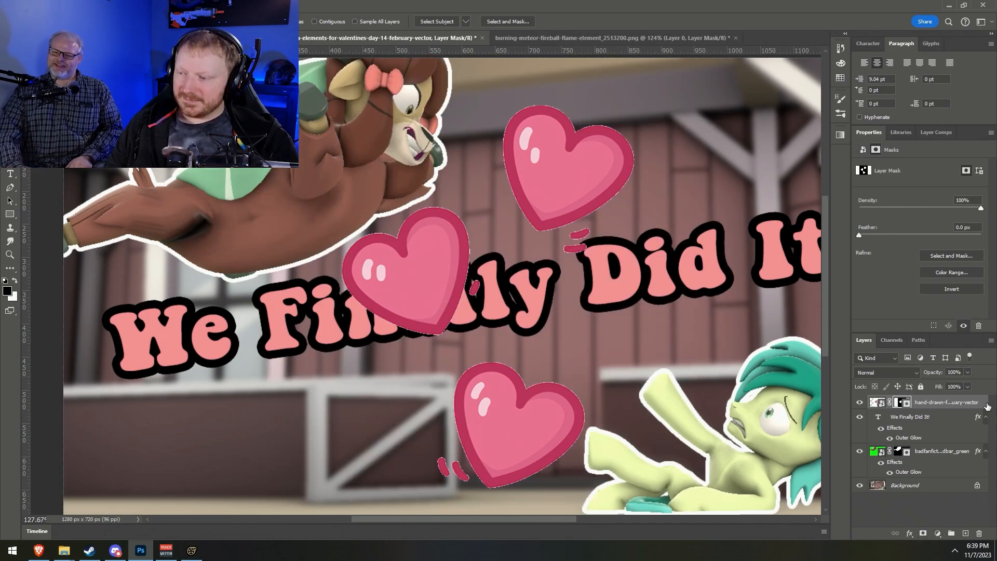
pyautogui.doubleClick(979, 405)
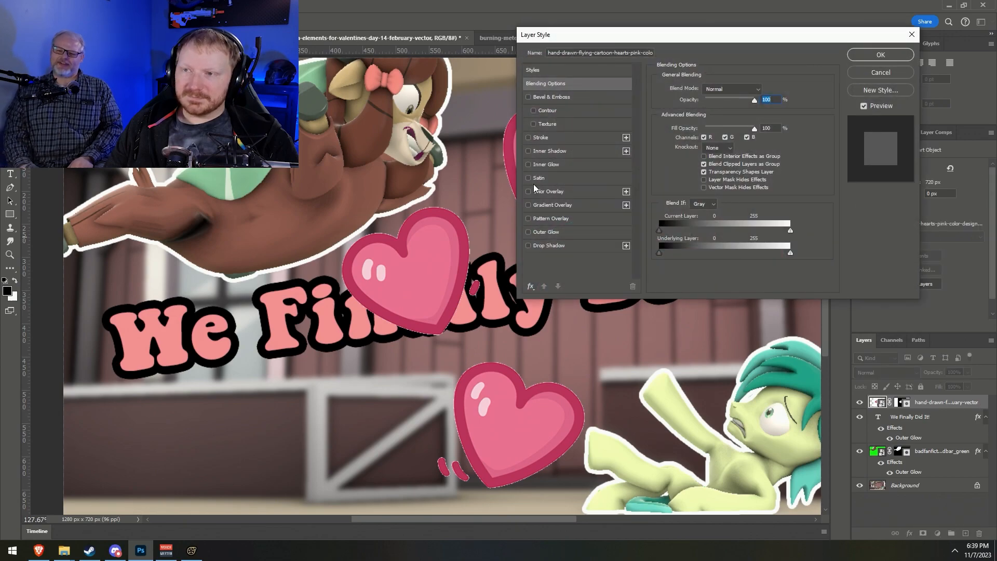
pyautogui.click(883, 73)
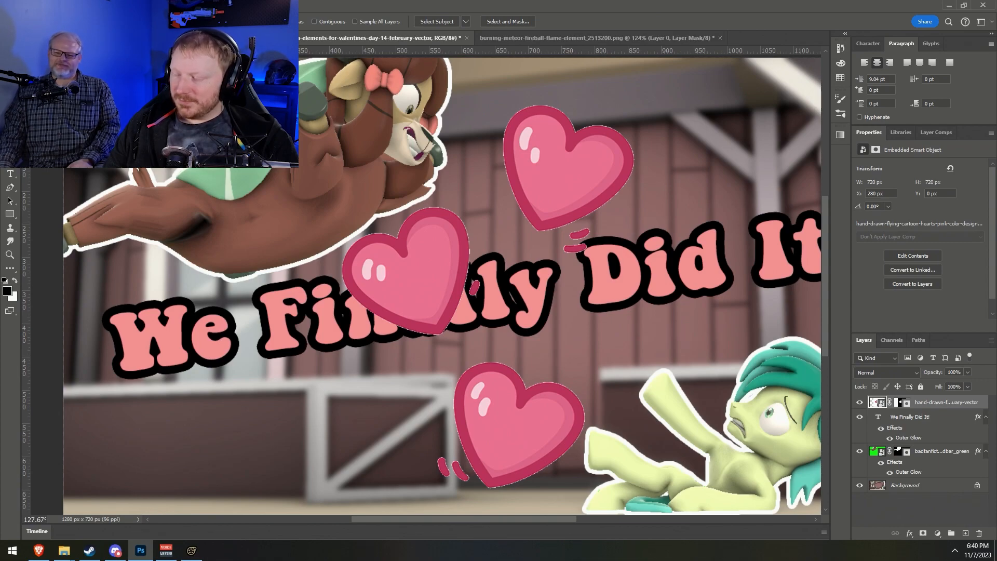
pyautogui.click(175, 6)
pyautogui.moveTo(143, 6)
pyautogui.moveTo(156, 138)
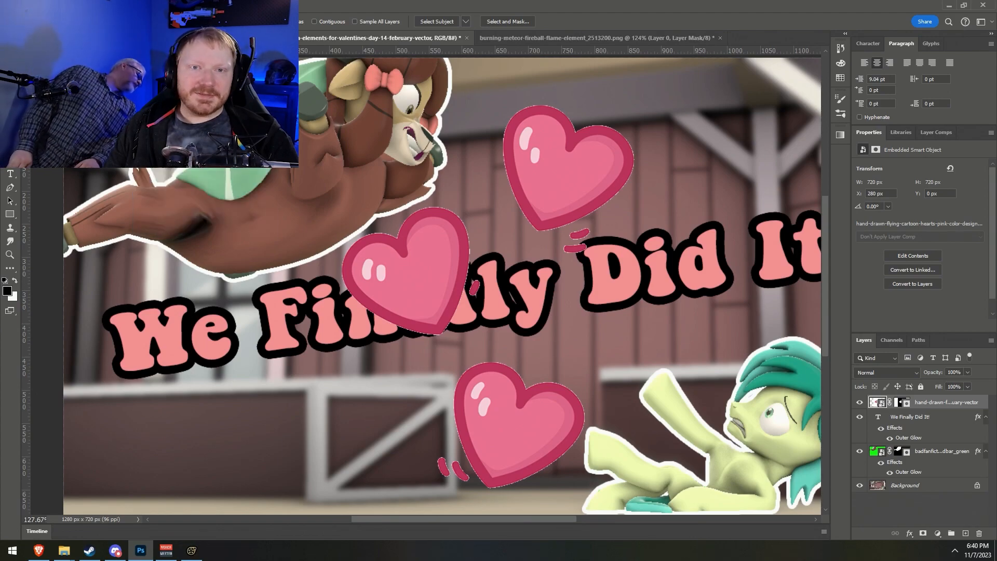
pyautogui.click(138, 151)
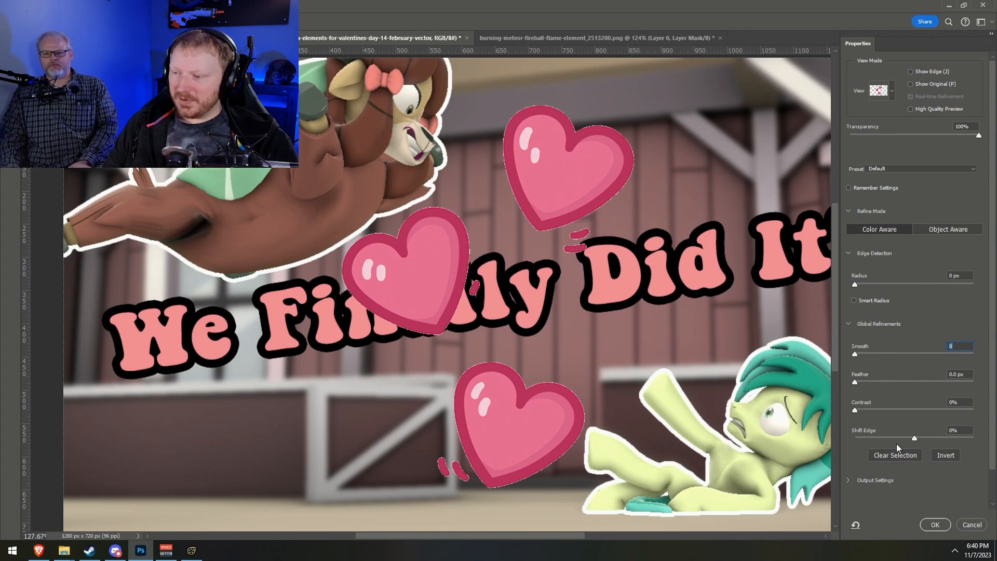
pyautogui.moveTo(913, 438); pyautogui.dragTo(830, 430)
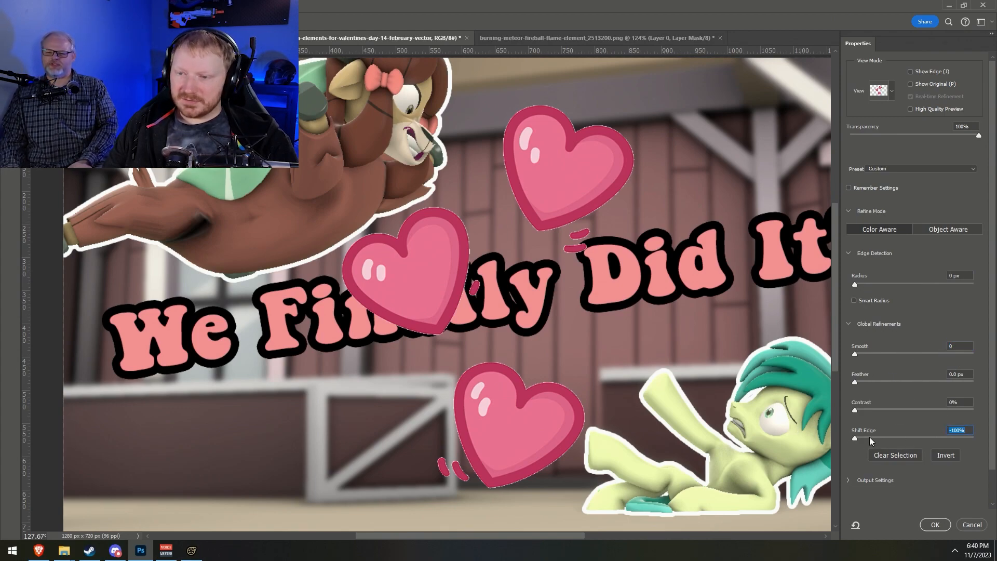
pyautogui.click(978, 525)
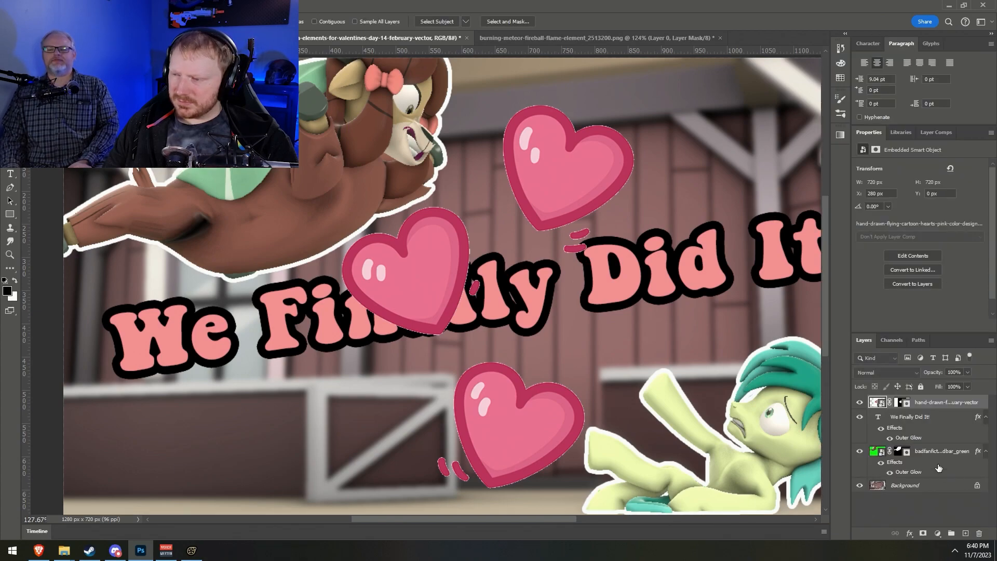
# Open the hearts layer's mask in Select and Mask and shift its edge to -100%
pyautogui.click(941, 423)
pyautogui.click(983, 407)
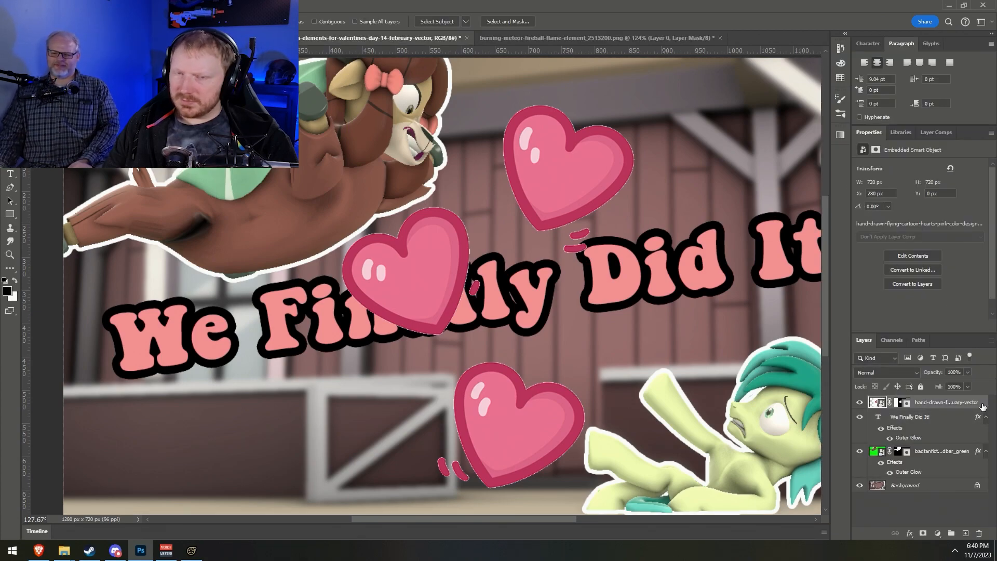
pyautogui.click(142, 5)
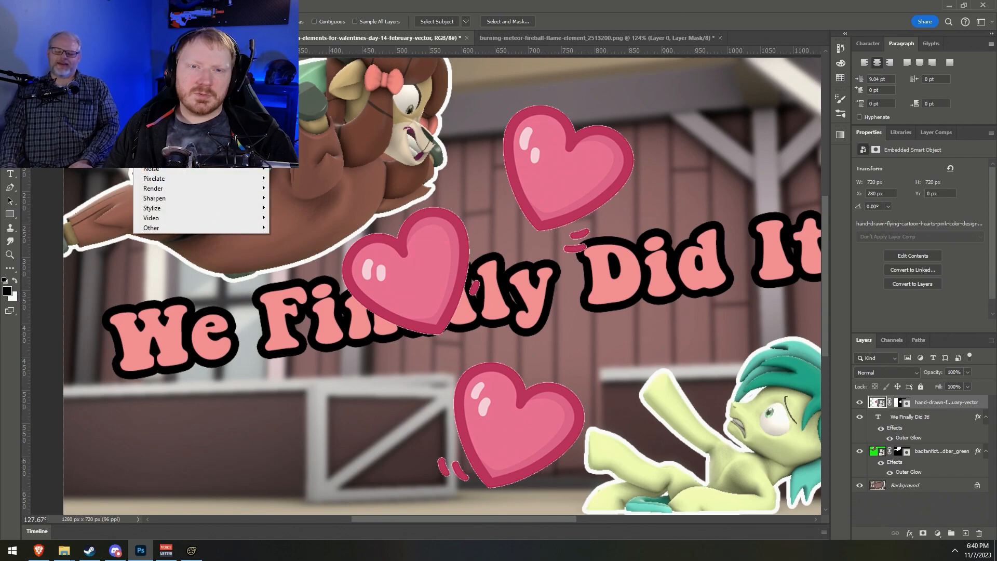
pyautogui.moveTo(121, 6)
pyautogui.click(140, 151)
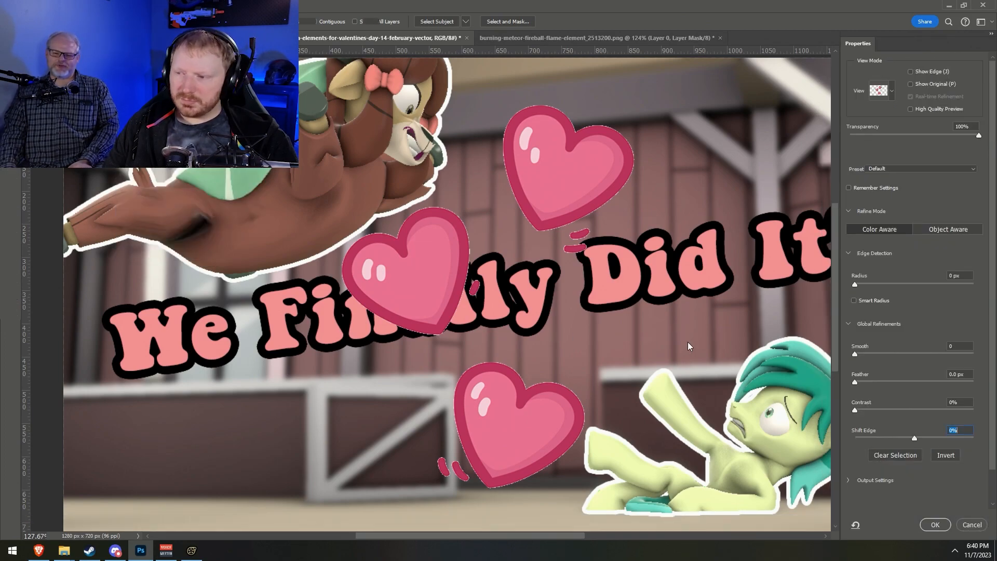
pyautogui.click(862, 353)
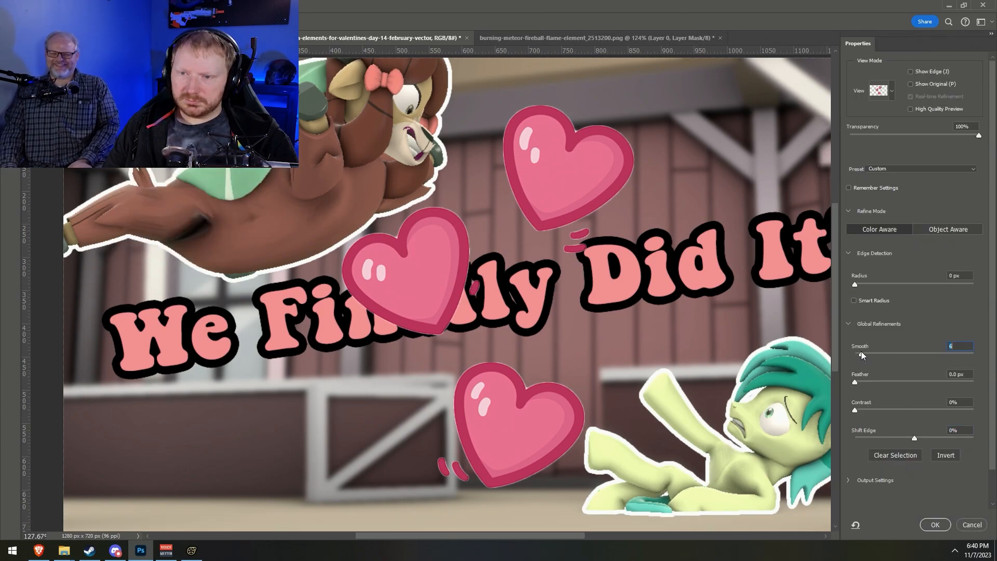
pyautogui.moveTo(915, 438); pyautogui.dragTo(787, 439)
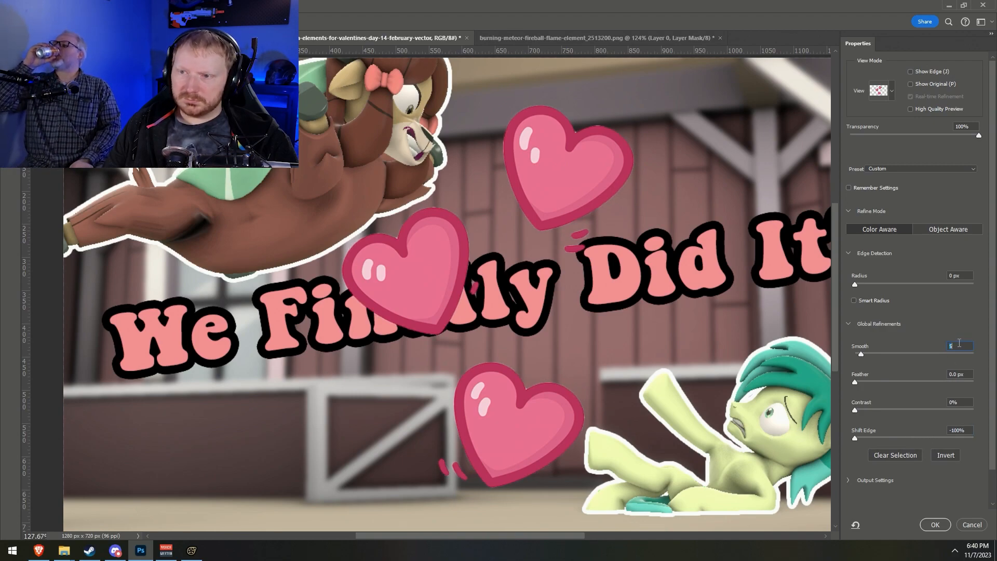
# Refine the hearts mask with Smooth 1 and Feather 1.3 px, and apply the refinement
pyautogui.click(959, 344)
pyautogui.scroll(-1, 960, 344)
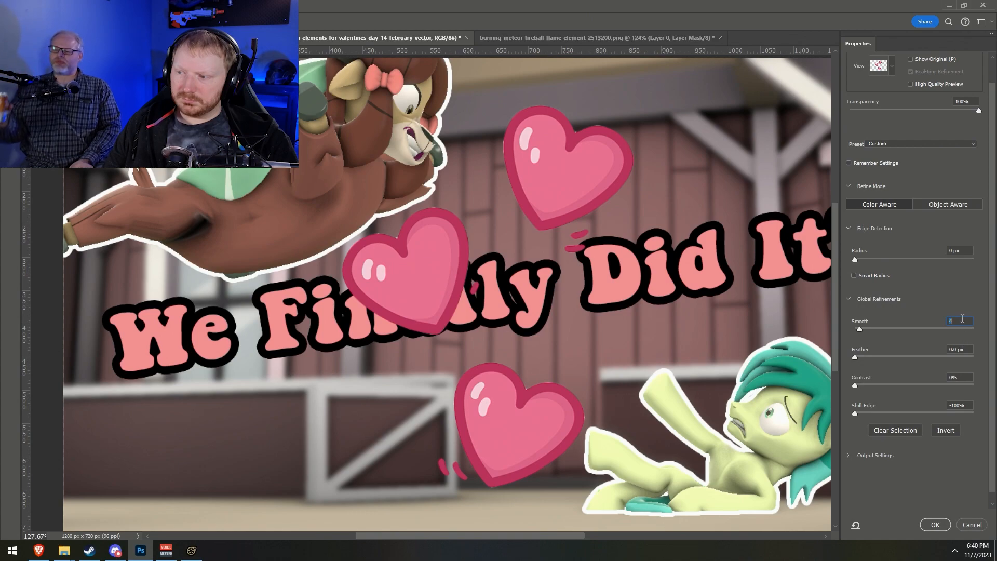
pyautogui.scroll(-1, 961, 319)
pyautogui.scroll(-1, 961, 319)
pyautogui.moveTo(861, 356); pyautogui.dragTo(865, 358)
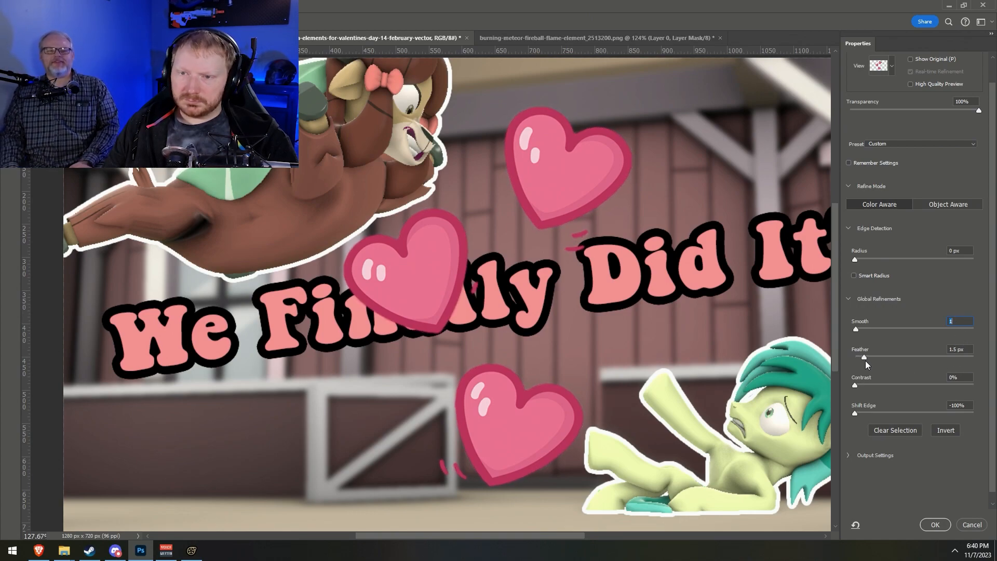
pyautogui.press('Tab')
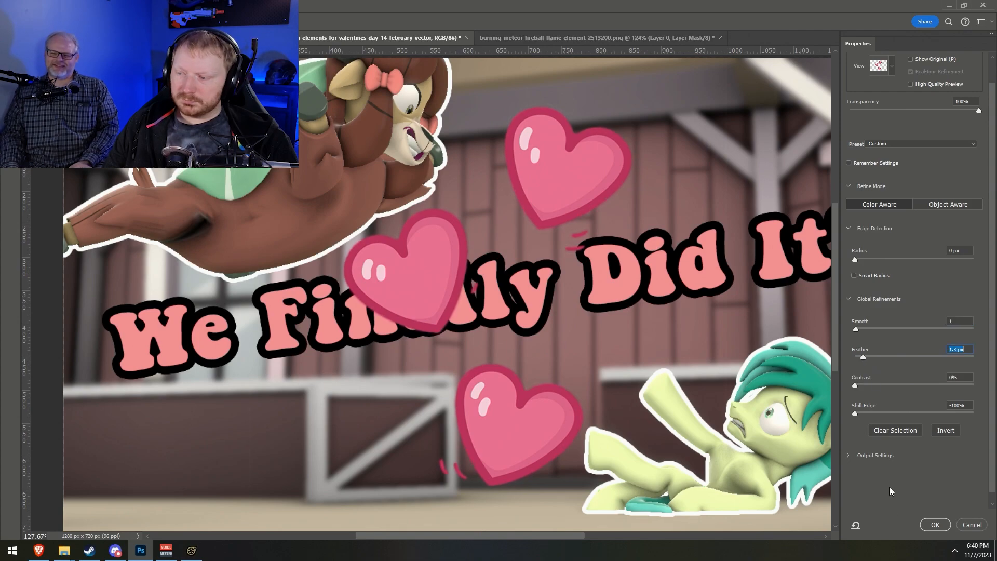
pyautogui.click(924, 523)
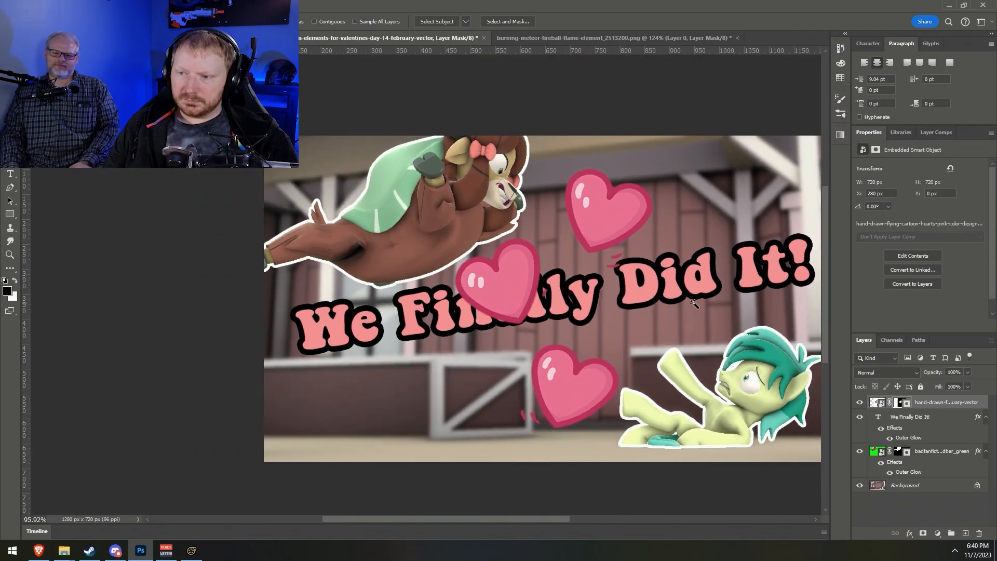
# Shrink the hearts to about 423 px, tilt them into the thumbnail's lower-left corner and place their layer beneath the title text
pyautogui.press('v')
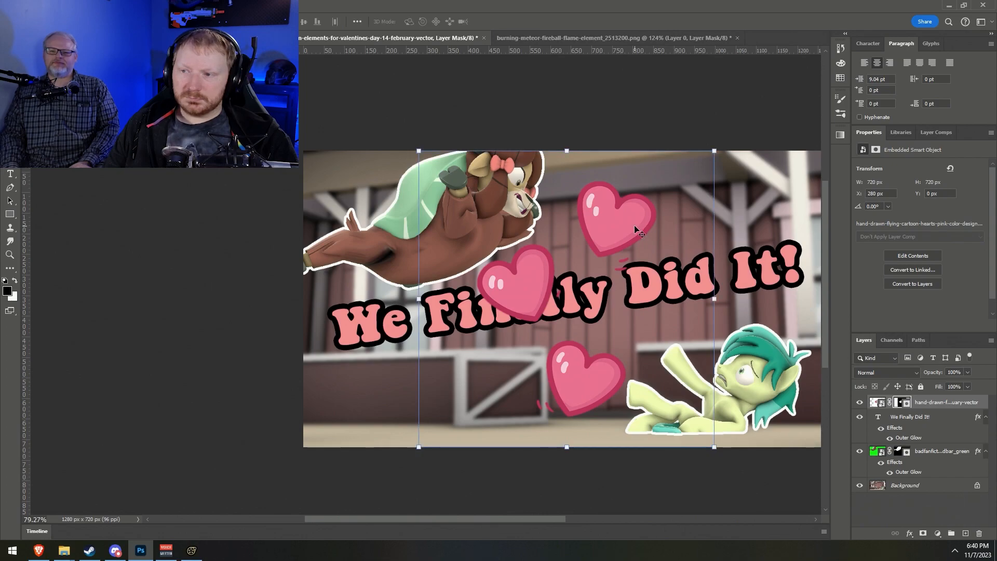
pyautogui.moveTo(715, 152); pyautogui.dragTo(594, 367)
pyautogui.moveTo(545, 314); pyautogui.dragTo(509, 300)
pyautogui.moveTo(459, 405); pyautogui.dragTo(349, 387)
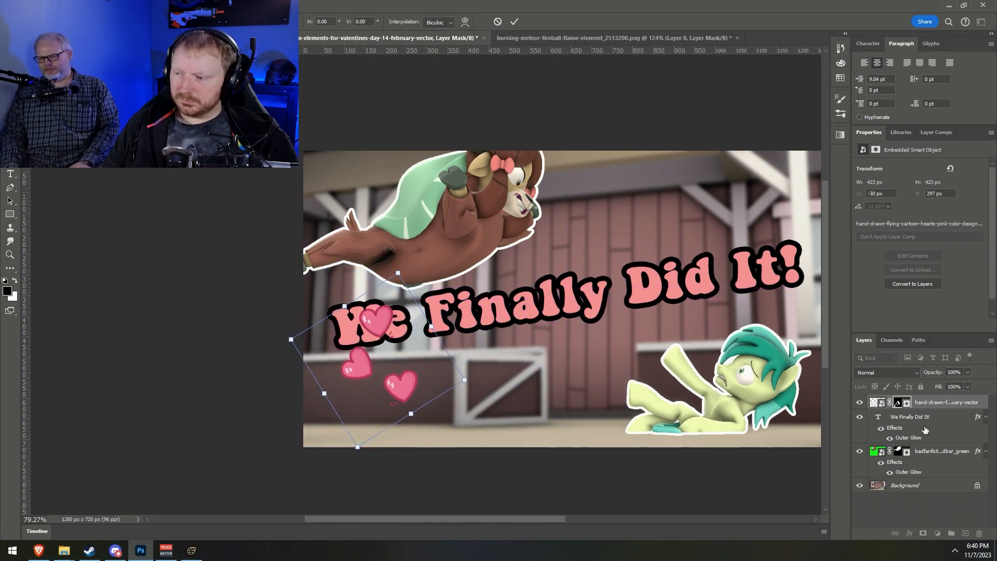
pyautogui.moveTo(975, 405); pyautogui.dragTo(971, 442)
# Enlarge the hearts to about 778 px, arrange them around the word "We" and place their layer beneath the pony characters
pyautogui.moveTo(403, 421); pyautogui.dragTo(399, 399)
pyautogui.moveTo(461, 425); pyautogui.dragTo(697, 476)
pyautogui.moveTo(424, 339); pyautogui.dragTo(351, 209)
pyautogui.moveTo(978, 437); pyautogui.dragTo(977, 477)
pyautogui.moveTo(369, 189); pyautogui.dragTo(367, 273)
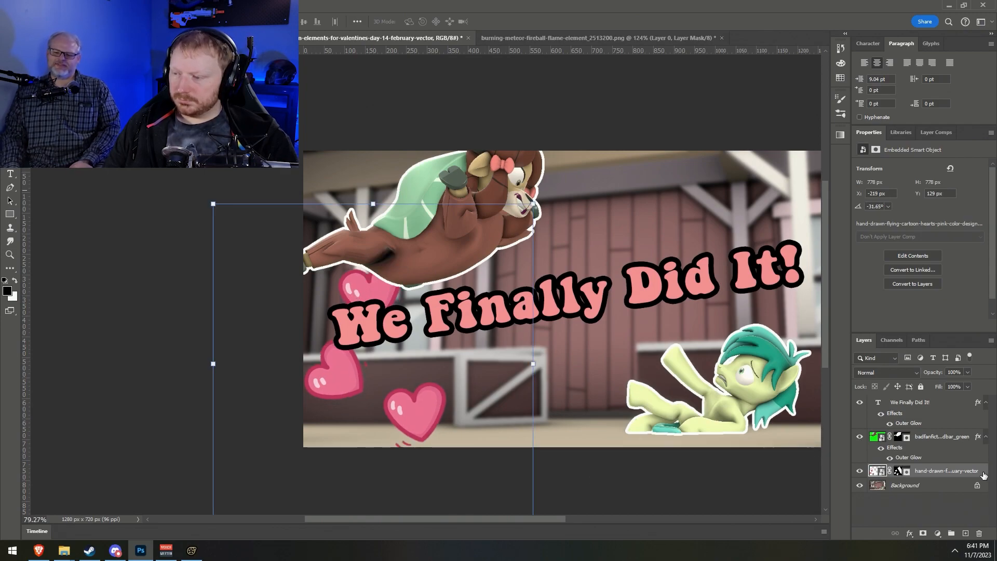
# Duplicate the hearts layer and move the copy to the middle of the thumbnail
pyautogui.rightClick(986, 473)
pyautogui.click(946, 58)
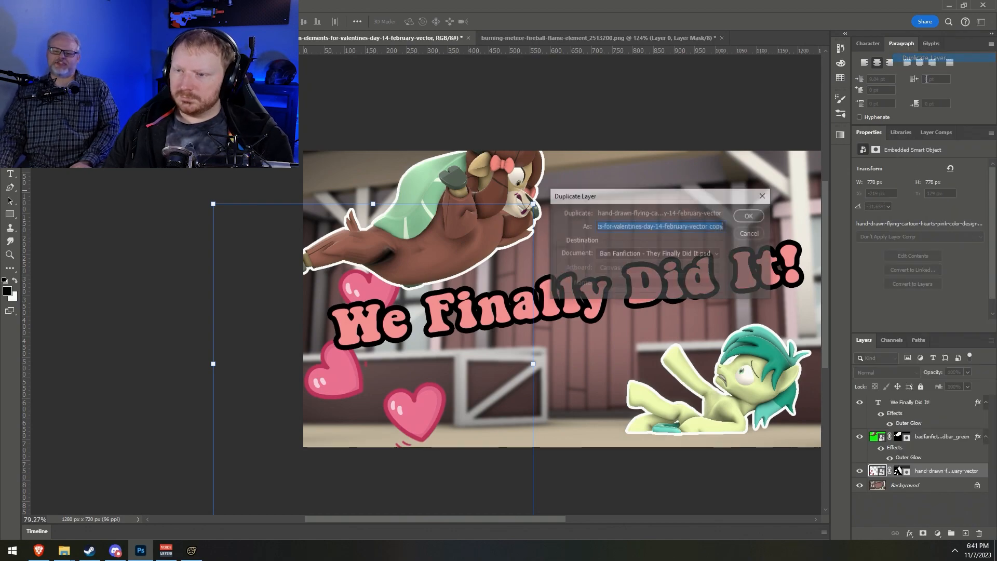
pyautogui.press('Return')
pyautogui.moveTo(367, 419); pyautogui.dragTo(617, 341)
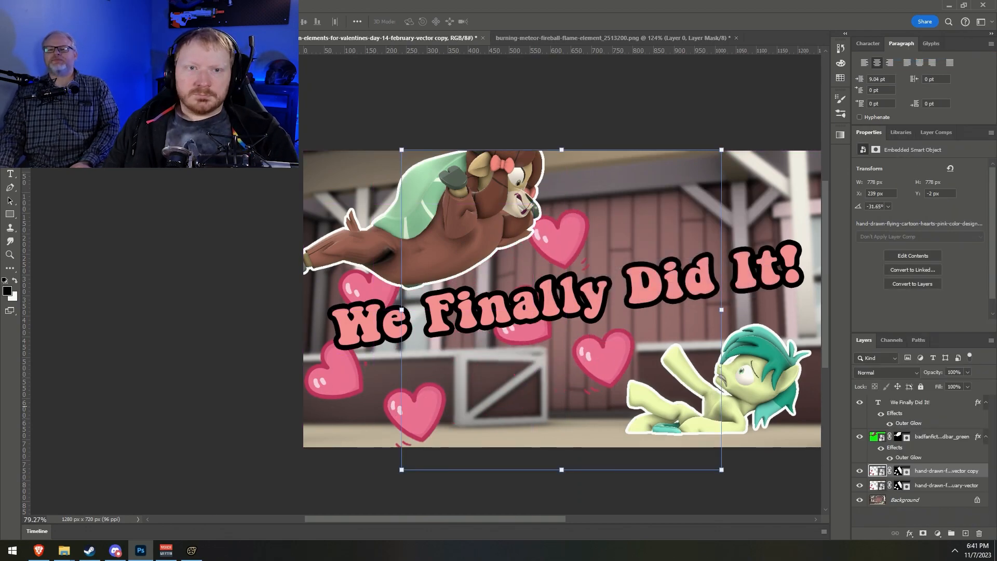
# Flip the duplicated hearts horizontally, rotate them slightly and move them around the green pony and the word "It!"
pyautogui.click(38, 6)
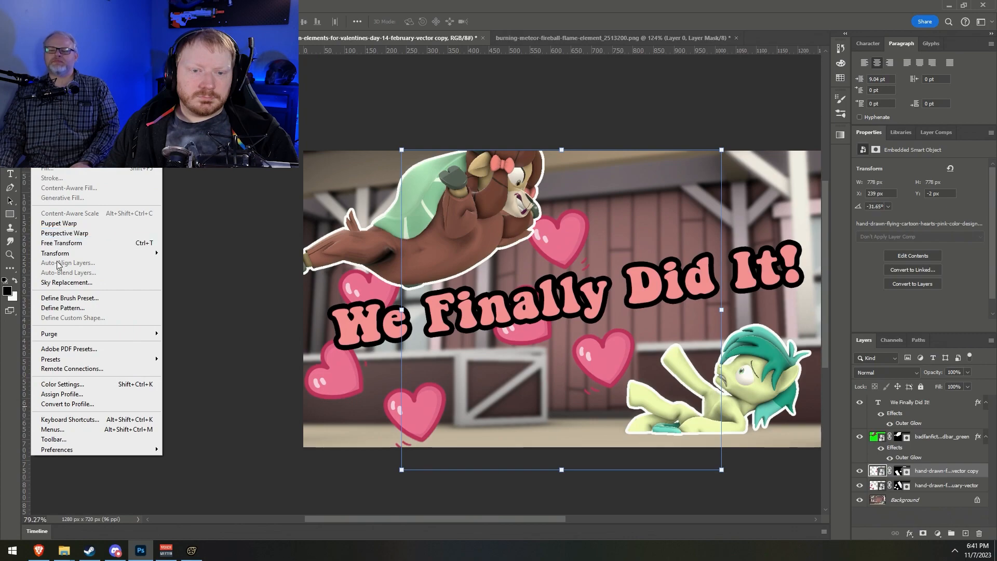
pyautogui.moveTo(61, 255)
pyautogui.click(198, 445)
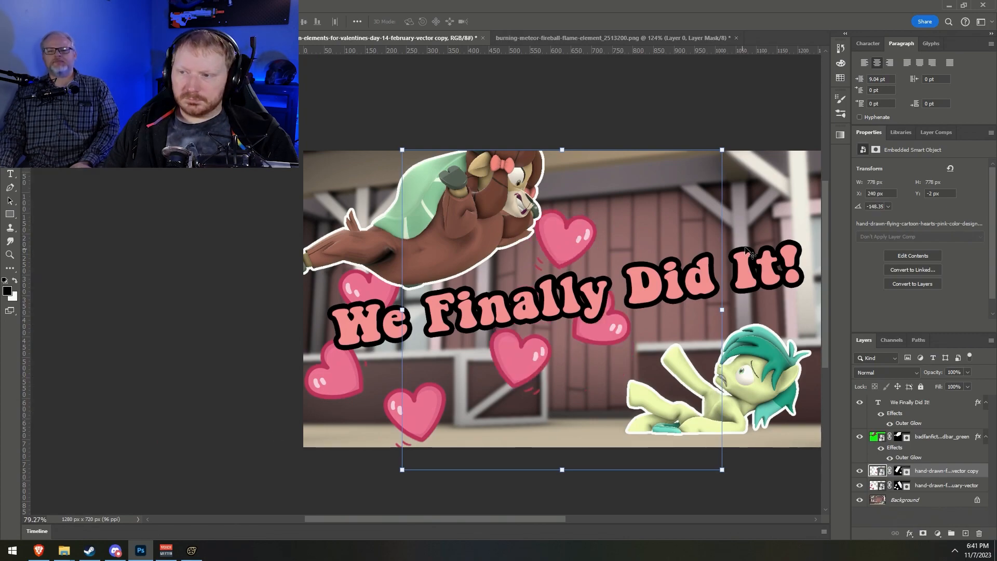
pyautogui.hotkey('ctrl', 't')
pyautogui.moveTo(729, 144); pyautogui.dragTo(712, 128)
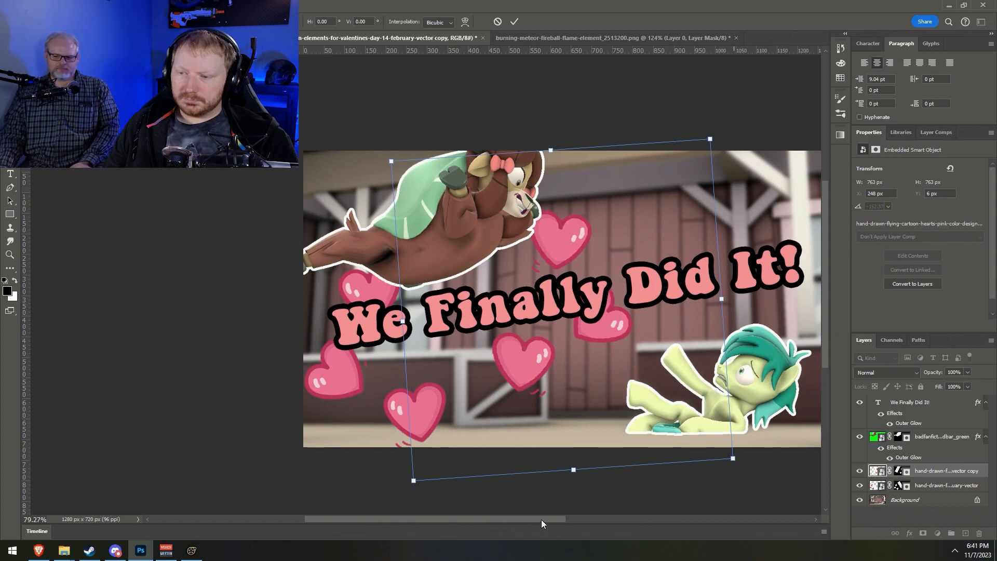
pyautogui.moveTo(541, 519); pyautogui.dragTo(563, 520)
pyautogui.moveTo(535, 317); pyautogui.dragTo(726, 282)
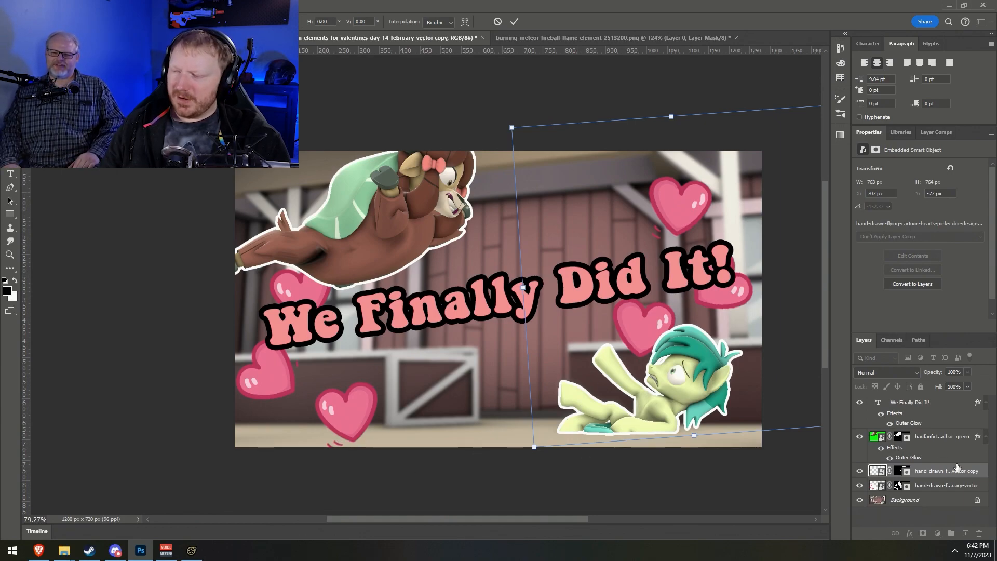
# Give the duplicated hearts layer a drop shadow with a 7 px distance, 9 px size and reduced spread, leaving Outer Glow off
pyautogui.doubleClick(984, 472)
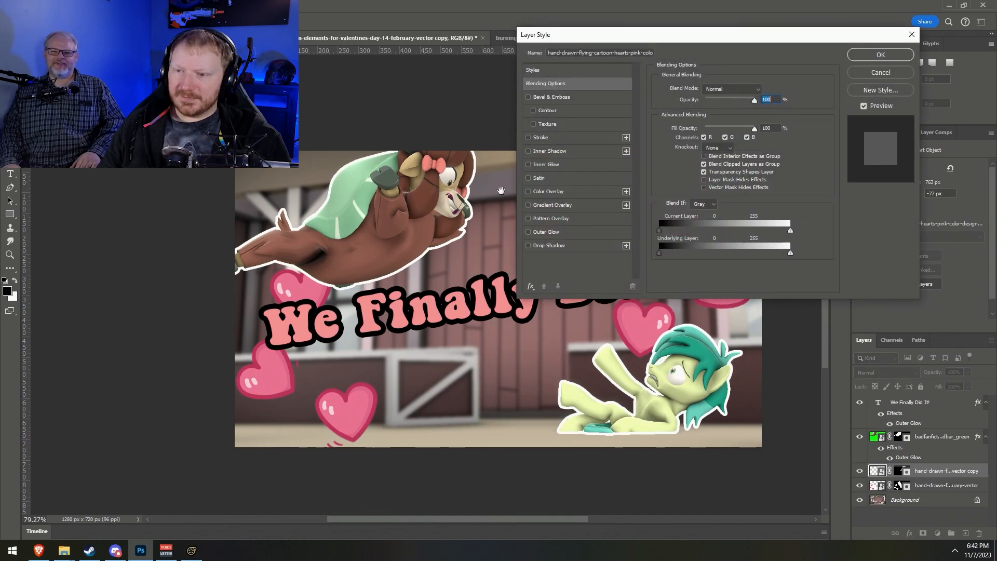
pyautogui.click(548, 231)
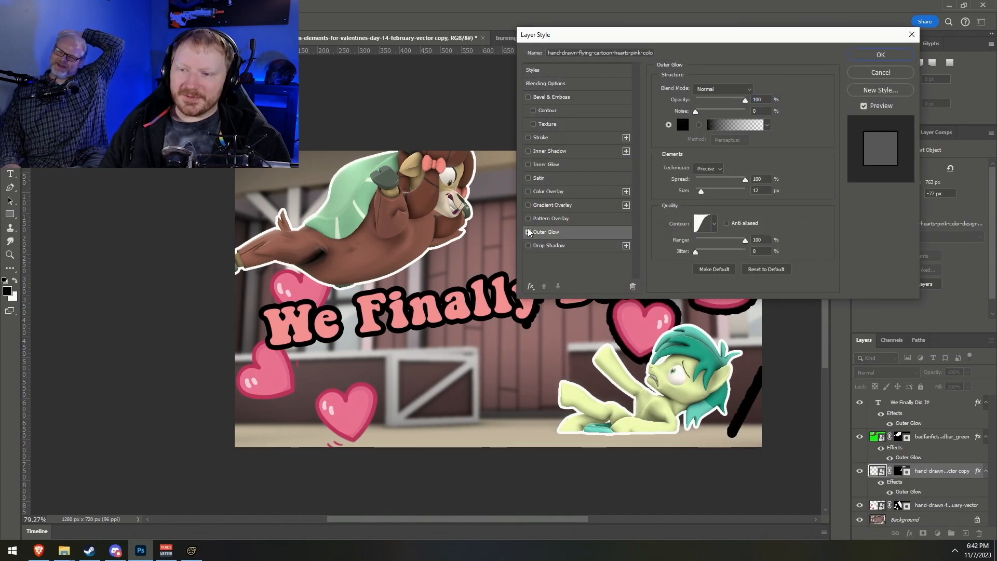
pyautogui.click(529, 232)
pyautogui.click(528, 245)
pyautogui.moveTo(758, 35); pyautogui.dragTo(288, 94)
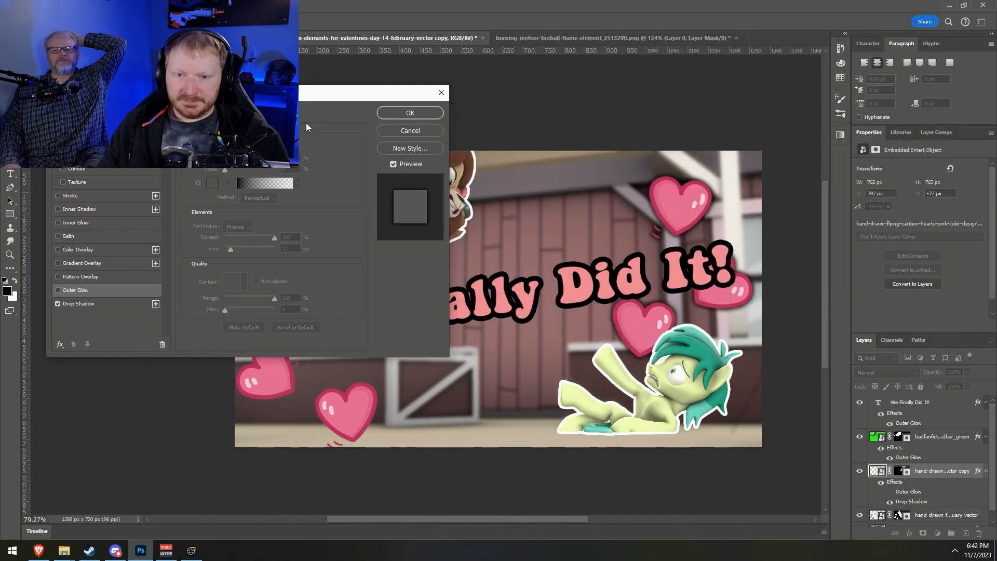
pyautogui.click(139, 304)
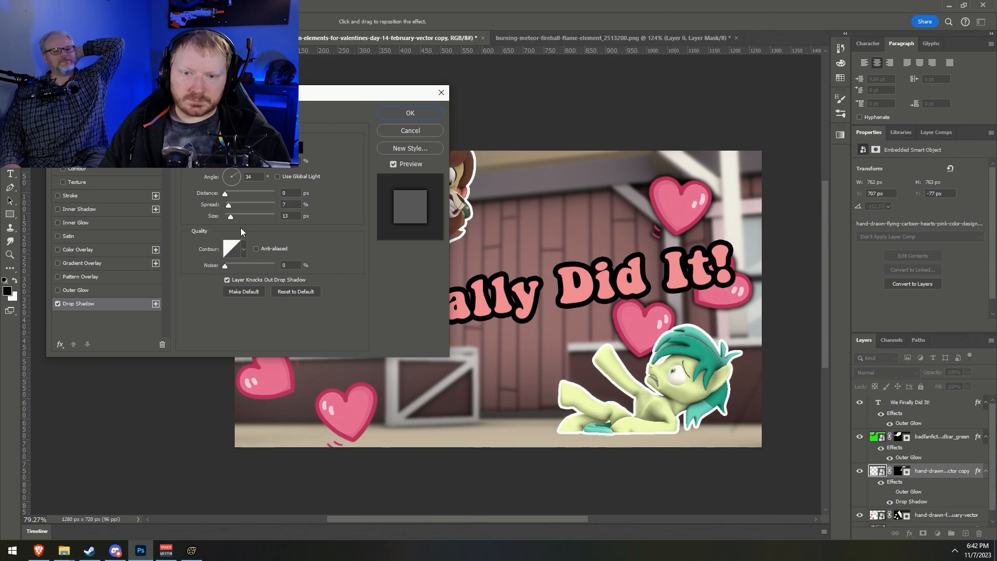
pyautogui.moveTo(227, 205)
pyautogui.mouseDown()
pyautogui.moveTo(245, 204)
pyautogui.moveTo(226, 195)
pyautogui.moveTo(231, 216)
pyautogui.mouseUp()
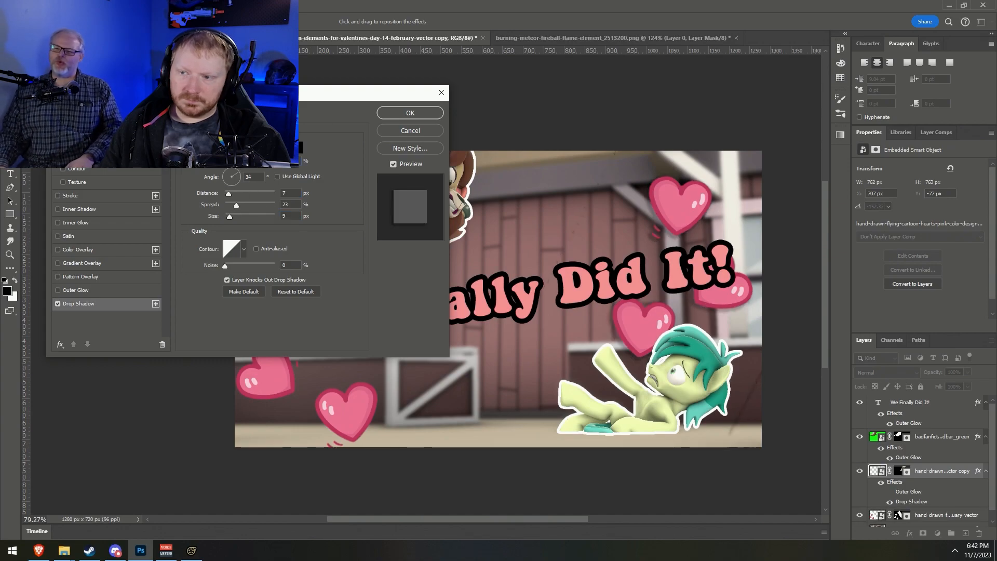
pyautogui.moveTo(237, 207); pyautogui.dragTo(216, 205)
pyautogui.click(410, 114)
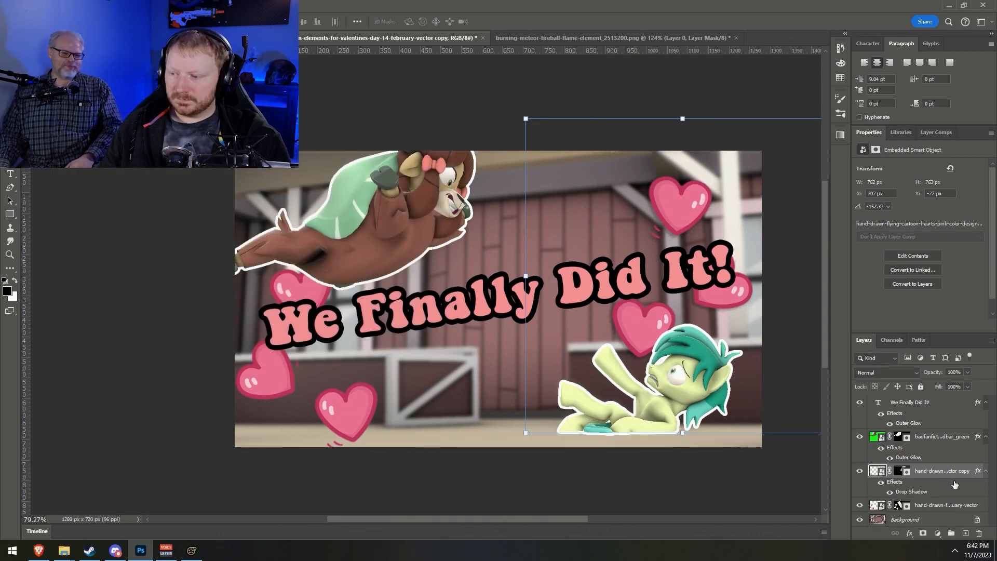
# Try to brush out part of the duplicated hearts' mask beside the green pony with a smaller brush
pyautogui.press('b')
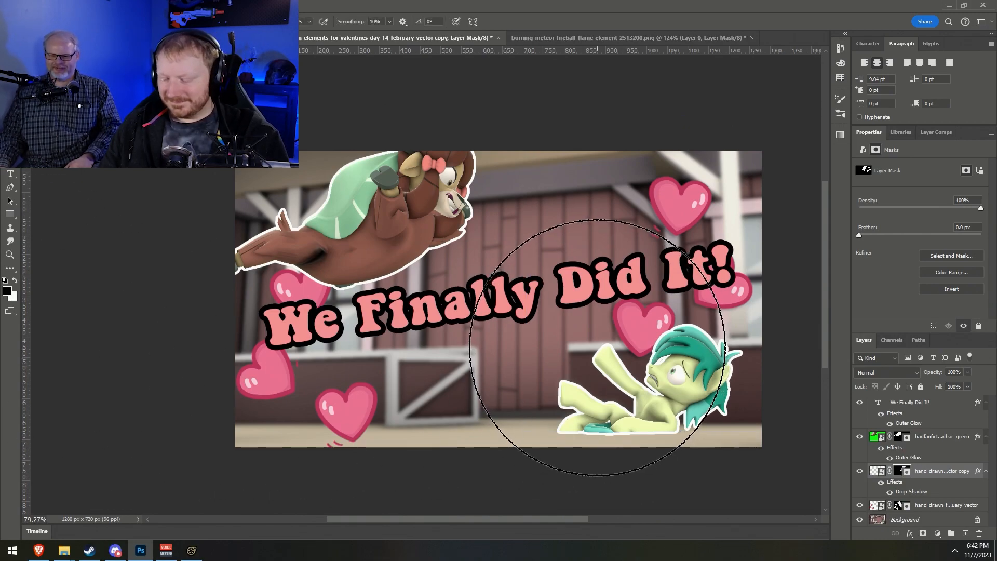
pyautogui.press('[')
pyautogui.press('[')
pyautogui.press('[')
pyautogui.press('[')
pyautogui.press('[')
pyautogui.press('[')
pyautogui.press('[')
pyautogui.press('[')
pyautogui.press('[')
pyautogui.press('[')
pyautogui.press(']')
pyautogui.moveTo(614, 347); pyautogui.dragTo(688, 393)
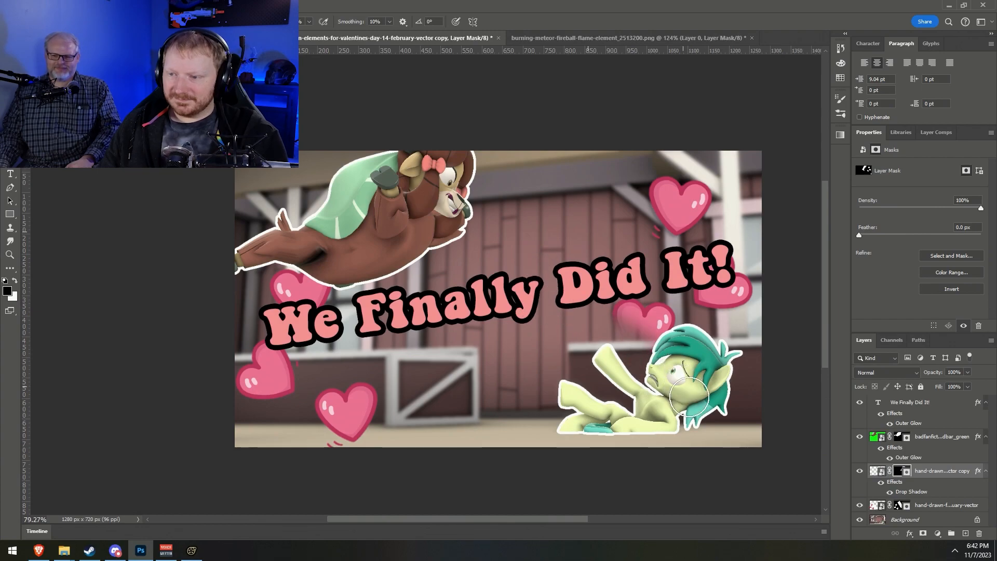
pyautogui.hotkey('ctrl', 'z')
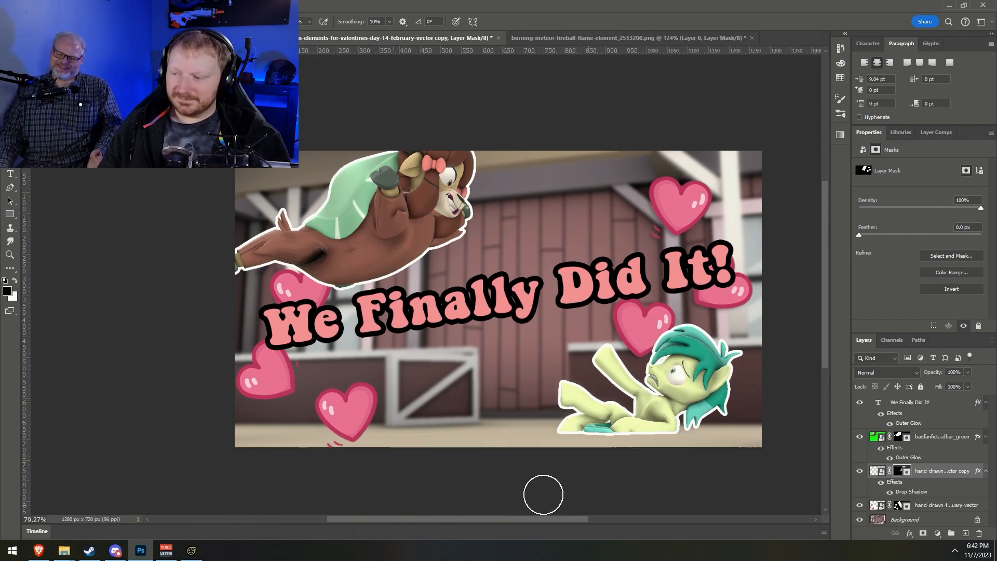
# Copy the duplicated hearts' drop shadow style and paste it onto the original hearts layer
pyautogui.rightClick(909, 492)
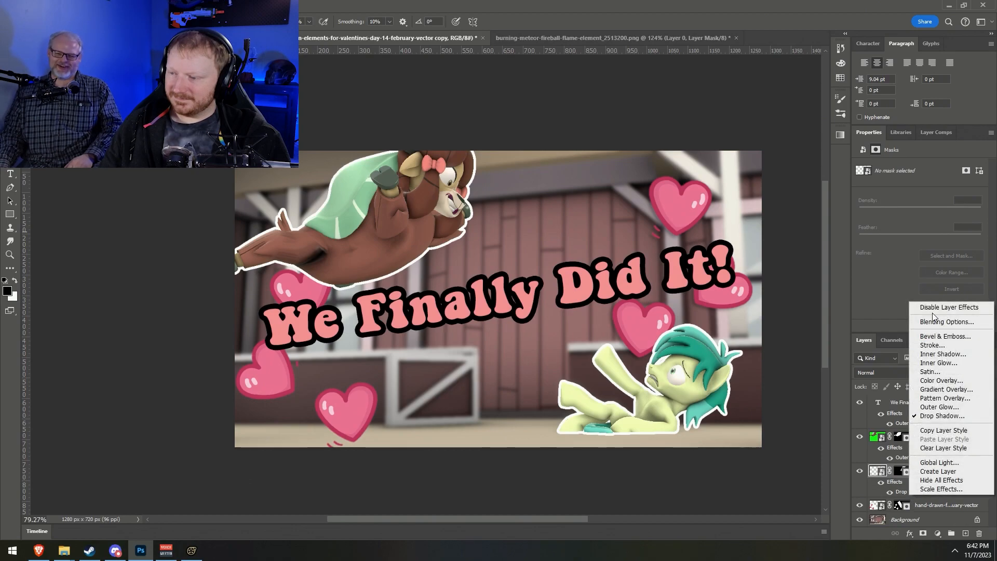
pyautogui.click(963, 430)
pyautogui.scroll(-3, 928, 445)
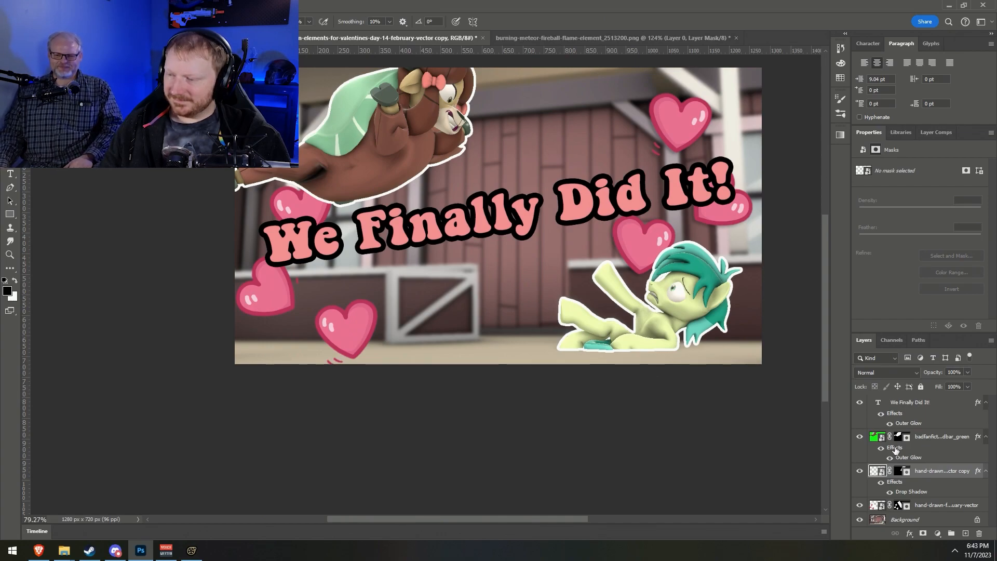
pyautogui.scroll(-1, 875, 450)
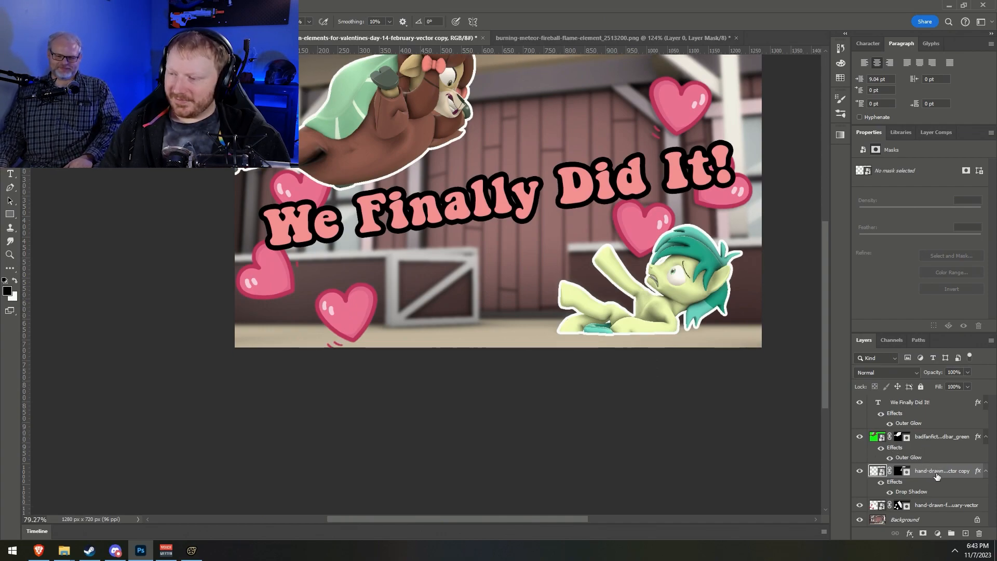
pyautogui.rightClick(937, 506)
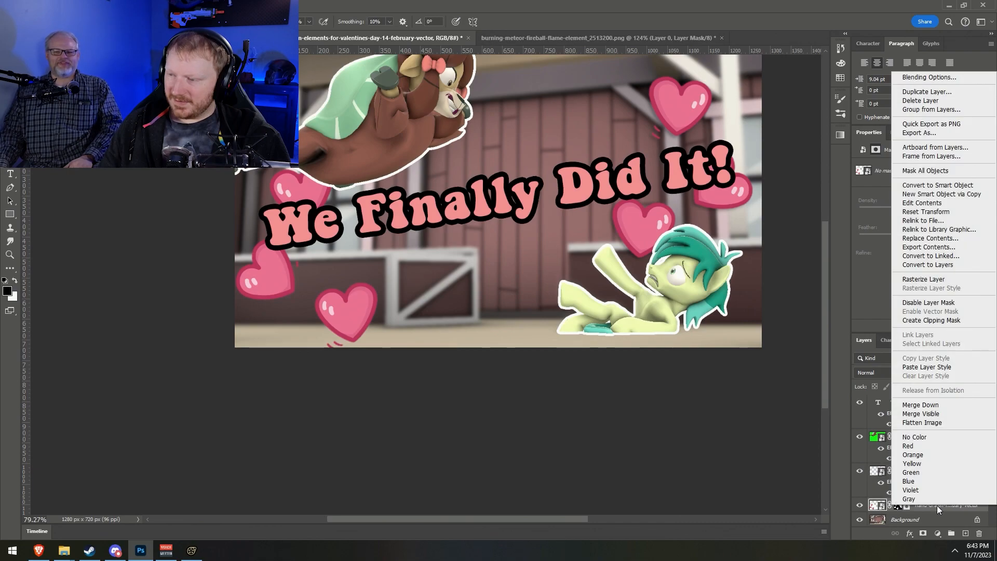
pyautogui.click(927, 366)
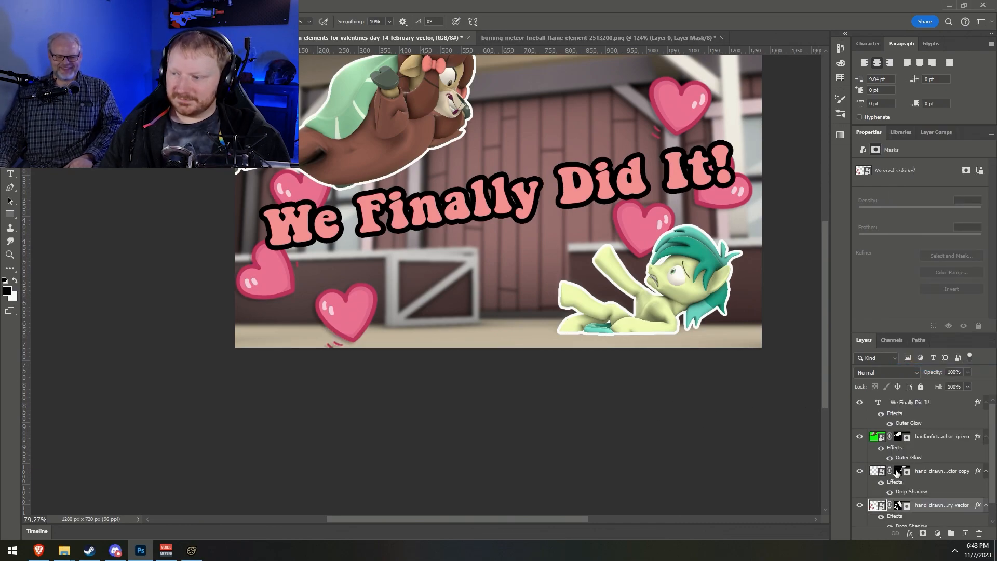
# Try to apply the copied drop shadow style to the "We Finally Did It!" title text
pyautogui.rightClick(951, 401)
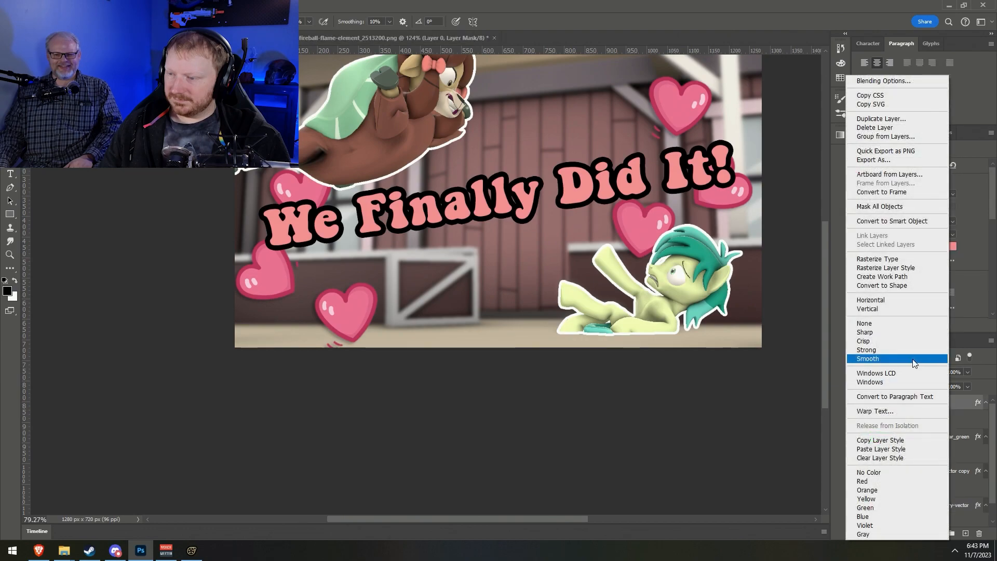
pyautogui.click(873, 457)
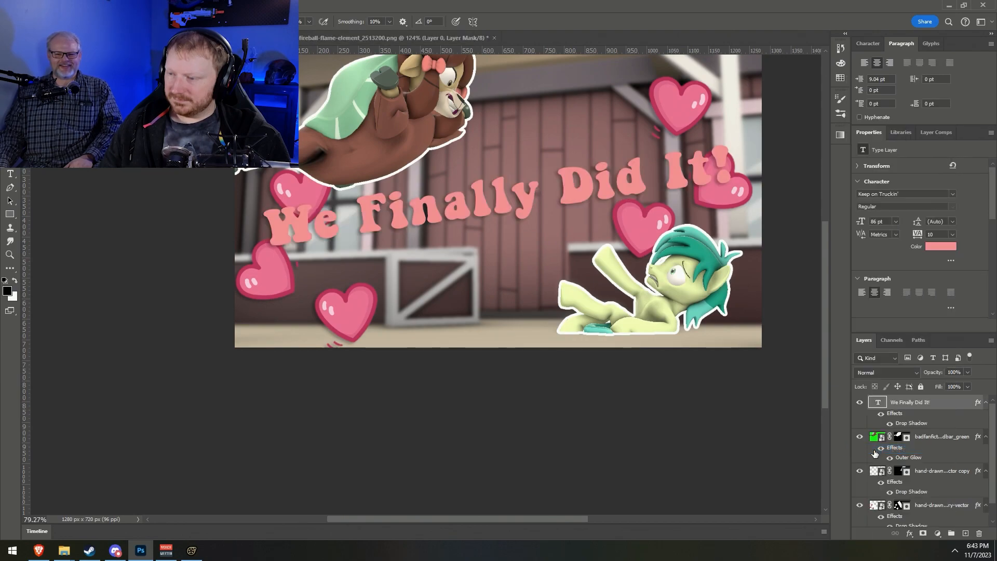
pyautogui.keyDown('alt'); pyautogui.moveTo(908, 448); pyautogui.dragTo(933, 421); pyautogui.keyUp('alt')
# Add a drop shadow to the "We Finally Did It!" title with 8 px distance, 29% spread and 38 px size, keeping Outer Glow on
pyautogui.doubleClick(933, 423)
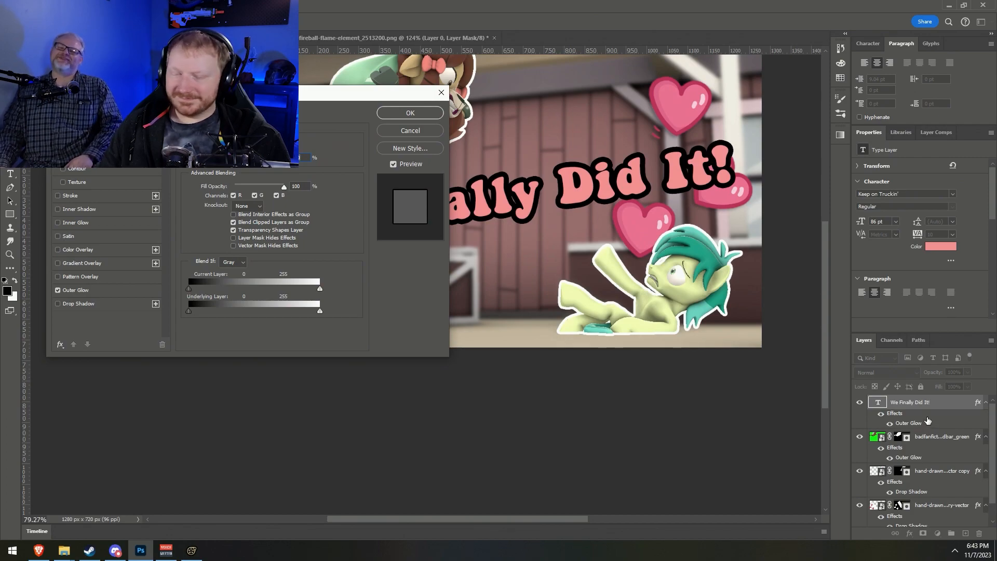
pyautogui.click(88, 305)
pyautogui.moveTo(302, 93); pyautogui.dragTo(363, 261)
pyautogui.moveTo(293, 390); pyautogui.dragTo(292, 364)
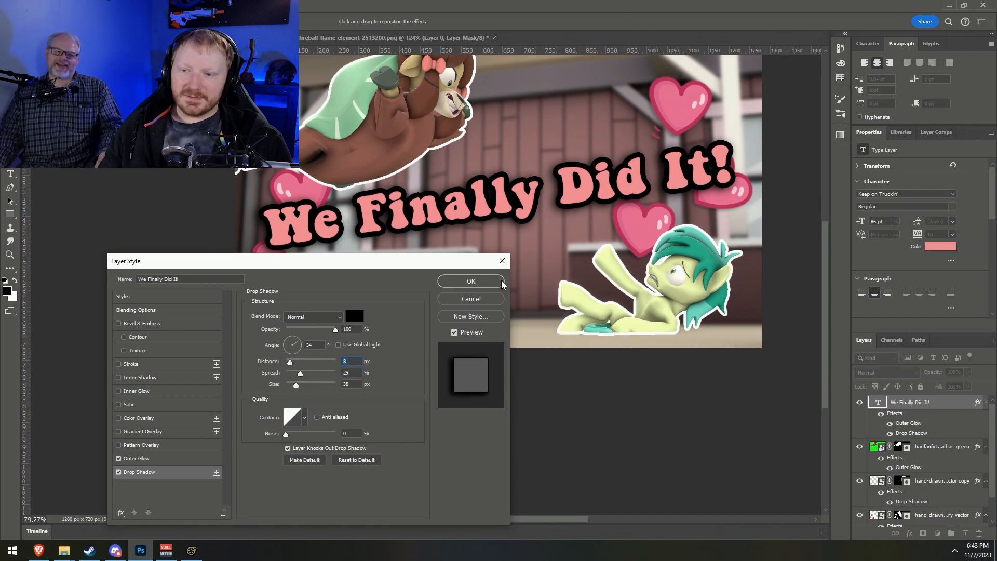
pyautogui.click(502, 281)
# Switch to the browser and open the Channel Points settings in the Twitch Creator Dashboard
pyautogui.click(38, 551)
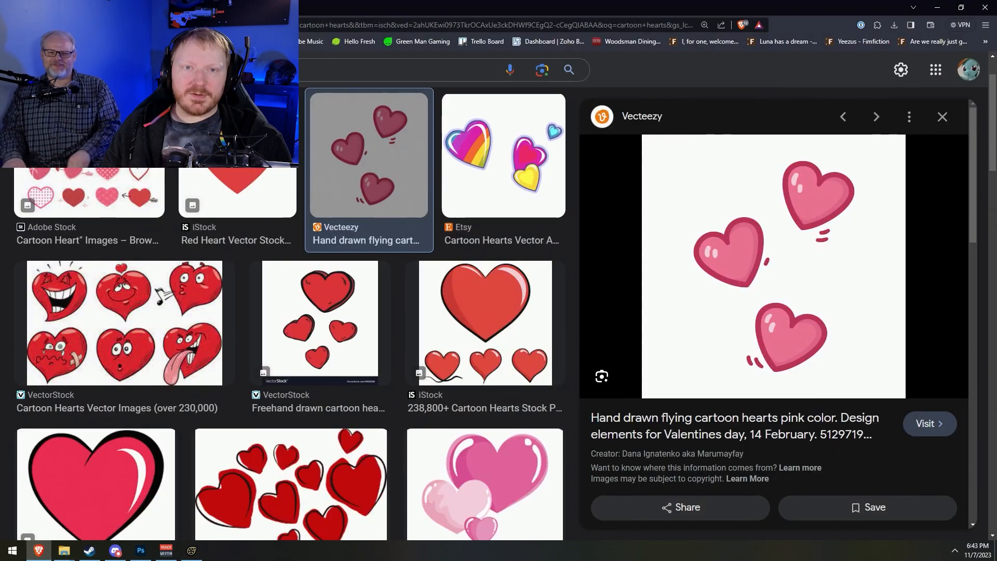
pyautogui.click(208, 41)
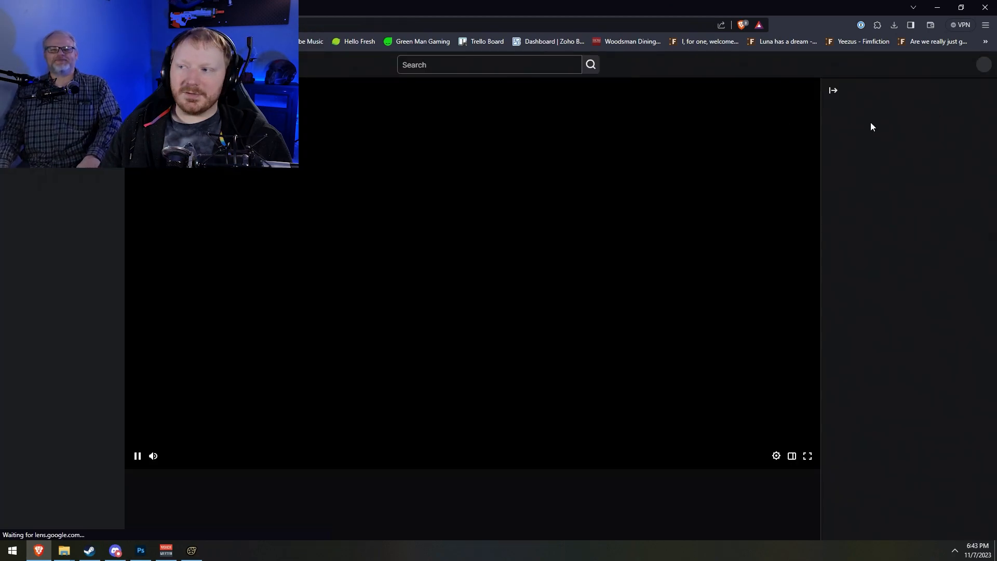
pyautogui.click(983, 65)
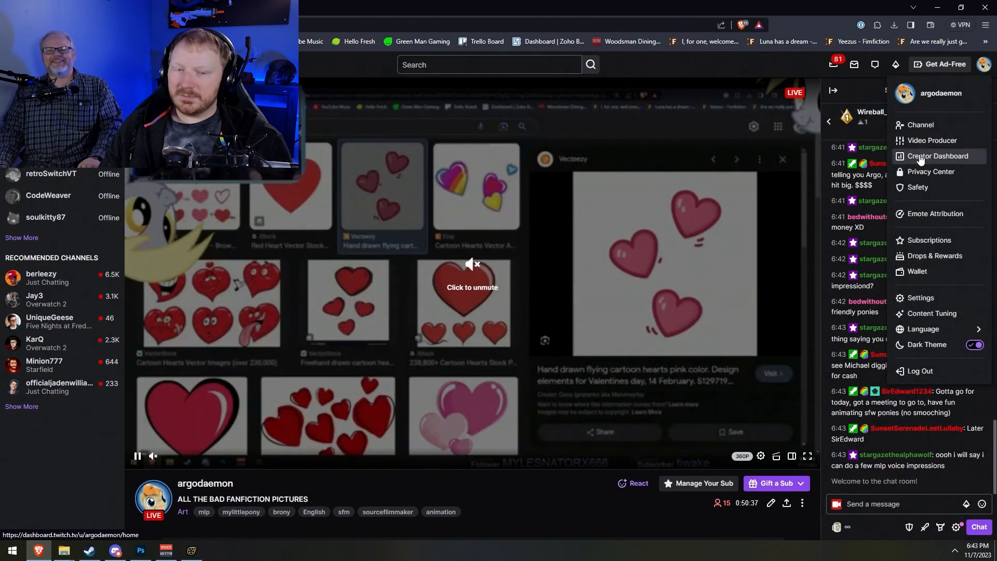
pyautogui.click(922, 156)
pyautogui.click(24, 204)
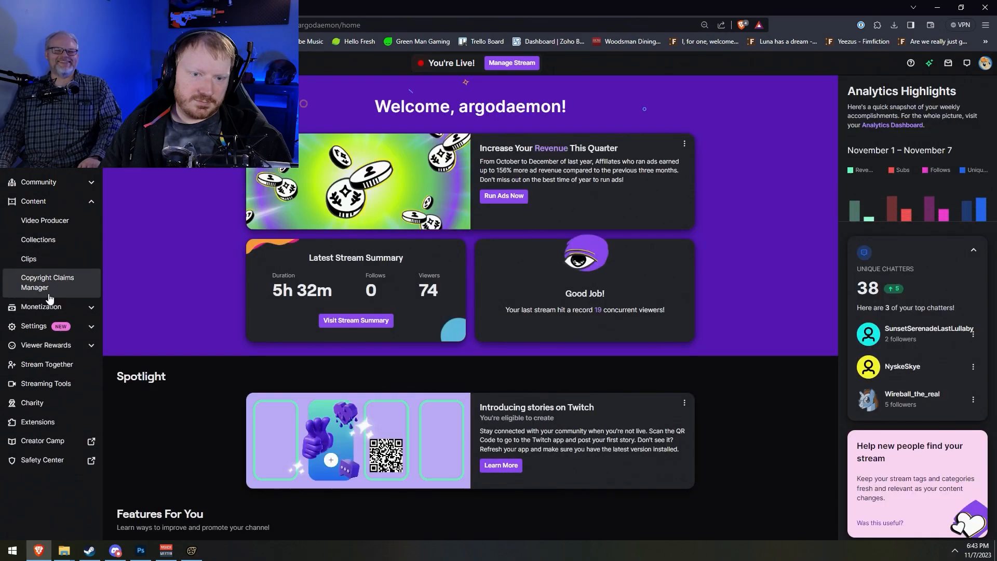
pyautogui.click(37, 347)
pyautogui.click(44, 362)
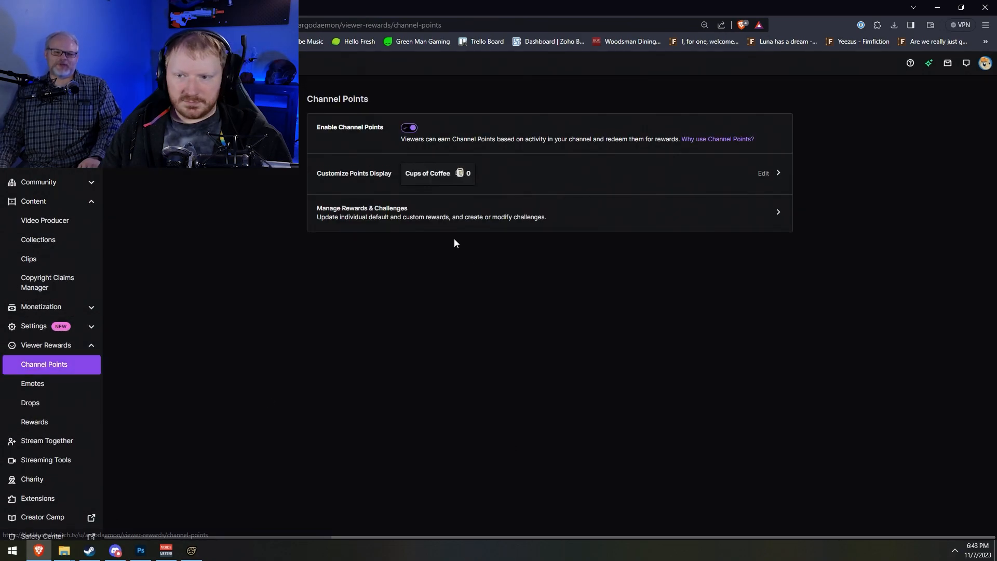
# Look up the Voice Impressions custom reward among the channel's rewards, check its description, and leave it without saving
pyautogui.click(450, 222)
pyautogui.scroll(-8, 491, 358)
pyautogui.scroll(2, 488, 337)
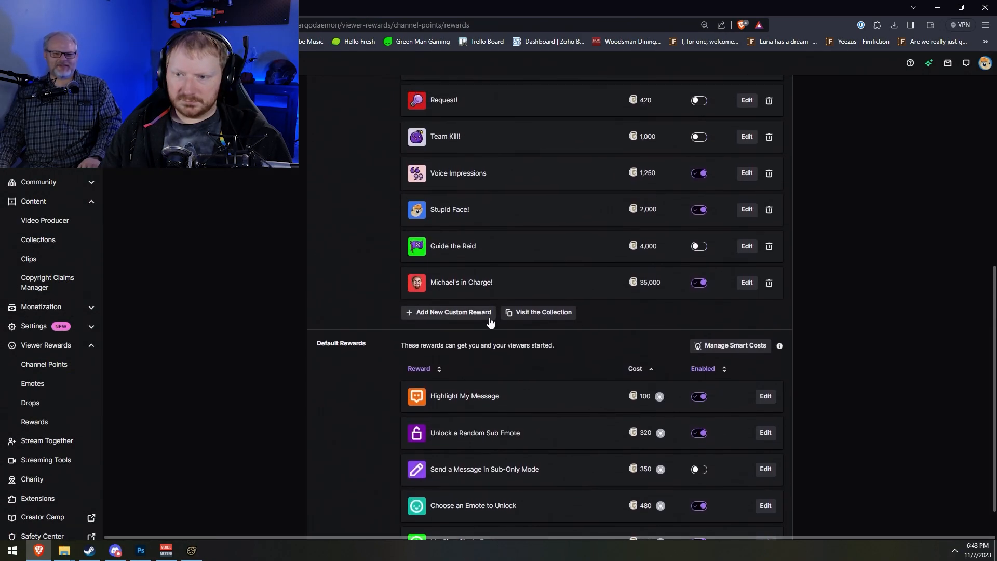
pyautogui.click(754, 229)
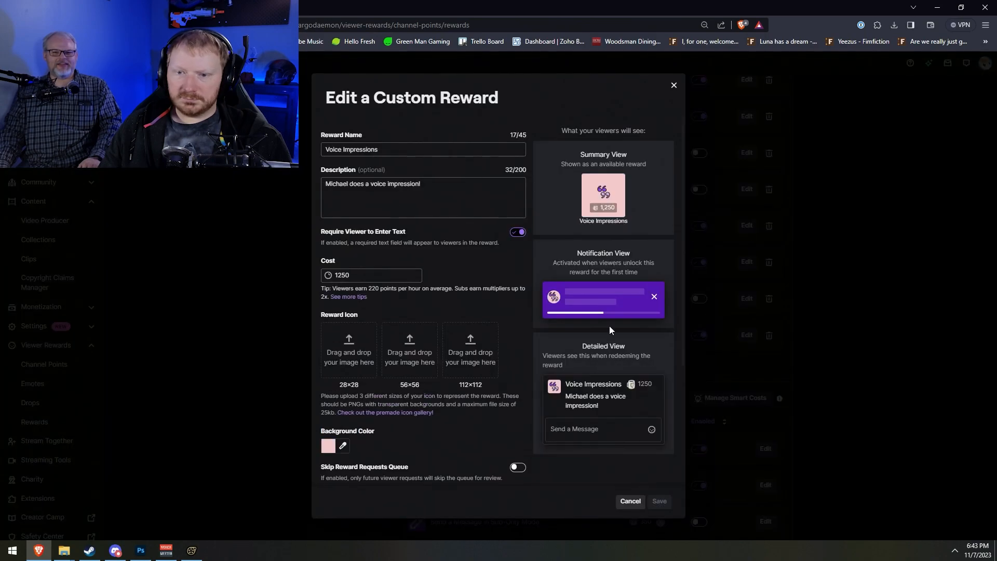
pyautogui.tripleClick(417, 185)
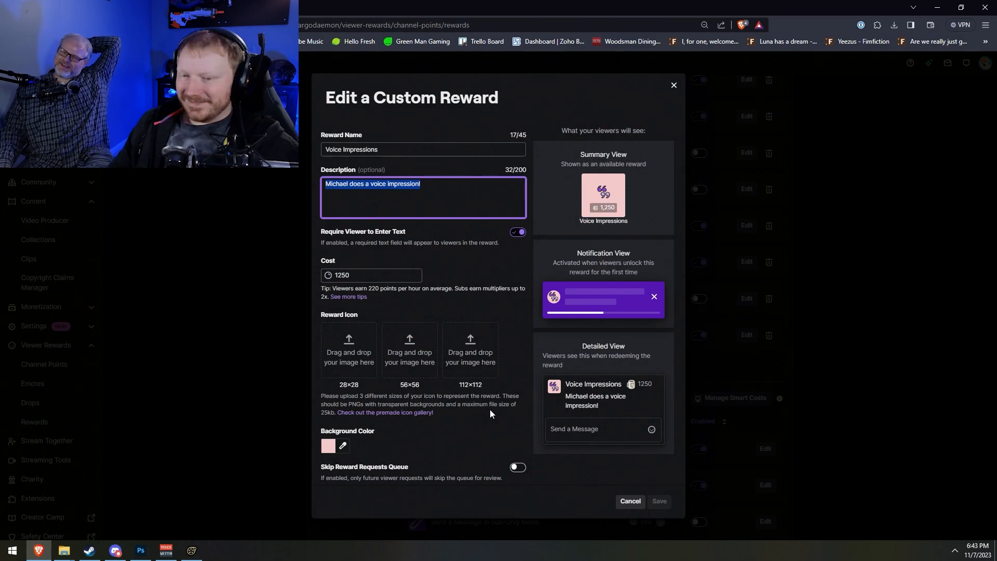
pyautogui.click(630, 501)
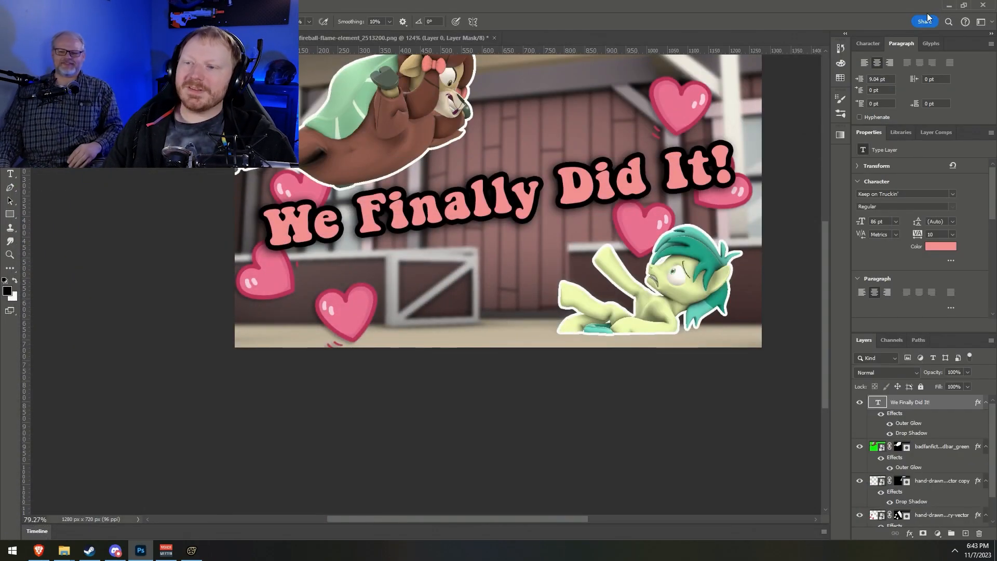
# Return to Photoshop, select the green-screen pony characters layer, and choose the Smudge tool for the brown character's body
pyautogui.scroll(4, 634, 265)
pyautogui.keyDown('ctrl'); pyautogui.scroll(1, 651, 280); pyautogui.keyUp('ctrl')
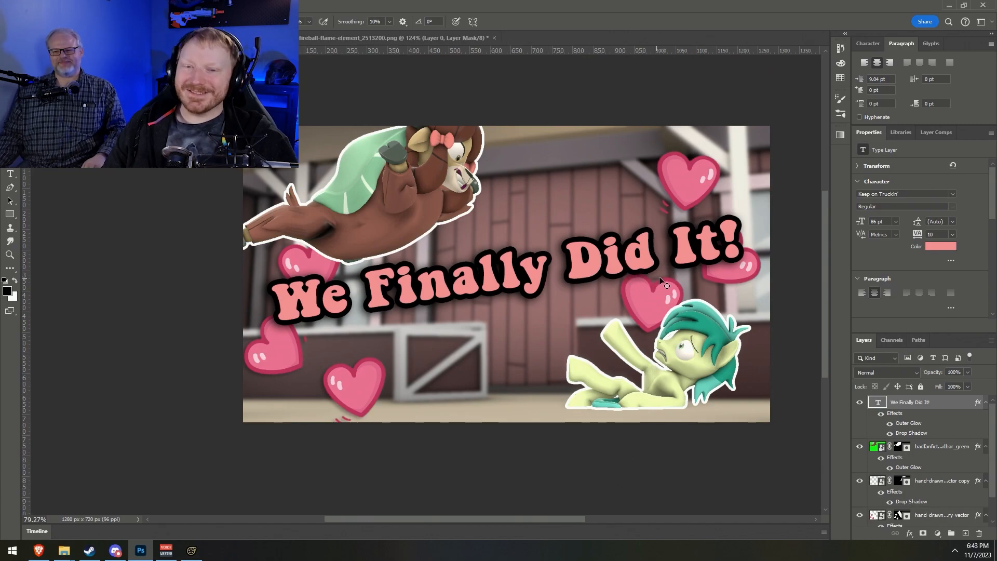
pyautogui.keyDown('ctrl'); pyautogui.scroll(-3, 667, 276); pyautogui.keyUp('ctrl')
pyautogui.keyDown('alt'); pyautogui.scroll(3, 670, 281); pyautogui.keyUp('alt')
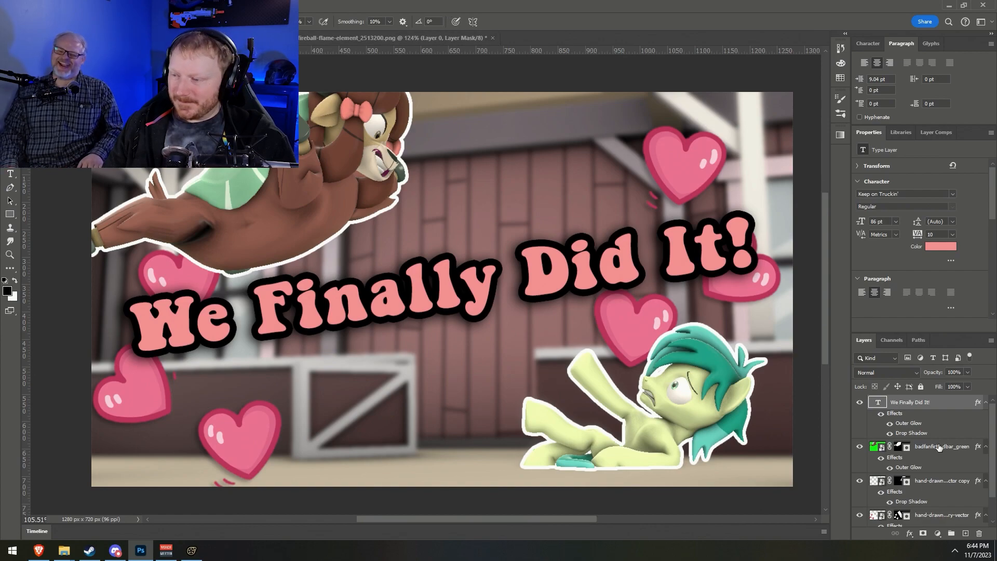
pyautogui.scroll(-1, 949, 451)
pyautogui.click(967, 421)
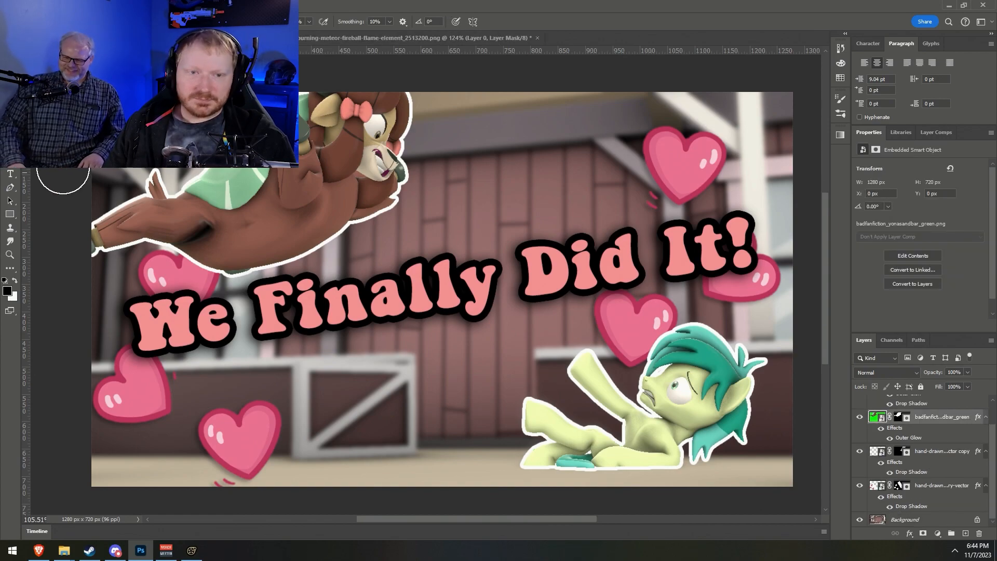
pyautogui.click(11, 242)
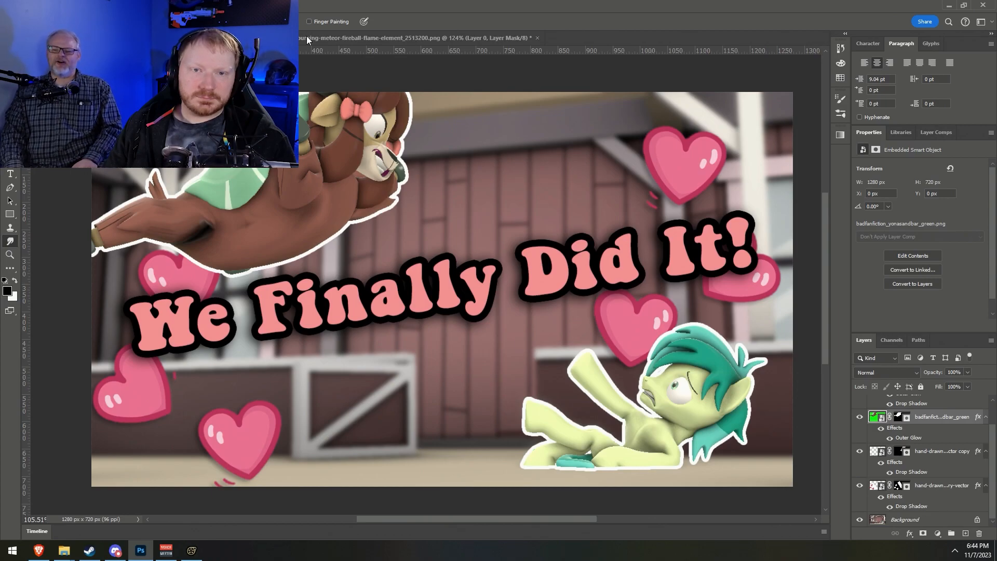
pyautogui.keyDown('alt'); pyautogui.scroll(14, 179, 161); pyautogui.keyUp('alt')
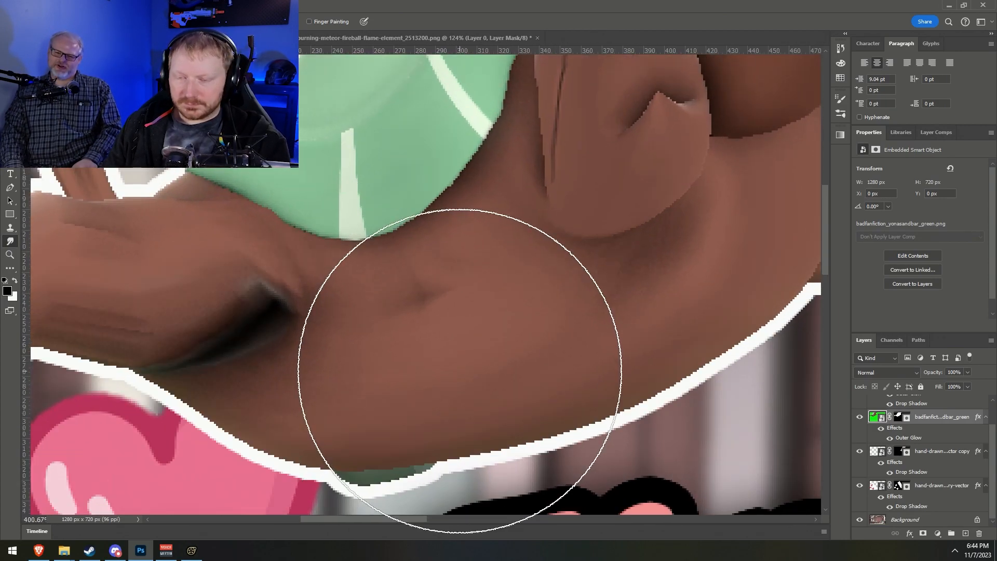
# Shrink the Smudge brush and try to smudge the brown character's belly, declining to rasterize the smart object
pyautogui.press('[')
pyautogui.press('[')
pyautogui.press('[')
pyautogui.press('[')
pyautogui.press('[')
pyautogui.press('[')
pyautogui.click(416, 292)
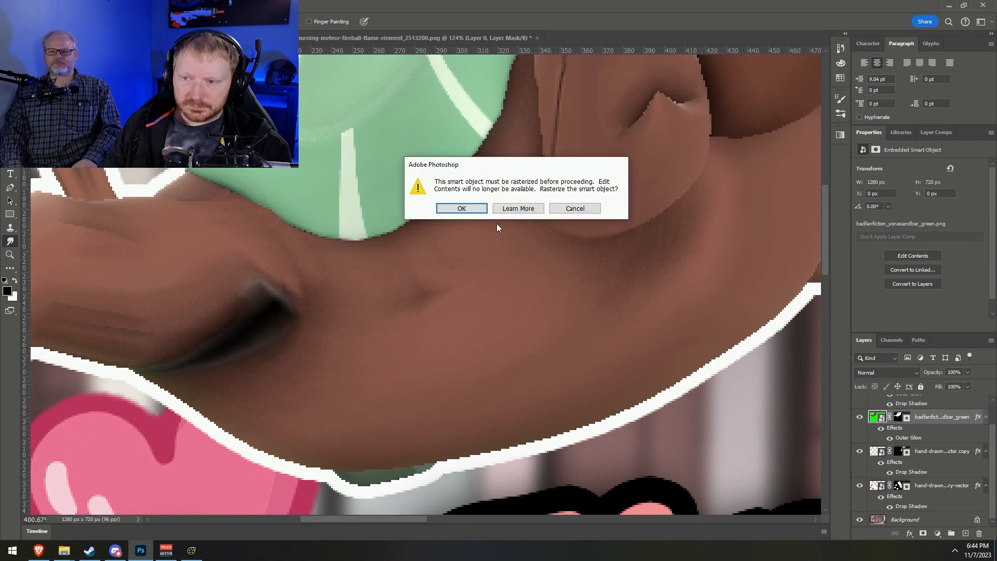
pyautogui.click(577, 208)
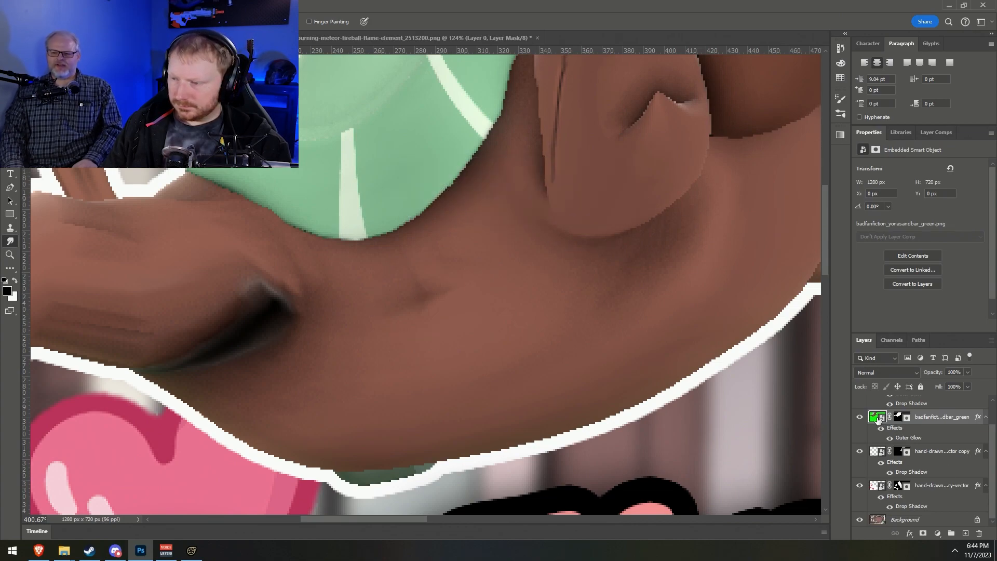
# Rasterize the green-screen pony characters smart object layer while keeping its mask
pyautogui.rightClick(878, 420)
pyautogui.click(924, 421)
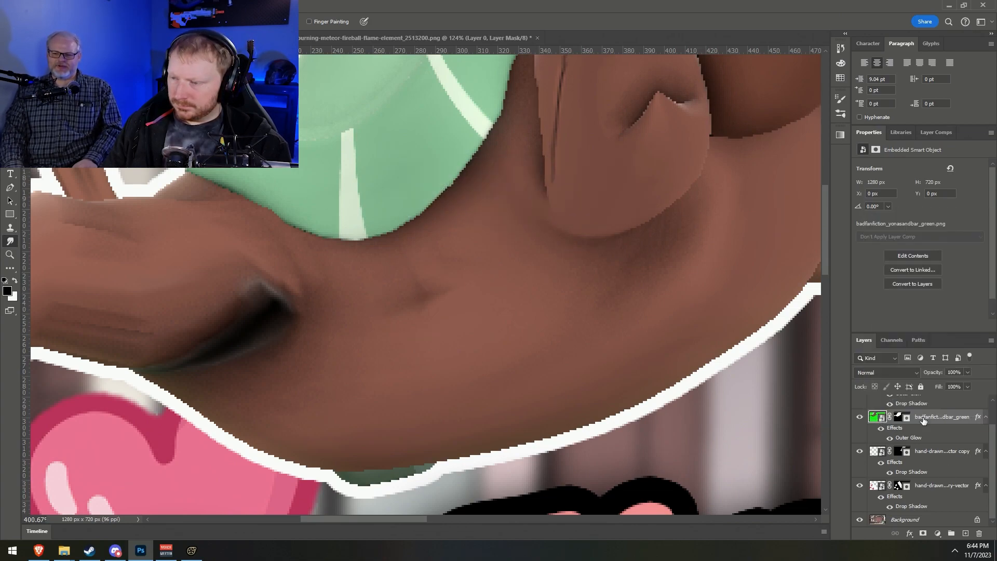
pyautogui.rightClick(924, 421)
pyautogui.click(879, 315)
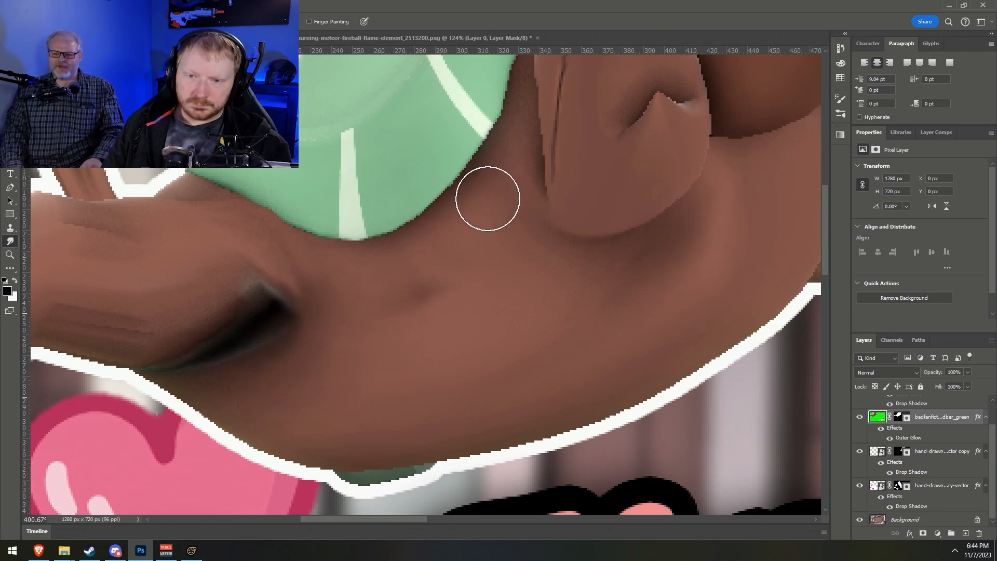
# Smudge the shading on the brown character's outstretched leg below the tail
pyautogui.moveTo(394, 519); pyautogui.dragTo(329, 521)
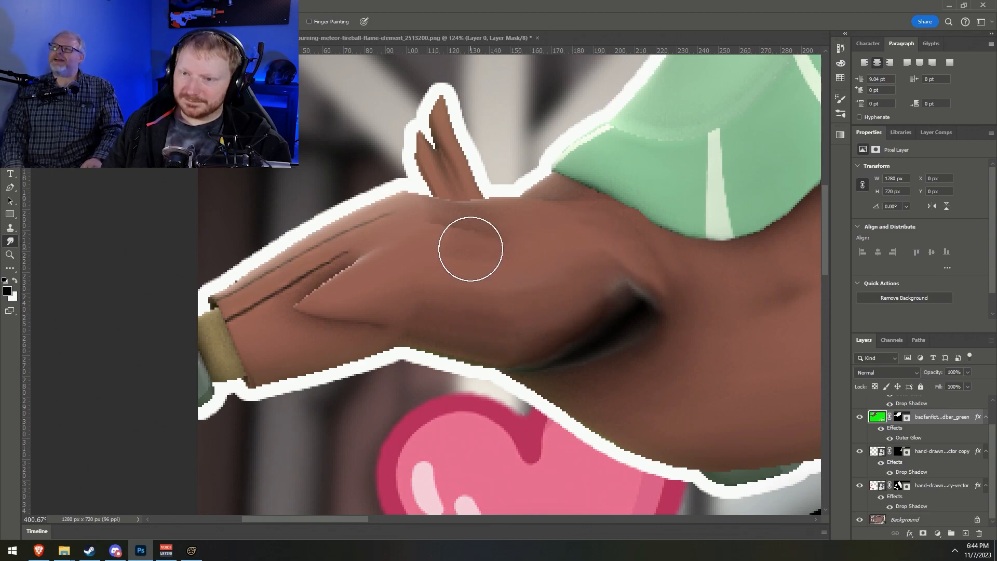
pyautogui.moveTo(441, 245); pyautogui.dragTo(500, 245)
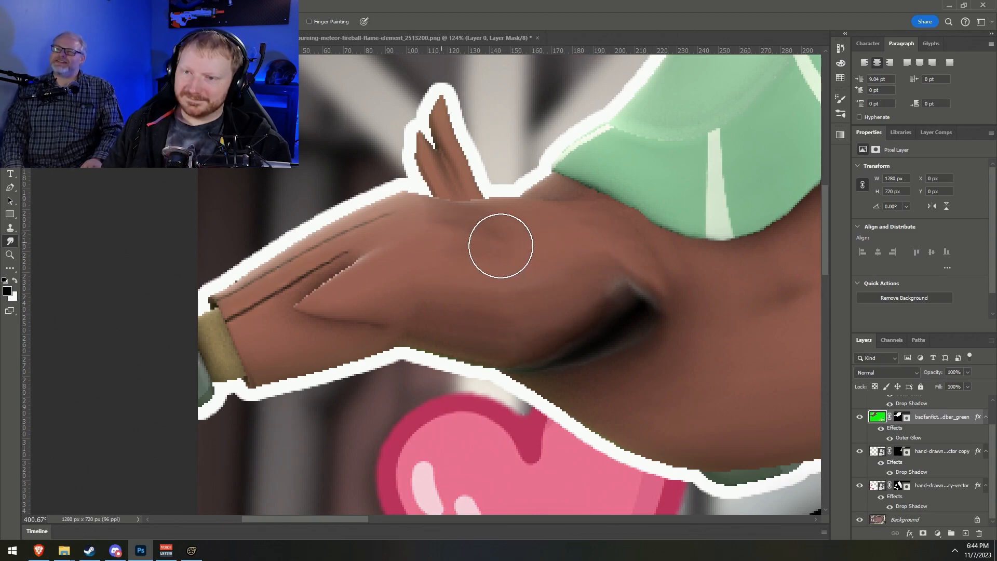
# Smudge the fold line and lower edge of the brown character's green blanket with a smaller brush
pyautogui.press('[')
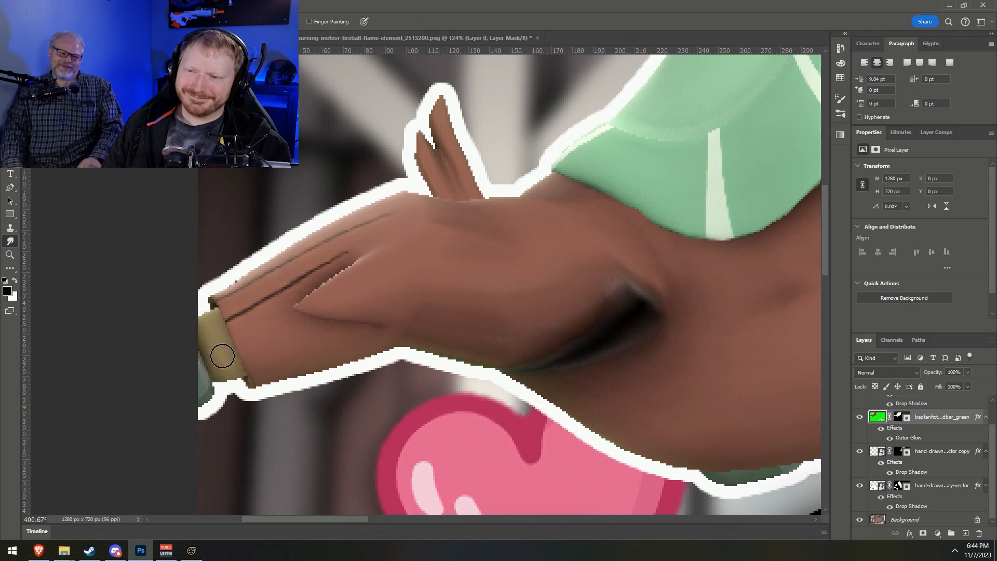
pyautogui.scroll(6, 716, 320)
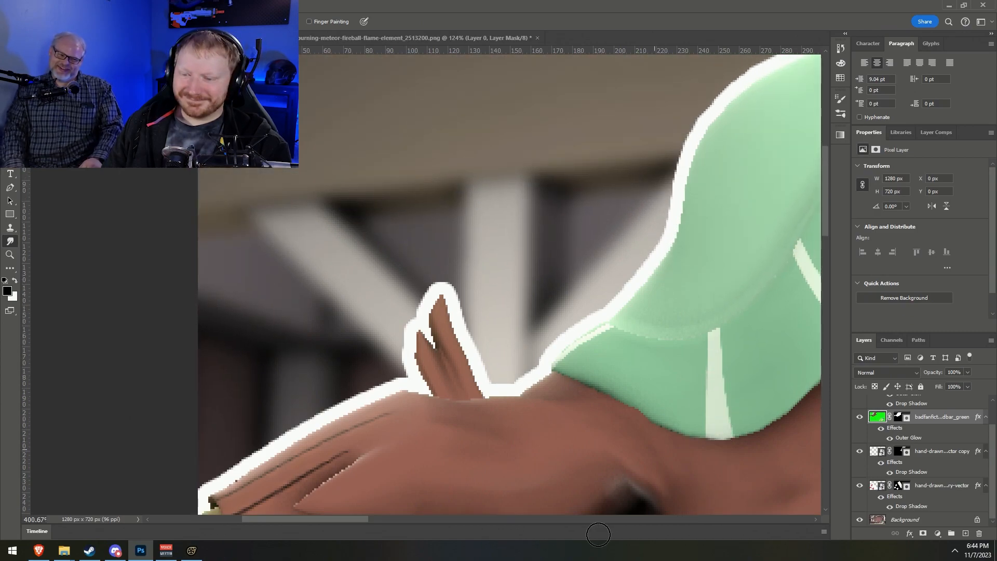
pyautogui.moveTo(310, 519); pyautogui.dragTo(356, 501)
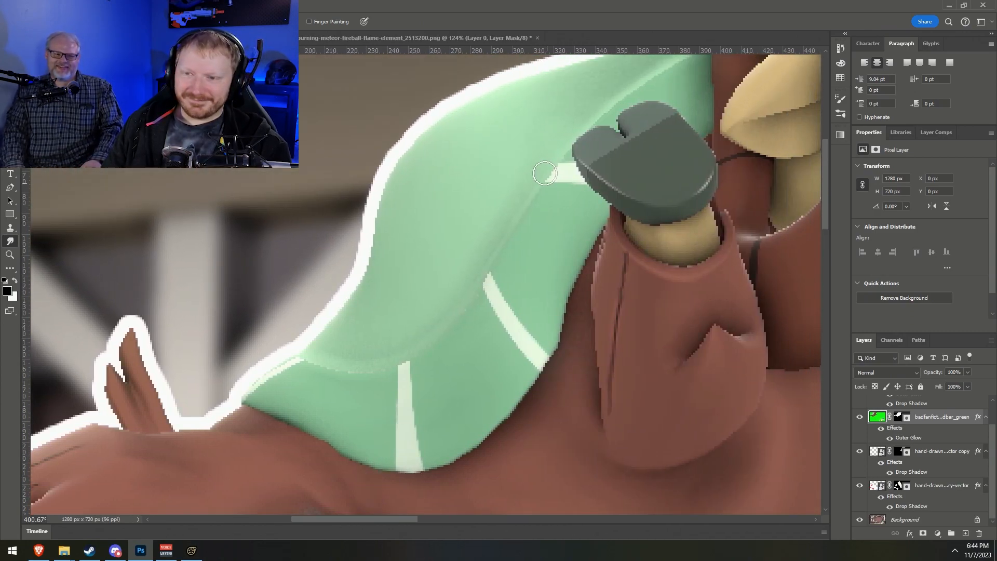
pyautogui.scroll(2, 546, 172)
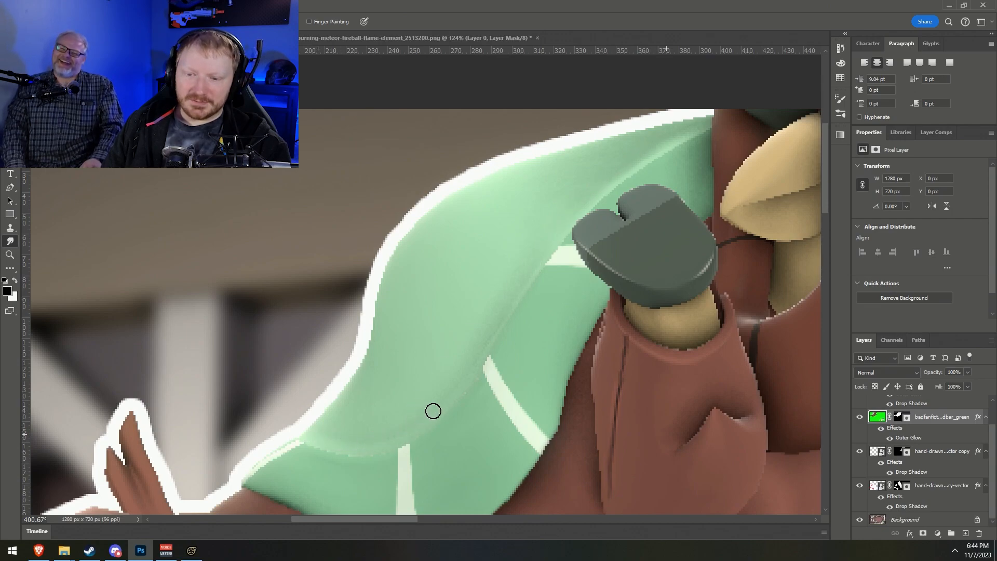
pyautogui.moveTo(456, 361); pyautogui.dragTo(469, 347)
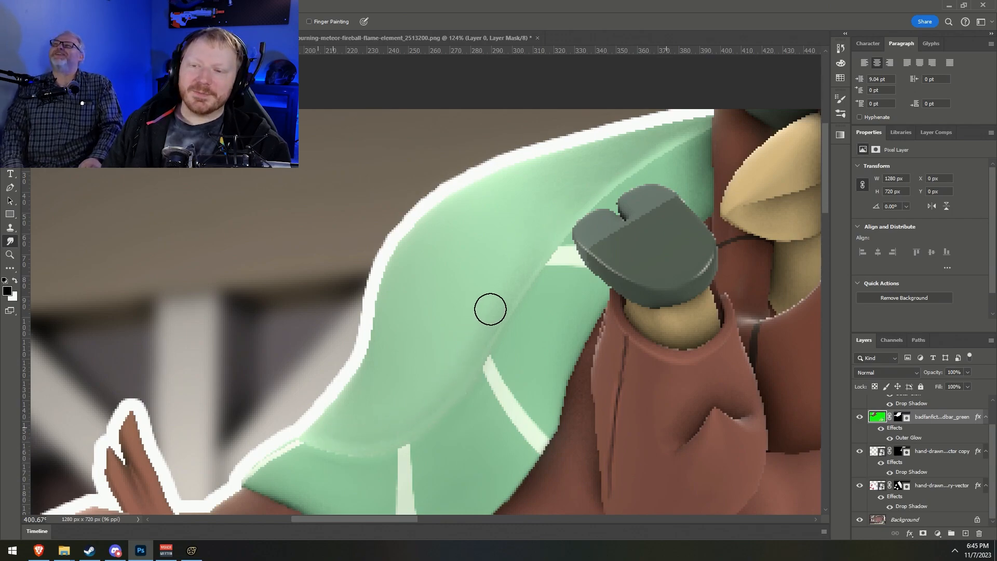
pyautogui.hscroll(2, 650, 162)
pyautogui.scroll(-5, 652, 485)
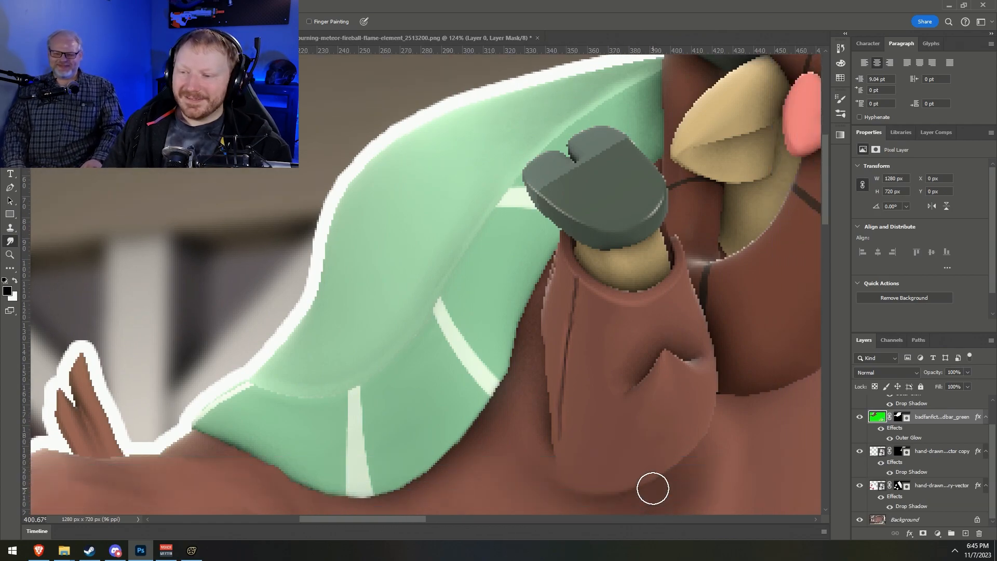
pyautogui.moveTo(536, 243); pyautogui.dragTo(529, 218)
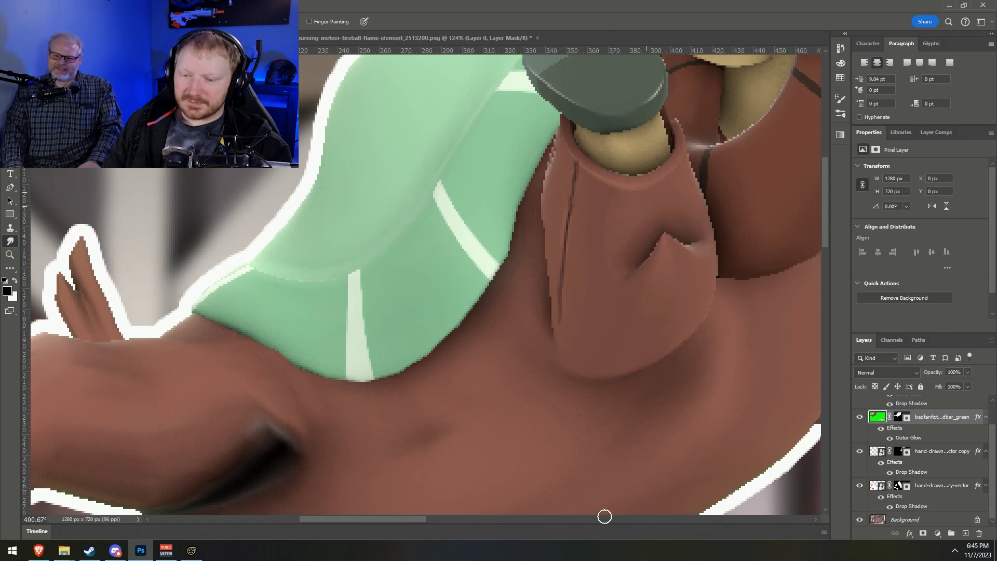
# Inspect the brown character's face, arm and lower body up close for areas that need retouching
pyautogui.hscroll(8, 520, 441)
pyautogui.scroll(3, 521, 443)
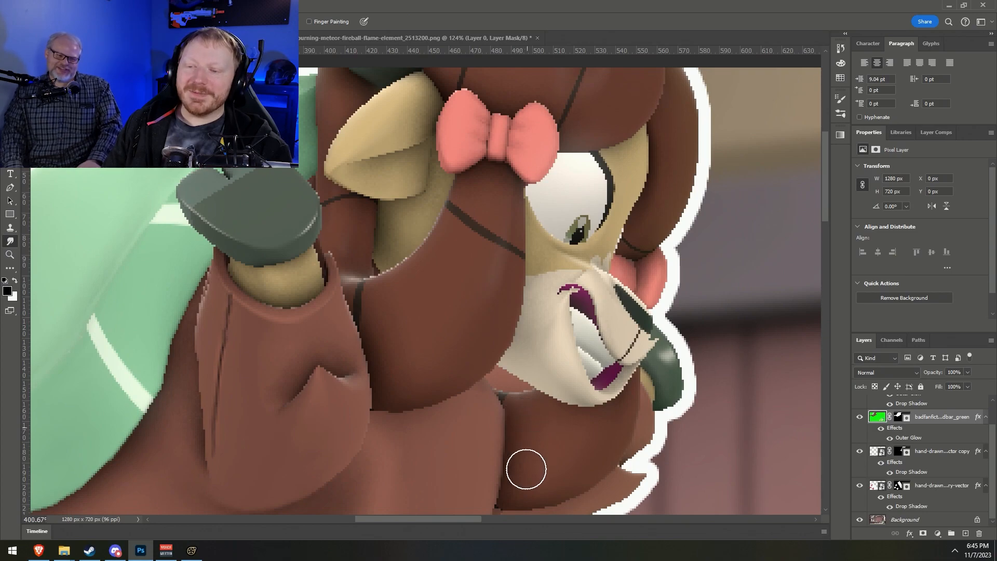
pyautogui.scroll(1, 688, 447)
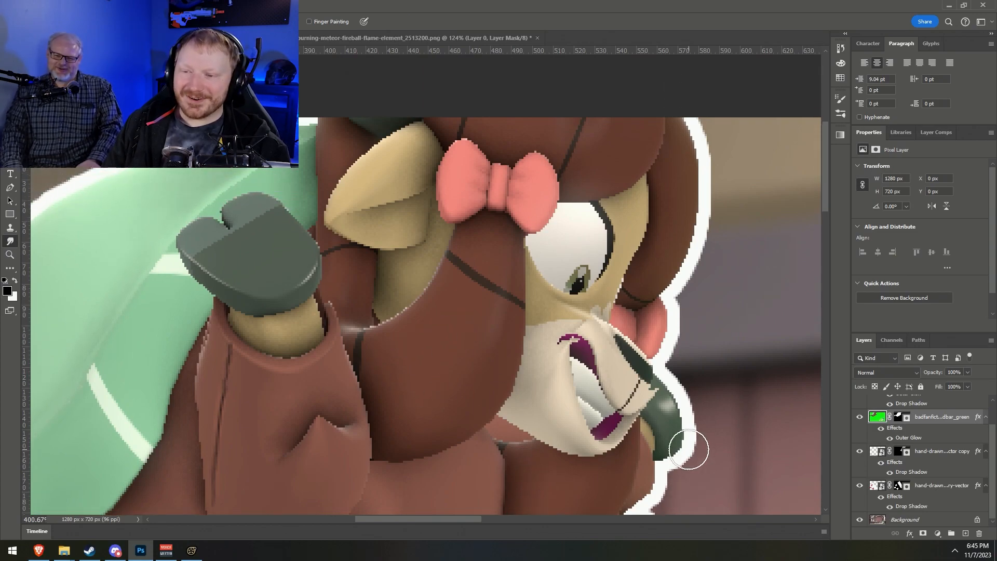
pyautogui.scroll(1, 571, 395)
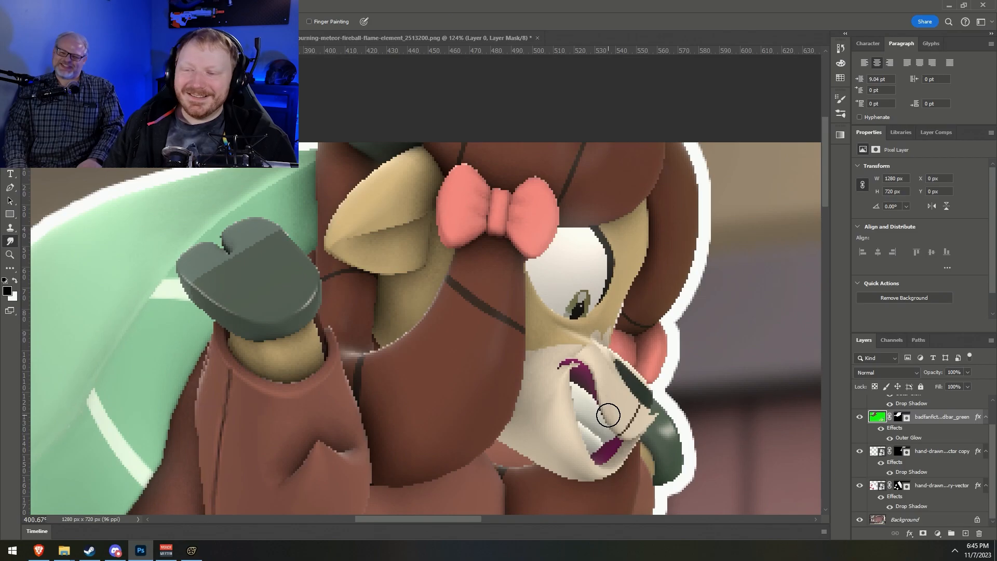
pyautogui.keyDown('alt'); pyautogui.scroll(3, 606, 410); pyautogui.keyUp('alt')
pyautogui.keyDown('alt'); pyautogui.scroll(1, 572, 382); pyautogui.keyUp('alt')
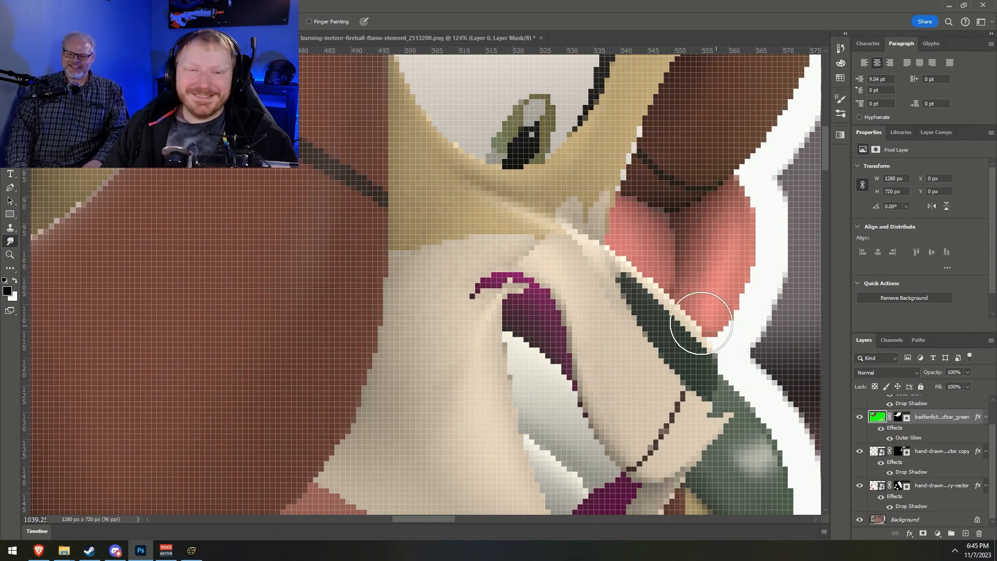
pyautogui.click(10, 228)
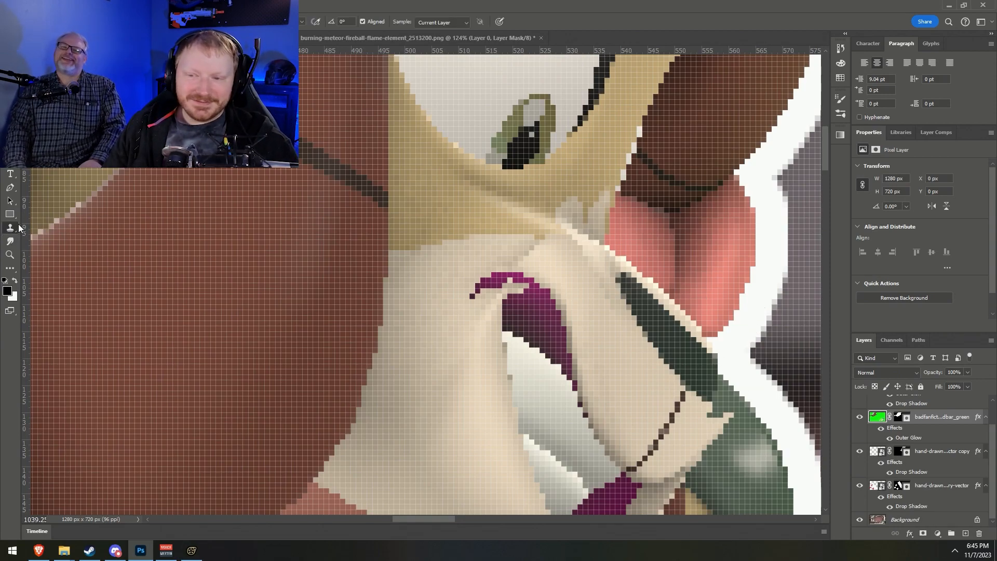
pyautogui.keyDown('alt'); pyautogui.scroll(-3, 235, 272); pyautogui.keyUp('alt')
pyautogui.keyDown('alt'); pyautogui.scroll(-3, 236, 272); pyautogui.keyUp('alt')
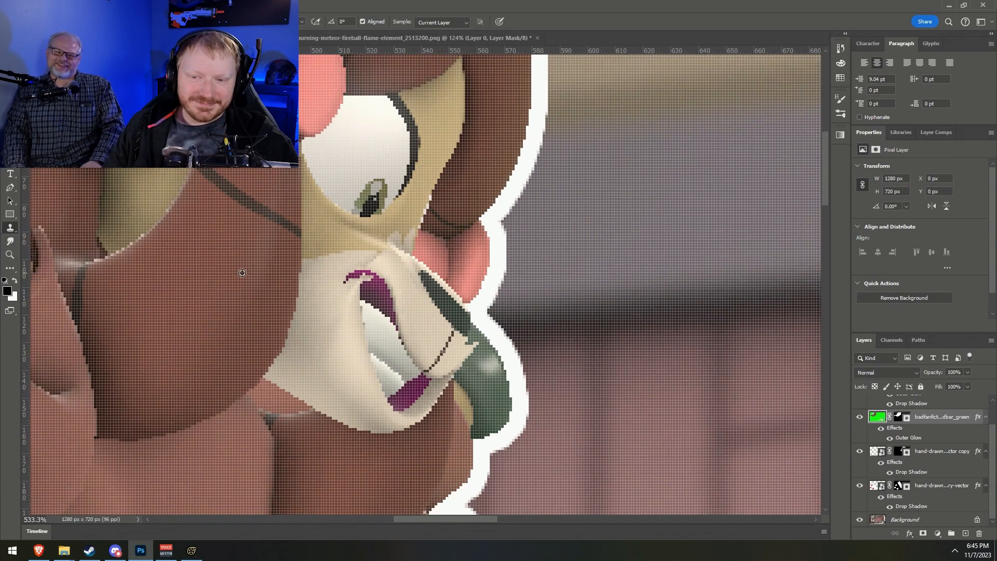
pyautogui.scroll(-3, 228, 265)
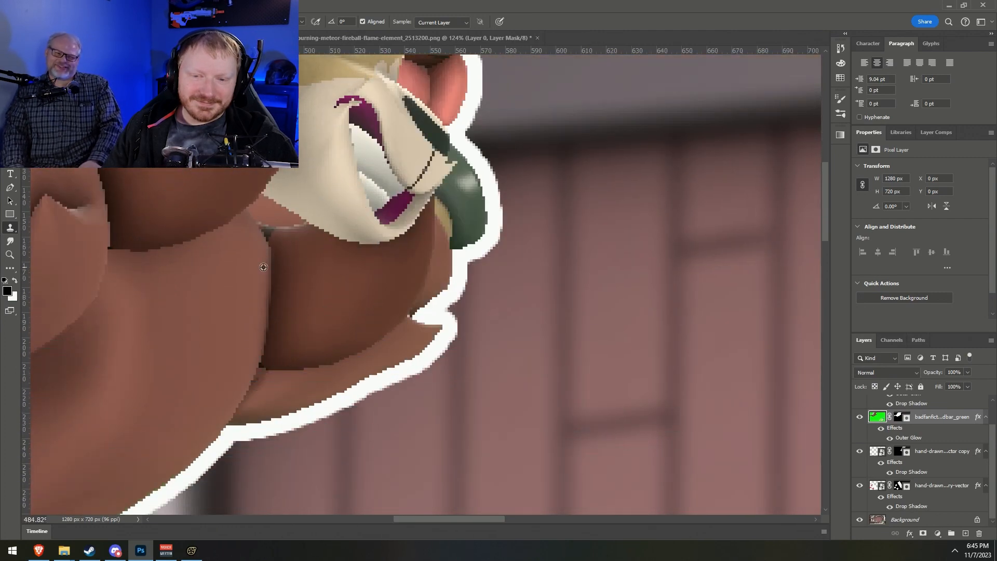
pyautogui.keyDown('alt'); pyautogui.scroll(-3, 258, 280); pyautogui.keyUp('alt')
pyautogui.scroll(3, 252, 301)
pyautogui.keyDown('alt'); pyautogui.scroll(-3, 253, 301); pyautogui.keyUp('alt')
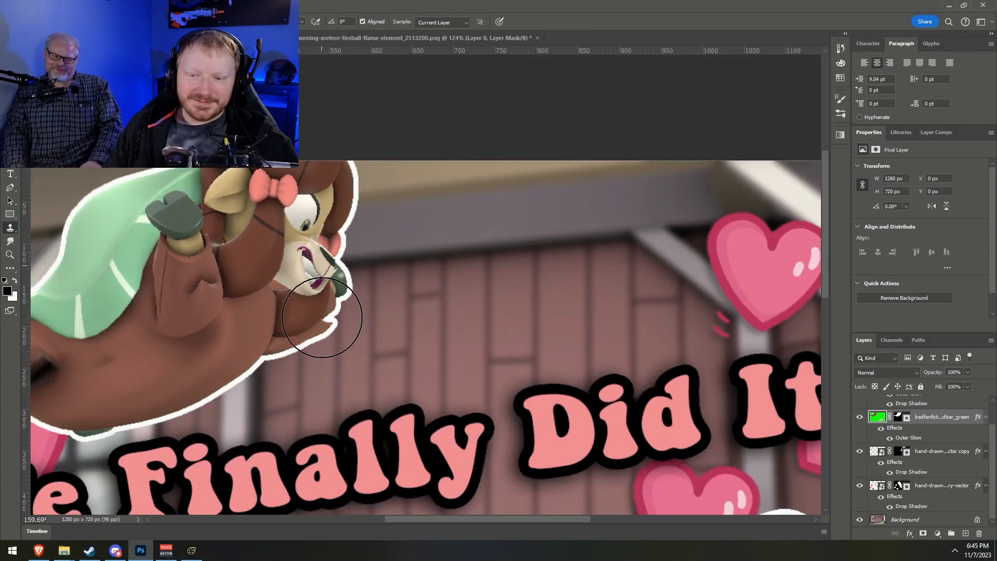
# Smudge the grainy shading on the green pony's chest smooth, using the Smudge tool with an enlarged brush
pyautogui.scroll(-3, 334, 312)
pyautogui.moveTo(506, 519)
pyautogui.mouseDown()
pyautogui.moveTo(603, 523)
pyautogui.moveTo(516, 522)
pyautogui.mouseUp()
pyautogui.scroll(-3, 534, 457)
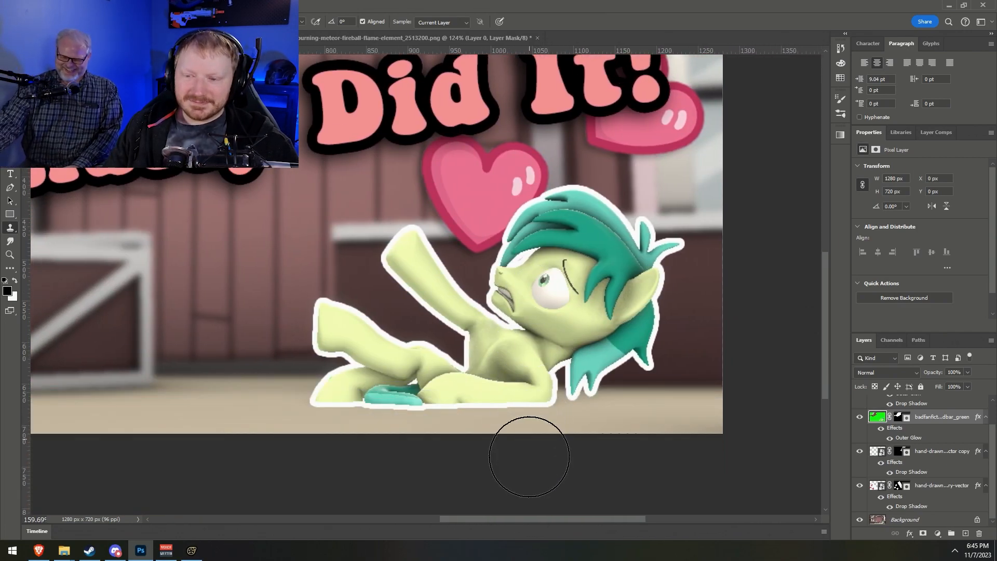
pyautogui.keyDown('alt'); pyautogui.scroll(3, 488, 380); pyautogui.keyUp('alt')
pyautogui.keyDown('alt'); pyautogui.scroll(2, 488, 380); pyautogui.keyUp('alt')
pyautogui.click(10, 241)
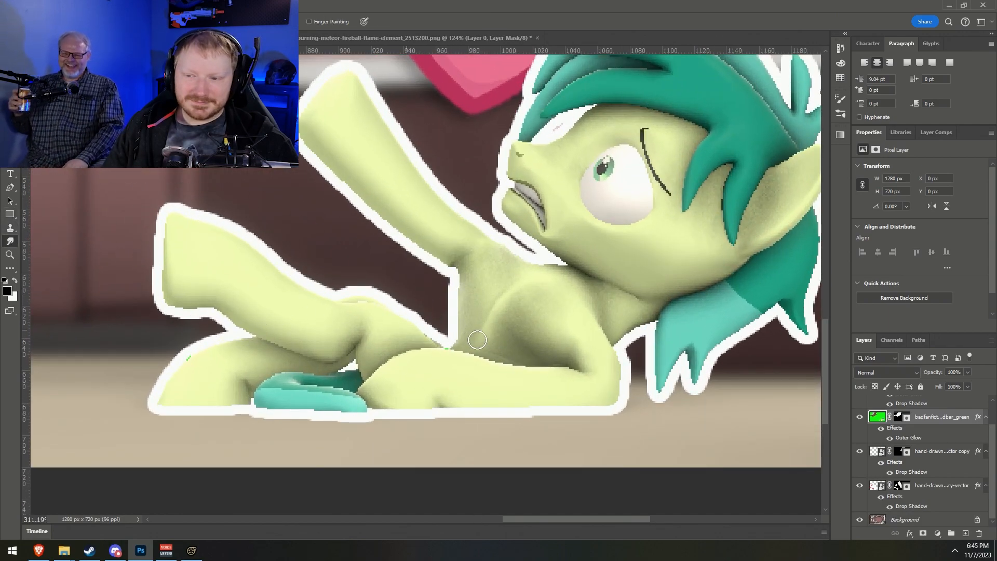
pyautogui.press(']')
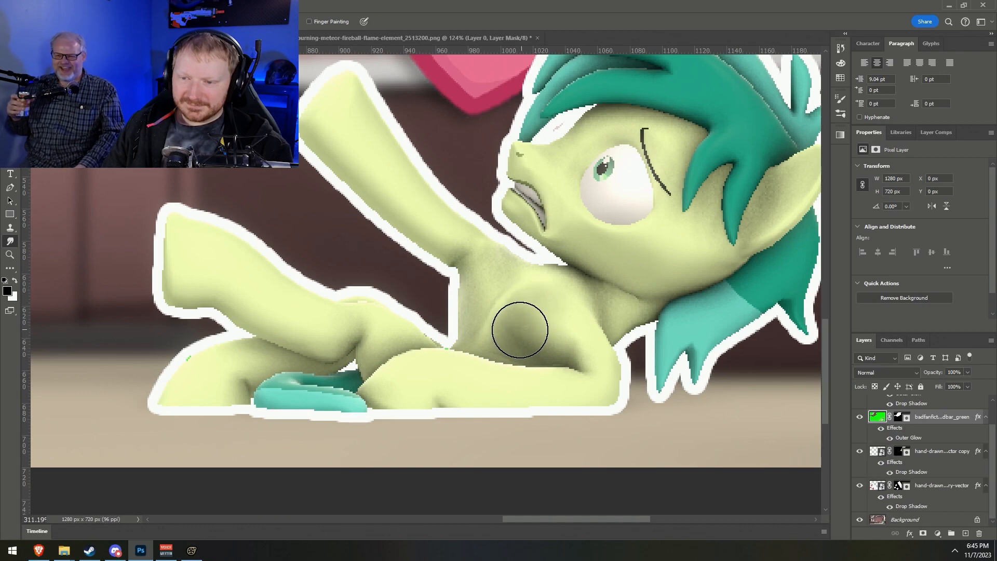
pyautogui.moveTo(509, 337)
pyautogui.mouseDown()
pyautogui.moveTo(566, 331)
pyautogui.moveTo(521, 341)
pyautogui.moveTo(521, 320)
pyautogui.mouseUp()
# Smudge the grainy shading on the green pony's neck, face and ear with a smaller brush, and check the whole thumbnail
pyautogui.press('[')
pyautogui.press('[')
pyautogui.press('[')
pyautogui.press('[')
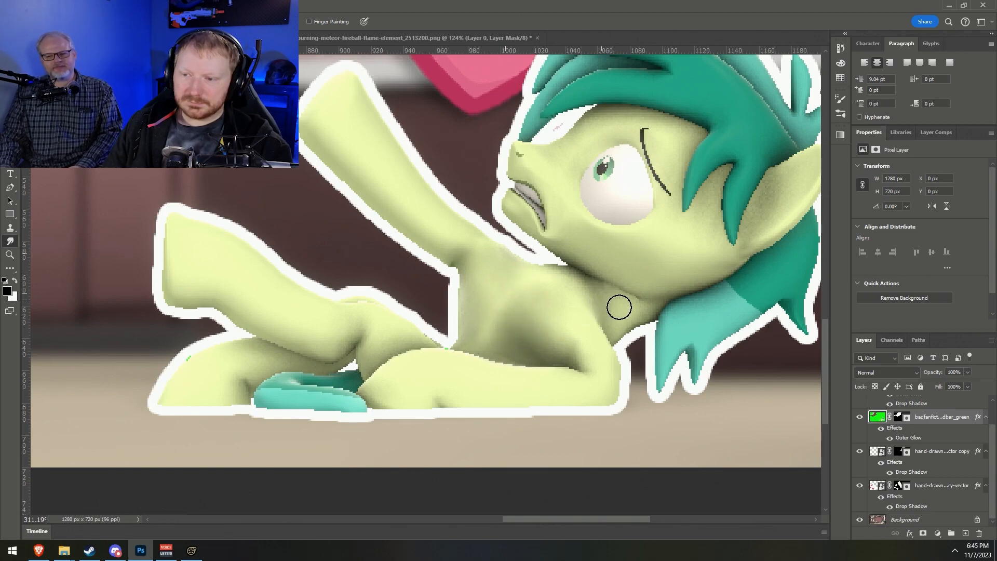
pyautogui.scroll(1, 598, 281)
pyautogui.scroll(1, 686, 283)
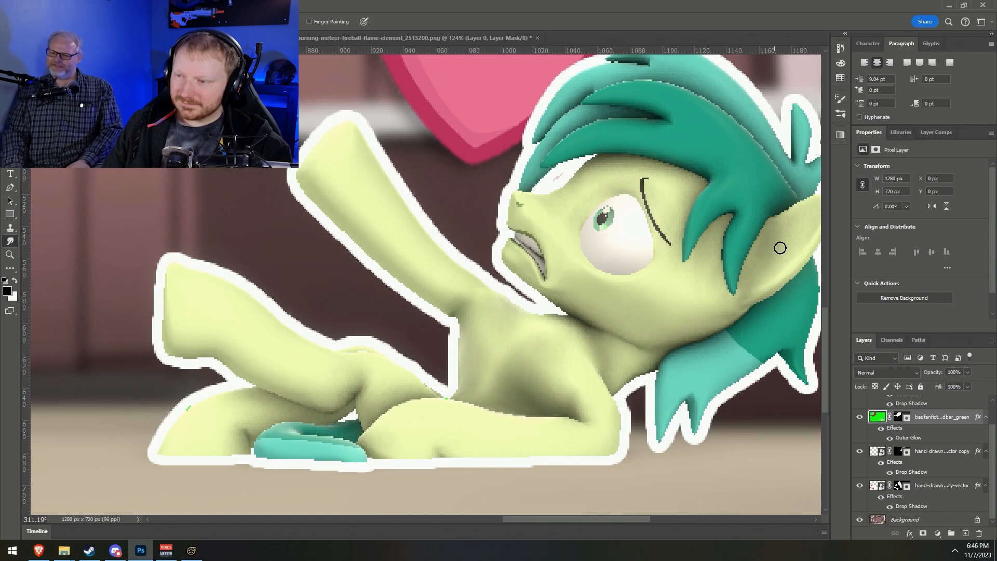
pyautogui.scroll(1, 694, 240)
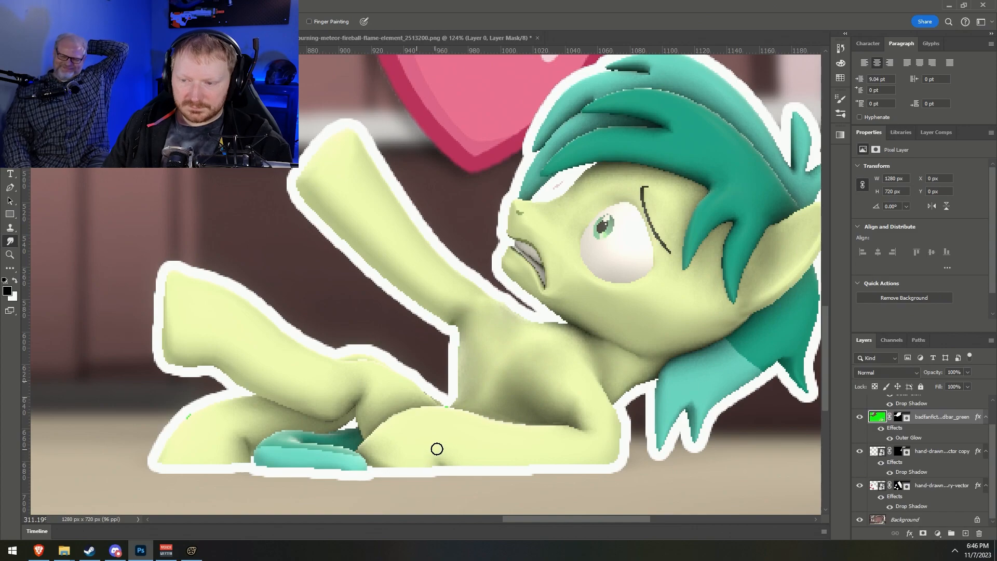
pyautogui.keyDown('alt'); pyautogui.scroll(-6, 554, 447); pyautogui.keyUp('alt')
pyautogui.keyDown('alt'); pyautogui.scroll(-1, 306, 414); pyautogui.keyUp('alt')
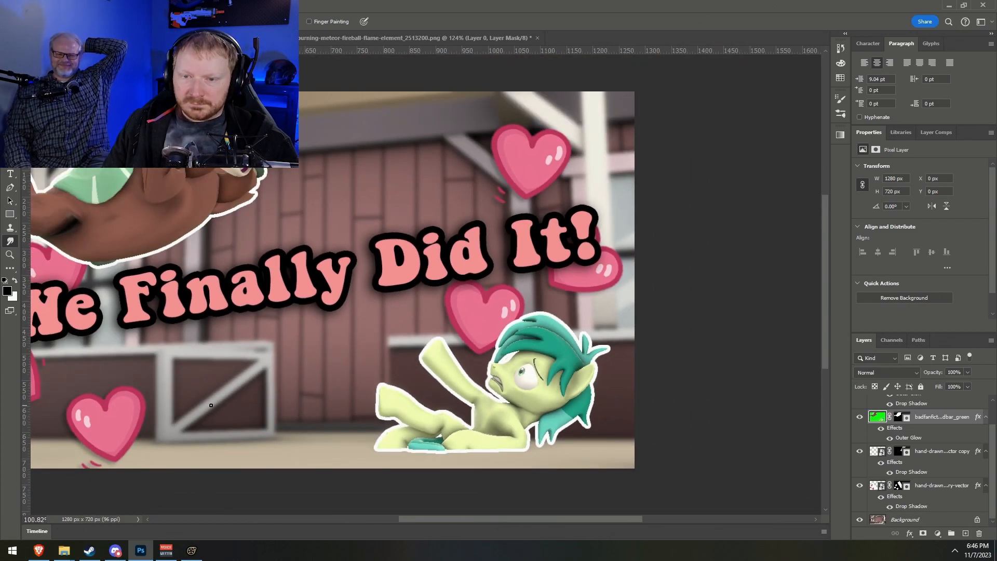
pyautogui.moveTo(527, 520); pyautogui.dragTo(467, 519)
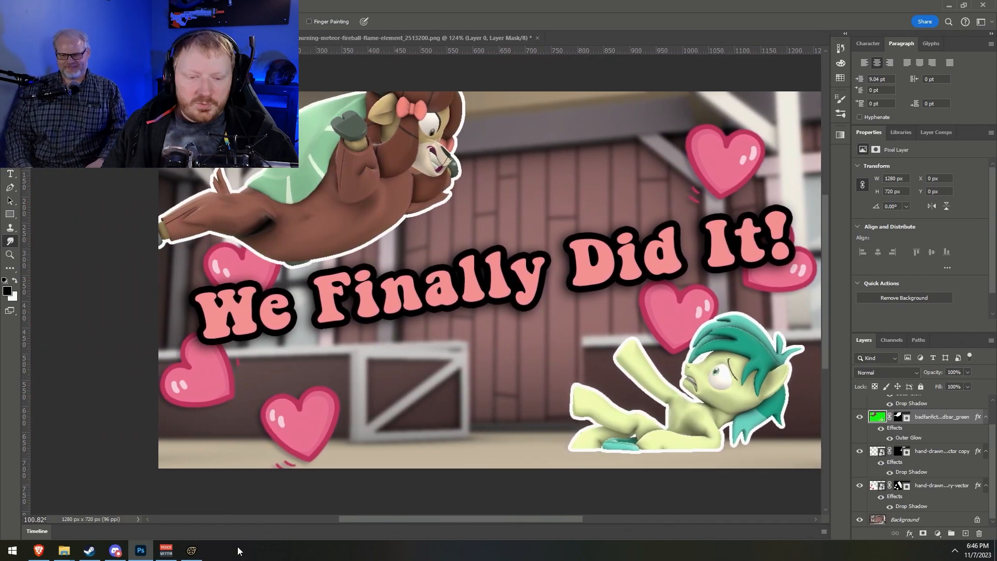
# Switch to File Explorer and open the Docs folder inside the We Finally Did It script folder
pyautogui.click(64, 553)
pyautogui.click(55, 507)
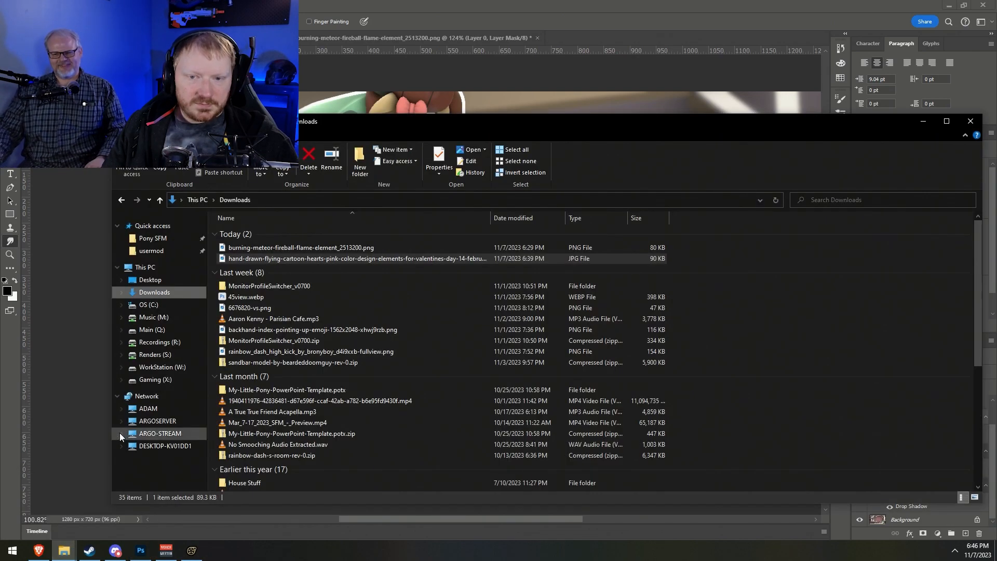
pyautogui.click(122, 202)
pyautogui.click(123, 202)
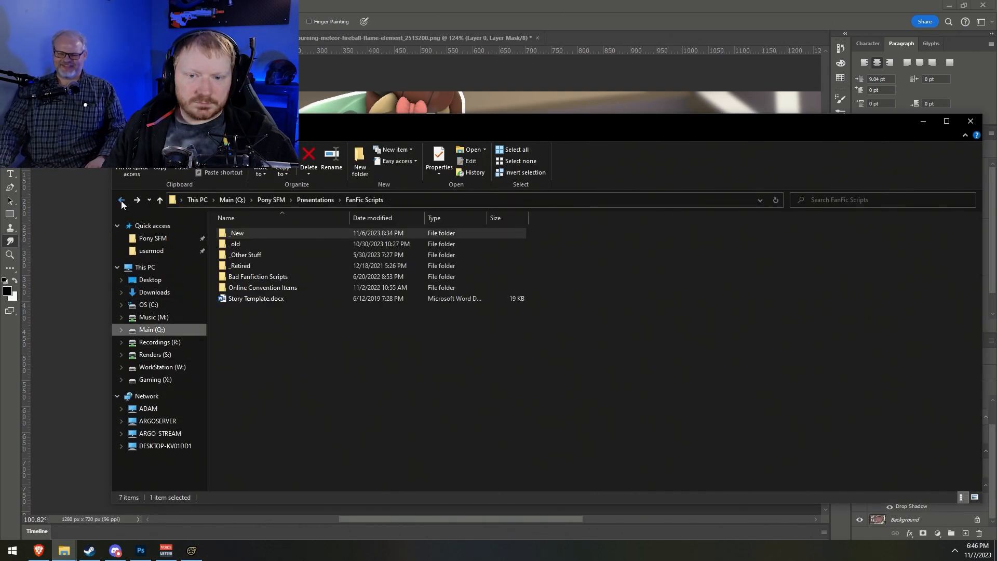
pyautogui.click(134, 204)
pyautogui.doubleClick(251, 301)
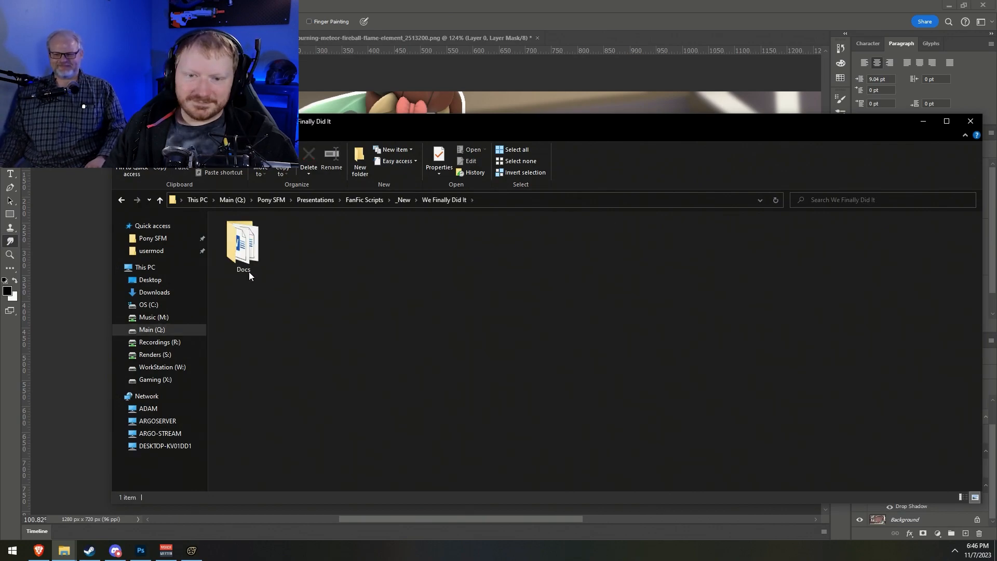
pyautogui.doubleClick(243, 243)
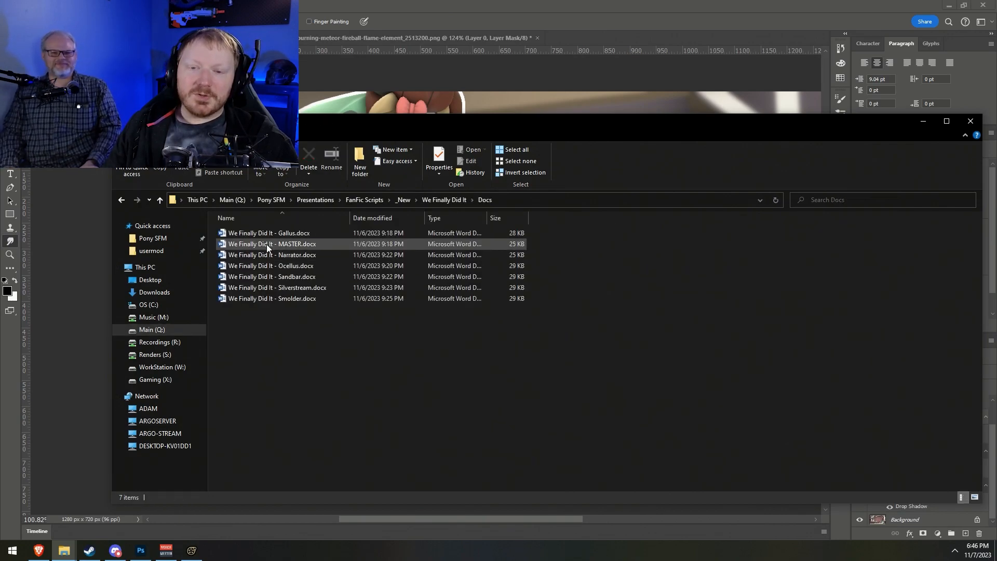
pyautogui.click(267, 245)
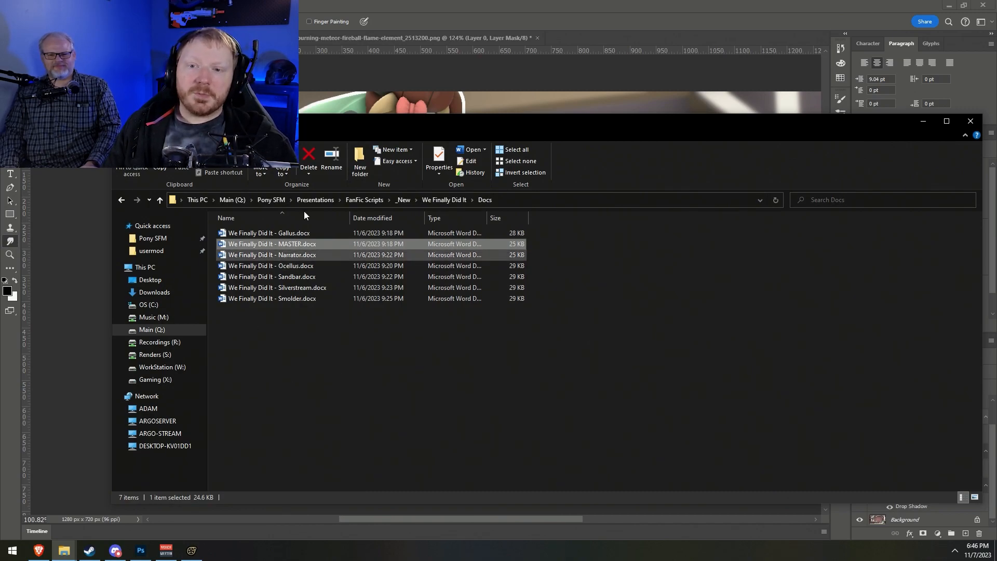
pyautogui.click(445, 200)
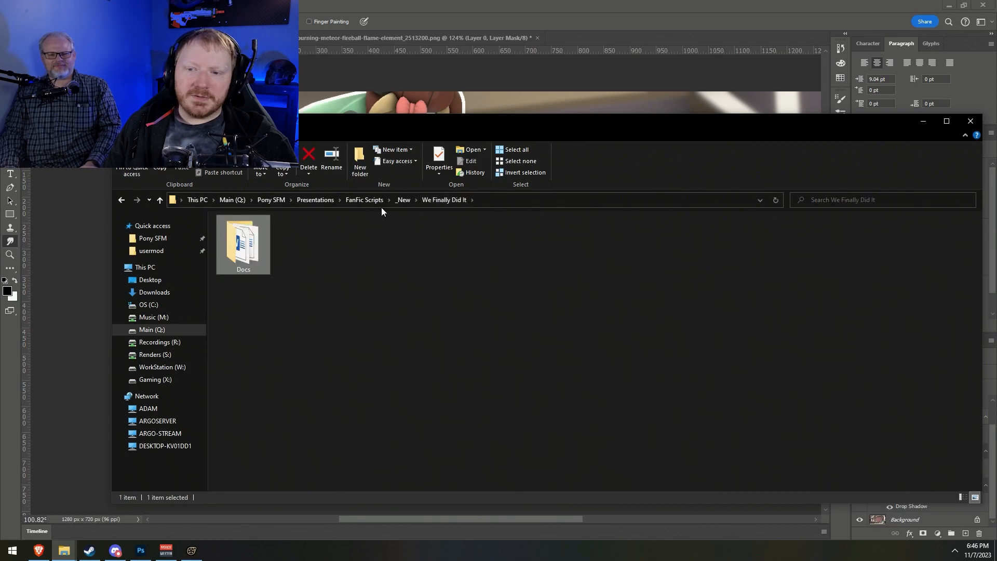
pyautogui.doubleClick(261, 248)
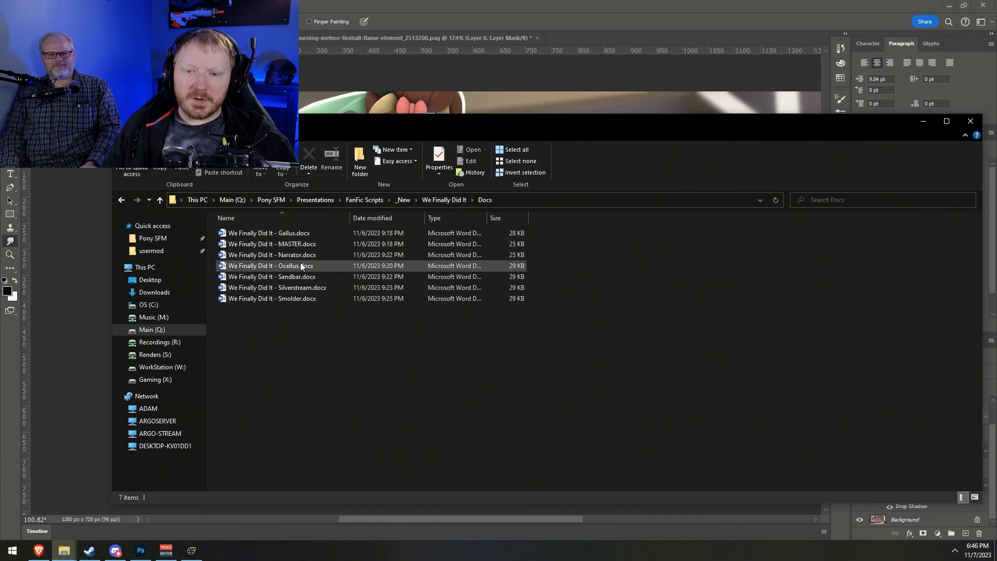
pyautogui.moveTo(314, 338); pyautogui.dragTo(290, 231)
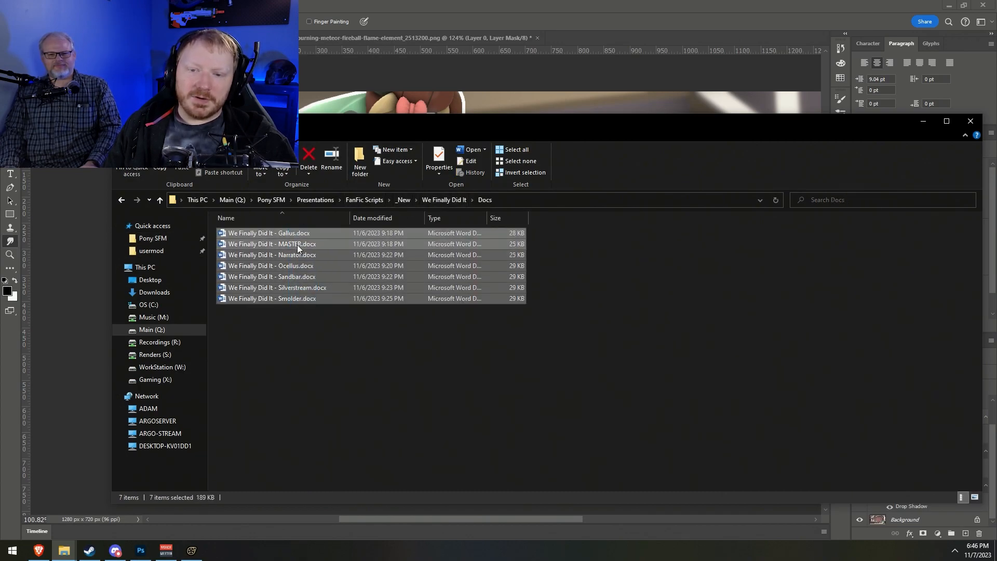
pyautogui.keyDown('ctrl'); pyautogui.click(298, 243); pyautogui.keyUp('ctrl')
pyautogui.rightClick(298, 261)
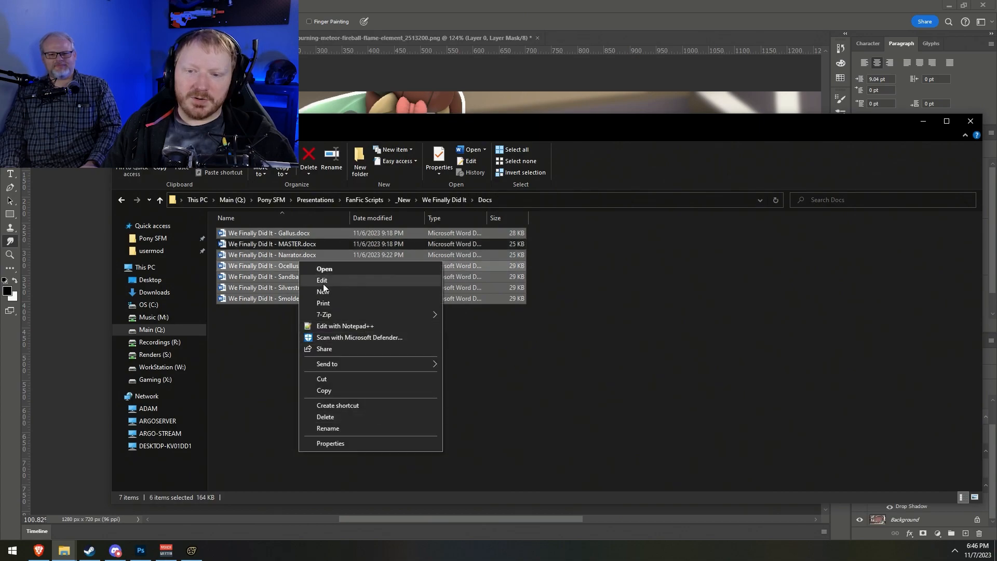
pyautogui.click(581, 356)
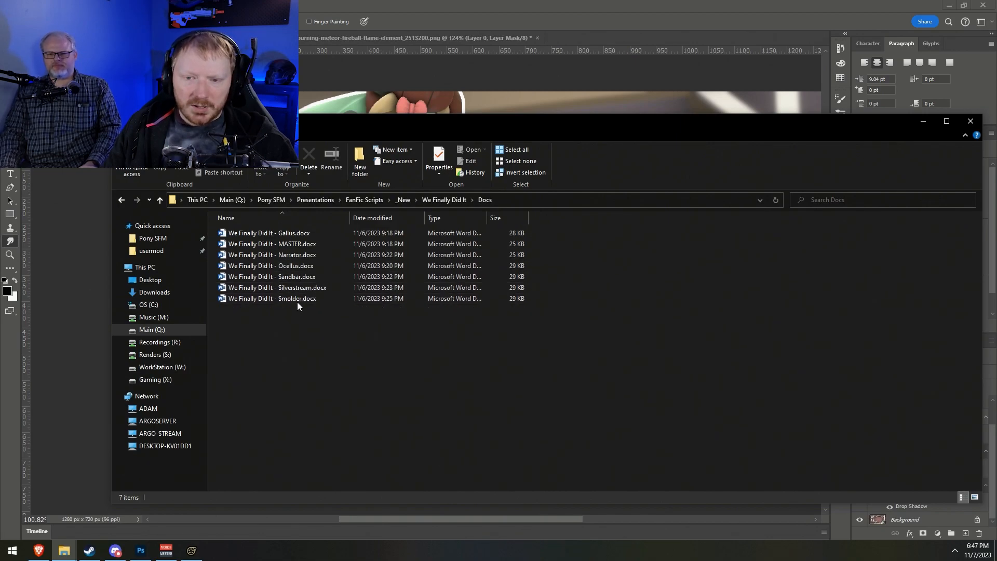
# Open We Finally Did It - MASTER.docx to read its author credit, close it and return to Photoshop
pyautogui.doubleClick(293, 248)
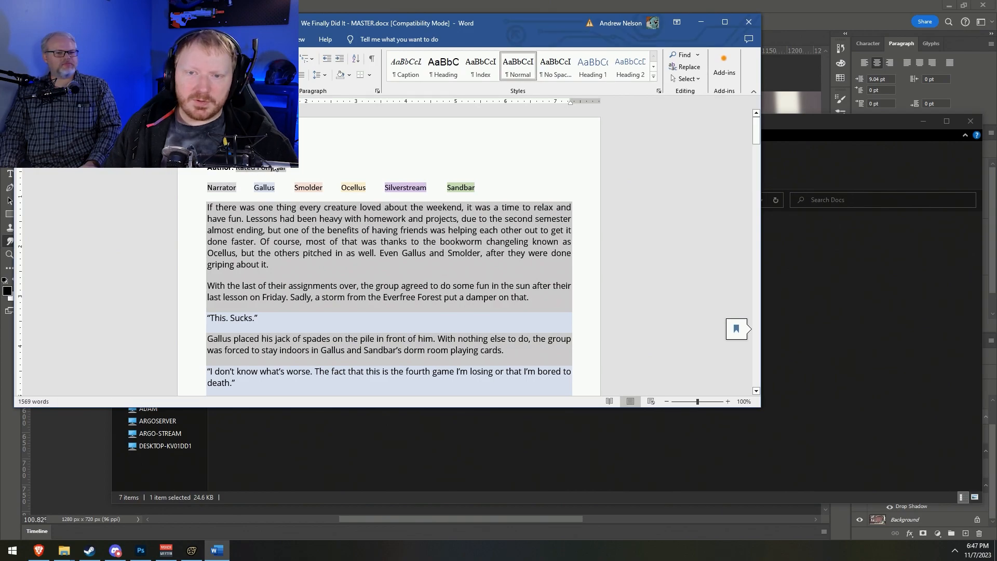
pyautogui.click(749, 22)
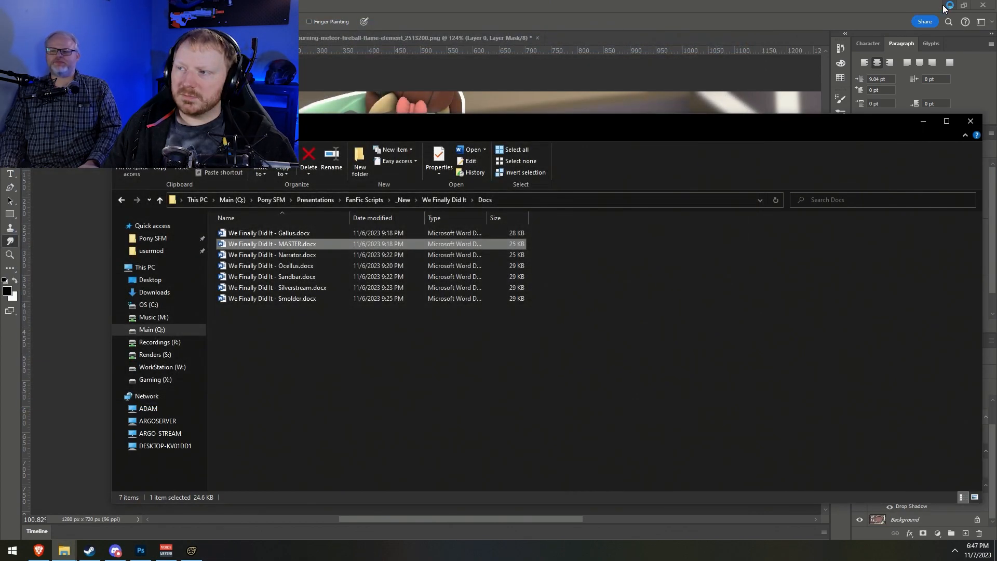
pyautogui.click(881, 6)
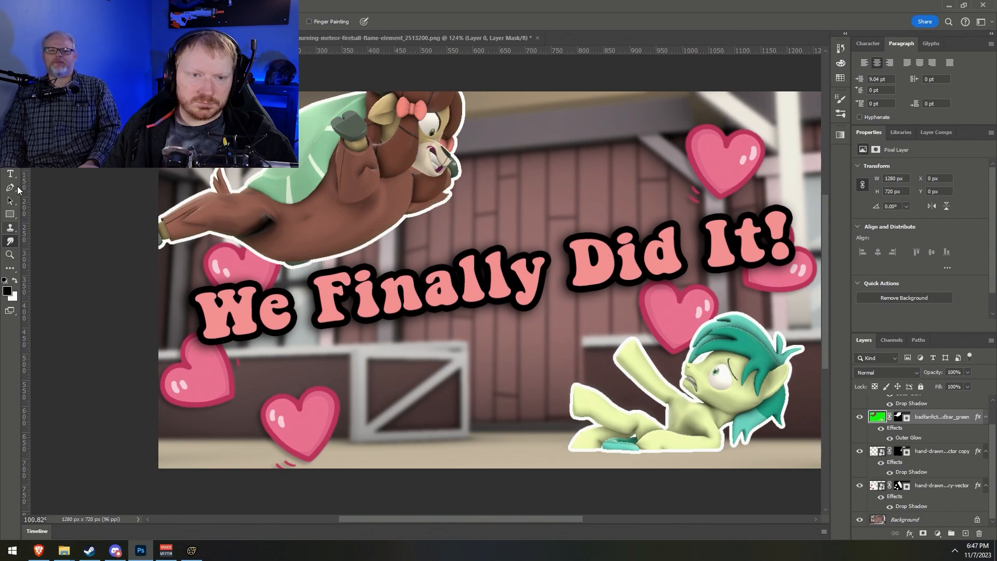
# Add a "Written By:" text line with the author's pen name at 18 pt and place it at the thumbnail's bottom centre
pyautogui.click(10, 174)
pyautogui.click(429, 205)
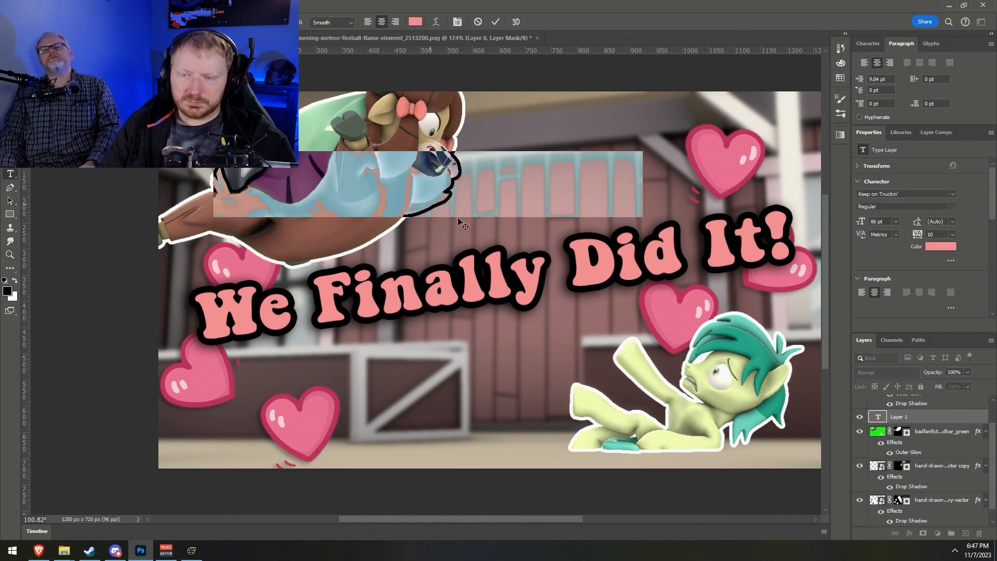
pyautogui.write('Written By:')
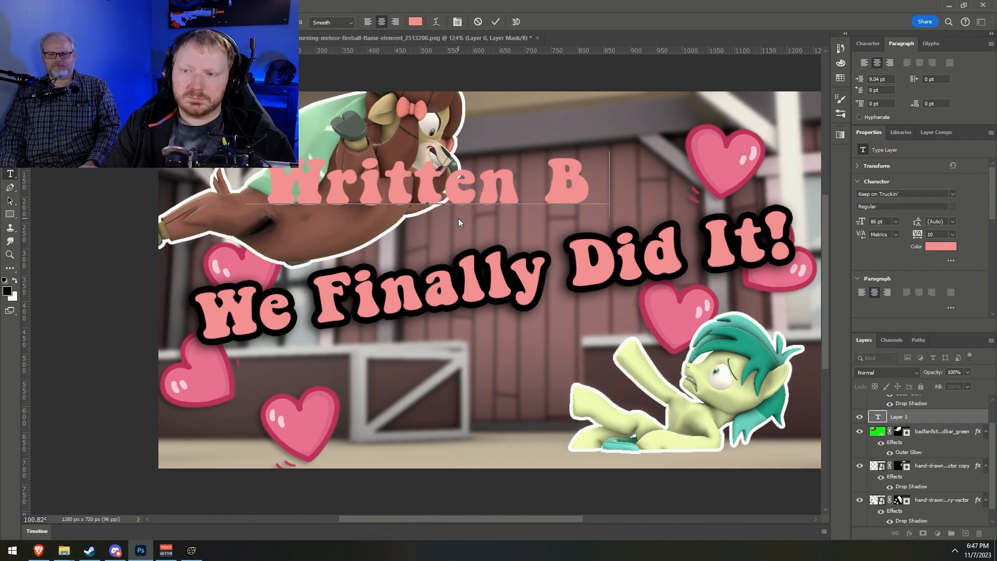
pyautogui.write('Rated Ponystar')
pyautogui.hotkey('ctrl', 'a')
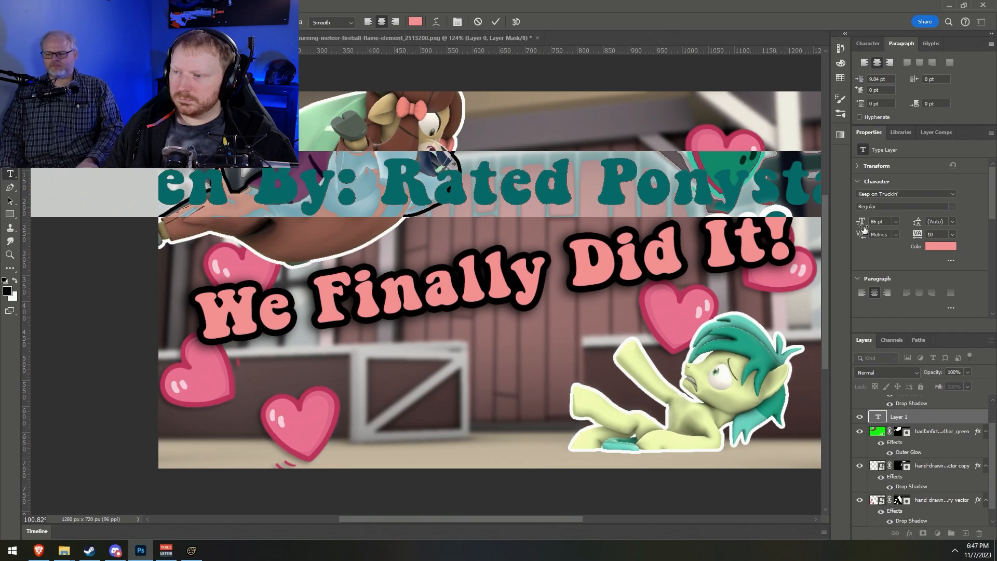
pyautogui.moveTo(862, 222)
pyautogui.mouseDown()
pyautogui.moveTo(824, 225)
pyautogui.moveTo(864, 224)
pyautogui.mouseUp()
pyautogui.hotkey('ctrl', 'Return')
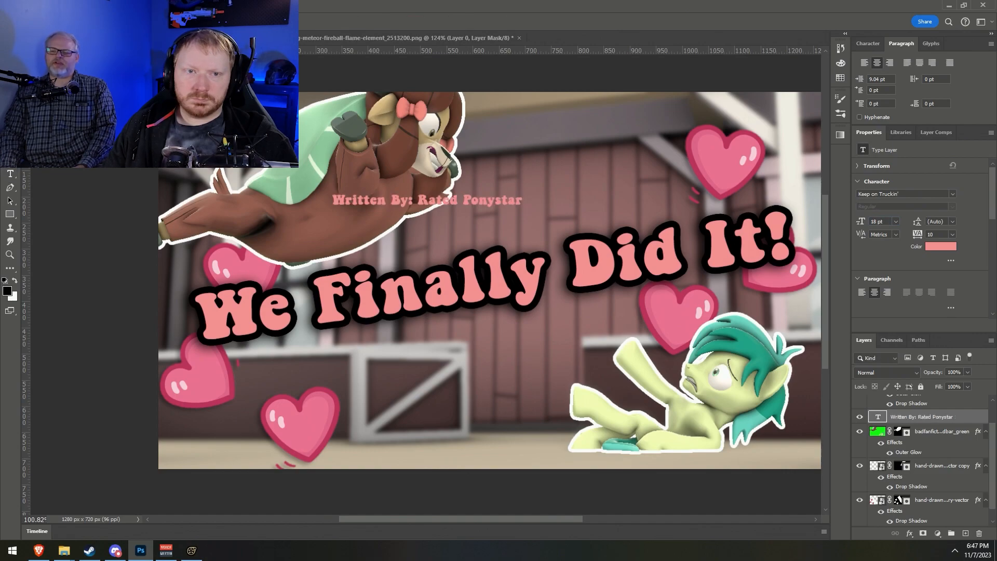
pyautogui.press('v')
pyautogui.moveTo(440, 204); pyautogui.dragTo(509, 455)
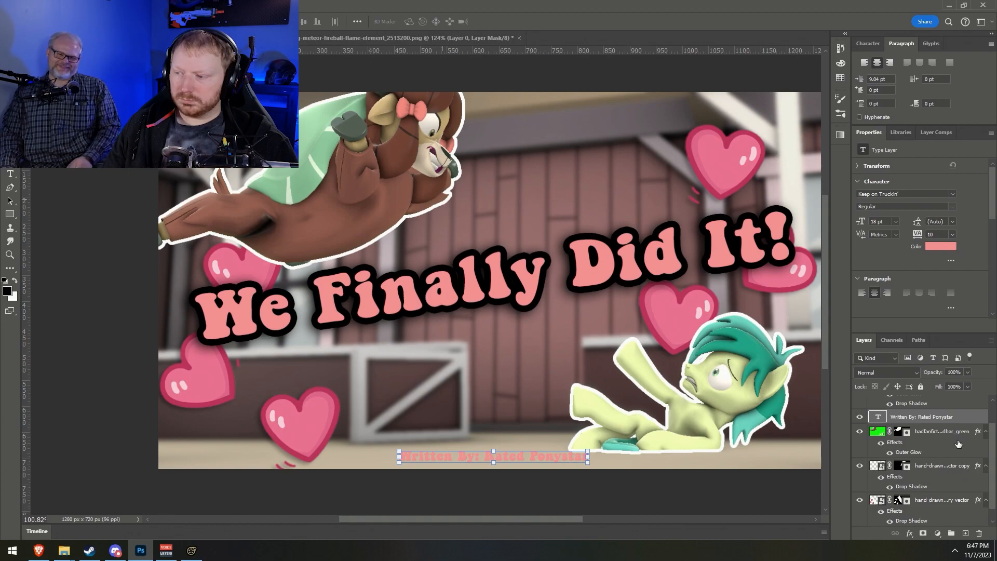
# Add a black Outer Glow to the author credit text layer and set its size to 4 px
pyautogui.doubleClick(969, 418)
pyautogui.moveTo(355, 268); pyautogui.dragTo(266, 134)
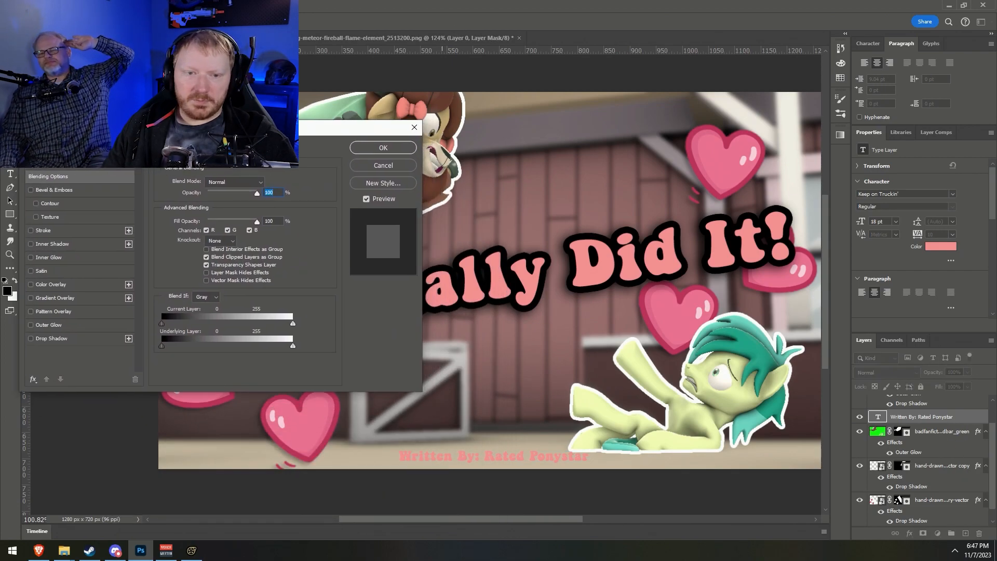
pyautogui.click(40, 326)
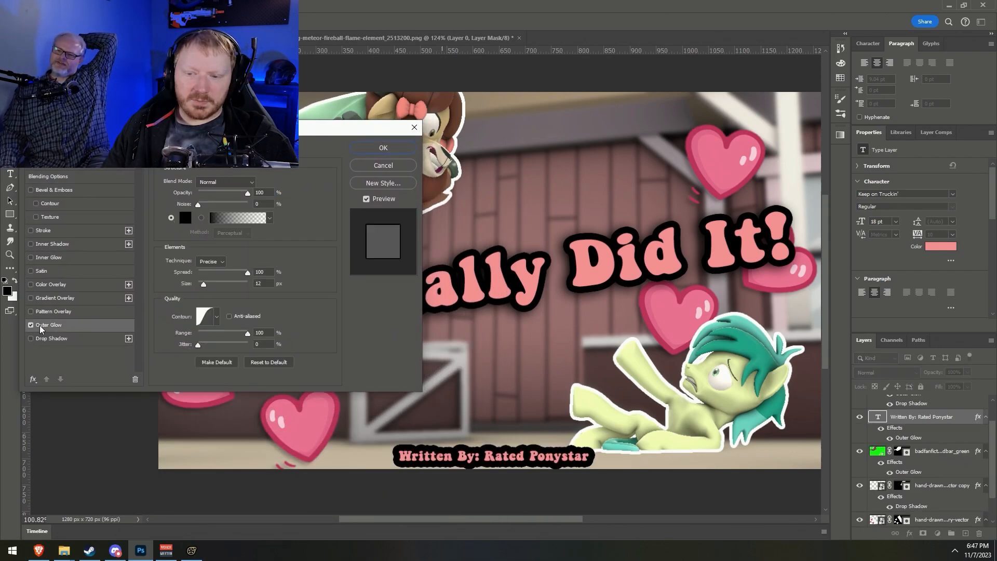
pyautogui.doubleClick(268, 284)
pyautogui.write('64')
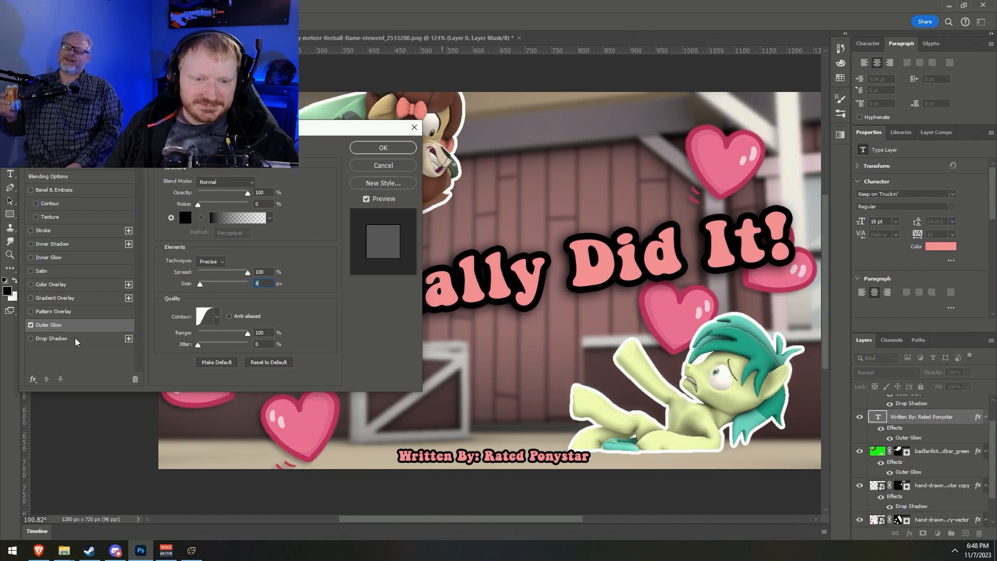
# Add a black Drop Shadow to the author credit with 3 px distance, 13% spread, 25 px size and 70% opacity
pyautogui.click(59, 341)
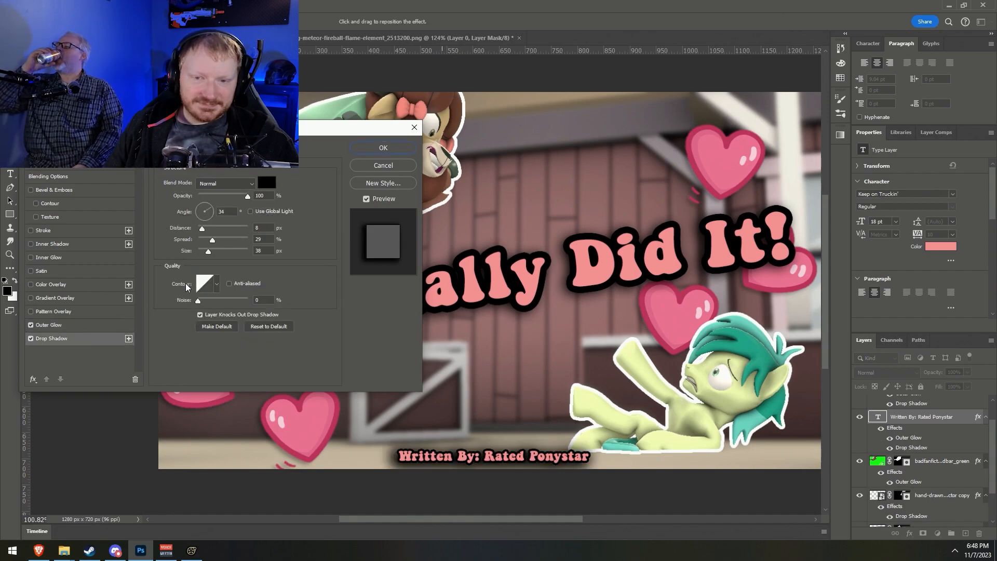
pyautogui.click(266, 229)
pyautogui.press('BackSpace')
pyautogui.write('3')
pyautogui.click(267, 240)
pyautogui.scroll(-11, 266, 240)
pyautogui.click(263, 251)
pyautogui.scroll(-13, 263, 251)
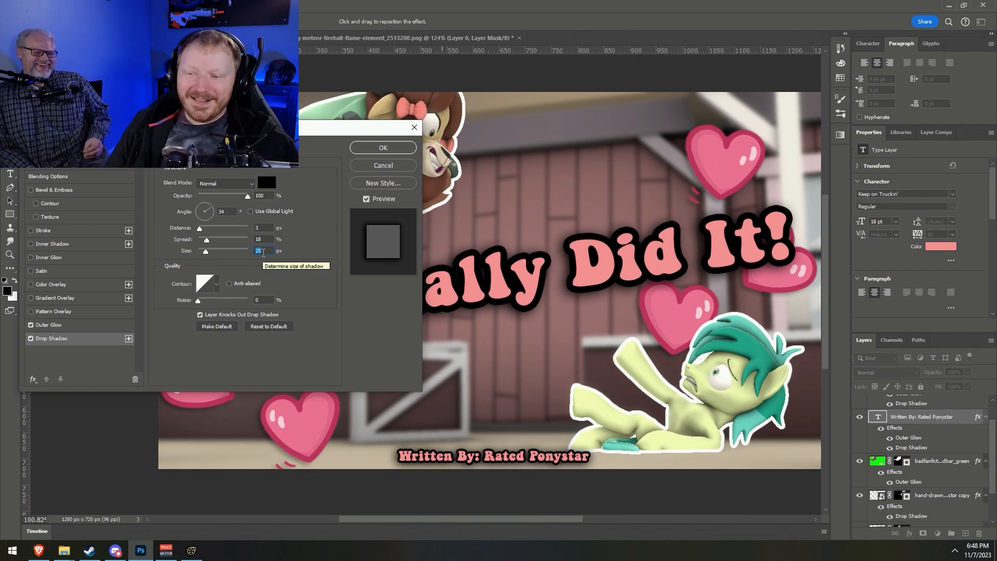
pyautogui.click(266, 239)
pyautogui.scroll(-5, 269, 240)
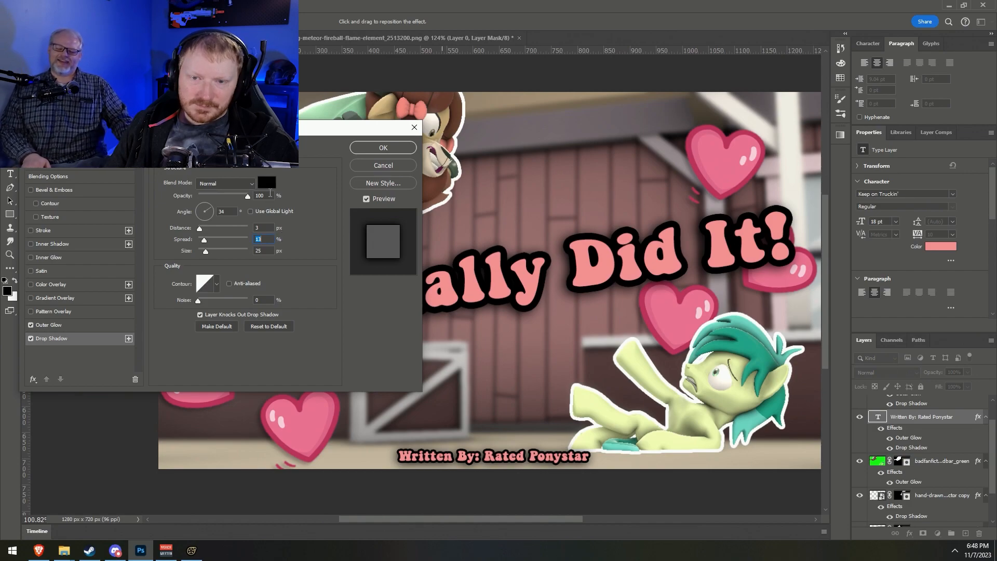
pyautogui.moveTo(246, 193); pyautogui.dragTo(233, 195)
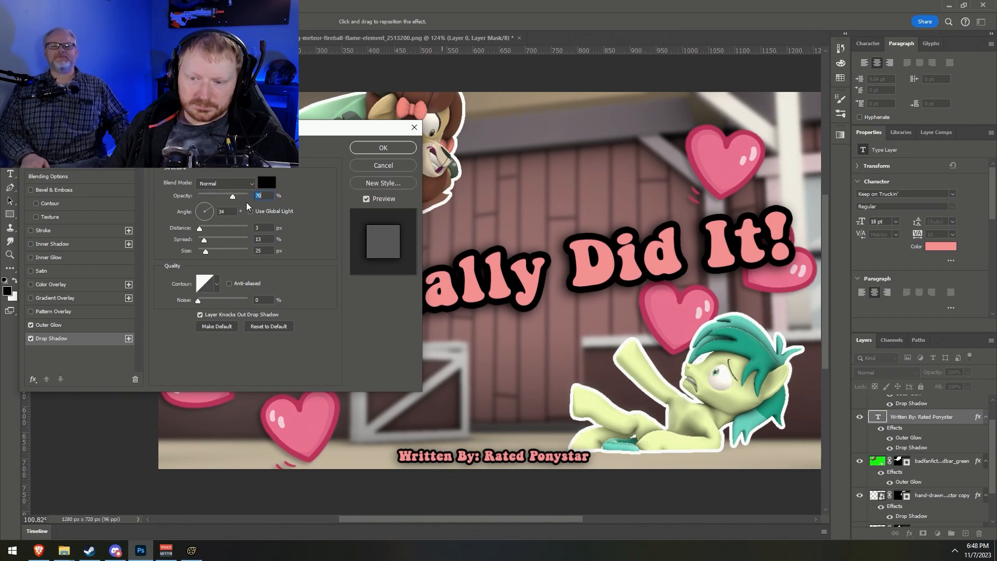
pyautogui.click(383, 148)
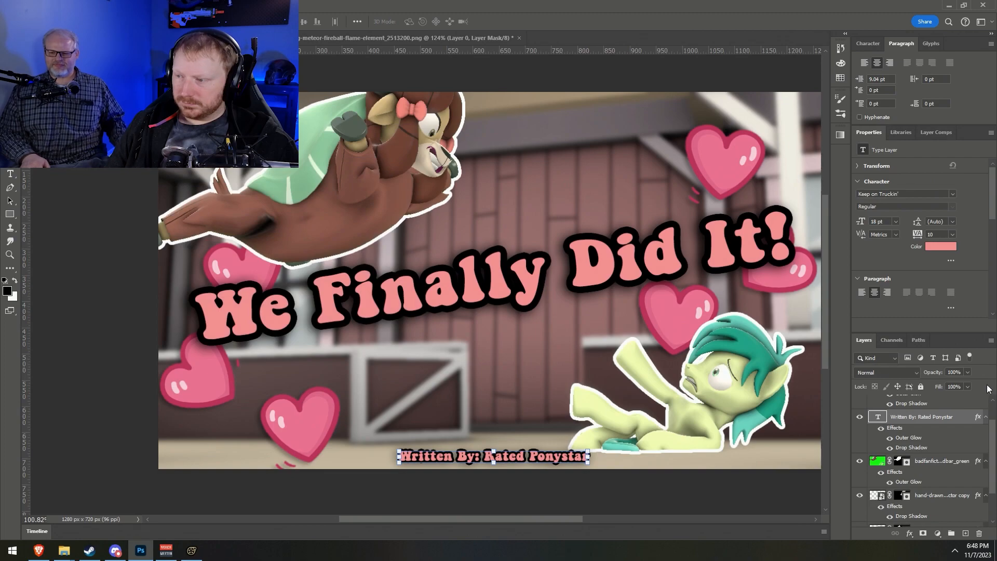
pyautogui.click(968, 373)
pyautogui.moveTo(960, 382); pyautogui.dragTo(987, 374)
pyautogui.click(986, 375)
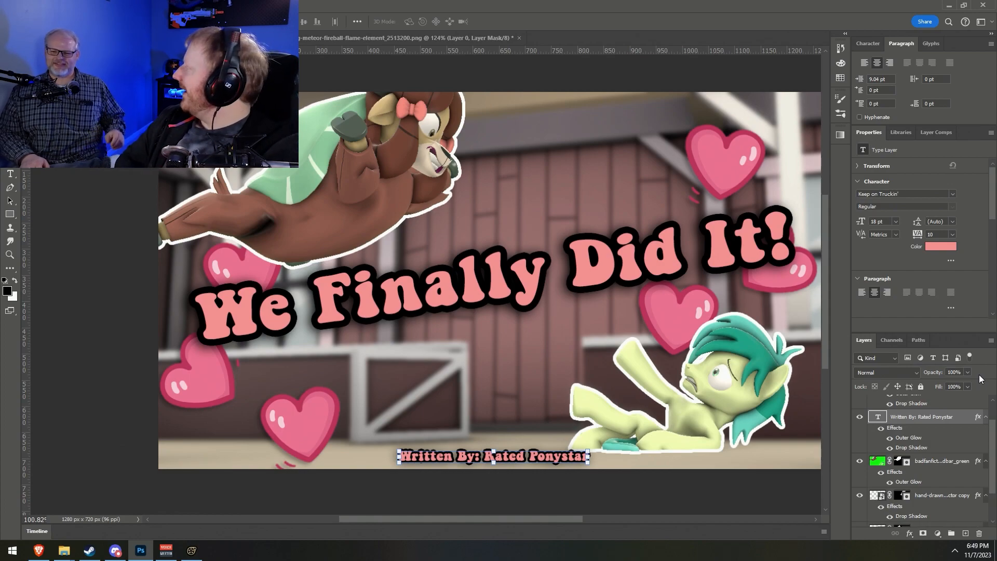
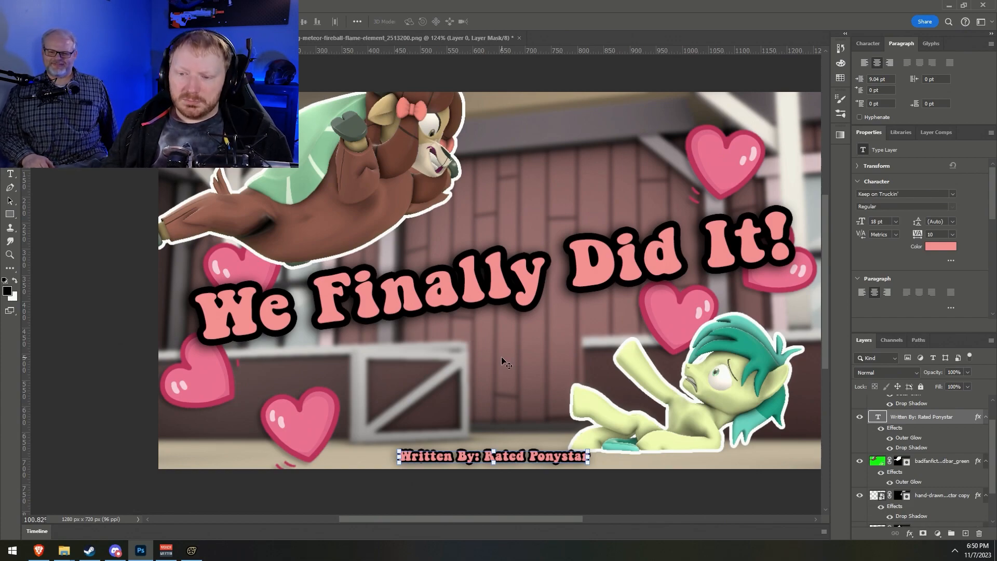
# Reduce the Outer Glow size of the author credit layer by 1 px
pyautogui.hscroll(2, 507, 468)
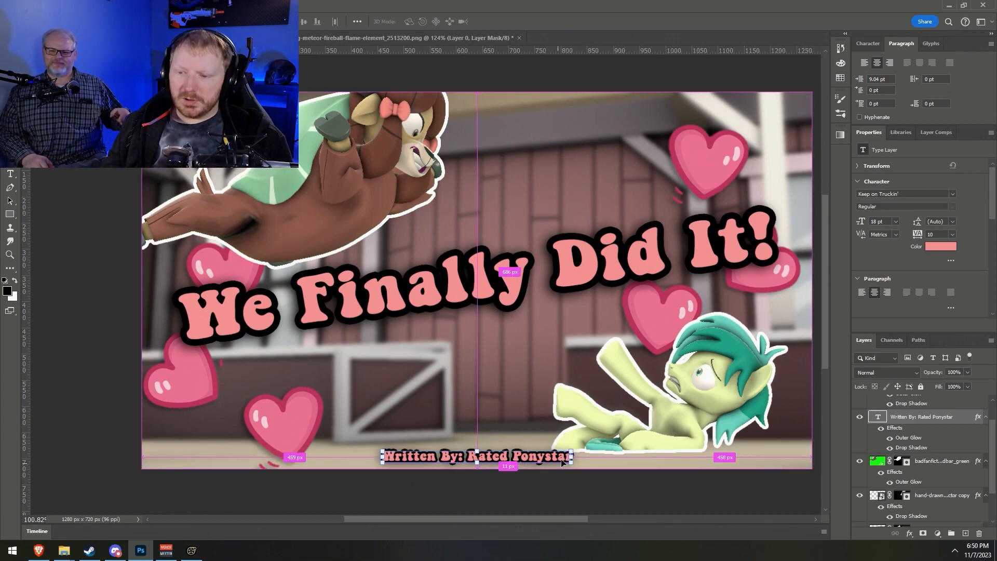
pyautogui.doubleClick(965, 418)
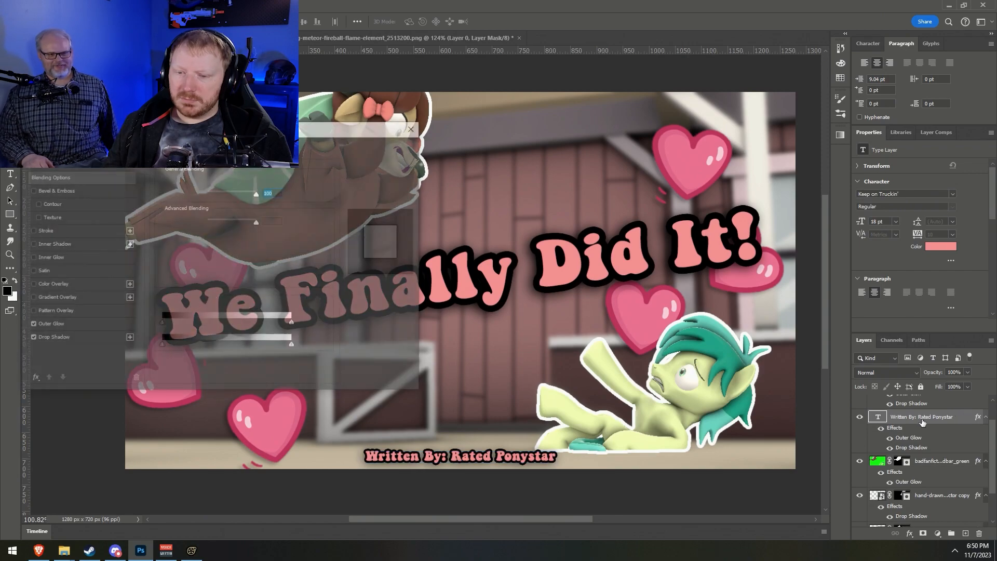
pyautogui.click(67, 337)
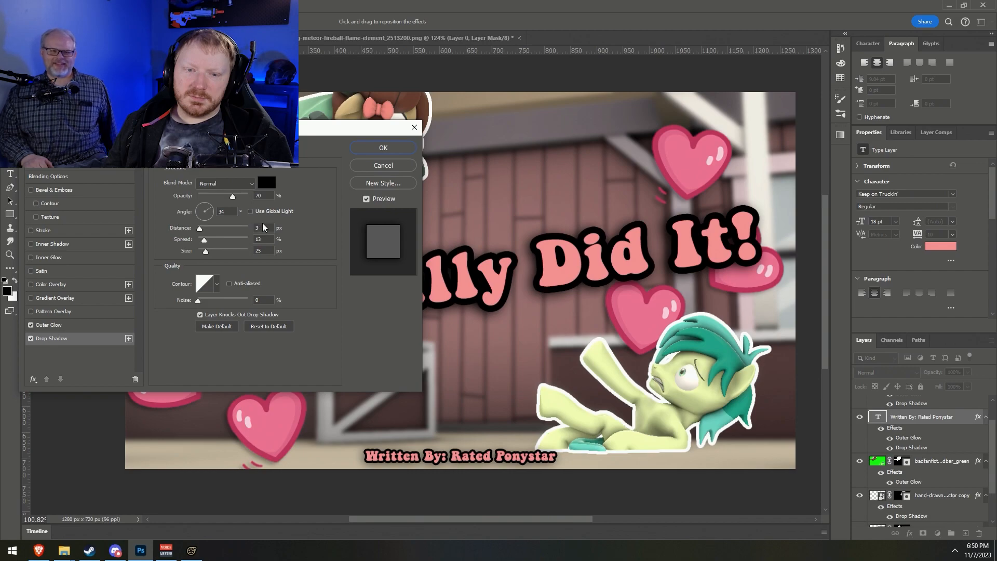
pyautogui.click(69, 325)
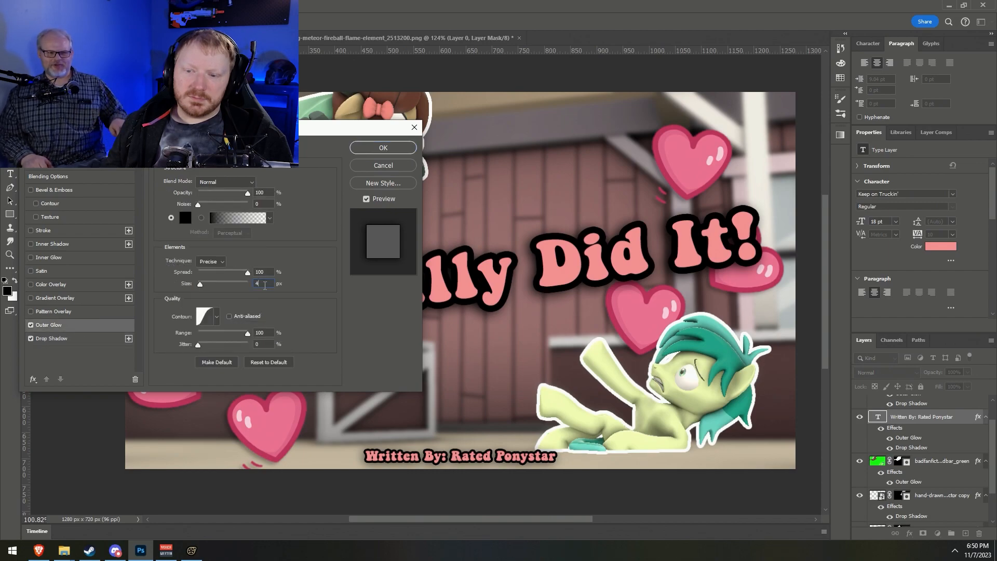
pyautogui.press('Down')
pyautogui.click(400, 156)
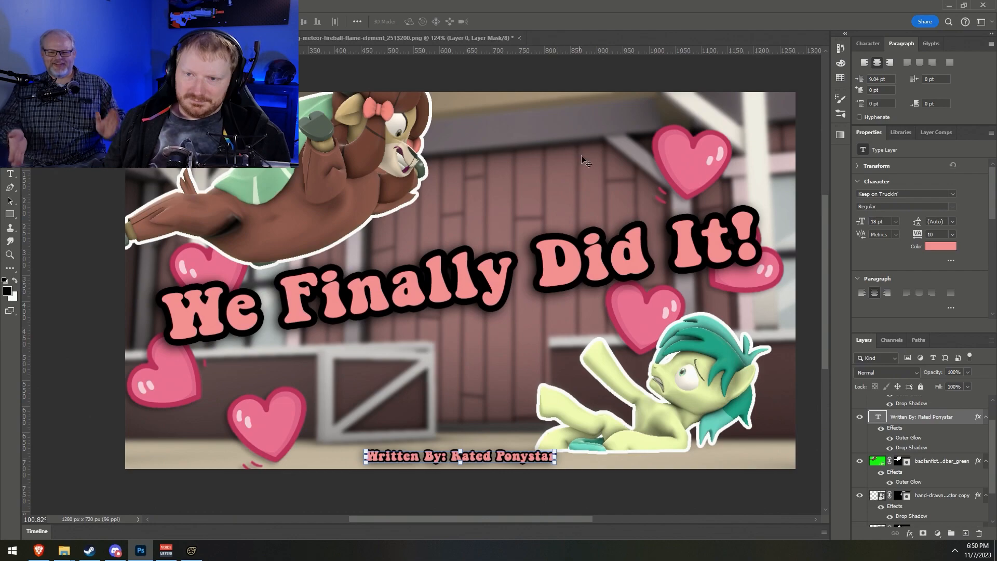
# Raise the vibrance of the pony characters' layer with a Vibrance adjustment and check the colours up close and on the whole thumbnail
pyautogui.click(965, 460)
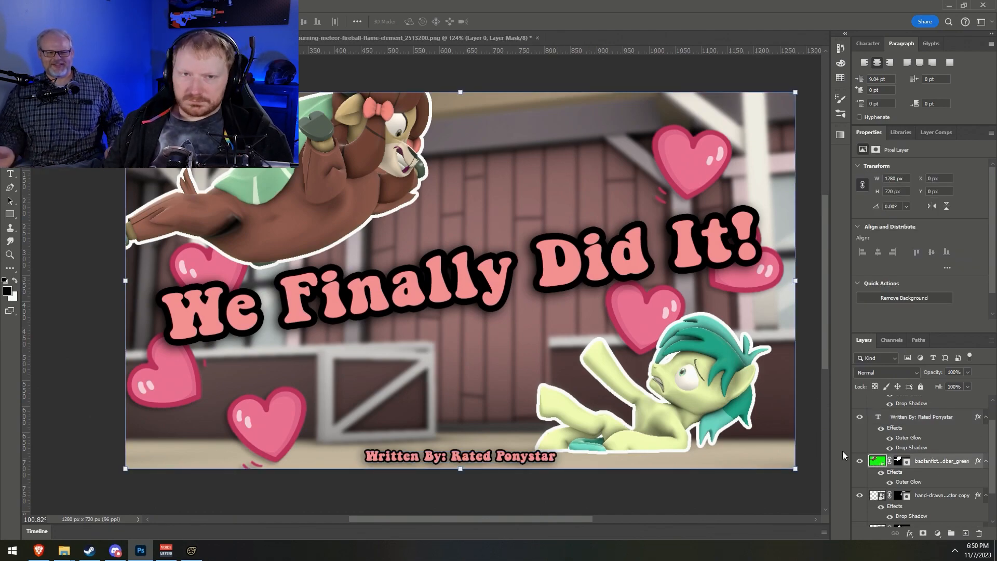
pyautogui.click(57, 6)
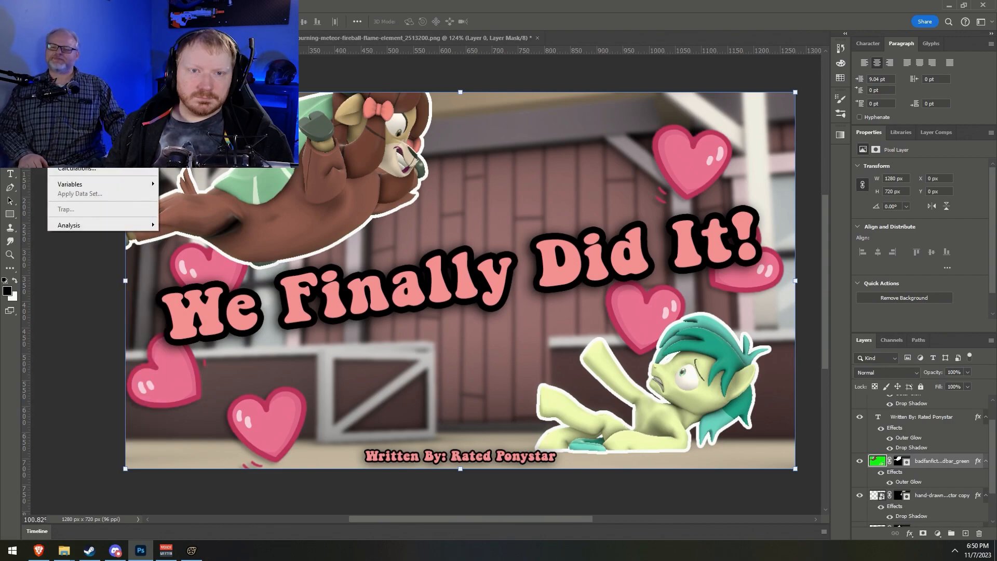
pyautogui.moveTo(77, 30)
pyautogui.click(179, 78)
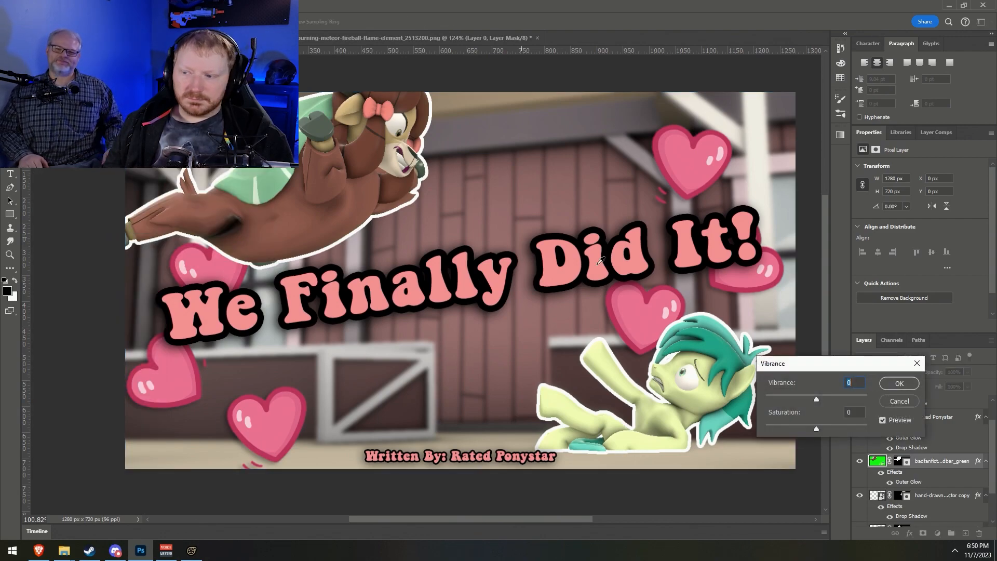
pyautogui.moveTo(827, 399); pyautogui.dragTo(828, 399)
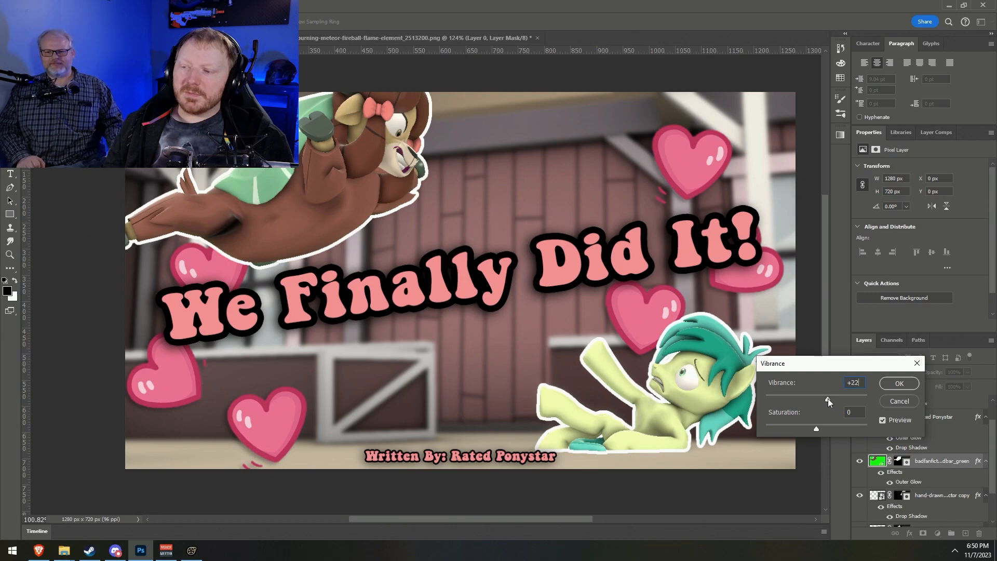
pyautogui.moveTo(827, 399); pyautogui.dragTo(827, 399)
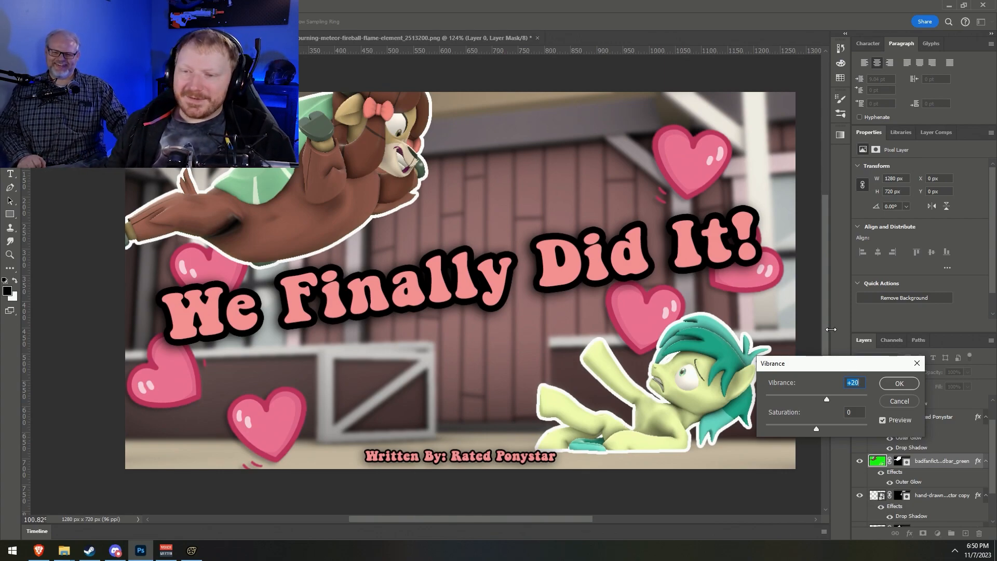
pyautogui.moveTo(826, 400); pyautogui.dragTo(839, 404)
pyautogui.click(899, 383)
pyautogui.keyDown('alt'); pyautogui.scroll(-3, 416, 166); pyautogui.keyUp('alt')
pyautogui.keyDown('alt'); pyautogui.scroll(6, 416, 166); pyautogui.keyUp('alt')
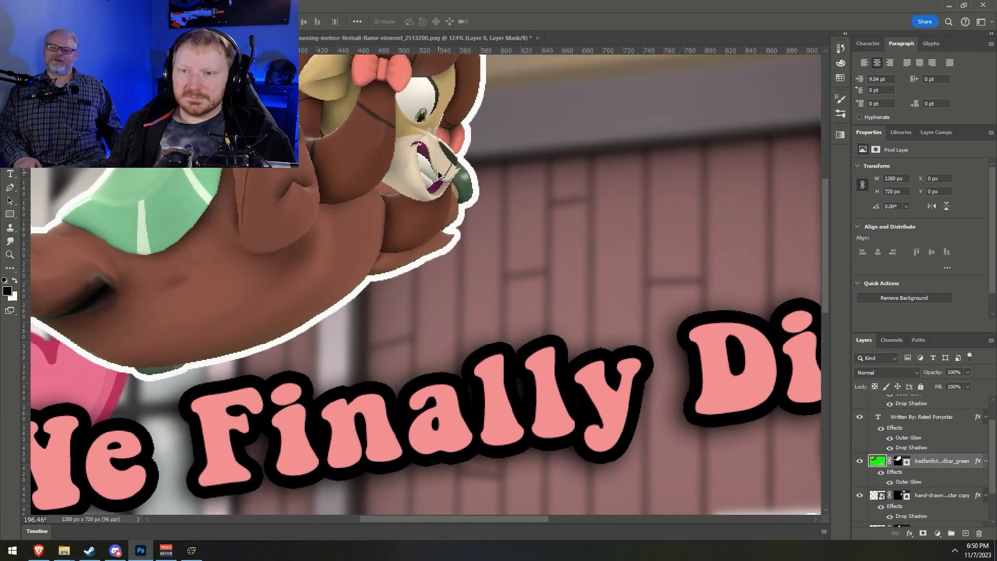
pyautogui.keyDown('alt'); pyautogui.scroll(-4, 421, 168); pyautogui.keyUp('alt')
pyautogui.moveTo(539, 520); pyautogui.dragTo(548, 520)
pyautogui.keyDown('alt'); pyautogui.scroll(1, 339, 402); pyautogui.keyUp('alt')
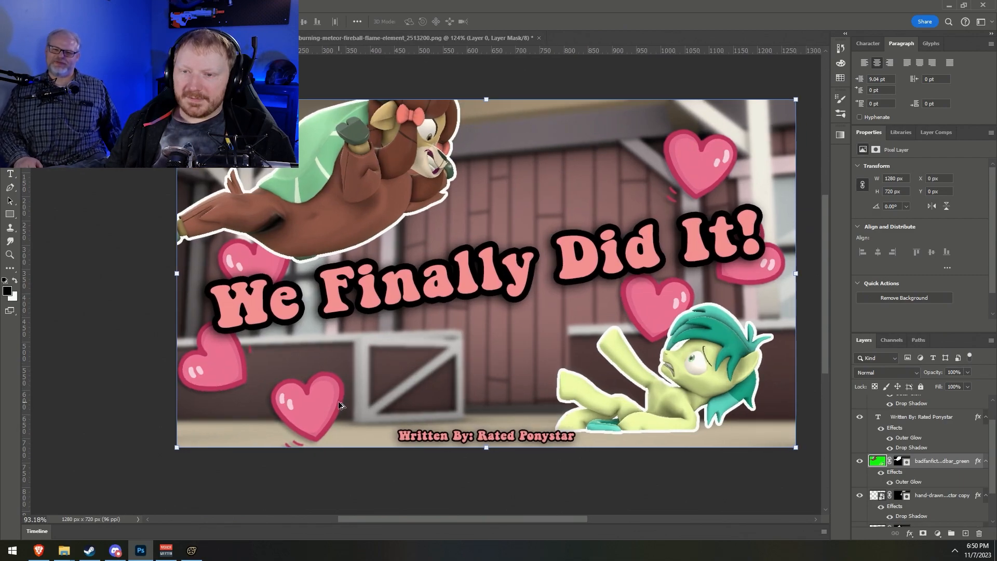
pyautogui.keyDown('alt'); pyautogui.scroll(-1, 339, 401); pyautogui.keyUp('alt')
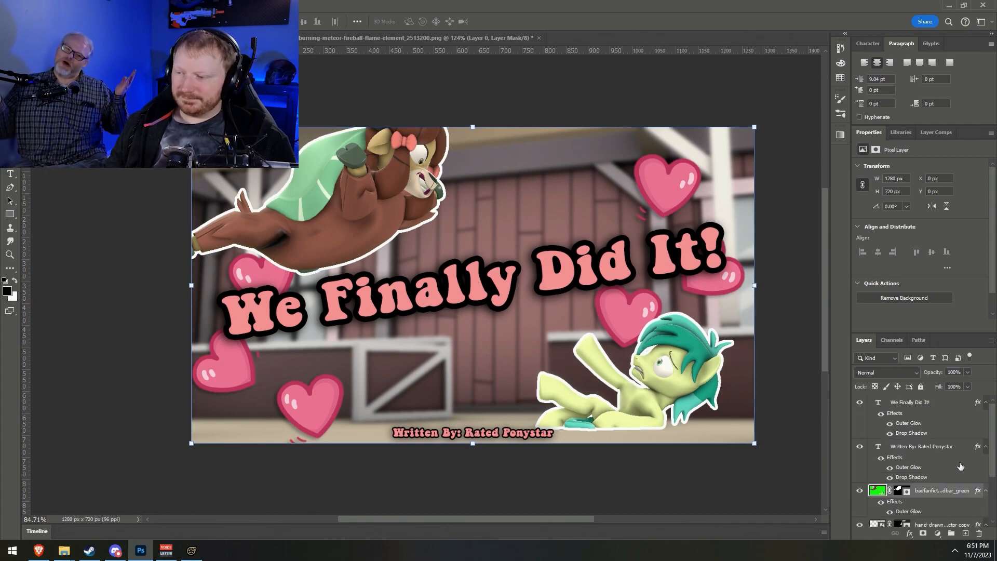
# Add a black Drop Shadow to the pony characters' layer with 19 px distance, 0% spread and 27 px size
pyautogui.scroll(-1, 961, 459)
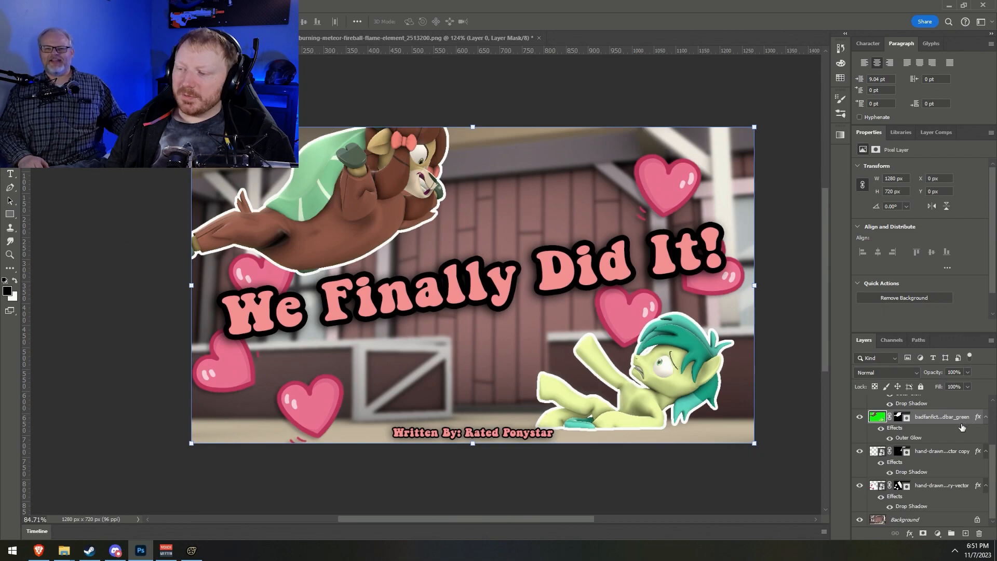
pyautogui.doubleClick(962, 427)
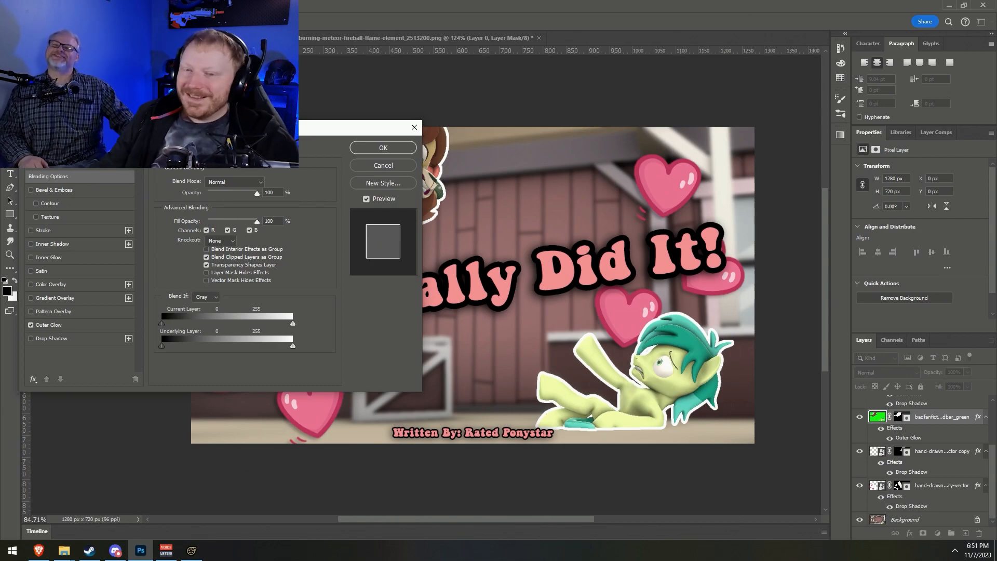
pyautogui.click(78, 339)
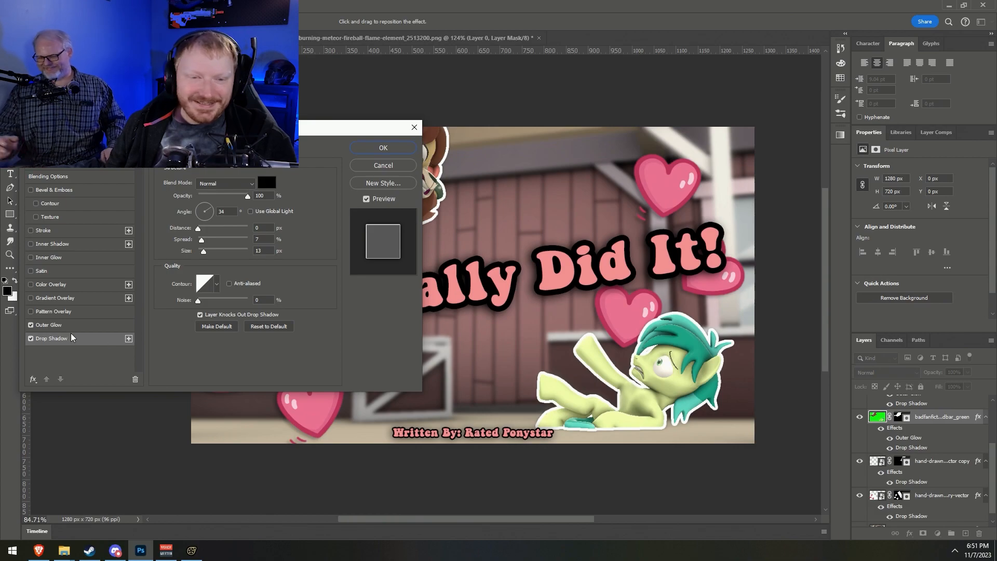
pyautogui.moveTo(156, 127); pyautogui.dragTo(617, 146)
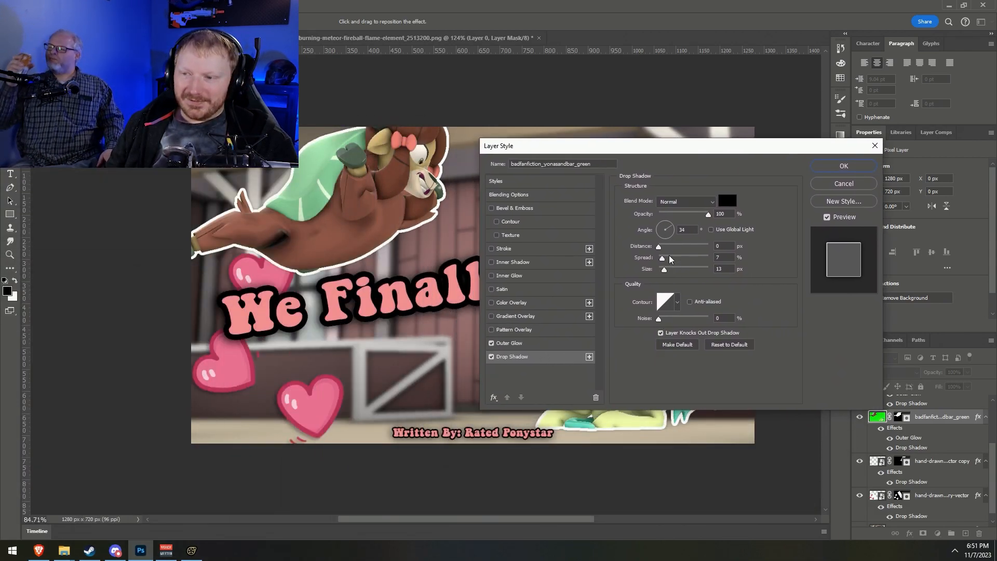
pyautogui.moveTo(661, 258)
pyautogui.mouseDown()
pyautogui.moveTo(702, 258)
pyautogui.moveTo(636, 260)
pyautogui.moveTo(675, 246)
pyautogui.moveTo(667, 270)
pyautogui.moveTo(670, 249)
pyautogui.mouseUp()
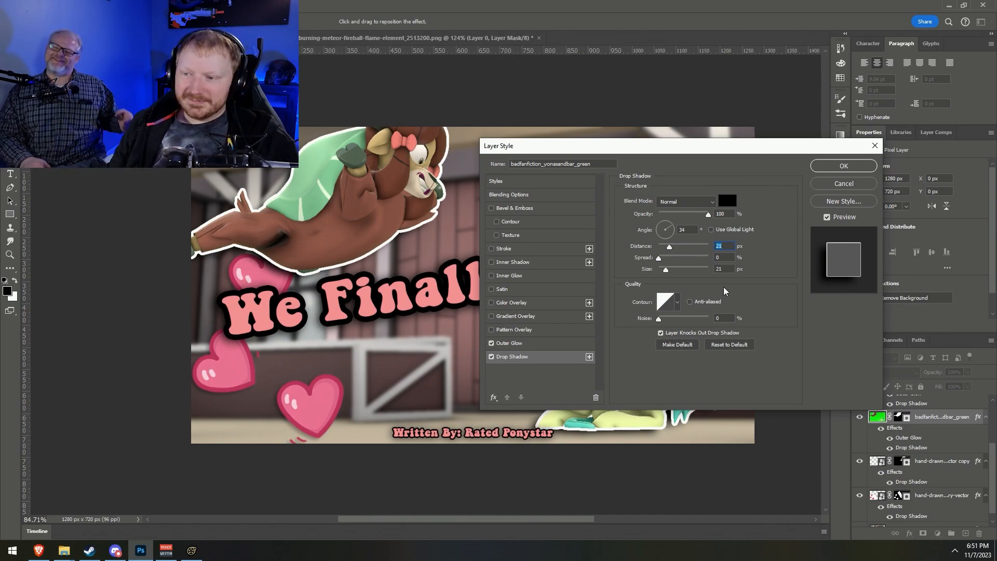
pyautogui.moveTo(670, 249); pyautogui.dragTo(669, 251)
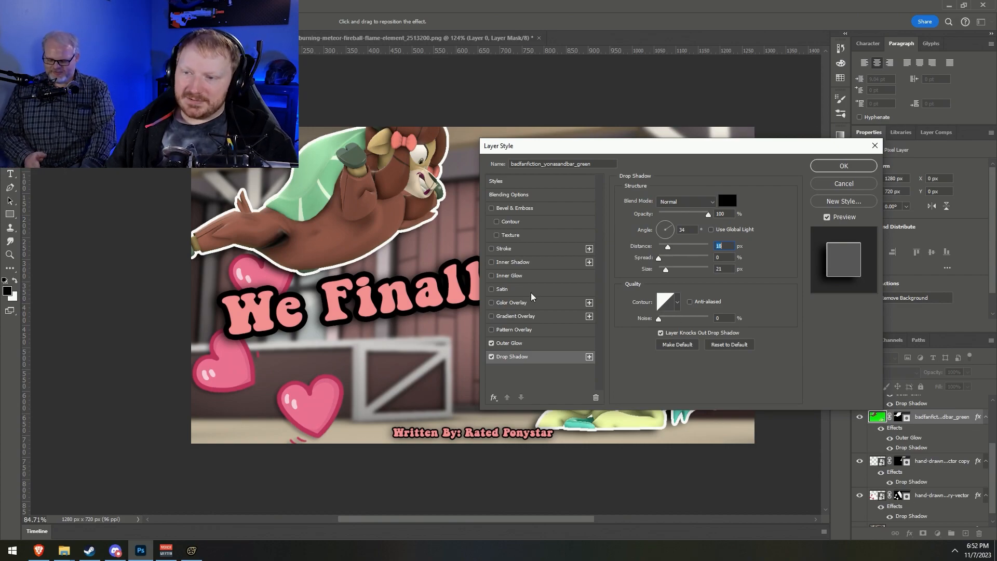
pyautogui.moveTo(666, 270); pyautogui.dragTo(669, 248)
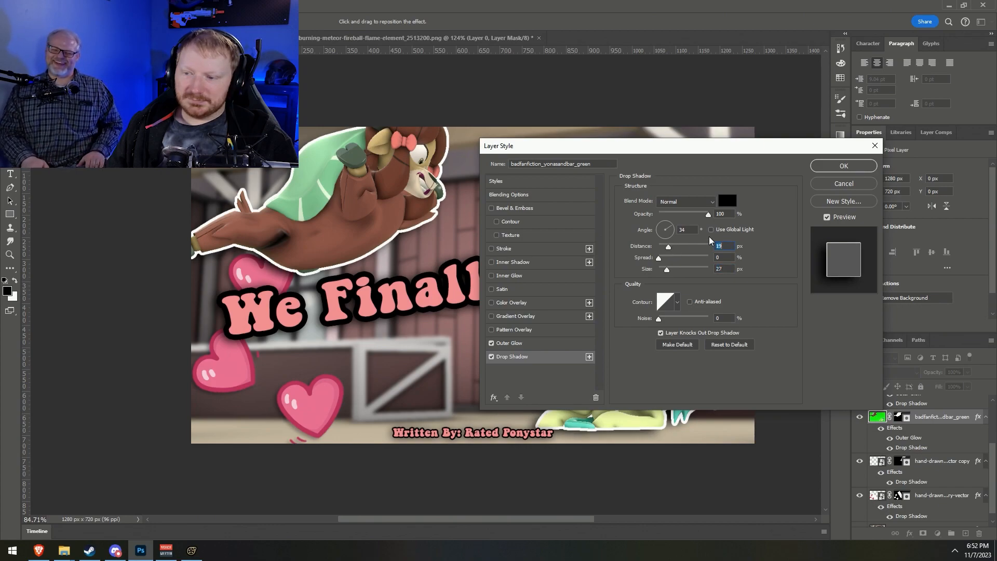
# Set the characters' Drop Shadow angle to -15° and its distance to 13 px, and apply the layer style
pyautogui.moveTo(750, 146); pyautogui.dragTo(936, 193)
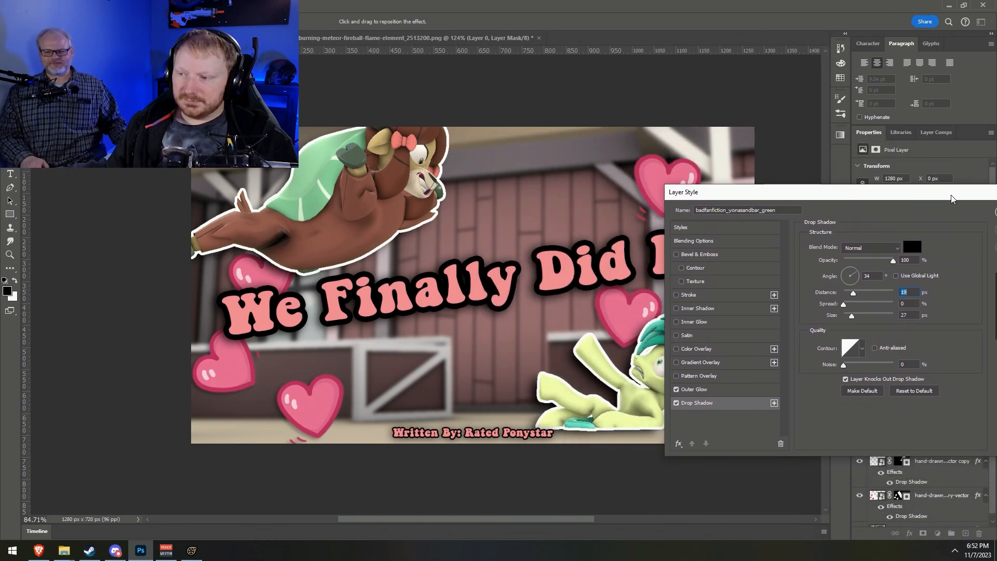
pyautogui.click(858, 284)
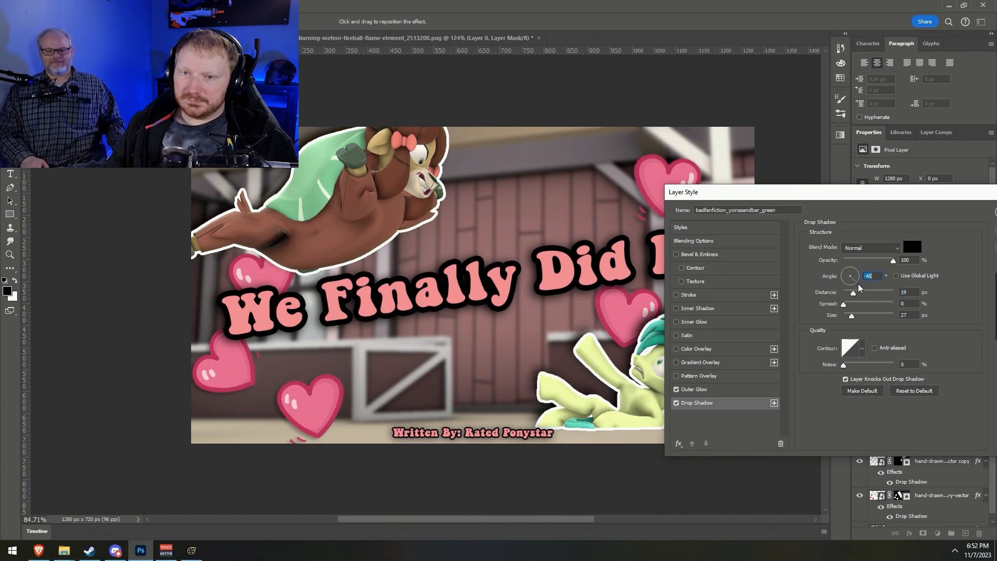
pyautogui.click(860, 282)
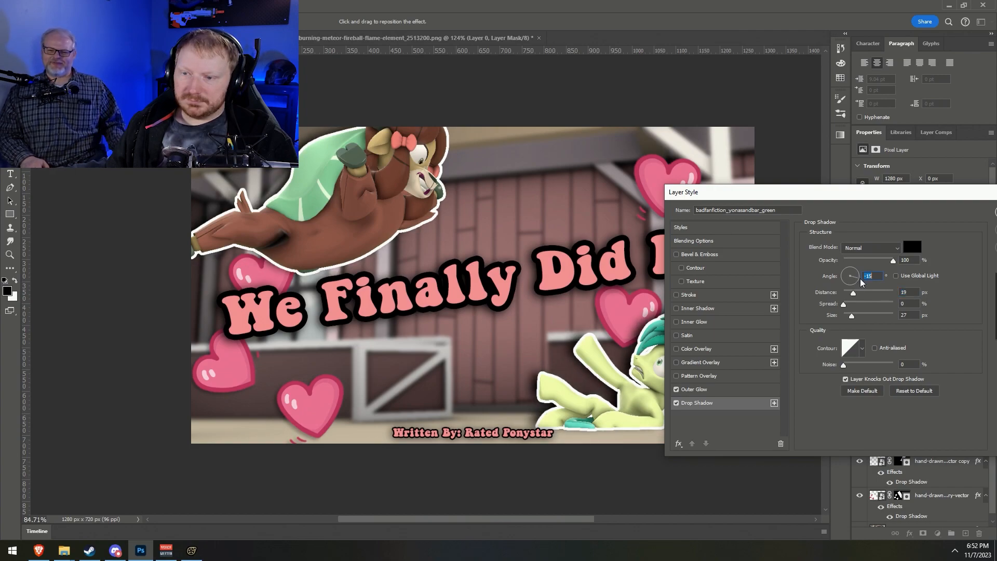
pyautogui.moveTo(915, 204); pyautogui.dragTo(264, 188)
pyautogui.click(259, 284)
pyautogui.press('Down')
pyautogui.press('Down')
pyautogui.press('Down')
pyautogui.press('Down')
pyautogui.press('Down')
pyautogui.press('Down')
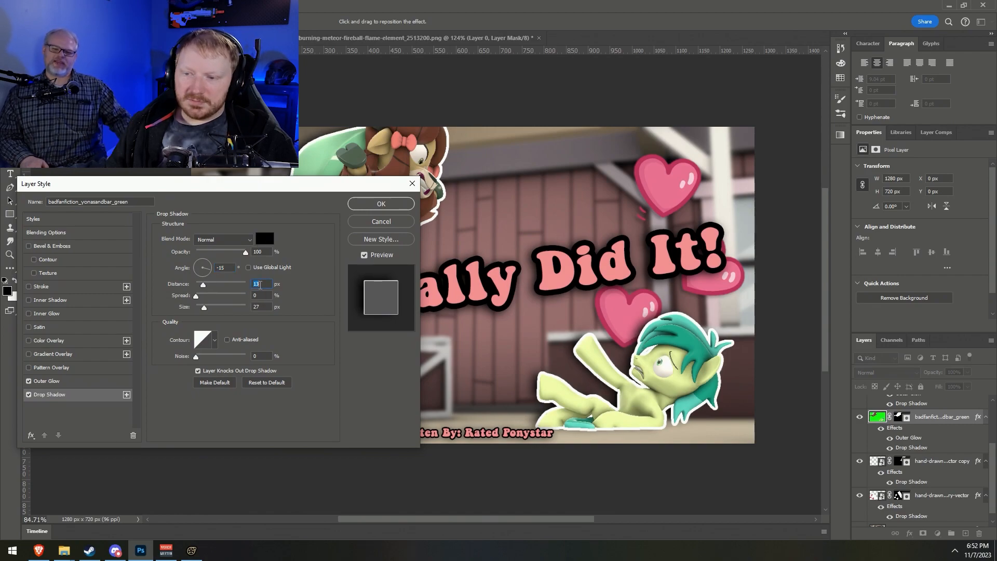
pyautogui.click(388, 204)
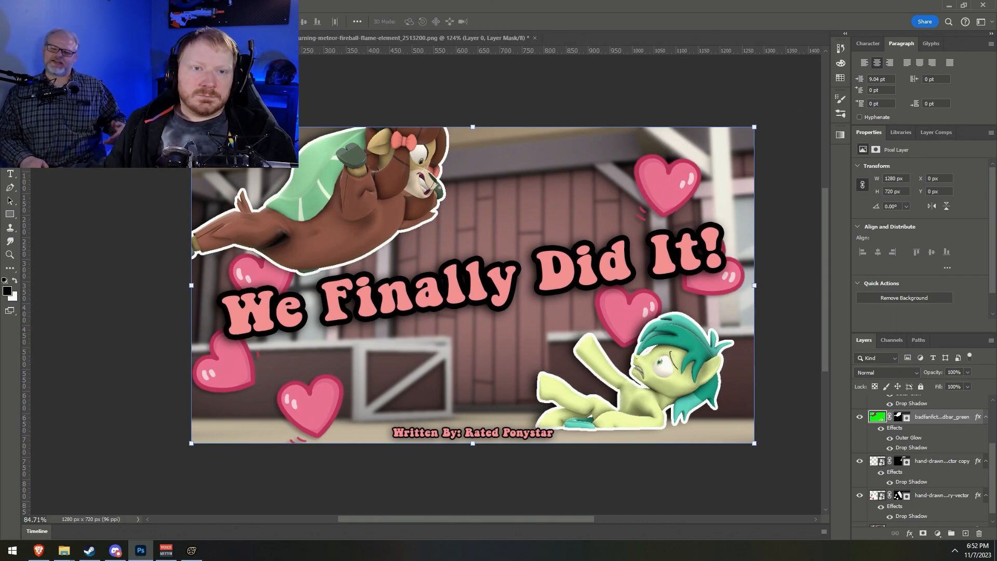
# Start saving a copy of the thumbnail and choose the folder Pony SFM > Presentations > FanFic Scripts > _New > We Finally Did It
pyautogui.click(11, 6)
pyautogui.click(57, 142)
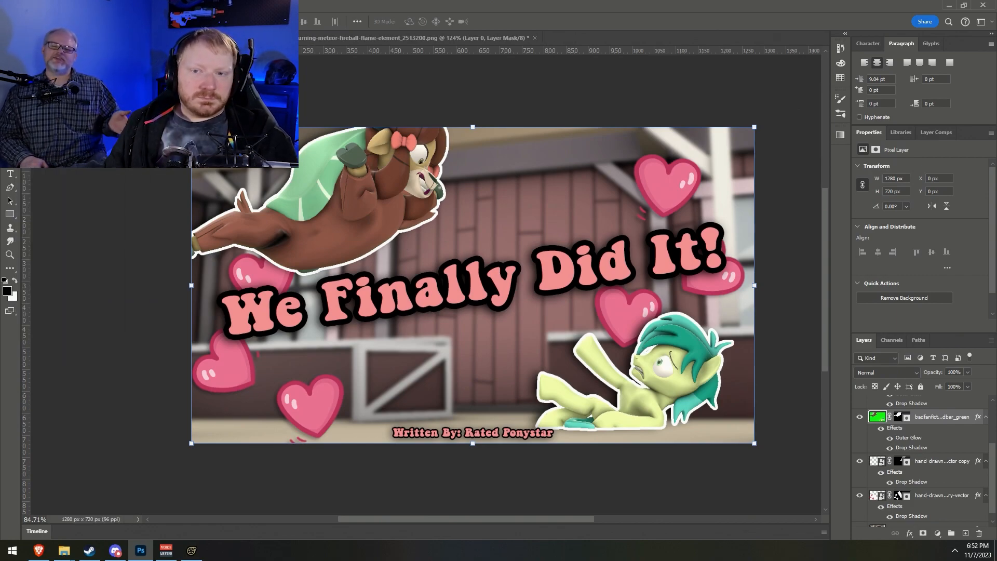
pyautogui.click(414, 87)
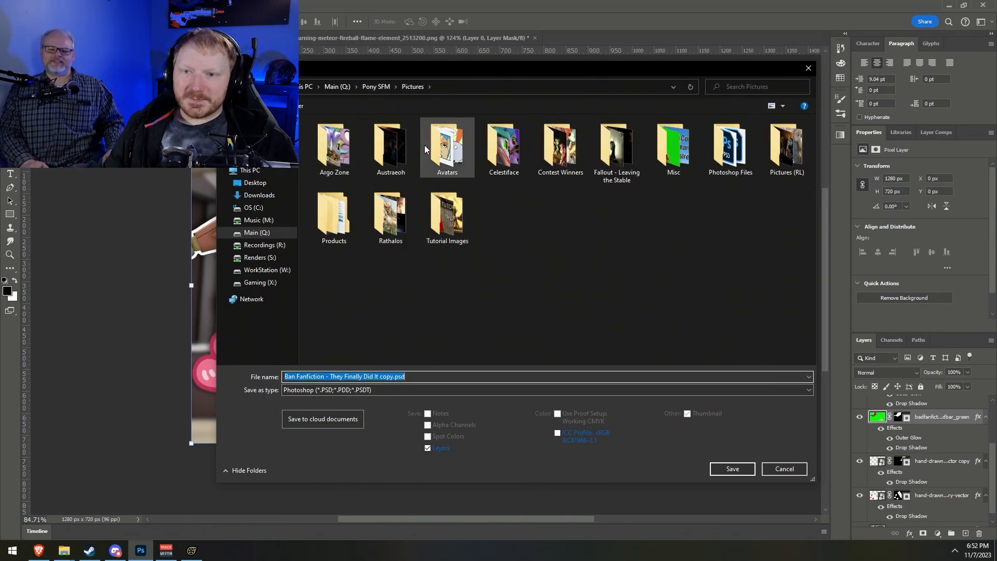
pyautogui.click(376, 86)
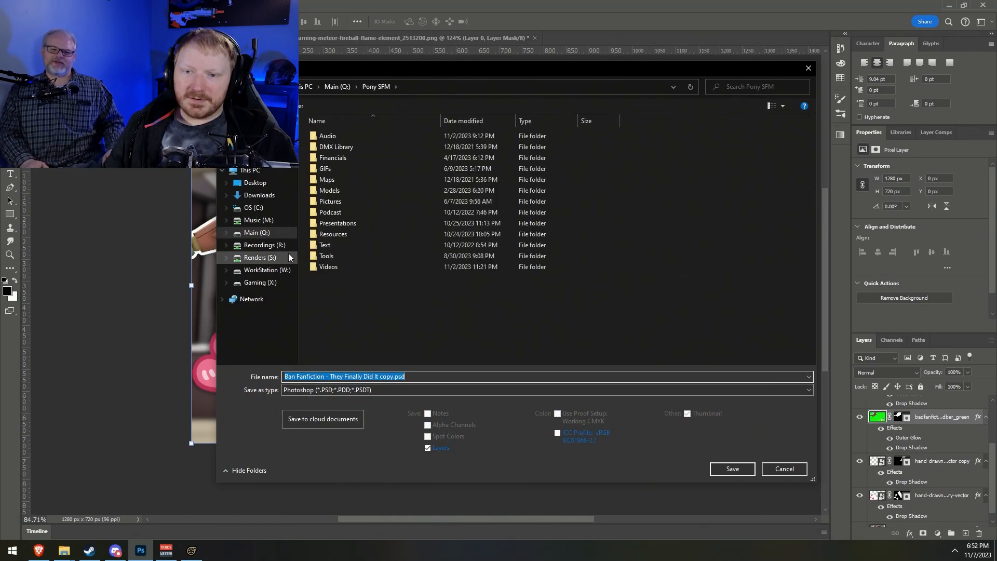
pyautogui.doubleClick(327, 223)
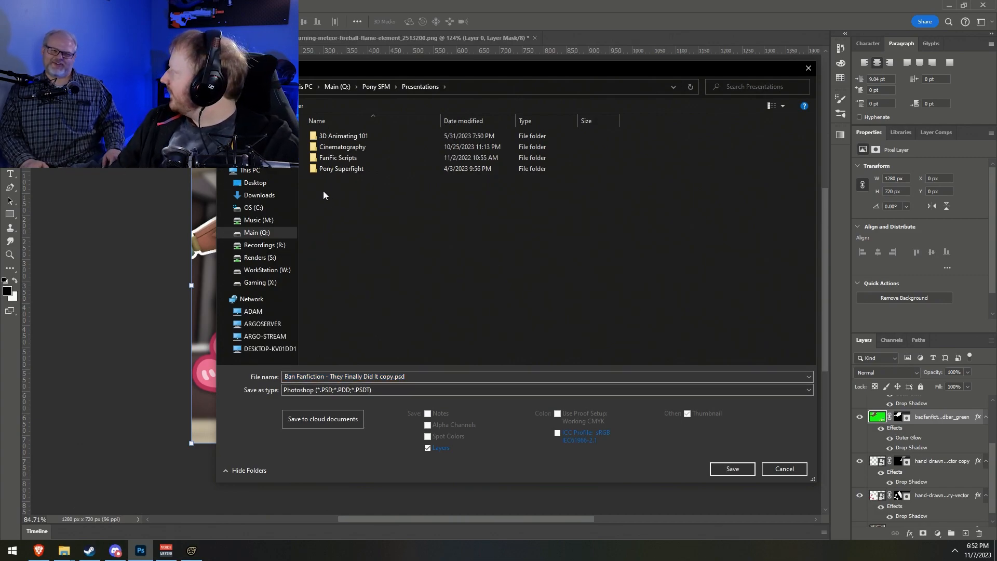
pyautogui.click(339, 163)
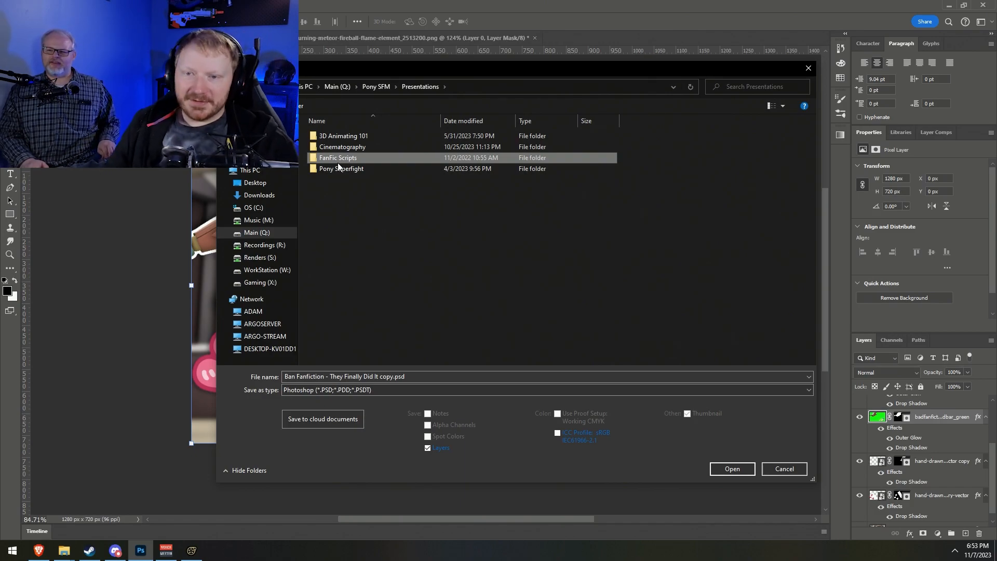
pyautogui.doubleClick(359, 160)
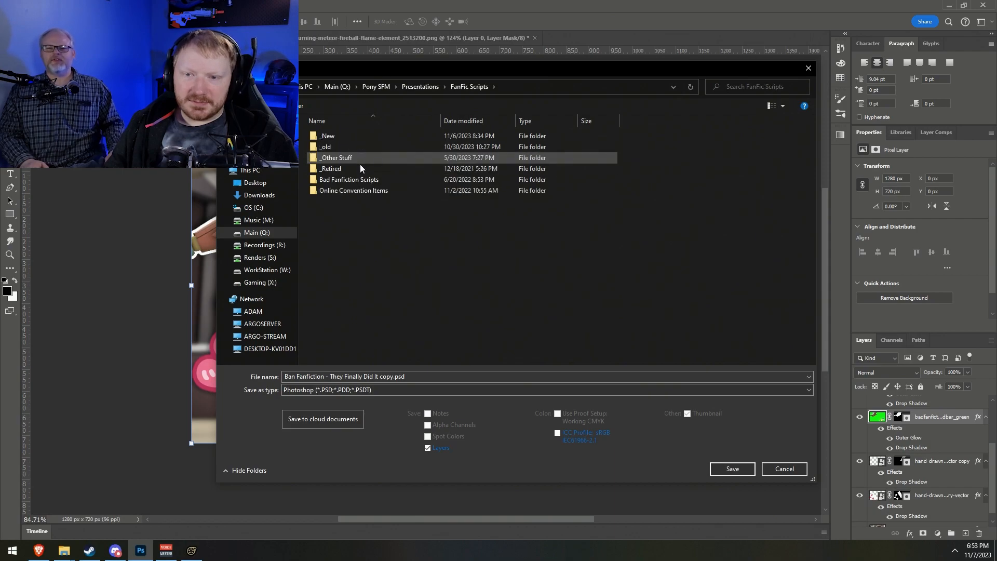
pyautogui.doubleClick(332, 137)
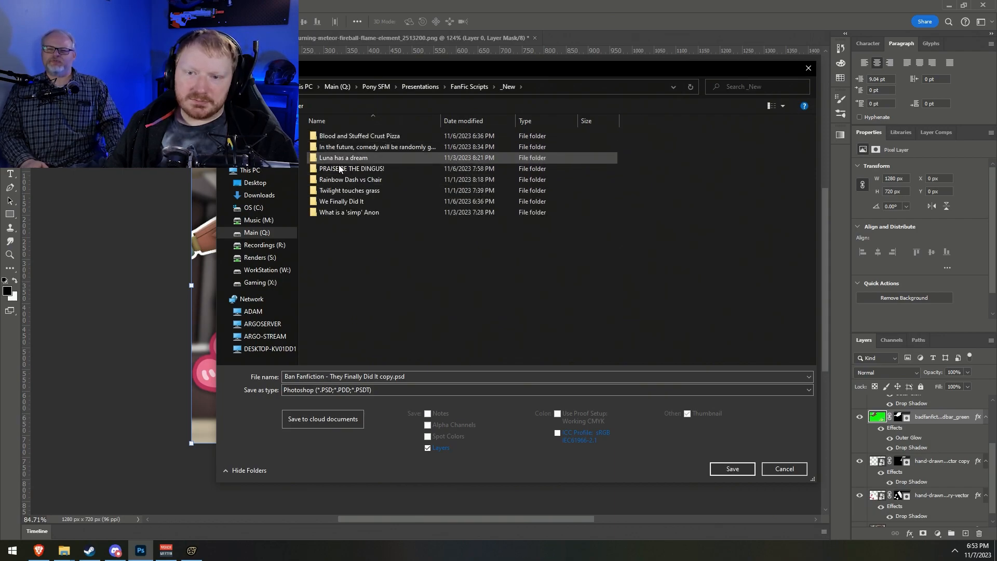
pyautogui.doubleClick(342, 201)
# Save the copy in PNG format as "We Finally Did It.png" with the large file size (fastest saving) option
pyautogui.click(364, 390)
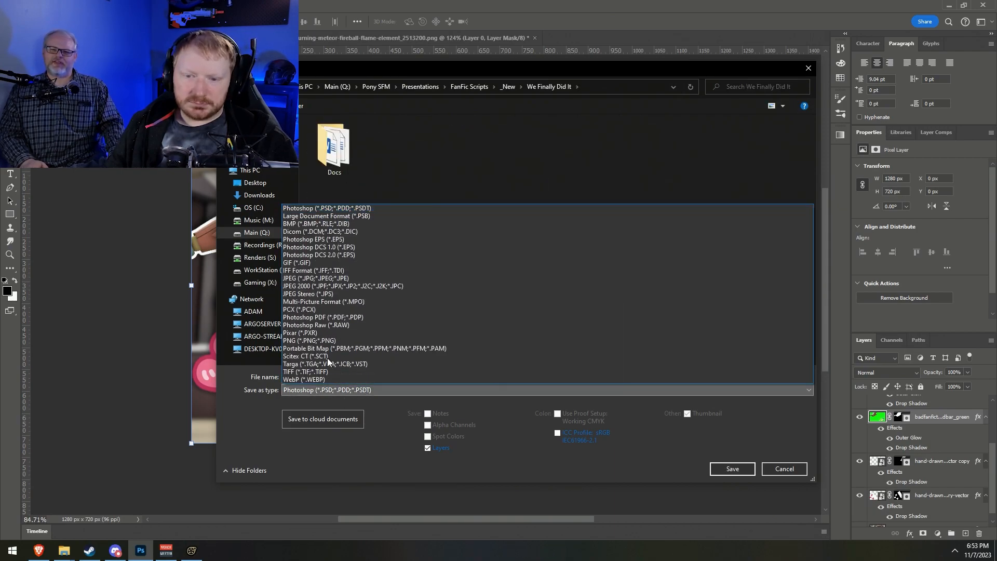
pyautogui.click(329, 340)
pyautogui.click(377, 376)
pyautogui.moveTo(346, 376); pyautogui.dragTo(202, 381)
pyautogui.write('We Finally Did It copy.png')
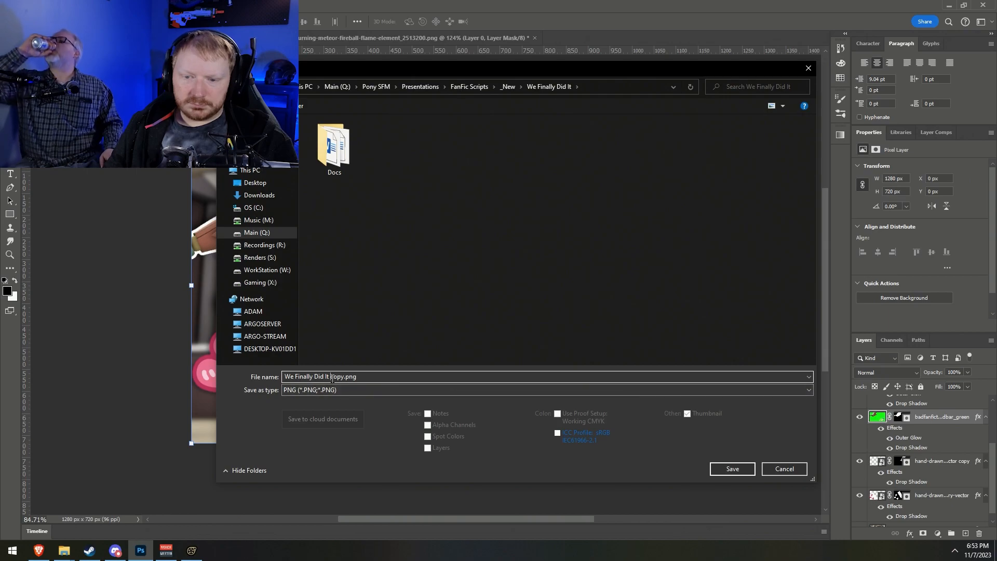
pyautogui.hotkey('ctrl', 'shift', 'Right')
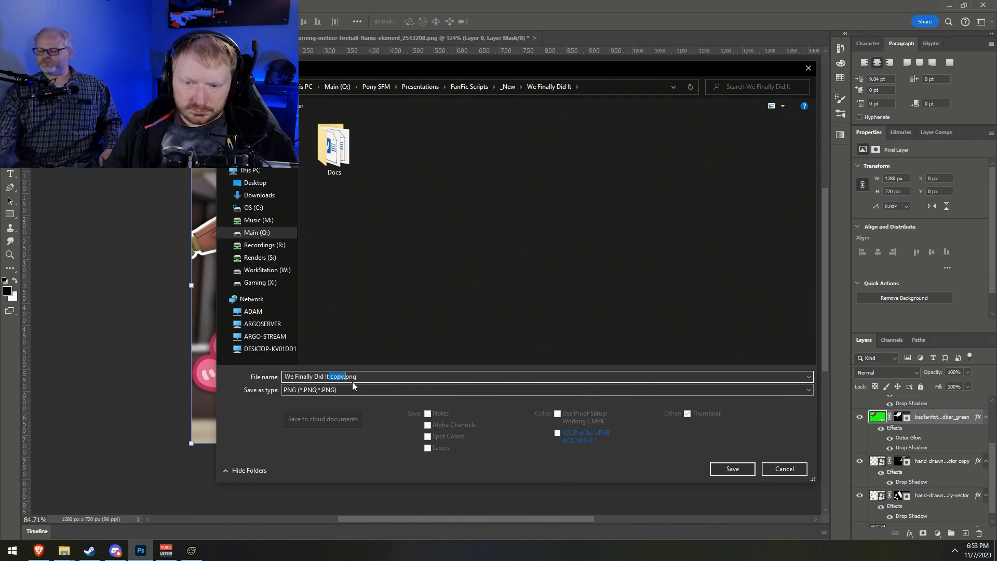
pyautogui.press('Delete')
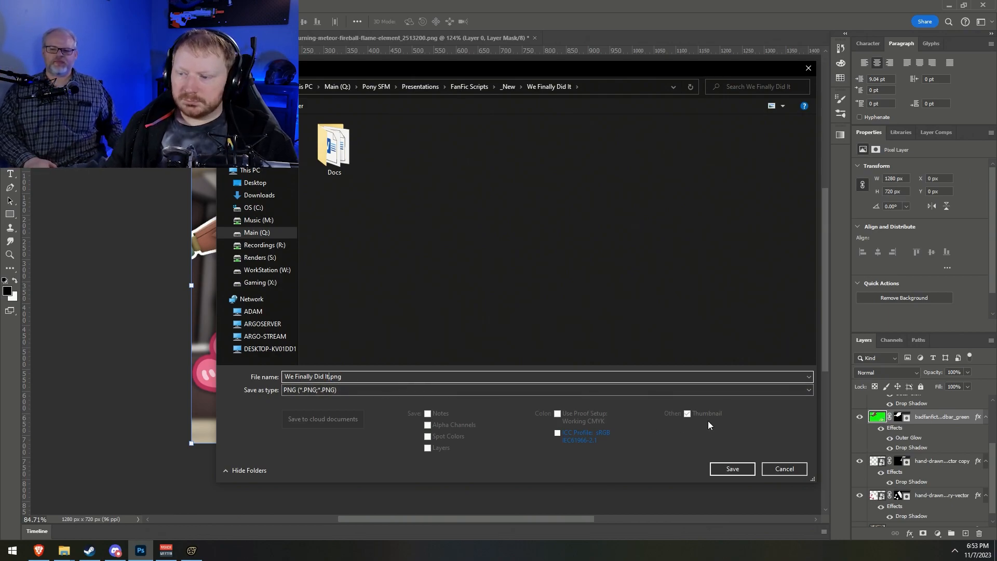
pyautogui.click(741, 470)
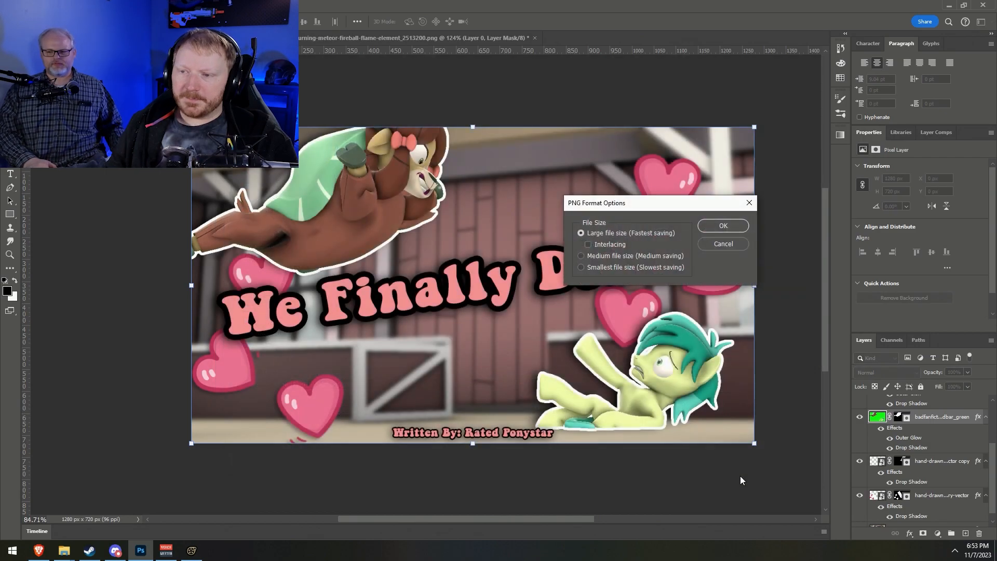
pyautogui.click(723, 225)
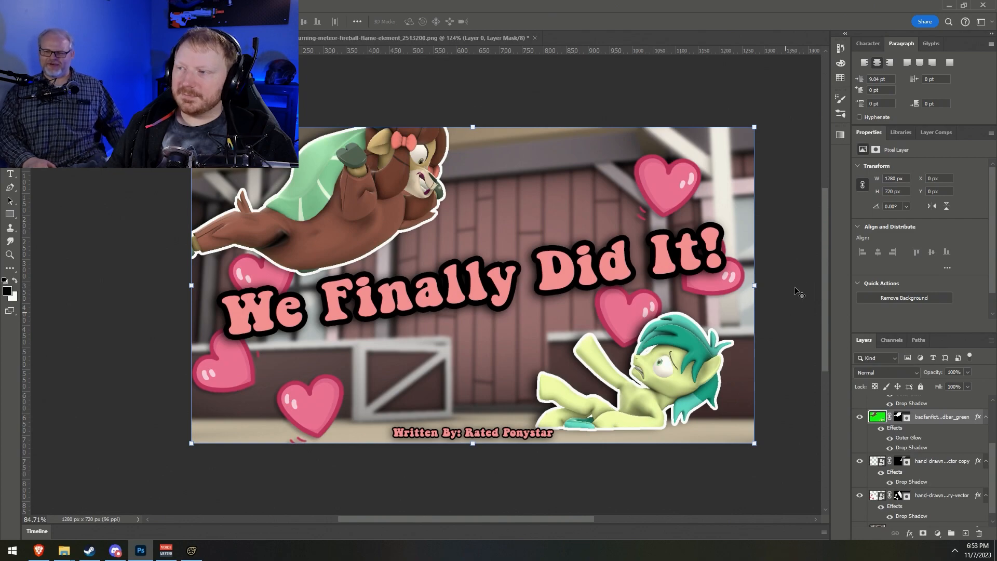
# Switch to File Explorer and go up from the Docs folder to the _New scripts folder
pyautogui.click(949, 5)
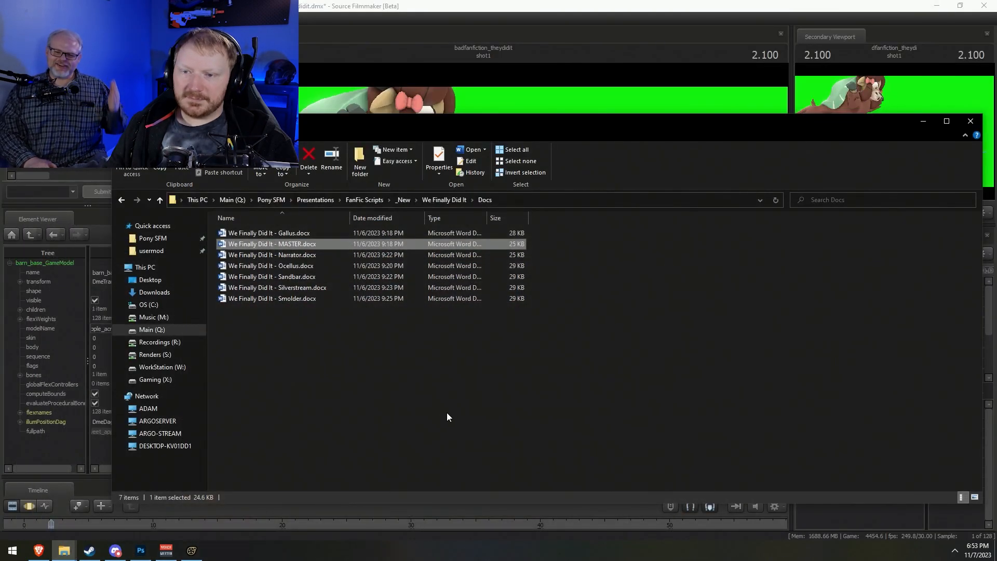
pyautogui.click(600, 388)
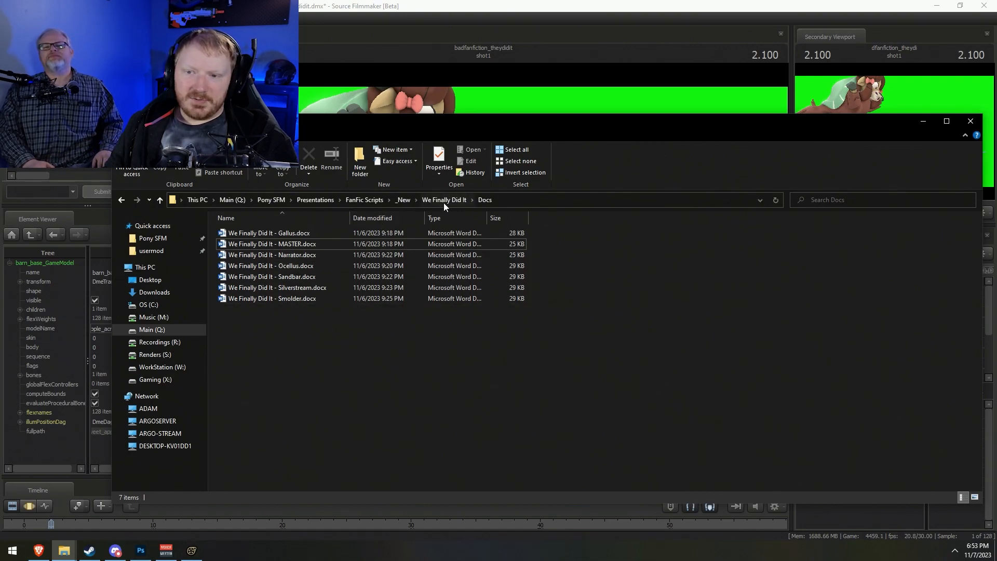
pyautogui.click(403, 200)
pyautogui.click(356, 415)
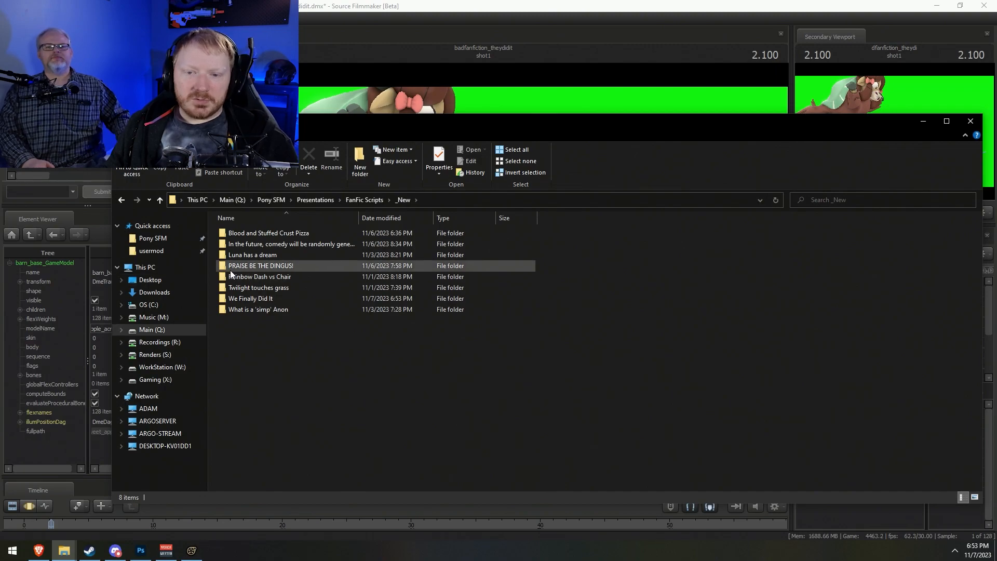
# Select the Luna, Blood and Stuffed Crust Pizza, Rainbow Dash vs Chair, Twilight, We Finally Did It and 'simp' Anon folders
pyautogui.click(245, 256)
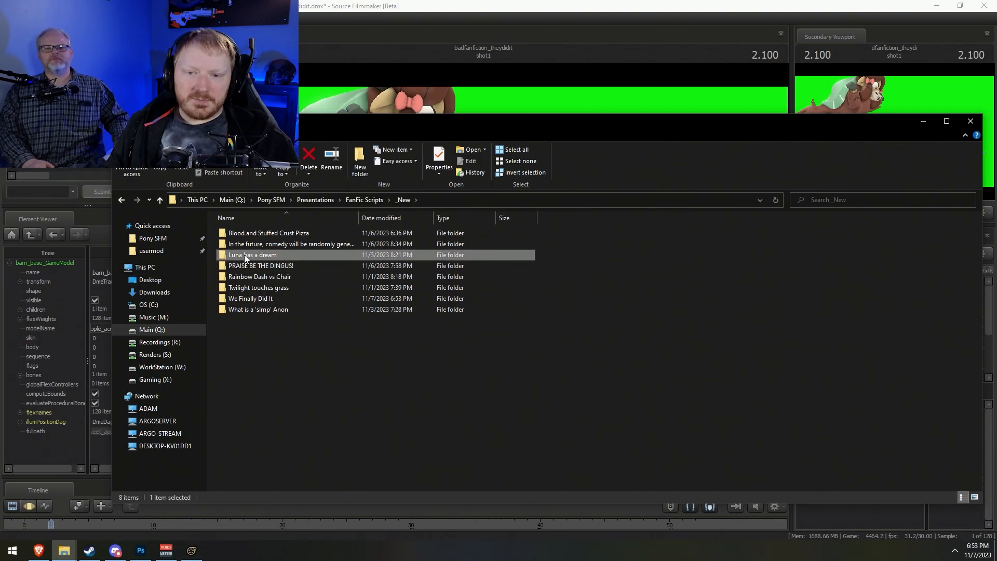
pyautogui.keyDown('ctrl'); pyautogui.click(262, 233); pyautogui.keyUp('ctrl')
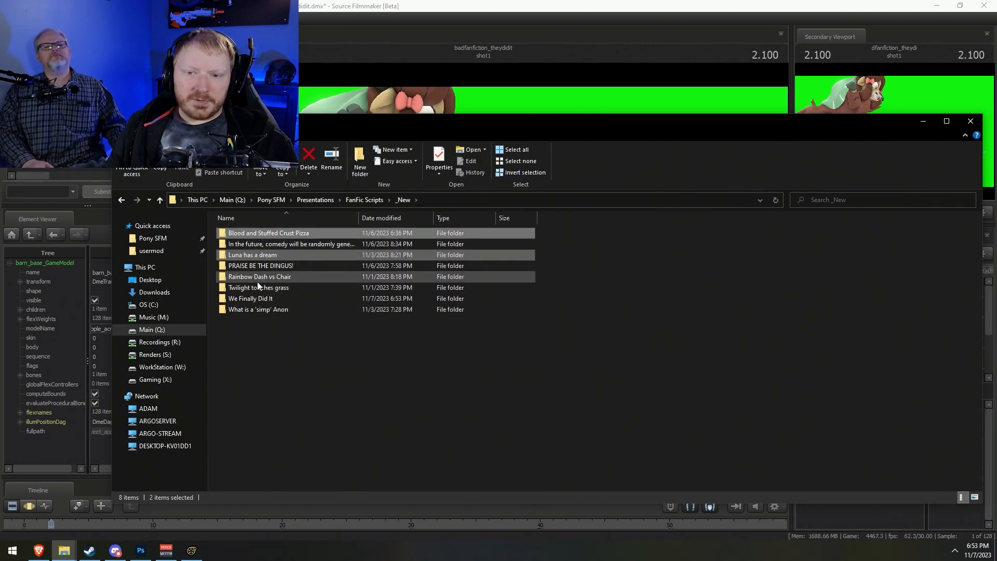
pyautogui.keyDown('ctrl'); pyautogui.click(282, 276); pyautogui.keyUp('ctrl')
pyautogui.keyDown('ctrl'); pyautogui.click(276, 289); pyautogui.keyUp('ctrl')
pyautogui.keyDown('ctrl'); pyautogui.click(270, 299); pyautogui.keyUp('ctrl')
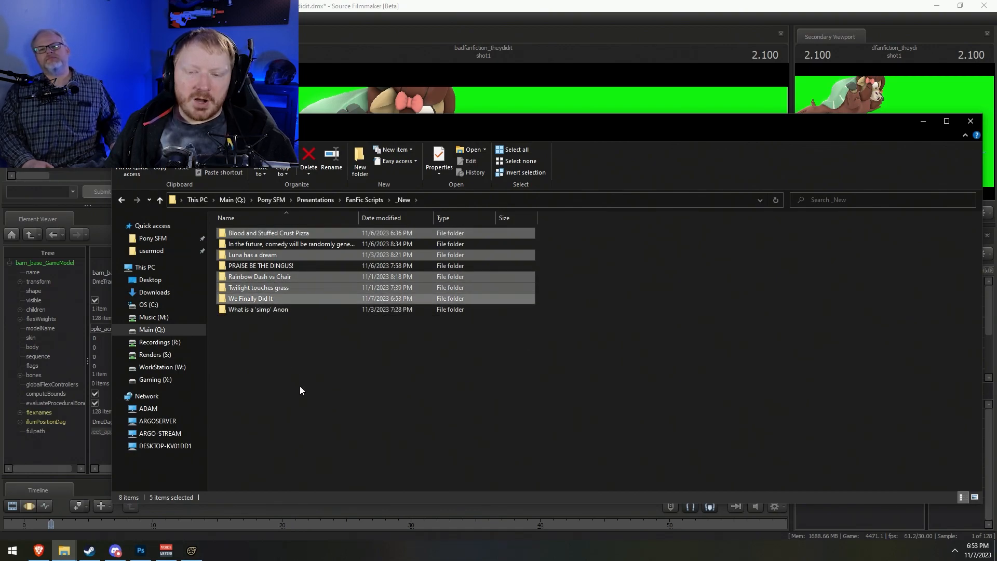
pyautogui.keyDown('ctrl'); pyautogui.click(280, 313); pyautogui.keyUp('ctrl')
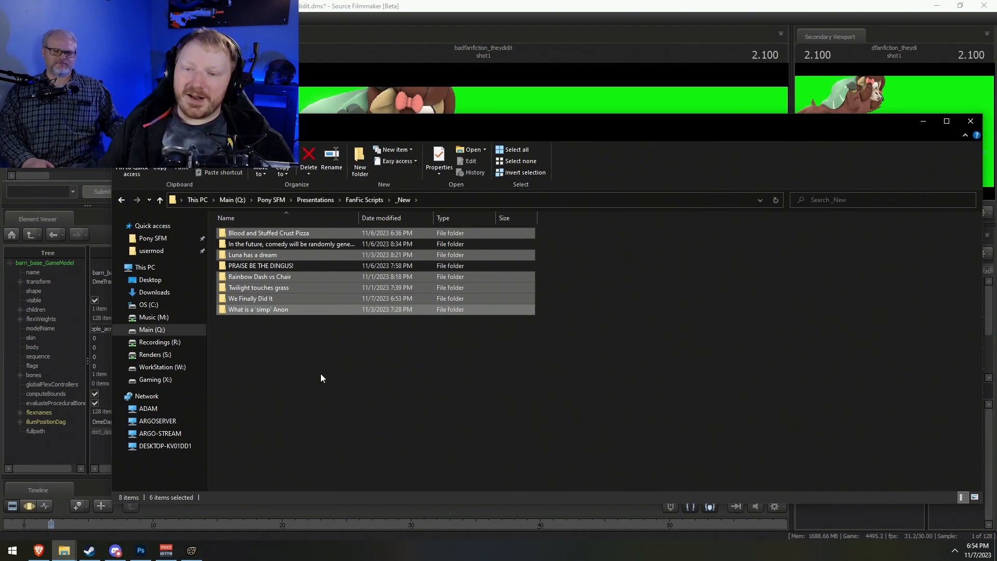
# Widen the Name column to read the full folder names and single out the comedy and PRAISE BE THE DINGUS! folders
pyautogui.moveTo(360, 221); pyautogui.dragTo(390, 220)
pyautogui.click(282, 360)
pyautogui.click(288, 244)
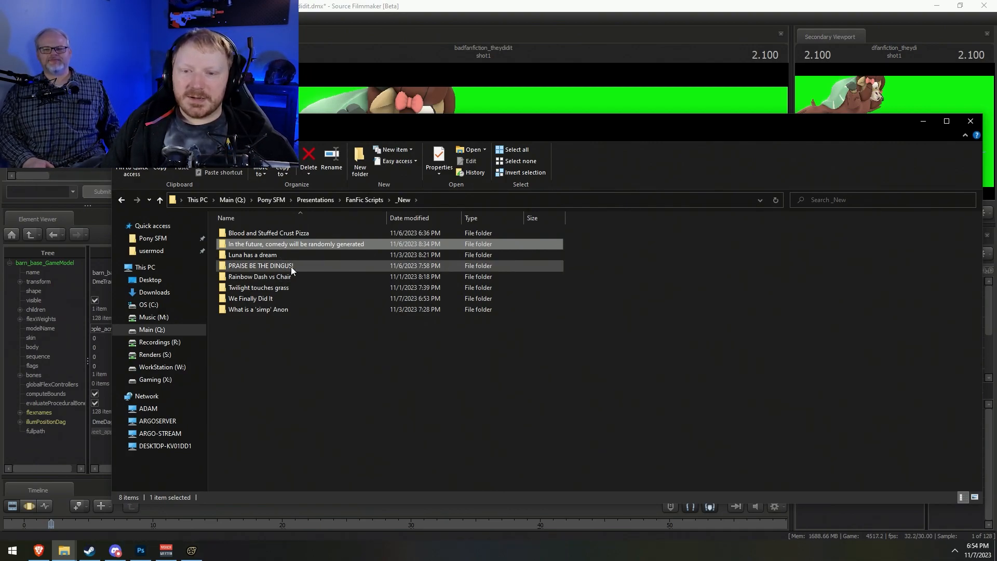
pyautogui.click(301, 265)
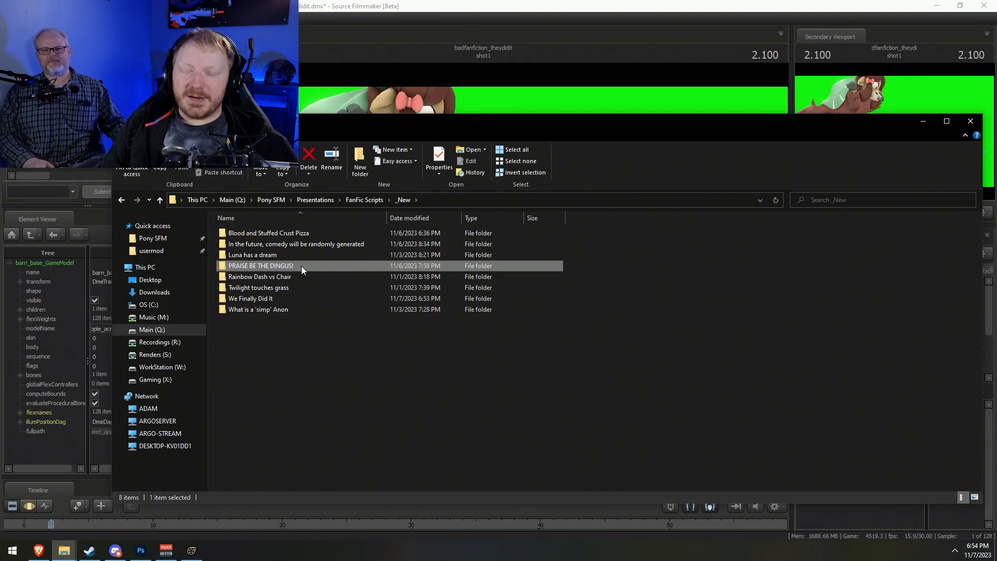
pyautogui.click(350, 407)
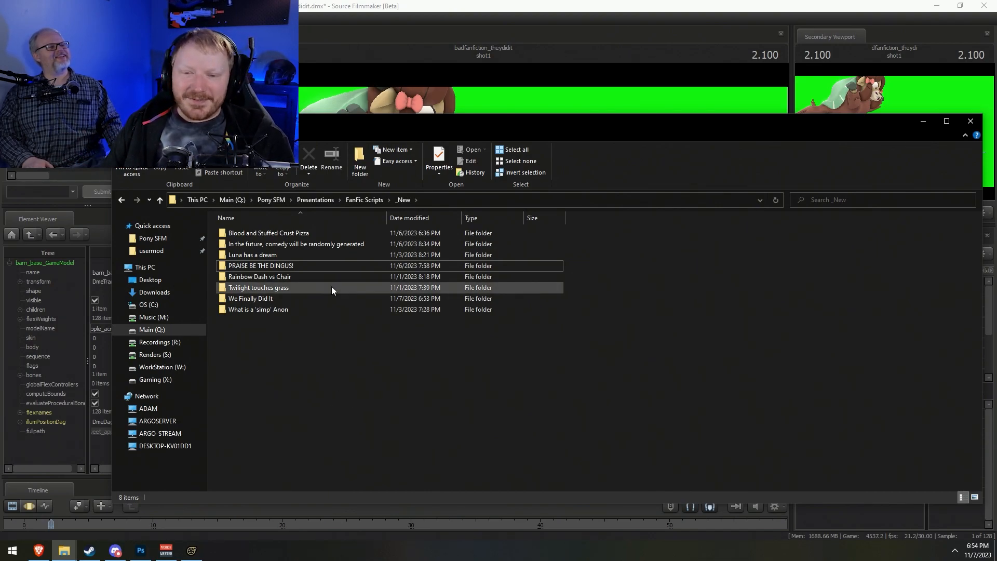
# Switch to Source Filmmaker and create a new session named badfanfiction_praisethedingus at a framerate of 30
pyautogui.click(384, 8)
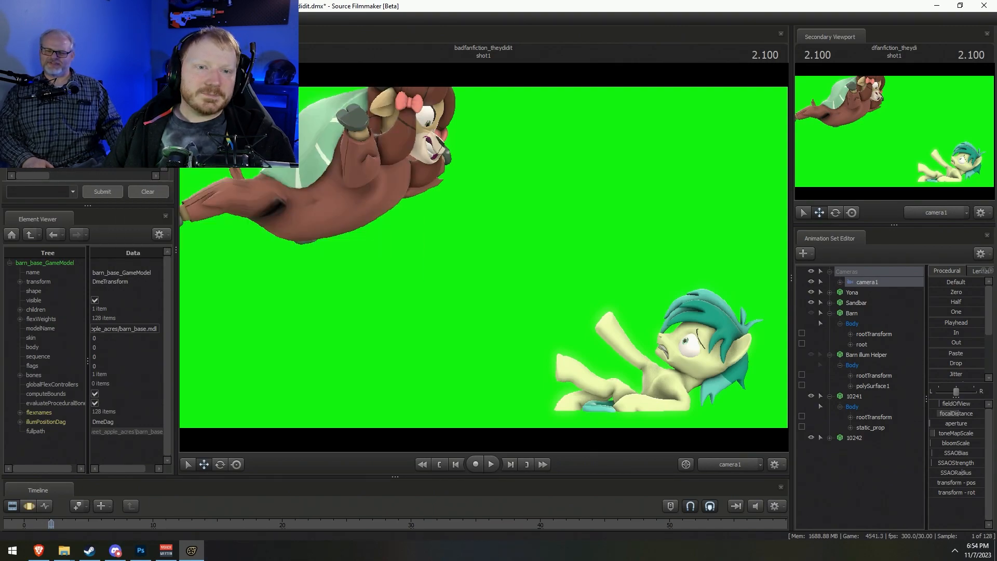
pyautogui.hotkey('ctrl', 'o')
pyautogui.click(448, 281)
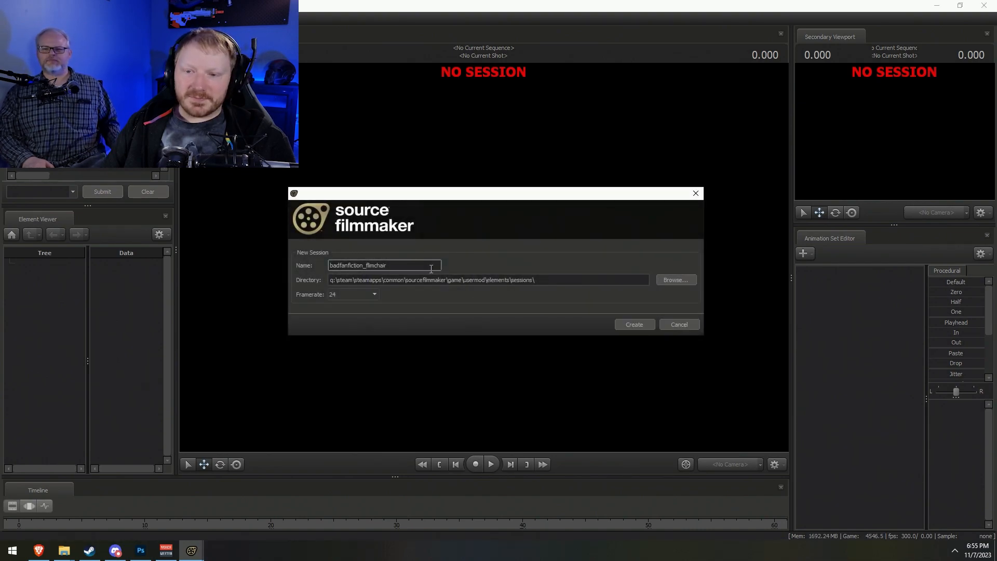
pyautogui.doubleClick(375, 265)
pyautogui.write('praisethedingus')
pyautogui.click(350, 294)
pyautogui.click(347, 382)
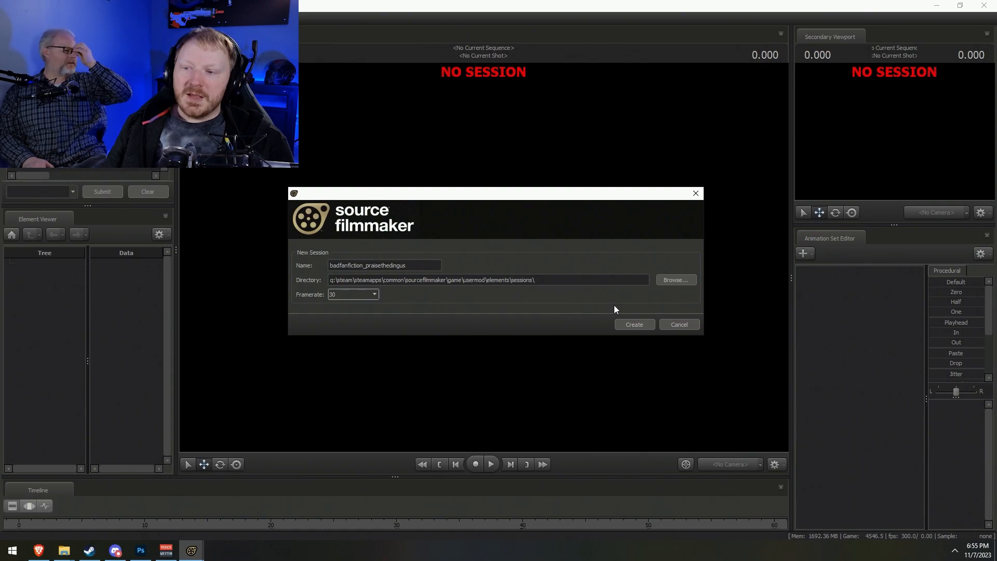
pyautogui.click(631, 322)
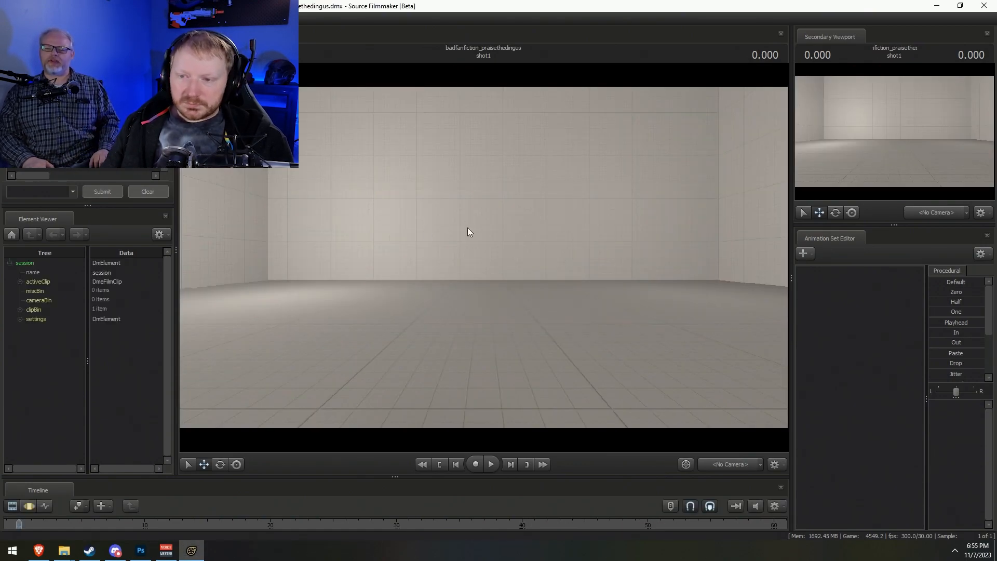
pyautogui.moveTo(468, 228); pyautogui.dragTo(483, 257)
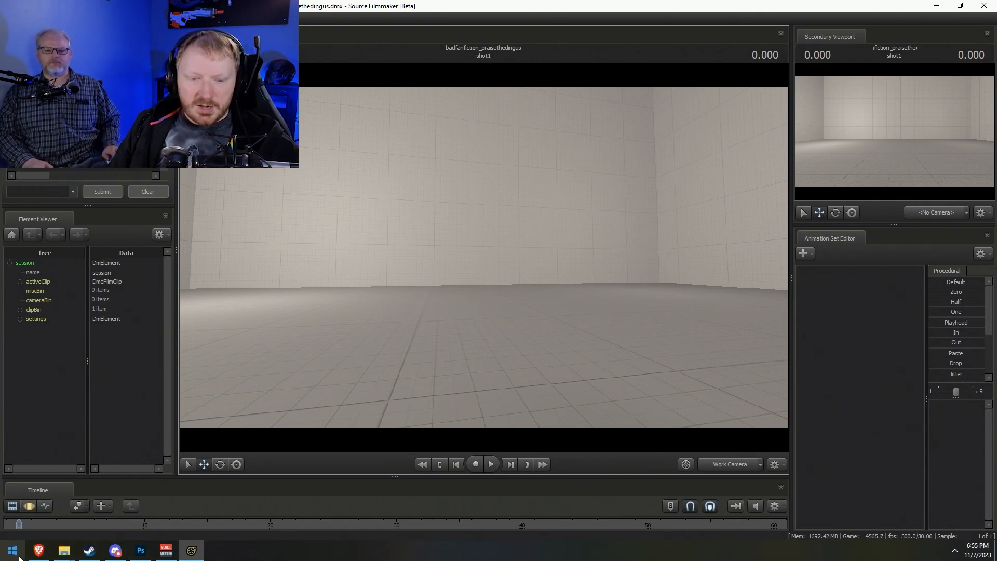
# Switch to the browser, check the bookmarked Fimfiction stories and open the Yeezus story page to view its description
pyautogui.click(38, 550)
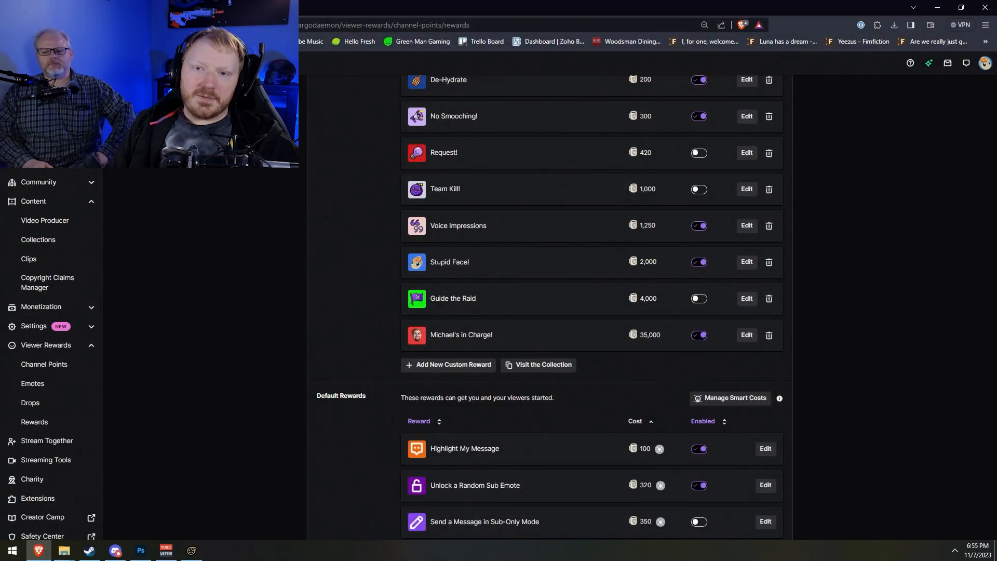
pyautogui.click(986, 42)
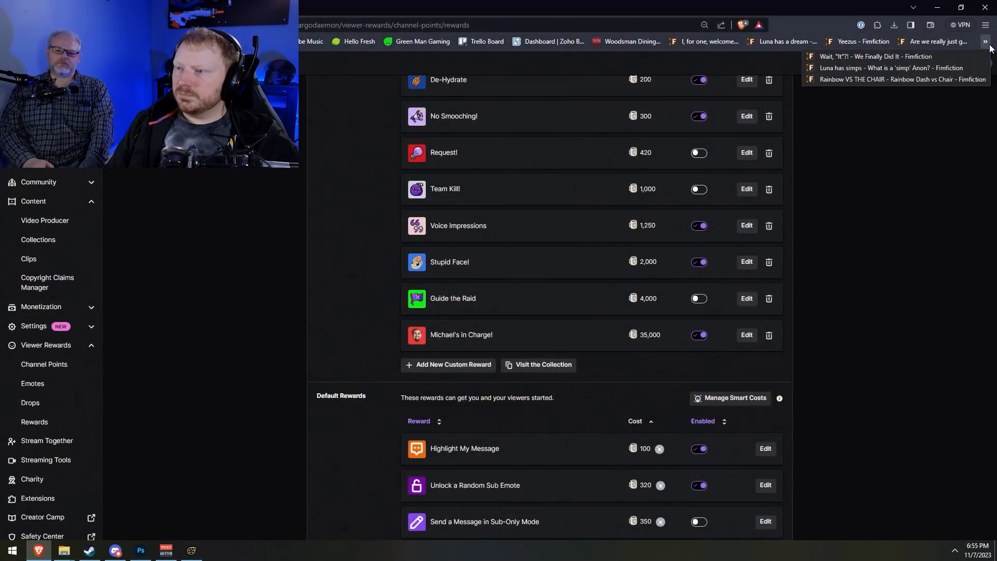
pyautogui.click(862, 148)
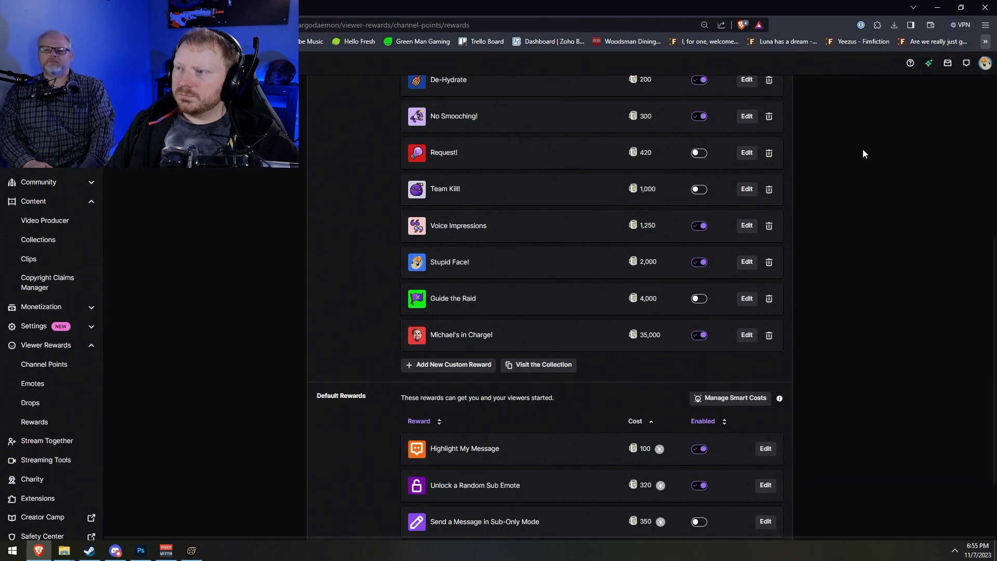
pyautogui.click(986, 41)
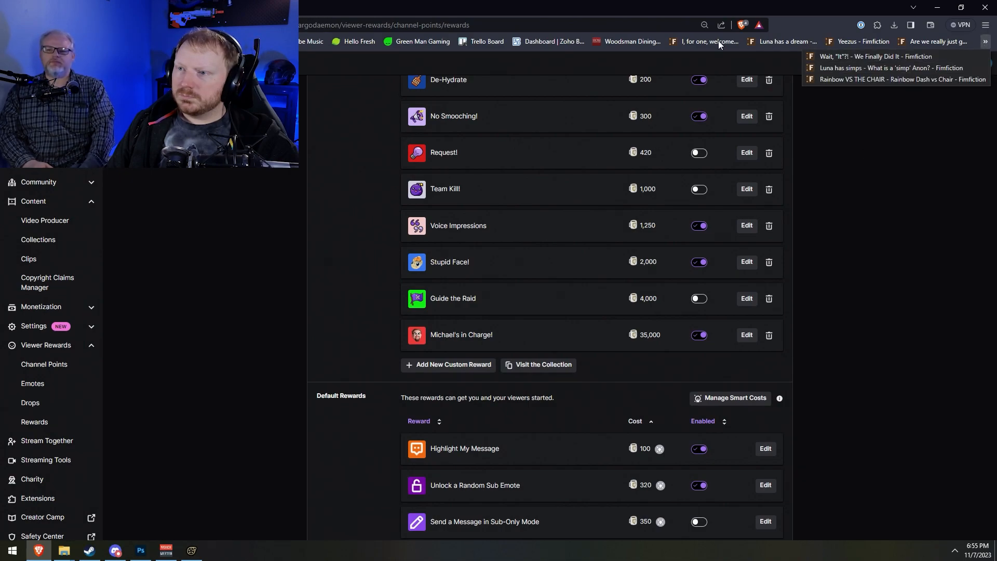
pyautogui.click(847, 43)
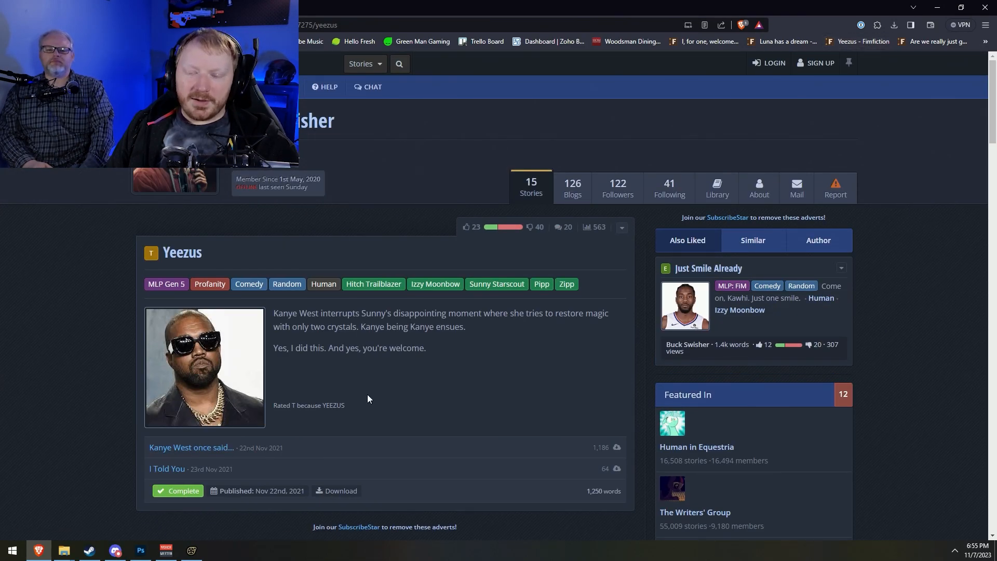
pyautogui.scroll(-2, 387, 393)
pyautogui.scroll(2, 499, 343)
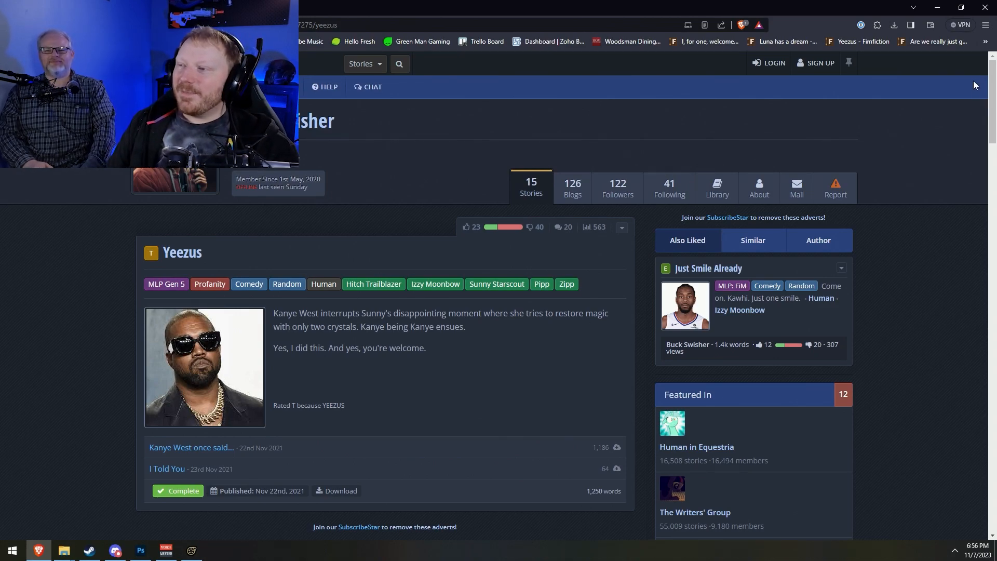
# Open the bookmarked "Are we really just going to gloss right over that?" chapter and check the remaining hidden bookmarks
pyautogui.click(943, 41)
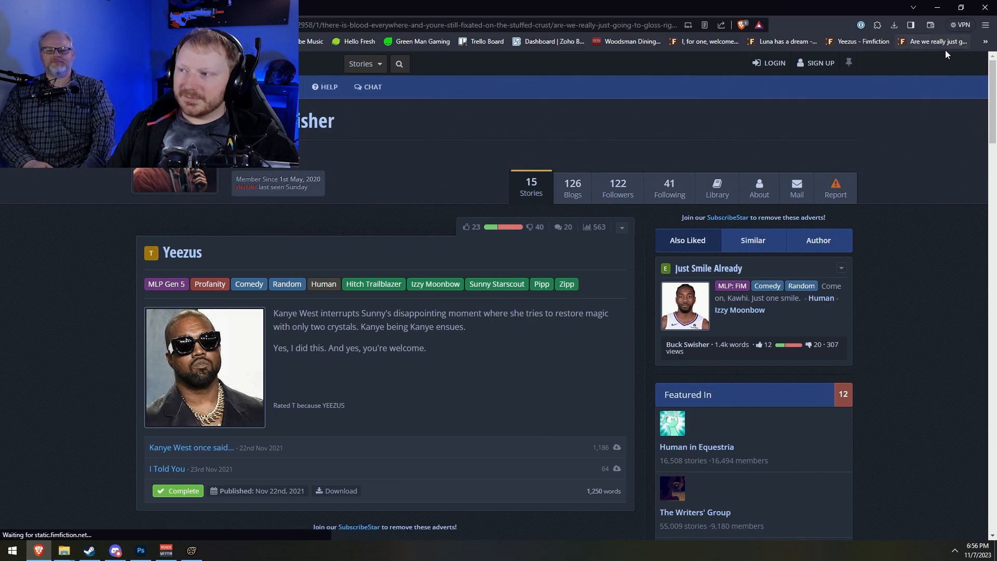
pyautogui.click(986, 41)
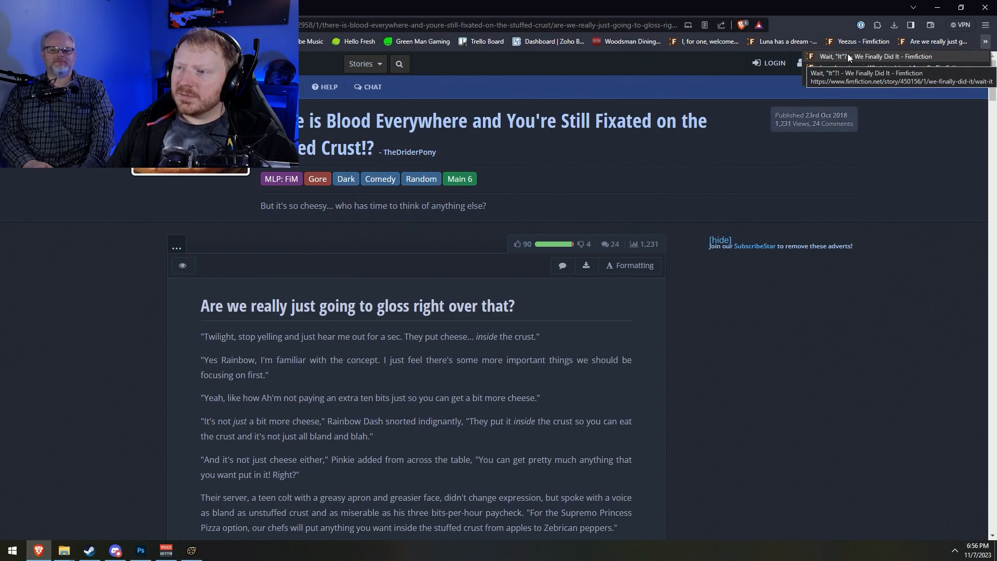
pyautogui.click(472, 69)
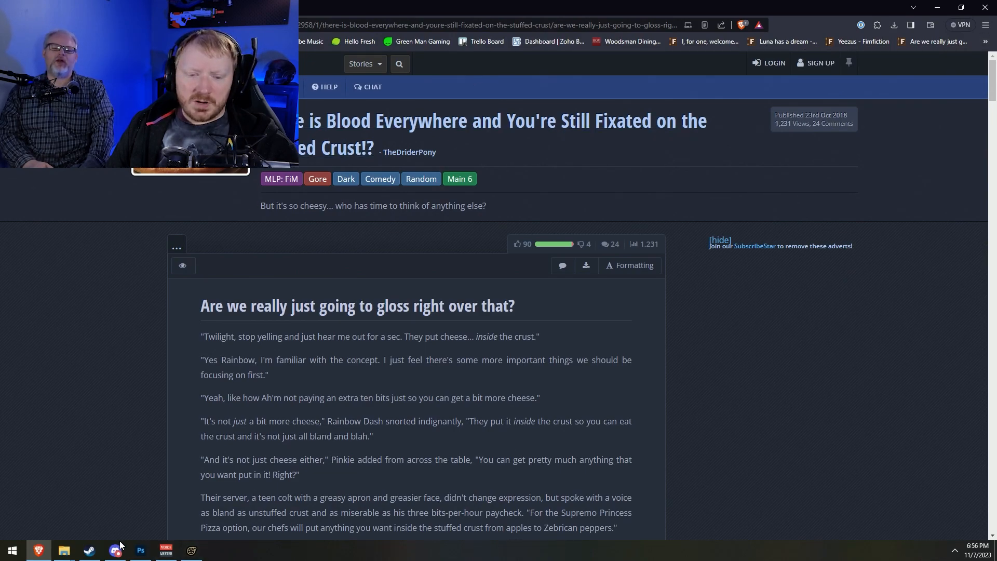
# Open PRAISE BE THE DINGUS! - MASTER.docx from that story's Docs folder in File Explorer, check the story's author and close the document
pyautogui.click(64, 550)
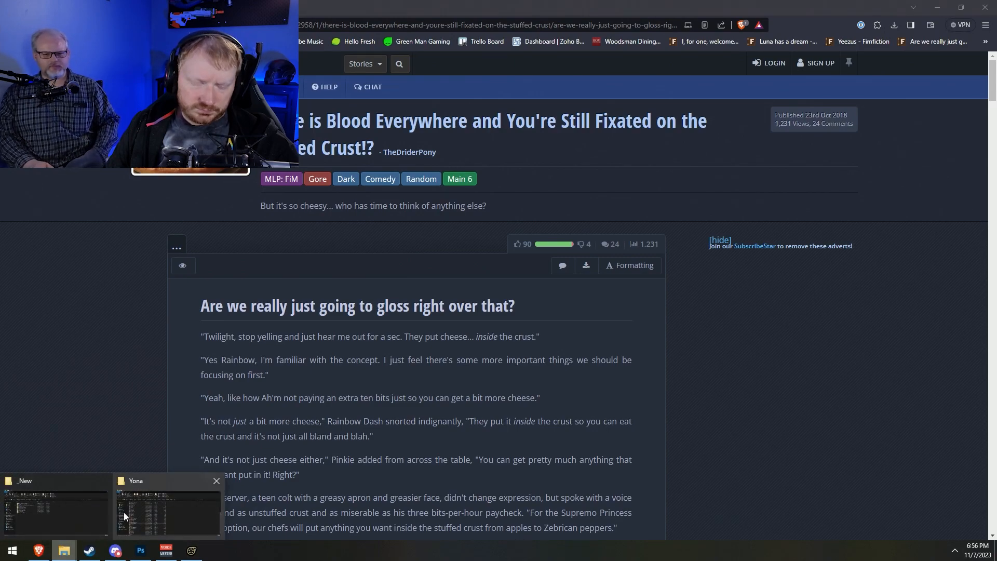
pyautogui.moveTo(158, 509)
pyautogui.click(25, 491)
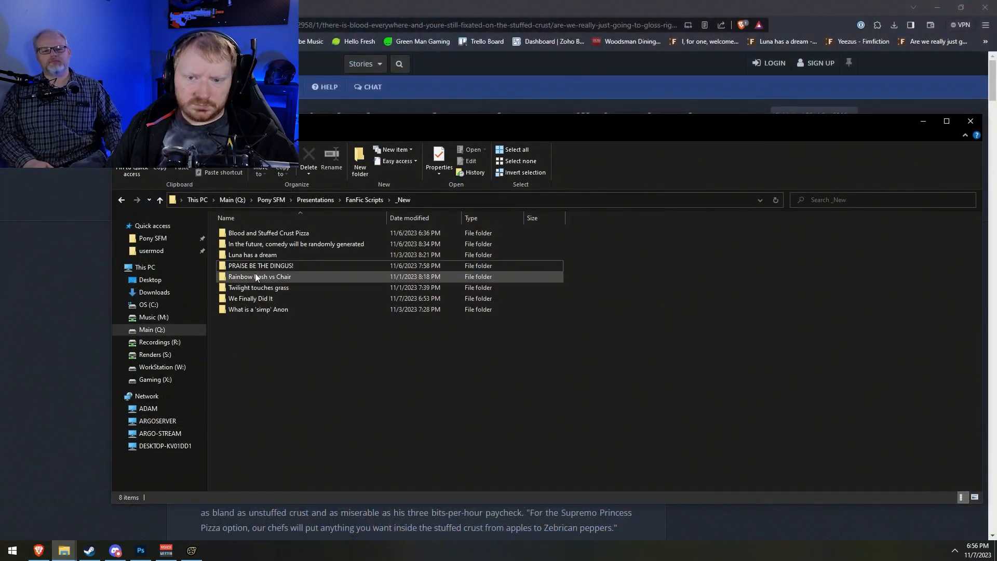
pyautogui.doubleClick(249, 266)
pyautogui.doubleClick(245, 234)
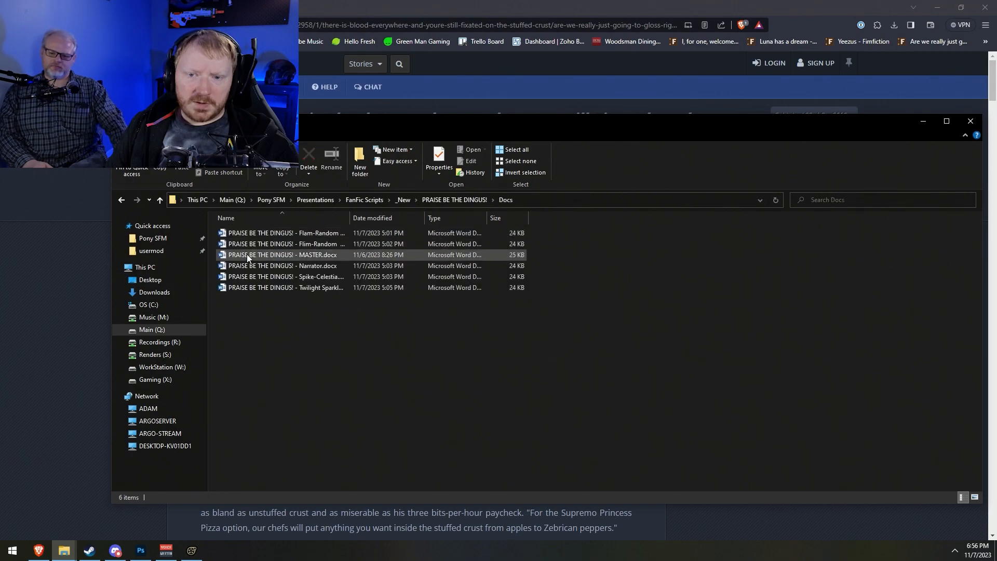
pyautogui.doubleClick(283, 255)
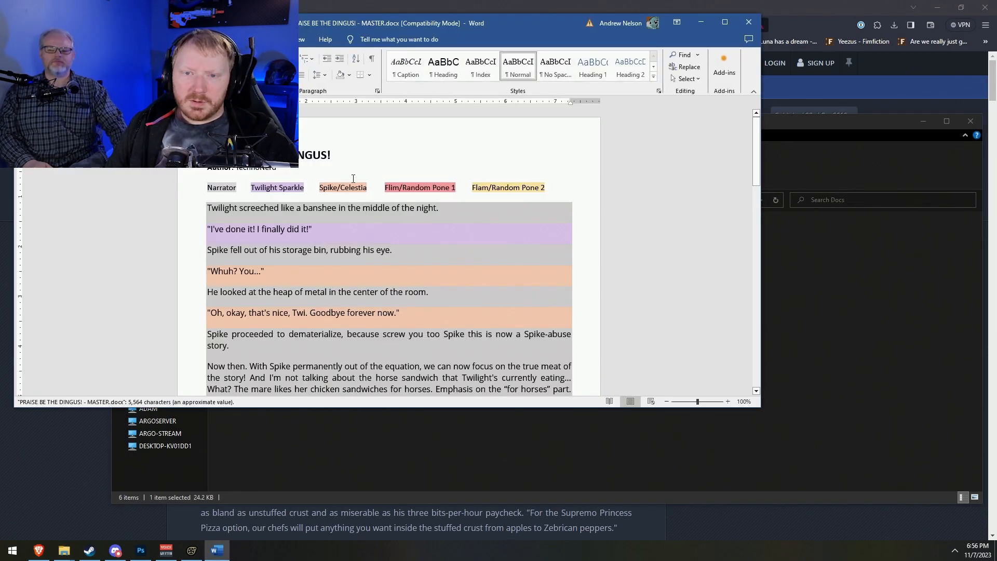
pyautogui.click(748, 21)
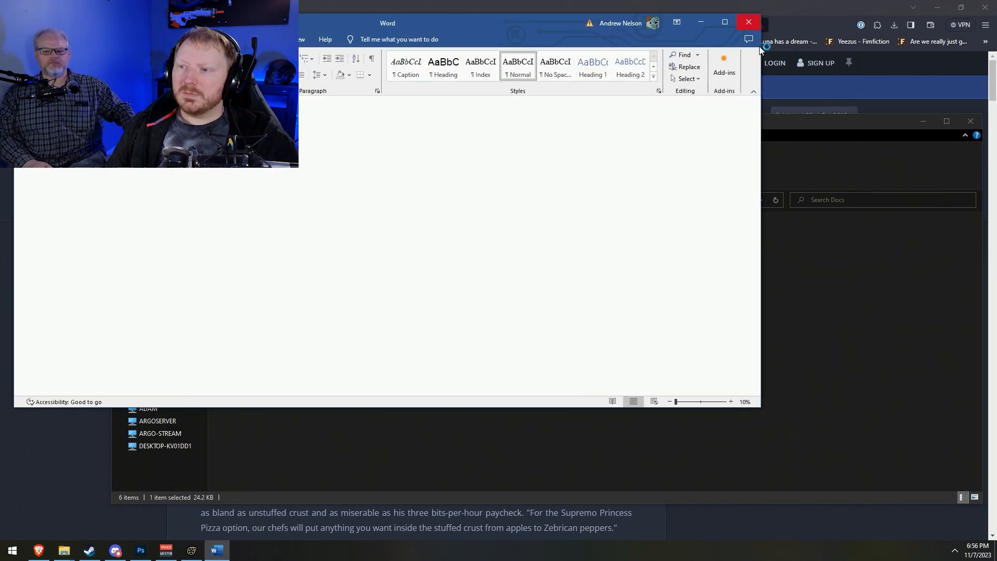
# Return to the browser, search Fimfiction for the script's author and open that author's list of stories
pyautogui.click(688, 101)
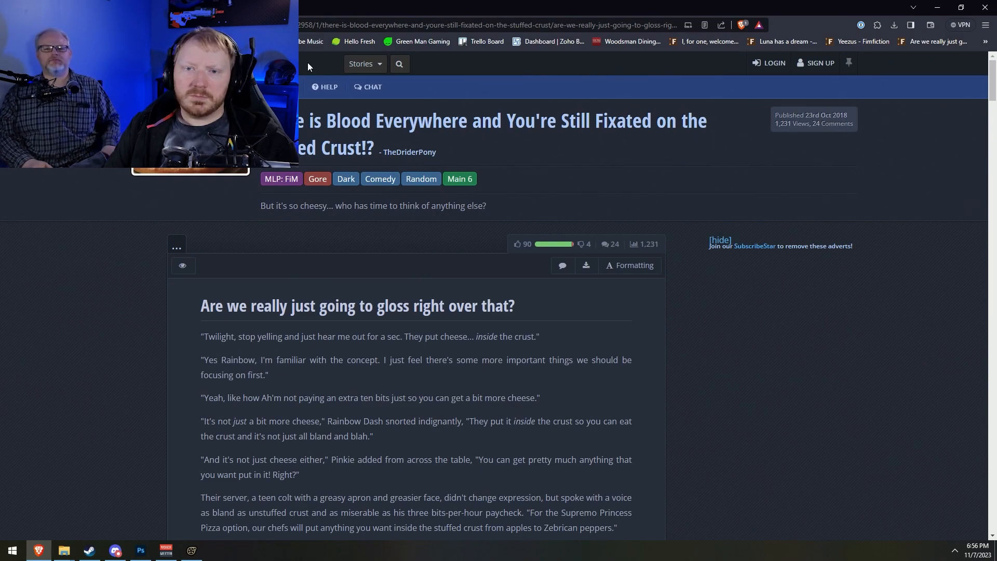
pyautogui.press('Return')
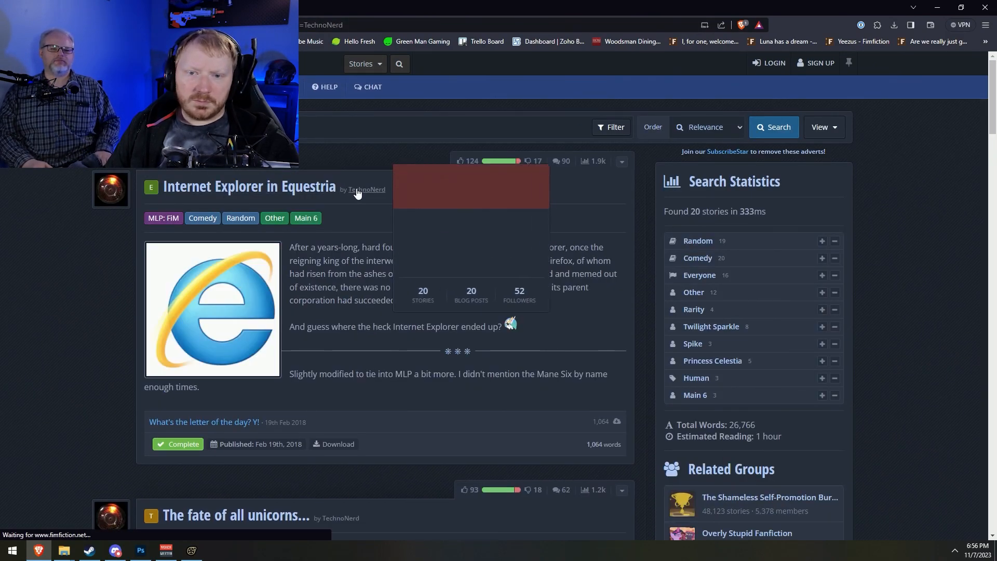
pyautogui.click(352, 195)
pyautogui.scroll(2, 361, 275)
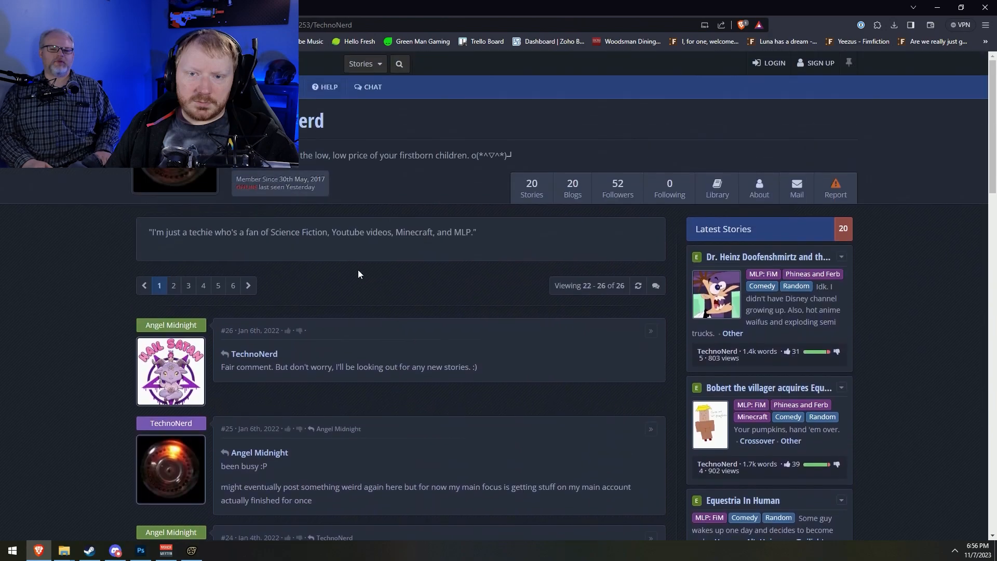
pyautogui.click(532, 188)
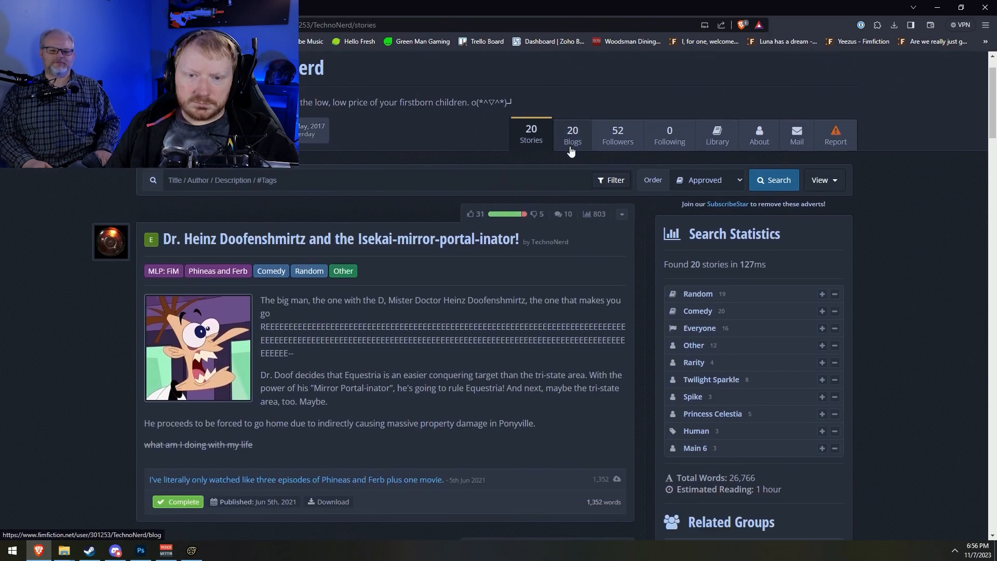
# Look through the author's stories for PRAISE BE THE DINGUS! and read its description
pyautogui.scroll(-5, 580, 247)
pyautogui.scroll(-15, 580, 251)
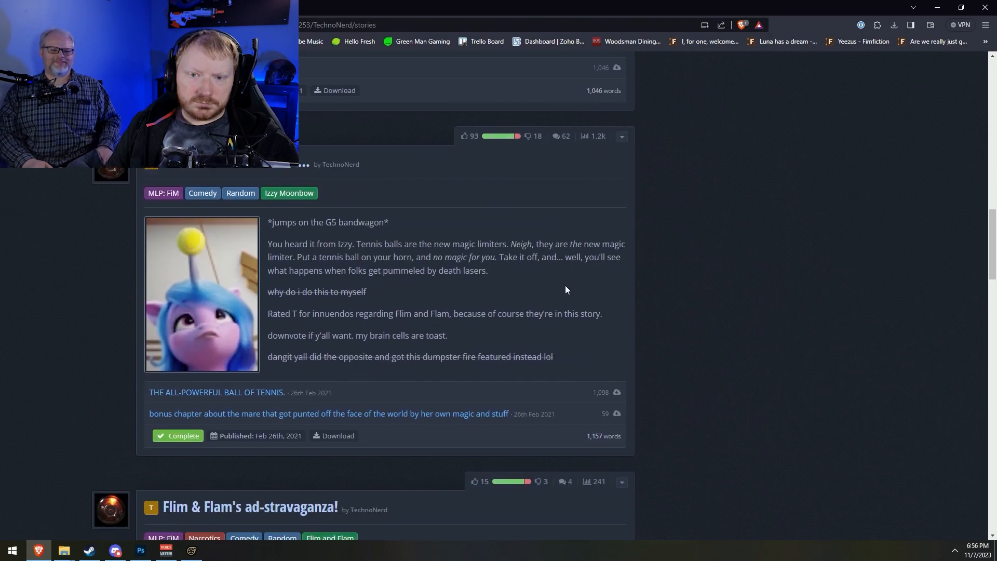
pyautogui.scroll(-9, 568, 290)
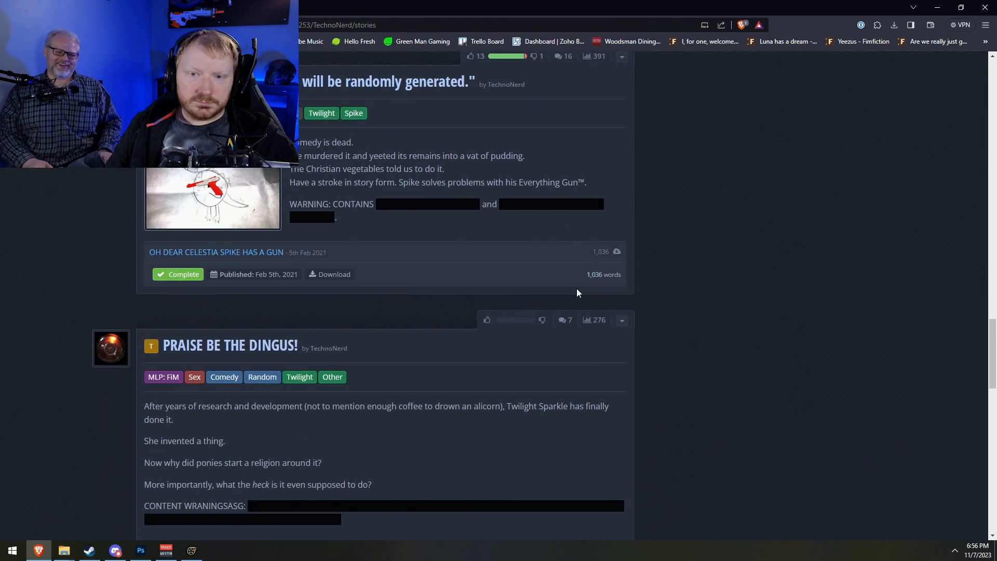
pyautogui.scroll(1, 217, 204)
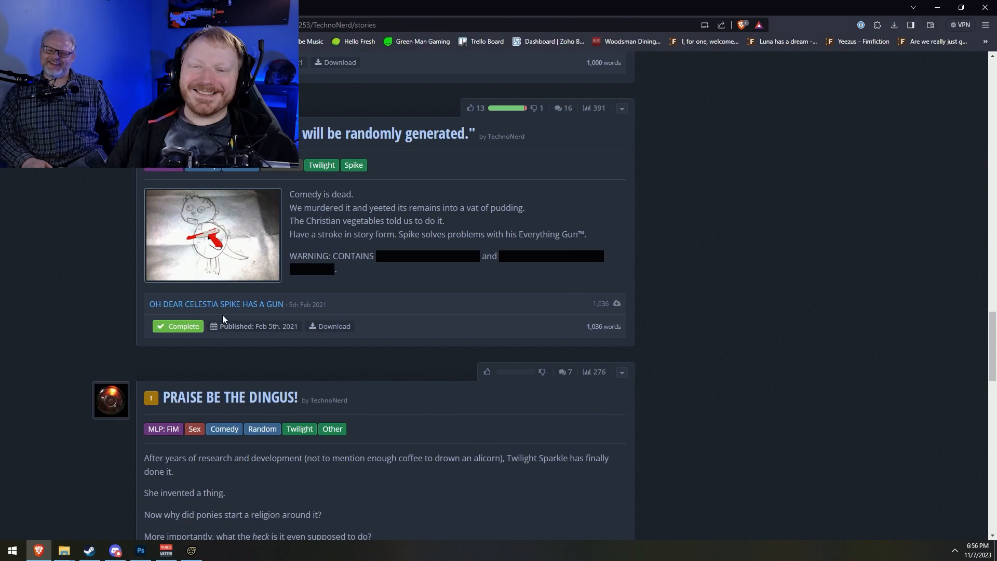
pyautogui.scroll(-4, 335, 419)
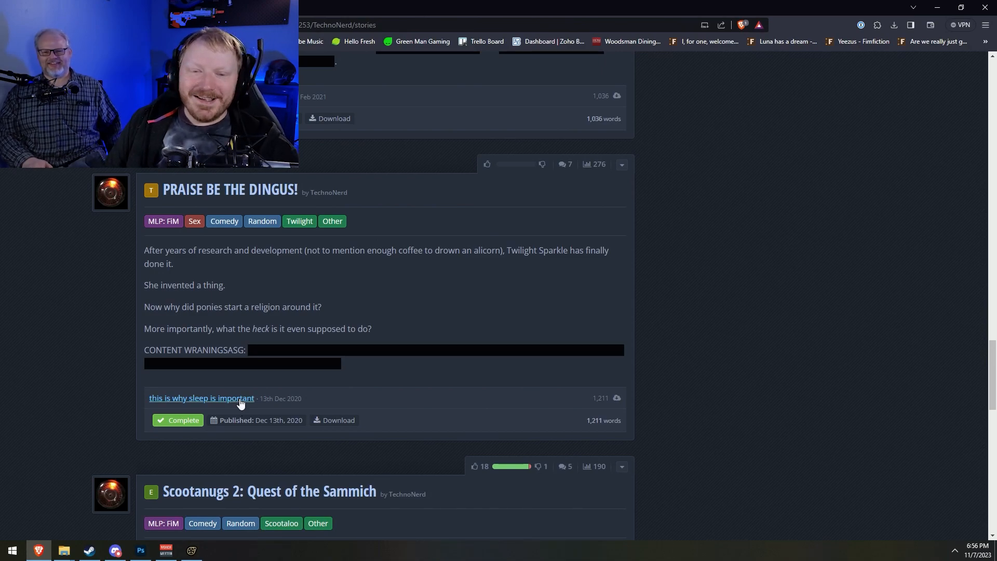
pyautogui.click(299, 362)
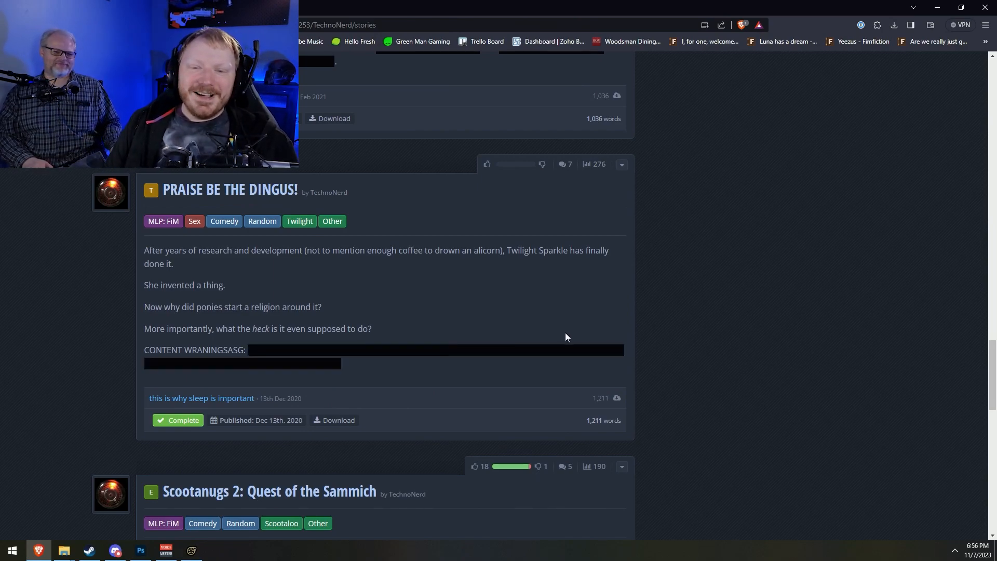
pyautogui.scroll(20, 650, 298)
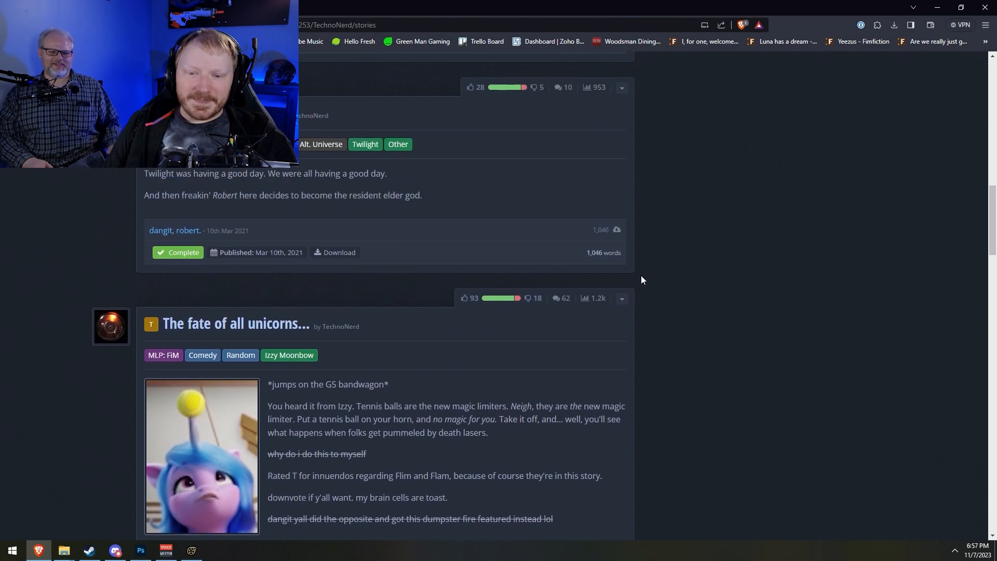
pyautogui.scroll(-20, 636, 280)
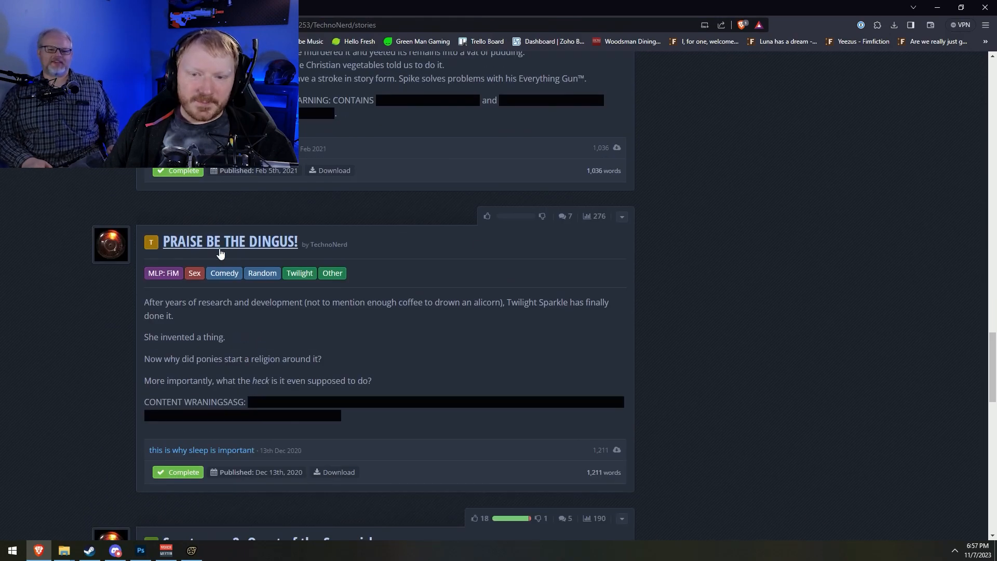
# Open the chapter "this is why sleep is important" of PRAISE BE THE DINGUS! and read the passages describing Twilight's thingy and the Taco Bell scene
pyautogui.click(291, 244)
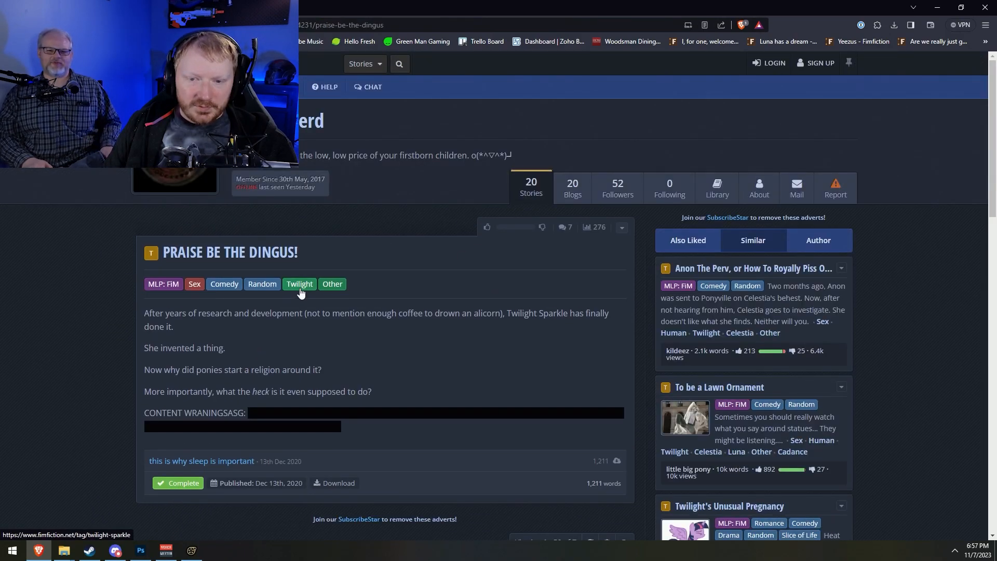
pyautogui.click(191, 462)
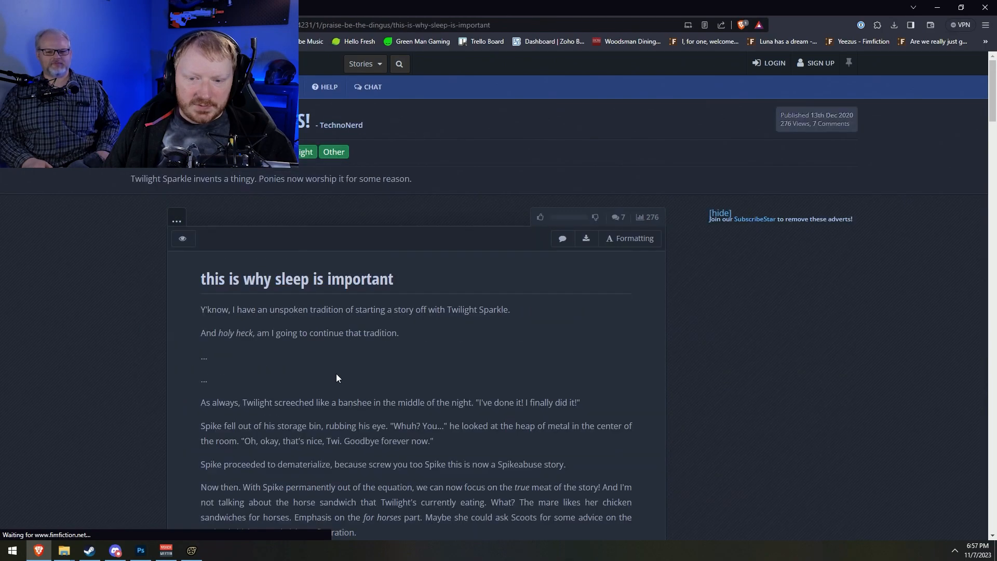
pyautogui.scroll(-5, 335, 373)
pyautogui.scroll(-4, 457, 322)
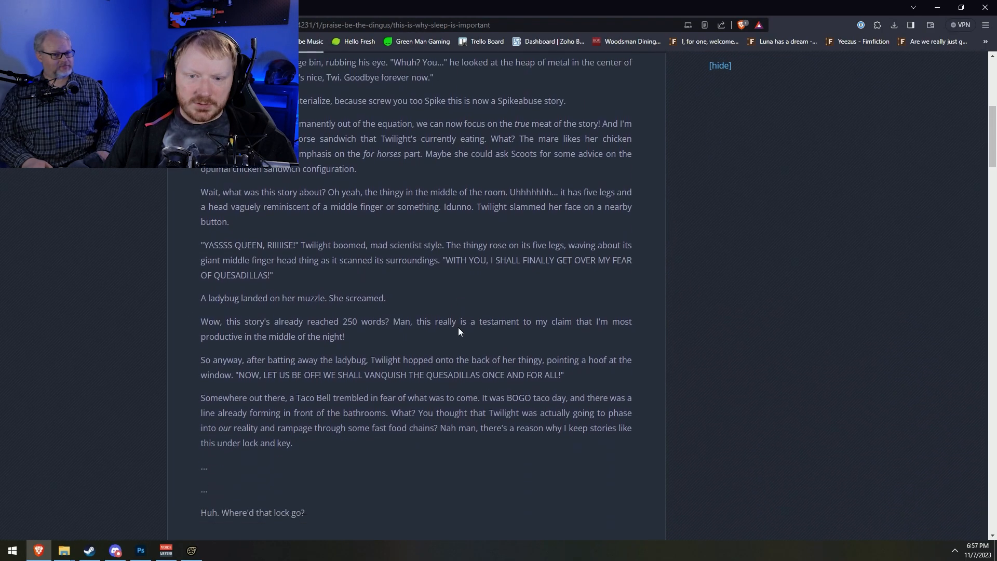
pyautogui.scroll(-2, 335, 318)
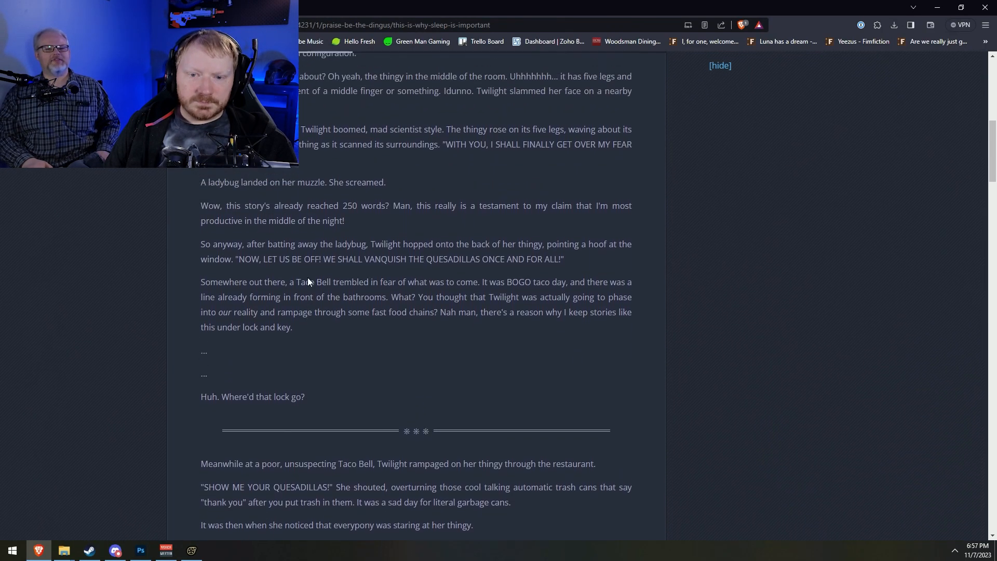
pyautogui.scroll(1, 286, 223)
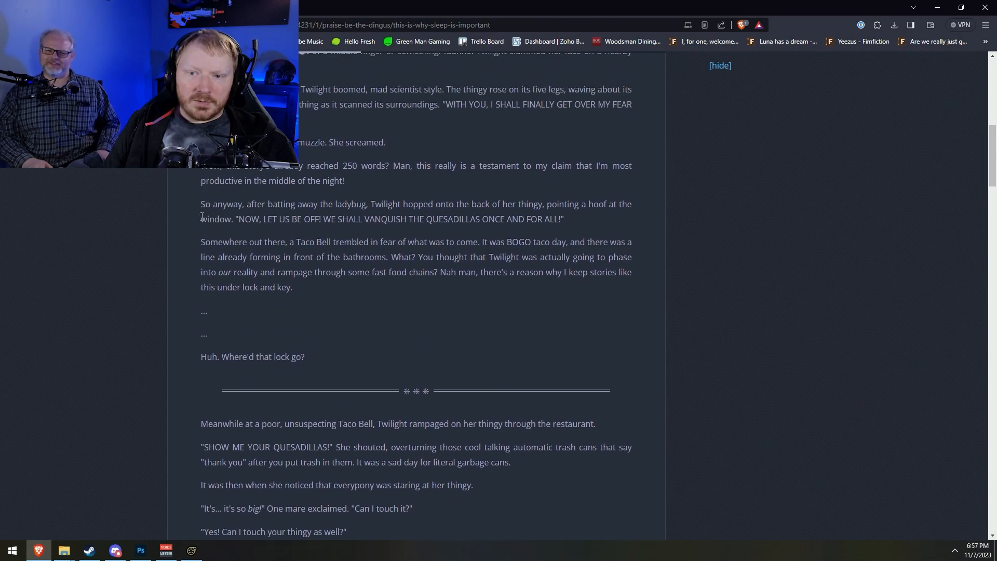
pyautogui.moveTo(207, 209); pyautogui.dragTo(213, 209)
pyautogui.click(346, 265)
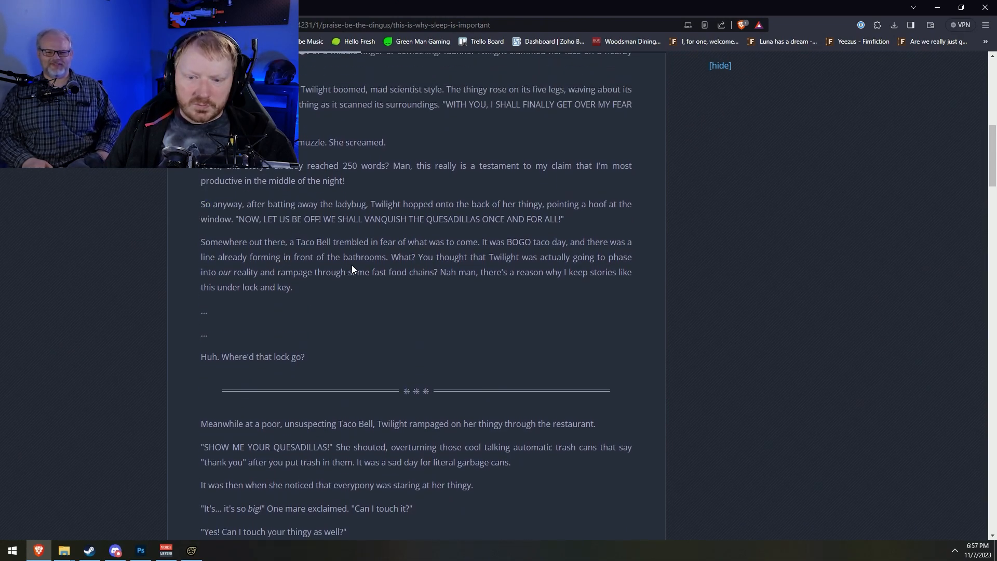
pyautogui.scroll(-2, 353, 265)
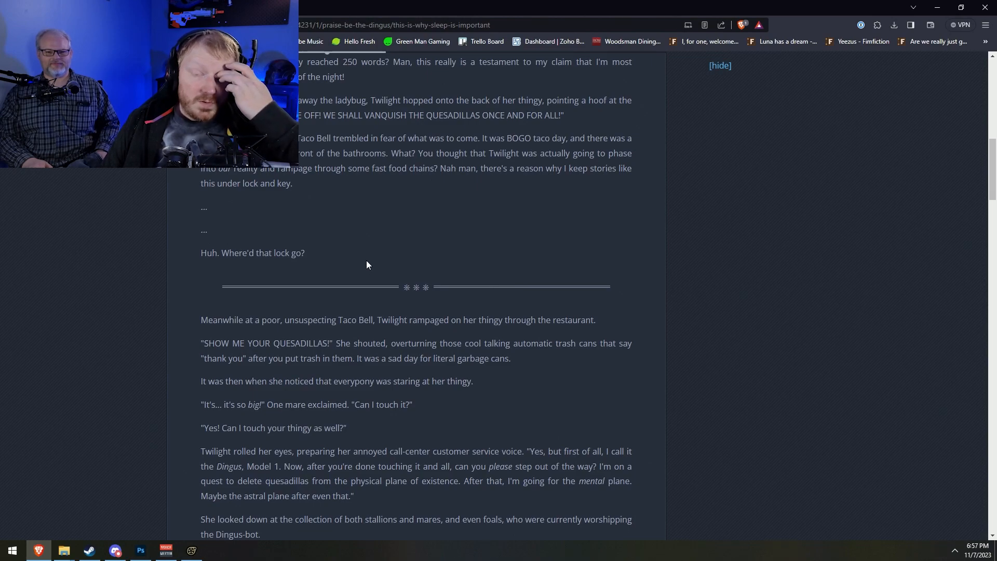
pyautogui.scroll(3, 366, 265)
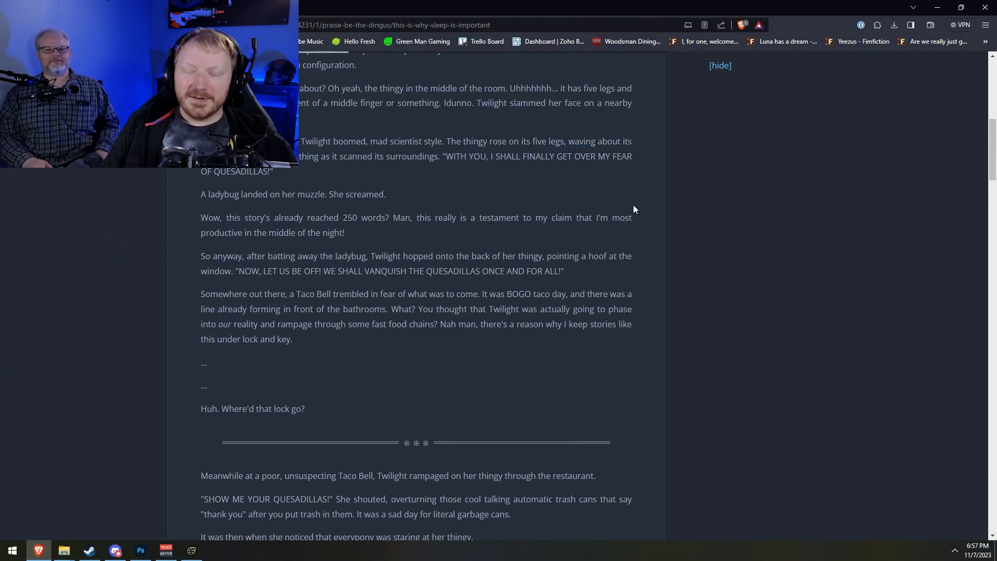
# Minimize the browser and return to the badfanfiction_praisethedingus session in Source Filmmaker
pyautogui.click(932, 5)
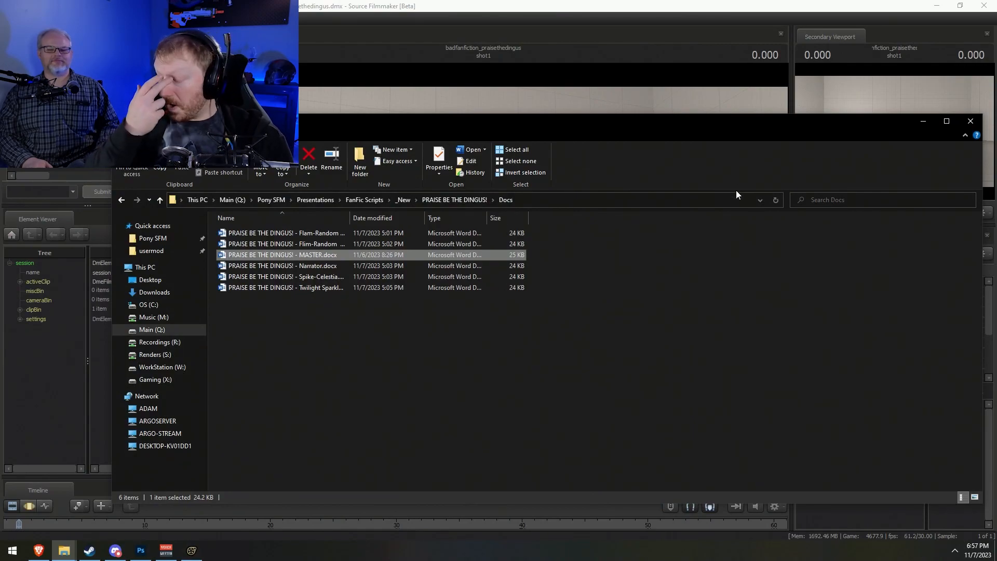
pyautogui.click(540, 9)
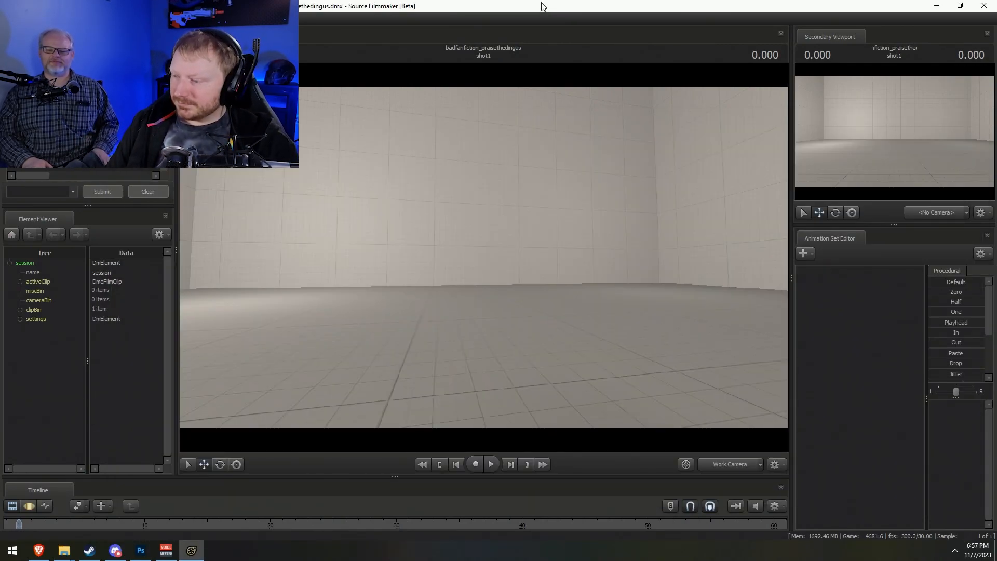
# Start creating an animation set for a new model and filter the available models by "robot"
pyautogui.rightClick(878, 342)
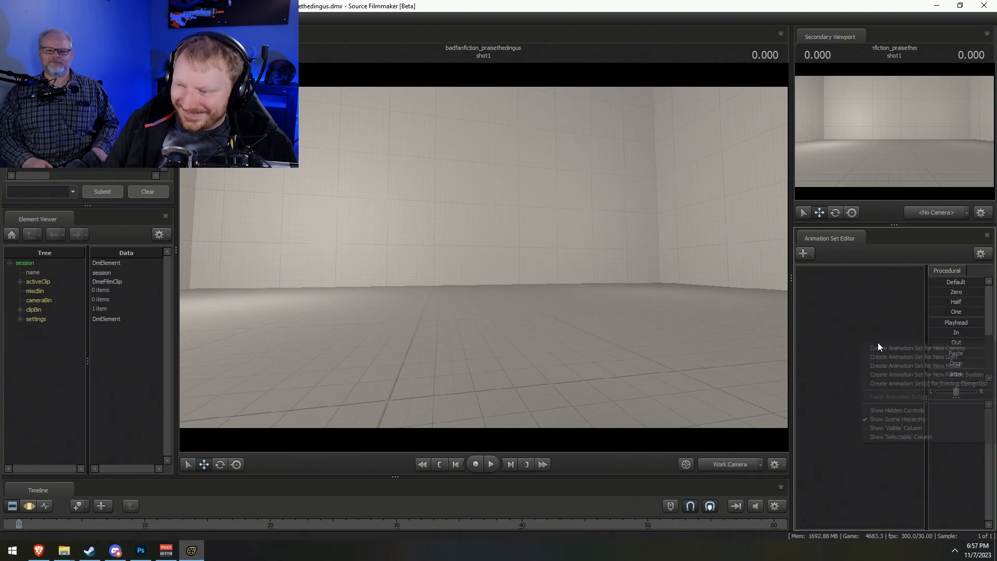
pyautogui.click(907, 366)
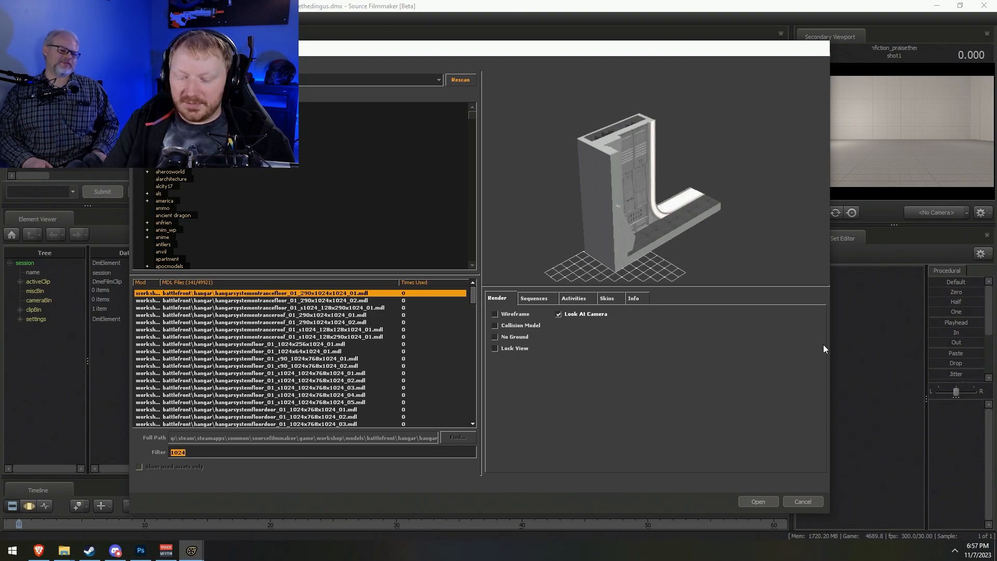
pyautogui.write('robot')
# Preview the robot models one after another, from the pyrobot gibs through to tw_pyrobot_helmet
pyautogui.press('Down')
pyautogui.press('Down')
pyautogui.press('Down')
pyautogui.press('Down')
pyautogui.press('Down')
pyautogui.press('Down')
pyautogui.press('Down')
pyautogui.press('Down')
pyautogui.press('Down')
pyautogui.press('Down')
pyautogui.press('Down')
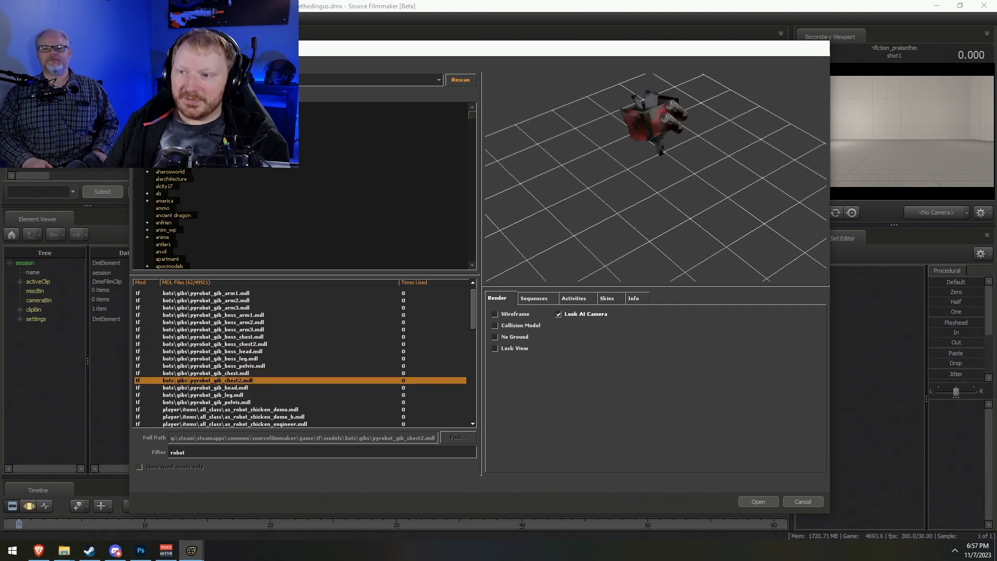
pyautogui.press('Down')
pyautogui.press('Down')
pyautogui.press('Down')
pyautogui.press('Down')
pyautogui.press('Down')
pyautogui.press('Down')
pyautogui.press('Down')
pyautogui.press('Down')
pyautogui.press('Down')
pyautogui.press('Down')
pyautogui.press('Down')
pyautogui.press('Down')
pyautogui.press('Down')
pyautogui.press('Down')
pyautogui.press('Down')
pyautogui.press('Down')
pyautogui.press('Down')
pyautogui.press('Down')
pyautogui.press('Down')
pyautogui.press('Down')
pyautogui.press('Down')
pyautogui.press('Down')
pyautogui.press('Down')
pyautogui.press('Down')
pyautogui.press('Down')
pyautogui.press('Down')
pyautogui.press('Down')
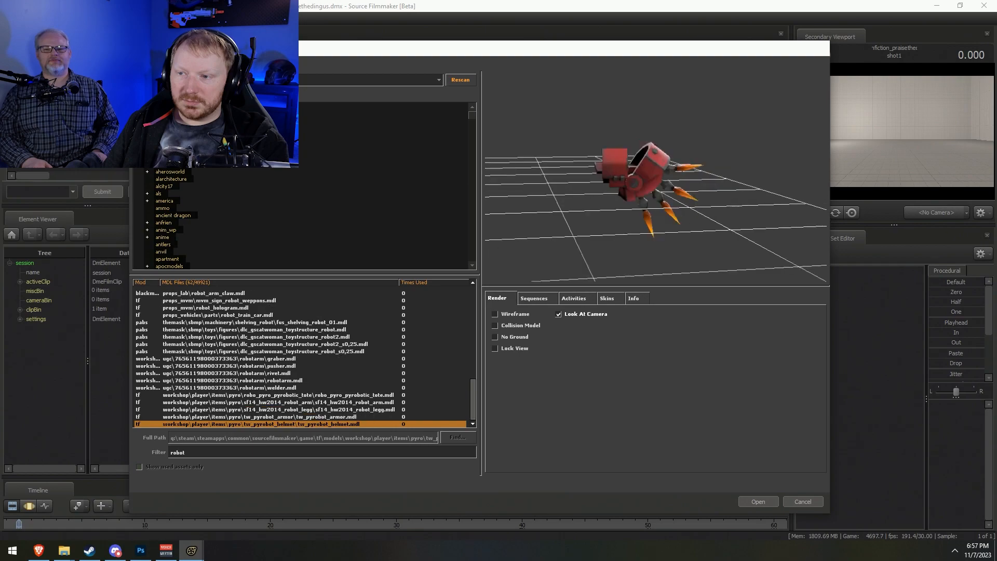
# Go back to the dlc_gscatwoman_toystructure robot models and examine robot2, including briefly in wireframe
pyautogui.press('Up')
pyautogui.press('Up')
pyautogui.press('Up')
pyautogui.press('Up')
pyautogui.press('Up')
pyautogui.press('Up')
pyautogui.press('Up')
pyautogui.press('Up')
pyautogui.press('Up')
pyautogui.press('Up')
pyautogui.press('Up')
pyautogui.press('Up')
pyautogui.press('Up')
pyautogui.moveTo(613, 179); pyautogui.dragTo(641, 180)
pyautogui.press('Down')
pyautogui.click(503, 314)
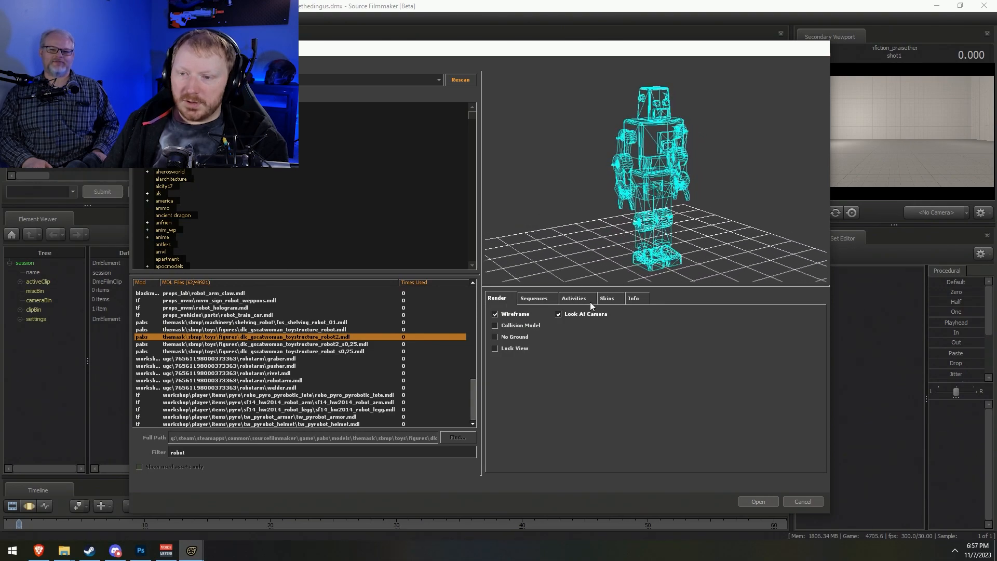
pyautogui.click(526, 314)
# Preview the remaining robot models back through the shelving robot, hologram, laser cutters and robot chicken items
pyautogui.press('Up')
pyautogui.press('Up')
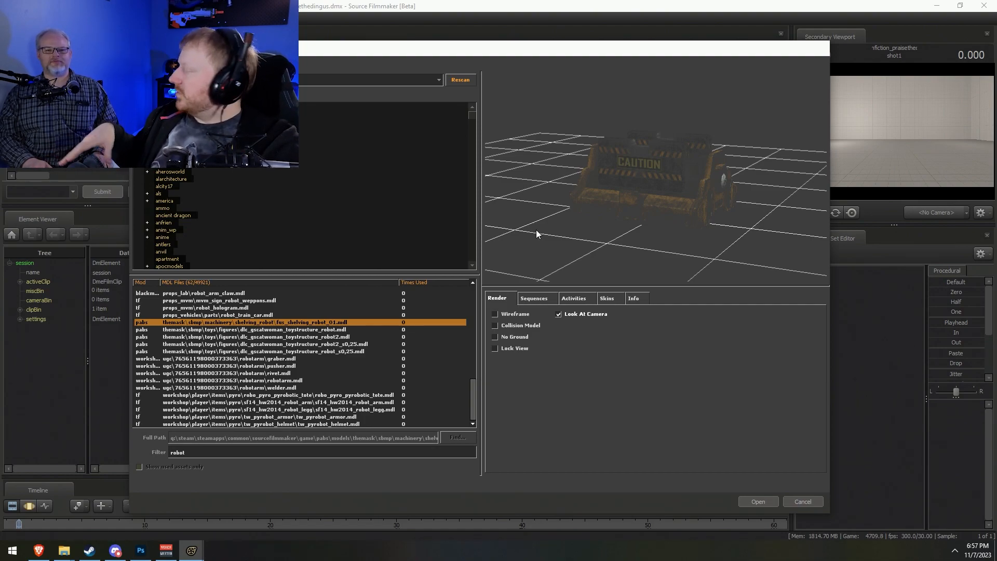
pyautogui.press('Up')
pyautogui.press('Up')
pyautogui.press('Up')
pyautogui.press('Up')
pyautogui.press('Up')
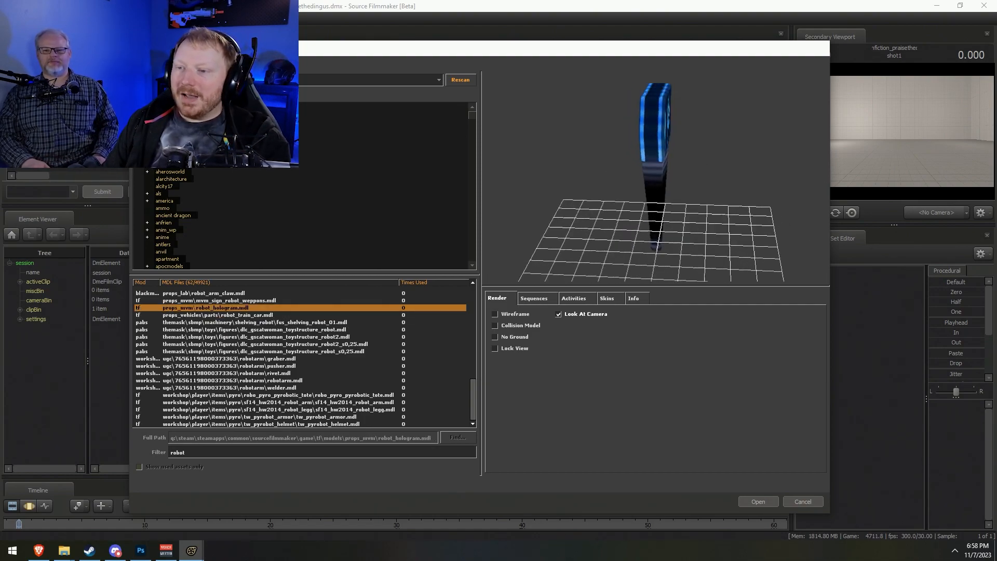
pyautogui.press('Up')
pyautogui.press('Up')
pyautogui.press('Up')
pyautogui.press('Up')
pyautogui.press('Up')
pyautogui.press('Up')
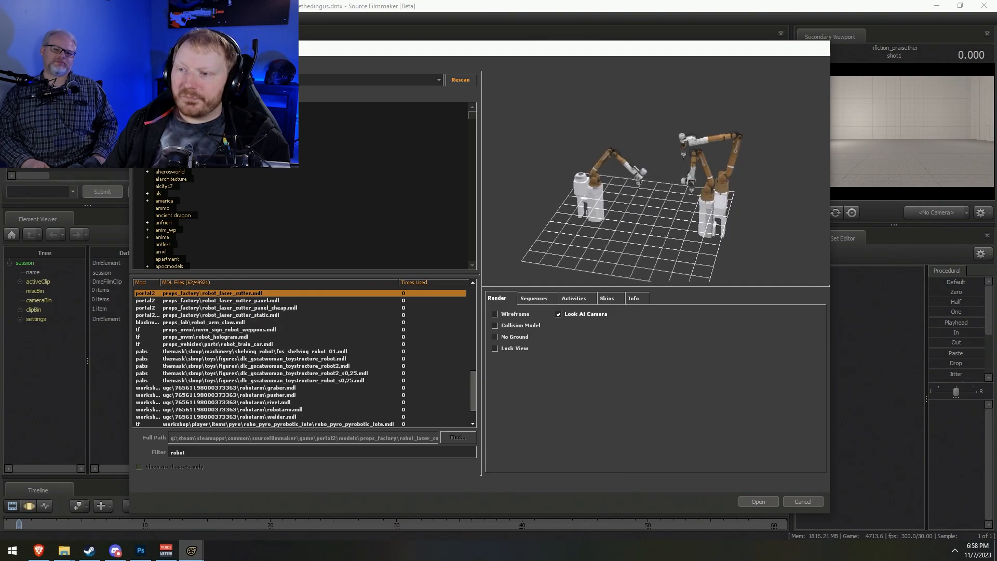
pyautogui.press('Up')
pyautogui.press('Up')
pyautogui.press('Up')
pyautogui.press('Up')
pyautogui.press('Up')
pyautogui.press('Up')
pyautogui.press('Up')
pyautogui.press('Up')
pyautogui.press('Up')
pyautogui.press('Up')
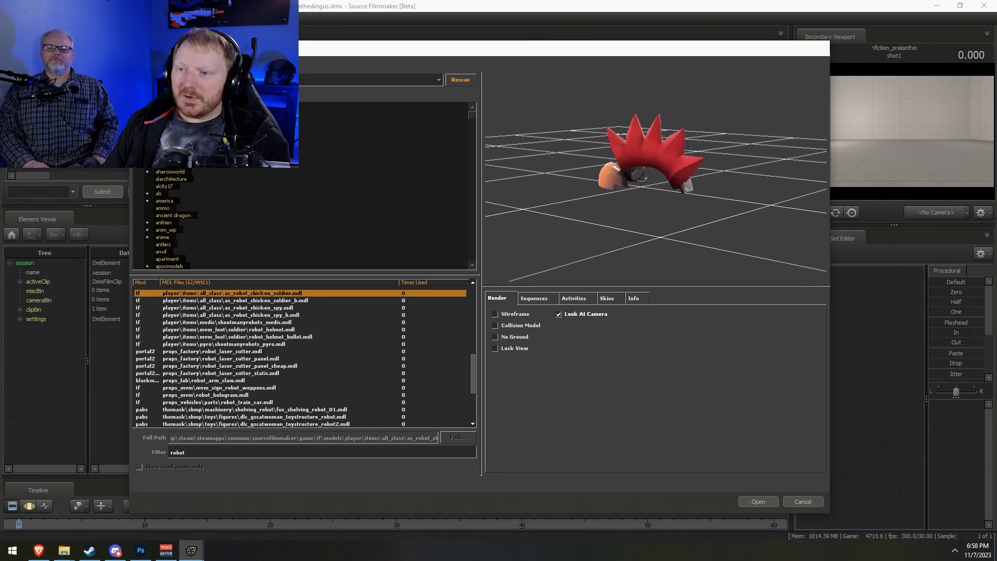
pyautogui.press('Up')
pyautogui.press('Up')
pyautogui.press('Up')
pyautogui.press('Up')
pyautogui.press('Up')
pyautogui.press('Up')
pyautogui.press('Up')
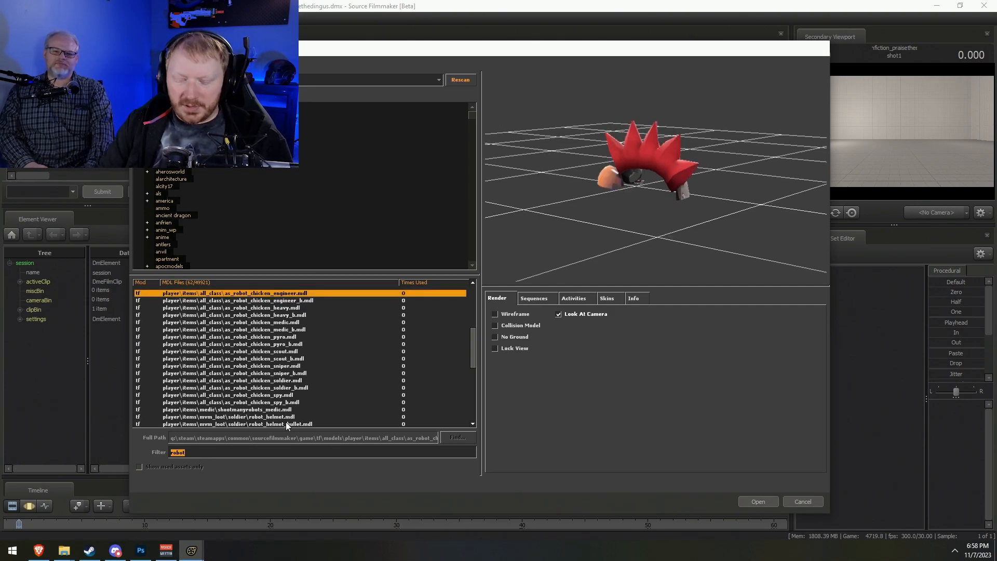
# Filter the models by "air conditioner" and compare the previews of the matching units
pyautogui.write('air cond')
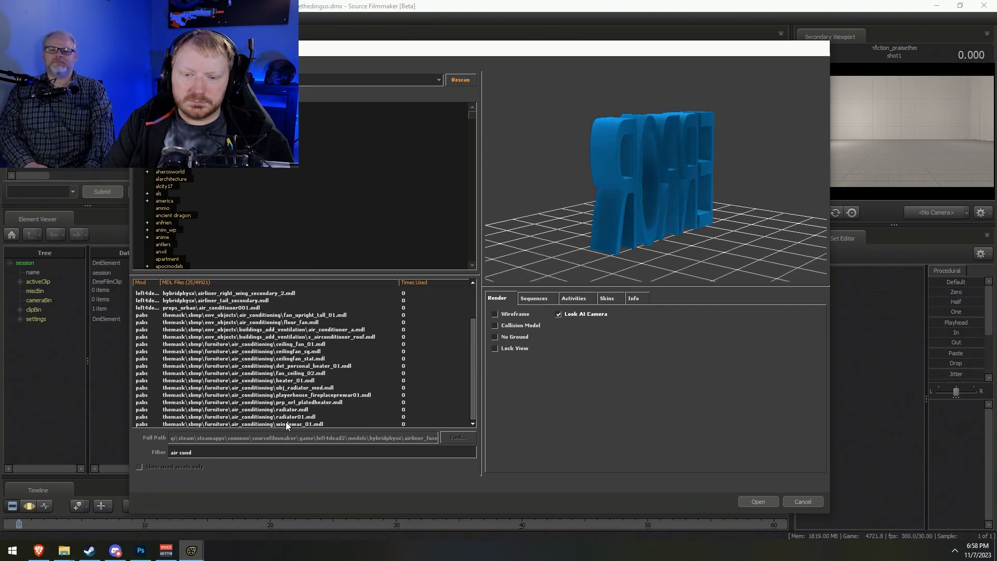
pyautogui.write('itioner')
pyautogui.press('Down')
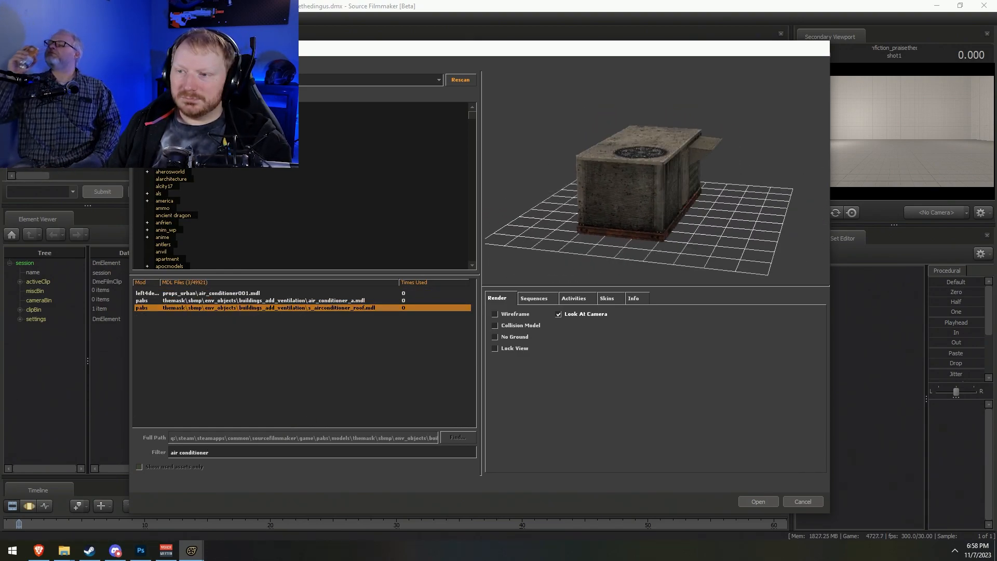
pyautogui.press('Up')
pyautogui.press('Up')
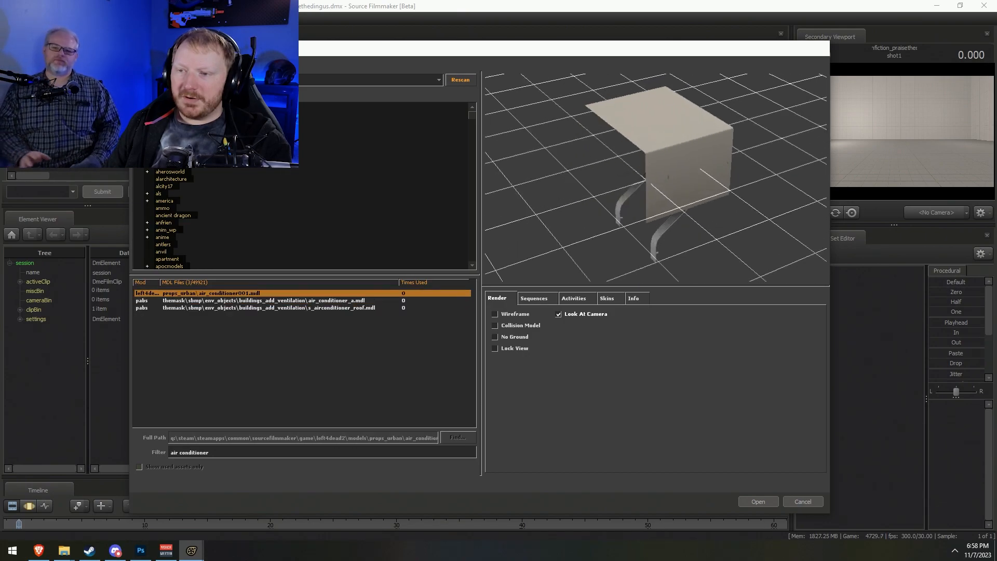
pyautogui.press('Down')
pyautogui.press('Down')
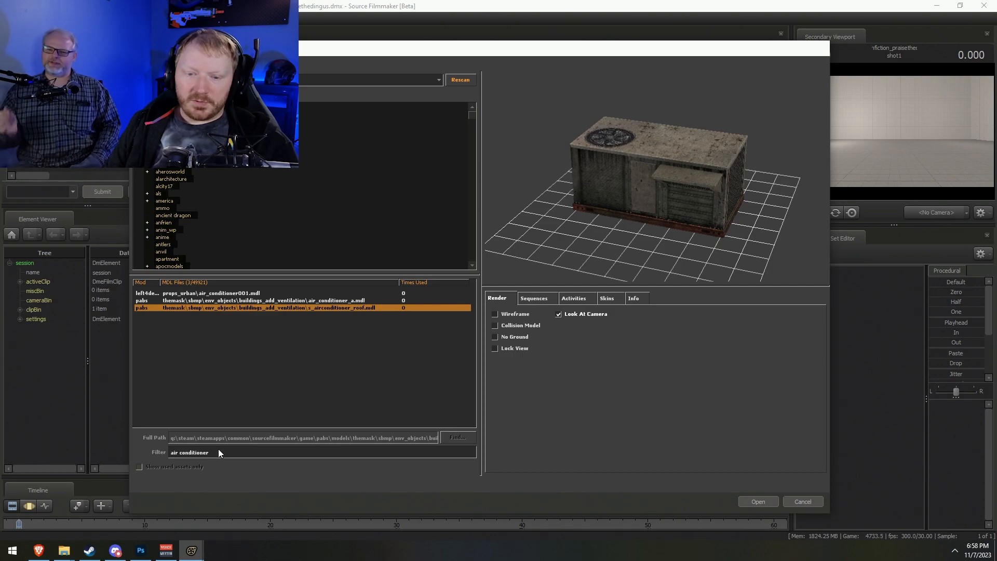
# Filter the models by "machinery" and preview the water machinery, vehicle ramp and s_compression models
pyautogui.write('machinery')
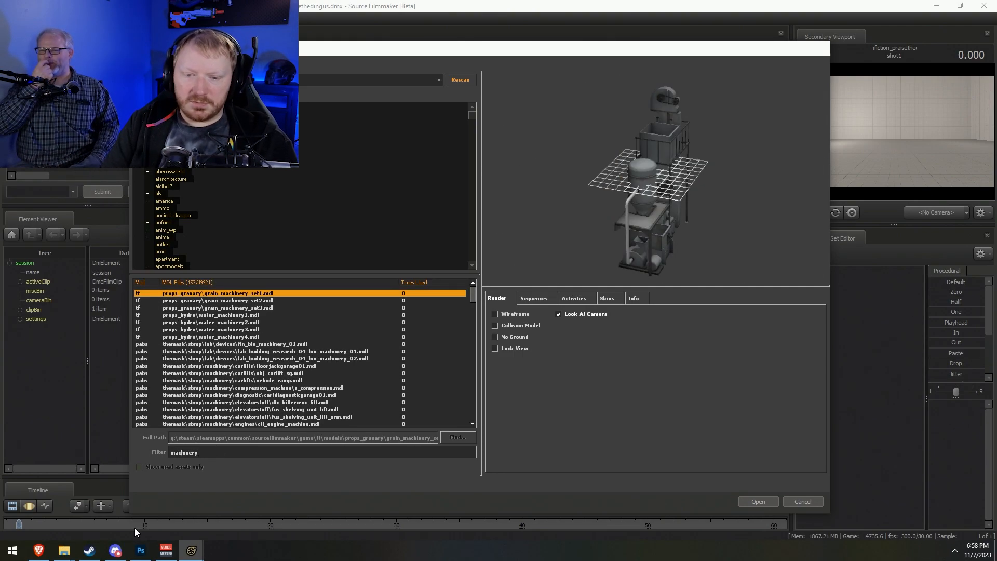
pyautogui.press('Down')
pyautogui.press('Down')
pyautogui.press('Down')
pyautogui.press('Down')
pyautogui.press('Down')
pyautogui.press('Down')
pyautogui.press('Down')
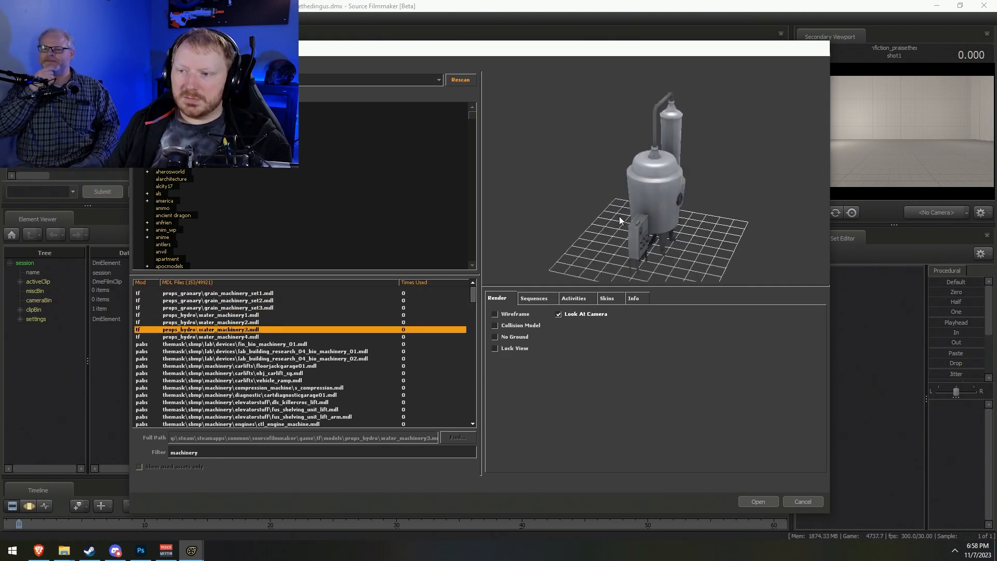
pyautogui.press('Down')
pyautogui.press('Down')
pyautogui.press('Down')
pyautogui.press('Down')
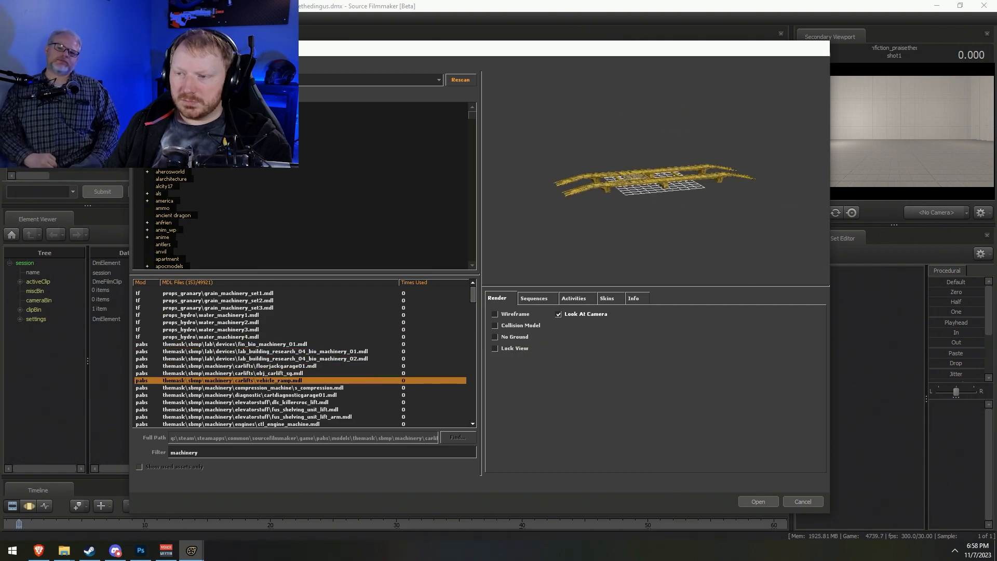
pyautogui.press('Down')
pyautogui.press('Down')
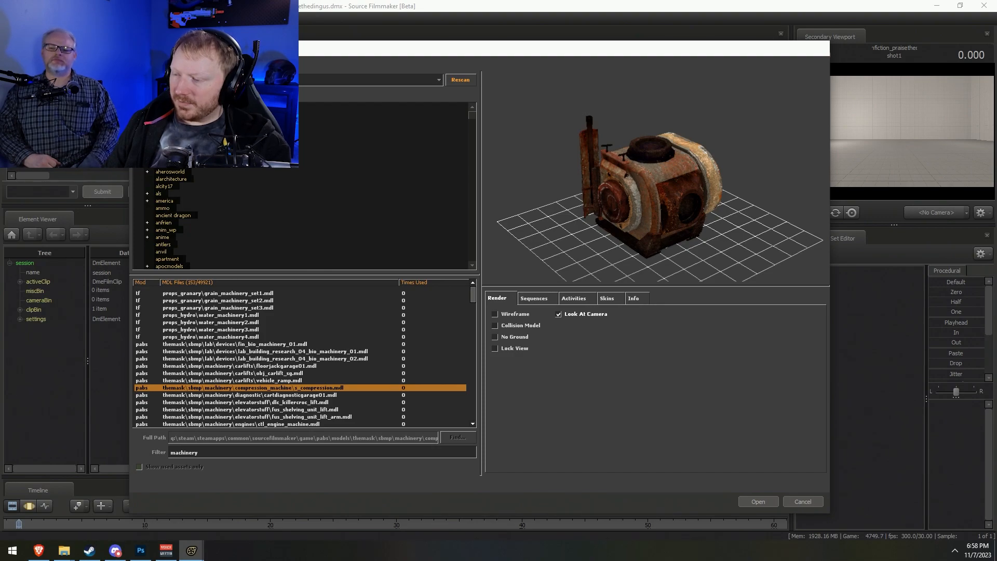
# Preview the elevator, shelving lift, engine and construction generator models in the machinery list
pyautogui.press('Down')
pyautogui.press('Down')
pyautogui.press('Down')
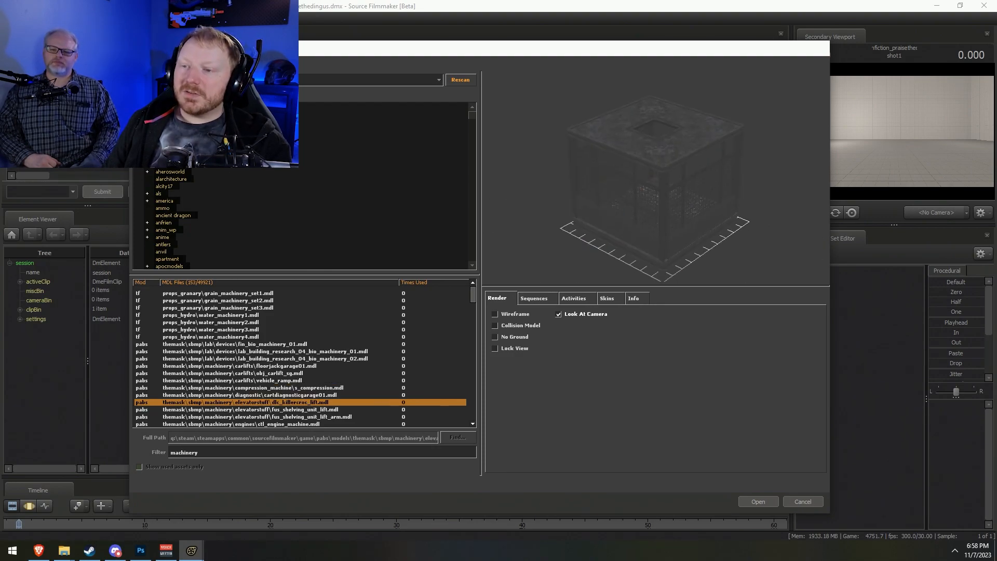
pyautogui.press('Down')
pyautogui.press('Down')
pyautogui.press('Down')
pyautogui.press('Down')
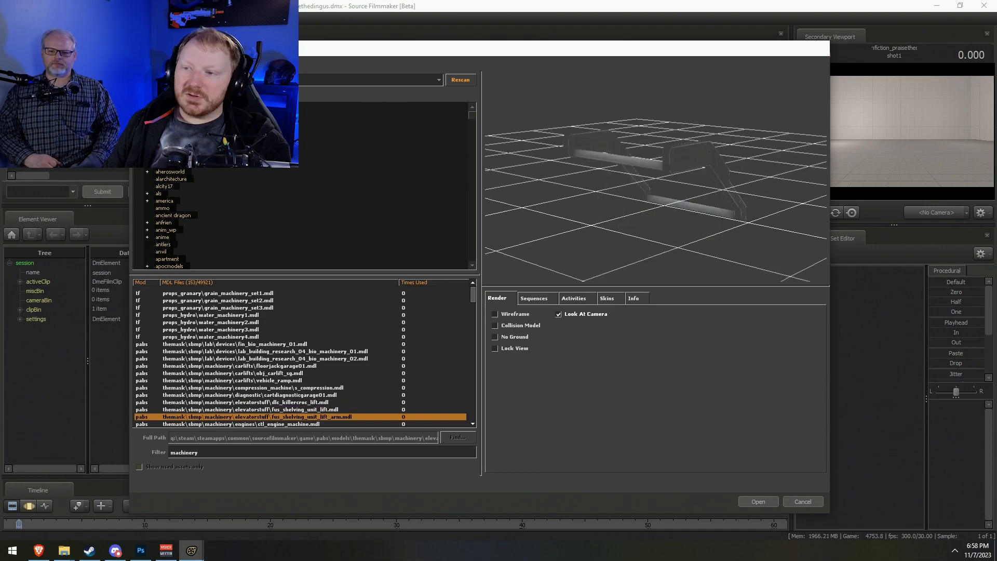
pyautogui.press('Up')
pyautogui.press('Up')
pyautogui.press('Up')
pyautogui.press('Down')
pyautogui.press('Down')
pyautogui.press('Down')
pyautogui.press('Down')
pyautogui.press('Down')
pyautogui.press('Down')
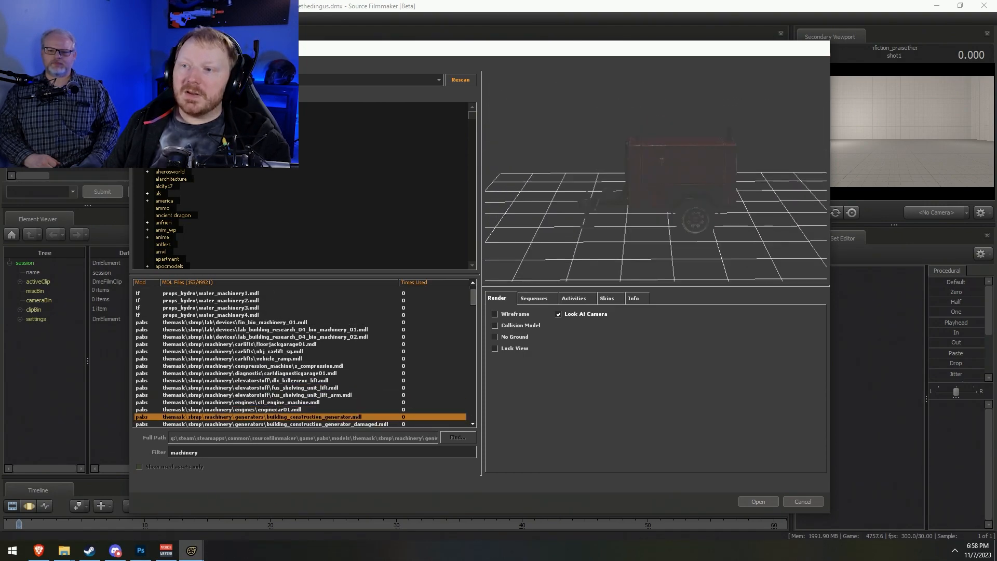
pyautogui.press('Down')
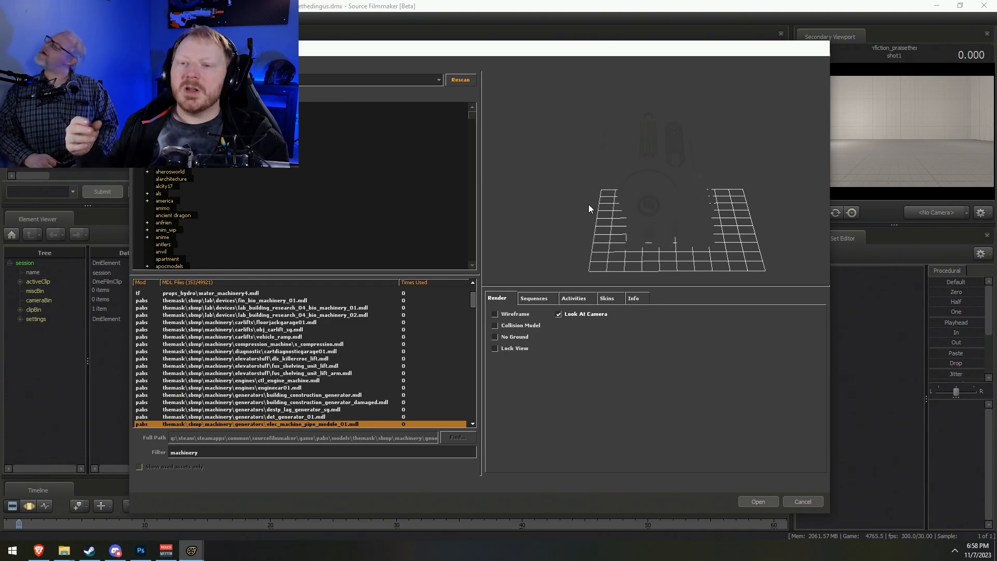
# Preview the small generators and the ragdolled generator models further down the machinery list
pyautogui.press('Down')
pyautogui.press('Down')
pyautogui.press('Down')
pyautogui.press('Down')
pyautogui.press('Up')
pyautogui.press('Up')
pyautogui.press('Up')
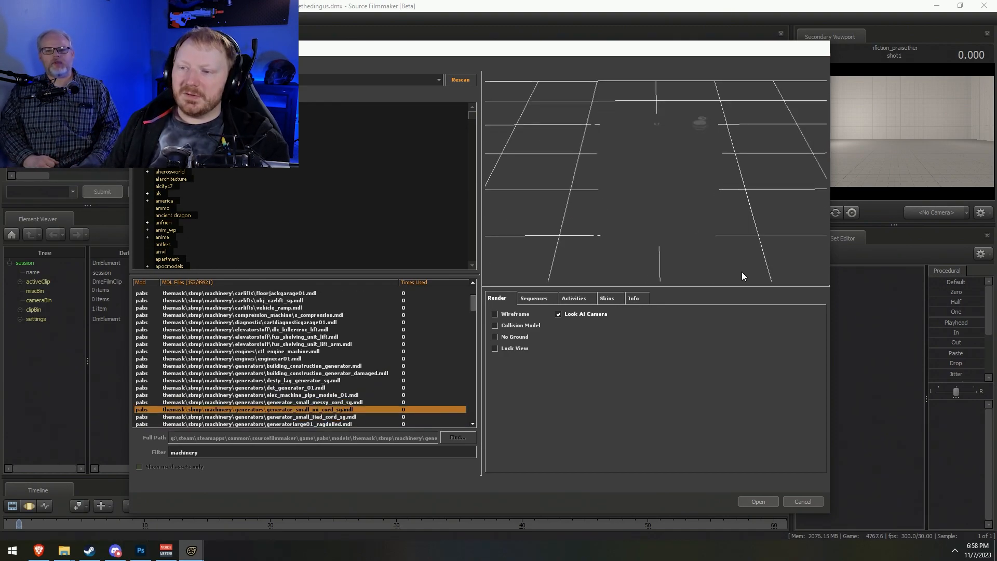
pyautogui.press('Down')
pyautogui.press('Down')
pyautogui.press('Down')
pyautogui.press('Down')
pyautogui.press('Down')
pyautogui.press('Down')
pyautogui.press('Down')
pyautogui.press('Down')
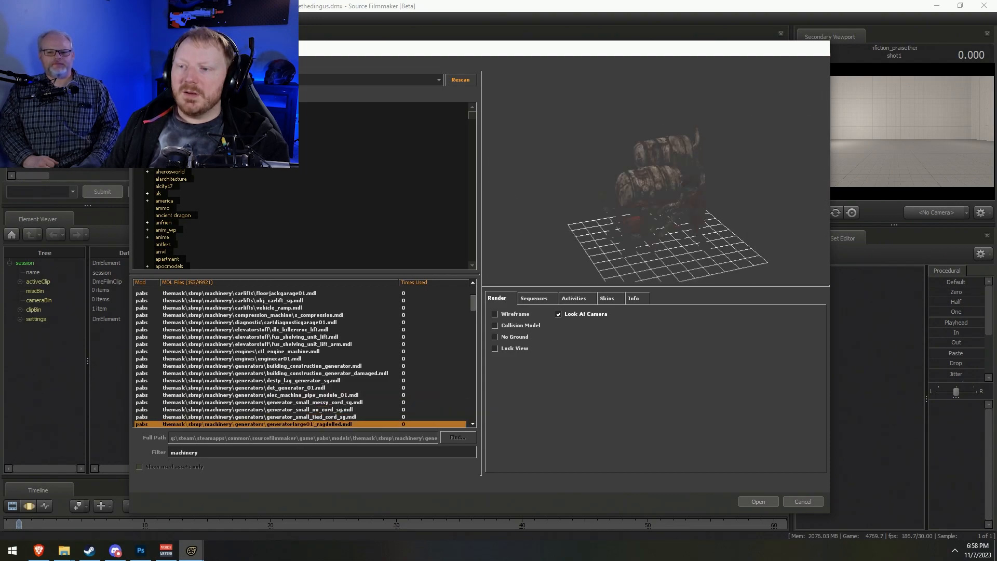
# Compare the ind_generator models from several angles and add ind_generator_02.mdl to the shot
pyautogui.press('Up')
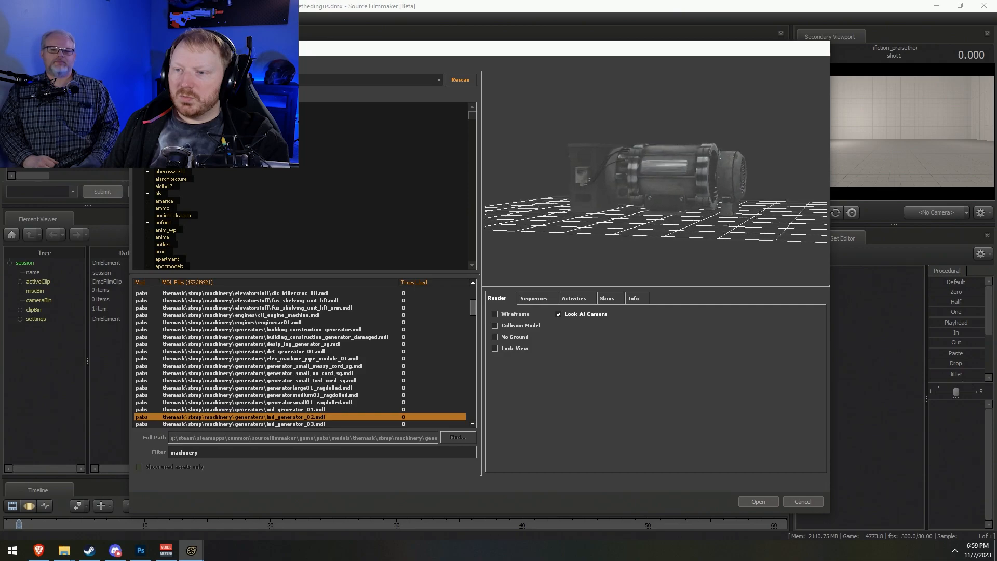
pyautogui.moveTo(655, 180); pyautogui.dragTo(675, 197)
pyautogui.press('Down')
pyautogui.press('Down')
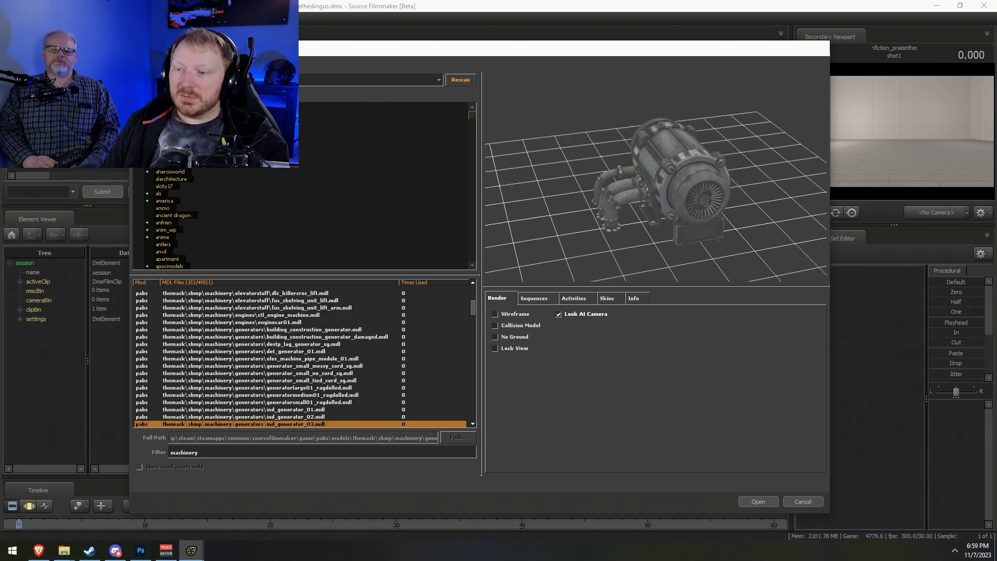
pyautogui.moveTo(655, 155); pyautogui.dragTo(686, 205)
pyautogui.press('Down')
pyautogui.press('Down')
pyautogui.press('Up')
pyautogui.press('Up')
pyautogui.press('Up')
pyautogui.press('Up')
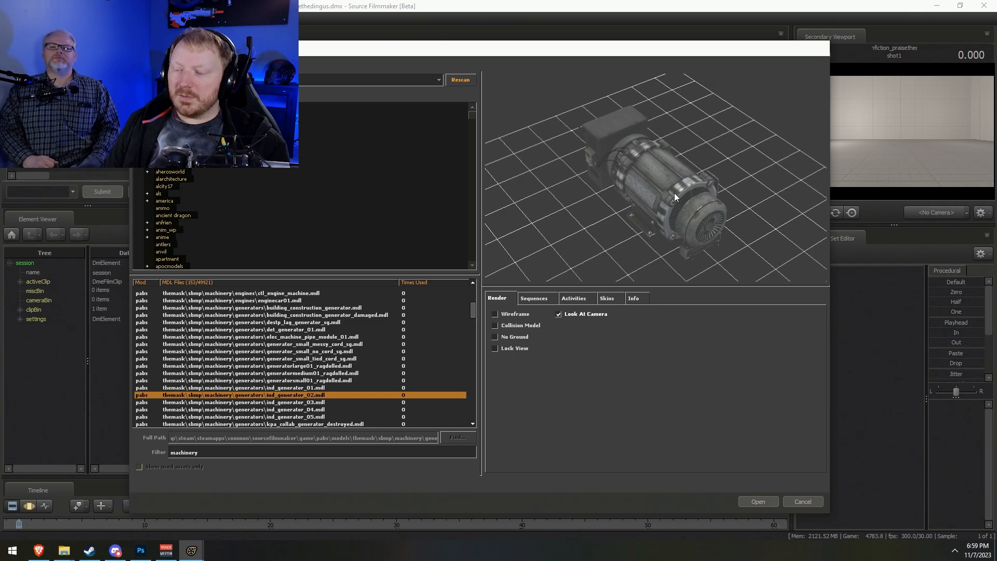
pyautogui.click(757, 506)
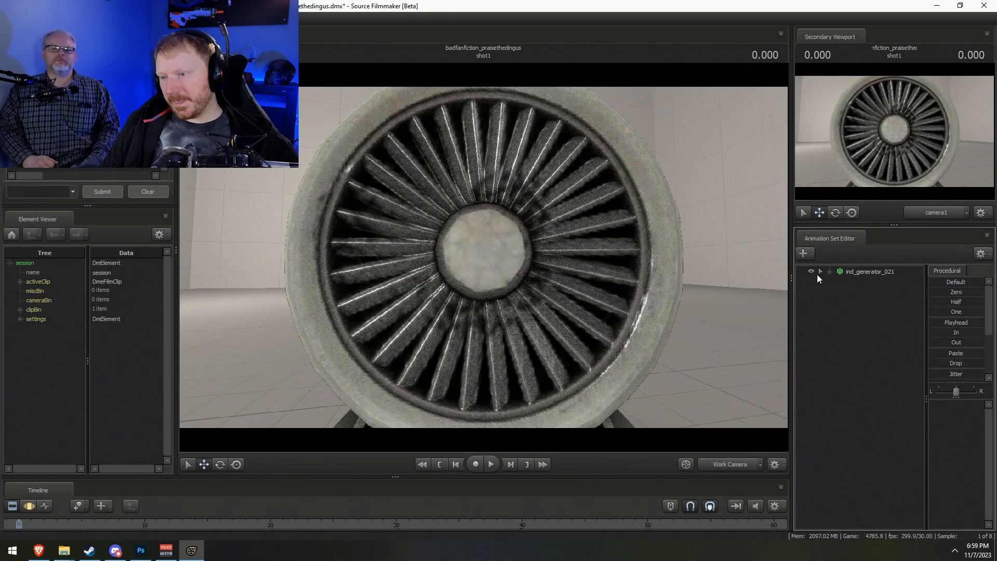
# Back the work camera away from the generator and raise the generator above the floor in the Motion Editor
pyautogui.press('s')
pyautogui.moveTo(484, 257); pyautogui.dragTo(484, 230)
pyautogui.press('F3')
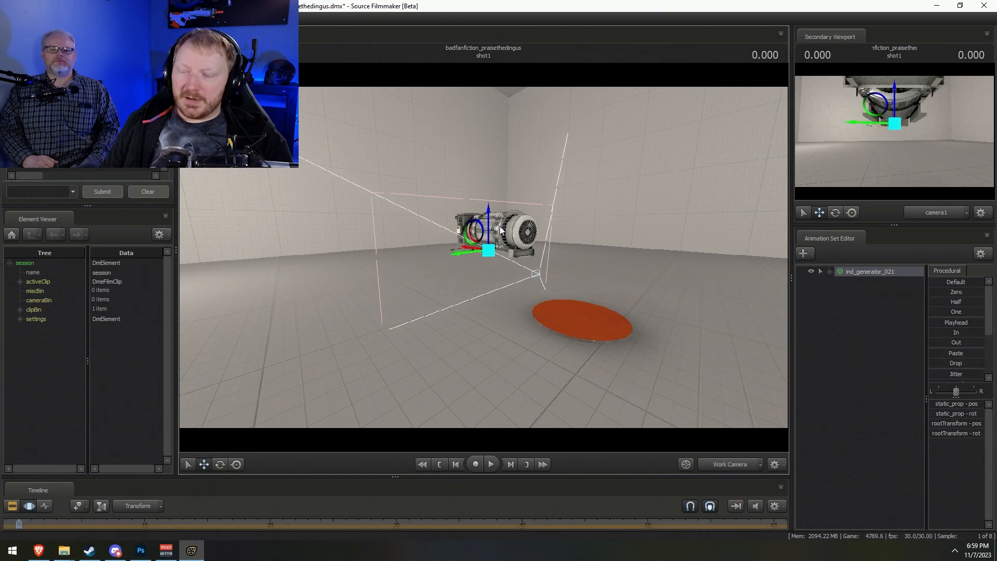
# Add the derpyhooves.mdl pony model to the shot beneath the generator, and undo the addition
pyautogui.rightClick(835, 318)
pyautogui.click(850, 315)
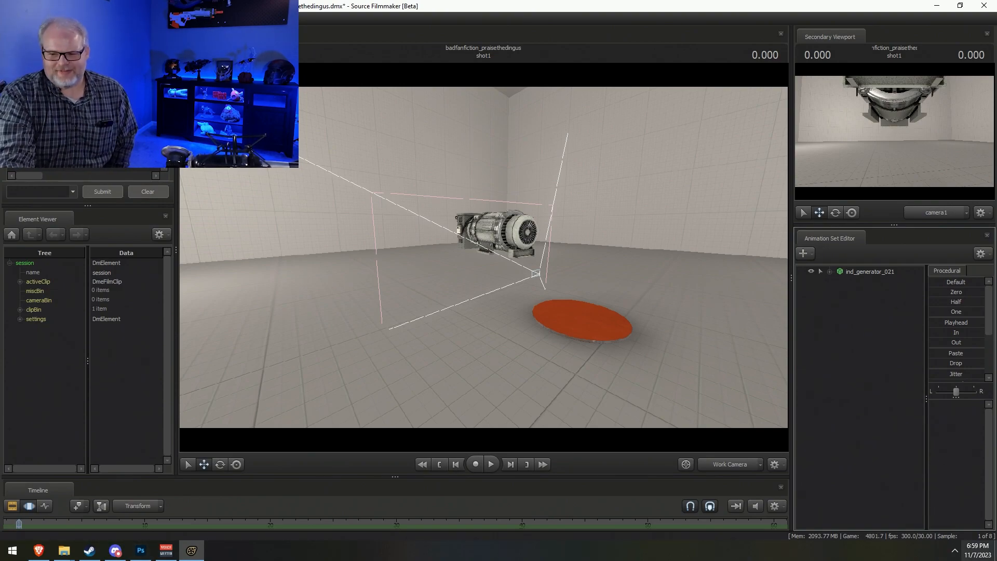
pyautogui.rightClick(868, 305)
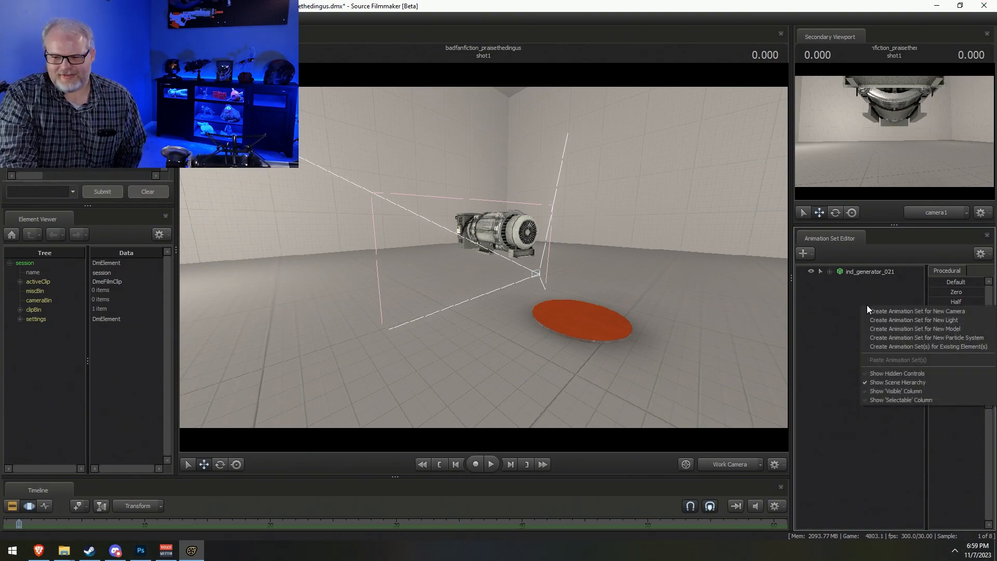
pyautogui.click(909, 325)
pyautogui.write('d')
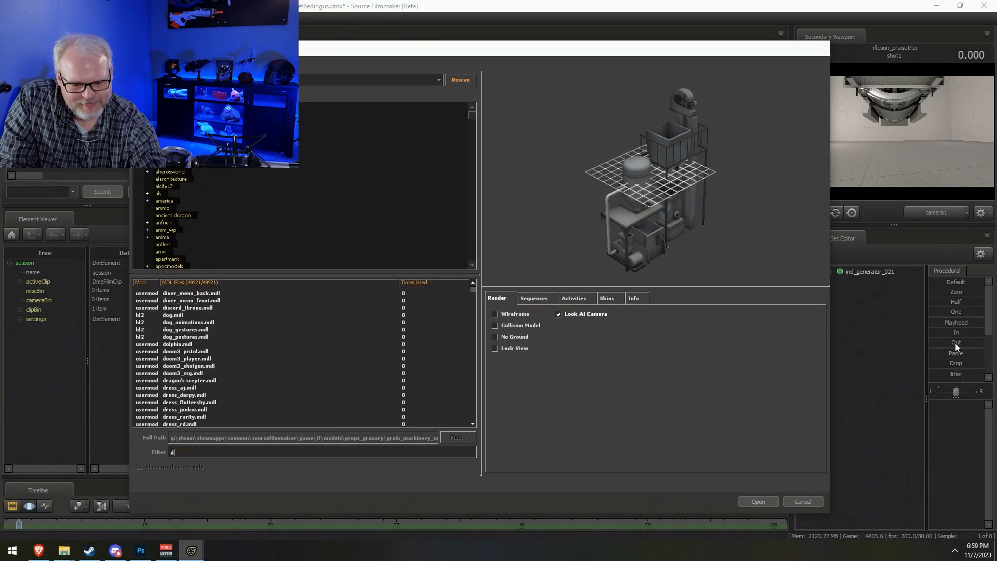
pyautogui.write('erpy')
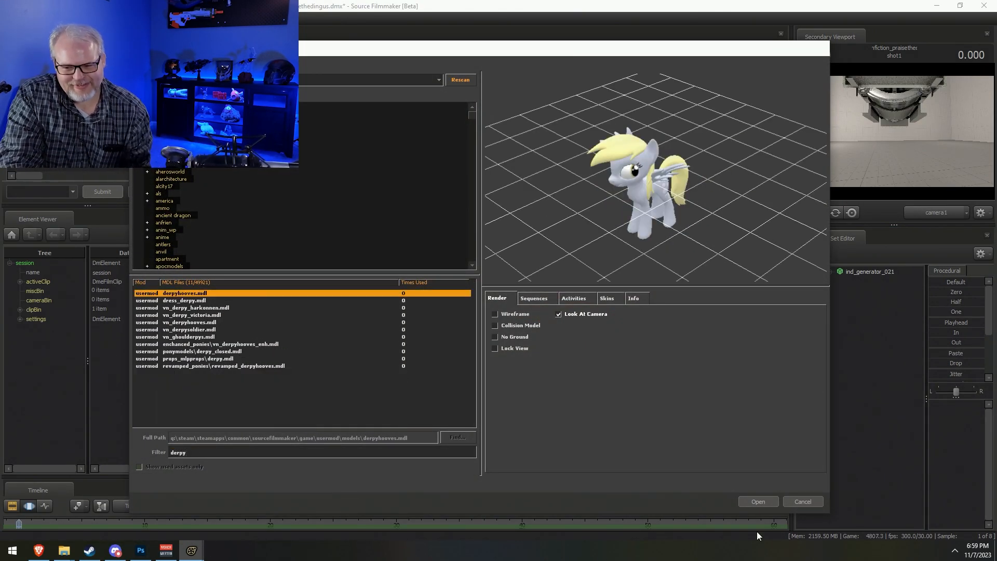
pyautogui.click(741, 501)
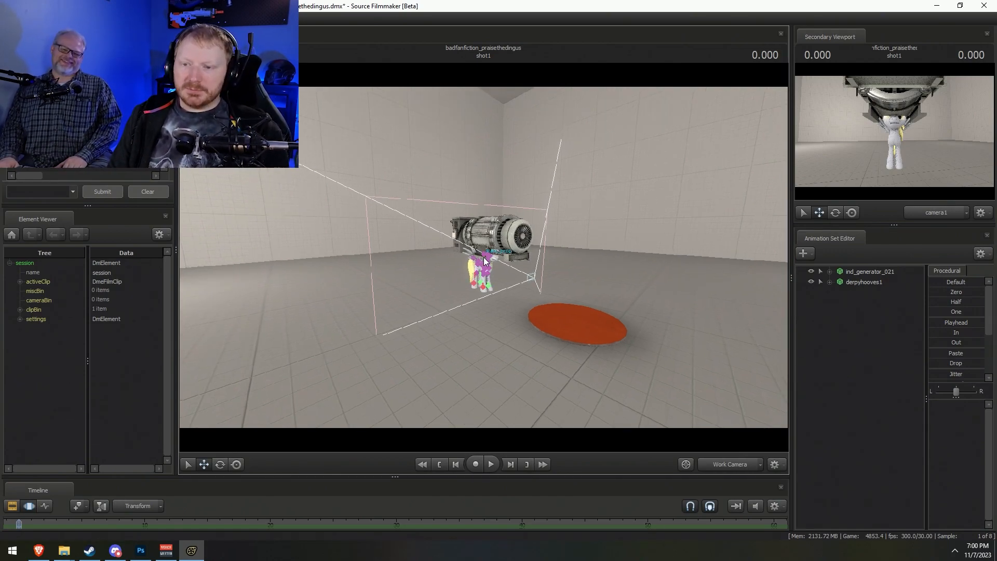
pyautogui.hotkey('ctrl', 'z')
# Start a new model animation set, search the model list for "leg" and clear the filter
pyautogui.rightClick(889, 298)
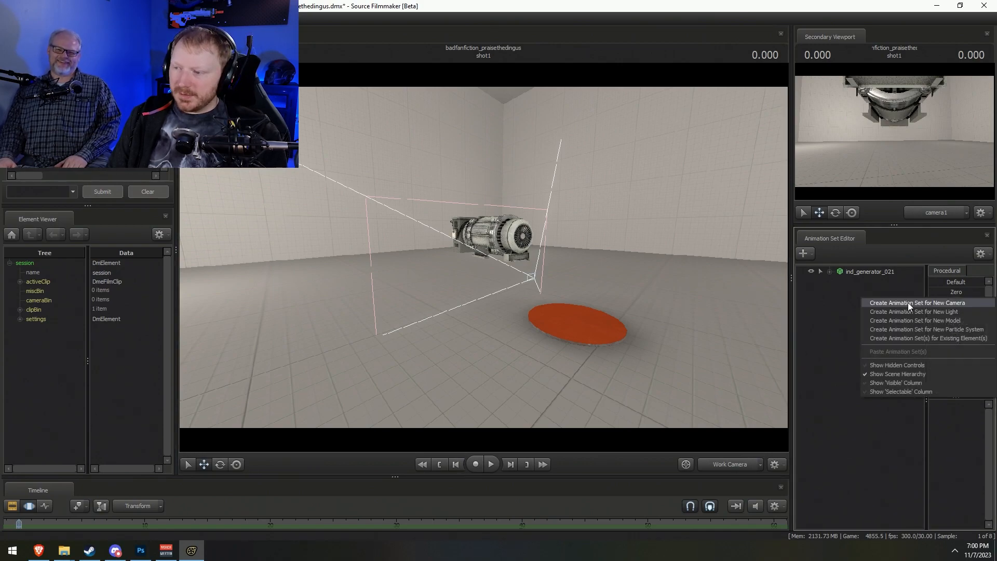
pyautogui.click(937, 321)
pyautogui.write('leg')
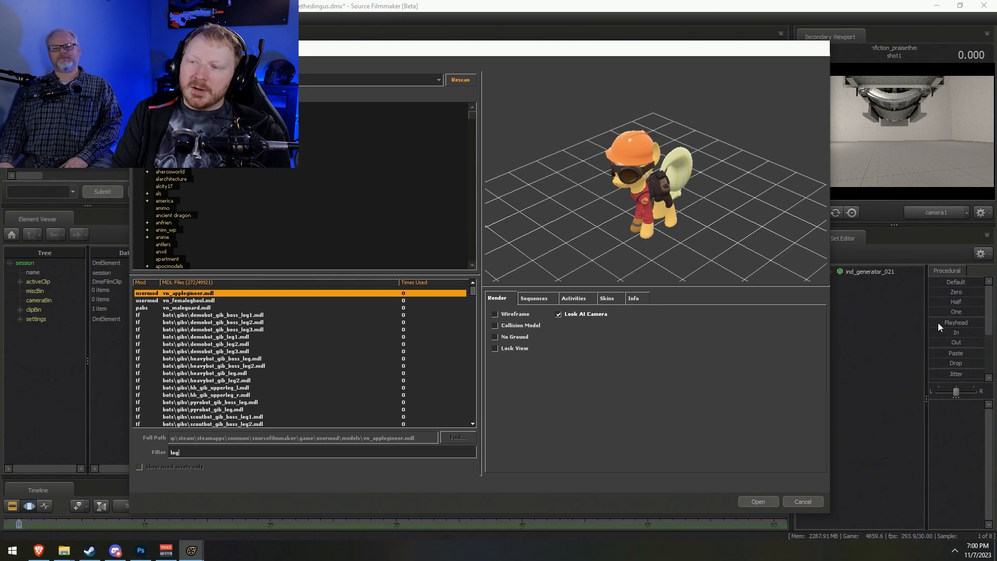
pyautogui.press('BackSpace')
pyautogui.press('BackSpace')
pyautogui.press('BackSpace')
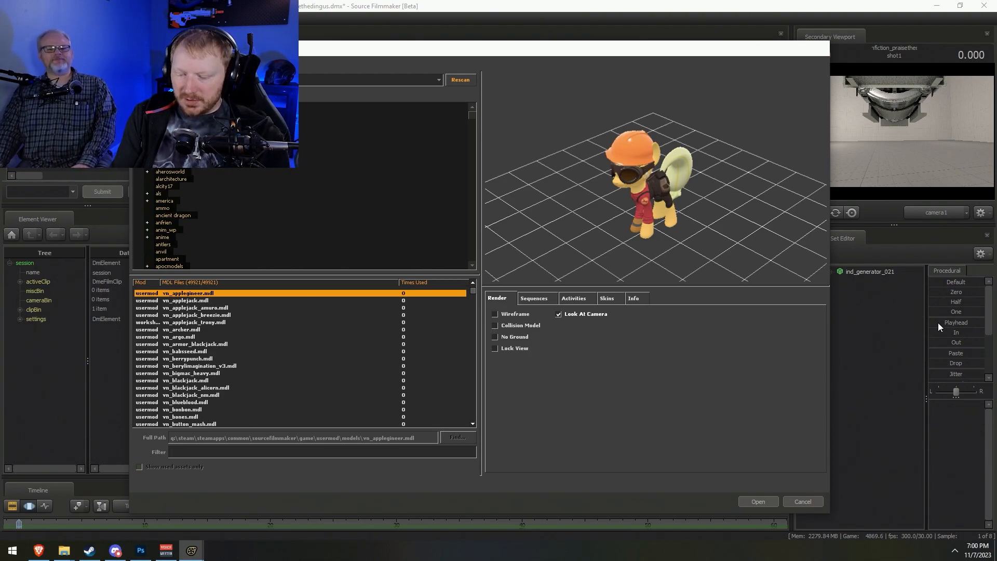
# Search the model list for "structur" and check the structure models, clearing the filter at the end
pyautogui.write('struct')
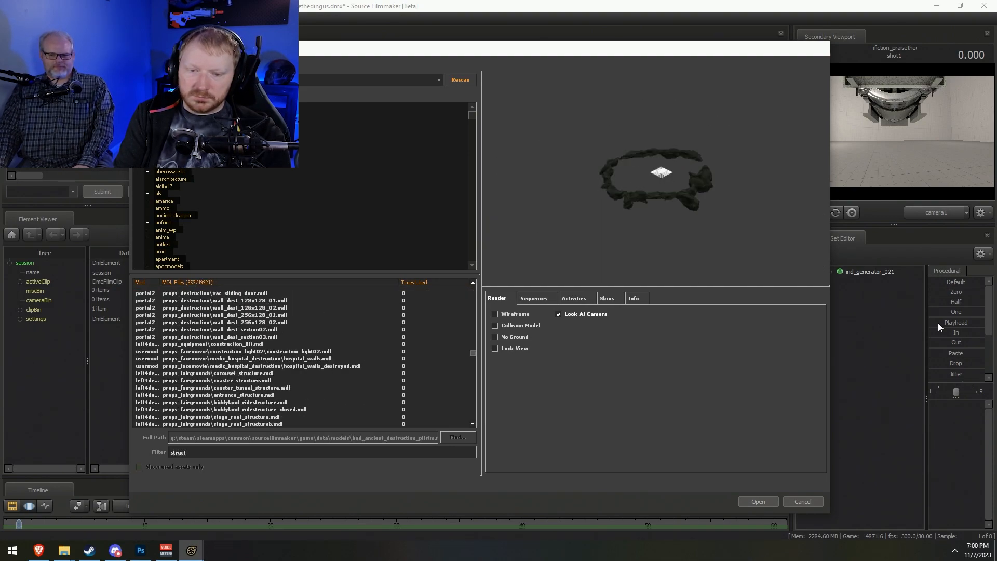
pyautogui.write('ur')
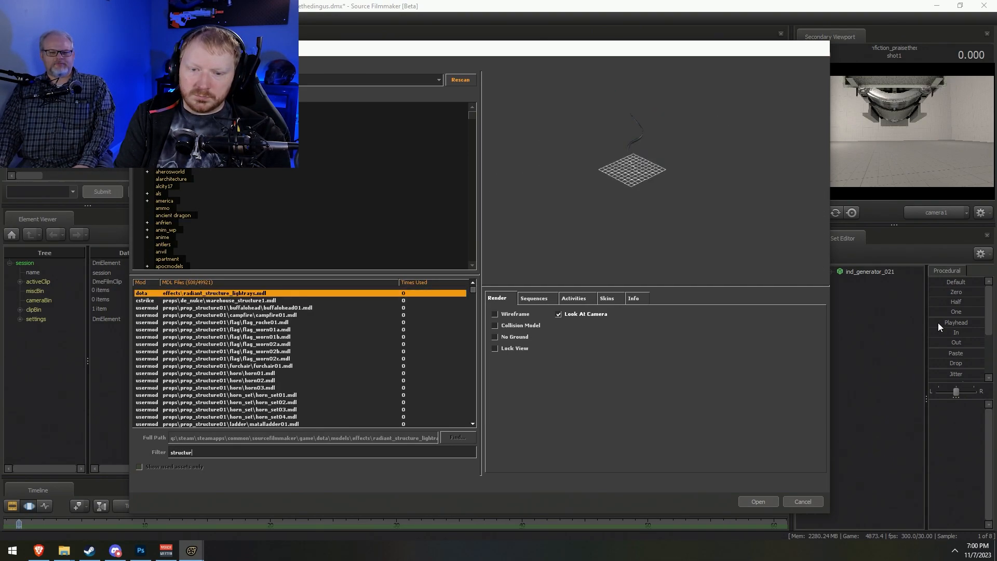
pyautogui.press('BackSpace')
pyautogui.press('BackSpace')
pyautogui.press('BackSpace')
pyautogui.press('BackSpace')
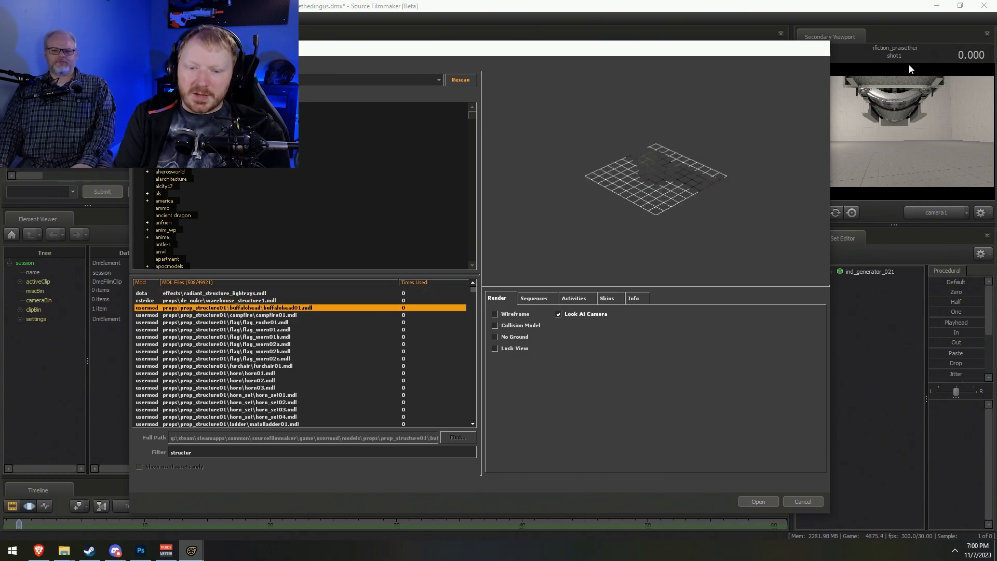
pyautogui.press('BackSpace')
pyautogui.press('BackSpace')
pyautogui.press('BackSpace')
pyautogui.press('BackSpace')
# Filter the models by "beam" and preview the framework, underfloor, crane, architecture and sawmill beams
pyautogui.write('beam')
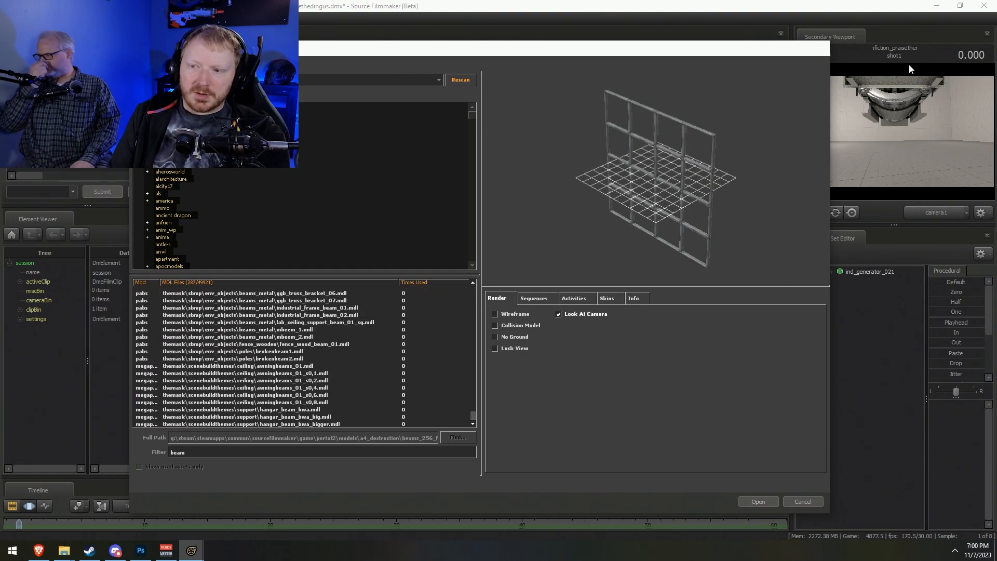
pyautogui.press('Down')
pyautogui.press('Down')
pyautogui.press('Down')
pyautogui.press('Down')
pyautogui.press('Down')
pyautogui.press('Down')
pyautogui.press('Down')
pyautogui.press('Down')
pyautogui.press('Down')
pyautogui.press('Down')
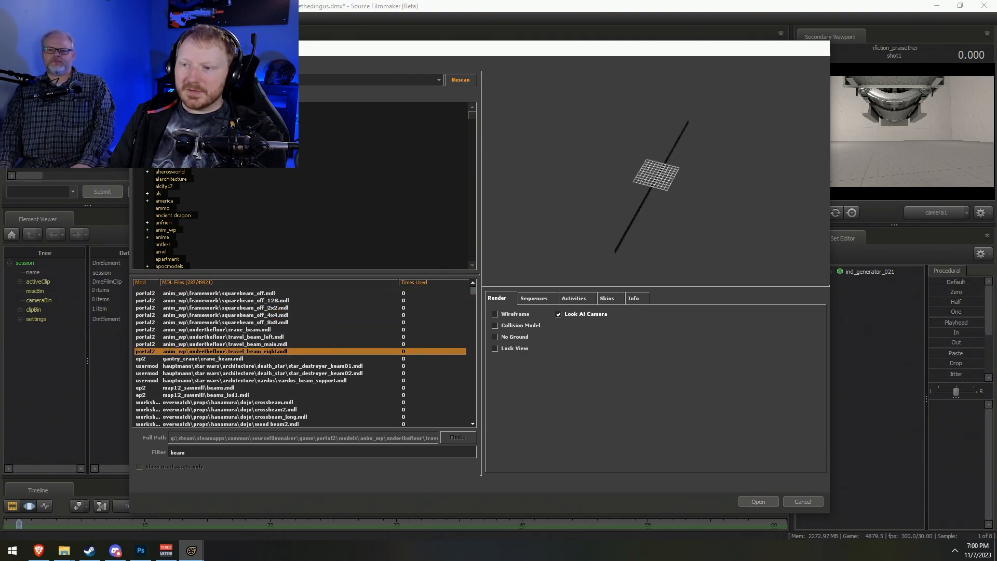
pyautogui.press('Down')
pyautogui.press('Down')
pyautogui.press('Down')
pyautogui.press('Down')
pyautogui.press('Down')
pyautogui.press('Up')
pyautogui.press('Up')
pyautogui.press('Up')
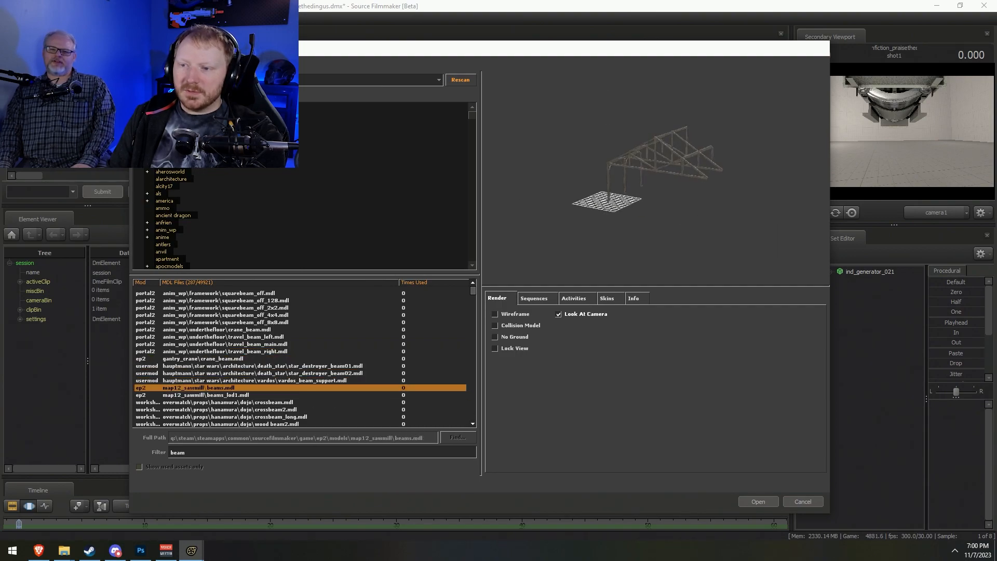
# Preview the Hanamura dojo beams, the junk wood beams and the first cs_assault ceiling beam
pyautogui.press('Down')
pyautogui.press('Down')
pyautogui.press('Down')
pyautogui.press('Down')
pyautogui.press('Down')
pyautogui.press('Down')
pyautogui.press('Down')
pyautogui.press('Down')
pyautogui.press('Down')
pyautogui.press('Down')
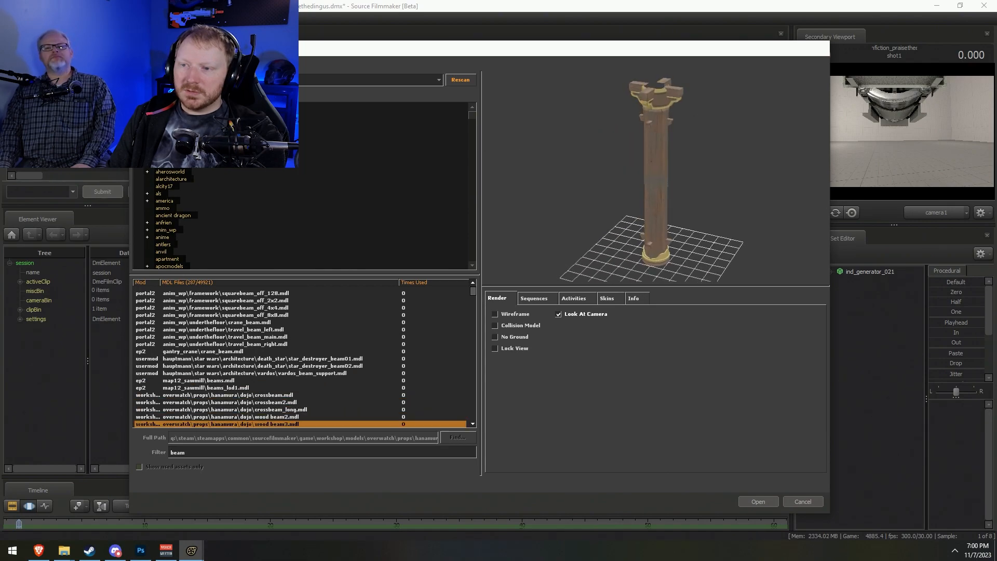
pyautogui.press('Down')
pyautogui.press('Down')
pyautogui.press('Down')
pyautogui.press('Down')
pyautogui.press('Down')
pyautogui.press('Down')
pyautogui.press('Down')
pyautogui.press('Down')
pyautogui.press('Down')
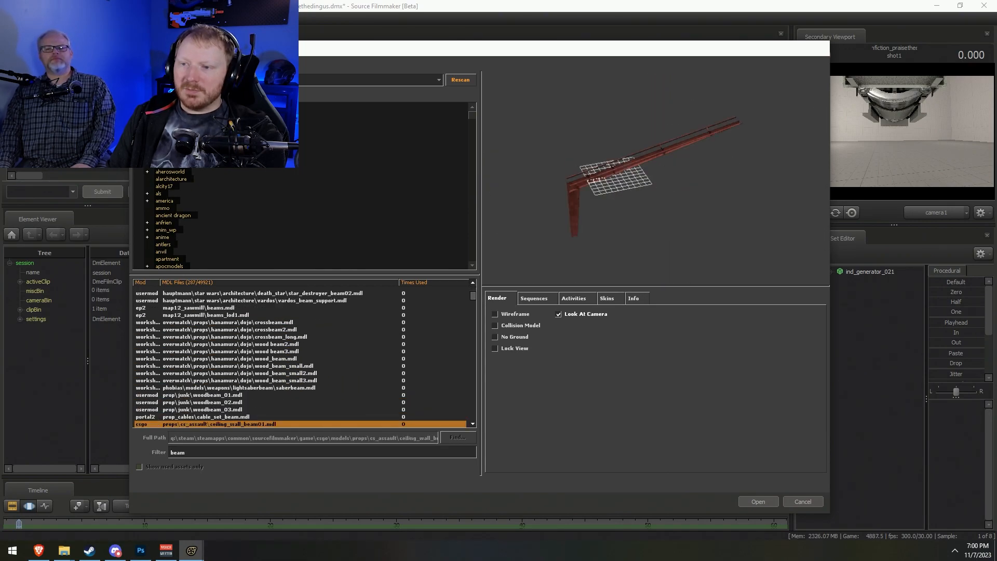
# Preview the remaining cs_assault beams plus the cs_militia, de_house and de_nuke bombsite beams
pyautogui.press('Up')
pyautogui.press('Up')
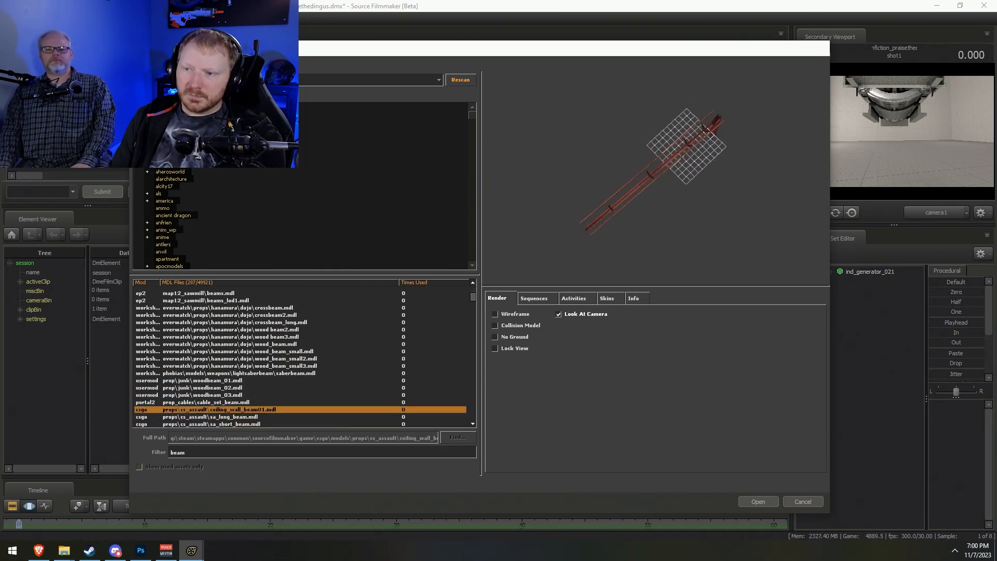
pyautogui.press('Down')
pyautogui.press('Down')
pyautogui.press('Down')
pyautogui.press('Down')
pyautogui.press('Down')
pyautogui.press('Down')
pyautogui.press('Down')
pyautogui.press('Down')
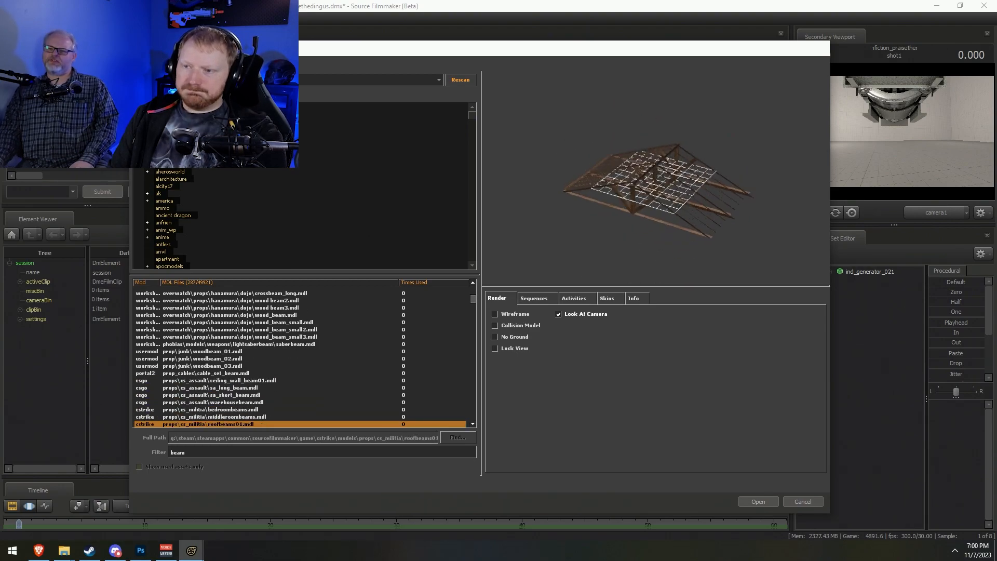
pyautogui.press('Down')
pyautogui.press('Down')
pyautogui.press('Down')
pyautogui.press('Down')
pyautogui.press('Down')
pyautogui.press('Down')
pyautogui.press('Down')
pyautogui.press('Down')
pyautogui.press('Down')
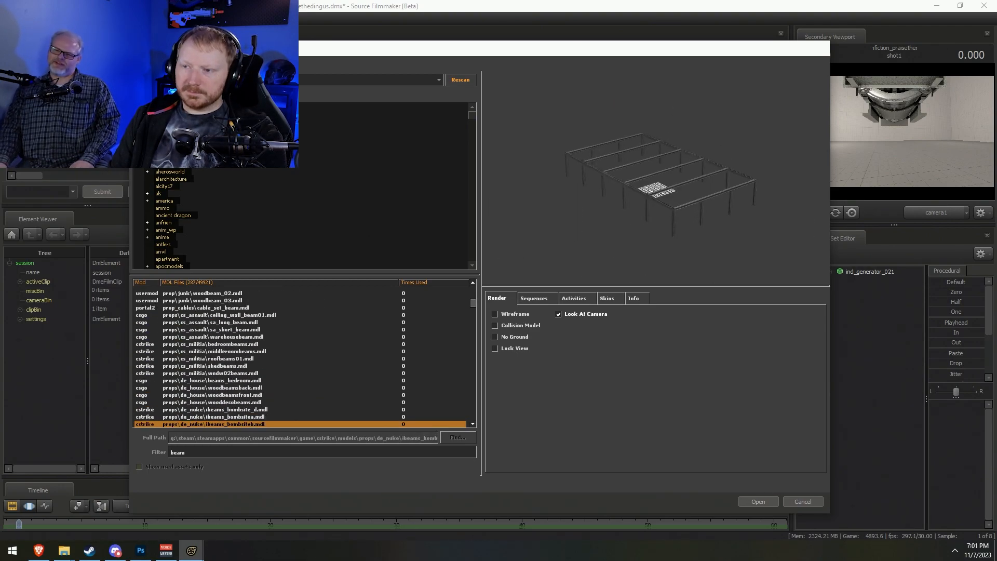
# Preview the de_nuke spawn and tunnel I-beams and the de_train I-beam, roof and tunnel beams
pyautogui.press('Down')
pyautogui.press('Down')
pyautogui.press('Down')
pyautogui.press('Down')
pyautogui.press('Down')
pyautogui.press('Down')
pyautogui.press('Down')
pyautogui.press('Down')
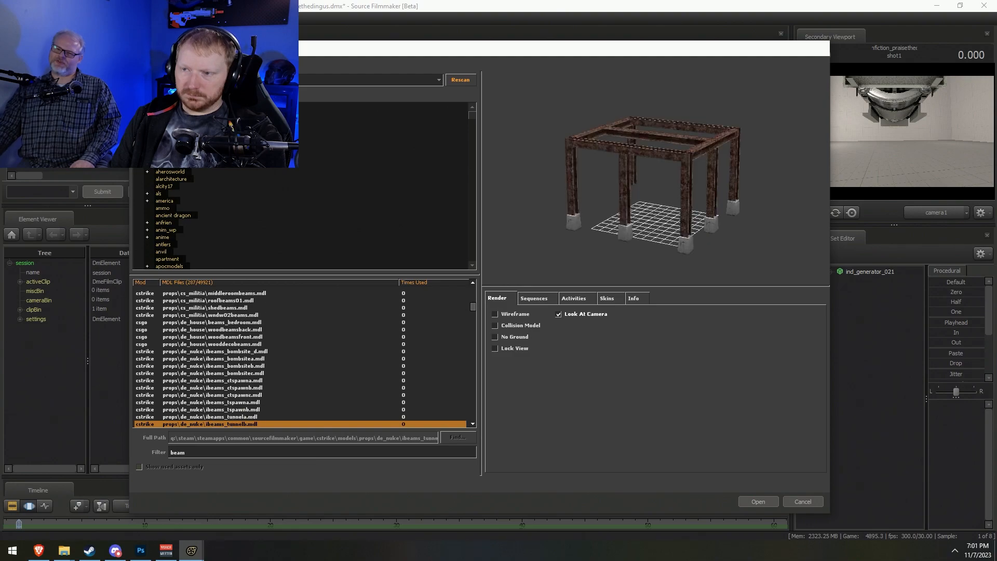
pyautogui.press('Down')
pyautogui.press('Down')
pyautogui.press('Down')
pyautogui.press('Down')
pyautogui.press('Down')
pyautogui.press('Down')
pyautogui.press('Down')
pyautogui.press('Down')
pyautogui.press('Down')
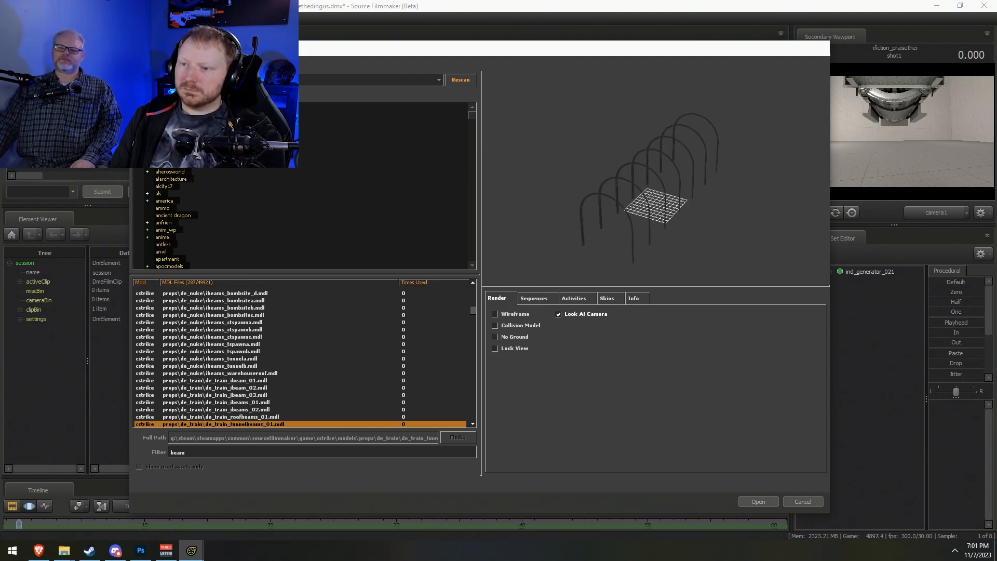
# Preview the de_train hr_t I-beam variants and the first de_vertigo column, girder and large horizontal beams
pyautogui.press('Down')
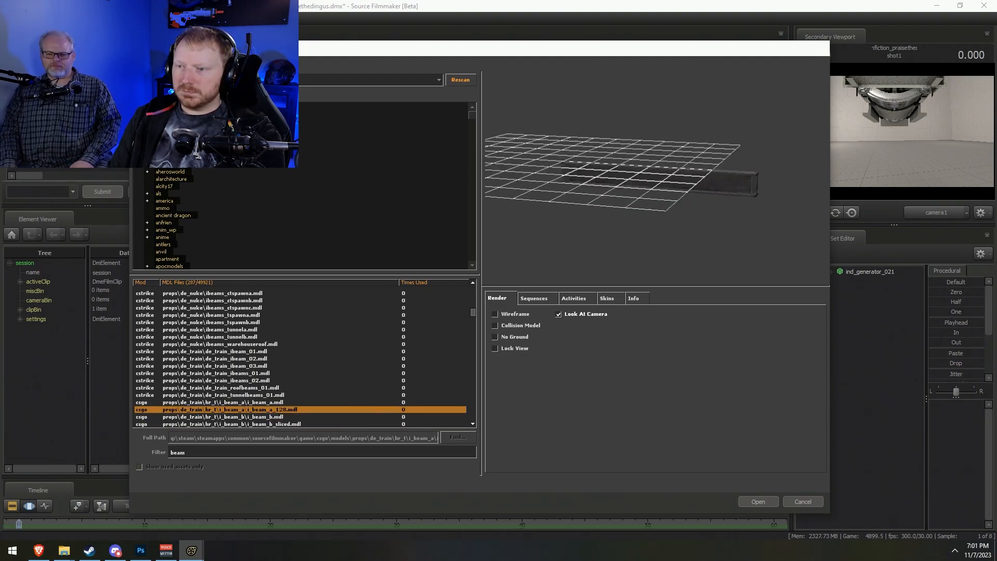
pyautogui.press('Down')
pyautogui.press('Down')
pyautogui.press('Down')
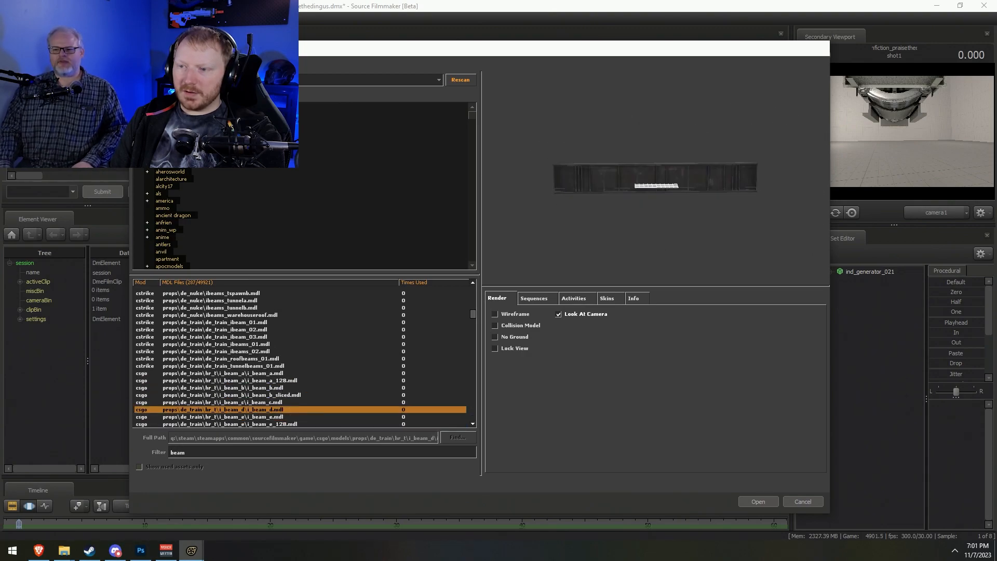
pyautogui.press('Down')
pyautogui.press('Down')
pyautogui.press('Down')
pyautogui.press('Down')
pyautogui.press('Down')
pyautogui.press('Down')
pyautogui.press('Down')
pyautogui.press('Down')
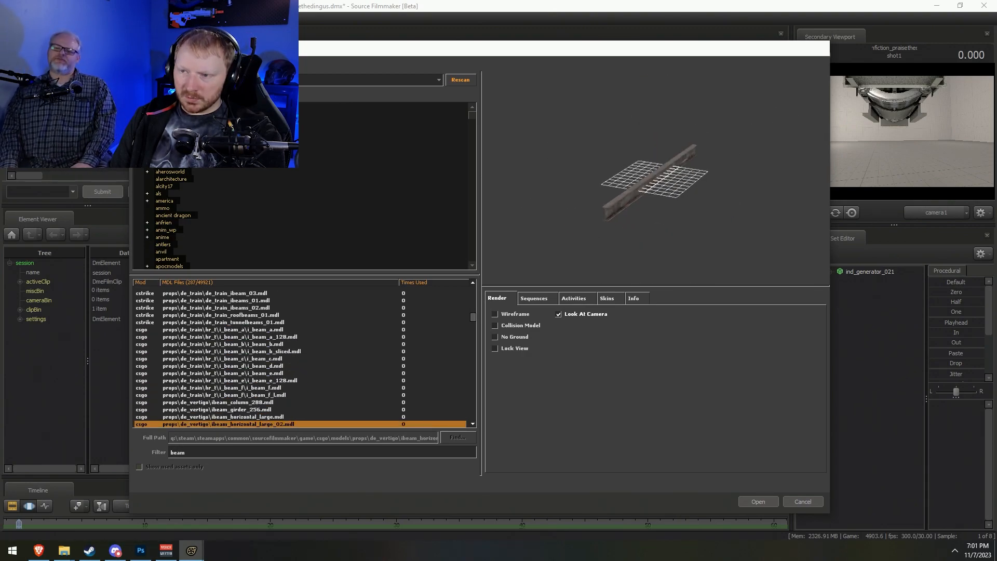
# Preview the rest of the de_vertigo I-beams, including the small horizontals, plates, joints and stack
pyautogui.press('Down')
pyautogui.press('Down')
pyautogui.press('Down')
pyautogui.press('Down')
pyautogui.press('Down')
pyautogui.press('Down')
pyautogui.press('Down')
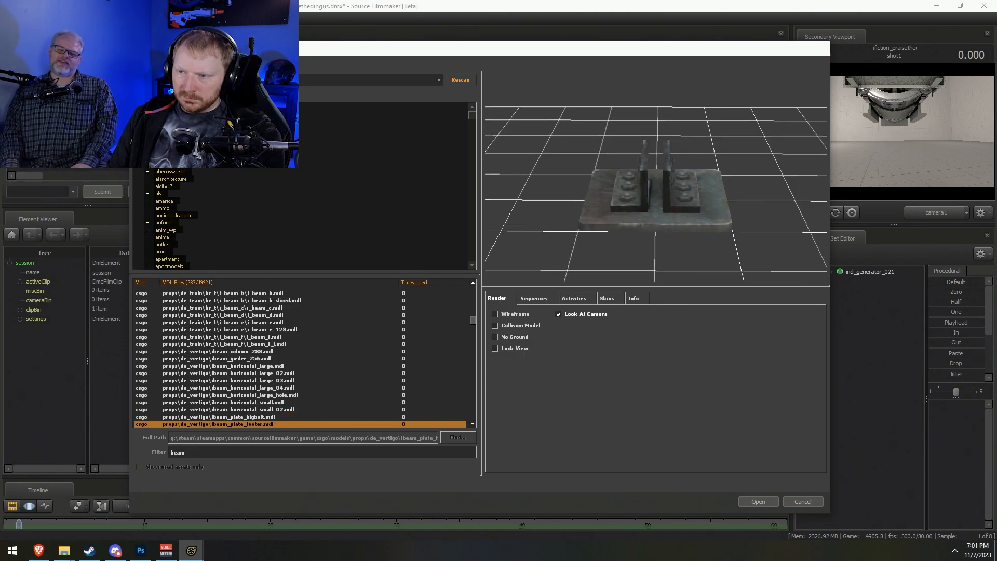
pyautogui.press('Down')
pyautogui.press('Down')
pyautogui.press('Down')
pyautogui.press('Down')
pyautogui.press('Down')
pyautogui.press('Down')
pyautogui.press('Down')
pyautogui.press('Down')
pyautogui.press('Down')
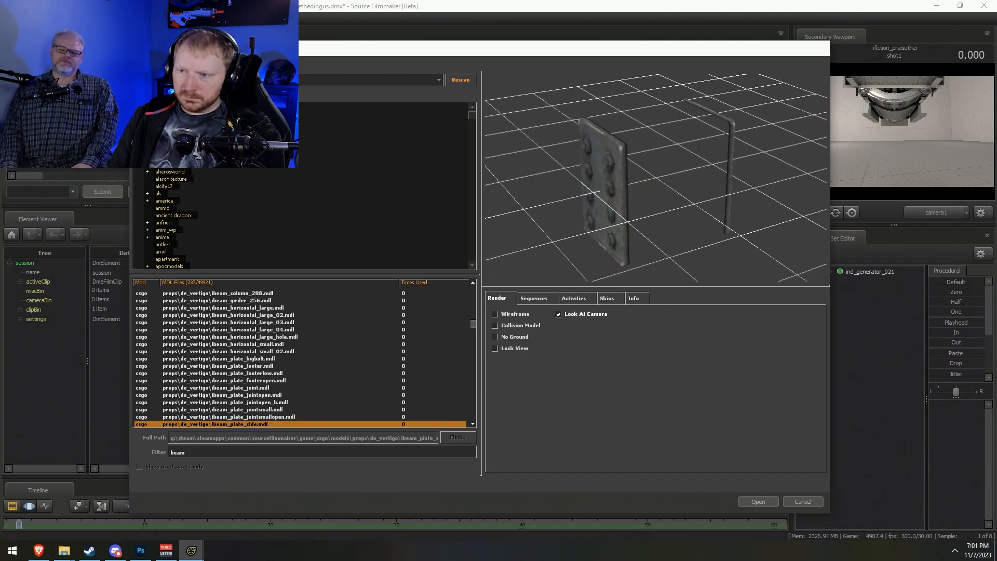
pyautogui.press('Down')
pyautogui.press('Down')
pyautogui.press('Down')
pyautogui.press('Down')
pyautogui.press('Down')
# Compare the spytech_roofbeam models, add spytech_roofbeam03.mdl to the shot and select its animation set
pyautogui.press('Down')
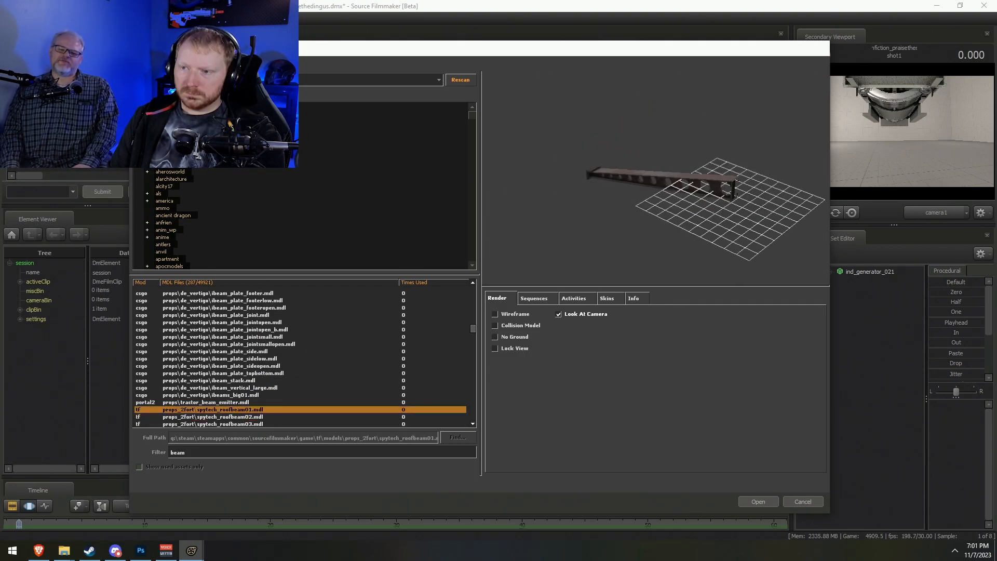
pyautogui.press('Down')
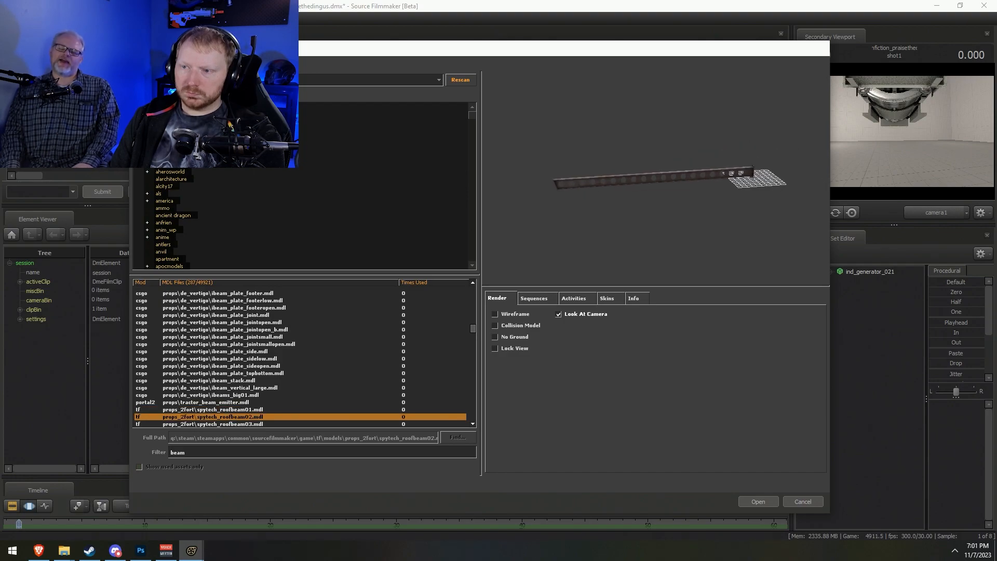
pyautogui.press('Up')
pyautogui.press('Down')
pyautogui.press('Down')
pyautogui.press('Up')
pyautogui.press('Up')
pyautogui.press('Up')
pyautogui.press('Down')
pyautogui.press('Down')
pyautogui.press('Down')
pyautogui.press('Down')
pyautogui.press('Down')
pyautogui.press('Up')
pyautogui.press('Up')
pyautogui.press('Up')
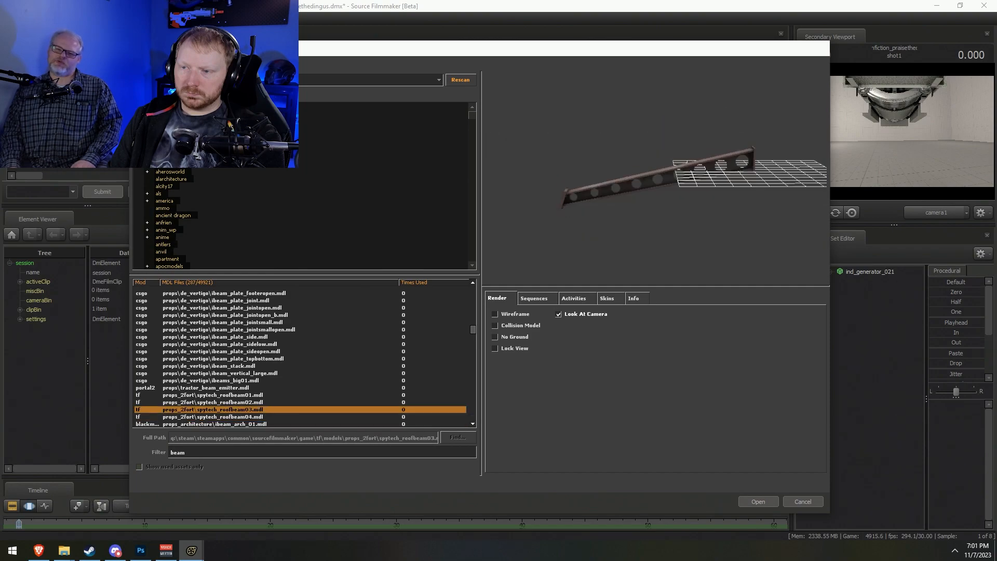
pyautogui.press('Down')
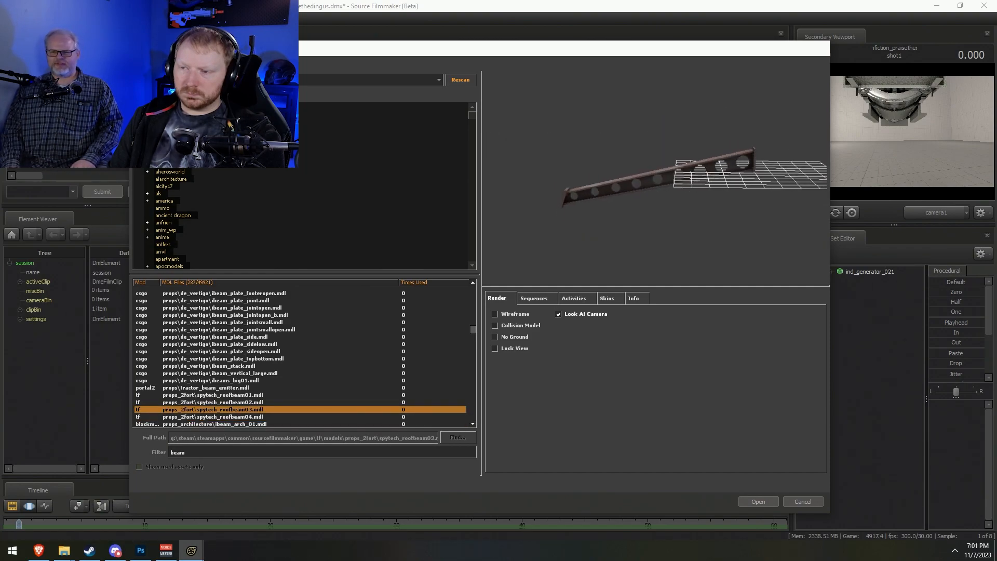
pyautogui.moveTo(669, 179)
pyautogui.mouseDown()
pyautogui.moveTo(675, 193)
pyautogui.moveTo(669, 179)
pyautogui.mouseUp()
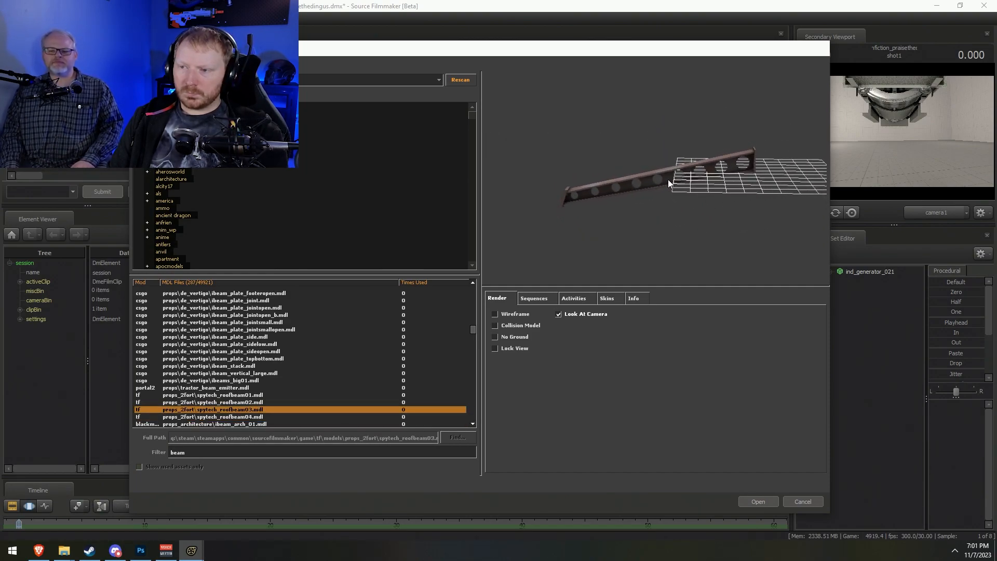
pyautogui.click(773, 503)
pyautogui.click(881, 281)
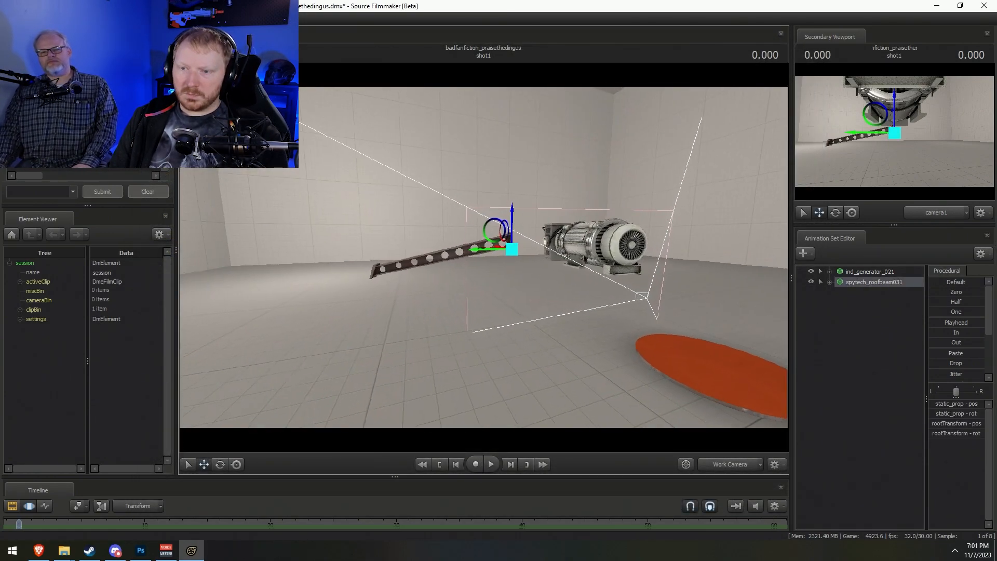
# Rename the ind_generator_021 animation set as "Dingus Body"
pyautogui.press('s')
pyautogui.moveTo(484, 258)
pyautogui.mouseDown()
pyautogui.moveTo(488, 291)
pyautogui.moveTo(483, 258)
pyautogui.mouseUp()
pyautogui.click(830, 283)
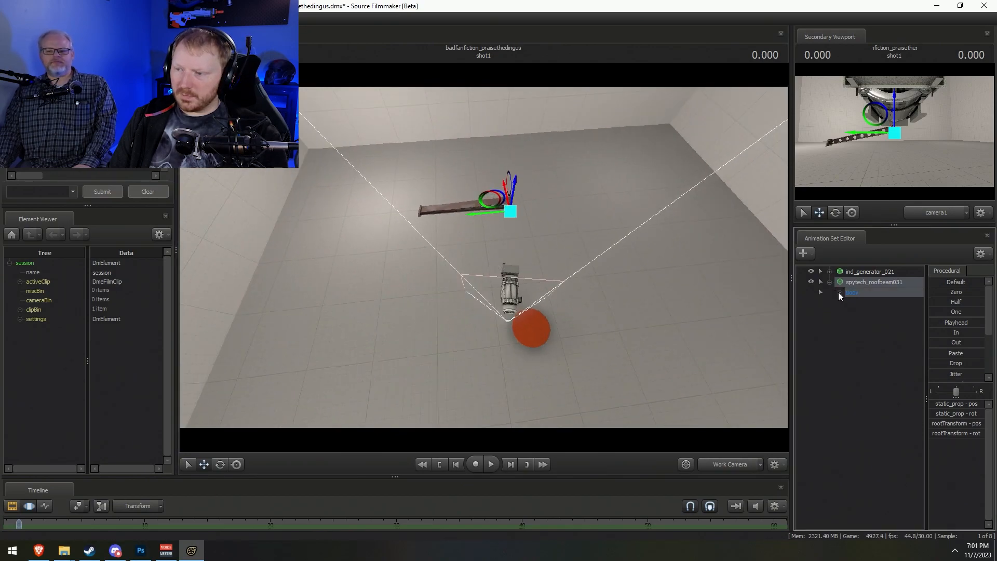
pyautogui.rightClick(871, 274)
pyautogui.click(896, 276)
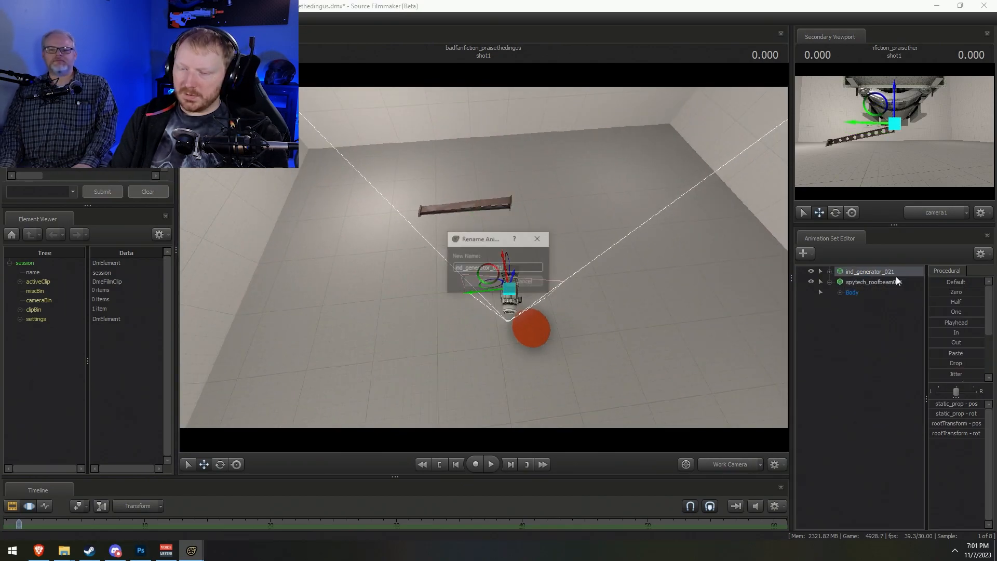
pyautogui.write('Dingus Body')
pyautogui.press('Return')
# Rename the spytech roof beam animation set as "Dingus Leg 1"
pyautogui.rightClick(887, 284)
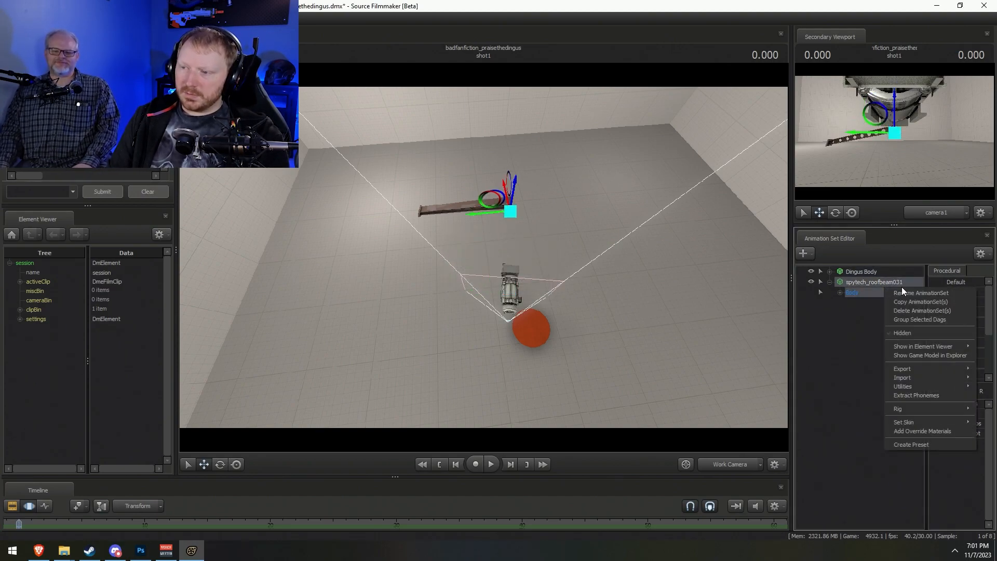
pyautogui.click(909, 292)
pyautogui.write('Dingus Leg 1')
pyautogui.press('Return')
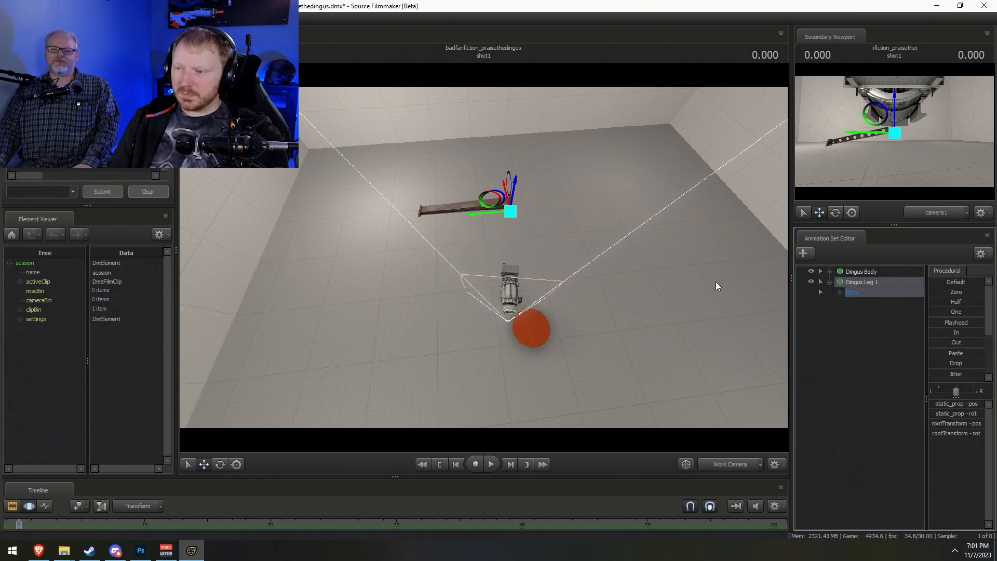
# Add a scale control to Dingus Leg 1's static_prop and scale the beam down with it
pyautogui.doubleClick(849, 291)
pyautogui.rightClick(863, 312)
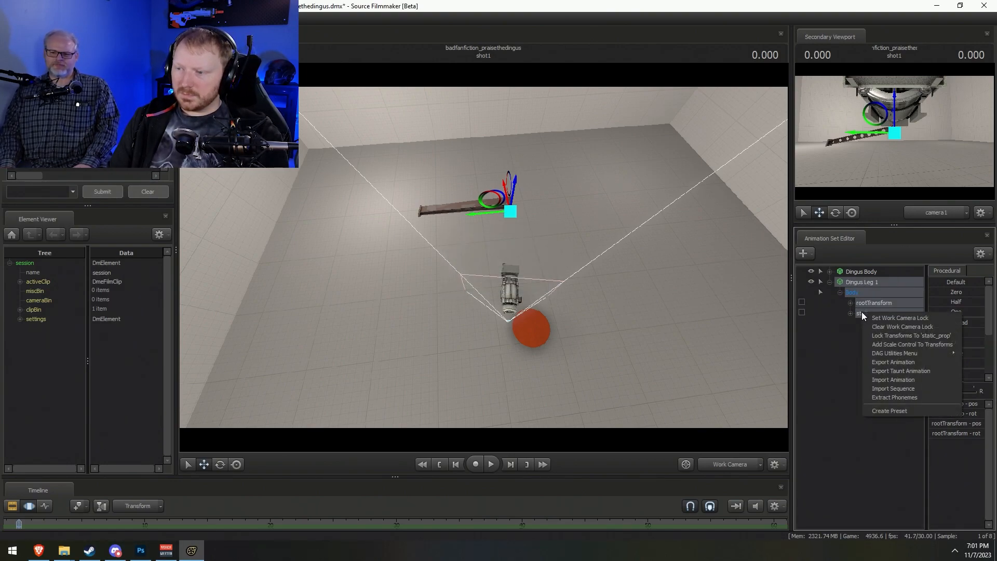
pyautogui.click(863, 313)
pyautogui.rightClick(864, 313)
pyautogui.click(905, 342)
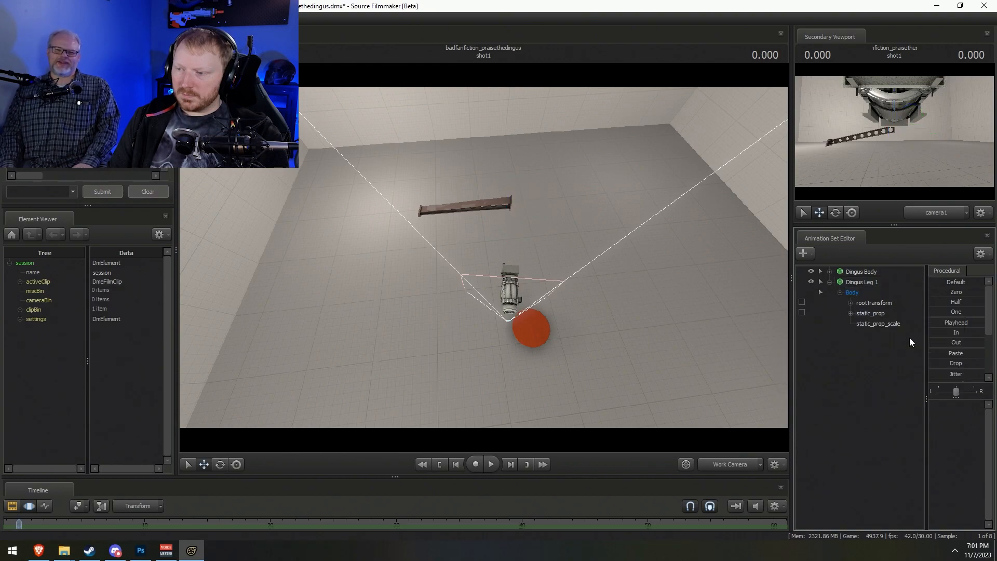
pyautogui.click(892, 324)
pyautogui.moveTo(966, 404); pyautogui.dragTo(956, 404)
# Move the Dingus Leg 1 beam next to the generator's base and shrink it further with static_prop_scale
pyautogui.moveTo(491, 267); pyautogui.dragTo(490, 225)
pyautogui.press('w')
pyautogui.press('x')
pyautogui.click(874, 274)
pyautogui.click(867, 281)
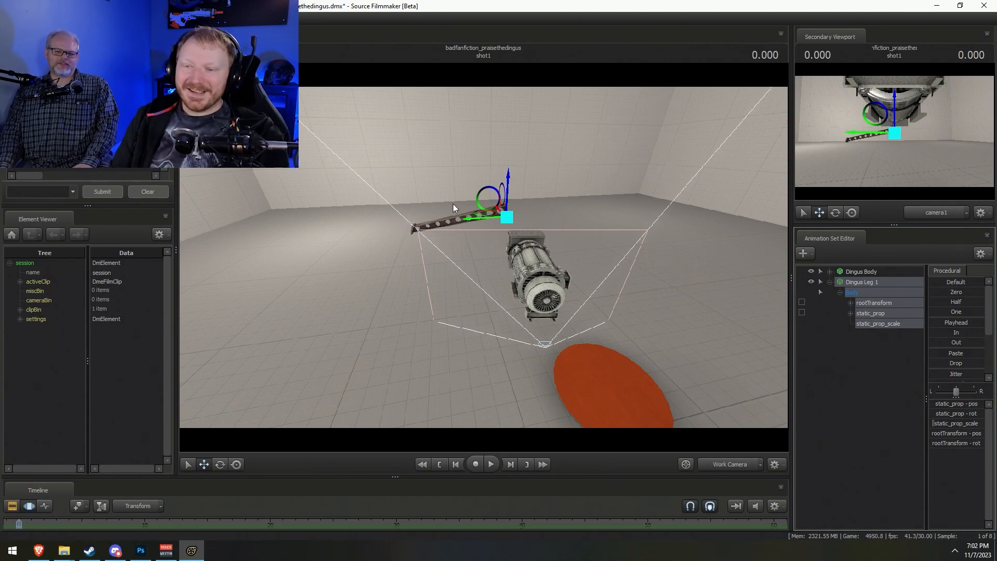
pyautogui.moveTo(507, 218); pyautogui.dragTo(545, 265)
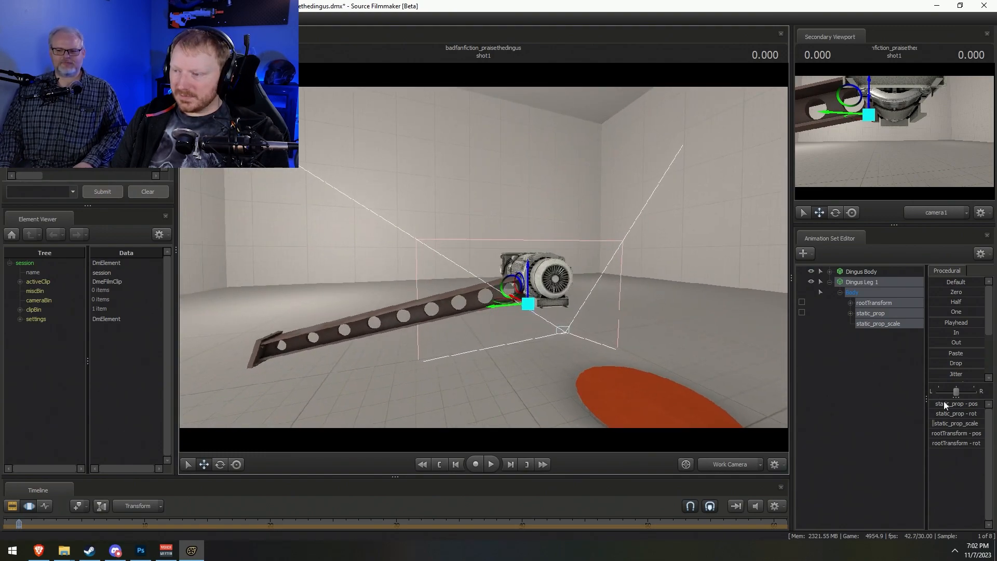
pyautogui.moveTo(951, 423); pyautogui.dragTo(949, 423)
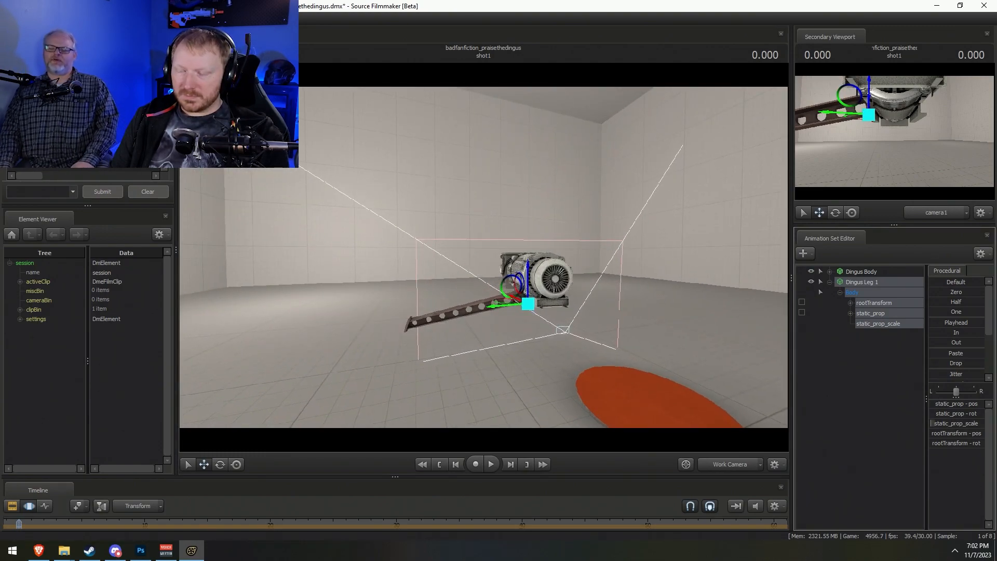
# Set the beam's inner end against the generator's base and tilt its outer end upward
pyautogui.moveTo(520, 280); pyautogui.dragTo(565, 278)
pyautogui.press('w')
pyautogui.press('e')
# Duplicate the Dingus Leg 1 animation set and rename the copy as "Dingus Leg 1-2"
pyautogui.rightClick(870, 284)
pyautogui.click(879, 301)
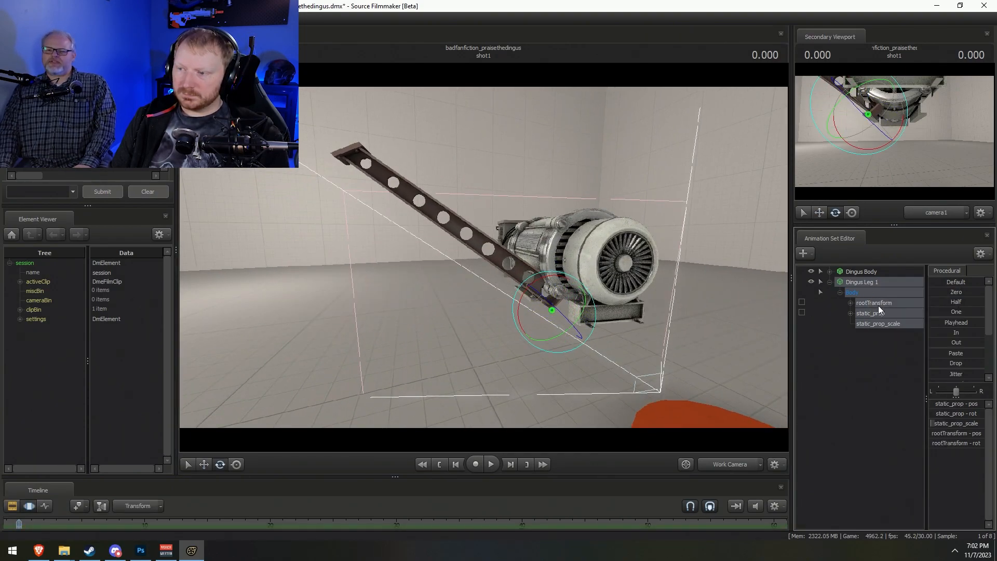
pyautogui.rightClick(862, 345)
pyautogui.click(890, 404)
pyautogui.rightClick(881, 338)
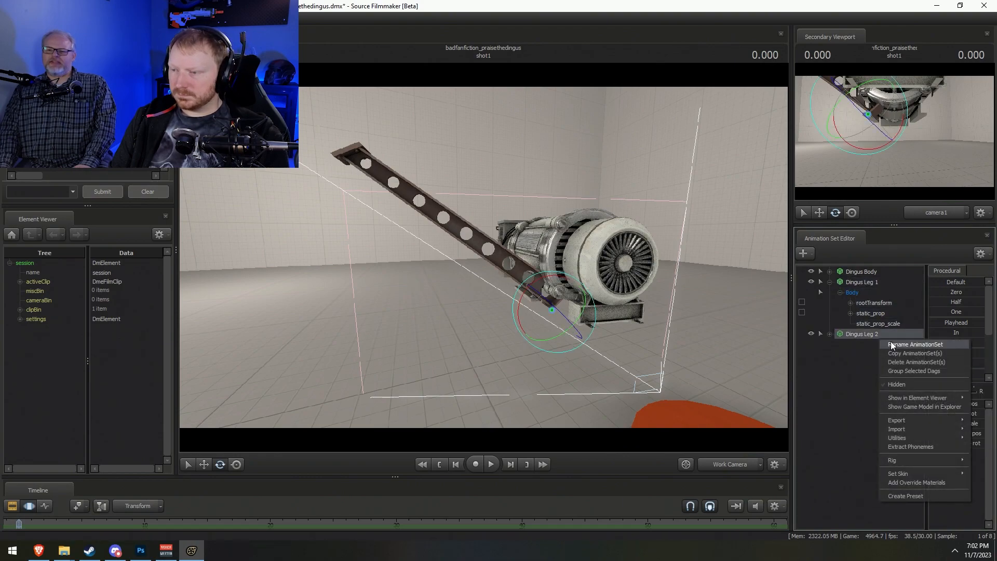
pyautogui.click(891, 345)
pyautogui.press('BackSpace')
pyautogui.write('1-2')
pyautogui.press('Return')
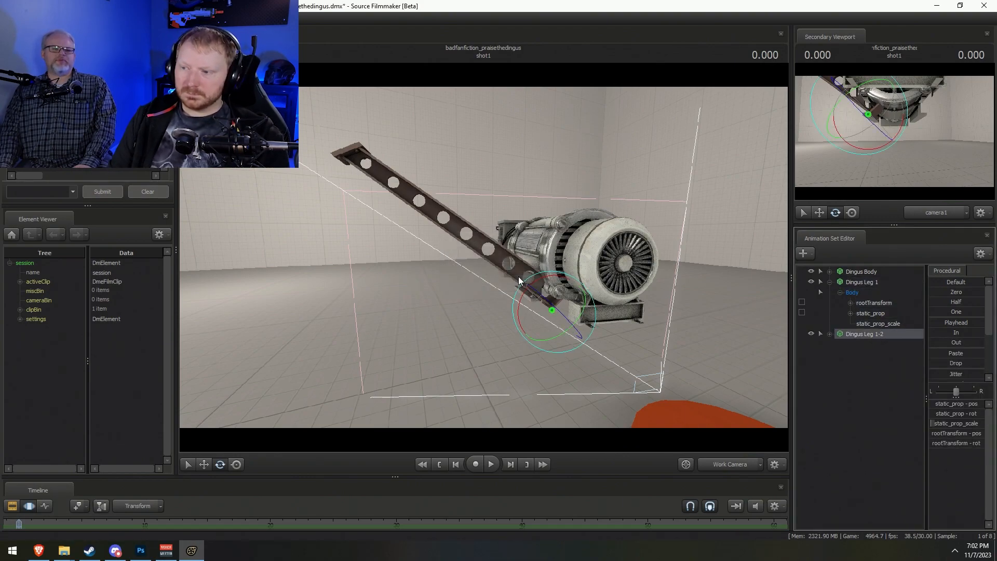
# Rename the original leg animation set as "Dingus Leg 1-1"
pyautogui.click(883, 282)
pyautogui.rightClick(898, 289)
pyautogui.click(907, 295)
pyautogui.press('BackSpace')
pyautogui.press('BackSpace')
pyautogui.write('-2')
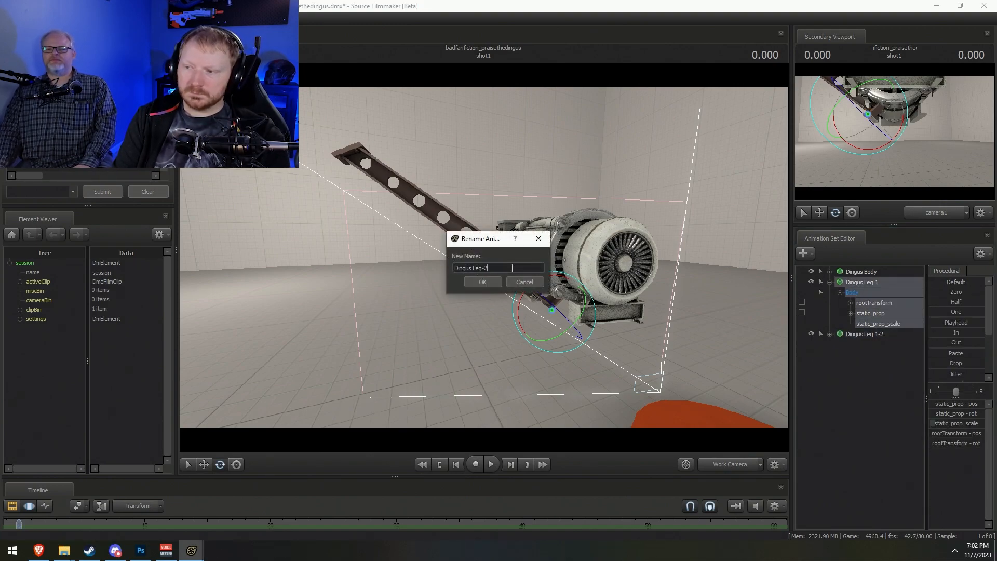
pyautogui.press('BackSpace')
pyautogui.write('-1')
pyautogui.press('Return')
# Select Dingus Leg 1-2, make the timeline taller and bring the playhead into shot1 at 1.600
pyautogui.click(881, 335)
pyautogui.moveTo(550, 312); pyautogui.dragTo(485, 269, button='middle')
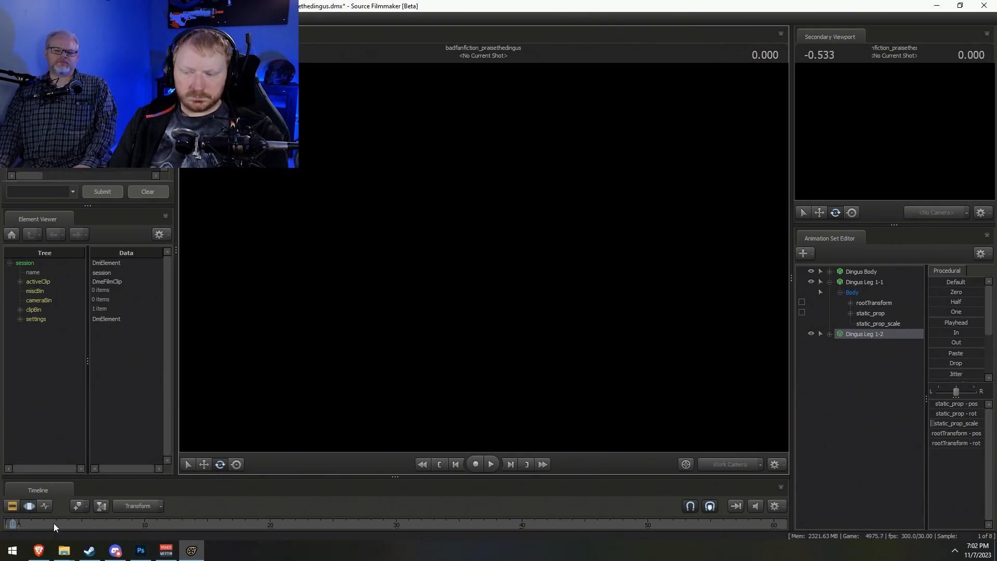
pyautogui.moveTo(677, 476); pyautogui.dragTo(675, 446)
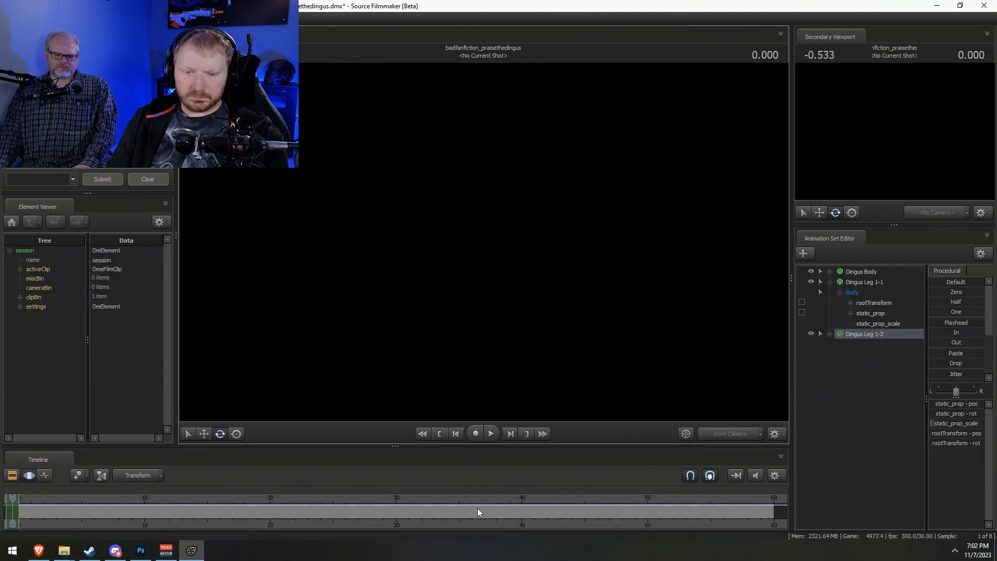
pyautogui.doubleClick(153, 508)
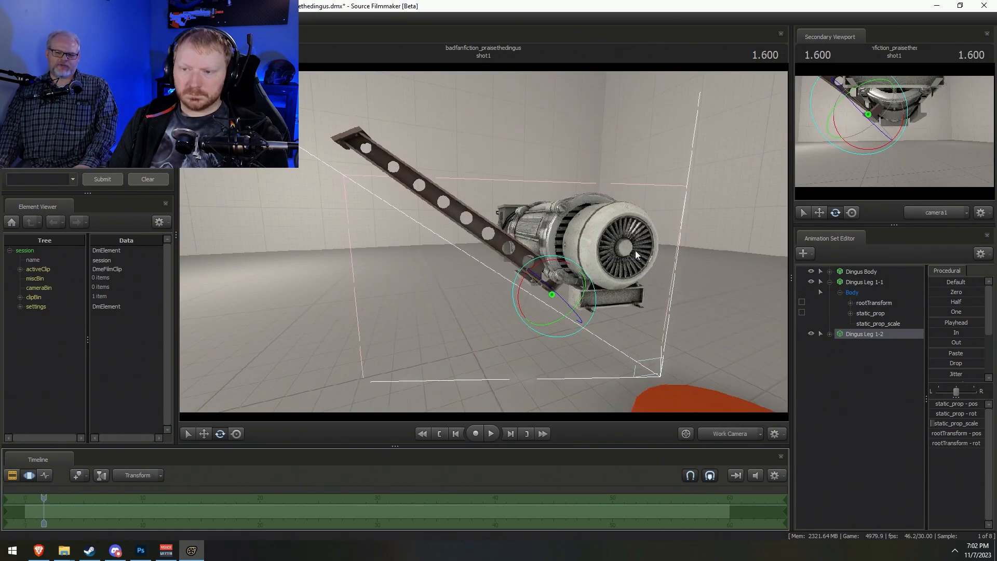
# Rotate and move Dingus Leg 1-2 so it slopes down outward with its upper end at Dingus Leg 1-1's top
pyautogui.rightClick(559, 289)
pyautogui.click(572, 294)
pyautogui.moveTo(565, 309); pyautogui.dragTo(105, 319)
pyautogui.press('w')
pyautogui.moveTo(567, 253)
pyautogui.mouseDown()
pyautogui.moveTo(545, 262)
pyautogui.moveTo(566, 252)
pyautogui.mouseUp()
pyautogui.press('s')
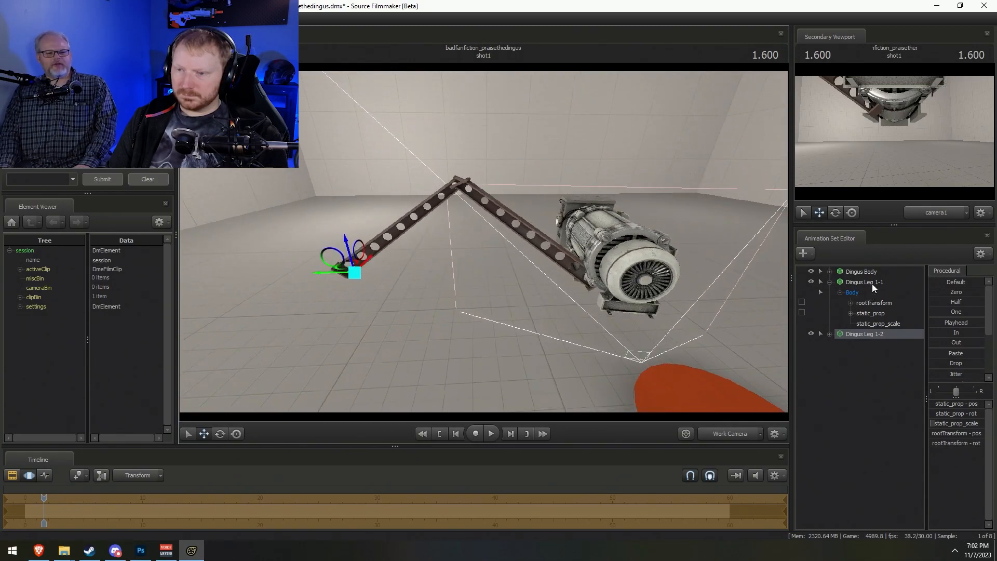
# Tilt Dingus Leg 1-1 more steeply and rotate and move Dingus Leg 1-2 to rejoin its upper end
pyautogui.click(865, 282)
pyautogui.press('e')
pyautogui.moveTo(615, 277); pyautogui.dragTo(601, 263)
pyautogui.click(865, 334)
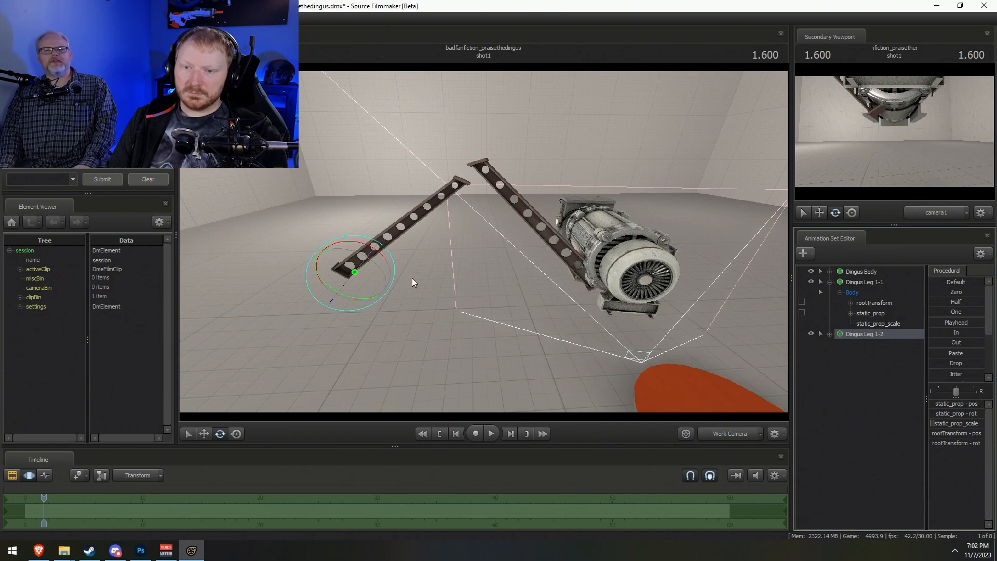
pyautogui.moveTo(373, 248)
pyautogui.mouseDown()
pyautogui.moveTo(362, 331)
pyautogui.moveTo(382, 331)
pyautogui.moveTo(375, 254)
pyautogui.mouseUp()
pyautogui.press('w')
pyautogui.moveTo(357, 292); pyautogui.dragTo(363, 301)
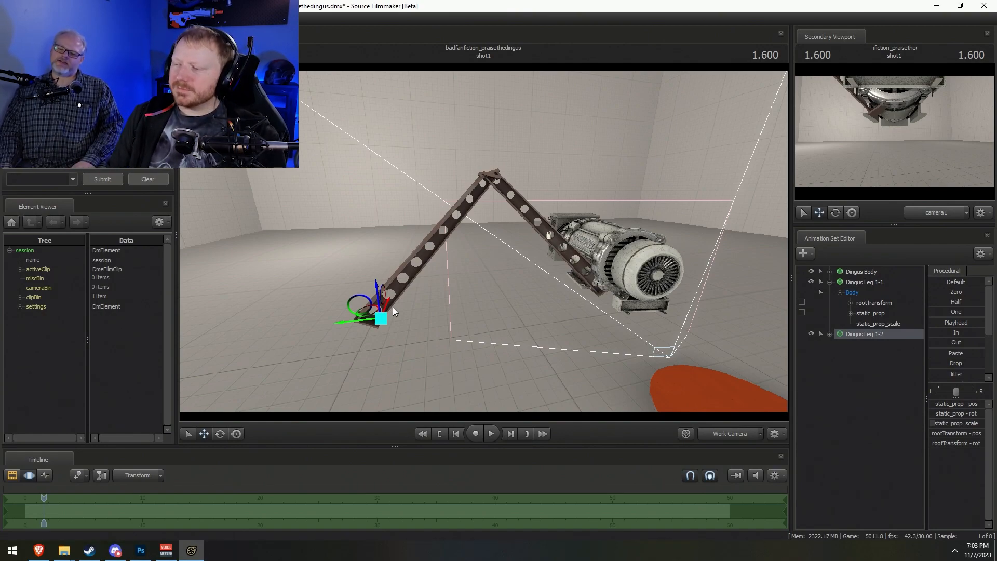
# Lock the rootTransform of Dingus Leg 1-2 to Dingus Leg 1-1
pyautogui.moveTo(582, 235); pyautogui.dragTo(483, 241)
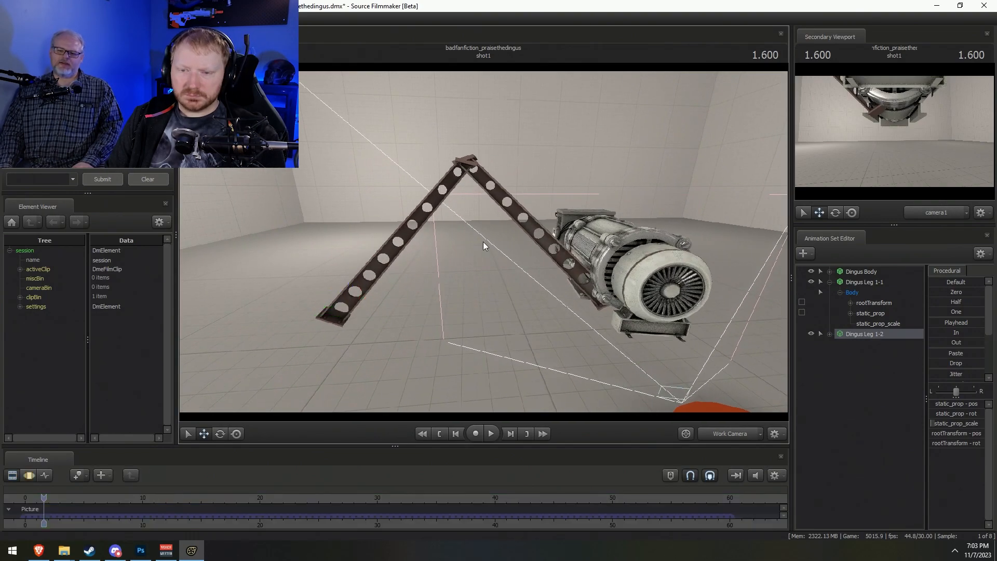
pyautogui.moveTo(540, 288); pyautogui.dragTo(484, 242)
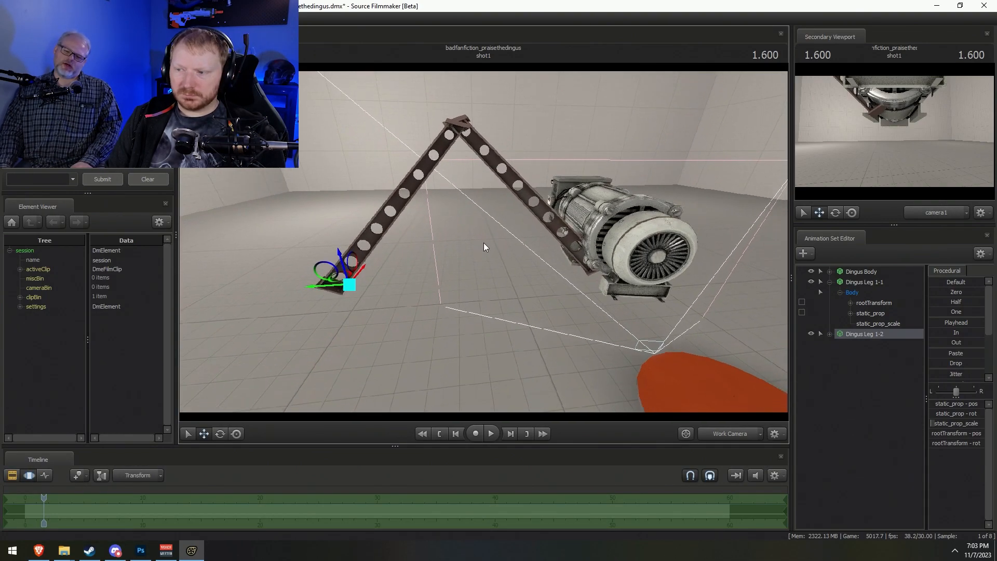
pyautogui.click(868, 292)
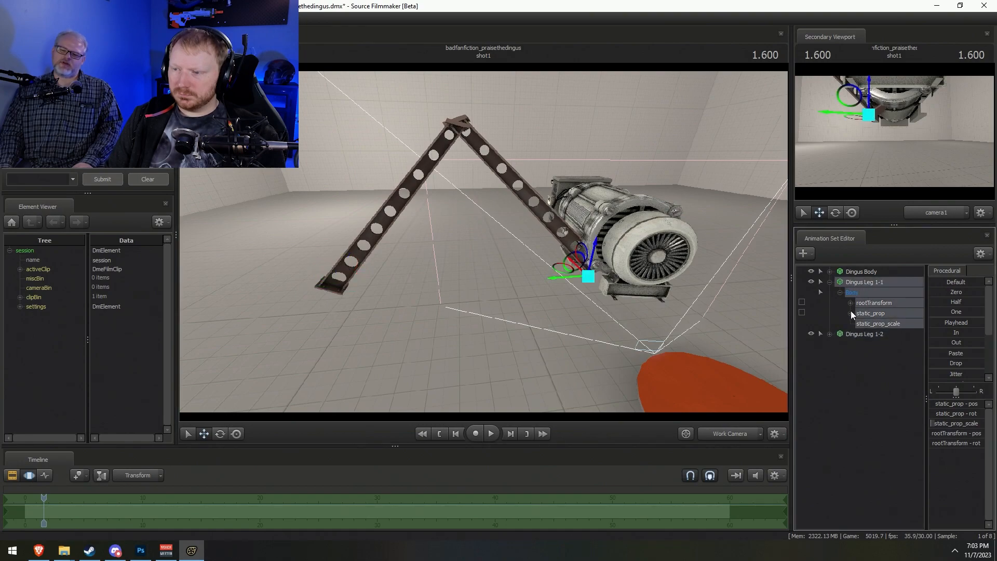
pyautogui.click(829, 334)
pyautogui.click(862, 355)
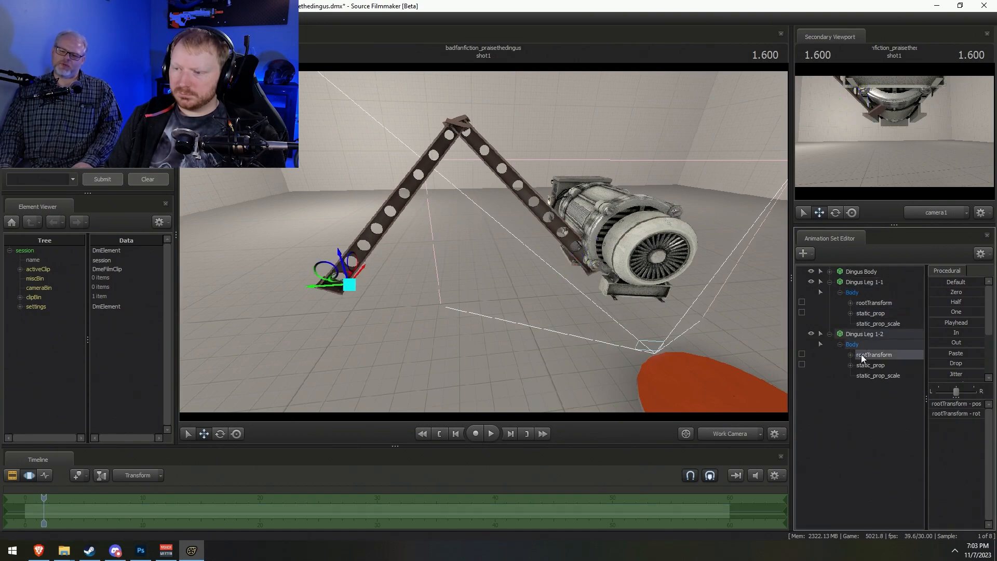
pyautogui.click(862, 302)
pyautogui.click(871, 354)
# Rotate Dingus Leg 1-1 about its base so the locked outer segment moves along with it
pyautogui.click(866, 275)
pyautogui.click(908, 281)
pyautogui.press('e')
pyautogui.moveTo(577, 250); pyautogui.dragTo(485, 243)
pyautogui.moveTo(579, 261); pyautogui.dragTo(599, 252)
# Turn Dingus Leg 1-2 around and move it so its pivot end sits at the top of Dingus Leg 1-1
pyautogui.click(859, 328)
pyautogui.click(865, 334)
pyautogui.click(877, 365)
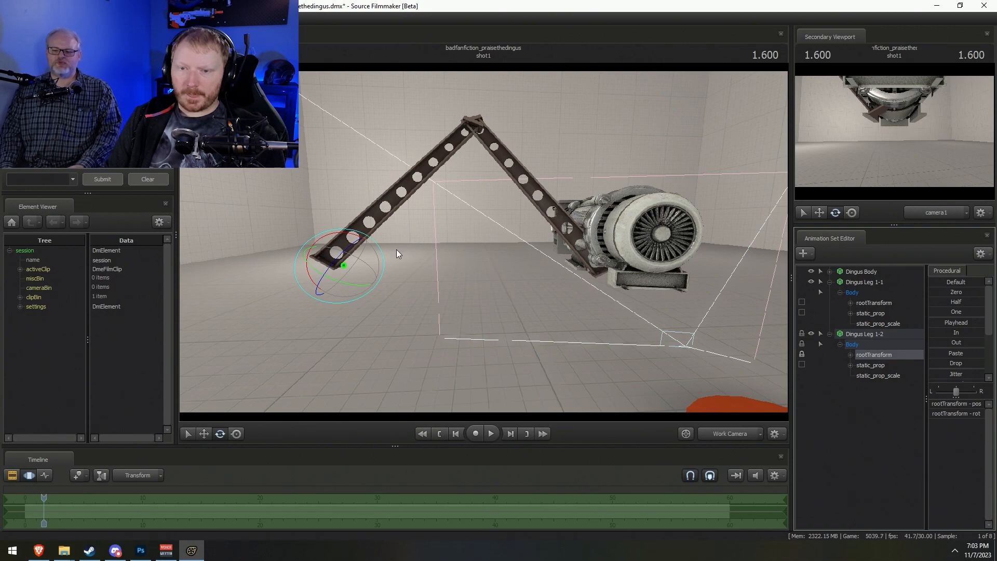
pyautogui.moveTo(359, 289); pyautogui.dragTo(301, 322)
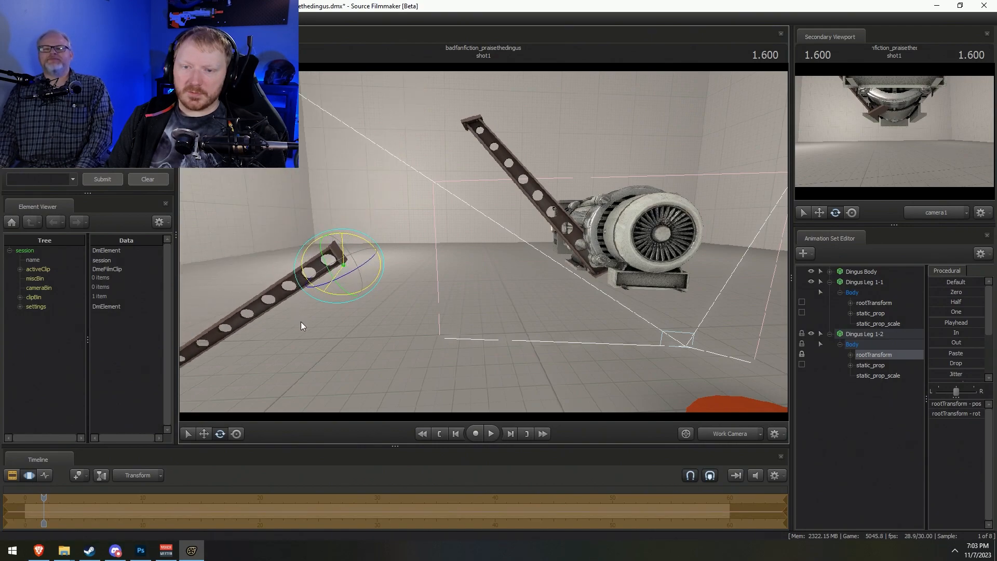
pyautogui.moveTo(366, 256); pyautogui.dragTo(488, 241)
pyautogui.press('e')
pyautogui.moveTo(480, 122); pyautogui.dragTo(546, 156)
pyautogui.keyDown('alt'); pyautogui.moveTo(483, 242); pyautogui.dragTo(535, 182); pyautogui.keyUp('alt')
pyautogui.keyDown('alt'); pyautogui.moveTo(500, 286); pyautogui.dragTo(496, 255); pyautogui.keyUp('alt')
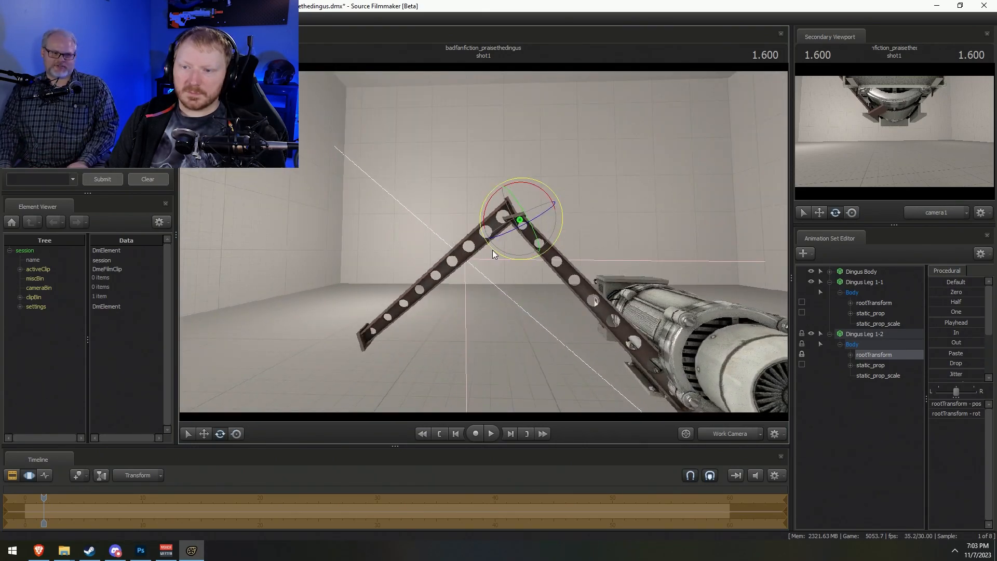
# Fine-tune the rotation and position of Dingus Leg 1-2 at the knee so both beam ends line up
pyautogui.moveTo(534, 186); pyautogui.dragTo(556, 238)
pyautogui.press('w')
pyautogui.keyDown('alt'); pyautogui.moveTo(596, 300); pyautogui.dragTo(487, 247); pyautogui.keyUp('alt')
pyautogui.moveTo(497, 207); pyautogui.dragTo(472, 236)
pyautogui.press('e')
pyautogui.rightClick(493, 203)
pyautogui.click(508, 215)
pyautogui.press('w')
pyautogui.moveTo(479, 192); pyautogui.dragTo(436, 176)
pyautogui.press('F2')
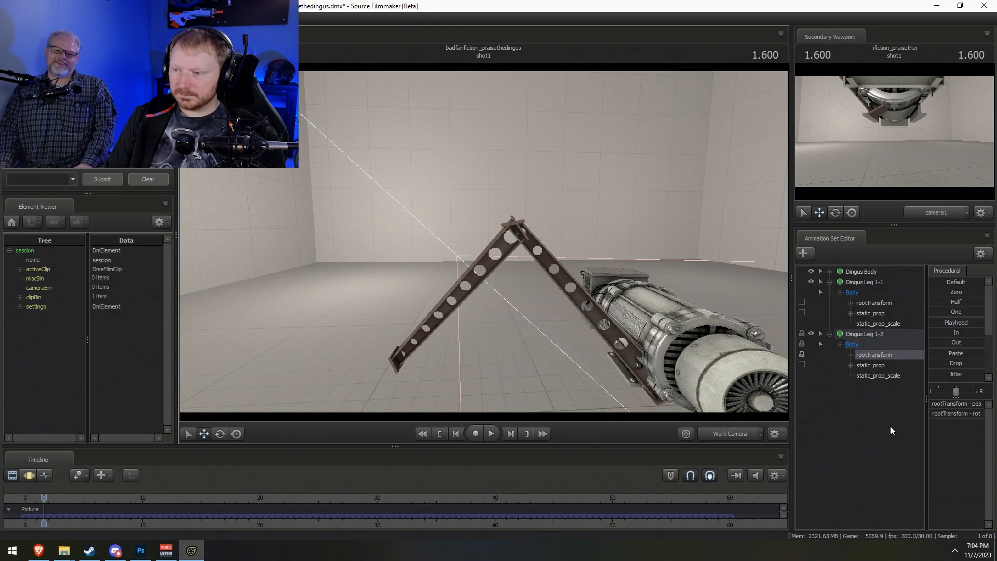
# Start an animation set for a new model, filter the models by "joint" and preview the first ones through electrical_conduit_joint_01a.mdl
pyautogui.click(830, 334)
pyautogui.rightClick(835, 366)
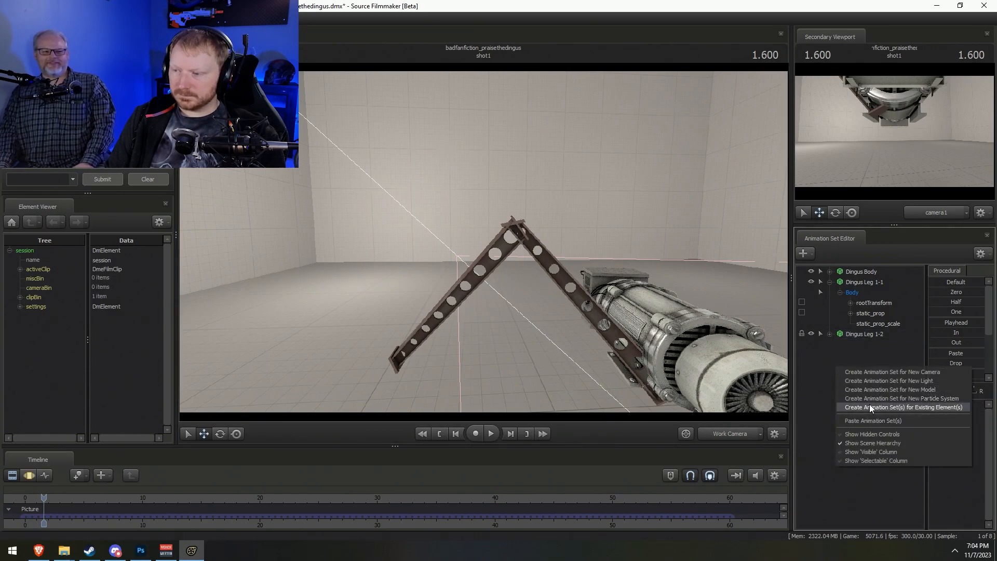
pyautogui.click(904, 390)
pyautogui.write('joint')
pyautogui.press('Down')
pyautogui.press('Down')
pyautogui.press('Down')
pyautogui.press('Down')
pyautogui.press('Down')
pyautogui.press('Down')
pyautogui.press('Down')
pyautogui.press('Down')
pyautogui.press('Down')
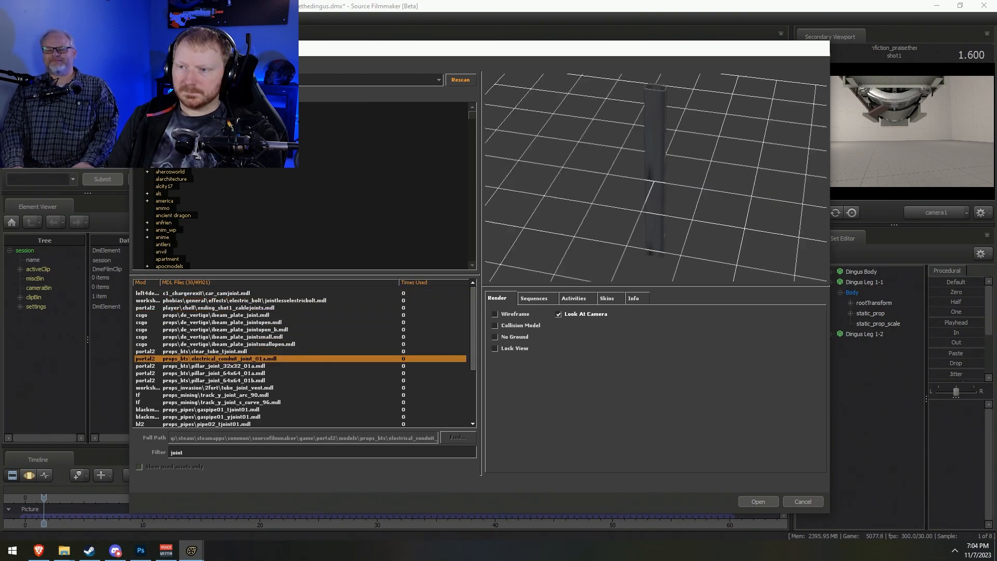
# Compare the pillar joint, tube_joint_vent and mining track joint models in the preview
pyautogui.press('Down')
pyautogui.press('Down')
pyautogui.press('Down')
pyautogui.press('Down')
pyautogui.press('Down')
pyautogui.press('Up')
pyautogui.press('Down')
pyautogui.press('Down')
pyautogui.press('Up')
pyautogui.press('Up')
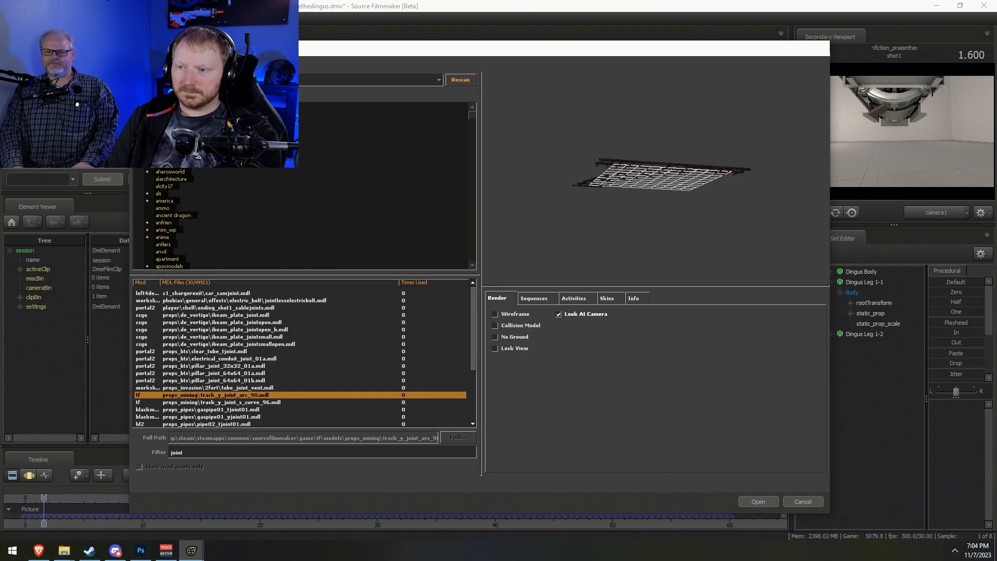
pyautogui.moveTo(670, 166); pyautogui.dragTo(691, 179)
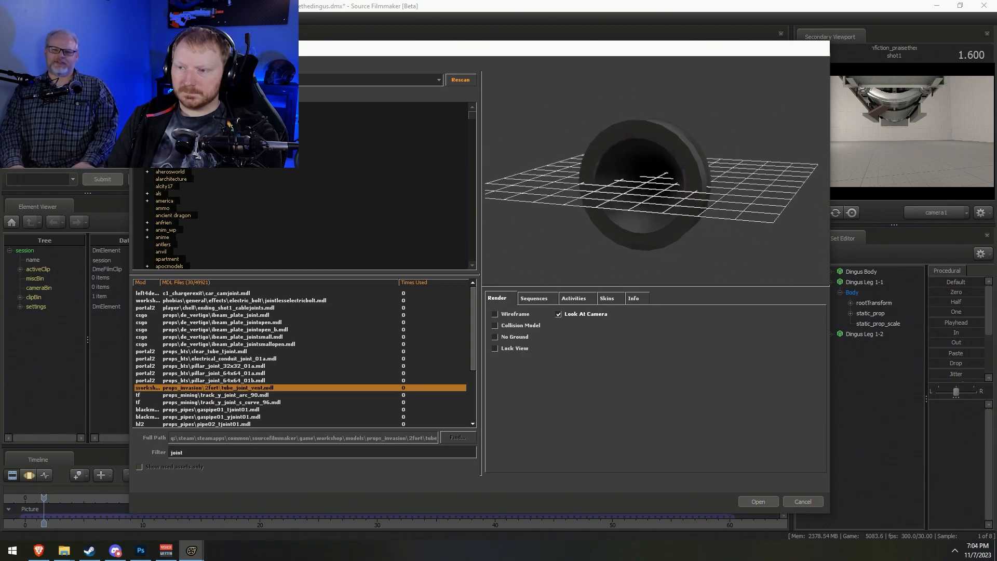
# Preview the remaining joint models, from the pipe joints through lab_structure_joint to the glass railing frame joints
pyautogui.press('Down')
pyautogui.press('Down')
pyautogui.press('Down')
pyautogui.press('Down')
pyautogui.press('Down')
pyautogui.press('Down')
pyautogui.press('Down')
pyautogui.press('Down')
pyautogui.press('Down')
pyautogui.press('Down')
pyautogui.press('Down')
pyautogui.press('Down')
pyautogui.press('Down')
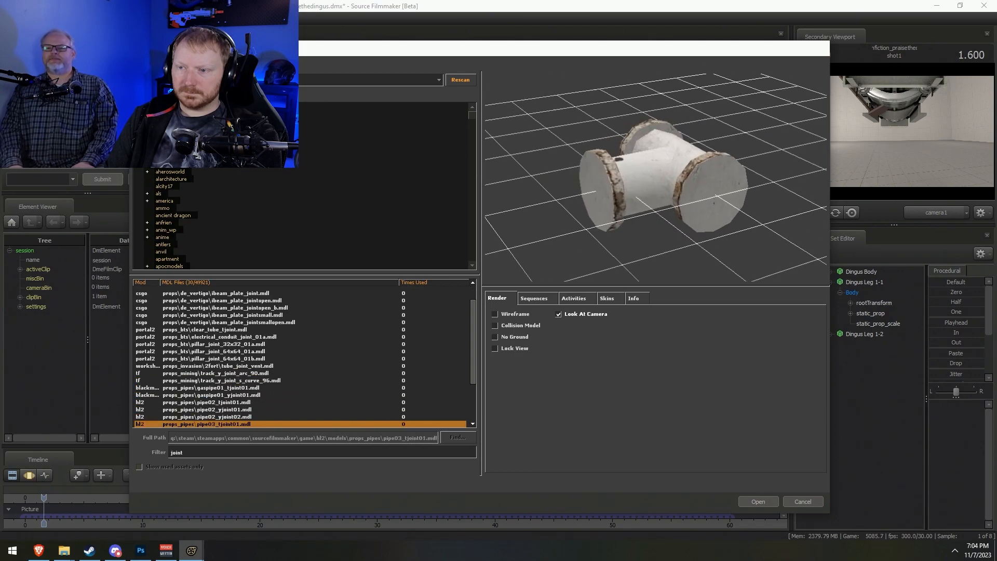
pyautogui.press('Down')
pyautogui.press('Down')
pyautogui.press('Down')
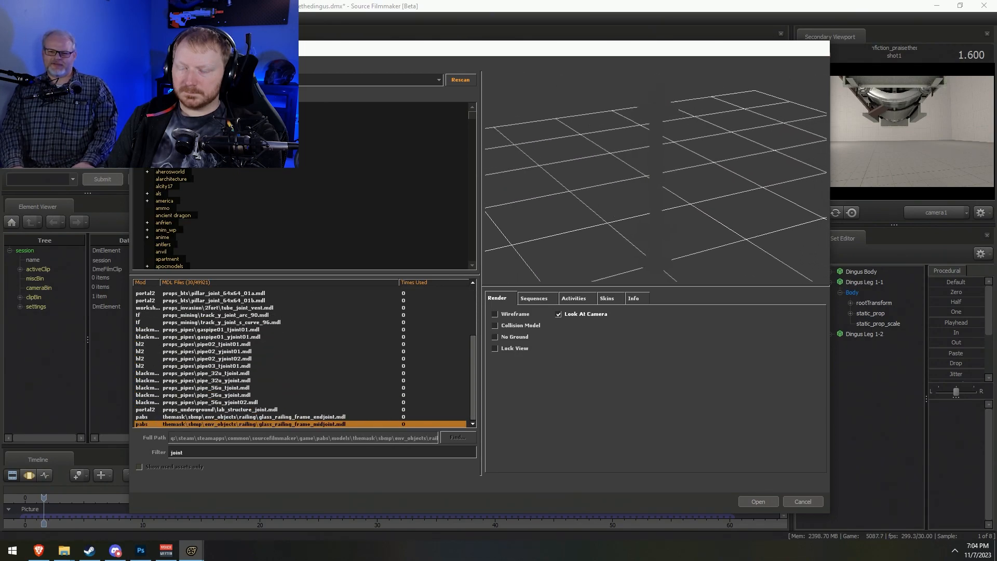
# Filter the models by "barrel" and preview the results down to props_urban\highway_barrel001.mdl
pyautogui.click(211, 451)
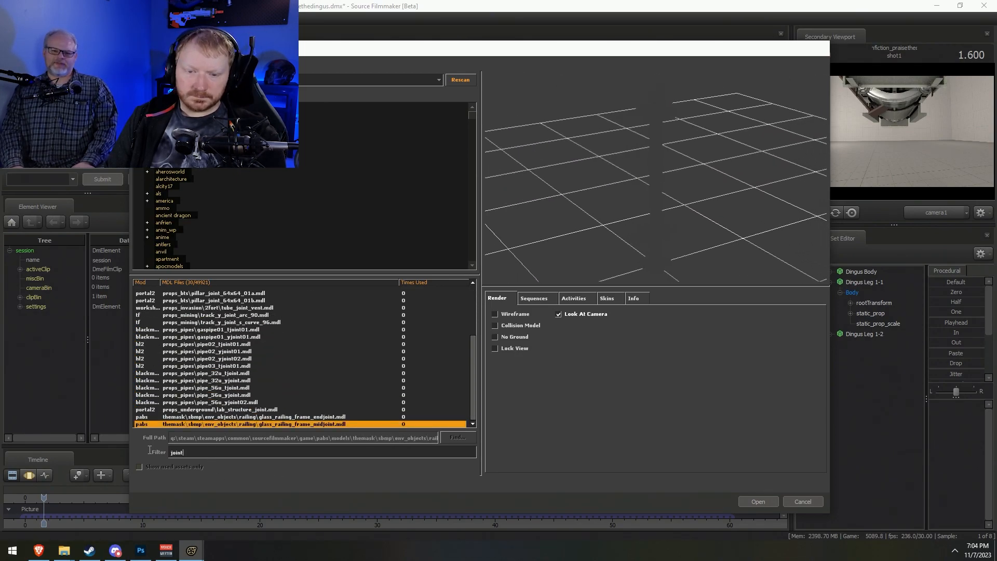
pyautogui.write('barrell')
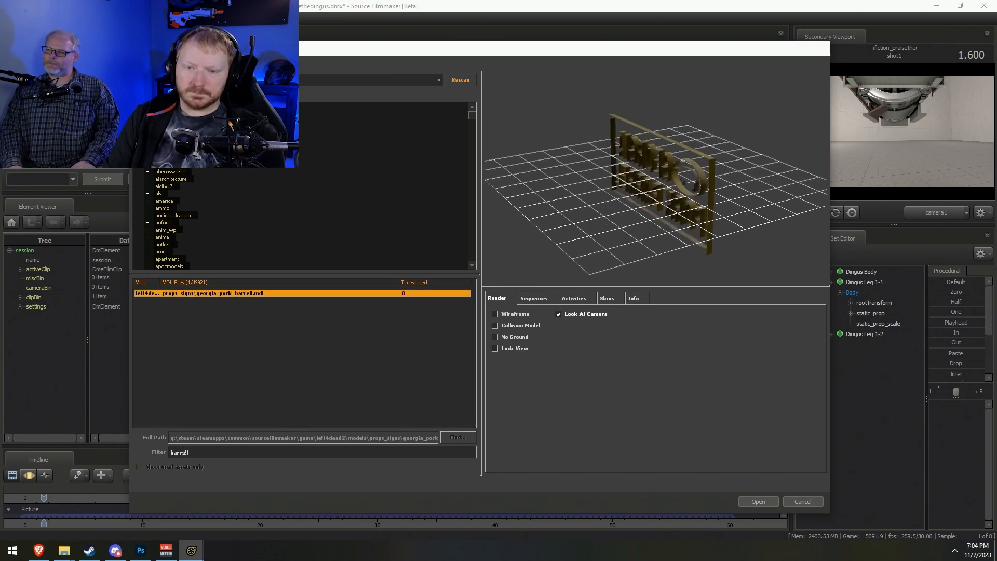
pyautogui.press('Down')
pyautogui.press('Down')
pyautogui.press('Down')
pyautogui.press('Down')
pyautogui.press('Down')
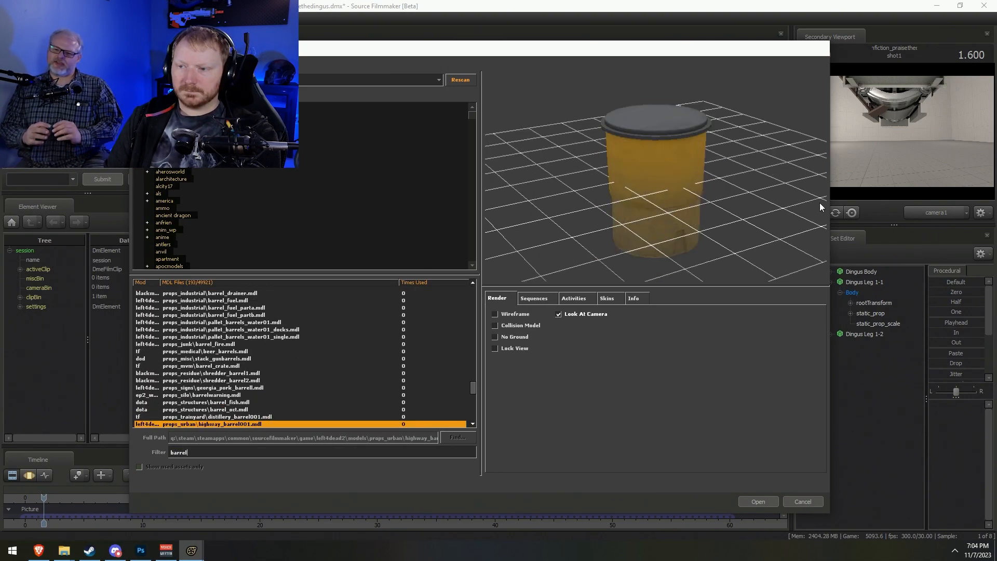
# Preview the barrel models from props_urban\highway_barrel001.mdl back up the list to props_hydro\water_barrel_large.mdl
pyautogui.press('Up')
pyautogui.press('Up')
pyautogui.press('Up')
pyautogui.press('Up')
pyautogui.press('Up')
pyautogui.press('Up')
pyautogui.press('Up')
pyautogui.press('Up')
pyautogui.press('Up')
pyautogui.press('Up')
pyautogui.press('Up')
pyautogui.press('Up')
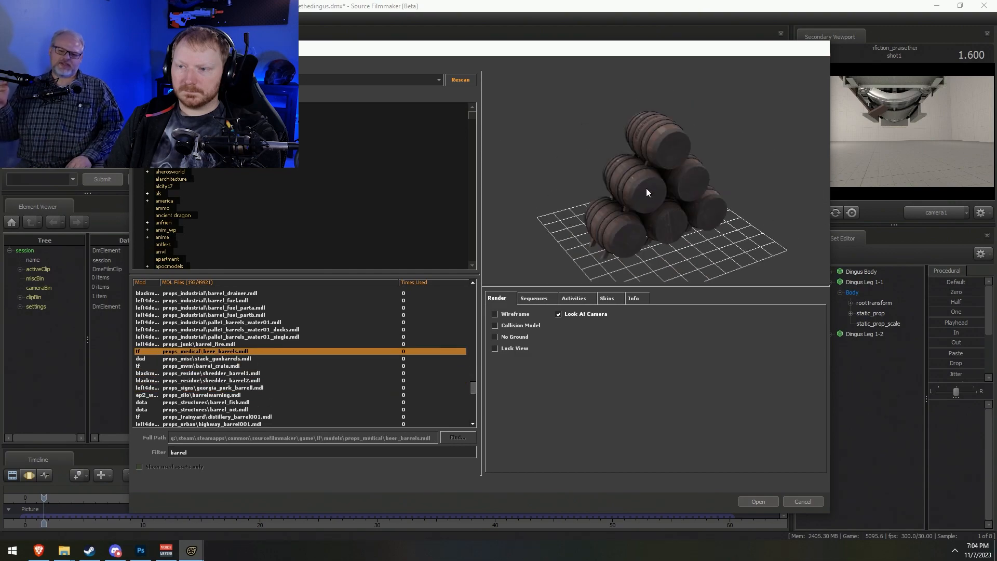
pyautogui.press('Up')
pyautogui.press('Up')
pyautogui.press('Up')
pyautogui.press('Up')
pyautogui.press('Up')
pyautogui.press('Up')
pyautogui.press('Up')
pyautogui.press('Up')
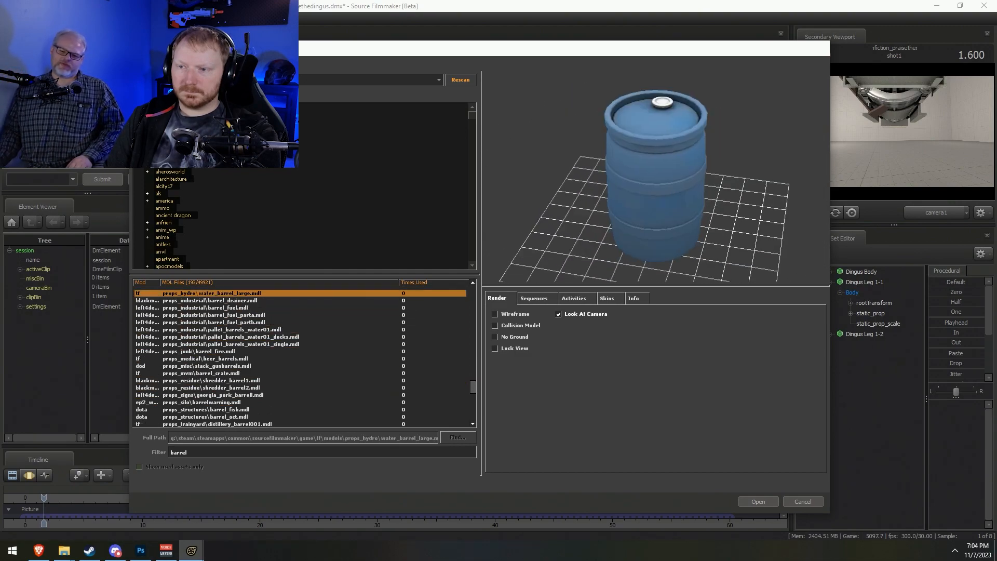
# Look through the water barrel, flower barrel and farm barrel models back to props_facemovie\barrel01_anim\barrel01_anim.mdl
pyautogui.press('Down')
pyautogui.press('Down')
pyautogui.press('Up')
pyautogui.press('Up')
pyautogui.press('Up')
pyautogui.press('Up')
pyautogui.press('Up')
pyautogui.press('Up')
pyautogui.press('Up')
pyautogui.press('Up')
pyautogui.press('Up')
pyautogui.press('Up')
pyautogui.press('Up')
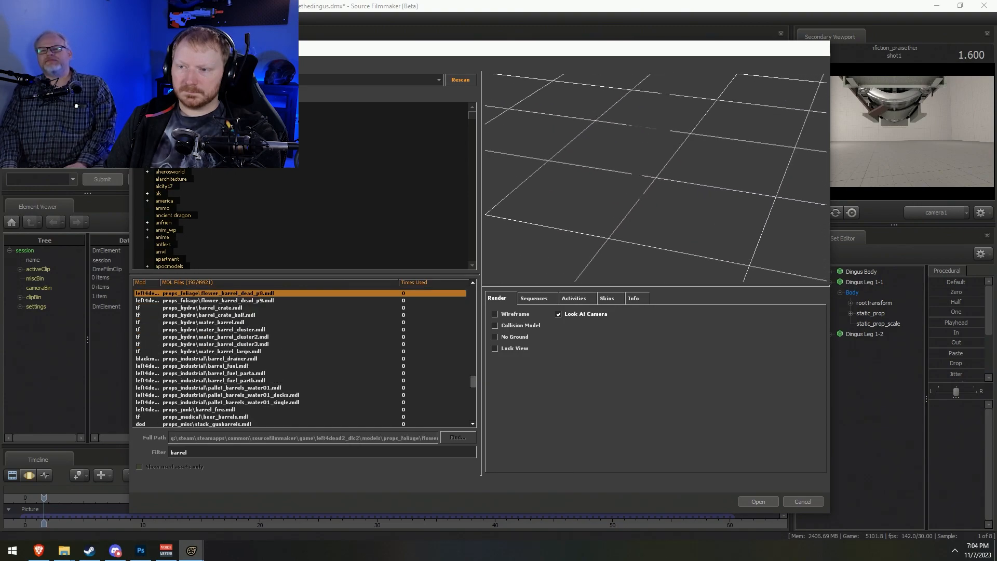
pyautogui.press('Up')
pyautogui.press('Up')
pyautogui.press('Up')
pyautogui.press('Up')
pyautogui.press('Up')
pyautogui.press('Up')
pyautogui.press('Up')
pyautogui.press('Up')
pyautogui.press('Up')
pyautogui.press('Up')
pyautogui.press('Up')
pyautogui.press('Up')
pyautogui.press('Up')
pyautogui.press('Up')
pyautogui.press('Up')
pyautogui.press('Up')
pyautogui.press('Up')
pyautogui.press('Up')
pyautogui.press('Up')
pyautogui.press('Up')
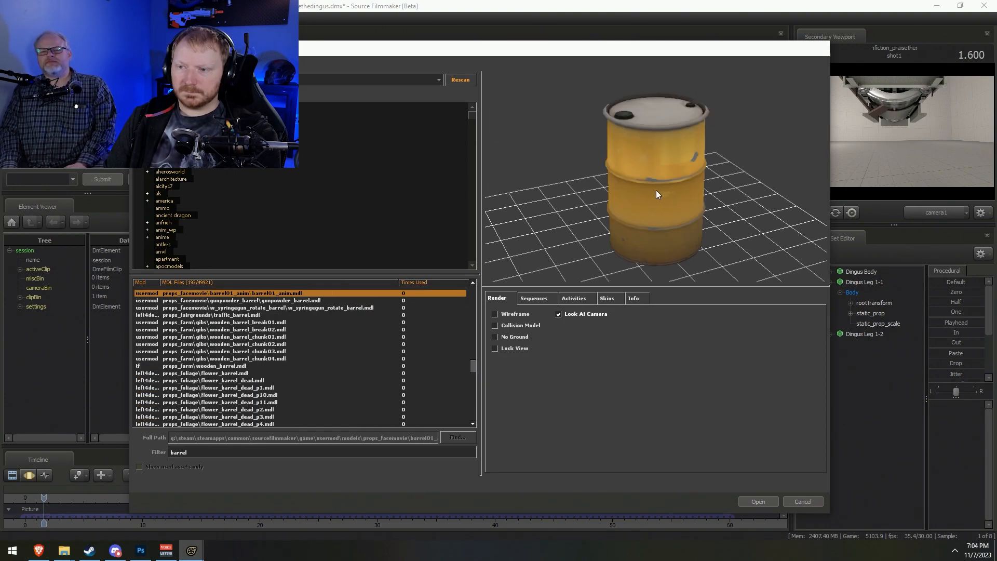
# Preview the remaining barrel models from the debris and crate props back to props_blackmesa\barrel_buoyant.mdl
pyautogui.press('Up')
pyautogui.press('Up')
pyautogui.press('Up')
pyautogui.press('Up')
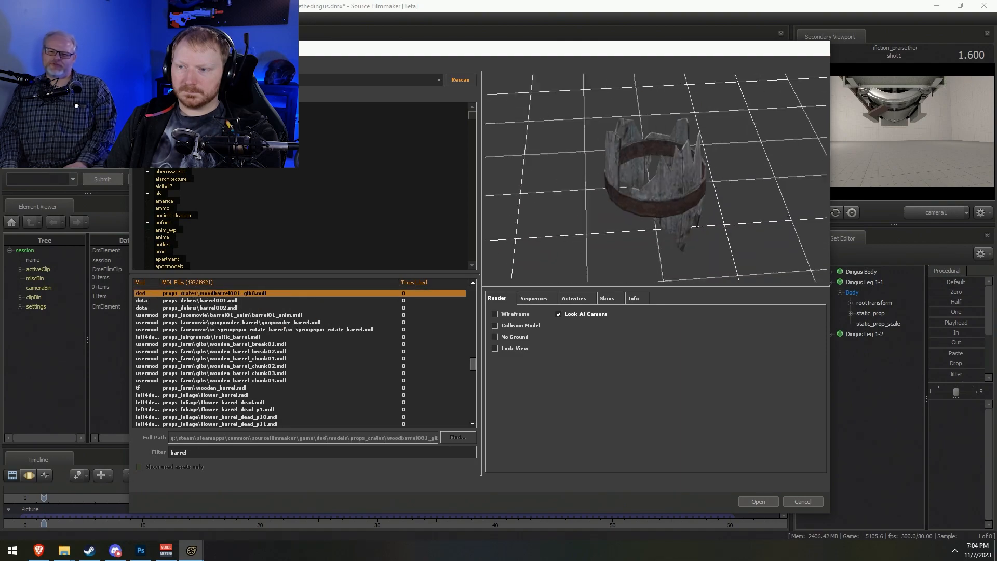
pyautogui.press('Up')
pyautogui.press('Up')
pyautogui.press('Up')
pyautogui.press('Up')
pyautogui.press('Up')
pyautogui.press('Up')
pyautogui.press('Up')
pyautogui.press('Up')
pyautogui.press('Up')
pyautogui.press('Up')
pyautogui.press('Up')
pyautogui.press('Up')
pyautogui.press('Up')
pyautogui.press('Up')
pyautogui.press('Up')
pyautogui.press('Up')
pyautogui.press('Up')
pyautogui.press('Up')
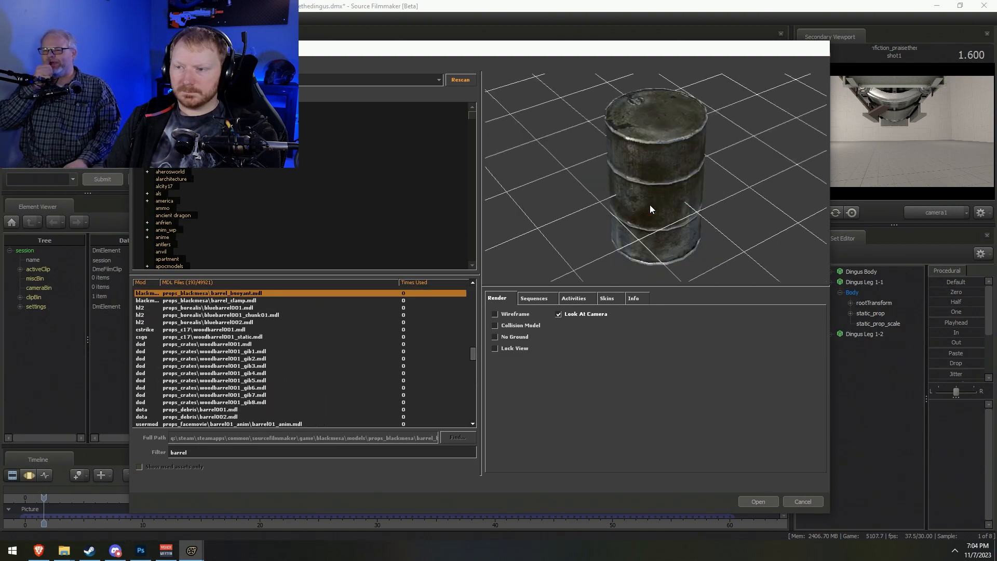
# Load the chosen barrel model into the scene and move it up to the knee between the two leg beams
pyautogui.moveTo(650, 205); pyautogui.dragTo(701, 188)
pyautogui.click(757, 502)
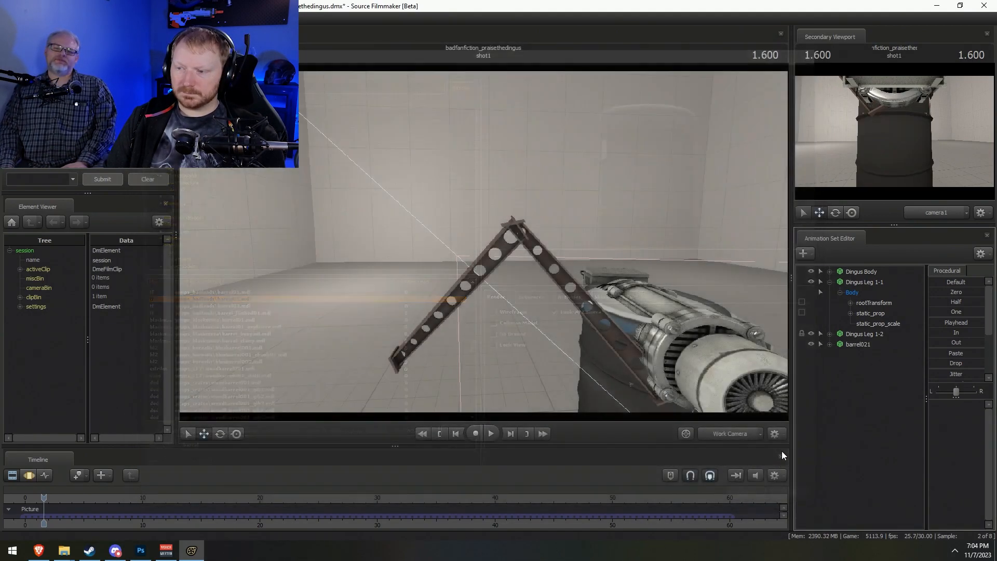
pyautogui.moveTo(727, 306)
pyautogui.mouseDown()
pyautogui.moveTo(727, 348)
pyautogui.moveTo(722, 317)
pyautogui.mouseUp()
pyautogui.press('F3')
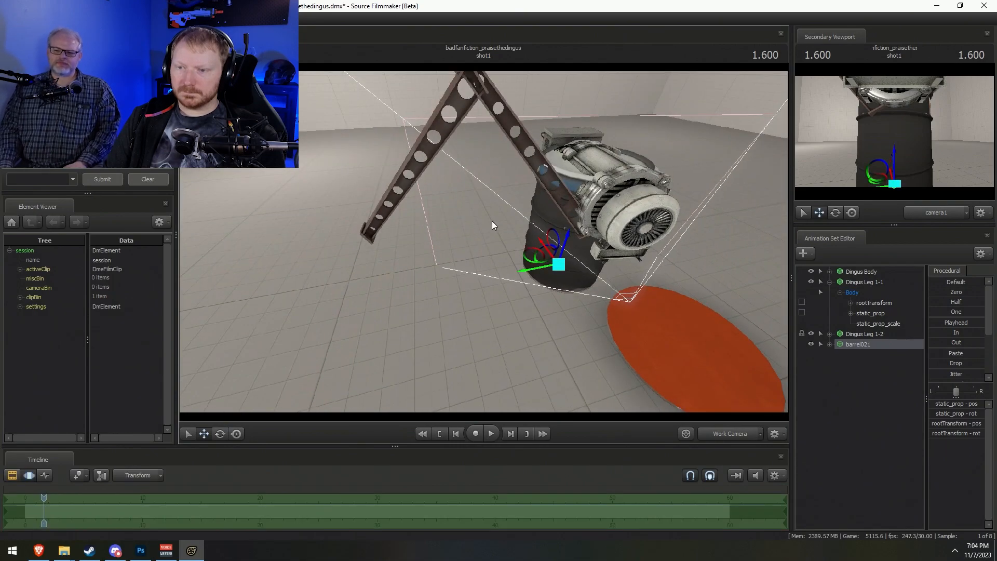
pyautogui.moveTo(491, 220); pyautogui.dragTo(484, 243)
pyautogui.press('r')
pyautogui.moveTo(557, 260); pyautogui.dragTo(494, 133)
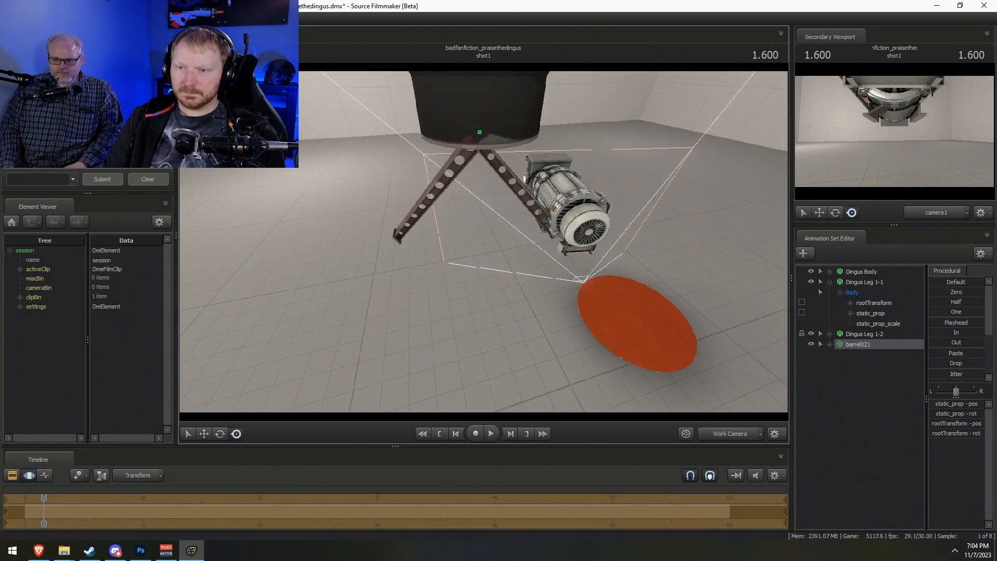
pyautogui.moveTo(490, 247); pyautogui.dragTo(530, 234)
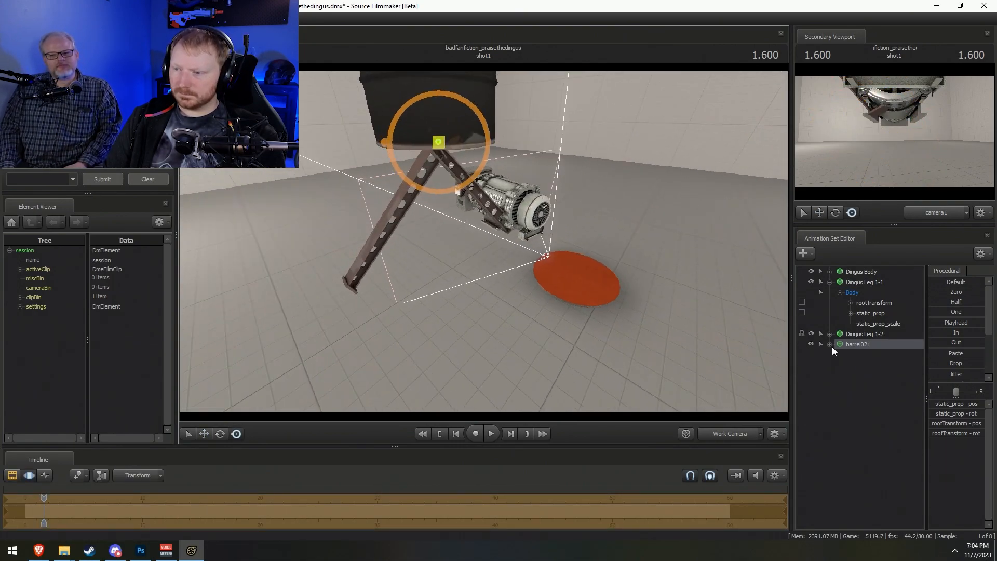
# Add a scale control to the barrel's static_prop and shrink the barrel to roughly the width of the leg beams
pyautogui.click(830, 345)
pyautogui.rightClick(884, 376)
pyautogui.click(917, 402)
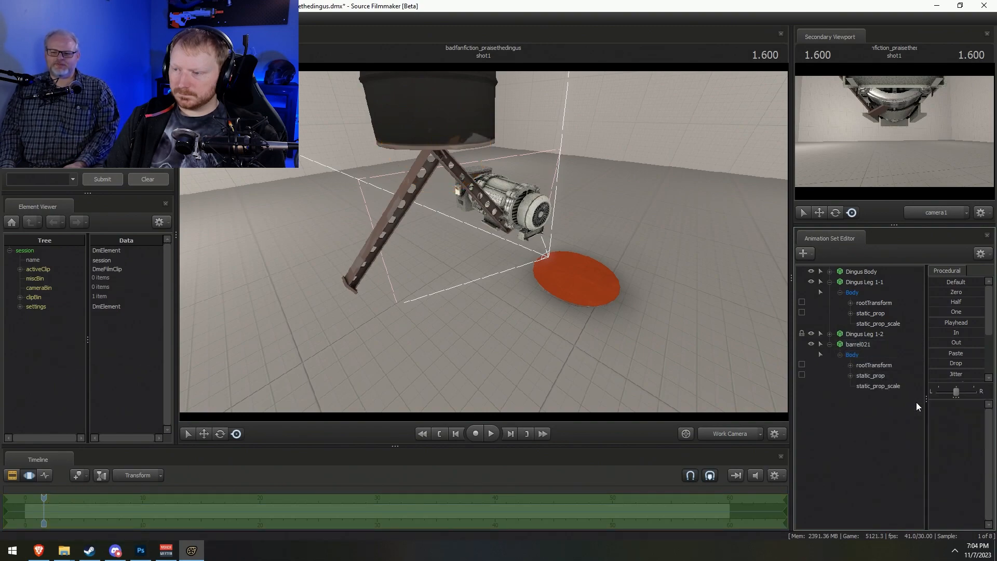
pyautogui.moveTo(974, 406); pyautogui.dragTo(972, 405)
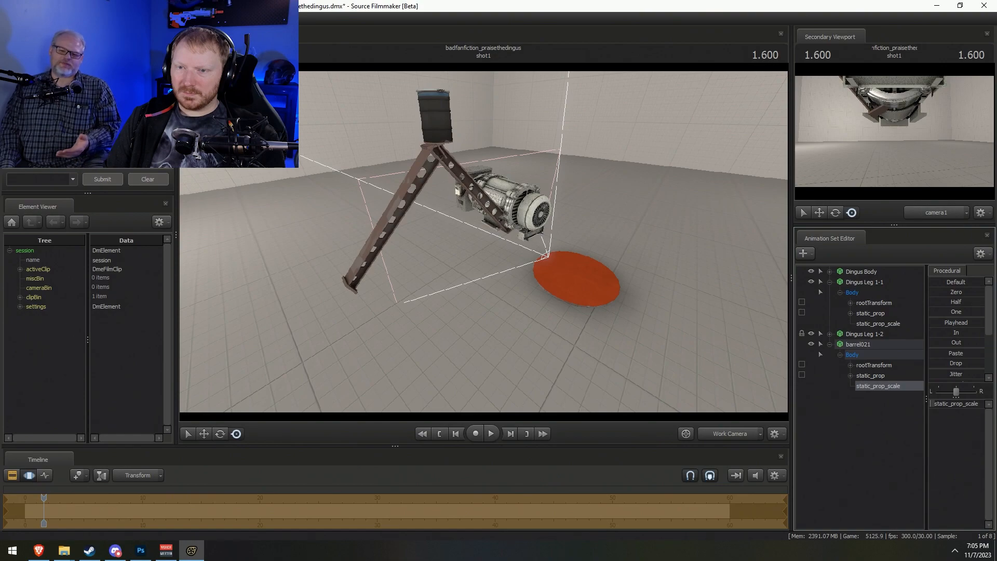
pyautogui.moveTo(653, 326); pyautogui.dragTo(709, 346)
pyautogui.press('a')
pyautogui.press('w')
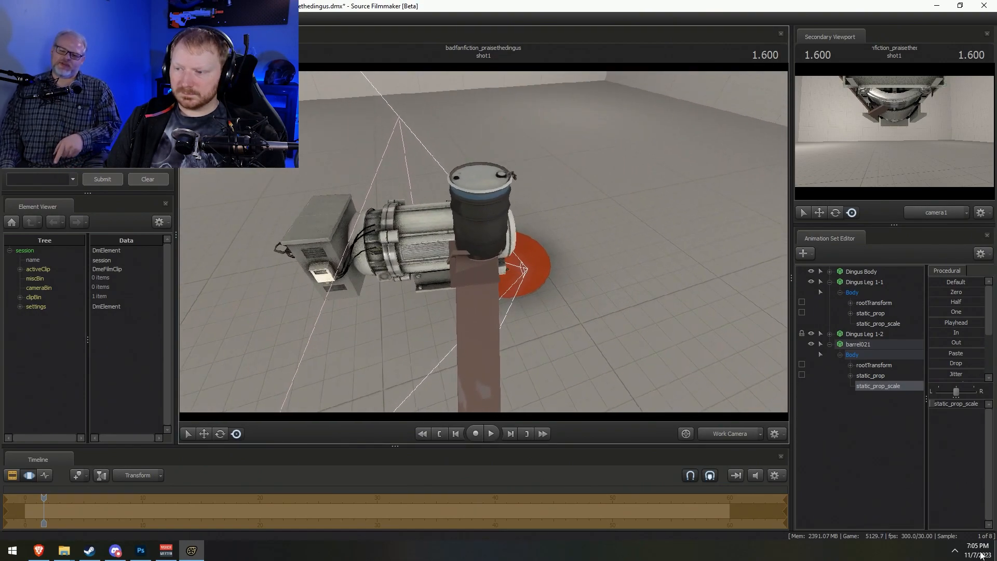
# Rotate the whole barrel onto its side and position it across the knee joint of the leg
pyautogui.click(857, 344)
pyautogui.moveTo(491, 226); pyautogui.dragTo(470, 257)
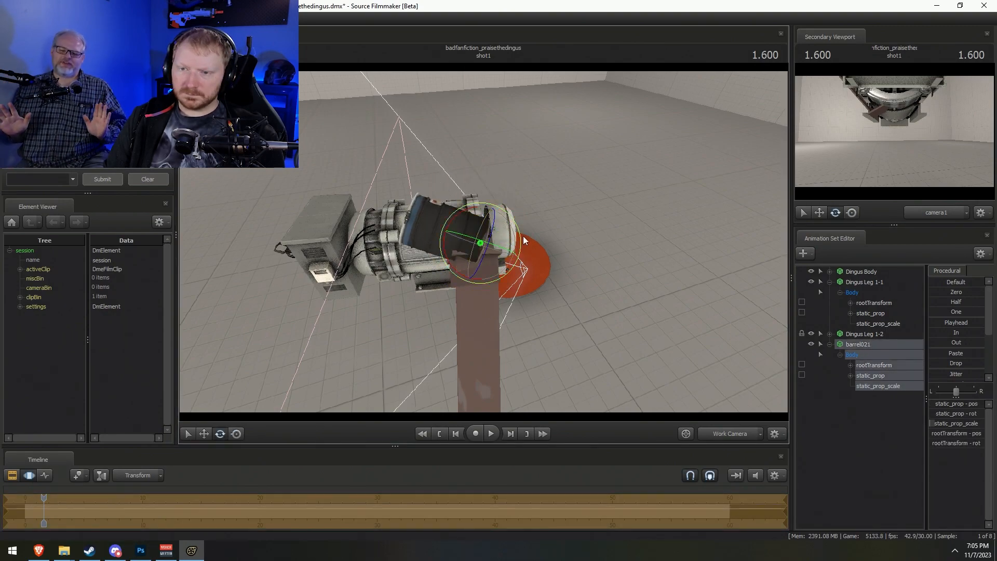
pyautogui.hotkey('ctrl', 'z')
pyautogui.keyDown('alt'); pyautogui.moveTo(508, 231); pyautogui.dragTo(575, 288); pyautogui.keyUp('alt')
pyautogui.press('w')
pyautogui.press('e')
pyautogui.press('w')
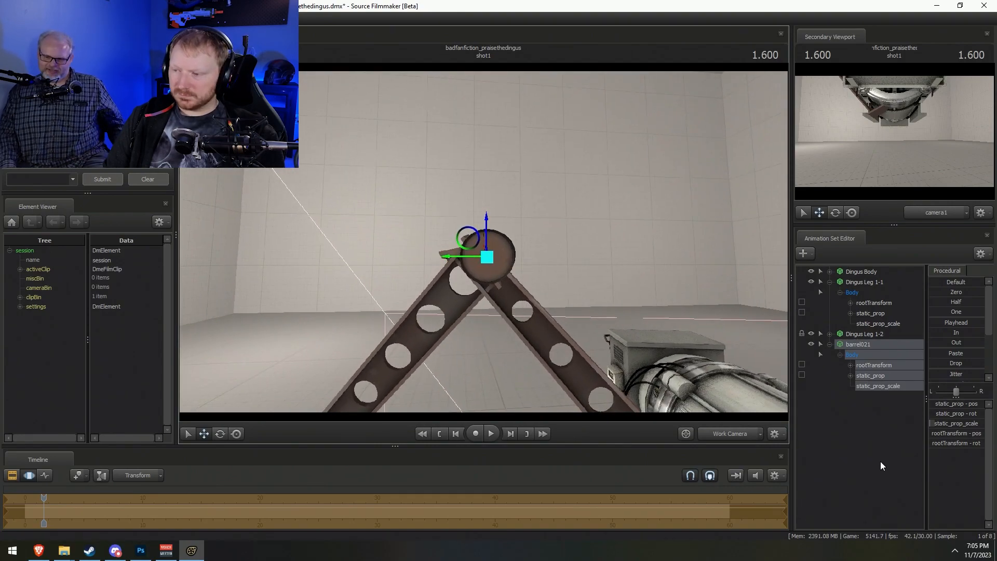
# Adjust the barrel's scale at the knee joint and delete the barrel's animation set
pyautogui.moveTo(969, 421); pyautogui.dragTo(972, 422)
pyautogui.keyDown('alt'); pyautogui.moveTo(613, 311); pyautogui.dragTo(743, 313); pyautogui.keyUp('alt')
pyautogui.keyDown('alt'); pyautogui.moveTo(484, 242); pyautogui.dragTo(507, 266); pyautogui.keyUp('alt')
pyautogui.rightClick(875, 349)
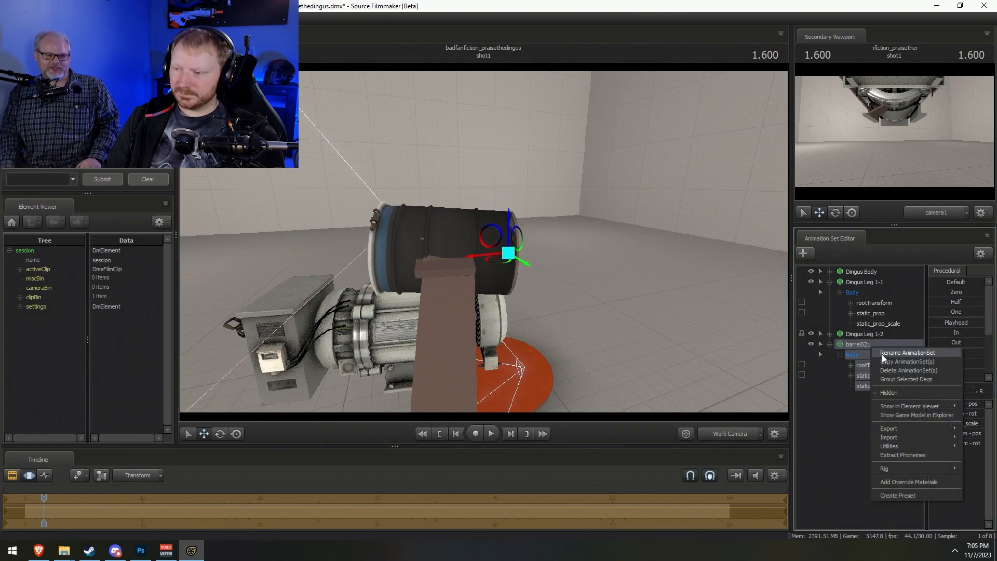
pyautogui.click(895, 370)
# Start an animation set for a new model, filter the models by "round" and preview the first ones through editor\ground_node.mdl
pyautogui.rightClick(878, 390)
pyautogui.click(930, 411)
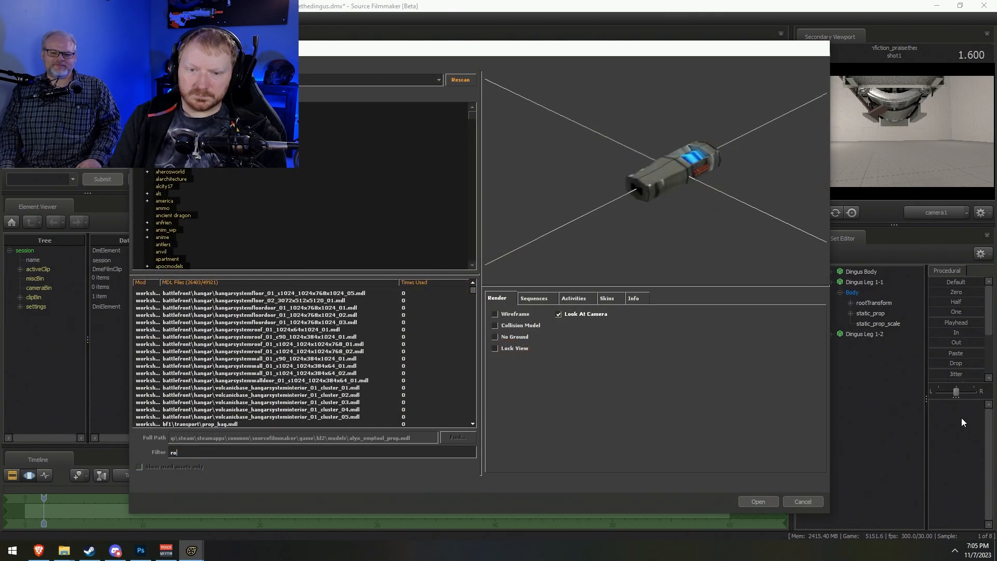
pyautogui.press('Down')
pyautogui.press('Down')
pyautogui.press('Down')
pyautogui.press('Down')
pyautogui.press('Down')
pyautogui.press('Down')
pyautogui.press('Down')
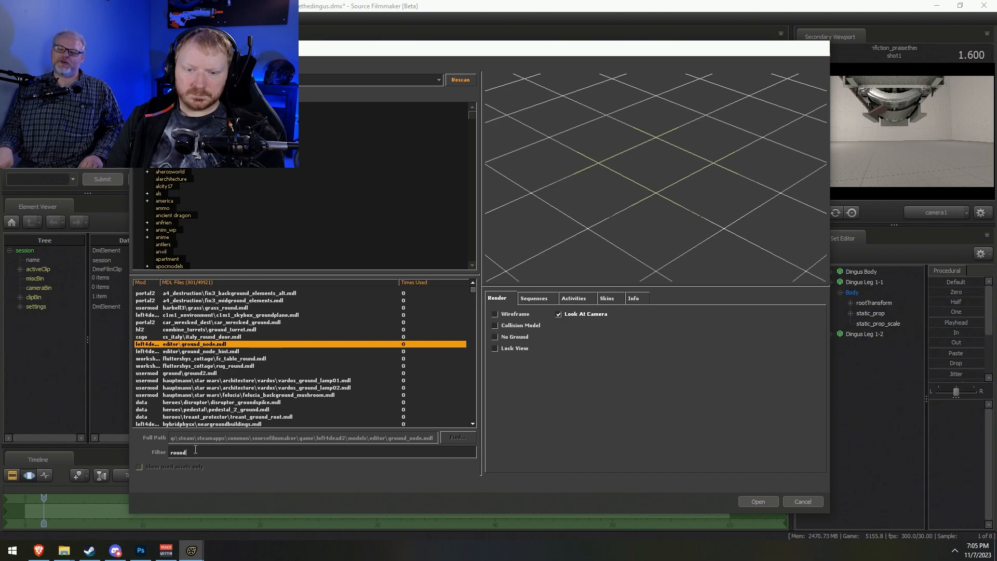
# Filter the models by "gear" and look through the first part of the results
pyautogui.moveTo(196, 451); pyautogui.dragTo(153, 456)
pyautogui.write('gear')
pyautogui.press('Down')
pyautogui.press('Down')
pyautogui.press('Down')
pyautogui.press('Down')
pyautogui.press('Down')
pyautogui.scroll(-9, 216, 375)
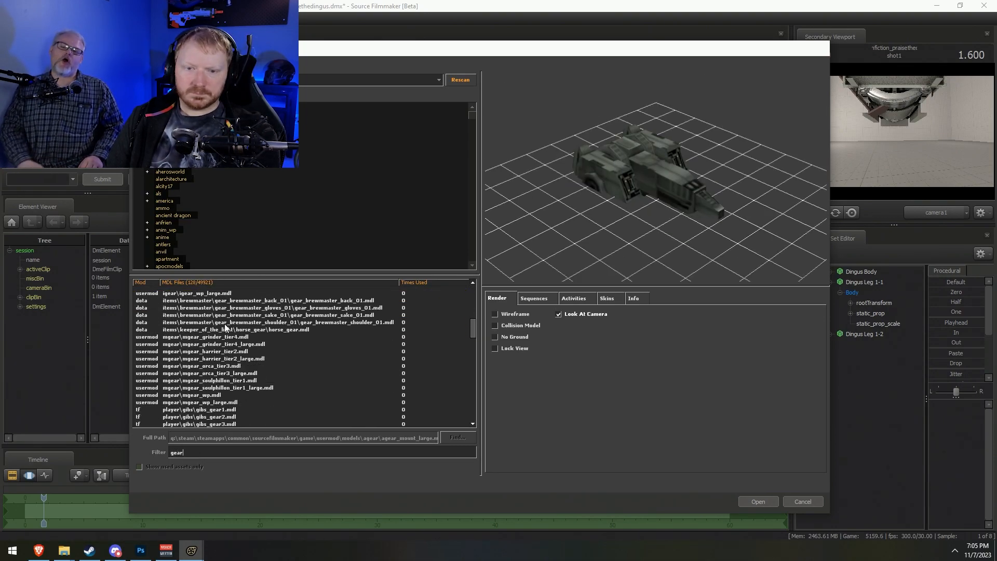
# Compare the player\gibs gear models in the preview, including gibs_gear3.mdl, gibs_gear4.mdl and gibs_gear5.mdl
pyautogui.scroll(-2, 225, 327)
pyautogui.click(234, 373)
pyautogui.click(236, 380)
pyautogui.press('Down')
pyautogui.press('Down')
pyautogui.moveTo(656, 197); pyautogui.dragTo(639, 161)
pyautogui.press('Up')
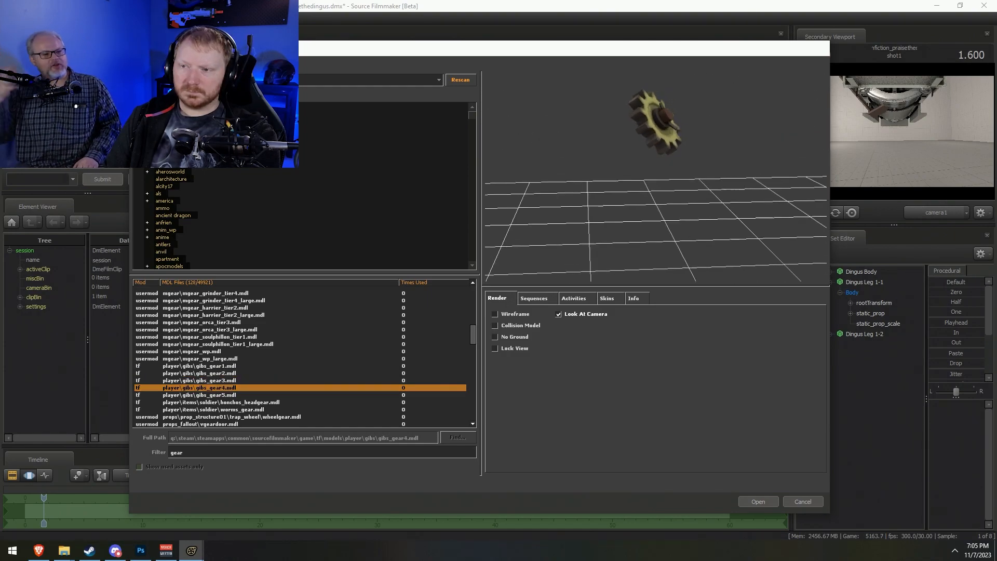
pyautogui.press('Down')
pyautogui.press('Up')
pyautogui.press('Up')
pyautogui.press('Down')
pyautogui.press('Up')
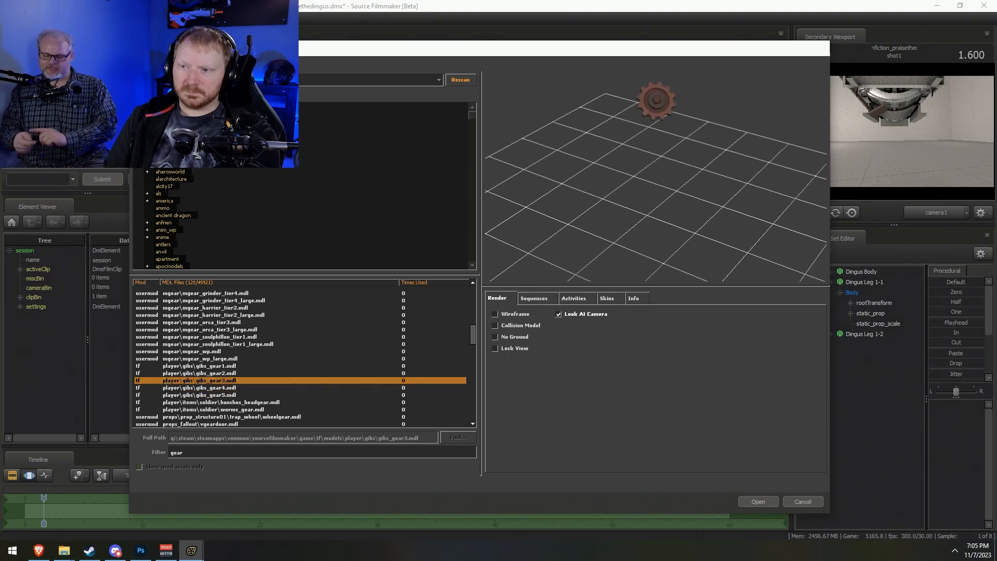
# Load gibs_gear3.mdl into the scene and add a scale control to the transform in its Unknown group
pyautogui.click(765, 506)
pyautogui.click(862, 345)
pyautogui.moveTo(587, 349); pyautogui.dragTo(572, 353)
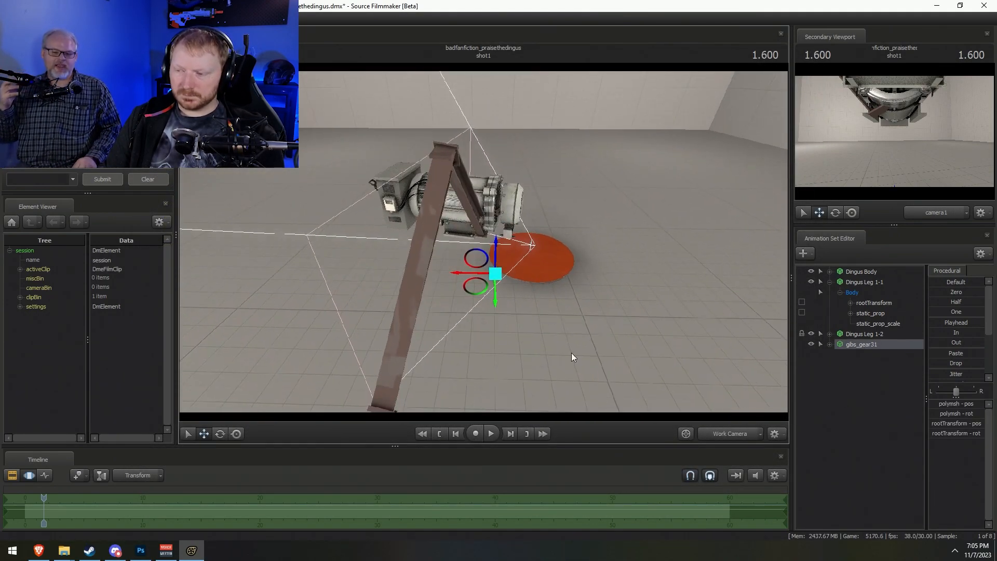
pyautogui.click(830, 345)
pyautogui.click(847, 356)
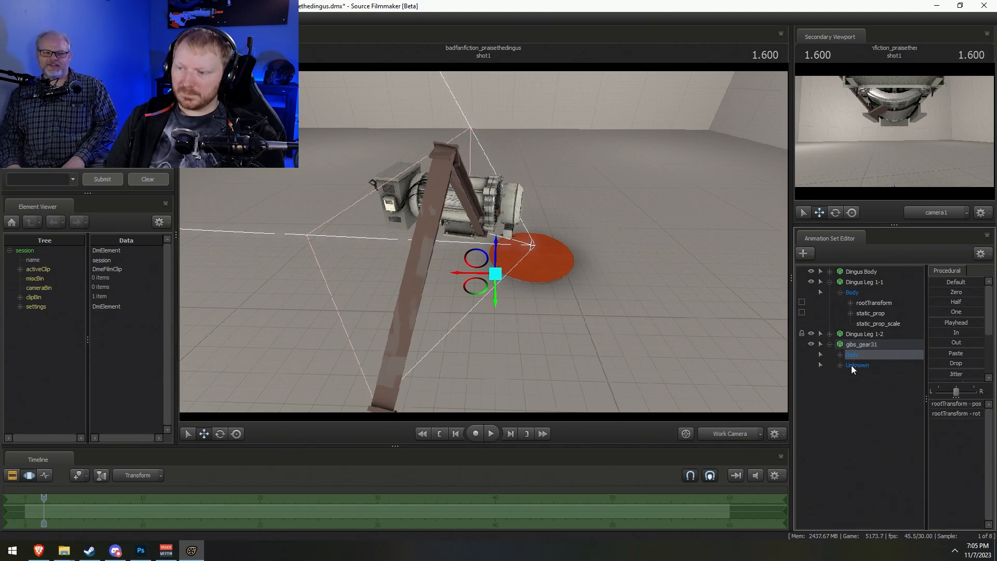
pyautogui.rightClick(862, 371)
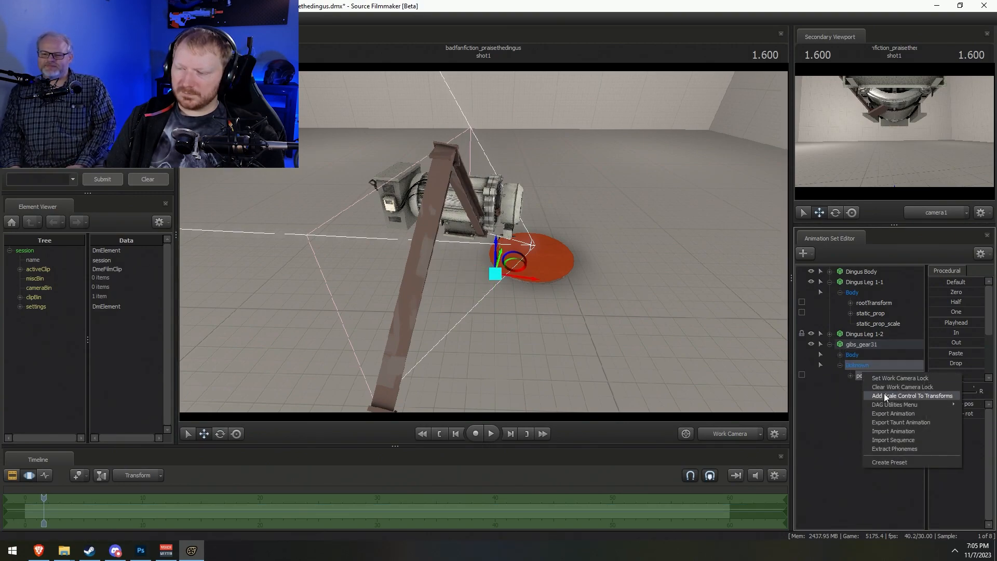
pyautogui.click(885, 394)
# Enlarge the gear with its polymsh_scale control, select the whole gear and move it toward the leg's knee
pyautogui.click(878, 387)
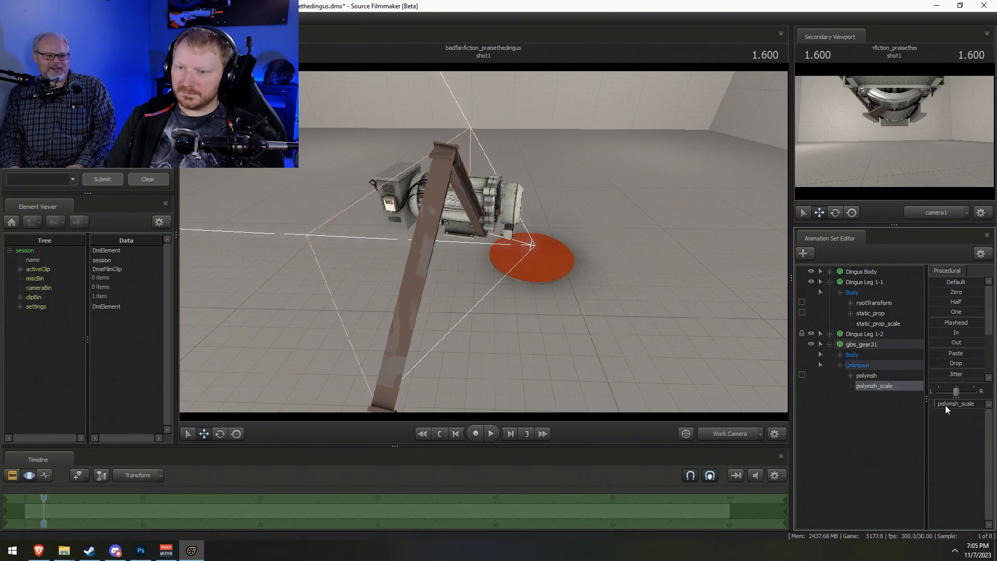
pyautogui.click(923, 348)
pyautogui.press('r')
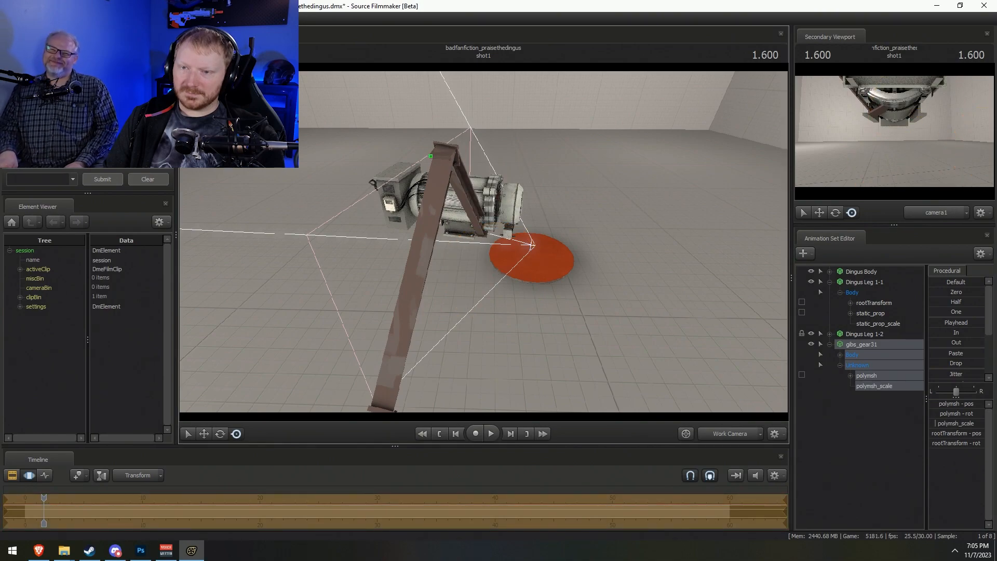
pyautogui.moveTo(485, 244)
pyautogui.mouseDown()
pyautogui.moveTo(494, 202)
pyautogui.moveTo(480, 223)
pyautogui.moveTo(485, 245)
pyautogui.mouseUp()
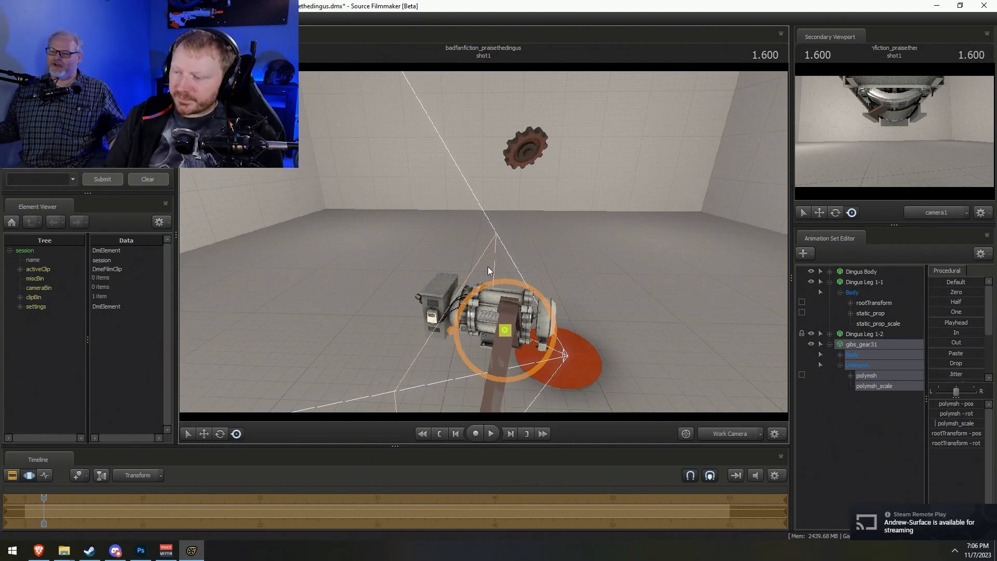
# Rotate the gear parallel to the leg beams and move it onto the knee joint where they meet
pyautogui.press('e')
pyautogui.moveTo(539, 358); pyautogui.dragTo(482, 243)
pyautogui.press('w')
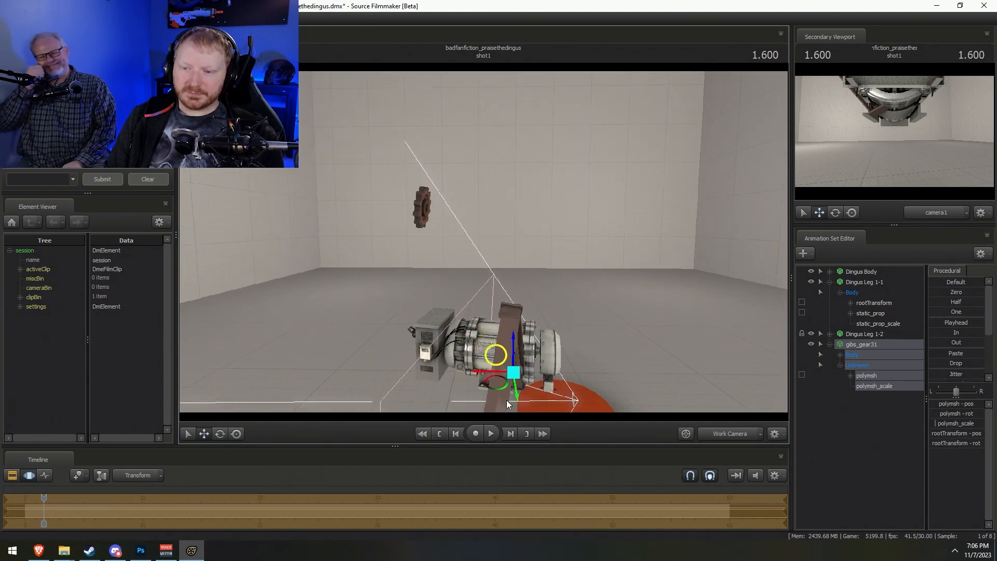
pyautogui.moveTo(468, 260); pyautogui.dragTo(484, 242)
pyautogui.press('w')
pyautogui.press('e')
pyautogui.press('w')
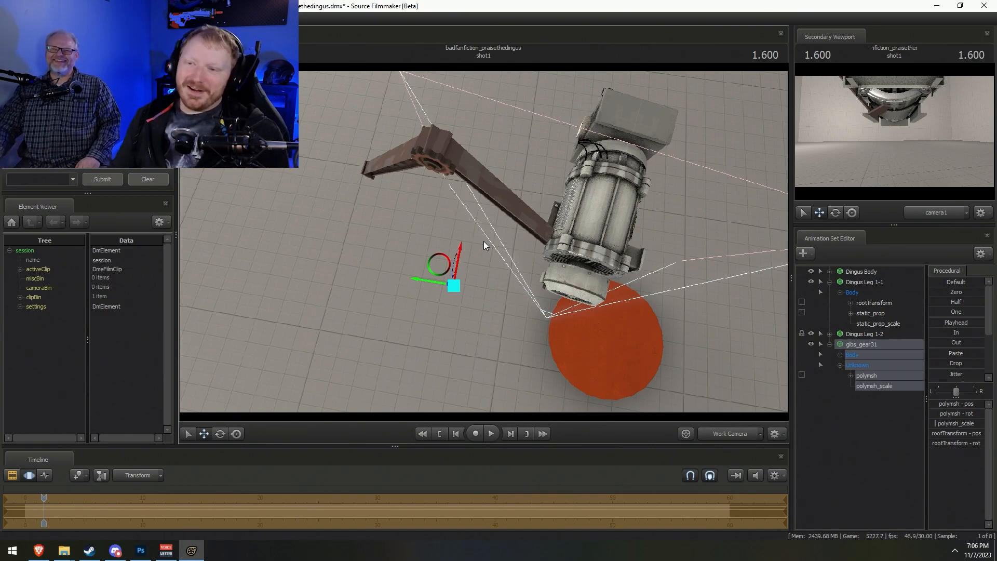
# Rename the gear's animation set to "Dingus Knee 1-1" and collapse its entry in the animation set list
pyautogui.press('F2')
pyautogui.press('F3')
pyautogui.rightClick(849, 345)
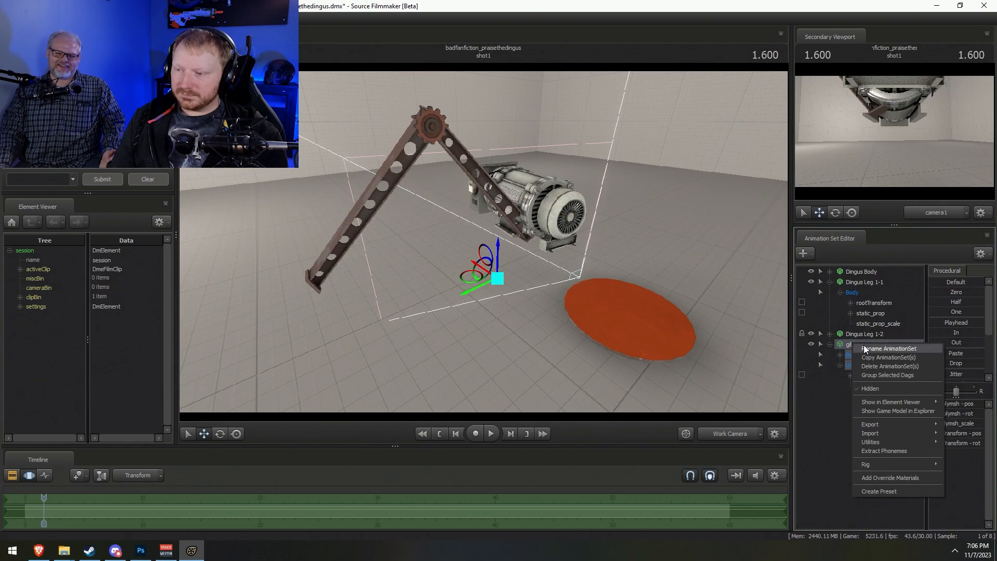
pyautogui.click(864, 346)
pyautogui.write('Dingus ')
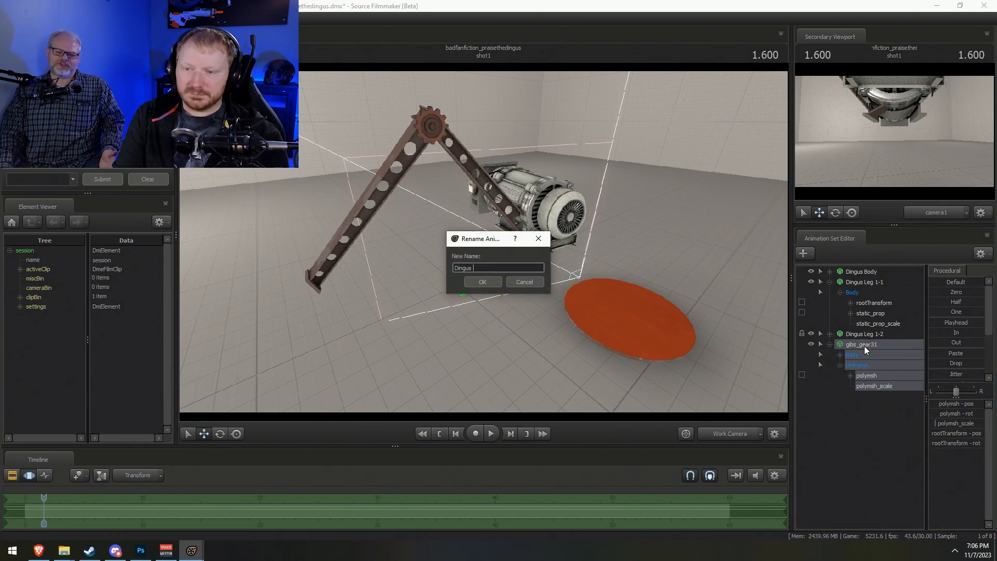
pyautogui.write('Knee 1-1')
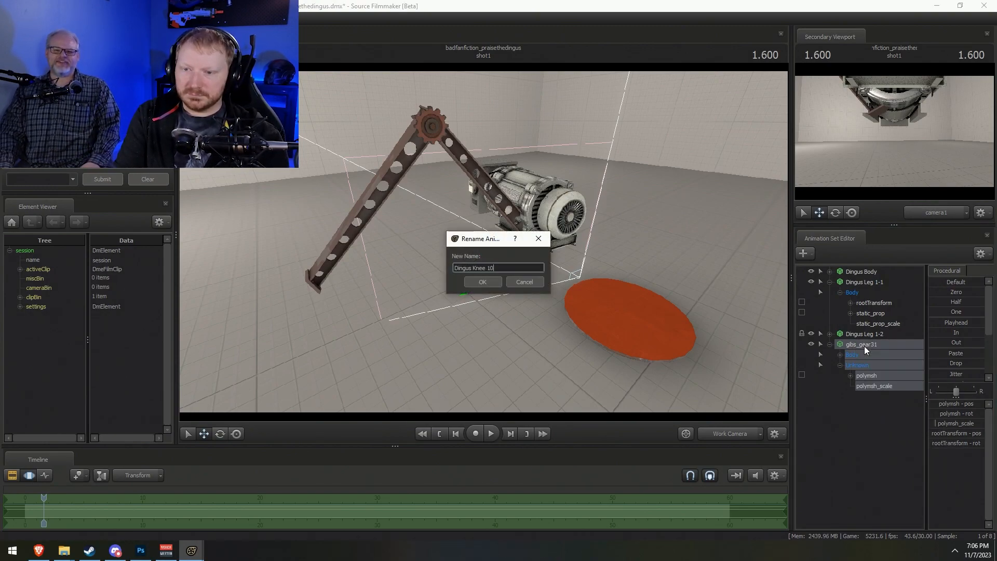
pyautogui.press('Return')
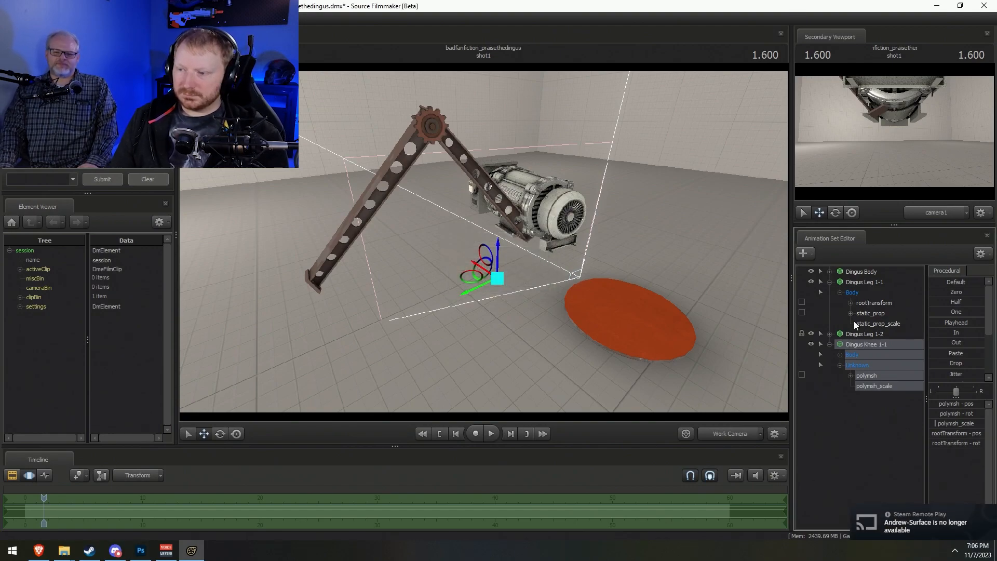
pyautogui.click(830, 344)
pyautogui.rightClick(830, 345)
pyautogui.click(857, 370)
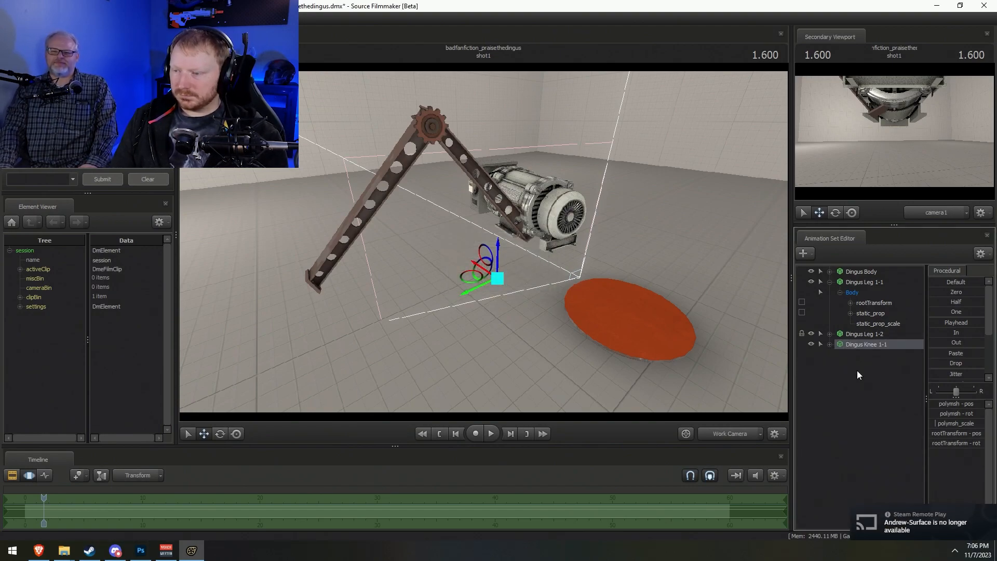
# Paste the copied gear, rename its animation set to "Dingus Knee 1-2" and move it to the opposite side of the knee joint
pyautogui.rightClick(857, 370)
pyautogui.click(894, 425)
pyautogui.click(869, 356)
pyautogui.rightClick(878, 355)
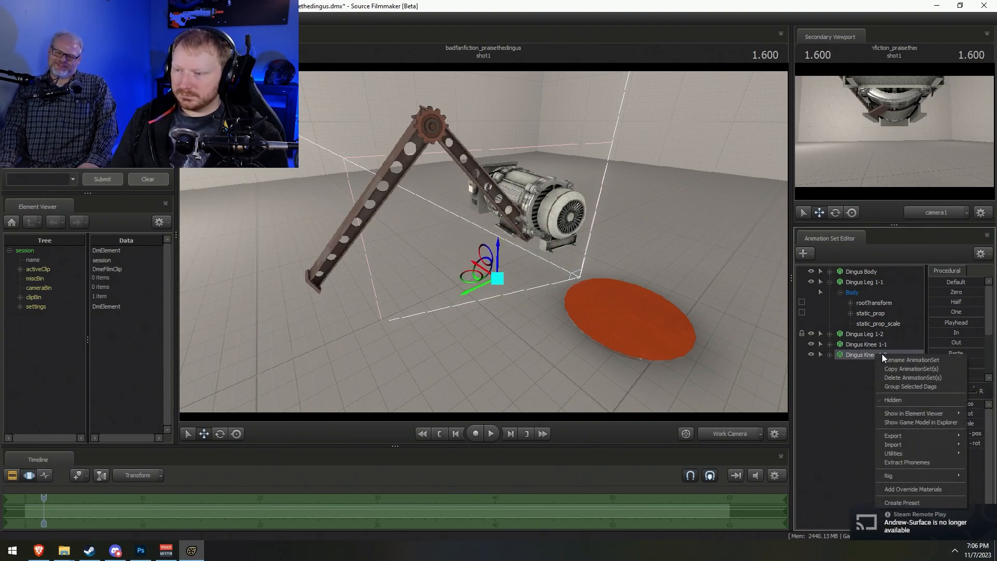
pyautogui.click(893, 360)
pyautogui.press('Return')
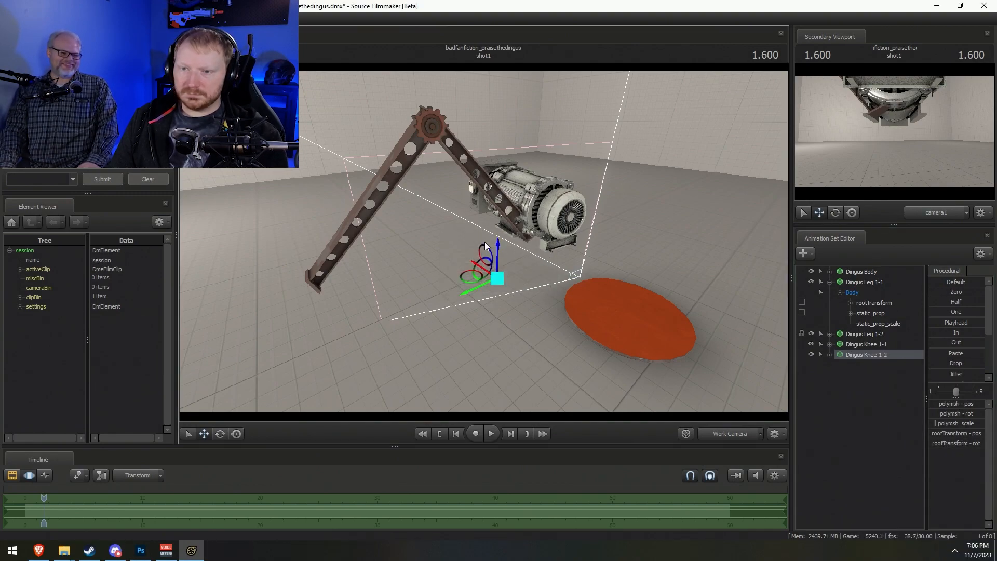
pyautogui.moveTo(484, 241); pyautogui.dragTo(561, 264)
pyautogui.keyDown('alt'); pyautogui.moveTo(488, 285); pyautogui.dragTo(485, 242); pyautogui.keyUp('alt')
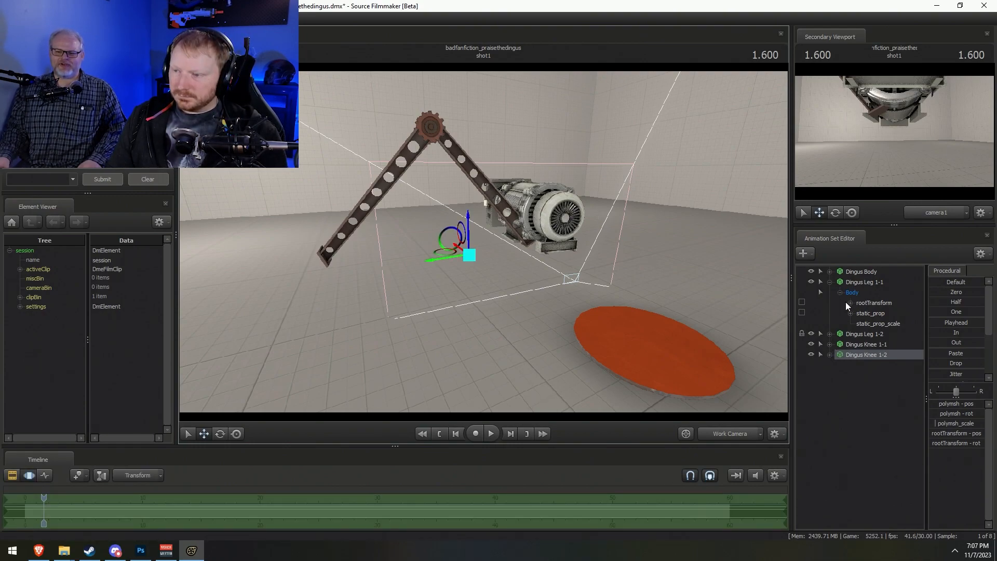
# Lock the rootTransforms of Dingus Knee 1-1 and Dingus Knee 1-2 to the rootTransform of Dingus Leg 1-1
pyautogui.click(830, 344)
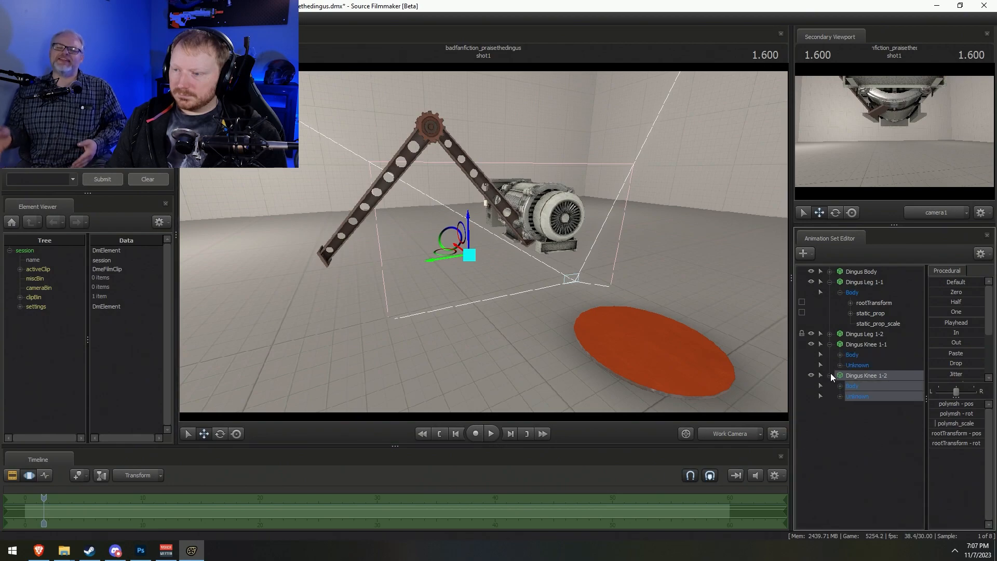
pyautogui.click(830, 375)
pyautogui.click(840, 355)
pyautogui.moveTo(864, 303); pyautogui.dragTo(874, 368)
pyautogui.click(840, 293)
pyautogui.click(840, 365)
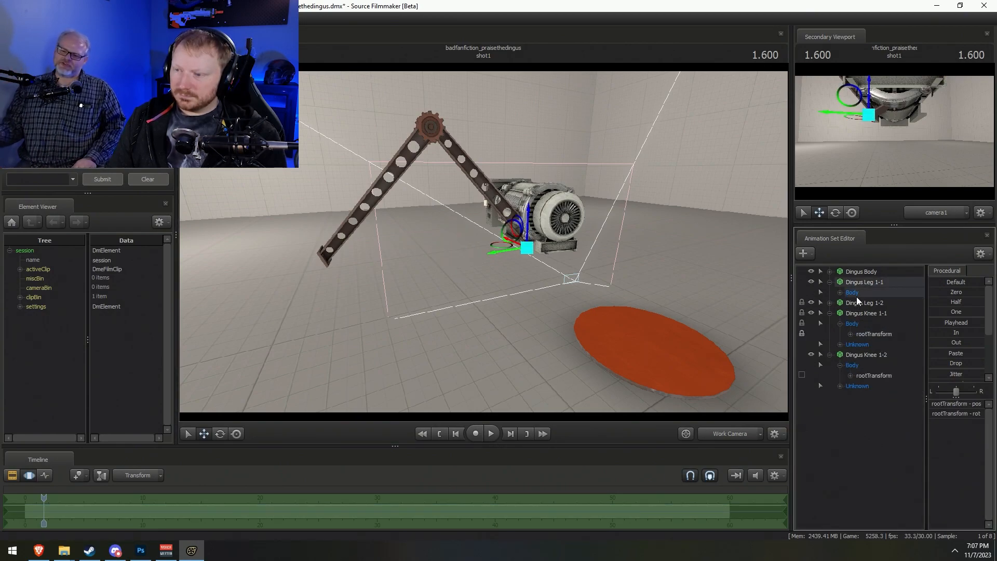
pyautogui.click(844, 294)
pyautogui.moveTo(873, 303); pyautogui.dragTo(870, 402)
# Collapse the leg and knee entries and select all four Dingus leg and knee animation sets
pyautogui.click(830, 345)
pyautogui.click(829, 356)
pyautogui.click(849, 354)
pyautogui.click(855, 333)
pyautogui.click(856, 357)
pyautogui.keyDown('shift'); pyautogui.click(858, 335); pyautogui.keyUp('shift')
pyautogui.click(840, 293)
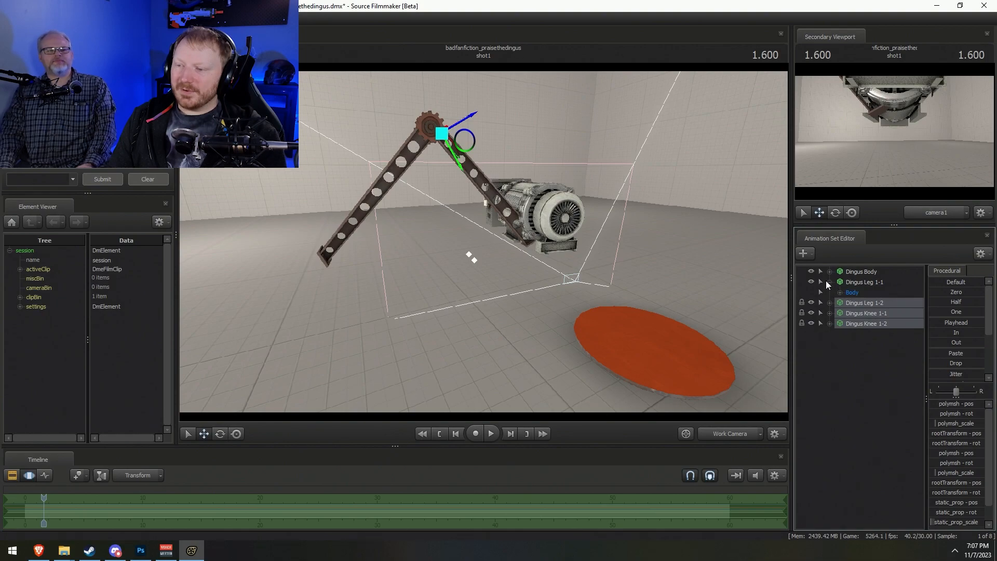
pyautogui.click(830, 282)
pyautogui.keyDown('ctrl'); pyautogui.click(855, 283); pyautogui.keyUp('ctrl')
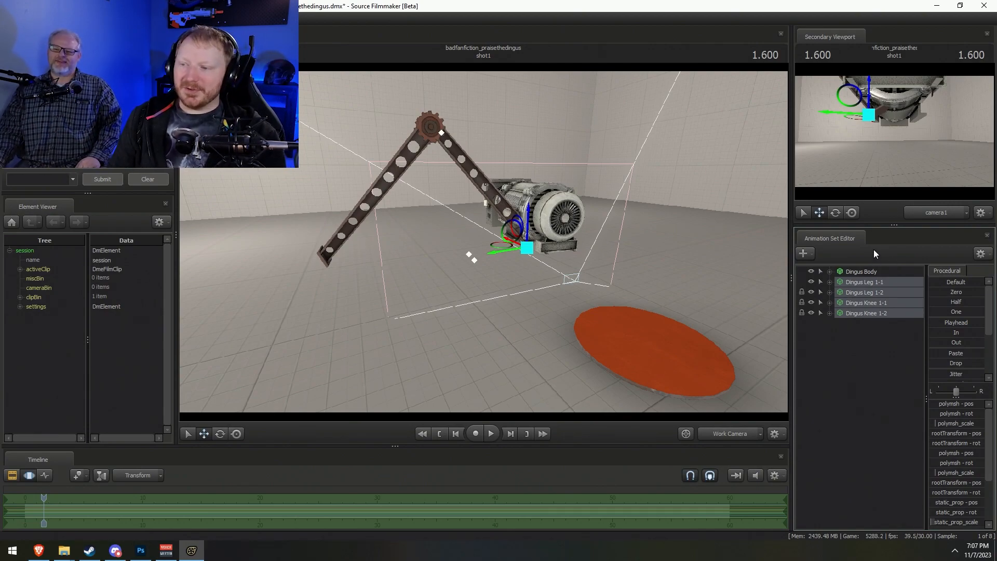
# Select only Dingus Leg 1-1 and rotate it slightly at the generator, swinging the attached lower leg and knee gears along
pyautogui.keyDown('alt'); pyautogui.moveTo(588, 291); pyautogui.dragTo(571, 263); pyautogui.keyUp('alt')
pyautogui.click(883, 282)
pyautogui.press('e')
pyautogui.moveTo(502, 225); pyautogui.dragTo(481, 240)
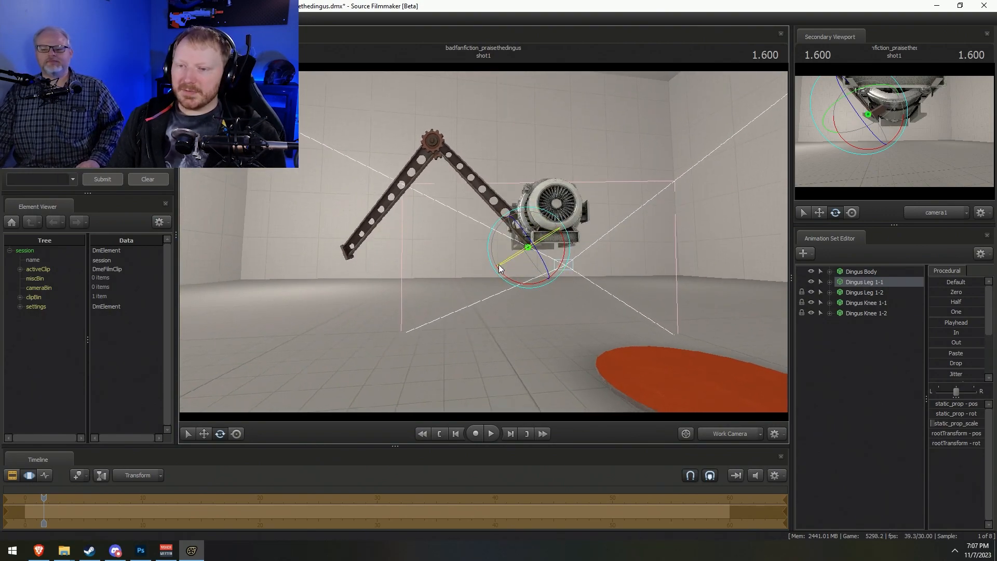
pyautogui.moveTo(509, 282); pyautogui.dragTo(506, 284)
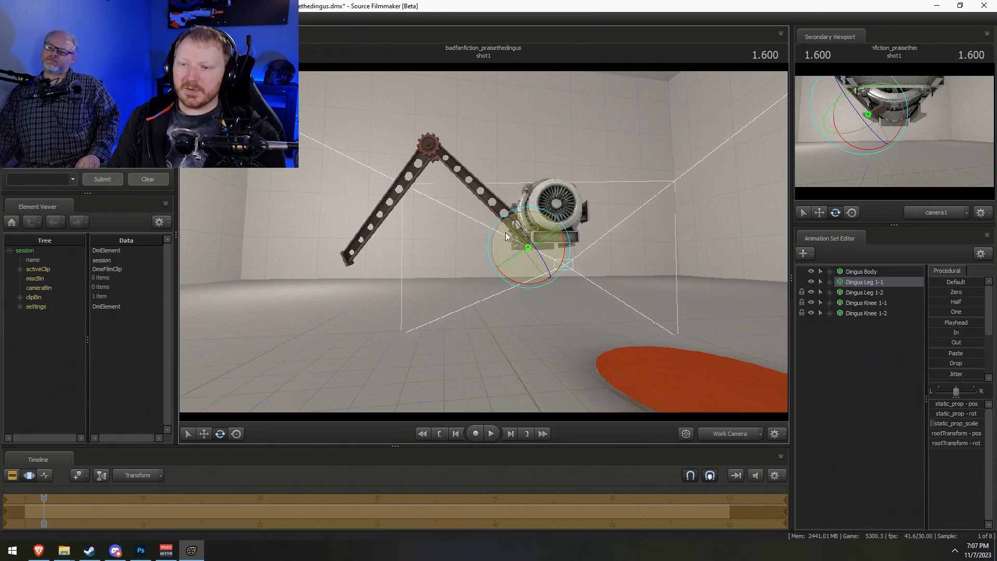
# Set the maximum of Dingus Leg 1-2's static_prop_scale control to 2
pyautogui.click(830, 292)
pyautogui.click(840, 303)
pyautogui.click(877, 334)
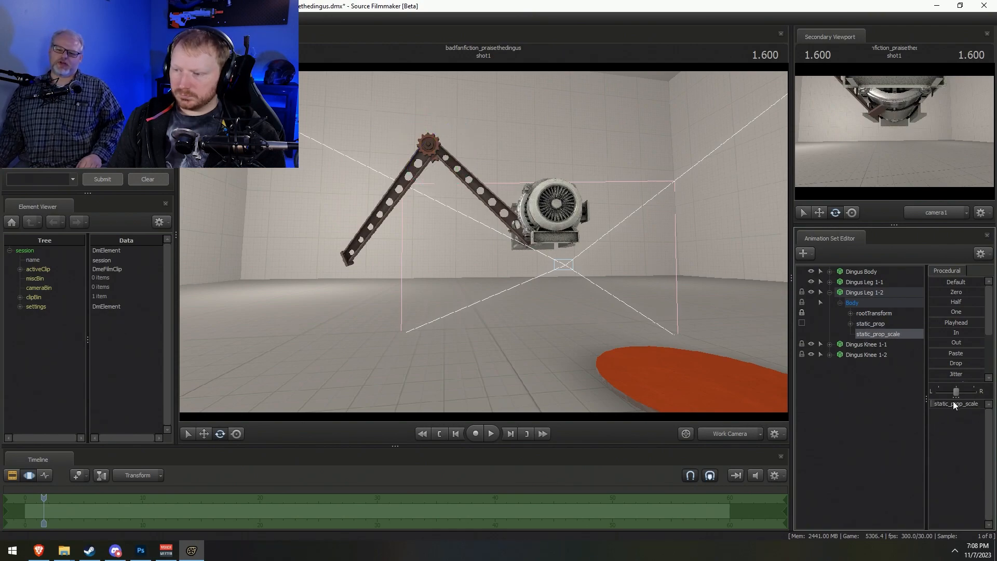
pyautogui.rightClick(947, 403)
pyautogui.click(955, 416)
pyautogui.click(485, 270)
pyautogui.moveTo(485, 269); pyautogui.dragTo(465, 269)
pyautogui.write('2')
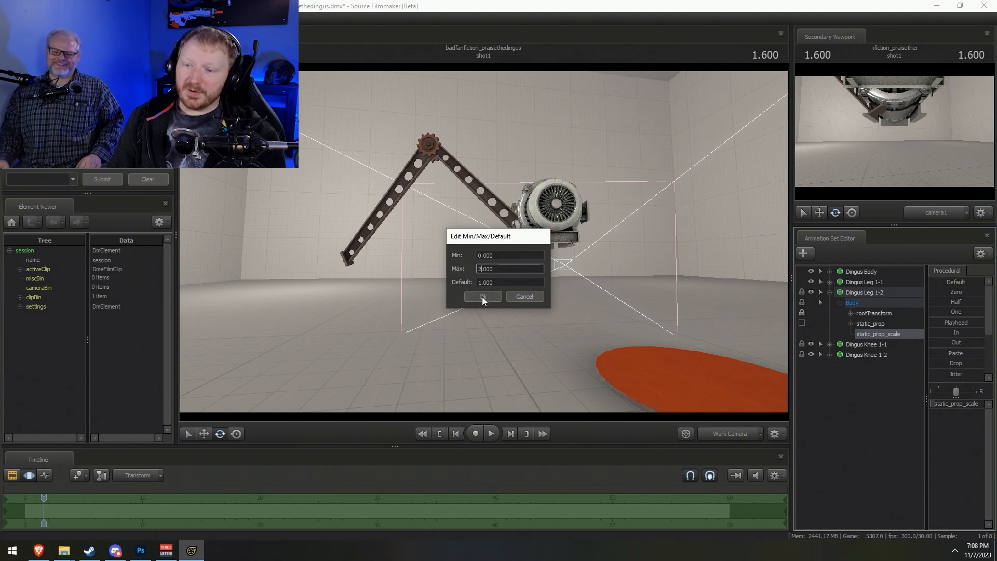
pyautogui.click(482, 297)
# Try enlarging the lower leg with static_prop_scale and adjusting its position and rotation through its rootTransform
pyautogui.moveTo(929, 403); pyautogui.dragTo(942, 404)
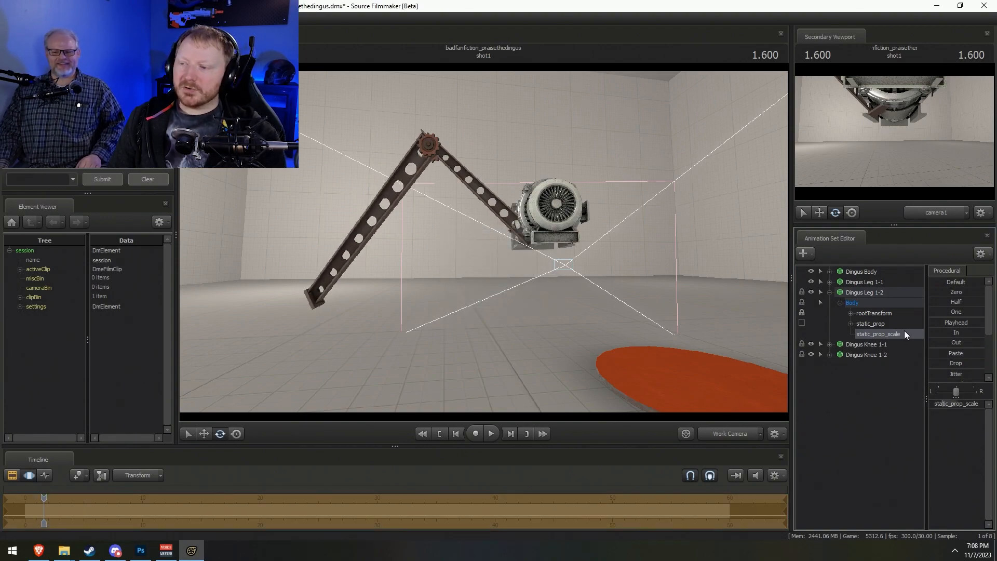
pyautogui.click(875, 325)
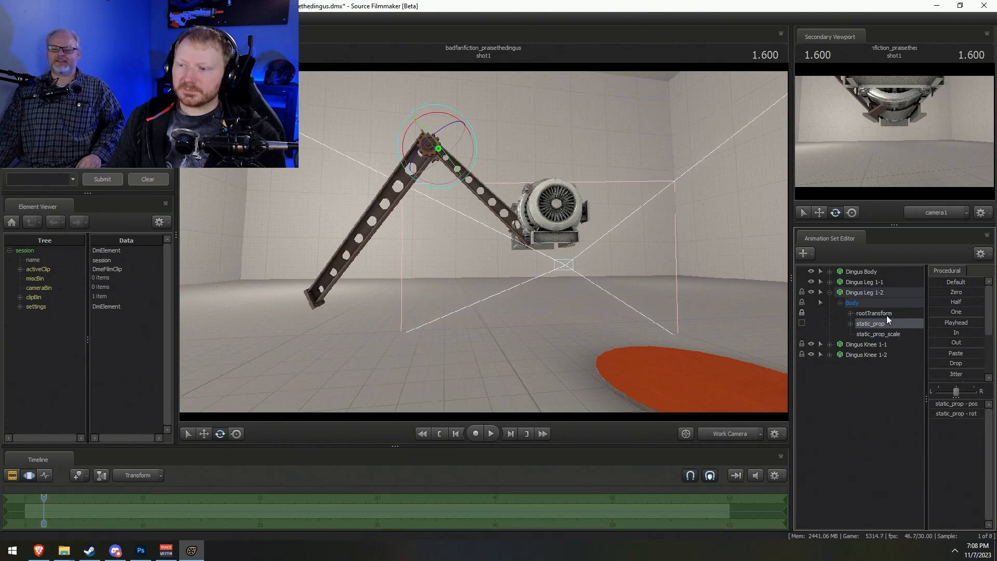
pyautogui.click(884, 314)
pyautogui.press('w')
pyautogui.moveTo(459, 155); pyautogui.dragTo(607, 226)
pyautogui.keyDown('alt'); pyautogui.moveTo(522, 232); pyautogui.dragTo(504, 192); pyautogui.keyUp('alt')
pyautogui.press('e')
pyautogui.keyDown('alt'); pyautogui.moveTo(519, 128); pyautogui.dragTo(485, 248); pyautogui.keyUp('alt')
pyautogui.moveTo(493, 206); pyautogui.dragTo(452, 120)
# Undo the trial changes made to the lower leg
pyautogui.hotkey('ctrl', 'z')
pyautogui.hotkey('ctrl', 'z')
pyautogui.hotkey('ctrl', 'z')
pyautogui.hotkey('ctrl', 'z')
pyautogui.hotkey('ctrl', 'z')
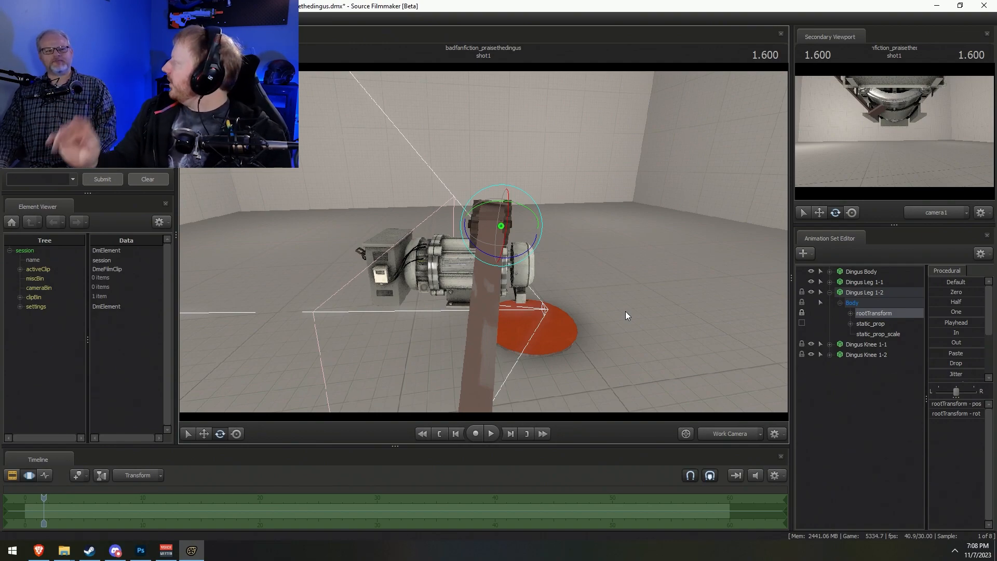
pyautogui.keyDown('alt'); pyautogui.moveTo(541, 285); pyautogui.dragTo(492, 246); pyautogui.keyUp('alt')
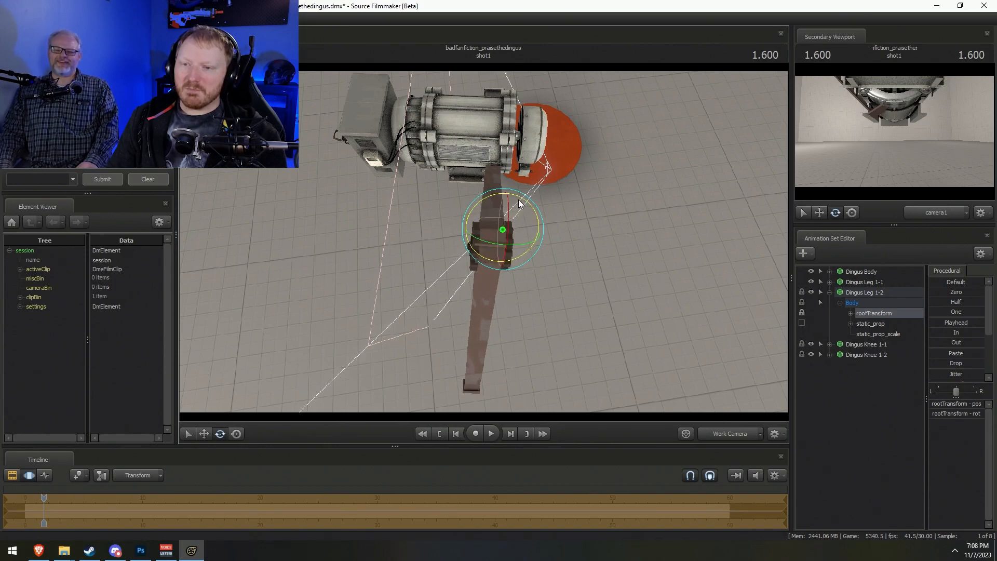
pyautogui.keyDown('alt'); pyautogui.moveTo(516, 199); pyautogui.dragTo(480, 242); pyautogui.keyUp('alt')
pyautogui.press('F2')
pyautogui.press('F3')
pyautogui.press('s')
pyautogui.press('w')
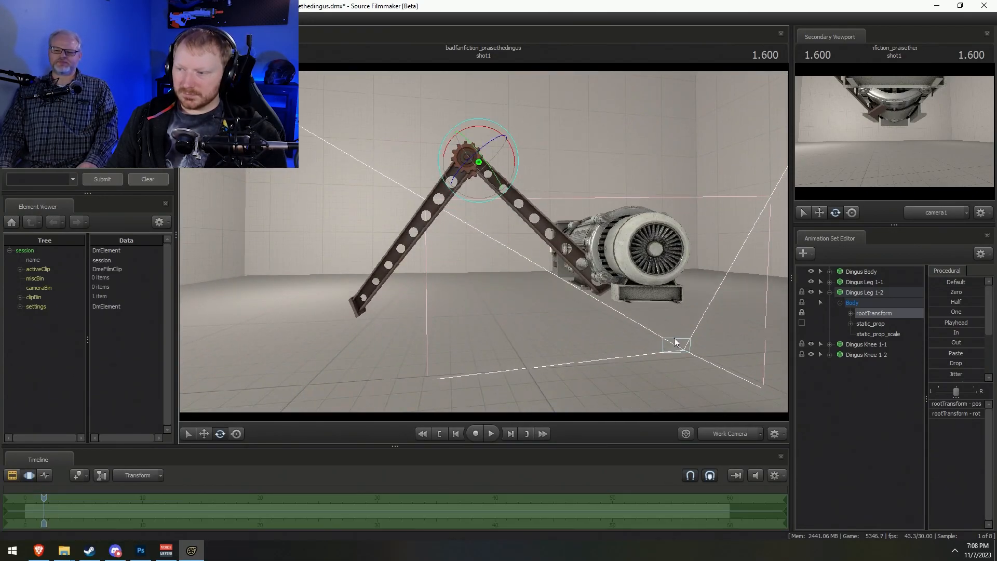
# Collapse Dingus Leg 1-2's entry and rotate Dingus Leg 1-1 slightly lower at the generator using its rootTransform
pyautogui.click(868, 324)
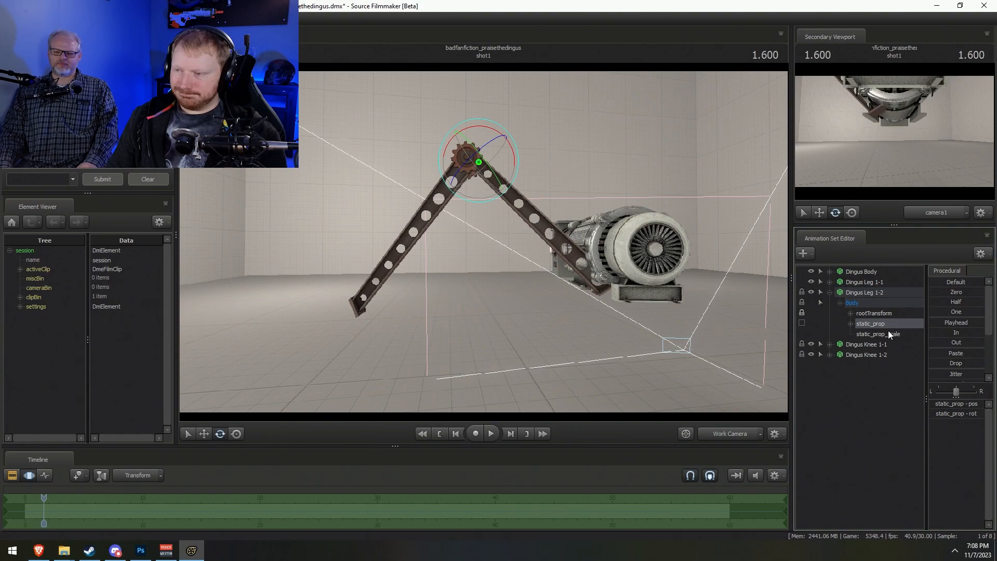
pyautogui.click(861, 291)
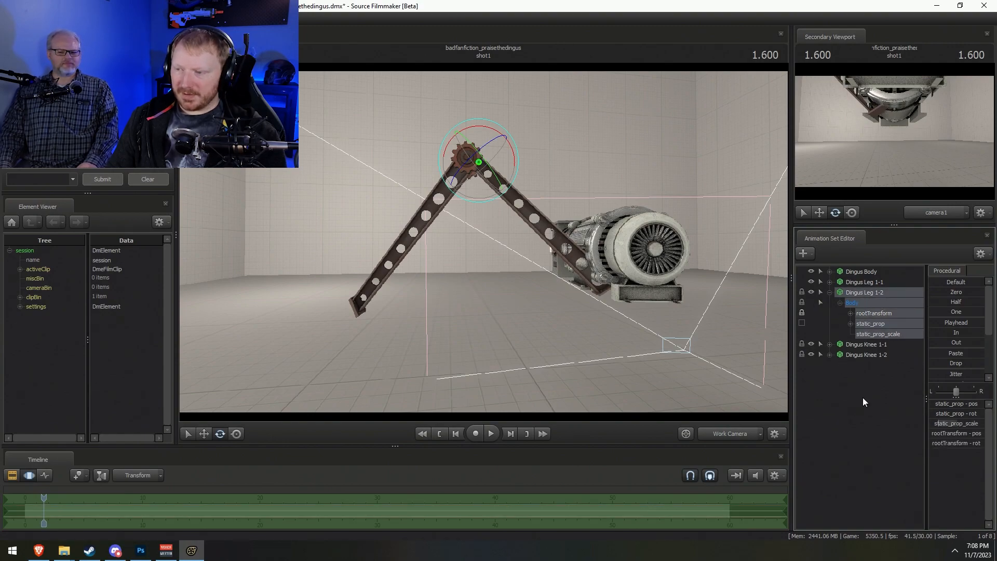
pyautogui.click(830, 292)
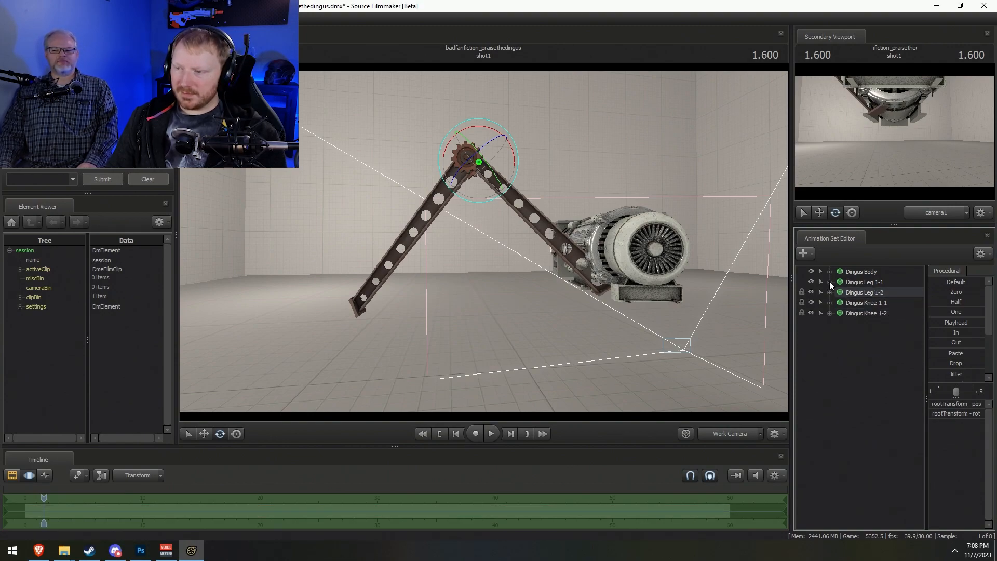
pyautogui.click(830, 282)
pyautogui.click(862, 292)
pyautogui.click(840, 293)
pyautogui.click(865, 302)
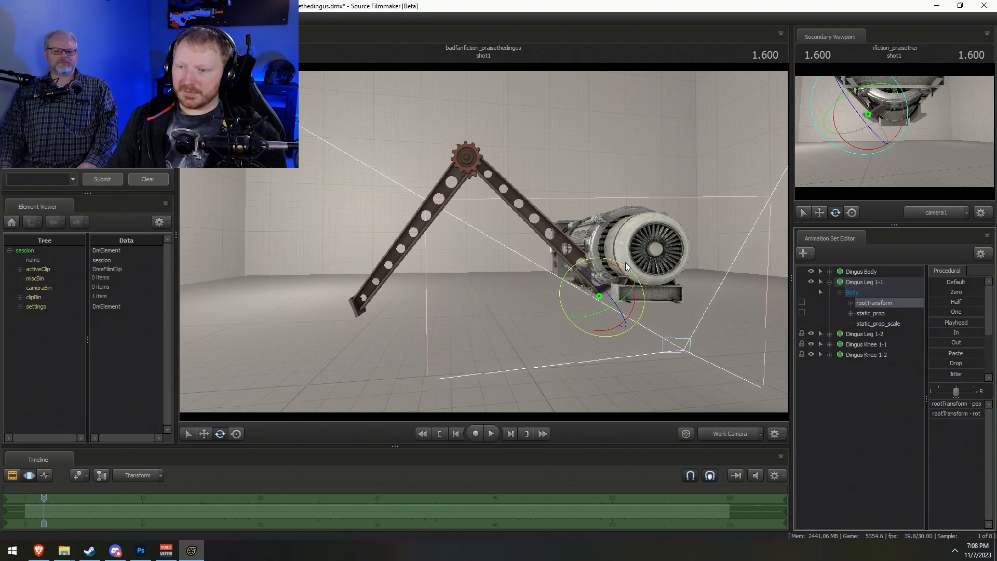
pyautogui.moveTo(624, 270)
pyautogui.mouseDown()
pyautogui.moveTo(616, 265)
pyautogui.moveTo(623, 271)
pyautogui.mouseUp()
pyautogui.keyDown('alt'); pyautogui.moveTo(471, 289); pyautogui.dragTo(475, 270); pyautogui.keyUp('alt')
# Rotate Dingus Leg 1-2's rootTransform so the lower leg points more steeply downward, and collapse both leg entries
pyautogui.click(872, 313)
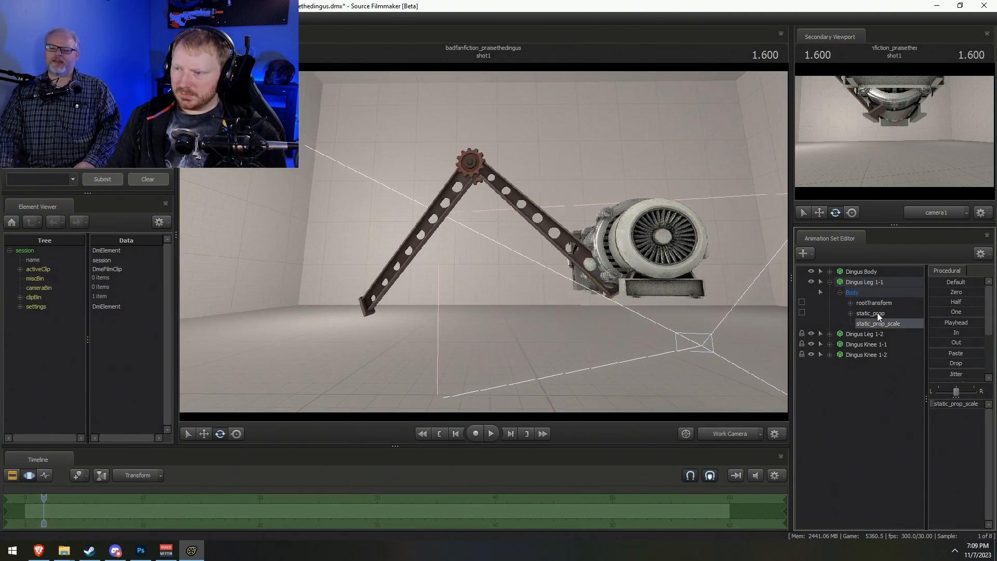
pyautogui.click(830, 334)
pyautogui.click(867, 355)
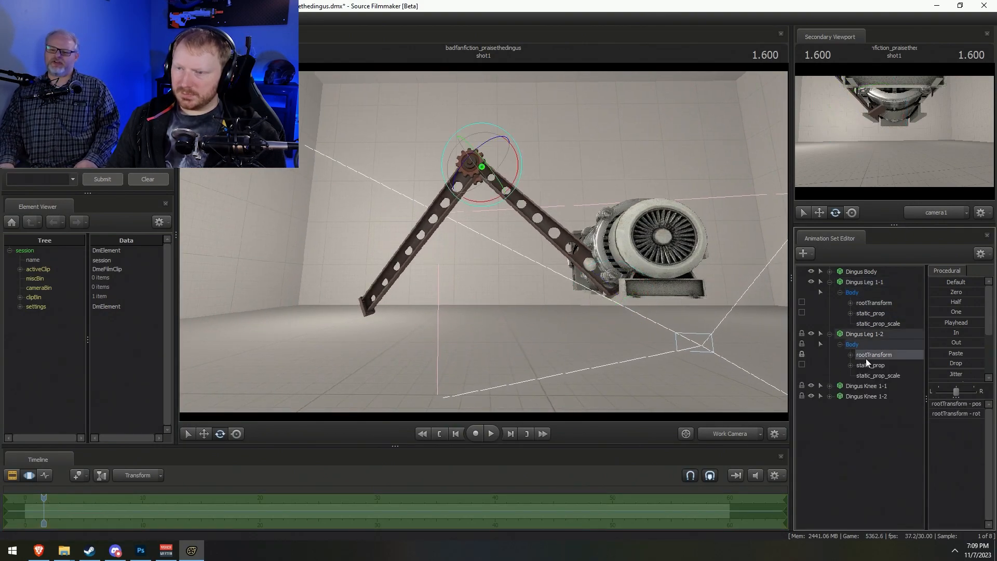
pyautogui.moveTo(515, 187); pyautogui.dragTo(527, 176)
pyautogui.keyDown('alt'); pyautogui.moveTo(603, 176); pyautogui.dragTo(717, 208); pyautogui.keyUp('alt')
pyautogui.keyDown('alt'); pyautogui.moveTo(602, 249); pyautogui.dragTo(474, 258); pyautogui.keyUp('alt')
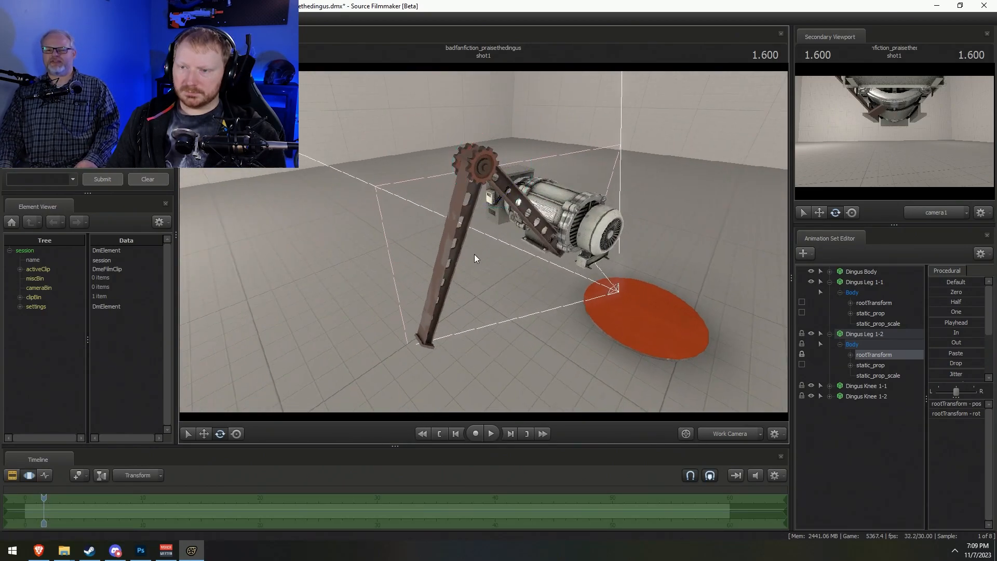
pyautogui.click(830, 283)
pyautogui.click(830, 293)
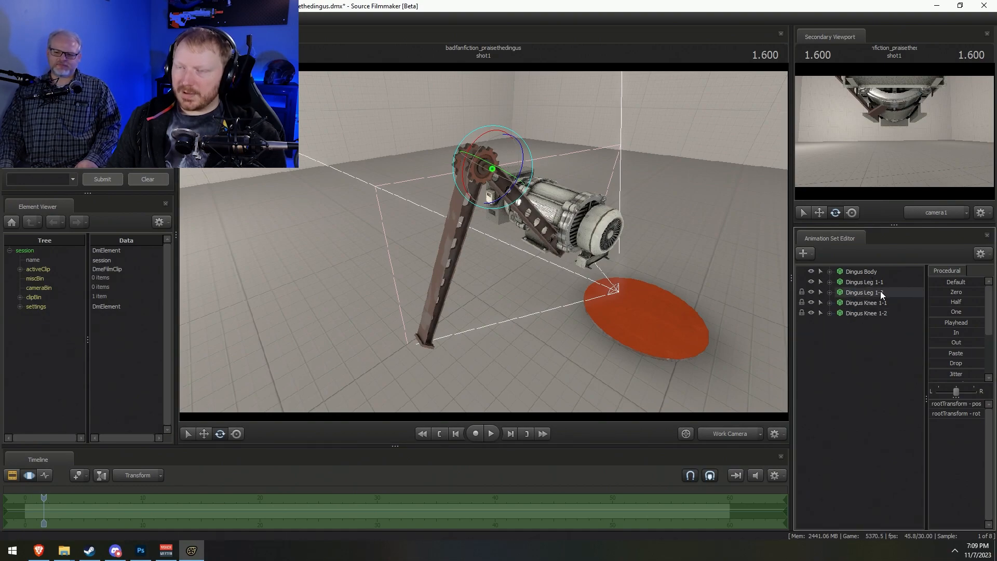
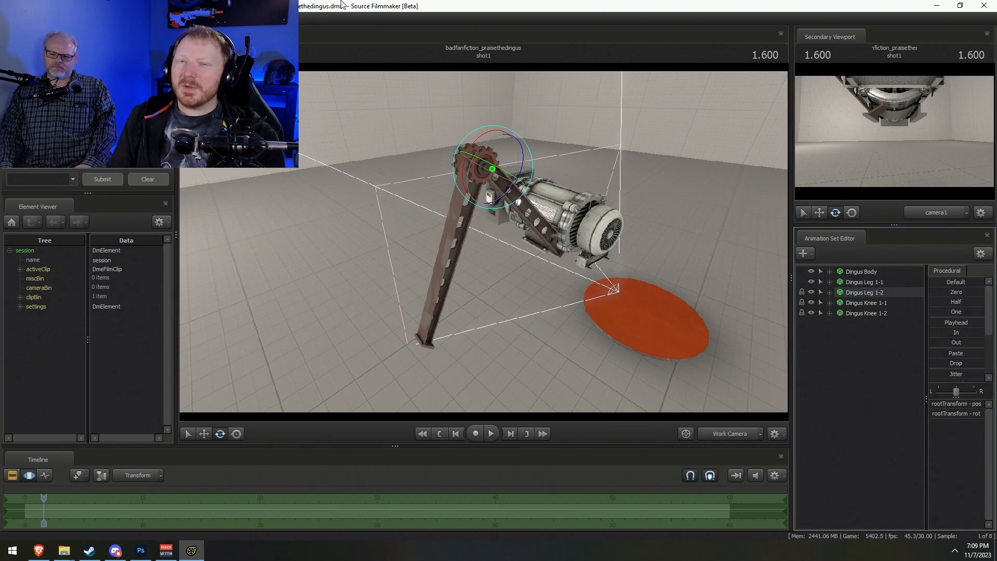
# Copy the animation sets from Dingus Leg 1-1 through Dingus Knee 1-2 together
pyautogui.moveTo(627, 308); pyautogui.dragTo(659, 329)
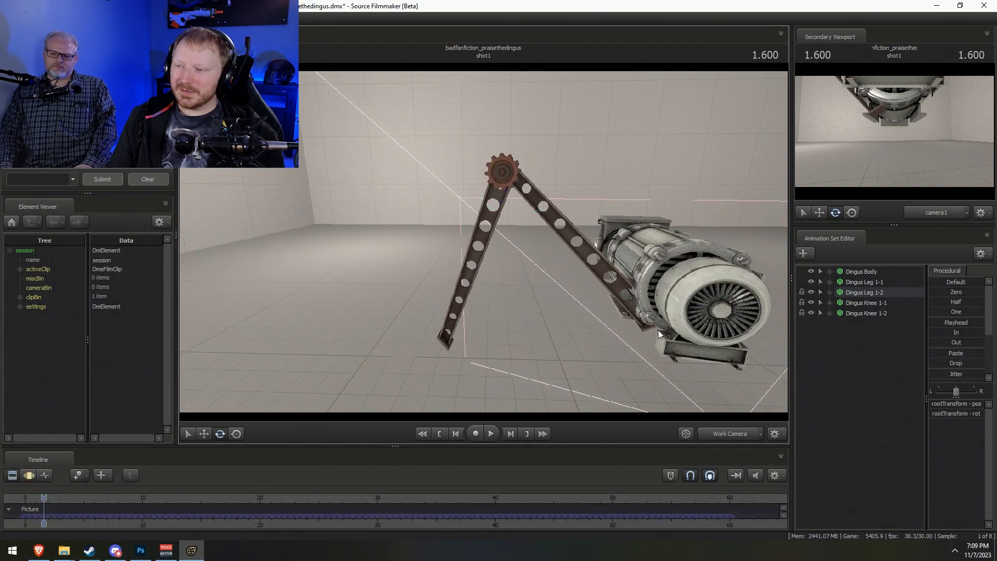
pyautogui.click(865, 282)
pyautogui.keyDown('shift'); pyautogui.click(869, 313); pyautogui.keyUp('shift')
pyautogui.rightClick(869, 315)
pyautogui.click(889, 331)
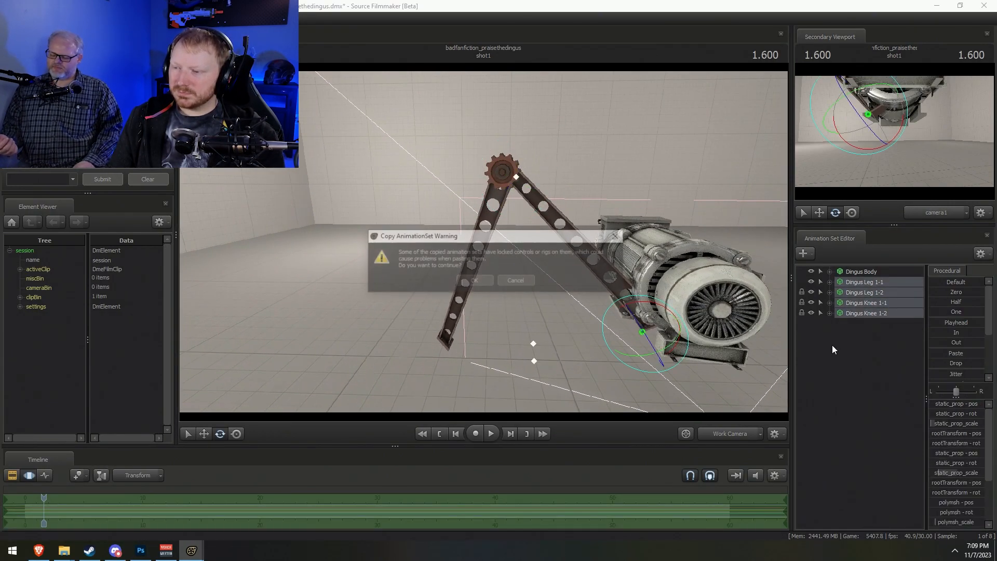
# Confirm copying the four leg and knee animation sets of leg 1 and paste the duplicates into the session
pyautogui.click(462, 282)
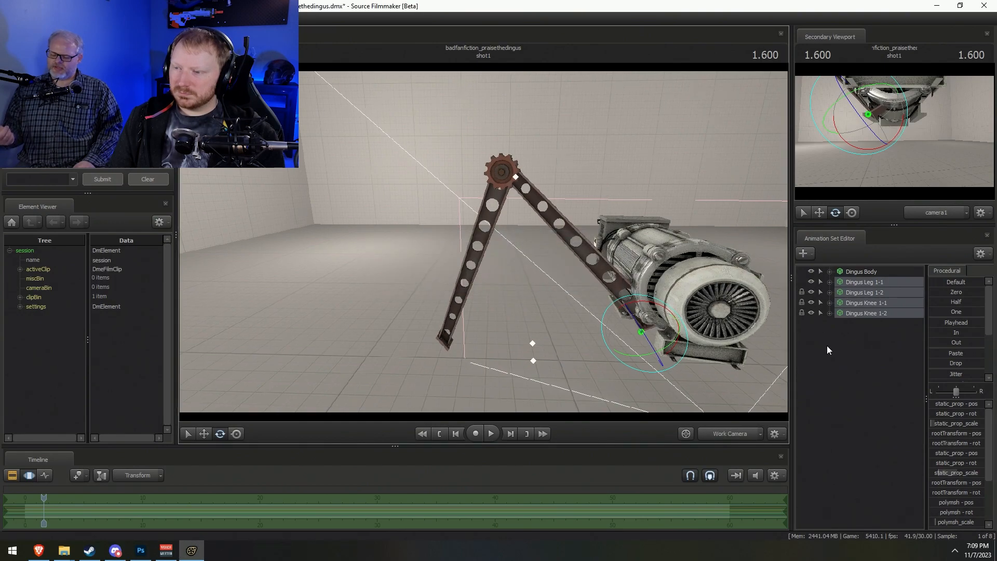
pyautogui.rightClick(838, 349)
pyautogui.click(902, 404)
# Rename the pasted animation set Dingus Leg 1-3 as Dingus Leg 2-1
pyautogui.rightClick(836, 326)
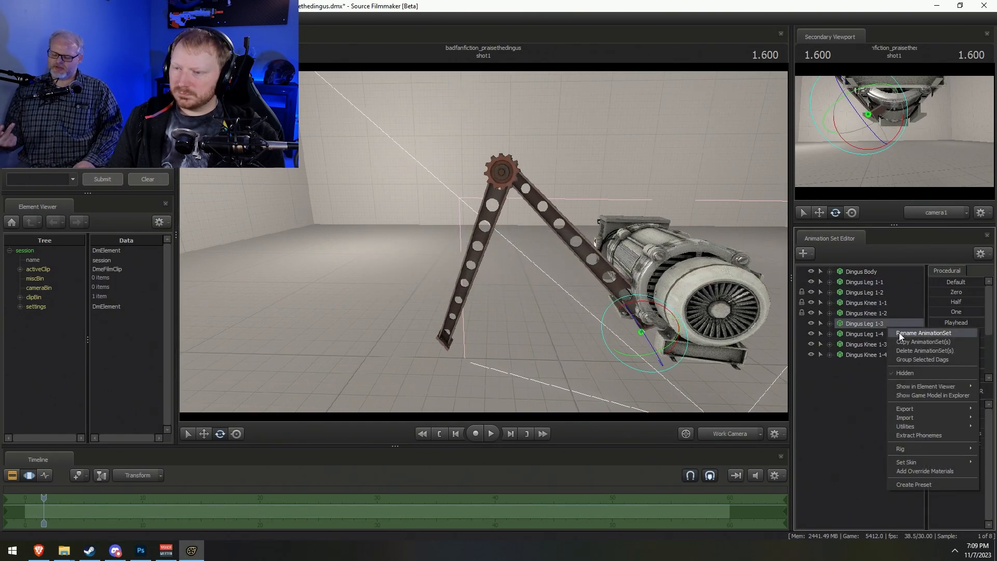
pyautogui.click(857, 333)
pyautogui.press('End')
pyautogui.press('BackSpace')
pyautogui.press('BackSpace')
pyautogui.press('BackSpace')
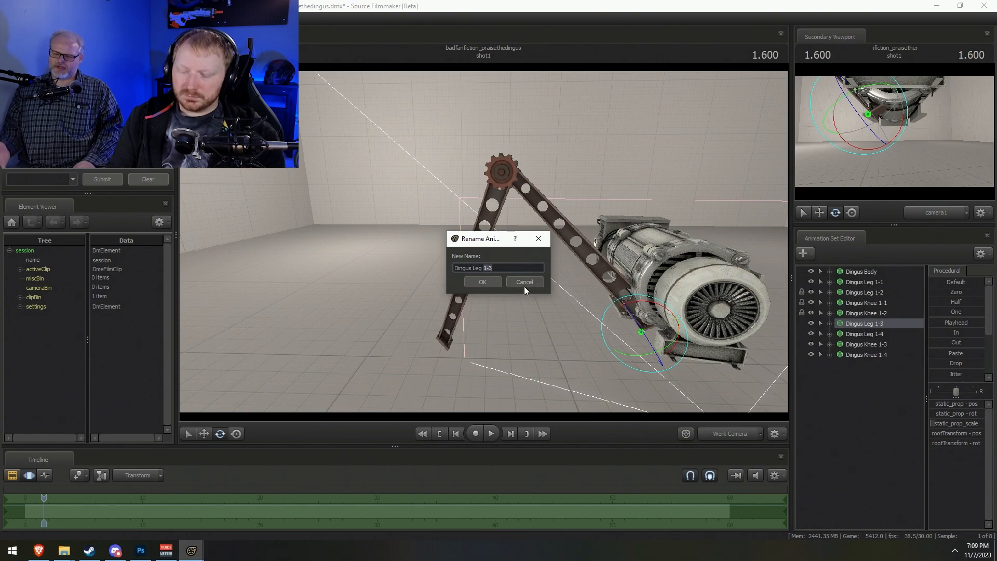
pyautogui.write('2-1')
pyautogui.press('Return')
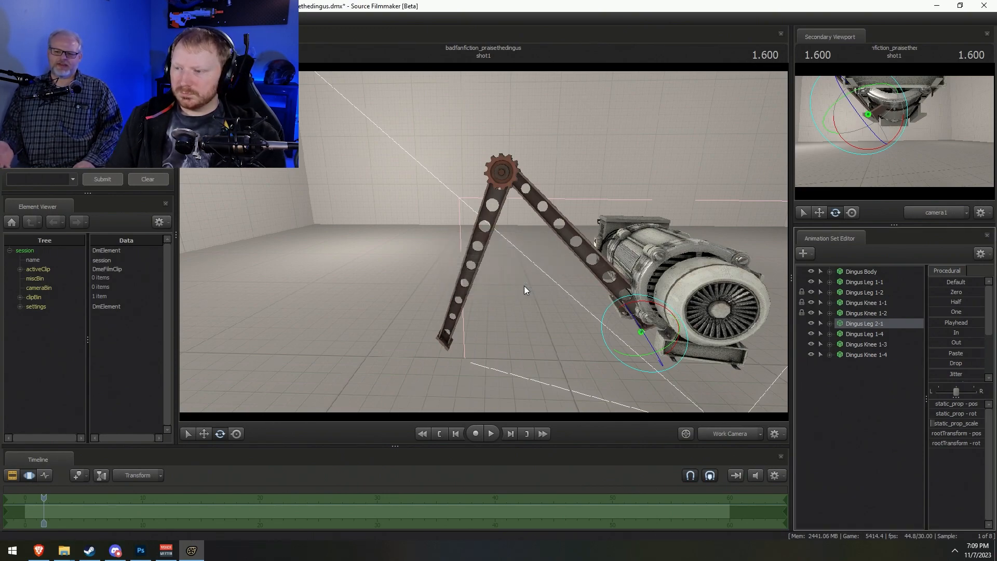
# Rename the pasted animation set Dingus Leg 1-4 as Dingus Leg 2-2
pyautogui.rightClick(886, 334)
pyautogui.click(897, 338)
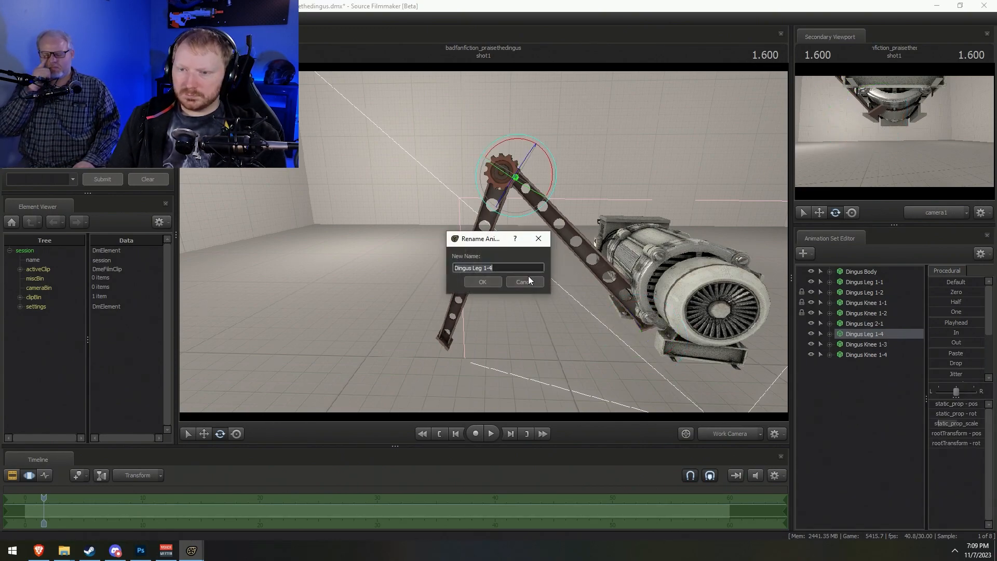
pyautogui.doubleClick(487, 267)
pyautogui.write('2-')
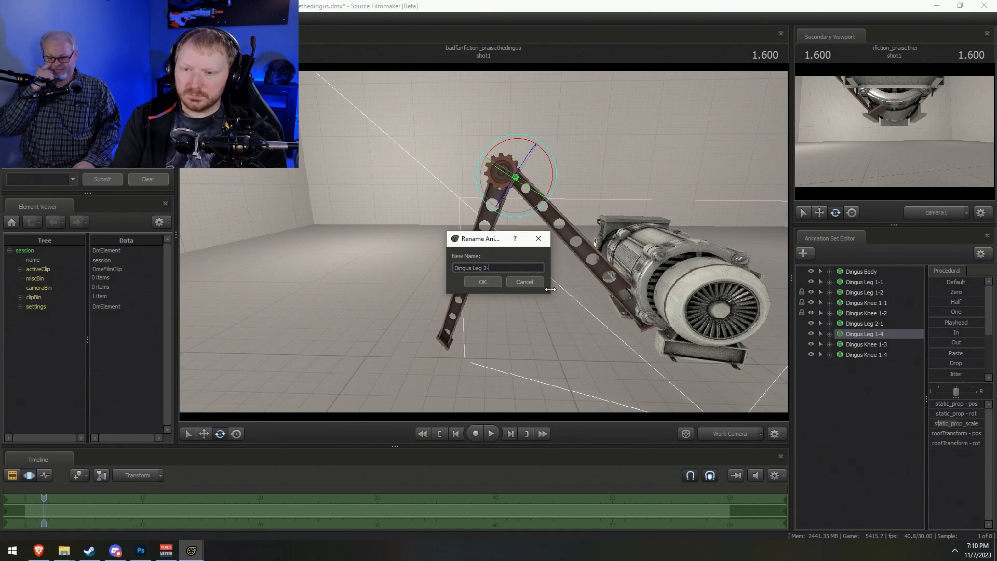
pyautogui.write('2')
pyautogui.press('Return')
# Rename the pasted animation set Dingus Knee 1-3 as Dingus Knee 2-1
pyautogui.rightClick(862, 345)
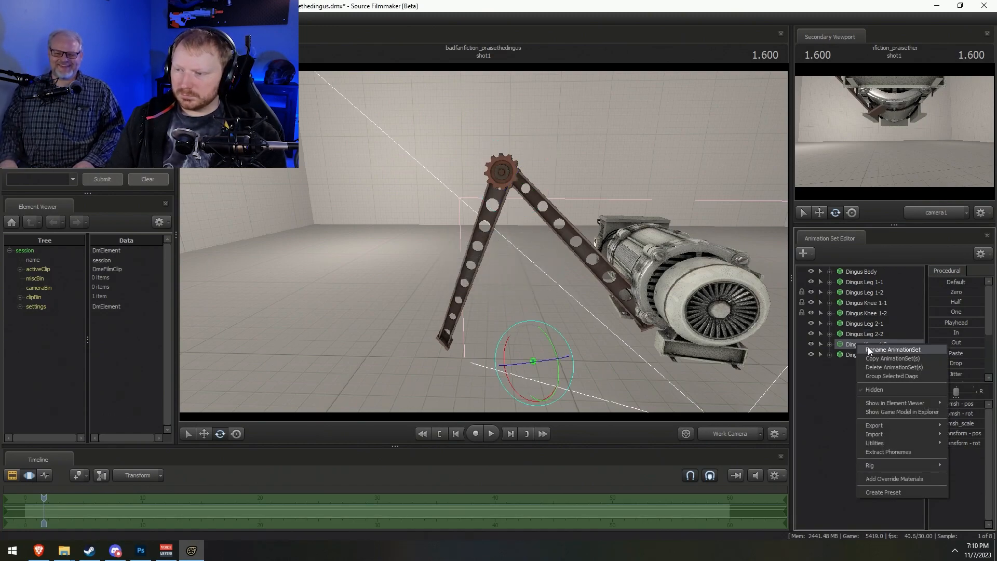
pyautogui.click(872, 351)
pyautogui.moveTo(488, 268); pyautogui.dragTo(503, 267)
pyautogui.write('2-1')
pyautogui.press('Return')
# Rename the pasted animation set Dingus Knee 1-4 as Dingus Knee 2-2
pyautogui.rightClick(865, 353)
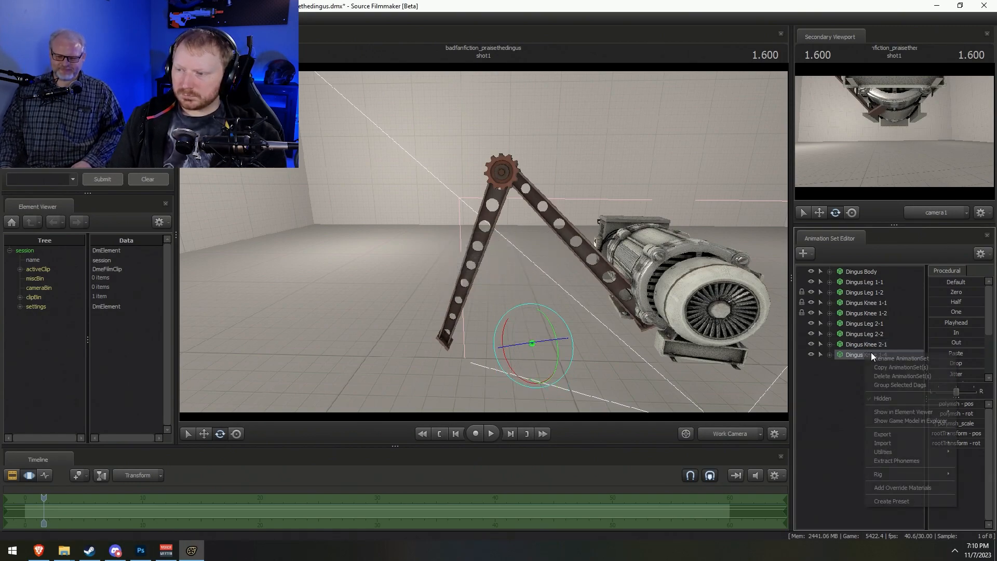
pyautogui.click(886, 358)
pyautogui.moveTo(487, 268); pyautogui.dragTo(548, 264)
pyautogui.write('2-2')
pyautogui.press('Return')
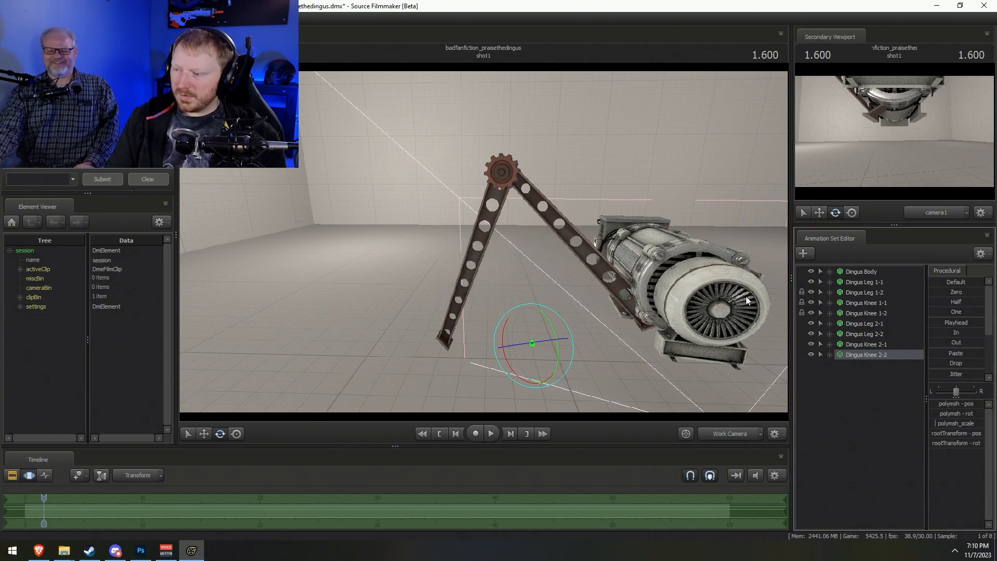
# Move all four parts of leg 2 together along the motor body to the end away from the fan, on the same side as leg 1
pyautogui.click(876, 324)
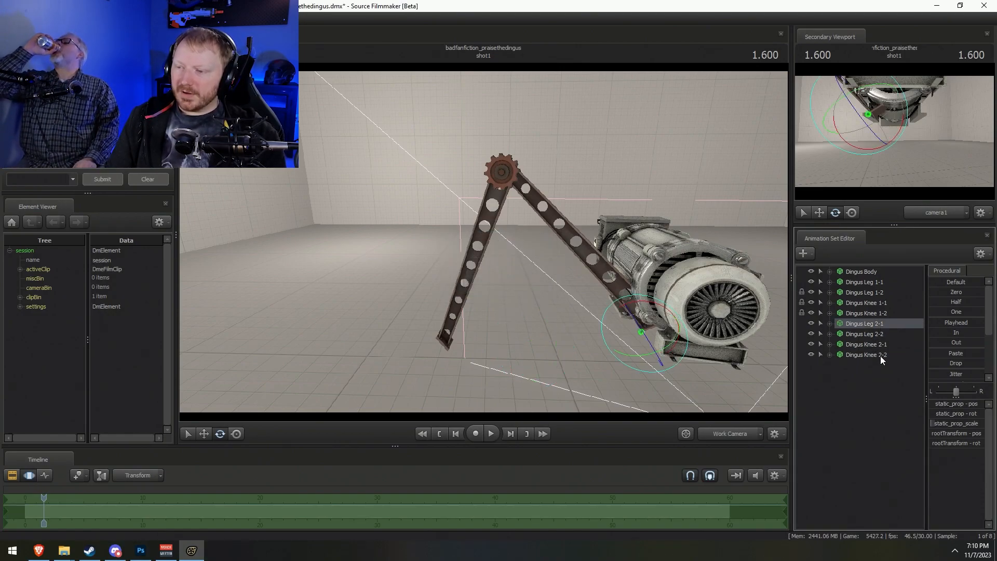
pyautogui.keyDown('shift'); pyautogui.click(880, 356); pyautogui.keyUp('shift')
pyautogui.keyDown('alt'); pyautogui.moveTo(633, 185); pyautogui.dragTo(483, 244); pyautogui.keyUp('alt')
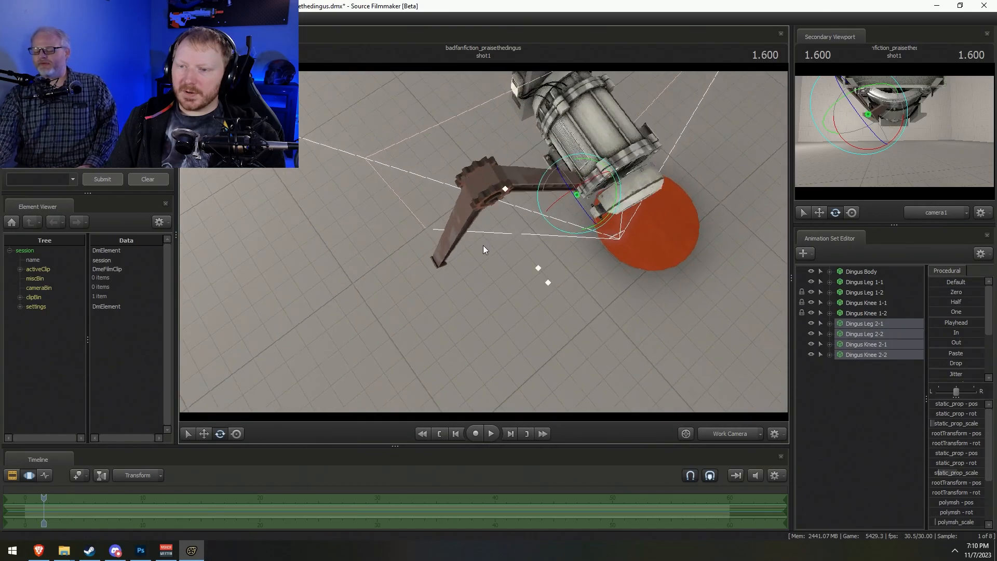
pyautogui.rightClick(545, 224)
pyautogui.rightClick(562, 214)
pyautogui.click(579, 221)
pyautogui.moveTo(577, 229)
pyautogui.mouseDown()
pyautogui.moveTo(537, 227)
pyautogui.moveTo(493, 176)
pyautogui.moveTo(554, 306)
pyautogui.moveTo(563, 234)
pyautogui.mouseUp()
pyautogui.press('w')
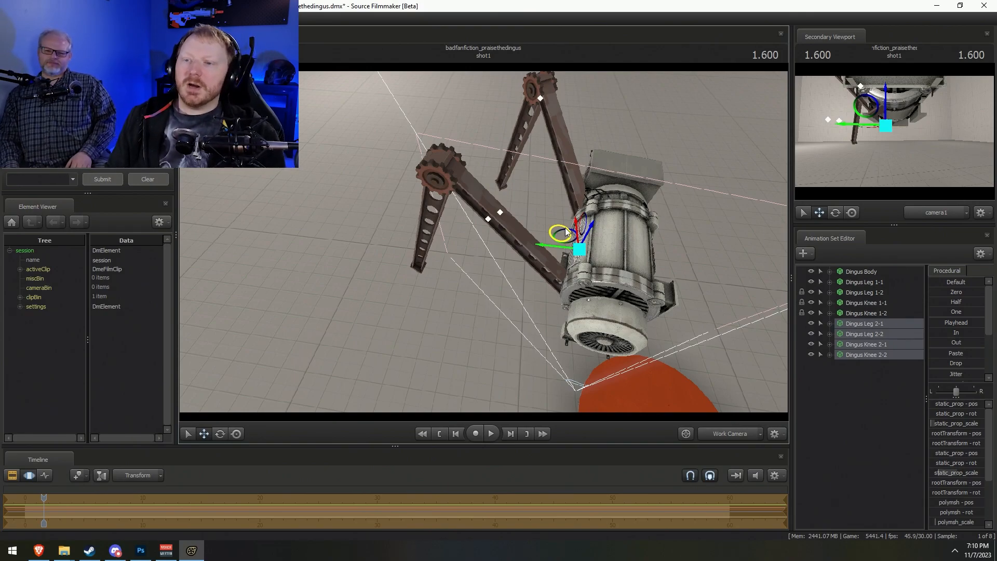
pyautogui.keyDown('alt'); pyautogui.moveTo(520, 300); pyautogui.dragTo(478, 247); pyautogui.keyUp('alt')
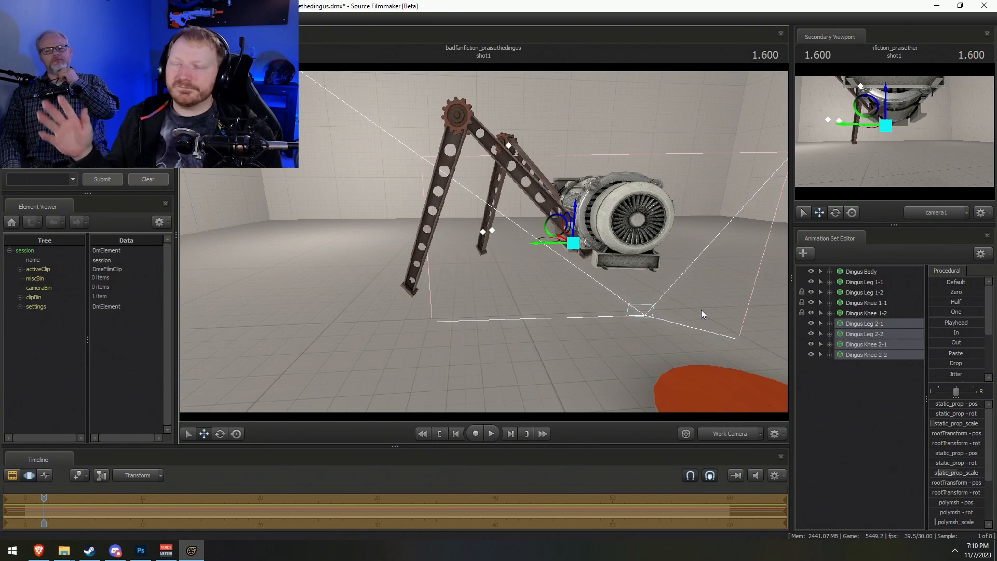
pyautogui.keyDown('alt'); pyautogui.moveTo(613, 249); pyautogui.dragTo(484, 241); pyautogui.keyUp('alt')
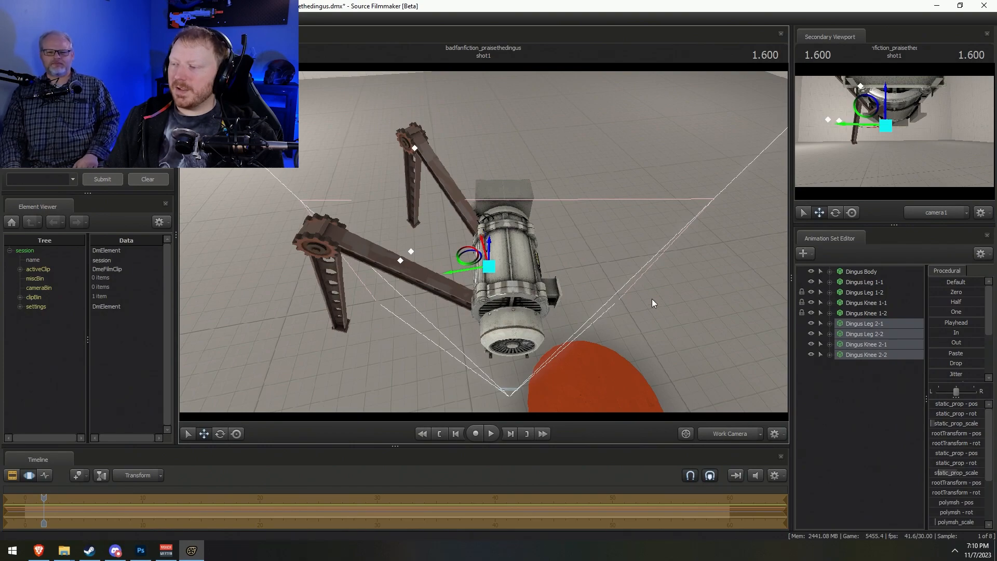
# Paste another duplicate set of the copied leg and knee animation sets for the third leg
pyautogui.click(859, 380)
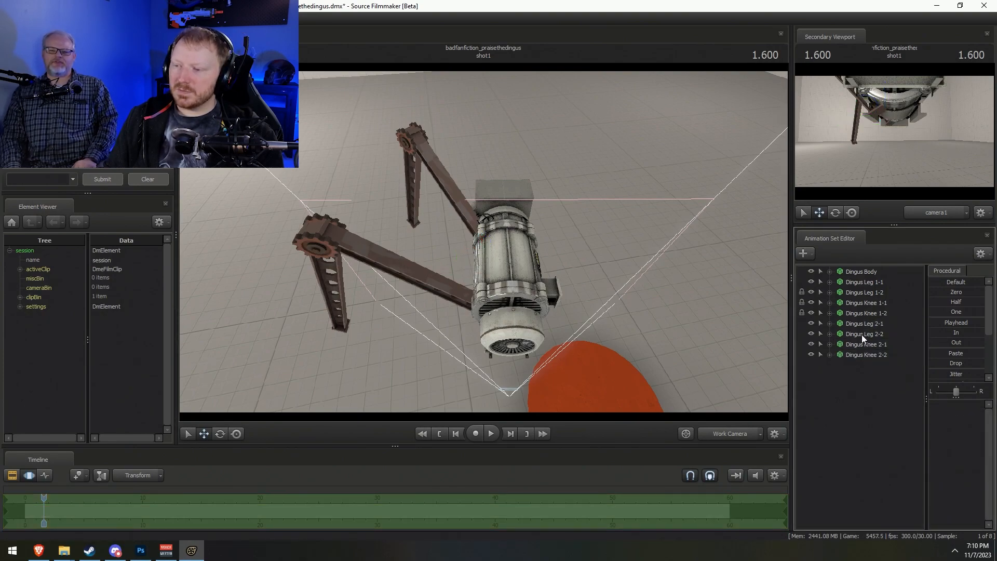
pyautogui.rightClick(862, 373)
pyautogui.click(899, 426)
# Rename the newly pasted Dingus Leg 1-3 as Dingus Leg 3-1
pyautogui.rightClick(877, 369)
pyautogui.click(891, 378)
pyautogui.moveTo(484, 267); pyautogui.dragTo(641, 279)
pyautogui.write('3-1')
pyautogui.press('Return')
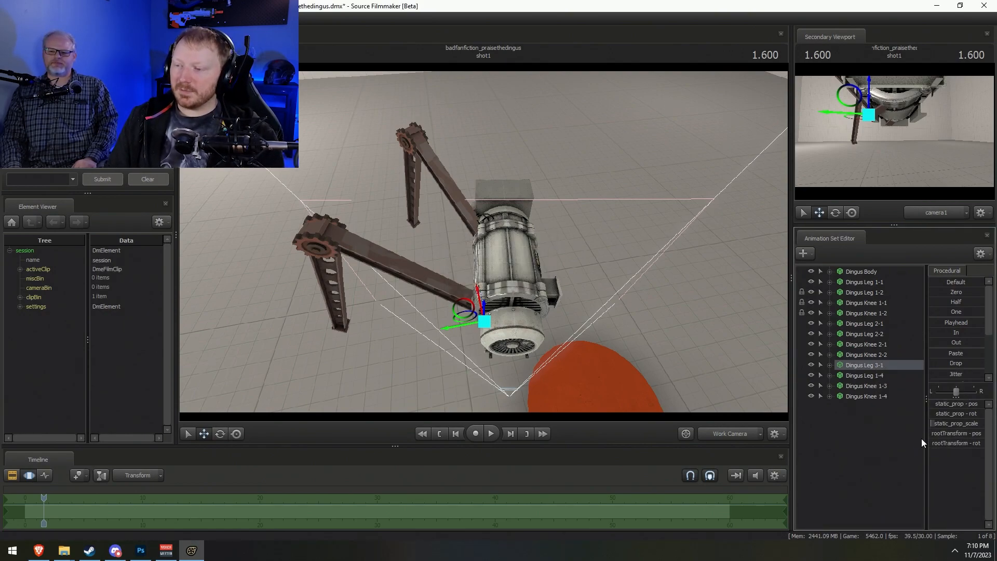
# Rename the newly pasted Dingus Leg 1-4 as Dingus Leg 3-2
pyautogui.rightClick(898, 376)
pyautogui.click(907, 385)
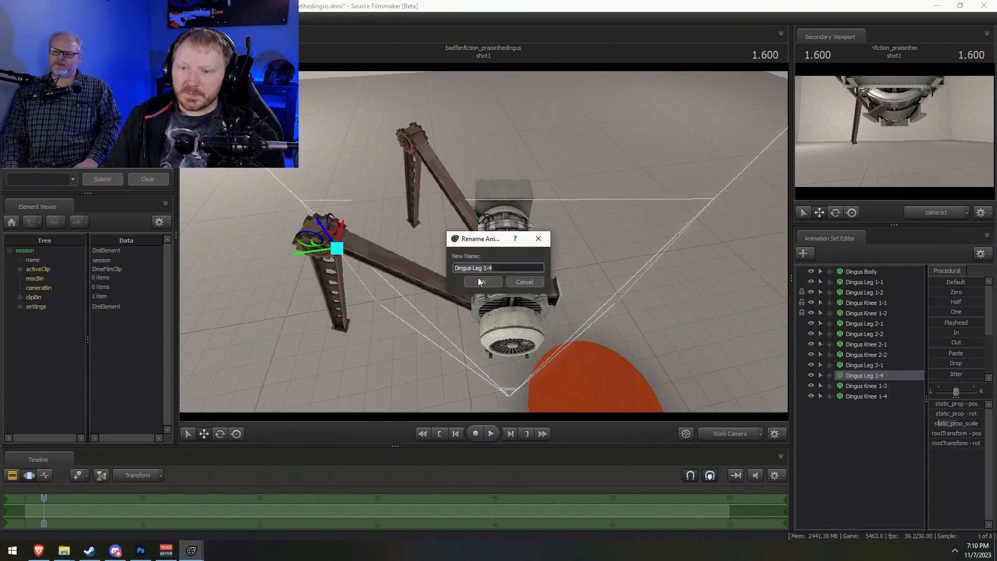
pyautogui.moveTo(484, 267); pyautogui.dragTo(639, 315)
pyautogui.write('3-2')
pyautogui.press('Return')
# Rename the newly pasted Dingus Knee 1-3 as Dingus Knee 3-1
pyautogui.rightClick(887, 390)
pyautogui.click(904, 396)
pyautogui.moveTo(486, 268); pyautogui.dragTo(523, 273)
pyautogui.press('BackSpace')
pyautogui.write('3-1')
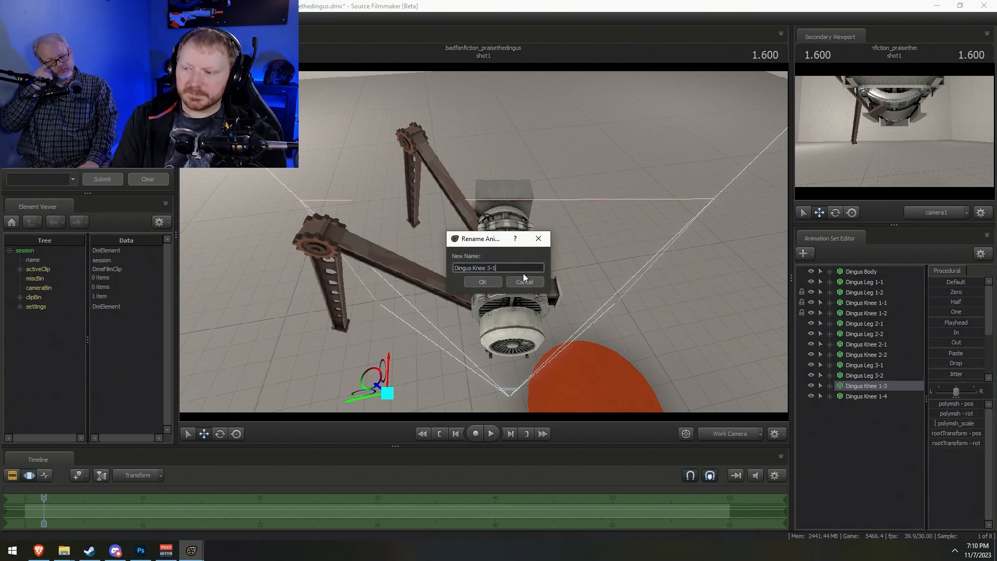
pyautogui.press('Return')
# Rename the newly pasted Dingus Knee 1-4 as Dingus Knee 3-2
pyautogui.rightClick(877, 397)
pyautogui.click(899, 403)
pyautogui.click(488, 268)
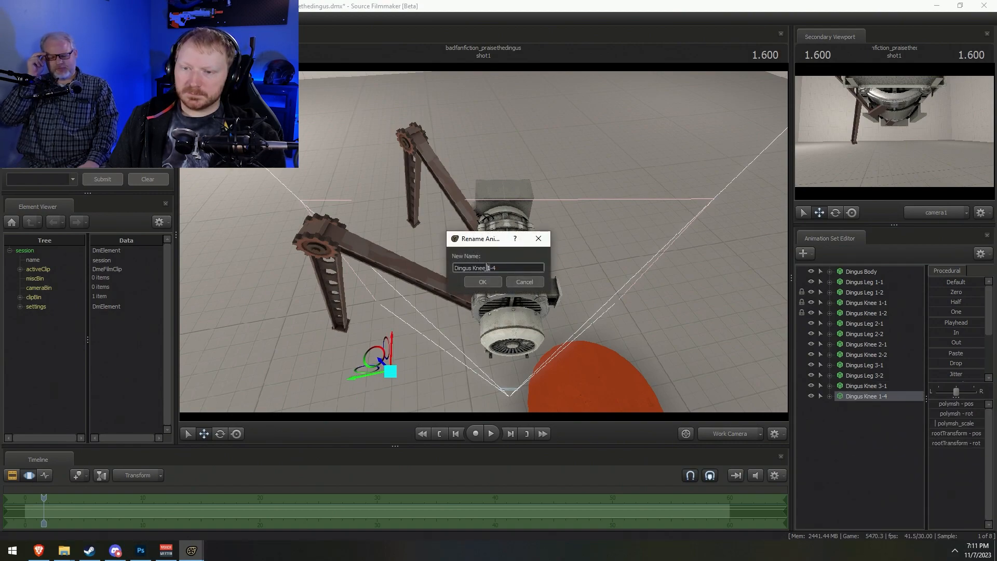
pyautogui.moveTo(495, 268); pyautogui.dragTo(566, 282)
pyautogui.write('3-2')
pyautogui.press('Return')
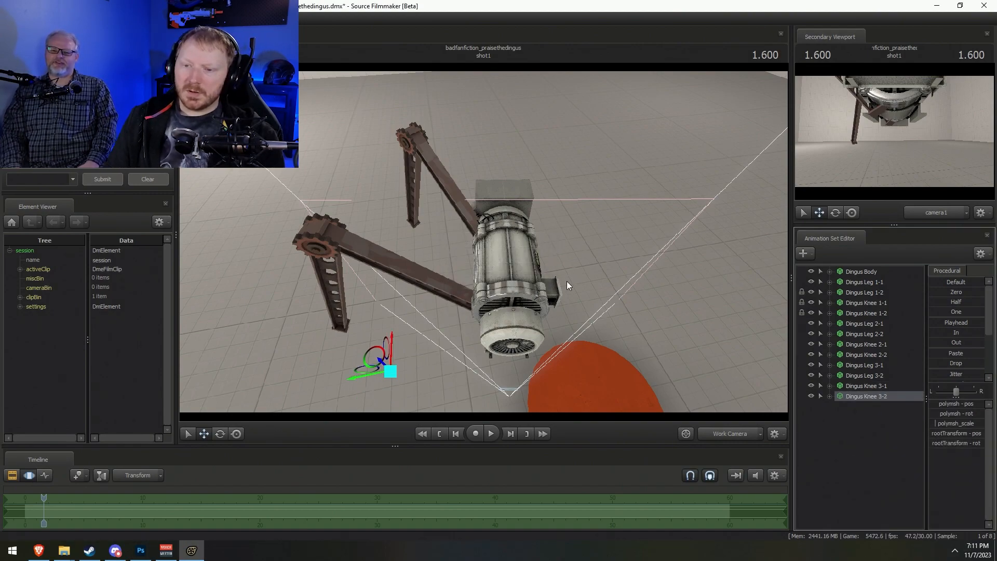
# Rotate the four parts of leg 3 to face outward and move them to the motor body's other side, opposite leg 2
pyautogui.keyDown('shift'); pyautogui.click(876, 366); pyautogui.keyUp('shift')
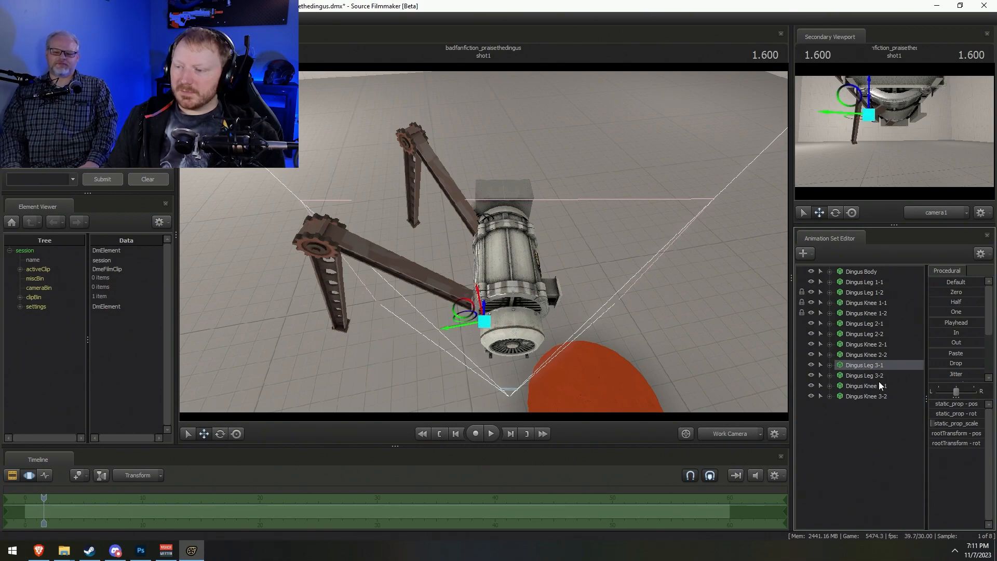
pyautogui.moveTo(519, 339); pyautogui.dragTo(541, 338)
pyautogui.press('e')
pyautogui.rightClick(465, 333)
pyautogui.click(479, 339)
pyautogui.moveTo(466, 350); pyautogui.dragTo(476, 211)
pyautogui.press('w')
pyautogui.keyDown('alt'); pyautogui.moveTo(644, 294); pyautogui.dragTo(497, 218); pyautogui.keyUp('alt')
pyautogui.keyDown('alt'); pyautogui.moveTo(497, 218); pyautogui.dragTo(459, 267); pyautogui.keyUp('alt')
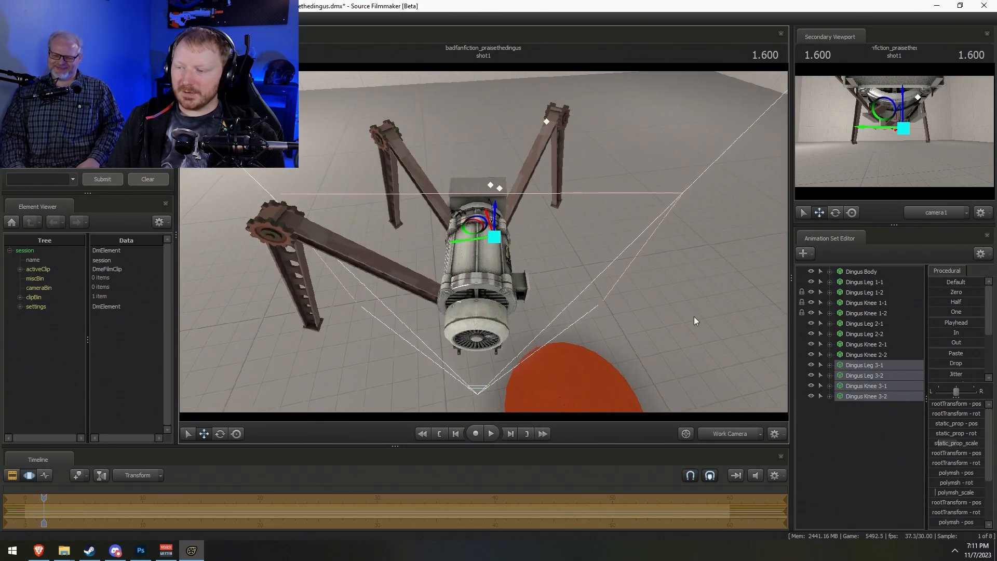
# Paste one more duplicate set of the copied leg and knee animation sets for the fourth leg
pyautogui.click(812, 419)
pyautogui.rightClick(847, 432)
pyautogui.click(877, 485)
# Rename the last pasted Dingus Leg 1-3 as Dingus Leg 4-1
pyautogui.rightClick(870, 408)
pyautogui.click(908, 255)
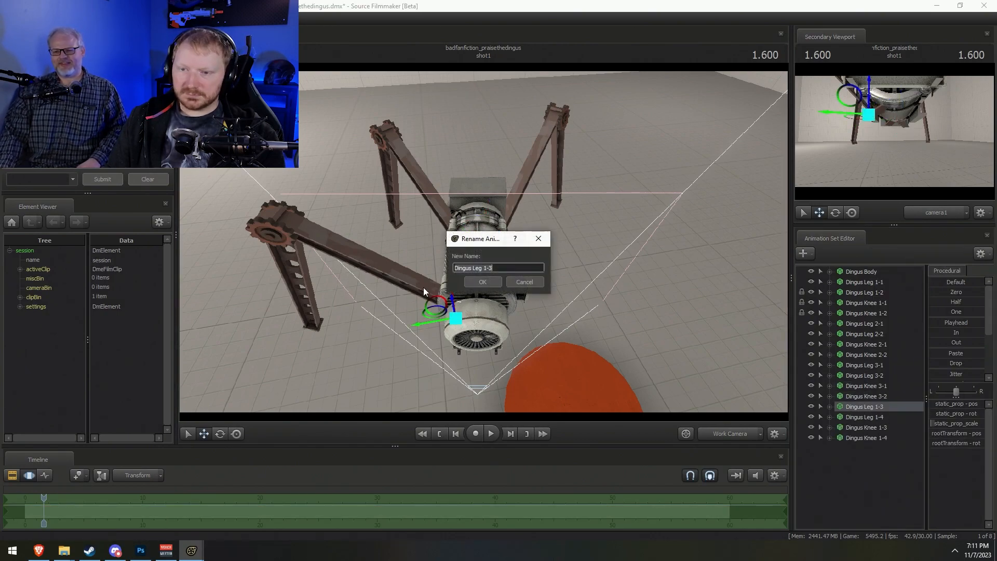
pyautogui.moveTo(484, 268); pyautogui.dragTo(591, 265)
pyautogui.write('4-1')
pyautogui.press('Return')
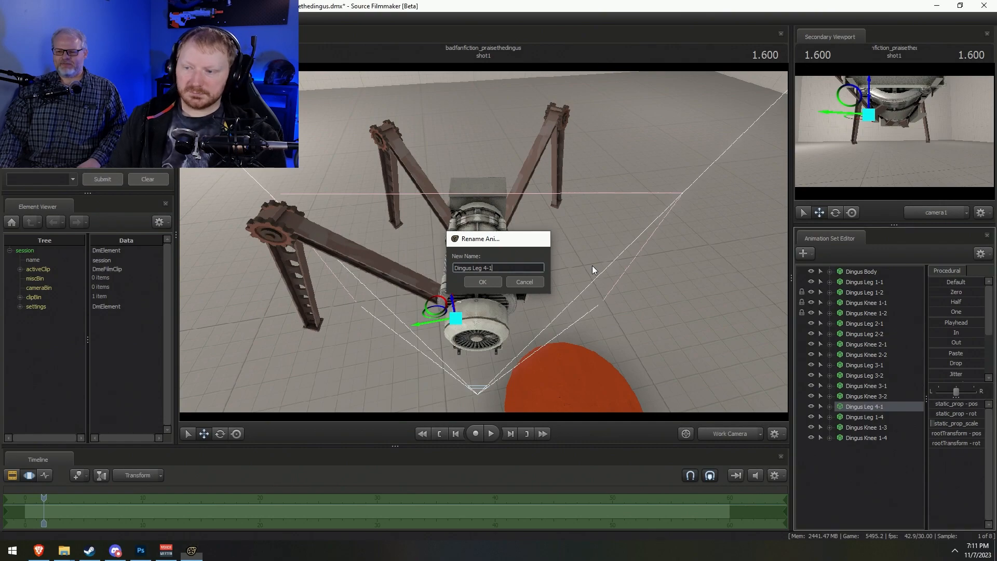
# Rename the last pasted Dingus Leg 1-4 as Dingus Leg 4-2
pyautogui.rightClick(883, 417)
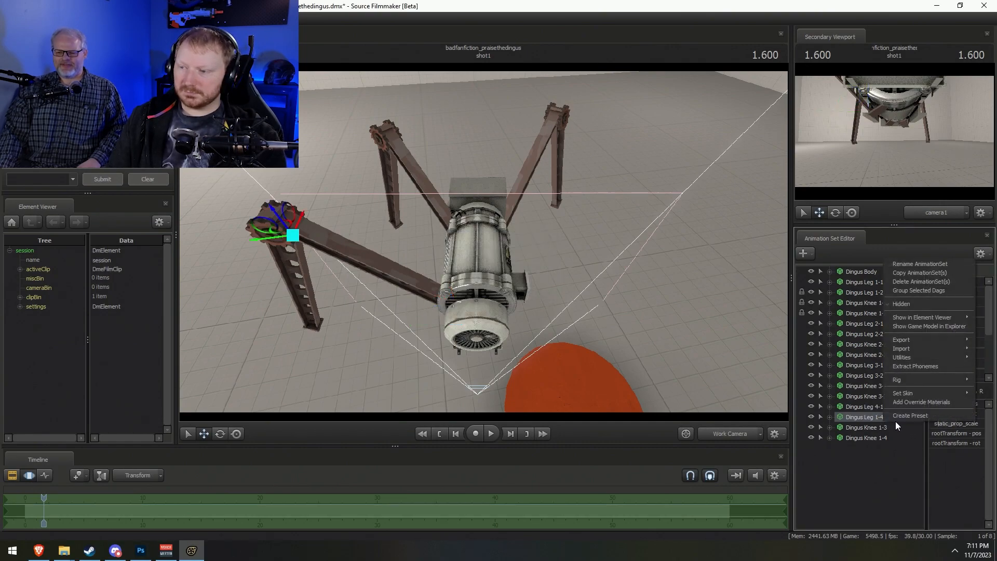
pyautogui.click(933, 267)
pyautogui.moveTo(486, 265); pyautogui.dragTo(619, 284)
pyautogui.write('4-2')
pyautogui.press('Return')
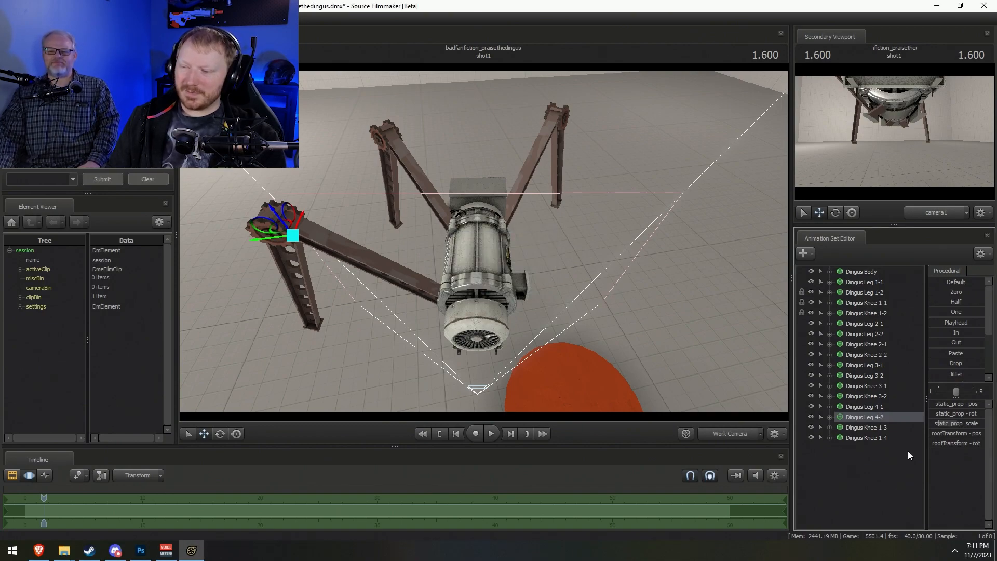
# Rename the last pasted Dingus Knee 1-3 as Dingus Knee 4-1
pyautogui.click(894, 429)
pyautogui.rightClick(881, 429)
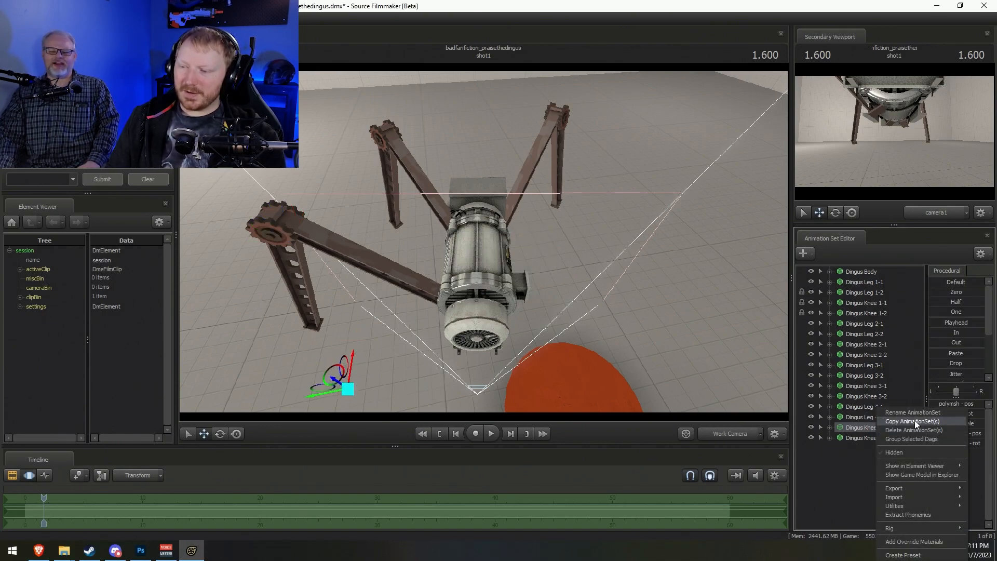
pyautogui.click(921, 413)
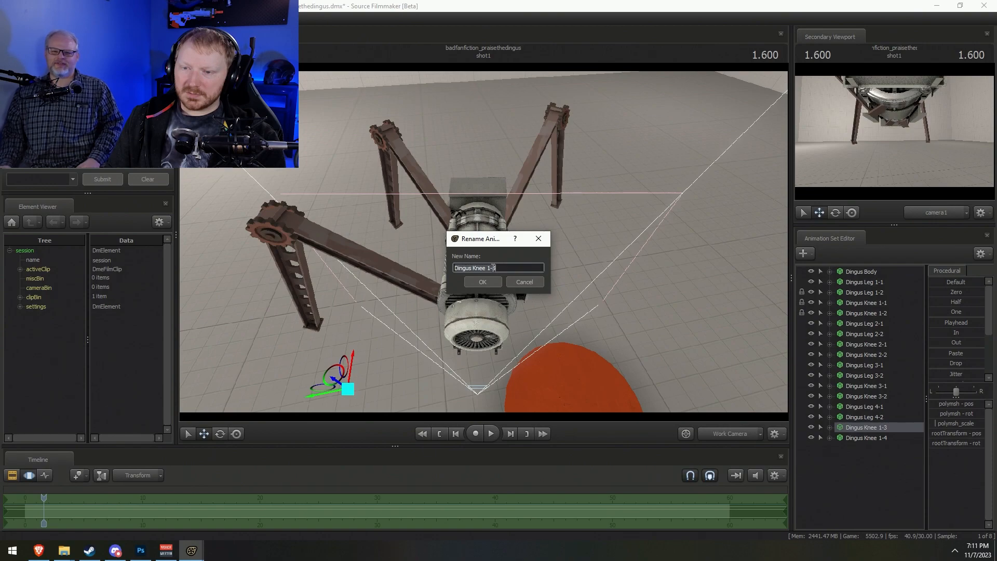
pyautogui.moveTo(489, 268); pyautogui.dragTo(561, 302)
pyautogui.write('4')
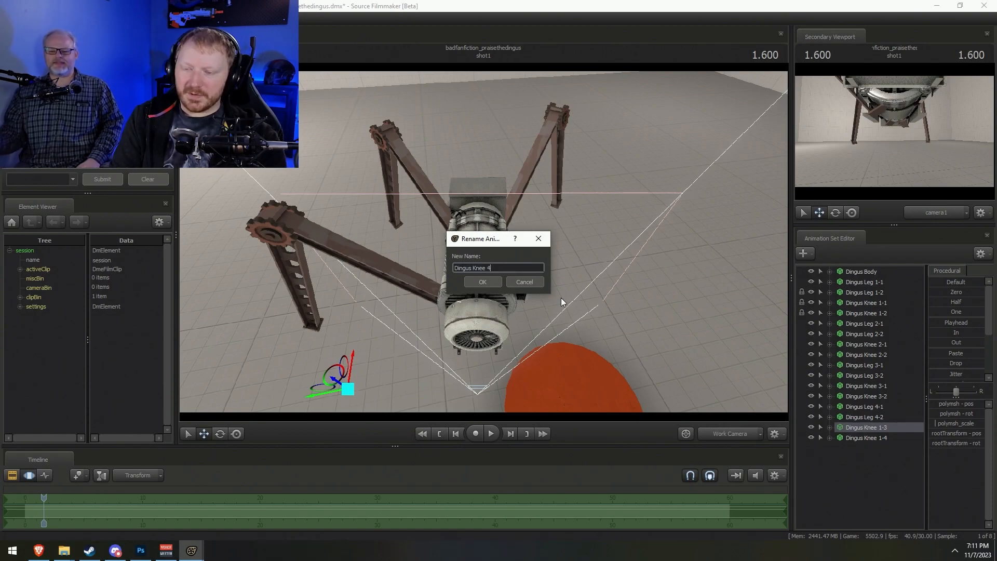
pyautogui.write('-1')
pyautogui.press('Return')
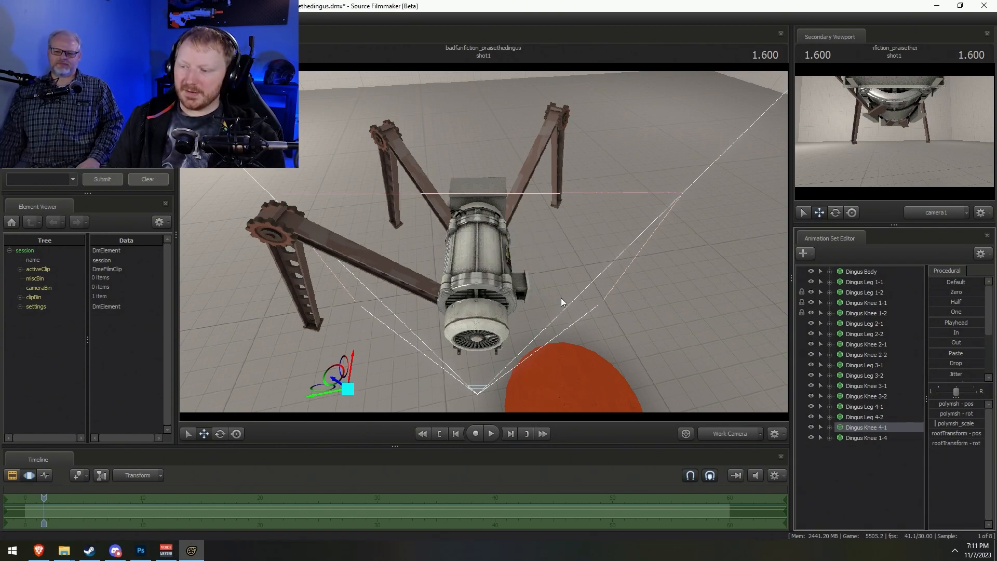
# Rename the last pasted Dingus Knee 1-4 as Dingus Knee 4-2
pyautogui.rightClick(857, 438)
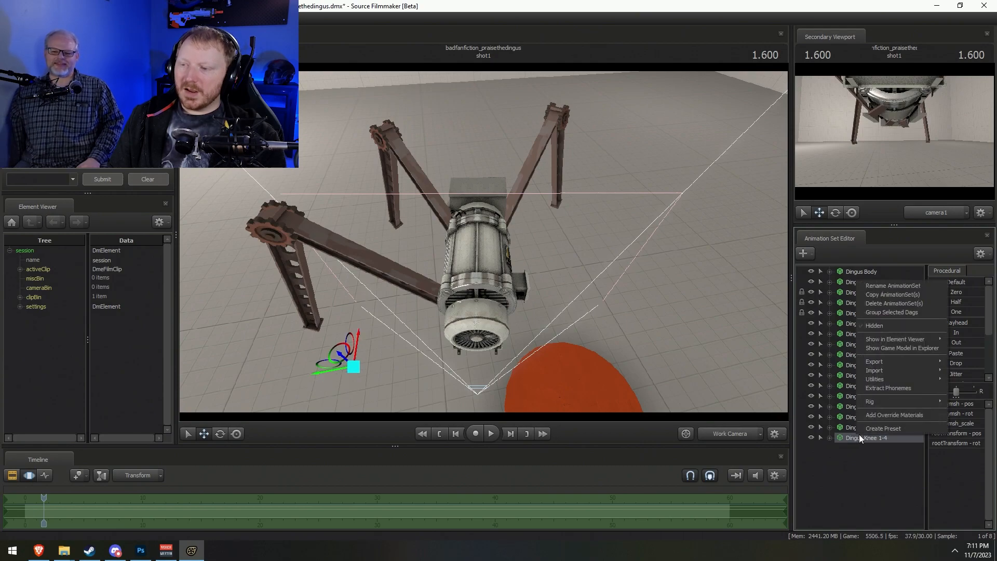
pyautogui.click(879, 281)
pyautogui.click(488, 268)
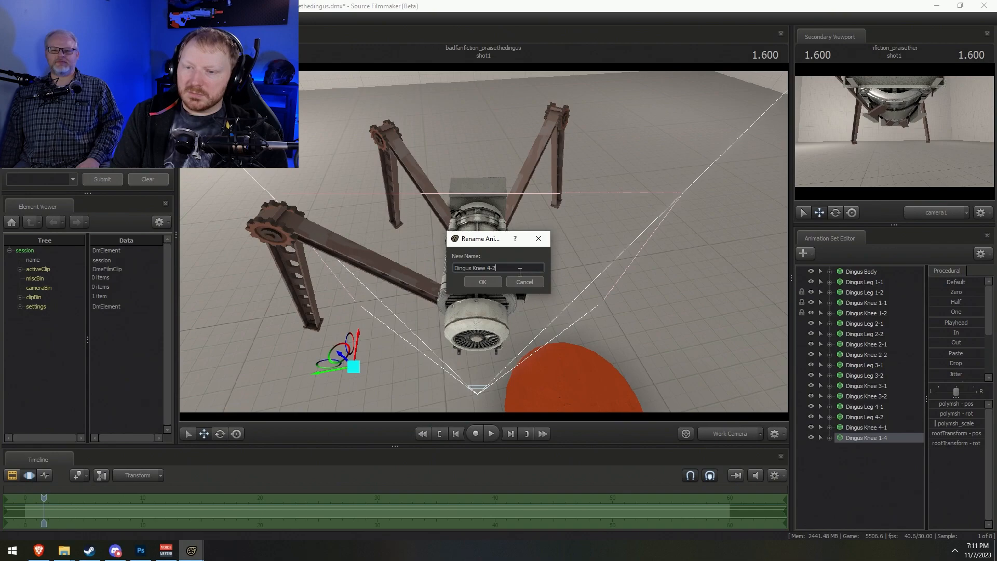
pyautogui.press('Return')
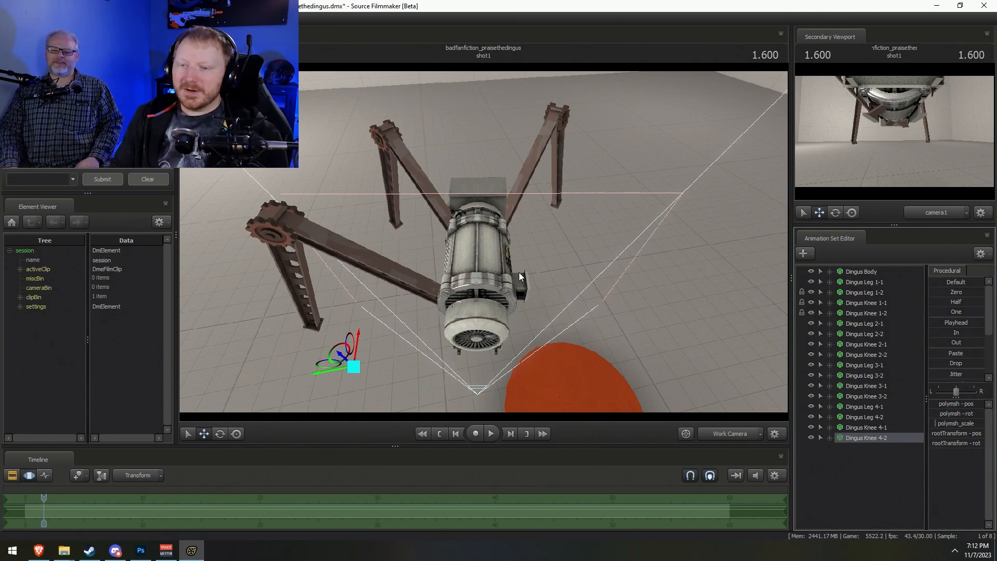
# Rotate the four parts of leg 4 to face outward and move them to the fan end of the motor body, opposite leg 1
pyautogui.keyDown('shift'); pyautogui.click(857, 409); pyautogui.keyUp('shift')
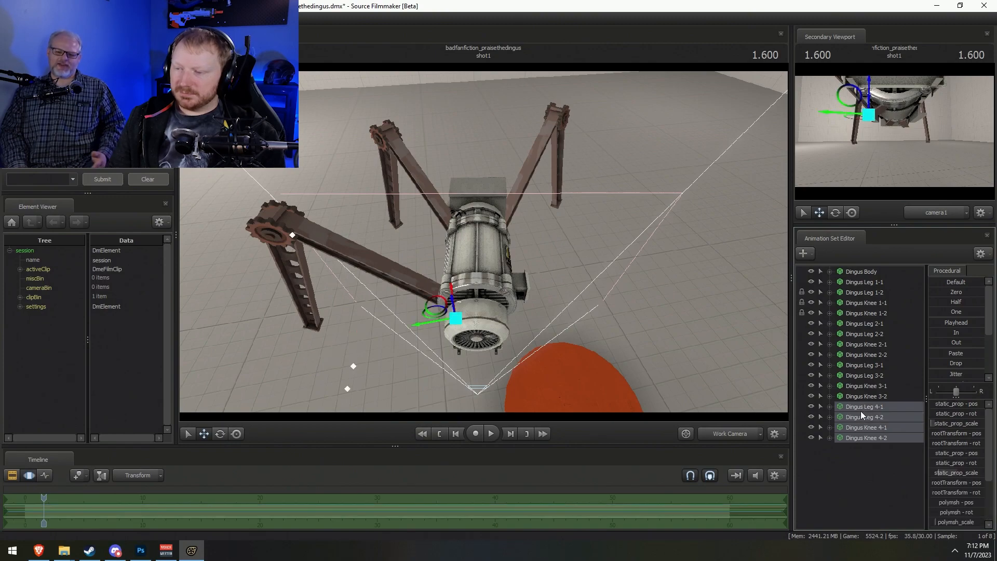
pyautogui.press('e')
pyautogui.rightClick(451, 342)
pyautogui.click(464, 349)
pyautogui.moveTo(441, 353); pyautogui.dragTo(484, 242)
pyautogui.press('w')
pyautogui.moveTo(436, 264); pyautogui.dragTo(473, 263)
pyautogui.keyDown('alt'); pyautogui.moveTo(473, 264); pyautogui.dragTo(517, 257); pyautogui.keyUp('alt')
pyautogui.press('e')
pyautogui.press('q')
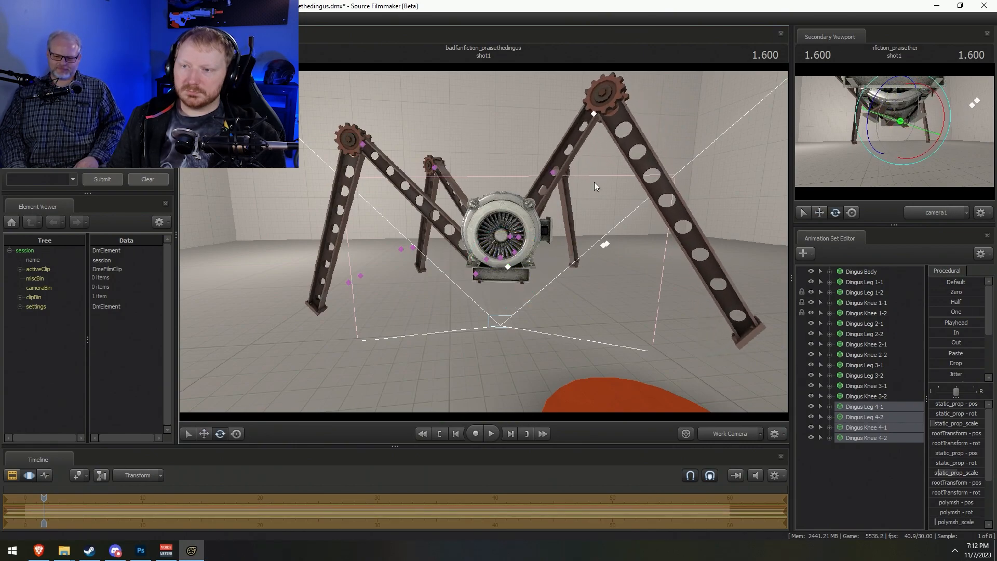
# Try rotating the lower segment of leg 4, Dingus Leg 4-2, upward and outward at its knee
pyautogui.click(595, 113)
pyautogui.press('e')
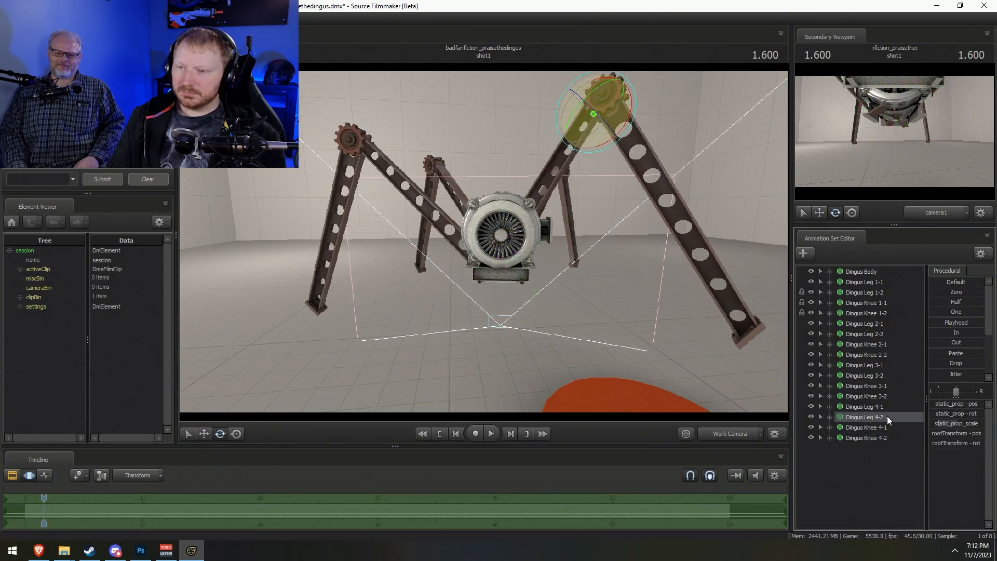
pyautogui.moveTo(634, 120); pyautogui.dragTo(637, 98)
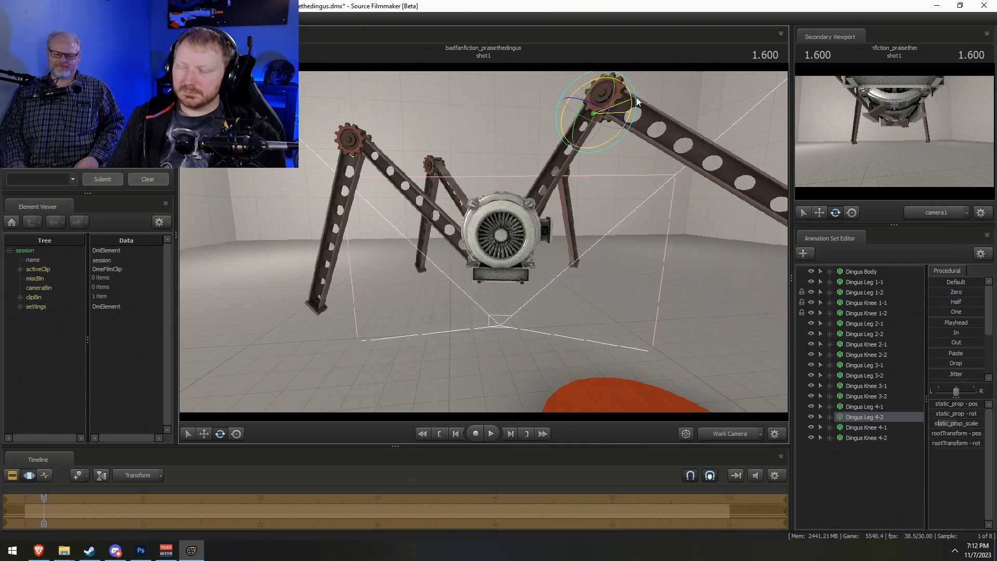
pyautogui.moveTo(461, 284)
pyautogui.mouseDown()
pyautogui.moveTo(483, 291)
pyautogui.moveTo(461, 283)
pyautogui.mouseUp()
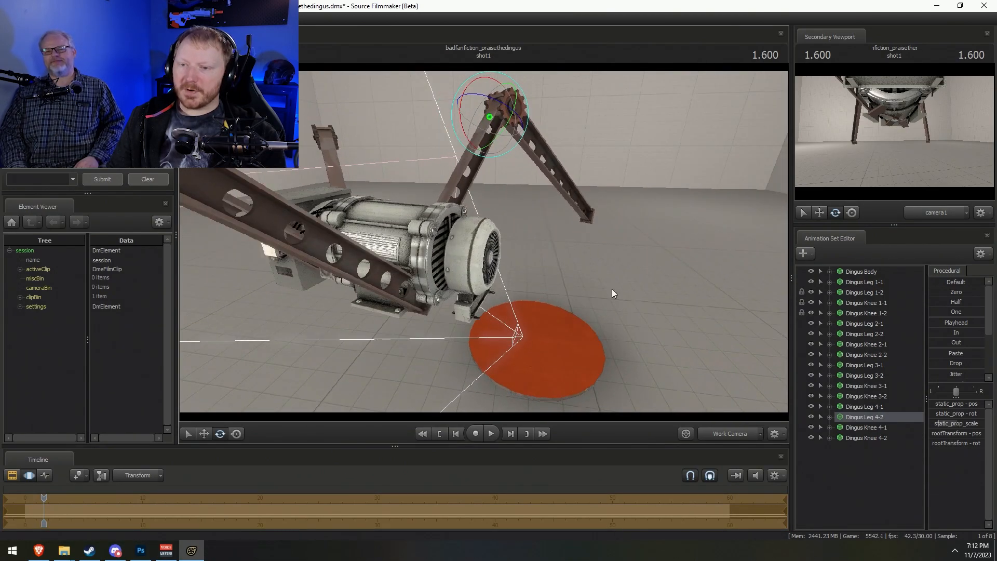
pyautogui.moveTo(699, 273); pyautogui.dragTo(479, 236)
pyautogui.press('F2')
pyautogui.press('F3')
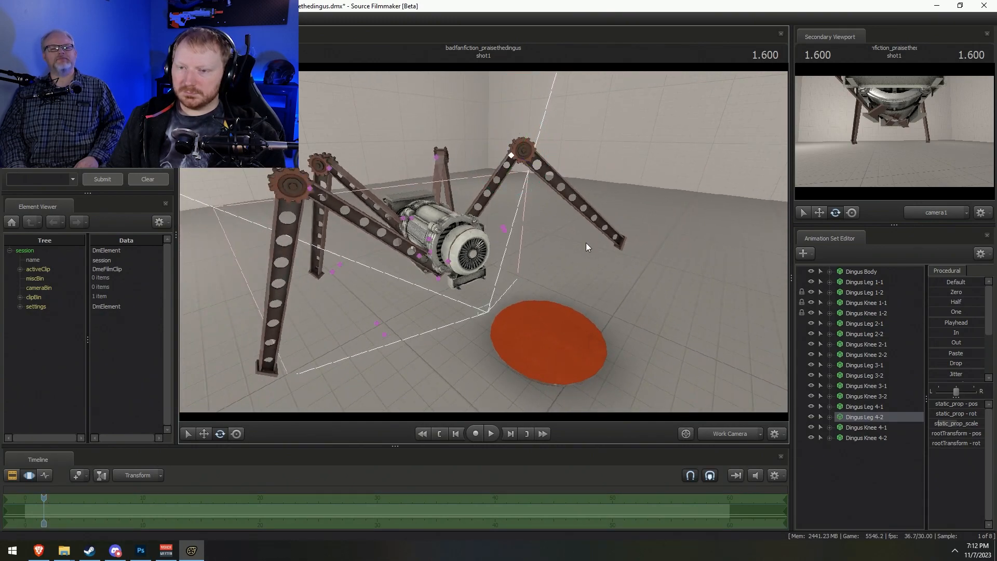
# Undo the outward rotation of Dingus Leg 4-2
pyautogui.hotkey('ctrl', 'z')
pyautogui.hotkey('ctrl', 'z')
pyautogui.hotkey('ctrl', 'z')
pyautogui.hotkey('ctrl', 'z')
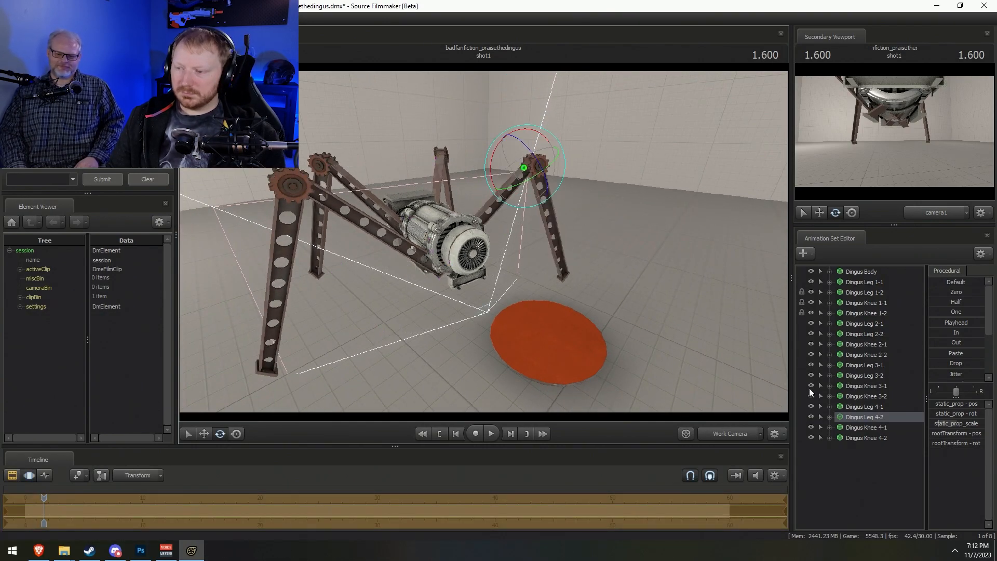
# Paste the copied leg animation sets again and rename the pasted Dingus Leg 1-3 as Dingus Leg 5-1
pyautogui.rightClick(893, 488)
pyautogui.click(898, 442)
pyautogui.click(889, 448)
pyautogui.rightClick(887, 448)
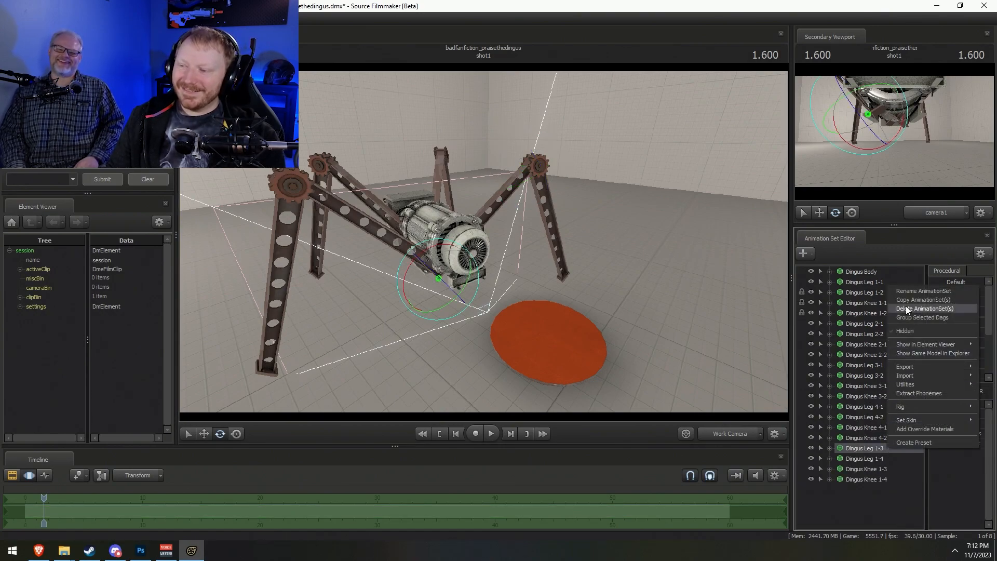
pyautogui.click(919, 288)
pyautogui.moveTo(486, 268); pyautogui.dragTo(727, 225)
pyautogui.write('5-1')
pyautogui.press('Return')
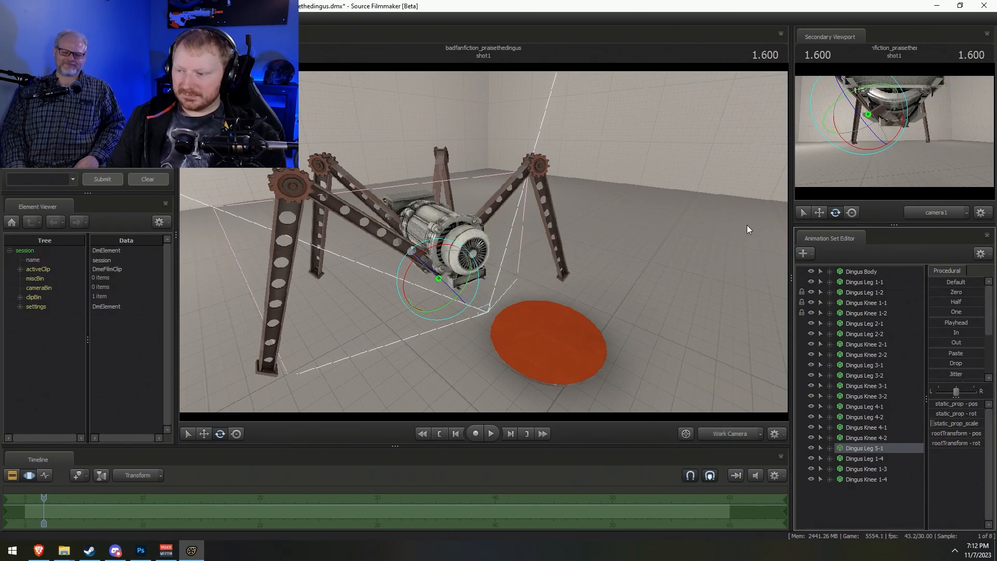
# Rename the last pasted Dingus Leg 1-4 as Dingus Leg 5-2
pyautogui.rightClick(892, 463)
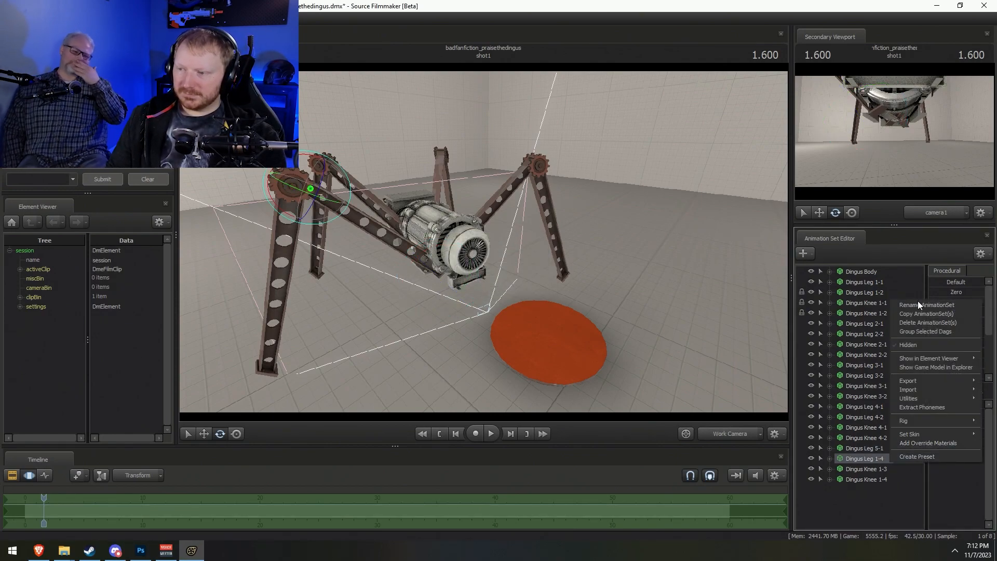
pyautogui.click(918, 305)
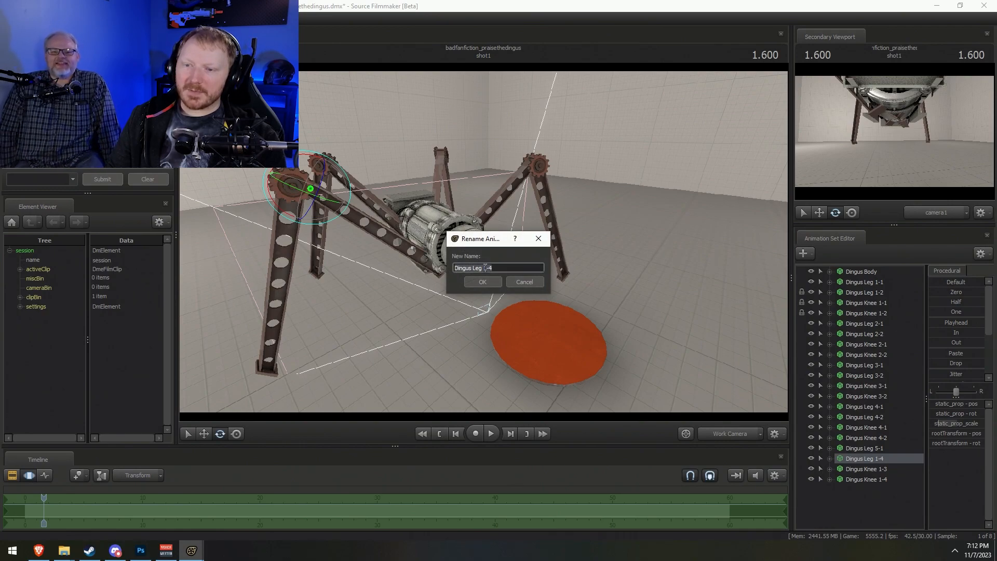
pyautogui.moveTo(485, 268); pyautogui.dragTo(662, 287)
pyautogui.write('5-2')
pyautogui.press('Return')
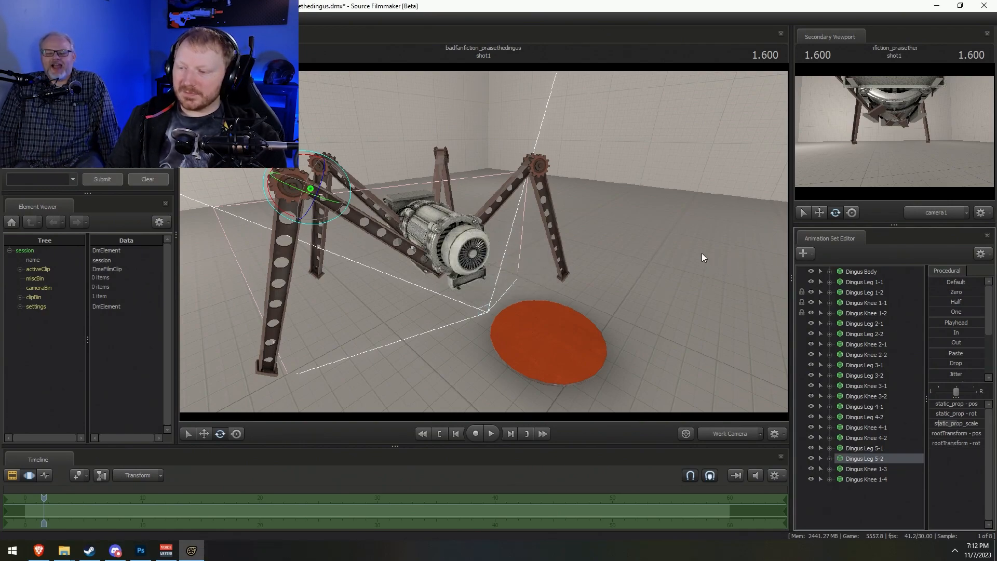
# Rename the last pasted Dingus Knee 1-3 as Dingus Knee 5-1
pyautogui.rightClick(862, 469)
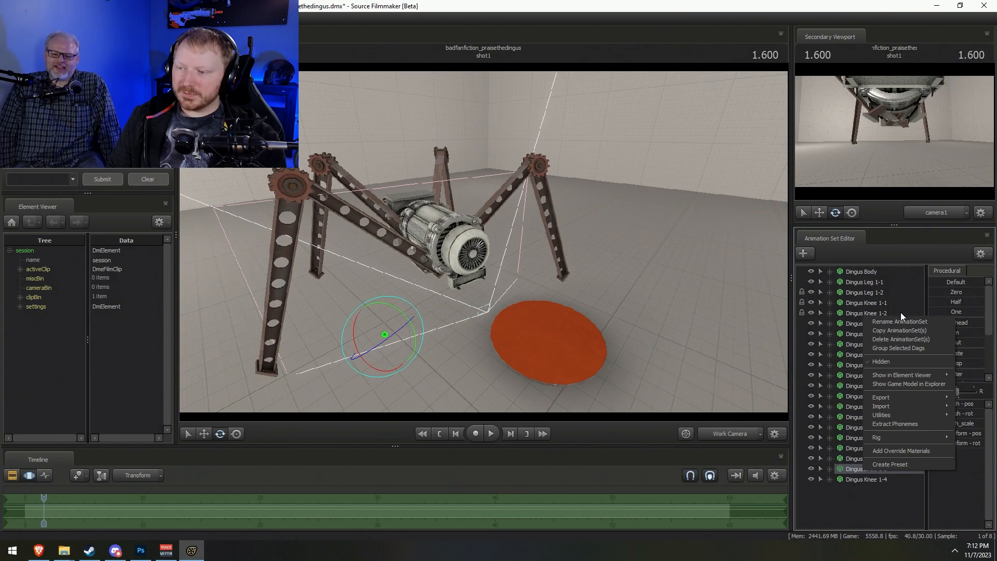
pyautogui.click(898, 320)
pyautogui.moveTo(489, 268); pyautogui.dragTo(540, 268)
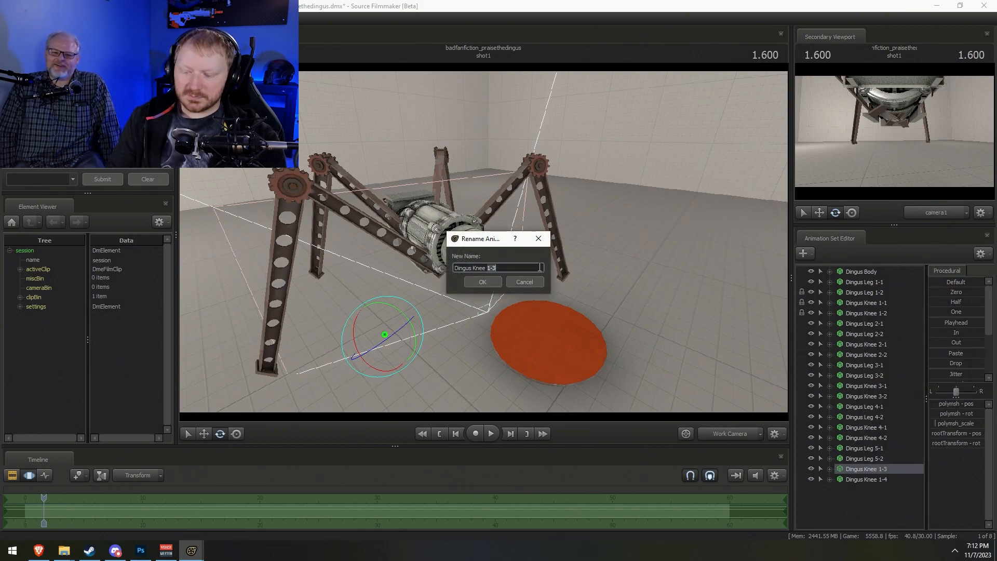
pyautogui.press('Return')
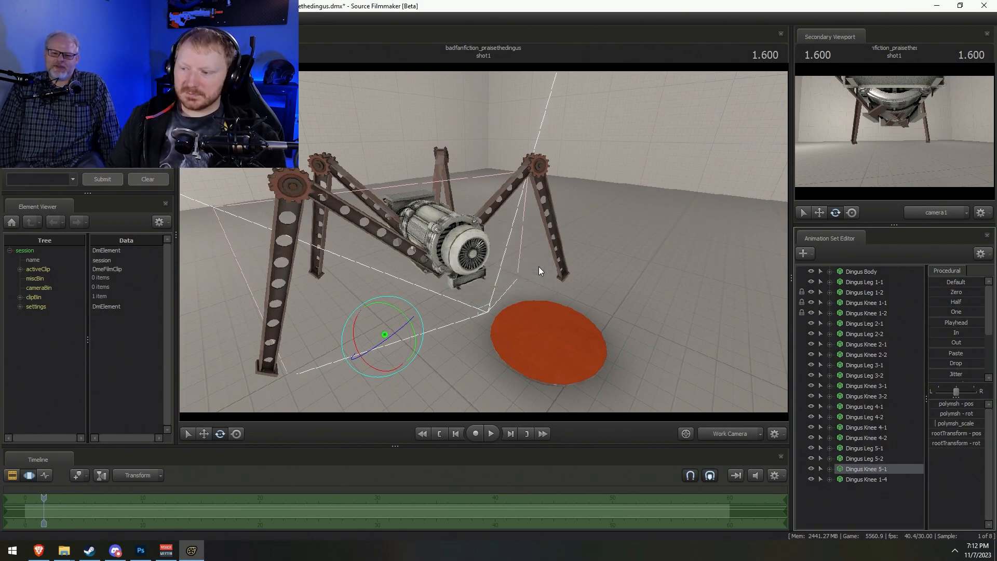
# Rename the last pasted Dingus Knee 1-4 as Dingus Knee 5-2
pyautogui.rightClick(870, 478)
pyautogui.click(912, 330)
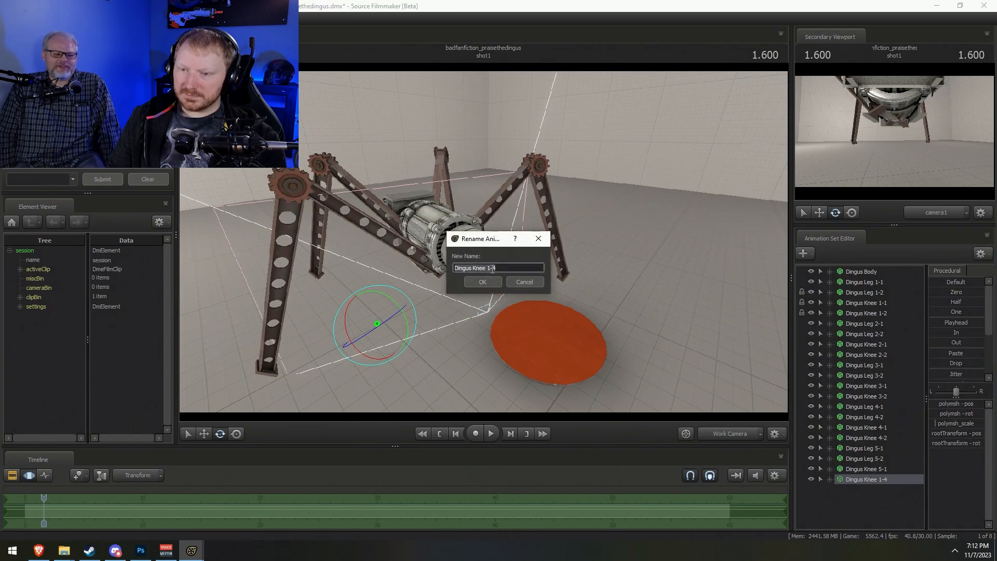
pyautogui.moveTo(489, 267); pyautogui.dragTo(543, 269)
pyautogui.write('5-2')
pyautogui.press('Return')
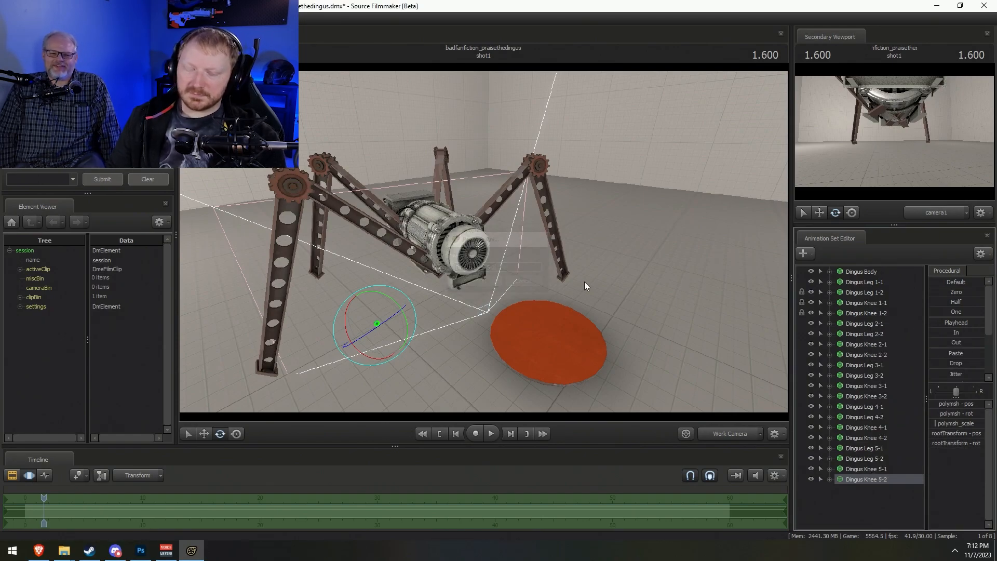
# Check the opening of the chapter "this is why sleep is important" in the browser, and return to Source Filmmaker
pyautogui.scroll(15, 303, 478)
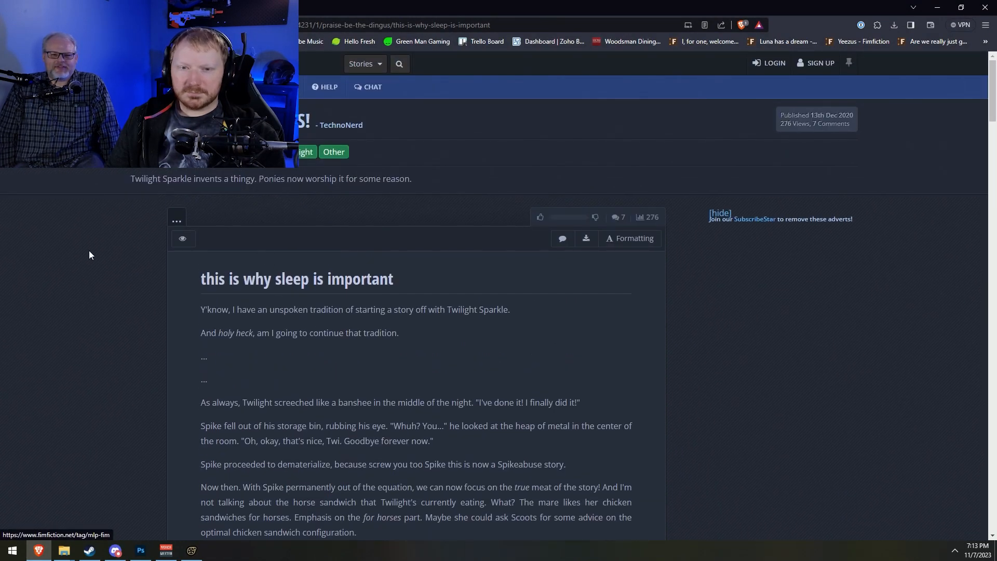
pyautogui.scroll(-1, 584, 466)
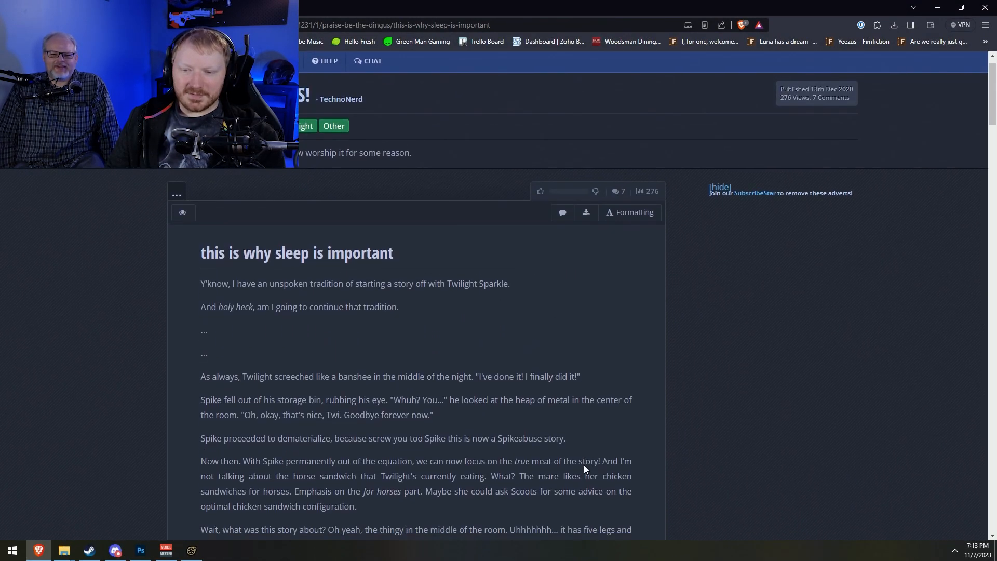
pyautogui.scroll(1, 584, 478)
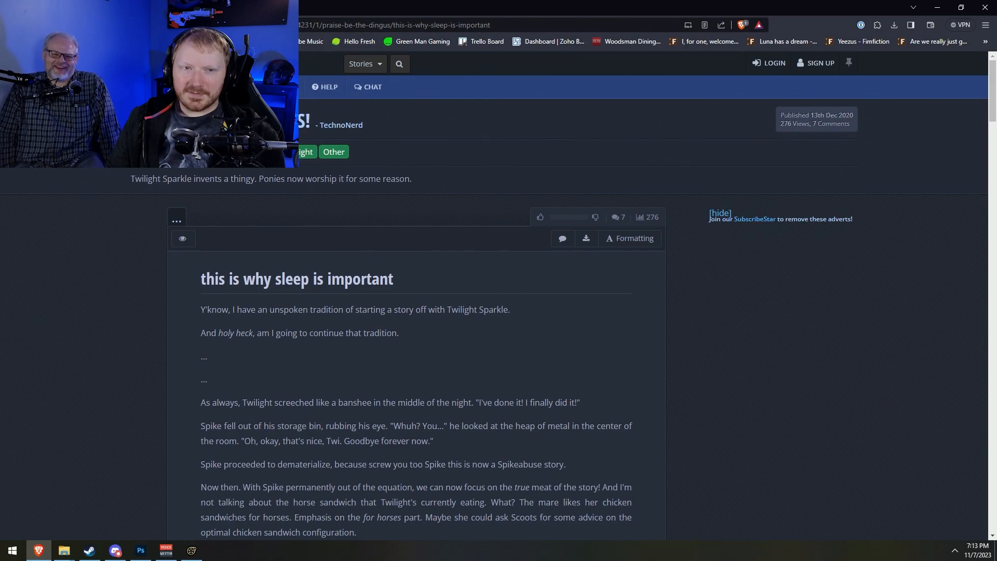
pyautogui.click(944, 5)
# Rotate the four leg 5 parts together so the leg points outward from the motor's fan end
pyautogui.moveTo(492, 241); pyautogui.dragTo(616, 280)
pyautogui.keyDown('shift'); pyautogui.click(878, 449); pyautogui.keyUp('shift')
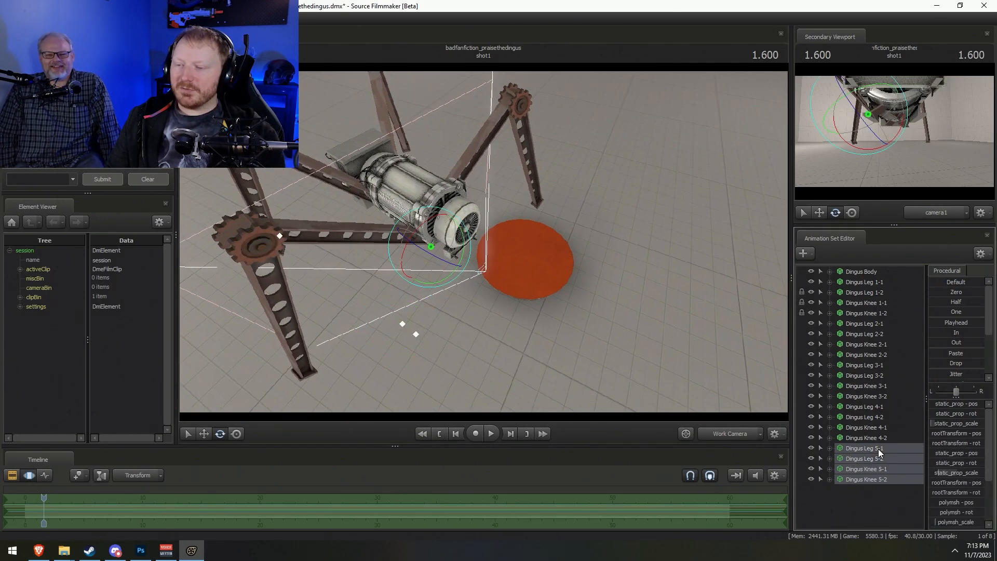
pyautogui.moveTo(425, 282); pyautogui.dragTo(482, 246)
pyautogui.moveTo(474, 248); pyautogui.dragTo(511, 249)
# Move the four leg 5 parts so the leg's base sits on the fan face of the motor body
pyautogui.press('w')
pyautogui.moveTo(423, 292); pyautogui.dragTo(486, 200)
pyautogui.press('w')
pyautogui.press('a')
pyautogui.moveTo(503, 158); pyautogui.dragTo(514, 124)
pyautogui.press('F2')
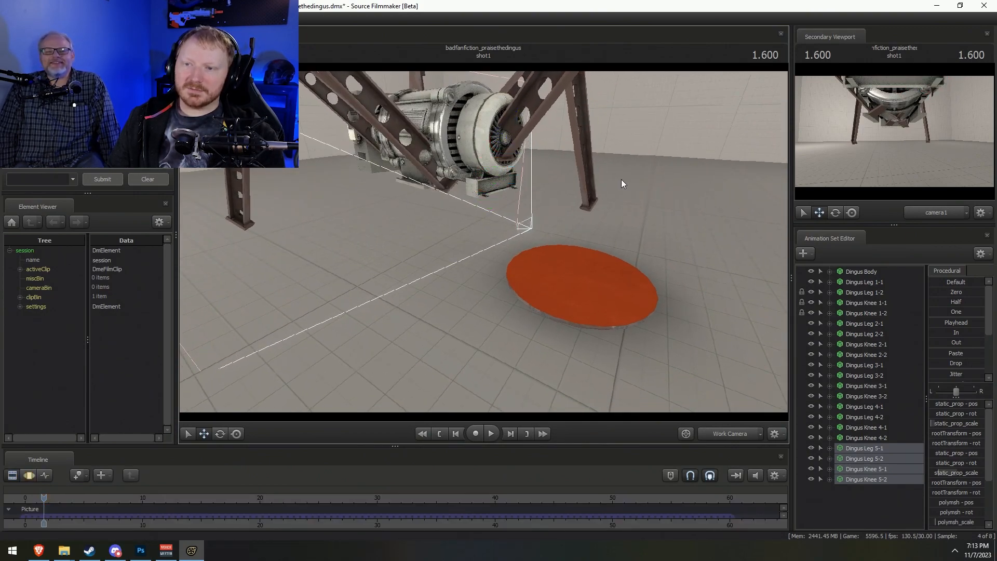
pyautogui.moveTo(613, 178); pyautogui.dragTo(597, 179)
pyautogui.press('s')
pyautogui.moveTo(483, 241); pyautogui.dragTo(494, 277)
pyautogui.press('F3')
# Rotate the lower segment of leg 5, Dingus Leg 5-2, outward at its knee
pyautogui.press('e')
pyautogui.press('F2')
pyautogui.press('d')
pyautogui.press('F3')
pyautogui.click(539, 145)
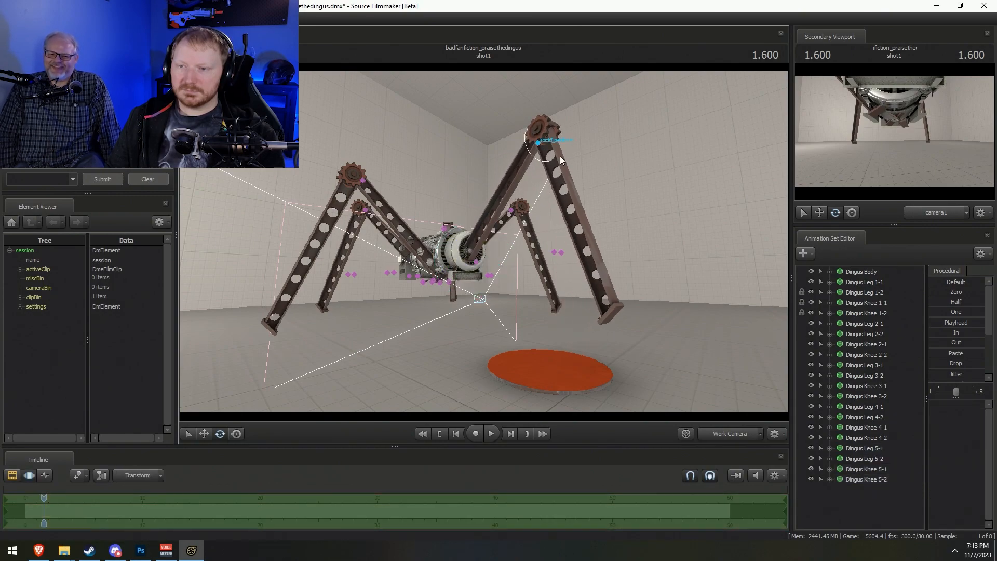
pyautogui.moveTo(540, 147); pyautogui.dragTo(552, 154)
pyautogui.moveTo(565, 259); pyautogui.dragTo(540, 266)
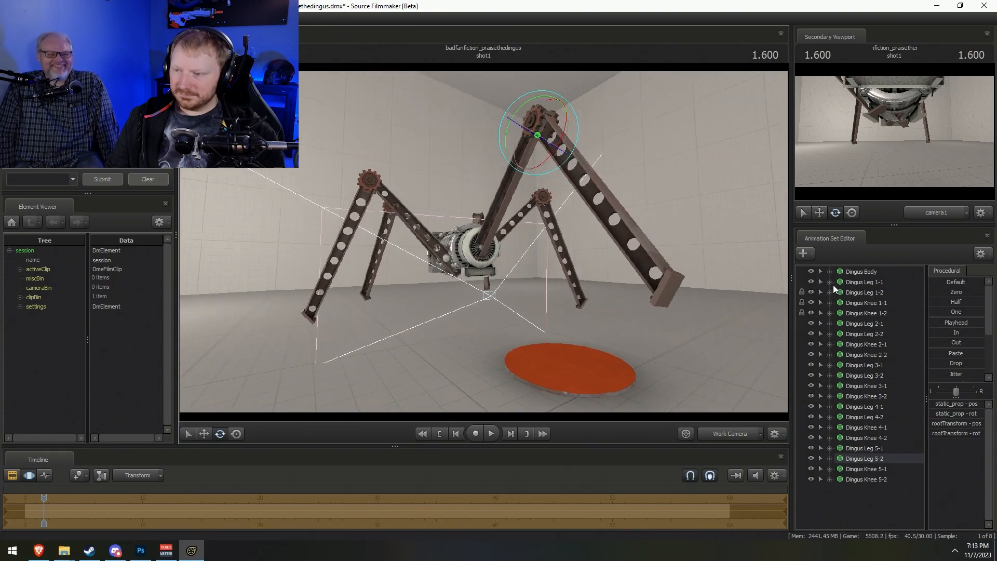
# Group all animation sets from Dingus Body to Dingus Knee 5-2 under a group named Dingus
pyautogui.click(875, 481)
pyautogui.keyDown('shift'); pyautogui.click(866, 272); pyautogui.keyUp('shift')
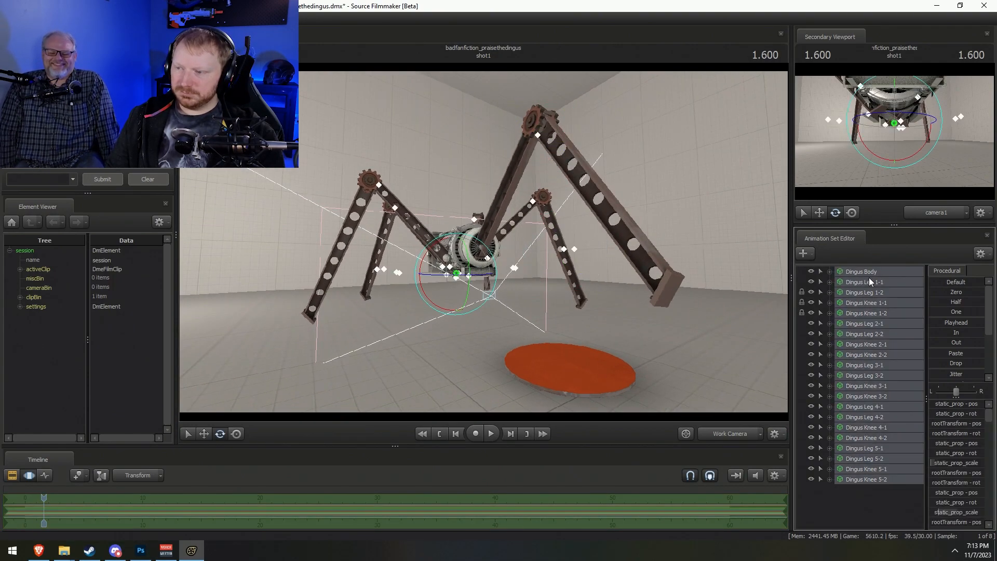
pyautogui.rightClick(870, 279)
pyautogui.click(892, 311)
pyautogui.rightClick(874, 274)
pyautogui.click(881, 276)
pyautogui.write('Dingus')
pyautogui.press('Return')
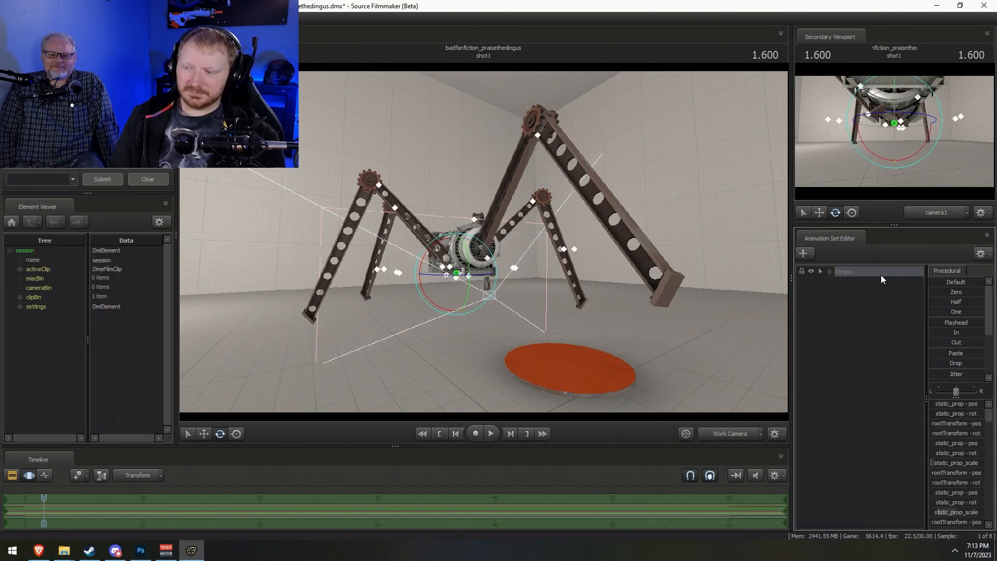
# Create an animation set for the existing camera1 and show that camera in the main viewport
pyautogui.rightClick(872, 323)
pyautogui.click(926, 365)
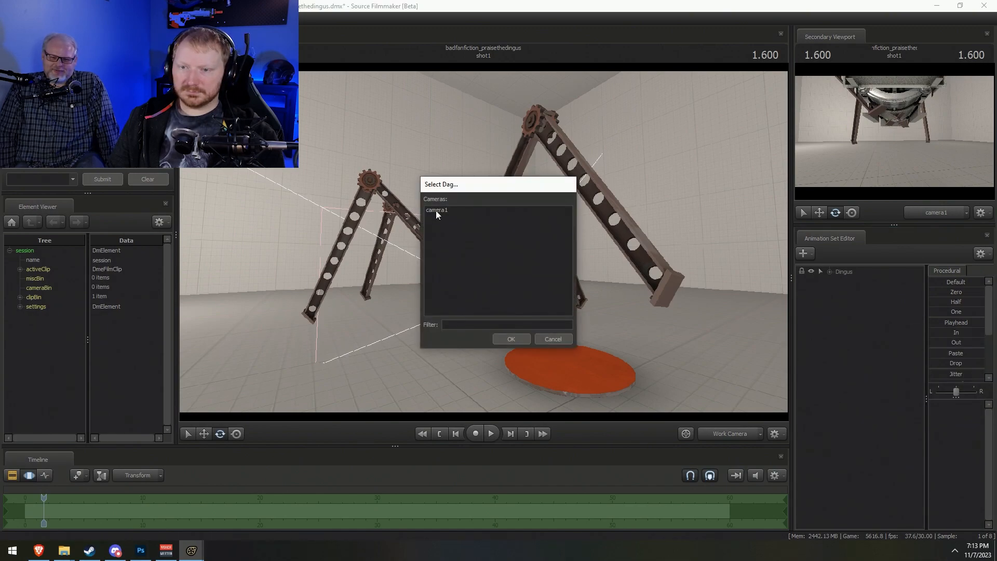
pyautogui.click(512, 339)
pyautogui.click(829, 271)
pyautogui.moveTo(883, 284); pyautogui.dragTo(556, 174)
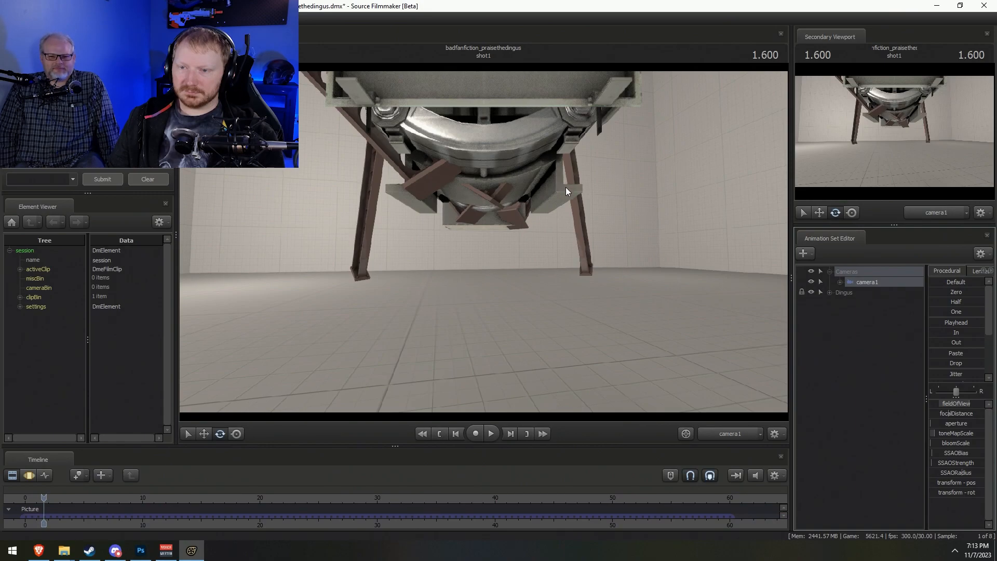
# Reposition camera1 to view the machine and its legs from a low angle at the fan end
pyautogui.press('F3')
pyautogui.moveTo(585, 279); pyautogui.dragTo(483, 275)
pyautogui.press('s')
pyautogui.press('x')
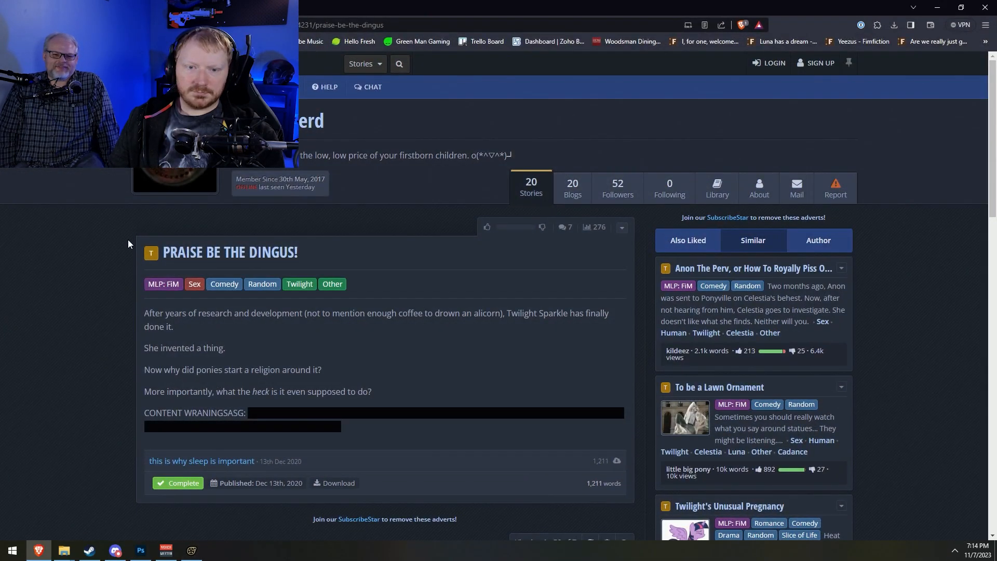
pyautogui.hotkey('alt', 'Tab')
# Apply the 50 mm lens preset to camera1
pyautogui.click(979, 255)
pyautogui.click(981, 255)
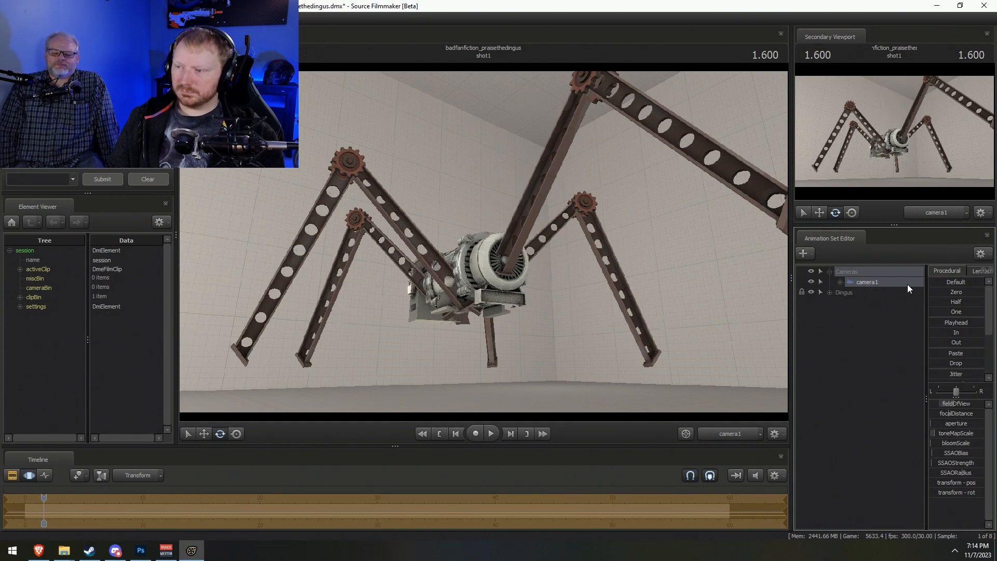
pyautogui.click(971, 271)
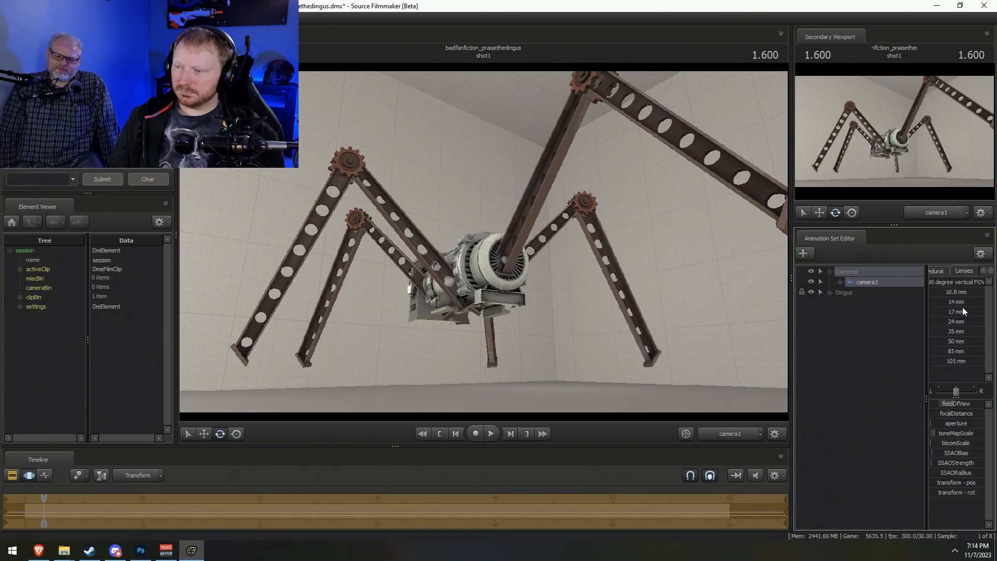
pyautogui.click(934, 343)
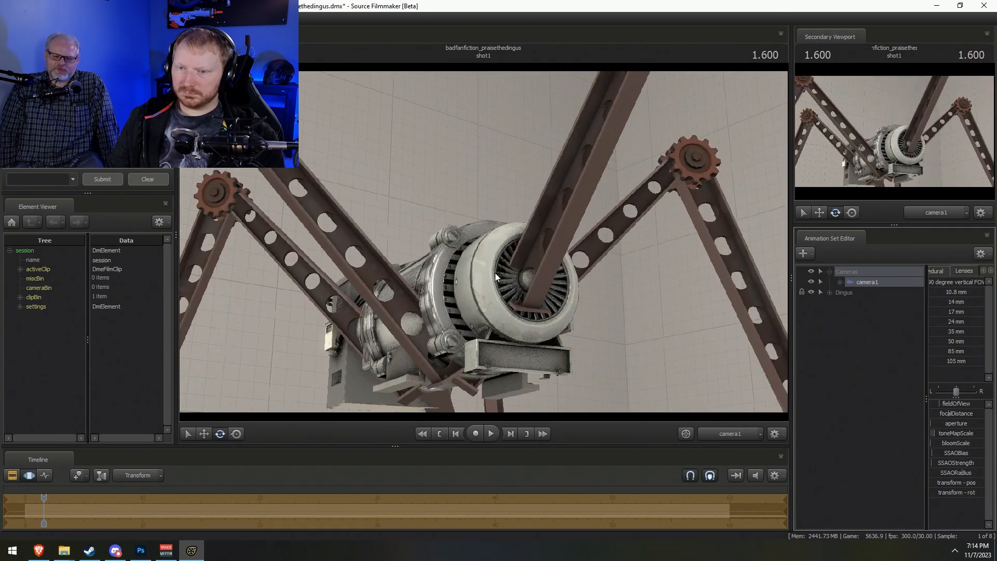
# Adjust camera1's field of view and reposition it to frame the motor's fan end with legs on both sides
pyautogui.moveTo(495, 272); pyautogui.dragTo(478, 280)
pyautogui.press('s')
pyautogui.press('w')
pyautogui.moveTo(948, 403); pyautogui.dragTo(955, 403)
pyautogui.moveTo(576, 260); pyautogui.dragTo(606, 236)
pyautogui.press('w')
pyautogui.press('s')
pyautogui.press('d')
pyautogui.press('r')
pyautogui.press('a')
pyautogui.moveTo(494, 240); pyautogui.dragTo(485, 254)
pyautogui.press('s')
# Switch the main viewport back to the work camera and expand the Dingus group
pyautogui.keyDown('ctrl'); pyautogui.click(746, 438); pyautogui.keyUp('ctrl')
pyautogui.moveTo(623, 312); pyautogui.dragTo(624, 344)
pyautogui.press('s')
pyautogui.press('w')
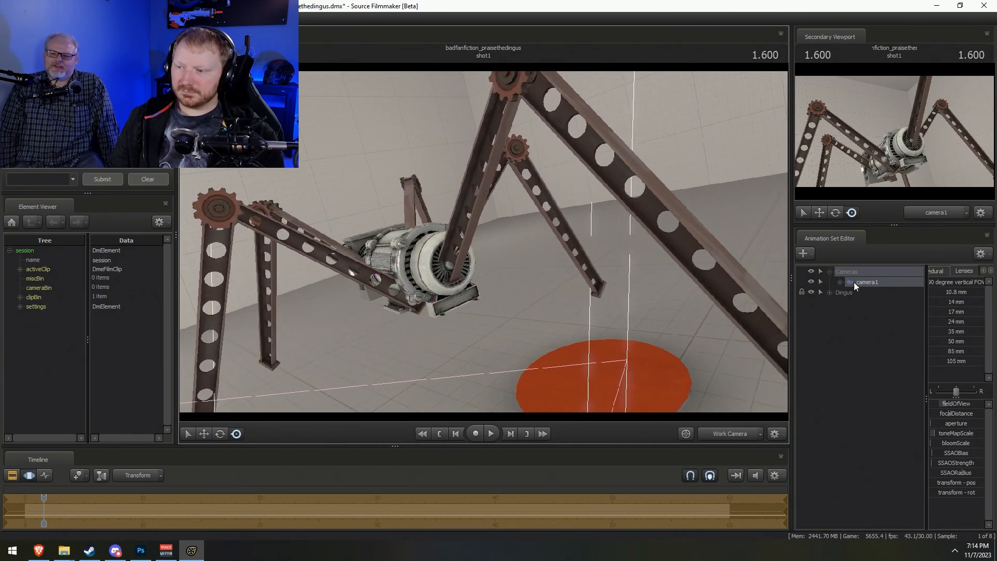
pyautogui.click(830, 292)
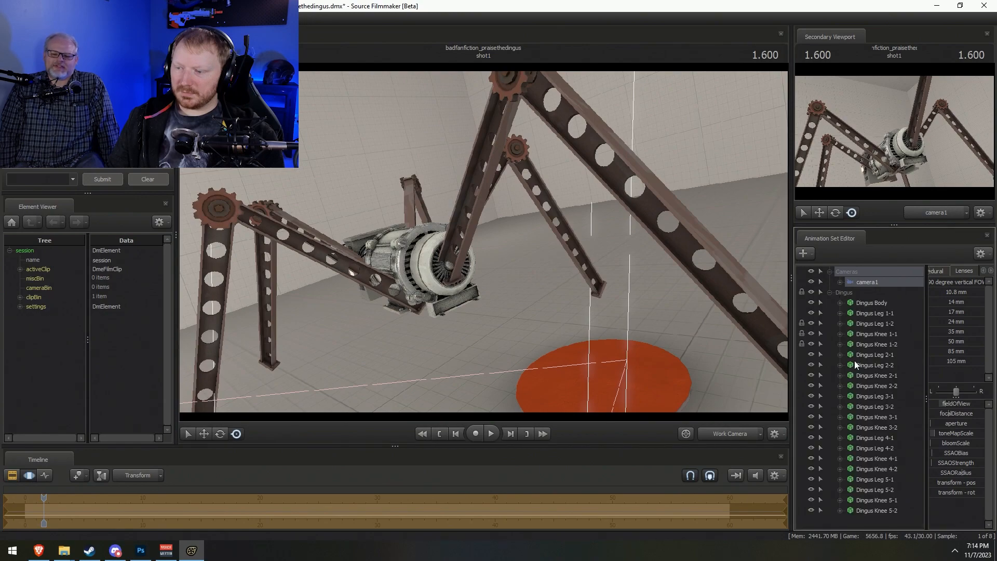
# Rotate the four leg 5 parts together about their base on the motor's fan face
pyautogui.click(871, 479)
pyautogui.moveTo(451, 251); pyautogui.dragTo(530, 203)
pyautogui.keyDown('shift'); pyautogui.click(877, 511); pyautogui.keyUp('shift')
pyautogui.press('e')
pyautogui.press('t')
pyautogui.press('w')
pyautogui.moveTo(437, 215); pyautogui.dragTo(427, 232)
pyautogui.keyDown('alt'); pyautogui.moveTo(427, 232); pyautogui.dragTo(484, 253); pyautogui.keyUp('alt')
pyautogui.press('e')
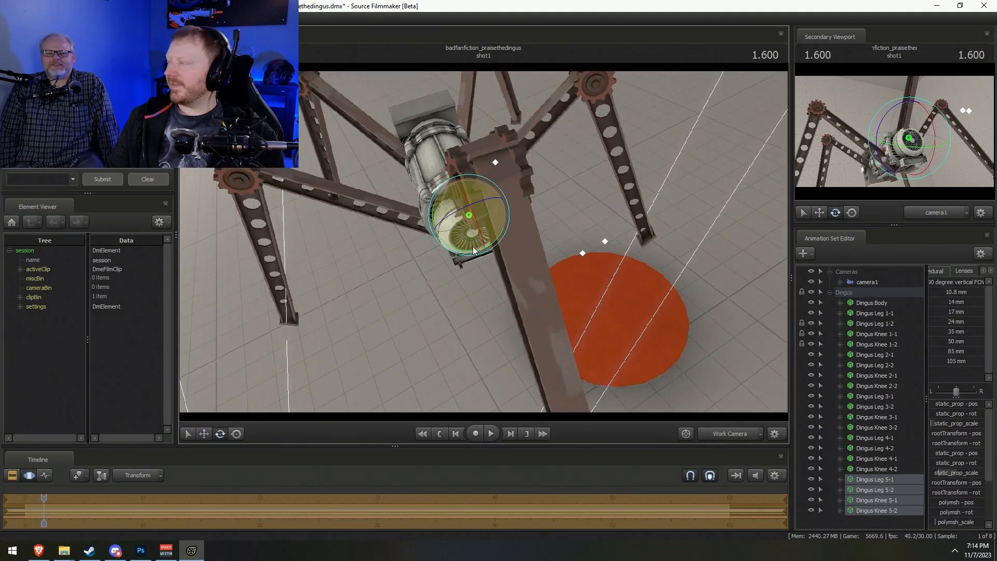
pyautogui.moveTo(470, 249); pyautogui.dragTo(430, 221)
pyautogui.press('w')
# Switch to the browser, open the chapter "this is why sleep is important" and read the description of the machine
pyautogui.hotkey('alt', 'Tab')
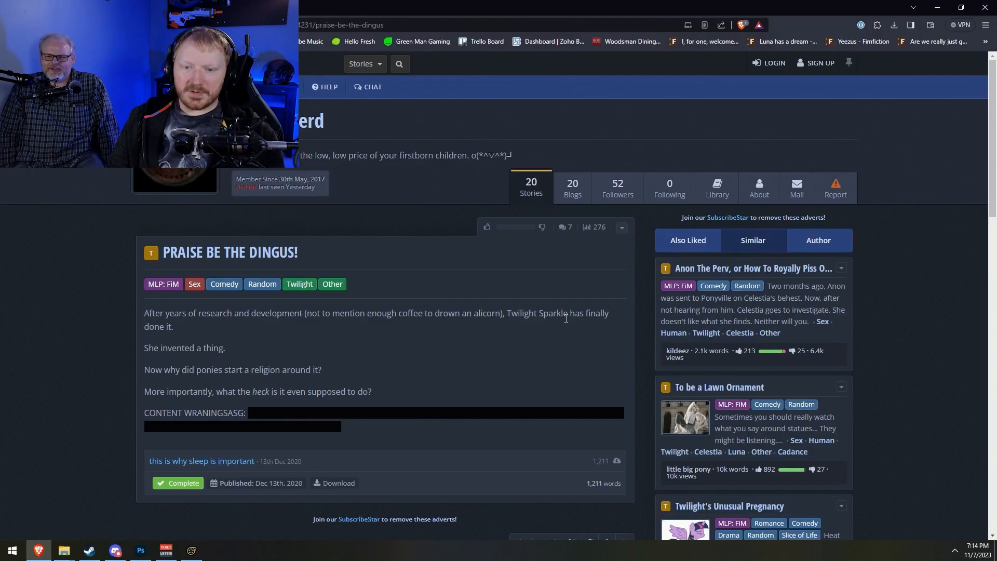
pyautogui.click(202, 462)
pyautogui.scroll(-4, 343, 466)
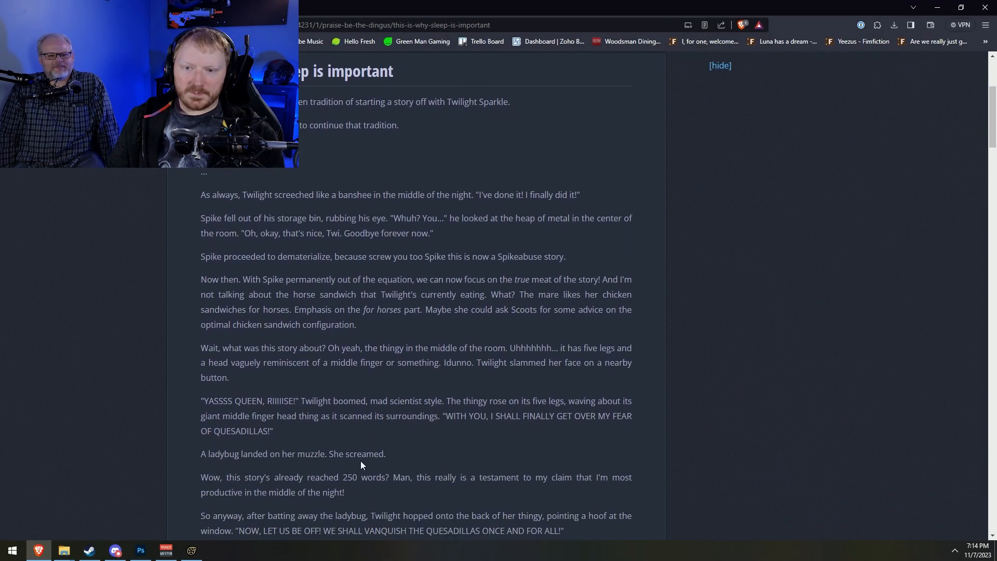
# Switch back to Source Filmmaker and collapse the Dingus group in the animation set list
pyautogui.scroll(1, 433, 322)
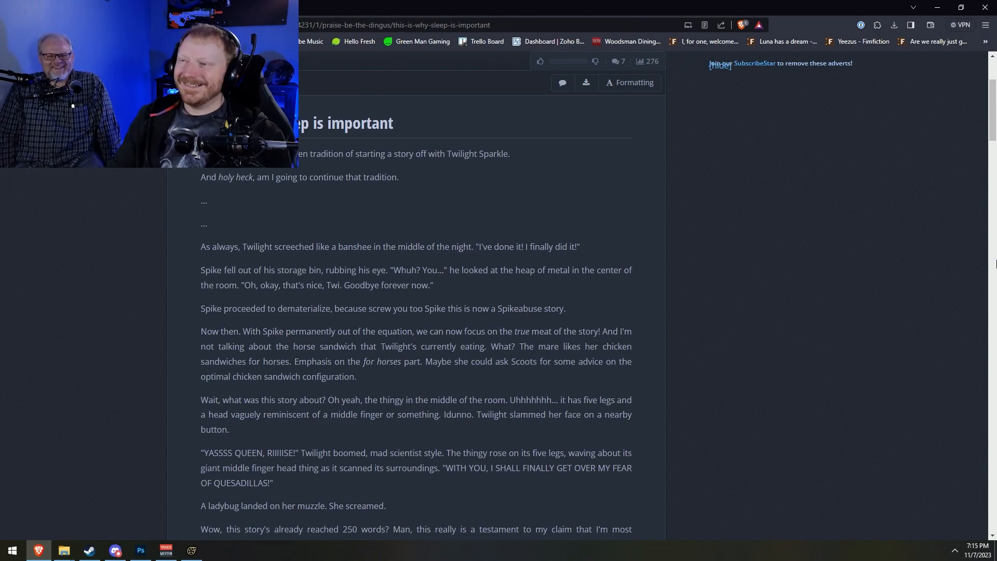
pyautogui.click(932, 11)
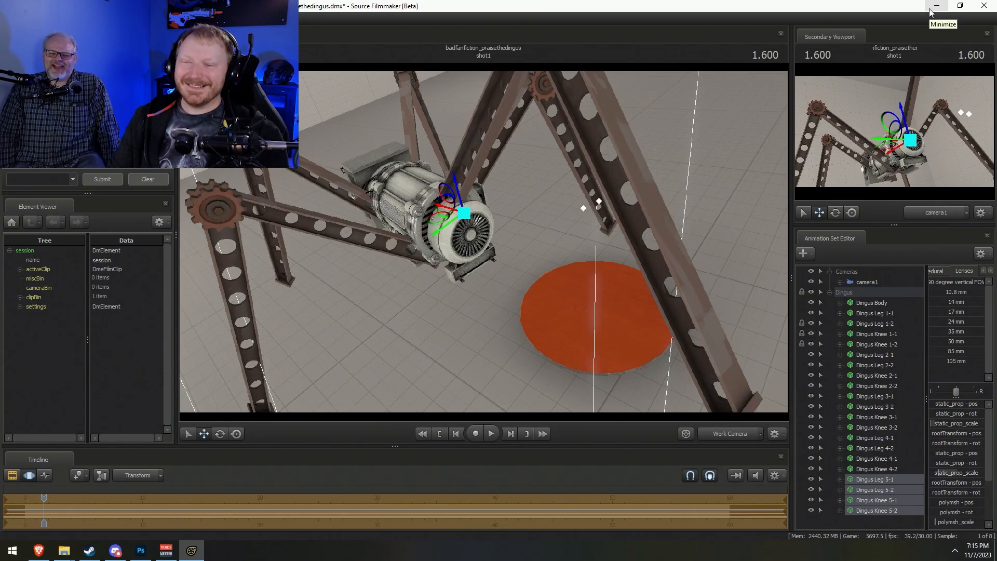
pyautogui.keyDown('alt'); pyautogui.moveTo(483, 250); pyautogui.dragTo(483, 218); pyautogui.keyUp('alt')
pyautogui.press('F2')
pyautogui.press('F3')
pyautogui.click(830, 292)
# Start an animation set for a new model and filter the model list by "hand"
pyautogui.rightClick(843, 330)
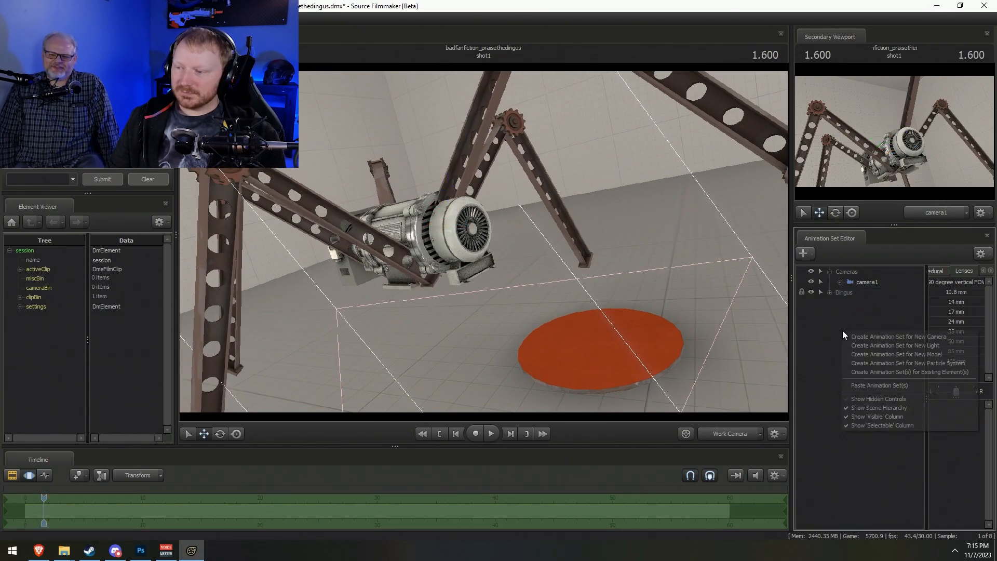
pyautogui.click(869, 353)
pyautogui.write('hand')
# Preview the first filtered models, through the handles_map_editor handles and grips to rotation.mdl
pyautogui.press('Down')
pyautogui.press('Down')
pyautogui.press('Down')
pyautogui.press('Down')
pyautogui.press('Down')
pyautogui.press('Down')
pyautogui.press('Down')
pyautogui.press('Down')
pyautogui.press('Down')
pyautogui.press('Down')
pyautogui.press('Down')
pyautogui.press('Down')
pyautogui.press('Down')
pyautogui.press('Down')
pyautogui.press('Down')
pyautogui.press('Down')
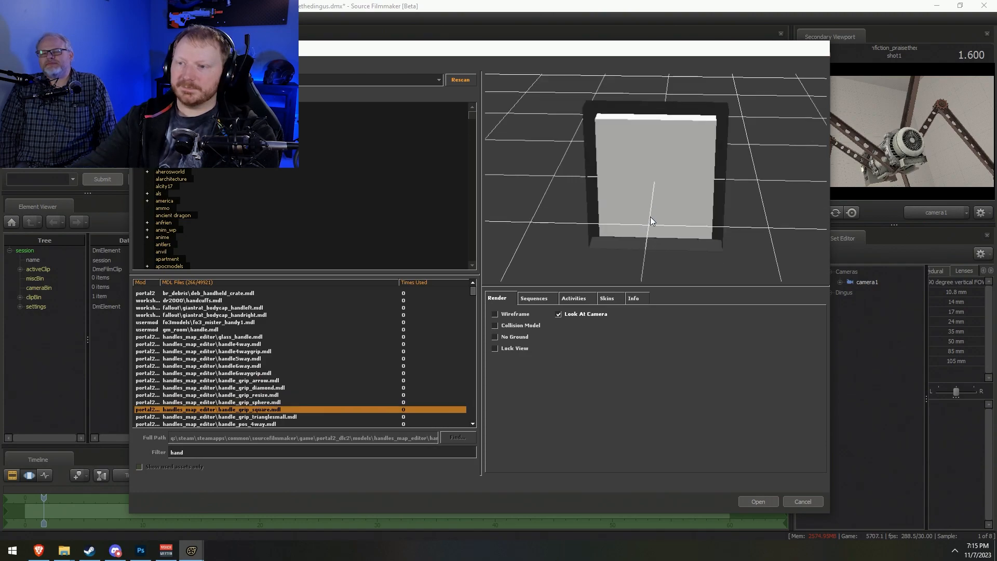
pyautogui.press('Down')
pyautogui.press('Down')
pyautogui.press('Down')
pyautogui.press('Down')
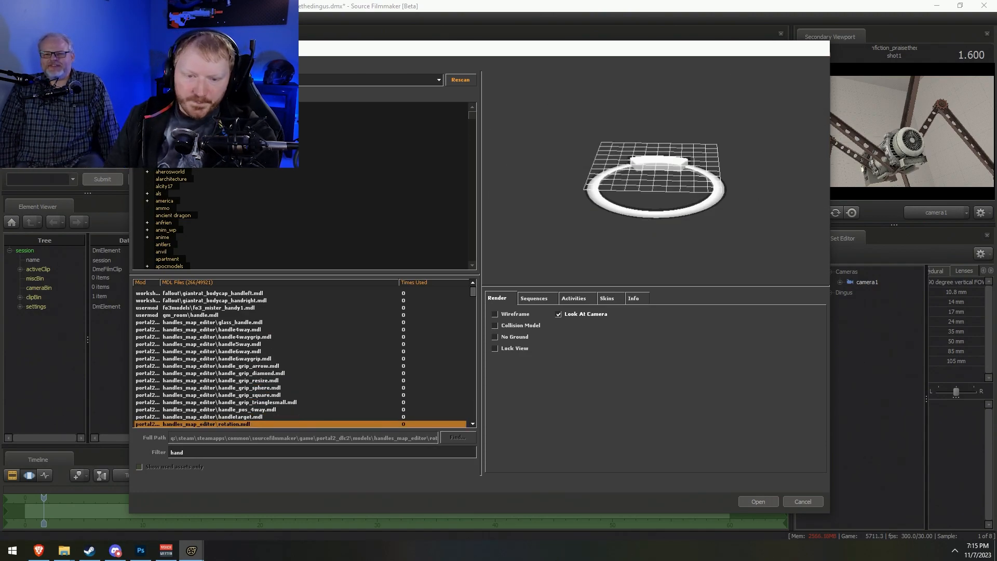
# Preview the dota hand and offhand weapon models, from the heroes entries to the bounty_hunter items
pyautogui.scroll(-6, 292, 340)
pyautogui.click(261, 323)
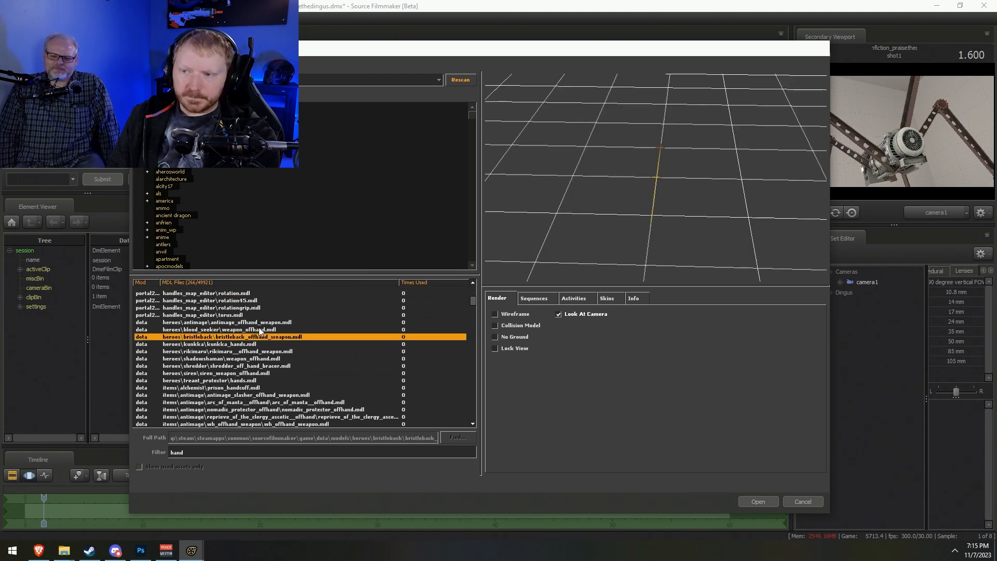
pyautogui.press('Down')
pyautogui.press('Down')
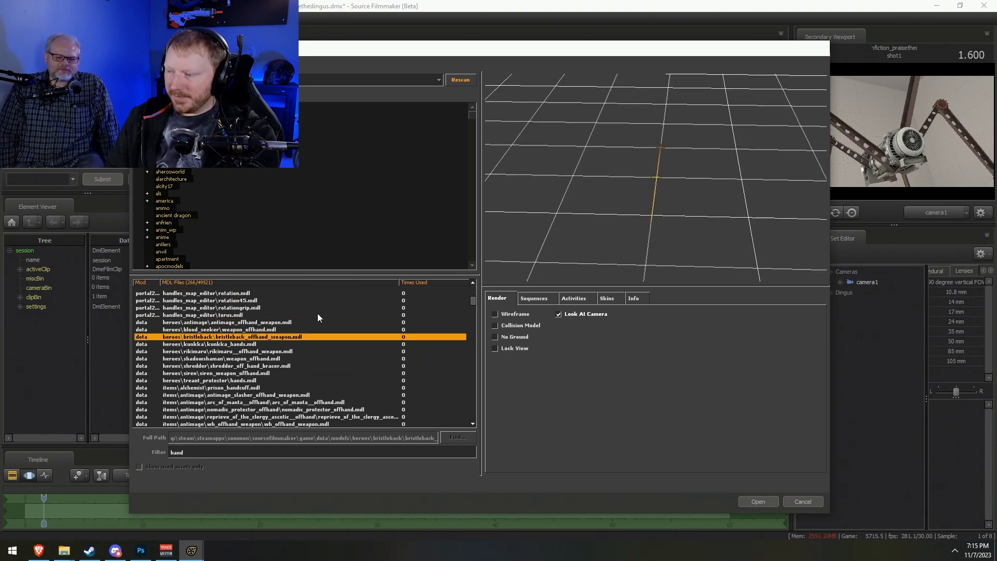
pyautogui.press('Down')
pyautogui.press('Down')
pyautogui.press('Down')
pyautogui.press('Down')
pyautogui.press('Down')
pyautogui.press('Down')
pyautogui.press('Down')
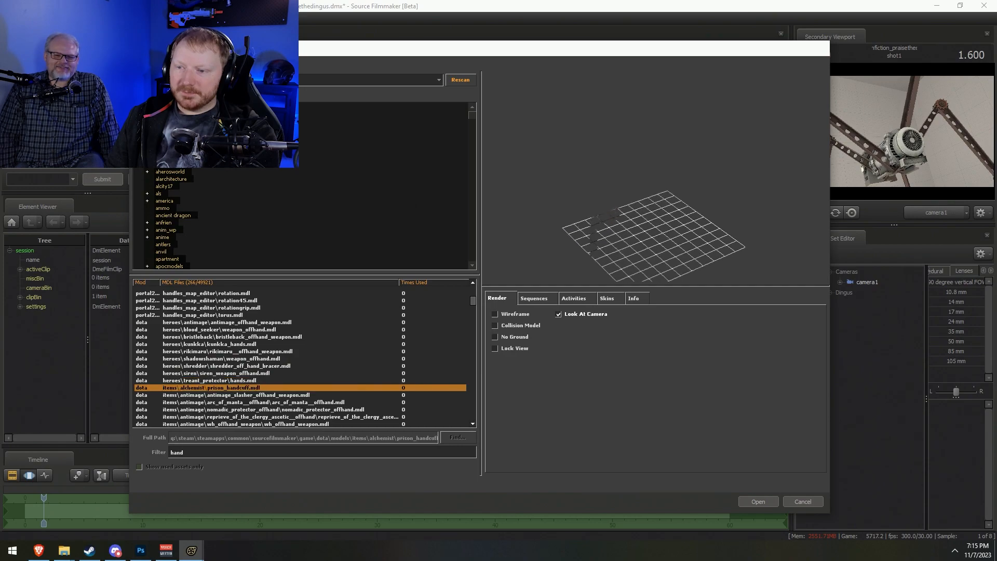
pyautogui.press('Down')
pyautogui.press('Down')
pyautogui.moveTo(712, 143); pyautogui.dragTo(717, 143)
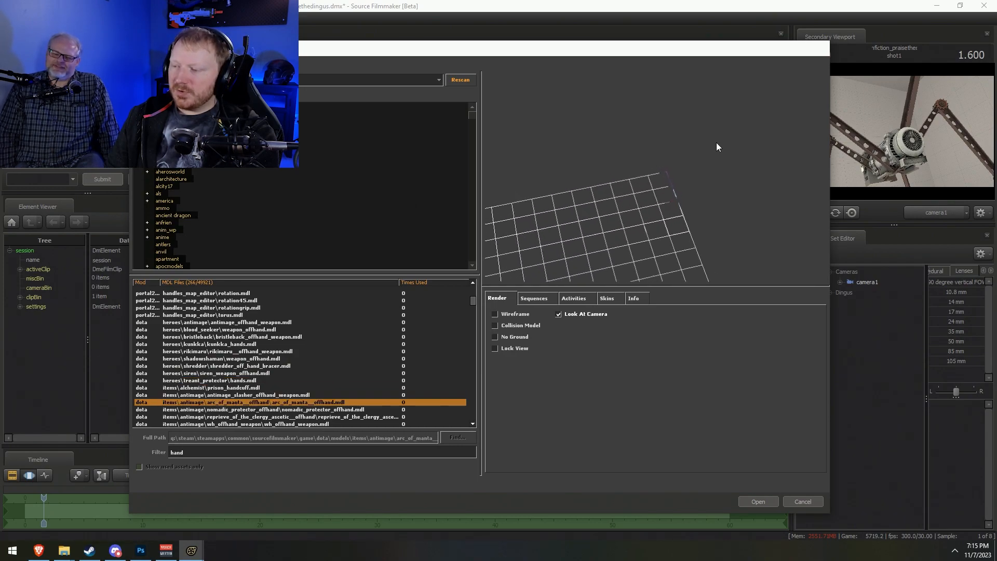
pyautogui.press('Down')
pyautogui.press('Down')
pyautogui.press('Down')
pyautogui.press('Down')
pyautogui.press('Down')
pyautogui.press('Down')
pyautogui.press('Down')
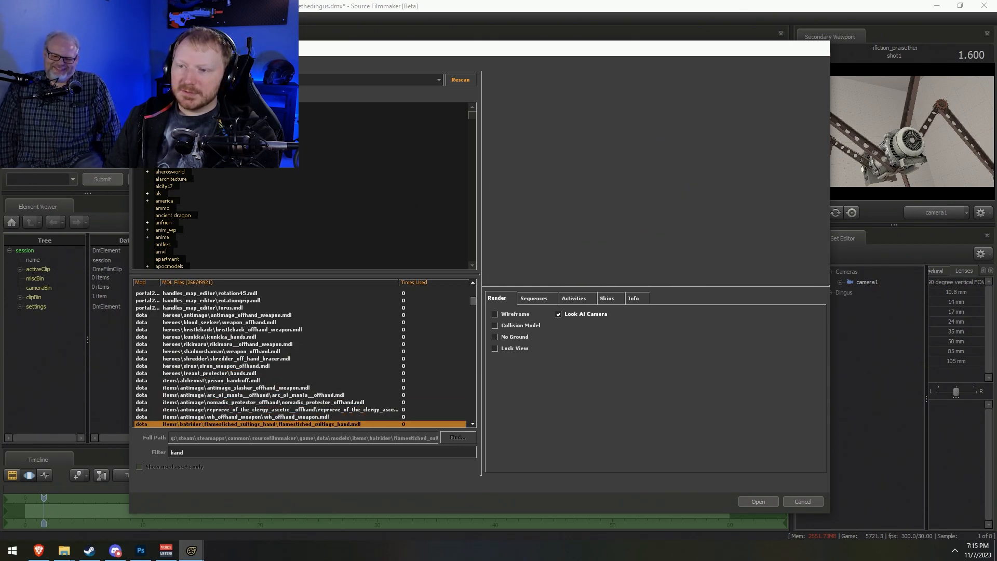
pyautogui.press('Down')
pyautogui.press('Down')
pyautogui.press('Down')
pyautogui.press('Down')
pyautogui.press('Down')
pyautogui.press('Down')
pyautogui.press('Down')
pyautogui.press('Down')
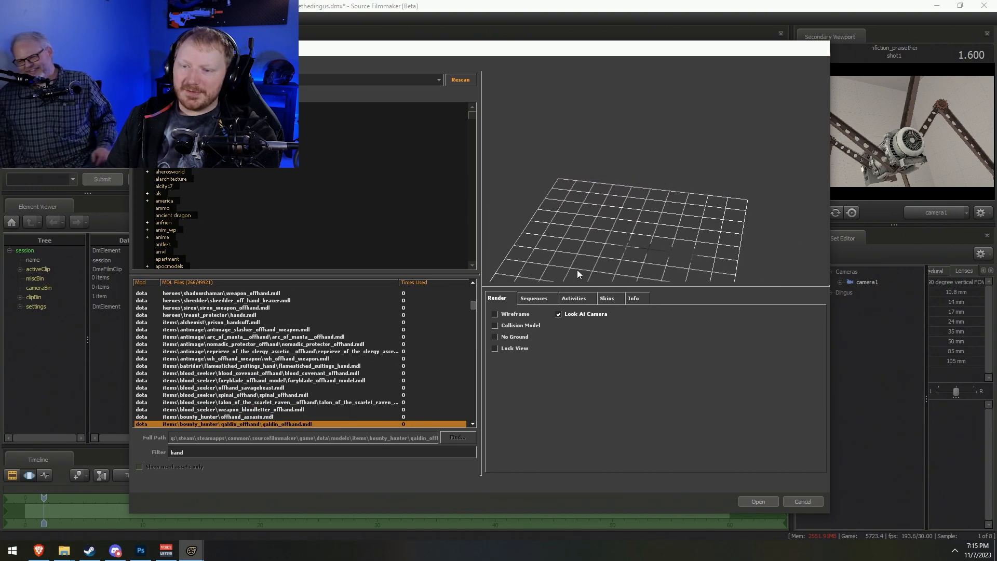
pyautogui.press('Down')
# Skip ahead to the props models and preview the entries around hand_sculpture.mdl and the de_inferno handrails
pyautogui.scroll(-9, 321, 387)
pyautogui.click(204, 367)
pyautogui.click(218, 380)
pyautogui.press('Down')
pyautogui.press('Up')
pyautogui.press('Up')
pyautogui.press('Up')
pyautogui.press('Up')
pyautogui.press('Up')
pyautogui.press('Down')
pyautogui.press('Down')
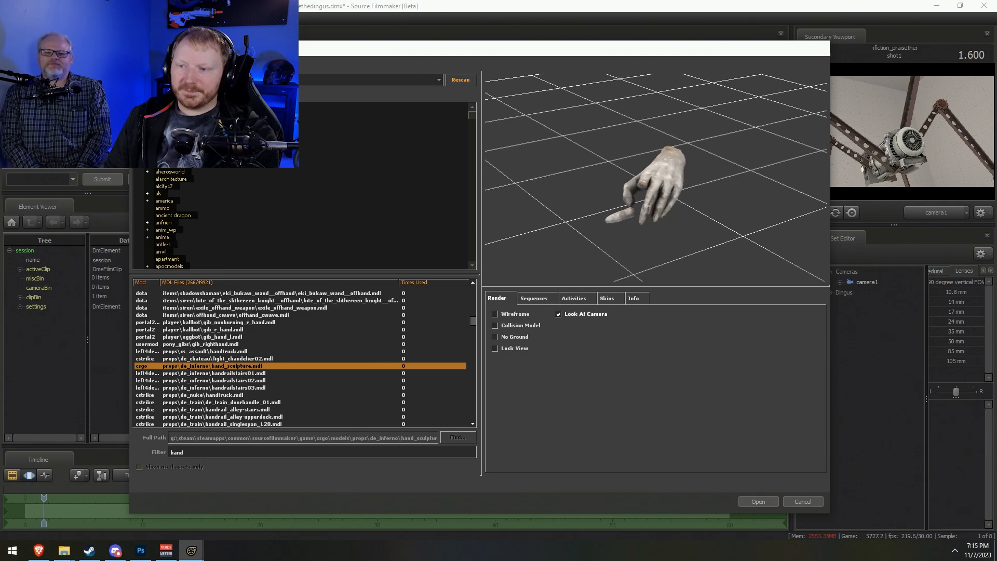
pyautogui.press('Down')
pyautogui.press('Down')
pyautogui.press('Down')
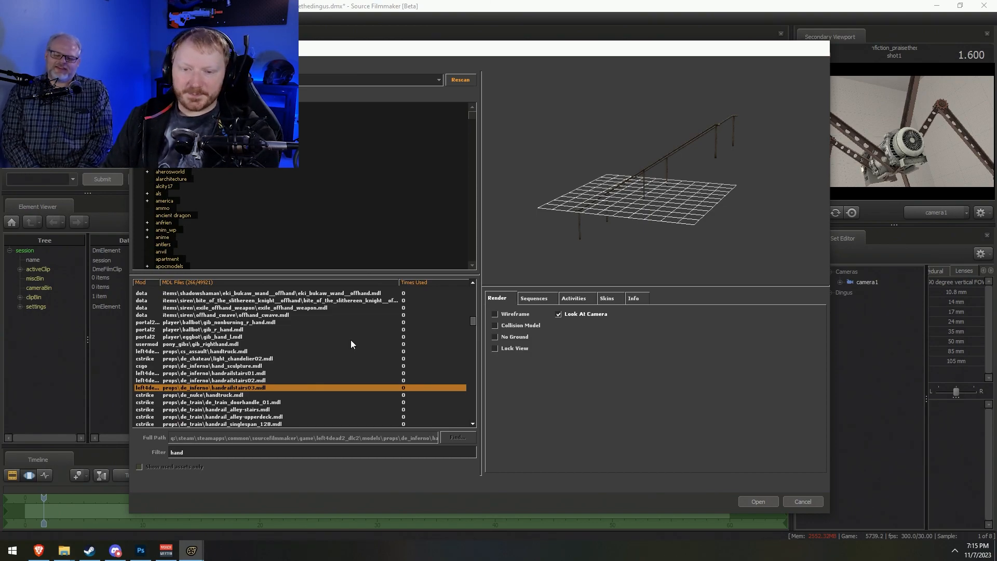
# Preview the de_train handrail and hand truck models and the first gg_handling baggage models
pyautogui.click(224, 403)
pyautogui.press('Down')
pyautogui.press('Down')
pyautogui.press('Down')
pyautogui.press('Down')
pyautogui.press('Down')
pyautogui.press('Down')
pyautogui.press('Down')
pyautogui.press('Down')
pyautogui.press('Down')
pyautogui.press('Down')
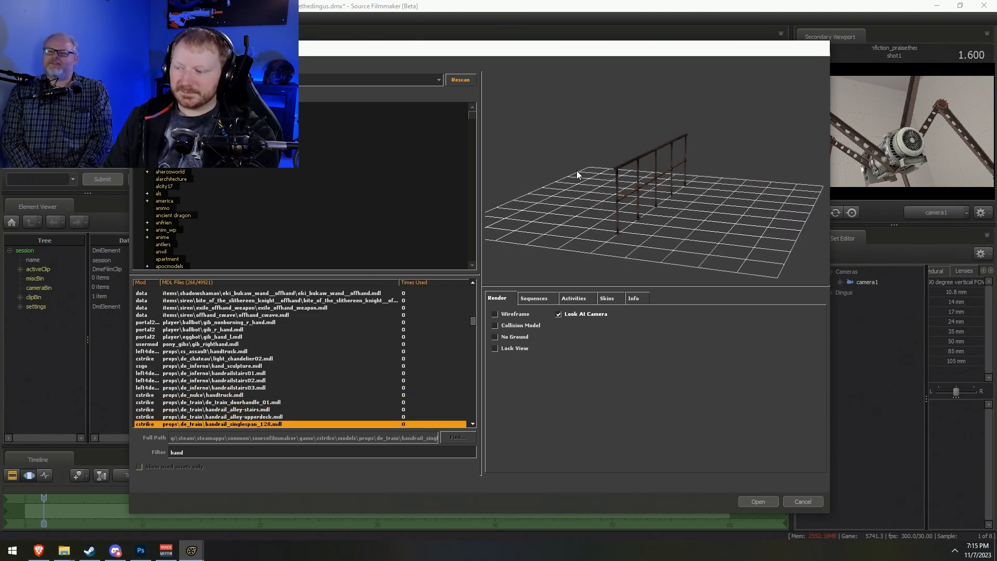
pyautogui.press('Down')
pyautogui.press('Down')
pyautogui.press('Down')
pyautogui.press('Down')
pyautogui.press('Down')
pyautogui.press('Down')
pyautogui.press('Down')
pyautogui.press('Down')
pyautogui.press('Down')
pyautogui.press('Down')
pyautogui.press('Down')
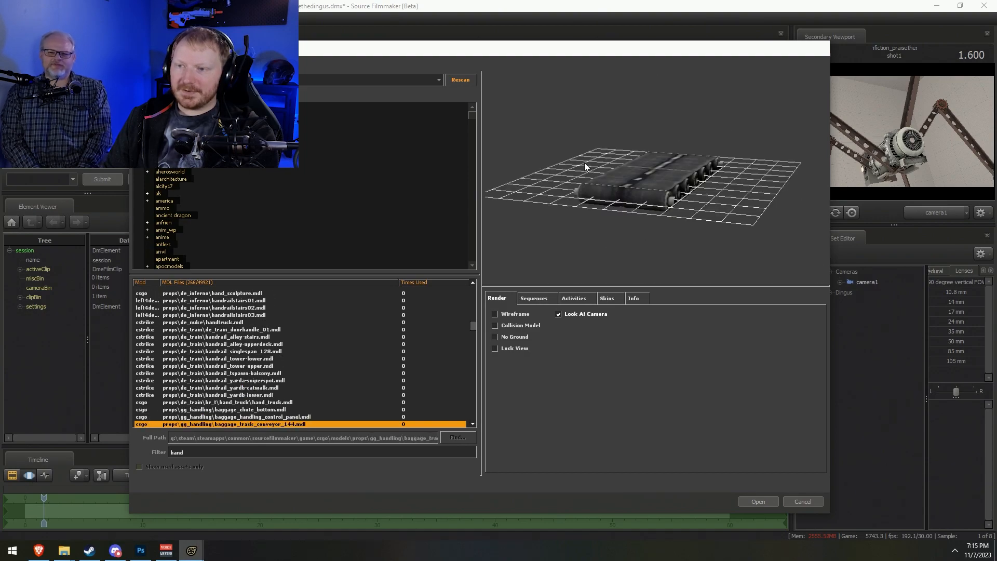
# Preview the remaining gg_handling models and the entries after them, as far as the props_blackmesa large wall clock hand
pyautogui.press('Down')
pyautogui.press('Down')
pyautogui.press('Down')
pyautogui.press('Down')
pyautogui.press('Down')
pyautogui.press('Down')
pyautogui.press('Down')
pyautogui.press('Down')
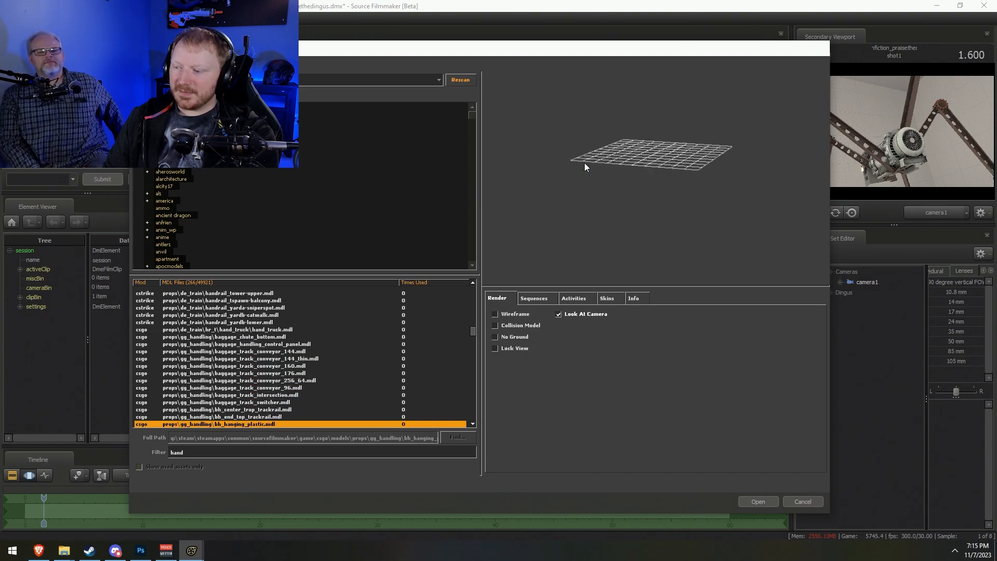
pyautogui.press('Down')
pyautogui.press('Down')
pyautogui.press('Down')
pyautogui.press('Down')
pyautogui.press('Down')
pyautogui.press('Down')
pyautogui.press('Down')
pyautogui.press('Down')
pyautogui.press('Down')
pyautogui.press('Down')
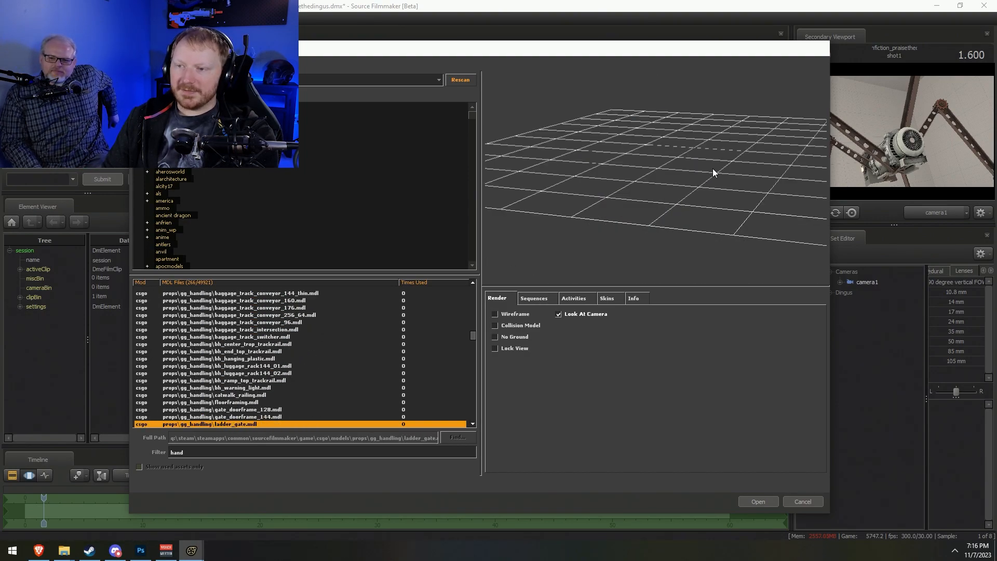
pyautogui.press('Down')
pyautogui.press('Down')
pyautogui.press('Down')
pyautogui.press('Down')
pyautogui.press('Down')
pyautogui.press('Down')
pyautogui.press('Down')
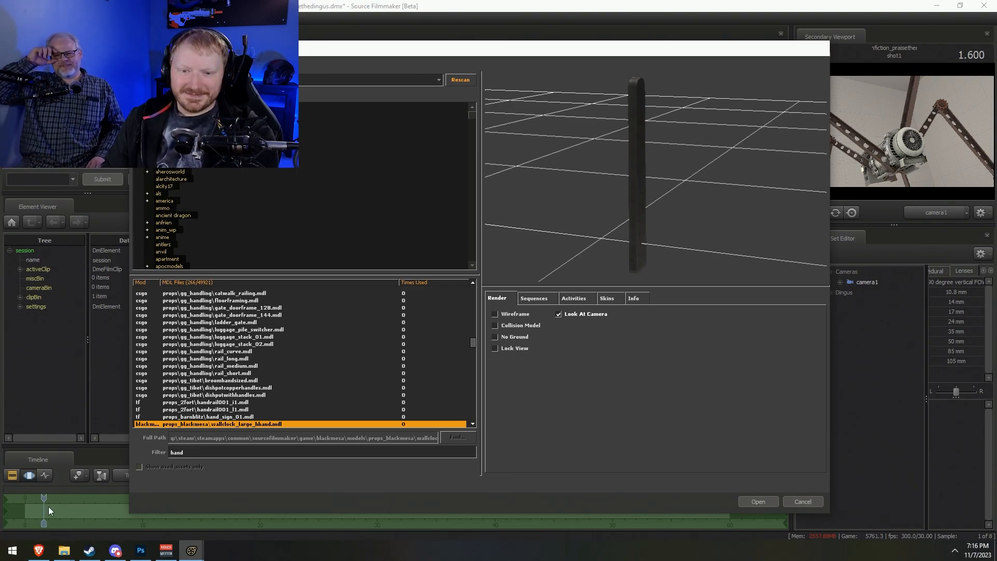
# Preview the hand models from the props_blackmesa wall clock hands through the props_bts and props_c17 handrails to inn_chandelier1.mdl
pyautogui.scroll(-5, 191, 347)
pyautogui.press('Down')
pyautogui.press('Down')
pyautogui.press('Down')
pyautogui.press('Down')
pyautogui.press('Down')
pyautogui.press('Down')
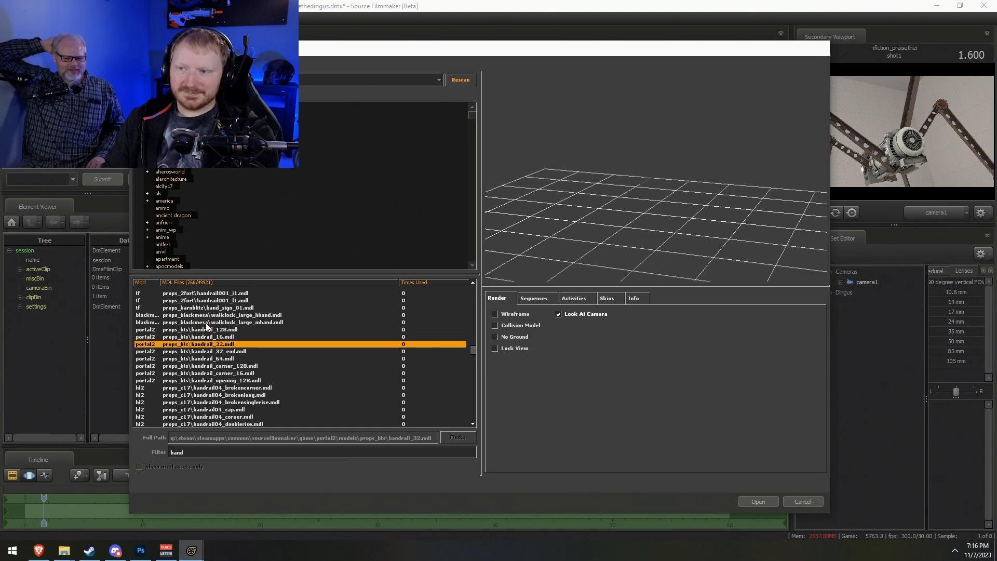
pyautogui.press('Down')
pyautogui.press('Down')
pyautogui.press('Down')
pyautogui.press('Down')
pyautogui.press('Down')
pyautogui.press('Down')
pyautogui.press('Down')
pyautogui.press('Down')
pyautogui.press('Down')
pyautogui.press('Down')
pyautogui.press('Down')
pyautogui.press('Down')
pyautogui.press('Down')
pyautogui.press('Down')
pyautogui.press('Down')
pyautogui.press('Down')
pyautogui.press('Down')
pyautogui.press('Down')
pyautogui.press('Down')
pyautogui.press('Down')
pyautogui.press('Down')
pyautogui.press('Down')
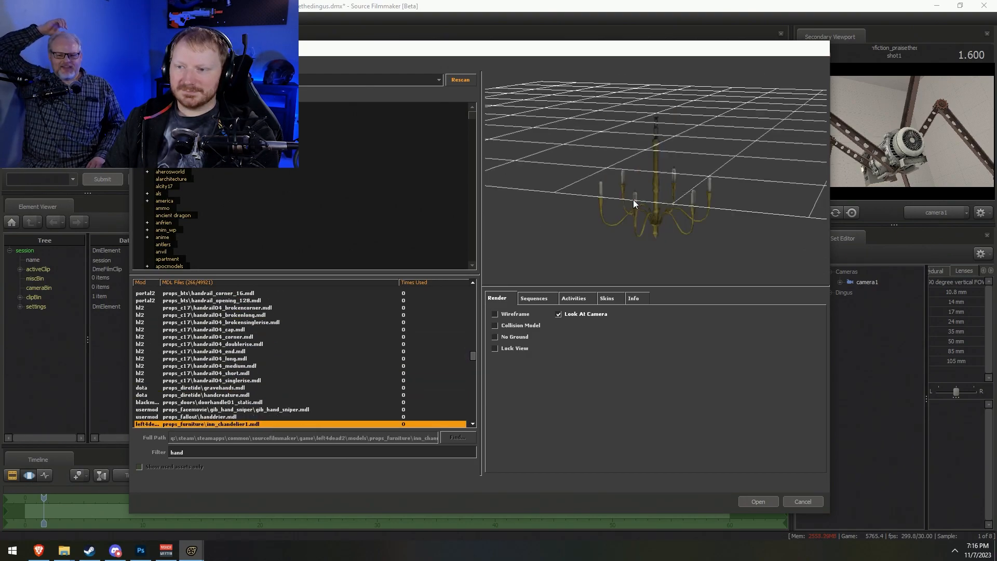
# Preview the props_generic hand dryer models and the props_halloween clock hands, as far as halloween_clock_hand_small.mdl
pyautogui.press('Down')
pyautogui.press('Down')
pyautogui.press('Down')
pyautogui.press('Down')
pyautogui.press('Down')
pyautogui.press('Down')
pyautogui.press('Down')
pyautogui.press('Down')
pyautogui.press('Down')
pyautogui.press('Down')
pyautogui.press('Down')
pyautogui.press('Down')
pyautogui.press('Down')
pyautogui.press('Down')
pyautogui.press('Down')
pyautogui.press('Down')
pyautogui.press('Down')
pyautogui.press('Down')
pyautogui.press('Down')
pyautogui.press('Down')
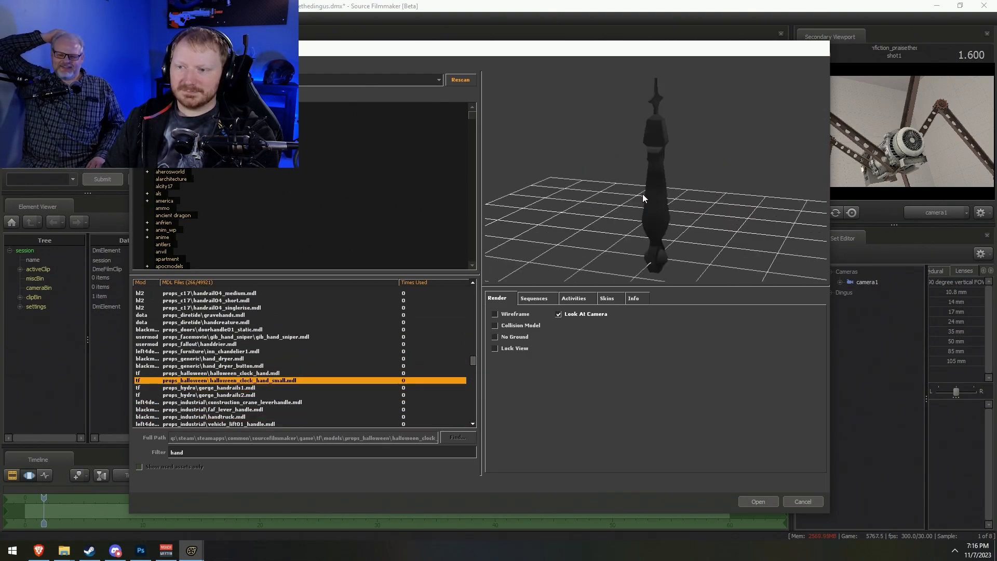
# Preview the models from the props_hydro gorge handrails through the props_moonbase and props_office entries to the props_silo handrail_tspawn-balcony.mdl
pyautogui.press('Down')
pyautogui.press('Down')
pyautogui.press('Down')
pyautogui.press('Down')
pyautogui.press('Down')
pyautogui.press('Down')
pyautogui.press('Down')
pyautogui.press('Down')
pyautogui.press('Down')
pyautogui.press('Down')
pyautogui.press('Down')
pyautogui.press('Down')
pyautogui.press('Down')
pyautogui.press('Down')
pyautogui.press('Down')
pyautogui.press('Down')
pyautogui.press('Down')
pyautogui.press('Down')
pyautogui.press('Down')
pyautogui.press('Down')
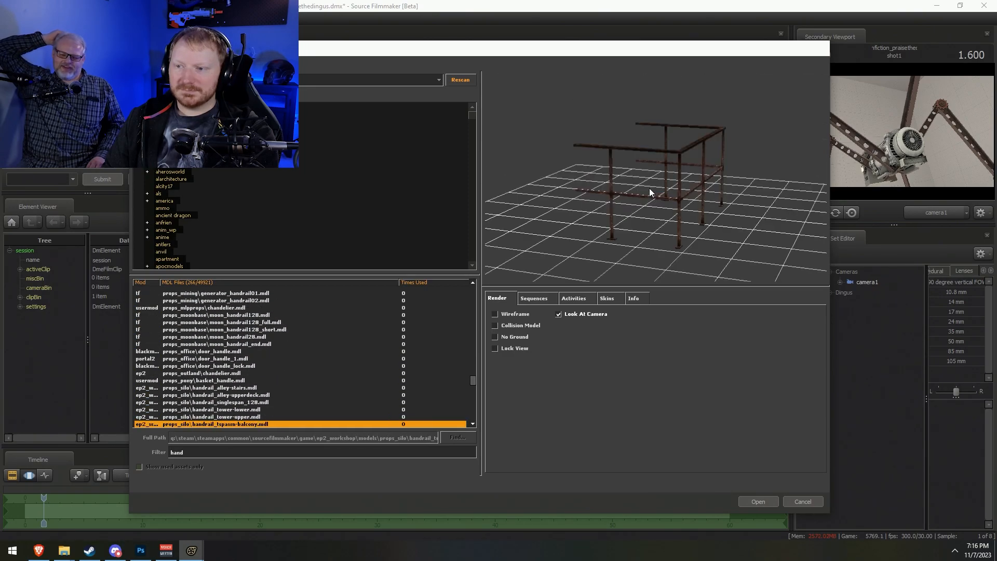
# Preview the remaining props_silo models, the props_soho and props_trainyard handrails, and the props_unique handrails up to handrail_subway02.mdl
pyautogui.press('Down')
pyautogui.press('Down')
pyautogui.press('Down')
pyautogui.press('Down')
pyautogui.press('Down')
pyautogui.press('Down')
pyautogui.press('Down')
pyautogui.press('Down')
pyautogui.press('Down')
pyautogui.press('Down')
pyautogui.press('Down')
pyautogui.press('Down')
pyautogui.press('Down')
pyautogui.press('Down')
pyautogui.press('Down')
pyautogui.press('Down')
pyautogui.press('Down')
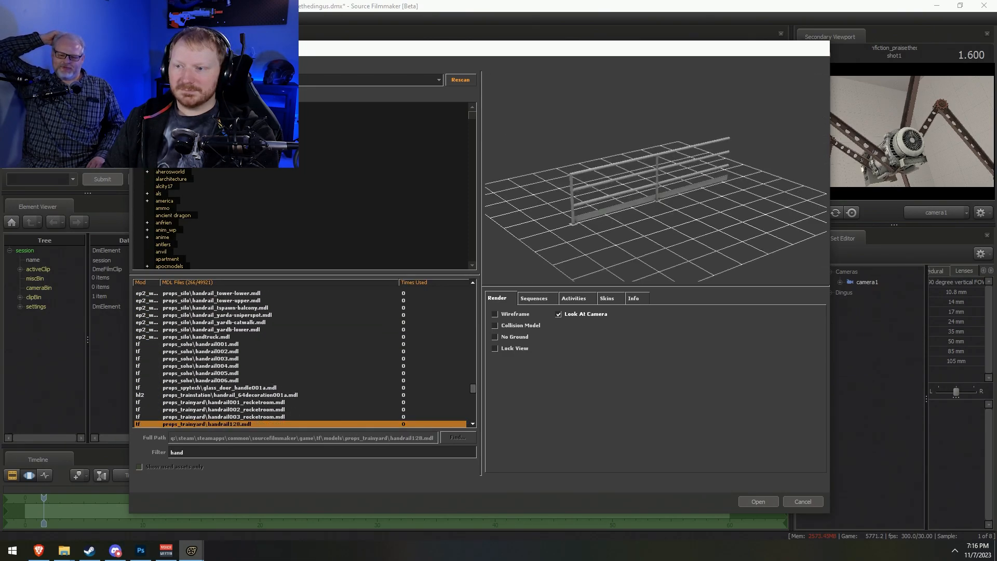
pyautogui.press('Down')
pyautogui.press('Down')
pyautogui.press('Down')
pyautogui.press('Down')
pyautogui.press('Down')
pyautogui.press('Down')
pyautogui.press('Down')
pyautogui.press('Down')
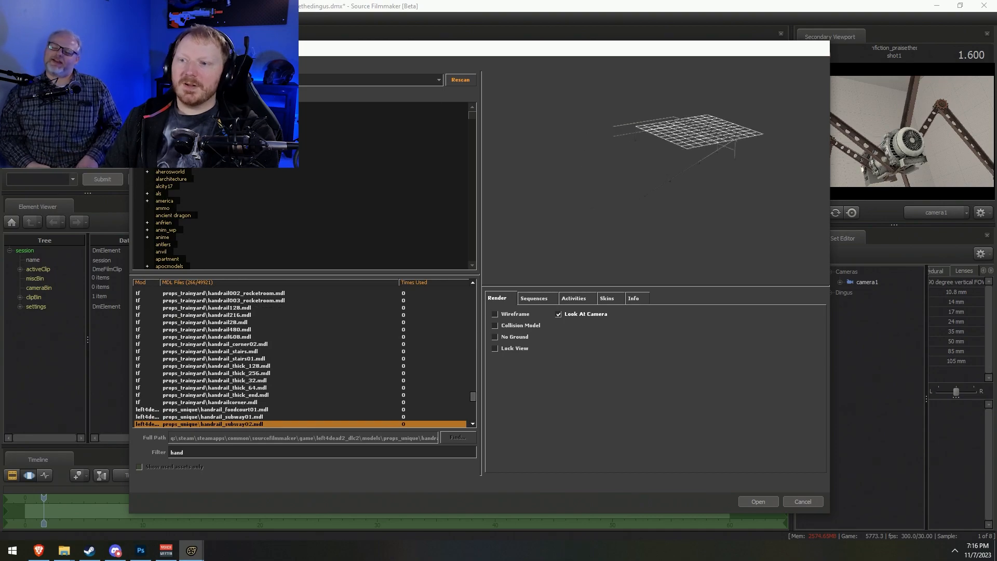
# Preview the remaining props_unique subway handrails, the props_urban hand signs and the props_wasteland entries, as far as the props_well hand_truck01.mdl
pyautogui.press('Down')
pyautogui.press('Down')
pyautogui.press('Down')
pyautogui.press('Down')
pyautogui.press('Down')
pyautogui.press('Down')
pyautogui.press('Down')
pyautogui.press('Down')
pyautogui.press('Down')
pyautogui.press('Down')
pyautogui.press('Down')
pyautogui.press('Down')
pyautogui.press('Down')
pyautogui.press('Down')
pyautogui.press('Down')
pyautogui.press('Down')
pyautogui.press('Down')
pyautogui.press('Down')
pyautogui.press('Down')
pyautogui.press('Down')
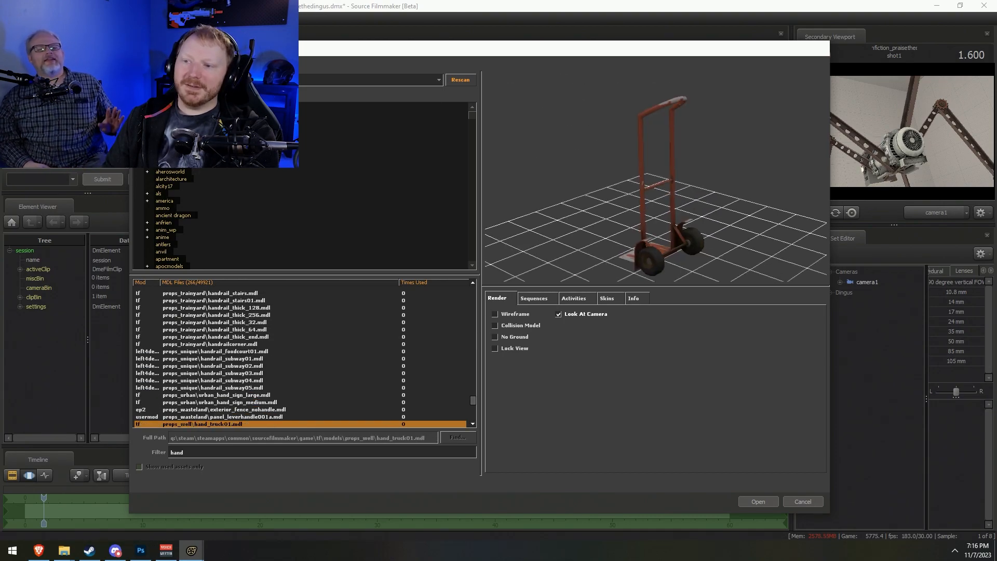
# Skip ahead to the end of the filtered list and preview the pyro workshop model hw2013_handhunter.mdl
pyautogui.press('Down')
pyautogui.press('Down')
pyautogui.press('Down')
pyautogui.press('Down')
pyautogui.press('Down')
pyautogui.press('Down')
pyautogui.press('Down')
pyautogui.press('Down')
pyautogui.press('Down')
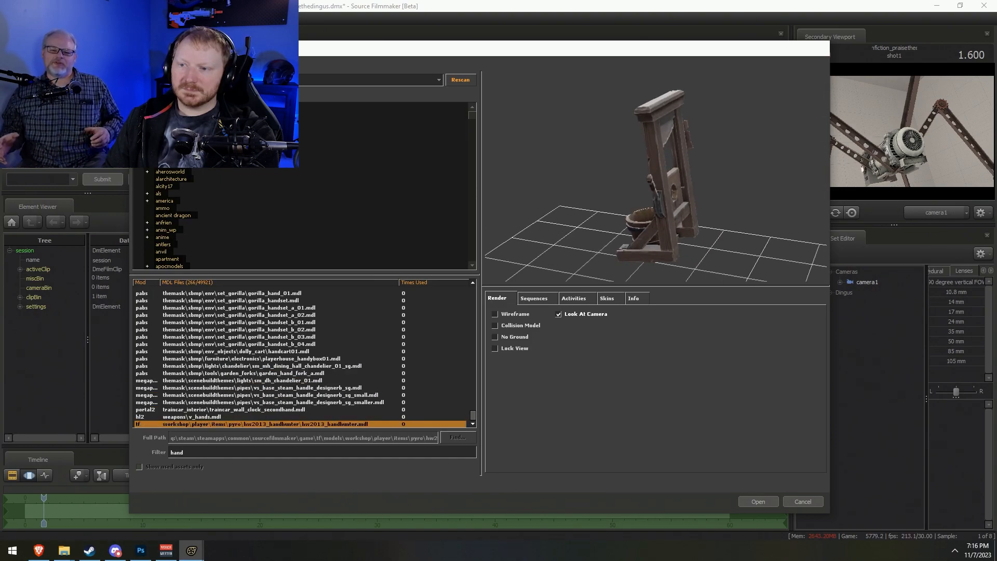
# Go back up from the weapons v_hands.mdl model and preview the set_gorilla handset models and gorilla_hand_01.mdl
pyautogui.press('Up')
pyautogui.press('Up')
pyautogui.press('Up')
pyautogui.press('Up')
pyautogui.press('Up')
pyautogui.press('Up')
pyautogui.press('Up')
pyautogui.press('Up')
pyautogui.press('Up')
pyautogui.press('Up')
pyautogui.press('Up')
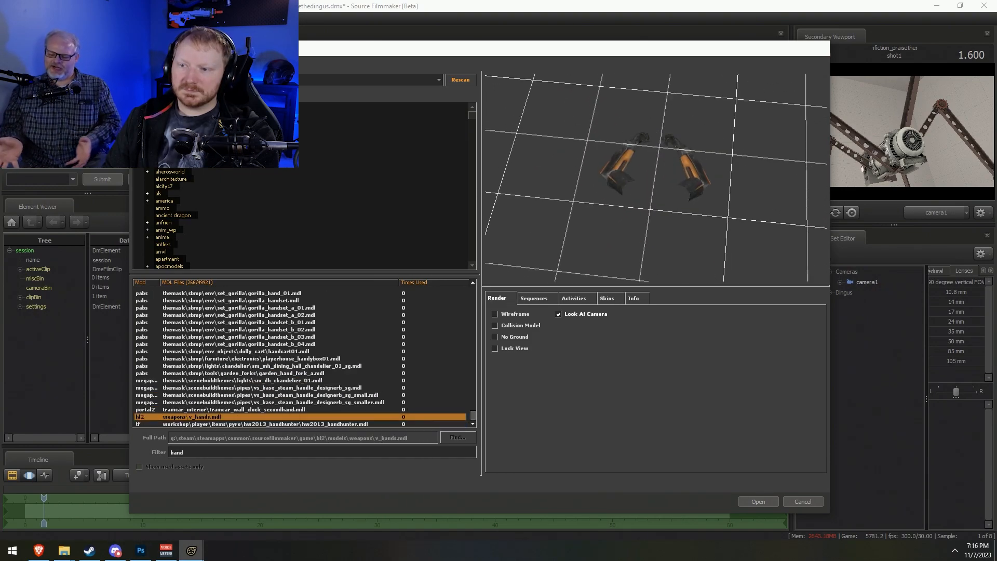
pyautogui.press('Up')
pyautogui.press('Up')
pyautogui.press('Up')
pyautogui.press('Up')
pyautogui.press('Up')
pyautogui.press('Up')
pyautogui.press('Up')
pyautogui.press('Up')
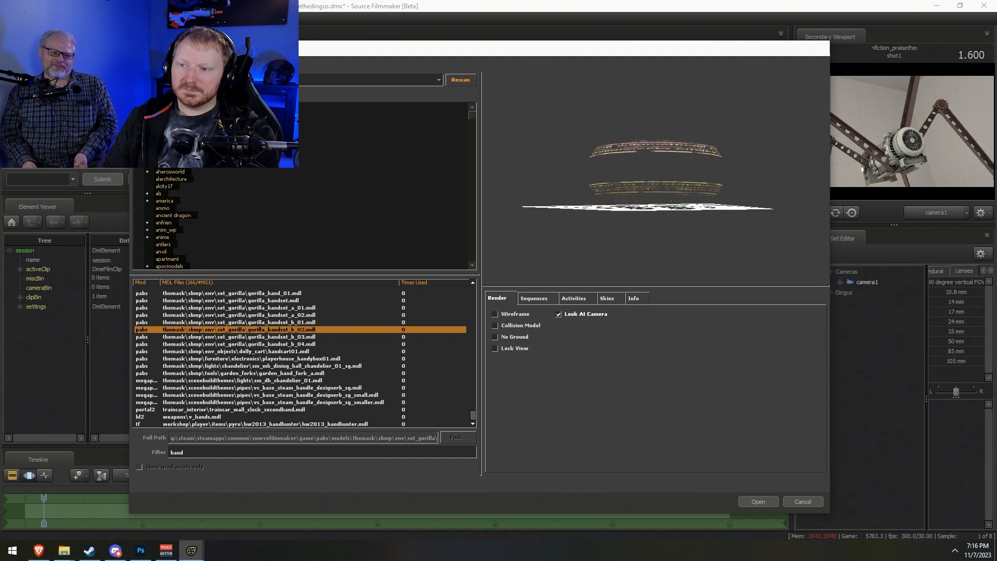
pyautogui.press('Down')
pyautogui.press('Down')
pyautogui.press('Down')
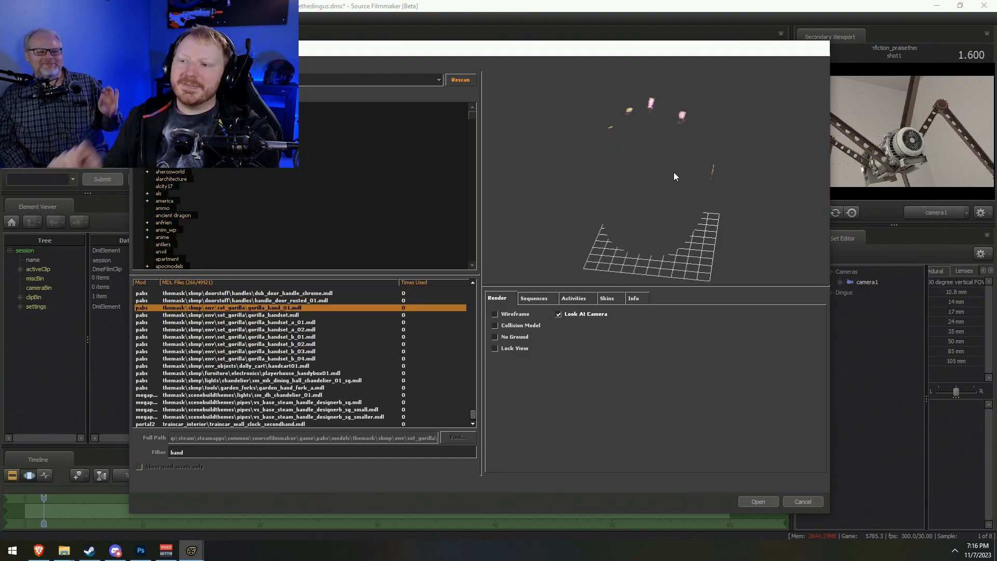
# Preview the neighbouring set_gorilla handset models and go back up the list to themask's dub_door_handle_chrome.mdl
pyautogui.press('Down')
pyautogui.press('Down')
pyautogui.press('Down')
pyautogui.press('Down')
pyautogui.press('Up')
pyautogui.press('Up')
pyautogui.press('Up')
pyautogui.press('Up')
pyautogui.press('Up')
pyautogui.press('Up')
pyautogui.press('Up')
pyautogui.press('Up')
pyautogui.press('Up')
pyautogui.press('Up')
pyautogui.press('Up')
pyautogui.press('Up')
pyautogui.press('Up')
pyautogui.press('Up')
pyautogui.press('Up')
pyautogui.press('Up')
pyautogui.press('Up')
pyautogui.press('Up')
pyautogui.press('Up')
pyautogui.press('Up')
pyautogui.press('Up')
pyautogui.press('Up')
pyautogui.press('Up')
pyautogui.press('Up')
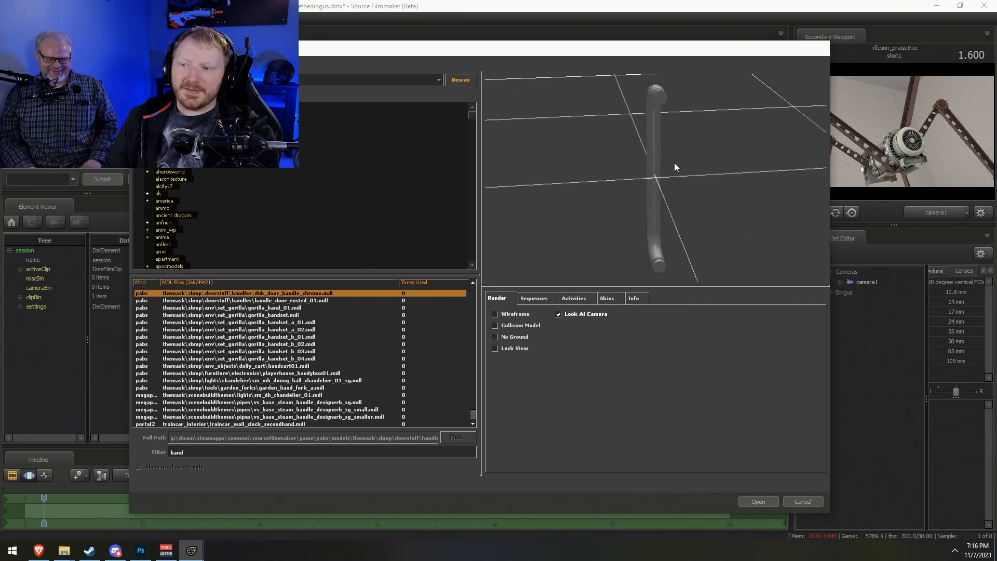
# Preview the props_wasteland, props_urban and props_unique entries in reverse, back up to props_trainyard handrail_corner02.mdl
pyautogui.press('Up')
pyautogui.press('Up')
pyautogui.press('Up')
pyautogui.press('Up')
pyautogui.press('Up')
pyautogui.press('Up')
pyautogui.press('Up')
pyautogui.press('Up')
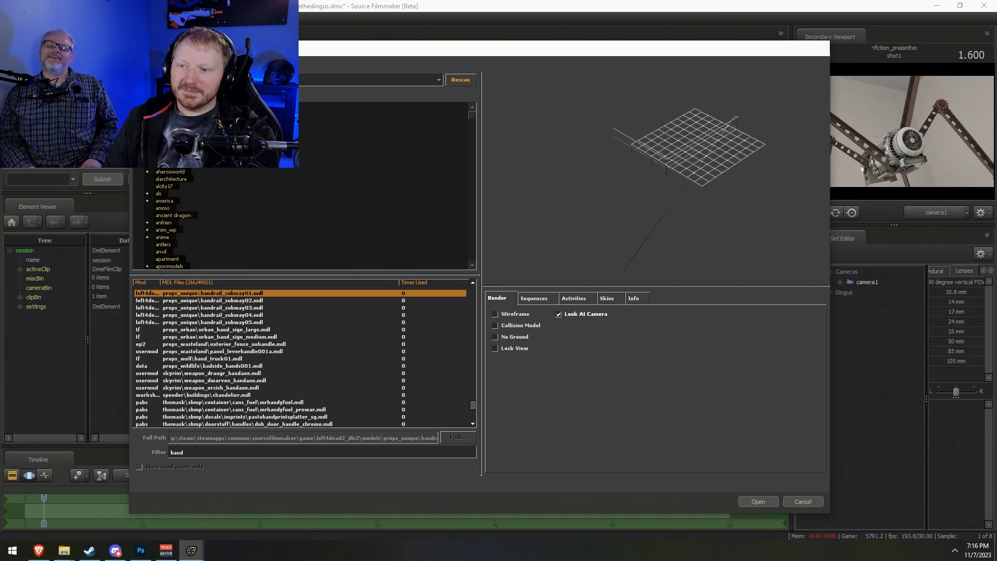
pyautogui.press('Up')
pyautogui.press('Up')
pyautogui.press('Up')
pyautogui.press('Up')
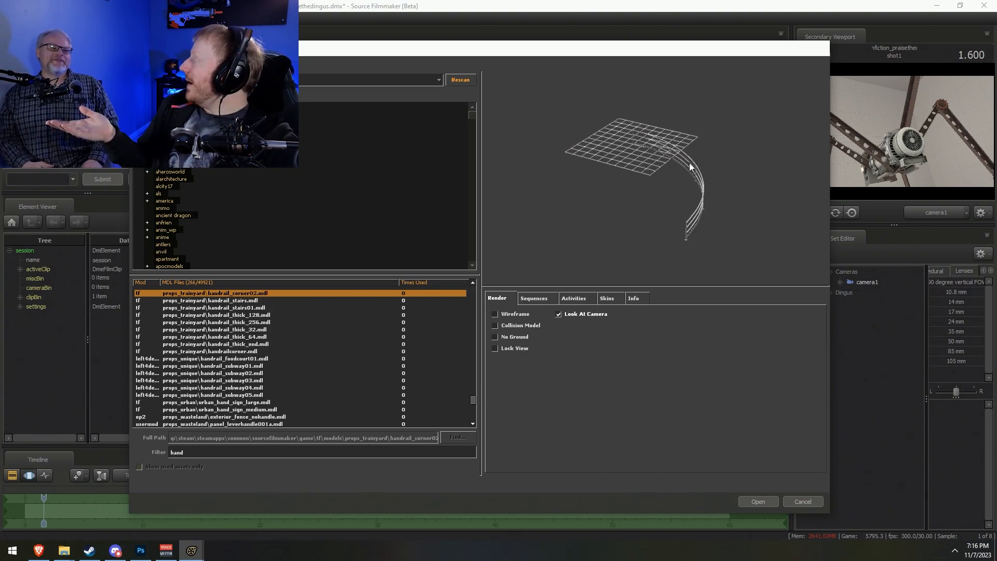
# Preview the remaining props_trainyard handrails in reverse, back up to props_soho handrail004.mdl
pyautogui.press('Up')
pyautogui.press('Up')
pyautogui.press('Up')
pyautogui.press('Up')
pyautogui.press('Up')
pyautogui.press('Up')
pyautogui.press('Up')
pyautogui.press('Up')
pyautogui.press('Up')
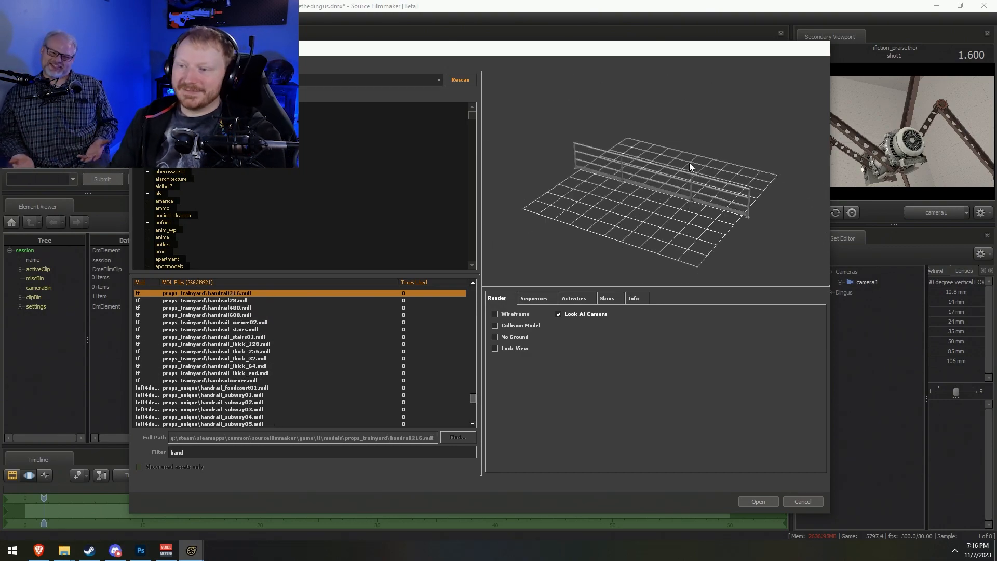
pyautogui.press('Up')
pyautogui.press('Up')
pyautogui.press('Up')
pyautogui.press('Up')
pyautogui.press('Up')
pyautogui.press('Up')
pyautogui.press('Up')
pyautogui.press('Up')
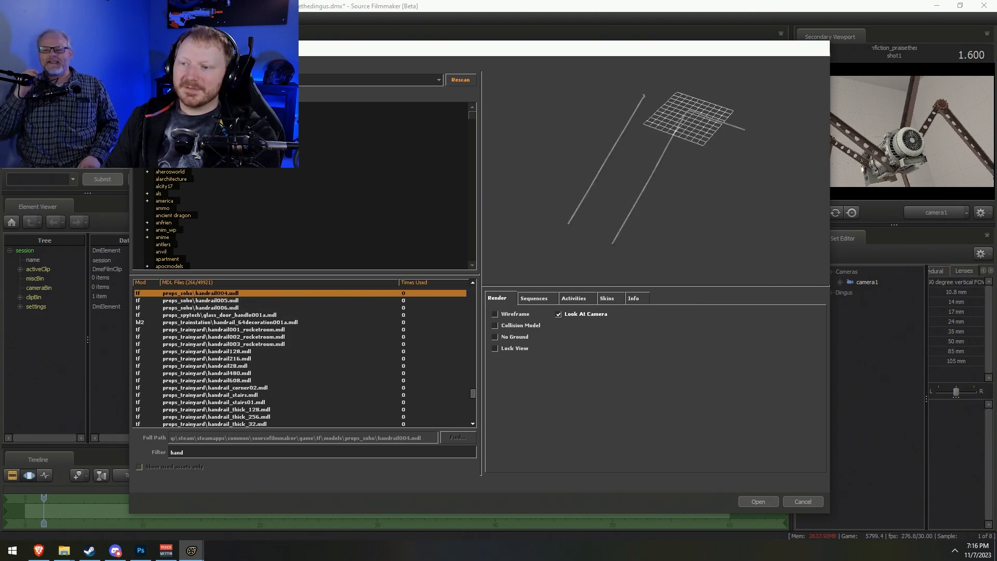
# Preview the props_soho and props_silo handrails in reverse, back up to props_outland chandelier.mdl
pyautogui.press('Up')
pyautogui.press('Up')
pyautogui.press('Up')
pyautogui.press('Up')
pyautogui.press('Up')
pyautogui.press('Up')
pyautogui.press('Up')
pyautogui.press('Up')
pyautogui.press('Up')
pyautogui.press('Up')
pyautogui.press('Up')
pyautogui.press('Up')
pyautogui.press('Up')
pyautogui.press('Up')
pyautogui.press('Up')
pyautogui.press('Up')
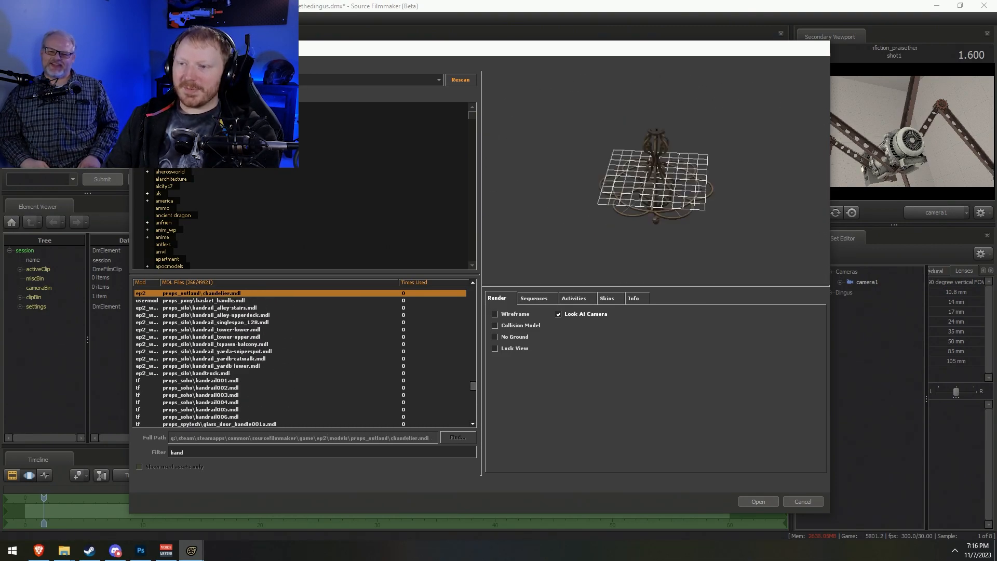
# Go back up past the props_office and props_moonbase entries and preview the mall_mannequin_lhand.mdl hand
pyautogui.press('Up')
pyautogui.press('Up')
pyautogui.press('Up')
pyautogui.press('Up')
pyautogui.press('Up')
pyautogui.press('Up')
pyautogui.press('Up')
pyautogui.press('Up')
pyautogui.press('Up')
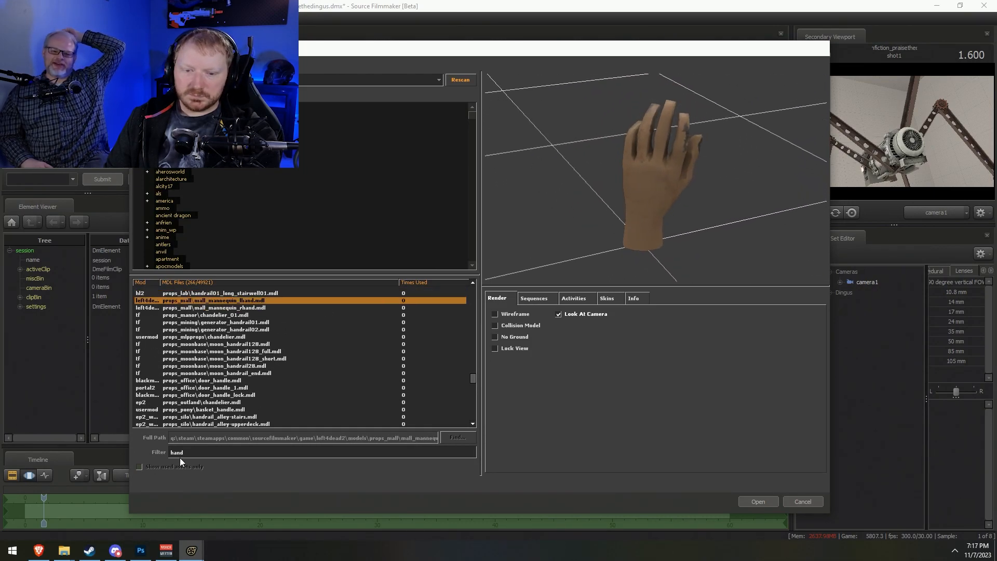
# Filter the model list by "arm" and look through the results down to the workshop player items
pyautogui.moveTo(188, 453); pyautogui.dragTo(156, 451)
pyautogui.write('arm_')
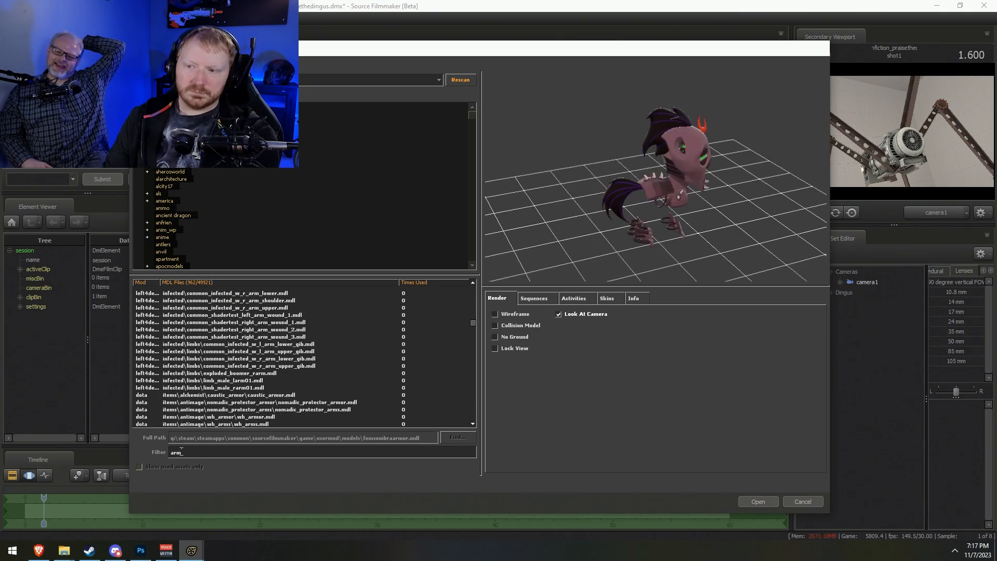
pyautogui.scroll(-20, 275, 381)
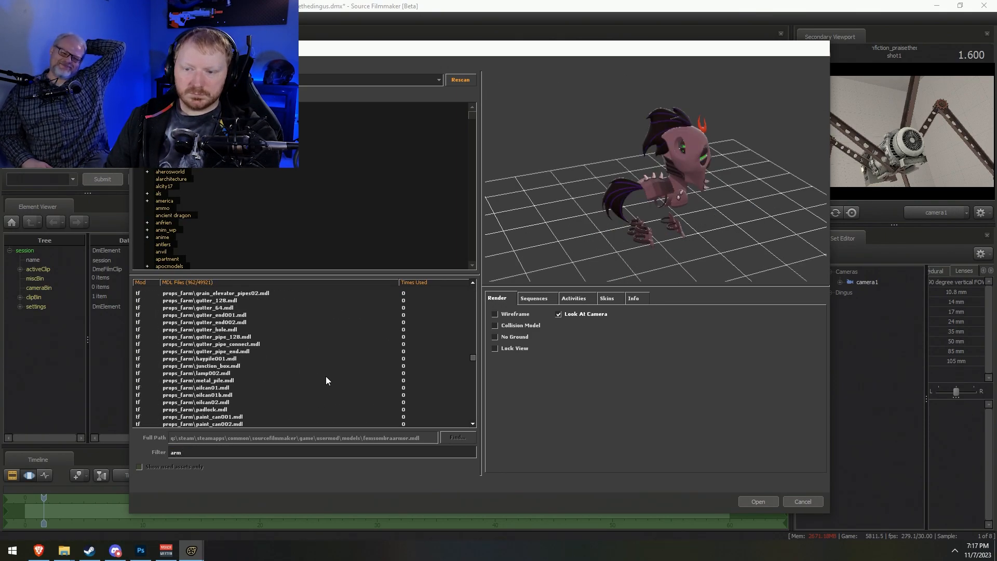
pyautogui.scroll(-20, 349, 415)
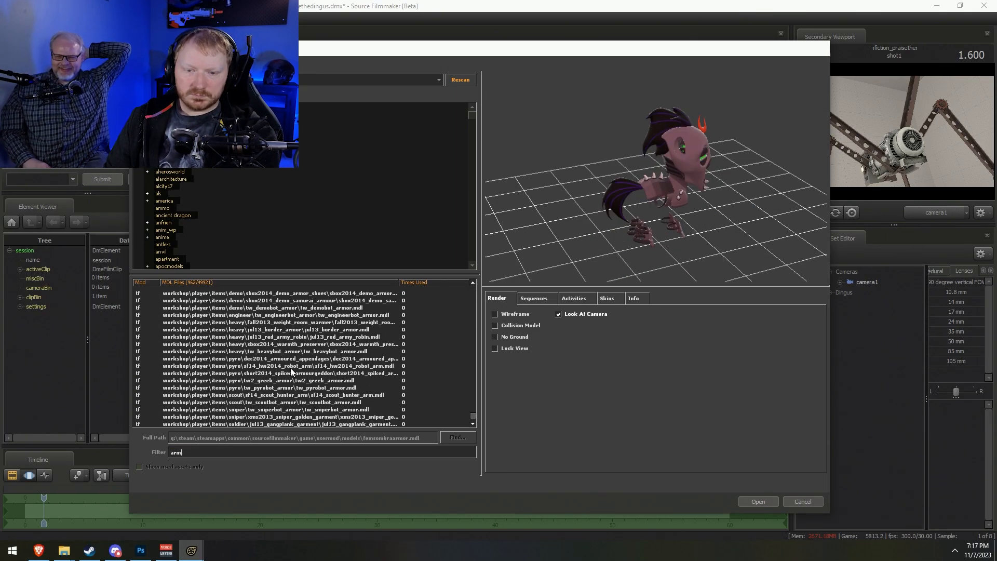
# Preview the pyro workshop model sf14_hw2014_robot_arm.mdl and the armor entries just above it
pyautogui.click(289, 366)
pyautogui.press('Up')
pyautogui.press('Up')
pyautogui.press('Up')
pyautogui.press('Up')
pyautogui.press('Down')
pyautogui.press('Down')
pyautogui.press('Down')
pyautogui.press('Down')
pyautogui.moveTo(718, 179); pyautogui.dragTo(750, 188)
# Preview the remaining workshop armor models through to the end of the filtered list at st_med_armchair_02.mdl
pyautogui.press('Down')
pyautogui.press('Down')
pyautogui.press('Down')
pyautogui.press('Down')
pyautogui.press('Down')
pyautogui.press('Down')
pyautogui.press('Down')
pyautogui.press('Down')
pyautogui.press('Down')
pyautogui.press('Down')
pyautogui.press('Down')
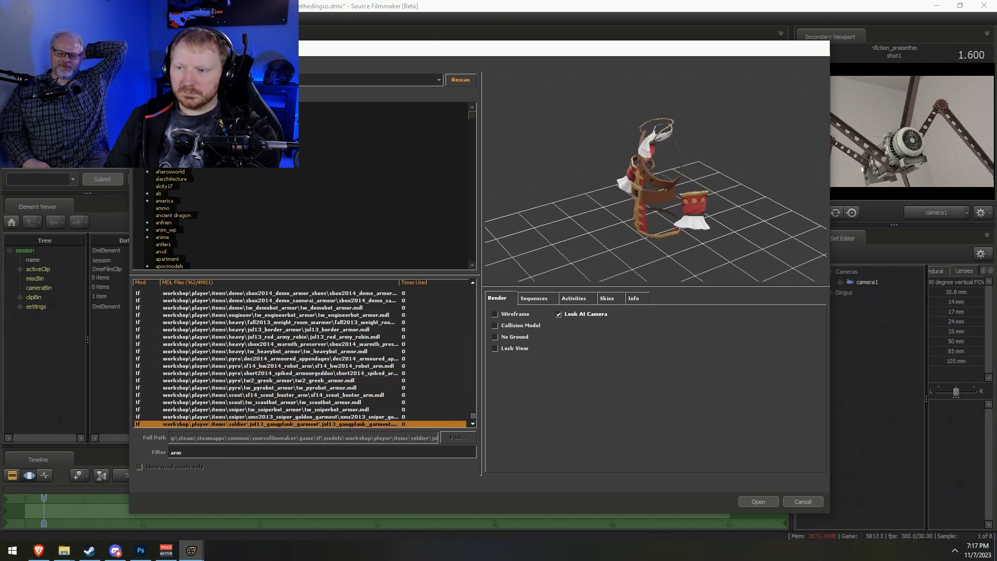
pyautogui.press('Down')
pyautogui.press('Down')
pyautogui.press('Down')
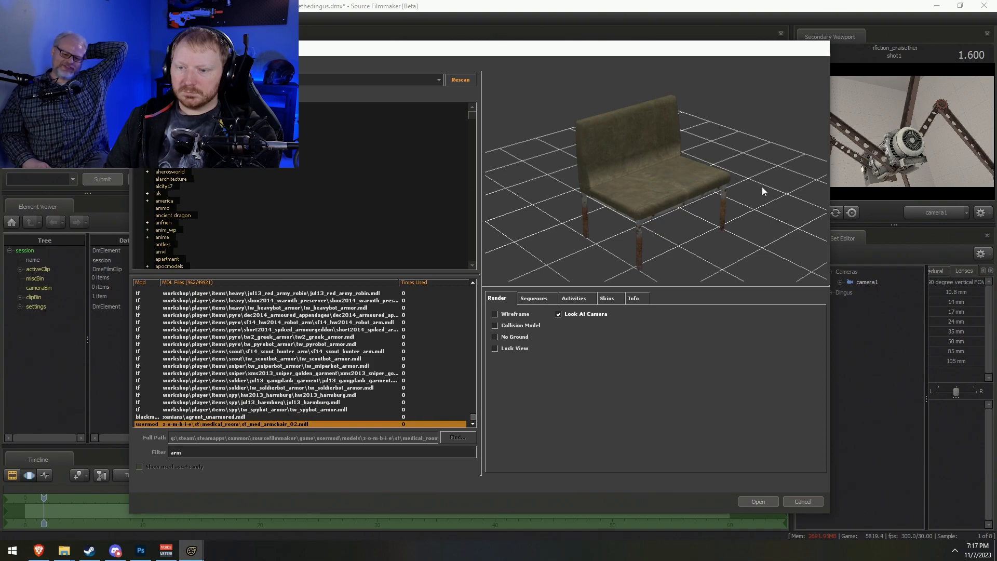
# Go back up past the workshop armor models and preview the csgo weapons arms model t_arms_leet.mdl
pyautogui.press('Up')
pyautogui.press('Up')
pyautogui.press('Up')
pyautogui.press('Up')
pyautogui.press('Up')
pyautogui.press('Up')
pyautogui.press('Up')
pyautogui.press('Up')
pyautogui.press('Up')
pyautogui.press('Up')
pyautogui.press('Up')
pyautogui.press('Up')
pyautogui.press('Up')
pyautogui.press('Up')
pyautogui.press('Up')
pyautogui.press('Up')
pyautogui.press('Up')
pyautogui.press('Up')
pyautogui.press('Up')
pyautogui.press('Up')
pyautogui.press('Up')
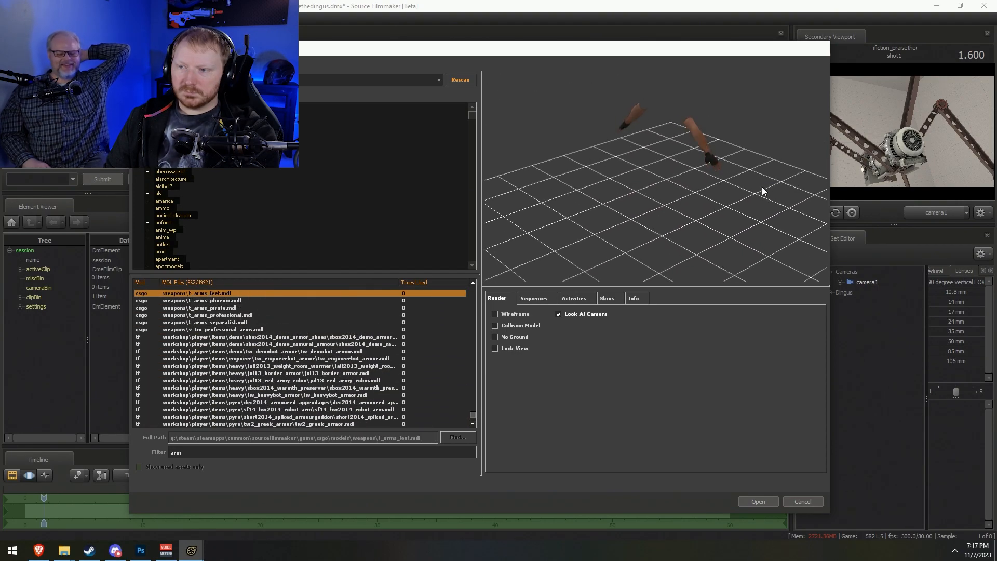
# Compare the csgo t_arms models, including t_arms_phoenix.mdl and t_arms_anarchist.mdl, for a usable hand
pyautogui.press('Down')
pyautogui.press('Down')
pyautogui.press('Down')
pyautogui.press('Down')
pyautogui.press('Up')
pyautogui.press('Up')
pyautogui.press('Up')
pyautogui.press('Down')
pyautogui.press('Down')
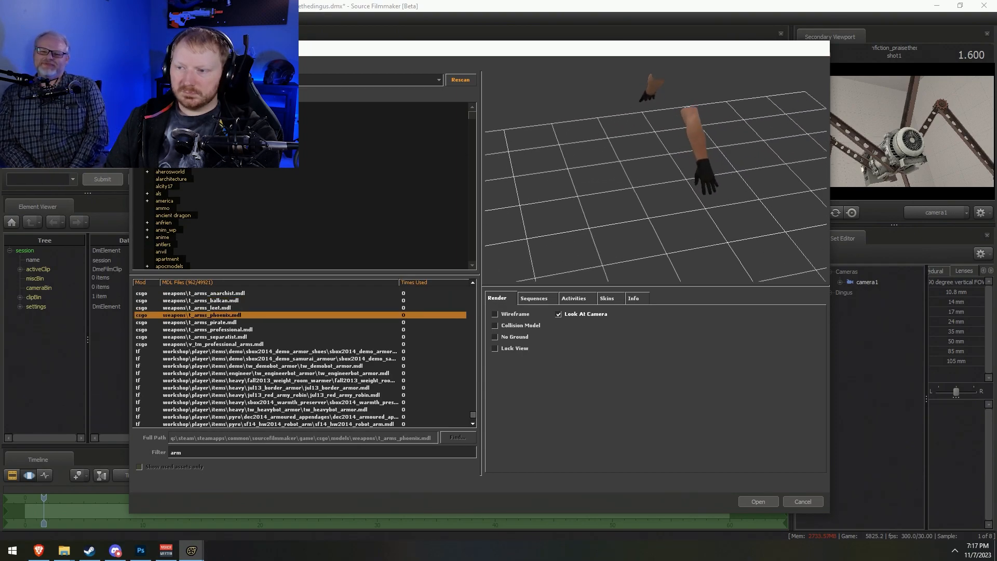
pyautogui.press('Up')
pyautogui.press('Up')
pyautogui.press('Up')
pyautogui.press('Up')
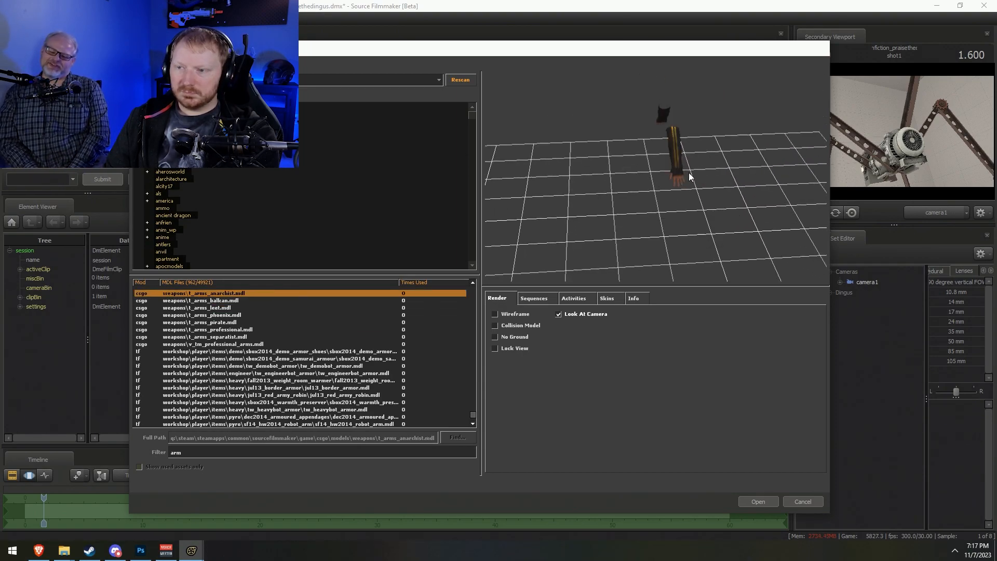
# Preview the csgo ct_arms models in reverse, back up to the tf model c_spy_arms.mdl
pyautogui.press('Up')
pyautogui.press('Up')
pyautogui.press('Up')
pyautogui.press('Up')
pyautogui.press('Up')
pyautogui.press('Up')
pyautogui.press('Up')
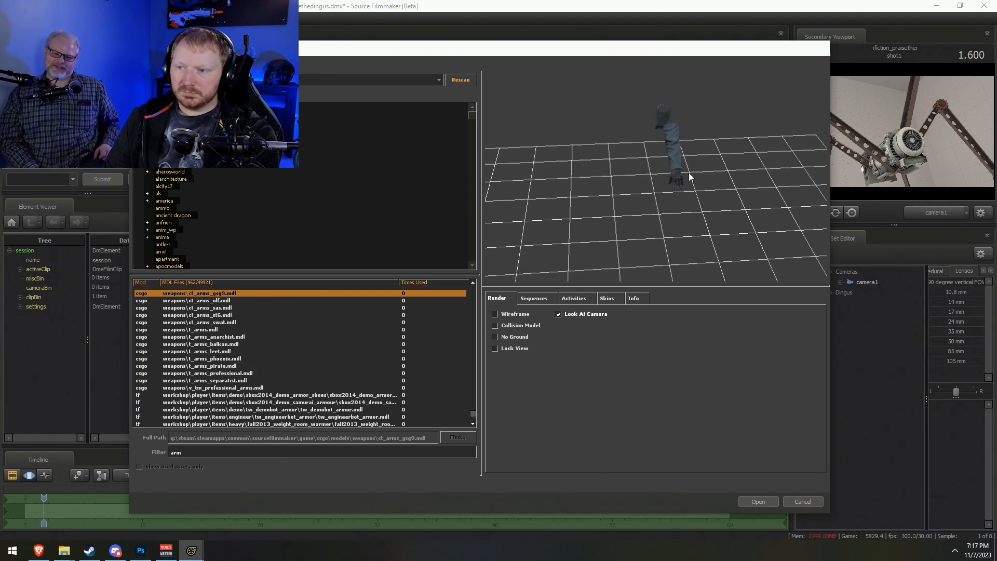
pyautogui.press('Up')
pyautogui.press('Up')
pyautogui.press('Up')
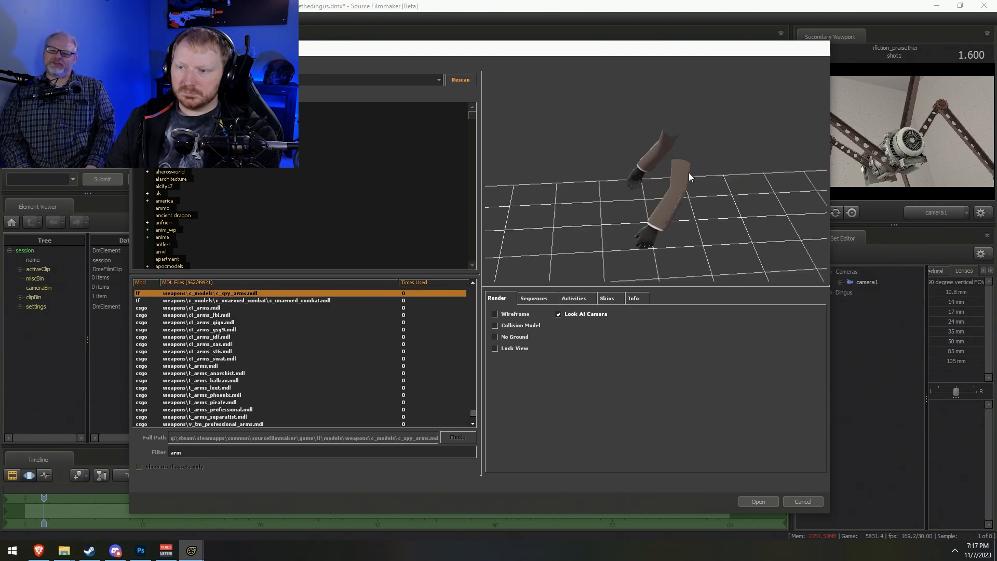
# Compare the tf class arms models above c_spy_arms.mdl and examine the hands of c_soldier_arms.mdl from another angle
pyautogui.press('Up')
pyautogui.press('Up')
pyautogui.press('Up')
pyautogui.press('Down')
pyautogui.press('Down')
pyautogui.moveTo(653, 270); pyautogui.dragTo(687, 257)
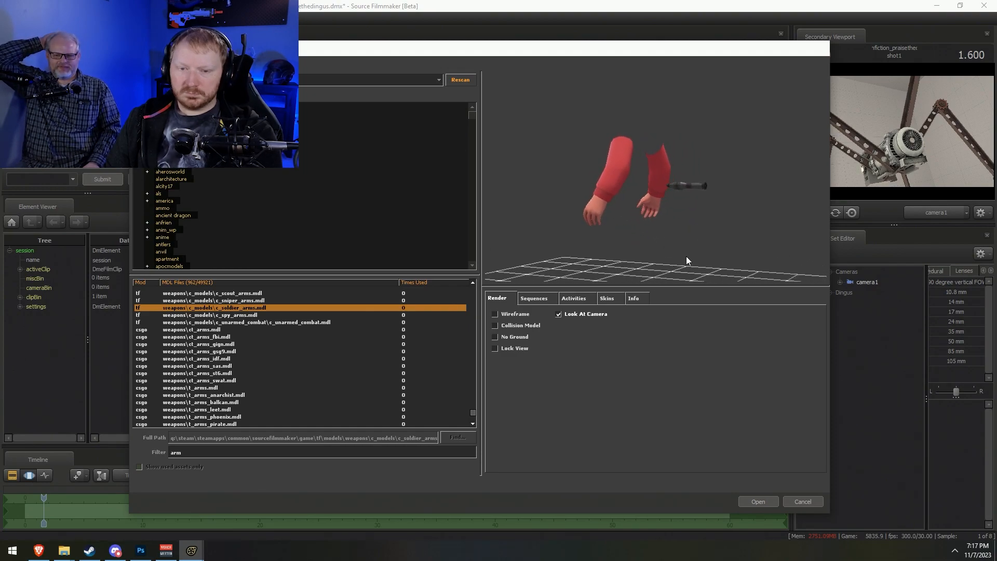
# Add the c_soldier_arms.mdl model to the shot and check the arms against the motor body through camera1 and the work camera
pyautogui.click(758, 502)
pyautogui.click(883, 304)
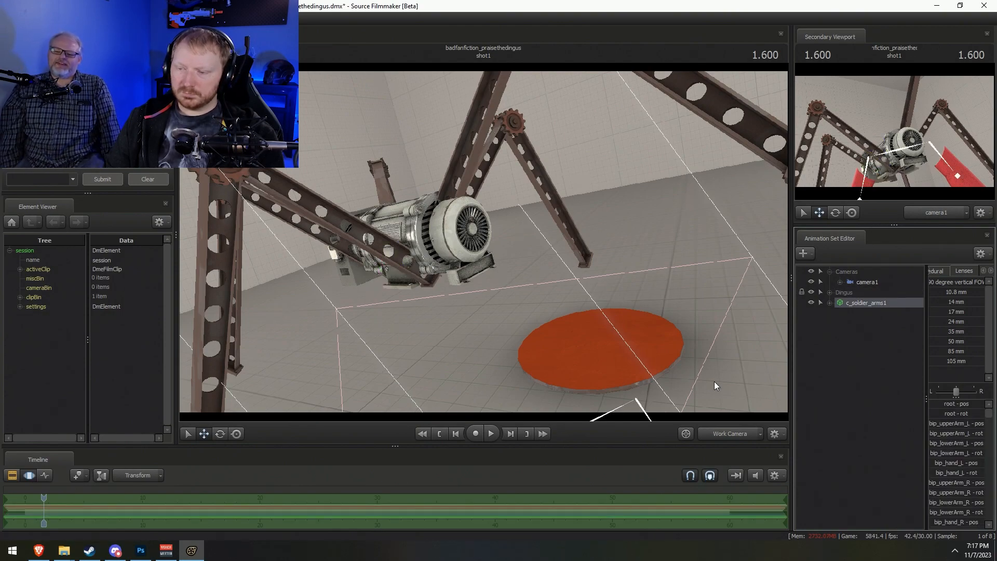
pyautogui.click(728, 433)
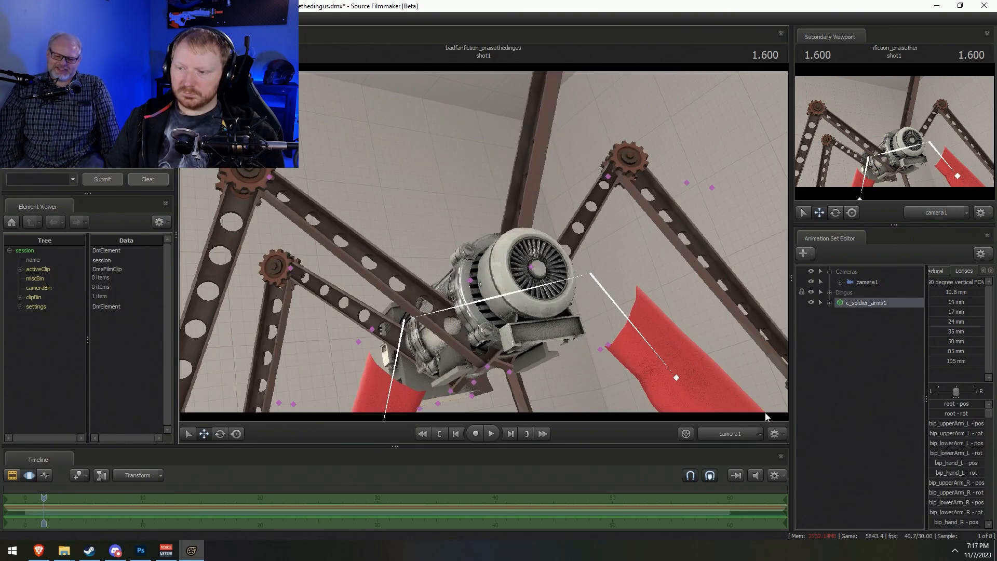
pyautogui.click(716, 430)
pyautogui.moveTo(613, 322); pyautogui.dragTo(484, 242)
# Add a scale control to bip_upperArm_R and shrink the right arm until it disappears
pyautogui.click(439, 263)
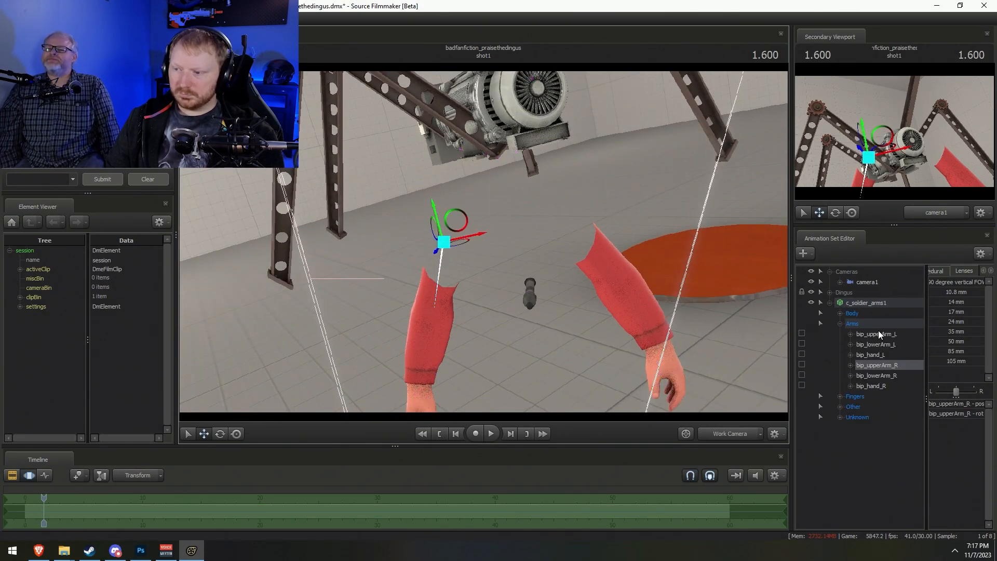
pyautogui.rightClick(892, 364)
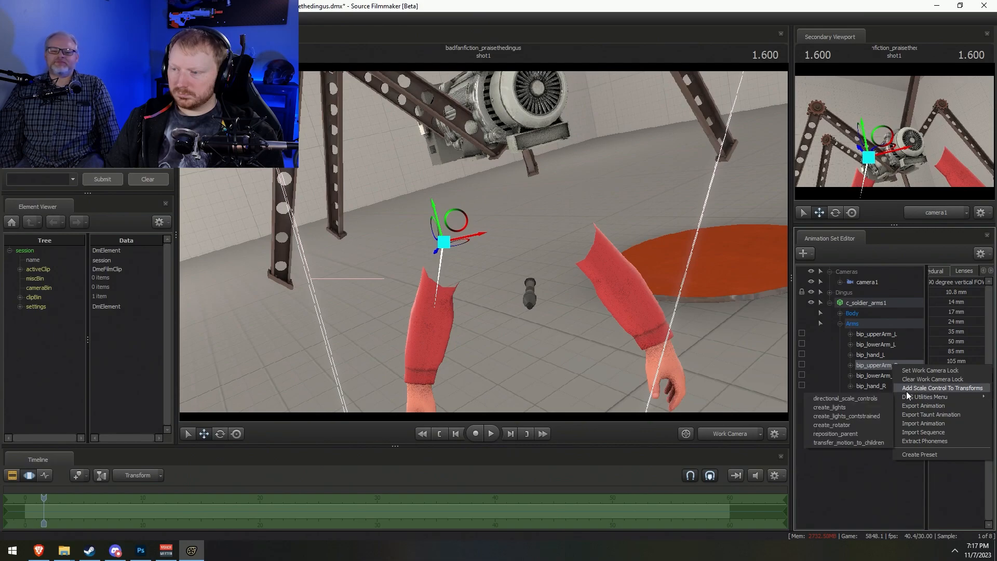
pyautogui.click(910, 389)
pyautogui.moveTo(972, 409); pyautogui.dragTo(726, 411)
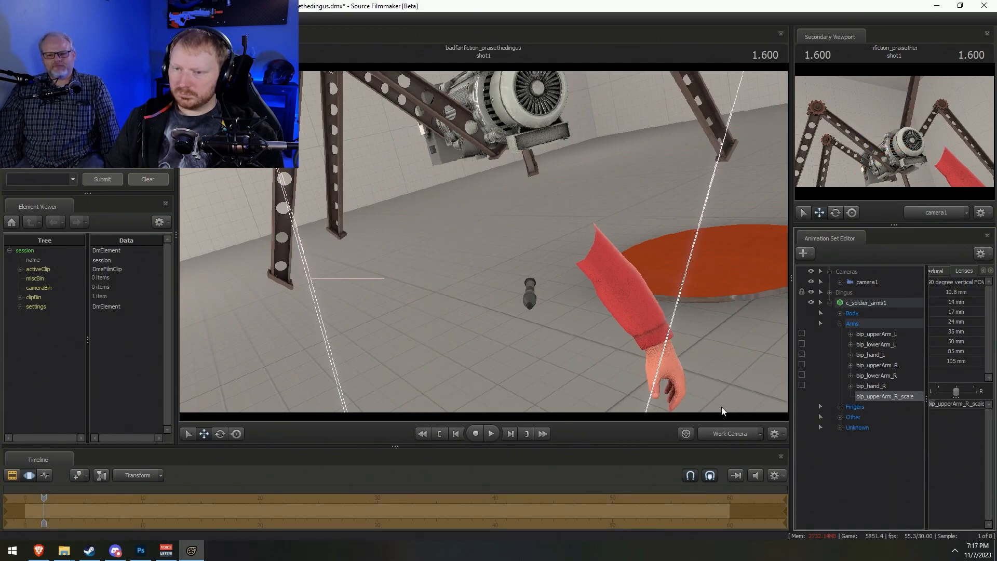
# Move and rotate the left arm so its hand points up above the motor body, and lock bip_hand_L in place
pyautogui.click(574, 236)
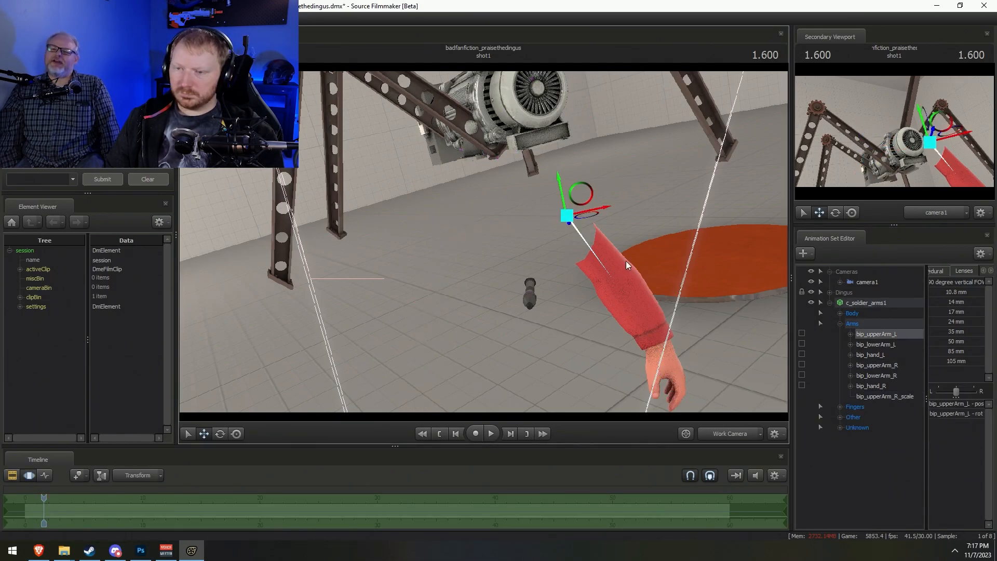
pyautogui.moveTo(586, 252); pyautogui.dragTo(541, 164)
pyautogui.moveTo(584, 241); pyautogui.dragTo(624, 104)
pyautogui.hotkey('ctrl', 'z')
pyautogui.click(877, 354)
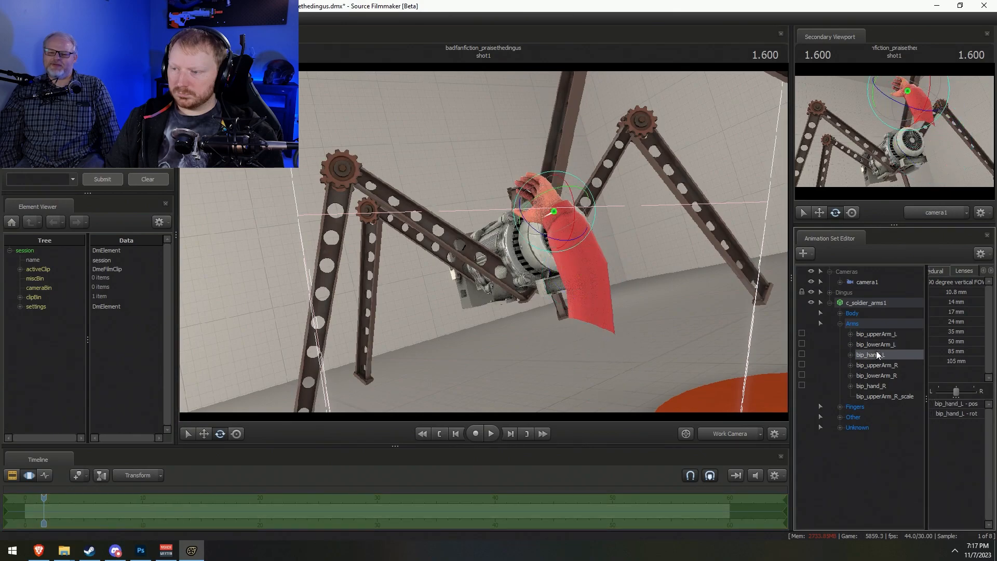
# Try to shrink the left forearm with a scale control on bip_lowerArm_L, and undo it
pyautogui.rightClick(885, 344)
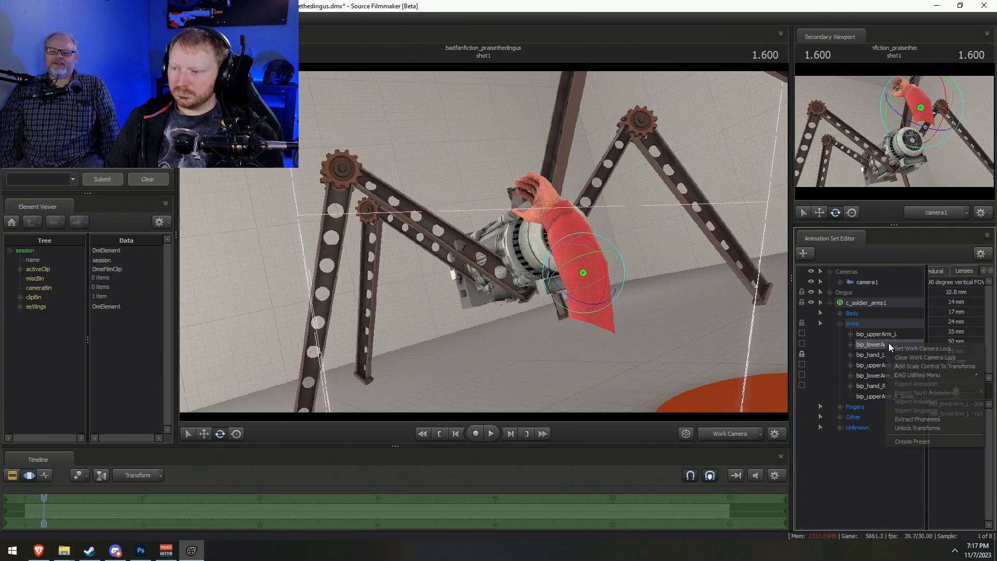
pyautogui.click(900, 363)
pyautogui.click(881, 408)
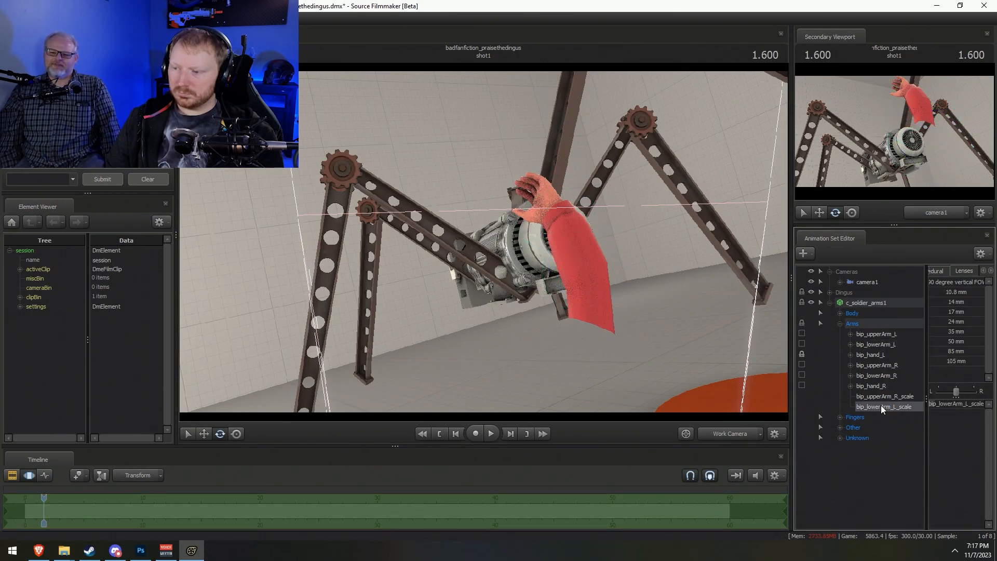
pyautogui.moveTo(946, 403); pyautogui.dragTo(935, 403)
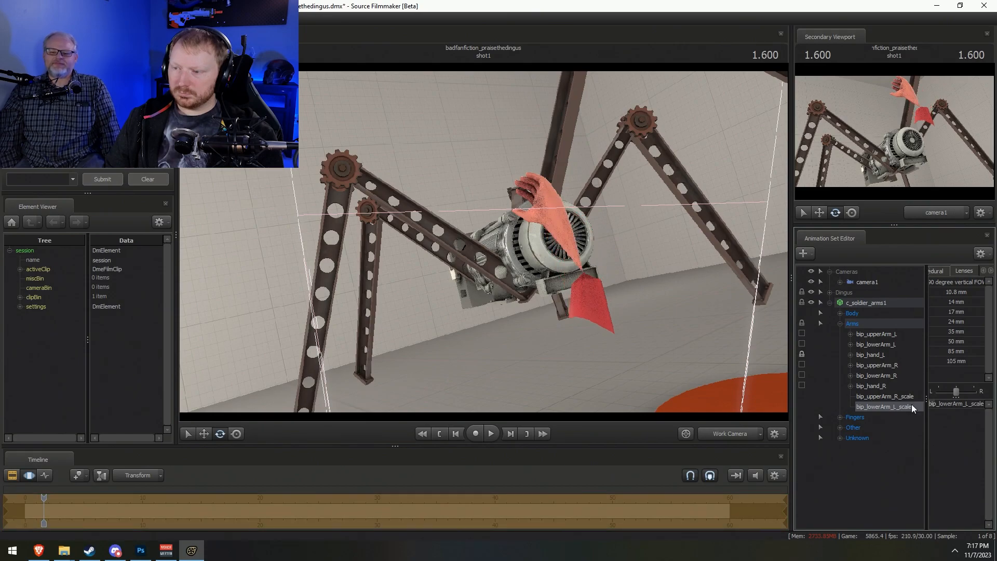
pyautogui.rightClick(865, 336)
pyautogui.click(852, 343)
pyautogui.hotkey('ctrl', 'z')
pyautogui.hotkey('ctrl', 'z')
pyautogui.hotkey('ctrl', 'z')
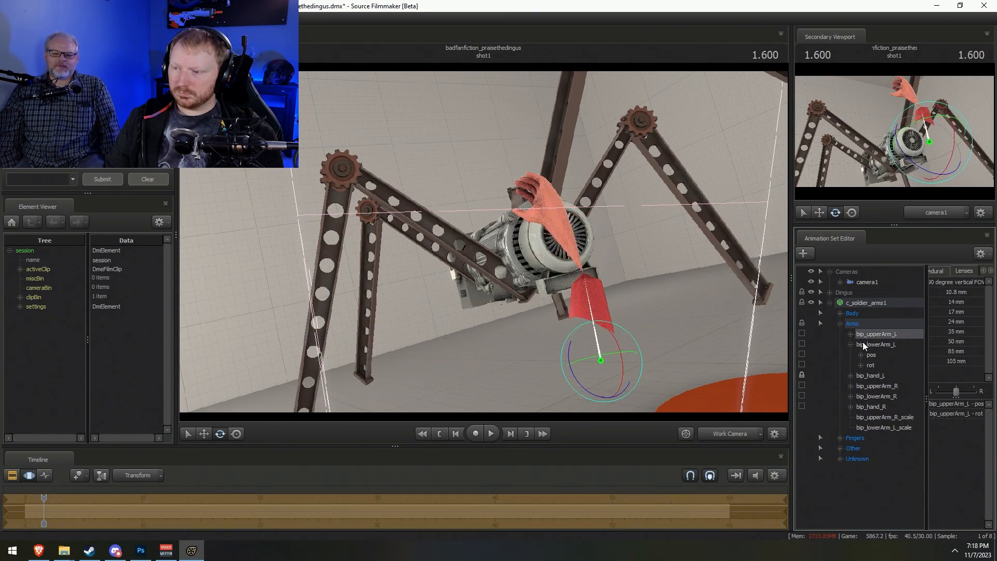
# Try to shrink the left arm with a scale control on bip_upperArm_L and move bip_lowerArm_L towards the hand, and undo both
pyautogui.rightClick(886, 335)
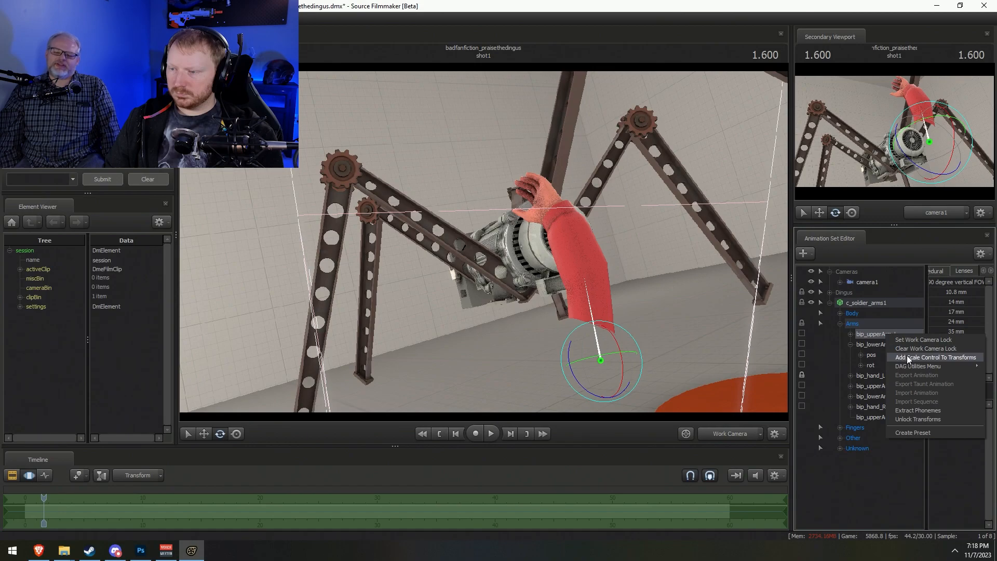
pyautogui.click(907, 355)
pyautogui.moveTo(955, 404); pyautogui.dragTo(957, 401)
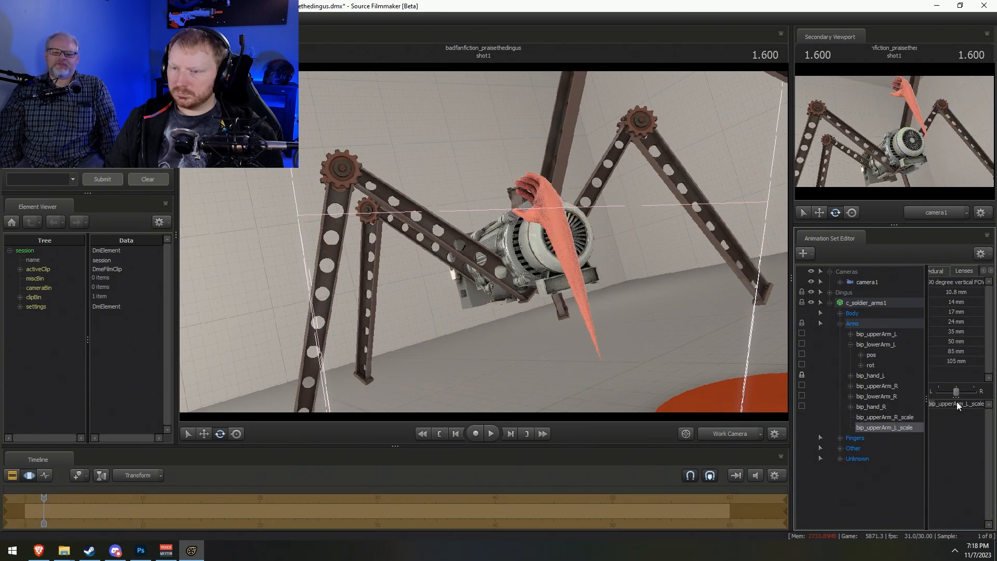
pyautogui.click(880, 345)
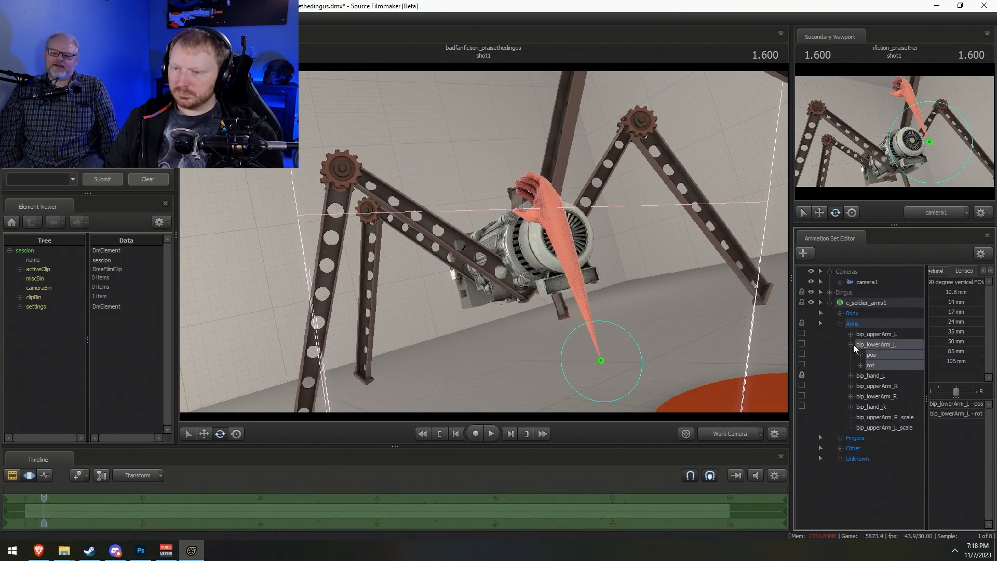
pyautogui.moveTo(601, 361); pyautogui.dragTo(595, 305)
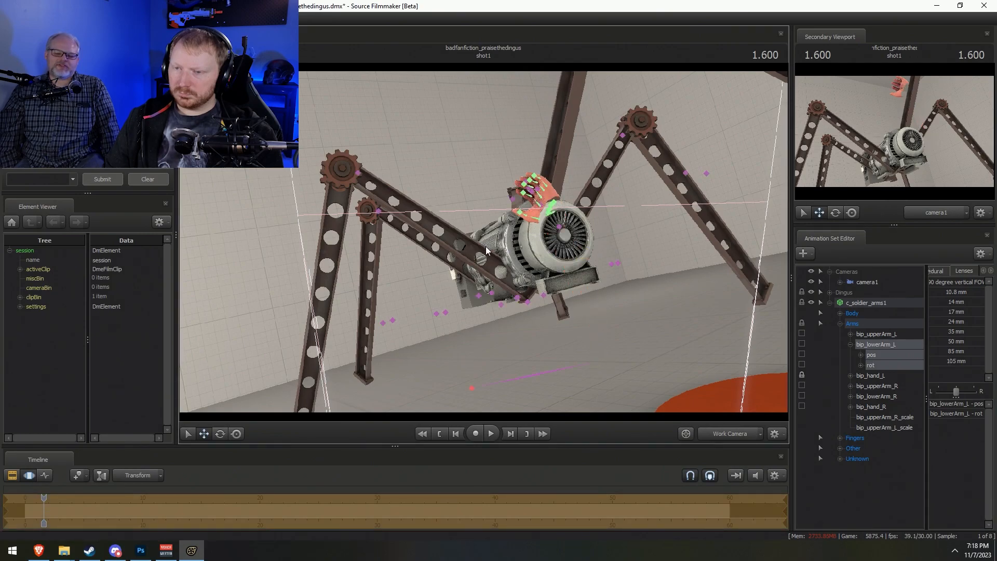
pyautogui.hotkey('ctrl', 'z')
pyautogui.hotkey('ctrl', 'z')
pyautogui.hotkey('ctrl', 'z')
pyautogui.hotkey('ctrl', 'z')
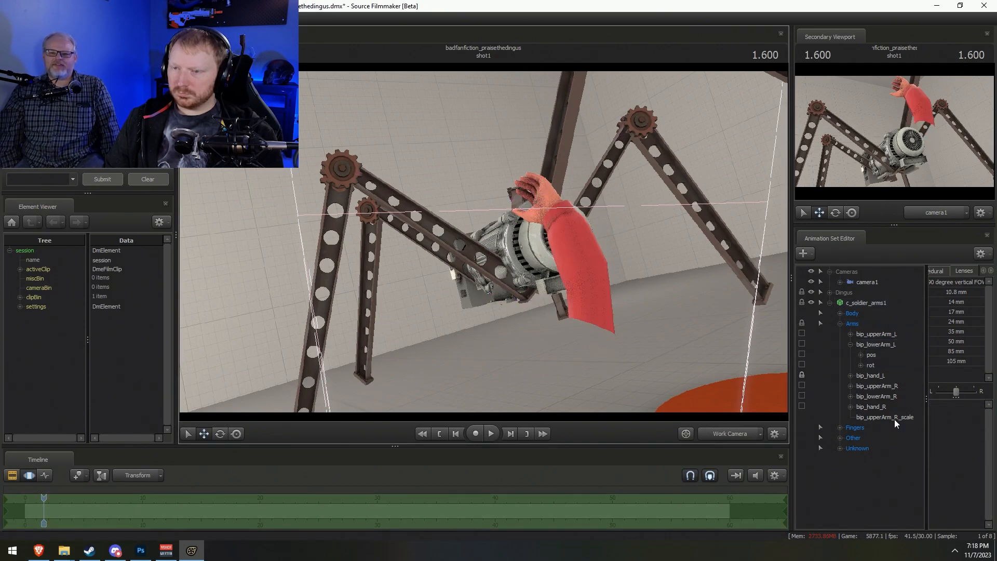
# Add a scale control to bip_upperArm_L and scale the left arm down to a point
pyautogui.click(887, 417)
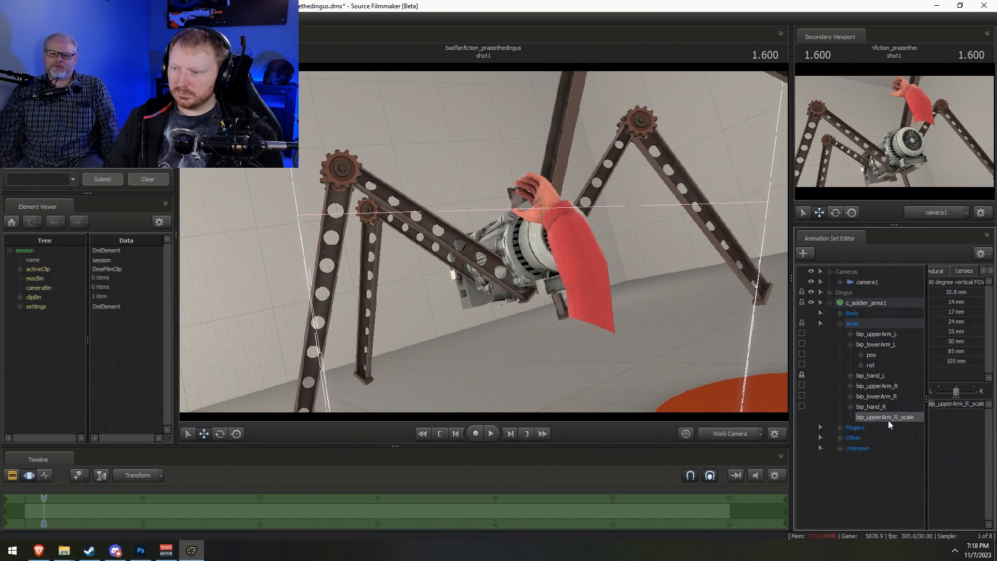
pyautogui.click(874, 337)
pyautogui.rightClick(874, 337)
pyautogui.click(869, 328)
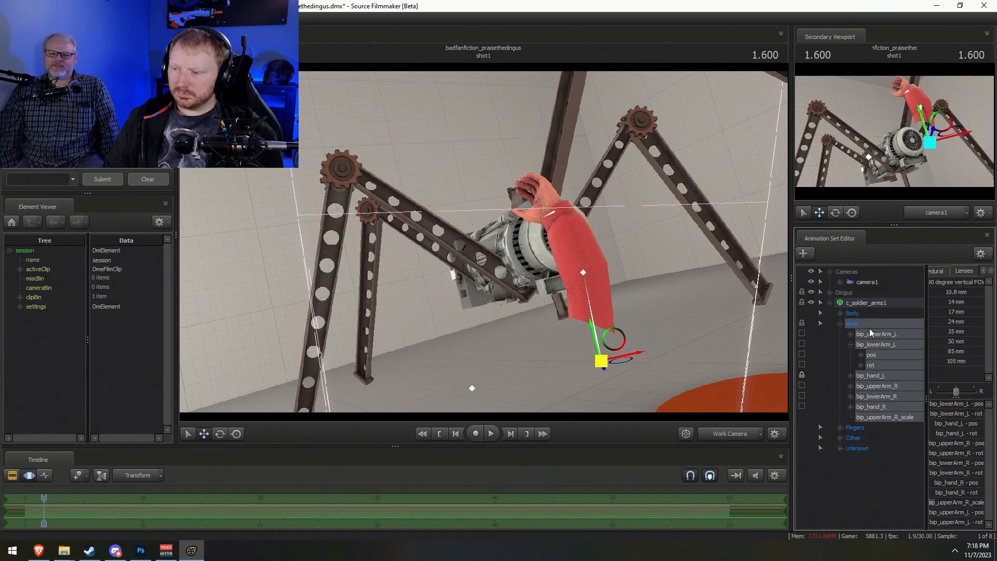
pyautogui.click(872, 335)
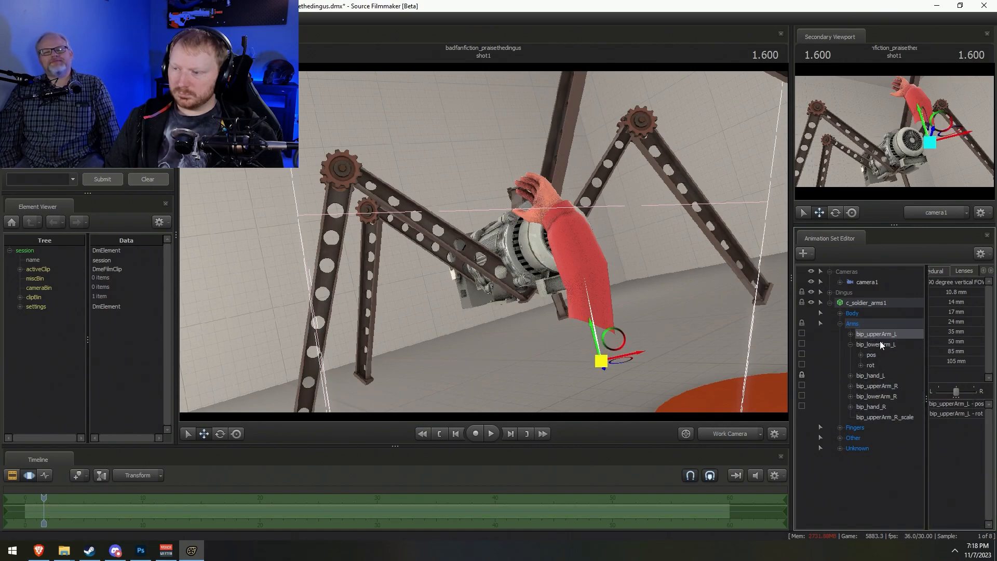
pyautogui.rightClick(882, 336)
pyautogui.click(912, 425)
pyautogui.click(912, 426)
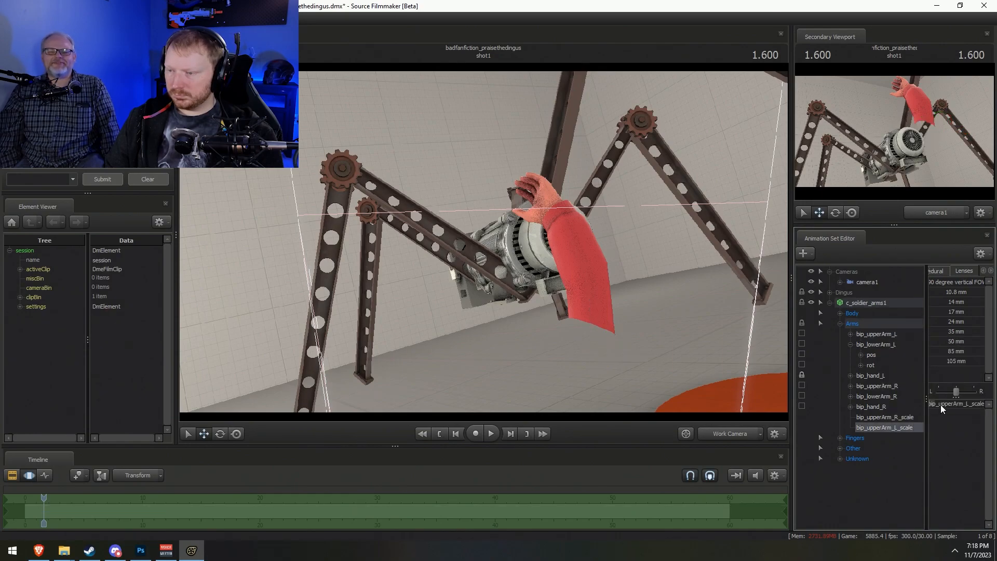
pyautogui.doubleClick(948, 404)
pyautogui.press('Return')
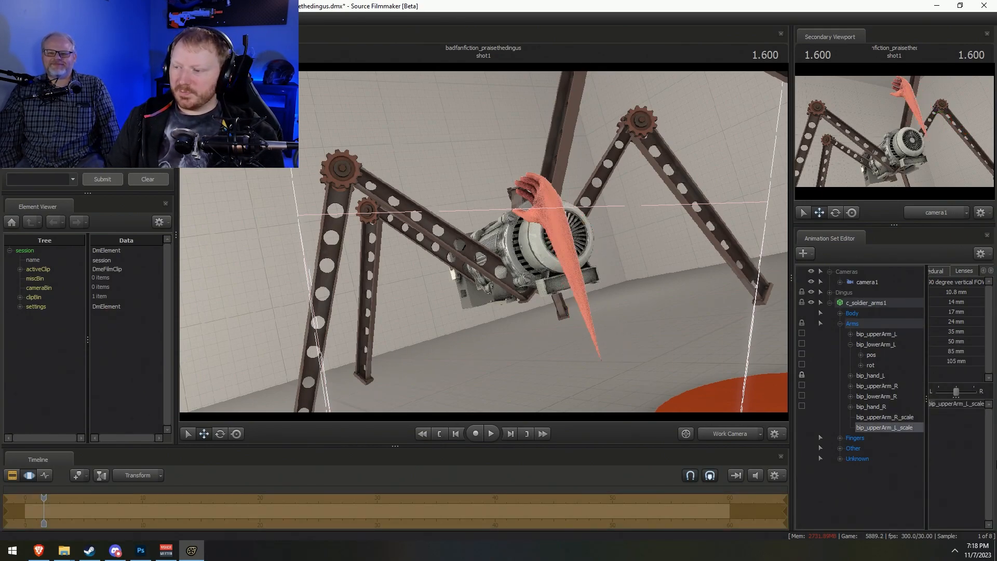
# Move bip_upperArm_L up to the wrist so only the left hand remains beside the motor
pyautogui.click(878, 344)
pyautogui.click(869, 334)
pyautogui.moveTo(602, 365); pyautogui.dragTo(567, 229)
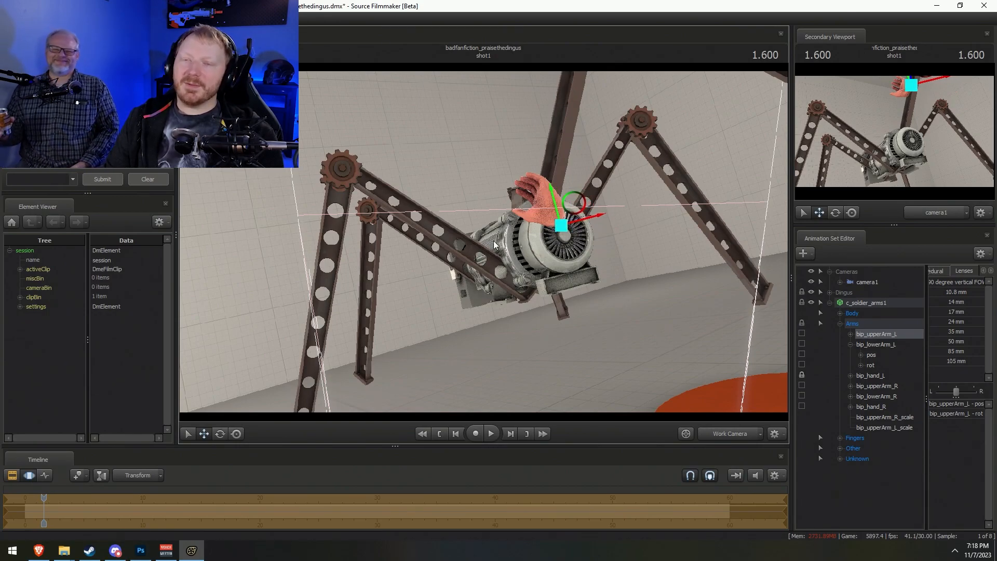
# Try to reposition the hand through rootTransform and bip_upperArm_L, and undo the bip_upperArm_L move
pyautogui.click(840, 313)
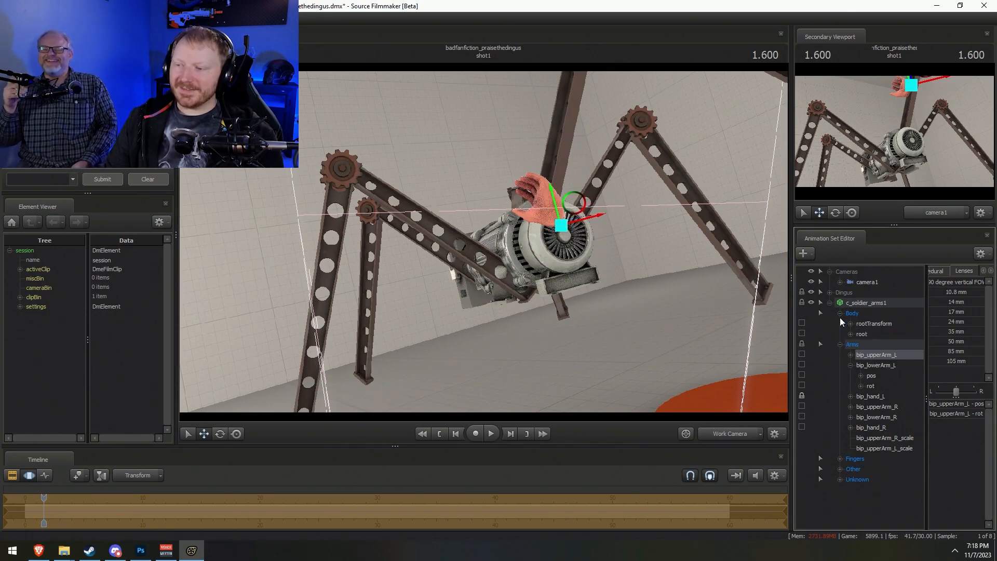
pyautogui.click(860, 324)
pyautogui.press('s')
pyautogui.moveTo(527, 288)
pyautogui.mouseDown()
pyautogui.moveTo(542, 303)
pyautogui.moveTo(529, 296)
pyautogui.mouseUp()
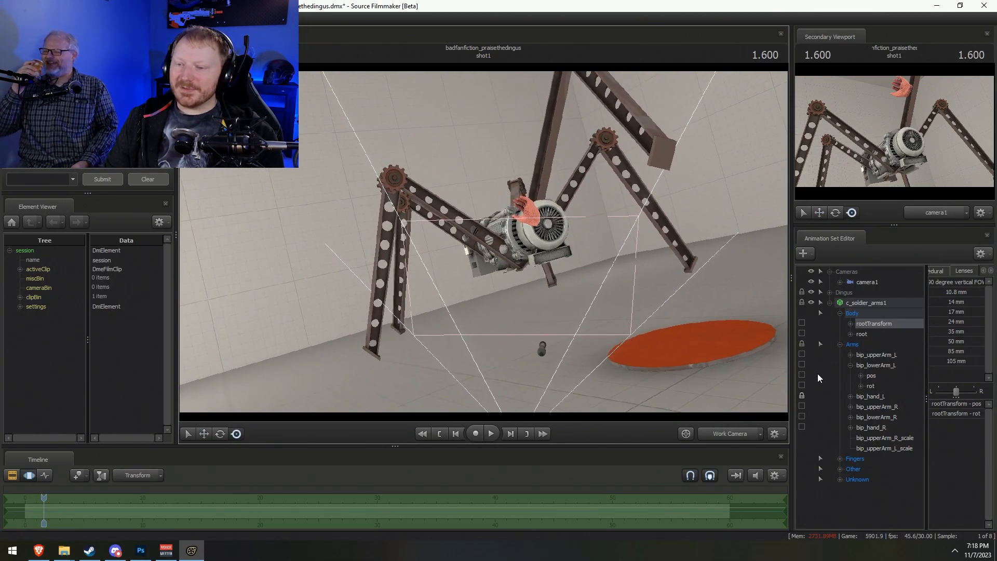
pyautogui.click(883, 355)
pyautogui.moveTo(546, 252); pyautogui.dragTo(627, 310)
pyautogui.hotkey('ctrl', 'z')
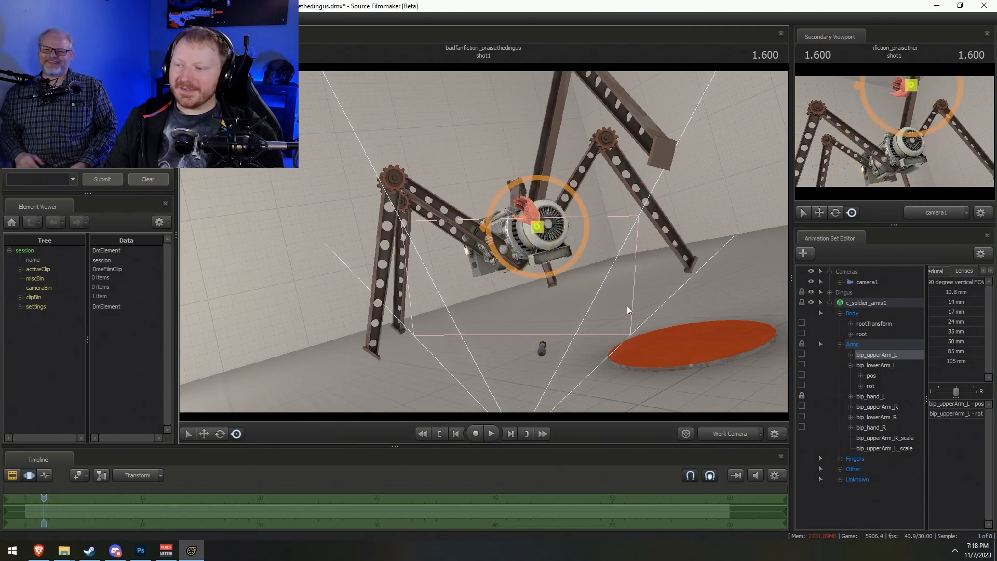
# Try to adjust the hand by moving bip_hand_L and rotating bip_upperArm_L in front of the motor
pyautogui.click(884, 396)
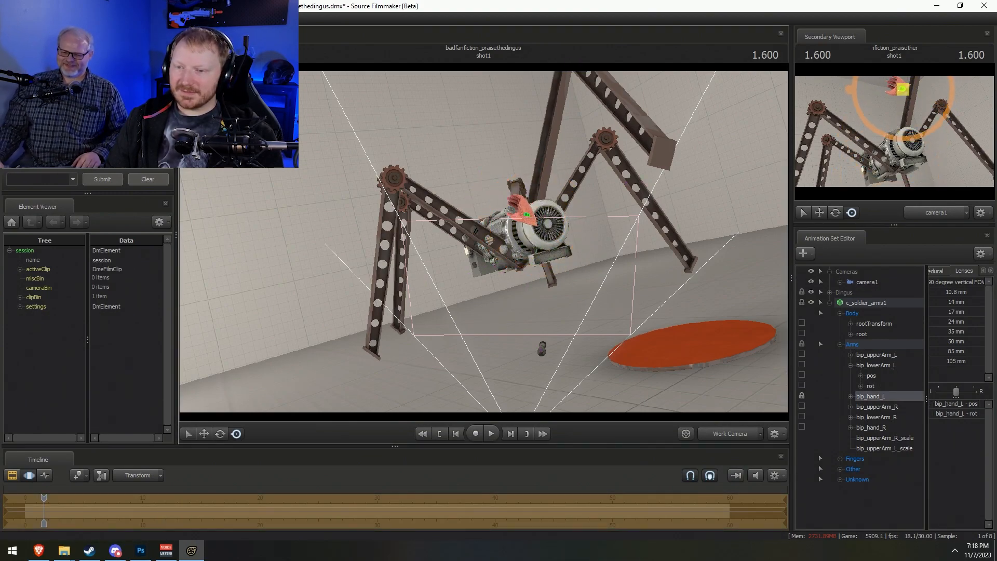
pyautogui.click(879, 394)
pyautogui.click(880, 356)
pyautogui.moveTo(881, 397)
pyautogui.mouseDown()
pyautogui.moveTo(881, 352)
pyautogui.moveTo(876, 398)
pyautogui.mouseUp()
pyautogui.click(876, 397)
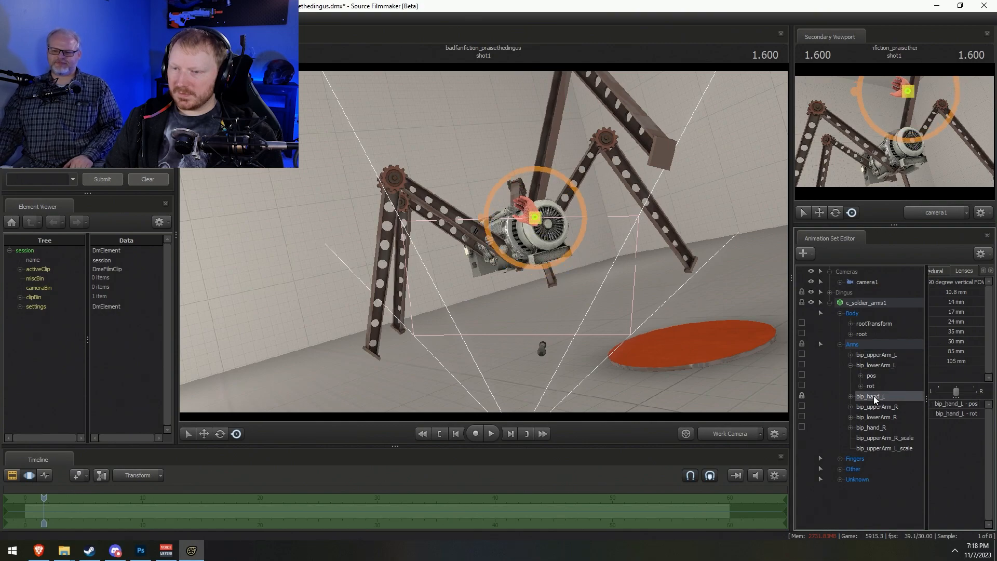
pyautogui.click(883, 355)
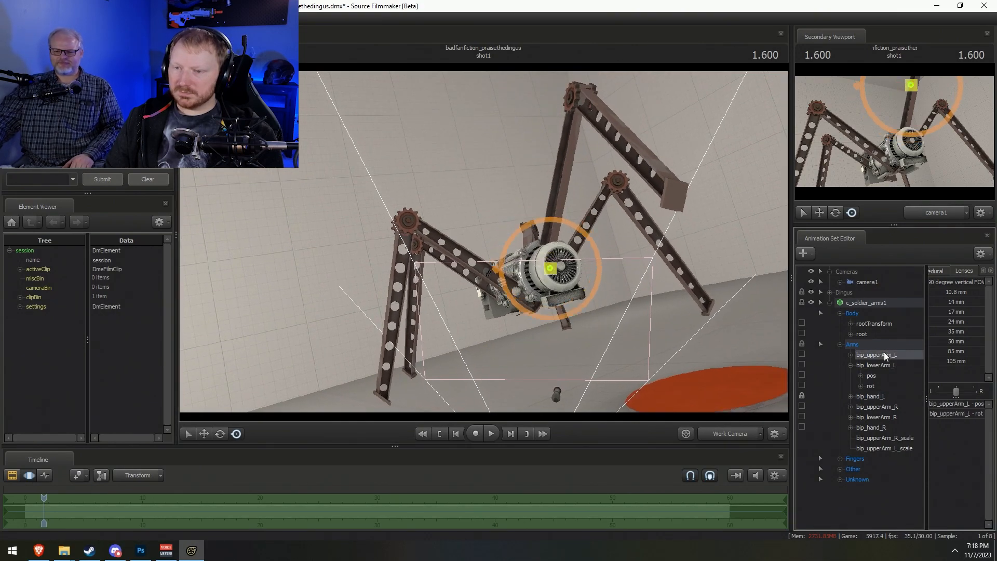
pyautogui.press('e')
pyautogui.moveTo(562, 271); pyautogui.dragTo(587, 275)
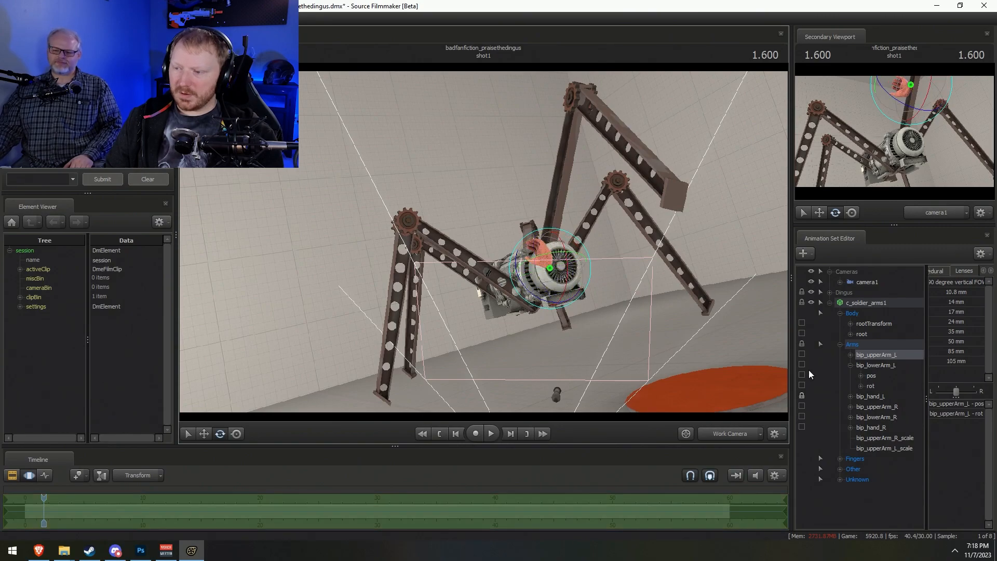
# Move bip_hand_L back in depth onto the top of the motor body
pyautogui.click(871, 397)
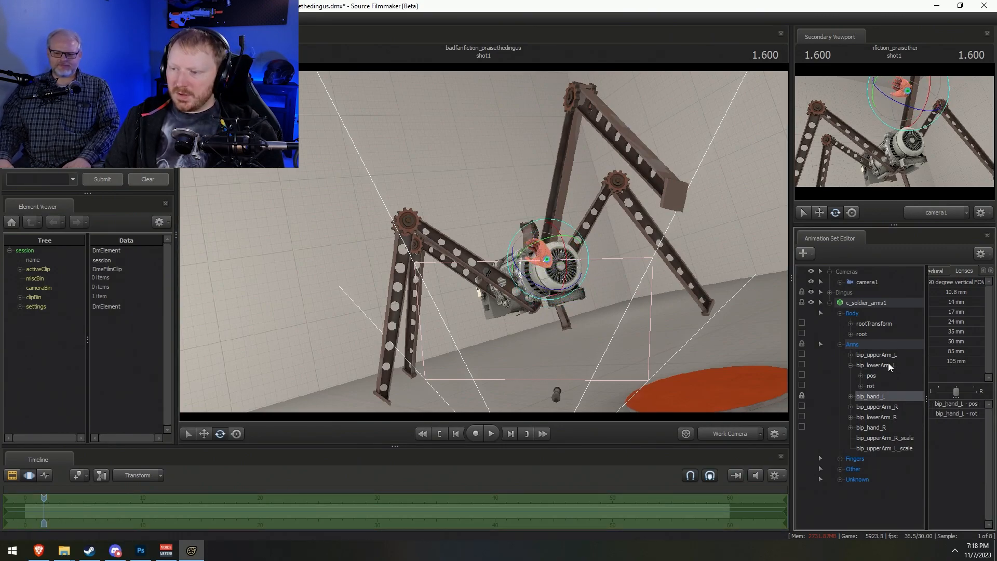
pyautogui.click(885, 356)
pyautogui.click(885, 397)
pyautogui.keyDown('alt'); pyautogui.moveTo(519, 260); pyautogui.dragTo(416, 192); pyautogui.keyUp('alt')
pyautogui.press('r')
# Move bip_upperArm_L into the motor casing just beneath the hand so the stretched arm is hidden
pyautogui.click(886, 356)
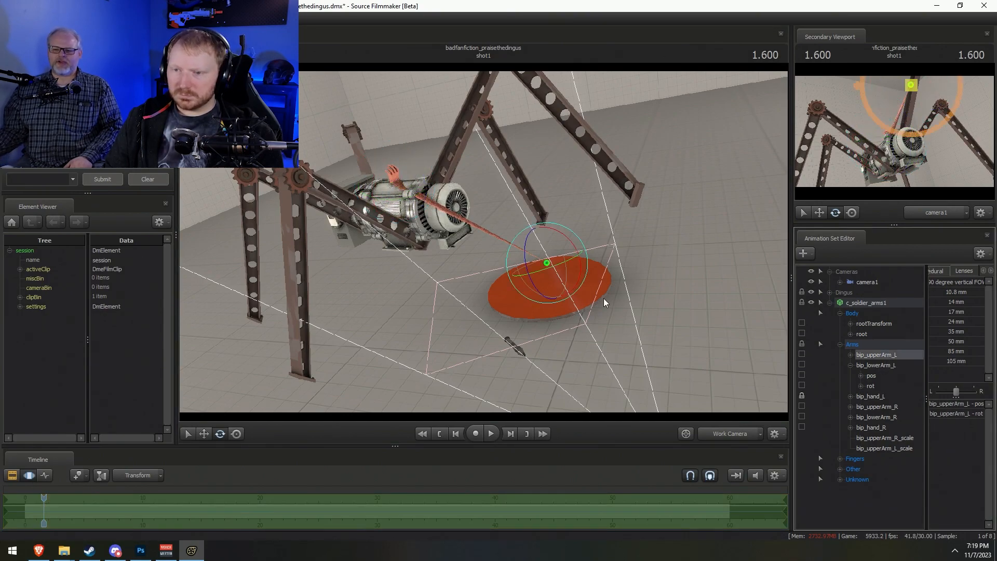
pyautogui.moveTo(881, 146); pyautogui.dragTo(887, 134)
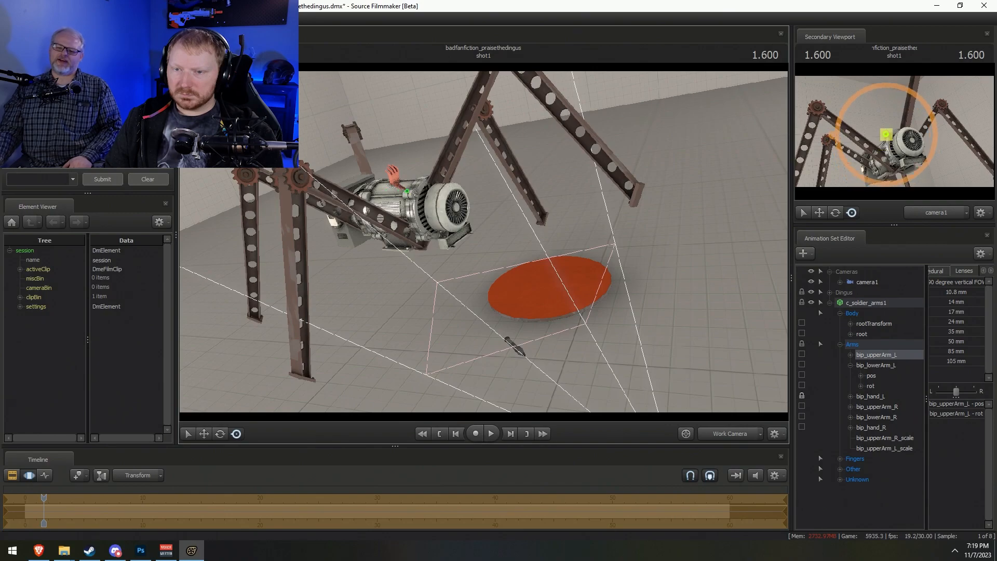
pyautogui.press('f')
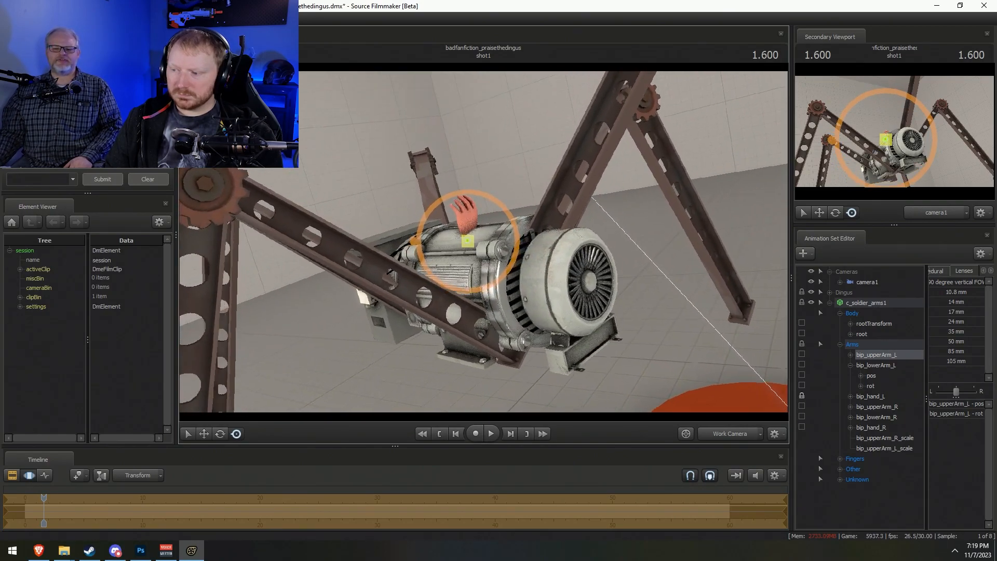
pyautogui.moveTo(607, 340); pyautogui.dragTo(595, 305)
pyautogui.press('w')
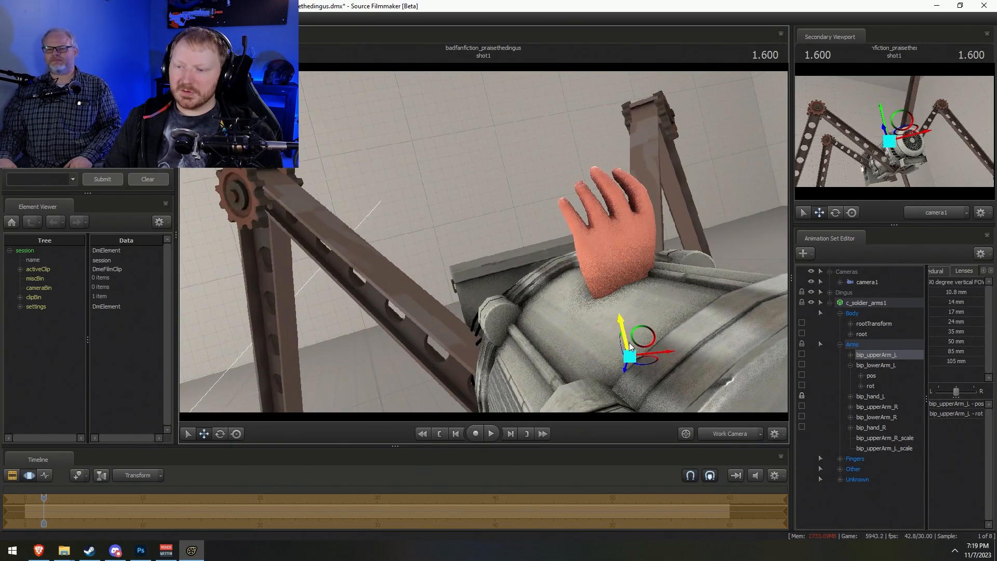
pyautogui.moveTo(629, 356); pyautogui.dragTo(624, 337)
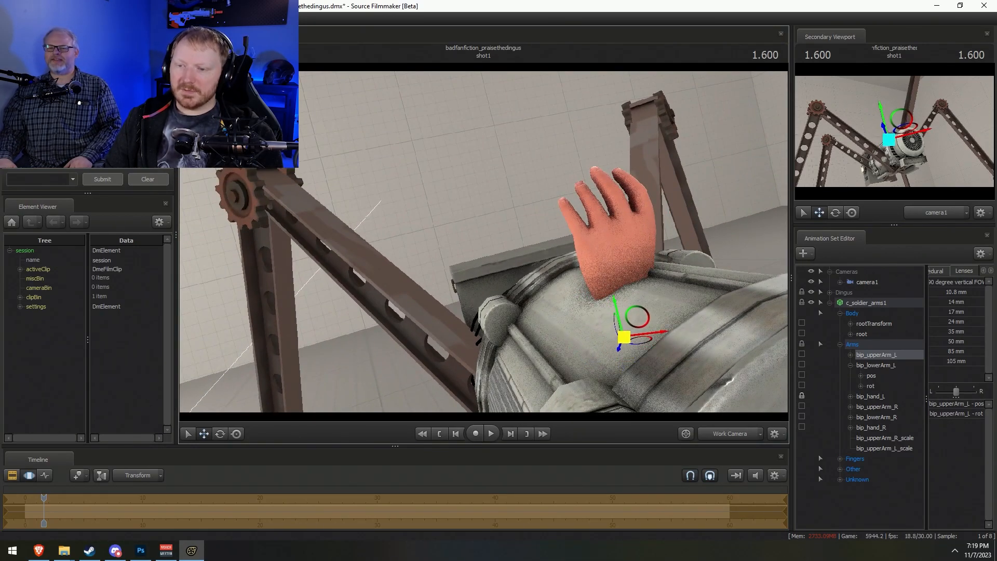
pyautogui.click(870, 396)
pyautogui.rightClick(878, 397)
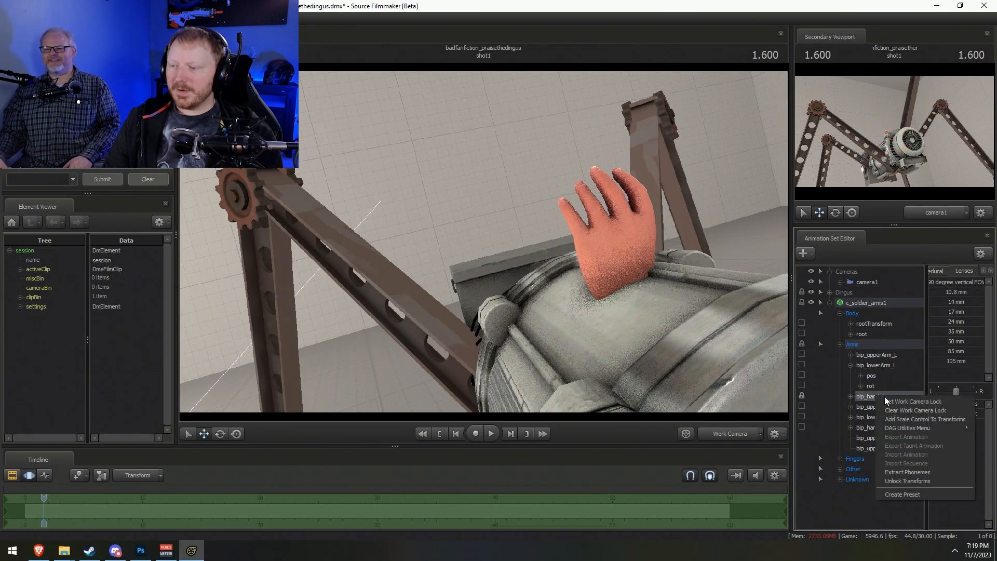
pyautogui.click(904, 420)
pyautogui.click(883, 458)
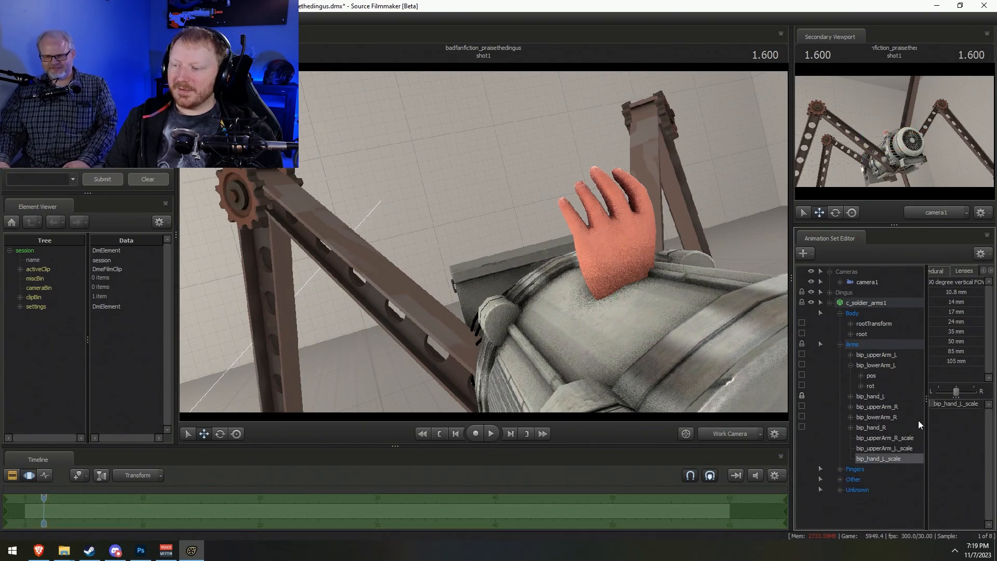
pyautogui.moveTo(952, 406); pyautogui.dragTo(961, 407)
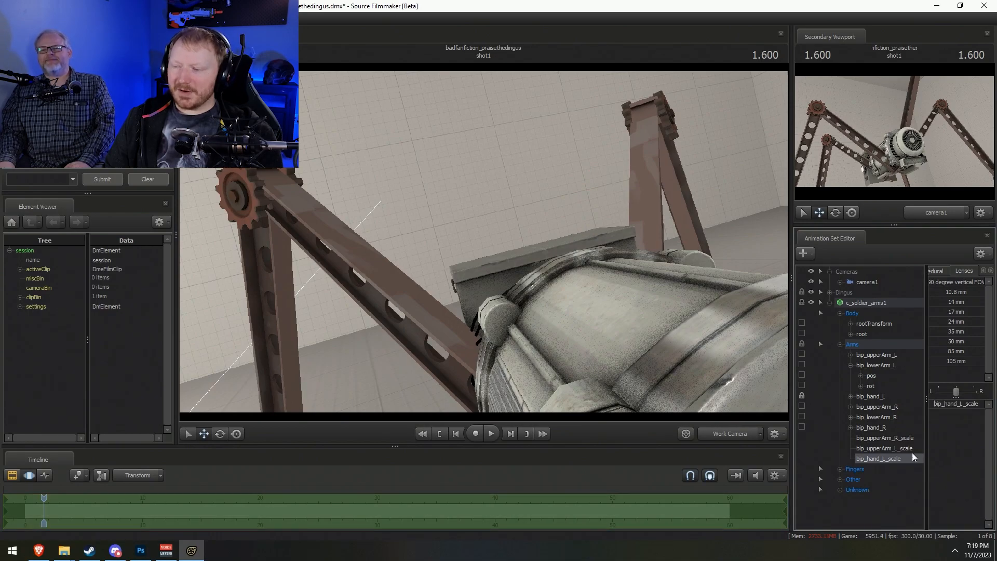
pyautogui.press('Delete')
# Add a scale control to bip_hand_L and enlarge the hand so it towers over the motor body
pyautogui.click(876, 427)
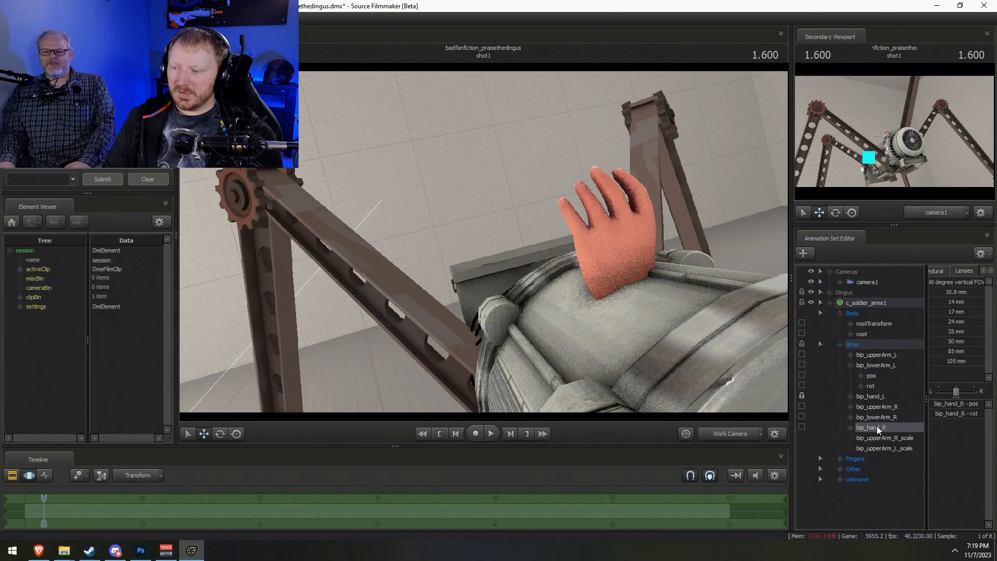
pyautogui.rightClick(877, 426)
pyautogui.click(877, 394)
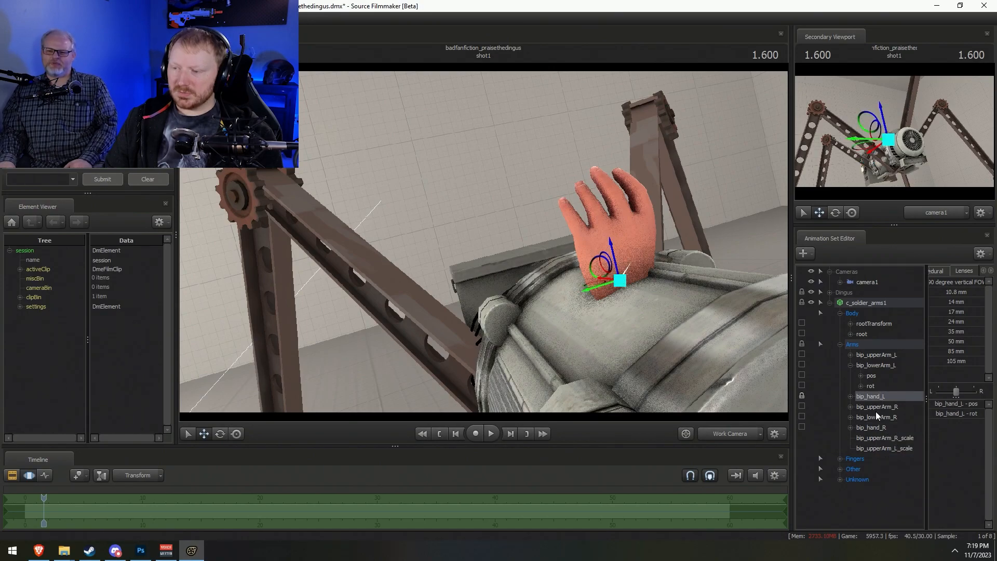
pyautogui.rightClick(884, 397)
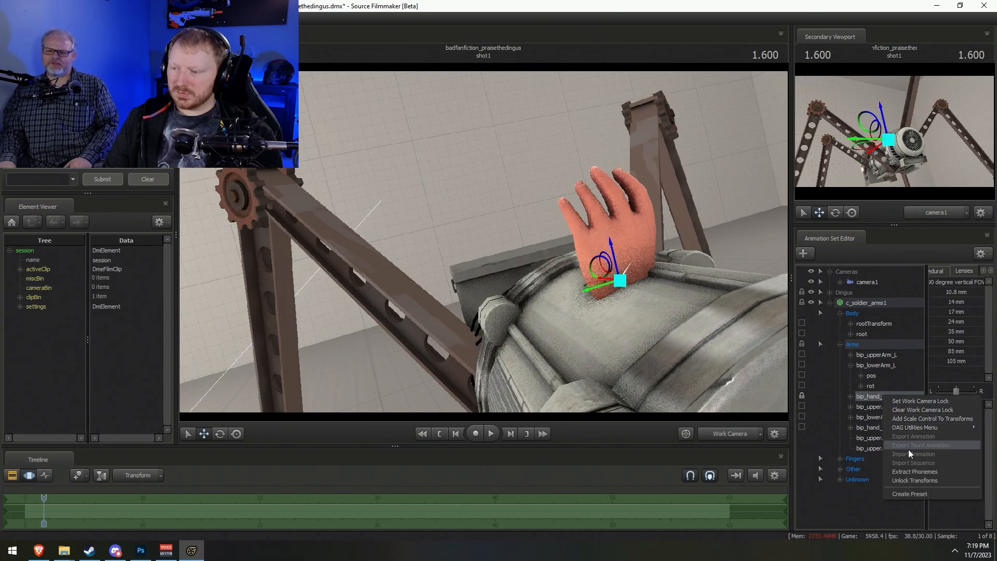
pyautogui.click(910, 418)
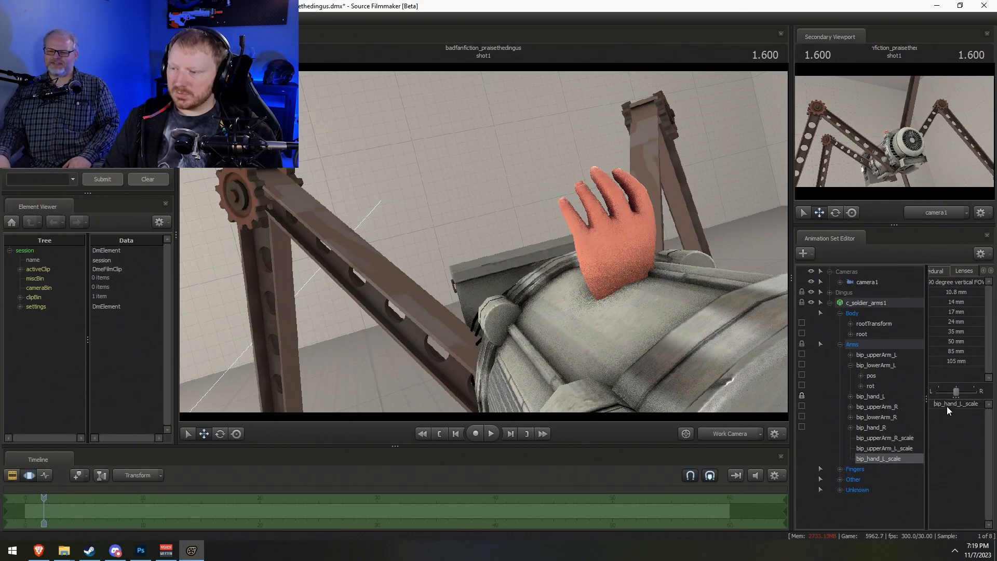
pyautogui.moveTo(943, 404); pyautogui.dragTo(961, 404)
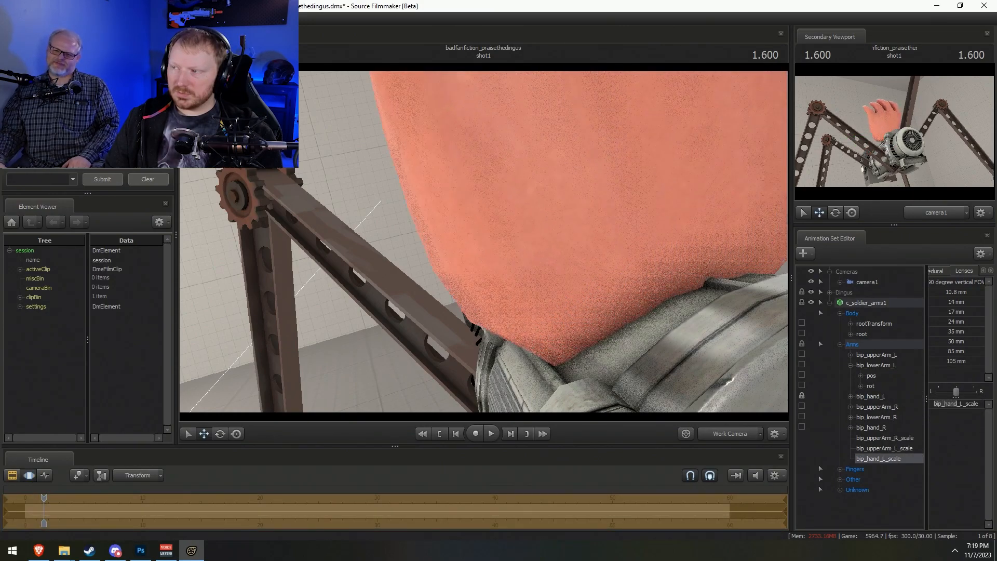
# Select the three left pinky bones, bip_pinky_0_L to bip_pinky_2_L, and rotate them together to curl the finger toward the palm
pyautogui.moveTo(630, 300); pyautogui.dragTo(630, 363, button='right')
pyautogui.moveTo(483, 239); pyautogui.dragTo(650, 271)
pyautogui.click(651, 272)
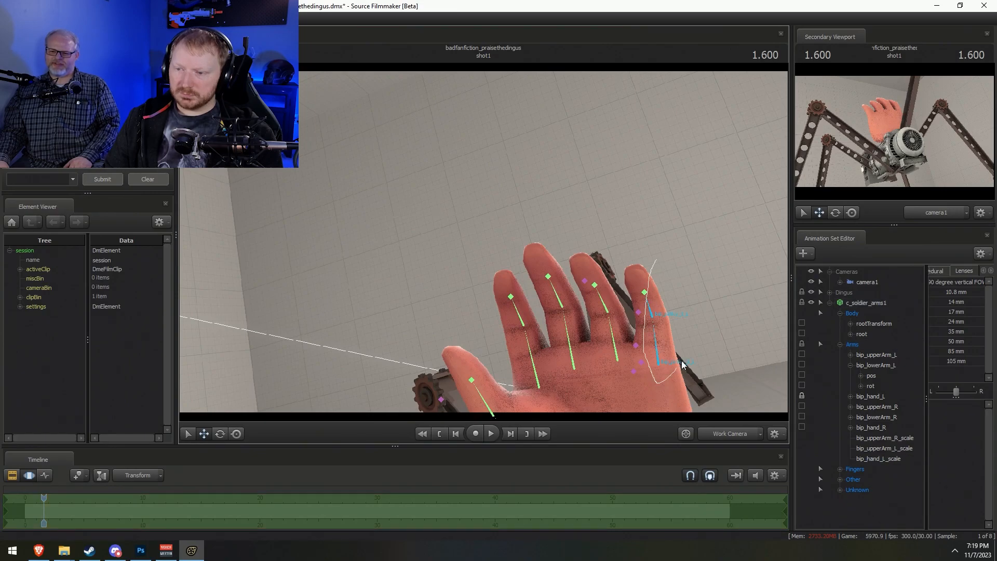
pyautogui.click(678, 372)
pyautogui.click(647, 292)
pyautogui.click(657, 336)
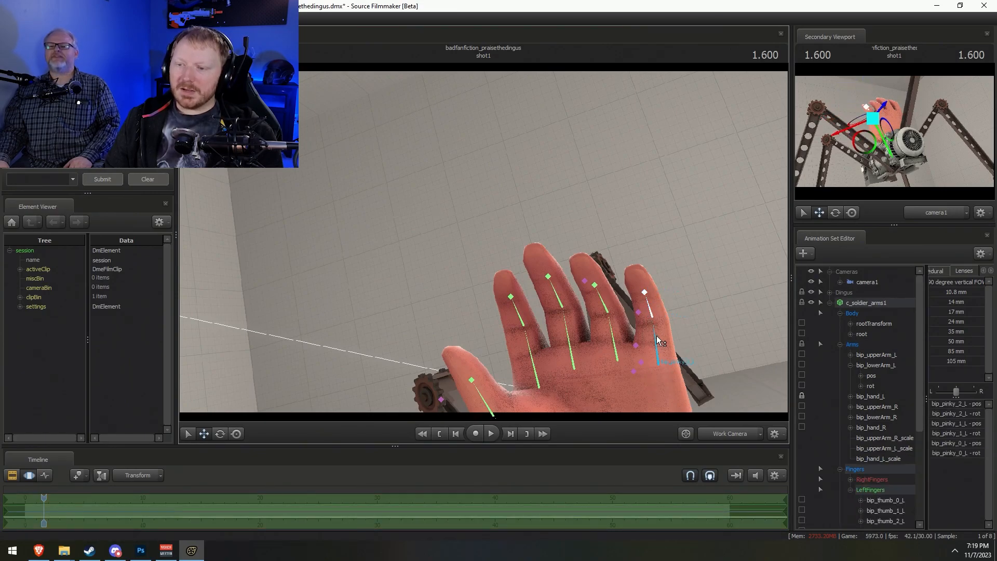
pyautogui.moveTo(657, 335); pyautogui.dragTo(630, 254)
pyautogui.press('e')
pyautogui.rightClick(644, 258)
pyautogui.moveTo(669, 283)
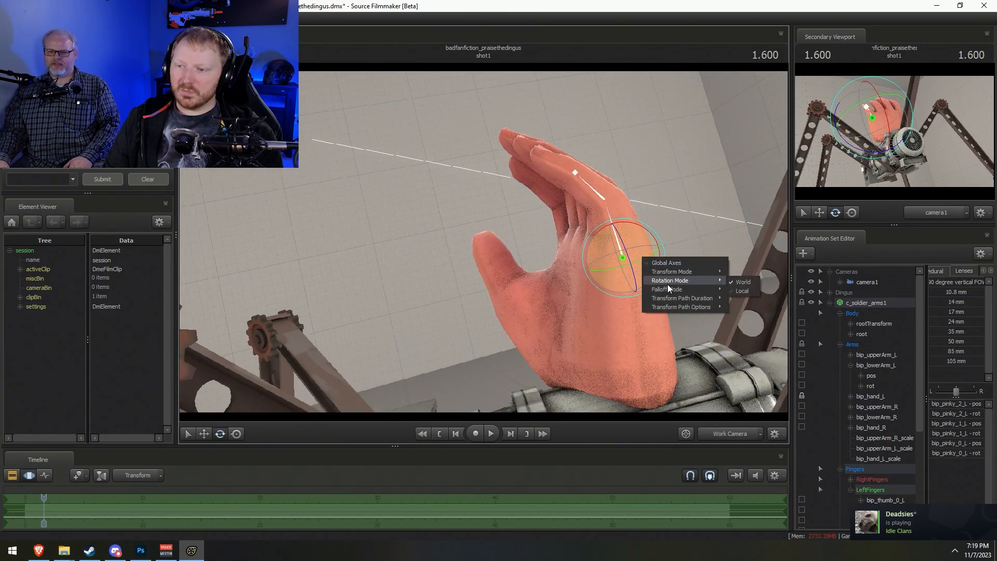
pyautogui.click(742, 282)
pyautogui.moveTo(709, 284); pyautogui.dragTo(631, 223)
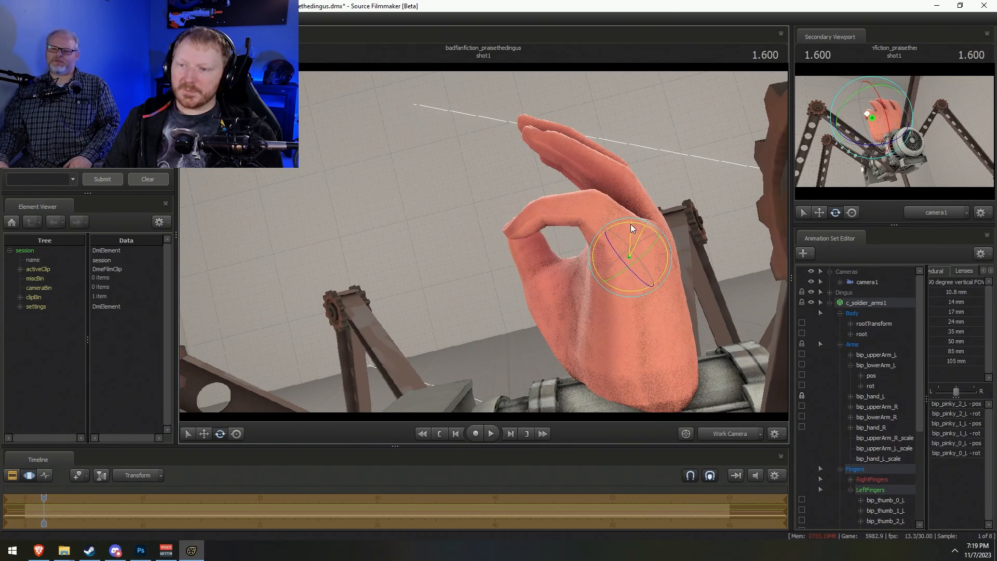
# Rotate bip_pinky_1_L and bip_pinky_0_L individually to tuck the pinky down against the palm
pyautogui.click(584, 209)
pyautogui.moveTo(596, 179)
pyautogui.mouseDown()
pyautogui.moveTo(567, 175)
pyautogui.moveTo(578, 182)
pyautogui.mouseUp()
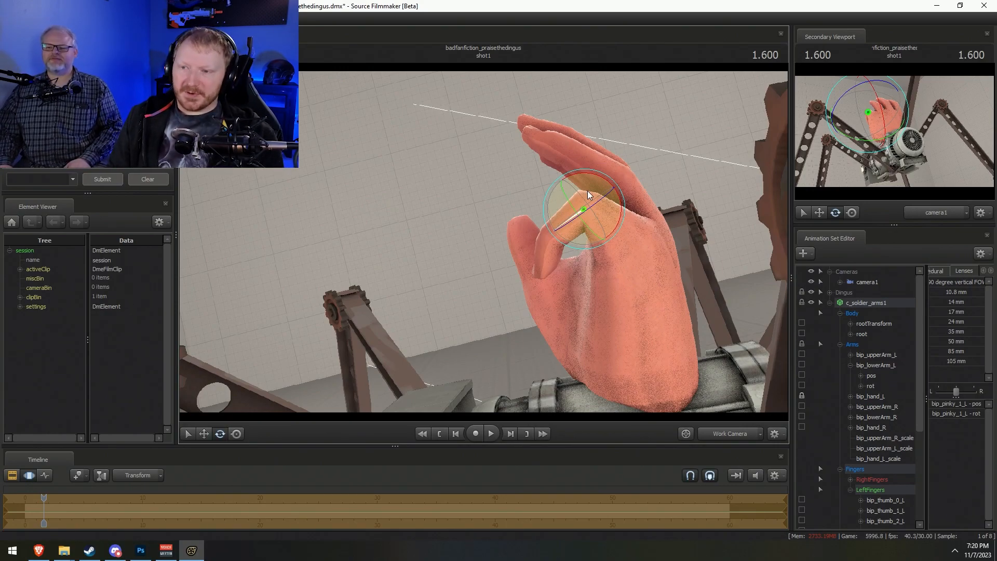
pyautogui.keyDown('ctrl'); pyautogui.click(614, 245); pyautogui.keyUp('ctrl')
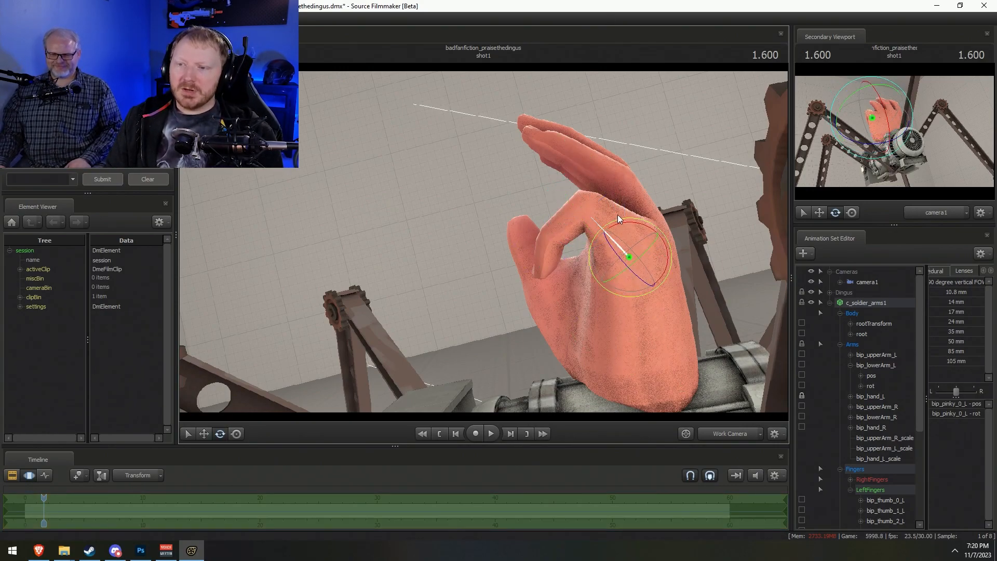
pyautogui.moveTo(624, 224); pyautogui.dragTo(601, 223)
pyautogui.moveTo(627, 260); pyautogui.dragTo(480, 273)
pyautogui.keyDown('ctrl'); pyautogui.click(480, 278); pyautogui.keyUp('ctrl')
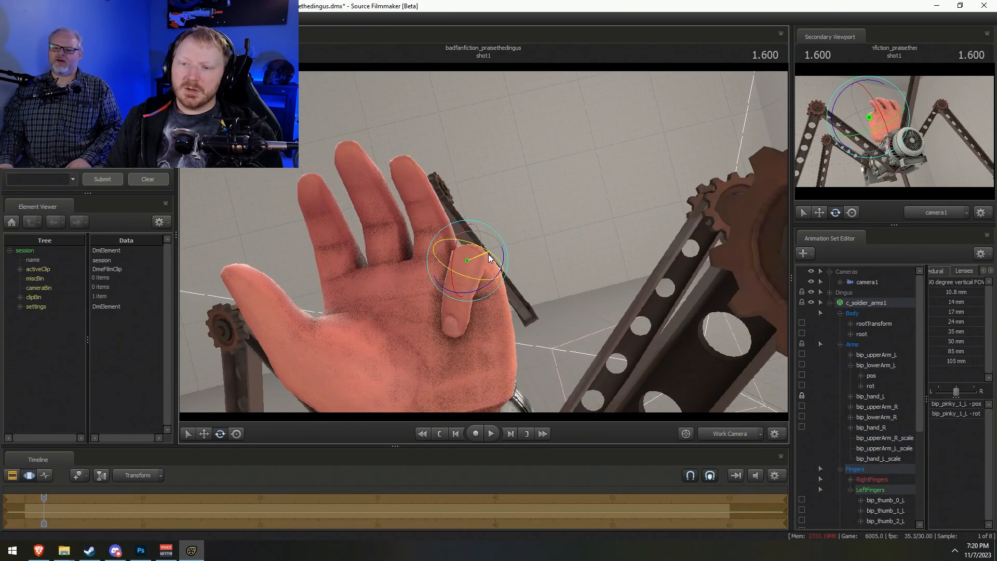
# Rotate bip_ring_0_L to bend the ring finger forward at its base knuckle
pyautogui.keyDown('ctrl'); pyautogui.click(432, 252); pyautogui.keyUp('ctrl')
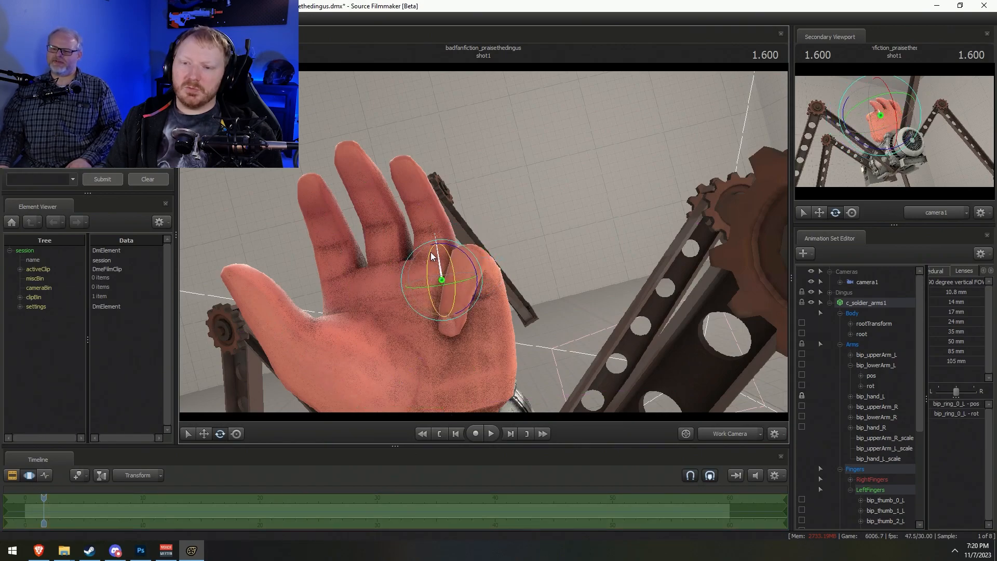
pyautogui.moveTo(432, 259); pyautogui.dragTo(484, 226)
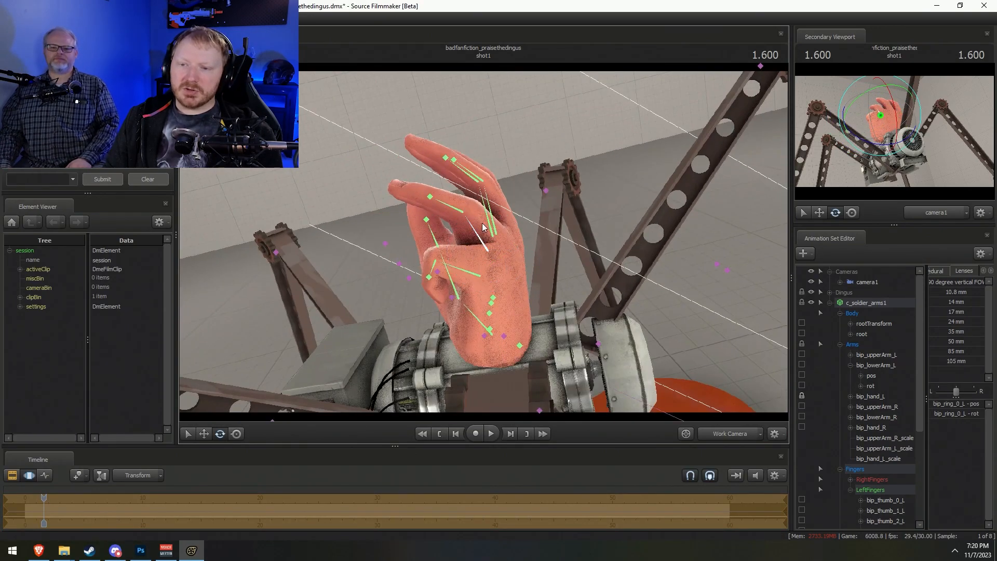
pyautogui.keyDown('ctrl'); pyautogui.click(463, 212); pyautogui.keyUp('ctrl')
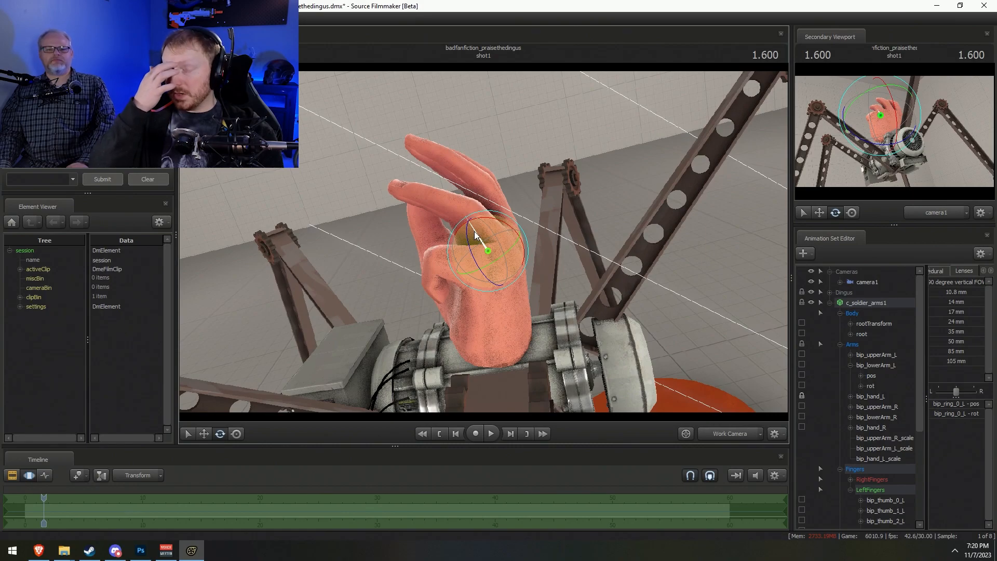
pyautogui.moveTo(466, 298); pyautogui.dragTo(499, 290)
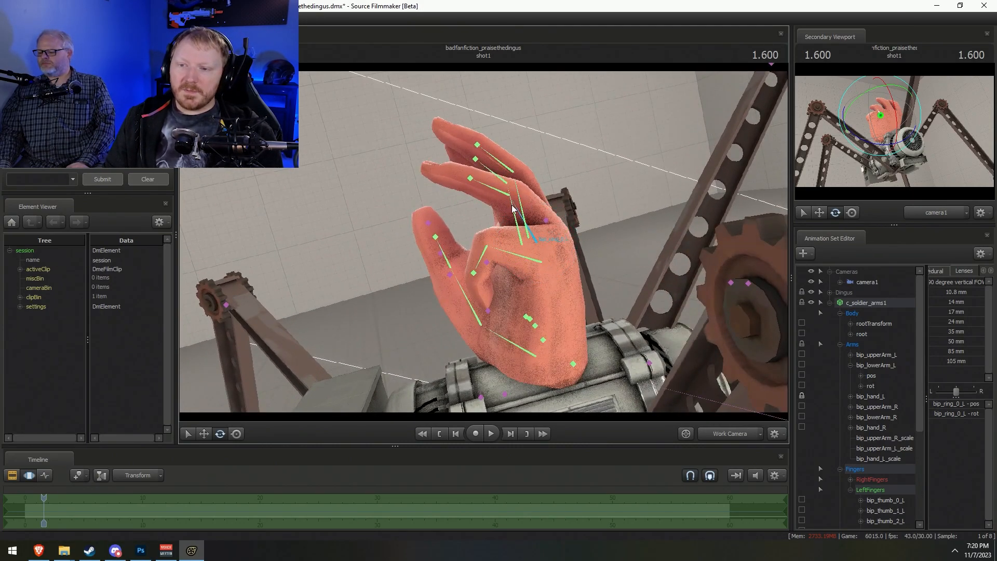
pyautogui.keyDown('alt'); pyautogui.moveTo(534, 232); pyautogui.dragTo(537, 211); pyautogui.keyUp('alt')
pyautogui.press('ctrl')
# Bend bip_ring_1_L and bip_ring_2_L to curl the rest of the ring finger into the palm
pyautogui.keyDown('ctrl'); pyautogui.click(506, 198); pyautogui.keyUp('ctrl')
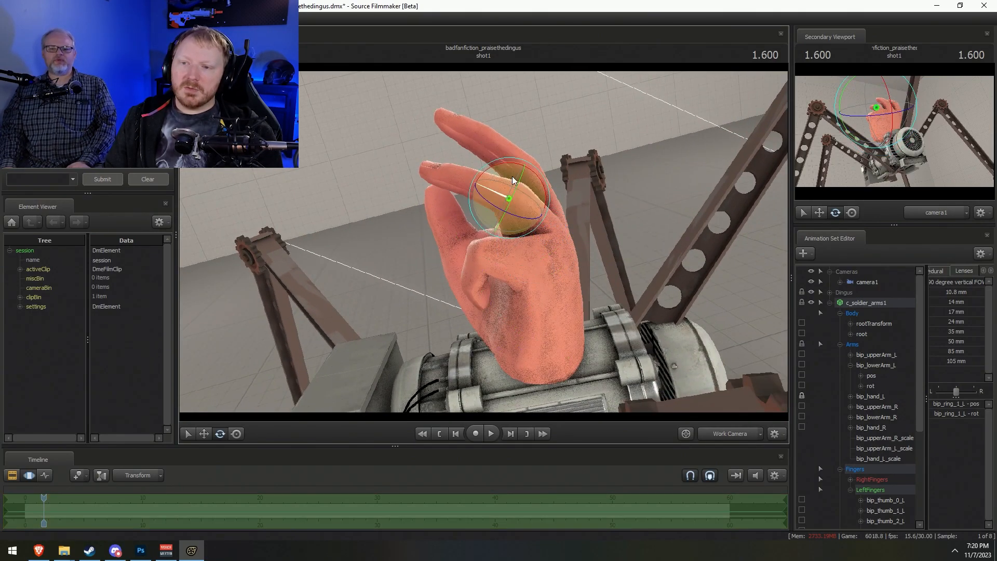
pyautogui.moveTo(511, 164); pyautogui.dragTo(469, 185)
pyautogui.press('ctrl')
pyautogui.keyDown('ctrl'); pyautogui.click(473, 218); pyautogui.keyUp('ctrl')
pyautogui.press('ctrl')
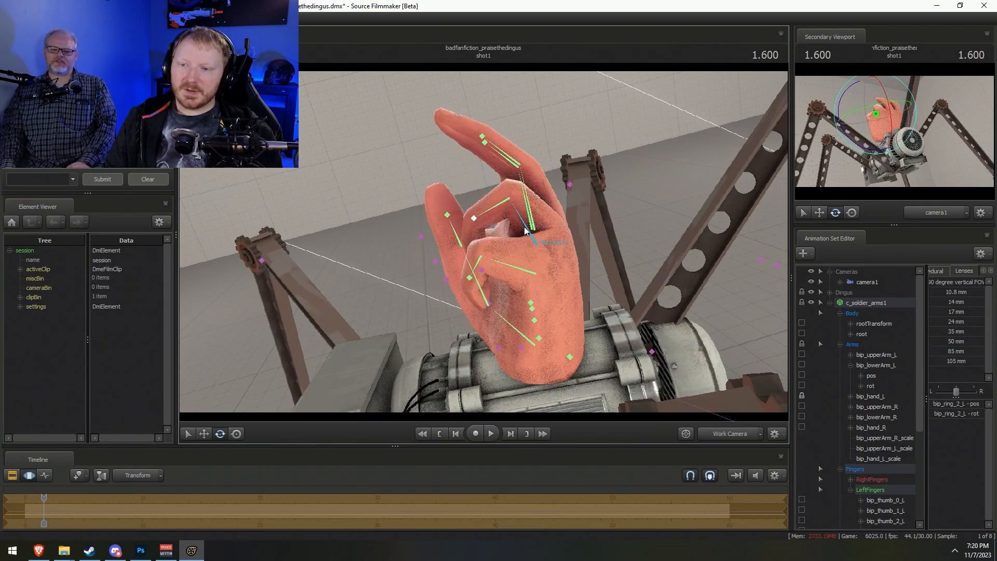
# Adjust the rotation of bip_ring_0_L and bip_pinky_0_L so the two folded fingers sit close together
pyautogui.keyDown('ctrl'); pyautogui.click(529, 203); pyautogui.keyUp('ctrl')
pyautogui.moveTo(543, 214); pyautogui.dragTo(625, 232)
pyautogui.press('ctrl')
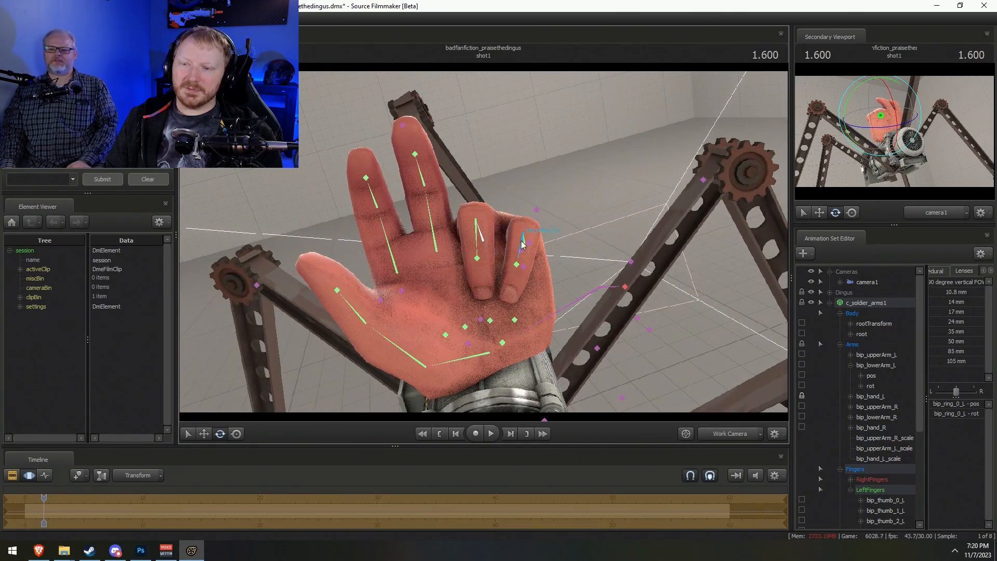
pyautogui.keyDown('ctrl'); pyautogui.click(524, 246); pyautogui.keyUp('ctrl')
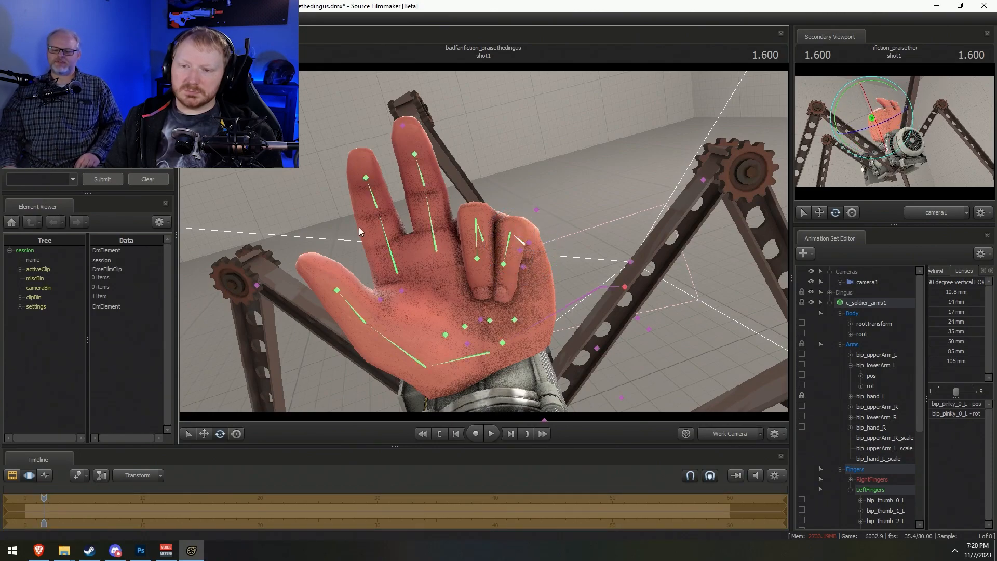
pyautogui.keyDown('ctrl'); pyautogui.click(397, 257); pyautogui.keyUp('ctrl')
pyautogui.moveTo(397, 257); pyautogui.dragTo(407, 278)
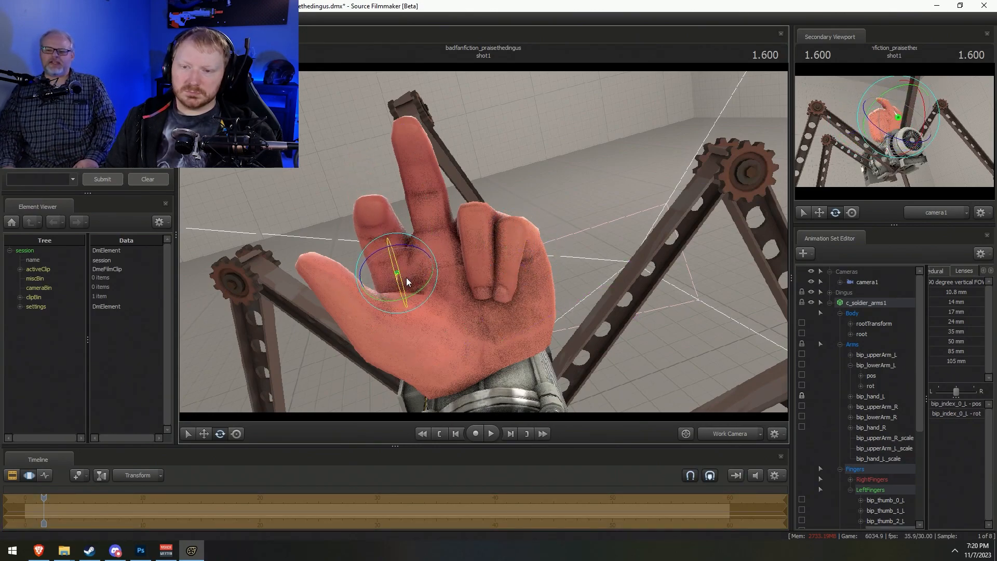
pyautogui.hotkey('ctrl', 'z')
# Select the three left index finger bones, bip_index_0_L to bip_index_2_L, and rotate them together to curl the finger
pyautogui.keyDown('ctrl'); pyautogui.moveTo(348, 114); pyautogui.dragTo(402, 244); pyautogui.keyUp('ctrl')
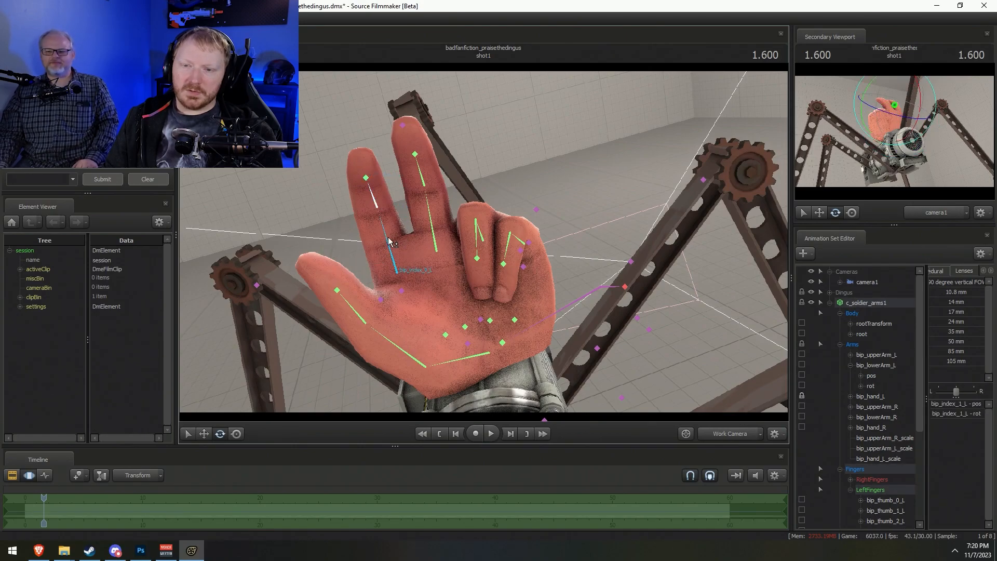
pyautogui.keyDown('ctrl'); pyautogui.keyDown('shift'); pyautogui.click(373, 202); pyautogui.keyUp('shift'); pyautogui.keyUp('ctrl')
pyautogui.keyDown('ctrl'); pyautogui.keyDown('shift'); pyautogui.click(373, 201); pyautogui.keyUp('shift'); pyautogui.keyUp('ctrl')
pyautogui.keyDown('ctrl'); pyautogui.keyDown('shift'); pyautogui.click(366, 179); pyautogui.keyUp('shift'); pyautogui.keyUp('ctrl')
pyautogui.keyDown('ctrl'); pyautogui.keyDown('shift'); pyautogui.click(373, 192); pyautogui.keyUp('shift'); pyautogui.keyUp('ctrl')
pyautogui.keyDown('alt'); pyautogui.moveTo(373, 192); pyautogui.dragTo(494, 240); pyautogui.keyUp('alt')
pyautogui.moveTo(457, 192); pyautogui.dragTo(483, 198)
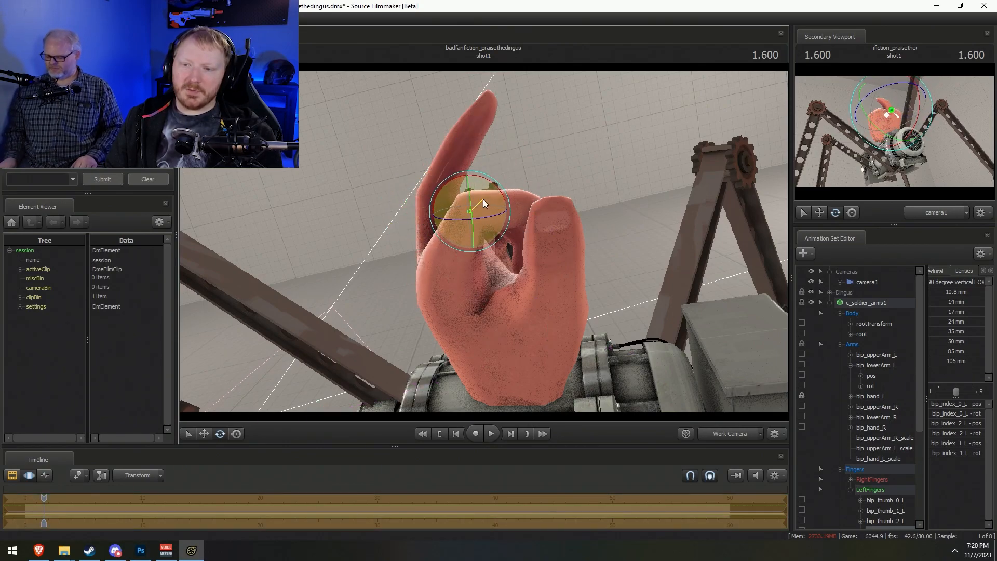
# Rotate bip_index_0_L, bip_index_1_L and bip_index_2_L individually to fold the index finger down over the palm
pyautogui.keyDown('ctrl'); pyautogui.click(477, 212); pyautogui.keyUp('ctrl')
pyautogui.click(455, 238)
pyautogui.moveTo(438, 274); pyautogui.dragTo(447, 269)
pyautogui.keyDown('ctrl'); pyautogui.click(499, 221); pyautogui.keyUp('ctrl')
pyautogui.moveTo(474, 183); pyautogui.dragTo(475, 248)
pyautogui.press('ctrl')
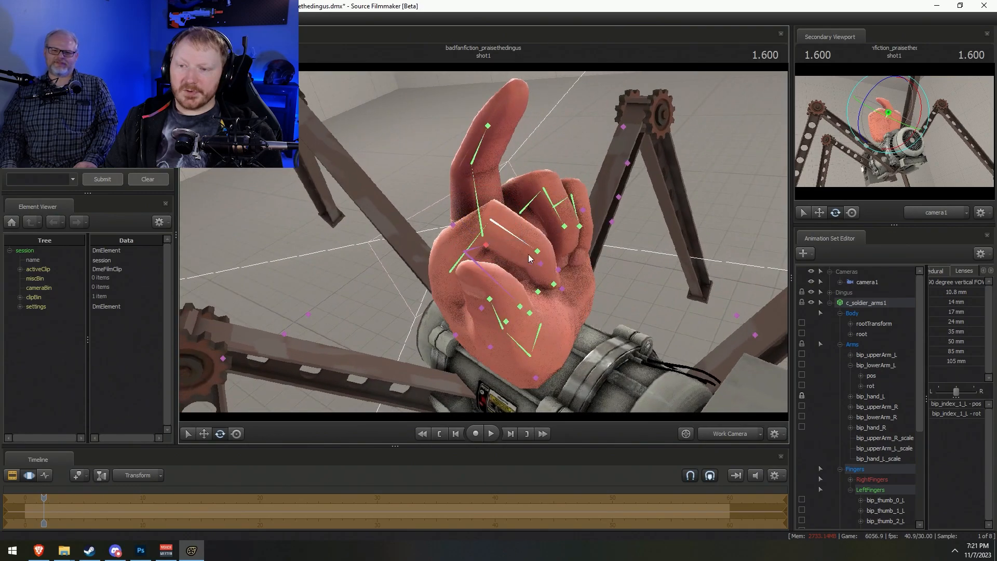
pyautogui.keyDown('ctrl'); pyautogui.click(538, 252); pyautogui.keyUp('ctrl')
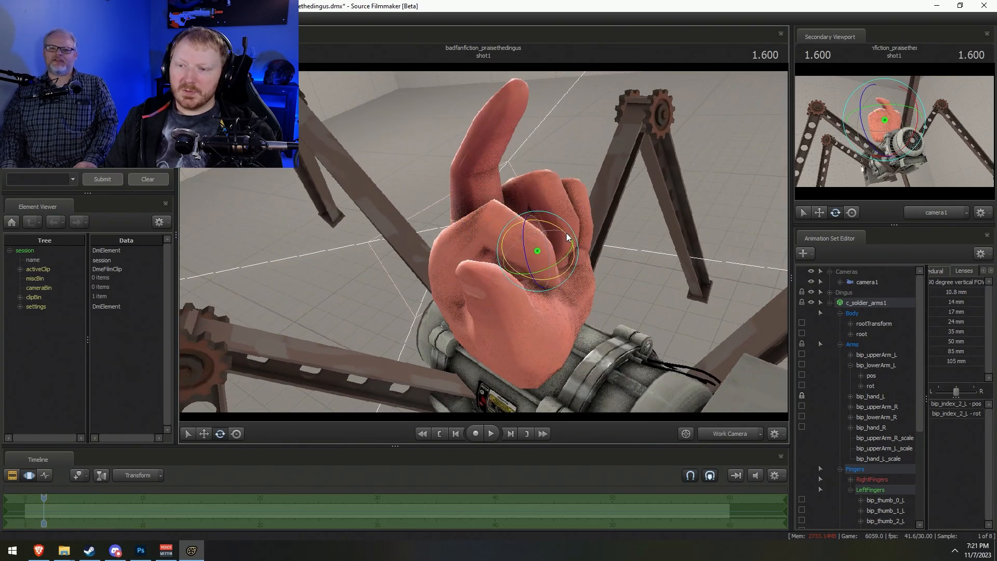
# Rotate bip_middle_1_L and bip_middle_2_L together, plus bip_middle_0_L, to straighten the raised middle finger
pyautogui.moveTo(488, 212)
pyautogui.keyDown('alt'); pyautogui.mouseDown()
pyautogui.moveTo(480, 244)
pyautogui.moveTo(532, 185)
pyautogui.moveTo(503, 189)
pyautogui.mouseUp(); pyautogui.keyUp('alt')
pyautogui.press('ctrl')
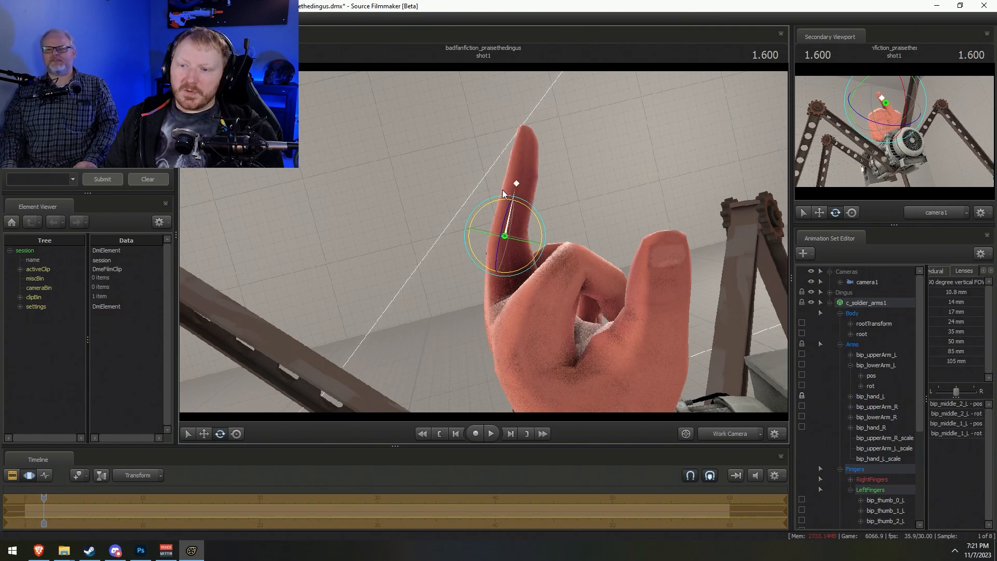
pyautogui.keyDown('ctrl'); pyautogui.click(518, 291); pyautogui.keyUp('ctrl')
pyautogui.moveTo(528, 280); pyautogui.dragTo(519, 279)
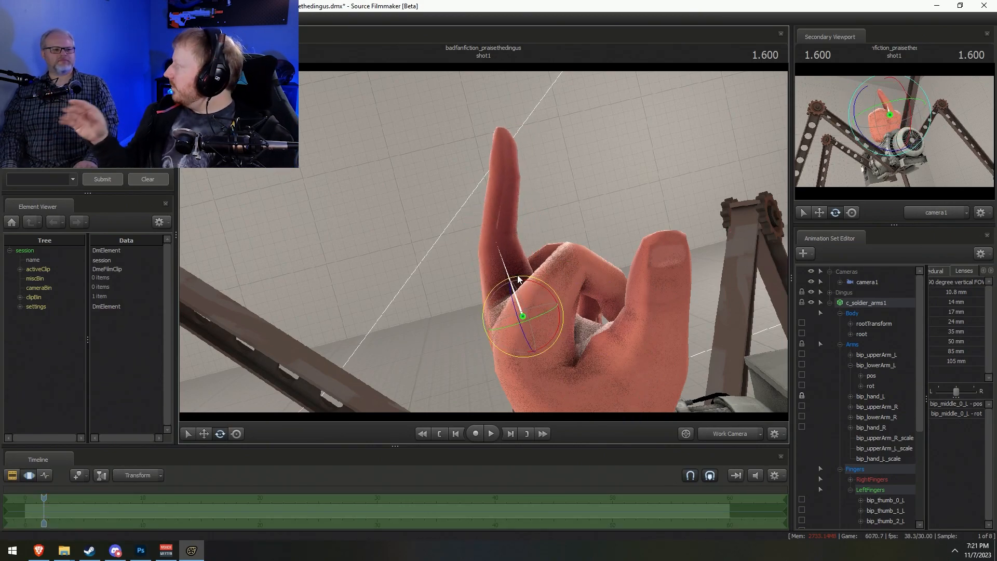
# Rotate bip_thumb_0_L to swing the base of the thumb in toward the palm
pyautogui.keyDown('alt'); pyautogui.moveTo(716, 256); pyautogui.dragTo(457, 255); pyautogui.keyUp('alt')
pyautogui.click(467, 233)
pyautogui.moveTo(384, 336); pyautogui.dragTo(419, 329)
pyautogui.keyDown('ctrl'); pyautogui.click(393, 330); pyautogui.keyUp('ctrl')
pyautogui.keyDown('ctrl'); pyautogui.click(415, 344); pyautogui.keyUp('ctrl')
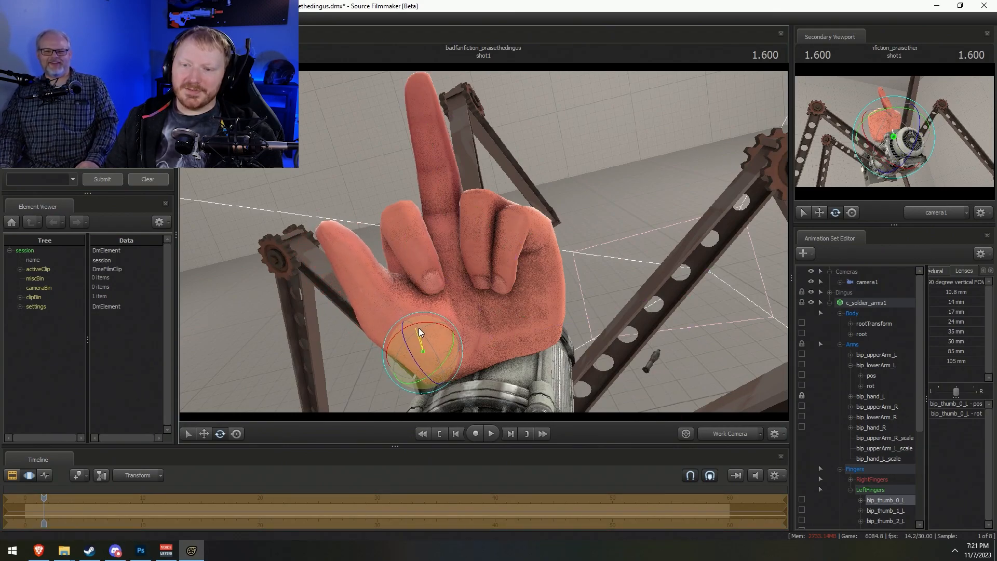
# Bend bip_thumb_1_L and bip_thumb_2_L to fold the thumb across the curled fingers
pyautogui.keyDown('ctrl'); pyautogui.click(356, 294); pyautogui.keyUp('ctrl')
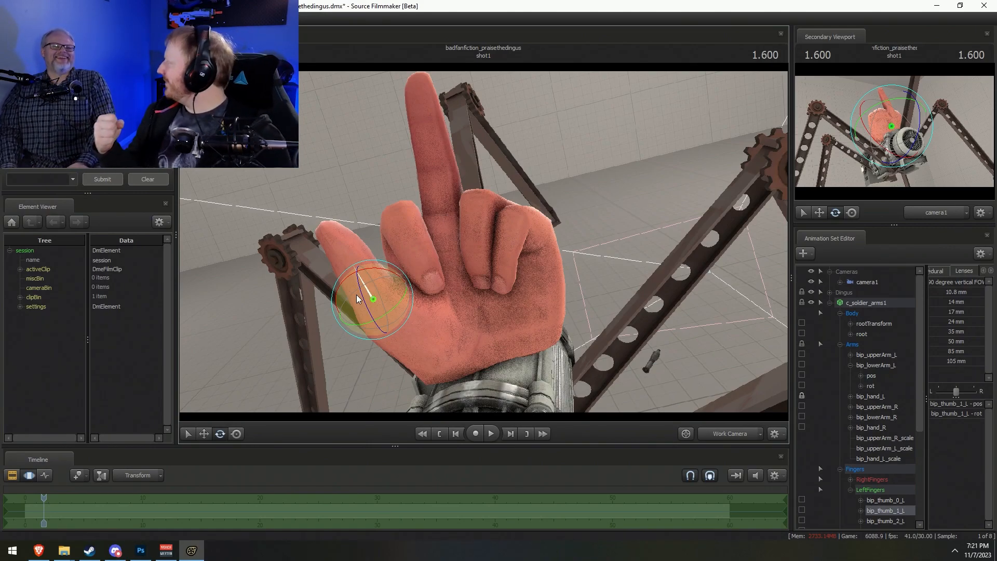
pyautogui.moveTo(419, 303); pyautogui.dragTo(384, 291)
pyautogui.click(409, 336)
pyautogui.moveTo(421, 340); pyautogui.dragTo(484, 242)
pyautogui.click(416, 290)
pyautogui.keyDown('ctrl'); pyautogui.click(450, 266); pyautogui.keyUp('ctrl')
pyautogui.moveTo(484, 242); pyautogui.dragTo(628, 234)
pyautogui.press('s')
pyautogui.moveTo(475, 281)
pyautogui.keyDown('alt'); pyautogui.mouseDown()
pyautogui.moveTo(519, 260)
pyautogui.moveTo(509, 273)
pyautogui.moveTo(462, 279)
pyautogui.mouseUp(); pyautogui.keyUp('alt')
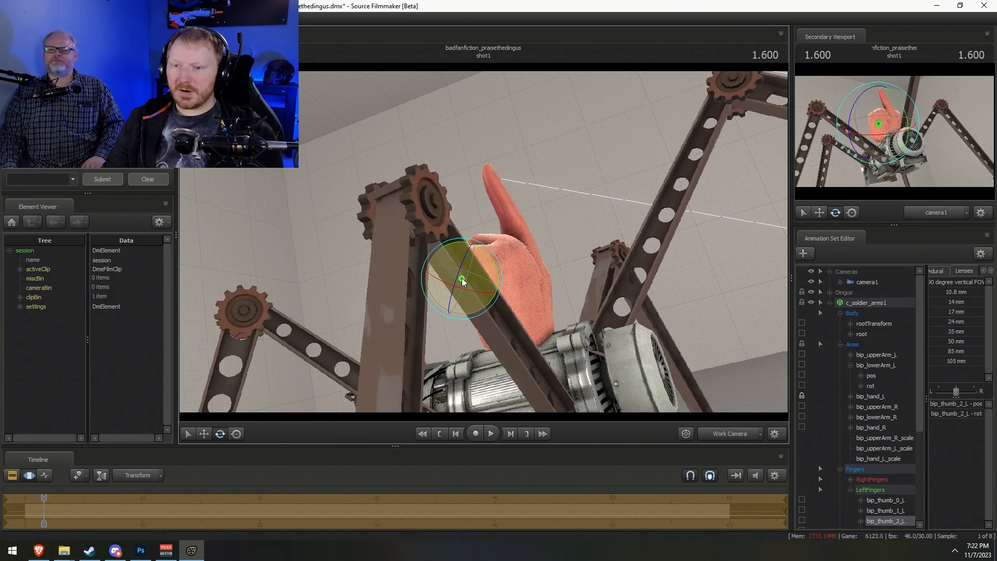
# Rotate bip_index_0_L and bip_index_1_L to adjust the curl of the index finger beside the raised middle finger
pyautogui.keyDown('alt'); pyautogui.moveTo(491, 257); pyautogui.dragTo(470, 270); pyautogui.keyUp('alt')
pyautogui.press('w')
pyautogui.click(398, 296)
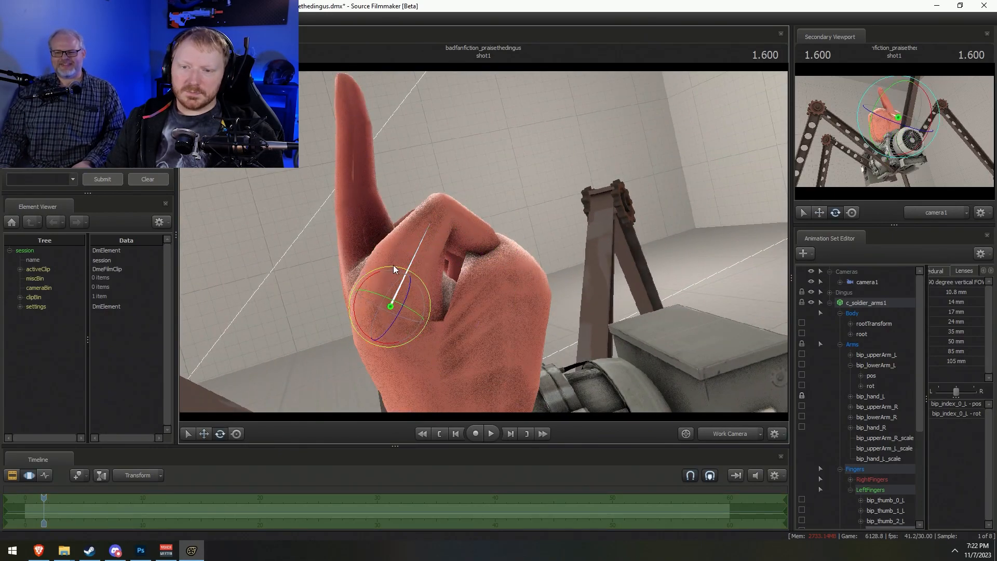
pyautogui.moveTo(379, 272); pyautogui.dragTo(382, 298)
pyautogui.click(419, 190)
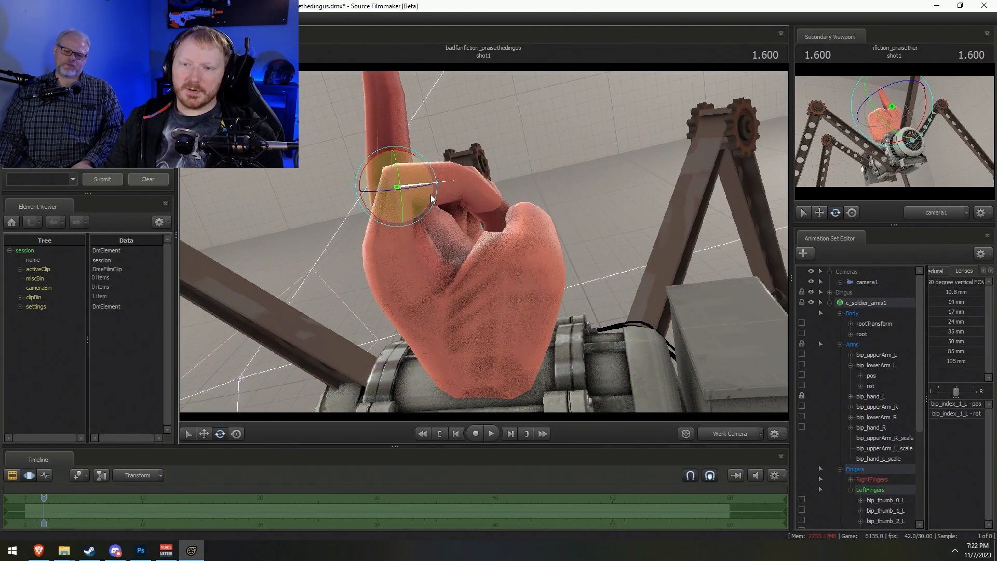
pyautogui.moveTo(401, 149)
pyautogui.mouseDown()
pyautogui.moveTo(409, 161)
pyautogui.moveTo(382, 150)
pyautogui.moveTo(385, 158)
pyautogui.mouseUp()
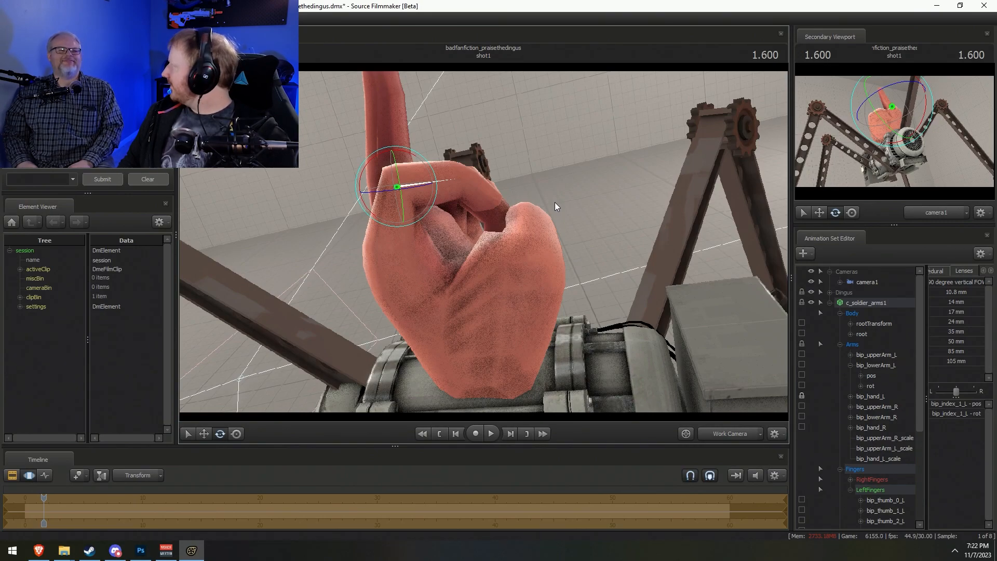
# Examine the left hand's finger pose from several angles with the Work Camera and through camera1
pyautogui.press('a')
pyautogui.moveTo(554, 202); pyautogui.dragTo(652, 306)
pyautogui.press('s')
pyautogui.moveTo(483, 242); pyautogui.dragTo(483, 241)
pyautogui.press('w')
pyautogui.hotkey('ctrl', 'z')
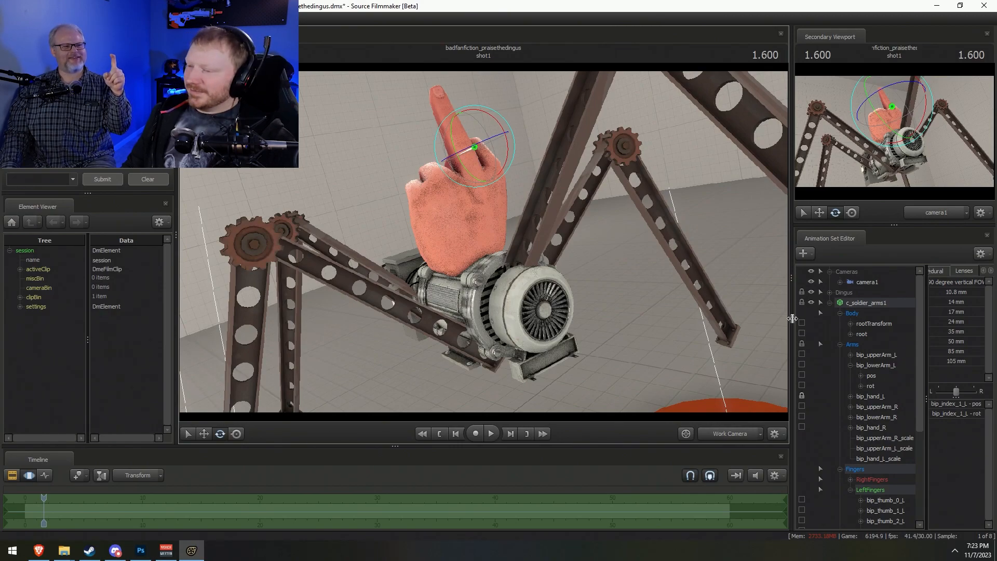
pyautogui.press('F2')
pyautogui.press('F3')
pyautogui.moveTo(675, 356); pyautogui.dragTo(571, 208)
pyautogui.moveTo(462, 234); pyautogui.dragTo(496, 273)
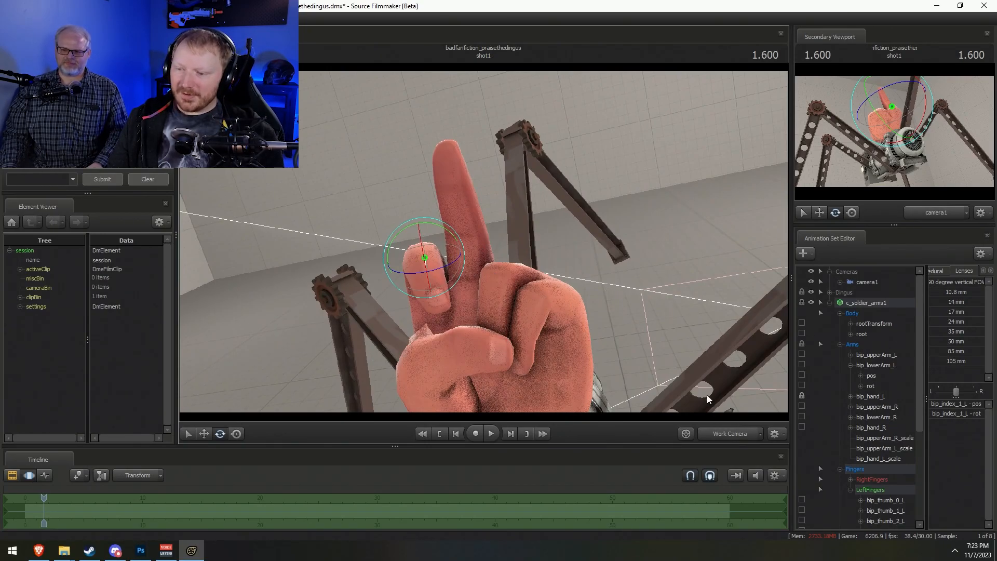
pyautogui.moveTo(448, 225); pyautogui.dragTo(465, 243)
pyautogui.click(728, 431)
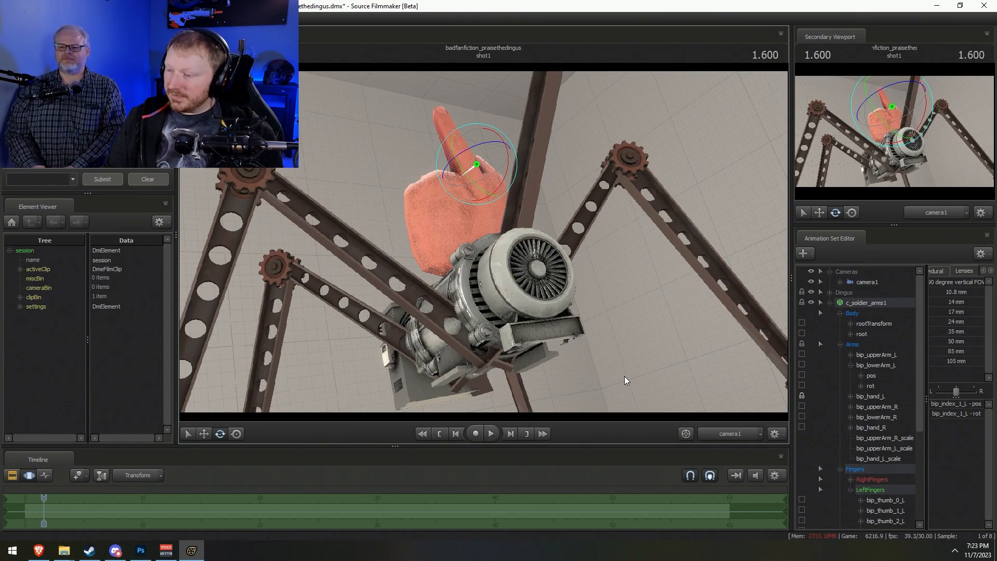
pyautogui.click(726, 436)
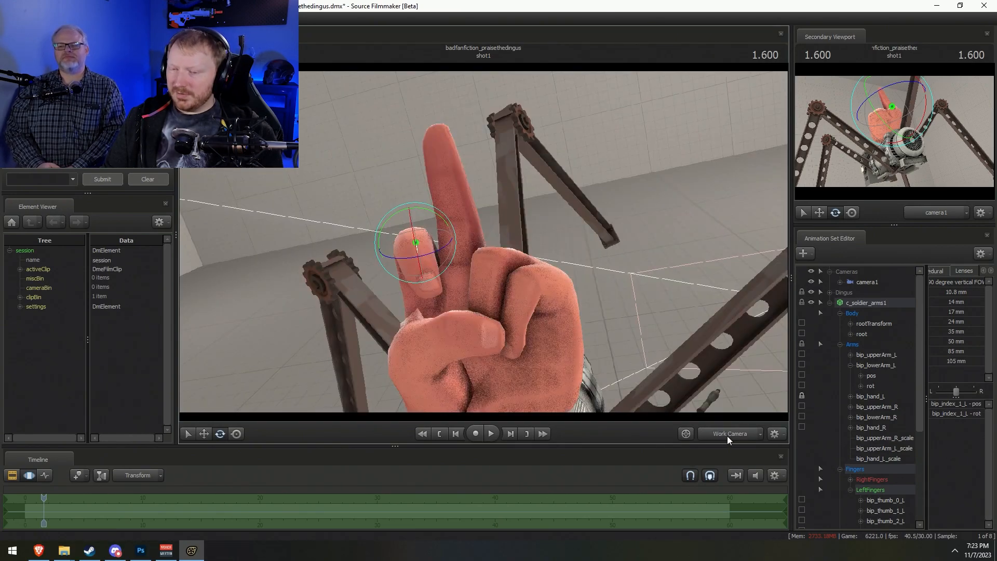
pyautogui.keyDown('alt'); pyautogui.moveTo(664, 365); pyautogui.dragTo(530, 358); pyautogui.keyUp('alt')
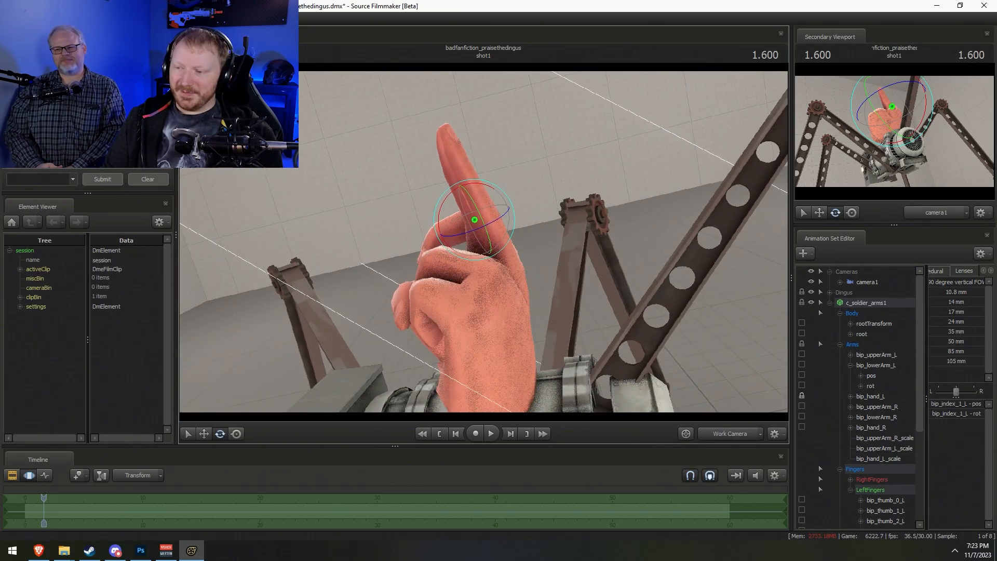
pyautogui.moveTo(550, 215); pyautogui.dragTo(744, 371)
pyautogui.press('s')
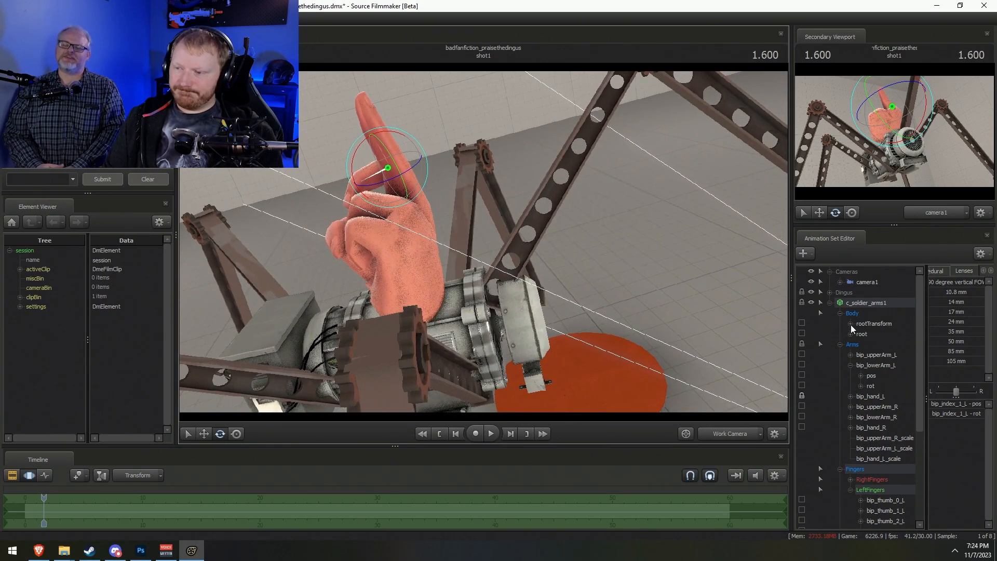
# Inspect the c_soldier_arms1 rig and its bip_wrist_L control in relation to the machine from above
pyautogui.doubleClick(868, 302)
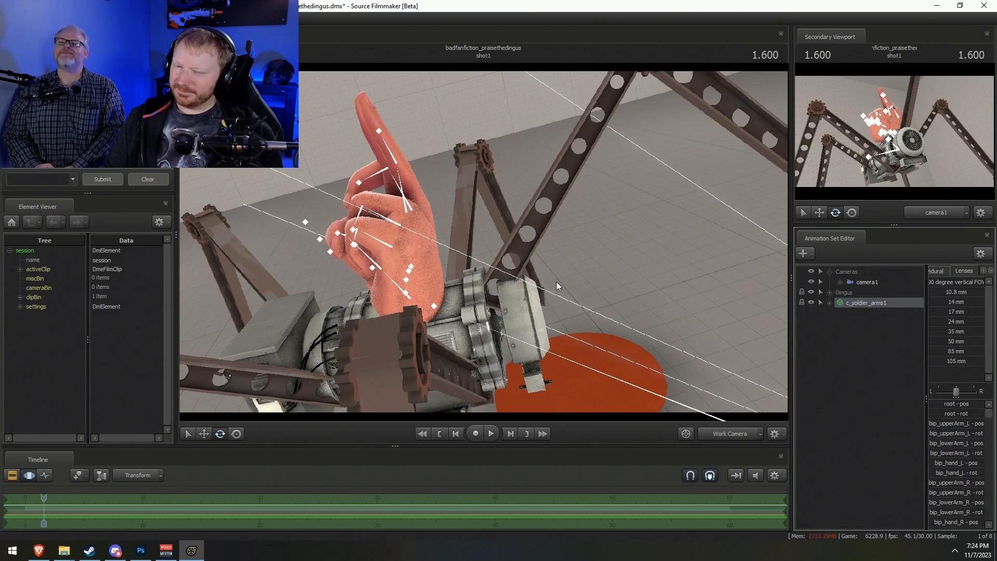
pyautogui.click(435, 305)
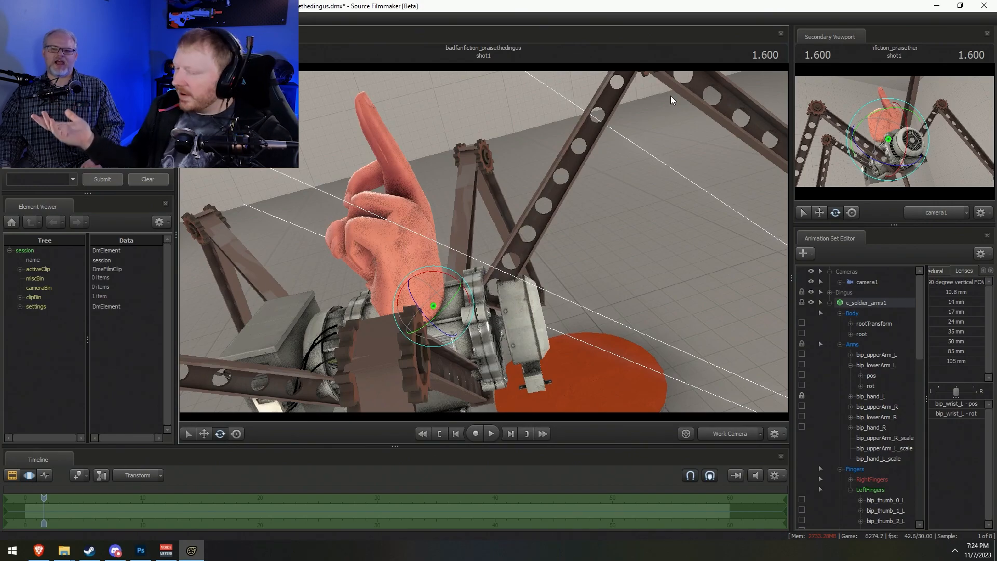
pyautogui.moveTo(579, 278); pyautogui.dragTo(511, 268)
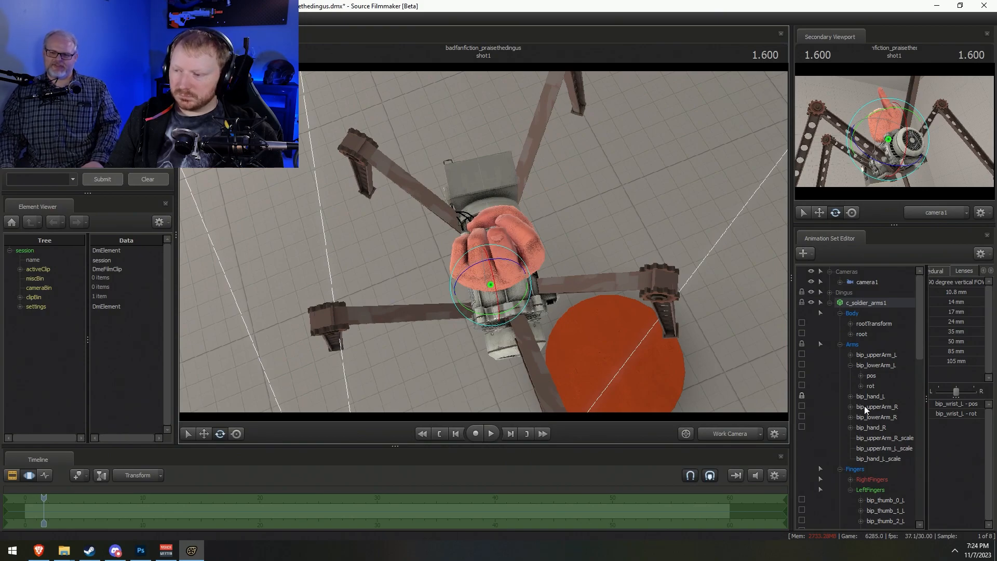
pyautogui.click(830, 303)
pyautogui.click(887, 303)
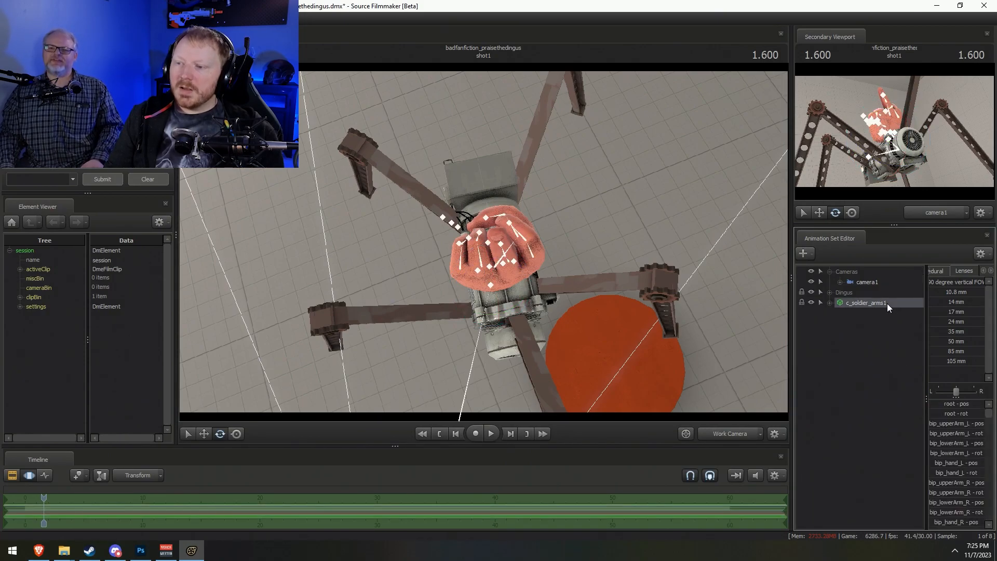
pyautogui.moveTo(636, 284); pyautogui.dragTo(646, 316)
pyautogui.press('s')
pyautogui.moveTo(484, 229); pyautogui.dragTo(484, 242)
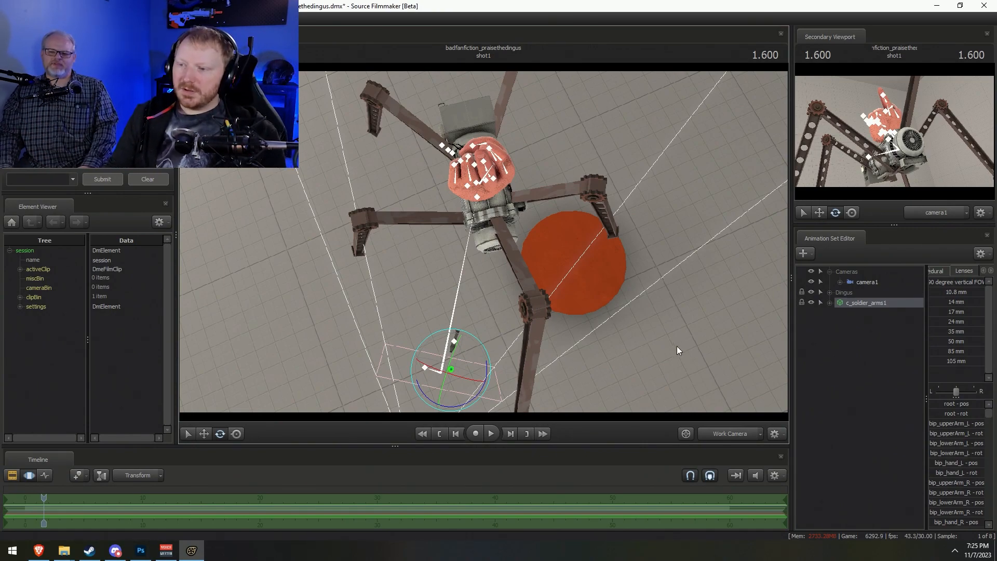
# Expand the Dingus group and set the rotate manipulator to Global Axes with World rotation mode on Dingus Leg 1-1
pyautogui.click(830, 302)
pyautogui.click(830, 292)
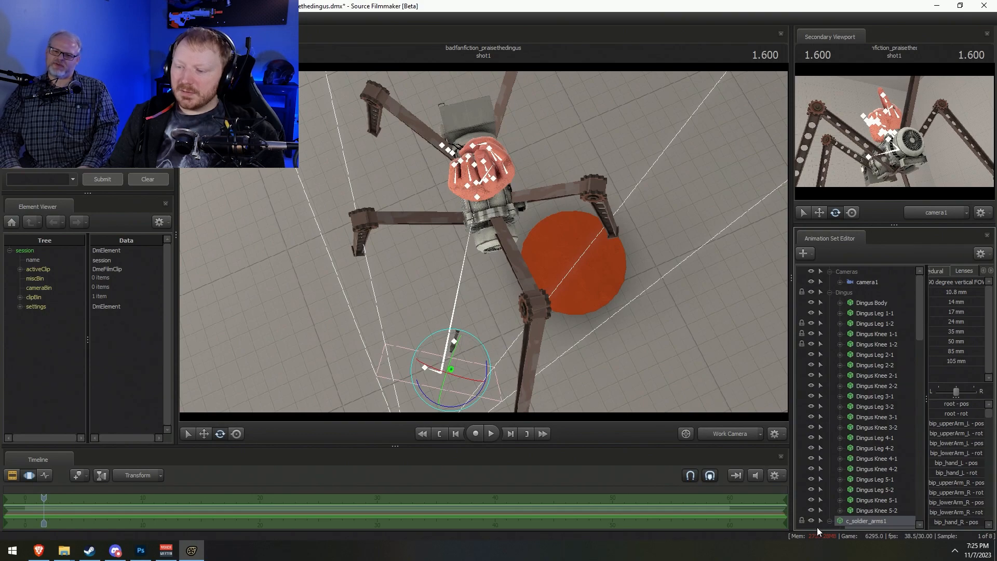
pyautogui.click(829, 521)
pyautogui.click(886, 312)
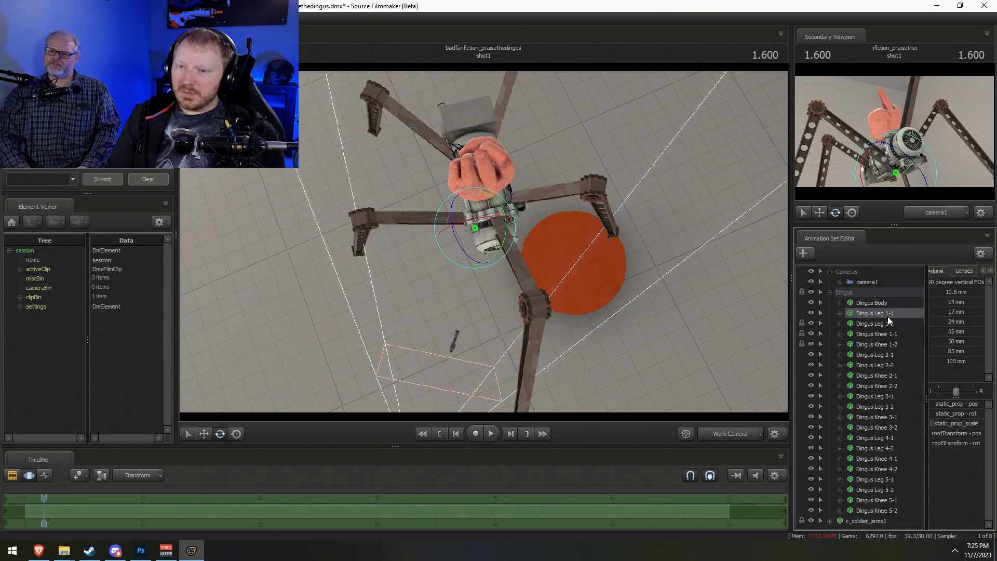
pyautogui.rightClick(467, 260)
pyautogui.click(481, 265)
pyautogui.moveTo(465, 261); pyautogui.dragTo(466, 263)
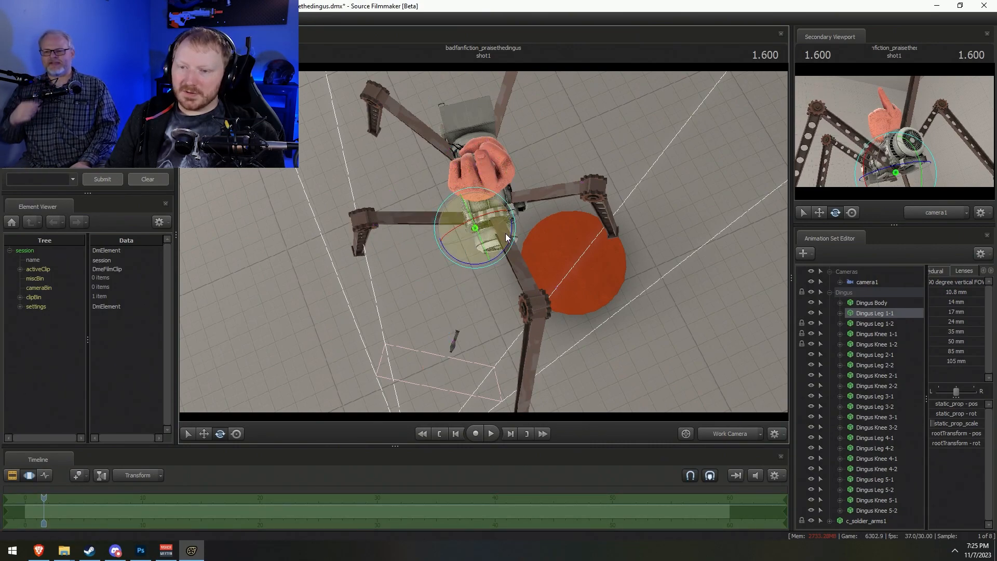
pyautogui.rightClick(477, 242)
pyautogui.moveTo(501, 265)
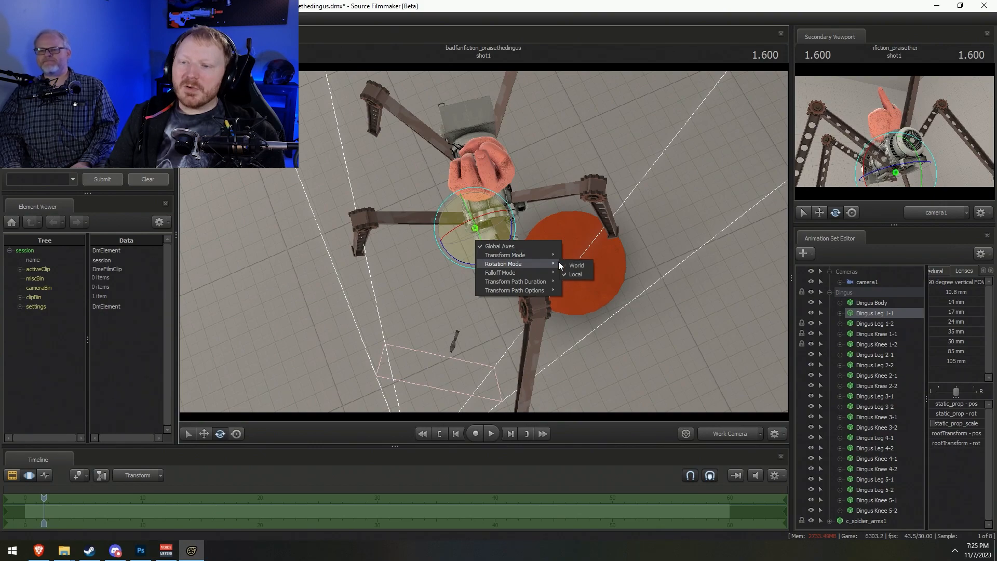
pyautogui.click(575, 265)
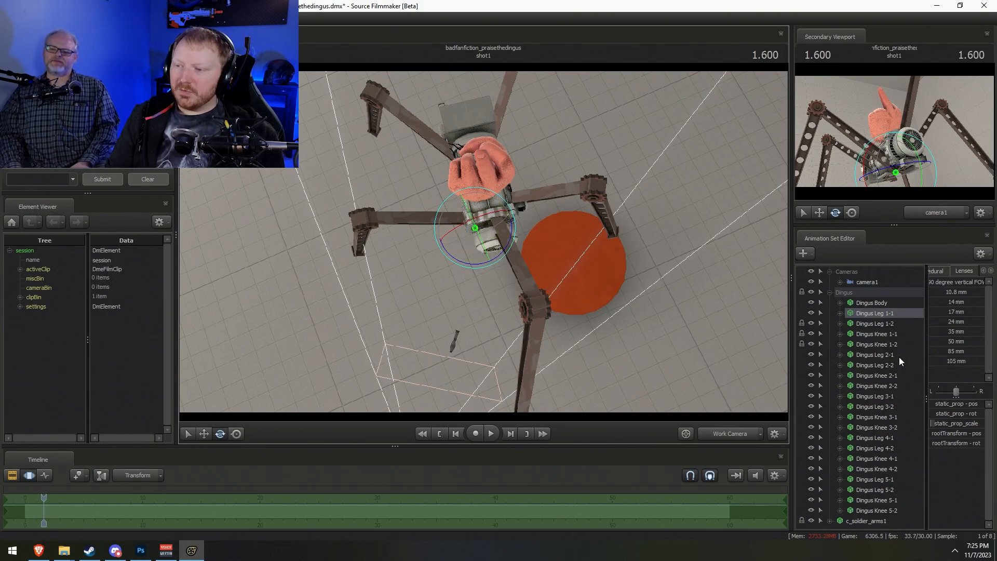
# Select Dingus Leg 2-1 and prepare its rotate manipulator with World rotation mode and Global Axes
pyautogui.click(902, 355)
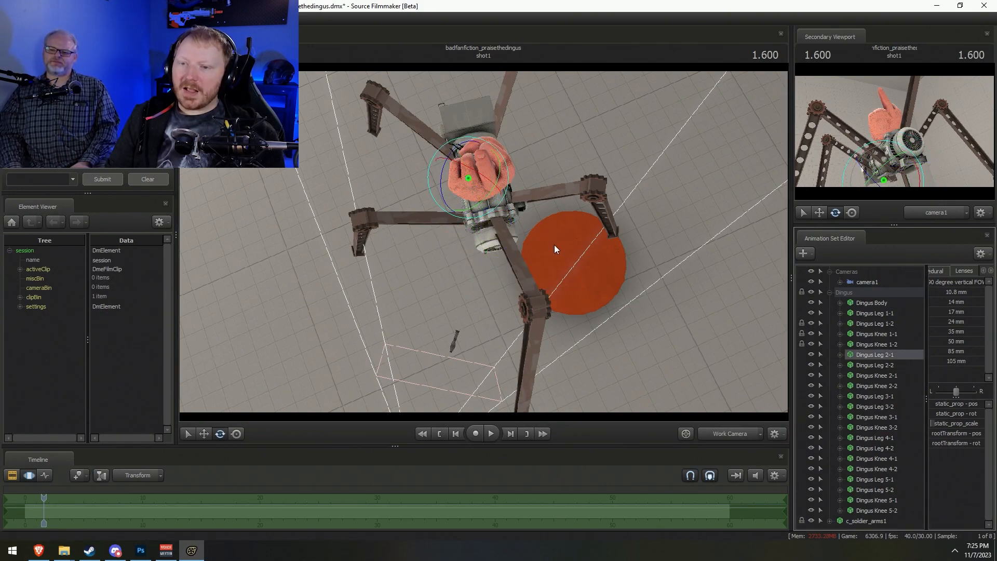
pyautogui.rightClick(475, 198)
pyautogui.moveTo(500, 221)
pyautogui.click(568, 194)
pyautogui.moveTo(568, 194); pyautogui.dragTo(535, 150)
pyautogui.keyDown('alt'); pyautogui.moveTo(486, 242); pyautogui.dragTo(485, 267); pyautogui.keyUp('alt')
pyautogui.rightClick(506, 250)
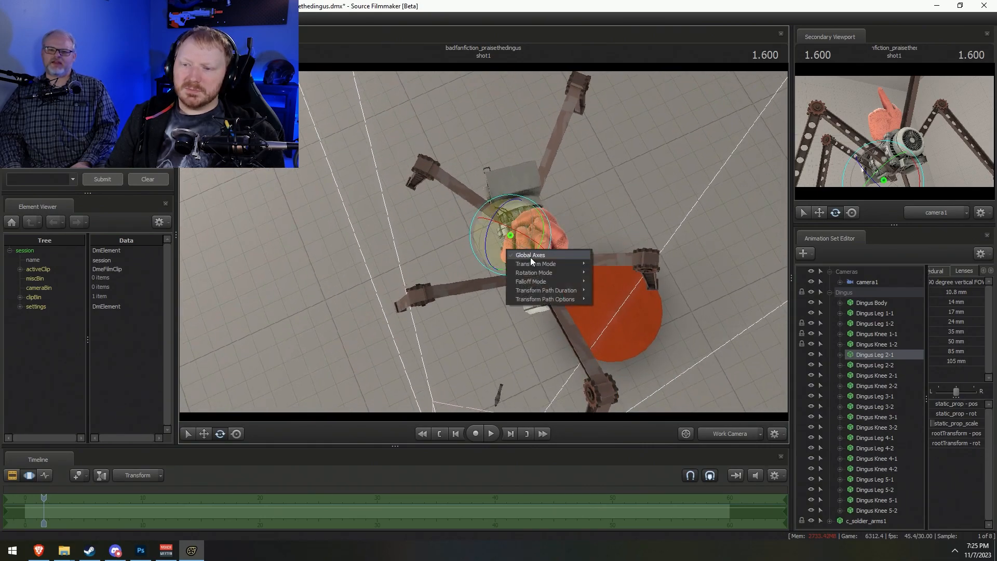
pyautogui.moveTo(551, 274)
pyautogui.click(609, 276)
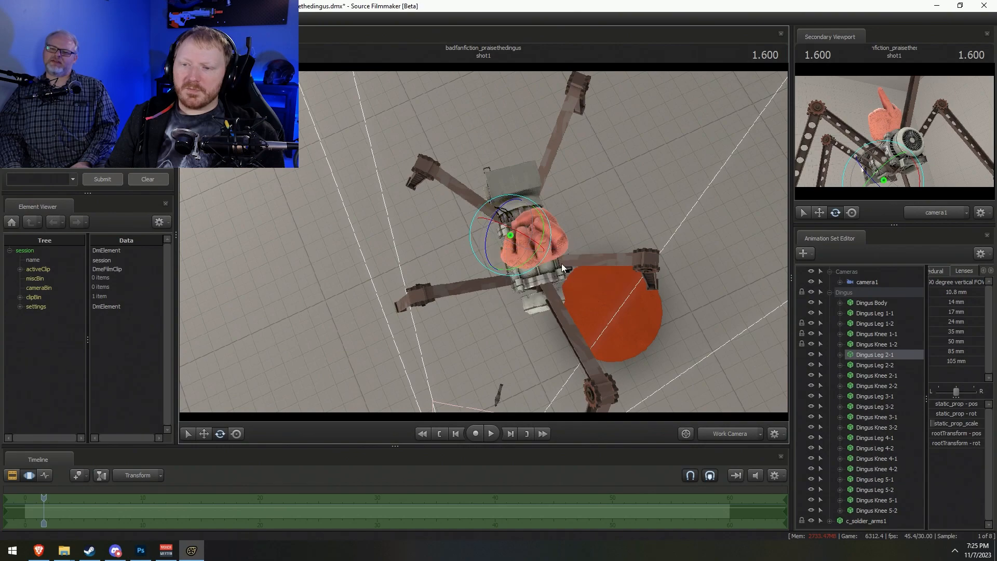
pyautogui.rightClick(504, 270)
pyautogui.click(529, 275)
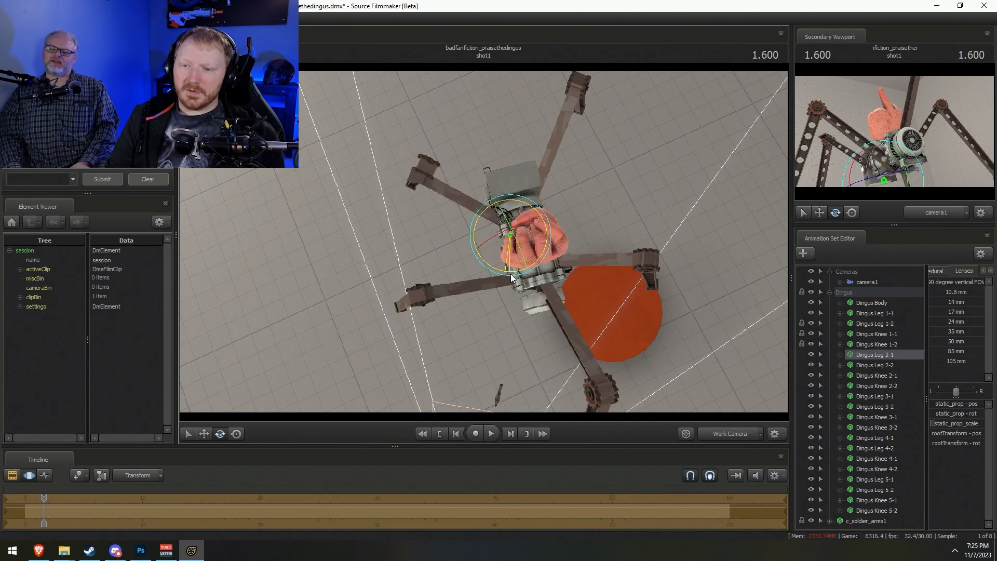
# Rotate Dingus Leg 2-1, Leg 2-2, Knee 2-1 and Knee 2-2 together to swing the second leg slightly toward the first
pyautogui.keyDown('shift'); pyautogui.click(878, 385); pyautogui.keyUp('shift')
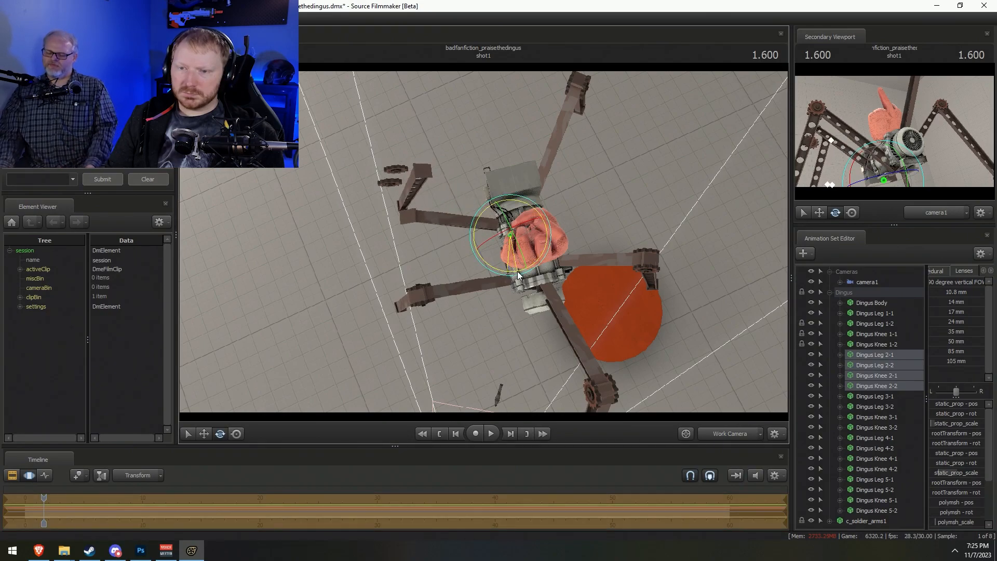
pyautogui.rightClick(512, 263)
pyautogui.moveTo(550, 283)
pyautogui.click(629, 285)
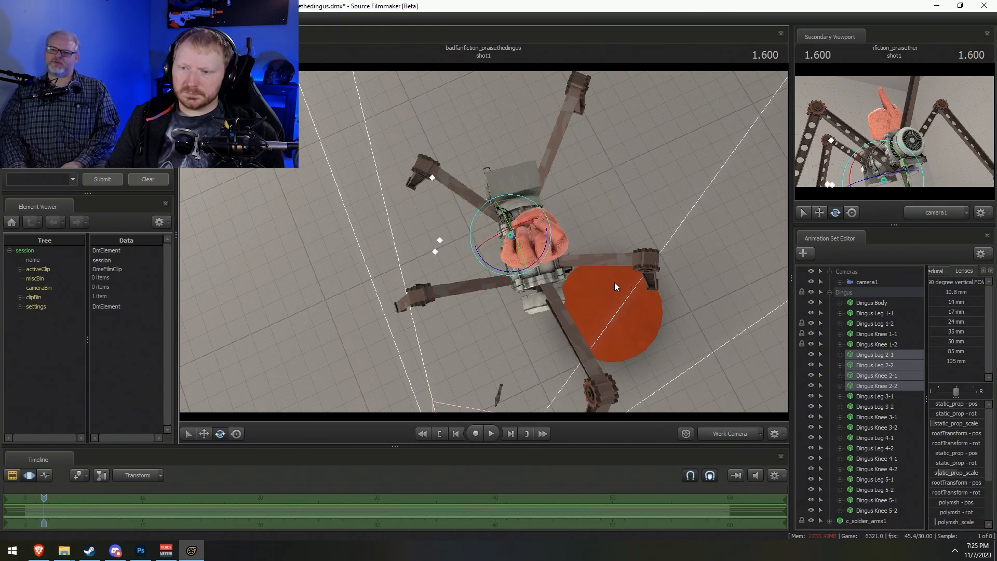
pyautogui.rightClick(531, 261)
pyautogui.click(630, 291)
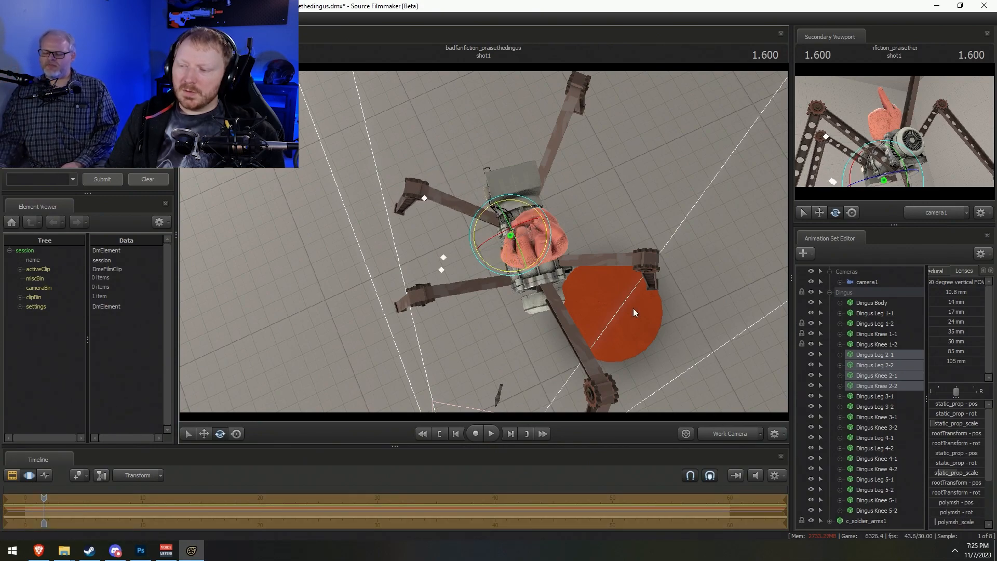
# Rotate Dingus Leg 3-1, Leg 3-2, Knee 3-1 and Knee 3-2 toward the second leg and reposition them on the motor body
pyautogui.click(901, 403)
pyautogui.keyDown('ctrl'); pyautogui.click(894, 413); pyautogui.keyUp('ctrl')
pyautogui.keyDown('ctrl'); pyautogui.click(885, 397); pyautogui.keyUp('ctrl')
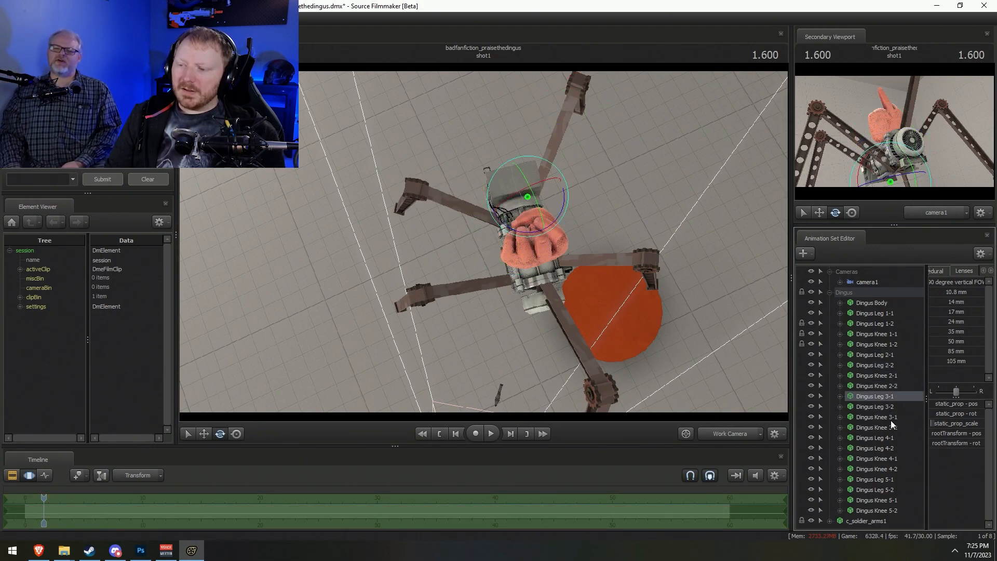
pyautogui.keyDown('ctrl'); pyautogui.click(889, 427); pyautogui.keyUp('ctrl')
pyautogui.rightClick(550, 259)
pyautogui.click(566, 272)
pyautogui.moveTo(543, 285); pyautogui.dragTo(574, 280)
pyautogui.press('w')
pyautogui.moveTo(505, 252); pyautogui.dragTo(485, 258)
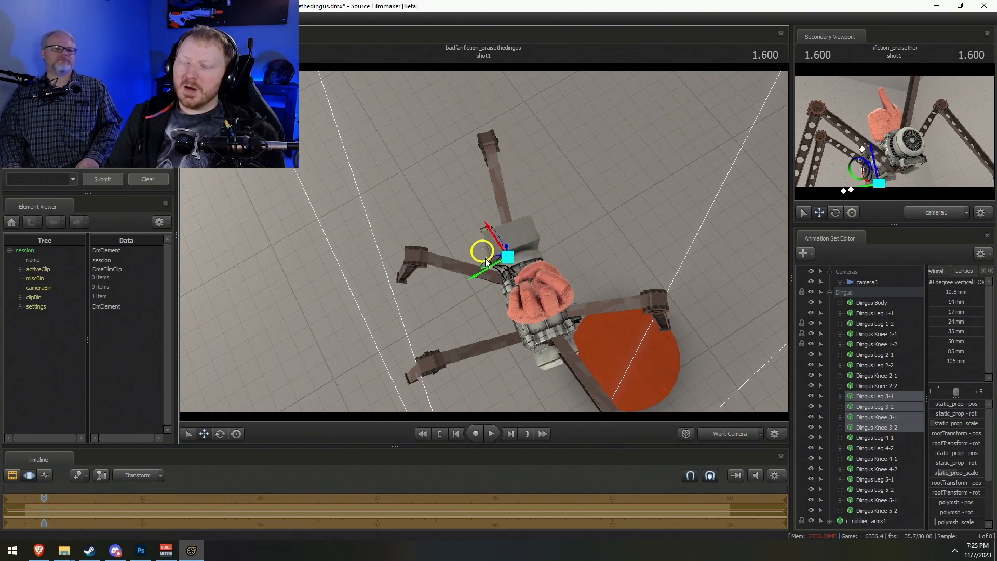
# Swing the whole third leg further toward the second leg using Global Axes rotation
pyautogui.press('e')
pyautogui.rightClick(503, 281)
pyautogui.click(514, 285)
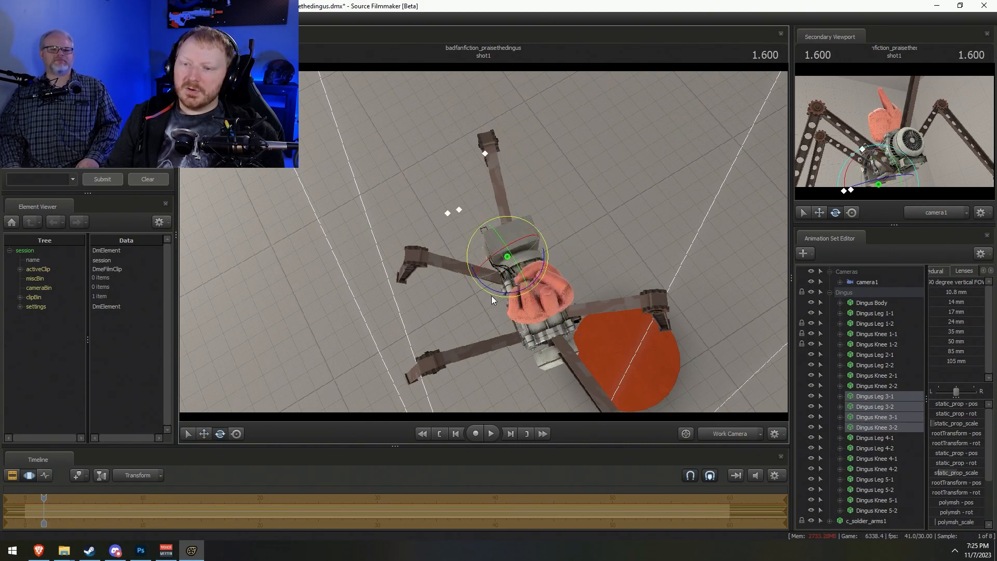
pyautogui.moveTo(497, 294); pyautogui.dragTo(521, 305)
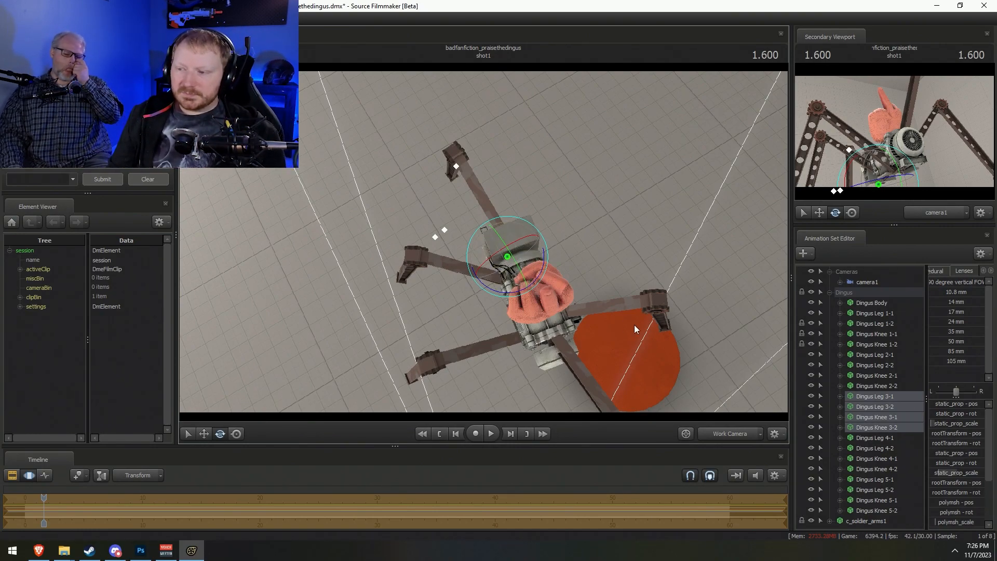
# Rotate Dingus Leg 4-1, Leg 4-2, Knee 4-1 and Knee 4-2 toward the gray box end and move them along the motor body
pyautogui.moveTo(895, 438); pyautogui.dragTo(884, 470)
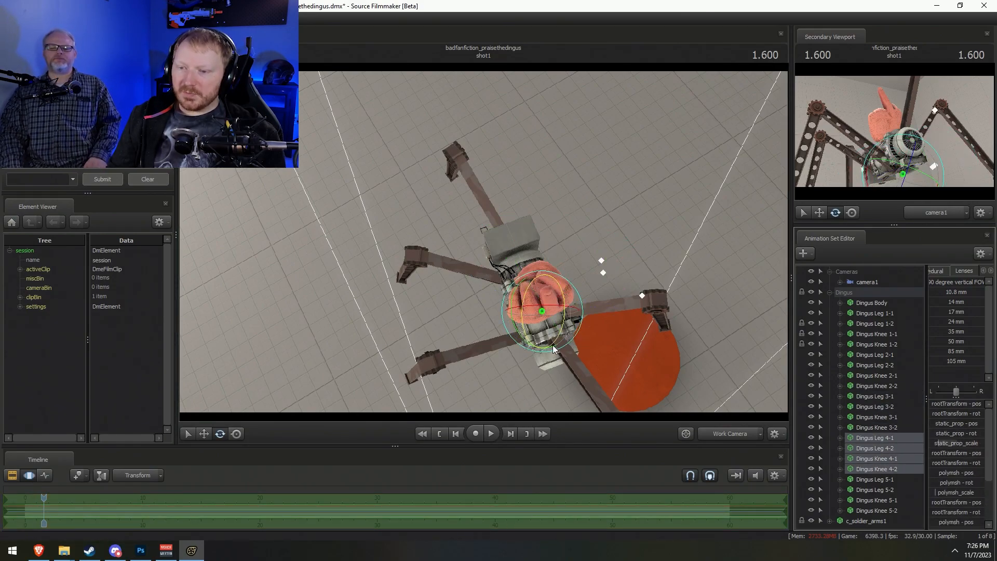
pyautogui.moveTo(532, 348); pyautogui.dragTo(560, 349)
pyautogui.moveTo(529, 316); pyautogui.dragTo(502, 274)
# Rotate Dingus Leg 5-1, Leg 5-2, Knee 5-1 and Knee 5-2 together around Global Axes to swing the fifth leg outward
pyautogui.click(885, 480)
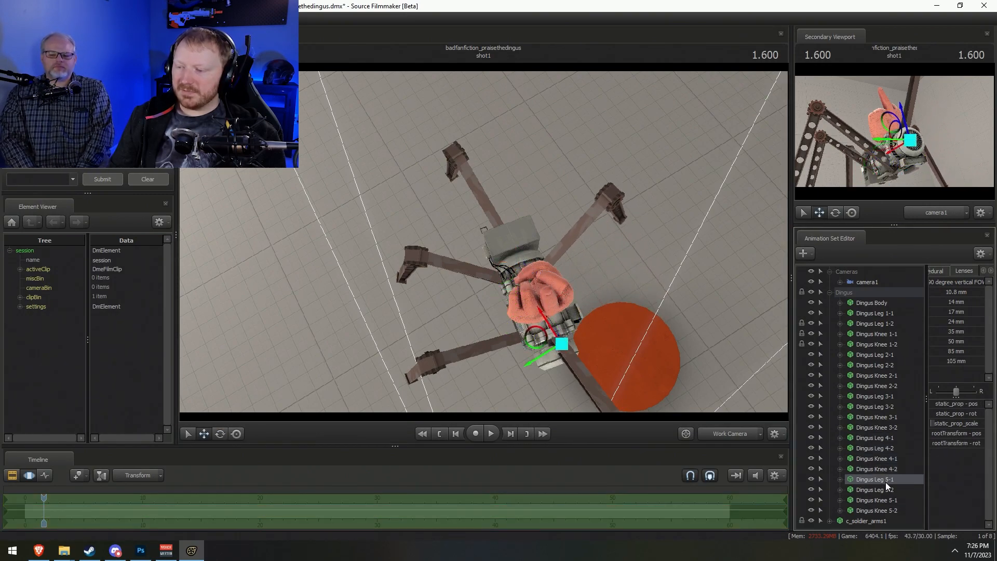
pyautogui.keyDown('shift'); pyautogui.click(888, 511); pyautogui.keyUp('shift')
pyautogui.keyDown('ctrl'); pyautogui.click(888, 480); pyautogui.keyUp('ctrl')
pyautogui.keyDown('ctrl'); pyautogui.click(888, 480); pyautogui.keyUp('ctrl')
pyautogui.moveTo(607, 369); pyautogui.dragTo(618, 389)
pyautogui.press('e')
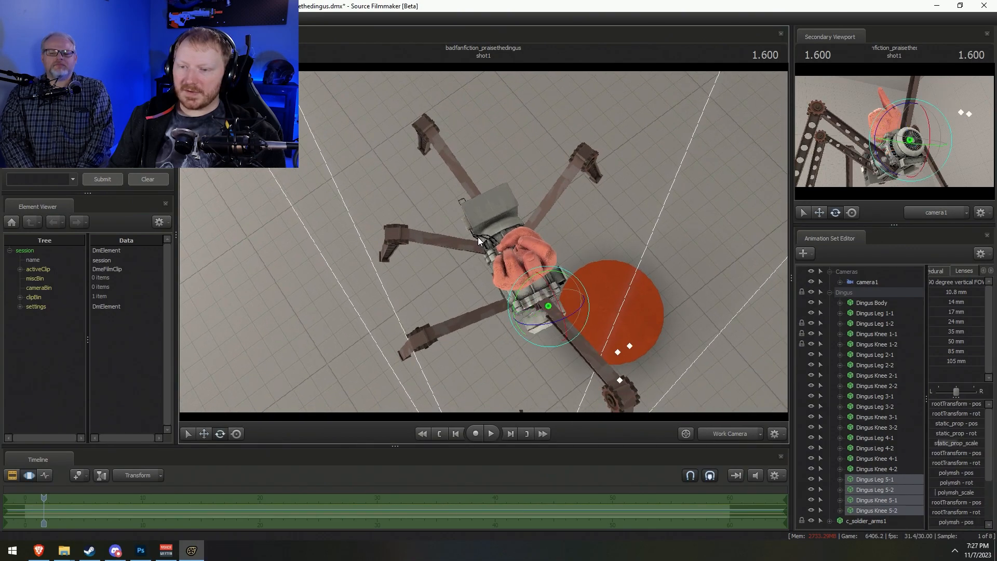
pyautogui.rightClick(554, 300)
pyautogui.click(577, 306)
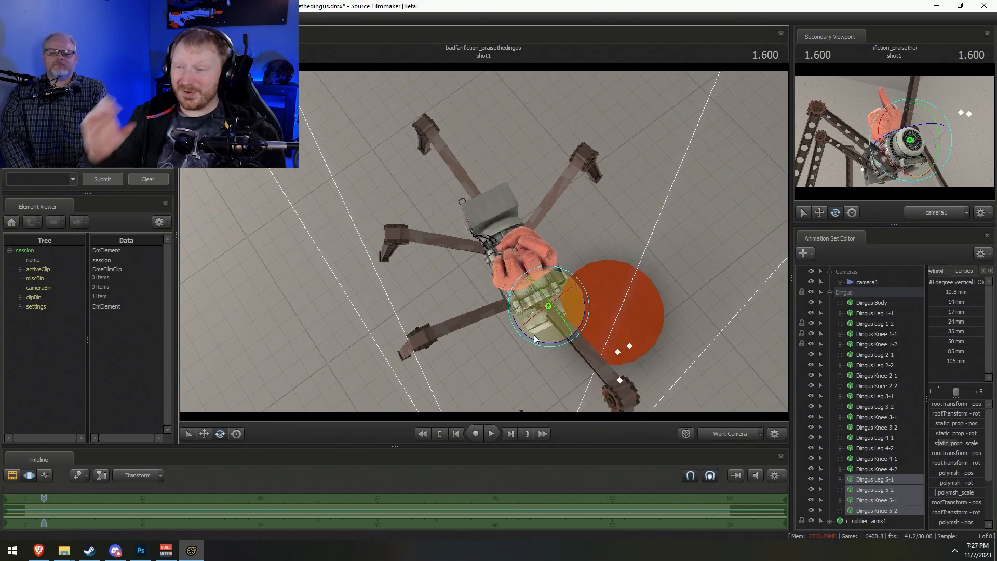
pyautogui.moveTo(534, 334); pyautogui.dragTo(597, 319)
# Reposition Dingus Leg 5-1, Leg 5-2, Knee 5-1 and Knee 5-2 and rotate them outward from the motor body with Global Axes toggled
pyautogui.press('w')
pyautogui.moveTo(527, 307); pyautogui.dragTo(541, 323)
pyautogui.press('e')
pyautogui.rightClick(534, 296)
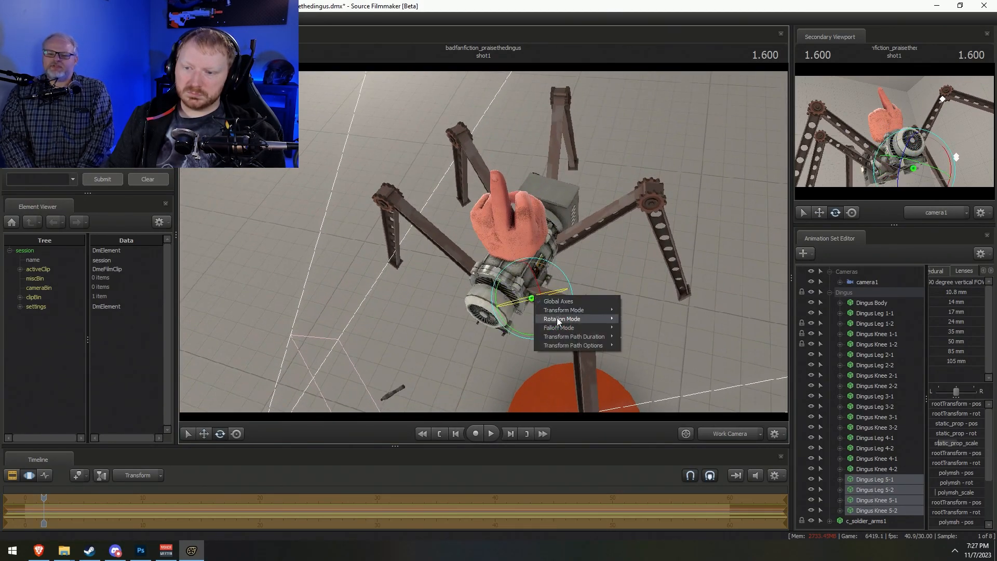
pyautogui.click(555, 305)
pyautogui.moveTo(512, 314); pyautogui.dragTo(553, 263)
pyautogui.moveTo(544, 328); pyautogui.dragTo(549, 328)
pyautogui.moveTo(559, 266); pyautogui.dragTo(557, 265)
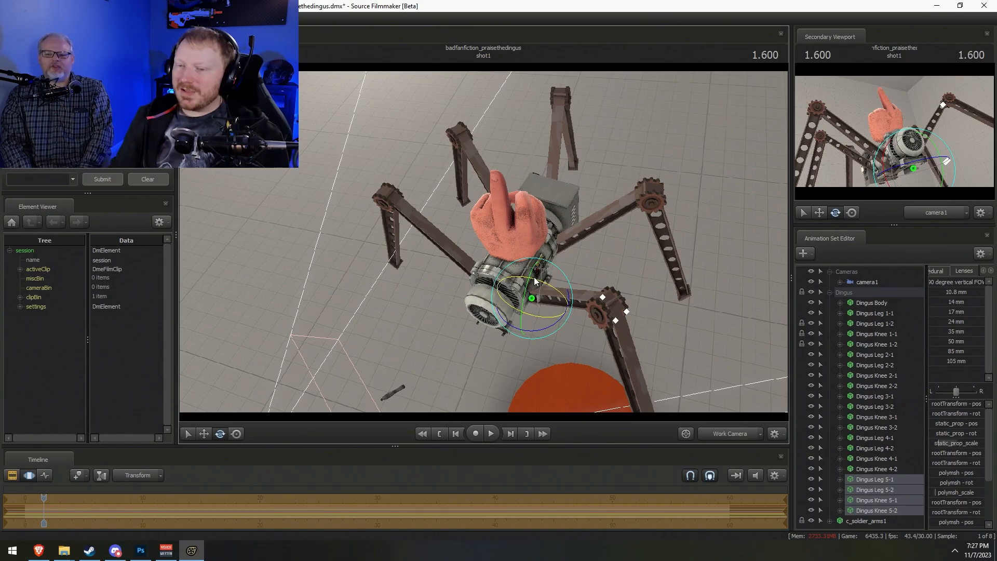
# Move the whole fifth leg along the side of the motor body with the Move tool
pyautogui.keyDown('alt'); pyautogui.moveTo(535, 277); pyautogui.dragTo(484, 242); pyautogui.keyUp('alt')
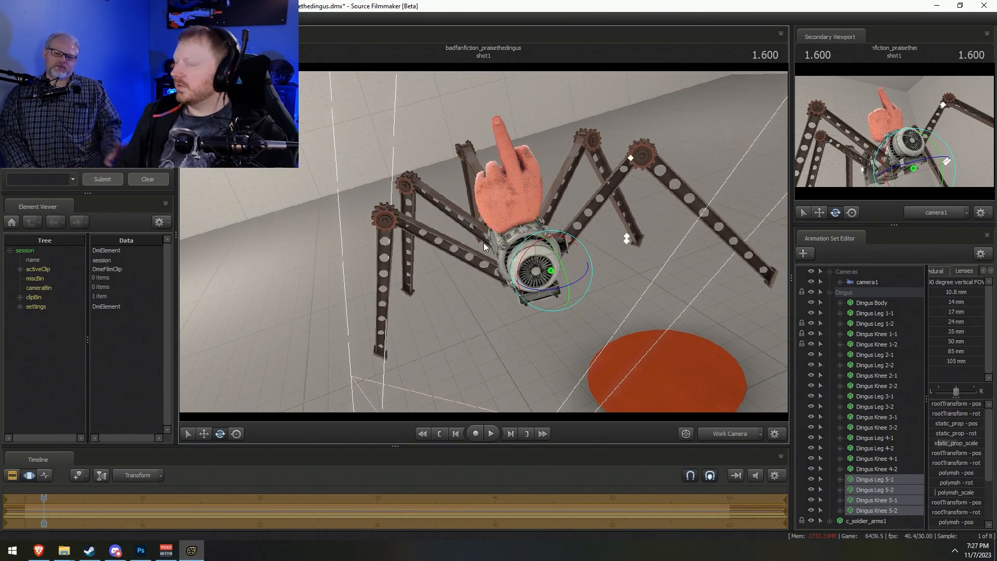
pyautogui.keyDown('alt'); pyautogui.moveTo(572, 253); pyautogui.dragTo(484, 242); pyautogui.keyUp('alt')
pyautogui.press('w')
pyautogui.keyDown('alt'); pyautogui.moveTo(518, 293); pyautogui.dragTo(484, 243); pyautogui.keyUp('alt')
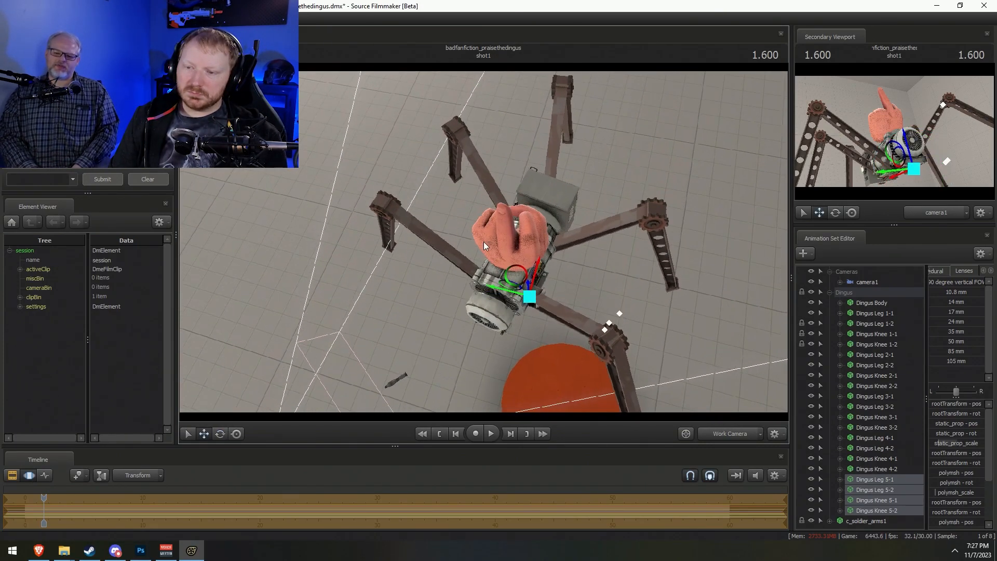
pyautogui.moveTo(514, 274); pyautogui.dragTo(555, 257)
# Select Dingus Leg 4-1, Leg 4-2, Knee 4-1 and Knee 4-2 and readjust the fourth leg on the motor body, toggling Global Axes
pyautogui.press('F2')
pyautogui.moveTo(882, 468); pyautogui.dragTo(897, 438)
pyautogui.press('F3')
pyautogui.rightClick(534, 264)
pyautogui.click(537, 266)
pyautogui.moveTo(530, 264); pyautogui.dragTo(522, 258)
pyautogui.press('F2')
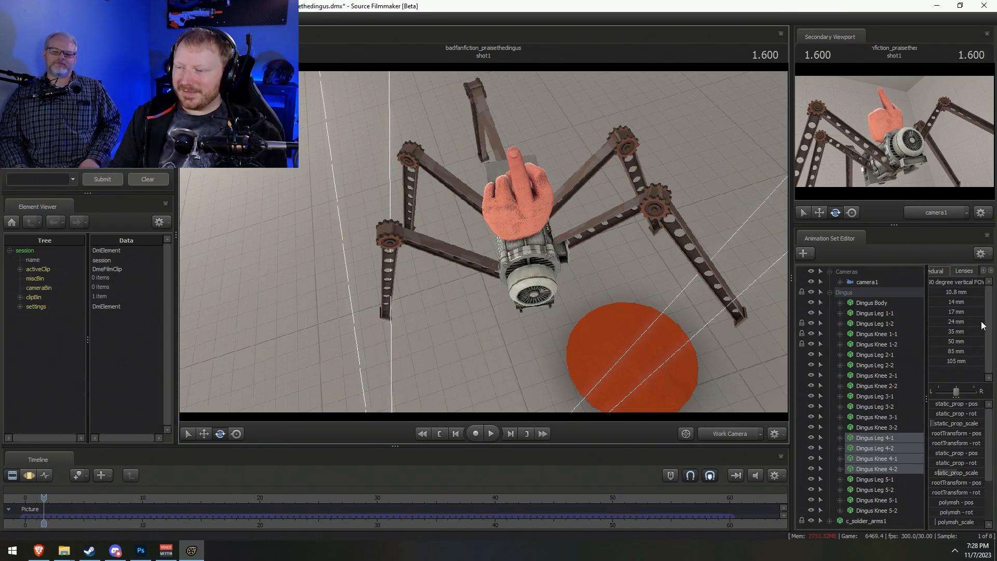
# Examine the c_soldier_arms1 bones, including the rocket control and the Unknown group, for a control that moves the hand
pyautogui.click(830, 292)
pyautogui.click(854, 302)
pyautogui.press('F3')
pyautogui.keyDown('alt'); pyautogui.moveTo(519, 251); pyautogui.dragTo(613, 208); pyautogui.keyUp('alt')
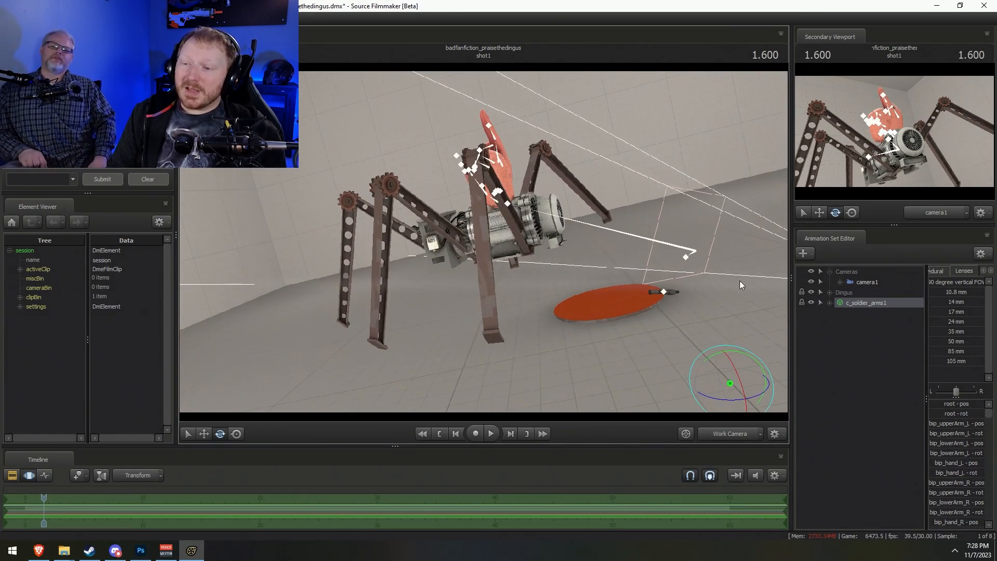
pyautogui.moveTo(696, 280)
pyautogui.mouseDown()
pyautogui.moveTo(503, 235)
pyautogui.moveTo(556, 242)
pyautogui.mouseUp()
pyautogui.press('w')
pyautogui.moveTo(582, 263)
pyautogui.keyDown('ctrl'); pyautogui.mouseDown()
pyautogui.moveTo(576, 394)
pyautogui.moveTo(660, 266)
pyautogui.mouseUp(); pyautogui.keyUp('ctrl')
pyautogui.rightClick(852, 307)
pyautogui.click(830, 302)
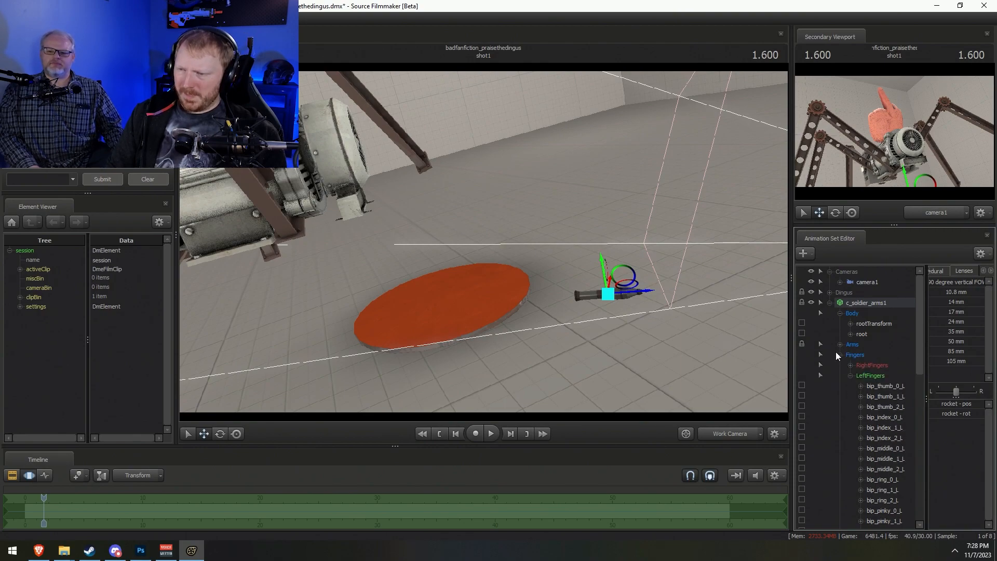
pyautogui.click(840, 354)
pyautogui.click(840, 376)
pyautogui.click(842, 376)
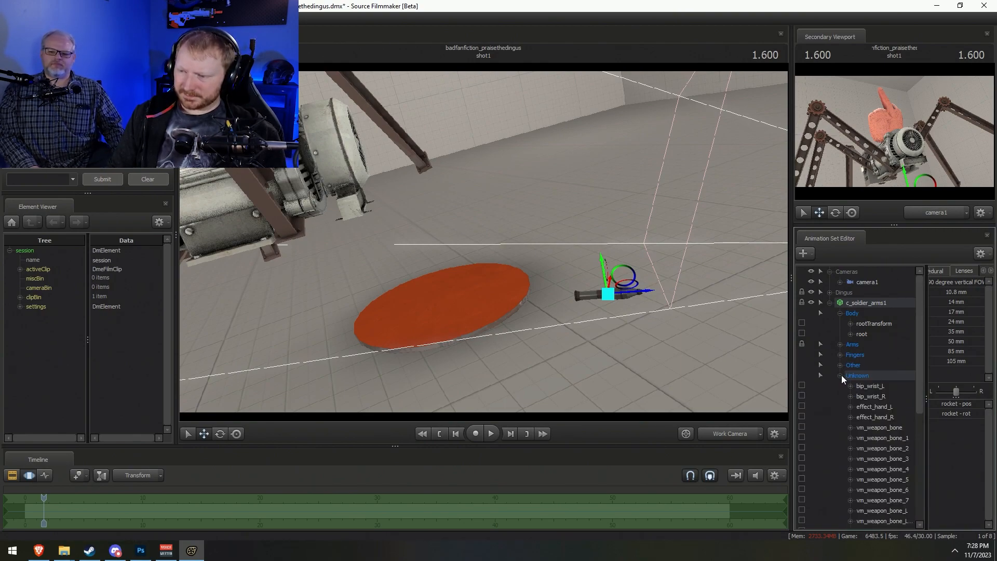
pyautogui.scroll(-5, 867, 422)
# Select the bip_hand_L bone of c_soldier_arms1 and move the hand forward to the fan end of the motor
pyautogui.moveTo(604, 270); pyautogui.dragTo(512, 244)
pyautogui.moveTo(721, 366); pyautogui.dragTo(498, 235)
pyautogui.press('ctrl')
pyautogui.keyDown('ctrl'); pyautogui.click(457, 222); pyautogui.keyUp('ctrl')
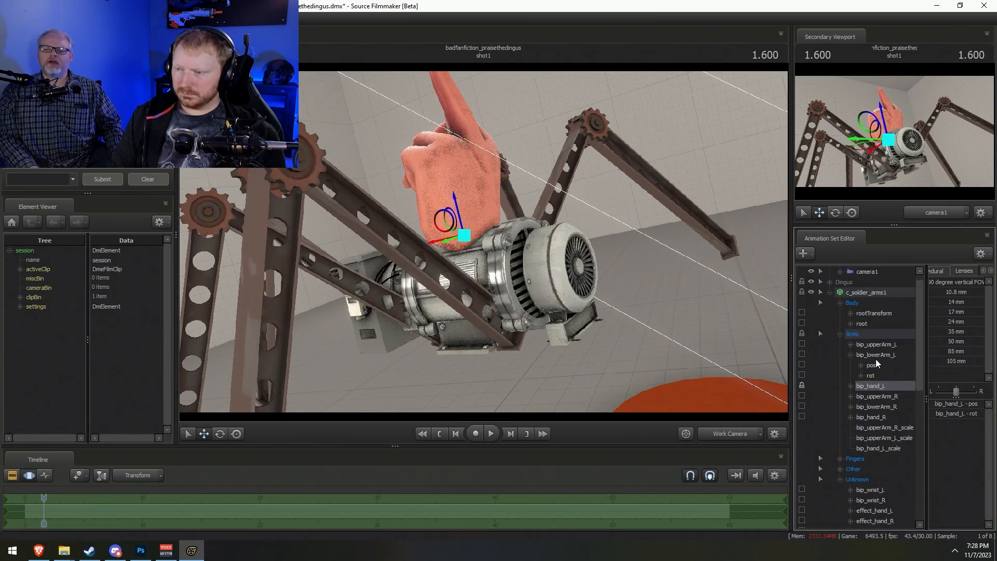
pyautogui.click(878, 353)
pyautogui.click(877, 383)
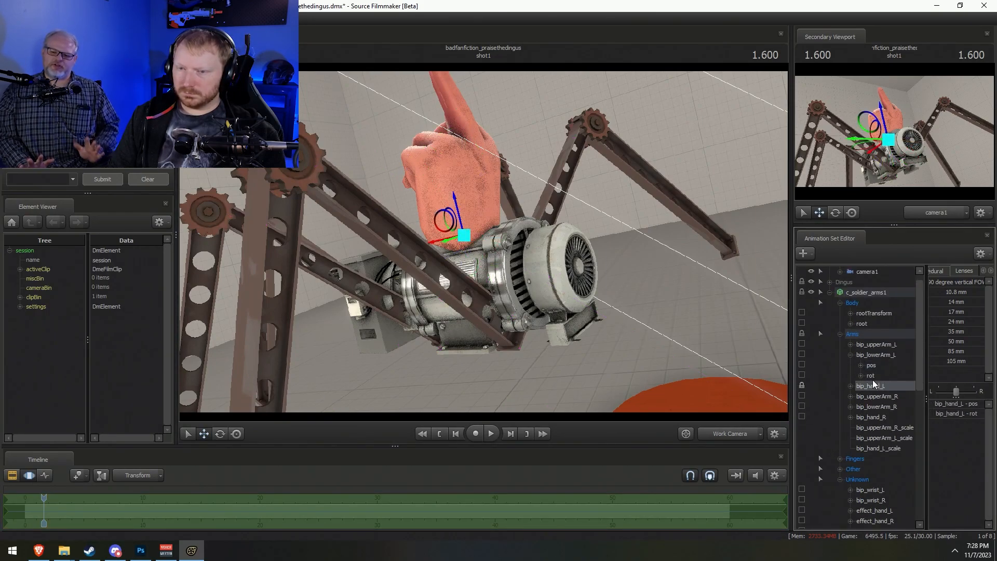
pyautogui.moveTo(616, 261)
pyautogui.mouseDown()
pyautogui.moveTo(484, 242)
pyautogui.moveTo(579, 255)
pyautogui.moveTo(564, 260)
pyautogui.moveTo(619, 252)
pyautogui.moveTo(621, 270)
pyautogui.mouseUp()
# Undo the hand's last rotation, then rotate bip_hand_L more upright and settle it on top of the fan housing
pyautogui.press('e')
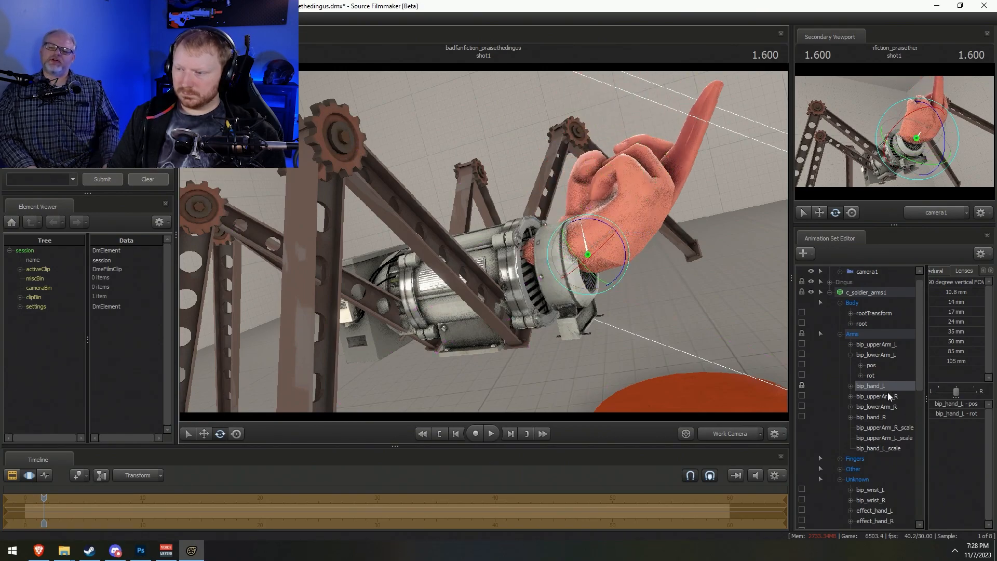
pyautogui.hotkey('ctrl', 'z')
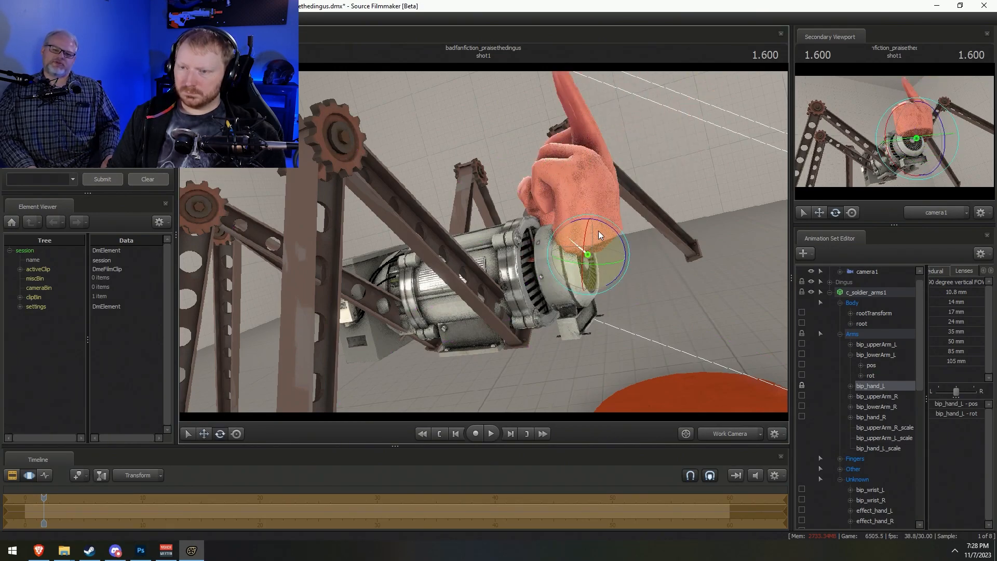
pyautogui.moveTo(608, 228); pyautogui.dragTo(619, 239)
pyautogui.press('w')
pyautogui.moveTo(554, 240); pyautogui.dragTo(512, 282)
pyautogui.press('F2')
pyautogui.press('F3')
pyautogui.press('F2')
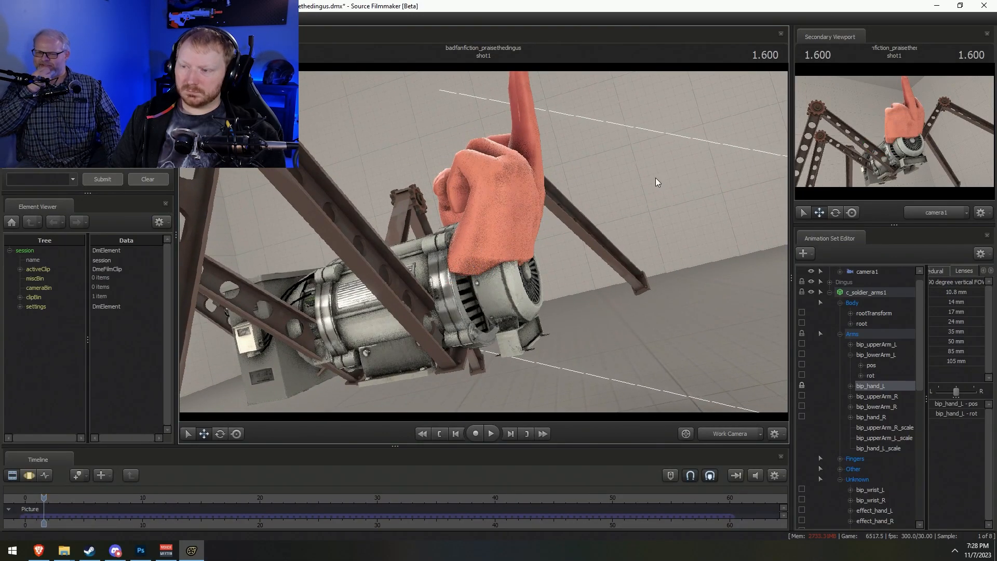
# Find the left arm bones of c_soldier_arms1 and move bip_upperArm_L toward the motor near the base of the hand
pyautogui.click(836, 292)
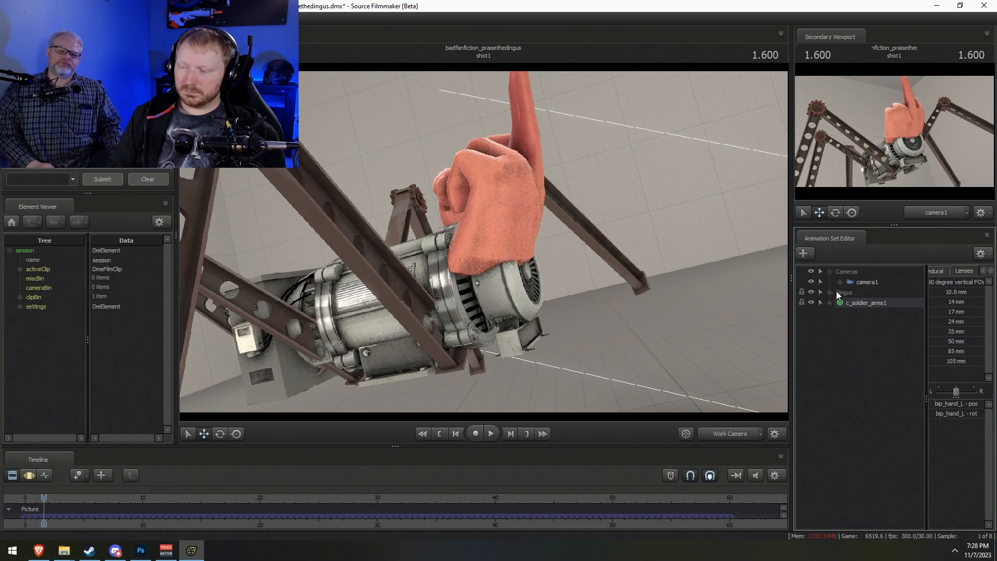
pyautogui.click(838, 303)
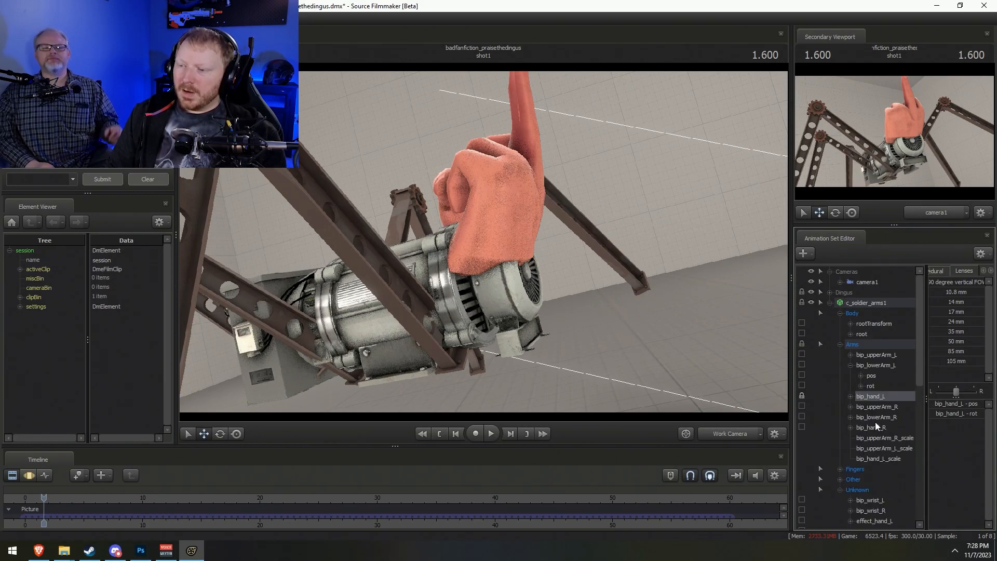
pyautogui.scroll(-2, 857, 466)
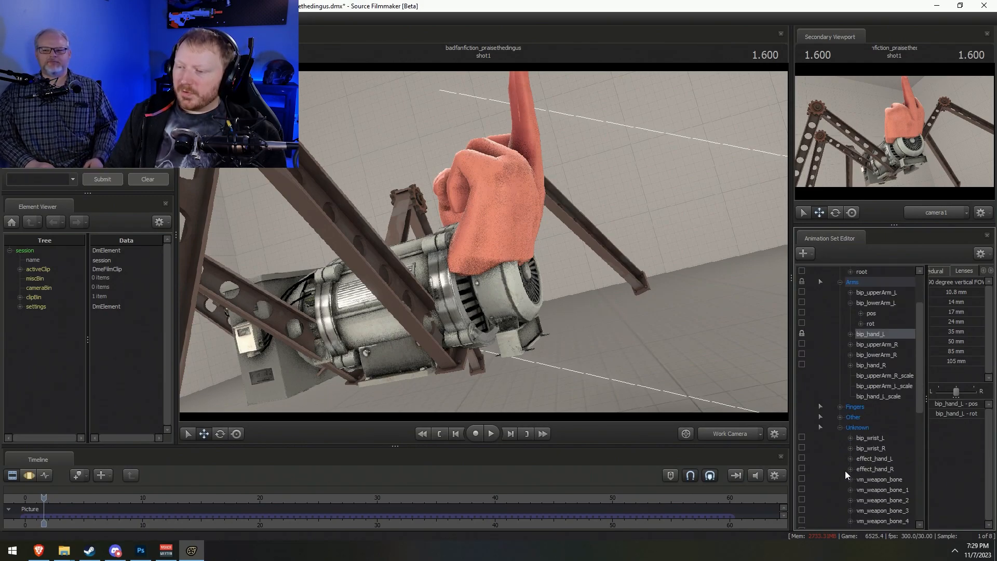
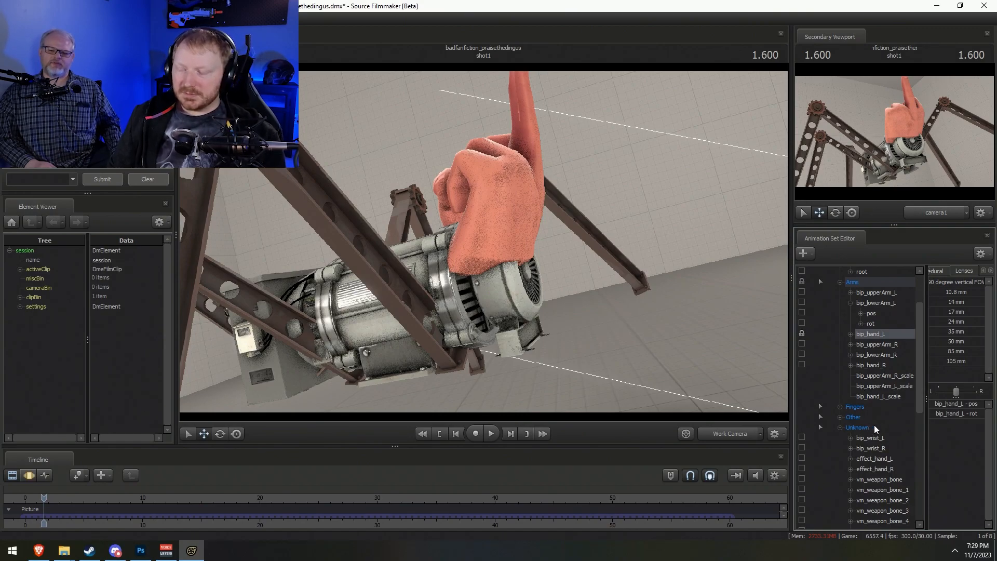
pyautogui.click(876, 346)
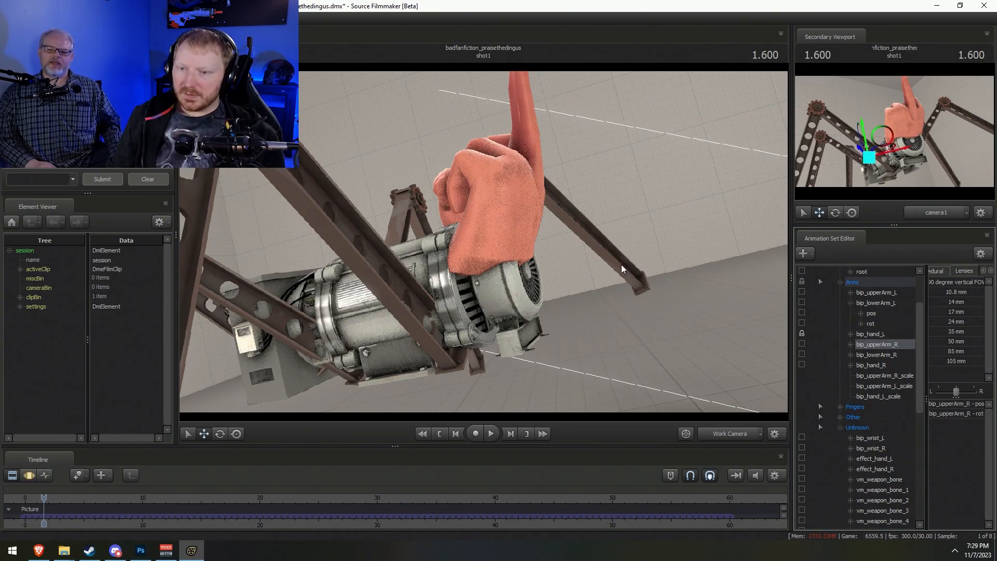
pyautogui.click(880, 304)
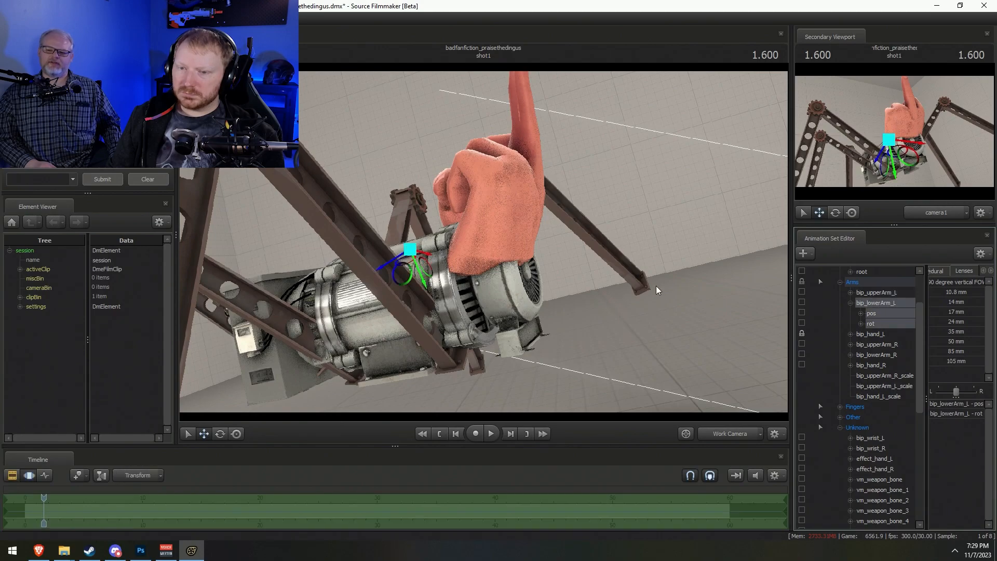
pyautogui.click(877, 293)
pyautogui.moveTo(429, 231); pyautogui.dragTo(461, 278)
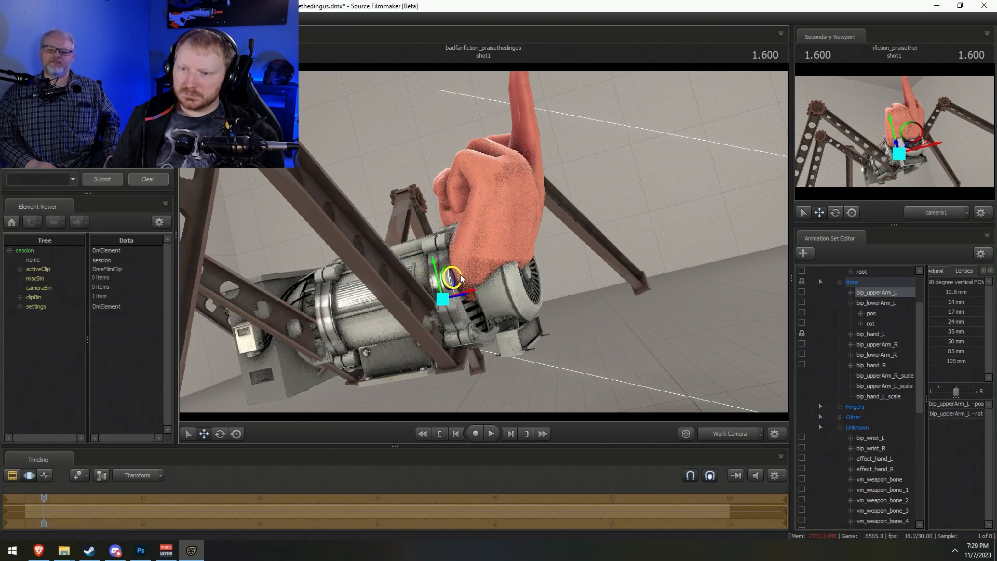
pyautogui.press('F2')
pyautogui.press('F3')
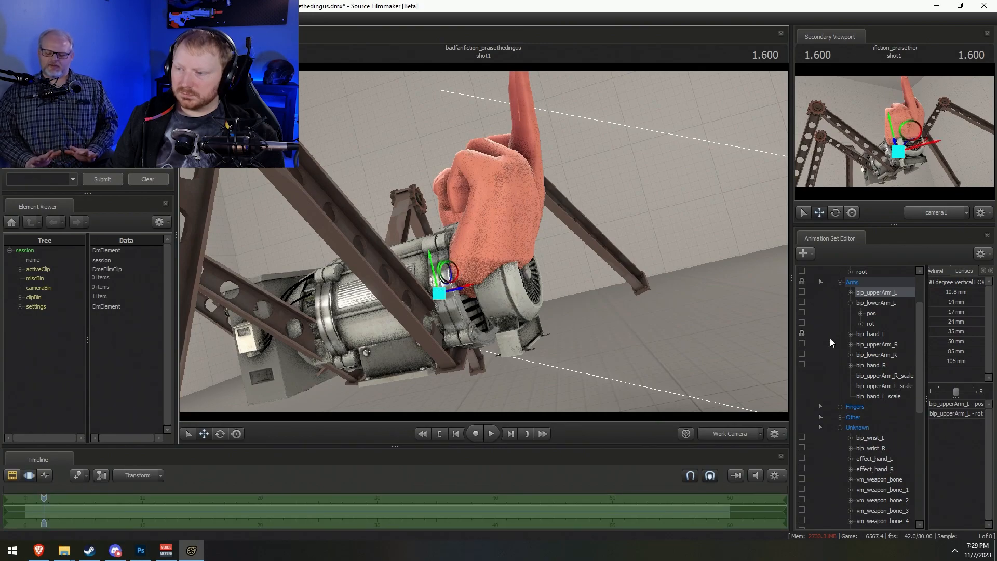
# Look through camera1 and reframe it so the whole raised finger and the motor fit in the shot
pyautogui.click(722, 436)
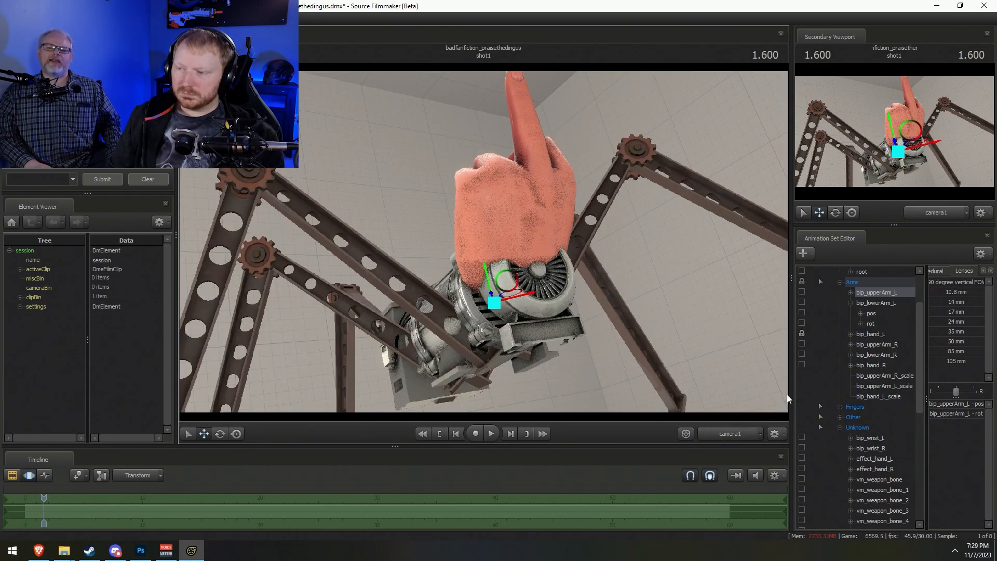
pyautogui.scroll(2, 866, 292)
pyautogui.click(830, 302)
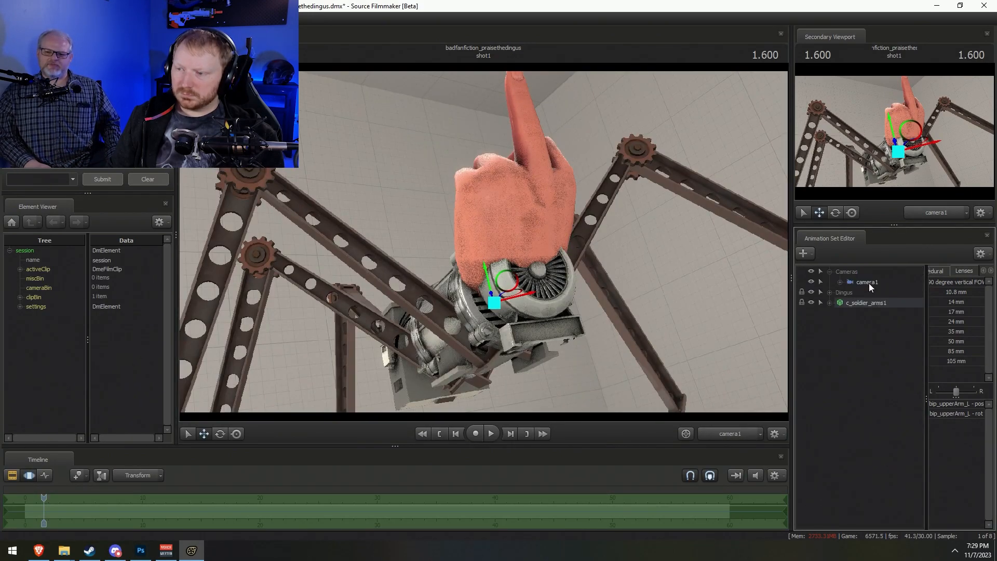
pyautogui.click(867, 282)
pyautogui.press('F2')
pyautogui.press('F3')
pyautogui.moveTo(588, 183); pyautogui.dragTo(587, 168)
pyautogui.moveTo(484, 242); pyautogui.dragTo(480, 239)
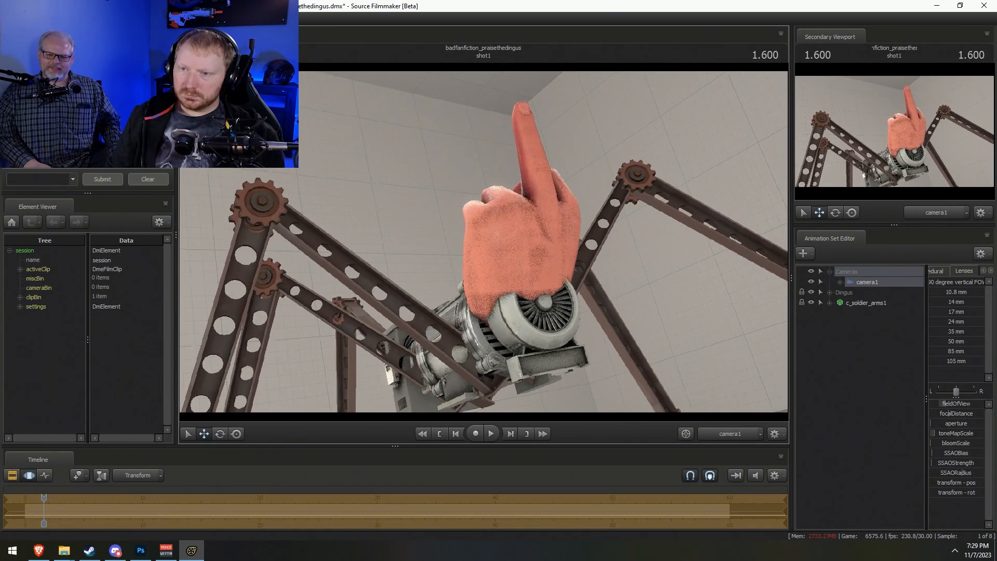
pyautogui.press('F2')
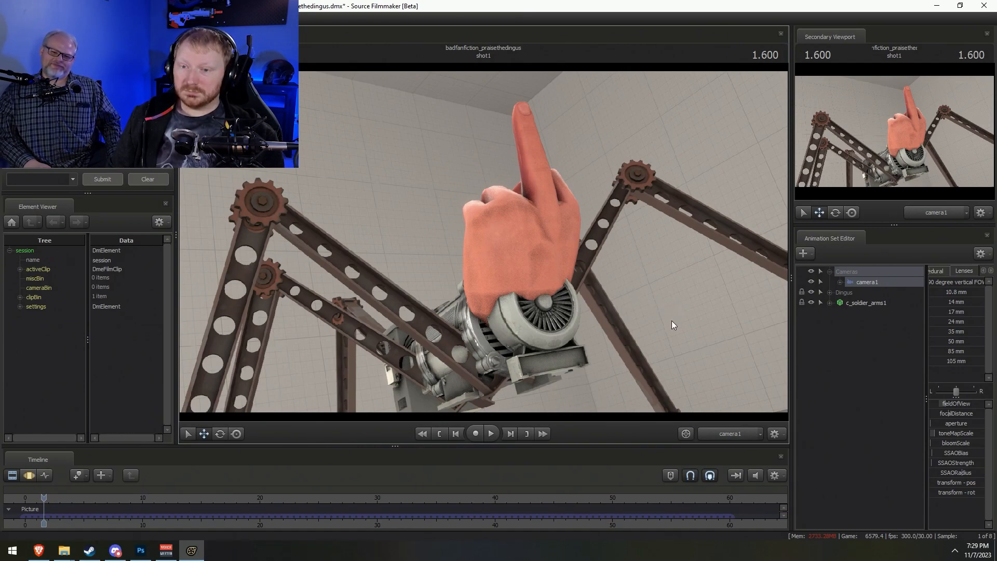
# Add the revamped_twilightsparkle.mdl model from the revamped_ponies folder to the scene as a new animation set
pyautogui.rightClick(856, 360)
pyautogui.click(890, 381)
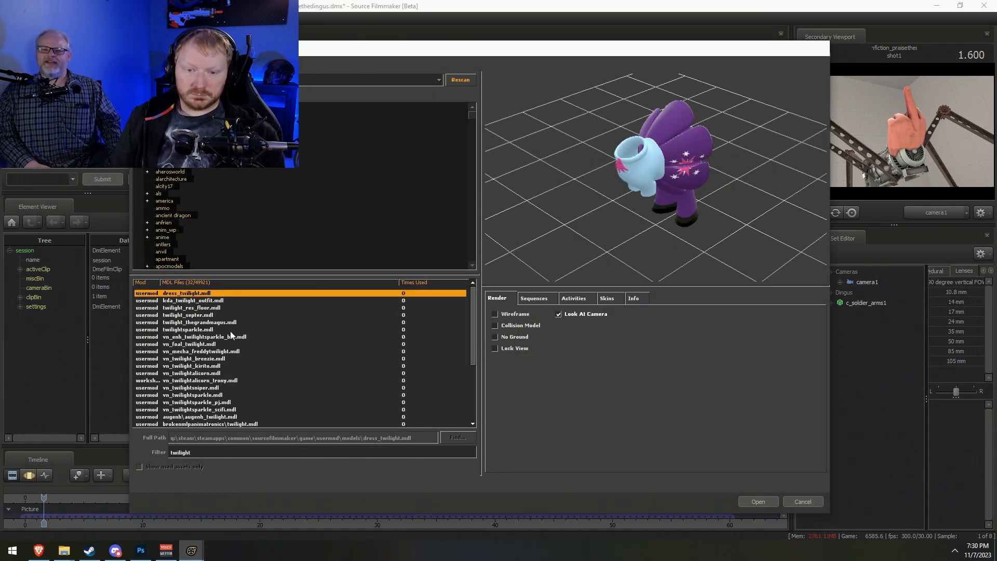
pyautogui.scroll(-5, 228, 381)
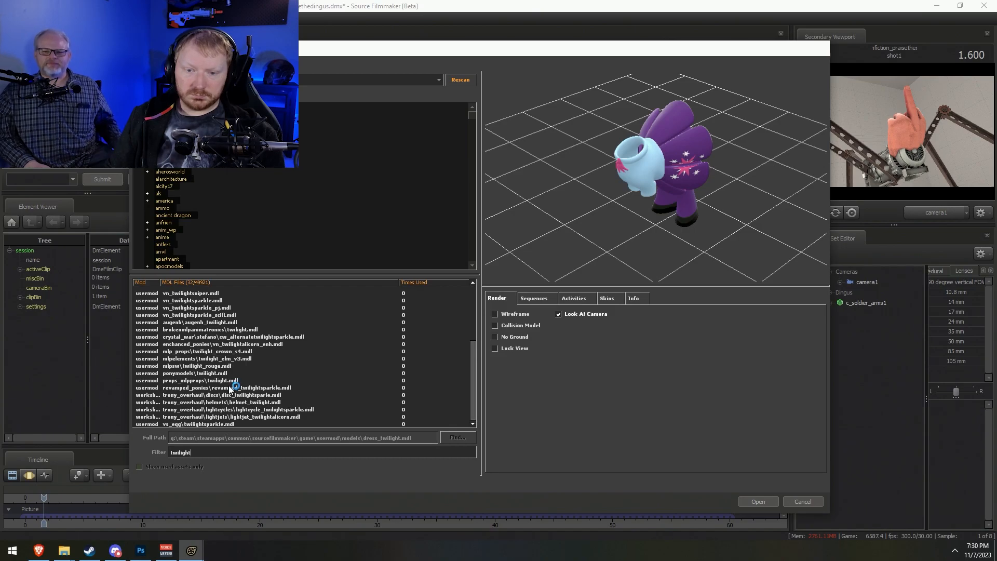
pyautogui.click(228, 387)
pyautogui.click(758, 502)
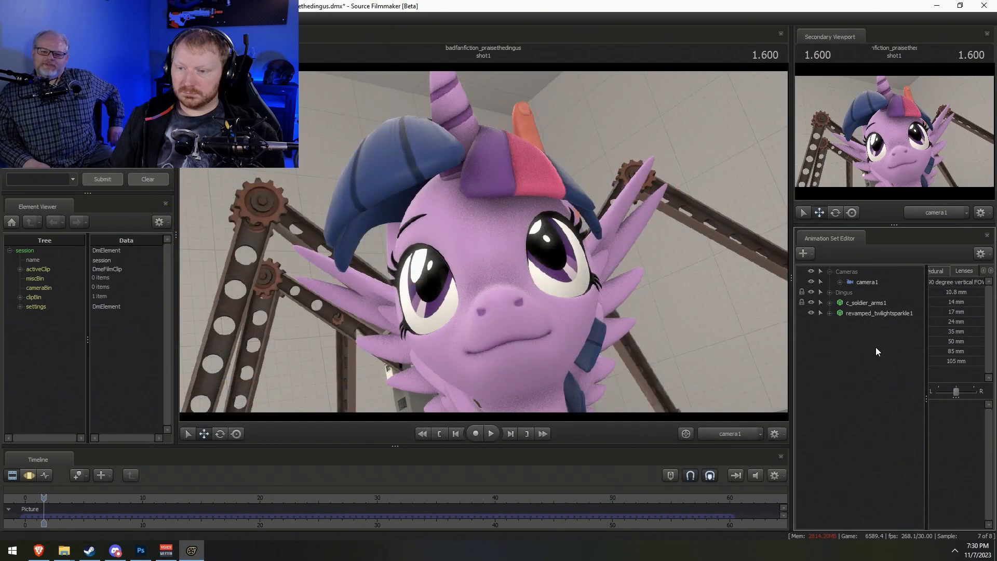
# Select revamped_twilightsparkle1, view it through the Work Camera, and lift the pony up toward the Dingus machine
pyautogui.click(875, 314)
pyautogui.click(725, 437)
pyautogui.moveTo(613, 322); pyautogui.dragTo(618, 271)
pyautogui.moveTo(484, 242); pyautogui.dragTo(489, 276)
pyautogui.press('s')
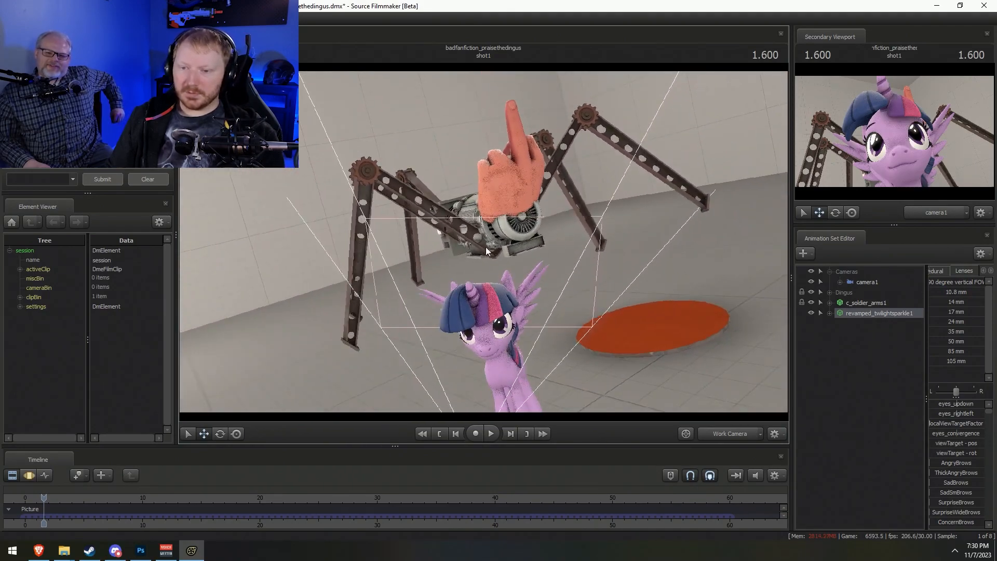
pyautogui.press('F3')
pyautogui.moveTo(543, 391); pyautogui.dragTo(494, 267)
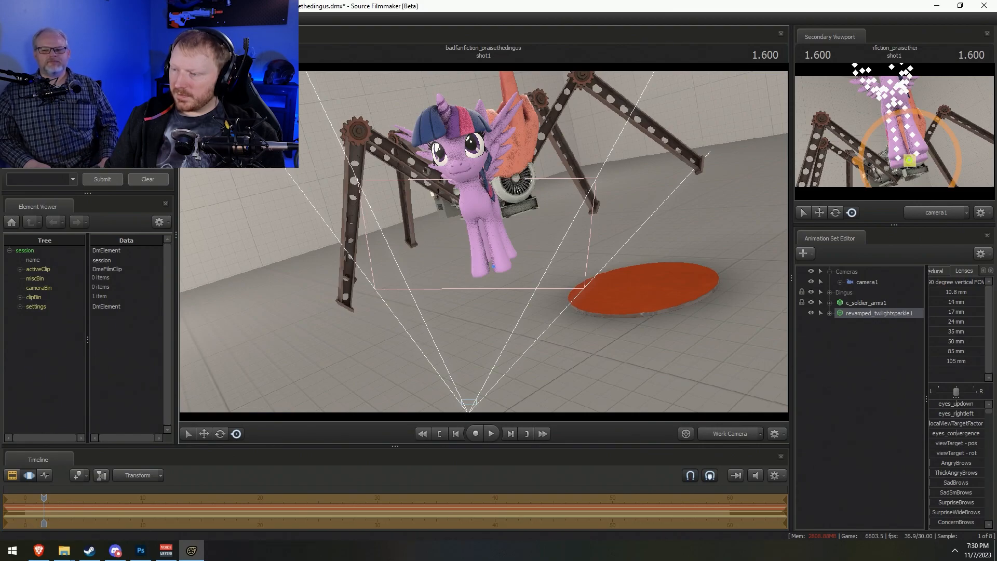
# Rotate and move the pony so it stands on top of the motor body behind the hand
pyautogui.moveTo(494, 266); pyautogui.dragTo(457, 246)
pyautogui.press('e')
pyautogui.press('w')
pyautogui.moveTo(557, 251); pyautogui.dragTo(492, 241)
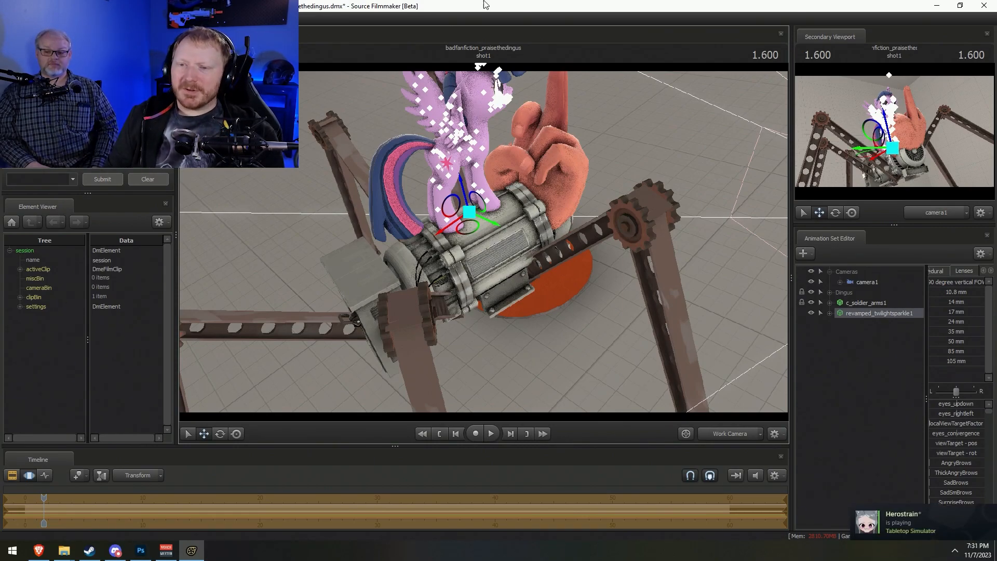
# Select the pony's TailBase bone and rotate the tail up and away from the motor body
pyautogui.keyDown('alt'); pyautogui.moveTo(538, 326); pyautogui.dragTo(460, 283); pyautogui.keyUp('alt')
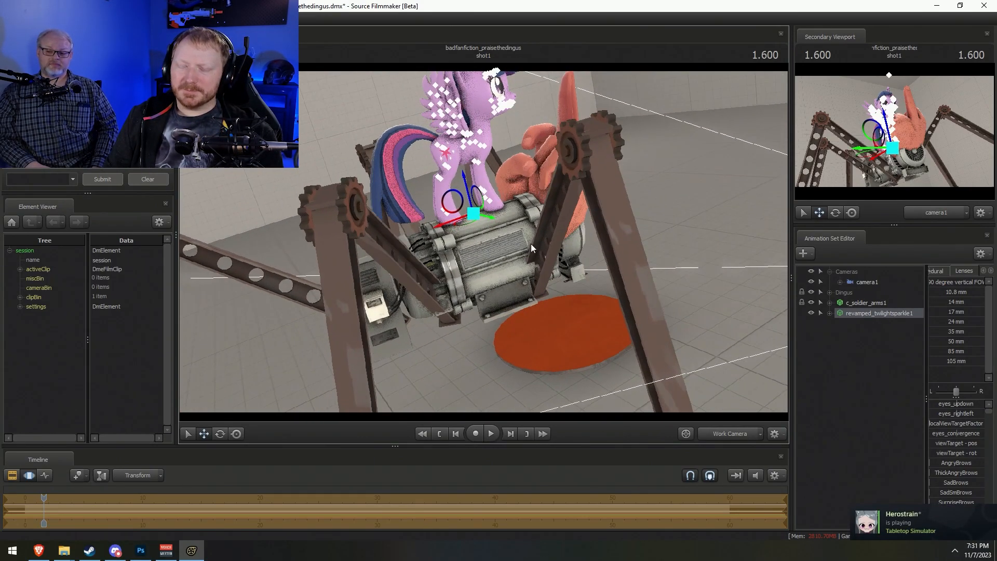
pyautogui.keyDown('alt'); pyautogui.moveTo(460, 283); pyautogui.dragTo(457, 319, button='middle'); pyautogui.keyUp('alt')
pyautogui.keyDown('alt'); pyautogui.moveTo(457, 319); pyautogui.dragTo(488, 311, button='right'); pyautogui.keyUp('alt')
pyautogui.keyDown('alt'); pyautogui.moveTo(488, 311); pyautogui.dragTo(587, 306); pyautogui.keyUp('alt')
pyautogui.keyDown('alt'); pyautogui.moveTo(488, 207); pyautogui.dragTo(493, 273); pyautogui.keyUp('alt')
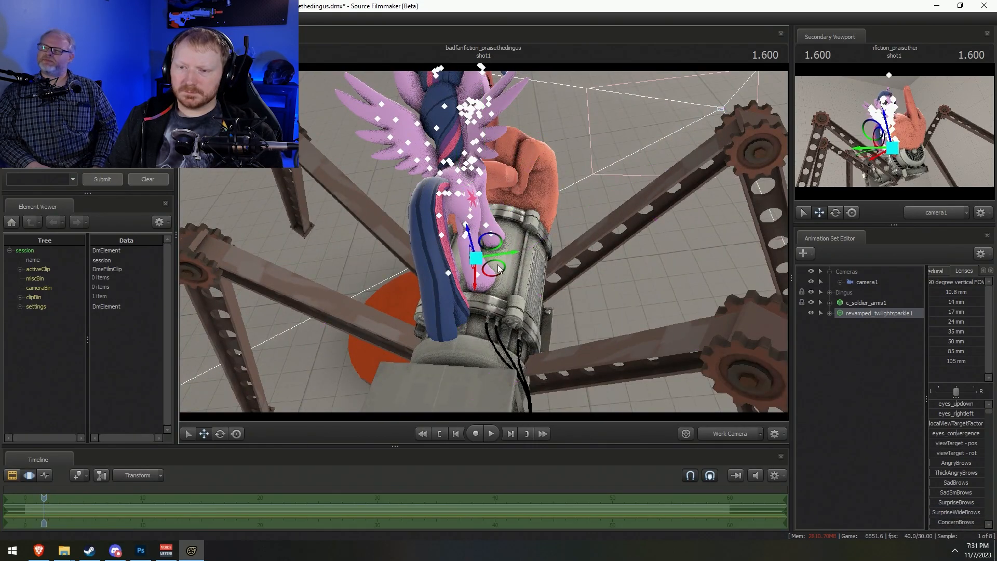
pyautogui.click(445, 195)
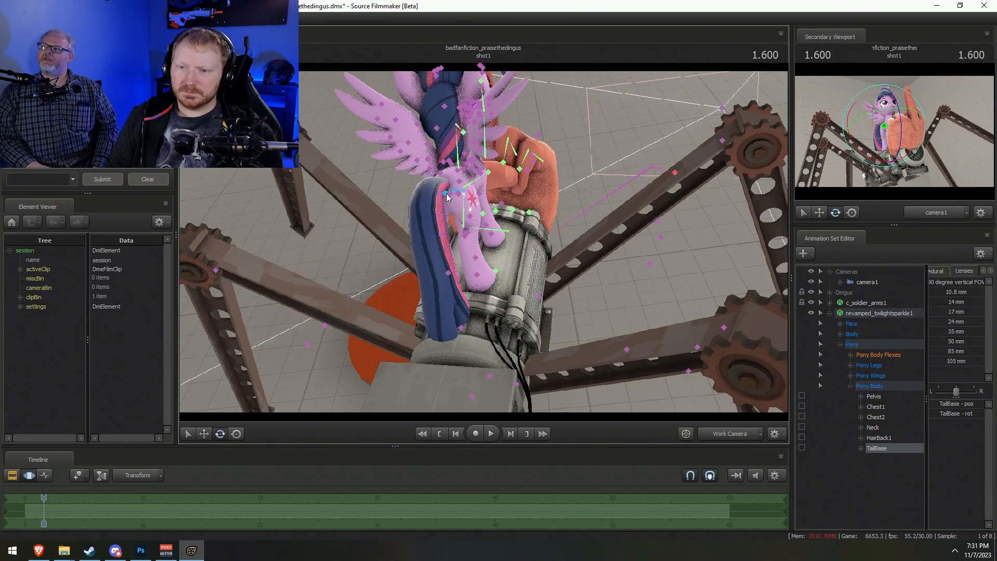
pyautogui.click(448, 195)
pyautogui.moveTo(456, 203)
pyautogui.mouseDown()
pyautogui.moveTo(443, 183)
pyautogui.moveTo(462, 192)
pyautogui.moveTo(445, 190)
pyautogui.mouseUp()
pyautogui.press('w')
# Rotate the pony's LeftThigh and LeftLeg1 bones to set the left back leg's stance on the motor body
pyautogui.click(441, 136)
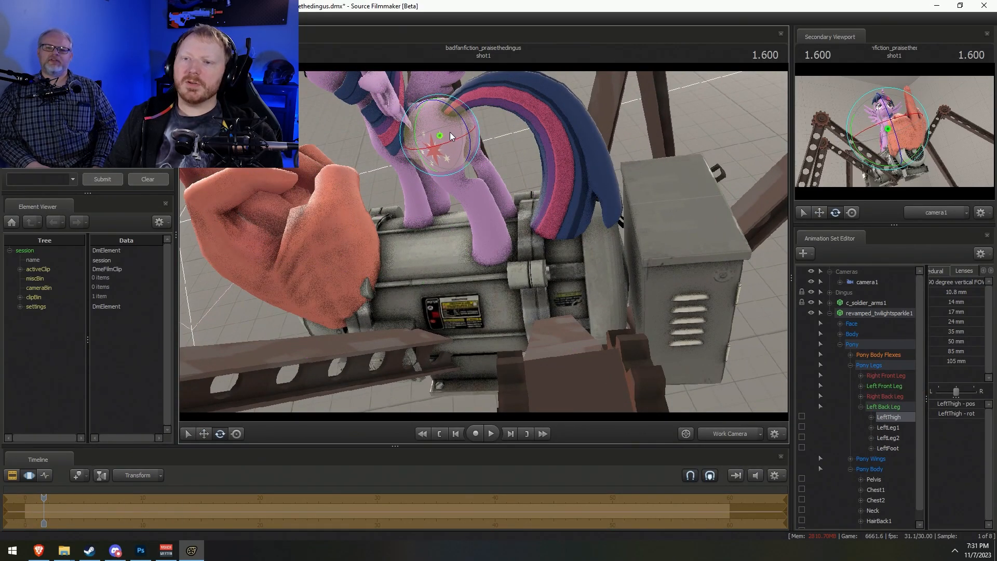
pyautogui.moveTo(466, 121); pyautogui.dragTo(462, 115)
pyautogui.keyDown('ctrl'); pyautogui.click(452, 171); pyautogui.keyUp('ctrl')
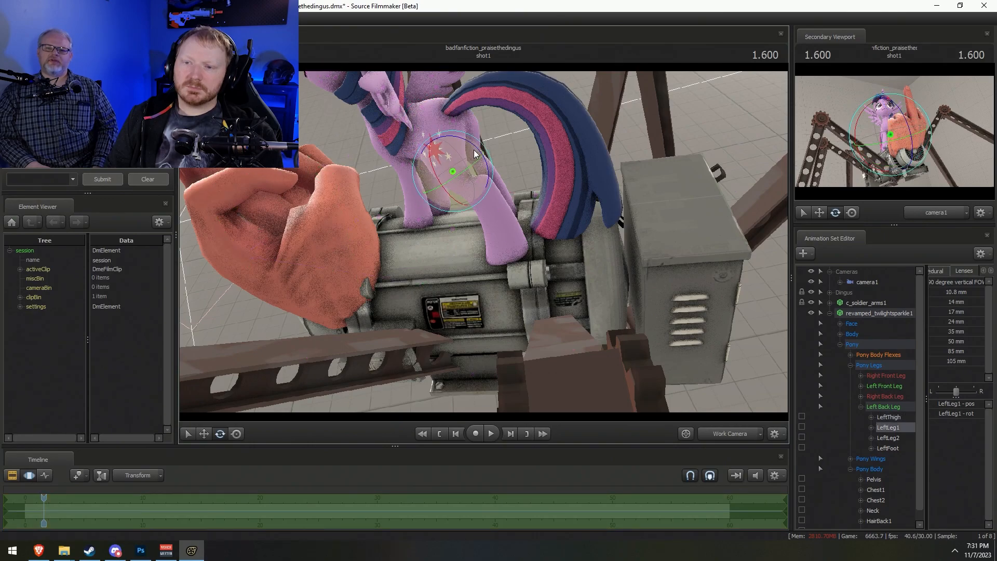
pyautogui.keyDown('ctrl'); pyautogui.click(477, 187); pyautogui.keyUp('ctrl')
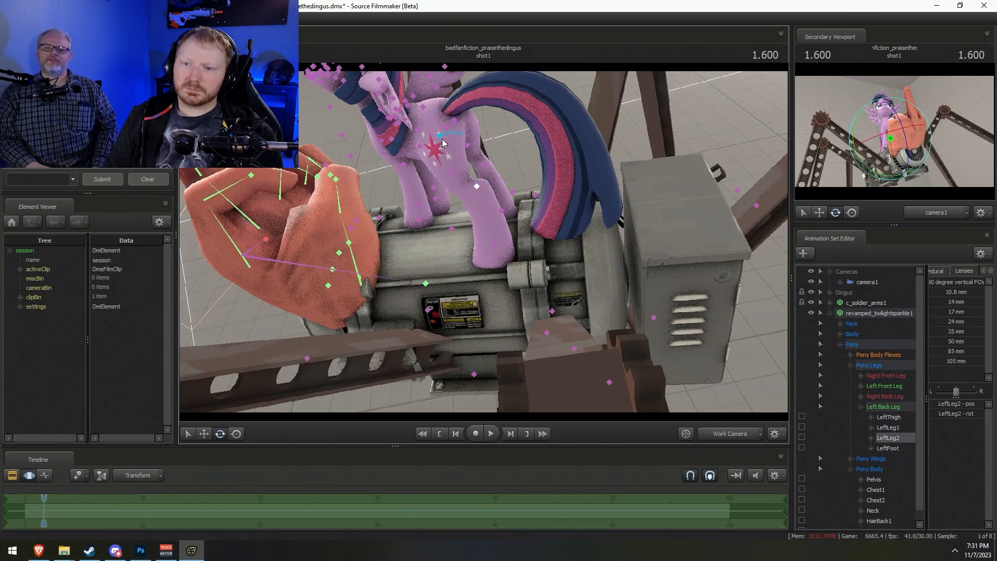
# Rotate the pony's Pelvis bone, and adjust the LeftThigh bone to reposition the hips and left back leg over the motor body
pyautogui.keyDown('ctrl'); pyautogui.click(442, 139); pyautogui.keyUp('ctrl')
pyautogui.keyDown('alt'); pyautogui.moveTo(441, 139); pyautogui.dragTo(486, 119); pyautogui.keyUp('alt')
pyautogui.keyDown('ctrl'); pyautogui.click(439, 139); pyautogui.keyUp('ctrl')
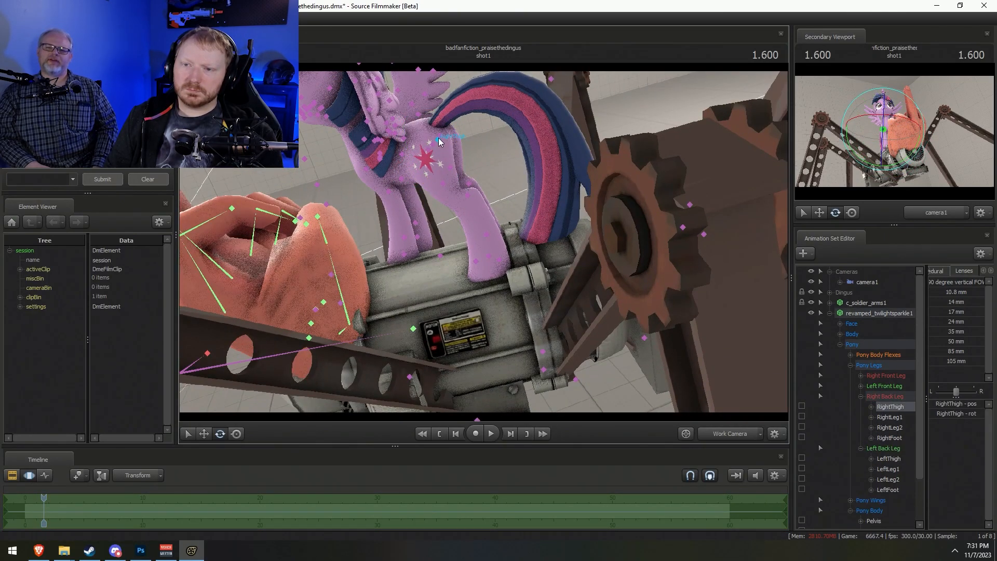
pyautogui.keyDown('ctrl'); pyautogui.click(437, 142); pyautogui.keyUp('ctrl')
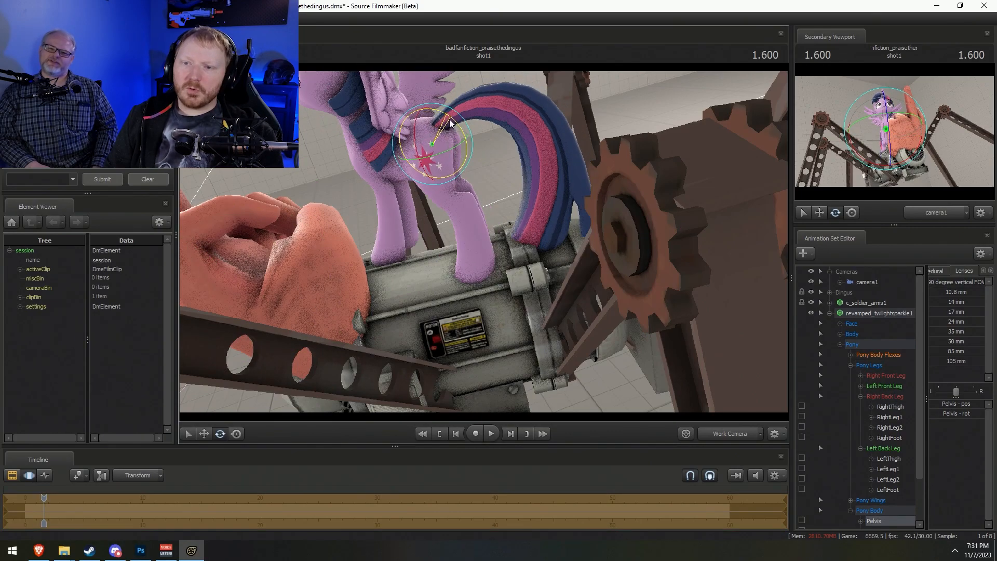
pyautogui.keyDown('ctrl'); pyautogui.click(441, 151); pyautogui.keyUp('ctrl')
pyautogui.moveTo(457, 142); pyautogui.dragTo(442, 149)
pyautogui.keyDown('alt'); pyautogui.moveTo(442, 150); pyautogui.dragTo(484, 242); pyautogui.keyUp('alt')
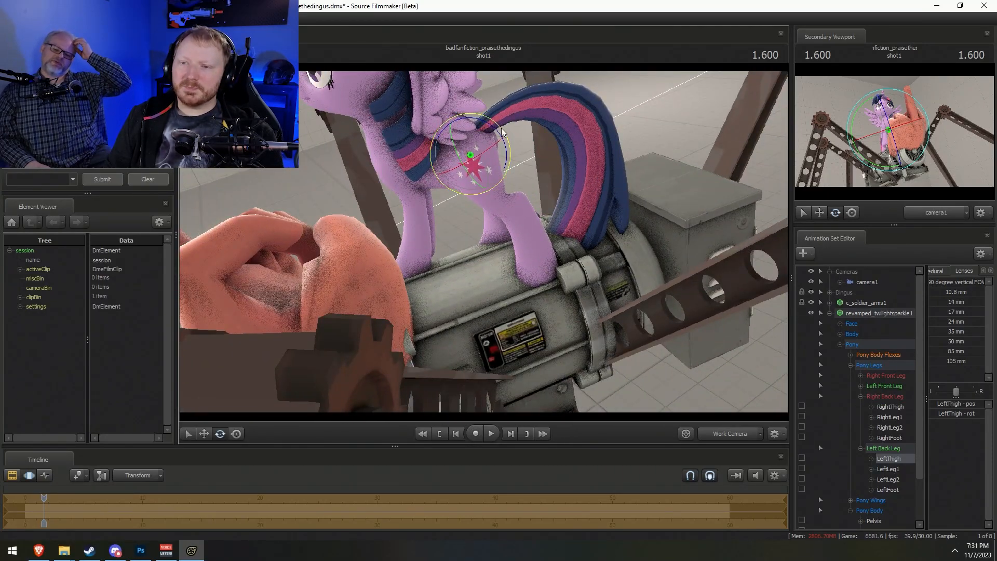
pyautogui.moveTo(491, 134); pyautogui.dragTo(660, 151)
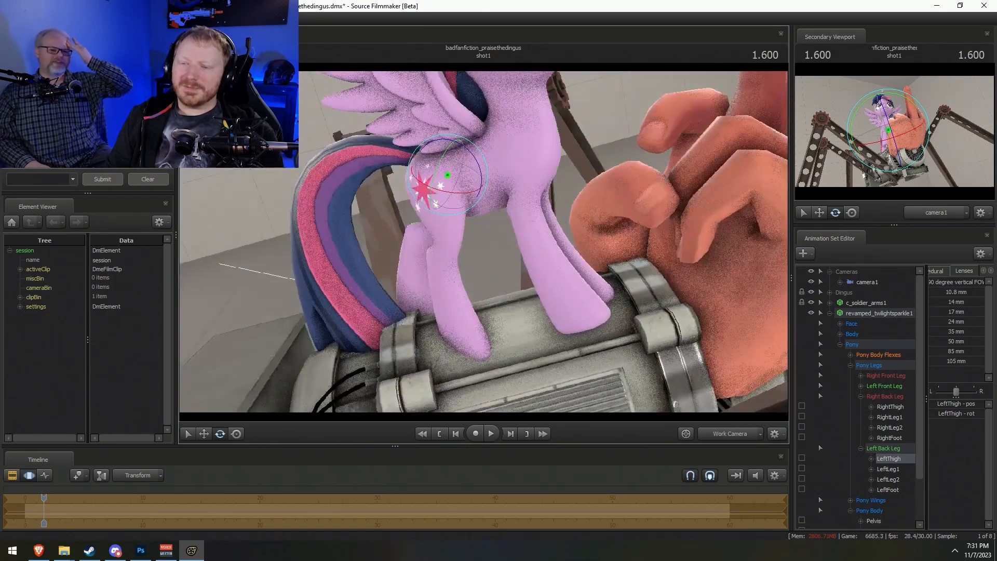
pyautogui.keyDown('alt'); pyautogui.moveTo(484, 241); pyautogui.dragTo(486, 241); pyautogui.keyUp('alt')
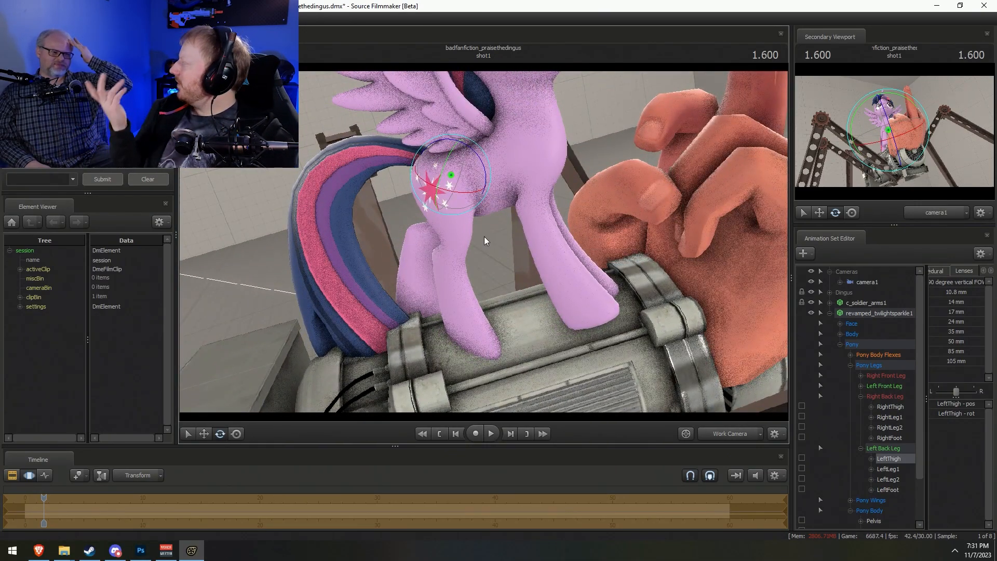
# Rotate the pony's RightThigh and RightLeg1 bones to bend the right back leg, and select RightLeg2
pyautogui.press('ctrl')
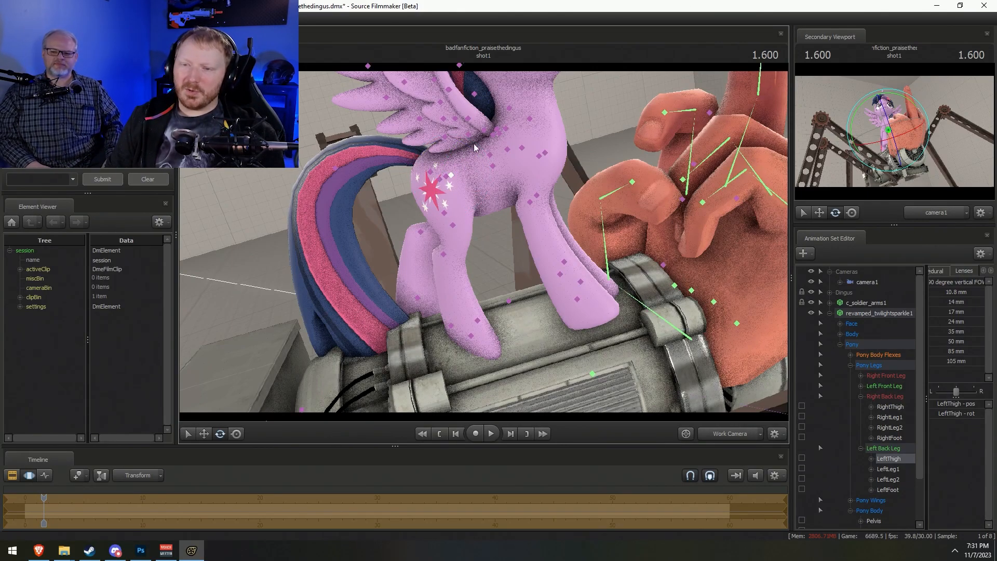
pyautogui.keyDown('ctrl'); pyautogui.click(439, 177); pyautogui.keyUp('ctrl')
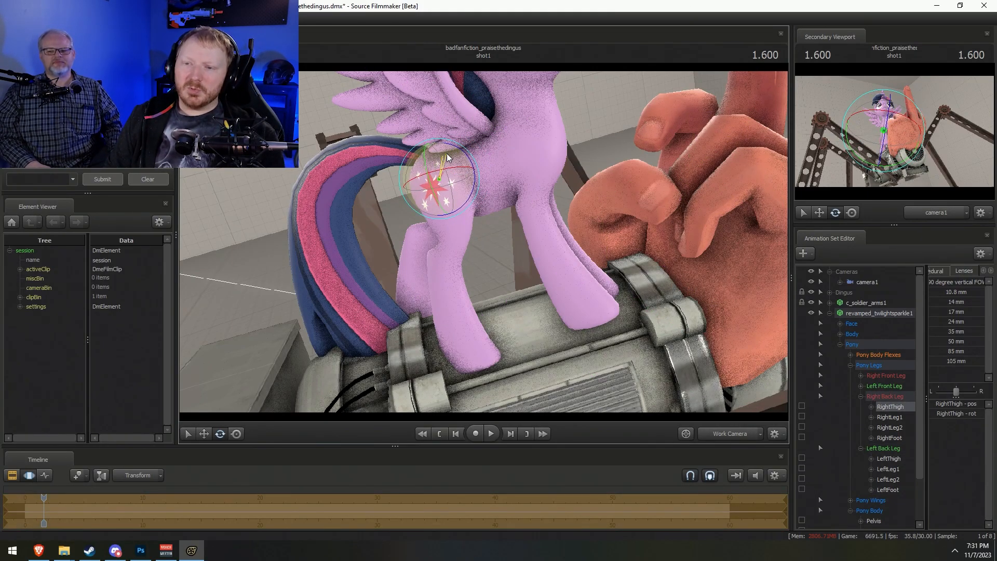
pyautogui.moveTo(447, 157); pyautogui.dragTo(458, 170)
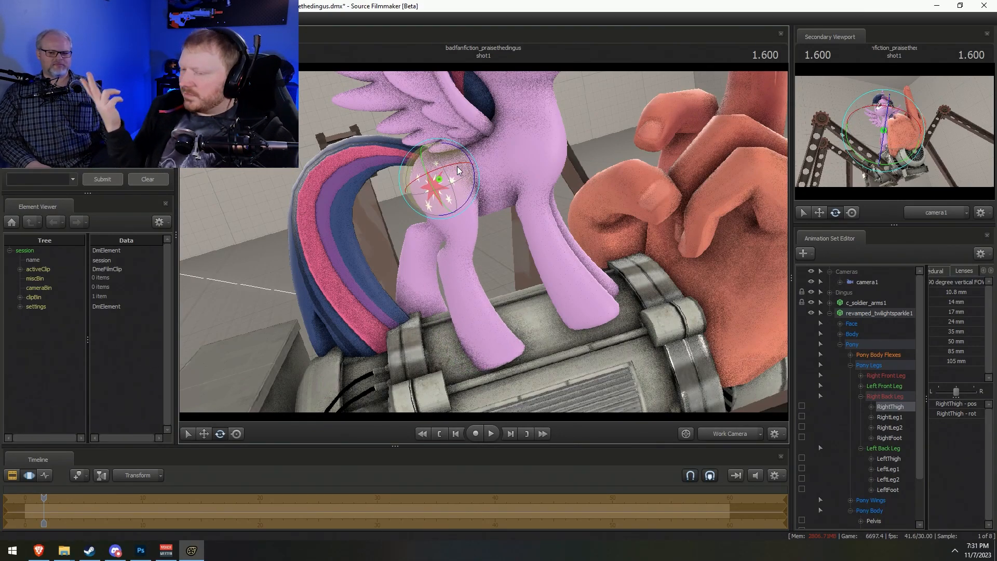
pyautogui.press('ctrl')
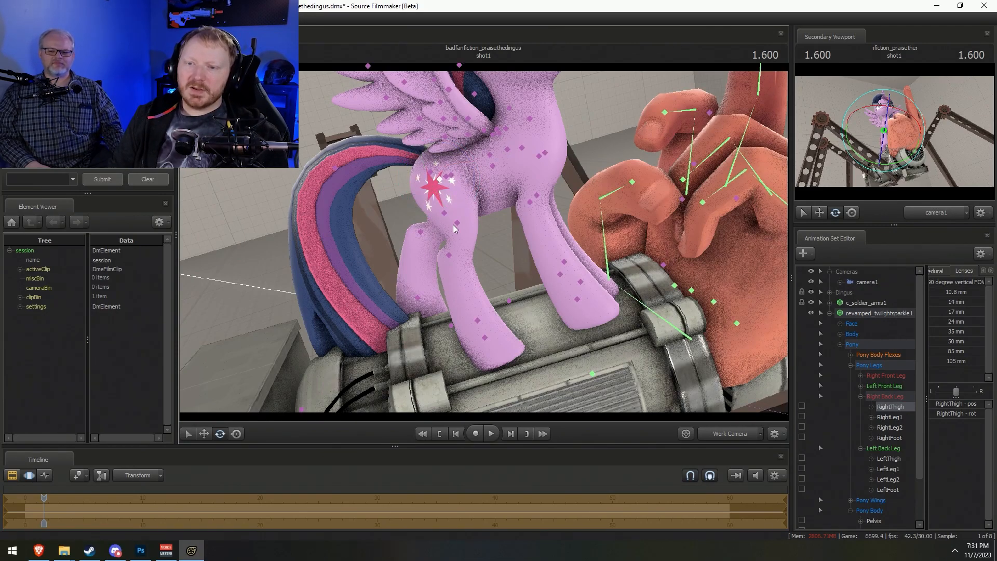
pyautogui.click(456, 225)
pyautogui.moveTo(470, 224)
pyautogui.mouseDown()
pyautogui.moveTo(493, 256)
pyautogui.moveTo(458, 219)
pyautogui.mouseUp()
pyautogui.keyDown('ctrl'); pyautogui.click(436, 241); pyautogui.keyUp('ctrl')
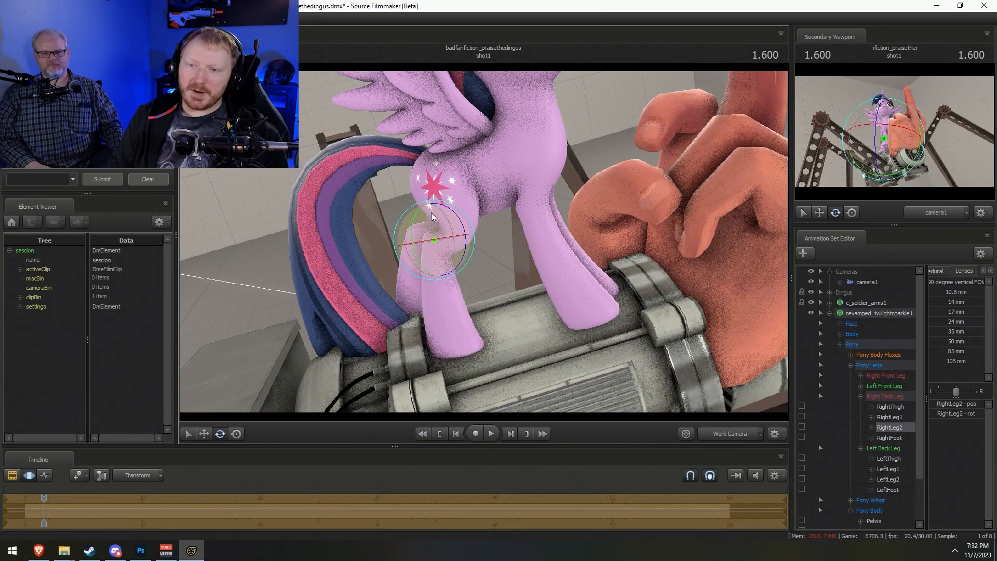
# Swing the RightThigh bone backward and tilt the RightFoot bone to rest the right back hoof on the motor body
pyautogui.keyDown('ctrl'); pyautogui.click(437, 180); pyautogui.keyUp('ctrl')
pyautogui.moveTo(473, 179); pyautogui.dragTo(472, 156)
pyautogui.click(431, 327)
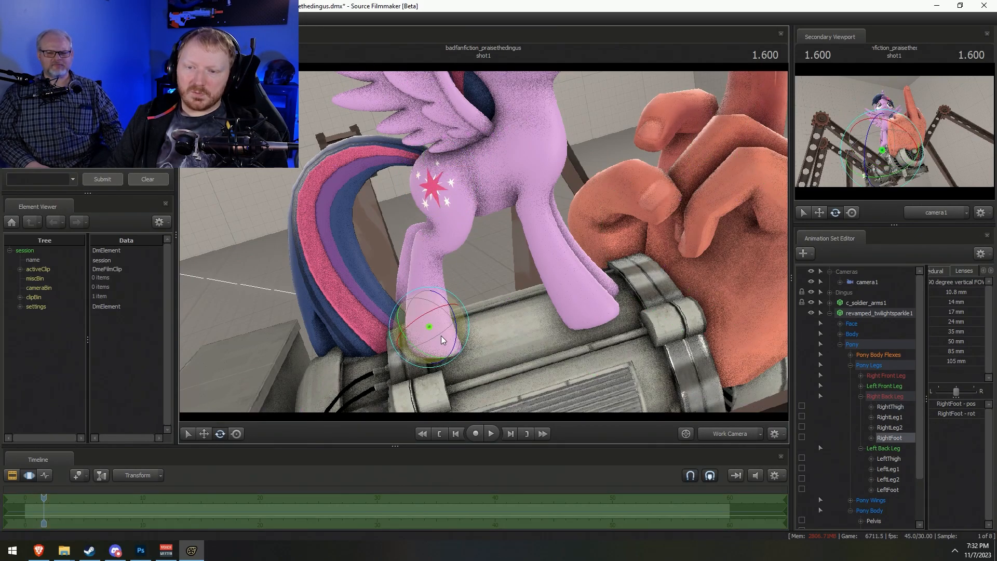
pyautogui.moveTo(442, 343); pyautogui.dragTo(443, 343)
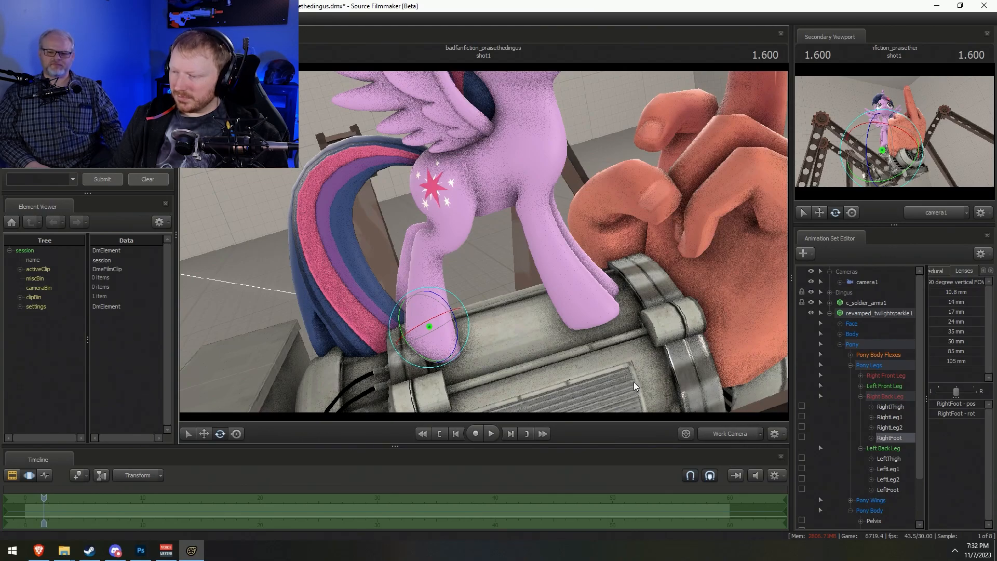
# Select the pony's Chest2 bone and rotate it to adjust the upper body's posture
pyautogui.press('d')
pyautogui.moveTo(581, 291); pyautogui.dragTo(467, 210)
pyautogui.click(476, 225)
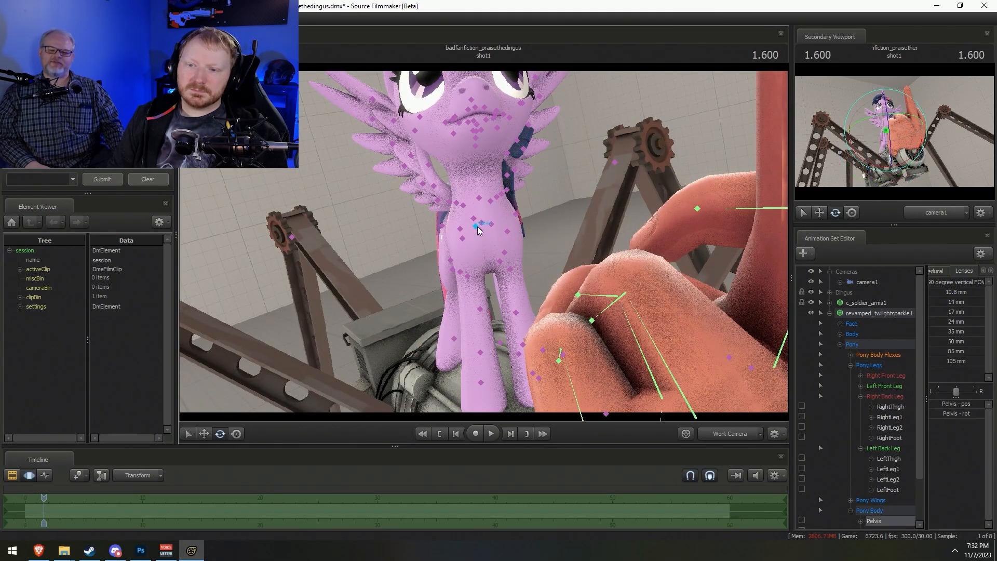
pyautogui.click(483, 226)
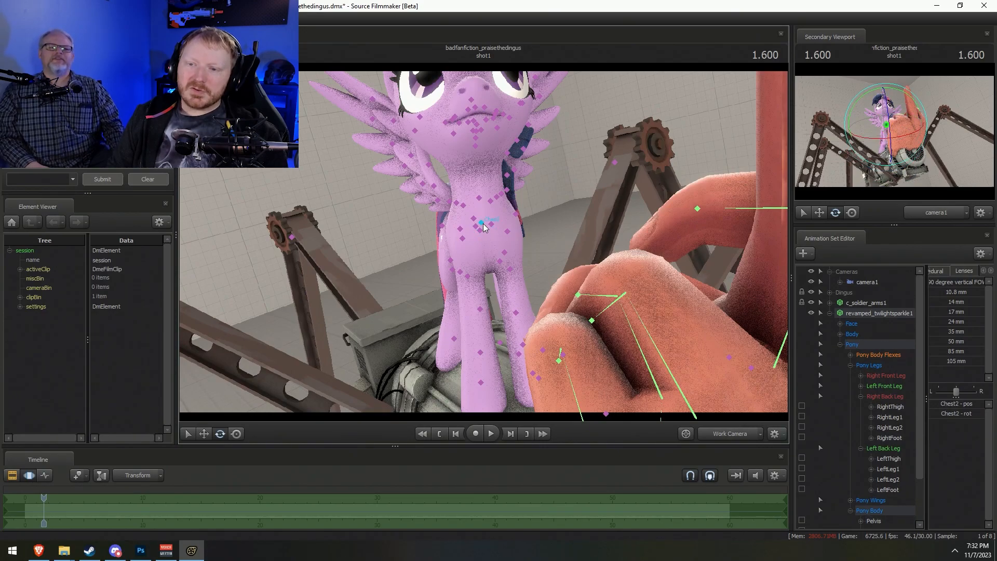
pyautogui.keyDown('alt'); pyautogui.moveTo(483, 227); pyautogui.dragTo(454, 214); pyautogui.keyUp('alt')
pyautogui.keyDown('ctrl'); pyautogui.click(464, 230); pyautogui.keyUp('ctrl')
pyautogui.click(480, 225)
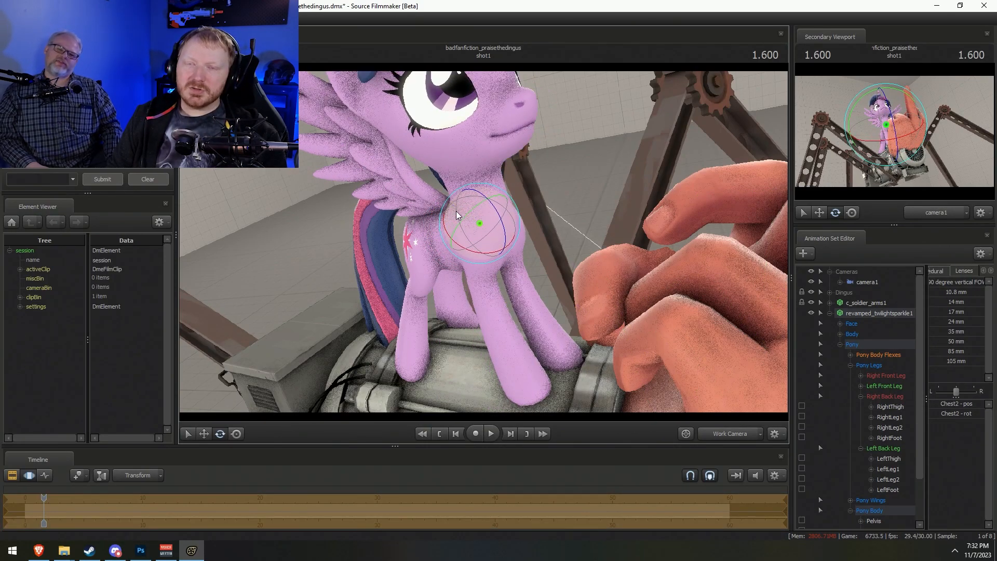
pyautogui.moveTo(550, 266); pyautogui.dragTo(482, 248)
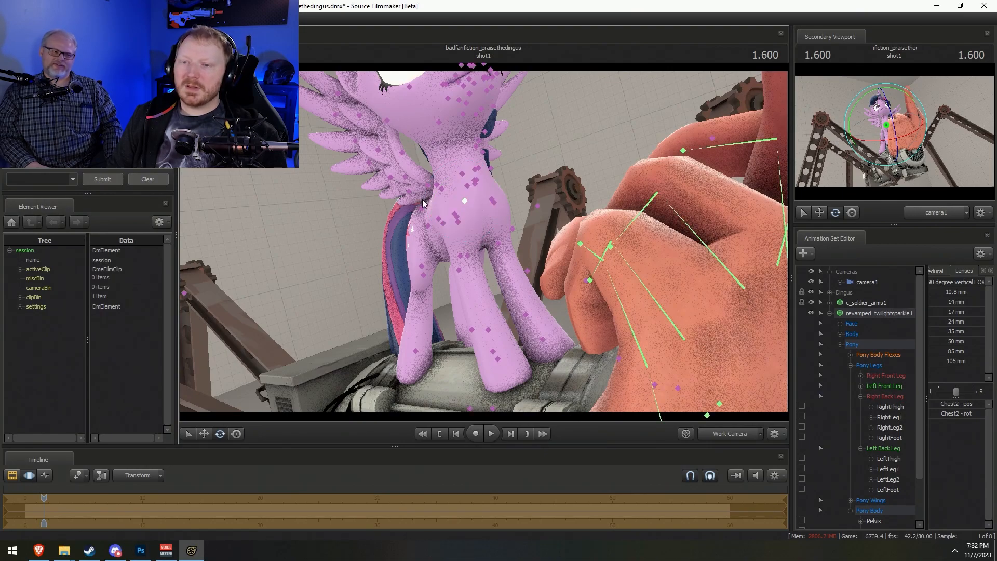
# Rotate the RightShoulder bone to swing the pony's right front leg into a forward stance on the motor body
pyautogui.keyDown('ctrl'); pyautogui.click(491, 198); pyautogui.keyUp('ctrl')
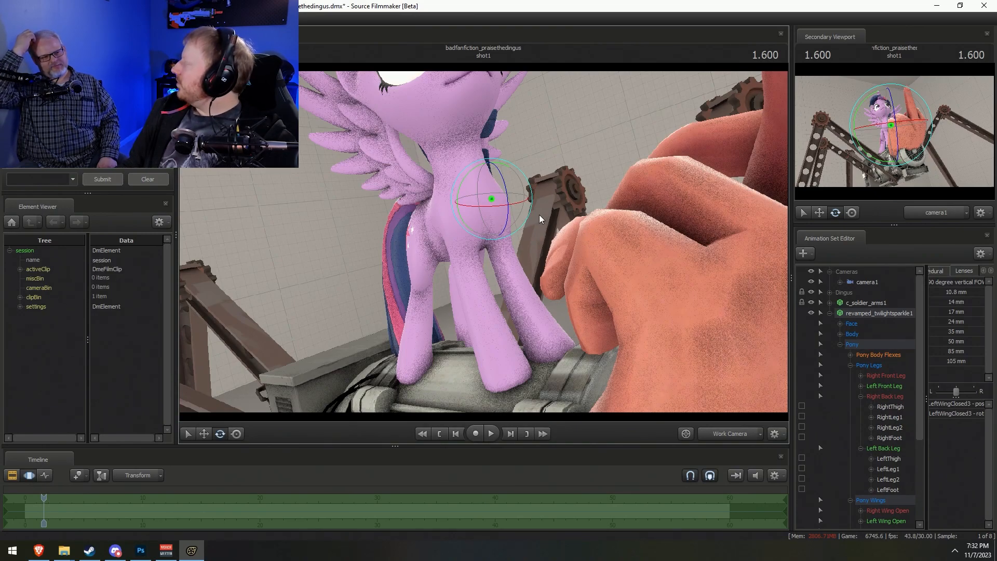
pyautogui.keyDown('alt'); pyautogui.moveTo(661, 185); pyautogui.dragTo(489, 242); pyautogui.keyUp('alt')
pyautogui.keyDown('ctrl'); pyautogui.click(498, 199); pyautogui.keyUp('ctrl')
pyautogui.press('ctrl')
pyautogui.keyDown('ctrl'); pyautogui.click(517, 207); pyautogui.keyUp('ctrl')
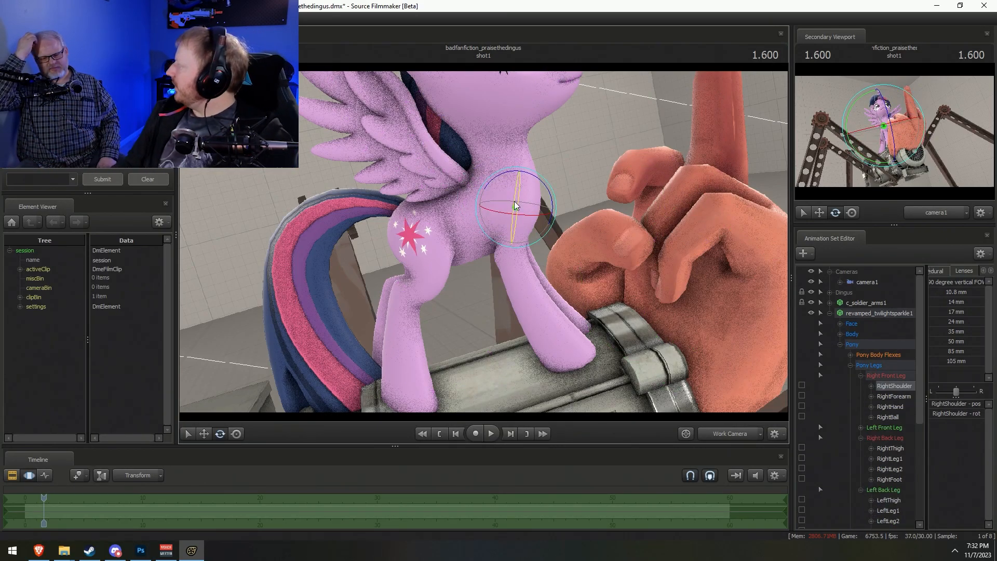
pyautogui.moveTo(538, 199); pyautogui.dragTo(541, 215)
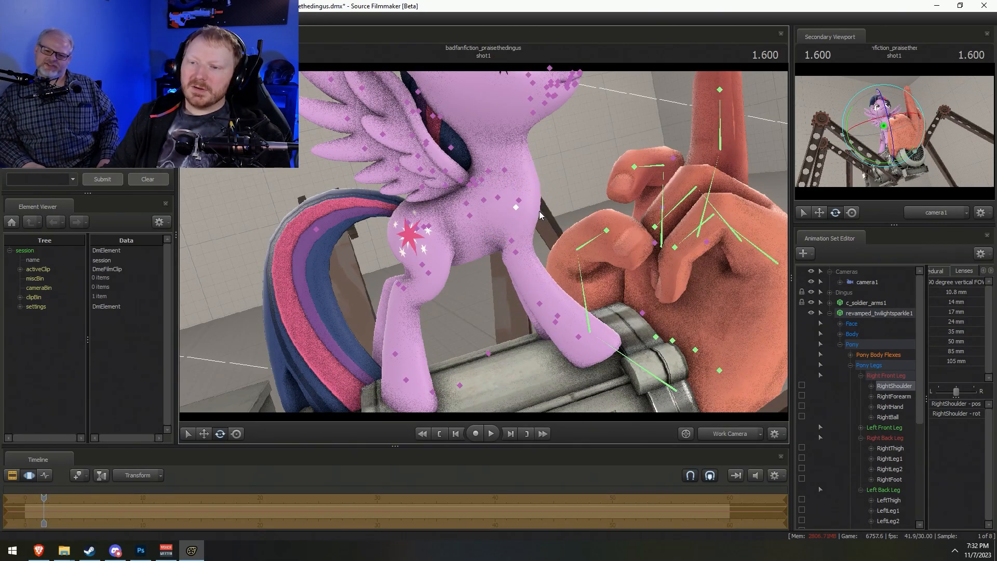
pyautogui.keyDown('alt'); pyautogui.moveTo(651, 229); pyautogui.dragTo(477, 255); pyautogui.keyUp('alt')
pyautogui.moveTo(521, 202); pyautogui.dragTo(526, 210)
pyautogui.moveTo(484, 241); pyautogui.dragTo(468, 242)
pyautogui.moveTo(509, 193); pyautogui.dragTo(513, 206)
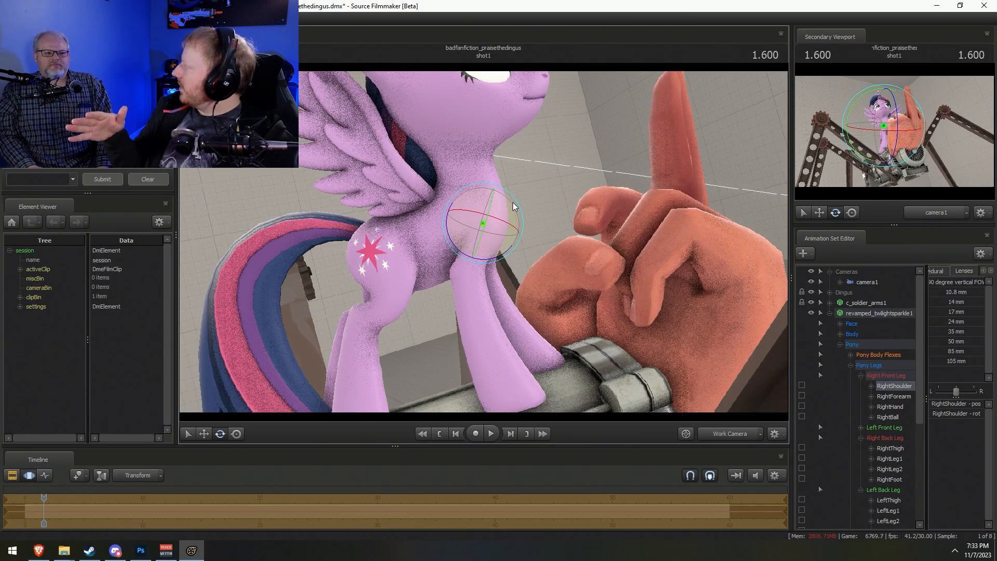
# Adjust the RightBall bone to settle the right front hoof on the motor body, and select the RightHand bone
pyautogui.moveTo(494, 317); pyautogui.dragTo(488, 234)
pyautogui.keyDown('ctrl'); pyautogui.click(511, 235); pyautogui.keyUp('ctrl')
pyautogui.keyDown('ctrl'); pyautogui.click(566, 341); pyautogui.keyUp('ctrl')
pyautogui.press('d')
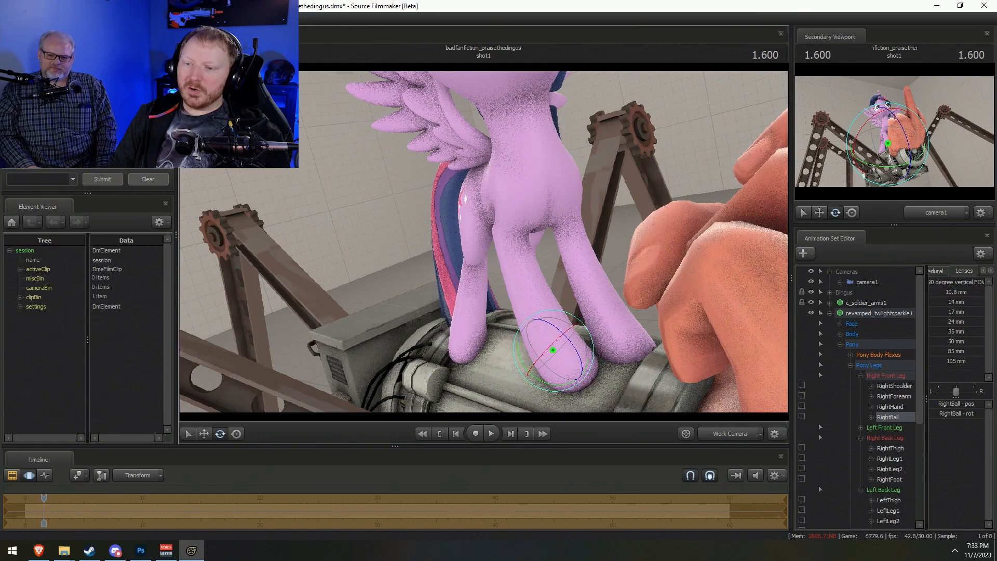
pyautogui.moveTo(519, 281); pyautogui.dragTo(482, 247)
pyautogui.moveTo(562, 306); pyautogui.dragTo(567, 308)
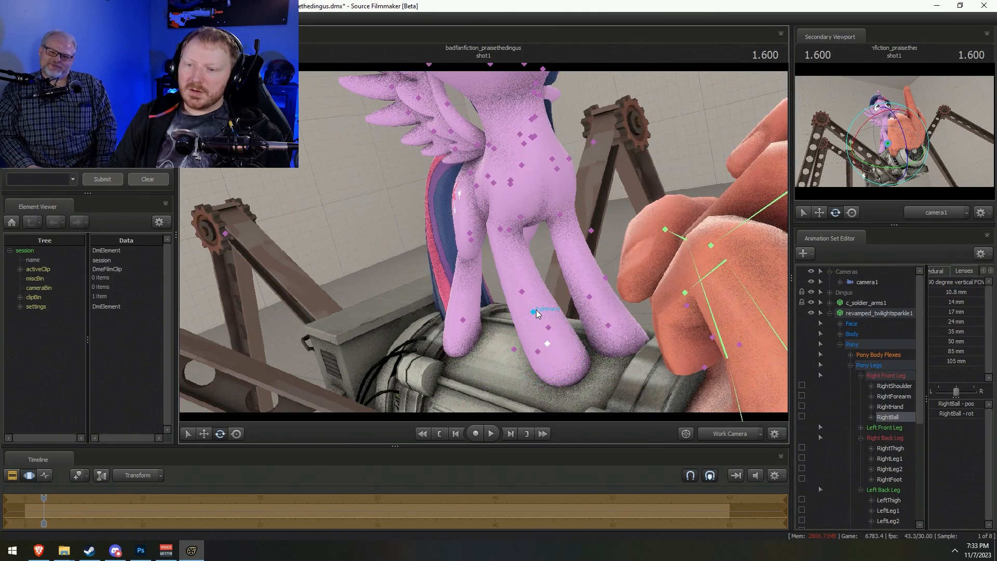
pyautogui.keyDown('ctrl'); pyautogui.click(534, 309); pyautogui.keyUp('ctrl')
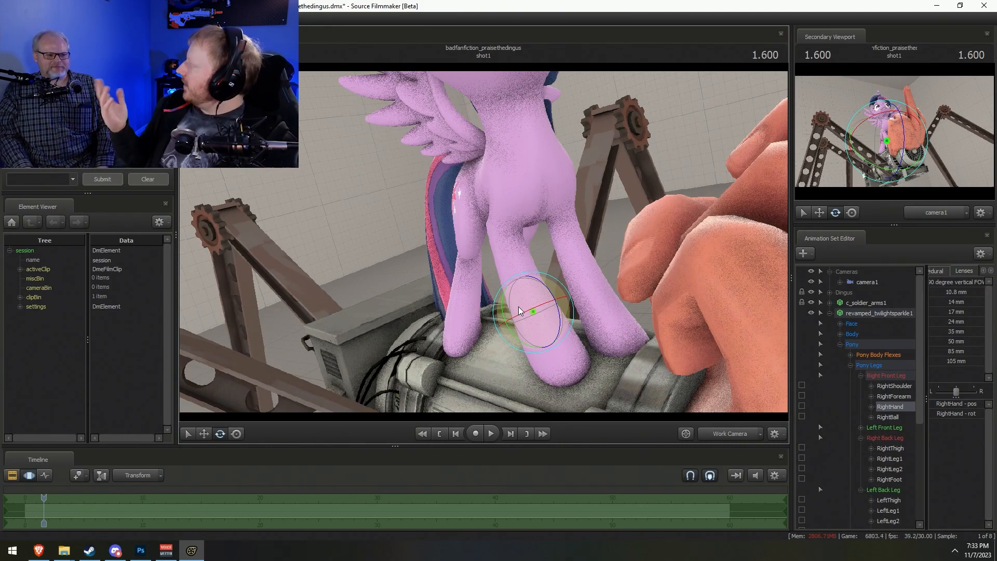
# Rotate the pony's LeftShoulder bone to raise the left front leg up in front of the face
pyautogui.keyDown('alt'); pyautogui.moveTo(619, 271); pyautogui.dragTo(493, 241); pyautogui.keyUp('alt')
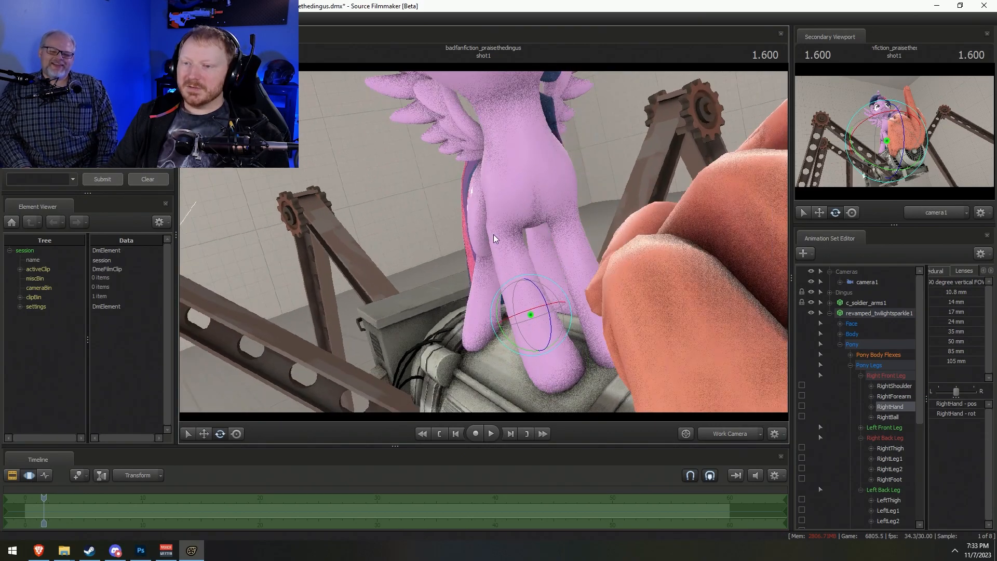
pyautogui.keyDown('ctrl'); pyautogui.click(561, 168); pyautogui.keyUp('ctrl')
pyautogui.keyDown('alt'); pyautogui.moveTo(560, 172); pyautogui.dragTo(489, 161); pyautogui.keyUp('alt')
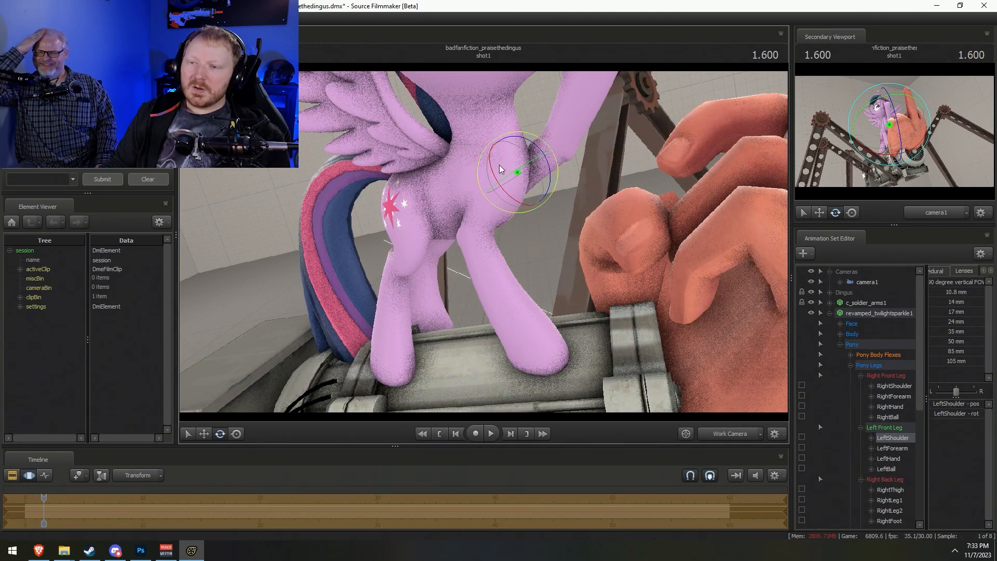
pyautogui.moveTo(555, 302); pyautogui.dragTo(543, 218)
pyautogui.moveTo(575, 335); pyautogui.dragTo(562, 336)
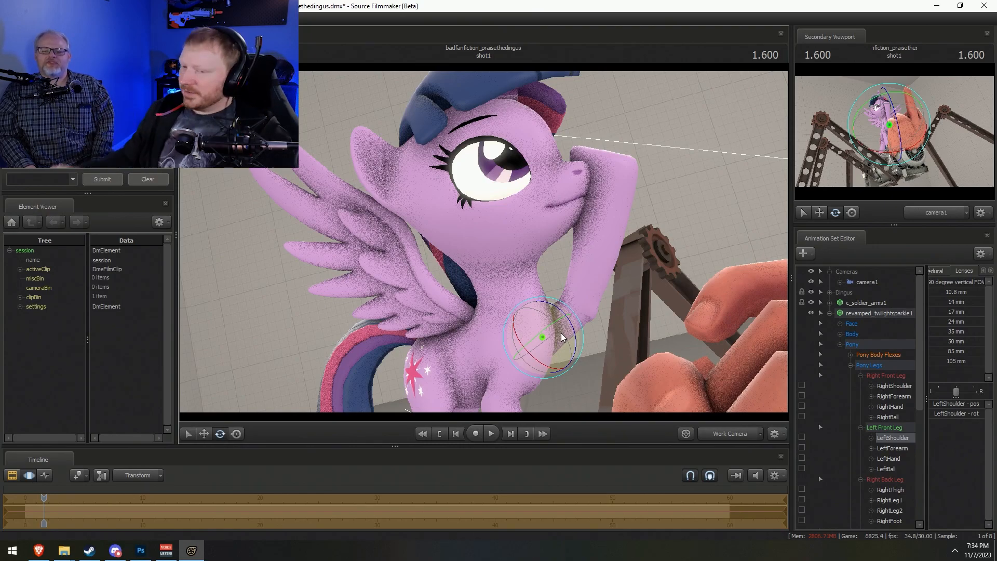
# Rotate the LeftForearm bone away from the face and fine-tune the LeftShoulder bone to extend the raised front leg
pyautogui.press('ctrl')
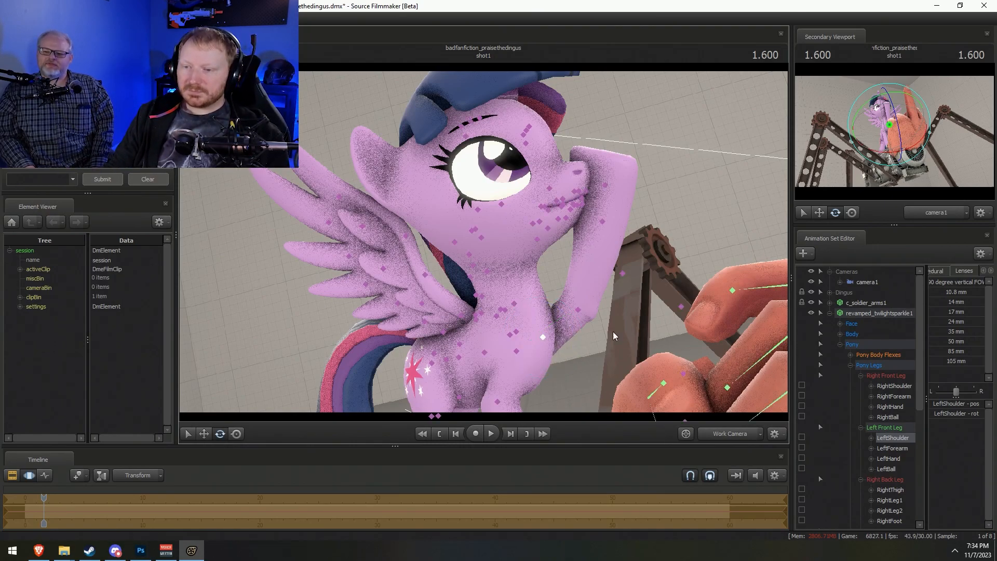
pyautogui.keyDown('ctrl'); pyautogui.click(576, 311); pyautogui.keyUp('ctrl')
pyautogui.moveTo(605, 289); pyautogui.dragTo(610, 304)
pyautogui.press('ctrl')
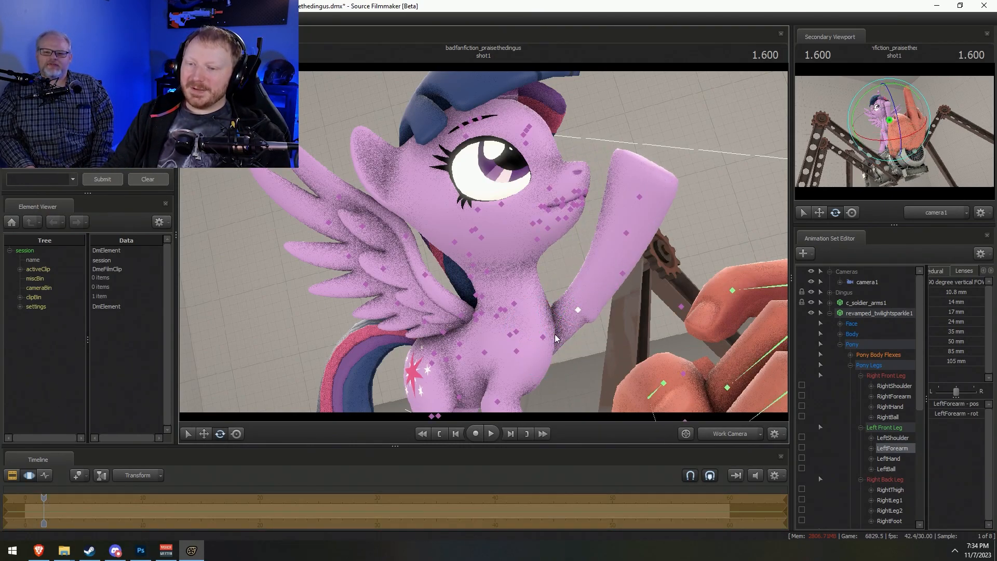
pyautogui.keyDown('ctrl'); pyautogui.click(546, 336); pyautogui.keyUp('ctrl')
pyautogui.moveTo(554, 336); pyautogui.dragTo(558, 342)
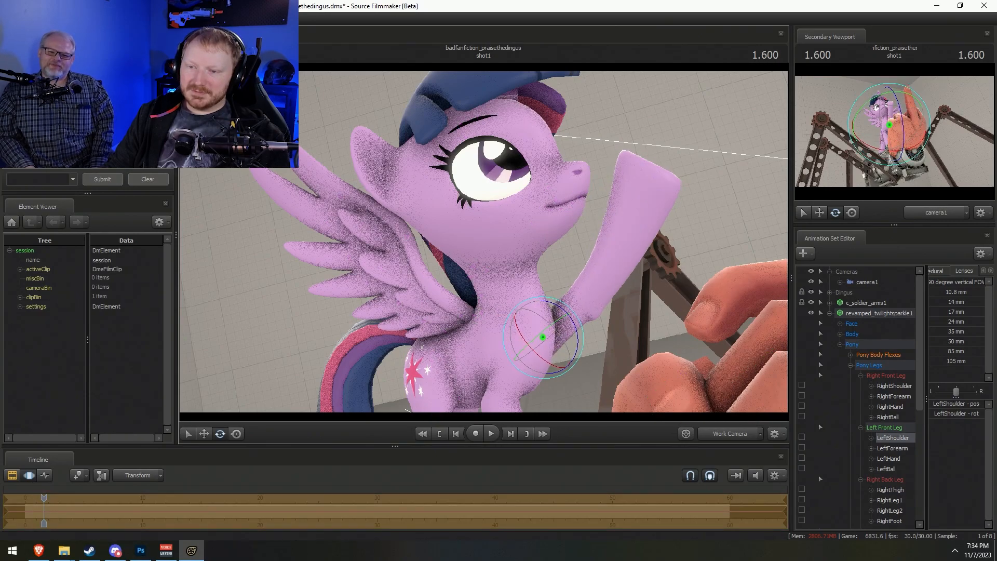
# Rotate the Chest2 bone to turn the pony's upper body and head, with the RightShoulder bone locked
pyautogui.keyDown('alt'); pyautogui.moveTo(478, 278); pyautogui.dragTo(442, 256); pyautogui.keyUp('alt')
pyautogui.press('ctrl')
pyautogui.keyDown('alt'); pyautogui.moveTo(530, 315); pyautogui.dragTo(484, 251); pyautogui.keyUp('alt')
pyautogui.press('ctrl')
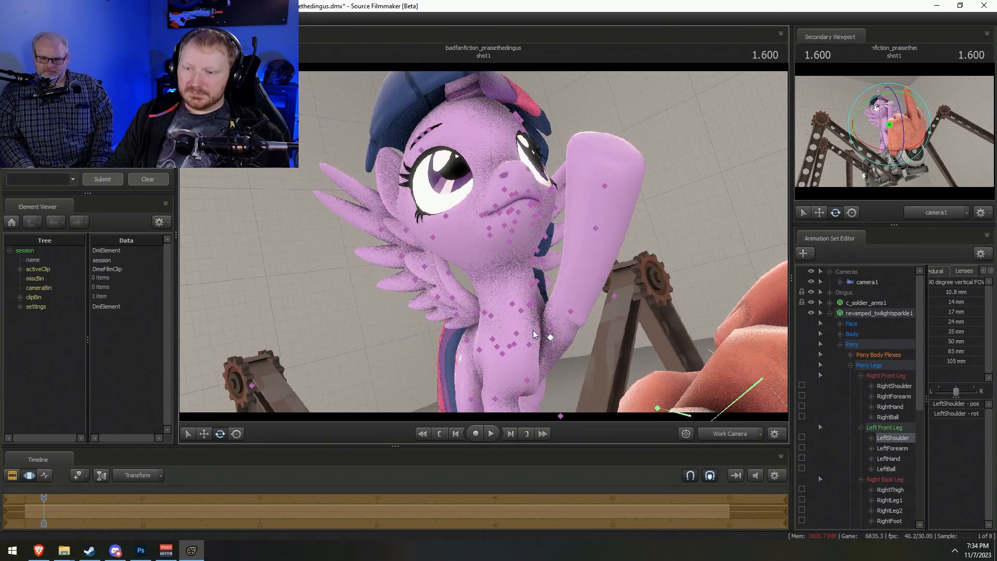
pyautogui.keyDown('ctrl'); pyautogui.click(515, 333); pyautogui.keyUp('ctrl')
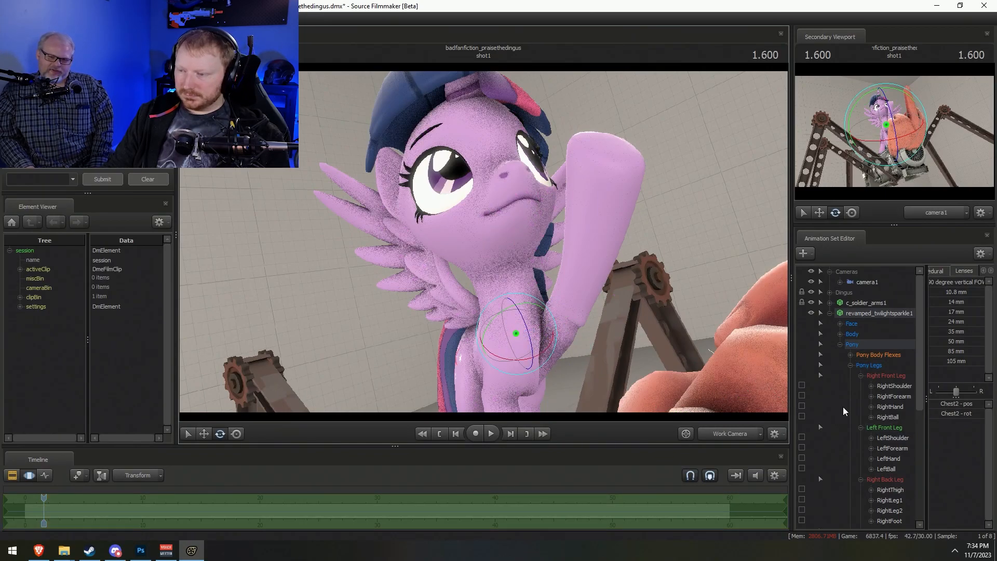
pyautogui.moveTo(514, 347)
pyautogui.mouseDown()
pyautogui.moveTo(507, 354)
pyautogui.moveTo(518, 352)
pyautogui.mouseUp()
pyautogui.press('w')
pyautogui.press('ctrl')
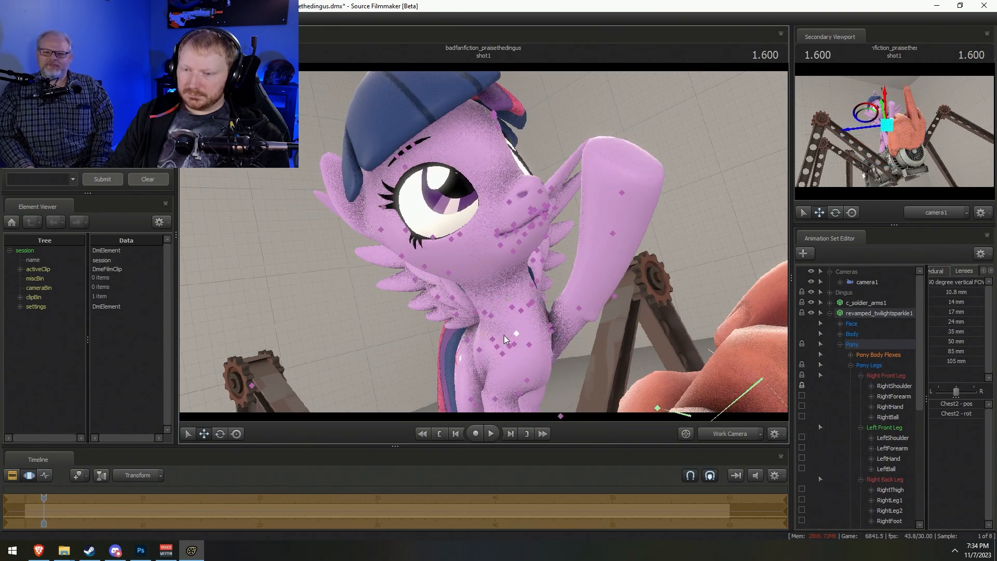
# Turn the pony's upper body and swing the LeftShoulder bone outward so the raised front leg extends to the side
pyautogui.keyDown('ctrl'); pyautogui.click(501, 354); pyautogui.keyUp('ctrl')
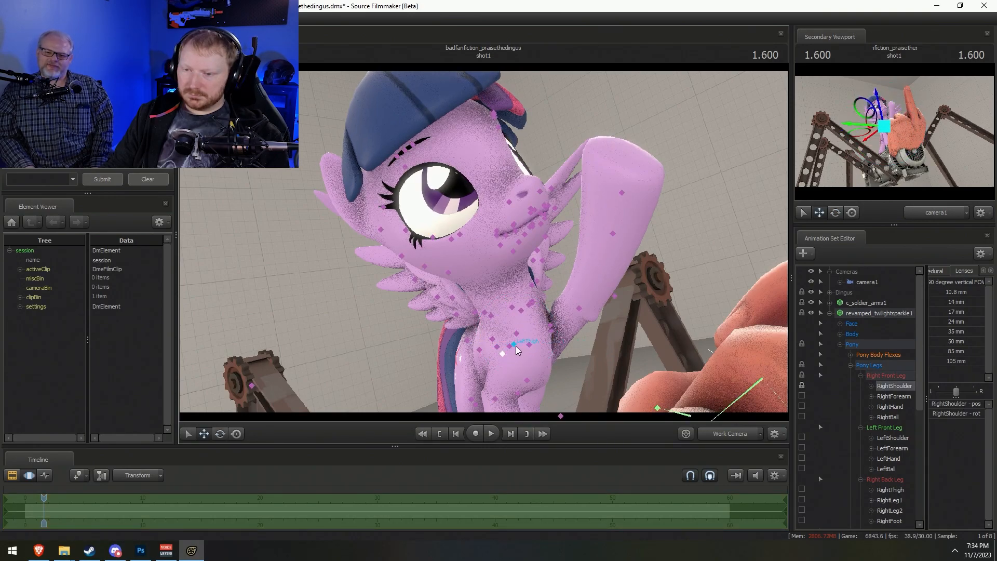
pyautogui.keyDown('ctrl'); pyautogui.click(509, 346); pyautogui.keyUp('ctrl')
pyautogui.press('e')
pyautogui.moveTo(512, 349); pyautogui.dragTo(587, 324)
pyautogui.press('ctrl')
pyautogui.keyDown('ctrl'); pyautogui.click(548, 332); pyautogui.keyUp('ctrl')
pyautogui.press('ctrl')
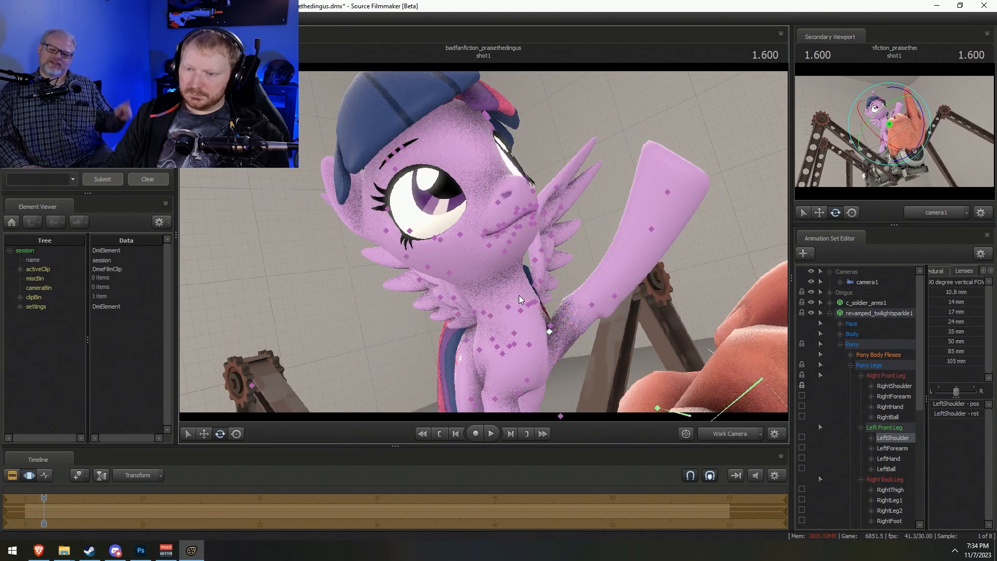
pyautogui.keyDown('ctrl'); pyautogui.click(516, 334); pyautogui.keyUp('ctrl')
pyautogui.moveTo(518, 336); pyautogui.dragTo(551, 330)
pyautogui.keyDown('ctrl'); pyautogui.click(538, 344); pyautogui.keyUp('ctrl')
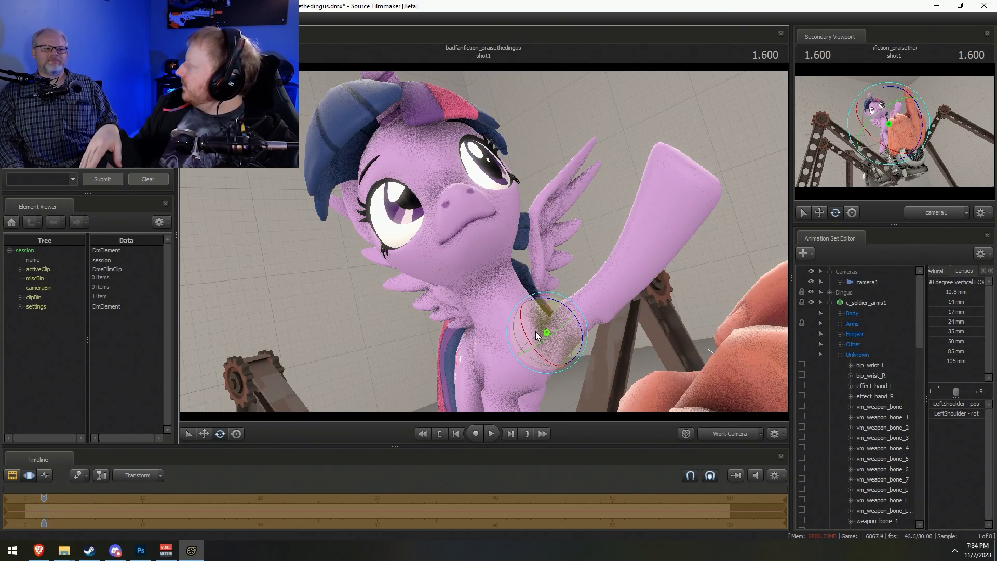
# Rotate the pony's neck and Head bone to turn the face toward the raised leg and tilt it upward
pyautogui.press('ctrl')
pyautogui.keyDown('ctrl'); pyautogui.click(501, 313); pyautogui.keyUp('ctrl')
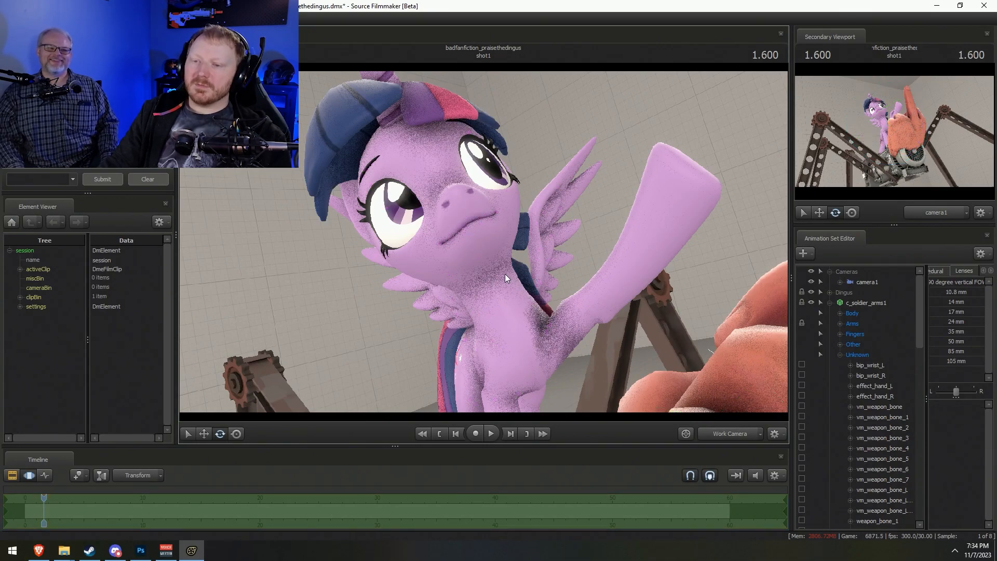
pyautogui.keyDown('ctrl'); pyautogui.click(501, 309); pyautogui.keyUp('ctrl')
pyautogui.moveTo(503, 280); pyautogui.dragTo(517, 283)
pyautogui.keyDown('ctrl'); pyautogui.click(485, 255); pyautogui.keyUp('ctrl')
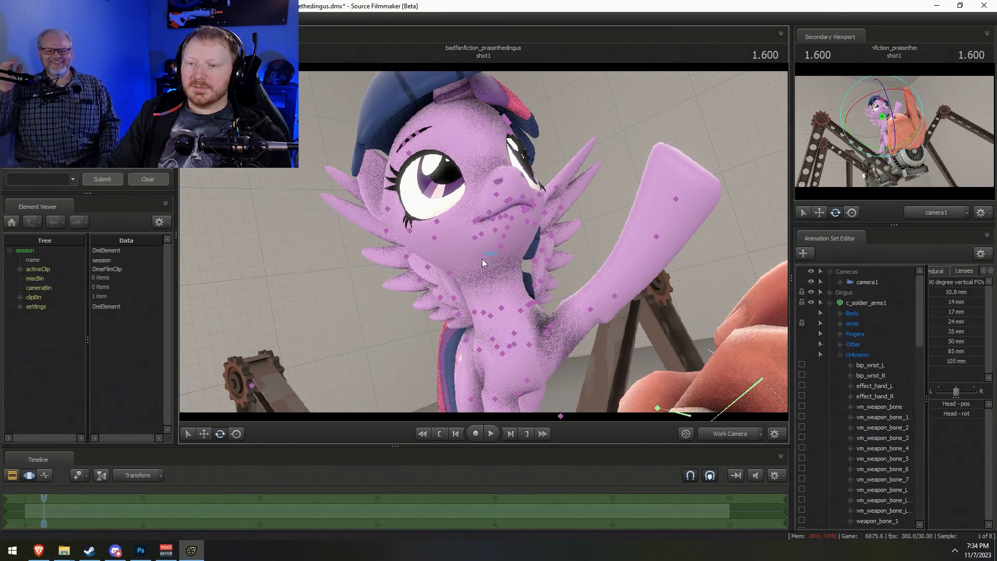
pyautogui.moveTo(469, 256); pyautogui.dragTo(475, 243)
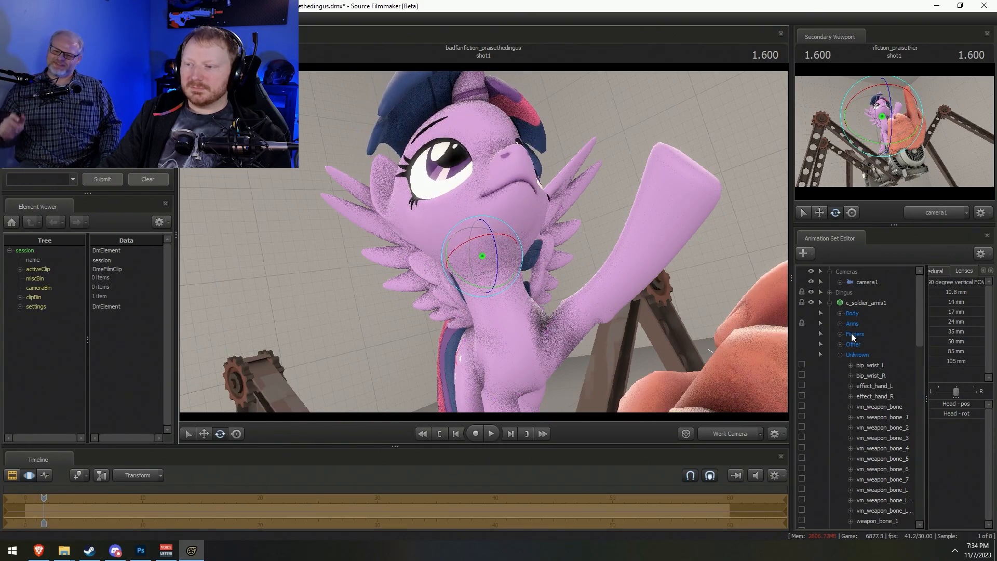
# Collapse the c_soldier_arms1 controls and bake the procedural bones of the revamped_twilightsparkle1 model
pyautogui.click(859, 284)
pyautogui.click(830, 302)
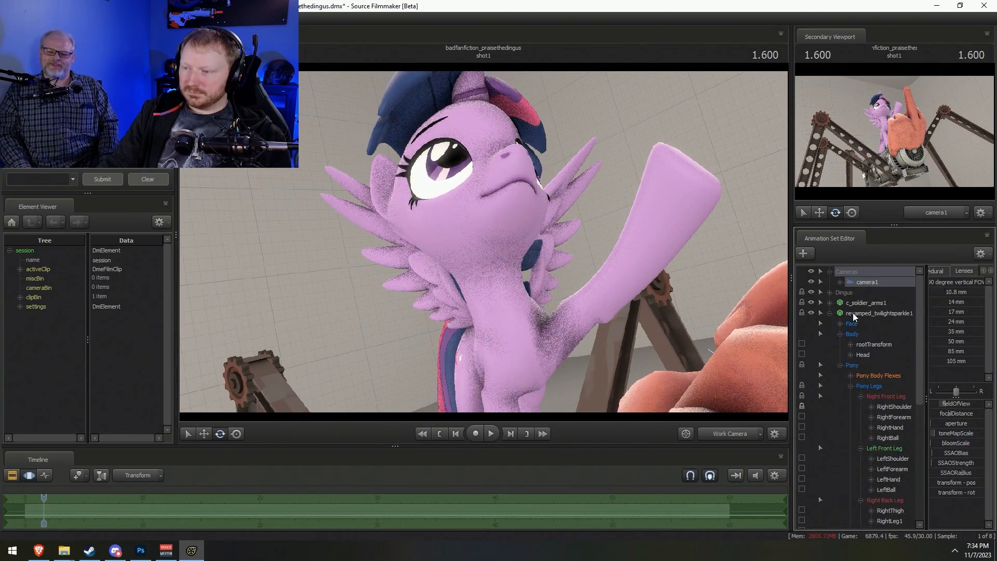
pyautogui.rightClick(853, 315)
pyautogui.moveTo(877, 413)
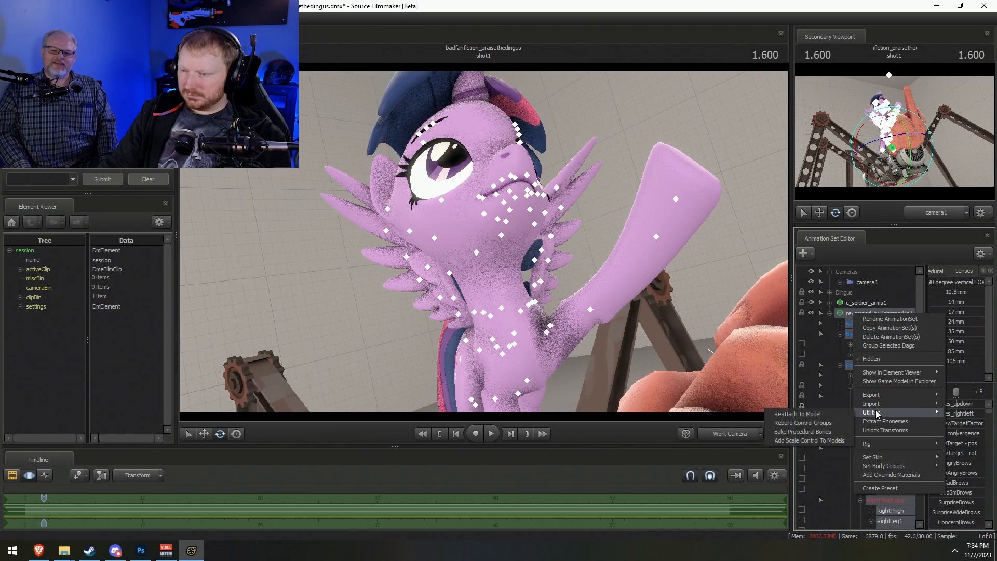
pyautogui.click(805, 432)
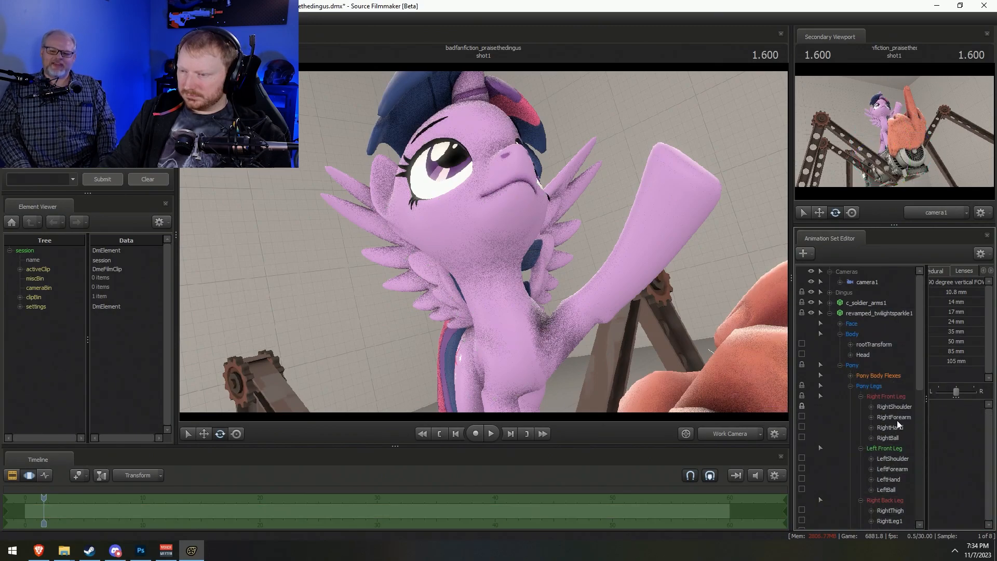
pyautogui.rightClick(872, 317)
pyautogui.moveTo(935, 460)
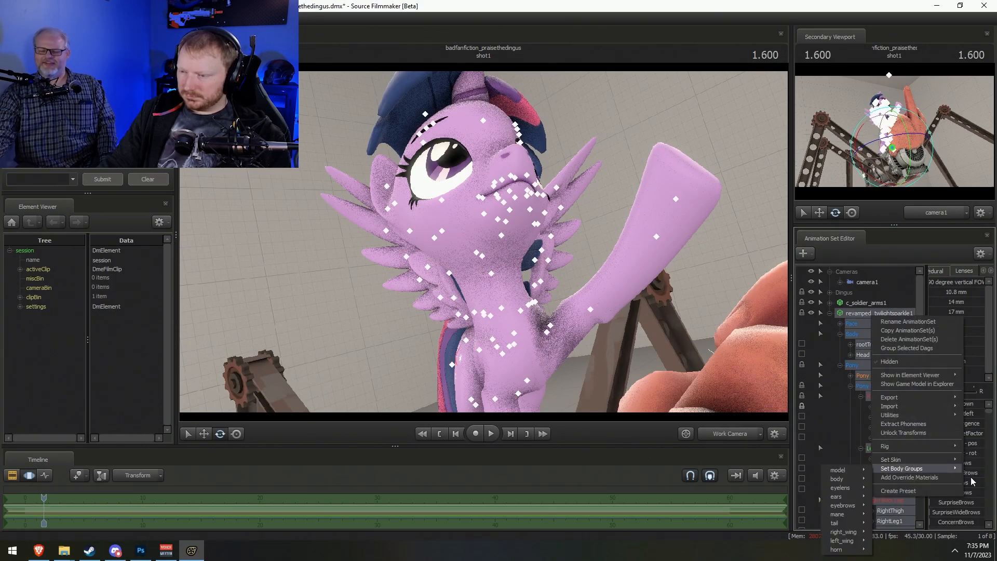
pyautogui.click(975, 469)
# Rotate the pony's Head bone to tilt the head sideways and turn the face away from the straight-up gaze
pyautogui.press('s')
pyautogui.moveTo(492, 244); pyautogui.dragTo(484, 239)
pyautogui.press('F2')
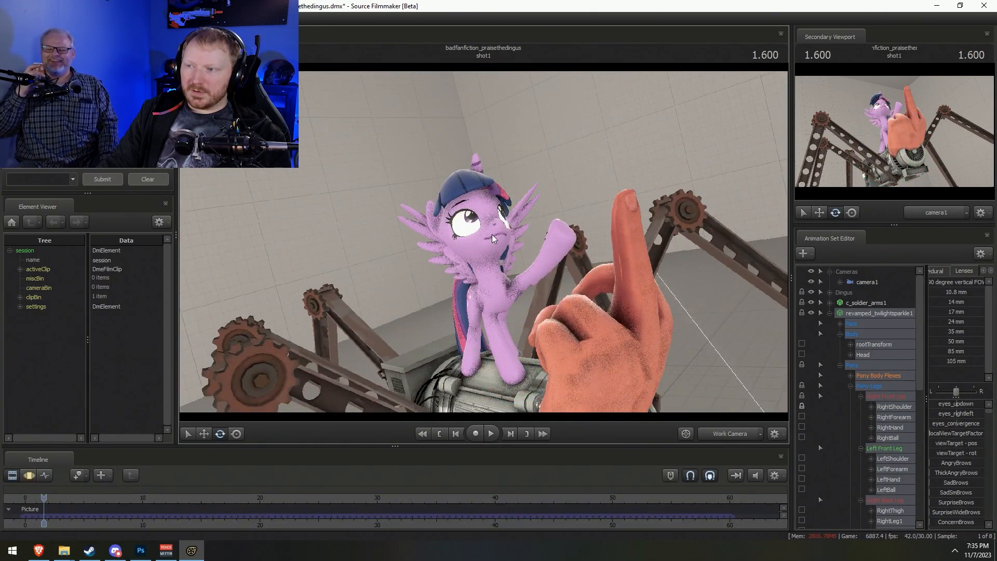
pyautogui.press('F3')
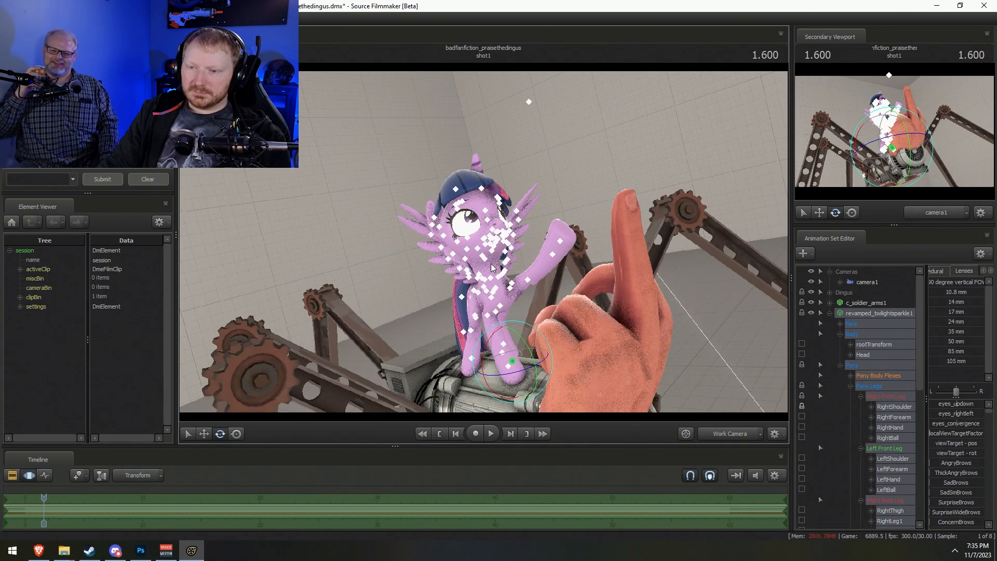
pyautogui.click(485, 261)
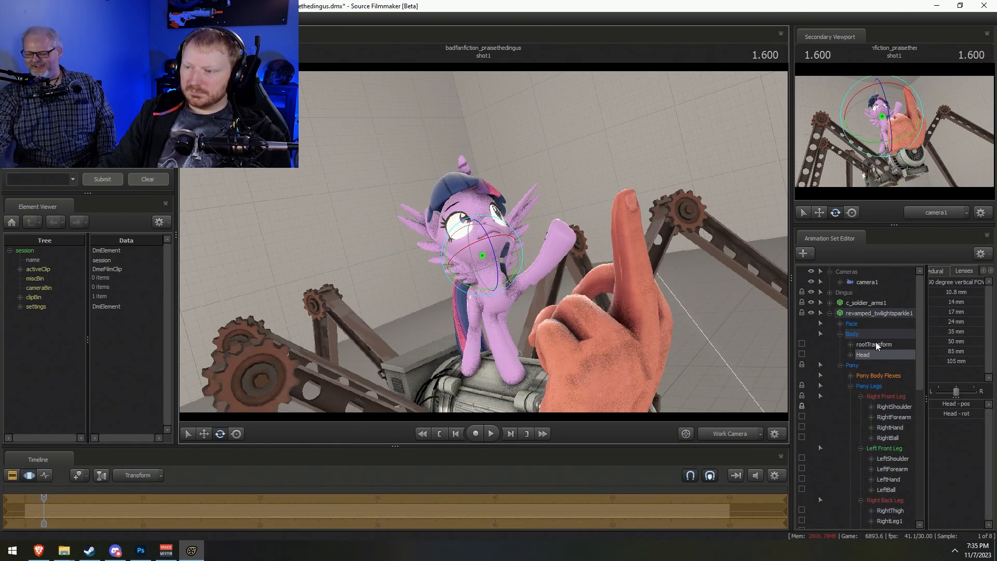
# Expand the pony's Face controls and rotate the Neck bone to adjust the head direction behind the hand
pyautogui.click(844, 324)
pyautogui.click(840, 324)
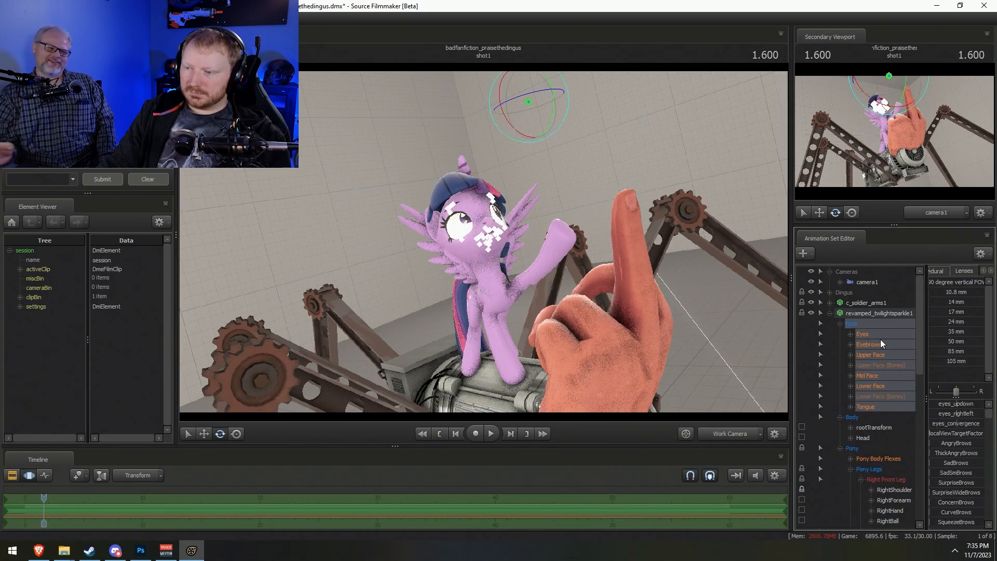
pyautogui.click(877, 337)
pyautogui.moveTo(500, 223); pyautogui.dragTo(495, 192)
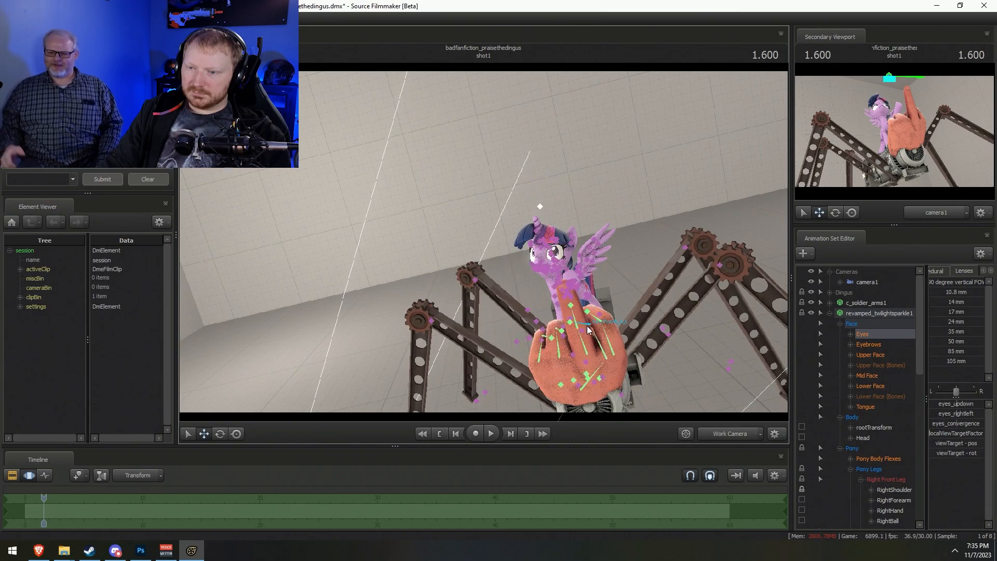
pyautogui.click(556, 282)
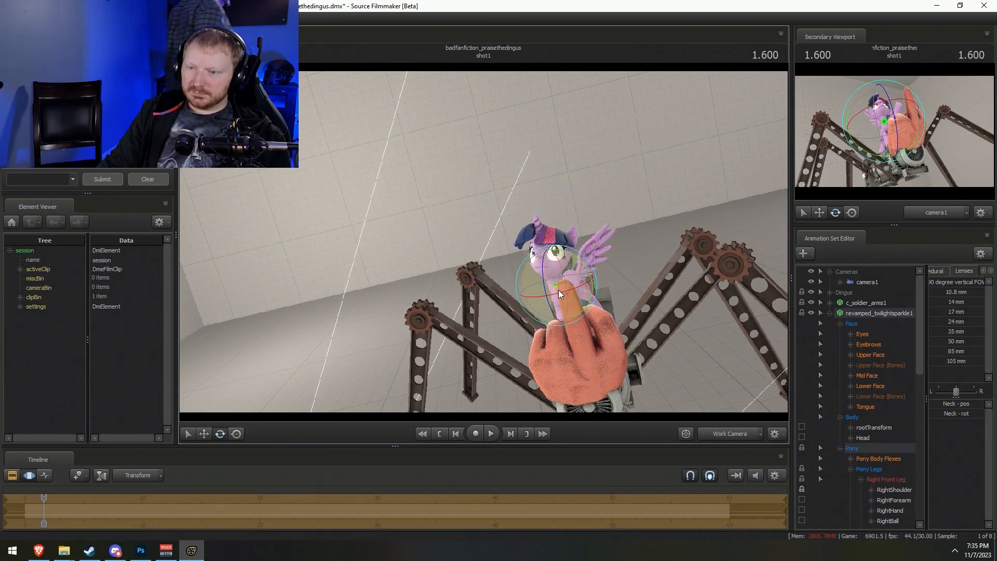
# Select the Eyes controls and move the viewTarget high up in the room beyond the raised finger to redirect the gaze
pyautogui.click(876, 336)
pyautogui.moveTo(499, 237); pyautogui.dragTo(731, 122)
pyautogui.press('w')
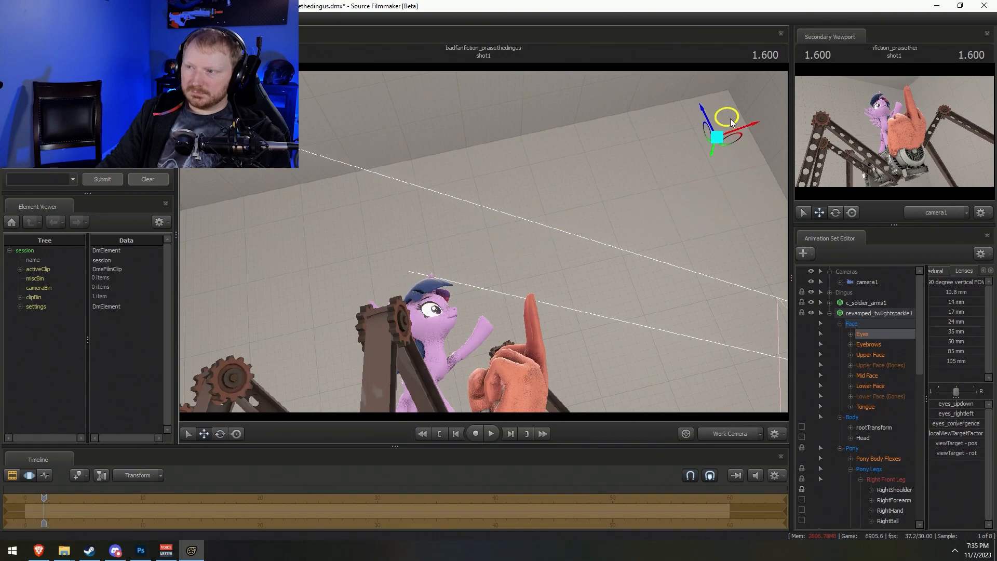
pyautogui.press('q')
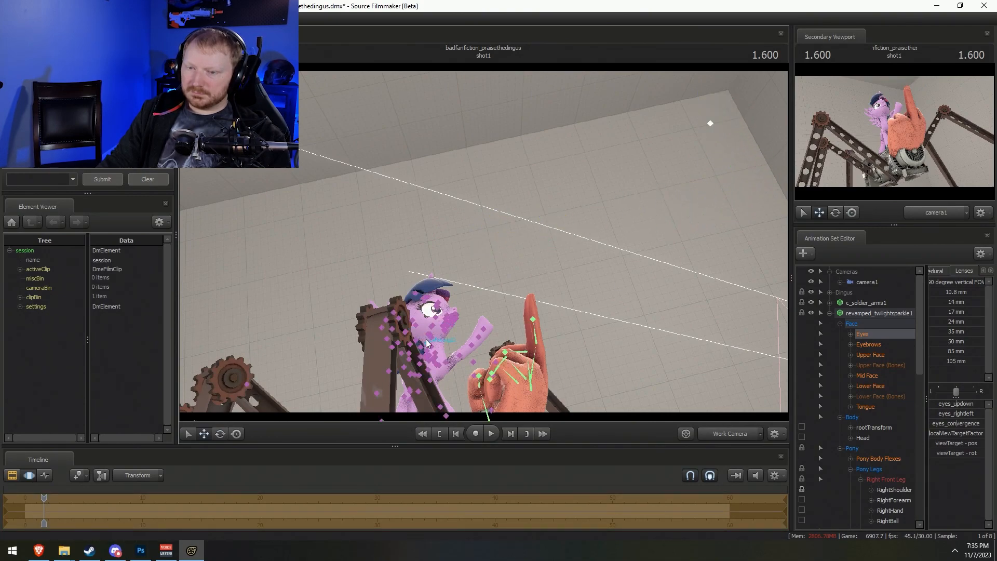
# Rotate the pony's Head bone and fine-tune the Neck bone to aim the face toward the raised finger
pyautogui.click(433, 344)
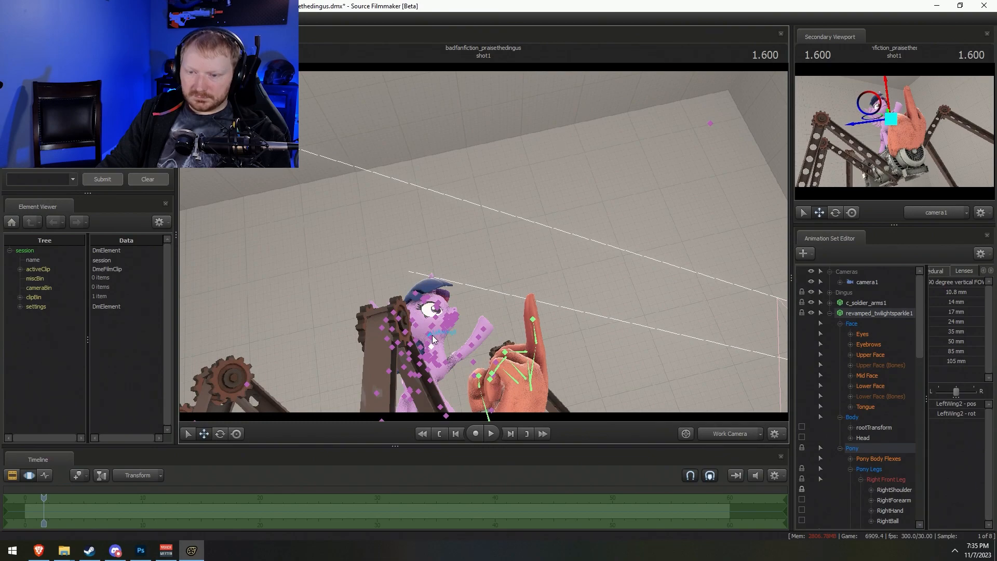
pyautogui.click(435, 341)
pyautogui.press('e')
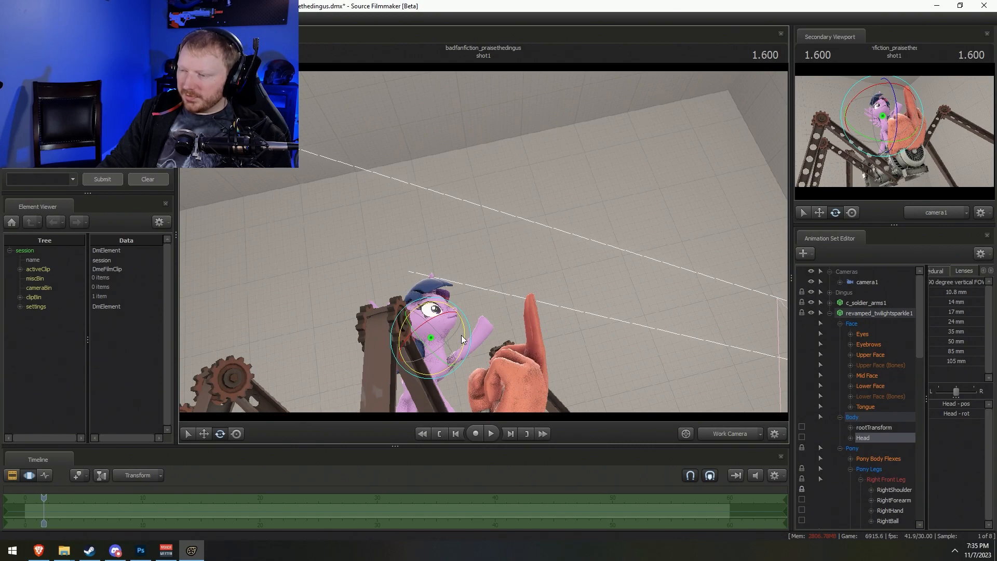
pyautogui.moveTo(417, 336); pyautogui.dragTo(501, 330)
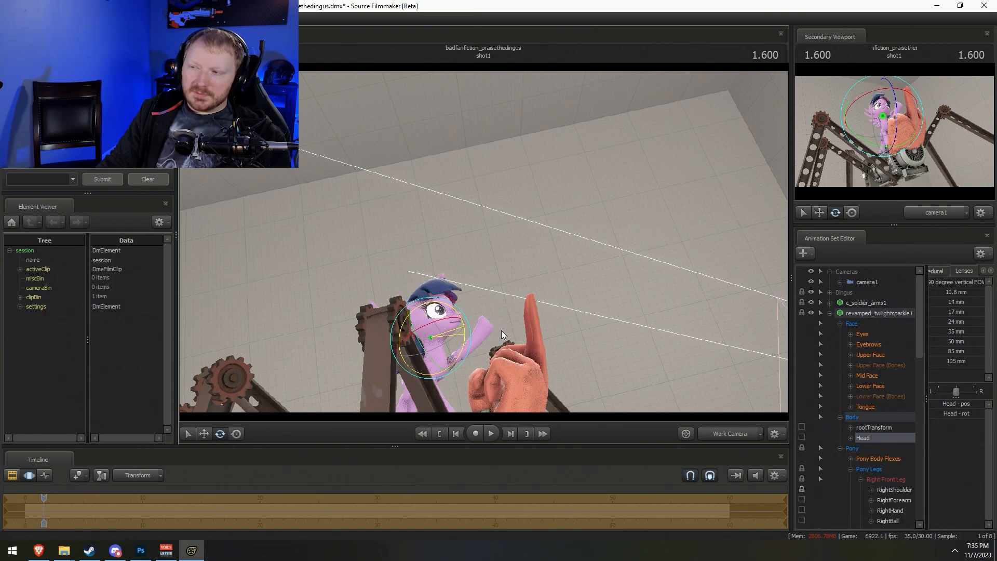
pyautogui.keyDown('ctrl'); pyautogui.click(440, 354); pyautogui.keyUp('ctrl')
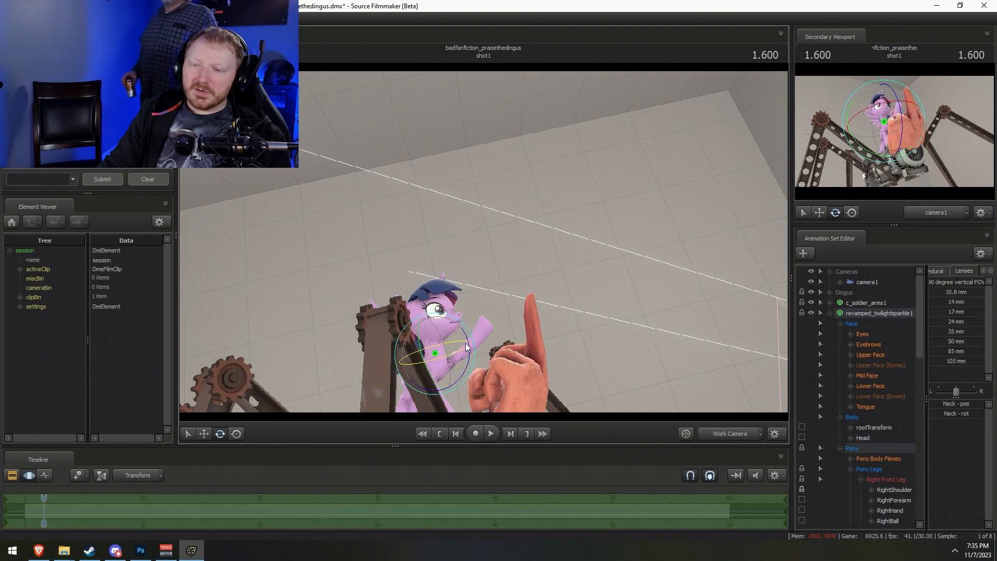
pyautogui.moveTo(473, 351); pyautogui.dragTo(476, 355)
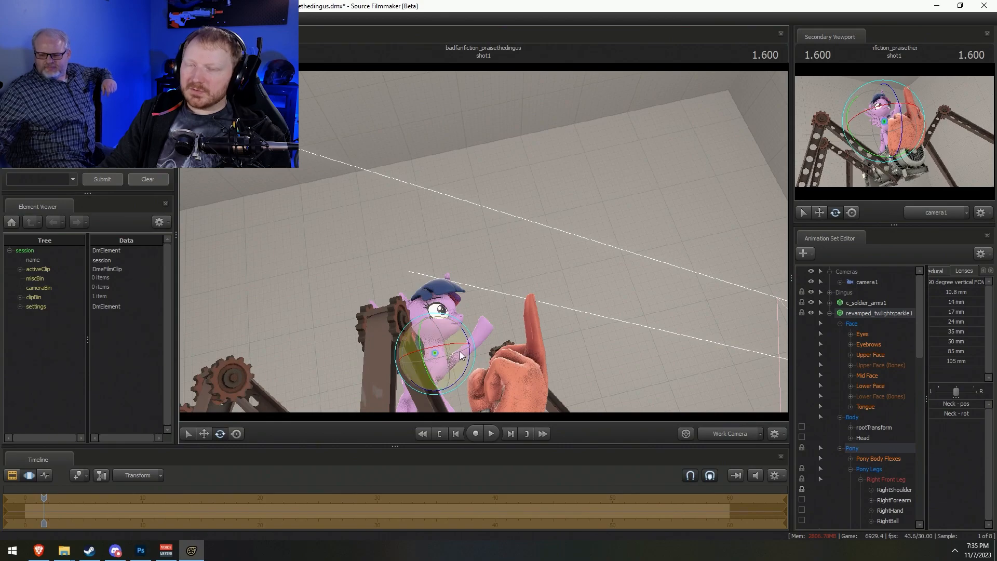
# Switch the viewport to camera1 and rotate the pony's Head bone to refine the head's tilt in that framing
pyautogui.click(738, 438)
pyautogui.click(449, 195)
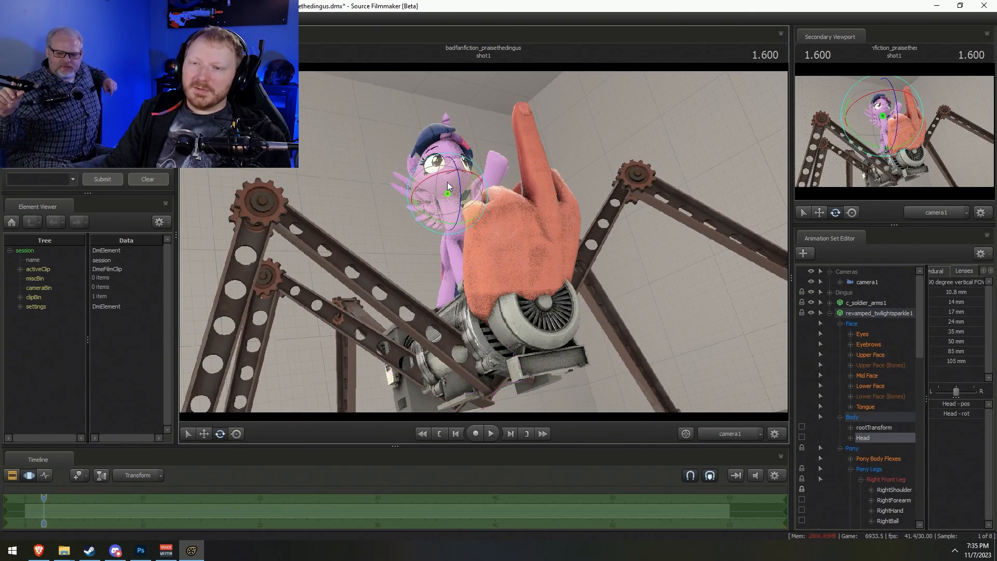
pyautogui.moveTo(419, 214); pyautogui.dragTo(425, 207)
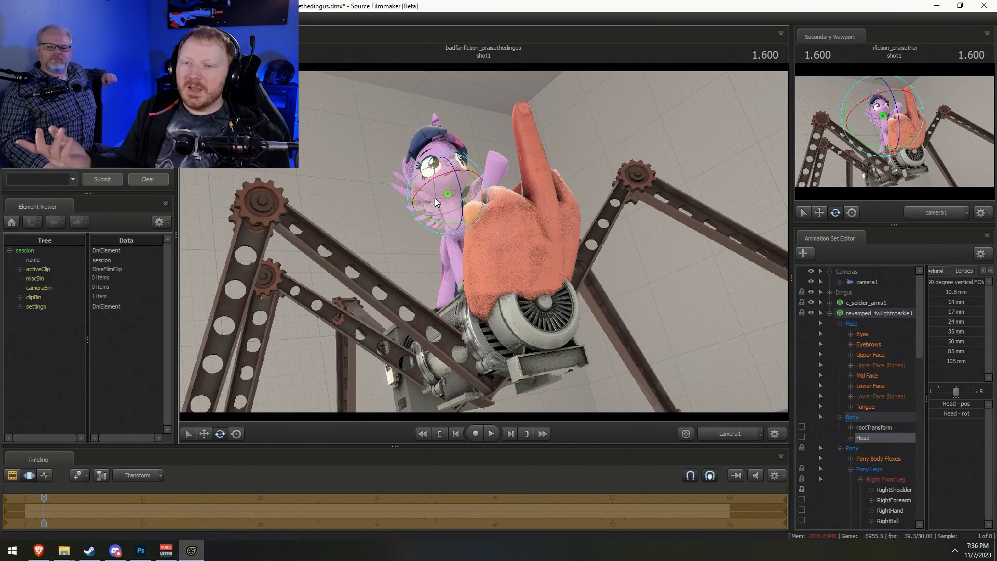
pyautogui.moveTo(434, 198); pyautogui.dragTo(439, 200)
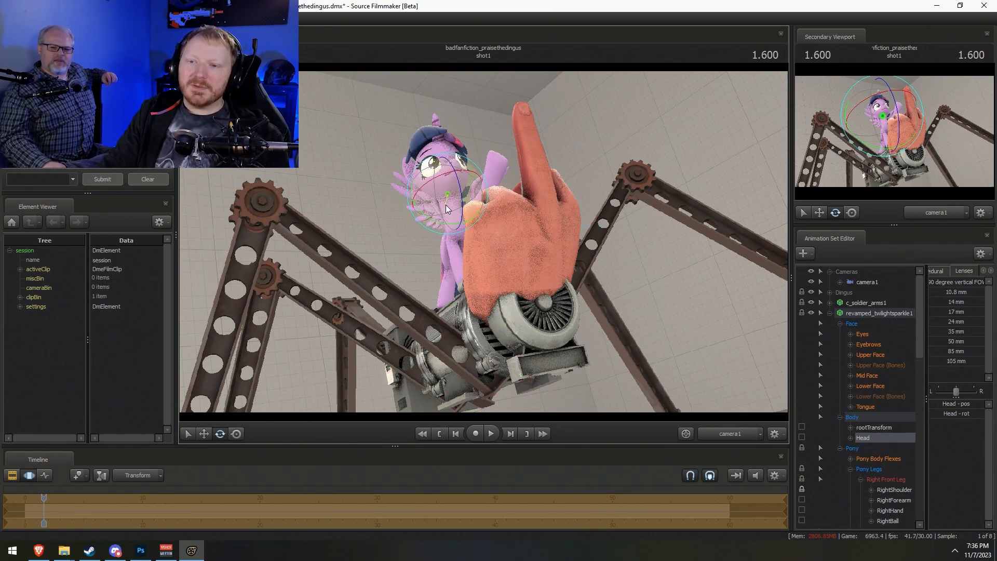
pyautogui.moveTo(447, 204); pyautogui.dragTo(445, 194)
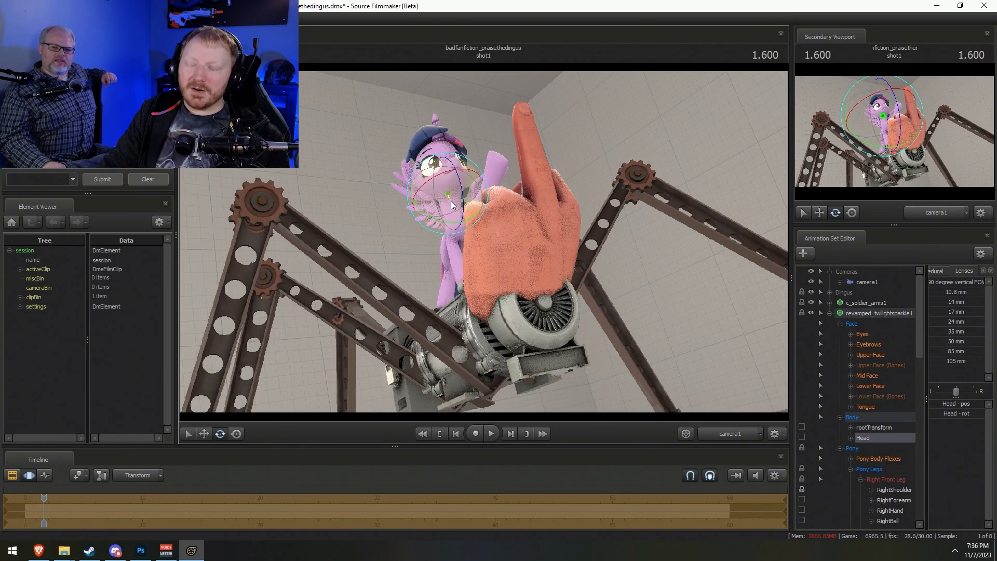
# Return to the work camera and move the Eyes viewTarget above the pony and the hand to redirect the eyes
pyautogui.click(863, 334)
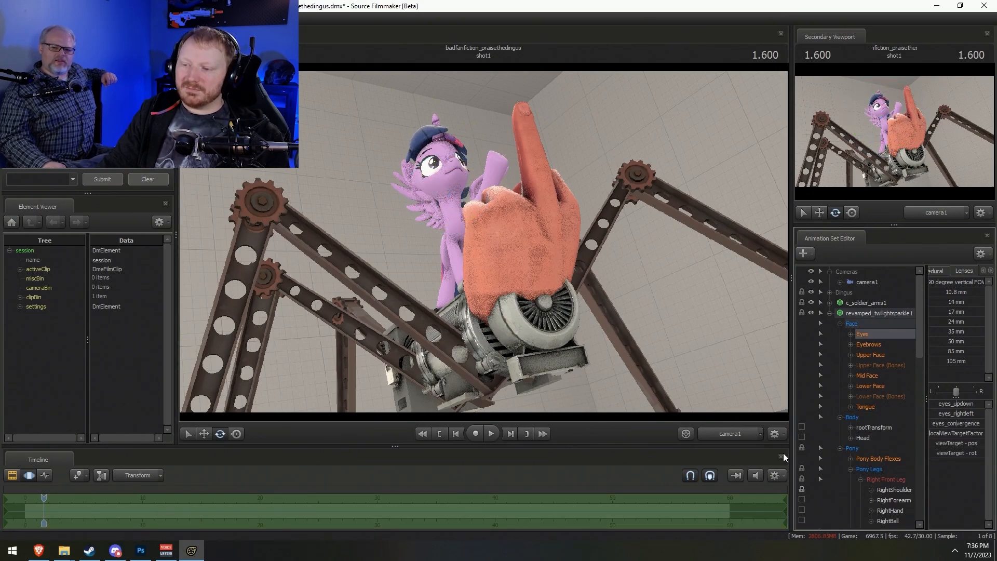
pyautogui.click(732, 434)
pyautogui.moveTo(484, 241); pyautogui.dragTo(494, 248)
pyautogui.press('w')
pyautogui.moveTo(592, 116); pyautogui.dragTo(550, 118)
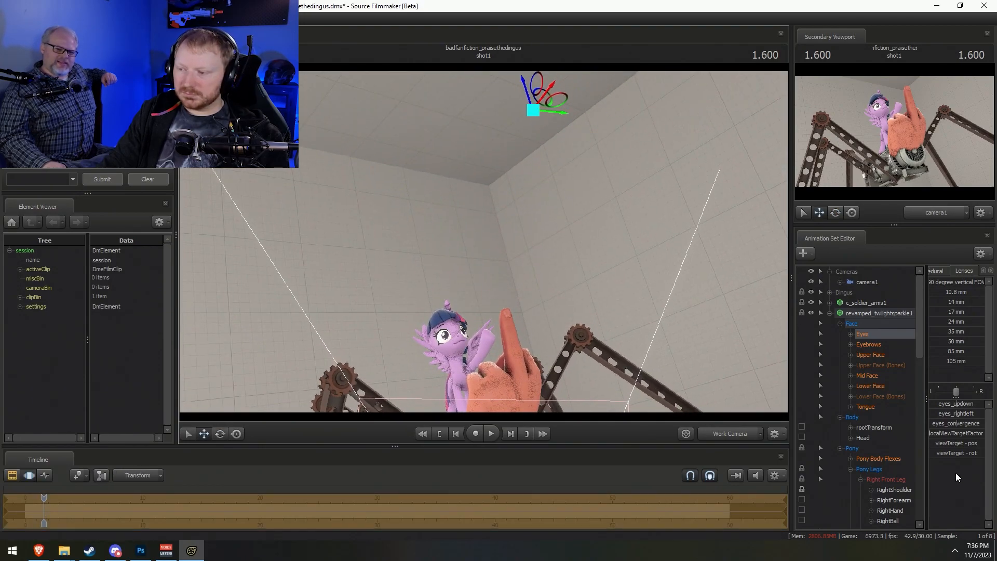
# Frame the pony's face up close and raise the ThickAngryBrows control in the Eyebrows group
pyautogui.click(869, 347)
pyautogui.press('f')
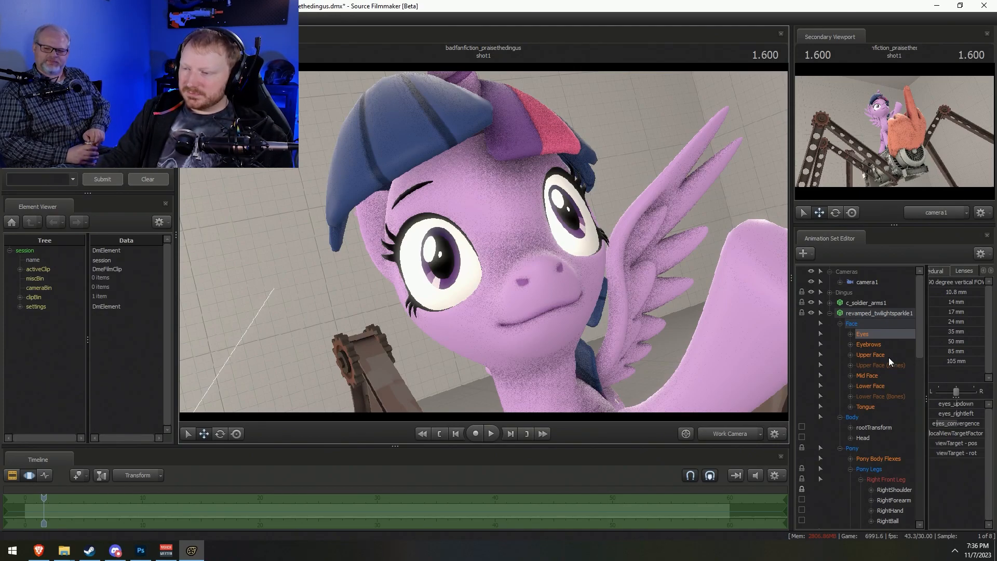
pyautogui.click(869, 345)
pyautogui.moveTo(953, 407)
pyautogui.mouseDown()
pyautogui.moveTo(961, 406)
pyautogui.moveTo(943, 414)
pyautogui.mouseUp()
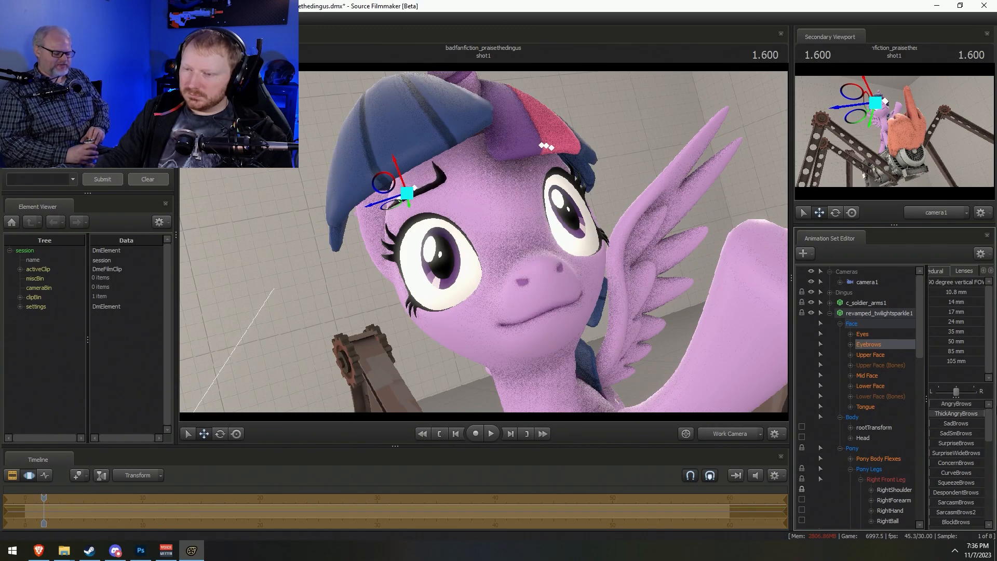
# Rotate the RightEyeBrow bone to flatten the brow above the right eye
pyautogui.press('ctrl')
pyautogui.keyDown('ctrl'); pyautogui.click(414, 189); pyautogui.keyUp('ctrl')
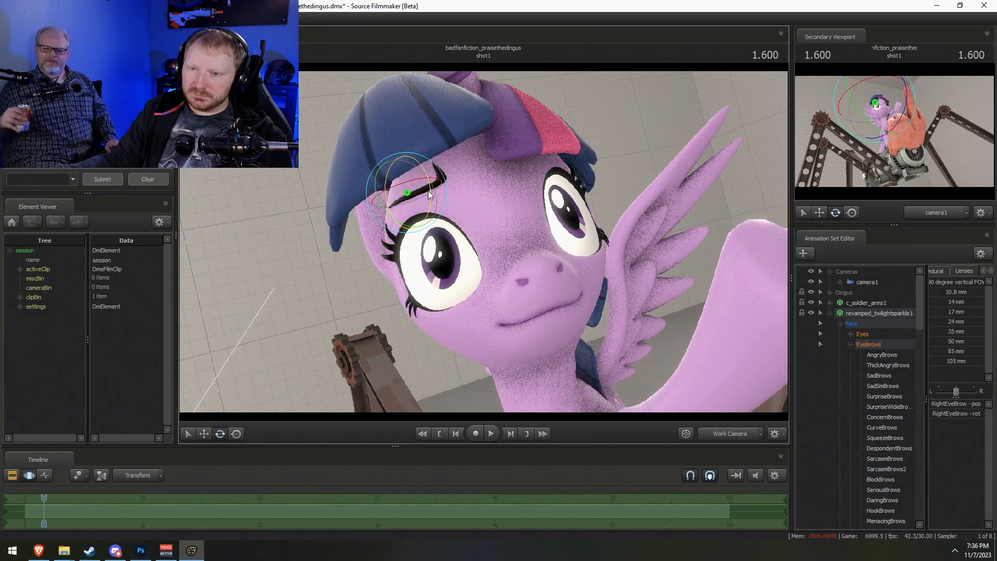
pyautogui.press('e')
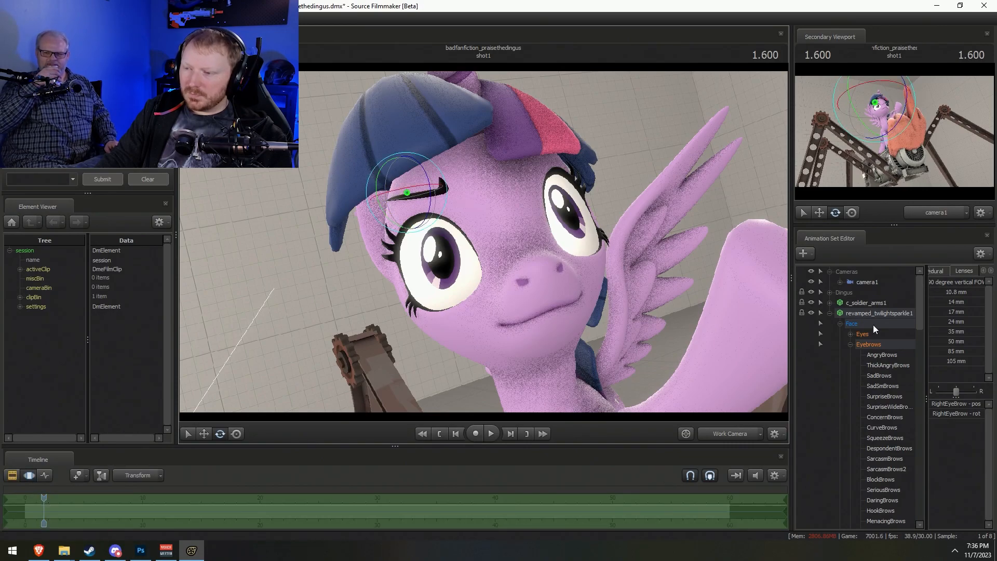
# Raise the Angry control in the pony's Upper Face group to narrow the eyelids
pyautogui.click(894, 346)
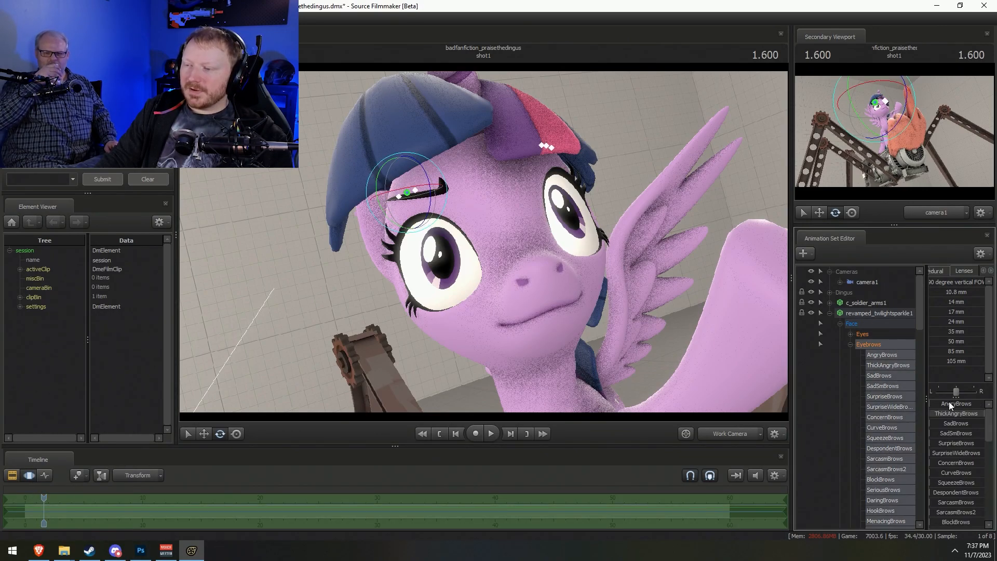
pyautogui.click(851, 344)
pyautogui.click(880, 355)
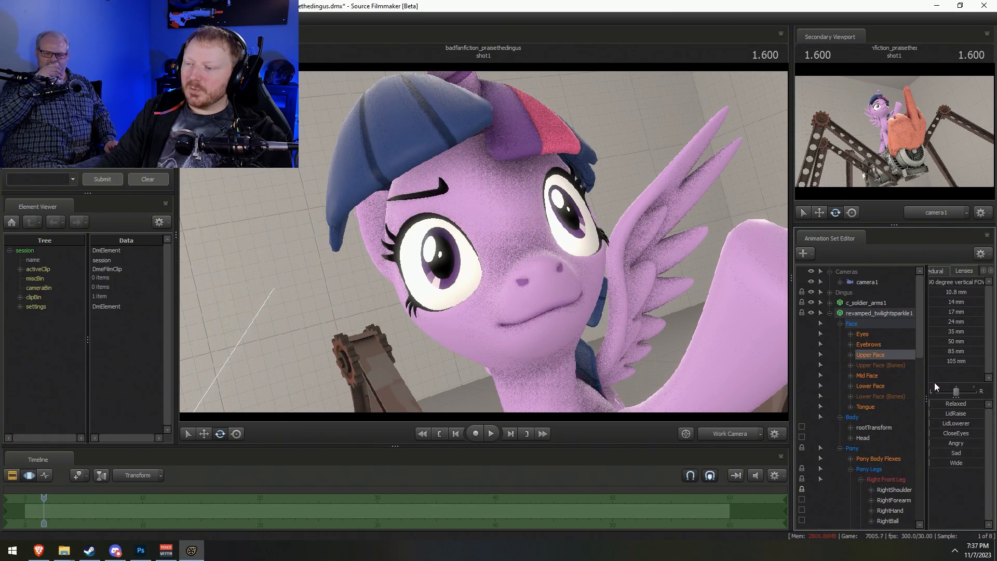
pyautogui.moveTo(951, 443); pyautogui.dragTo(982, 443)
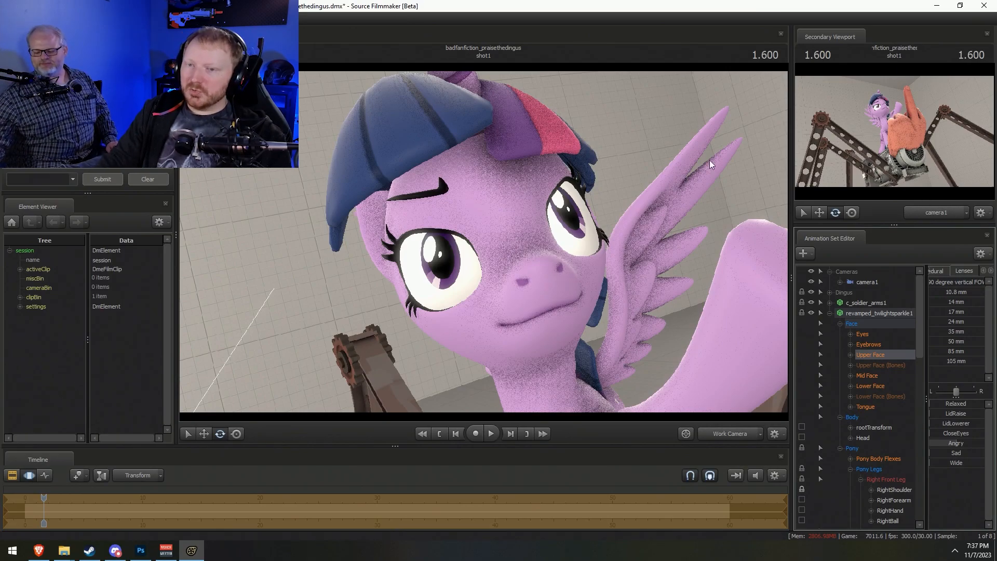
# Move the RightEyeBrow bone down so the brow sits just above the right eye
pyautogui.click(404, 194)
pyautogui.moveTo(407, 179); pyautogui.dragTo(386, 222)
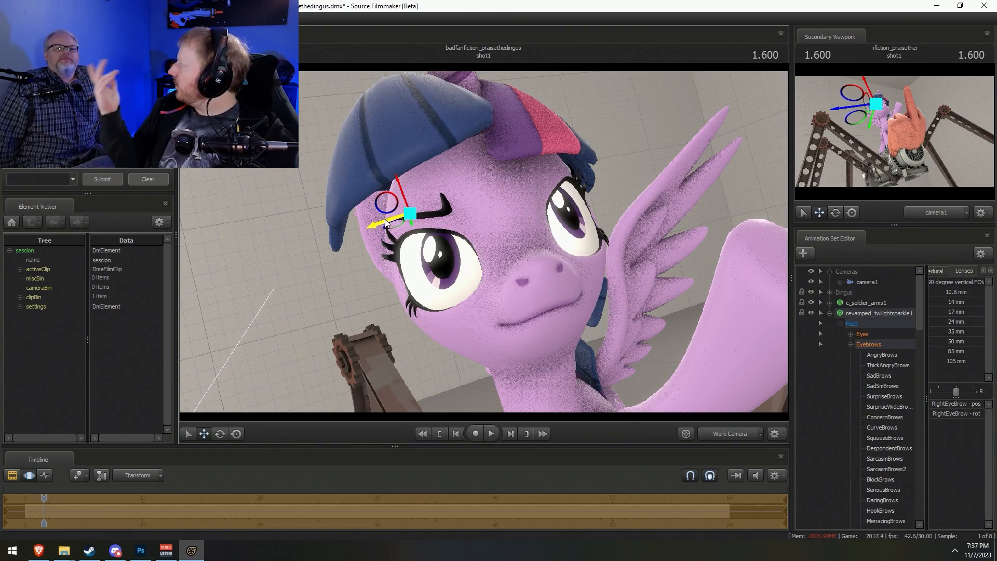
pyautogui.press('ctrl')
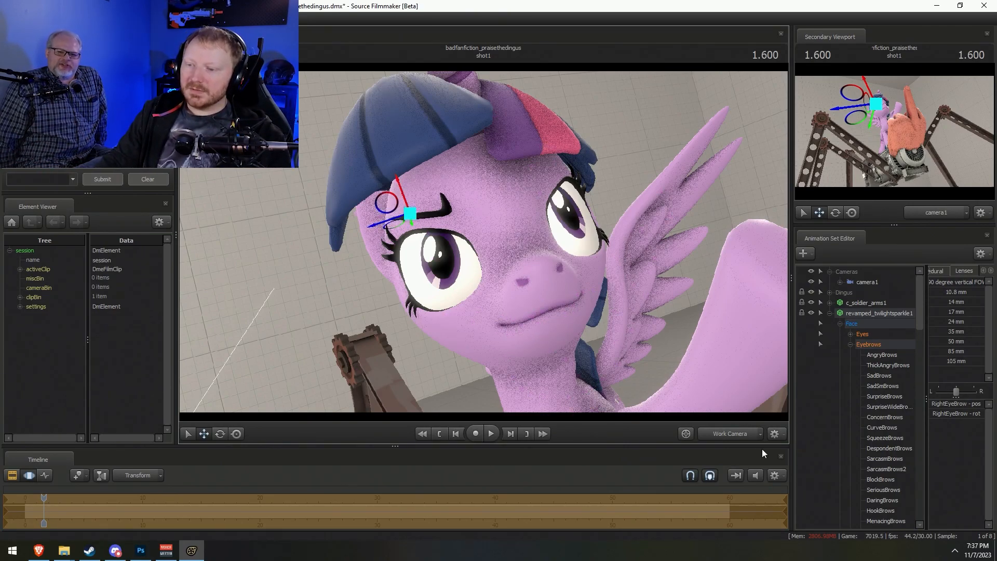
# Move the LeftEyeBrow bone out from under the mane towards the left eye and rotate it into a slanted frown
pyautogui.press('d')
pyautogui.moveTo(484, 242); pyautogui.dragTo(484, 241)
pyautogui.press('ctrl')
pyautogui.keyDown('ctrl'); pyautogui.click(538, 193); pyautogui.keyUp('ctrl')
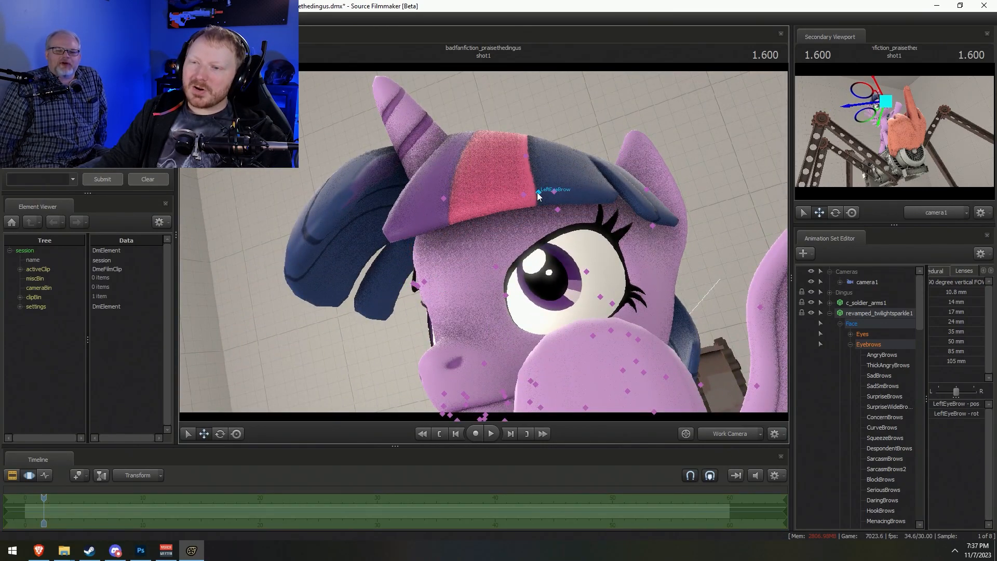
pyautogui.moveTo(534, 177); pyautogui.dragTo(541, 200)
pyautogui.press('e')
pyautogui.moveTo(532, 244); pyautogui.dragTo(626, 262)
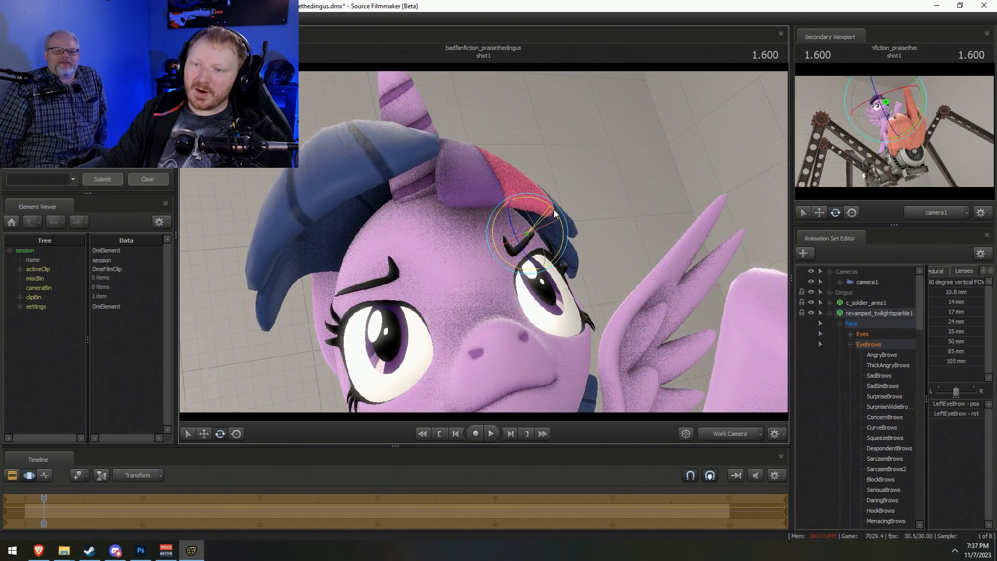
pyautogui.press('w')
pyautogui.moveTo(505, 244); pyautogui.dragTo(508, 245)
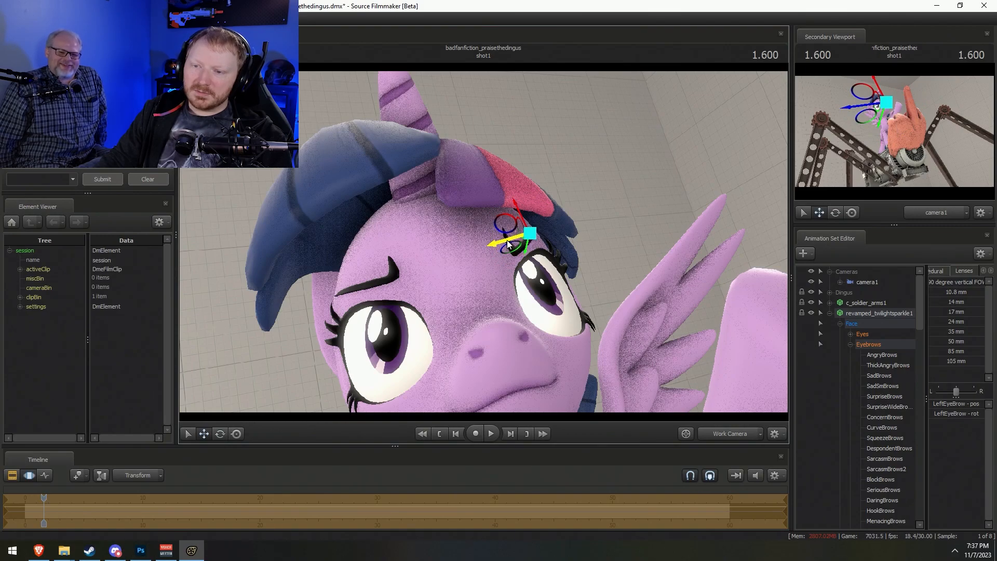
# Rotate and shift the RightEyeBrow bone to give the right brow a sharper slant above the eye
pyautogui.press('F2')
pyautogui.keyDown('alt'); pyautogui.moveTo(374, 255); pyautogui.dragTo(330, 290); pyautogui.keyUp('alt')
pyautogui.press('F3')
pyautogui.click(353, 283)
pyautogui.keyDown('ctrl'); pyautogui.click(353, 282); pyautogui.keyUp('ctrl')
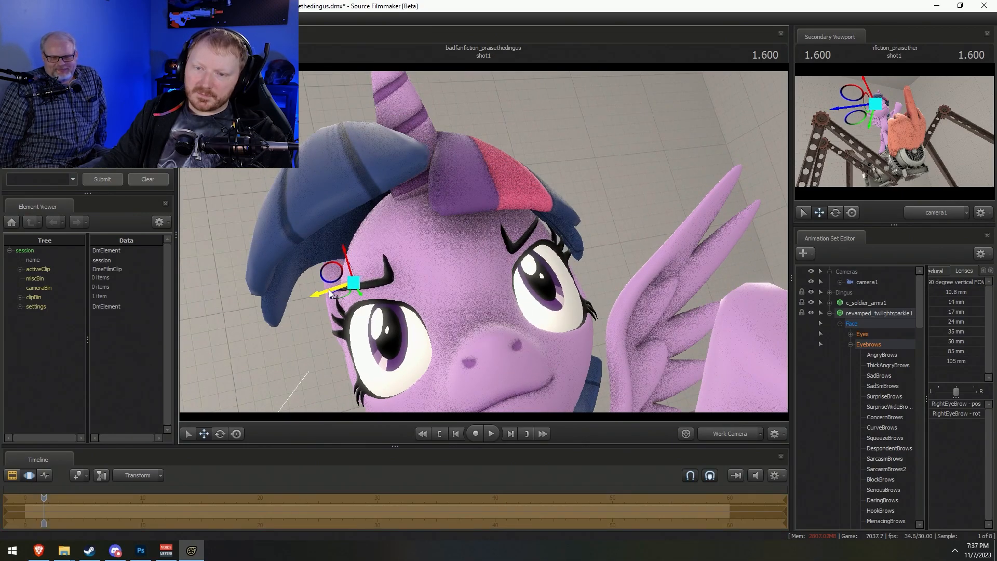
pyautogui.press('e')
pyautogui.press('w')
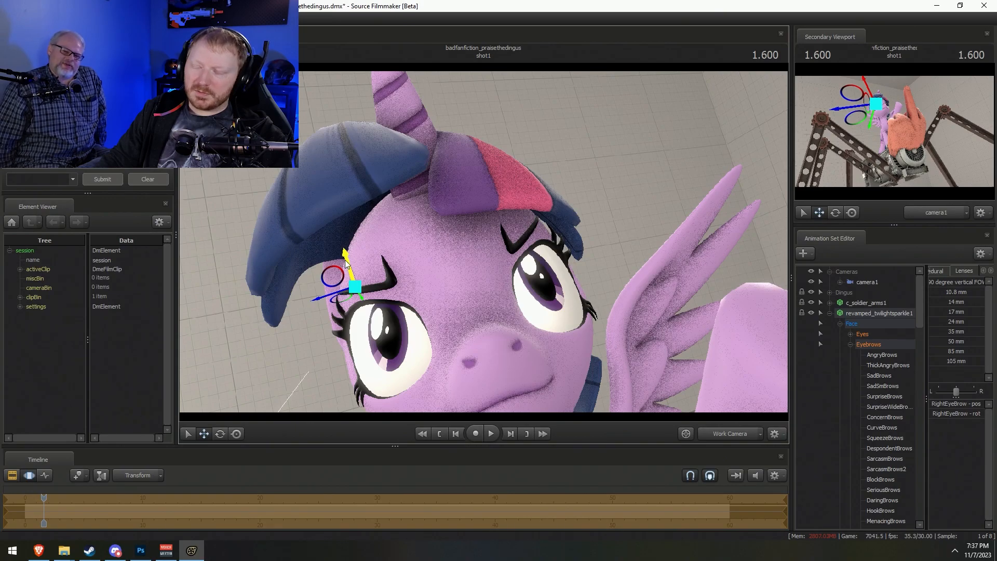
pyautogui.press('F2')
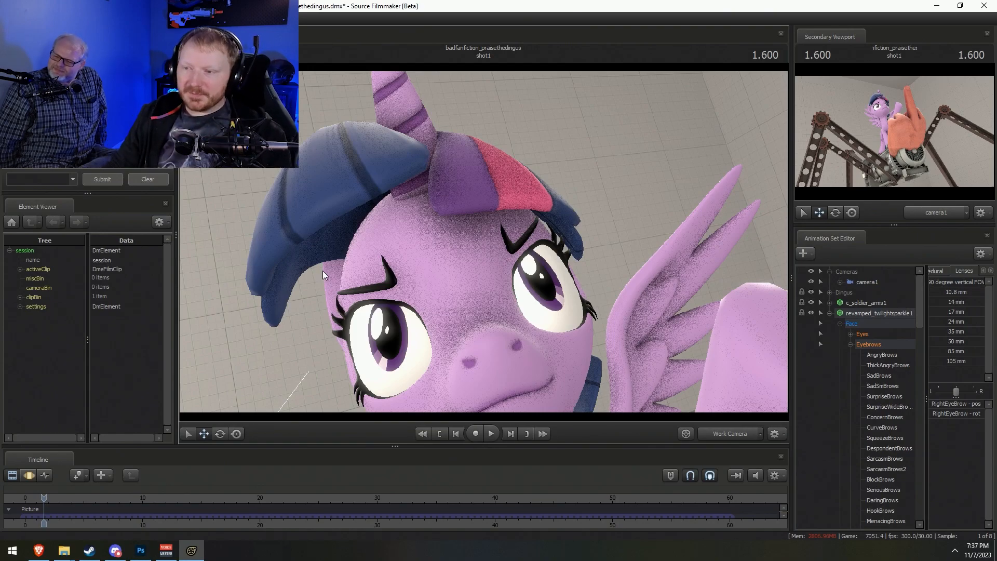
# Lower the Eyes viewTarget towards the pony and the hand to redirect the gaze
pyautogui.click(862, 334)
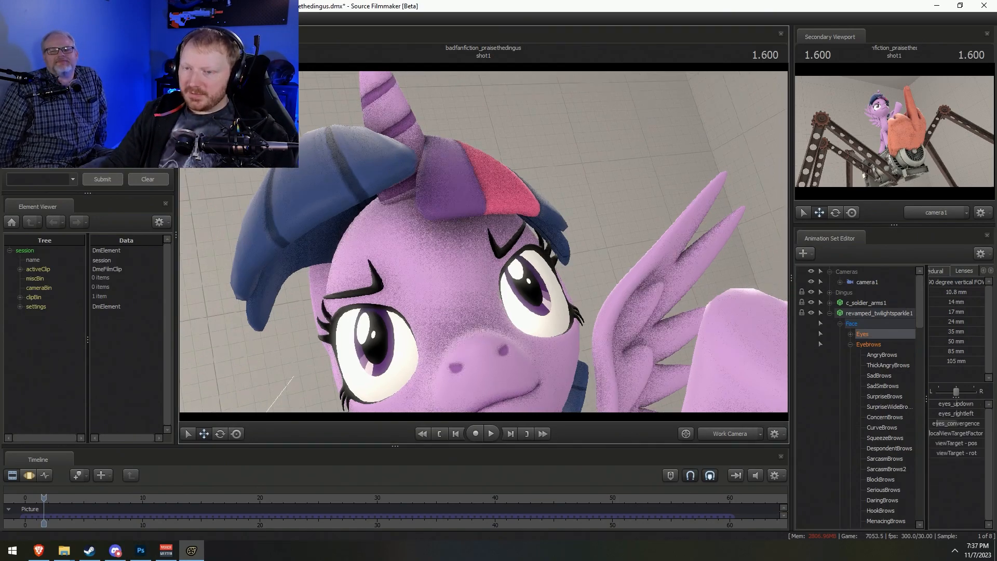
pyautogui.moveTo(484, 242)
pyautogui.mouseDown()
pyautogui.moveTo(549, 157)
pyautogui.moveTo(484, 242)
pyautogui.mouseUp()
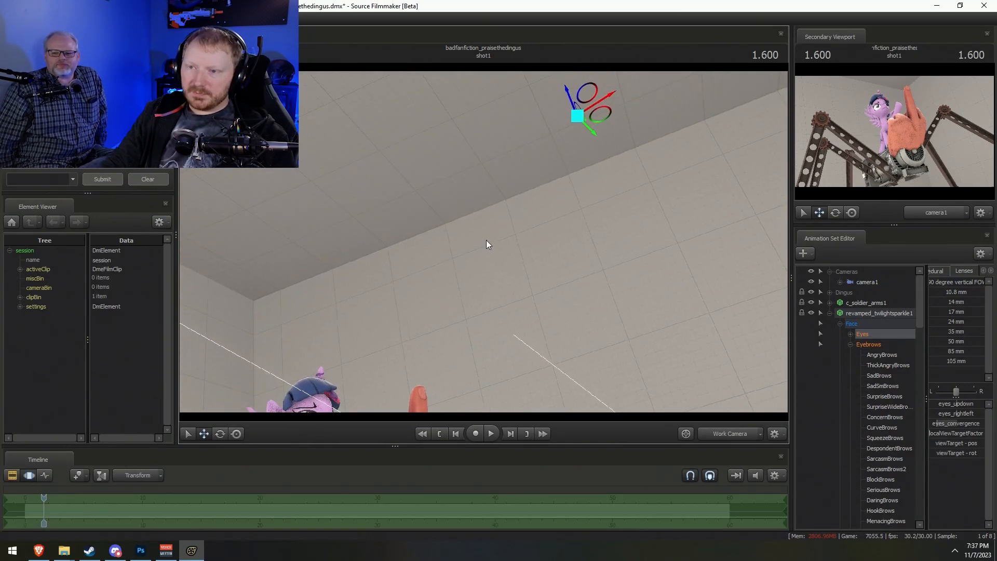
pyautogui.moveTo(567, 96); pyautogui.dragTo(600, 177)
pyautogui.moveTo(550, 339); pyautogui.dragTo(499, 405)
pyautogui.press('w')
# Rotate the RightWing1 bone to spread the pony's right wing outward
pyautogui.moveTo(484, 242)
pyautogui.mouseDown()
pyautogui.moveTo(488, 198)
pyautogui.moveTo(501, 202)
pyautogui.moveTo(479, 251)
pyautogui.mouseUp()
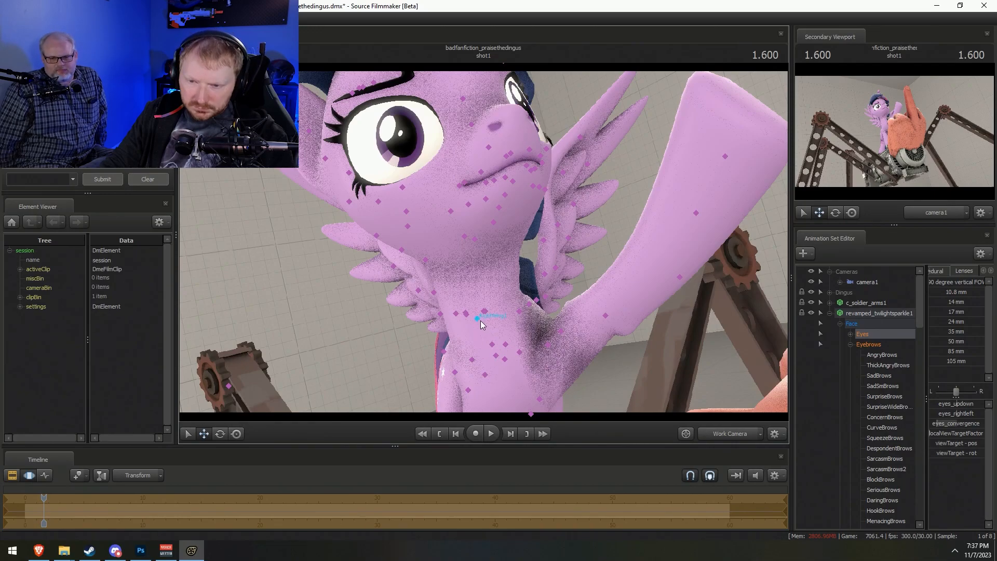
pyautogui.click(481, 320)
pyautogui.moveTo(513, 311); pyautogui.dragTo(510, 333)
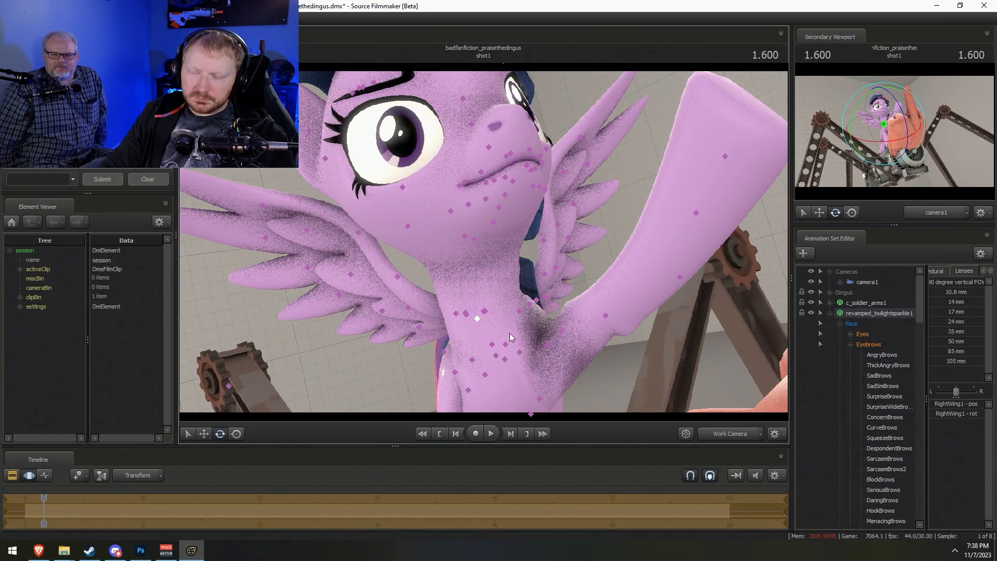
# Shape the mouth in the Lower Face group with MouthFrown, MouthCurve and MouthVeryWide, and open it with JawOpen
pyautogui.click(849, 344)
pyautogui.click(897, 428)
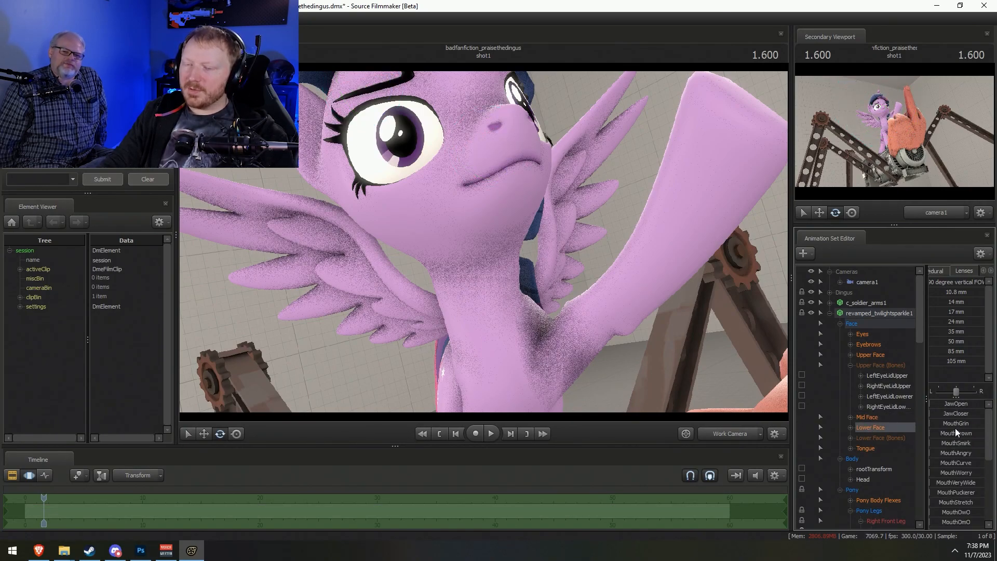
pyautogui.moveTo(956, 433); pyautogui.dragTo(961, 433)
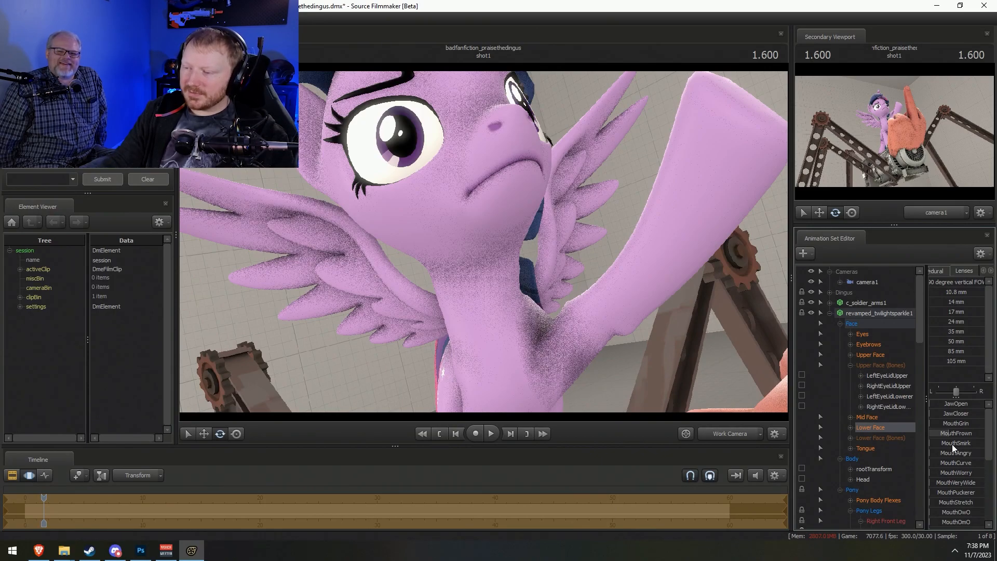
pyautogui.moveTo(964, 463); pyautogui.dragTo(969, 463)
pyautogui.moveTo(954, 403); pyautogui.dragTo(965, 403)
pyautogui.moveTo(959, 483); pyautogui.dragTo(976, 453)
pyautogui.moveTo(957, 403); pyautogui.dragTo(960, 404)
# Select the Jaw bone from the side of the face and adjust its rotation and position to open the mouth wide
pyautogui.moveTo(538, 312); pyautogui.dragTo(558, 342)
pyautogui.click(569, 312)
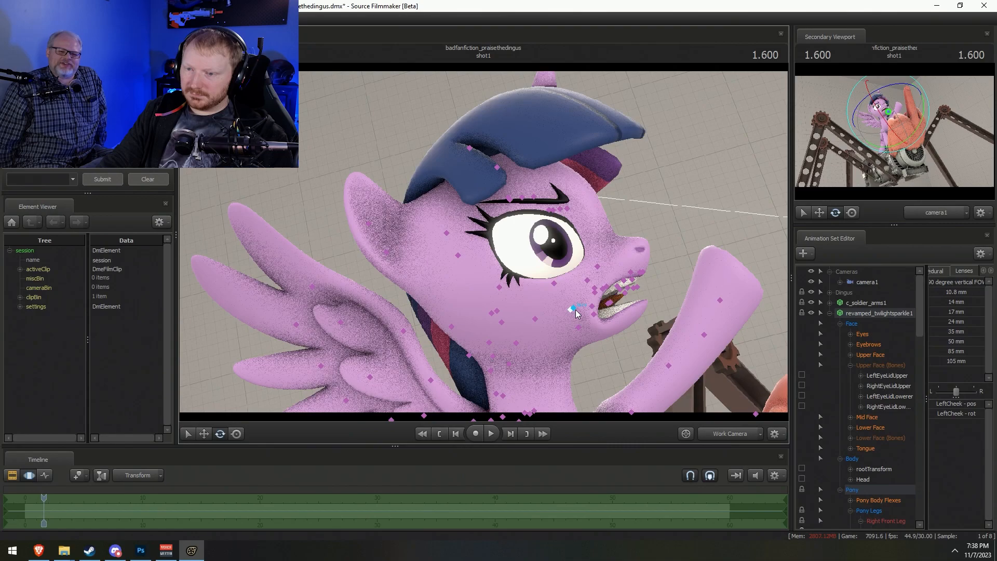
pyautogui.click(575, 311)
pyautogui.moveTo(604, 322); pyautogui.dragTo(606, 334)
pyautogui.press('w')
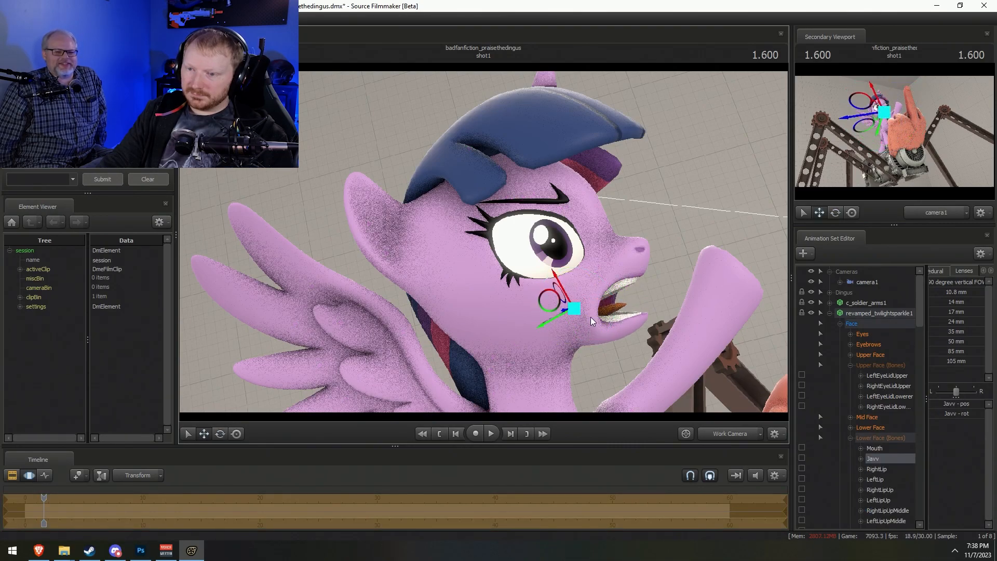
pyautogui.moveTo(534, 306); pyautogui.dragTo(491, 251)
pyautogui.press('e')
pyautogui.moveTo(542, 331); pyautogui.dragTo(491, 242)
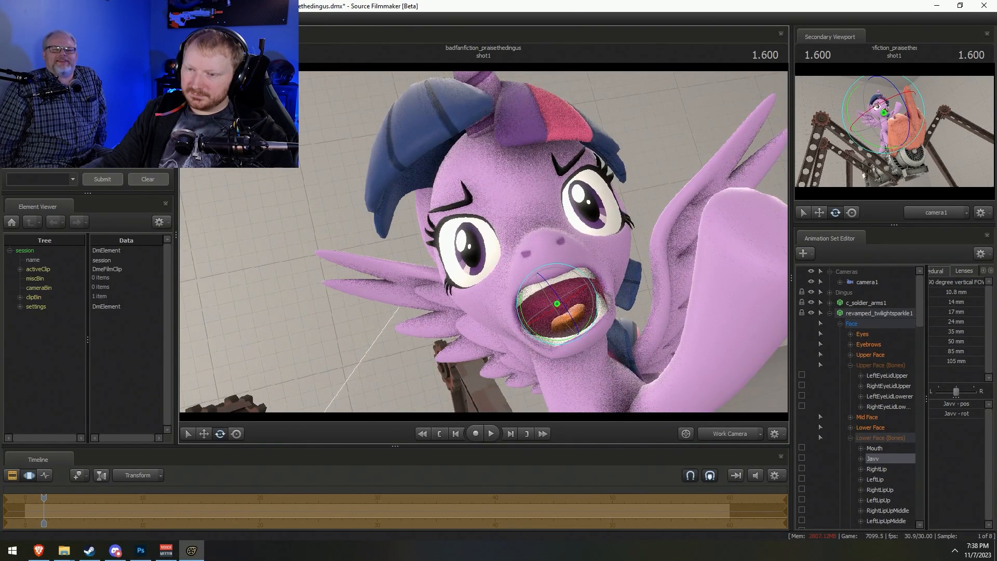
# Rotate the TongueRoot bone to lower the tongue inside the open mouth, and select the Nose bone
pyautogui.click(568, 323)
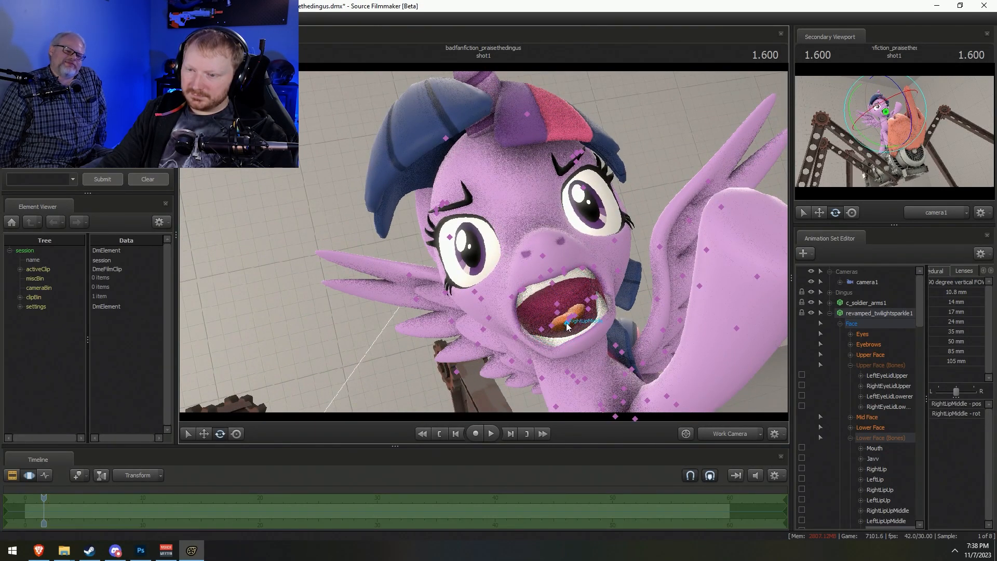
pyautogui.click(568, 323)
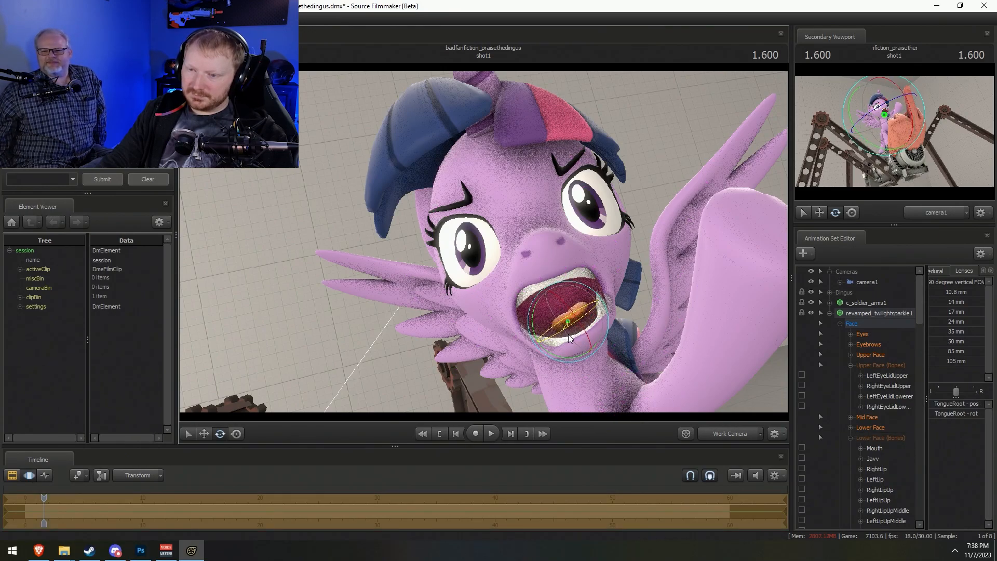
pyautogui.moveTo(562, 329); pyautogui.dragTo(563, 326)
pyautogui.click(546, 268)
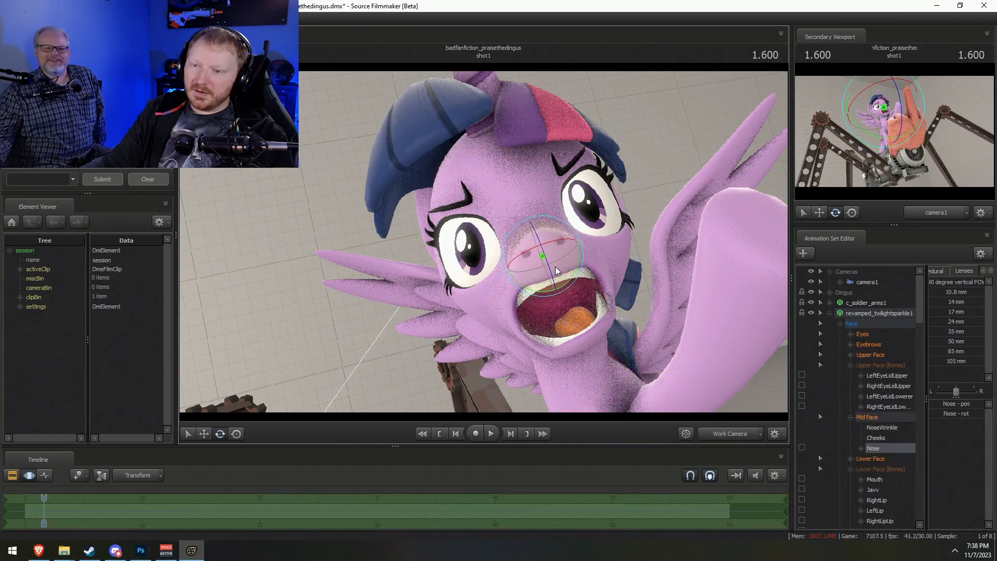
pyautogui.press('F2')
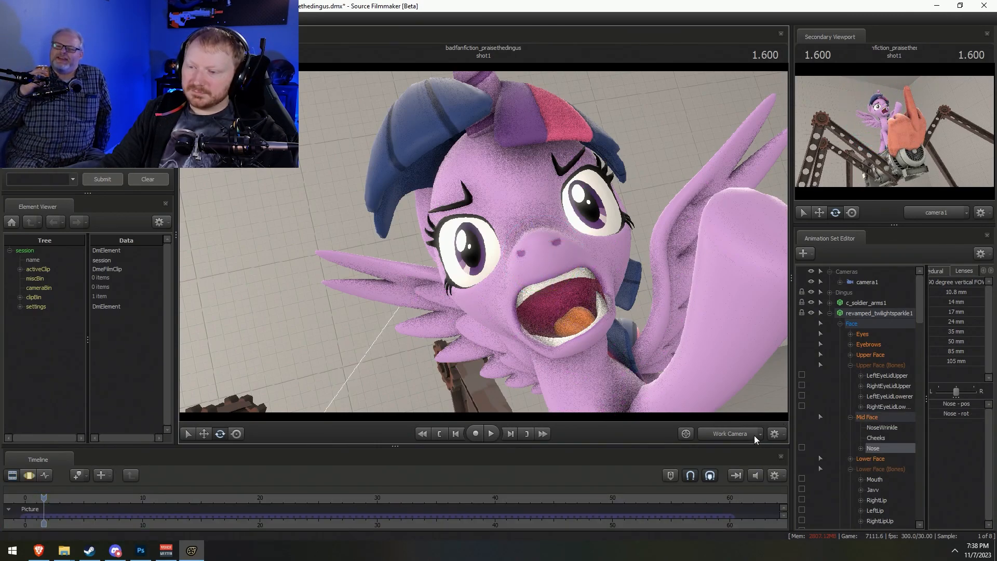
# Switch the viewport to camera1 and look through the pony model's utility and skin options
pyautogui.click(722, 433)
pyautogui.rightClick(880, 312)
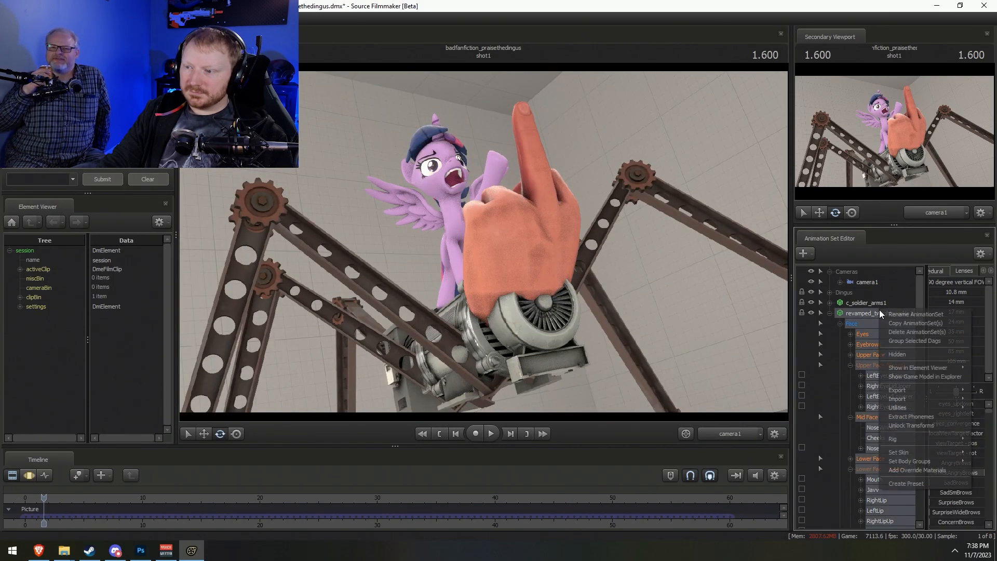
pyautogui.moveTo(920, 408)
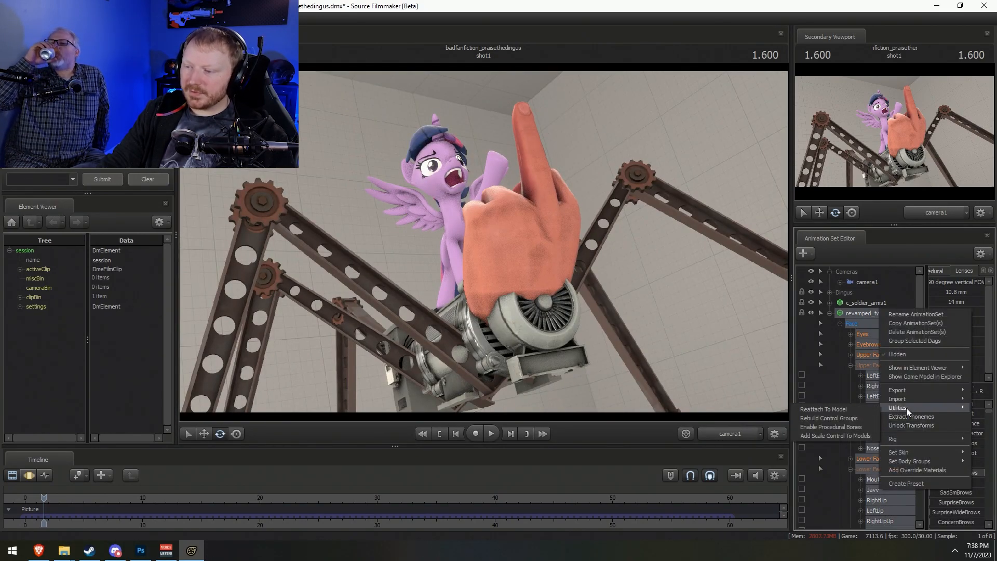
pyautogui.moveTo(901, 452)
pyautogui.click(978, 471)
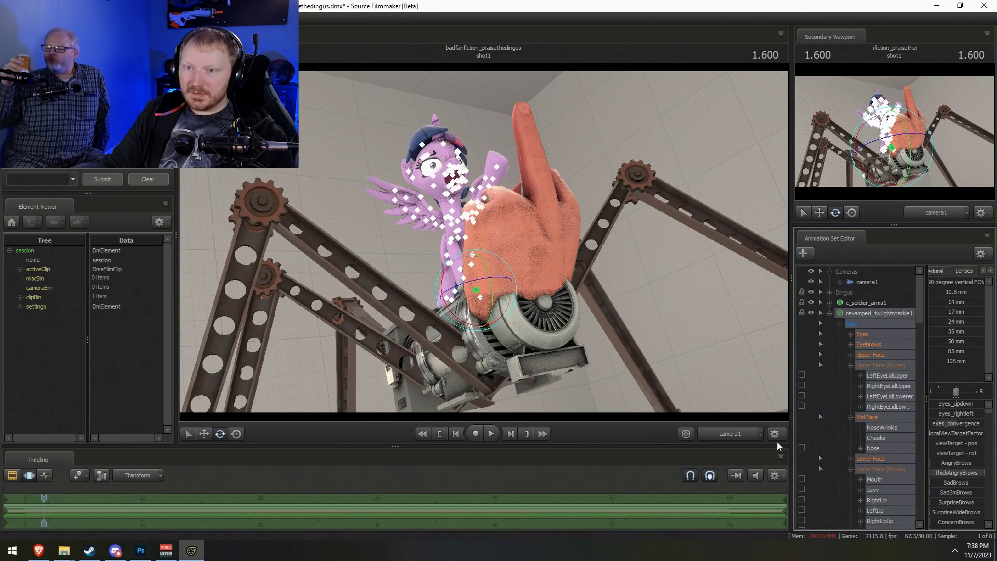
# Try to rotate the whole pony model and raise it above the hand
pyautogui.press('F2')
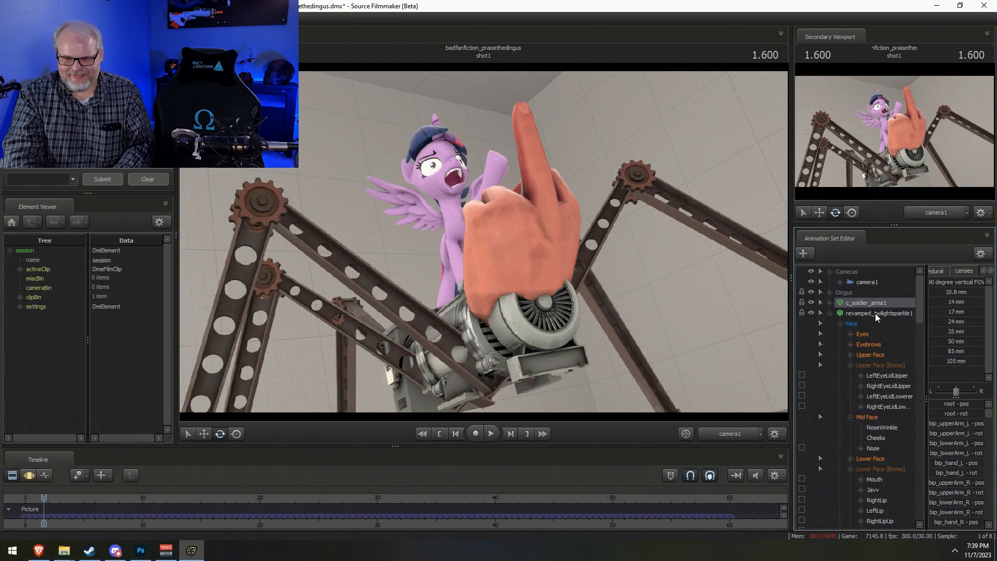
pyautogui.click(208, 438)
pyautogui.click(29, 476)
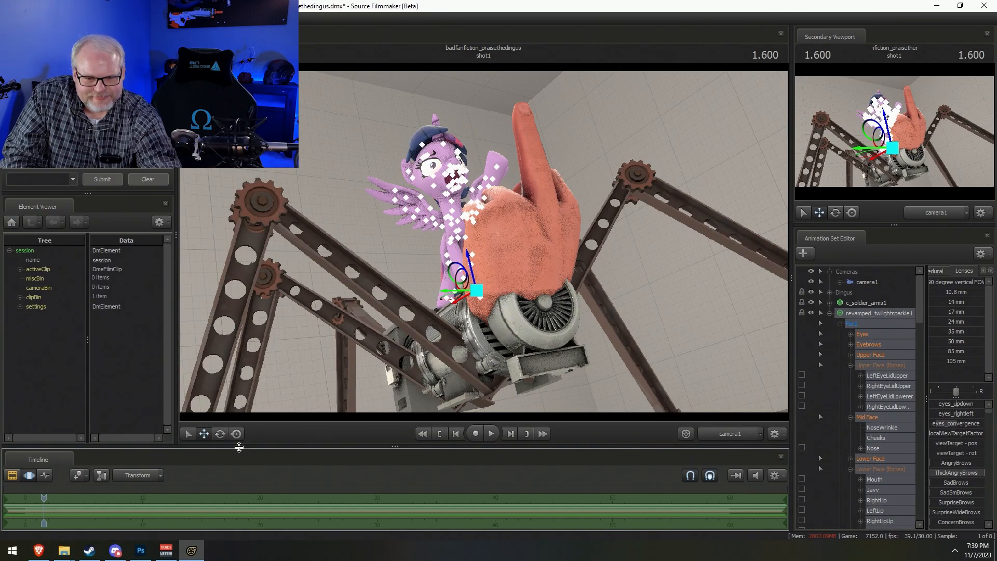
pyautogui.press('e')
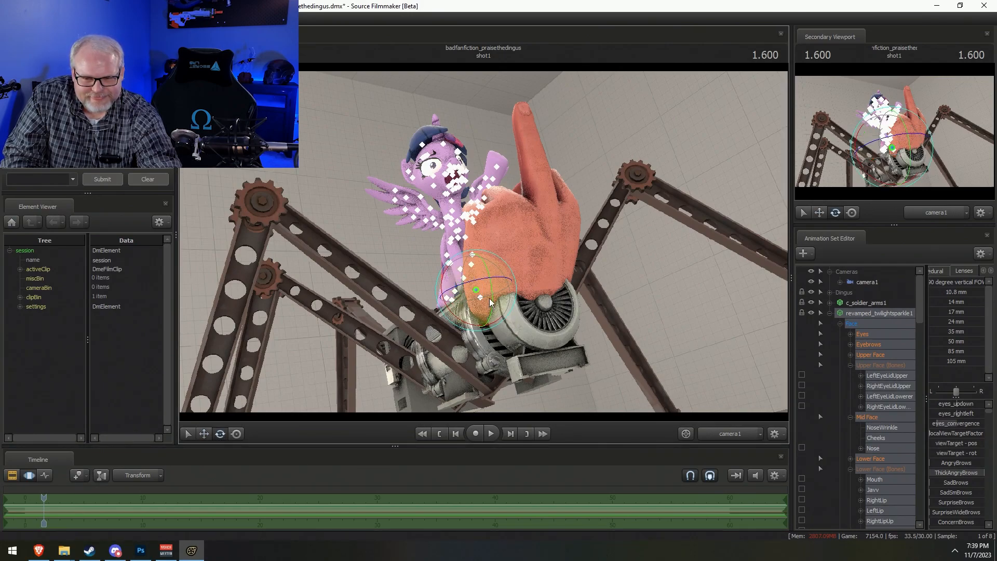
pyautogui.moveTo(491, 303); pyautogui.dragTo(494, 336)
pyautogui.click(205, 433)
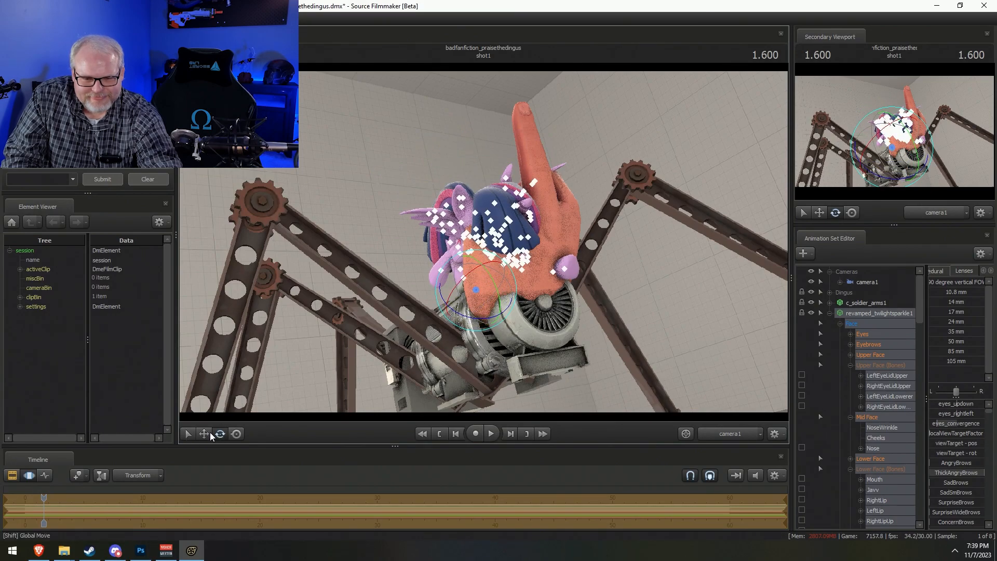
pyautogui.moveTo(457, 293); pyautogui.dragTo(490, 143)
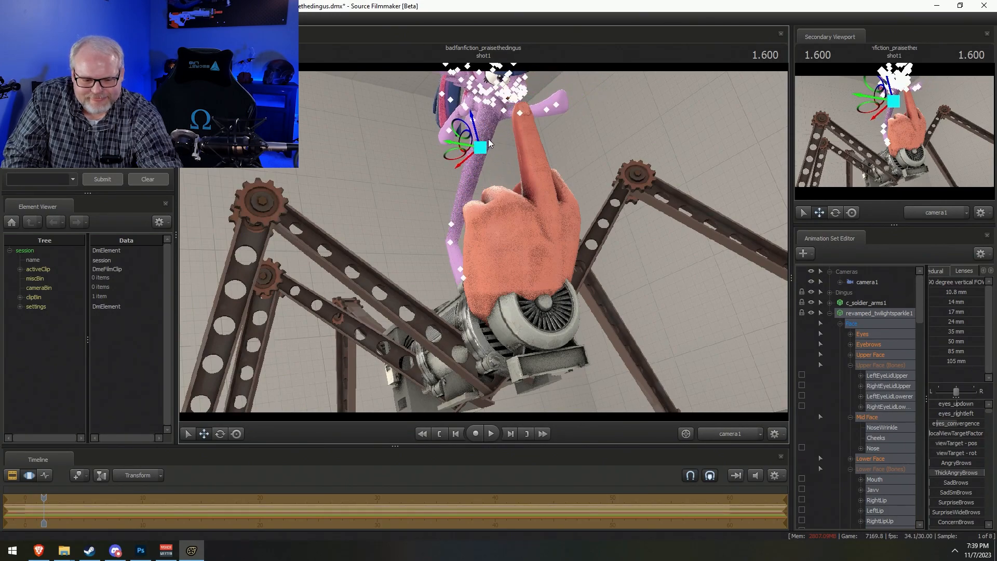
# Undo the rotation and the move of the whole pony model
pyautogui.hotkey('ctrl', 'z')
pyautogui.hotkey('ctrl', 'z')
pyautogui.hotkey('ctrl', 'z')
pyautogui.hotkey('ctrl', 'z')
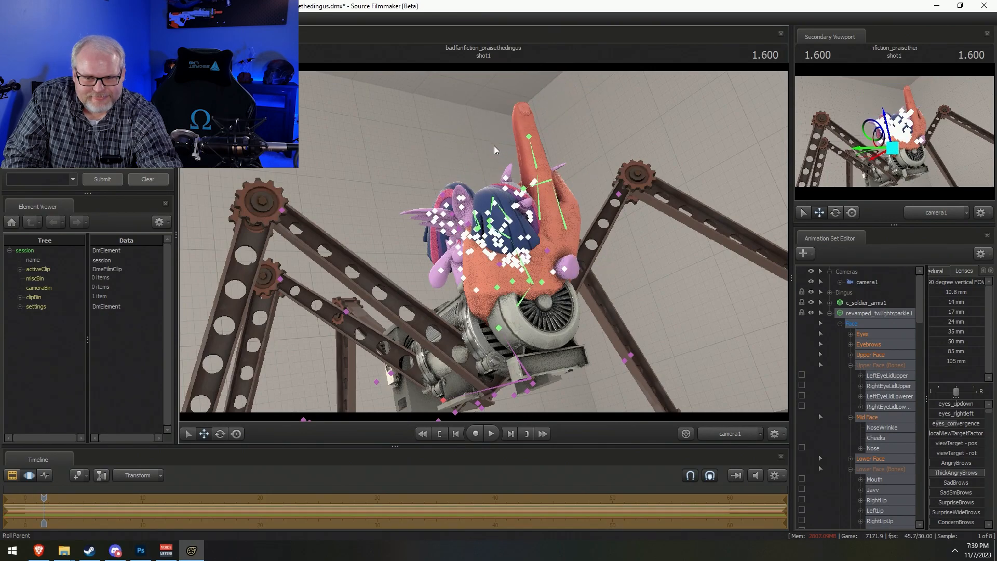
pyautogui.hotkey('ctrl', 'z')
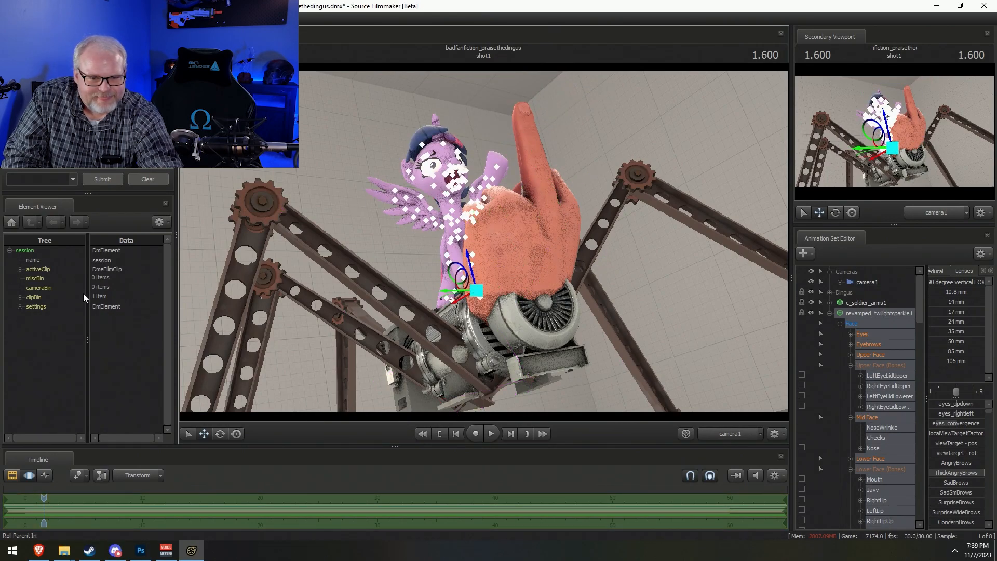
# Unlock the pony model's transforms, then try turning it to face the finger and raising it onto the fingertip
pyautogui.rightClick(844, 314)
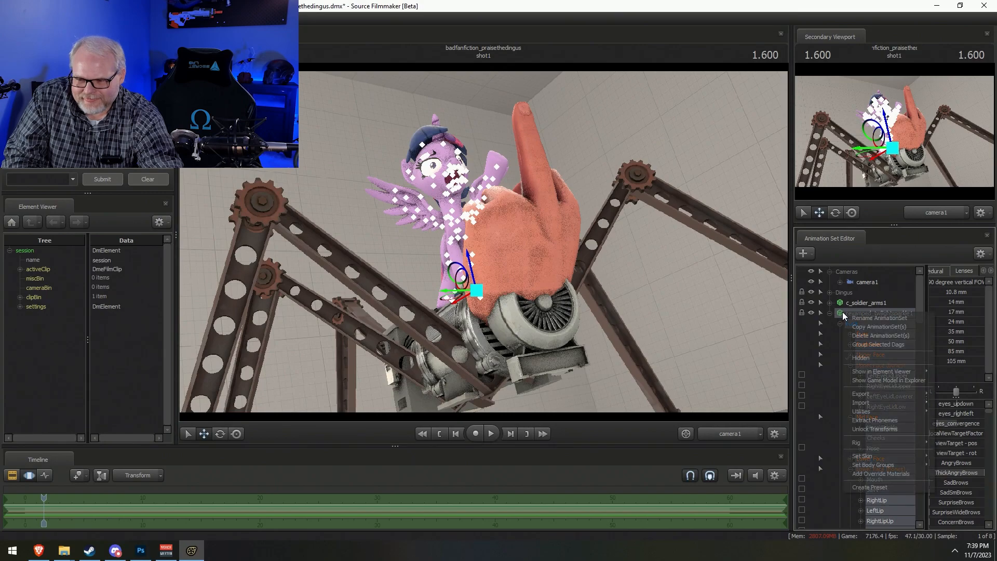
pyautogui.click(875, 429)
pyautogui.click(221, 433)
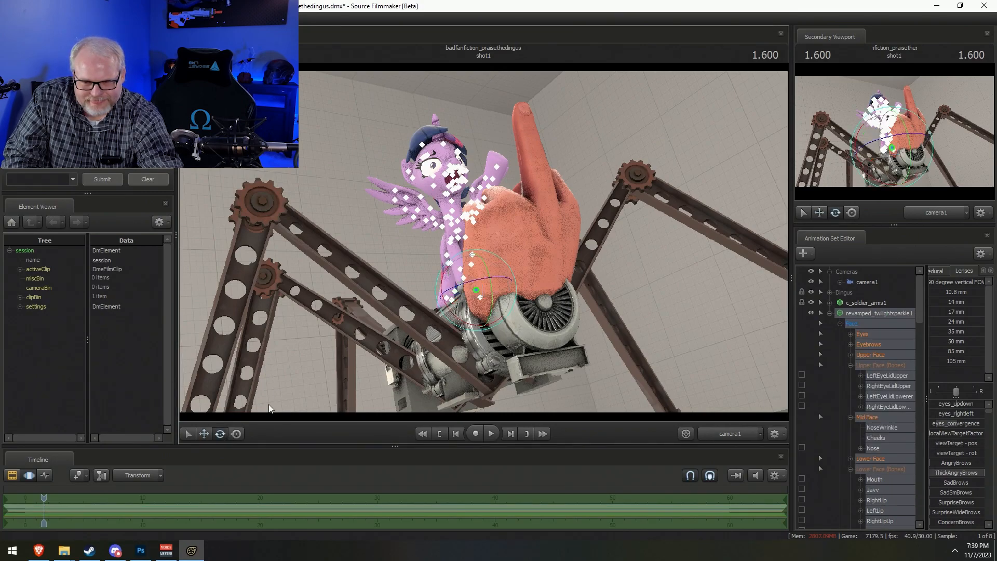
pyautogui.moveTo(481, 270); pyautogui.dragTo(499, 321)
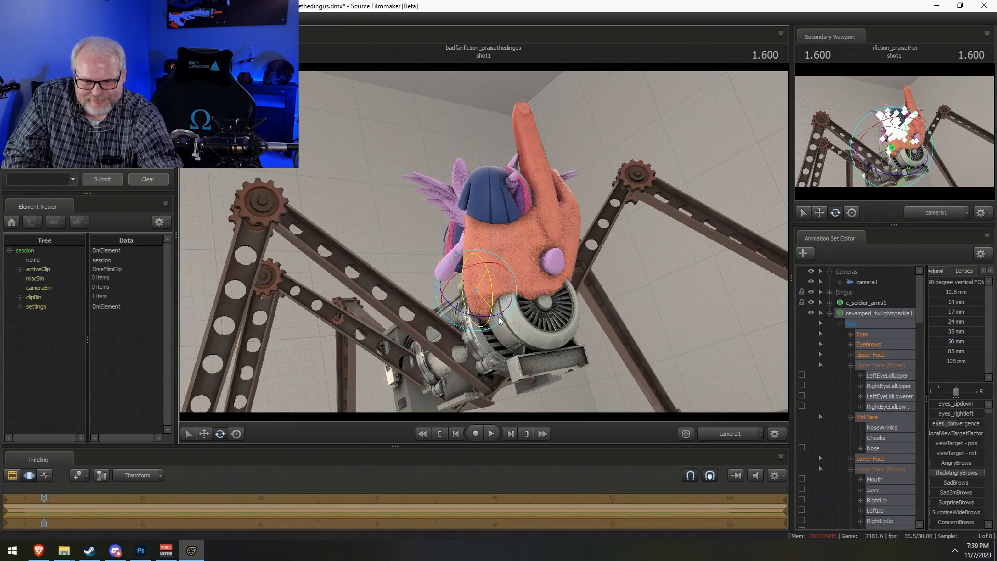
pyautogui.click(204, 433)
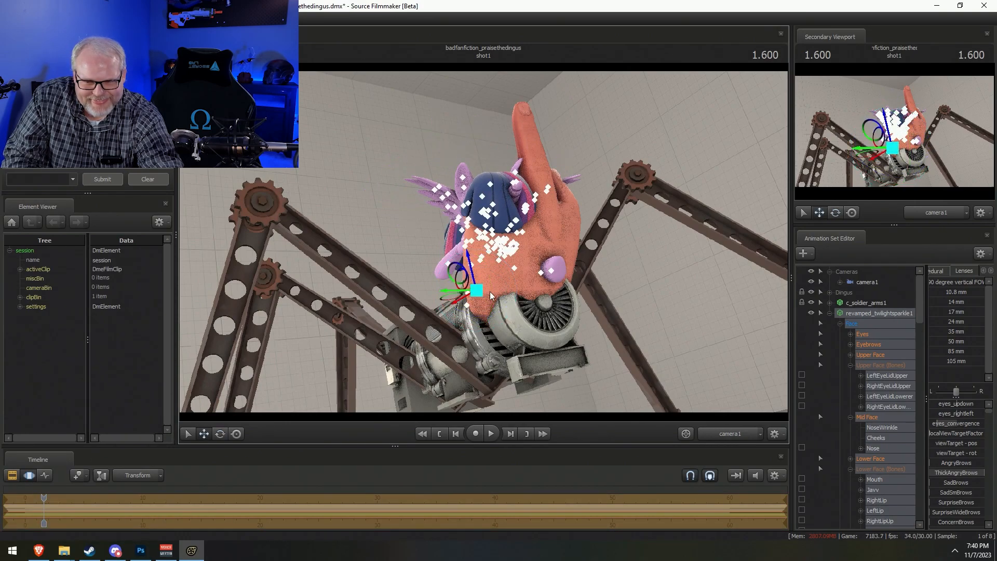
pyautogui.moveTo(460, 297); pyautogui.dragTo(480, 181)
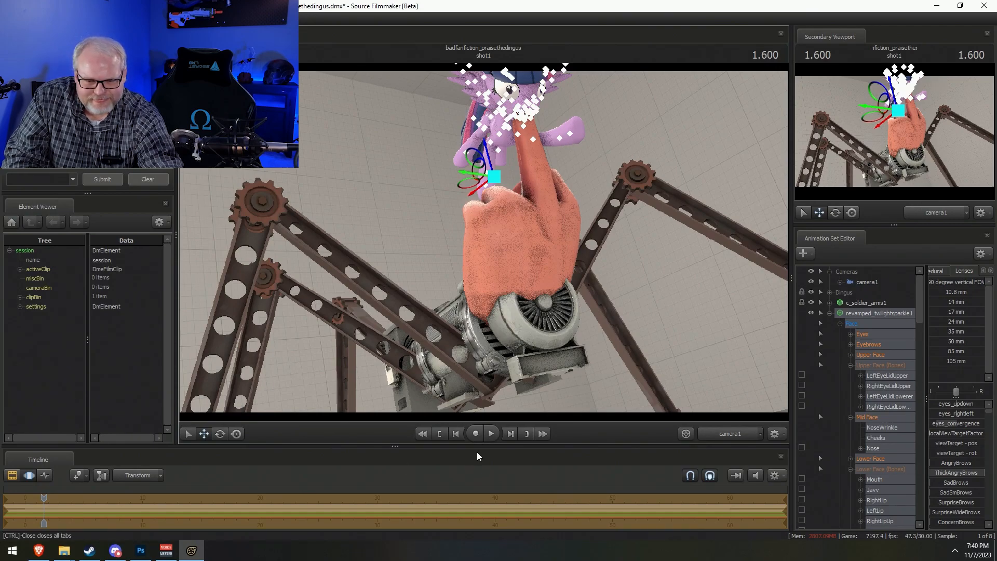
pyautogui.click(12, 475)
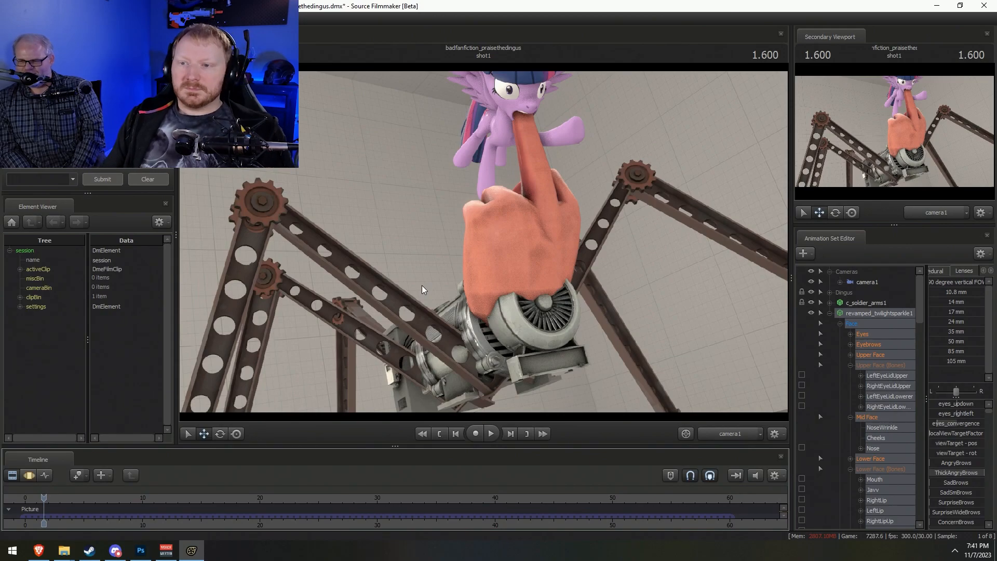
# Undo the pony's rotation and move, bringing it back to its place behind the hand on the machine
pyautogui.click(683, 285)
pyautogui.hotkey('ctrl', 'z')
pyautogui.hotkey('ctrl', 'z')
pyautogui.hotkey('ctrl', 'z')
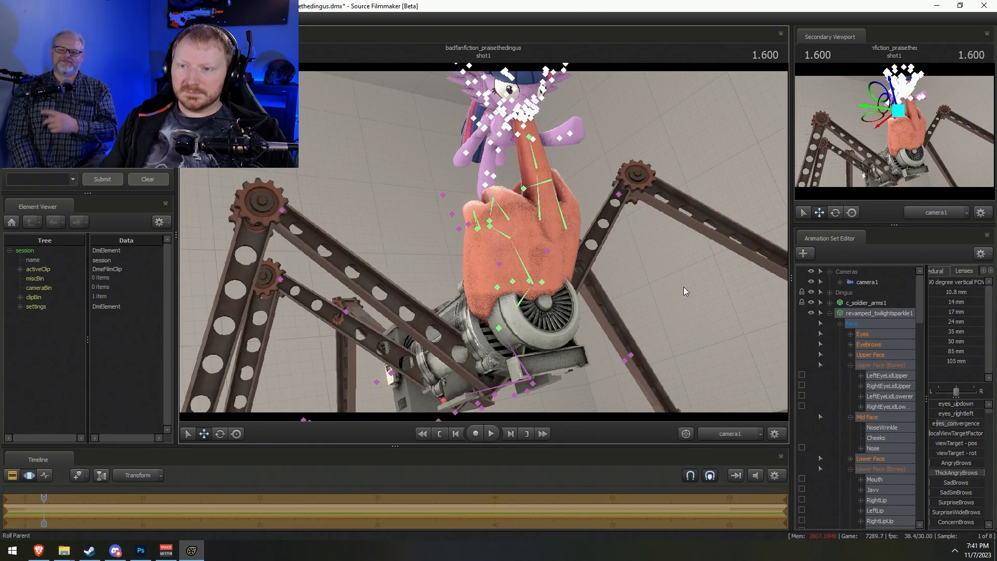
pyautogui.hotkey('ctrl', 'z')
pyautogui.hotkey('ctrl', 'z')
pyautogui.hotkey('ctrl', 'z')
pyautogui.hotkey('ctrl', 'z')
pyautogui.hotkey('ctrl', 'z')
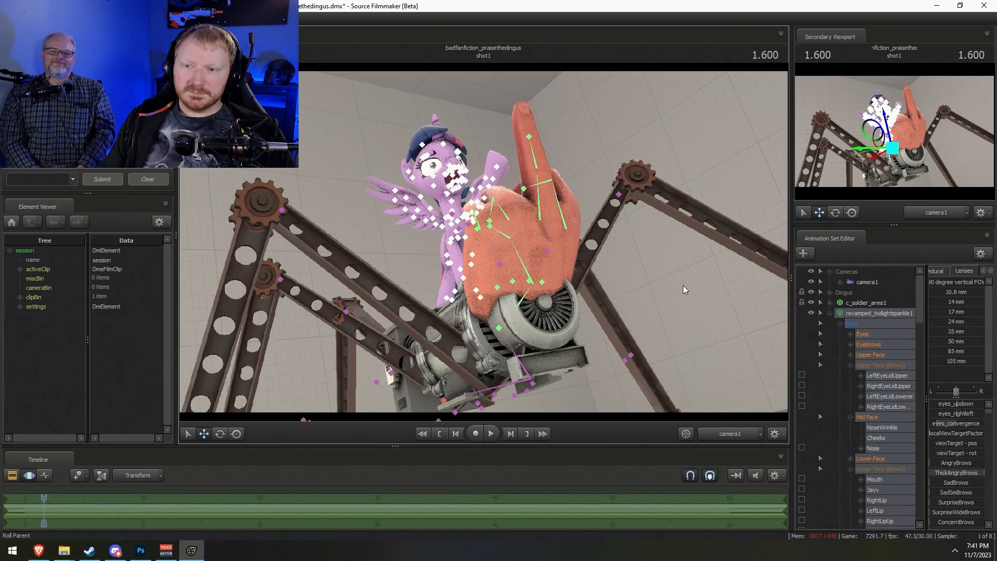
pyautogui.press('F2')
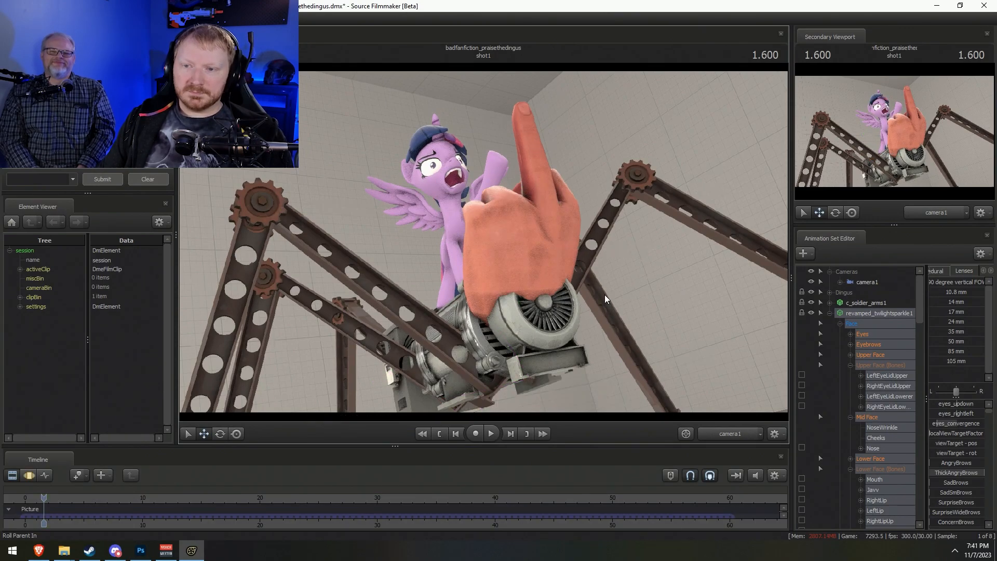
pyautogui.press('F3')
pyautogui.press('F2')
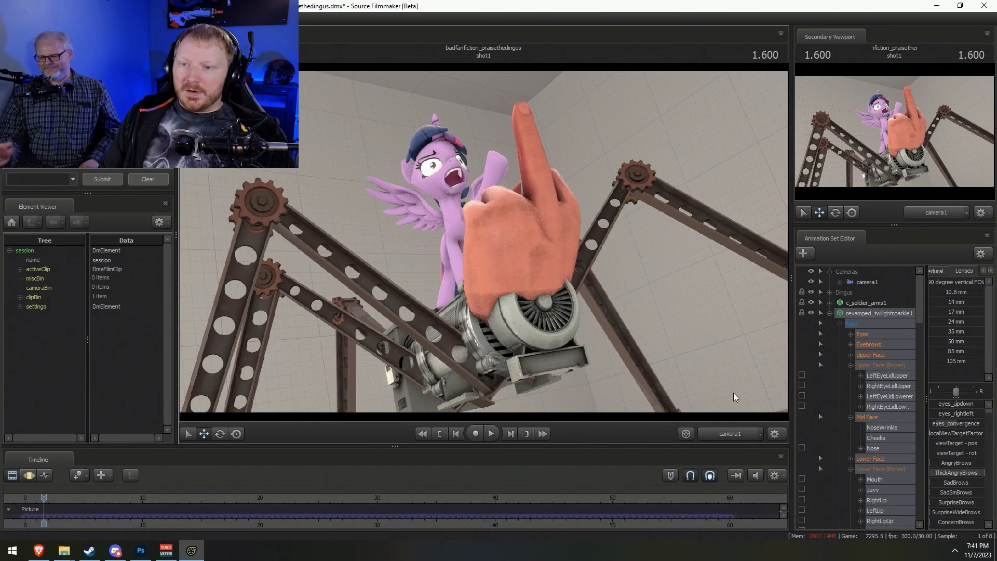
# Reposition camera1 for a closer shot of the pony, the raised hand and the machine body
pyautogui.click(876, 281)
pyautogui.press('F3')
pyautogui.moveTo(509, 228); pyautogui.dragTo(552, 227)
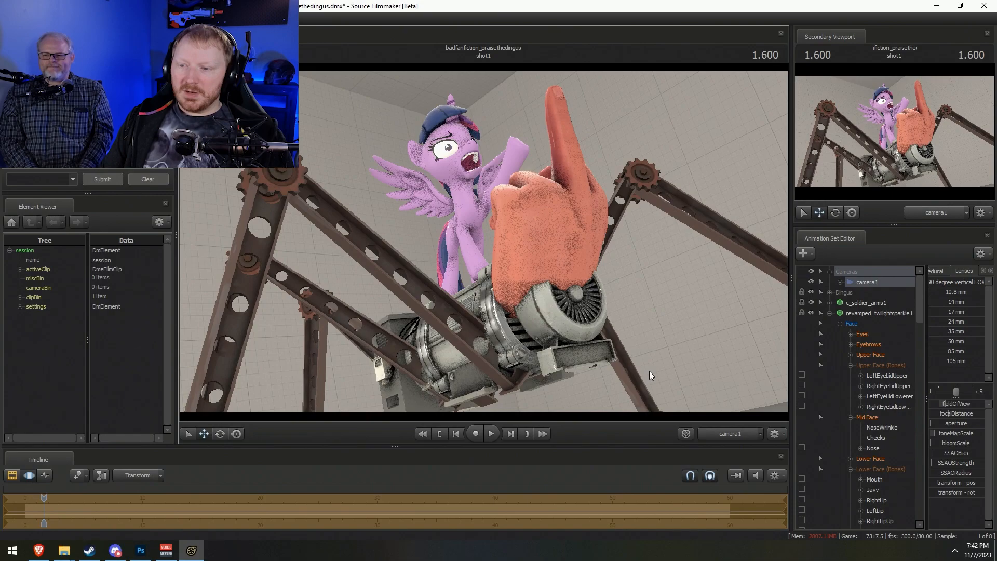
pyautogui.press('ctrl')
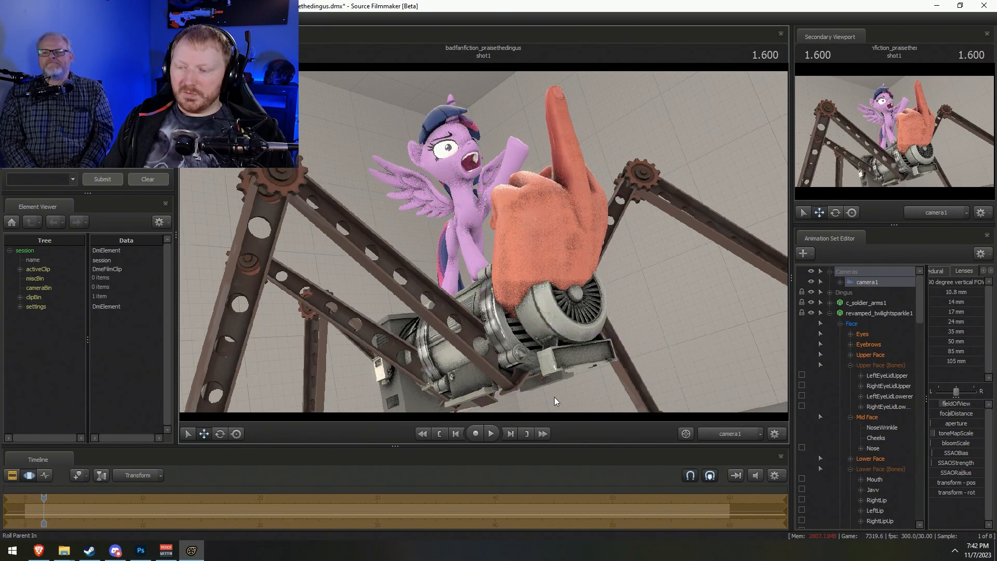
# Switch the viewport to the Work Camera, collapse the pony's controls and expand the Dingus group
pyautogui.click(731, 434)
pyautogui.moveTo(357, 269); pyautogui.dragTo(299, 385)
pyautogui.moveTo(484, 242); pyautogui.dragTo(489, 200)
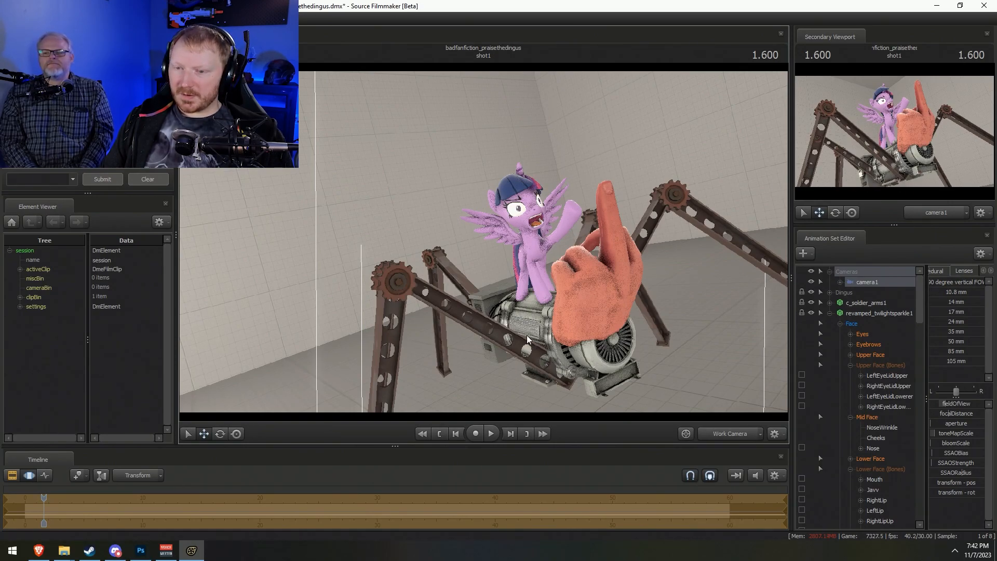
pyautogui.click(830, 313)
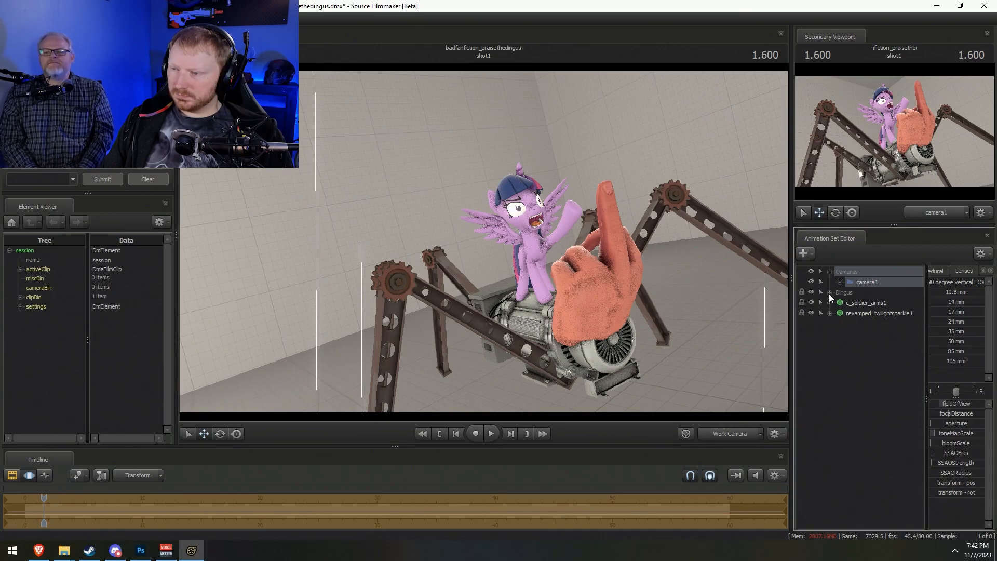
pyautogui.click(829, 293)
# Rotate Dingus Leg 3-1 through Dingus Knee 3-2 together to lower the third leg at the body
pyautogui.click(875, 396)
pyautogui.moveTo(733, 346)
pyautogui.mouseDown()
pyautogui.moveTo(701, 342)
pyautogui.moveTo(740, 343)
pyautogui.mouseUp()
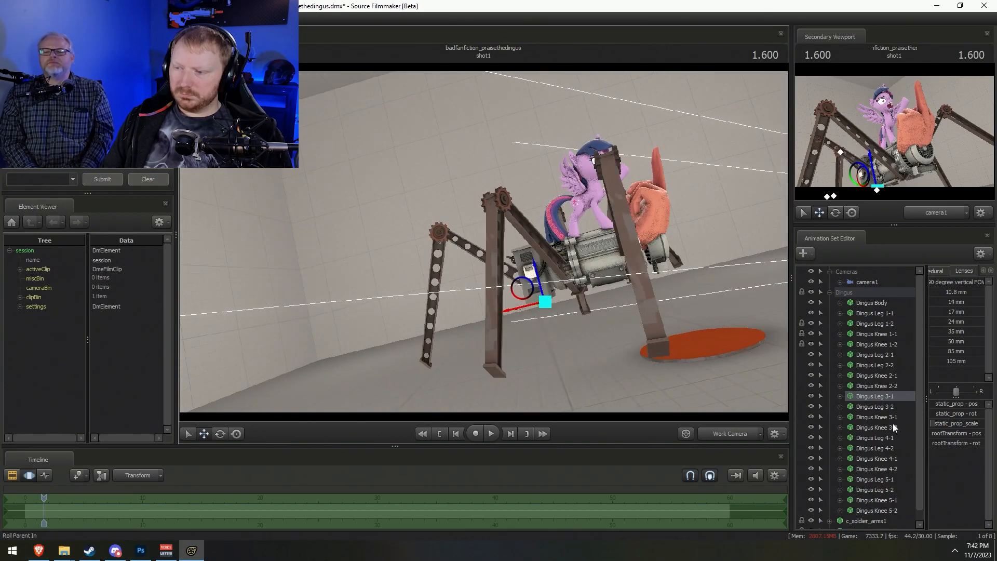
pyautogui.keyDown('shift'); pyautogui.click(886, 426); pyautogui.keyUp('shift')
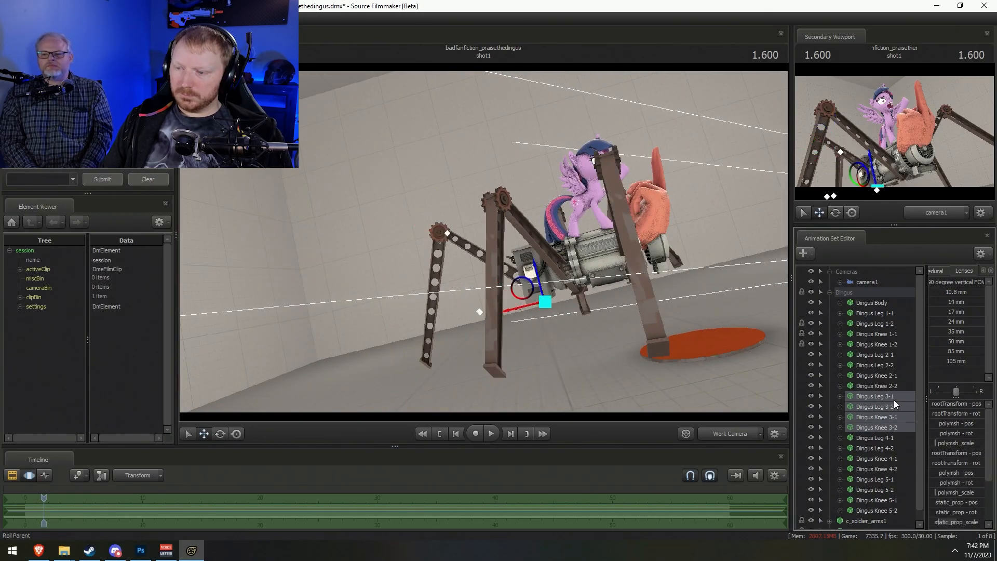
pyautogui.press('e')
pyautogui.moveTo(545, 335); pyautogui.dragTo(550, 344)
pyautogui.press('ctrl')
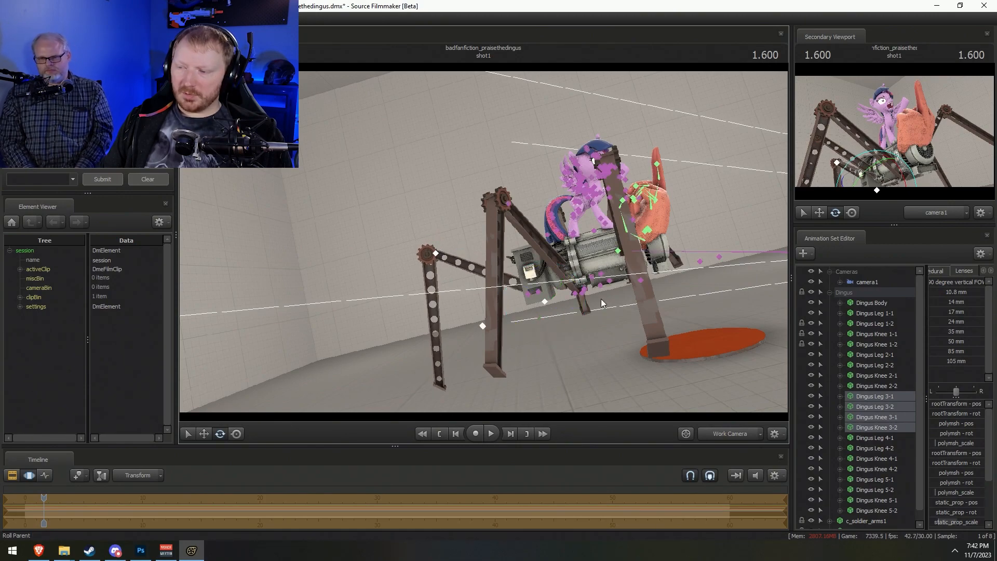
# Rotate Dingus Leg 3-2 to swing the third leg's foot outward, away from the body
pyautogui.click(887, 407)
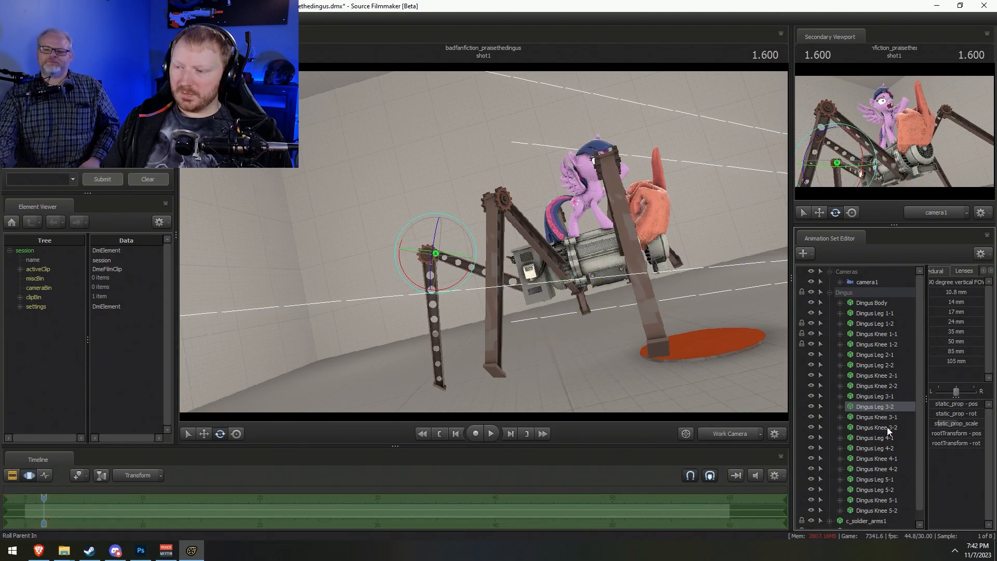
pyautogui.keyDown('ctrl'); pyautogui.click(888, 427); pyautogui.keyUp('ctrl')
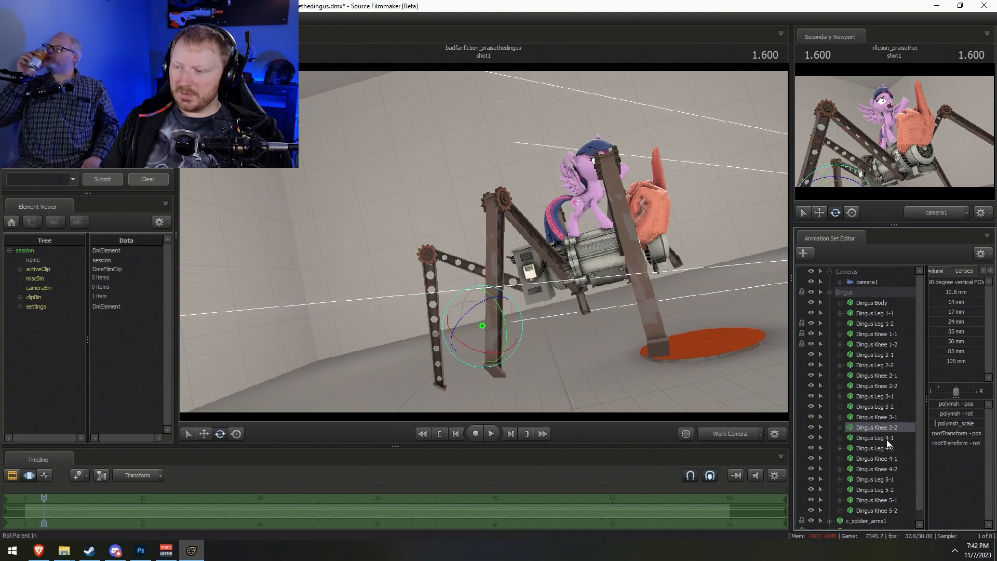
pyautogui.click(890, 409)
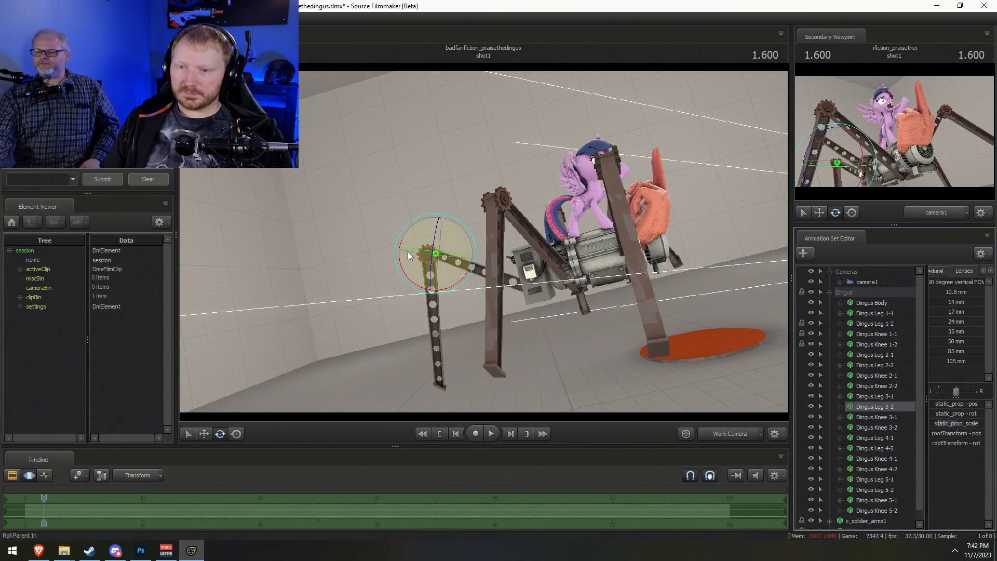
pyautogui.moveTo(402, 275); pyautogui.dragTo(397, 254)
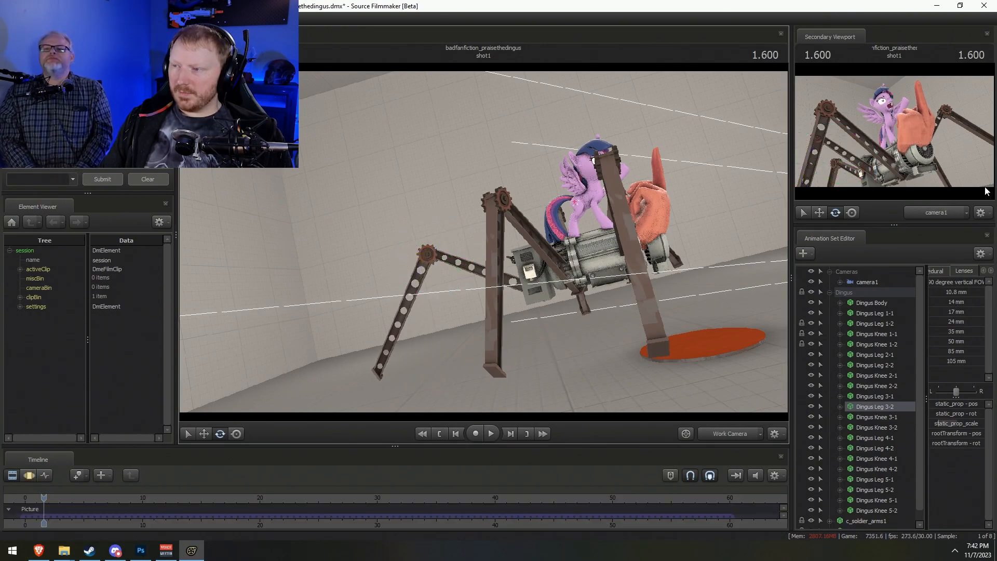
# Rotate Dingus Leg 4-1 through Dingus Knee 4-2 together to reposition the fourth leg at the body
pyautogui.click(886, 439)
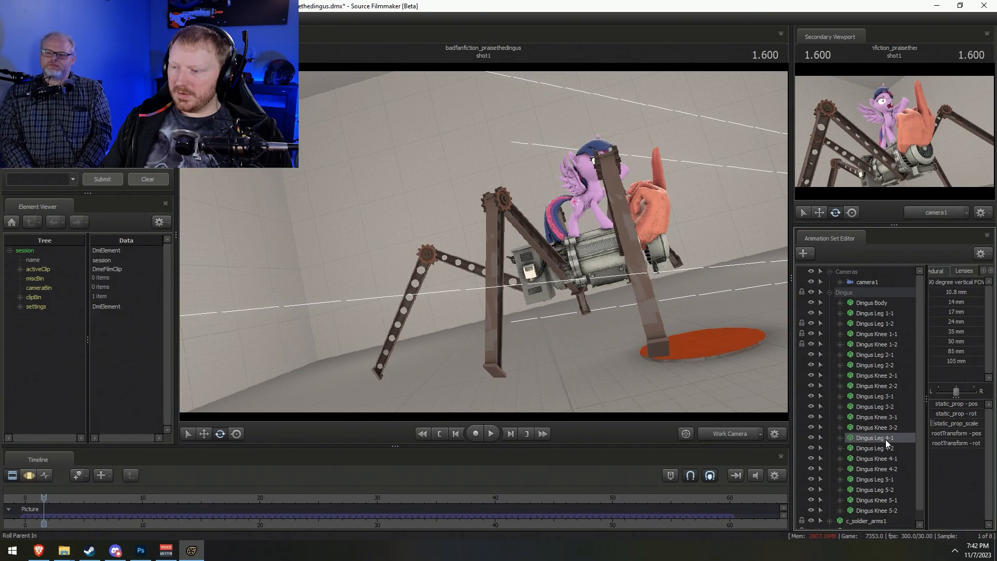
pyautogui.keyDown('shift'); pyautogui.click(887, 468); pyautogui.keyUp('shift')
pyautogui.press('F3')
pyautogui.press('d')
pyautogui.moveTo(540, 268)
pyautogui.mouseDown()
pyautogui.moveTo(530, 271)
pyautogui.moveTo(540, 268)
pyautogui.mouseUp()
pyautogui.rightClick(542, 245)
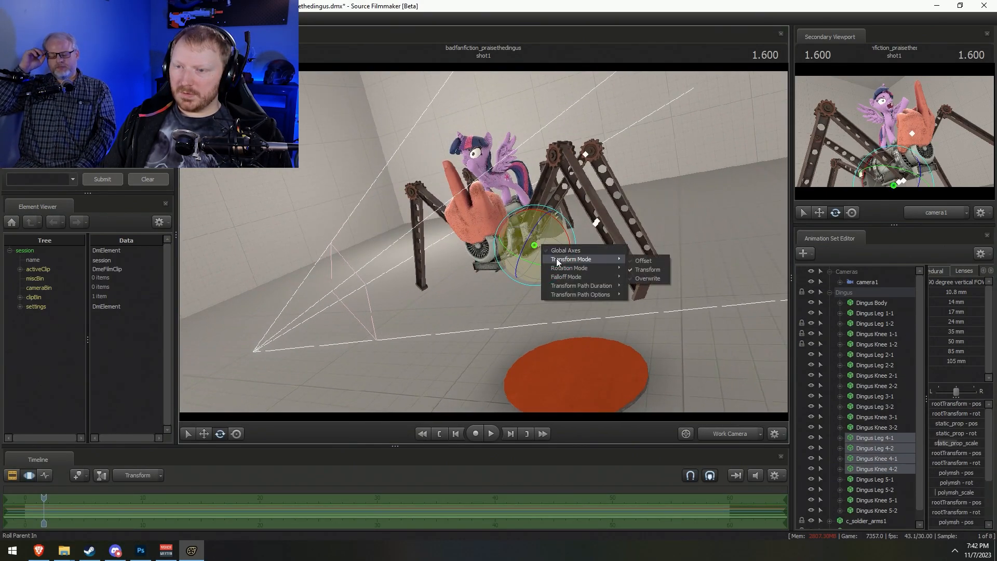
pyautogui.click(593, 249)
pyautogui.keyDown('alt'); pyautogui.moveTo(597, 241); pyautogui.dragTo(514, 276); pyautogui.keyUp('alt')
pyautogui.press('w')
pyautogui.press('e')
pyautogui.press('r')
pyautogui.press('e')
pyautogui.moveTo(524, 227); pyautogui.dragTo(533, 231)
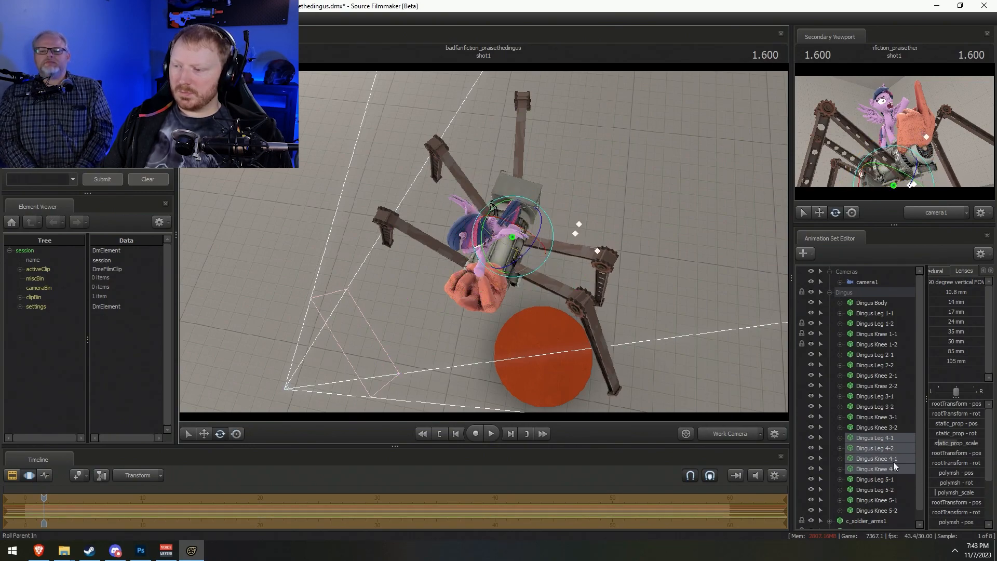
# Rotate Dingus Leg 4-2 to swing the fourth leg's foot outward
pyautogui.click(885, 447)
pyautogui.moveTo(607, 241); pyautogui.dragTo(600, 242)
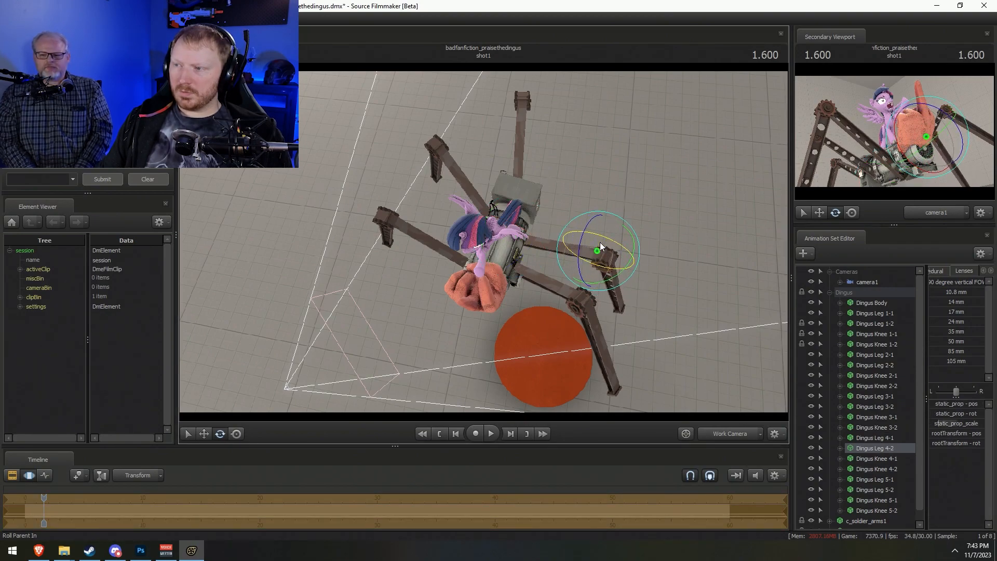
pyautogui.press('F2')
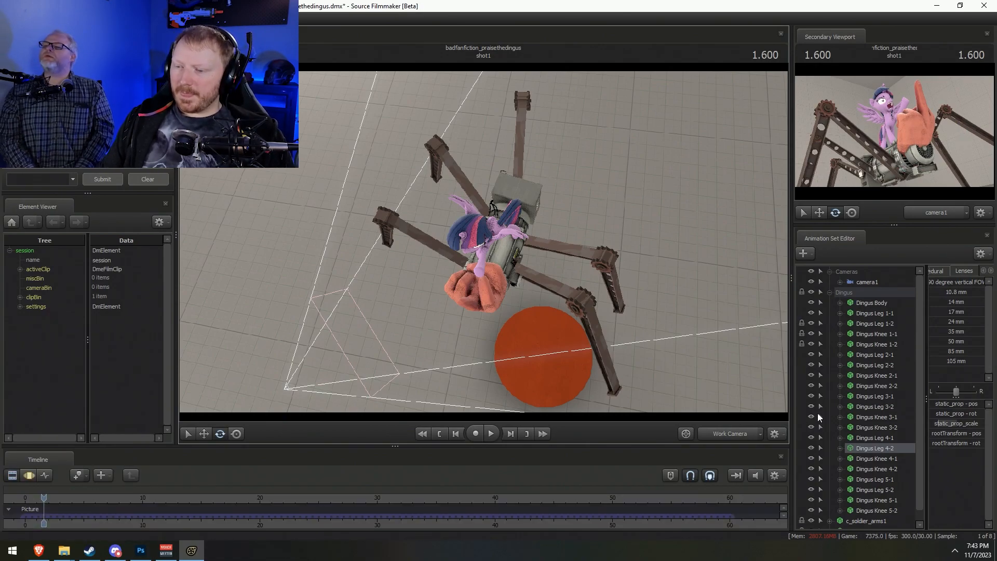
# Return the viewport to camera1, collapse the Dingus group and save the session
pyautogui.click(751, 432)
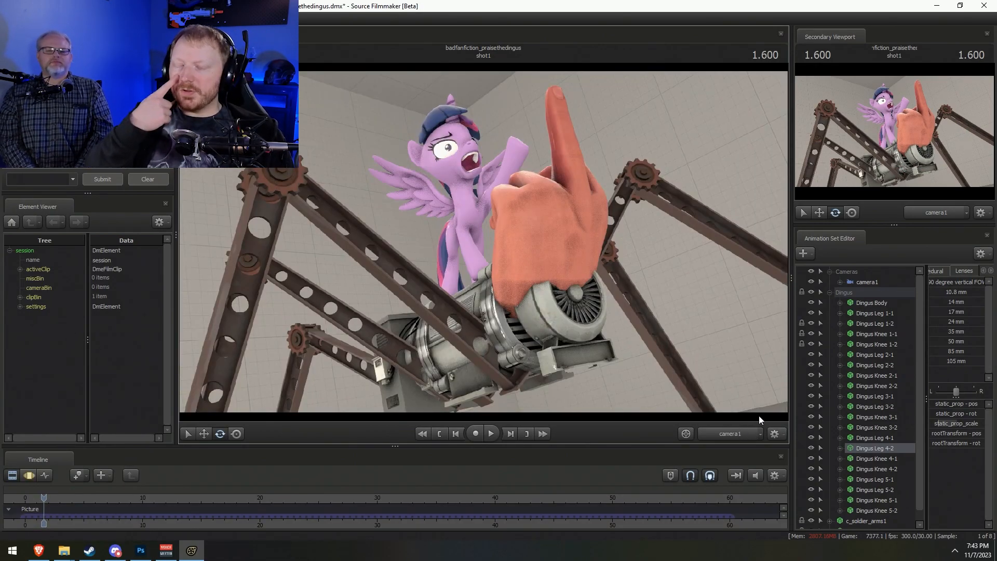
pyautogui.click(830, 293)
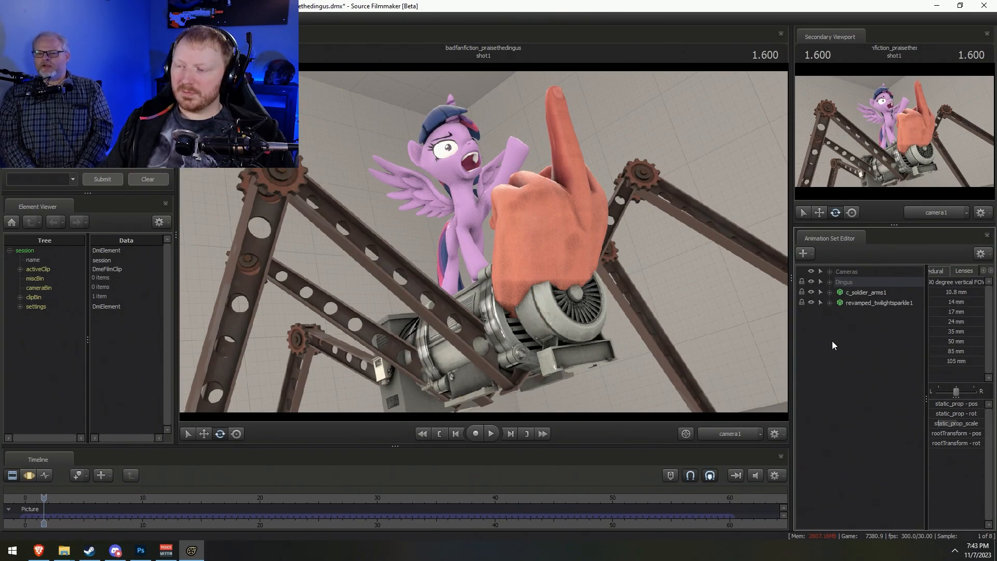
pyautogui.hotkey('ctrl', 's')
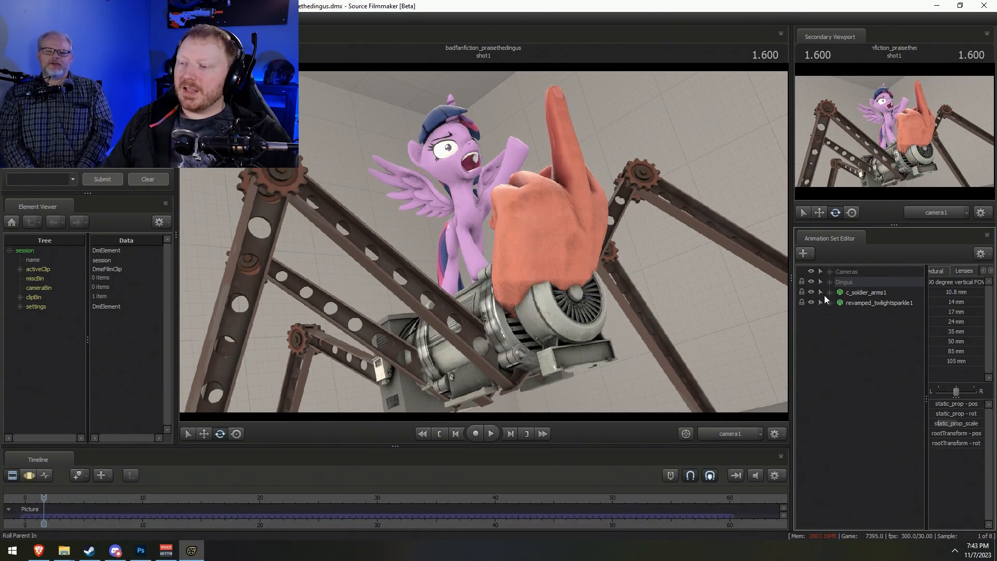
# Add the 1024.mdl model from the dasmatze greenscreenpanels folder as a new animation set, filtering the model list by 1024
pyautogui.rightClick(837, 337)
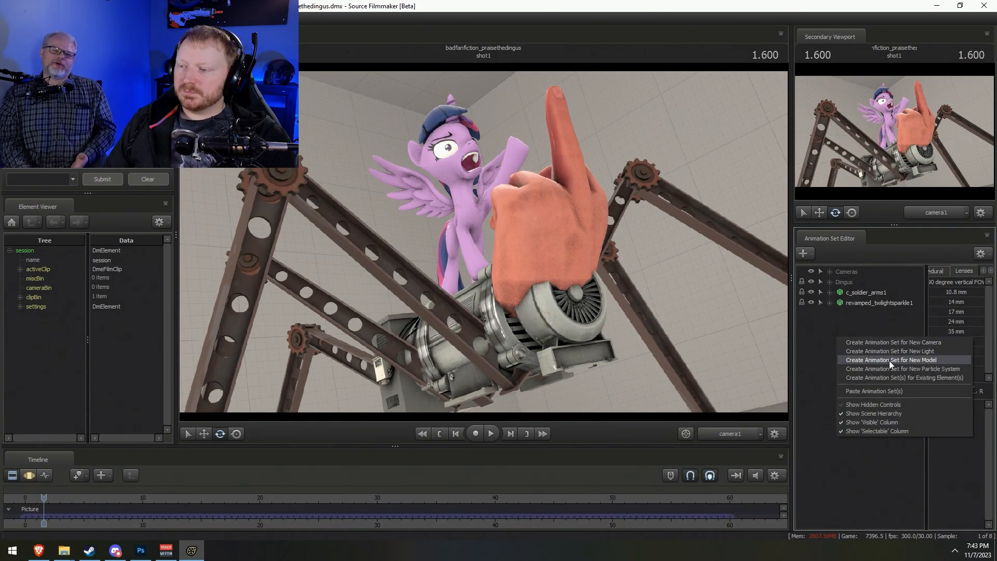
pyautogui.click(890, 360)
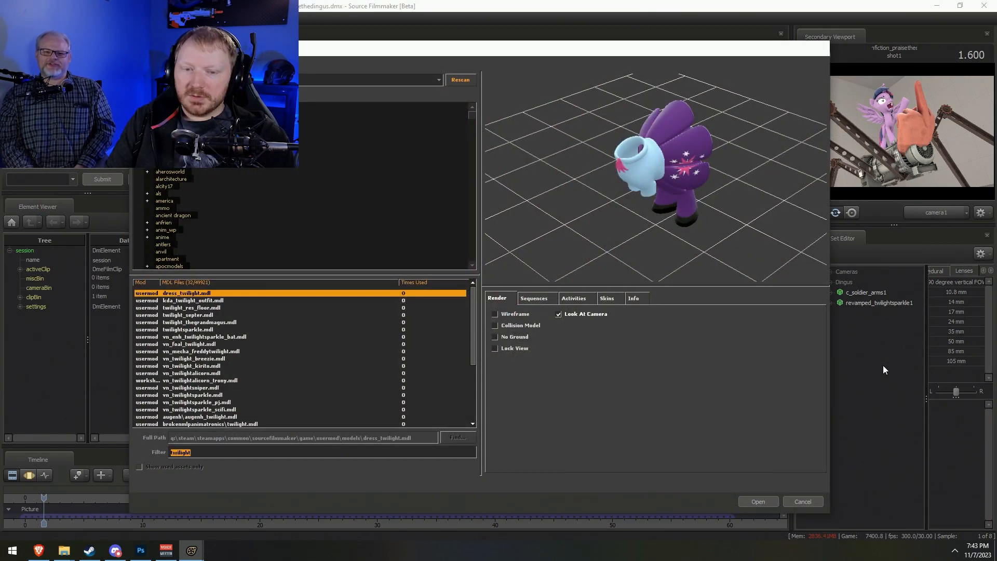
pyautogui.write('1024')
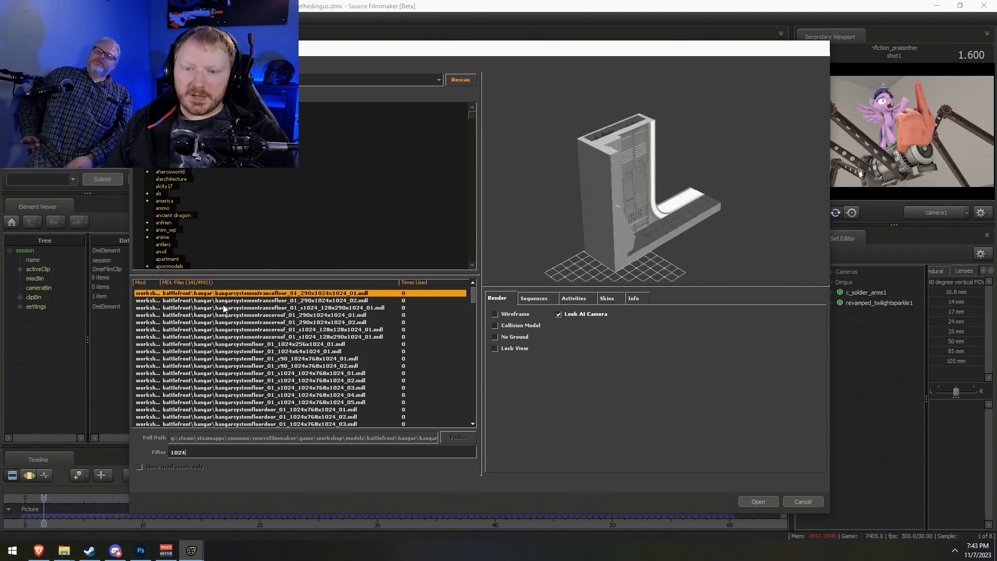
pyautogui.scroll(-7, 240, 327)
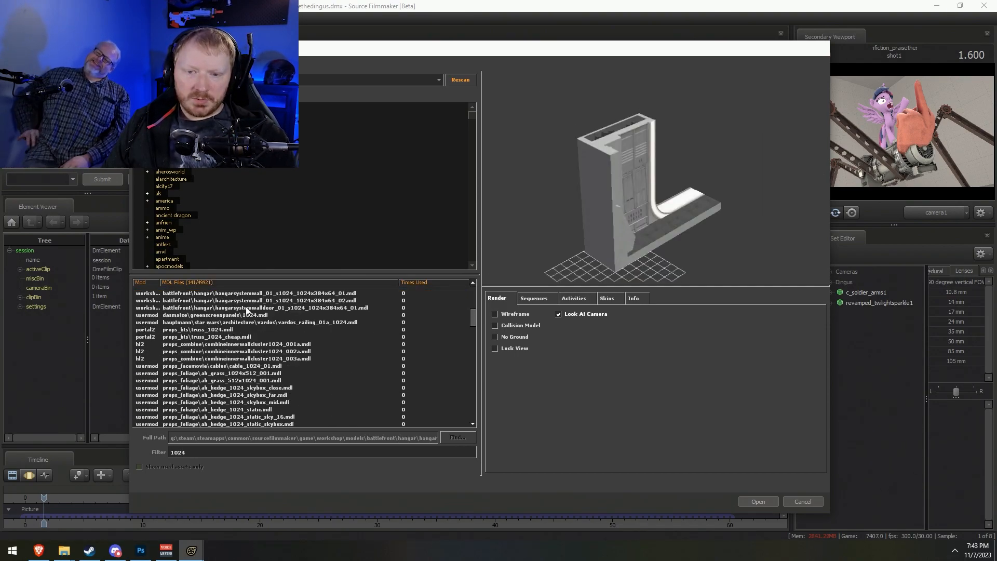
pyautogui.click(247, 308)
pyautogui.click(244, 315)
pyautogui.click(758, 501)
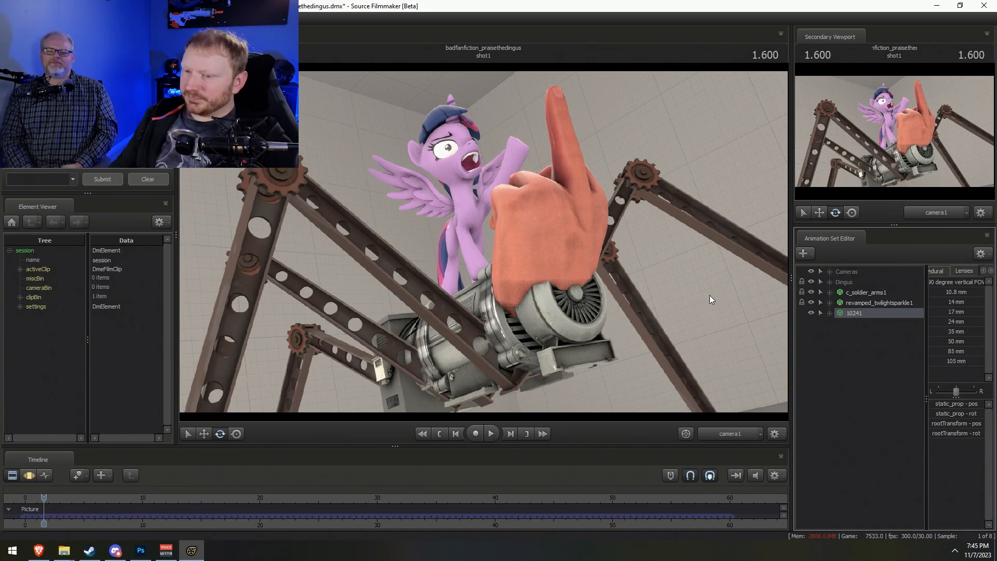
# Try skin 3 on the new 10241 panel, inspect it from the work camera, and set its skin to 5
pyautogui.press('F2')
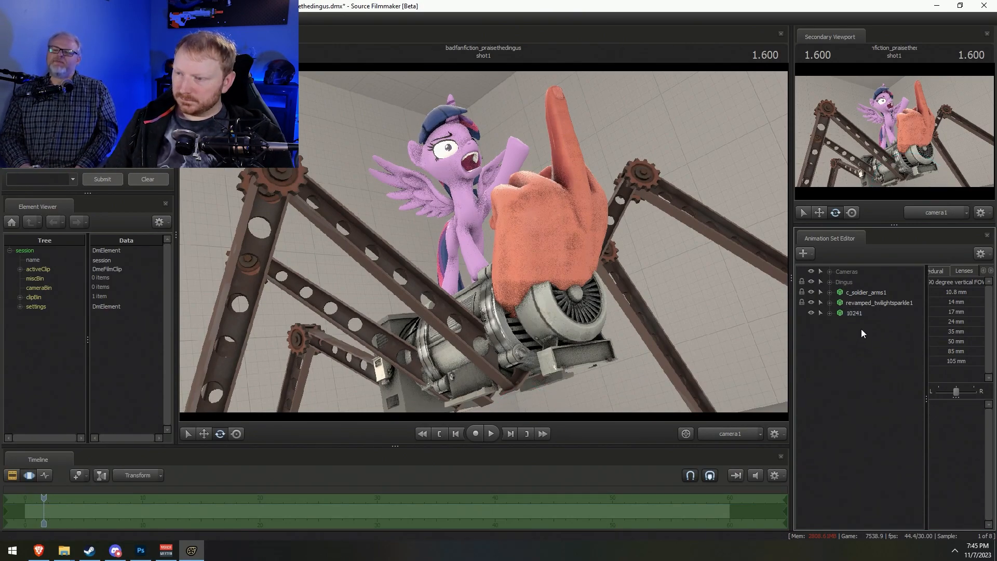
pyautogui.rightClick(868, 315)
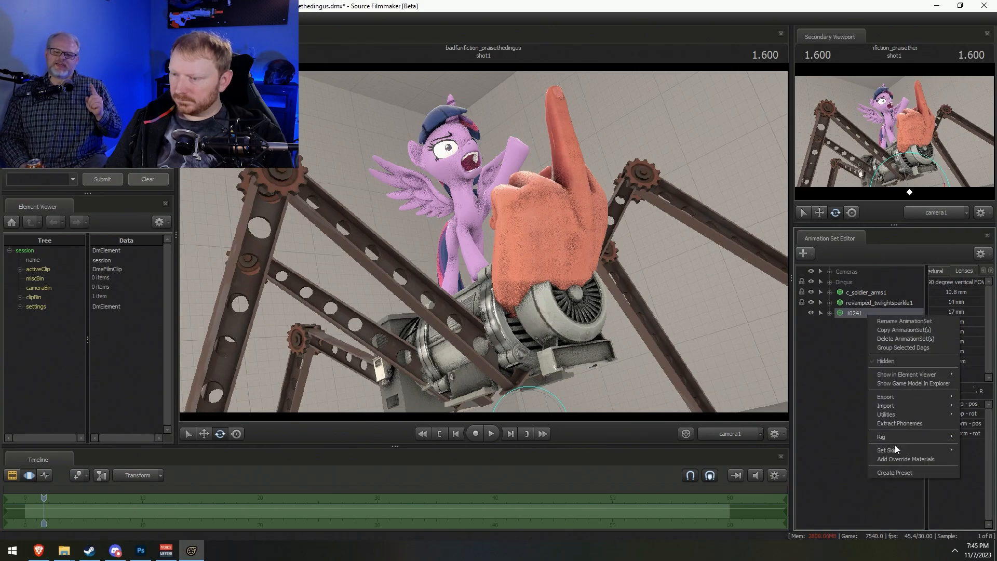
pyautogui.moveTo(893, 450)
pyautogui.click(975, 479)
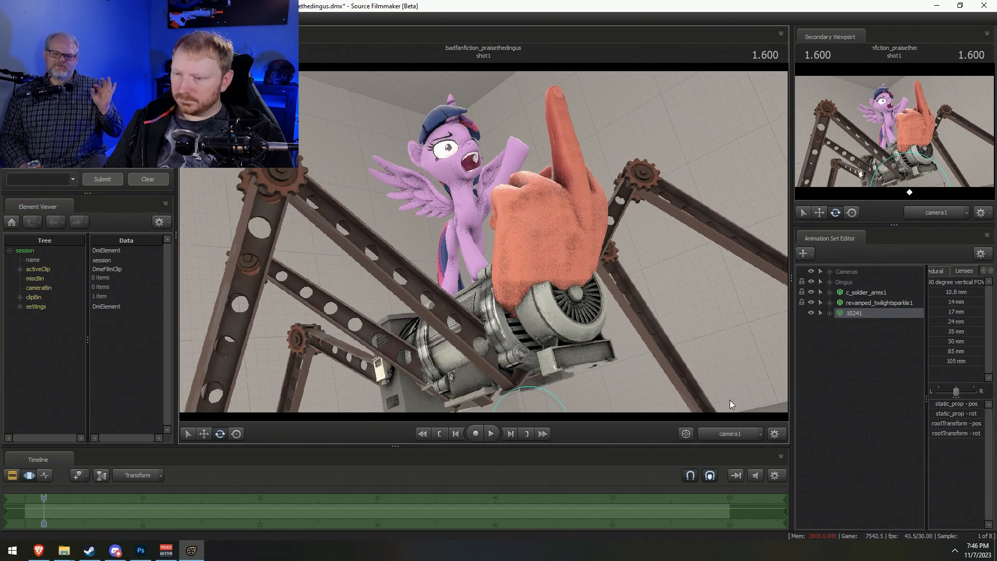
pyautogui.moveTo(677, 394); pyautogui.dragTo(675, 468)
pyautogui.moveTo(484, 242)
pyautogui.mouseDown()
pyautogui.moveTo(484, 275)
pyautogui.moveTo(483, 242)
pyautogui.mouseUp()
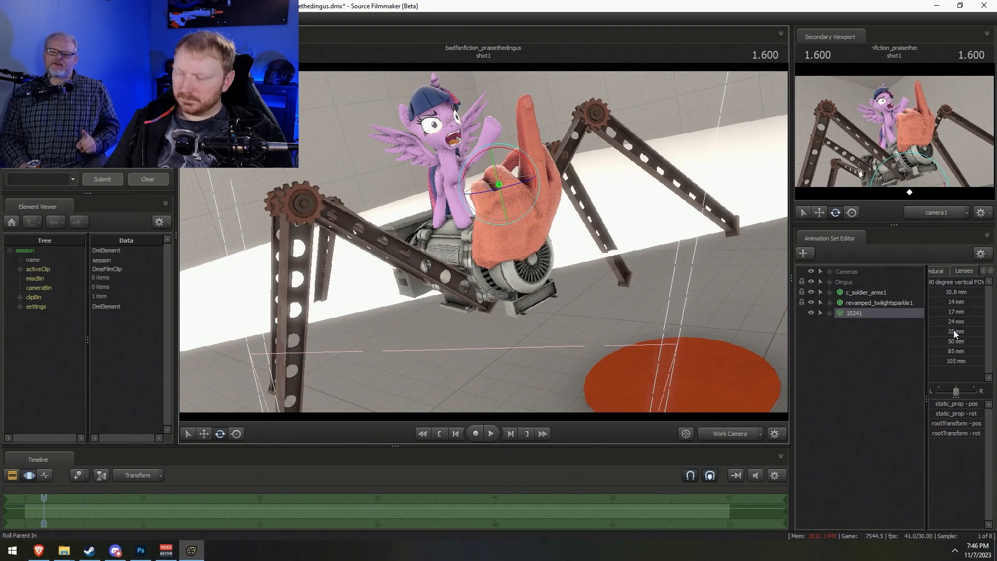
pyautogui.rightClick(872, 319)
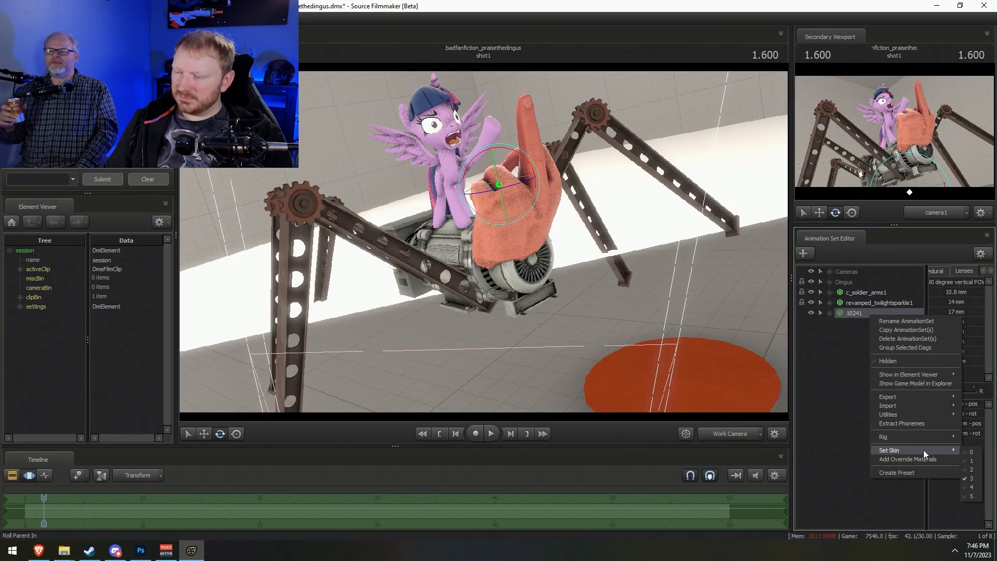
pyautogui.click(975, 498)
# Position the 10241 panel as a black backdrop behind the spider machine and its pony rider
pyautogui.press('F2')
pyautogui.press('F3')
pyautogui.moveTo(736, 280); pyautogui.dragTo(727, 281)
pyautogui.press('s')
pyautogui.moveTo(500, 226)
pyautogui.mouseDown()
pyautogui.moveTo(496, 213)
pyautogui.moveTo(512, 247)
pyautogui.moveTo(501, 234)
pyautogui.mouseUp()
pyautogui.press('w')
pyautogui.moveTo(474, 225); pyautogui.dragTo(504, 250)
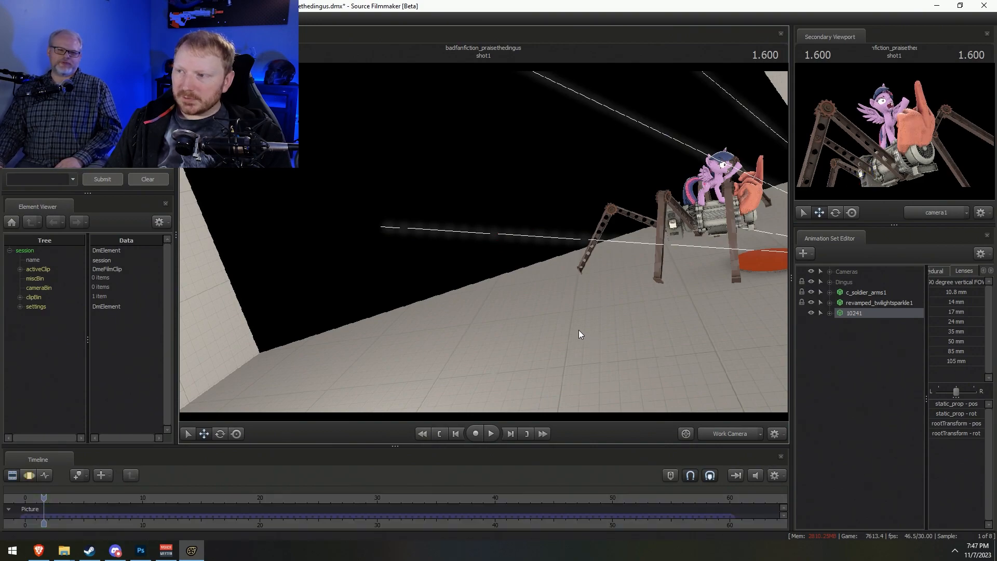
# Start a new particle system animation set and load dire_fx.pcf from the game/dota/particles folder as its definition file
pyautogui.rightClick(853, 347)
pyautogui.click(826, 345)
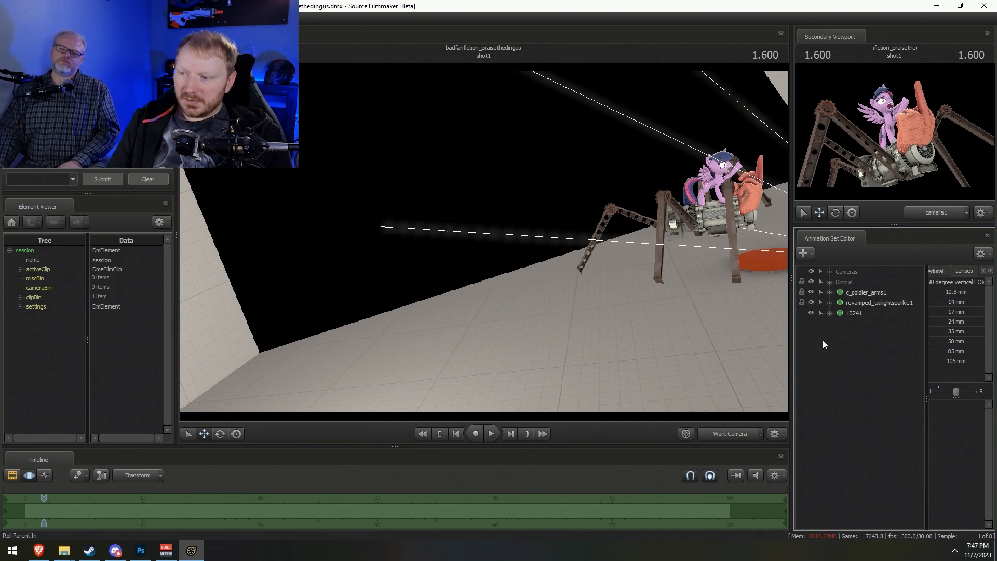
pyautogui.rightClick(841, 355)
pyautogui.click(895, 386)
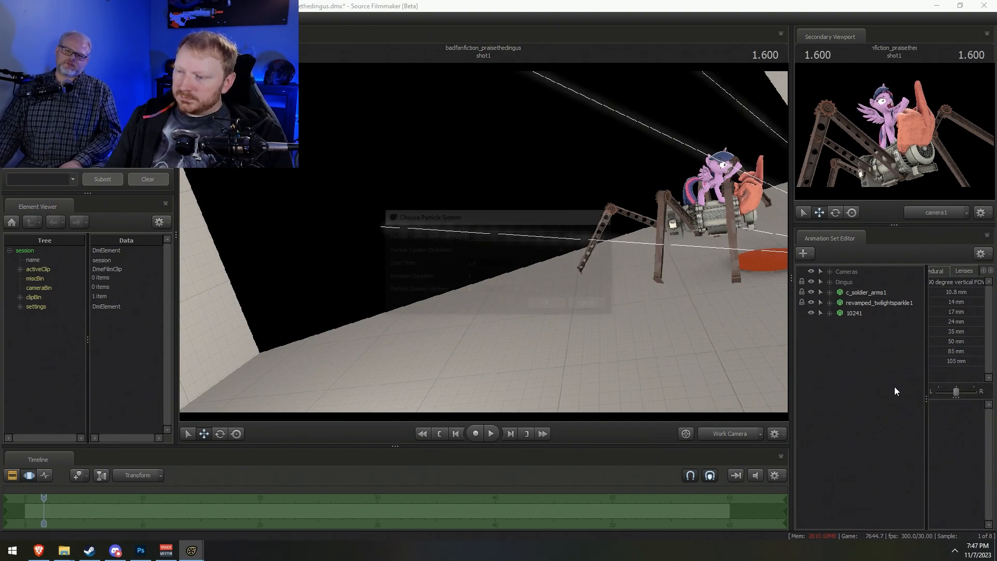
pyautogui.click(590, 238)
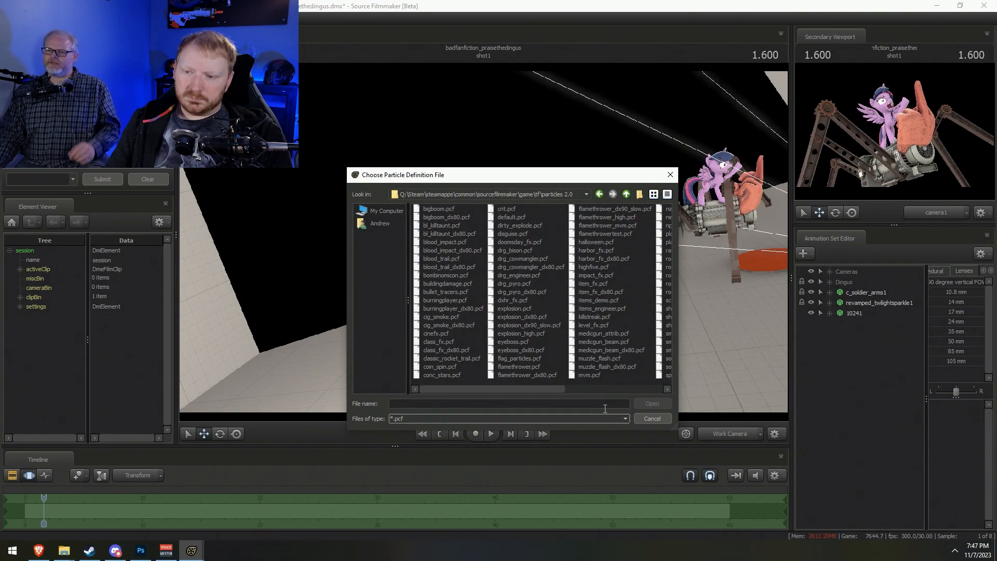
pyautogui.click(625, 196)
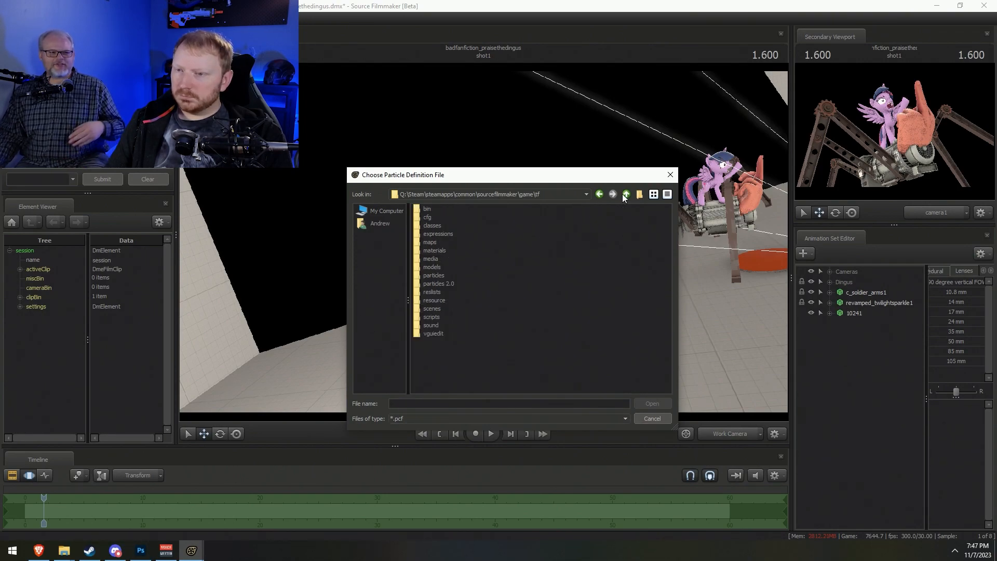
pyautogui.click(626, 195)
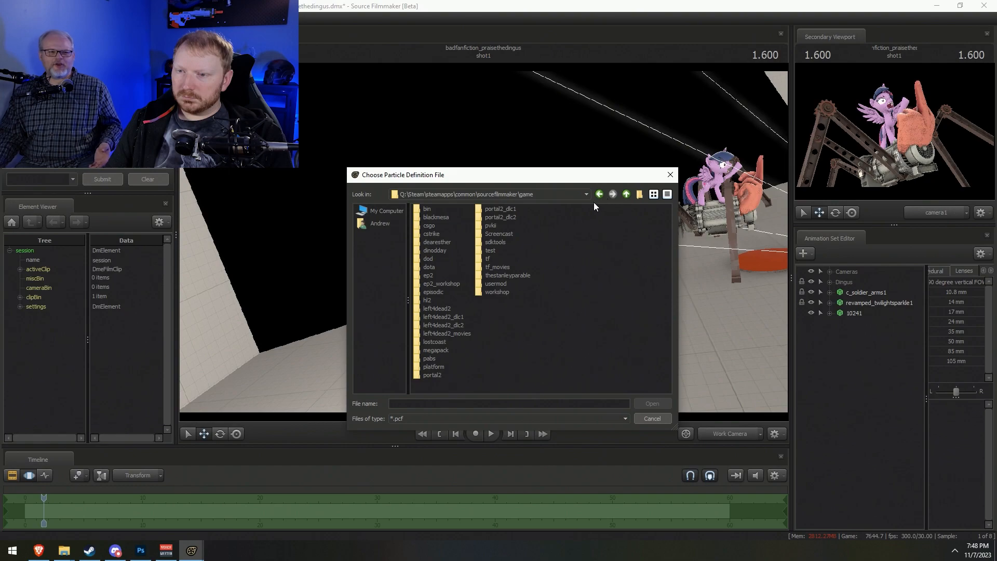
pyautogui.doubleClick(490, 285)
pyautogui.click(625, 196)
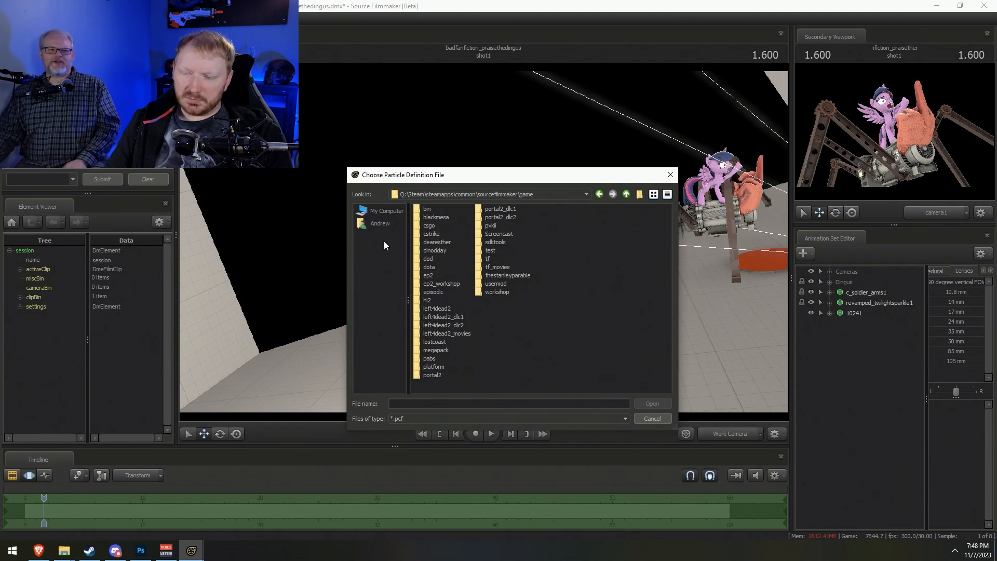
pyautogui.doubleClick(428, 267)
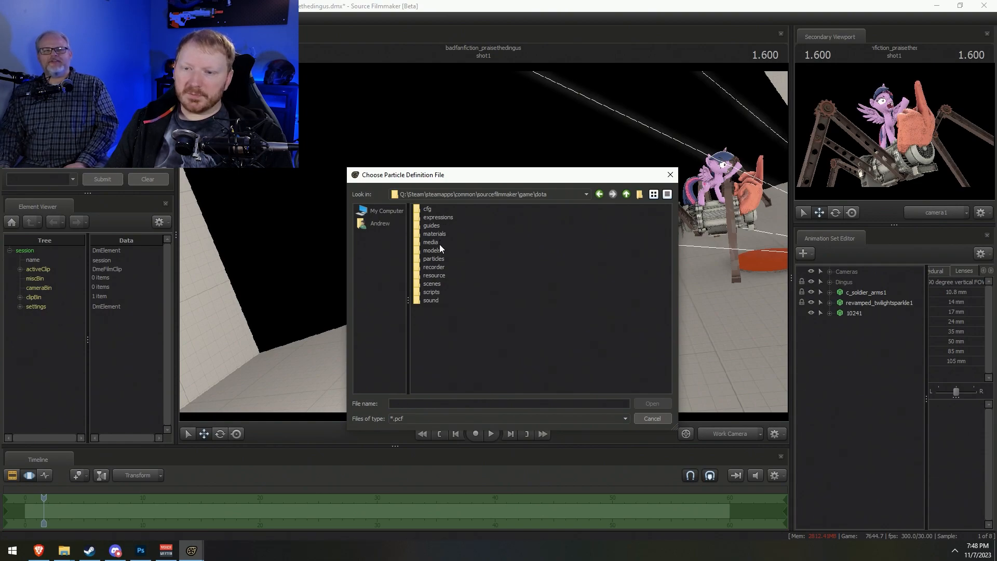
pyautogui.doubleClick(439, 259)
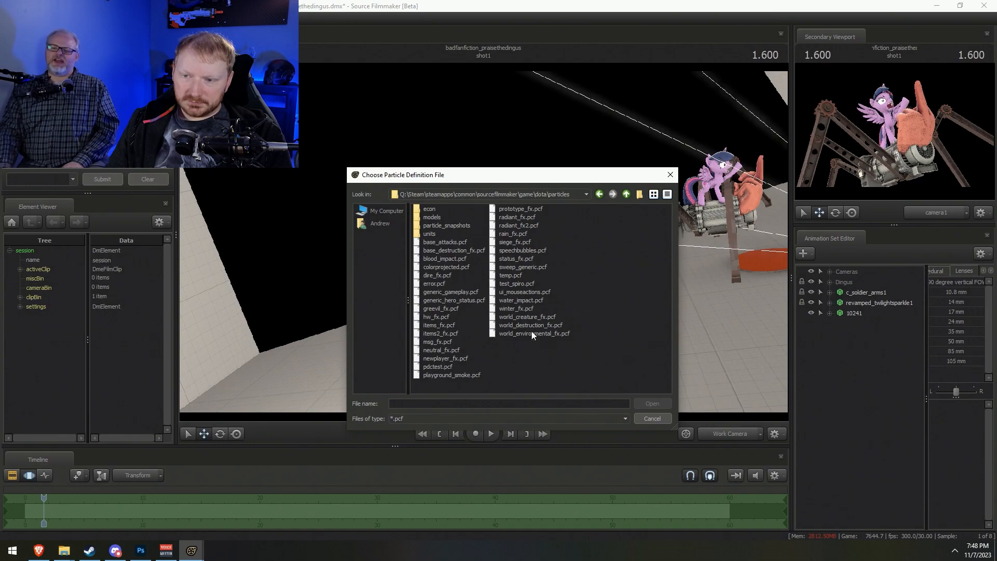
pyautogui.doubleClick(434, 277)
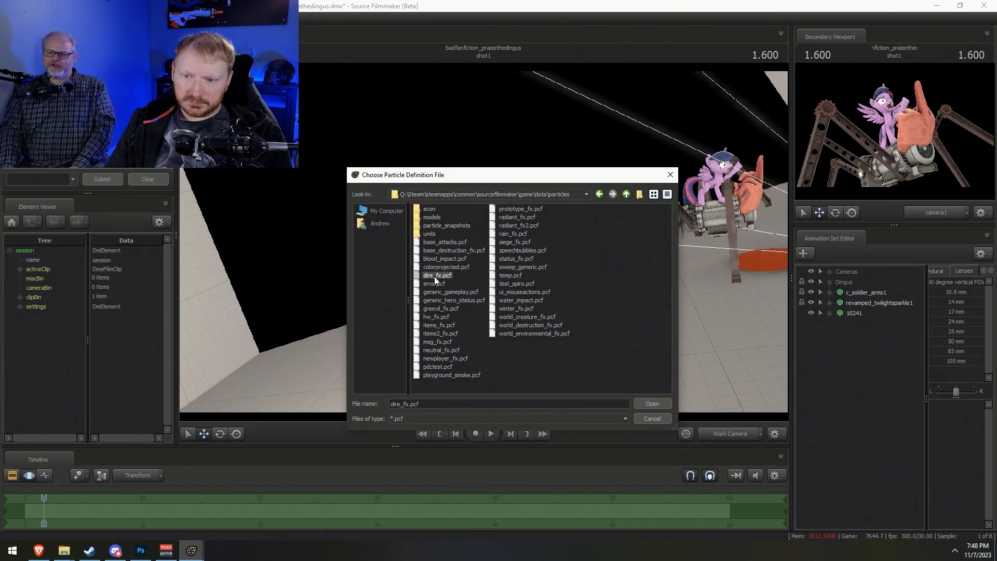
# Create the particle system with the fire_barracks definition and a start time of 0
pyautogui.click(508, 250)
pyautogui.moveTo(563, 267); pyautogui.dragTo(566, 281)
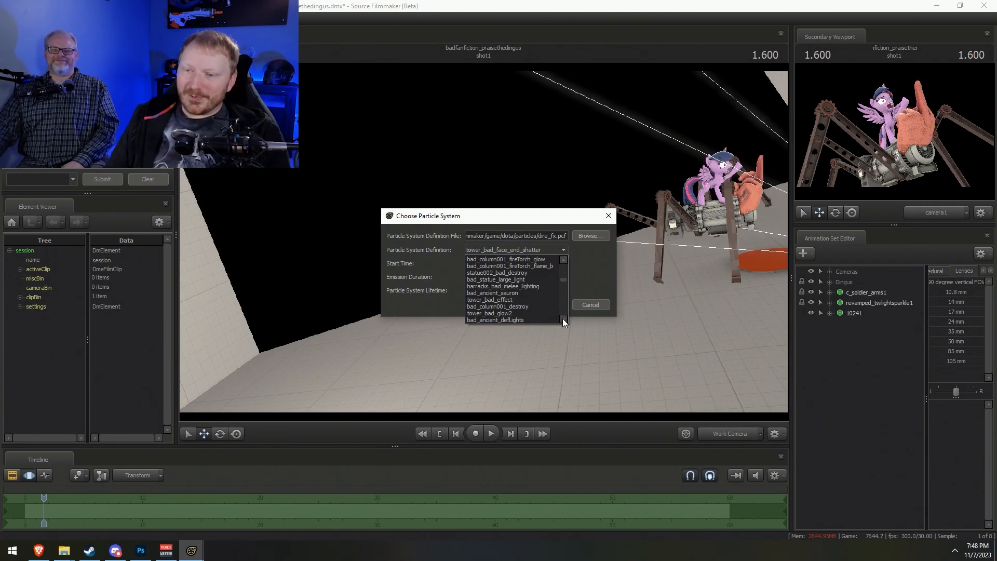
pyautogui.scroll(-5, 562, 297)
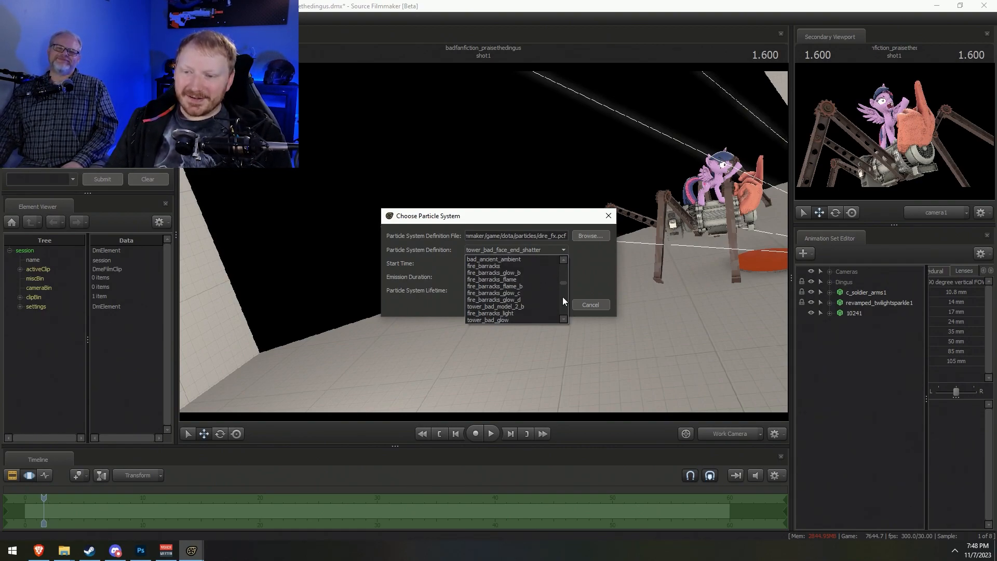
pyautogui.click(502, 267)
pyautogui.moveTo(493, 265); pyautogui.dragTo(343, 263)
pyautogui.write('0')
pyautogui.press('Tab')
pyautogui.press('Tab')
pyautogui.press('Return')
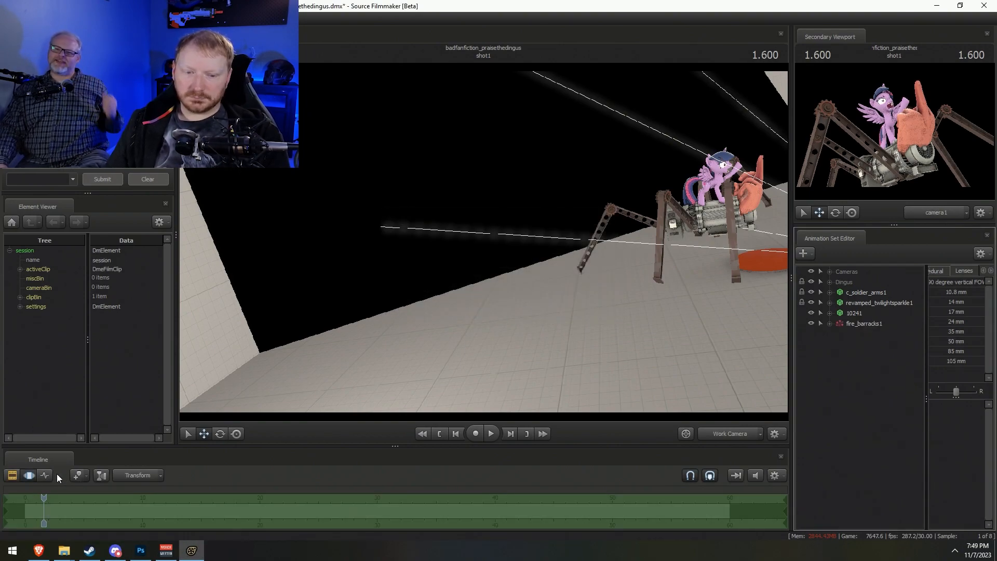
# Scrub to 3.166 seconds and move the fire_barracks1 flame away from the orange disc to just behind the machine's rear leg
pyautogui.moveTo(43, 498)
pyautogui.mouseDown()
pyautogui.moveTo(24, 493)
pyautogui.moveTo(63, 496)
pyautogui.mouseUp()
pyautogui.moveTo(332, 311); pyautogui.dragTo(688, 255)
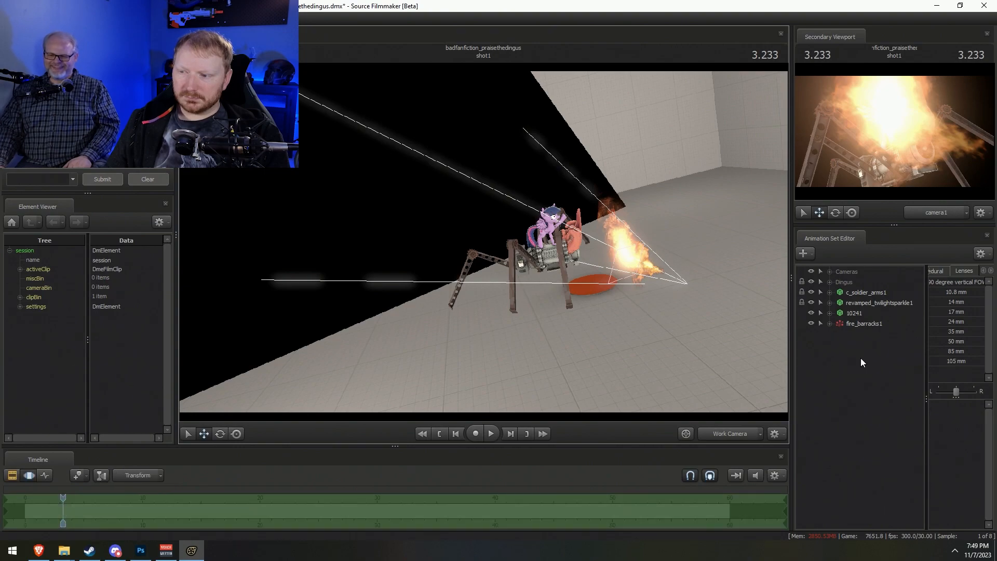
pyautogui.click(879, 324)
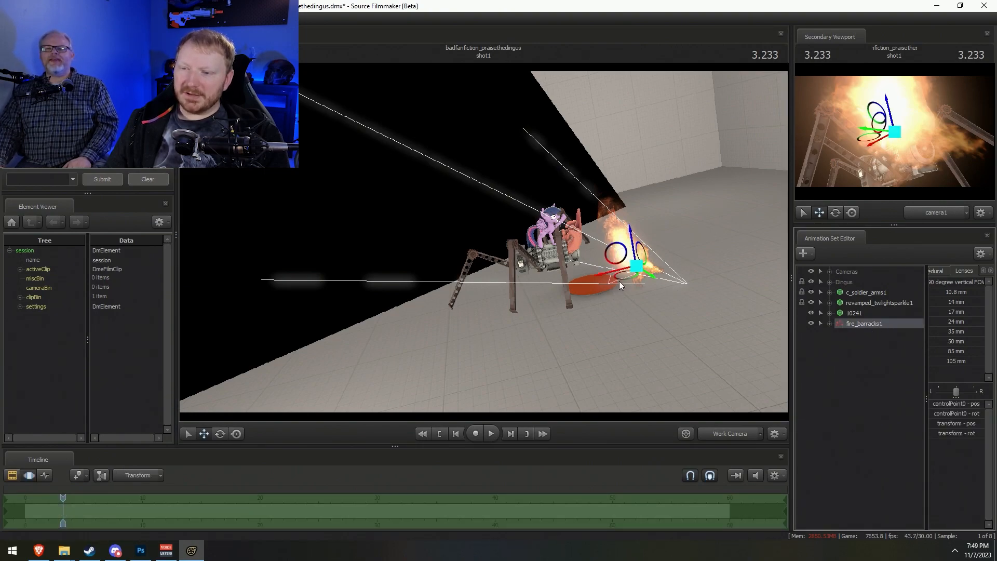
pyautogui.moveTo(622, 278); pyautogui.dragTo(471, 299)
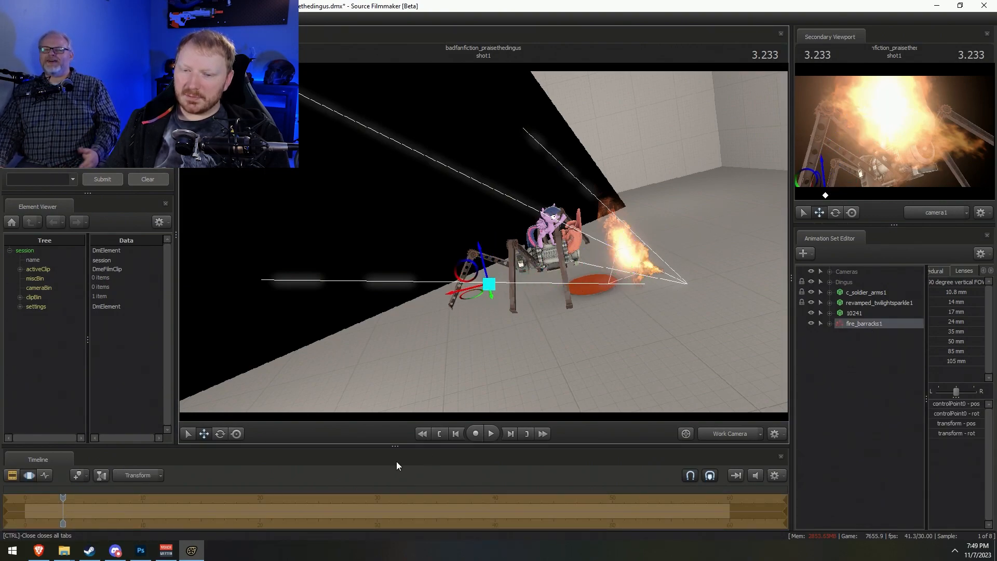
pyautogui.moveTo(63, 498); pyautogui.dragTo(62, 502)
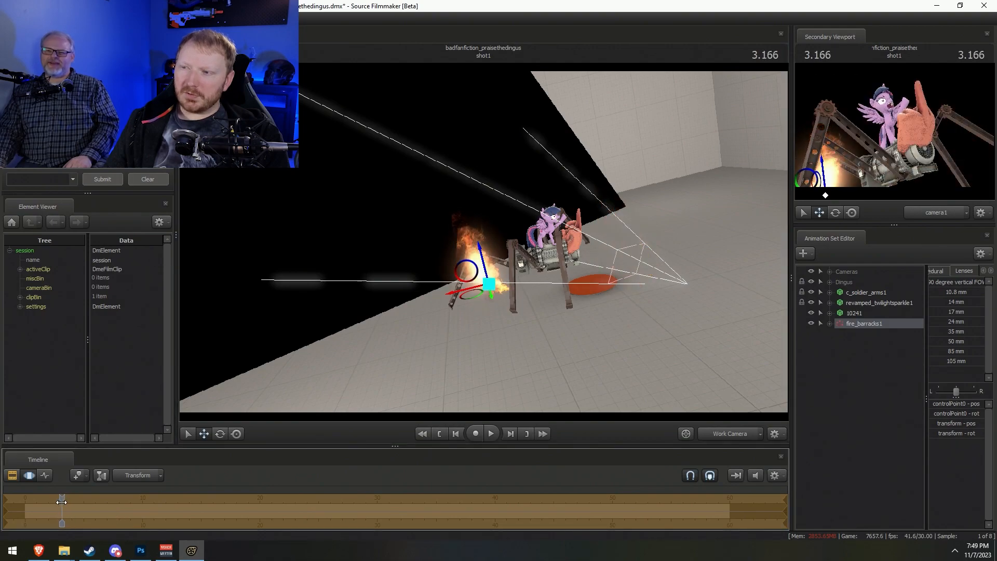
pyautogui.press('Return')
pyautogui.moveTo(469, 296); pyautogui.dragTo(447, 303)
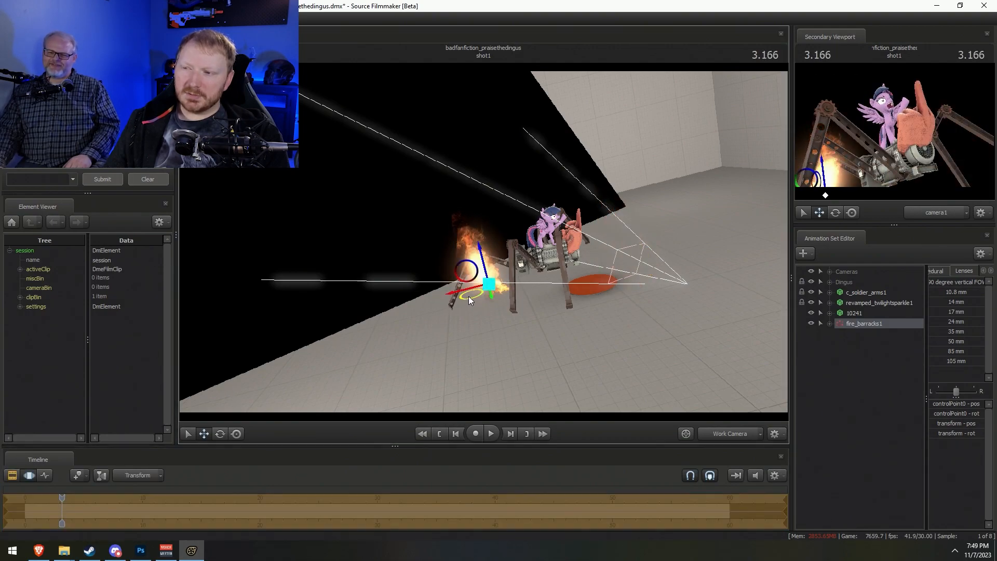
pyautogui.press('Return')
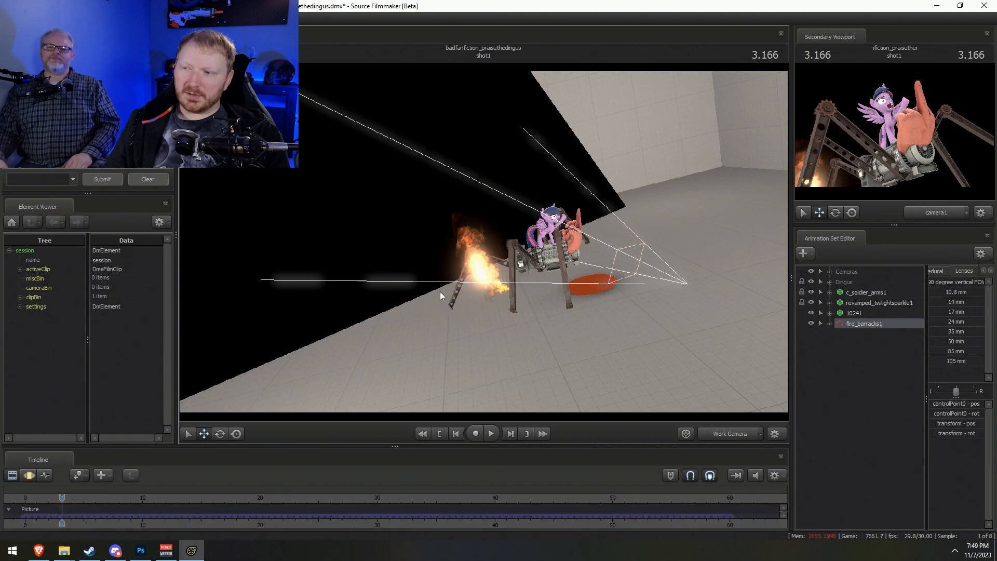
# Rename the fire_barracks1 animation set to Fire 1
pyautogui.rightClick(858, 324)
pyautogui.click(879, 337)
pyautogui.click(869, 332)
pyautogui.rightClick(870, 325)
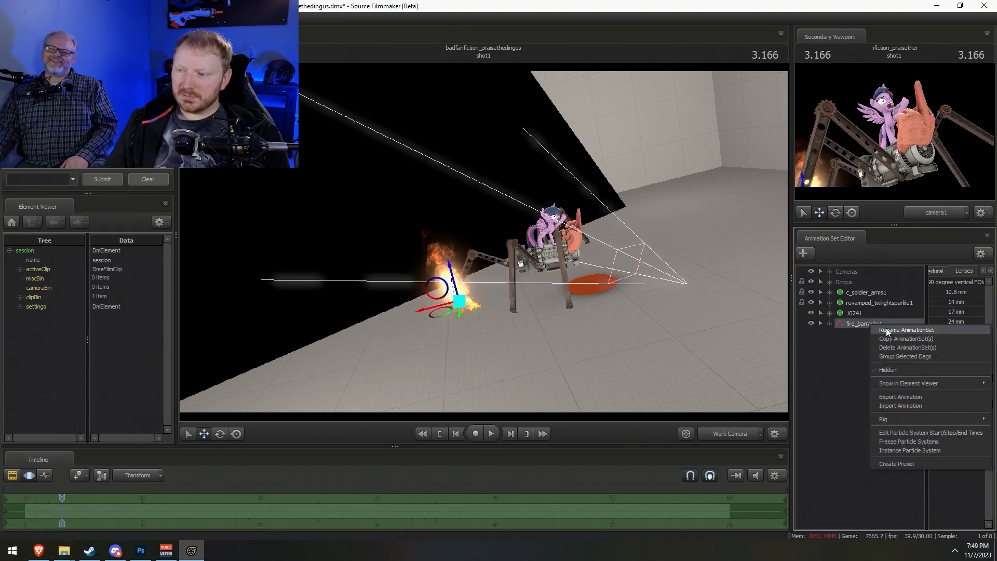
pyautogui.click(906, 330)
pyautogui.write('Fire 1')
pyautogui.press('Return')
# Duplicate the Fire 1 animation set by copying and pasting it
pyautogui.rightClick(886, 328)
pyautogui.click(902, 345)
pyautogui.rightClick(896, 355)
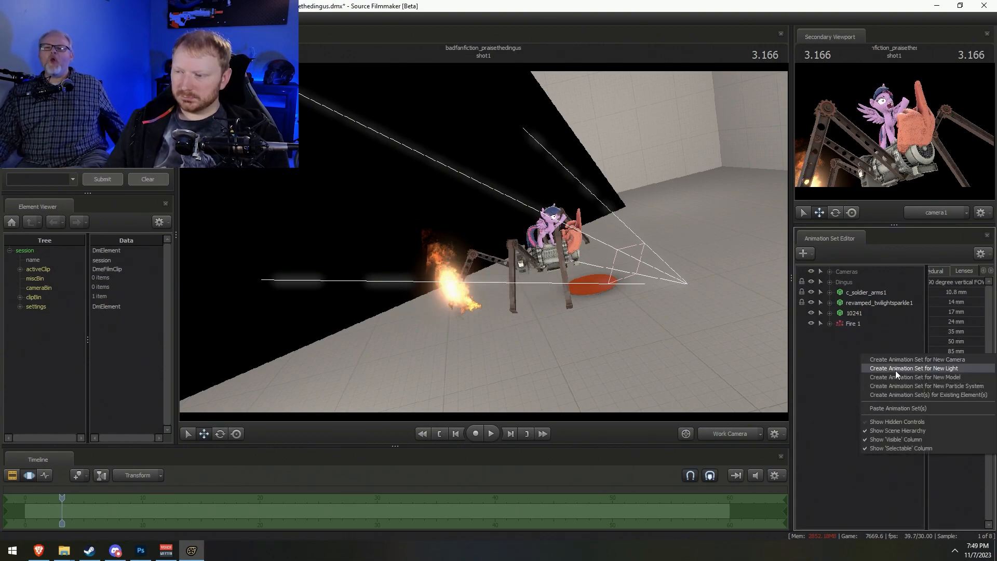
pyautogui.click(898, 408)
# Show Fire 2's particle system in the Element Viewer and set its randomSeed to -17694693
pyautogui.rightClick(869, 333)
pyautogui.moveTo(912, 394)
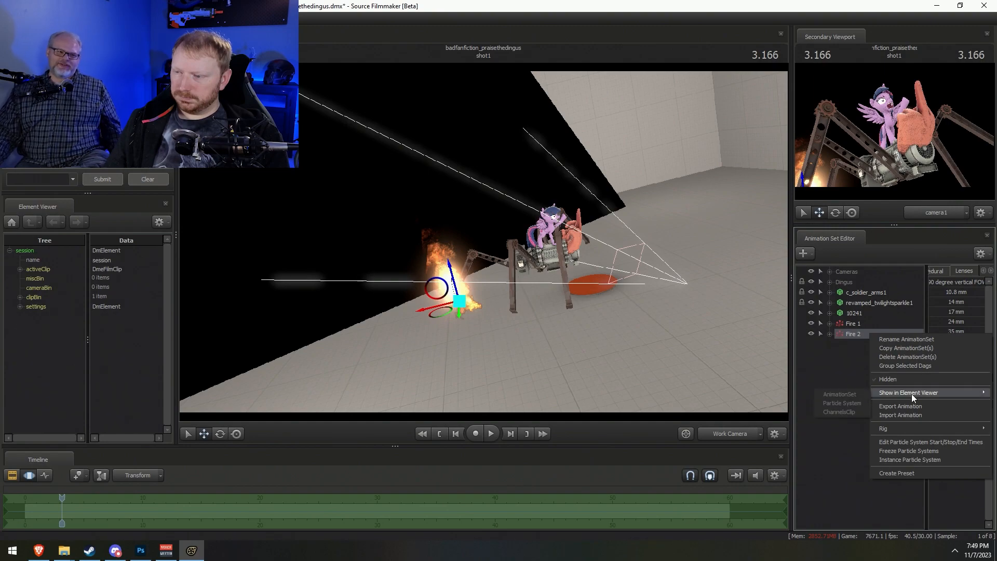
pyautogui.click(844, 403)
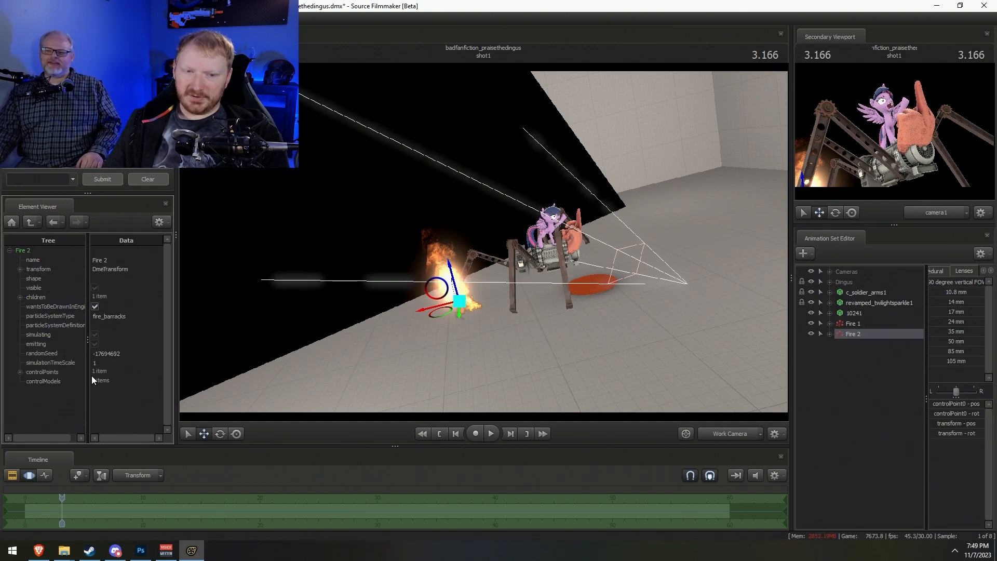
pyautogui.click(127, 355)
pyautogui.press('BackSpace')
pyautogui.write('3')
pyautogui.press('Return')
# Move the Fire 2 flame to the opposite side of the spider machine, behind its far legs
pyautogui.moveTo(562, 162); pyautogui.dragTo(478, 253)
pyautogui.moveTo(364, 297); pyautogui.dragTo(520, 260)
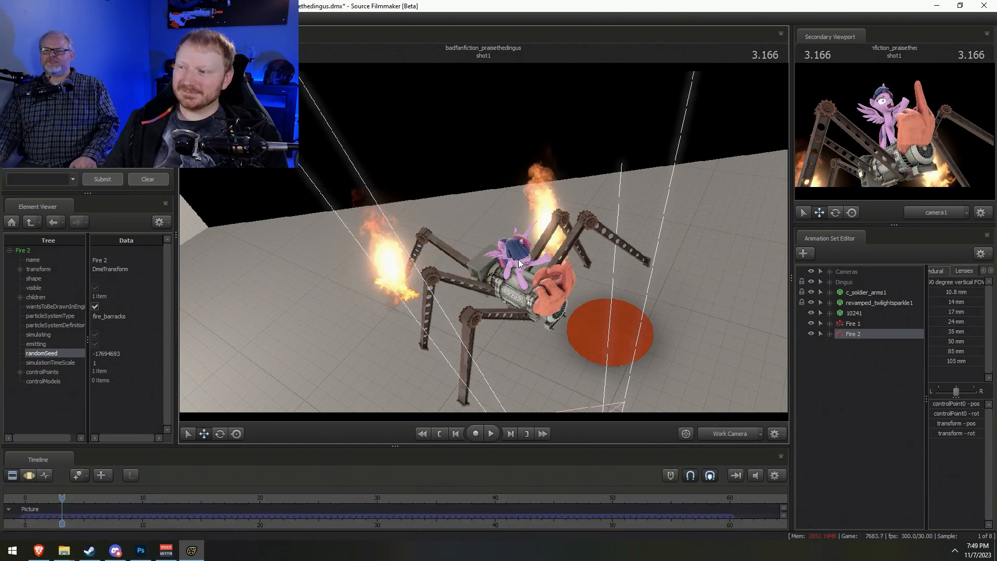
# Paste the copied fire animation set as Fire 3 and move its flame behind the machine's far front leg, near the orange disc
pyautogui.rightClick(858, 349)
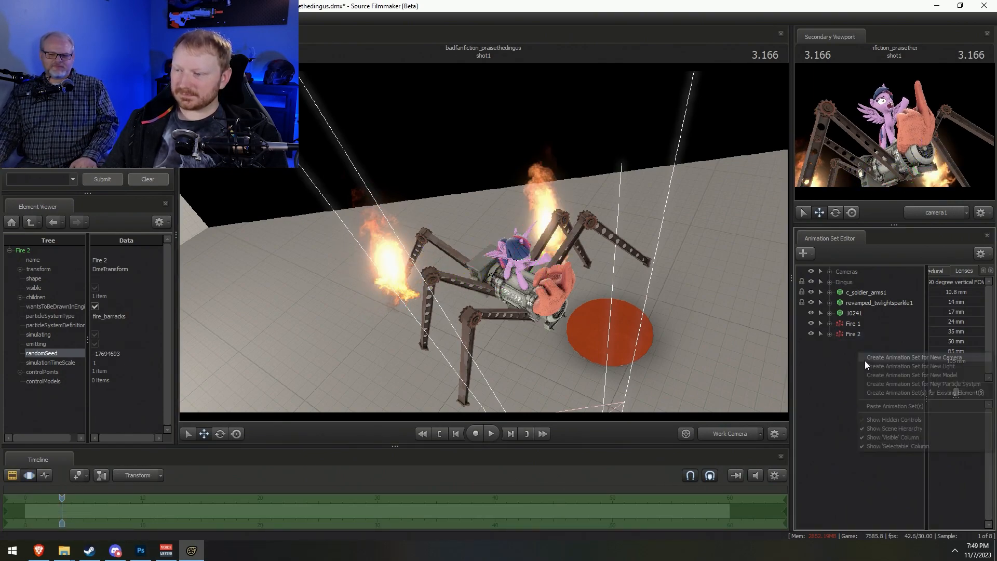
pyautogui.click(890, 406)
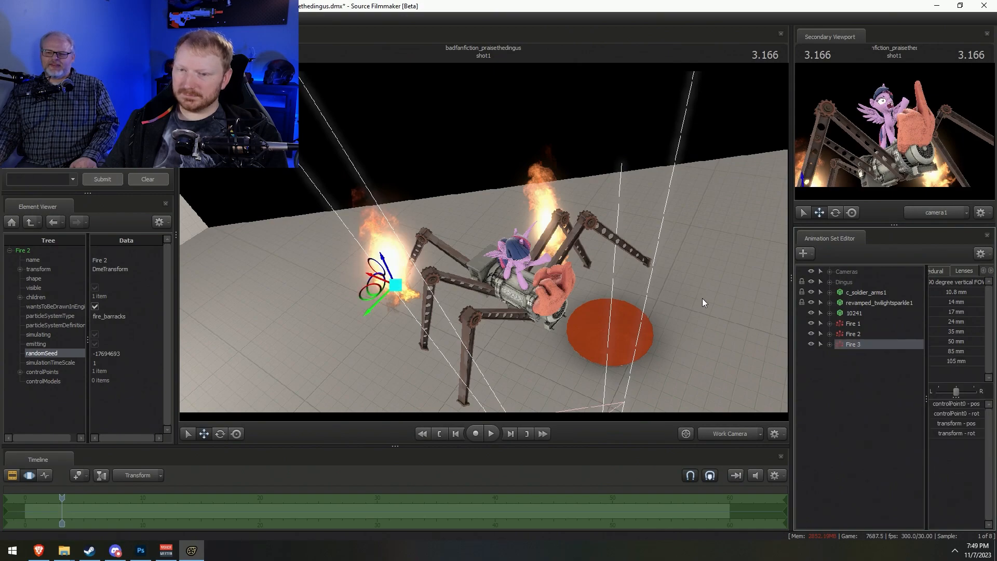
pyautogui.moveTo(361, 297); pyautogui.dragTo(587, 281)
# Duplicate the Fire 3 animation set by copying and pasting it
pyautogui.rightClick(851, 346)
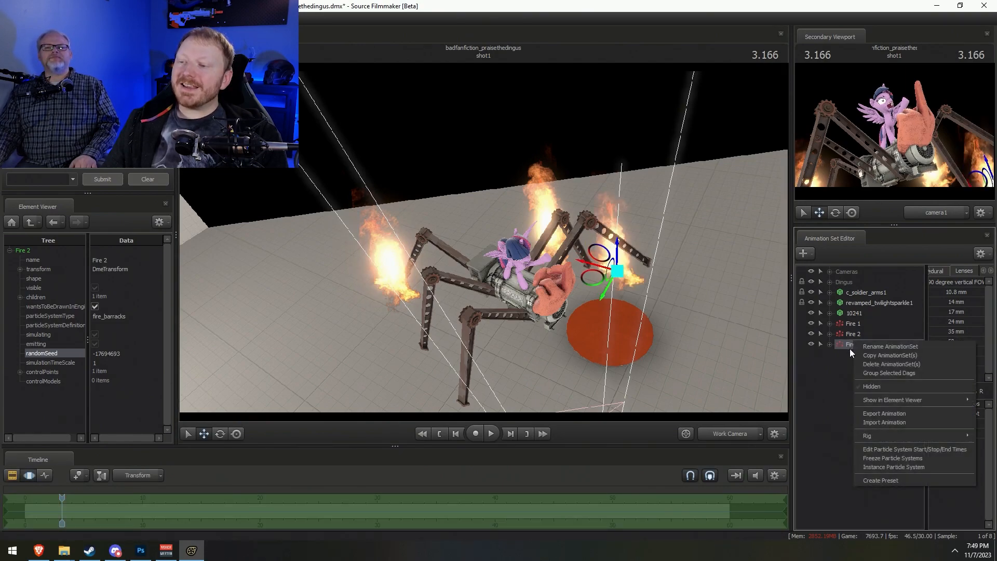
pyautogui.click(889, 355)
pyautogui.rightClick(861, 407)
pyautogui.click(875, 411)
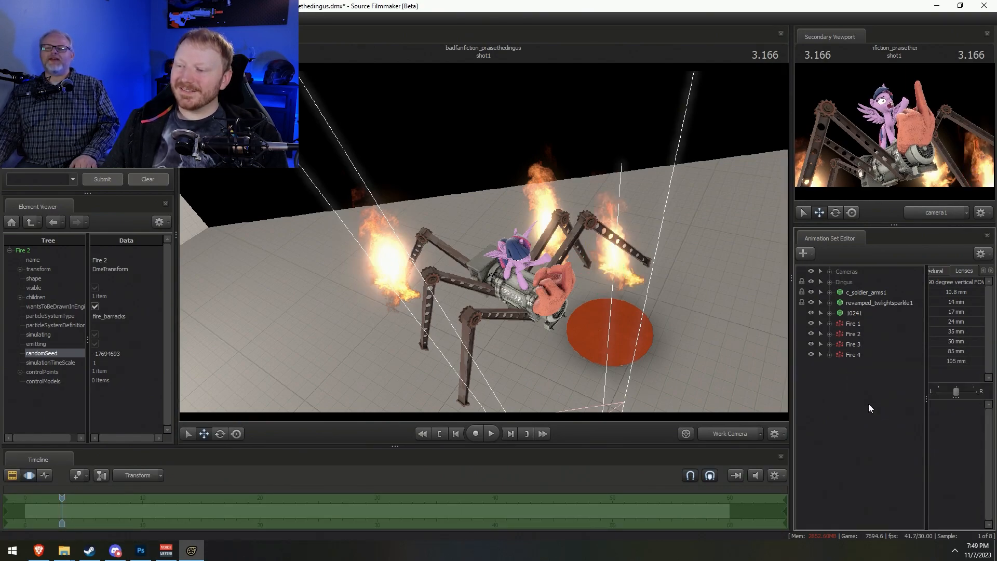
# Show Fire 4's particle system in the Element Viewer and set its randomSeed to -17694691
pyautogui.rightClick(855, 356)
pyautogui.moveTo(890, 417)
pyautogui.click(828, 419)
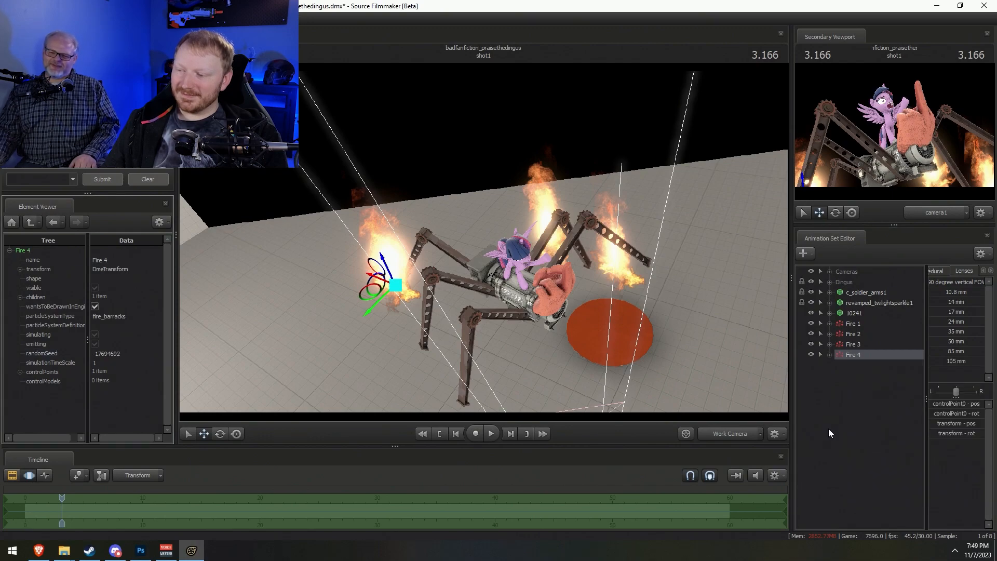
pyautogui.click(122, 354)
pyautogui.press('BackSpace')
pyautogui.write('1')
pyautogui.press('Return')
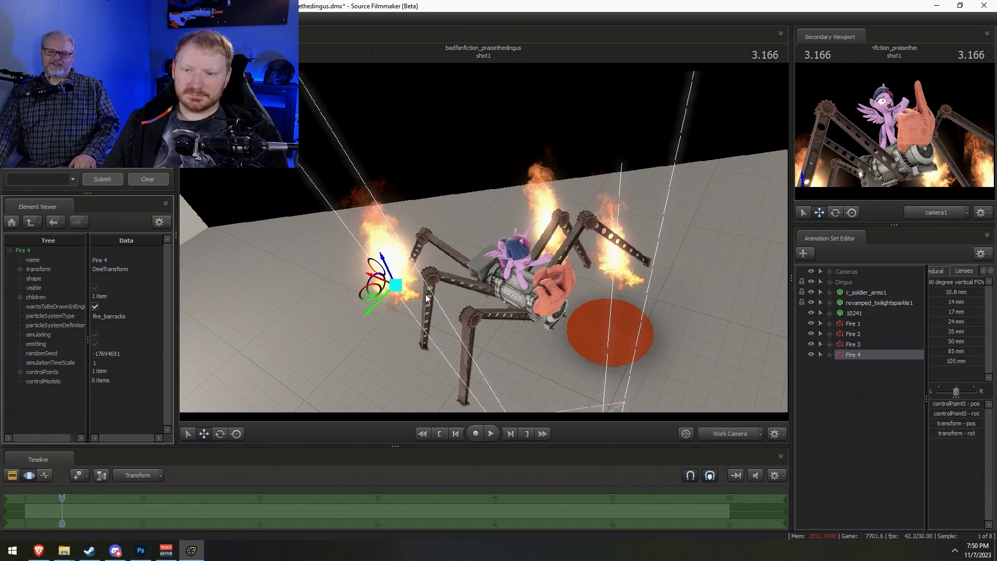
# Move the Fire 4 flame a short way from Fire 1 toward the machine's body, beside the rear legs
pyautogui.moveTo(371, 294); pyautogui.dragTo(429, 263)
pyautogui.press('F2')
pyautogui.press('F3')
pyautogui.moveTo(484, 246); pyautogui.dragTo(483, 239)
pyautogui.press('F2')
pyautogui.press('F3')
pyautogui.moveTo(429, 271); pyautogui.dragTo(428, 268)
pyautogui.press('F2')
pyautogui.press('F3')
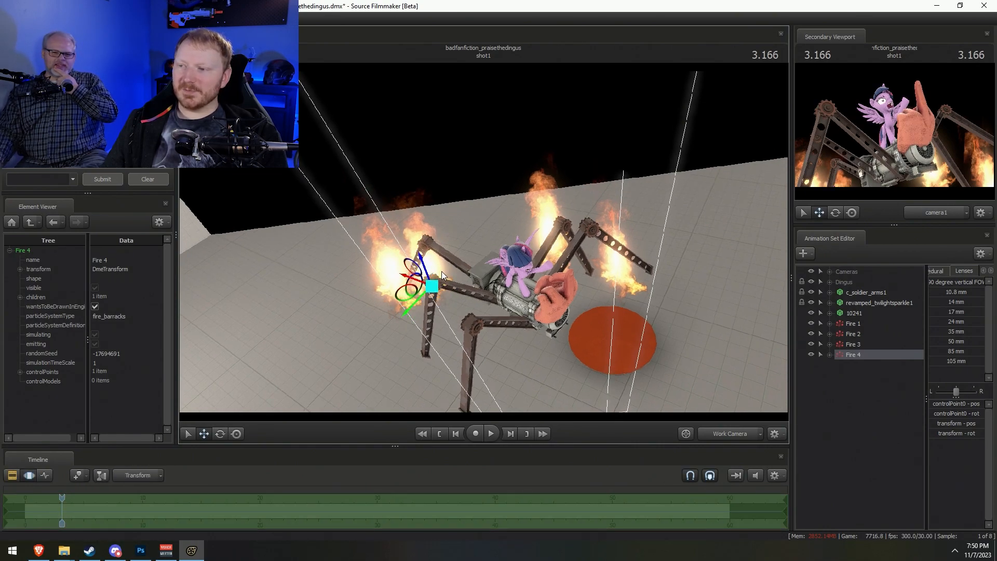
# Duplicate the Fire 4 animation set and position the copy's flame between Fire 4 and the machine's body
pyautogui.rightClick(852, 358)
pyautogui.click(890, 417)
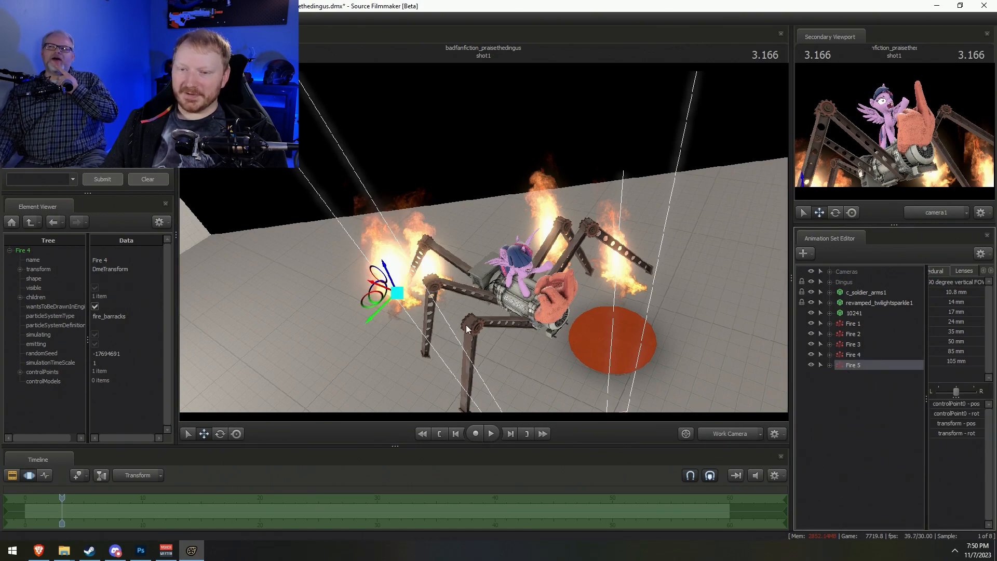
pyautogui.moveTo(369, 305); pyautogui.dragTo(440, 266)
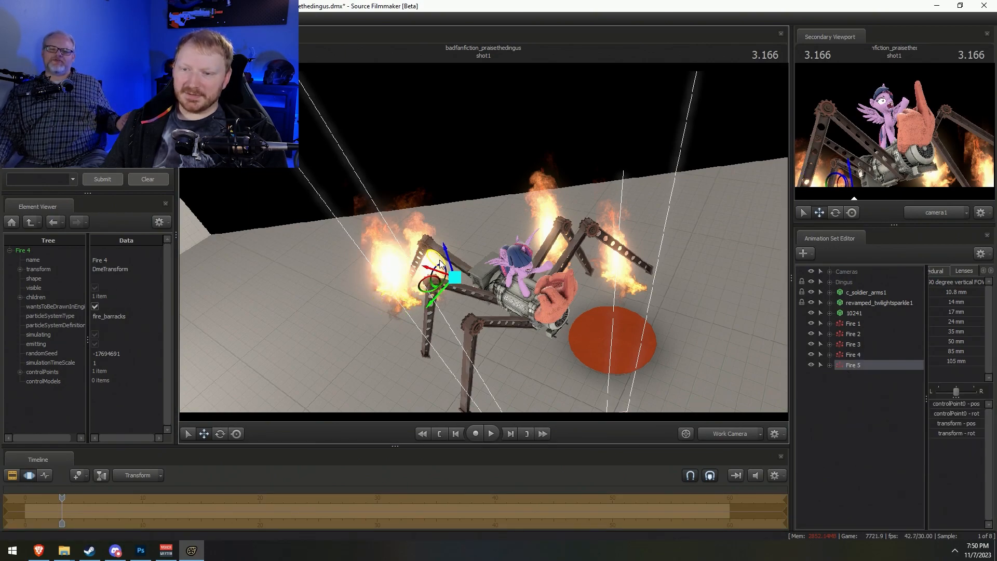
pyautogui.press('F2')
pyautogui.press('F3')
pyautogui.press('F2')
pyautogui.press('F3')
pyautogui.press('F2')
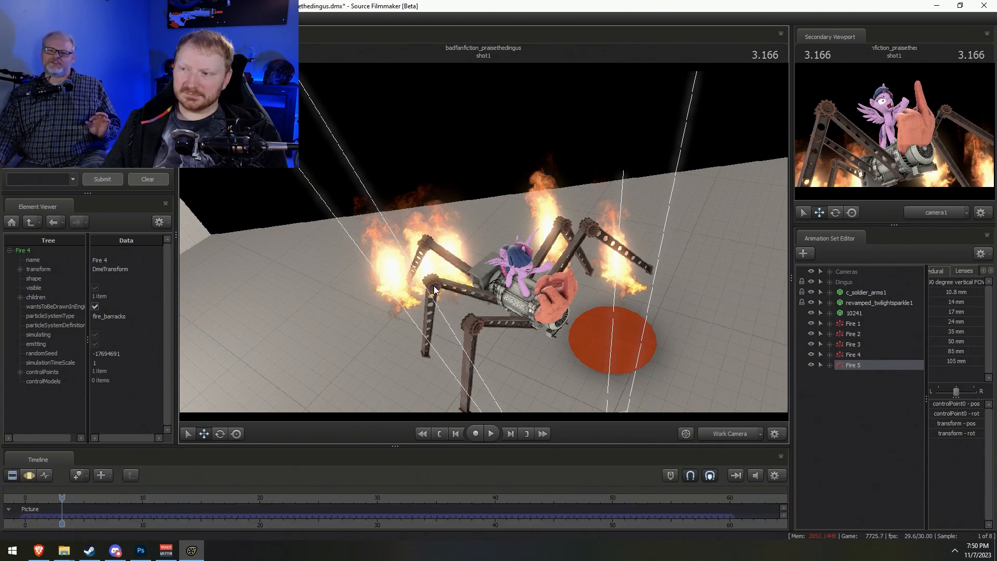
pyautogui.press('F3')
pyautogui.press('F2')
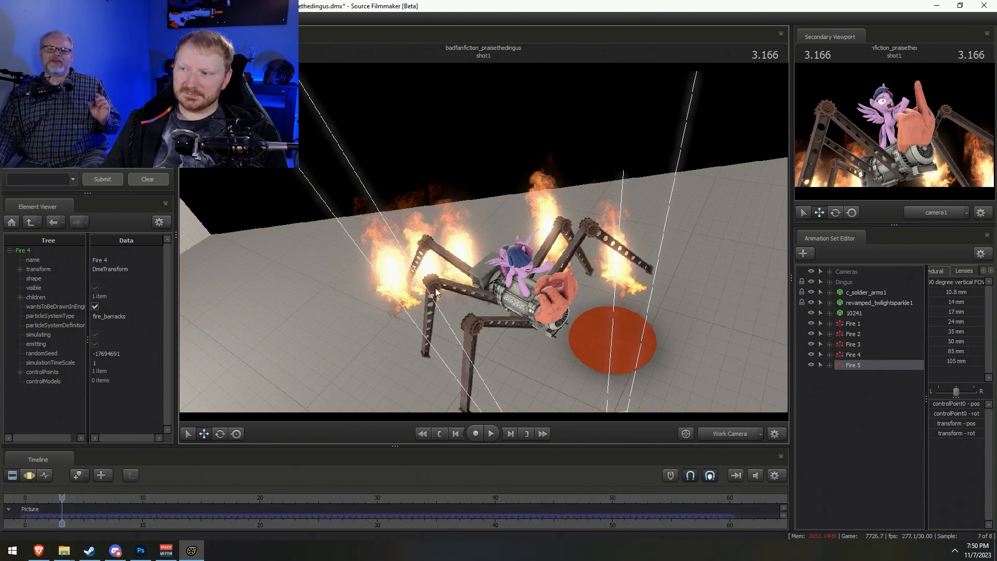
# Paste a further fire copy as Fire 6 and position its flame behind the fist, between Fire 2 and Fire 3
pyautogui.rightClick(830, 426)
pyautogui.click(867, 480)
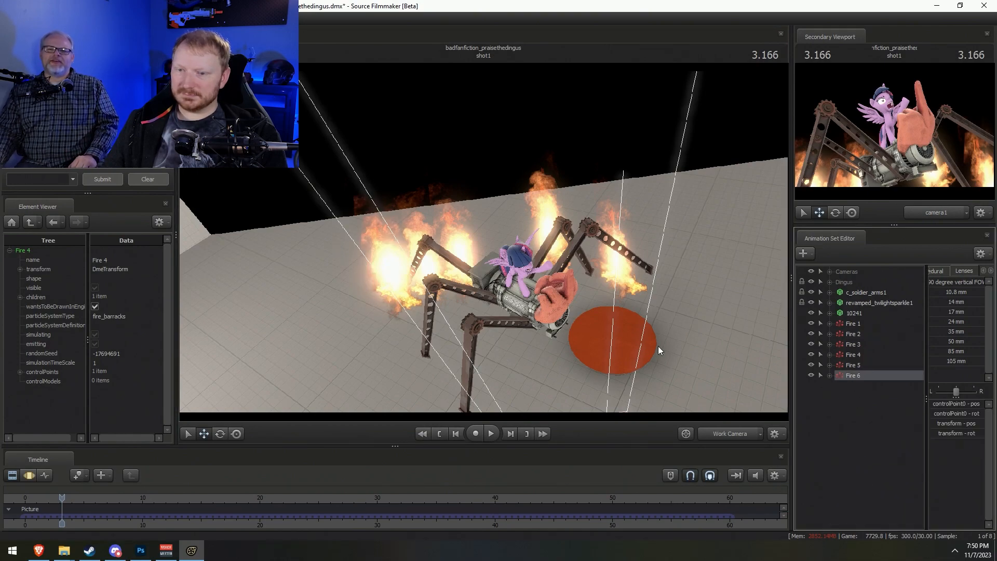
pyautogui.press('F3')
pyautogui.press('F2')
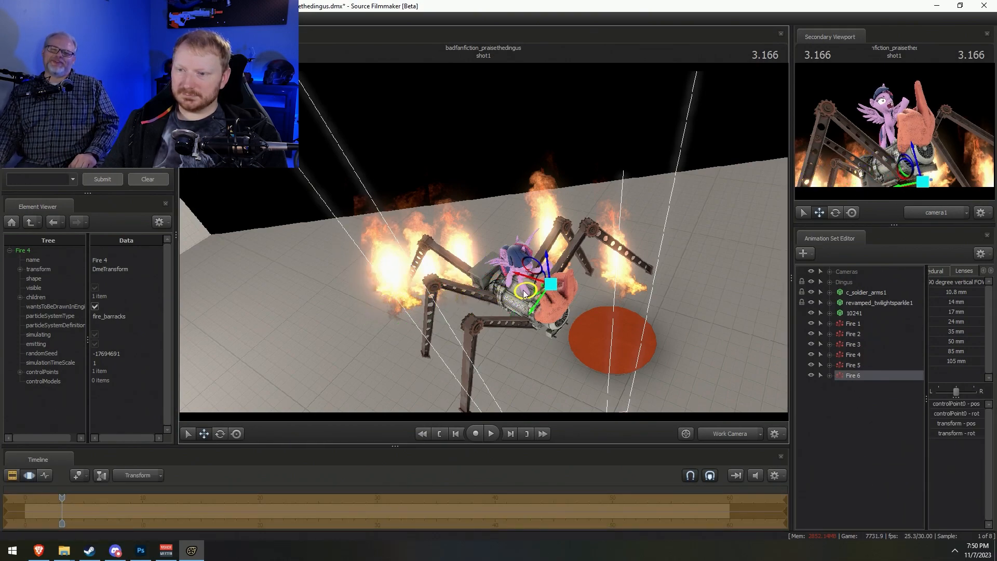
pyautogui.press('F3')
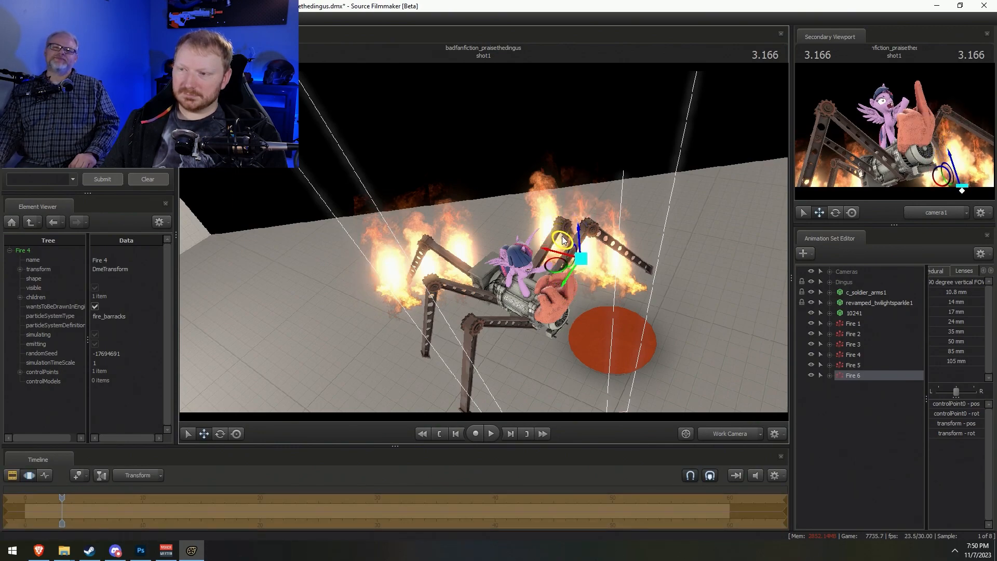
pyautogui.press('F2')
pyautogui.press('F3')
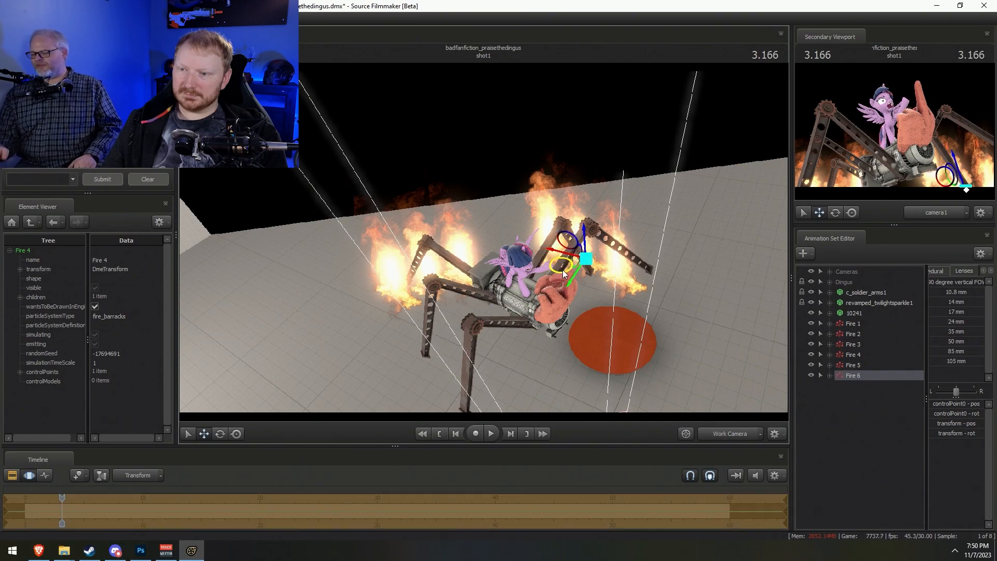
pyautogui.moveTo(498, 233); pyautogui.dragTo(497, 243)
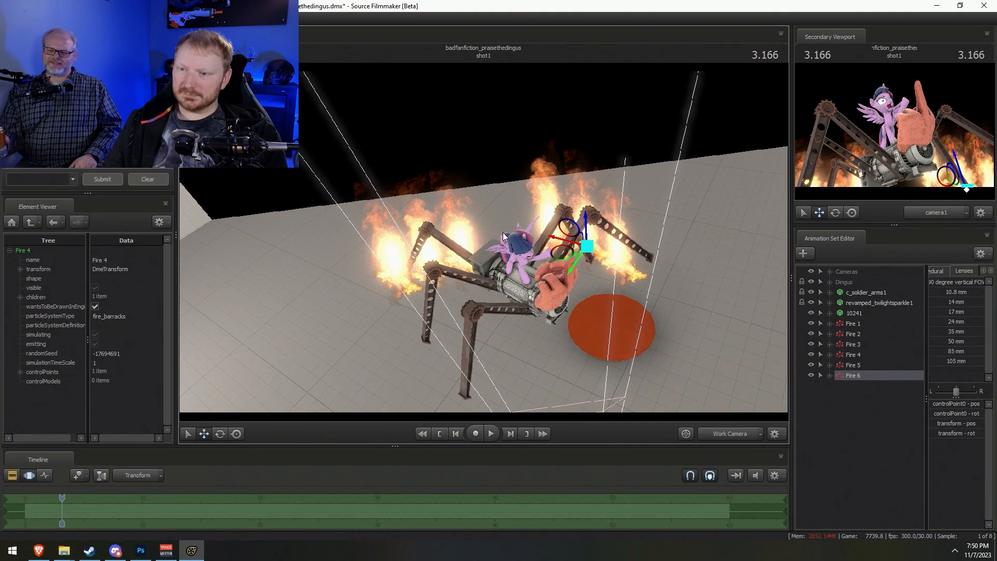
pyautogui.moveTo(571, 238); pyautogui.dragTo(567, 250)
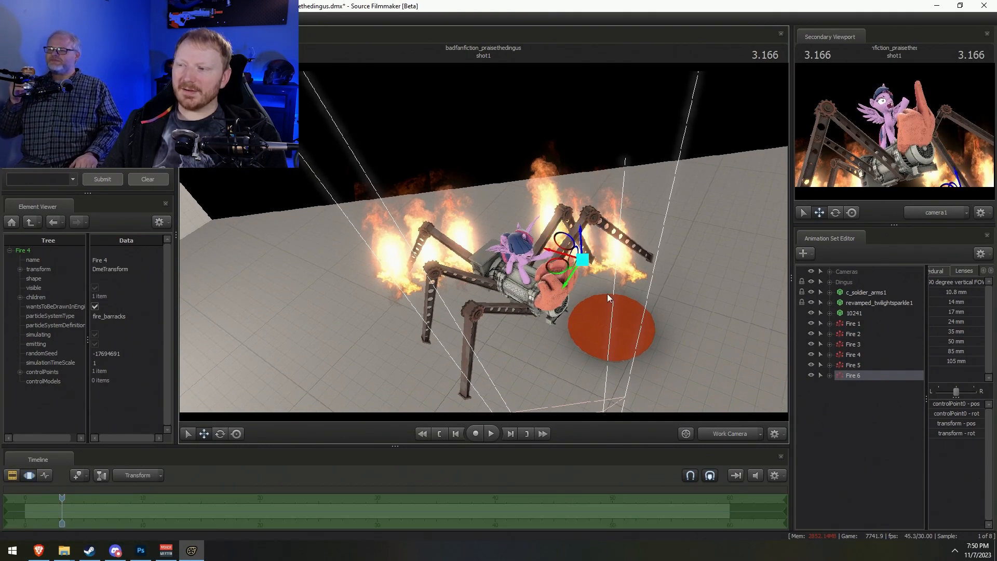
# Paste a further fire copy as Fire 7 and move its flame behind the far front legs, next to Fire 6
pyautogui.rightClick(858, 424)
pyautogui.click(899, 477)
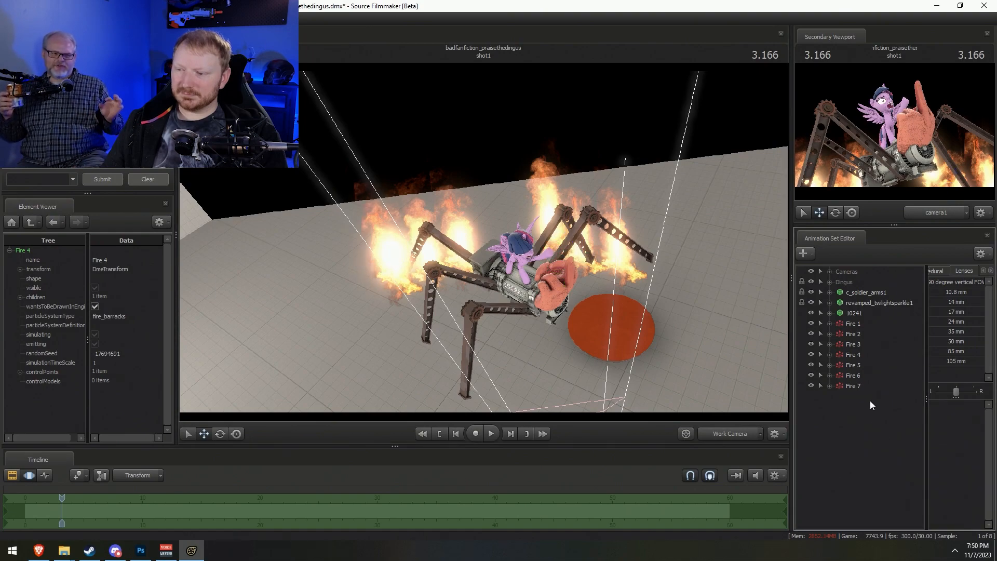
pyautogui.moveTo(364, 288); pyautogui.dragTo(575, 225)
pyautogui.press('F2')
pyautogui.press('F3')
pyautogui.press('F2')
pyautogui.press('F3')
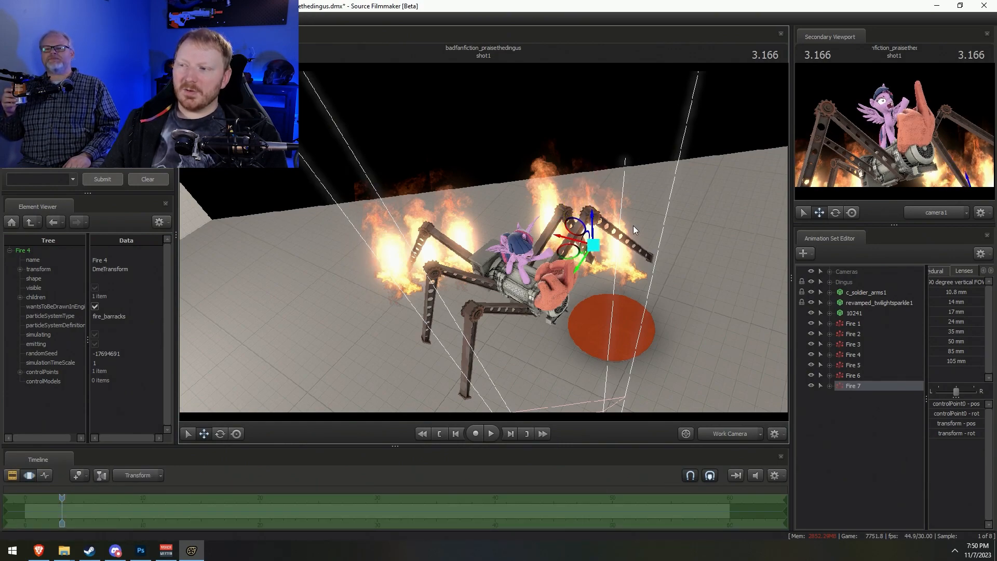
pyautogui.press('F2')
pyautogui.press('F3')
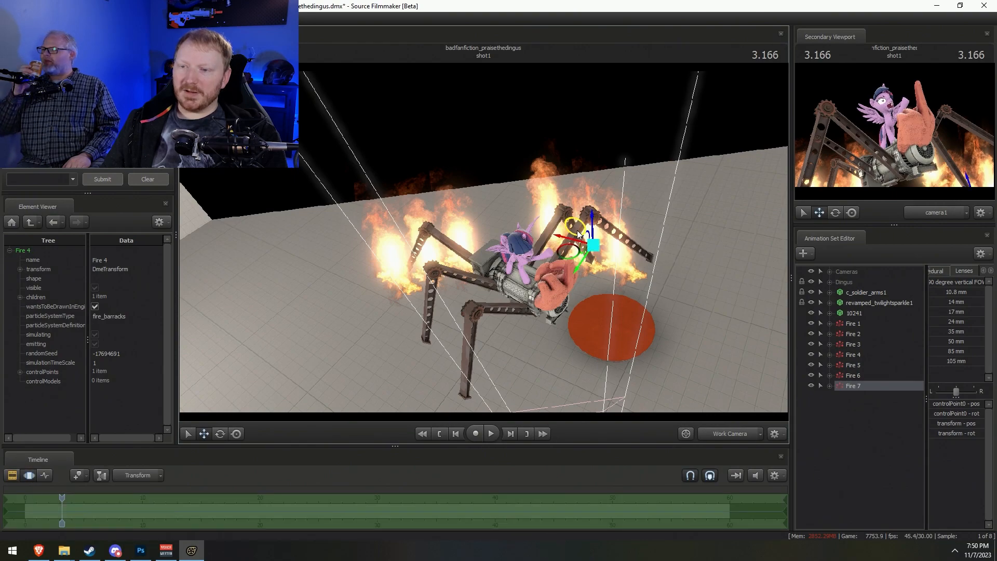
# Nudge the Fire 7 flame slightly farther back behind the far front legs
pyautogui.moveTo(572, 253); pyautogui.dragTo(579, 220)
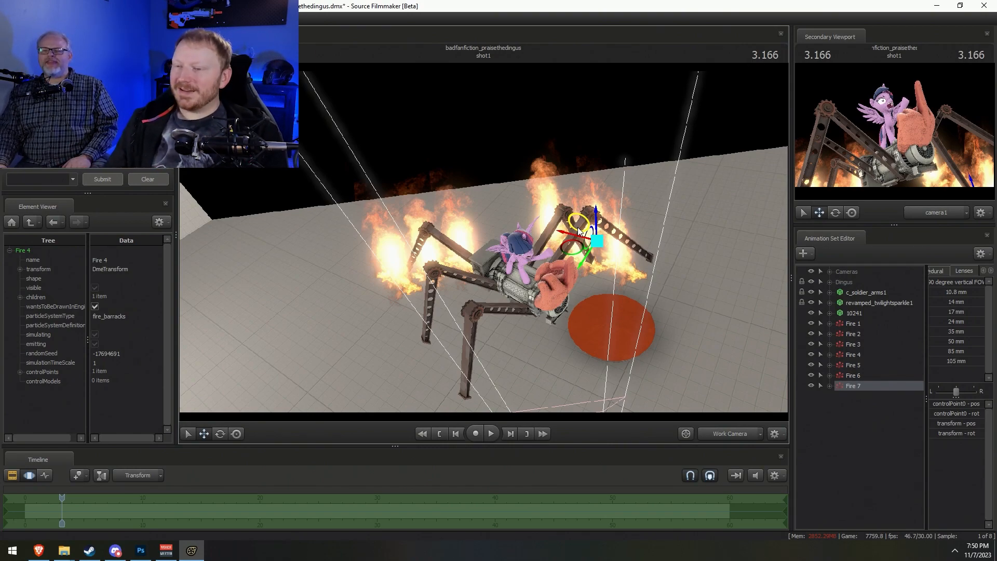
pyautogui.press('F2')
pyautogui.press('F3')
pyautogui.press('F2')
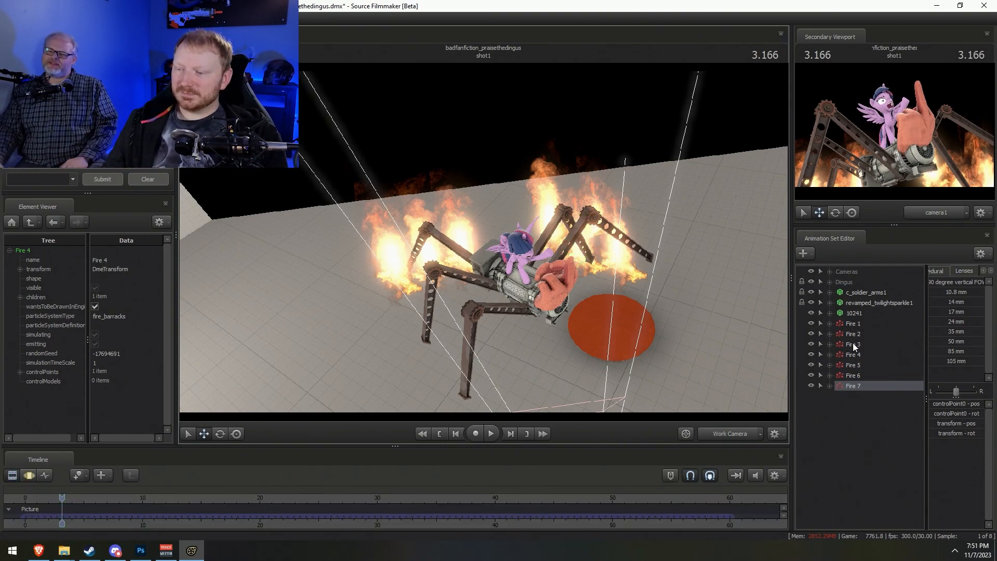
# Paste a further fire copy as Fire 8 and move its flame behind the machine's body, in the gap between the fire groups
pyautogui.rightClick(849, 421)
pyautogui.click(892, 485)
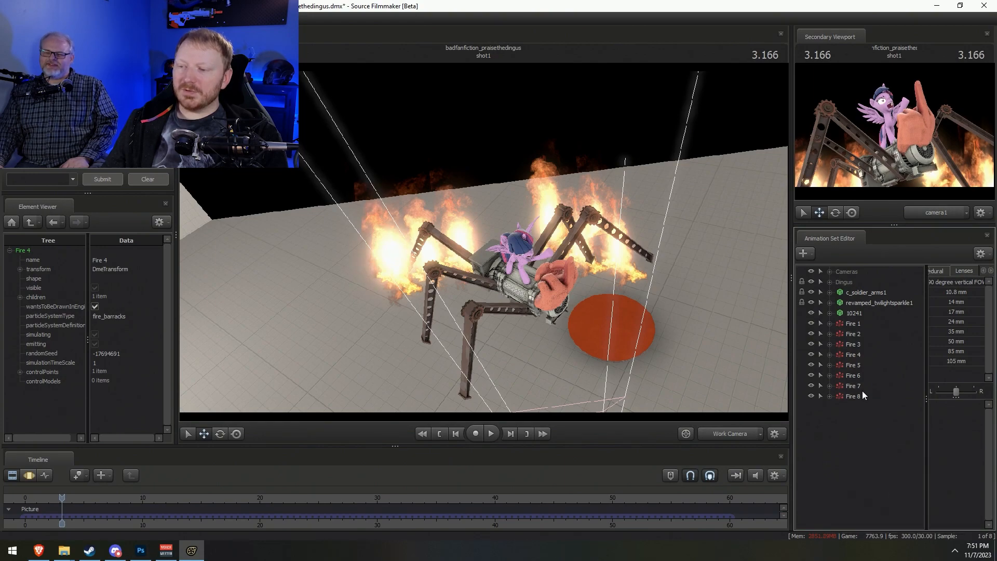
pyautogui.click(860, 394)
pyautogui.press('F3')
pyautogui.moveTo(367, 285); pyautogui.dragTo(467, 203)
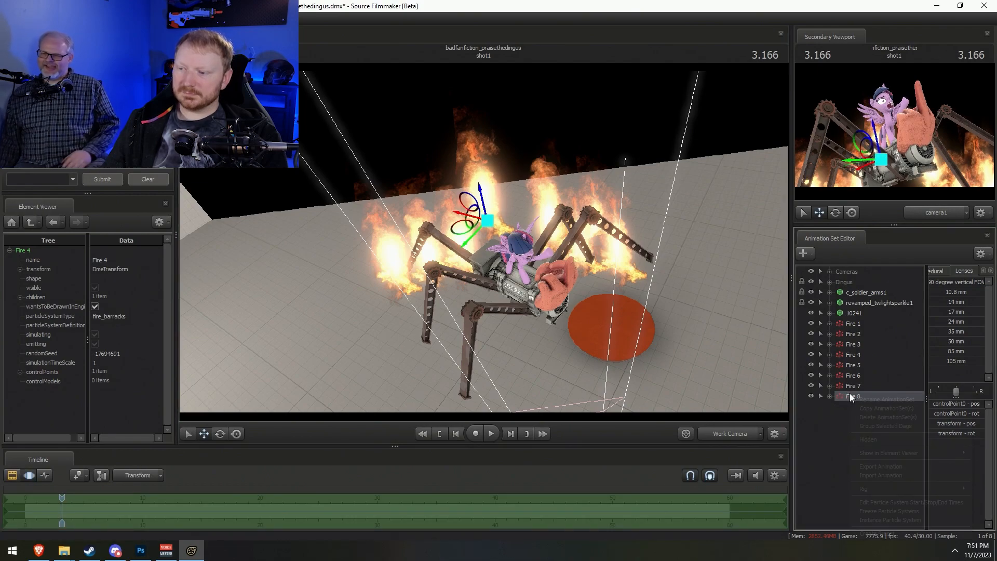
# Show Fire 8's particle system in the Element Viewer and set its randomSeed to -17694695
pyautogui.rightClick(850, 394)
pyautogui.moveTo(902, 455)
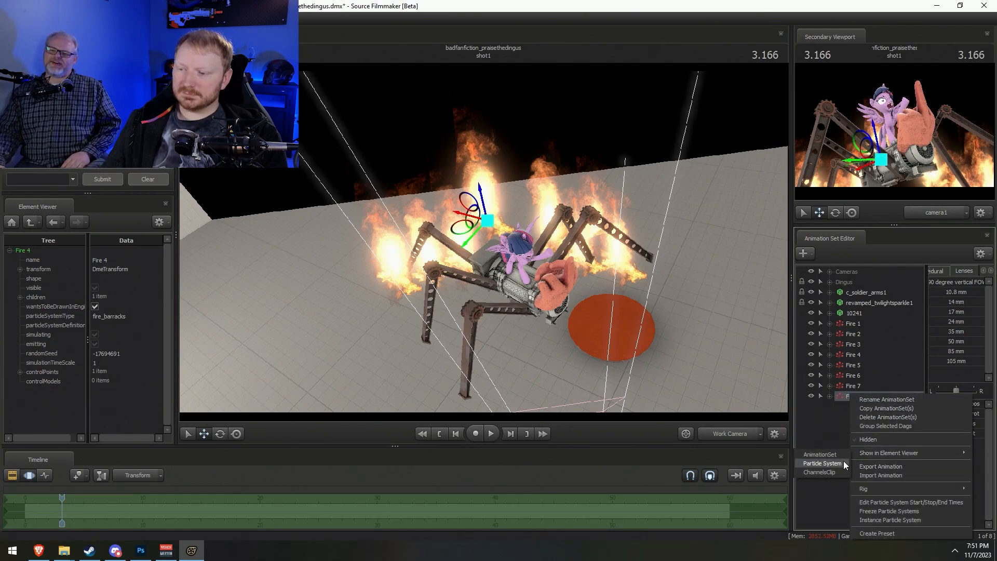
pyautogui.click(844, 462)
pyautogui.click(120, 352)
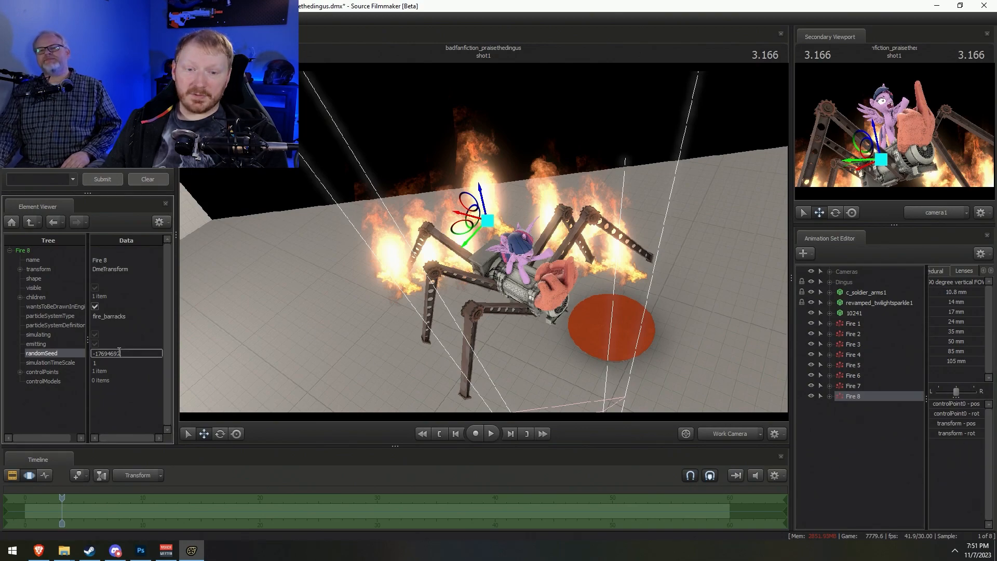
pyautogui.press('Return')
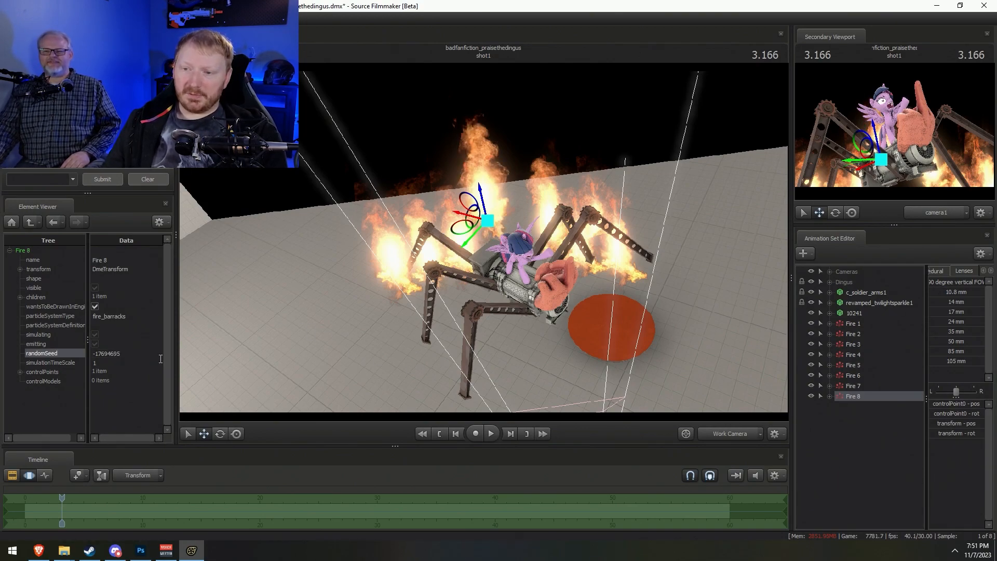
# Duplicate the Fire 8 animation set and move the copy's flame behind the pony, farther back beside Fire 8
pyautogui.click(899, 463)
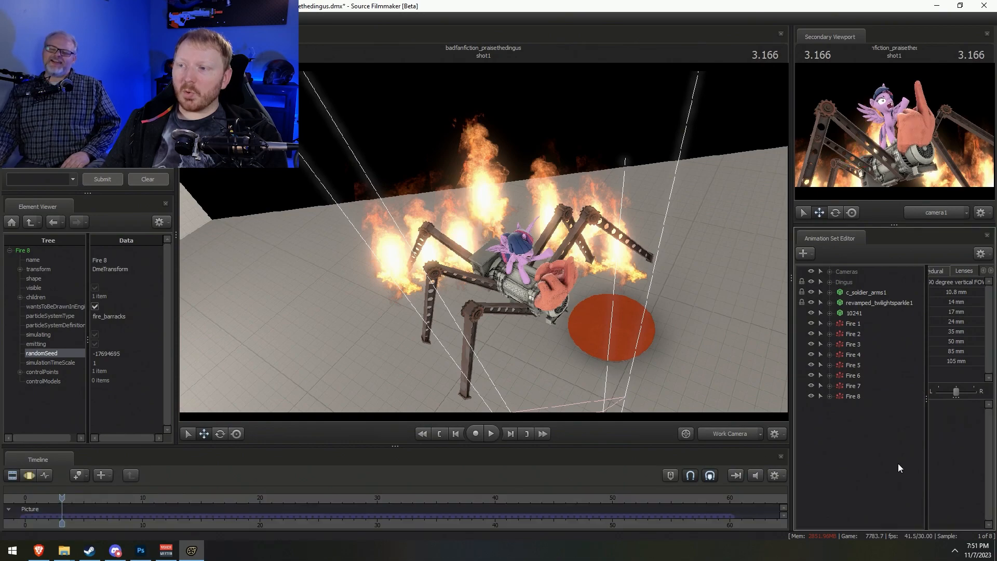
pyautogui.click(852, 397)
pyautogui.rightClick(851, 398)
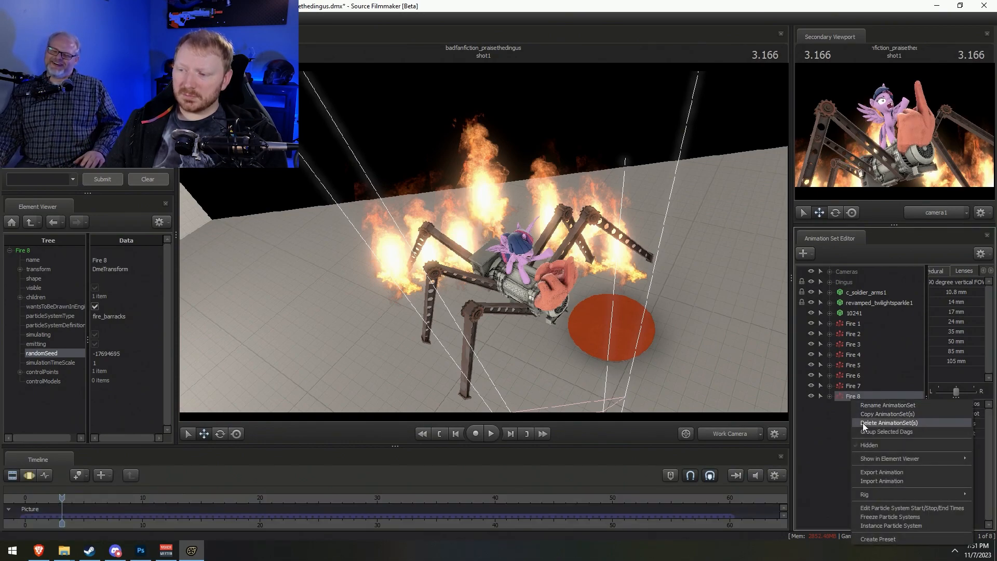
pyautogui.click(843, 428)
pyautogui.rightClick(843, 424)
pyautogui.click(861, 482)
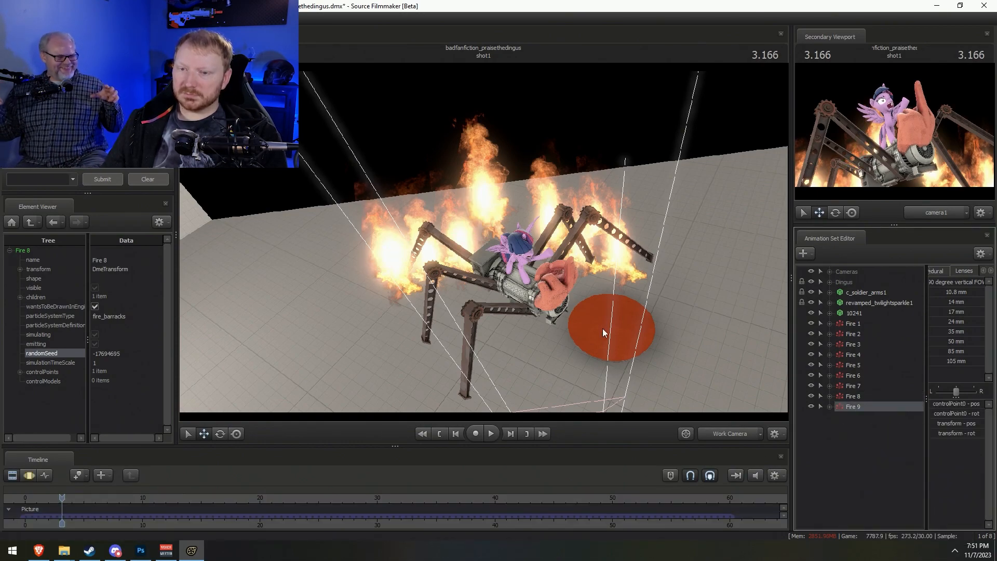
pyautogui.moveTo(363, 291); pyautogui.dragTo(523, 201)
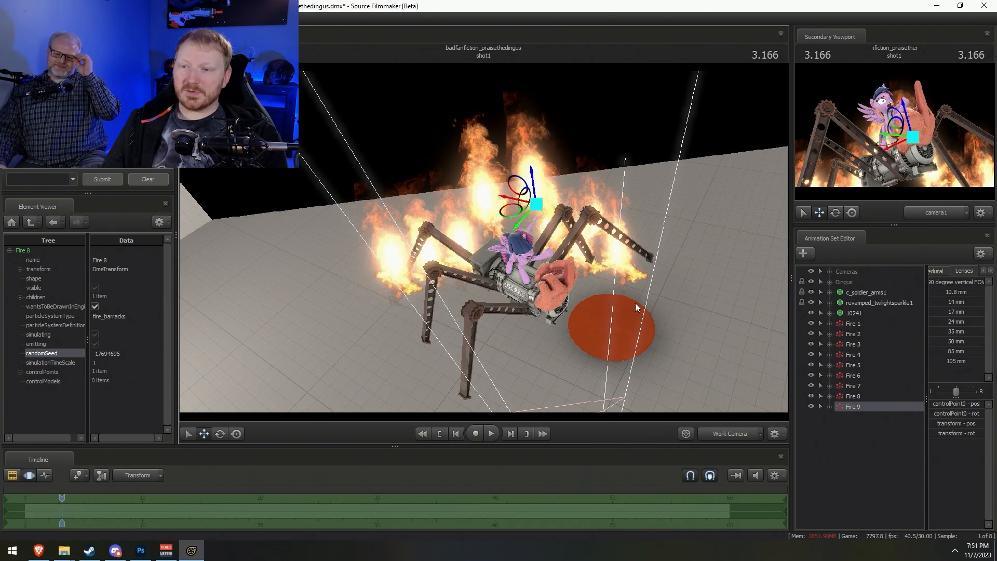
pyautogui.moveTo(518, 199); pyautogui.dragTo(515, 167)
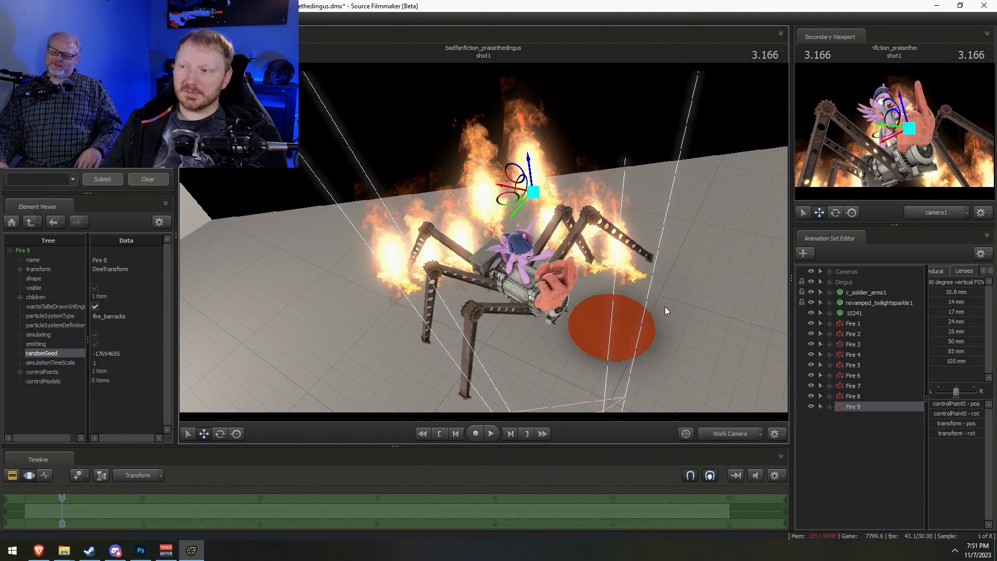
# Paste a further fire copy as Fire 10 and move its flame to the machine's body, just below the pony
pyautogui.rightClick(831, 462)
pyautogui.click(873, 415)
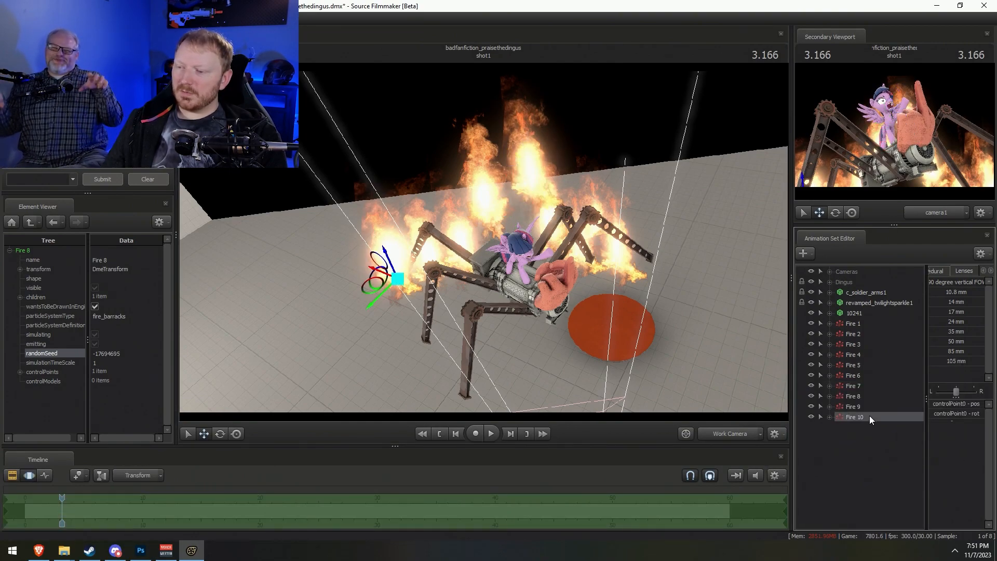
pyautogui.moveTo(366, 290); pyautogui.dragTo(508, 254)
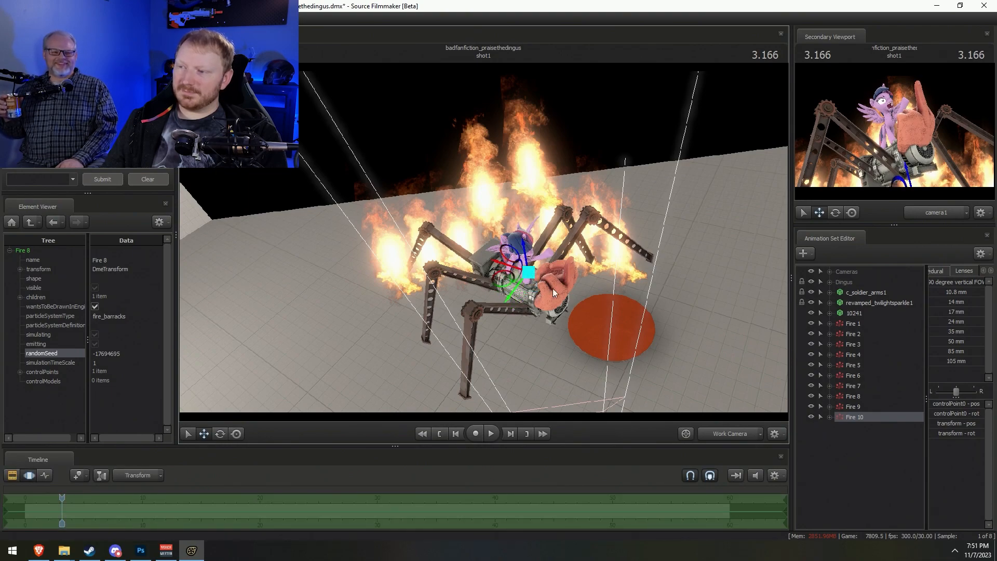
# Paste another fire copy as Fire 11 and move its flame onto the machine's body, slightly lower than Fire 10
pyautogui.rightClick(871, 460)
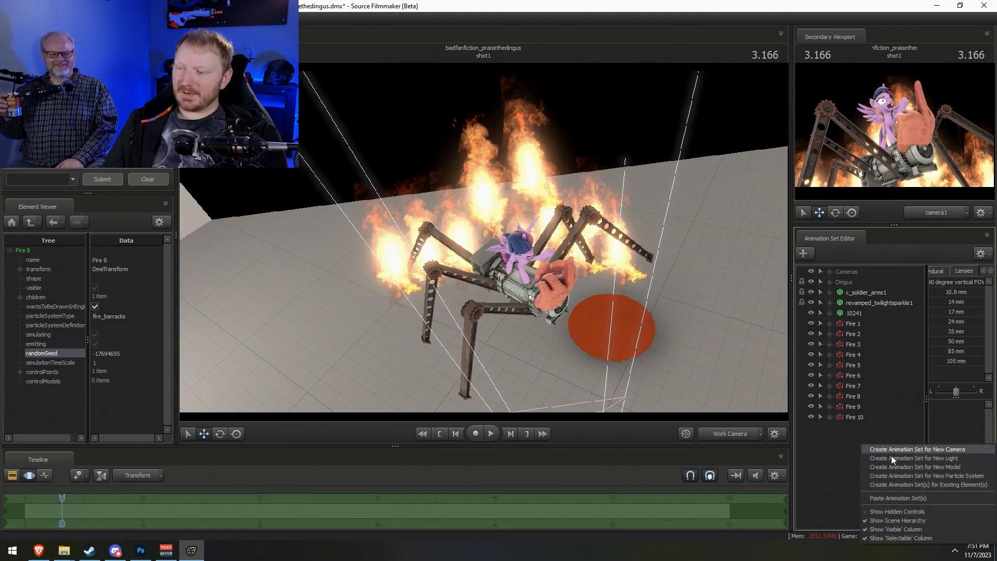
pyautogui.click(902, 499)
pyautogui.moveTo(387, 278); pyautogui.dragTo(517, 296)
# Paste a further fire copy as Fire 12 and move its flame behind the rear legs, beside the pony
pyautogui.rightClick(863, 466)
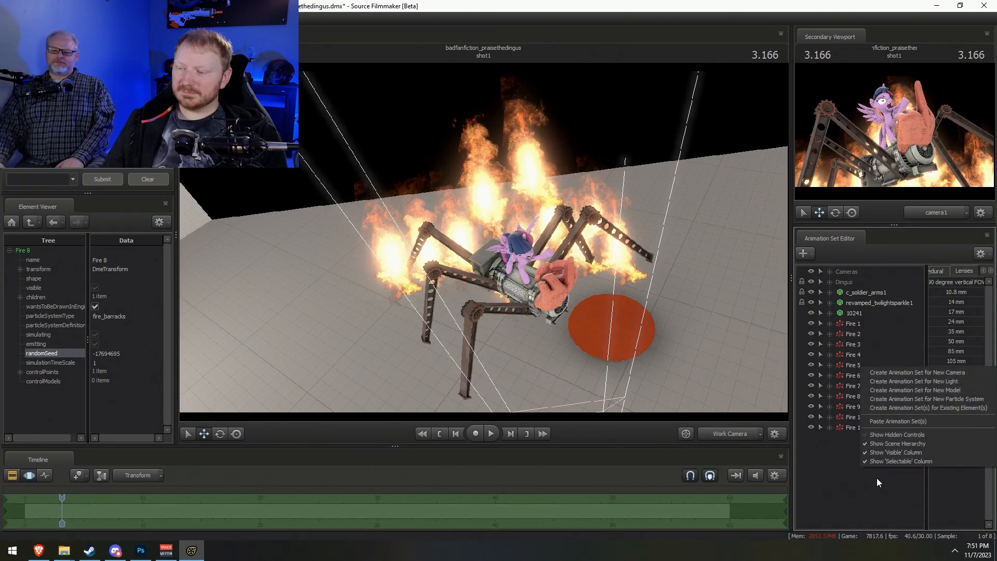
pyautogui.click(908, 421)
pyautogui.click(396, 280)
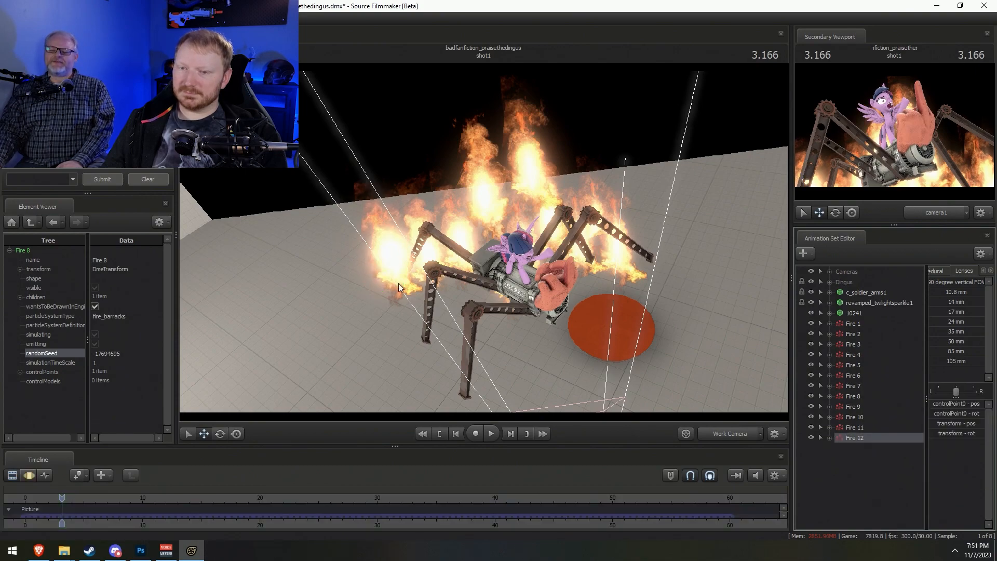
pyautogui.moveTo(401, 282); pyautogui.dragTo(569, 221)
pyautogui.press('F2')
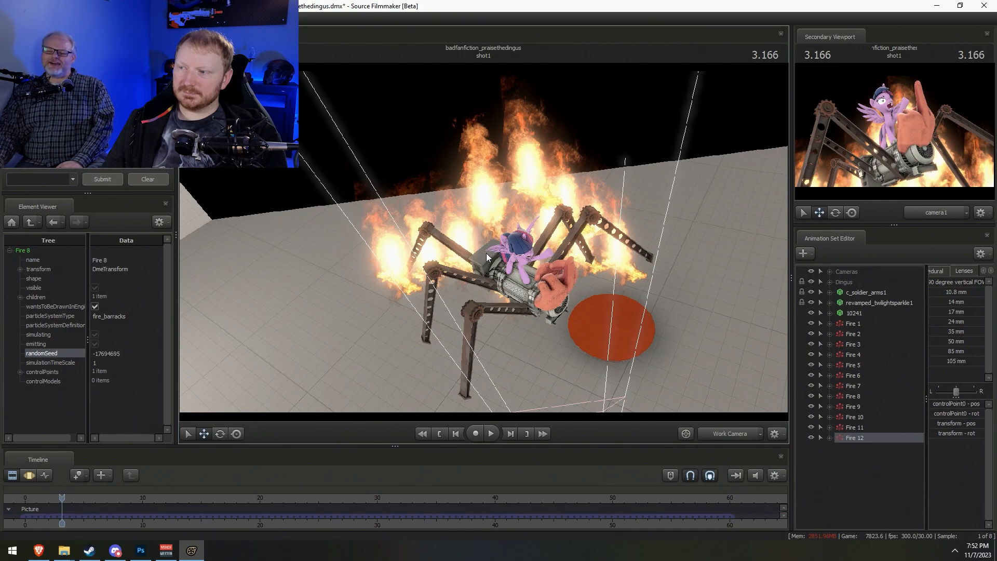
pyautogui.press('F3')
pyautogui.moveTo(568, 222); pyautogui.dragTo(583, 236)
pyautogui.press('F2')
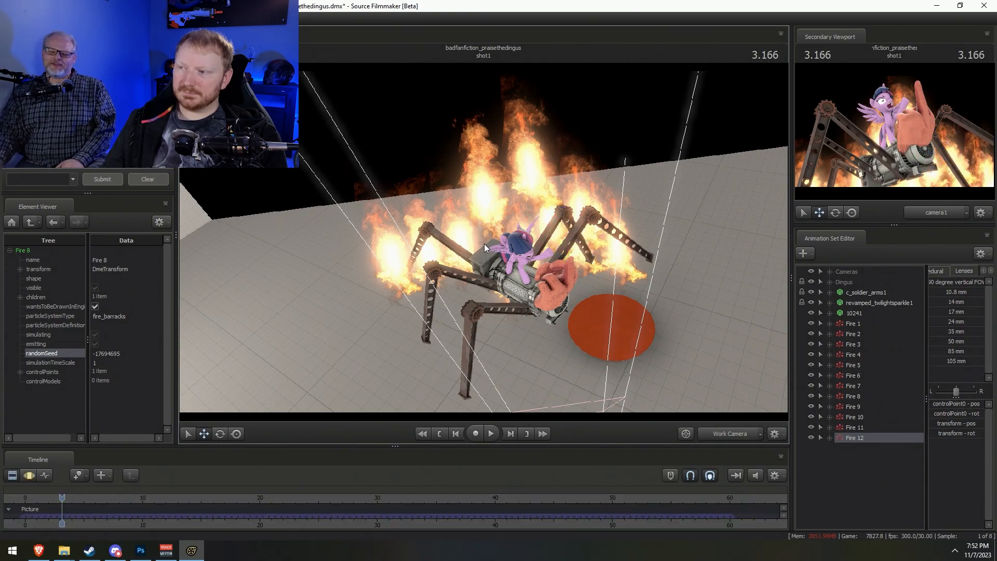
# Paste one more fire copy as Fire 13 and place its flame behind the machine, between the outer fire group and the pony
pyautogui.rightClick(846, 462)
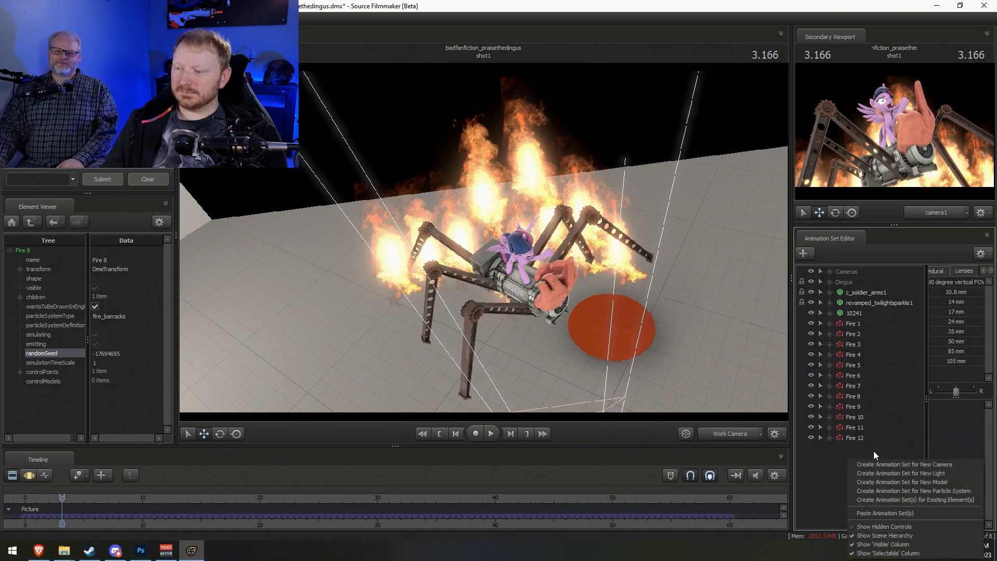
pyautogui.click(883, 513)
pyautogui.press('F3')
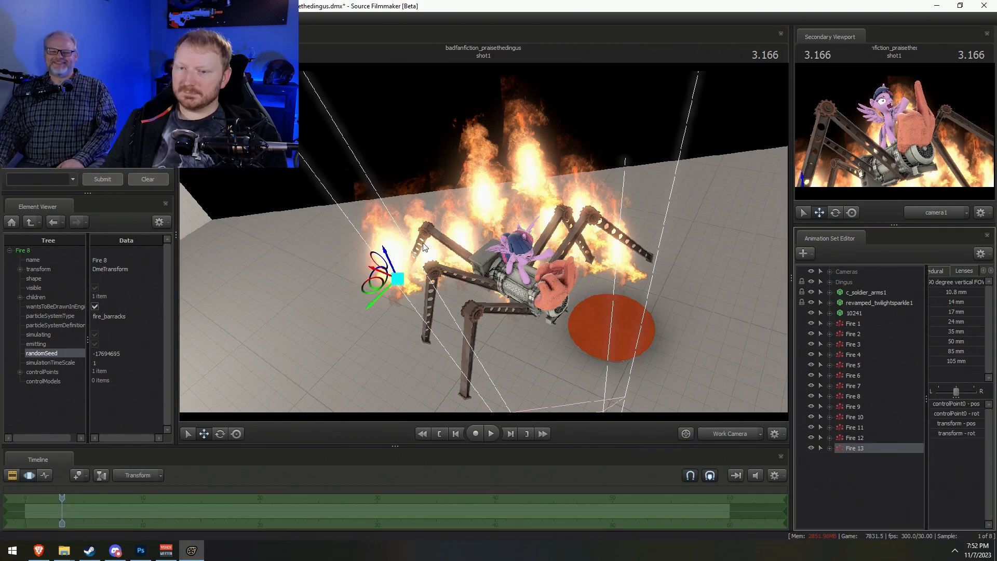
pyautogui.moveTo(397, 280); pyautogui.dragTo(483, 242)
pyautogui.press('F2')
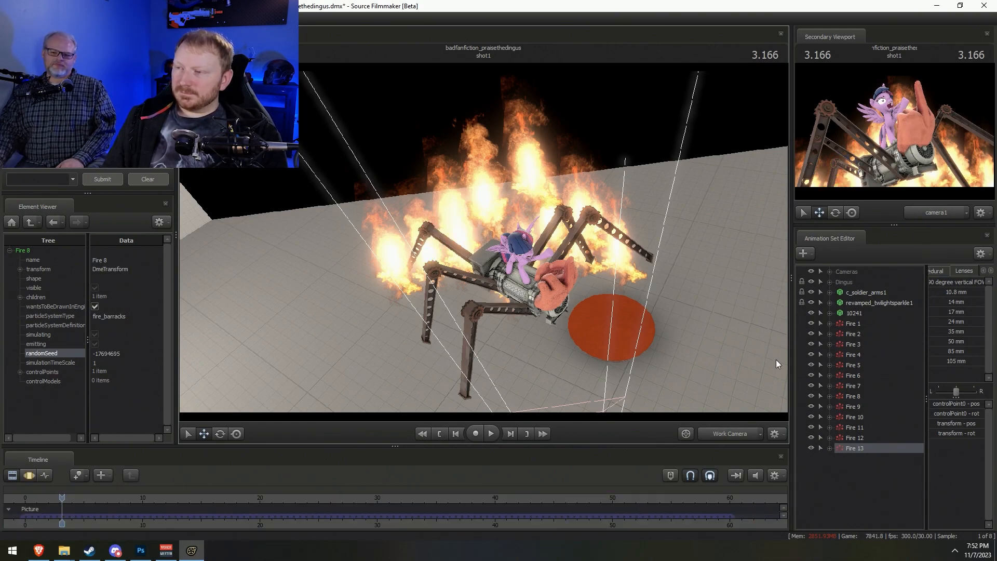
pyautogui.rightClick(663, 276)
pyautogui.click(700, 304)
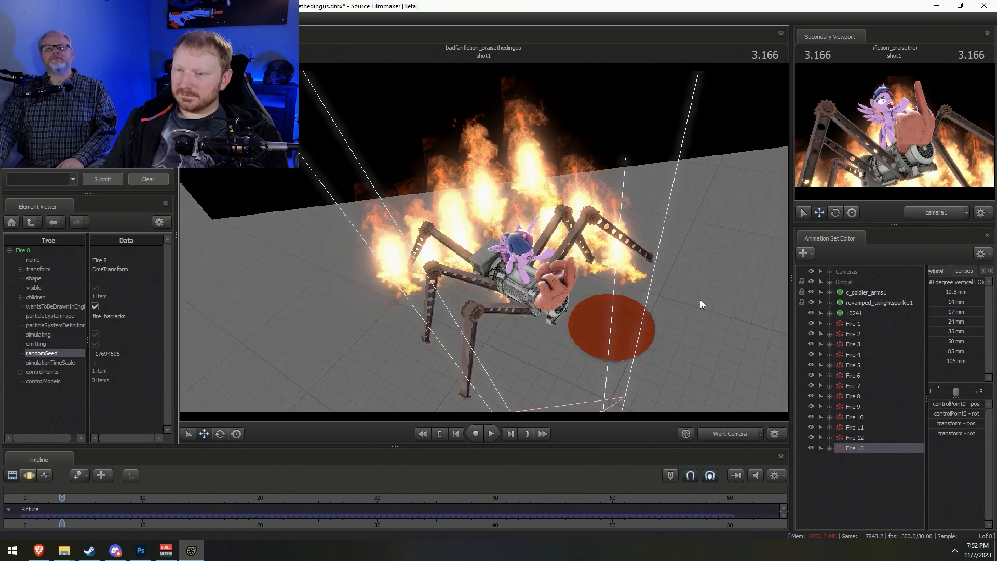
pyautogui.press('F3')
pyautogui.rightClick(701, 302)
pyautogui.click(719, 310)
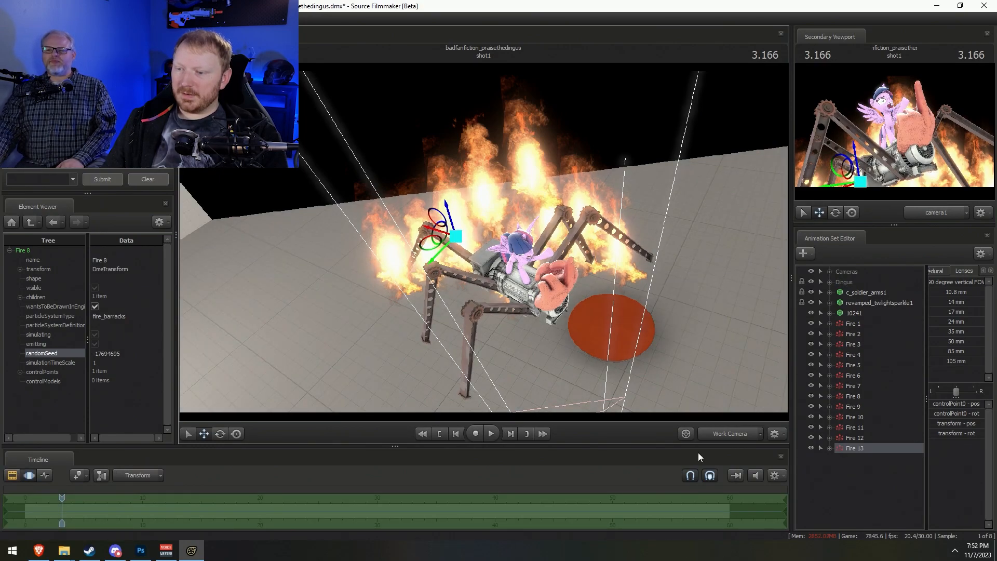
# Switch the main viewport to camera1 and save the session
pyautogui.click(715, 434)
pyautogui.hotkey('ctrl', 's')
# Unload the current map and load a void map instead, filtering the BSP files by "voi"
pyautogui.rightClick(667, 258)
pyautogui.click(699, 370)
pyautogui.rightClick(683, 257)
pyautogui.click(751, 372)
pyautogui.write('voi')
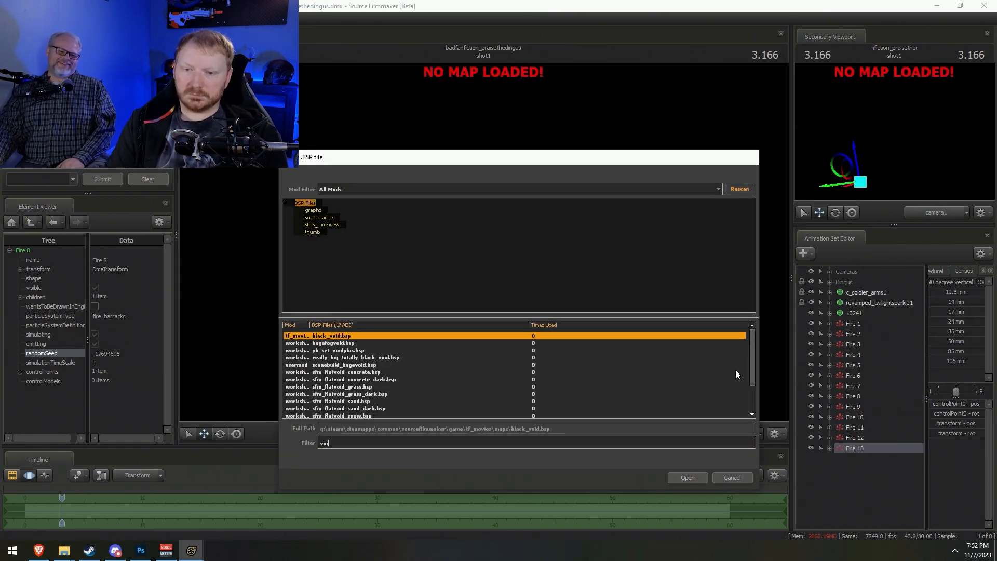
pyautogui.press('Down')
pyautogui.press('Down')
pyautogui.press('Down')
pyautogui.press('Down')
pyautogui.press('Return')
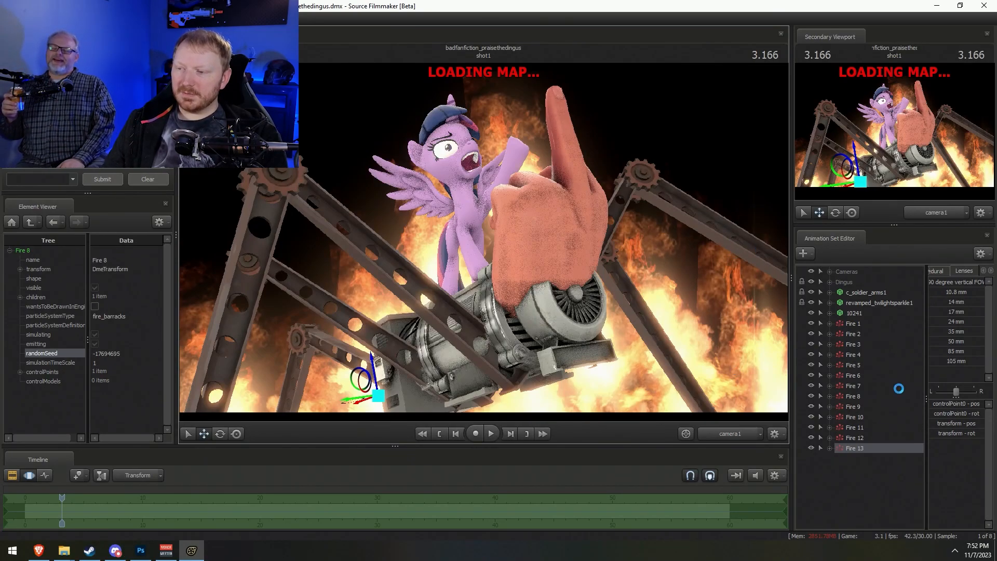
# Group the animation sets Fire 1 to Fire 13 under the name Particles and place the group directly below Dingus
pyautogui.click(848, 324)
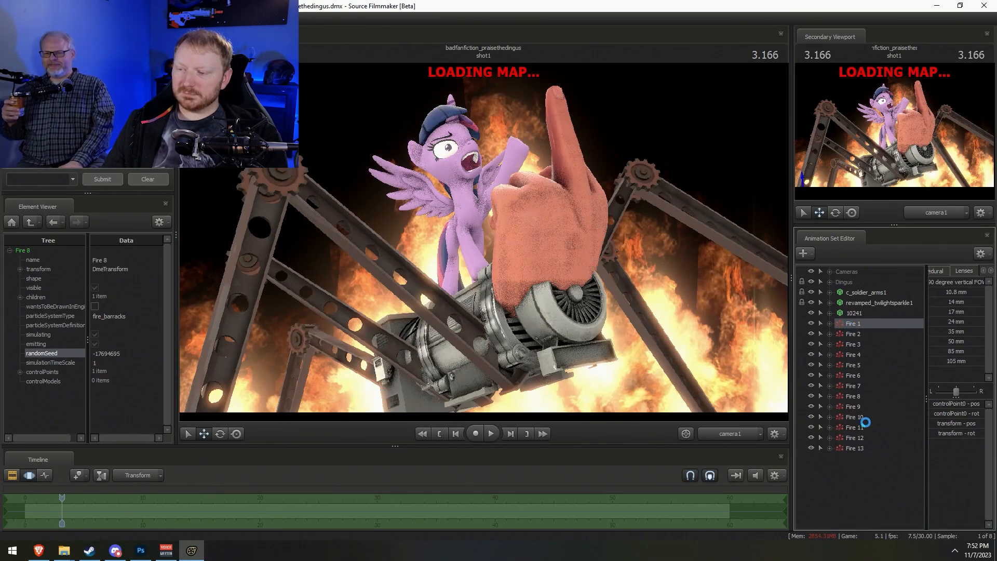
pyautogui.keyDown('shift'); pyautogui.click(855, 448); pyautogui.keyUp('shift')
pyautogui.rightClick(868, 397)
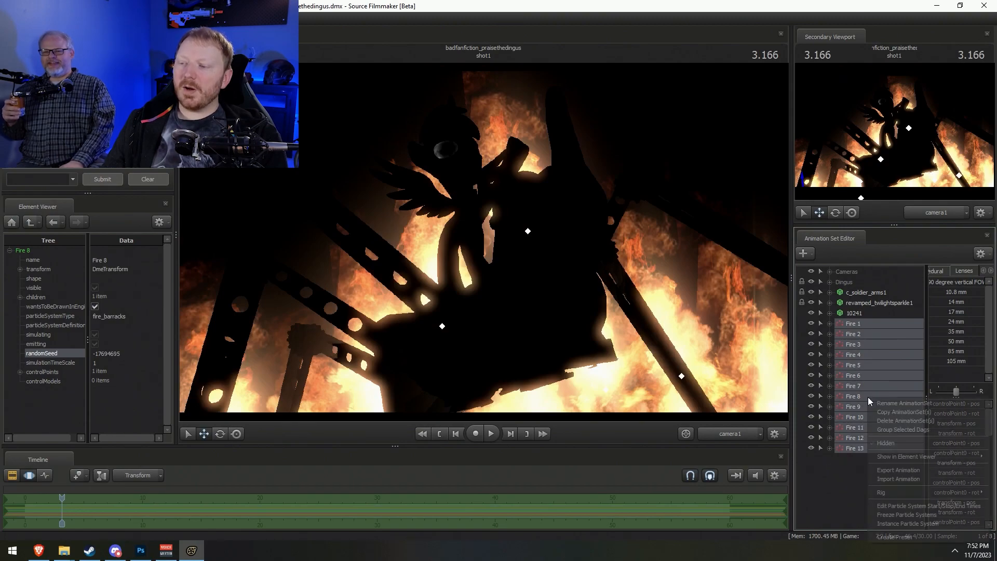
pyautogui.click(922, 430)
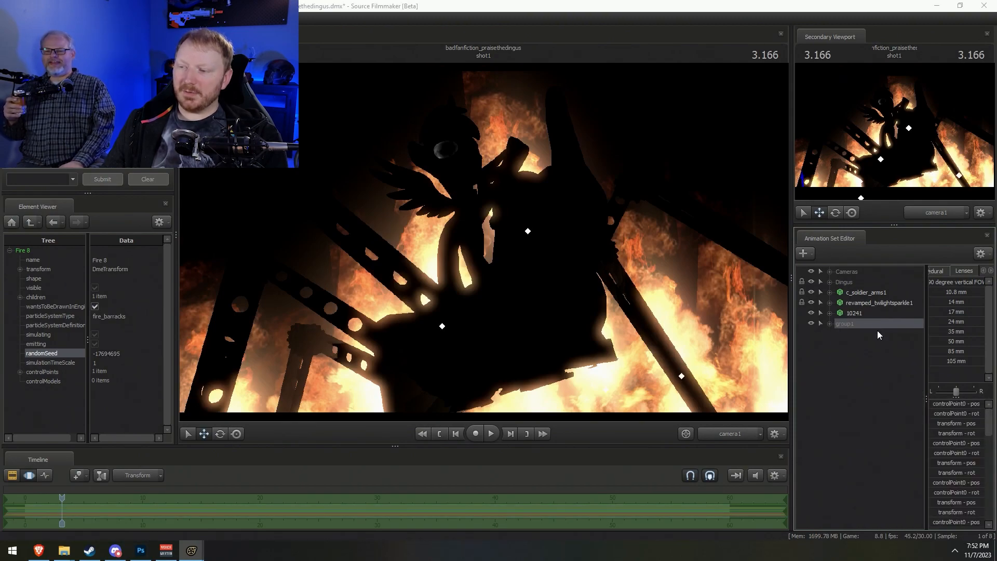
pyautogui.write('Particles')
pyautogui.press('Return')
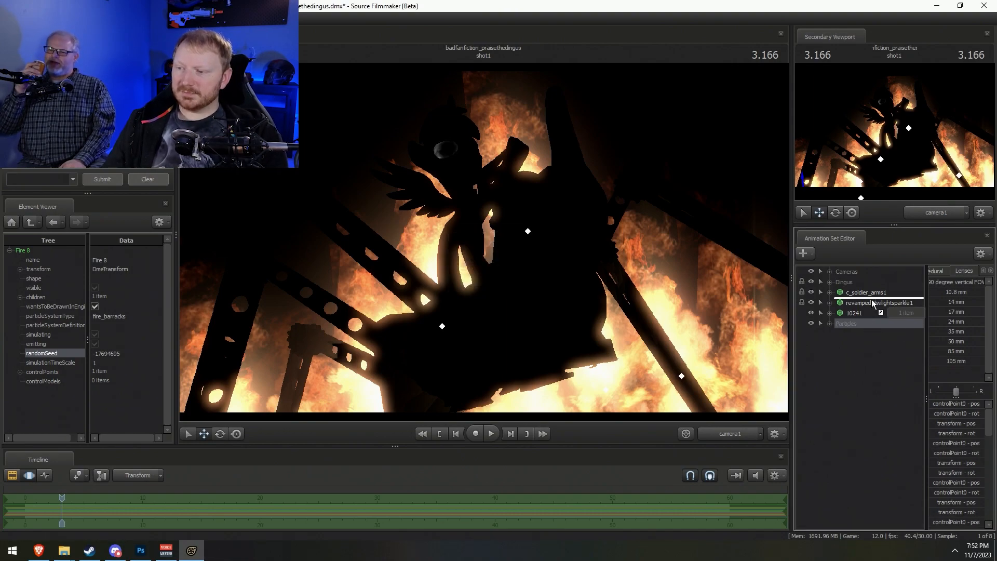
pyautogui.moveTo(874, 291); pyautogui.dragTo(875, 292)
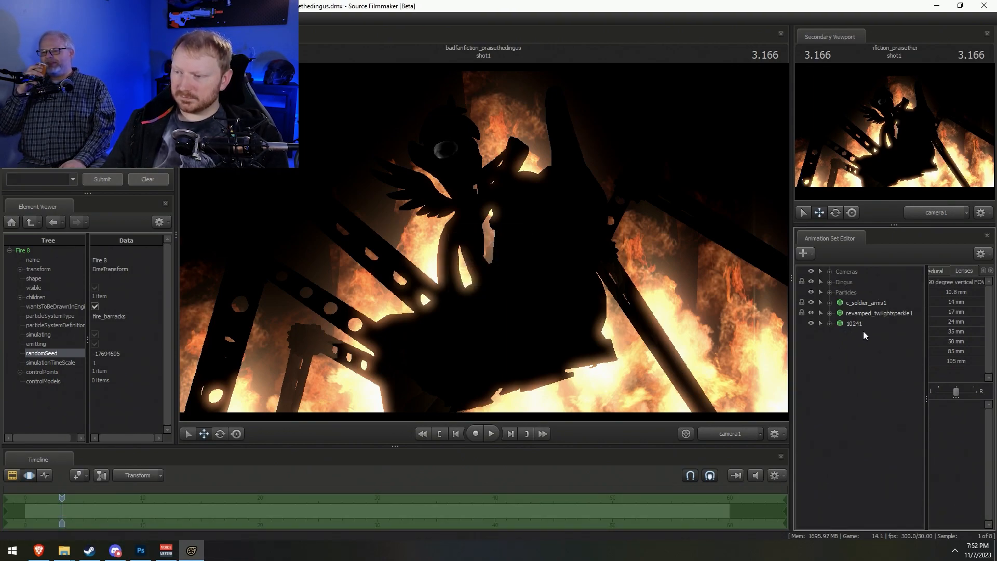
# Rename the revamped_twilightsparkle1 animation set to Twilight Sparkle
pyautogui.click(887, 314)
pyautogui.rightClick(898, 313)
pyautogui.click(917, 330)
pyautogui.write('Tw')
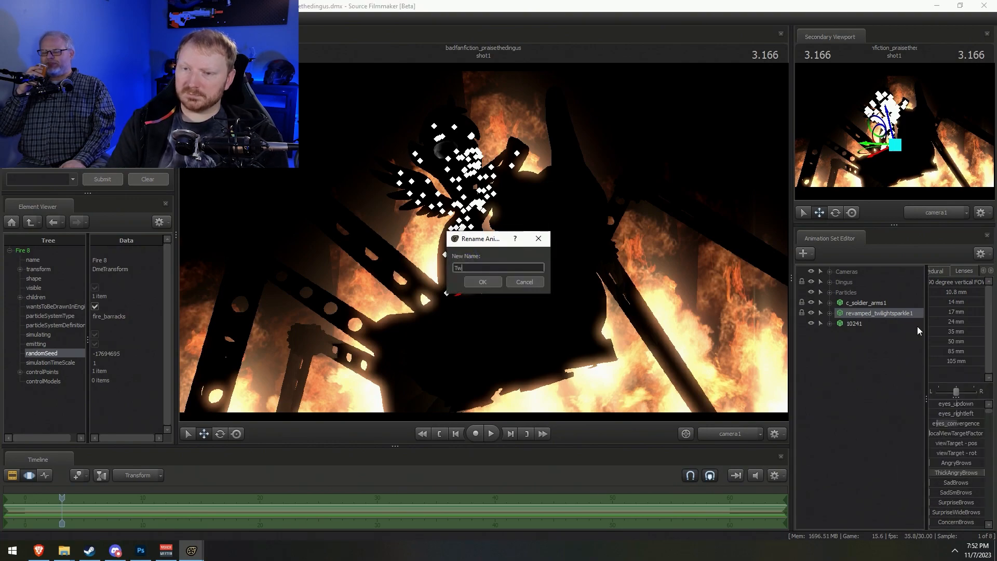
pyautogui.write('ilight Sparkle')
pyautogui.press('Return')
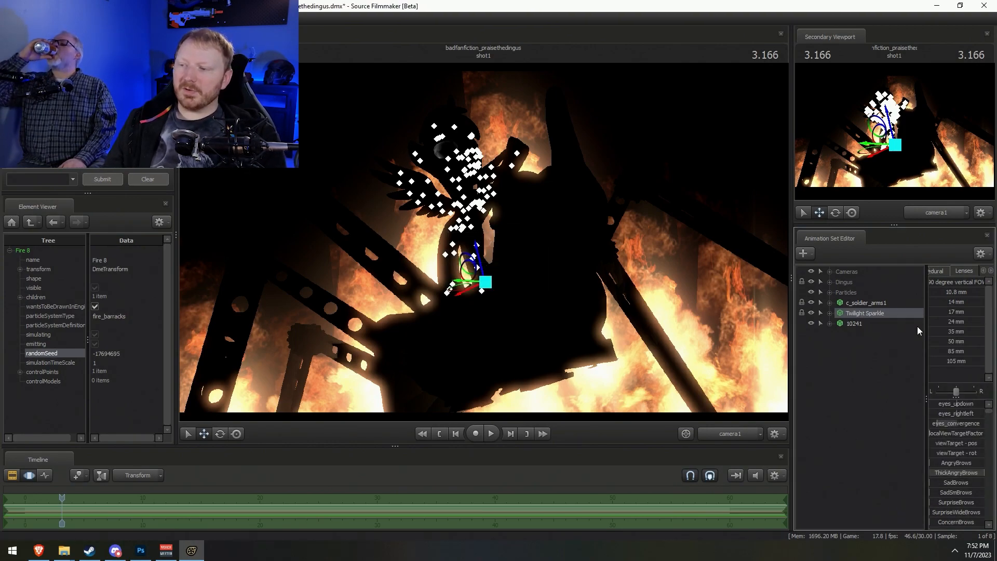
# Rename the 10241 animation set to Black Background
pyautogui.rightClick(866, 324)
pyautogui.click(884, 332)
pyautogui.write('G')
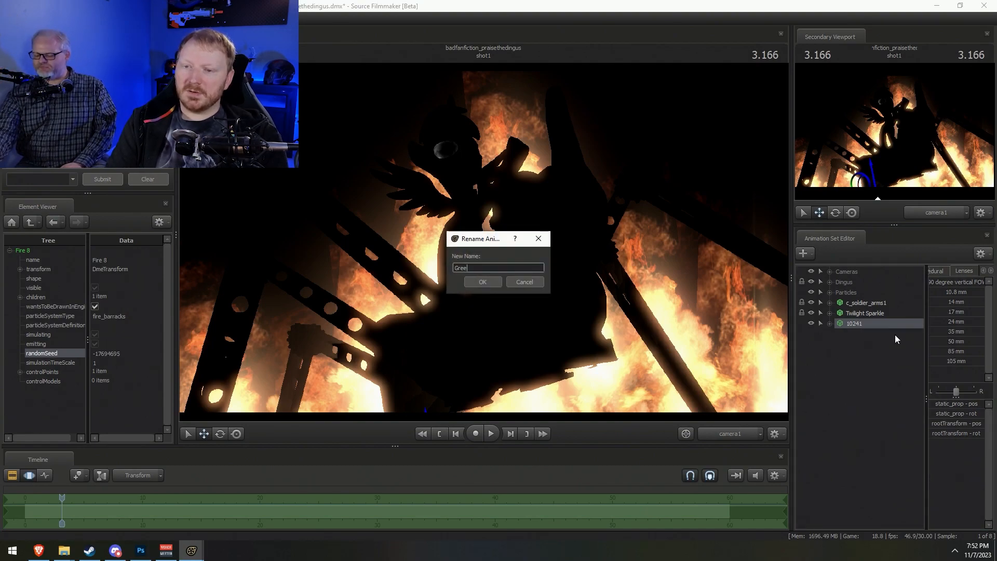
pyautogui.write('round')
pyautogui.press('Return')
# Try to rename the c_soldier_arms1 animation set to Middle Finger
pyautogui.click(858, 301)
pyautogui.rightClick(858, 300)
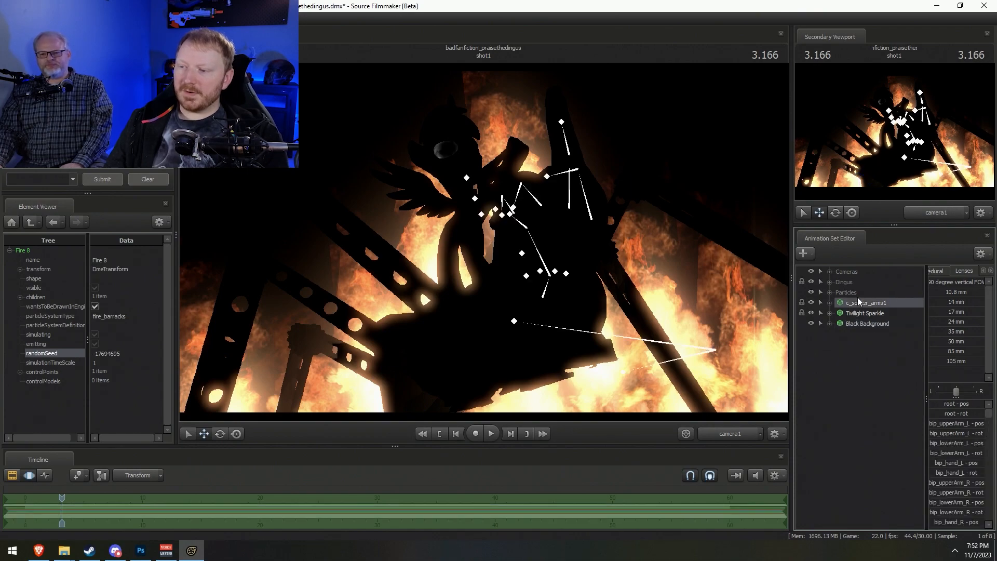
pyautogui.click(873, 310)
pyautogui.write('Middle Finger')
pyautogui.press('Return')
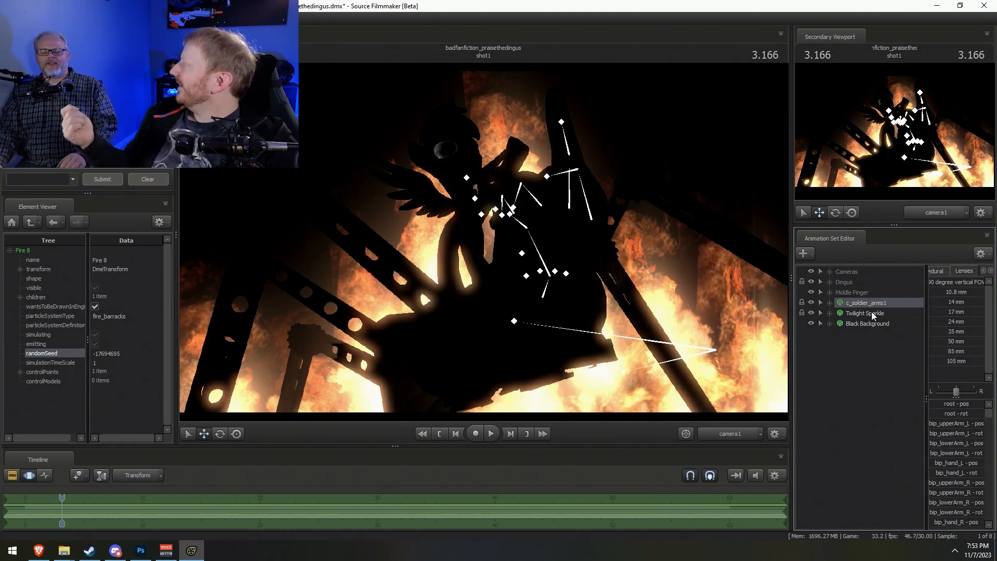
# Create an animation set for a new light and move the Lights group above Dingus
pyautogui.rightClick(849, 378)
pyautogui.click(877, 394)
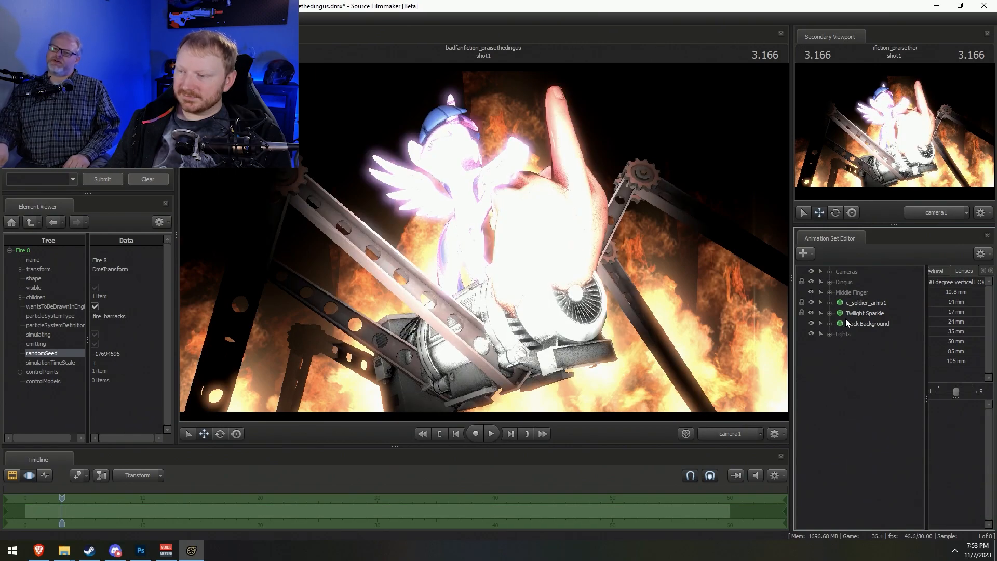
pyautogui.moveTo(840, 335); pyautogui.dragTo(842, 279)
# Look through light1 and reposition it behind the machine so that it shines on the pony from the rear
pyautogui.click(830, 282)
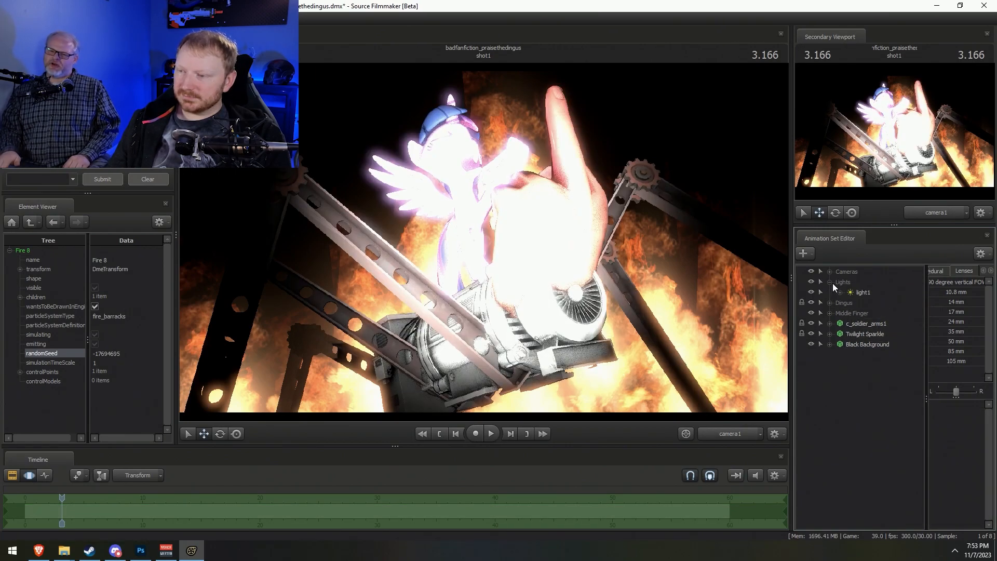
pyautogui.doubleClick(862, 292)
pyautogui.moveTo(483, 242)
pyautogui.mouseDown()
pyautogui.moveTo(561, 275)
pyautogui.moveTo(546, 312)
pyautogui.moveTo(538, 280)
pyautogui.moveTo(484, 241)
pyautogui.mouseUp()
pyautogui.press('s')
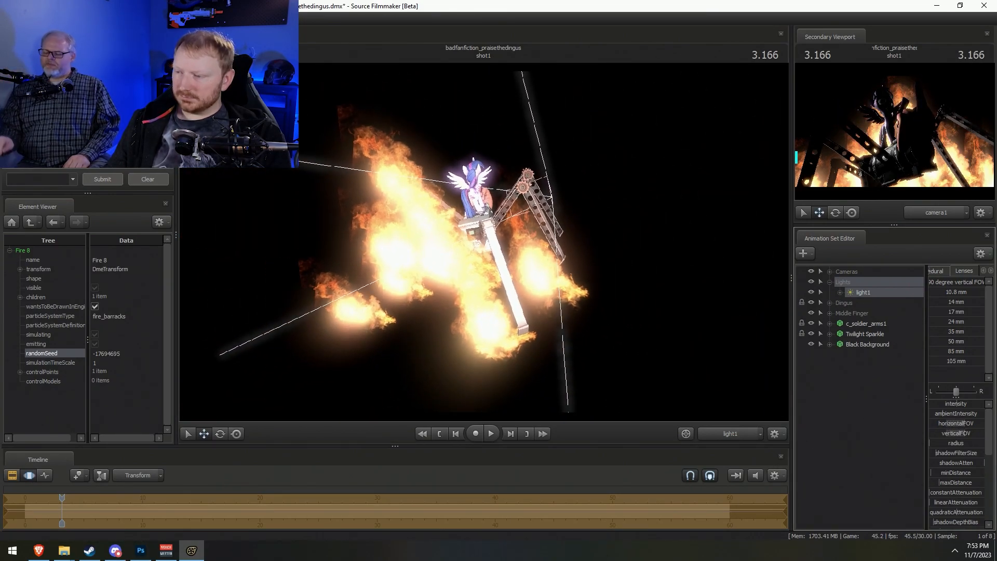
# Raise the maximum of light1's intensity range to 4000
pyautogui.click(976, 413)
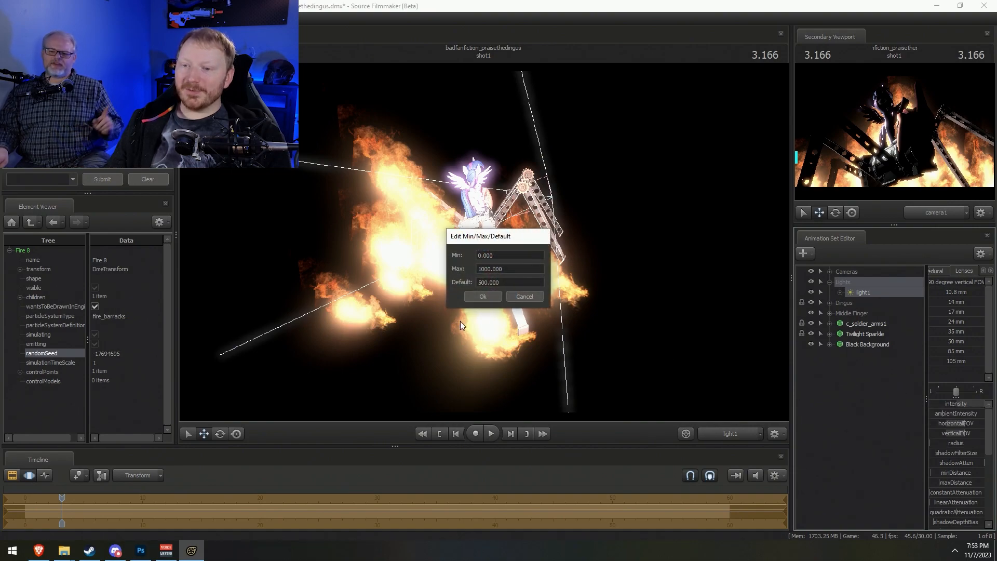
pyautogui.moveTo(481, 269); pyautogui.dragTo(463, 267)
pyautogui.write('4')
pyautogui.press('Return')
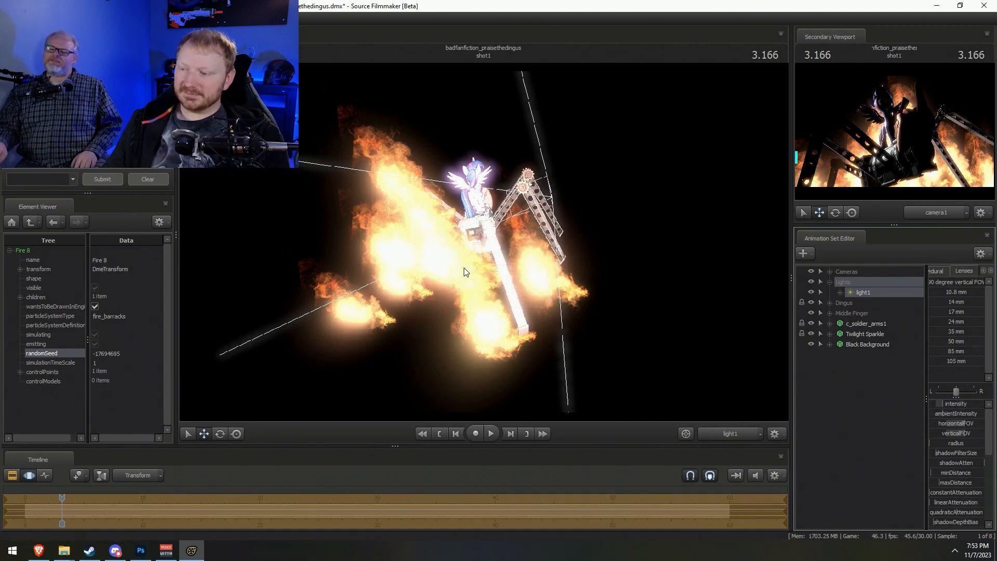
# Tint light1 golden orange by lowering color_green and taking color_blue to its minimum, and pull the light farther back
pyautogui.scroll(-4, 954, 502)
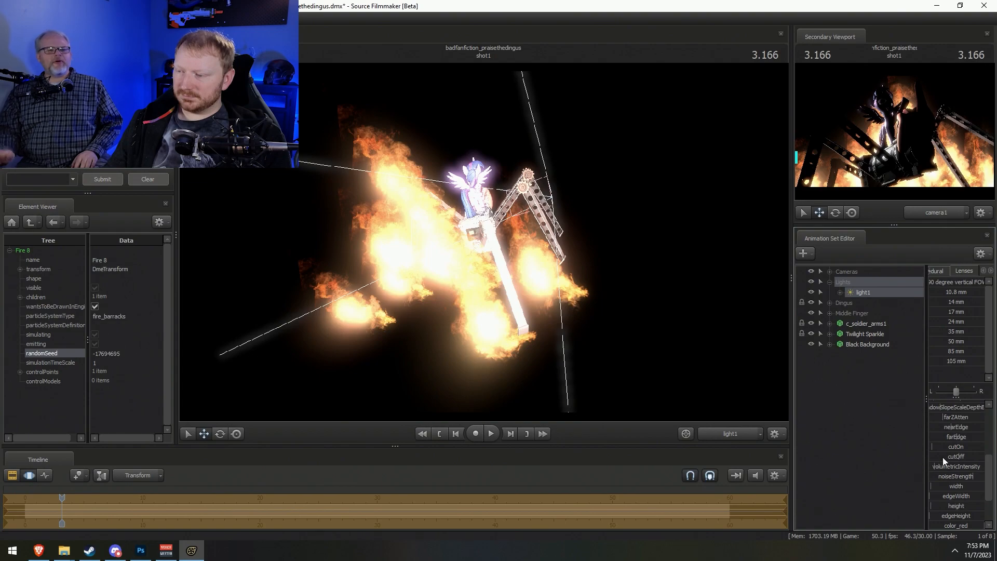
pyautogui.scroll(-3, 946, 441)
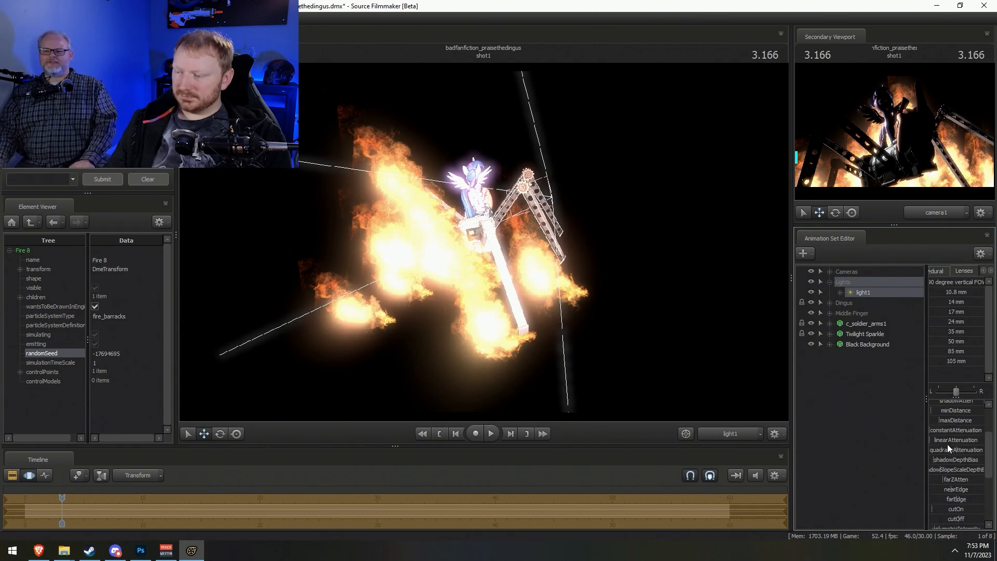
pyautogui.moveTo(981, 505); pyautogui.dragTo(930, 514)
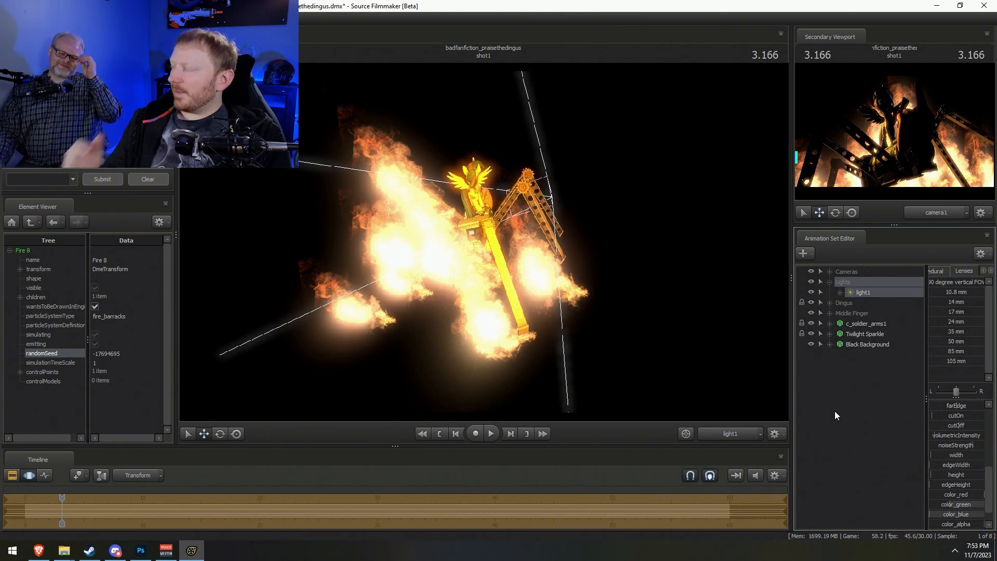
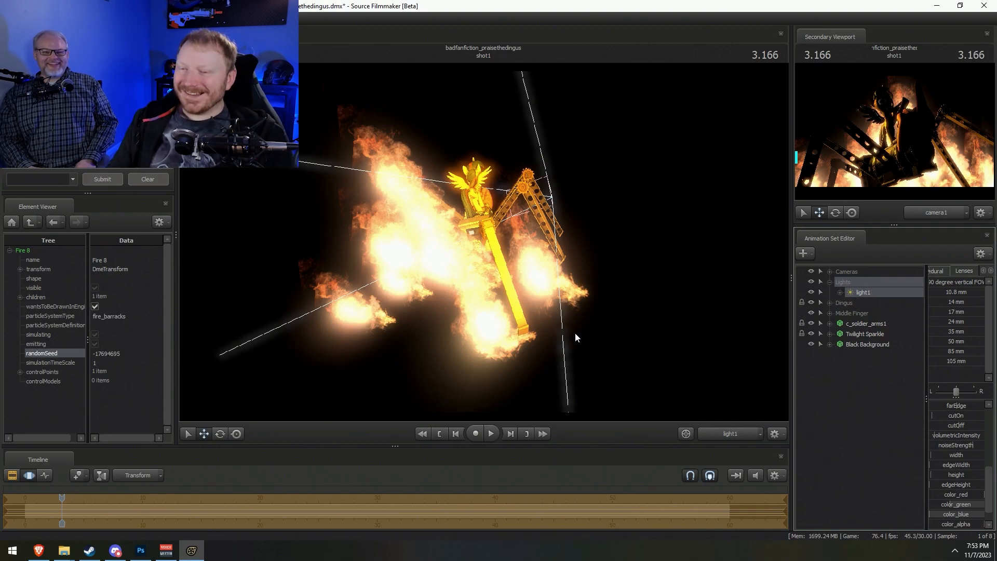
pyautogui.moveTo(572, 300); pyautogui.dragTo(484, 246)
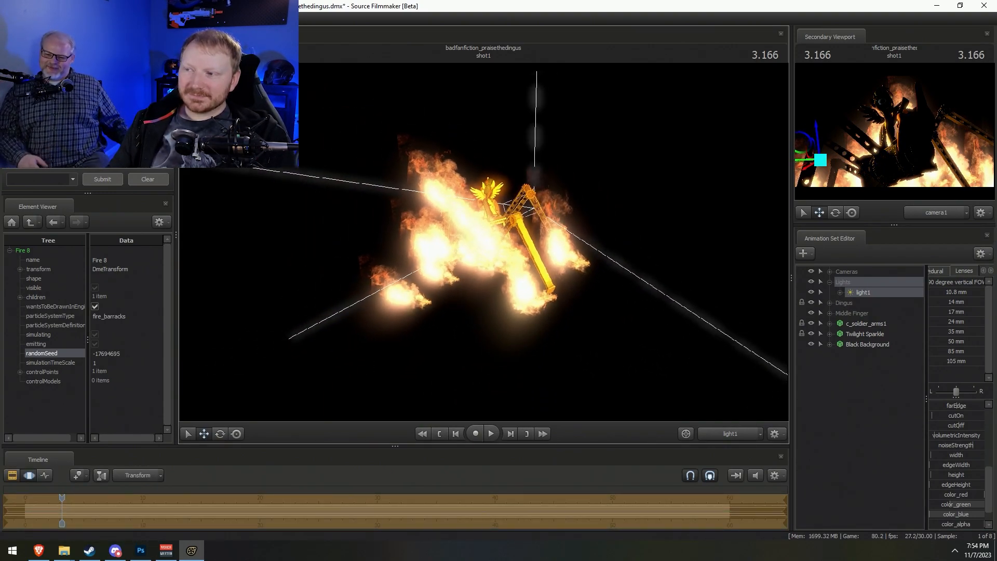
# Duplicate the light1 animation set as light2 and move the copy into the Lights group
pyautogui.hotkey('ctrl', '2')
pyautogui.rightClick(860, 291)
pyautogui.click(874, 305)
pyautogui.rightClick(878, 422)
pyautogui.click(903, 465)
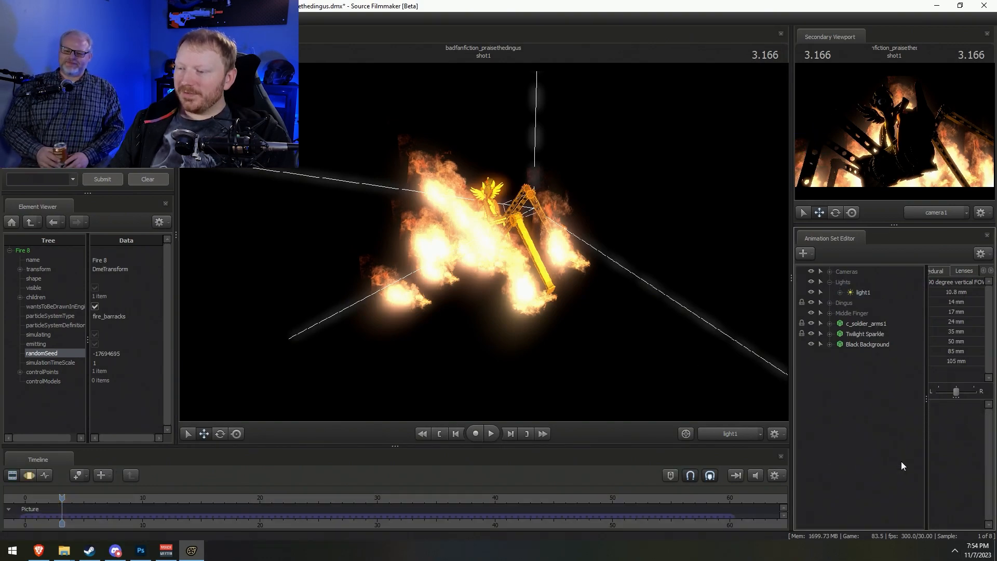
pyautogui.moveTo(854, 357); pyautogui.dragTo(857, 279)
# Look through light2 and move it to the opposite side of the machine from light1, still aimed at the pony
pyautogui.click(860, 303)
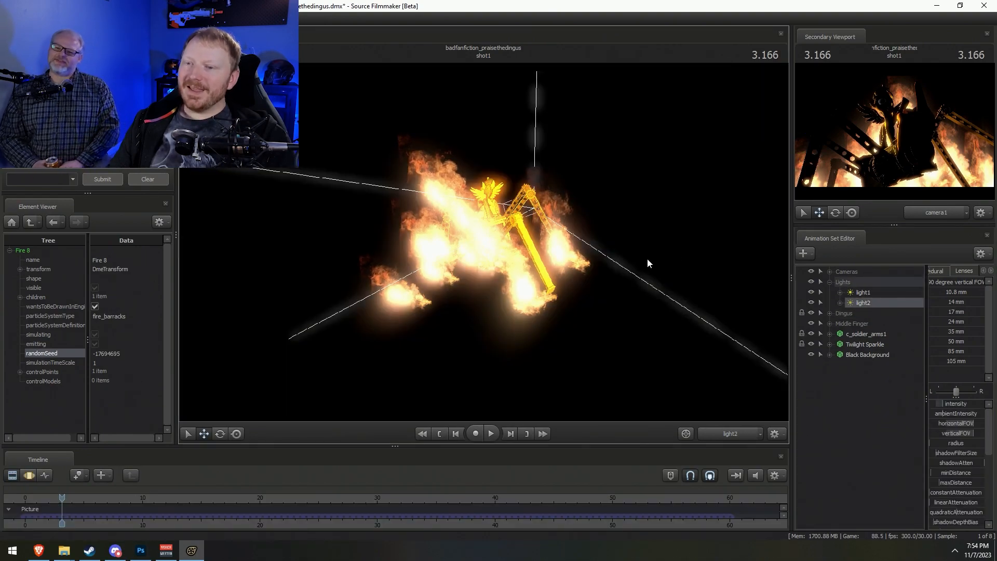
pyautogui.moveTo(642, 275)
pyautogui.mouseDown()
pyautogui.moveTo(722, 286)
pyautogui.moveTo(709, 280)
pyautogui.mouseUp()
pyautogui.press('F2')
pyautogui.press('F3')
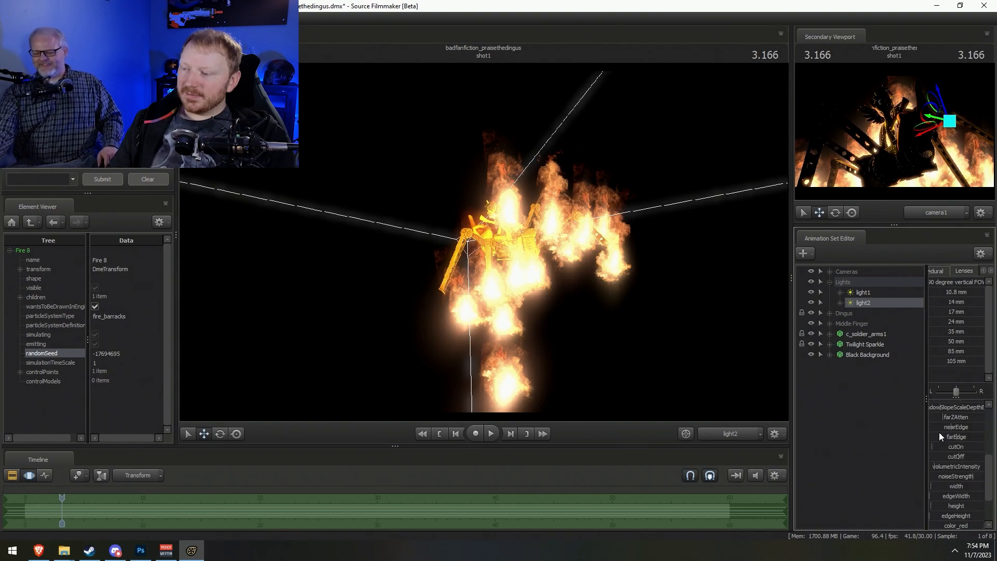
# Raise the minDistance of light1 and then of light2 slightly
pyautogui.click(972, 464)
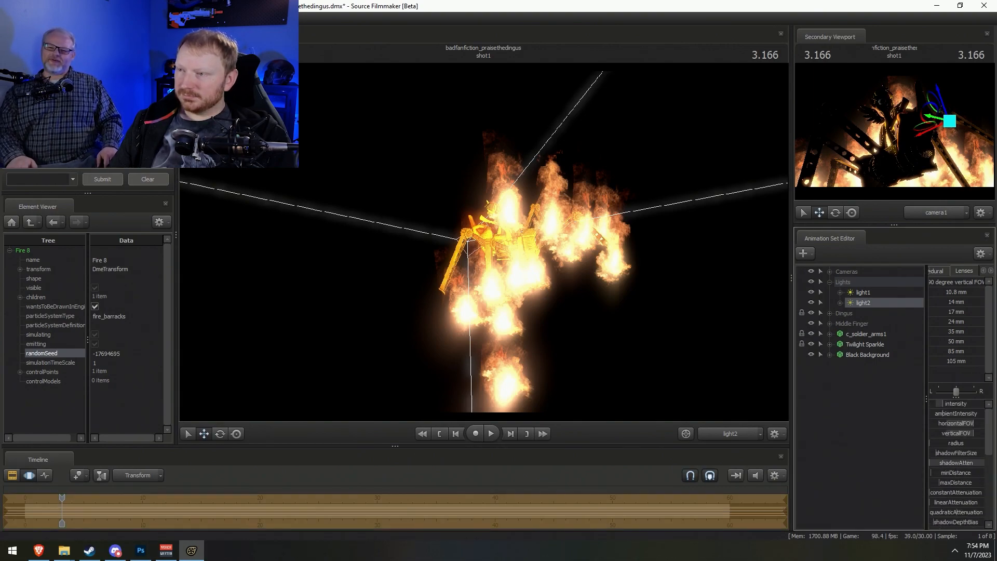
pyautogui.click(871, 295)
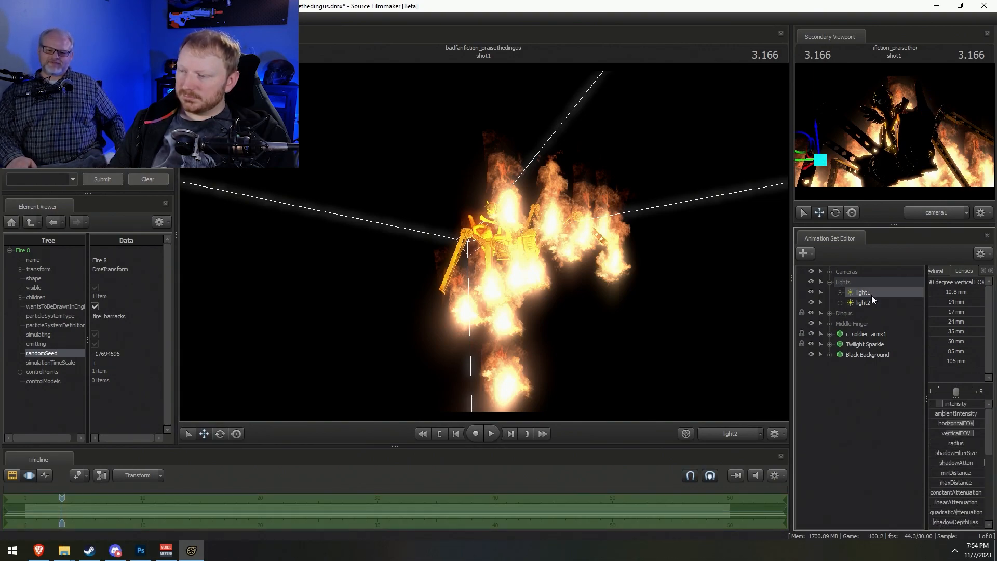
pyautogui.click(980, 463)
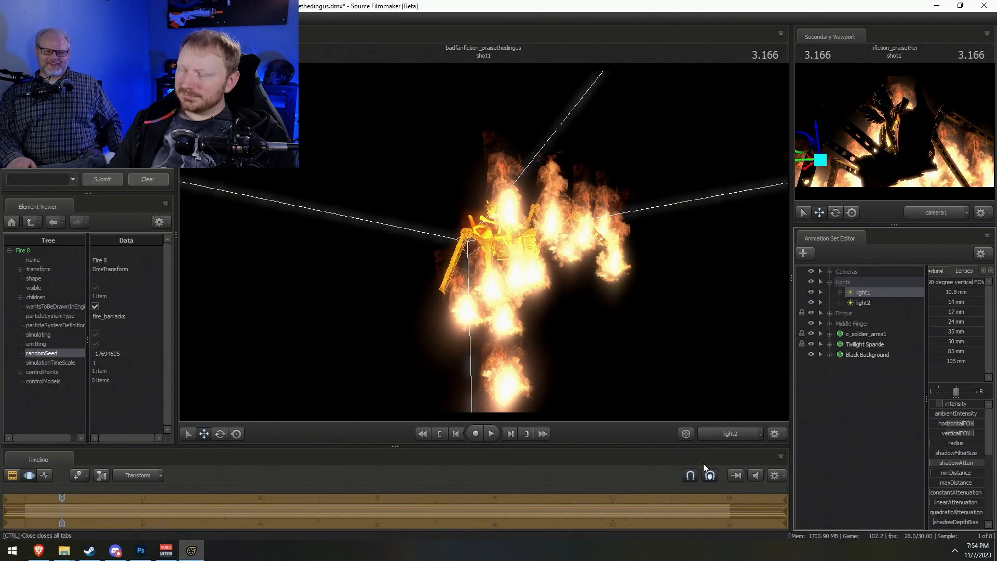
pyautogui.click(865, 297)
pyautogui.moveTo(956, 473); pyautogui.dragTo(960, 473)
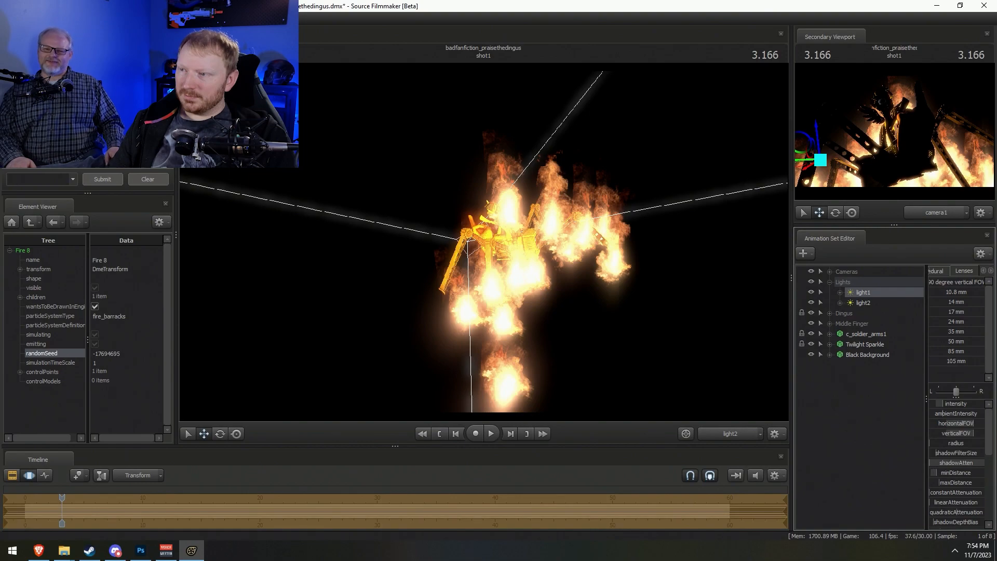
pyautogui.click(862, 303)
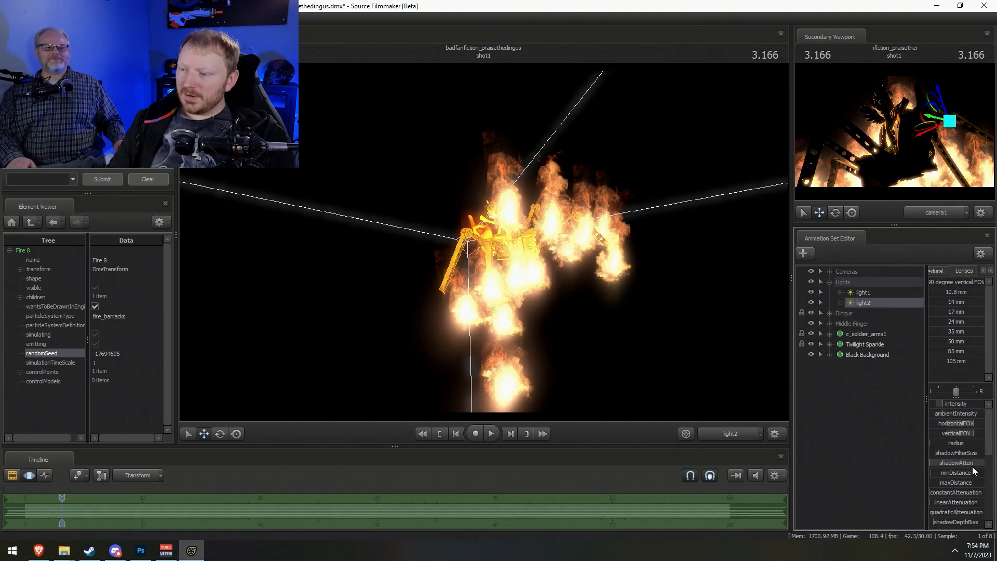
pyautogui.moveTo(955, 472); pyautogui.dragTo(959, 472)
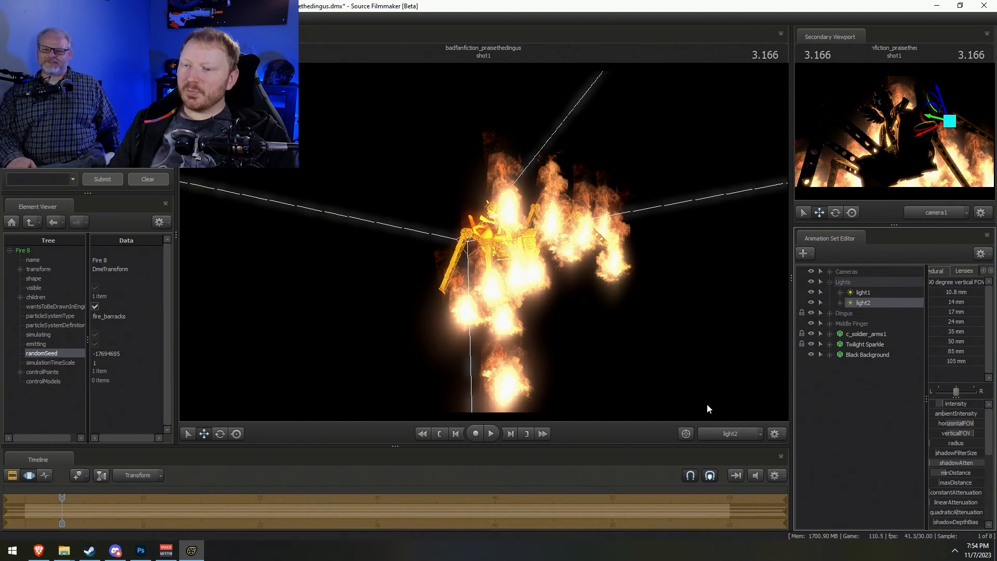
# Raise the intensity of light2 and light1 for a brighter golden rim on the machine
pyautogui.press('F2')
pyautogui.press('F3')
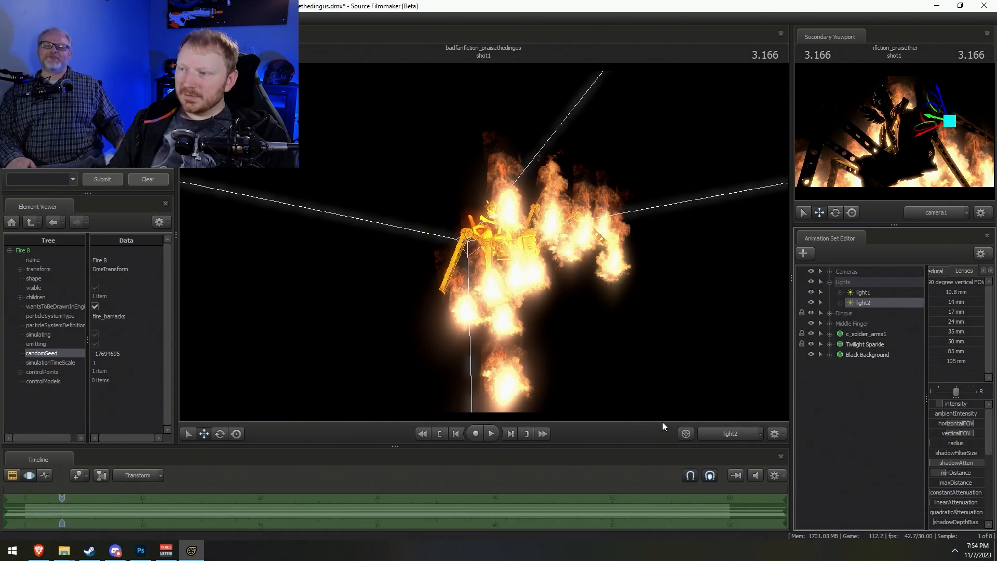
pyautogui.press('F2')
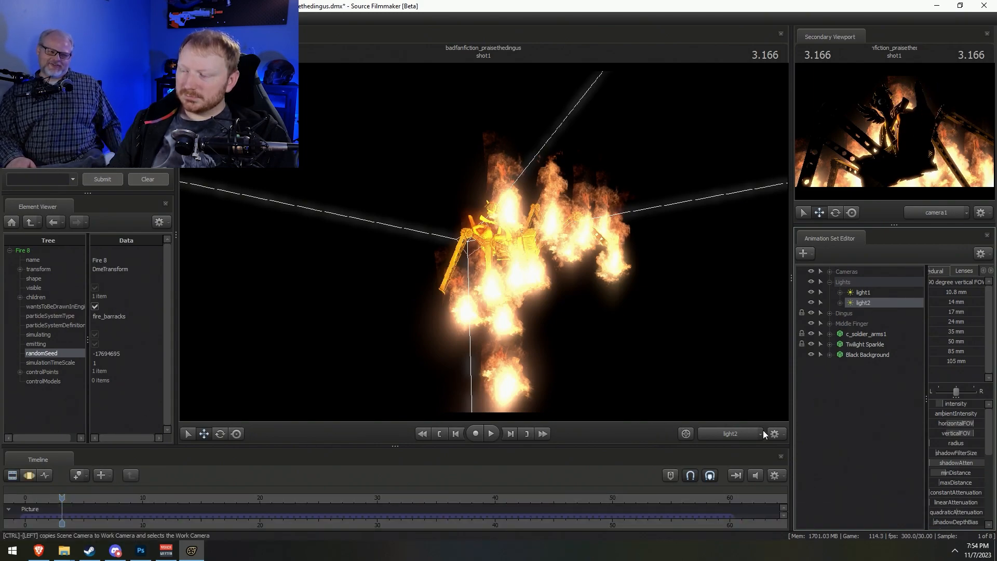
pyautogui.press('F3')
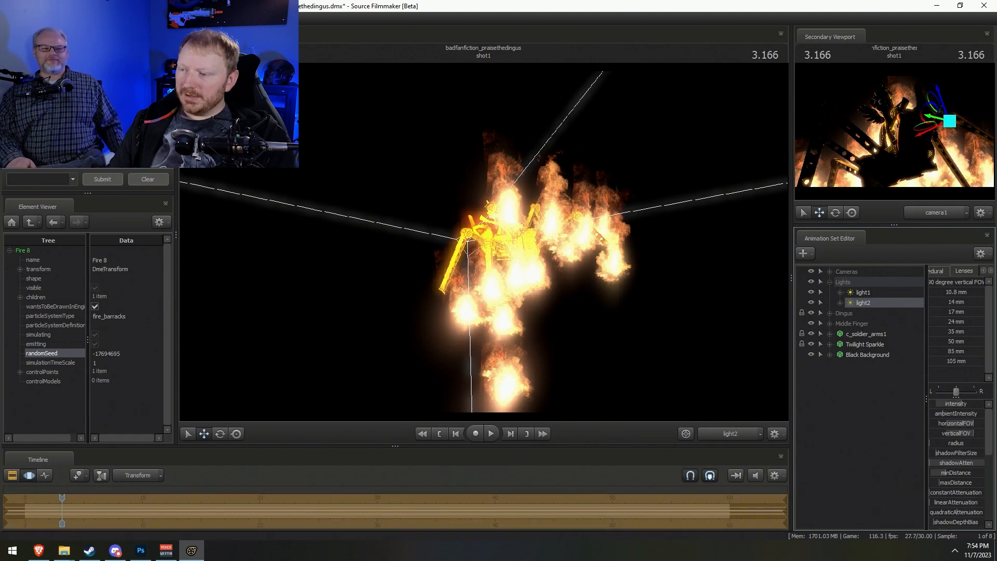
pyautogui.click(873, 291)
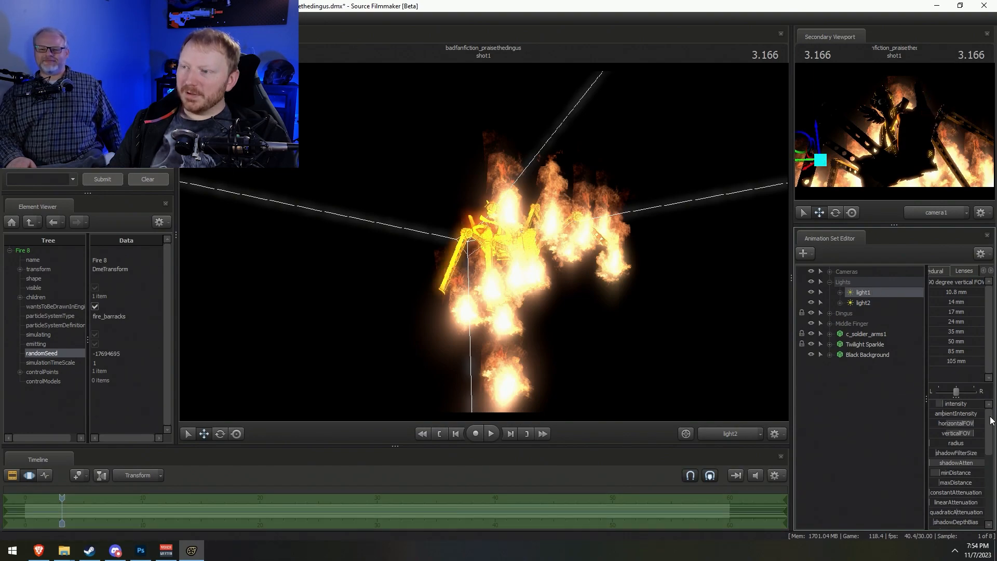
pyautogui.moveTo(952, 404)
pyautogui.mouseDown()
pyautogui.moveTo(982, 404)
pyautogui.moveTo(962, 412)
pyautogui.mouseUp()
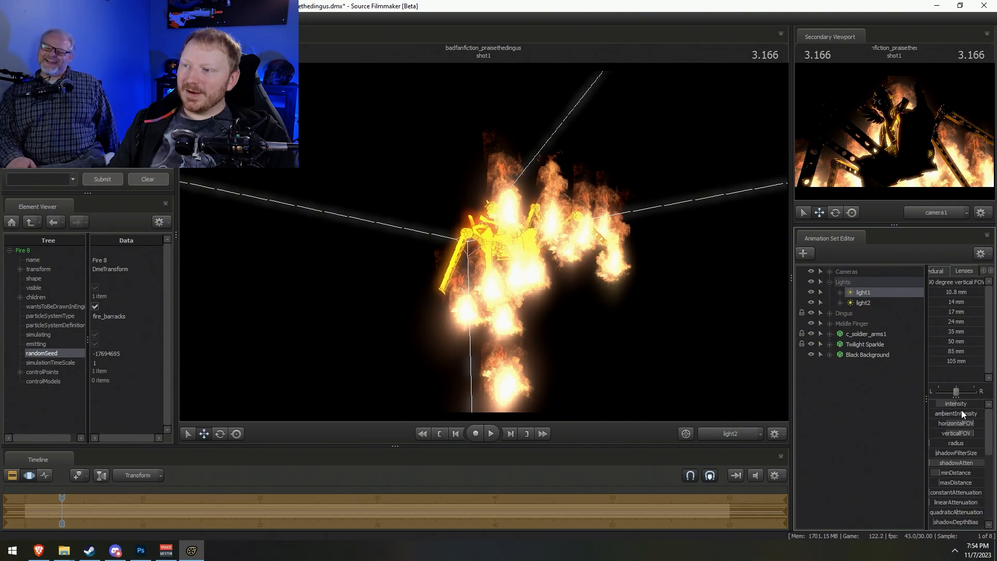
# Duplicate the light2 animation set as light3 and move the copy to one side of the machine, aimed at the pony
pyautogui.rightClick(860, 304)
pyautogui.click(881, 319)
pyautogui.rightClick(862, 404)
pyautogui.click(878, 420)
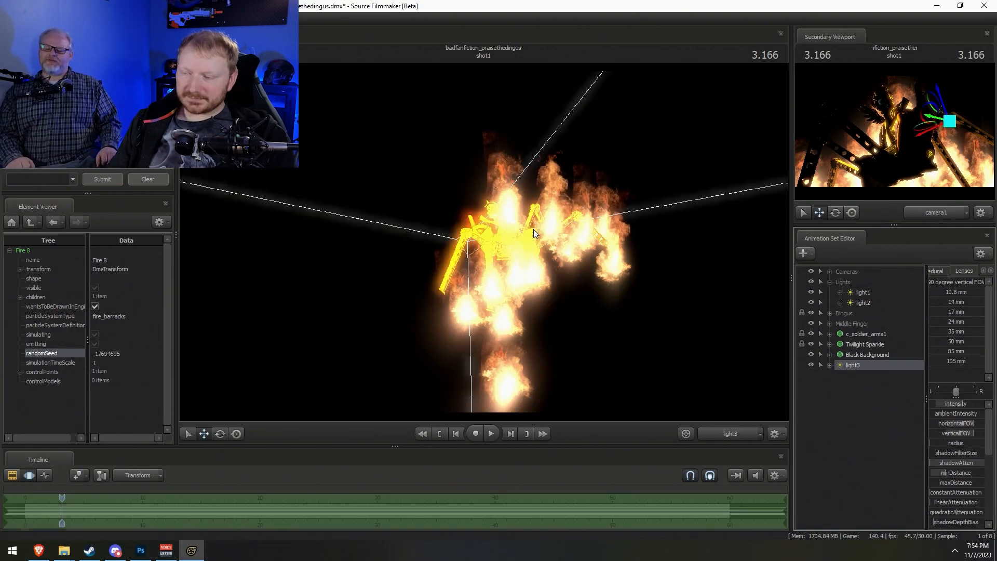
pyautogui.moveTo(571, 270)
pyautogui.mouseDown()
pyautogui.moveTo(514, 260)
pyautogui.moveTo(551, 255)
pyautogui.moveTo(447, 262)
pyautogui.mouseUp()
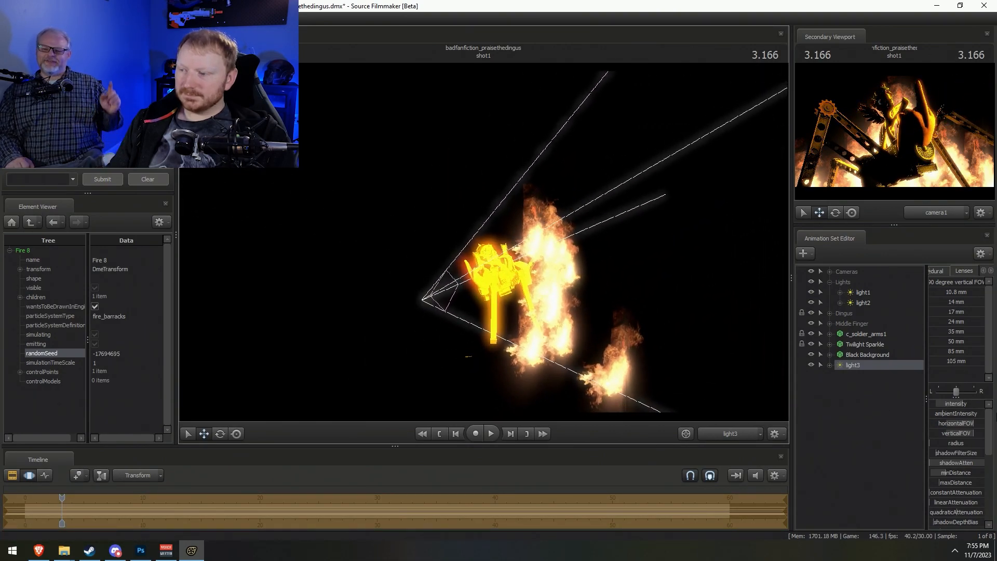
# Disable shadows on light3 and lower its intensity to a dim fill, readjusting its position beside the machine
pyautogui.rightClick(853, 369)
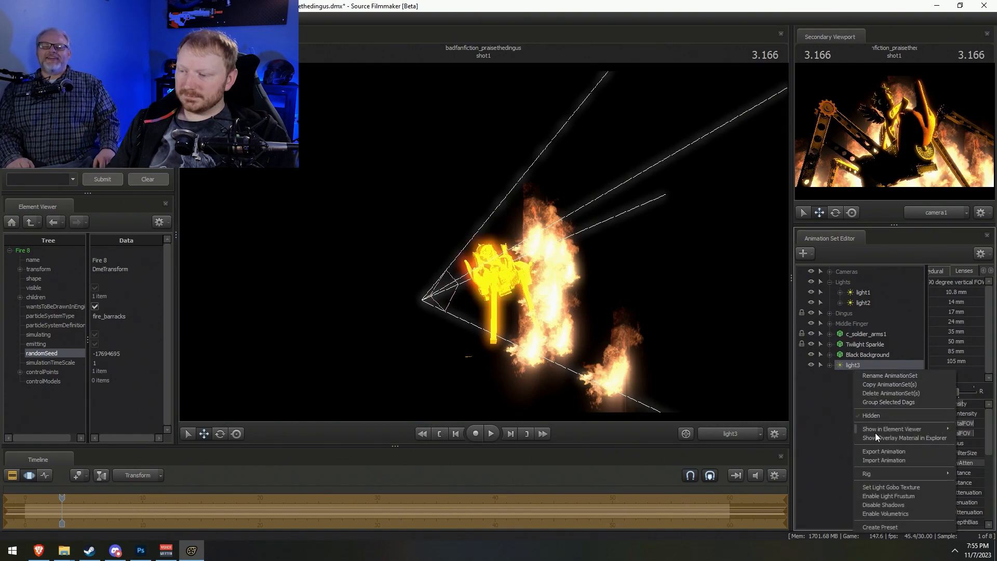
pyautogui.click(885, 503)
pyautogui.moveTo(963, 403); pyautogui.dragTo(933, 403)
pyautogui.moveTo(540, 239)
pyautogui.mouseDown()
pyautogui.moveTo(553, 229)
pyautogui.moveTo(550, 210)
pyautogui.moveTo(527, 219)
pyautogui.moveTo(542, 219)
pyautogui.mouseUp()
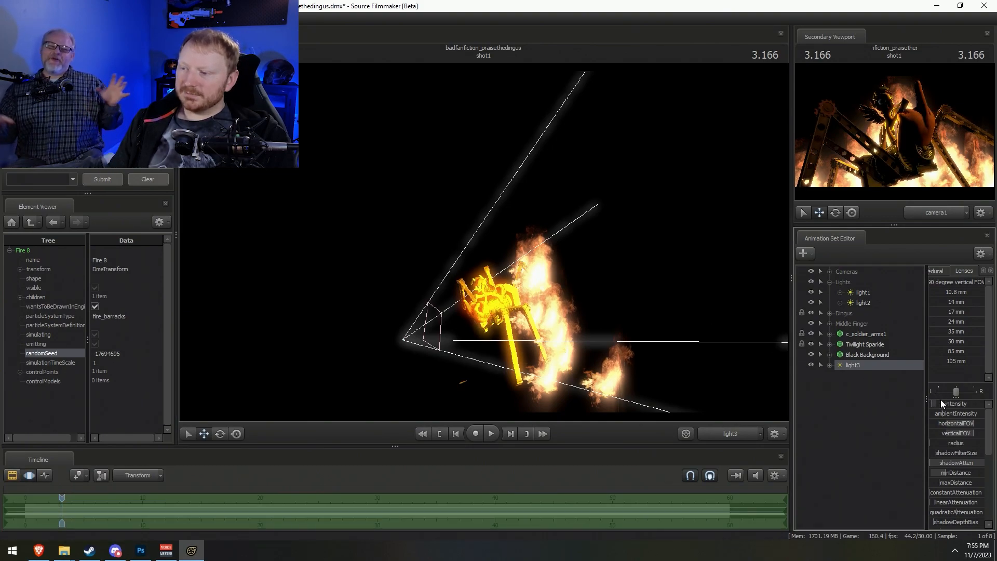
pyautogui.moveTo(675, 338); pyautogui.dragTo(656, 364)
# Duplicate light3 as light4 and move the copy to the opposite side of the machine, aimed at the pony
pyautogui.rightClick(862, 367)
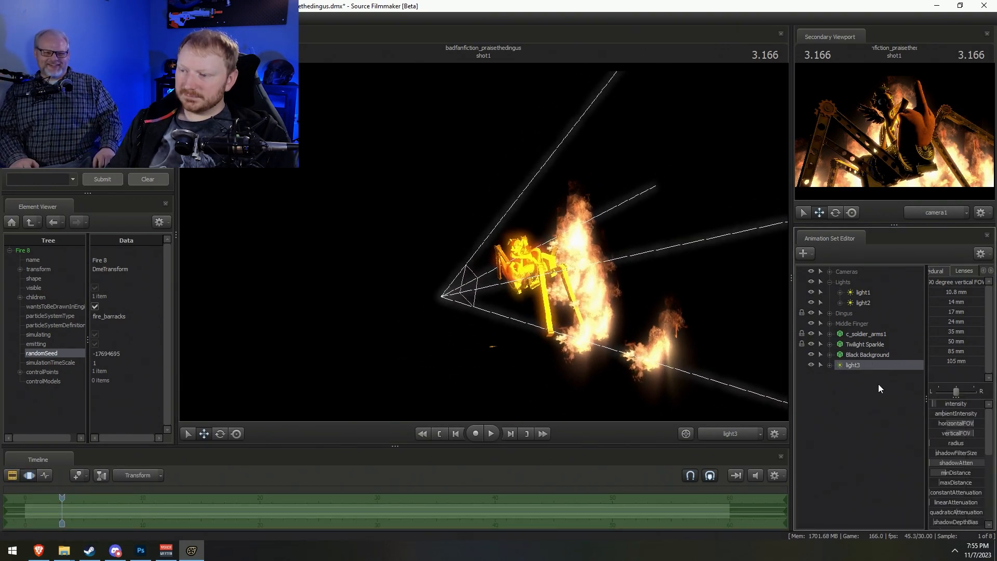
pyautogui.click(905, 456)
pyautogui.click(863, 375)
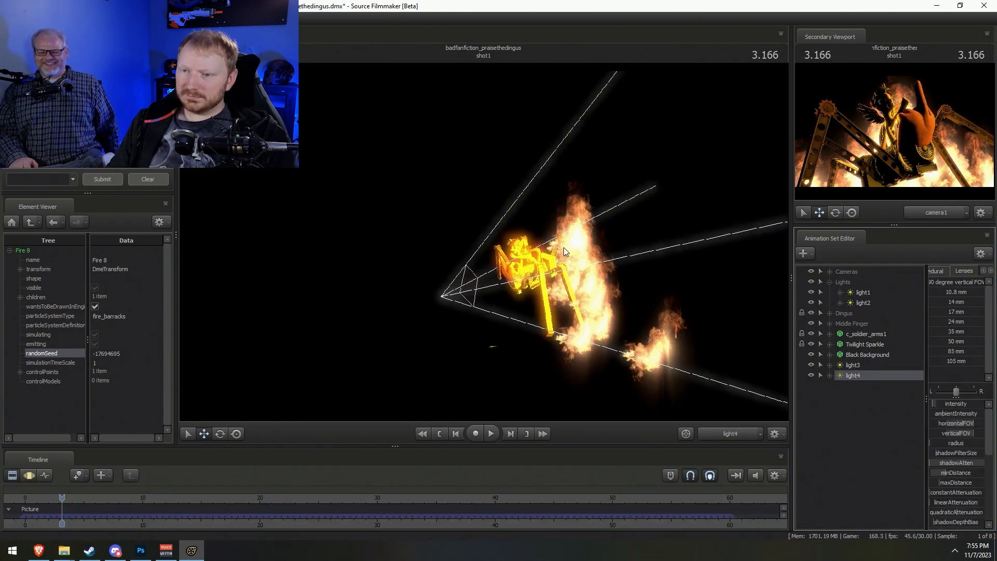
pyautogui.moveTo(587, 251); pyautogui.dragTo(669, 199)
# Narrow light4's field of view around the machine and raise its intensity slightly
pyautogui.scroll(5, 626, 234)
pyautogui.scroll(8, 483, 242)
pyautogui.moveTo(946, 403); pyautogui.dragTo(948, 403)
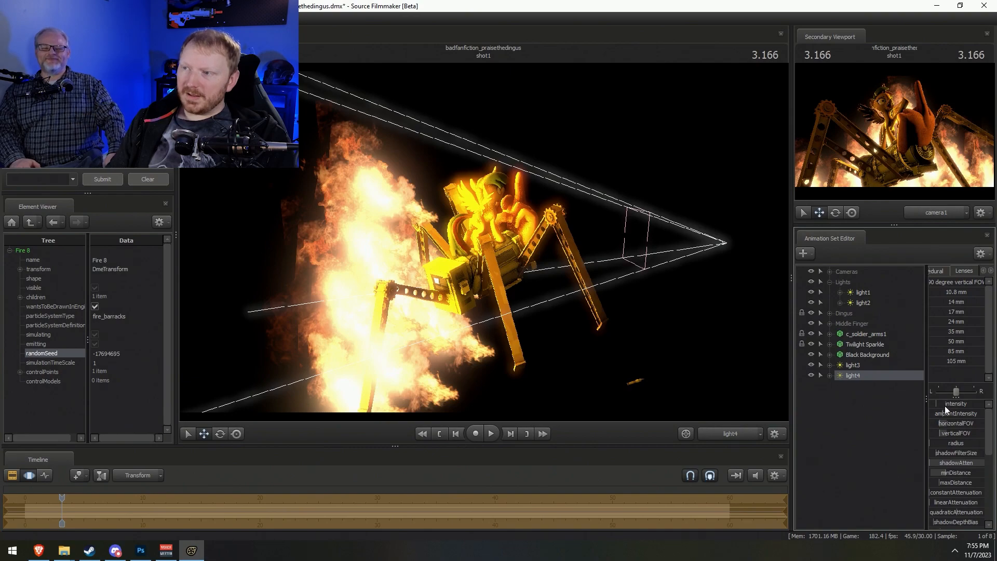
pyautogui.press('F2')
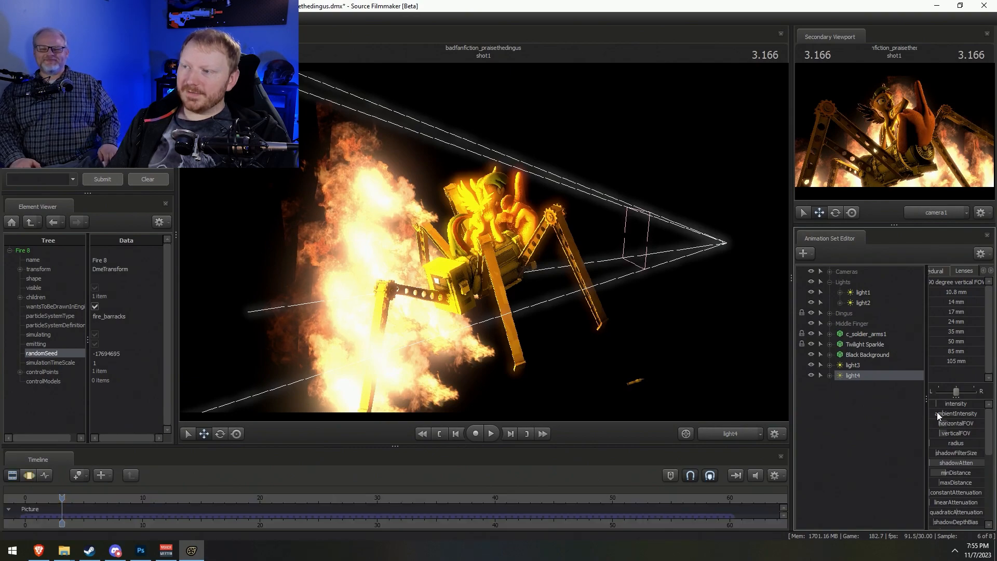
# Look through light3 and narrow its field of view around the pony and machine
pyautogui.click(852, 366)
pyautogui.press('F3')
pyautogui.scroll(10, 546, 220)
pyautogui.moveTo(545, 220)
pyautogui.mouseDown()
pyautogui.moveTo(566, 243)
pyautogui.moveTo(545, 238)
pyautogui.mouseUp()
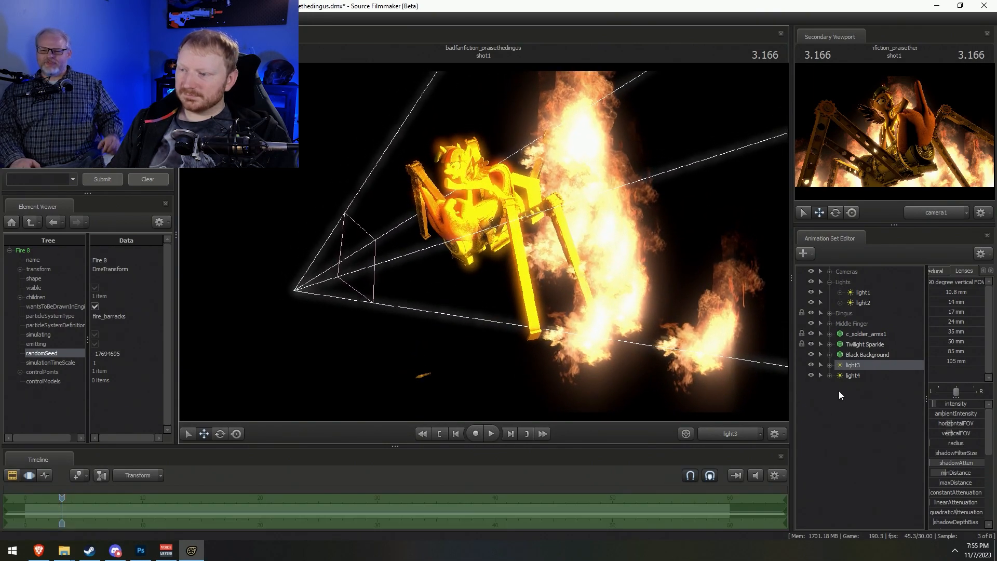
# Look through light2 and light1 in turn and narrow each one's field of view around the machine
pyautogui.click(864, 302)
pyautogui.press('F3')
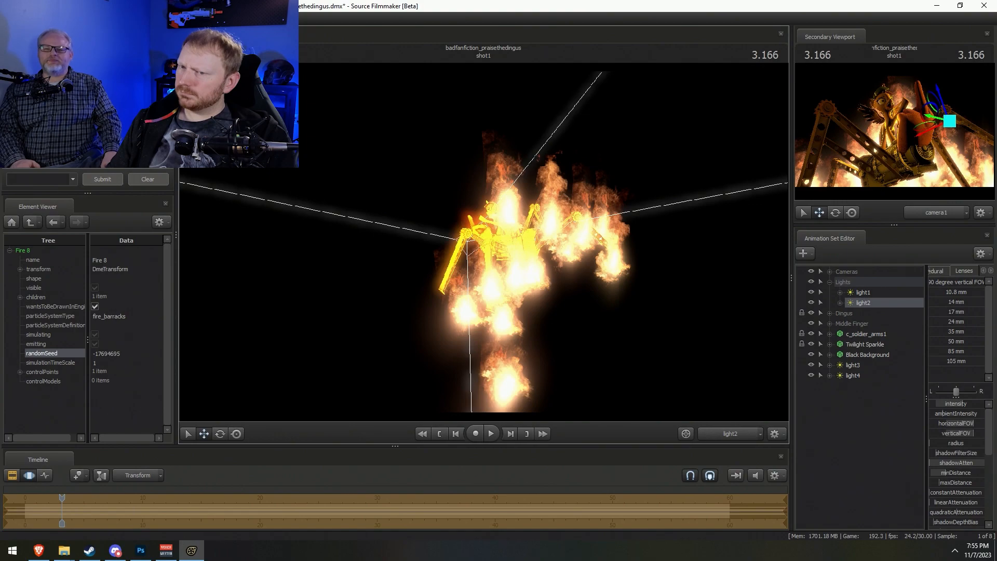
pyautogui.scroll(6, 483, 242)
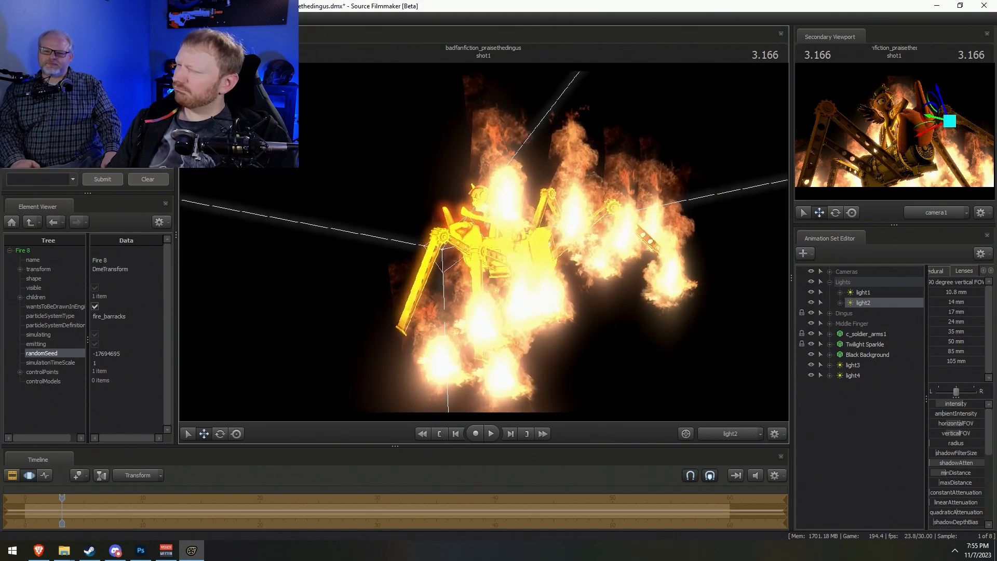
pyautogui.moveTo(483, 242); pyautogui.dragTo(488, 241)
pyautogui.click(862, 292)
pyautogui.press('F3')
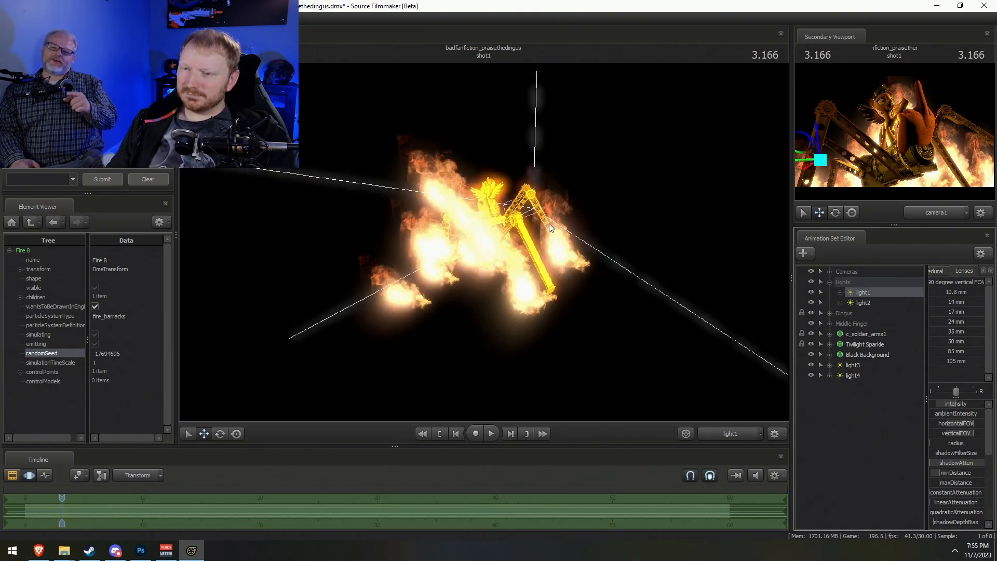
pyautogui.scroll(4, 484, 242)
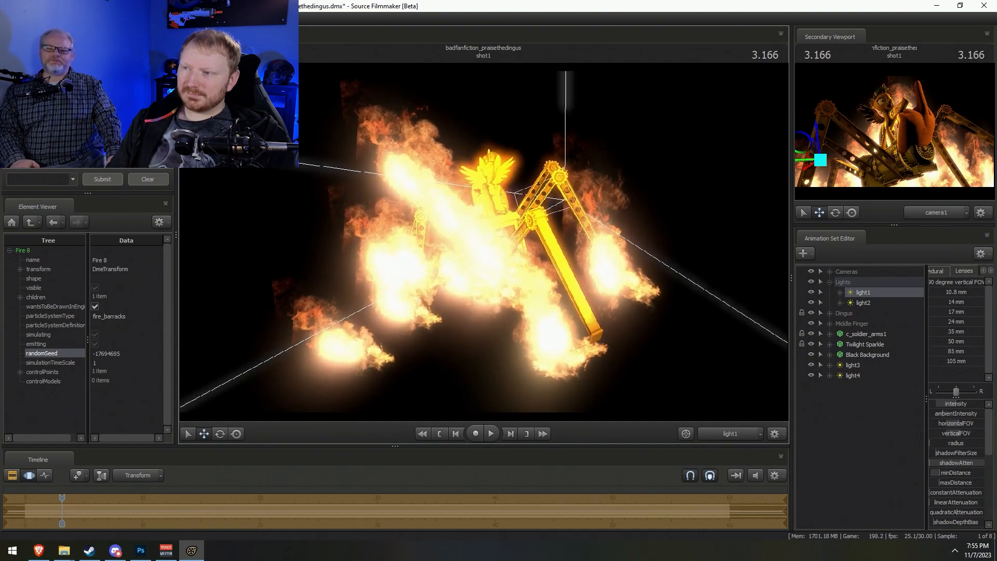
pyautogui.moveTo(508, 302); pyautogui.dragTo(507, 301)
# Move light3 and light4 together into the Lights group
pyautogui.click(858, 375)
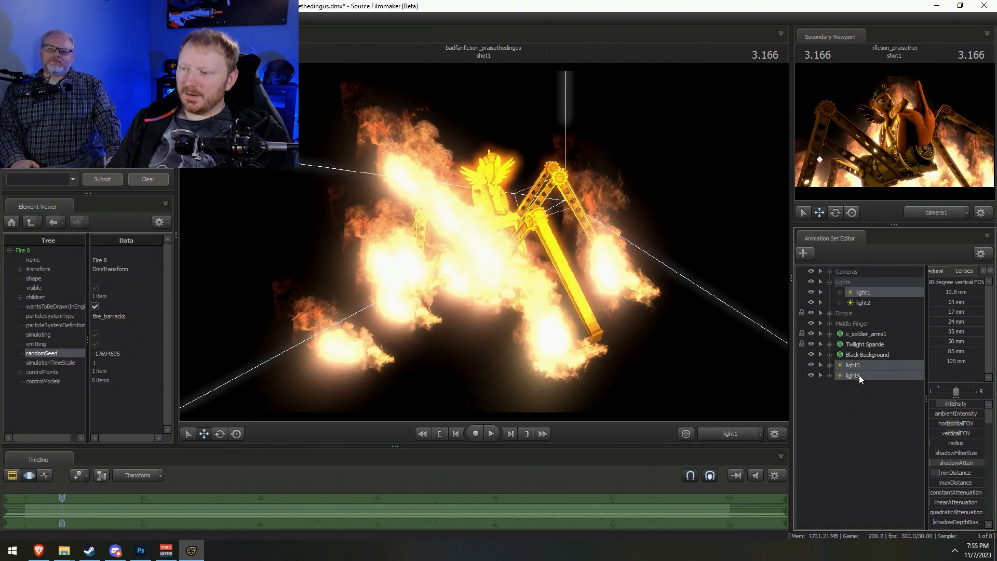
pyautogui.keyDown('ctrl'); pyautogui.click(862, 359); pyautogui.keyUp('ctrl')
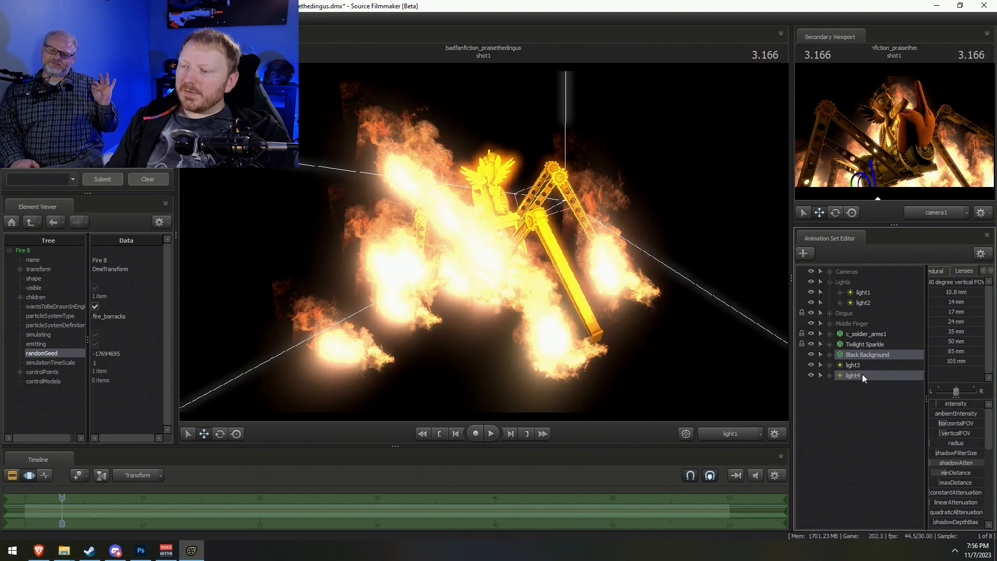
pyautogui.click(860, 366)
pyautogui.keyDown('ctrl'); pyautogui.click(859, 375); pyautogui.keyUp('ctrl')
pyautogui.moveTo(859, 375); pyautogui.dragTo(851, 289)
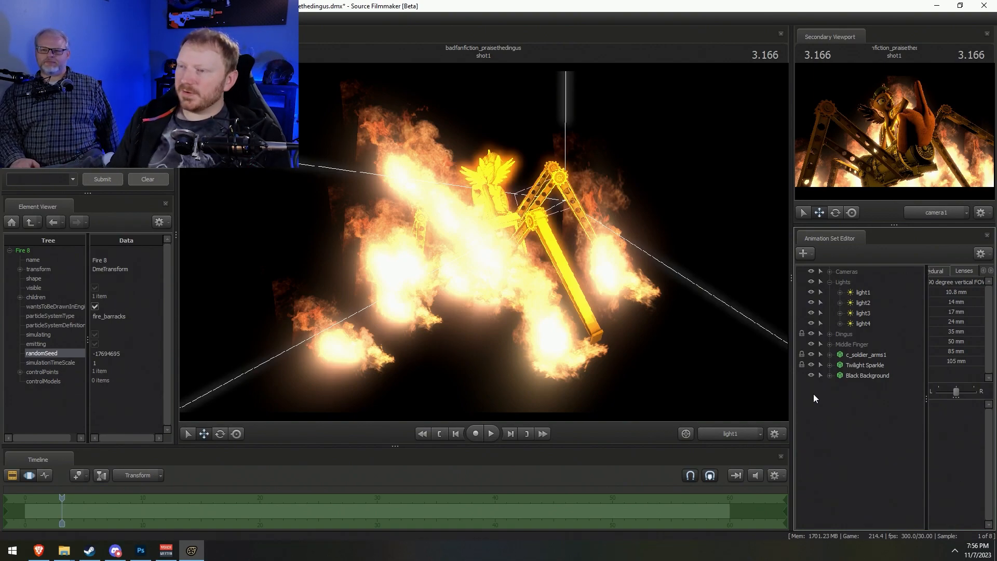
# Switch the main viewport back to camera1 and save the session
pyautogui.click(739, 438)
pyautogui.click(729, 433)
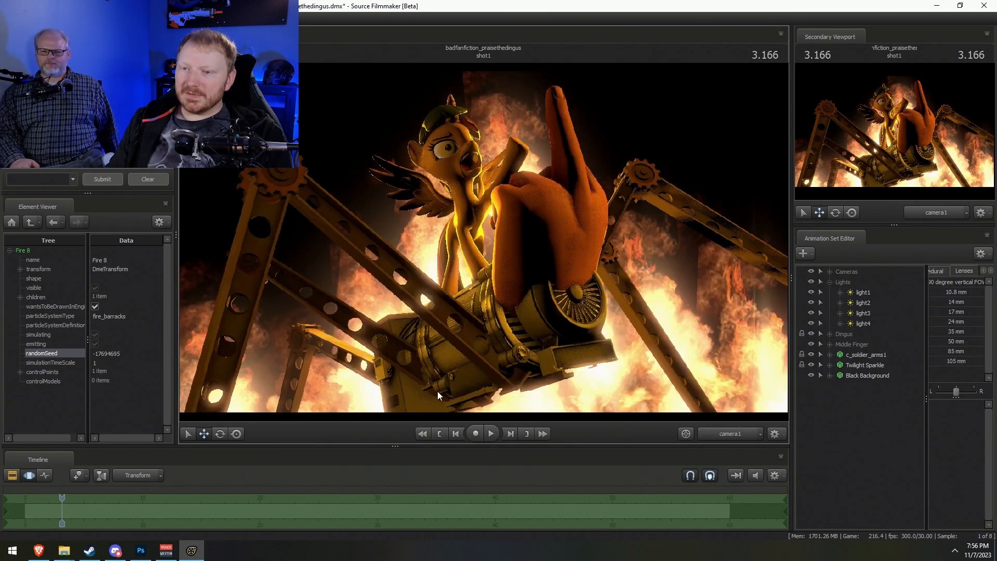
pyautogui.hotkey('ctrl', 's')
# Paste another copy of the copied light animation set as light5
pyautogui.rightClick(837, 424)
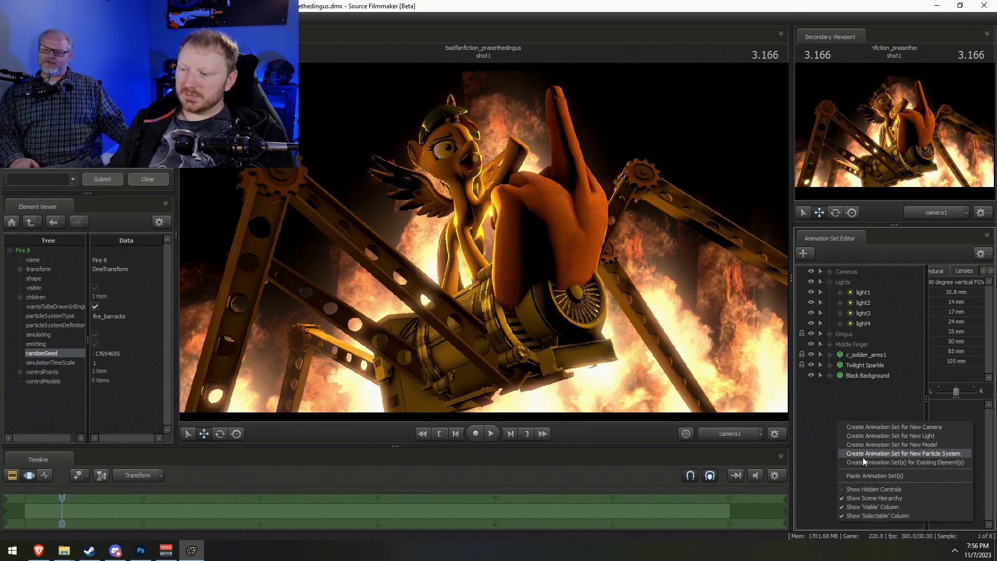
pyautogui.click(858, 478)
pyautogui.rightClick(840, 410)
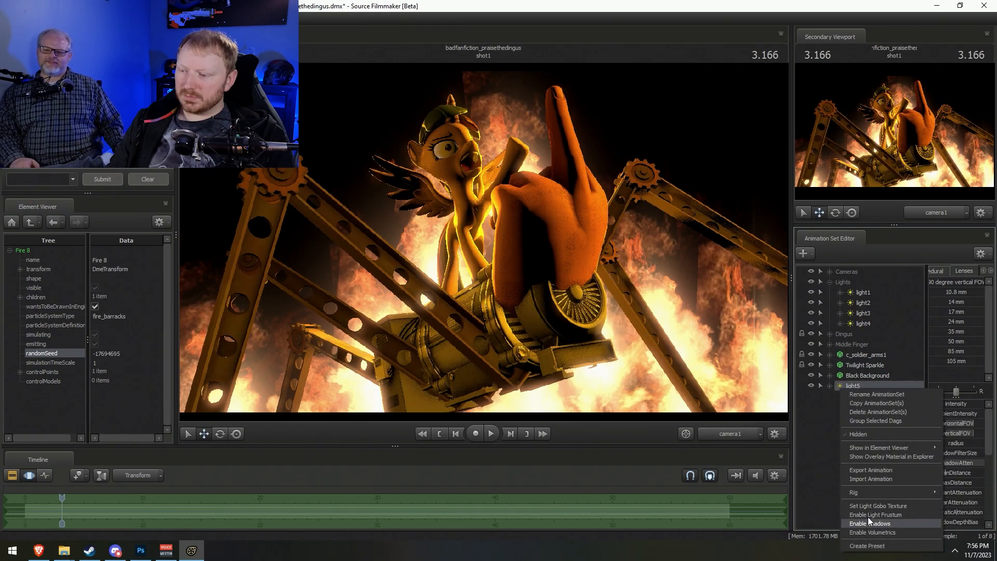
pyautogui.press('Escape')
# Tint light5 bluish purple by raising color_blue and lowering color_red and color_green
pyautogui.click(854, 386)
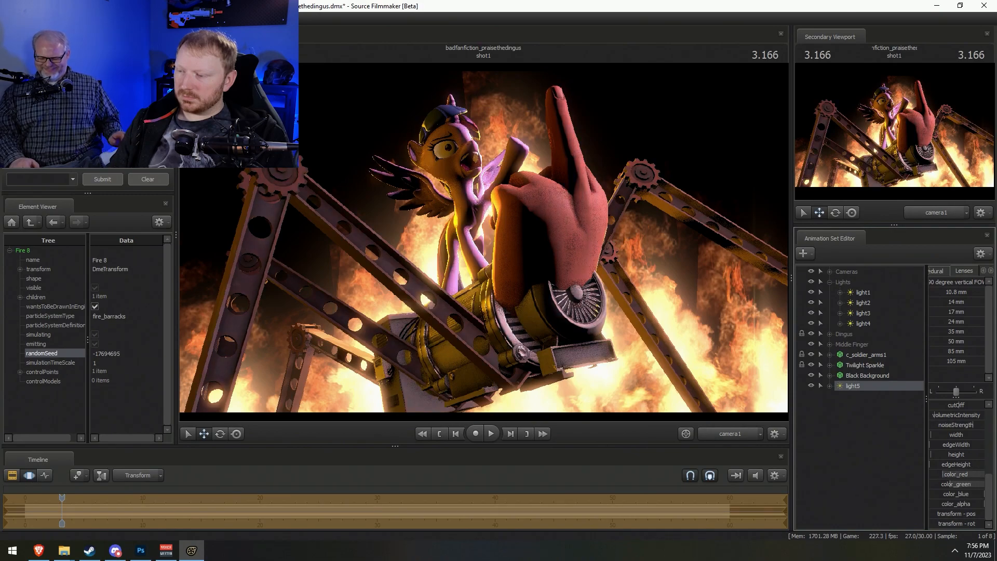
pyautogui.click(860, 385)
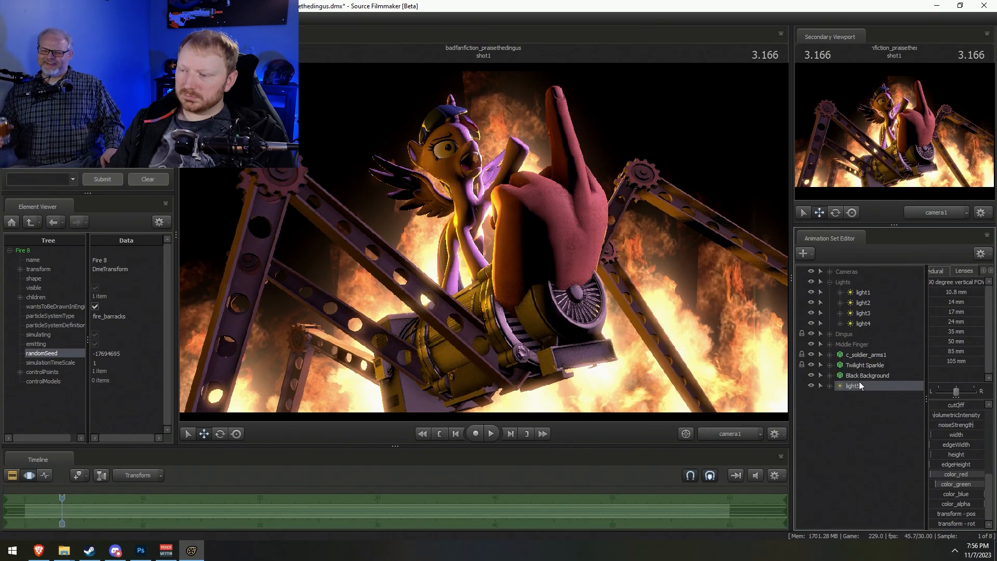
pyautogui.press('F3')
pyautogui.press('F3')
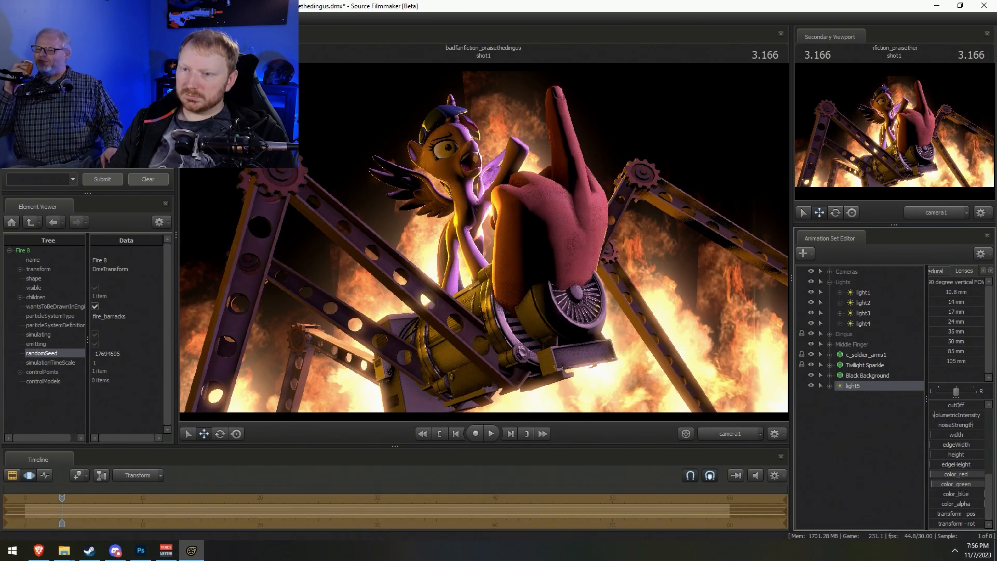
pyautogui.moveTo(930, 484); pyautogui.dragTo(936, 484)
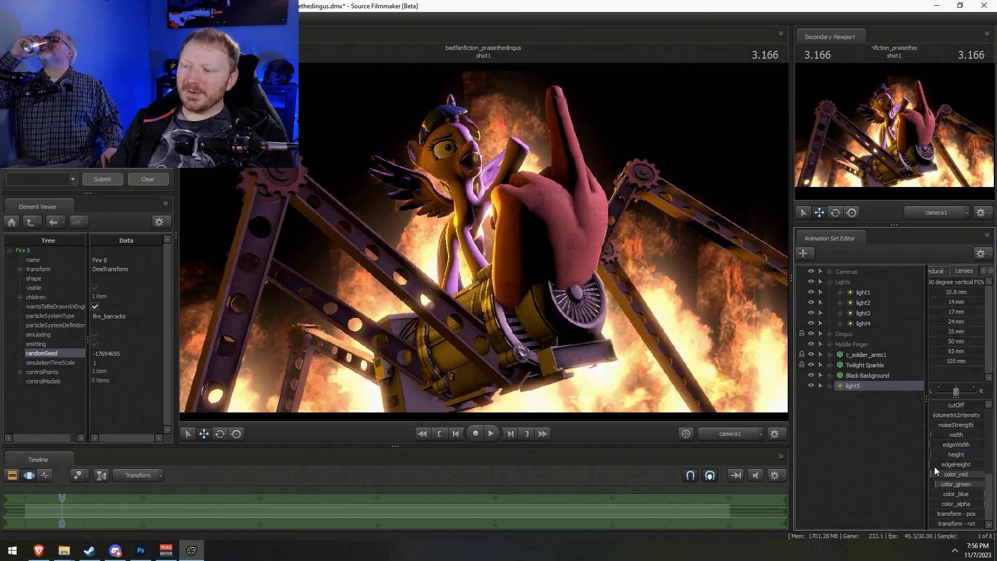
# Reposition light5 so it shines on the pony and spider machine from the front, and fine-tune its green and red colour amounts
pyautogui.moveTo(877, 391); pyautogui.dragTo(484, 244)
pyautogui.press('w')
pyautogui.press('s')
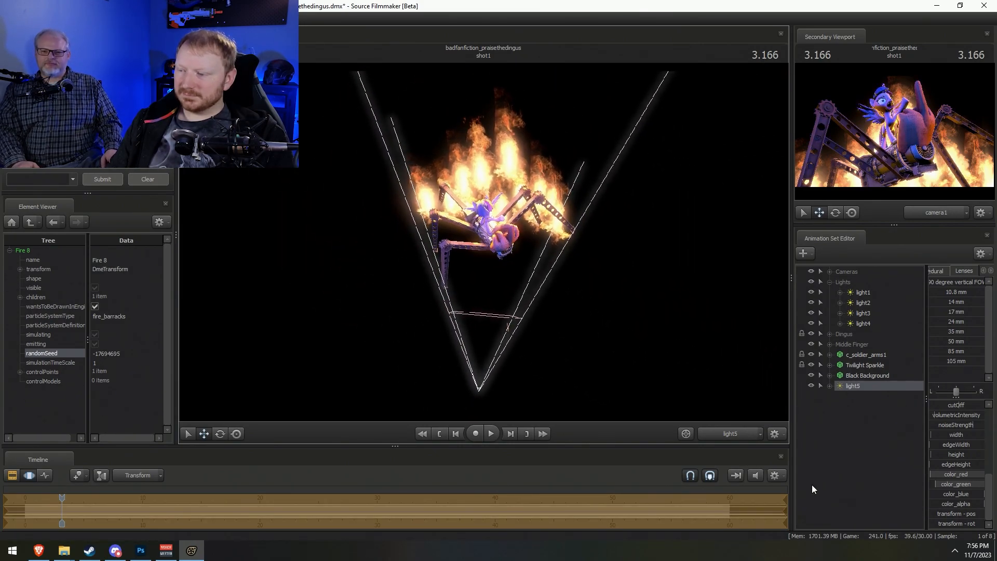
pyautogui.moveTo(951, 485)
pyautogui.mouseDown()
pyautogui.moveTo(962, 485)
pyautogui.moveTo(957, 475)
pyautogui.mouseUp()
pyautogui.scroll(5, 961, 478)
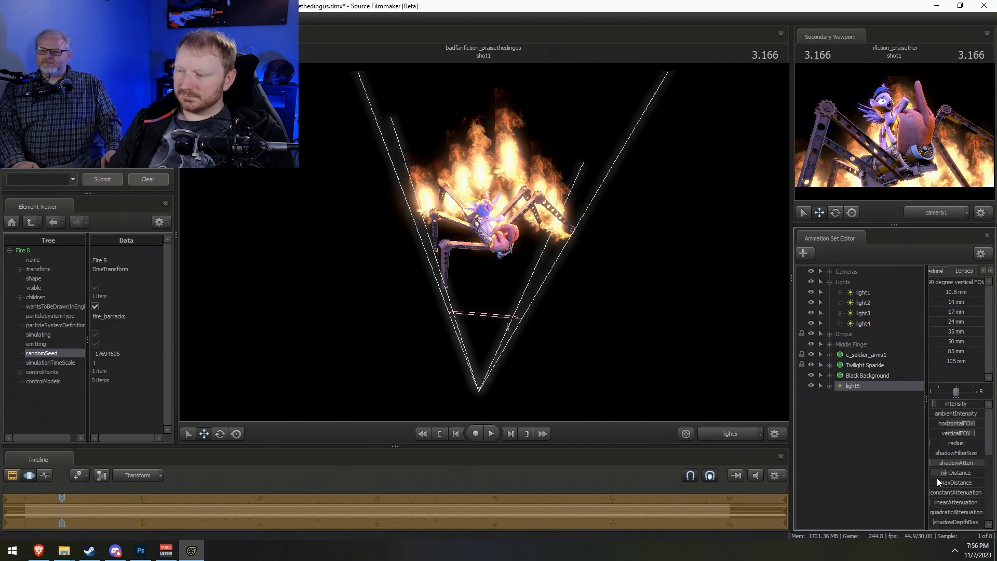
# Edit the maximum of light5's intensity range and lower its intensity
pyautogui.rightClick(952, 404)
pyautogui.click(939, 419)
pyautogui.click(486, 271)
pyautogui.press('BackSpace')
pyautogui.press('BackSpace')
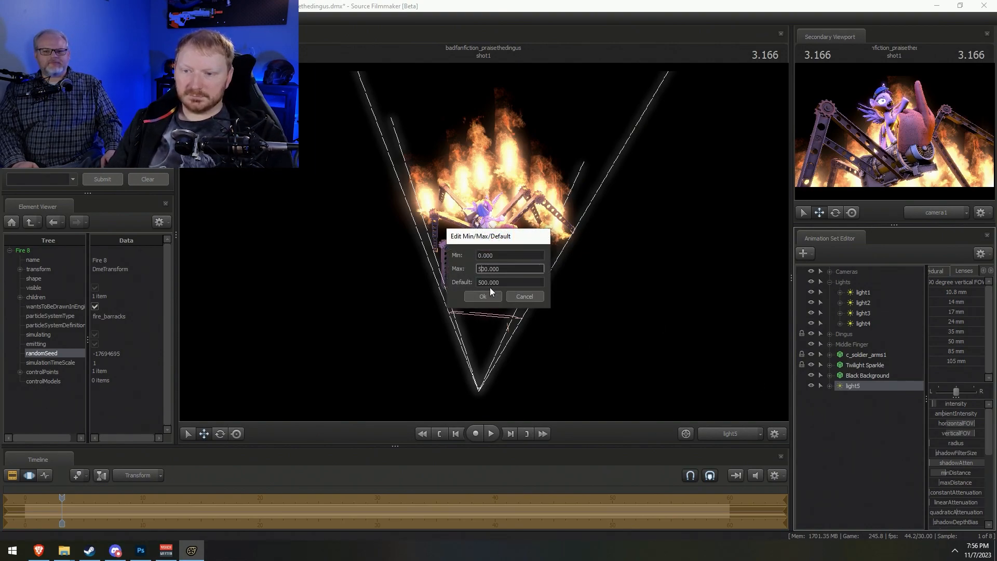
pyautogui.press('Return')
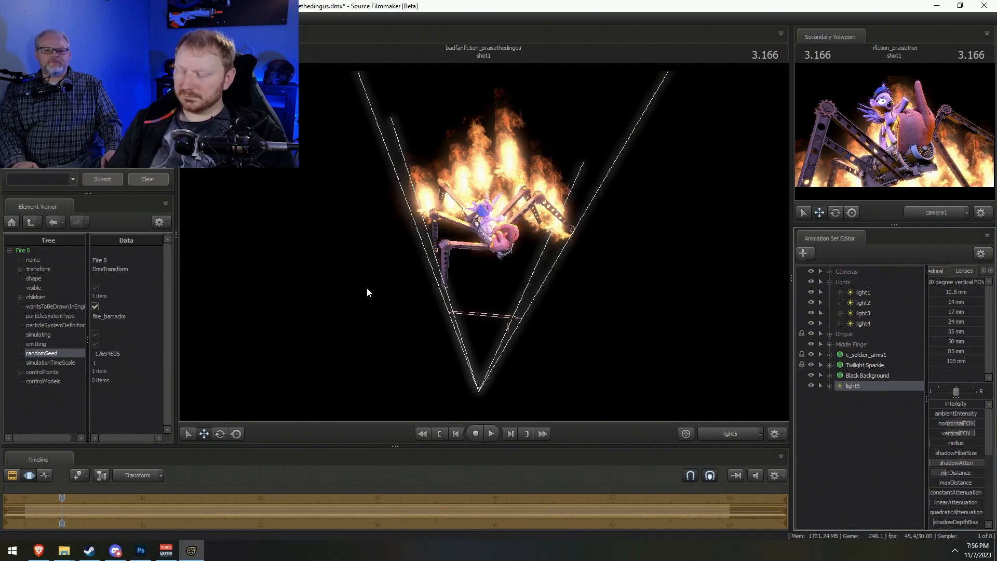
pyautogui.moveTo(956, 406); pyautogui.dragTo(932, 407)
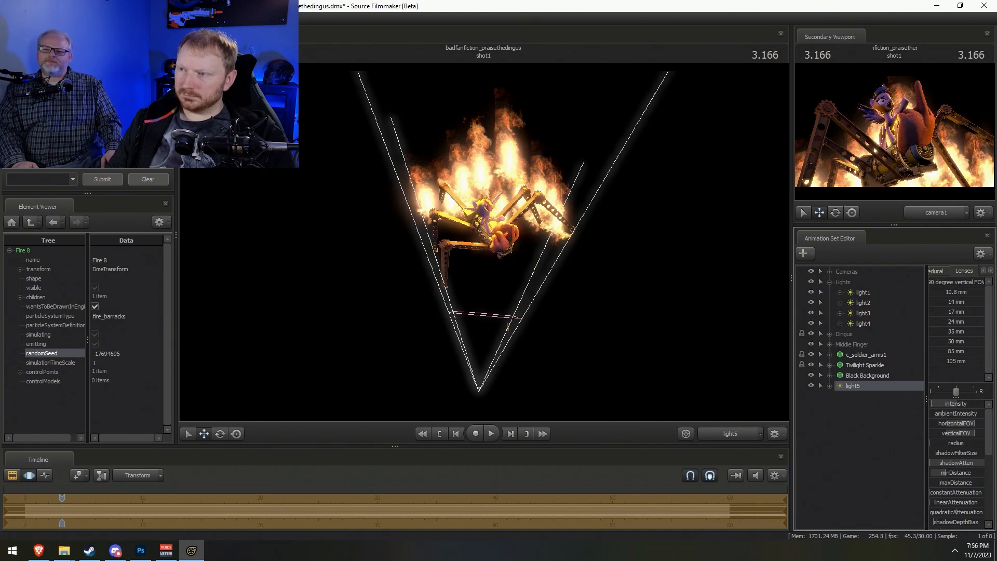
# Move light5 to a different angle on the pony, return the main viewport to camera1 and adjust the light's intensity
pyautogui.moveTo(378, 177); pyautogui.dragTo(318, 117)
pyautogui.press('d')
pyautogui.moveTo(482, 244)
pyautogui.mouseDown()
pyautogui.moveTo(490, 240)
pyautogui.moveTo(482, 244)
pyautogui.mouseUp()
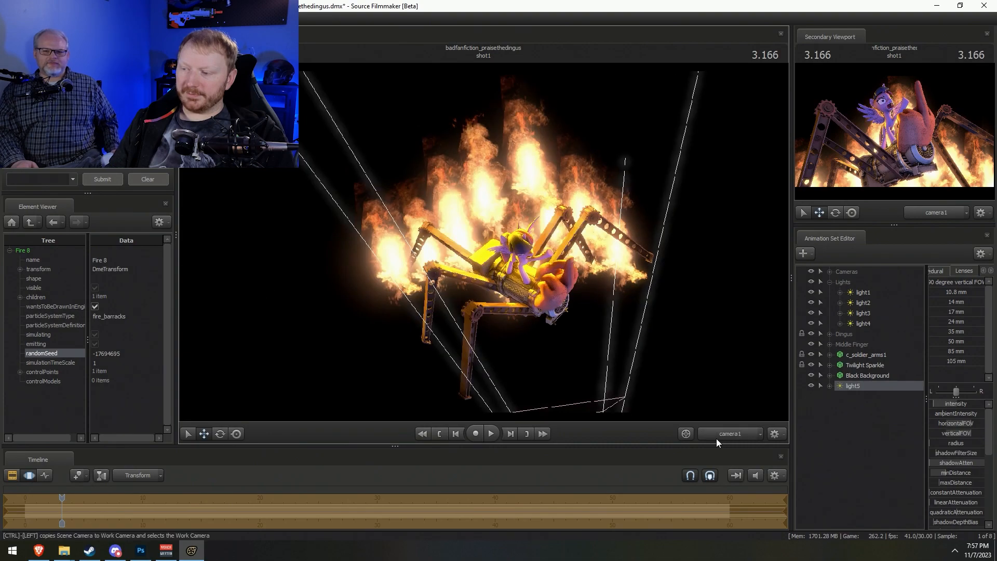
pyautogui.click(717, 434)
pyautogui.moveTo(967, 404); pyautogui.dragTo(958, 405)
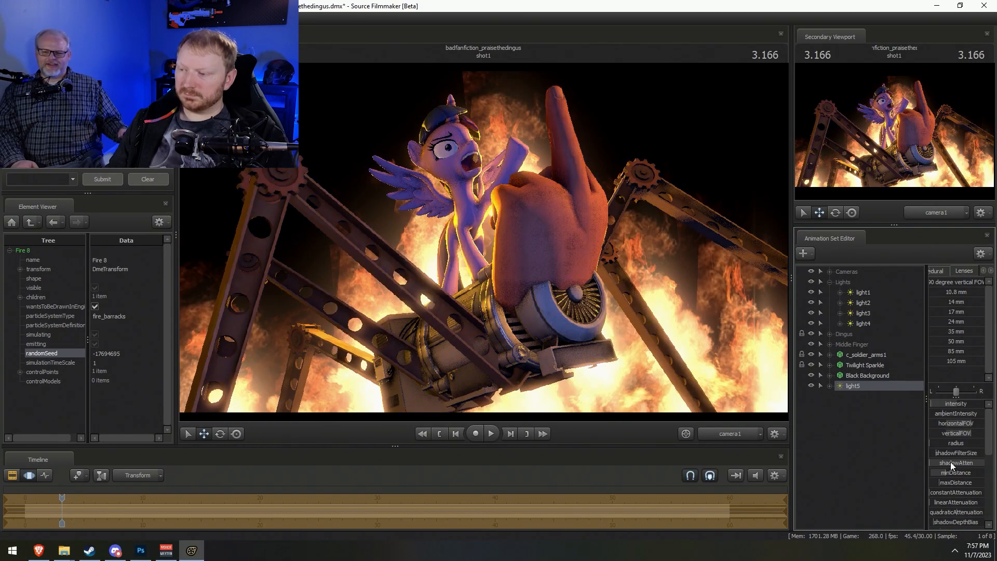
# Retint light5 from purple to a pale warm tone by rebalancing color_red, color_green and color_blue
pyautogui.scroll(-5, 946, 501)
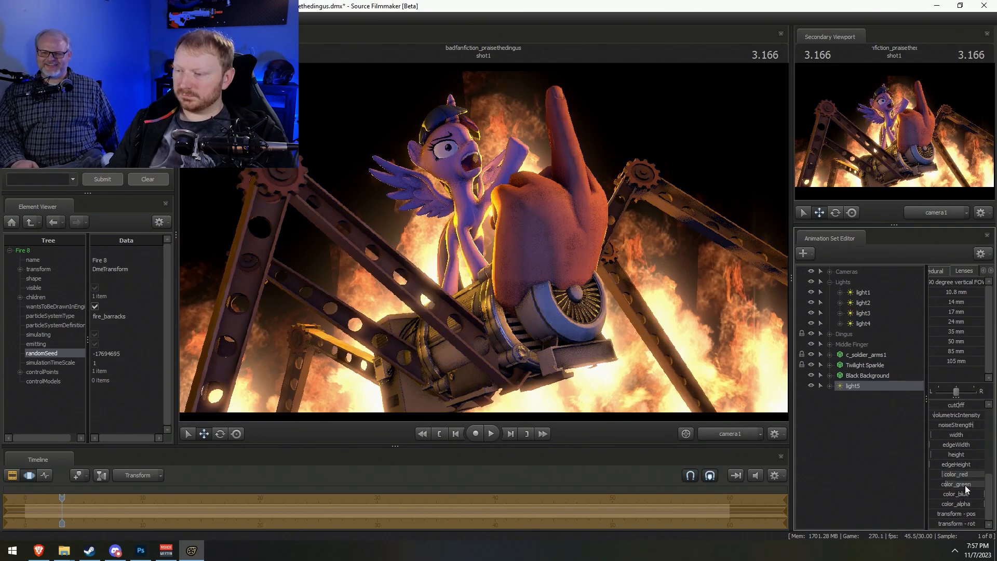
pyautogui.moveTo(965, 489)
pyautogui.mouseDown()
pyautogui.moveTo(929, 483)
pyautogui.moveTo(970, 474)
pyautogui.mouseUp()
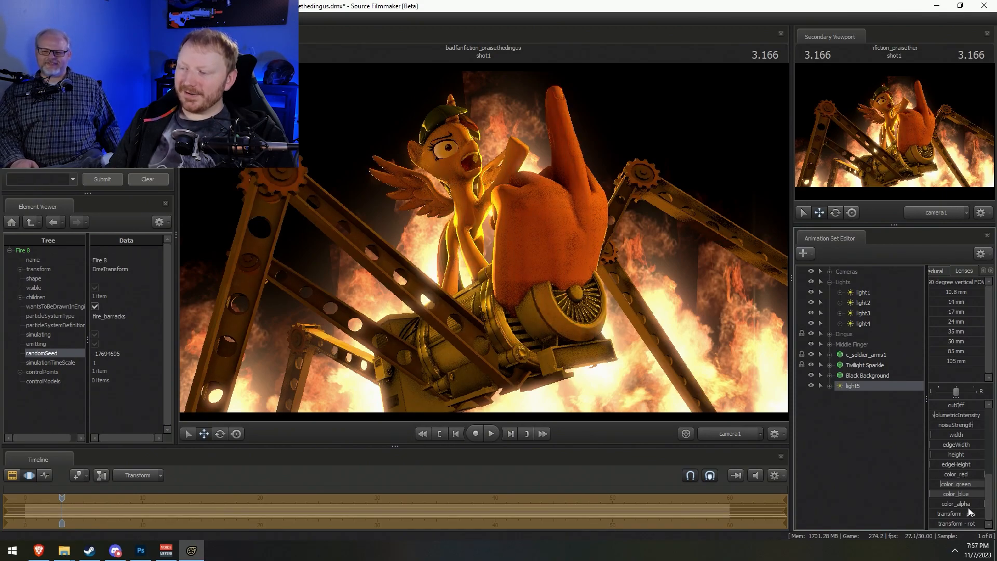
pyautogui.moveTo(942, 483); pyautogui.dragTo(956, 483)
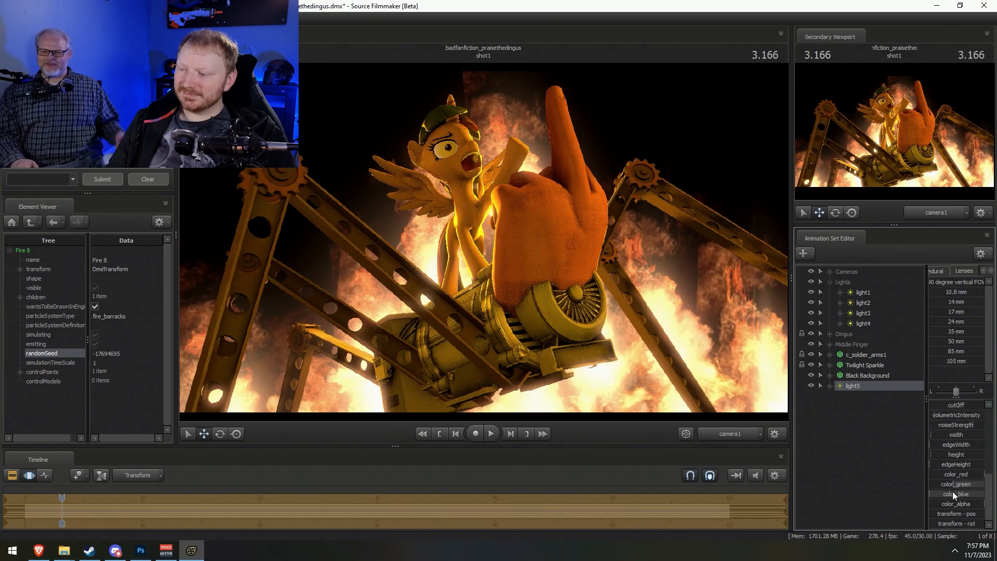
pyautogui.moveTo(953, 483); pyautogui.dragTo(971, 483)
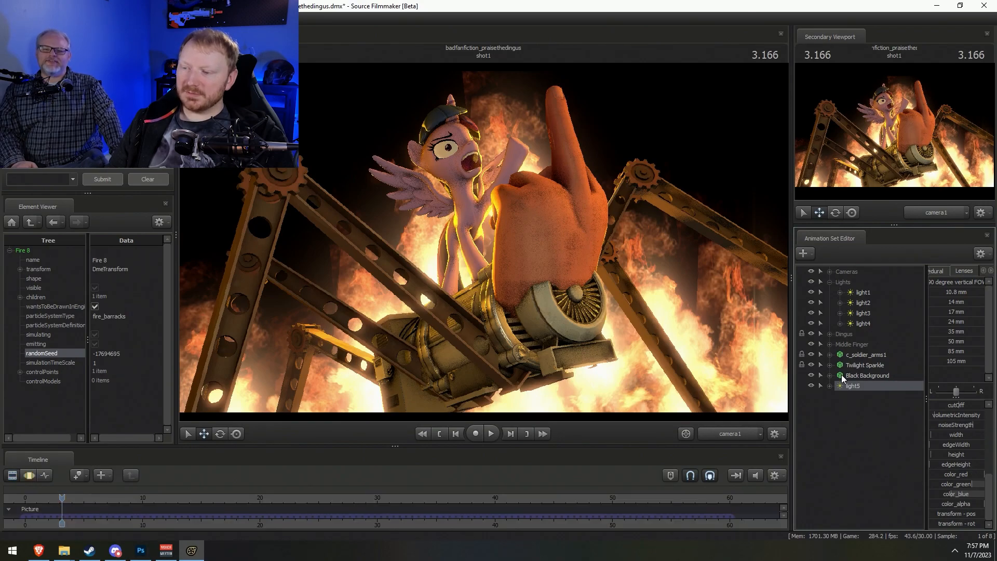
# Look through light5 to reposition it in front of the machine, and switch the main viewport back to camera1
pyautogui.moveTo(861, 385); pyautogui.dragTo(477, 216)
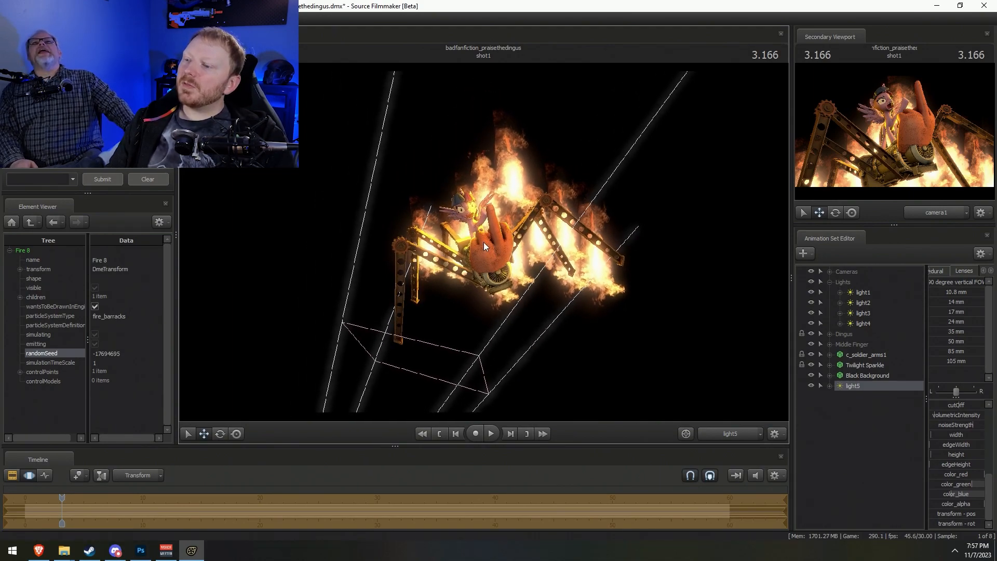
pyautogui.moveTo(485, 238); pyautogui.dragTo(484, 238)
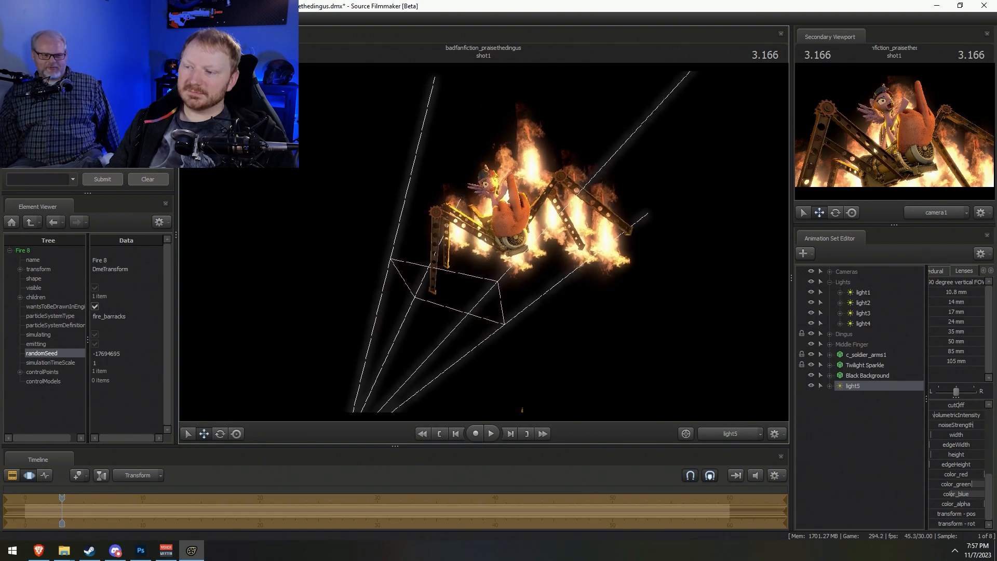
pyautogui.scroll(5, 954, 431)
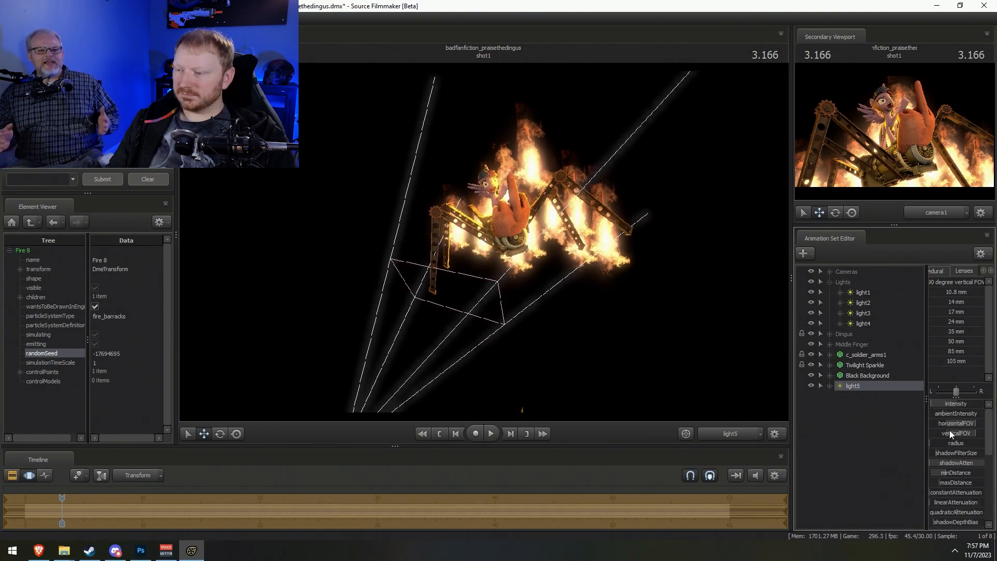
pyautogui.click(725, 435)
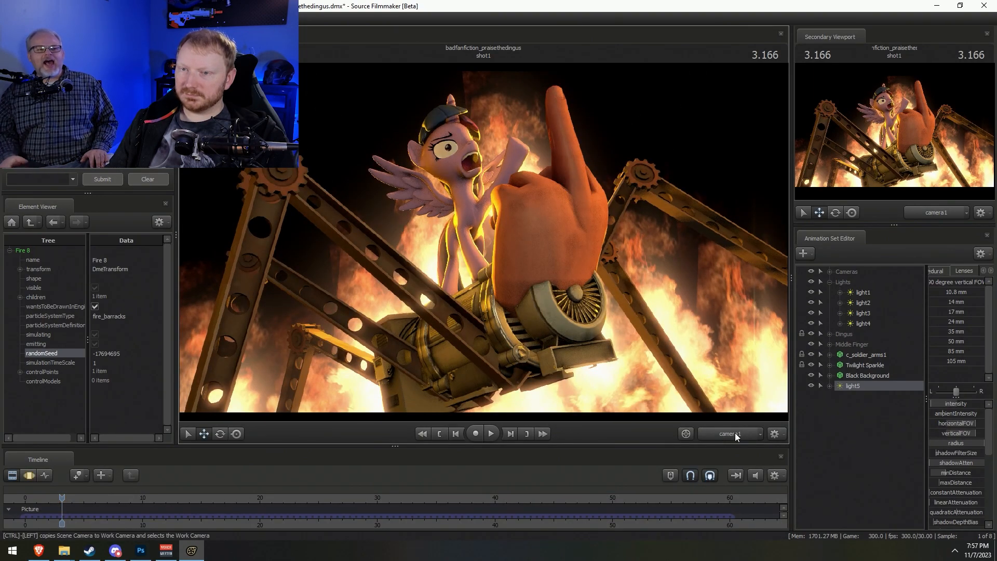
# Reduce the maximum and default of light5's intensity range and dim the light to a subtle fill
pyautogui.rightClick(962, 402)
pyautogui.click(958, 415)
pyautogui.click(485, 269)
pyautogui.press('BackSpace')
pyautogui.click(487, 283)
pyautogui.press('BackSpace')
pyautogui.click(492, 297)
pyautogui.press('F3')
pyautogui.moveTo(952, 405); pyautogui.dragTo(936, 405)
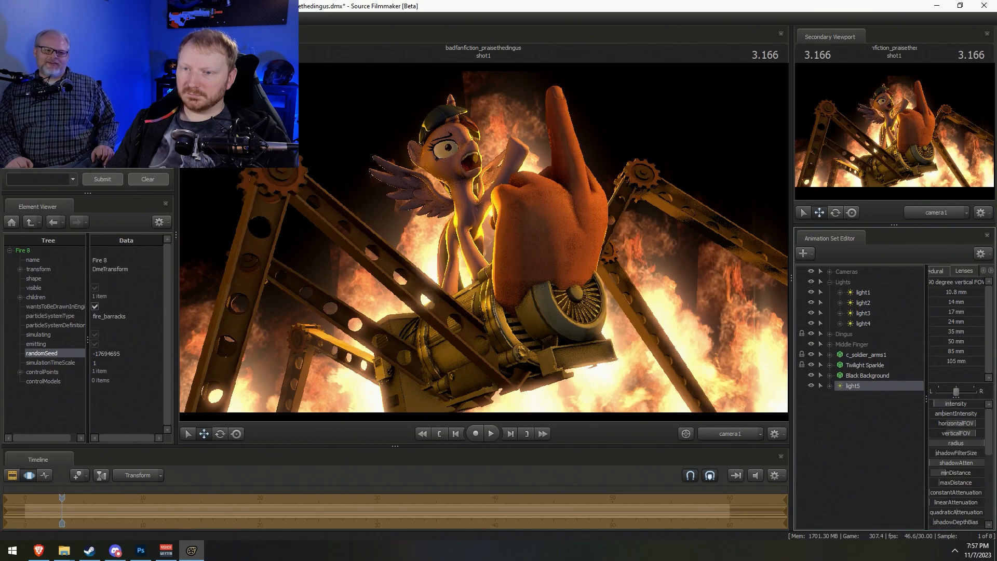
# Move light5 into the Lights group and save the session
pyautogui.click(864, 393)
pyautogui.rightClick(837, 413)
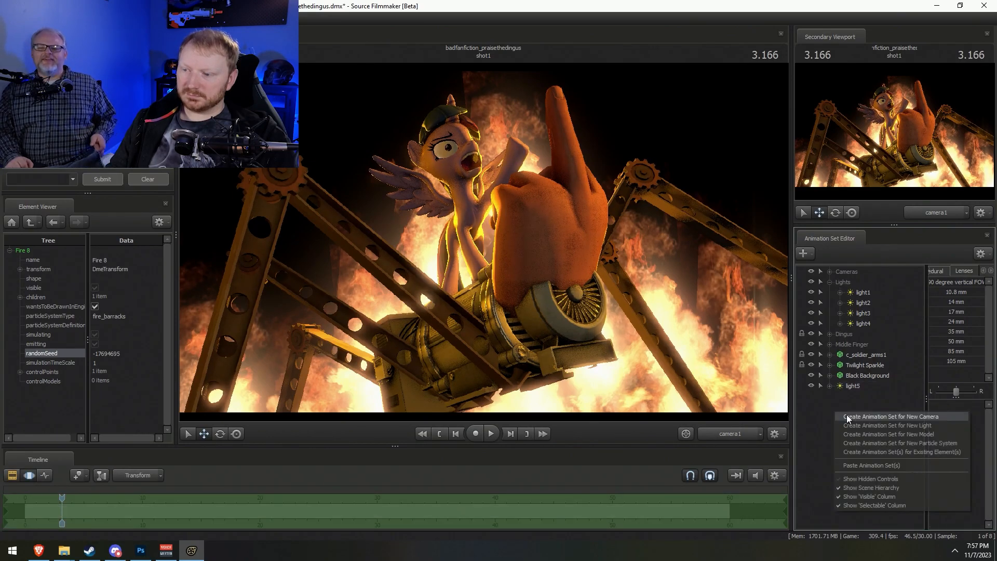
pyautogui.moveTo(851, 386); pyautogui.dragTo(854, 282)
pyautogui.rightClick(835, 443)
pyautogui.click(832, 425)
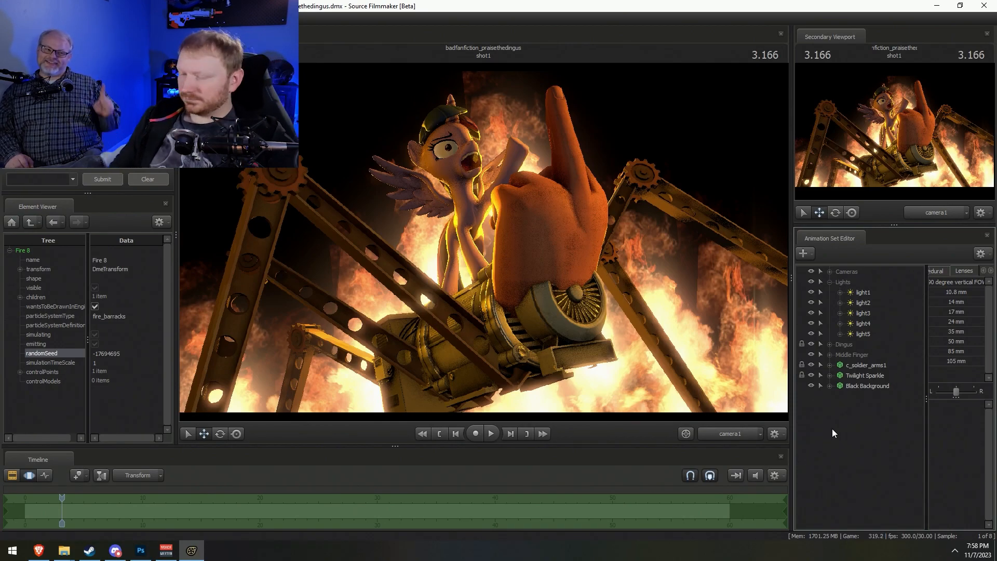
pyautogui.click(842, 443)
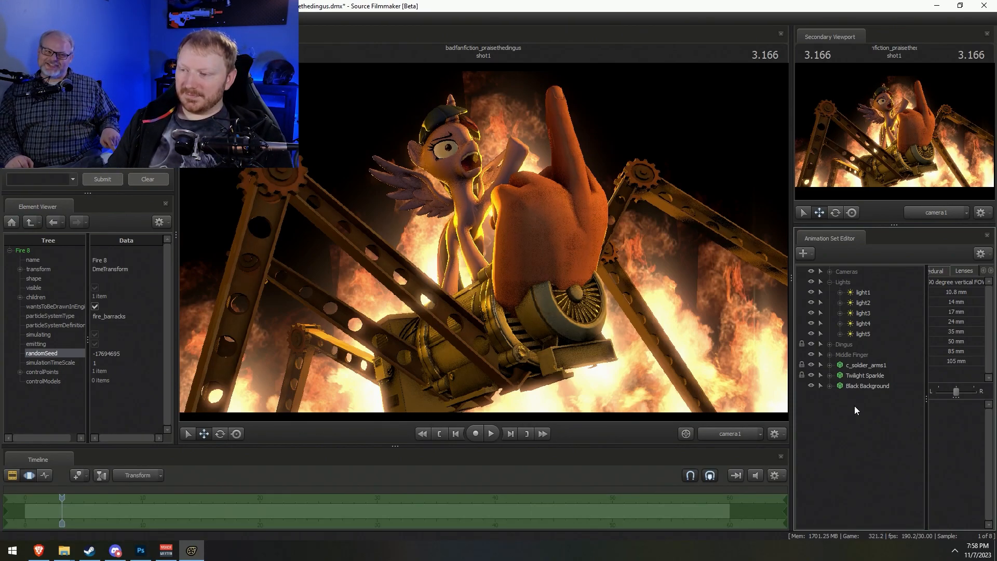
# Create an animation set for a new light, light6, and expand the Lights group
pyautogui.click(829, 282)
pyautogui.rightClick(840, 364)
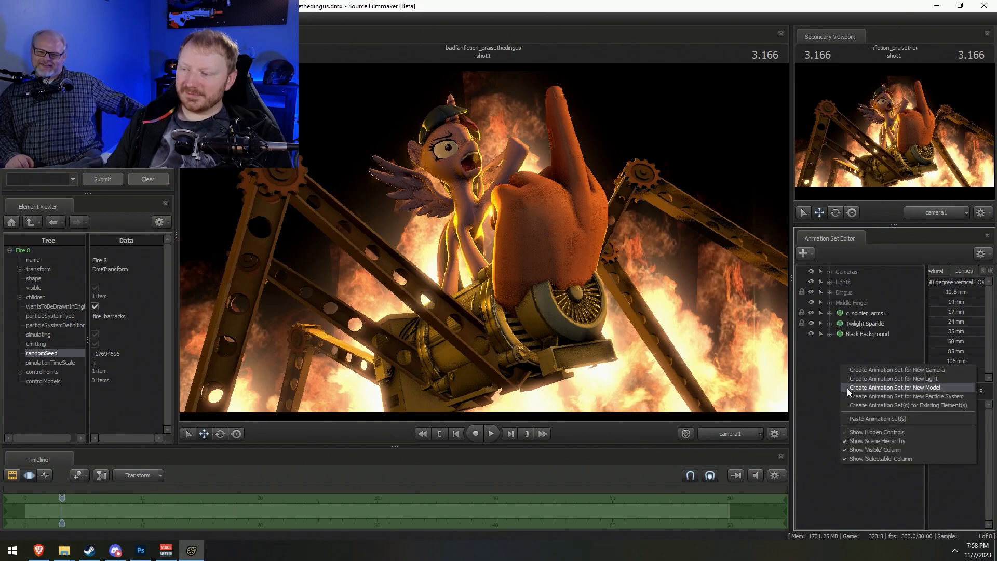
pyautogui.click(881, 379)
pyautogui.click(830, 283)
# Aim light6 closely at the pony's face by looking through it, and return the main viewport to camera1
pyautogui.moveTo(855, 345); pyautogui.dragTo(519, 260)
pyautogui.press('F2')
pyautogui.press('F3')
pyautogui.moveTo(584, 273); pyautogui.dragTo(484, 242)
pyautogui.scroll(5, 551, 210)
pyautogui.scroll(-3, 551, 210)
pyautogui.press('F2')
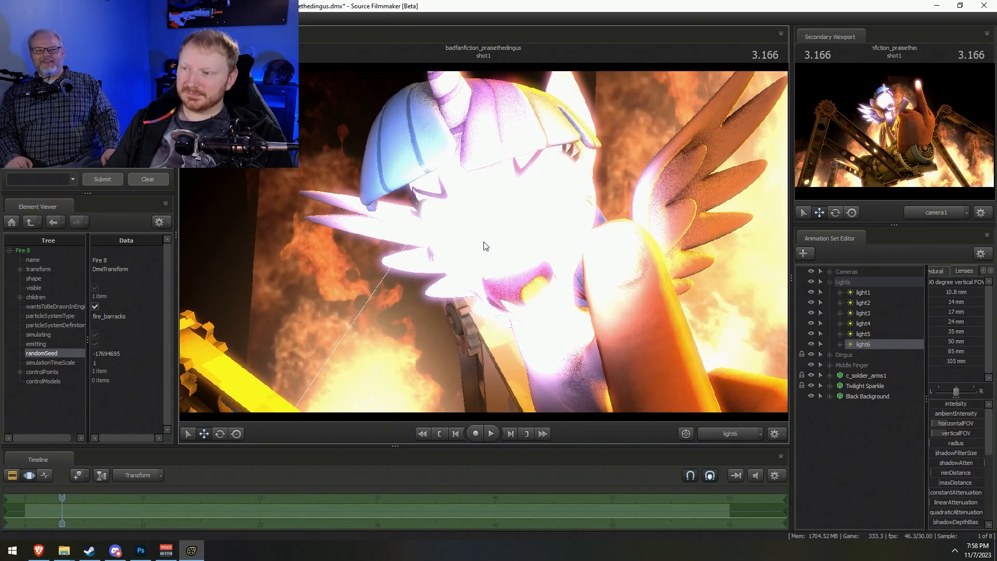
pyautogui.click(728, 435)
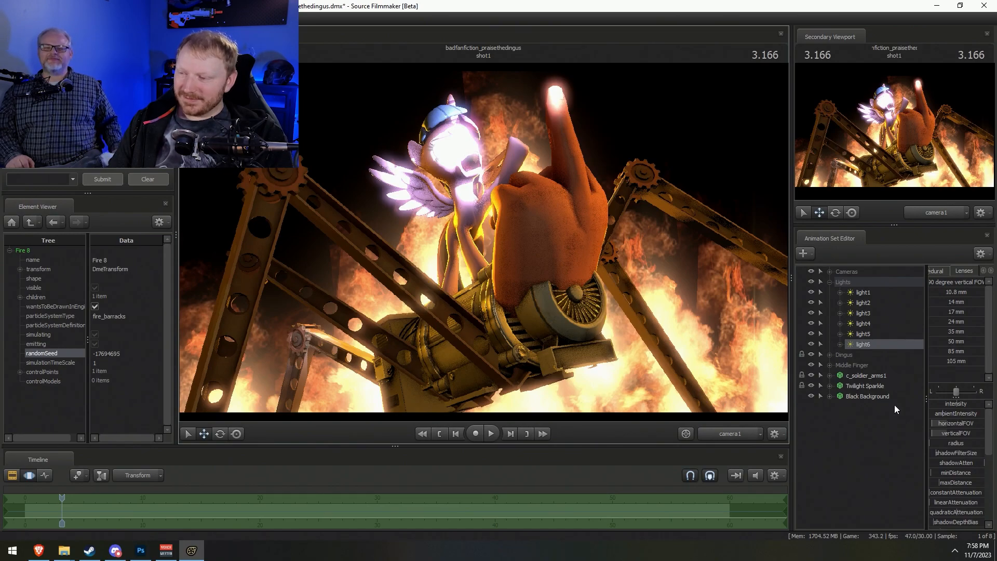
# Enable uberlight on light6 in its element properties and lower its cutOff
pyautogui.rightClick(862, 343)
pyautogui.moveTo(886, 404)
pyautogui.click(833, 413)
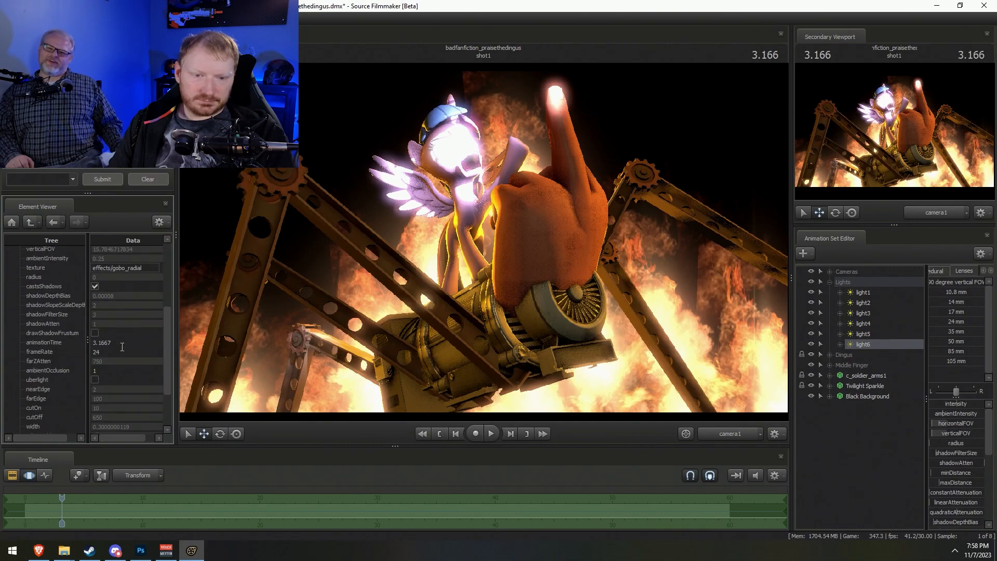
pyautogui.click(95, 381)
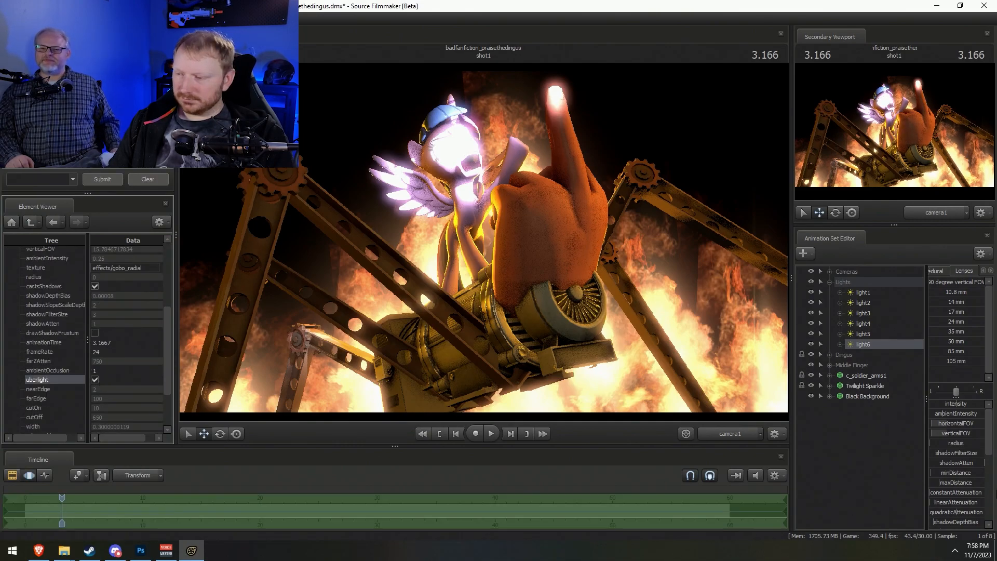
pyautogui.scroll(-8, 948, 489)
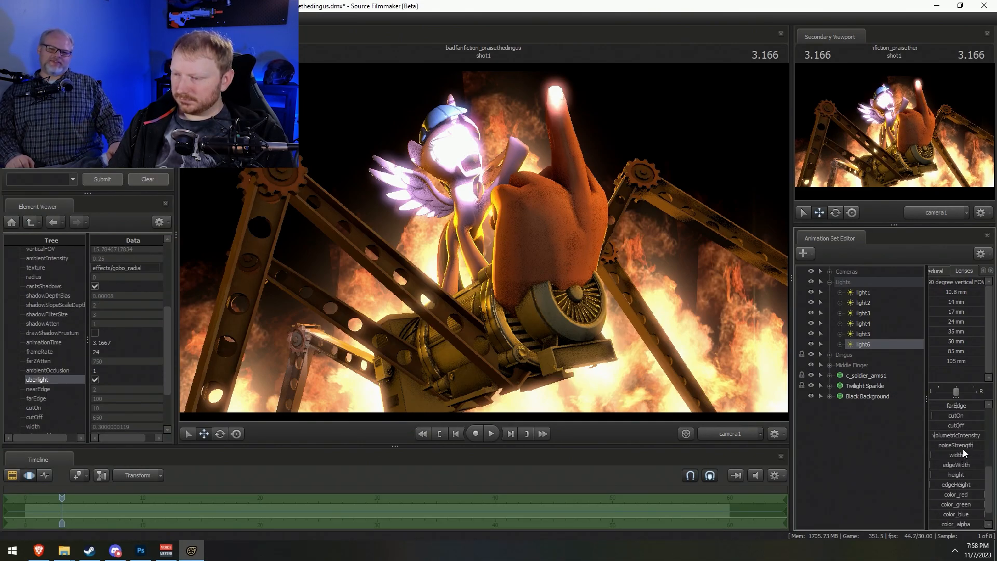
pyautogui.moveTo(959, 426); pyautogui.dragTo(927, 405)
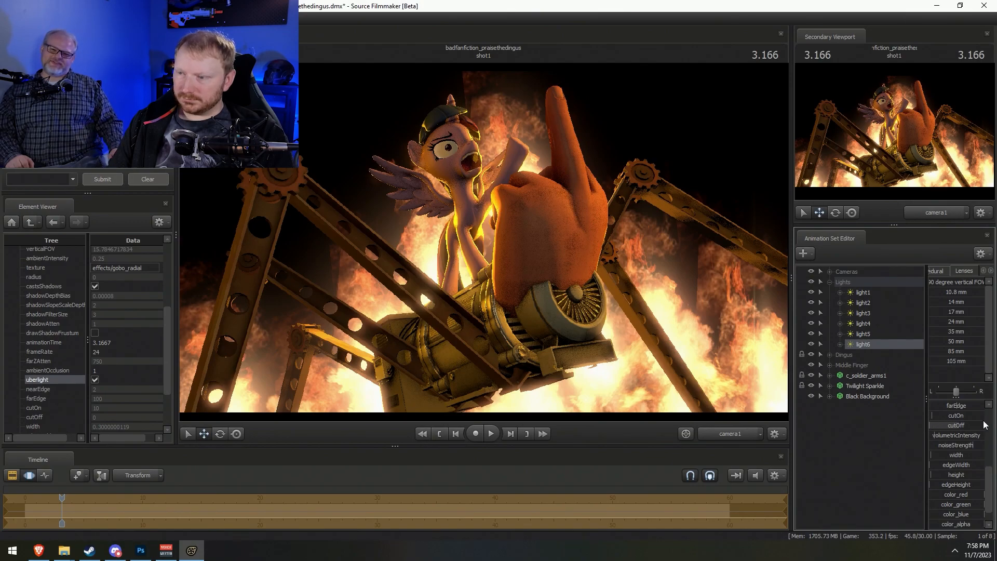
# Raise light6's intensity and turn off its shadow casting
pyautogui.scroll(8, 951, 459)
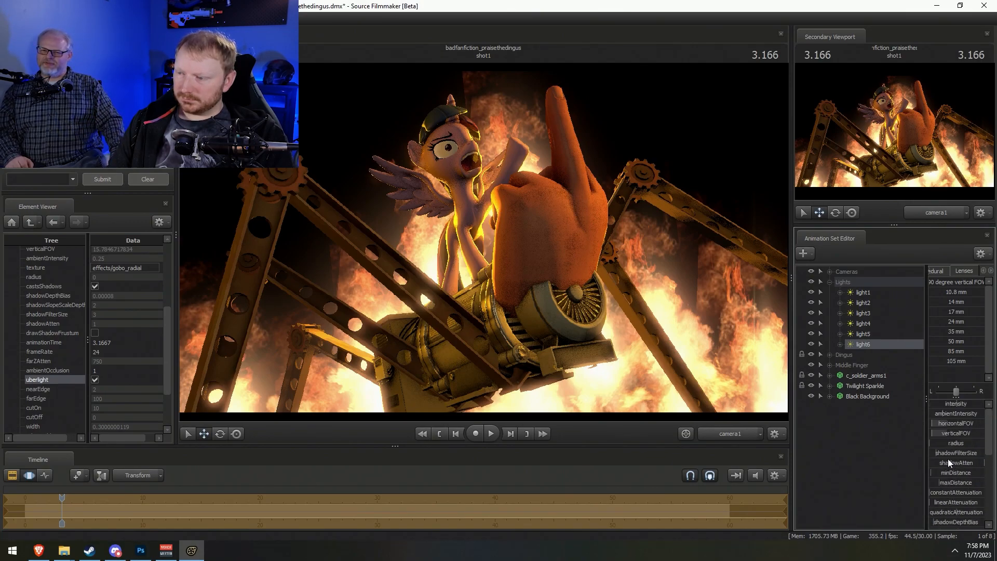
pyautogui.moveTo(958, 401); pyautogui.dragTo(996, 410)
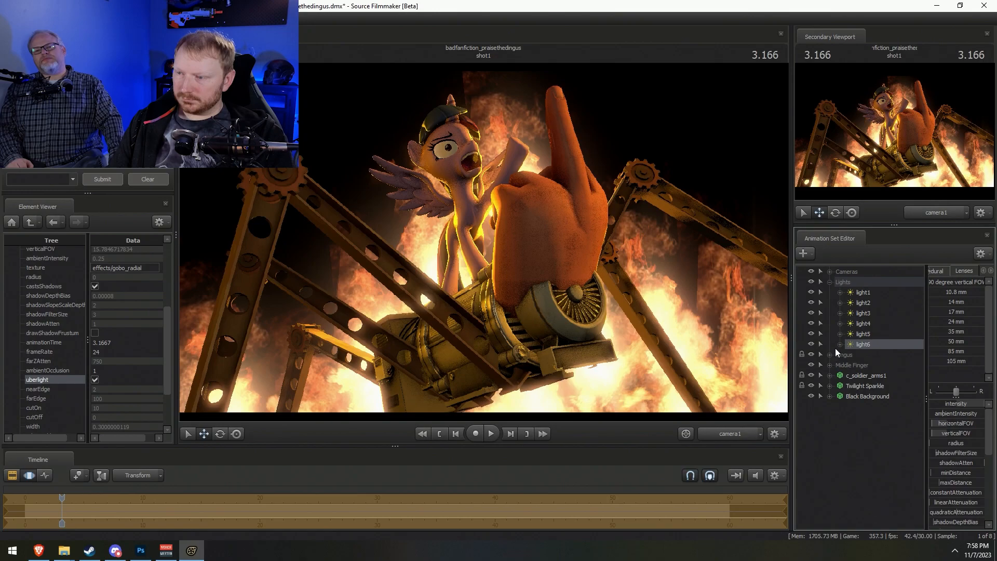
pyautogui.rightClick(858, 342)
pyautogui.click(888, 473)
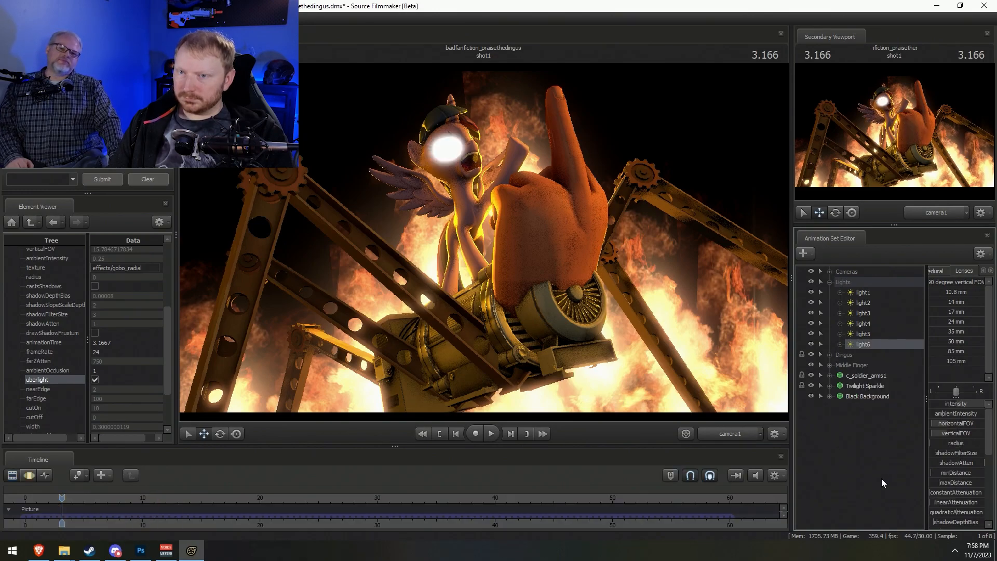
# Tint light6 golden by lowering color_blue and color_green, and reduce its intensity to a faint glow
pyautogui.scroll(-10, 972, 483)
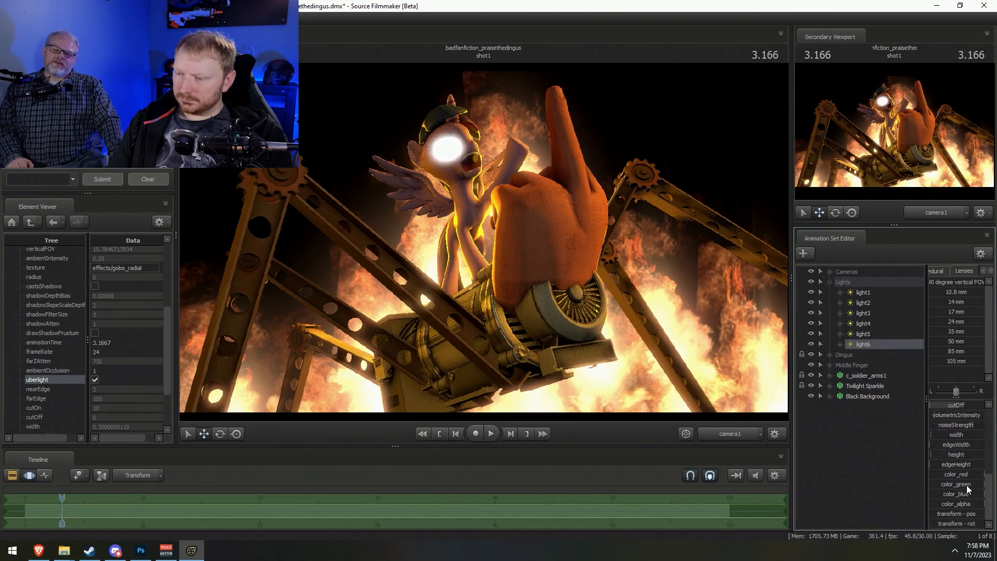
pyautogui.moveTo(971, 487); pyautogui.dragTo(938, 493)
pyautogui.scroll(10, 930, 470)
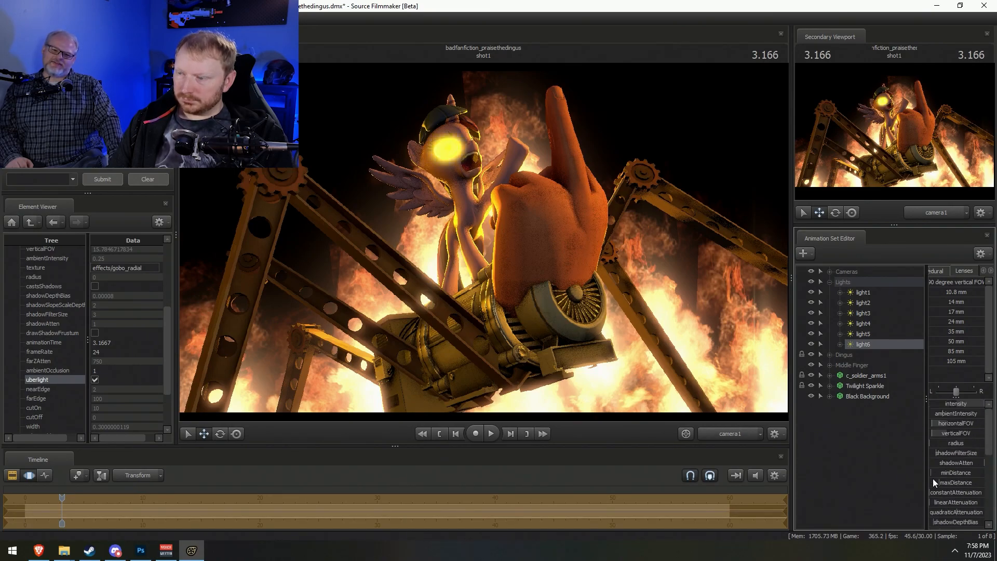
pyautogui.moveTo(970, 404); pyautogui.dragTo(933, 404)
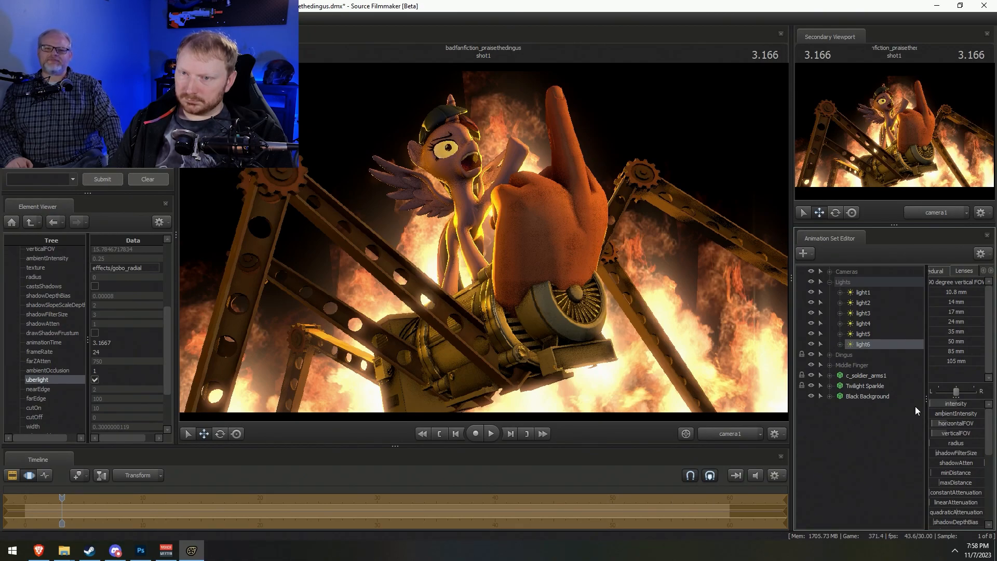
pyautogui.scroll(-10, 954, 469)
pyautogui.moveTo(964, 485); pyautogui.dragTo(945, 484)
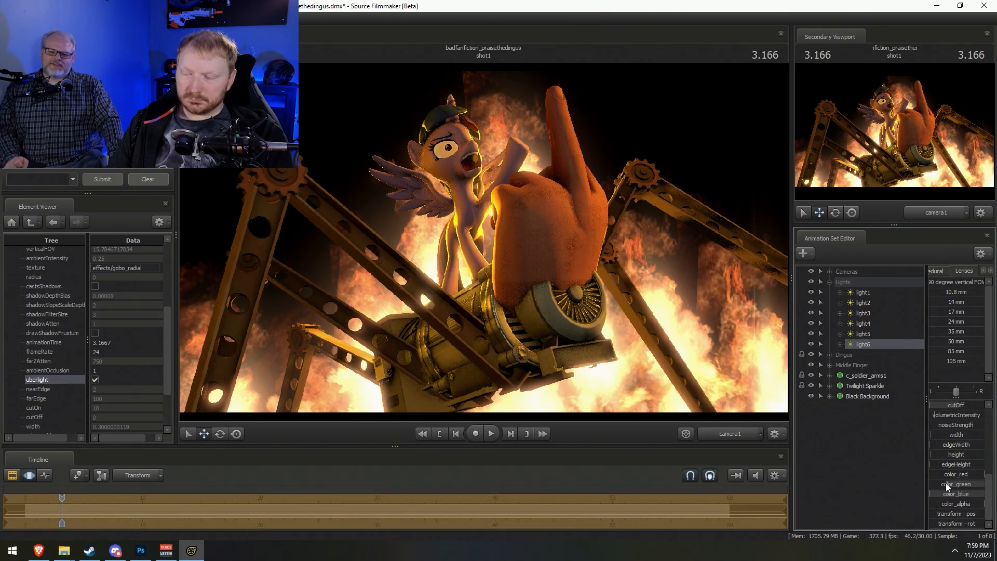
# Create a new light, light7, and aim it closely at the pony's eye by looking through it
pyautogui.rightClick(863, 345)
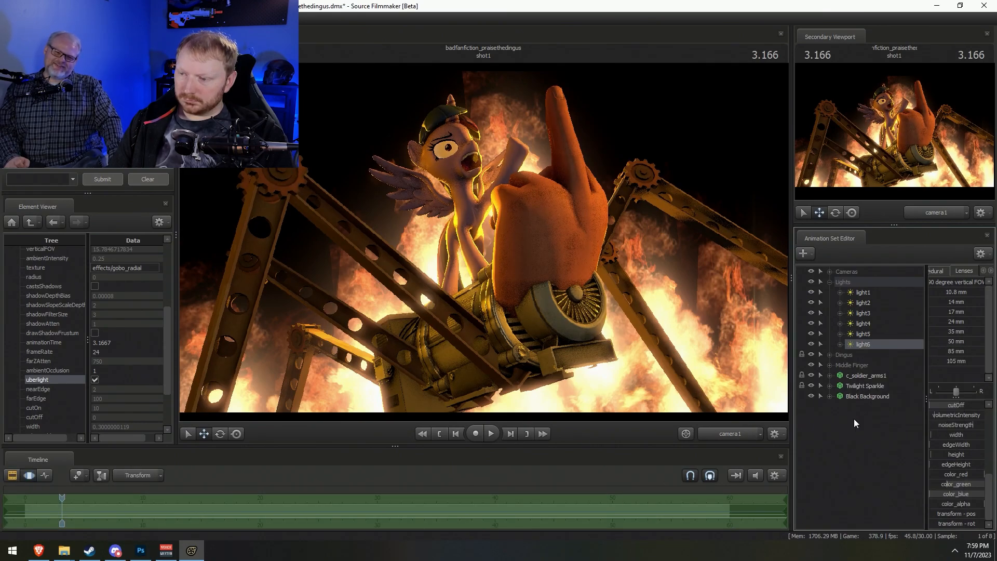
pyautogui.rightClick(854, 438)
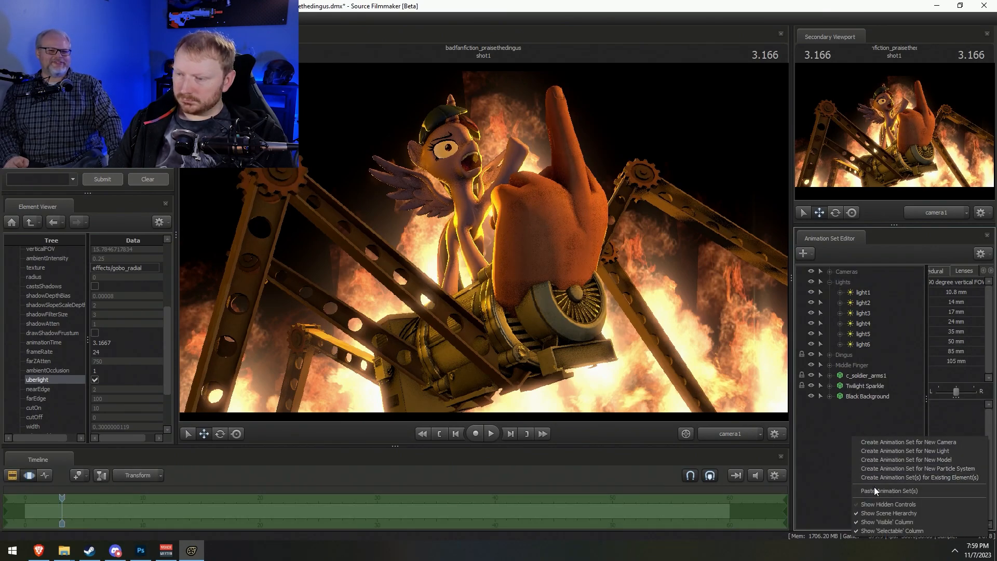
pyautogui.click(884, 451)
pyautogui.moveTo(855, 407); pyautogui.dragTo(440, 110)
pyautogui.click(551, 208)
pyautogui.moveTo(549, 235); pyautogui.dragTo(484, 242)
pyautogui.press('a')
pyautogui.press('w')
pyautogui.press('w')
pyautogui.press('w')
pyautogui.press('s')
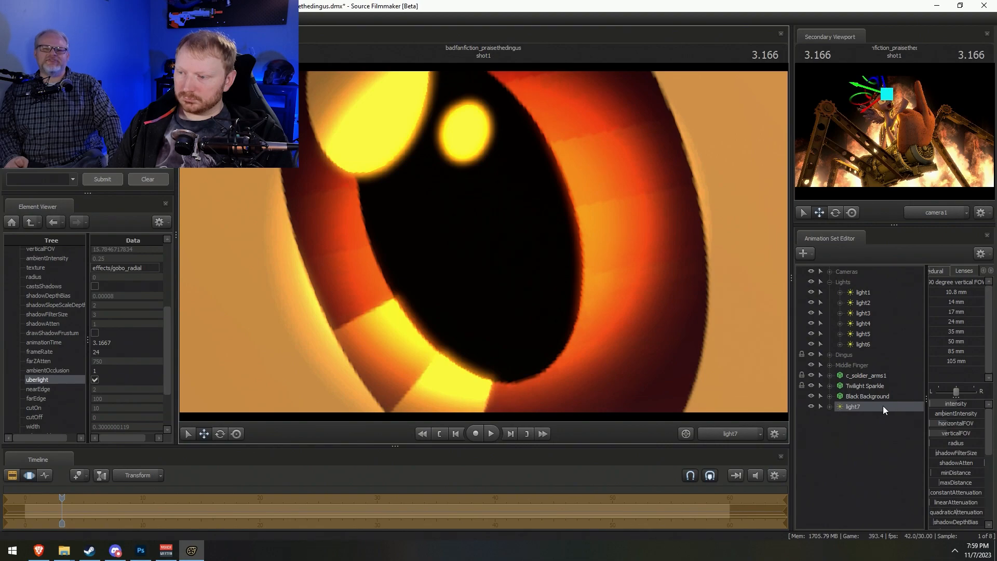
# Roll light7 slightly and recenter its view on the pupil of the pony's eye
pyautogui.keyDown('alt'); pyautogui.keyDown('shift'); pyautogui.moveTo(497, 204); pyautogui.dragTo(517, 204); pyautogui.keyUp('shift'); pyautogui.keyUp('alt')
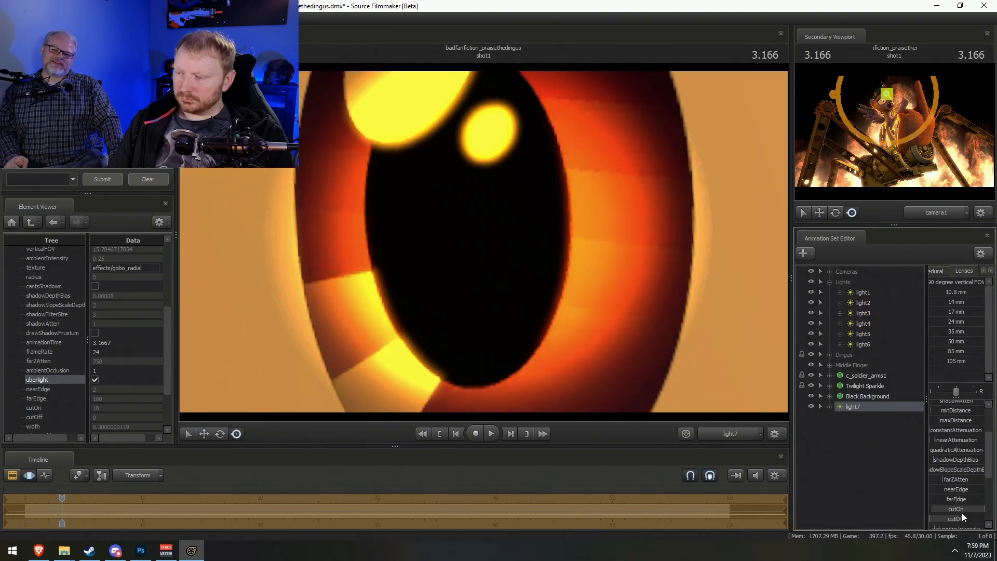
pyautogui.scroll(-3, 963, 493)
pyautogui.scroll(-1, 963, 492)
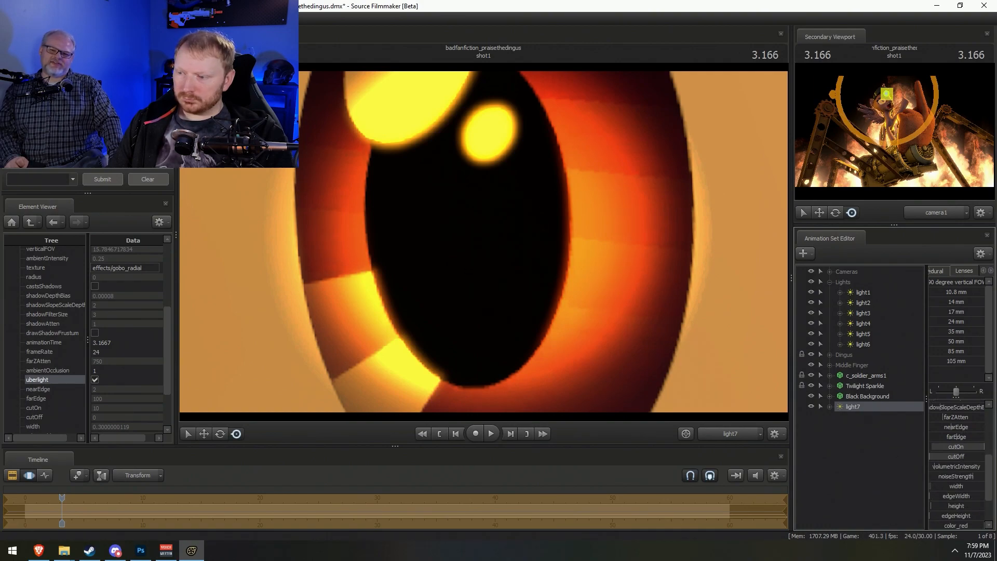
pyautogui.hotkey('ctrl', 'z')
pyautogui.hotkey('ctrl', 'y')
pyautogui.moveTo(454, 266)
pyautogui.mouseDown()
pyautogui.moveTo(451, 277)
pyautogui.moveTo(470, 254)
pyautogui.mouseUp()
pyautogui.press('F2')
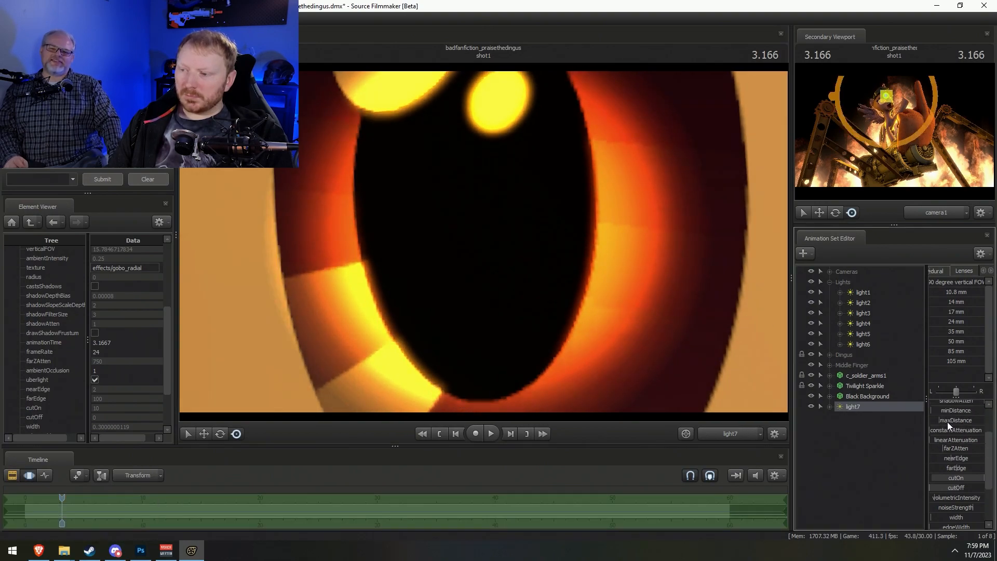
# Dim light7's intensity, confirm its 0 to 1000 range, and return the main viewport to camera1
pyautogui.scroll(5, 947, 420)
pyautogui.moveTo(954, 407)
pyautogui.mouseDown()
pyautogui.moveTo(971, 406)
pyautogui.moveTo(953, 404)
pyautogui.mouseUp()
pyautogui.rightClick(952, 404)
pyautogui.click(958, 415)
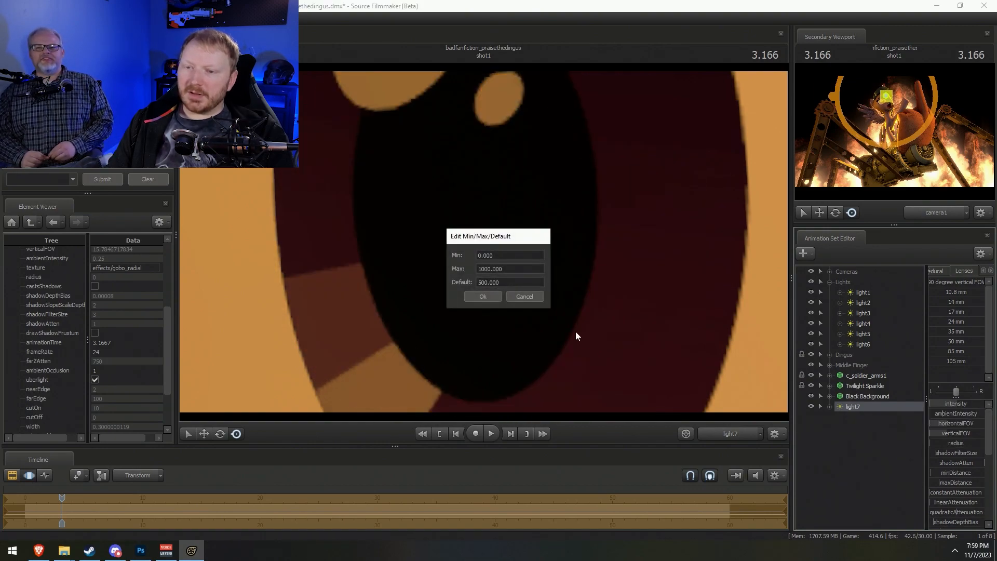
pyautogui.click(484, 295)
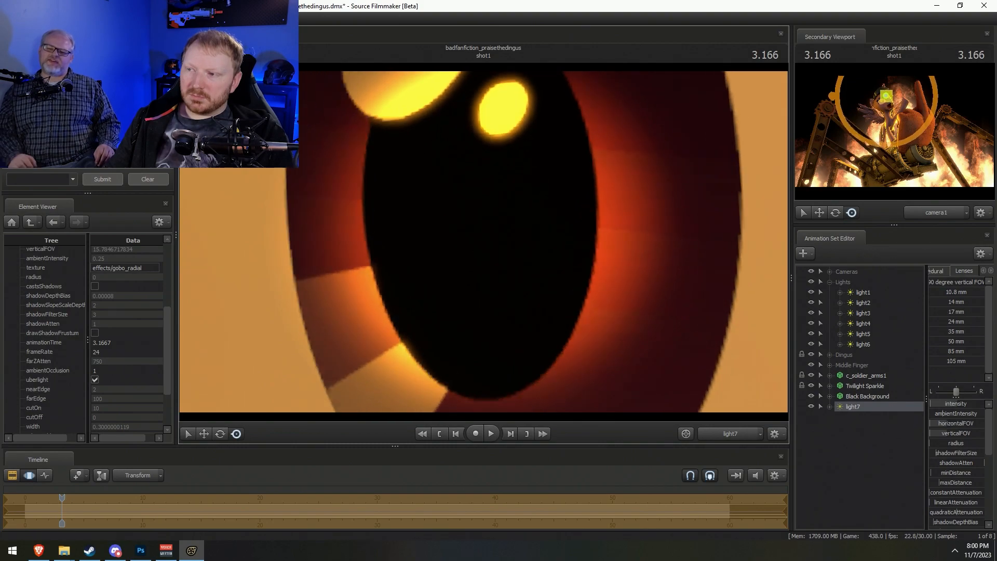
pyautogui.press('F2')
pyautogui.click(731, 434)
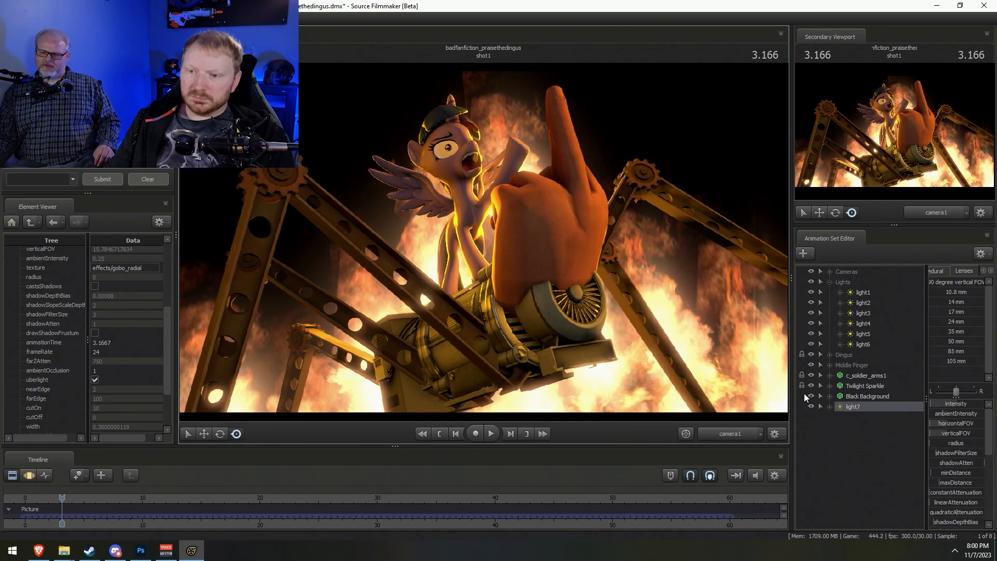
# Adjust the focalDistance of the Cameras group in the motion editor
pyautogui.click(849, 273)
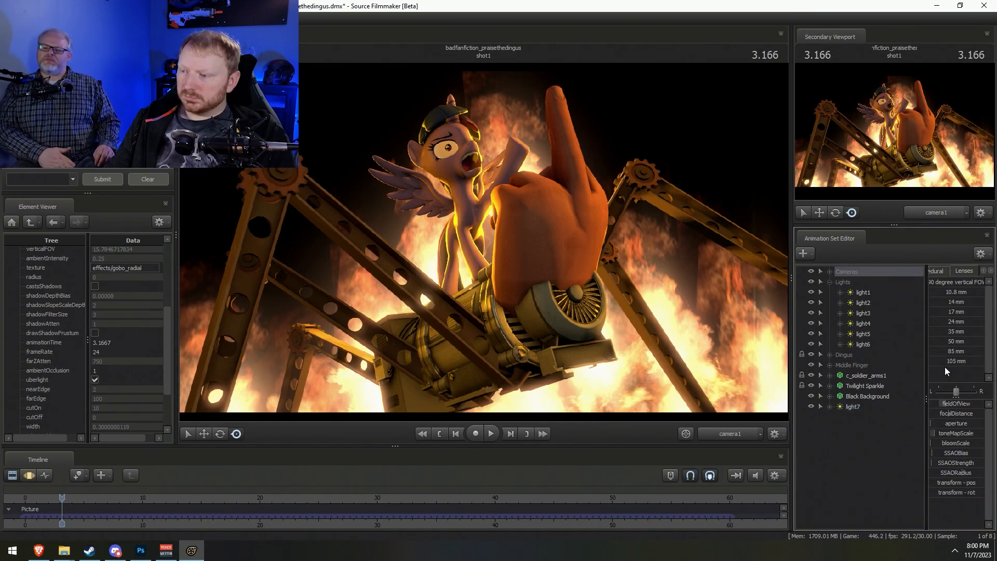
pyautogui.moveTo(945, 413); pyautogui.dragTo(973, 417)
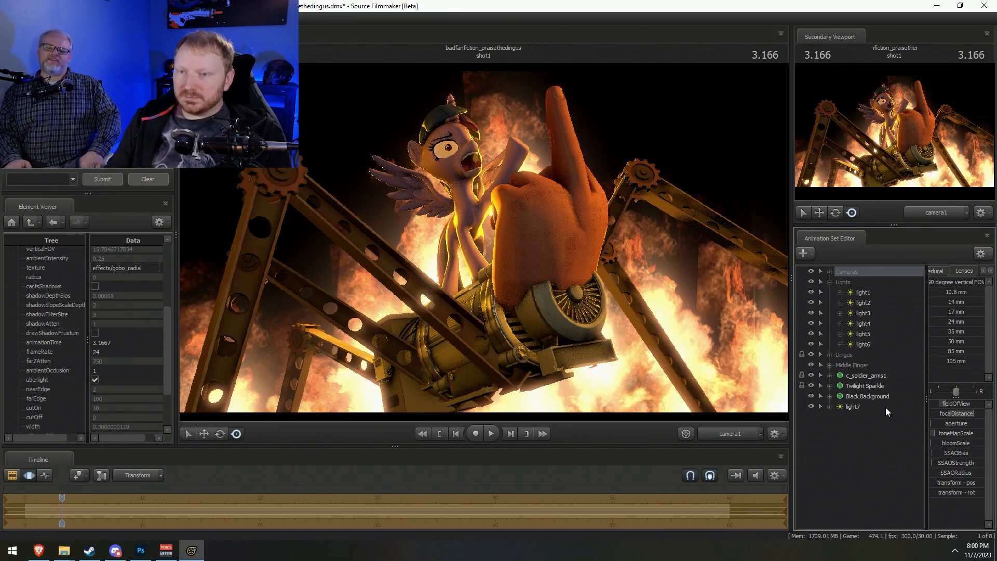
pyautogui.press('F3')
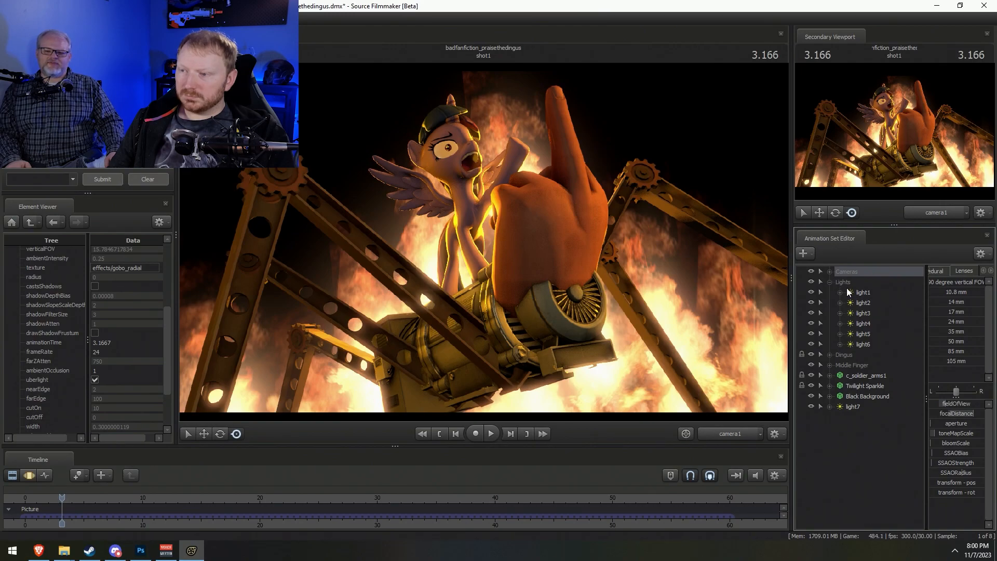
# Look through light1 in the main viewport and copy its animation set from the Lights group
pyautogui.doubleClick(863, 292)
pyautogui.press('F2')
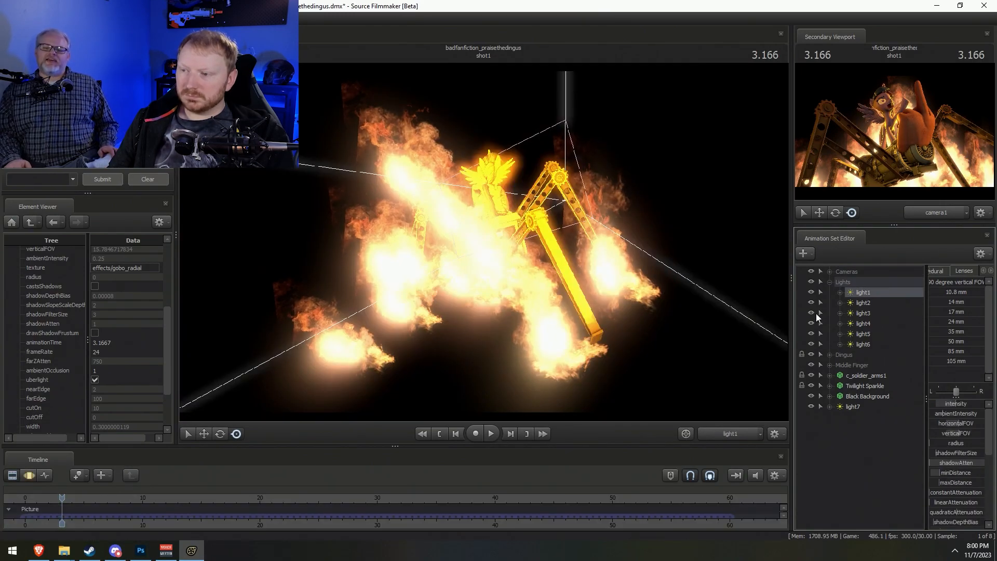
pyautogui.click(830, 282)
pyautogui.click(830, 282)
pyautogui.click(828, 282)
pyautogui.click(831, 284)
pyautogui.rightClick(862, 292)
pyautogui.click(877, 307)
# Move light7 into the Lights group and paste the copied light as a new animation set
pyautogui.click(830, 283)
pyautogui.moveTo(851, 344); pyautogui.dragTo(843, 283)
pyautogui.rightClick(851, 378)
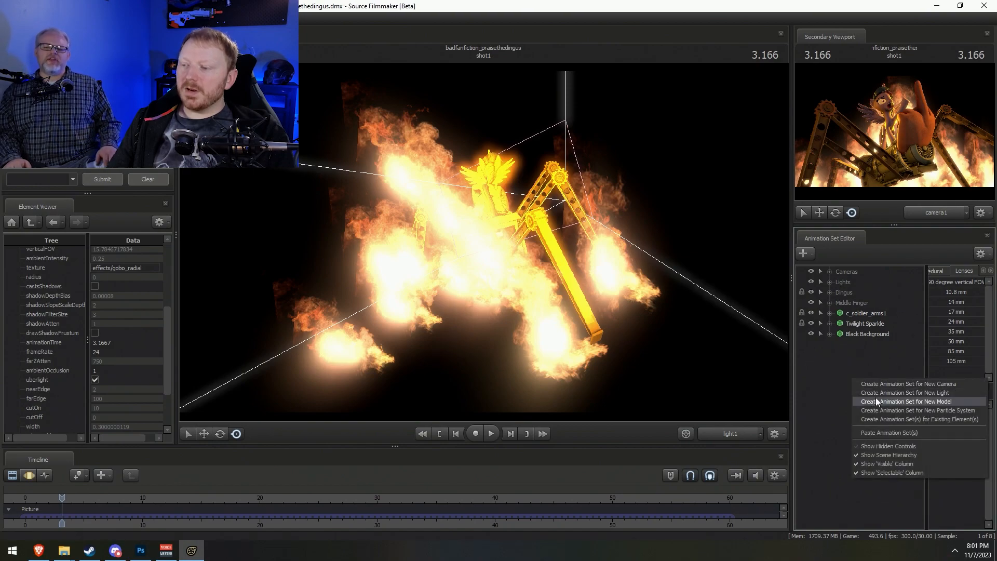
pyautogui.click(878, 395)
pyautogui.rightClick(866, 375)
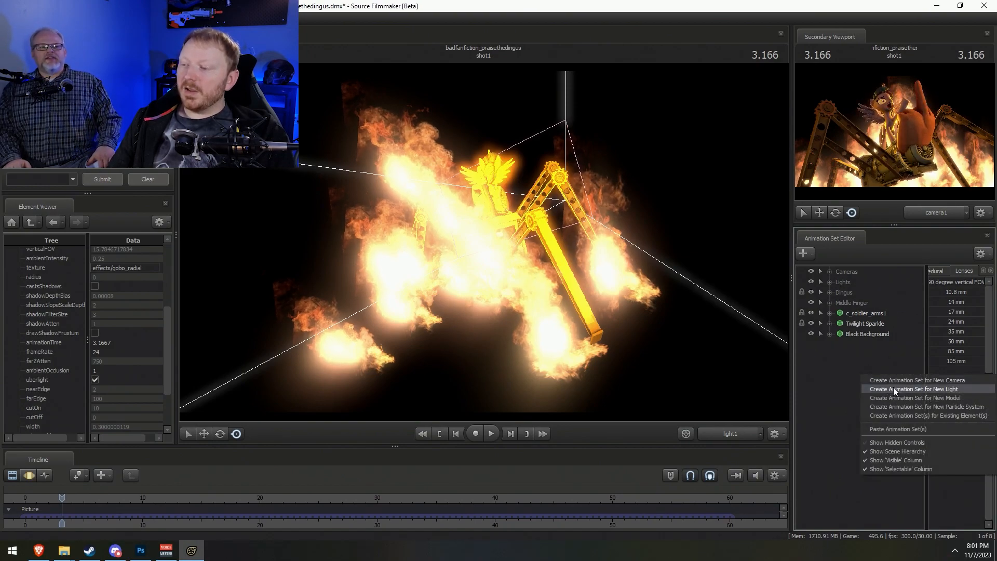
pyautogui.click(893, 389)
pyautogui.rightClick(868, 380)
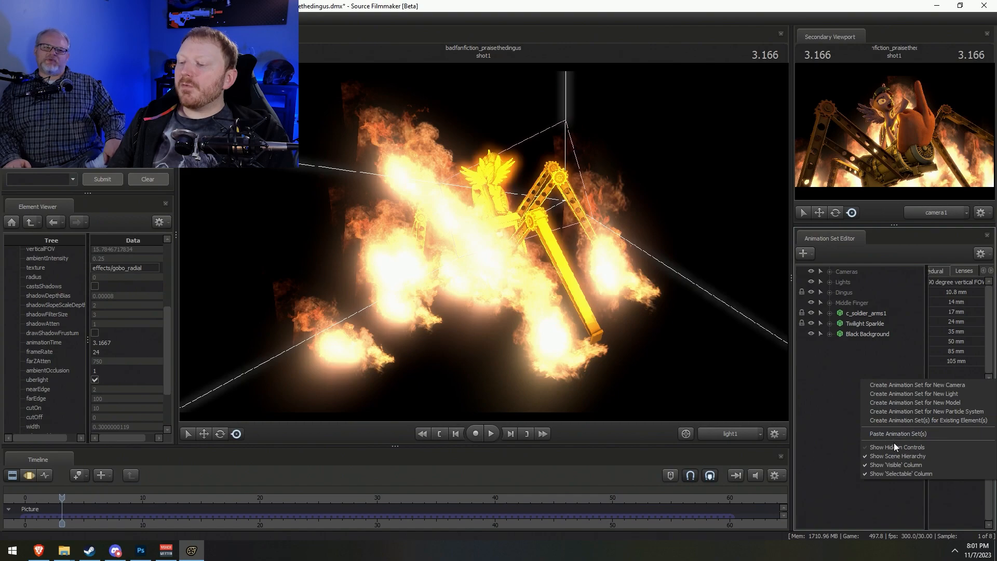
pyautogui.click(896, 433)
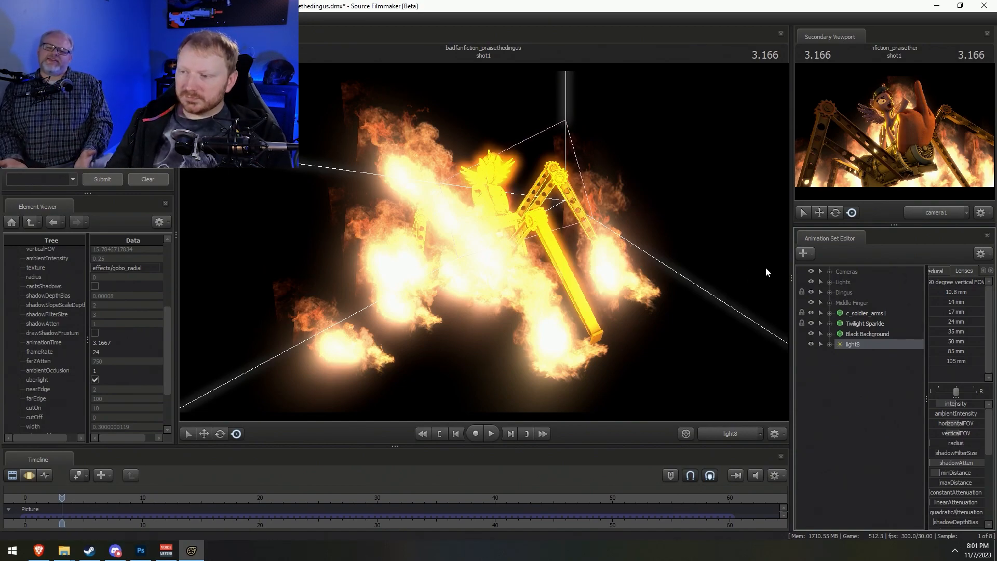
# Show light8's light element properties and enable uberlight
pyautogui.rightClick(872, 341)
pyautogui.moveTo(905, 400)
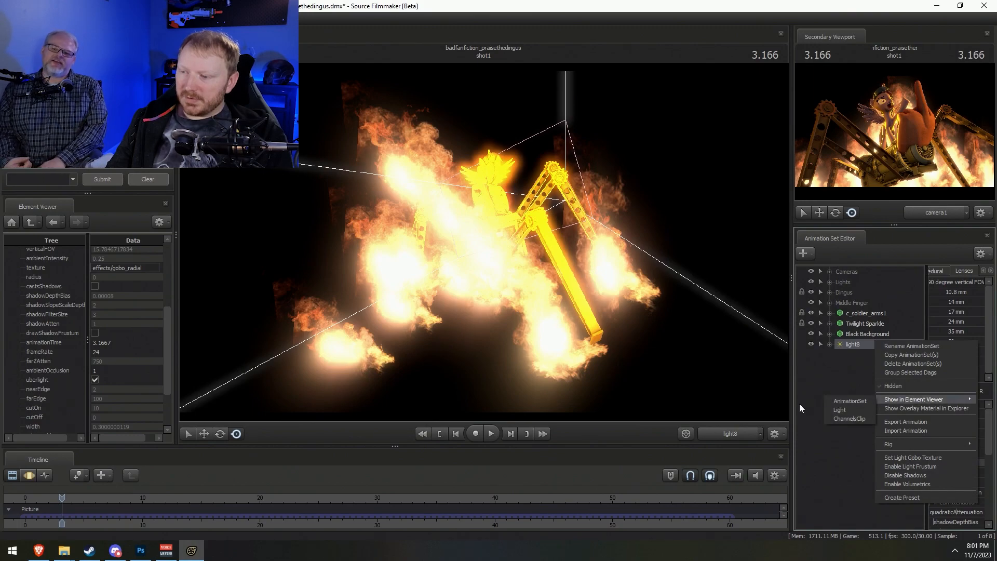
pyautogui.click(840, 410)
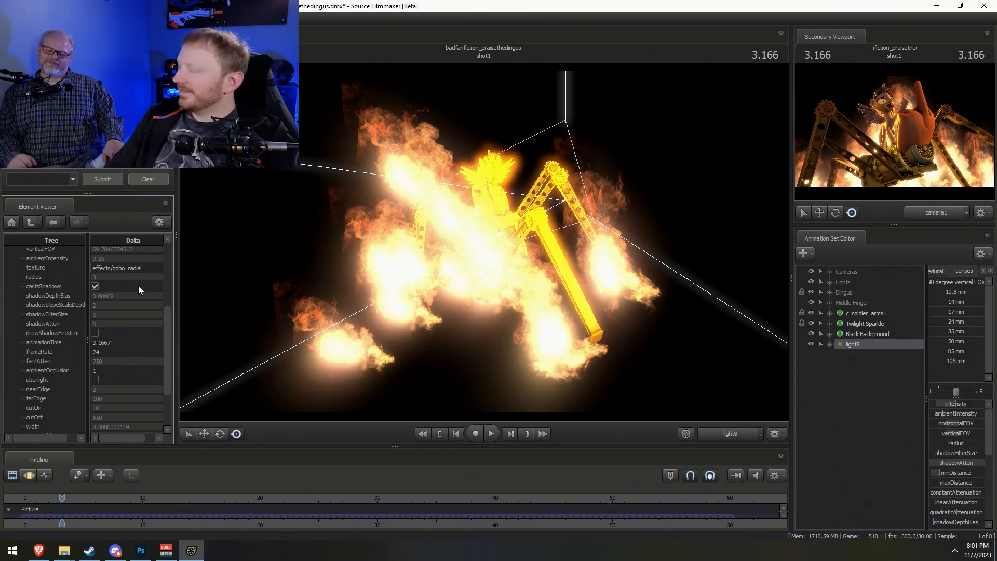
pyautogui.click(94, 380)
# Reduce the maximum of light8's width and height slider ranges to 1 in the motion editor
pyautogui.scroll(-7, 959, 479)
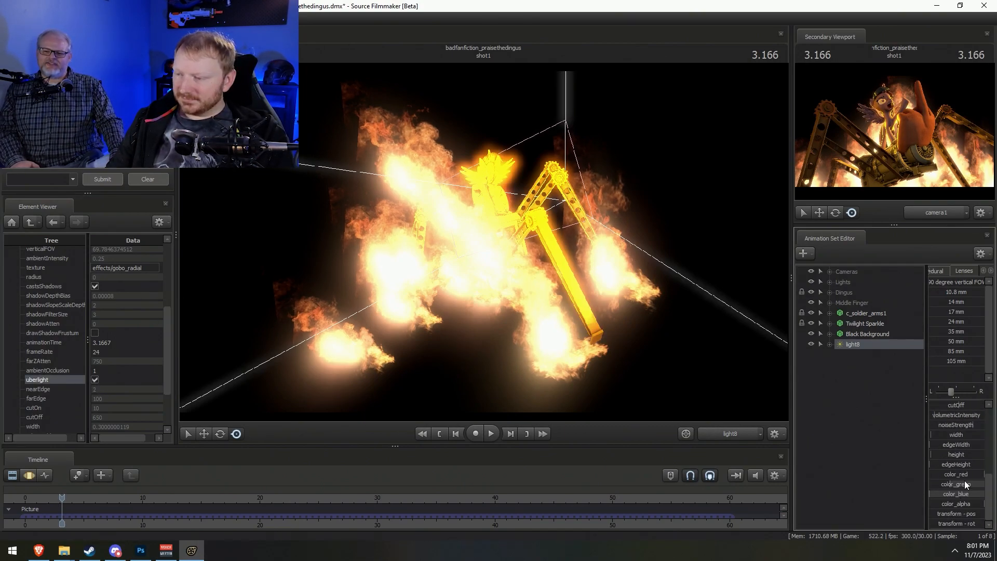
pyautogui.press('F3')
pyautogui.rightClick(968, 438)
pyautogui.click(961, 446)
pyautogui.click(479, 268)
pyautogui.click(483, 296)
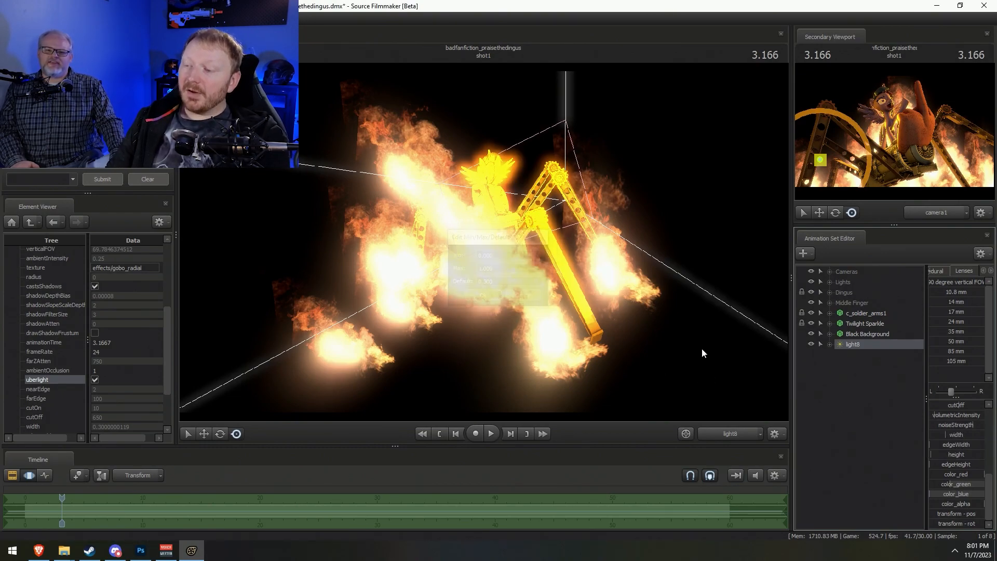
pyautogui.rightClick(968, 453)
pyautogui.click(971, 465)
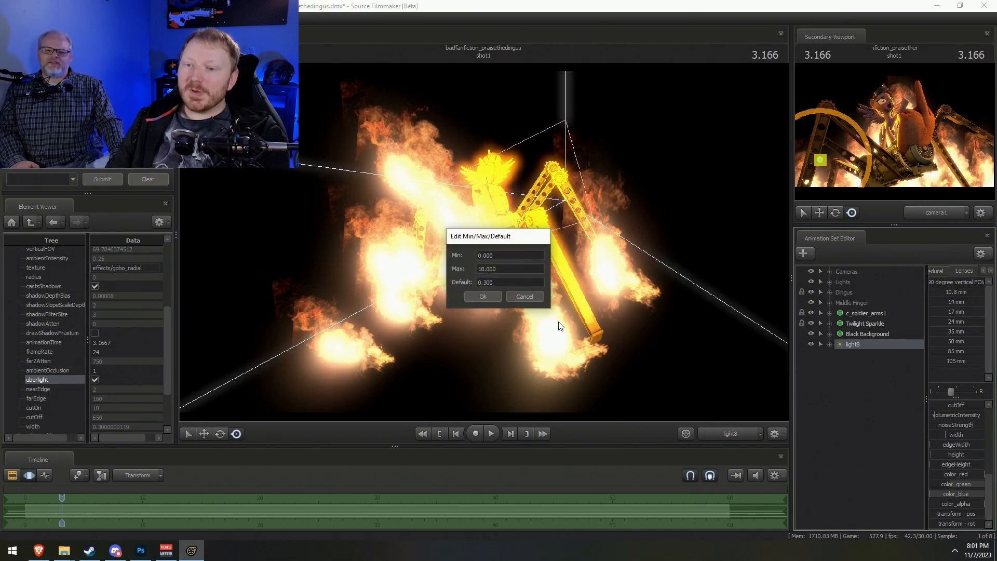
pyautogui.click(484, 269)
pyautogui.press('BackSpace')
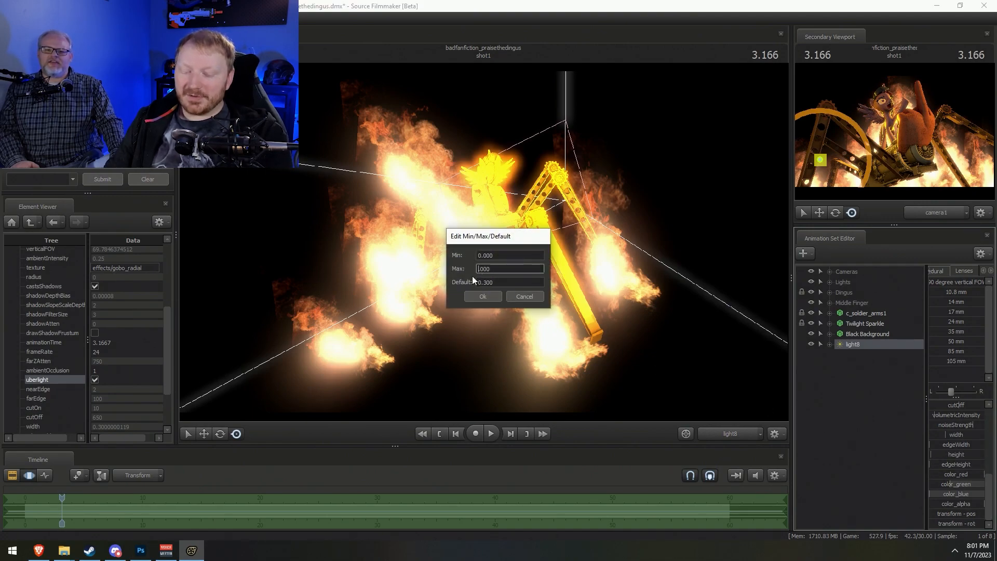
pyautogui.press('Return')
# Shape light8 into a narrow strip with its width and edge settings, and aim it along the spider machine's right leg
pyautogui.moveTo(958, 435); pyautogui.dragTo(930, 435)
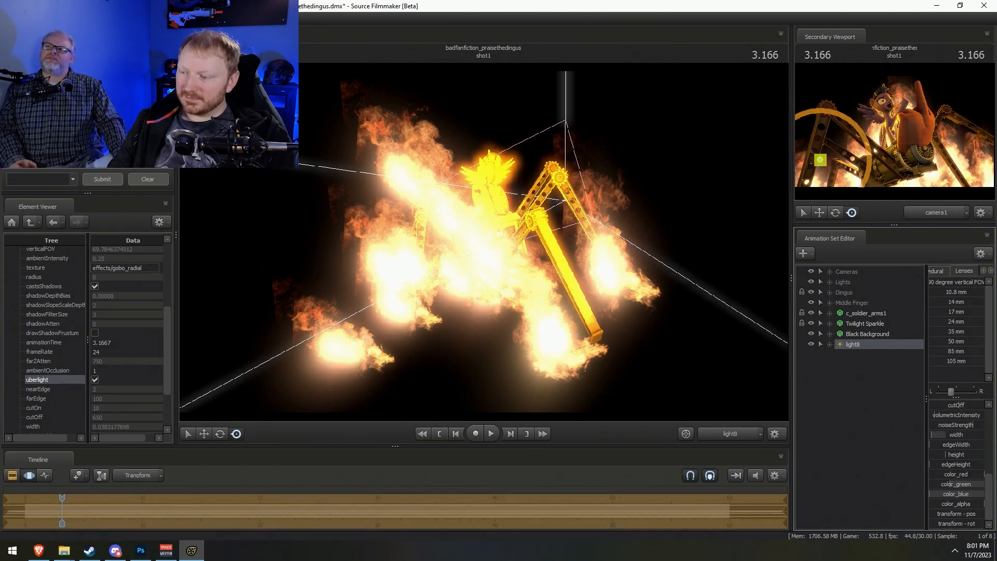
pyautogui.moveTo(505, 247)
pyautogui.mouseDown()
pyautogui.moveTo(519, 249)
pyautogui.moveTo(483, 247)
pyautogui.moveTo(547, 216)
pyautogui.moveTo(490, 248)
pyautogui.mouseUp()
pyautogui.press('w')
pyautogui.press('s')
pyautogui.press('x')
pyautogui.press('a')
pyautogui.moveTo(952, 462); pyautogui.dragTo(972, 456)
pyautogui.moveTo(614, 280); pyautogui.dragTo(597, 281)
pyautogui.moveTo(484, 242)
pyautogui.mouseDown()
pyautogui.moveTo(470, 252)
pyautogui.moveTo(488, 241)
pyautogui.mouseUp()
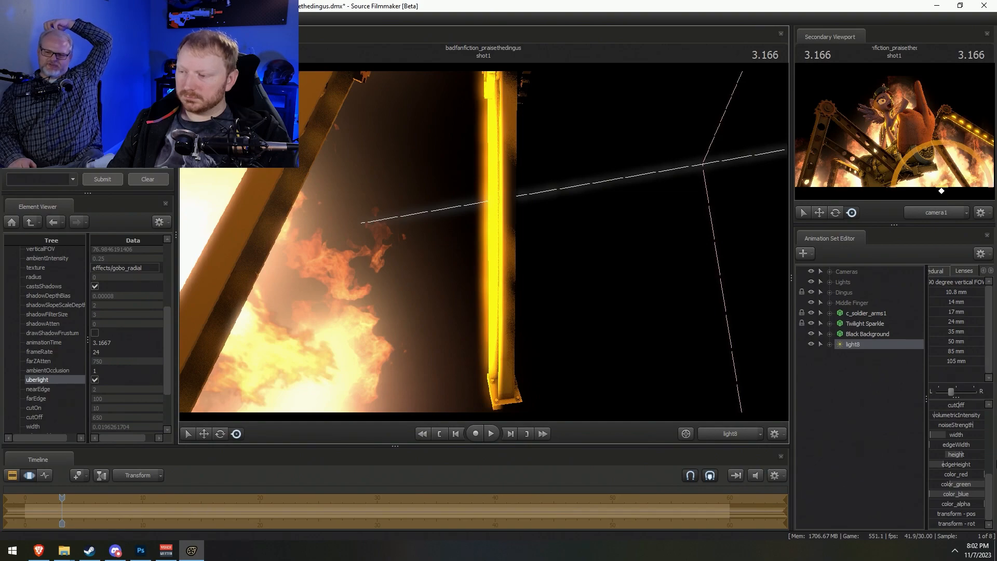
# Lower light8's farEdge to 0 and cutOff to about 100, with a cutOff range maximum of 200 and default of 100
pyautogui.scroll(1, 966, 418)
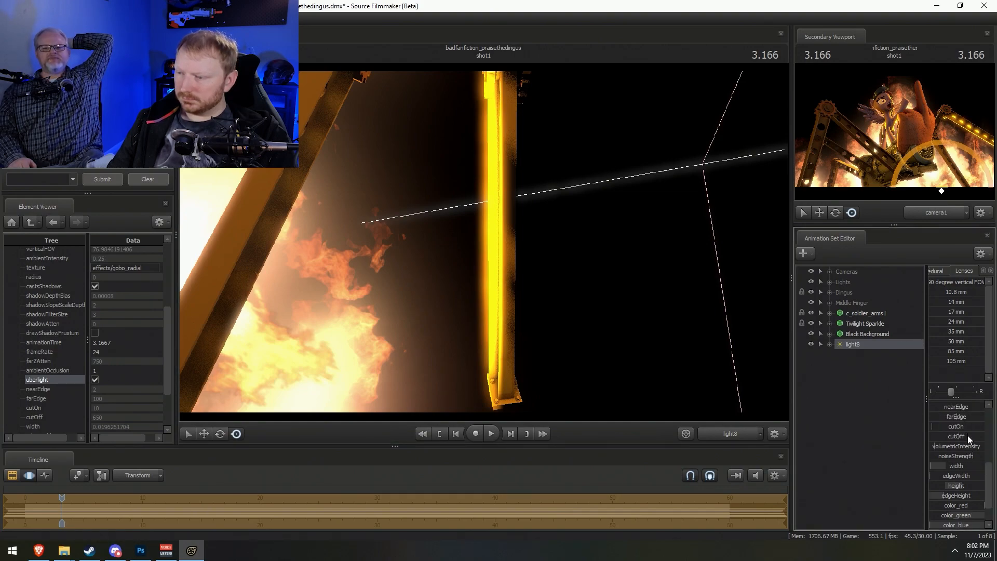
pyautogui.moveTo(973, 418); pyautogui.dragTo(935, 438)
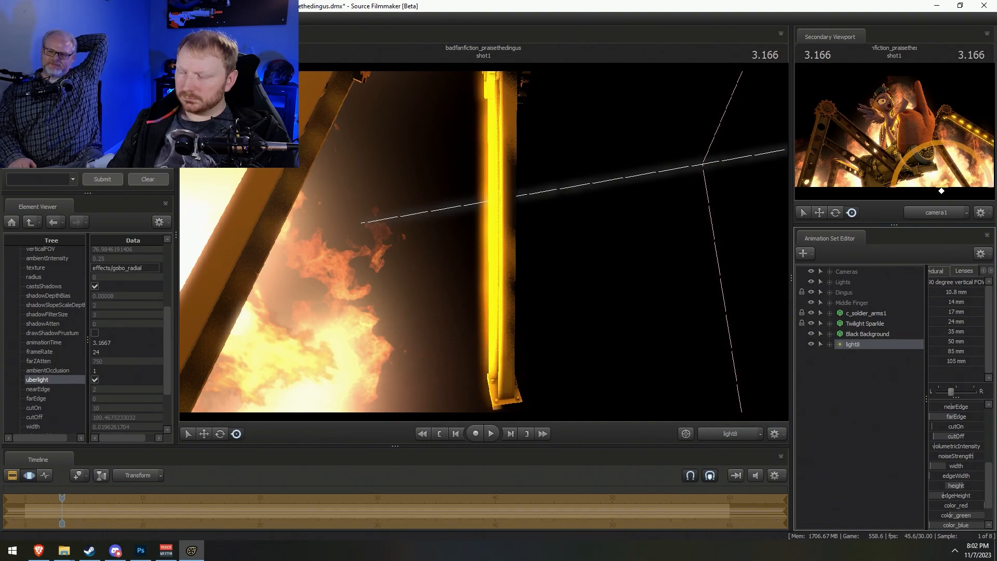
pyautogui.rightClick(960, 437)
pyautogui.click(961, 451)
pyautogui.doubleClick(509, 269)
pyautogui.write('200')
pyautogui.press('Tab')
pyautogui.write('100')
pyautogui.press('Return')
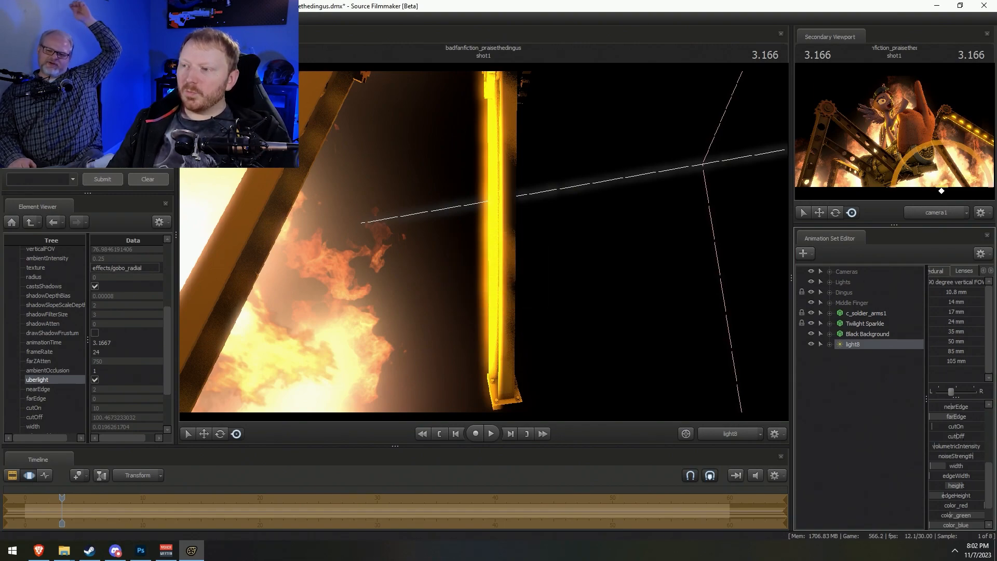
# Reduce light8's cutOff to about 76, nudge its aim on the leg, and fine-tune its edgeWidth
pyautogui.moveTo(964, 438)
pyautogui.mouseDown()
pyautogui.moveTo(935, 437)
pyautogui.moveTo(950, 437)
pyautogui.mouseUp()
pyautogui.moveTo(541, 255); pyautogui.dragTo(538, 262)
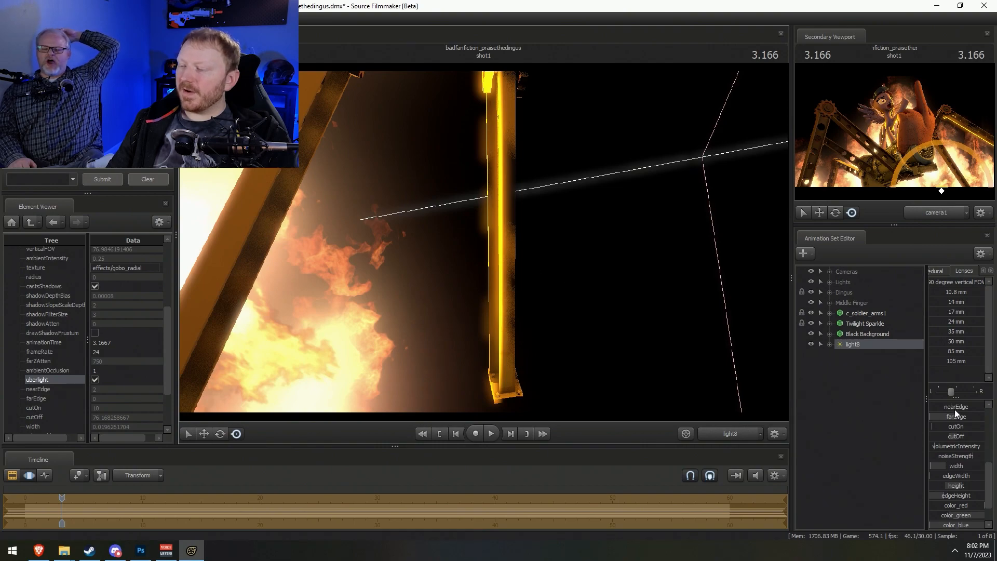
pyautogui.scroll(-1, 950, 433)
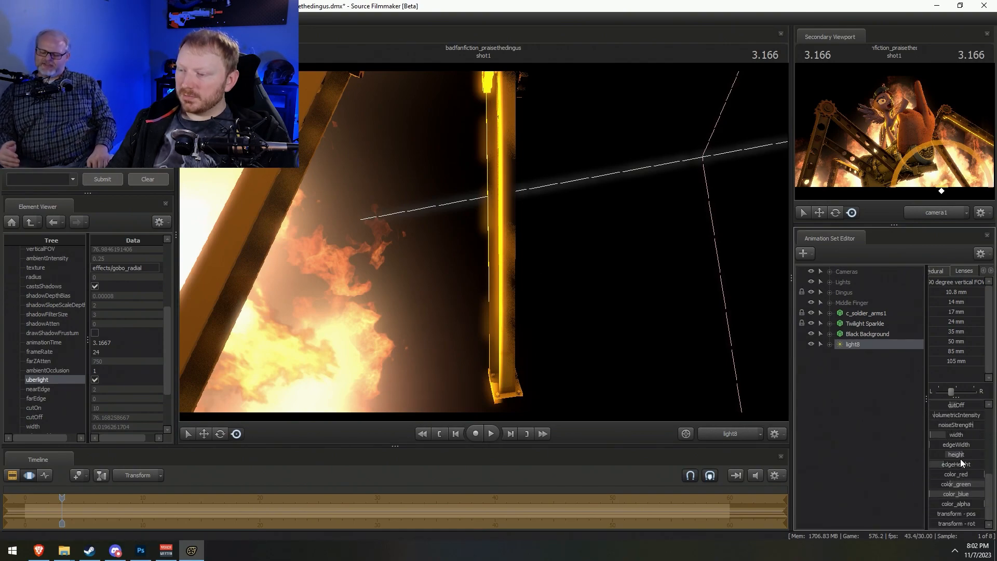
pyautogui.moveTo(969, 446); pyautogui.dragTo(967, 447)
# Re-aim light8 slightly on the leg and lower its intensity
pyautogui.scroll(3, 967, 447)
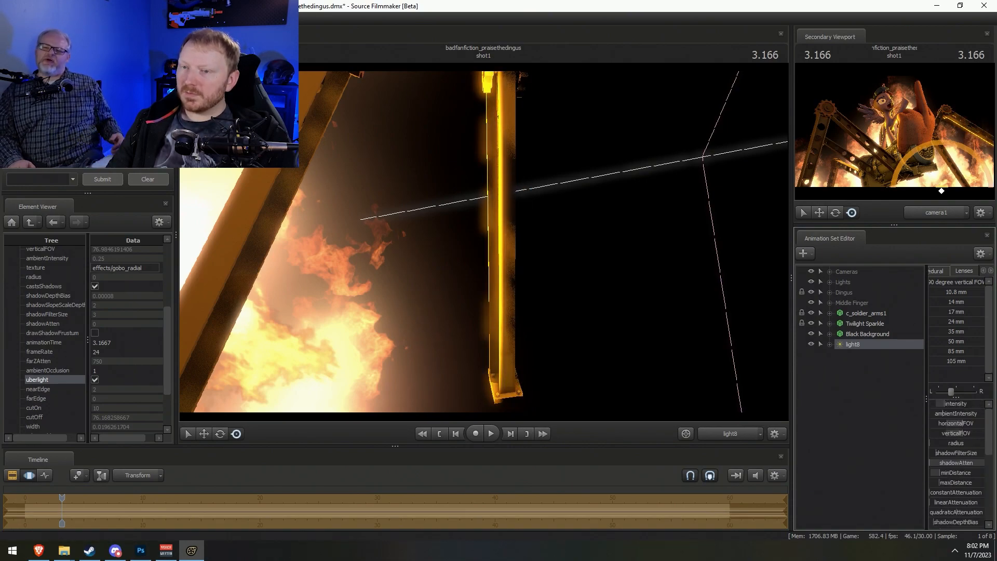
pyautogui.moveTo(484, 241)
pyautogui.mouseDown()
pyautogui.moveTo(492, 230)
pyautogui.moveTo(484, 242)
pyautogui.mouseUp()
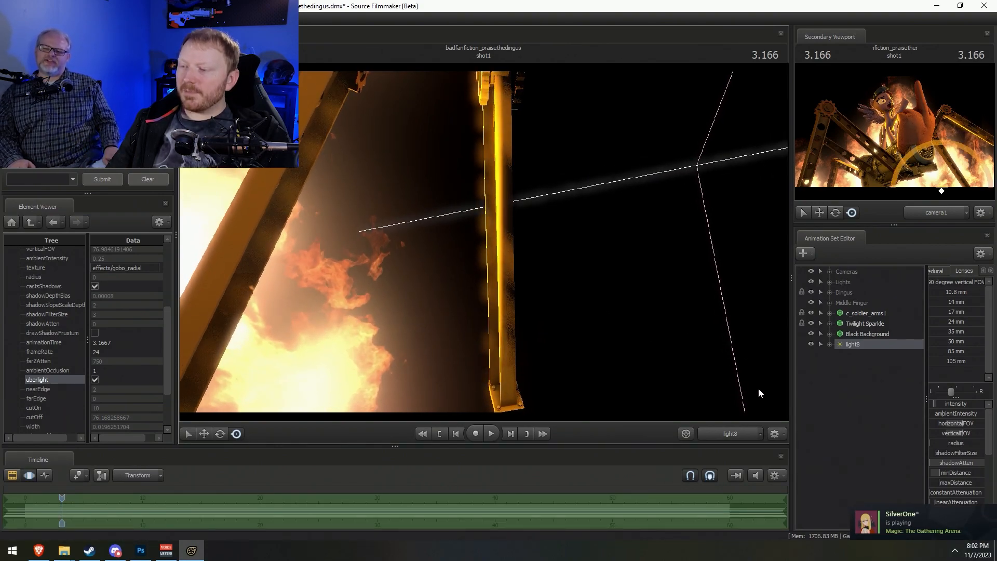
pyautogui.moveTo(955, 407); pyautogui.dragTo(951, 407)
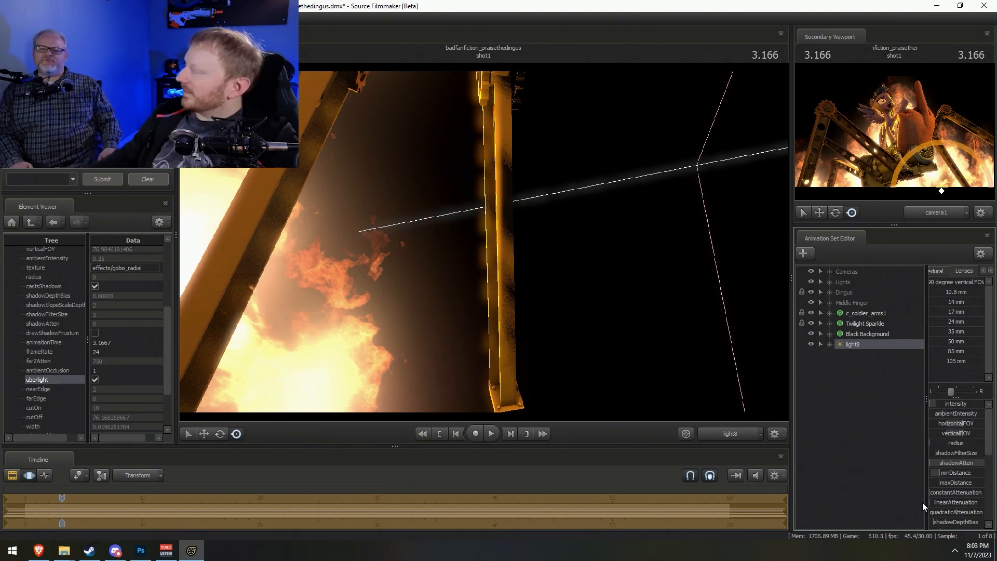
# Copy the light8 animation set and paste a duplicate for lighting another leg of the spider machine
pyautogui.press('F2')
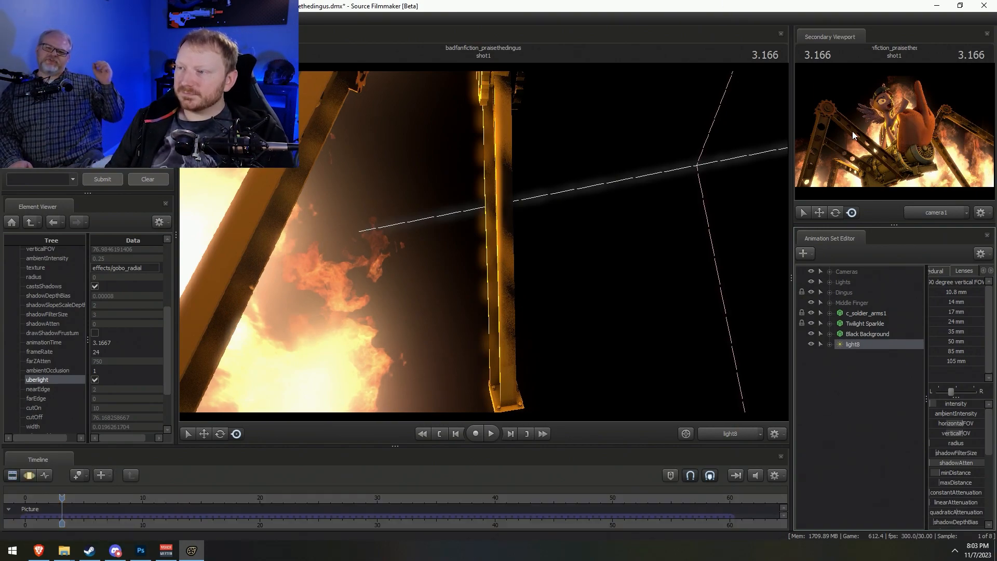
pyautogui.rightClick(864, 345)
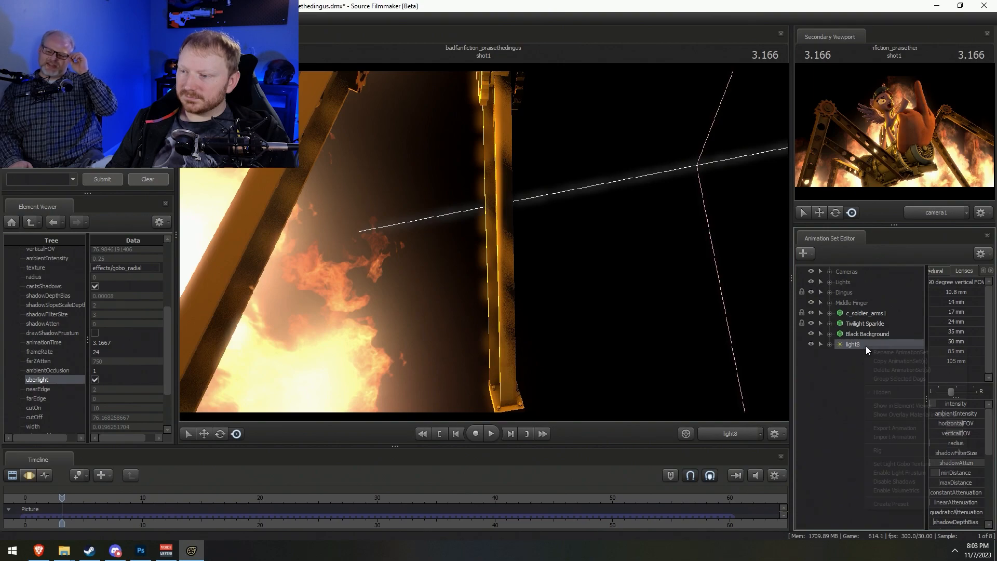
pyautogui.click(892, 363)
pyautogui.rightClick(894, 376)
pyautogui.click(899, 429)
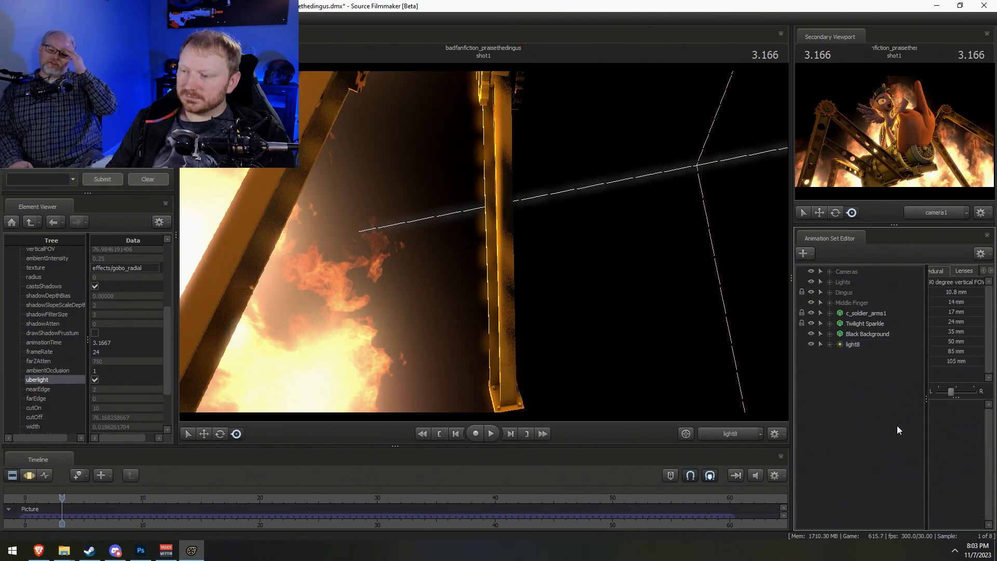
# Reposition light9 and aim its narrow strip along the face of another lower leg segment of the spider machine
pyautogui.click(535, 176)
pyautogui.click(491, 289)
pyautogui.press('F3')
pyautogui.moveTo(554, 233)
pyautogui.mouseDown()
pyautogui.moveTo(507, 229)
pyautogui.moveTo(496, 250)
pyautogui.moveTo(525, 249)
pyautogui.moveTo(489, 215)
pyautogui.moveTo(519, 205)
pyautogui.moveTo(500, 212)
pyautogui.mouseUp()
pyautogui.press('a')
pyautogui.moveTo(485, 245)
pyautogui.mouseDown()
pyautogui.moveTo(525, 234)
pyautogui.moveTo(485, 241)
pyautogui.mouseUp()
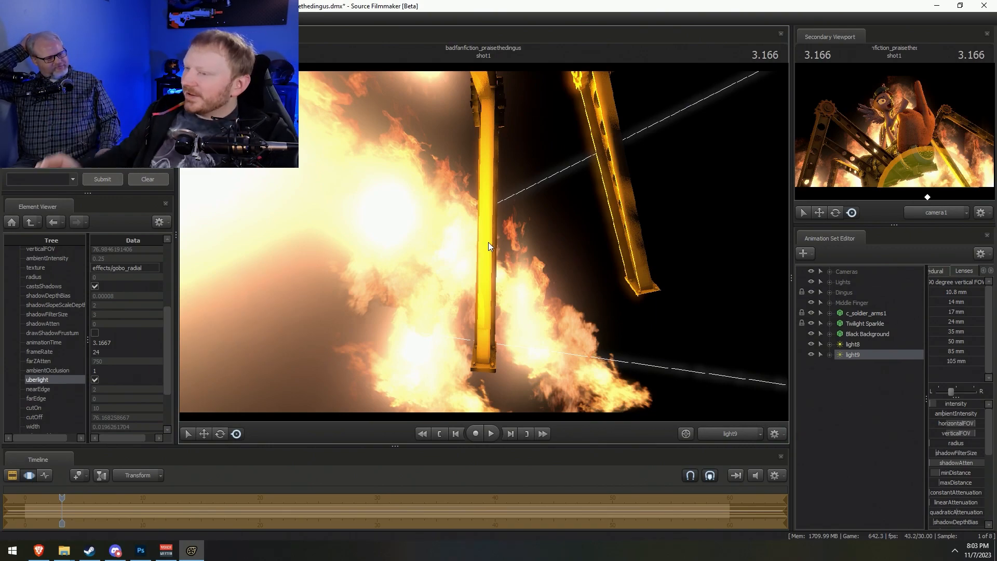
pyautogui.press('F3')
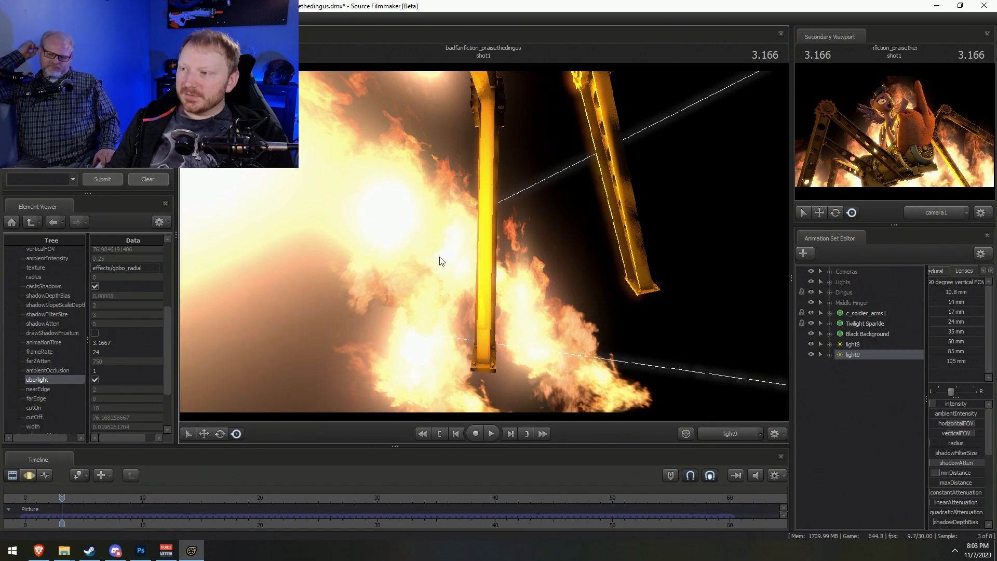
pyautogui.press('F3')
pyautogui.moveTo(384, 255); pyautogui.dragTo(381, 260)
pyautogui.moveTo(484, 242); pyautogui.dragTo(484, 242)
pyautogui.press('F2')
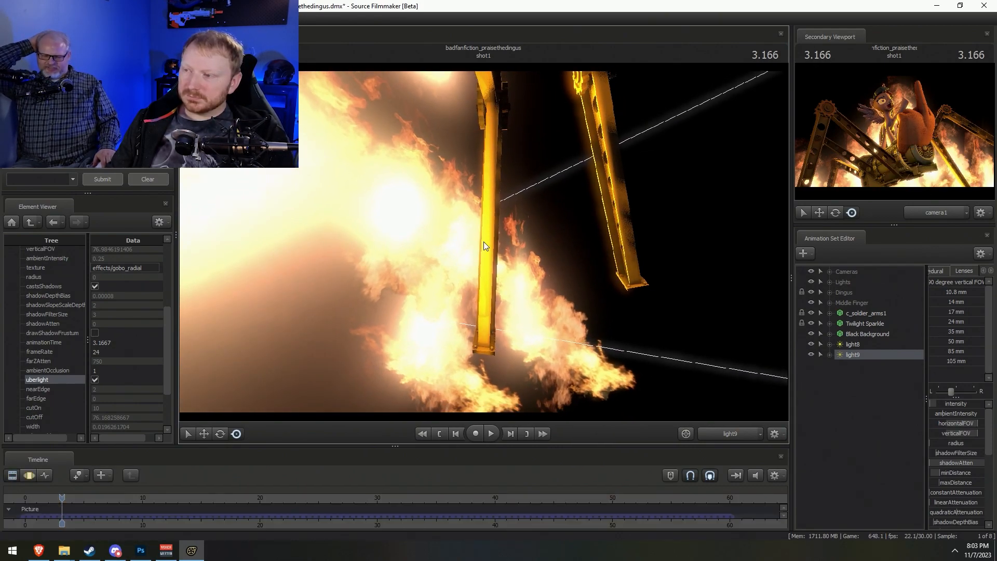
# Paste another copy of light8 and aim it along the leg standing between the fires
pyautogui.rightClick(859, 407)
pyautogui.click(886, 463)
pyautogui.click(855, 366)
pyautogui.moveTo(485, 212); pyautogui.dragTo(491, 251)
pyautogui.press('F2')
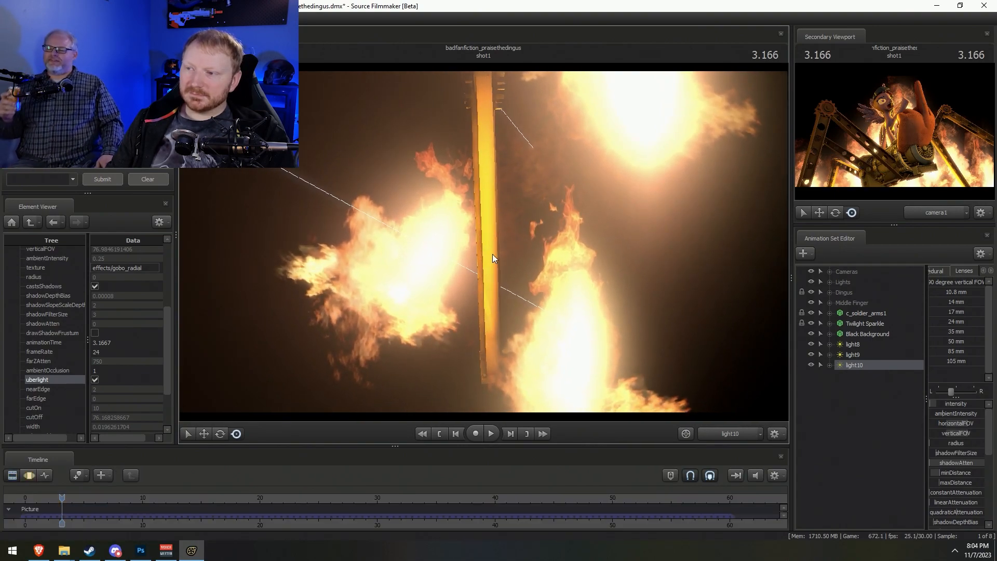
# Paste one more copy of light8 and aim its strip along the outer lower leg standing against the black background
pyautogui.rightClick(818, 403)
pyautogui.click(864, 445)
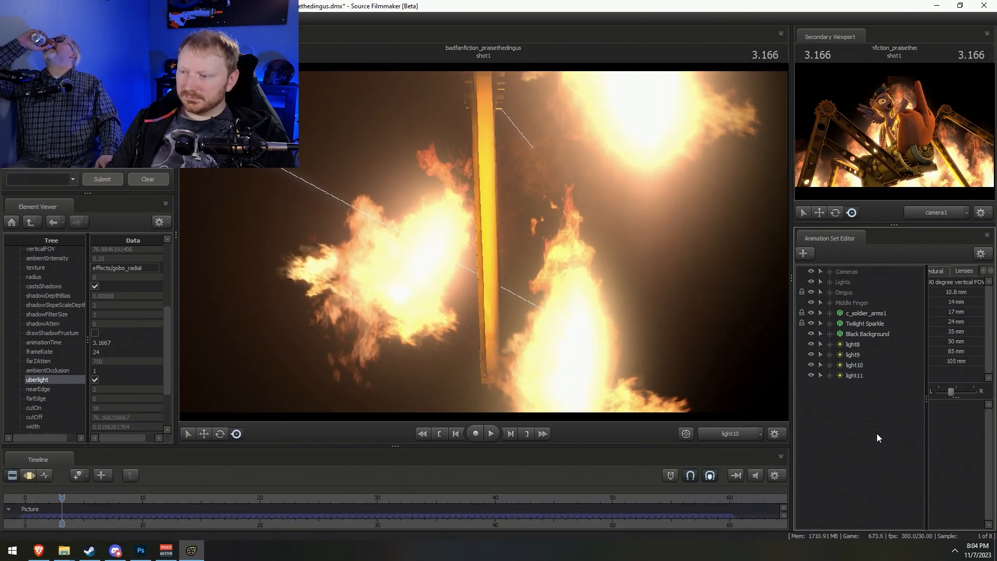
pyautogui.moveTo(857, 376); pyautogui.dragTo(489, 250)
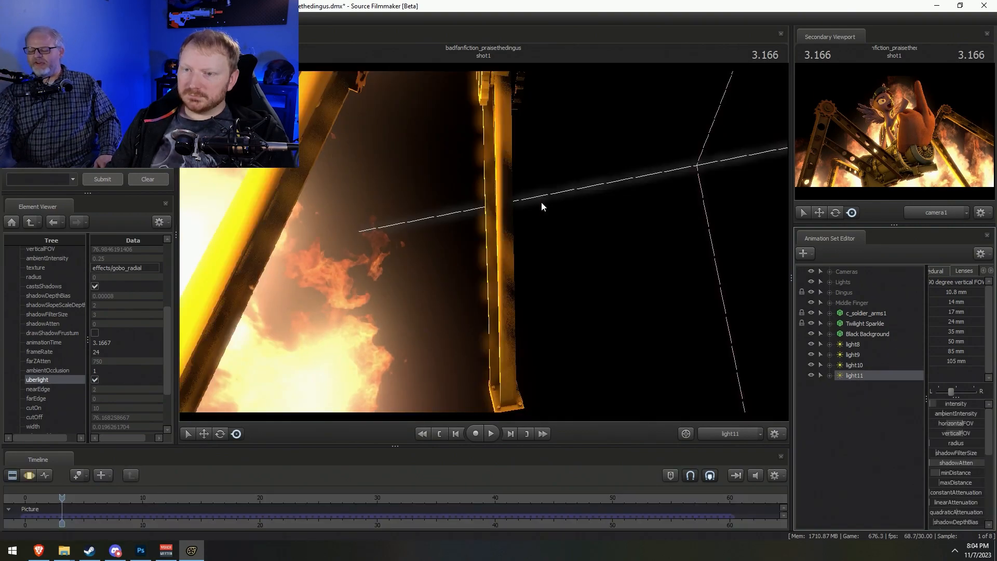
pyautogui.moveTo(596, 220)
pyautogui.mouseDown()
pyautogui.moveTo(547, 217)
pyautogui.moveTo(567, 222)
pyautogui.moveTo(580, 199)
pyautogui.moveTo(568, 195)
pyautogui.moveTo(587, 191)
pyautogui.moveTo(566, 196)
pyautogui.moveTo(572, 208)
pyautogui.mouseUp()
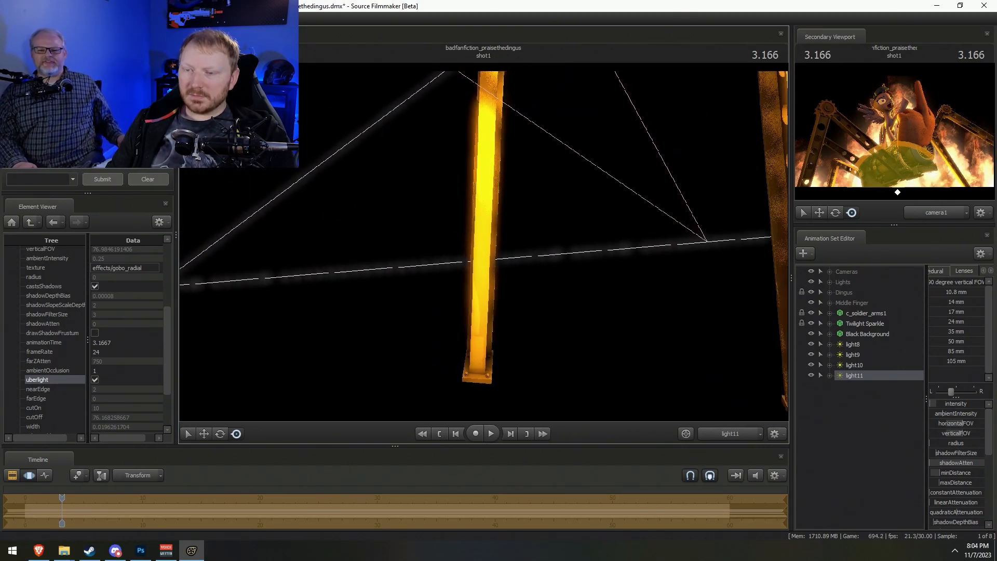
pyautogui.moveTo(571, 208); pyautogui.dragTo(592, 205)
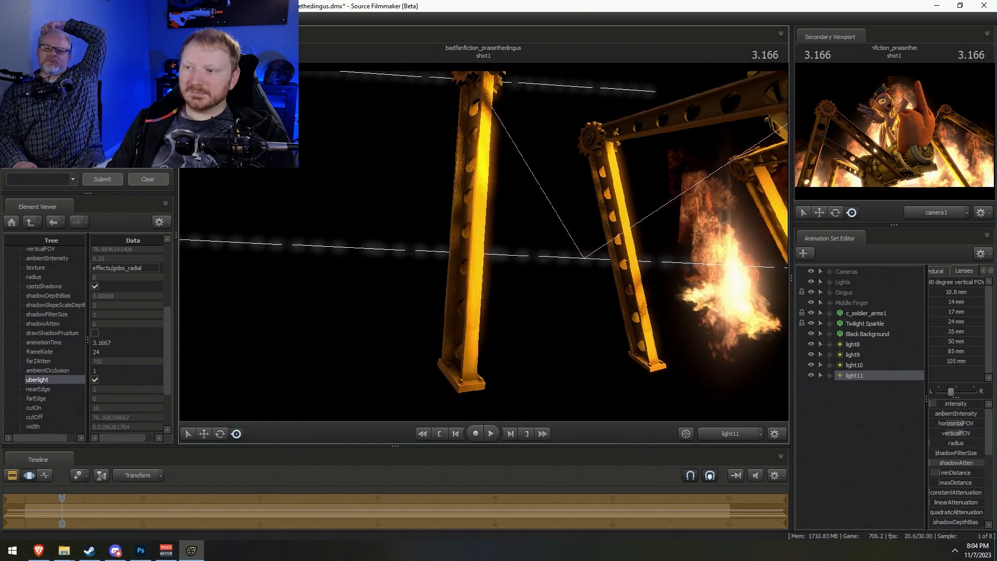
pyautogui.moveTo(484, 246); pyautogui.dragTo(487, 272)
pyautogui.press('F2')
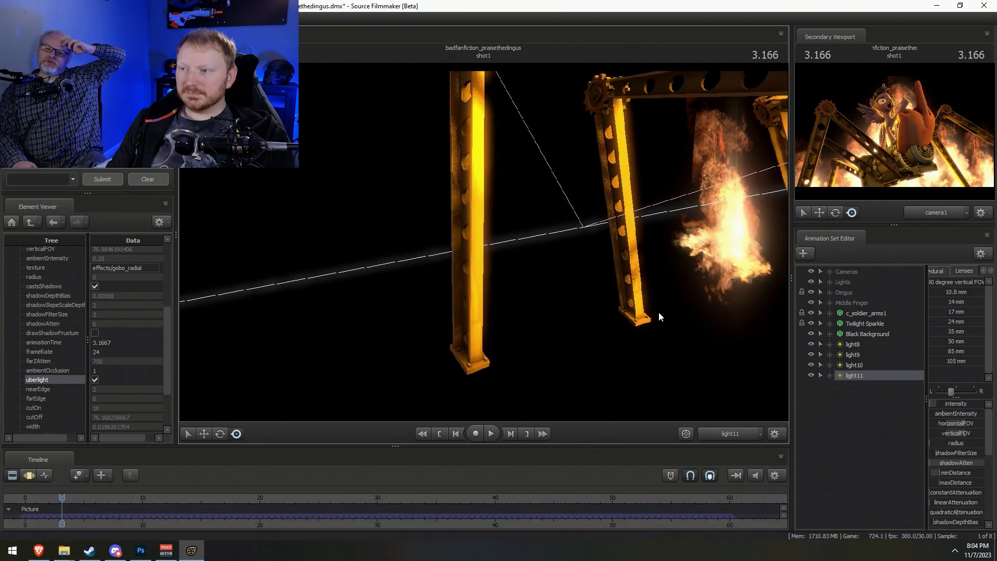
# Raise light11's intensity slightly and nudge its aim on the outer leg
pyautogui.press('F3')
pyautogui.moveTo(939, 404); pyautogui.dragTo(943, 404)
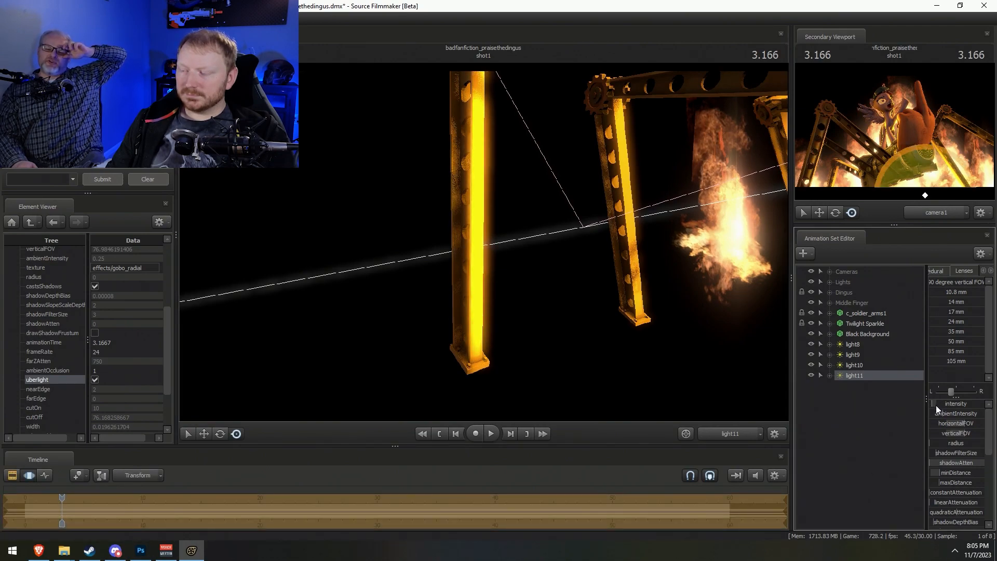
pyautogui.press('F2')
pyautogui.press('F3')
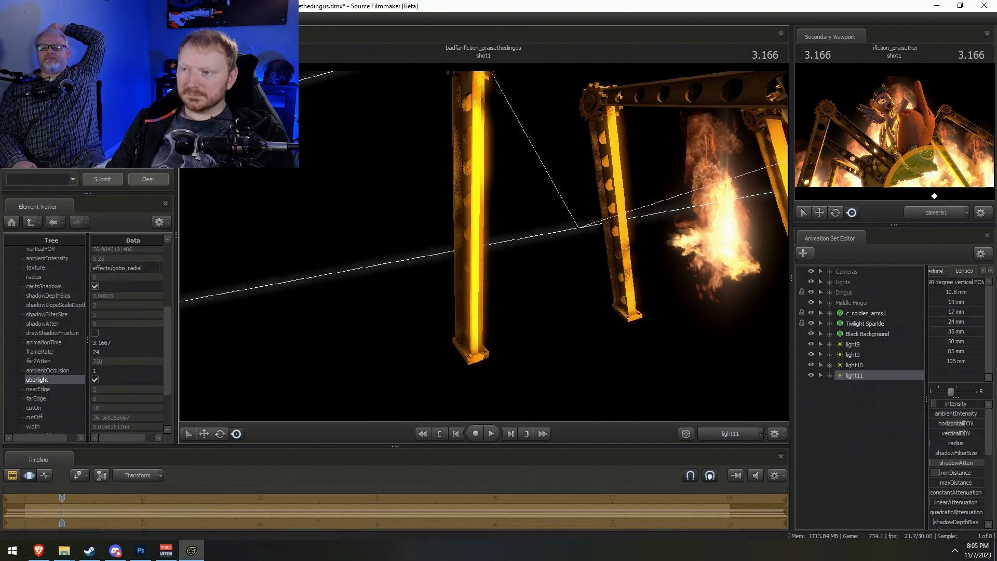
pyautogui.press('F2')
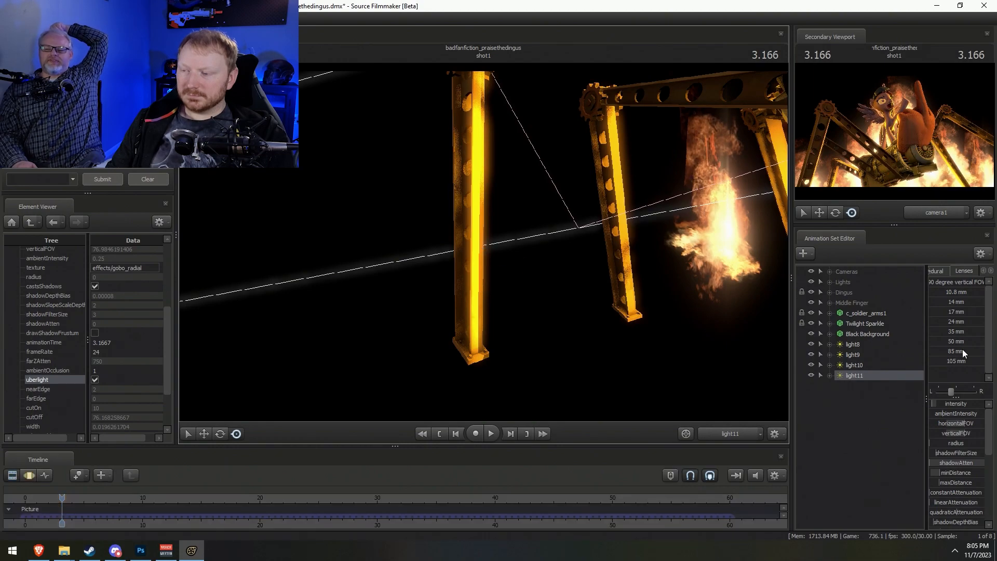
# Paste another leg light copy and position it so its strip runs down the upright leg in front of the pony
pyautogui.rightClick(893, 409)
pyautogui.click(910, 463)
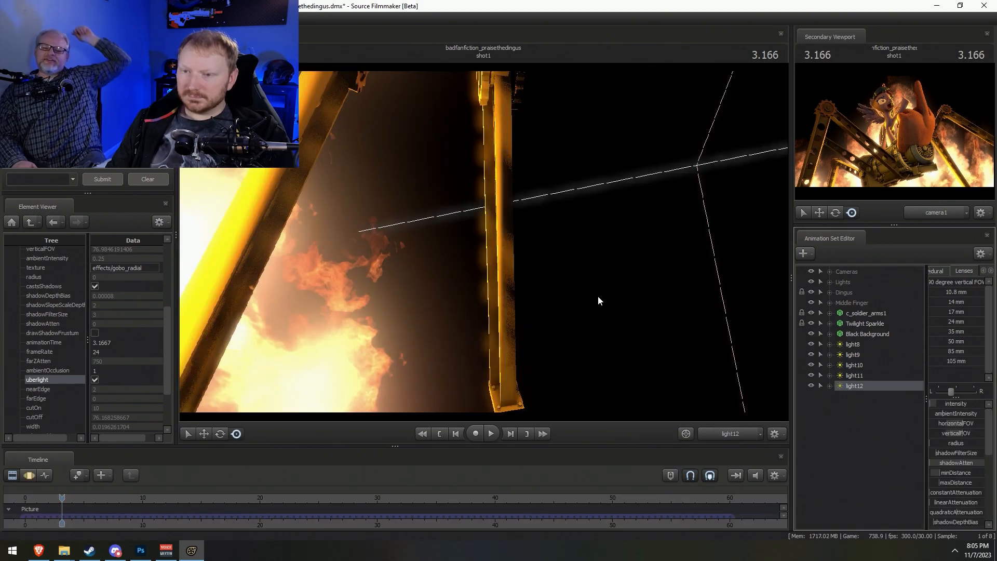
pyautogui.press('F3')
pyautogui.press('F2')
pyautogui.press('F3')
pyautogui.moveTo(614, 281)
pyautogui.mouseDown()
pyautogui.moveTo(540, 255)
pyautogui.moveTo(394, 242)
pyautogui.moveTo(550, 229)
pyautogui.moveTo(541, 208)
pyautogui.moveTo(558, 206)
pyautogui.moveTo(561, 192)
pyautogui.moveTo(535, 182)
pyautogui.moveTo(543, 213)
pyautogui.moveTo(515, 226)
pyautogui.moveTo(483, 205)
pyautogui.moveTo(506, 200)
pyautogui.moveTo(500, 223)
pyautogui.moveTo(491, 210)
pyautogui.moveTo(484, 241)
pyautogui.mouseUp()
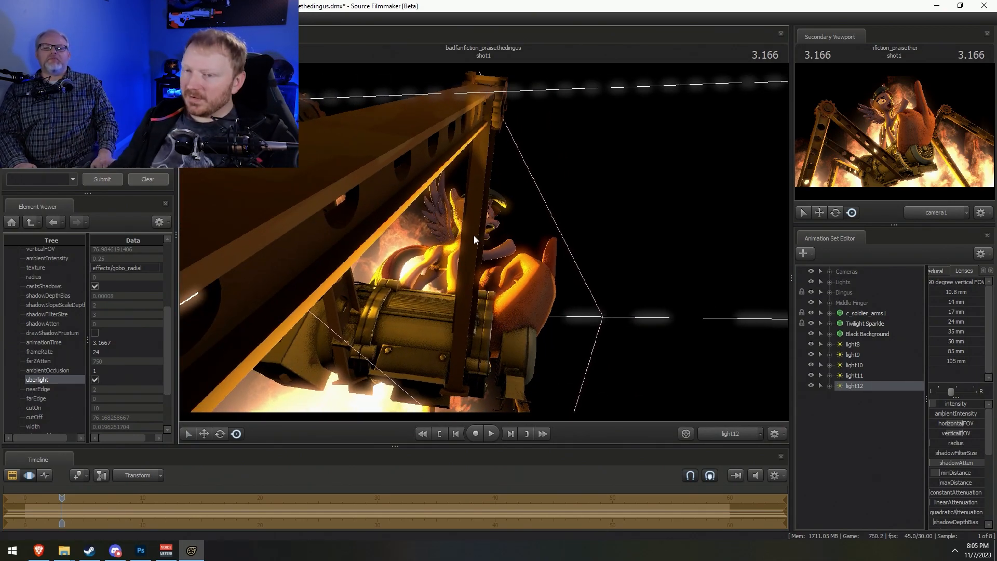
pyautogui.moveTo(473, 239)
pyautogui.mouseDown()
pyautogui.moveTo(501, 216)
pyautogui.moveTo(484, 242)
pyautogui.mouseUp()
pyautogui.press('F2')
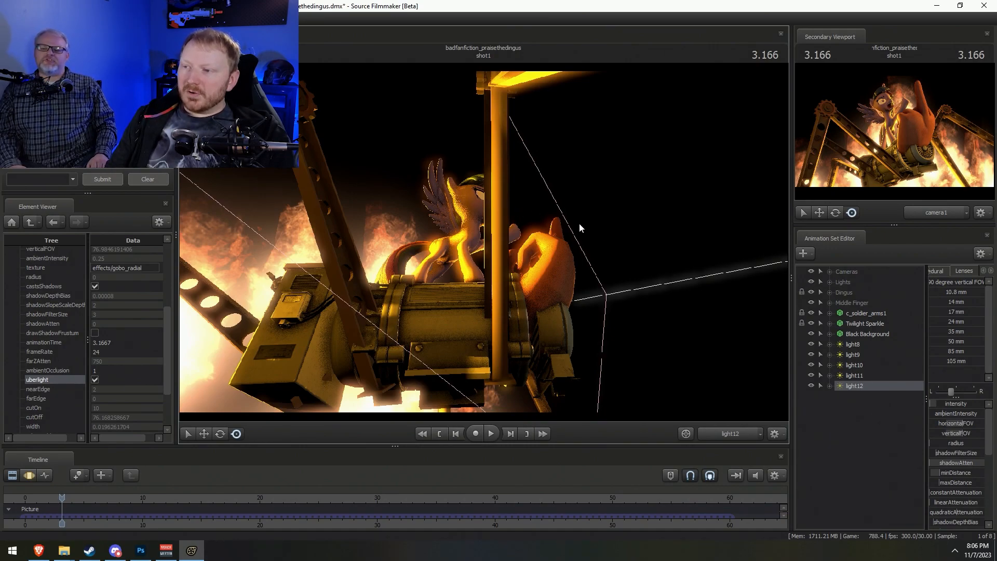
pyautogui.rightClick(846, 405)
pyautogui.click(859, 406)
pyautogui.moveTo(835, 389); pyautogui.dragTo(634, 267)
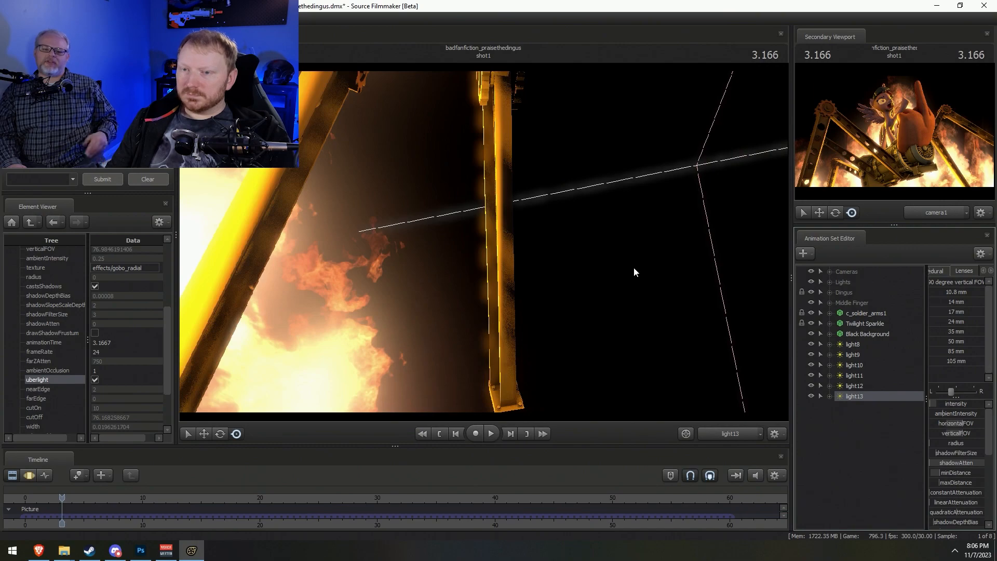
pyautogui.click(650, 239)
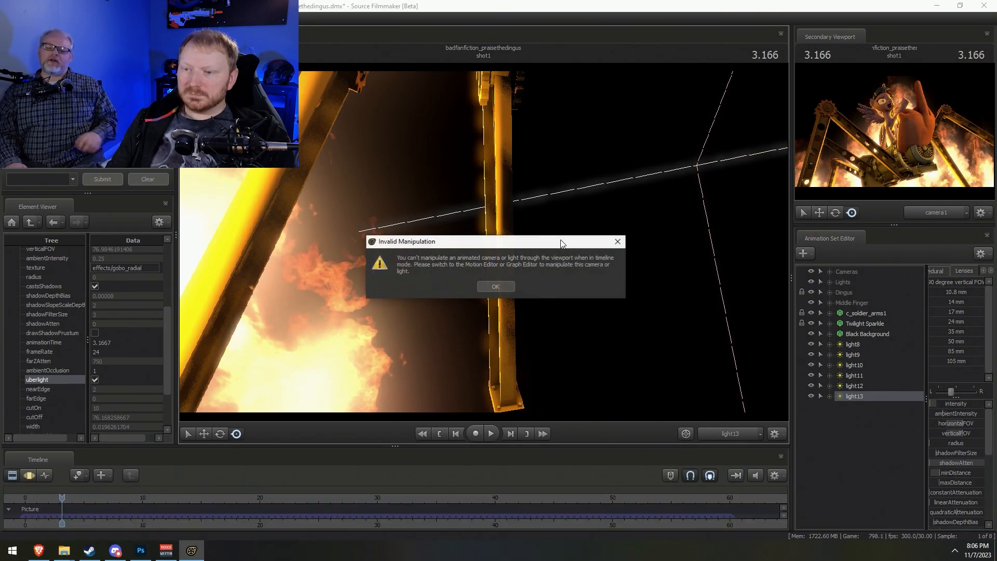
pyautogui.click(496, 285)
pyautogui.rightClick(868, 395)
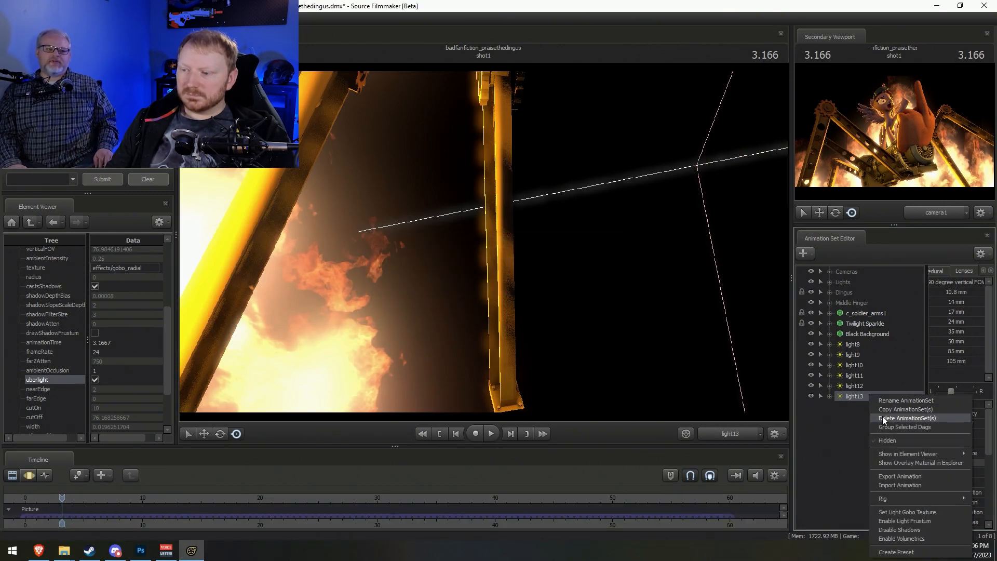
pyautogui.click(883, 417)
# Copy light12, paste the duplicate, and look through it to start aiming it at the upright leg
pyautogui.rightClick(856, 385)
pyautogui.click(874, 400)
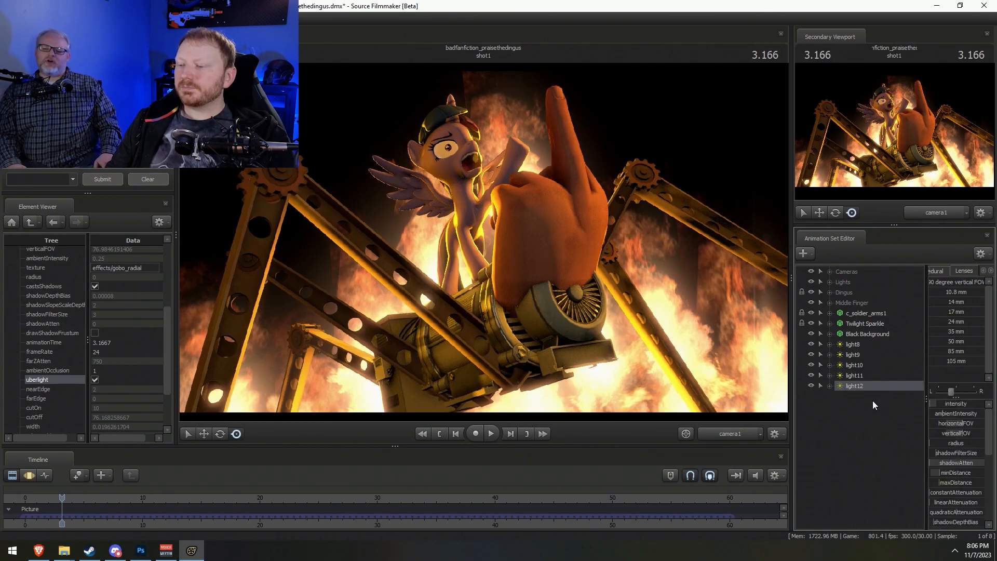
pyautogui.rightClick(876, 403)
pyautogui.click(901, 445)
pyautogui.moveTo(850, 391); pyautogui.dragTo(503, 252)
pyautogui.press('F3')
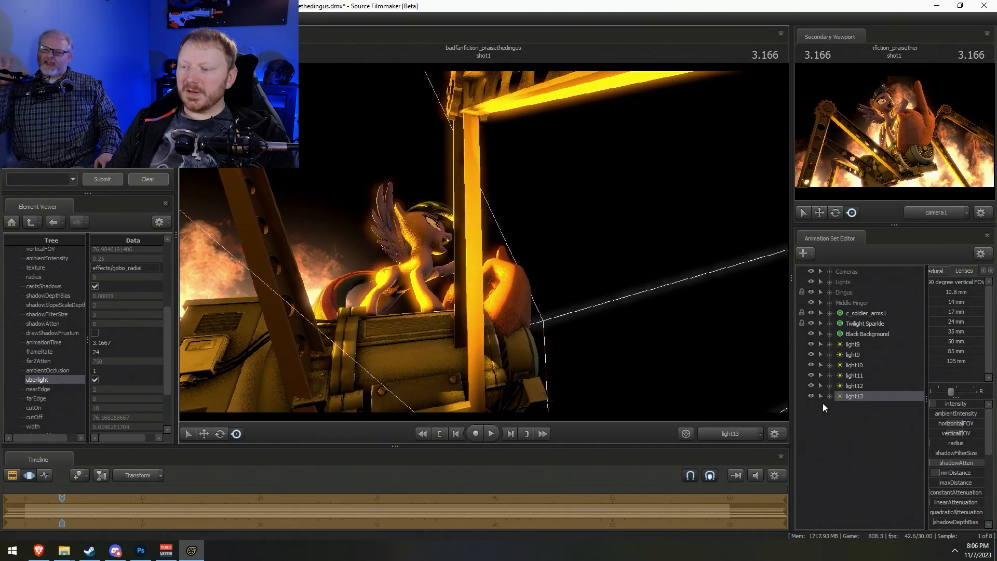
# Disable light13's shadows and centre its strip on the upright leg beneath the bright upper beam
pyautogui.rightClick(856, 395)
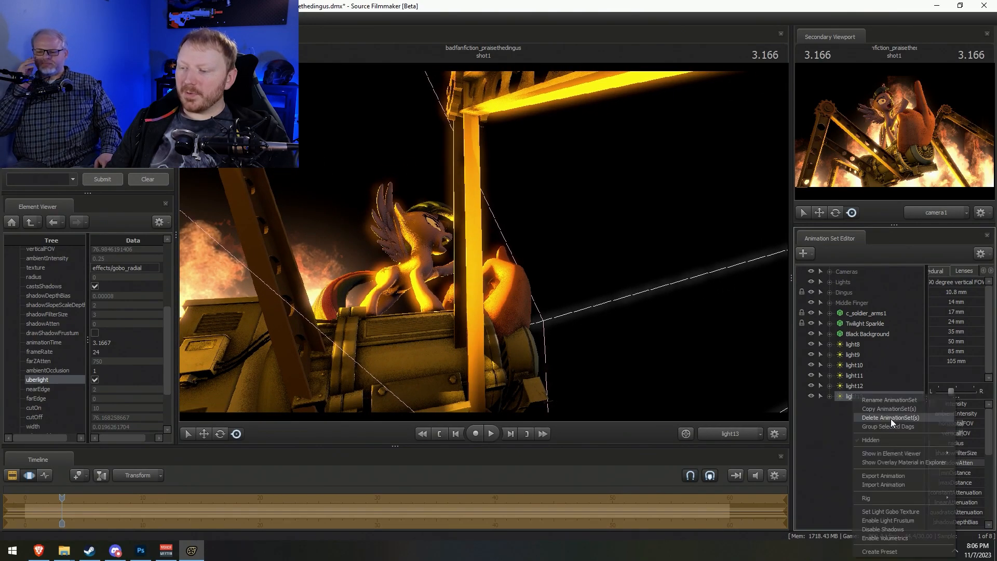
pyautogui.click(901, 521)
pyautogui.moveTo(629, 351); pyautogui.dragTo(484, 242)
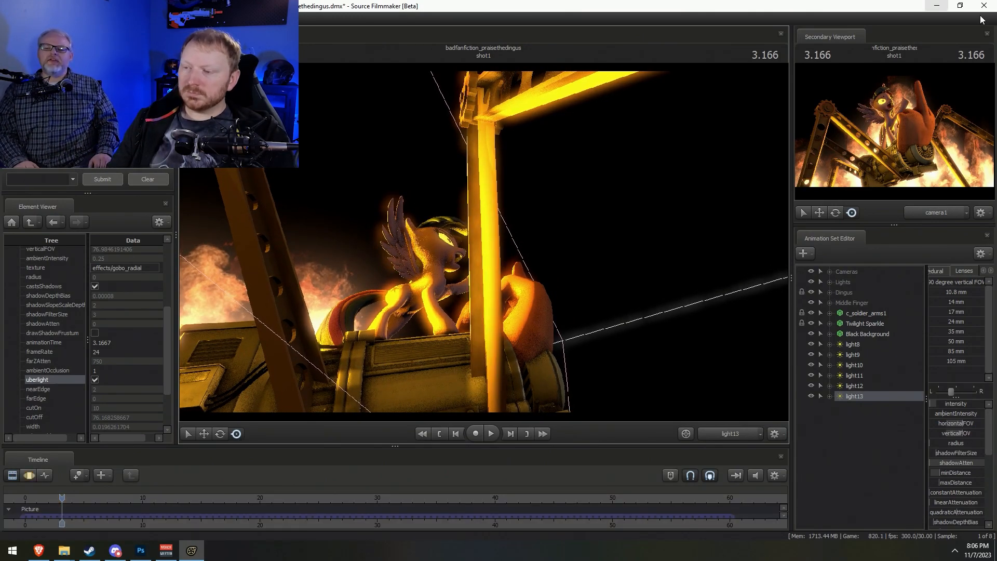
# Paste another leg light copy and aim it down the upright leg beside the machine's engine
pyautogui.rightClick(865, 398)
pyautogui.rightClick(890, 466)
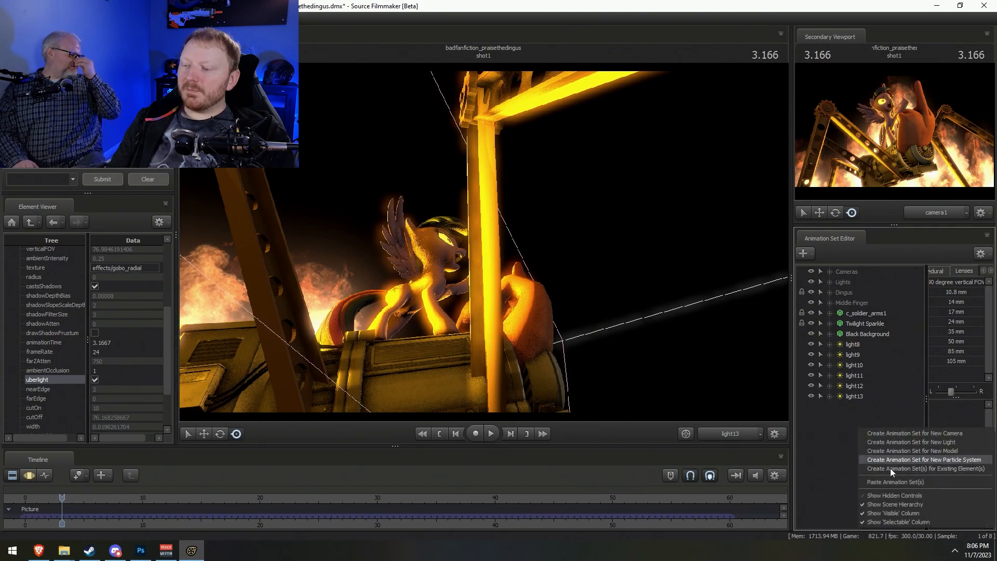
pyautogui.click(893, 480)
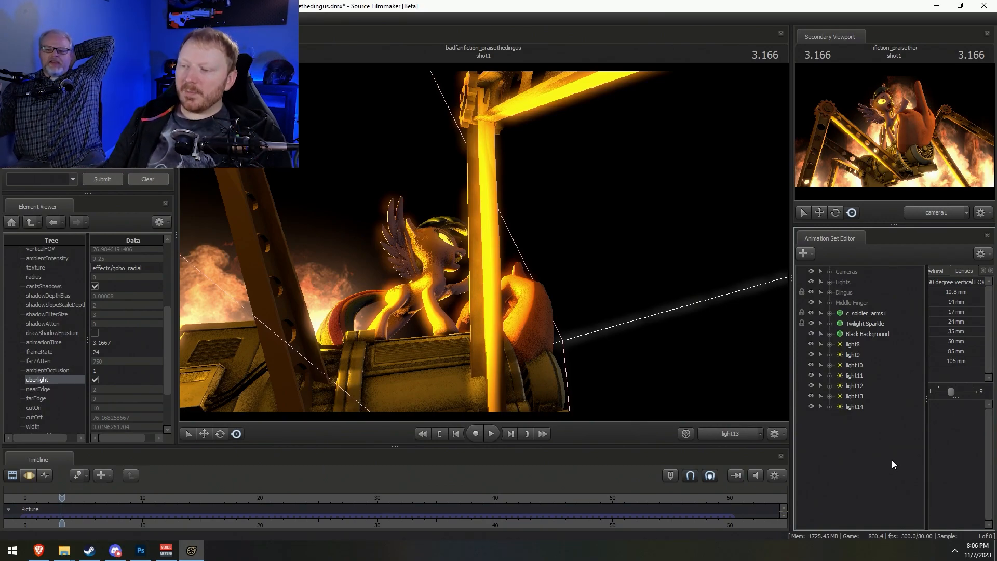
pyautogui.click(864, 407)
pyautogui.click(562, 244)
pyautogui.press('F3')
pyautogui.moveTo(549, 258); pyautogui.dragTo(483, 241)
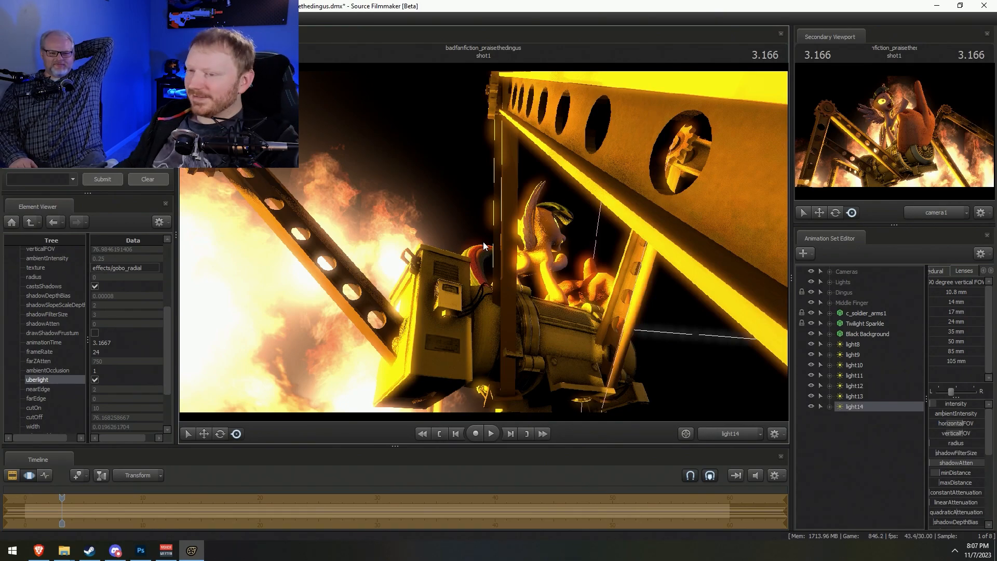
pyautogui.moveTo(483, 242); pyautogui.dragTo(518, 235)
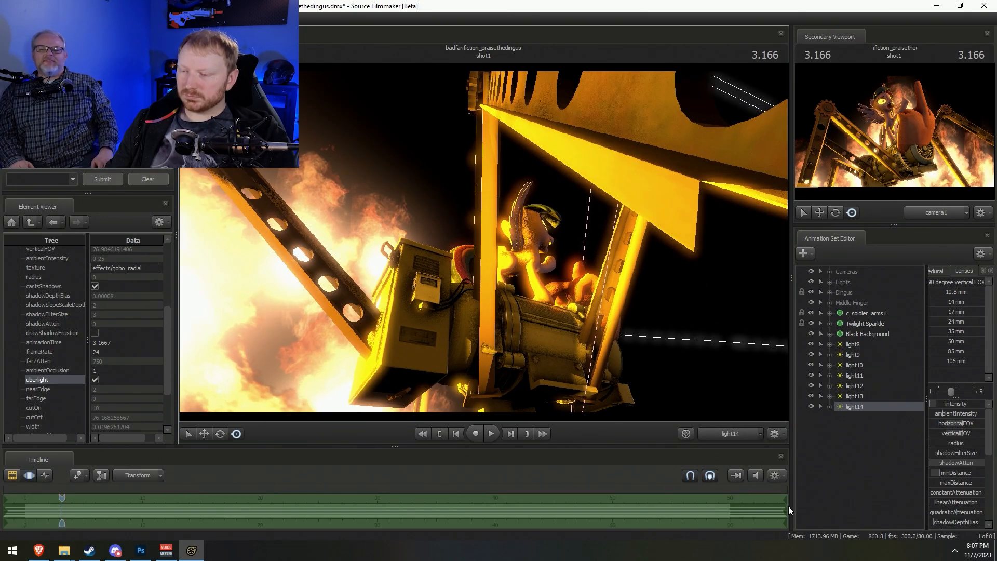
# Paste one more leg light copy and disable shadows on light14 and light15
pyautogui.rightClick(820, 459)
pyautogui.click(865, 509)
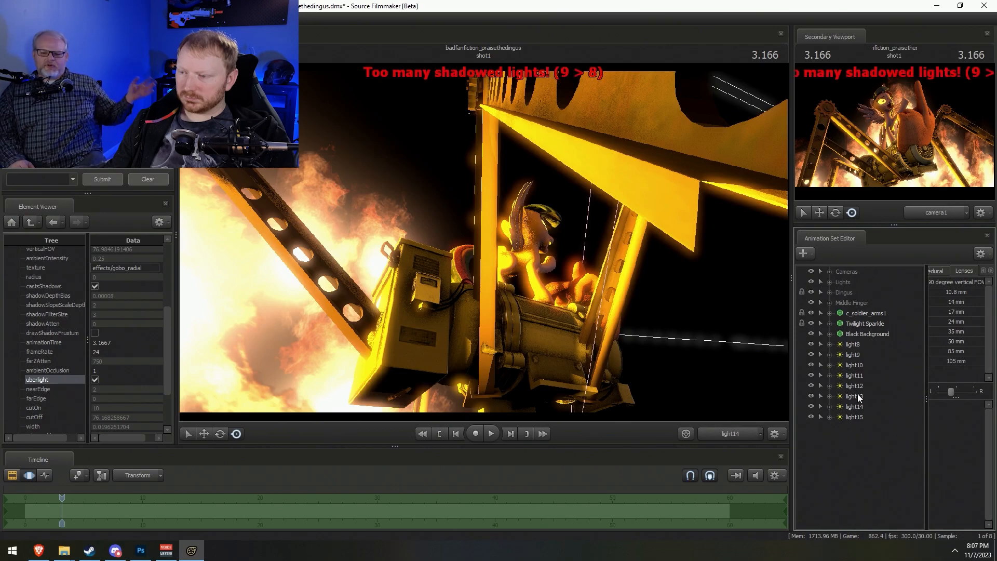
pyautogui.rightClick(856, 410)
pyautogui.rightClick(846, 407)
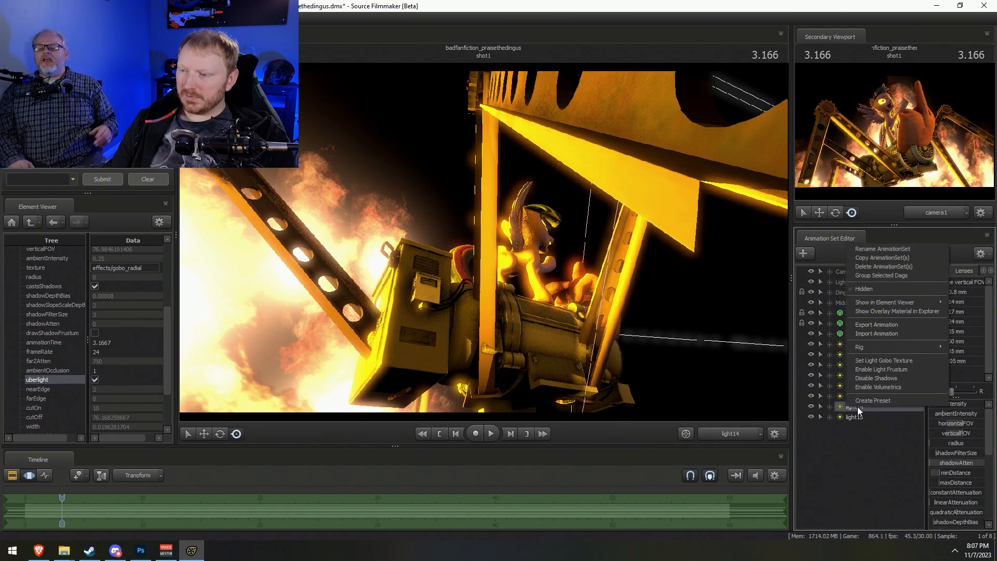
pyautogui.click(872, 377)
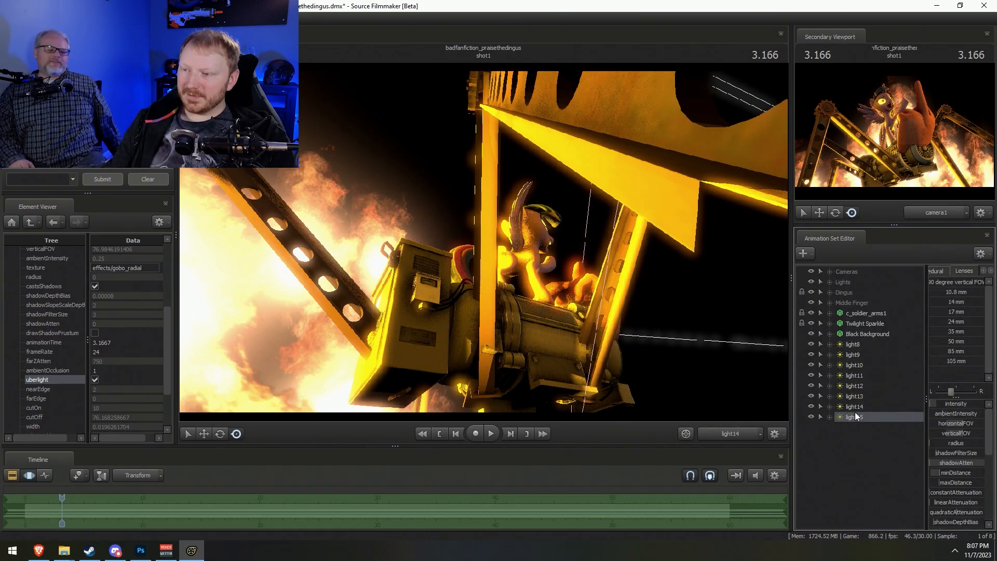
pyautogui.rightClick(855, 414)
pyautogui.click(883, 384)
pyautogui.rightClick(863, 415)
pyautogui.click(886, 387)
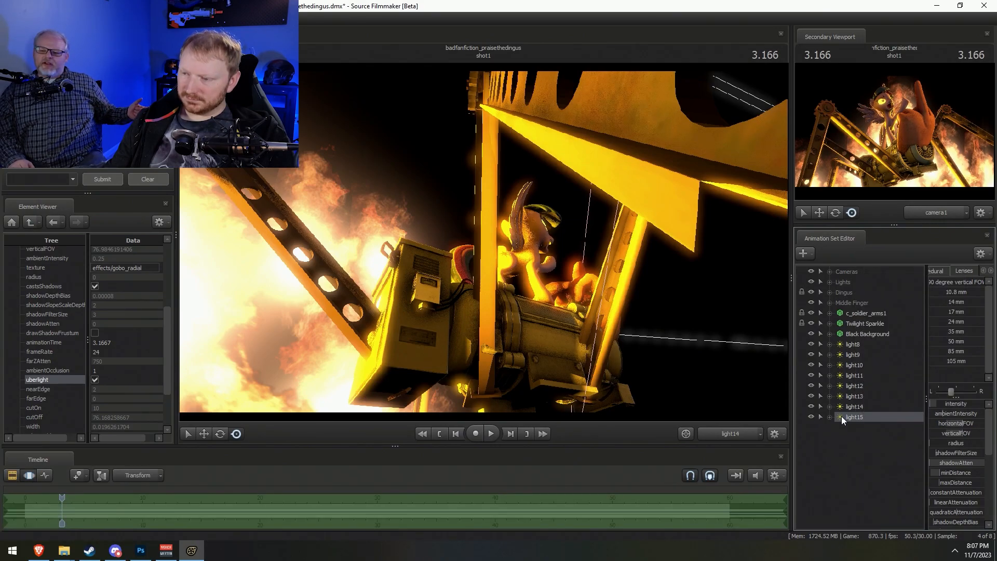
# Reposition light15 and aim its strip along the upright leg below the gear joint
pyautogui.moveTo(843, 417); pyautogui.dragTo(453, 281)
pyautogui.moveTo(532, 247); pyautogui.dragTo(484, 245)
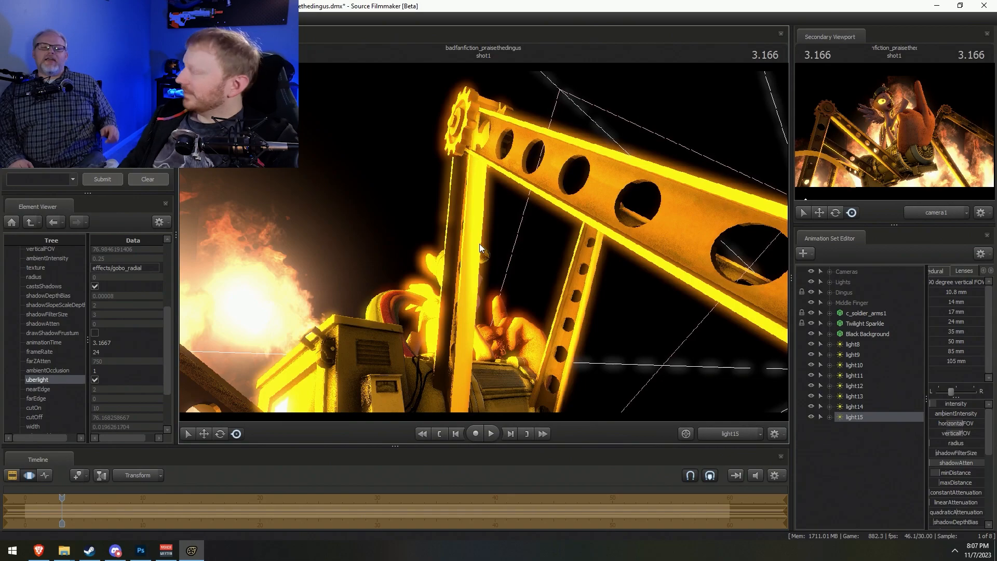
pyautogui.moveTo(478, 243)
pyautogui.mouseDown()
pyautogui.moveTo(467, 239)
pyautogui.moveTo(484, 242)
pyautogui.mouseUp()
pyautogui.press('F2')
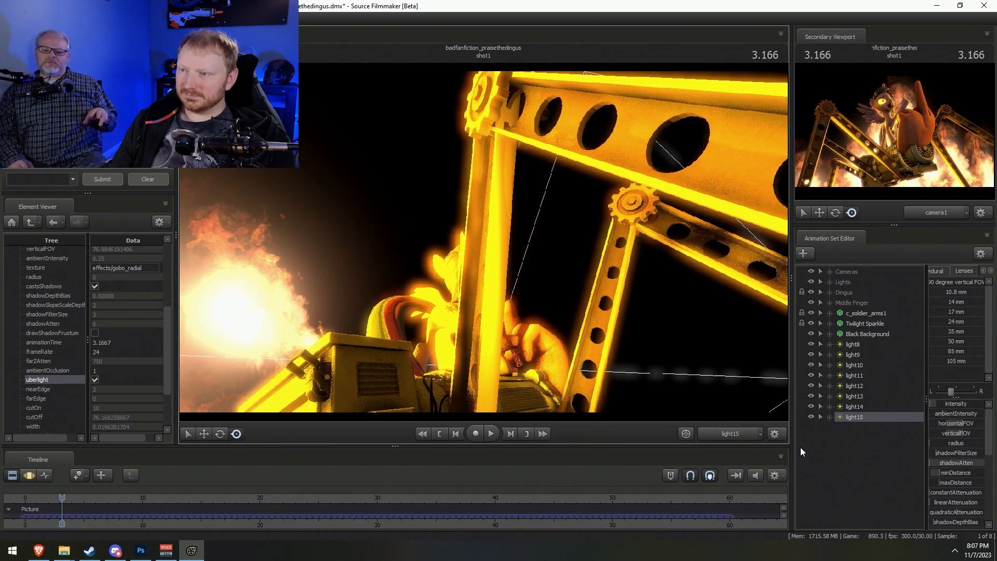
# Paste another leg light copy and disable shadows on light16
pyautogui.rightClick(822, 459)
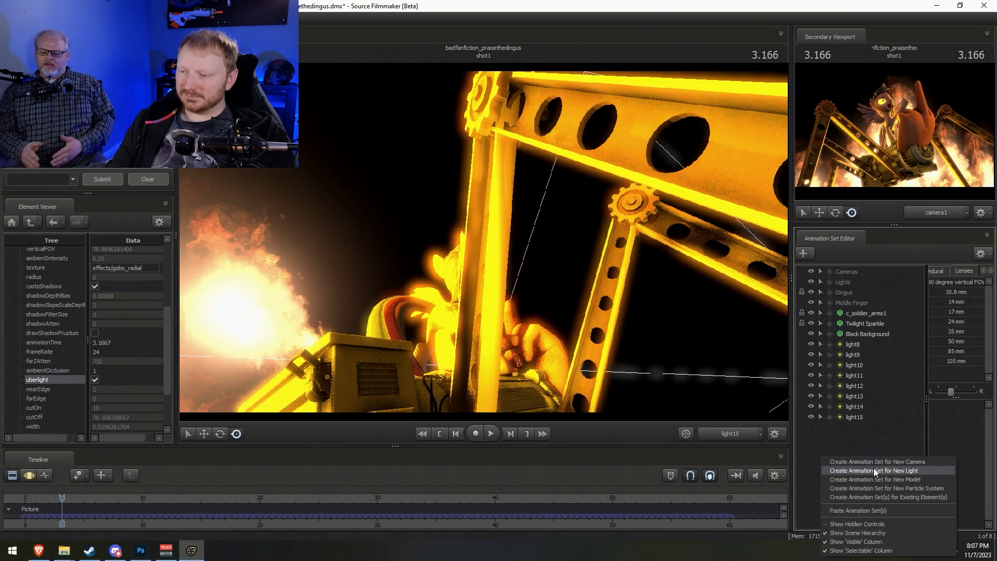
pyautogui.click(882, 511)
pyautogui.rightClick(841, 428)
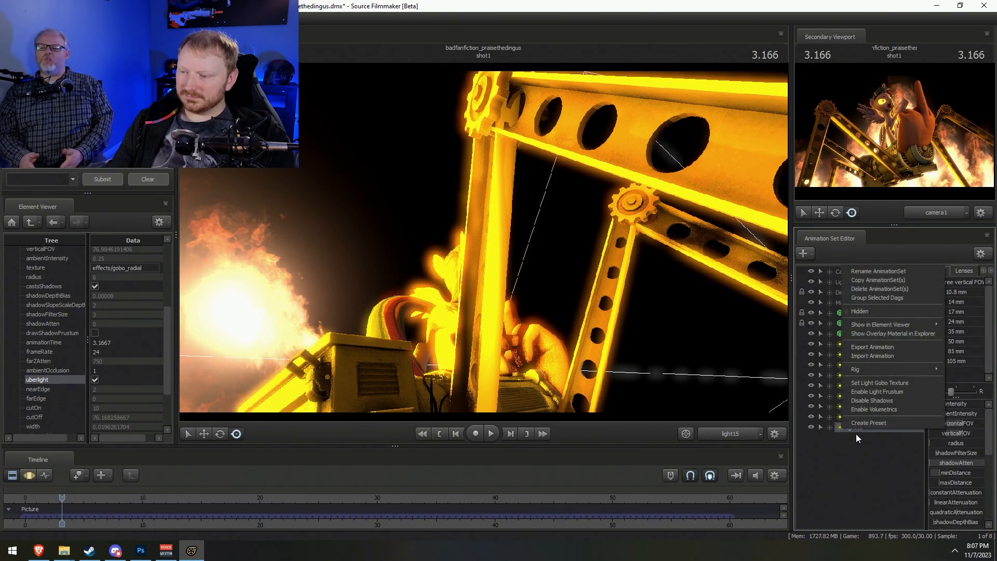
pyautogui.click(877, 397)
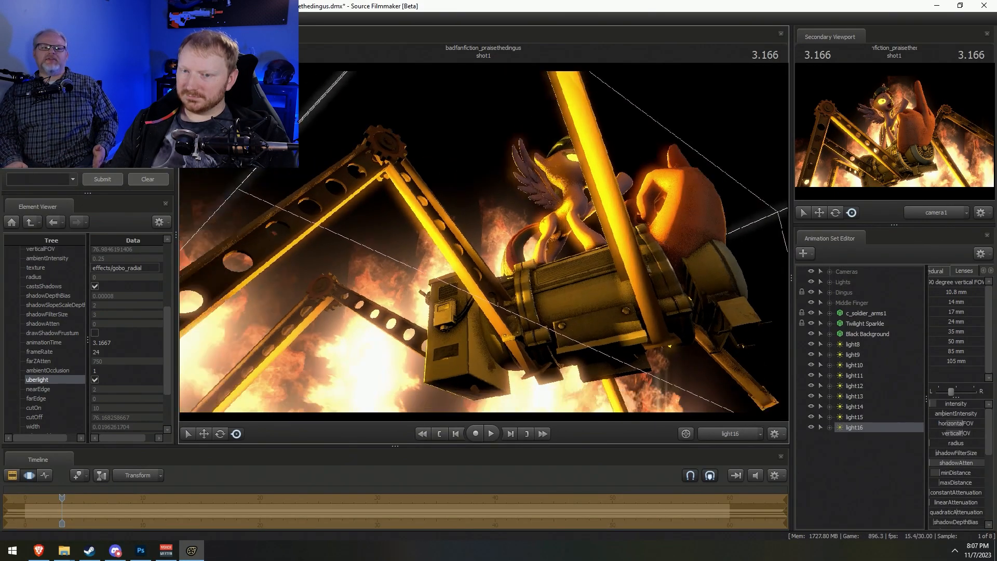
# Look through light16, aim its strip down the remaining straight upright leg, and adjust its intensity
pyautogui.moveTo(483, 242)
pyautogui.mouseDown()
pyautogui.moveTo(463, 281)
pyautogui.moveTo(499, 265)
pyautogui.moveTo(507, 249)
pyautogui.moveTo(561, 244)
pyautogui.moveTo(561, 257)
pyautogui.moveTo(540, 231)
pyautogui.moveTo(512, 239)
pyautogui.moveTo(545, 249)
pyautogui.moveTo(498, 240)
pyautogui.moveTo(436, 249)
pyautogui.moveTo(550, 236)
pyautogui.moveTo(509, 240)
pyautogui.moveTo(525, 246)
pyautogui.moveTo(493, 237)
pyautogui.moveTo(494, 224)
pyautogui.moveTo(470, 248)
pyautogui.mouseUp()
pyautogui.press('s')
pyautogui.press('w')
pyautogui.moveTo(867, 426); pyautogui.dragTo(602, 297)
pyautogui.press('w')
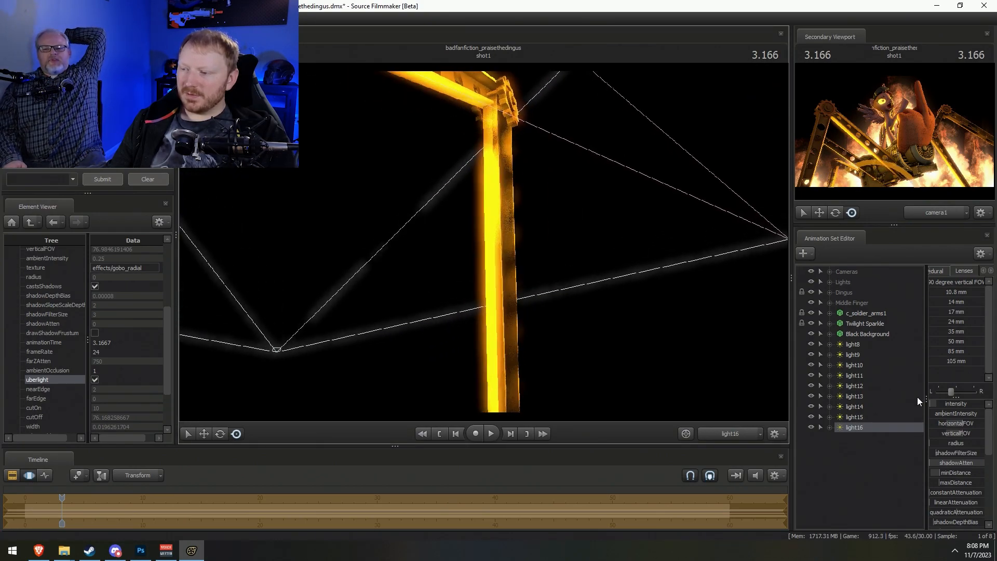
pyautogui.moveTo(934, 403); pyautogui.dragTo(943, 404)
pyautogui.moveTo(691, 322); pyautogui.dragTo(714, 333)
pyautogui.moveTo(483, 242)
pyautogui.mouseDown()
pyautogui.moveTo(486, 252)
pyautogui.moveTo(476, 231)
pyautogui.moveTo(493, 252)
pyautogui.moveTo(451, 245)
pyautogui.moveTo(502, 250)
pyautogui.moveTo(461, 246)
pyautogui.moveTo(498, 249)
pyautogui.moveTo(483, 247)
pyautogui.moveTo(491, 237)
pyautogui.moveTo(502, 246)
pyautogui.moveTo(484, 239)
pyautogui.moveTo(467, 244)
pyautogui.moveTo(480, 243)
pyautogui.moveTo(473, 251)
pyautogui.moveTo(471, 227)
pyautogui.moveTo(487, 254)
pyautogui.moveTo(484, 241)
pyautogui.mouseUp()
pyautogui.press('a')
pyautogui.press('F2')
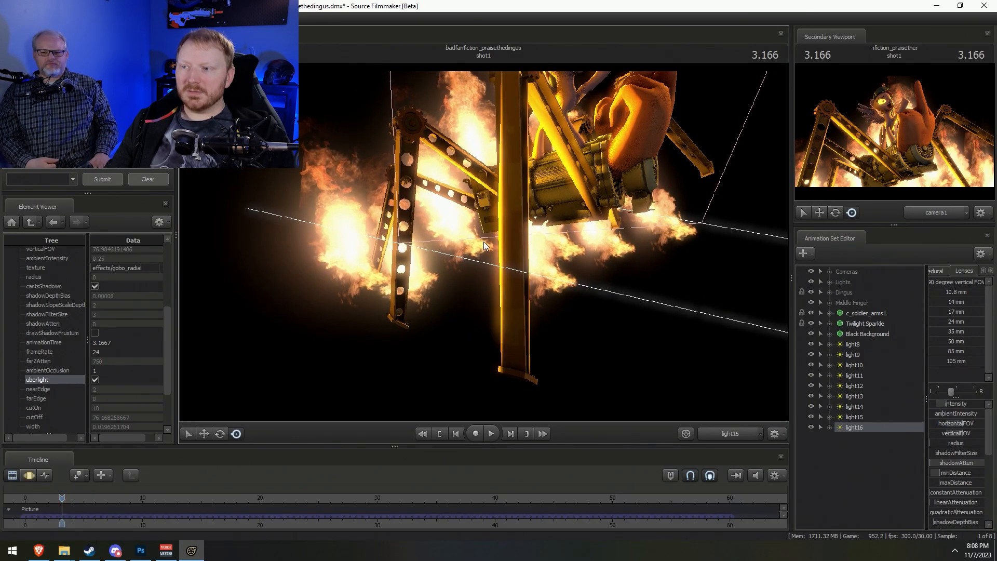
# Return the main view to camera1 and check the leg lighting in the poster framing
pyautogui.click(727, 432)
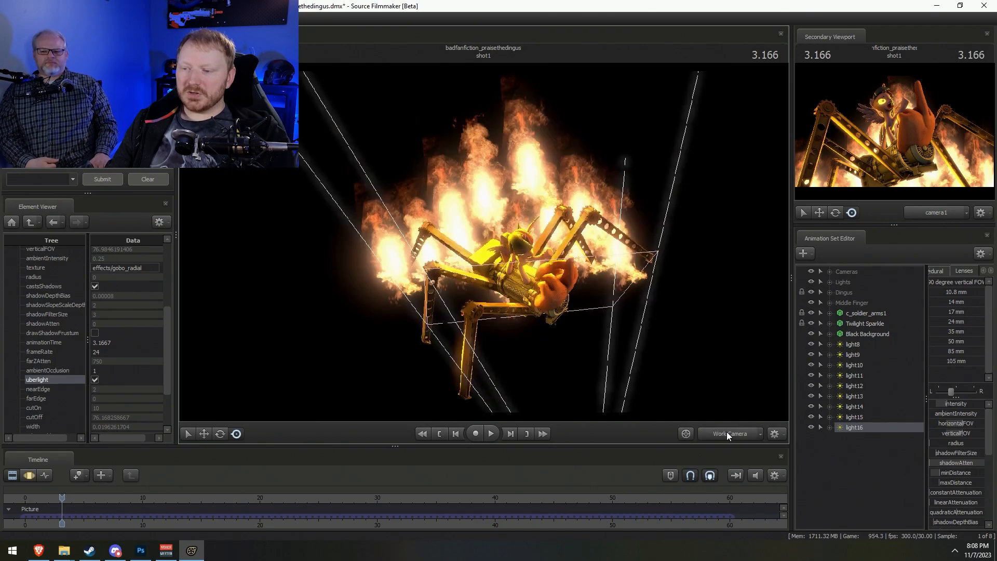
pyautogui.click(727, 431)
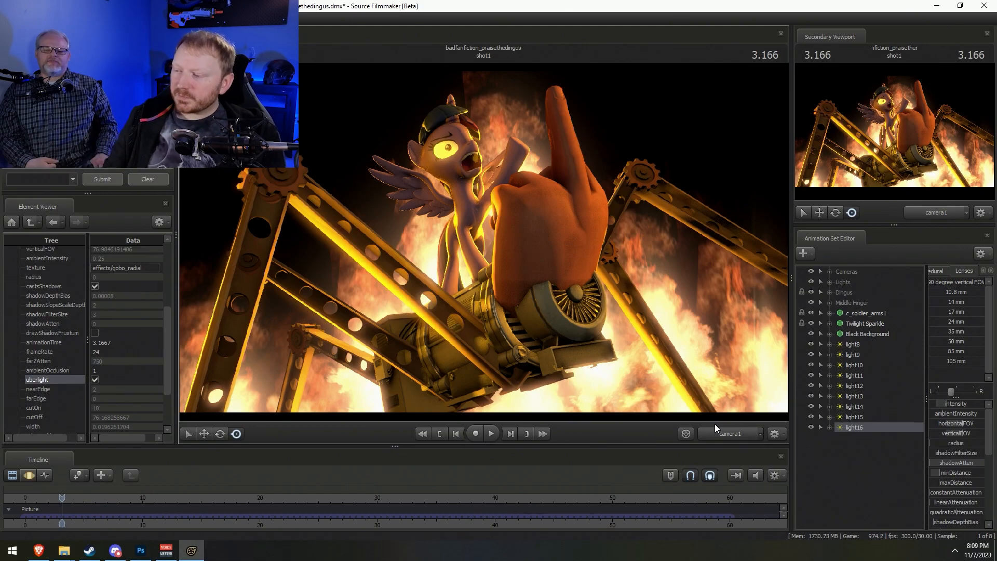
pyautogui.press('F3')
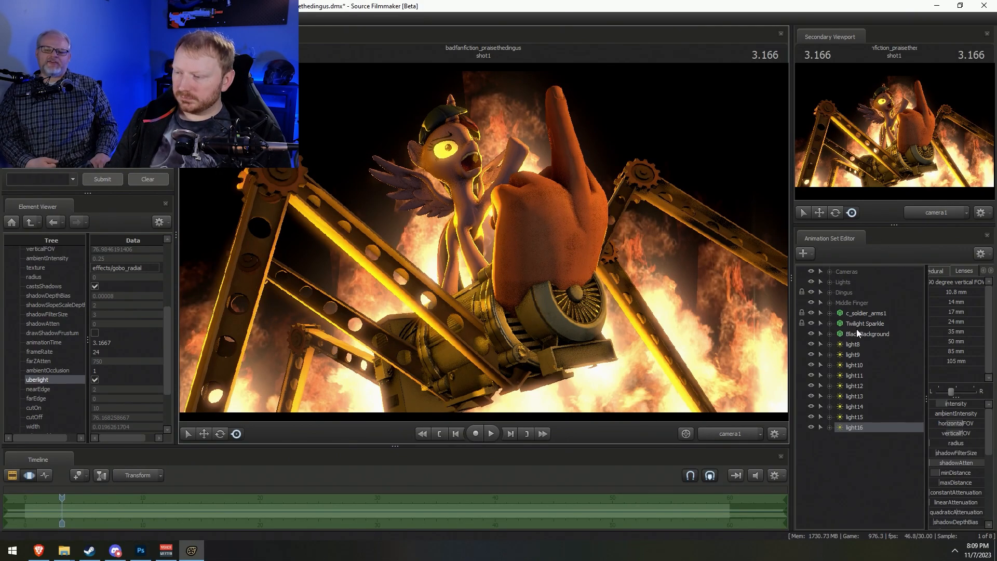
pyautogui.press('F2')
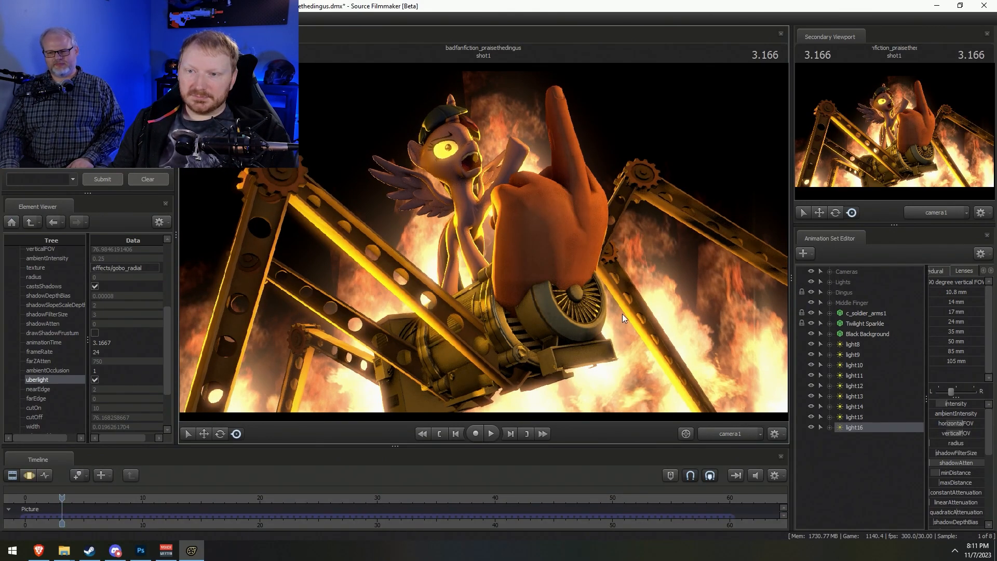
# Expand the Lights group and toggle light5 and light6 off and on to compare their effect on the shot
pyautogui.click(856, 343)
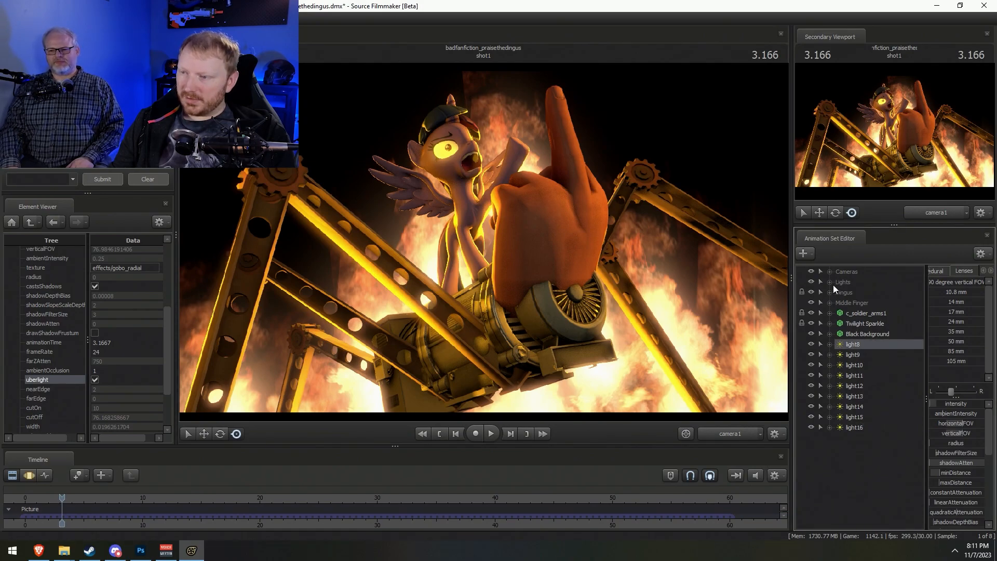
pyautogui.click(835, 285)
pyautogui.click(857, 344)
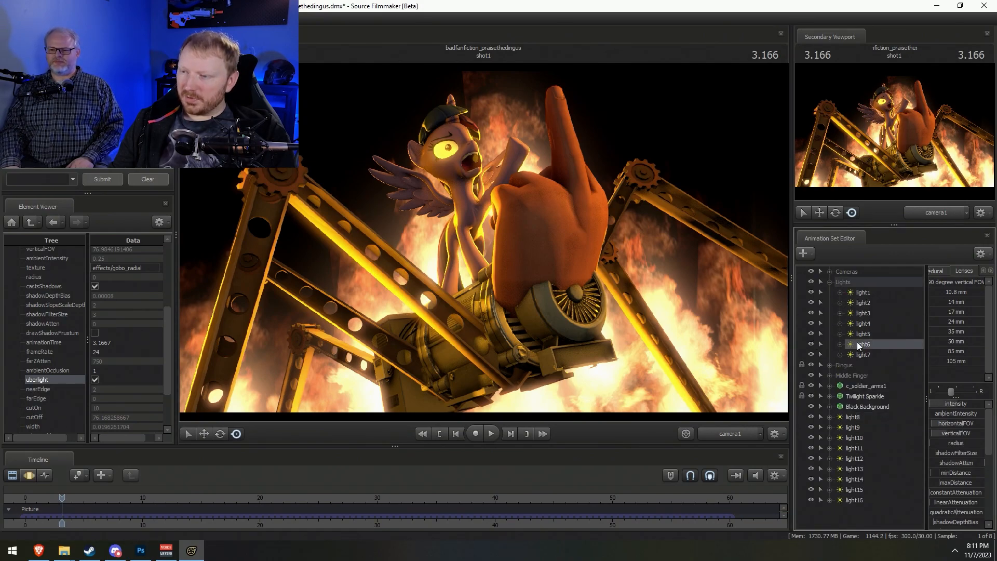
pyautogui.click(811, 345)
pyautogui.click(812, 346)
pyautogui.click(812, 334)
pyautogui.click(811, 334)
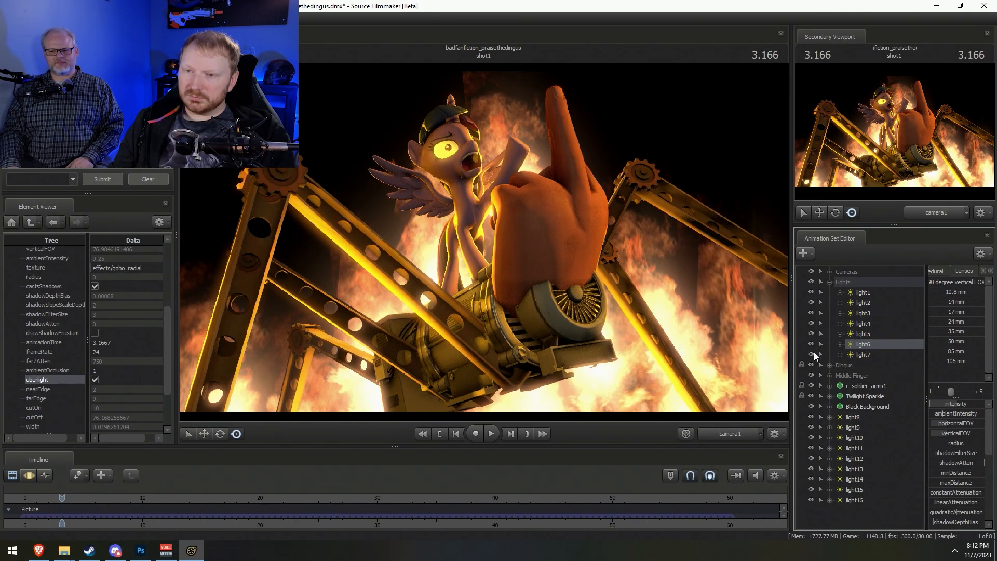
pyautogui.press('F3')
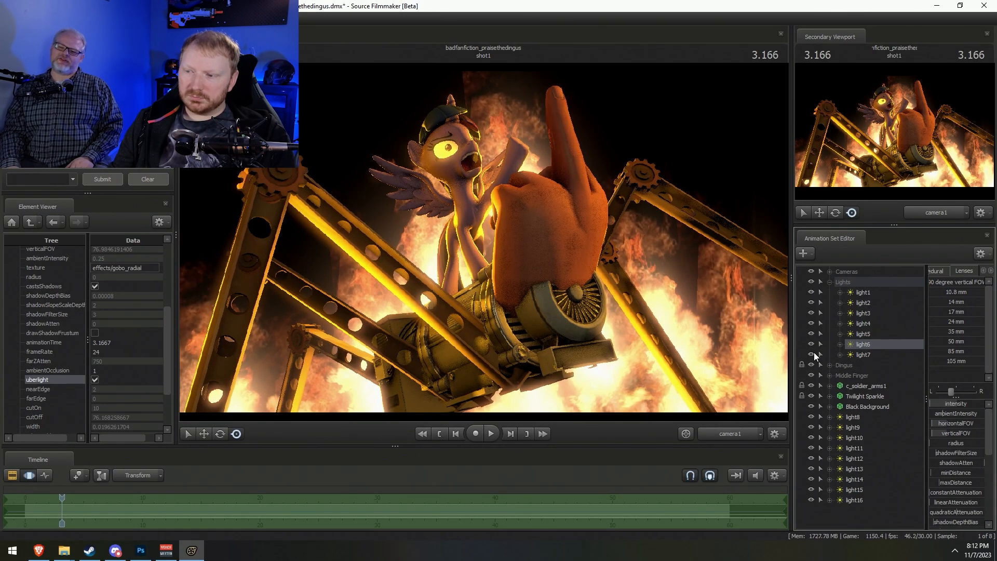
pyautogui.click(811, 344)
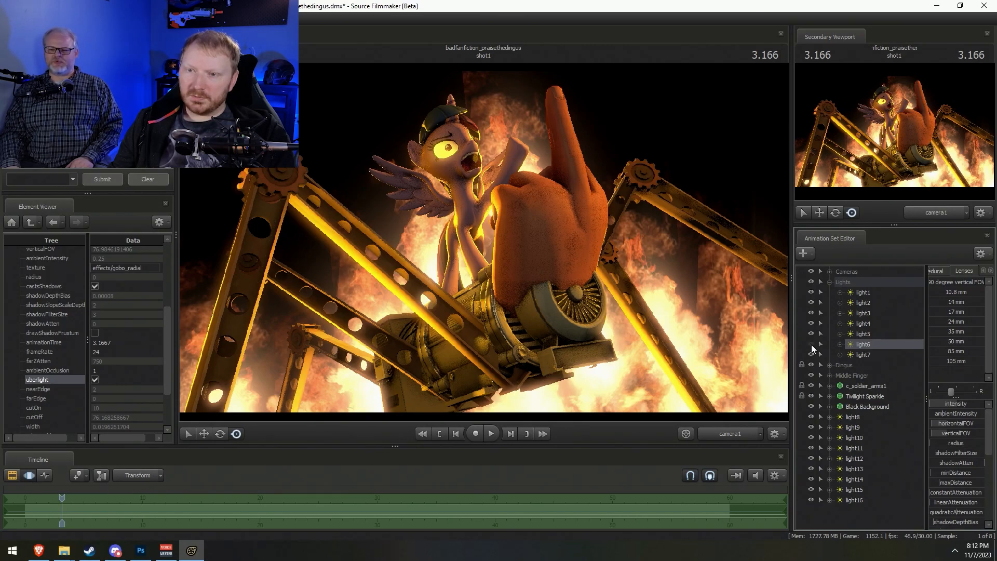
pyautogui.click(811, 344)
# Toggle light8, light9, light10, light11 and light13 off and on to identify what each leg light illuminates
pyautogui.click(810, 416)
pyautogui.click(811, 417)
pyautogui.click(812, 426)
pyautogui.click(813, 426)
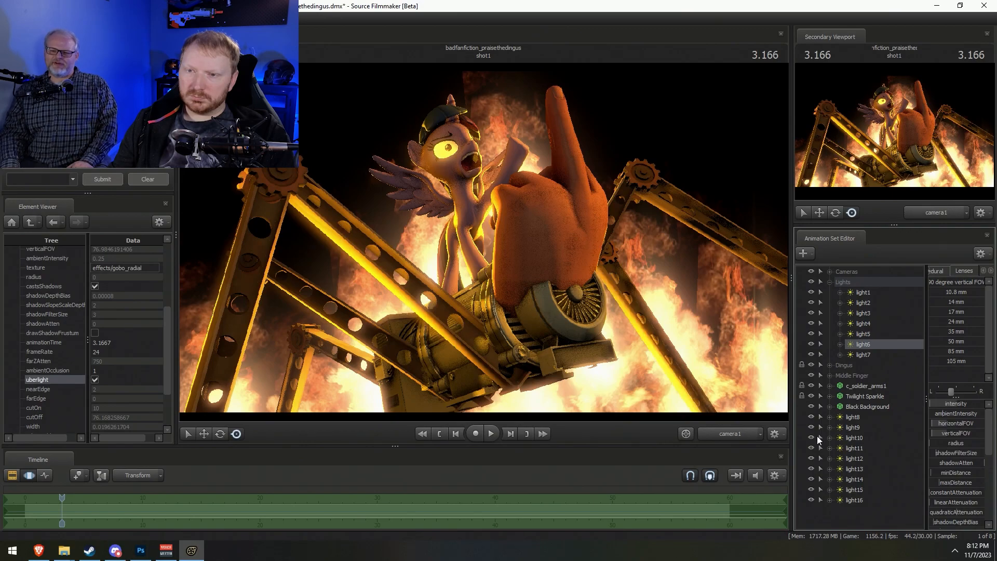
pyautogui.click(813, 436)
pyautogui.click(813, 436)
pyautogui.click(811, 451)
pyautogui.click(812, 452)
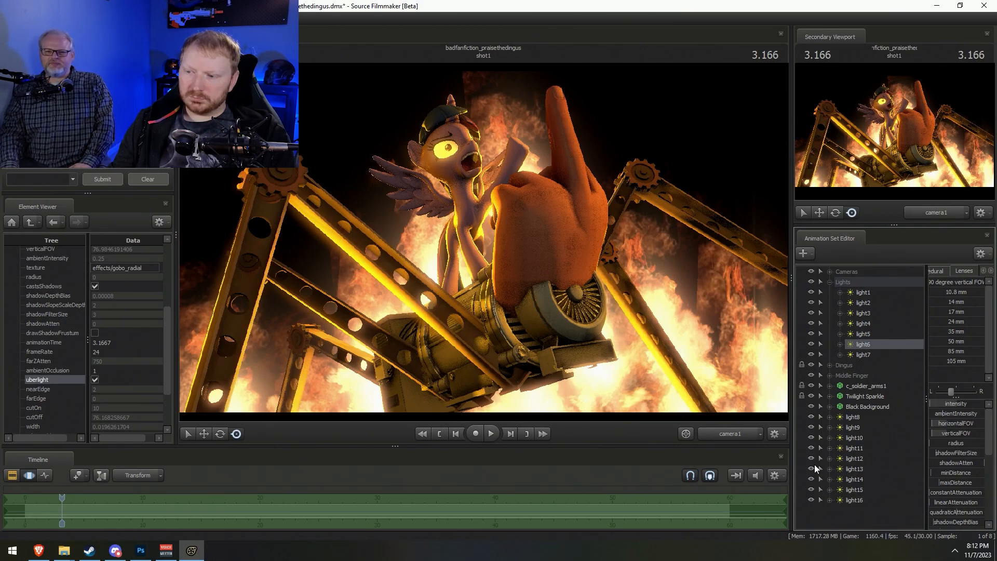
pyautogui.click(813, 467)
pyautogui.click(812, 468)
pyautogui.click(813, 468)
pyautogui.click(812, 467)
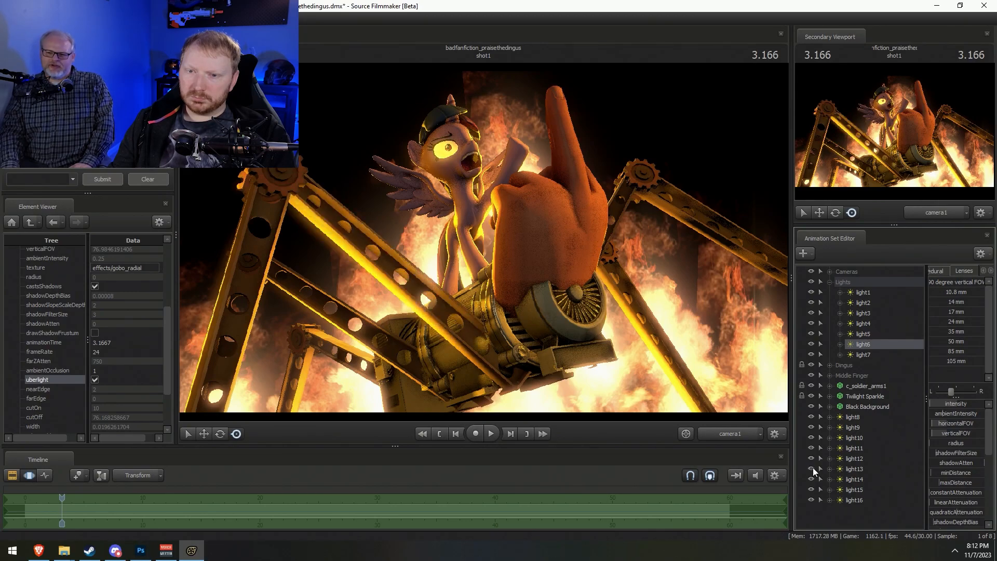
# Look through light13 to examine its coverage of the upright leg and the pony, and return to camera1
pyautogui.doubleClick(844, 468)
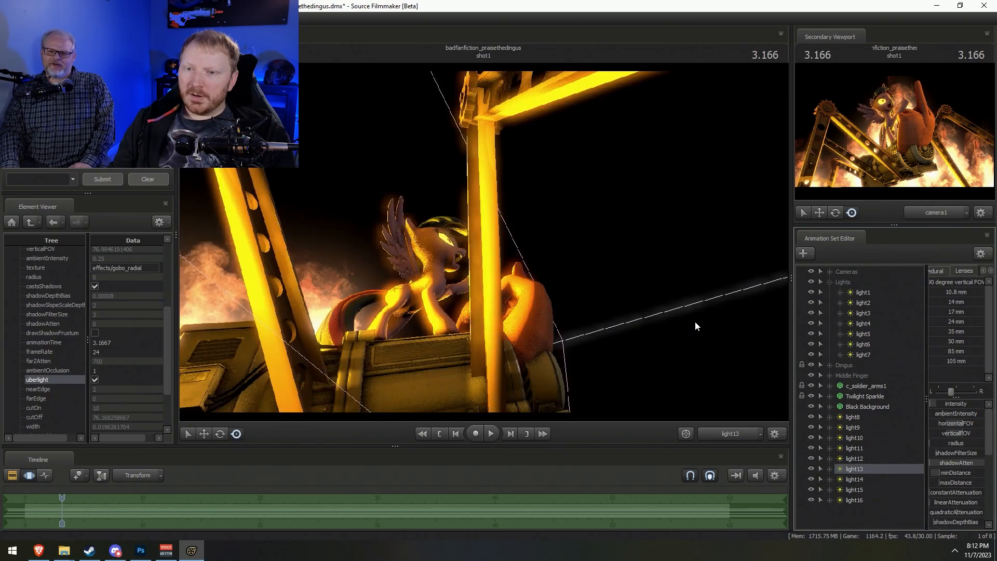
pyautogui.moveTo(594, 276); pyautogui.dragTo(485, 243)
pyautogui.press('a')
pyautogui.press('d')
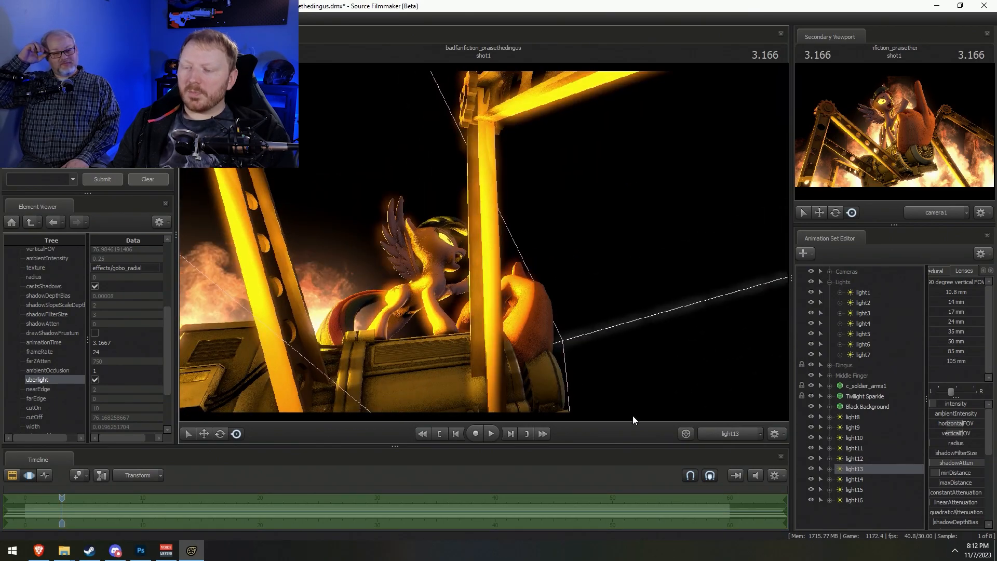
pyautogui.click(737, 434)
pyautogui.click(737, 434)
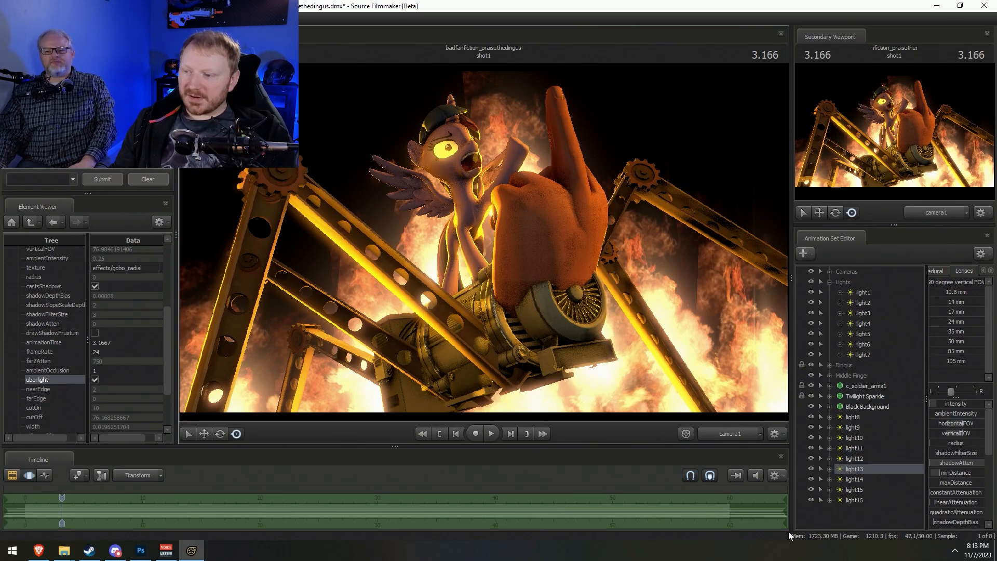
pyautogui.click(720, 433)
pyautogui.click(720, 433)
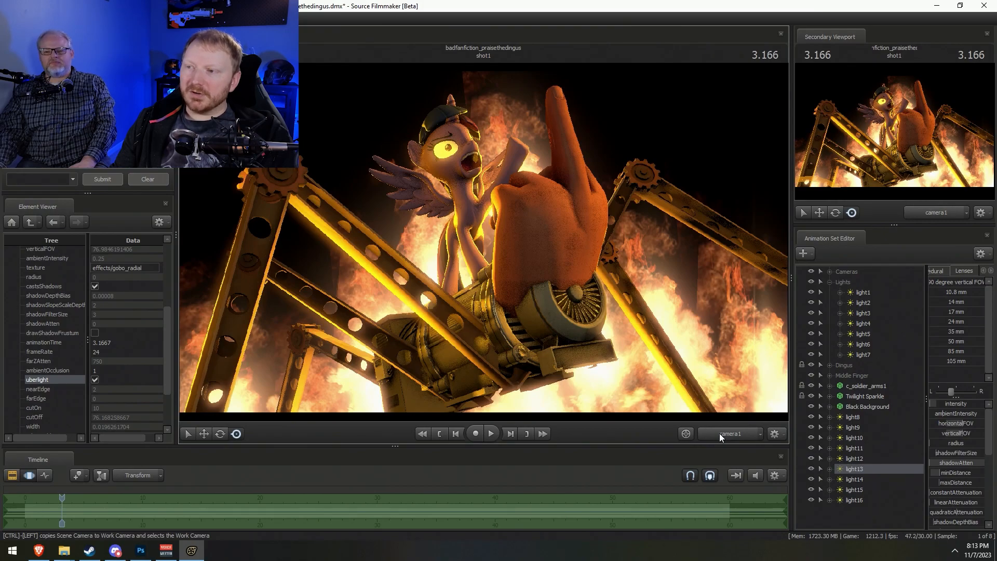
pyautogui.press('F2')
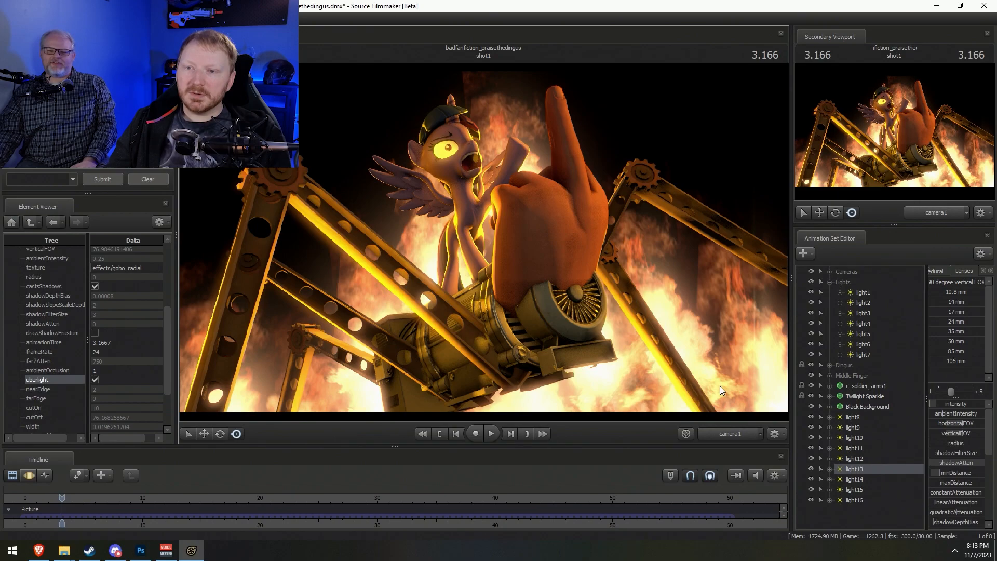
# Look through light13 again and enable its shadows
pyautogui.doubleClick(846, 469)
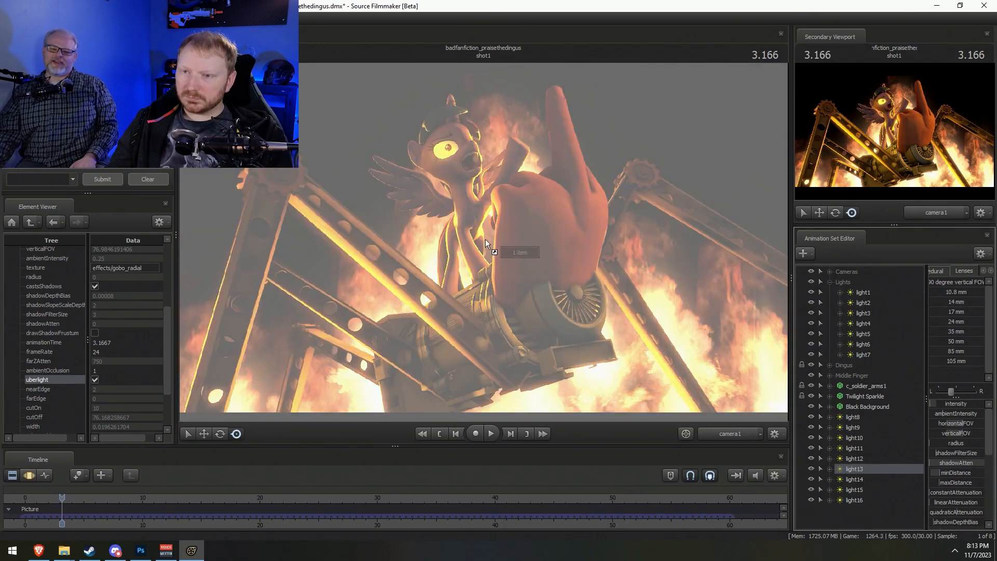
pyautogui.press('F3')
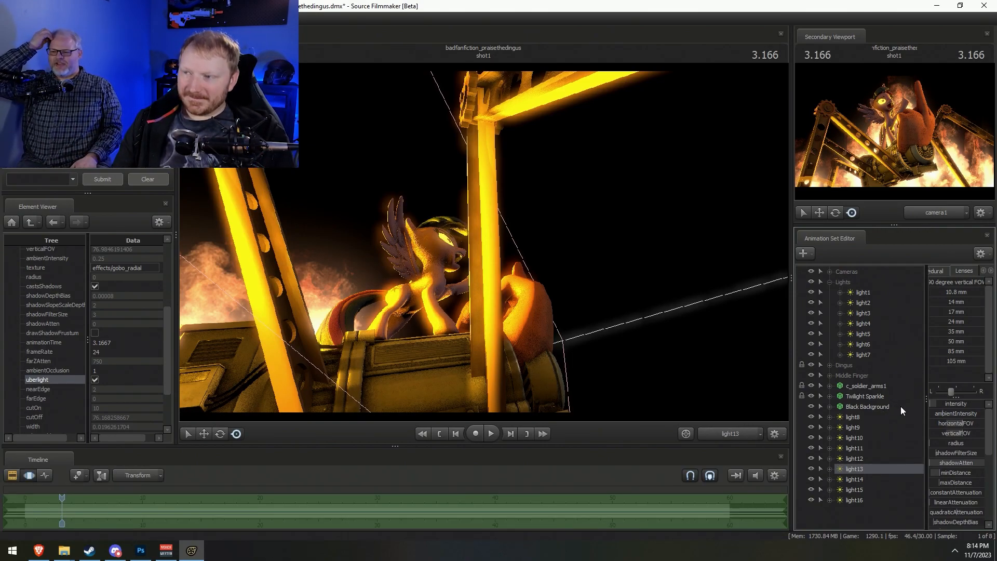
pyautogui.rightClick(858, 469)
pyautogui.click(898, 441)
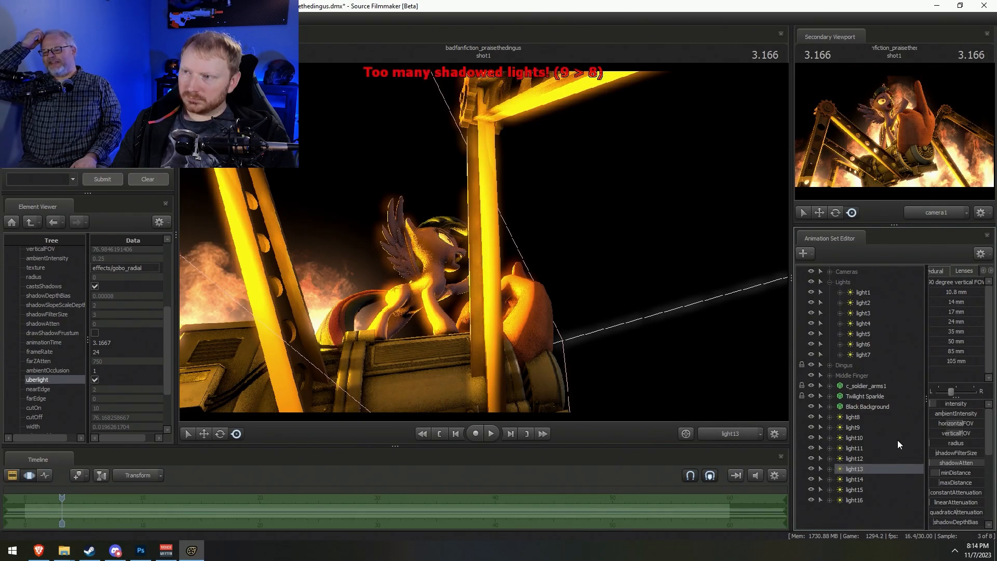
# Look through light8 and disable its shadows
pyautogui.click(861, 417)
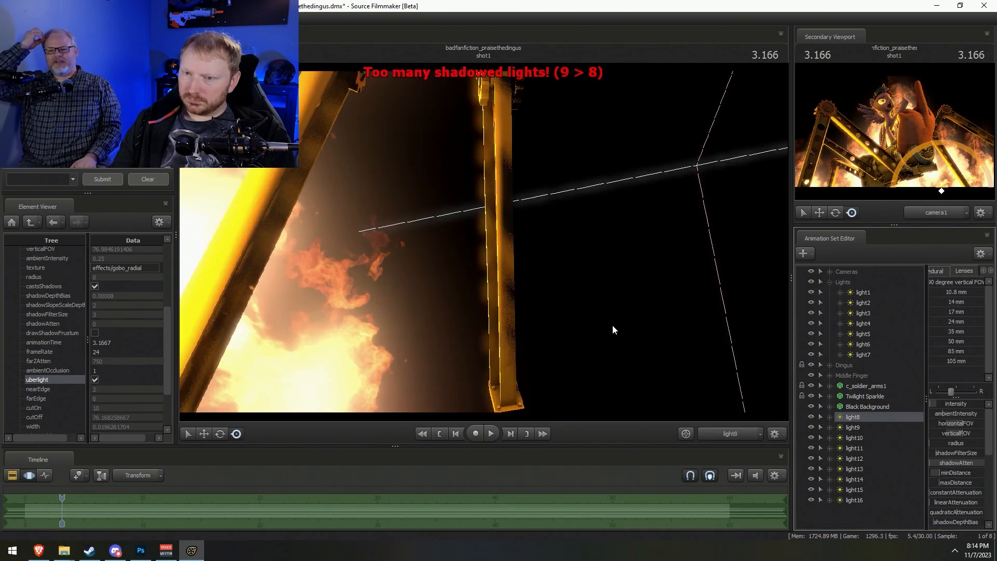
pyautogui.rightClick(867, 418)
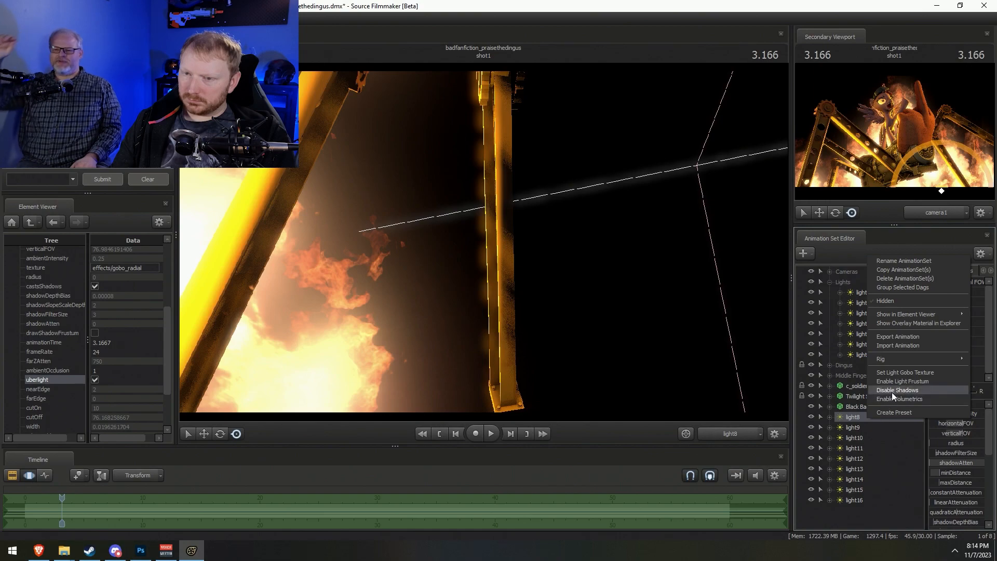
pyautogui.click(893, 392)
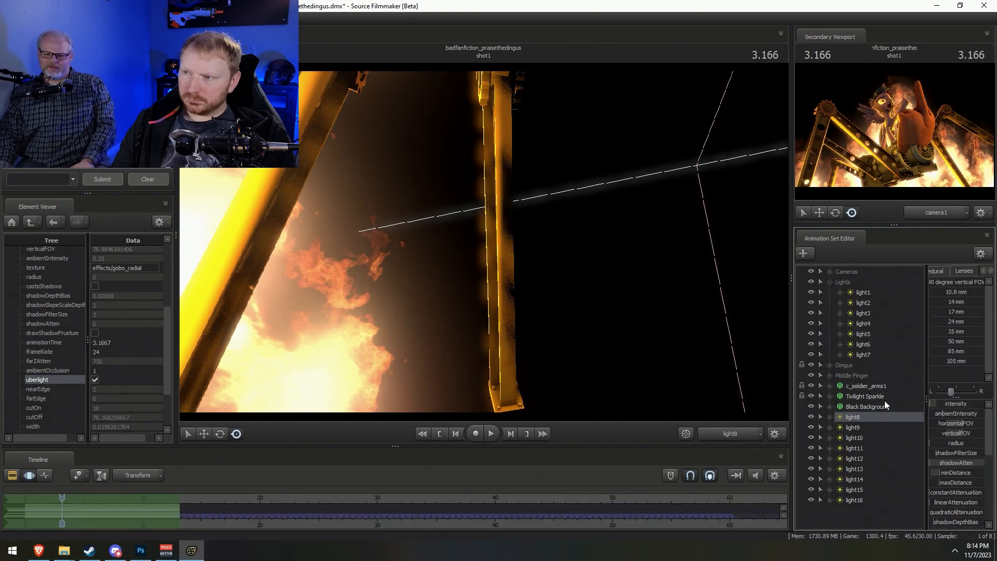
# Look through light14 to examine its coverage, and select light7 to locate it in the shot
pyautogui.doubleClick(860, 468)
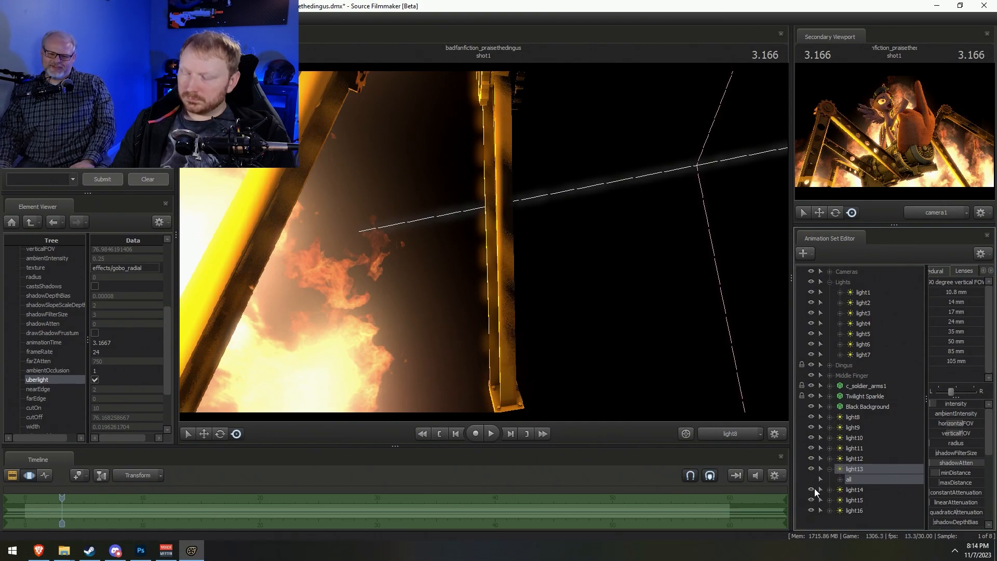
pyautogui.click(883, 488)
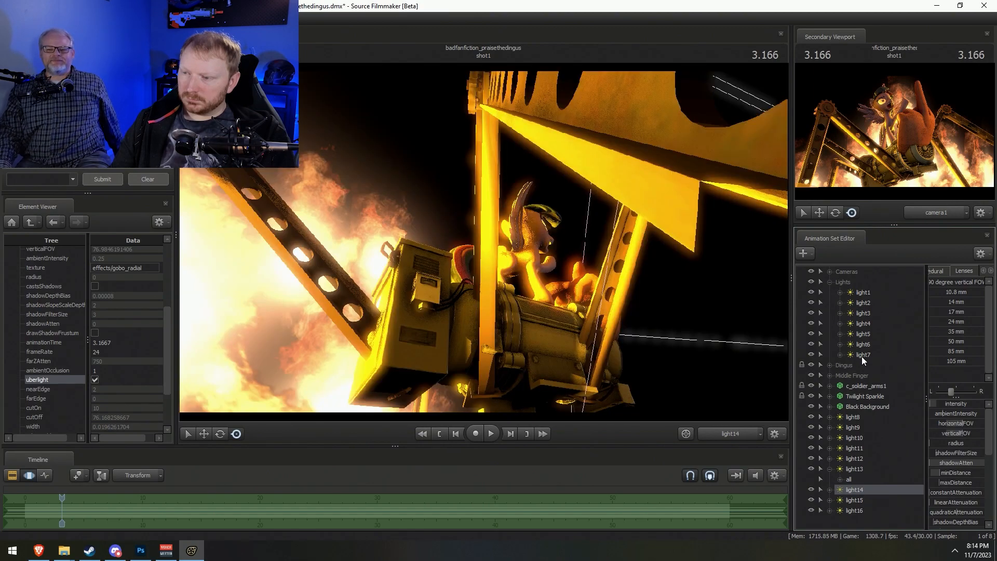
pyautogui.click(862, 356)
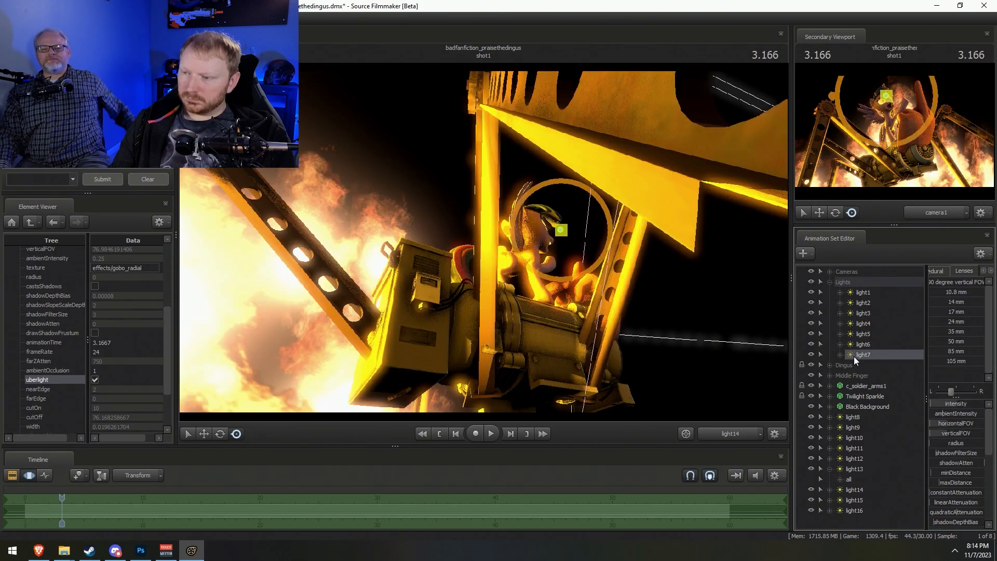
# Check the shadow settings of light4, light5 and light8, and disable shadows for light9
pyautogui.rightClick(886, 315)
pyautogui.rightClick(872, 323)
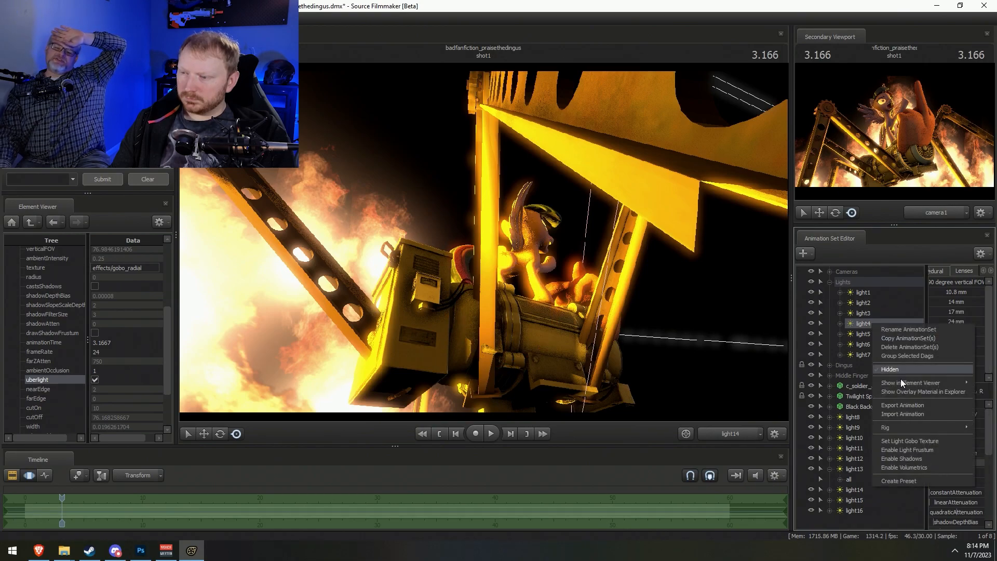
pyautogui.rightClick(868, 334)
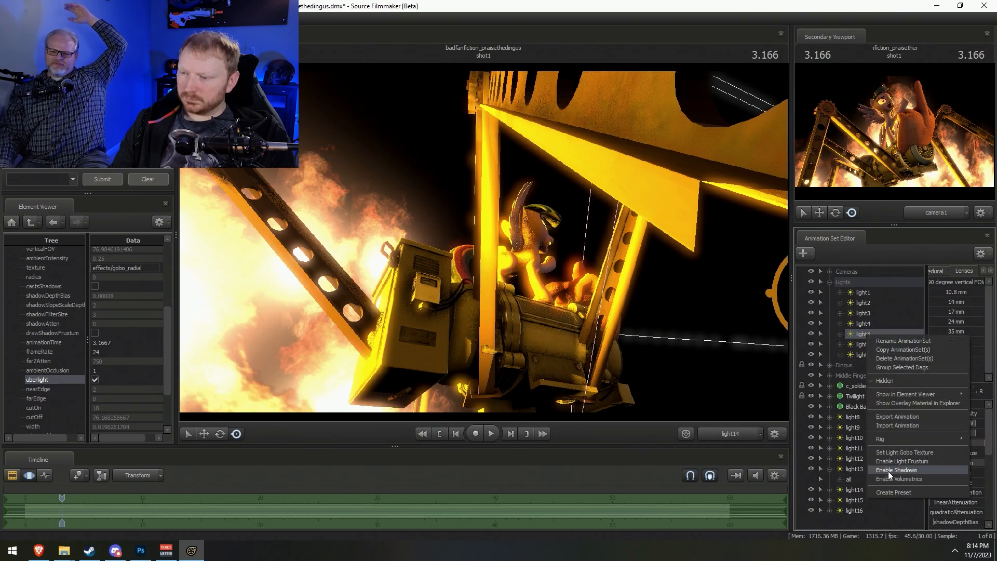
pyautogui.rightClick(853, 419)
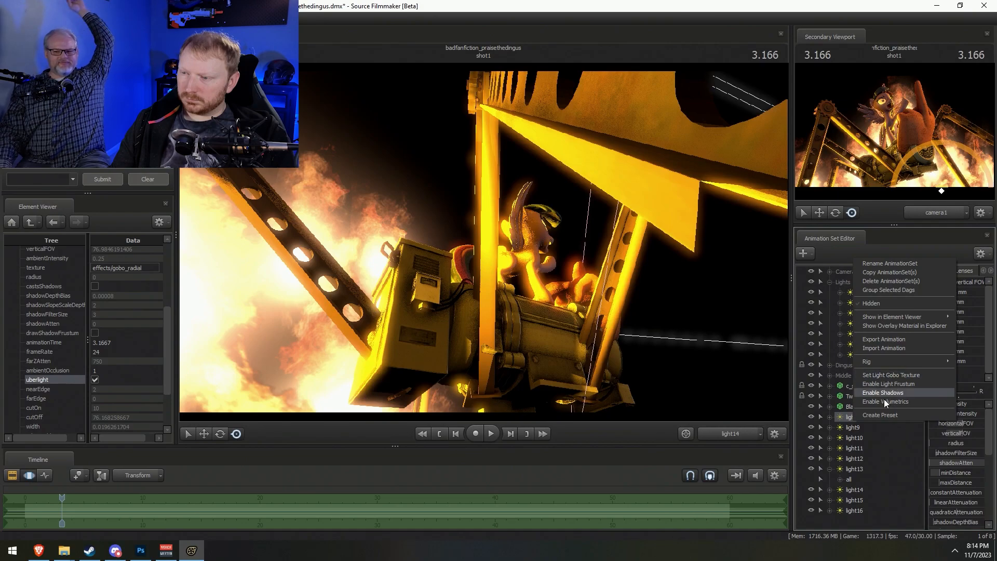
pyautogui.rightClick(860, 431)
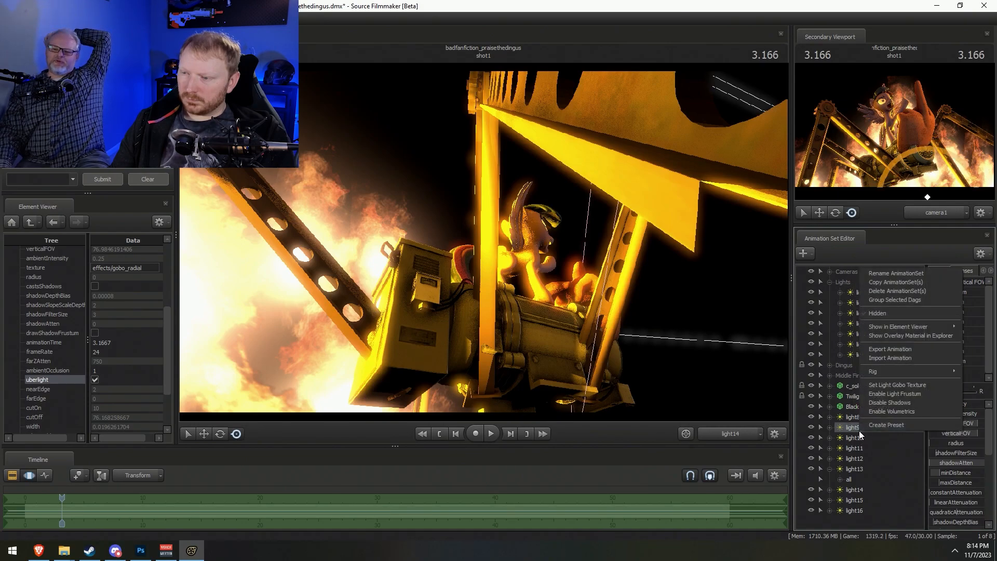
pyautogui.click(882, 404)
pyautogui.press('F2')
pyautogui.press('F3')
pyautogui.press('F2')
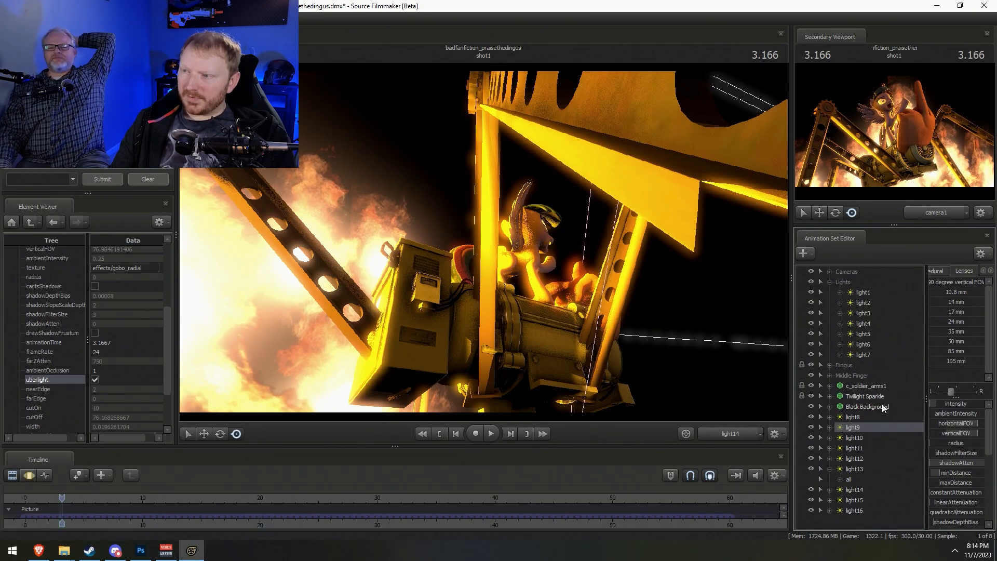
# Look through light15 to examine its coverage and shadow setting, and return to camera1
pyautogui.click(830, 468)
pyautogui.moveTo(855, 488); pyautogui.dragTo(461, 272)
pyautogui.rightClick(870, 487)
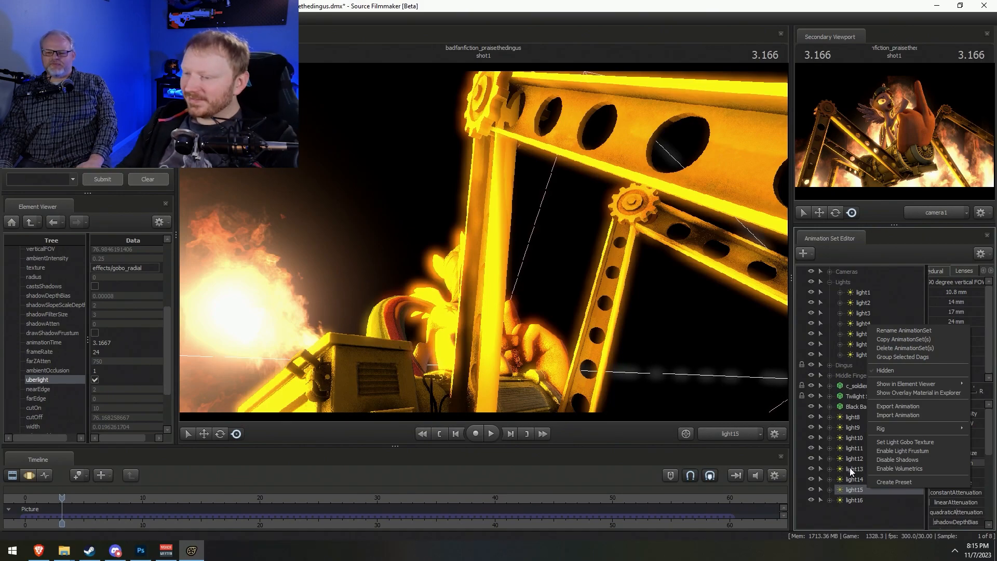
pyautogui.click(566, 298)
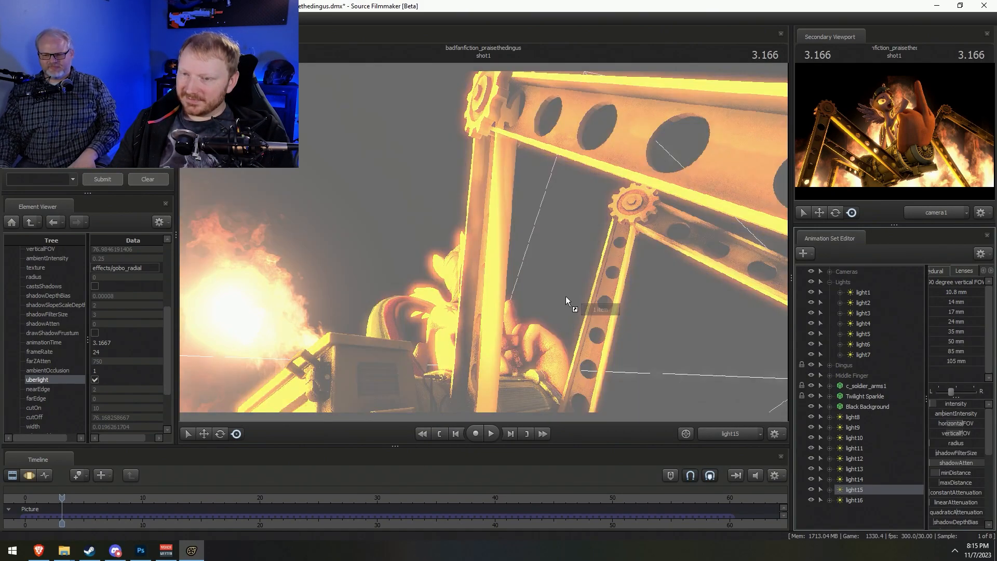
pyautogui.rightClick(869, 491)
pyautogui.press('Escape')
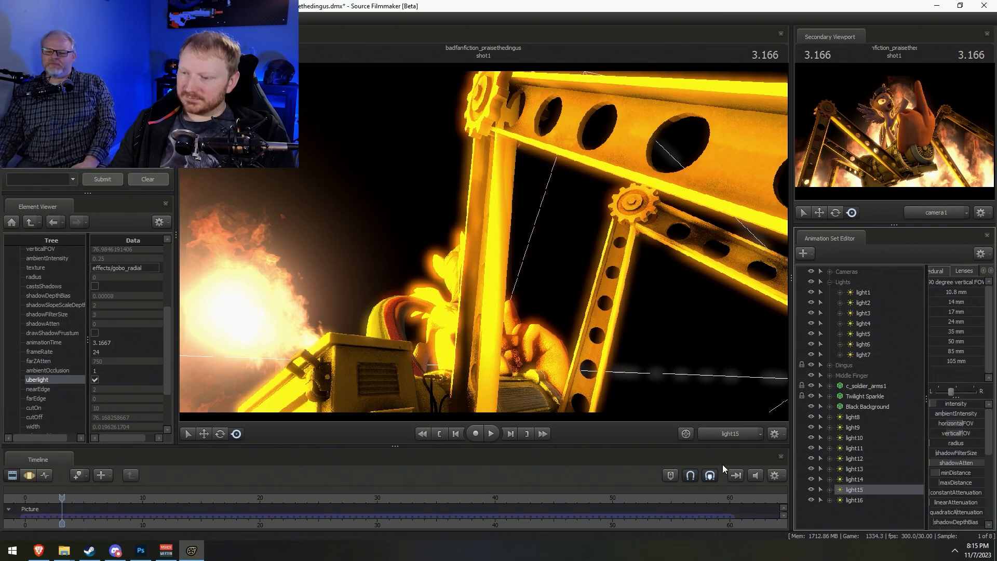
pyautogui.click(737, 434)
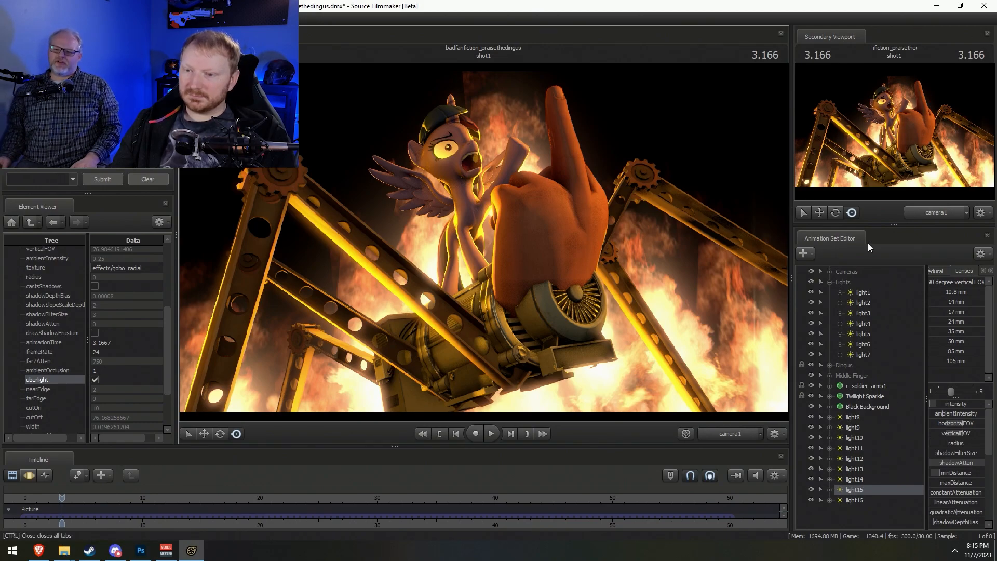
# Select camera1 in the Cameras group and slightly reposition it to reframe the pony, hand and machine
pyautogui.click(828, 272)
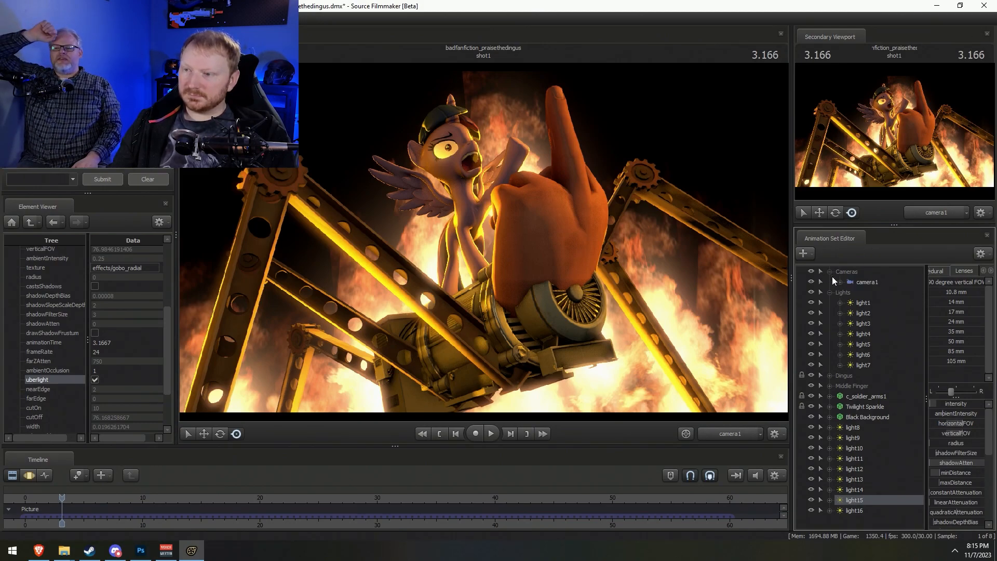
pyautogui.click(868, 284)
pyautogui.press('F3')
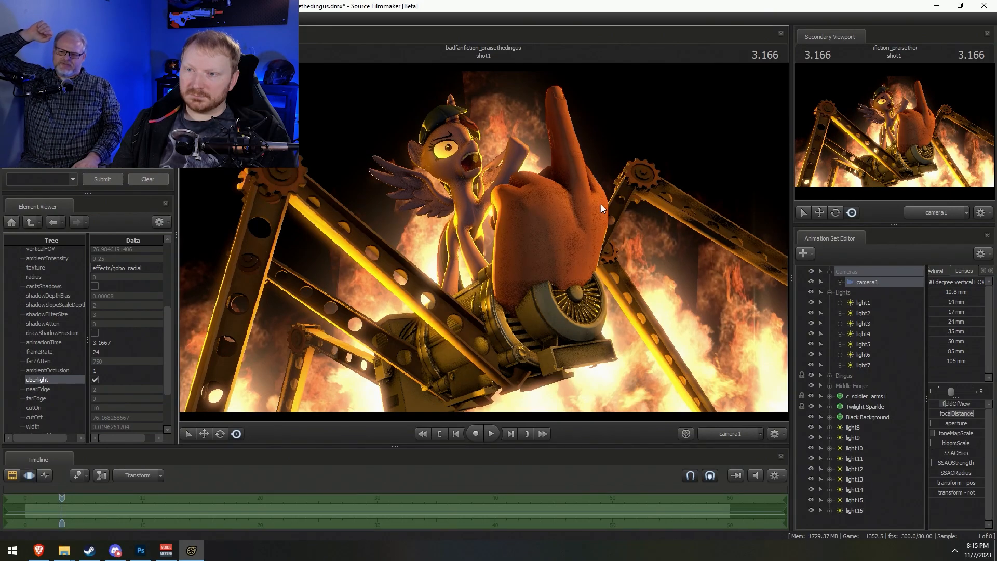
pyautogui.moveTo(601, 204)
pyautogui.mouseDown()
pyautogui.moveTo(601, 218)
pyautogui.moveTo(600, 202)
pyautogui.mouseUp()
pyautogui.press('s')
pyautogui.press('w')
pyautogui.moveTo(479, 238); pyautogui.dragTo(484, 241)
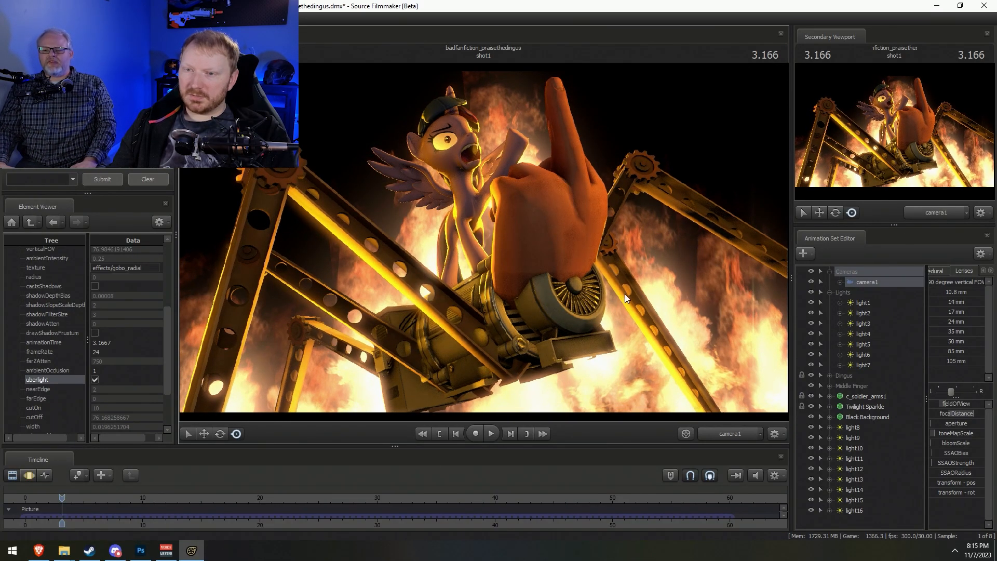
pyautogui.rightClick(657, 263)
pyautogui.click(650, 270)
pyautogui.click(548, 236)
pyautogui.click(526, 279)
pyautogui.click(437, 251)
pyautogui.click(534, 328)
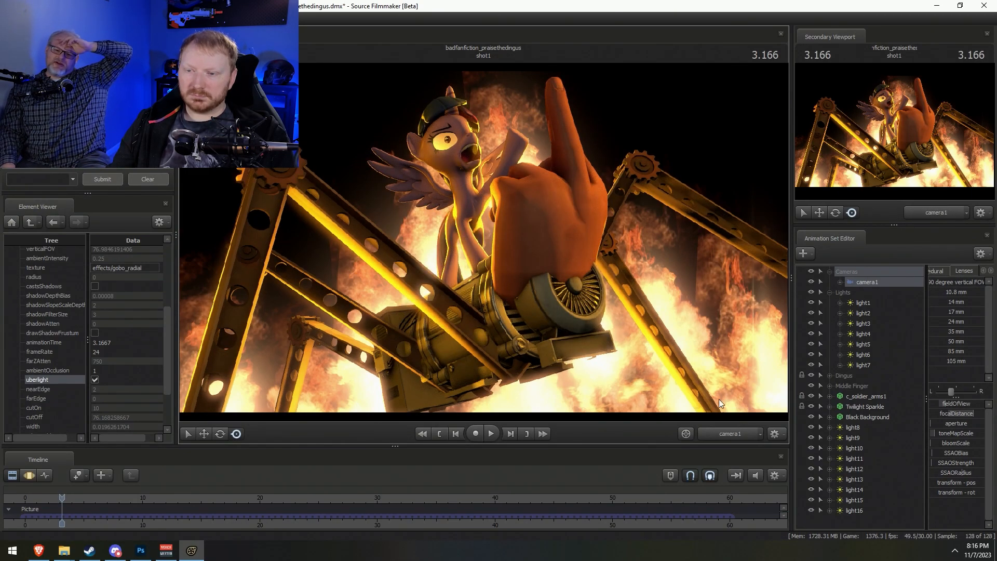
# Export the poster image to the sessions folder as badfanfiction_dingus.png
pyautogui.click(9, 19)
pyautogui.moveTo(31, 125)
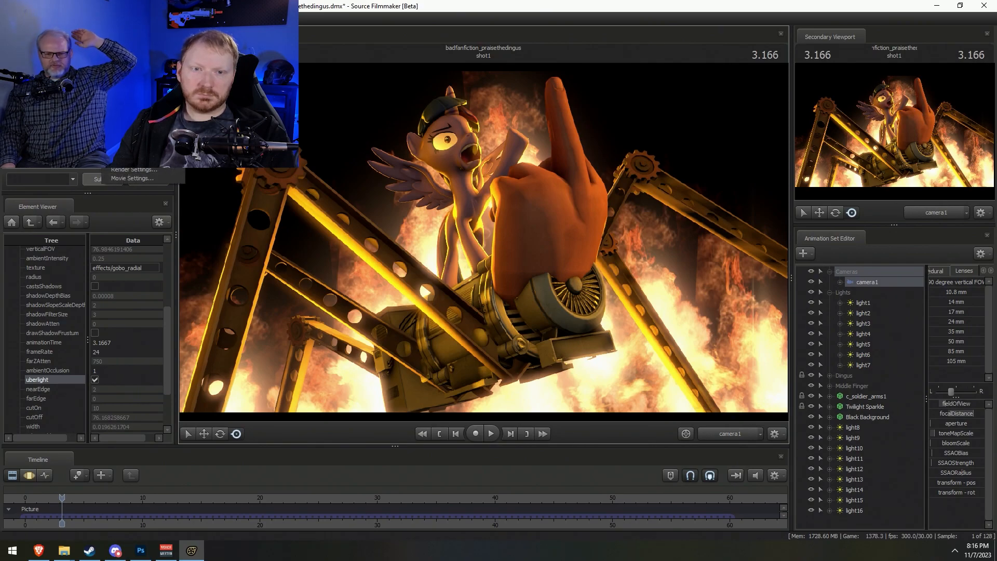
pyautogui.click(127, 146)
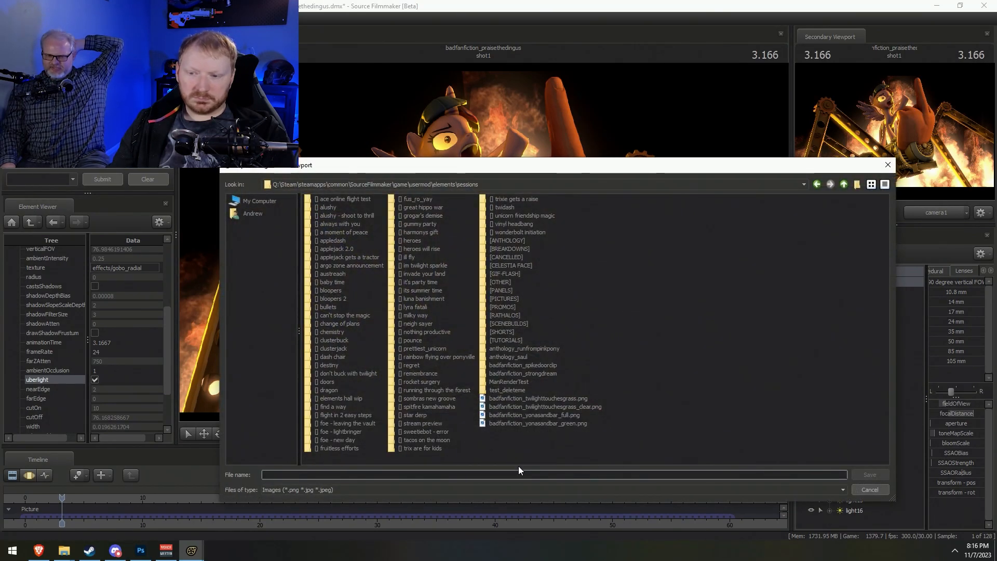
pyautogui.click(552, 415)
pyautogui.moveTo(303, 476); pyautogui.dragTo(343, 478)
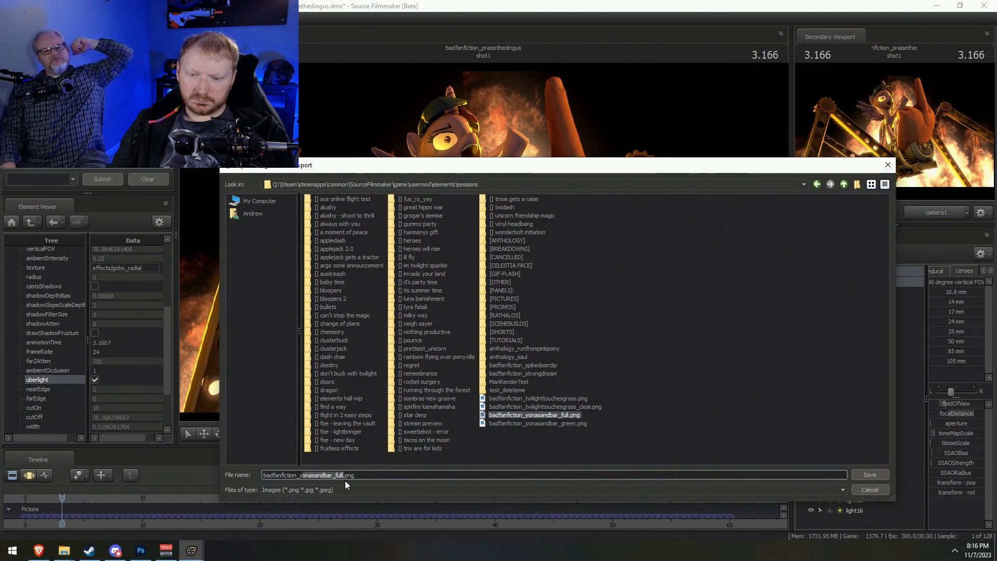
pyautogui.press('BackSpace')
pyautogui.press('BackSpace')
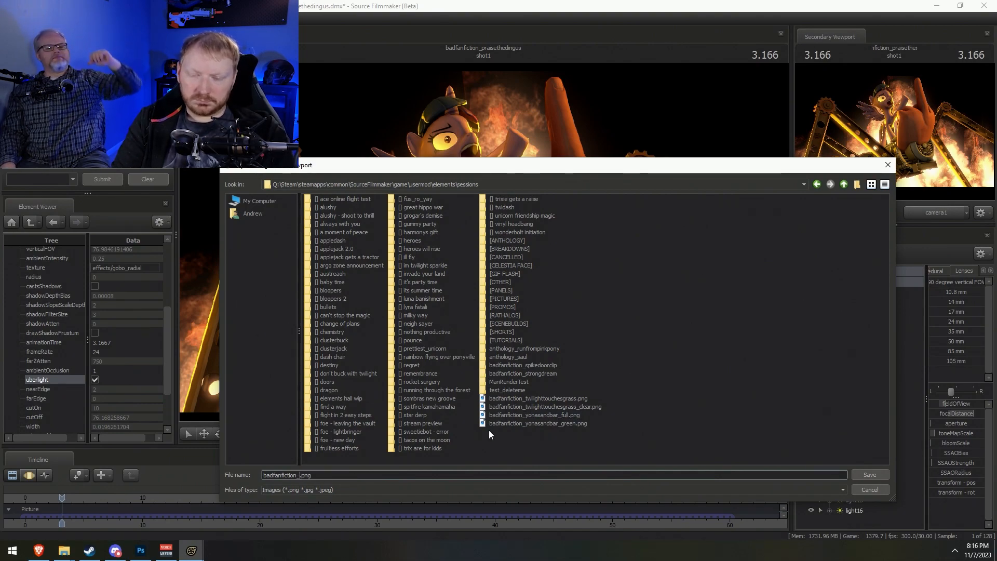
pyautogui.write('dingus')
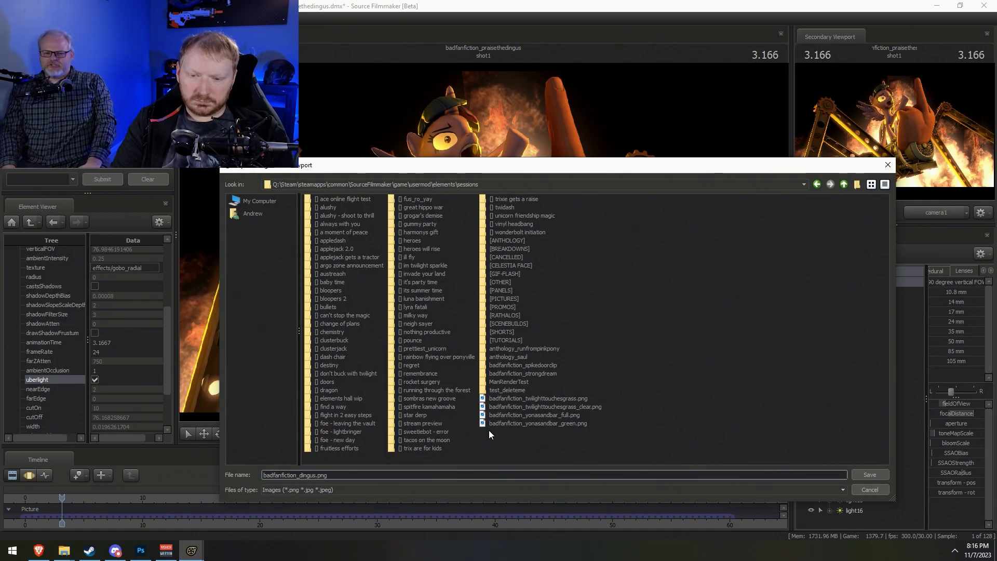
pyautogui.press('Return')
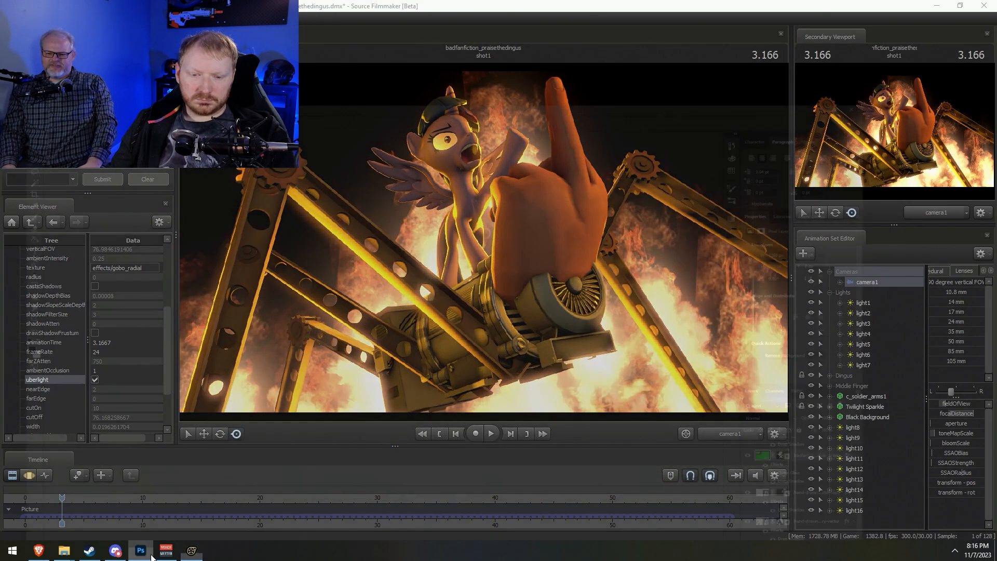
# Switch to Photoshop and close the open "We Finally Did It!" document
pyautogui.click(141, 551)
pyautogui.moveTo(65, 554)
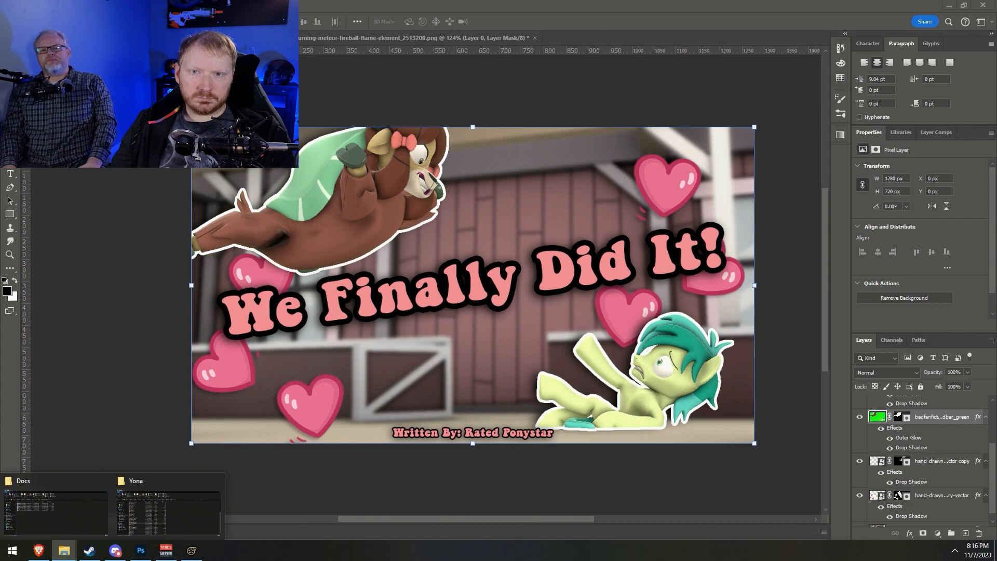
pyautogui.click(450, 163)
pyautogui.hotkey('ctrl', 'w')
pyautogui.click(504, 208)
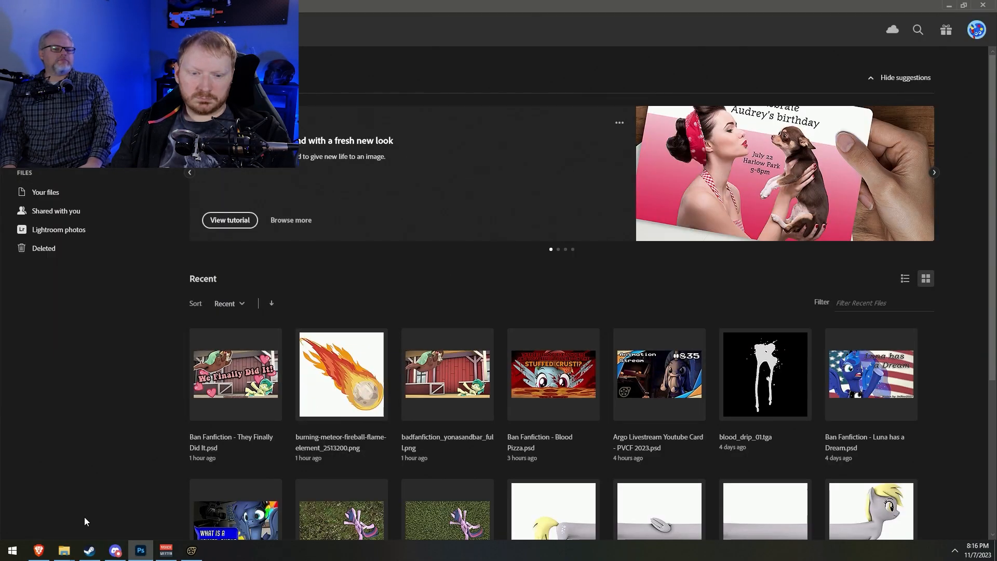
# Find the exported poster image in the usermod elements/sessions folder and open it in Photoshop
pyautogui.moveTo(64, 550)
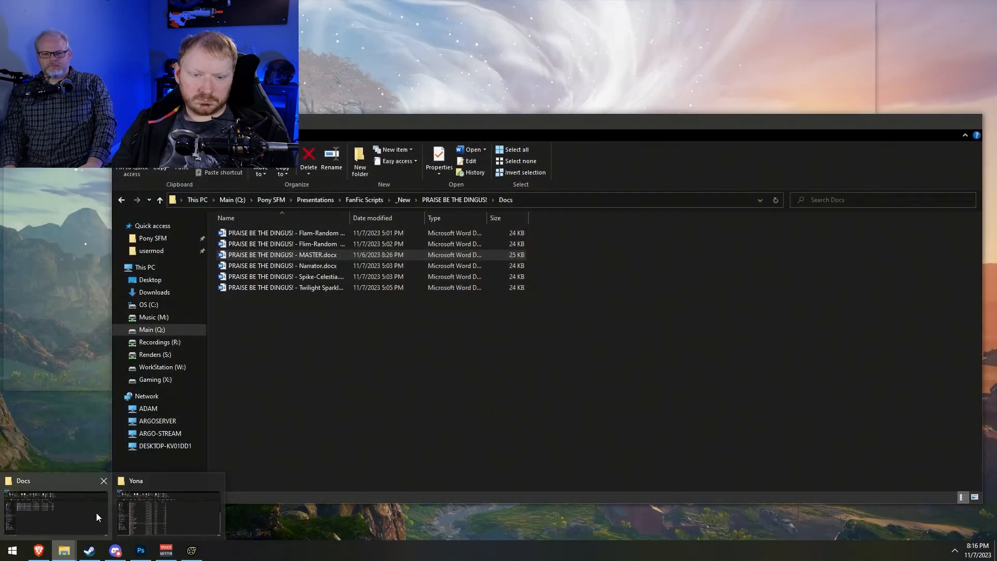
pyautogui.click(96, 513)
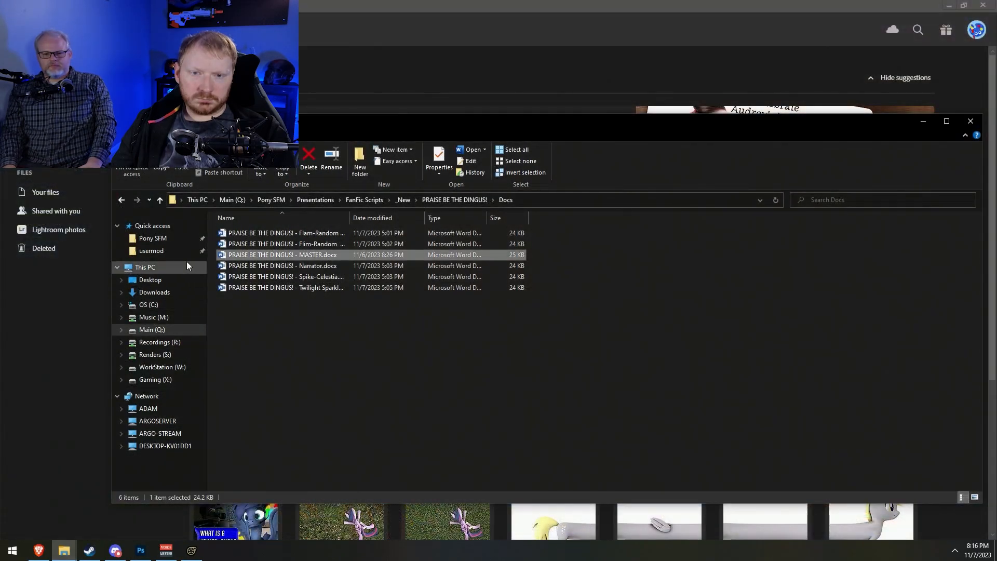
pyautogui.click(152, 238)
pyautogui.click(151, 250)
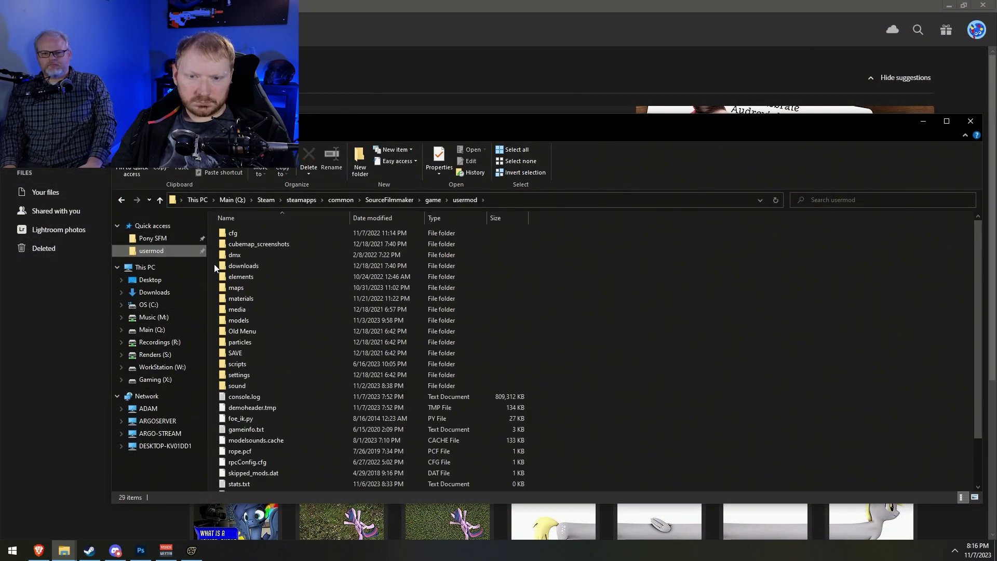
pyautogui.doubleClick(240, 277)
pyautogui.doubleClick(239, 247)
pyautogui.scroll(-7, 311, 391)
pyautogui.scroll(1, 304, 415)
pyautogui.moveTo(282, 345); pyautogui.dragTo(446, 62)
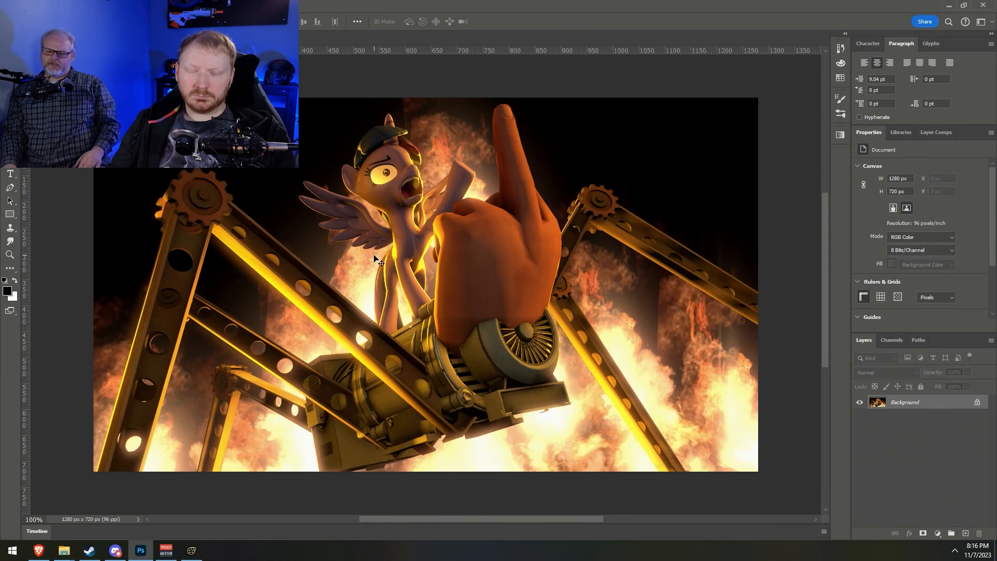
# Blend the dark shading edges on the back of the hand with a much larger Smudge brush
pyautogui.keyDown('alt'); pyautogui.scroll(5, 494, 245); pyautogui.keyUp('alt')
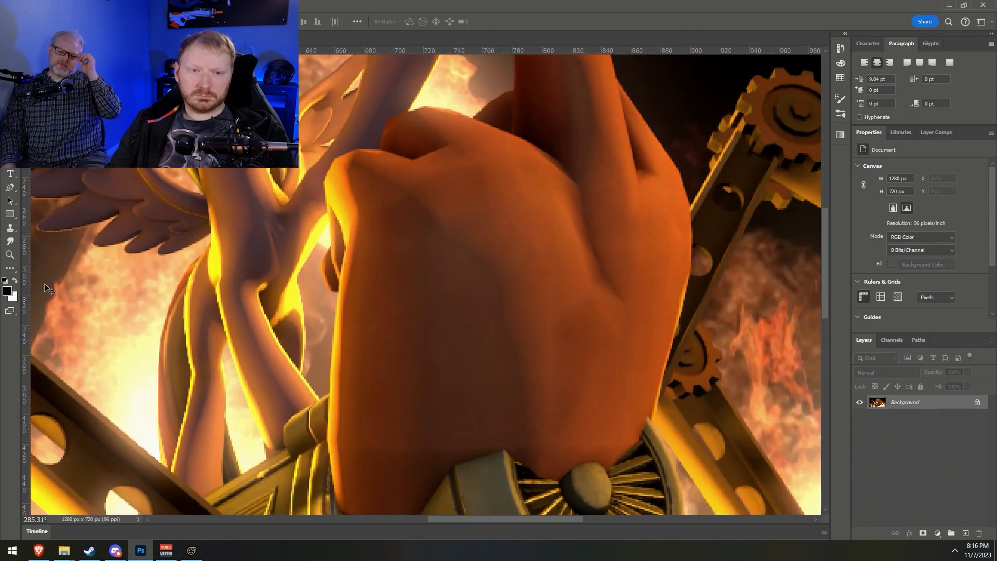
pyautogui.click(12, 238)
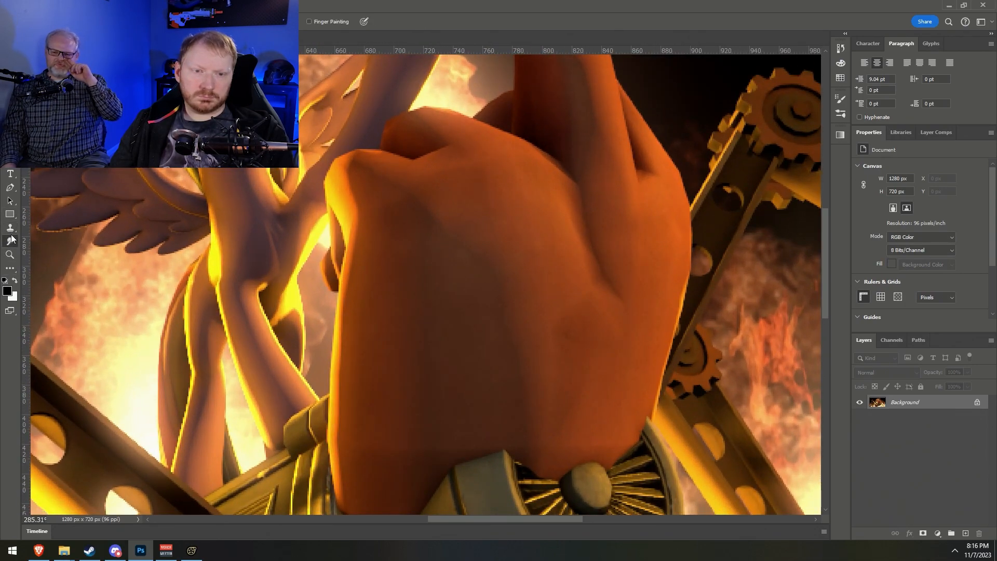
pyautogui.press(']')
pyautogui.press(']')
pyautogui.press(']')
pyautogui.press(']')
pyautogui.press(']')
pyautogui.press(']')
pyautogui.press(']')
pyautogui.press(']')
pyautogui.press(']')
pyautogui.press(']')
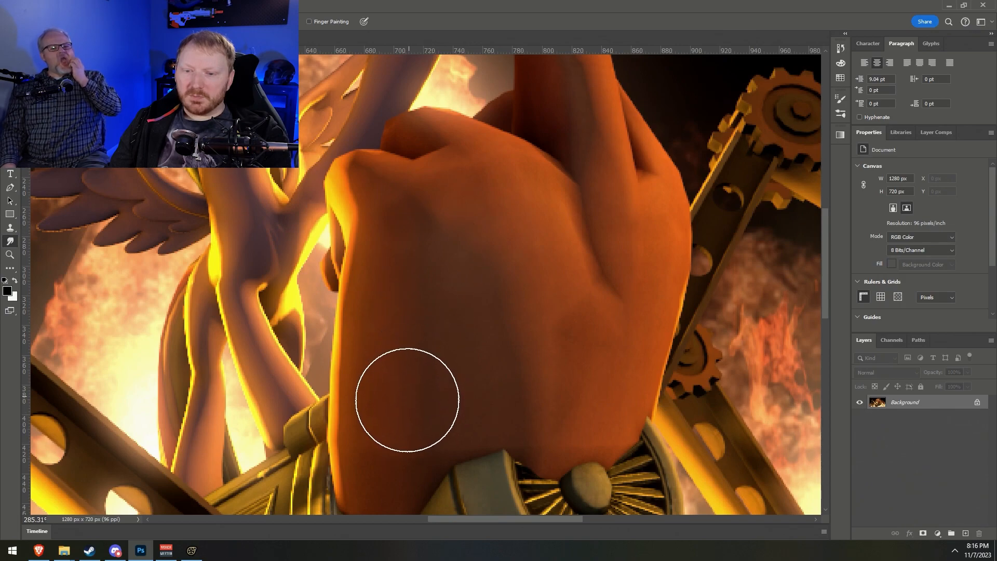
# Smudge the remaining shading around the knuckles and the base of the raised finger with a smaller brush
pyautogui.press('[')
pyautogui.press('[')
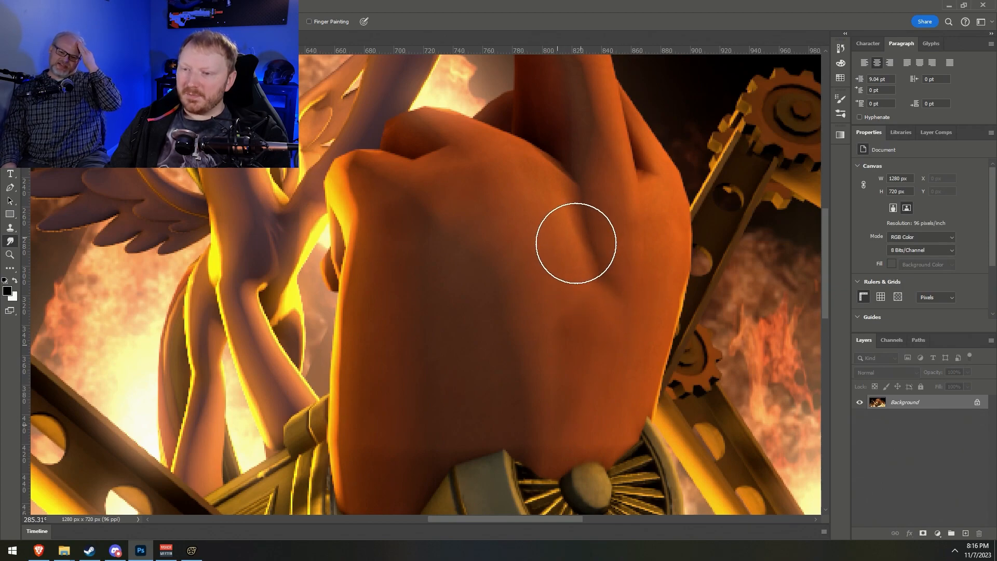
pyautogui.press('[')
pyautogui.press('[')
pyautogui.press('[')
pyautogui.press('[')
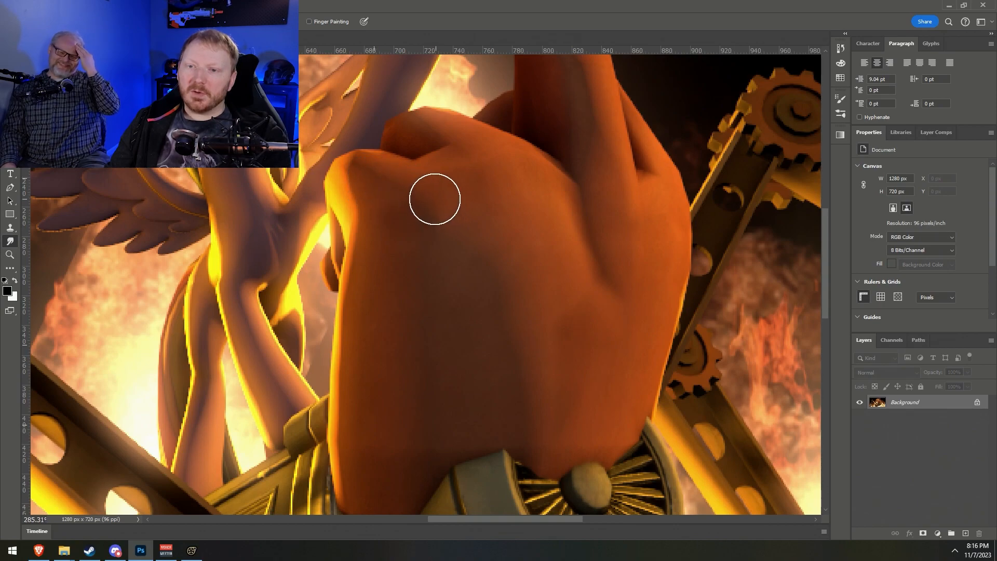
# Smooth the shading along the raised finger using the Smudge tool with a slightly smaller brush
pyautogui.scroll(3, 609, 339)
pyautogui.scroll(3, 598, 395)
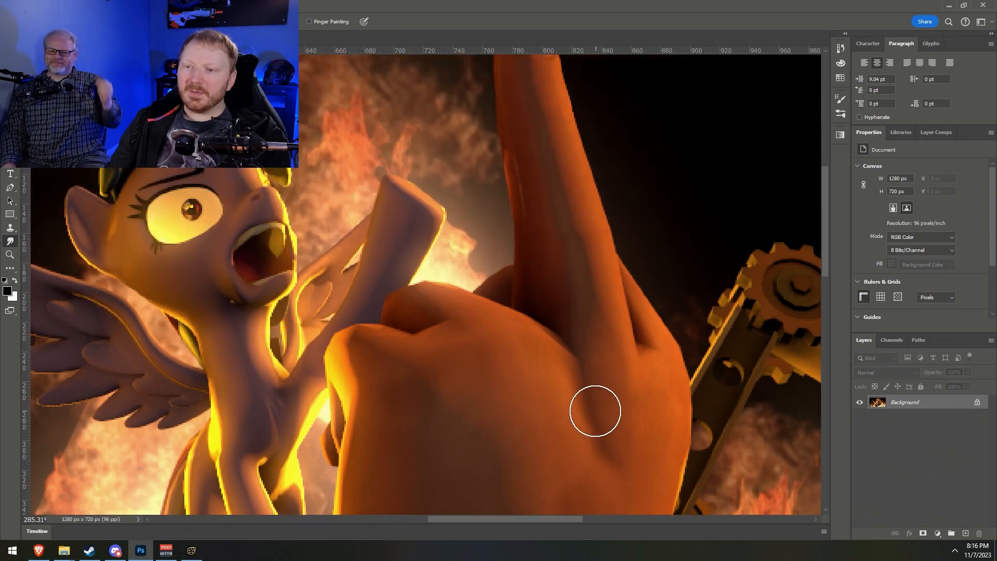
pyautogui.press('[')
pyautogui.press('[')
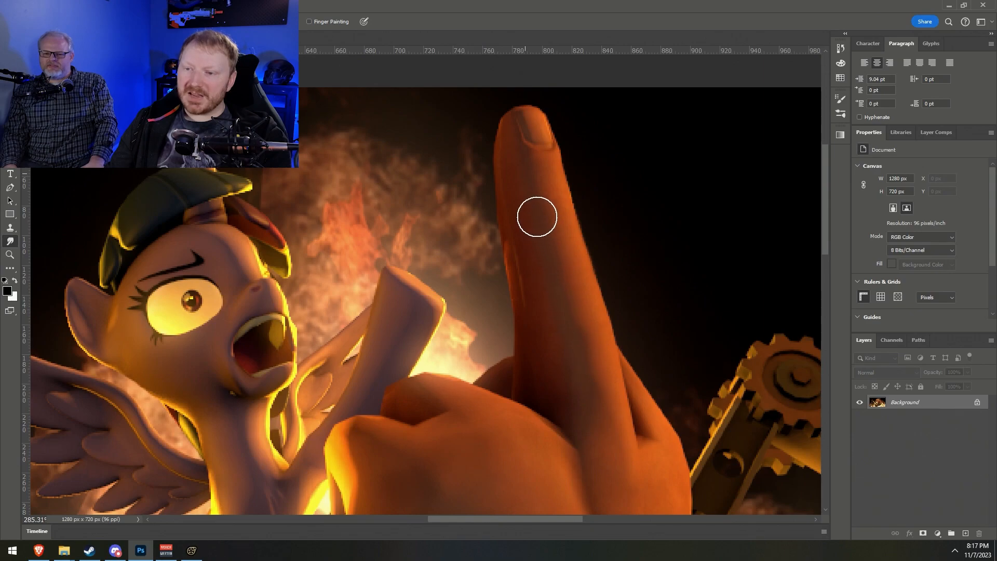
# Blend the shading on the pony's legs using a much smaller Smudge brush
pyautogui.scroll(-5, 349, 419)
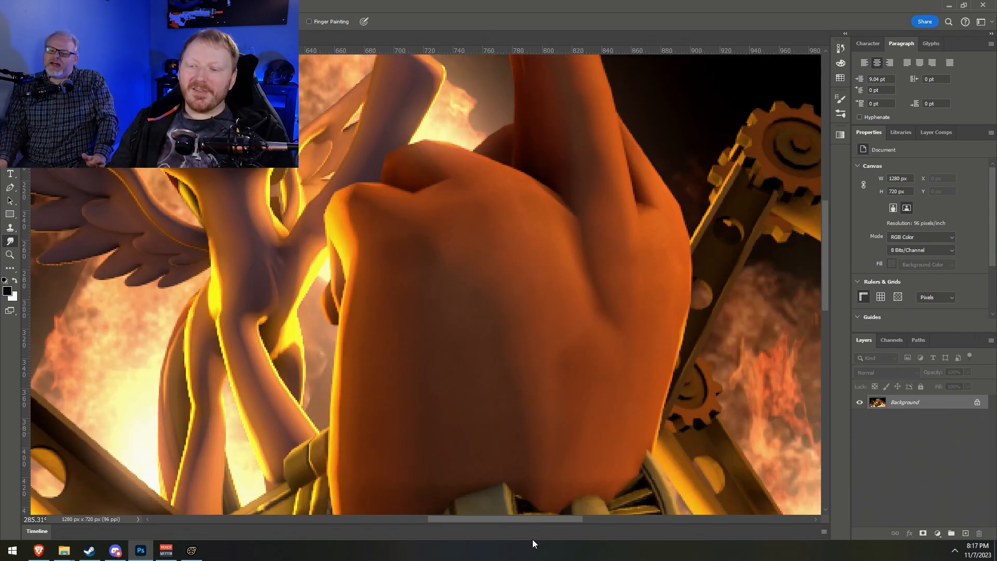
pyautogui.moveTo(572, 518); pyautogui.dragTo(538, 518)
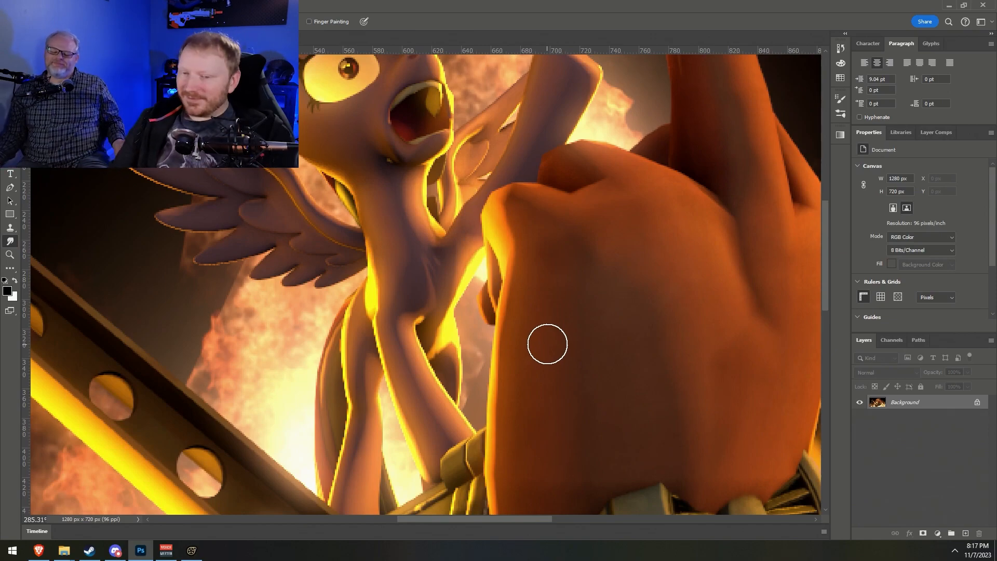
pyautogui.scroll(-2, 396, 334)
pyautogui.keyDown('alt'); pyautogui.scroll(1, 396, 335); pyautogui.keyUp('alt')
pyautogui.keyDown('alt'); pyautogui.scroll(1, 395, 335); pyautogui.keyUp('alt')
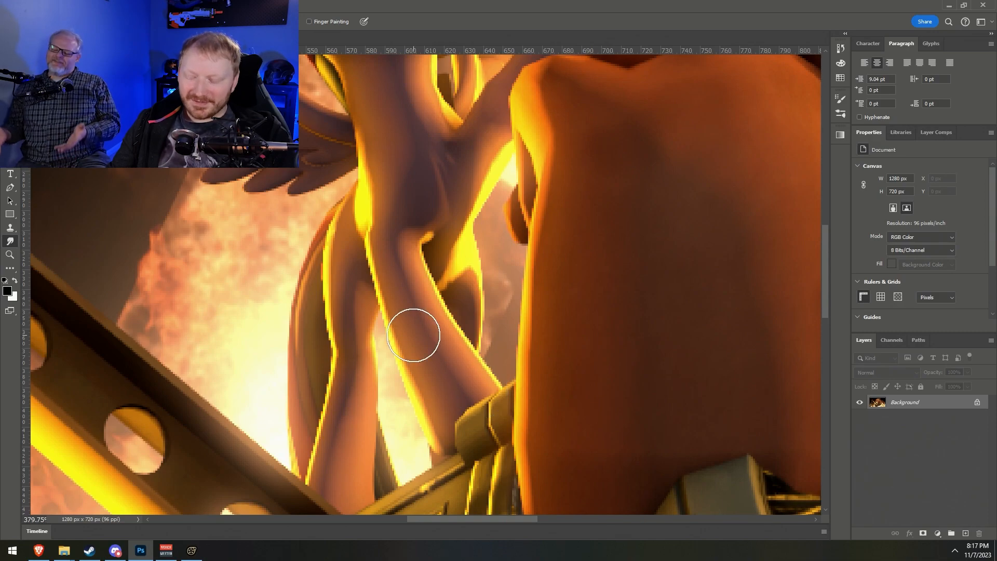
pyautogui.press('[')
pyautogui.press('[')
pyautogui.press('[')
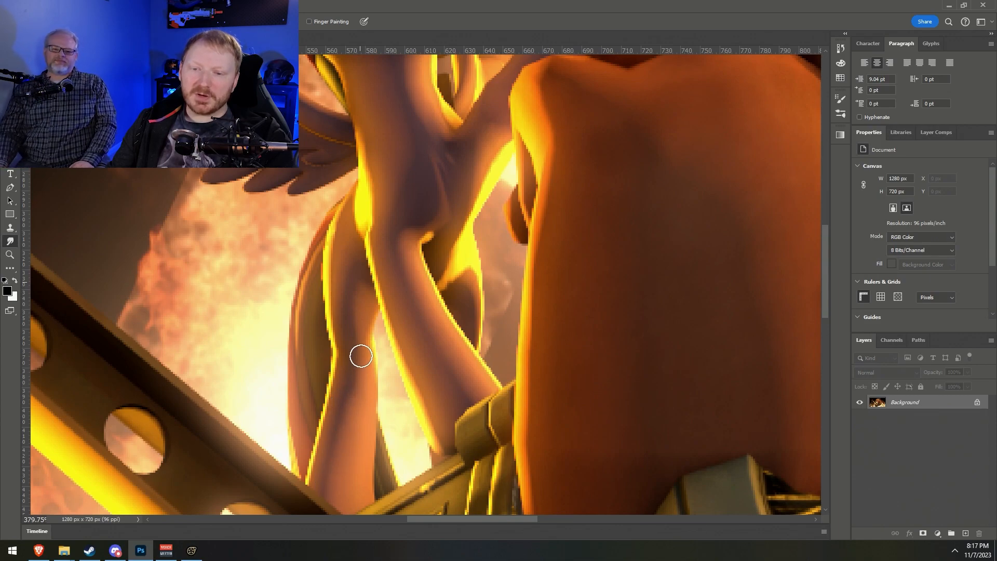
pyautogui.scroll(1, 358, 359)
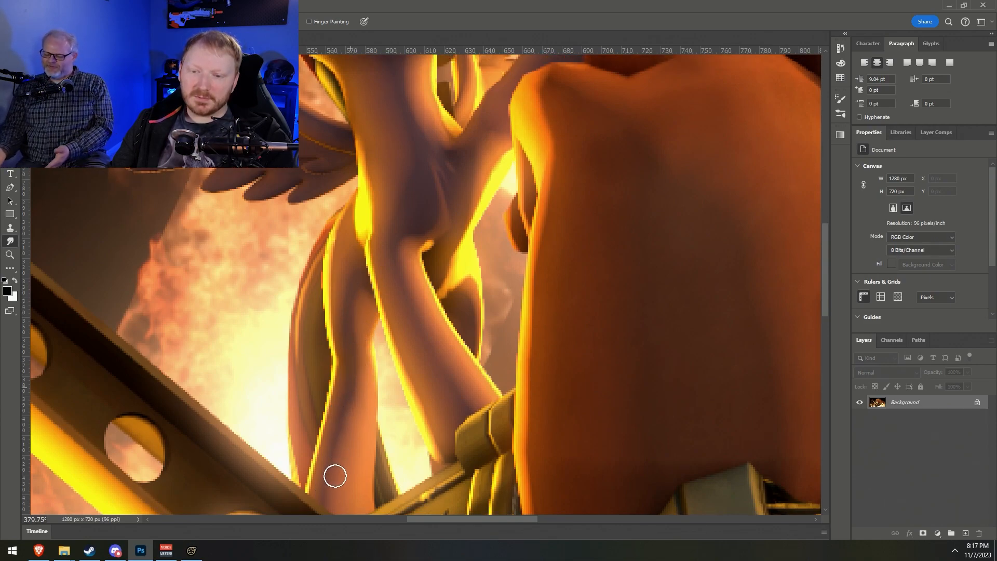
# Smudge the shading on the pony's chest and neck and blend away the stray bright specks under the chin
pyautogui.scroll(5, 334, 474)
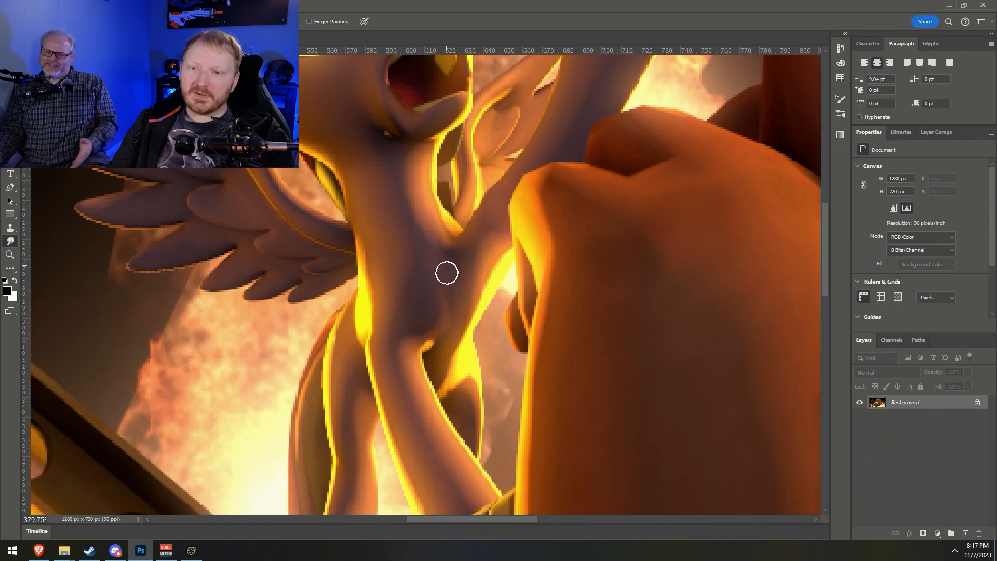
pyautogui.scroll(1, 415, 271)
pyautogui.scroll(3, 415, 272)
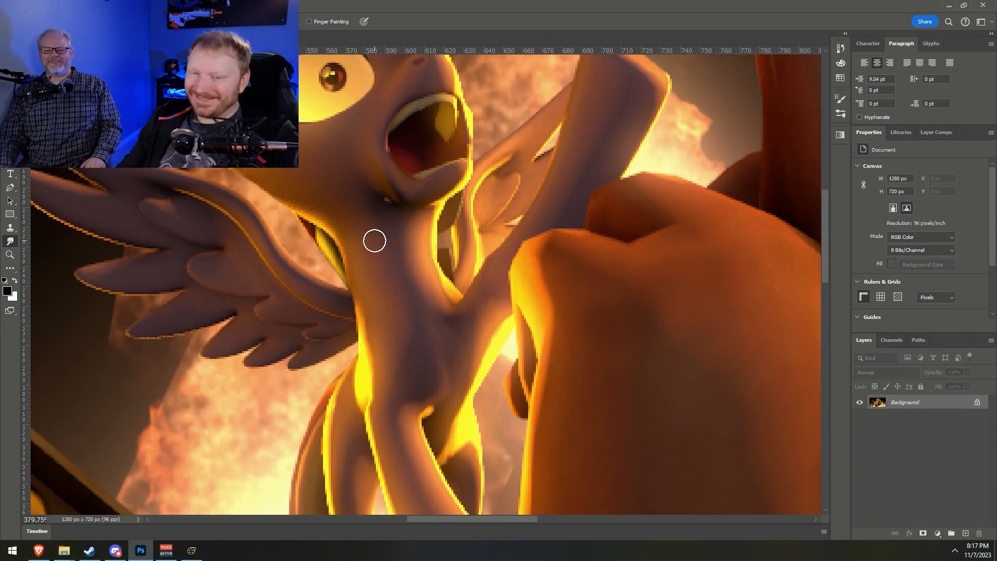
pyautogui.keyDown('alt'); pyautogui.scroll(5, 397, 218); pyautogui.keyUp('alt')
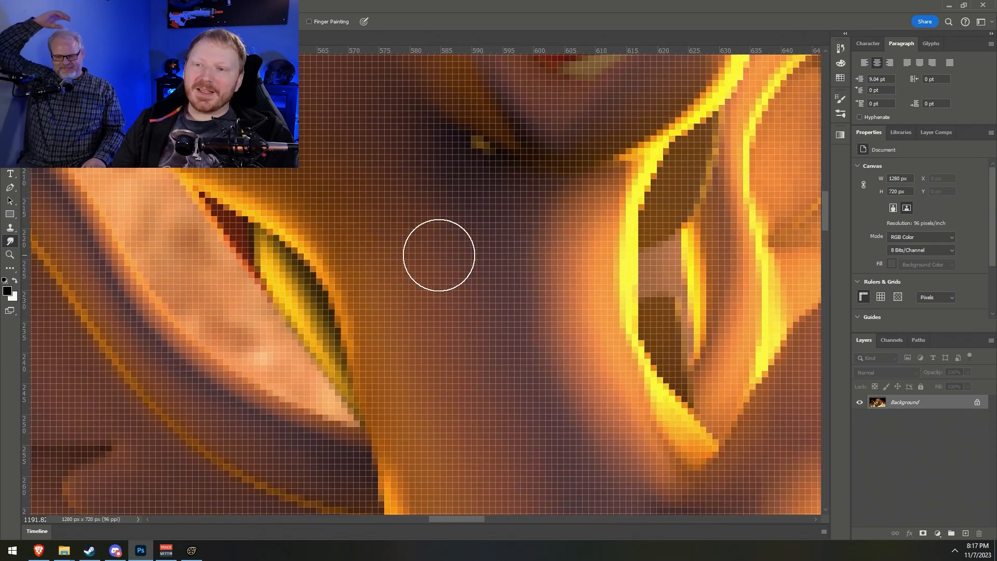
pyautogui.keyDown('alt'); pyautogui.scroll(-4, 498, 346); pyautogui.keyUp('alt')
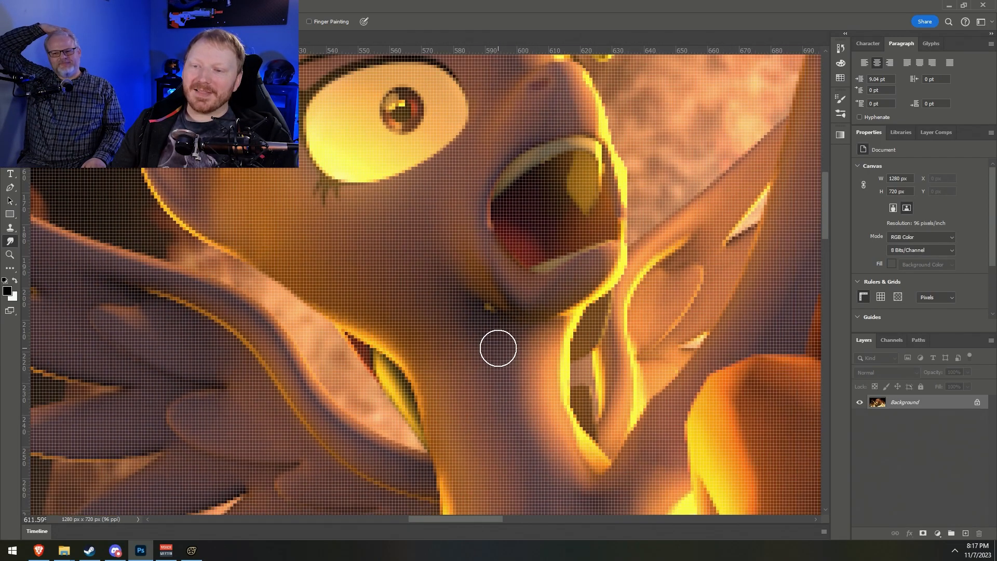
pyautogui.keyDown('alt'); pyautogui.scroll(-2, 499, 347); pyautogui.keyUp('alt')
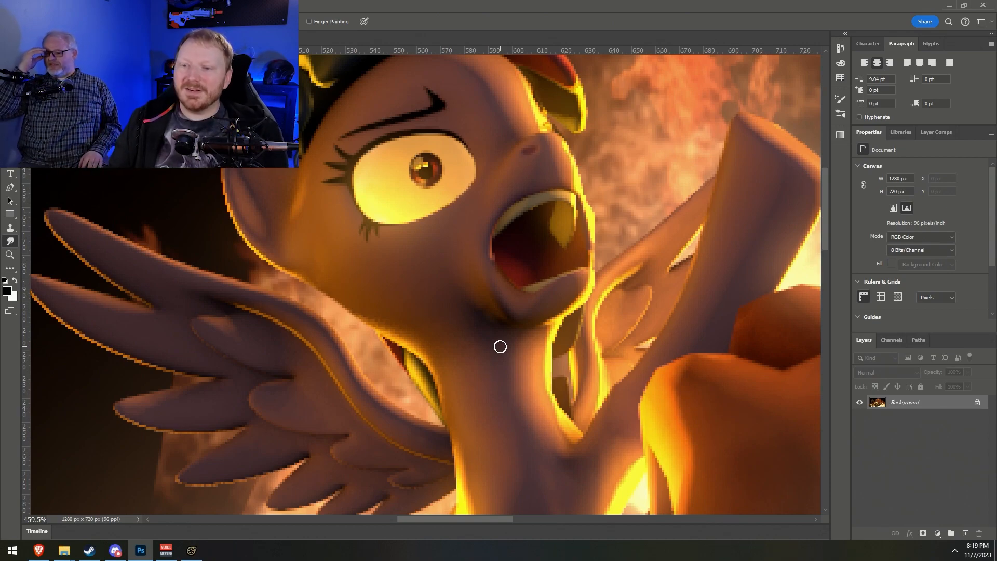
# Soften the shading on the pony's cheek and under the jaw with a larger Smudge brush
pyautogui.scroll(1, 421, 332)
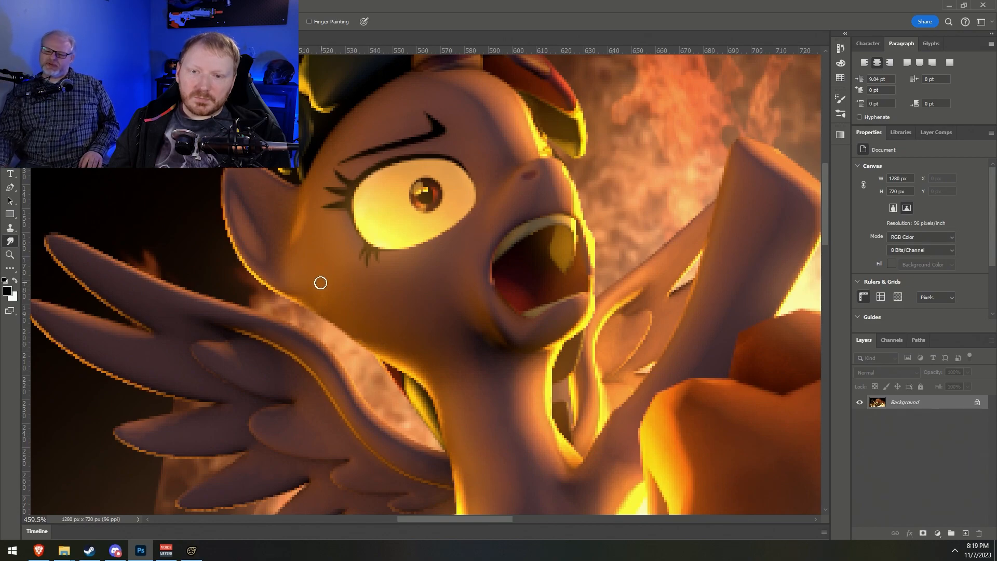
pyautogui.scroll(1, 312, 273)
pyautogui.press(']')
pyautogui.press(']')
pyautogui.press(']')
pyautogui.press(']')
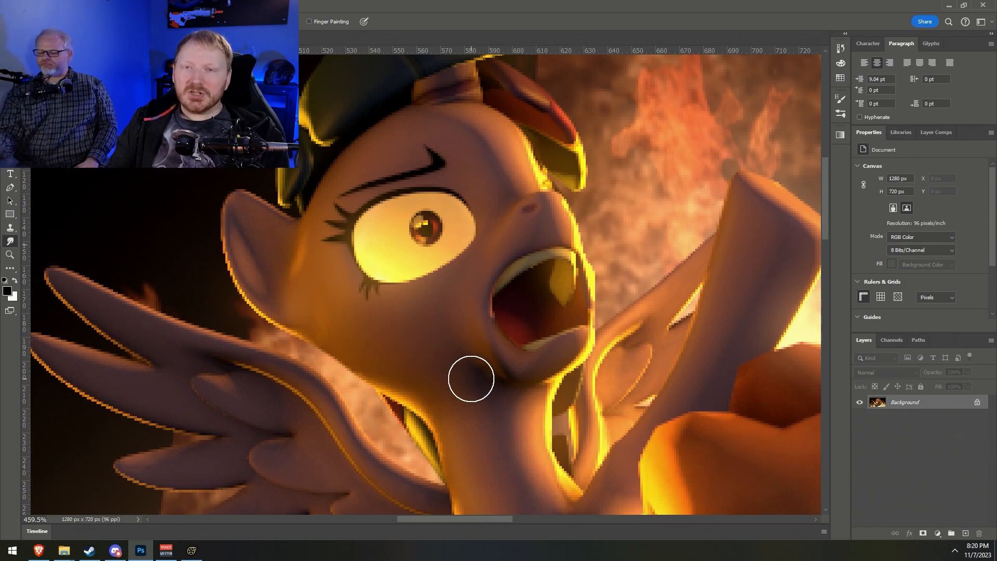
# Examine the pony's face, wings and body and the hand for remaining rough shading
pyautogui.scroll(1, 651, 396)
pyautogui.scroll(1, 651, 397)
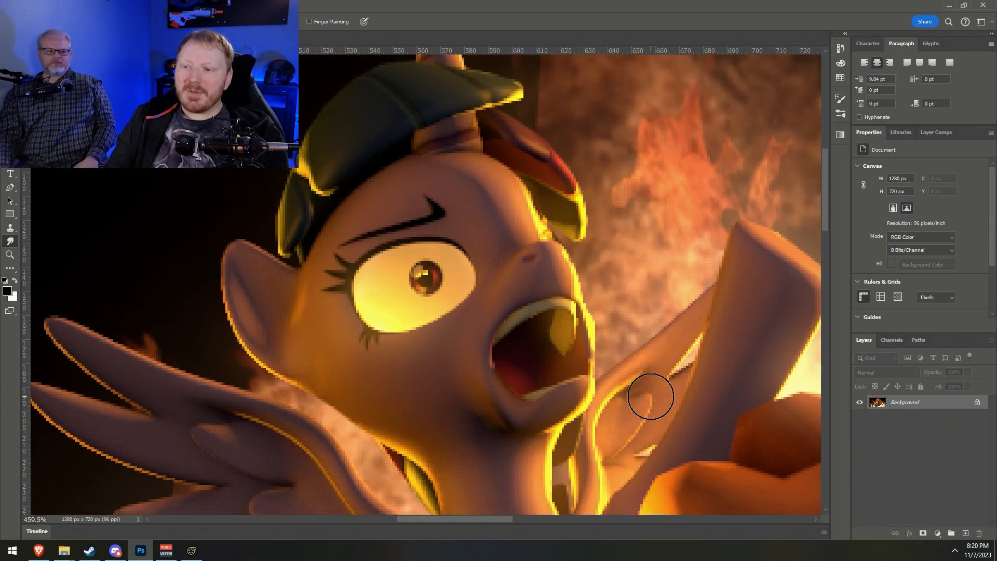
pyautogui.scroll(-10, 651, 396)
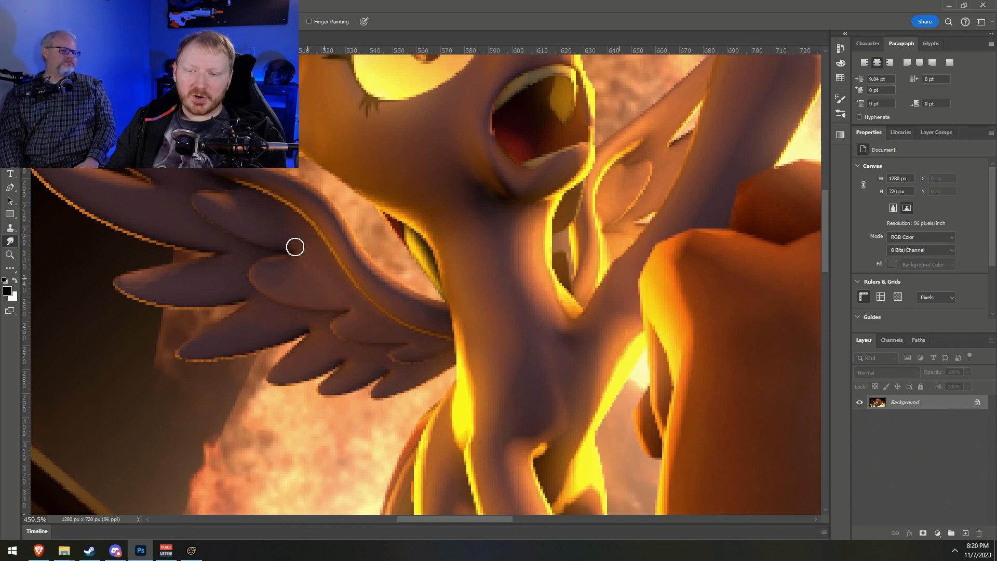
pyautogui.scroll(-3, 441, 469)
pyautogui.moveTo(477, 520); pyautogui.dragTo(520, 518)
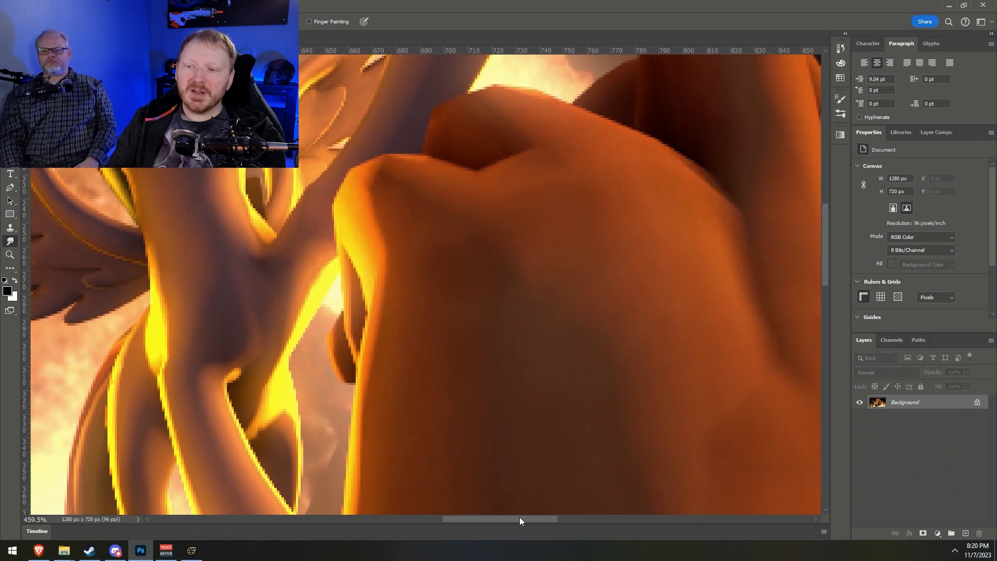
pyautogui.scroll(1, 632, 445)
pyautogui.scroll(-5, 639, 461)
pyautogui.keyDown('alt'); pyautogui.scroll(-3, 640, 463); pyautogui.keyUp('alt')
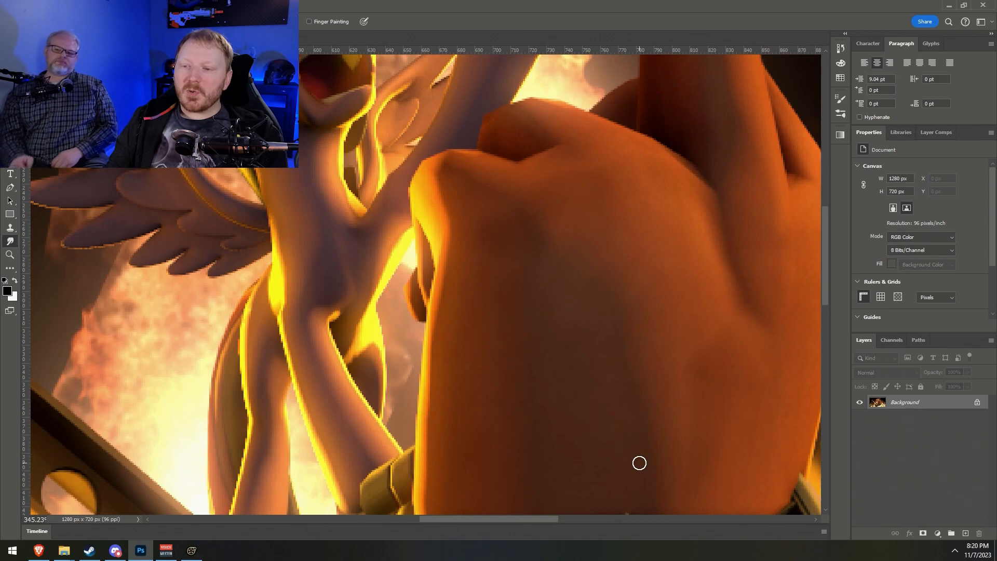
pyautogui.keyDown('alt'); pyautogui.scroll(-2, 640, 460); pyautogui.keyUp('alt')
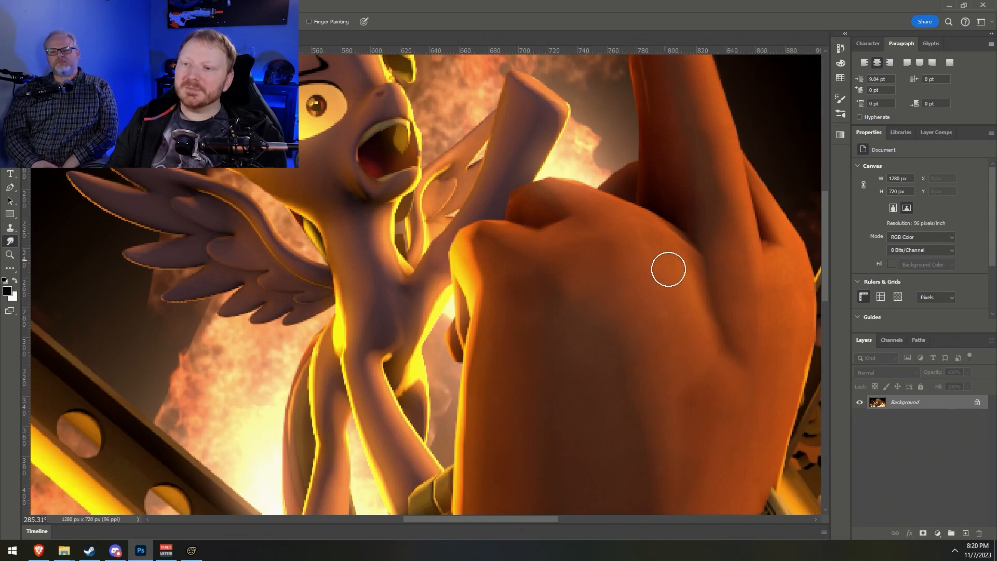
pyautogui.keyDown('alt'); pyautogui.scroll(-6, 684, 283); pyautogui.keyUp('alt')
pyautogui.keyDown('alt'); pyautogui.scroll(2, 440, 414); pyautogui.keyUp('alt')
pyautogui.keyDown('alt'); pyautogui.scroll(5, 590, 160); pyautogui.keyUp('alt')
pyautogui.keyDown('alt'); pyautogui.scroll(1, 545, 262); pyautogui.keyUp('alt')
pyautogui.keyDown('alt'); pyautogui.scroll(-3, 553, 273); pyautogui.keyUp('alt')
pyautogui.keyDown('alt'); pyautogui.scroll(2, 574, 280); pyautogui.keyUp('alt')
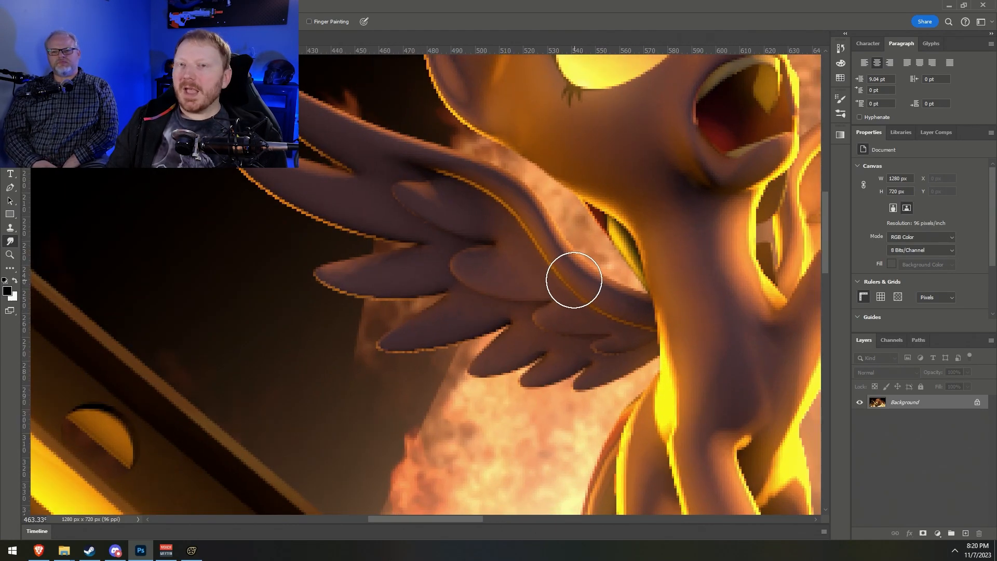
pyautogui.moveTo(454, 516); pyautogui.dragTo(472, 518)
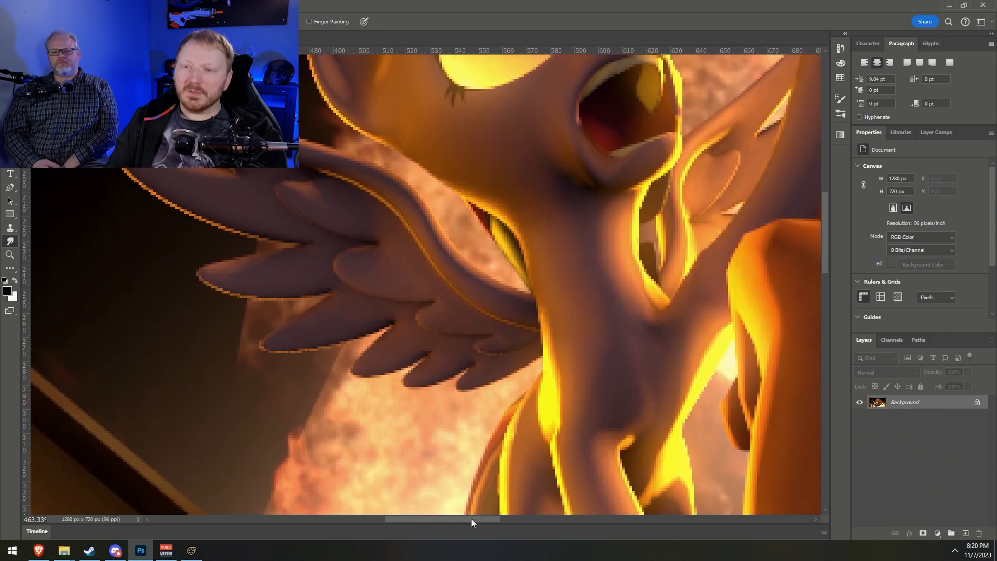
pyautogui.scroll(3, 546, 478)
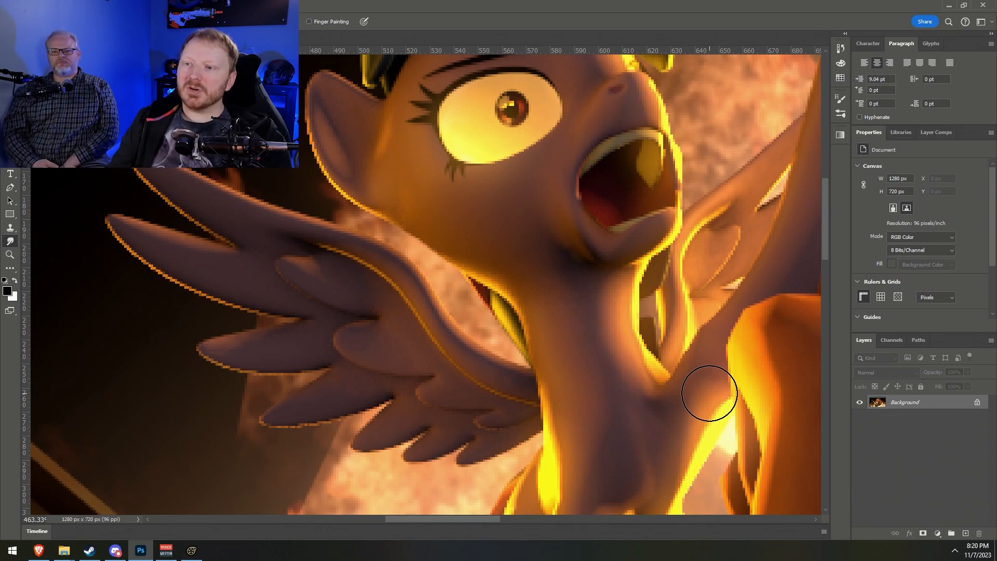
pyautogui.scroll(4, 783, 297)
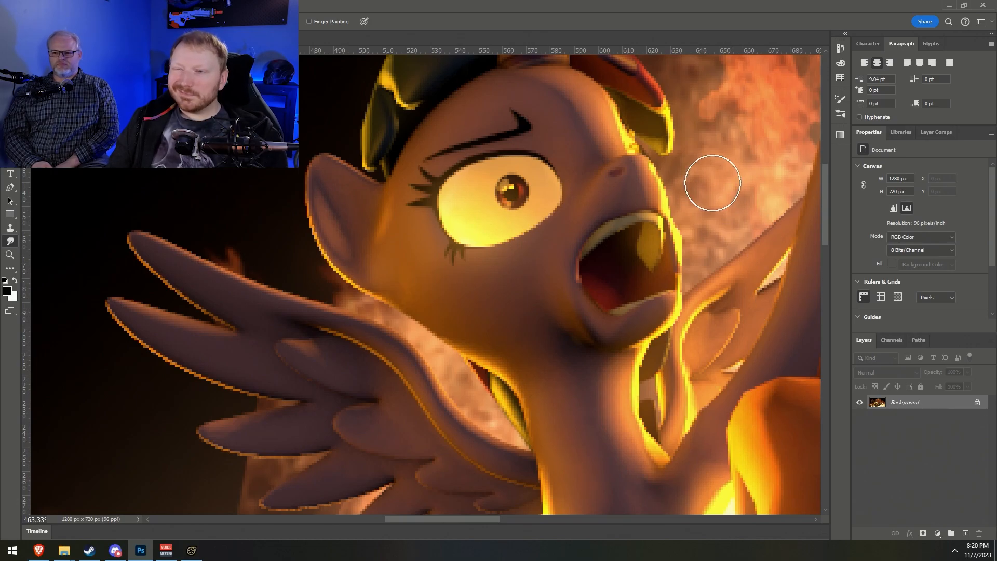
# Blend the shading between the pony's forehead and the bridge of the snout with a smaller Smudge brush
pyautogui.keyDown('alt'); pyautogui.scroll(2, 620, 184); pyautogui.keyUp('alt')
pyautogui.keyDown('alt'); pyautogui.scroll(-1, 608, 173); pyautogui.keyUp('alt')
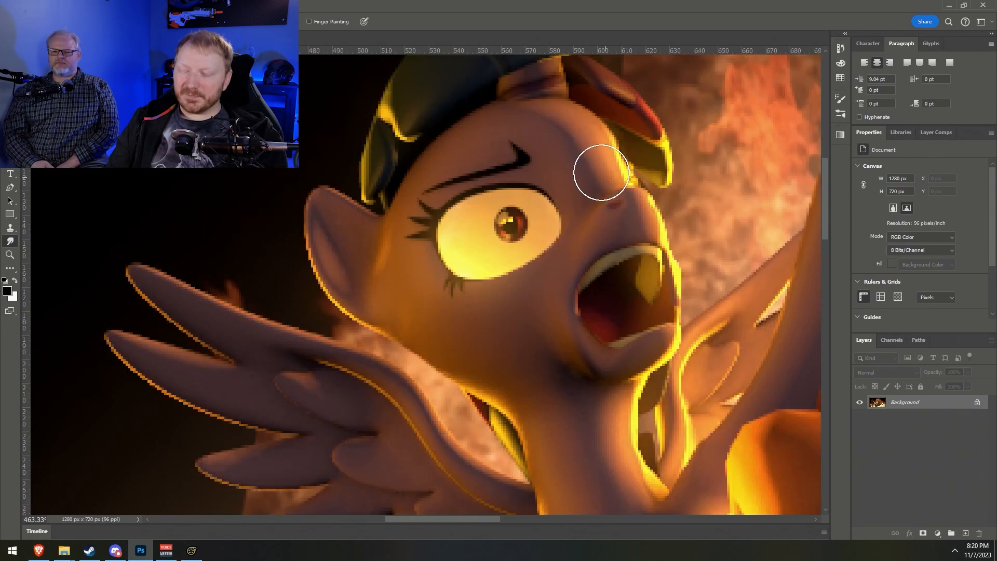
pyautogui.press('[')
pyautogui.moveTo(598, 180)
pyautogui.mouseDown()
pyautogui.moveTo(581, 169)
pyautogui.moveTo(582, 142)
pyautogui.moveTo(550, 133)
pyautogui.moveTo(585, 156)
pyautogui.moveTo(594, 179)
pyautogui.mouseUp()
pyautogui.press('[')
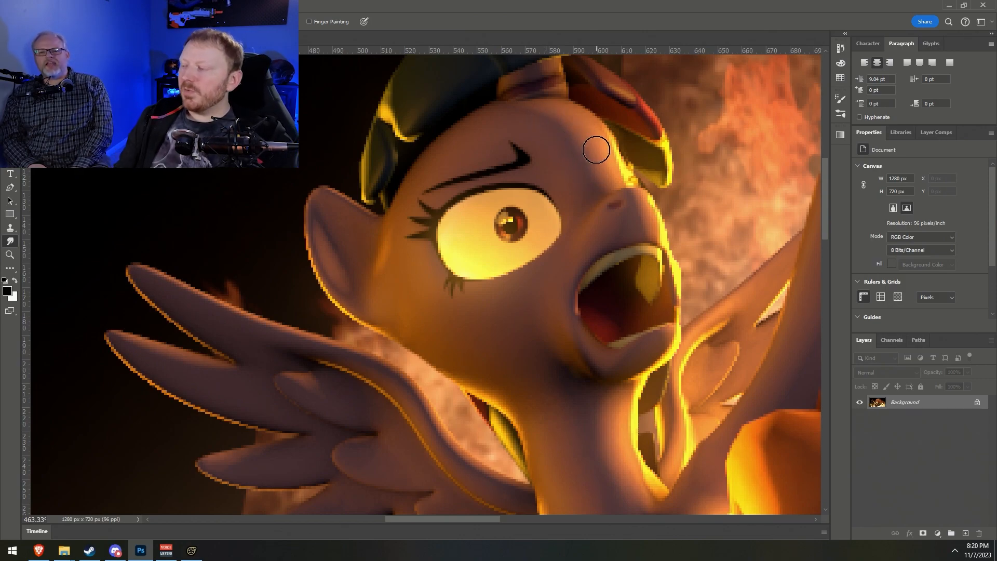
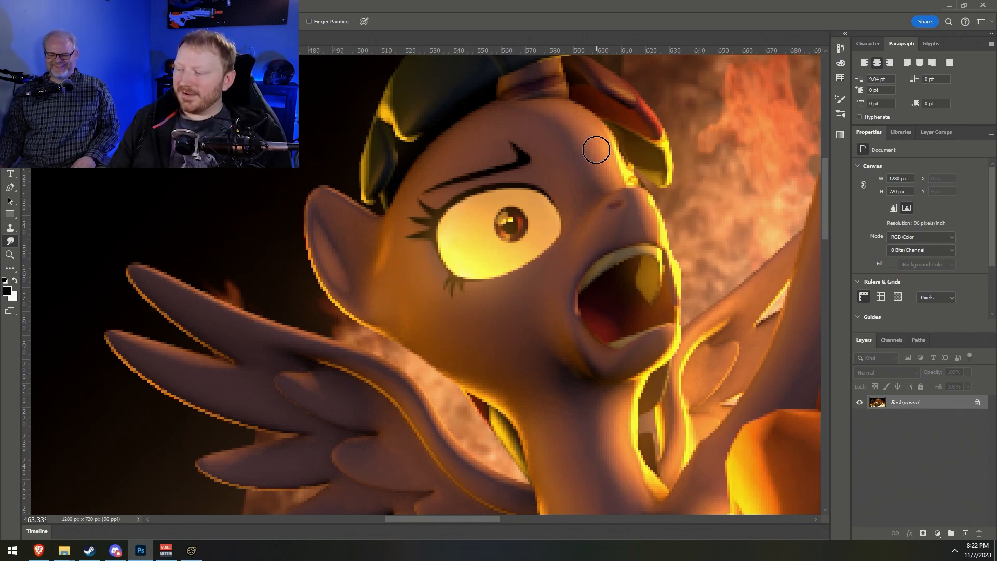
# Smudge the lower edge of the hand into the machine's turbine housing to soften the hard seam between them
pyautogui.keyDown('ctrl'); pyautogui.scroll(-3, 649, 281); pyautogui.keyUp('ctrl')
pyautogui.keyDown('alt'); pyautogui.scroll(-1, 573, 268); pyautogui.keyUp('alt')
pyautogui.keyDown('alt'); pyautogui.scroll(-5, 573, 269); pyautogui.keyUp('alt')
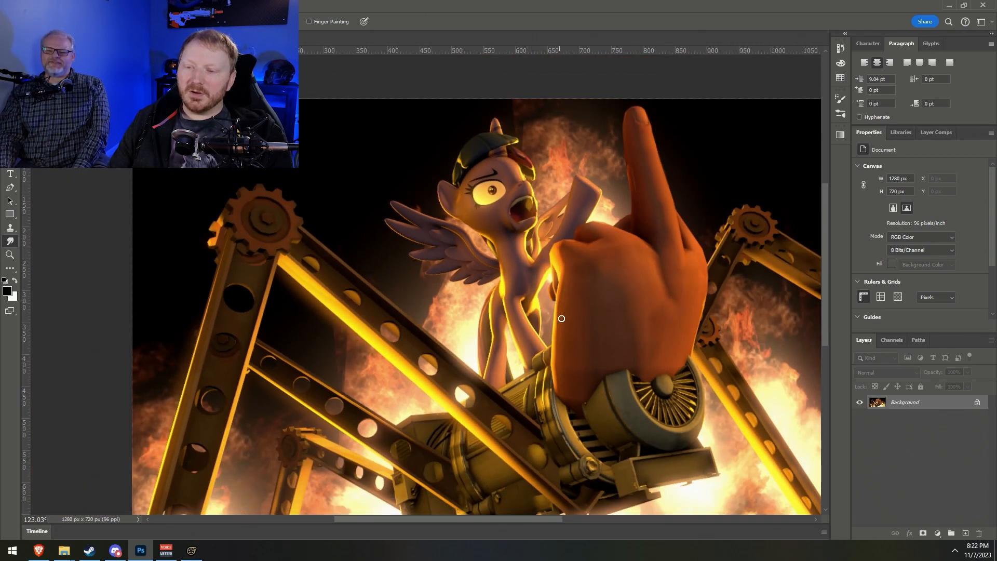
pyautogui.scroll(-2, 559, 303)
pyautogui.scroll(1, 601, 338)
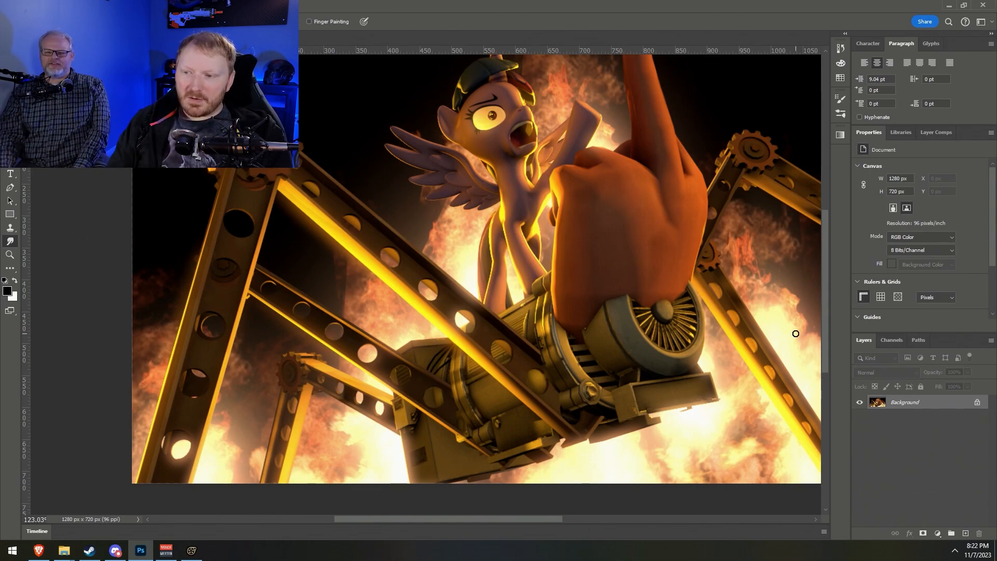
pyautogui.keyDown('alt'); pyautogui.scroll(5, 790, 335); pyautogui.keyUp('alt')
pyautogui.keyDown('alt'); pyautogui.scroll(4, 633, 286); pyautogui.keyUp('alt')
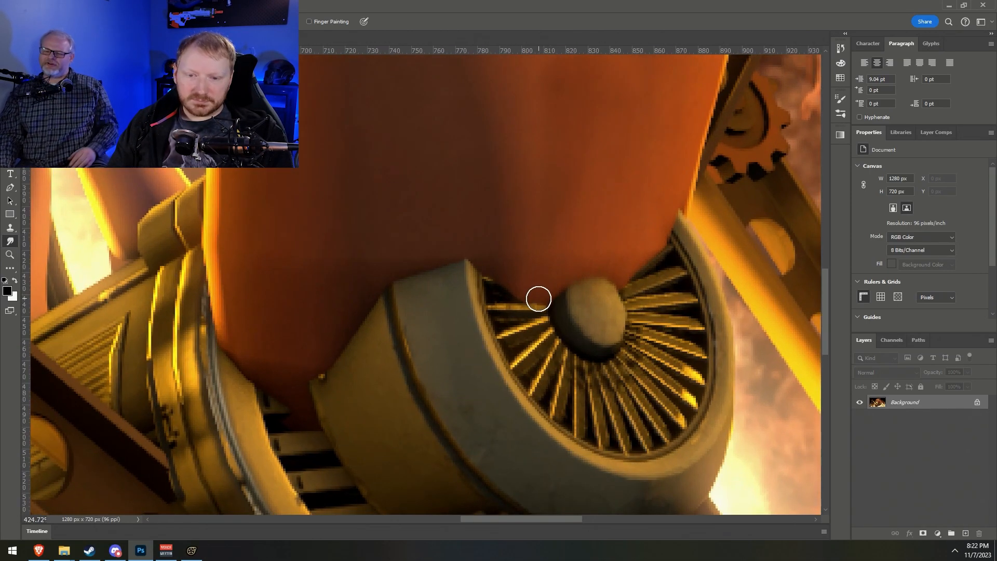
pyautogui.scroll(1, 223, 398)
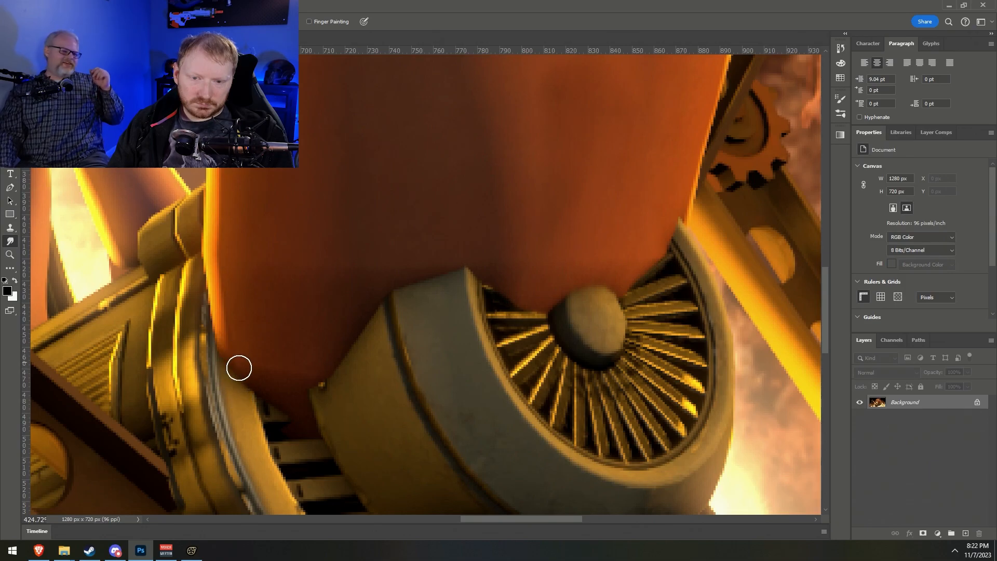
pyautogui.keyDown('alt'); pyautogui.scroll(5, 231, 410); pyautogui.keyUp('alt')
pyautogui.keyDown('alt'); pyautogui.scroll(-5, 227, 422); pyautogui.keyUp('alt')
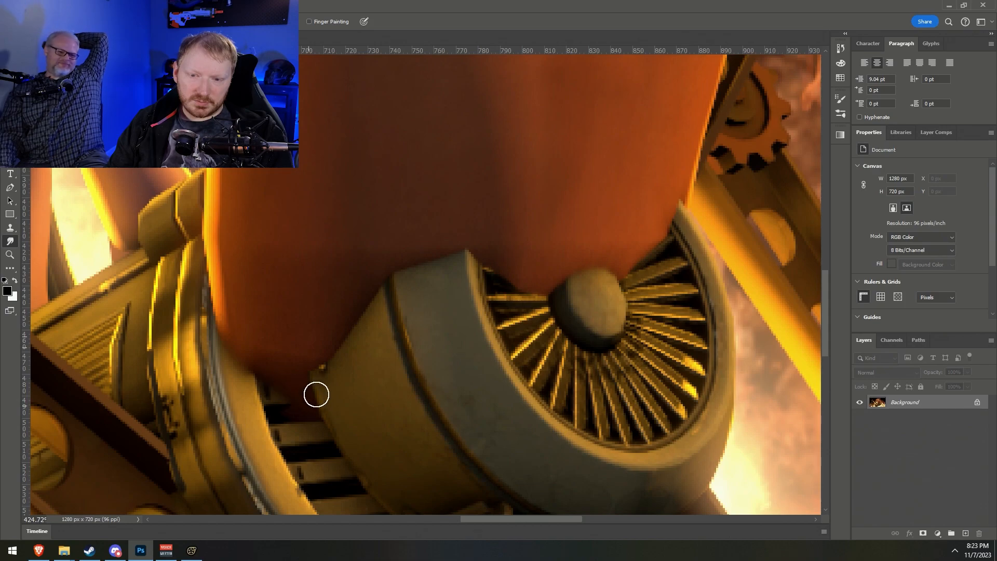
pyautogui.moveTo(352, 362)
pyautogui.mouseDown()
pyautogui.moveTo(327, 363)
pyautogui.moveTo(322, 352)
pyautogui.moveTo(349, 383)
pyautogui.mouseUp()
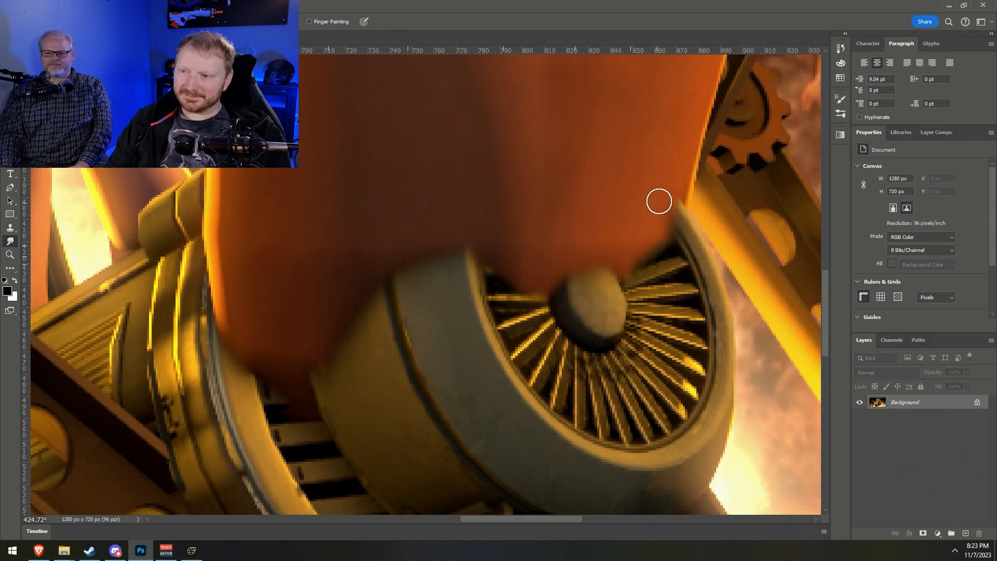
# Examine the whole retouched image and the pony, raised hand and machine up close for remaining flaws
pyautogui.keyDown('alt'); pyautogui.scroll(-6, 684, 240); pyautogui.keyUp('alt')
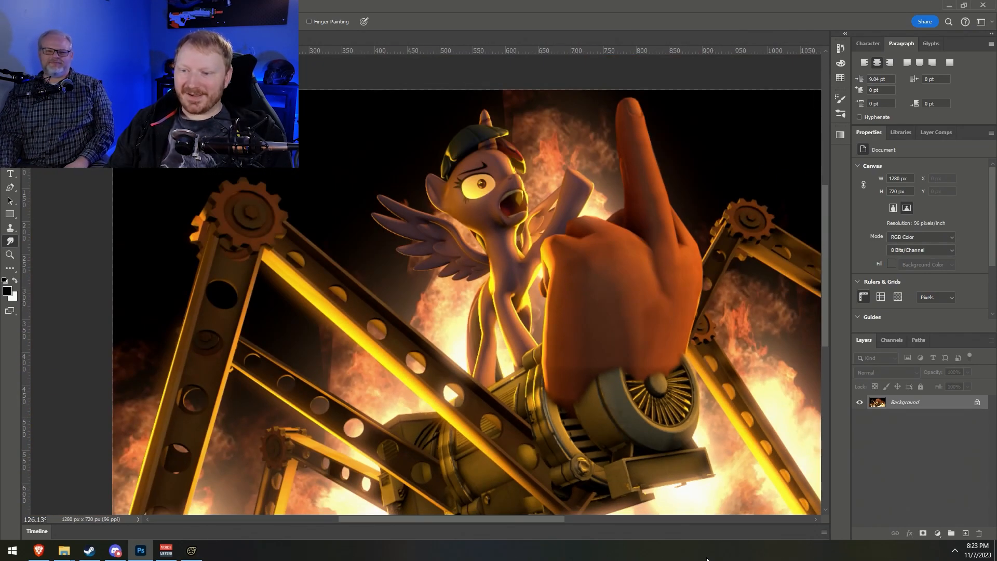
pyautogui.scroll(-2, 623, 444)
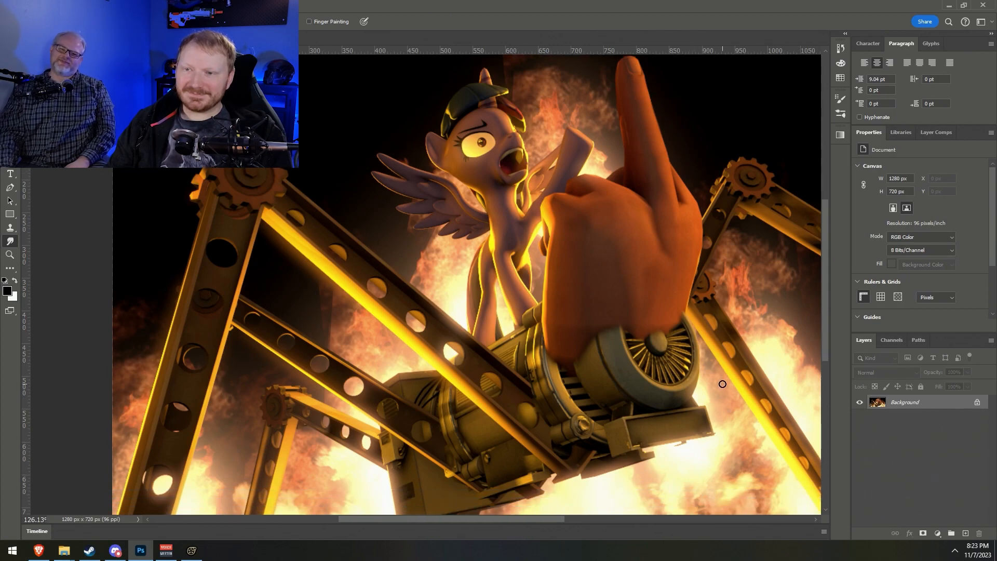
pyautogui.scroll(-1, 722, 363)
pyautogui.keyDown('alt'); pyautogui.scroll(4, 437, 195); pyautogui.keyUp('alt')
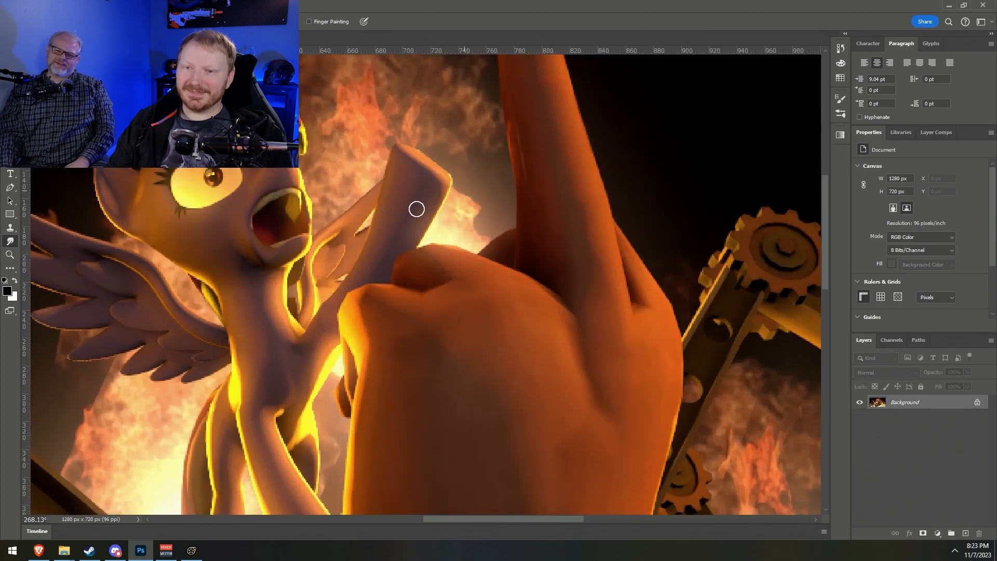
pyautogui.scroll(1, 145, 303)
pyautogui.hscroll(-1, 318, 520)
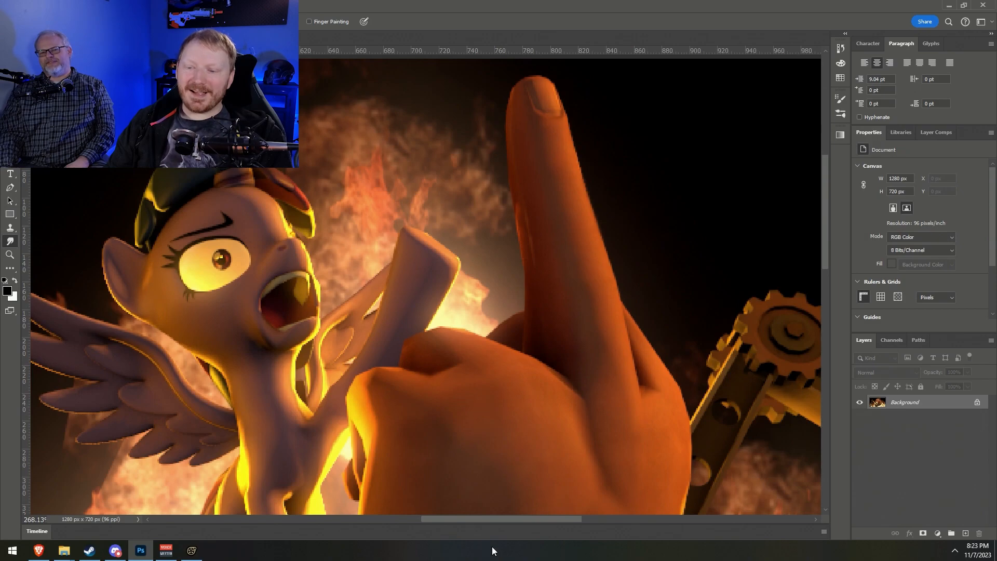
pyautogui.moveTo(494, 518); pyautogui.dragTo(482, 517)
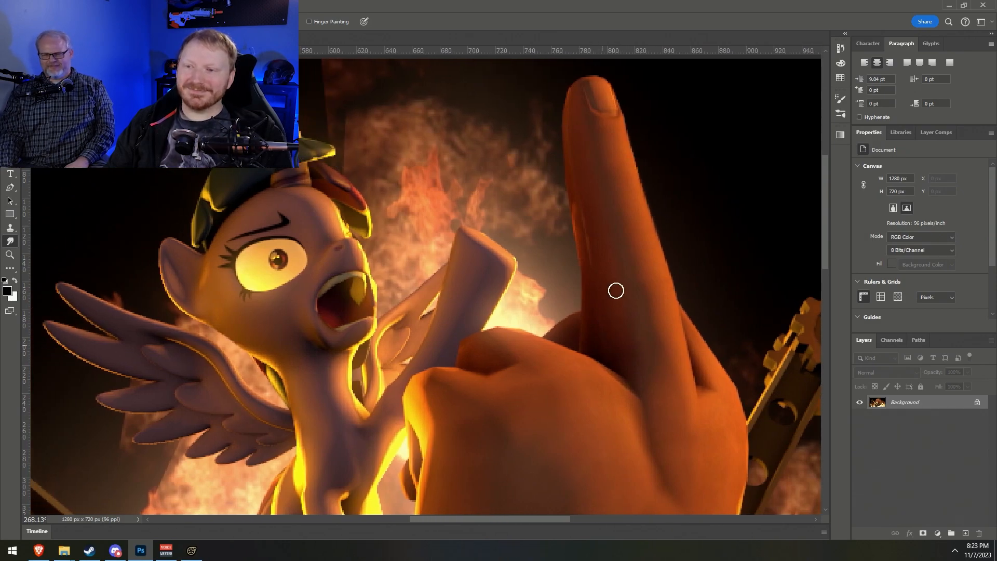
pyautogui.scroll(-3, 386, 460)
pyautogui.keyDown('alt'); pyautogui.scroll(-4, 384, 461); pyautogui.keyUp('alt')
pyautogui.scroll(-5, 344, 440)
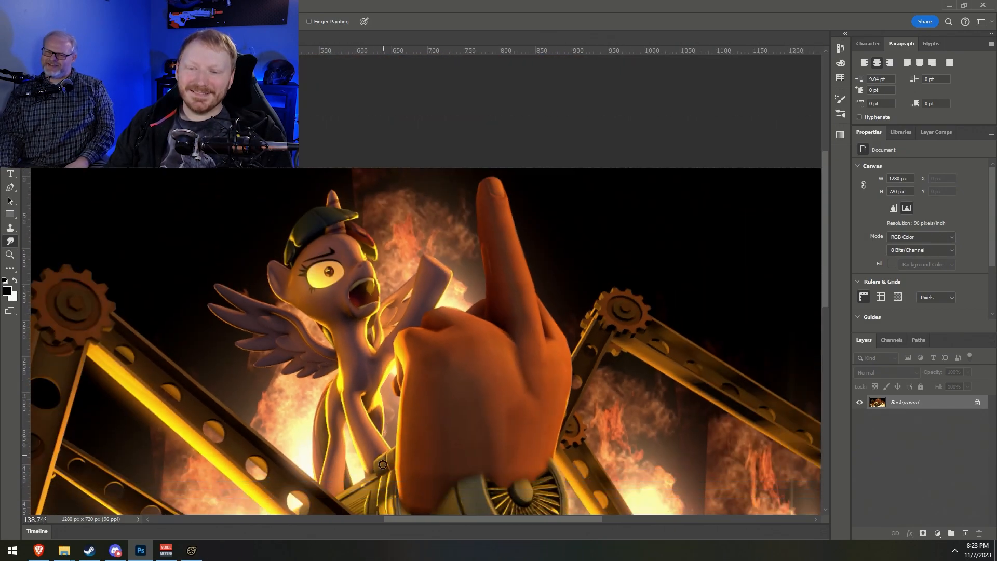
pyautogui.keyDown('alt'); pyautogui.scroll(-1, 345, 446); pyautogui.keyUp('alt')
pyautogui.keyDown('alt'); pyautogui.scroll(-1, 345, 447); pyautogui.keyUp('alt')
pyautogui.moveTo(408, 522); pyautogui.dragTo(388, 519)
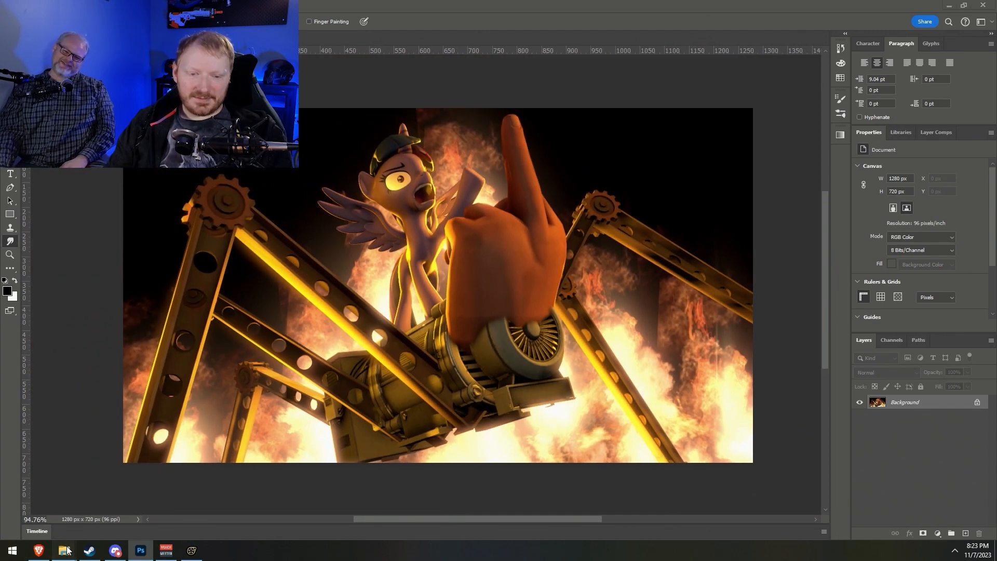
# Switch to File Explorer and copy the story's name from the _New folder in Pony SFM > Presentations > FanFic Scripts
pyautogui.moveTo(67, 550)
pyautogui.click(89, 521)
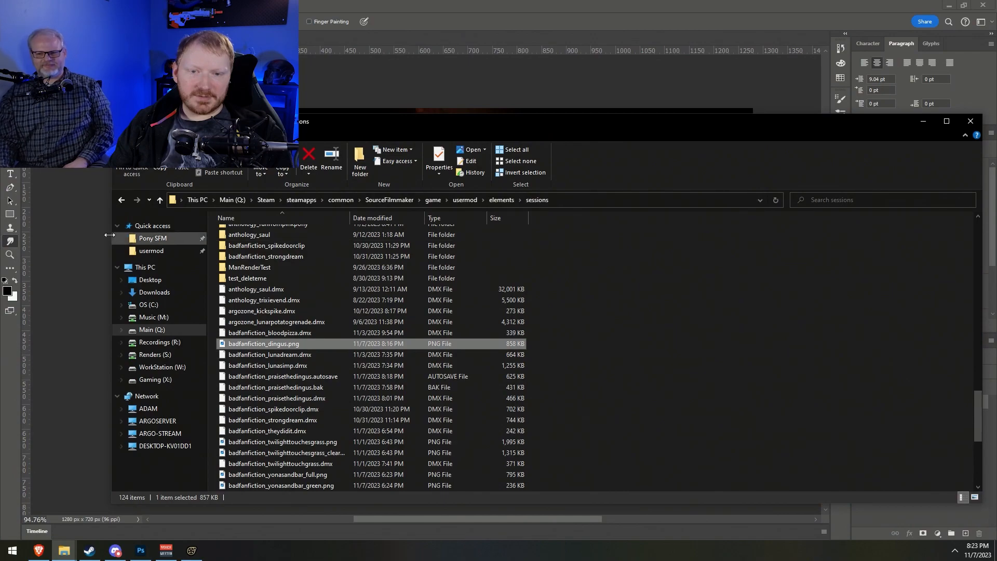
pyautogui.click(142, 239)
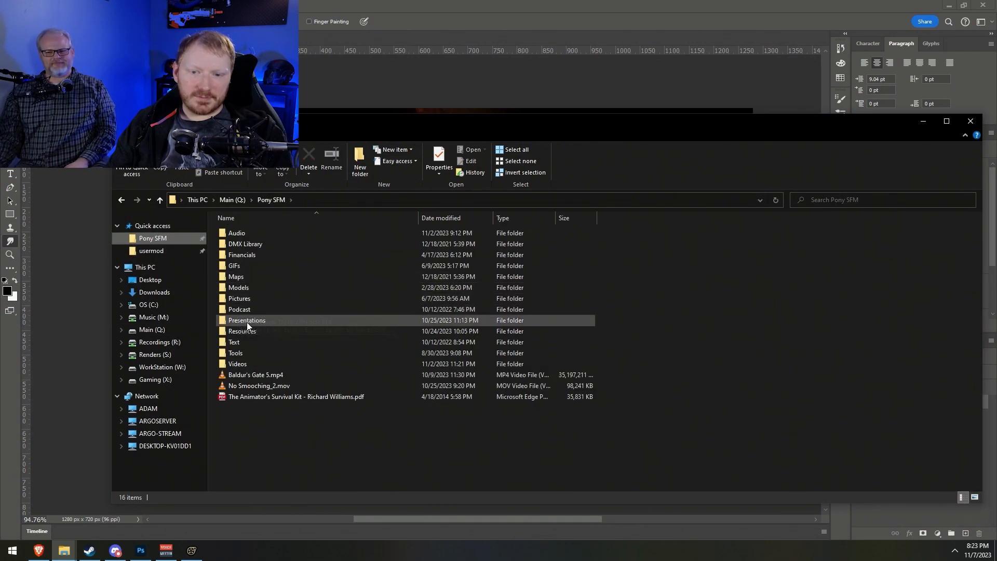
pyautogui.doubleClick(247, 321)
pyautogui.doubleClick(257, 255)
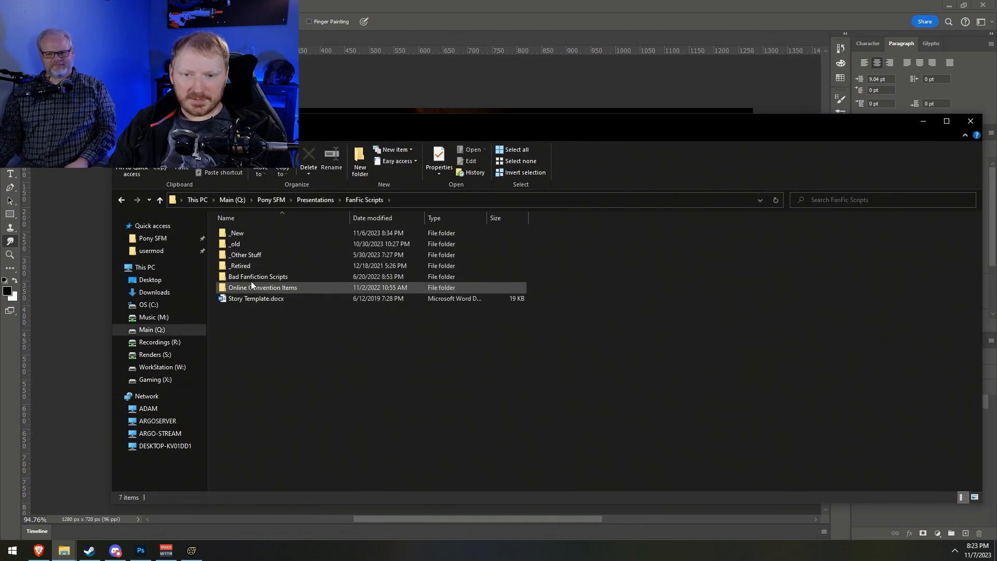
pyautogui.doubleClick(238, 235)
pyautogui.click(257, 266)
pyautogui.press('F2')
pyautogui.hotkey('ctrl', 'c')
pyautogui.hotkey('alt', 'Tab')
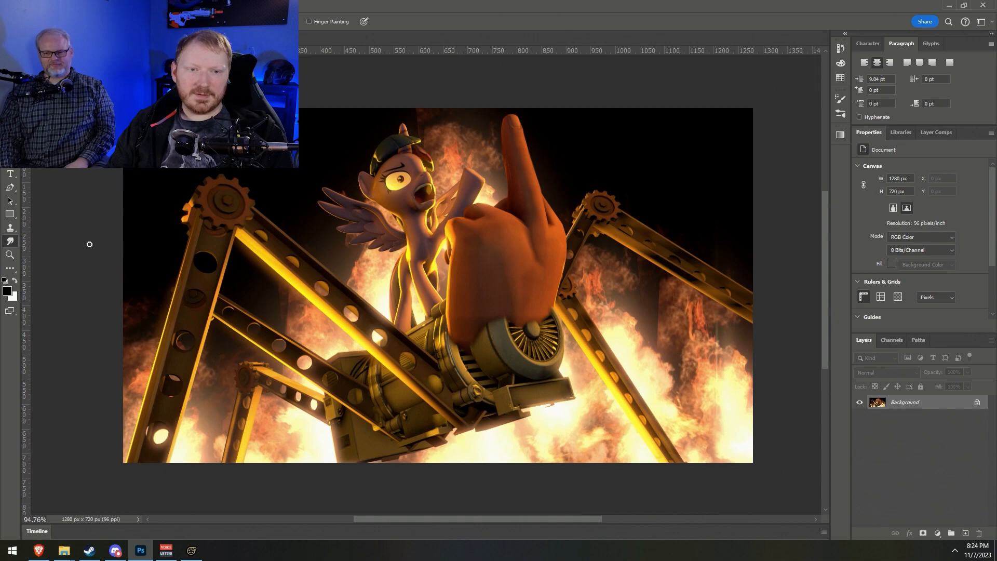
# Add a text layer with the copied title "PRAISE BE THE DINGUS!", centre it across the picture and select the whole canvas
pyautogui.click(10, 174)
pyautogui.click(235, 287)
pyautogui.hotkey('ctrl', 'v')
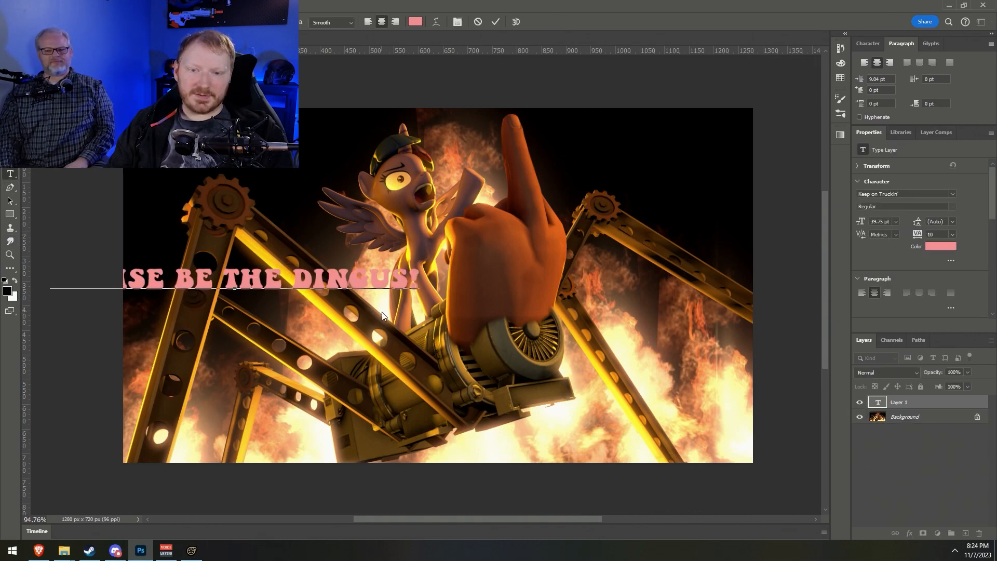
pyautogui.hotkey('ctrl', 'a')
pyautogui.click(10, 51)
pyautogui.moveTo(243, 281); pyautogui.dragTo(447, 332)
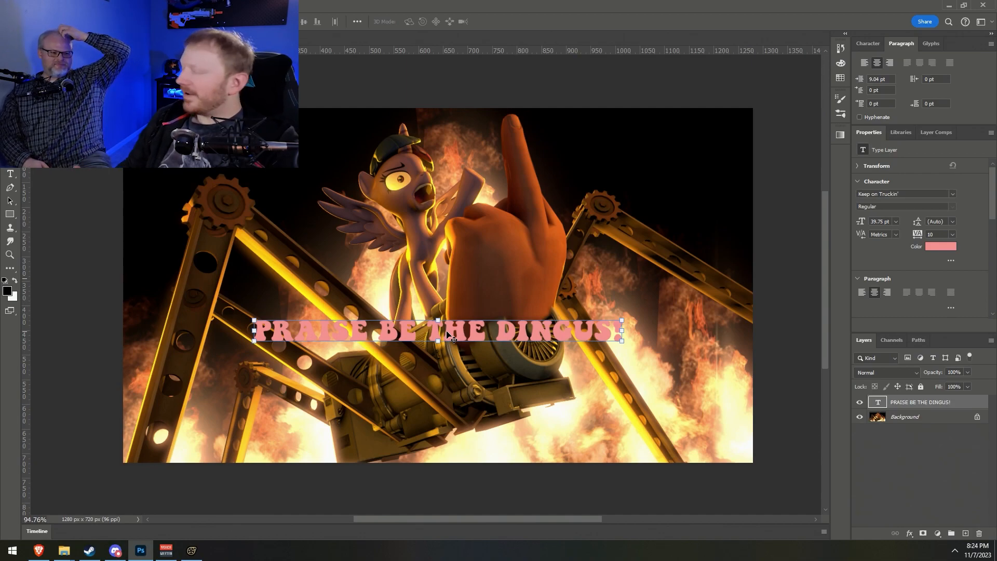
pyautogui.hotkey('ctrl', 'a')
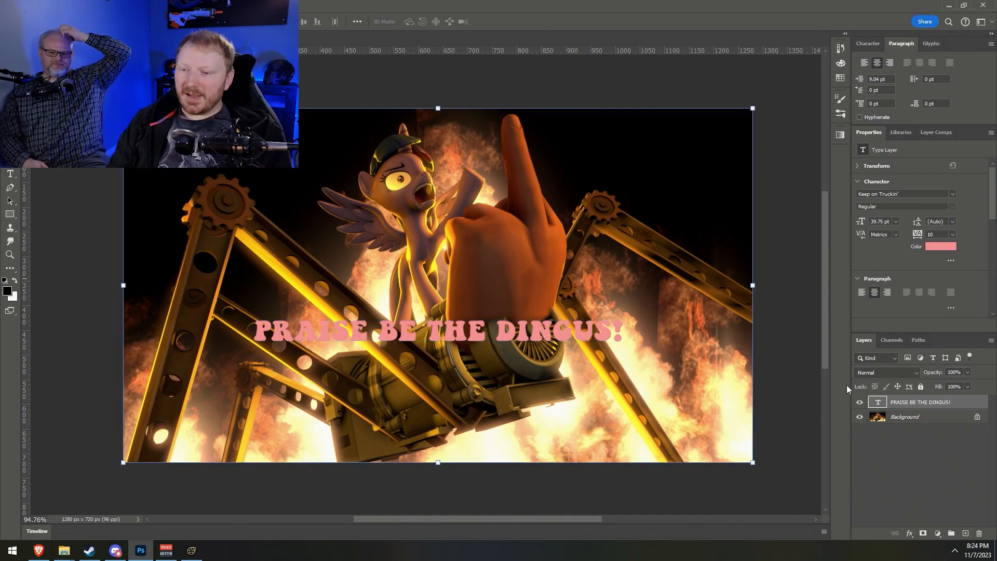
# Recolour the title text to bright orange with hue 32, saturation 100 and brightness 100
pyautogui.doubleClick(555, 325)
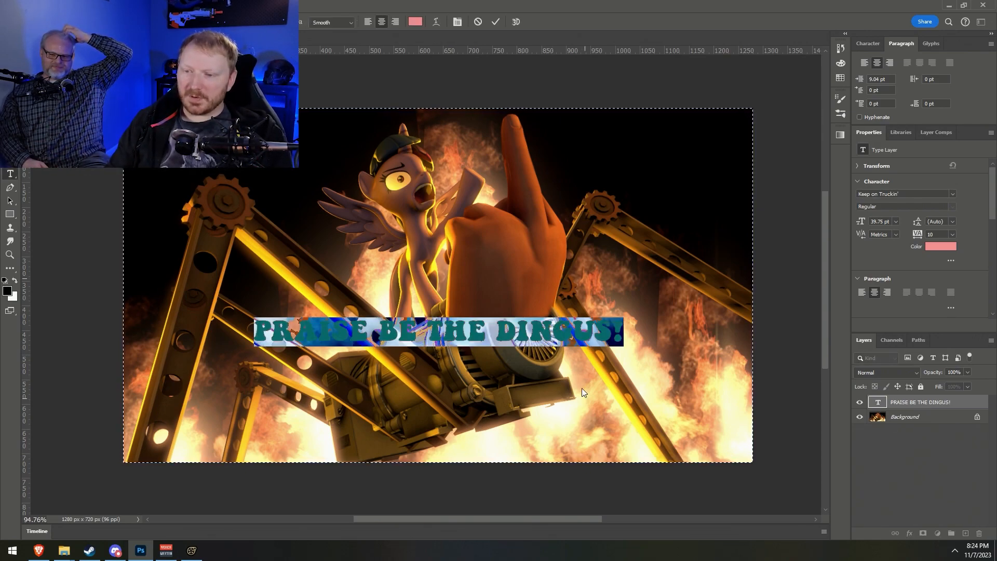
pyautogui.doubleClick(563, 338)
pyautogui.tripleClick(563, 339)
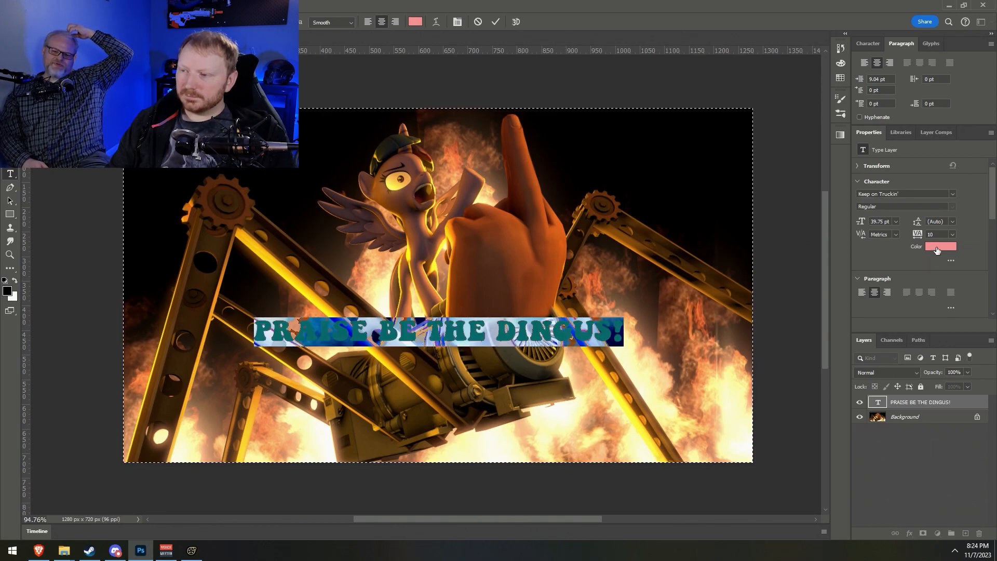
pyautogui.click(10, 51)
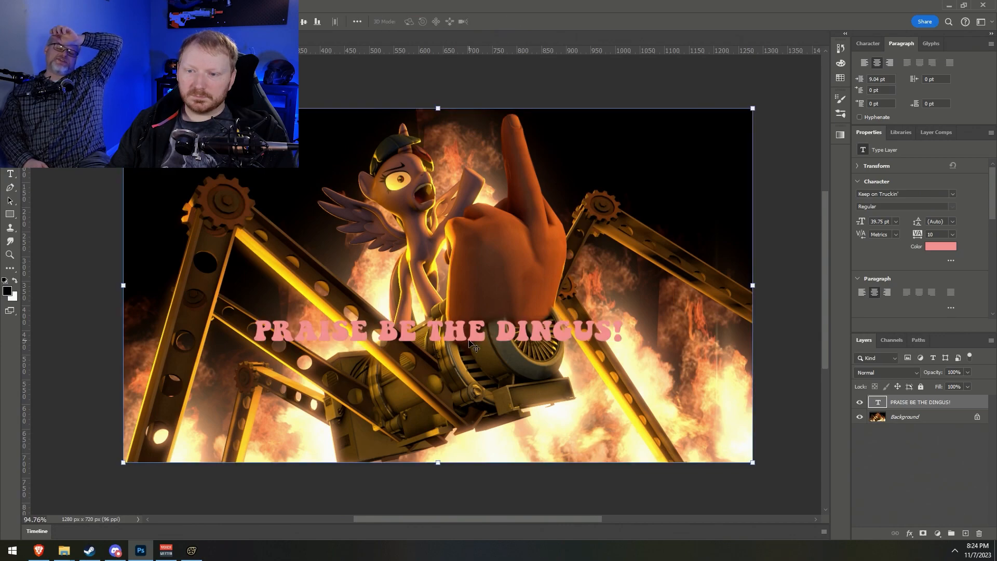
pyautogui.click(941, 246)
pyautogui.moveTo(869, 479); pyautogui.dragTo(869, 513)
pyautogui.moveTo(870, 461)
pyautogui.mouseDown()
pyautogui.moveTo(870, 479)
pyautogui.moveTo(853, 360)
pyautogui.mouseUp()
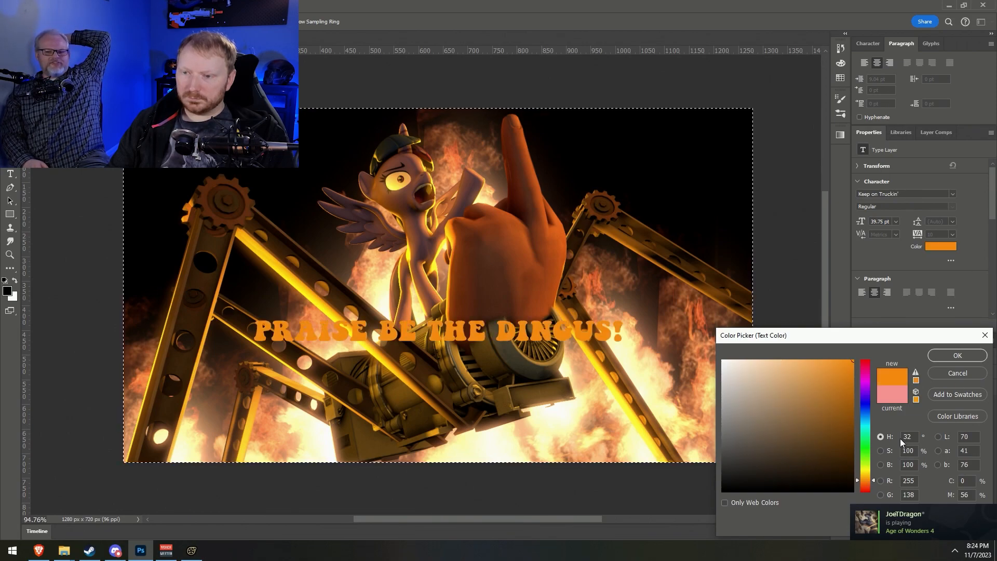
pyautogui.click(957, 356)
# Preview the installed fonts on the title and set its font to Trajan Color
pyautogui.click(952, 193)
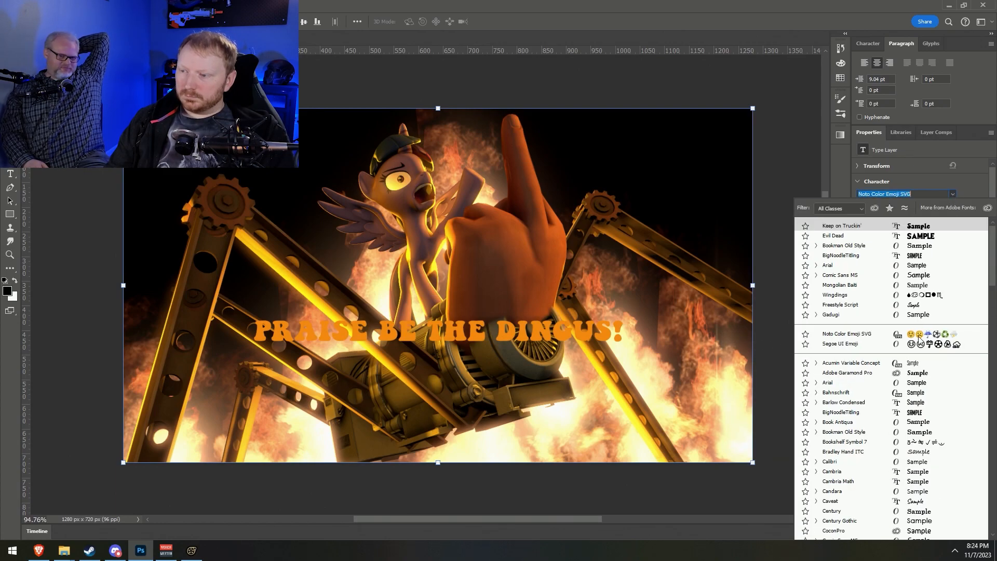
pyautogui.scroll(-1, 929, 349)
pyautogui.press('Up')
pyautogui.press('Up')
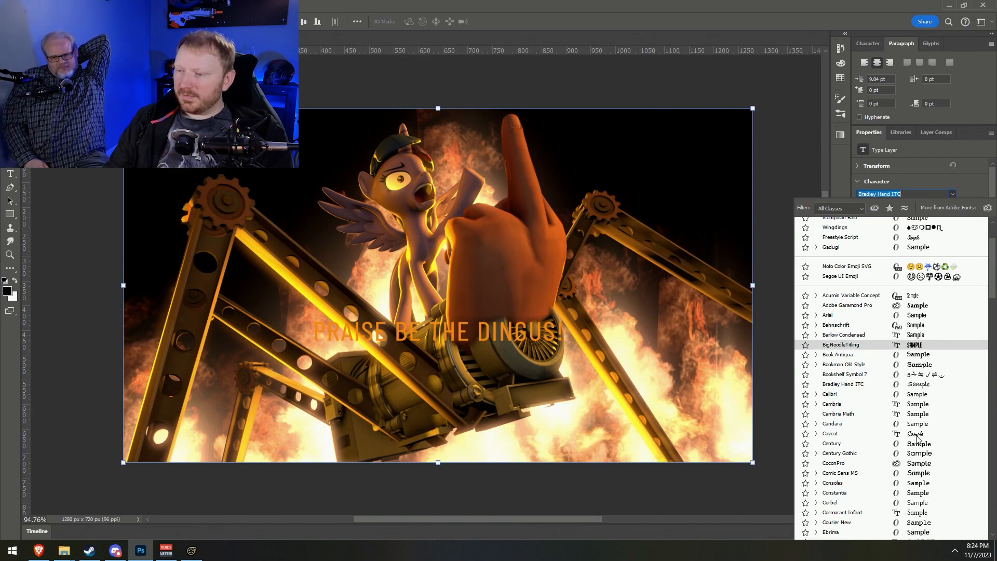
pyautogui.scroll(-1, 921, 438)
pyautogui.scroll(-2, 923, 440)
pyautogui.scroll(-4, 923, 443)
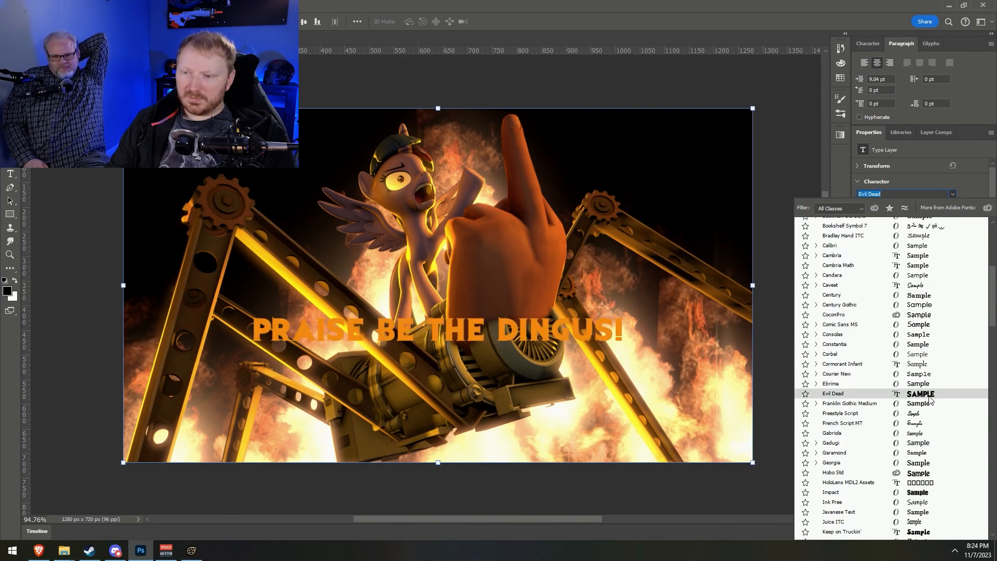
pyautogui.scroll(-2, 924, 437)
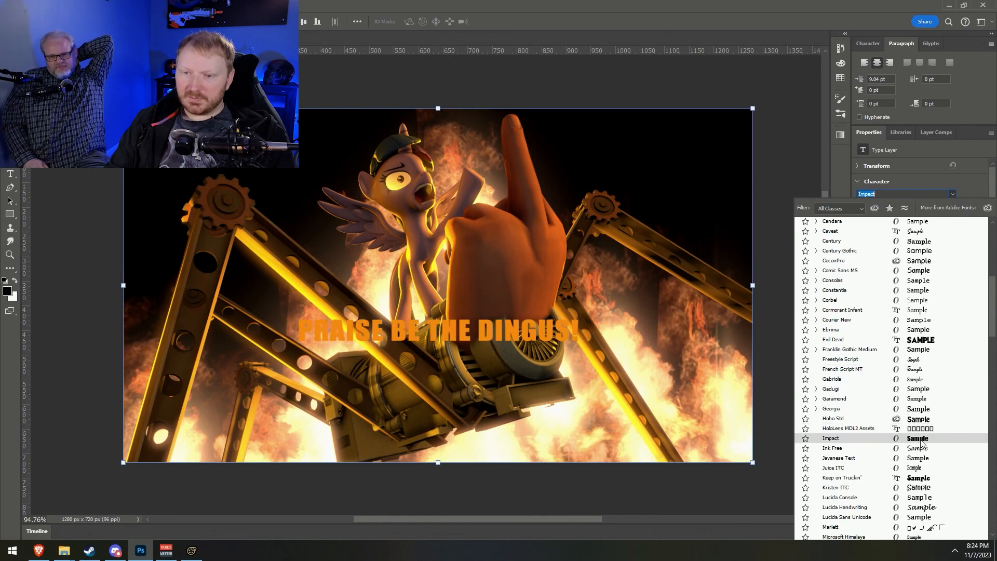
pyautogui.scroll(-2, 921, 442)
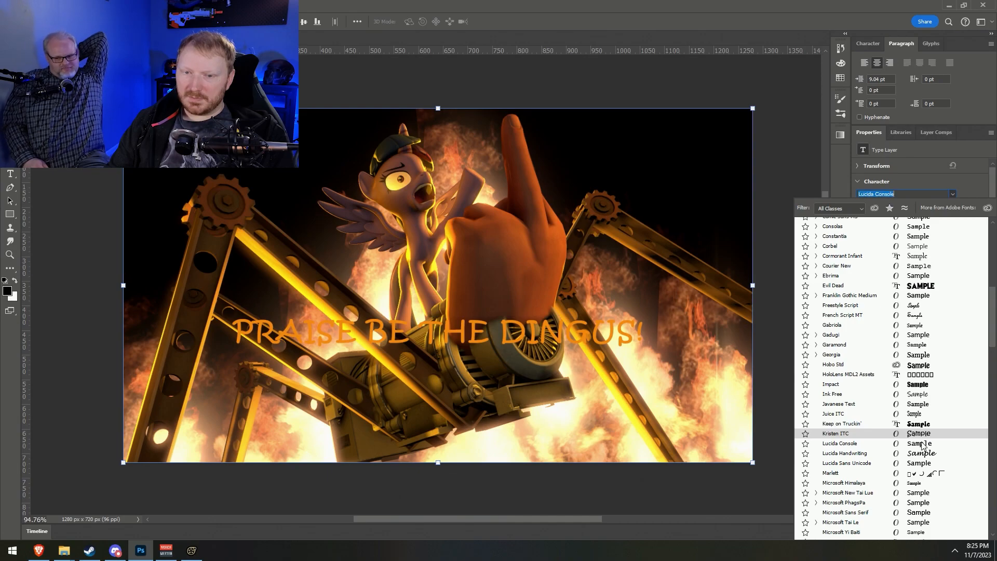
pyautogui.scroll(-10, 922, 455)
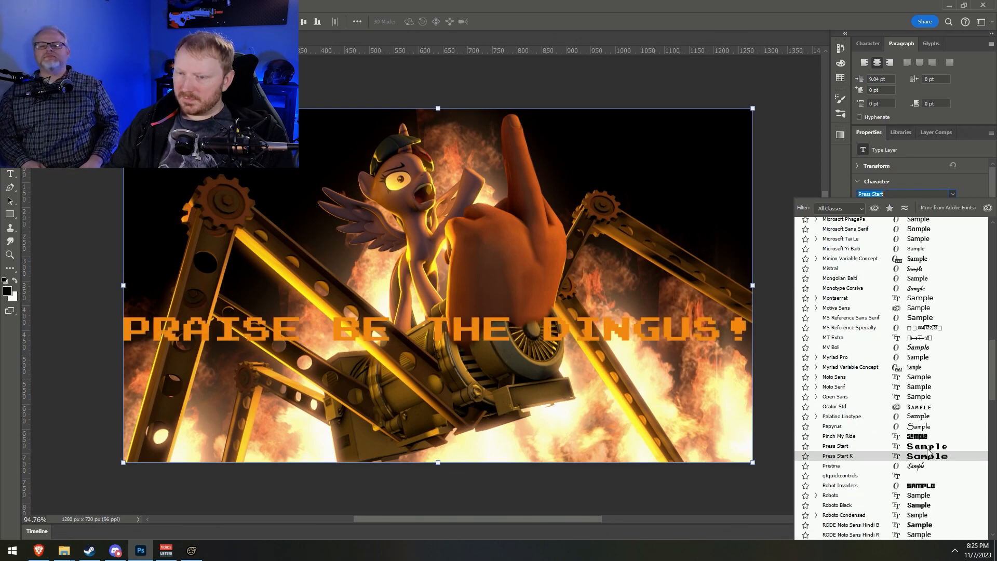
pyautogui.scroll(-2, 928, 447)
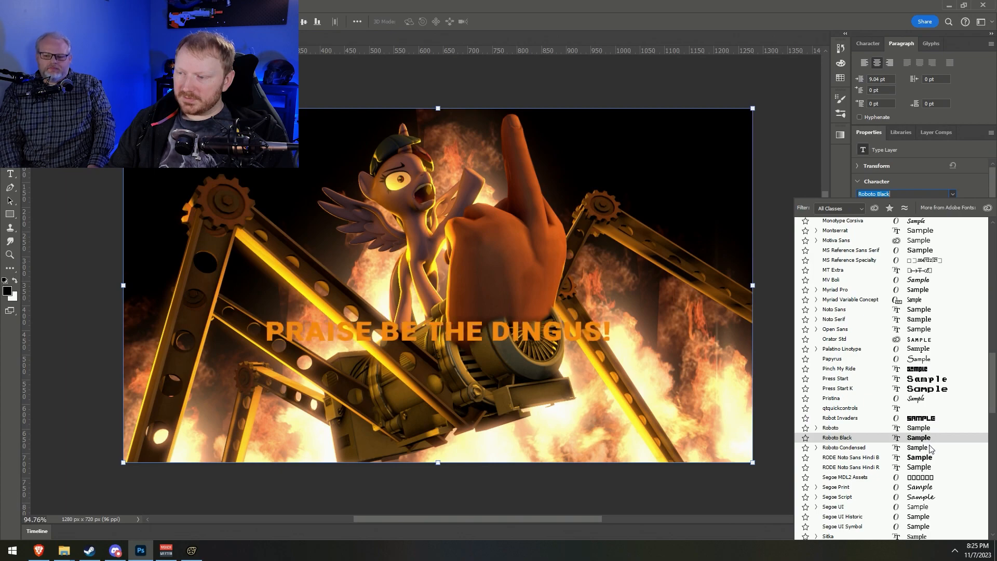
pyautogui.scroll(-8, 930, 462)
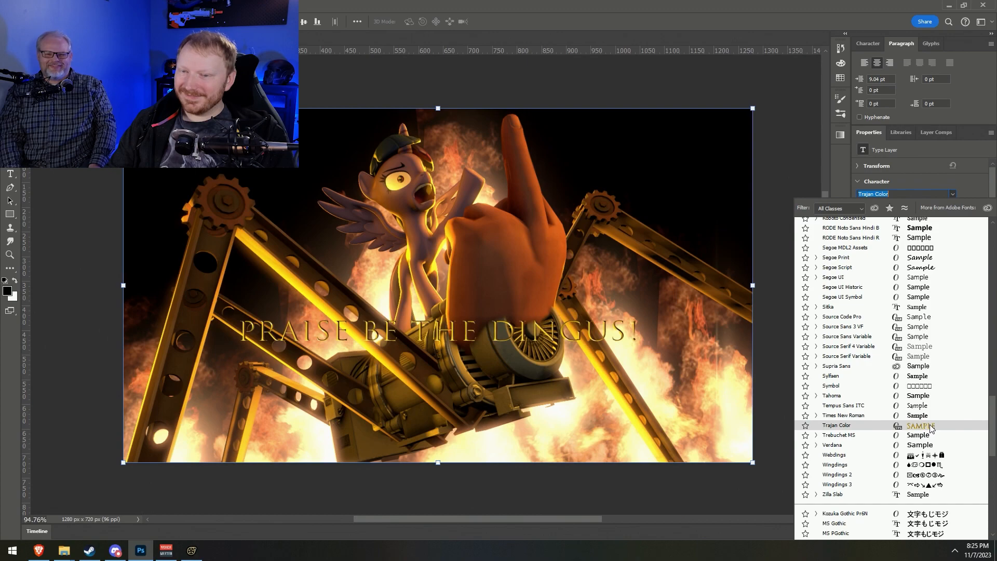
pyautogui.click(932, 428)
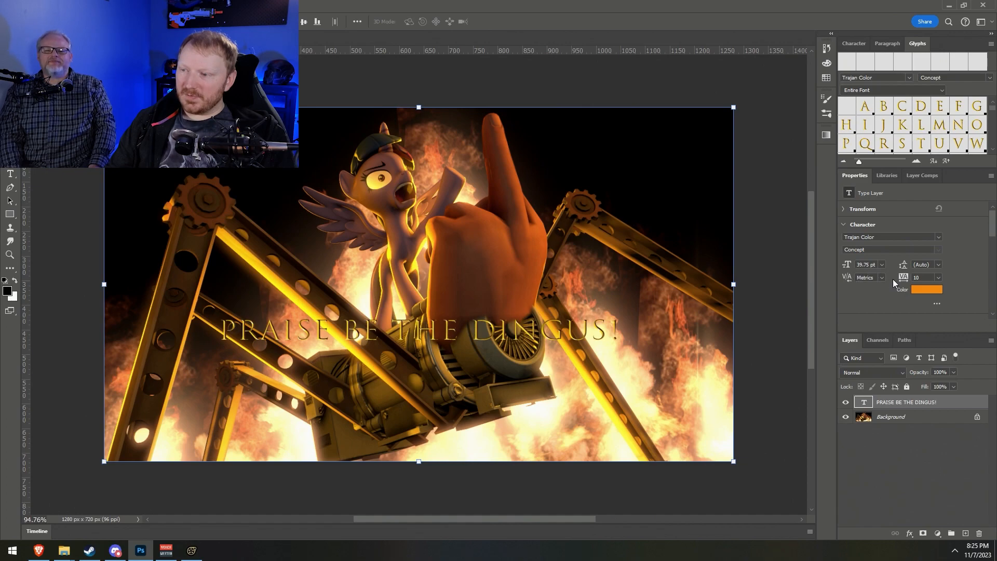
# Set the title's tracking to 20 and its font size to 56 pt
pyautogui.press('Return')
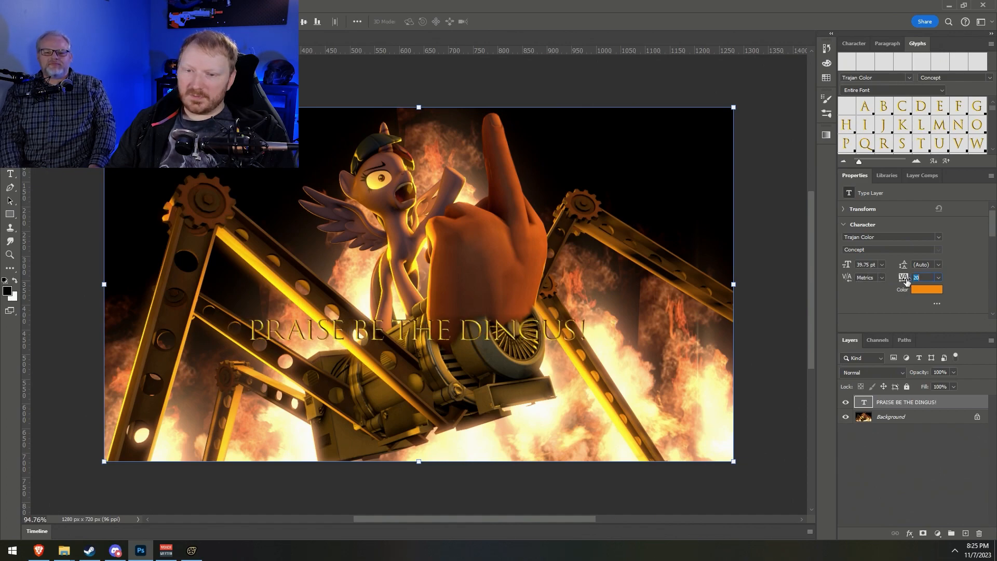
pyautogui.press('Return')
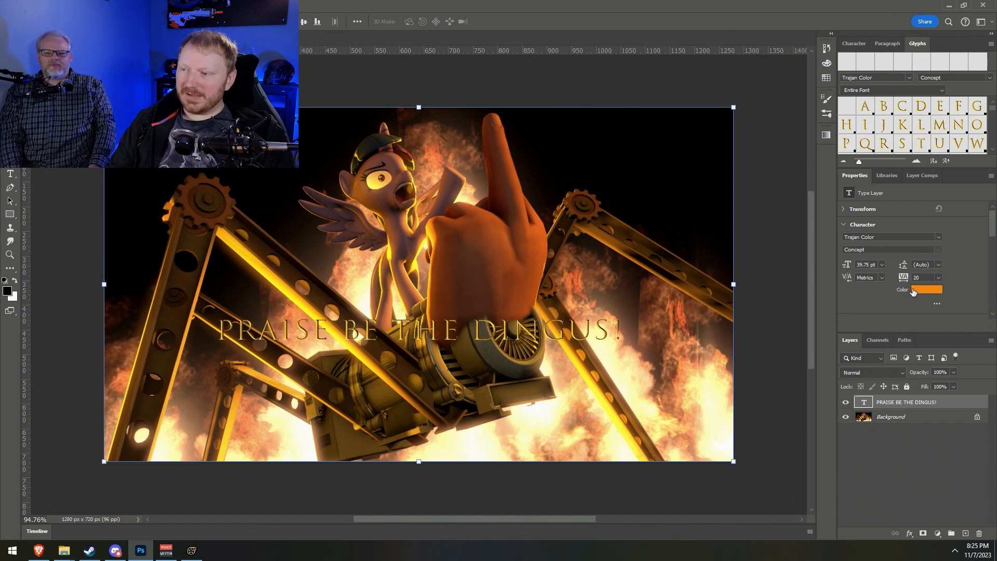
pyautogui.press('Return')
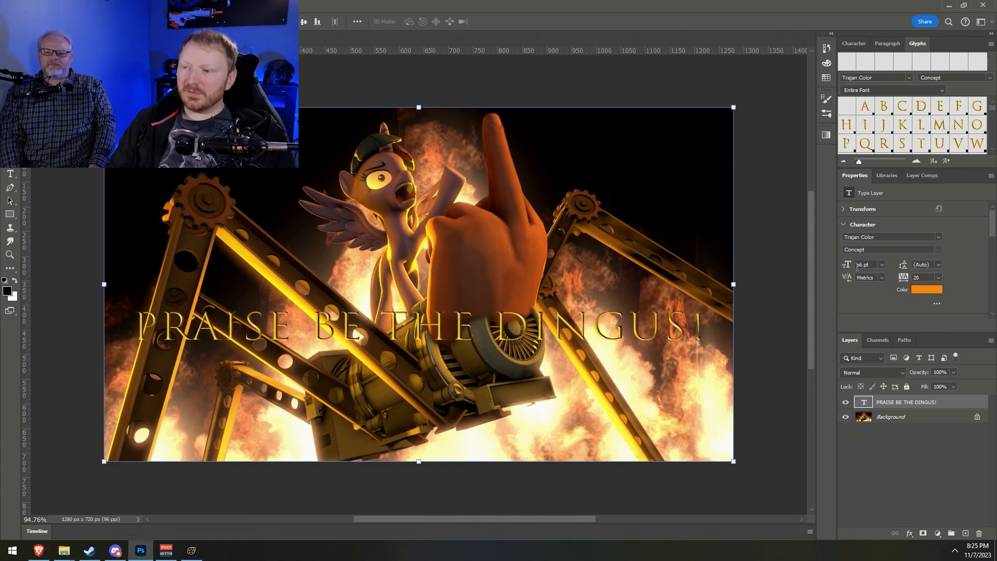
pyautogui.click(937, 304)
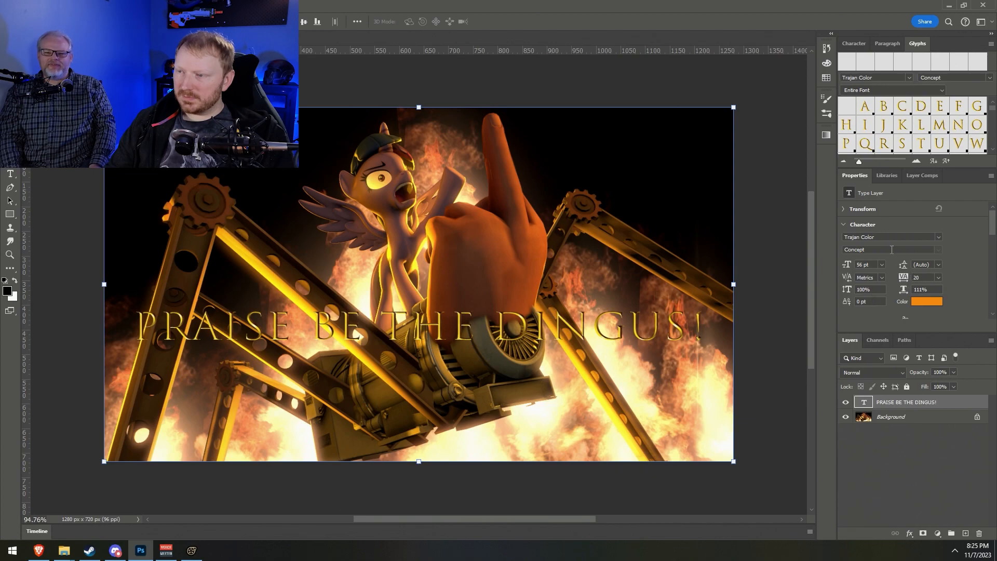
pyautogui.click(939, 237)
pyautogui.click(940, 237)
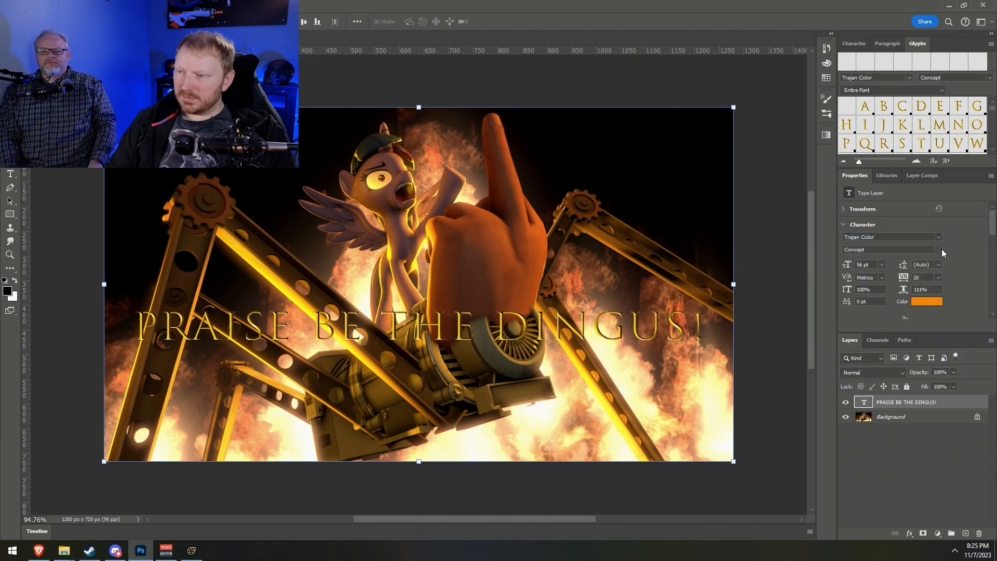
pyautogui.click(905, 250)
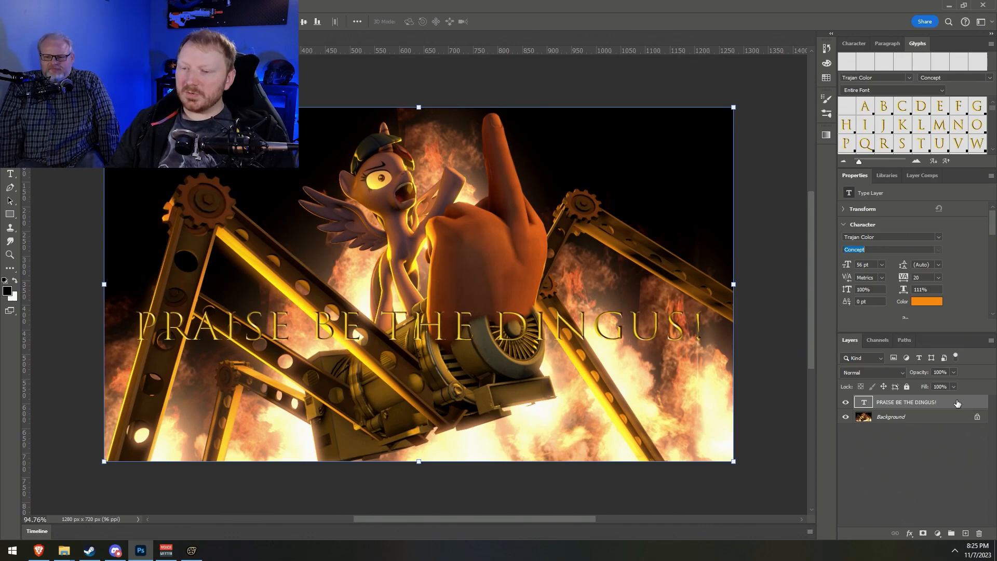
# Add an outer glow to the title layer with black colour 000000 and a size of 3 px
pyautogui.doubleClick(958, 403)
pyautogui.moveTo(253, 196); pyautogui.dragTo(887, 201)
pyautogui.click(681, 388)
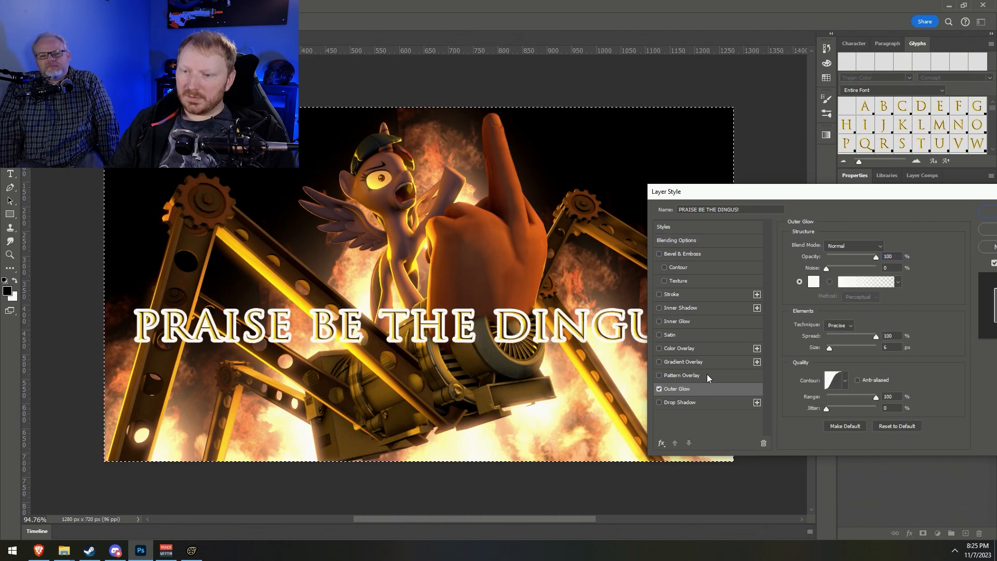
pyautogui.click(814, 282)
pyautogui.write('000000')
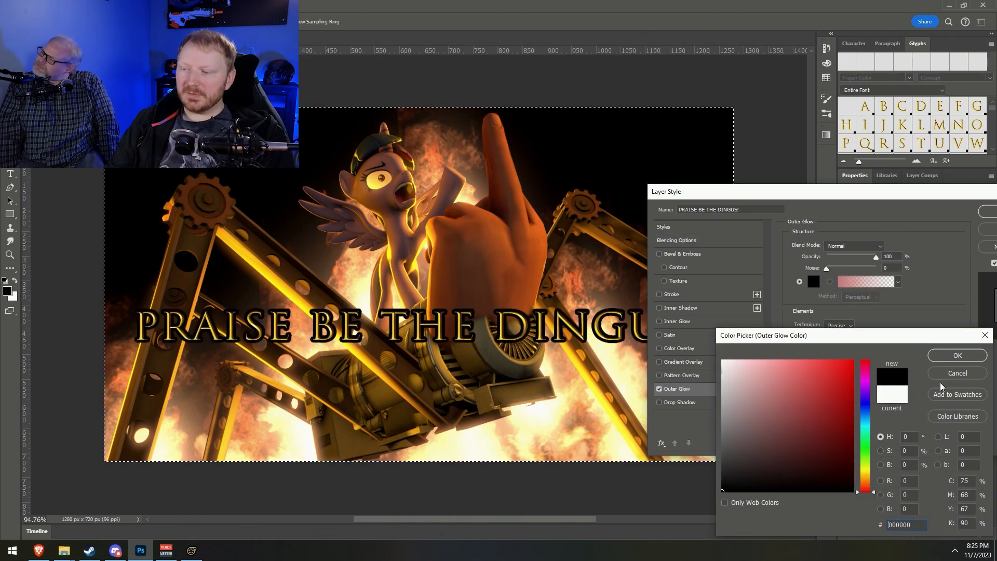
pyautogui.click(959, 356)
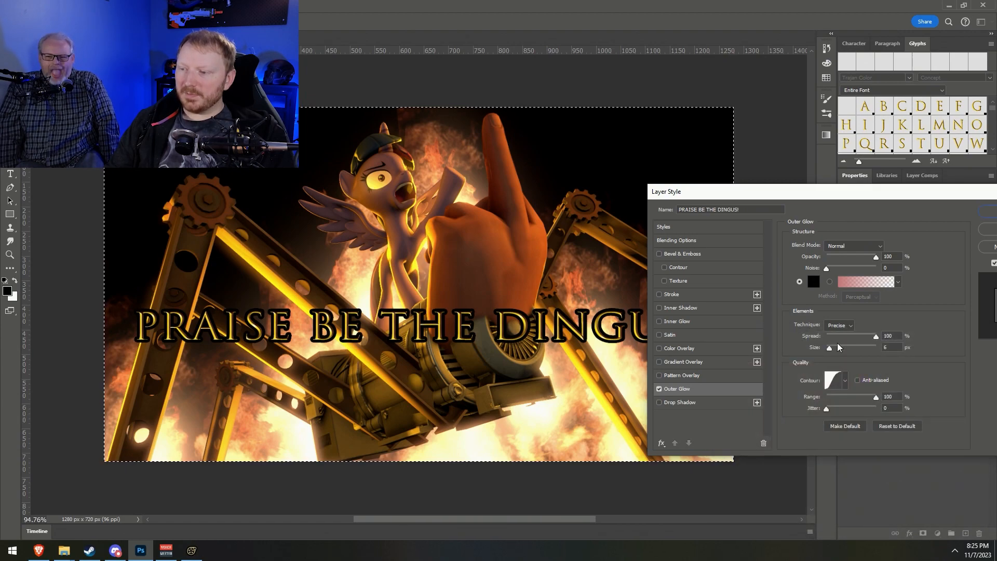
pyautogui.press('Down')
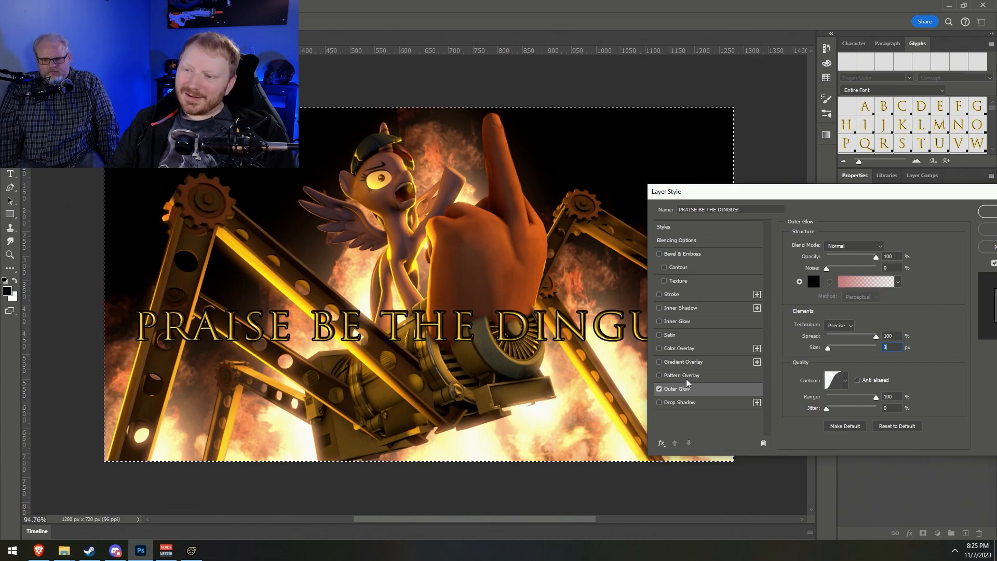
# Add a drop shadow to the title with size 10 px and distance 6 px, and apply the layer style
pyautogui.click(685, 405)
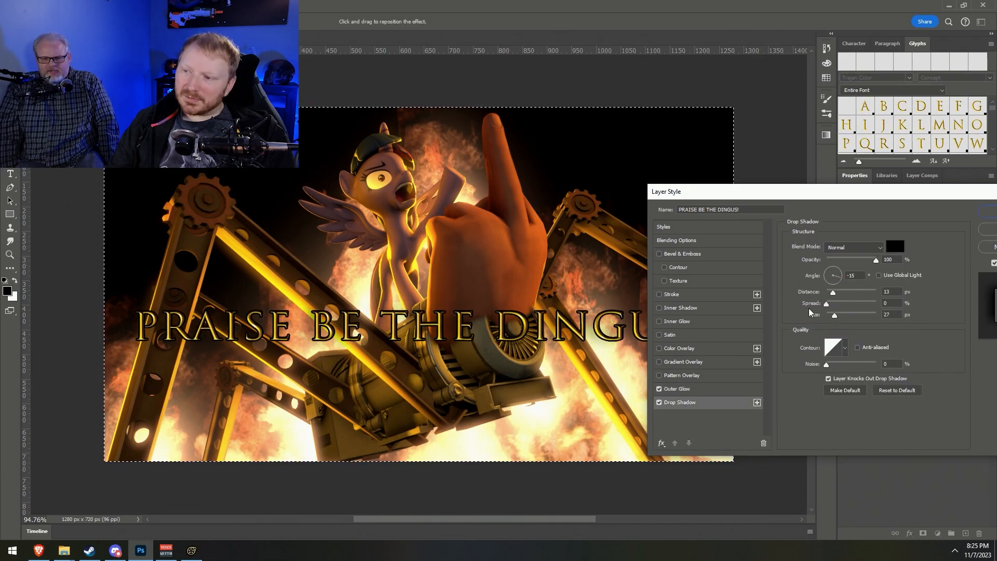
pyautogui.write('10')
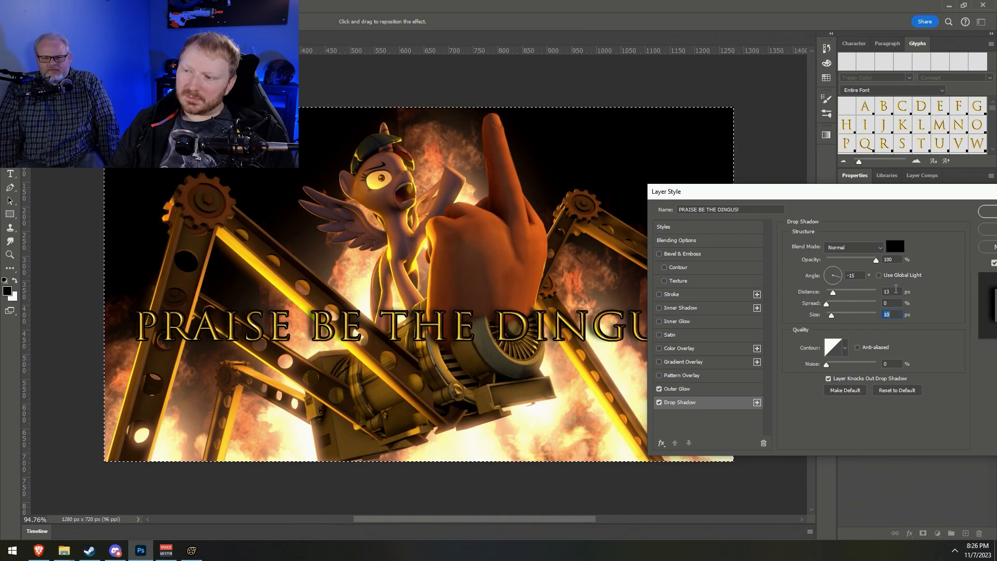
pyautogui.press('Down')
pyautogui.press('Down')
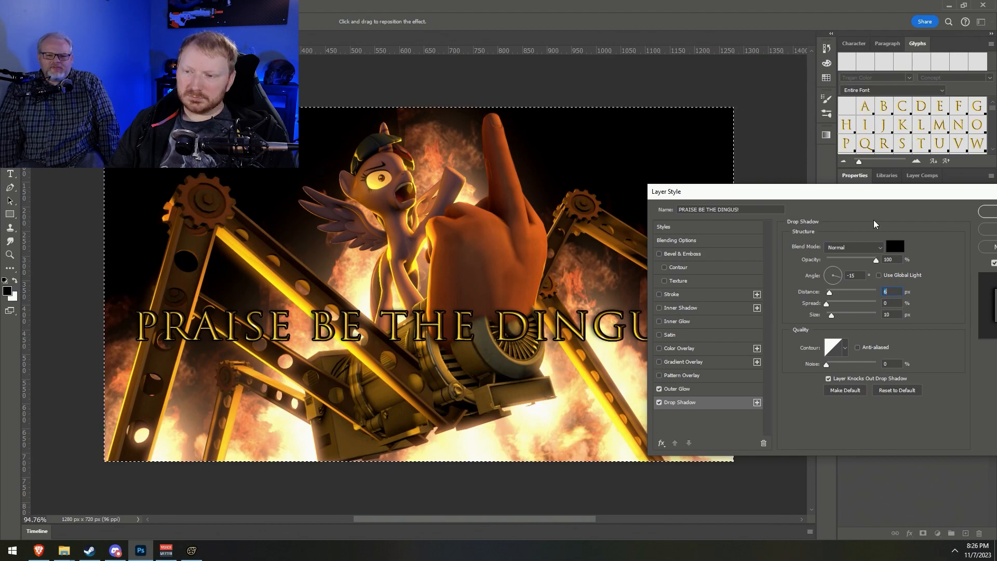
pyautogui.moveTo(875, 191); pyautogui.dragTo(609, 183)
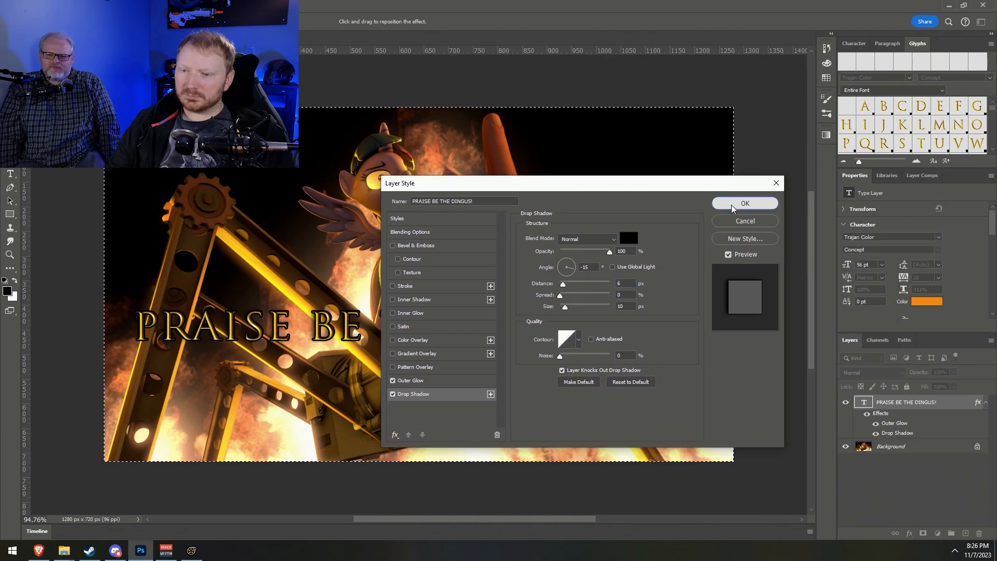
pyautogui.click(744, 203)
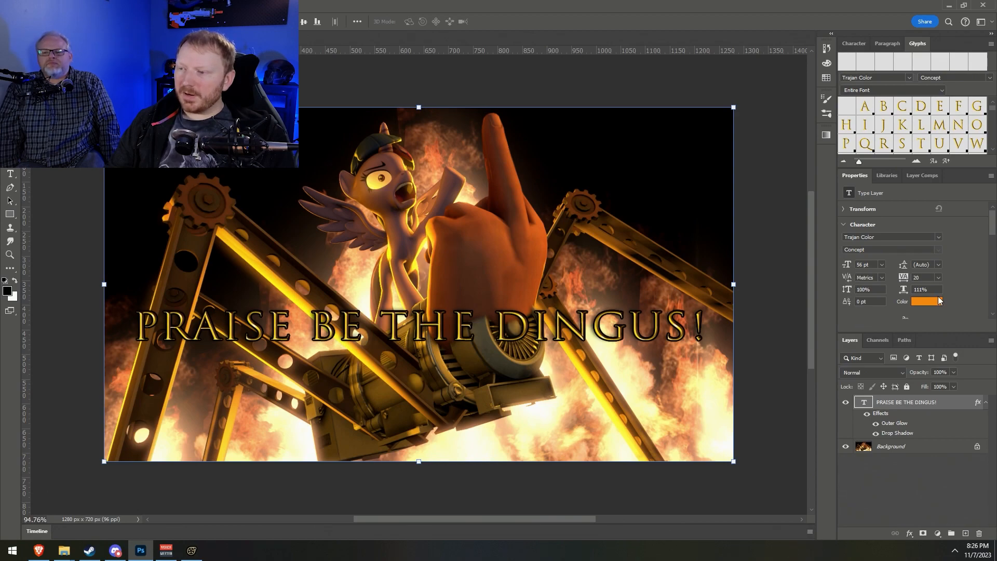
# Set the title's tracking to 0 and font size to 61 pt, and move it down near the picture's lower edge
pyautogui.moveTo(908, 281); pyautogui.dragTo(908, 281)
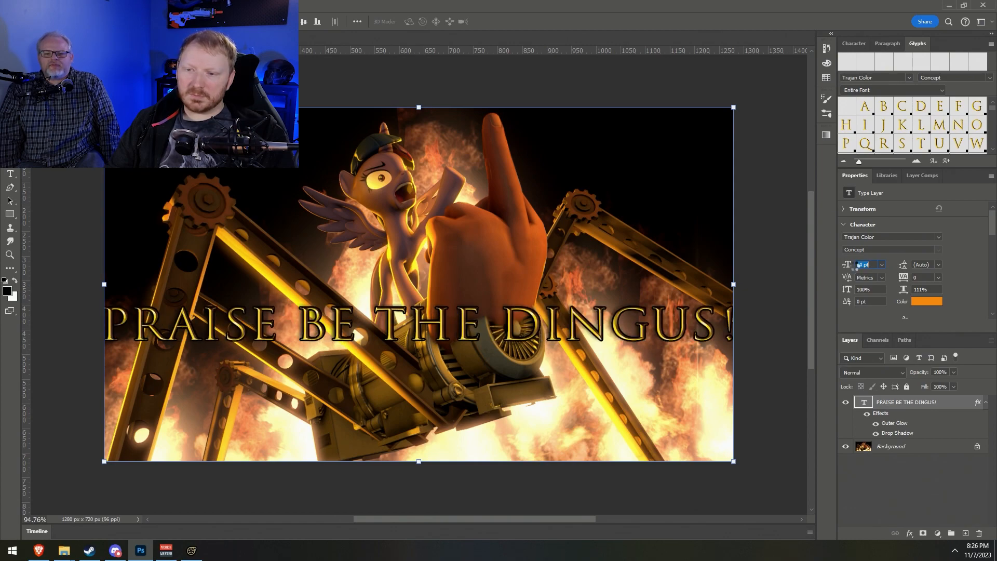
pyautogui.press('Down')
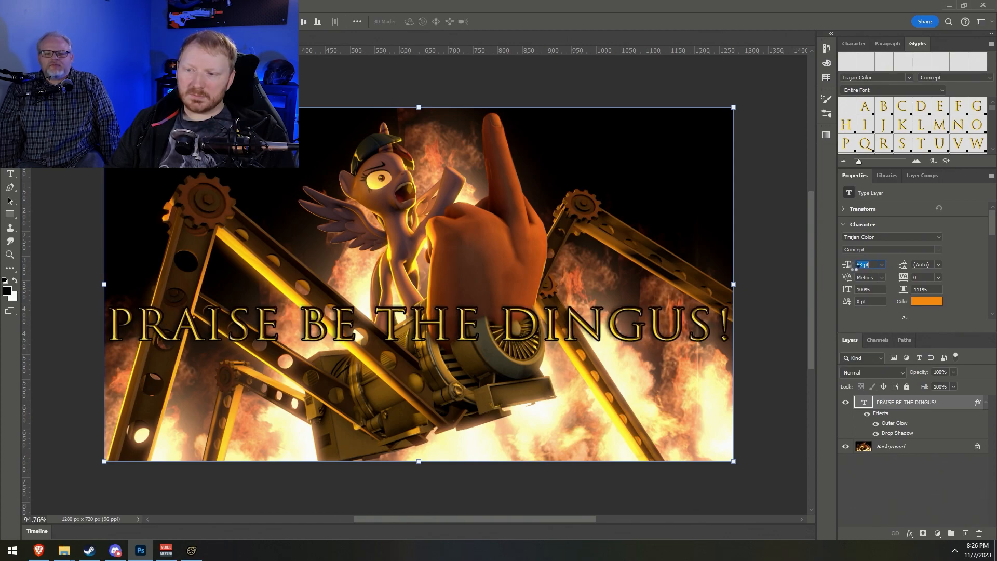
pyautogui.press('Down')
pyautogui.press('Down')
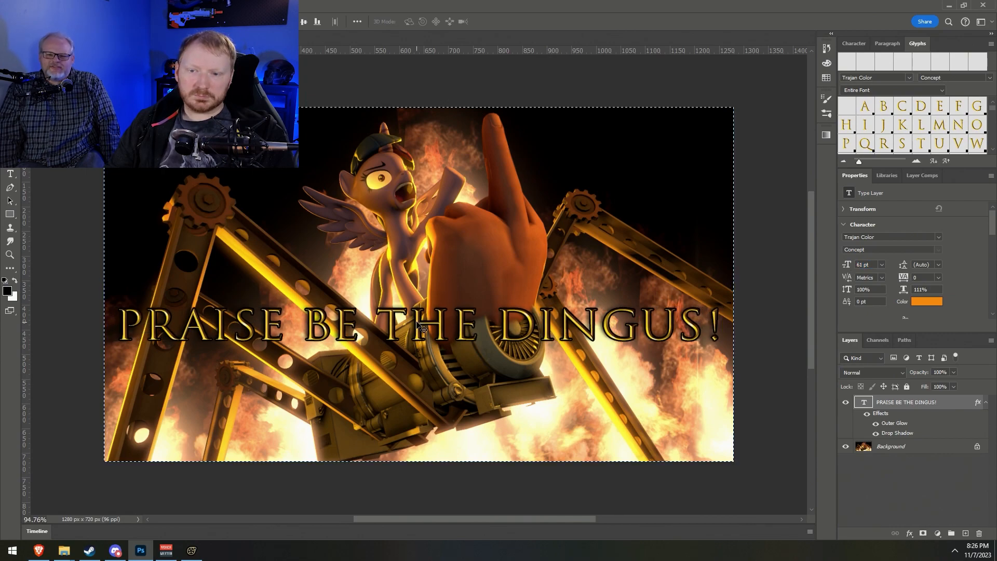
pyautogui.moveTo(427, 330); pyautogui.dragTo(437, 425)
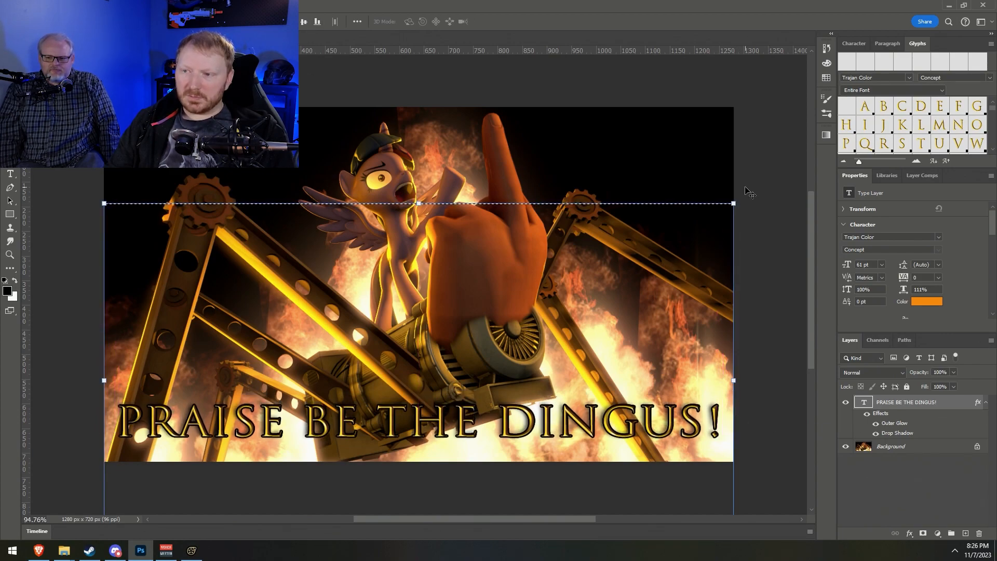
# Convert the title's type layer to a smart object so that it can be distorted
pyautogui.click(734, 203)
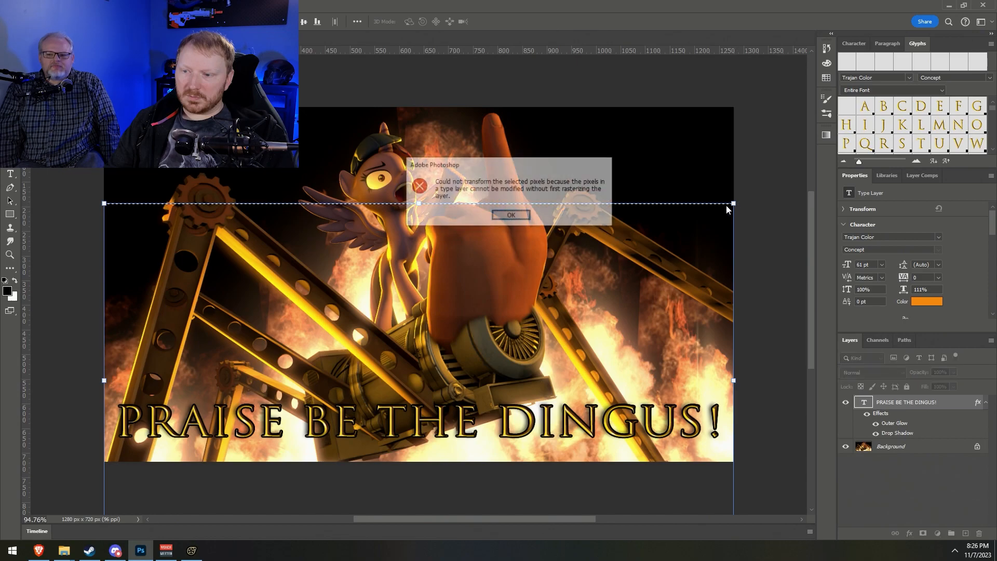
pyautogui.click(529, 221)
pyautogui.rightClick(945, 407)
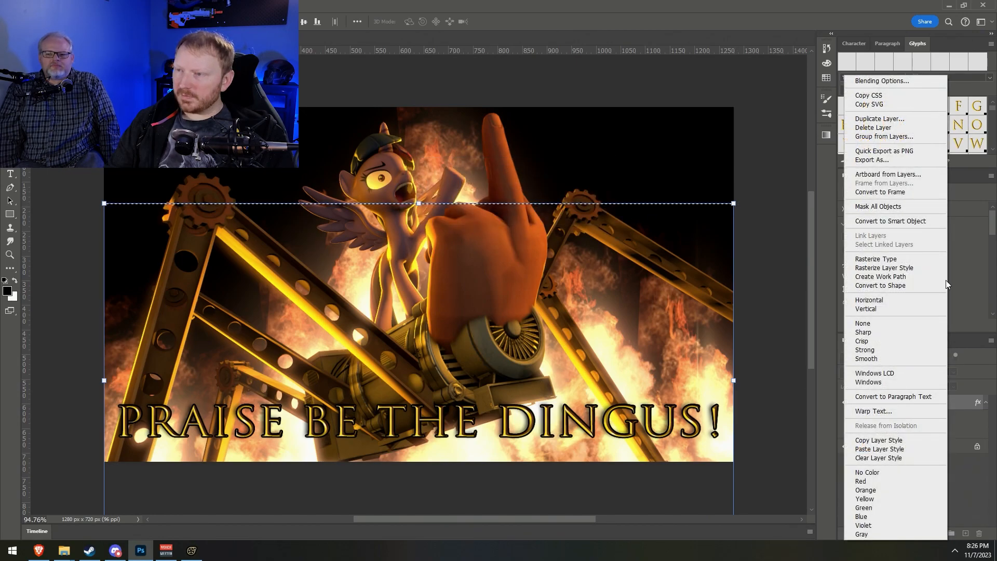
pyautogui.click(890, 221)
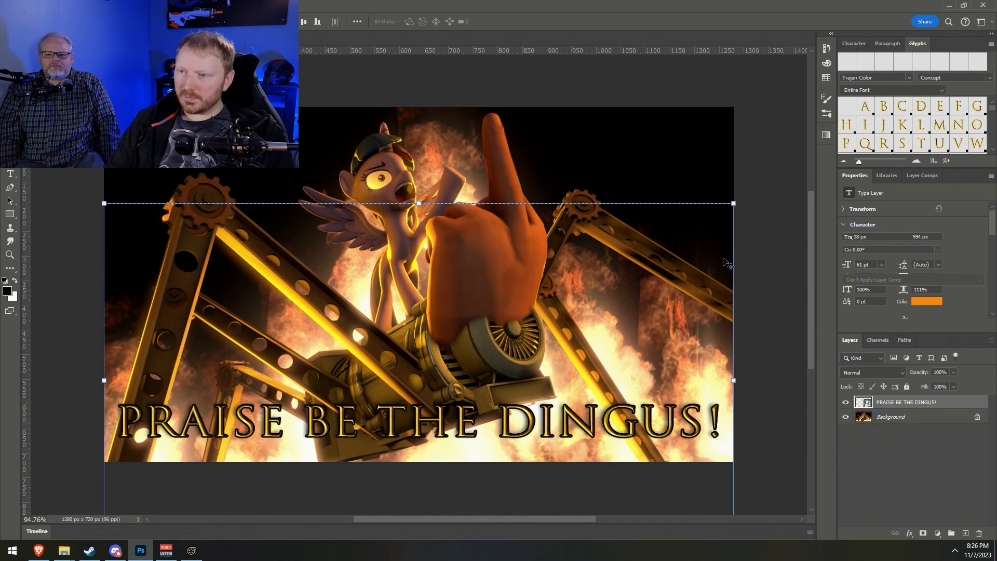
# Pull both upper corners of the title's transform frame inward so the text tapers upward in perspective, and apply the transform
pyautogui.moveTo(734, 200); pyautogui.dragTo(640, 202)
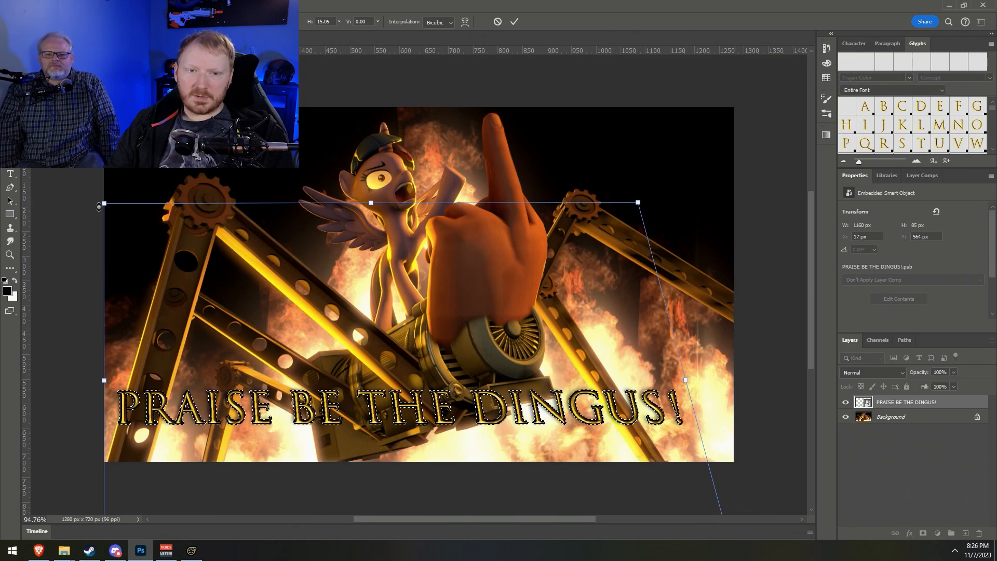
pyautogui.moveTo(104, 203); pyautogui.dragTo(201, 243)
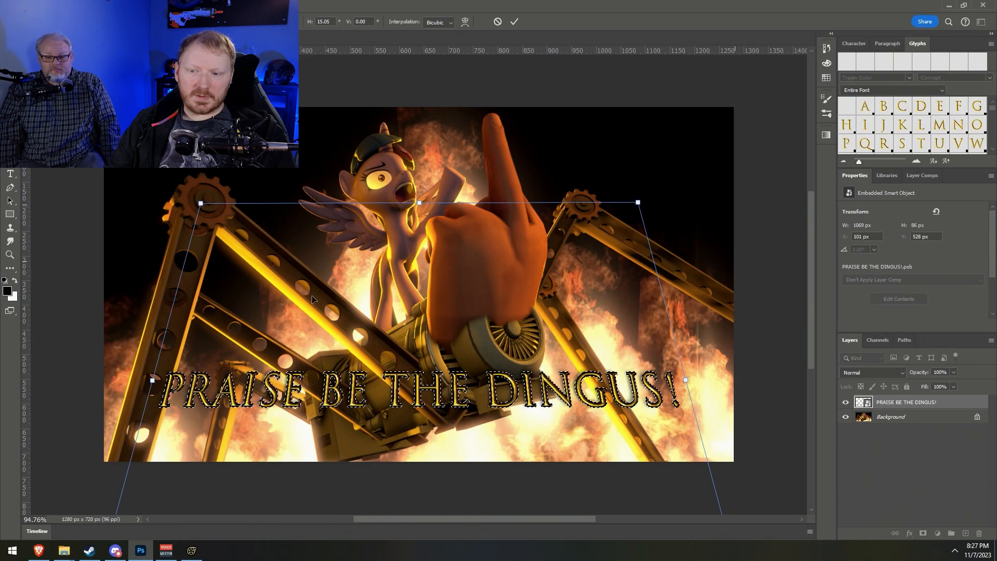
pyautogui.click(514, 22)
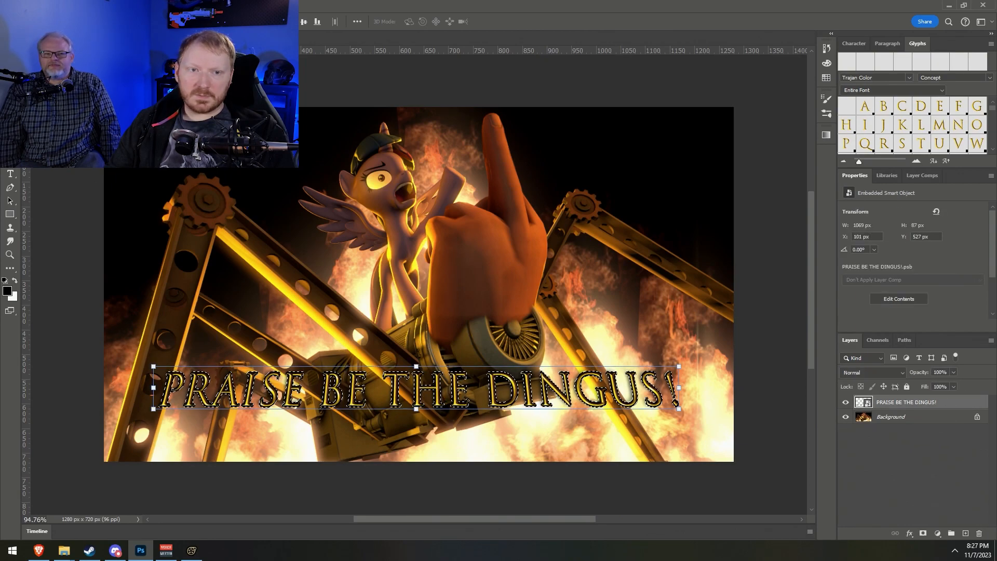
pyautogui.click(10, 174)
pyautogui.click(518, 396)
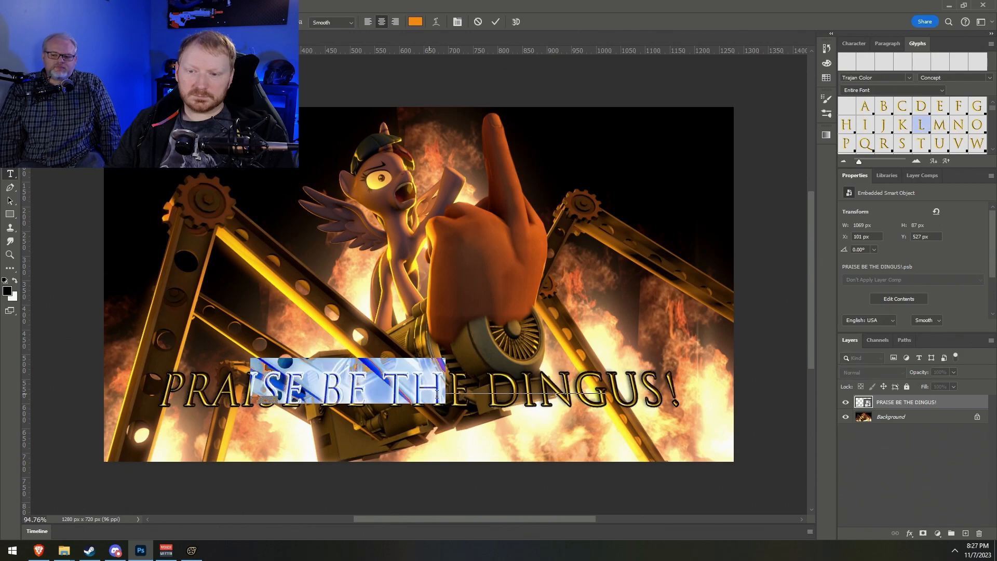
pyautogui.press('Escape')
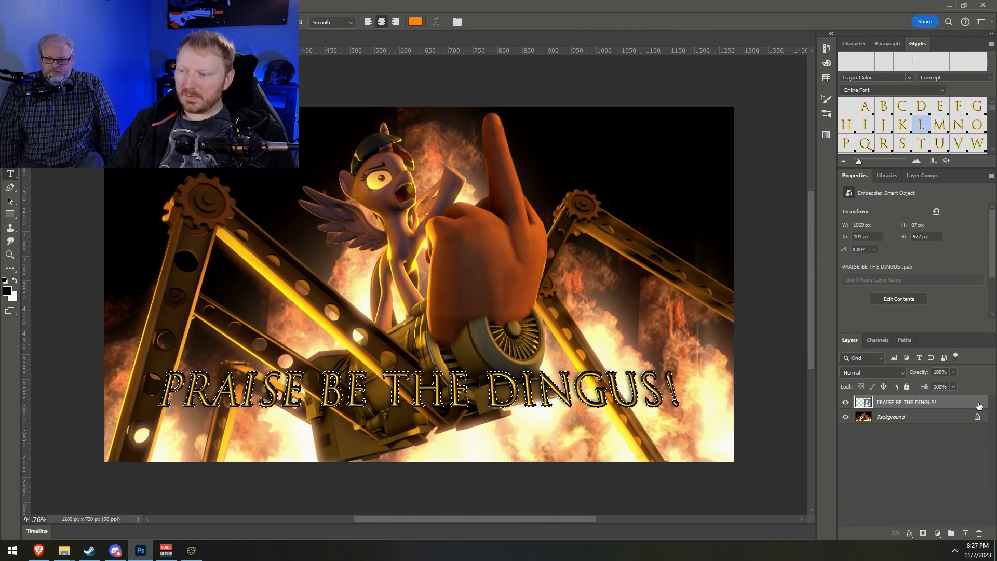
pyautogui.doubleClick(980, 406)
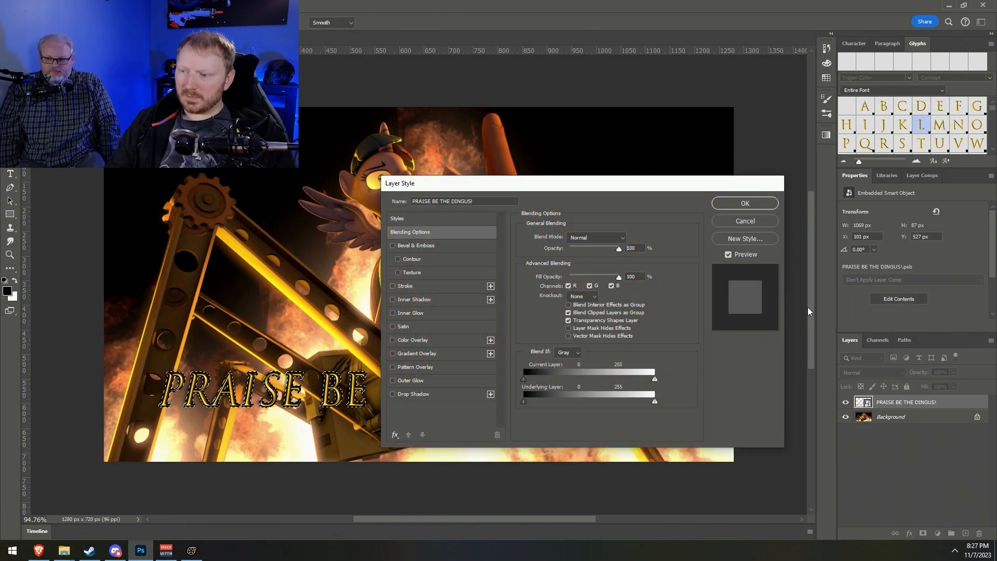
pyautogui.click(745, 222)
# Open the title smart object's contents, set the text size to 72 pt, and return to the main composition
pyautogui.doubleClick(863, 403)
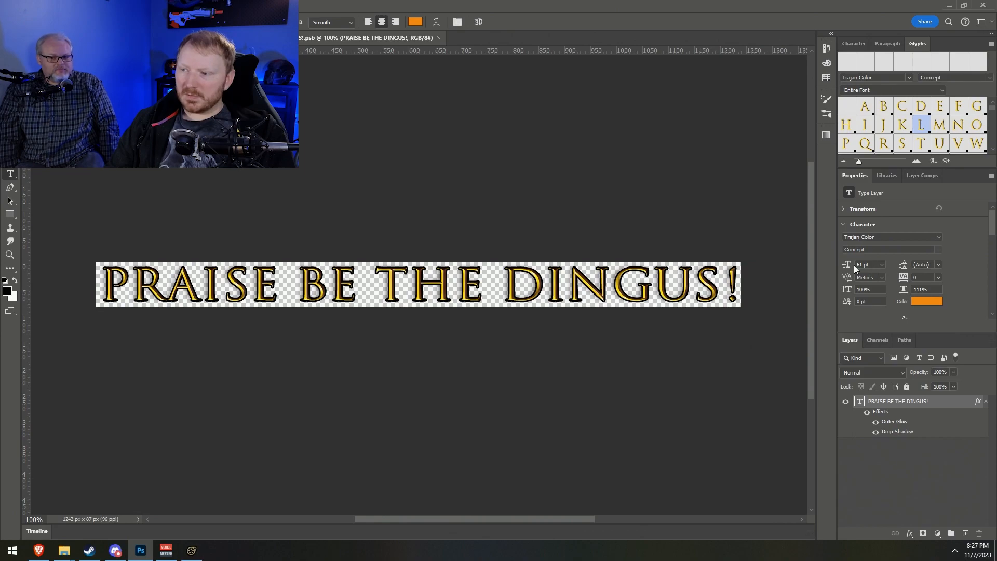
pyautogui.moveTo(850, 266); pyautogui.dragTo(846, 275)
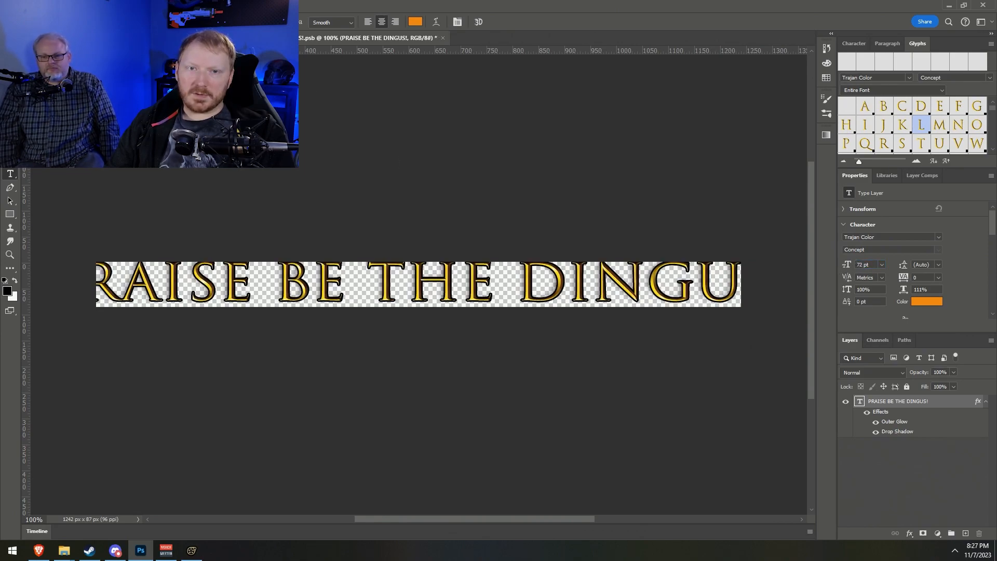
pyautogui.hotkey('ctrl', 'Tab')
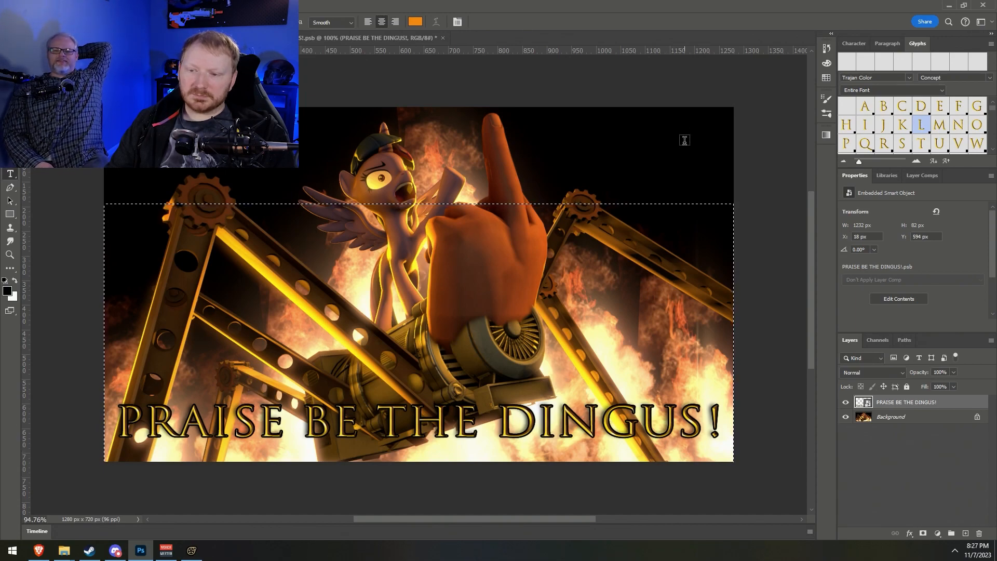
# Undo the title's smart object conversion to bring it back as an editable type layer
pyautogui.doubleClick(959, 405)
pyautogui.click(746, 221)
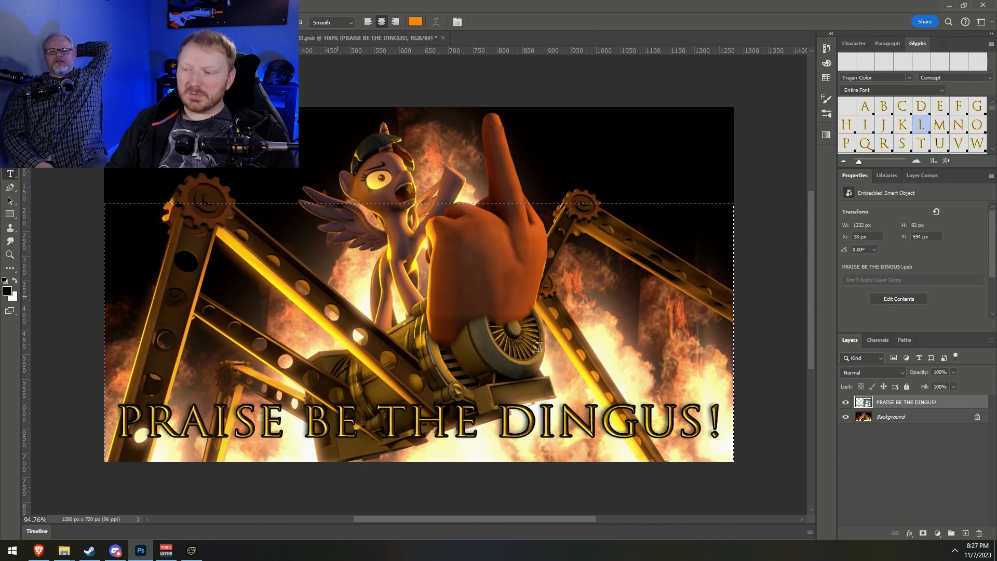
pyautogui.hotkey('ctrl', 'z')
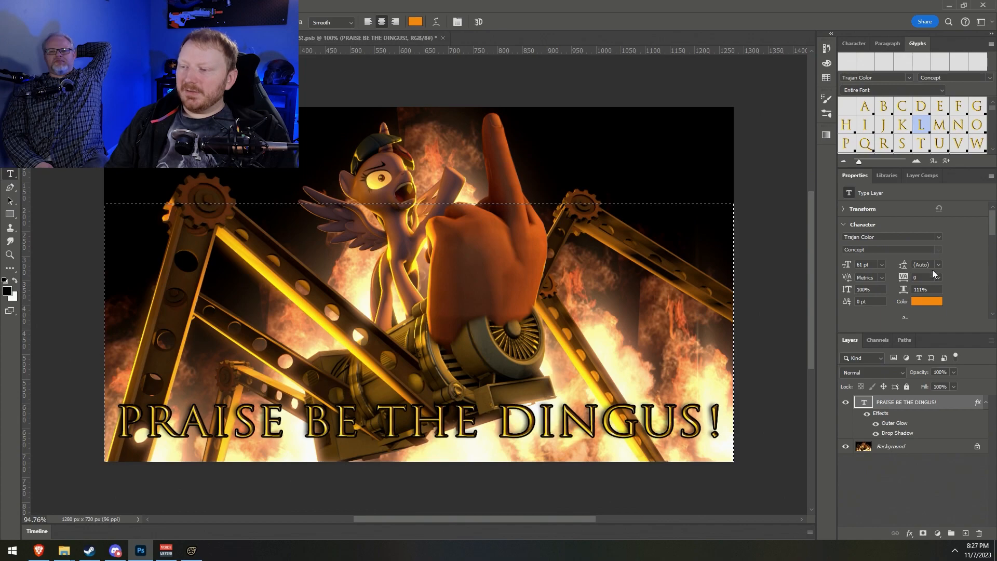
# Change the font of the PRAISE BE THE DINGUS! title to Bookman Old Style, keeping its orange color
pyautogui.click(927, 302)
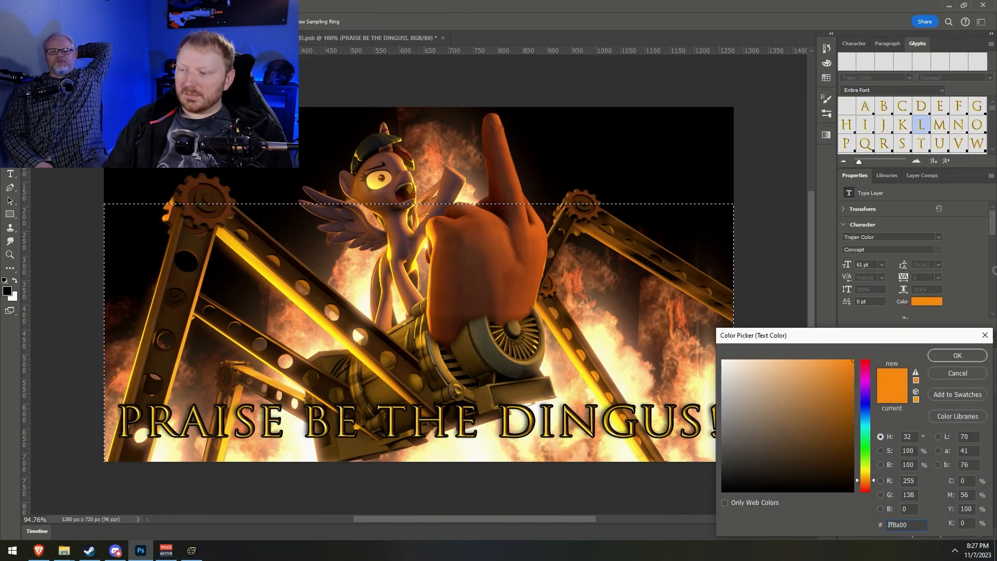
pyautogui.click(965, 359)
pyautogui.click(938, 237)
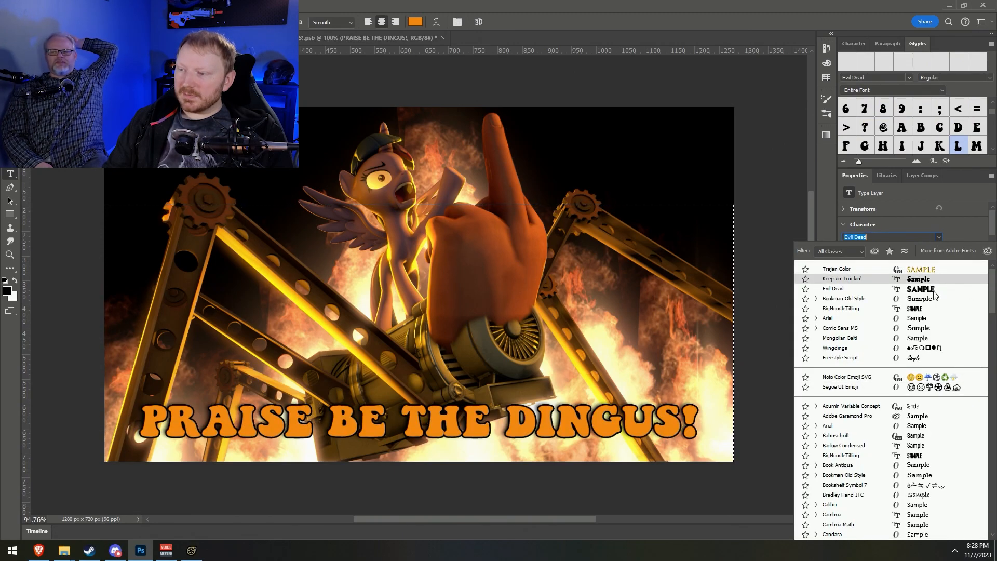
pyautogui.moveTo(993, 293); pyautogui.dragTo(995, 391)
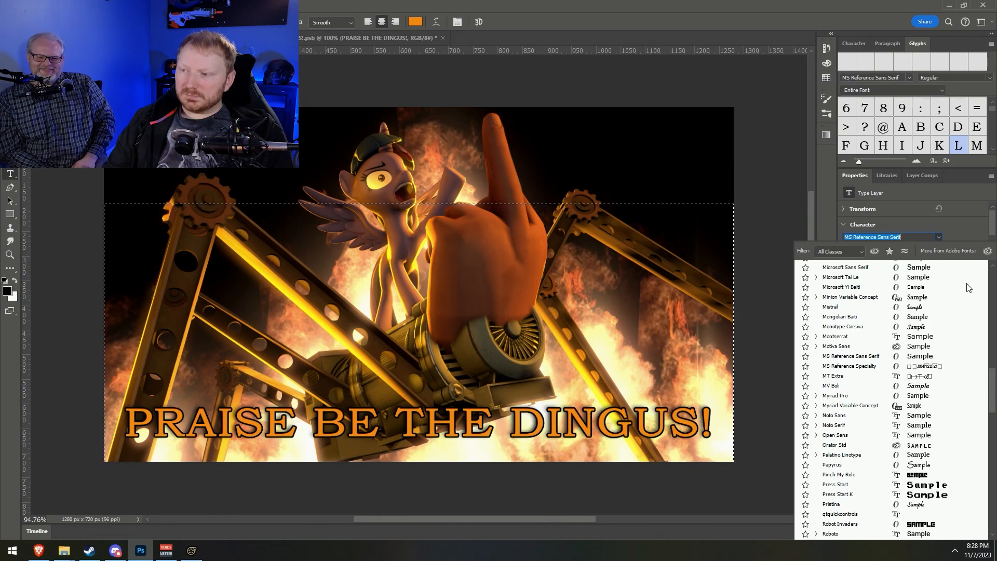
pyautogui.scroll(15, 865, 381)
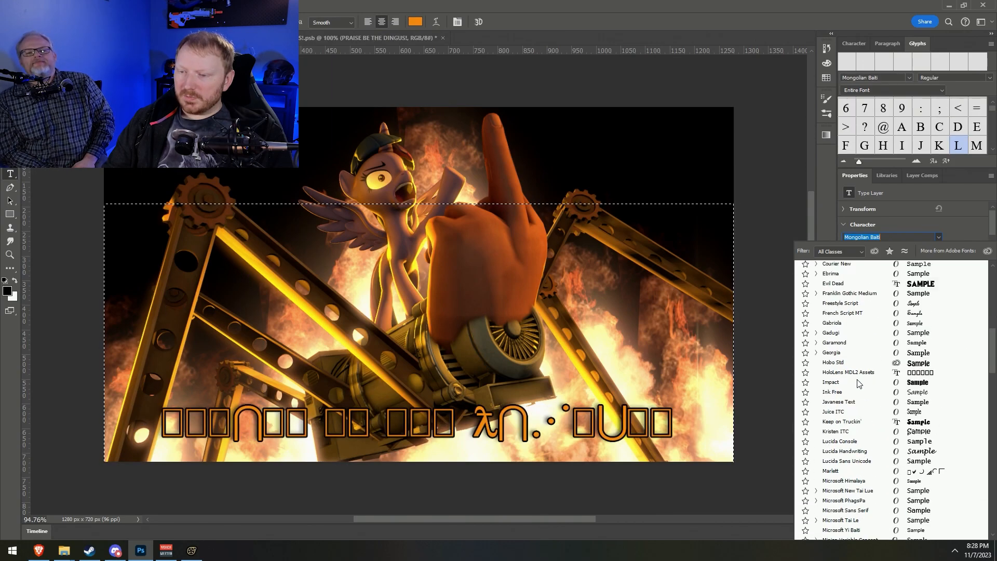
pyautogui.scroll(5, 855, 387)
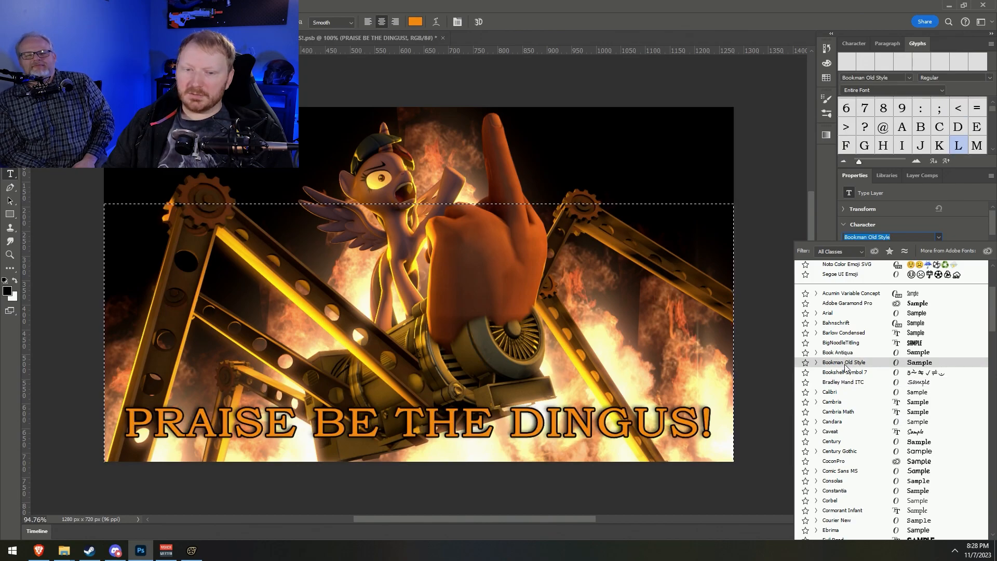
pyautogui.click(846, 364)
pyautogui.click(577, 423)
pyautogui.hotkey('ctrl', 'a')
pyautogui.click(633, 425)
# Add Bevel & Emboss to the title with size 2 px, soften 0 px, highlight opacity 80% and shadow opacity 47%
pyautogui.doubleClick(946, 406)
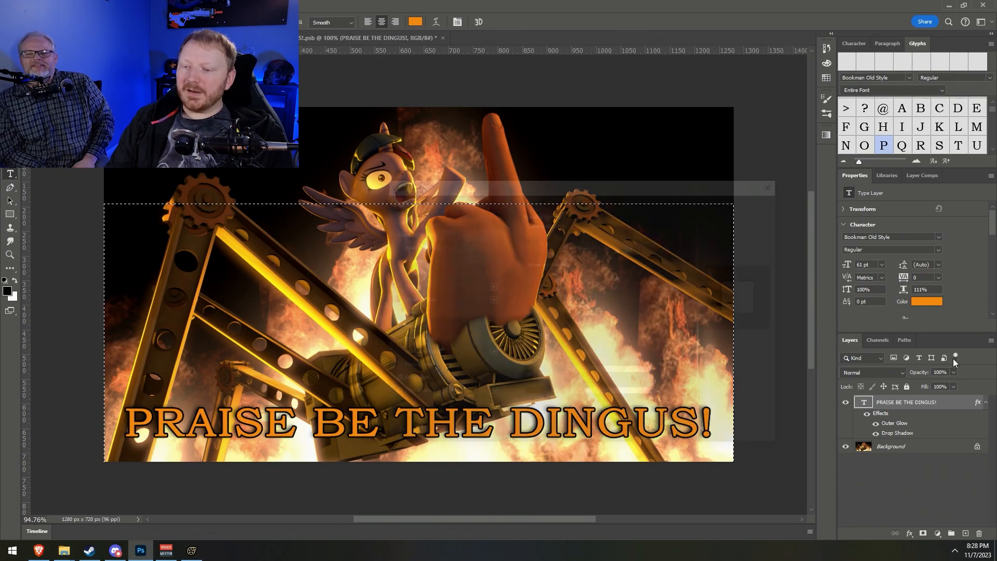
pyautogui.moveTo(531, 190); pyautogui.dragTo(727, 60)
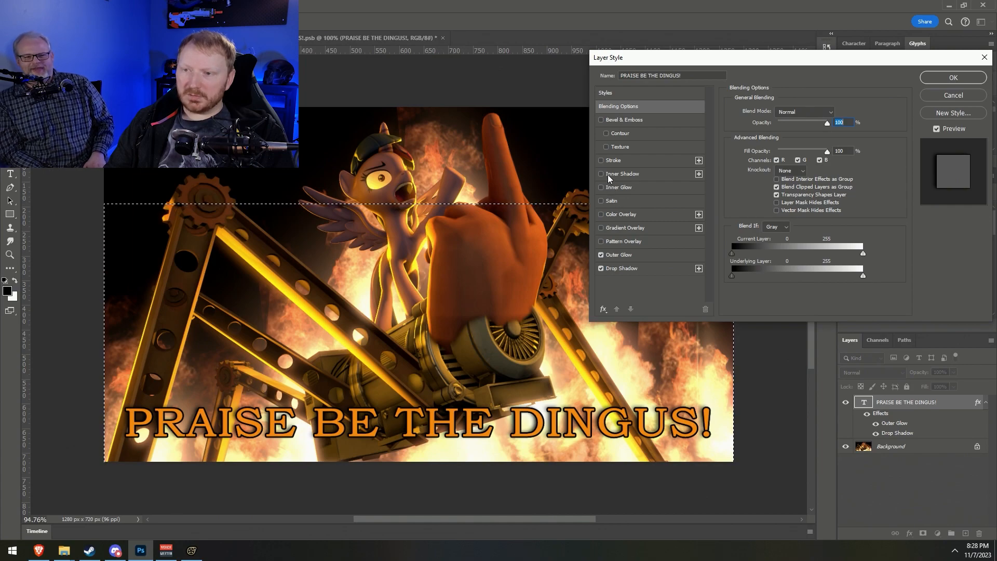
pyautogui.click(617, 120)
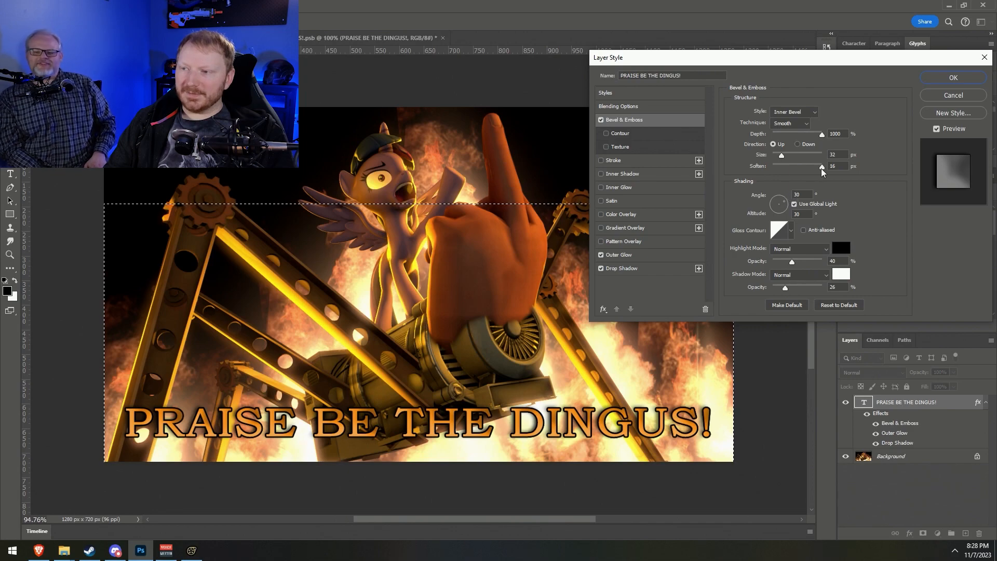
pyautogui.moveTo(781, 155)
pyautogui.mouseDown()
pyautogui.moveTo(813, 153)
pyautogui.moveTo(772, 154)
pyautogui.mouseUp()
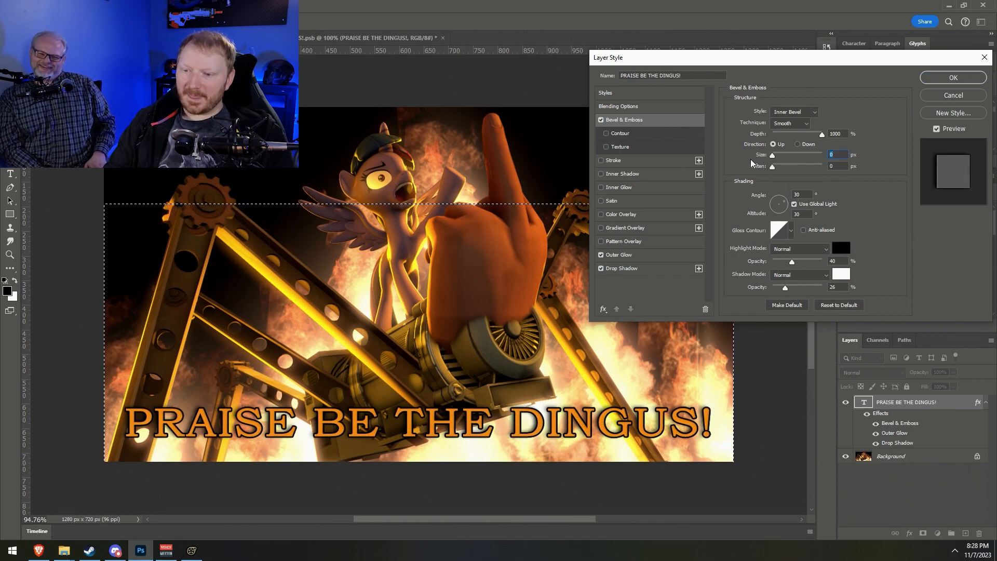
pyautogui.moveTo(772, 155); pyautogui.dragTo(775, 154)
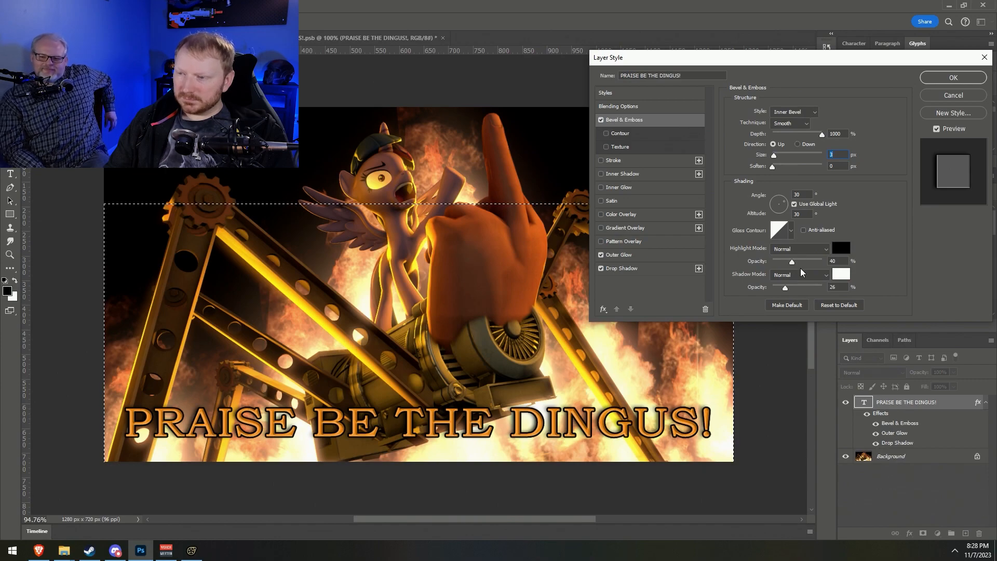
pyautogui.moveTo(791, 262); pyautogui.dragTo(795, 289)
pyautogui.press('Down')
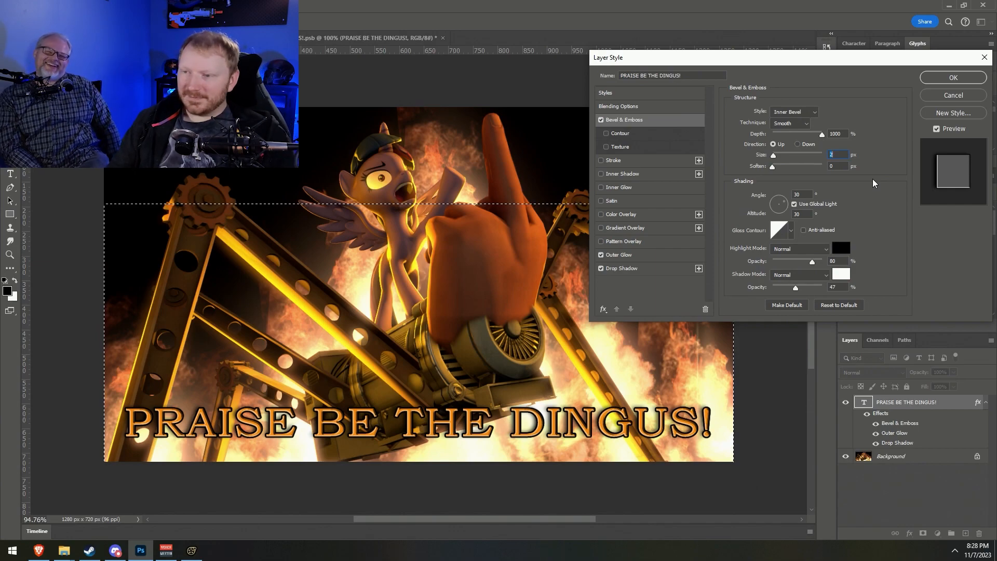
# Set the title's bevel technique to Chisel Hard and apply the layer style
pyautogui.click(813, 124)
pyautogui.click(799, 140)
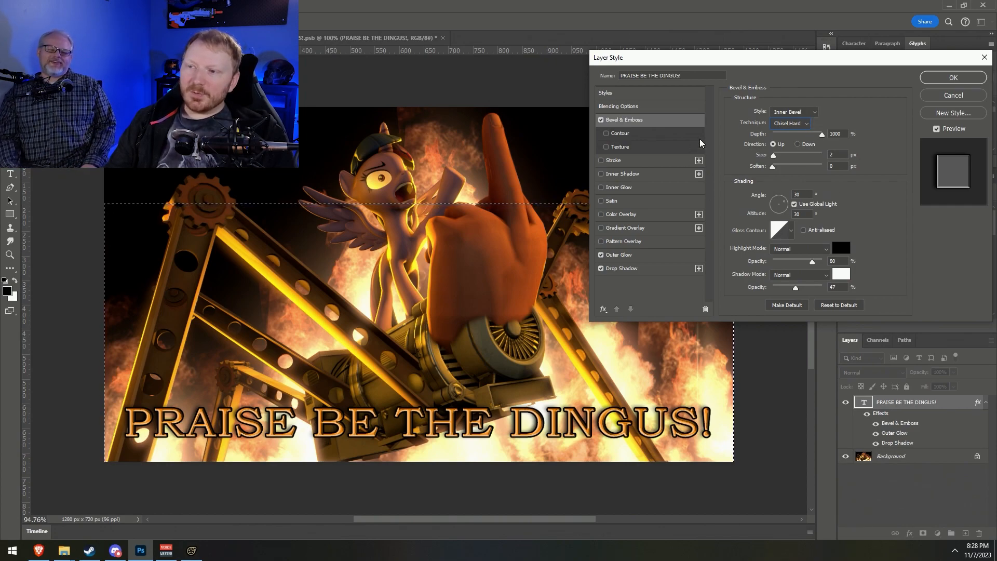
pyautogui.click(950, 77)
# Change the title's text color to golden yellow, #ffba00
pyautogui.click(928, 301)
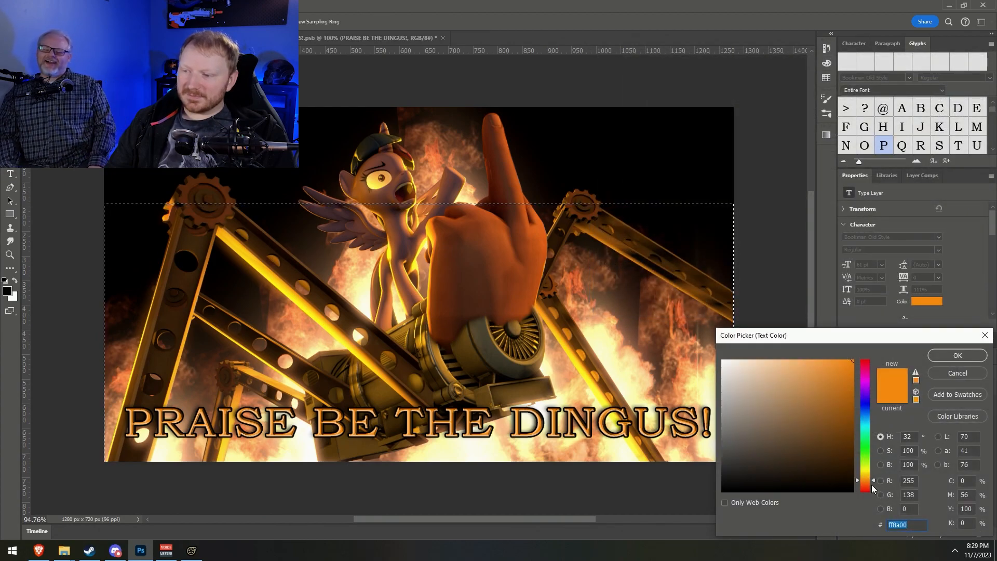
pyautogui.moveTo(873, 477); pyautogui.dragTo(866, 480)
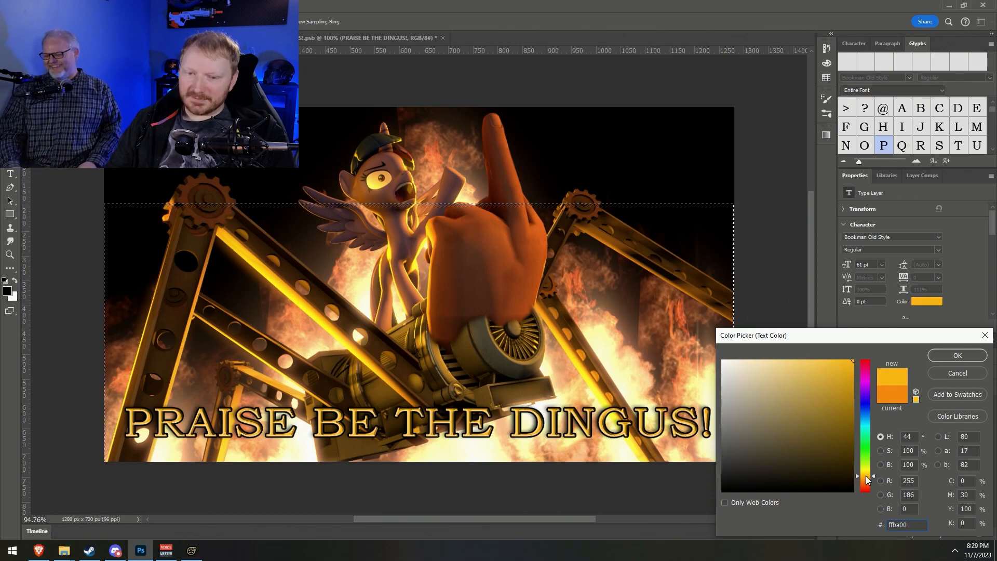
pyautogui.click(957, 357)
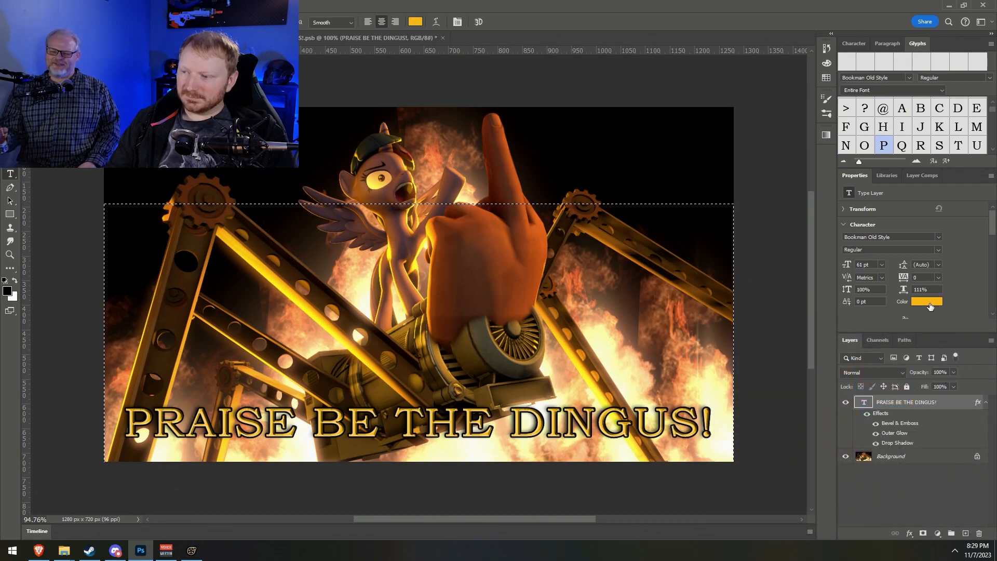
# Set the title's Drop Shadow size to 9 px and apply the layer style
pyautogui.doubleClick(949, 405)
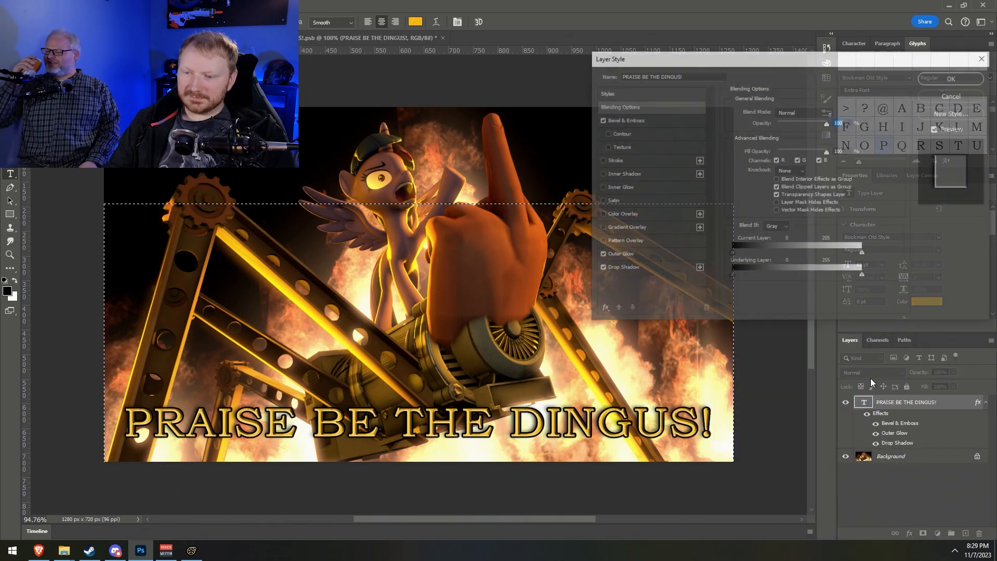
pyautogui.click(615, 257)
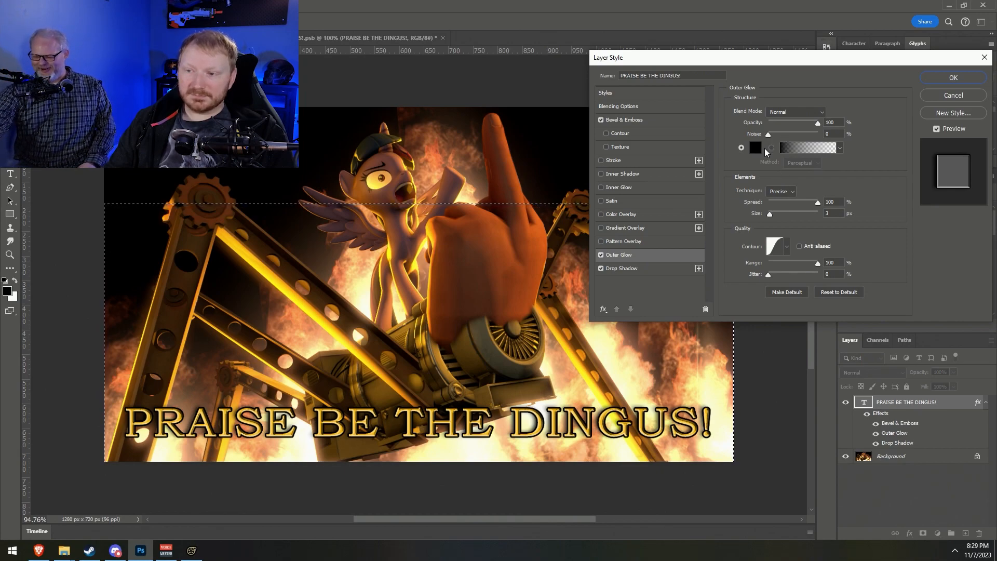
pyautogui.click(639, 271)
pyautogui.click(834, 181)
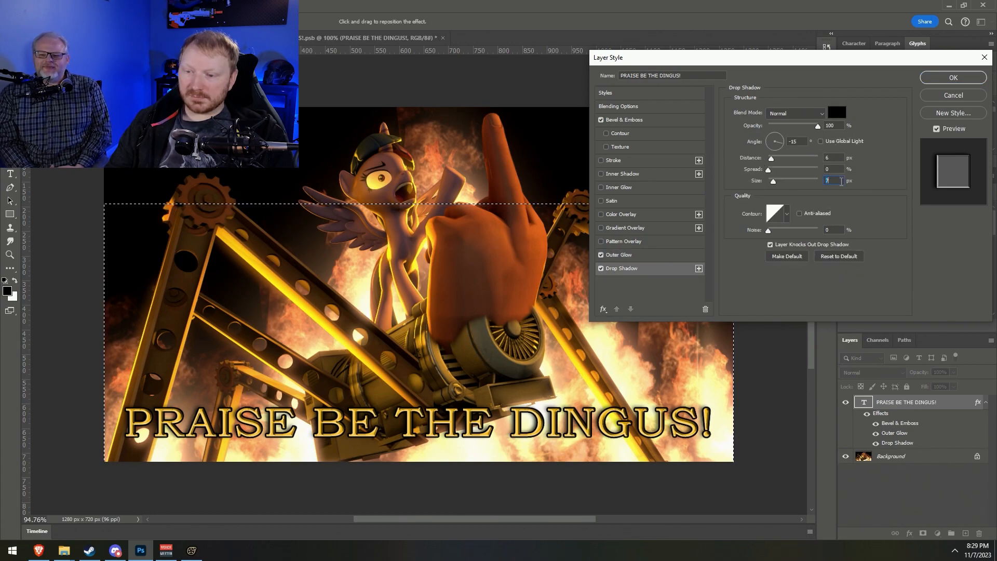
pyautogui.press('Up')
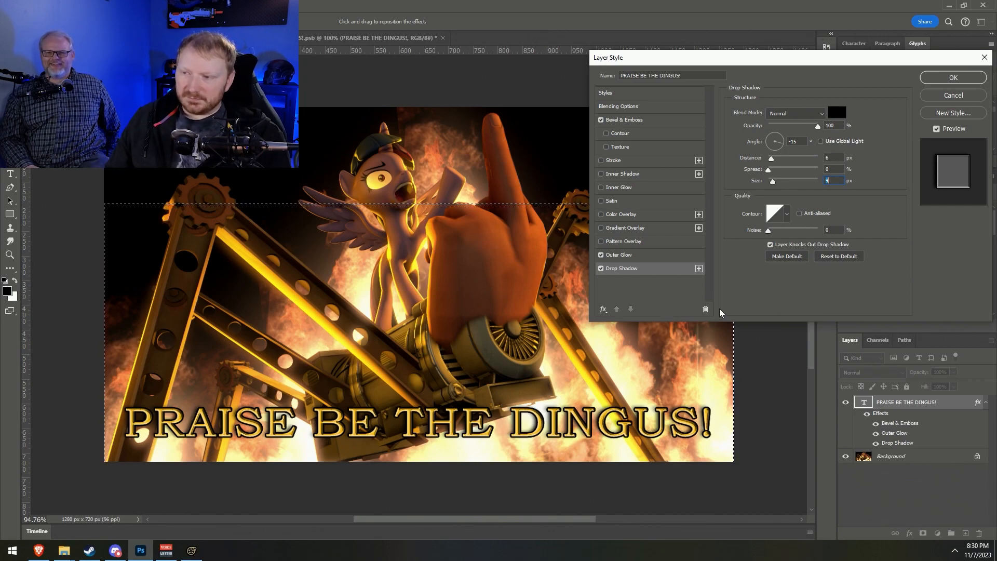
pyautogui.click(952, 77)
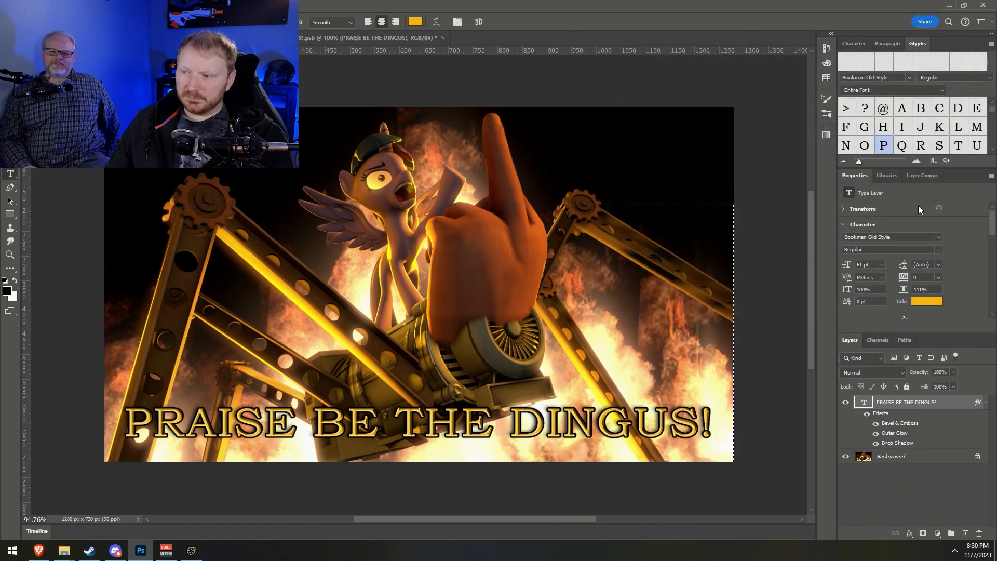
# Try enlarging the title to 73 pt and converting its layer to a smart object for transforming
pyautogui.moveTo(848, 265); pyautogui.dragTo(849, 264)
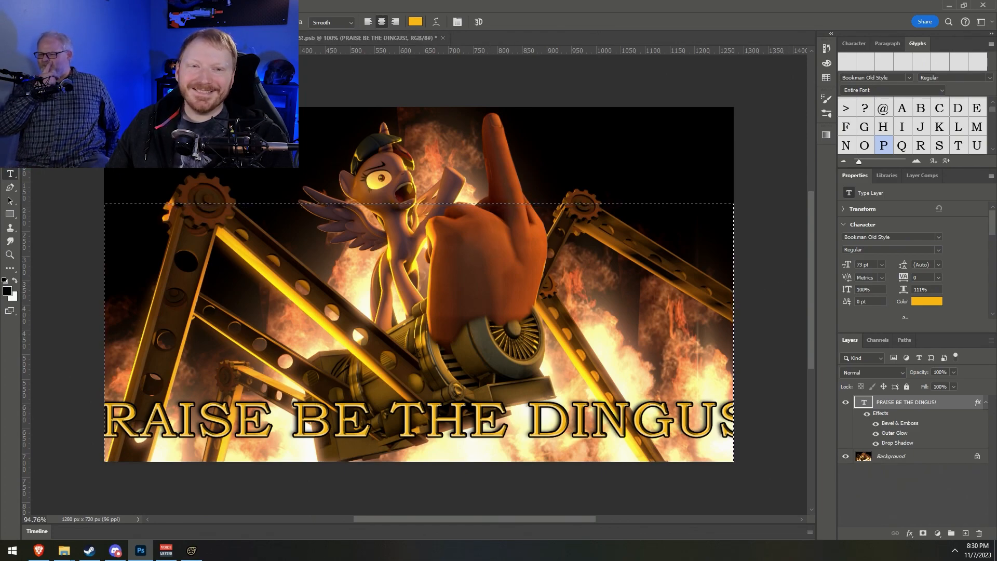
pyautogui.hotkey('ctrl', 't')
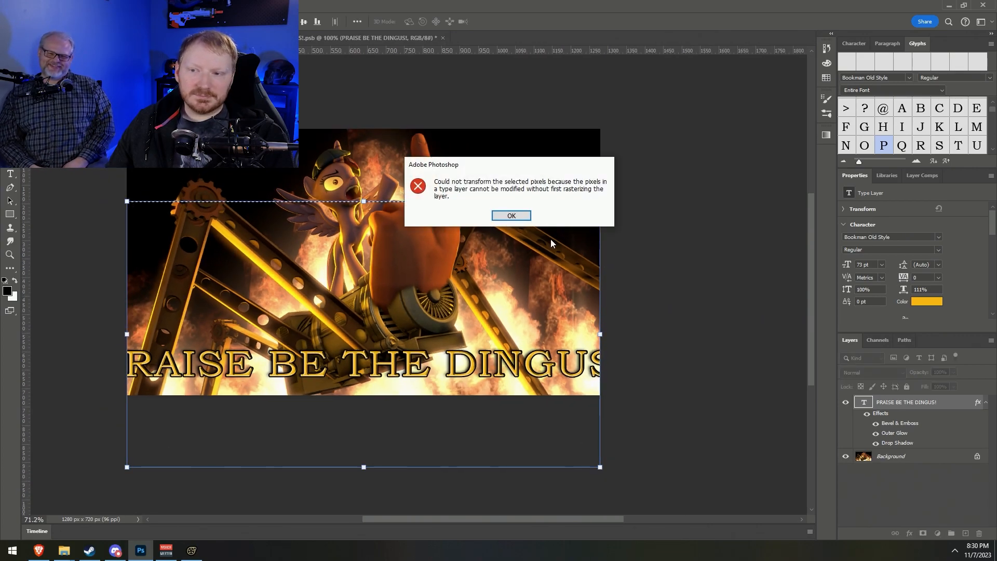
pyautogui.click(520, 215)
pyautogui.rightClick(959, 404)
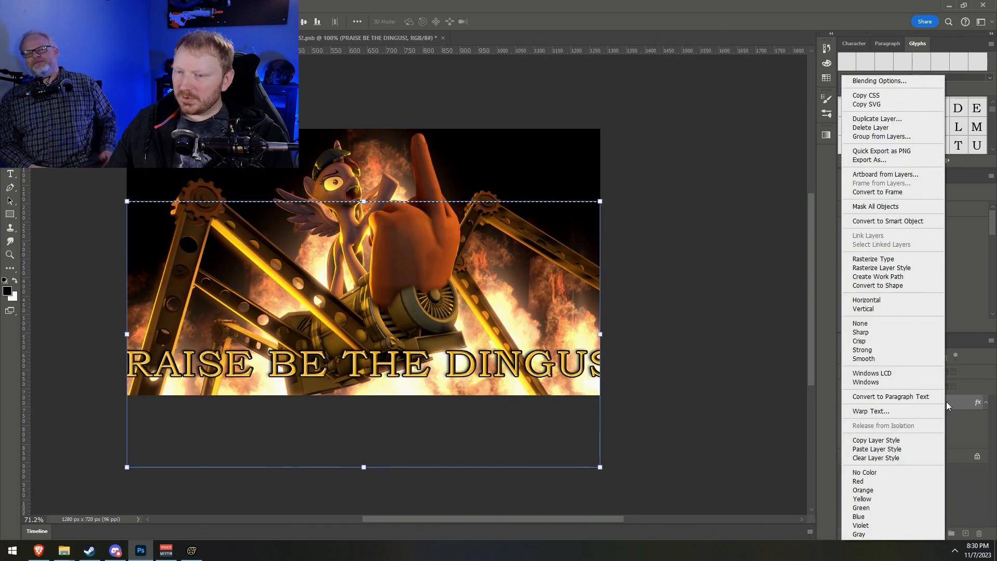
pyautogui.click(881, 221)
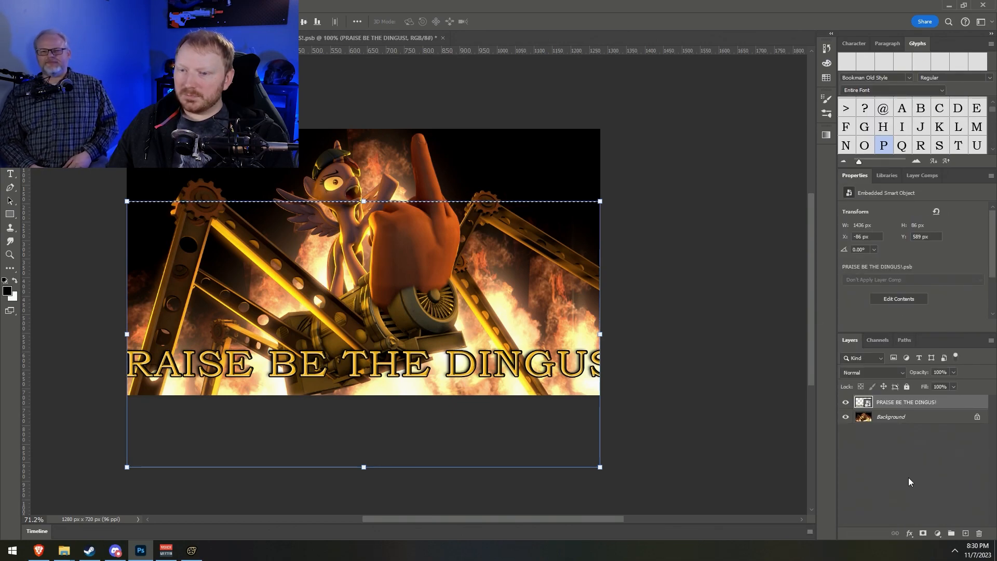
pyautogui.hotkey('ctrl', 'z')
# Deselect the title layer, clear the marquee selection from the canvas, and return to the Move tool
pyautogui.click(919, 478)
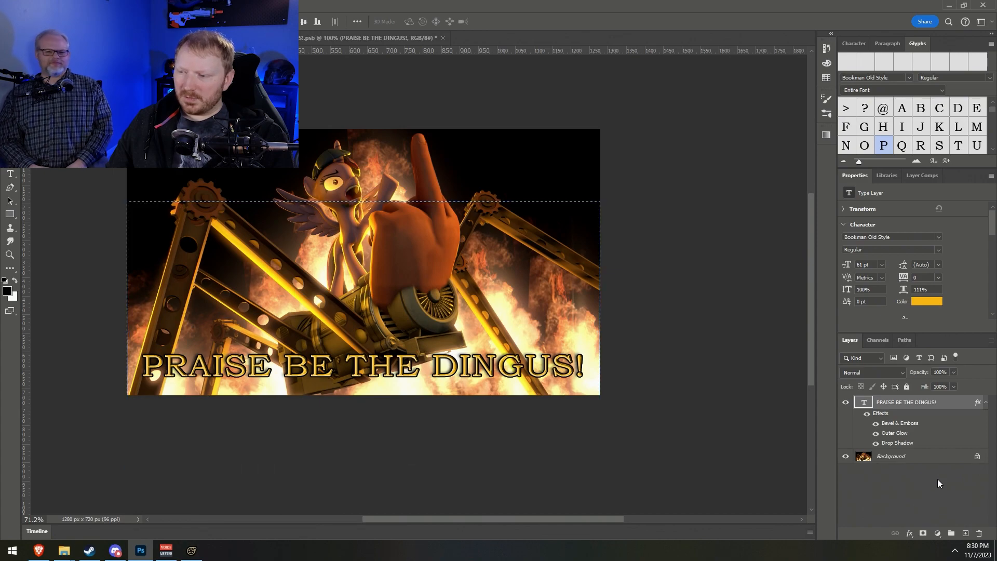
pyautogui.click(584, 341)
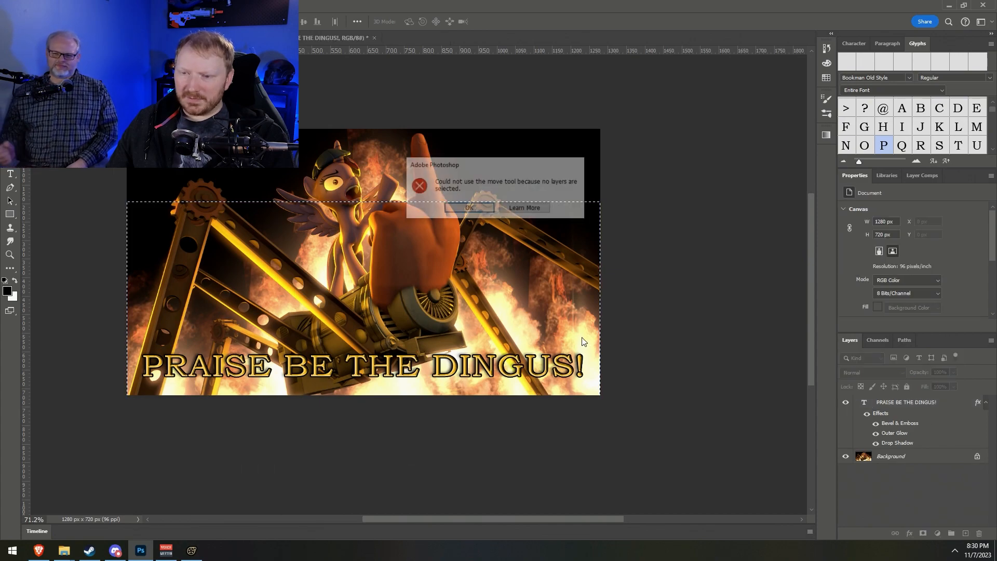
pyautogui.click(469, 207)
pyautogui.press('m')
pyautogui.rightClick(337, 186)
pyautogui.click(361, 192)
pyautogui.press('v')
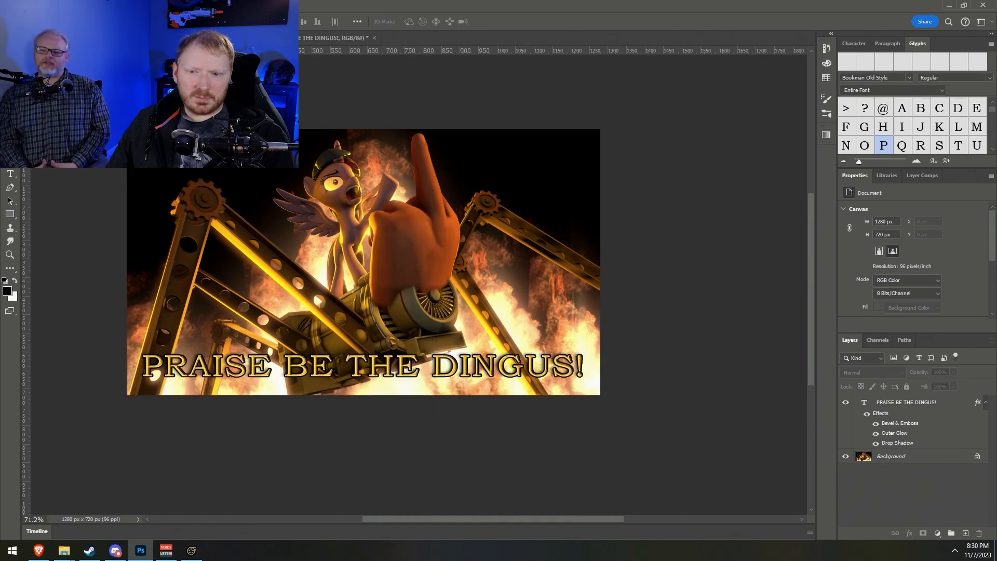
# Convert the PRAISE BE THE DINGUS! title layer to a smart object
pyautogui.rightClick(951, 400)
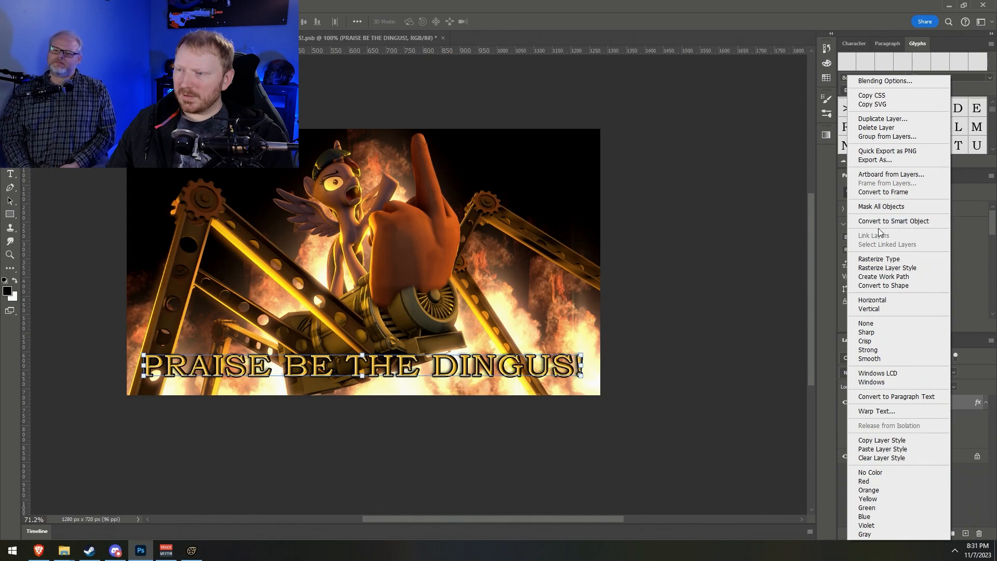
pyautogui.click(893, 221)
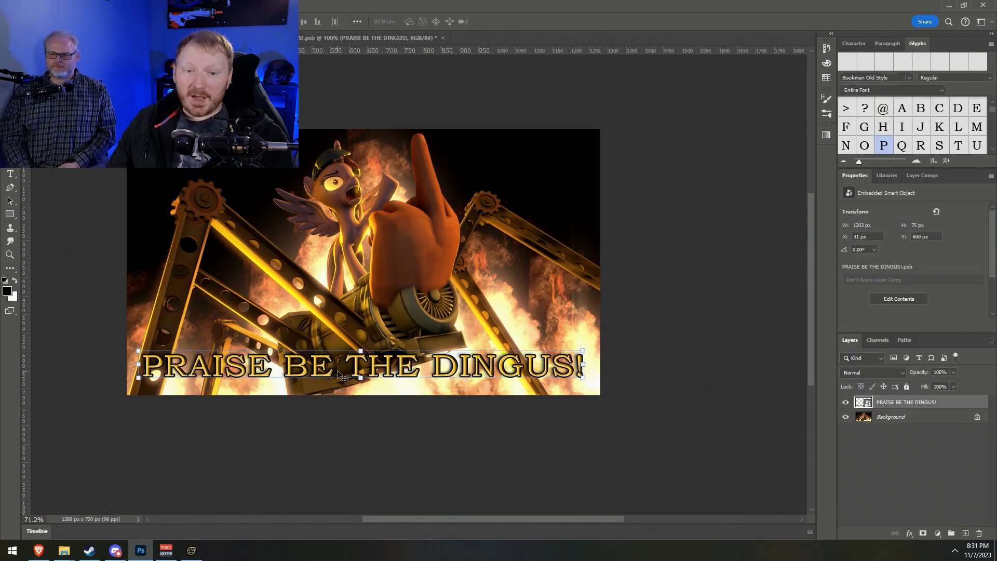
# Distort the title into a slight trapezoid by pulling both upper corners inward, and commit the transform
pyautogui.keyDown('alt'); pyautogui.scroll(5, 410, 370); pyautogui.keyUp('alt')
pyautogui.keyDown('alt'); pyautogui.scroll(-3, 410, 370); pyautogui.keyUp('alt')
pyautogui.keyDown('alt'); pyautogui.scroll(3, 272, 368); pyautogui.keyUp('alt')
pyautogui.moveTo(506, 520)
pyautogui.mouseDown()
pyautogui.moveTo(484, 519)
pyautogui.moveTo(510, 507)
pyautogui.moveTo(515, 519)
pyautogui.mouseUp()
pyautogui.hotkey('ctrl', 'z')
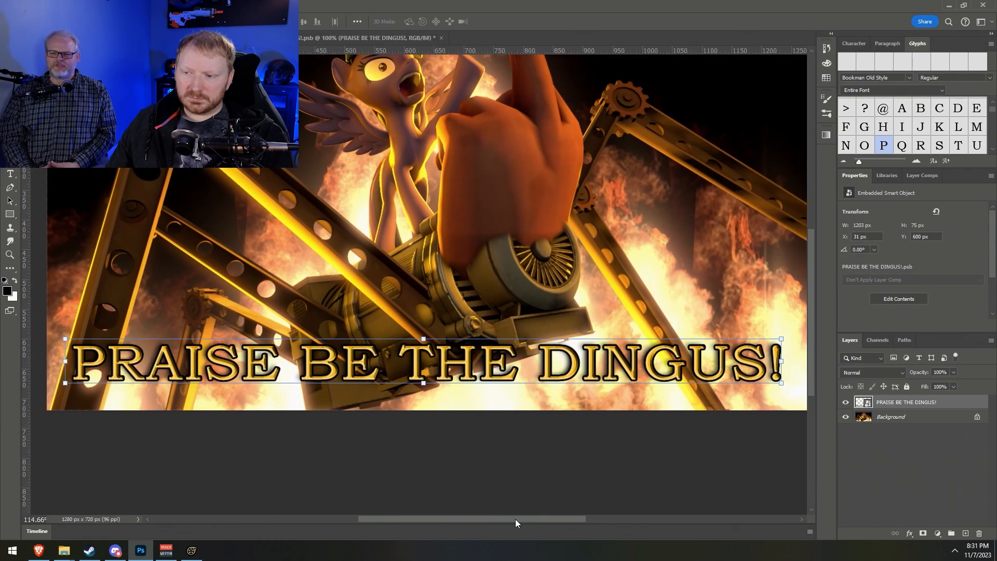
pyautogui.keyDown('alt'); pyautogui.scroll(-1, 514, 507); pyautogui.keyUp('alt')
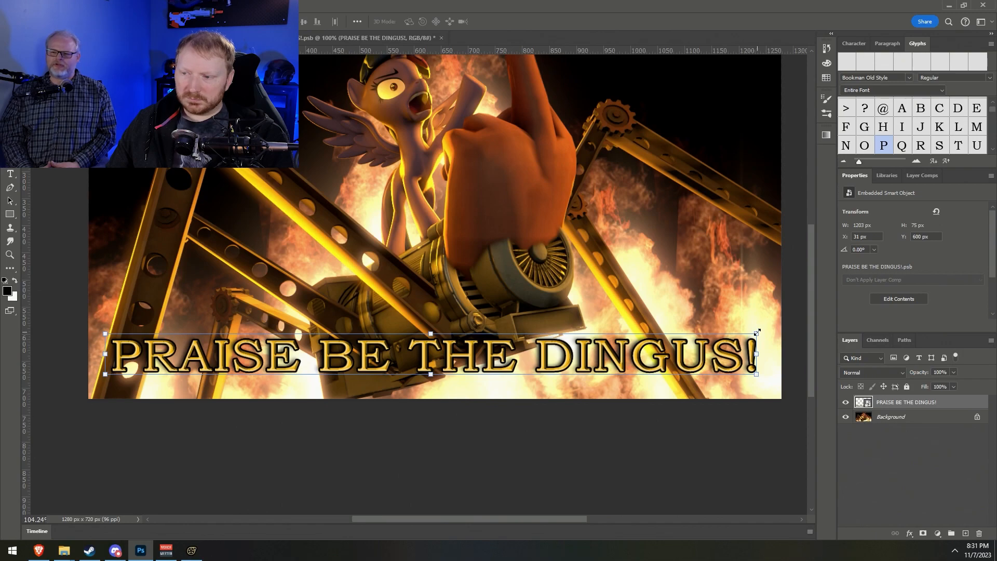
pyautogui.moveTo(757, 333)
pyautogui.mouseDown()
pyautogui.moveTo(734, 334)
pyautogui.moveTo(749, 326)
pyautogui.moveTo(749, 354)
pyautogui.moveTo(748, 334)
pyautogui.mouseUp()
pyautogui.hotkey('ctrl', 'z')
pyautogui.hotkey('ctrl', 'z')
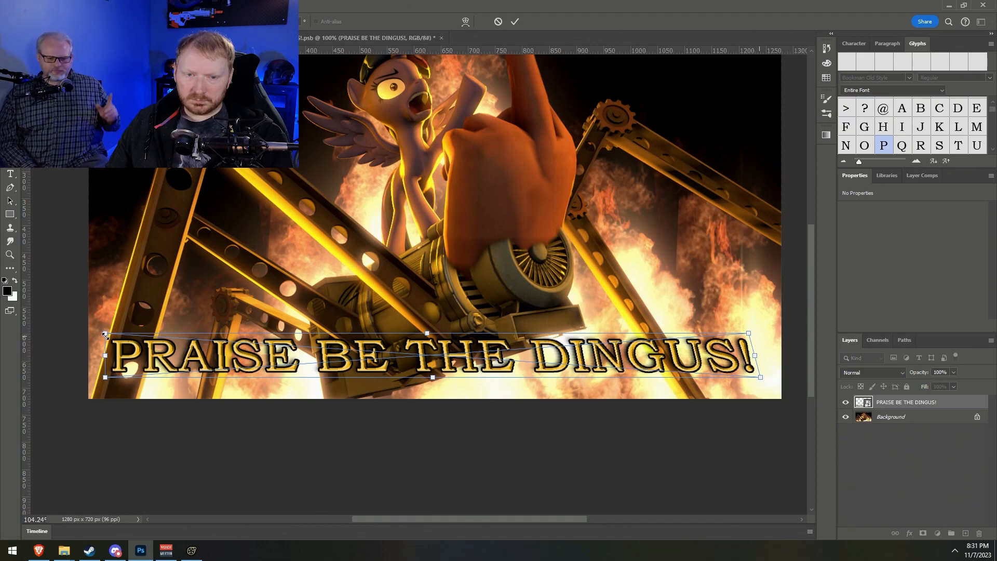
pyautogui.keyDown('ctrl'); pyautogui.moveTo(106, 335); pyautogui.dragTo(117, 334); pyautogui.keyUp('ctrl')
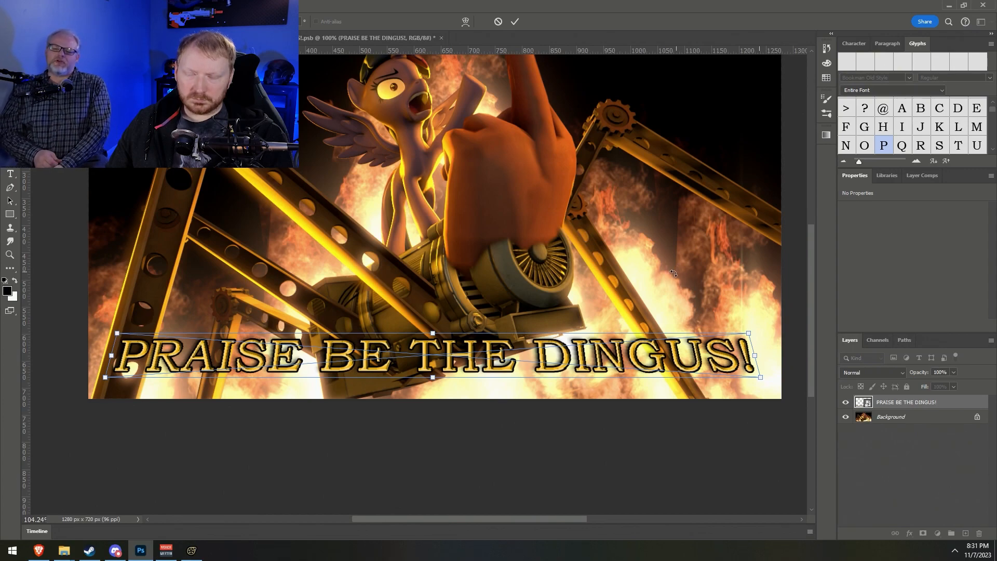
pyautogui.click(516, 21)
# Open the title smart object's contents for editing
pyautogui.keyDown('alt'); pyautogui.scroll(-3, 674, 371); pyautogui.keyUp('alt')
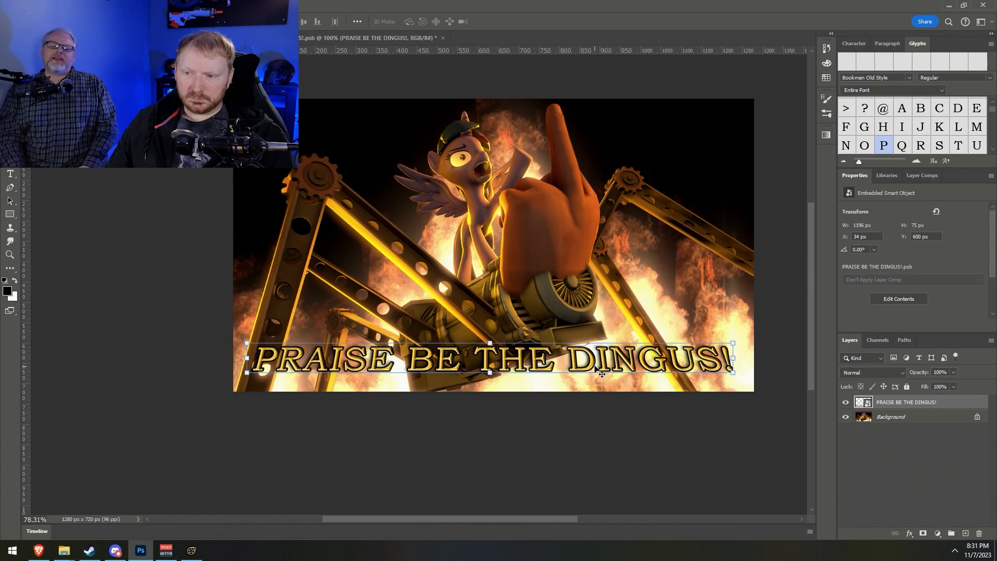
pyautogui.click(887, 436)
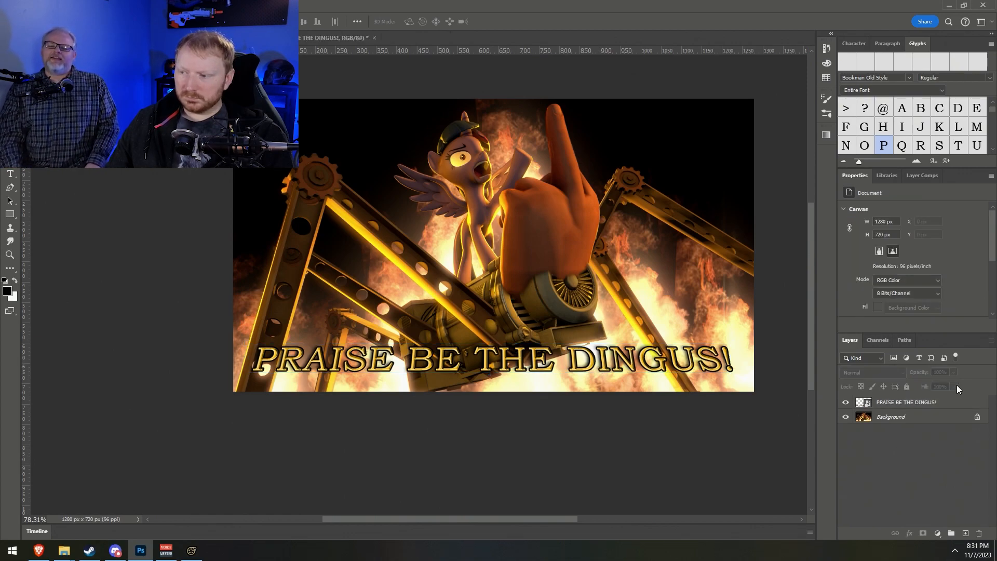
pyautogui.click(957, 404)
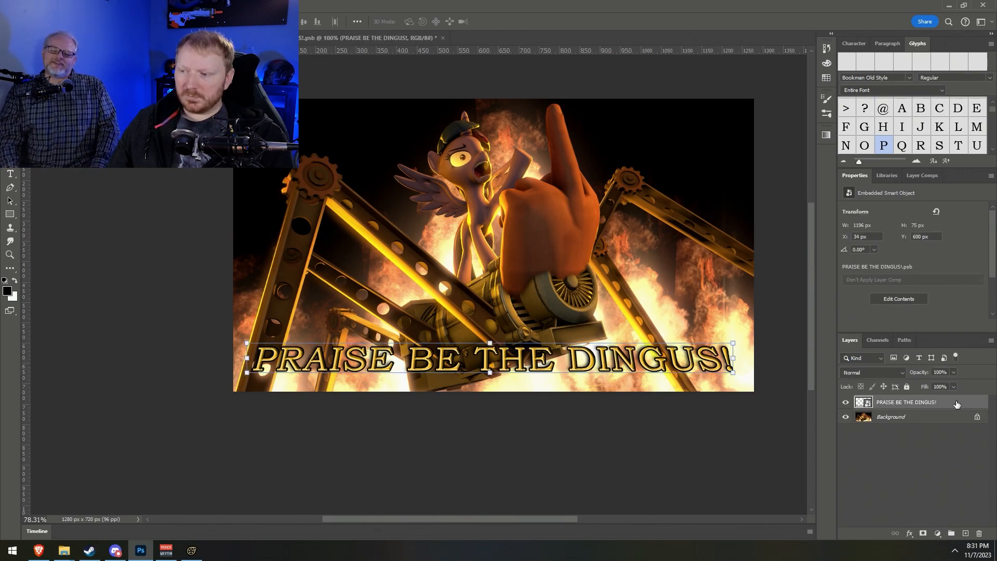
pyautogui.doubleClick(866, 404)
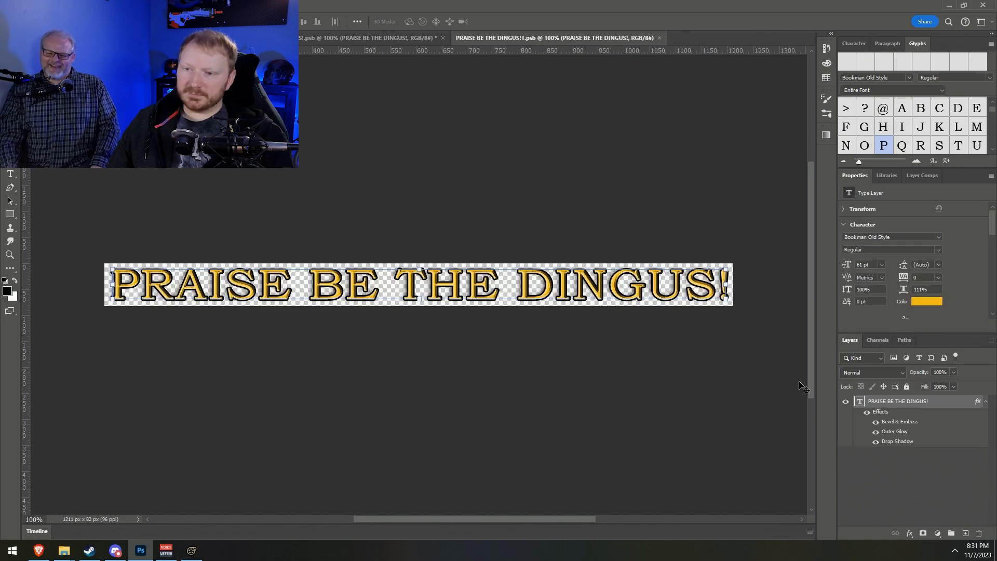
# Set the Drop Shadow distance of the text inside the smart object to 9 px and apply the layer style
pyautogui.doubleClick(897, 442)
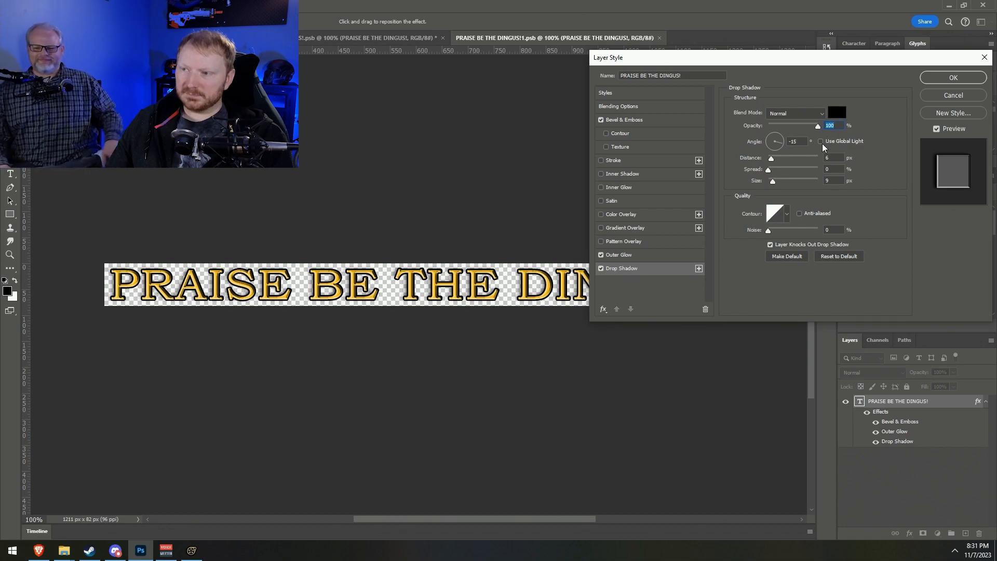
pyautogui.click(647, 254)
pyautogui.click(650, 267)
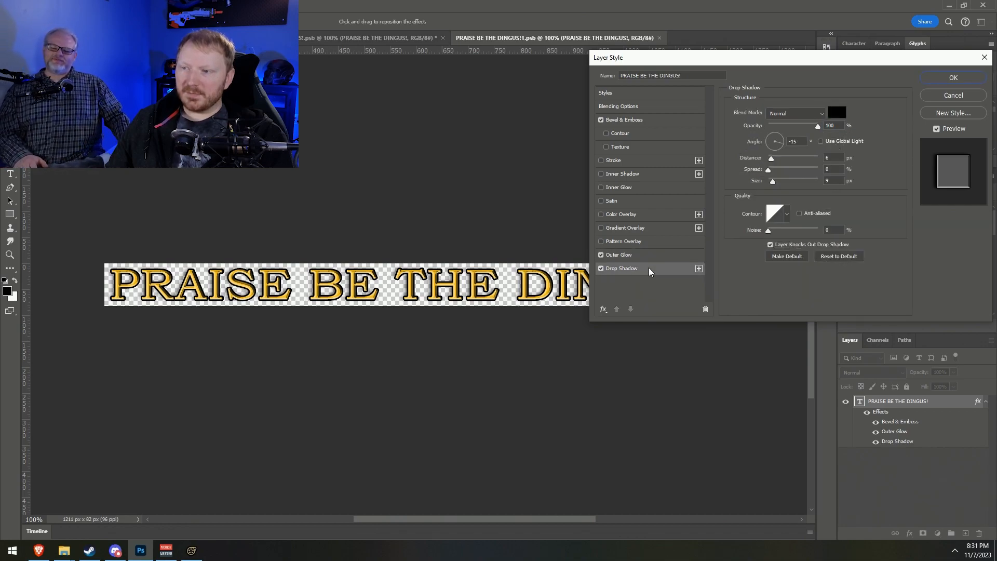
pyautogui.click(834, 157)
pyautogui.press('Up')
pyautogui.press('Up')
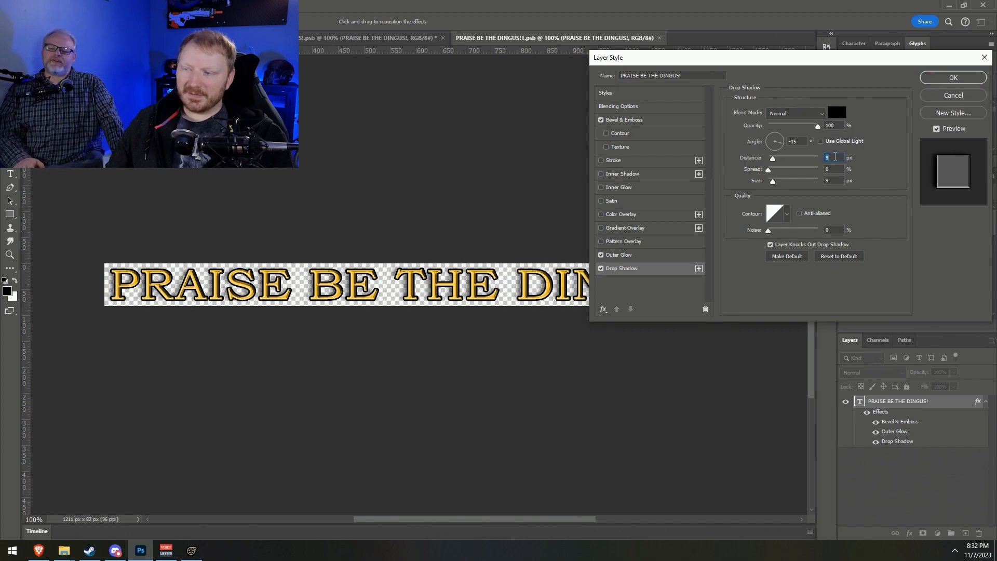
pyautogui.click(943, 79)
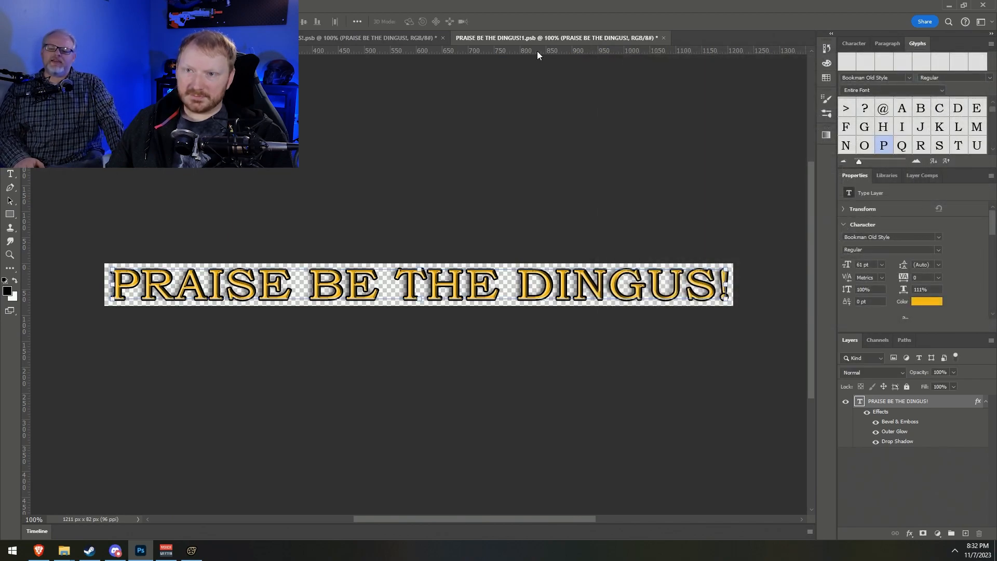
# Close the older Trajan Color title document and return to the thumbnail image
pyautogui.click(400, 38)
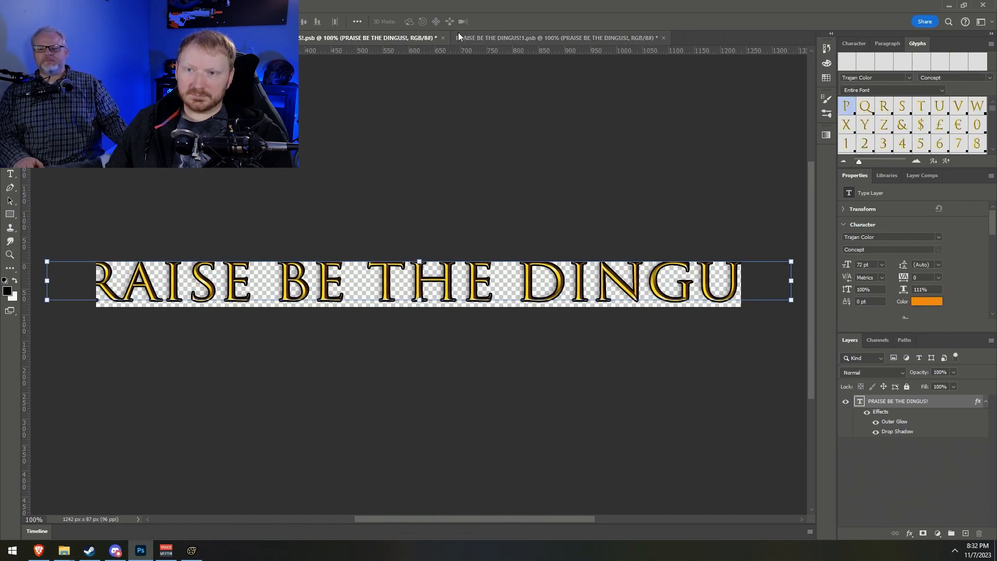
pyautogui.click(442, 38)
pyautogui.click(500, 208)
pyautogui.hotkey('ctrl', 'Tab')
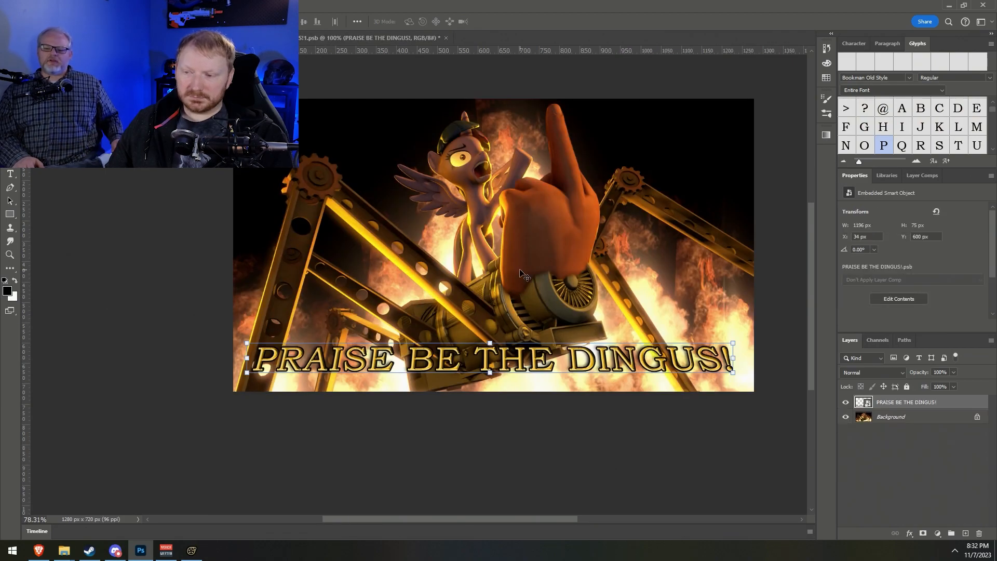
# Try to grab the title on the canvas with the Move tool while no layer is selected
pyautogui.press('Tab')
pyautogui.press('Tab')
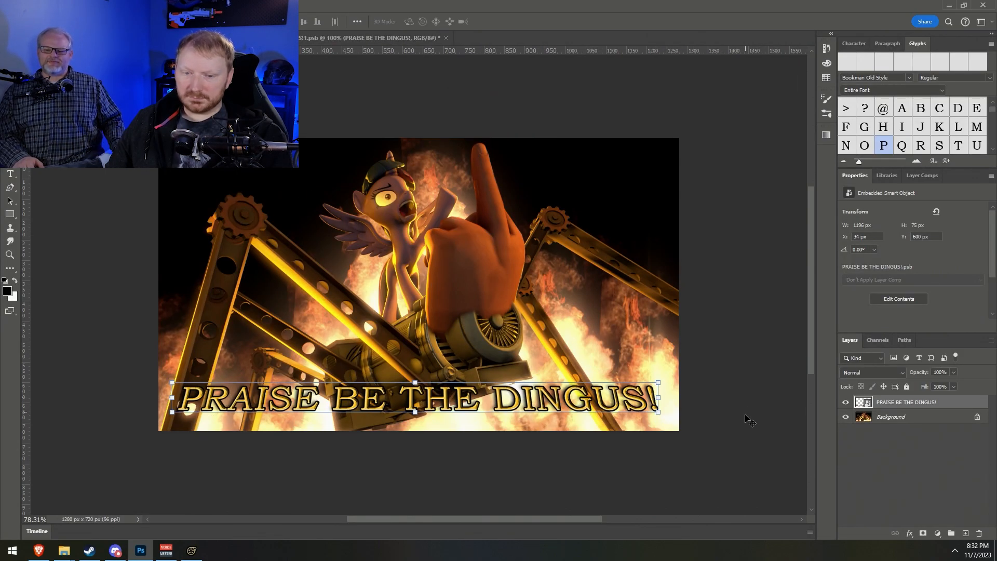
pyautogui.click(889, 483)
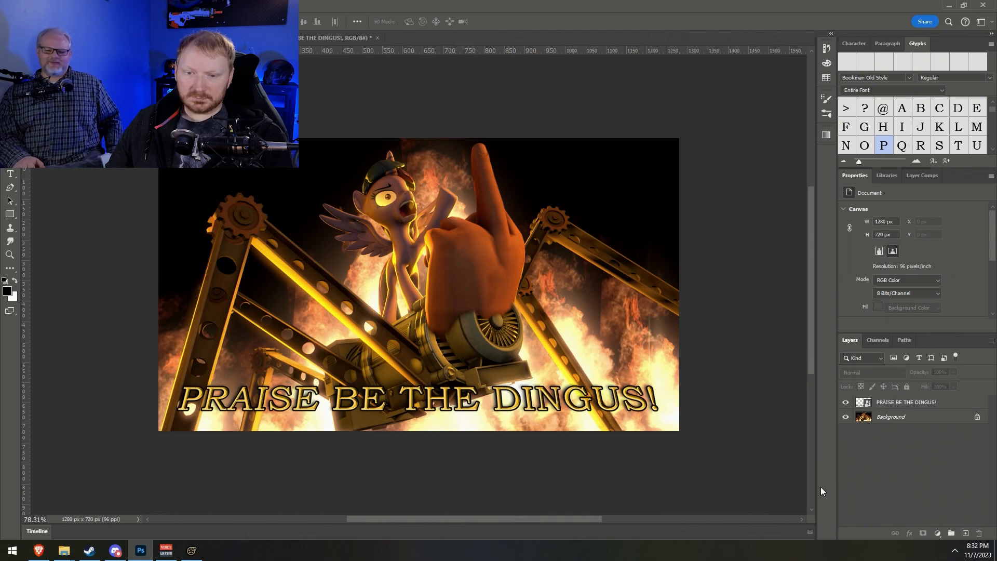
pyautogui.click(476, 400)
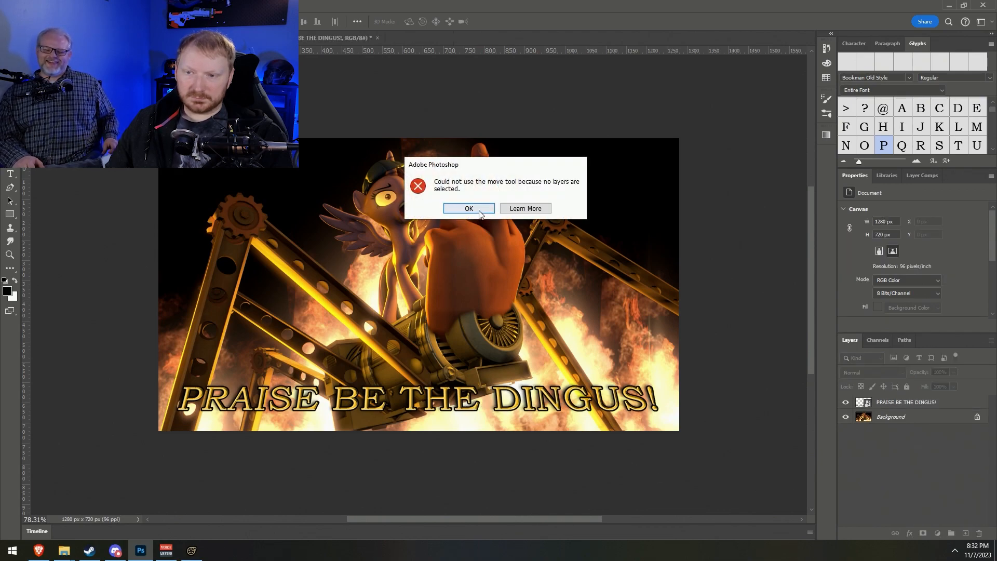
pyautogui.click(480, 211)
pyautogui.click(461, 398)
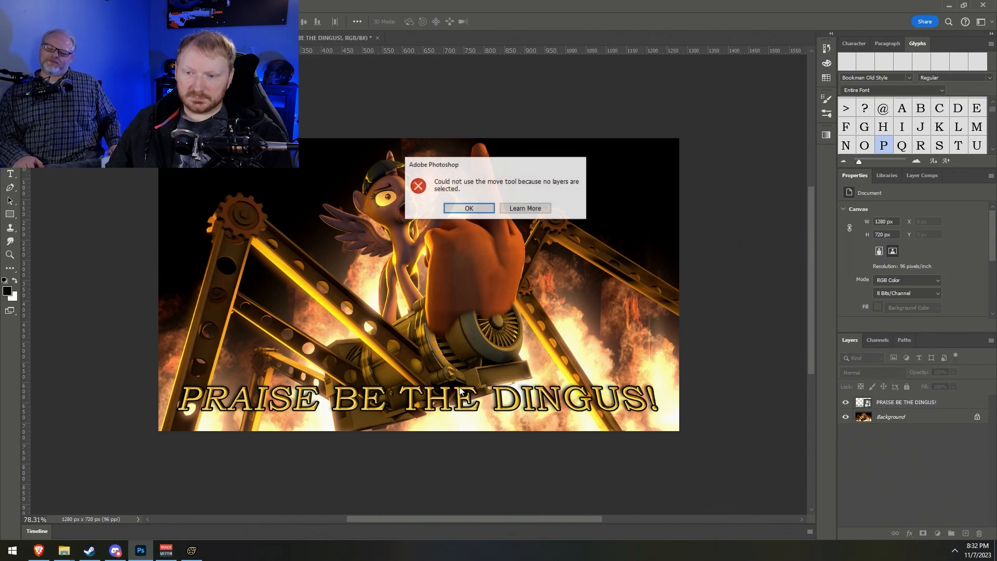
pyautogui.click(487, 208)
# Duplicate the title smart object layer with the default copy name
pyautogui.rightClick(937, 402)
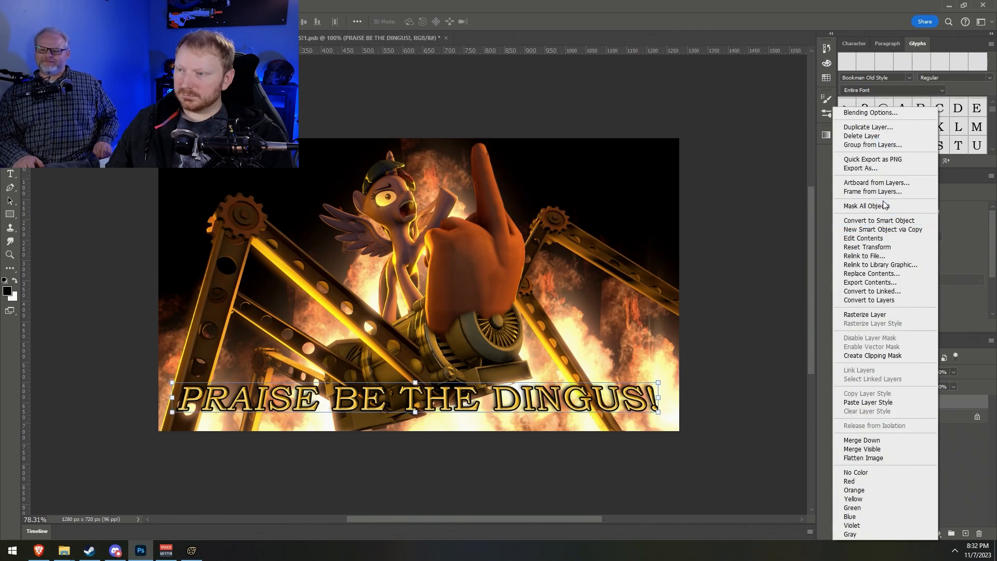
pyautogui.click(886, 129)
pyautogui.press('Return')
# Rasterize the title copy and place it beneath the original title layer
pyautogui.rightClick(959, 405)
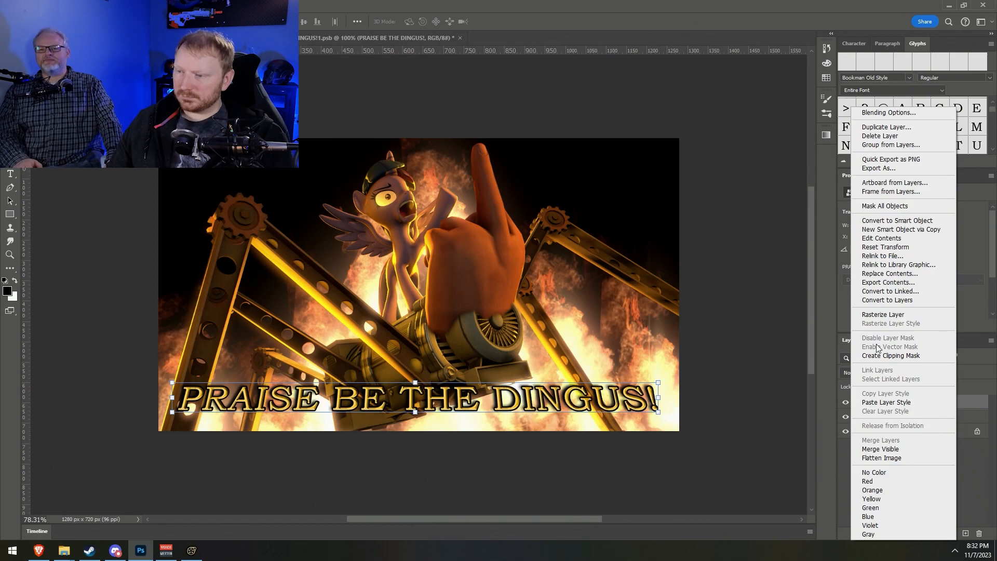
pyautogui.click(883, 314)
pyautogui.moveTo(957, 405); pyautogui.dragTo(935, 424)
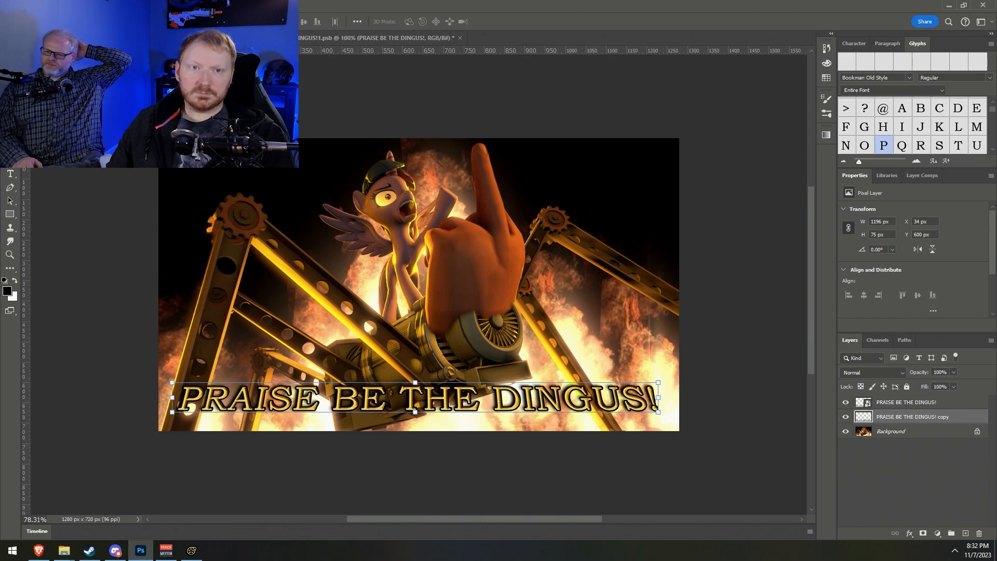
# Darken the title copy by applying Brightness/Contrast twice, each time with brightness at -150 and contrast at 0
pyautogui.click(57, 5)
pyautogui.moveTo(78, 31)
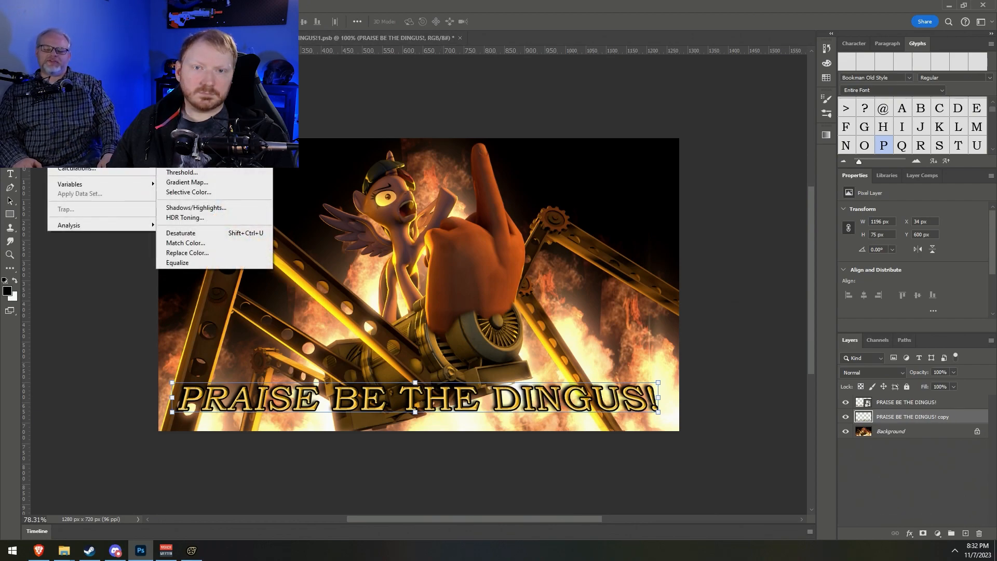
pyautogui.click(192, 31)
pyautogui.moveTo(471, 169); pyautogui.dragTo(426, 197)
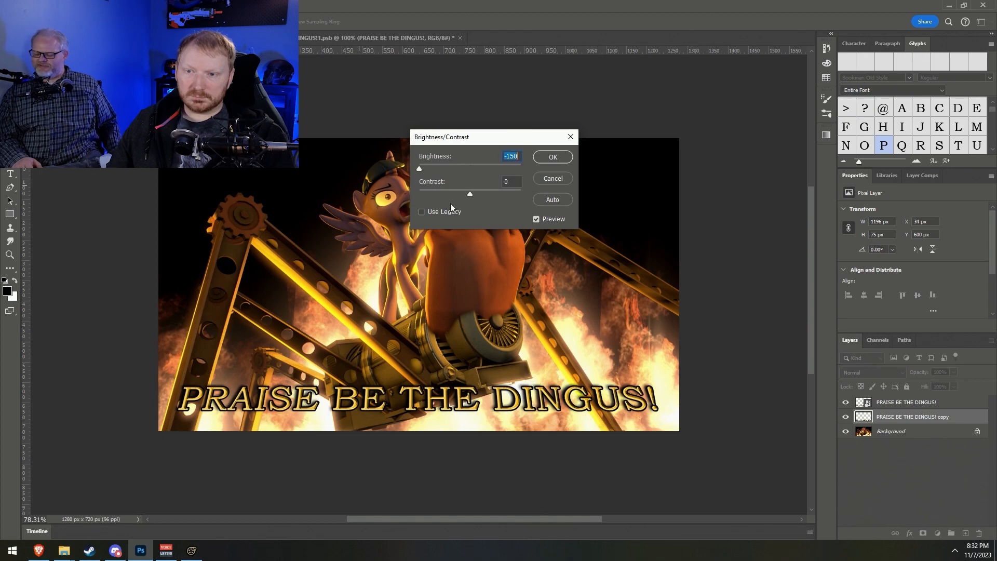
pyautogui.click(554, 156)
pyautogui.click(56, 5)
pyautogui.moveTo(70, 30)
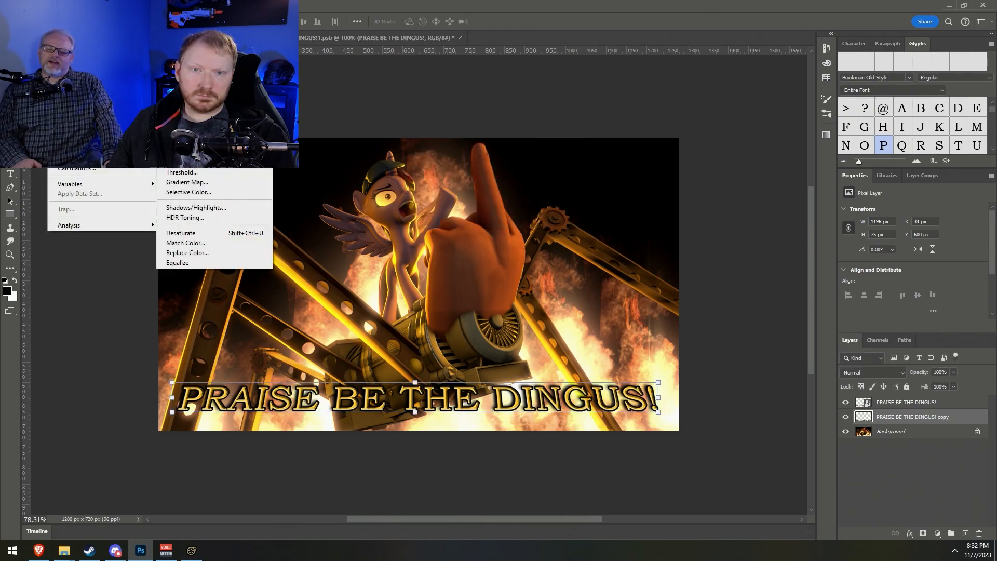
pyautogui.click(179, 30)
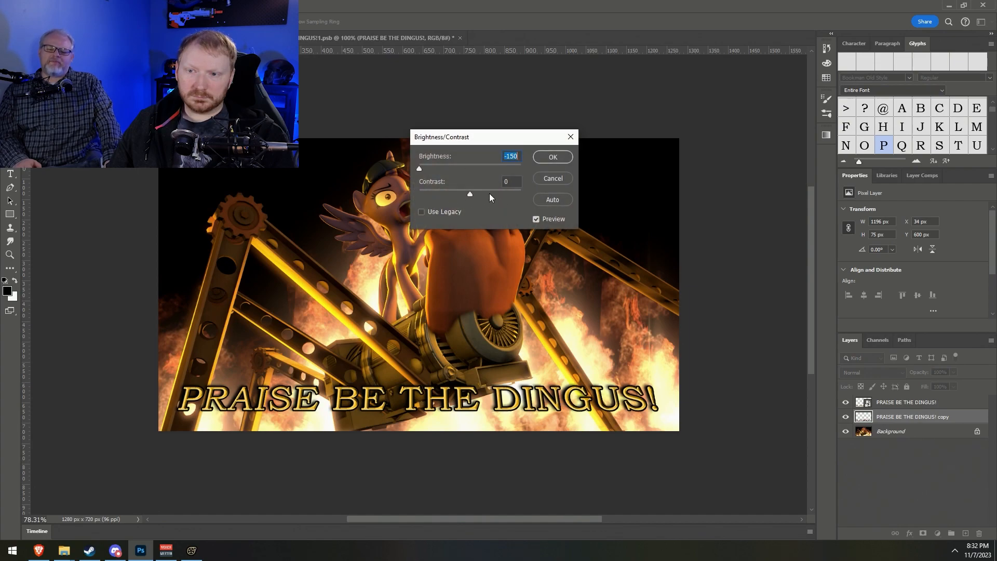
pyautogui.click(554, 156)
# Apply a Gaussian Blur with a 7.6 pixel radius to the darkened title copy
pyautogui.click(120, 5)
pyautogui.moveTo(143, 5)
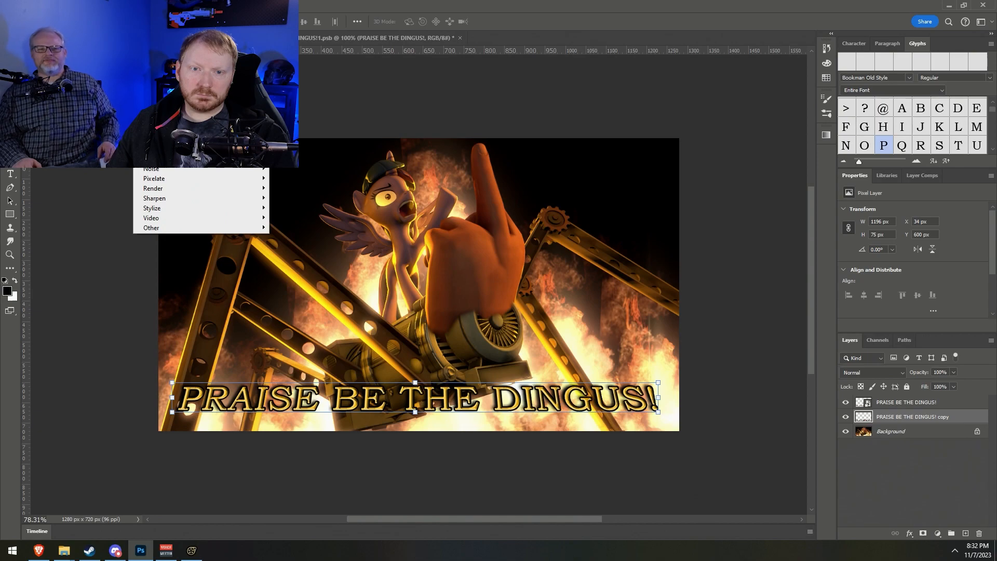
pyautogui.moveTo(244, 139)
pyautogui.click(296, 175)
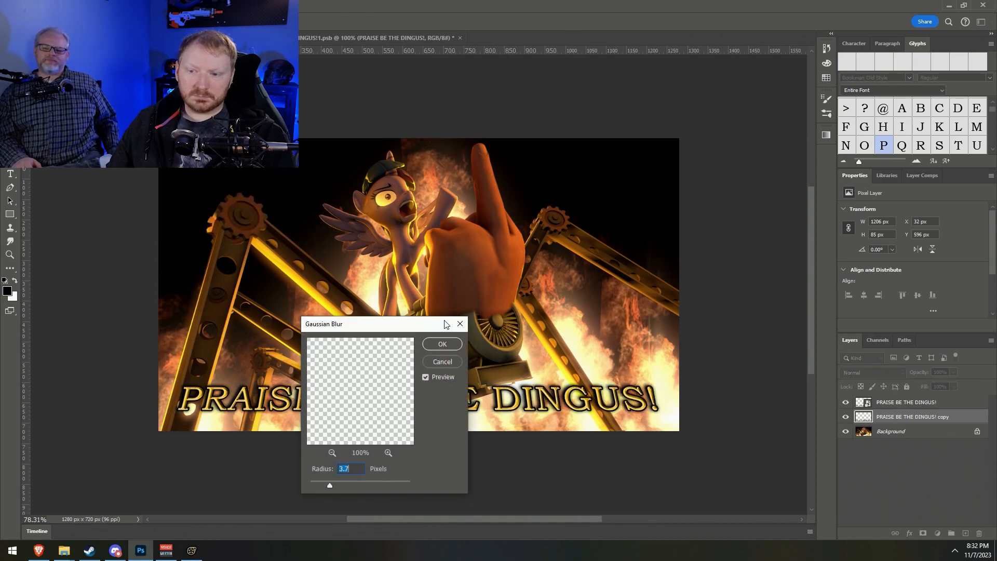
pyautogui.moveTo(313, 483); pyautogui.dragTo(343, 481)
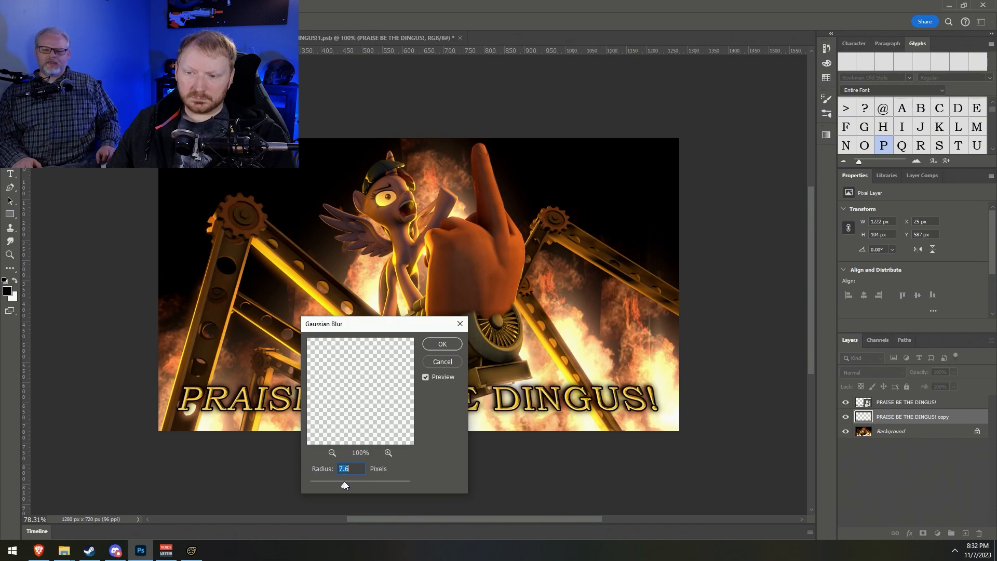
pyautogui.click(441, 344)
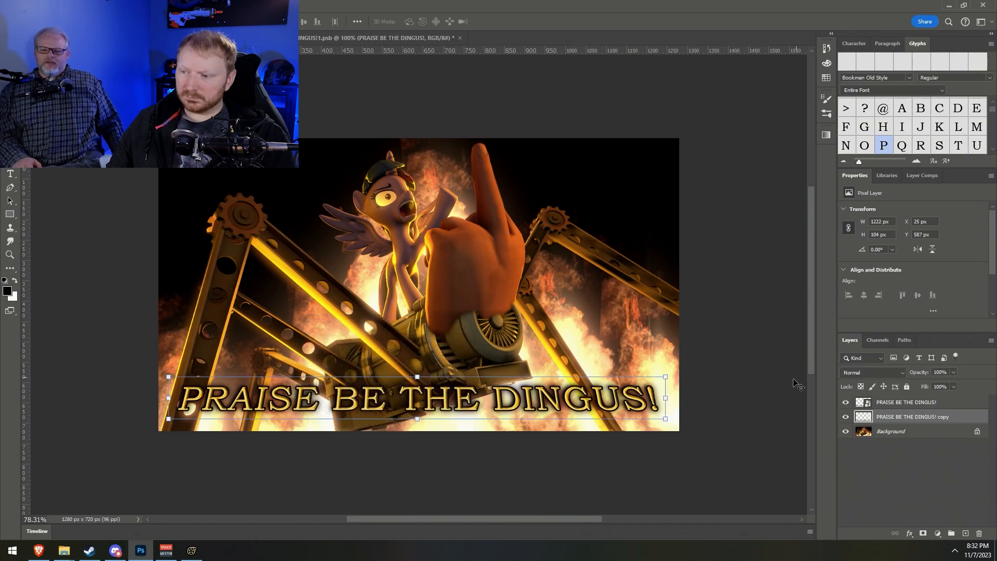
# Set the blurred title copy's blend mode to Pin Light and deselect the layer
pyautogui.click(902, 372)
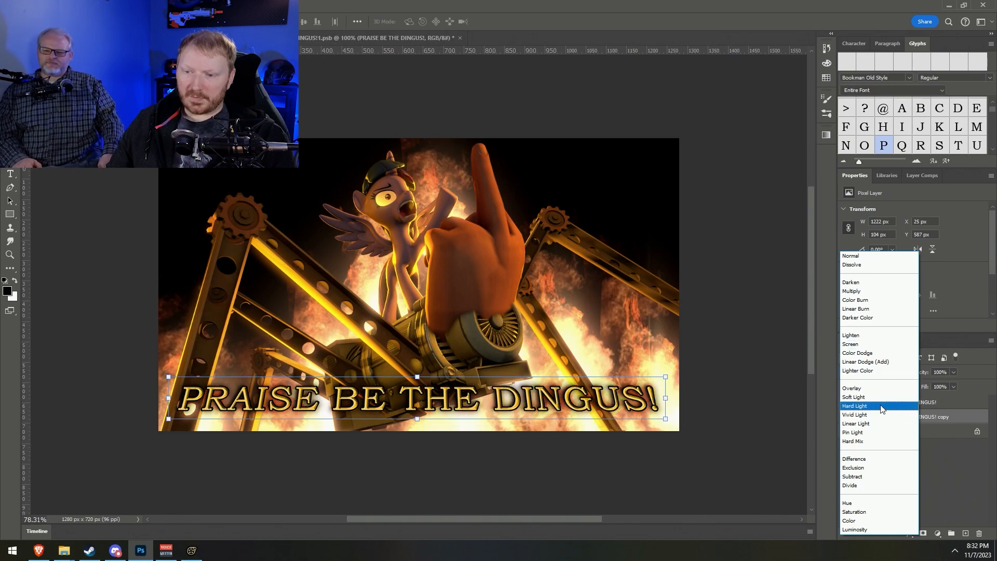
pyautogui.click(874, 433)
pyautogui.click(897, 490)
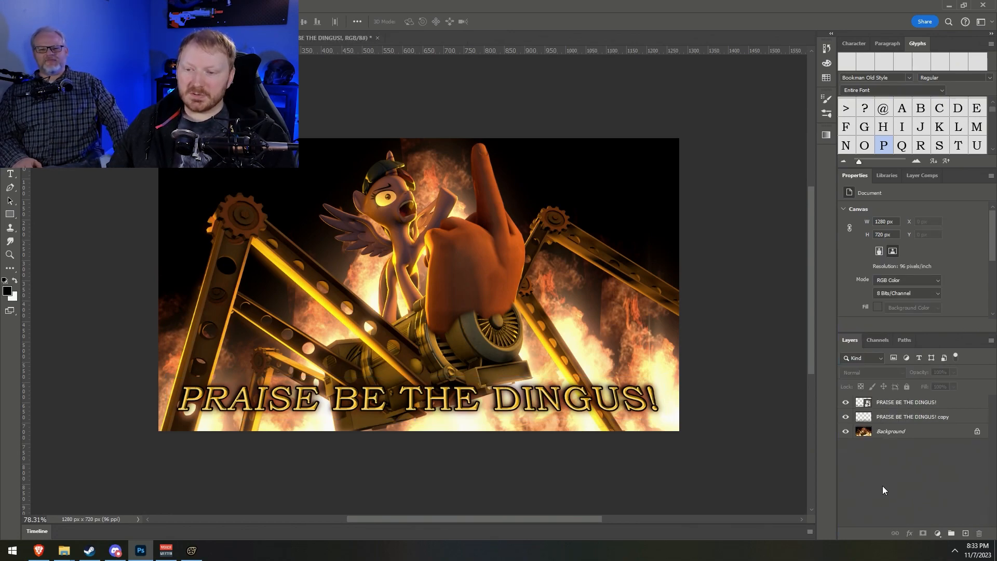
# Apply Levels to the Background layer with input levels of 3, 1.18 and 254
pyautogui.click(954, 434)
pyautogui.click(61, 6)
pyautogui.moveTo(73, 33)
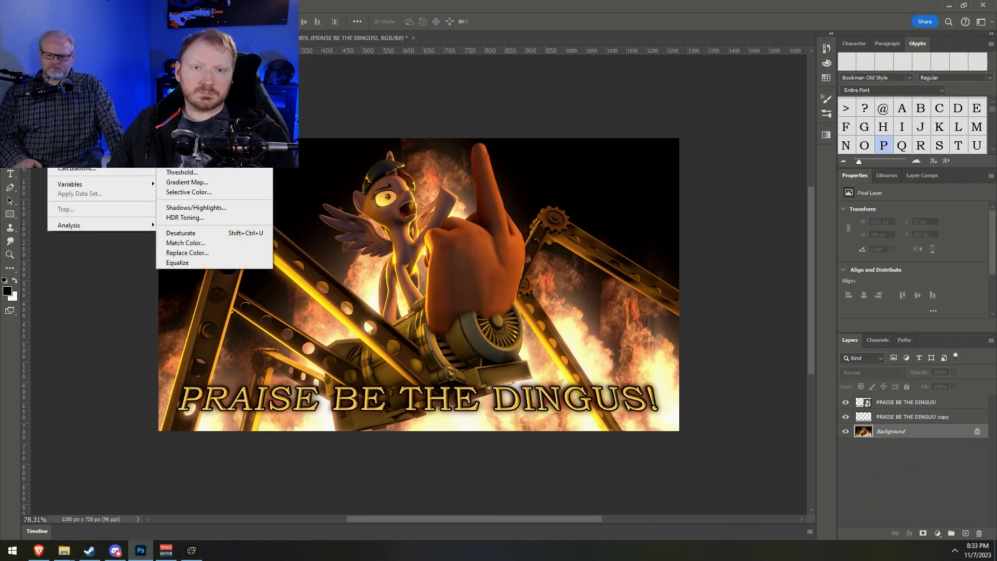
pyautogui.click(179, 44)
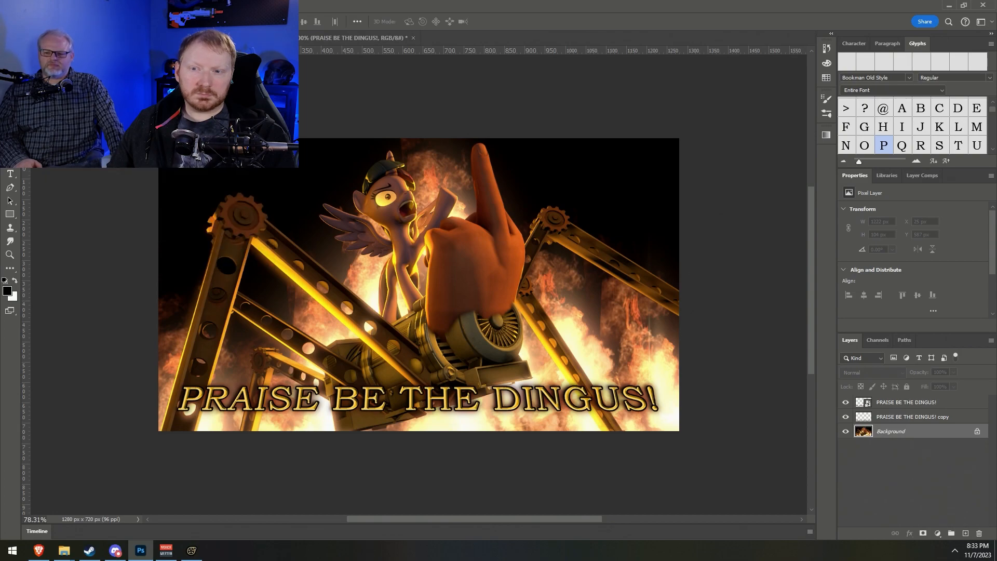
pyautogui.moveTo(737, 404); pyautogui.dragTo(739, 404)
pyautogui.moveTo(868, 405); pyautogui.dragTo(867, 405)
pyautogui.moveTo(803, 405); pyautogui.dragTo(797, 406)
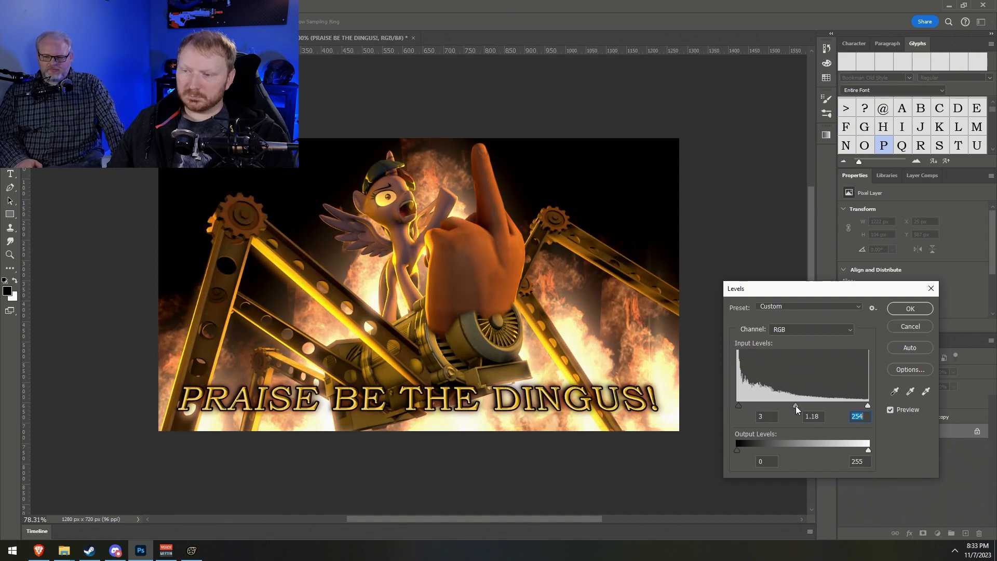
pyautogui.click(910, 310)
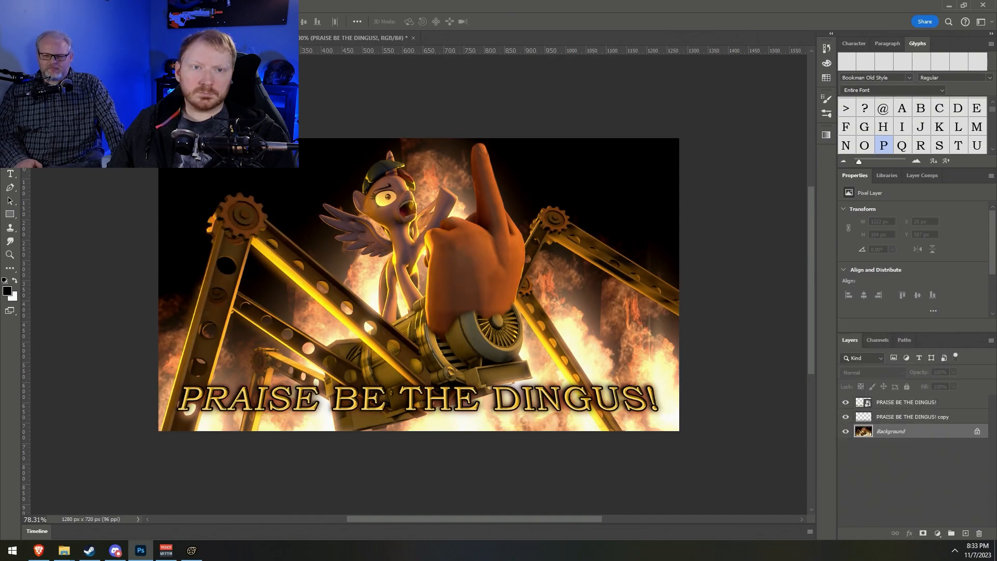
# Apply a Vibrance adjustment to the Background layer, raising the vibrance
pyautogui.hotkey('alt', 'i')
pyautogui.press('j')
pyautogui.press('v')
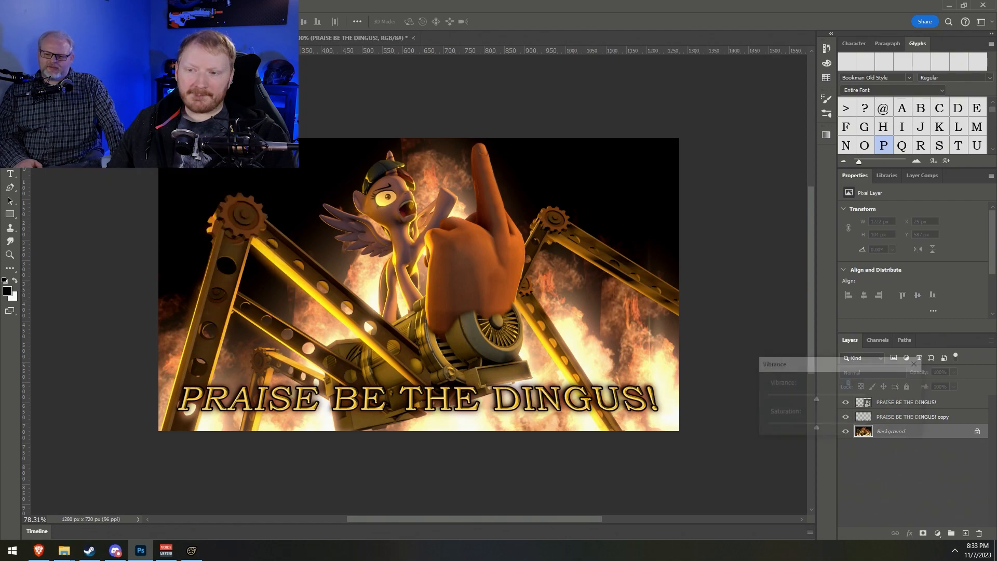
pyautogui.moveTo(839, 395); pyautogui.dragTo(841, 394)
pyautogui.press('Return')
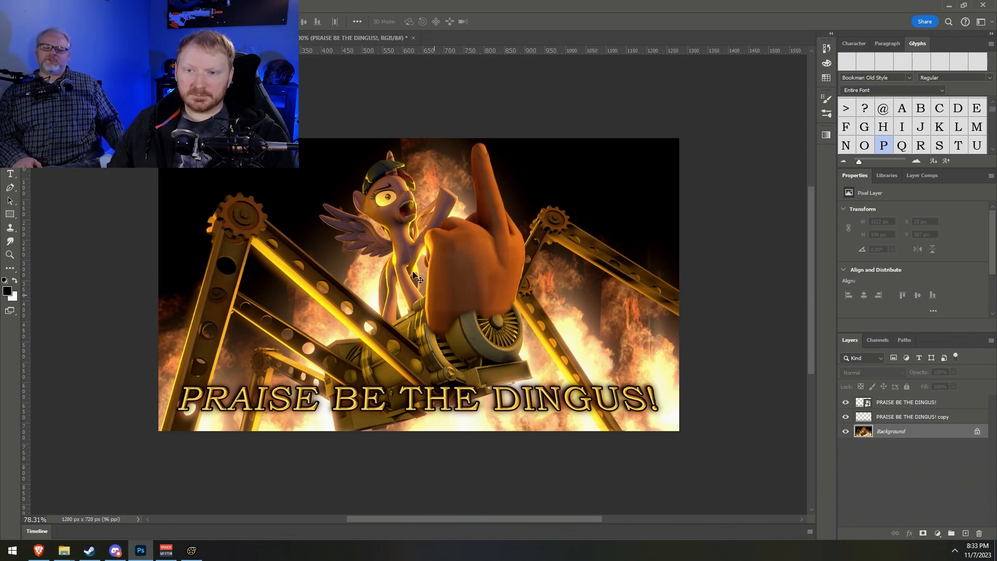
# Smudge the hard vertical seam in the flames below the right-hand girder, using an enlarged Smudge brush
pyautogui.keyDown('alt'); pyautogui.scroll(2, 411, 270); pyautogui.keyUp('alt')
pyautogui.keyDown('alt'); pyautogui.scroll(1, 412, 270); pyautogui.keyUp('alt')
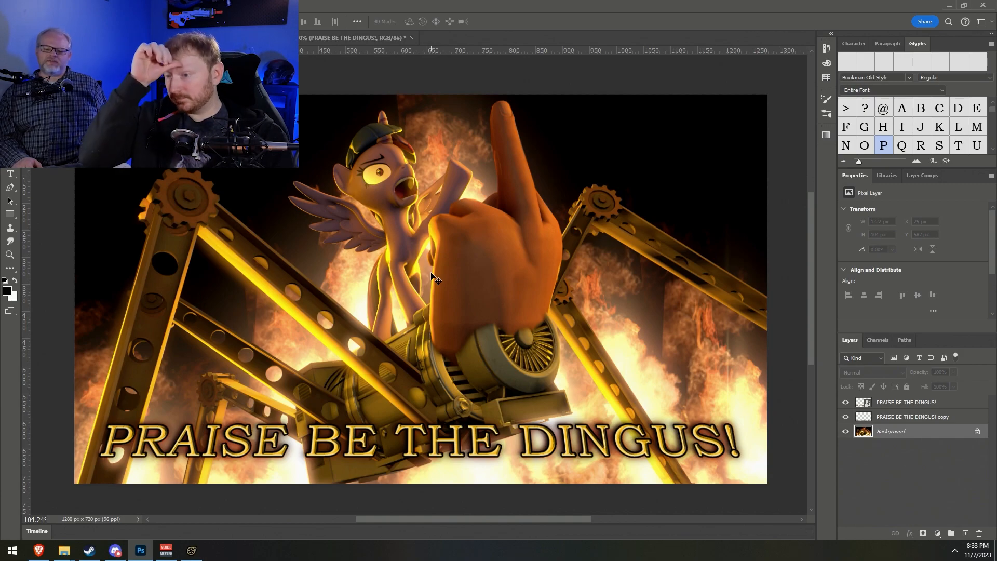
pyautogui.keyDown('alt'); pyautogui.scroll(5, 721, 292); pyautogui.keyUp('alt')
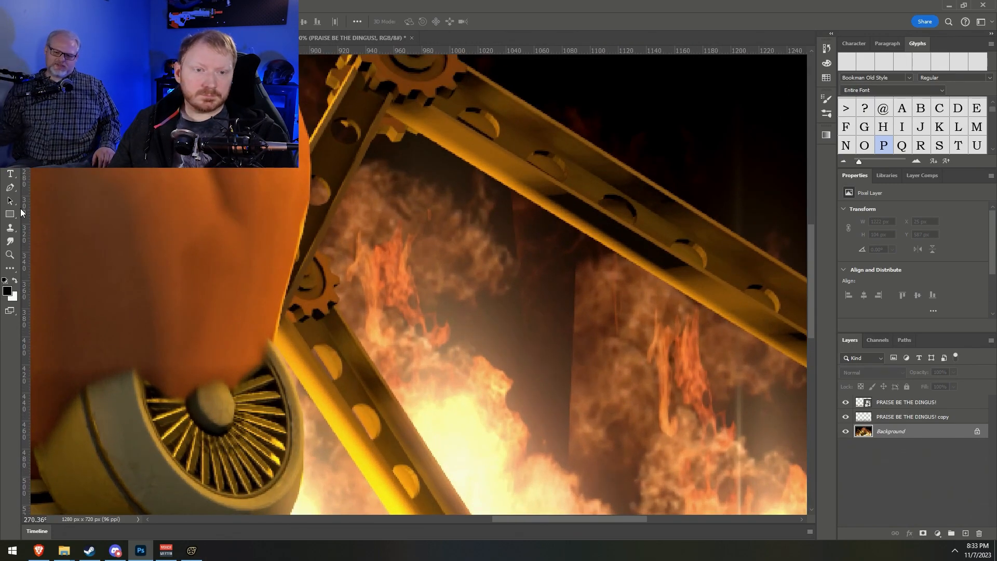
pyautogui.click(10, 242)
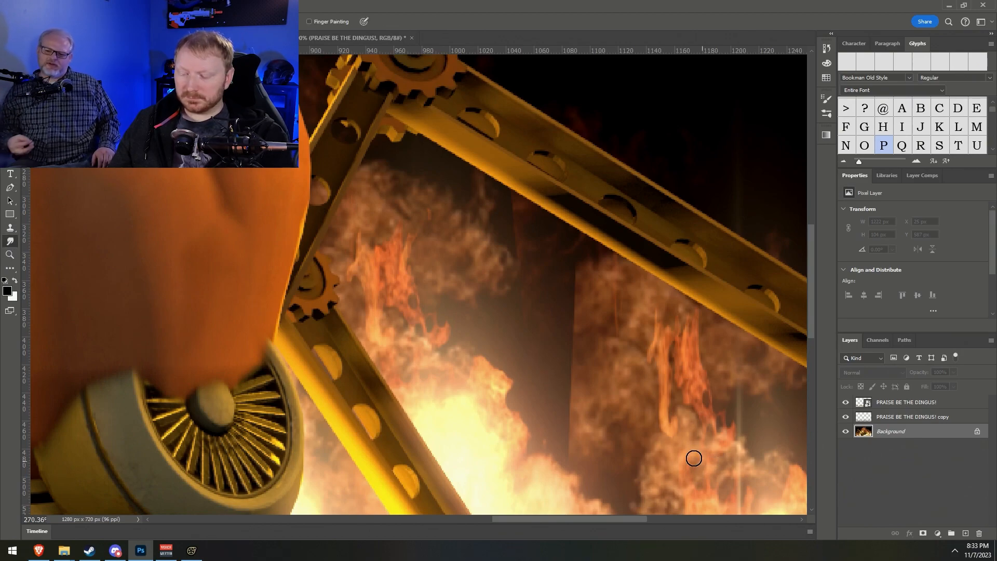
pyautogui.press(']')
pyautogui.press(']')
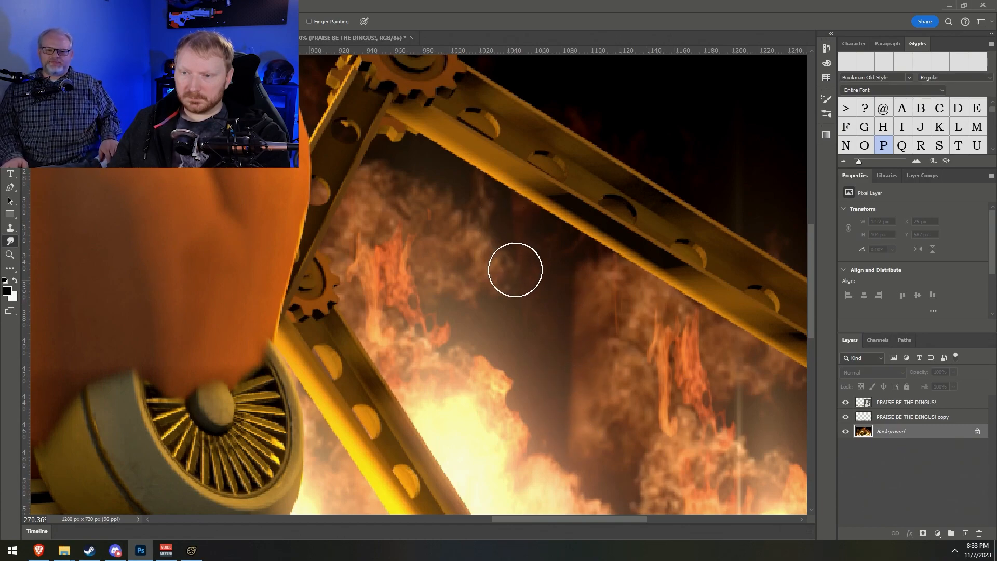
# Smudge the hard flame seams between the left-hand girders and beside the pony's horn and hat
pyautogui.keyDown('alt'); pyautogui.scroll(-5, 356, 394); pyautogui.keyUp('alt')
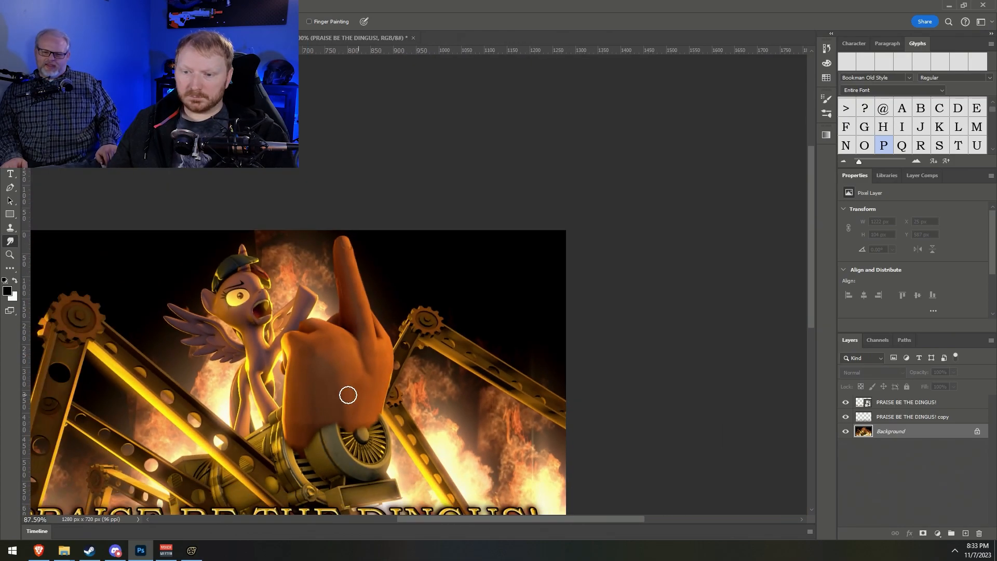
pyautogui.keyDown('alt'); pyautogui.scroll(5, 153, 276); pyautogui.keyUp('alt')
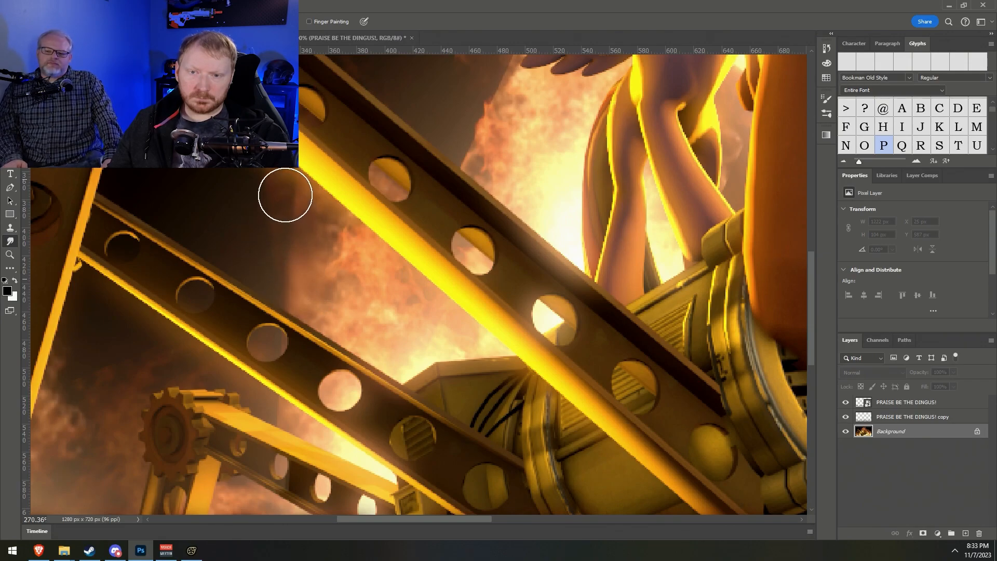
pyautogui.keyDown('alt'); pyautogui.scroll(-4, 274, 334); pyautogui.keyUp('alt')
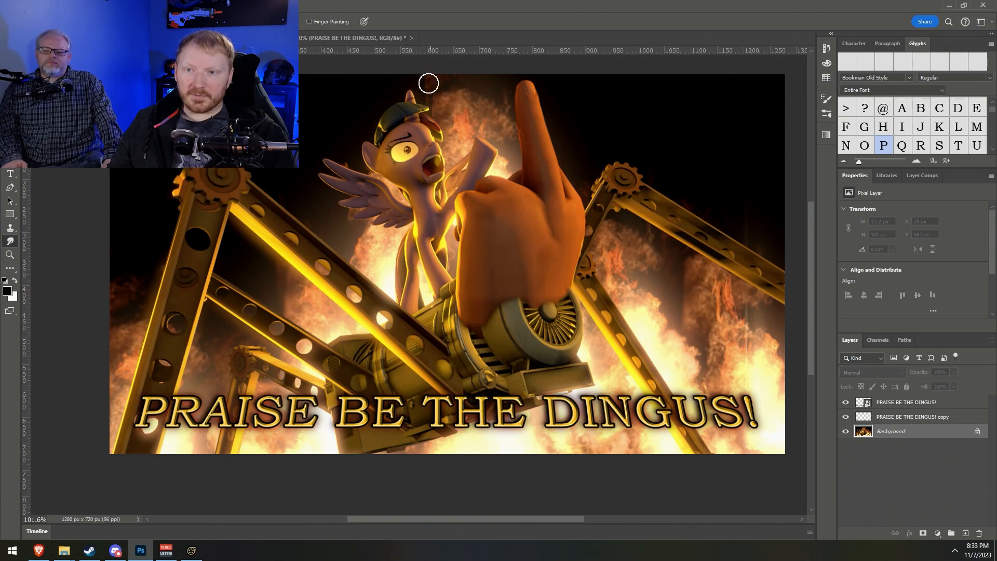
pyautogui.keyDown('alt'); pyautogui.scroll(5, 429, 87); pyautogui.keyUp('alt')
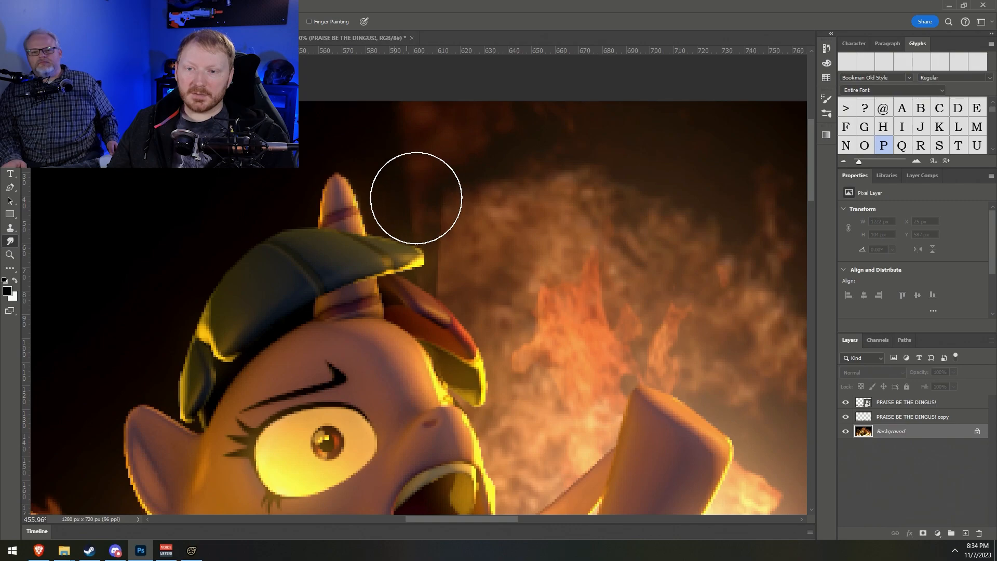
# Examine the pony, the hand, the engine and the whole thumbnail for remaining hard seams
pyautogui.scroll(-3, 560, 384)
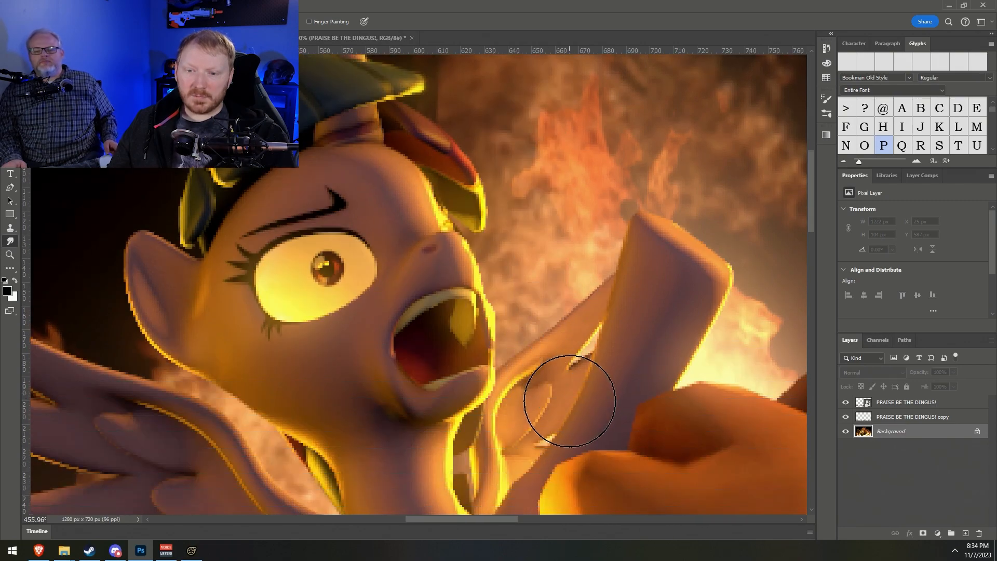
pyautogui.keyDown('alt'); pyautogui.scroll(-5, 570, 401); pyautogui.keyUp('alt')
pyautogui.keyDown('alt'); pyautogui.scroll(4, 561, 361); pyautogui.keyUp('alt')
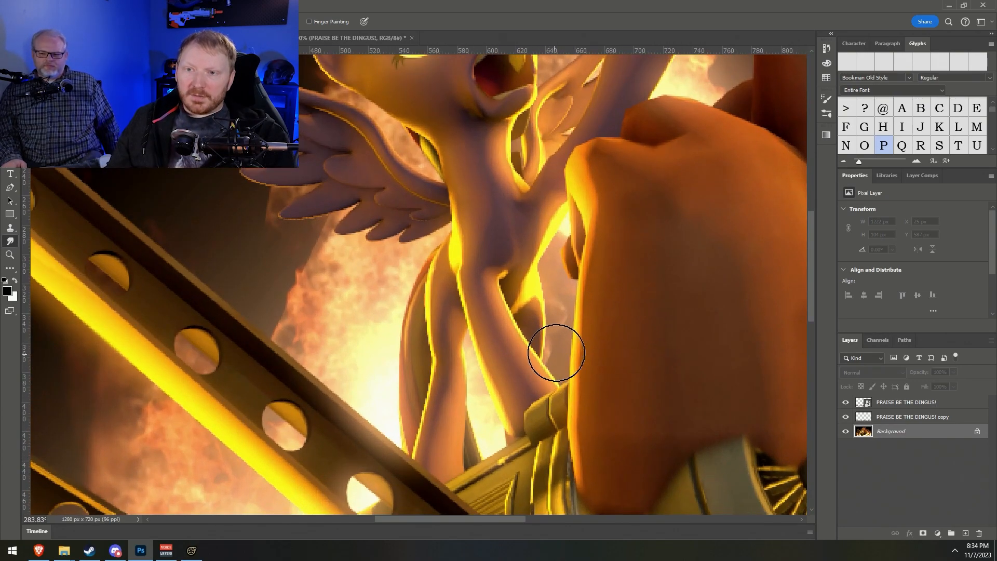
pyautogui.keyDown('alt'); pyautogui.scroll(-5, 545, 301); pyautogui.keyUp('alt')
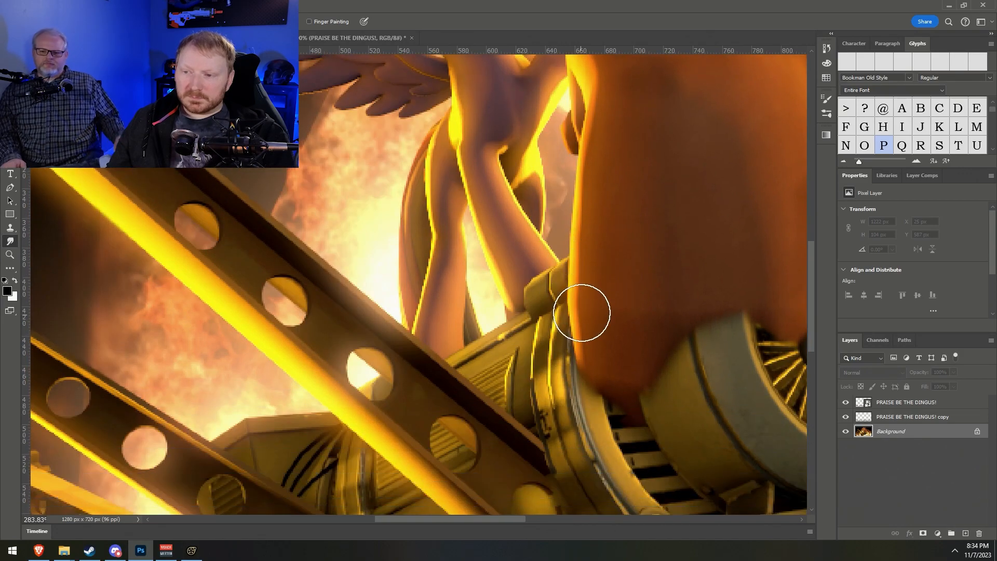
pyautogui.scroll(2, 751, 396)
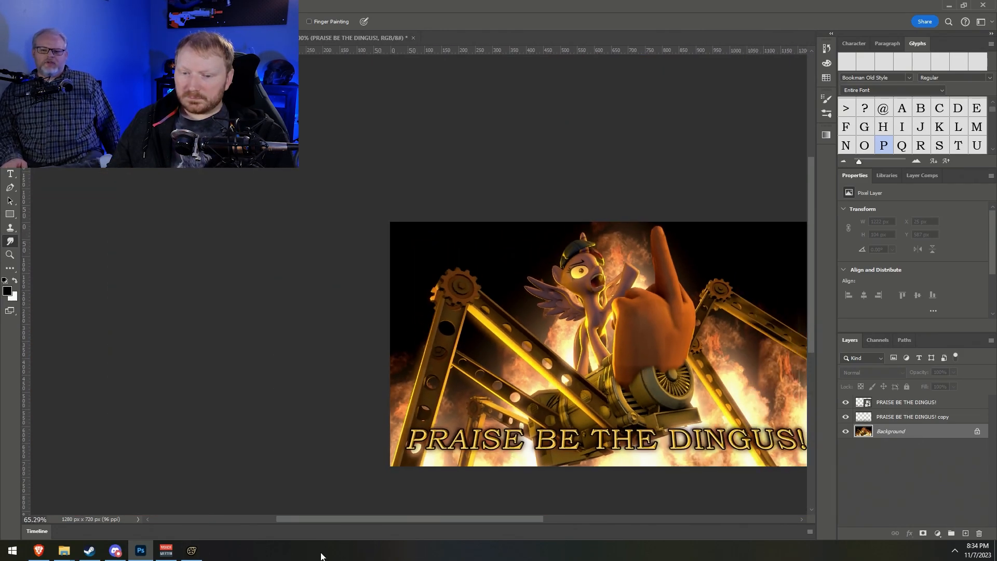
pyautogui.moveTo(385, 518); pyautogui.dragTo(424, 518)
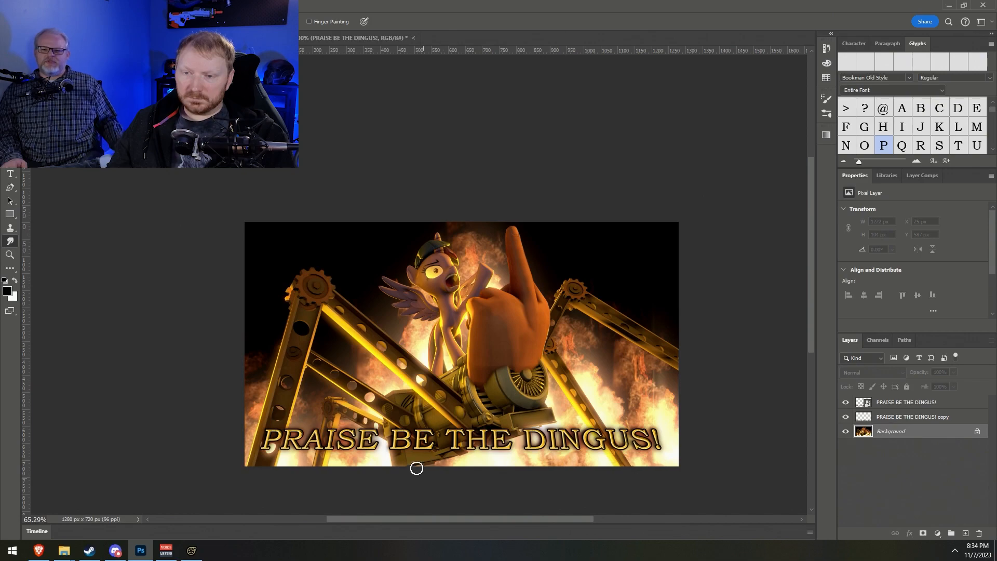
pyautogui.keyDown('alt'); pyautogui.scroll(3, 410, 452); pyautogui.keyUp('alt')
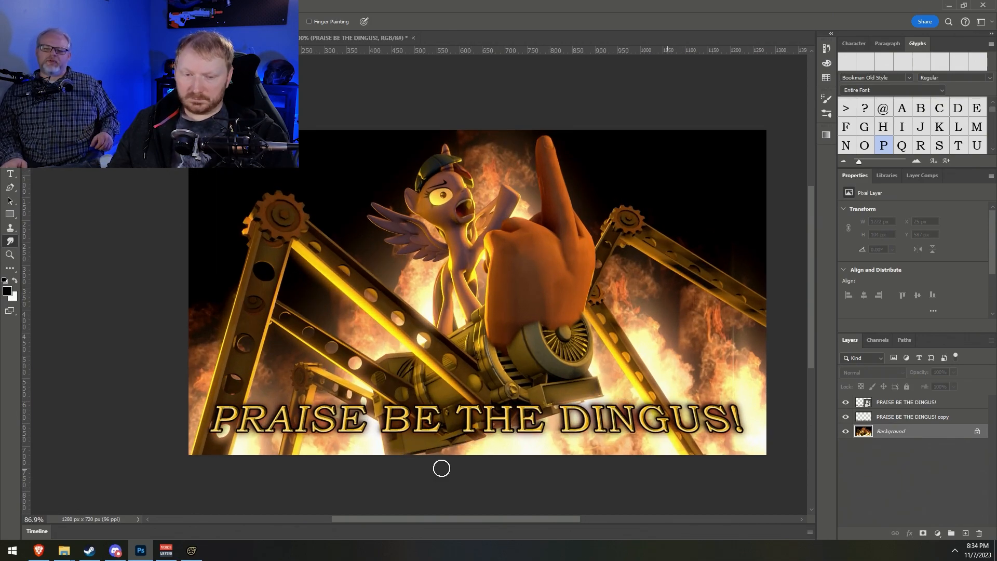
# Copy the author's name from PRAISE BE THE DINGUS! - MASTER.docx in the story's Docs folder, and close the document
pyautogui.moveTo(64, 554)
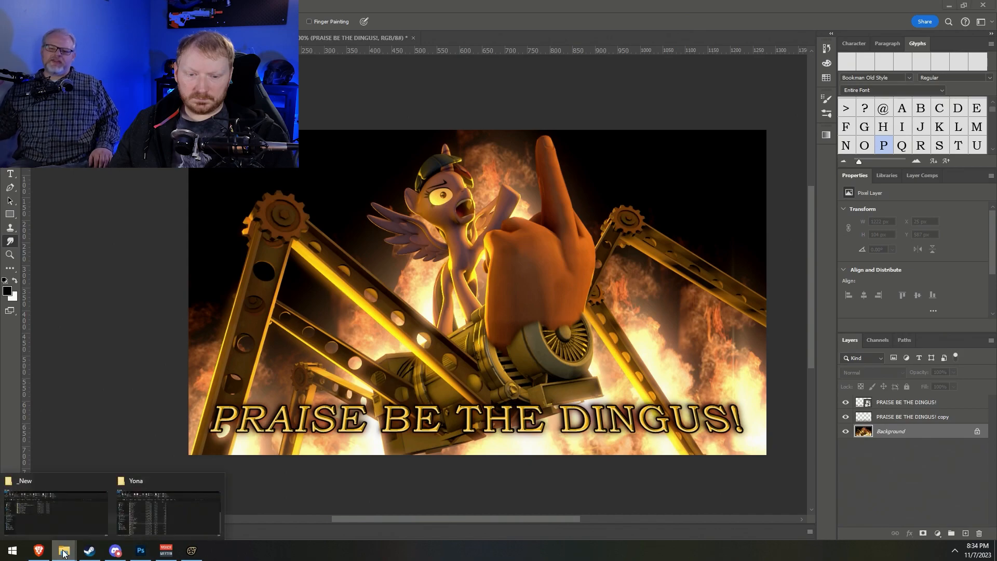
pyautogui.click(68, 508)
pyautogui.doubleClick(278, 265)
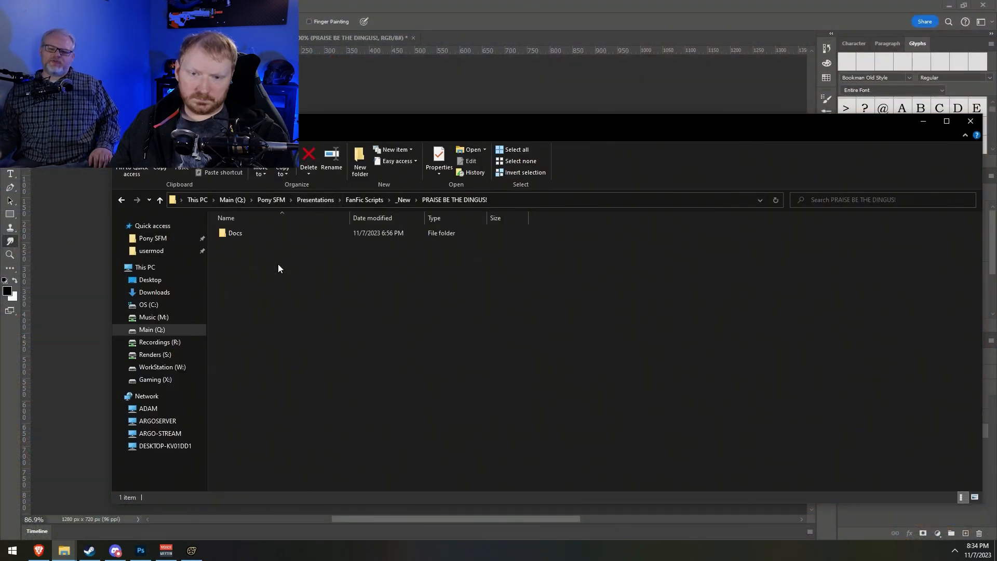
pyautogui.doubleClick(238, 234)
pyautogui.doubleClick(244, 255)
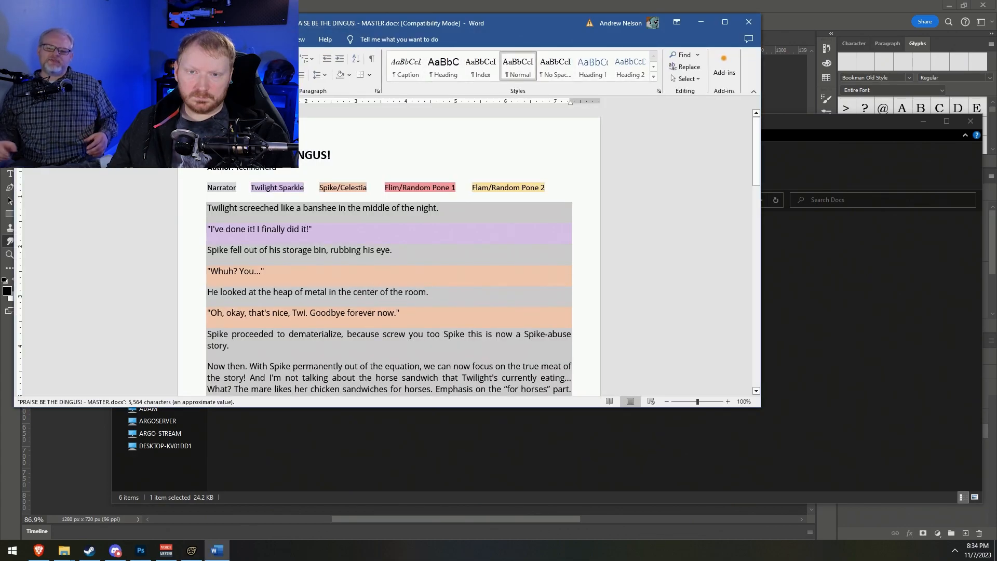
pyautogui.doubleClick(256, 167)
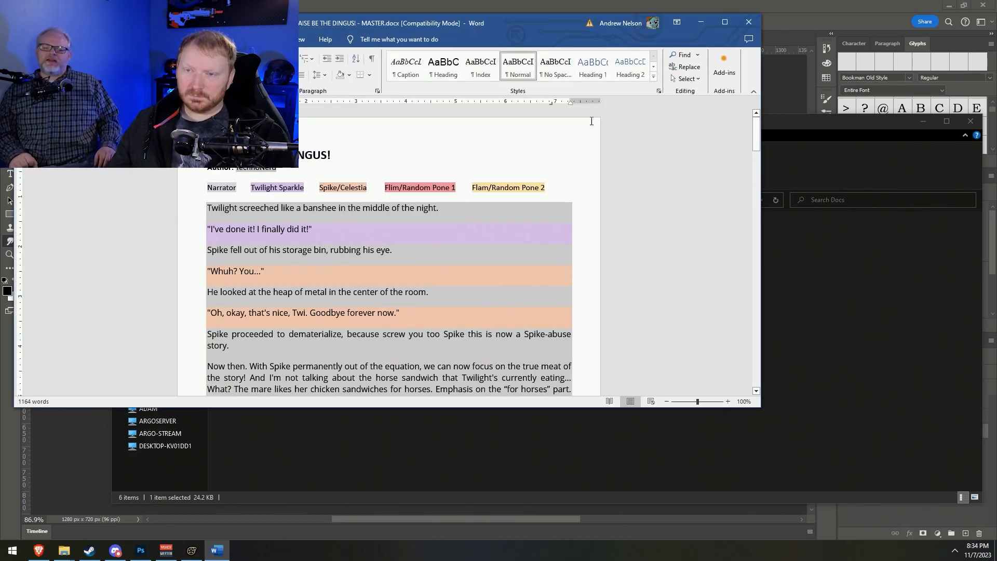
pyautogui.click(756, 26)
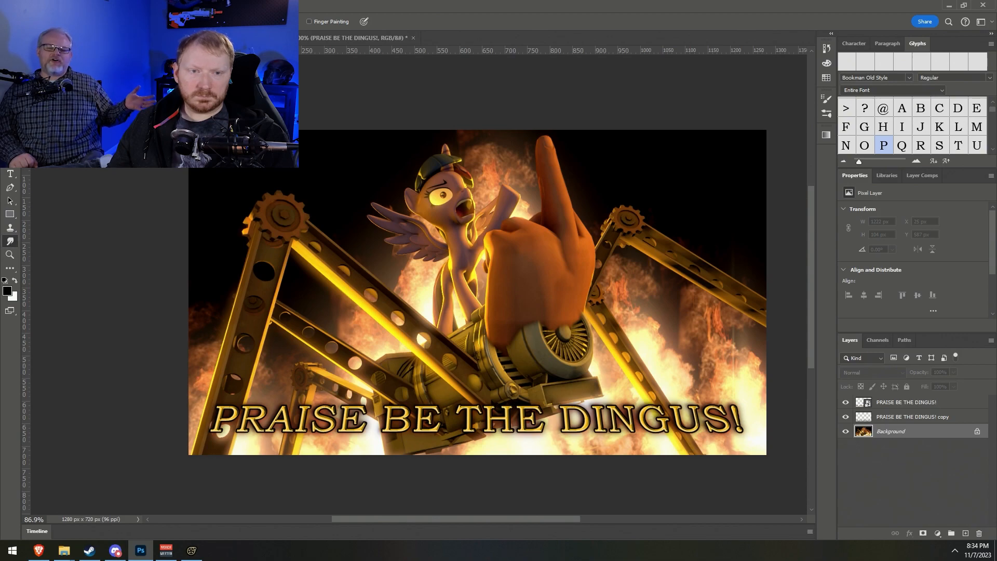
# Add a text layer reading "Written by:" followed by the author's name over the artwork, at 21 pt
pyautogui.click(10, 174)
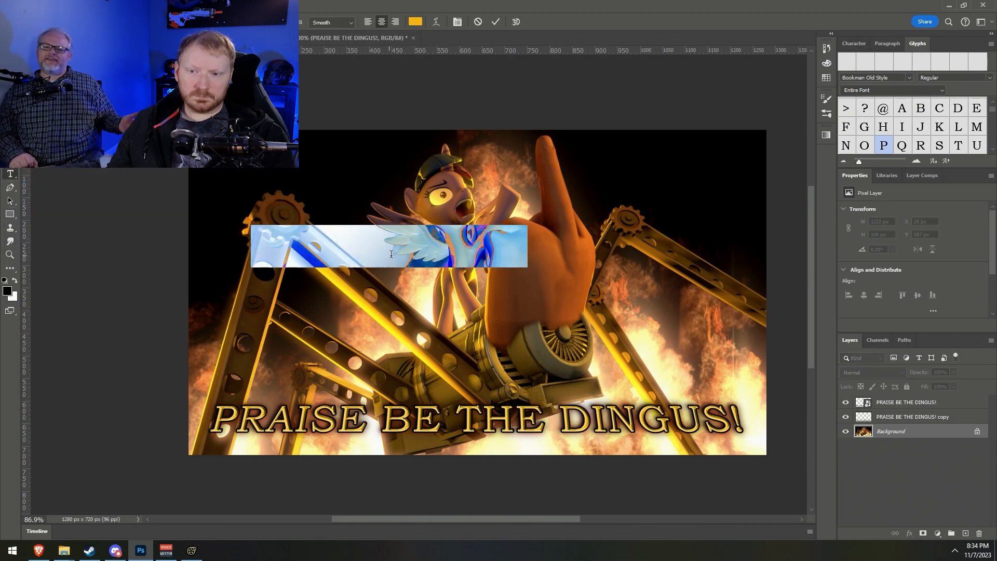
pyautogui.click(264, 254)
pyautogui.write('TechnoNerd')
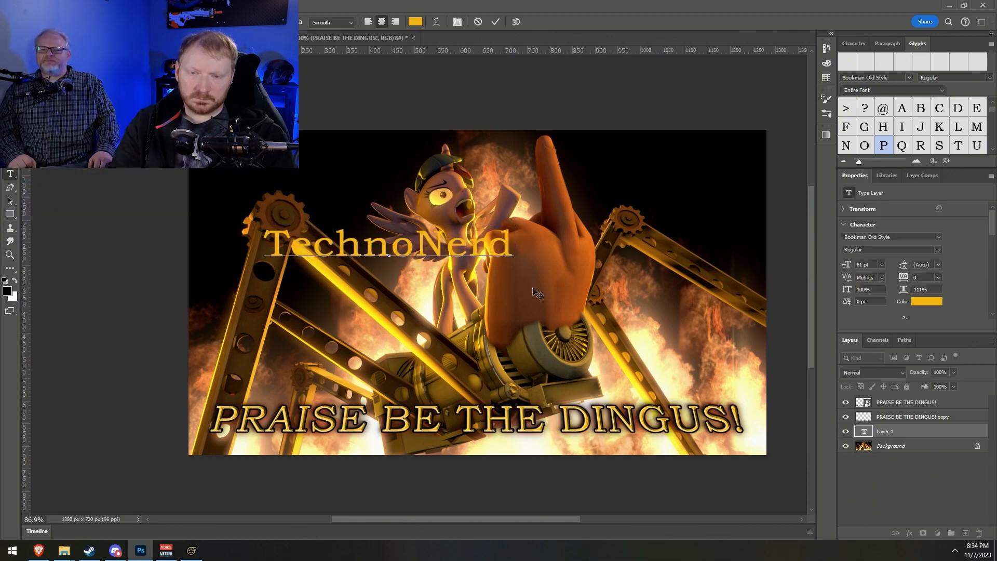
pyautogui.write('Writt')
pyautogui.write('en by:')
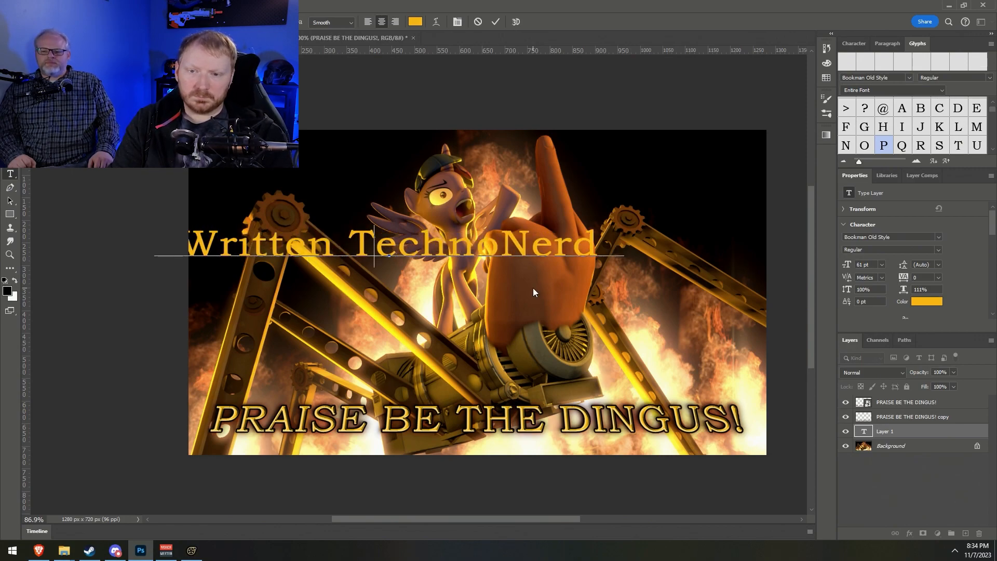
pyautogui.hotkey('ctrl', 'a')
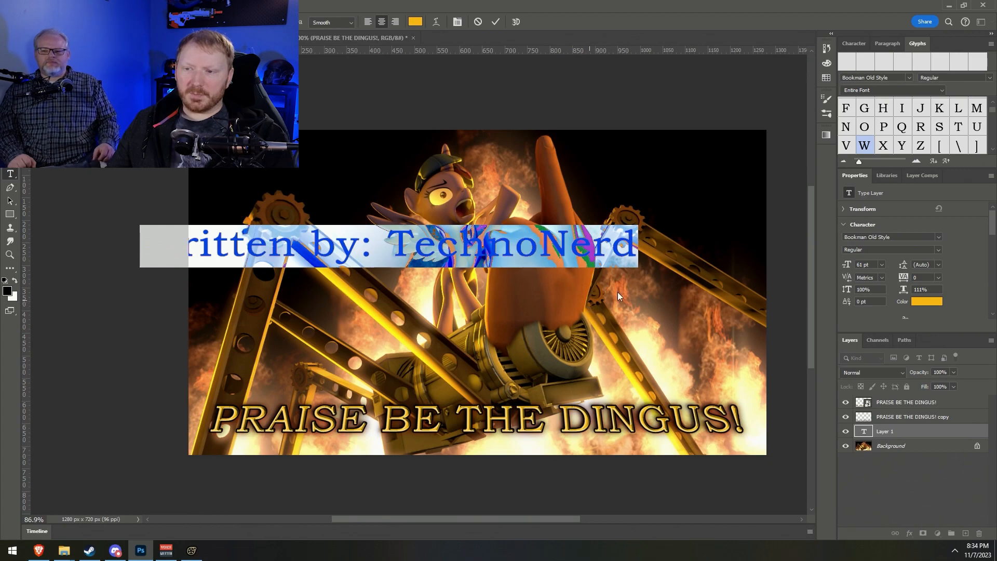
pyautogui.moveTo(851, 268); pyautogui.dragTo(824, 265)
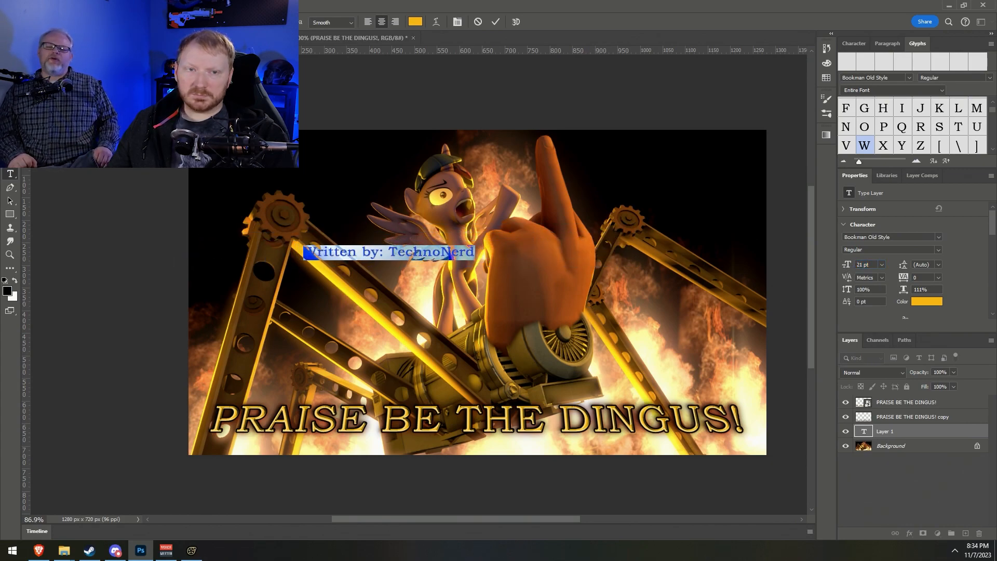
# Move the author credit into the artwork's upper-right corner, close to the top edge
pyautogui.click(10, 53)
pyautogui.keyDown('ctrl'); pyautogui.scroll(1, 592, 210); pyautogui.keyUp('ctrl')
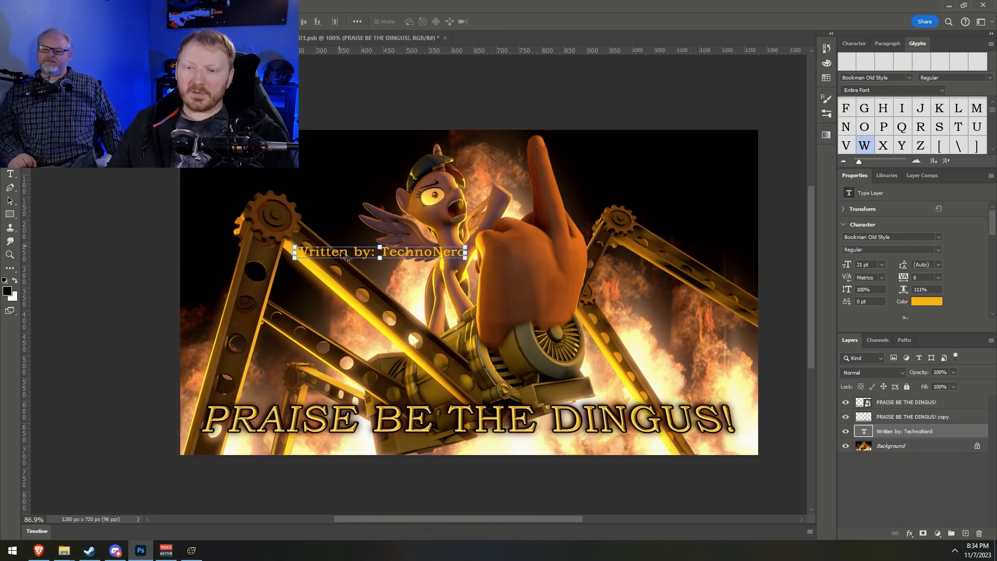
pyautogui.moveTo(413, 258); pyautogui.dragTo(692, 154)
pyautogui.keyDown('ctrl'); pyautogui.scroll(5, 692, 153); pyautogui.keyUp('ctrl')
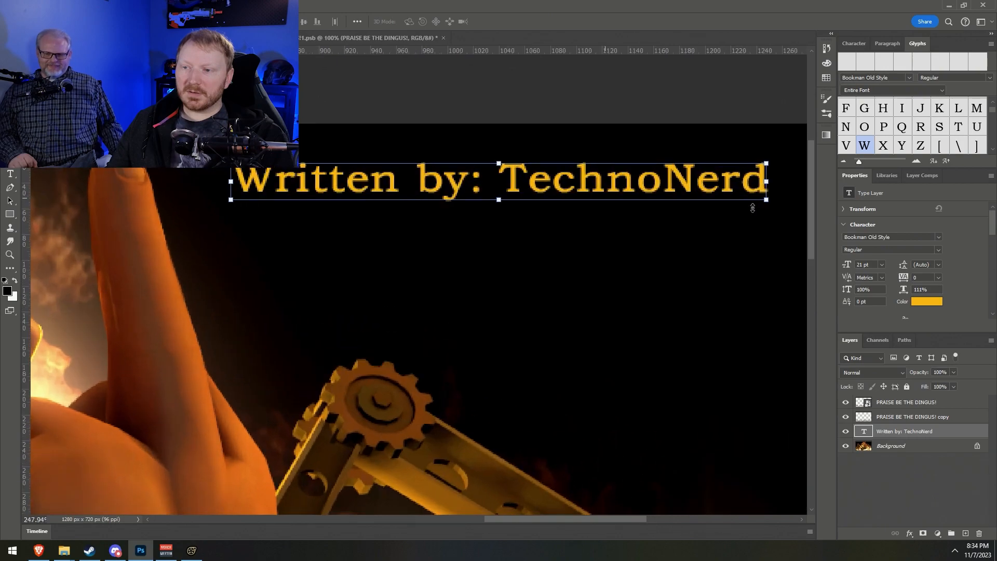
pyautogui.keyDown('ctrl'); pyautogui.scroll(1, 753, 207); pyautogui.keyUp('ctrl')
pyautogui.moveTo(604, 185); pyautogui.dragTo(601, 149)
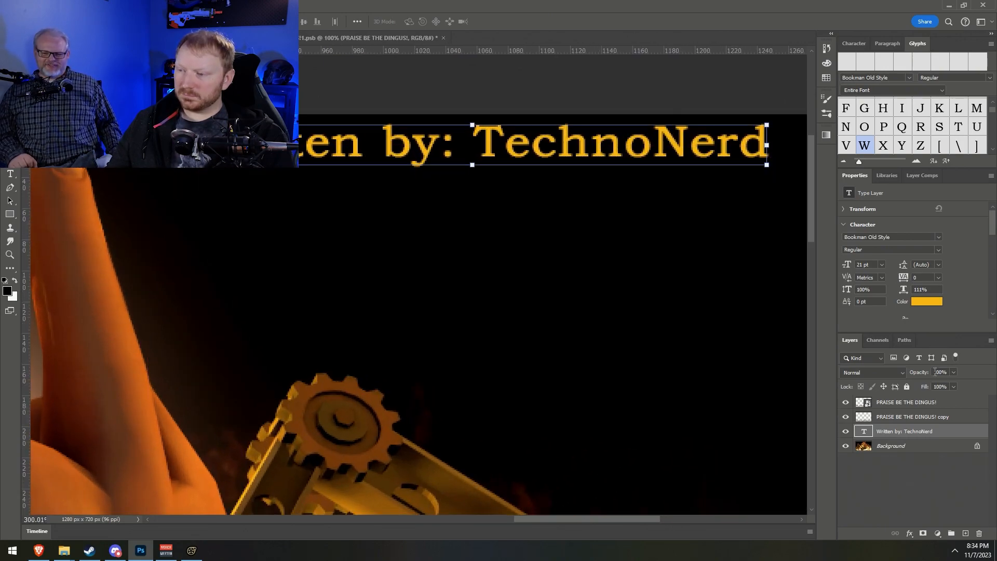
# Set the author credit's opacity to 23% and deselect the layer
pyautogui.click(953, 373)
pyautogui.click(490, 301)
pyautogui.keyDown('alt'); pyautogui.scroll(-10, 487, 303); pyautogui.keyUp('alt')
pyautogui.keyDown('ctrl'); pyautogui.scroll(-2, 285, 329); pyautogui.keyUp('ctrl')
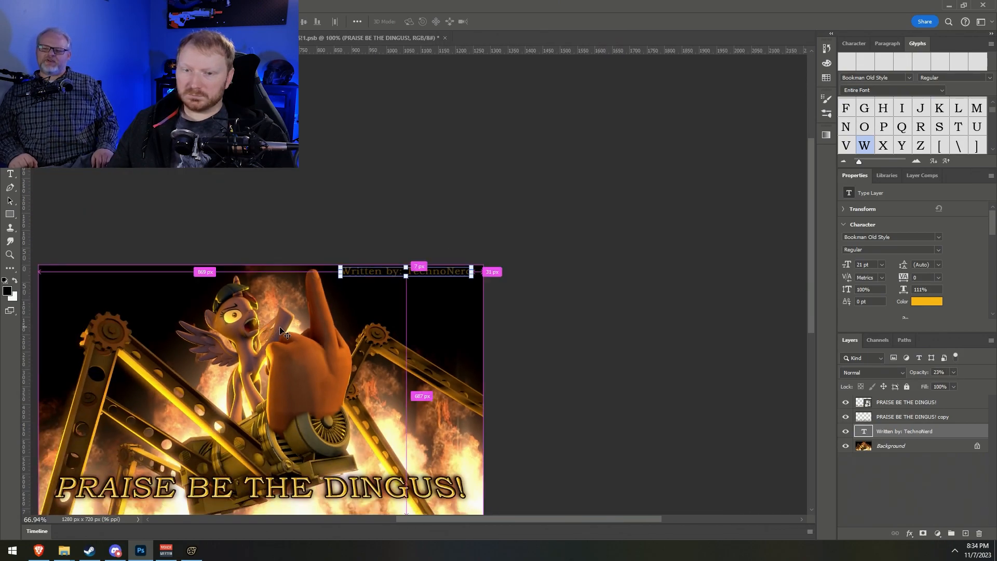
pyautogui.click(280, 383)
pyautogui.scroll(-1, 411, 478)
pyautogui.scroll(-2, 414, 480)
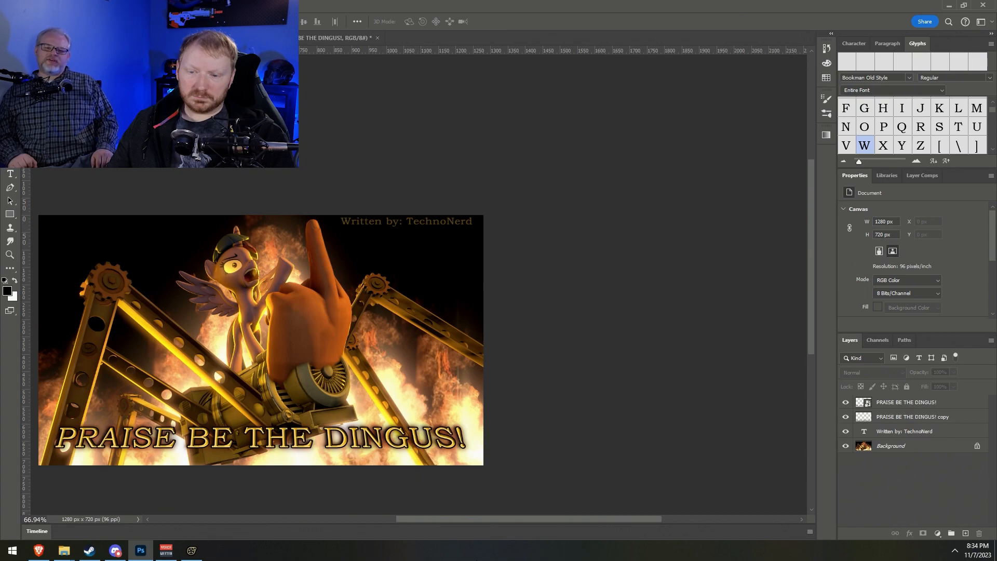
# Select the author credit layer, move the credit slightly down from the artwork's upper edge, and deselect it
pyautogui.keyDown('ctrl'); pyautogui.hscroll(-2, 488, 525); pyautogui.keyUp('ctrl')
pyautogui.click(479, 226)
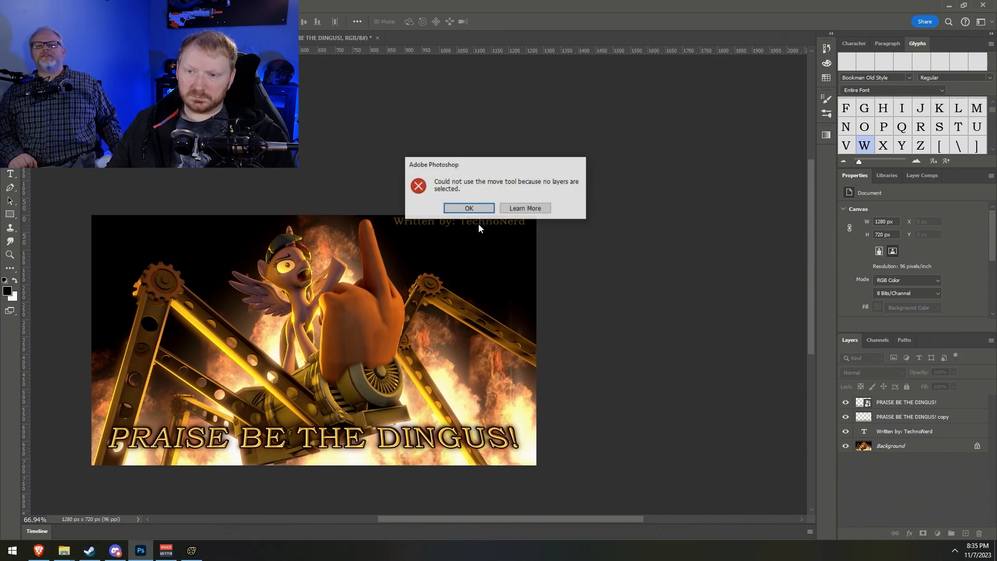
pyautogui.click(480, 210)
pyautogui.click(964, 405)
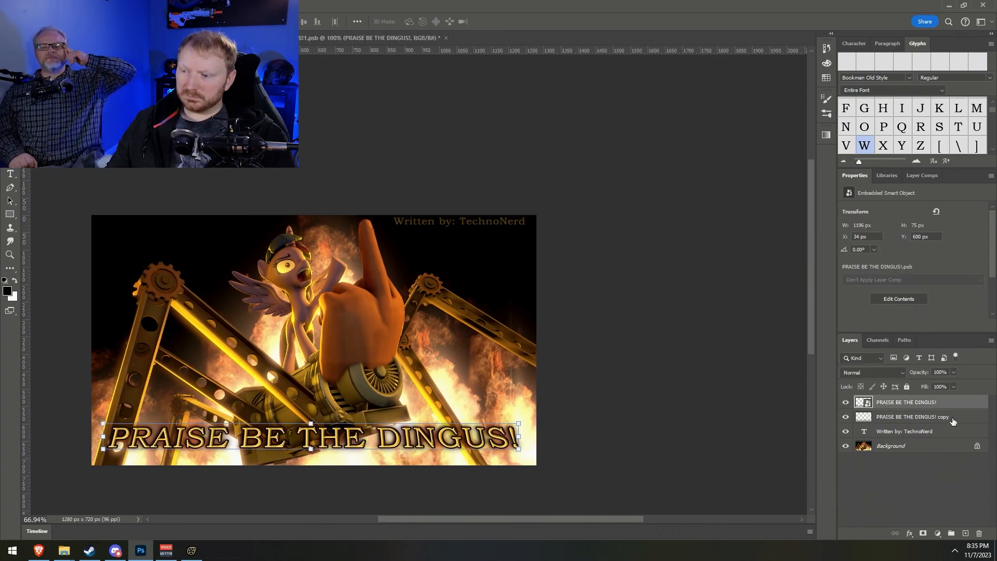
pyautogui.click(931, 416)
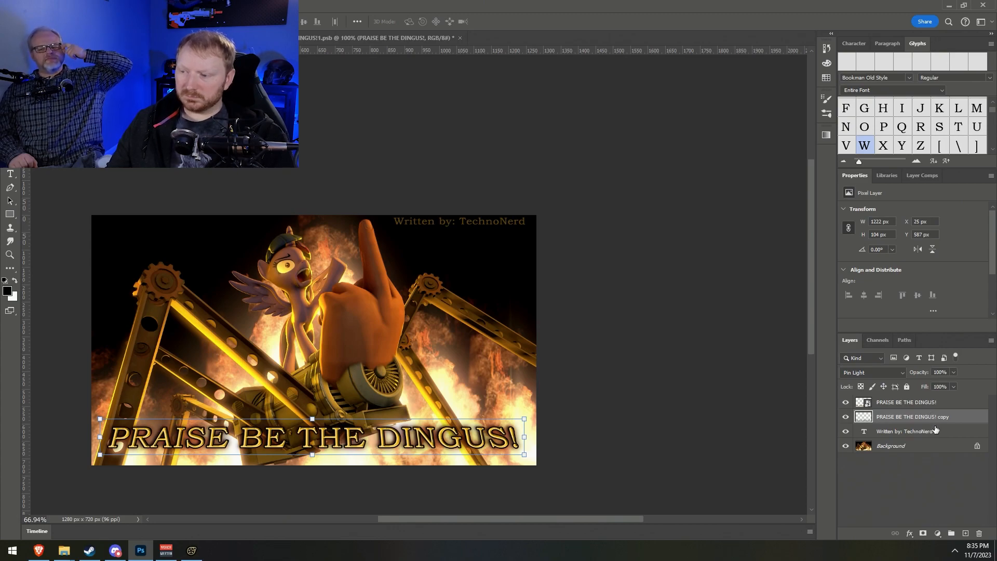
pyautogui.click(931, 431)
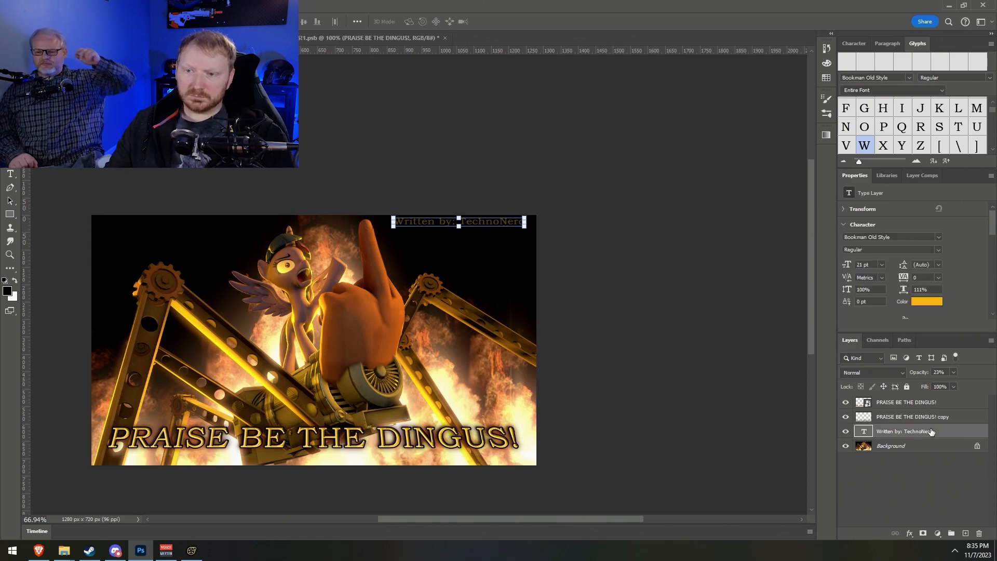
pyautogui.click(595, 224)
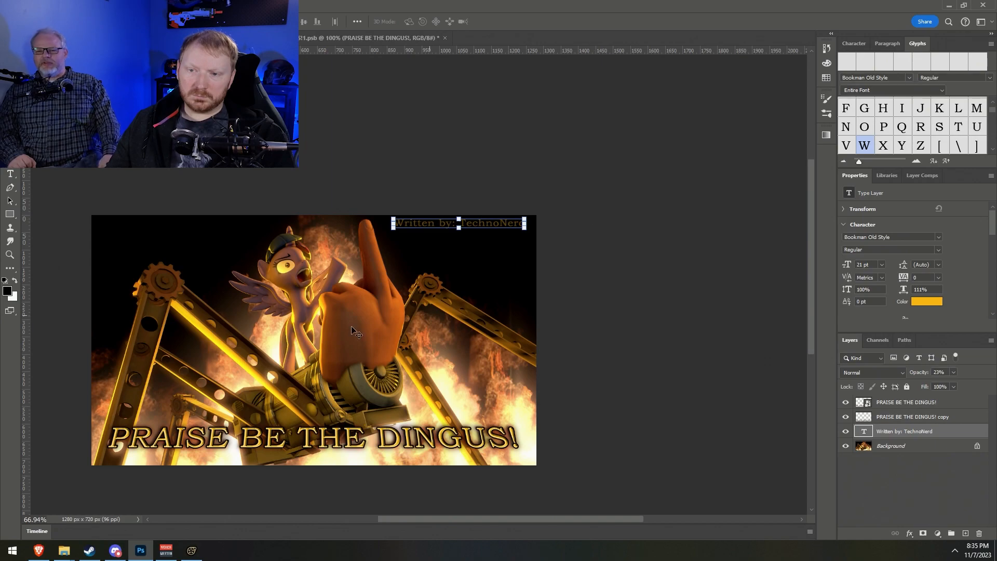
pyautogui.keyDown('ctrl'); pyautogui.click(668, 312); pyautogui.keyUp('ctrl')
# Set the author credit layer's opacity to 15% and deselect the layer
pyautogui.scroll(-1, 195, 331)
pyautogui.moveTo(443, 520); pyautogui.dragTo(409, 520)
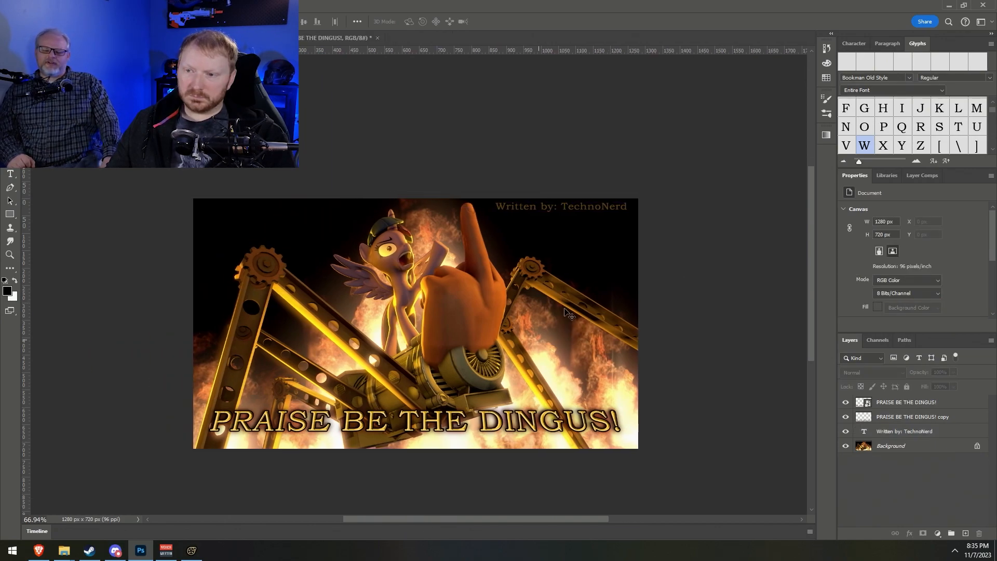
pyautogui.click(953, 428)
pyautogui.click(953, 373)
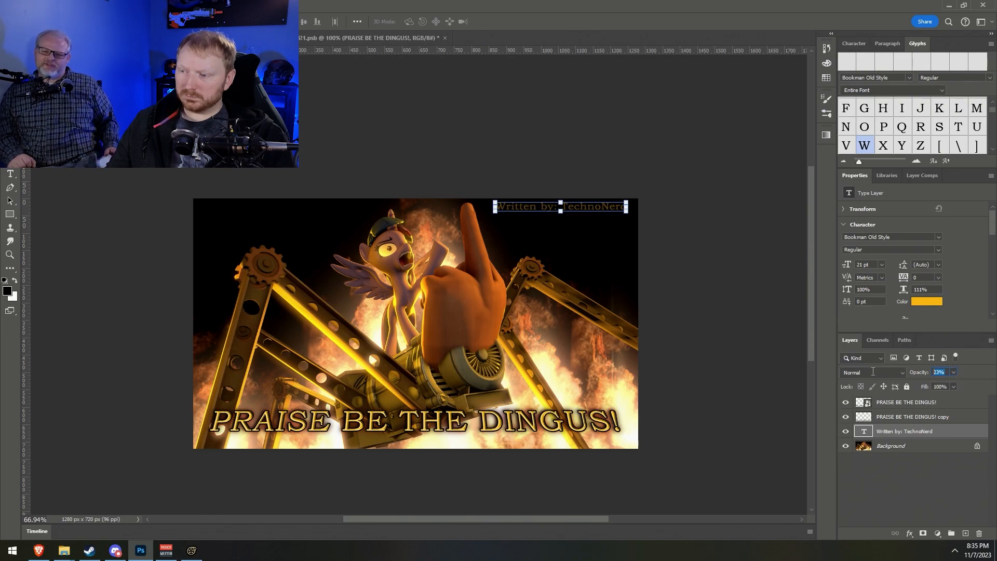
pyautogui.write('15')
pyautogui.press('Return')
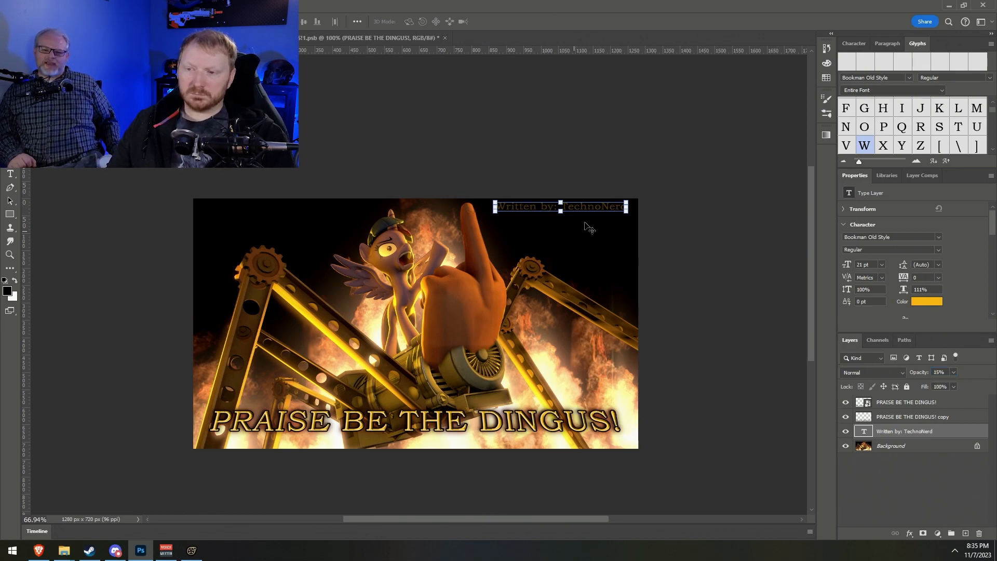
pyautogui.click(700, 309)
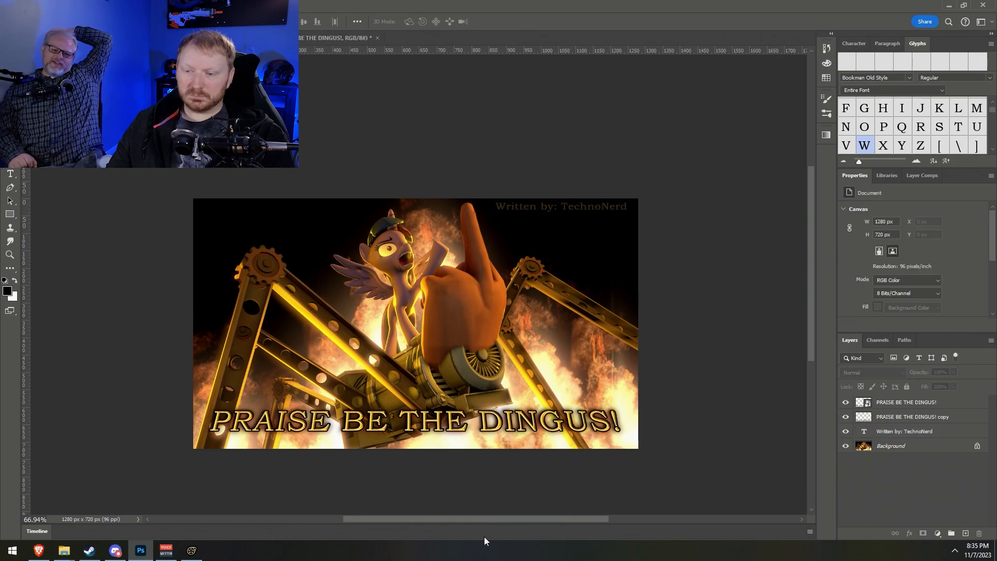
# Change the font style of the PRAISE BE THE DINGUS! text inside its smart object to Bold and save the smart object
pyautogui.moveTo(499, 522); pyautogui.dragTo(488, 519)
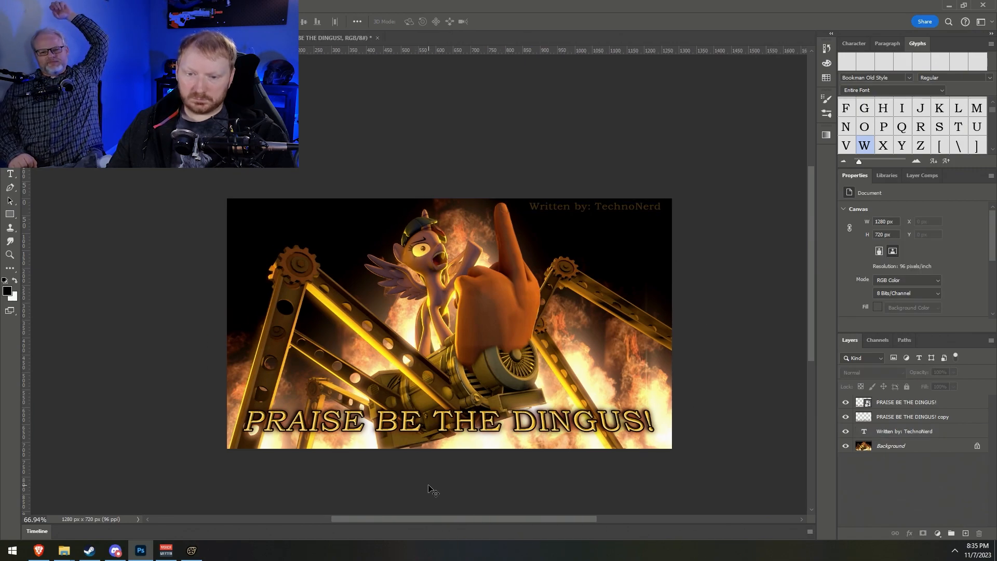
pyautogui.keyDown('alt'); pyautogui.scroll(1, 289, 440); pyautogui.keyUp('alt')
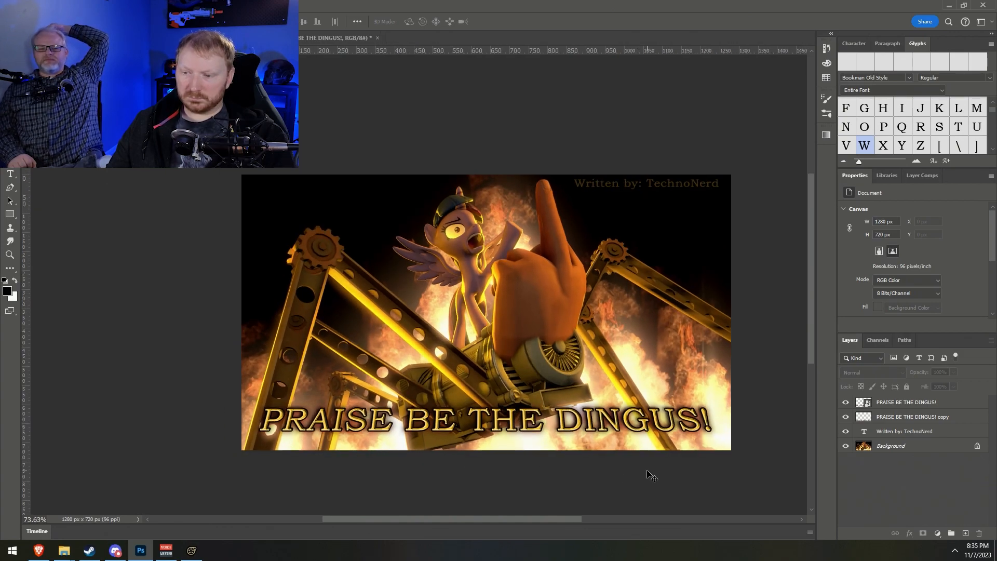
pyautogui.click(592, 427)
pyautogui.click(476, 209)
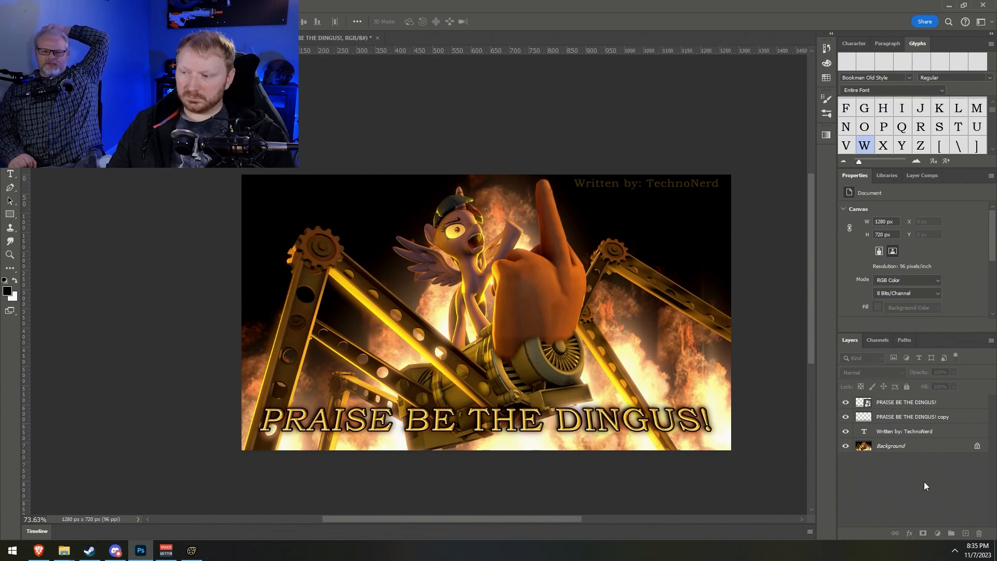
pyautogui.click(962, 409)
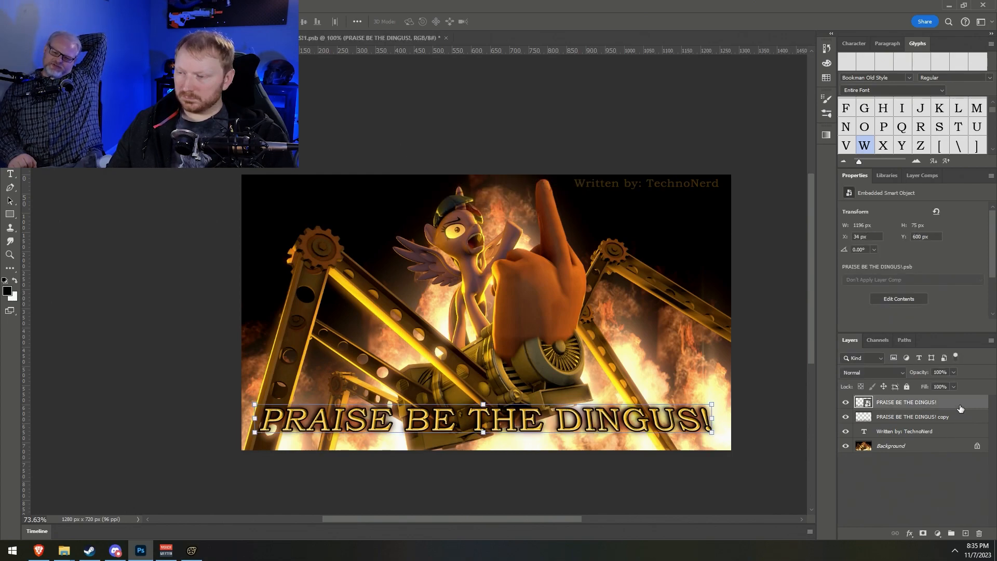
pyautogui.doubleClick(960, 408)
pyautogui.click(954, 95)
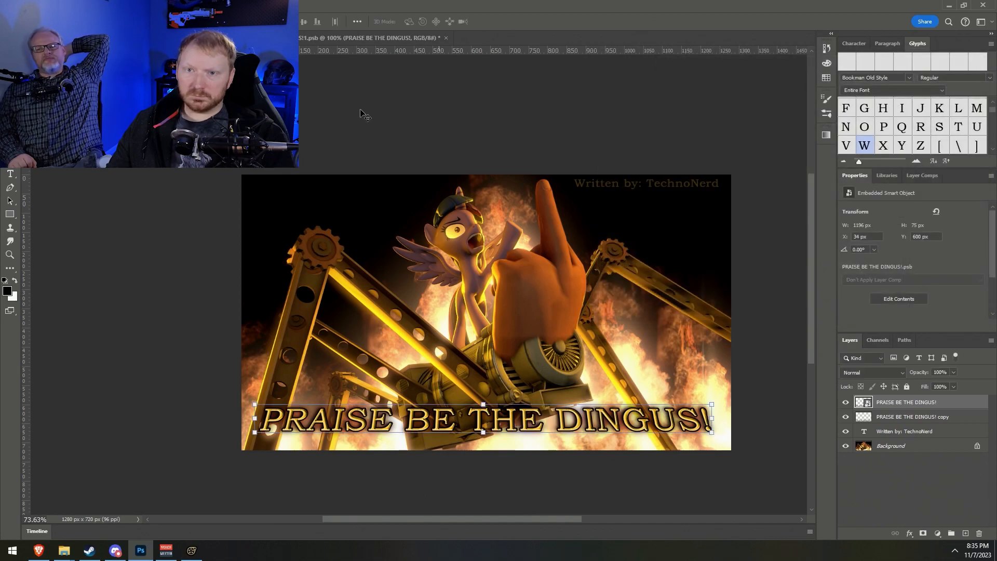
pyautogui.click(369, 38)
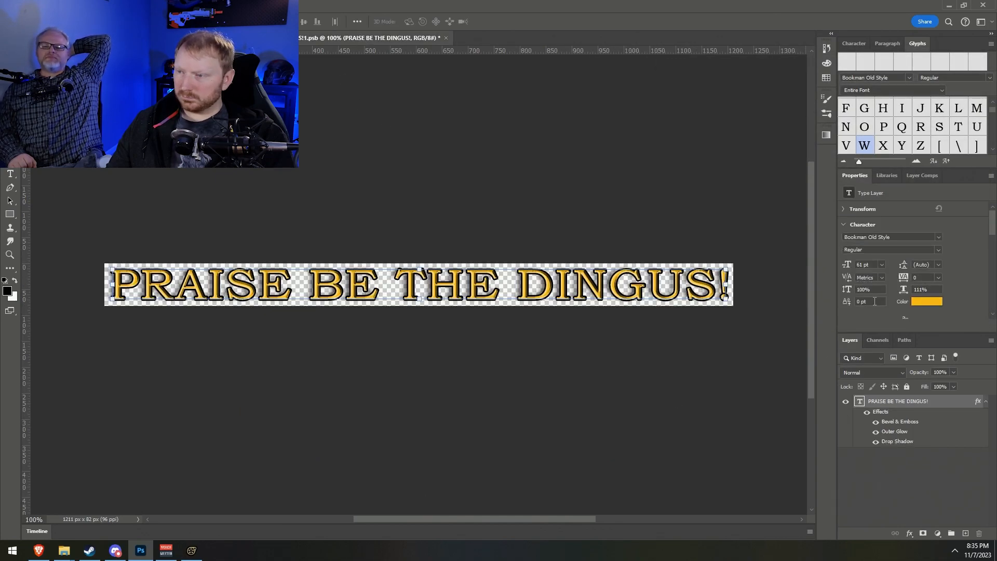
pyautogui.click(938, 250)
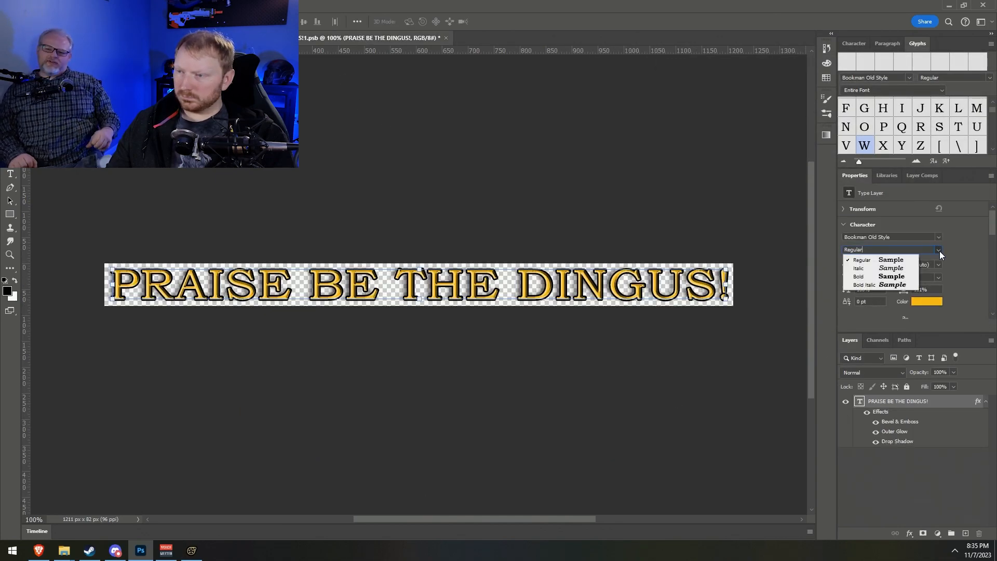
pyautogui.click(886, 279)
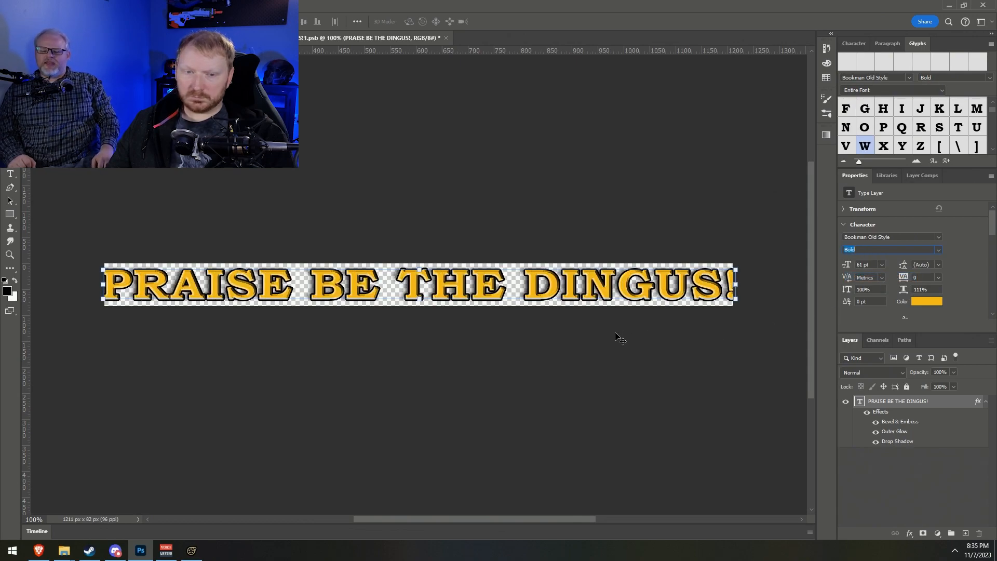
pyautogui.hotkey('ctrl', 's')
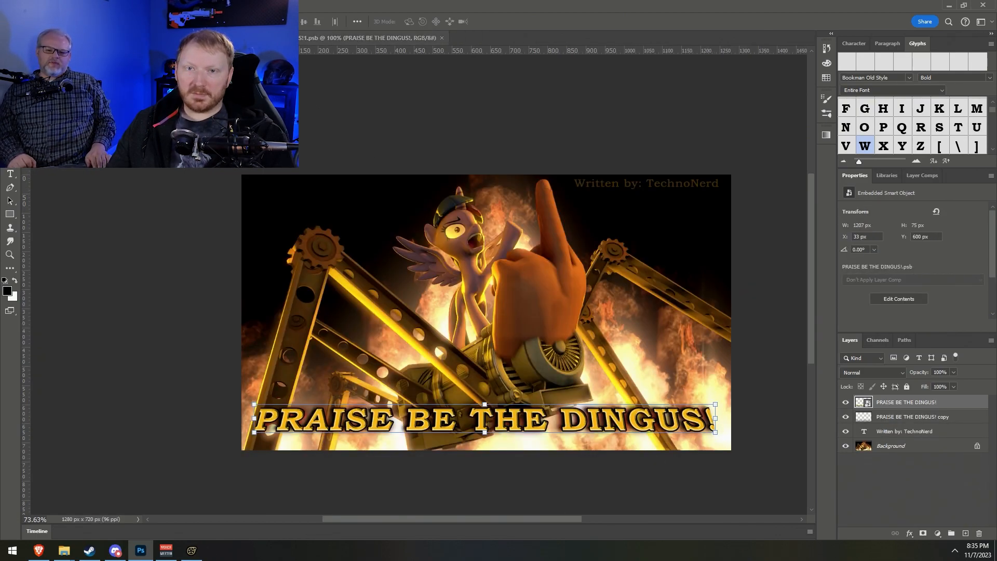
# Narrow the bold title text slightly so it fits within the smart object's canvas, and save the smart object
pyautogui.click(343, 37)
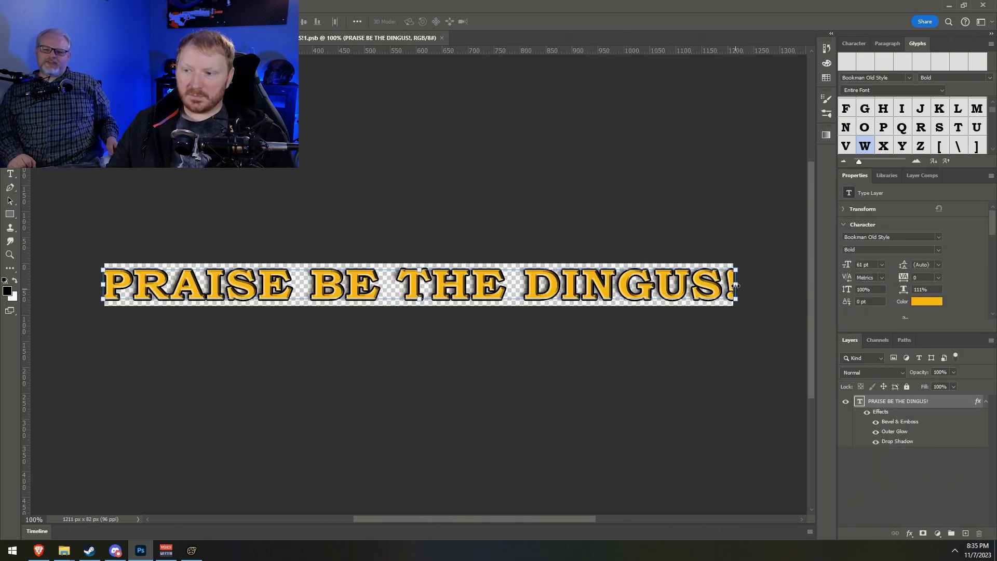
pyautogui.moveTo(738, 285); pyautogui.dragTo(733, 288)
pyautogui.hotkey('ctrl', 'z')
pyautogui.hotkey('ctrl', 'z')
pyautogui.click(513, 26)
pyautogui.hotkey('ctrl', 's')
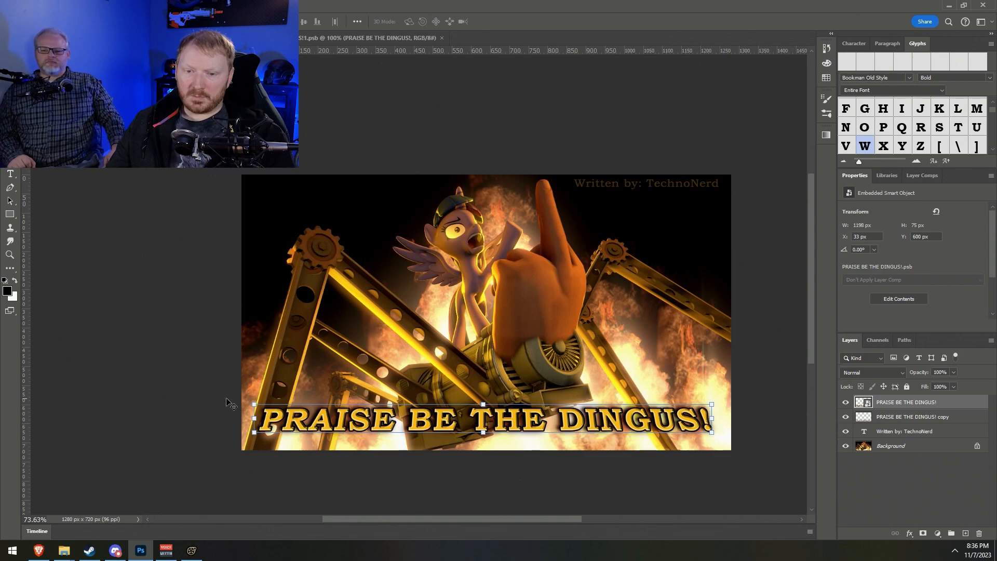
# Try to stretch the title much taller over the lower artwork, with its lower edge widened in perspective
pyautogui.moveTo(252, 404)
pyautogui.mouseDown()
pyautogui.moveTo(234, 396)
pyautogui.moveTo(255, 407)
pyautogui.mouseUp()
pyautogui.moveTo(483, 397); pyautogui.dragTo(499, 365)
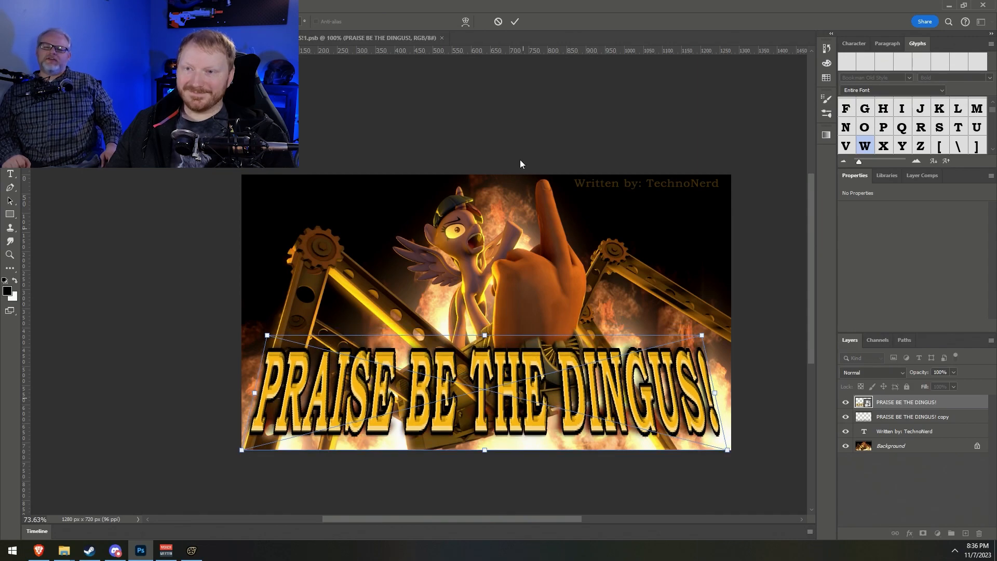
pyautogui.click(515, 22)
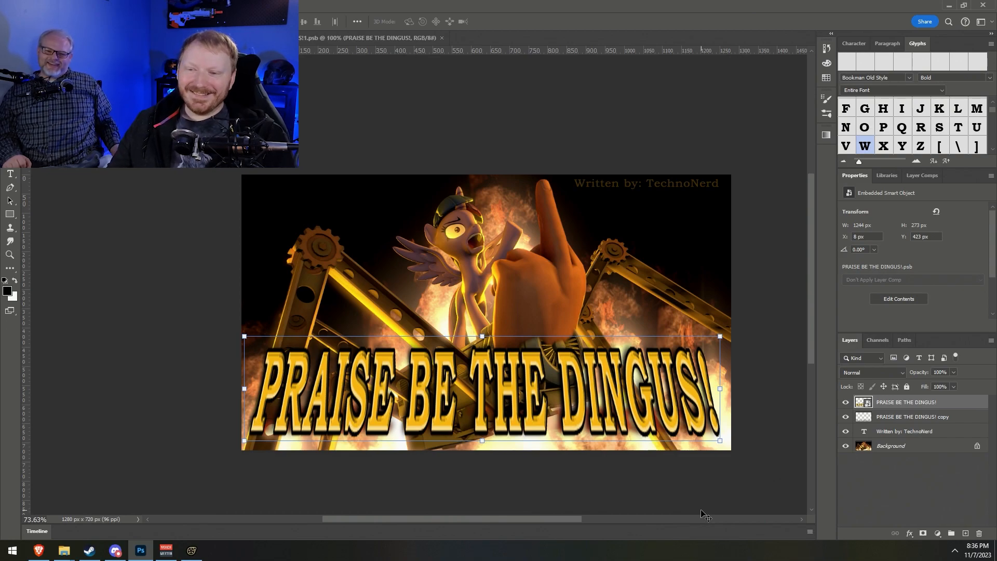
pyautogui.hotkey('ctrl', 'z')
# Stretch the title upward to a height of about 101 px, keeping its lower edge in place
pyautogui.hotkey('ctrl', 't')
pyautogui.moveTo(483, 404); pyautogui.dragTo(485, 394)
pyautogui.press('Return')
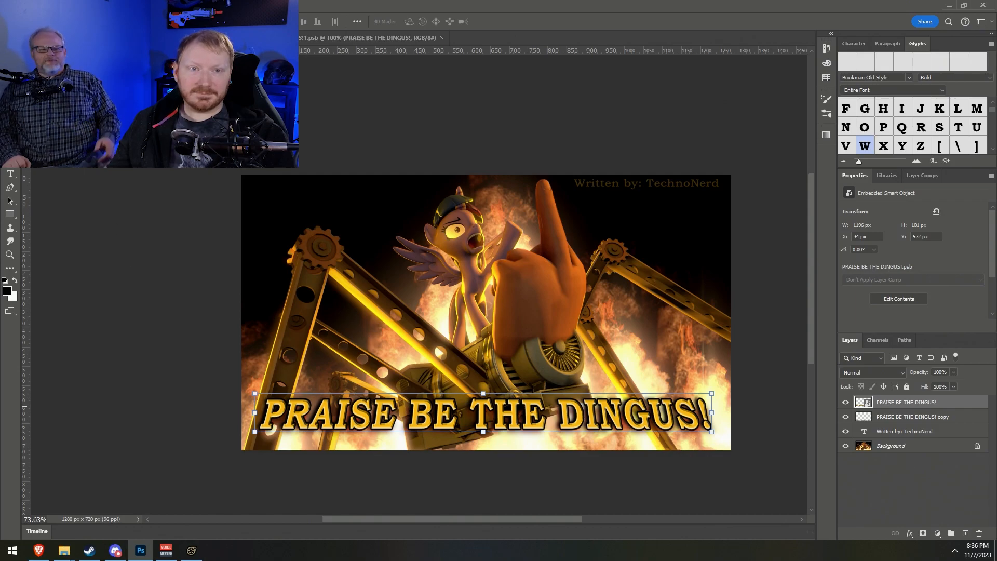
# Start saving the thumbnail as a new file and browse to Pony SFM > Pictures > Photoshop Files
pyautogui.click(22, 6)
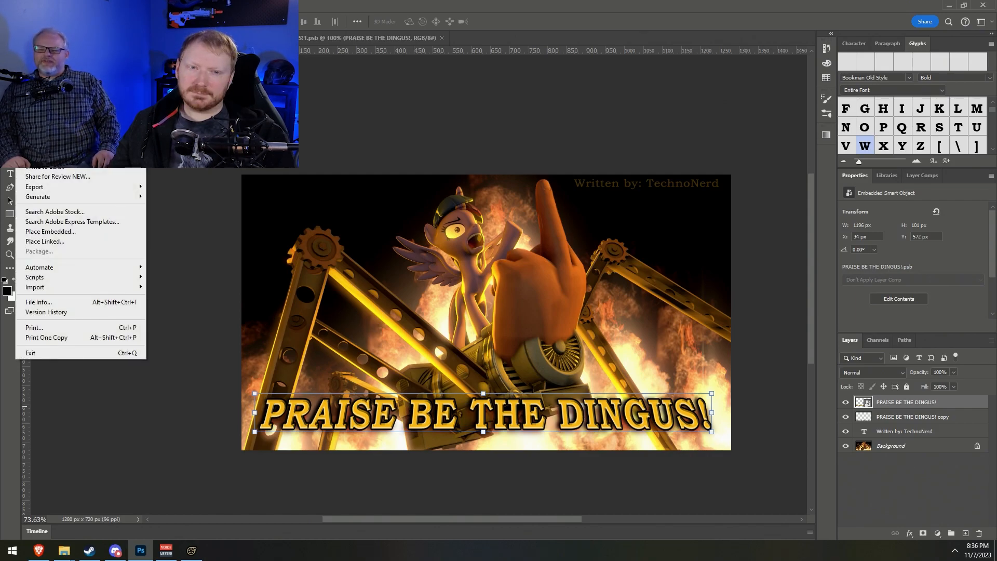
pyautogui.click(39, 131)
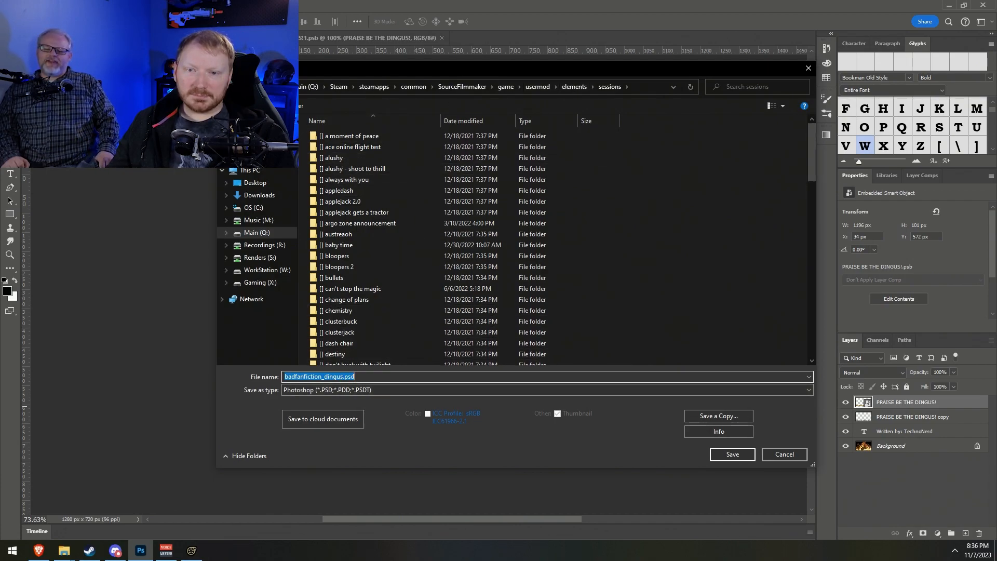
pyautogui.click(257, 141)
pyautogui.doubleClick(329, 201)
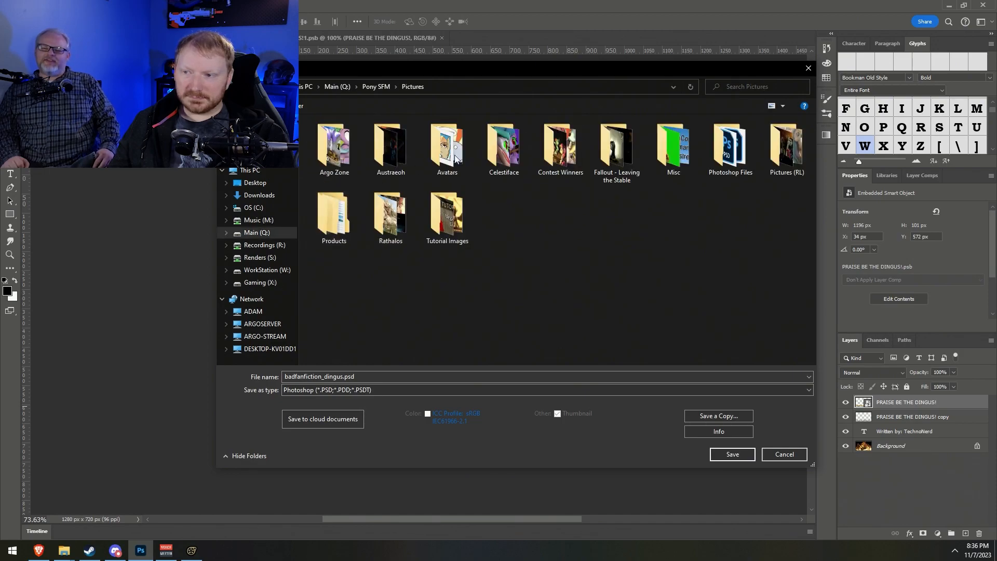
pyautogui.doubleClick(733, 147)
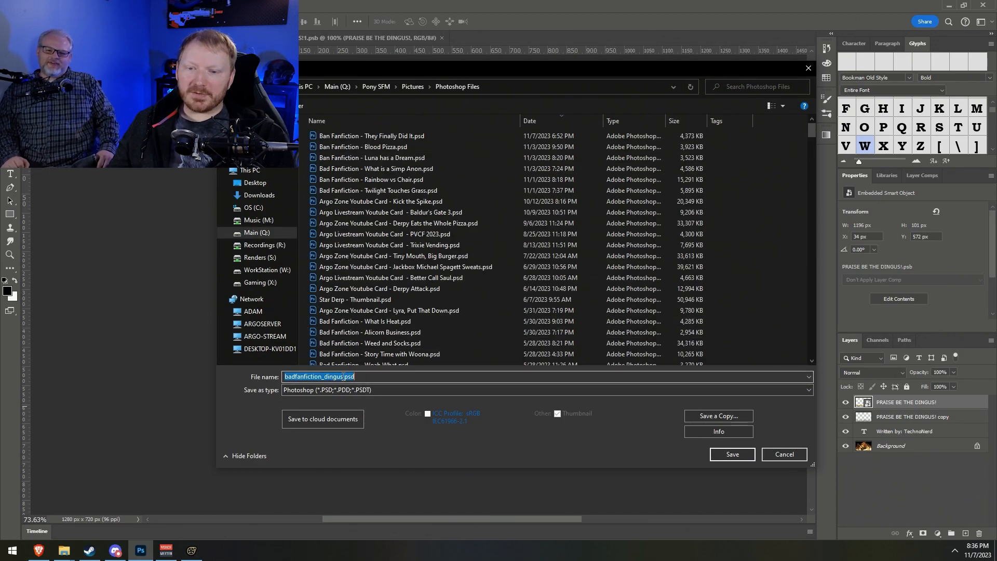
# Name the file "Bad Fanfiction - Praise the Dingus.psd" and save it in Photoshop format
pyautogui.doubleClick(344, 376)
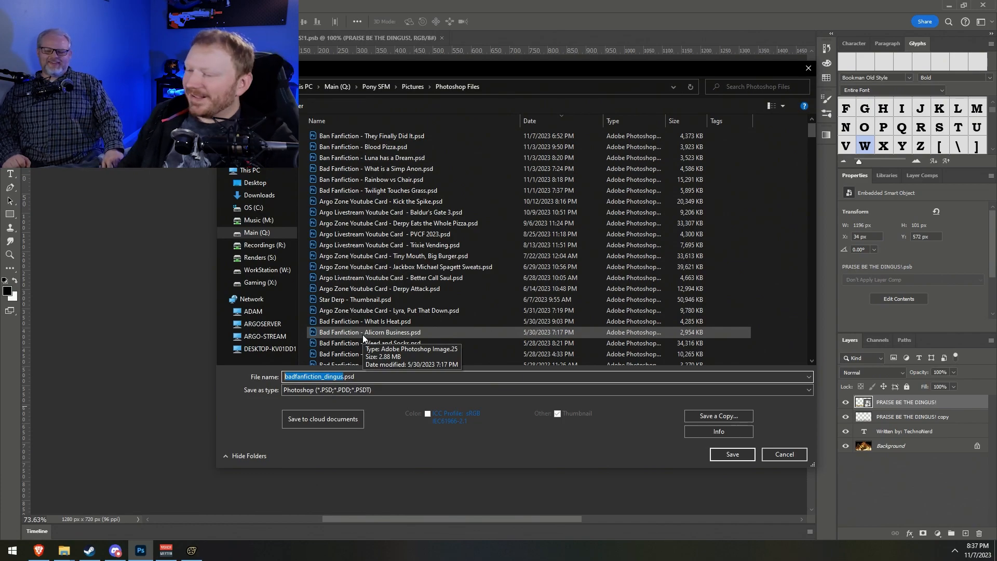
pyautogui.write('bADN')
pyautogui.press('BackSpace')
pyautogui.press('BackSpace')
pyautogui.press('BackSpace')
pyautogui.press('BackSpace')
pyautogui.write('Bad Fanfiction - ')
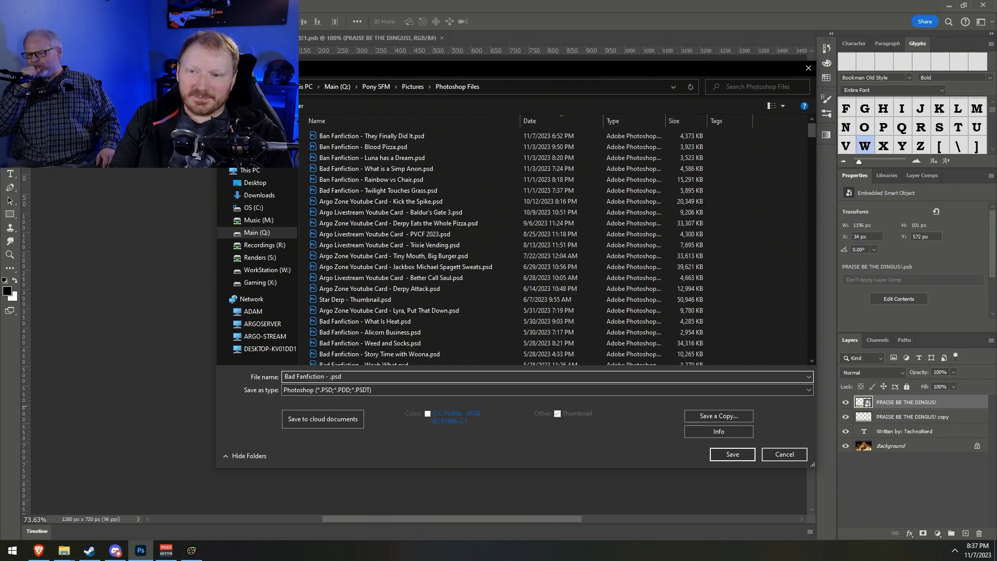
pyautogui.write('Praise the Dingus')
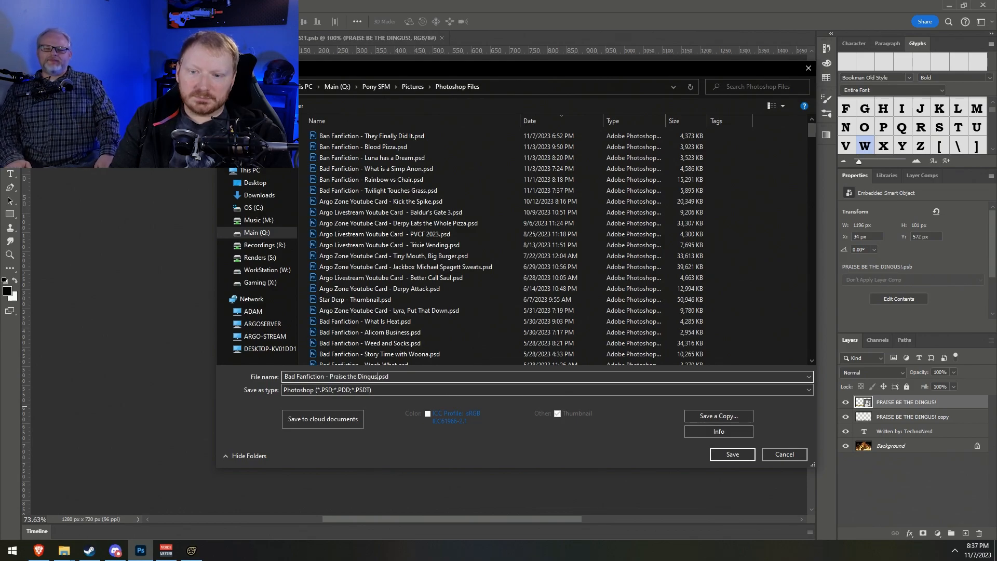
pyautogui.press('Return')
pyautogui.press('Return')
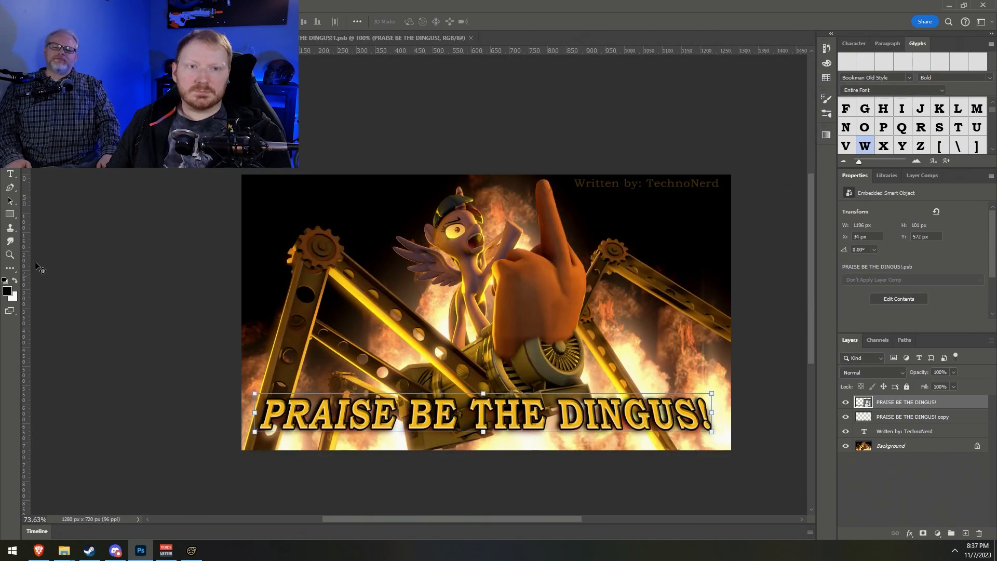
# Start saving a copy in Pony SFM > Presentations > FanFic Scripts > _New > PRAISE BE THE DINGUS!, with PNG as the file format
pyautogui.click(22, 5)
pyautogui.click(48, 141)
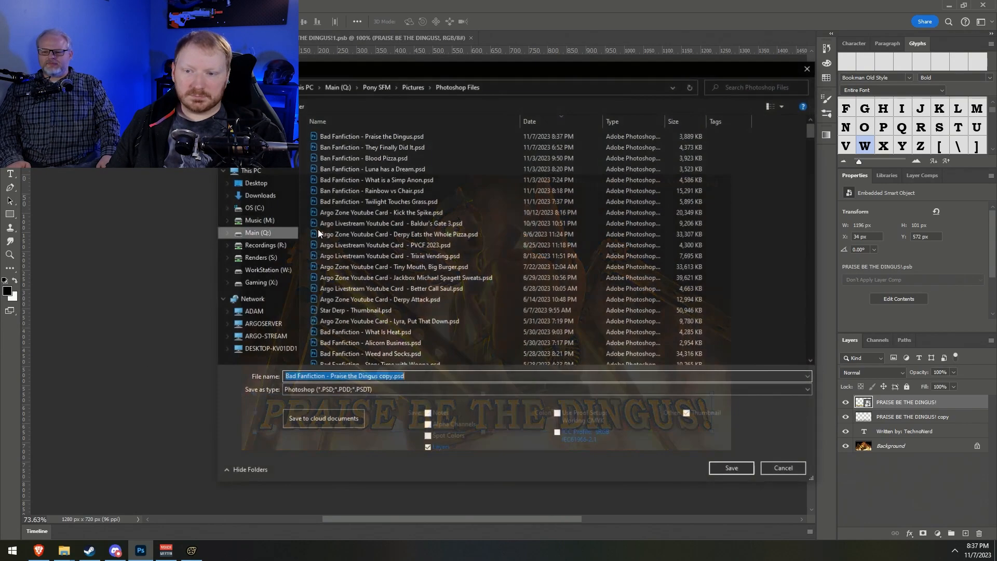
pyautogui.click(383, 87)
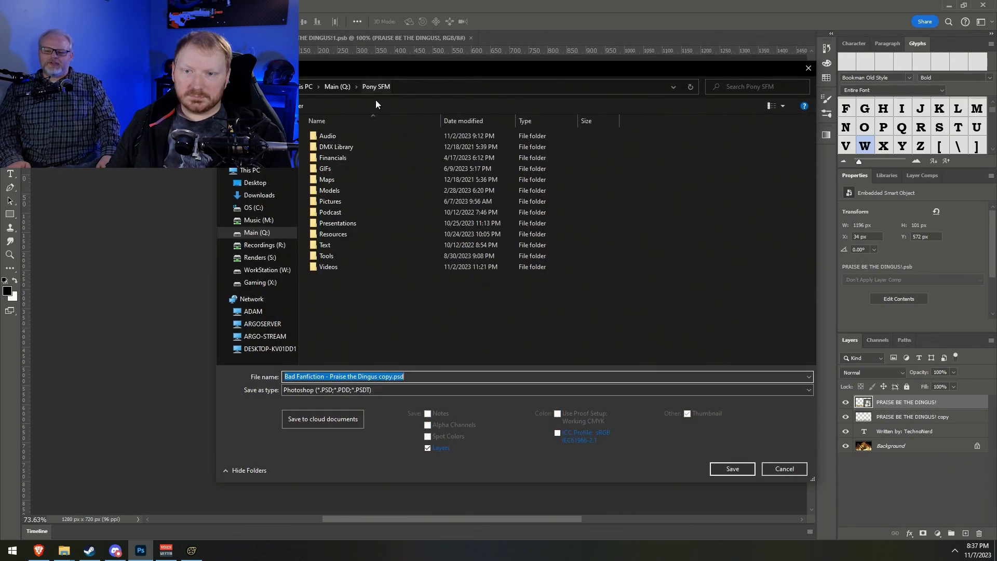
pyautogui.doubleClick(333, 202)
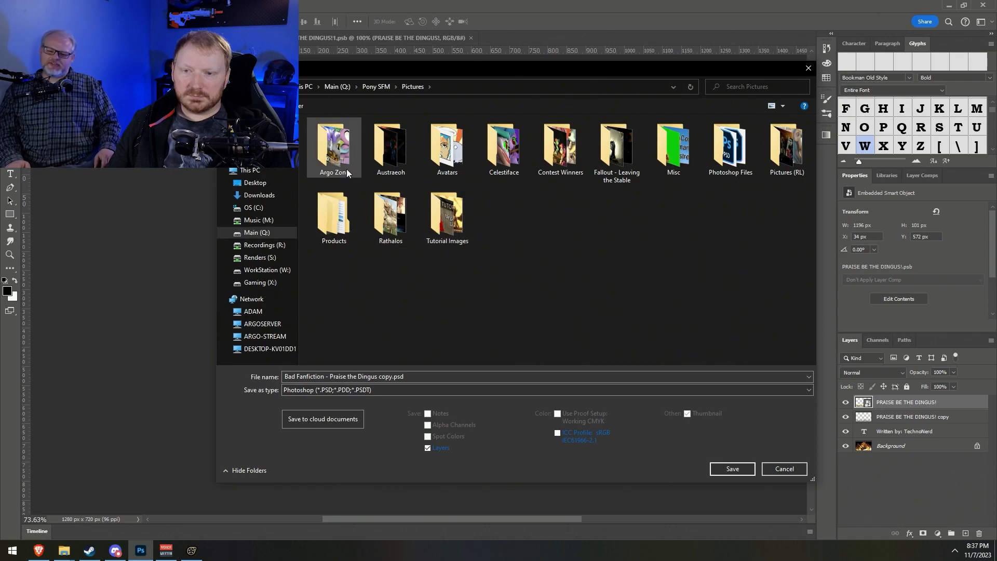
pyautogui.click(384, 89)
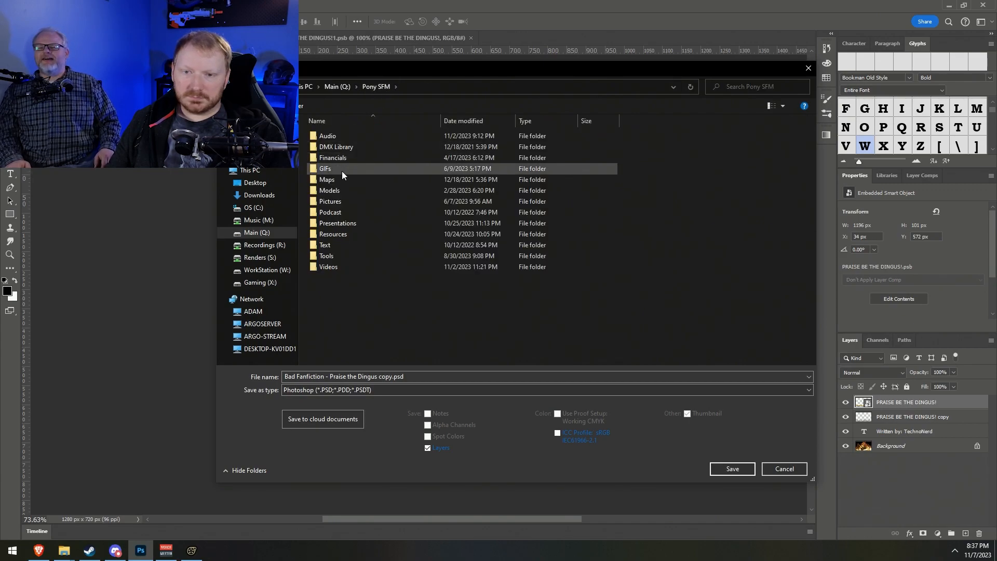
pyautogui.doubleClick(335, 222)
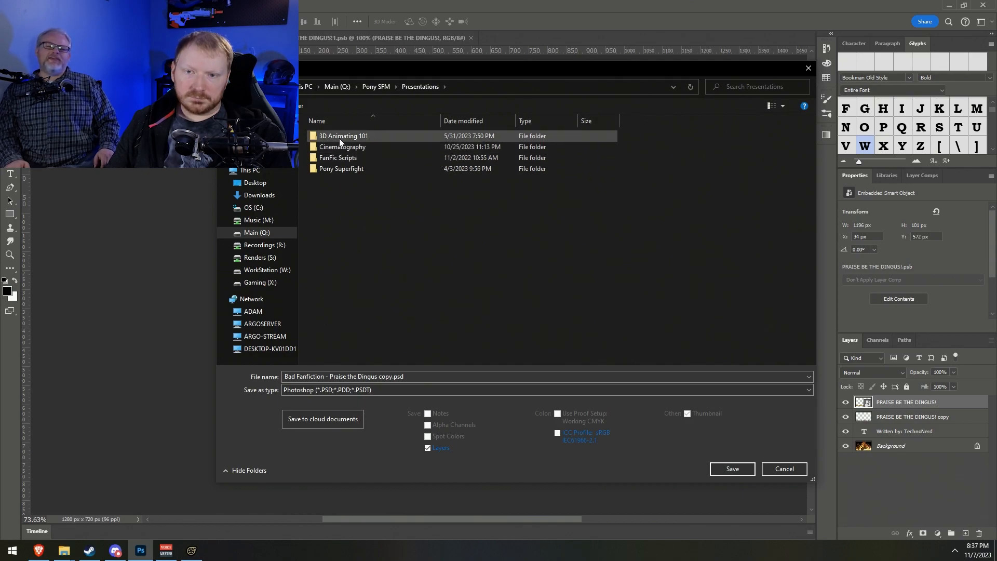
pyautogui.doubleClick(338, 158)
pyautogui.doubleClick(342, 138)
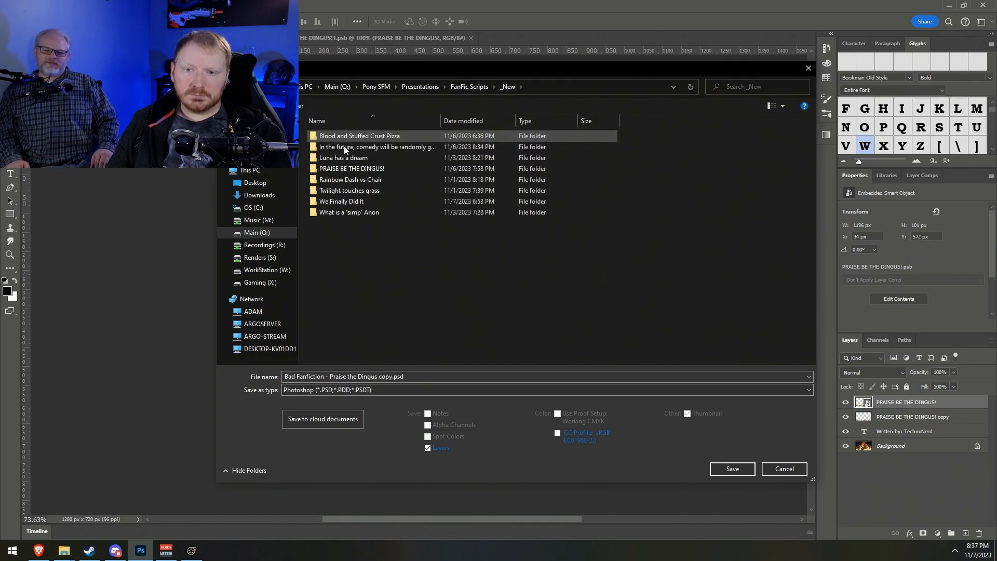
pyautogui.doubleClick(343, 168)
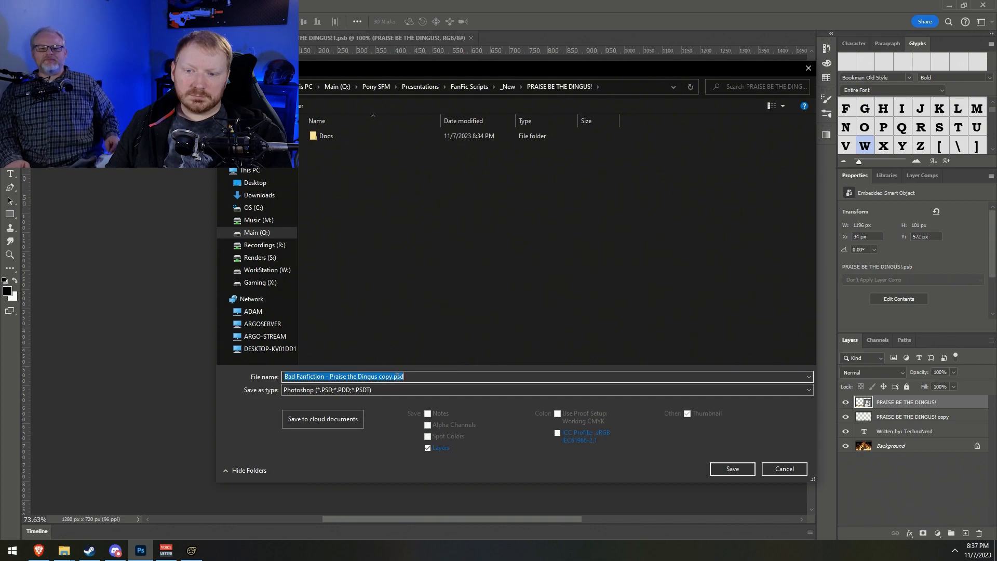
pyautogui.click(376, 389)
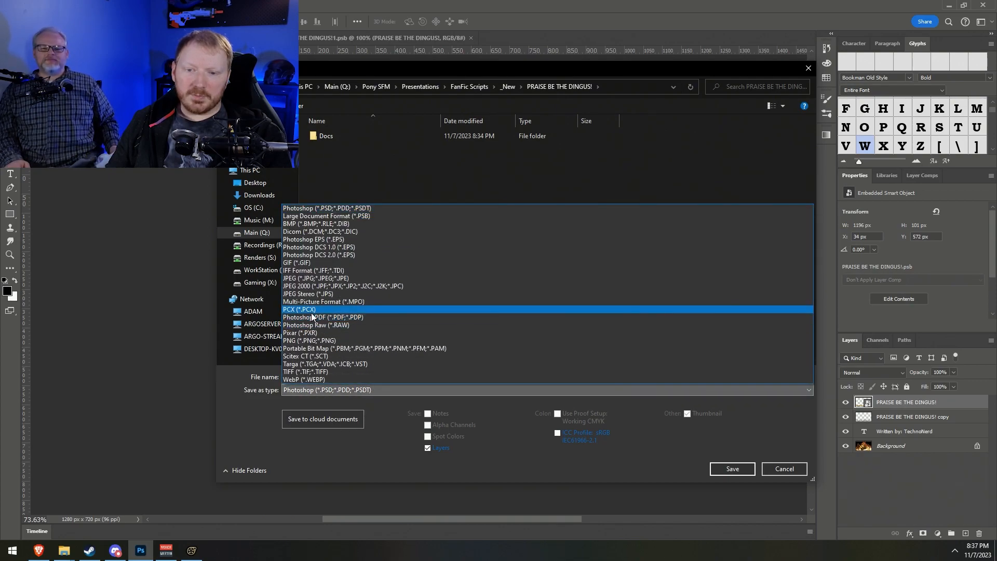
pyautogui.click(312, 340)
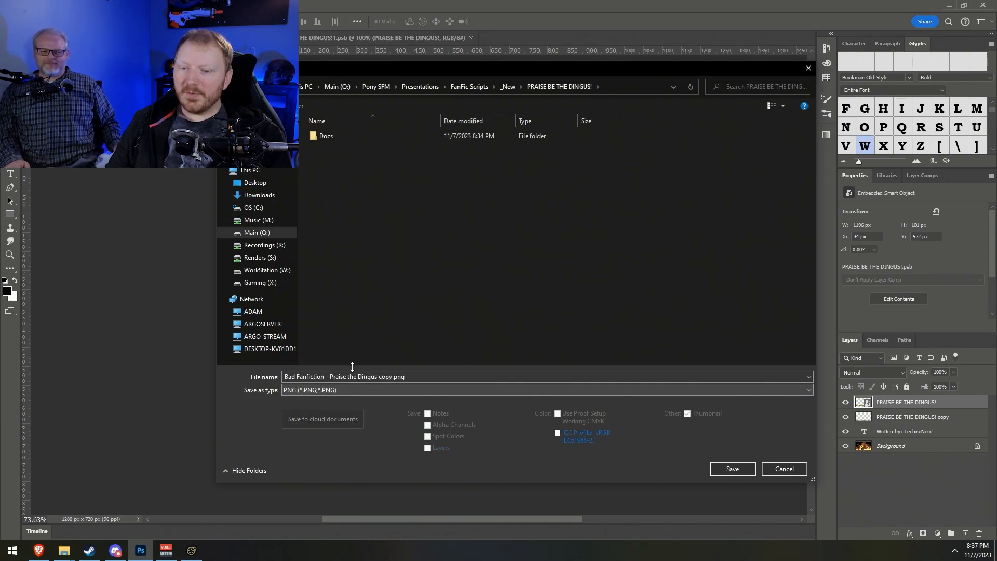
# Shorten and reword the copy's file name to "Praise be the Dingus.png"
pyautogui.click(384, 377)
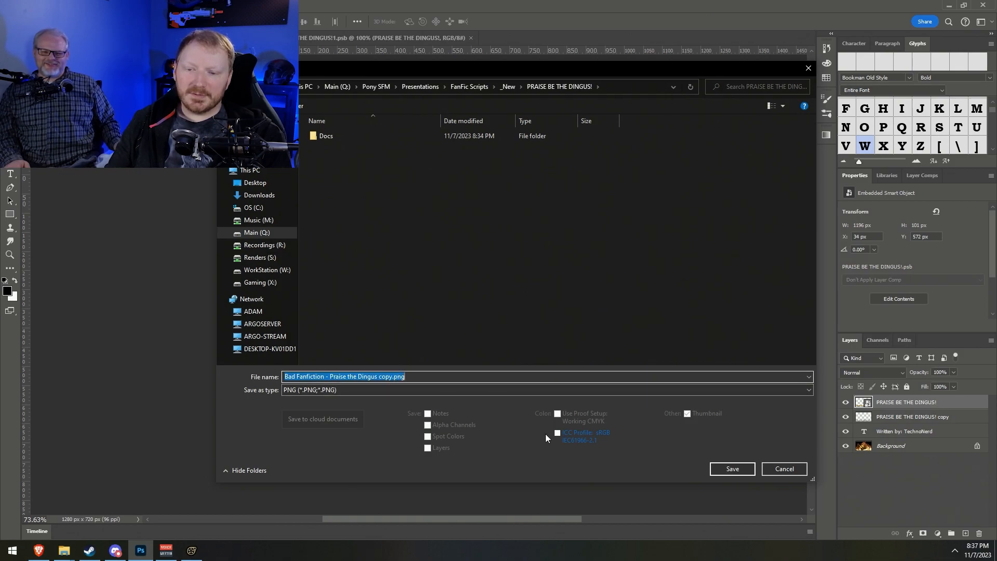
pyautogui.press('Home')
pyautogui.hotkey('ctrl', 'shift', 'Right')
pyautogui.hotkey('ctrl', 'shift', 'Right')
pyautogui.hotkey('ctrl', 'shift', 'Right')
pyautogui.hotkey('ctrl', 'shift', 'Right')
pyautogui.hotkey('ctrl', 'shift', 'Left')
pyautogui.press('BackSpace')
pyautogui.hotkey('ctrl', 'Right')
pyautogui.write('be the')
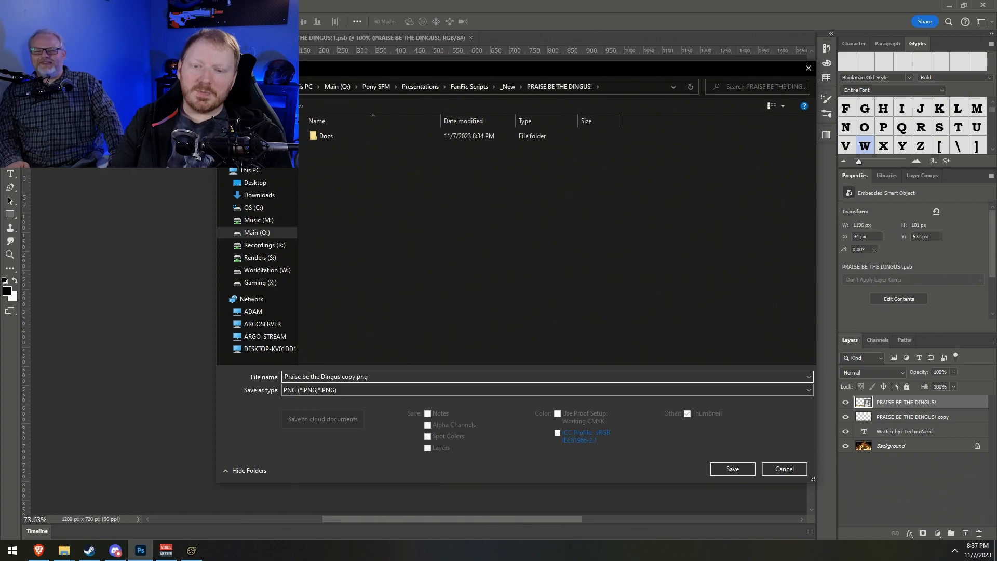
pyautogui.hotkey('ctrl', 'shift', 'Right')
pyautogui.press('Delete')
# Name the copy "PRAISE BE THE DINGUS!" in capitals and save the PNG with the large file size, fastest saving option
pyautogui.hotkey('ctrl', 'shift', 'Left')
pyautogui.hotkey('ctrl', 'shift', 'Left')
pyautogui.hotkey('ctrl', 'shift', 'Left')
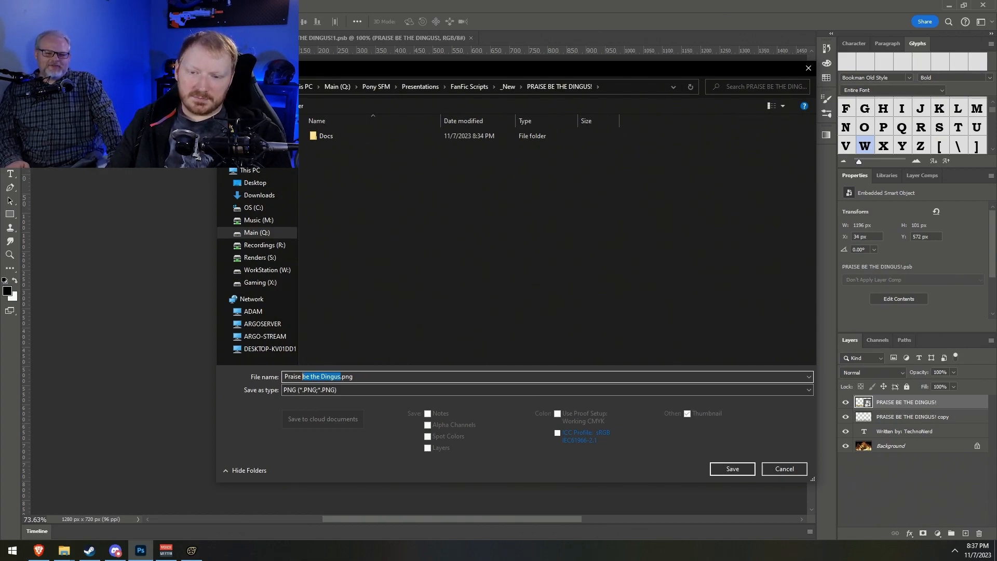
pyautogui.hotkey('ctrl', 'shift', 'Left')
pyautogui.write('PRAISE BE THE DINGUS!')
pyautogui.press('Return')
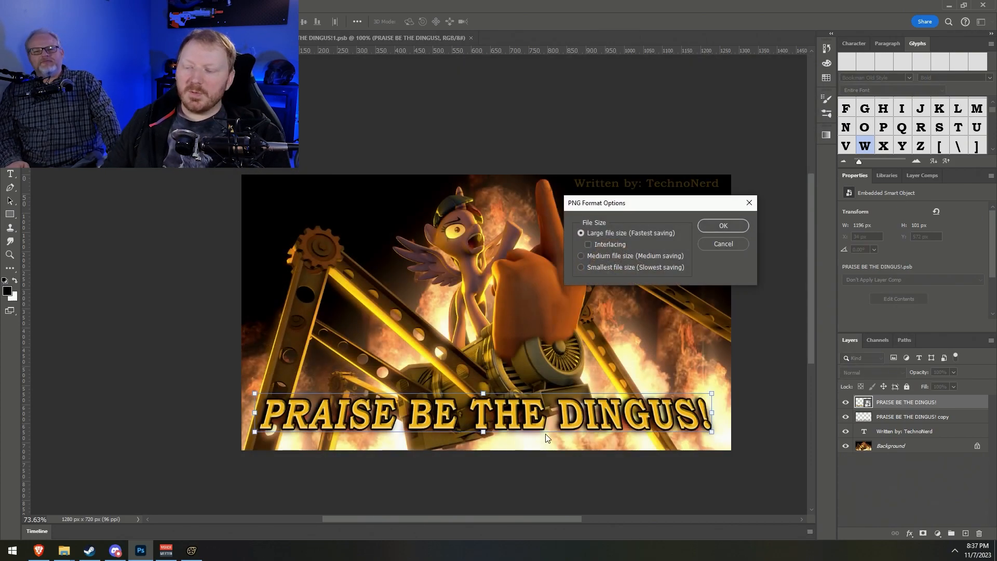
pyautogui.press('Return')
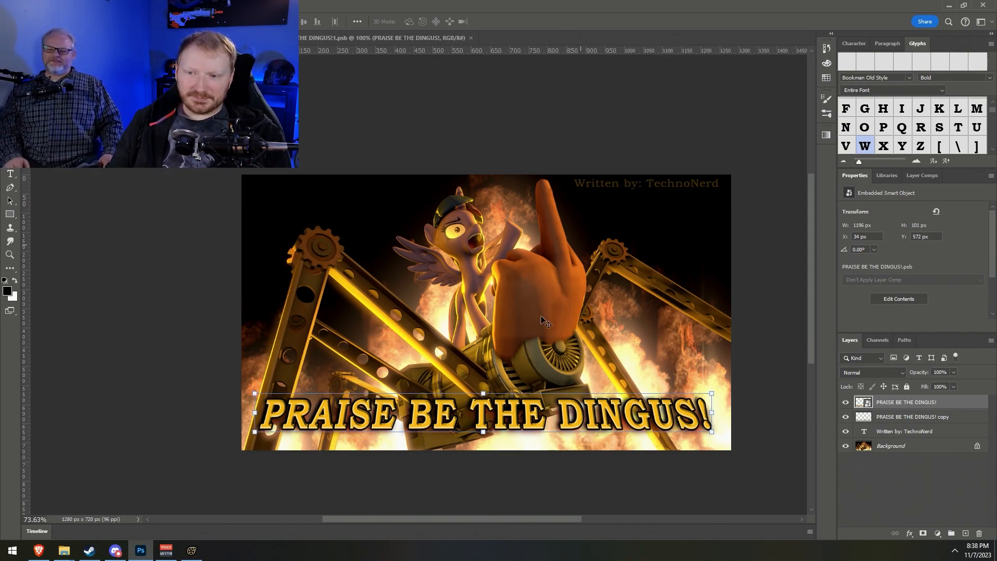
# Switch to Source Filmmaker, save the badfanfiction_praisethedingus session and close it
pyautogui.click(192, 550)
pyautogui.hotkey('ctrl', 's')
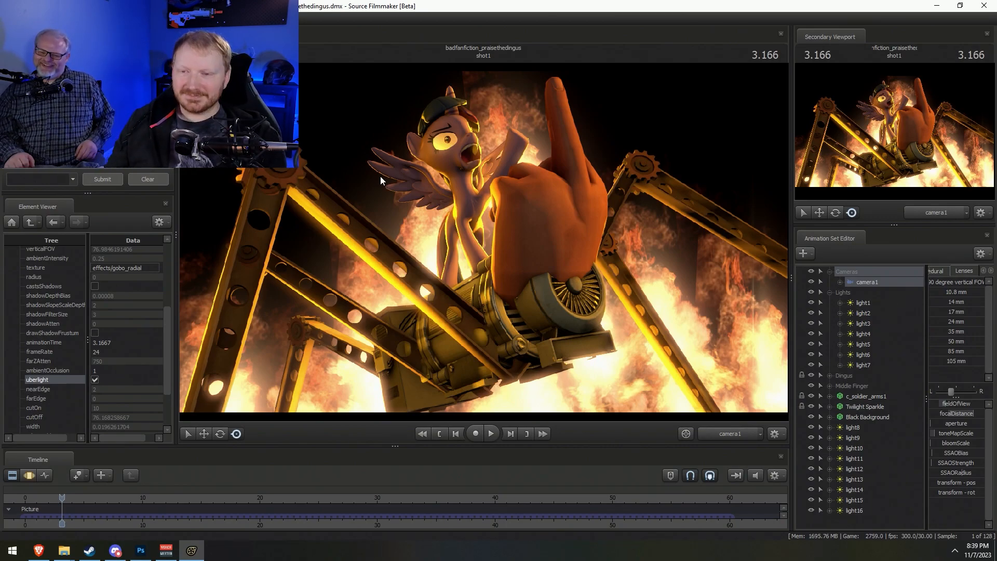
pyautogui.click(10, 19)
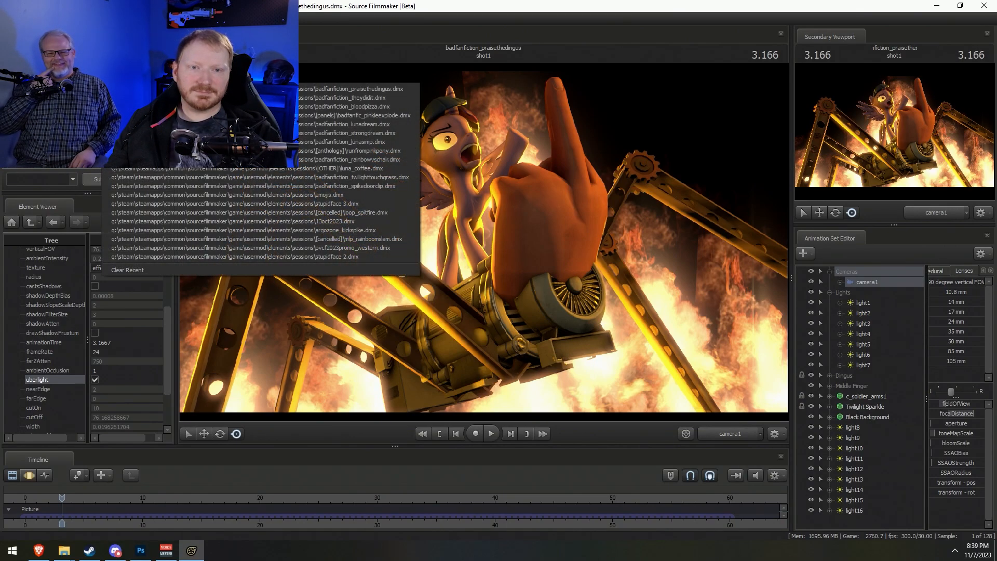
pyautogui.click(20, 50)
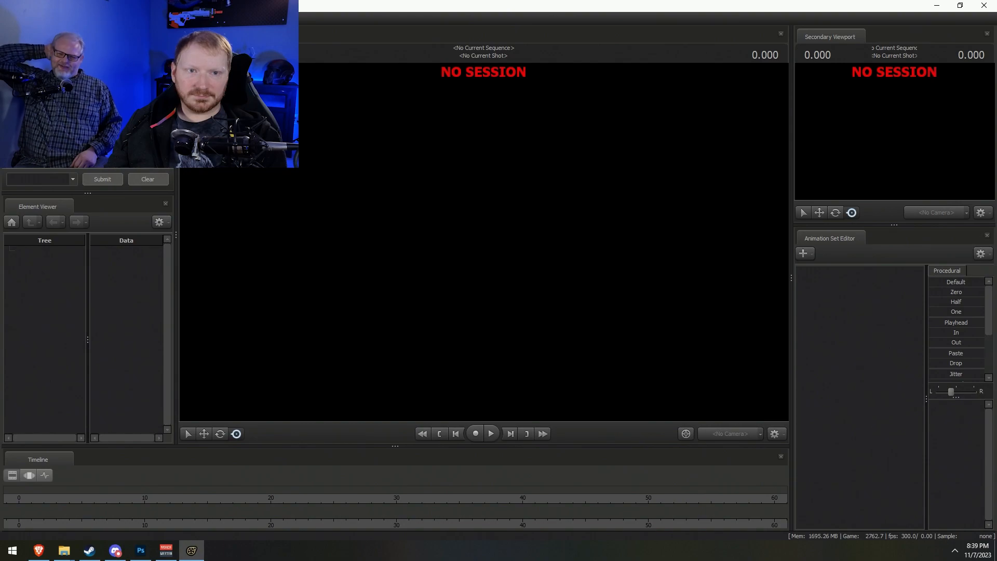
# Switch to File Explorer and go up to the _New folder in FanFic Scripts to check the story titles
pyautogui.moveTo(64, 550)
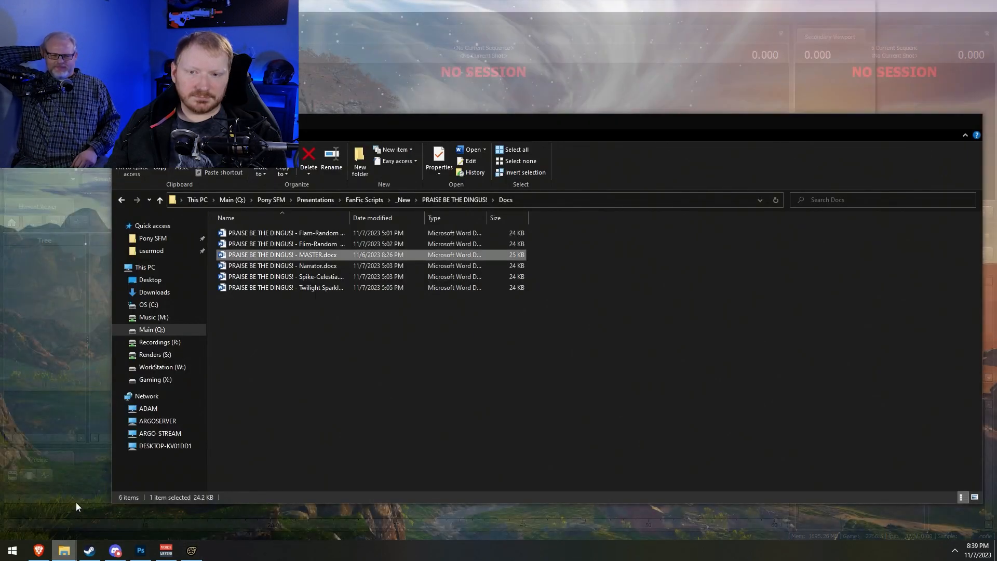
pyautogui.click(75, 503)
pyautogui.click(396, 200)
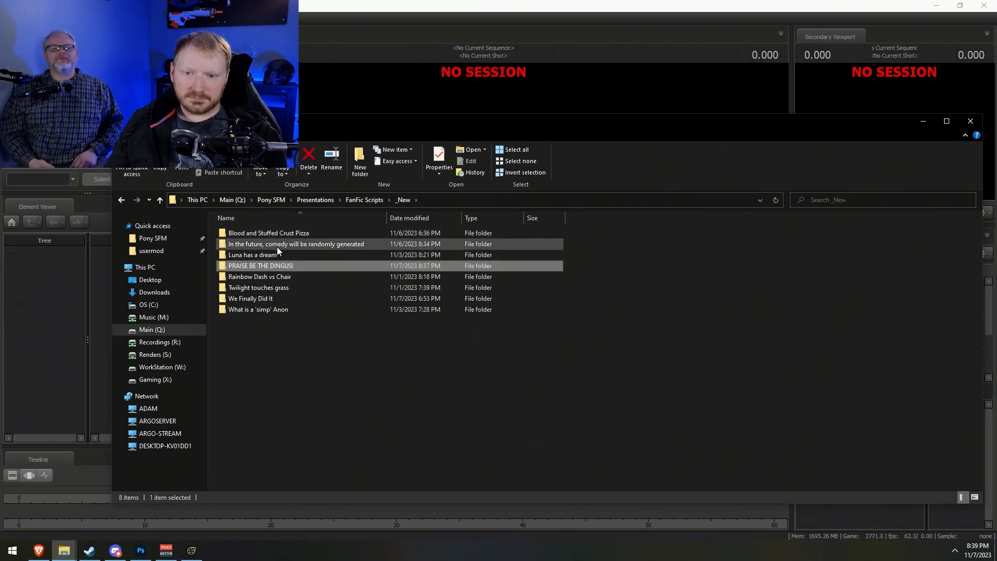
# Create a Source Filmmaker session named "badfanfiction_randomcomedy" with a framerate of 30
pyautogui.click(305, 9)
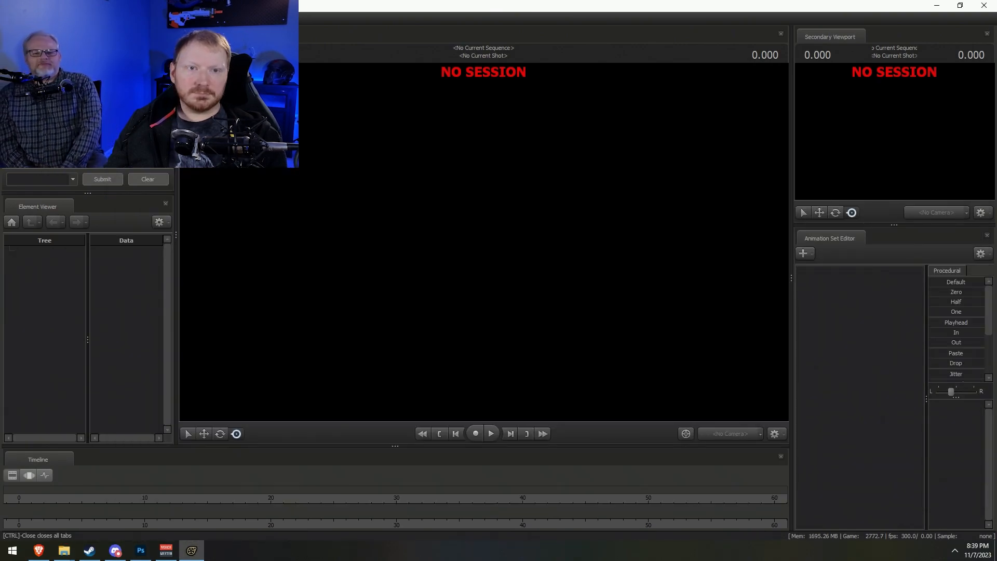
pyautogui.click(9, 19)
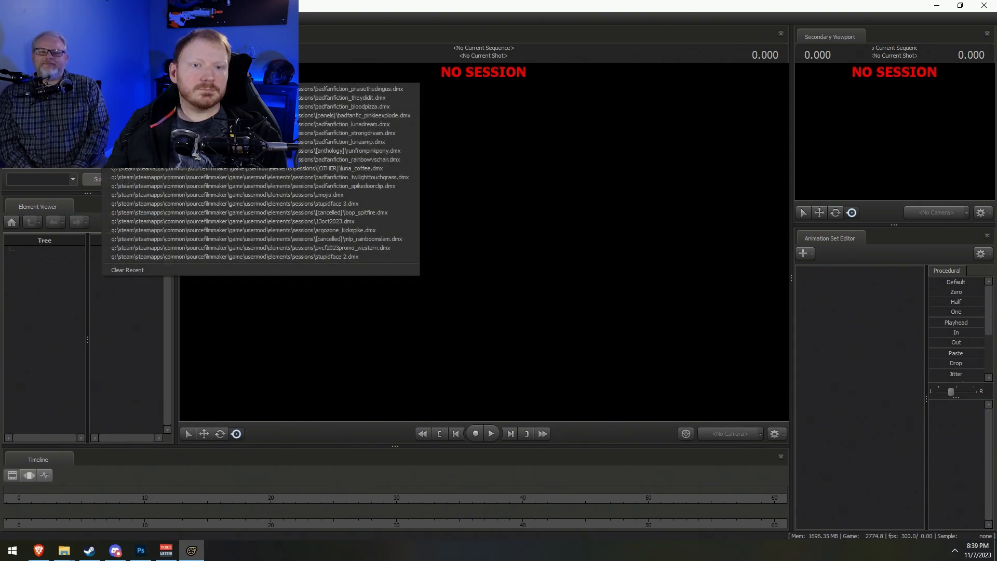
pyautogui.click(21, 30)
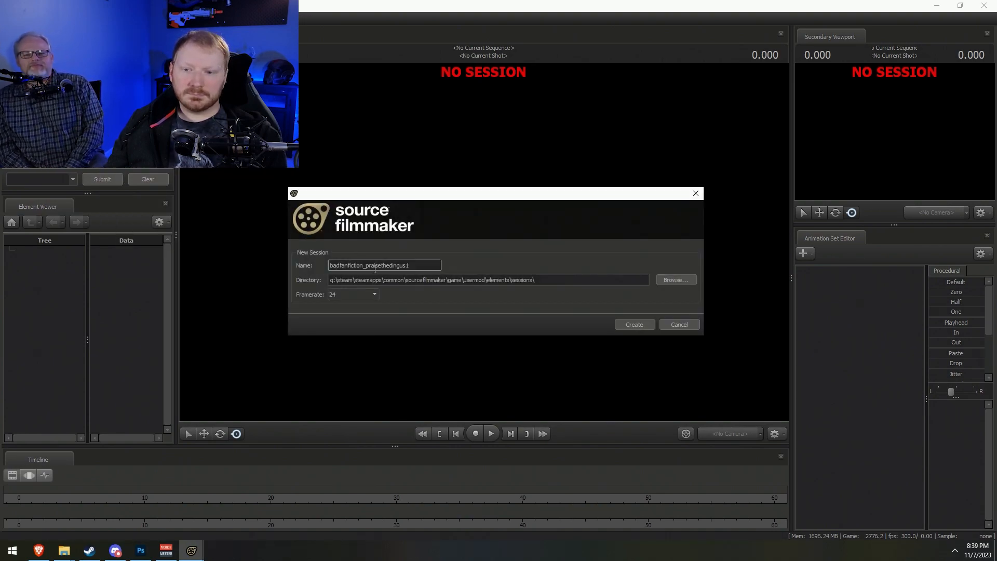
pyautogui.moveTo(366, 264); pyautogui.dragTo(413, 266)
pyautogui.write('ran')
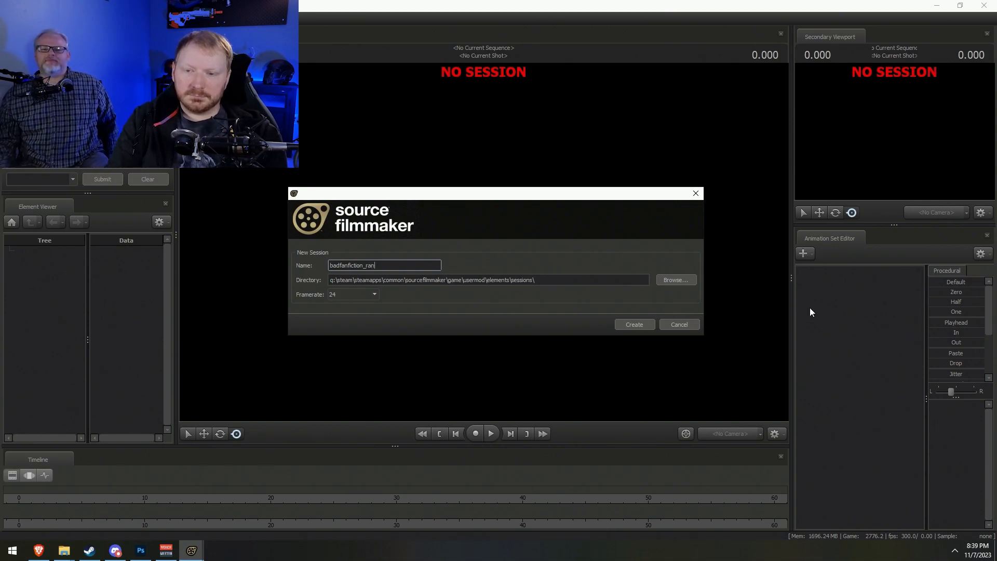
pyautogui.write('domcomedy')
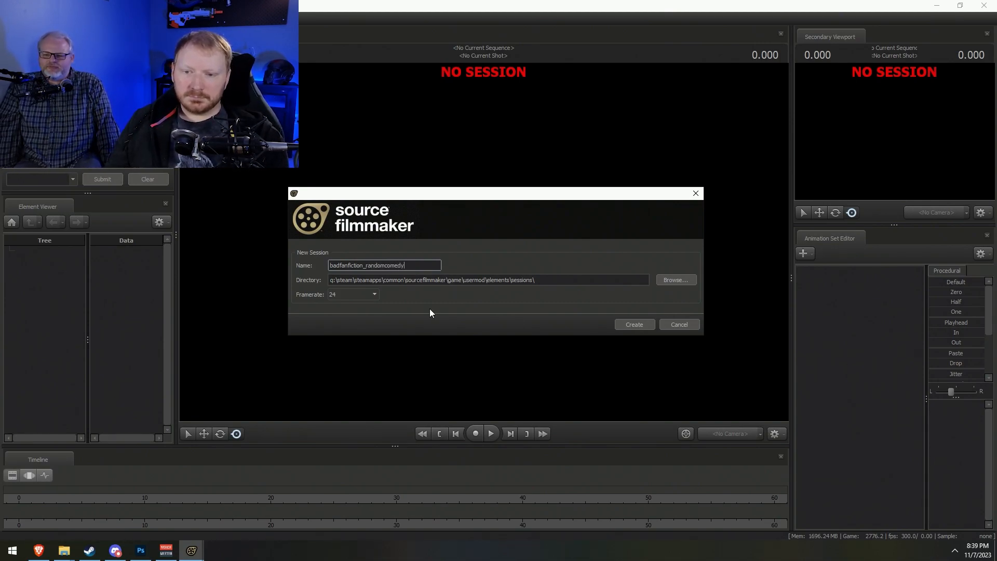
pyautogui.click(374, 294)
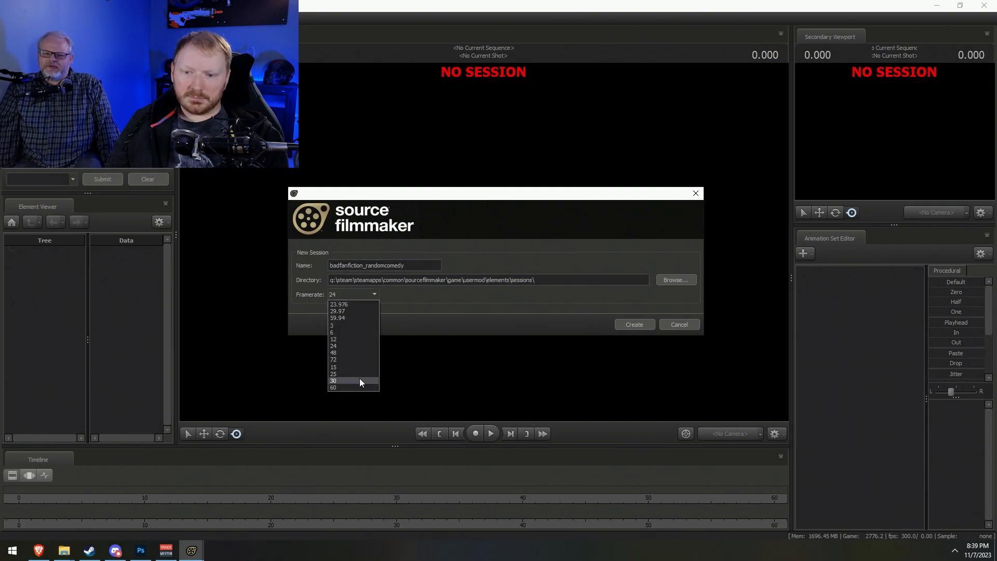
pyautogui.click(360, 381)
pyautogui.click(625, 326)
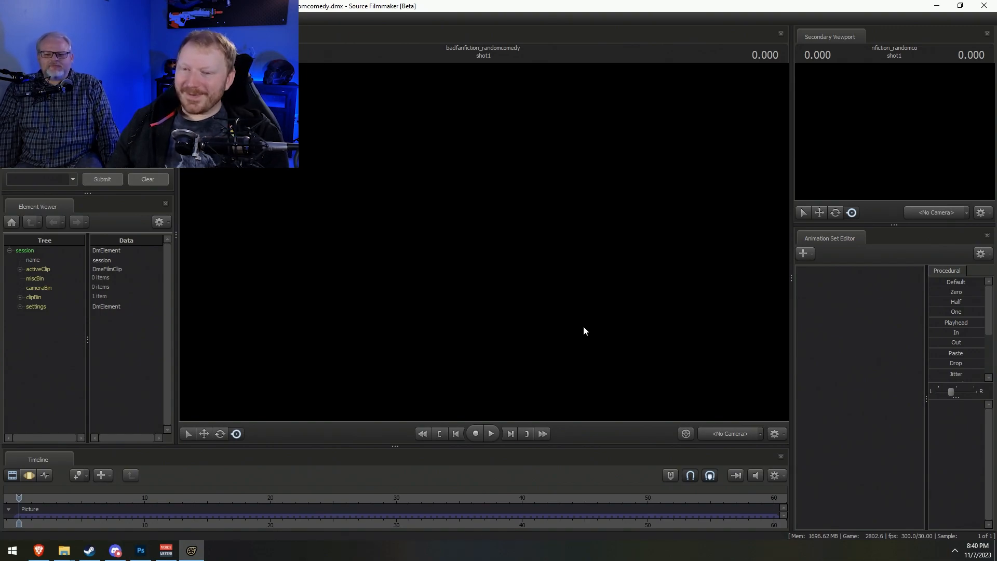
# Unload the session's current map and load a stage map, filtering the map list by "stage"
pyautogui.rightClick(507, 258)
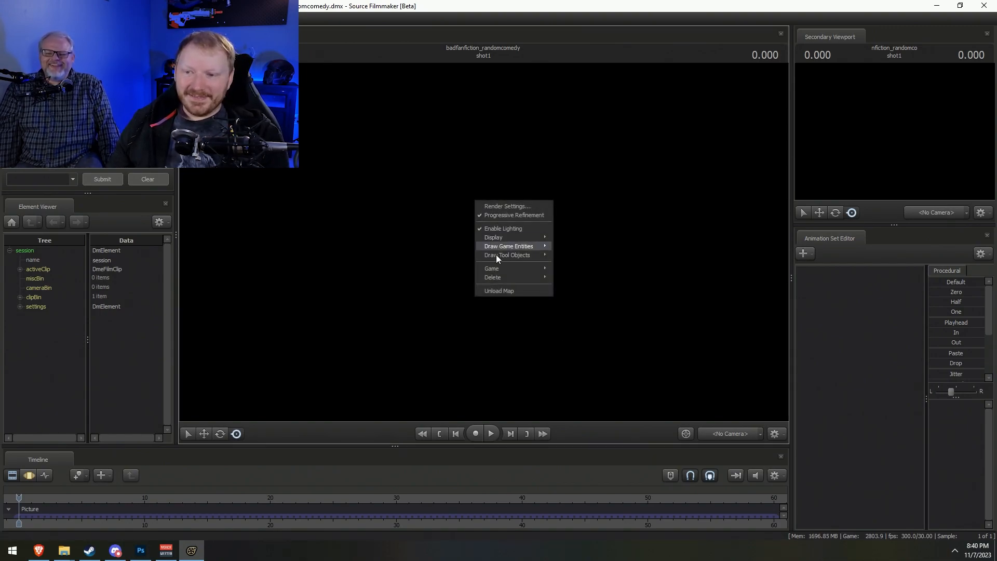
pyautogui.click(509, 285)
pyautogui.rightClick(507, 284)
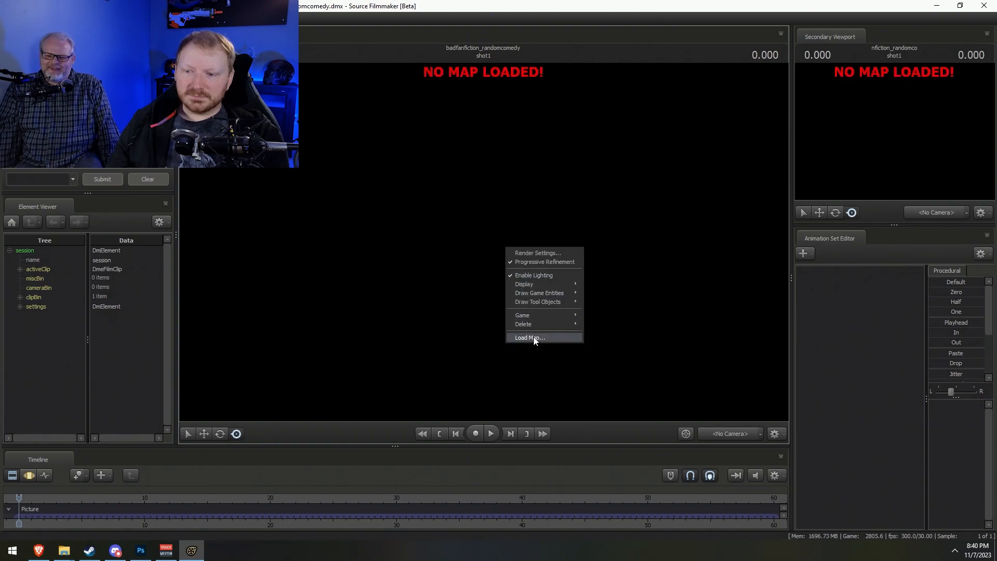
pyautogui.click(534, 336)
pyautogui.write('stage')
pyautogui.doubleClick(342, 344)
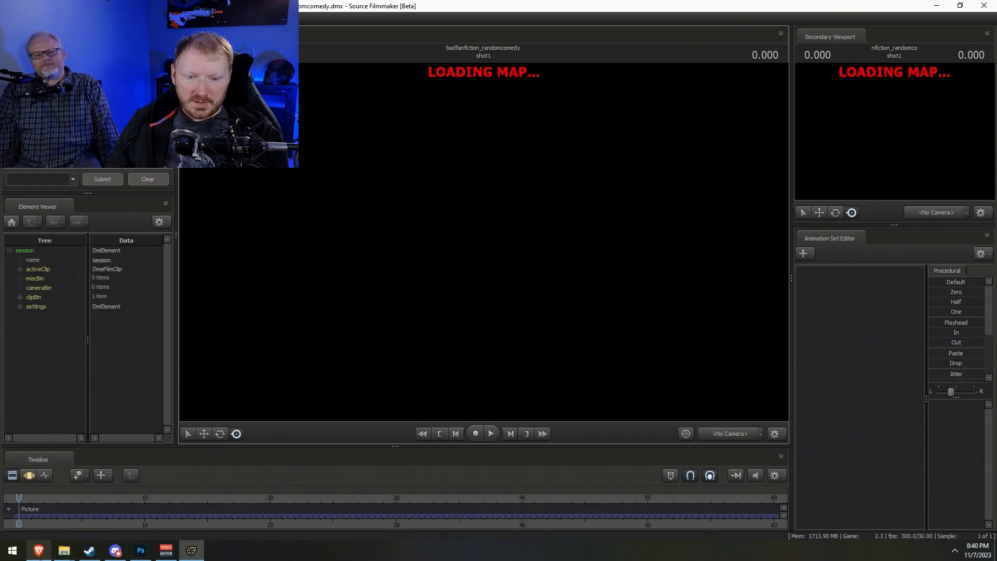
# Close the Yona folder window and open the "In the future, comedy will be randomly generated" folder inside _New
pyautogui.moveTo(64, 550)
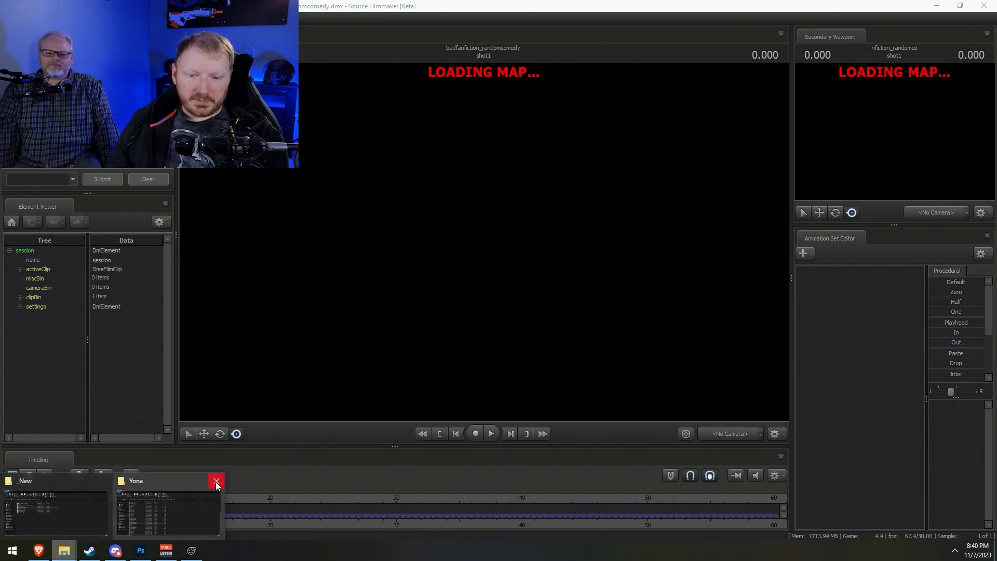
pyautogui.click(216, 482)
pyautogui.click(95, 504)
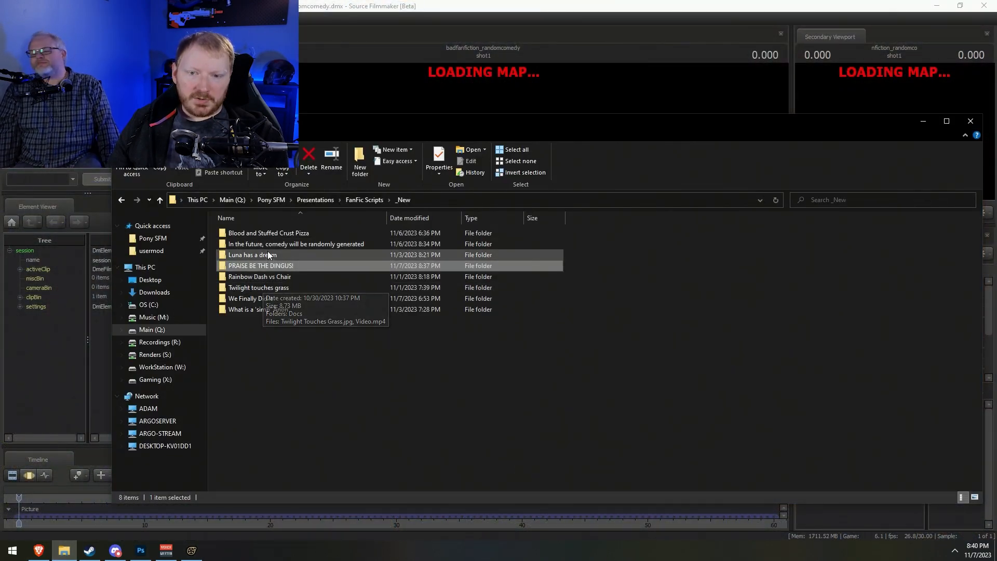
pyautogui.doubleClick(307, 245)
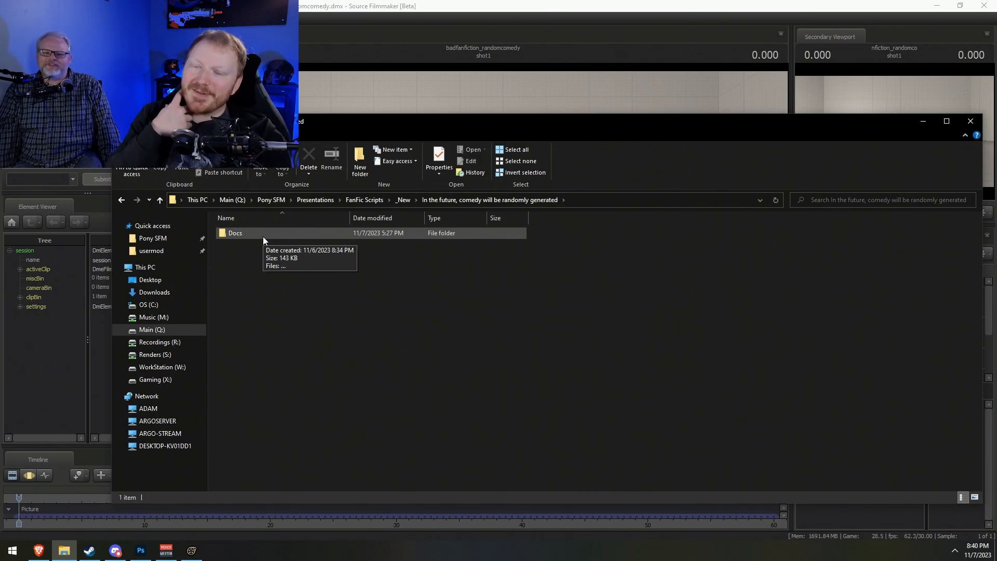
# Switch to the browser, return to the author's story list and enlarge the cover drawing of the randomly generated comedy story
pyautogui.click(40, 551)
pyautogui.scroll(3, 197, 467)
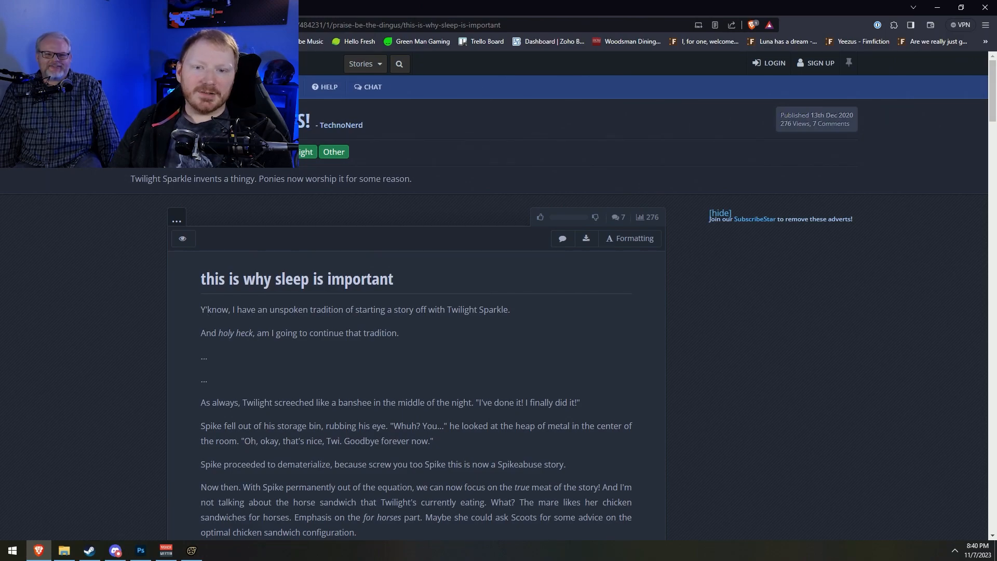
pyautogui.hotkey('alt', 'Left')
pyautogui.scroll(5, 277, 330)
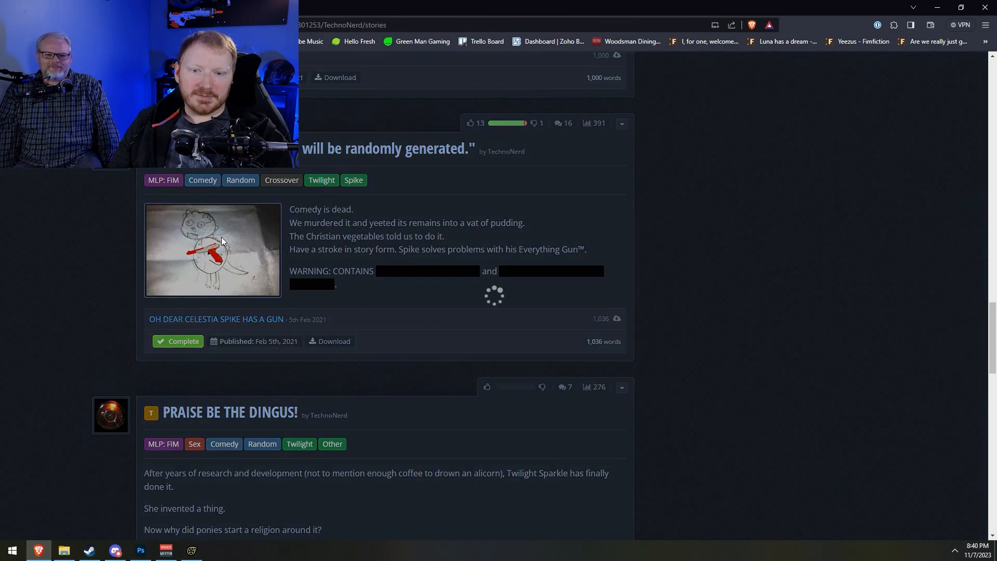
pyautogui.click(222, 239)
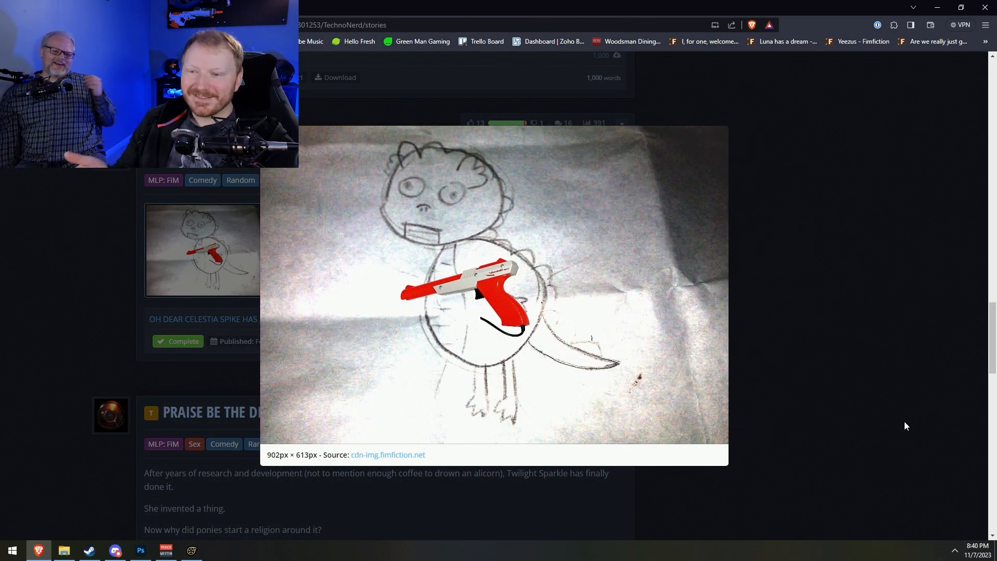
# Copy the enlarged cover drawing, then switch to Photoshop and close the open PRAISE BE THE DINGUS! documents
pyautogui.rightClick(446, 314)
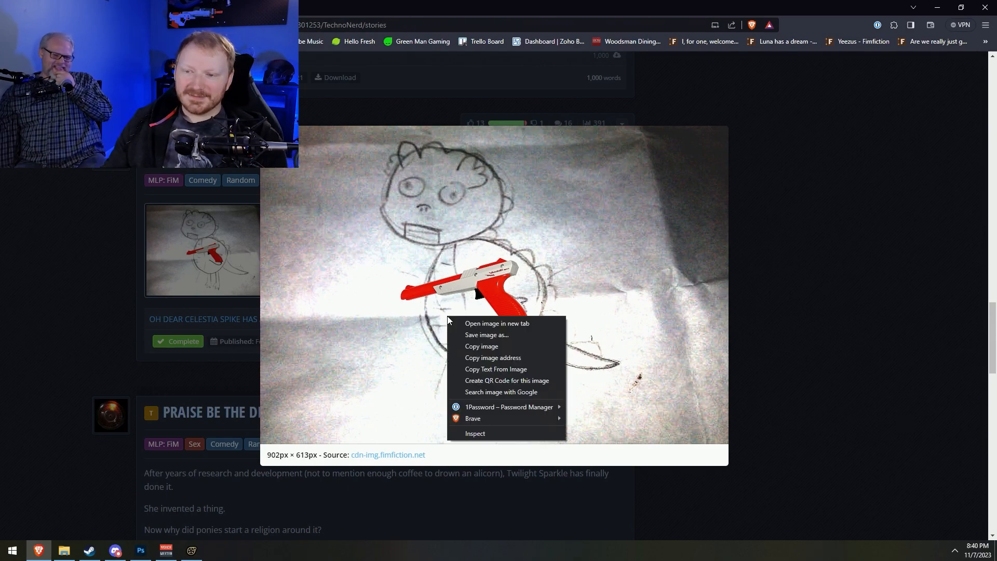
pyautogui.click(501, 350)
pyautogui.click(141, 550)
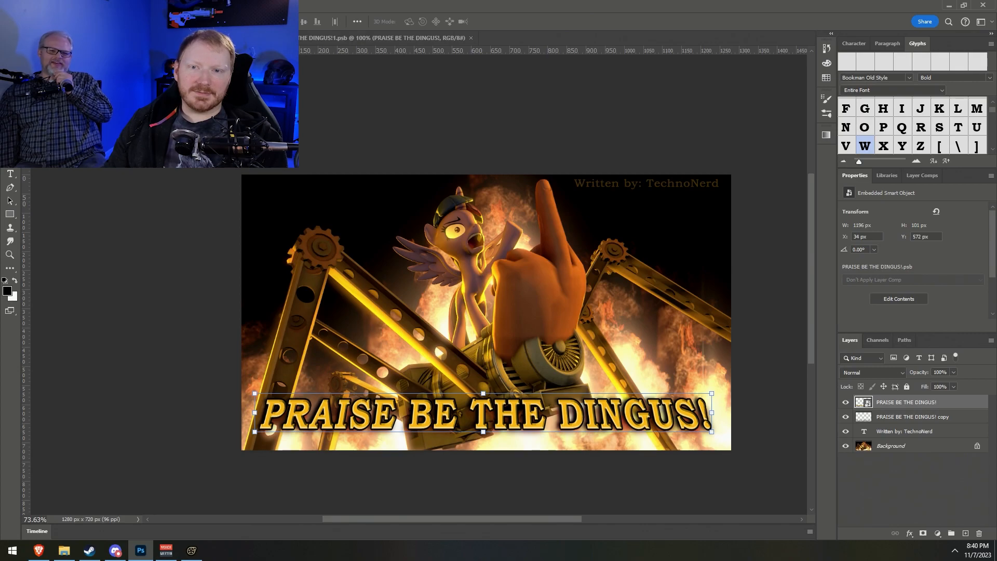
pyautogui.hotkey('ctrl', 'w')
pyautogui.hotkey('ctrl', 'w')
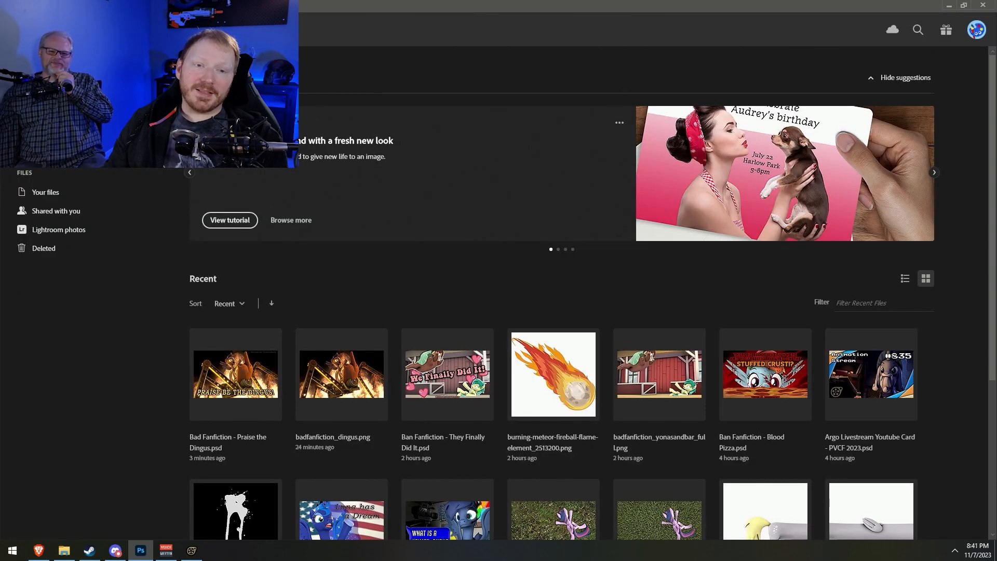
# Create a new 1280 x 720 px document and paste the copied cover drawing into it
pyautogui.hotkey('ctrl', 'o')
pyautogui.press('Escape')
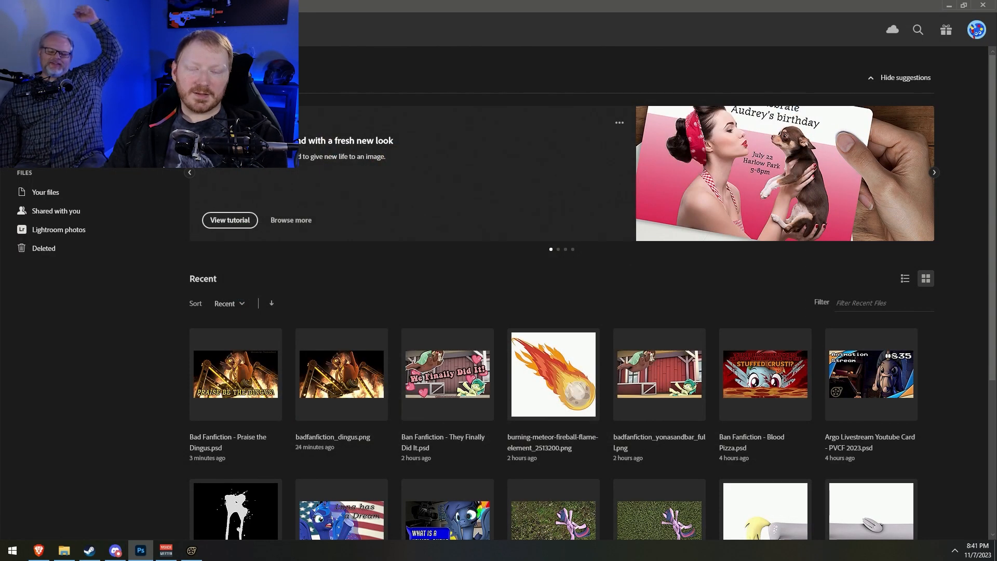
pyautogui.hotkey('ctrl', 'n')
pyautogui.click(312, 211)
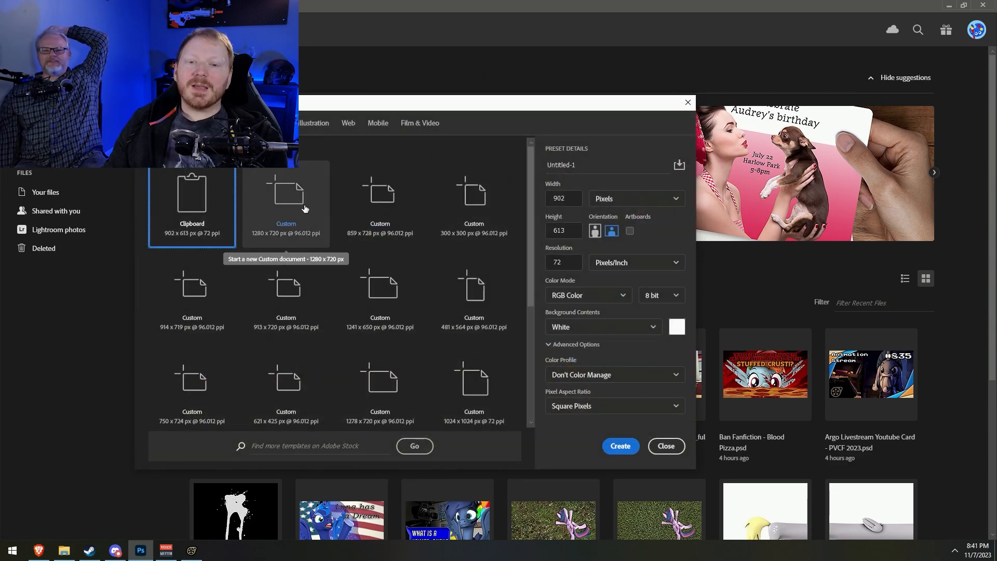
pyautogui.click(607, 447)
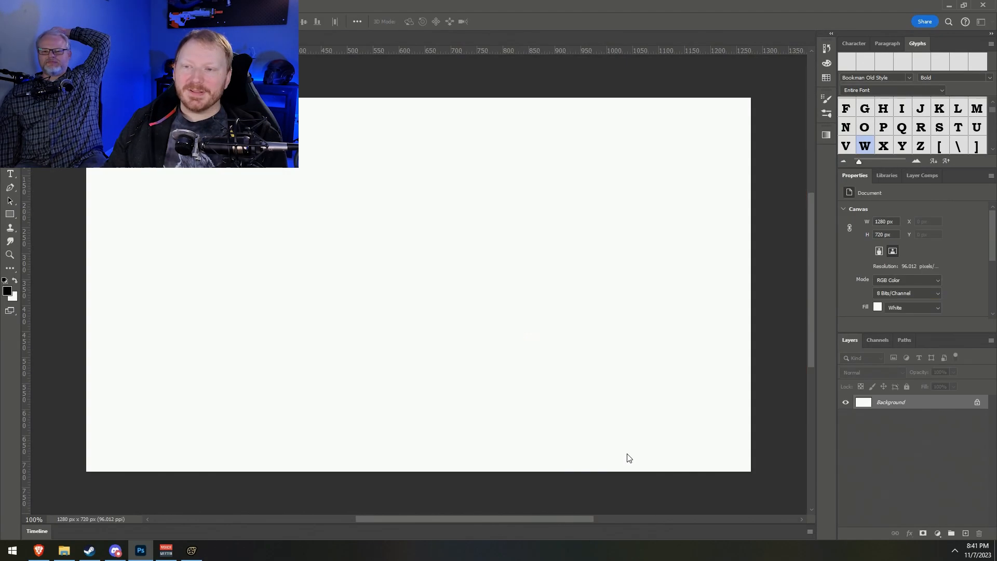
pyautogui.hotkey('ctrl', 'v')
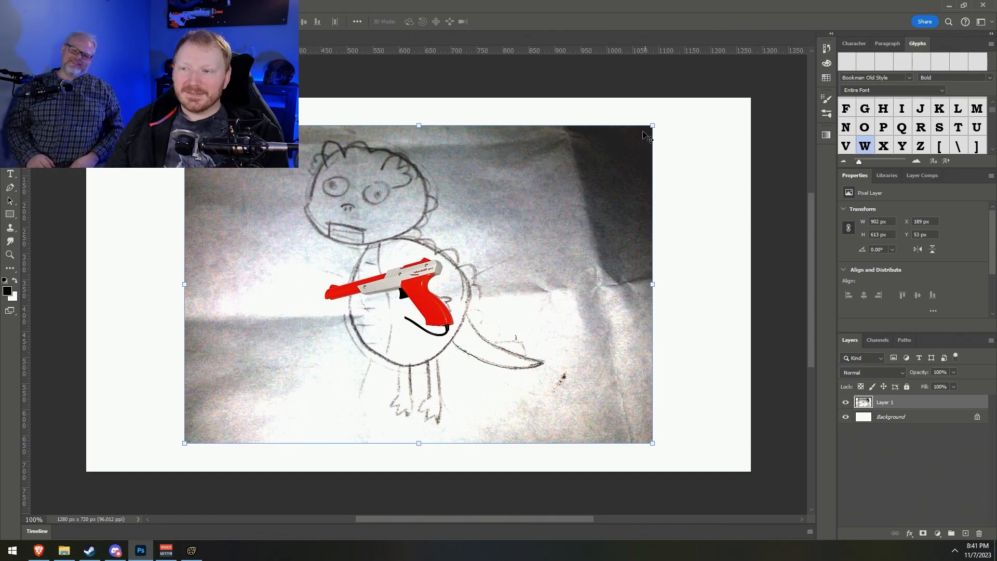
# Enlarge the pasted drawing to about 1322 x 899 px, covering the canvas and aligned with its upper and right edges
pyautogui.keyDown('alt'); pyautogui.scroll(-3, 650, 122); pyautogui.keyUp('alt')
pyautogui.moveTo(646, 132); pyautogui.dragTo(764, 165)
pyautogui.moveTo(553, 224); pyautogui.dragTo(565, 260)
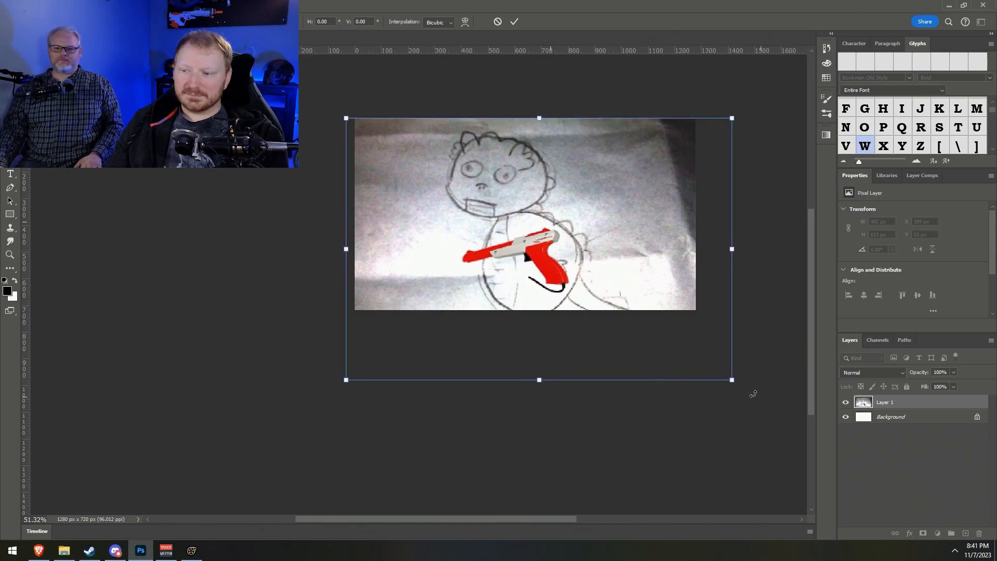
pyautogui.moveTo(732, 380); pyautogui.dragTo(698, 357)
pyautogui.moveTo(572, 213)
pyautogui.mouseDown()
pyautogui.moveTo(556, 214)
pyautogui.moveTo(635, 214)
pyautogui.moveTo(572, 204)
pyautogui.moveTo(583, 212)
pyautogui.mouseUp()
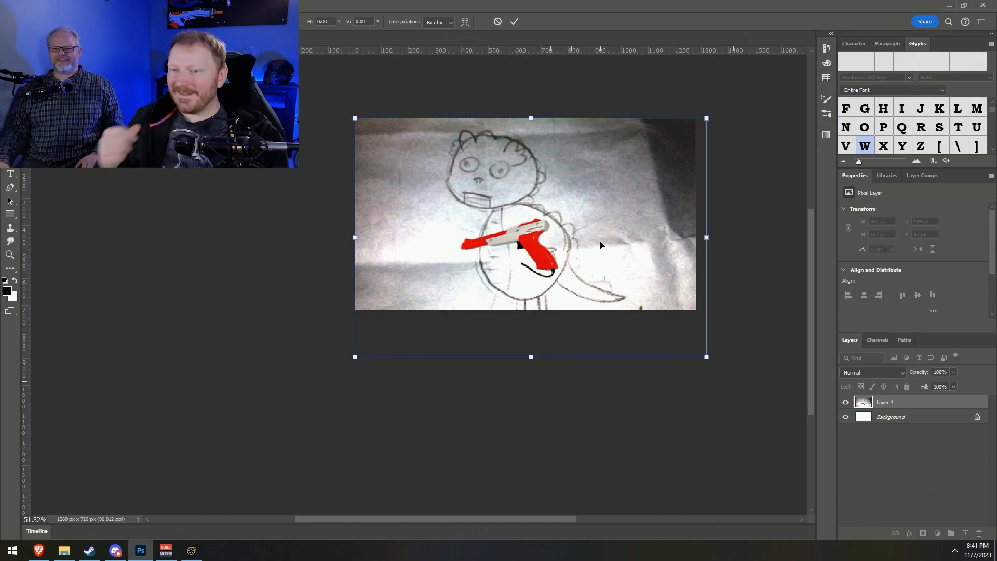
pyautogui.moveTo(565, 229); pyautogui.dragTo(553, 226)
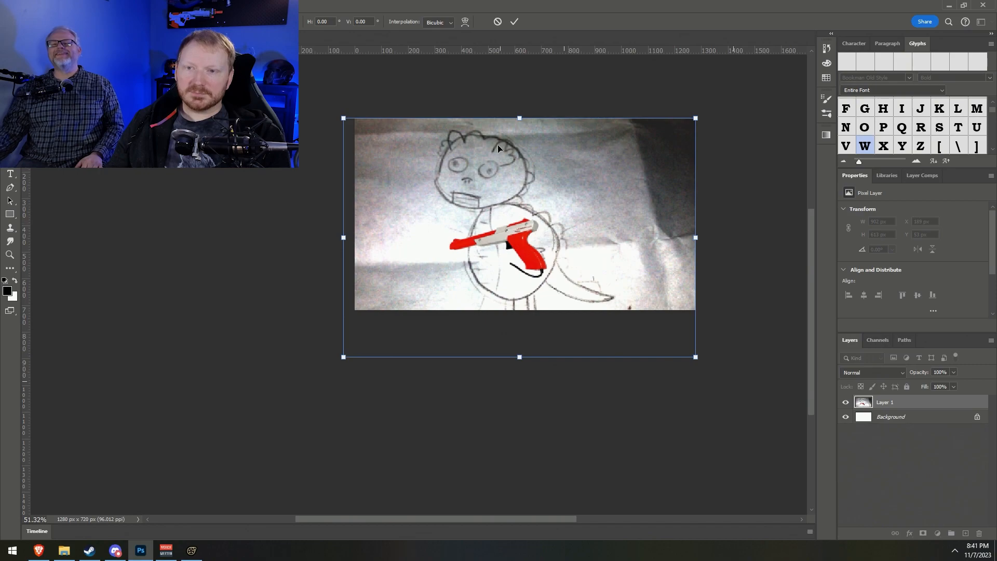
pyautogui.keyDown('alt'); pyautogui.scroll(3, 574, 166); pyautogui.keyUp('alt')
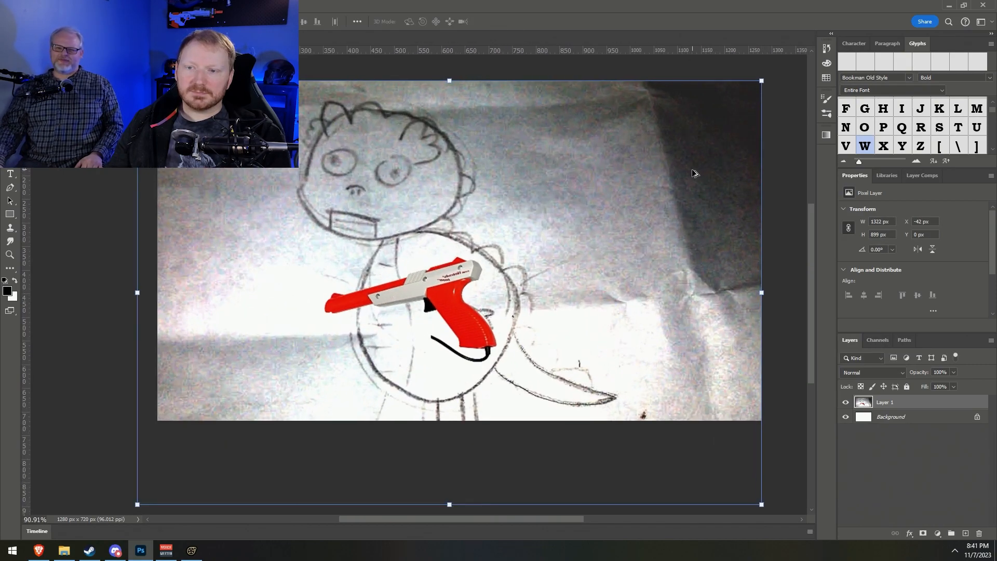
# Switch to the browser, open the randomly generated comedy story's page and copy its title
pyautogui.hotkey('alt', 'Tab')
pyautogui.hotkey('alt', 'Tab')
pyautogui.hotkey('alt', 'Tab')
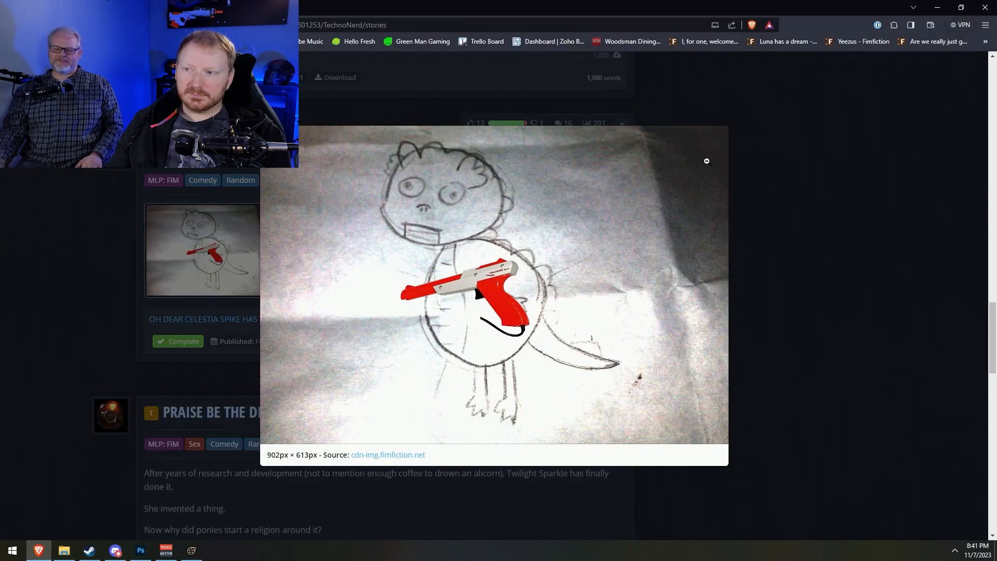
pyautogui.click(472, 256)
pyautogui.click(410, 153)
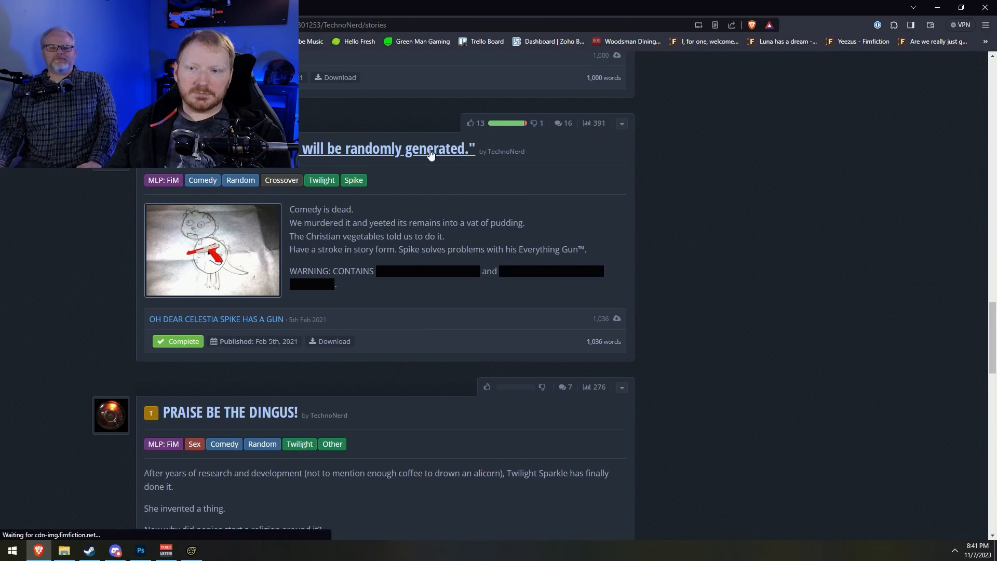
pyautogui.moveTo(488, 250); pyautogui.dragTo(134, 259)
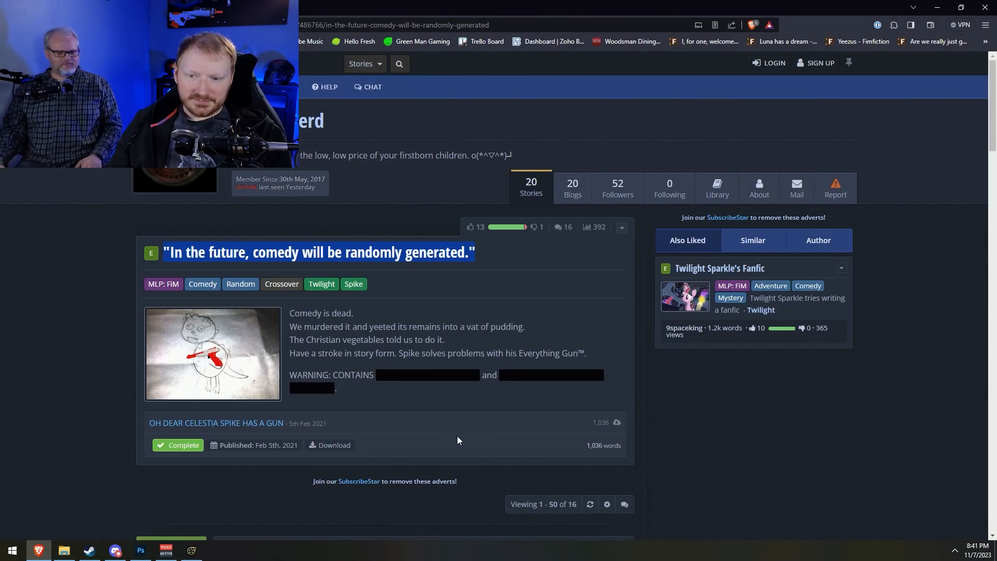
# Return to Photoshop and paste the story title as text, broken into three lines after "future," and "be"
pyautogui.hotkey('alt', 'Tab')
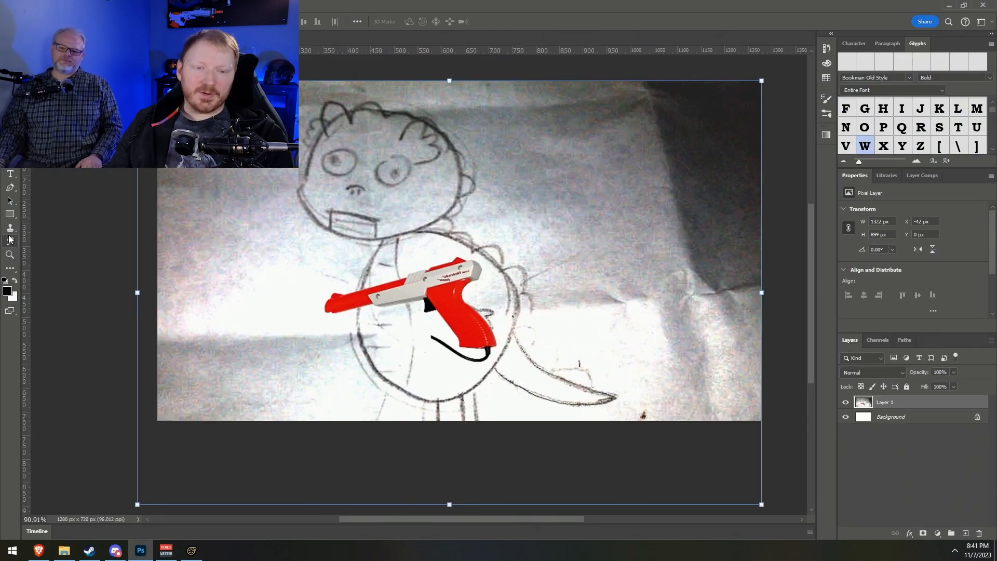
pyautogui.click(10, 175)
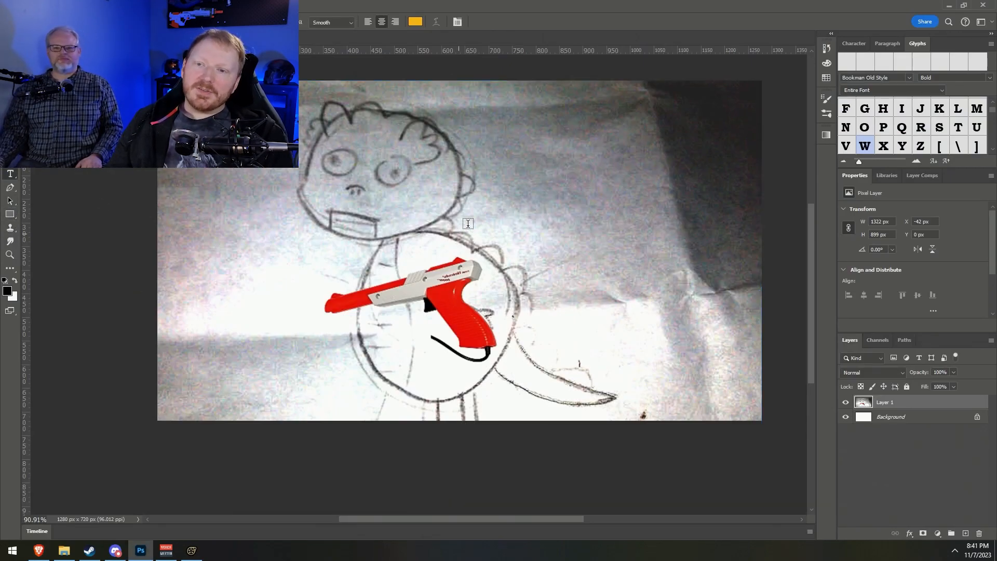
pyautogui.click(464, 182)
pyautogui.hotkey('ctrl', 'v')
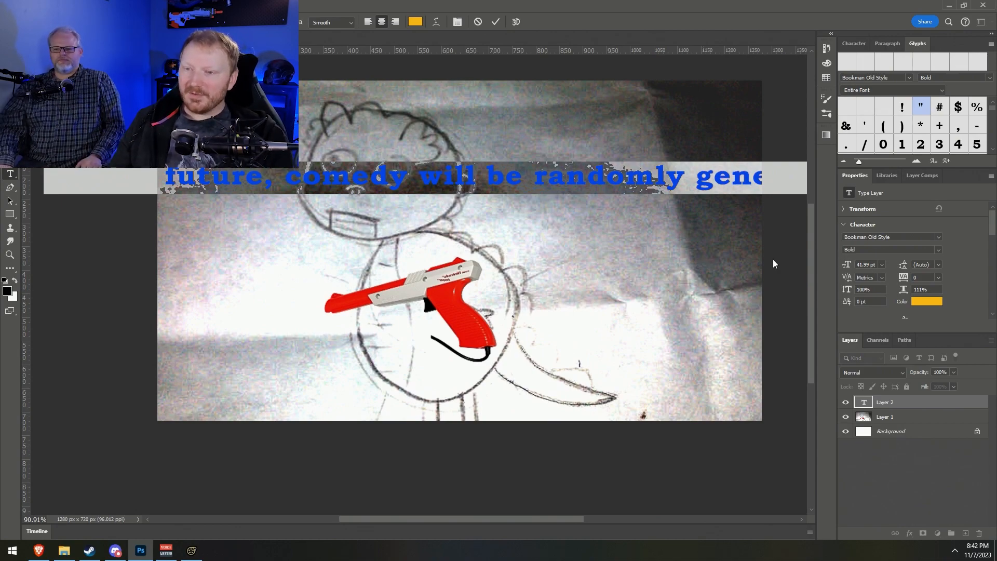
pyautogui.click(248, 171)
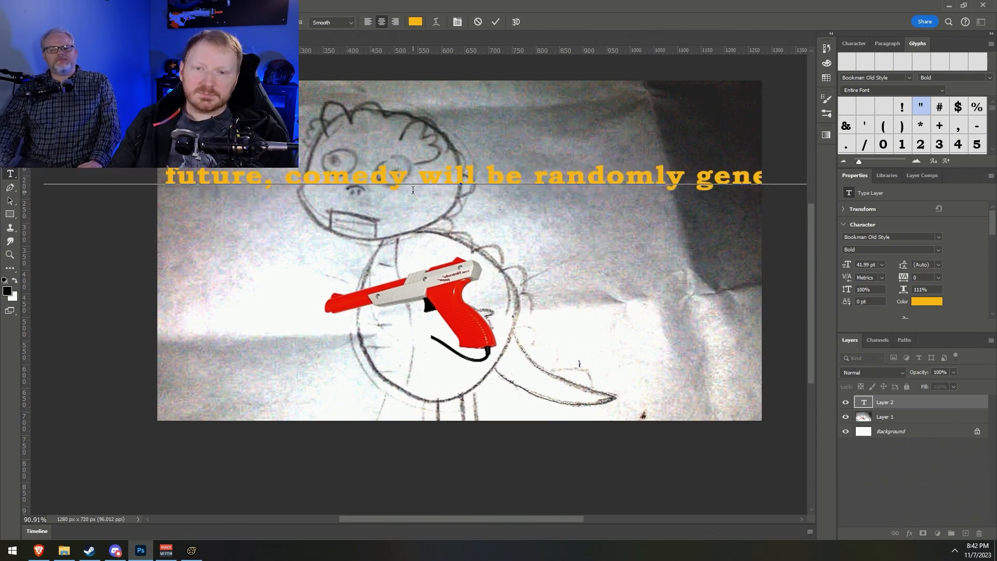
pyautogui.press('Return')
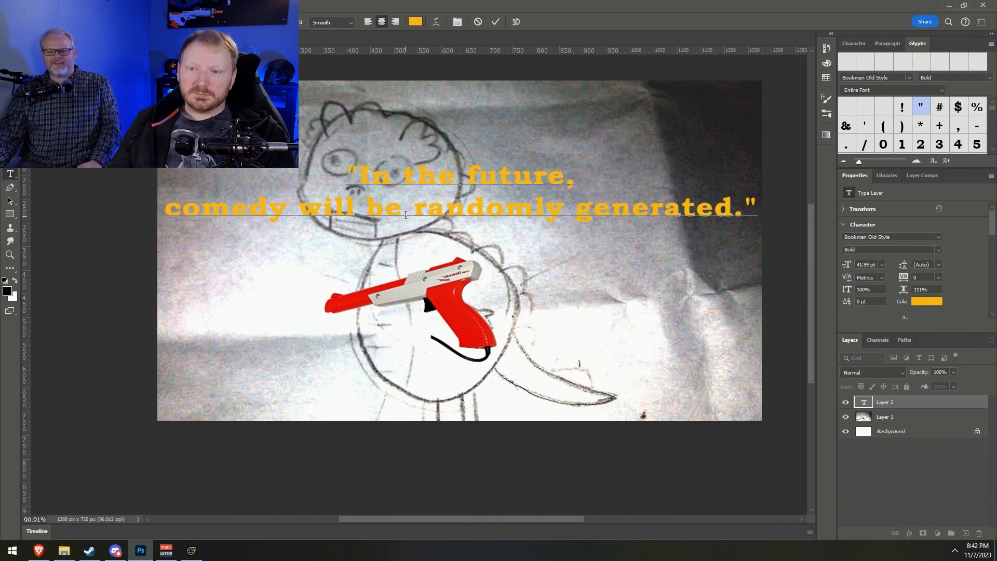
pyautogui.press('BackSpace')
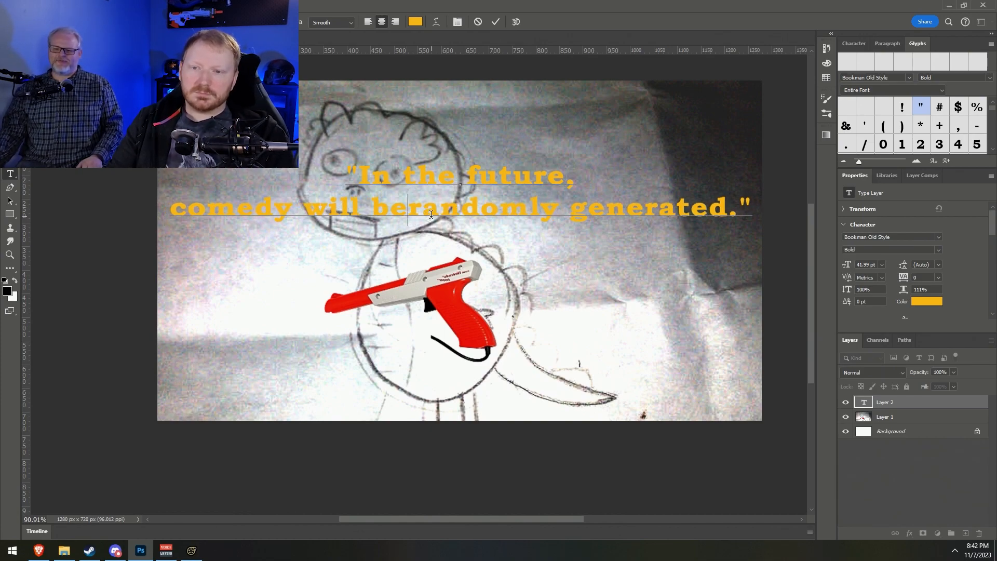
pyautogui.press('Return')
# Try right-aligning the three-line title and moving it across the drawing, then undo the move
pyautogui.hotkey('ctrl', 'a')
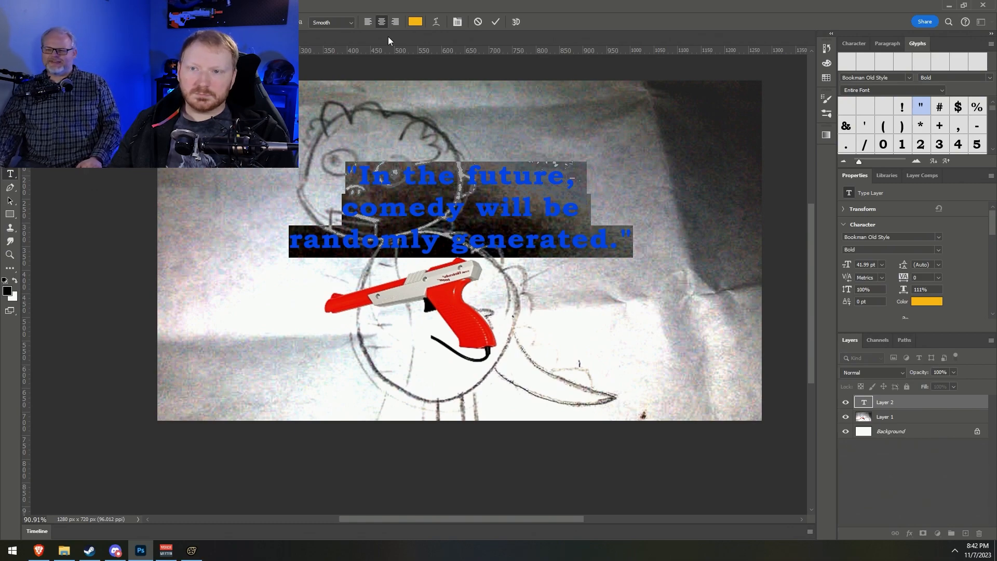
pyautogui.click(395, 22)
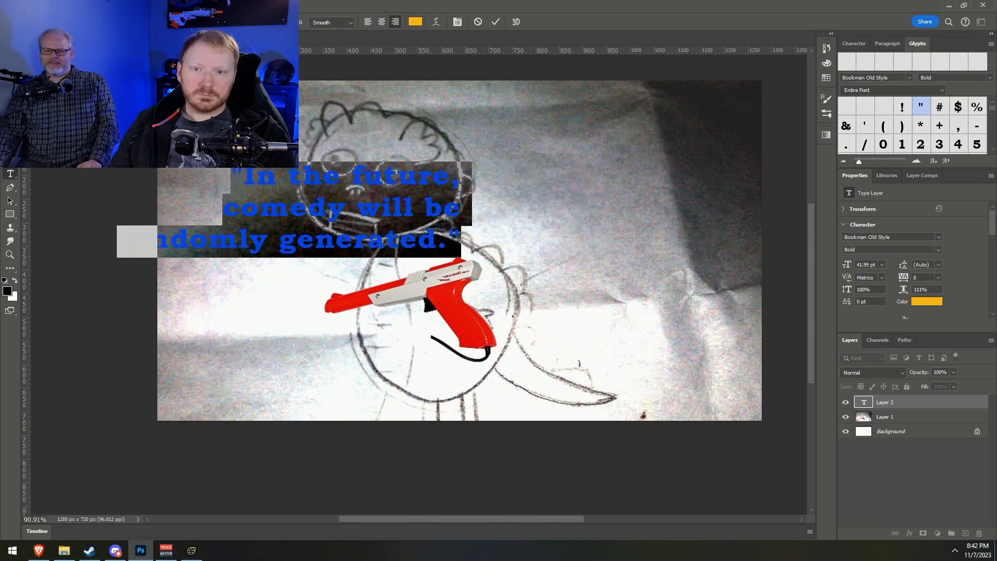
pyautogui.click(10, 52)
pyautogui.moveTo(352, 220); pyautogui.dragTo(540, 265)
pyautogui.hotkey('ctrl', 'z')
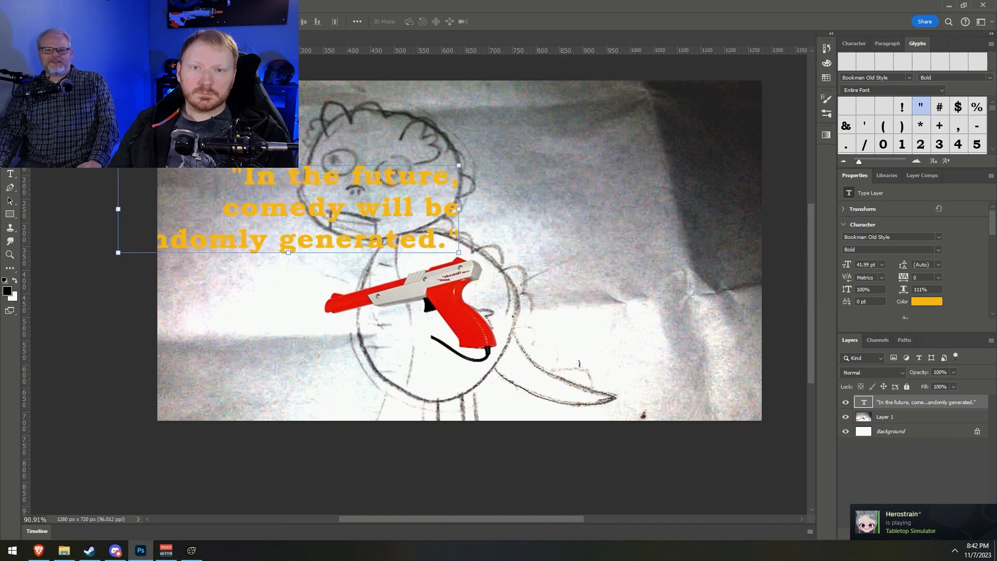
# Left-align the three title lines and move the text to the left half of the canvas, at mid-height
pyautogui.click(10, 173)
pyautogui.click(358, 241)
pyautogui.hotkey('ctrl', 'a')
pyautogui.click(367, 21)
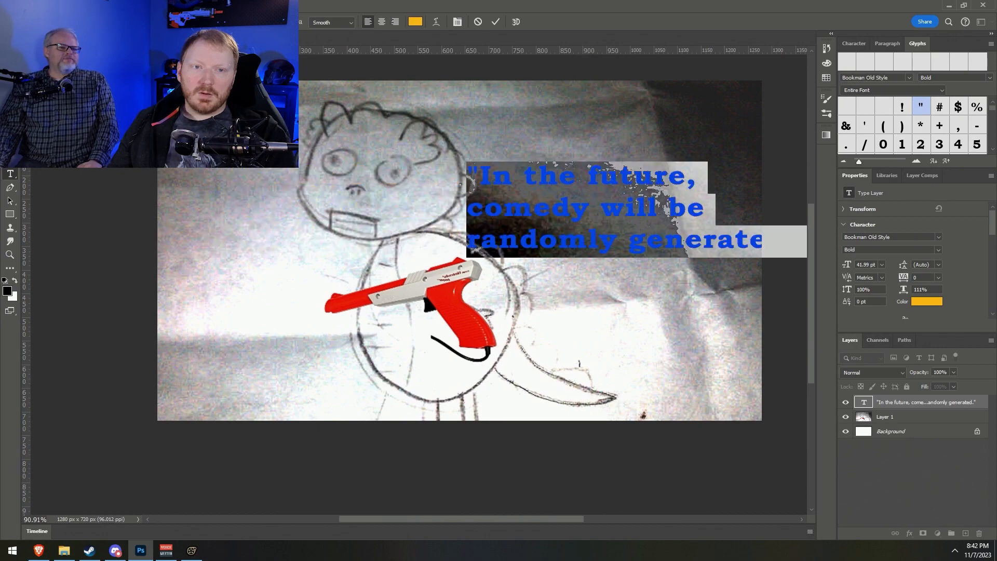
pyautogui.click(9, 51)
pyautogui.moveTo(569, 183); pyautogui.dragTo(280, 240)
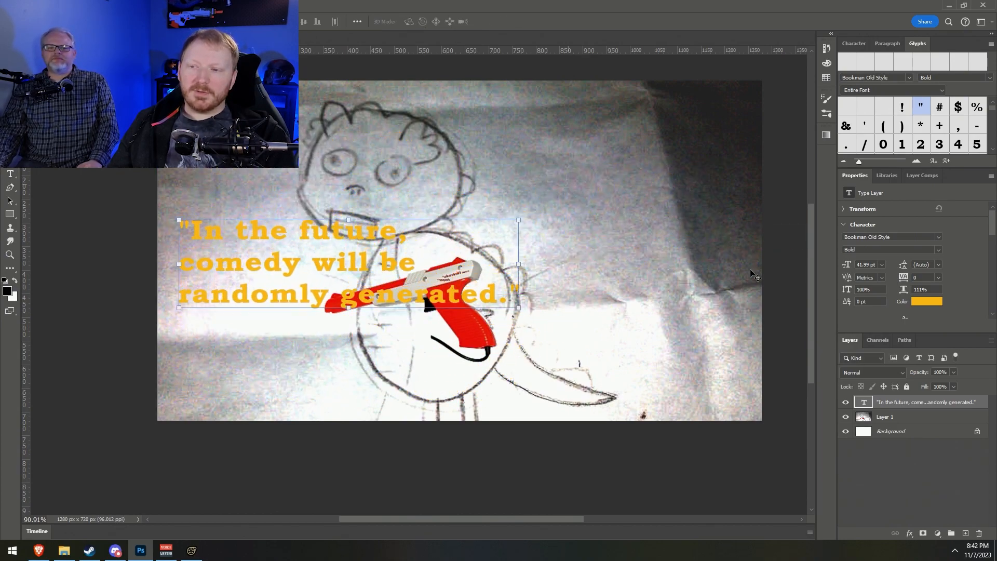
# Scale the drawing layer down to about 1275 x 867 px and move it right to about X 318 px
pyautogui.click(528, 317)
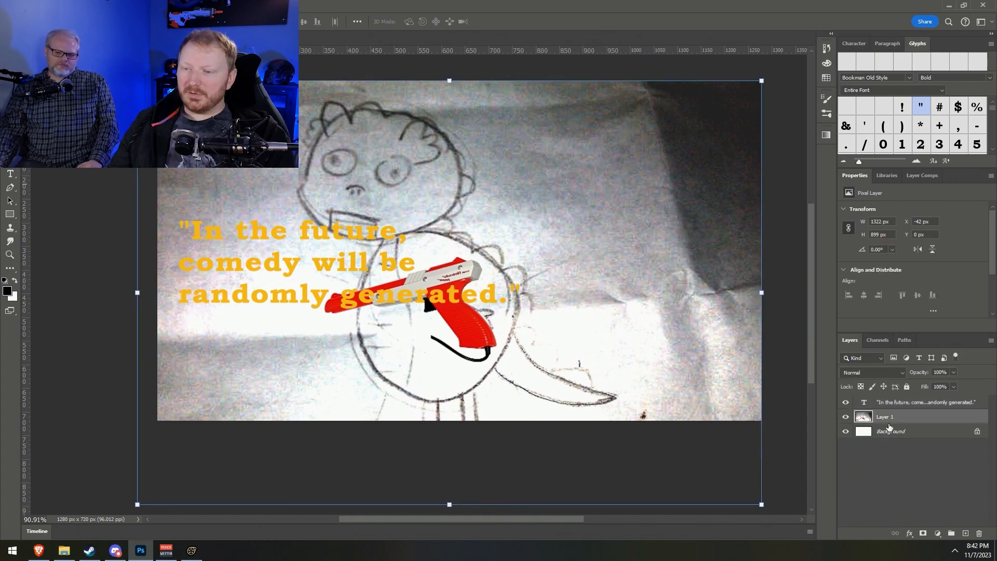
pyautogui.moveTo(526, 315); pyautogui.dragTo(554, 318)
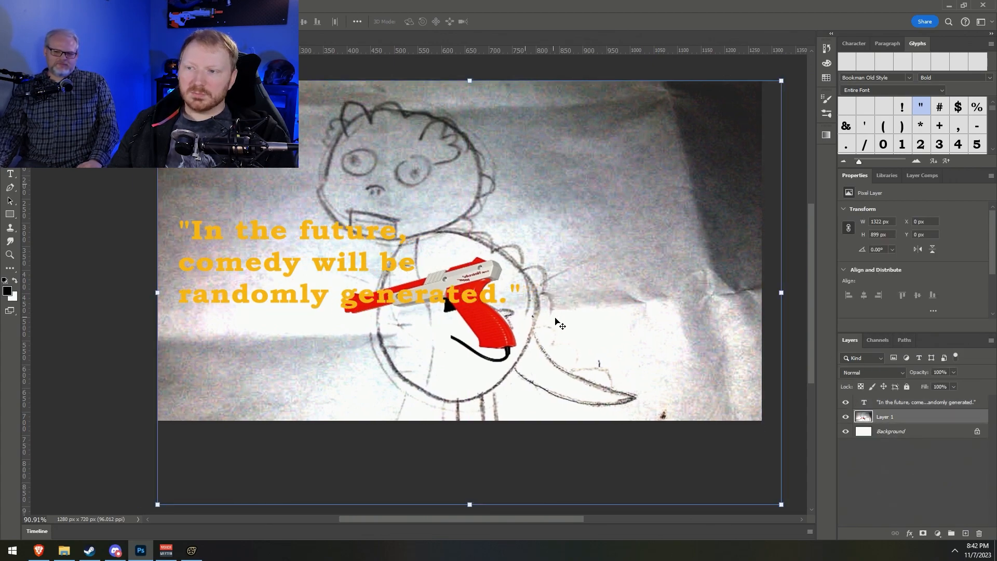
pyautogui.scroll(-3, 677, 362)
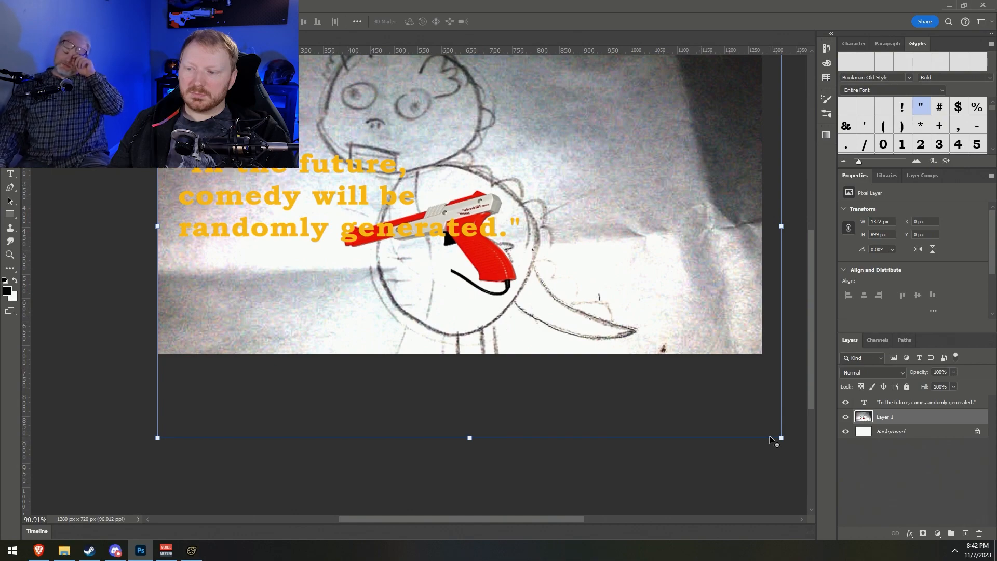
pyautogui.moveTo(779, 436); pyautogui.dragTo(773, 413)
pyautogui.scroll(2, 522, 214)
pyautogui.moveTo(532, 222); pyautogui.dragTo(683, 224)
pyautogui.keyDown('alt'); pyautogui.scroll(-2, 436, 229); pyautogui.keyUp('alt')
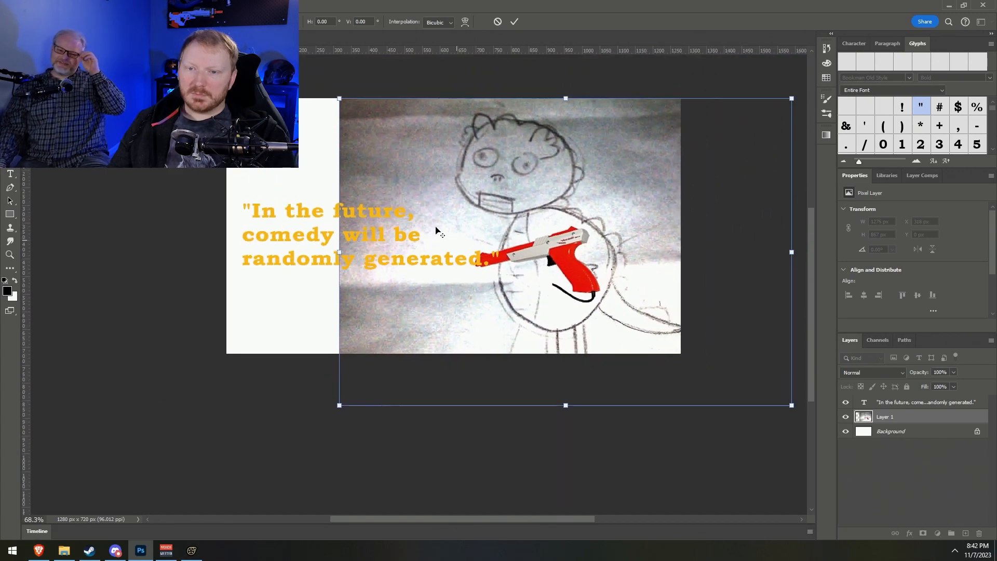
pyautogui.keyDown('alt'); pyautogui.scroll(3, 436, 229); pyautogui.keyUp('alt')
pyautogui.press('Return')
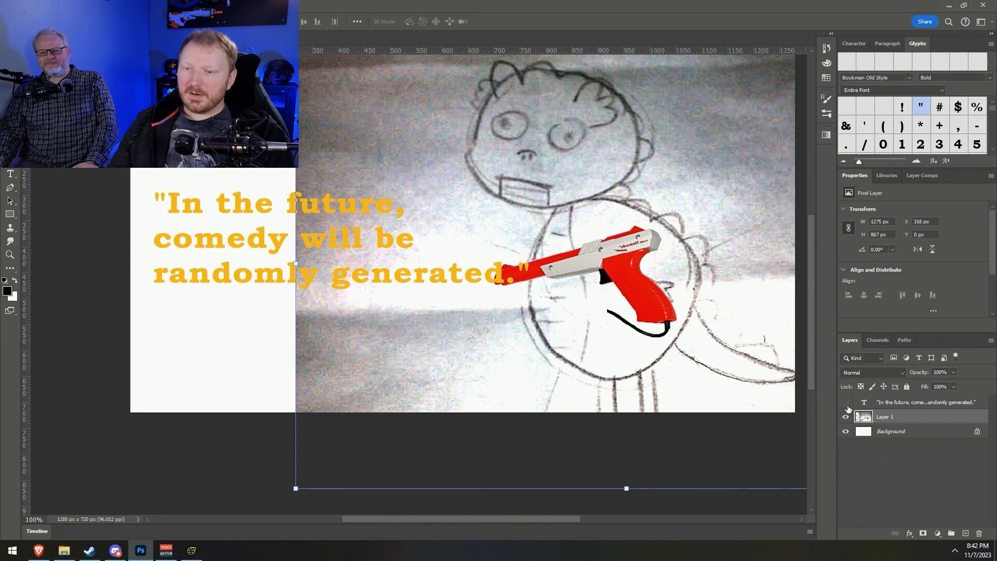
# Hide the title text layer
pyautogui.click(846, 402)
pyautogui.keyDown('alt'); pyautogui.scroll(-1, 426, 255); pyautogui.keyUp('alt')
pyautogui.scroll(1, 156, 234)
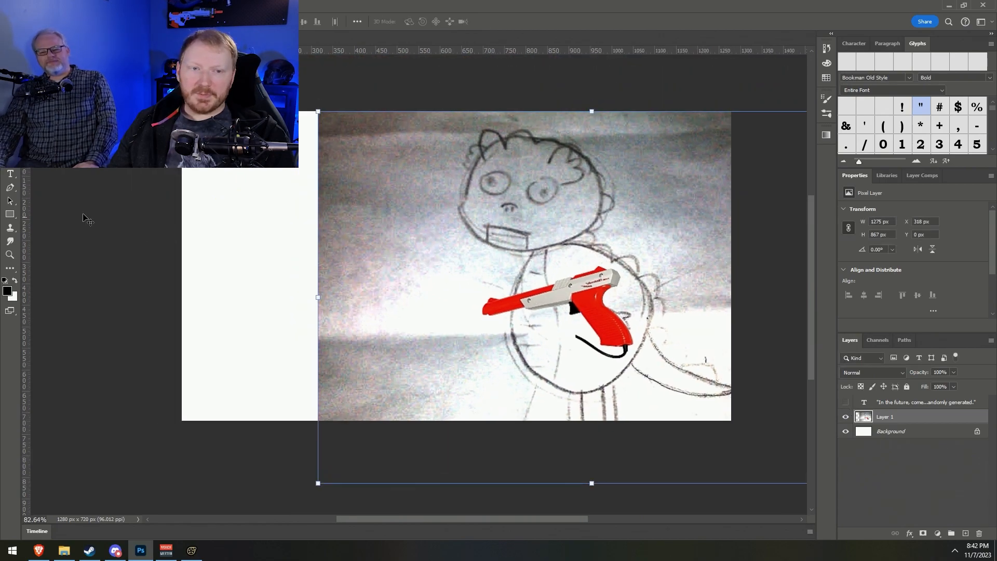
# Try to fill the white strip beside the drawing with paper texture using an enlarged Spot Healing Brush
pyautogui.click(10, 239)
pyautogui.click(10, 228)
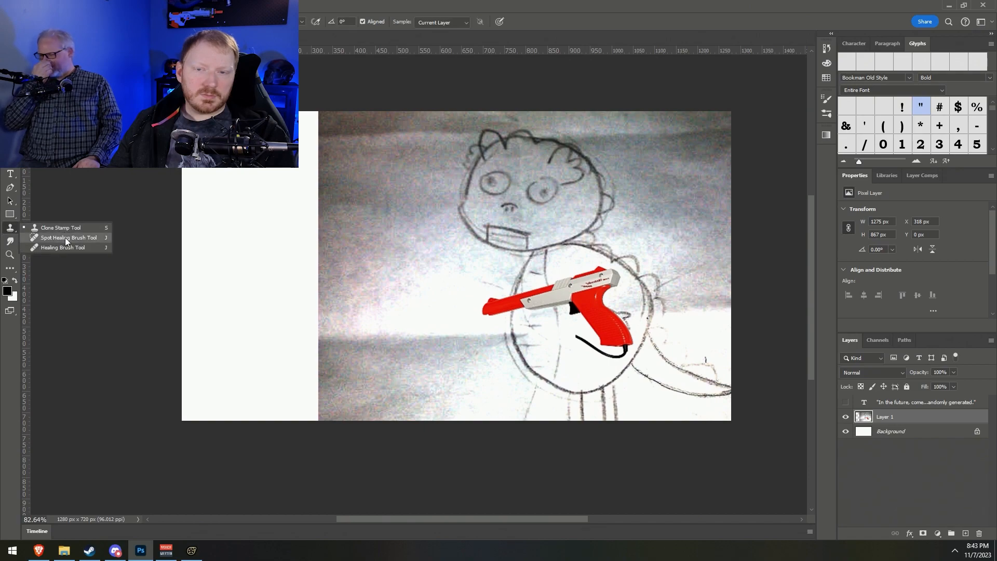
pyautogui.click(65, 237)
pyautogui.press(']')
pyautogui.press(']')
pyautogui.press(']')
pyautogui.press(']')
pyautogui.press(']')
pyautogui.press(']')
pyautogui.press(']')
pyautogui.press(']')
pyautogui.press(']')
pyautogui.press(']')
pyautogui.press(']')
pyautogui.press(']')
pyautogui.press(']')
pyautogui.press(']')
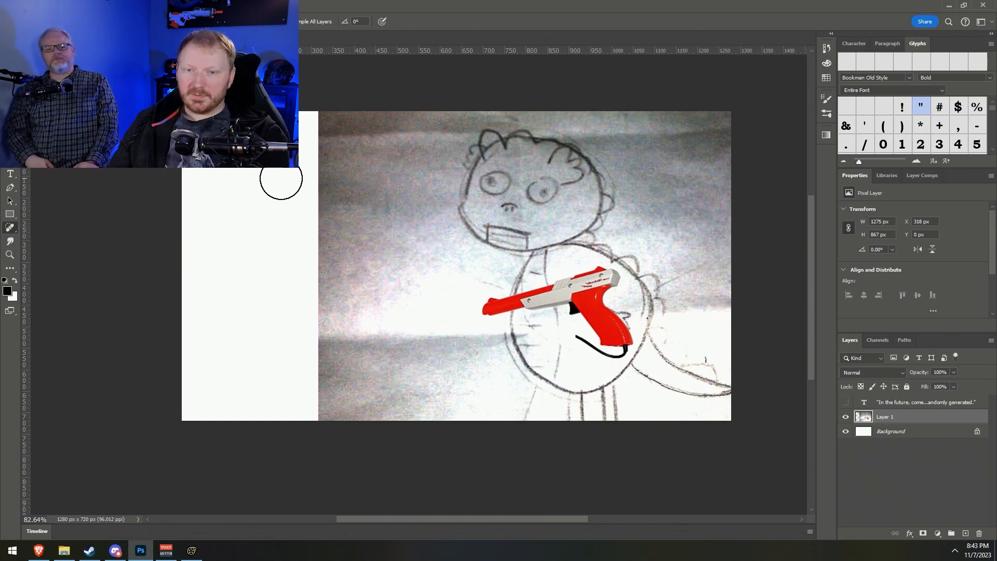
pyautogui.press('[')
pyautogui.press('[')
pyautogui.press('[')
pyautogui.press('[')
pyautogui.moveTo(278, 145)
pyautogui.mouseDown()
pyautogui.moveTo(282, 379)
pyautogui.moveTo(200, 390)
pyautogui.moveTo(205, 198)
pyautogui.mouseUp()
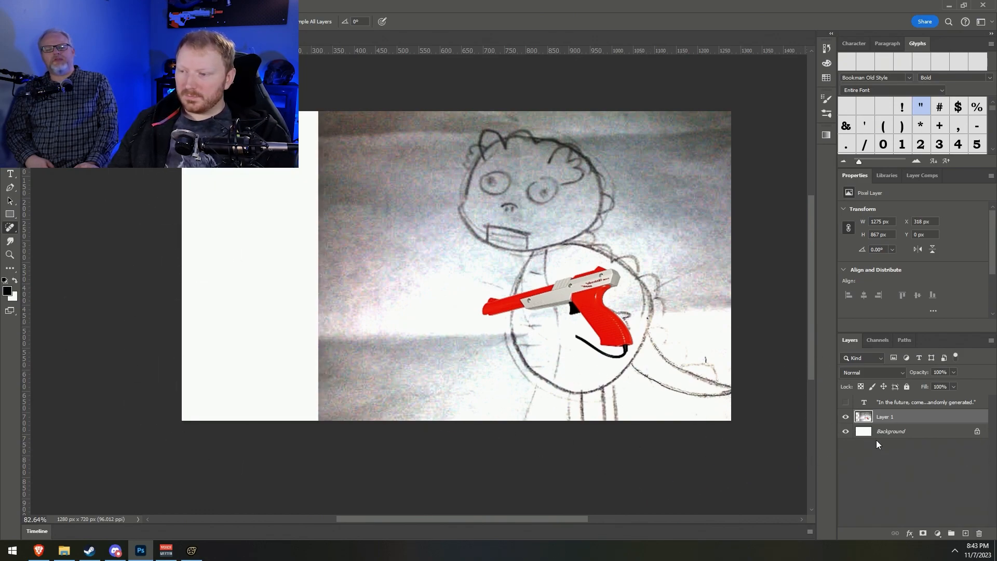
pyautogui.moveTo(288, 136); pyautogui.dragTo(285, 416)
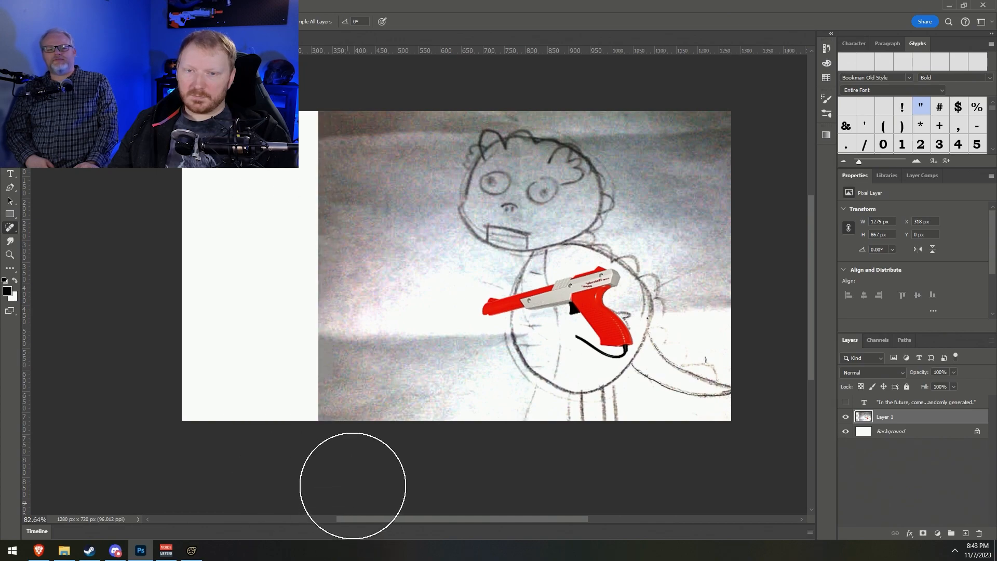
pyautogui.click(323, 402)
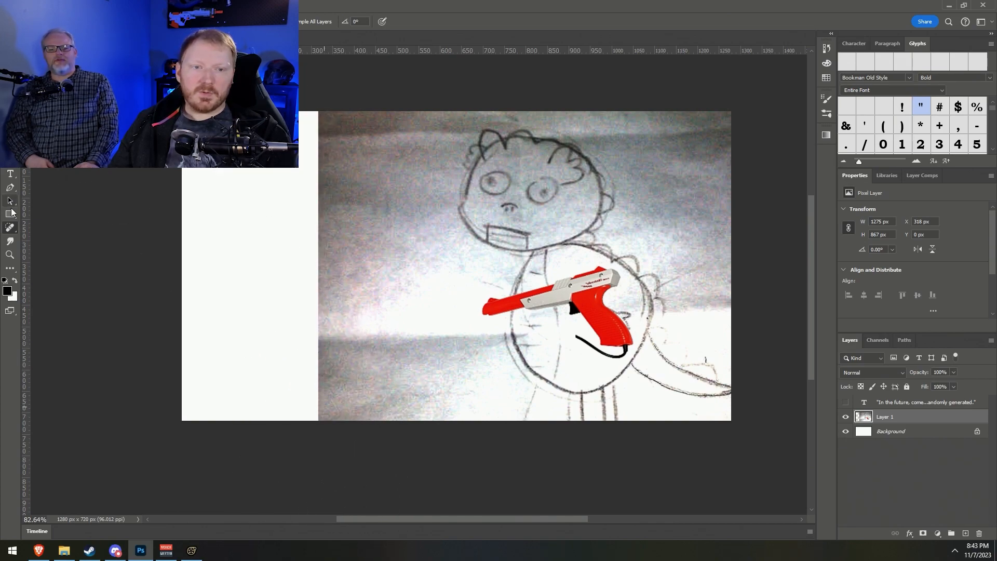
# Try extending the drawing's paper texture into the white strip with the Healing Brush, then undo the strokes
pyautogui.rightClick(10, 227)
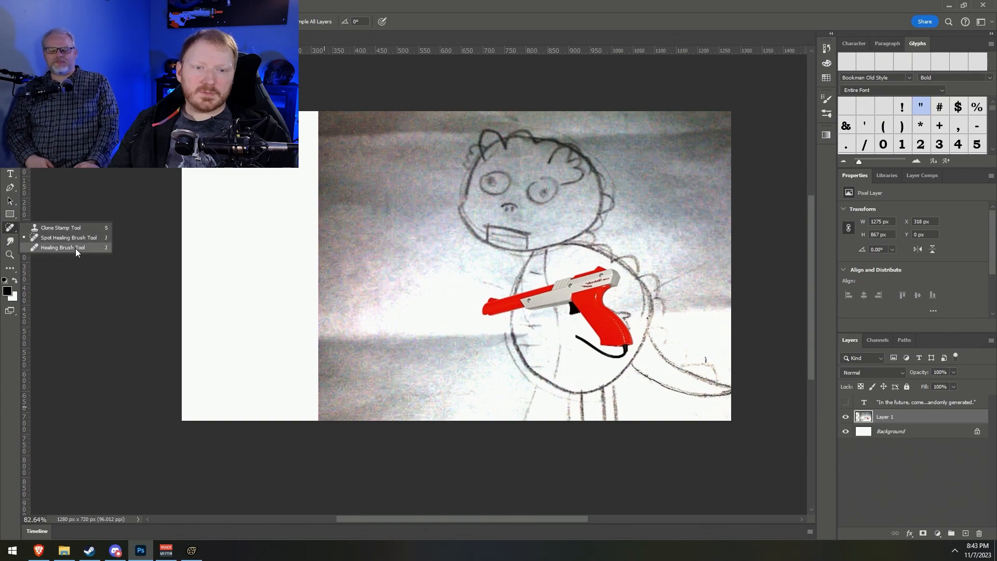
pyautogui.click(76, 248)
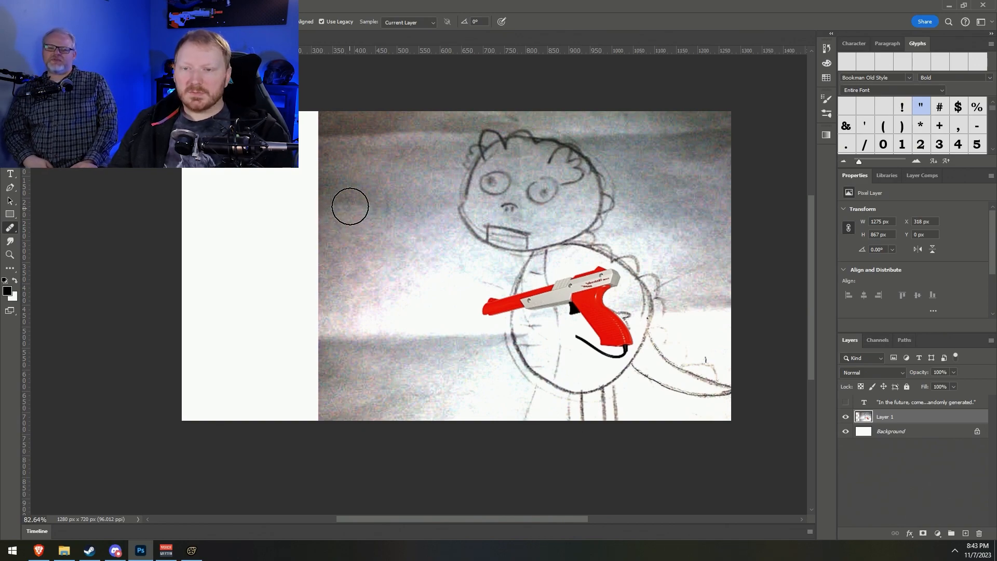
pyautogui.keyDown('alt'); pyautogui.click(370, 170); pyautogui.keyUp('alt')
pyautogui.moveTo(312, 167)
pyautogui.mouseDown()
pyautogui.moveTo(312, 127)
pyautogui.moveTo(260, 93)
pyautogui.moveTo(256, 115)
pyautogui.moveTo(345, 182)
pyautogui.moveTo(325, 272)
pyautogui.moveTo(236, 334)
pyautogui.moveTo(298, 337)
pyautogui.moveTo(307, 354)
pyautogui.moveTo(301, 412)
pyautogui.moveTo(271, 418)
pyautogui.mouseUp()
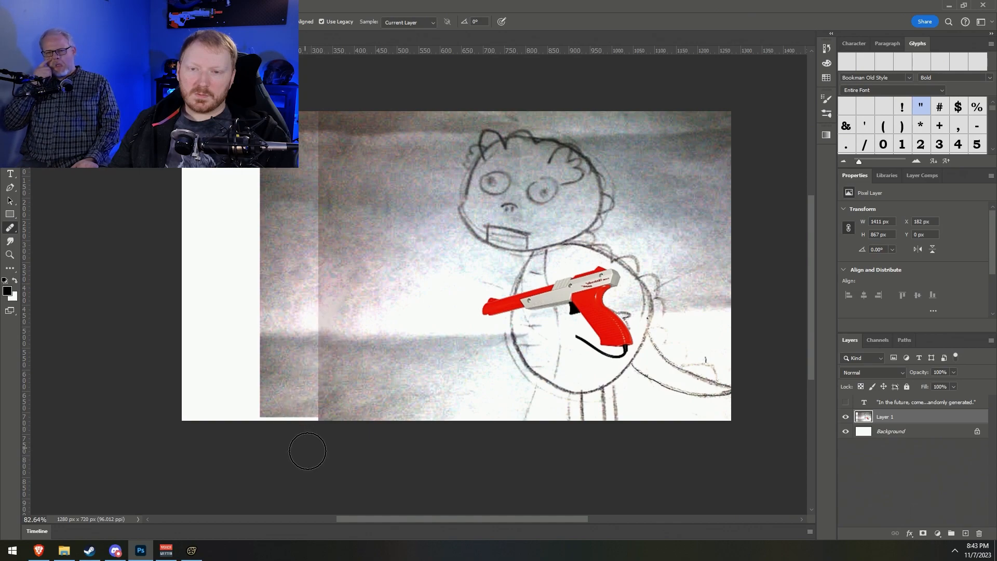
pyautogui.moveTo(310, 199); pyautogui.dragTo(314, 378)
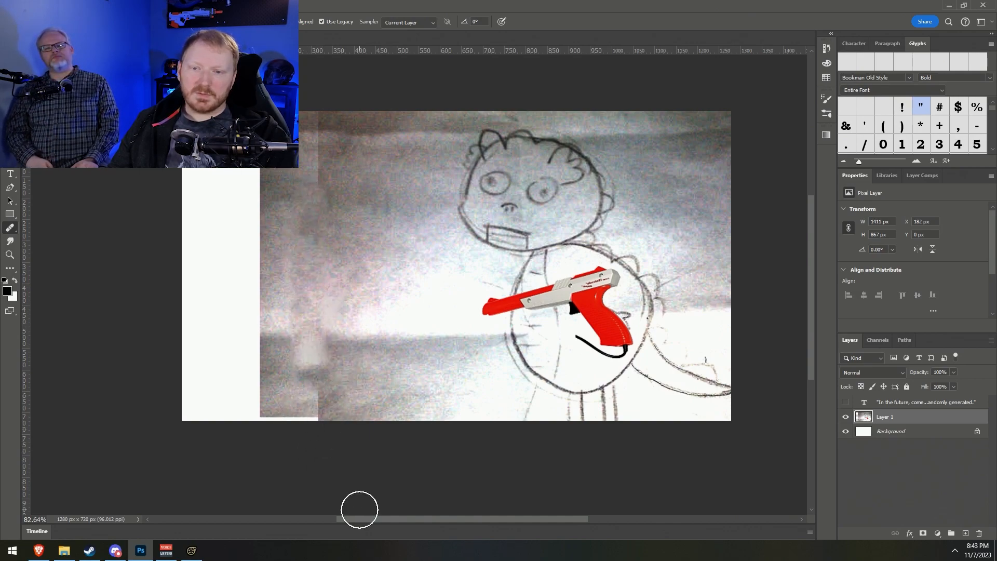
pyautogui.moveTo(317, 124); pyautogui.dragTo(316, 169)
pyautogui.moveTo(312, 363); pyautogui.dragTo(312, 483)
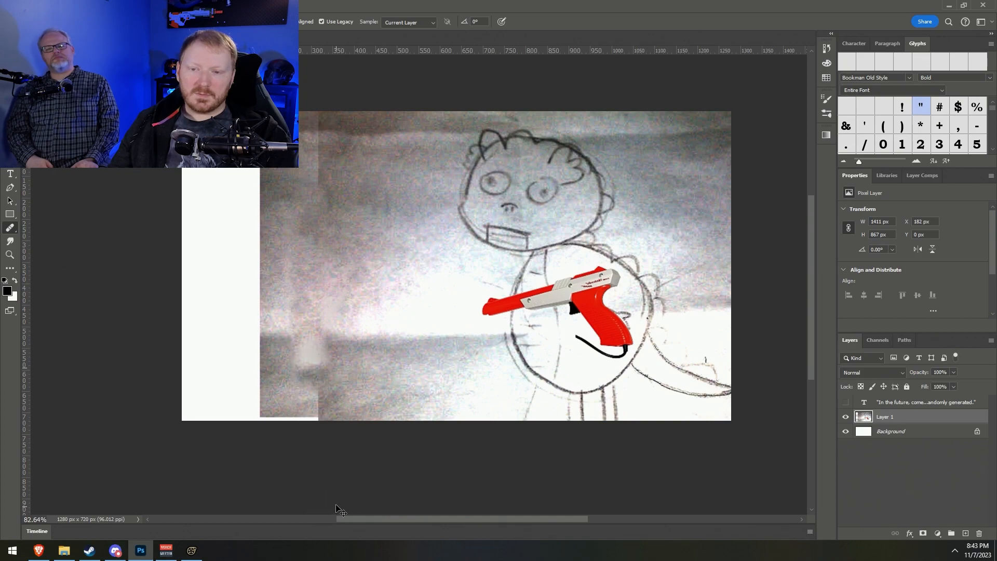
pyautogui.hotkey('ctrl', 'z')
pyautogui.hotkey('ctrl', 'z')
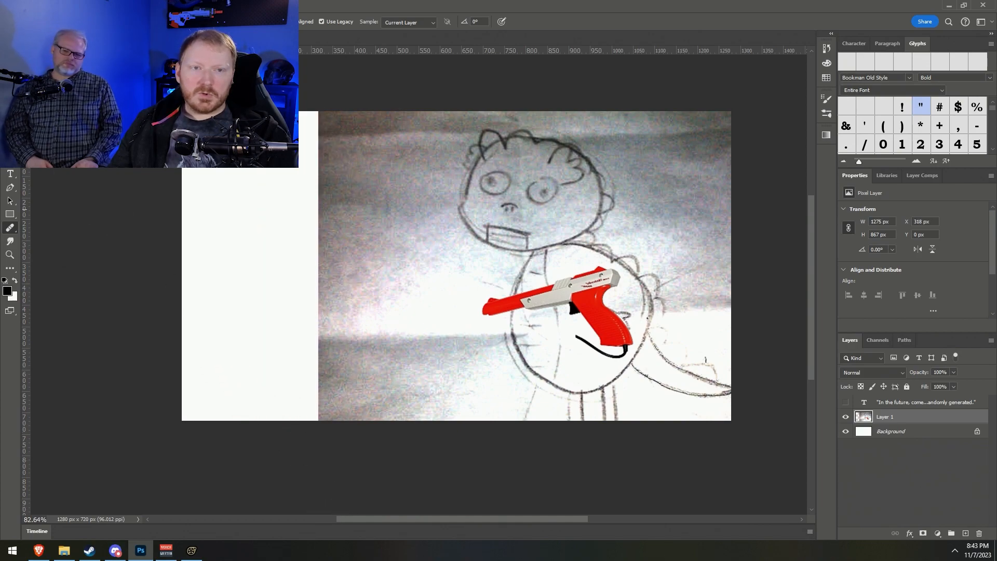
# Select a strip about 312 x 720 px at the drawing's left edge and stretch it to about 635 px wide, covering the white area
pyautogui.press('m')
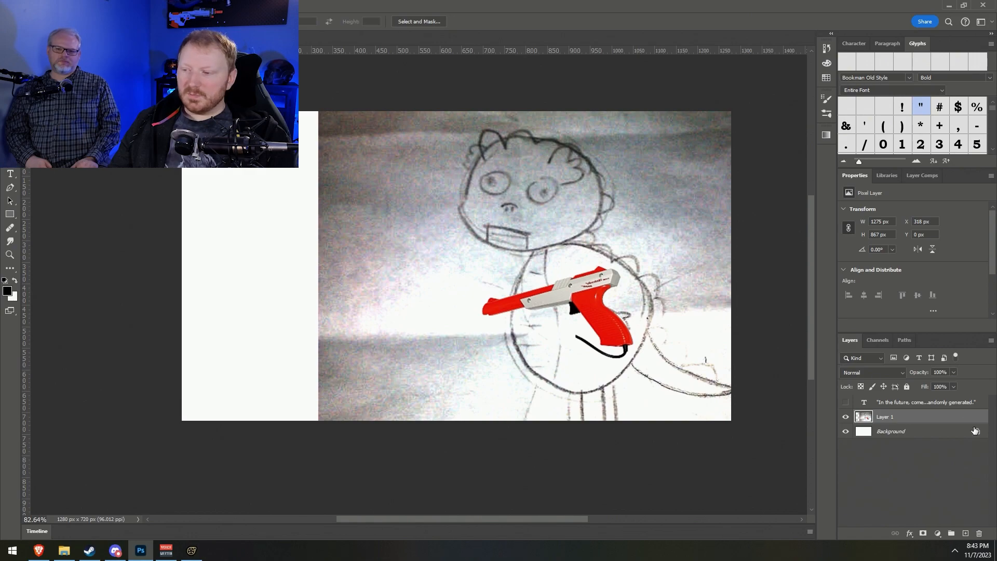
pyautogui.moveTo(451, 98); pyautogui.dragTo(318, 370)
pyautogui.scroll(5, 312, 364)
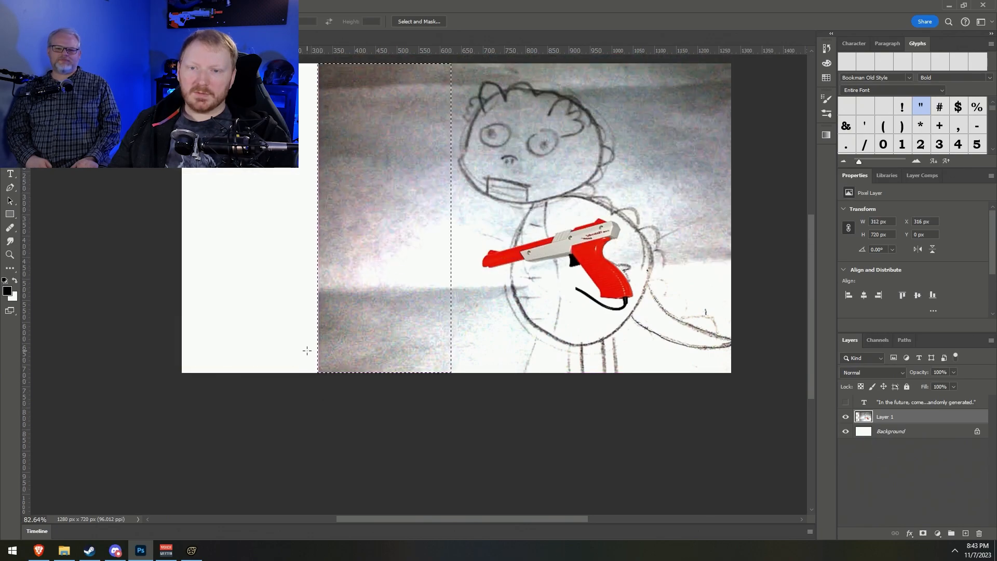
pyautogui.scroll(3, 307, 351)
pyautogui.press('v')
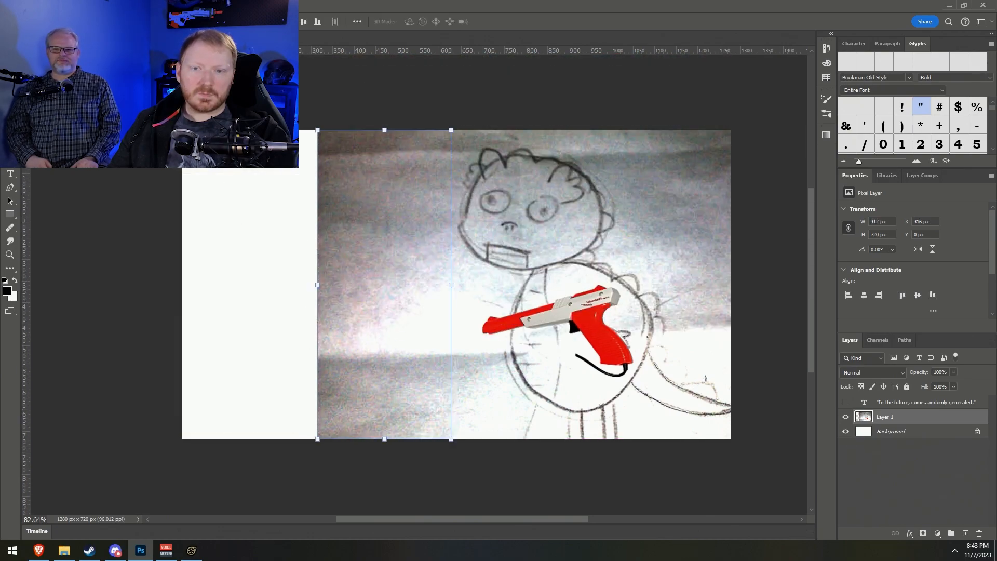
pyautogui.moveTo(318, 285); pyautogui.dragTo(173, 285)
pyautogui.click(515, 21)
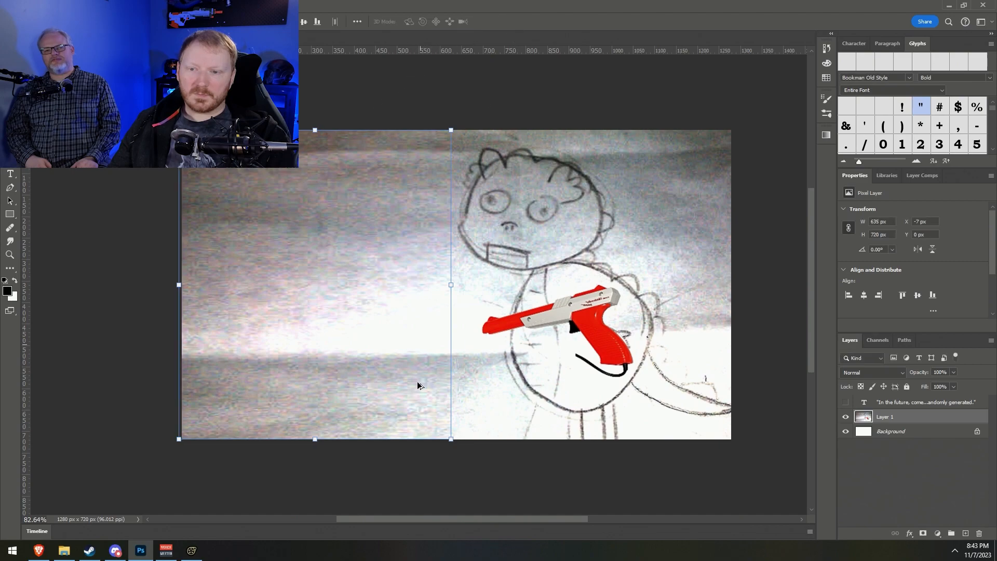
# Deselect the stretched strip of background
pyautogui.hotkey('ctrl', 'z')
pyautogui.click(10, 65)
pyautogui.rightClick(238, 115)
pyautogui.rightClick(417, 251)
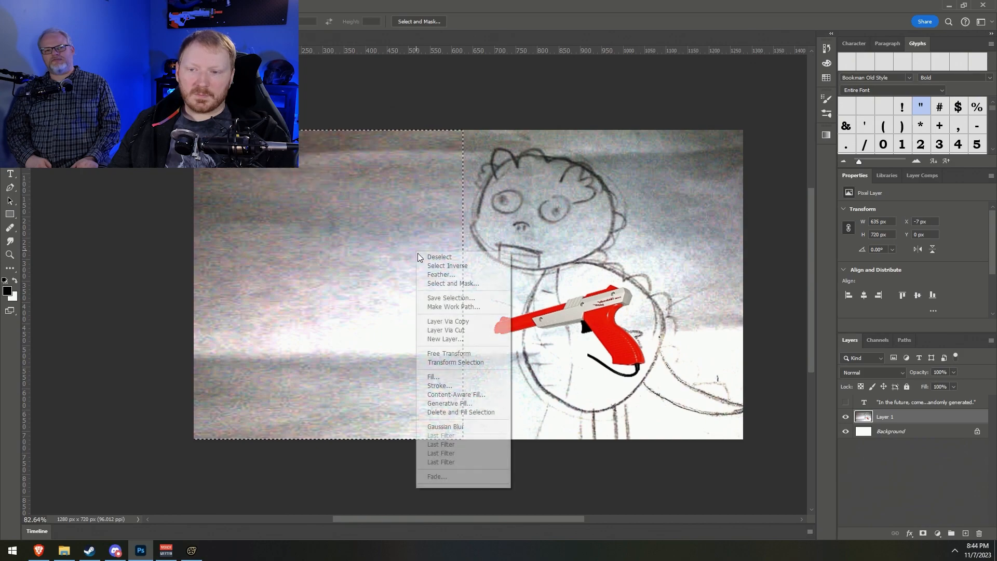
pyautogui.click(453, 257)
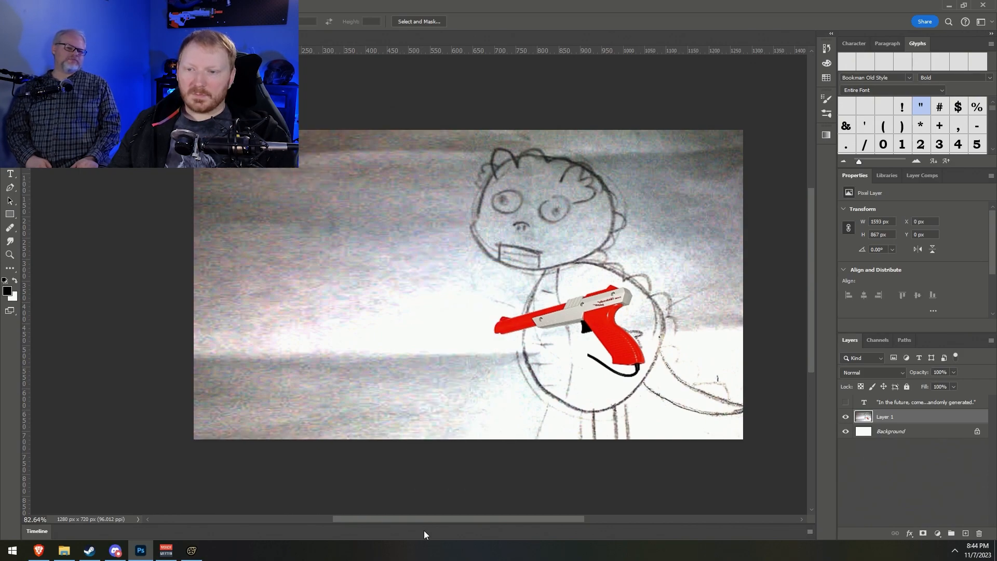
# Show the title text layer and move the text to the upper left of the canvas, beside the drawn head
pyautogui.scroll(-4, 427, 454)
pyautogui.keyDown('ctrl'); pyautogui.scroll(-1, 426, 445); pyautogui.keyUp('ctrl')
pyautogui.keyDown('ctrl'); pyautogui.scroll(-3, 426, 445); pyautogui.keyUp('ctrl')
pyautogui.keyDown('ctrl'); pyautogui.scroll(-1, 292, 399); pyautogui.keyUp('ctrl')
pyautogui.keyDown('alt'); pyautogui.scroll(-4, 290, 397); pyautogui.keyUp('alt')
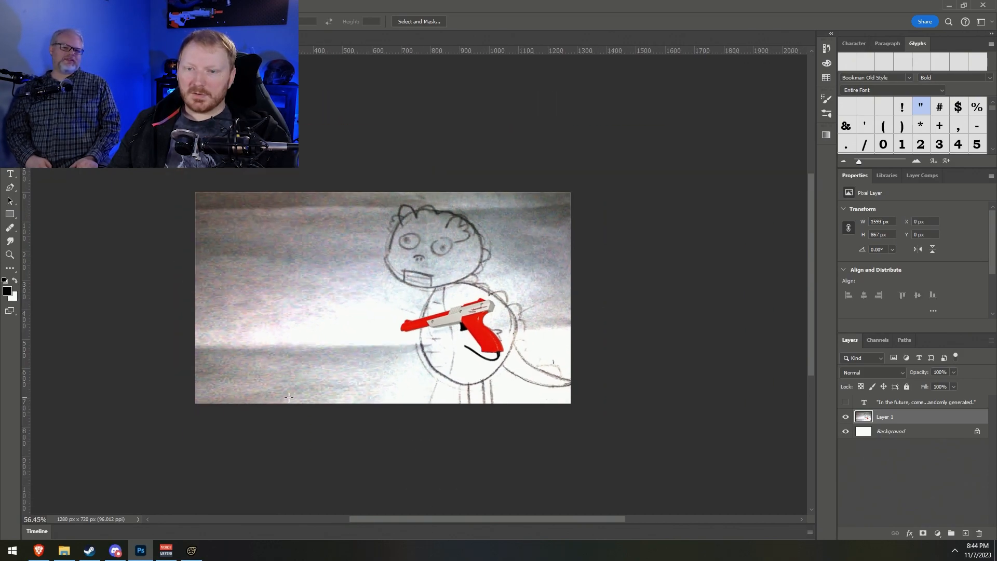
pyautogui.keyDown('alt'); pyautogui.scroll(4, 177, 394); pyautogui.keyUp('alt')
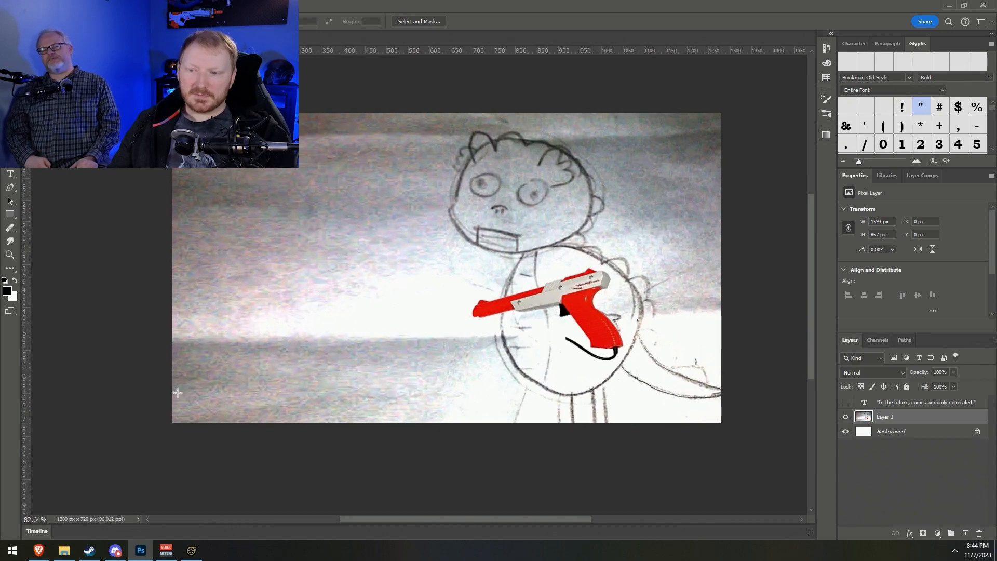
pyautogui.click(846, 402)
pyautogui.press('v')
pyautogui.doubleClick(339, 280)
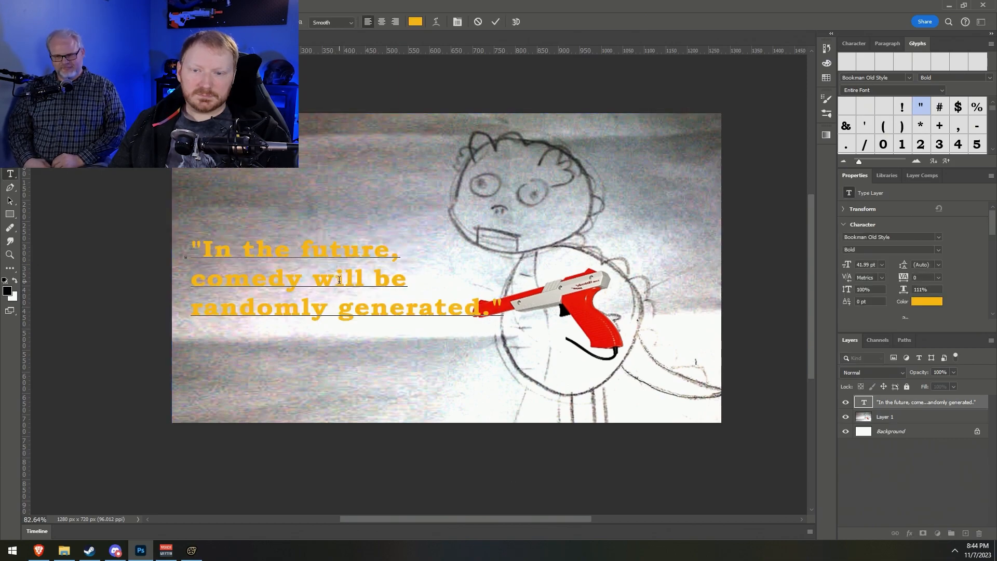
pyautogui.press('Escape')
pyautogui.moveTo(337, 266); pyautogui.dragTo(351, 354)
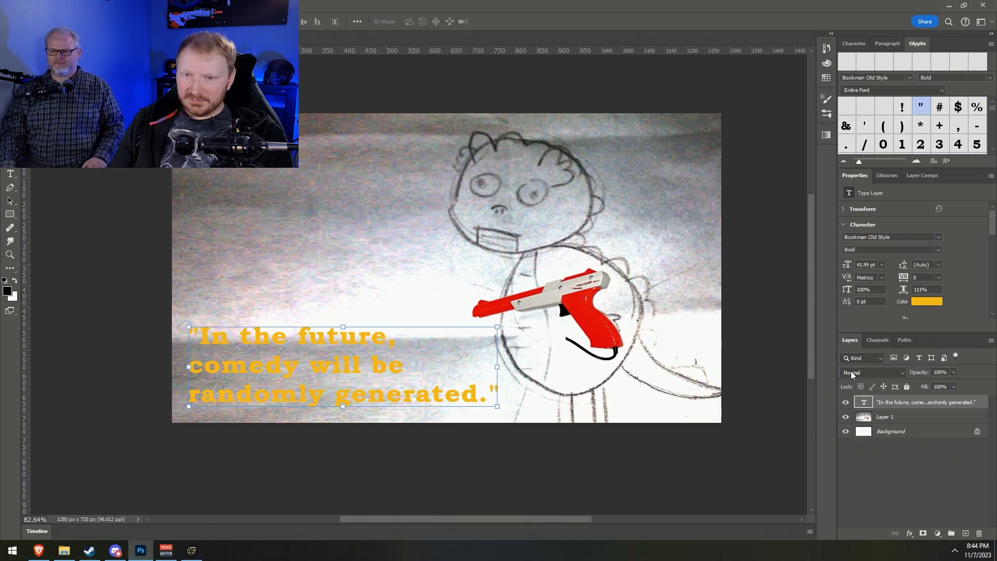
pyautogui.moveTo(307, 380); pyautogui.dragTo(307, 236)
# Break the title's third line before "generated." and set the whole text to 49 pt
pyautogui.doubleClick(333, 254)
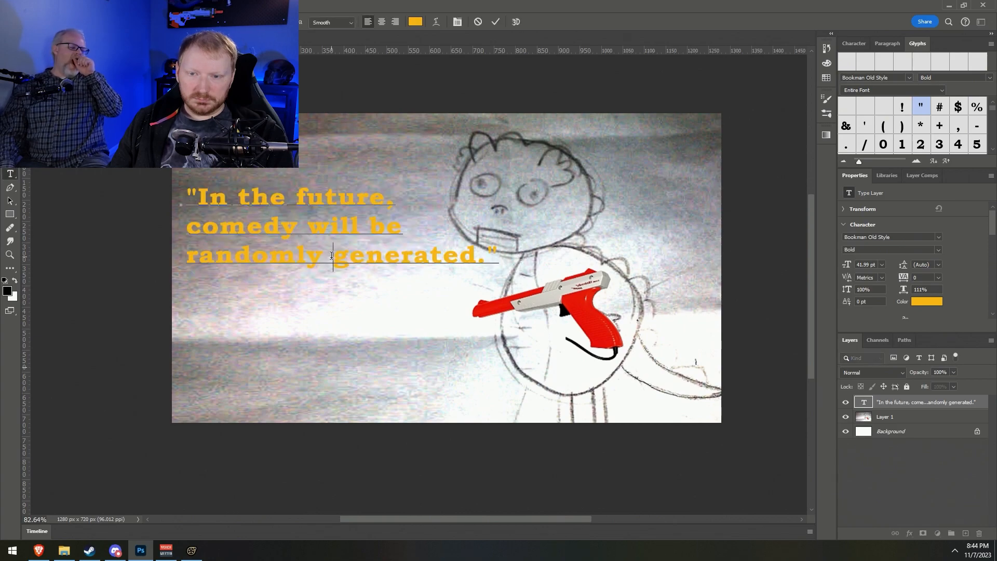
pyautogui.press('BackSpace')
pyautogui.press('Return')
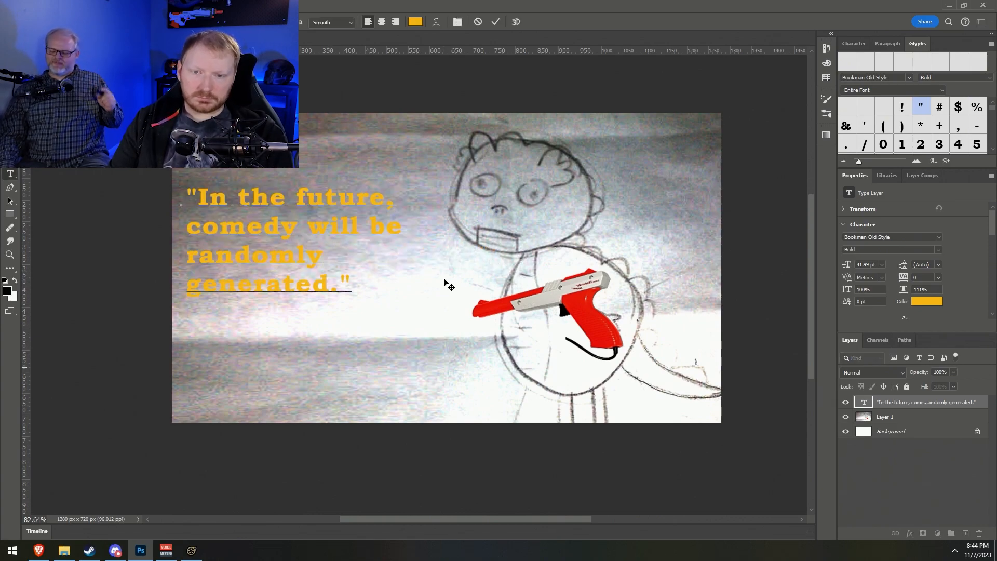
pyautogui.hotkey('ctrl', 'a')
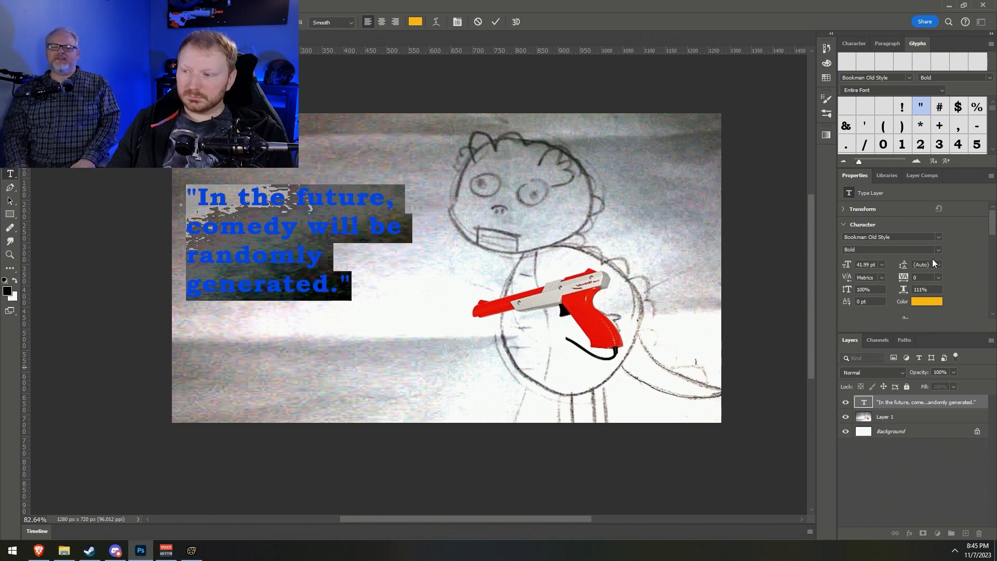
pyautogui.moveTo(848, 266); pyautogui.dragTo(852, 268)
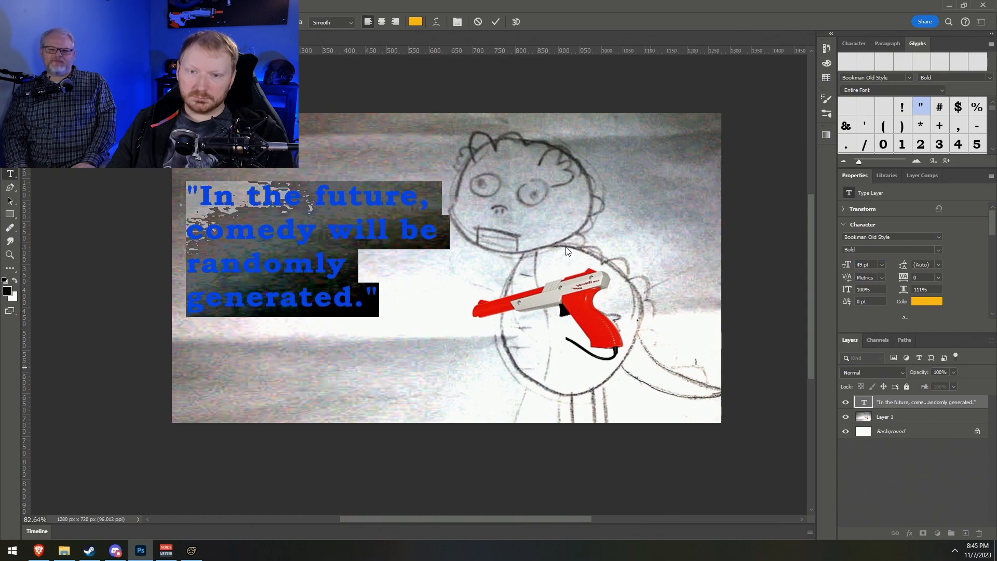
# Move the four-line title to the lower left of the canvas and set its font size to 53 pt
pyautogui.click(10, 51)
pyautogui.moveTo(247, 241); pyautogui.dragTo(260, 325)
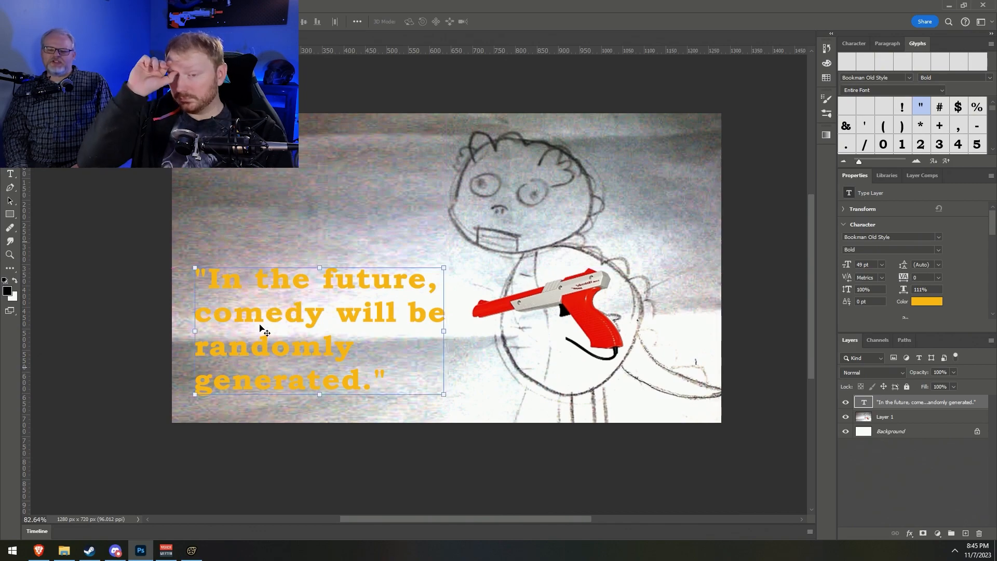
pyautogui.moveTo(267, 339); pyautogui.dragTo(268, 344)
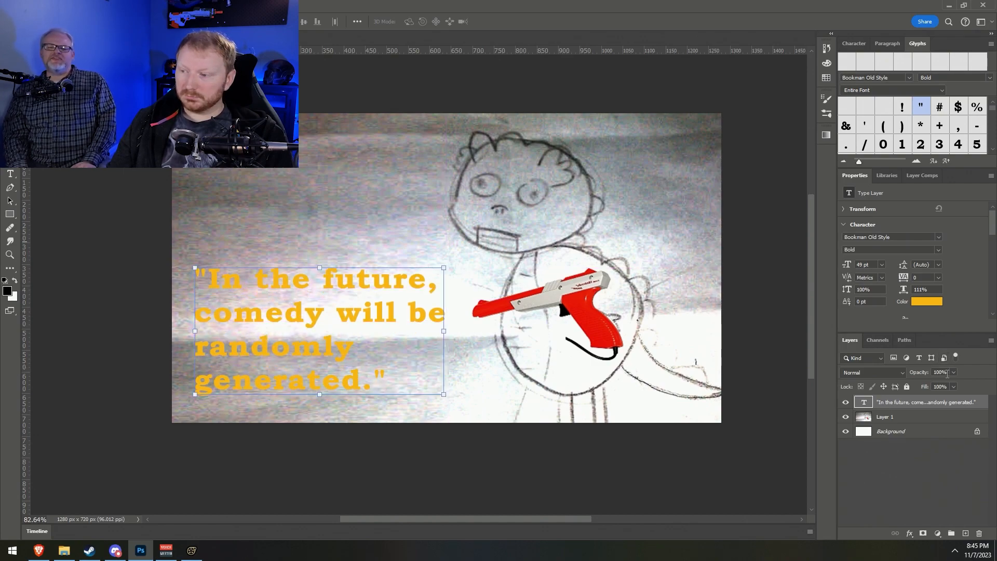
pyautogui.moveTo(848, 266); pyautogui.dragTo(849, 263)
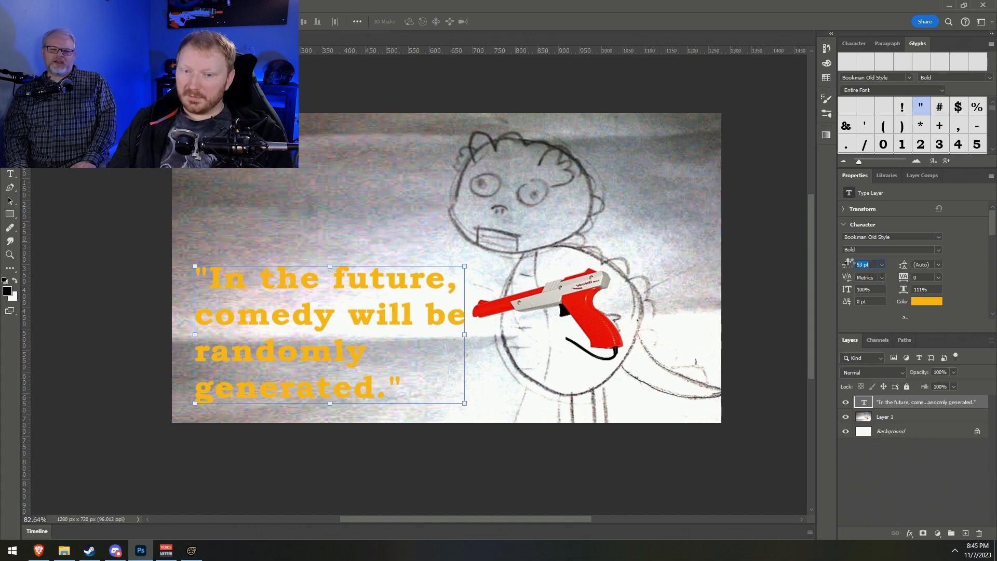
pyautogui.moveTo(347, 327); pyautogui.dragTo(349, 329)
# Add a black Outer Glow to the title text layer and set its size to 6 px
pyautogui.doubleClick(982, 403)
pyautogui.click(985, 403)
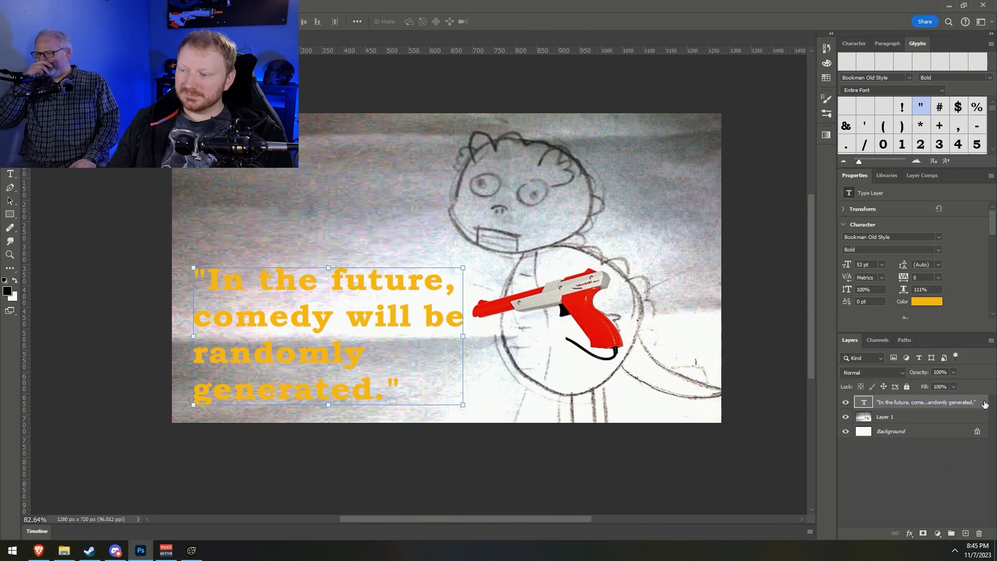
pyautogui.doubleClick(985, 403)
pyautogui.click(619, 255)
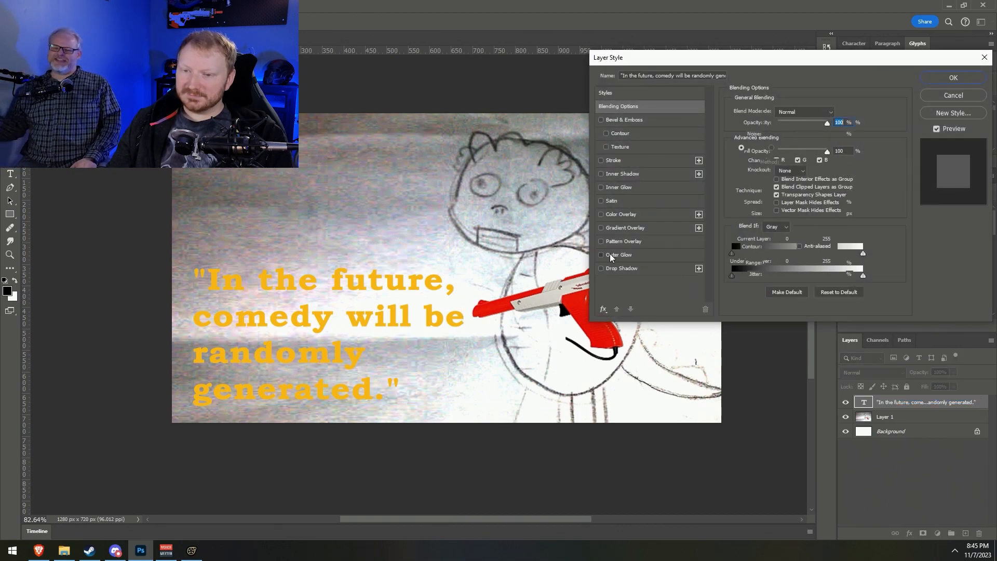
pyautogui.click(837, 274)
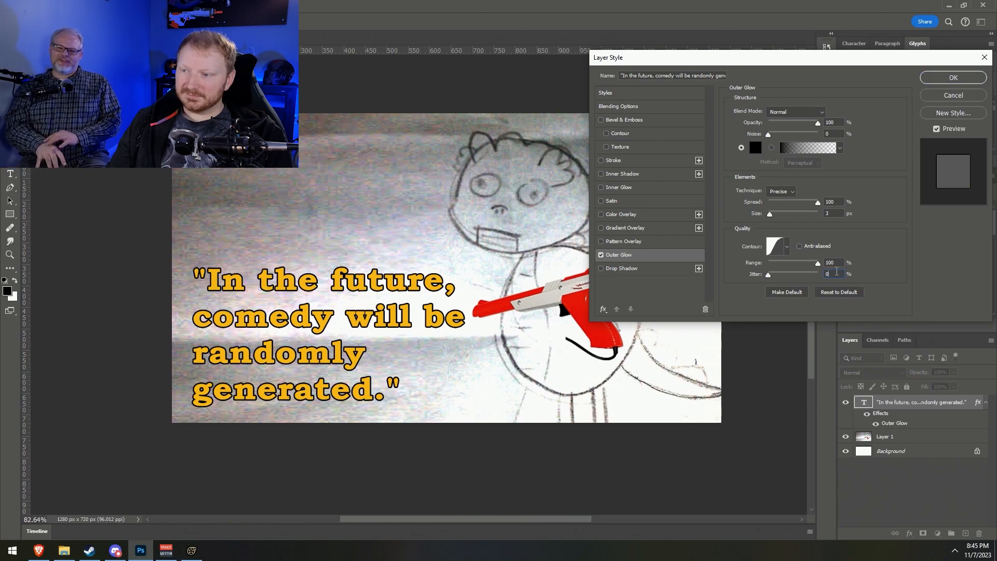
pyautogui.scroll(3, 837, 216)
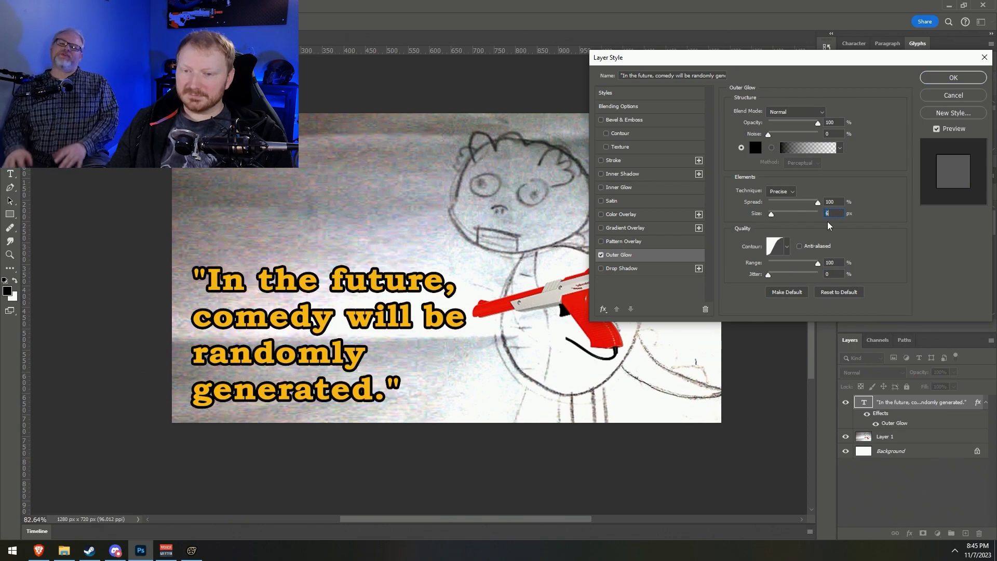
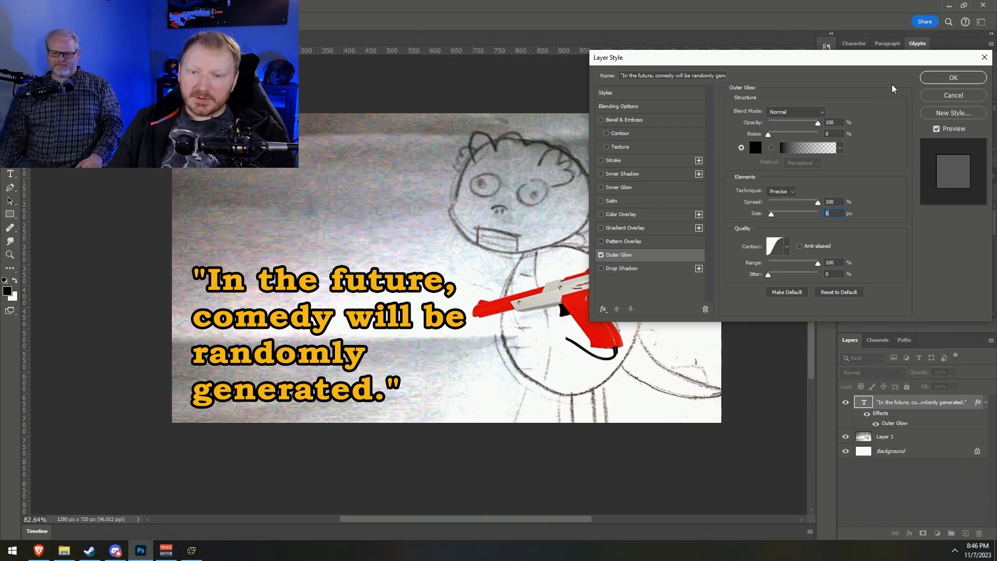
pyautogui.click(954, 77)
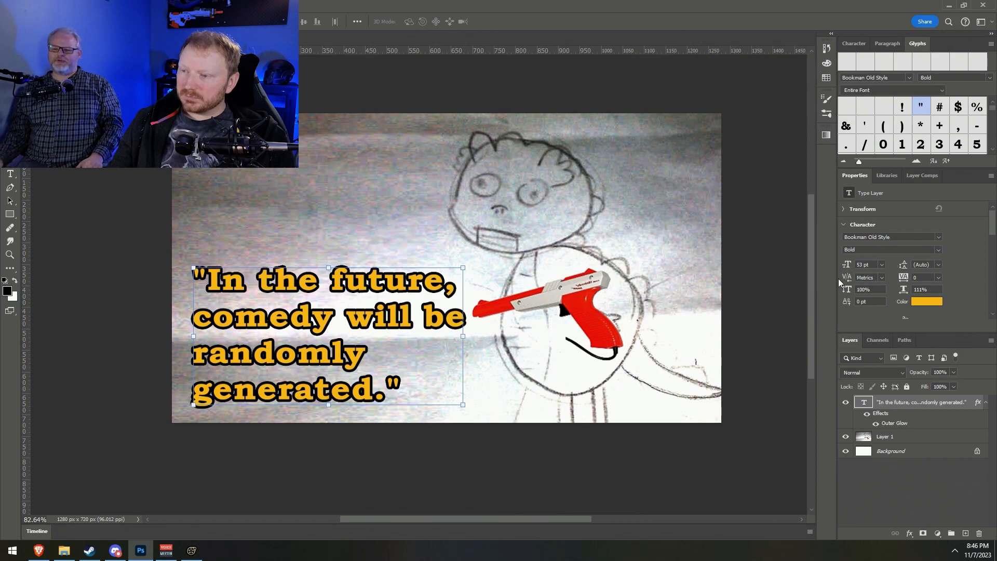
# Set the title text's font to Impact and try out wider letter tracking
pyautogui.click(939, 237)
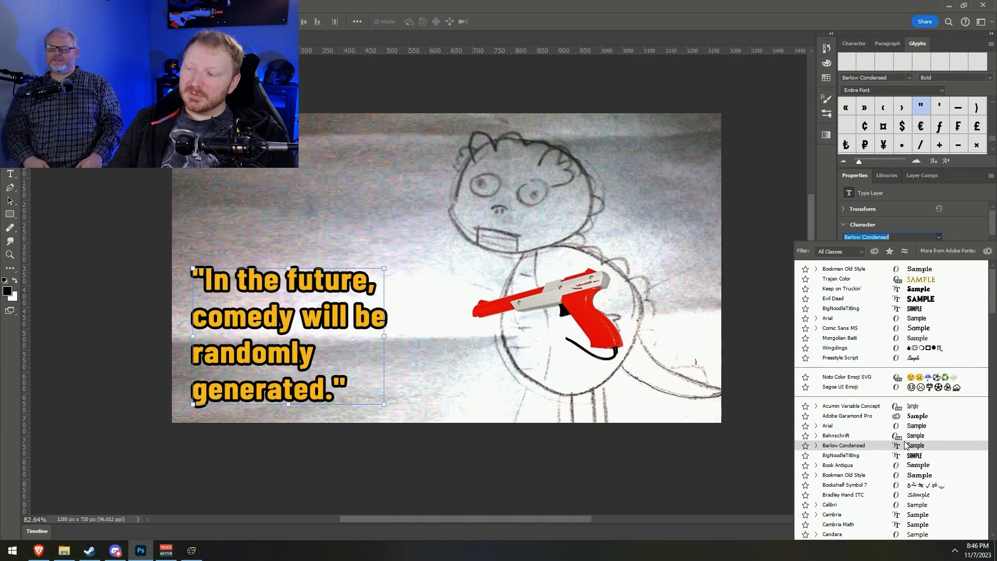
pyautogui.moveTo(993, 293); pyautogui.dragTo(993, 377)
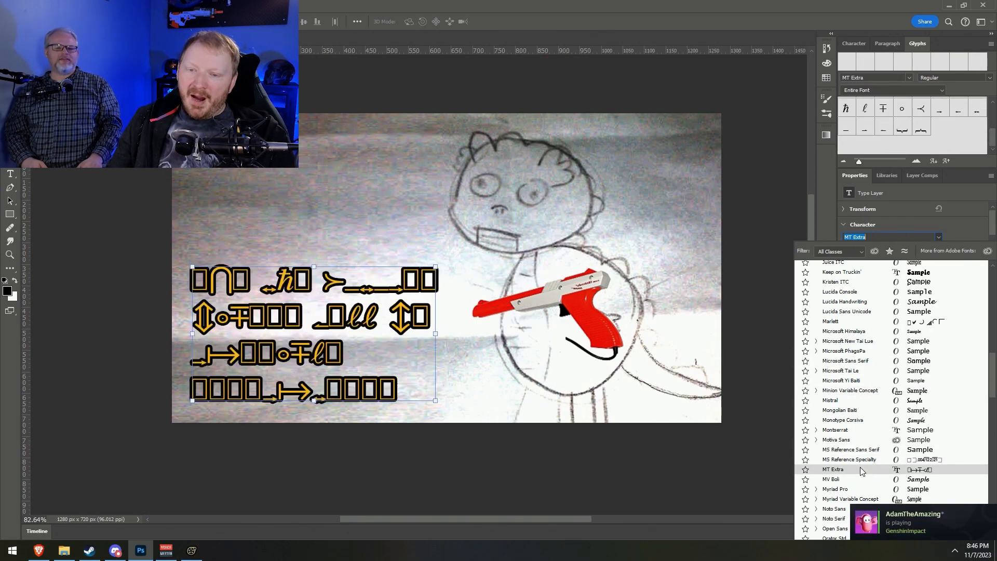
pyautogui.scroll(-3, 860, 467)
pyautogui.scroll(-4, 860, 460)
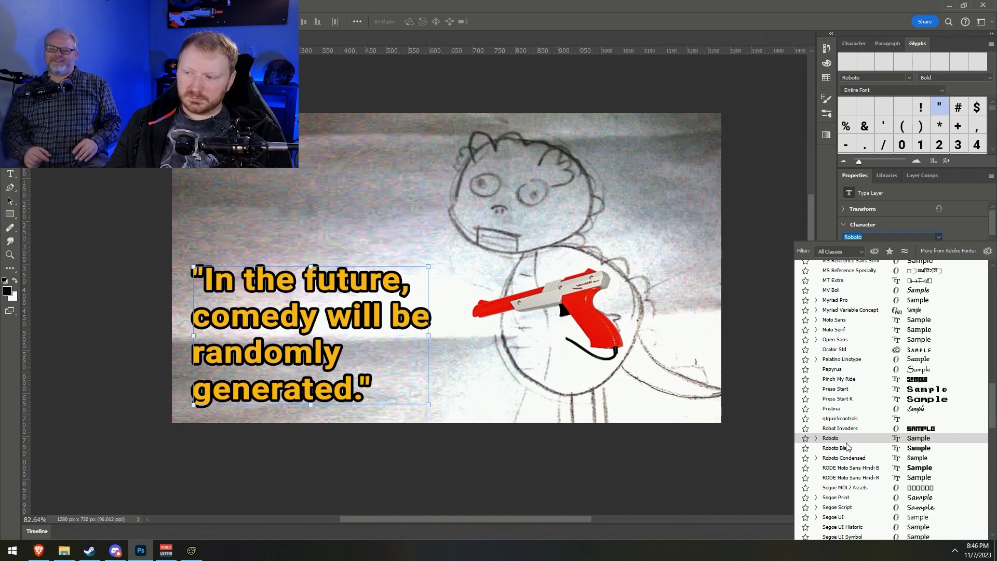
pyautogui.scroll(10, 848, 447)
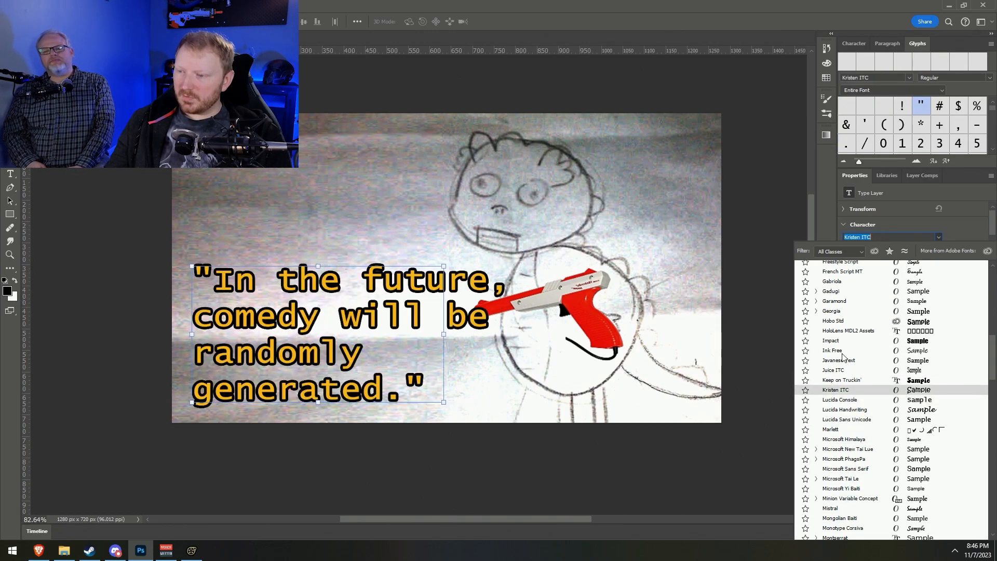
pyautogui.click(841, 340)
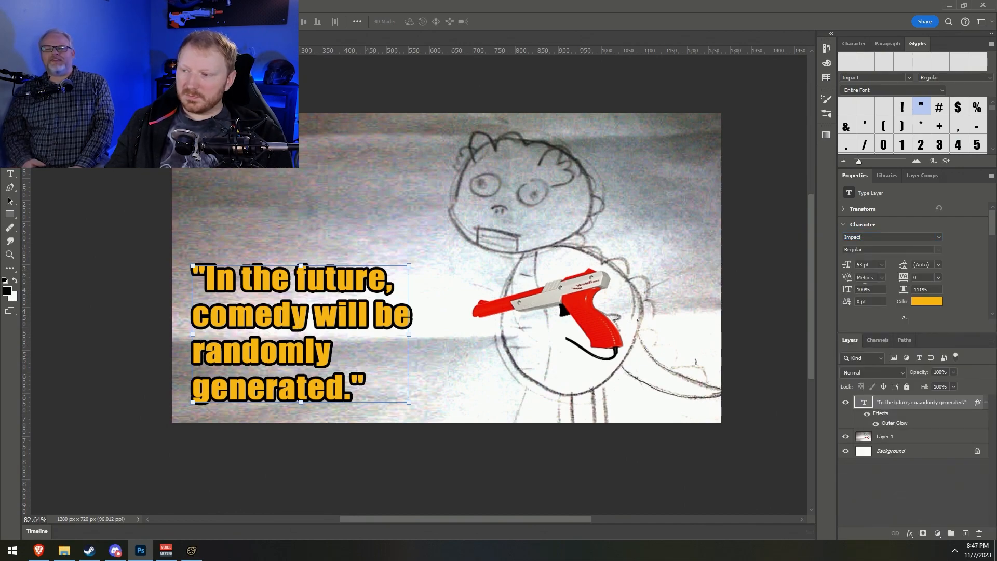
pyautogui.moveTo(906, 277); pyautogui.dragTo(916, 278)
pyautogui.hotkey('ctrl', 'z')
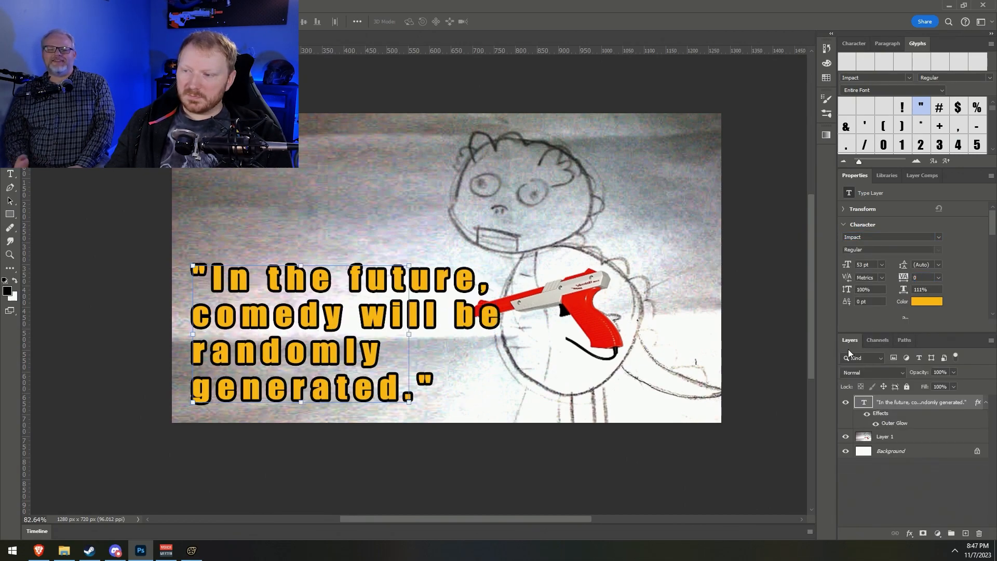
# Set the title text to Comic Sans MS at 61 pt and shift it slightly upward in the canvas's lower left
pyautogui.click(939, 237)
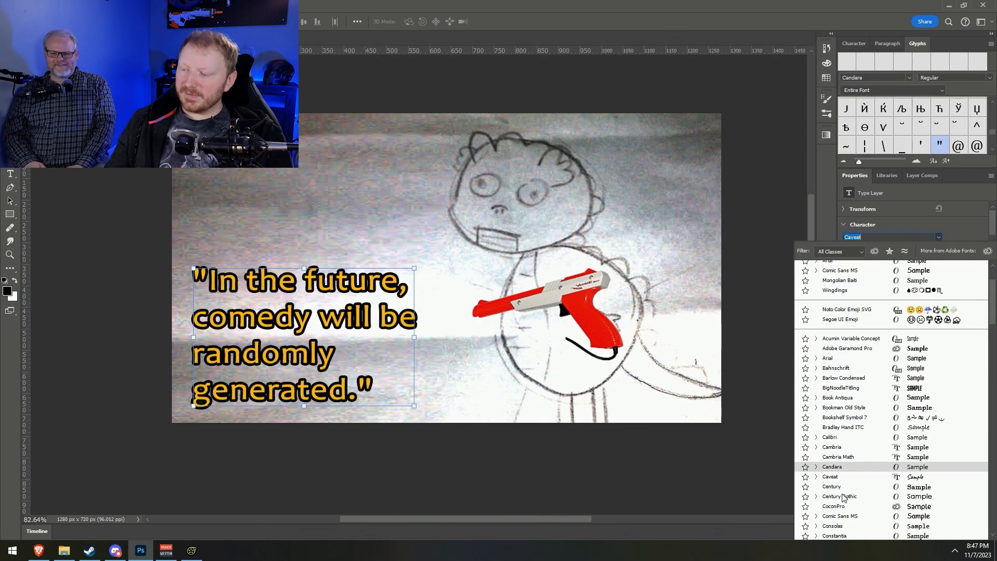
pyautogui.scroll(-1, 841, 478)
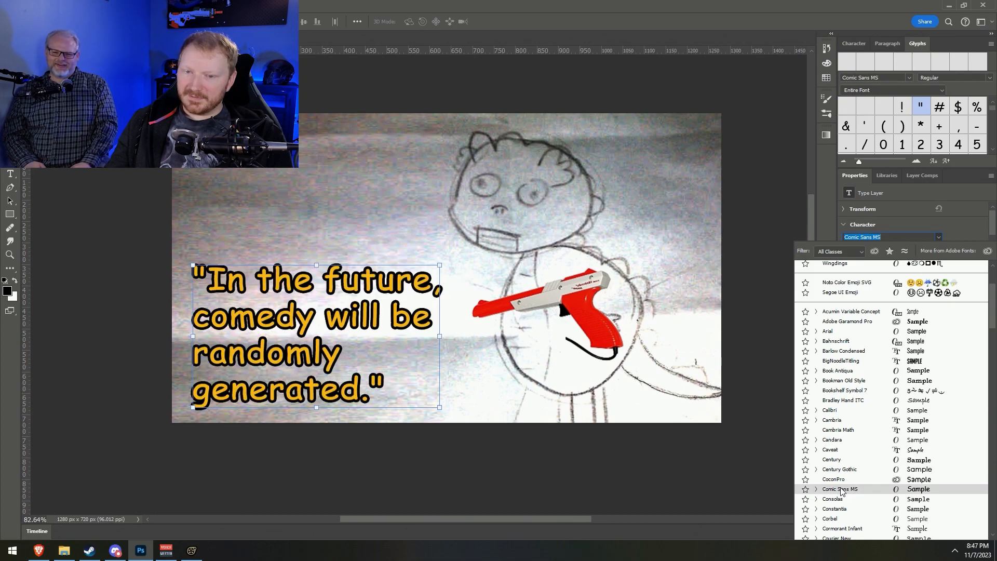
pyautogui.click(842, 489)
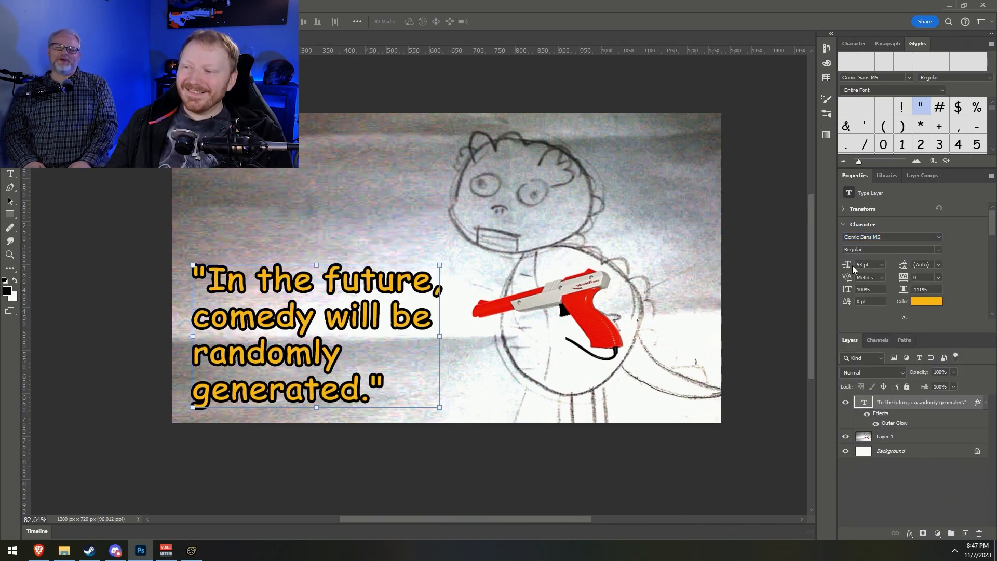
pyautogui.moveTo(850, 268); pyautogui.dragTo(856, 266)
pyautogui.moveTo(285, 356); pyautogui.dragTo(280, 335)
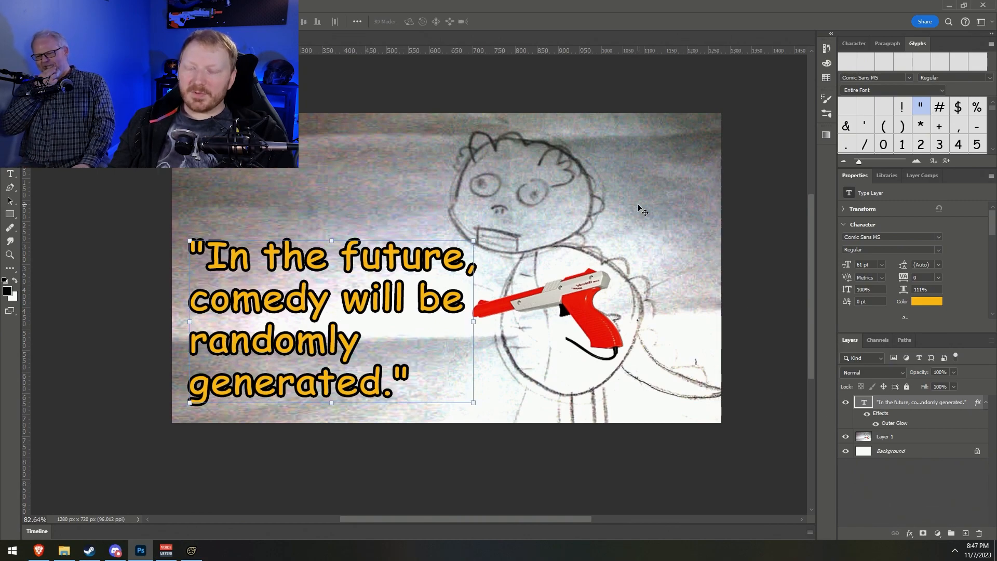
# Add a Drop Shadow to the title text layer with a distance of 0 px and a size of 24 px
pyautogui.doubleClick(966, 411)
pyautogui.click(619, 268)
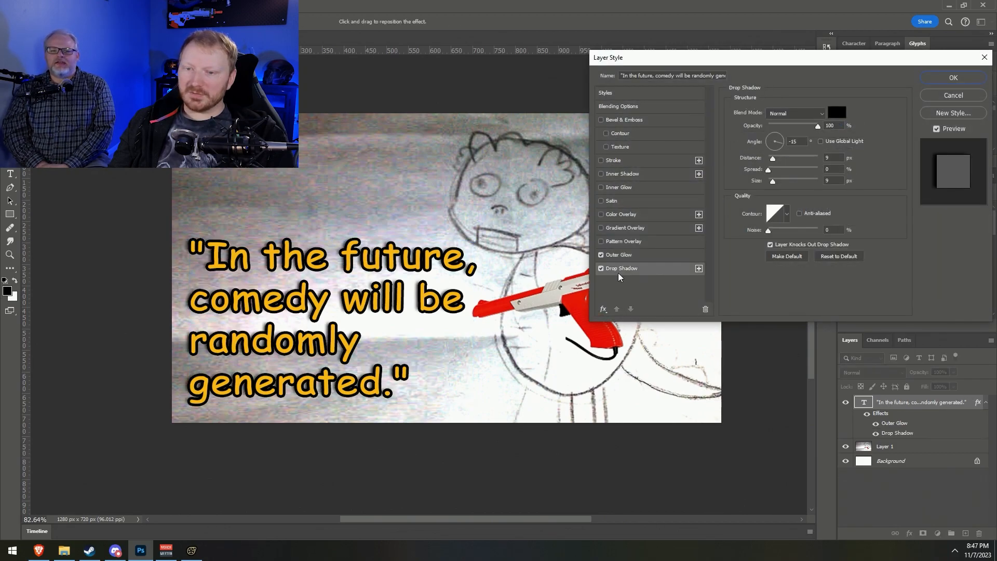
pyautogui.moveTo(776, 162)
pyautogui.mouseDown()
pyautogui.moveTo(758, 177)
pyautogui.moveTo(776, 181)
pyautogui.mouseUp()
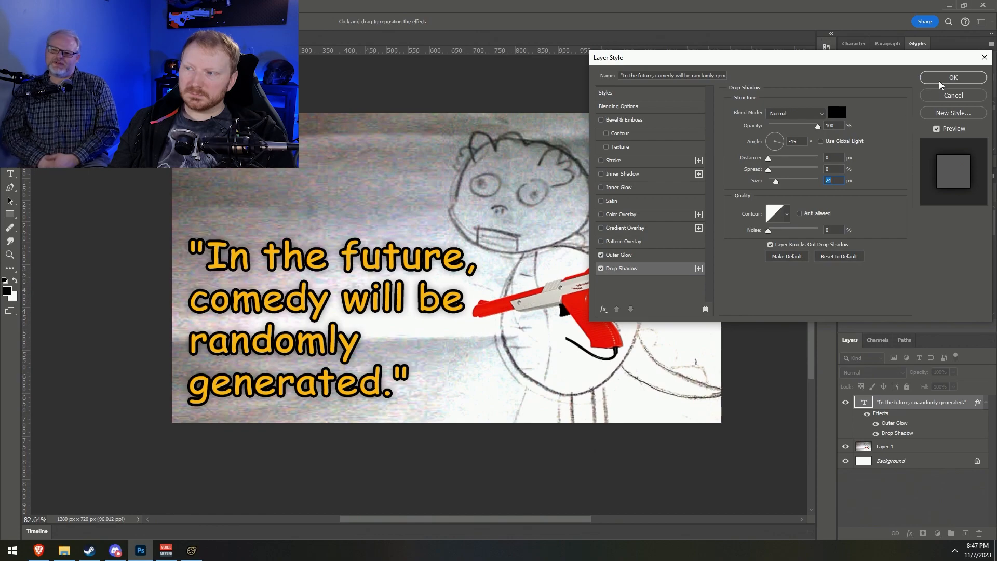
pyautogui.click(954, 77)
# Browse the font list and preview alternative typefaces on the title text
pyautogui.click(891, 237)
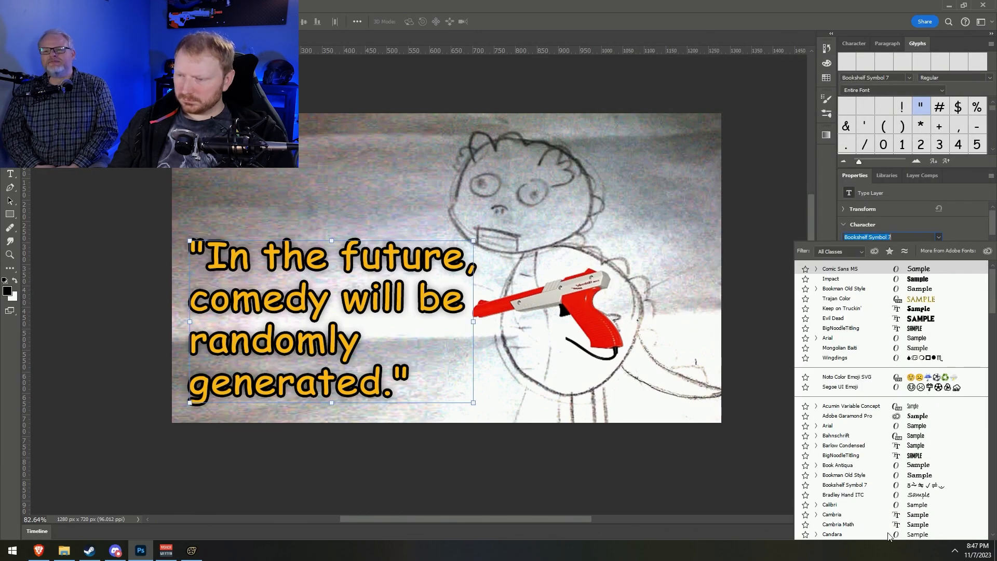
pyautogui.scroll(-10, 847, 451)
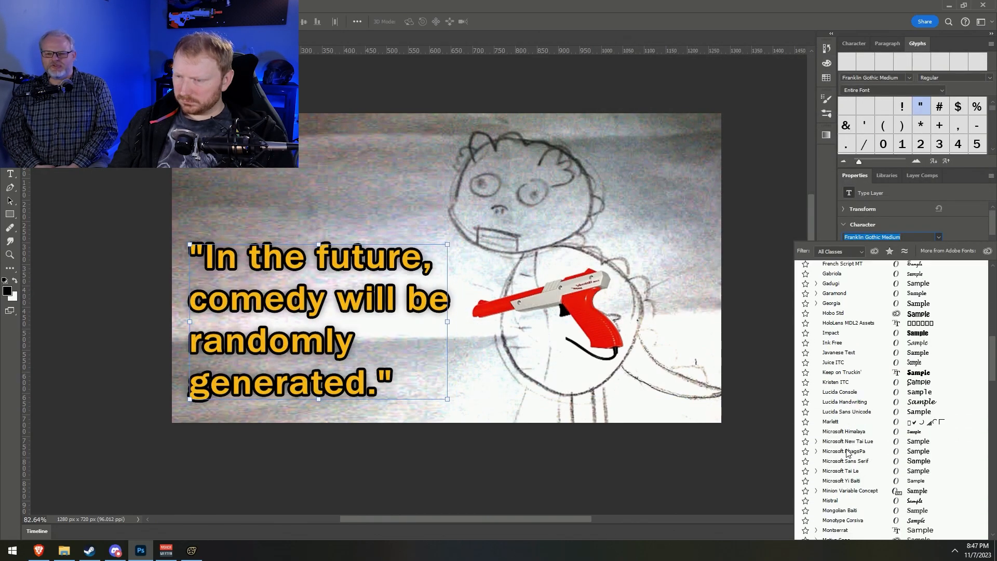
pyautogui.scroll(-1, 847, 453)
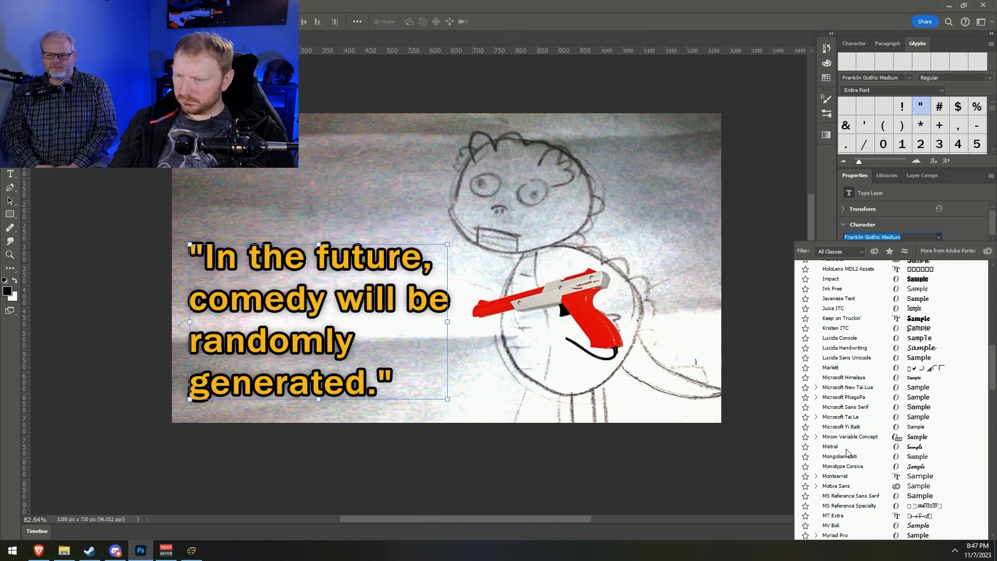
pyautogui.scroll(-5, 847, 453)
pyautogui.scroll(15, 848, 452)
pyautogui.scroll(5, 847, 452)
pyautogui.scroll(-20, 838, 390)
pyautogui.scroll(-5, 841, 390)
pyautogui.scroll(10, 841, 387)
pyautogui.scroll(12, 842, 383)
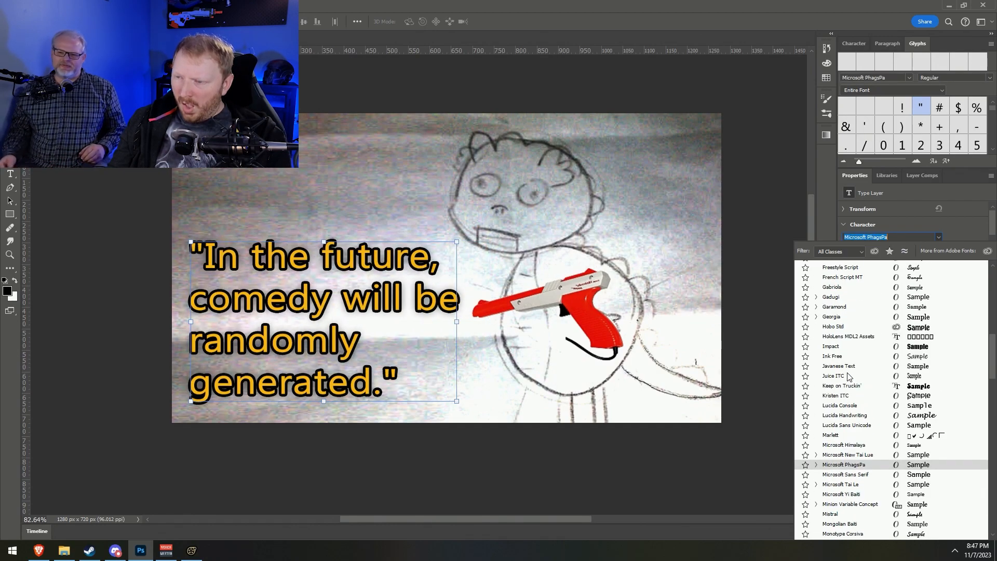
pyautogui.click(717, 251)
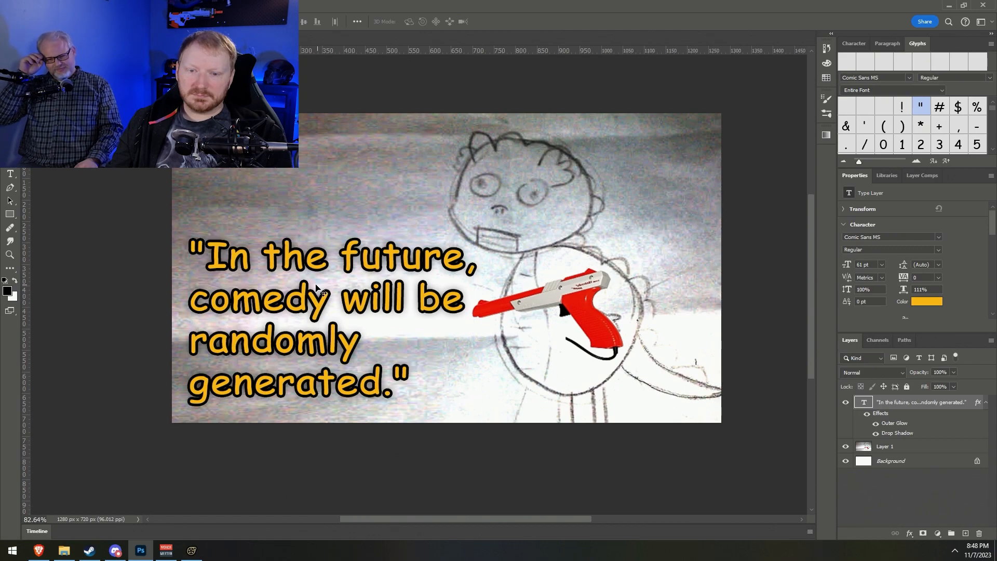
# Nudge the title text slightly down and to the left on the canvas
pyautogui.press('Down')
pyautogui.press('Down')
pyautogui.press('Down')
pyautogui.press('Down')
pyautogui.press('Down')
pyautogui.press('Left')
pyautogui.press('Left')
pyautogui.press('Left')
pyautogui.press('Left')
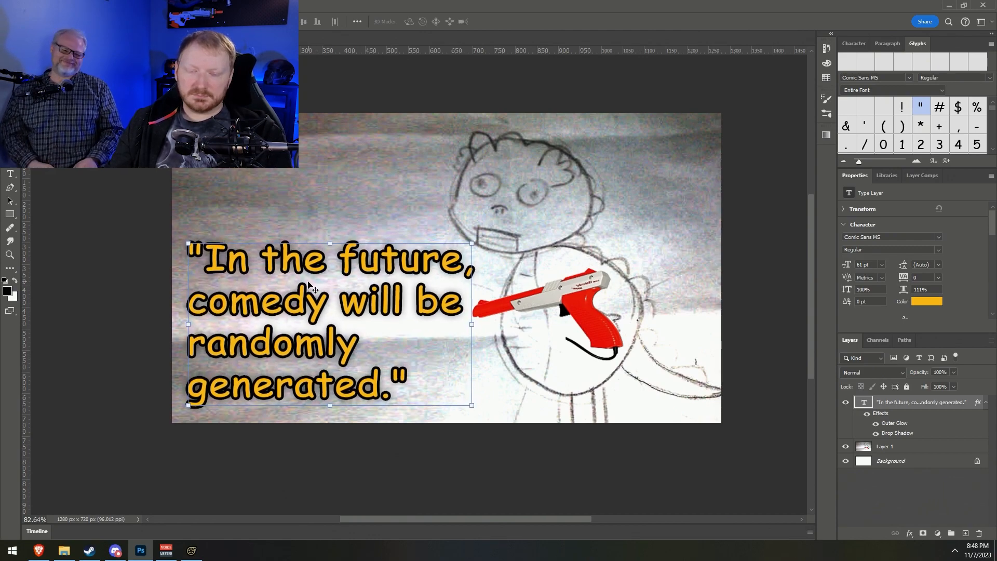
# Add a "Written by:" credit line with the author's username at 19 pt and place it in the canvas's lower-right corner
pyautogui.press('t')
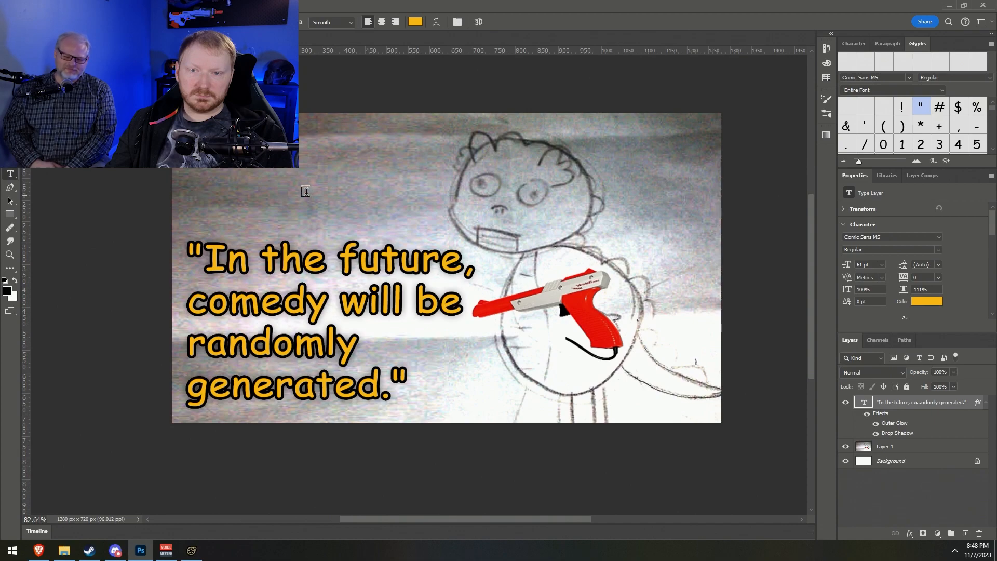
pyautogui.click(305, 171)
pyautogui.write('Written by: TechnoNe')
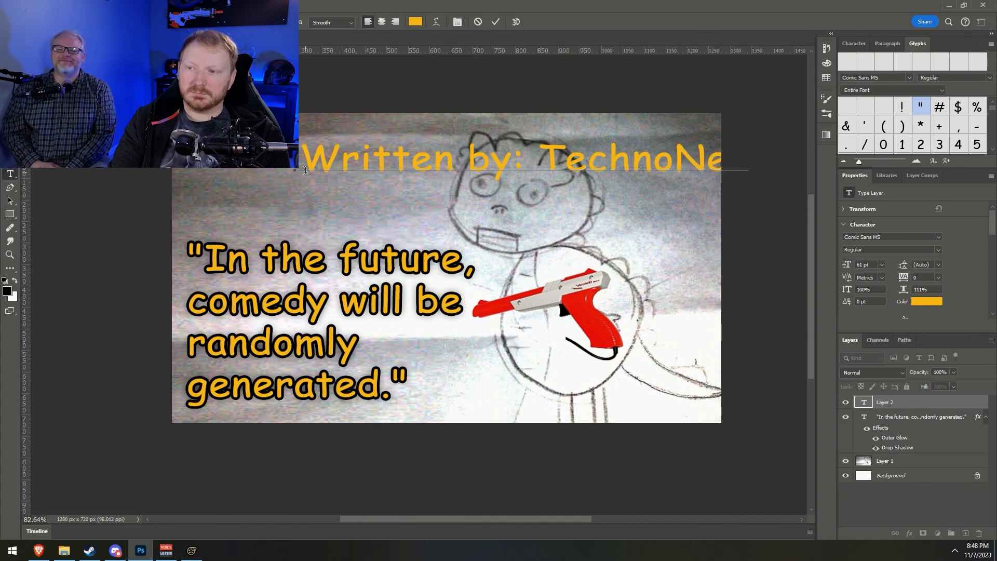
pyautogui.hotkey('ctrl', 'a')
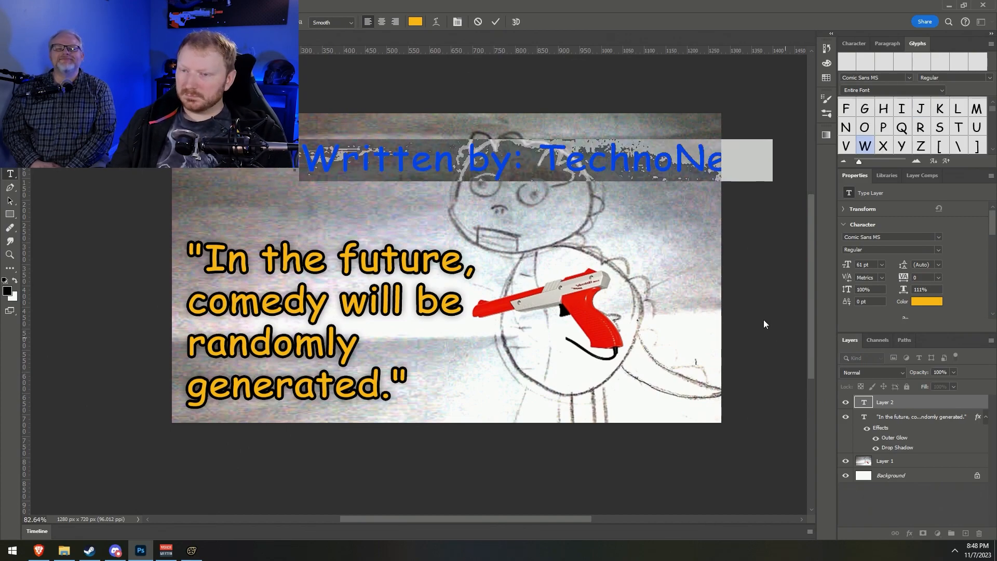
pyautogui.moveTo(847, 267); pyautogui.dragTo(824, 265)
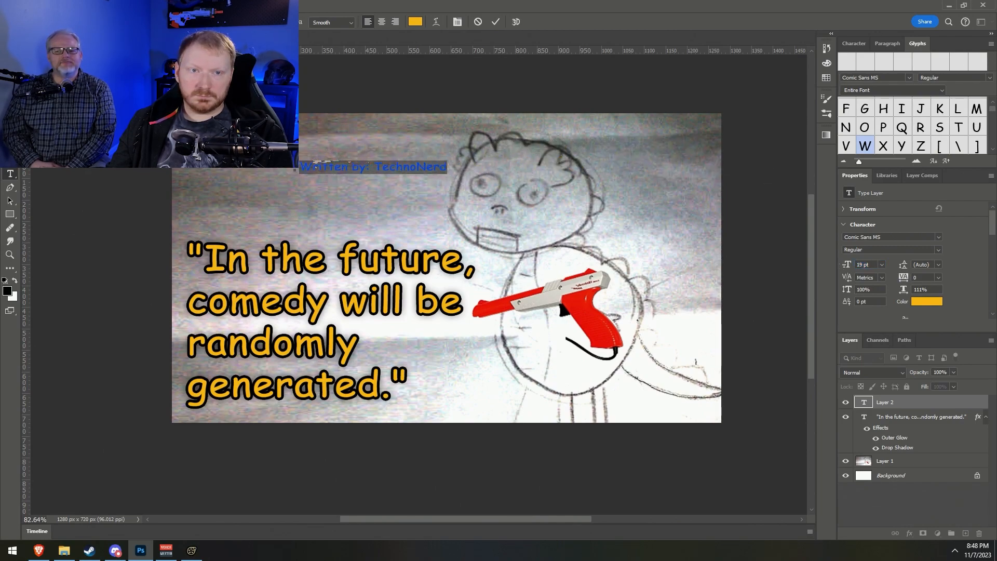
pyautogui.hotkey('ctrl', 'Return')
pyautogui.keyDown('ctrl'); pyautogui.moveTo(423, 167); pyautogui.dragTo(717, 409); pyautogui.keyUp('ctrl')
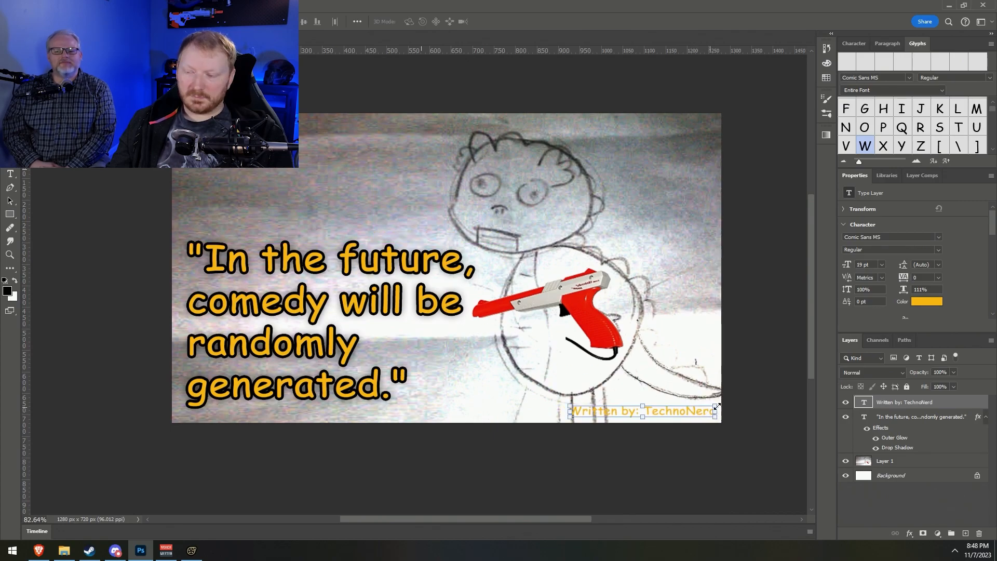
# Add a black Outer Glow to the credit line's text layer with a size of 3 px
pyautogui.doubleClick(975, 410)
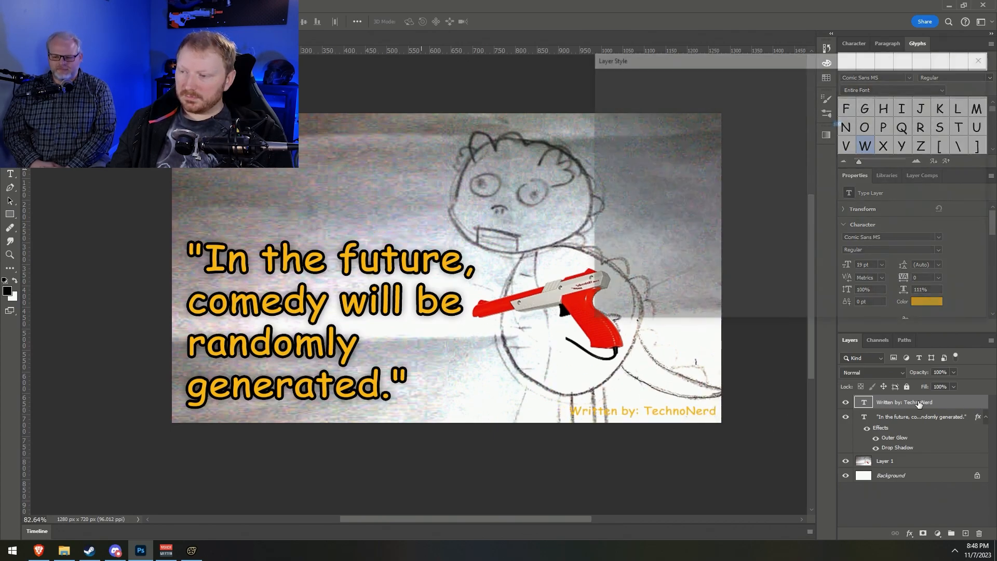
pyautogui.click(625, 255)
pyautogui.click(834, 213)
pyautogui.press('Up')
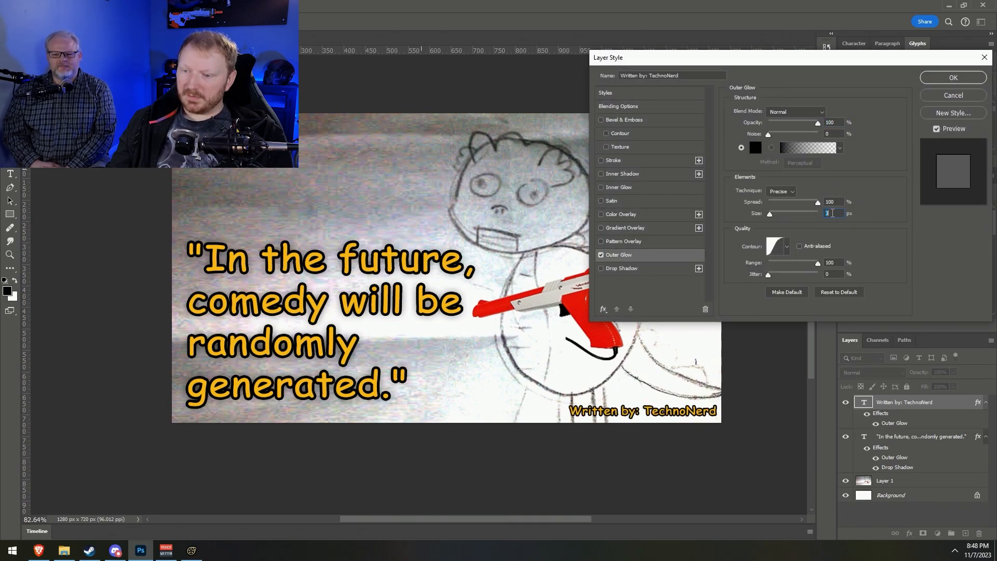
# Add a Drop Shadow to the credit line's text layer with 14% spread and a size of 12 px
pyautogui.click(625, 269)
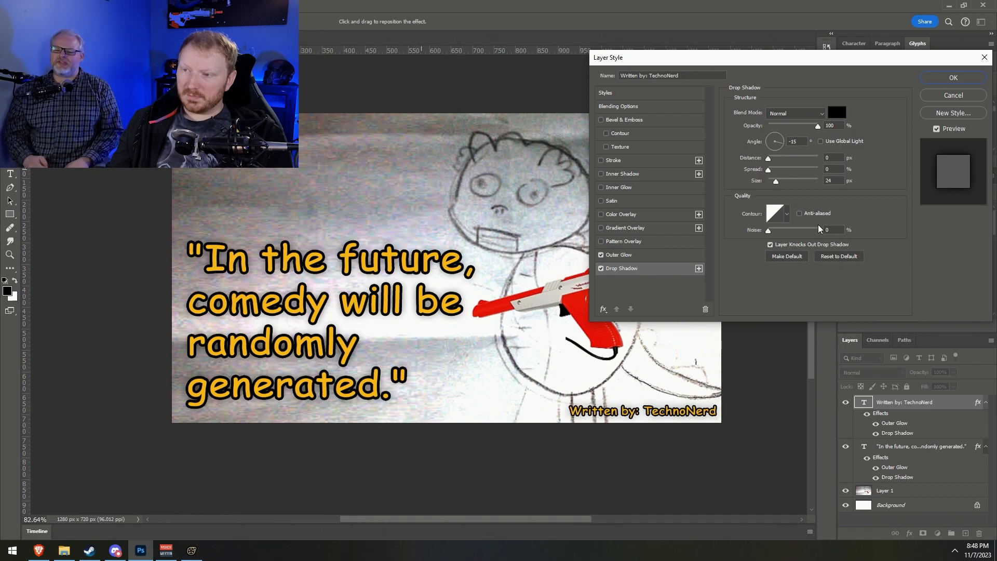
pyautogui.click(836, 181)
pyautogui.scroll(-13, 838, 180)
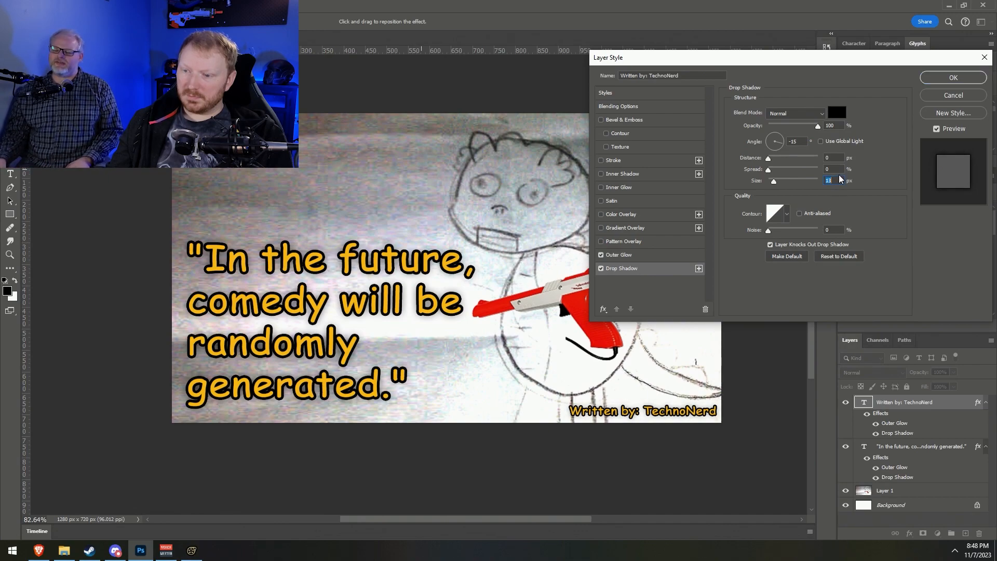
pyautogui.scroll(-2, 839, 180)
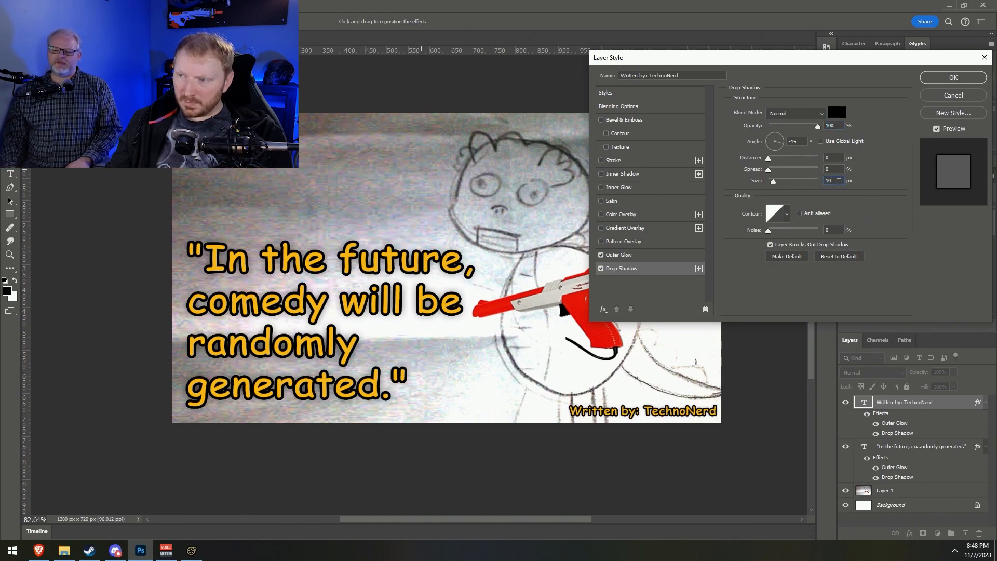
pyautogui.scroll(2, 838, 180)
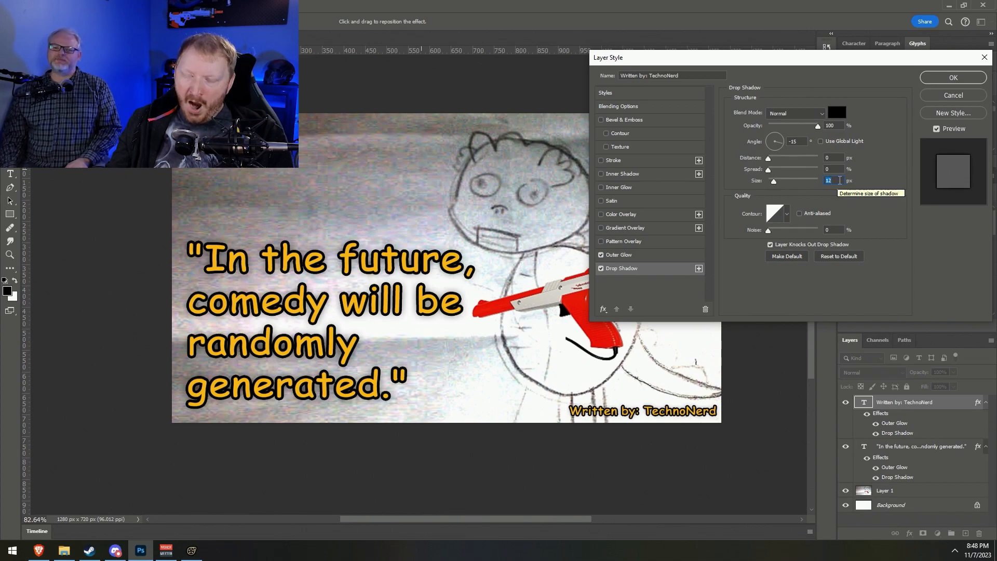
pyautogui.moveTo(769, 232); pyautogui.dragTo(785, 232)
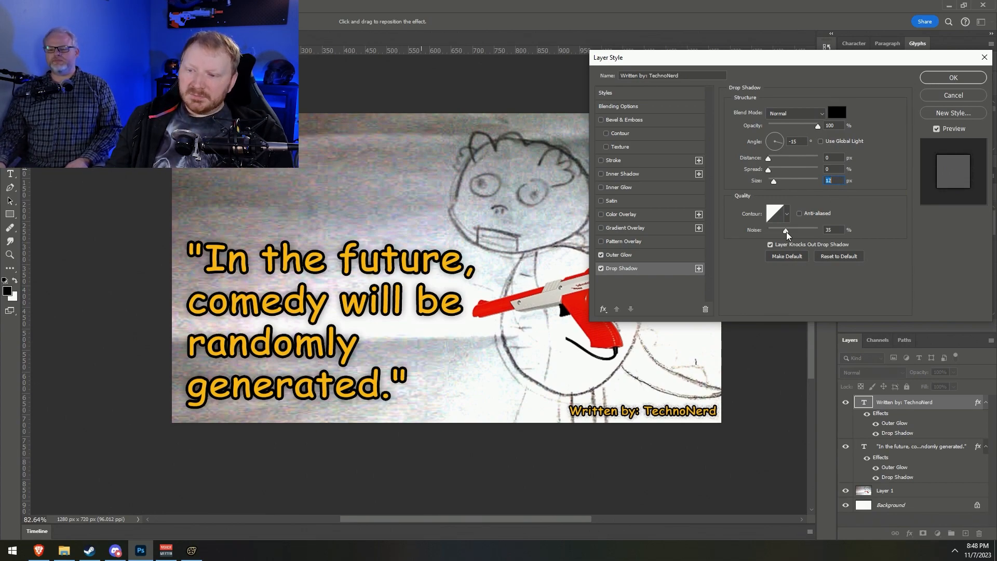
pyautogui.press('Tab')
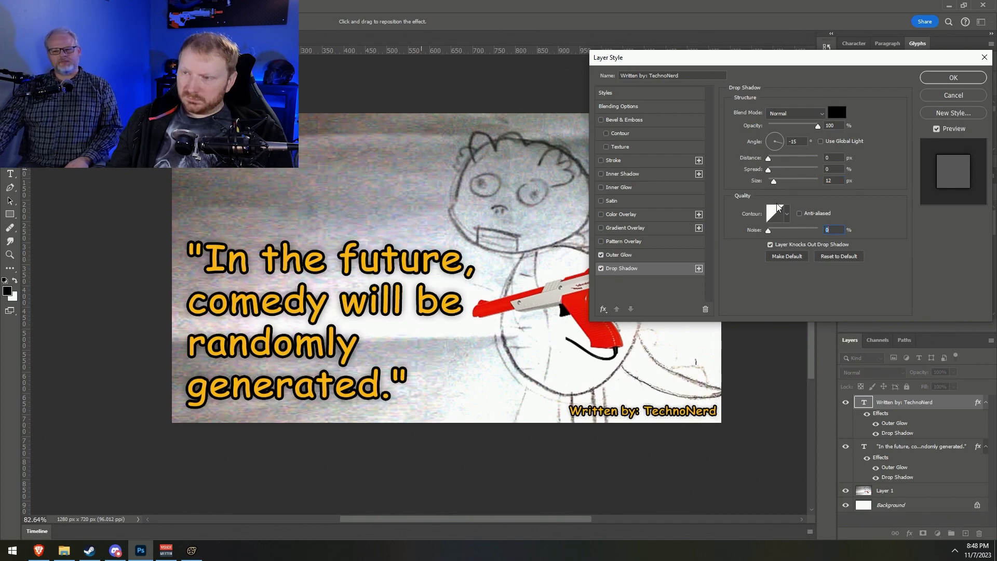
pyautogui.moveTo(772, 174); pyautogui.dragTo(776, 174)
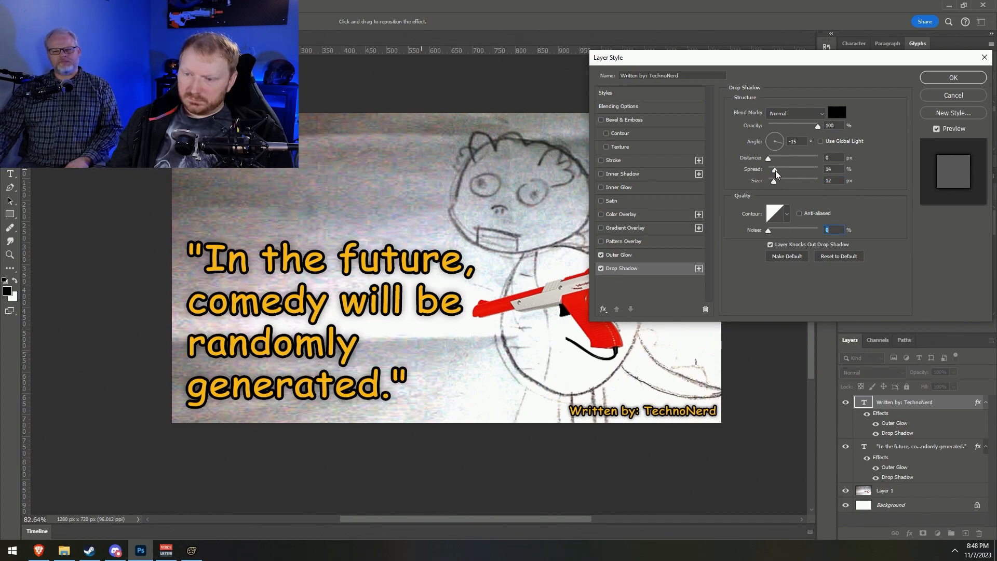
pyautogui.click(945, 79)
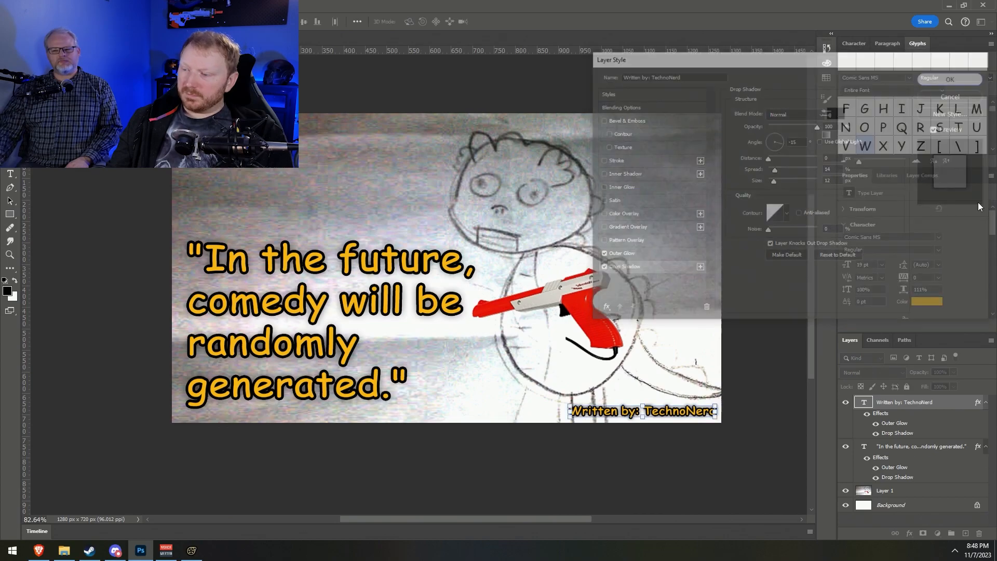
# Set the Drop Shadow spread on the title's text layer to 5%
pyautogui.click(932, 464)
pyautogui.doubleClick(930, 471)
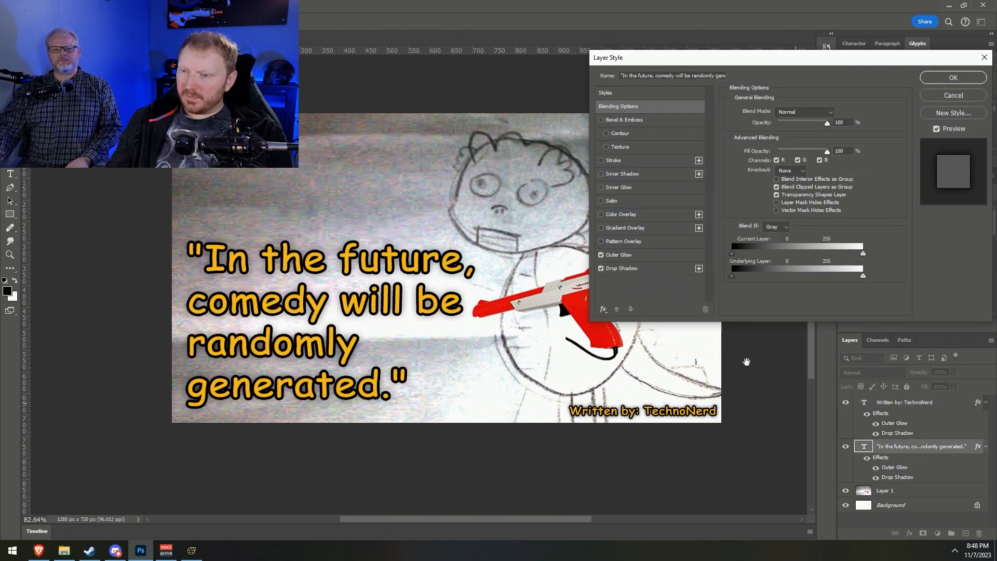
pyautogui.click(644, 271)
pyautogui.moveTo(771, 174); pyautogui.dragTo(770, 175)
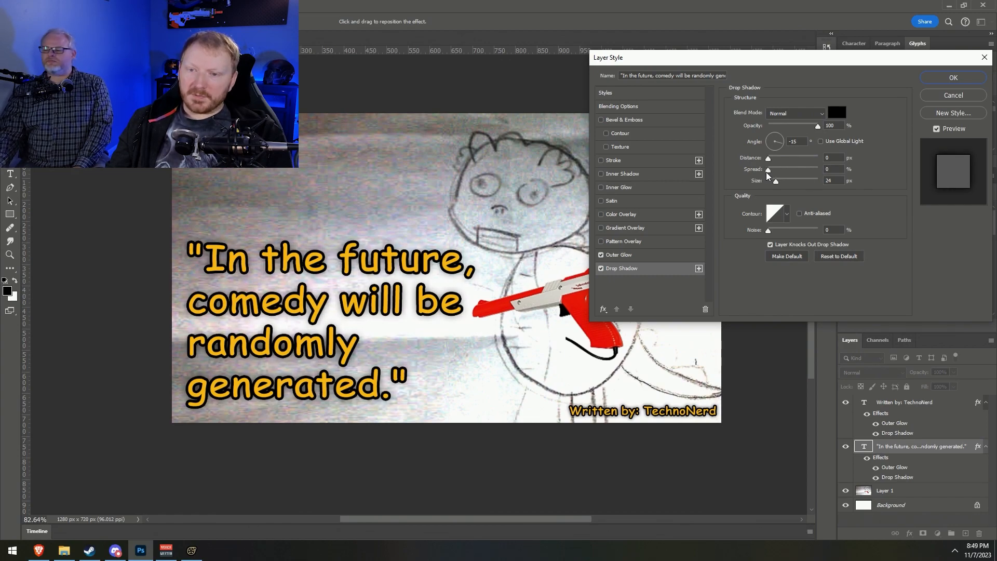
pyautogui.moveTo(772, 176); pyautogui.dragTo(773, 179)
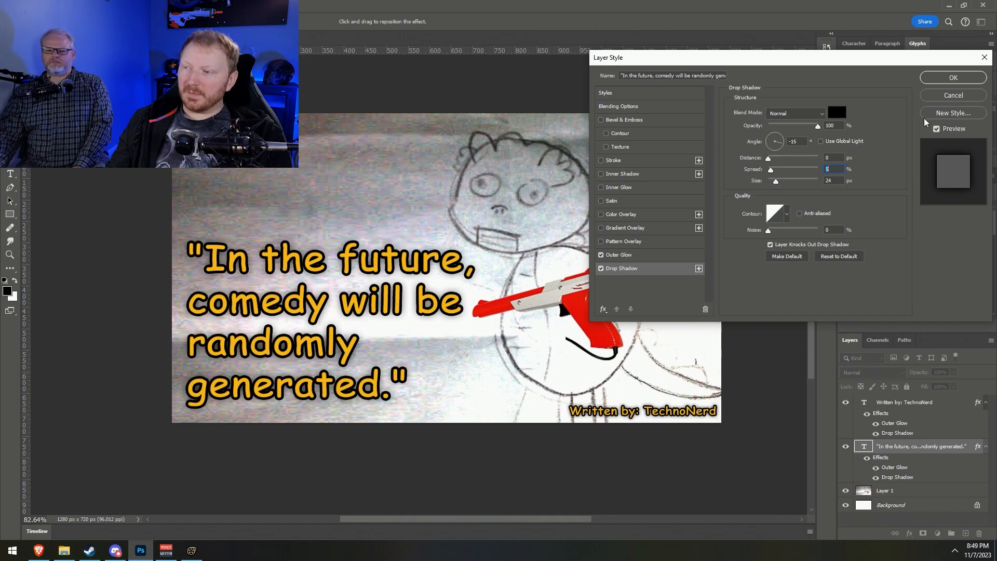
pyautogui.click(951, 78)
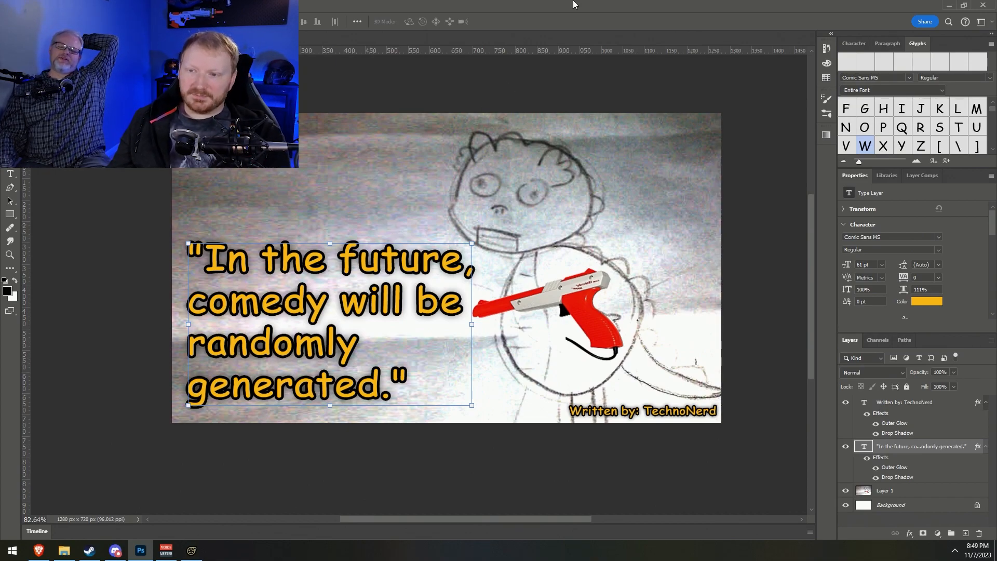
# Start saving the document to the computer and go to the Pony SFM Pictures > Photoshop Files folder
pyautogui.keyDown('alt'); pyautogui.scroll(-3, 545, 208); pyautogui.keyUp('alt')
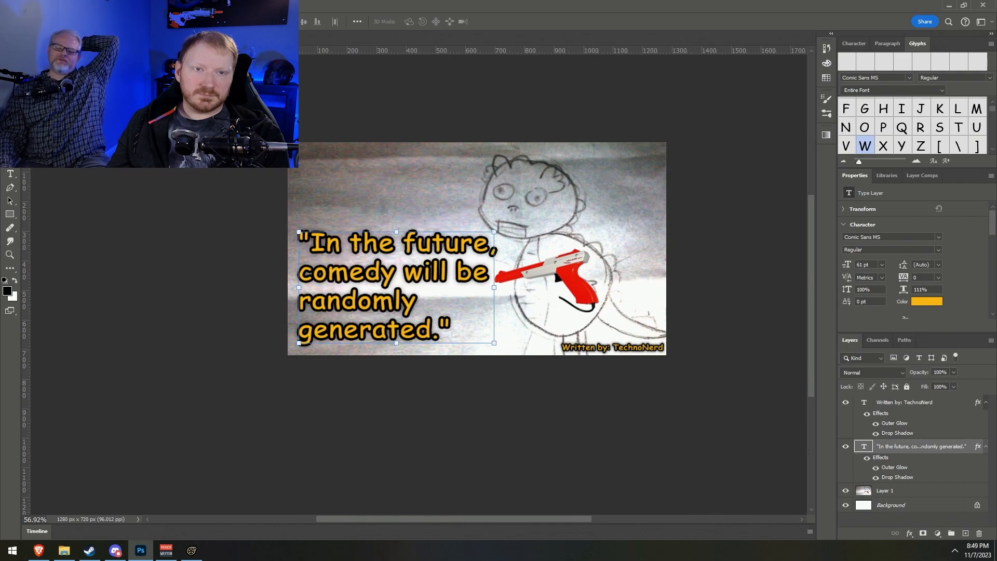
pyautogui.click(22, 6)
pyautogui.click(39, 131)
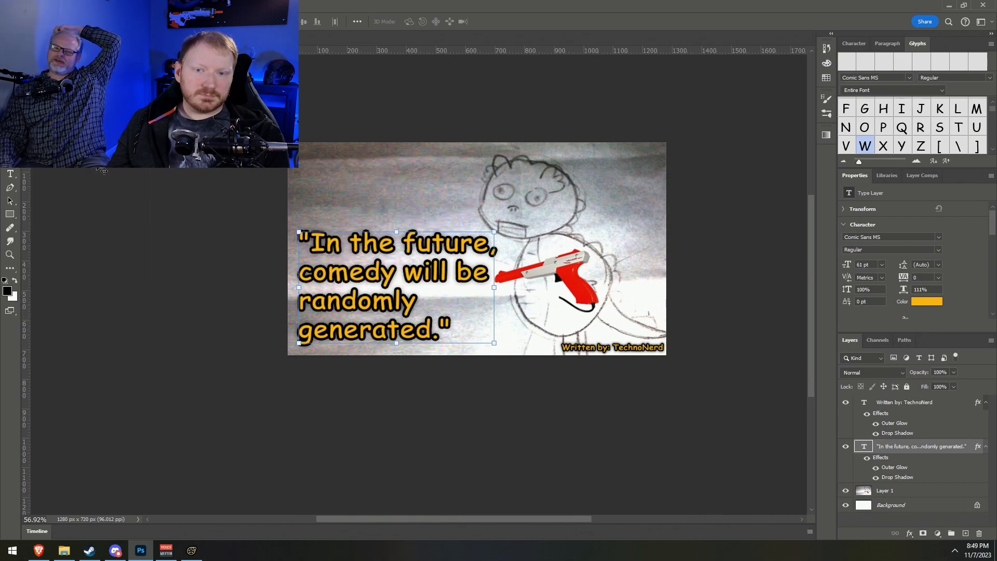
pyautogui.click(491, 497)
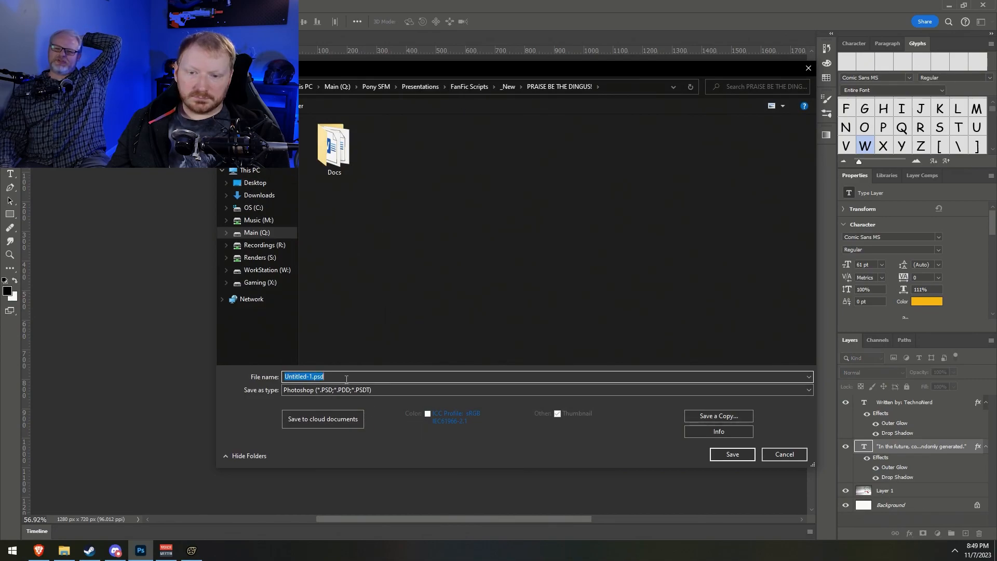
pyautogui.click(257, 145)
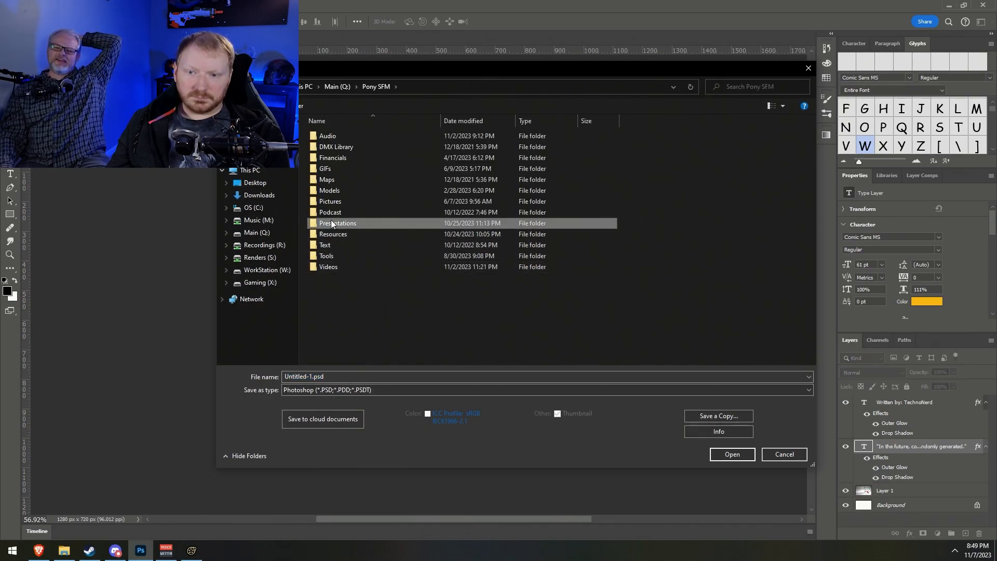
pyautogui.doubleClick(326, 223)
pyautogui.click(366, 85)
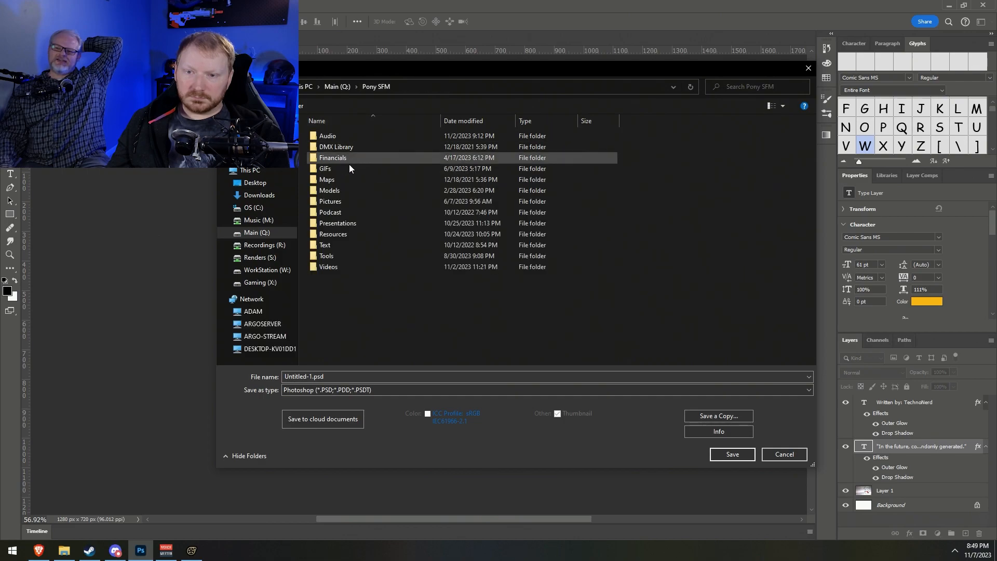
pyautogui.doubleClick(335, 202)
pyautogui.doubleClick(733, 175)
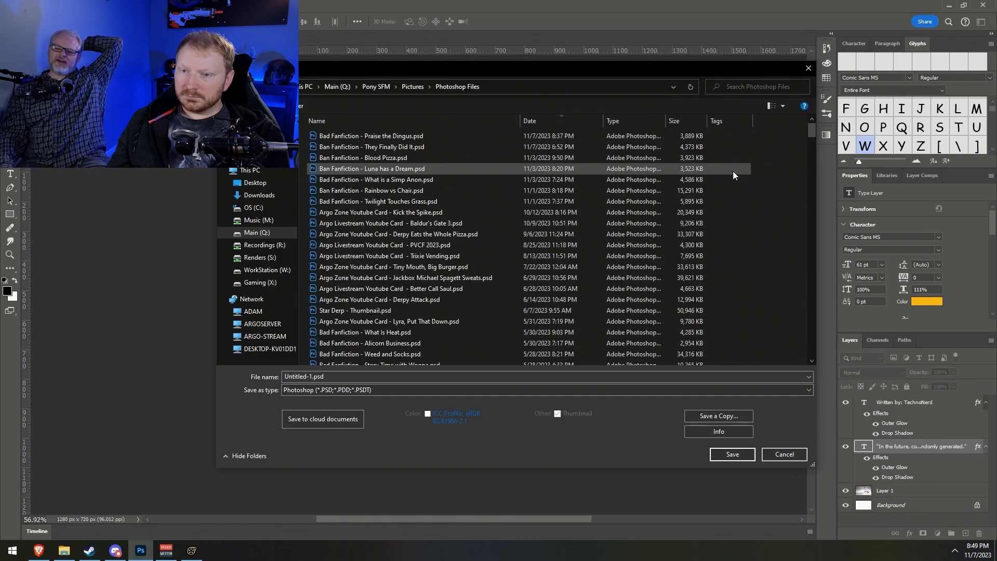
# Save the document as "Bad Fanfiction - Random Comedy.psd" with Maximize Compatibility on, basing the name on the Praise the Dingus file
pyautogui.click(364, 136)
pyautogui.moveTo(330, 377); pyautogui.dragTo(376, 382)
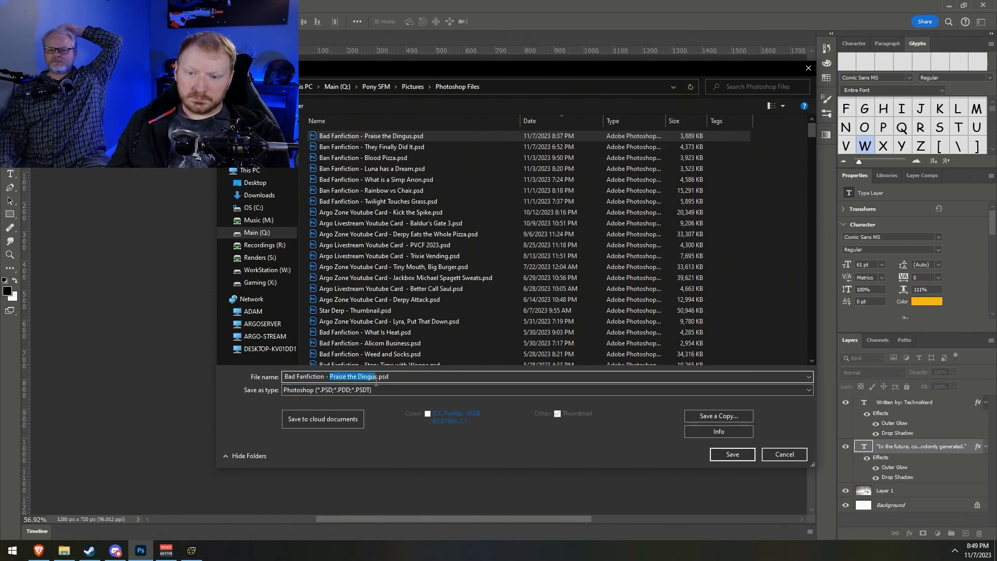
pyautogui.write('Random Comedi')
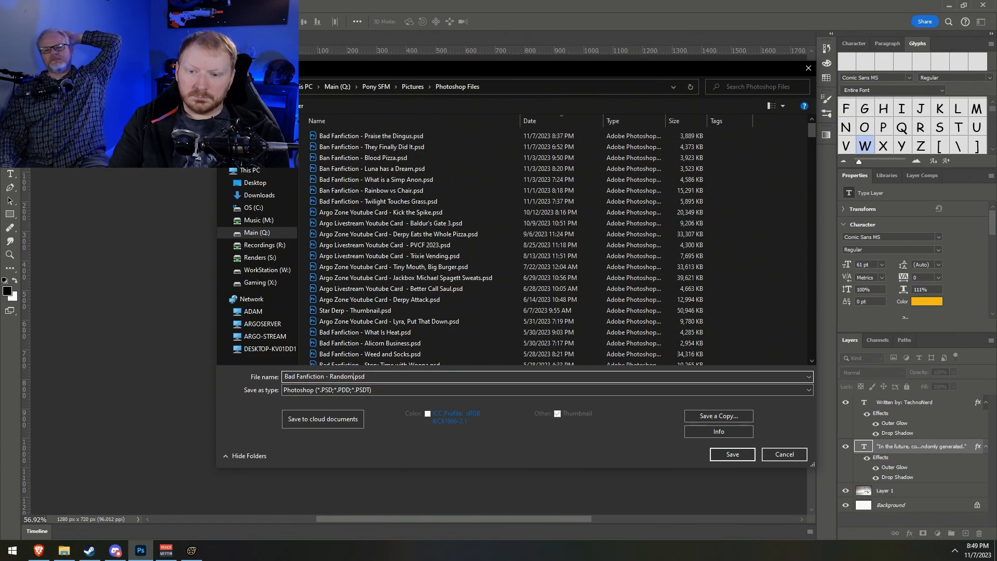
pyautogui.press('Return')
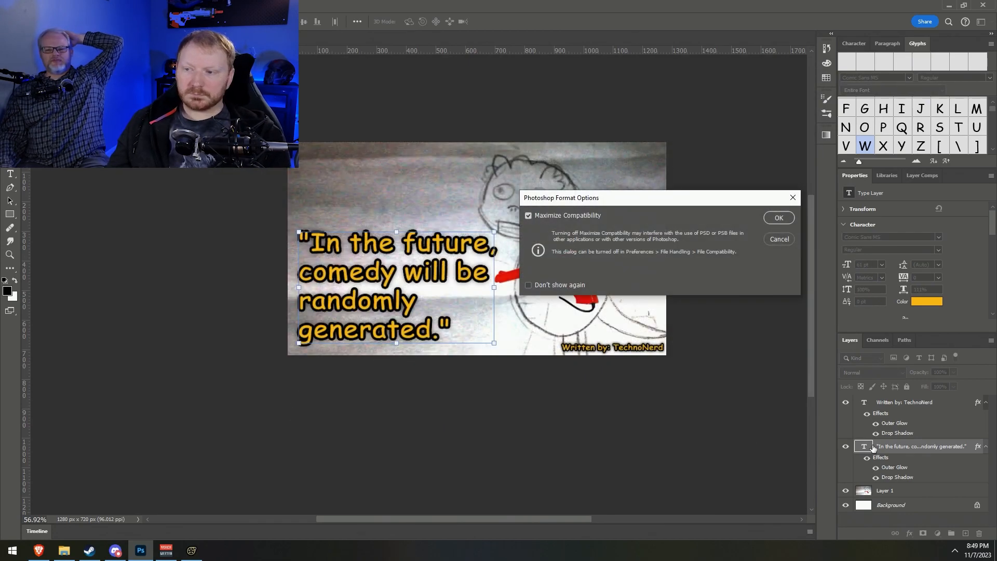
pyautogui.click(786, 220)
# Start saving a copy and go to the "In the future, comedy will be randomly generated" folder in FanFic Scripts > _New
pyautogui.click(37, 5)
pyautogui.moveTo(22, 6)
pyautogui.click(44, 142)
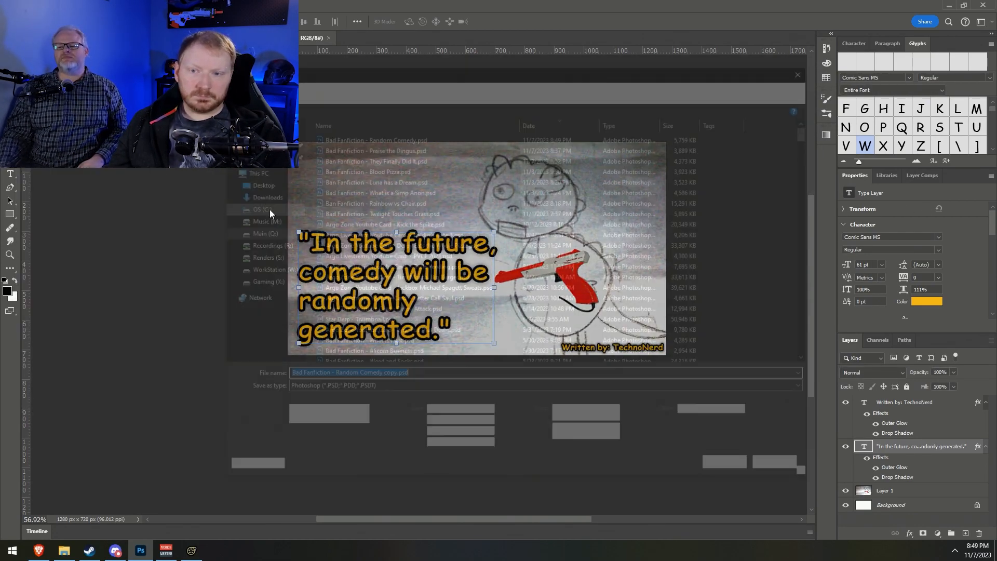
pyautogui.click(392, 89)
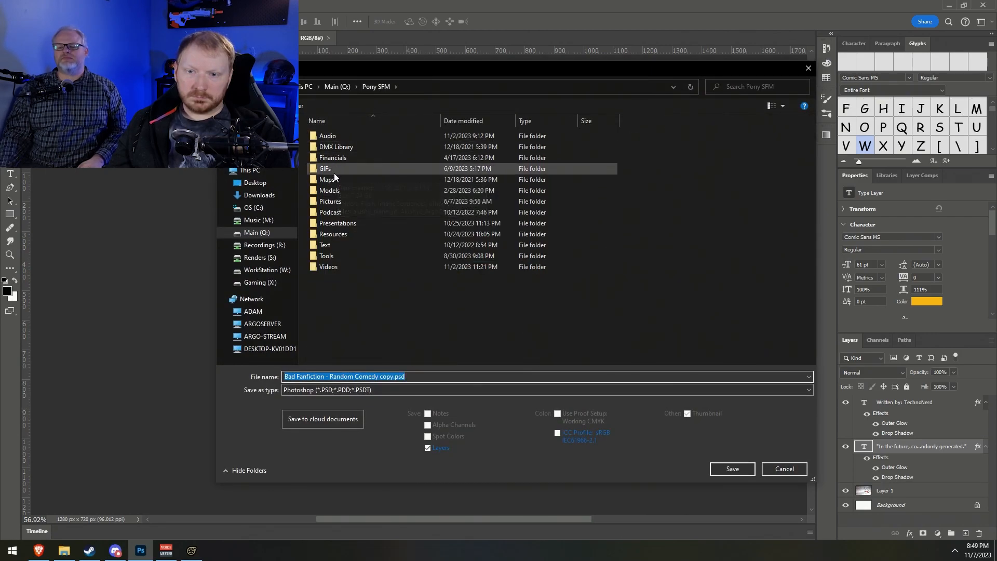
pyautogui.click(328, 232)
pyautogui.doubleClick(326, 225)
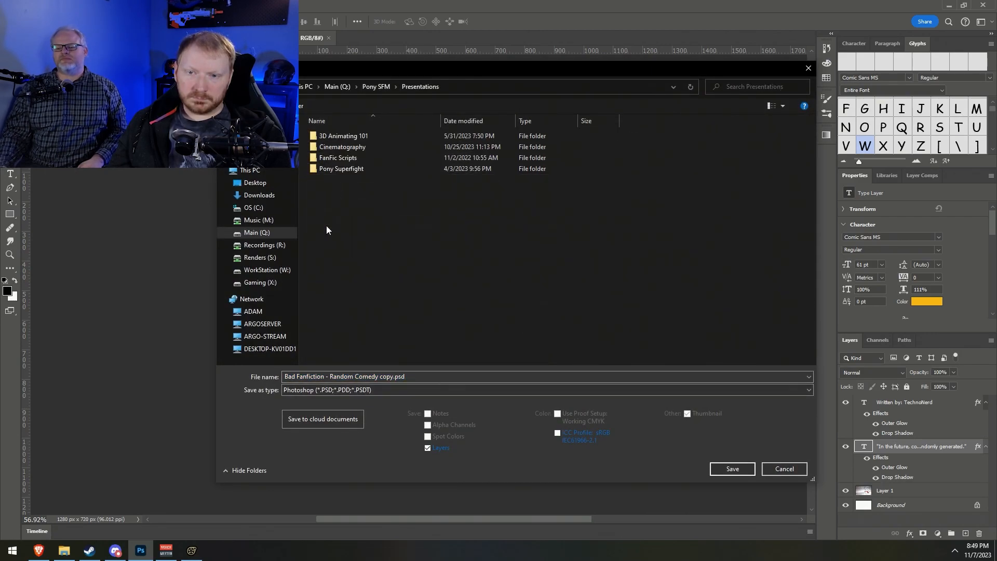
pyautogui.doubleClick(332, 148)
pyautogui.doubleClick(336, 151)
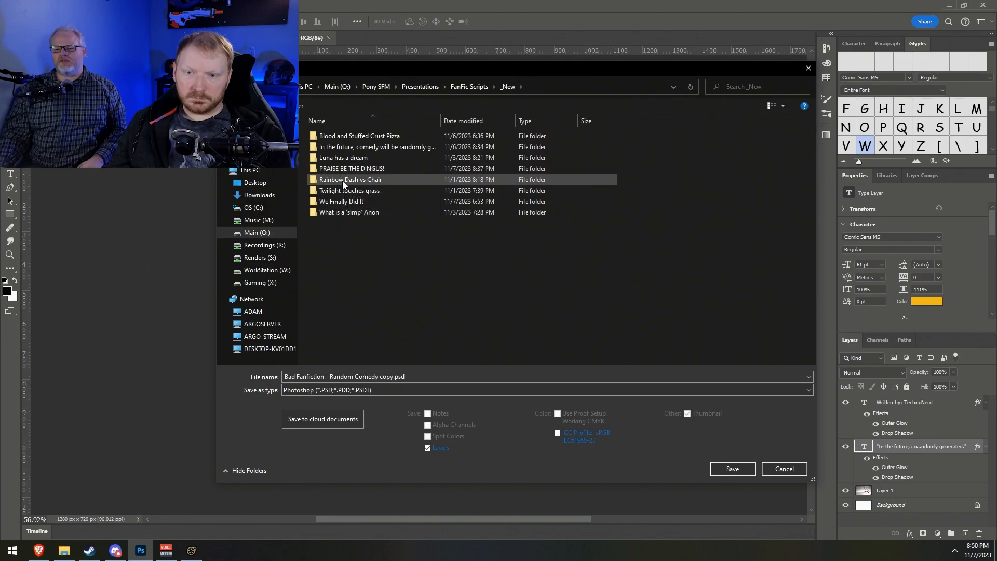
pyautogui.click(344, 147)
pyautogui.doubleClick(344, 148)
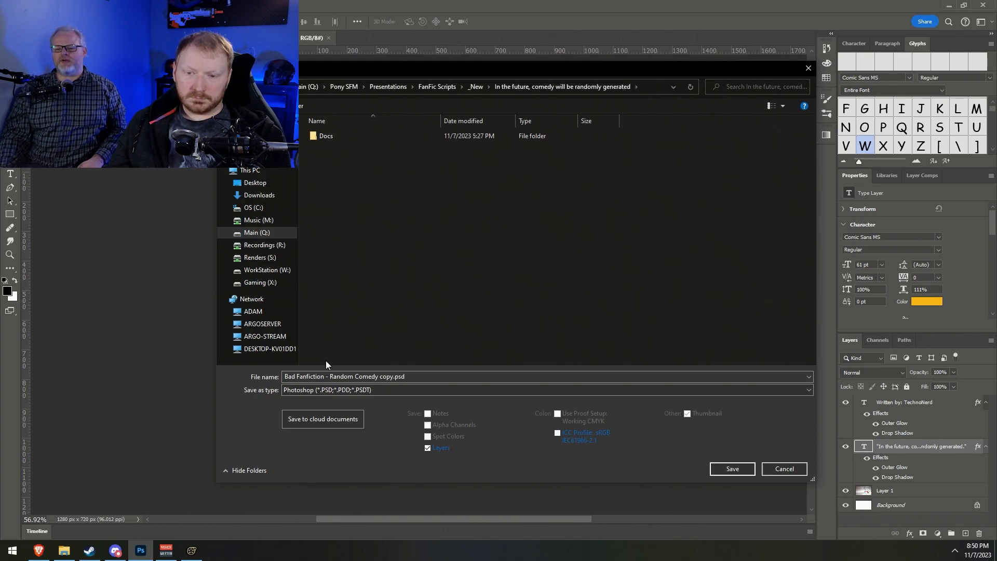
# Save the copy as a PNG named "Random Comedy.png" with the large file size option
pyautogui.click(352, 381)
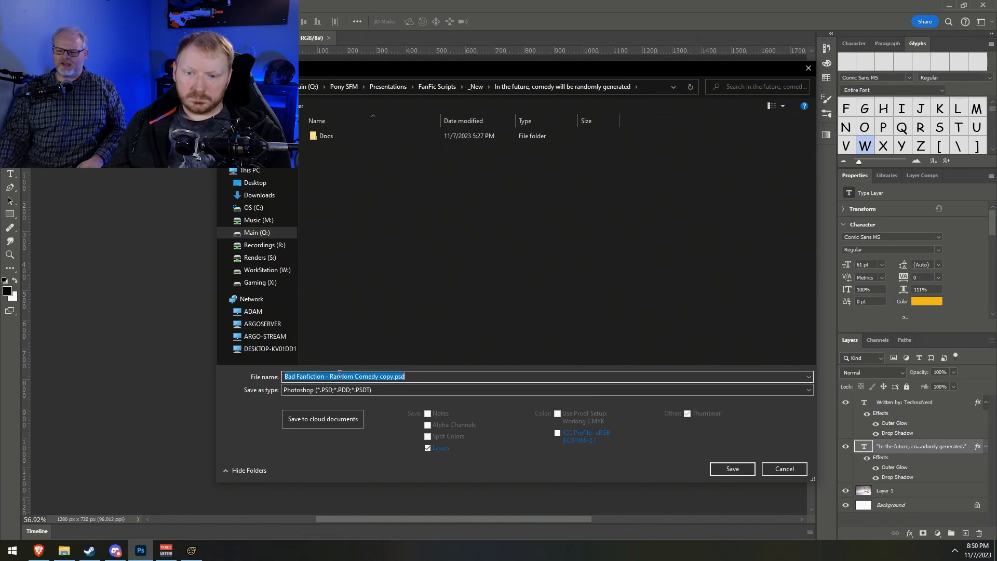
pyautogui.click(322, 389)
pyautogui.click(301, 342)
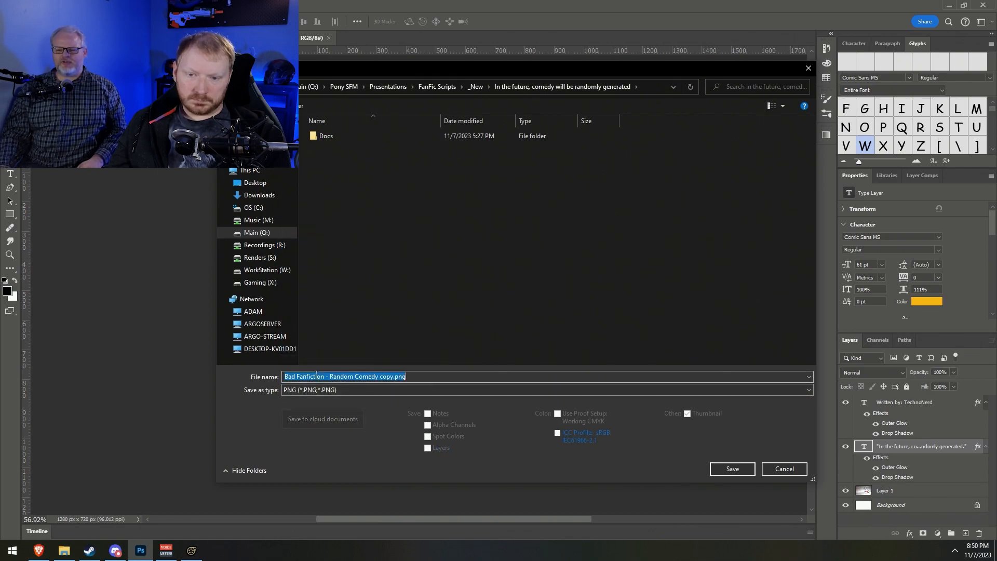
pyautogui.moveTo(329, 377); pyautogui.dragTo(217, 382)
pyautogui.press('BackSpace')
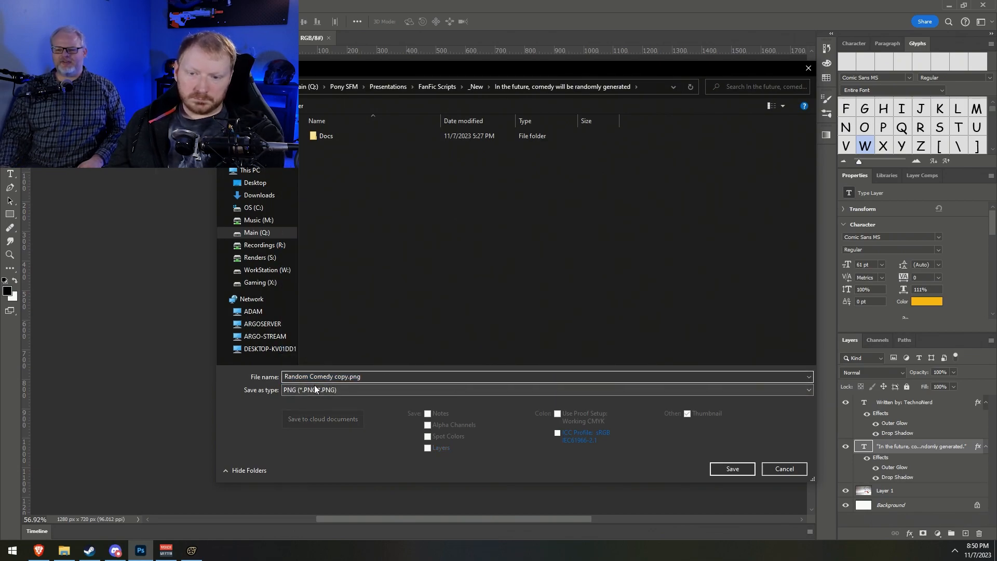
pyautogui.press('BackSpace')
pyautogui.press('BackSpace')
pyautogui.press('BackSpace')
pyautogui.press('BackSpace')
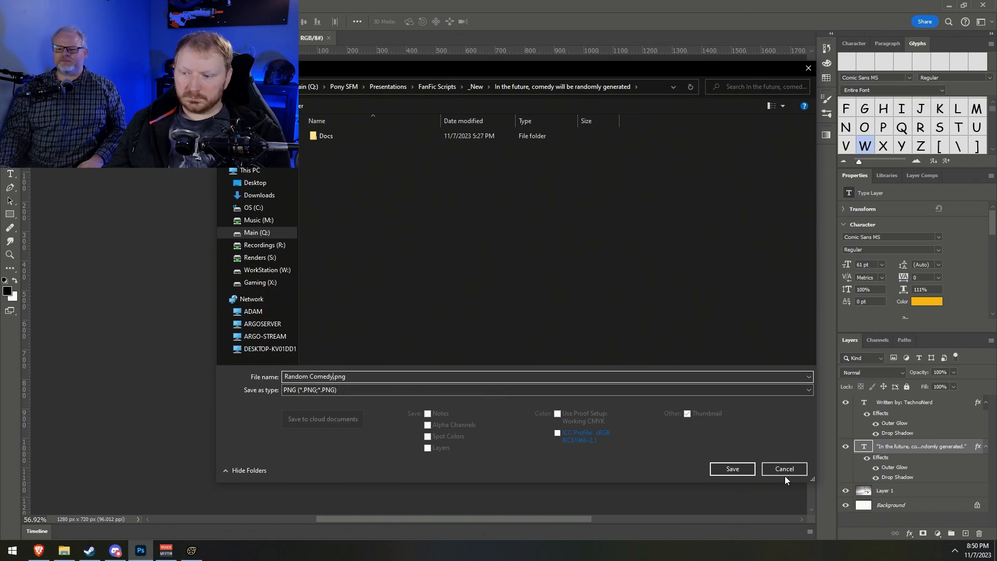
pyautogui.click(747, 471)
pyautogui.press('Return')
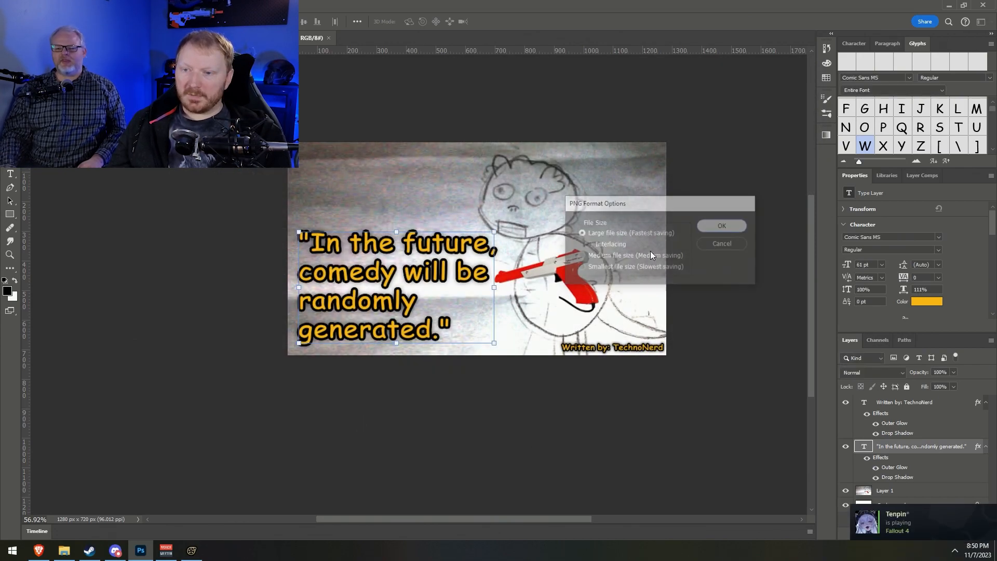
pyautogui.keyDown('ctrl'); pyautogui.scroll(2, 651, 241); pyautogui.keyUp('ctrl')
pyautogui.keyDown('ctrl'); pyautogui.scroll(-4, 651, 239); pyautogui.keyUp('ctrl')
pyautogui.keyDown('alt'); pyautogui.scroll(3, 651, 237); pyautogui.keyUp('alt')
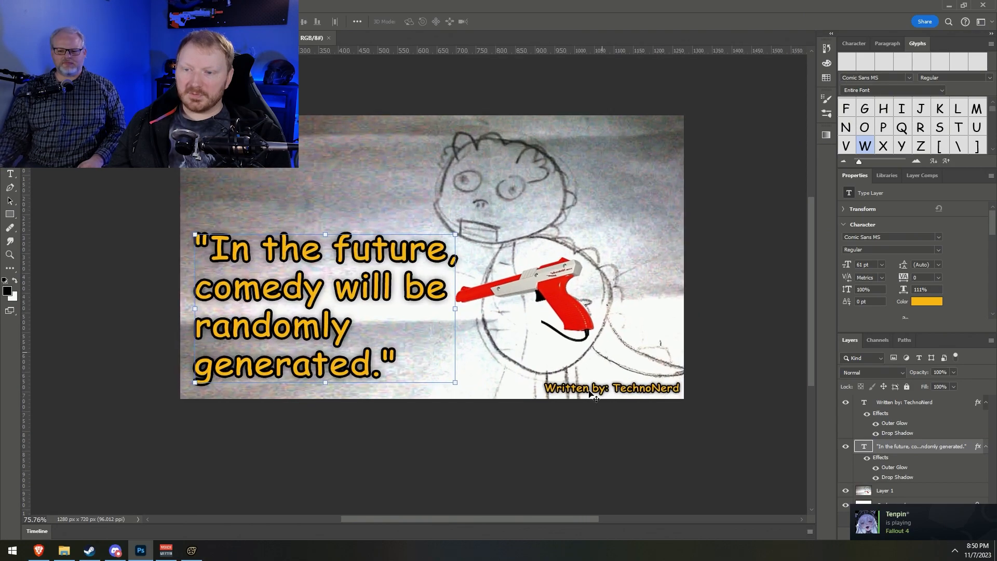
pyautogui.click(412, 484)
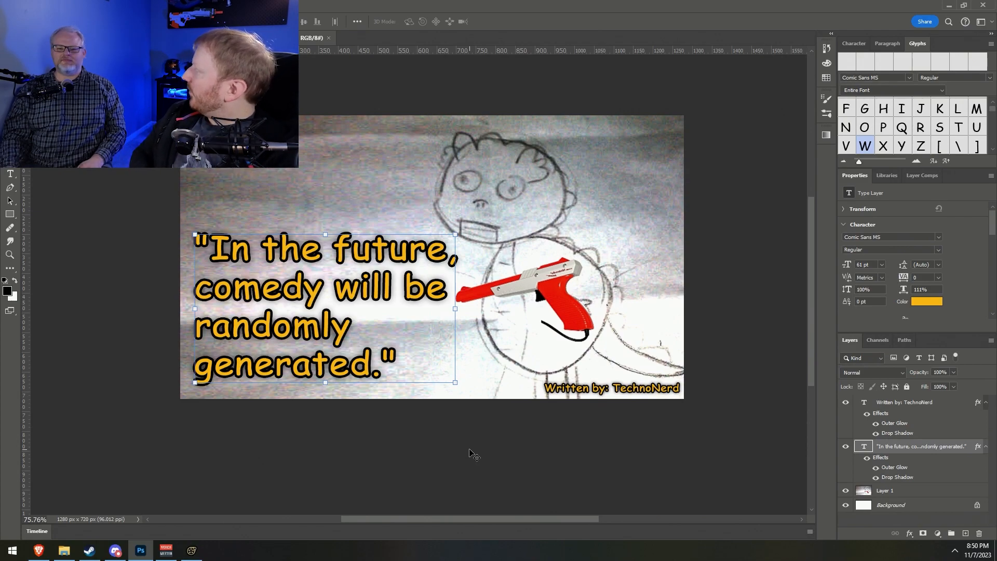
# Switch to the Brave browser and open the main story page of the bookmarked "Luna has a dream"
pyautogui.hotkey('alt', 'Tab')
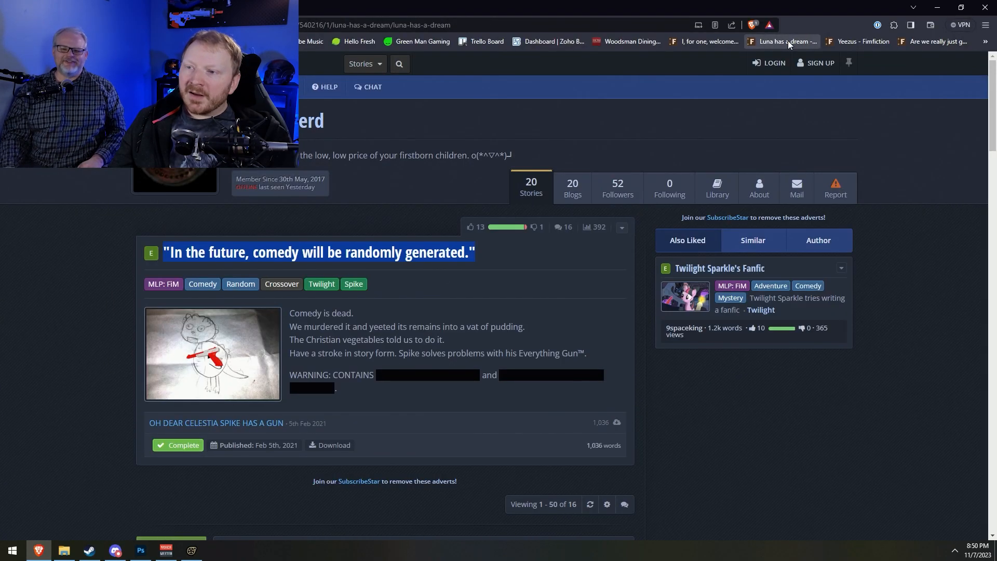
pyautogui.click(787, 41)
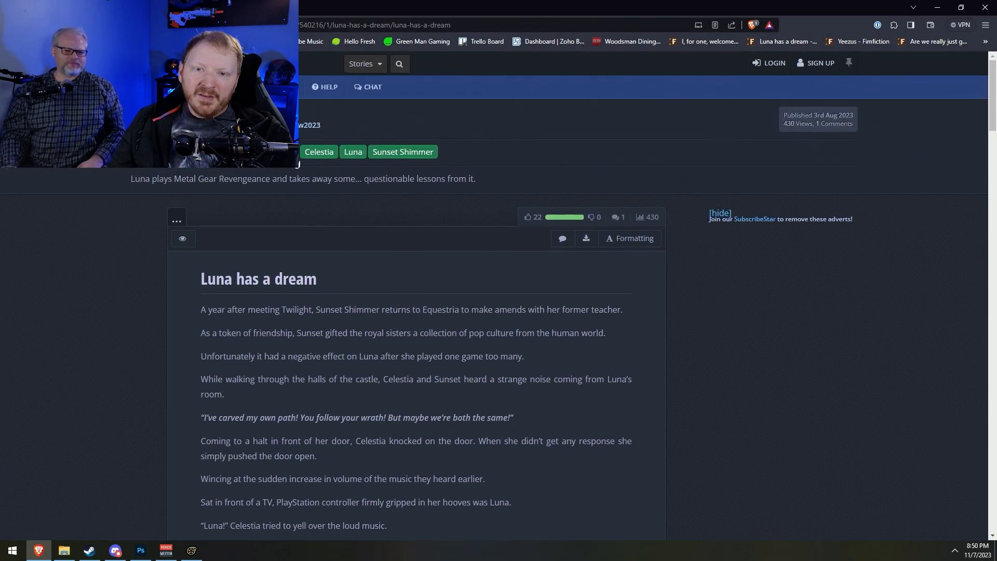
pyautogui.click(187, 125)
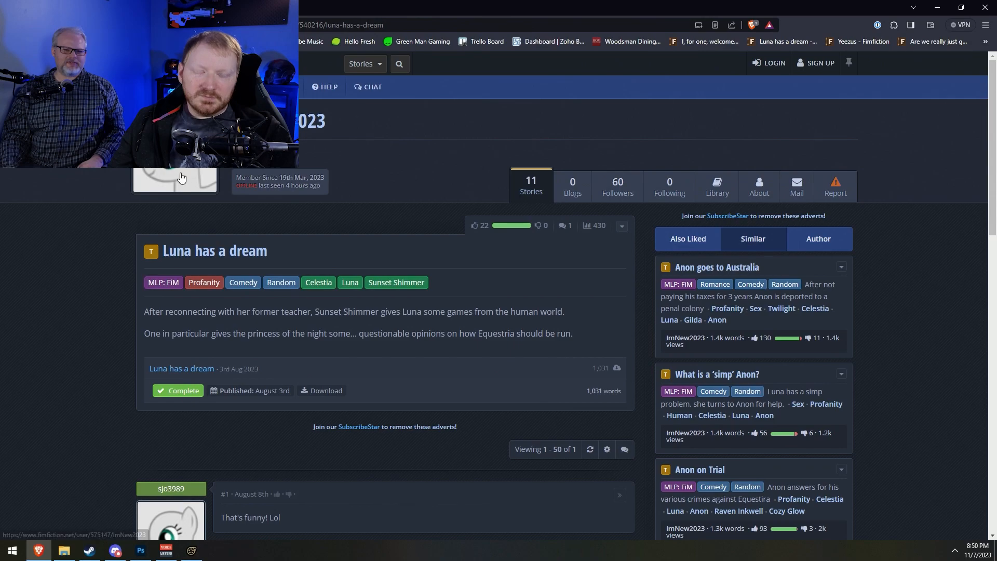
pyautogui.scroll(-3, 317, 313)
pyautogui.scroll(3, 314, 309)
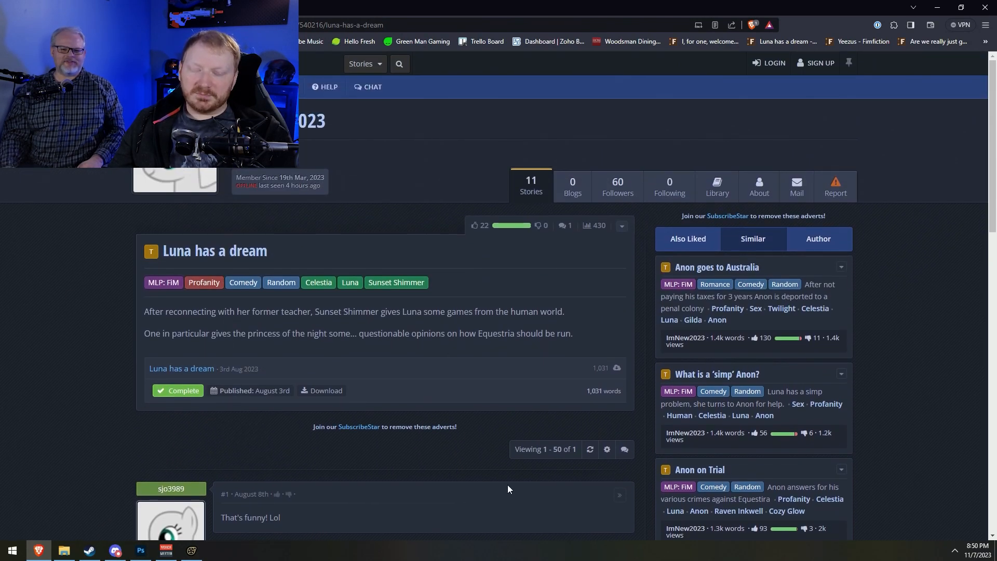
# Open the bookmarked "Twilight touches grass" story's main page and view its cover image at full size
pyautogui.click(705, 42)
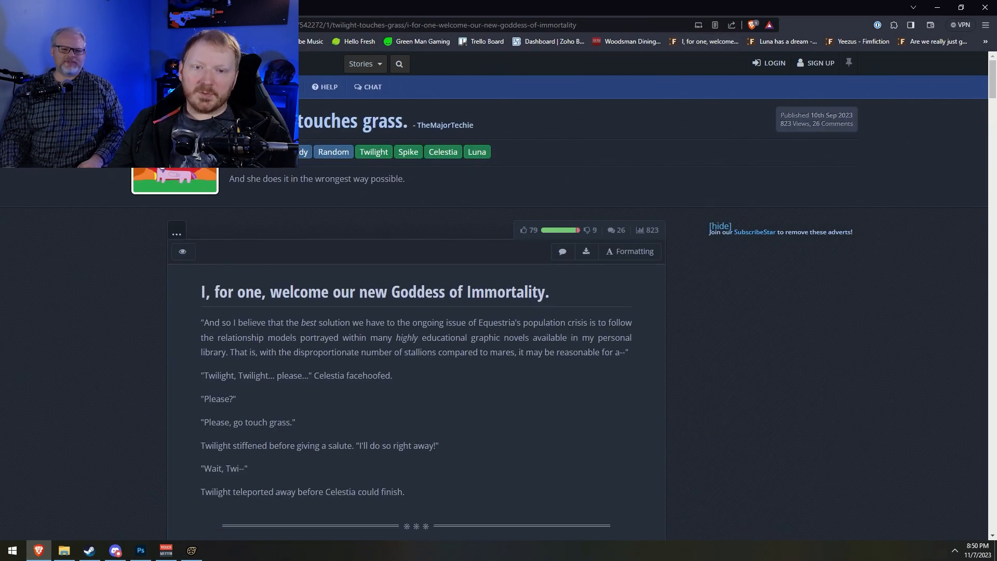
pyautogui.click(259, 123)
pyautogui.scroll(-3, 315, 262)
pyautogui.click(183, 223)
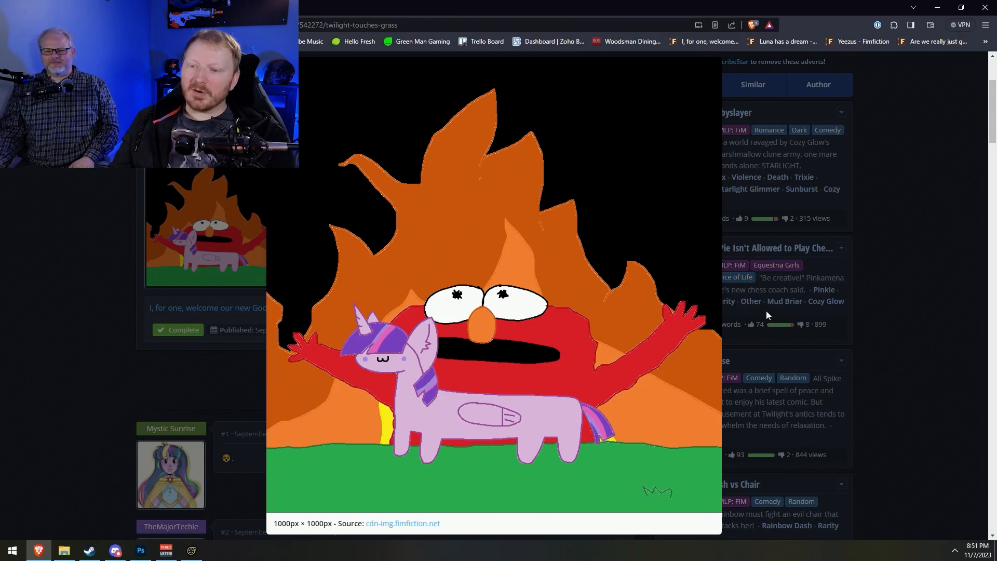
pyautogui.click(931, 200)
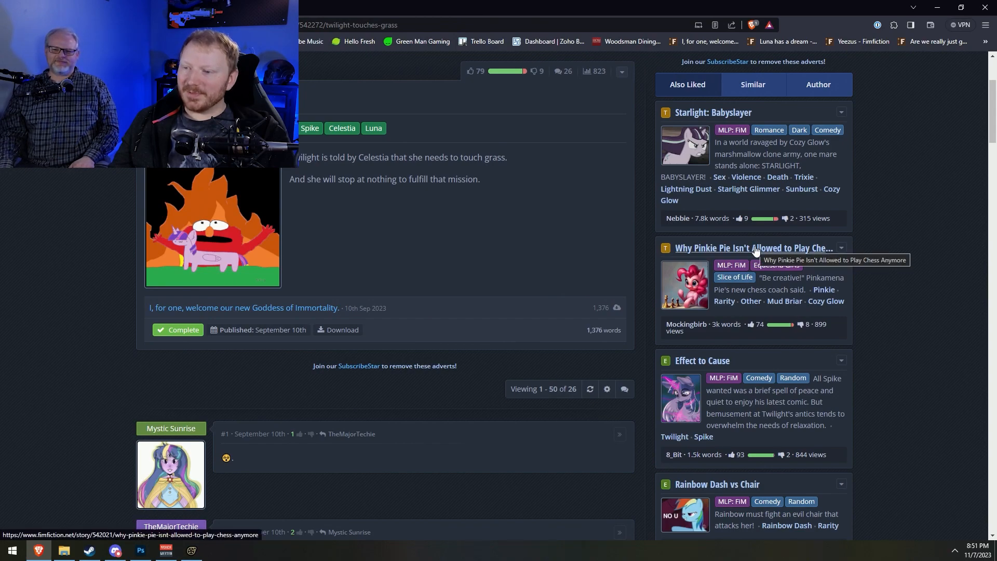
pyautogui.scroll(1, 919, 285)
pyautogui.scroll(-2, 919, 285)
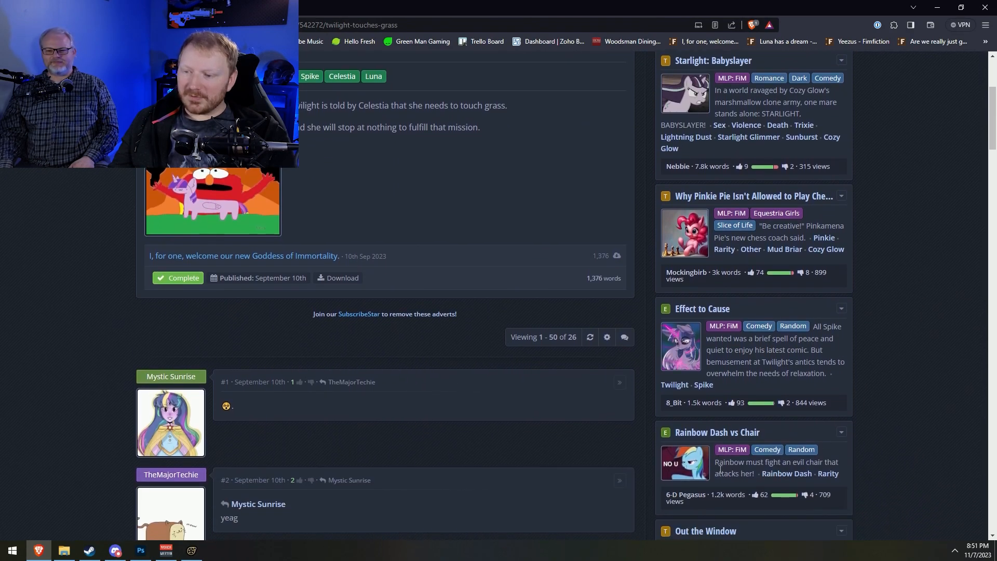
pyautogui.scroll(4, 720, 469)
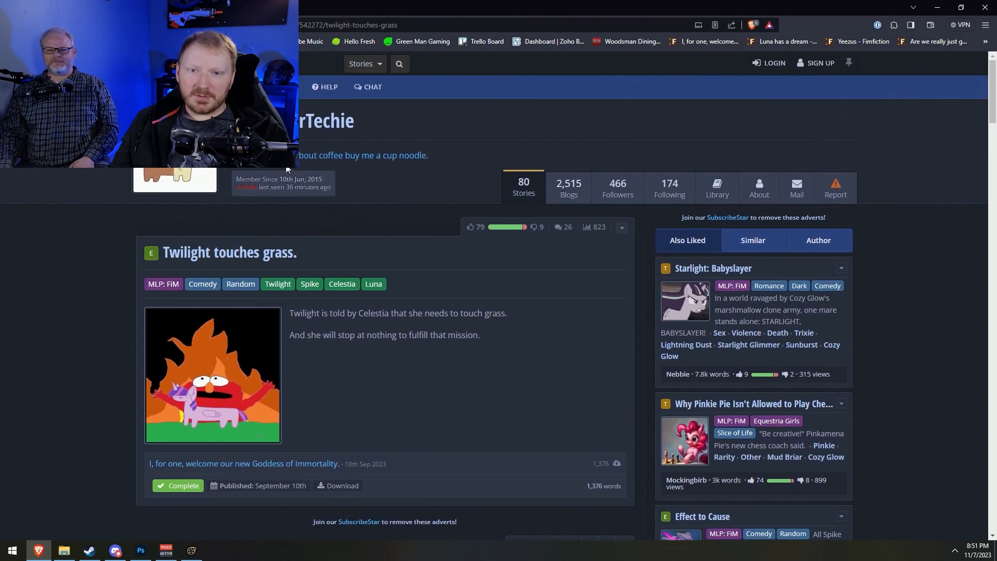
pyautogui.scroll(-2, 535, 344)
pyautogui.scroll(2, 528, 338)
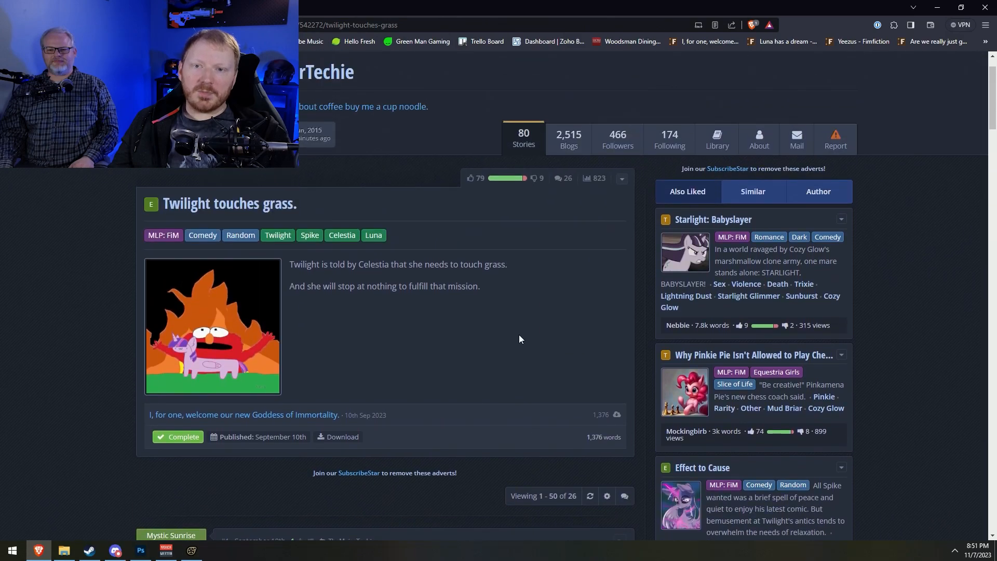
# View the author's avatar at full size, close it, and look through the comments on the "Twilight touches grass" page
pyautogui.click(166, 173)
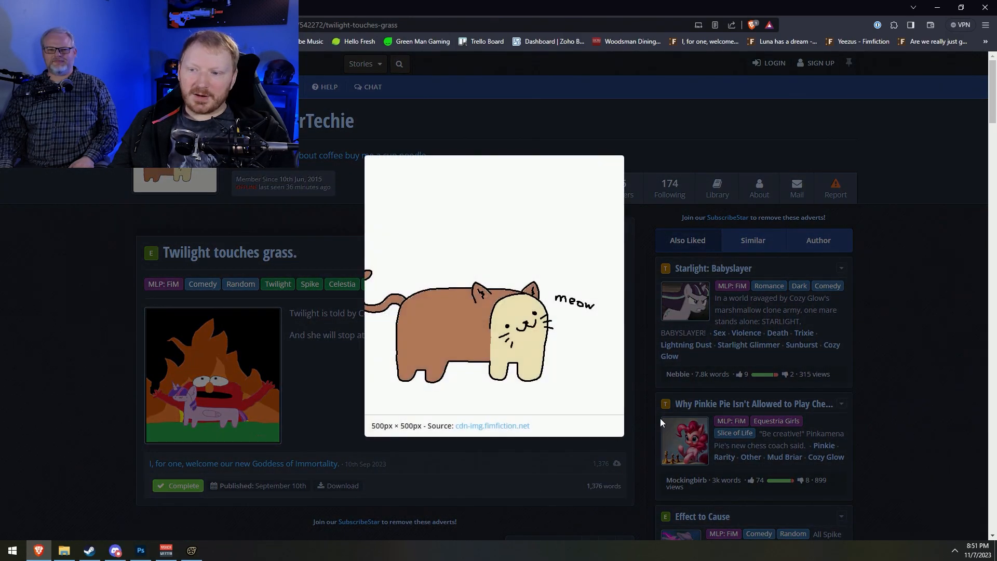
pyautogui.click(511, 472)
pyautogui.scroll(-2, 236, 423)
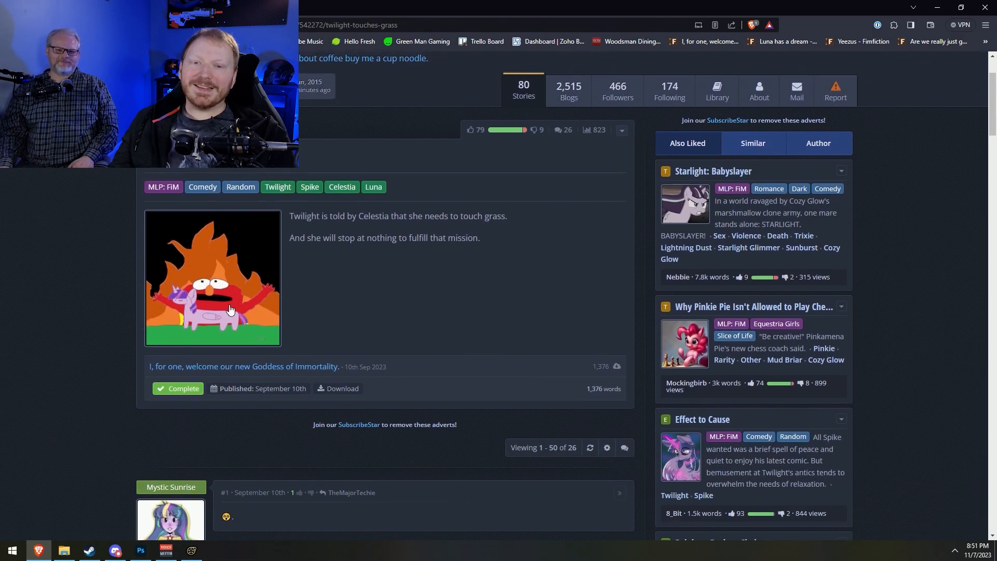
pyautogui.scroll(2, 208, 374)
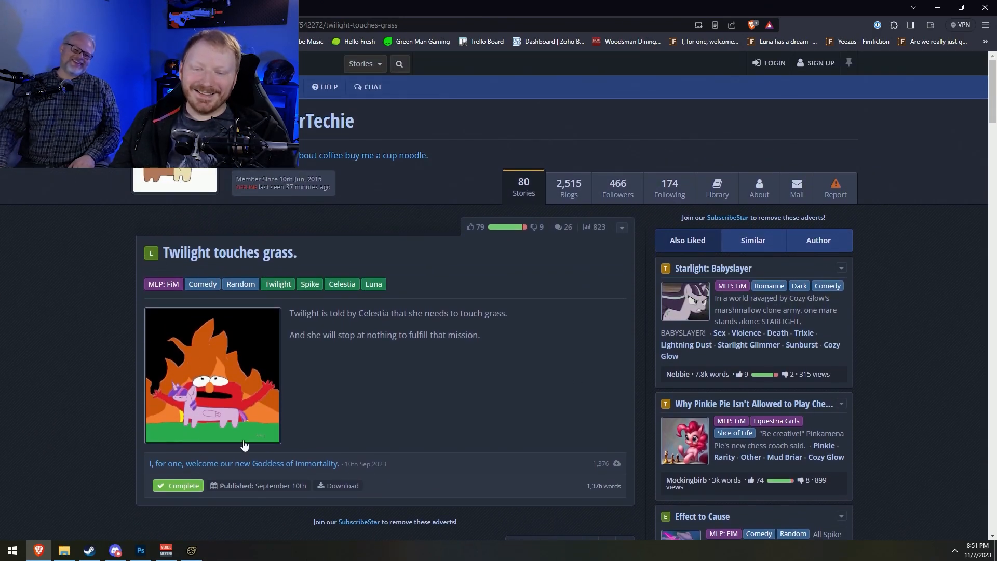
pyautogui.scroll(-5, 447, 435)
pyautogui.scroll(-8, 494, 452)
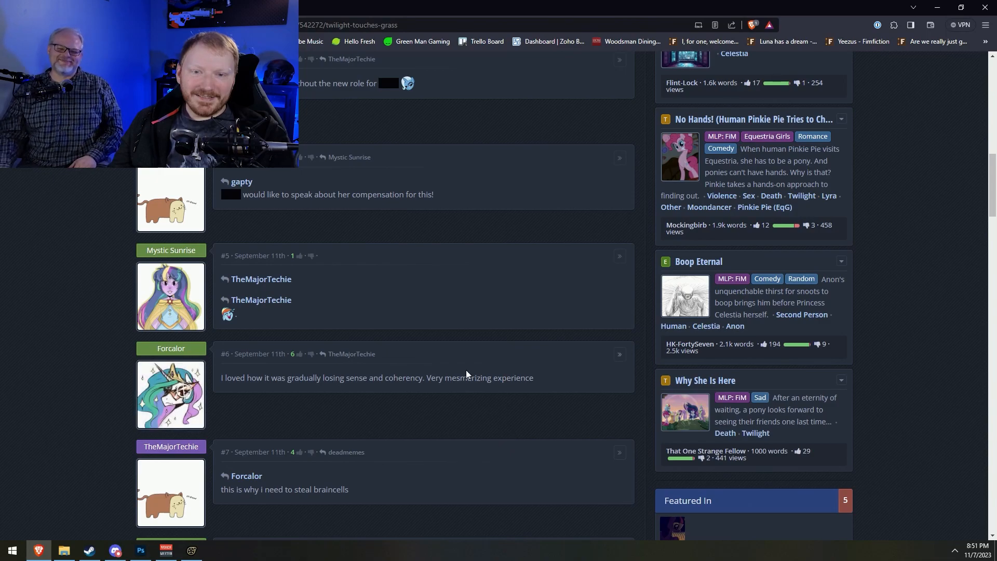
pyautogui.scroll(13, 538, 392)
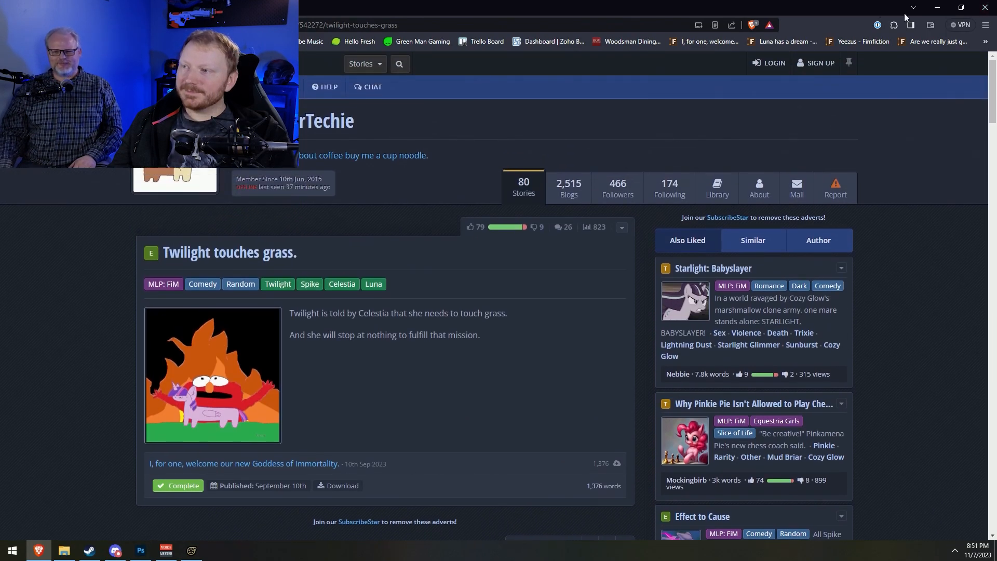
# Leave the browser, close the finished thumbnail document in Photoshop, and open the _New scripts folder in File Explorer
pyautogui.click(940, 10)
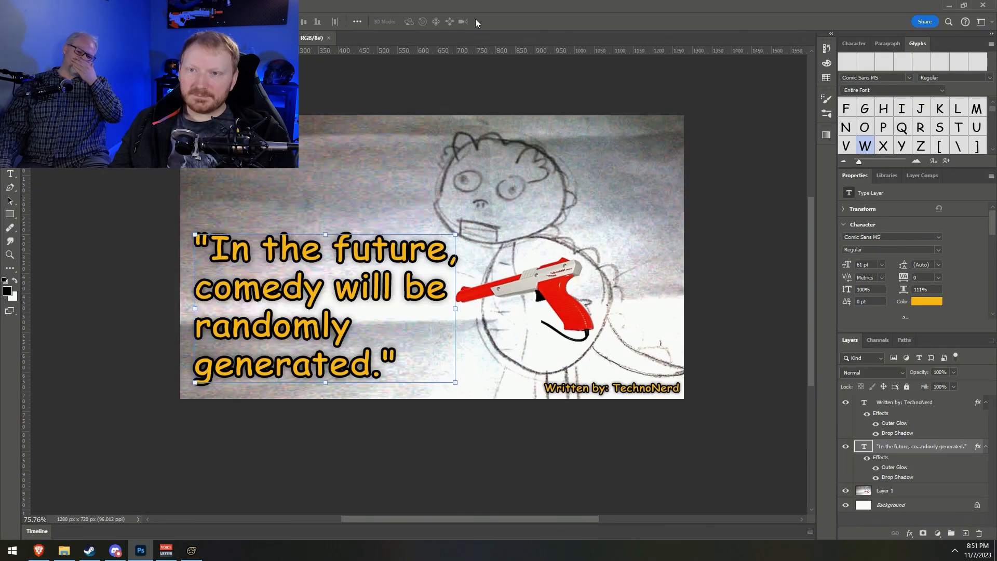
pyautogui.click(328, 38)
pyautogui.click(64, 551)
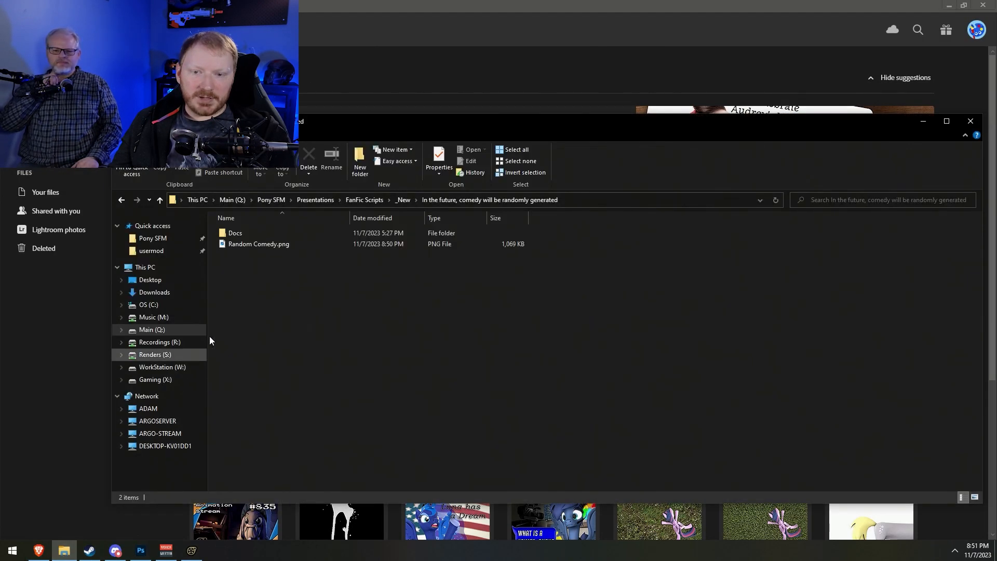
pyautogui.click(403, 201)
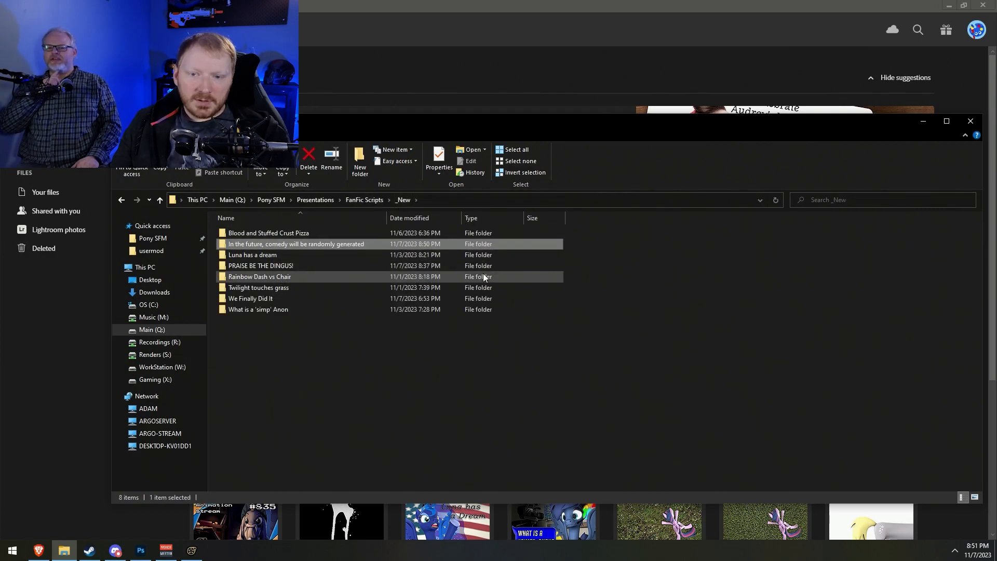
# Go through the story folders in _New, check the contents of "What is a 'simp' Anon", and return to _New
pyautogui.press('Down')
pyautogui.press('Down')
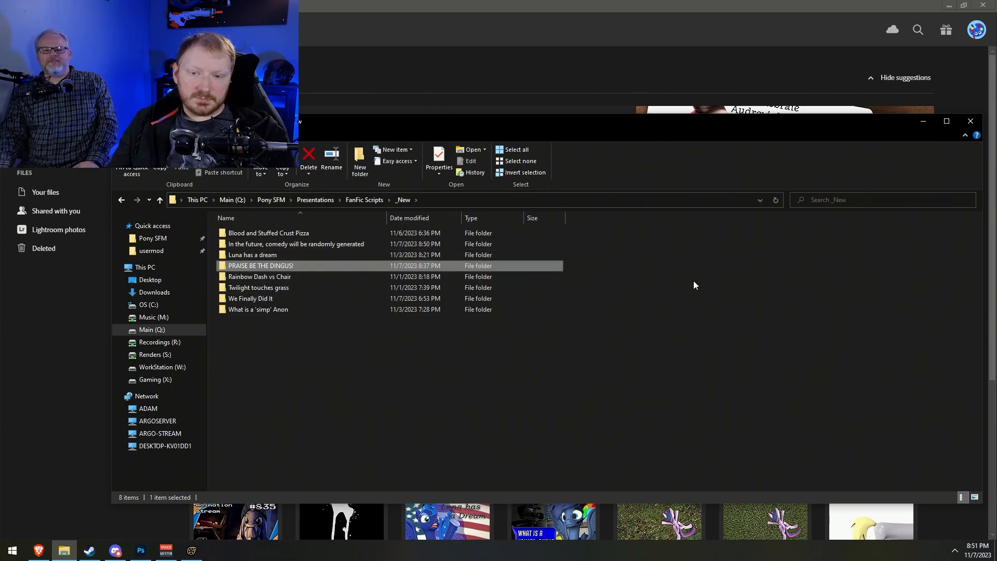
pyautogui.press('Down')
pyautogui.press('Down')
pyautogui.press('Down')
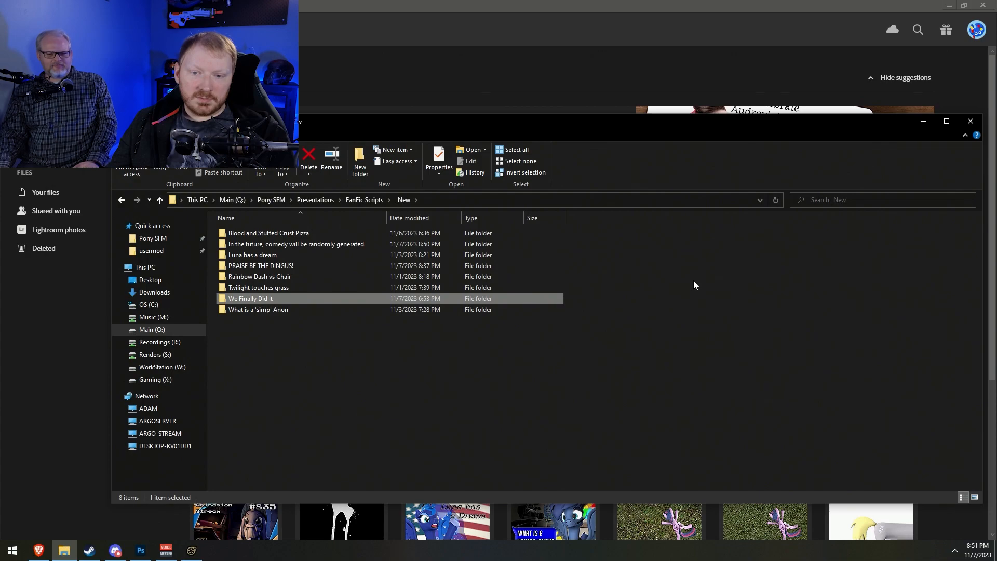
pyautogui.press('Down')
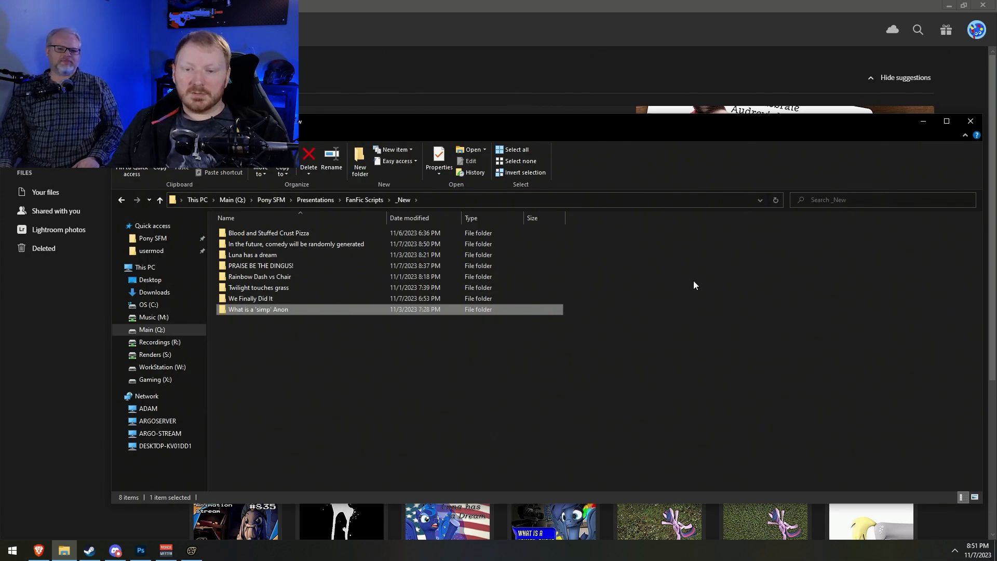
pyautogui.doubleClick(276, 310)
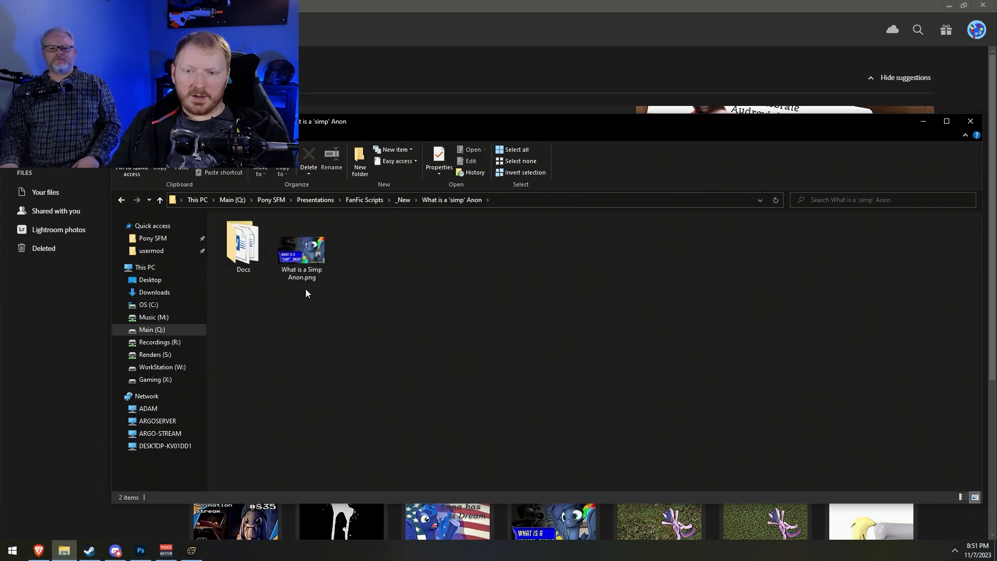
pyautogui.click(409, 200)
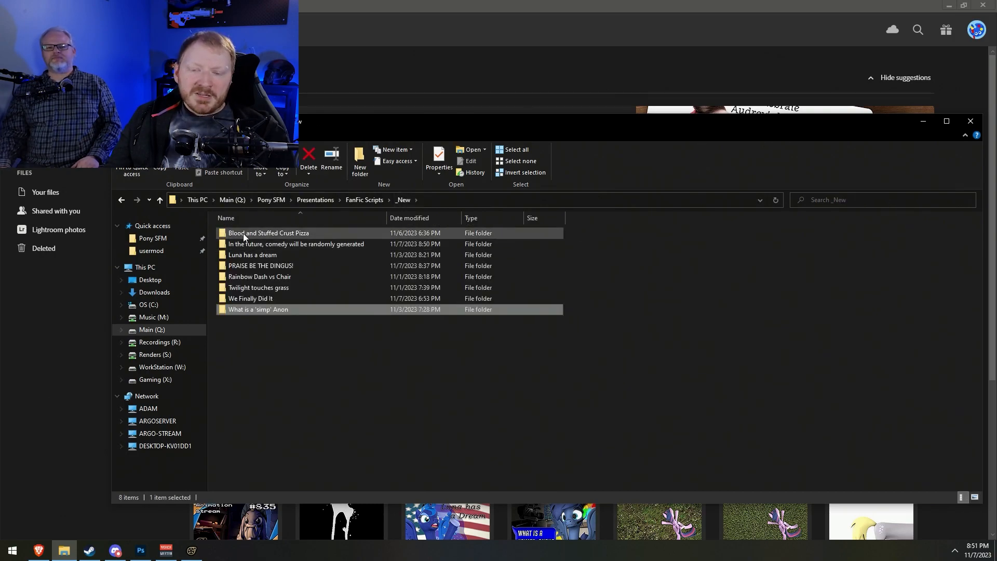
# Check the Docs folder of "Blood and Stuffed Crust Pizza" and return to _New
pyautogui.doubleClick(246, 231)
pyautogui.doubleClick(245, 237)
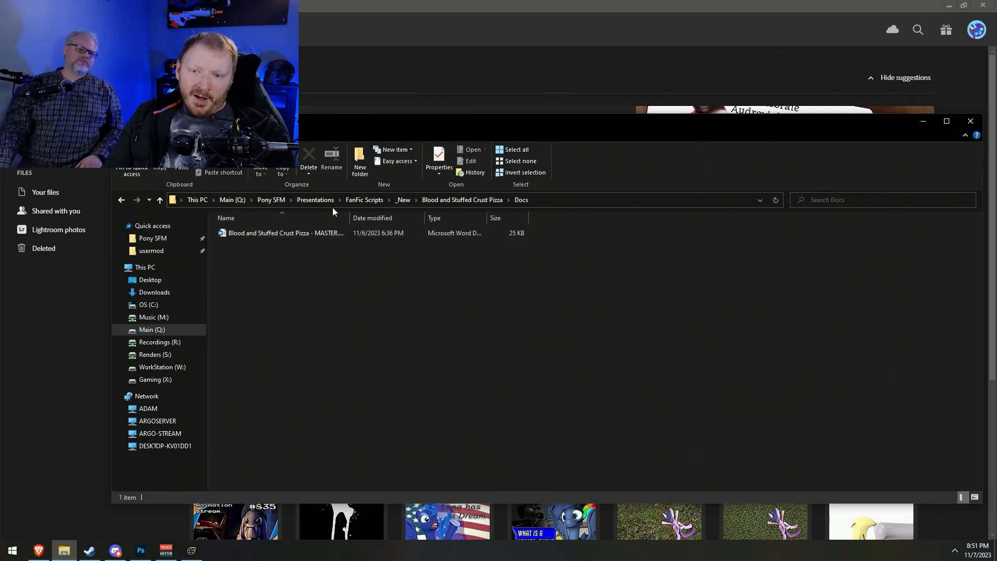
pyautogui.click(405, 200)
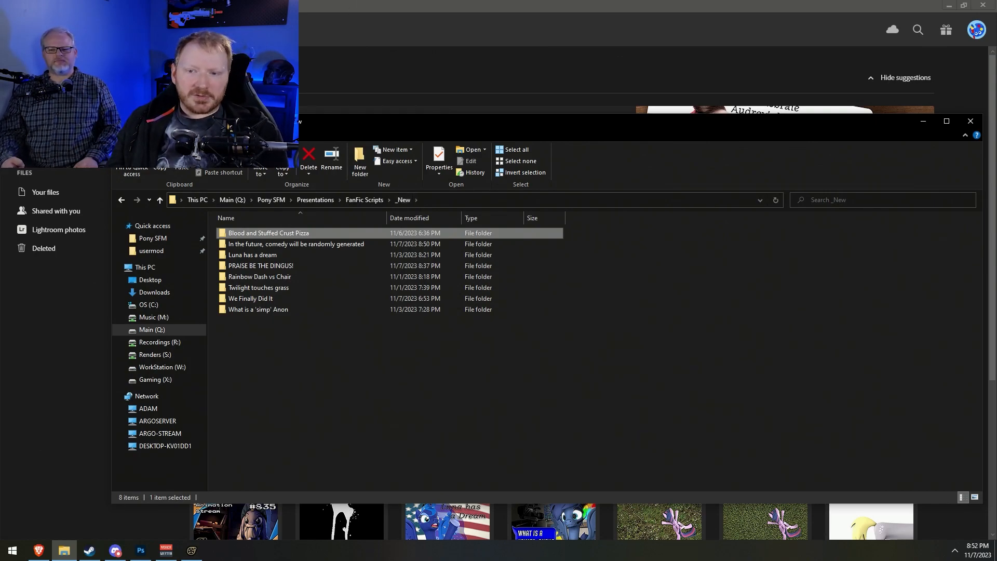
# From the _old scripts folder, open the Luna document of "Drunk Princesses and Dolphins", skim it in Word, and close it
pyautogui.click(372, 201)
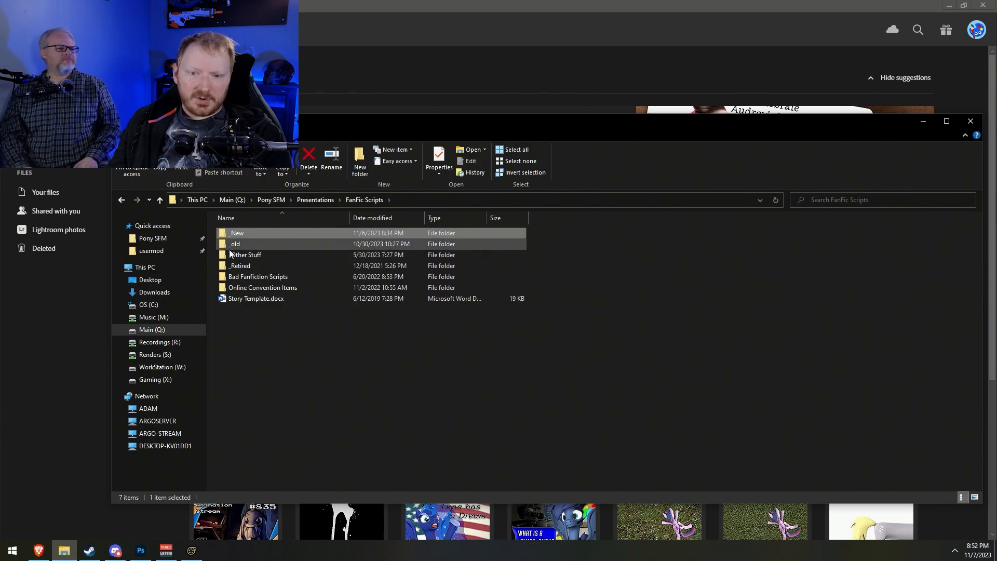
pyautogui.doubleClick(237, 245)
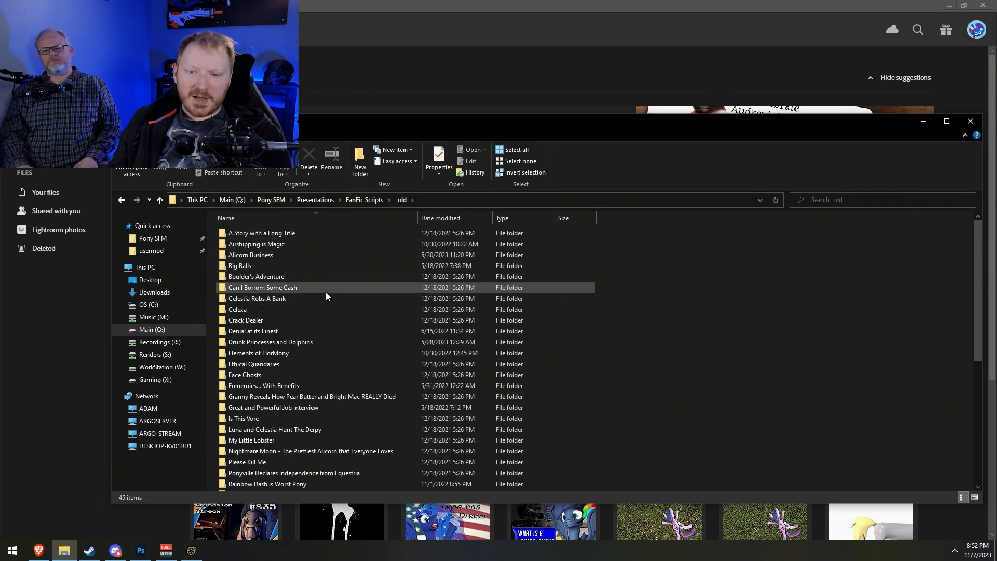
pyautogui.doubleClick(282, 344)
pyautogui.click(259, 250)
pyautogui.doubleClick(260, 253)
pyautogui.doubleClick(269, 266)
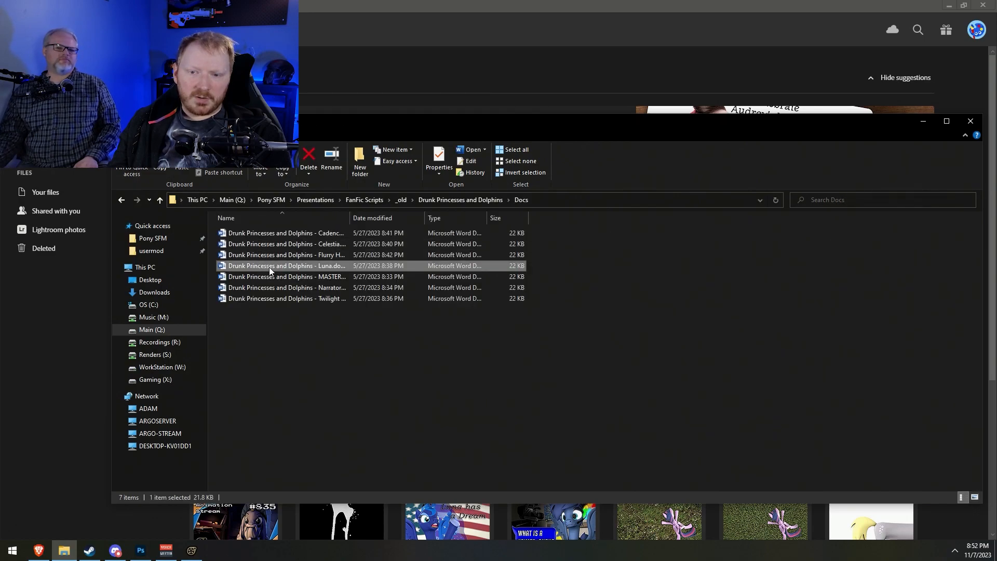
pyautogui.scroll(-3, 477, 288)
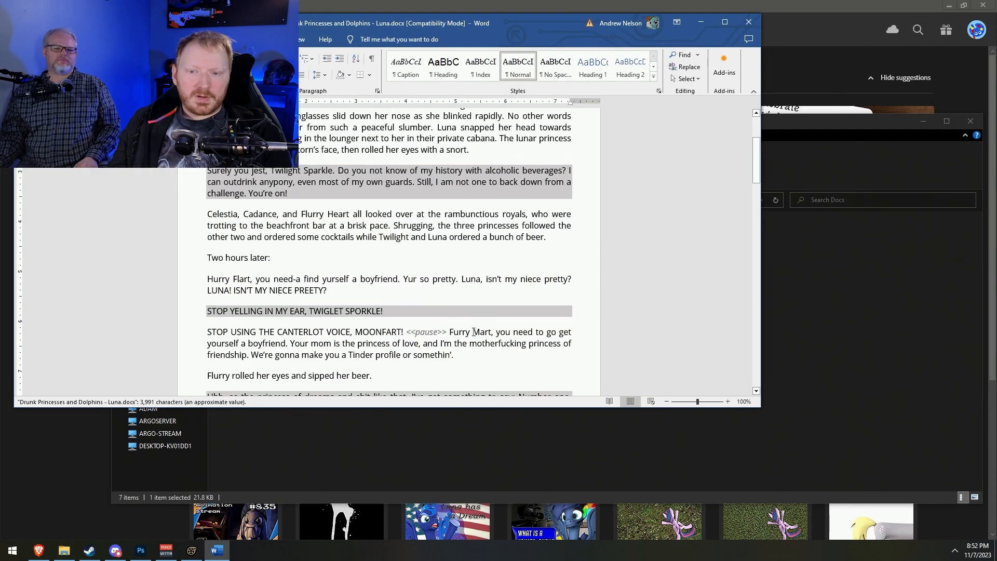
pyautogui.scroll(3, 477, 288)
pyautogui.click(749, 22)
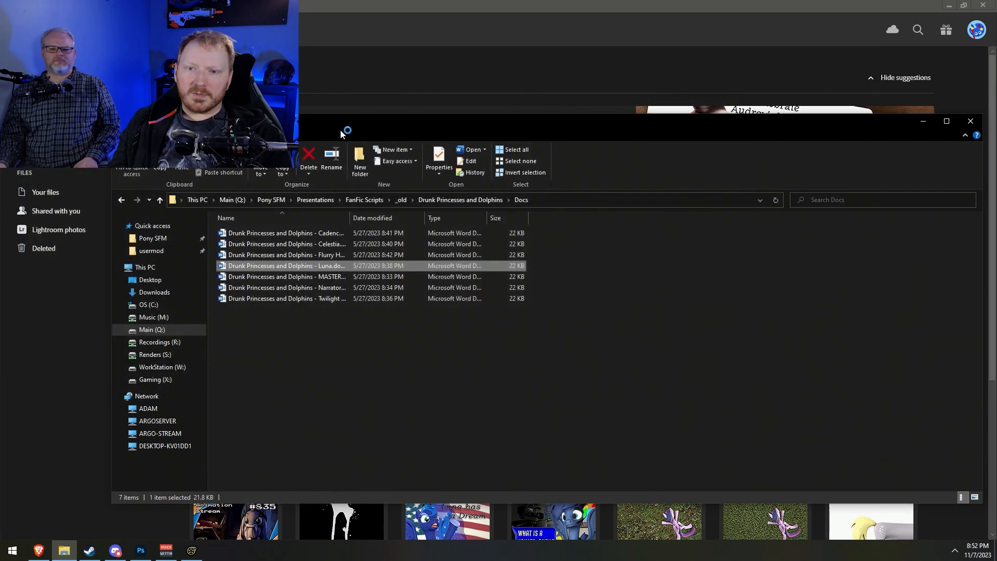
# Return to the _old folder and look through its whole list of story folders
pyautogui.click(402, 199)
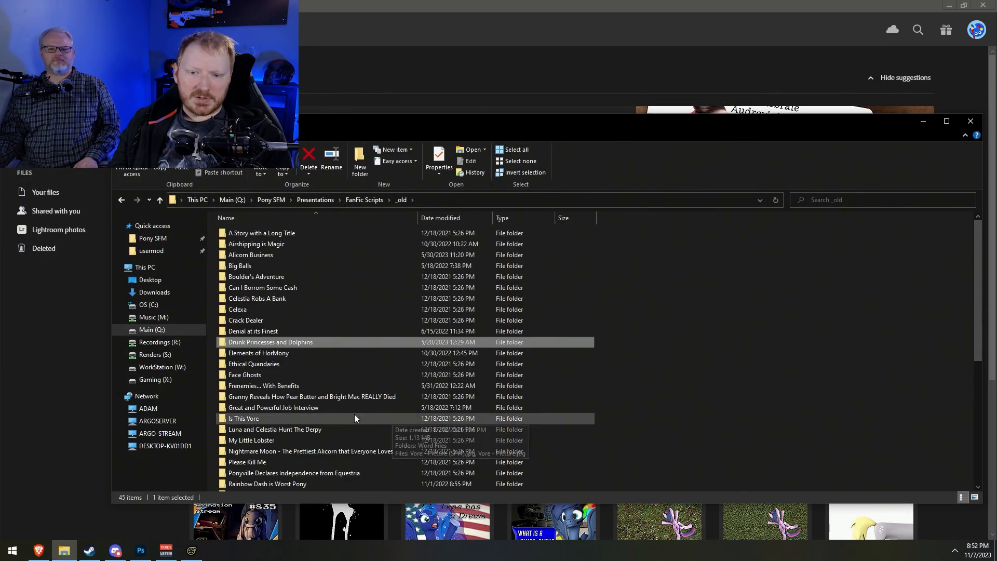
pyautogui.scroll(-4, 356, 415)
pyautogui.scroll(-3, 353, 410)
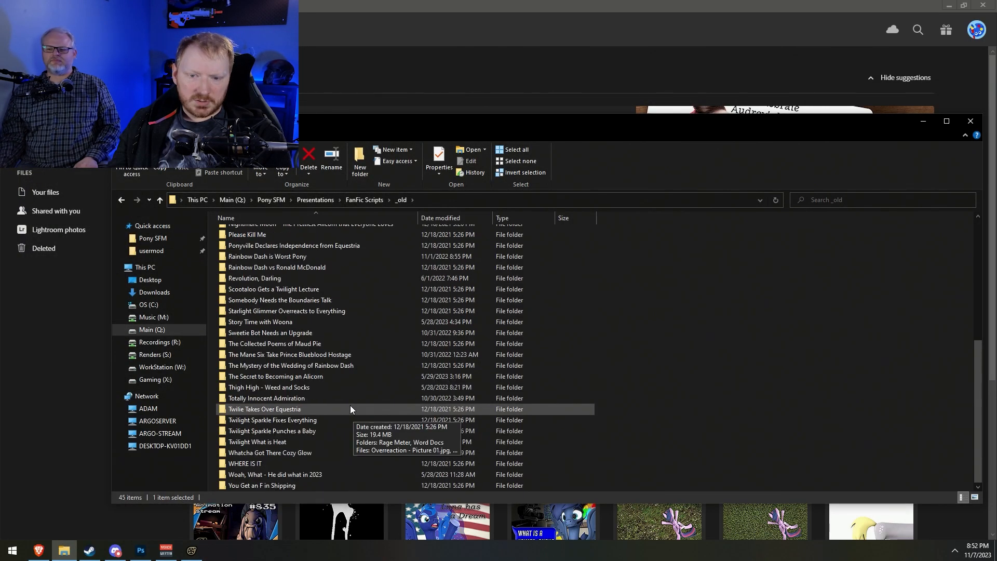
pyautogui.click(319, 369)
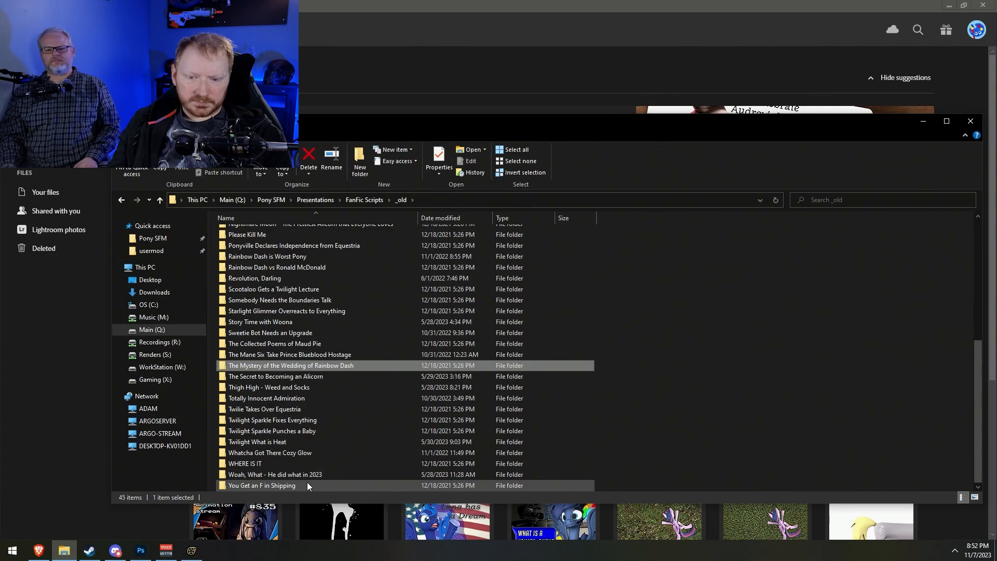
pyautogui.scroll(7, 307, 483)
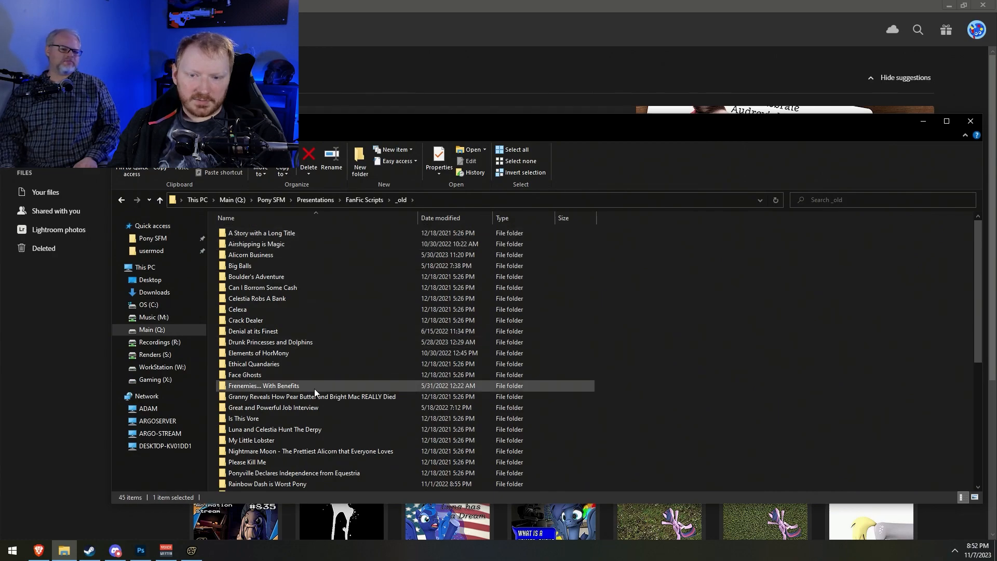
# Open the Narrator document from the Docs folder of "Elements of HorMony", view its highlighted lines in Word, and close it
pyautogui.doubleClick(291, 354)
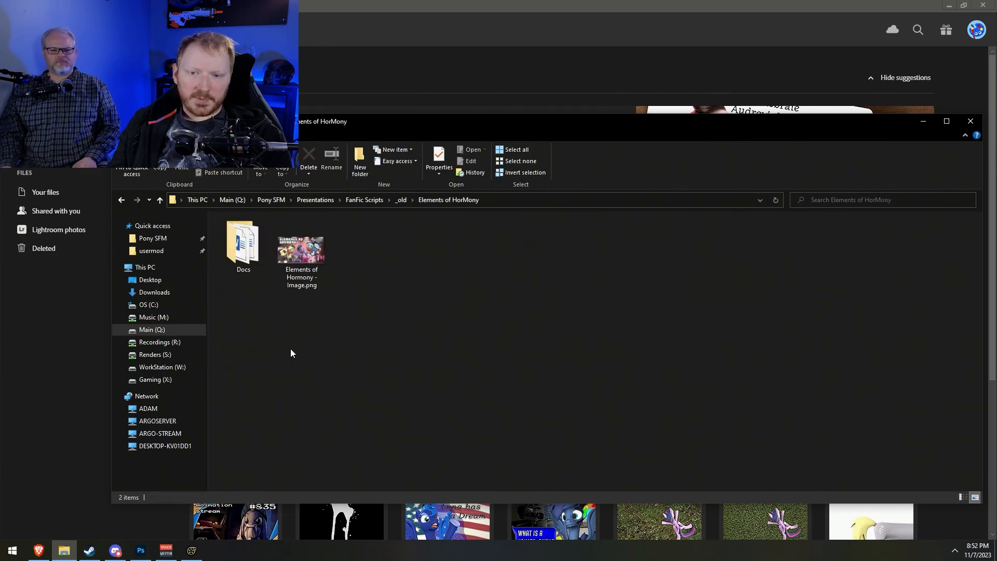
pyautogui.doubleClick(244, 248)
pyautogui.doubleClick(252, 250)
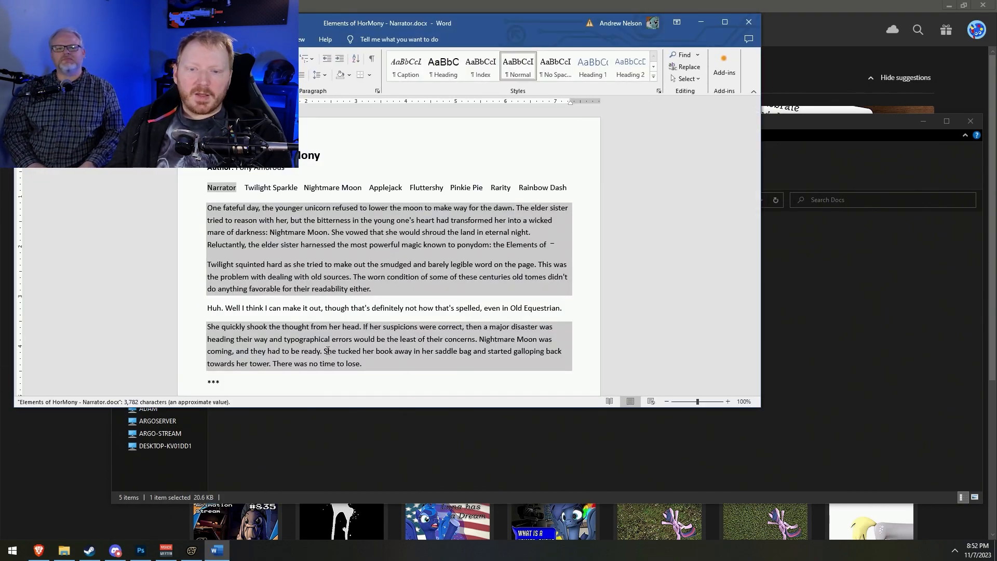
pyautogui.moveTo(761, 21); pyautogui.dragTo(756, 21)
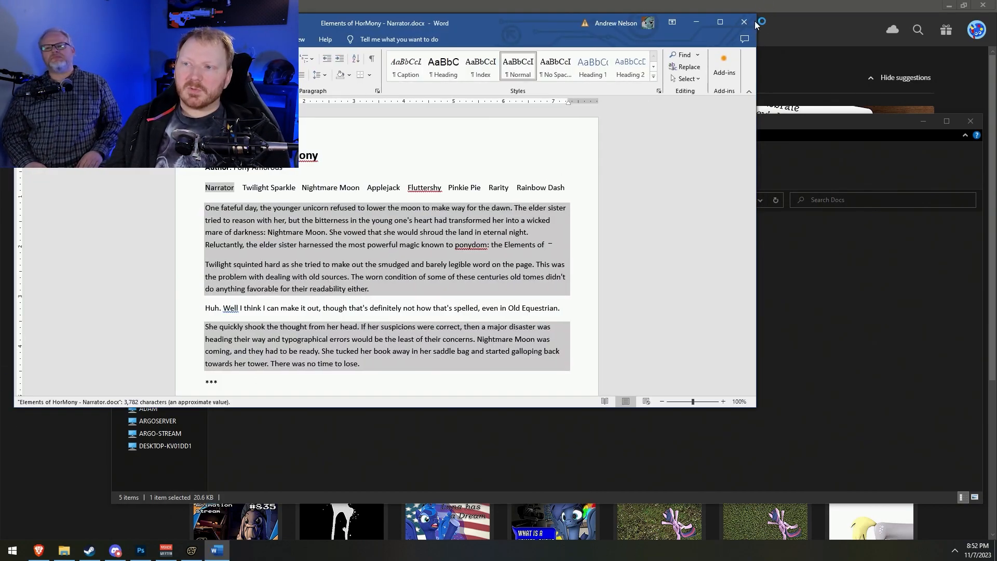
pyautogui.click(744, 22)
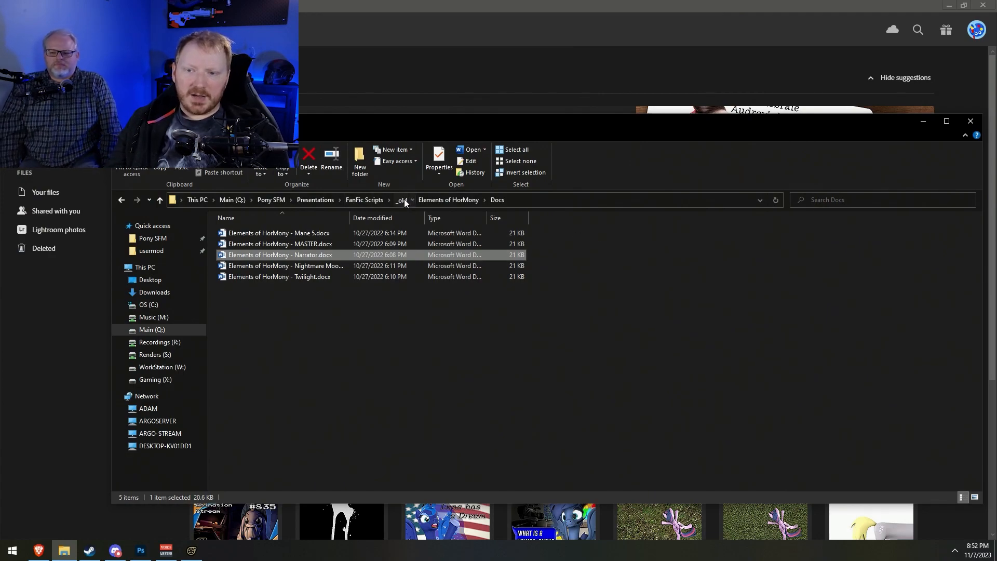
# Go back to _old and examine the remaining story folders down to the end of the list
pyautogui.click(403, 200)
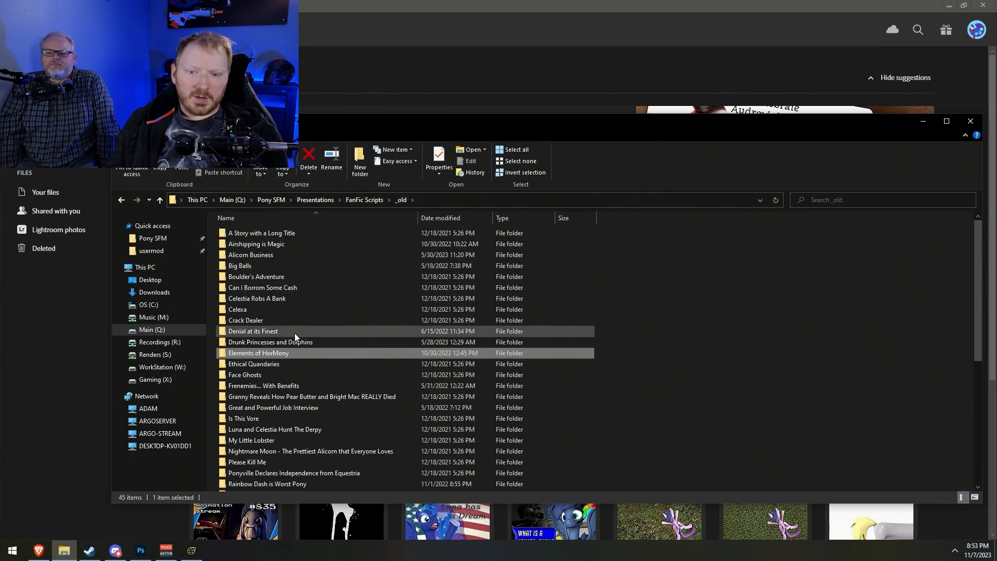
pyautogui.scroll(-4, 295, 333)
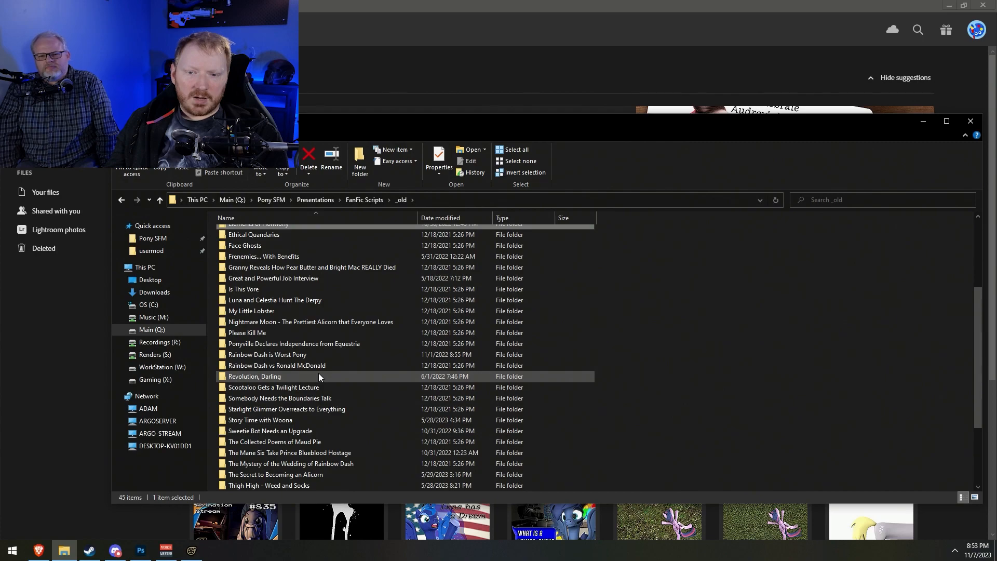
pyautogui.scroll(-1, 319, 374)
pyautogui.scroll(-1, 320, 377)
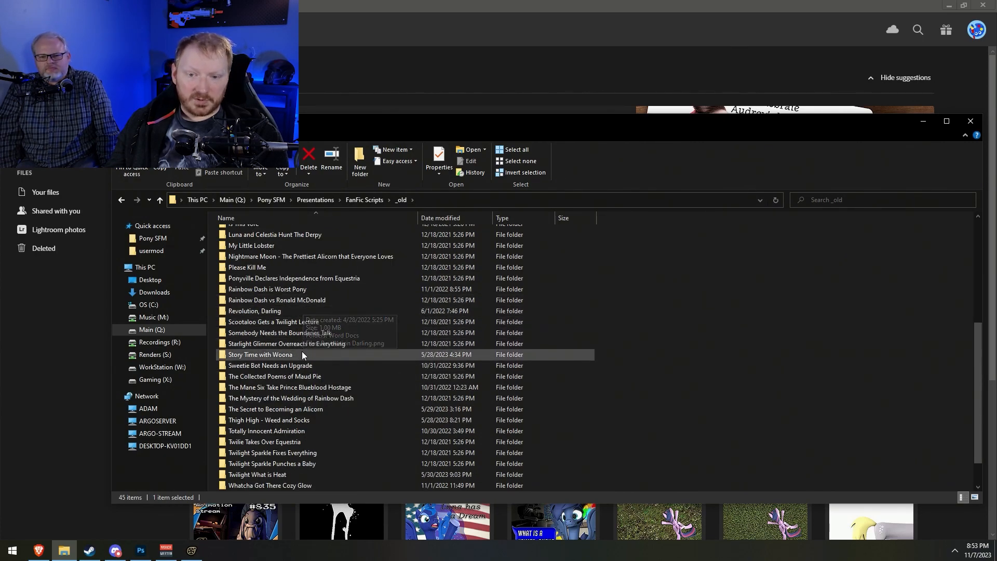
pyautogui.moveTo(300, 358)
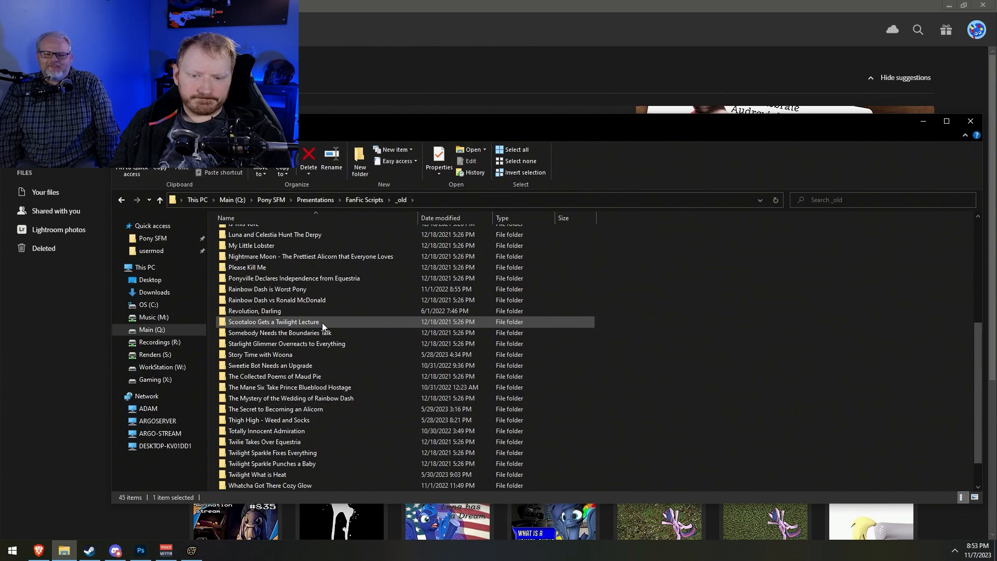
pyautogui.scroll(-1, 364, 454)
pyautogui.moveTo(299, 378)
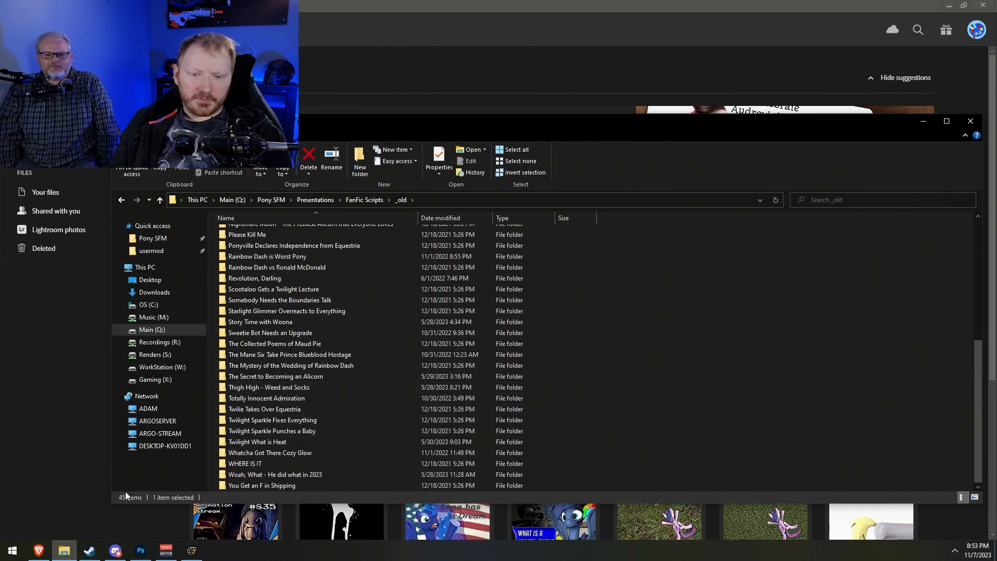
# Go up to FanFic Scripts and open the _Retired folder to view its stories
pyautogui.click(364, 200)
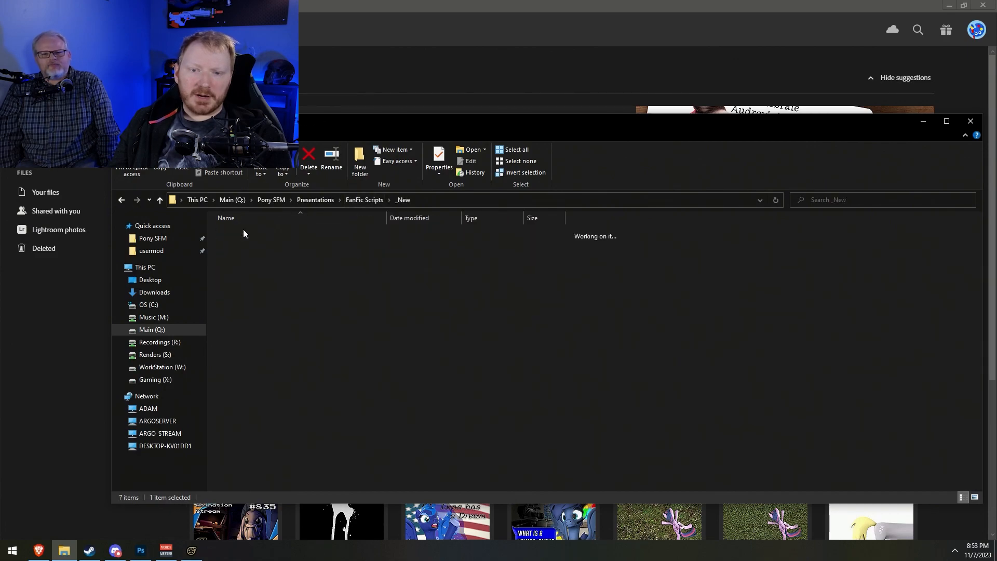
pyautogui.click(359, 200)
pyautogui.doubleClick(255, 265)
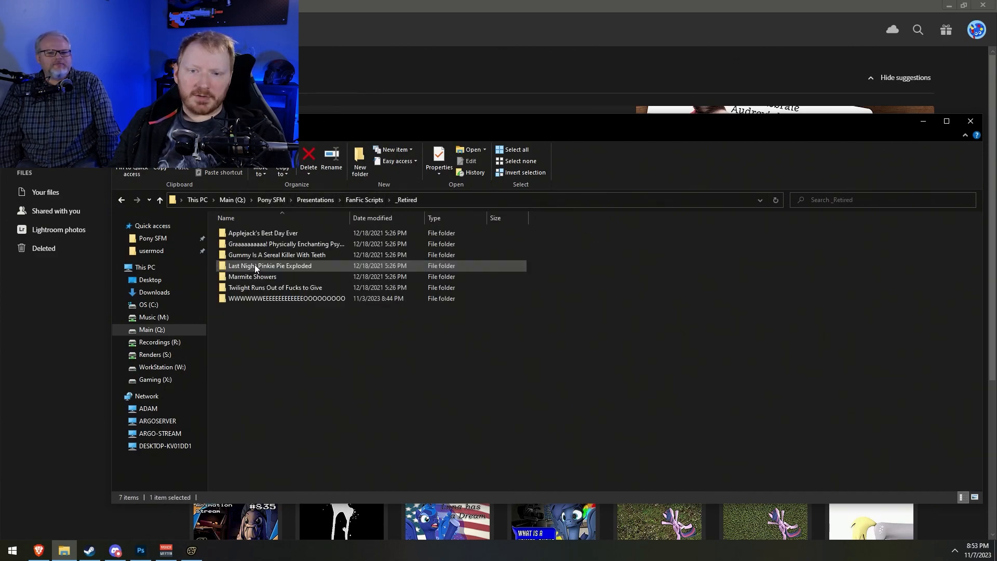
# Return to FanFic Scripts, look through the Bad Fanfiction Scripts folder, and open its "Great and Powerful Job Interview" subfolder
pyautogui.click(366, 200)
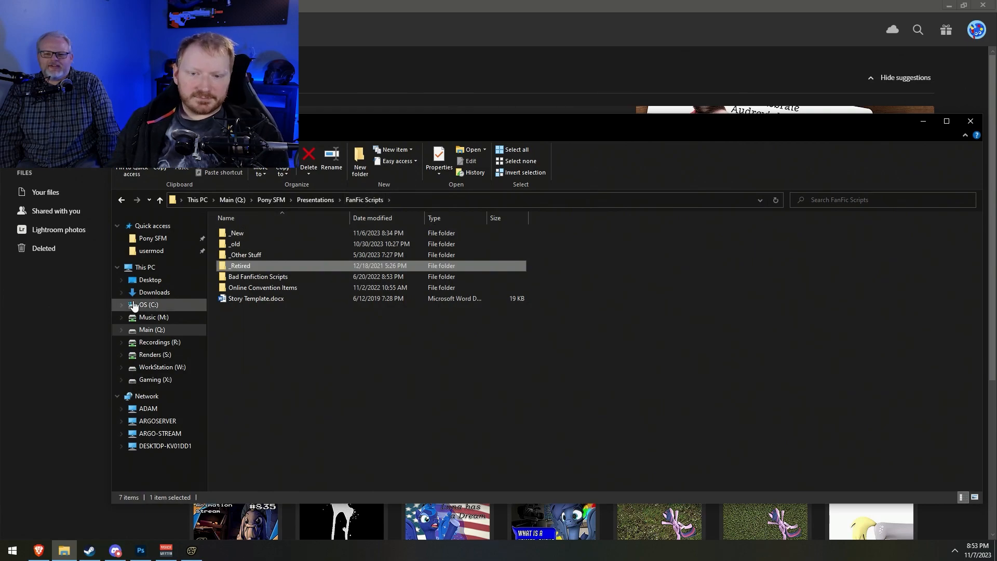
pyautogui.click(244, 277)
pyautogui.doubleClick(244, 278)
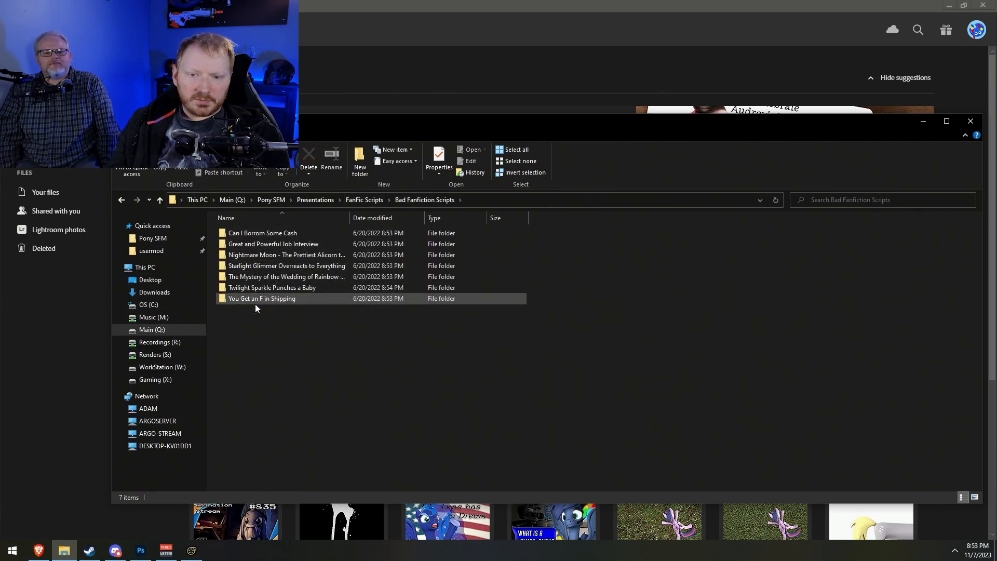
pyautogui.click(347, 201)
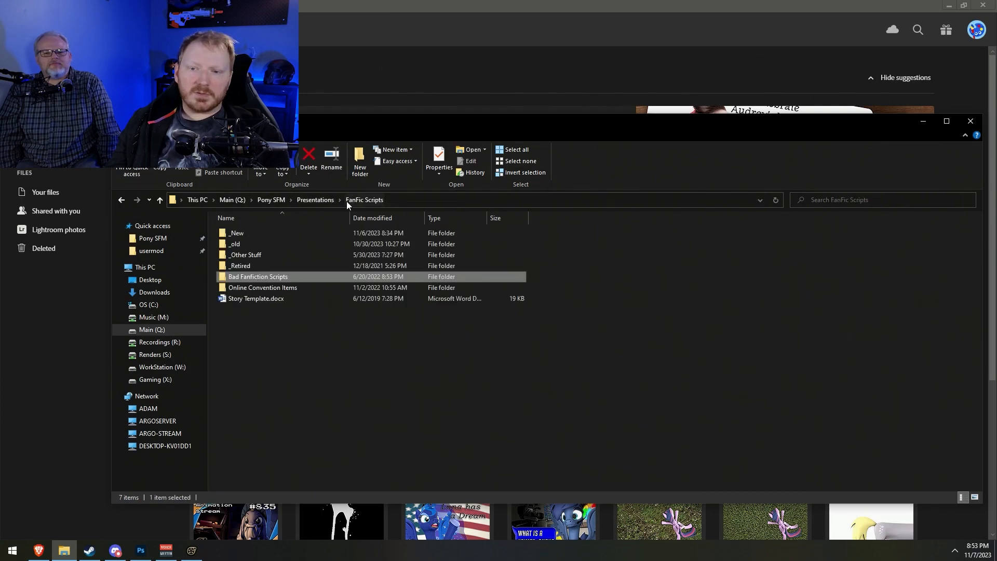
pyautogui.doubleClick(276, 276)
pyautogui.doubleClick(270, 242)
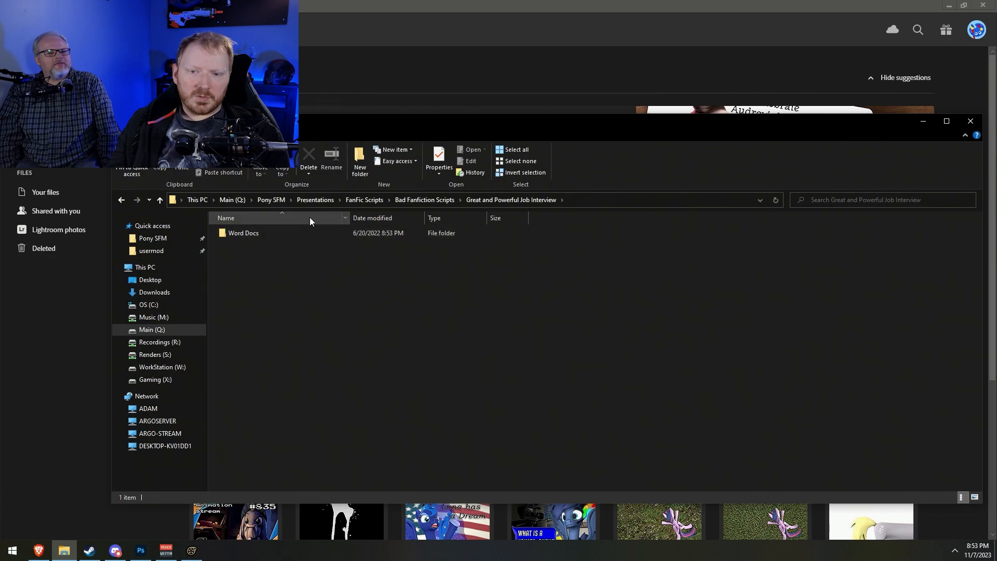
# Go back up to FanFic Scripts and delete the Bad Fanfiction Scripts folder
pyautogui.click(397, 202)
pyautogui.click(363, 203)
pyautogui.rightClick(261, 278)
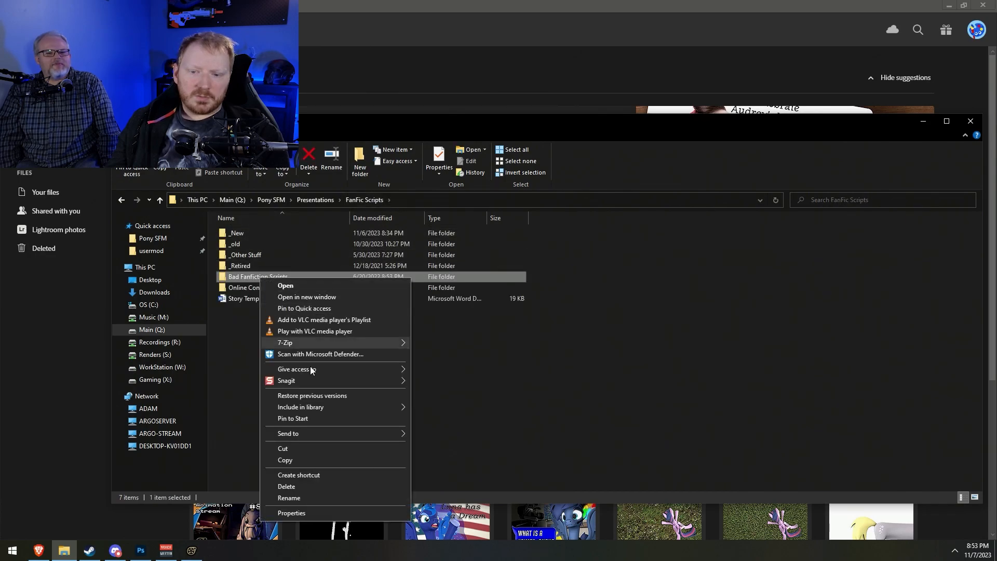
pyautogui.click(287, 487)
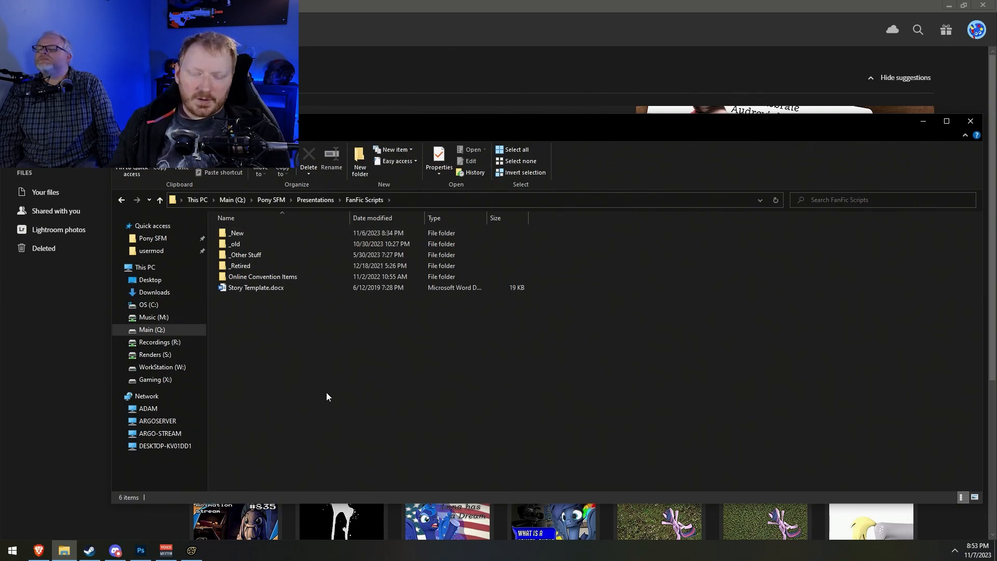
# Open the _old folder and sort its story folders by date modified, newest first
pyautogui.doubleClick(240, 244)
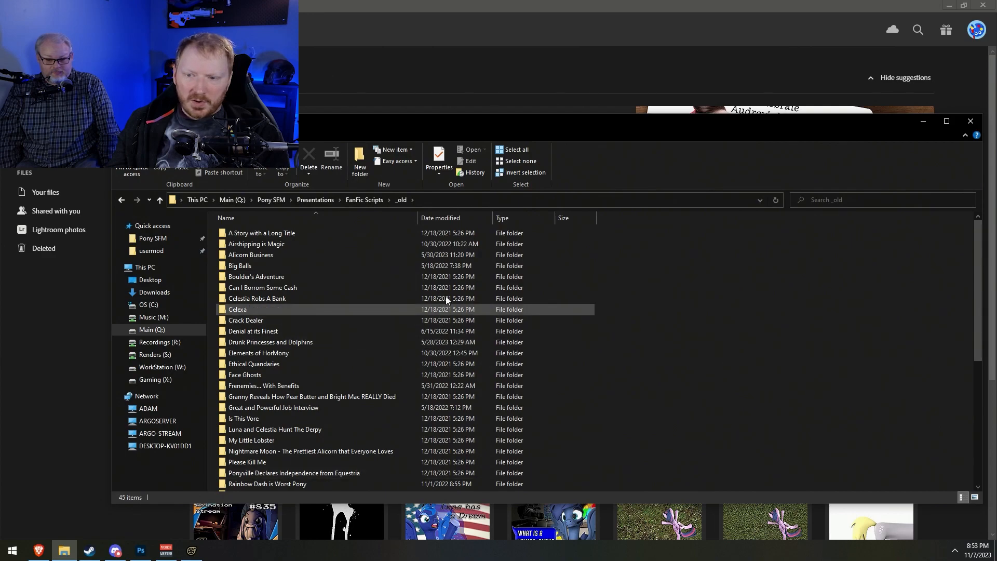
pyautogui.scroll(-5, 438, 296)
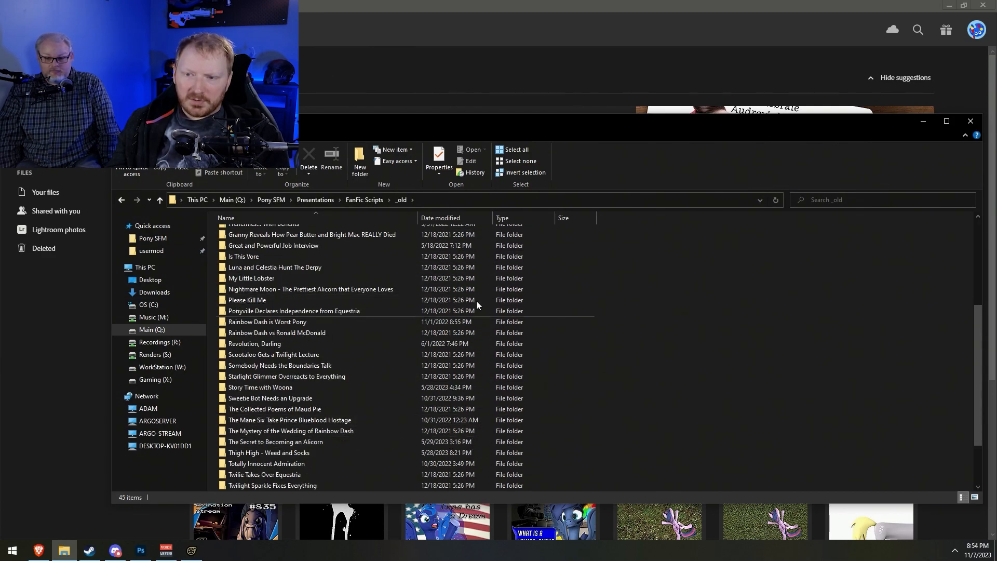
pyautogui.click(453, 223)
# Open the MASTER FILE document from the Docs folder of "Alicorn Business", view its highlighted script, and close it
pyautogui.click(279, 235)
pyautogui.doubleClick(278, 235)
pyautogui.doubleClick(251, 233)
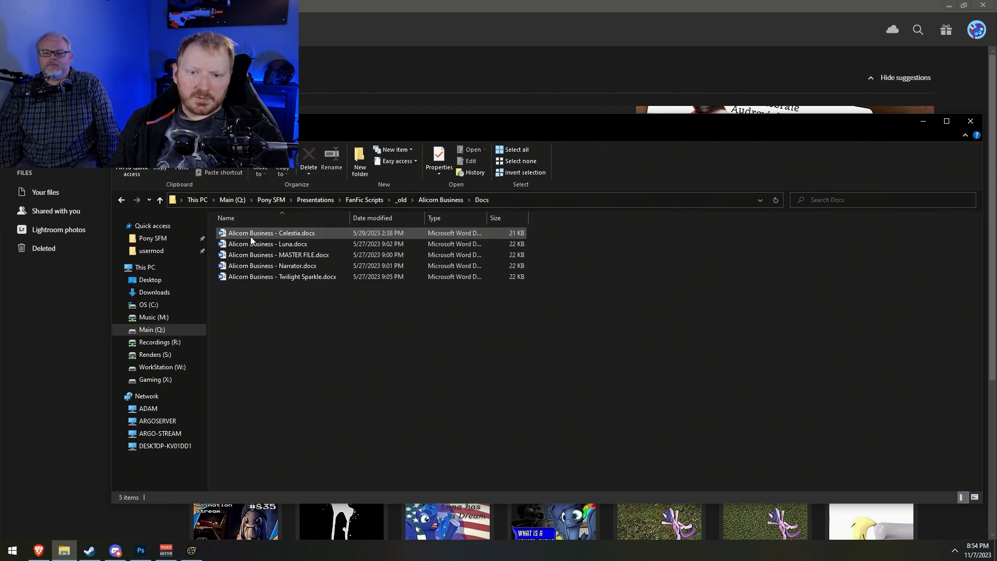
pyautogui.doubleClick(251, 255)
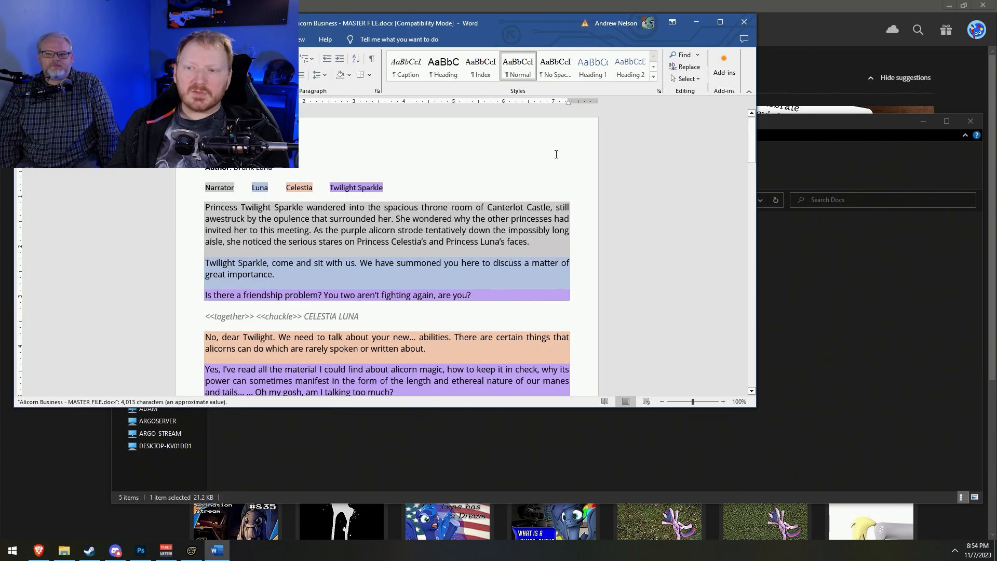
pyautogui.click(746, 22)
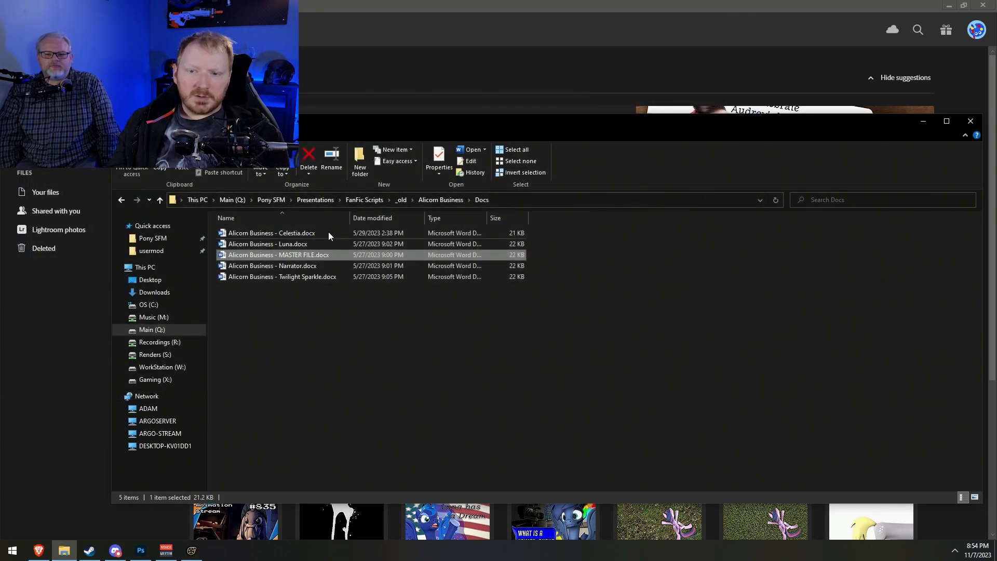
# Return to _old, open the MASTER FILE document from the Docs folder of "Thigh High - Weed and Socks", skim the script, and close it
pyautogui.click(425, 201)
pyautogui.click(401, 201)
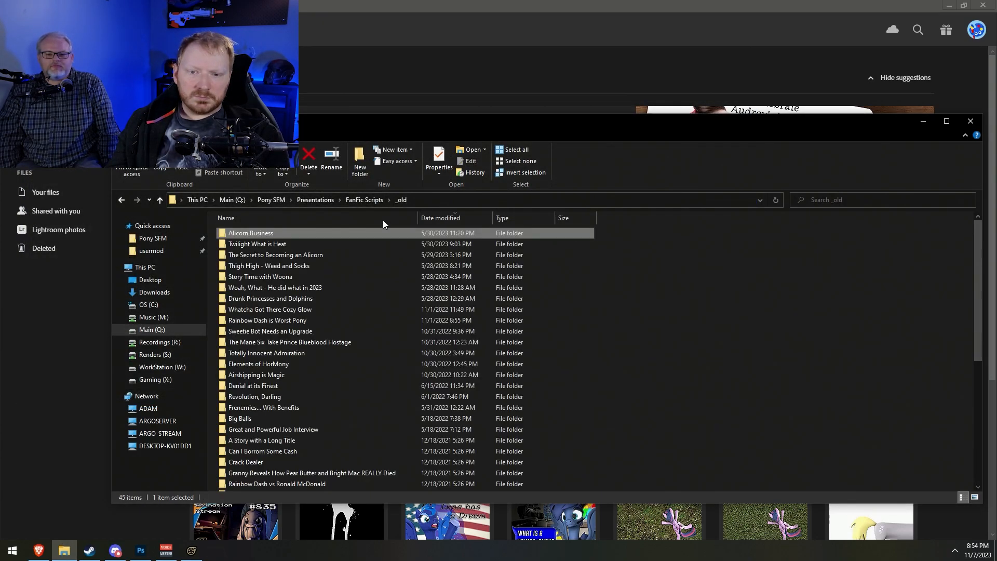
pyautogui.click(285, 265)
pyautogui.doubleClick(286, 266)
pyautogui.doubleClick(239, 244)
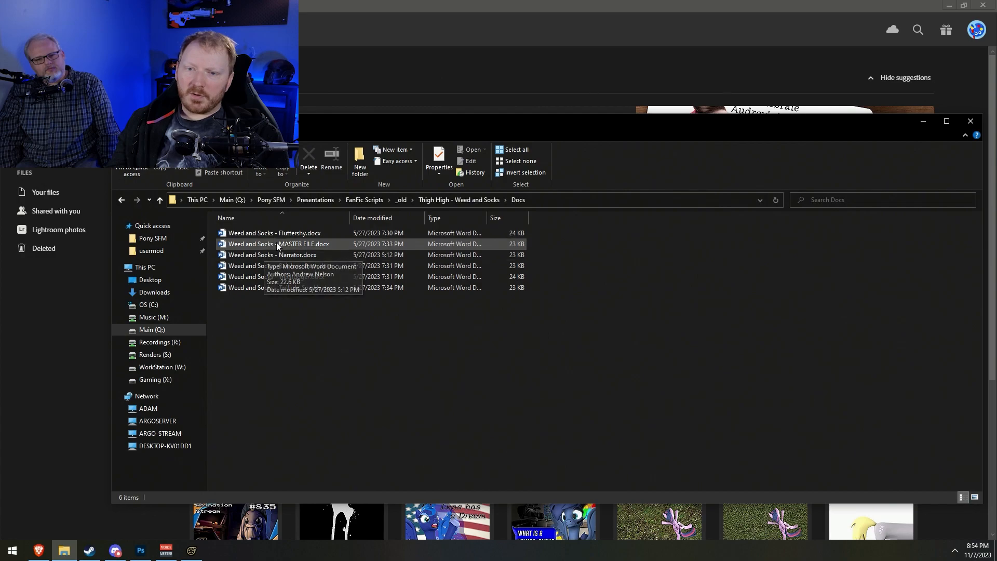
pyautogui.doubleClick(276, 244)
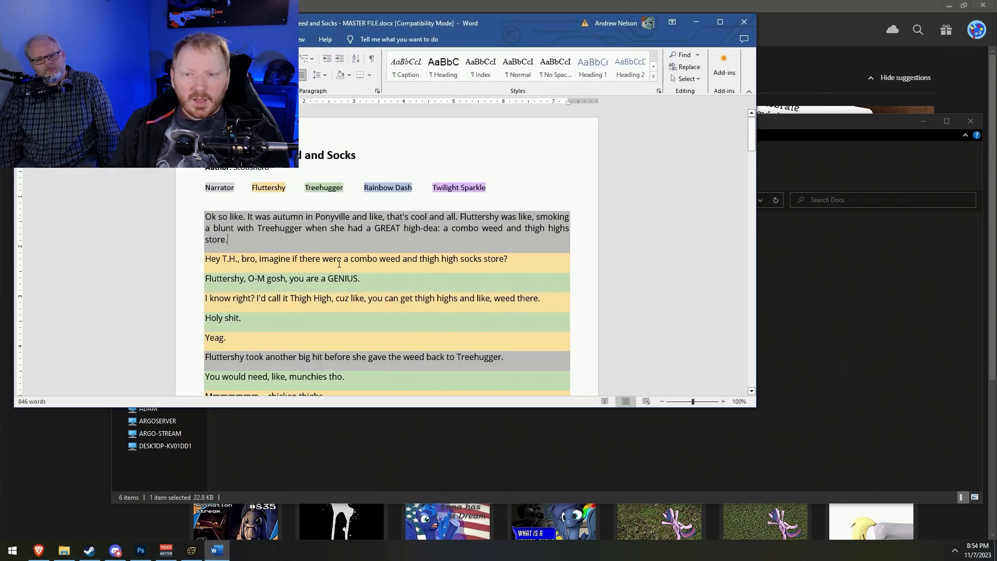
pyautogui.scroll(-8, 365, 261)
pyautogui.scroll(8, 352, 290)
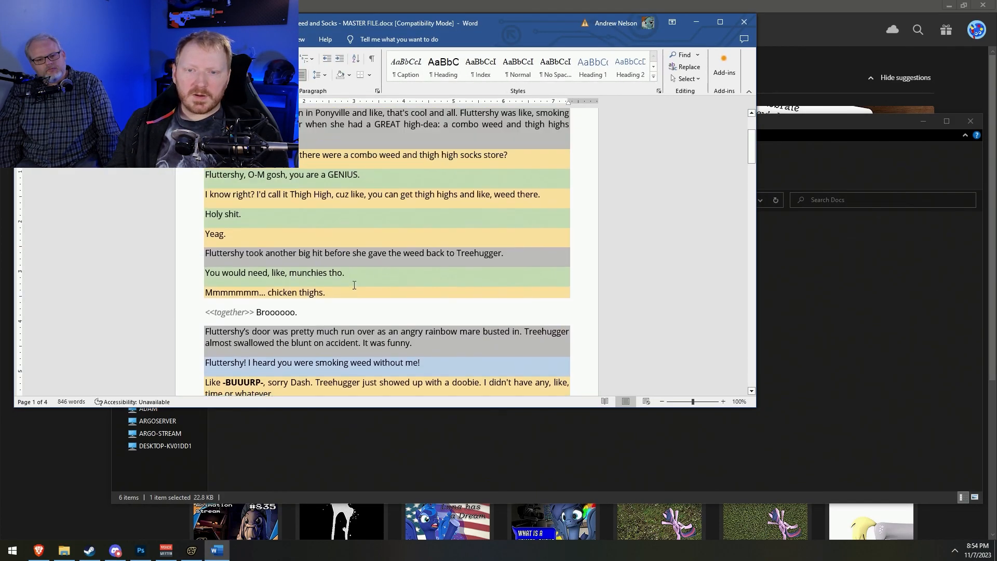
pyautogui.click(746, 22)
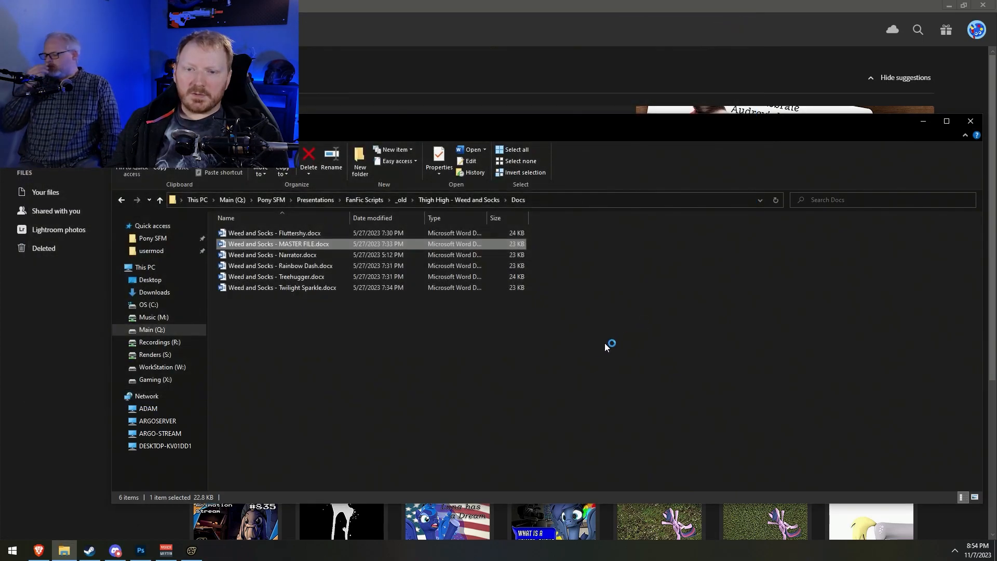
# Open the "Weed and Socks - Narrator" document, view its highlighted narrator lines, and close it
pyautogui.doubleClick(291, 255)
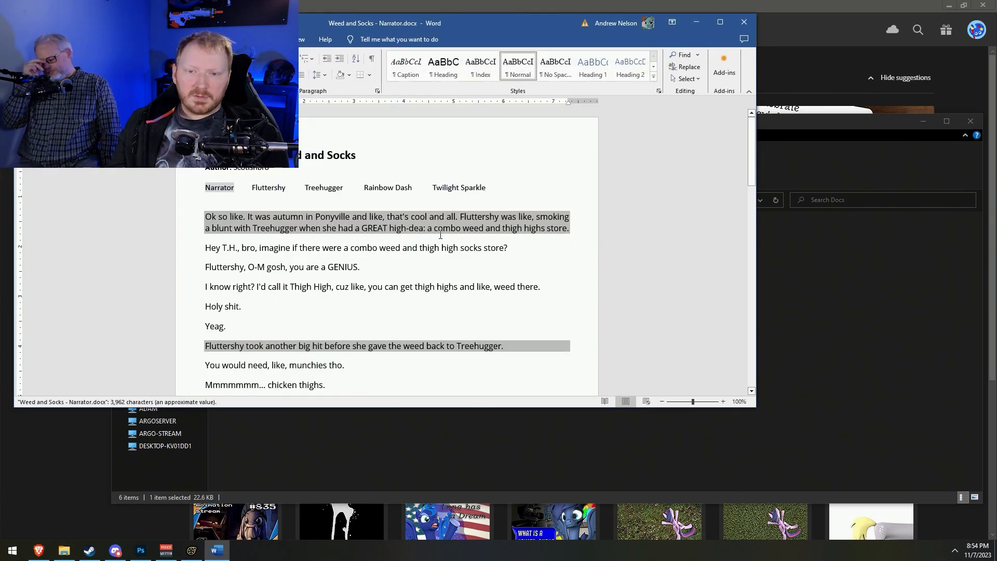
pyautogui.click(744, 22)
pyautogui.click(472, 452)
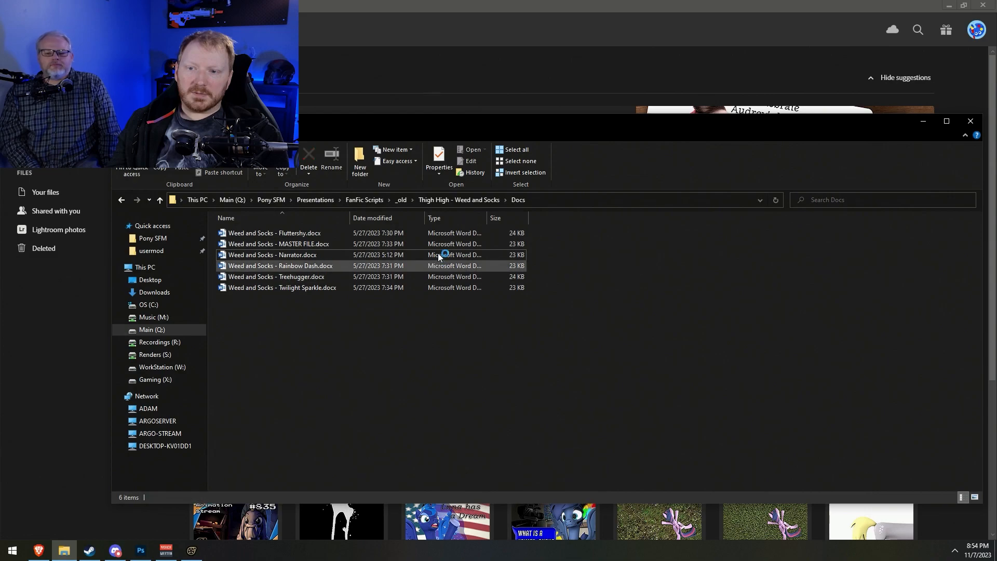
# Return to _old, open the Rarity document from the Docs folder of "Woah, What - He did what in 2023", and close it
pyautogui.click(401, 199)
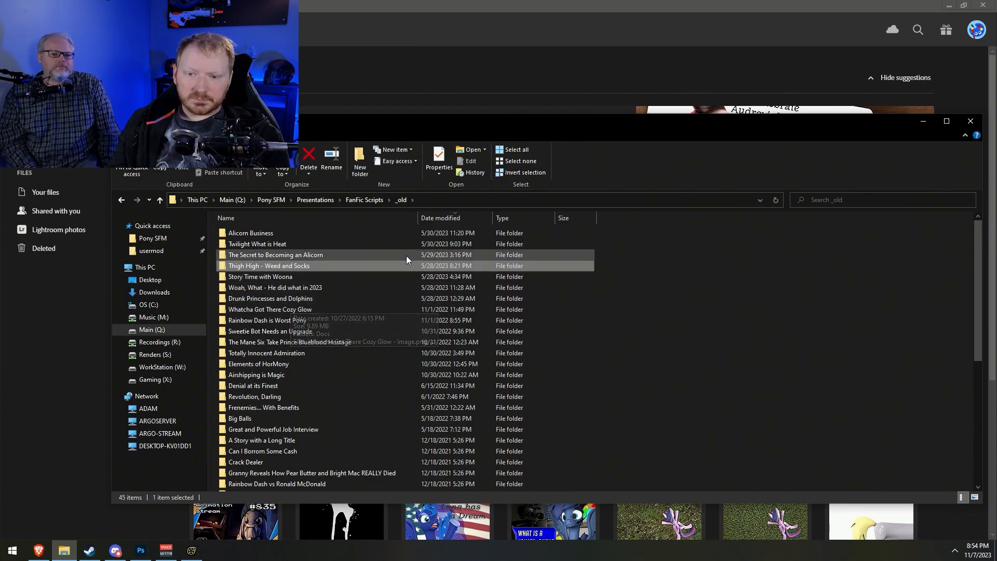
pyautogui.doubleClick(291, 287)
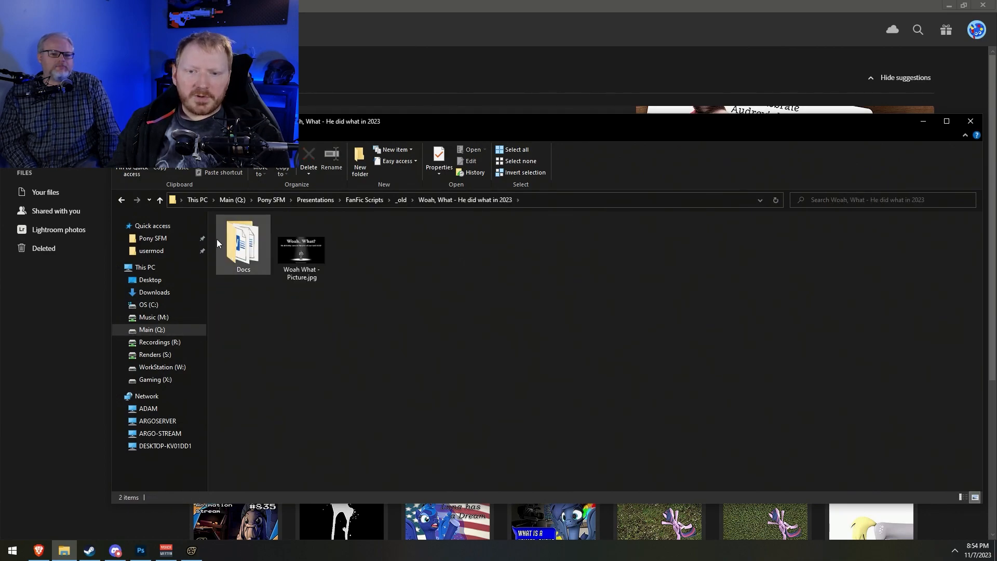
pyautogui.doubleClick(244, 257)
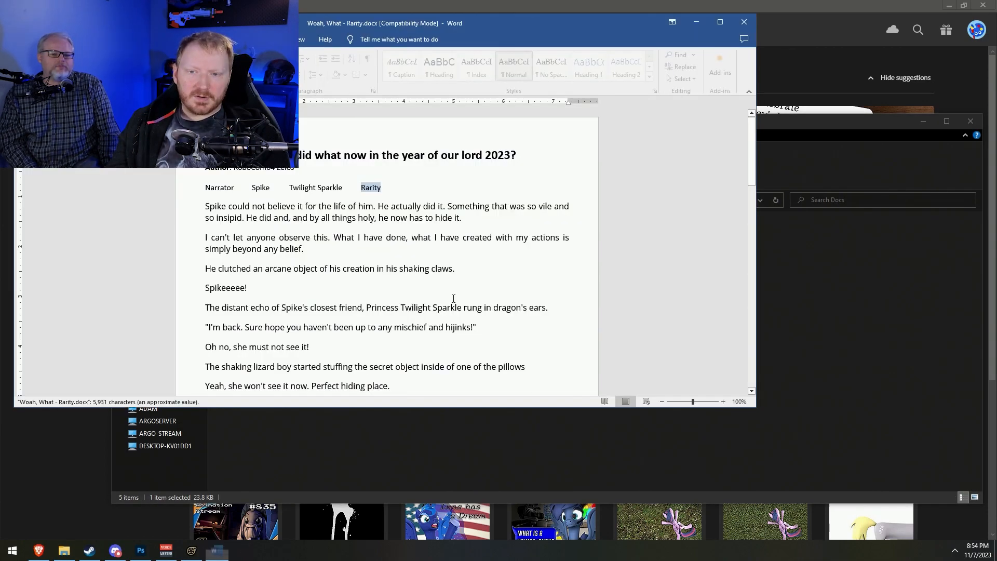
pyautogui.click(737, 22)
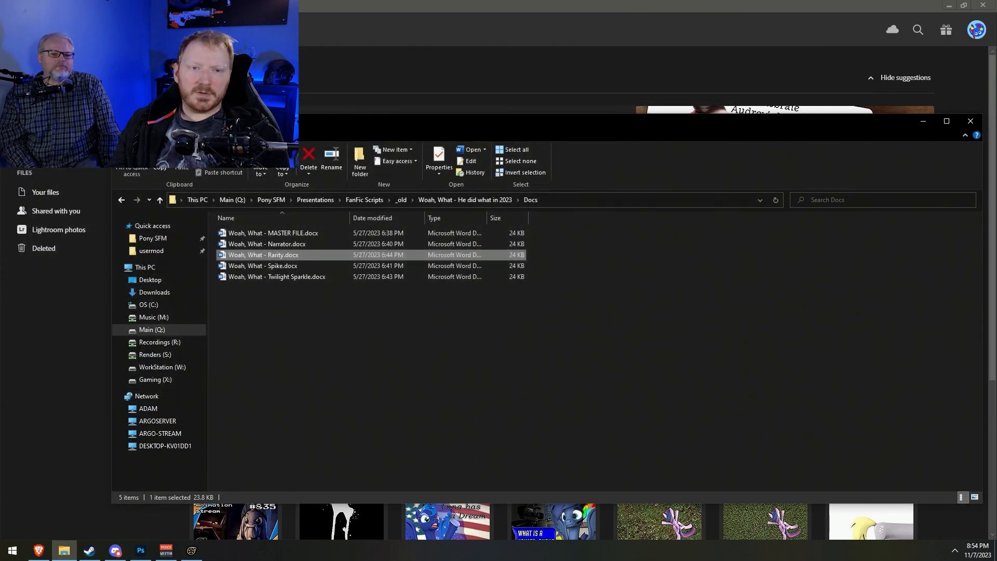
# Go back to the _old list and up to the Presentations folder to view its contents
pyautogui.click(121, 200)
pyautogui.click(121, 200)
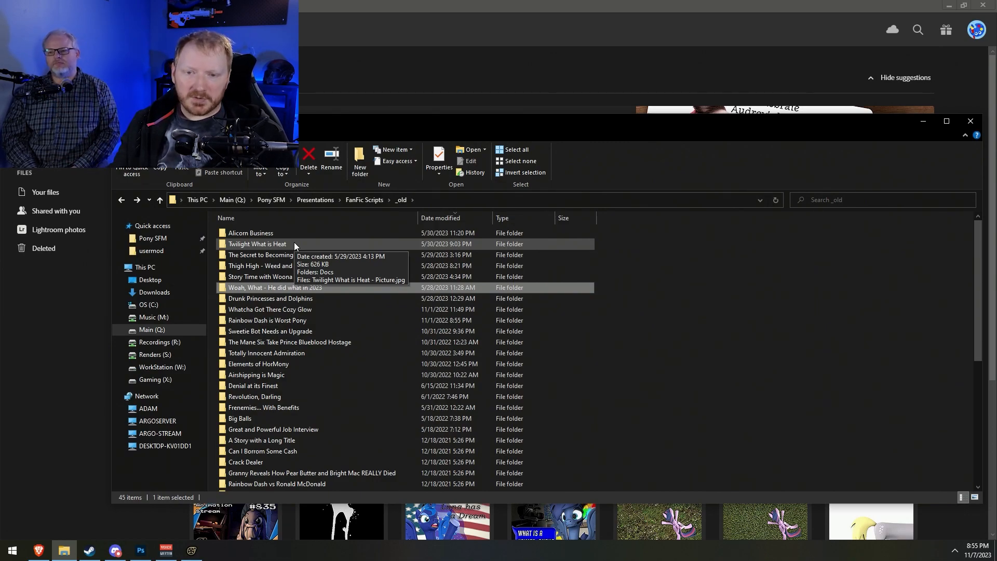
pyautogui.click(769, 371)
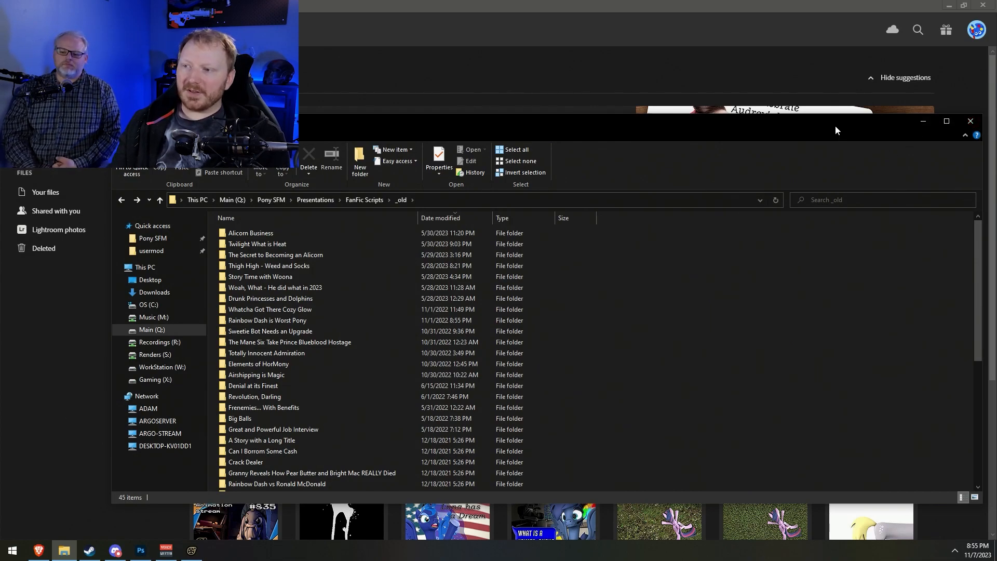
pyautogui.click(339, 200)
pyautogui.click(327, 200)
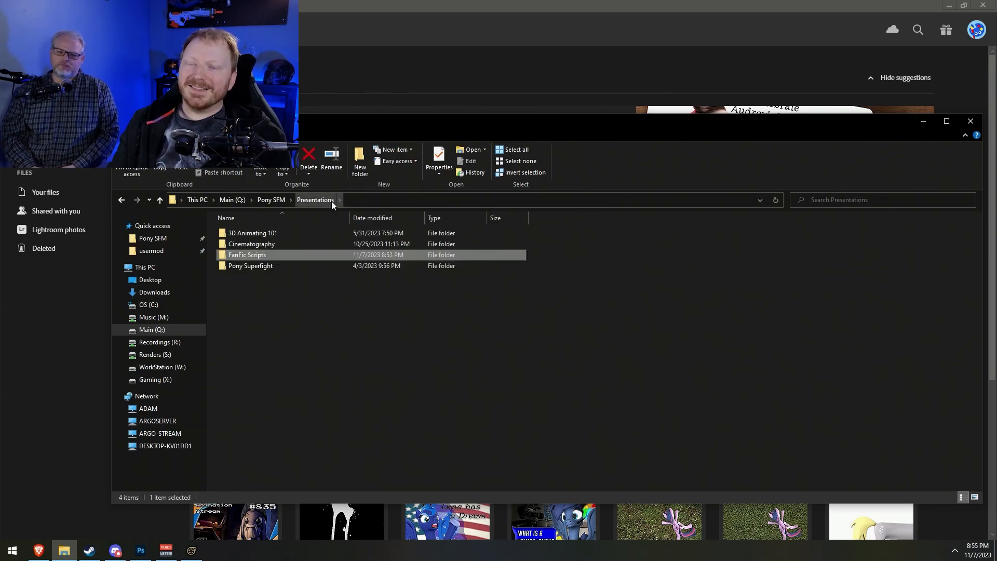
pyautogui.click(293, 412)
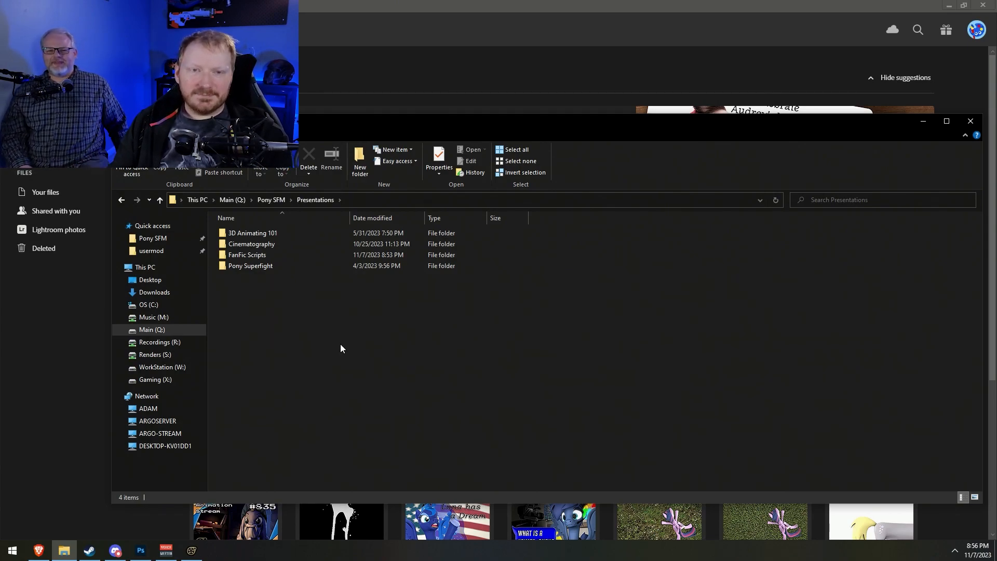
# Close the File Explorer window, Photoshop, and the Source Filmmaker session
pyautogui.click(970, 121)
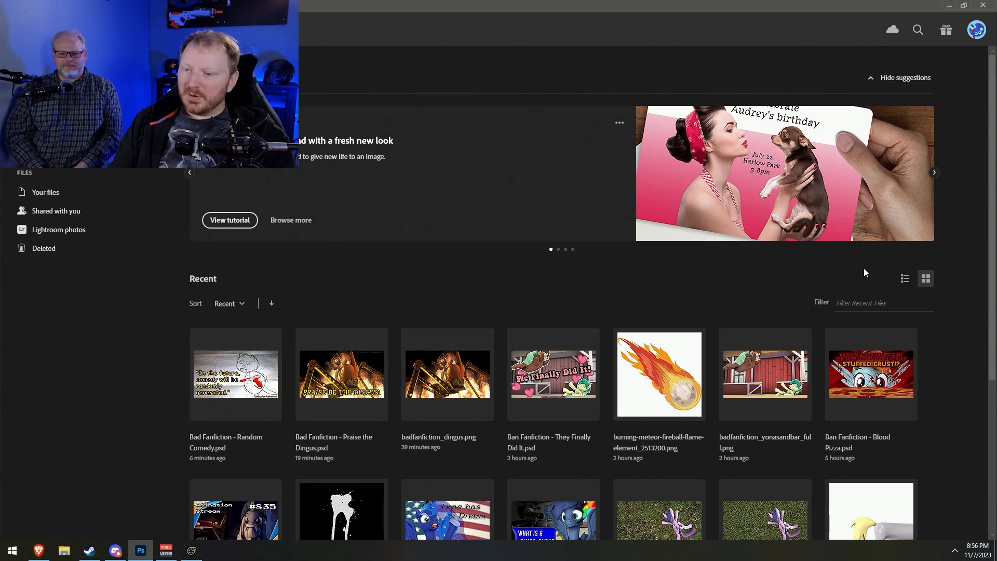
pyautogui.click(984, 5)
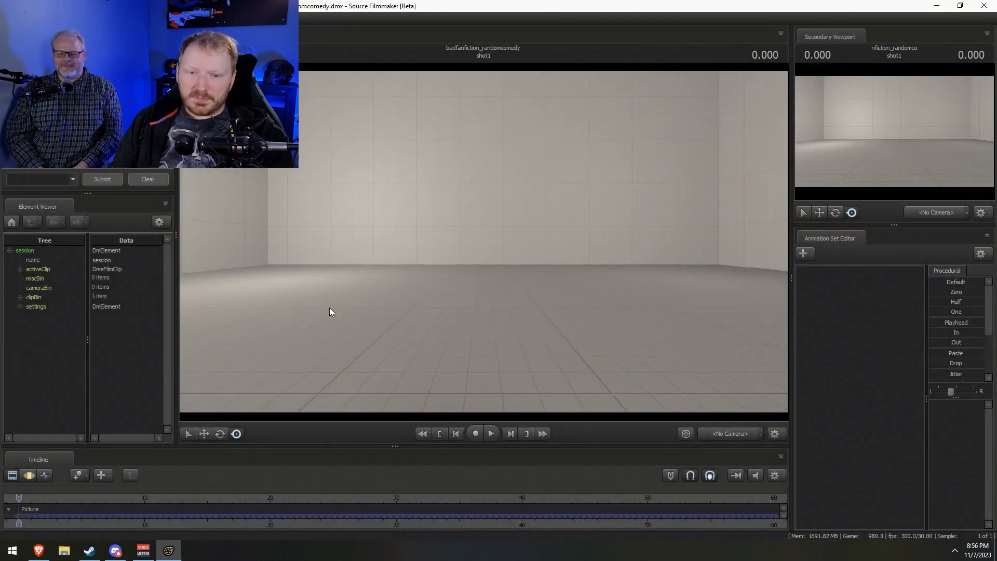
pyautogui.click(979, 5)
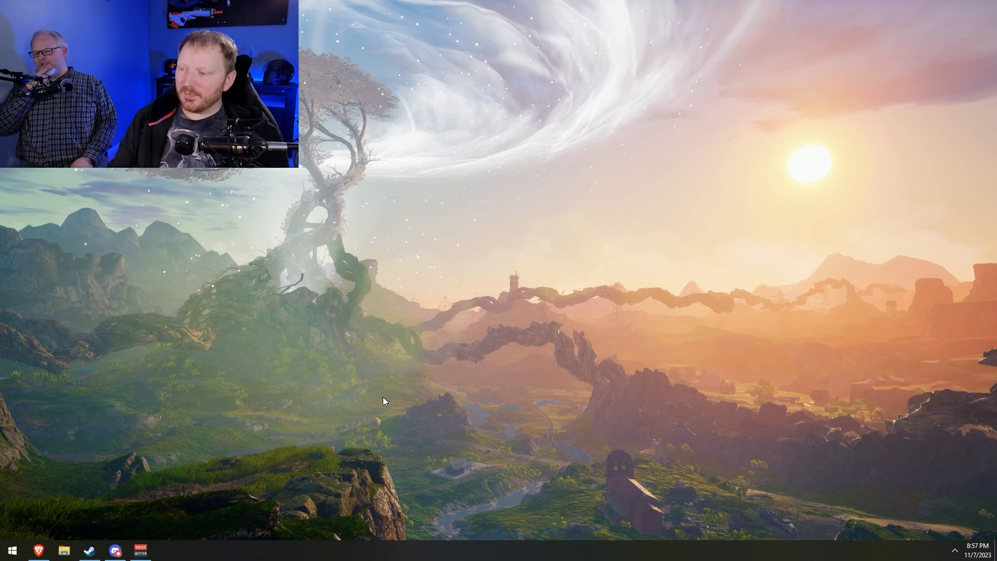
# Bring up the Discord and Steam windows in turn and close each one
pyautogui.click(115, 550)
pyautogui.click(990, 6)
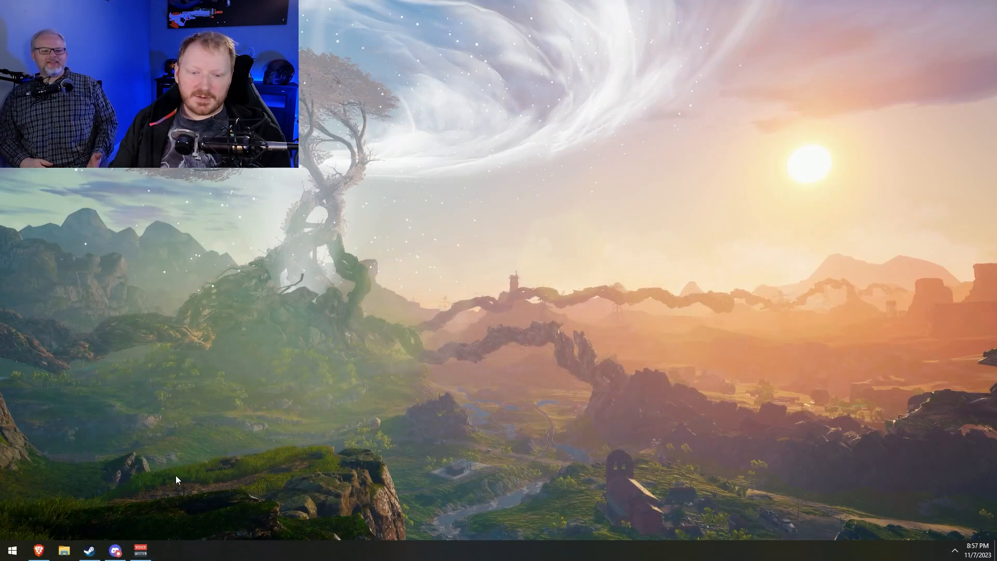
pyautogui.click(90, 550)
pyautogui.click(989, 9)
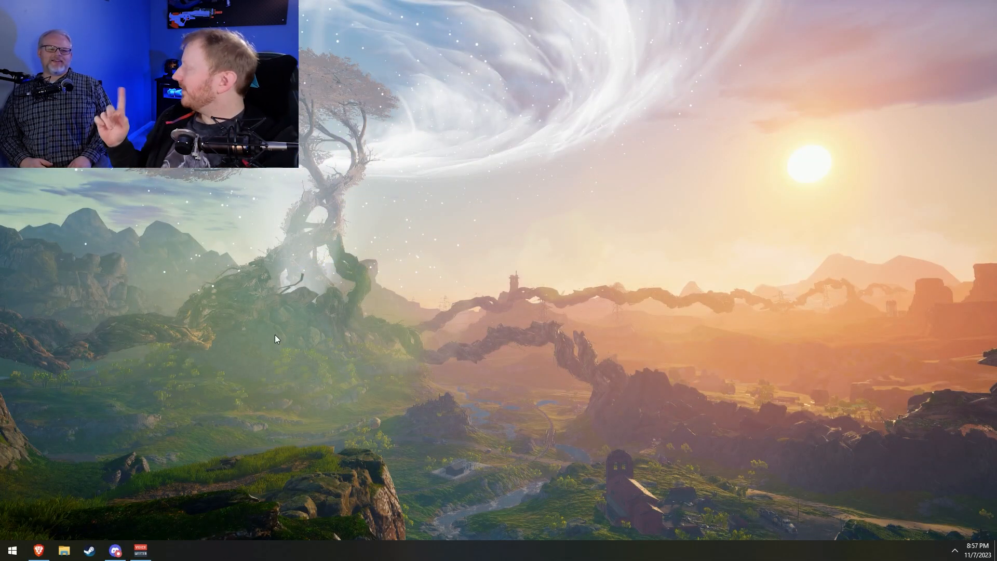
# Switch to the Brave browser, open the live Twitch channel page, and pause its stream player
pyautogui.click(38, 550)
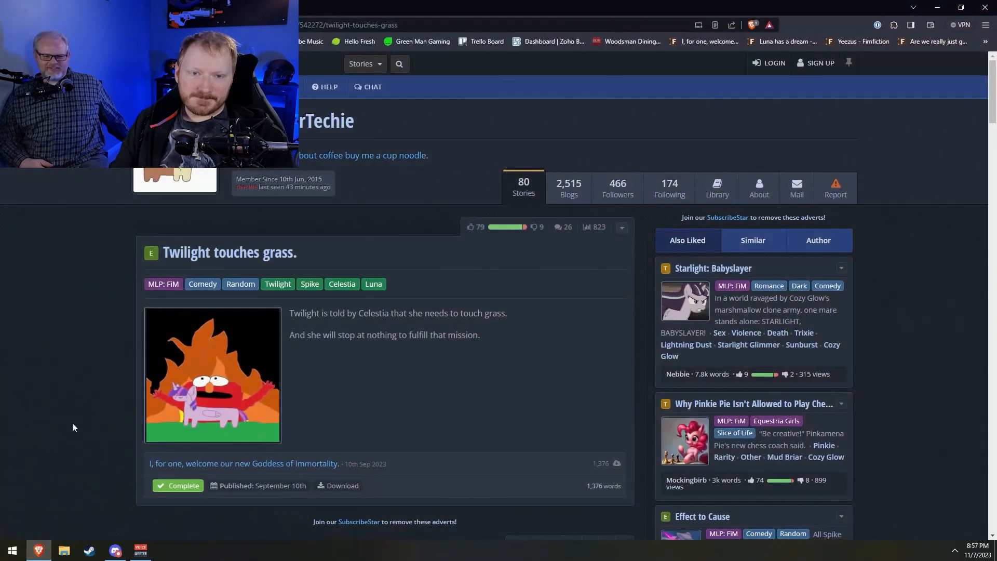
pyautogui.click(114, 8)
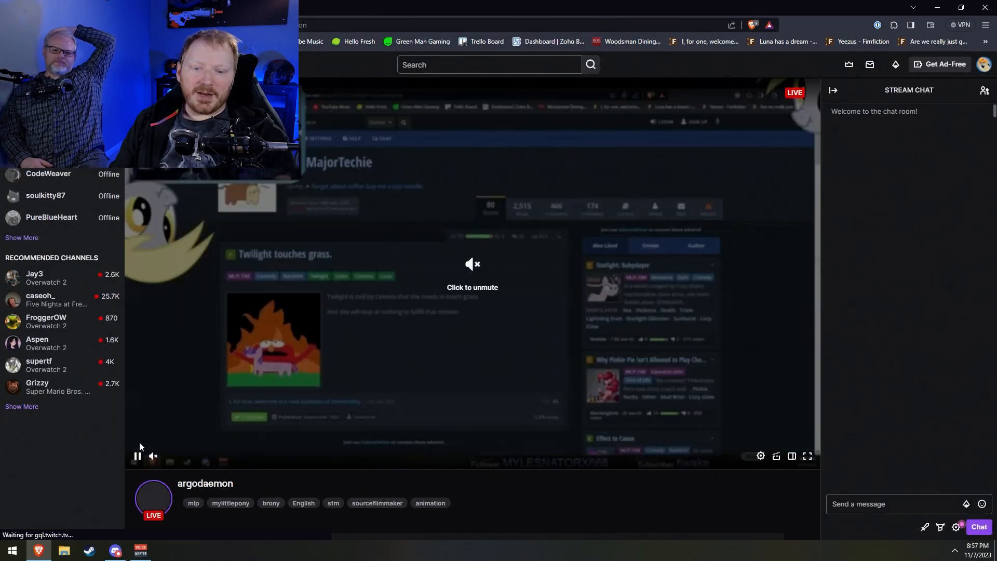
pyautogui.click(141, 450)
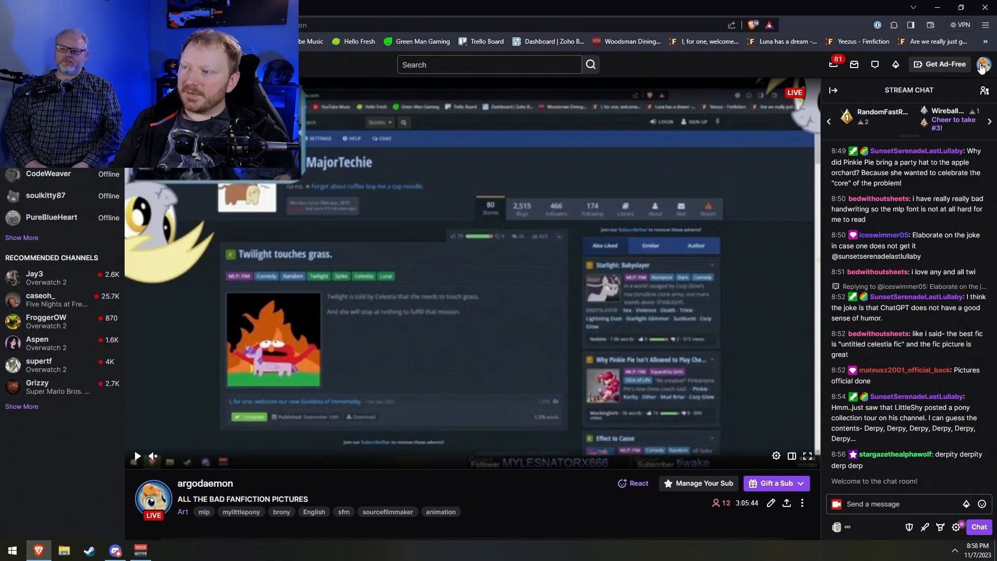
# Open the channel's Creator Dashboard and go to its Stream Manager
pyautogui.click(984, 65)
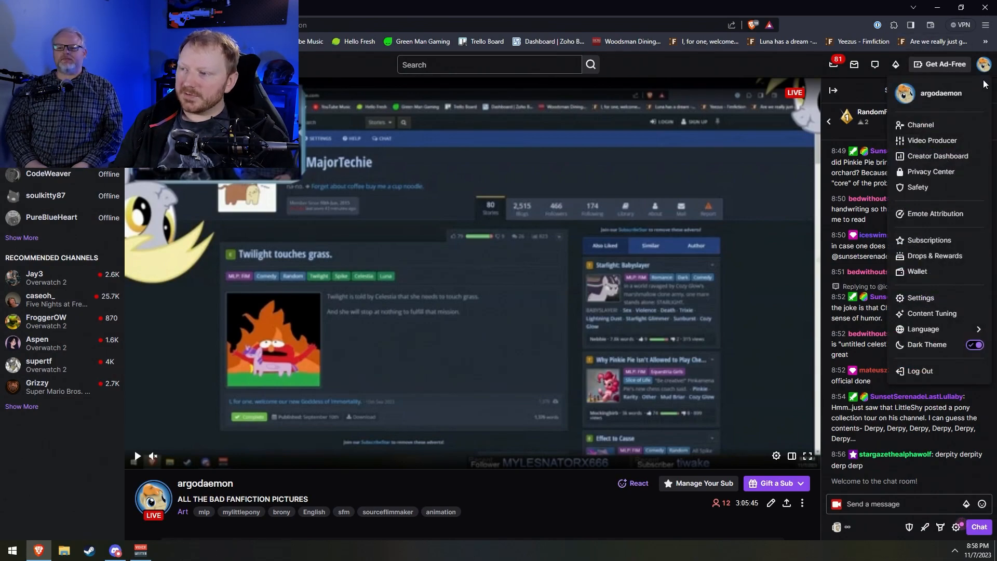
pyautogui.click(924, 157)
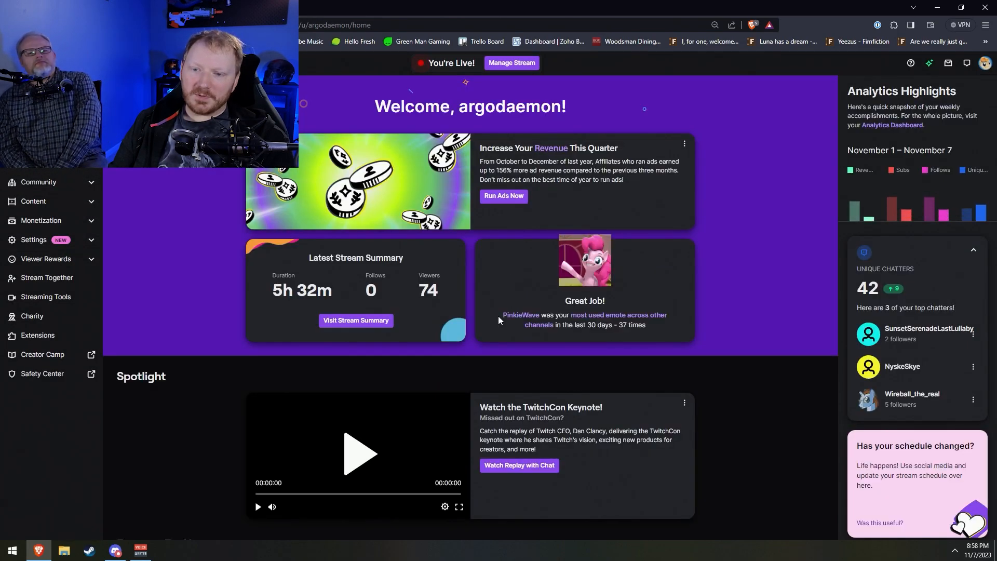
pyautogui.click(48, 125)
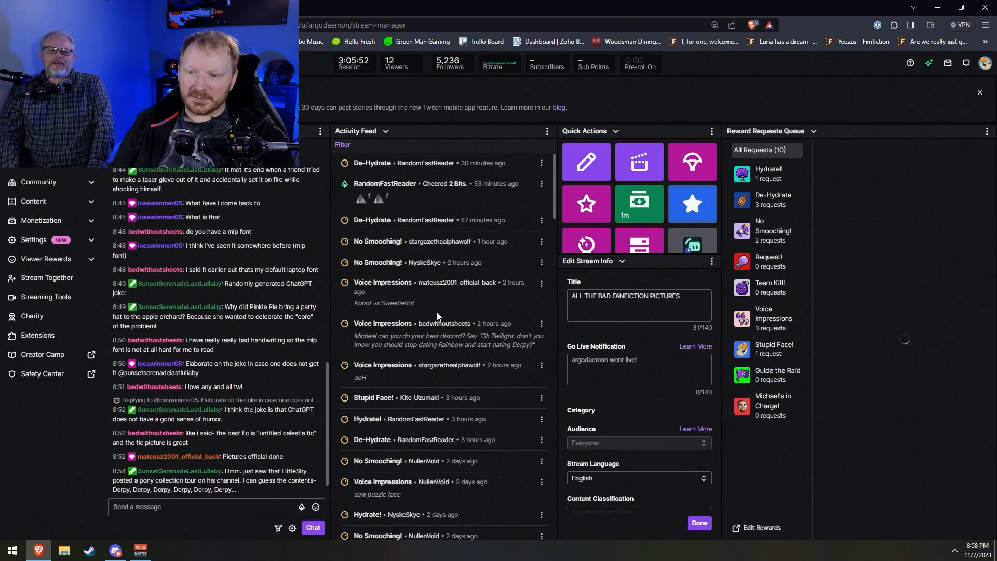
# Preview the retroSwitchVT channel as a raid target by playing its stream, and close the raid dialog without raiding
pyautogui.click(702, 165)
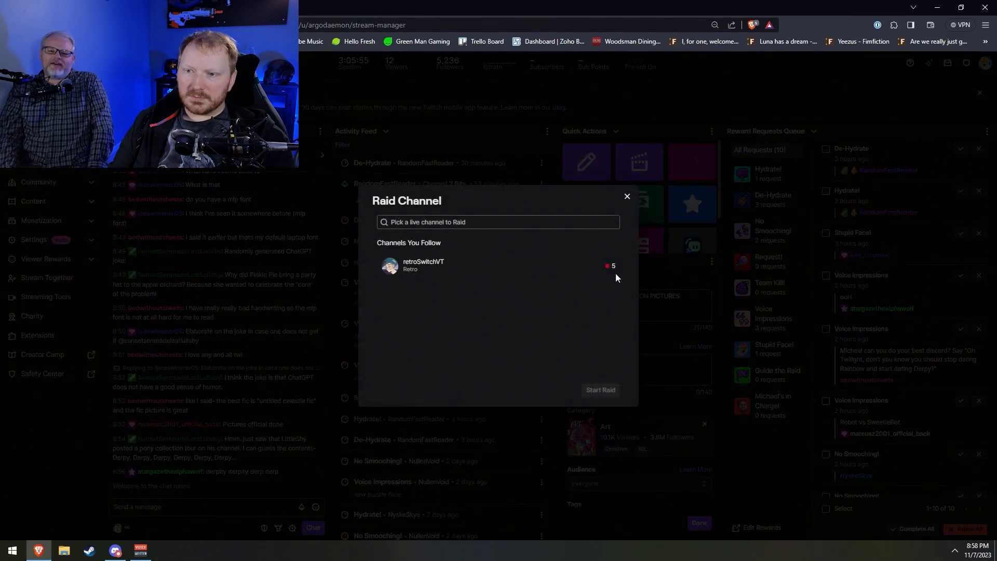
pyautogui.click(423, 270)
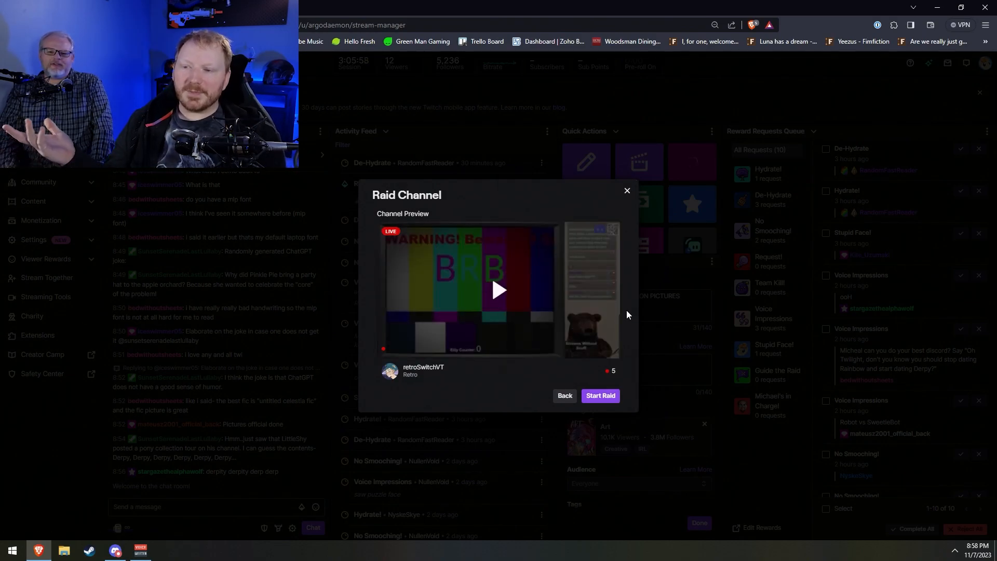
pyautogui.click(499, 290)
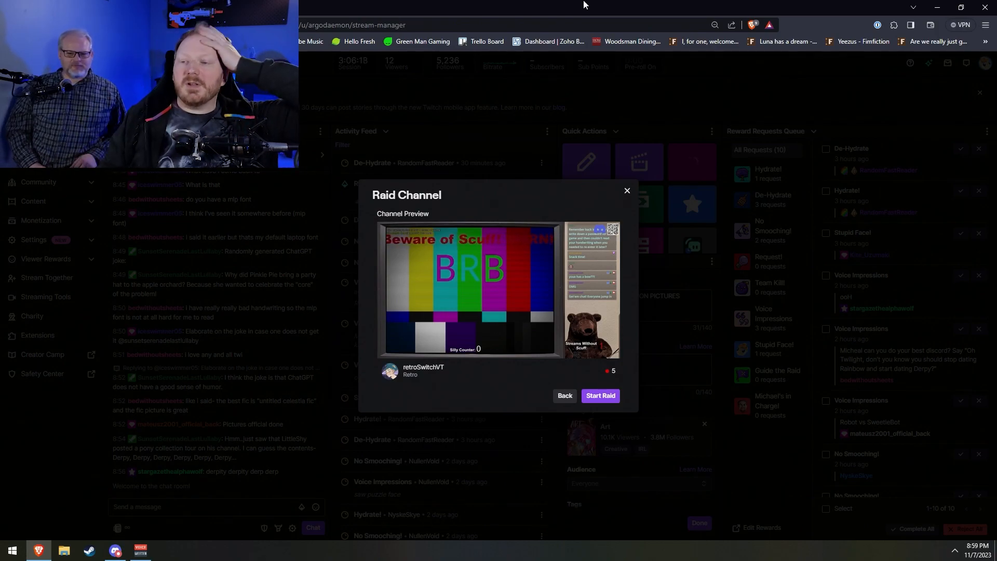
pyautogui.click(627, 191)
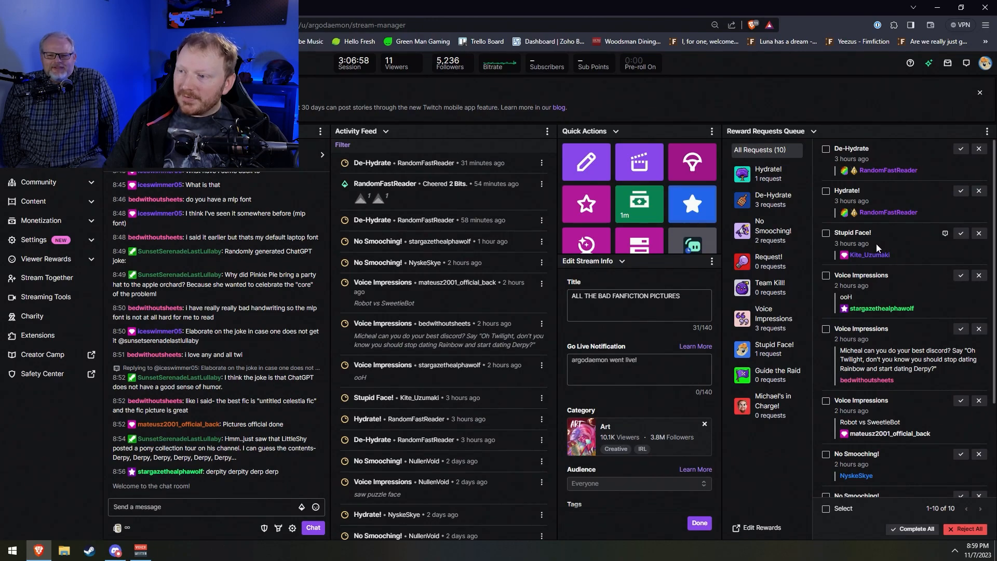
# Review the reward requests queue, mark the Stupid Face! request complete, and complete all remaining requests
pyautogui.scroll(-3, 904, 286)
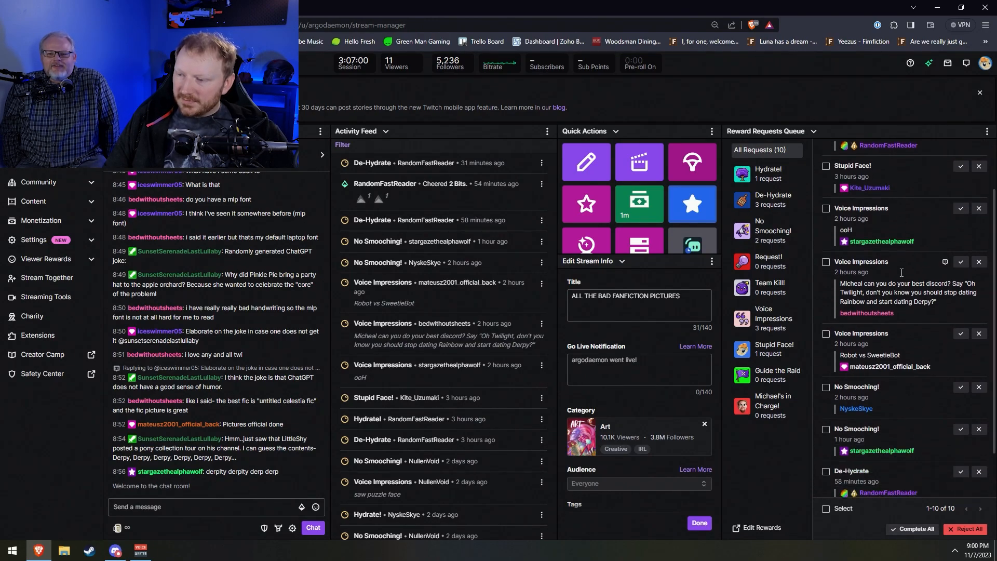
pyautogui.scroll(3, 914, 323)
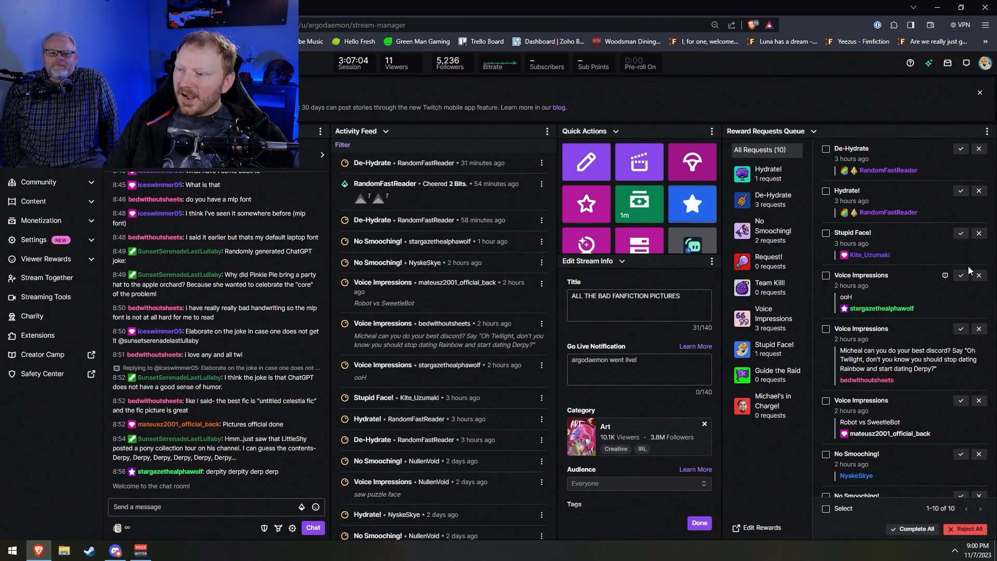
pyautogui.click(962, 234)
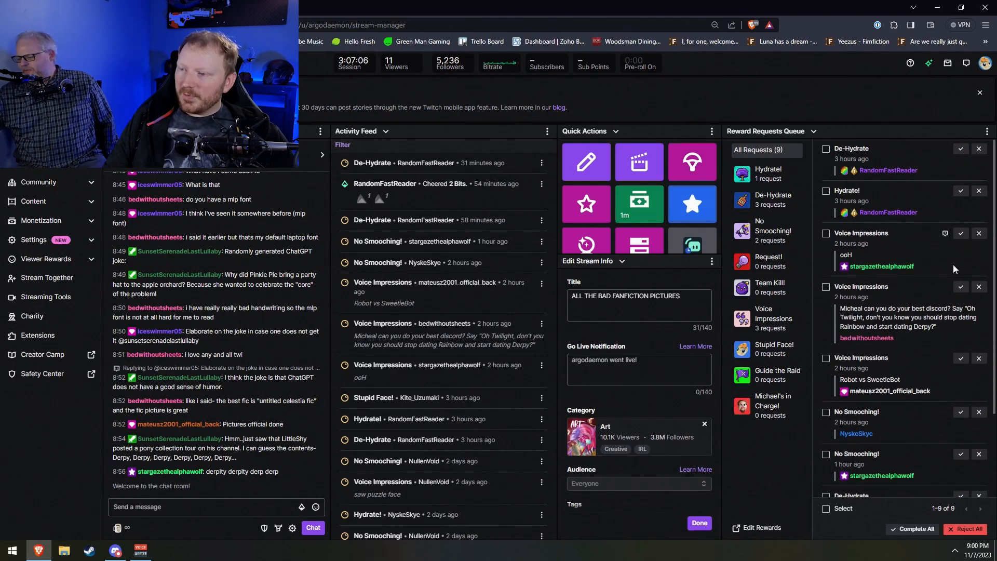
pyautogui.click(901, 530)
pyautogui.click(530, 314)
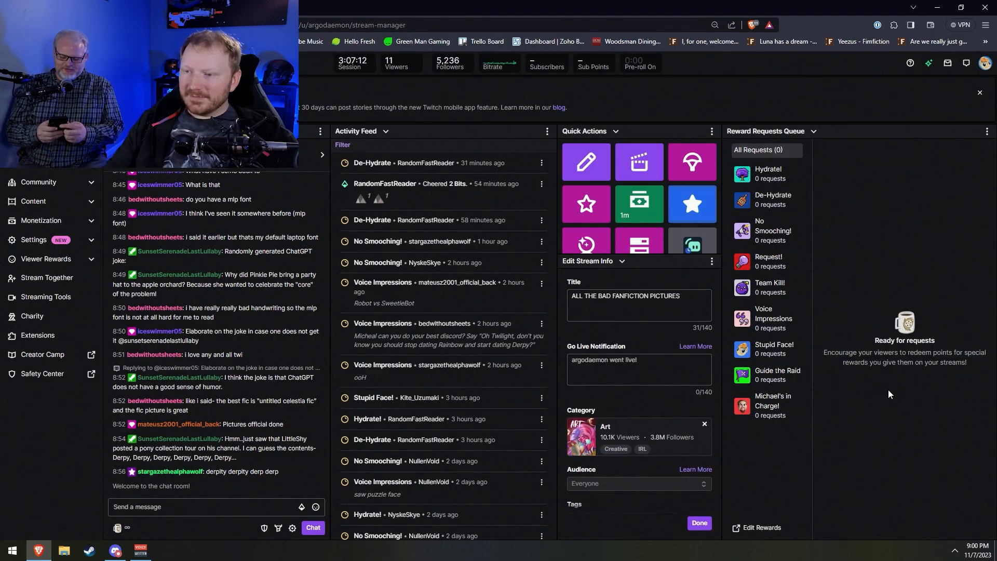
# Choose retroSwitchVT as the raid target among the followed live channels and start the raid
pyautogui.click(696, 174)
pyautogui.click(441, 270)
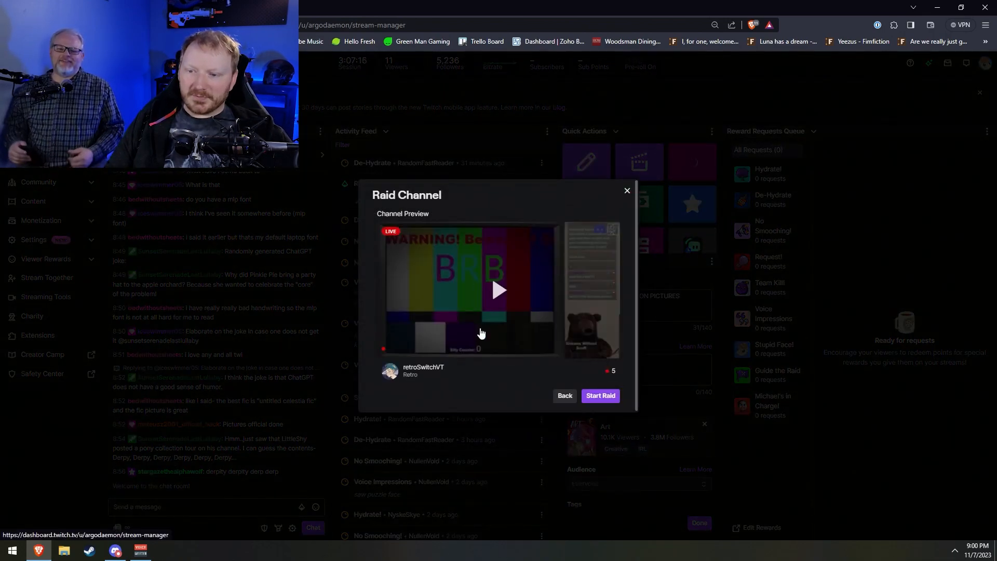
pyautogui.click(605, 397)
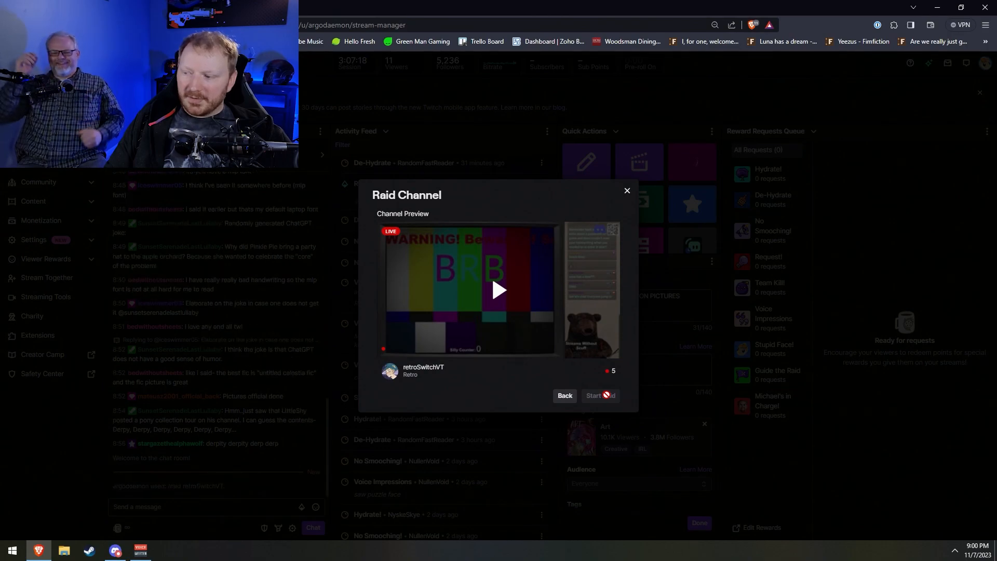